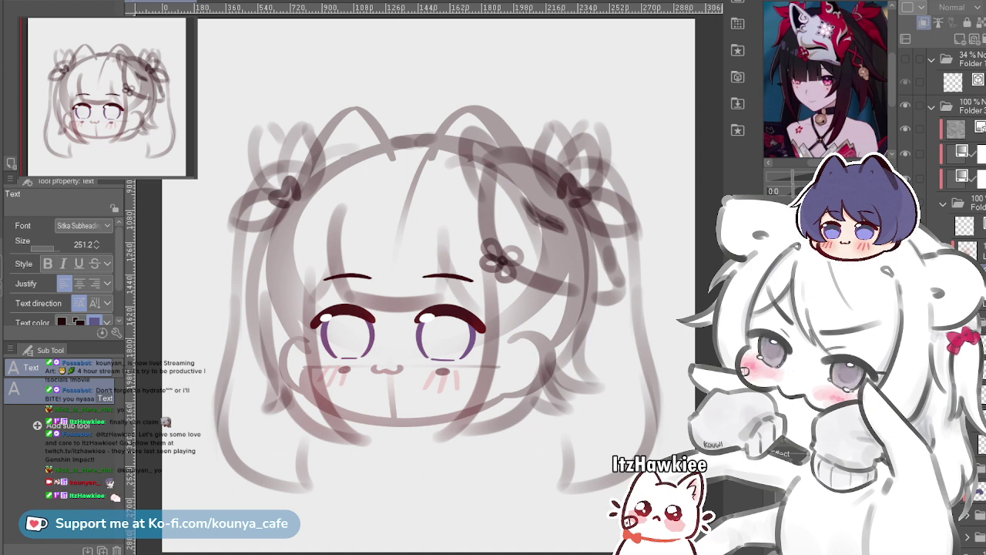
# Switch to the Pen tool and choose the Flat marker(stb Dark) 2 brush for inking
pyautogui.press('p')
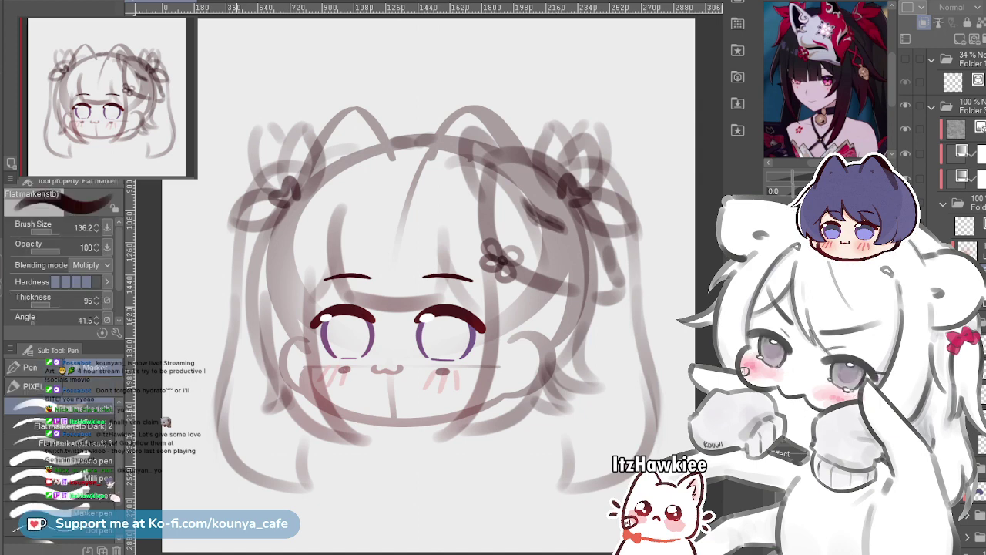
pyautogui.press('p')
pyautogui.press('p')
pyautogui.press('p')
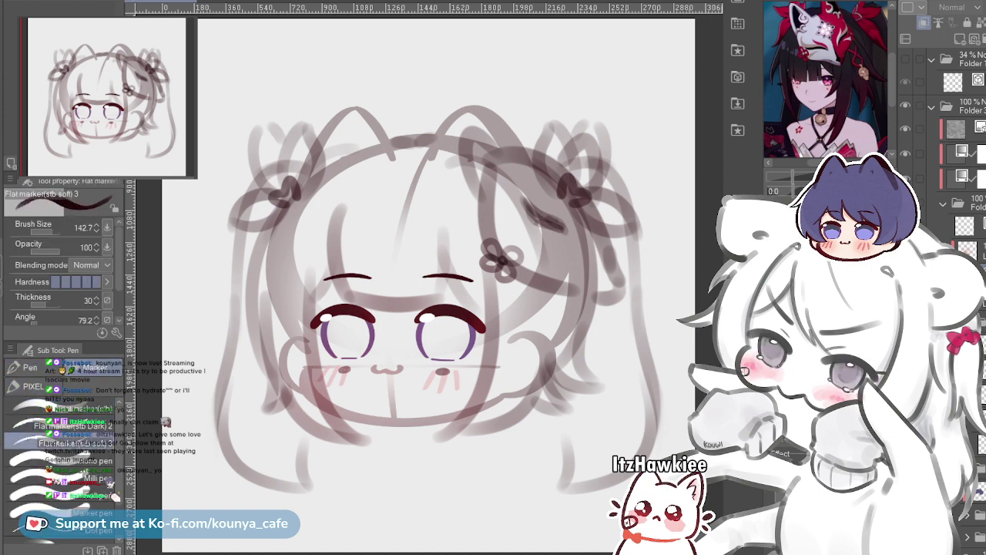
pyautogui.click(59, 424)
pyautogui.click(58, 408)
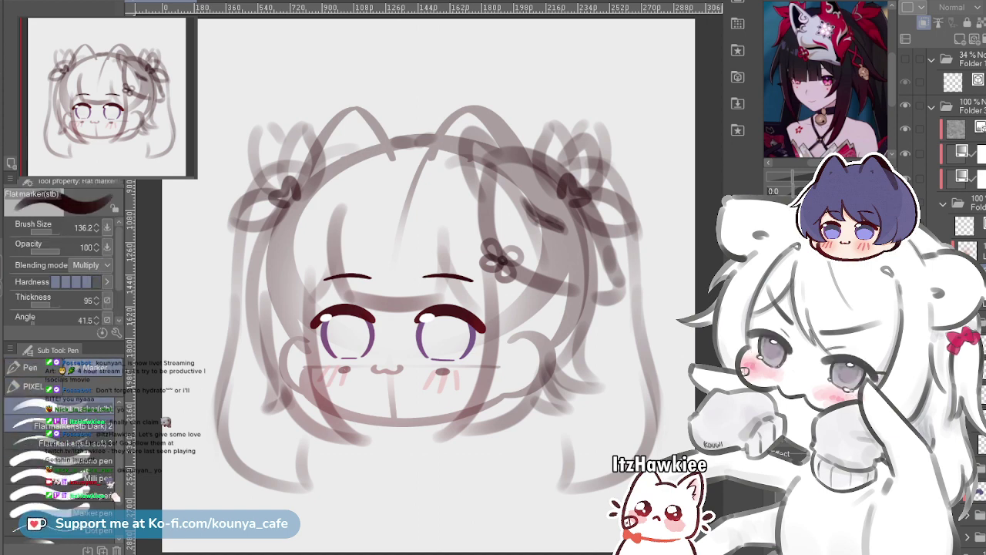
pyautogui.click(59, 424)
pyautogui.click(58, 407)
pyautogui.click(59, 424)
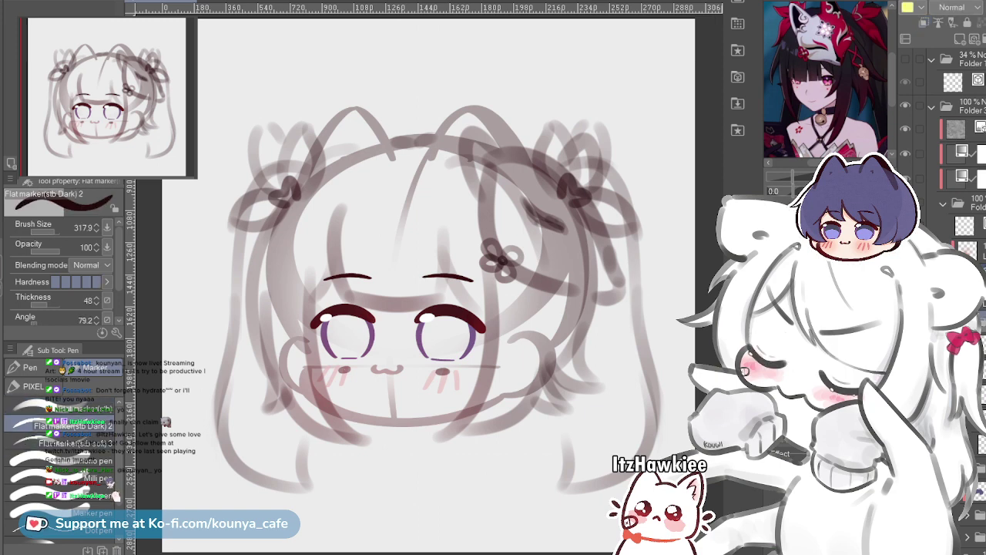
# Reduce the brush size to 55 and clear the trial hair line art from its layer
pyautogui.click(955, 314)
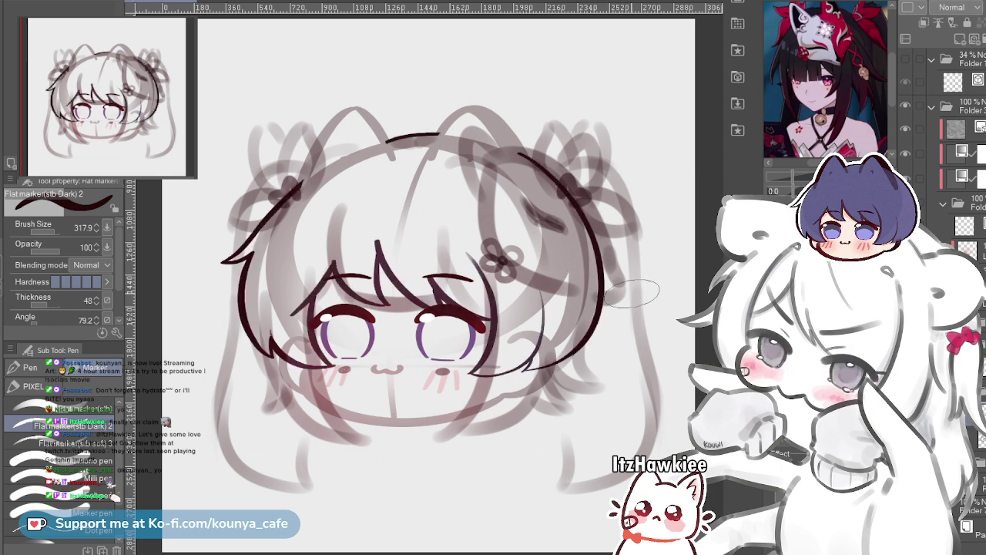
pyautogui.press('[')
pyautogui.press('[')
pyautogui.press('[')
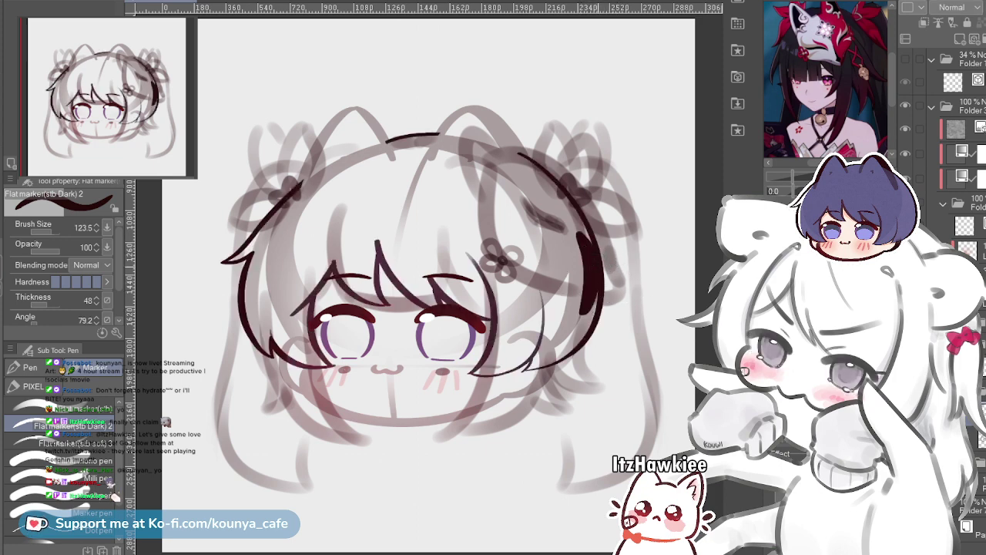
pyautogui.press('[')
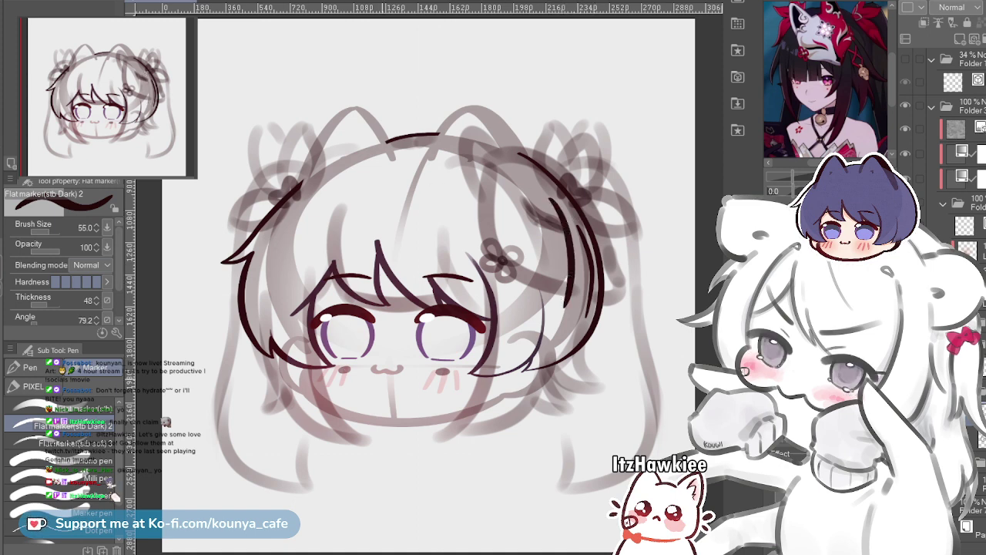
pyautogui.hotkey('ctrl', 'z')
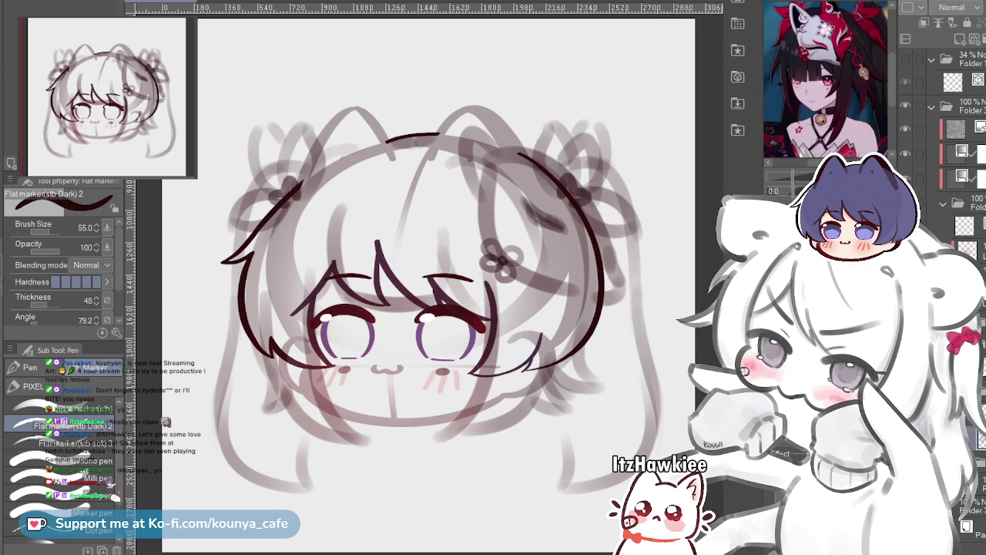
pyautogui.press('Delete')
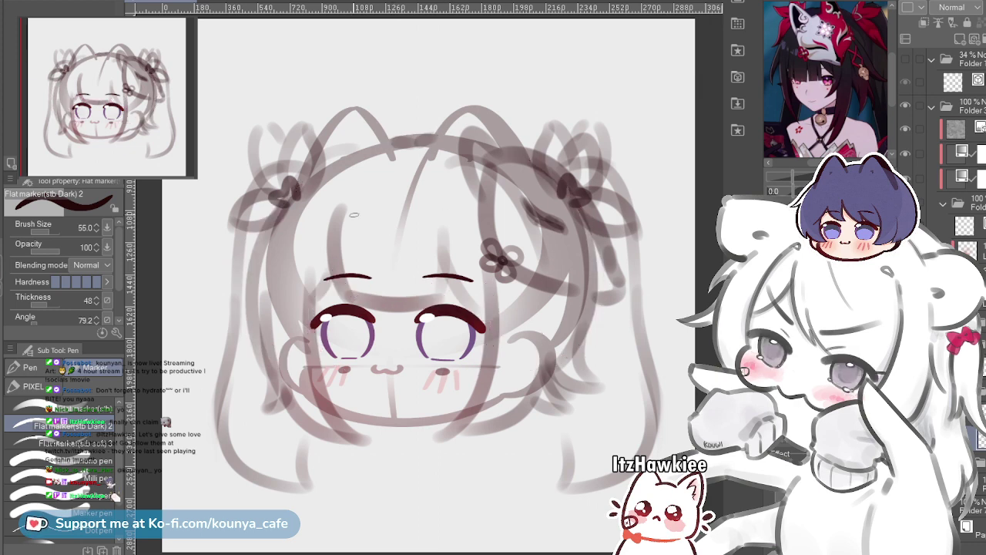
# Ink the long curved fringe strand that runs down the forehead to the eyelashes of the left-hand eye
pyautogui.scroll(3, 342, 235)
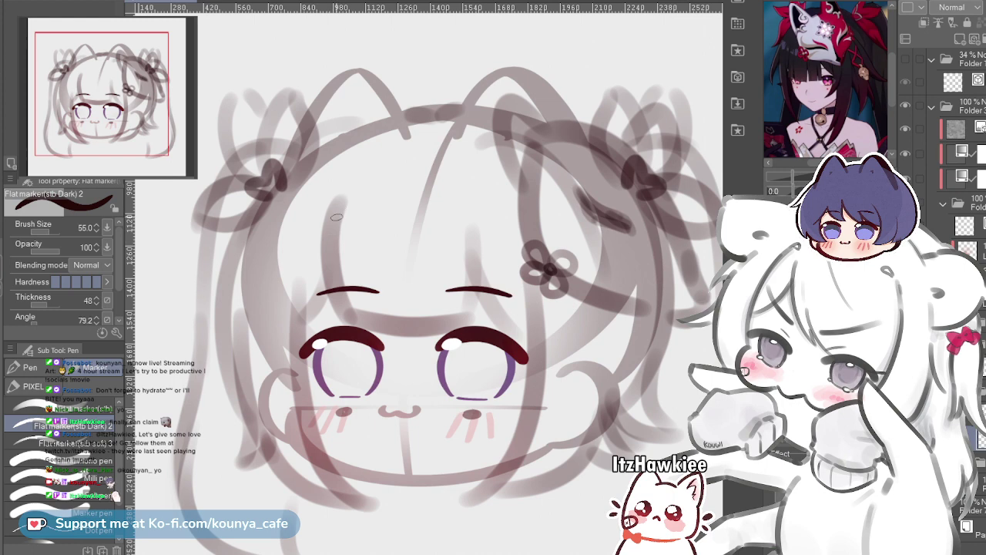
pyautogui.hotkey('ctrl', 'z')
pyautogui.moveTo(338, 189)
pyautogui.mouseDown()
pyautogui.moveTo(334, 292)
pyautogui.moveTo(374, 312)
pyautogui.moveTo(328, 224)
pyautogui.moveTo(342, 309)
pyautogui.moveTo(375, 327)
pyautogui.mouseUp()
pyautogui.hotkey('ctrl', 'z')
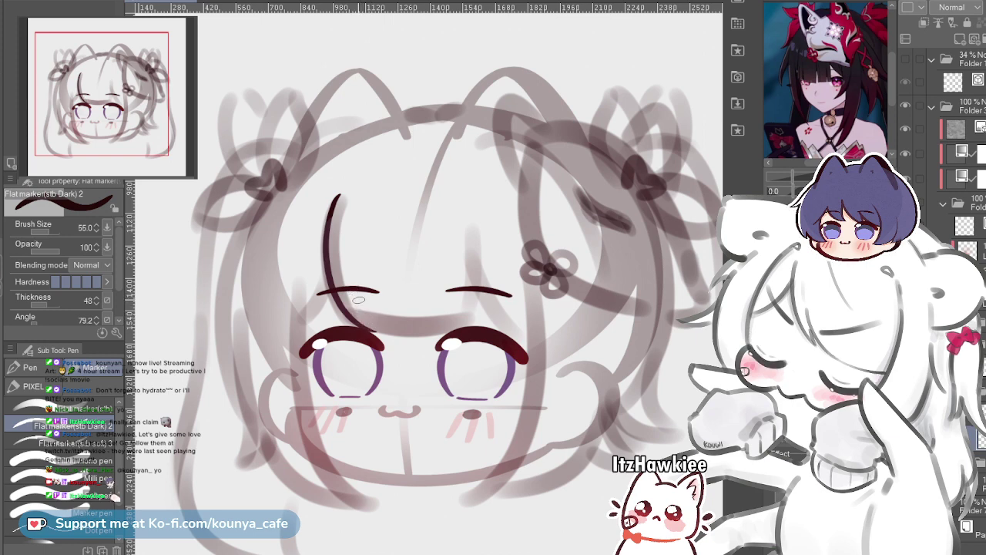
# Ink short inner strand lines that meet the tip of the long fringe strand above the left-hand eye
pyautogui.moveTo(358, 299); pyautogui.dragTo(375, 329)
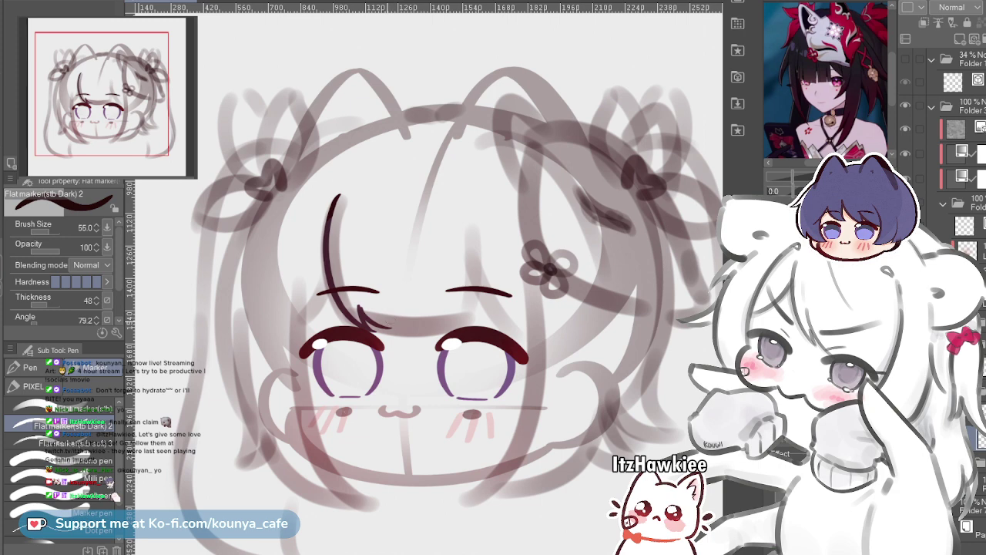
pyautogui.hotkey('ctrl', 'z')
pyautogui.scroll(4, 389, 321)
pyautogui.moveTo(380, 306); pyautogui.dragTo(365, 252)
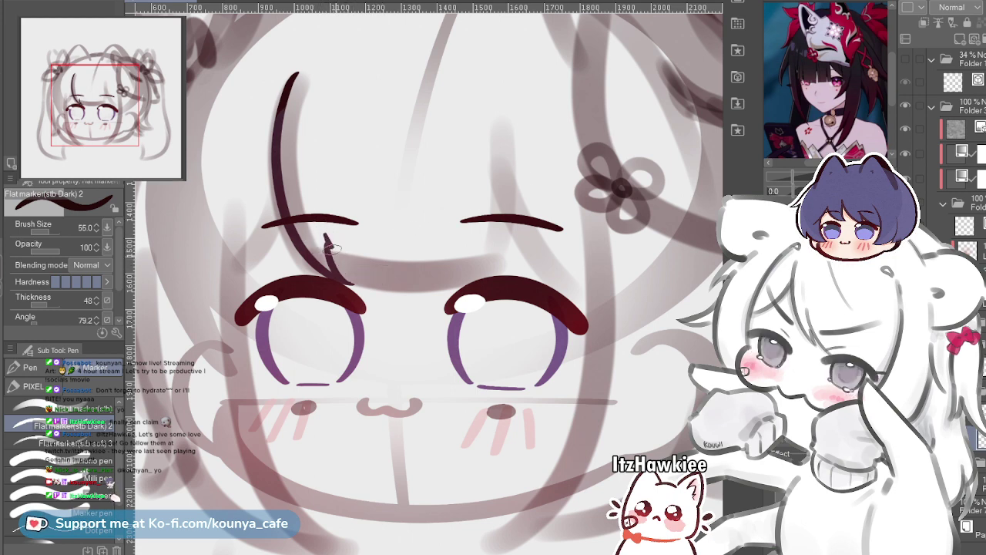
pyautogui.moveTo(331, 247); pyautogui.dragTo(376, 282)
pyautogui.moveTo(312, 202); pyautogui.dragTo(374, 284)
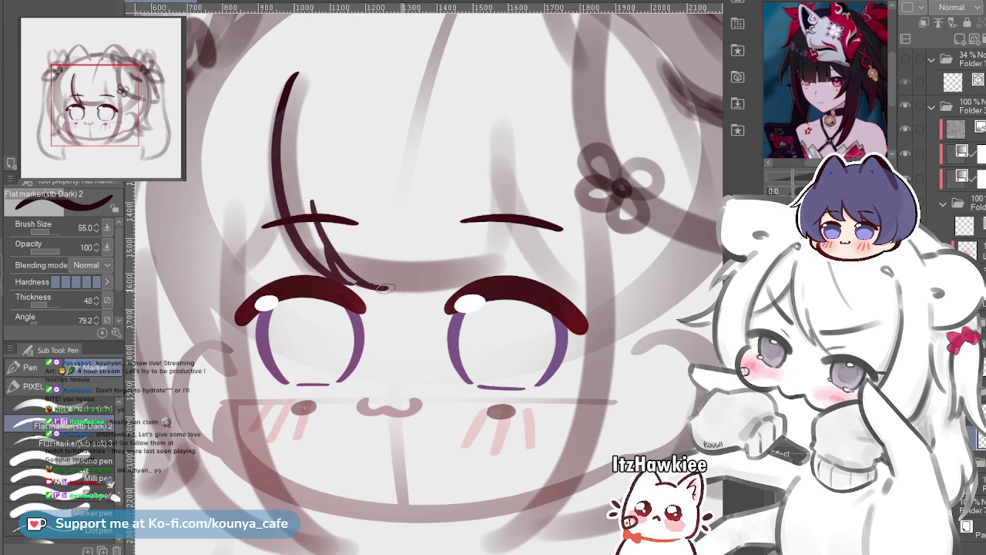
# Ink the curved lower edge of the fringe from the strand tip across to the right-hand eye
pyautogui.moveTo(348, 278); pyautogui.dragTo(423, 285)
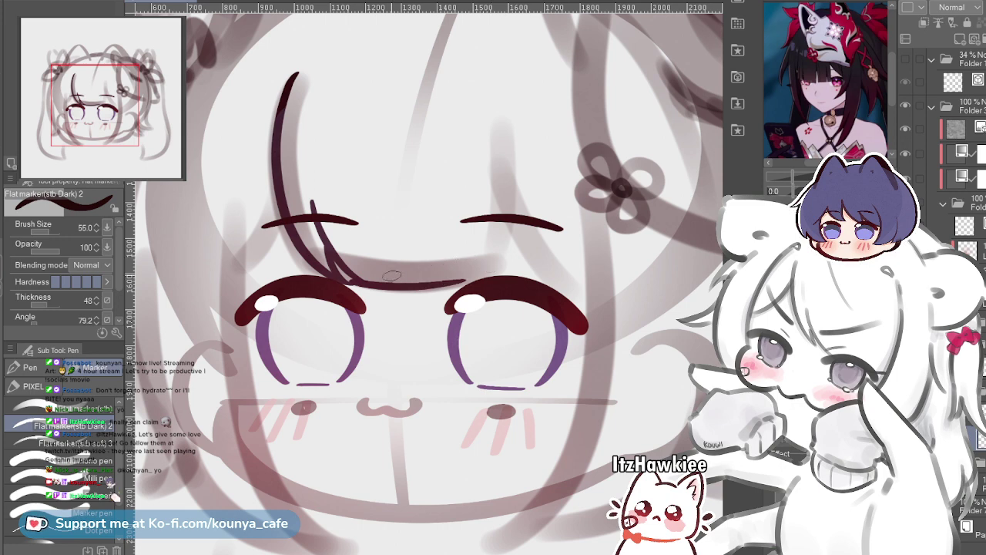
pyautogui.hotkey('ctrl', 'z')
pyautogui.moveTo(350, 279); pyautogui.dragTo(421, 288)
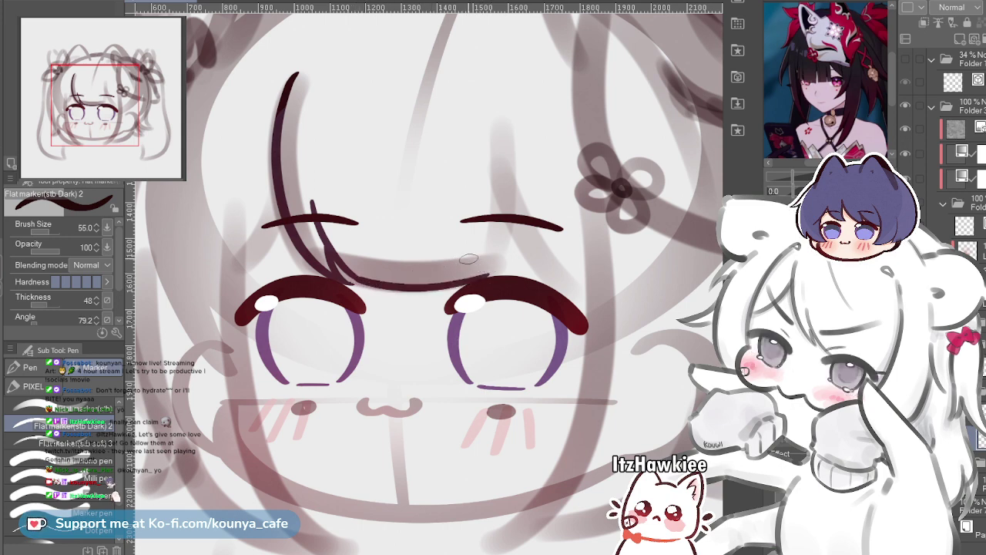
# Compare the fringe lines with the hair sketch layer hidden and shown, and reselect the fringe line layer
pyautogui.click(975, 248)
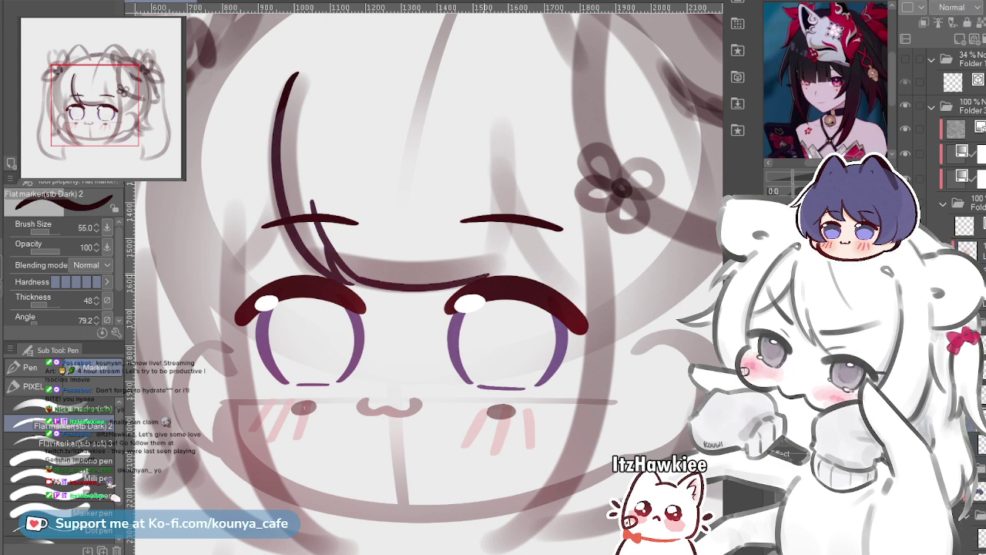
pyautogui.keyDown('ctrl'); pyautogui.keyDown('shift'); pyautogui.click(549, 268); pyautogui.keyUp('shift'); pyautogui.keyUp('ctrl')
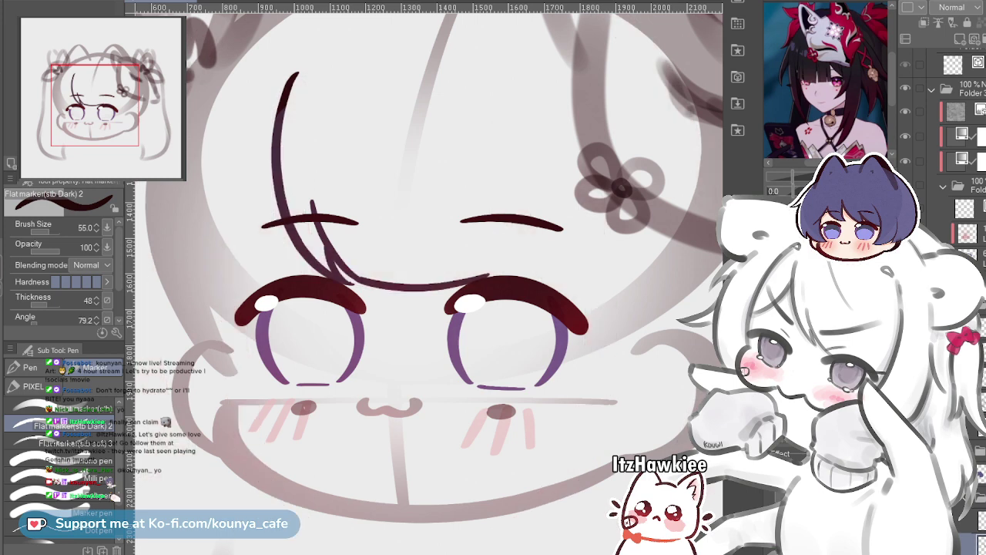
pyautogui.click(905, 545)
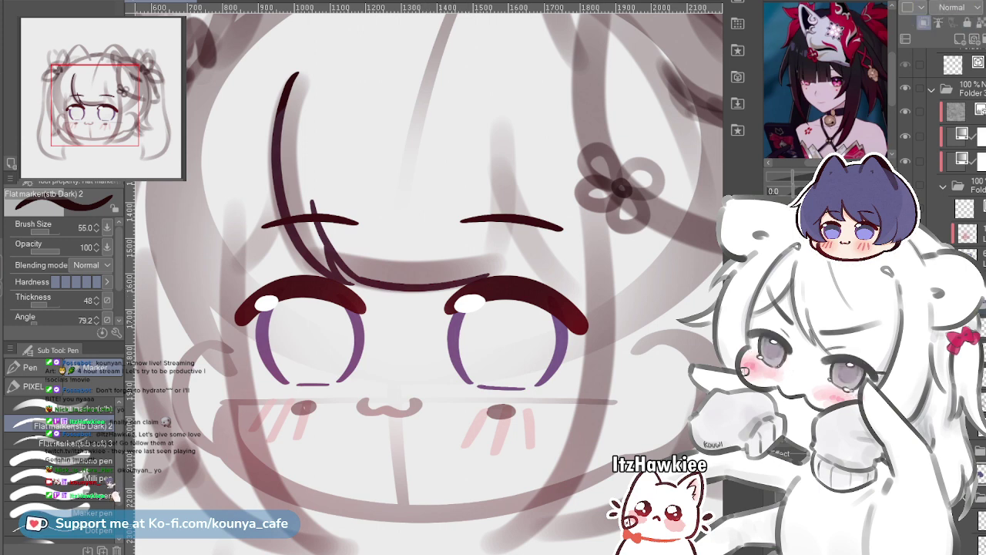
pyautogui.hotkey('ctrl', 't')
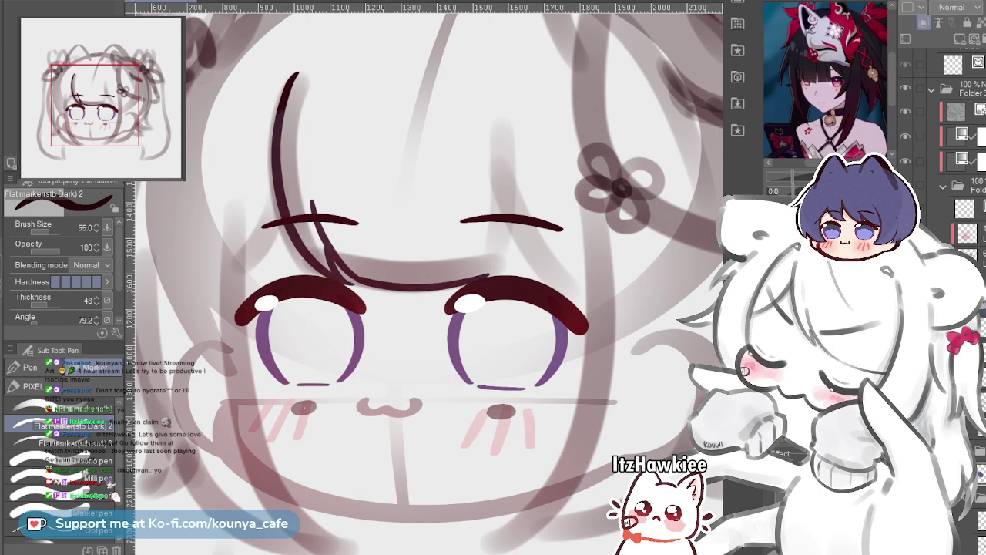
pyautogui.moveTo(631, 406); pyautogui.dragTo(633, 367)
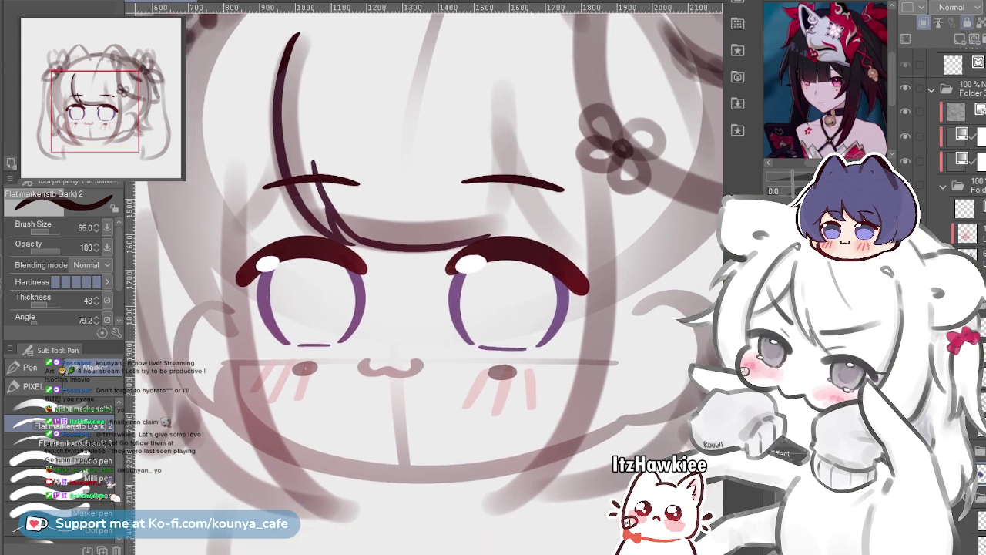
pyautogui.scroll(-3, 947, 138)
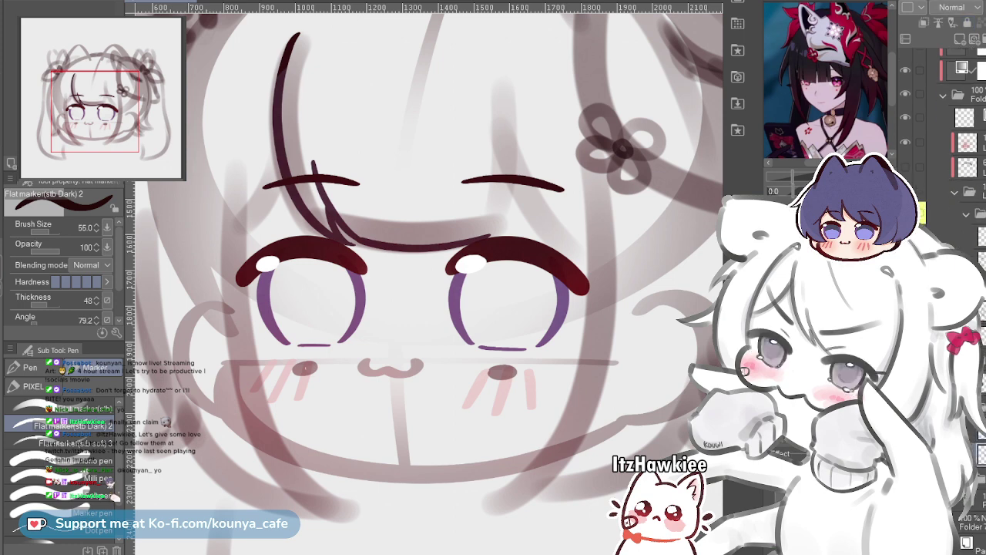
pyautogui.click(905, 455)
pyautogui.click(905, 454)
# Shorten the vector line of the fringe's lower edge and add a short upward tip stroke at its right-hand end
pyautogui.keyDown('ctrl'); pyautogui.click(423, 248); pyautogui.keyUp('ctrl')
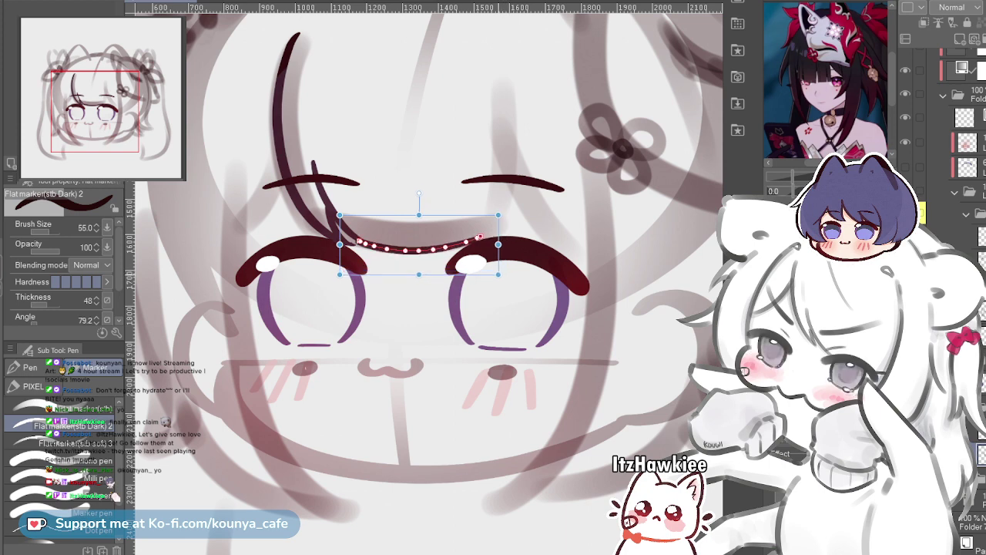
pyautogui.moveTo(499, 274); pyautogui.dragTo(495, 277)
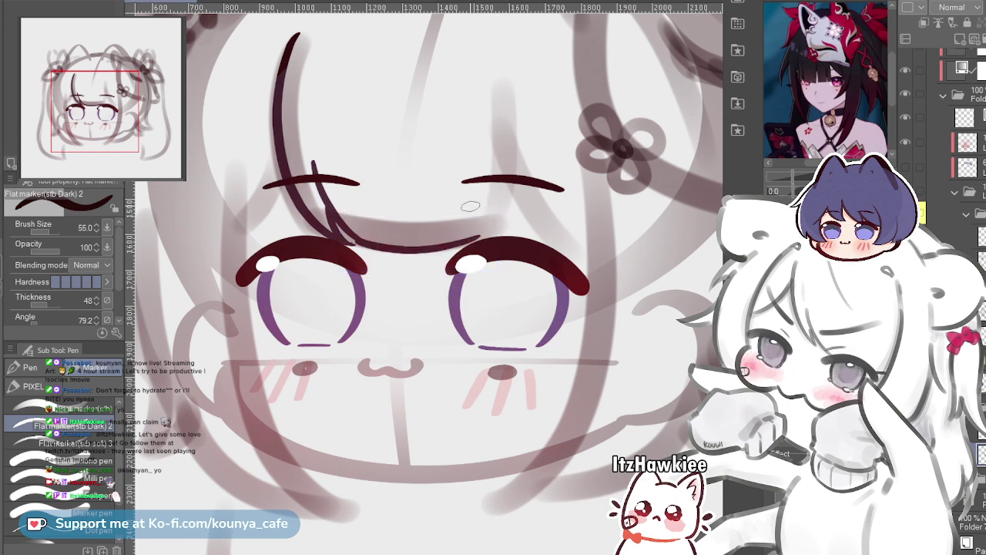
pyautogui.moveTo(484, 231)
pyautogui.mouseDown()
pyautogui.moveTo(473, 210)
pyautogui.moveTo(479, 235)
pyautogui.mouseUp()
pyautogui.hotkey('ctrl', 'z')
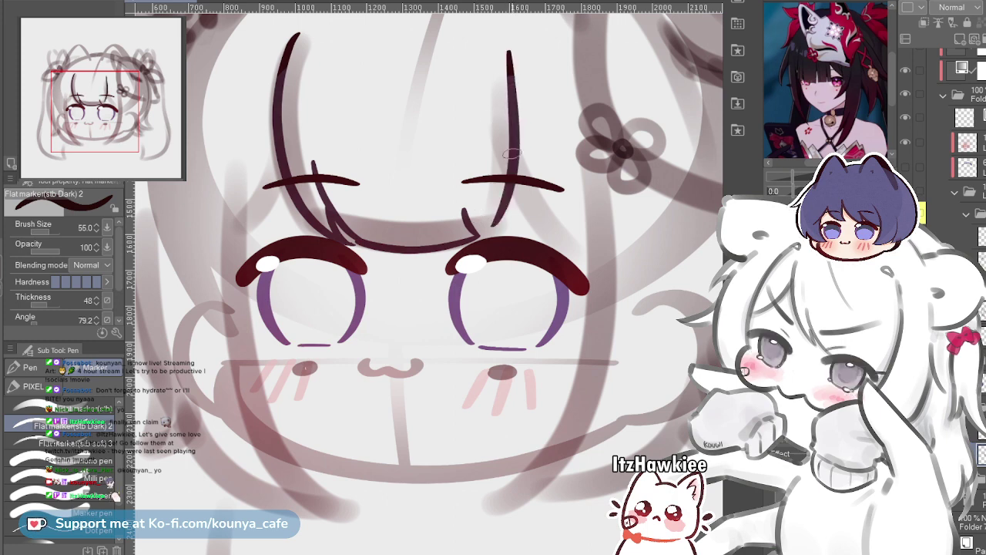
# Try a long, outward-bowed fringe strand over the right-hand brow and nudge its vector line slightly inward
pyautogui.moveTo(509, 51); pyautogui.dragTo(519, 175)
pyautogui.moveTo(519, 109); pyautogui.dragTo(518, 231)
pyautogui.scroll(-2, 494, 214)
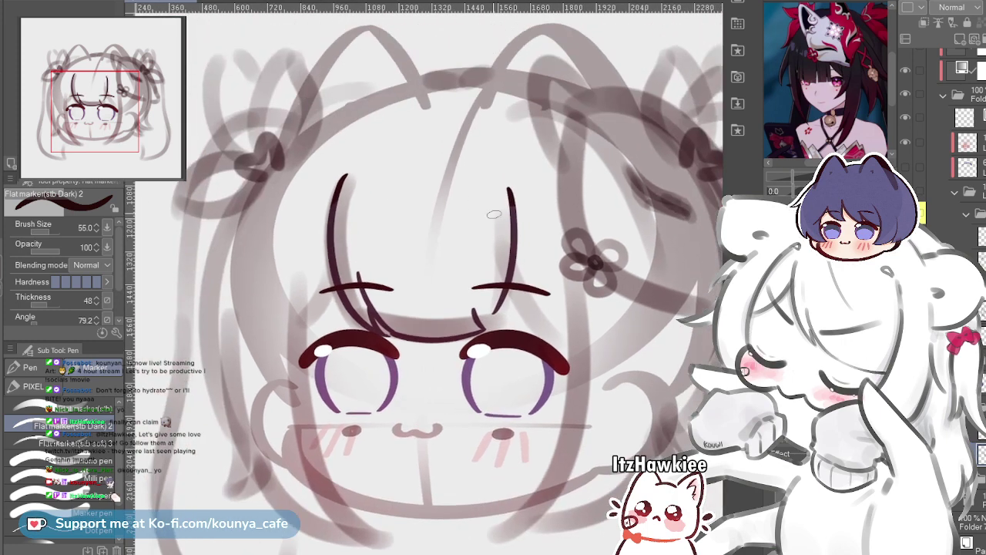
pyautogui.hotkey('ctrl', 'z')
pyautogui.moveTo(494, 163); pyautogui.dragTo(498, 324)
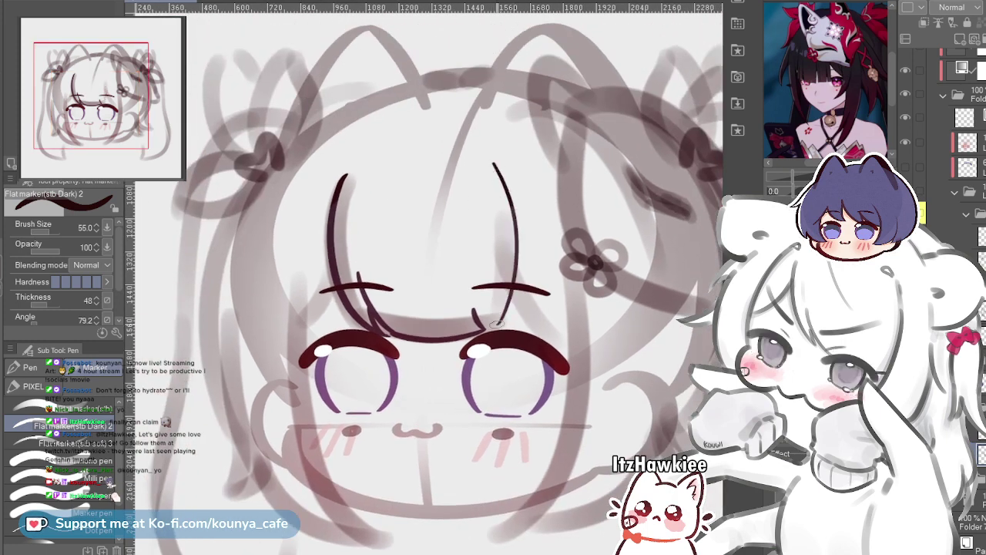
pyautogui.moveTo(504, 176); pyautogui.dragTo(489, 327)
pyautogui.scroll(2, 515, 217)
pyautogui.keyDown('ctrl'); pyautogui.click(517, 218); pyautogui.keyUp('ctrl')
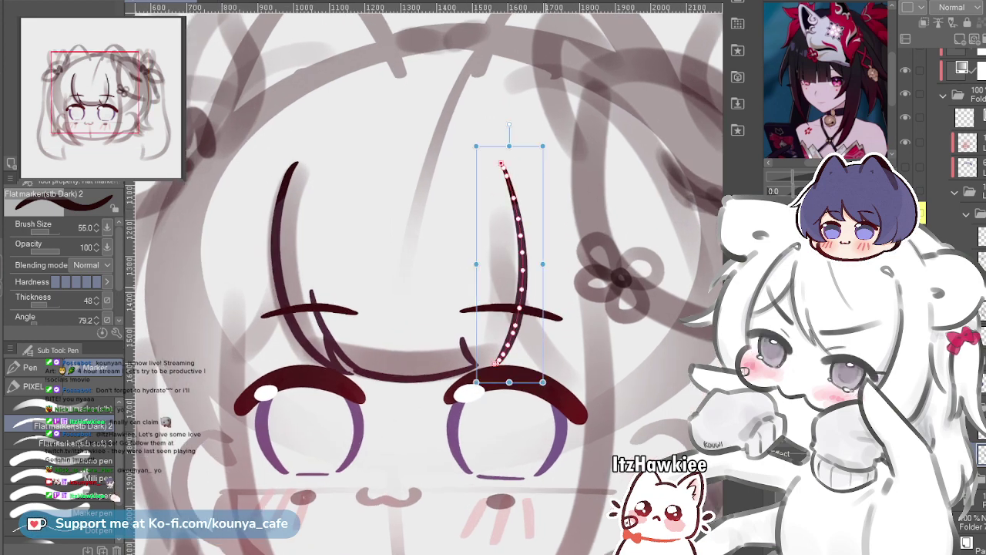
pyautogui.moveTo(500, 164); pyautogui.dragTo(495, 163)
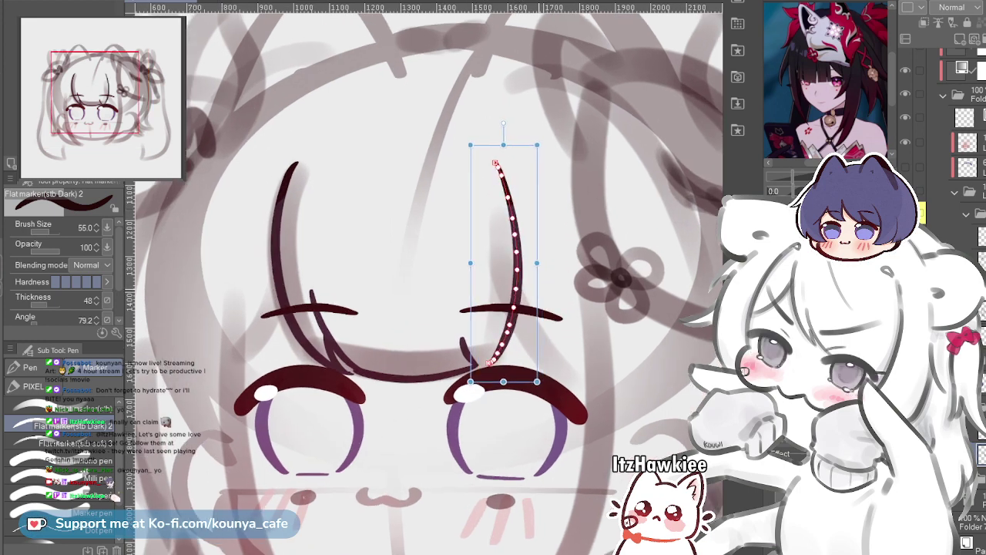
# Ink a short inner strand from beside the right-hand brow down to the eyelashes at the fringe's lower edge
pyautogui.scroll(2, 478, 331)
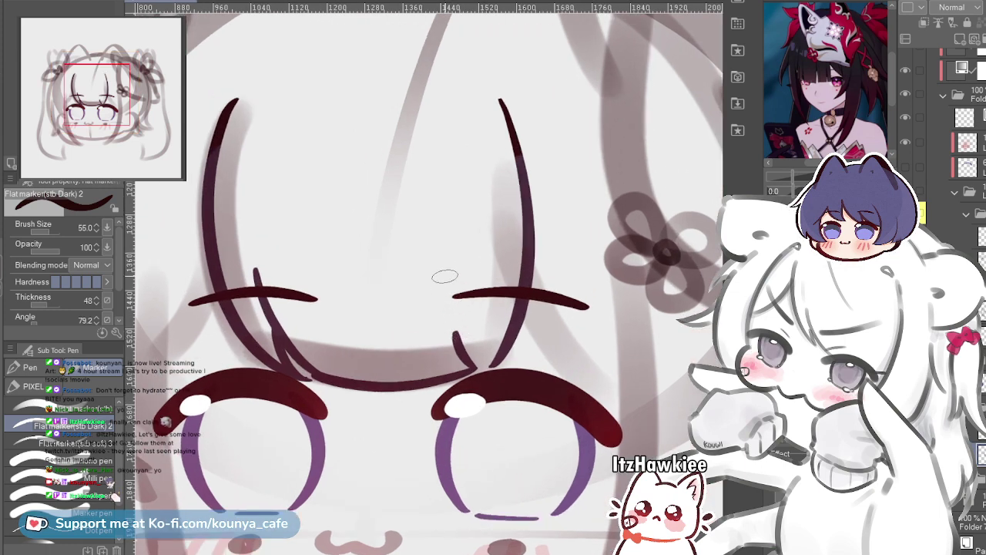
pyautogui.moveTo(441, 272); pyautogui.dragTo(490, 366)
pyautogui.hotkey('ctrl', 'z')
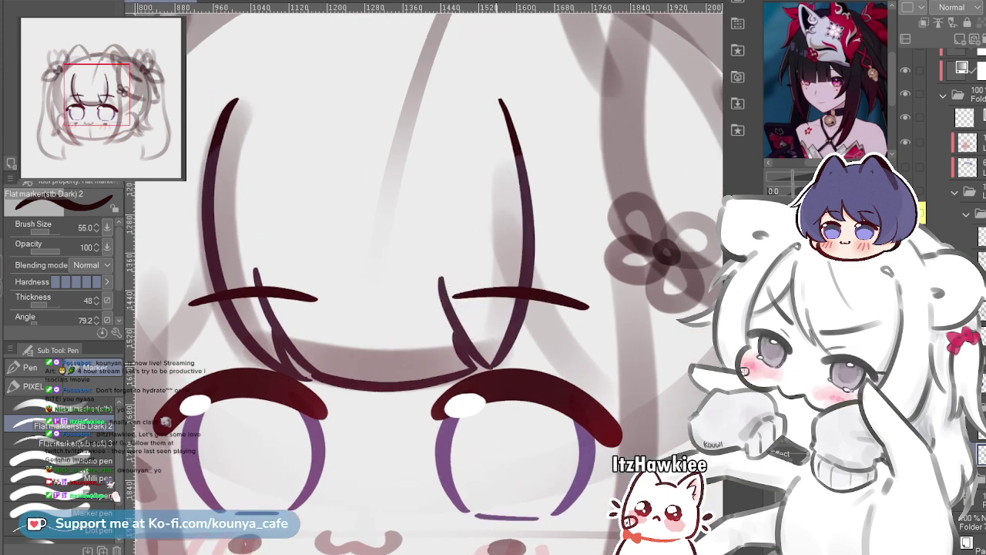
# Replace the long strand over the right-hand brow with a shorter strand curving outward past the outer corner of the eye
pyautogui.keyDown('ctrl'); pyautogui.click(528, 231); pyautogui.keyUp('ctrl')
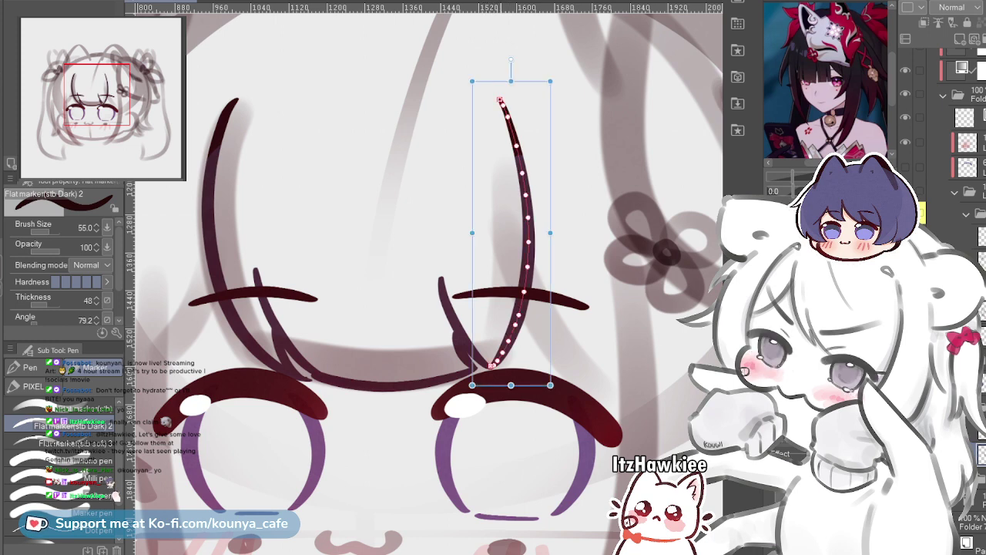
pyautogui.press('Delete')
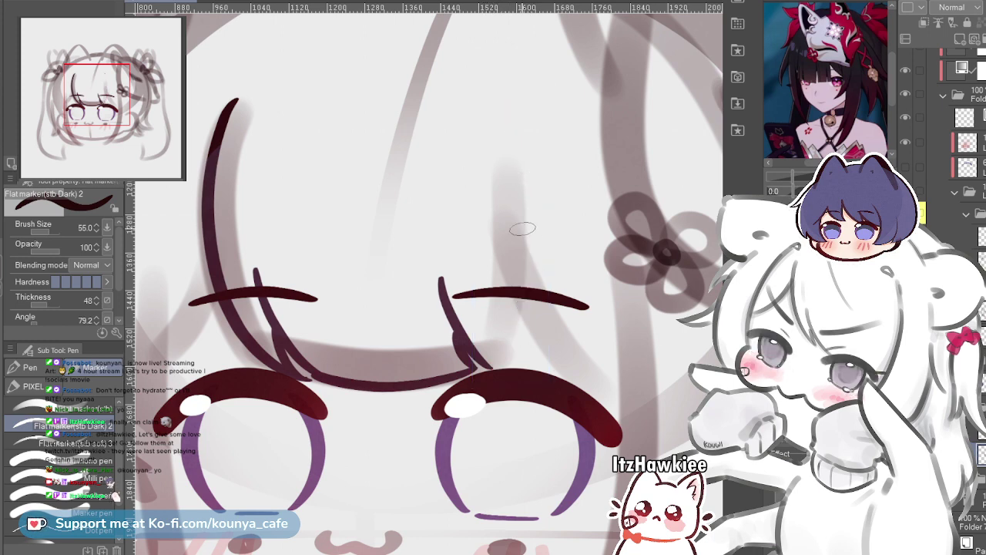
pyautogui.moveTo(505, 183); pyautogui.dragTo(649, 407)
pyautogui.hotkey('ctrl', 'z')
pyautogui.moveTo(511, 229)
pyautogui.mouseDown()
pyautogui.moveTo(559, 328)
pyautogui.moveTo(667, 416)
pyautogui.mouseUp()
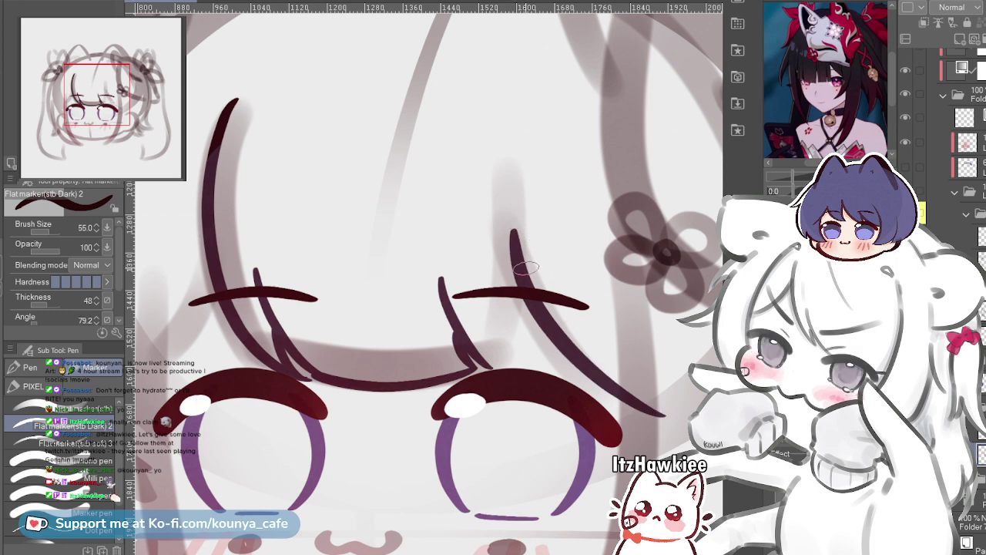
pyautogui.hotkey('ctrl', 'z')
pyautogui.moveTo(511, 231); pyautogui.dragTo(649, 424)
pyautogui.hotkey('ctrl', 'z')
pyautogui.moveTo(522, 245); pyautogui.dragTo(651, 391)
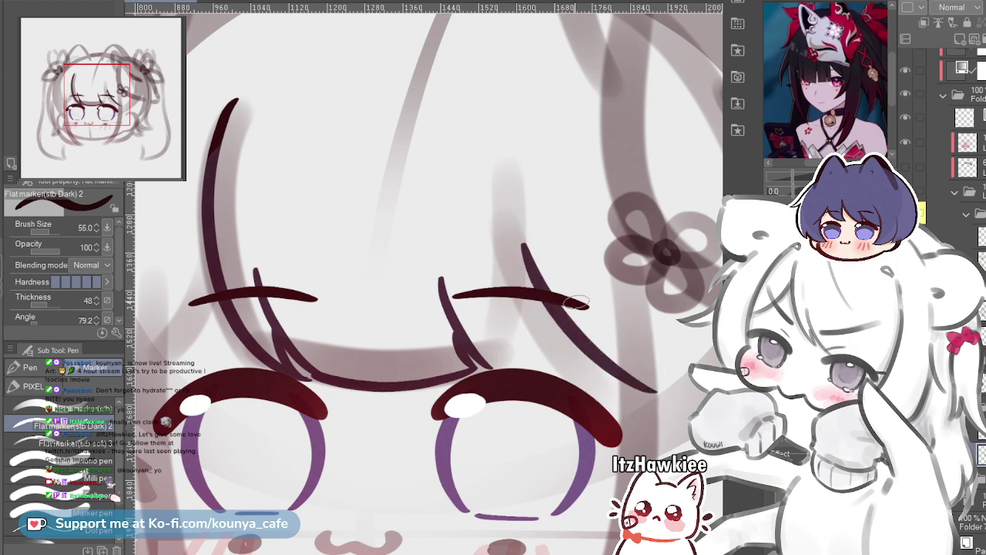
pyautogui.moveTo(508, 134); pyautogui.dragTo(510, 151)
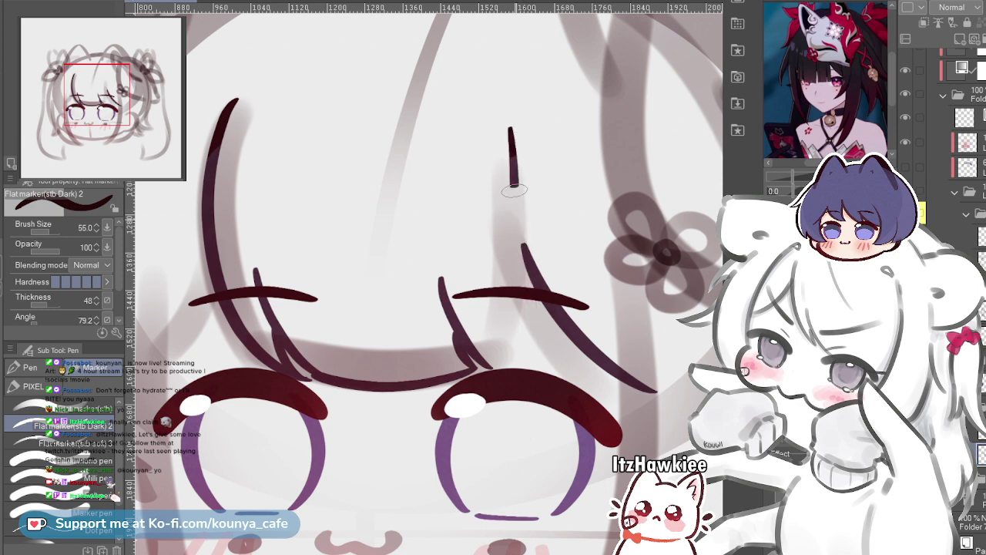
pyautogui.moveTo(514, 188); pyautogui.dragTo(514, 331)
pyautogui.moveTo(504, 111); pyautogui.dragTo(511, 367)
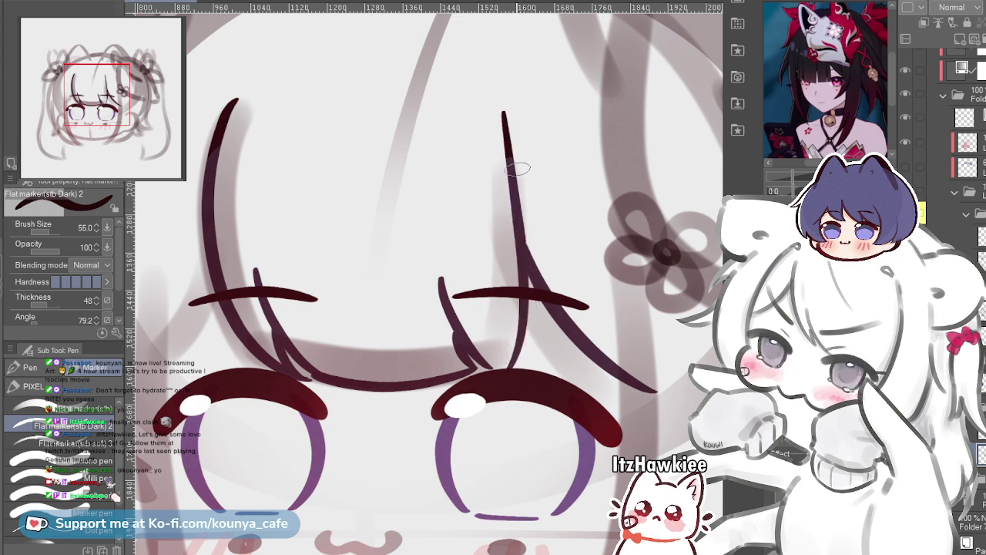
pyautogui.hotkey('ctrl', 'z')
pyautogui.moveTo(537, 271); pyautogui.dragTo(522, 384)
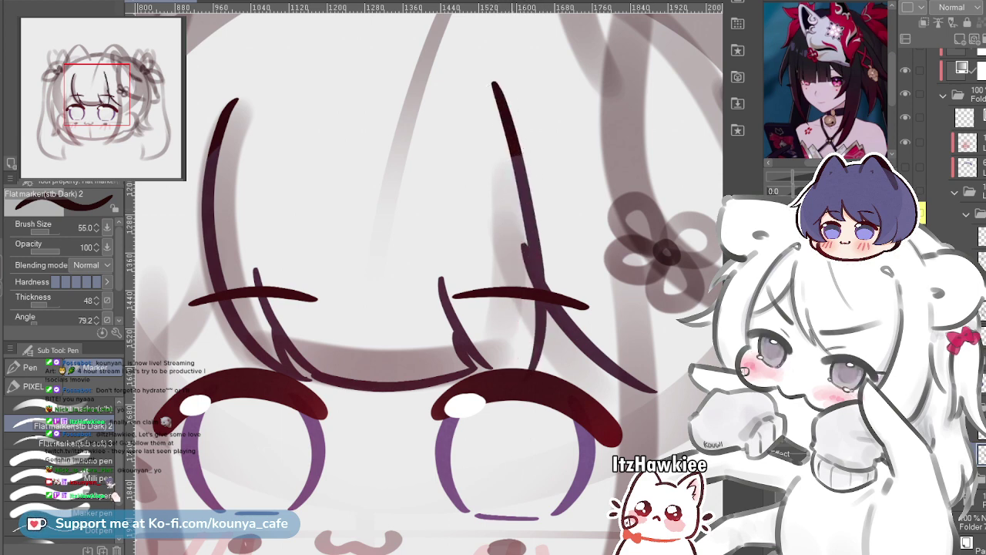
pyautogui.hotkey('ctrl', 'z')
pyautogui.moveTo(491, 82)
pyautogui.mouseDown()
pyautogui.moveTo(507, 124)
pyautogui.moveTo(504, 370)
pyautogui.mouseUp()
pyautogui.hotkey('ctrl', 'z')
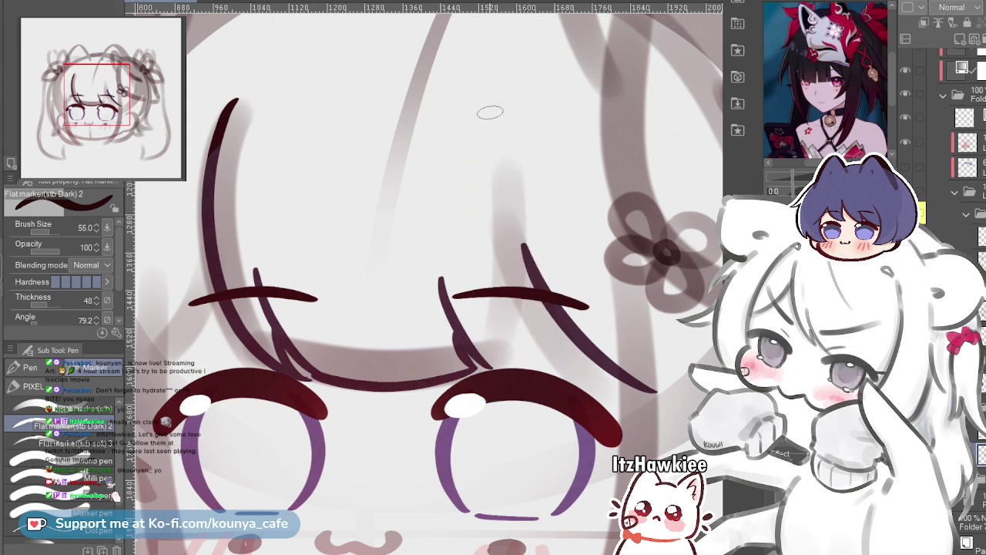
pyautogui.moveTo(490, 99)
pyautogui.mouseDown()
pyautogui.moveTo(503, 136)
pyautogui.moveTo(499, 344)
pyautogui.mouseUp()
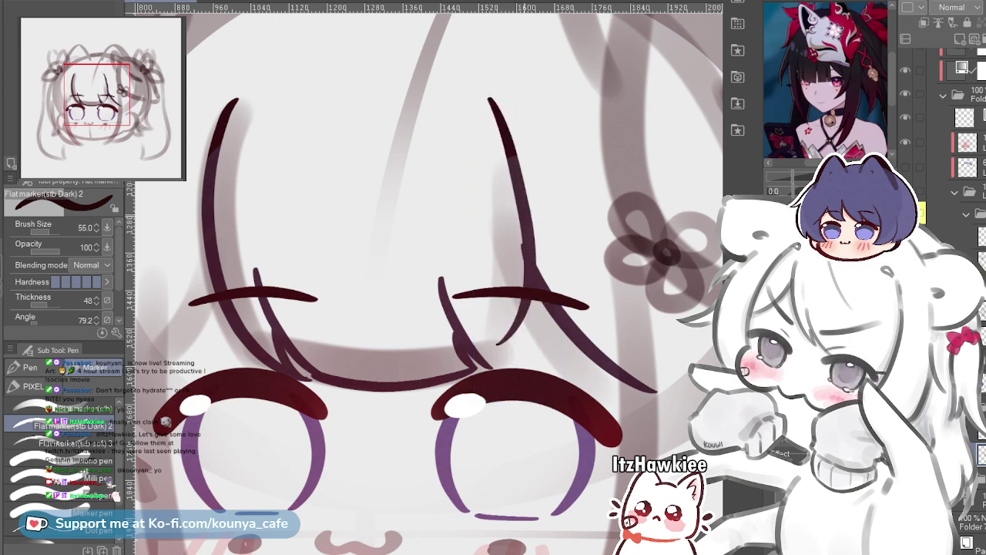
pyautogui.hotkey('ctrl', 'z')
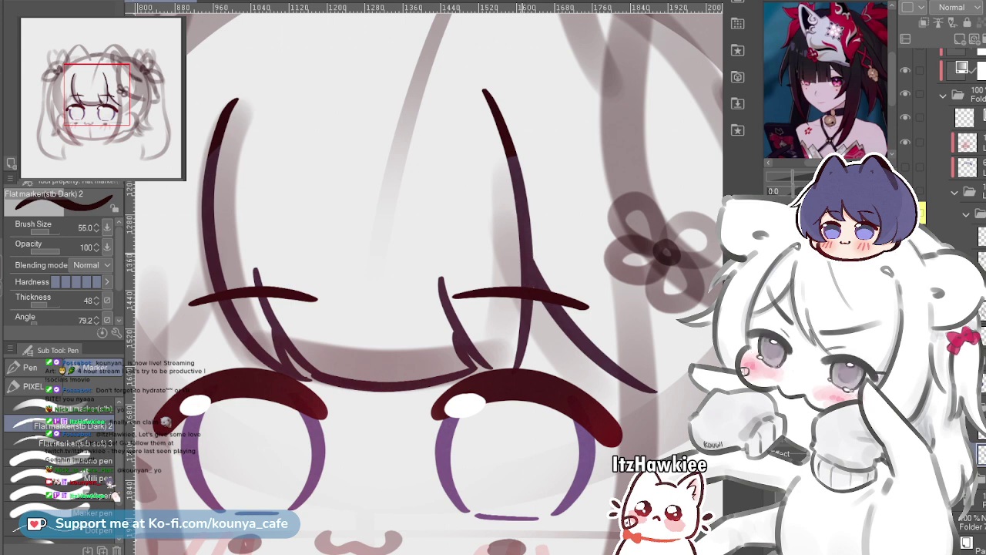
# Ink a long fringe strand curving down across the right-hand brow and join its trimmed lower tip to the short inner strand
pyautogui.moveTo(484, 90)
pyautogui.mouseDown()
pyautogui.moveTo(515, 373)
pyautogui.moveTo(455, 384)
pyautogui.mouseUp()
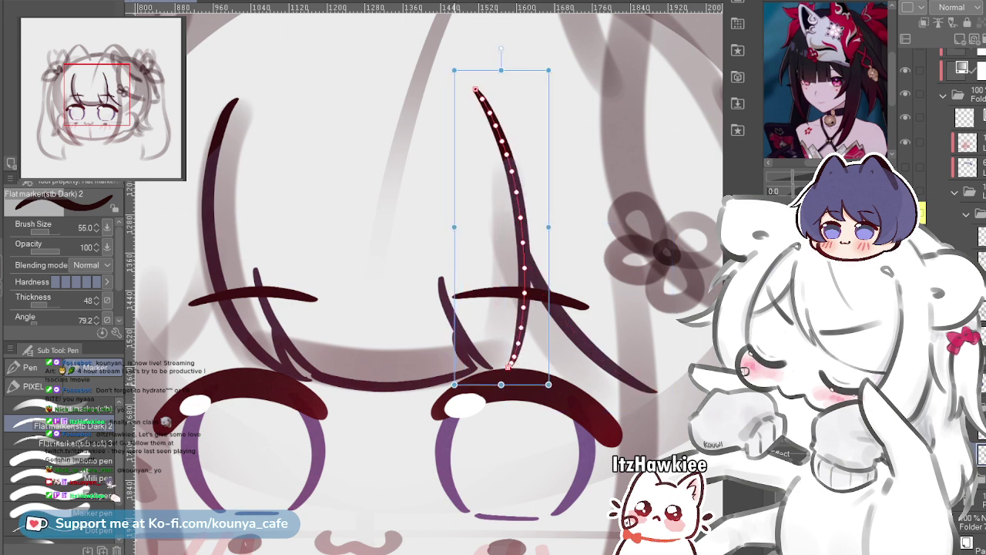
pyautogui.scroll(4, 500, 367)
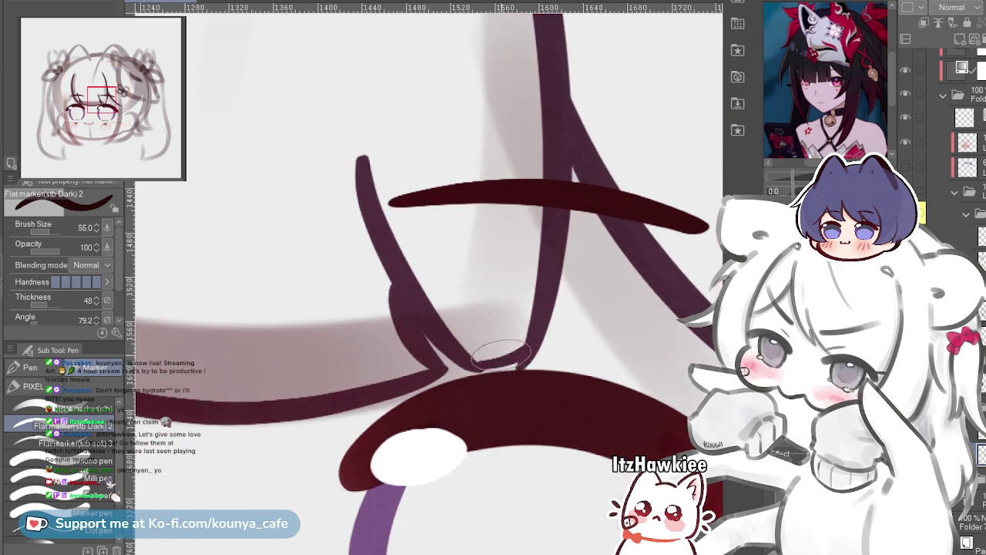
pyautogui.keyDown('ctrl'); pyautogui.click(478, 370); pyautogui.keyUp('ctrl')
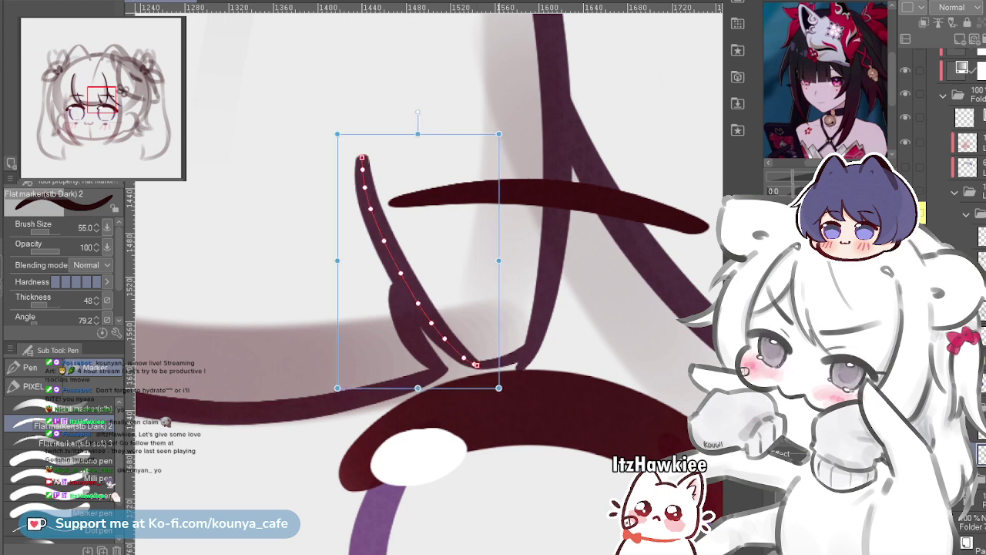
pyautogui.keyDown('ctrl'); pyautogui.click(520, 368); pyautogui.keyUp('ctrl')
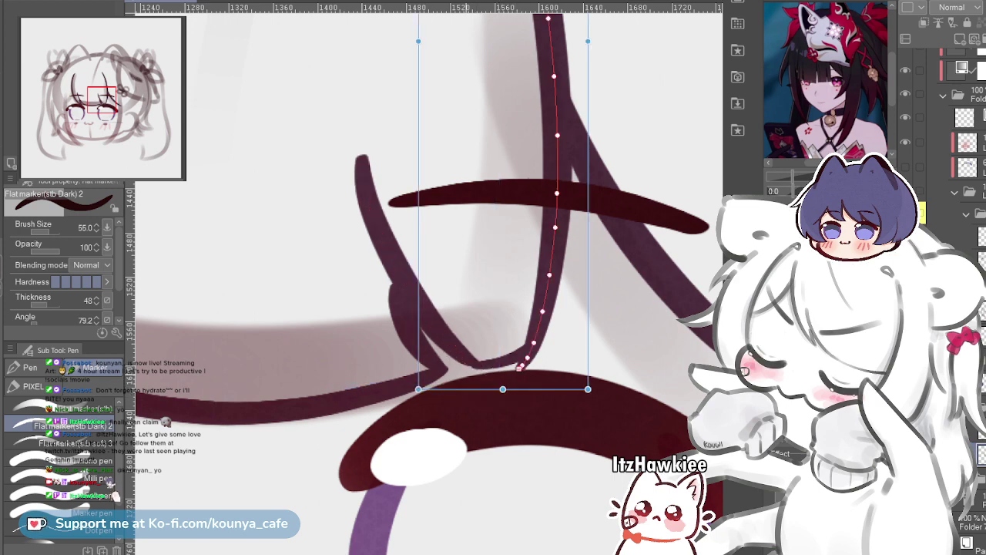
pyautogui.moveTo(519, 368); pyautogui.dragTo(524, 355)
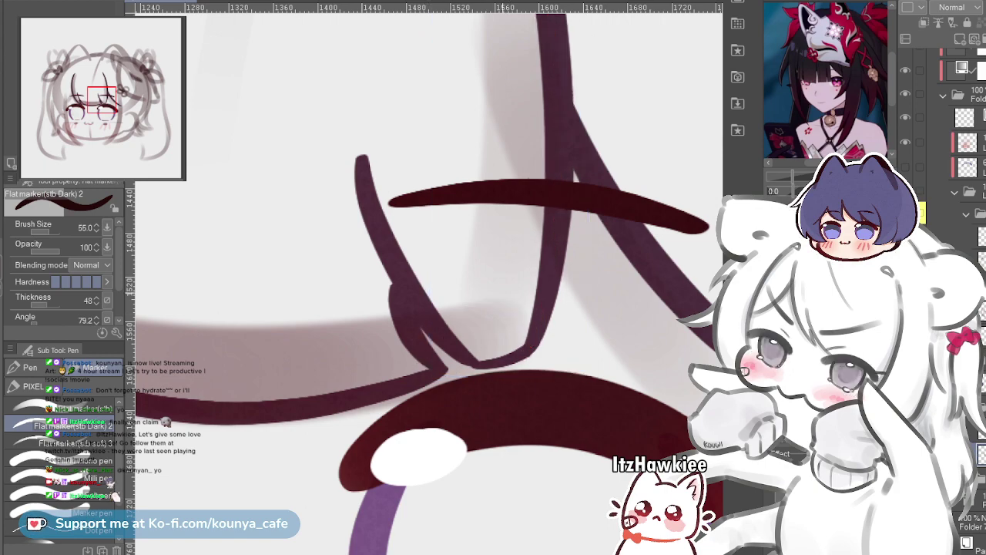
# Ink a strand branching off the left-hand fringe line and curving outward across the brow to the outer corner of the eye
pyautogui.scroll(-5, 508, 294)
pyautogui.moveTo(508, 294)
pyautogui.mouseDown()
pyautogui.moveTo(536, 312)
pyautogui.moveTo(509, 294)
pyautogui.mouseUp()
pyautogui.scroll(1, 496, 308)
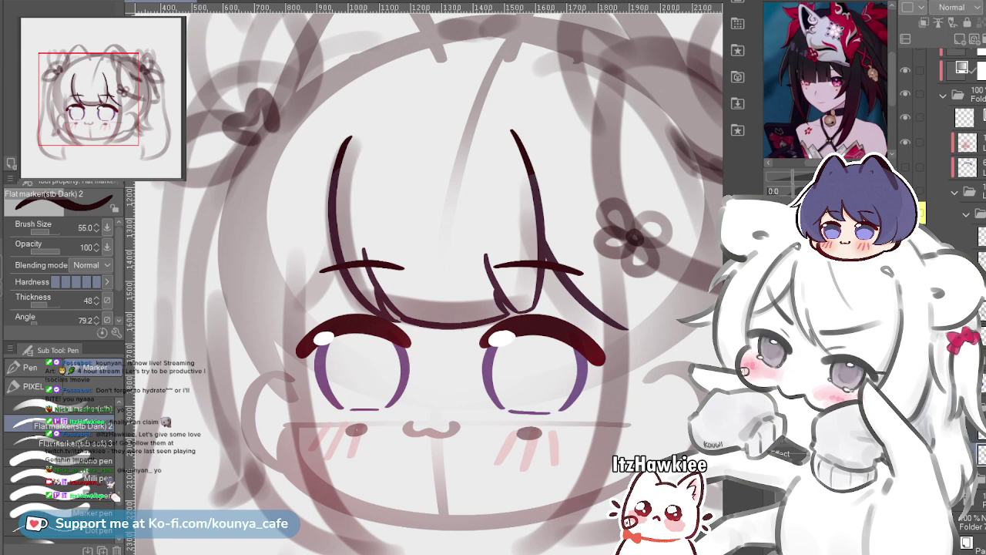
pyautogui.moveTo(539, 331); pyautogui.dragTo(591, 293)
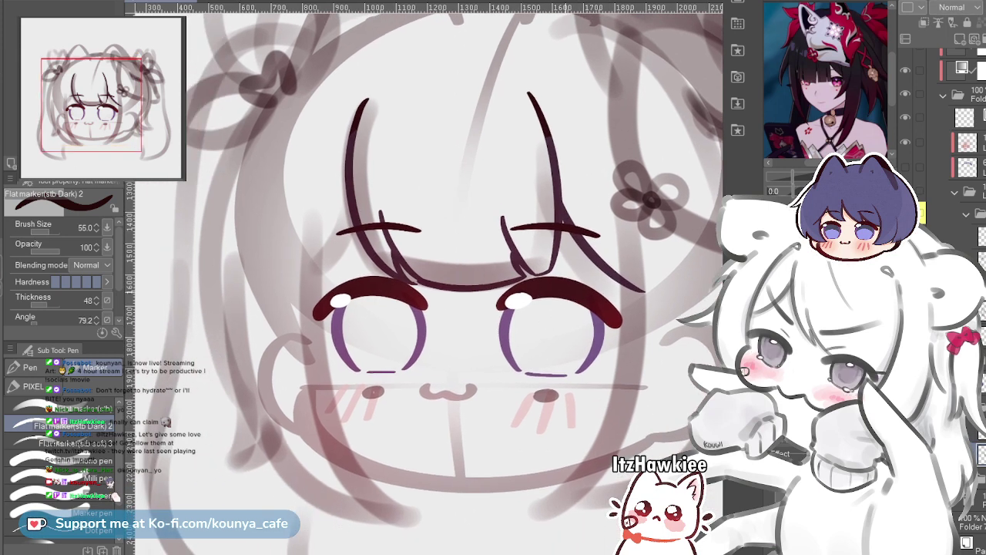
pyautogui.moveTo(354, 189); pyautogui.dragTo(306, 277)
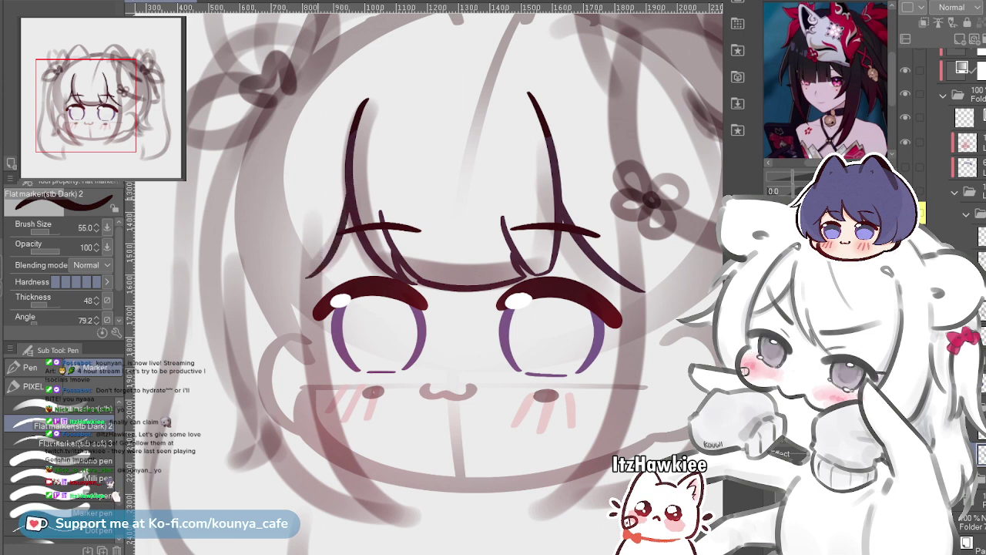
pyautogui.hotkey('ctrl', 'z')
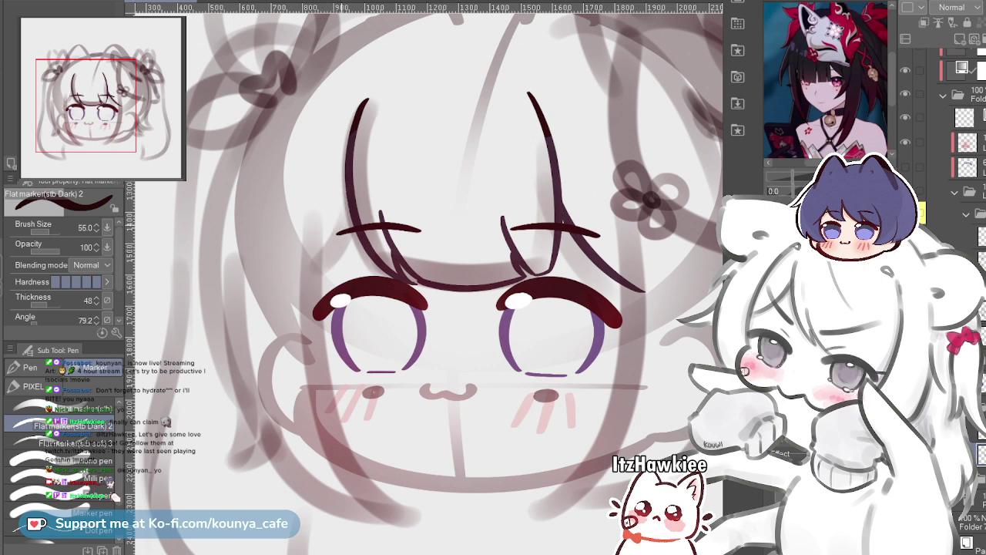
pyautogui.moveTo(347, 202); pyautogui.dragTo(301, 294)
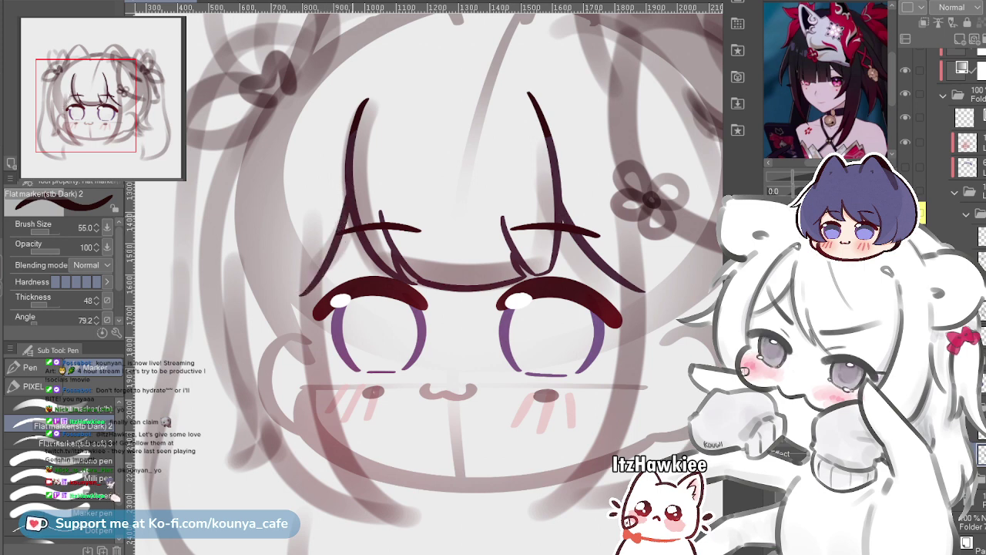
# Slightly enlarge the vector line of the left-hand outer strand and rotate the matching right-hand outer strand a little
pyautogui.moveTo(337, 248); pyautogui.dragTo(298, 302)
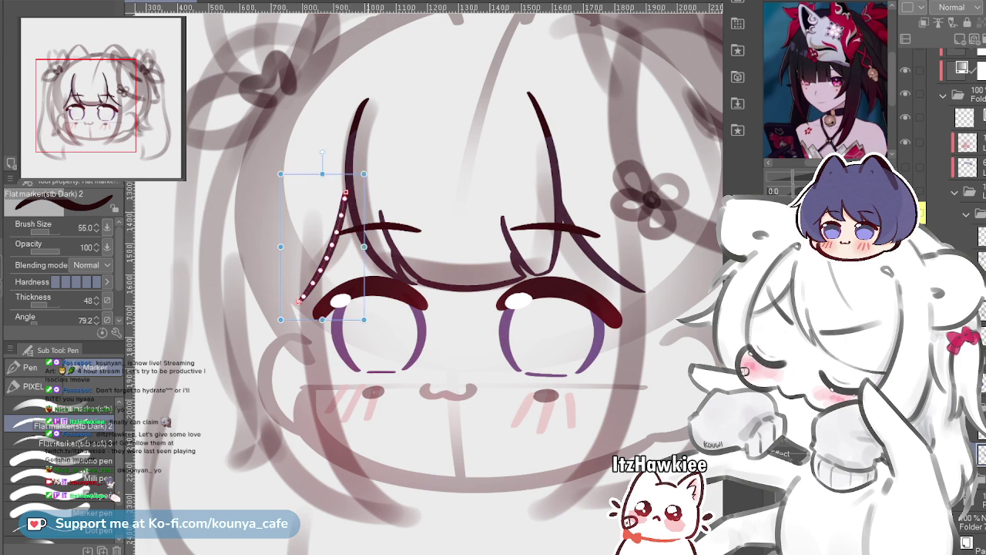
pyautogui.moveTo(364, 174); pyautogui.dragTo(371, 171)
pyautogui.keyDown('ctrl'); pyautogui.click(574, 232); pyautogui.keyUp('ctrl')
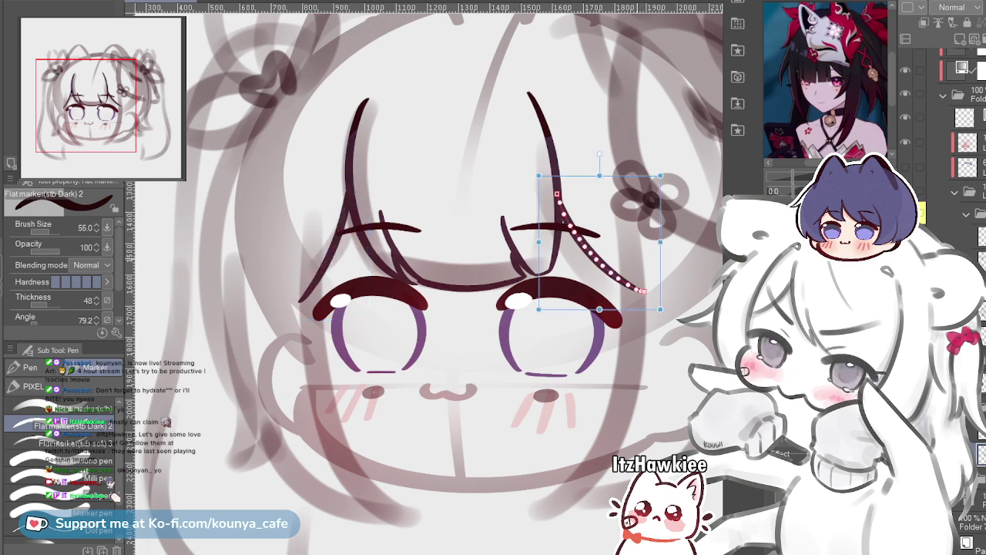
pyautogui.moveTo(602, 154); pyautogui.dragTo(603, 155)
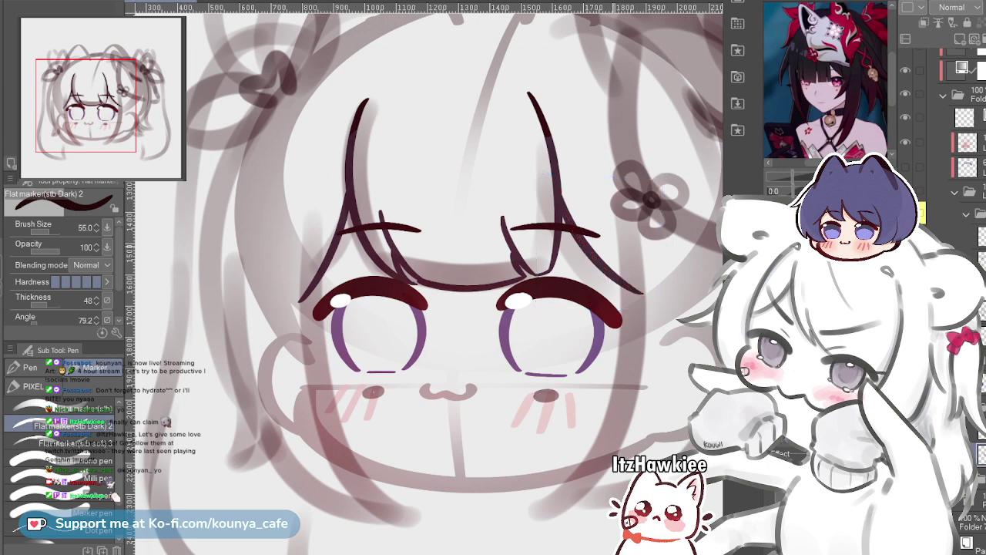
# Ink a long side lock from beside the left-hand brow down past the eye and inward to the chin, and stretch it slightly
pyautogui.scroll(-6, 572, 251)
pyautogui.scroll(3, 572, 235)
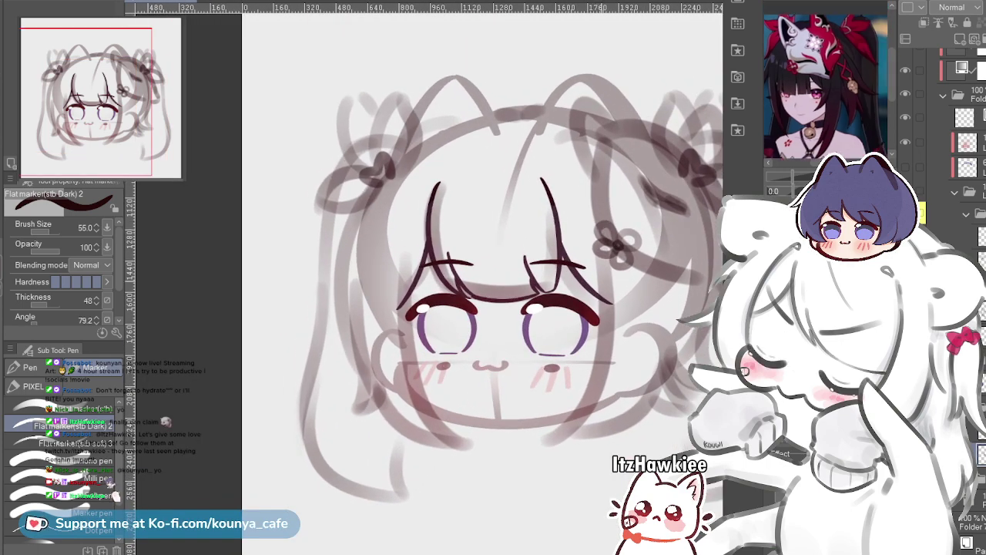
pyautogui.moveTo(375, 273); pyautogui.dragTo(290, 298)
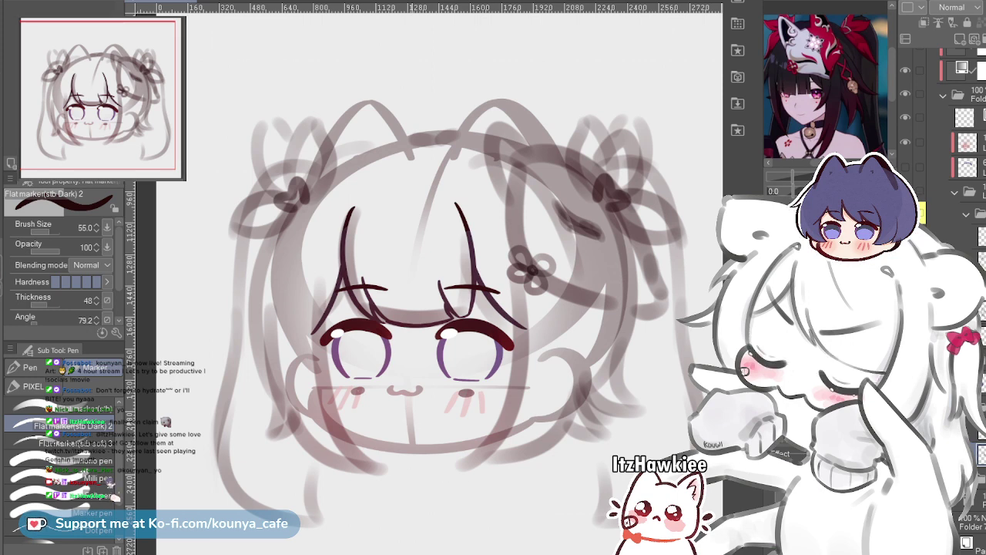
pyautogui.scroll(1, 369, 383)
pyautogui.scroll(1, 322, 267)
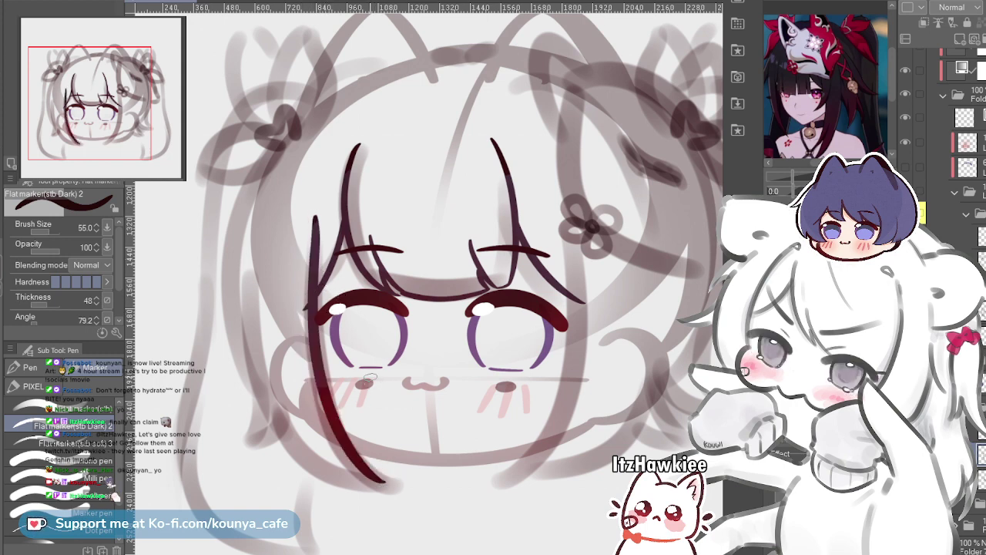
pyautogui.hotkey('ctrl', 'z')
pyautogui.hotkey('ctrl', 'z')
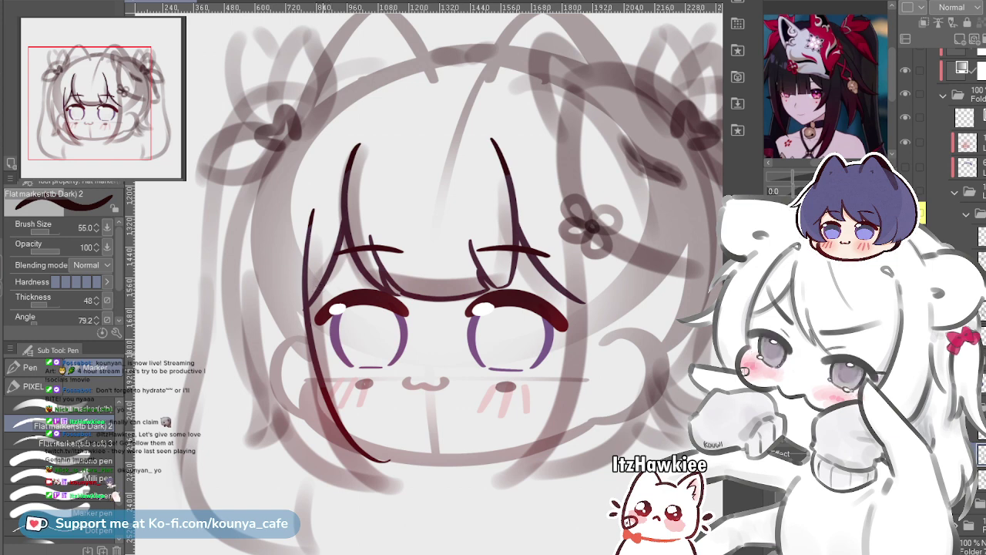
pyautogui.hotkey('ctrl', 'z')
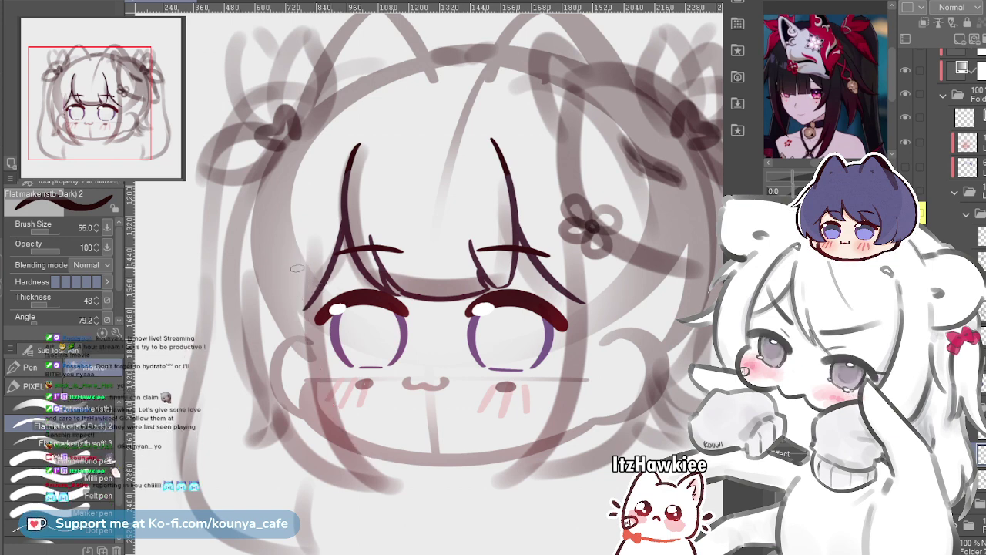
pyautogui.hotkey('ctrl', 'z')
pyautogui.moveTo(312, 207); pyautogui.dragTo(381, 474)
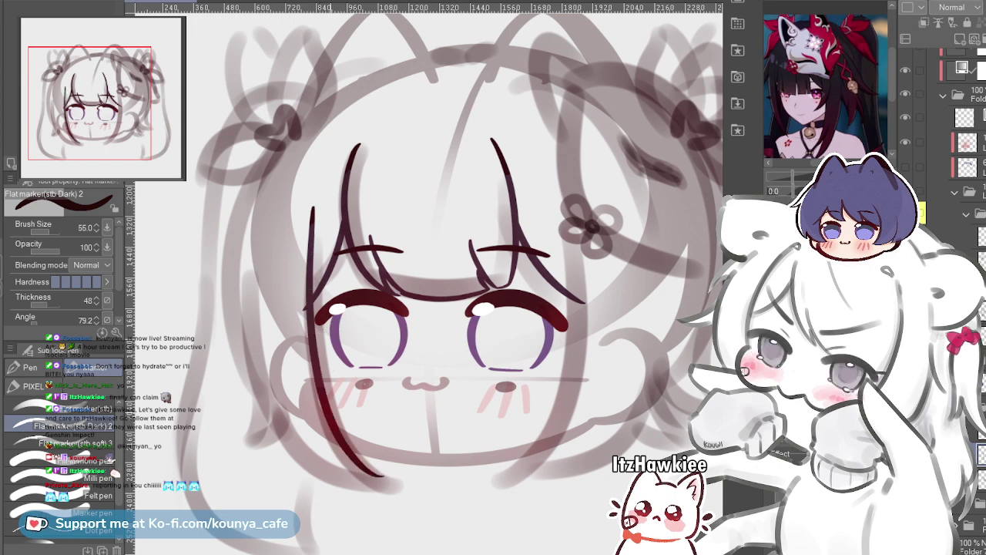
pyautogui.moveTo(399, 493); pyautogui.dragTo(399, 500)
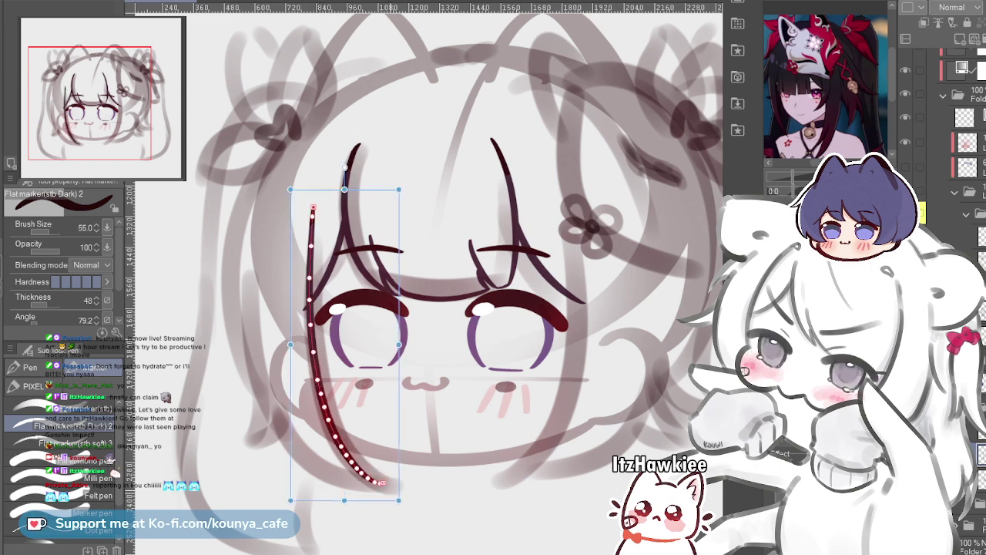
pyautogui.moveTo(341, 258); pyautogui.dragTo(379, 246)
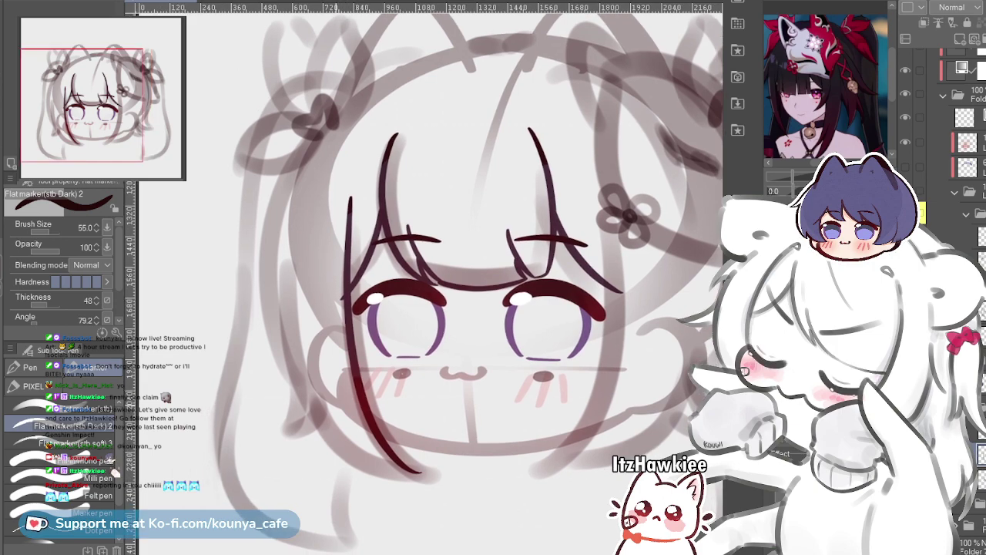
pyautogui.scroll(2, 334, 412)
pyautogui.scroll(-3, 276, 236)
pyautogui.scroll(2, 275, 236)
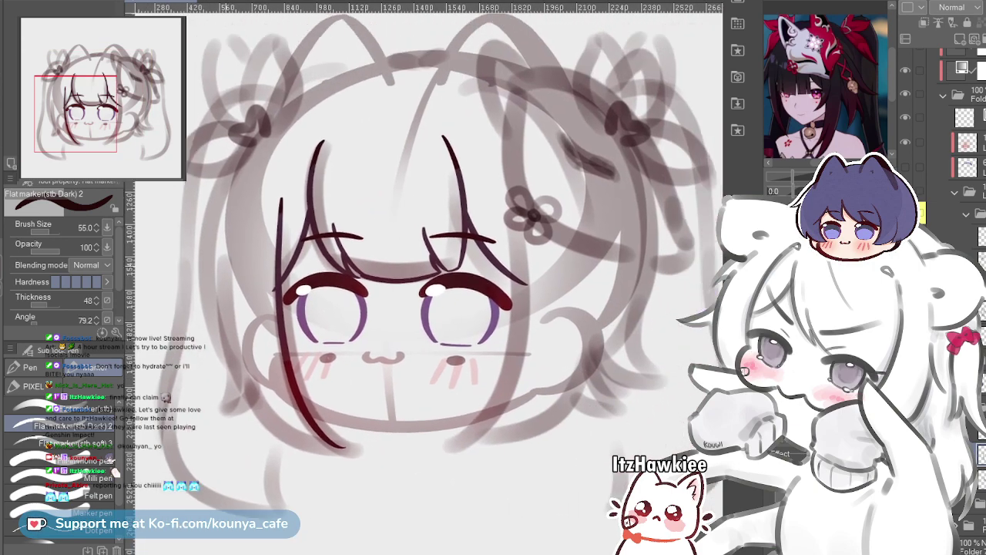
pyautogui.moveTo(614, 256); pyautogui.dragTo(592, 281)
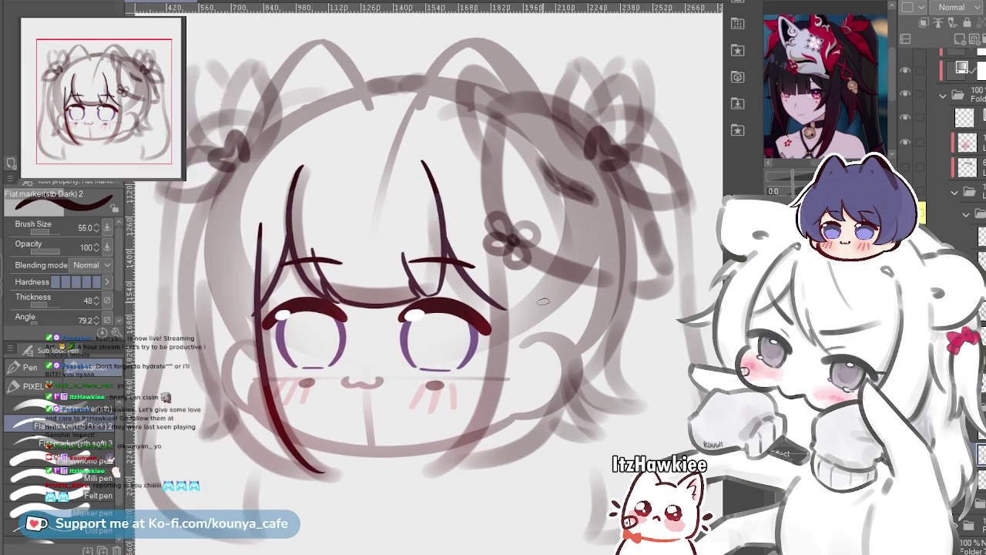
pyautogui.moveTo(483, 203); pyautogui.dragTo(483, 259)
pyautogui.scroll(1, 483, 259)
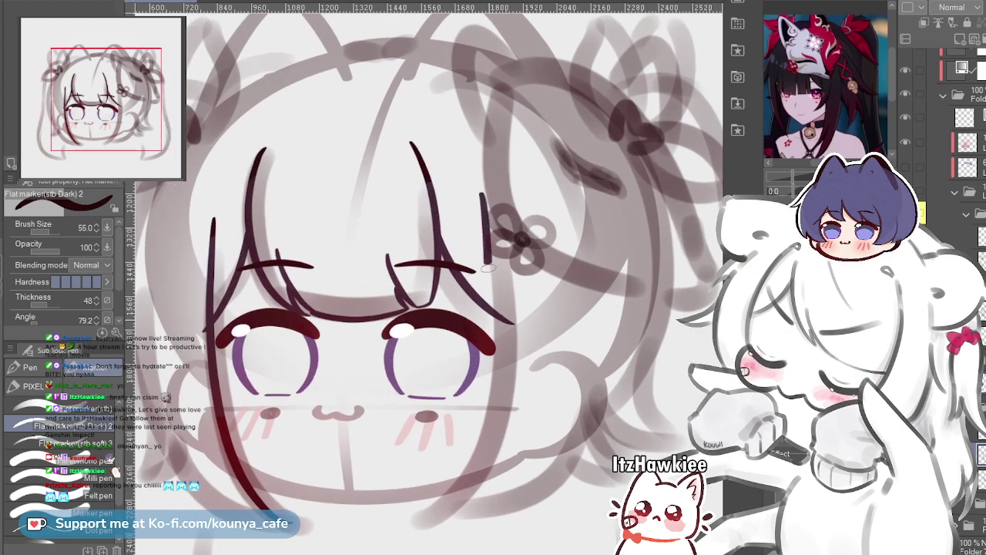
pyautogui.hotkey('ctrl', 'z')
pyautogui.moveTo(497, 206); pyautogui.dragTo(503, 241)
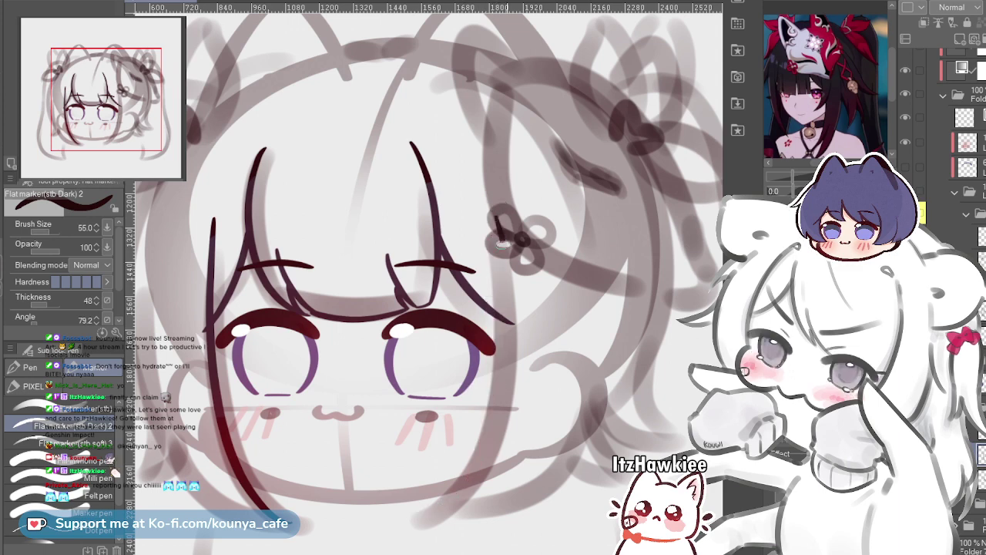
pyautogui.hotkey('ctrl', 'z')
# Ink a long side lock from beside the flower ornament down past the right-hand eye and inward to the chin, and enlarge it slightly
pyautogui.moveTo(503, 322); pyautogui.dragTo(470, 475)
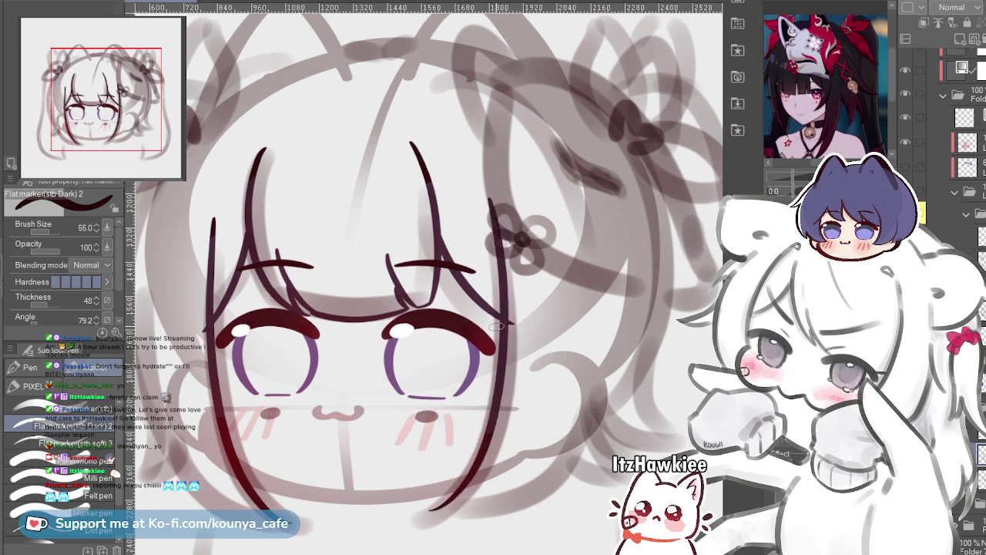
pyautogui.press('ctrl')
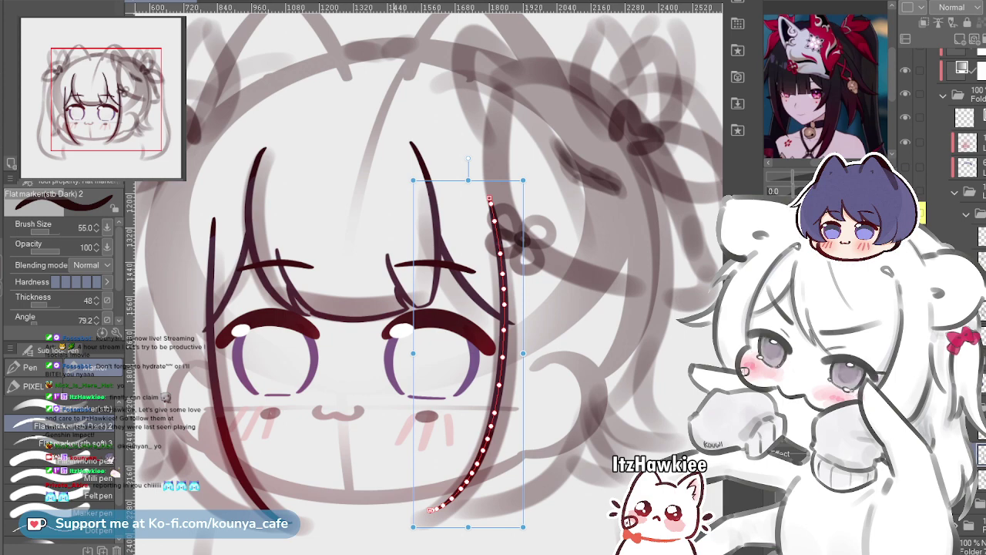
pyautogui.moveTo(413, 526); pyautogui.dragTo(401, 539)
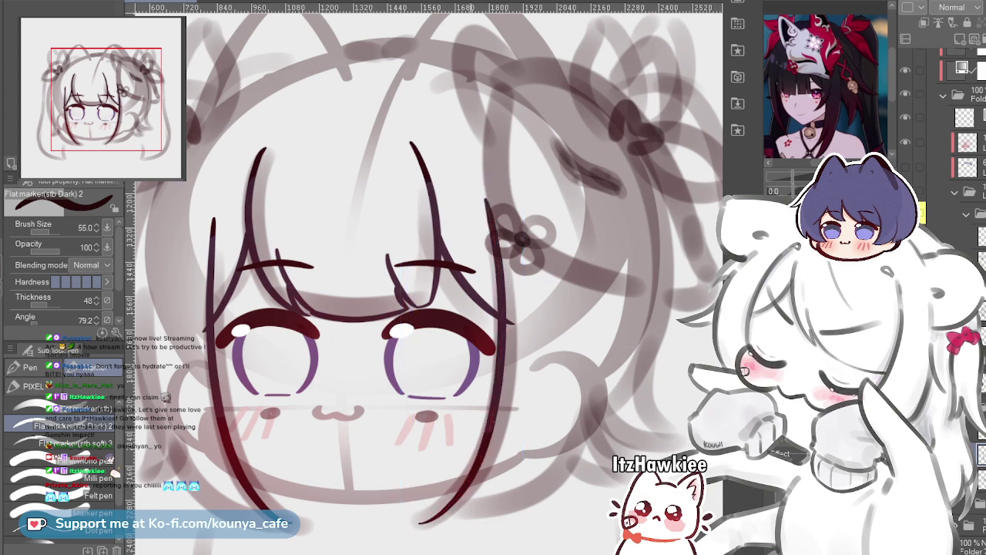
# Slightly shrink the vector line of the long right-hand side lock
pyautogui.scroll(-3, 469, 359)
pyautogui.scroll(1, 471, 343)
pyautogui.scroll(2, 471, 342)
pyautogui.moveTo(471, 341); pyautogui.dragTo(457, 283)
pyautogui.press('ctrl')
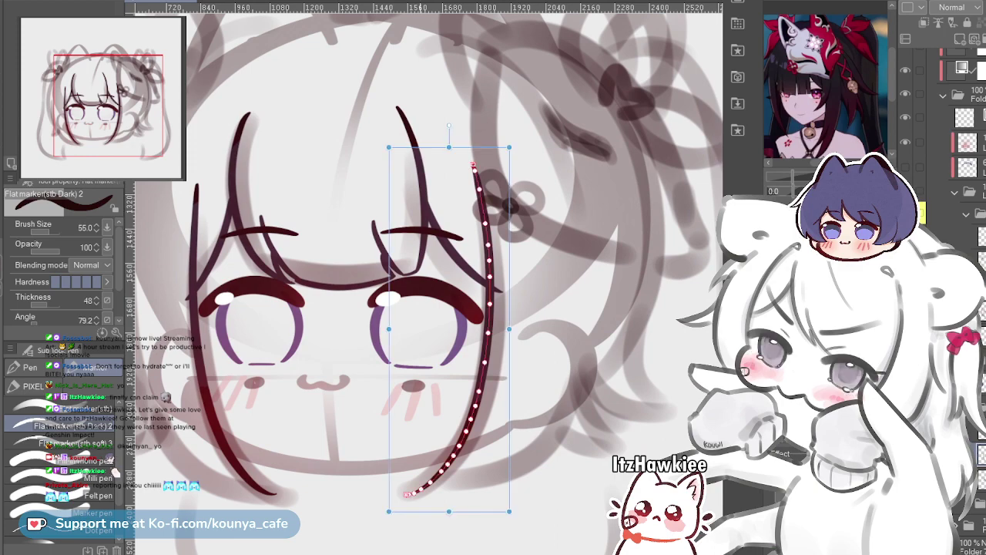
pyautogui.moveTo(389, 148); pyautogui.dragTo(394, 152)
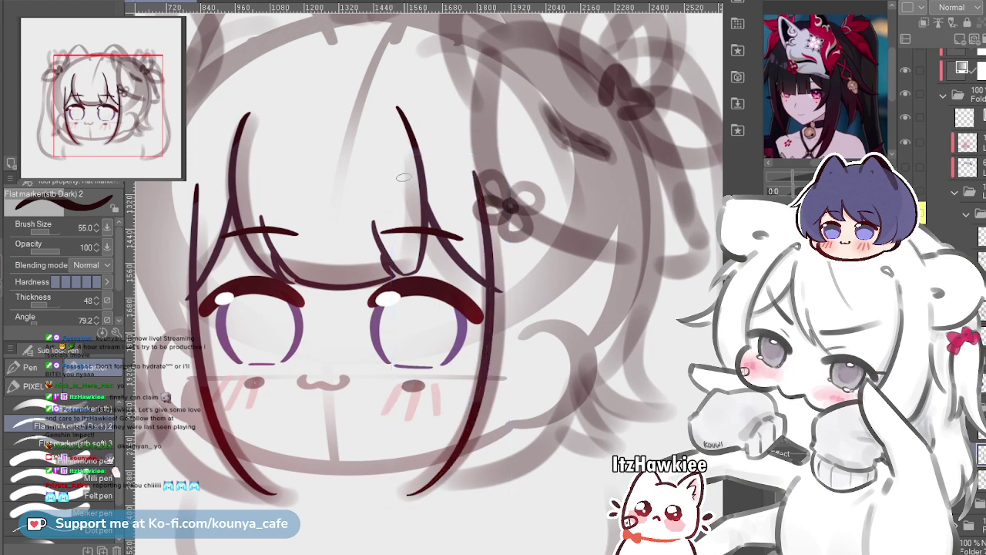
pyautogui.hotkey('ctrl', '-')
pyautogui.hotkey('ctrl', '-')
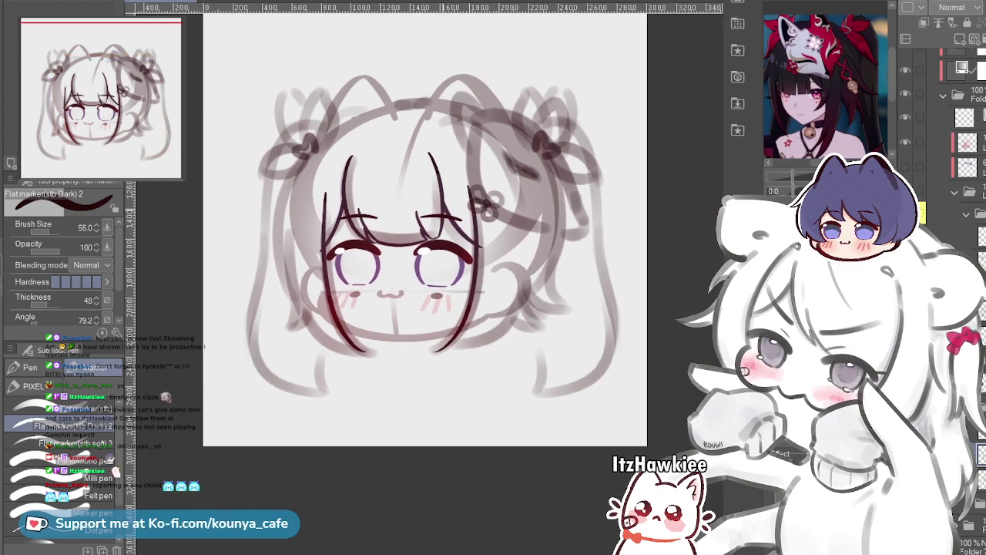
pyautogui.hotkey('ctrl', '+')
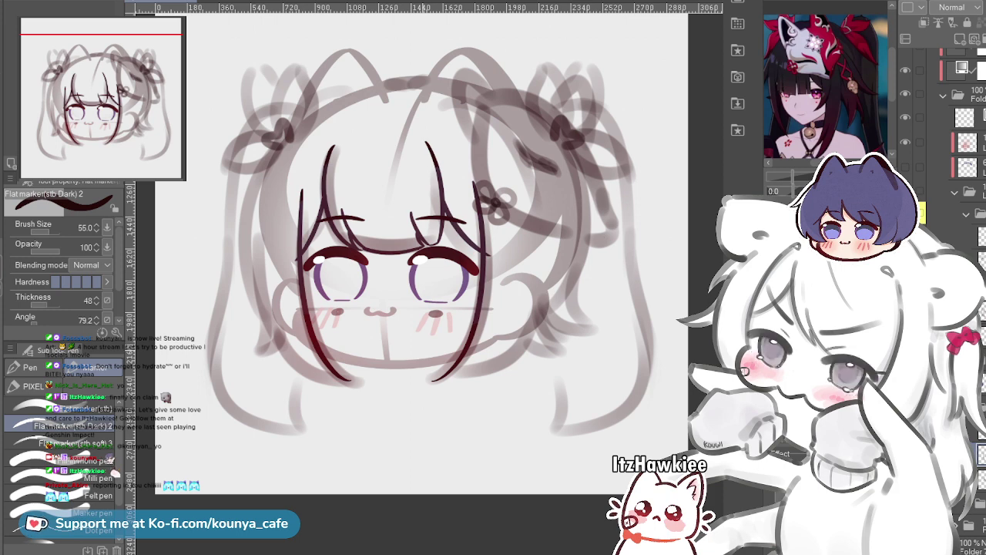
# Ink a curved strand from below the left-hand ear inward along the jaw to the tip of the side lock
pyautogui.moveTo(474, 315); pyautogui.dragTo(524, 347)
pyautogui.scroll(2, 524, 347)
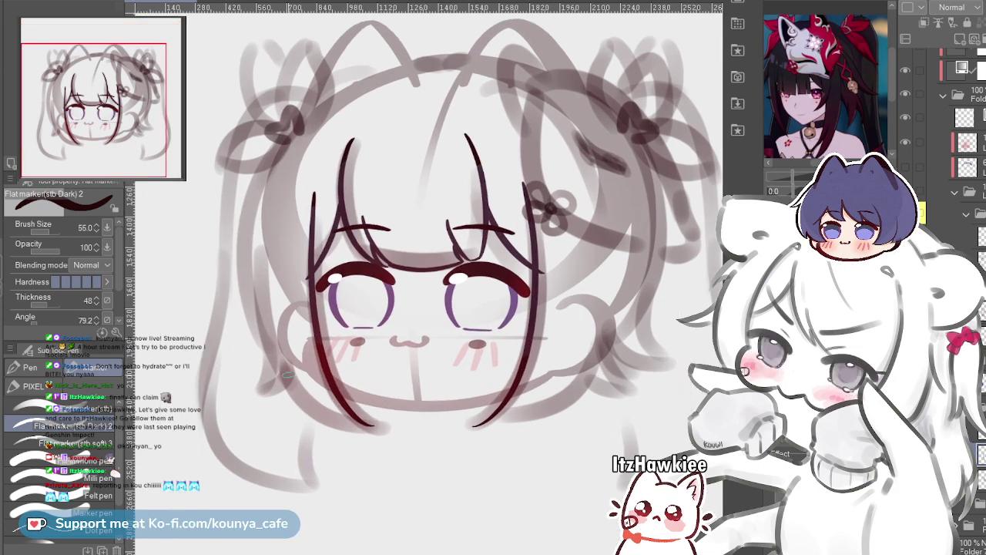
pyautogui.scroll(2, 318, 407)
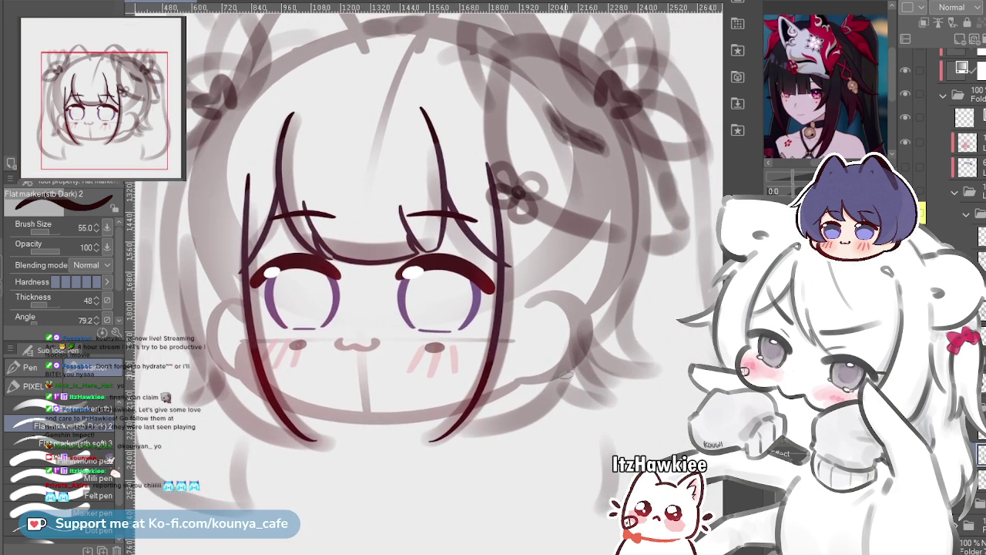
pyautogui.moveTo(214, 370)
pyautogui.mouseDown()
pyautogui.moveTo(262, 424)
pyautogui.moveTo(315, 440)
pyautogui.mouseUp()
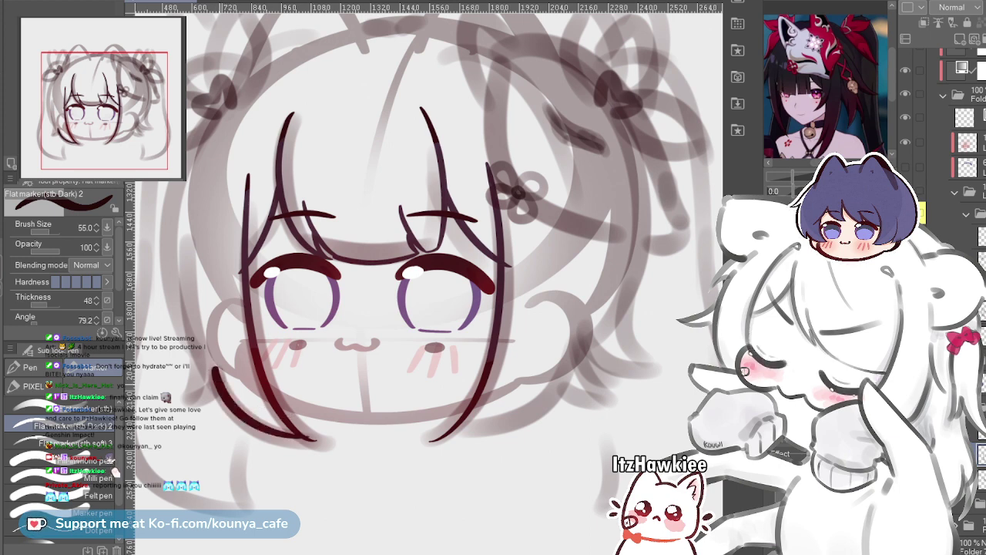
pyautogui.moveTo(207, 362); pyautogui.dragTo(314, 440)
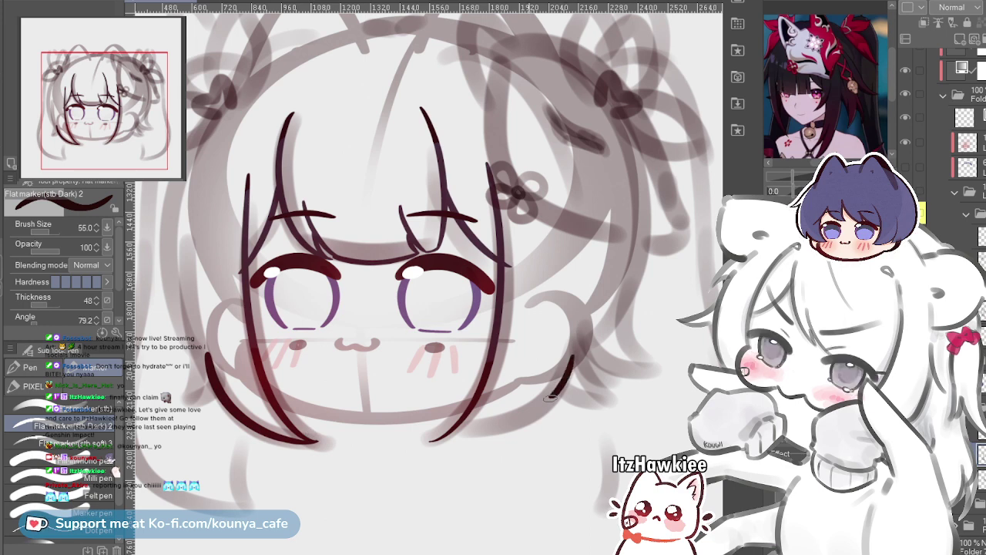
# Ink the matching curved strand from the flower side's ear to its side lock tip with the canvas view mirrored, and narrow it slightly
pyautogui.moveTo(550, 398); pyautogui.dragTo(445, 442)
pyautogui.hotkey('ctrl', 'z')
pyautogui.hotkey('shift', 'h')
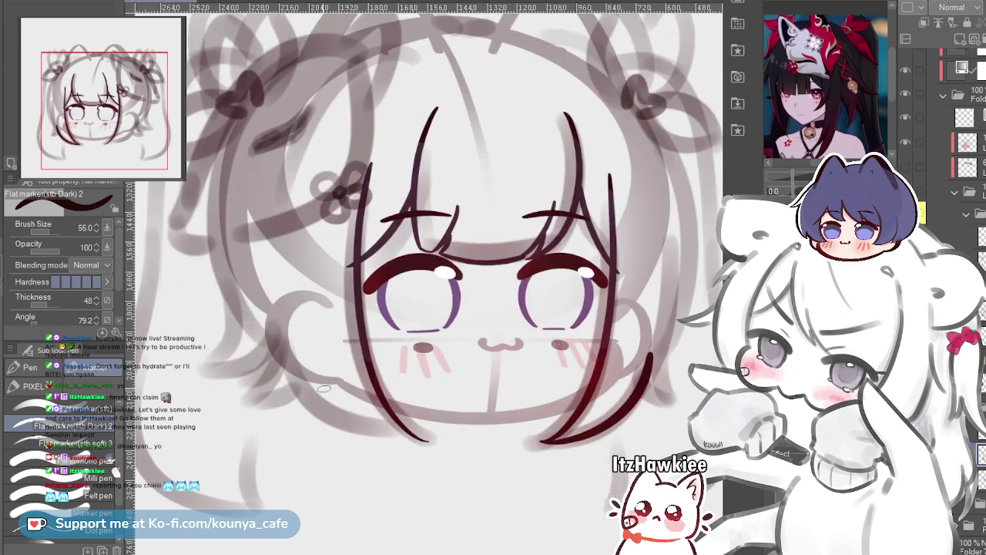
pyautogui.moveTo(287, 356); pyautogui.dragTo(424, 436)
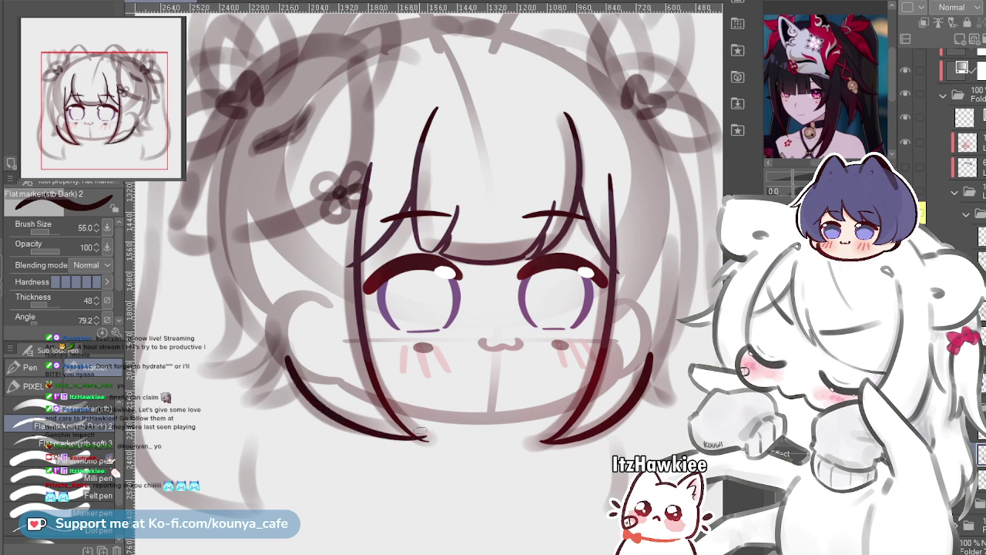
pyautogui.hotkey('ctrl', 'z')
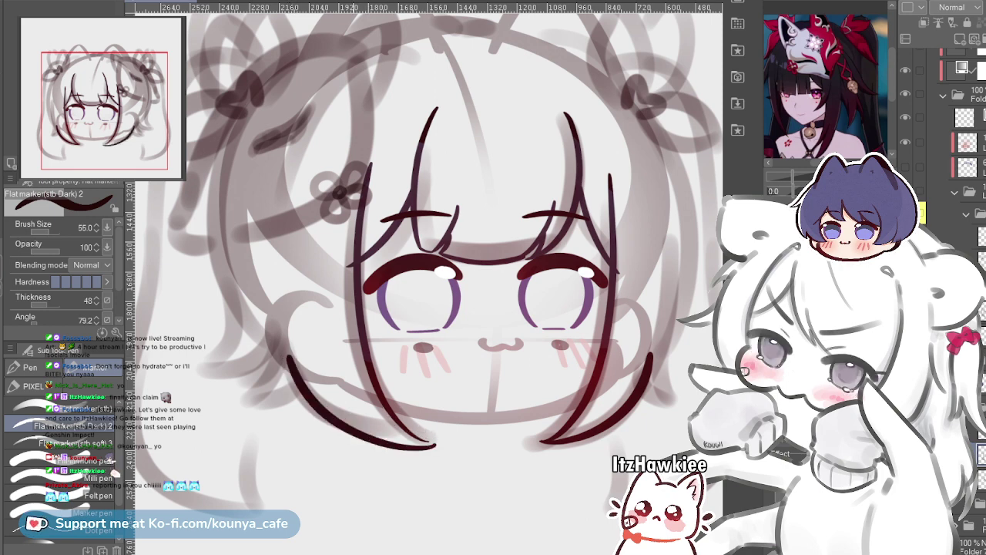
pyautogui.moveTo(285, 342)
pyautogui.mouseDown()
pyautogui.moveTo(318, 406)
pyautogui.moveTo(433, 443)
pyautogui.mouseUp()
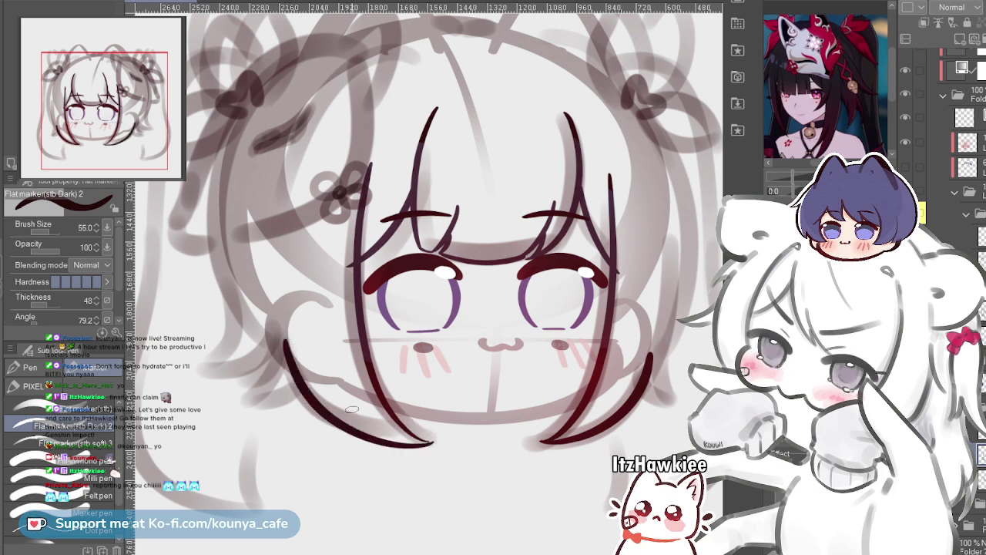
pyautogui.press('ctrl')
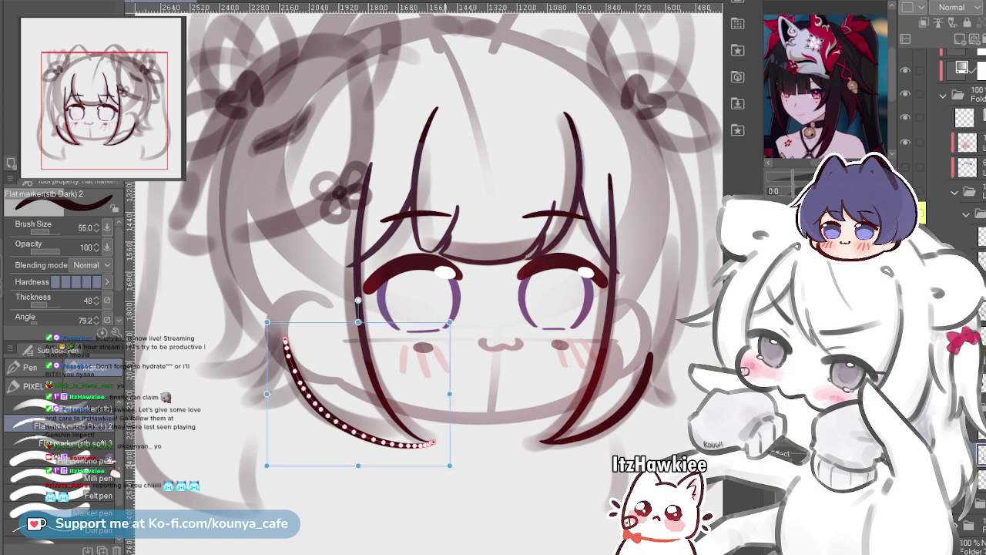
pyautogui.moveTo(449, 465); pyautogui.dragTo(449, 465)
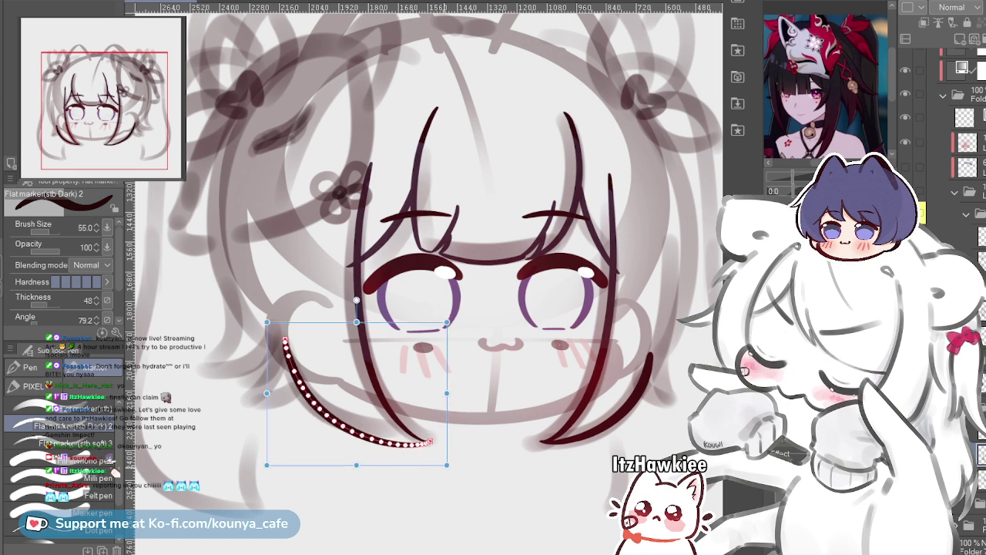
pyautogui.moveTo(347, 316); pyautogui.dragTo(402, 336)
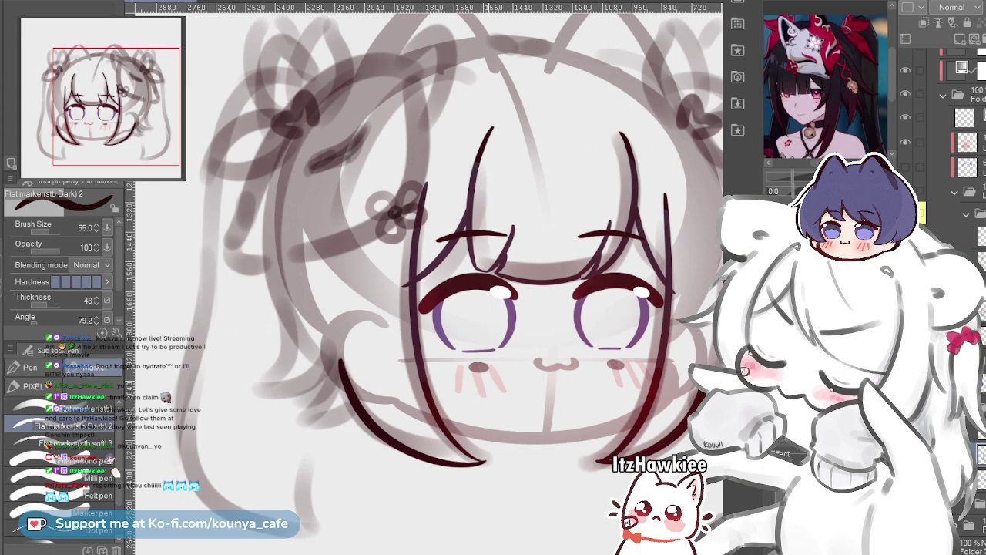
pyautogui.moveTo(348, 379); pyautogui.dragTo(288, 375)
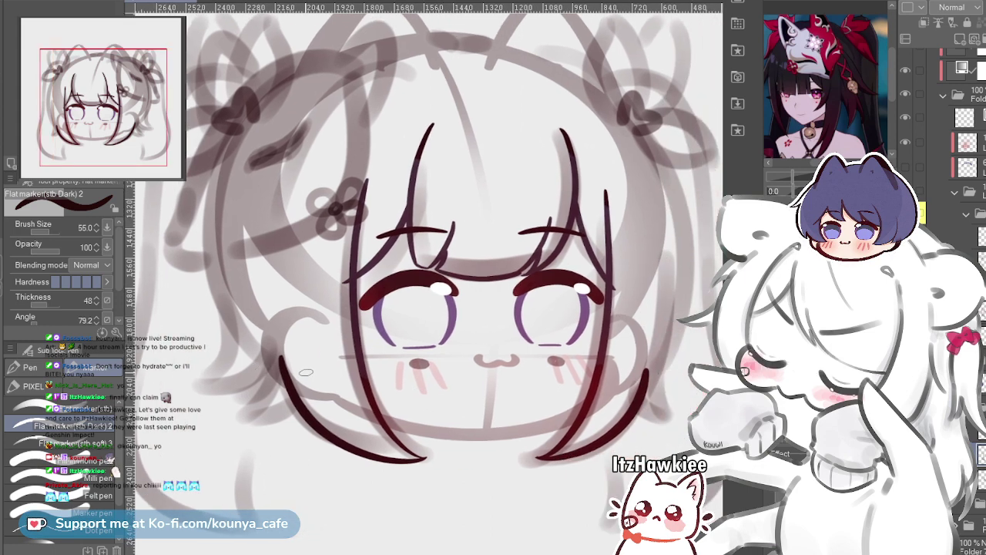
pyautogui.press('h')
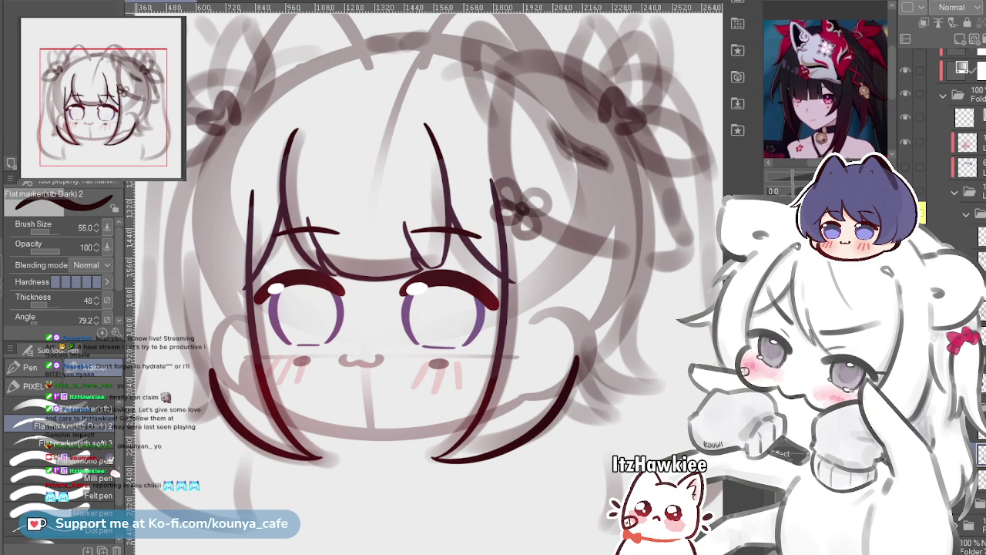
pyautogui.press('-')
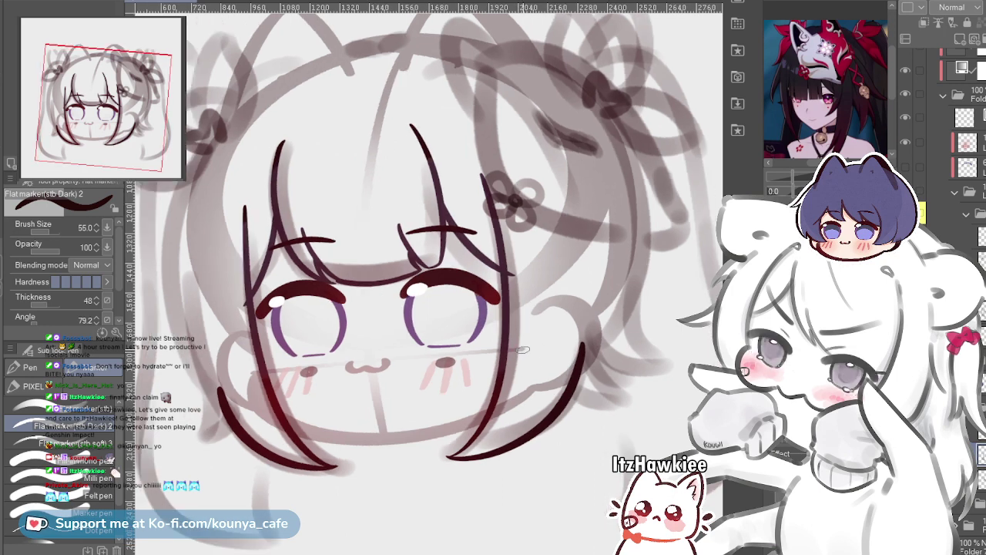
pyautogui.press('r')
pyautogui.moveTo(510, 347); pyautogui.dragTo(503, 356)
pyautogui.press('p')
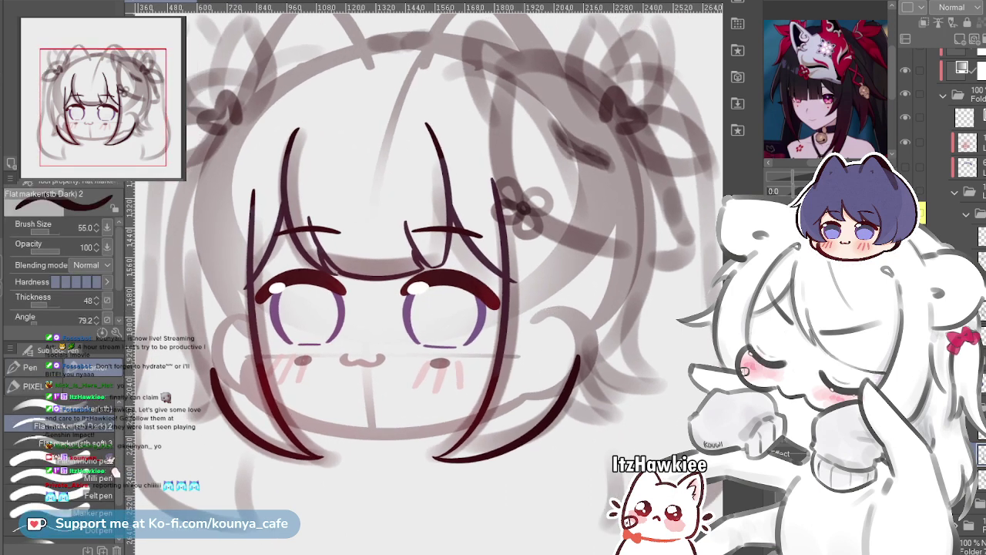
# Examine the character reference image, studying the fox mask, the hanging cord ornament and the hair strands beside the face
pyautogui.moveTo(836, 91); pyautogui.dragTo(817, 98)
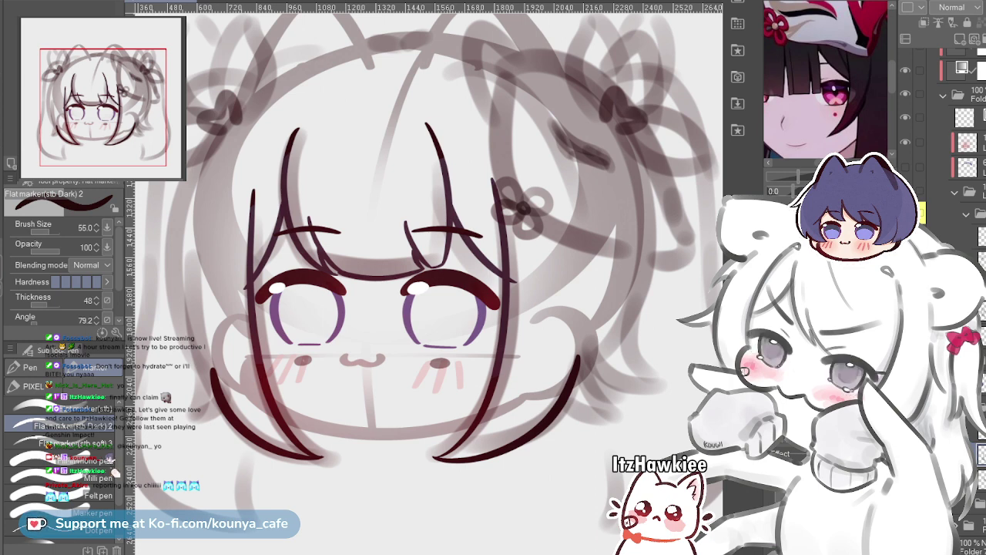
pyautogui.hotkey('ctrl', 'Tab')
pyautogui.moveTo(478, 277)
pyautogui.mouseDown()
pyautogui.moveTo(500, 276)
pyautogui.moveTo(484, 284)
pyautogui.mouseUp()
pyautogui.scroll(2, 530, 305)
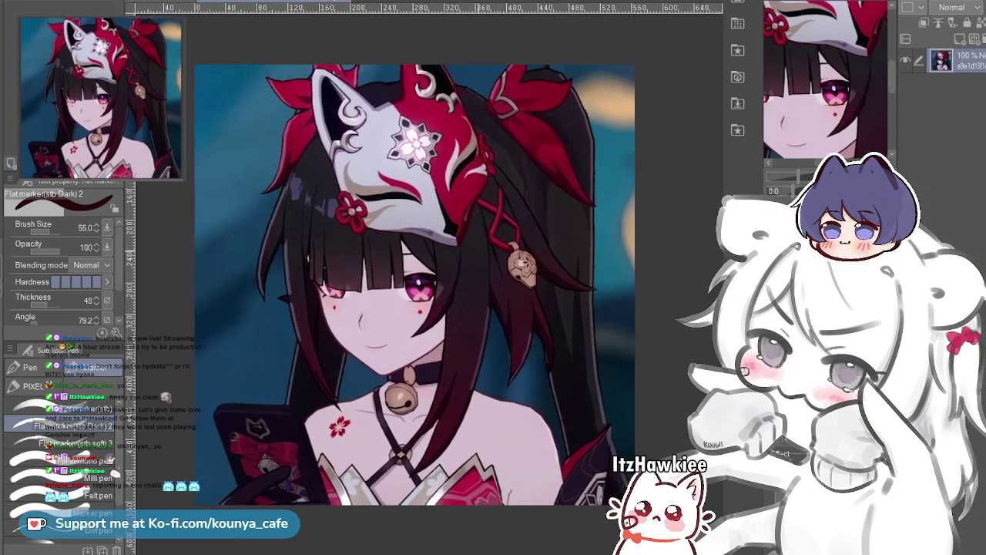
pyautogui.scroll(2, 530, 305)
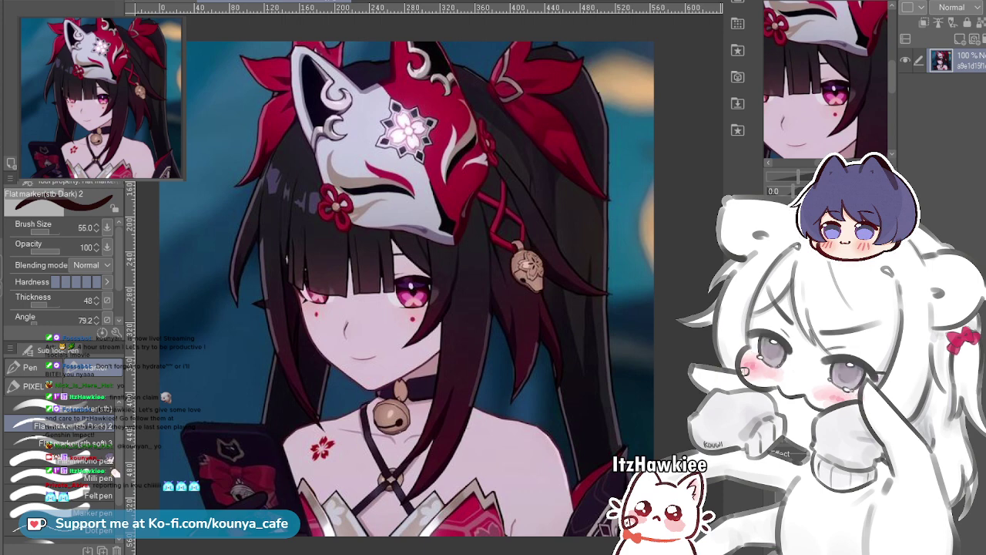
pyautogui.press('Tab')
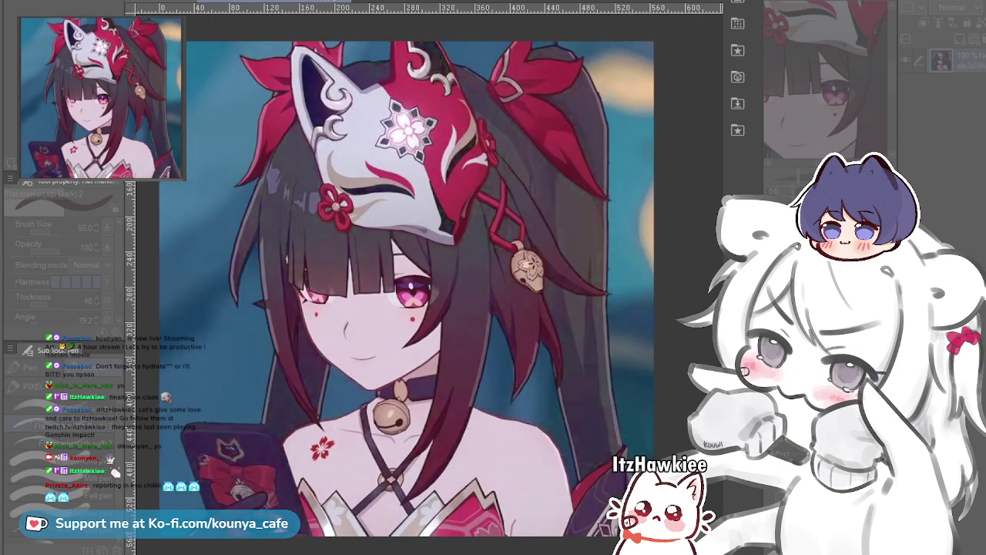
pyautogui.press('Return')
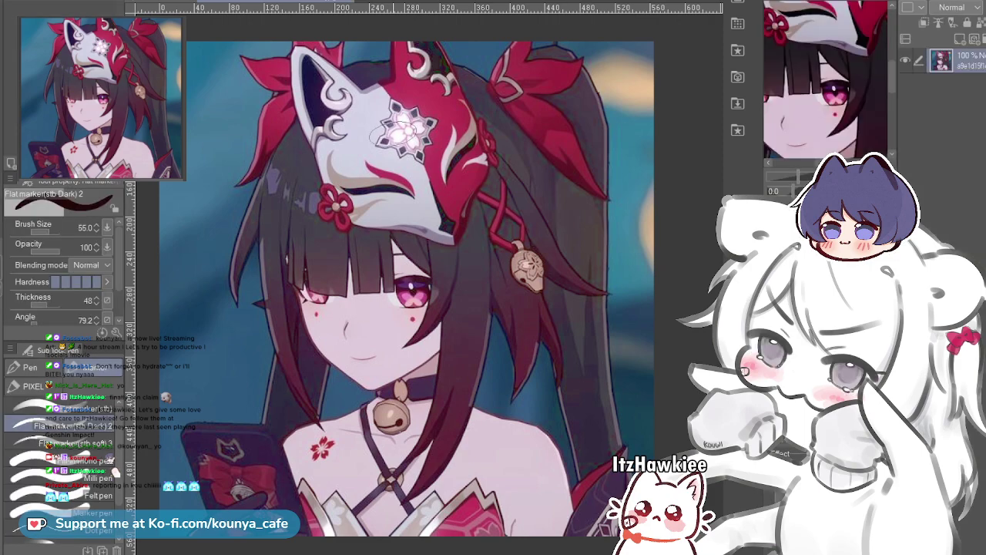
pyautogui.moveTo(374, 136); pyautogui.dragTo(389, 163)
pyautogui.scroll(-1, 396, 137)
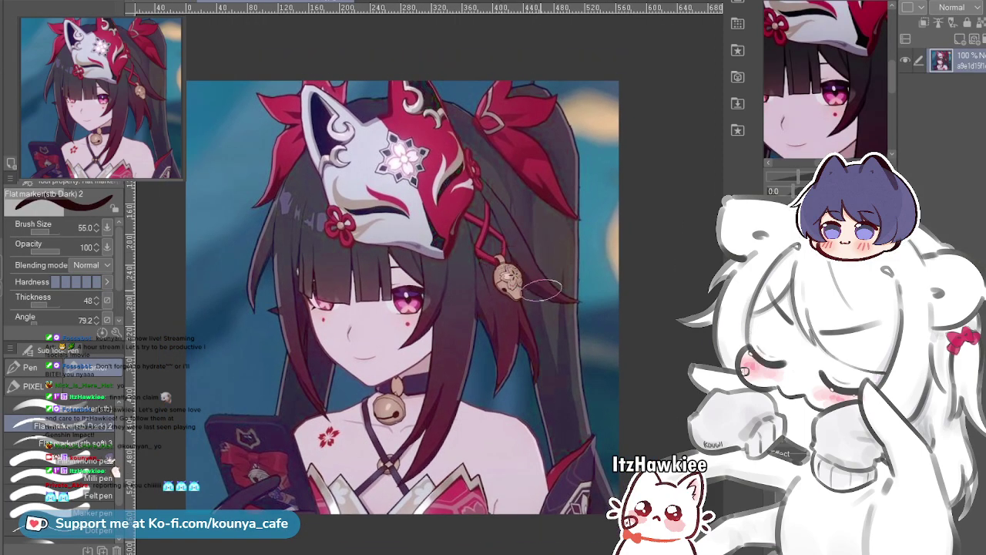
pyautogui.scroll(8, 540, 305)
pyautogui.moveTo(501, 303); pyautogui.dragTo(556, 291)
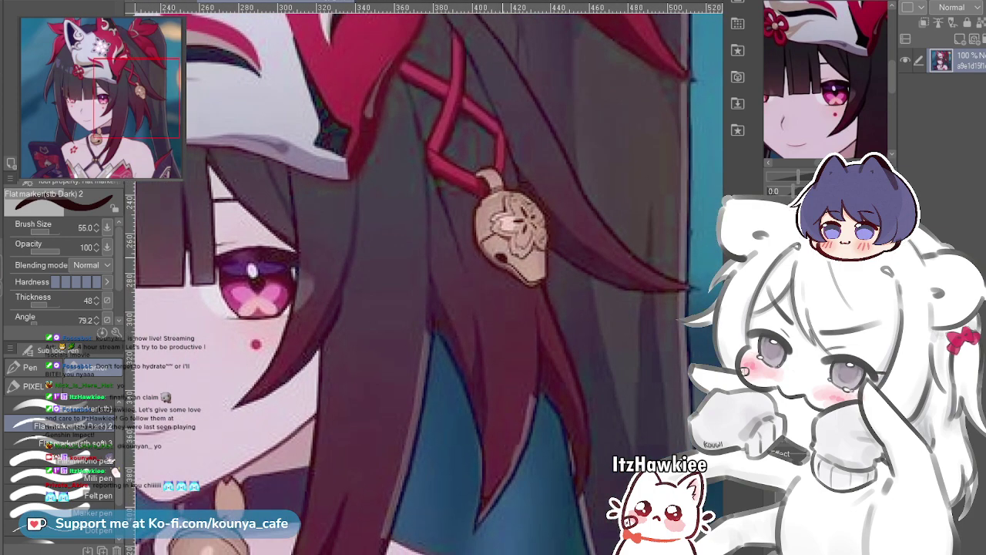
pyautogui.scroll(-2, 499, 292)
pyautogui.hotkey('ctrl', '-')
pyautogui.hotkey('ctrl', '-')
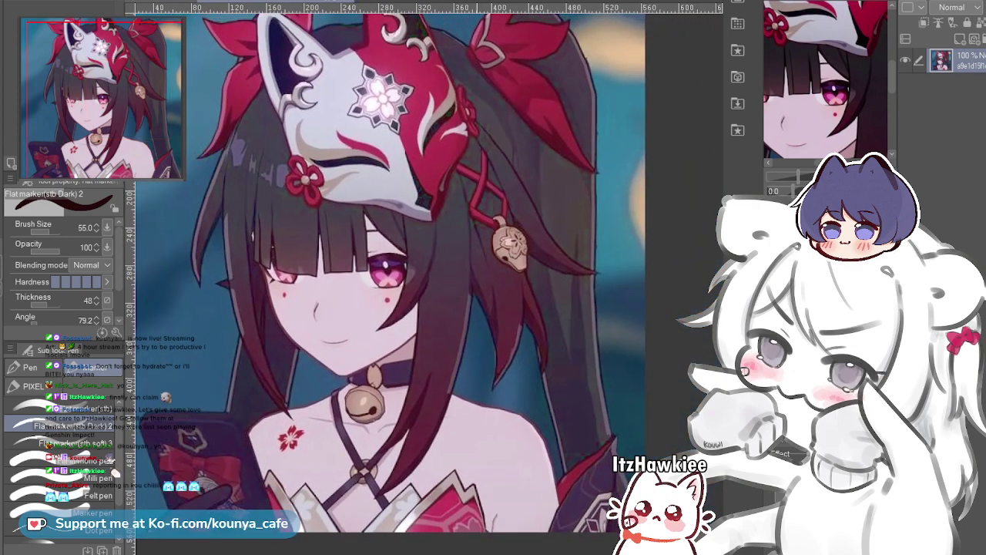
# Return to the chibi drawing and rough in the hanging ornament below the mask outline with Flat marker(stb), reducing the brush size to 101.6
pyautogui.click(161, 2)
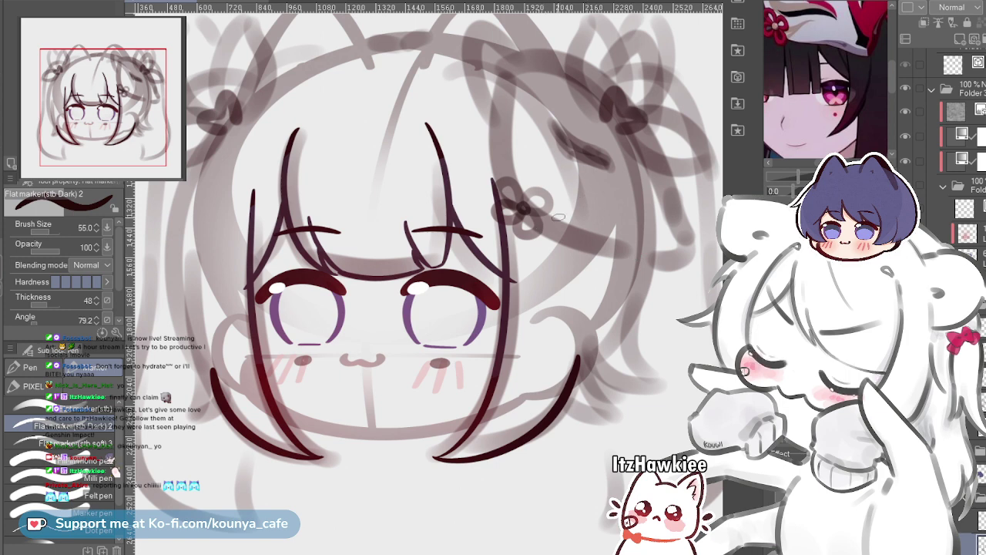
pyautogui.moveTo(579, 195); pyautogui.dragTo(591, 224)
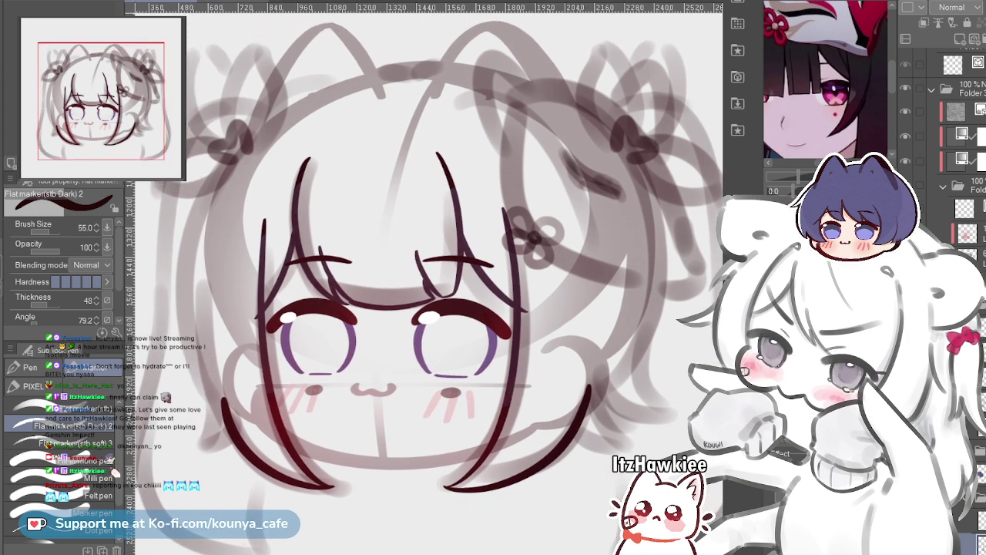
pyautogui.scroll(-3, 955, 308)
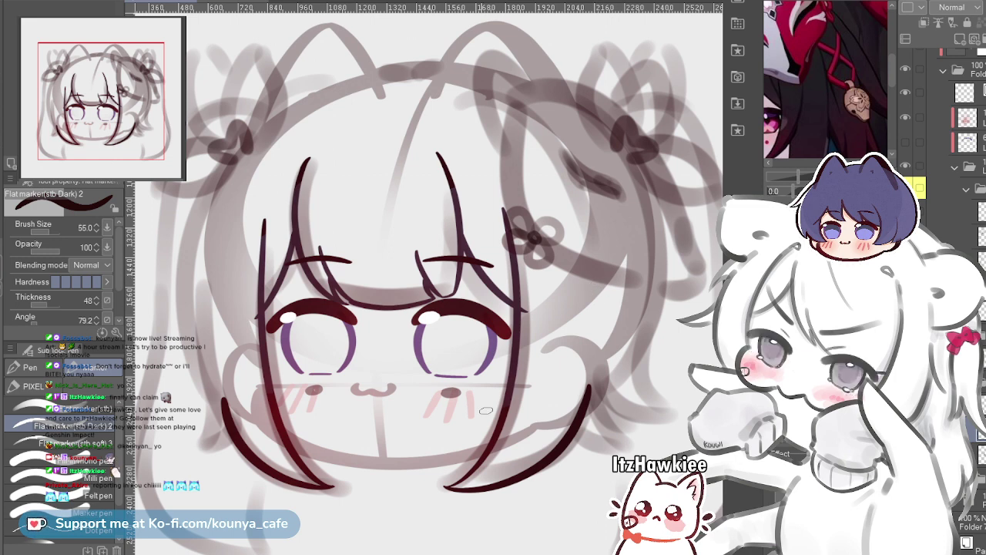
pyautogui.click(62, 405)
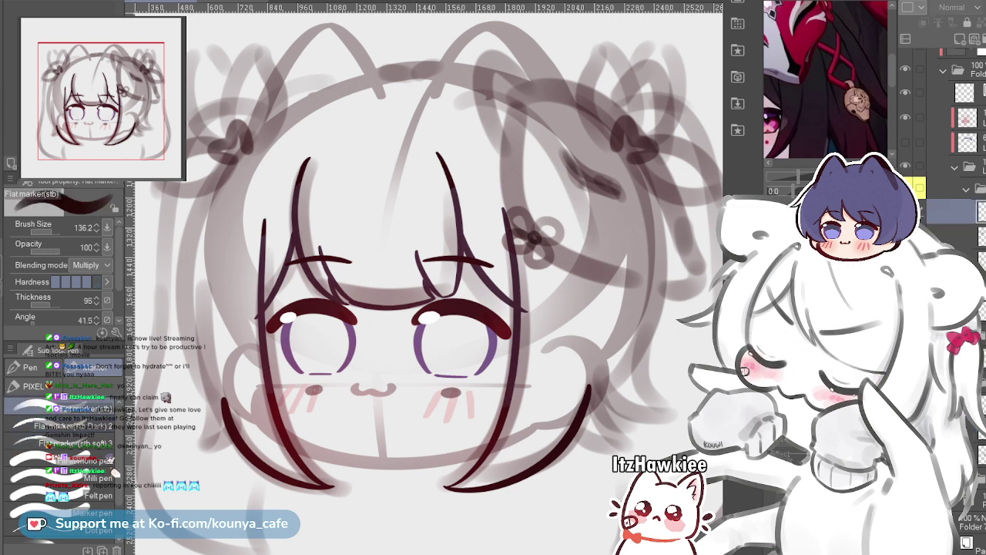
pyautogui.click(978, 189)
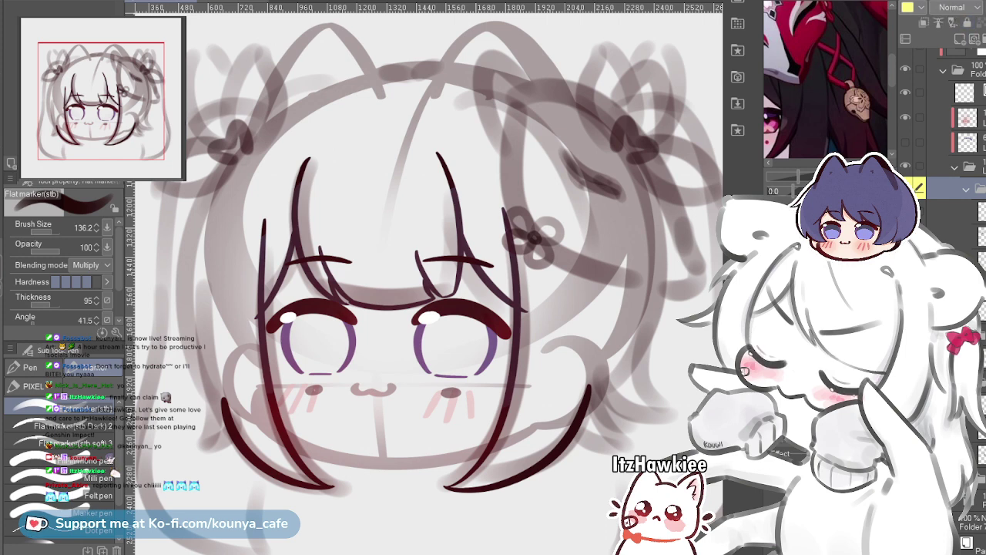
pyautogui.click(979, 212)
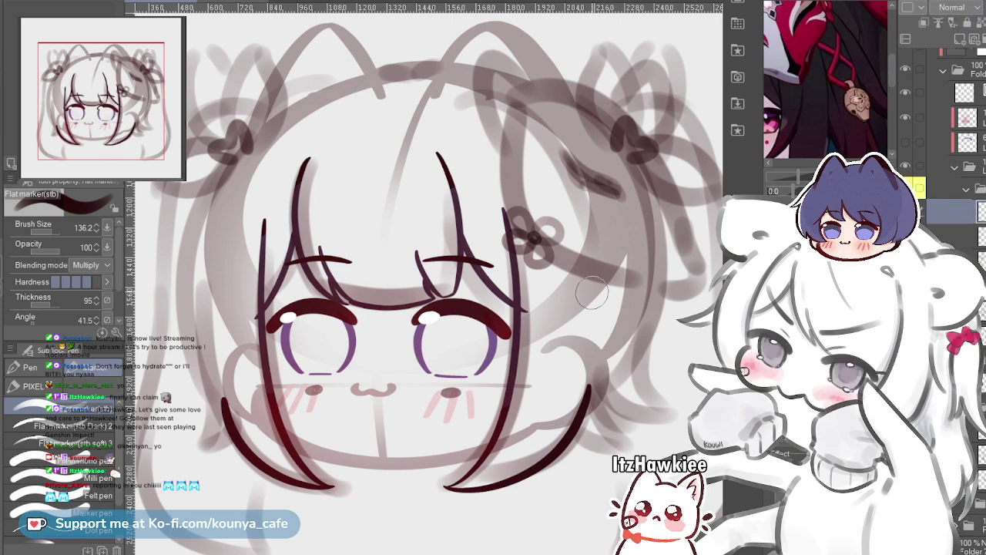
pyautogui.moveTo(613, 288); pyautogui.dragTo(593, 288)
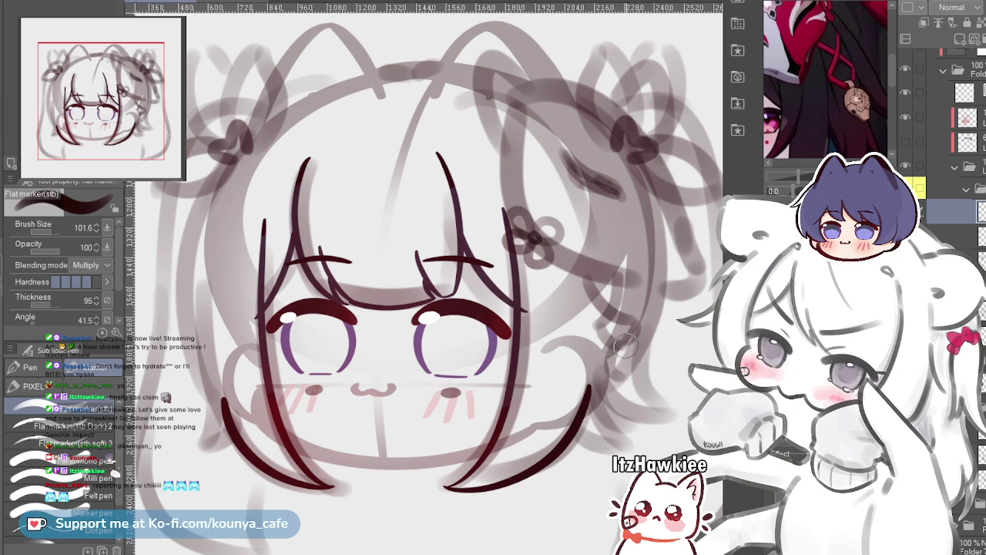
pyautogui.scroll(-2, 626, 346)
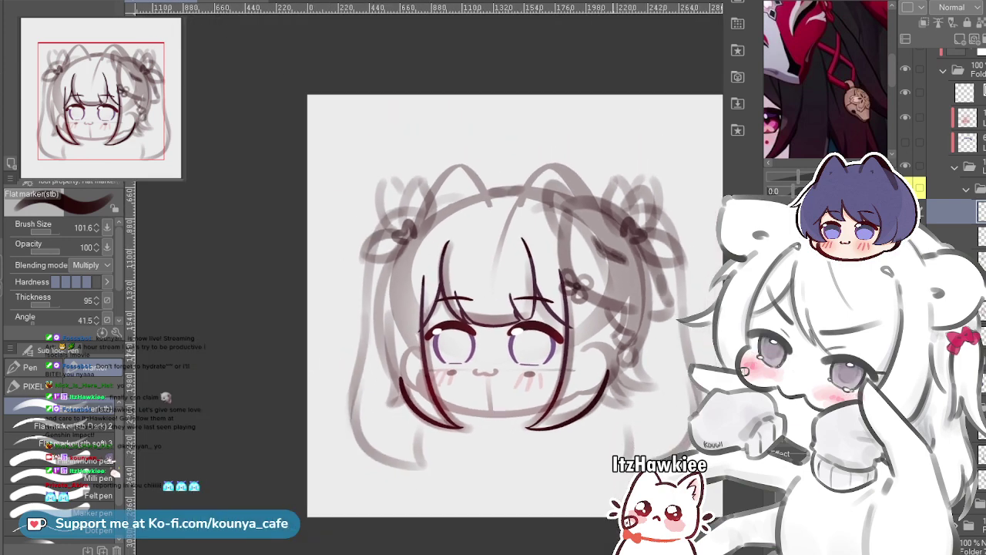
pyautogui.scroll(2, 664, 347)
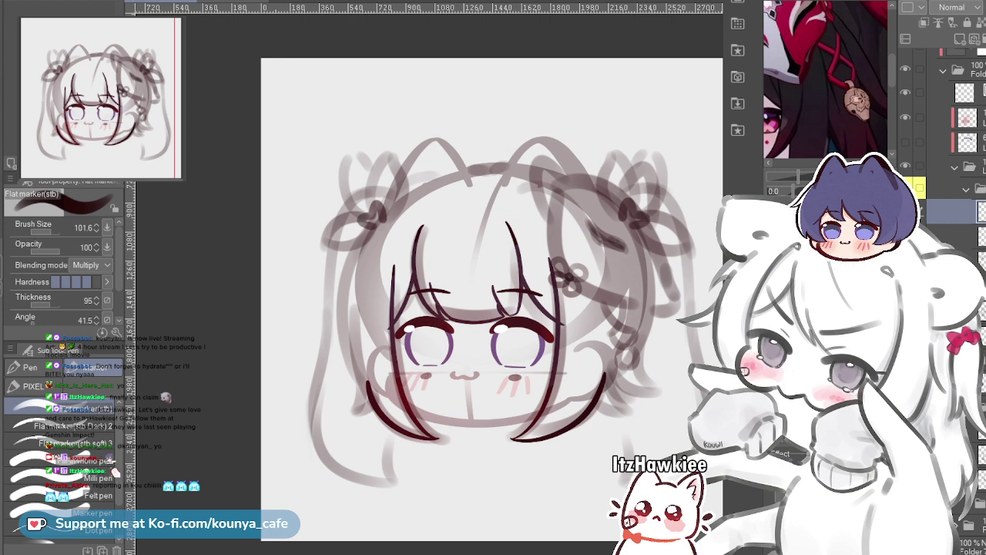
pyautogui.scroll(1, 634, 285)
pyautogui.moveTo(634, 285); pyautogui.dragTo(582, 291)
pyautogui.scroll(-1, 434, 300)
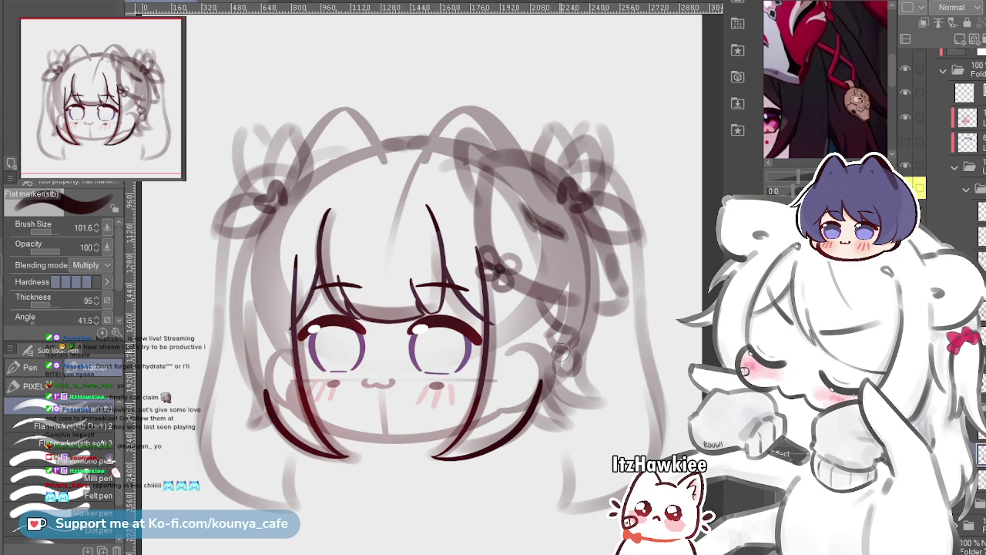
pyautogui.moveTo(380, 269)
pyautogui.mouseDown()
pyautogui.moveTo(555, 414)
pyautogui.moveTo(501, 322)
pyautogui.moveTo(427, 274)
pyautogui.mouseUp()
pyautogui.moveTo(517, 275)
pyautogui.mouseDown()
pyautogui.moveTo(471, 244)
pyautogui.moveTo(566, 297)
pyautogui.mouseUp()
pyautogui.moveTo(618, 328); pyautogui.dragTo(583, 291)
pyautogui.moveTo(387, 201); pyautogui.dragTo(376, 208)
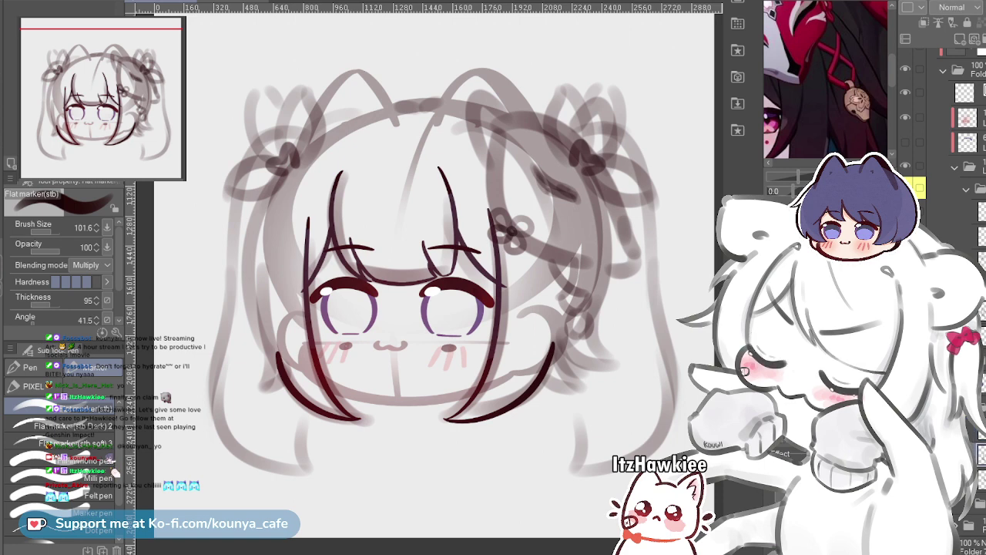
pyautogui.moveTo(473, 223); pyautogui.dragTo(494, 259)
pyautogui.moveTo(554, 264); pyautogui.dragTo(547, 323)
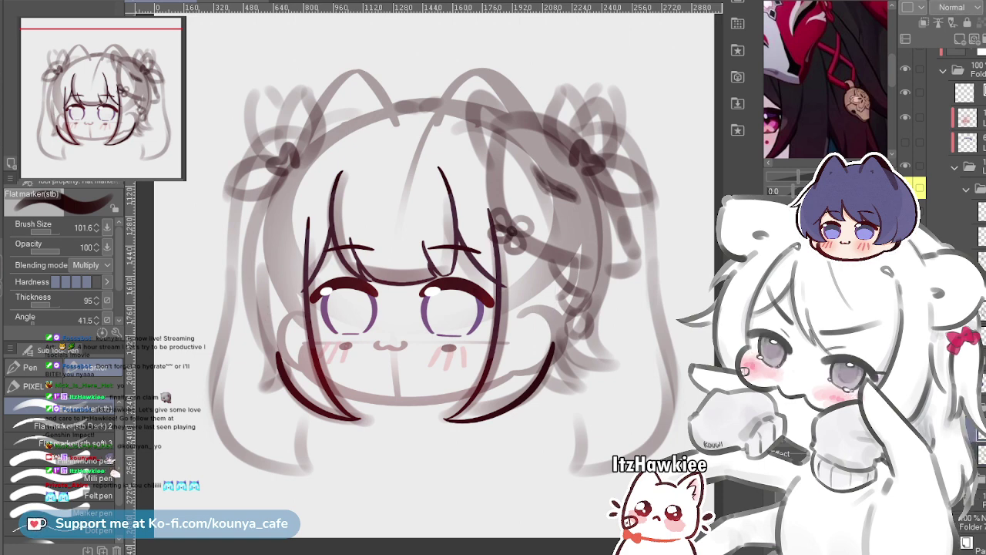
# Ink the outer curve of the back hair below the flower-side hair bow using Flat marker(stb Dark) 2 at brush size 58.5
pyautogui.scroll(2, 589, 334)
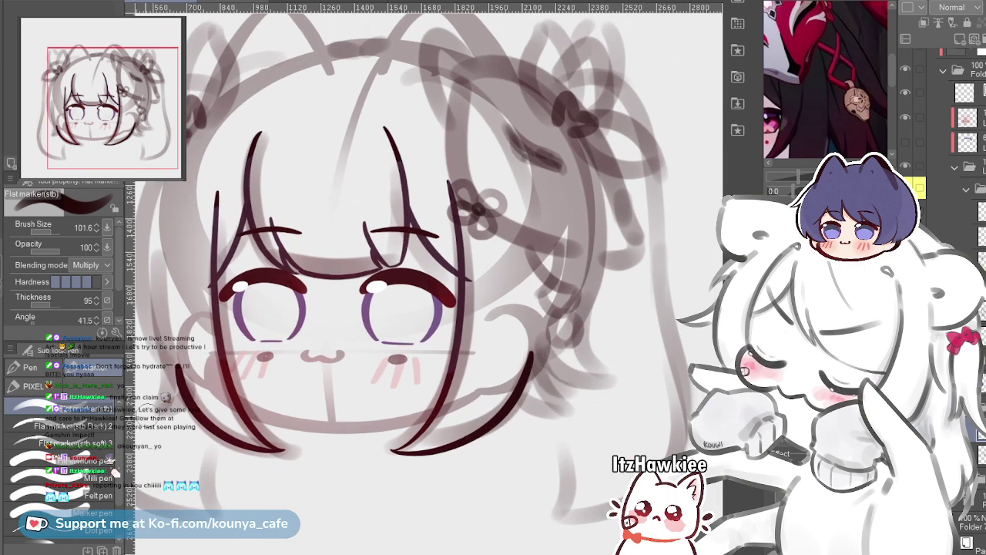
pyautogui.click(61, 425)
pyautogui.moveTo(537, 352); pyautogui.dragTo(579, 382)
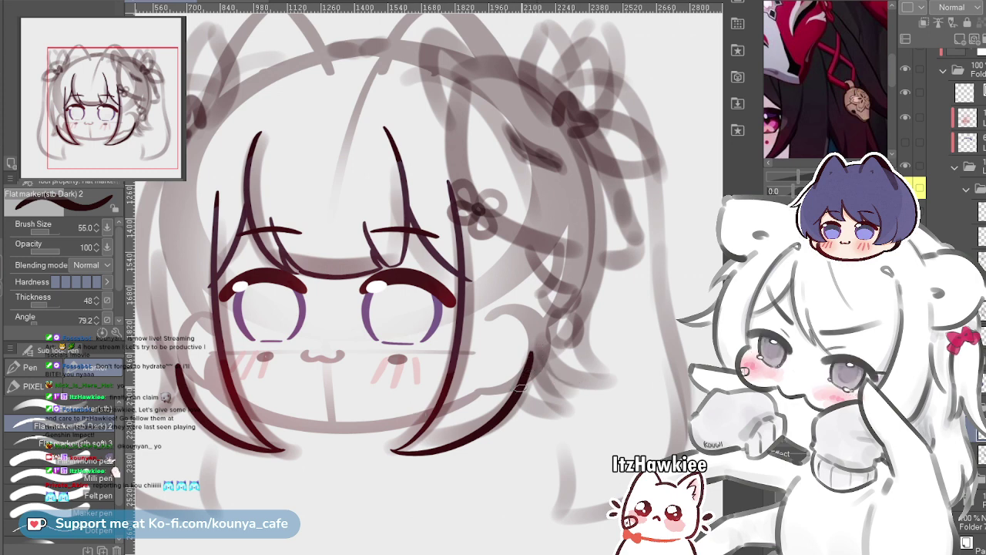
pyautogui.moveTo(522, 388); pyautogui.dragTo(543, 396)
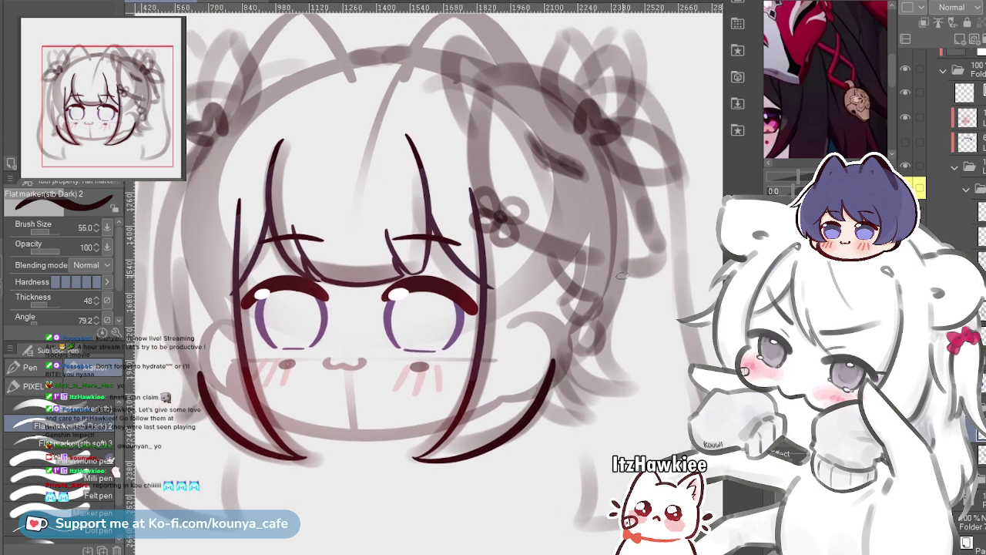
pyautogui.moveTo(623, 275)
pyautogui.keyDown('ctrl'); pyautogui.keyDown('alt'); pyautogui.mouseDown()
pyautogui.moveTo(633, 257)
pyautogui.moveTo(583, 259)
pyautogui.mouseUp(); pyautogui.keyUp('alt'); pyautogui.keyUp('ctrl')
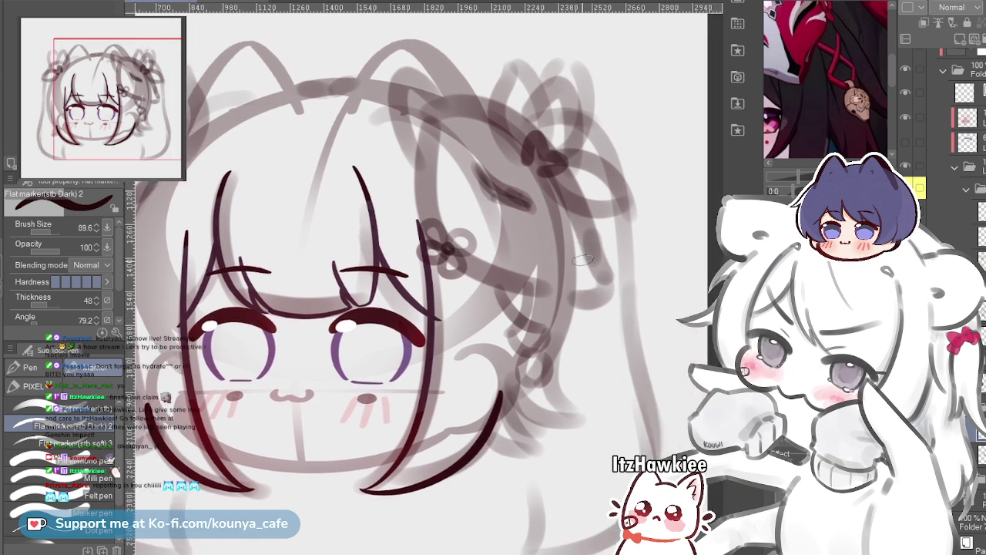
pyautogui.moveTo(562, 221)
pyautogui.mouseDown()
pyautogui.moveTo(585, 239)
pyautogui.moveTo(555, 339)
pyautogui.mouseUp()
pyautogui.moveTo(563, 221); pyautogui.dragTo(540, 370)
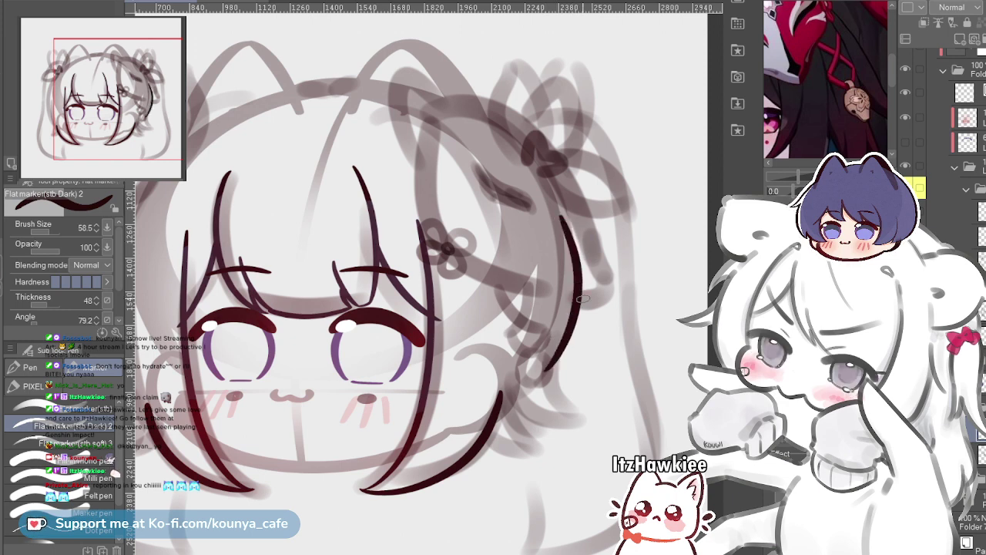
pyautogui.hotkey('ctrl', 'z')
pyautogui.moveTo(572, 218); pyautogui.dragTo(576, 323)
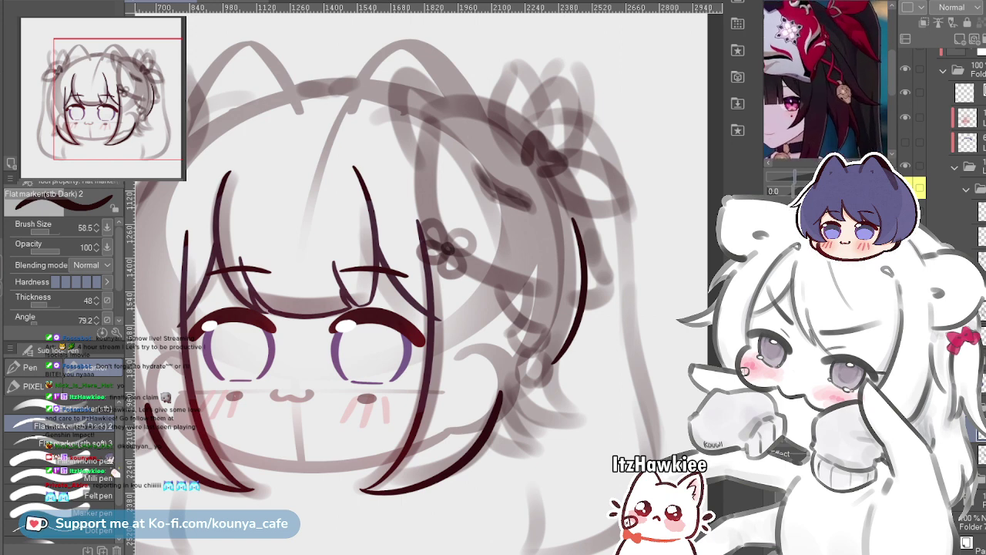
# Ink a second curved strand from the lower end of the back hair line, sweeping down and flicking outward
pyautogui.scroll(1, 553, 356)
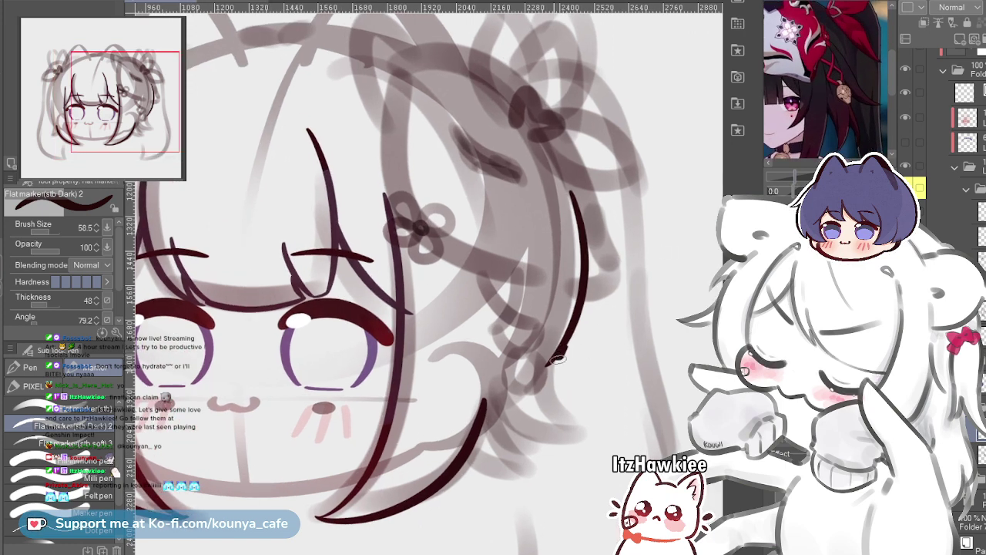
pyautogui.moveTo(553, 356); pyautogui.dragTo(546, 404)
pyautogui.moveTo(548, 366); pyautogui.dragTo(578, 442)
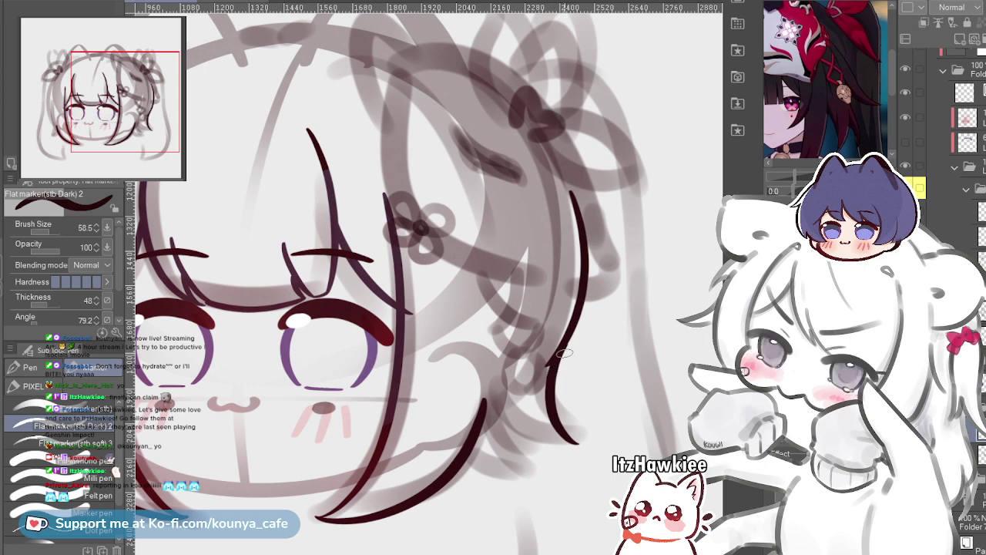
pyautogui.moveTo(553, 348); pyautogui.dragTo(573, 409)
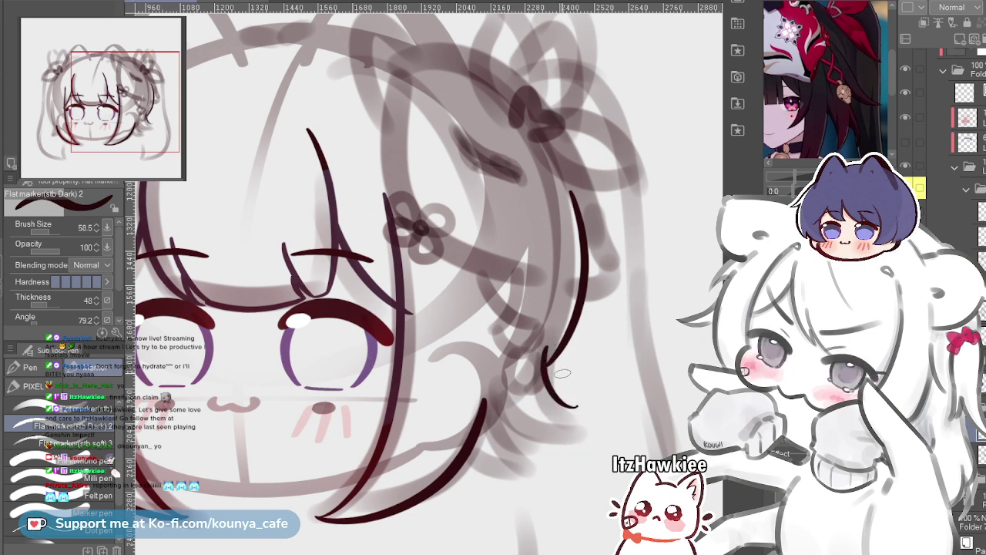
pyautogui.hotkey('ctrl', 'z')
pyautogui.moveTo(546, 363); pyautogui.dragTo(580, 440)
# Refine the vector points at the upper end of the outward-flicking strand so it joins the back hair line cleanly
pyautogui.scroll(3, 543, 396)
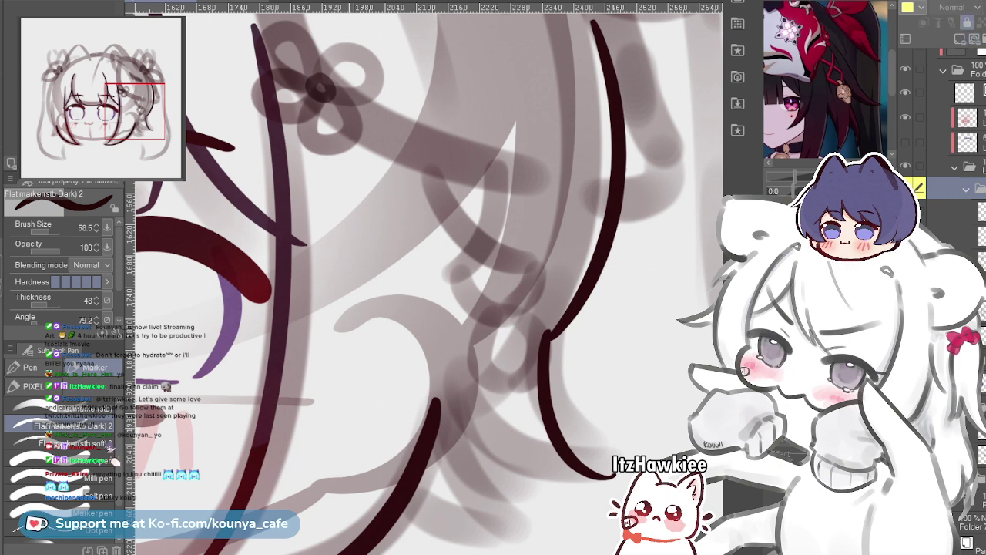
pyautogui.moveTo(500, 324)
pyautogui.mouseDown()
pyautogui.moveTo(547, 332)
pyautogui.moveTo(462, 272)
pyautogui.moveTo(482, 269)
pyautogui.mouseUp()
pyautogui.keyDown('ctrl'); pyautogui.click(507, 362); pyautogui.keyUp('ctrl')
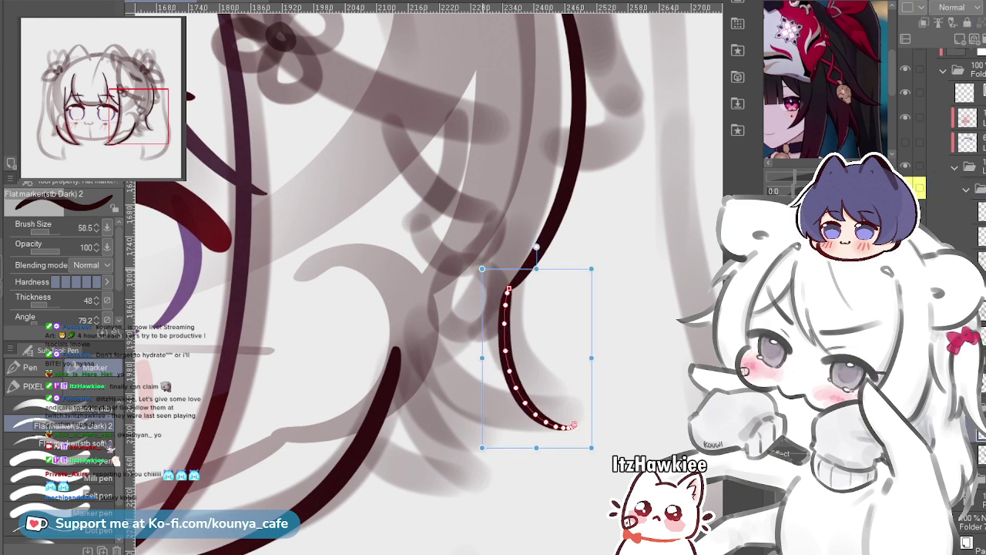
pyautogui.scroll(3, 554, 318)
pyautogui.keyDown('ctrl'); pyautogui.click(488, 331); pyautogui.keyUp('ctrl')
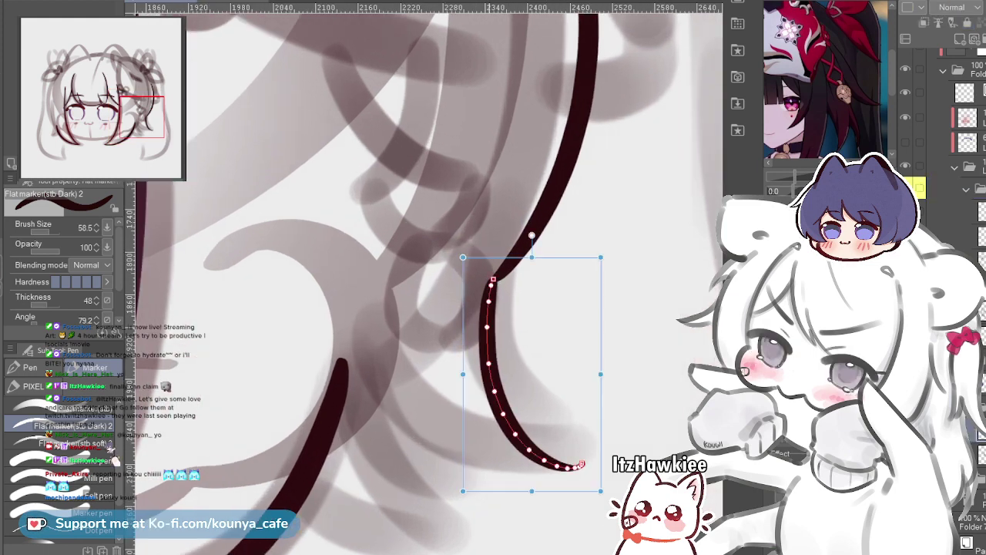
pyautogui.hotkey('ctrl', 'd')
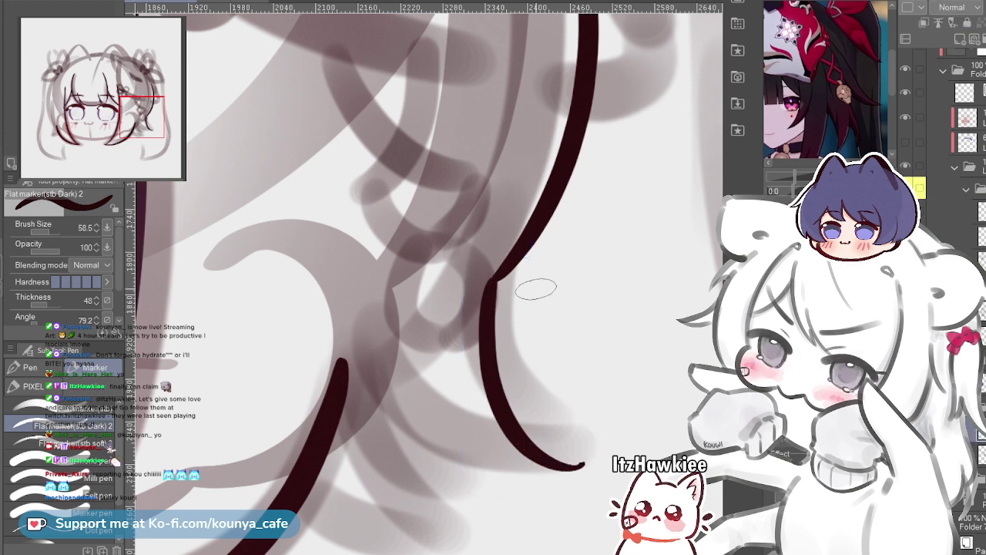
pyautogui.scroll(2, 535, 288)
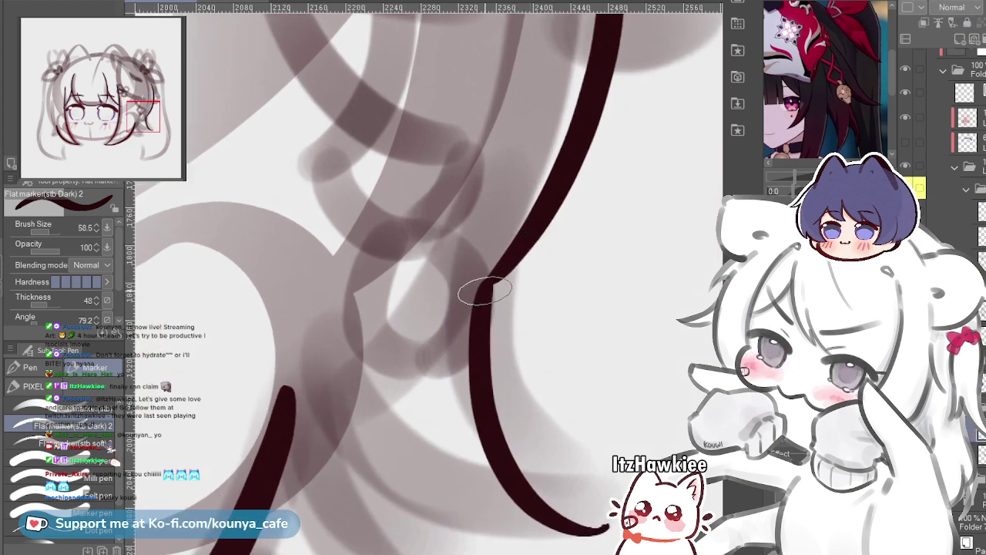
pyautogui.moveTo(474, 285); pyautogui.dragTo(533, 206)
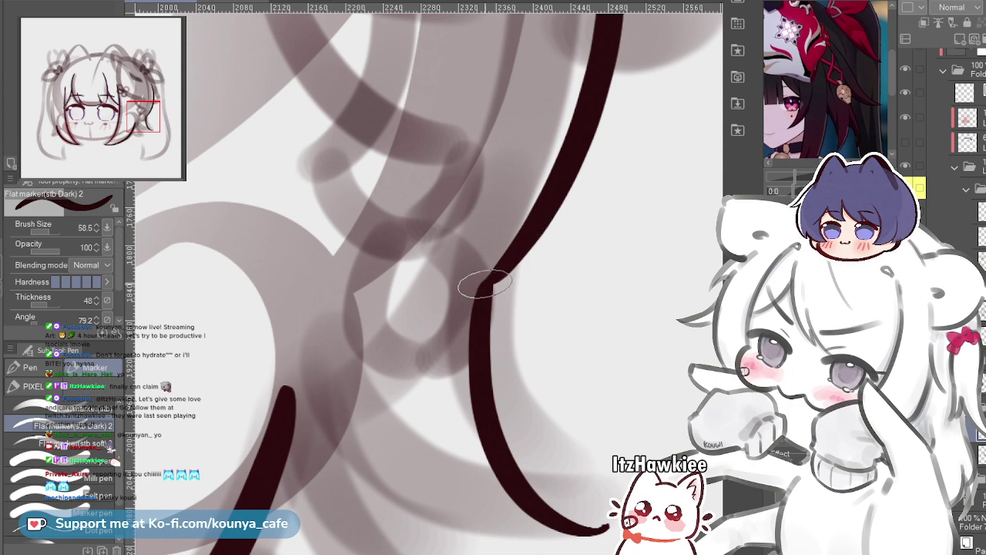
# Ink the inner edge of the flicked tuft, curving from beside the side lock's upper end down to the tuft's tip
pyautogui.scroll(-5, 506, 254)
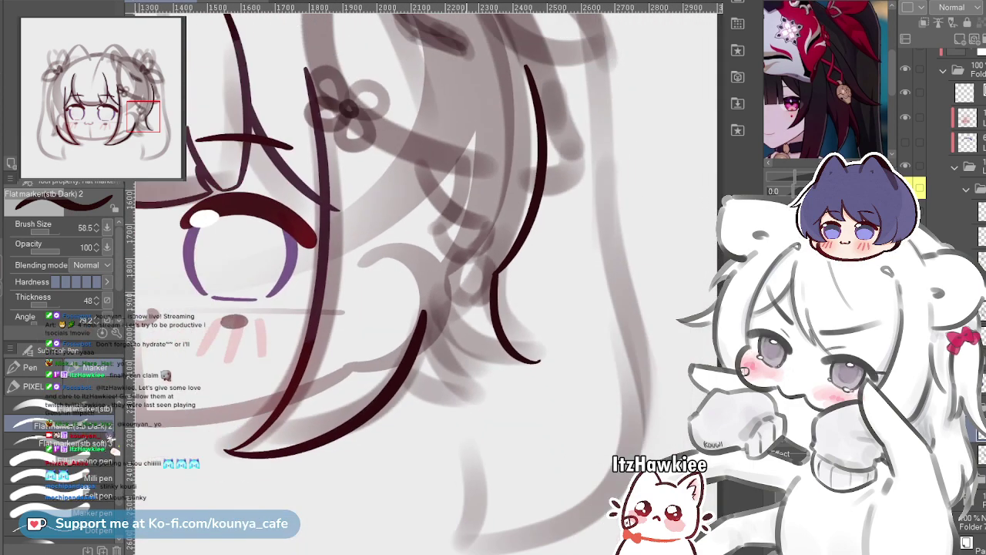
pyautogui.scroll(2, 479, 266)
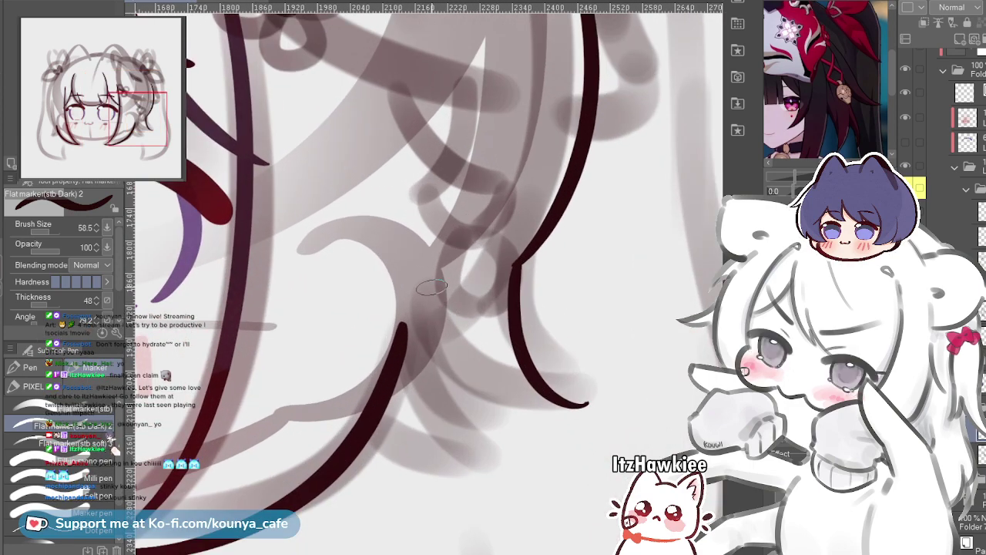
pyautogui.moveTo(432, 294); pyautogui.dragTo(535, 405)
pyautogui.hotkey('ctrl', 'z')
pyautogui.moveTo(421, 314); pyautogui.dragTo(486, 393)
pyautogui.hotkey('ctrl', 'z')
pyautogui.moveTo(455, 352); pyautogui.dragTo(570, 408)
pyautogui.hotkey('ctrl', 'z')
pyautogui.moveTo(437, 304); pyautogui.dragTo(533, 395)
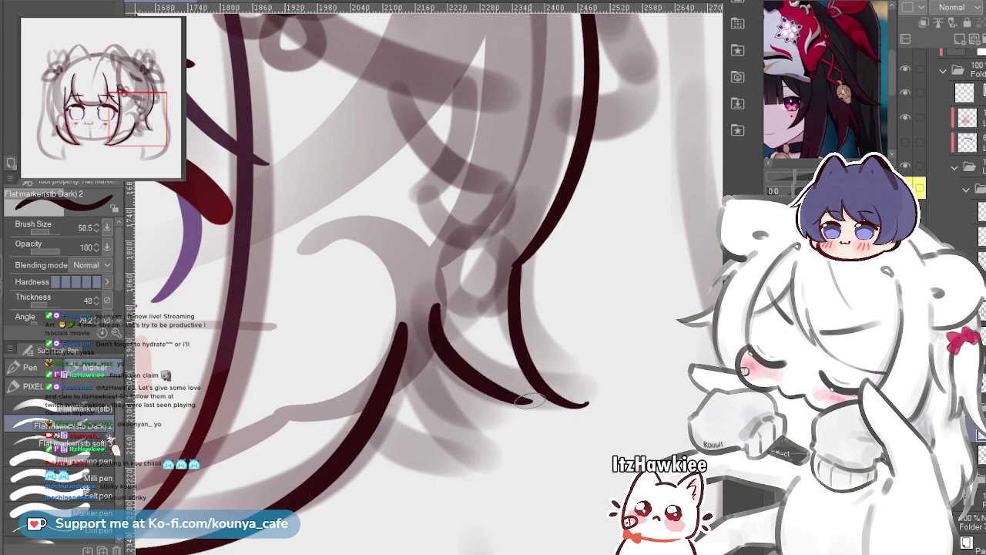
pyautogui.hotkey('ctrl', 'z')
pyautogui.moveTo(421, 311); pyautogui.dragTo(570, 404)
pyautogui.hotkey('ctrl', 'z')
pyautogui.moveTo(428, 316); pyautogui.dragTo(586, 402)
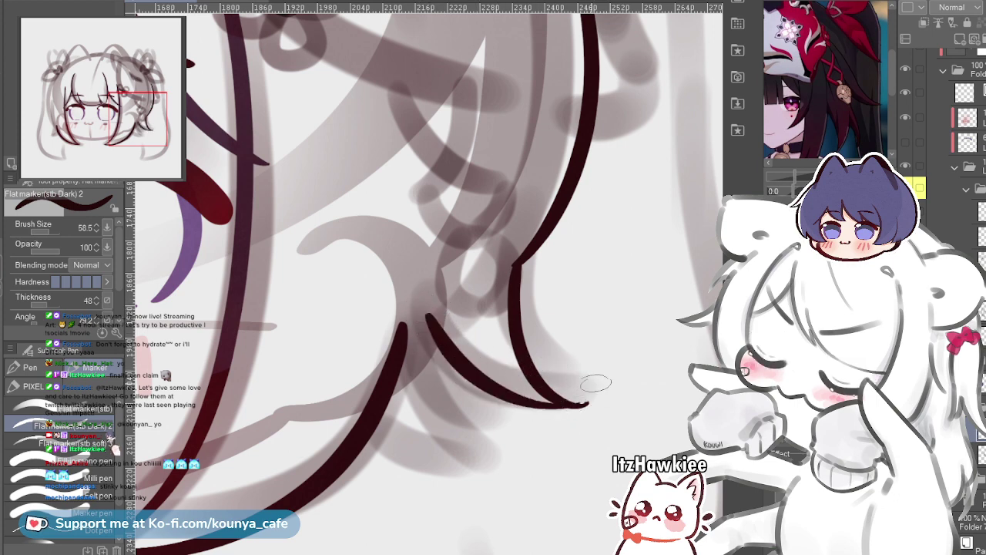
pyautogui.hotkey('ctrl', 'z')
pyautogui.moveTo(433, 314)
pyautogui.mouseDown()
pyautogui.moveTo(448, 343)
pyautogui.moveTo(586, 401)
pyautogui.mouseUp()
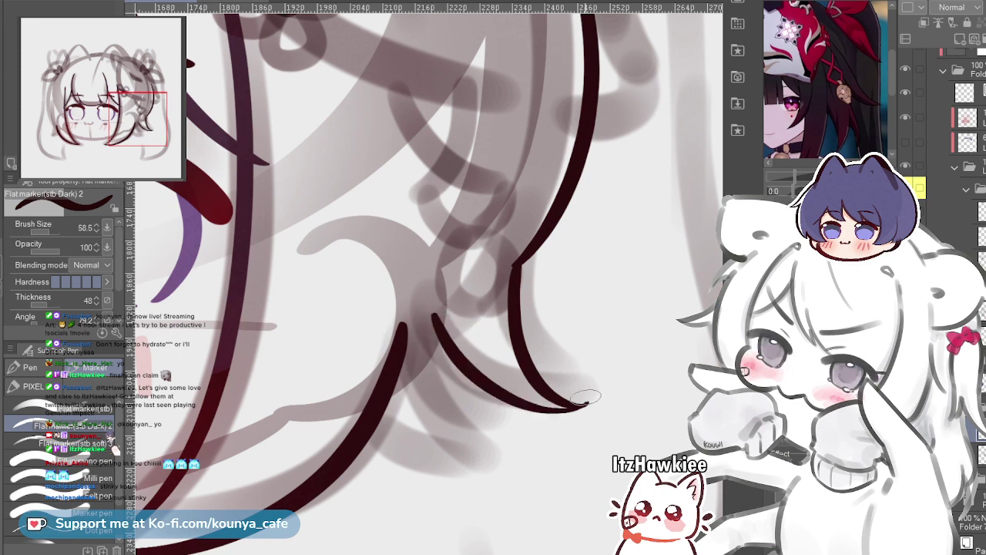
# Adjust the end control points of the tuft's outer line to sharpen the tip where both lines meet
pyautogui.scroll(5, 604, 414)
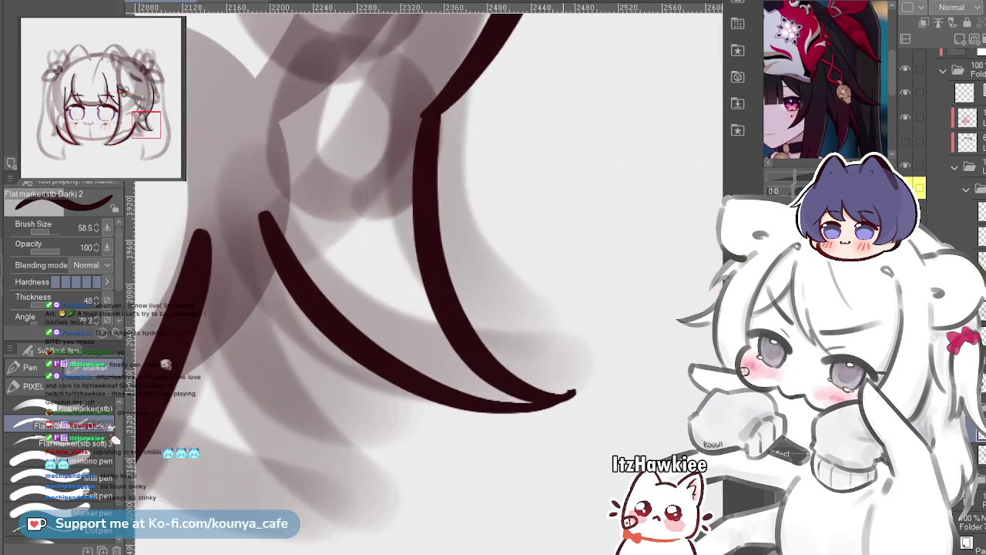
pyautogui.keyDown('ctrl'); pyautogui.click(571, 396); pyautogui.keyUp('ctrl')
pyautogui.scroll(3, 572, 389)
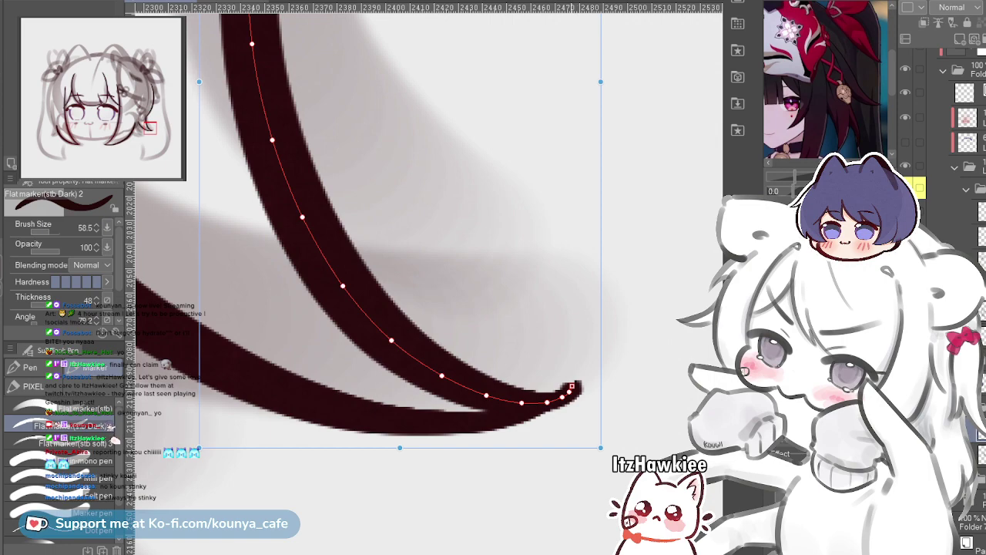
pyautogui.scroll(-5, 572, 386)
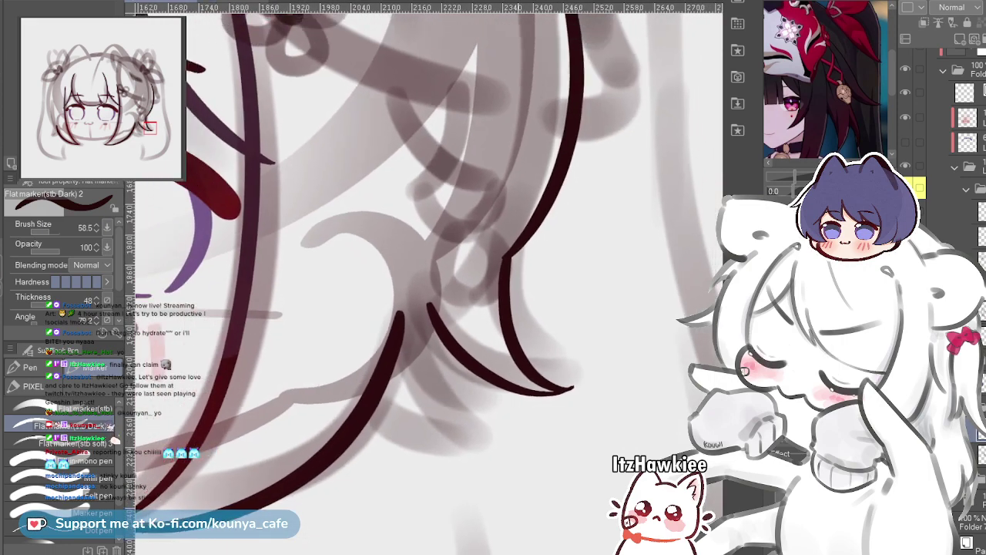
pyautogui.scroll(6, 572, 389)
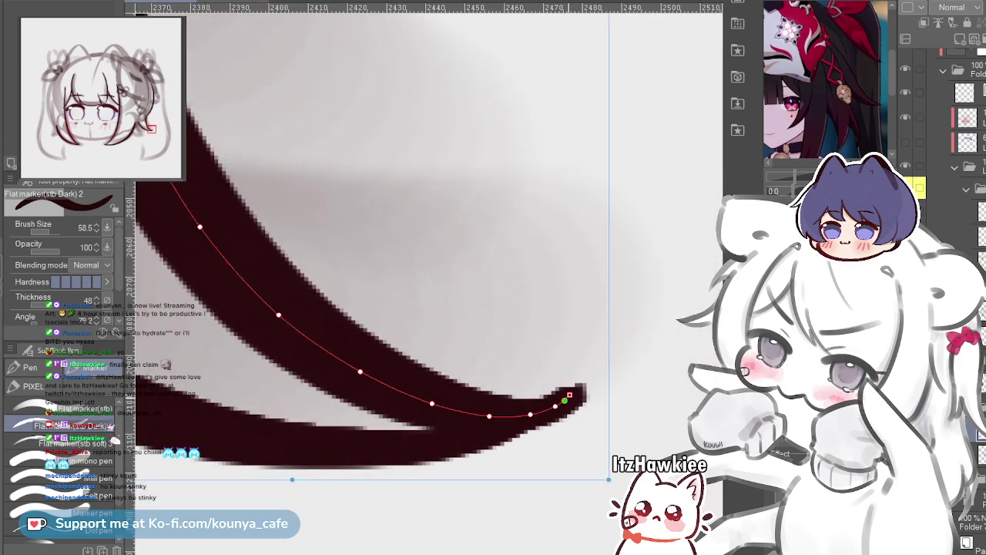
pyautogui.scroll(-8, 571, 389)
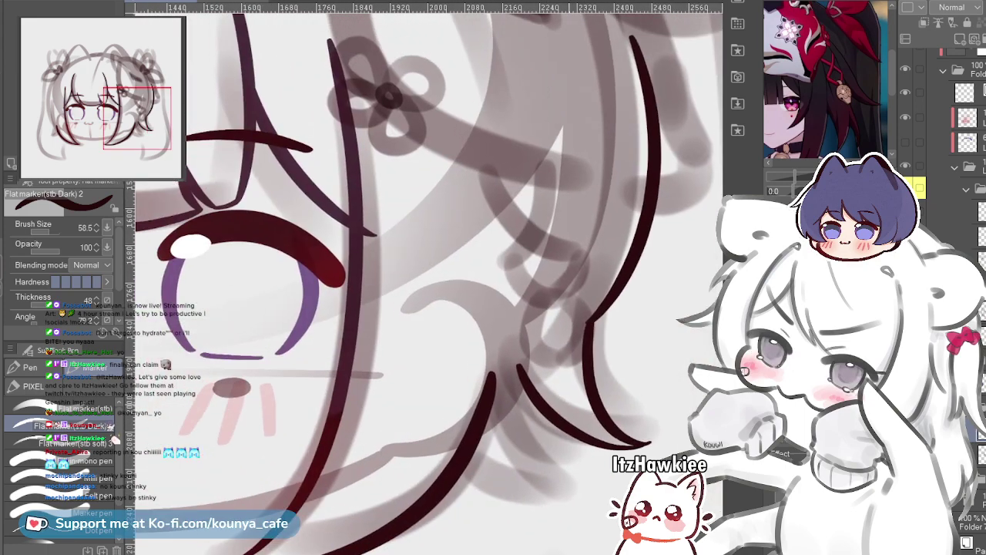
# Try to ink a short strand running downward from the upper end of the tuft's inner edge, and undo it
pyautogui.scroll(5, 541, 362)
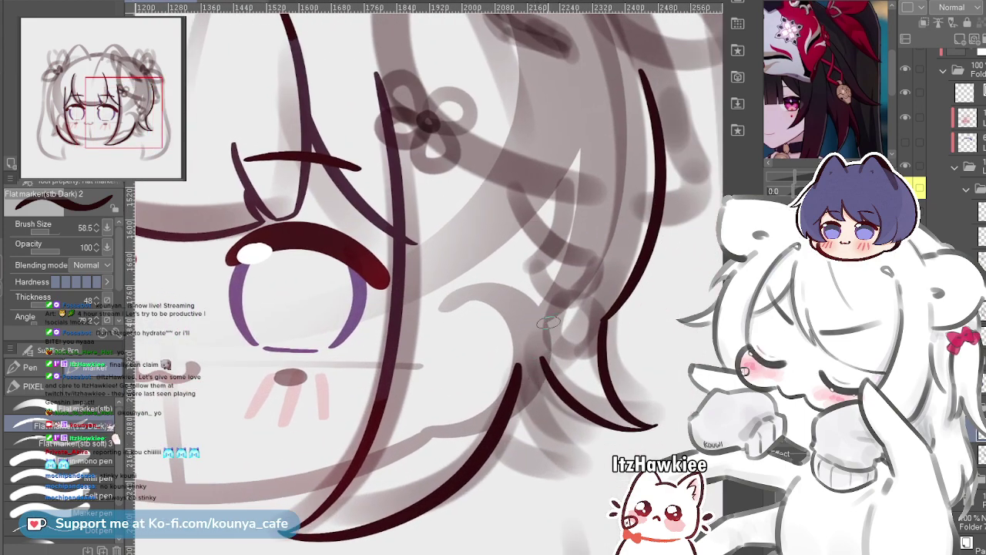
pyautogui.moveTo(543, 359); pyautogui.dragTo(536, 436)
pyautogui.hotkey('ctrl', 'z')
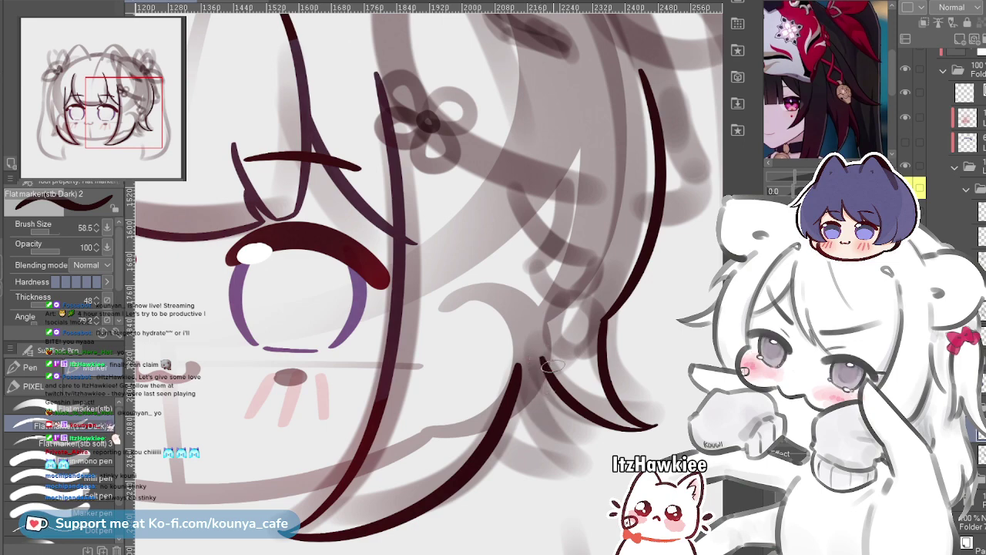
pyautogui.scroll(-4, 566, 358)
pyautogui.scroll(5, 566, 358)
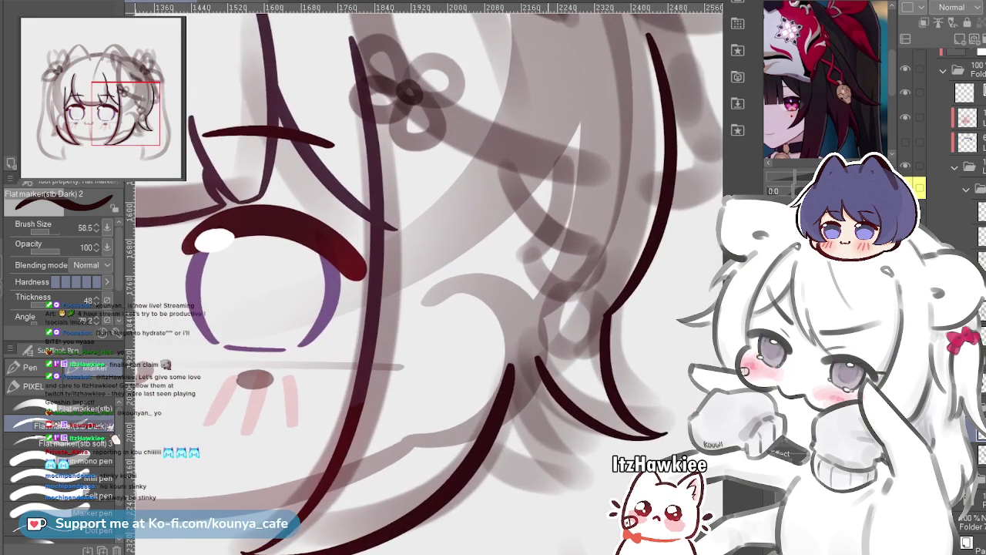
pyautogui.scroll(-1, 424, 278)
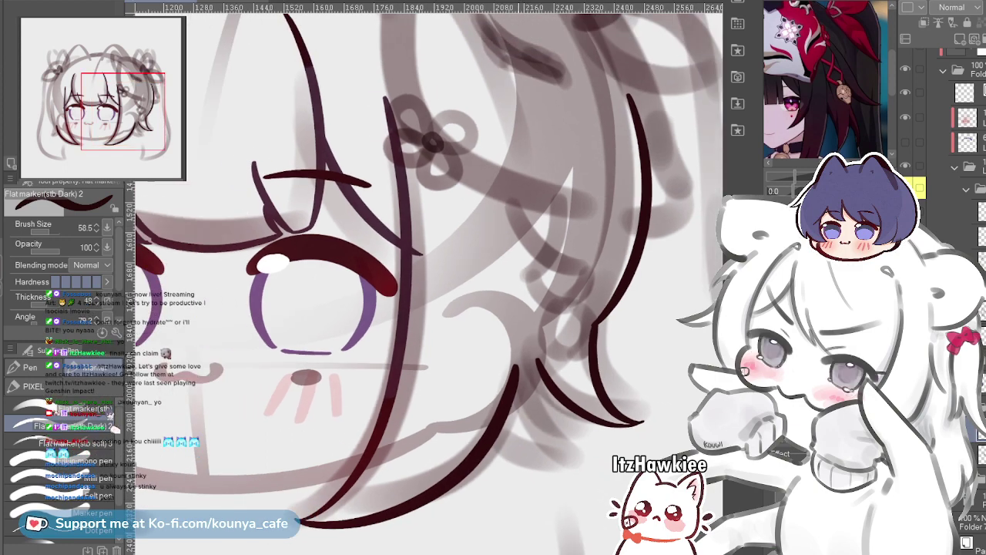
pyautogui.moveTo(424, 277); pyautogui.dragTo(441, 299)
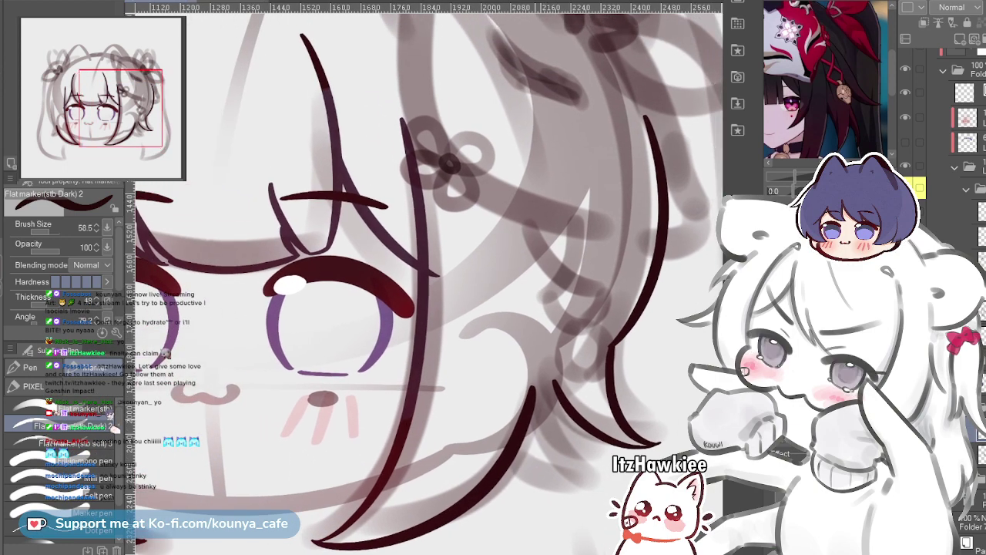
pyautogui.moveTo(540, 409); pyautogui.dragTo(567, 424)
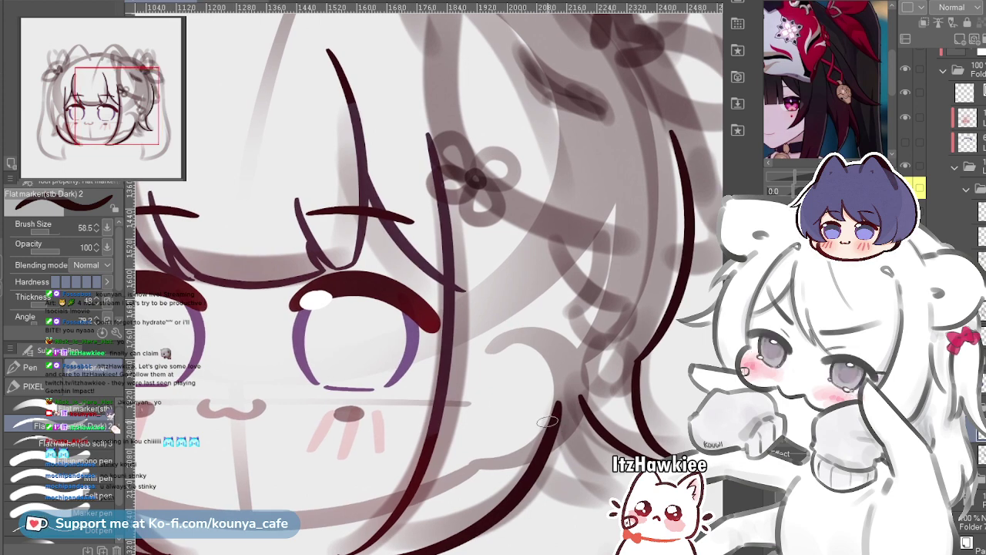
# Delete the inked inner edge line of the flicked tuft beside the side lock
pyautogui.moveTo(583, 414); pyautogui.dragTo(511, 381)
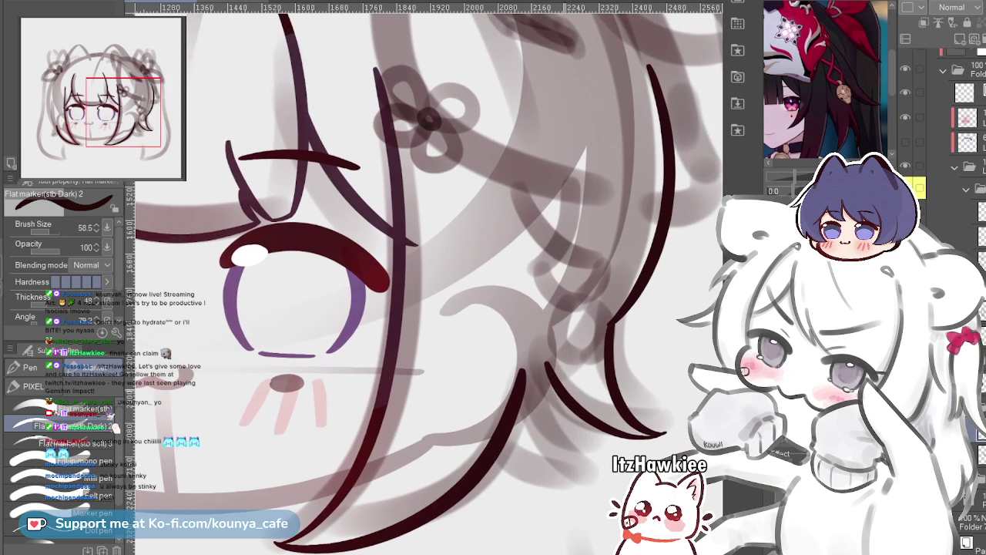
pyautogui.keyDown('ctrl'); pyautogui.click(591, 420); pyautogui.keyUp('ctrl')
pyautogui.press('Delete')
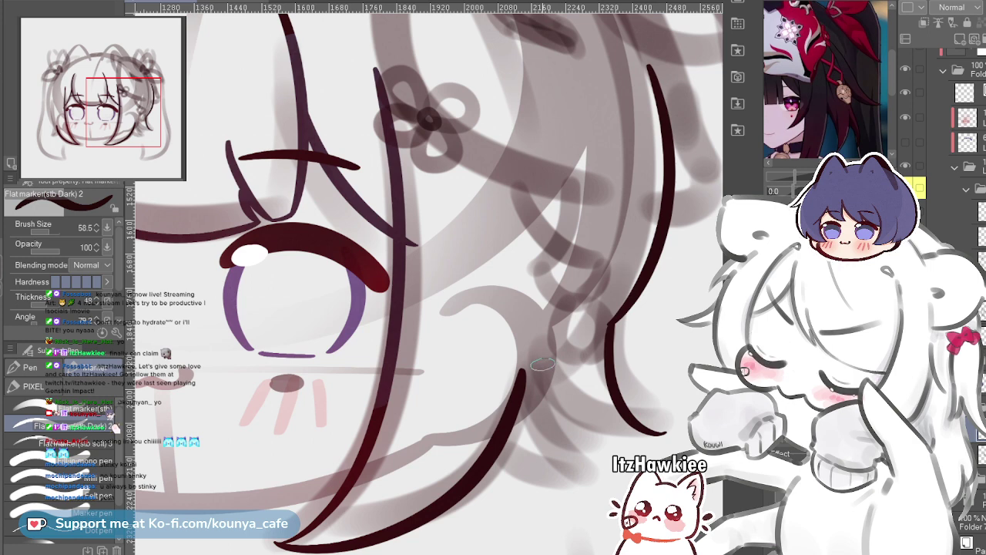
# Stretch the side lock's outer line slightly up and outward so its upper end sits closer to the flicked tuft
pyautogui.keyDown('ctrl'); pyautogui.click(520, 384); pyautogui.keyUp('ctrl')
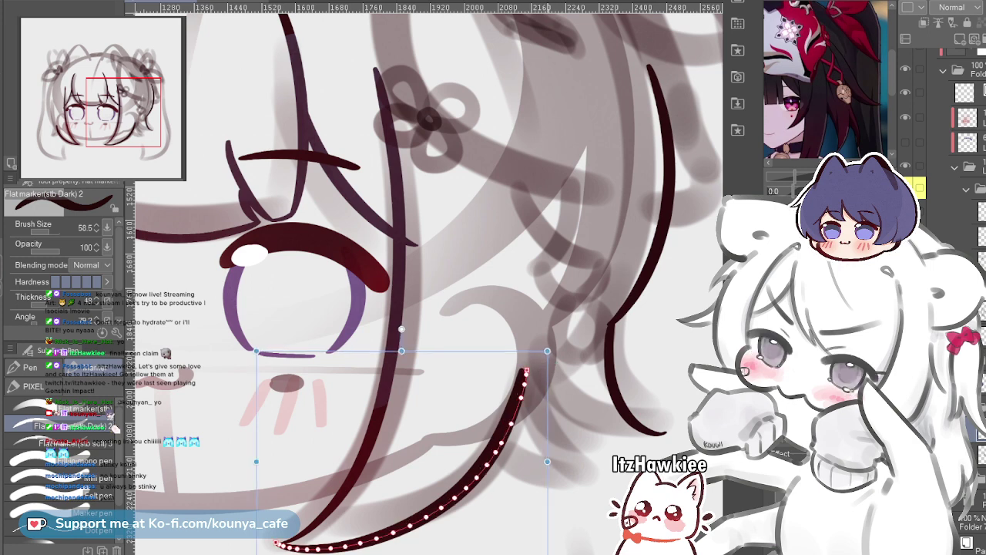
pyautogui.moveTo(541, 349); pyautogui.dragTo(557, 345)
pyautogui.press('Escape')
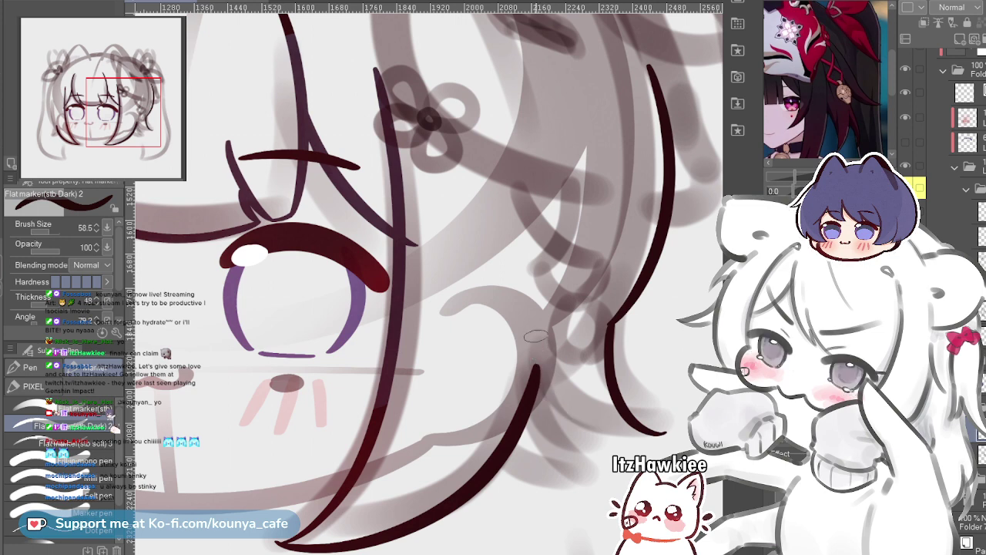
# Ink the flicked tuft's inner edge from just above the side lock's upper end to the tuft's tip, and widen it slightly to meet the tip
pyautogui.moveTo(536, 336); pyautogui.dragTo(597, 427)
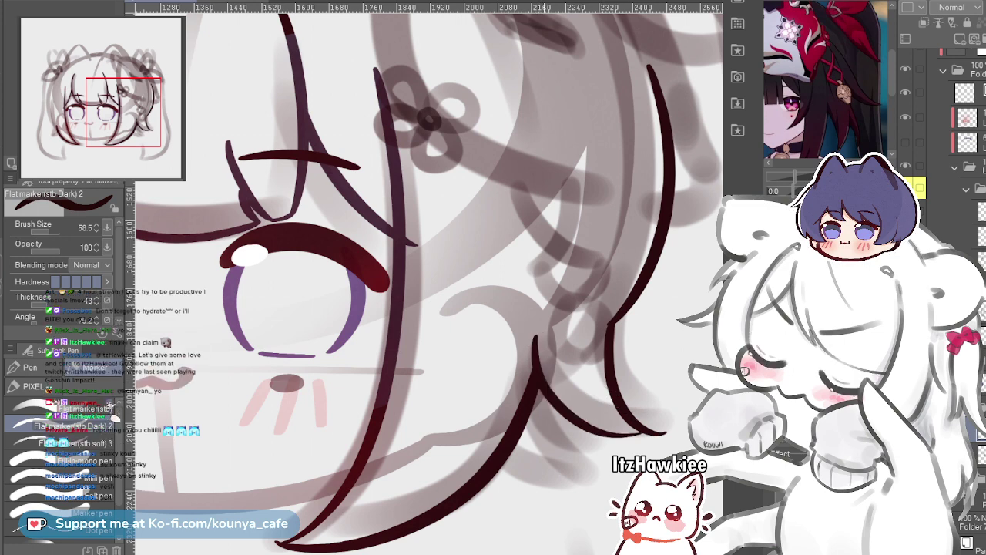
pyautogui.hotkey('ctrl', 'z')
pyautogui.moveTo(537, 348); pyautogui.dragTo(681, 435)
pyautogui.hotkey('ctrl', 'z')
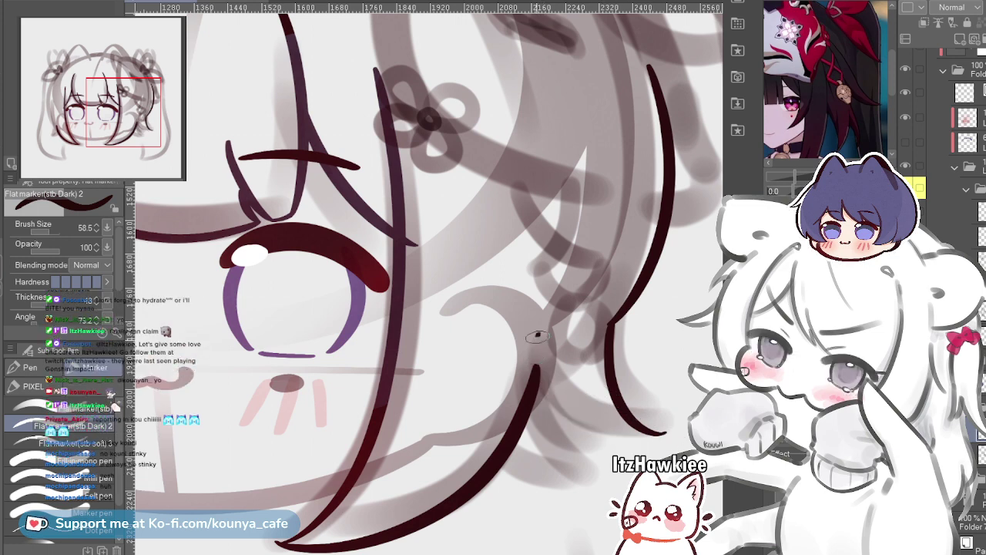
pyautogui.moveTo(537, 336); pyautogui.dragTo(663, 434)
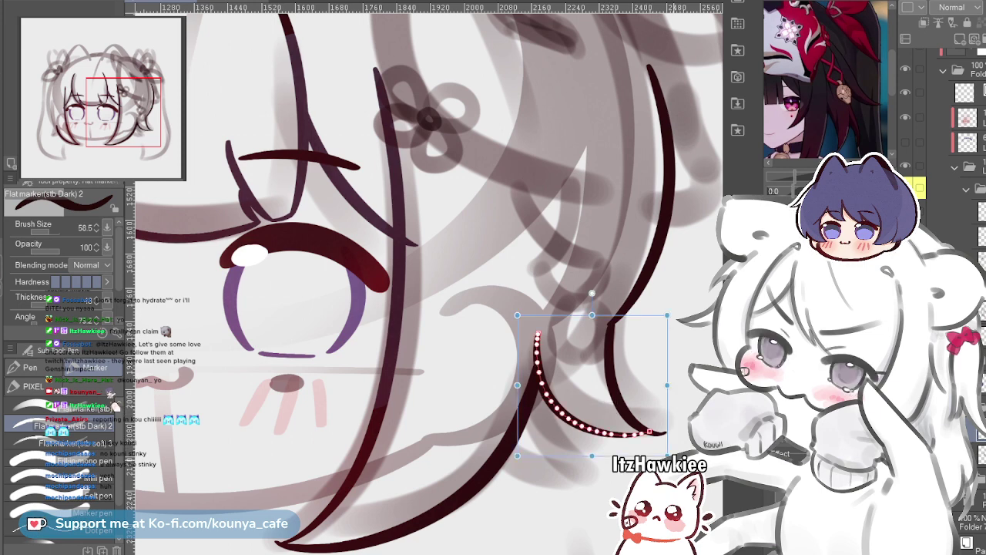
pyautogui.moveTo(667, 385); pyautogui.dragTo(675, 386)
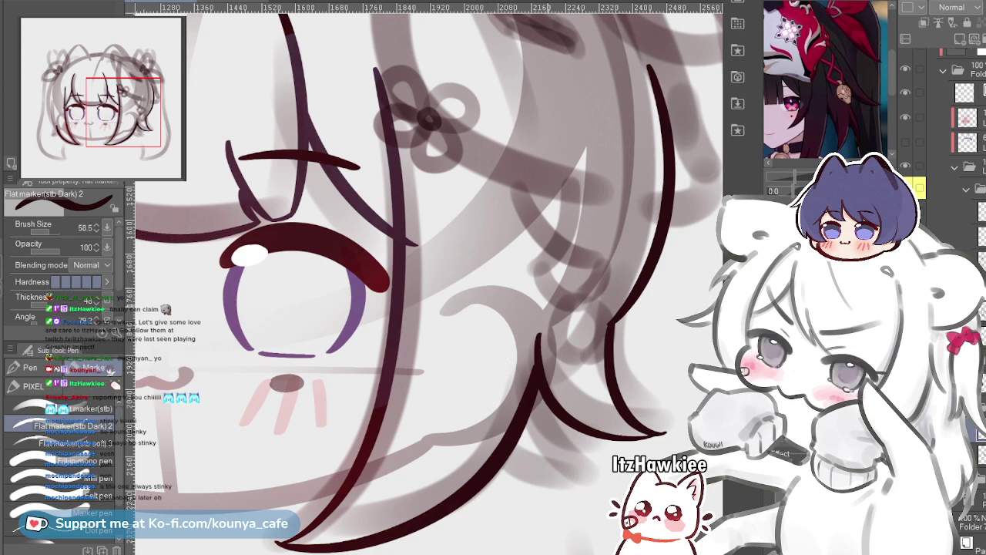
# Ink a short curved strand just outside the upper end of the left side lock, redoing the stroke until it follows the sketch
pyautogui.scroll(-5, 510, 334)
pyautogui.moveTo(510, 334); pyautogui.dragTo(559, 372)
pyautogui.scroll(3, 441, 393)
pyautogui.moveTo(441, 392); pyautogui.dragTo(361, 390)
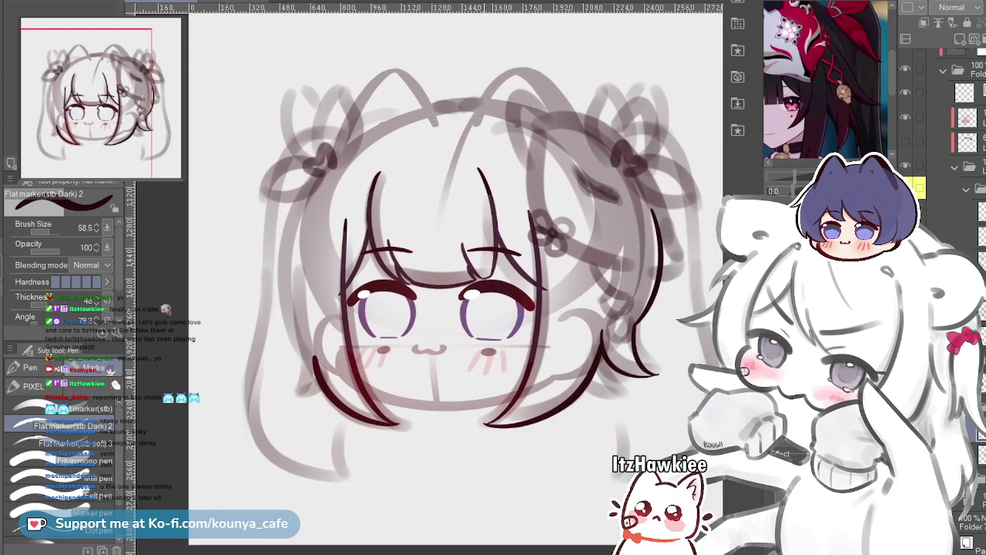
pyautogui.scroll(3, 445, 285)
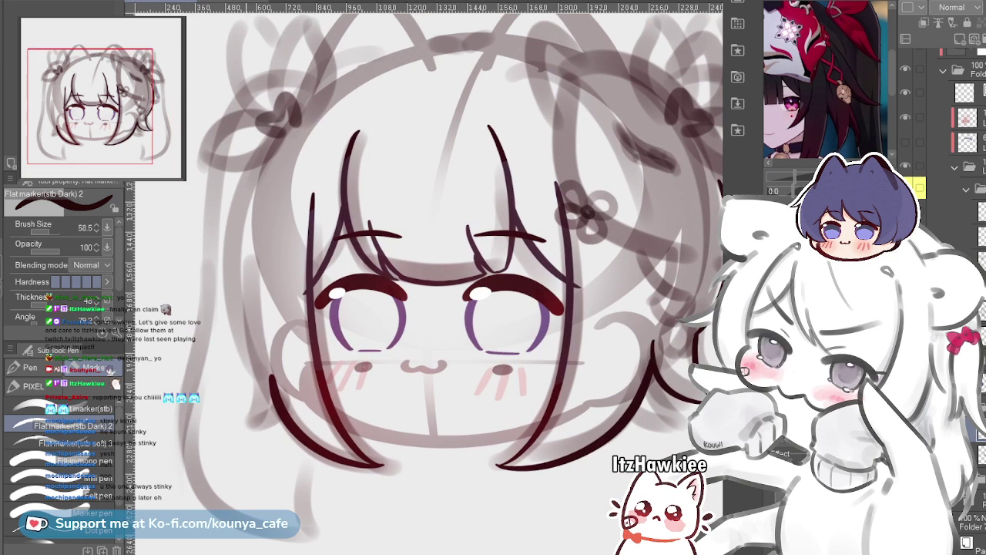
pyautogui.scroll(1, 255, 339)
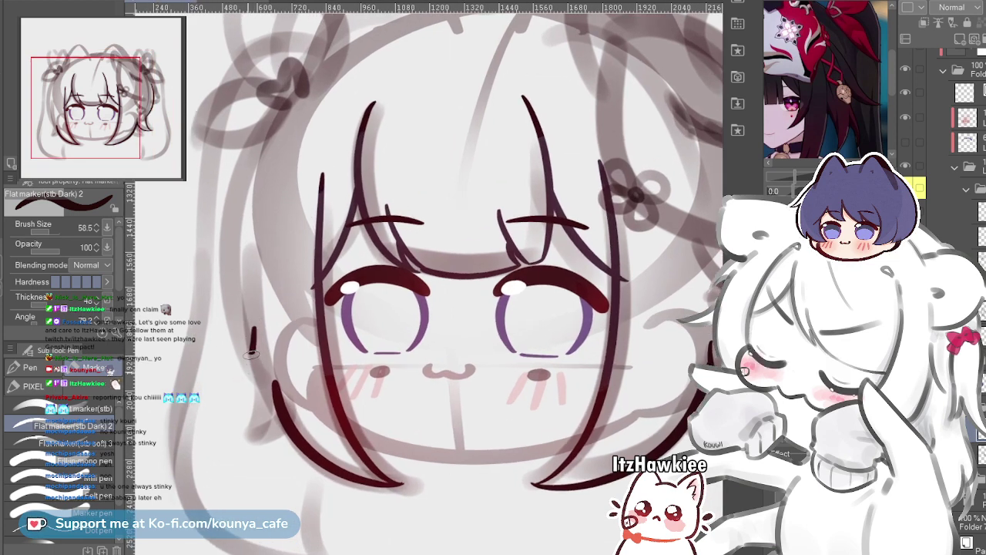
pyautogui.moveTo(249, 342); pyautogui.dragTo(221, 399)
pyautogui.scroll(-3, 250, 371)
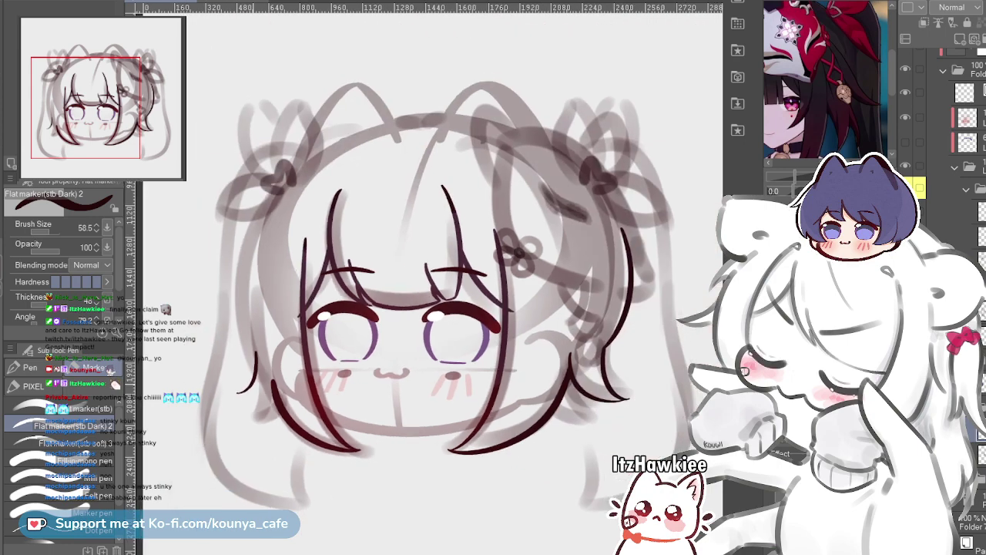
pyautogui.scroll(4, 254, 371)
pyautogui.hotkey('ctrl', 'z')
pyautogui.moveTo(244, 330); pyautogui.dragTo(261, 418)
pyautogui.hotkey('ctrl', 'z')
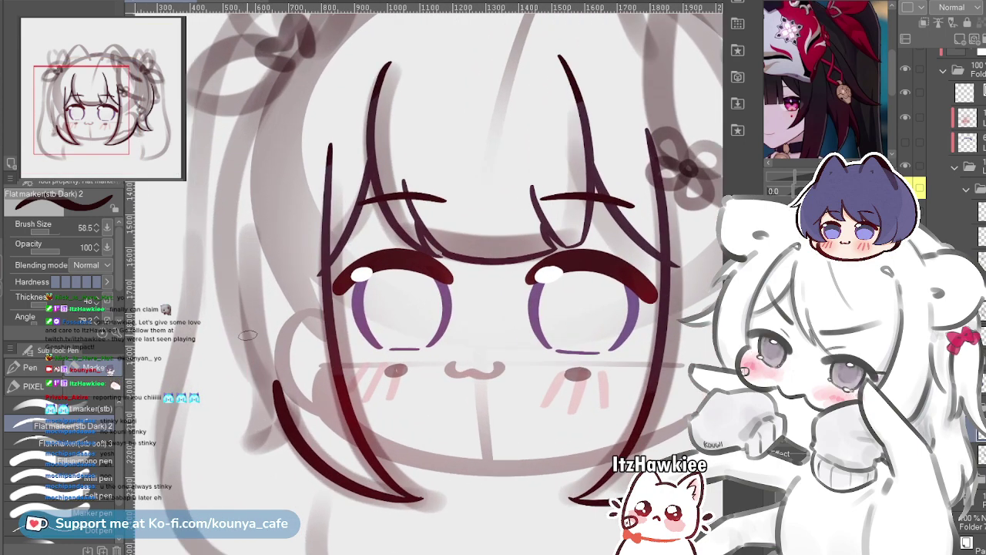
pyautogui.moveTo(245, 344); pyautogui.dragTo(248, 430)
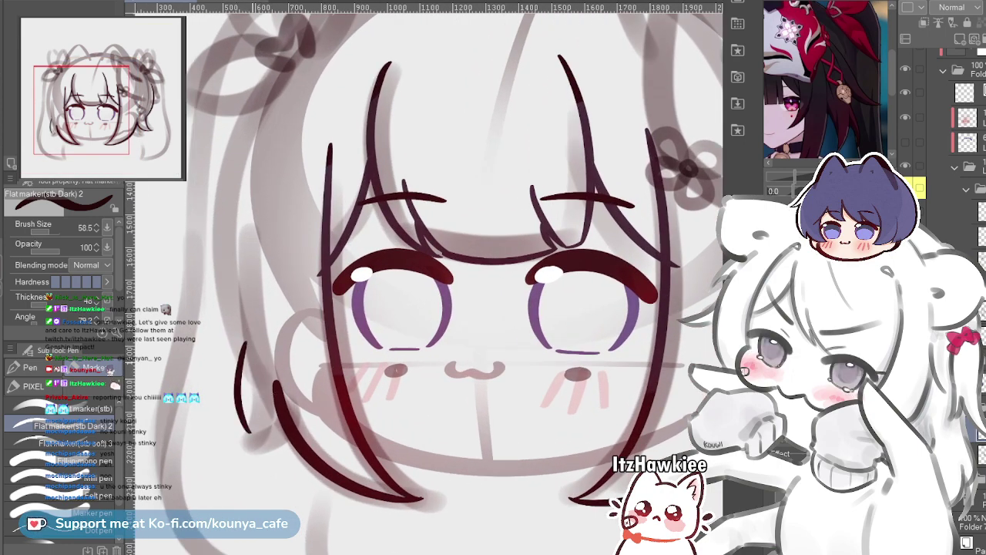
# Ink the outer back-hair line as a long curve from beneath the left hair bun down to about eye level, retrying until its shape fits
pyautogui.scroll(-3, 264, 383)
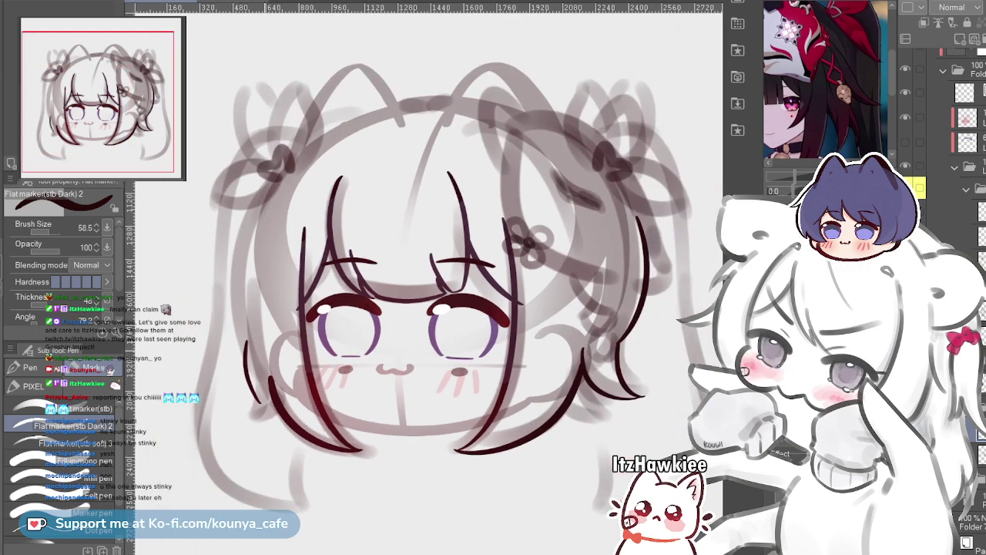
pyautogui.scroll(3, 265, 383)
pyautogui.scroll(2, 266, 376)
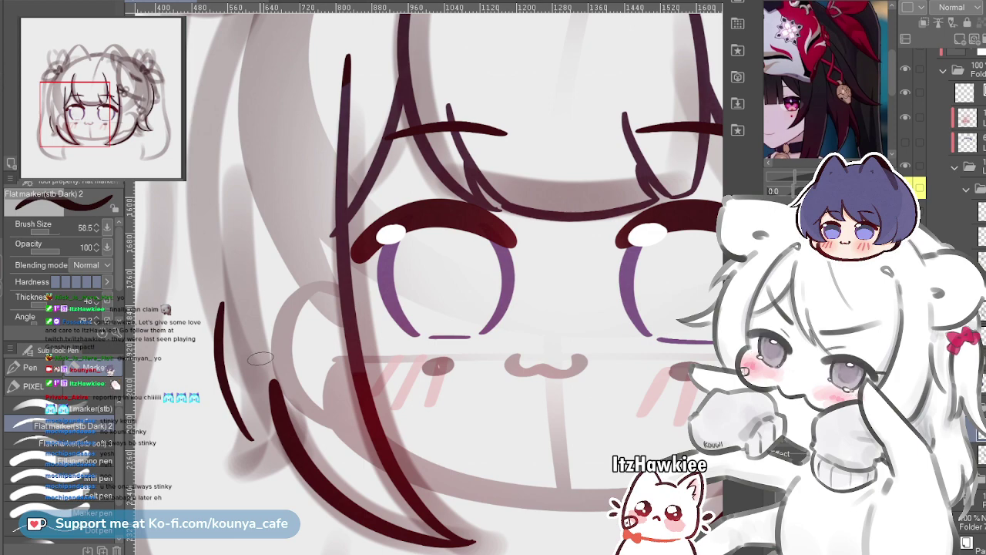
pyautogui.scroll(-3, 266, 375)
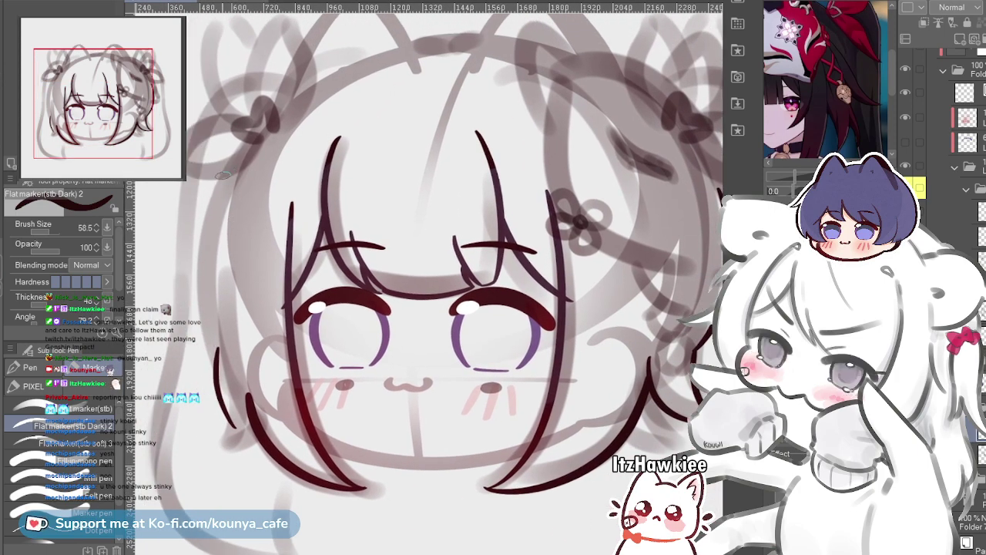
pyautogui.moveTo(186, 225); pyautogui.dragTo(194, 332)
pyautogui.hotkey('ctrl', 'z')
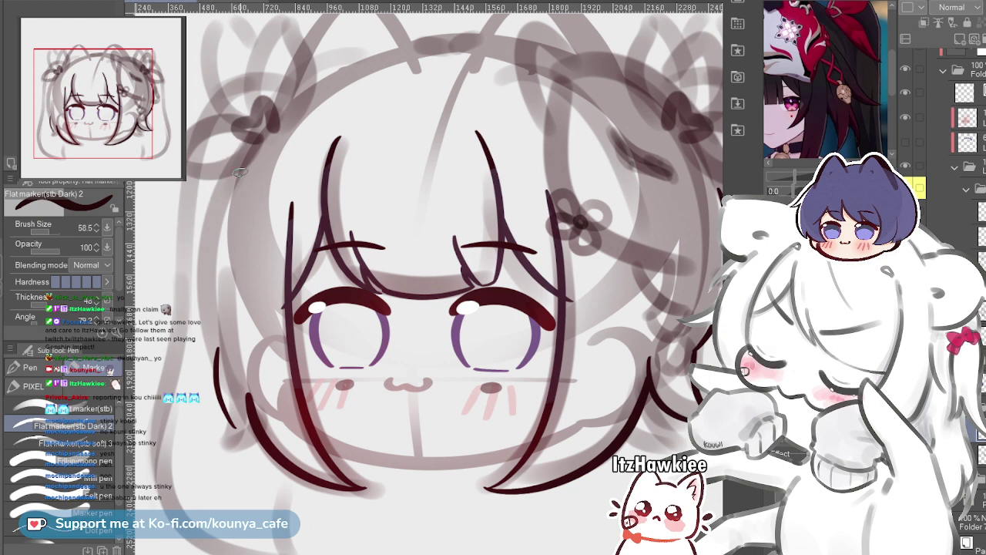
pyautogui.moveTo(242, 151)
pyautogui.mouseDown()
pyautogui.moveTo(188, 269)
pyautogui.moveTo(210, 312)
pyautogui.mouseUp()
pyautogui.moveTo(808, 96); pyautogui.dragTo(866, 65)
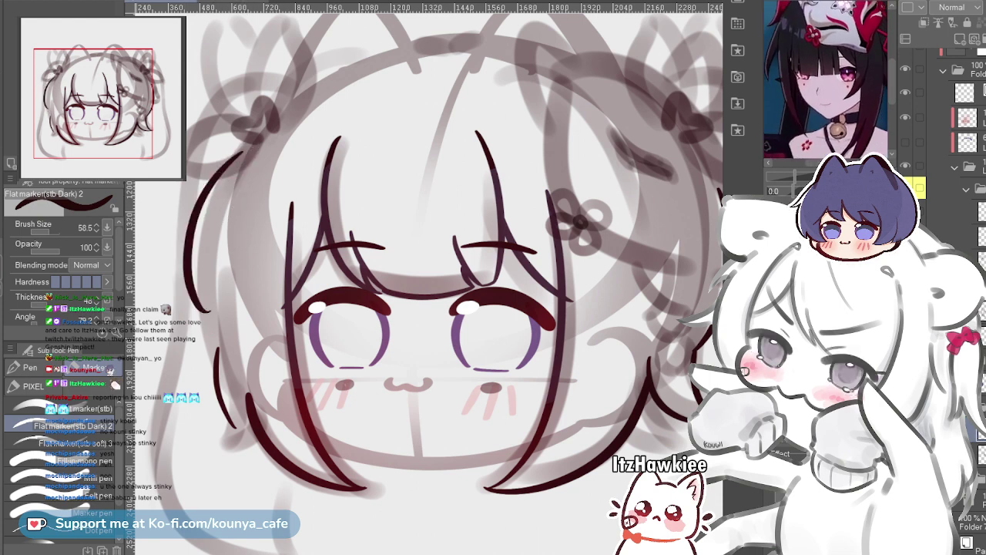
pyautogui.hotkey('ctrl', 'z')
pyautogui.hotkey('ctrl', 'z')
pyautogui.moveTo(243, 143); pyautogui.dragTo(192, 315)
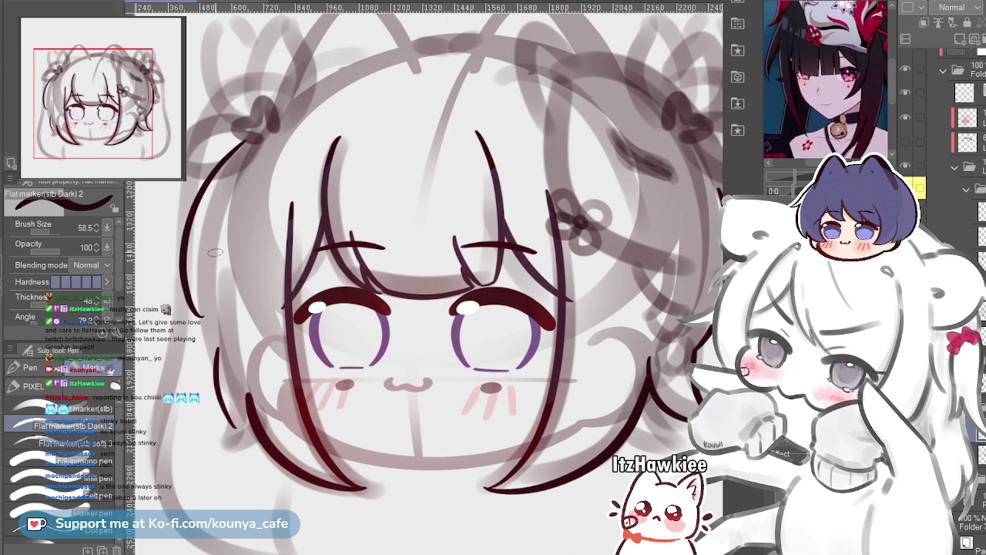
pyautogui.scroll(2, 233, 230)
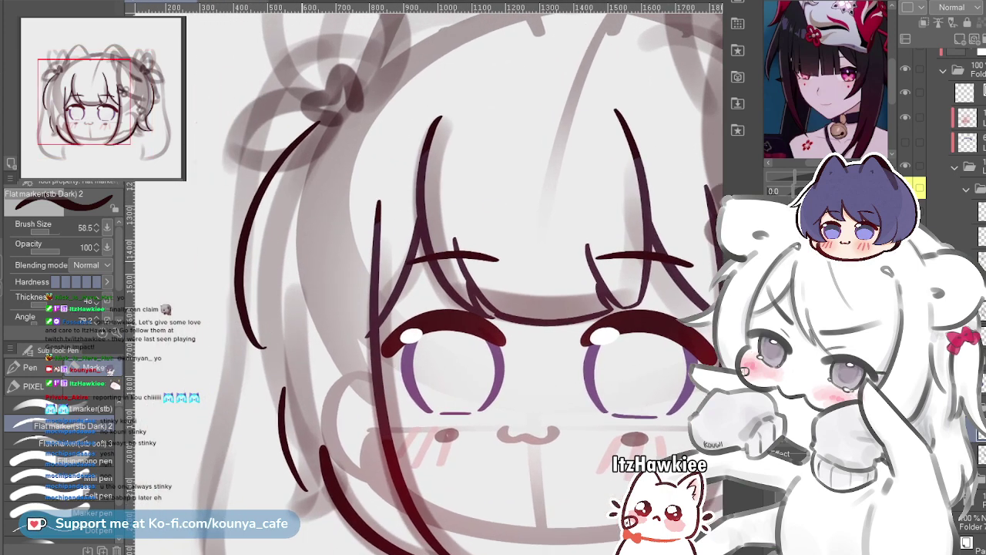
pyautogui.hotkey('ctrl', 'z')
pyautogui.hotkey('ctrl', 'z')
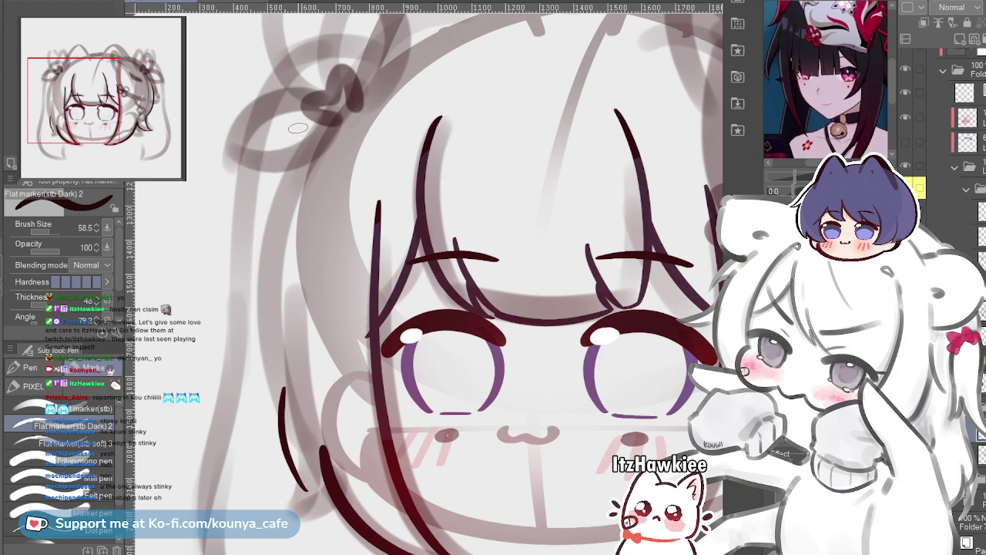
pyautogui.moveTo(302, 115); pyautogui.dragTo(275, 325)
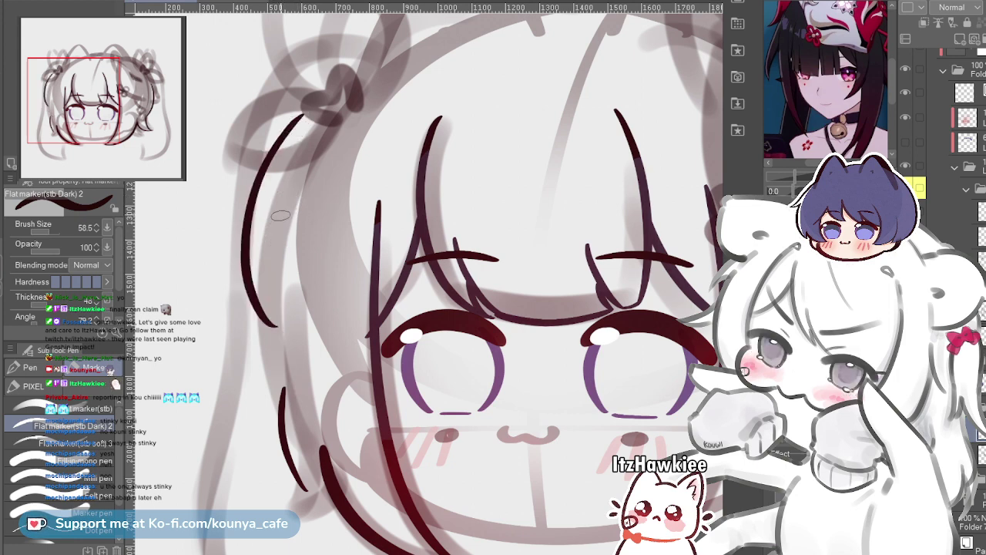
# Ink a second back-hair line inside the outer curve, sweeping from below the left bun past the outer curve's lower end toward the side lock
pyautogui.moveTo(305, 176); pyautogui.dragTo(305, 408)
pyautogui.scroll(-3, 309, 271)
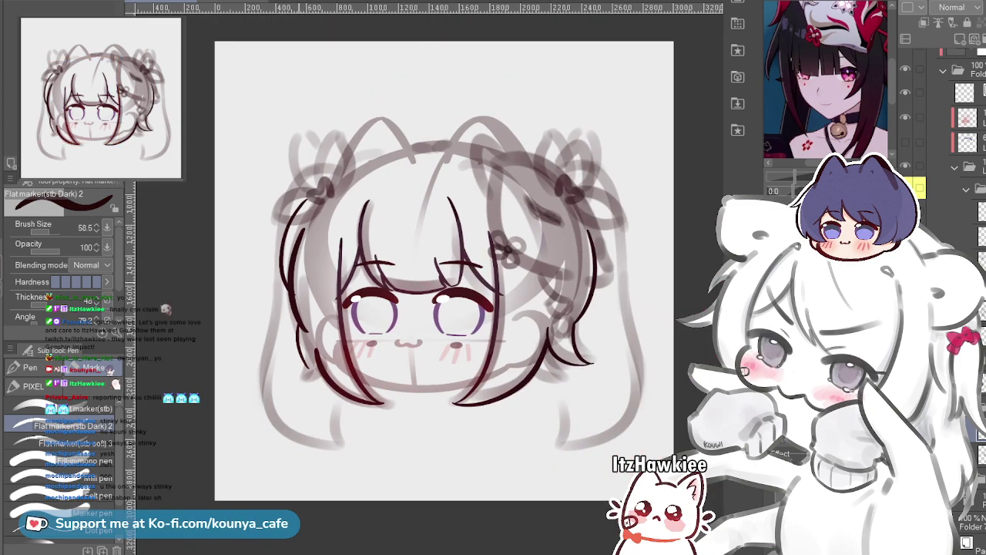
pyautogui.scroll(4, 301, 282)
pyautogui.hotkey('ctrl', 'z')
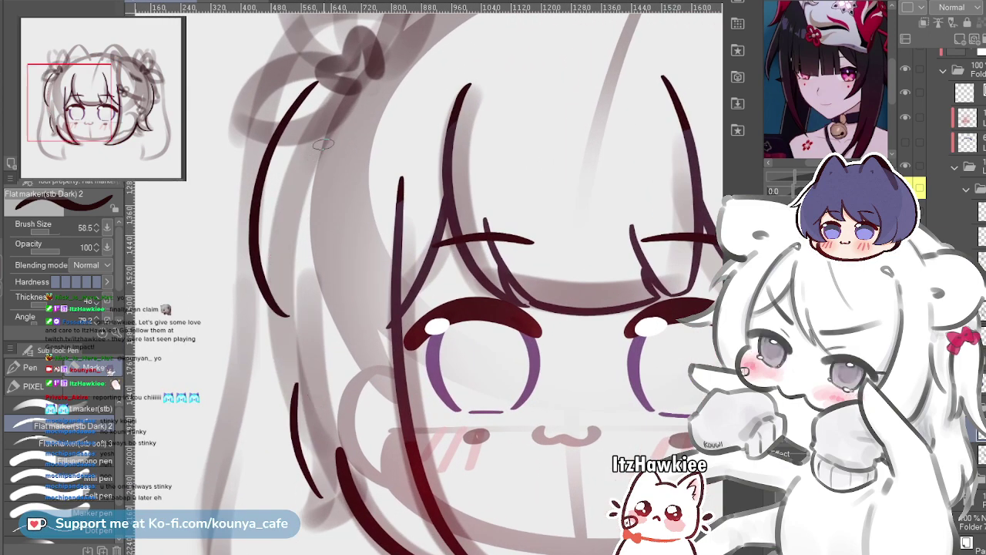
pyautogui.moveTo(324, 144); pyautogui.dragTo(291, 385)
pyautogui.hotkey('ctrl', 'z')
pyautogui.moveTo(312, 152)
pyautogui.mouseDown()
pyautogui.moveTo(300, 176)
pyautogui.moveTo(282, 344)
pyautogui.mouseUp()
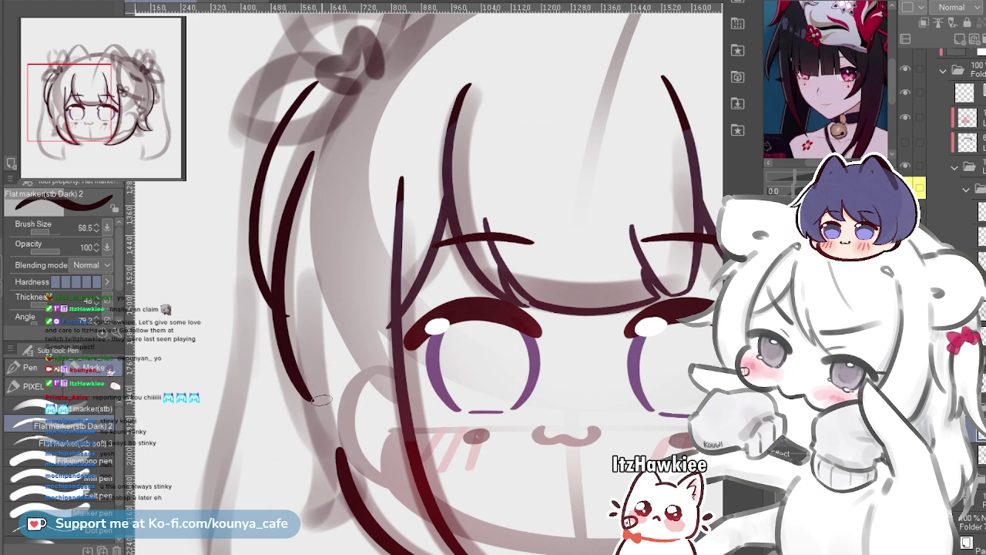
# Ink a short curved strand linking the lower end of the inner back-hair line to the left side lock's upper end, retrying the stroke
pyautogui.scroll(3, 326, 416)
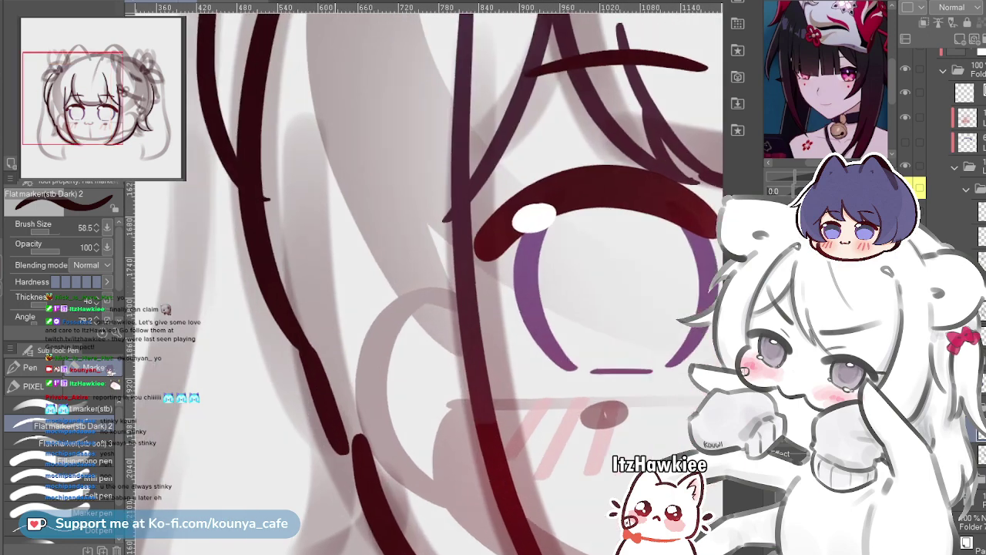
pyautogui.hotkey('ctrl', 'z')
pyautogui.moveTo(313, 367)
pyautogui.mouseDown()
pyautogui.moveTo(336, 275)
pyautogui.moveTo(352, 316)
pyautogui.mouseUp()
pyautogui.hotkey('ctrl', 'z')
pyautogui.moveTo(330, 263)
pyautogui.mouseDown()
pyautogui.moveTo(339, 344)
pyautogui.moveTo(379, 409)
pyautogui.mouseUp()
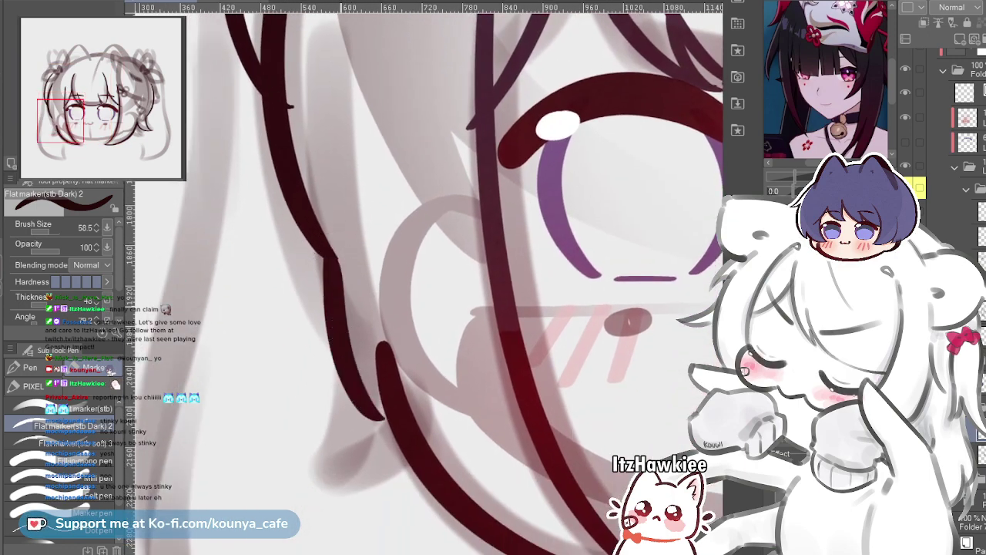
pyautogui.hotkey('ctrl', 'z')
pyautogui.moveTo(331, 267); pyautogui.dragTo(381, 386)
pyautogui.hotkey('ctrl', 'z')
pyautogui.moveTo(333, 258); pyautogui.dragTo(368, 377)
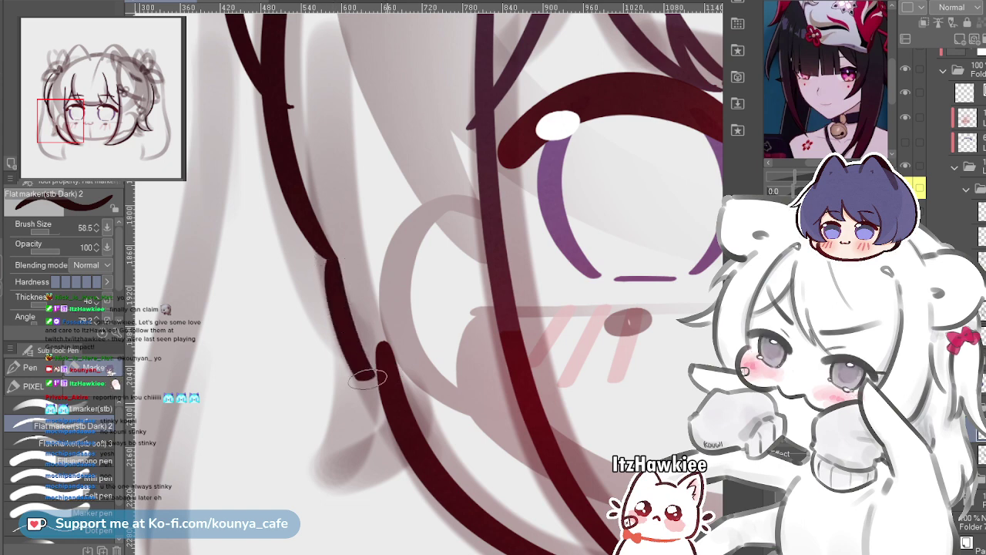
pyautogui.hotkey('ctrl', 'z')
pyautogui.moveTo(329, 256)
pyautogui.mouseDown()
pyautogui.moveTo(359, 367)
pyautogui.moveTo(391, 363)
pyautogui.mouseUp()
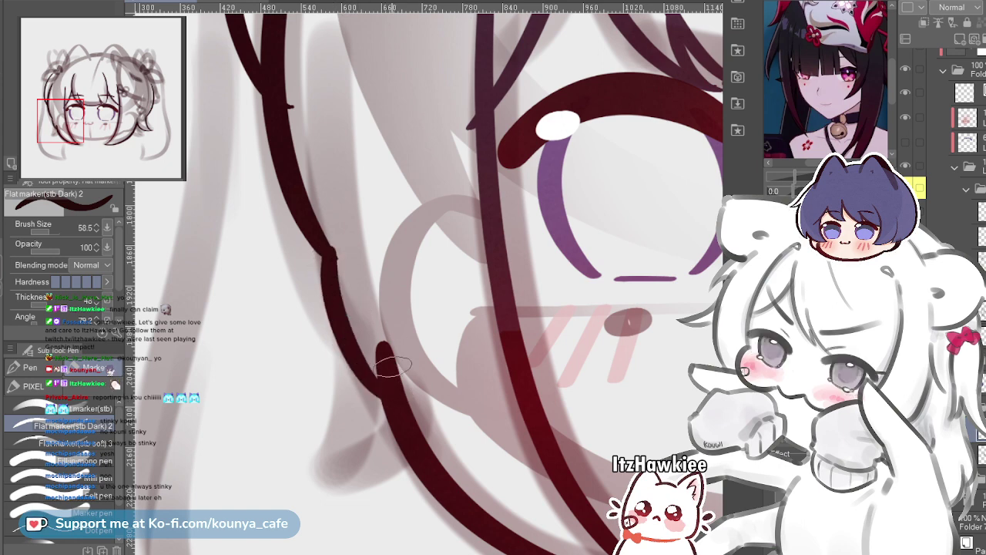
# Adjust the vector end points where the inner back-hair line meets the short connecting strand to clean up the joint
pyautogui.keyDown('ctrl'); pyautogui.click(334, 258); pyautogui.keyUp('ctrl')
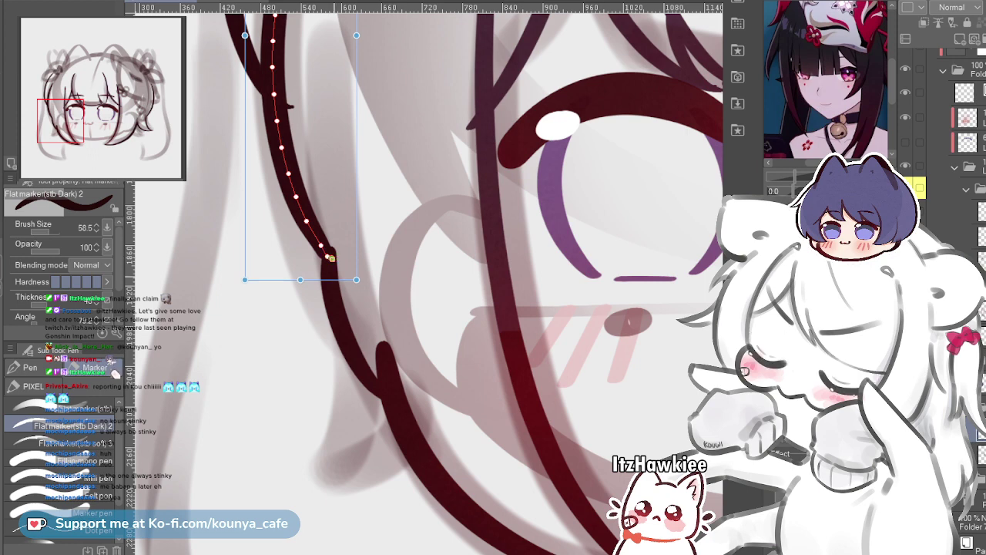
pyautogui.keyDown('ctrl'); pyautogui.click(331, 259); pyautogui.keyUp('ctrl')
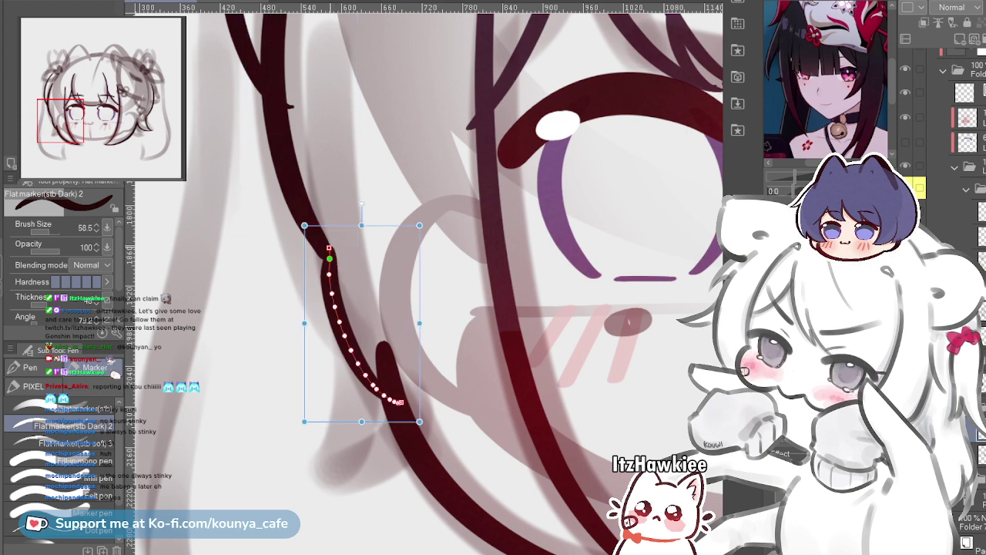
pyautogui.hotkey('ctrl', 'd')
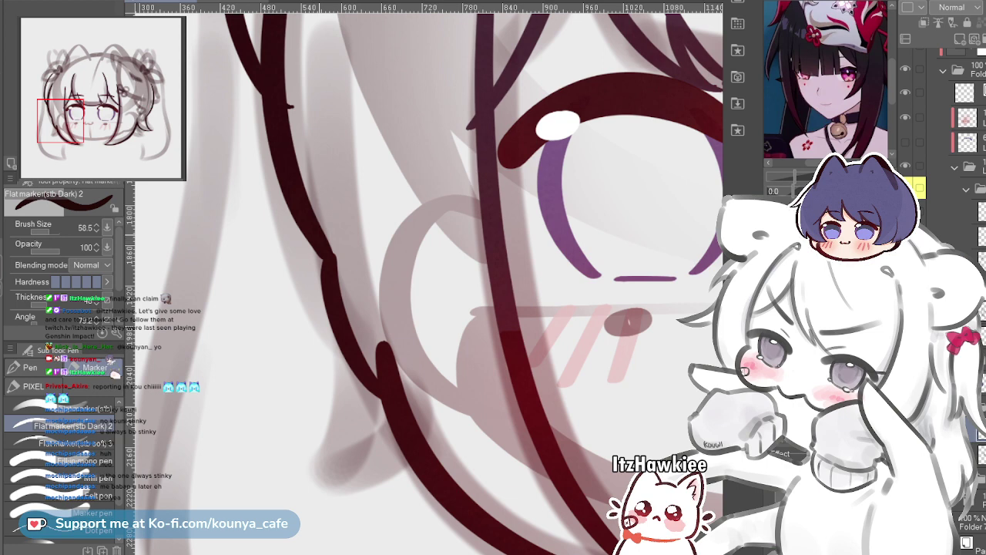
# Stroke along the lower end of the inner back-hair line with the marker at size 44 to smooth its transition into the connecting strand
pyautogui.scroll(2, 307, 240)
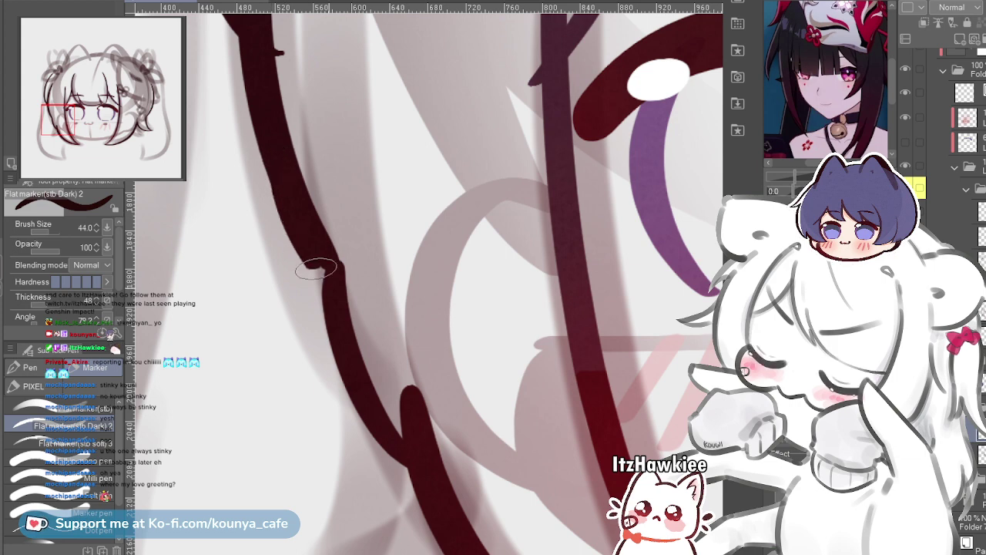
pyautogui.moveTo(272, 174); pyautogui.dragTo(331, 287)
pyautogui.moveTo(275, 161); pyautogui.dragTo(332, 286)
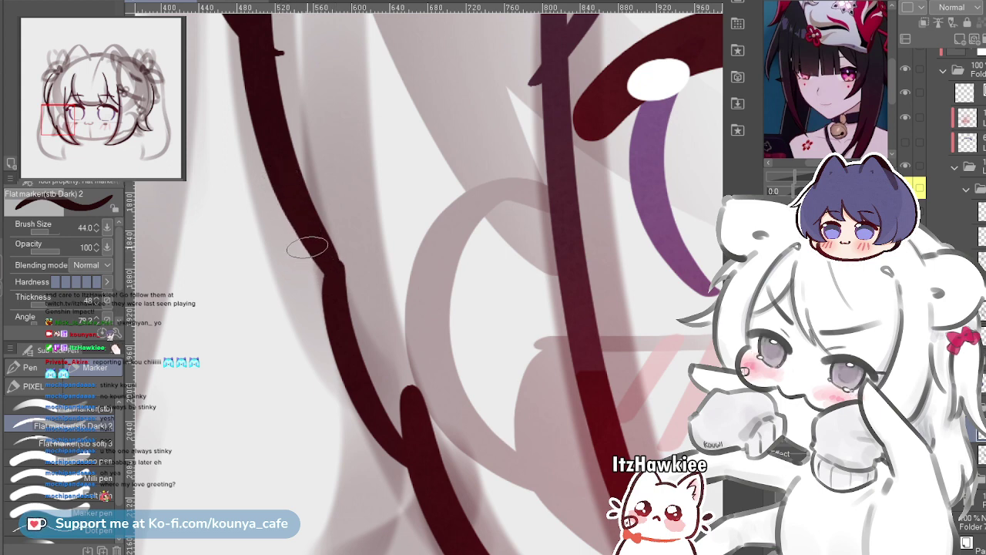
# Touch up the kink where the inner back-hair line meets the connecting strand, using the marker at size 20.2
pyautogui.press('[')
pyautogui.press('[')
pyautogui.press('[')
pyautogui.press('[')
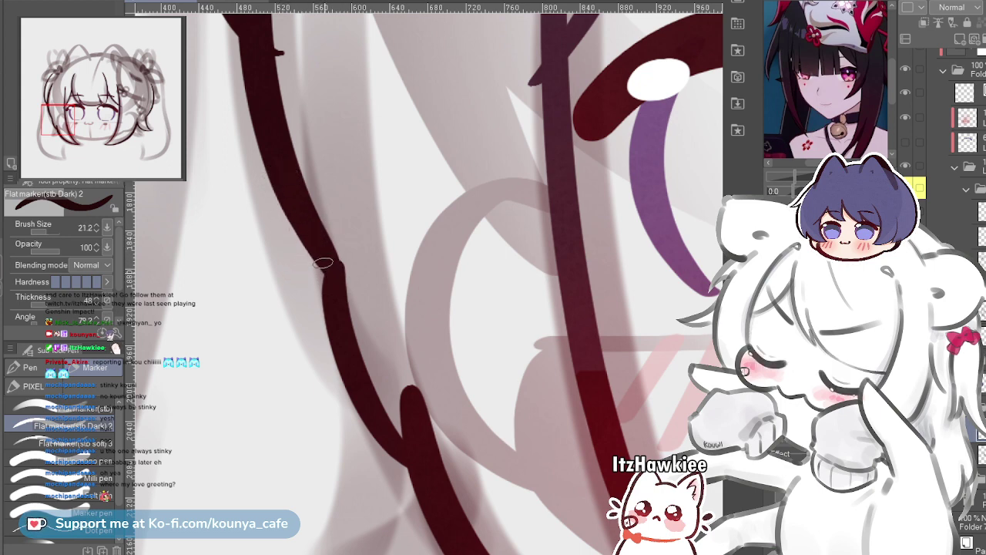
pyautogui.press('[')
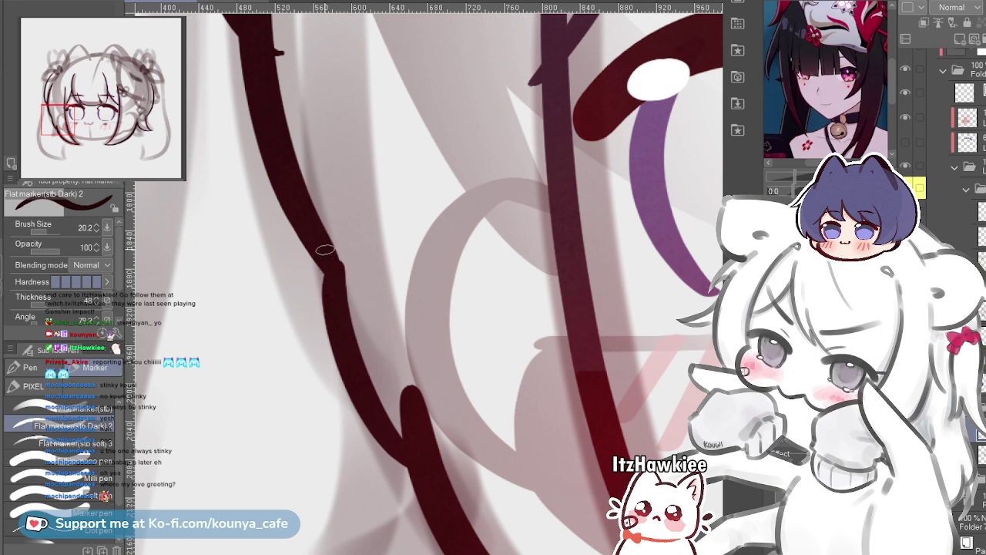
pyautogui.moveTo(329, 272); pyautogui.dragTo(334, 298)
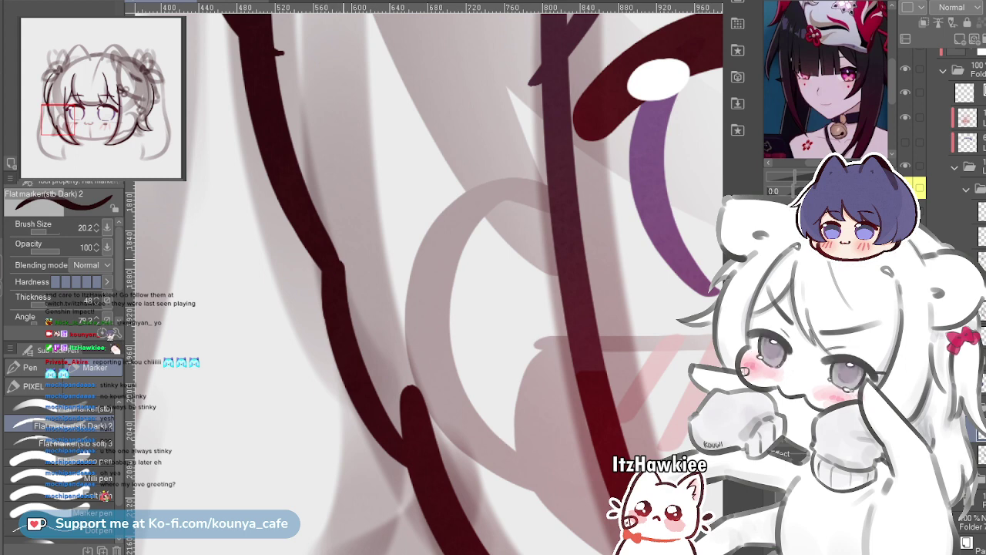
pyautogui.scroll(3, 333, 243)
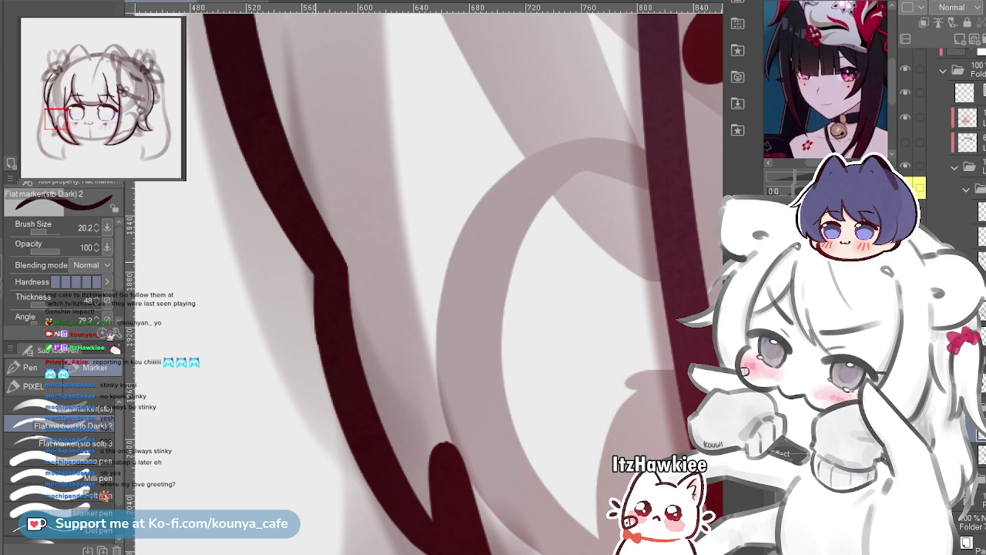
# Delete the short connecting strand between the inner back-hair line and the left side lock
pyautogui.scroll(-7, 380, 250)
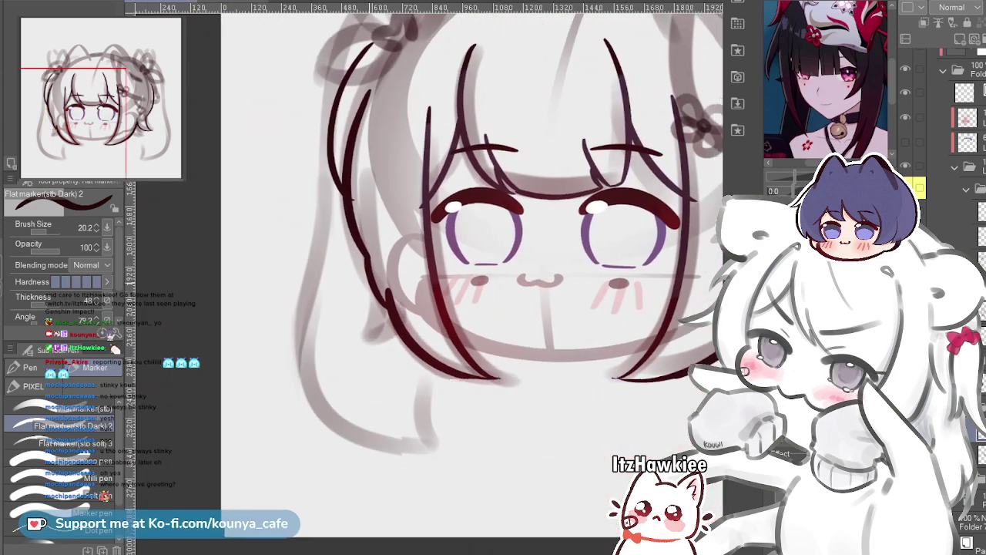
pyautogui.moveTo(381, 250); pyautogui.dragTo(279, 279)
pyautogui.scroll(-5, 305, 298)
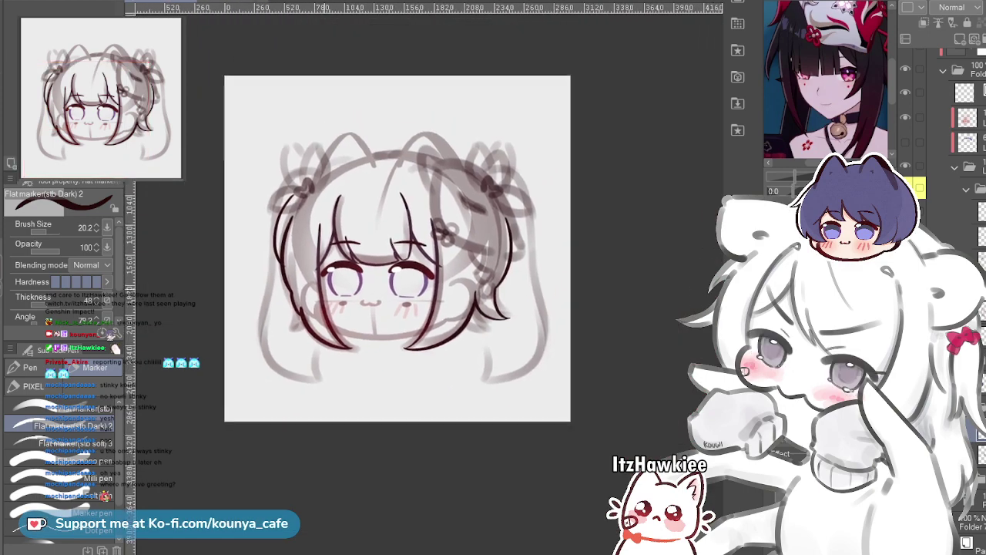
pyautogui.scroll(4, 324, 236)
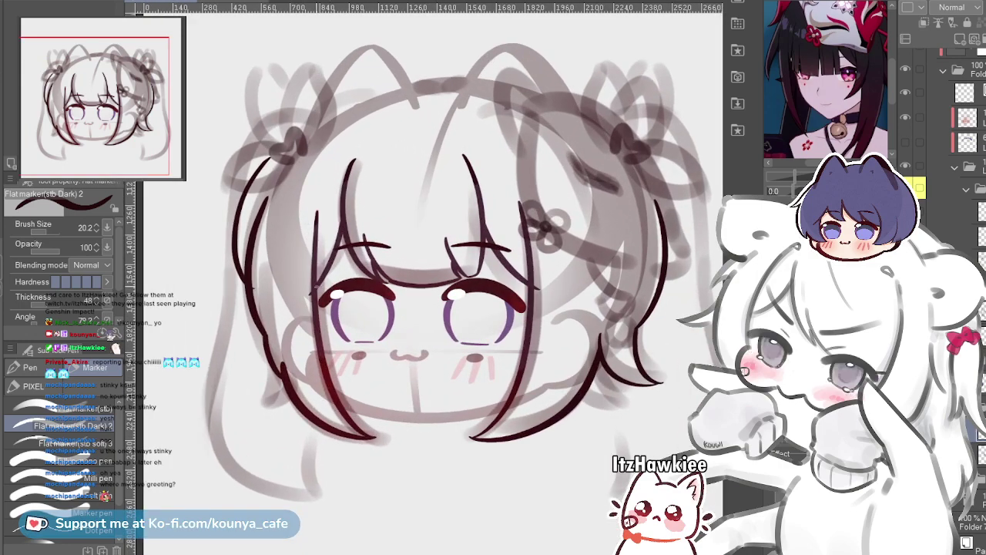
pyautogui.scroll(3, 272, 333)
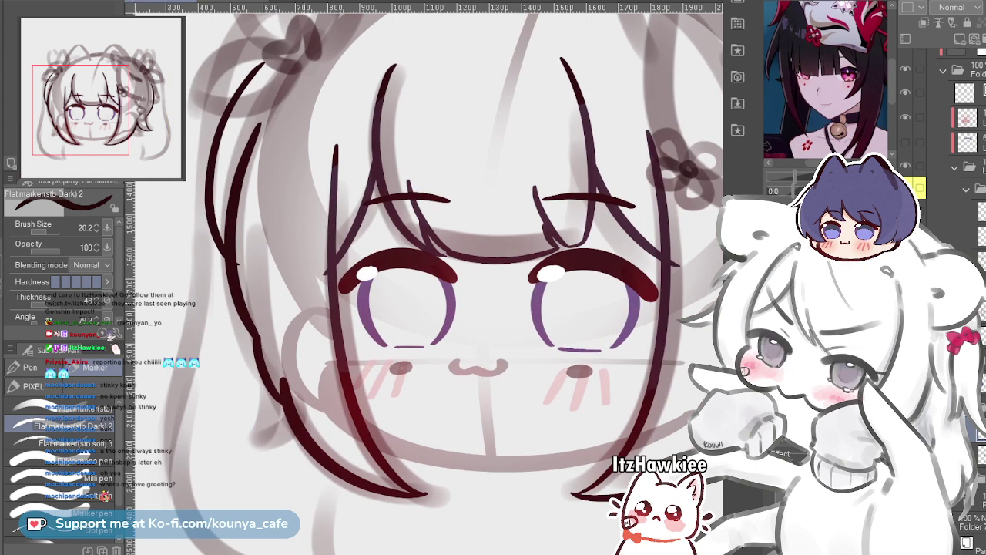
pyautogui.keyDown('ctrl'); pyautogui.click(237, 300); pyautogui.keyUp('ctrl')
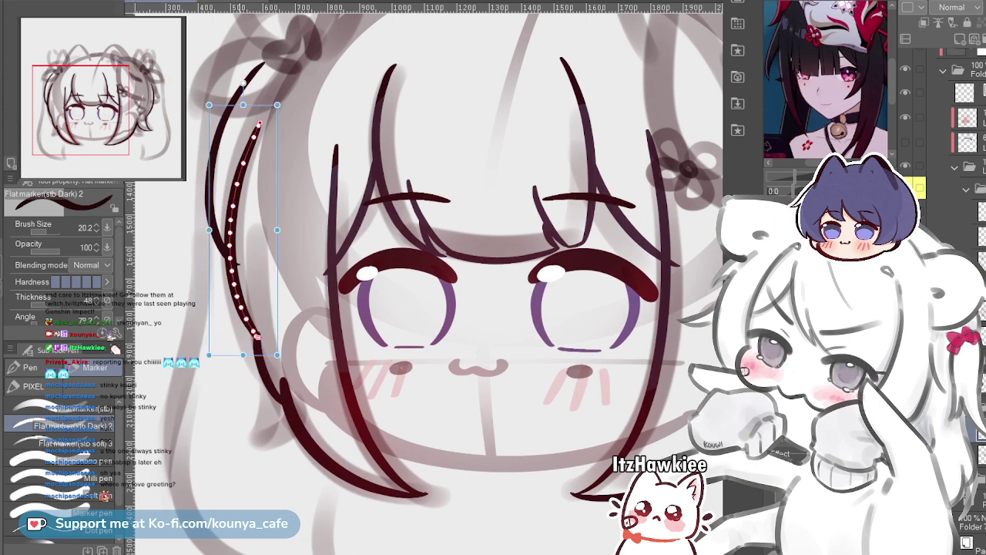
pyautogui.press('Delete')
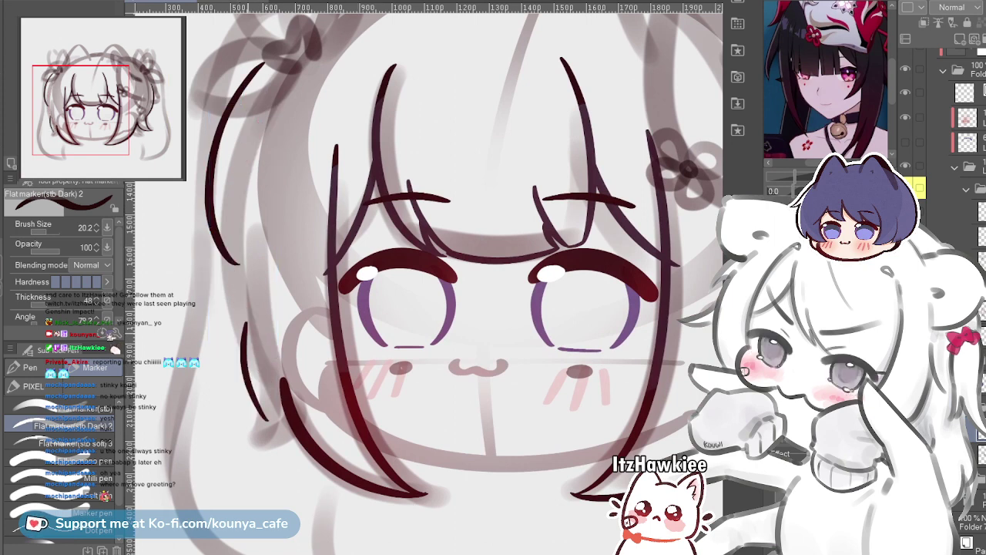
pyautogui.hotkey('ctrl', 'z')
pyautogui.keyDown('ctrl'); pyautogui.click(249, 373); pyautogui.keyUp('ctrl')
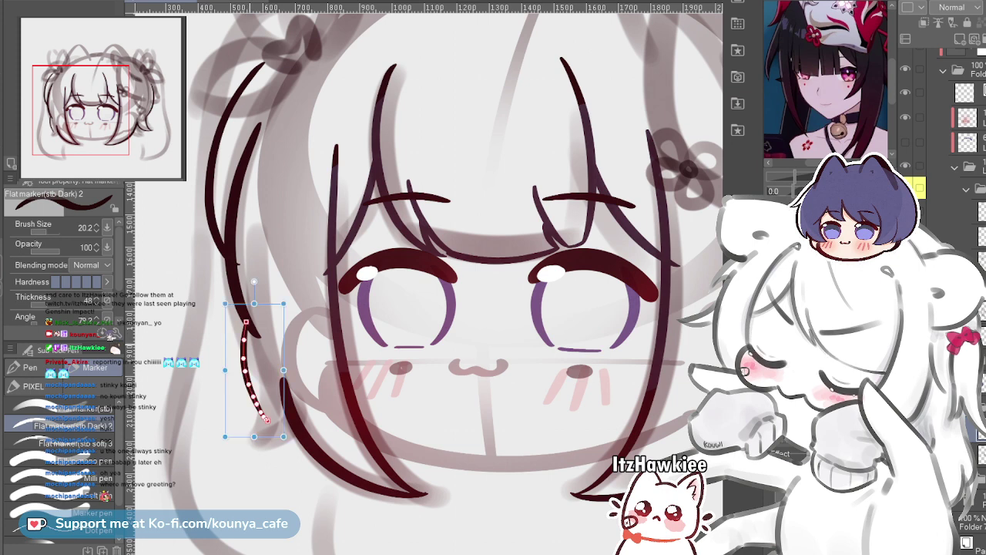
pyautogui.press('Delete')
# Redraw the inner back-hair line at size 56.6 as one longer curve reaching the left side lock, and delete the old inner line
pyautogui.press(']')
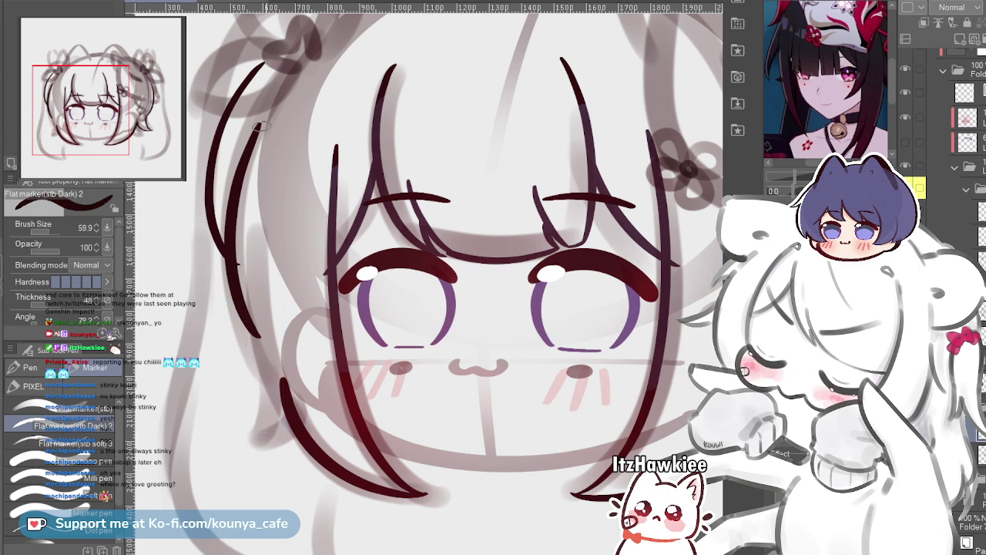
pyautogui.press('[')
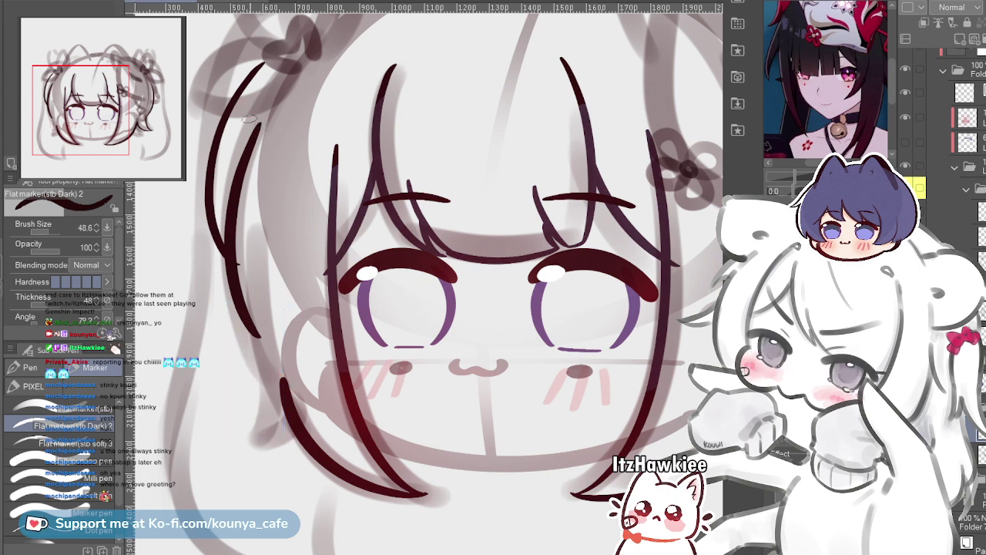
pyautogui.hotkey('ctrl', 'z')
pyautogui.moveTo(265, 107); pyautogui.dragTo(261, 362)
pyautogui.press('ctrl')
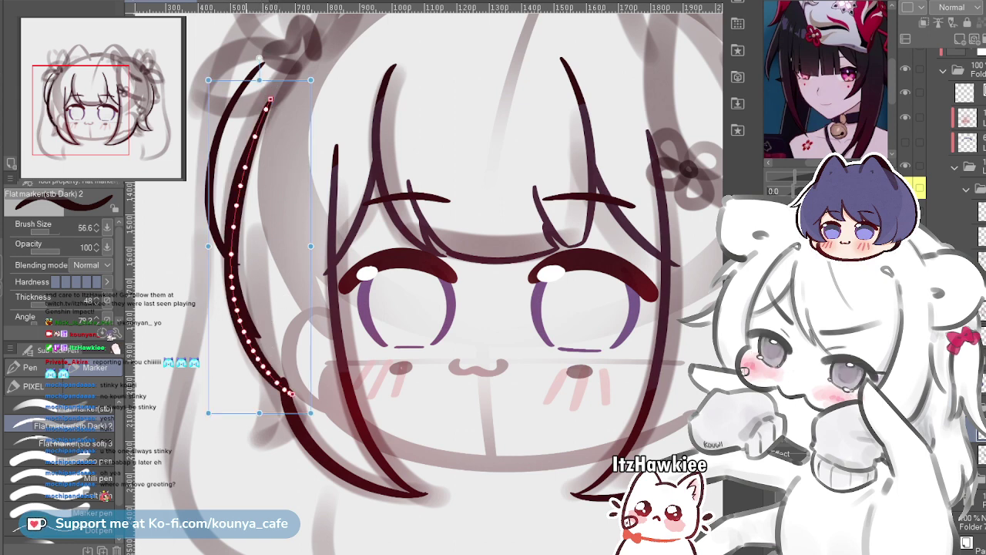
pyautogui.press('ctrl')
pyautogui.press('ctrl')
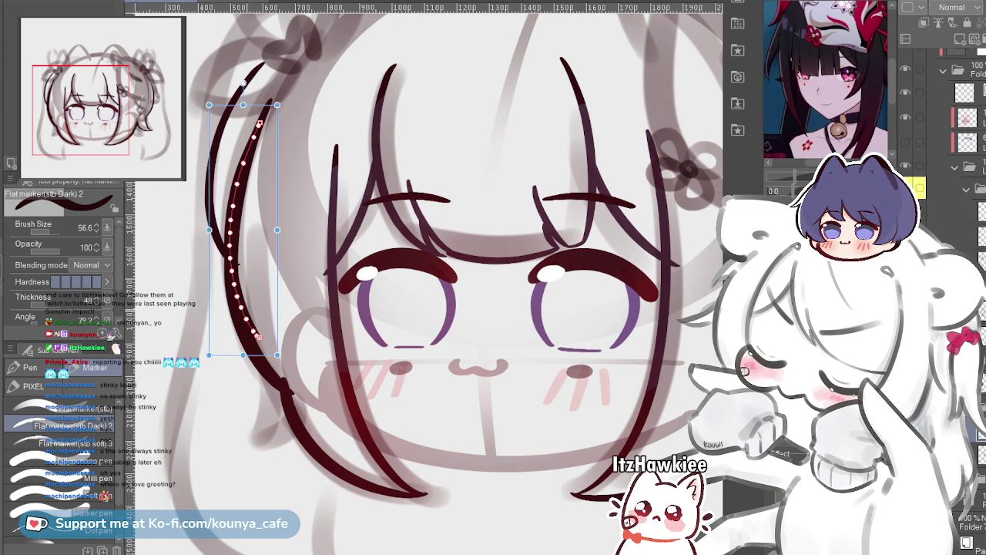
pyautogui.moveTo(364, 229); pyautogui.dragTo(315, 229)
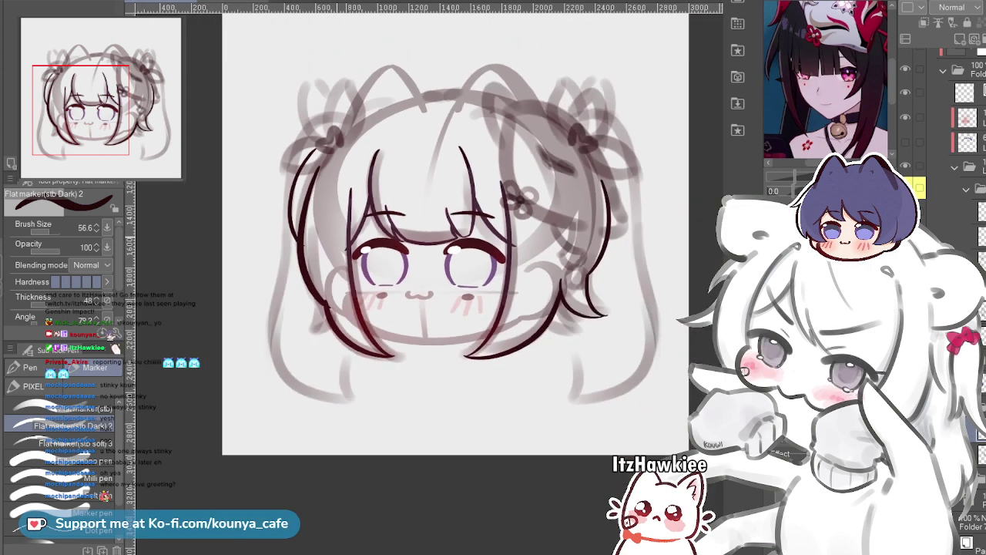
# Adjust the vector end points where the new inner back-hair line meets the upper end of the left side lock
pyautogui.hotkey('ctrl', '+')
pyautogui.hotkey('ctrl', '+')
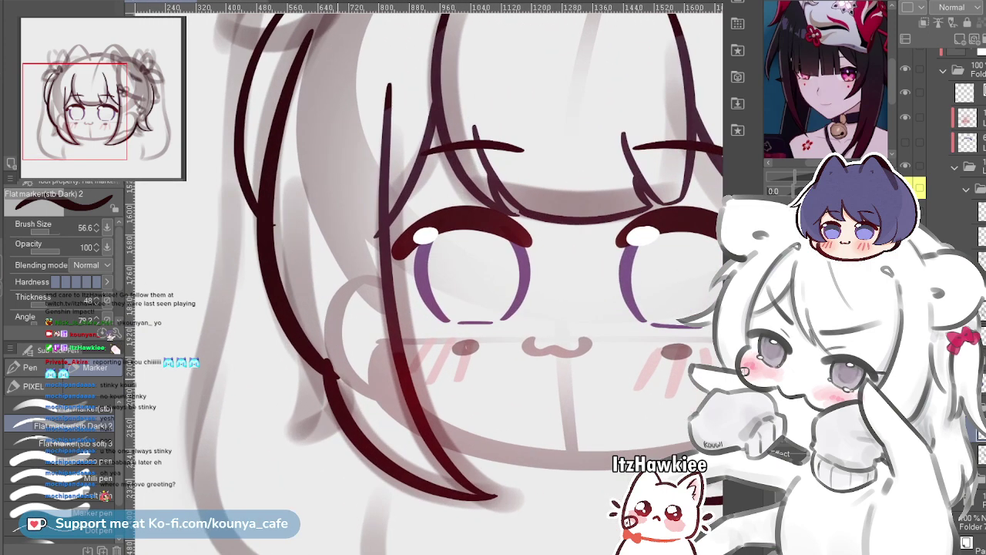
pyautogui.press('ctrl')
pyautogui.moveTo(338, 378); pyautogui.dragTo(334, 370)
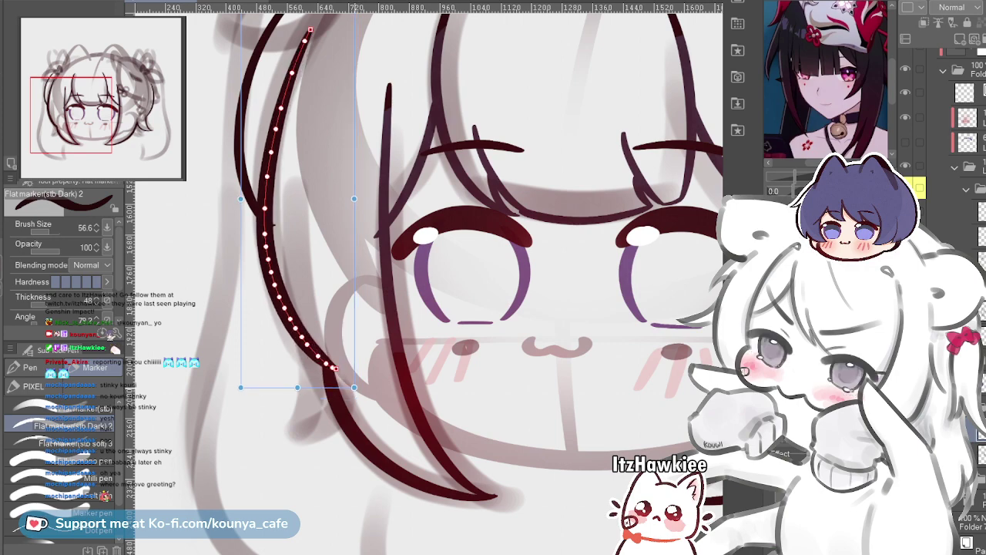
pyautogui.moveTo(335, 326)
pyautogui.mouseDown()
pyautogui.moveTo(280, 327)
pyautogui.moveTo(385, 324)
pyautogui.moveTo(363, 312)
pyautogui.moveTo(374, 310)
pyautogui.moveTo(406, 350)
pyautogui.mouseUp()
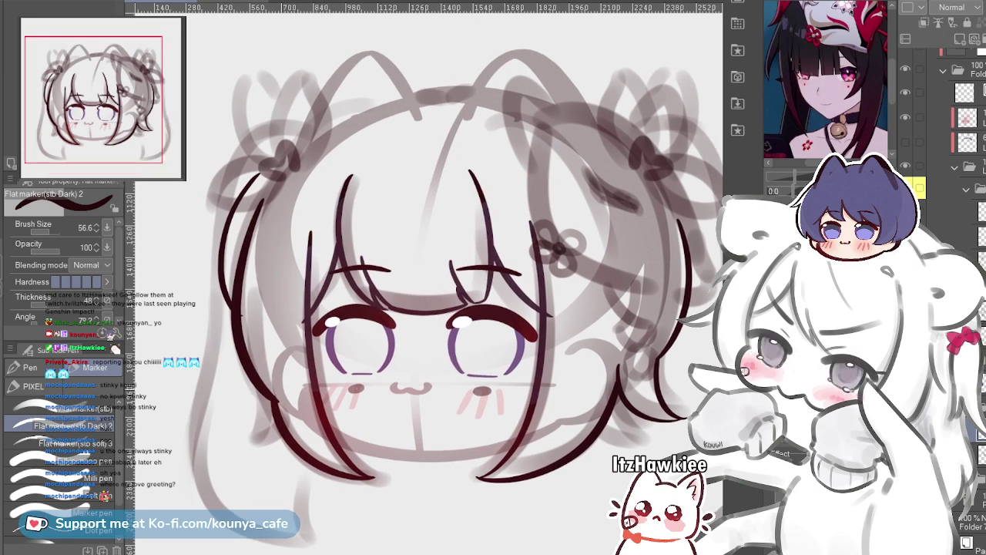
pyautogui.moveTo(270, 397)
pyautogui.mouseDown()
pyautogui.moveTo(324, 397)
pyautogui.moveTo(262, 386)
pyautogui.mouseUp()
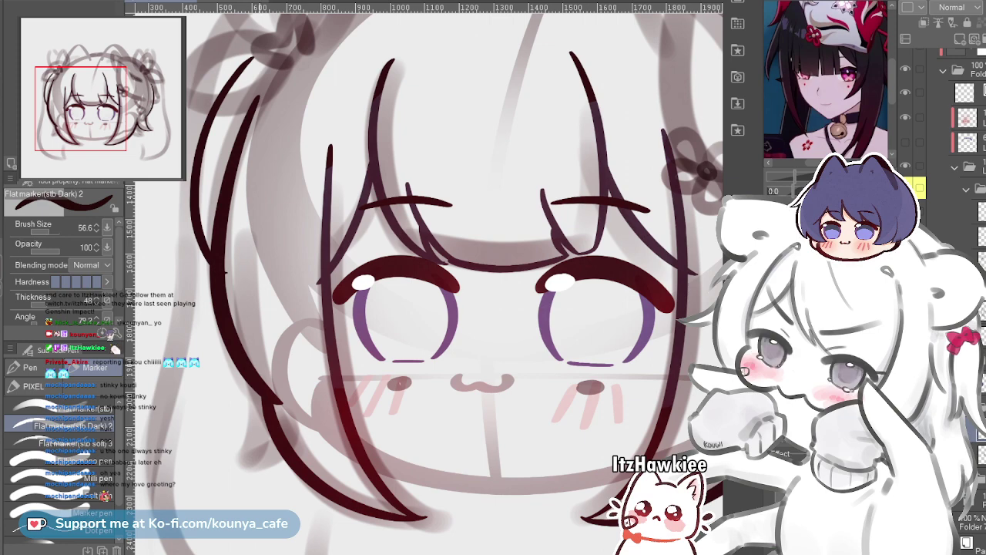
# Trim the inner back-hair line's lower tip that overshoots the left side lock with the Hard eraser, and return to the marker
pyautogui.hotkey('ctrl', '-')
pyautogui.moveTo(432, 293); pyautogui.dragTo(373, 315)
pyautogui.scroll(3, 258, 402)
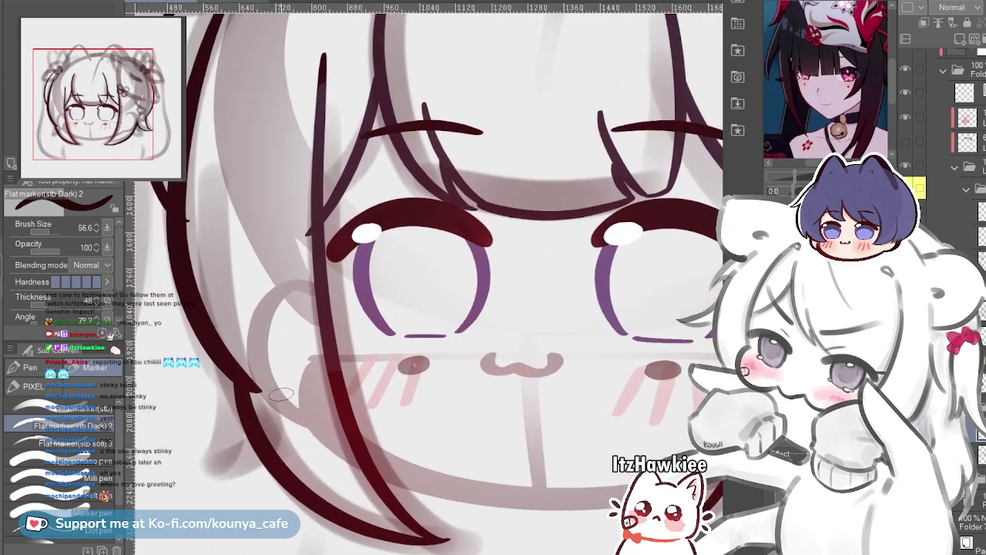
pyautogui.press('e')
pyautogui.moveTo(260, 294); pyautogui.dragTo(156, 295)
pyautogui.scroll(1, 256, 377)
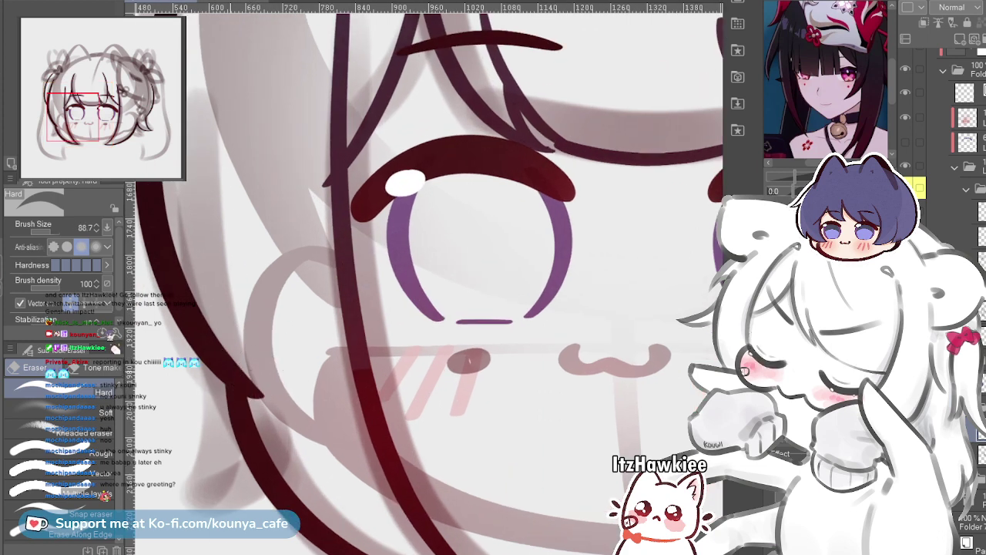
pyautogui.keyDown('ctrl'); pyautogui.click(240, 419); pyautogui.keyUp('ctrl')
pyautogui.keyDown('ctrl'); pyautogui.click(232, 376); pyautogui.keyUp('ctrl')
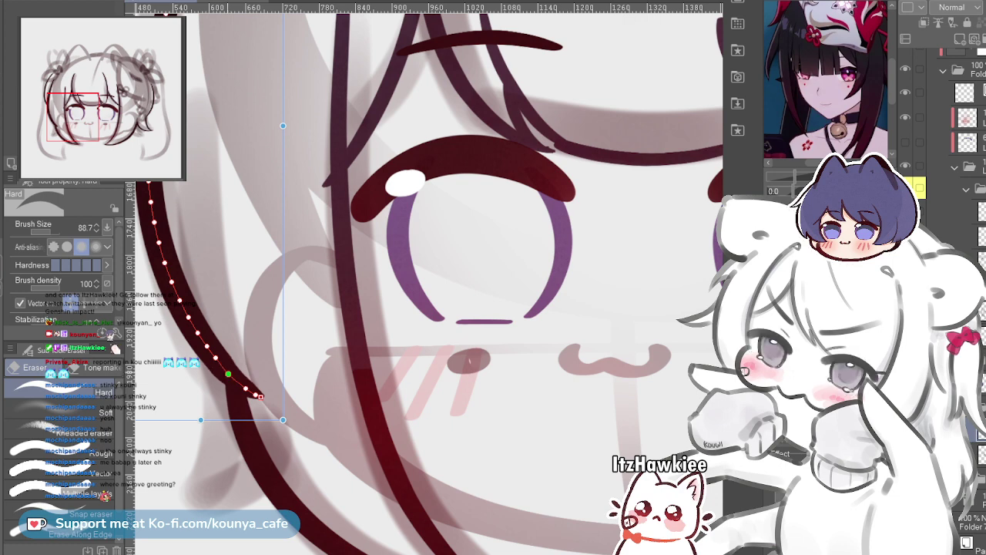
pyautogui.press('Escape')
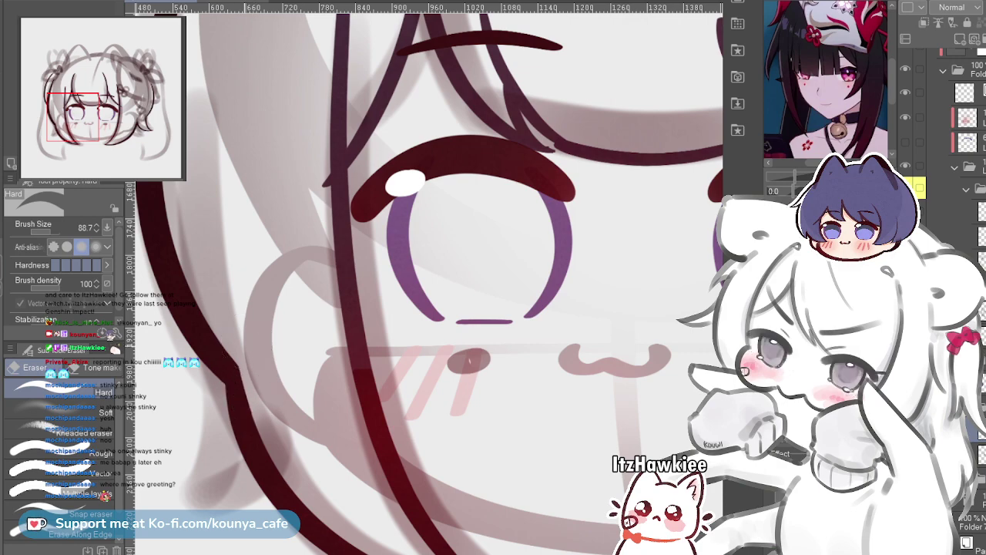
pyautogui.scroll(-4, 264, 346)
pyautogui.scroll(1, 263, 339)
pyautogui.moveTo(365, 309); pyautogui.dragTo(339, 368)
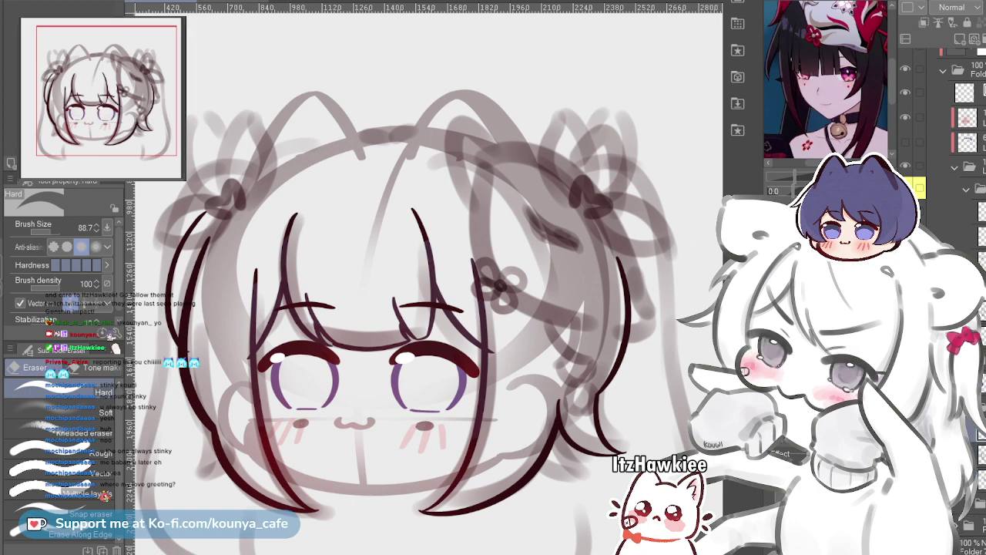
pyautogui.moveTo(521, 262); pyautogui.dragTo(547, 218)
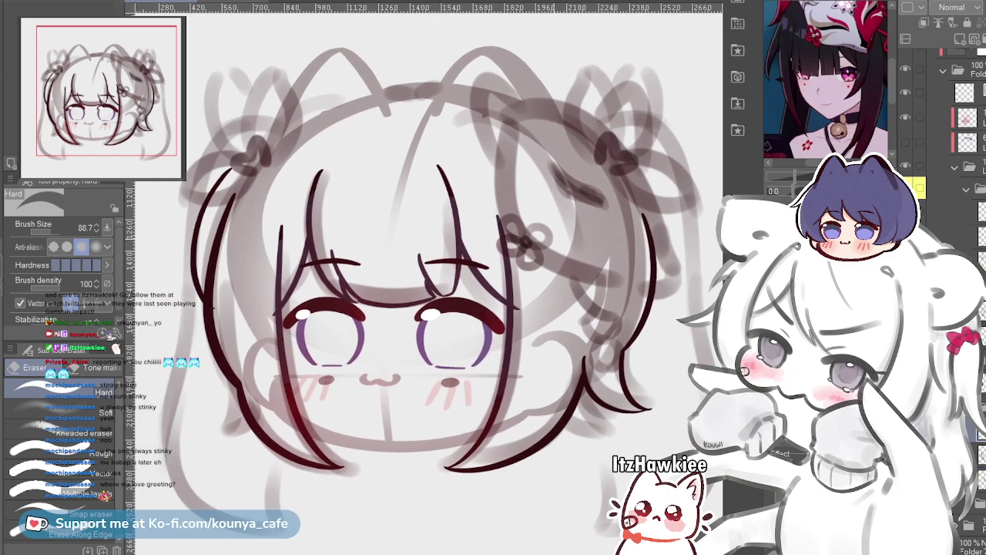
pyautogui.press('p')
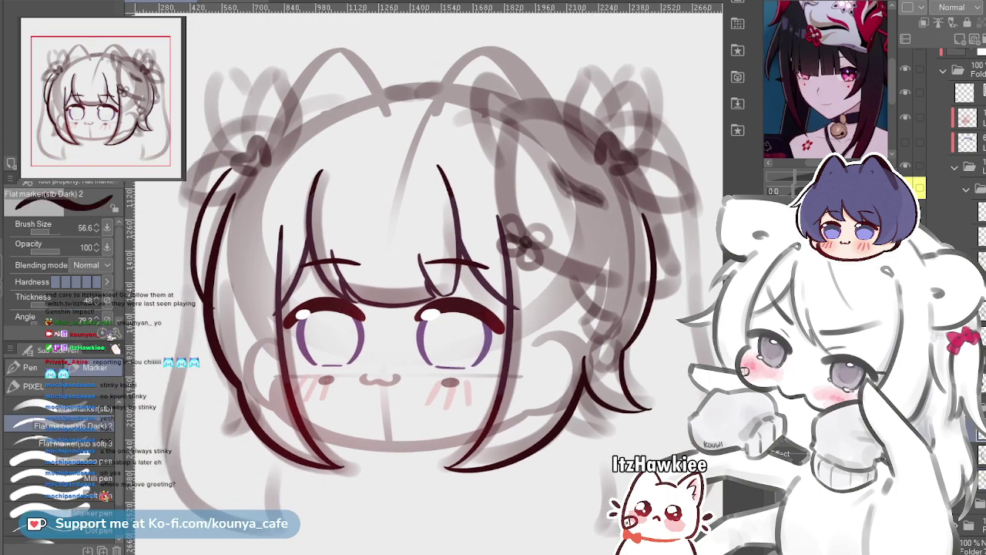
pyautogui.scroll(5, 231, 223)
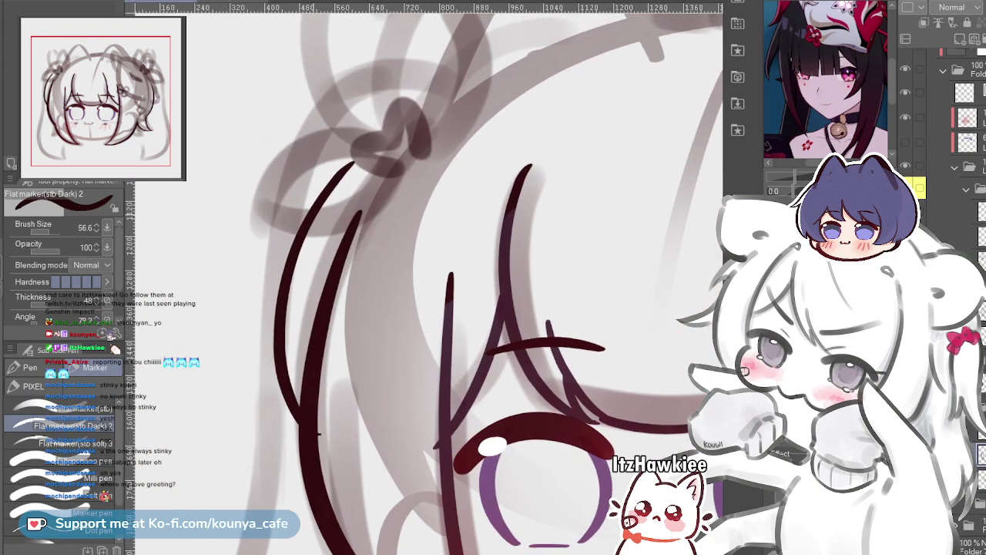
pyautogui.moveTo(356, 219); pyautogui.dragTo(308, 368)
pyautogui.hotkey('ctrl', 'z')
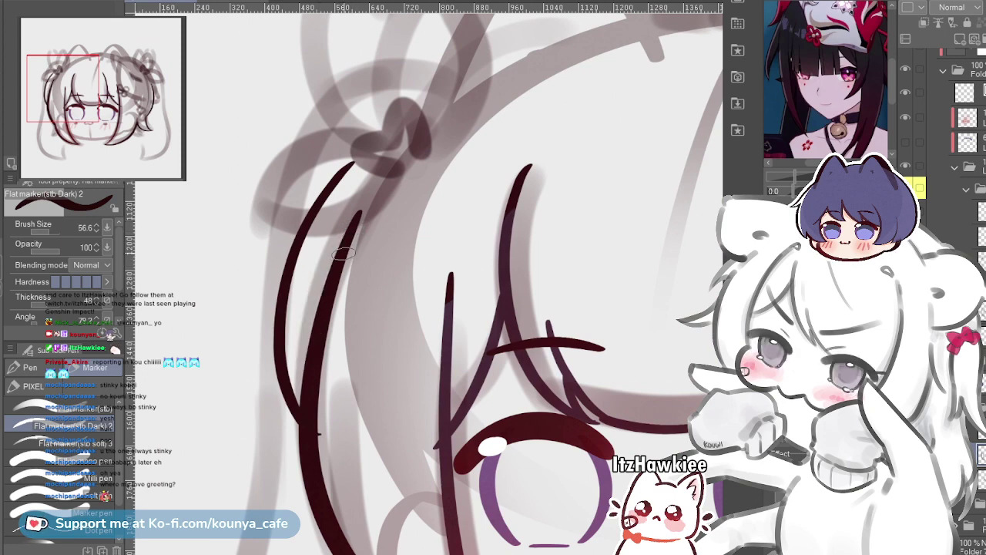
pyautogui.moveTo(342, 255)
pyautogui.mouseDown()
pyautogui.moveTo(326, 273)
pyautogui.moveTo(310, 440)
pyautogui.mouseUp()
pyautogui.hotkey('ctrl', 'z')
pyautogui.moveTo(299, 346); pyautogui.dragTo(327, 436)
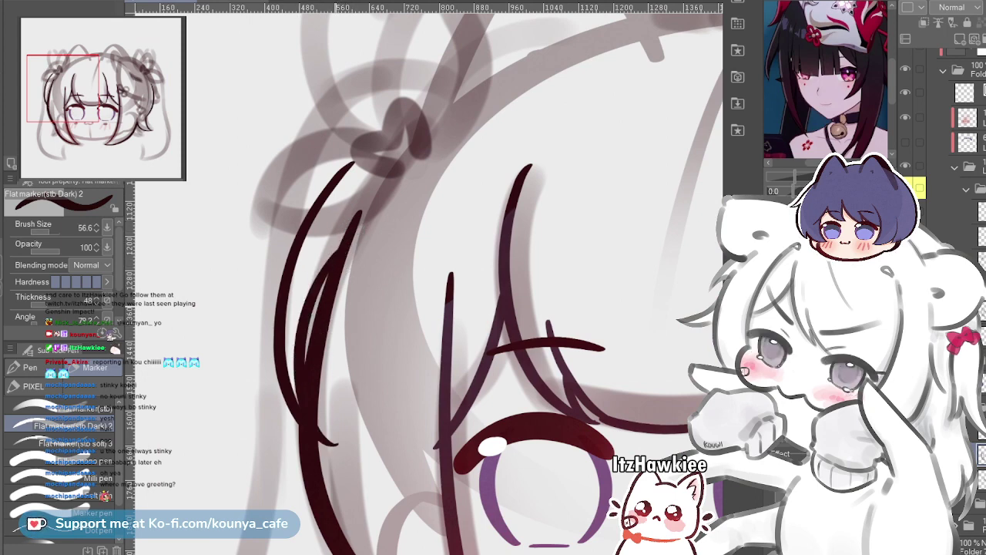
pyautogui.hotkey('ctrl', 'z')
pyautogui.moveTo(343, 248); pyautogui.dragTo(304, 404)
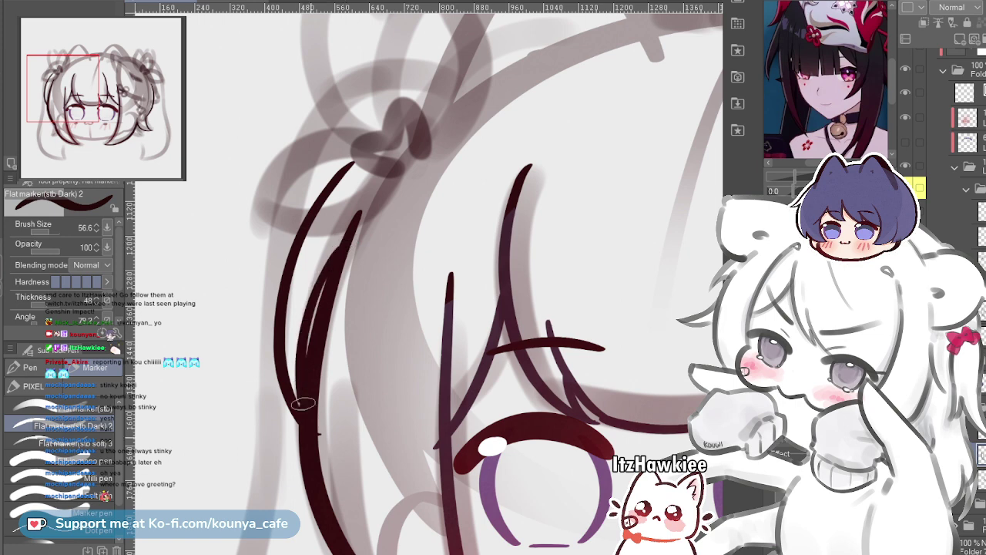
pyautogui.hotkey('ctrl', 'z')
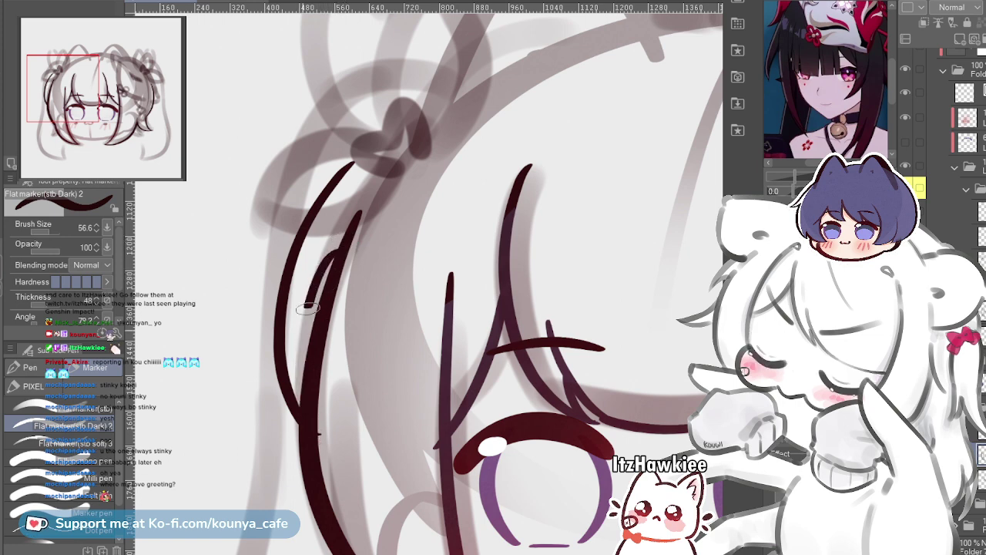
pyautogui.hotkey('ctrl', 'z')
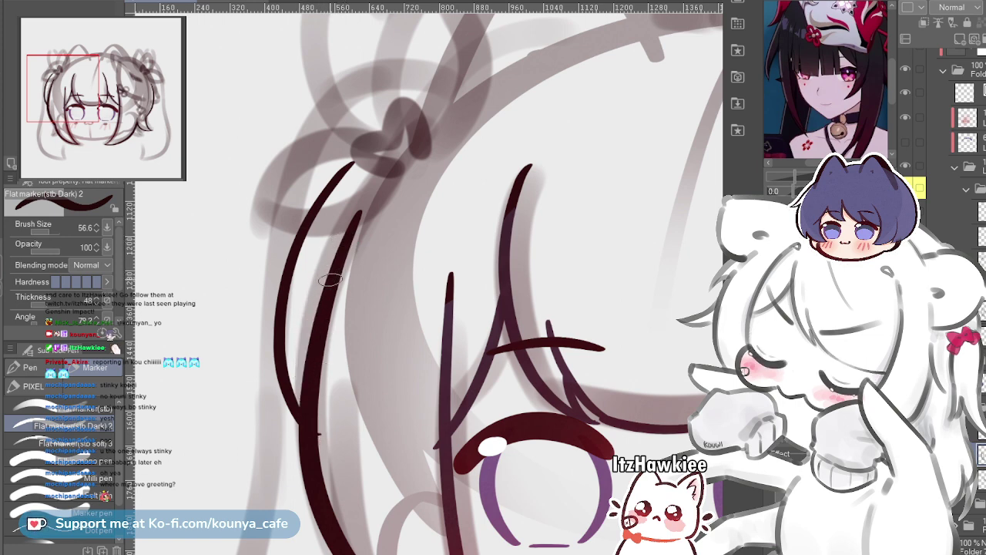
# Thicken the outer side of the inner back-hair line just above its joint with the outer curve, using the marker at size 56.6
pyautogui.moveTo(325, 313); pyautogui.dragTo(285, 356)
pyautogui.scroll(5, 327, 276)
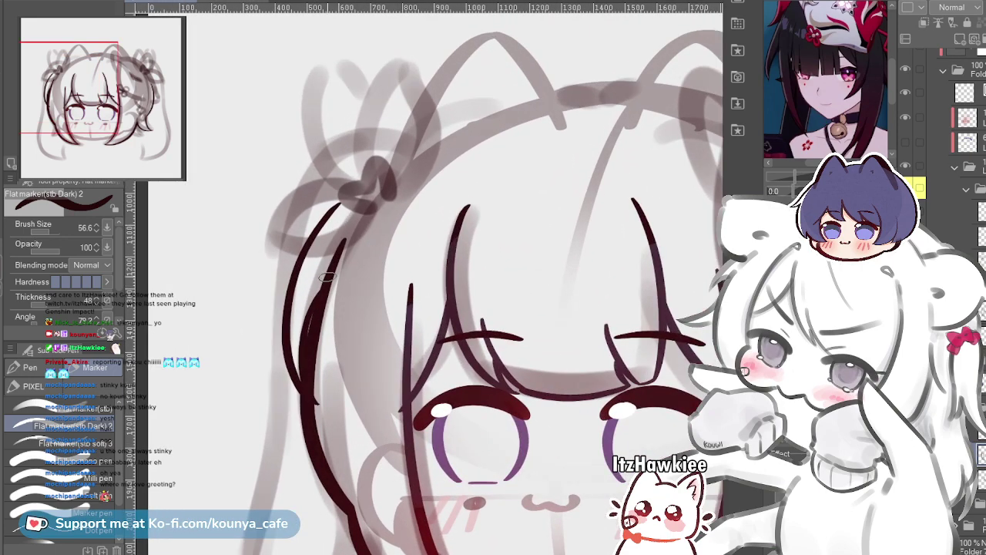
pyautogui.scroll(-4, 328, 268)
pyautogui.moveTo(325, 270); pyautogui.dragTo(308, 274)
pyautogui.scroll(3, 314, 267)
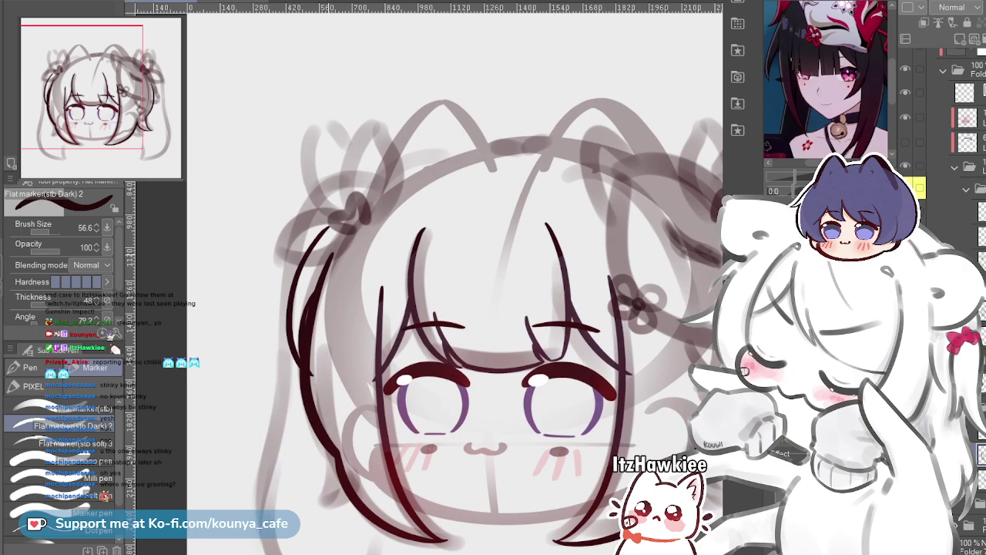
# Ink the crown of the head between the cat ears as two short arcs meeting in a small dip, using the marker at size 69.4
pyautogui.scroll(-3, 349, 262)
pyautogui.scroll(2, 348, 263)
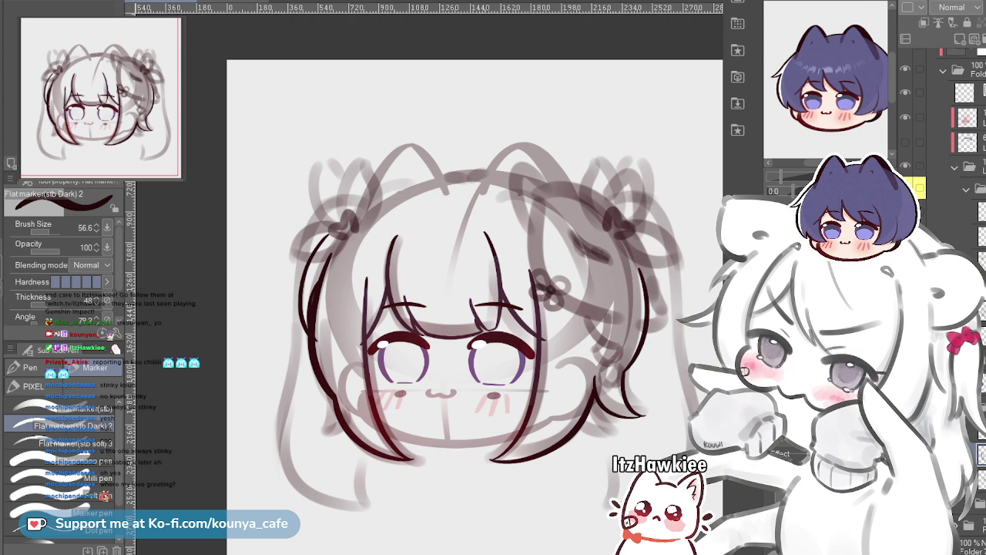
pyautogui.scroll(3, 447, 178)
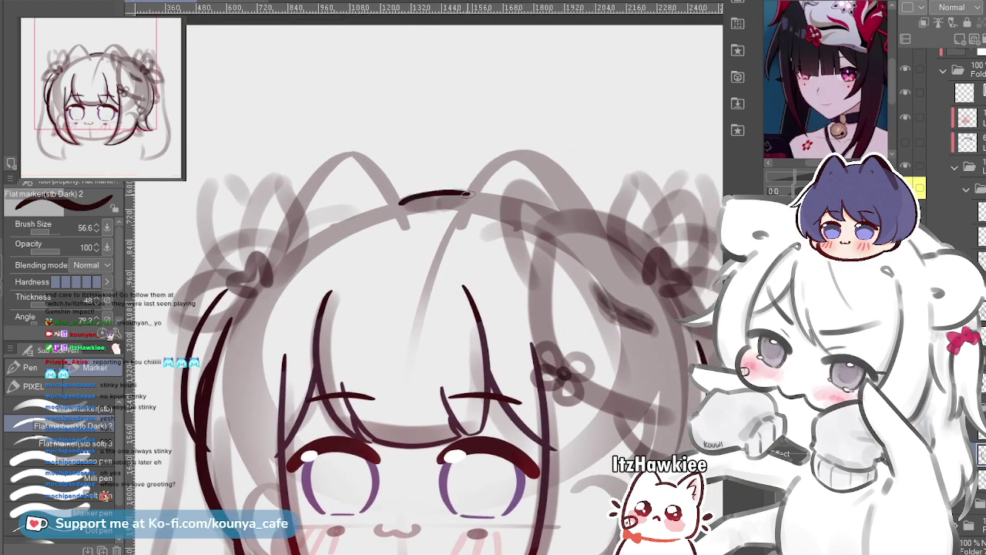
pyautogui.hotkey('ctrl', 'z')
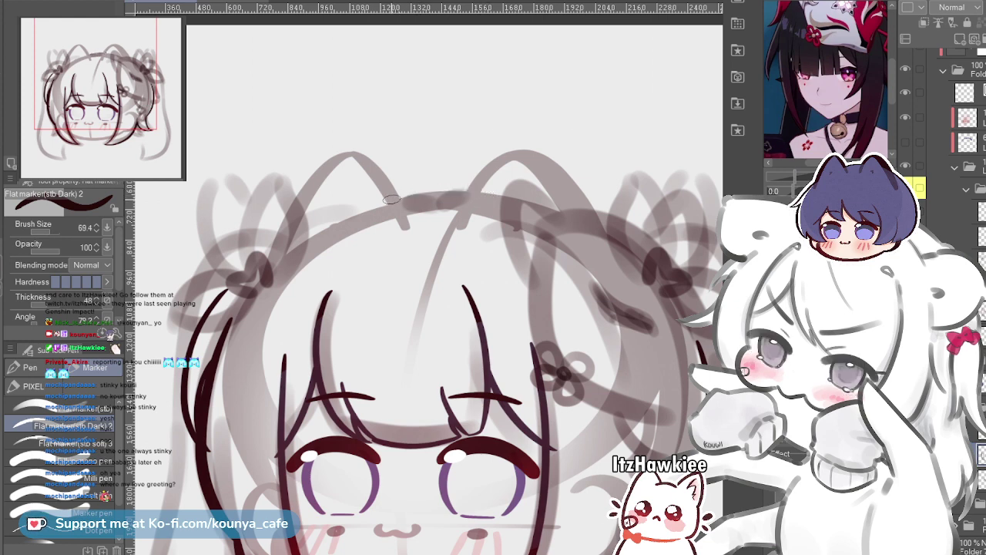
pyautogui.scroll(5, 431, 198)
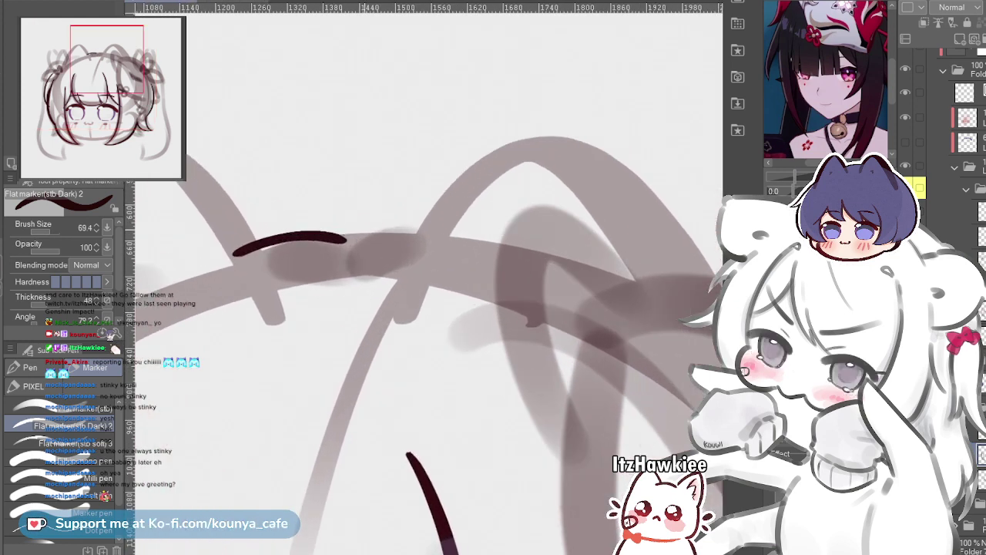
pyautogui.moveTo(339, 240); pyautogui.dragTo(473, 231)
pyautogui.hotkey('ctrl', 'z')
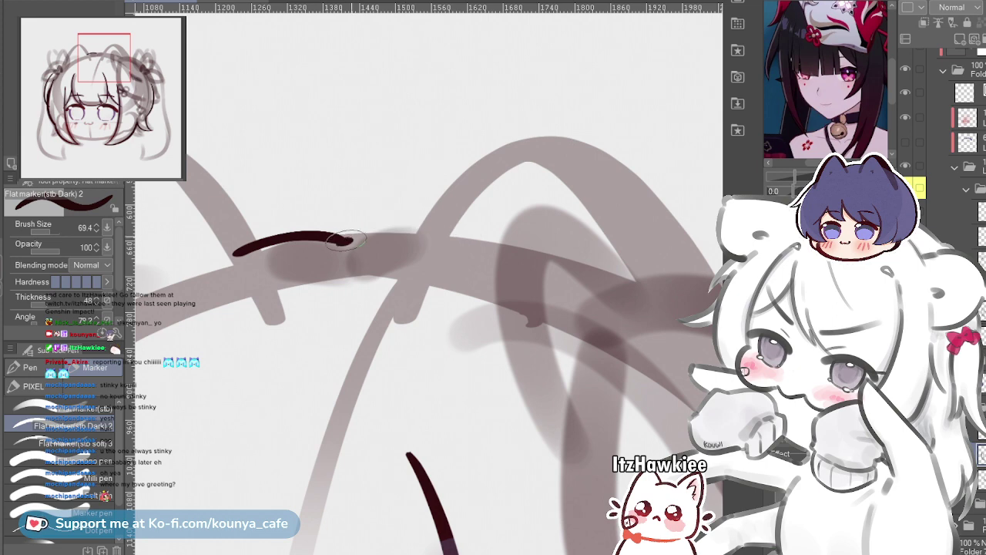
pyautogui.moveTo(338, 242); pyautogui.dragTo(483, 226)
pyautogui.hotkey('ctrl', 'z')
pyautogui.moveTo(338, 240); pyautogui.dragTo(473, 231)
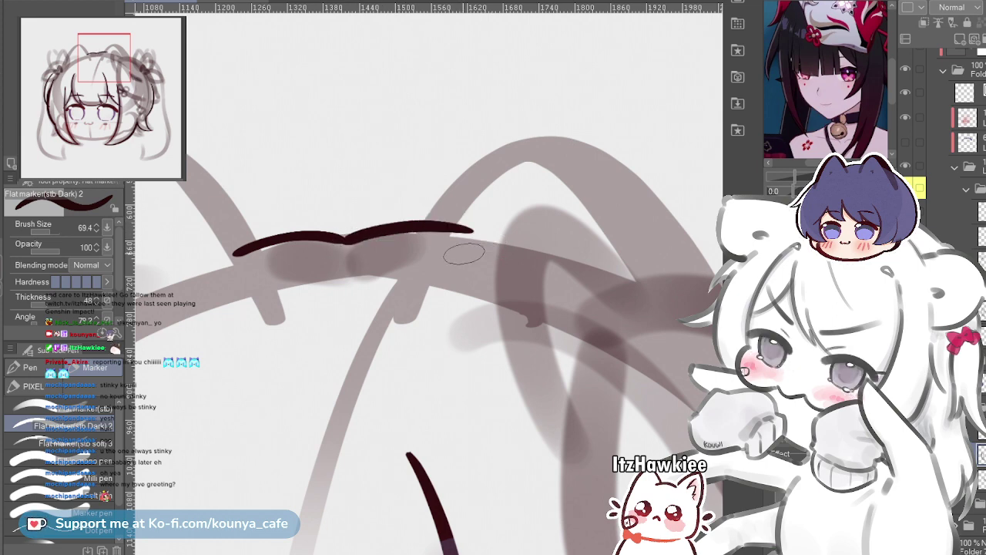
pyautogui.scroll(-3, 401, 231)
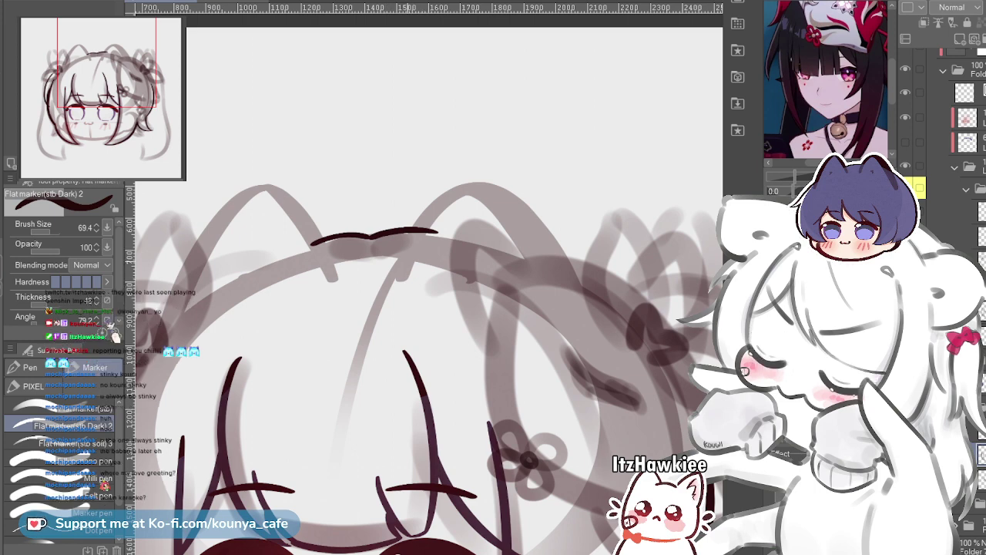
pyautogui.moveTo(389, 276); pyautogui.dragTo(474, 162)
pyautogui.scroll(-1, 475, 162)
pyautogui.scroll(-3, 423, 308)
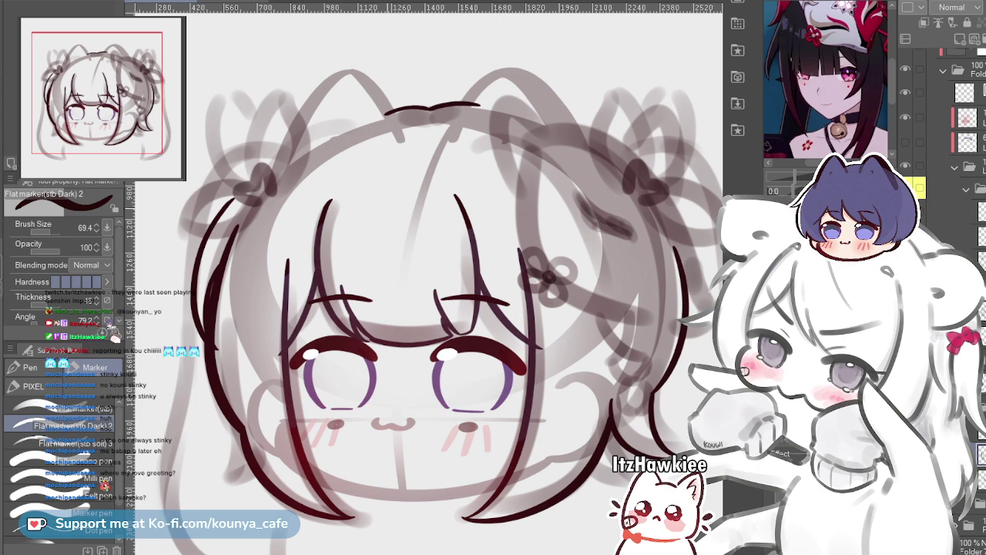
pyautogui.moveTo(297, 324); pyautogui.dragTo(356, 298)
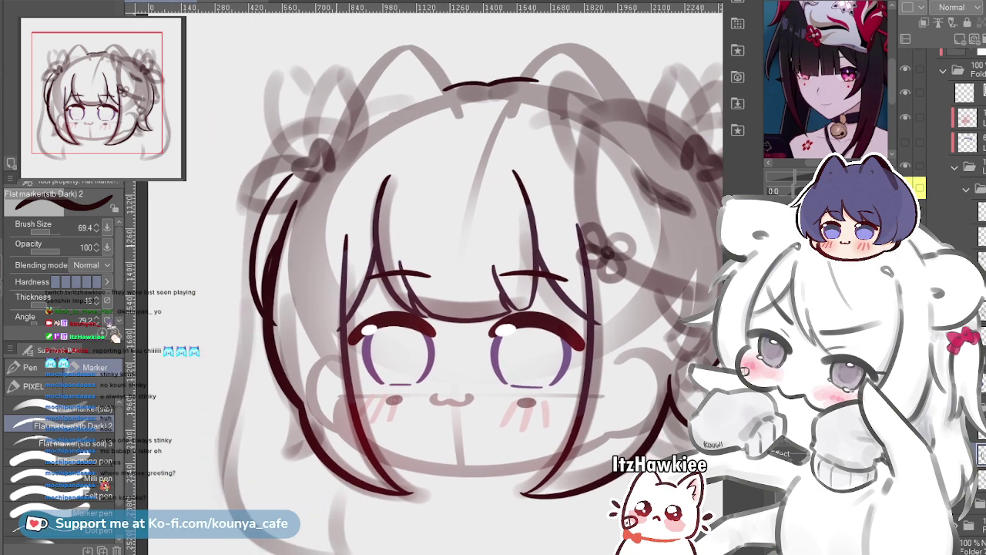
pyautogui.moveTo(394, 336); pyautogui.dragTo(380, 299)
pyautogui.moveTo(395, 400); pyautogui.dragTo(358, 401)
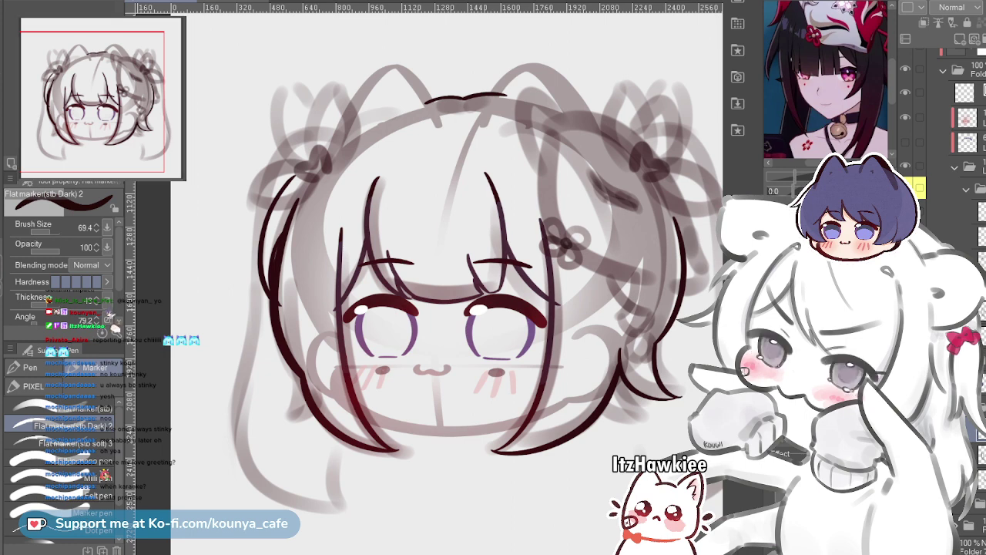
# Draw the right pigtail's inner line from the lower back-hair tuft, curving down and inward to a pointed tip
pyautogui.moveTo(462, 293); pyautogui.dragTo(405, 281)
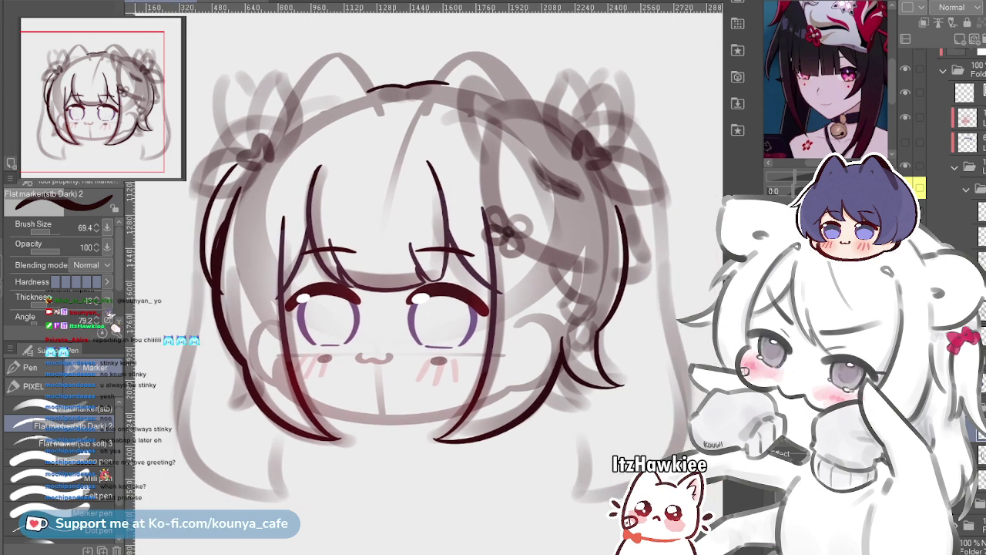
pyautogui.moveTo(477, 157); pyautogui.dragTo(411, 168)
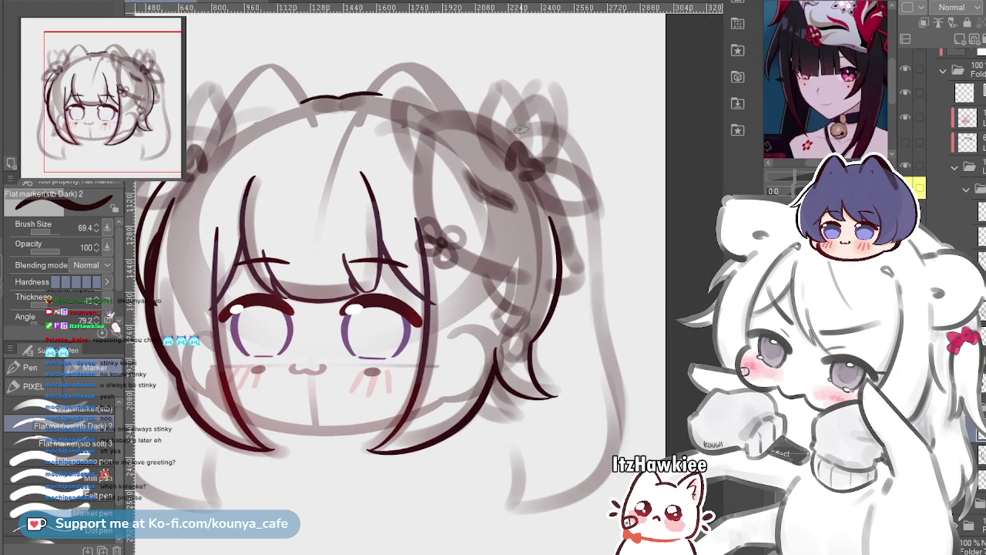
pyautogui.moveTo(557, 140); pyautogui.dragTo(507, 163)
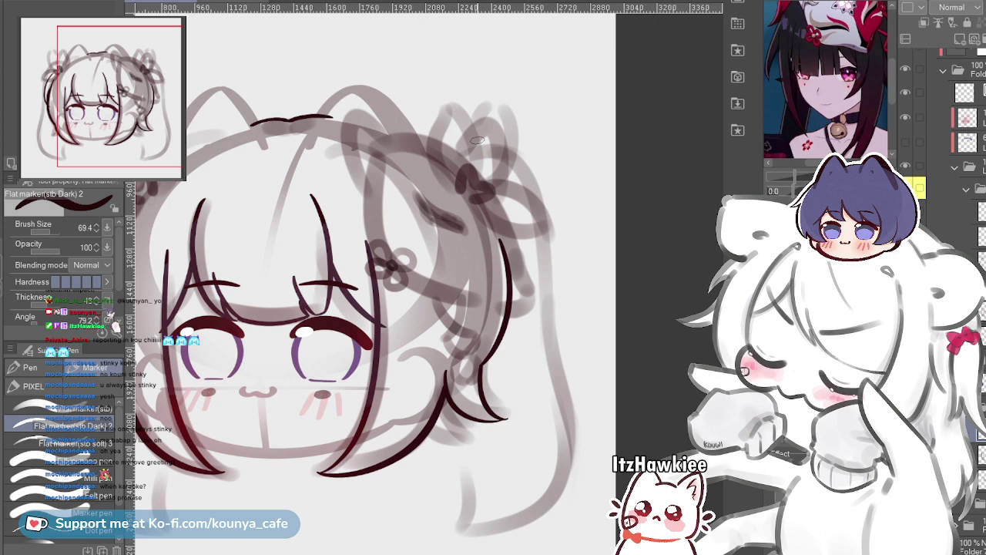
pyautogui.scroll(-2, 472, 369)
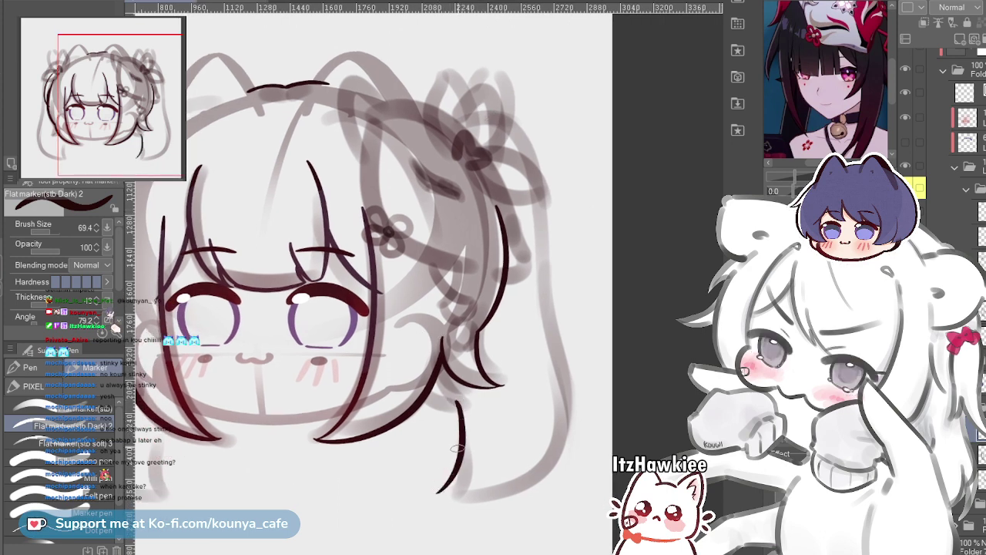
pyautogui.hotkey('ctrl', 'z')
pyautogui.moveTo(461, 433); pyautogui.dragTo(418, 496)
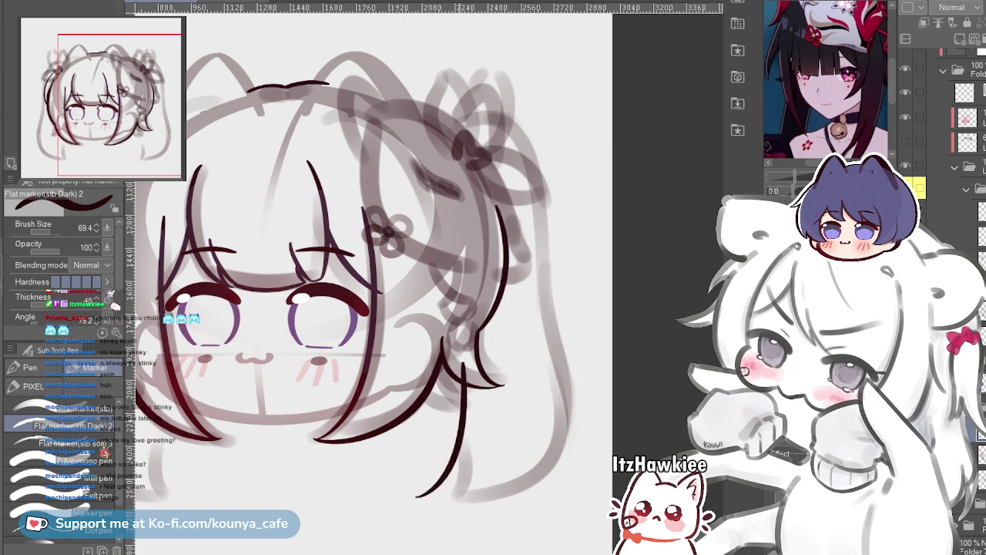
pyautogui.hotkey('ctrl', 'z')
pyautogui.moveTo(465, 375)
pyautogui.mouseDown()
pyautogui.moveTo(464, 429)
pyautogui.moveTo(431, 462)
pyautogui.moveTo(470, 450)
pyautogui.mouseUp()
# Add a short curved stroke beside the lower tip of the right pigtail's inner line to form a pointed strand end
pyautogui.scroll(3, 469, 451)
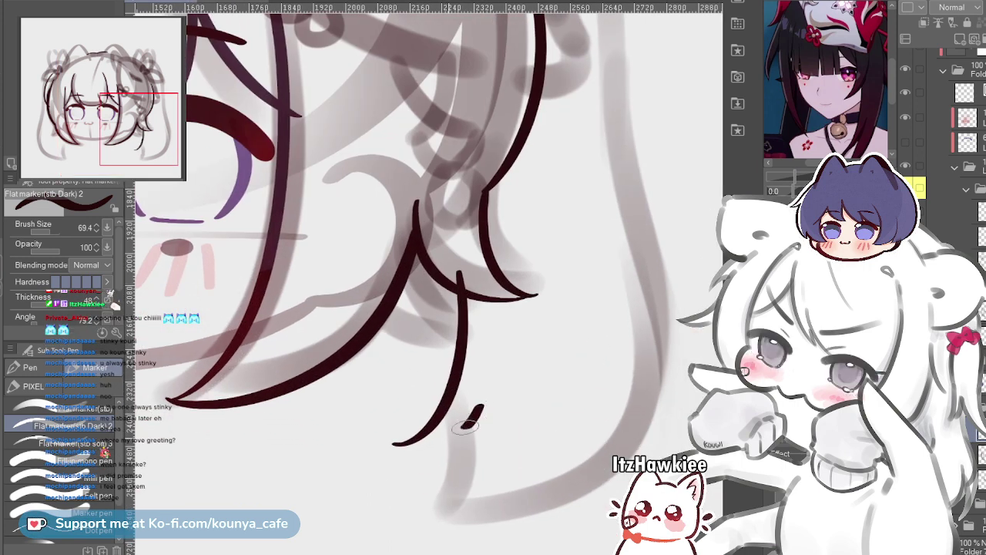
pyautogui.hotkey('ctrl', 'z')
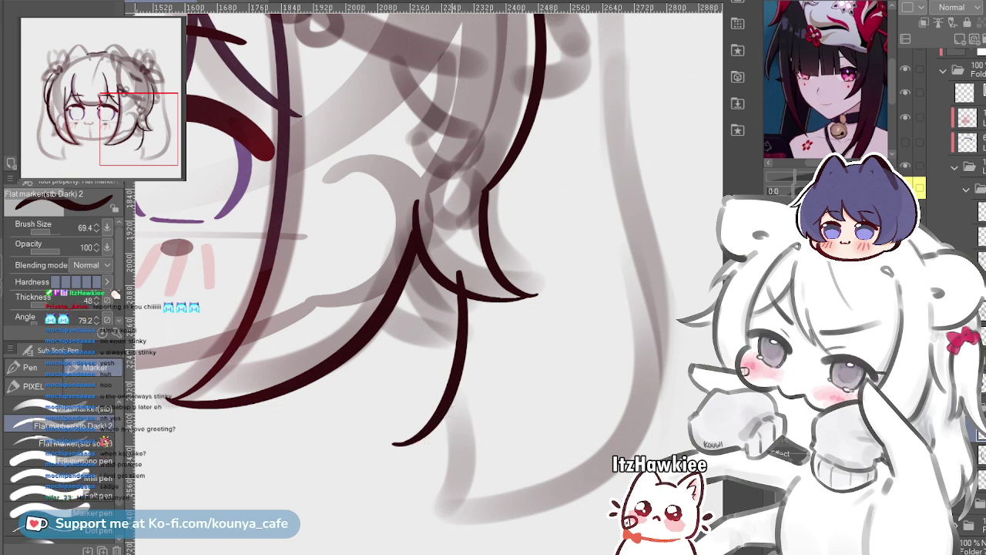
pyautogui.moveTo(452, 428); pyautogui.dragTo(418, 442)
pyautogui.hotkey('ctrl', 'z')
pyautogui.moveTo(477, 411); pyautogui.dragTo(412, 445)
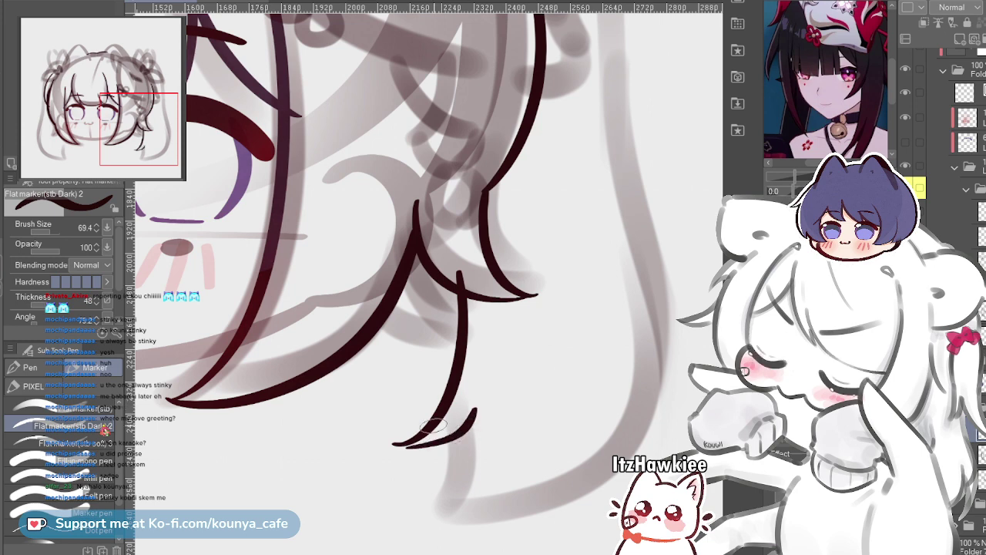
pyautogui.hotkey('ctrl', 'z')
pyautogui.moveTo(472, 410); pyautogui.dragTo(423, 439)
pyautogui.scroll(-3, 472, 402)
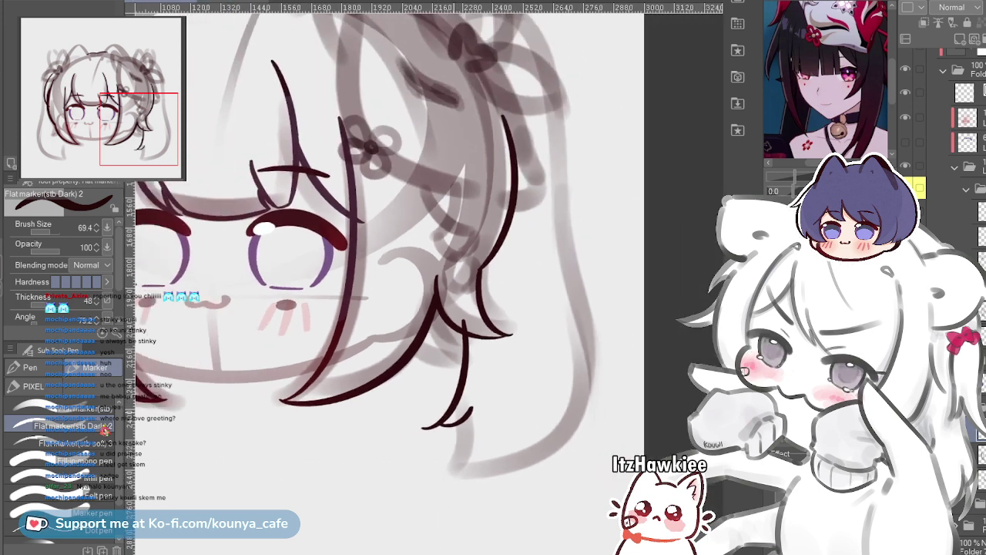
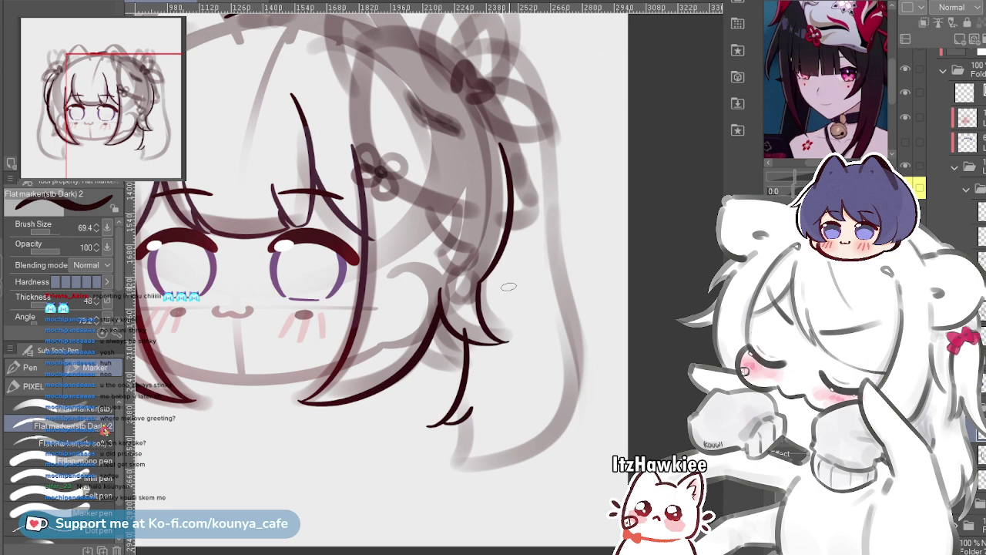
# Draw the upper outer line of the right pigtail, arching from above the hair tie and running down along the sketch
pyautogui.moveTo(516, 103); pyautogui.dragTo(509, 141)
pyautogui.moveTo(484, 84)
pyautogui.mouseDown()
pyautogui.moveTo(473, 90)
pyautogui.moveTo(530, 308)
pyautogui.mouseUp()
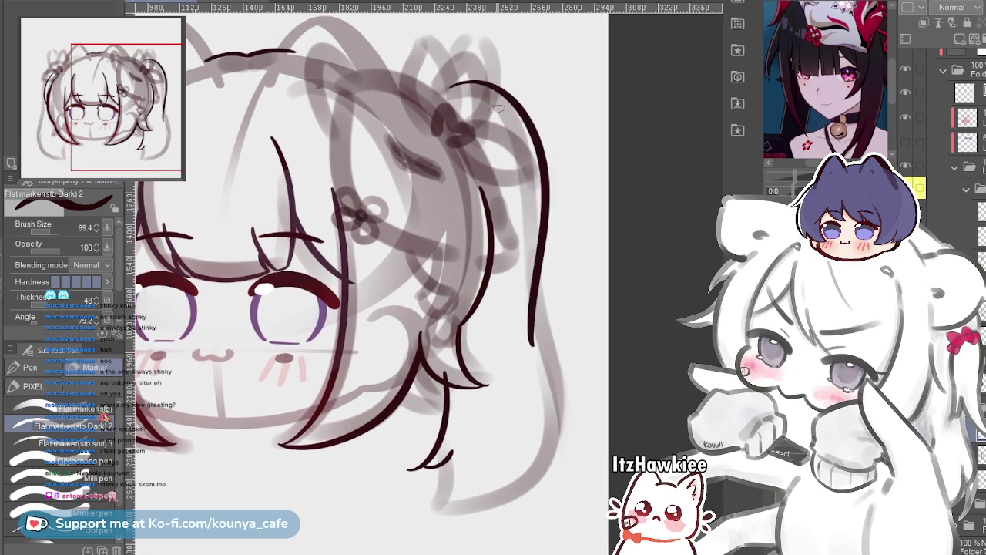
pyautogui.hotkey('ctrl', 'z')
pyautogui.moveTo(448, 85); pyautogui.dragTo(514, 278)
pyautogui.hotkey('ctrl', 'z')
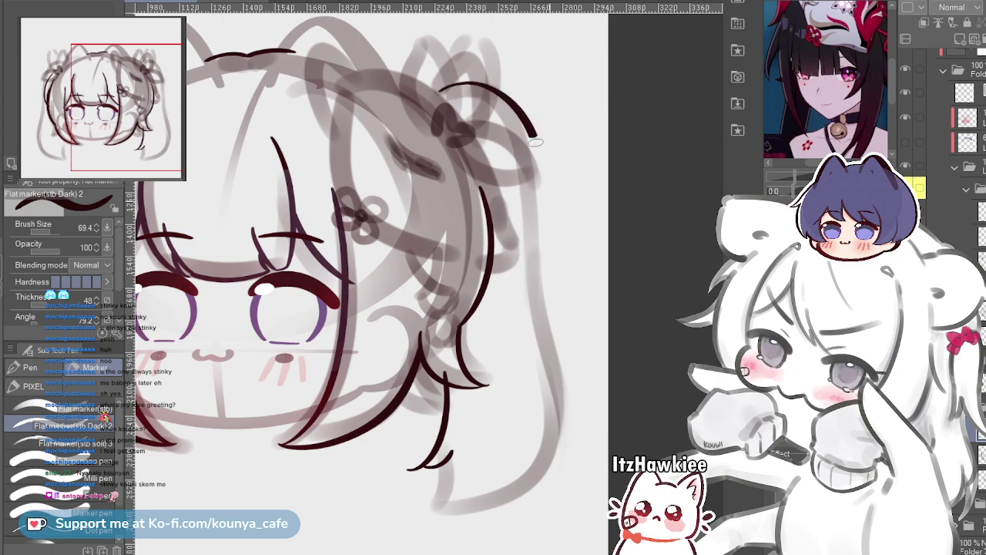
pyautogui.moveTo(535, 143); pyautogui.dragTo(547, 324)
pyautogui.scroll(-3, 552, 215)
pyautogui.scroll(1, 552, 223)
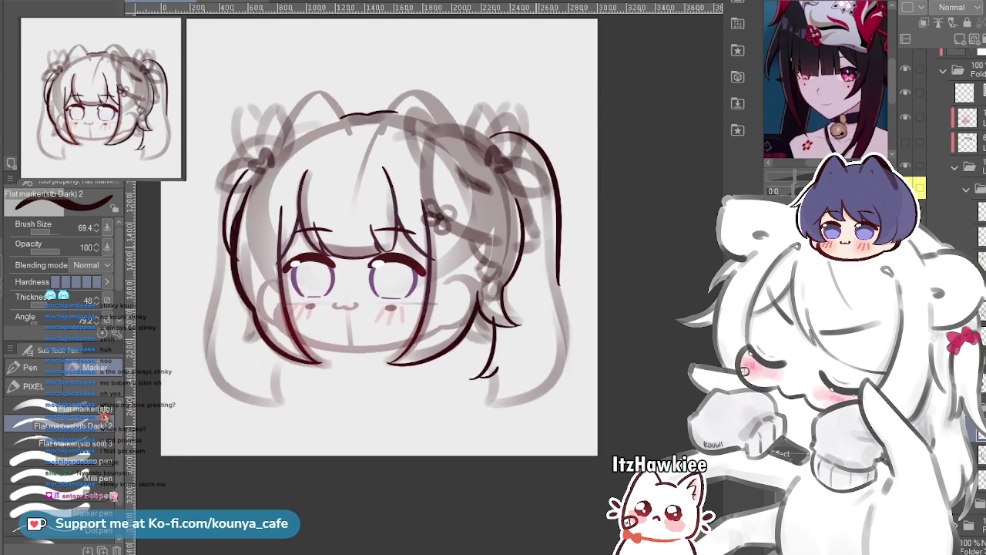
pyautogui.scroll(1, 554, 260)
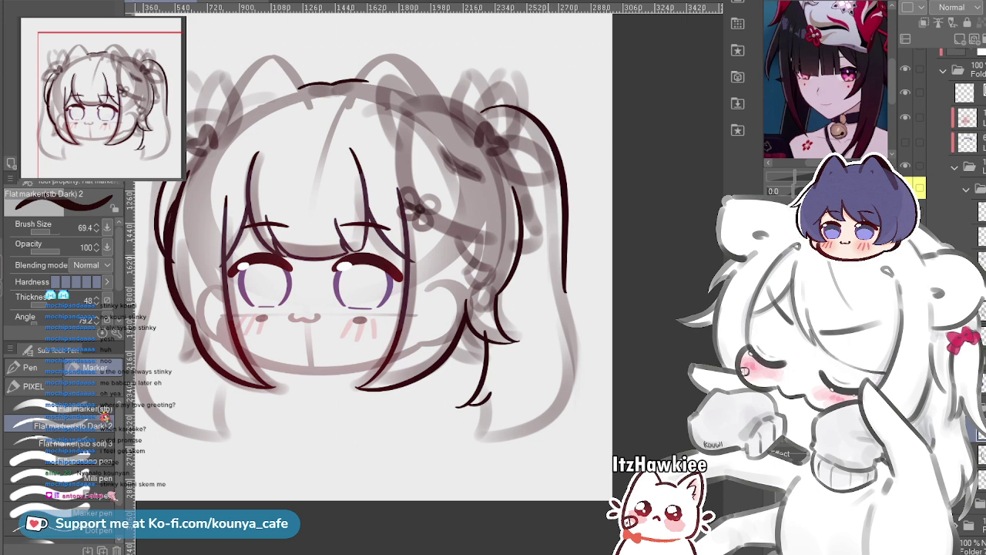
pyautogui.scroll(4, 544, 313)
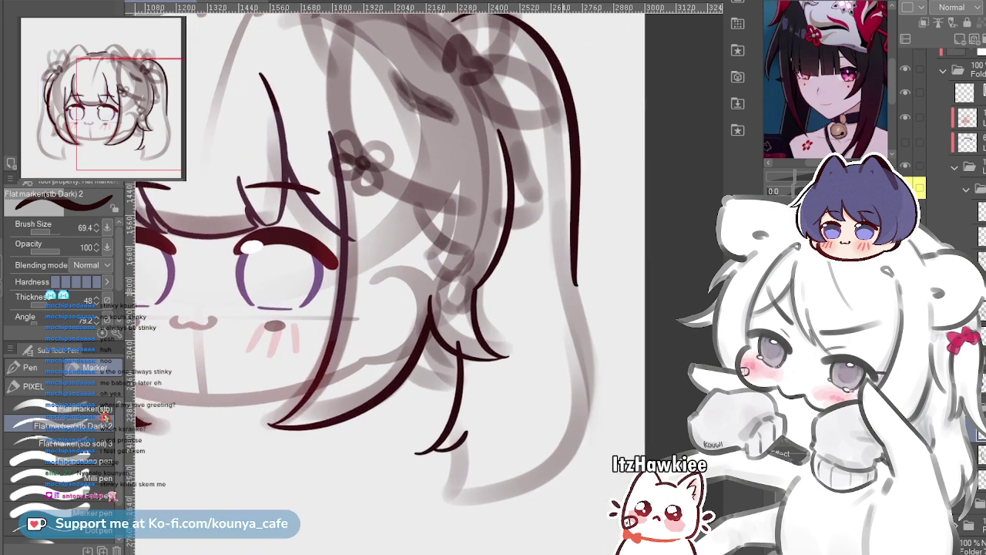
pyautogui.moveTo(582, 282)
pyautogui.mouseDown()
pyautogui.moveTo(580, 245)
pyautogui.moveTo(591, 311)
pyautogui.mouseUp()
pyautogui.scroll(1, 586, 257)
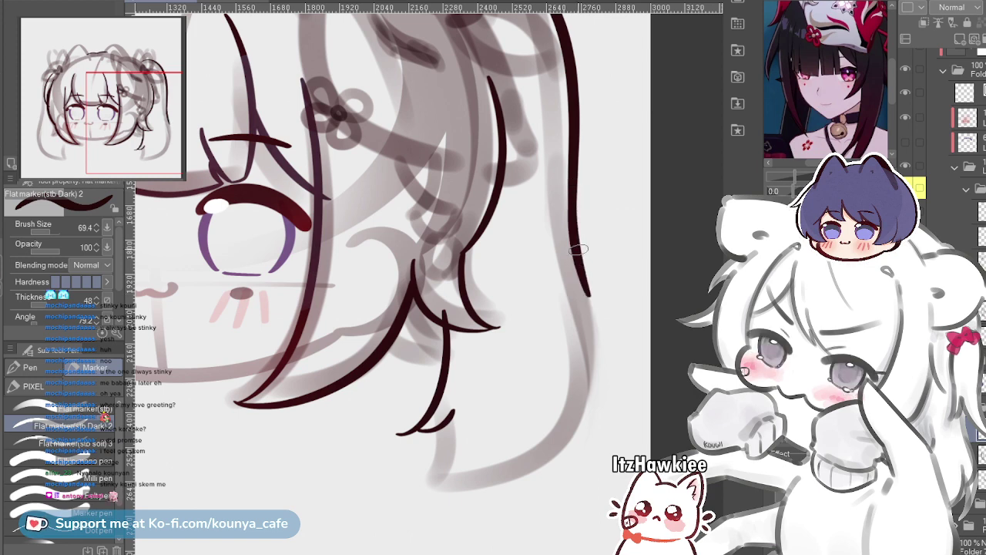
pyautogui.hotkey('ctrl', 'z')
pyautogui.moveTo(573, 238); pyautogui.dragTo(500, 458)
pyautogui.hotkey('ctrl', 'z')
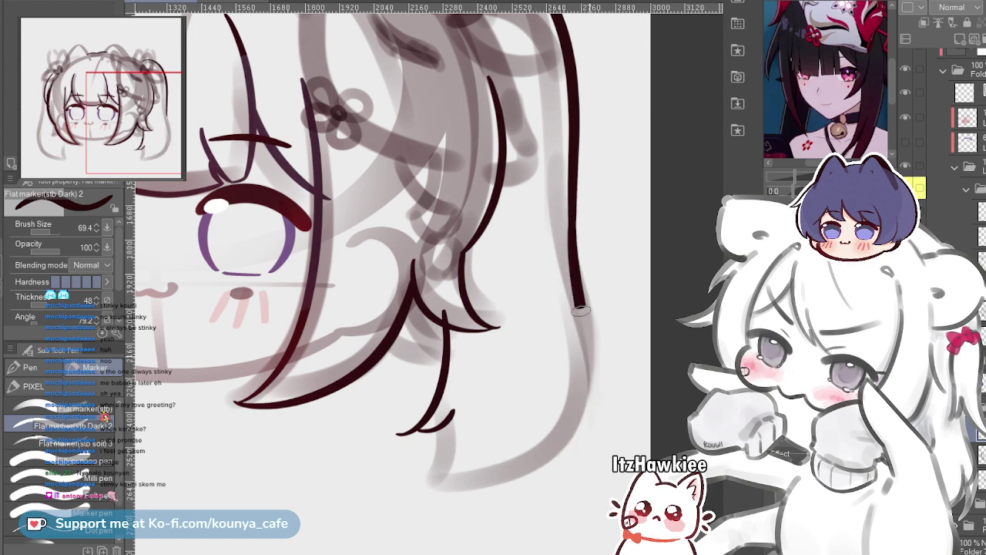
pyautogui.moveTo(580, 309); pyautogui.dragTo(467, 465)
pyautogui.hotkey('ctrl', 'z')
pyautogui.moveTo(574, 231); pyautogui.dragTo(591, 312)
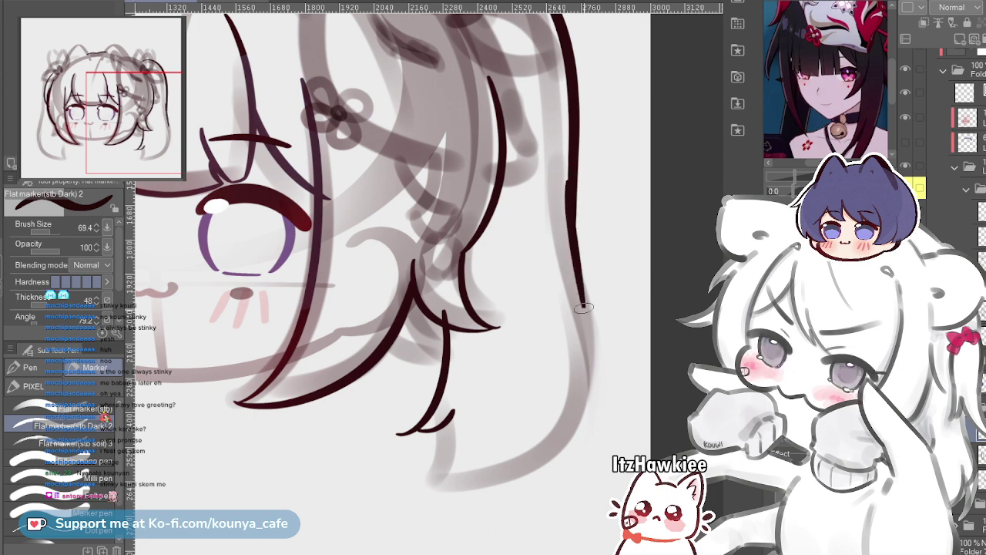
pyautogui.hotkey('ctrl', 'z')
pyautogui.moveTo(574, 231); pyautogui.dragTo(569, 461)
pyautogui.hotkey('ctrl', 'z')
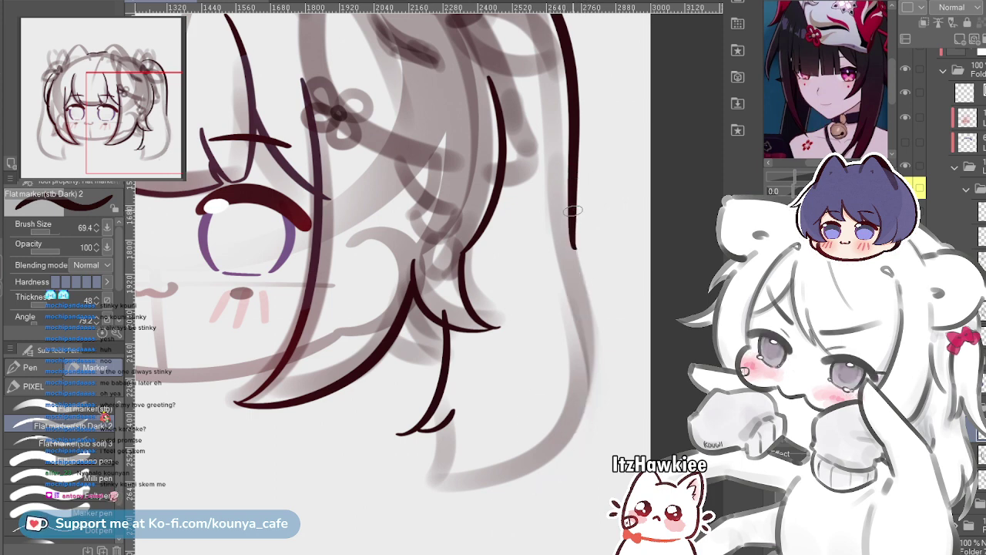
pyautogui.moveTo(574, 231)
pyautogui.mouseDown()
pyautogui.moveTo(585, 336)
pyautogui.moveTo(487, 468)
pyautogui.mouseUp()
pyautogui.hotkey('ctrl', 'z')
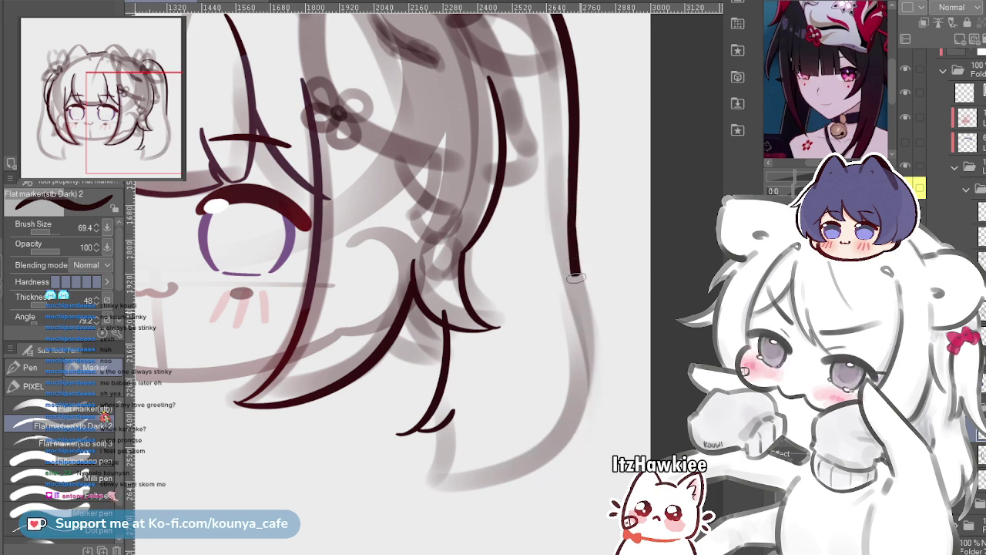
pyautogui.moveTo(575, 271); pyautogui.dragTo(496, 497)
pyautogui.hotkey('ctrl', 'z')
pyautogui.moveTo(575, 271); pyautogui.dragTo(543, 466)
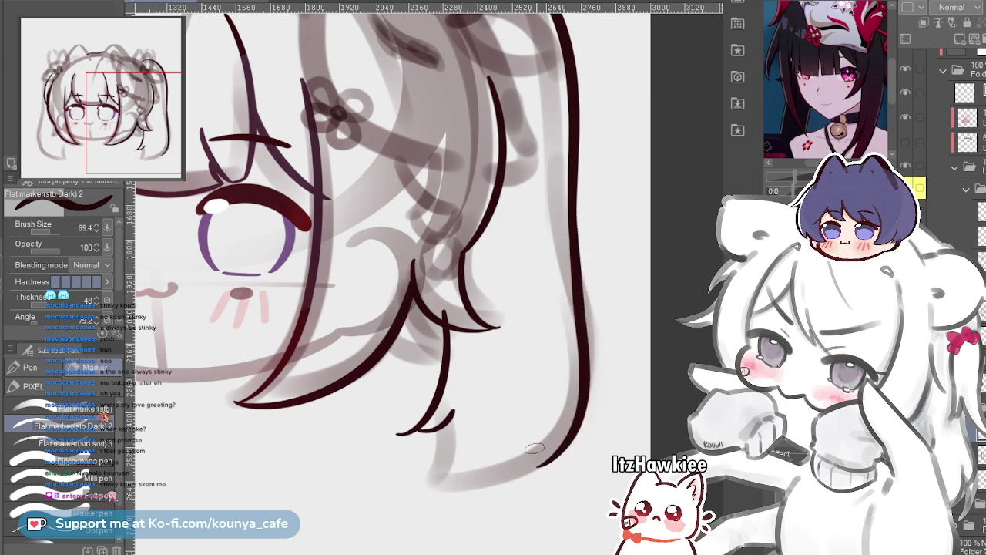
pyautogui.hotkey('ctrl', 'z')
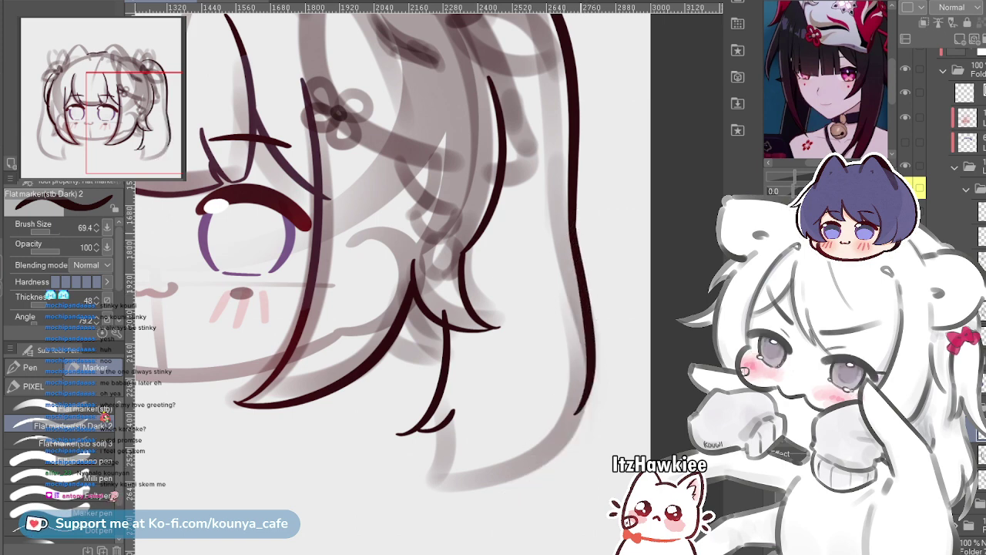
pyautogui.hotkey('ctrl', 'z')
pyautogui.moveTo(573, 248)
pyautogui.mouseDown()
pyautogui.moveTo(586, 335)
pyautogui.moveTo(499, 485)
pyautogui.mouseUp()
pyautogui.hotkey('ctrl', 'z')
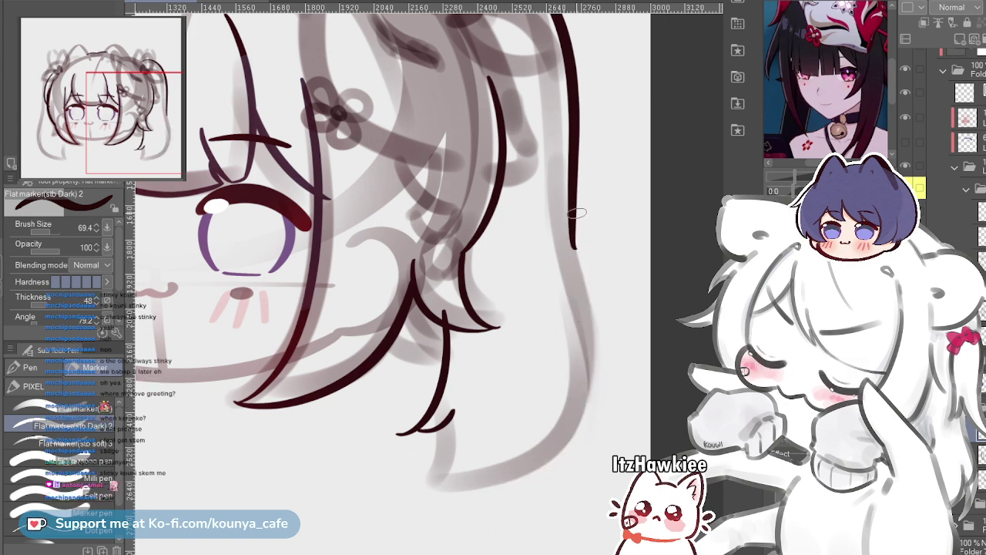
# Draw the lower outer line of the right pigtail, curving inward at its end, and shift it up to overlap the upper line
pyautogui.moveTo(574, 245); pyautogui.dragTo(587, 416)
pyautogui.hotkey('ctrl', 'z')
pyautogui.moveTo(575, 244); pyautogui.dragTo(543, 466)
pyautogui.scroll(1, 583, 275)
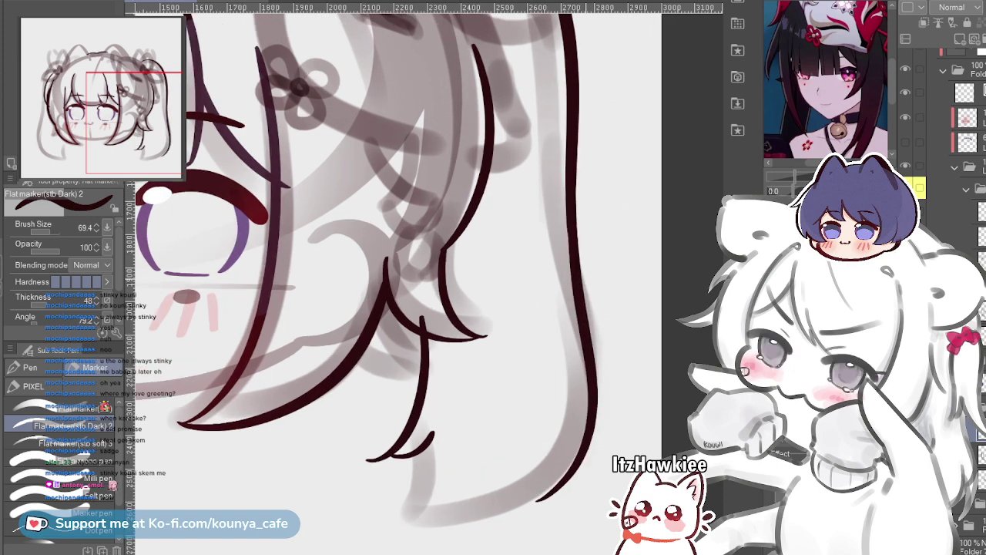
pyautogui.keyDown('ctrl'); pyautogui.click(580, 297); pyautogui.keyUp('ctrl')
pyautogui.moveTo(575, 258); pyautogui.dragTo(575, 238)
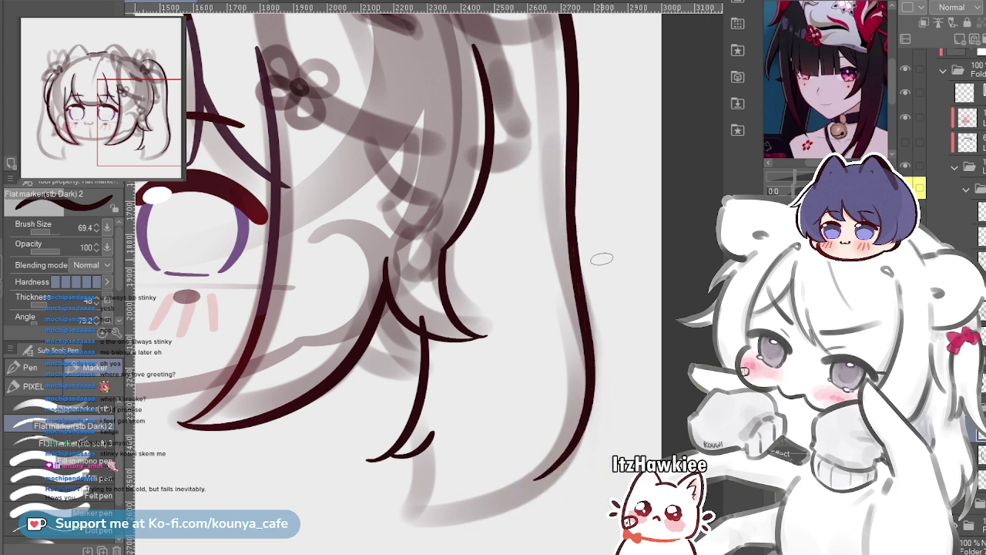
# Try to draw a curved stroke from the short tip strand of the right pigtail's inner line, running down and inward along the sketch
pyautogui.scroll(-3, 590, 274)
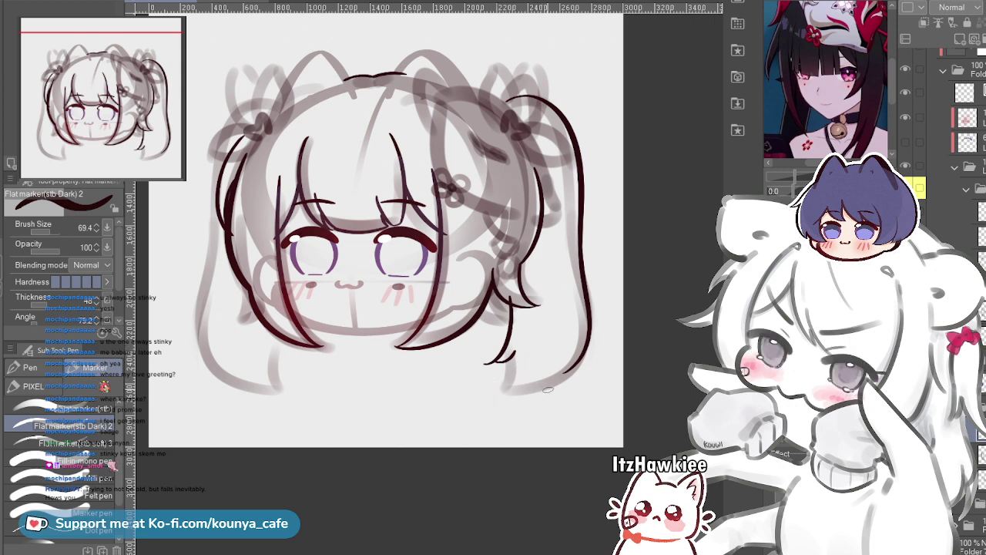
pyautogui.scroll(4, 547, 390)
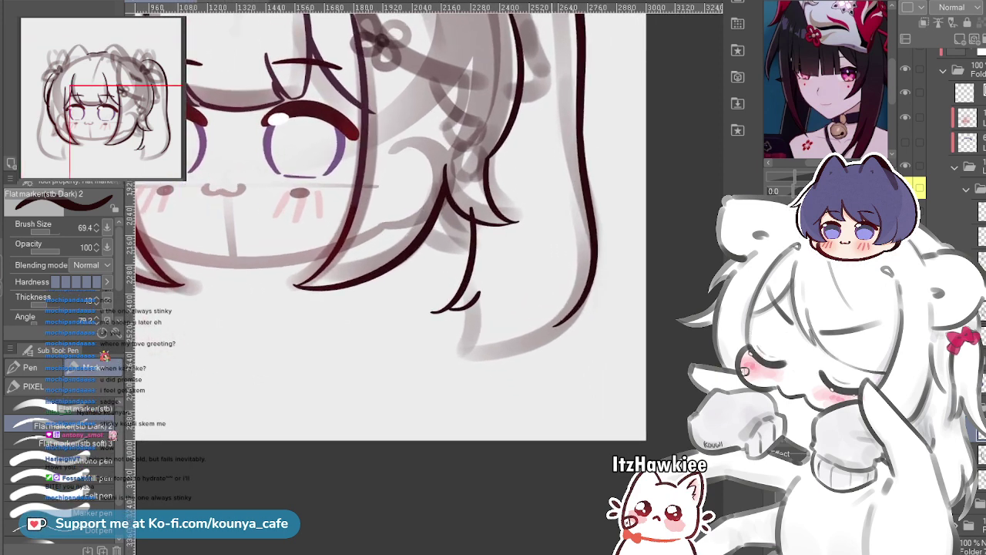
pyautogui.moveTo(551, 370); pyautogui.dragTo(543, 370)
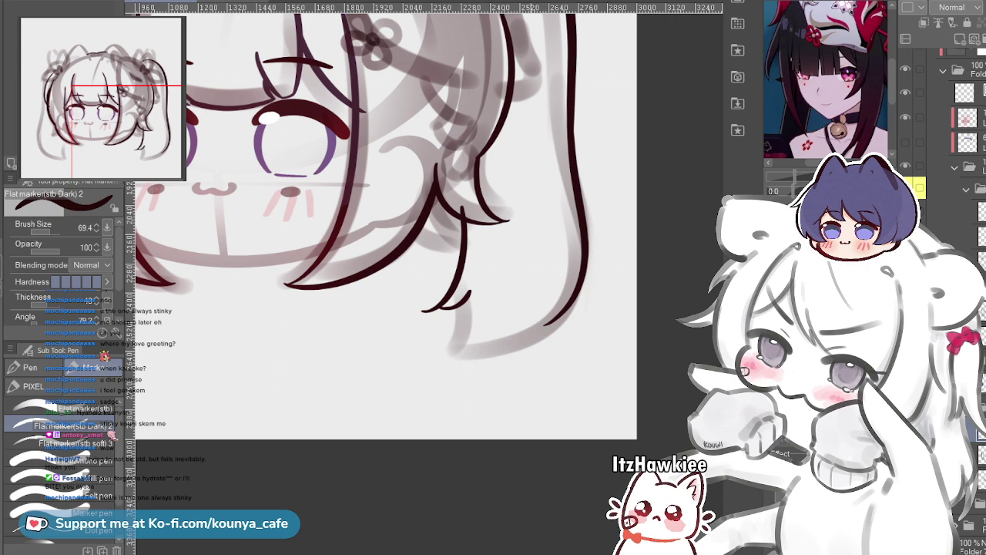
pyautogui.scroll(2, 522, 328)
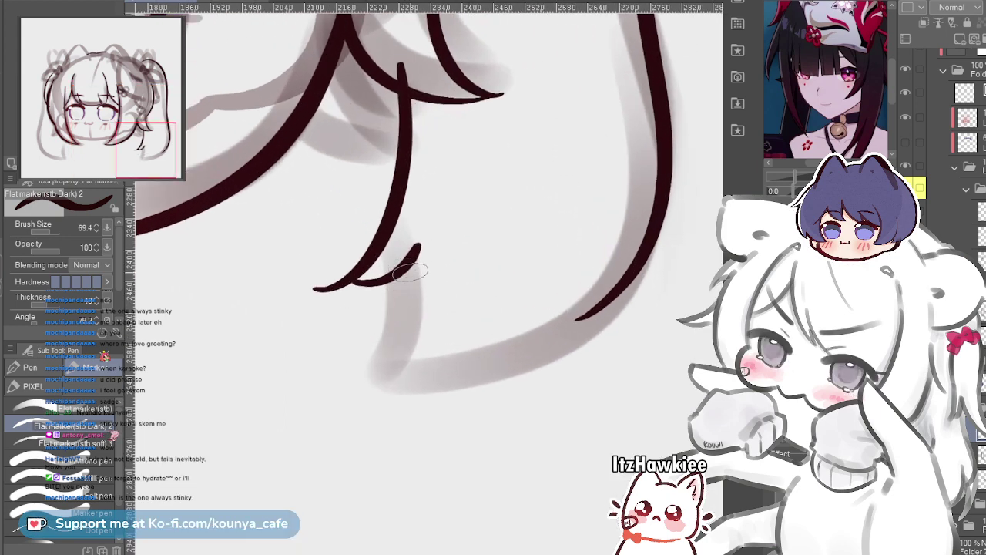
pyautogui.moveTo(410, 272)
pyautogui.mouseDown()
pyautogui.moveTo(384, 281)
pyautogui.moveTo(283, 407)
pyautogui.mouseUp()
pyautogui.scroll(1, 430, 279)
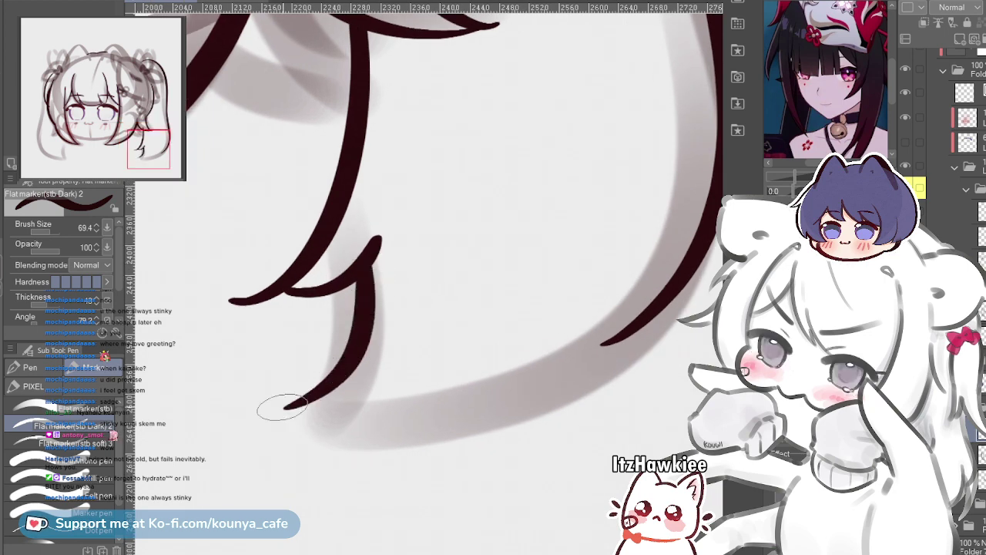
pyautogui.hotkey('ctrl', 'z')
pyautogui.moveTo(368, 262); pyautogui.dragTo(296, 402)
pyautogui.hotkey('ctrl', 'z')
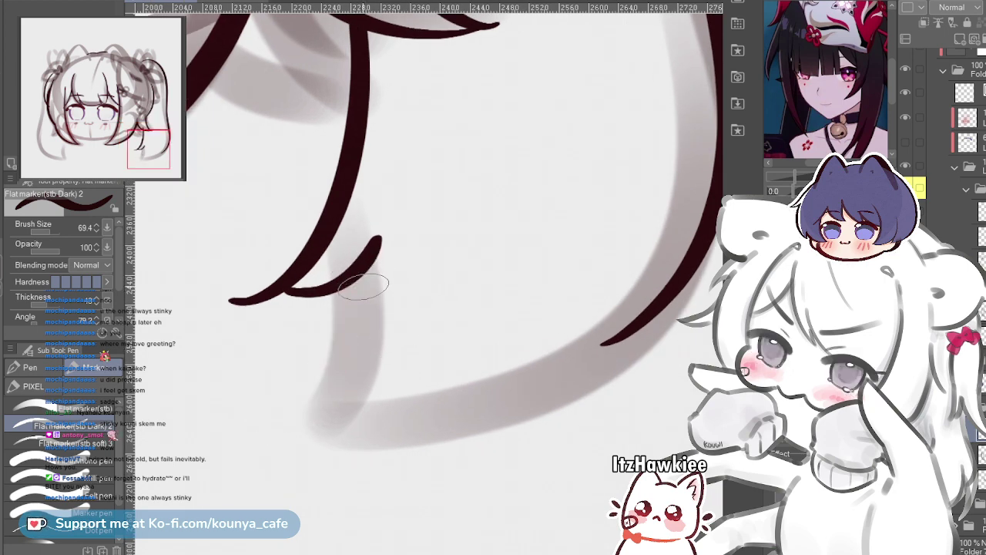
pyautogui.moveTo(367, 265); pyautogui.dragTo(253, 395)
pyautogui.hotkey('ctrl', 'z')
pyautogui.moveTo(368, 262)
pyautogui.mouseDown()
pyautogui.moveTo(334, 346)
pyautogui.moveTo(261, 394)
pyautogui.mouseUp()
pyautogui.hotkey('ctrl', 'z')
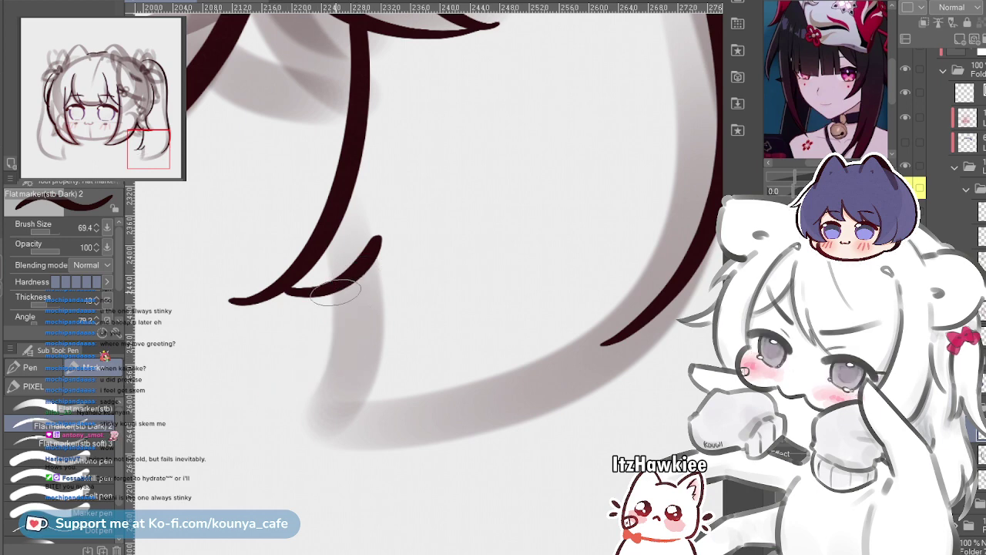
pyautogui.moveTo(362, 266)
pyautogui.mouseDown()
pyautogui.moveTo(322, 334)
pyautogui.moveTo(339, 423)
pyautogui.mouseUp()
pyautogui.hotkey('ctrl', 'z')
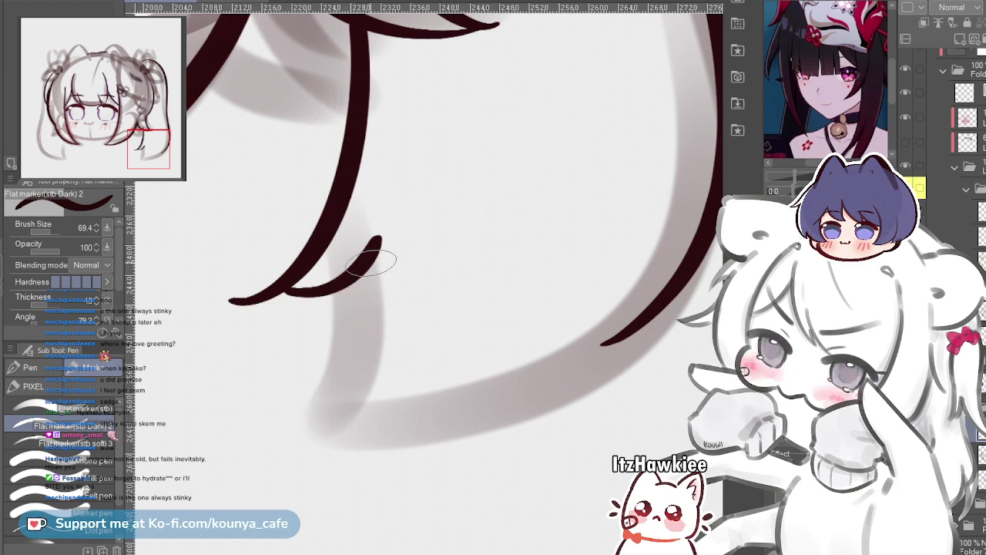
pyautogui.moveTo(372, 263); pyautogui.dragTo(339, 423)
pyautogui.hotkey('ctrl', 'z')
pyautogui.scroll(-4, 417, 315)
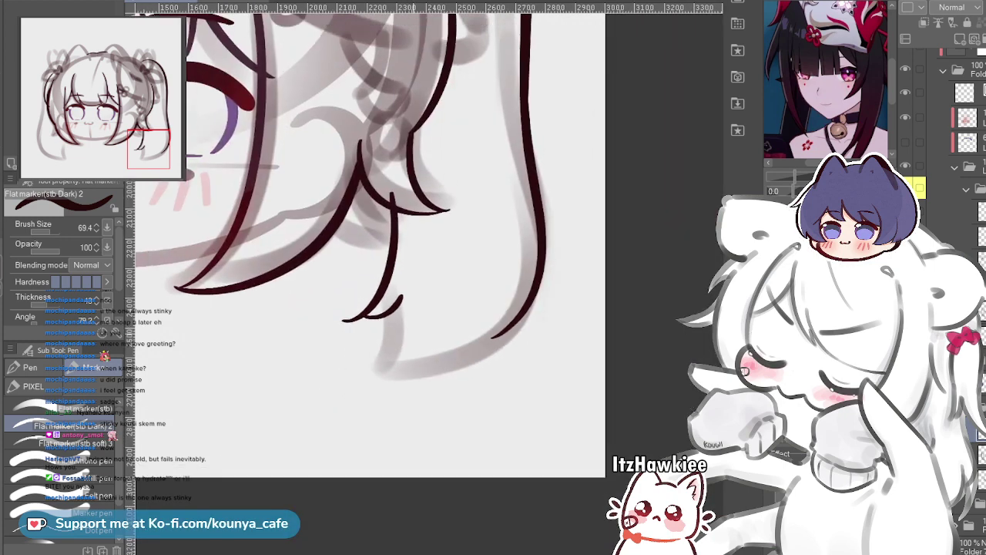
pyautogui.moveTo(422, 280); pyautogui.dragTo(444, 343)
pyautogui.scroll(2, 444, 344)
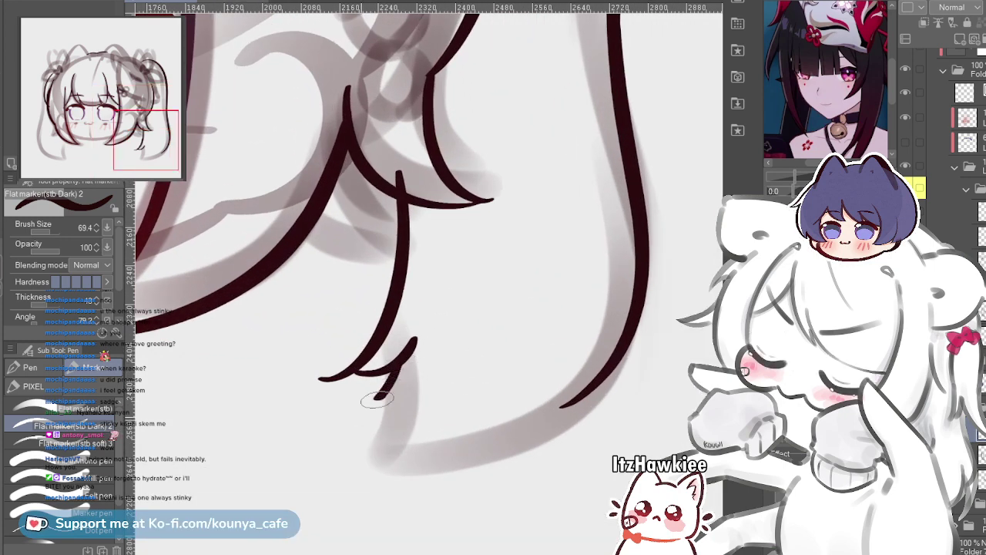
pyautogui.moveTo(391, 385); pyautogui.dragTo(331, 426)
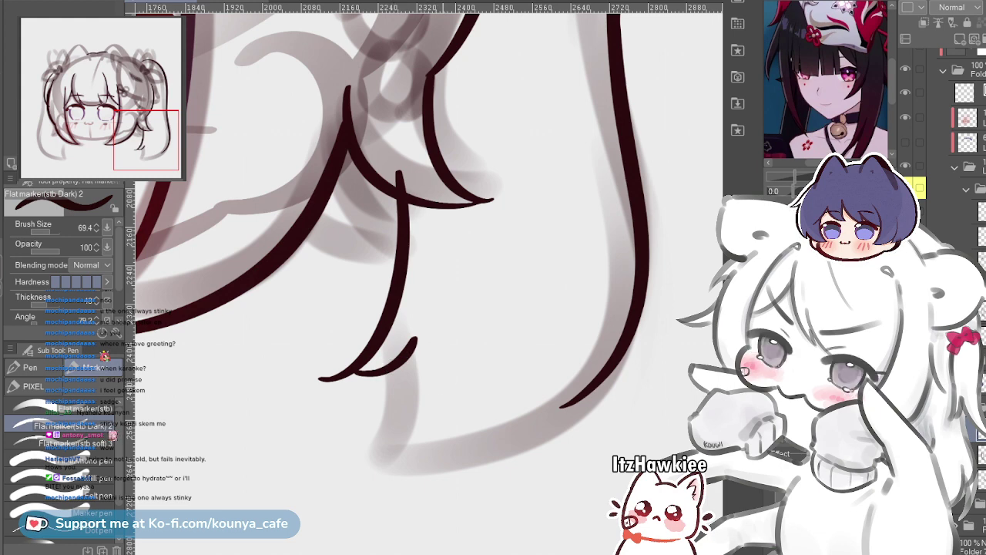
# Try to draw the left pigtail's upper outer line in one stroke from above its hair tie down past the cheek hair
pyautogui.scroll(-2, 483, 269)
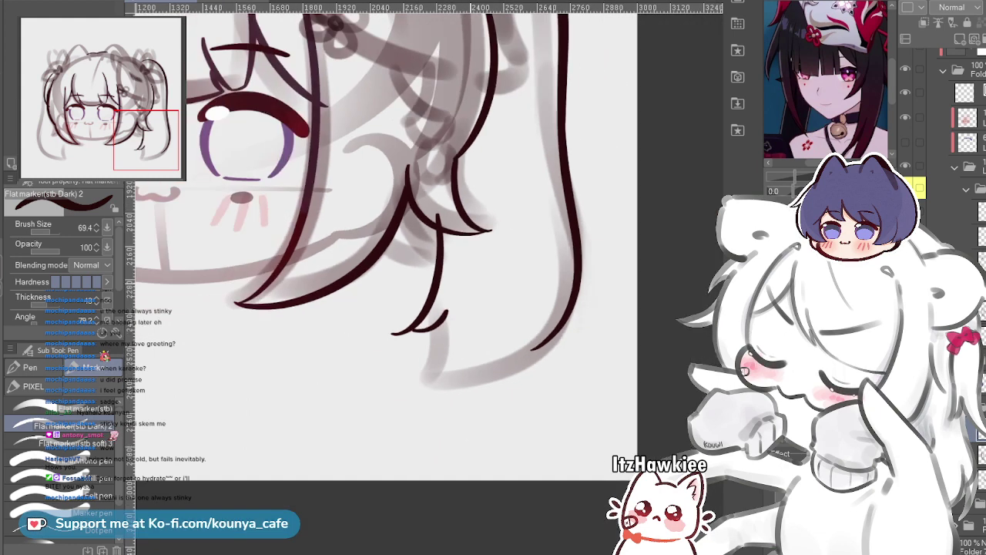
pyautogui.scroll(-2, 484, 270)
pyautogui.moveTo(454, 262); pyautogui.dragTo(546, 378)
pyautogui.scroll(1, 379, 362)
pyautogui.moveTo(380, 362)
pyautogui.mouseDown()
pyautogui.moveTo(405, 376)
pyautogui.moveTo(374, 371)
pyautogui.mouseUp()
pyautogui.moveTo(416, 308); pyautogui.dragTo(377, 324)
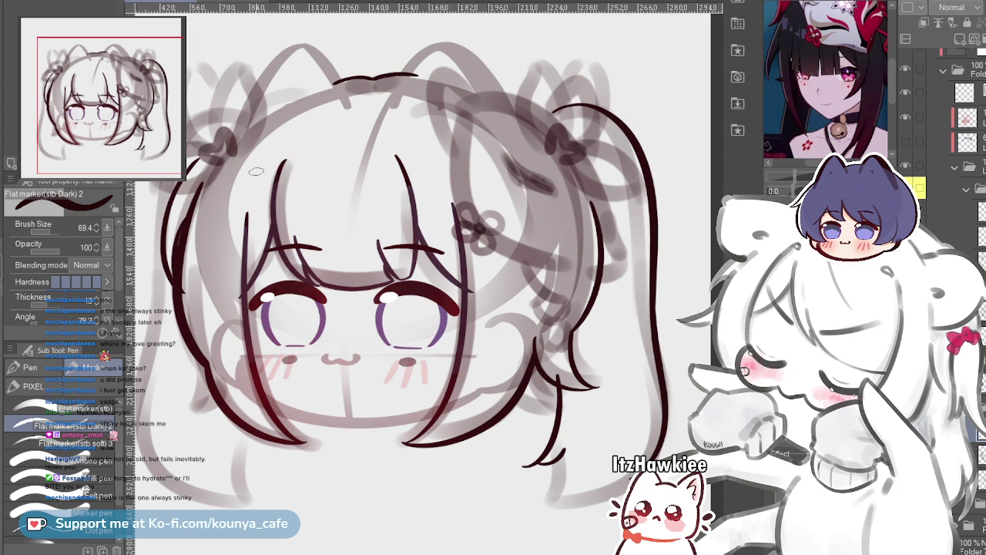
pyautogui.moveTo(255, 172); pyautogui.dragTo(287, 196)
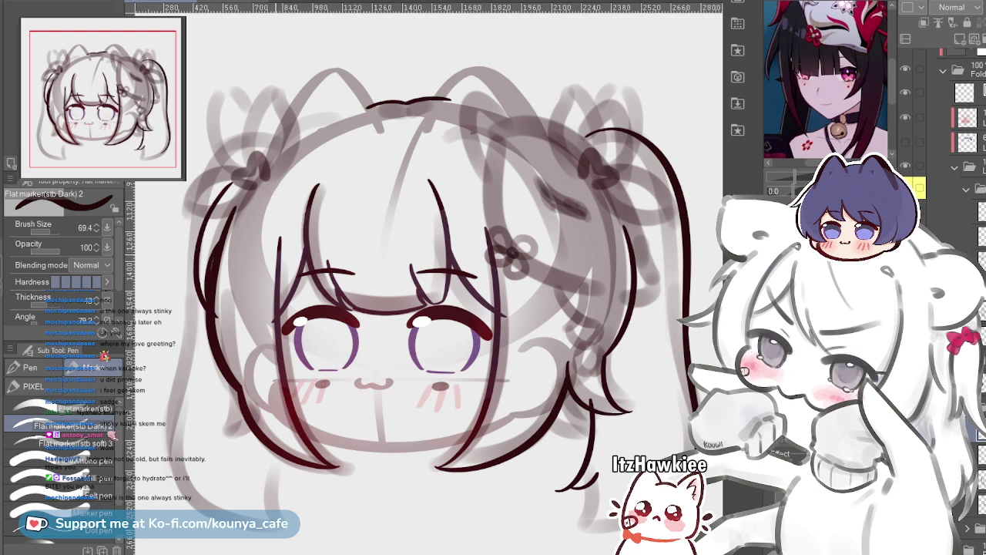
pyautogui.moveTo(265, 245); pyautogui.dragTo(259, 250)
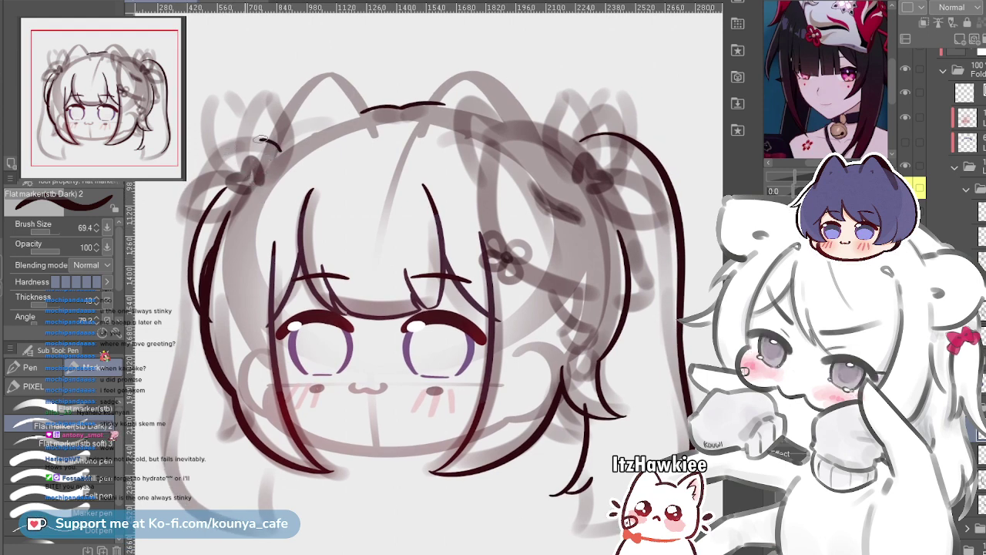
pyautogui.moveTo(262, 140); pyautogui.dragTo(183, 228)
pyautogui.hotkey('ctrl', 'z')
pyautogui.moveTo(270, 149); pyautogui.dragTo(191, 318)
pyautogui.hotkey('ctrl', 'z')
pyautogui.moveTo(270, 144)
pyautogui.mouseDown()
pyautogui.moveTo(241, 141)
pyautogui.moveTo(199, 306)
pyautogui.mouseUp()
pyautogui.scroll(-1, 278, 158)
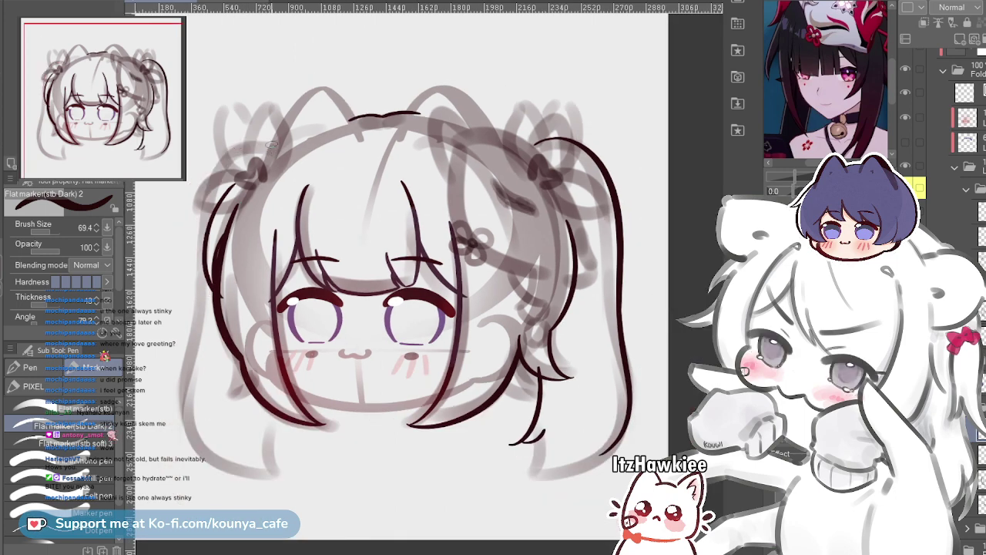
pyautogui.hotkey('ctrl', 'z')
pyautogui.moveTo(253, 147); pyautogui.dragTo(197, 348)
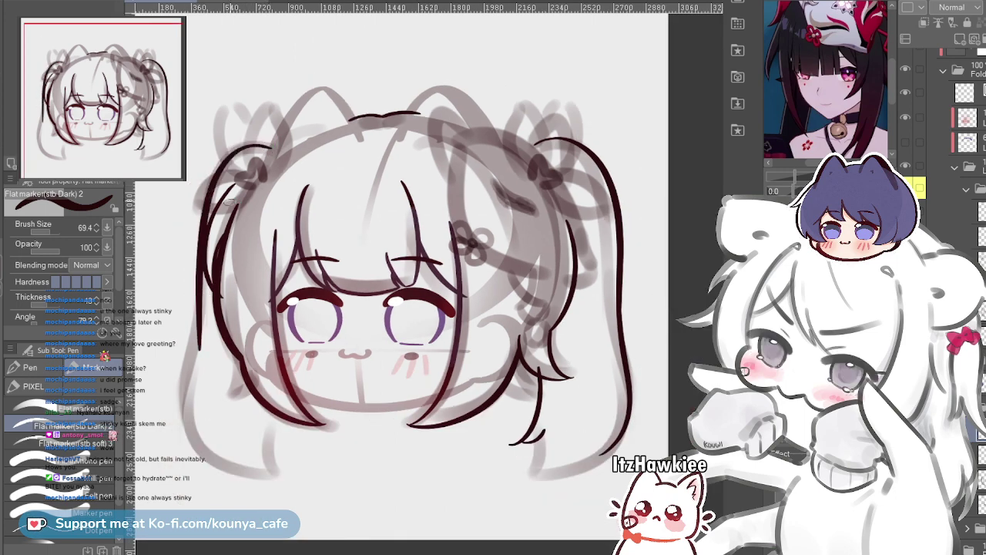
pyautogui.hotkey('ctrl', 'z')
pyautogui.moveTo(266, 137); pyautogui.dragTo(190, 303)
pyautogui.hotkey('ctrl', 'z')
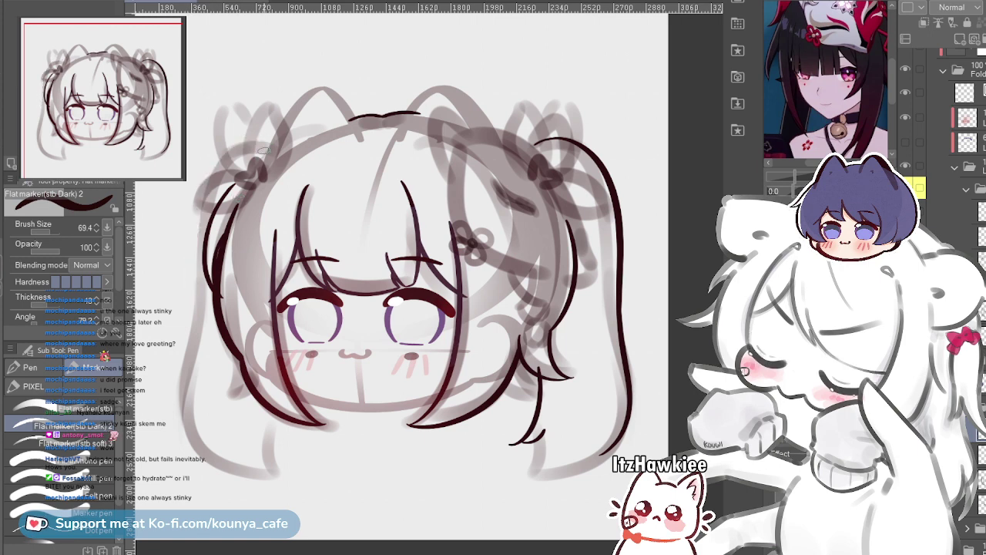
pyautogui.moveTo(265, 145)
pyautogui.mouseDown()
pyautogui.moveTo(204, 247)
pyautogui.moveTo(204, 318)
pyautogui.mouseUp()
pyautogui.hotkey('ctrl', 'z')
pyautogui.moveTo(264, 143); pyautogui.dragTo(204, 351)
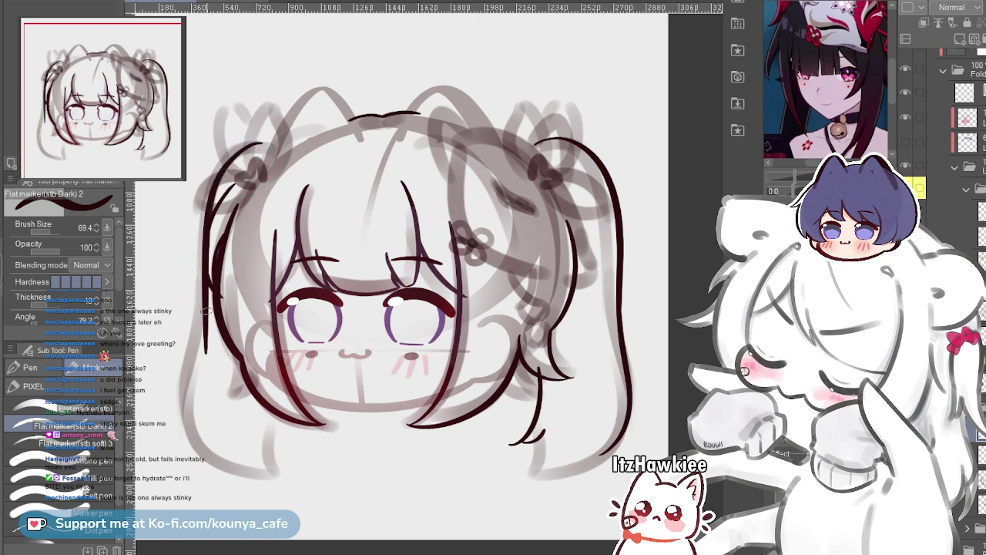
pyautogui.hotkey('ctrl', 'z')
pyautogui.moveTo(192, 238); pyautogui.dragTo(195, 351)
pyautogui.hotkey('ctrl', 'z')
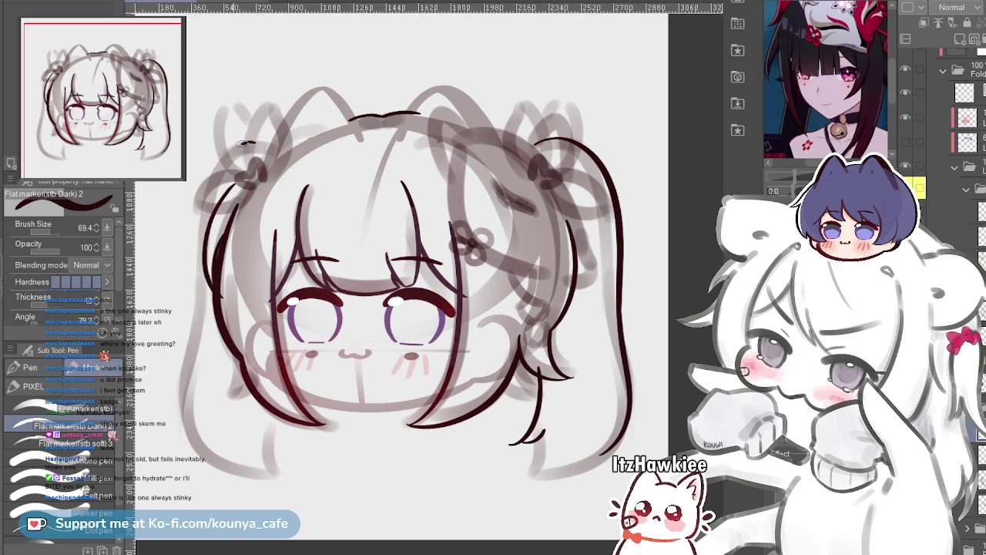
pyautogui.moveTo(254, 143); pyautogui.dragTo(201, 324)
pyautogui.scroll(2, 318, 151)
pyautogui.hotkey('ctrl', 'z')
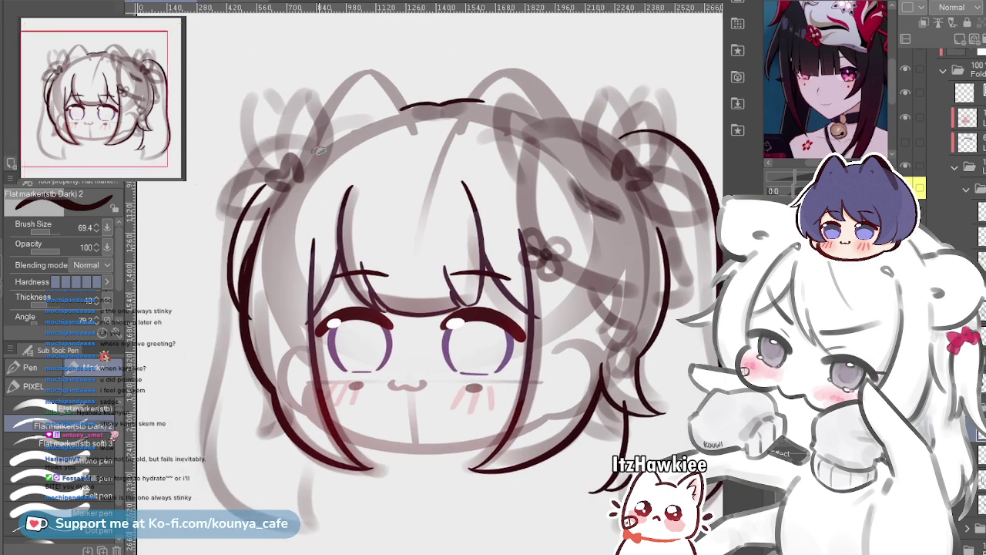
pyautogui.moveTo(290, 127); pyautogui.dragTo(225, 262)
pyautogui.hotkey('ctrl', 'z')
pyautogui.moveTo(316, 145); pyautogui.dragTo(242, 299)
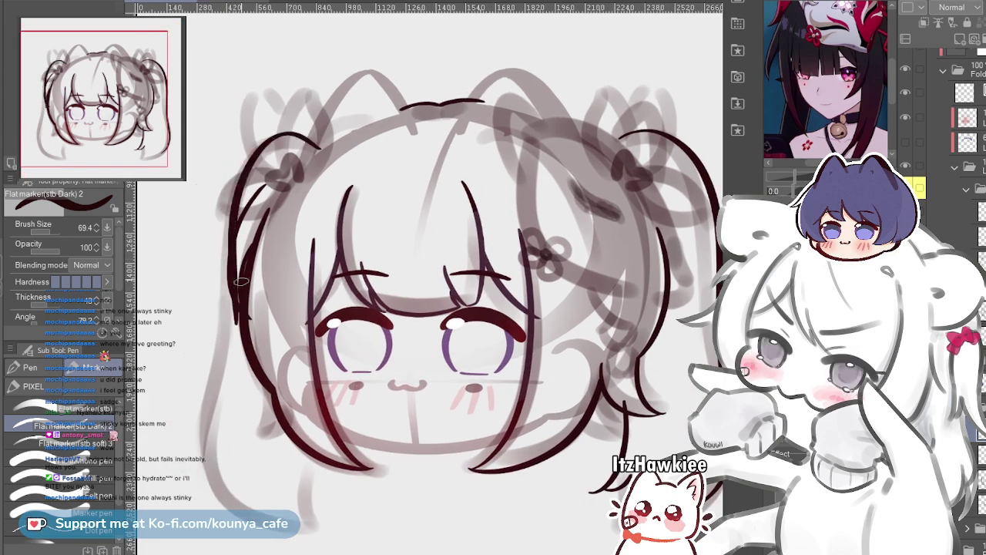
pyautogui.hotkey('ctrl', 'z')
pyautogui.moveTo(314, 142); pyautogui.dragTo(232, 177)
pyautogui.hotkey('ctrl', 'z')
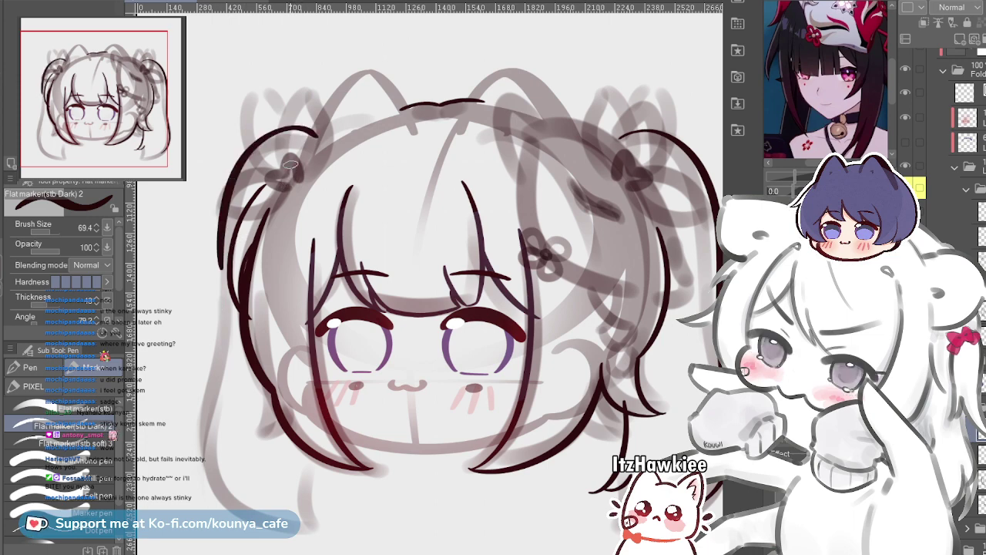
# Draw the upper outer line of the left pigtail, arching over the hair tie and running down slightly outside the sketched edge
pyautogui.scroll(2, 269, 154)
pyautogui.moveTo(270, 154); pyautogui.dragTo(374, 125)
pyautogui.hotkey('ctrl', 'z')
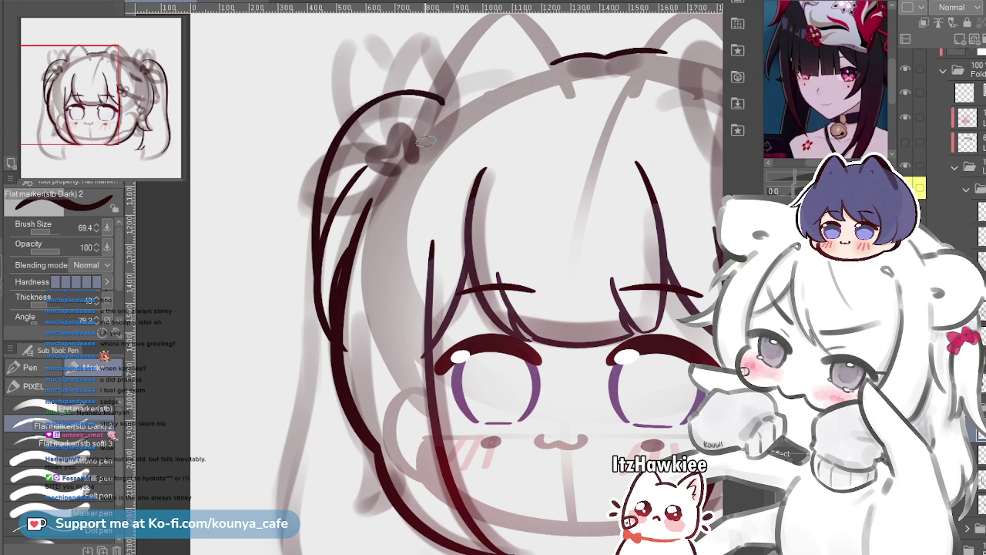
pyautogui.hotkey('ctrl', 'z')
pyautogui.moveTo(443, 114); pyautogui.dragTo(346, 142)
pyautogui.hotkey('ctrl', 'z')
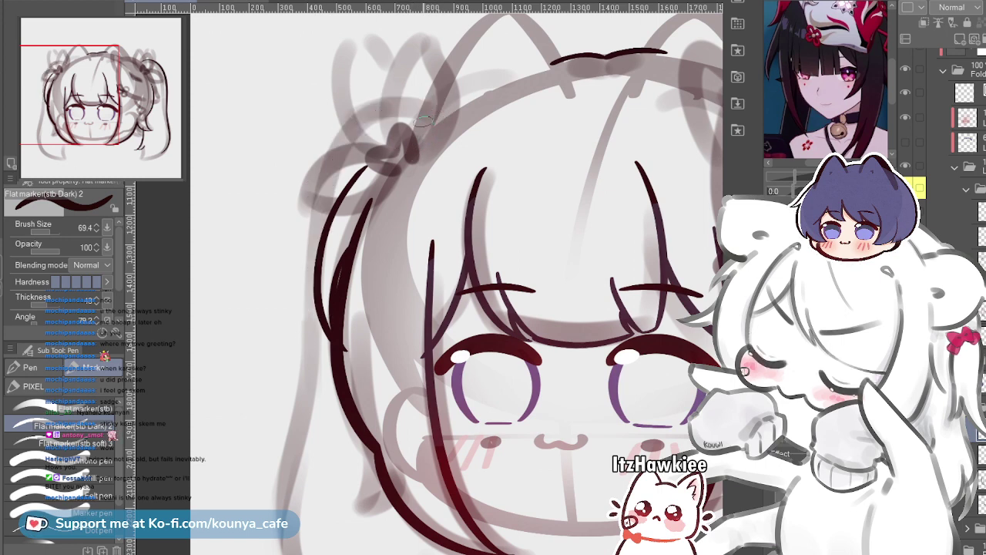
pyautogui.moveTo(442, 114)
pyautogui.mouseDown()
pyautogui.moveTo(344, 135)
pyautogui.moveTo(307, 336)
pyautogui.mouseUp()
pyautogui.hotkey('ctrl', 'z')
pyautogui.moveTo(431, 117); pyautogui.dragTo(335, 148)
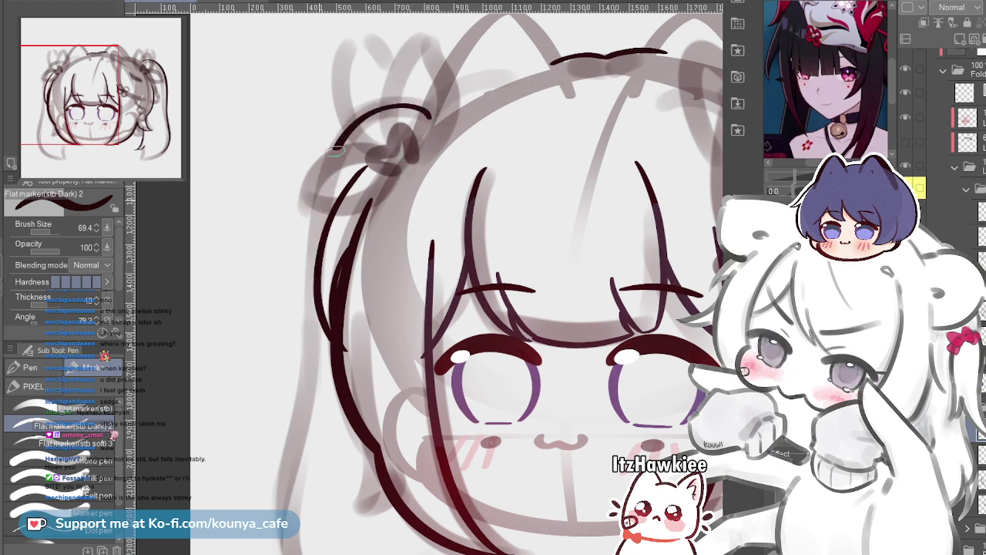
pyautogui.hotkey('ctrl', 'z')
pyautogui.moveTo(420, 98); pyautogui.dragTo(310, 164)
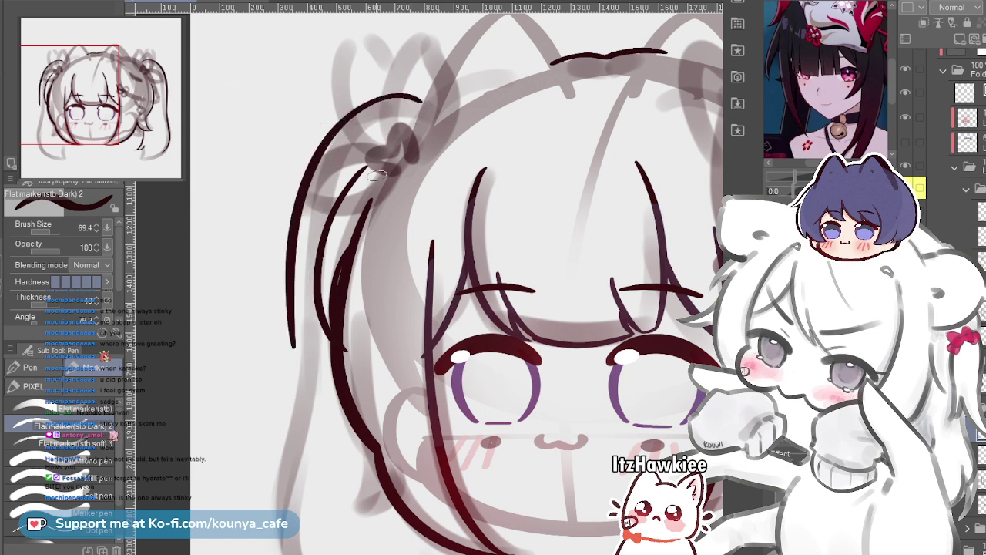
# Try to extend the left pigtail's outer line from the end of its upper line, curving inward near the bottom
pyautogui.scroll(-3, 376, 176)
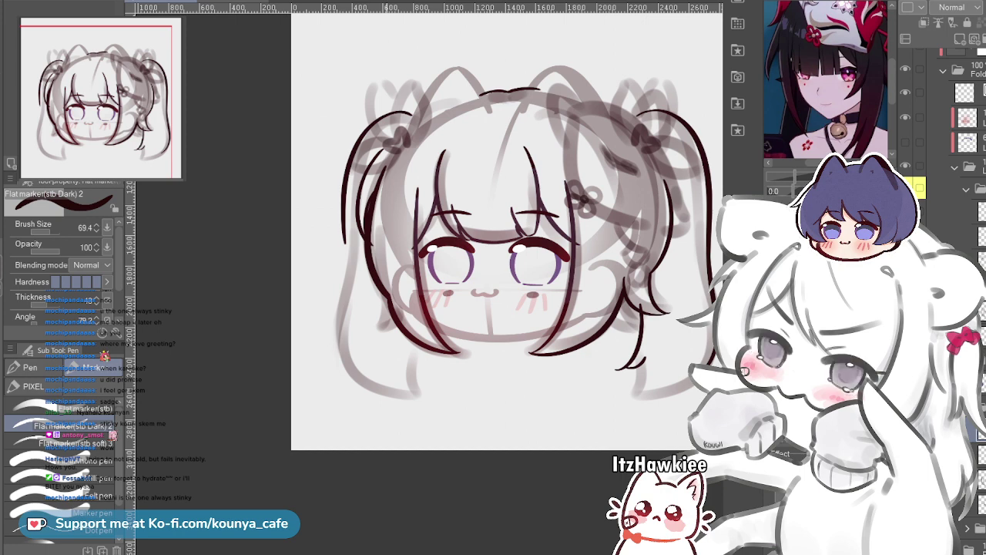
pyautogui.scroll(3, 338, 150)
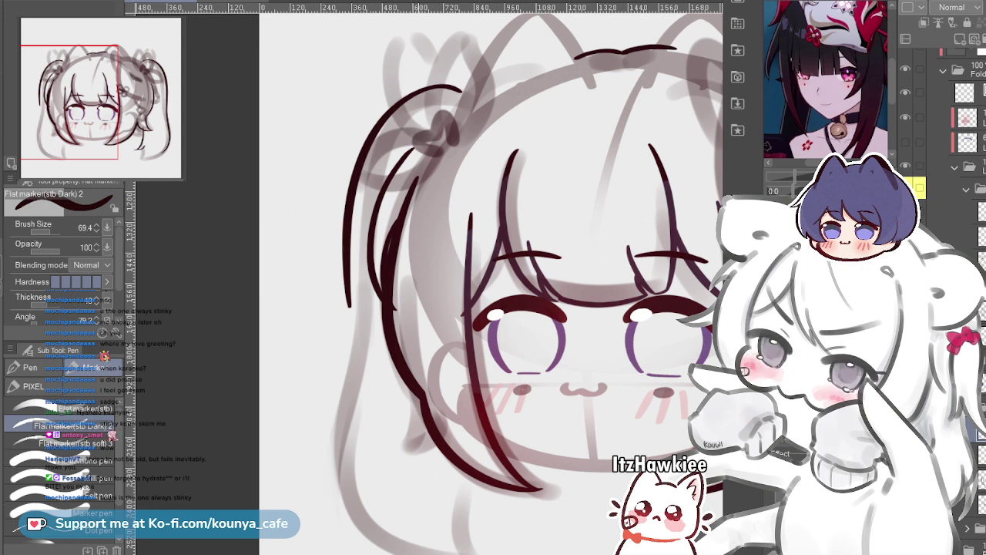
pyautogui.moveTo(493, 278); pyautogui.dragTo(453, 276)
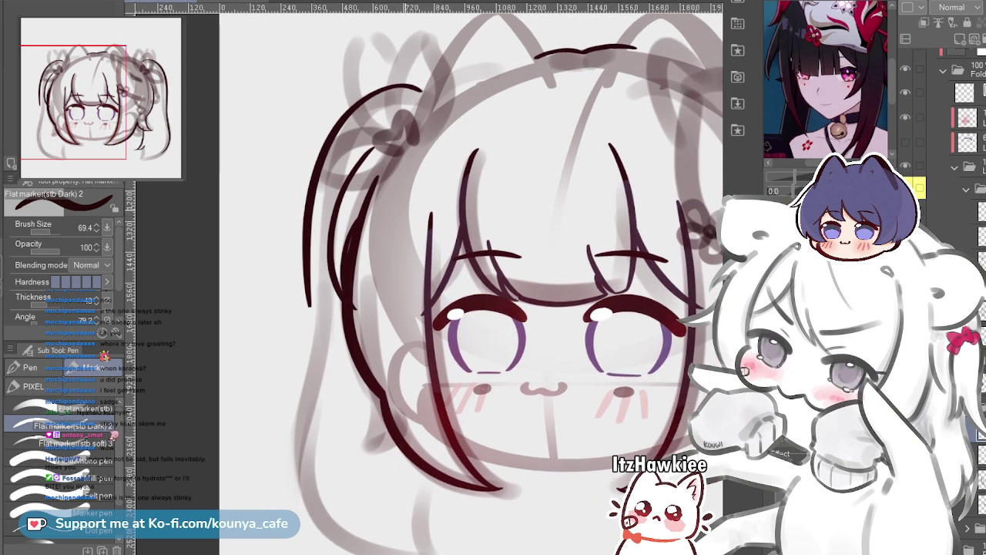
pyautogui.scroll(-3, 405, 148)
pyautogui.moveTo(405, 148); pyautogui.dragTo(276, 182)
pyautogui.scroll(3, 207, 279)
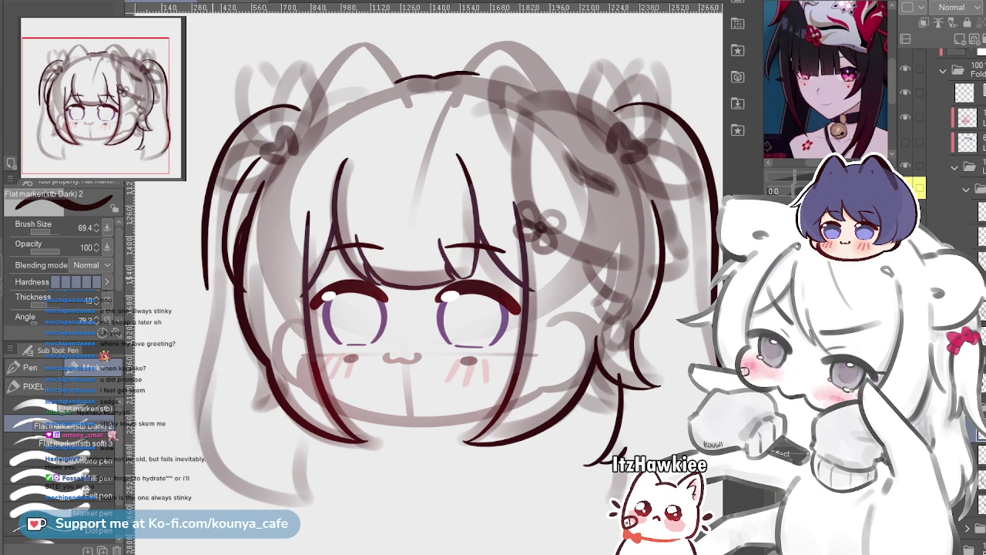
pyautogui.moveTo(204, 268); pyautogui.dragTo(191, 441)
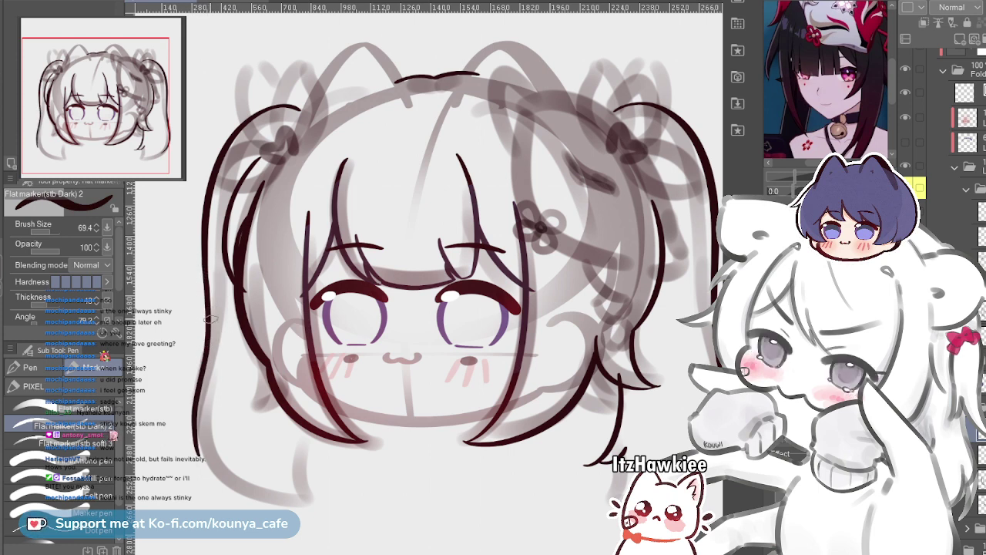
pyautogui.moveTo(208, 276); pyautogui.dragTo(235, 478)
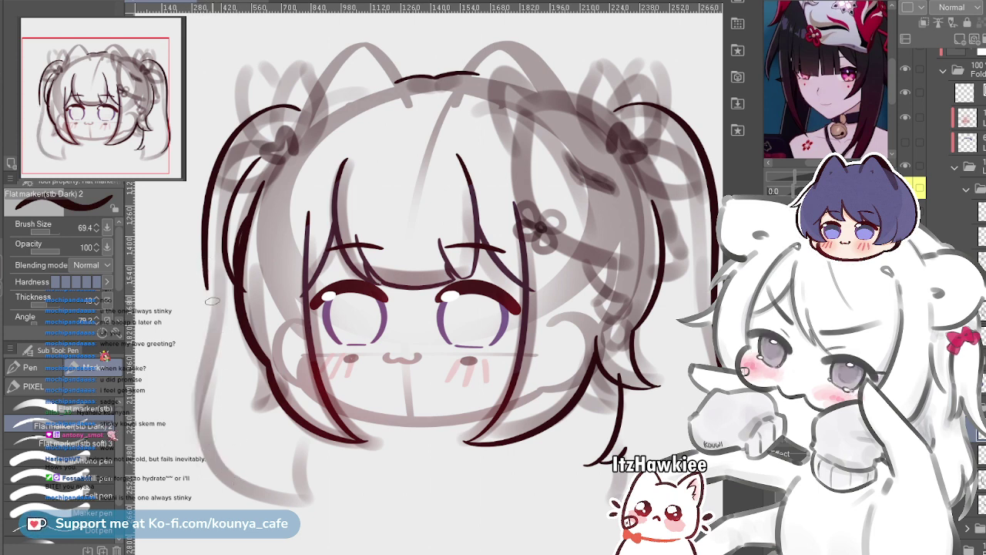
# Try several strokes continuing the left pigtail's outer line downward from the upper line, following the outside of the sketch
pyautogui.scroll(2, 220, 359)
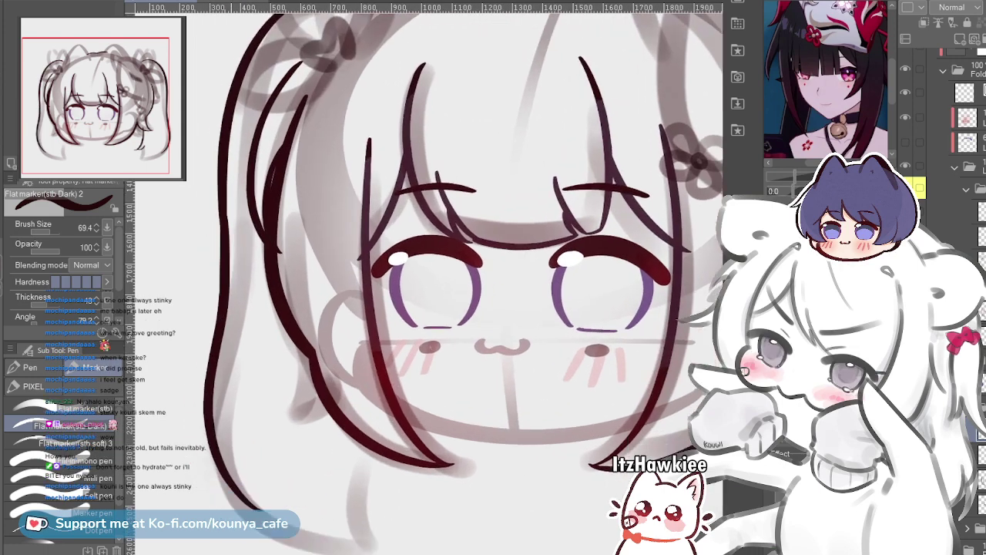
pyautogui.moveTo(231, 339); pyautogui.dragTo(275, 278)
pyautogui.hotkey('ctrl', 'z')
pyautogui.moveTo(262, 145); pyautogui.dragTo(250, 416)
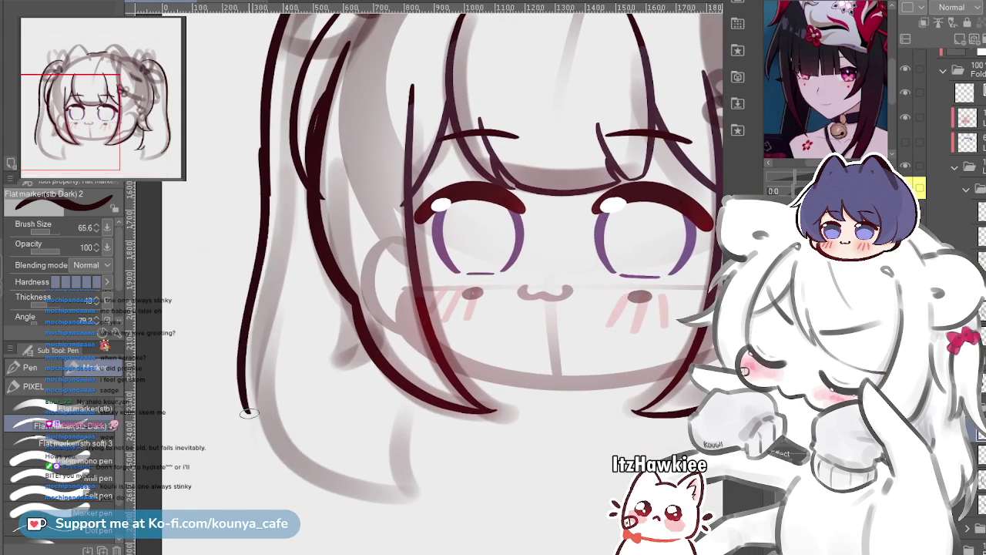
pyautogui.hotkey('ctrl', 'z')
pyautogui.moveTo(261, 192); pyautogui.dragTo(316, 461)
pyautogui.hotkey('ctrl', 'z')
pyautogui.moveTo(262, 154); pyautogui.dragTo(268, 191)
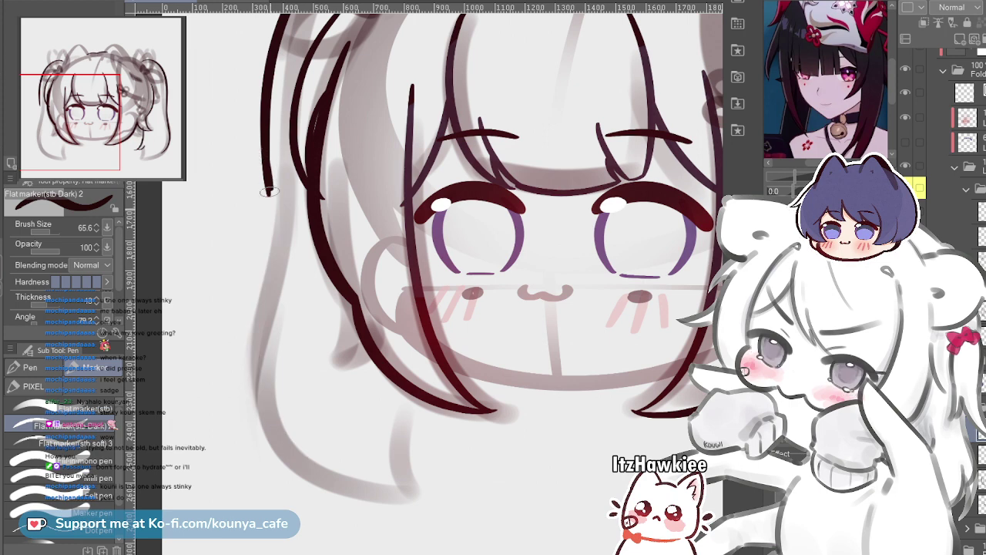
pyautogui.hotkey('ctrl', 'z')
# Draw the left pigtail's lower outer line, overlapping the upper line's end and curving inward to a point near the bottom
pyautogui.moveTo(262, 155)
pyautogui.mouseDown()
pyautogui.moveTo(265, 218)
pyautogui.moveTo(308, 445)
pyautogui.mouseUp()
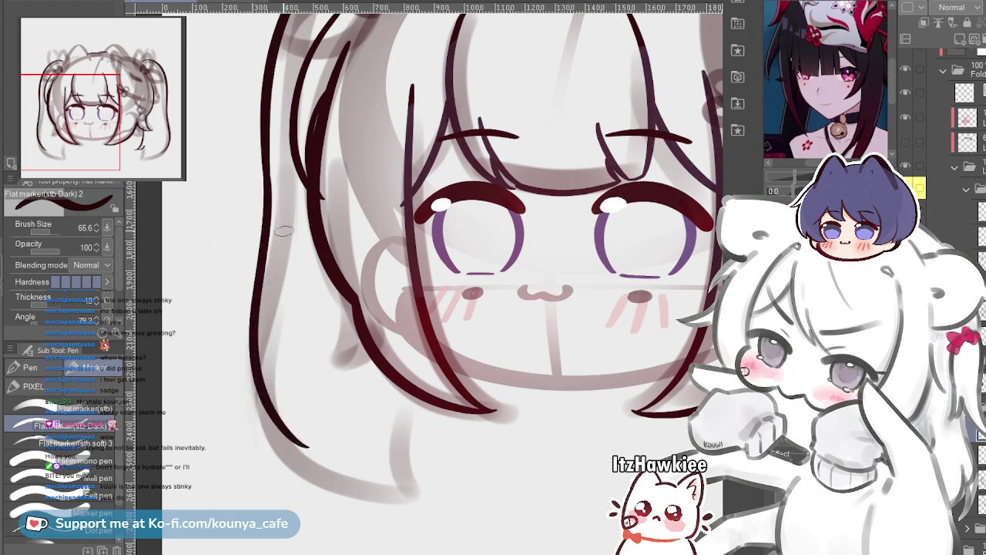
pyautogui.scroll(-3, 299, 393)
pyautogui.scroll(2, 307, 416)
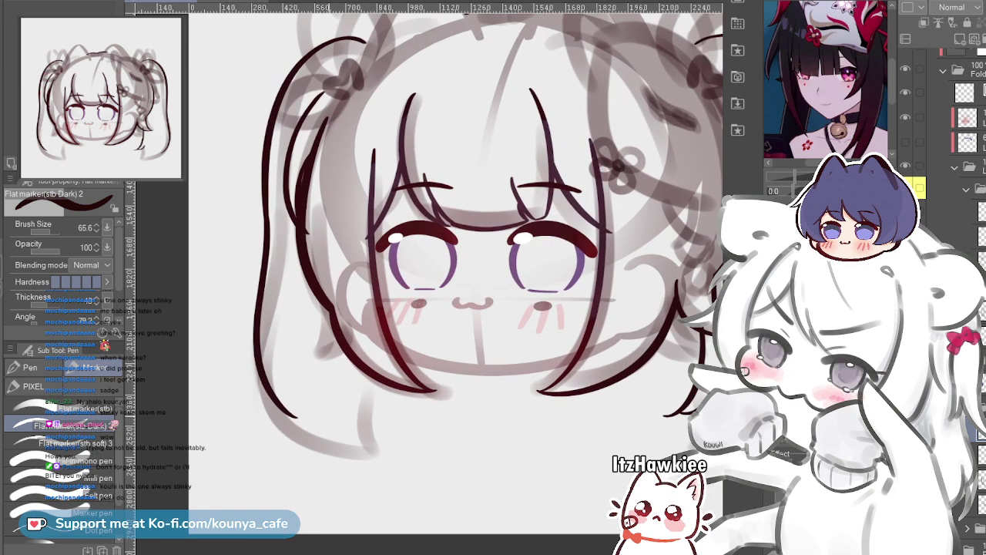
pyautogui.scroll(-2, 306, 415)
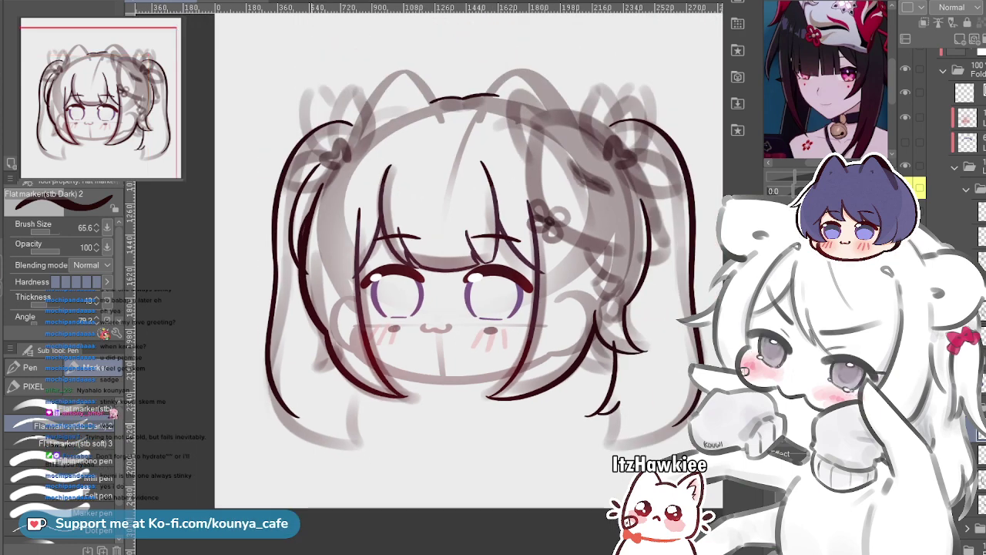
pyautogui.scroll(2, 310, 423)
pyautogui.moveTo(295, 414); pyautogui.dragTo(299, 422)
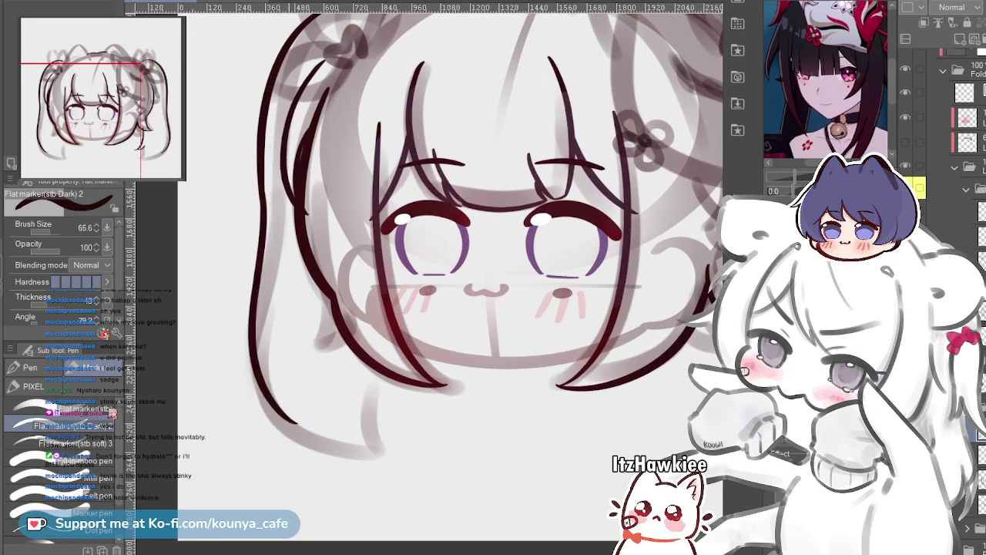
pyautogui.scroll(2, 287, 373)
pyautogui.moveTo(287, 373); pyautogui.dragTo(241, 402)
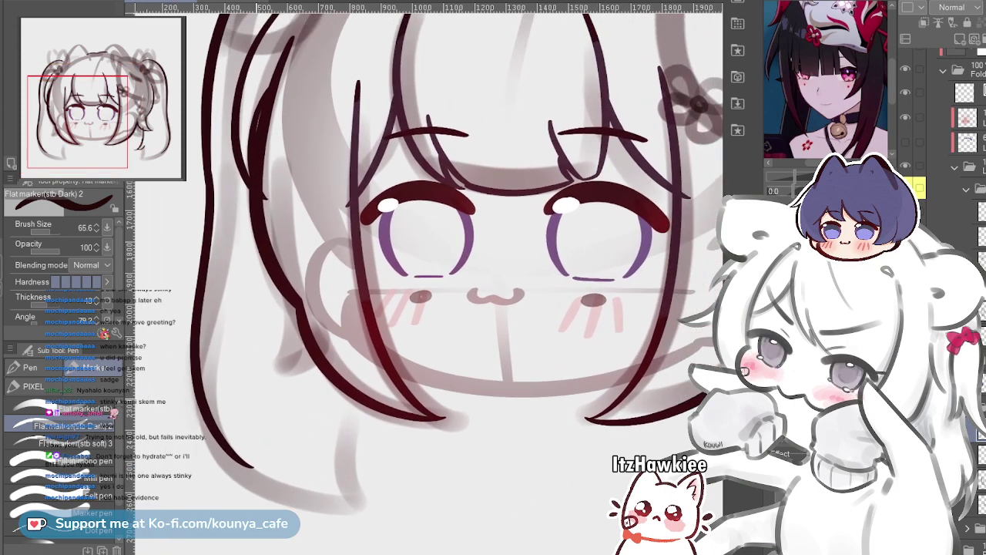
# Nudge the left pigtail's lower outer stroke slightly sideways to align its overlap with the upper stroke
pyautogui.scroll(2, 278, 220)
pyautogui.moveTo(208, 181); pyautogui.dragTo(277, 259)
pyautogui.scroll(2, 223, 258)
pyautogui.keyDown('ctrl'); pyautogui.click(281, 258); pyautogui.keyUp('ctrl')
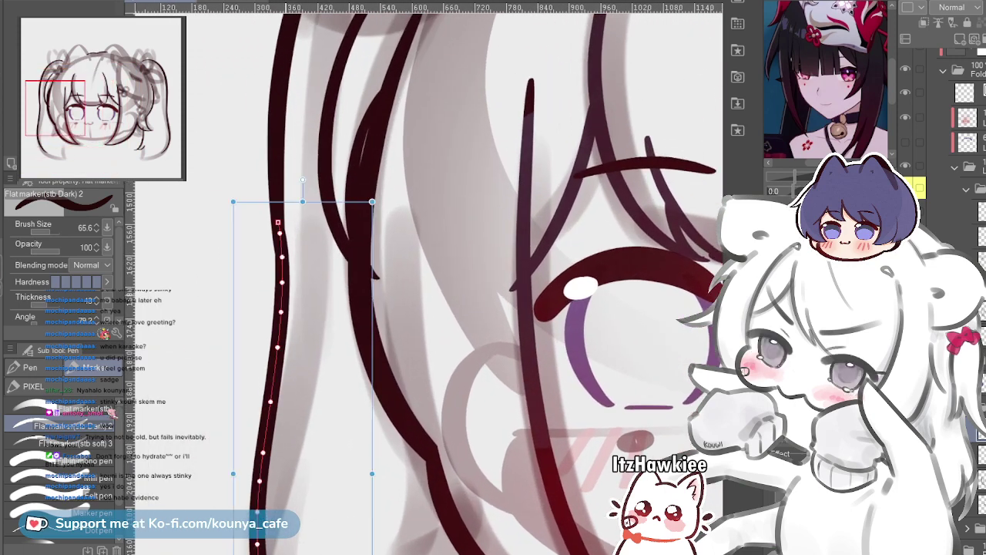
pyautogui.keyDown('ctrl'); pyautogui.click(277, 194); pyautogui.keyUp('ctrl')
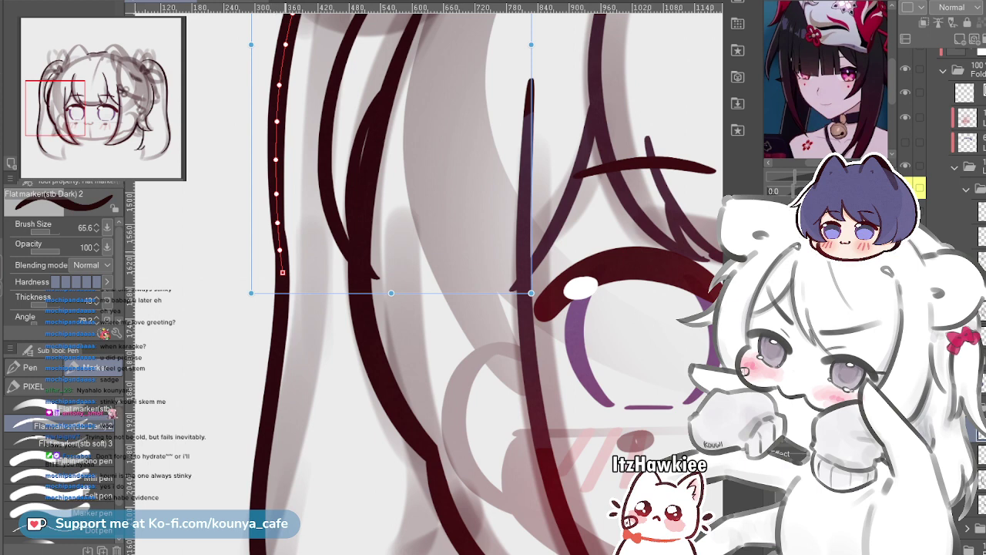
pyautogui.keyDown('ctrl'); pyautogui.click(281, 278); pyautogui.keyUp('ctrl')
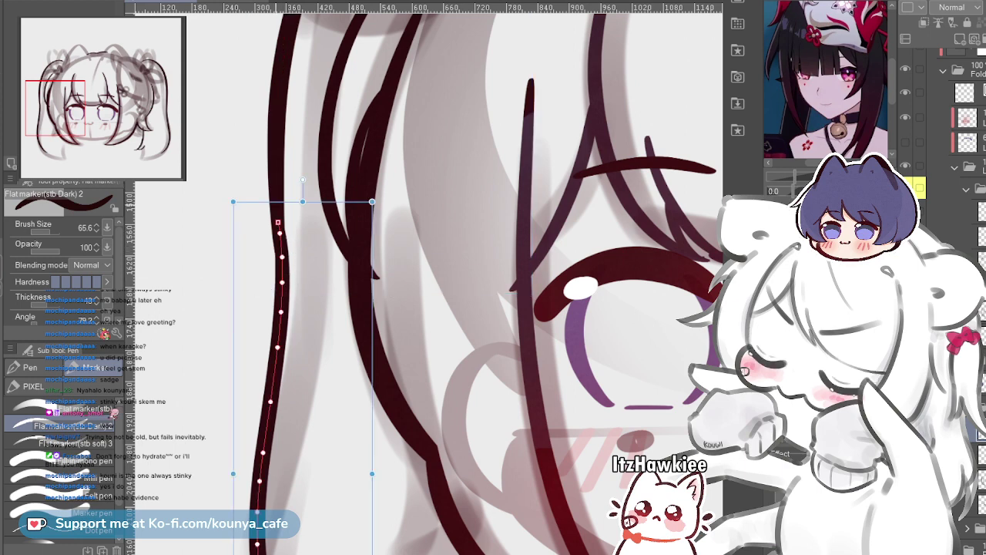
pyautogui.moveTo(281, 279); pyautogui.dragTo(279, 277)
pyautogui.hotkey('ctrl', 'd')
pyautogui.scroll(-5, 294, 317)
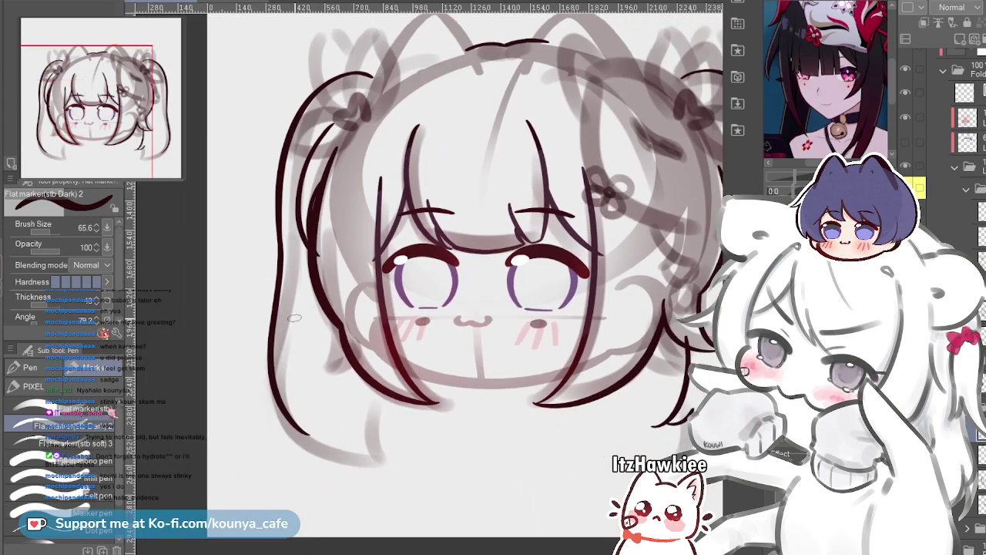
pyautogui.scroll(-3, 294, 317)
pyautogui.scroll(3, 296, 339)
pyautogui.moveTo(429, 275); pyautogui.dragTo(351, 266)
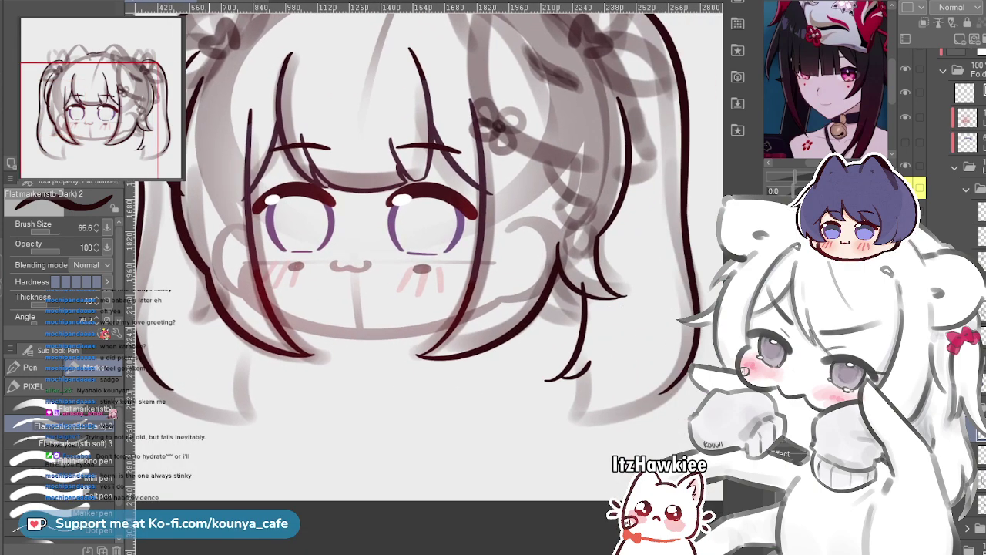
# Draw a short strand stroke rising from the pointed end of the left pigtail's outer line into the hair
pyautogui.scroll(3, 235, 390)
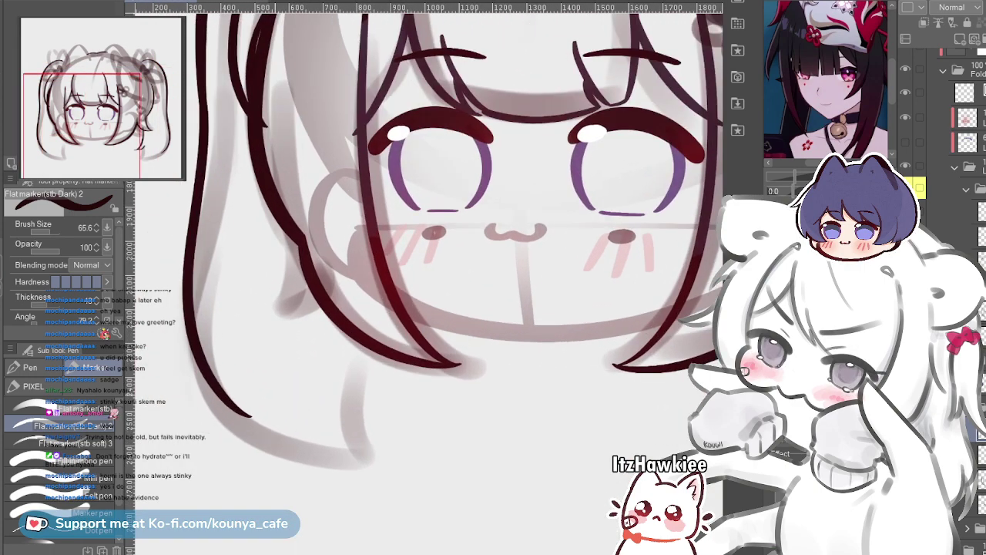
pyautogui.hotkey('ctrl', 'z')
pyautogui.moveTo(234, 389)
pyautogui.mouseDown()
pyautogui.moveTo(267, 423)
pyautogui.moveTo(257, 419)
pyautogui.mouseUp()
pyautogui.hotkey('ctrl', 'z')
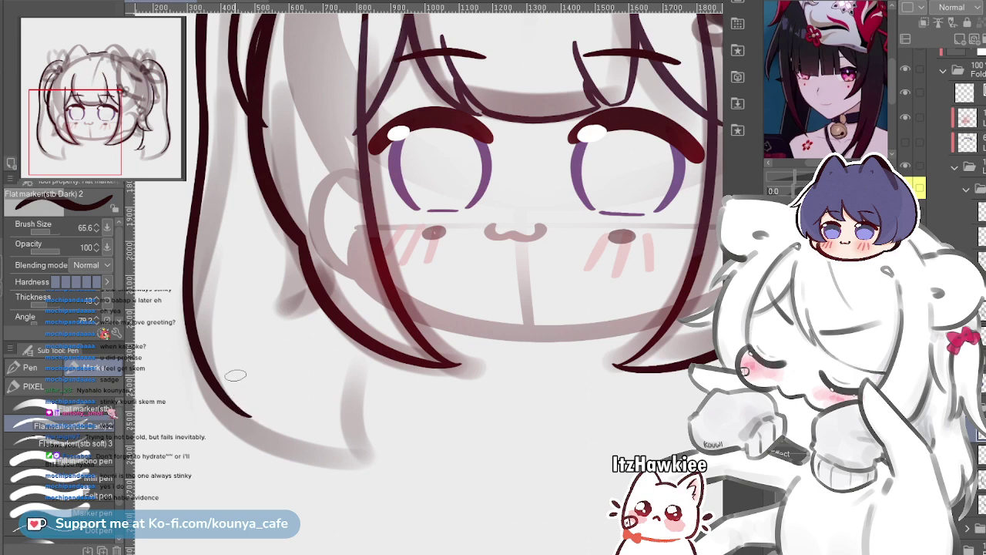
pyautogui.moveTo(234, 376); pyautogui.dragTo(252, 415)
pyautogui.hotkey('ctrl', 'z')
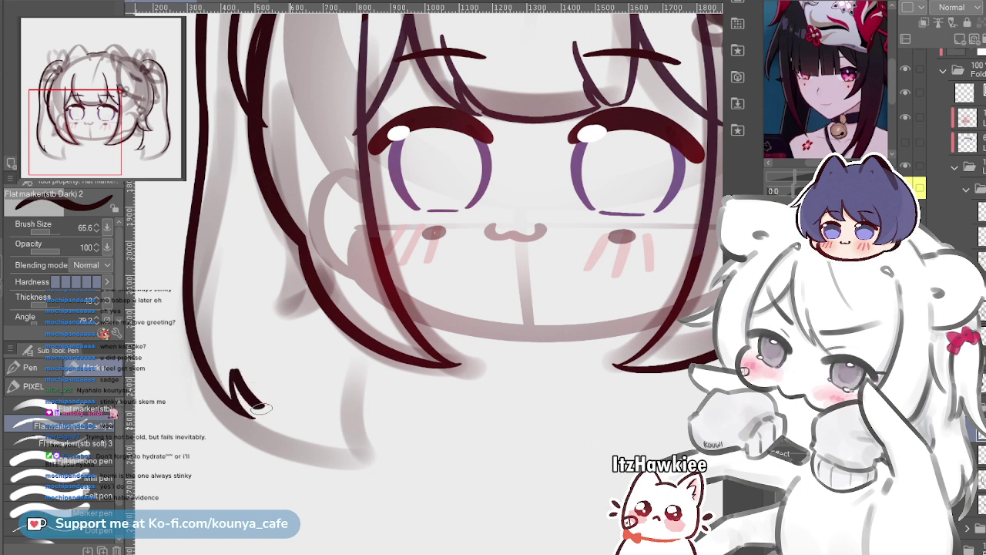
pyautogui.hotkey('ctrl', 'z')
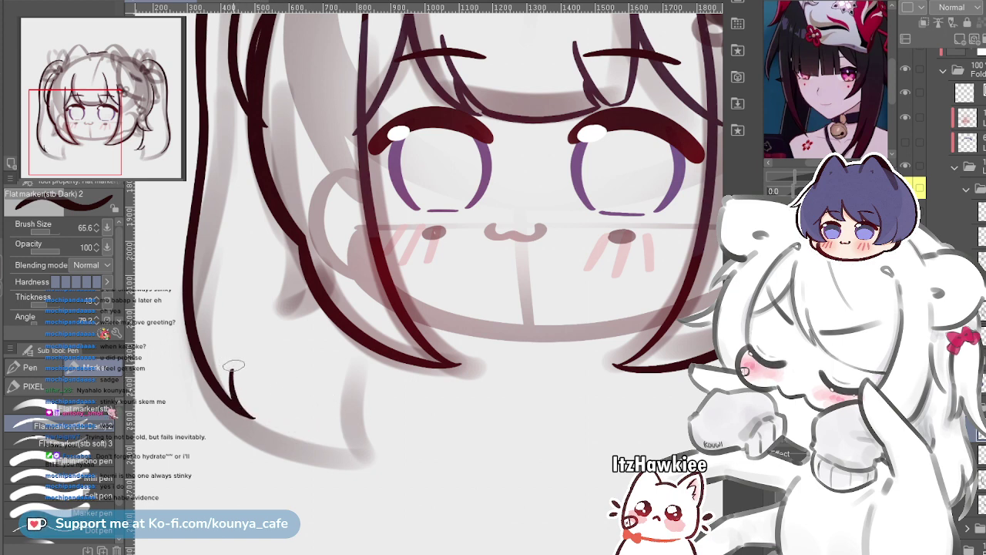
# Draw the left pigtail's bottom curve from the short tip strand and its inner edge from the cheek hair down to a hooked end
pyautogui.moveTo(232, 368); pyautogui.dragTo(363, 434)
pyautogui.hotkey('ctrl', '0')
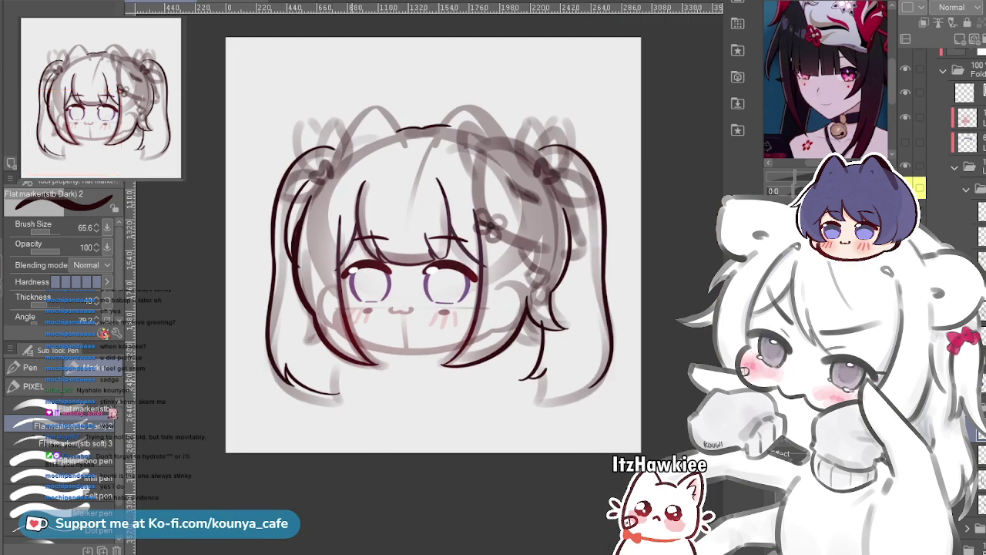
pyautogui.scroll(3, 339, 389)
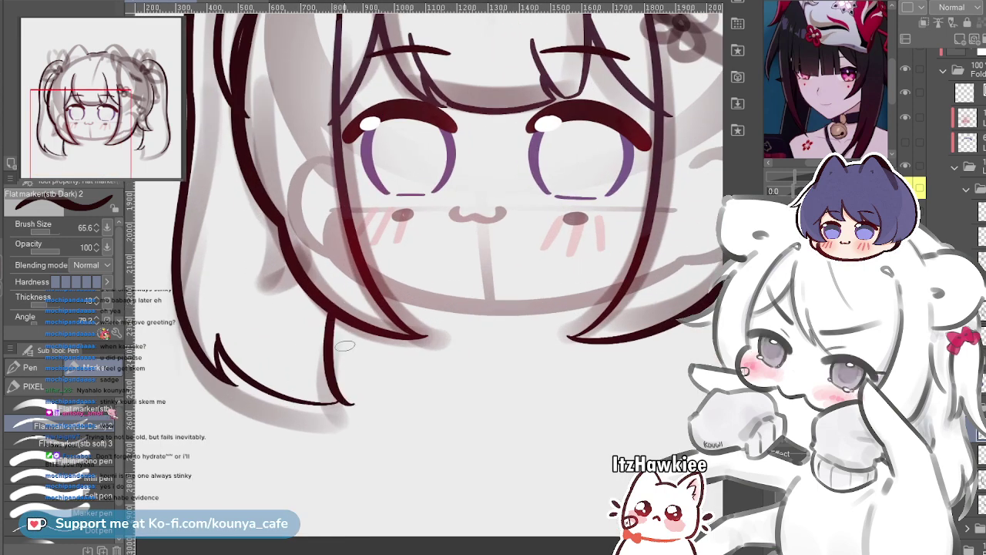
pyautogui.hotkey('ctrl', 'z')
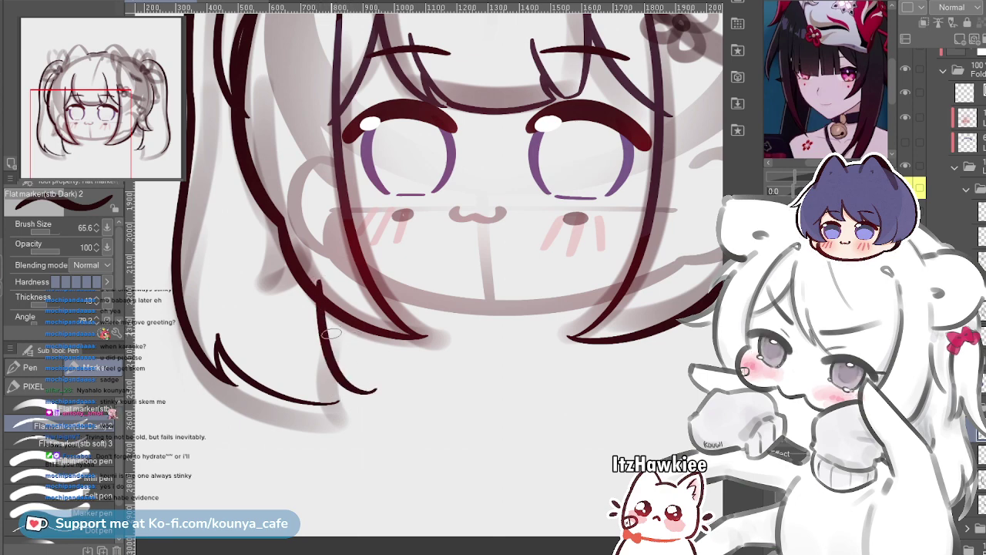
# Try to stretch the left pigtail's bottom curve toward the inner edge by transforming the stroke
pyautogui.scroll(3, 330, 375)
pyautogui.keyDown('ctrl'); pyautogui.click(347, 431); pyautogui.keyUp('ctrl')
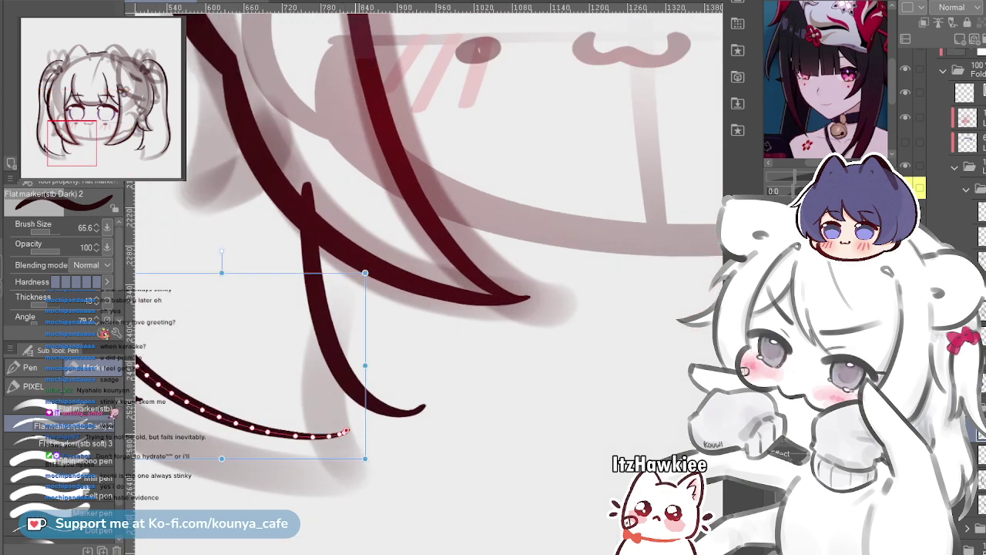
pyautogui.moveTo(365, 458); pyautogui.dragTo(392, 450)
pyautogui.scroll(-1, 394, 450)
pyautogui.scroll(-1, 648, 438)
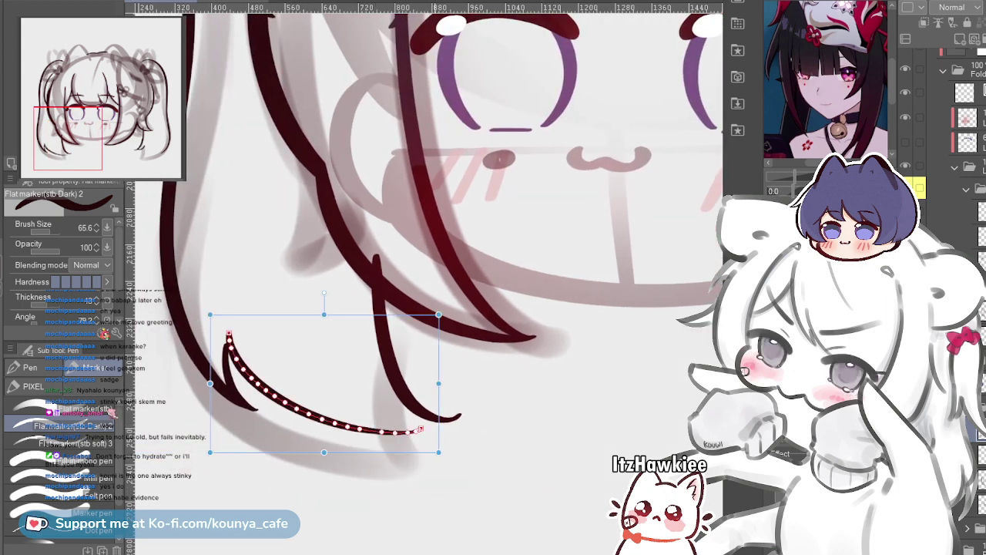
pyautogui.hotkey('ctrl', 'z')
pyautogui.hotkey('ctrl', 'z')
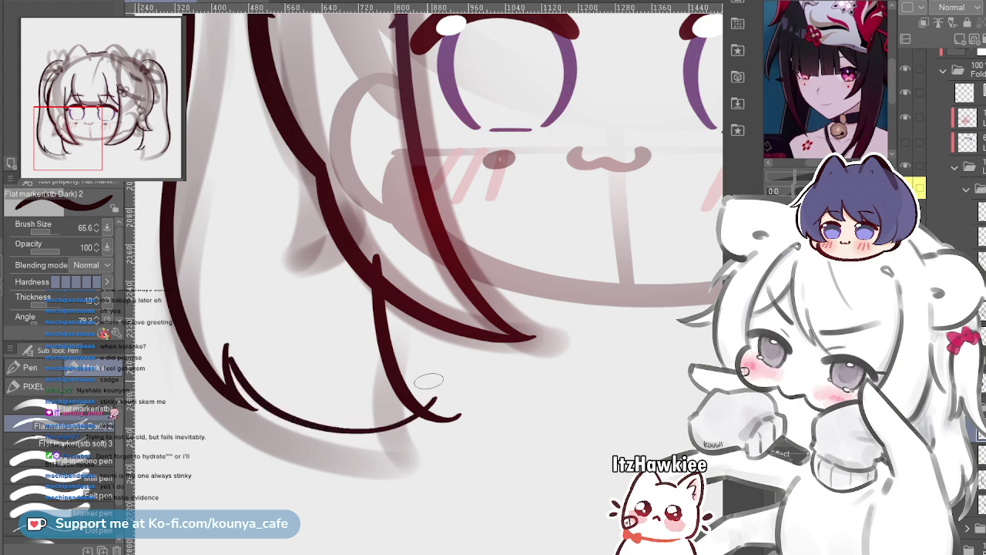
# Try a deeper bottom curve for the left pigtail, starting above the short tip strand and meeting the inner edge's hooked end
pyautogui.moveTo(223, 314); pyautogui.dragTo(430, 418)
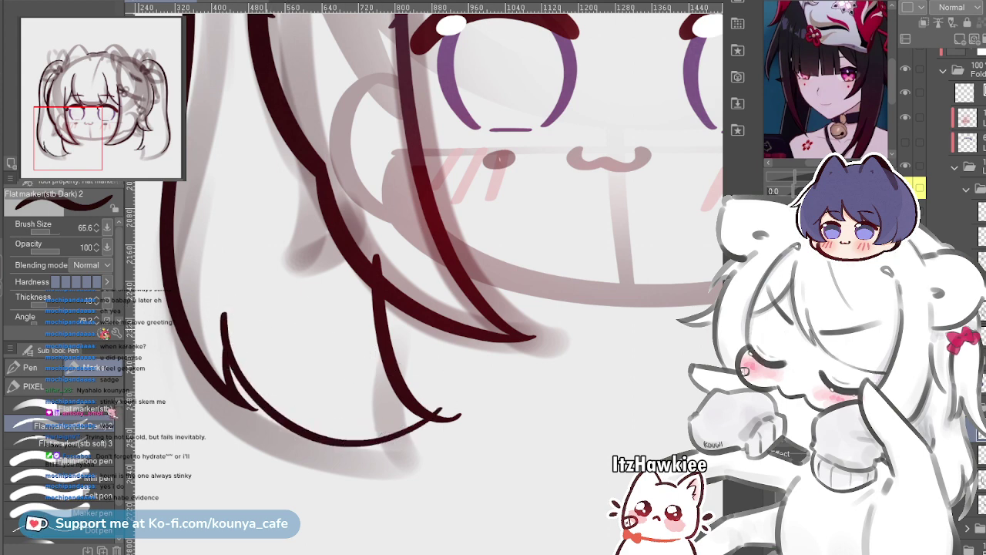
pyautogui.hotkey('ctrl', 'z')
pyautogui.moveTo(227, 309); pyautogui.dragTo(456, 417)
pyautogui.scroll(-5, 316, 333)
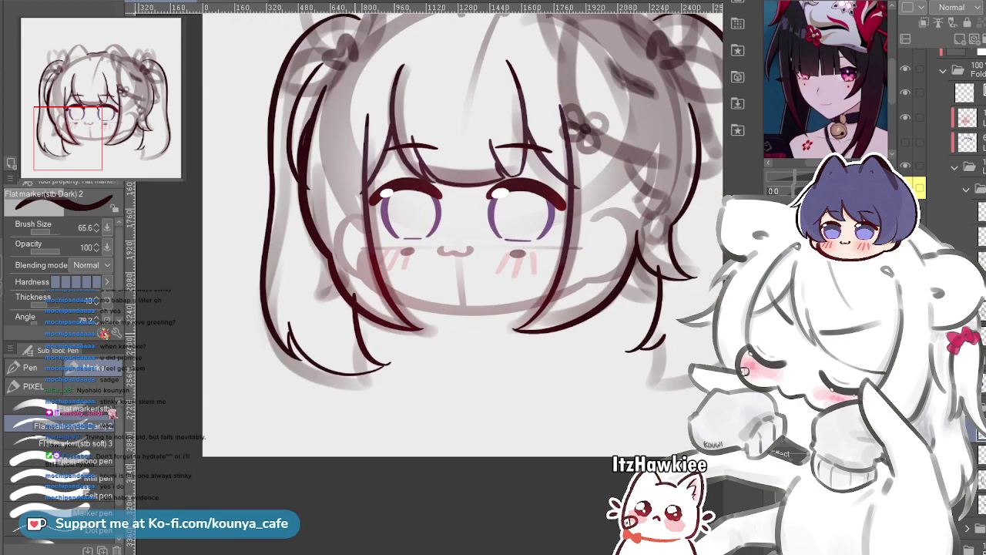
pyautogui.scroll(-2, 316, 333)
pyautogui.scroll(4, 285, 324)
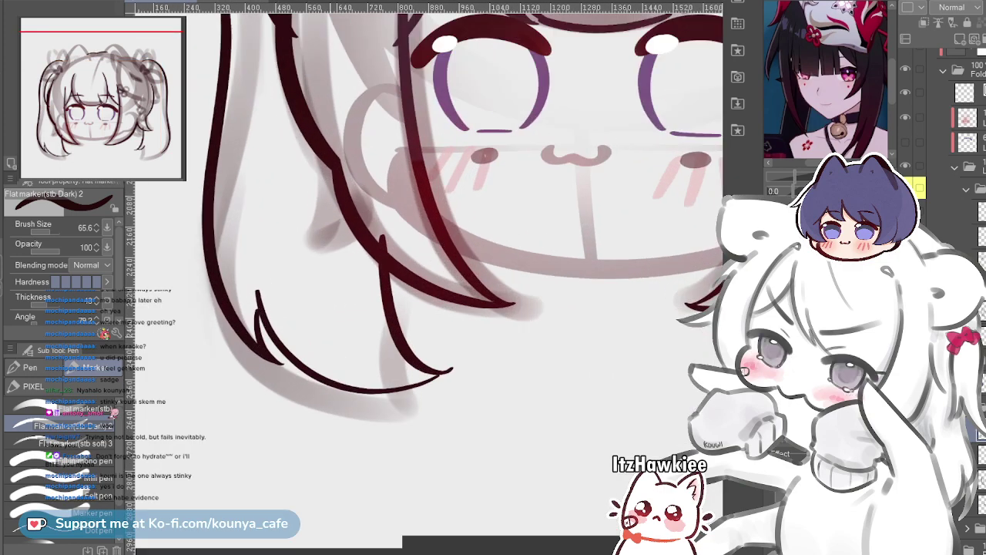
pyautogui.hotkey('ctrl', 'z')
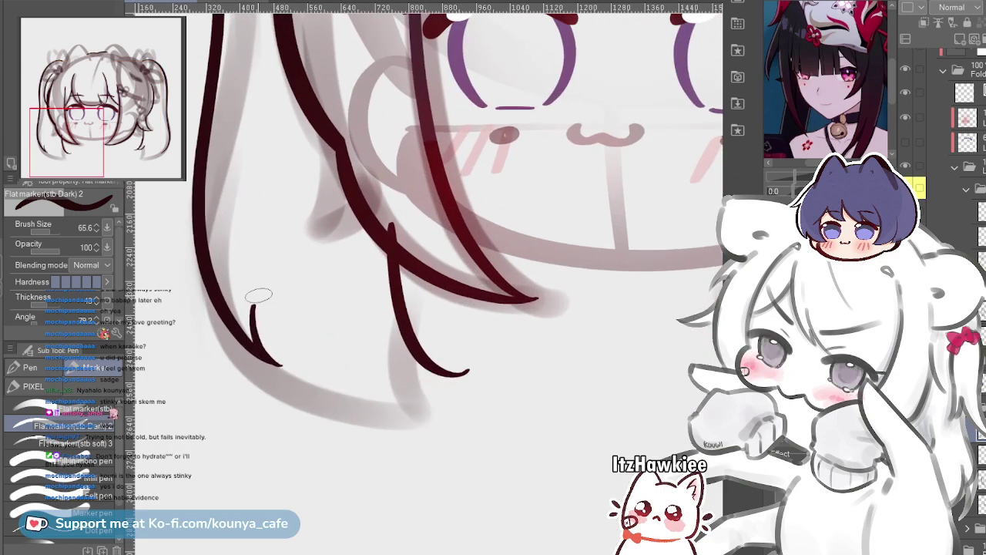
# Redraw the left pigtail's bottom curve from above the short tip strand, sweeping shallowly toward the inner edge's hooked end
pyautogui.moveTo(248, 275); pyautogui.dragTo(360, 377)
pyautogui.hotkey('ctrl', 'z')
pyautogui.moveTo(252, 269)
pyautogui.mouseDown()
pyautogui.moveTo(426, 394)
pyautogui.moveTo(457, 412)
pyautogui.moveTo(456, 402)
pyautogui.mouseUp()
pyautogui.keyDown('ctrl'); pyautogui.click(347, 390); pyautogui.keyUp('ctrl')
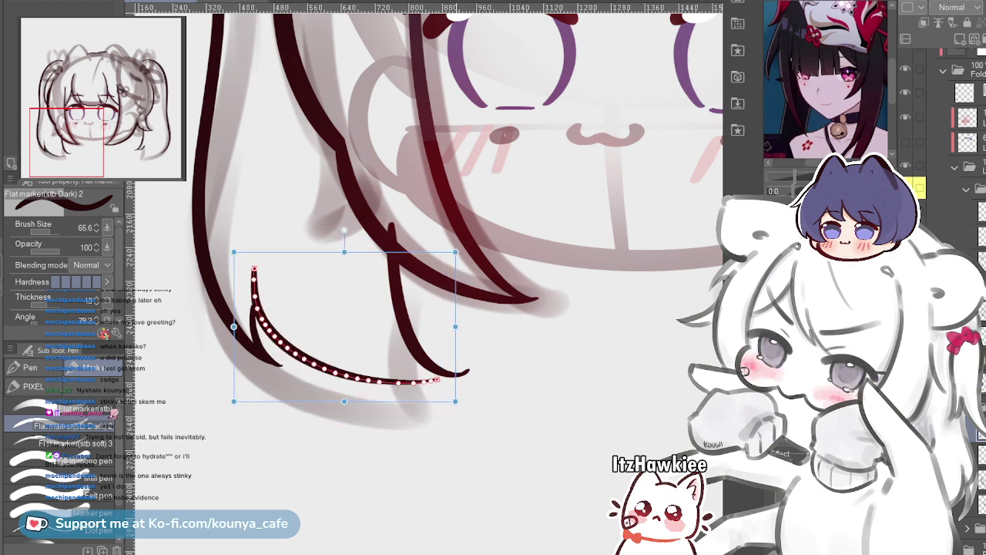
# Shift the left pigtail's inner edge stroke slightly down and outward
pyautogui.scroll(3, 432, 372)
pyautogui.keyDown('ctrl'); pyautogui.click(396, 317); pyautogui.keyUp('ctrl')
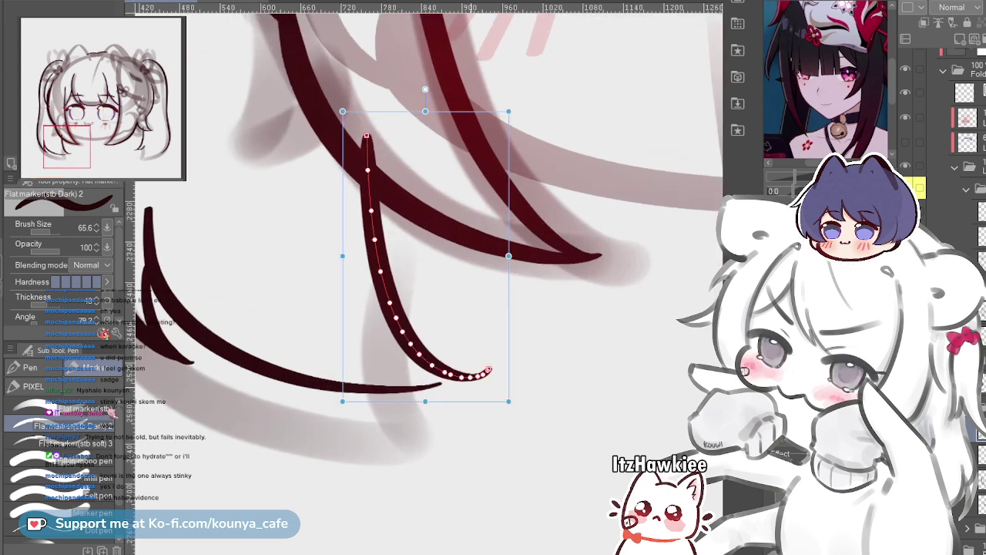
pyautogui.moveTo(396, 318); pyautogui.dragTo(394, 320)
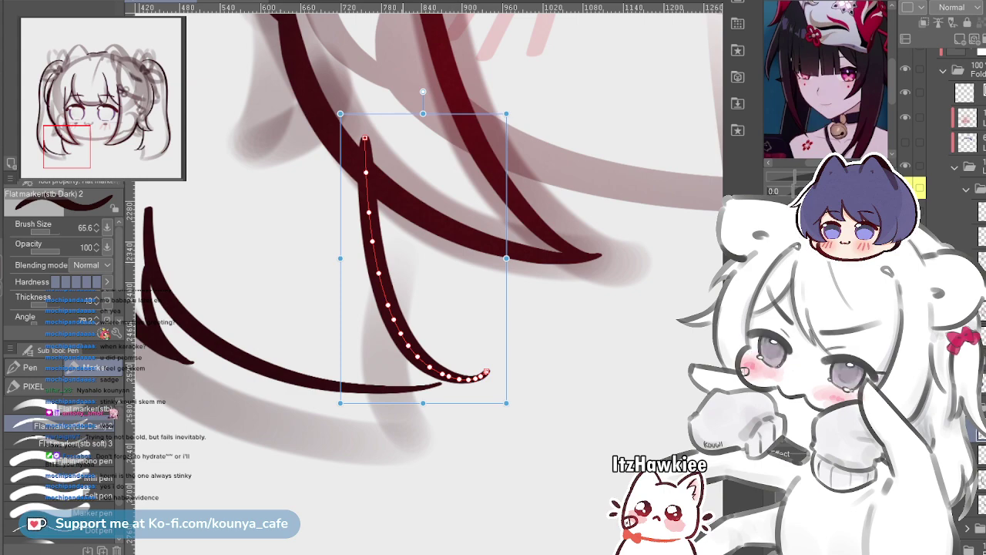
pyautogui.scroll(-4, 446, 231)
pyautogui.moveTo(443, 233); pyautogui.dragTo(436, 350)
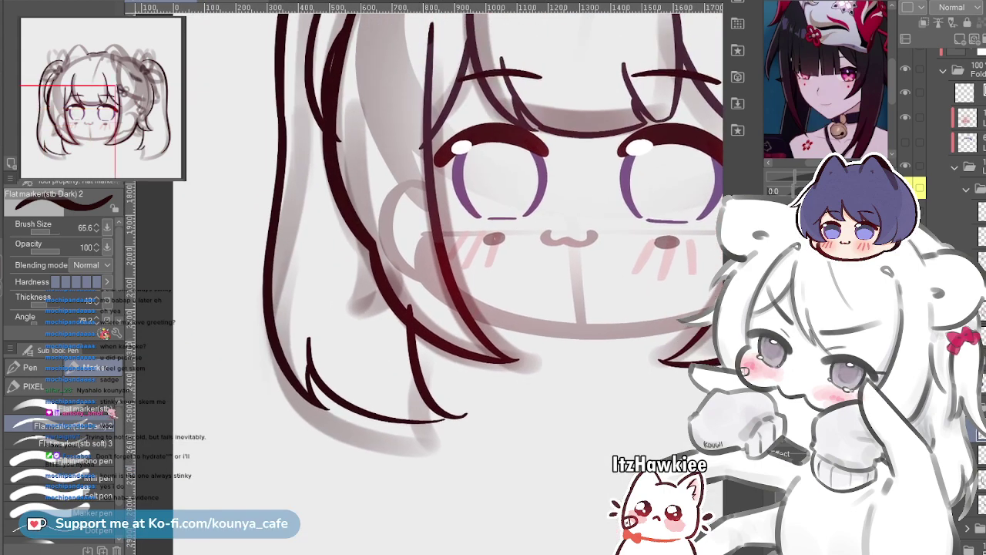
# Move the left pigtail's inner edge stroke further down so its hooked end meets the tip of the bottom curve
pyautogui.scroll(2, 436, 353)
pyautogui.moveTo(432, 393); pyautogui.dragTo(340, 364)
pyautogui.scroll(3, 340, 366)
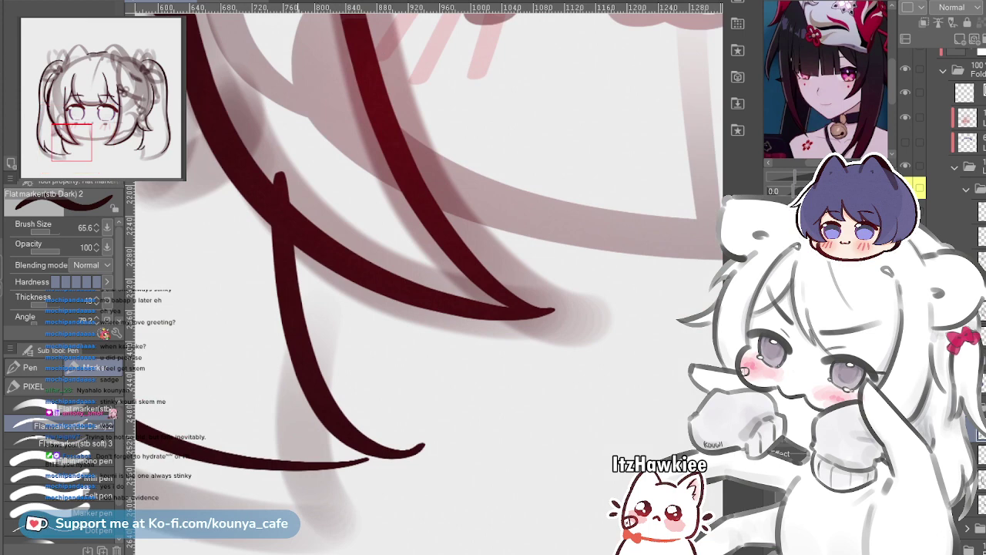
pyautogui.press('ctrl')
pyautogui.hotkey('ctrl', 'd')
pyautogui.moveTo(305, 402); pyautogui.dragTo(362, 375)
pyautogui.scroll(1, 362, 375)
pyautogui.press('ctrl')
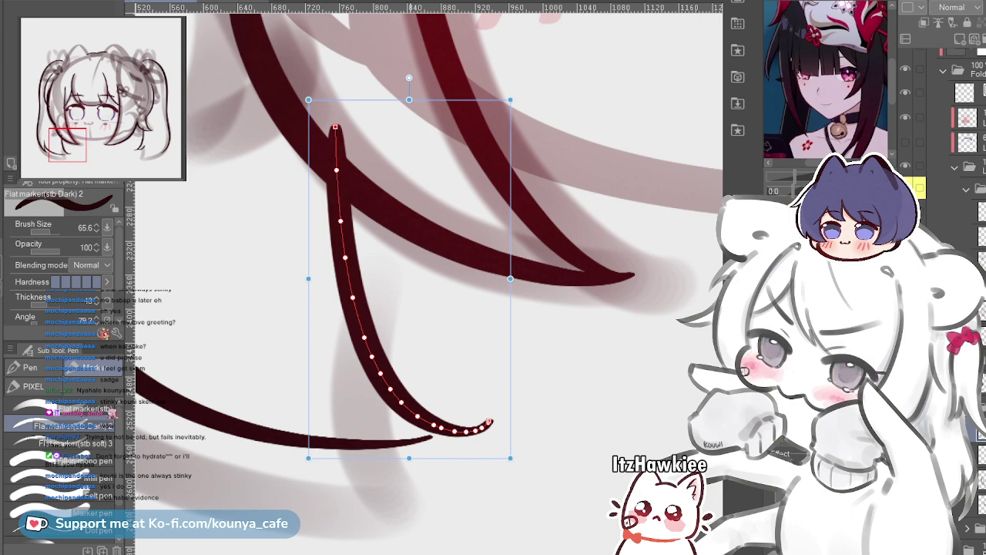
pyautogui.moveTo(434, 424); pyautogui.dragTo(430, 433)
pyautogui.scroll(-8, 372, 335)
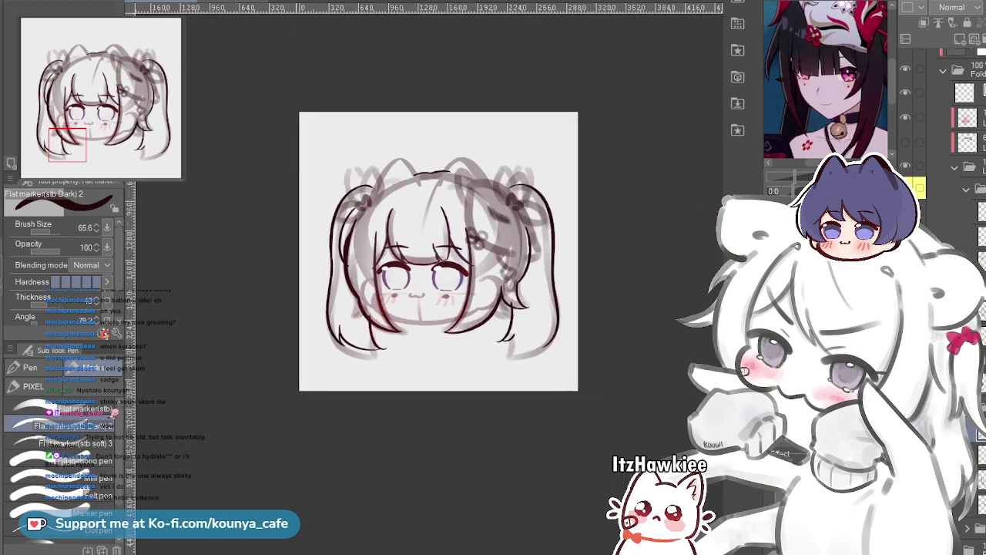
pyautogui.scroll(-1, 385, 328)
pyautogui.moveTo(389, 327); pyautogui.dragTo(418, 373)
pyautogui.scroll(10, 353, 333)
pyautogui.scroll(4, 371, 390)
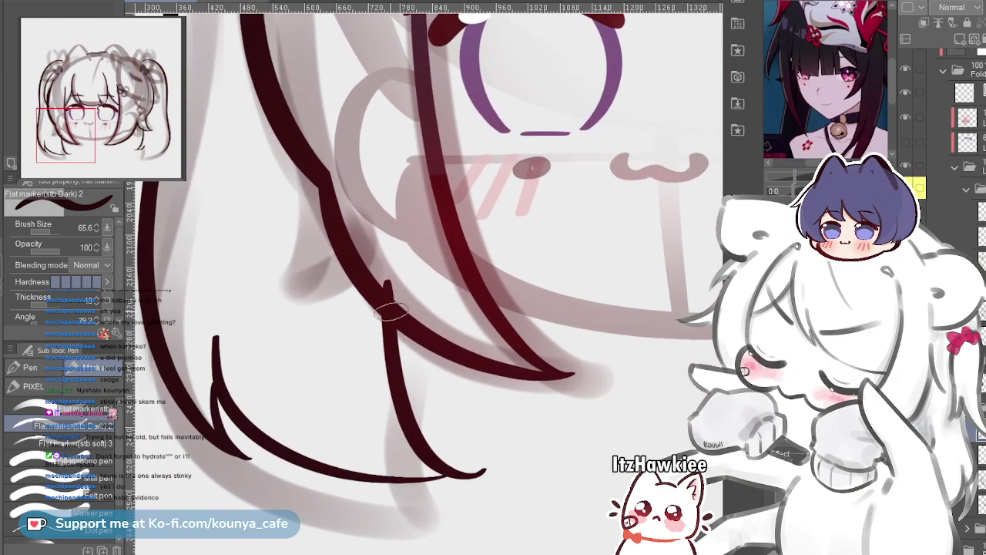
# Erase the upper end of the left pigtail's inner edge stroke where it overshoots the side lock's outline
pyautogui.moveTo(417, 326); pyautogui.dragTo(369, 298)
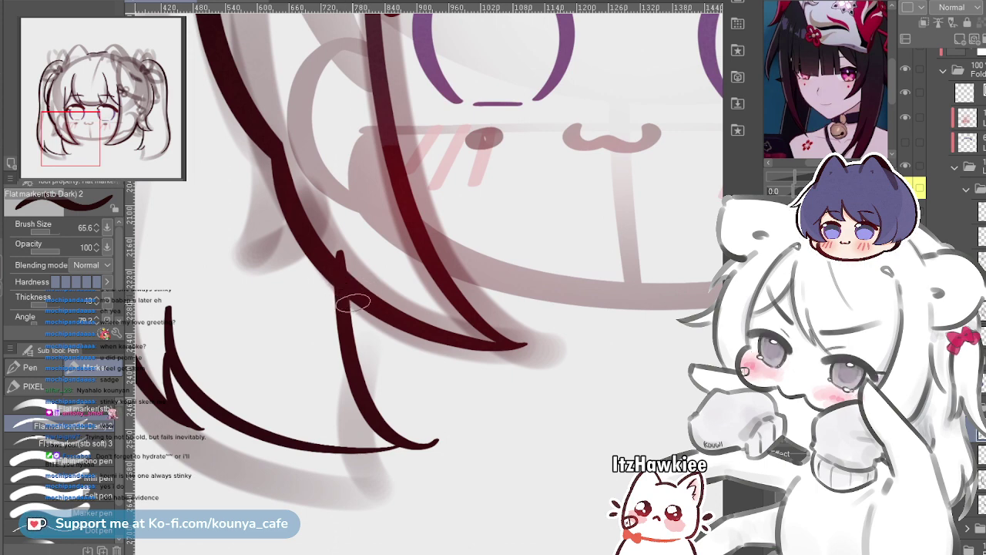
pyautogui.press('e')
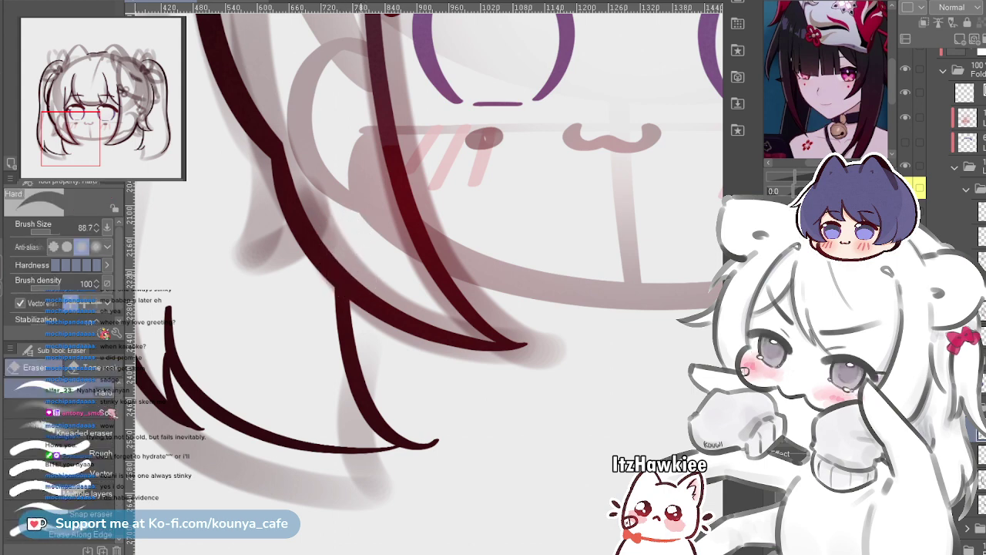
pyautogui.moveTo(405, 267); pyautogui.dragTo(292, 270)
pyautogui.moveTo(463, 262); pyautogui.dragTo(307, 337)
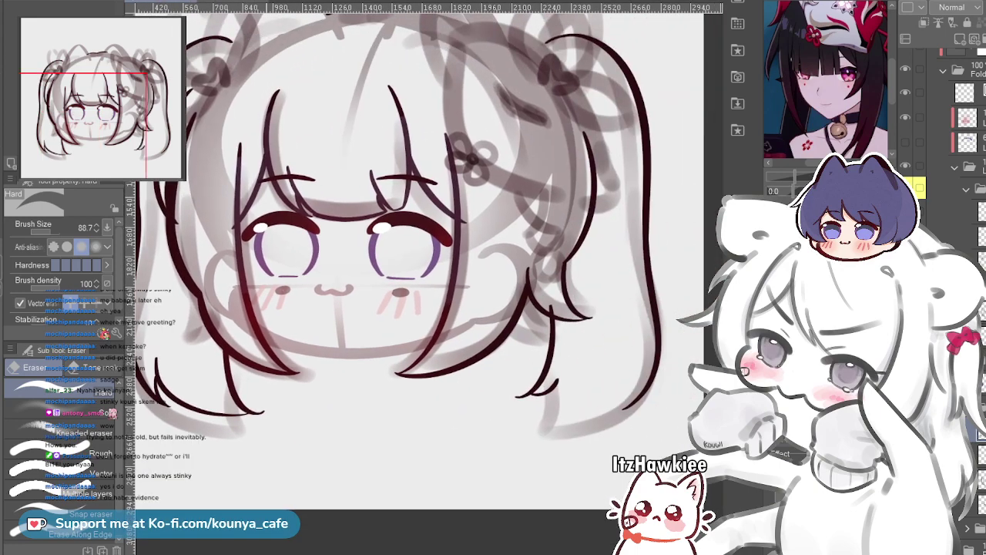
pyautogui.moveTo(385, 269); pyautogui.dragTo(422, 290)
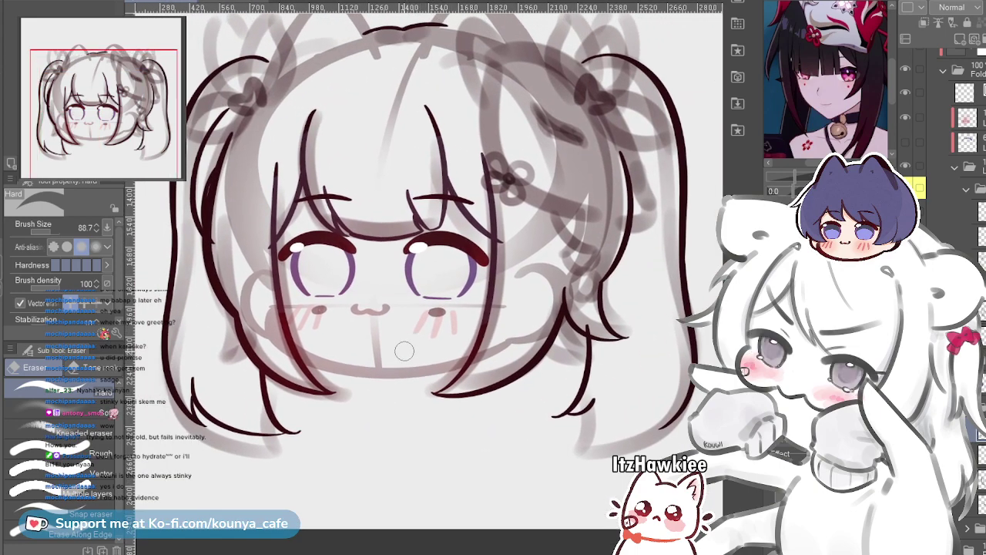
# Mirror the canvas view and ink a longer curved tip strand on the right pigtail, starting above the short strand beside the inner edge
pyautogui.press('p')
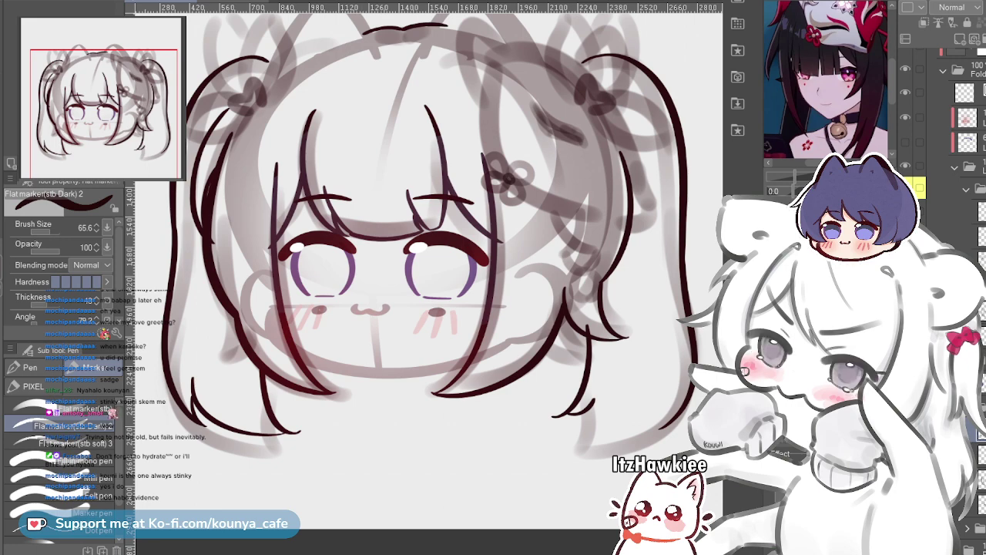
pyautogui.moveTo(459, 287); pyautogui.dragTo(474, 301)
pyautogui.moveTo(474, 495); pyautogui.dragTo(465, 523)
pyautogui.press('h')
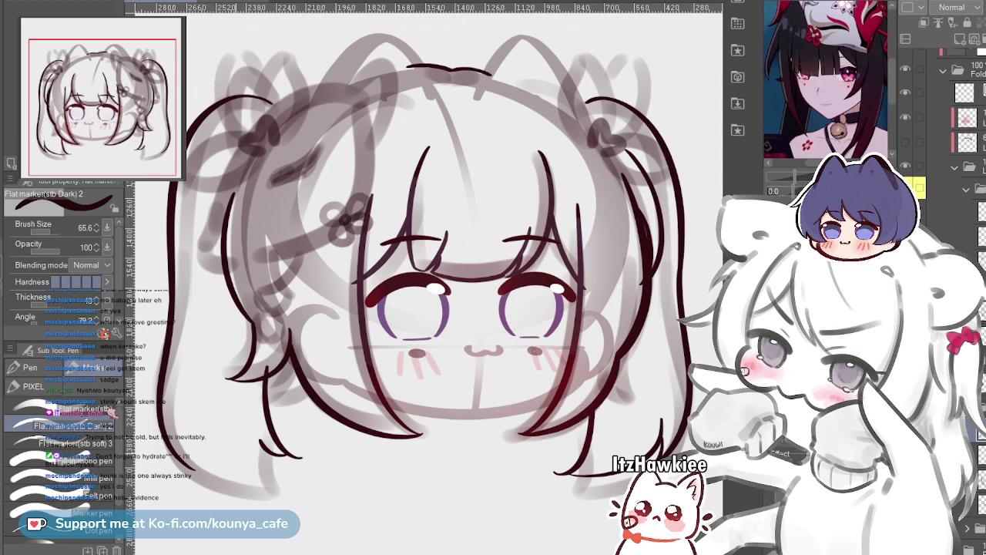
pyautogui.scroll(5, 428, 297)
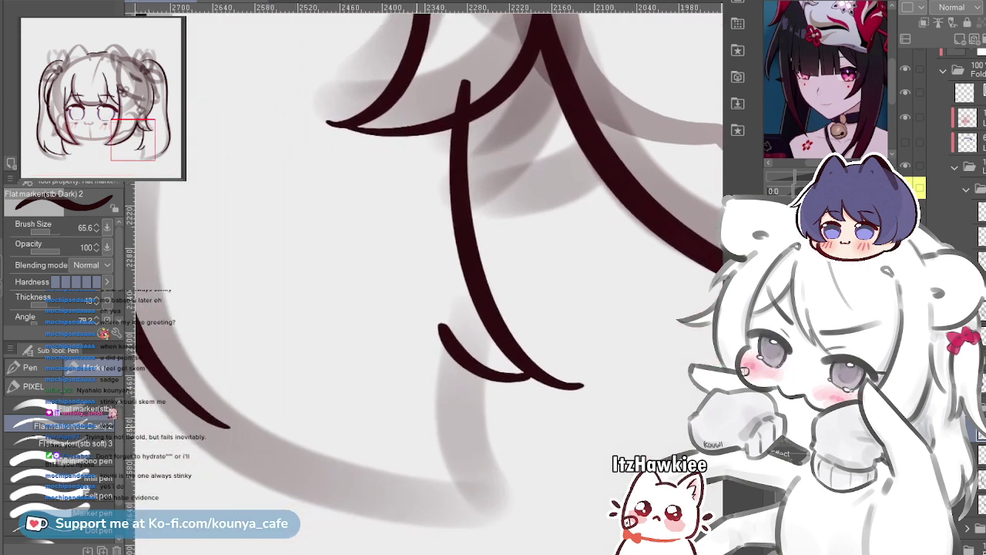
pyautogui.hotkey('ctrl', 'z')
pyautogui.moveTo(428, 297)
pyautogui.mouseDown()
pyautogui.moveTo(490, 417)
pyautogui.moveTo(521, 438)
pyautogui.mouseUp()
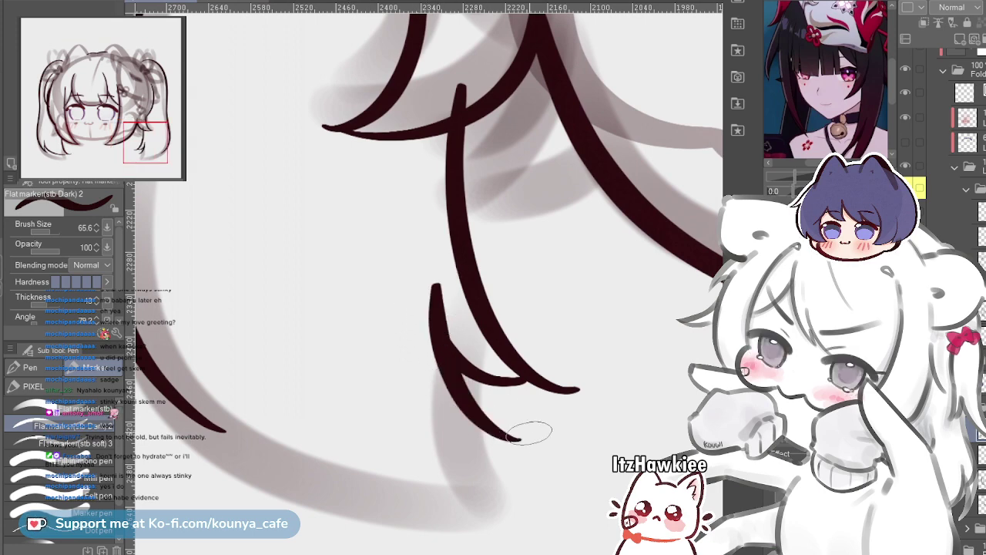
pyautogui.hotkey('ctrl', 'z')
pyautogui.moveTo(439, 289); pyautogui.dragTo(491, 447)
pyautogui.hotkey('ctrl', 'z')
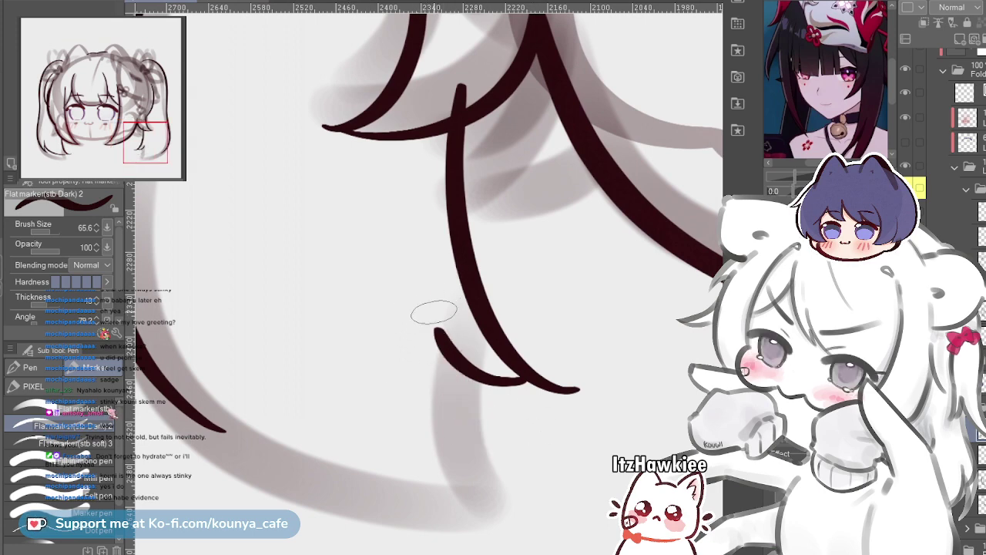
pyautogui.moveTo(434, 296); pyautogui.dragTo(520, 439)
pyautogui.scroll(-5, 451, 368)
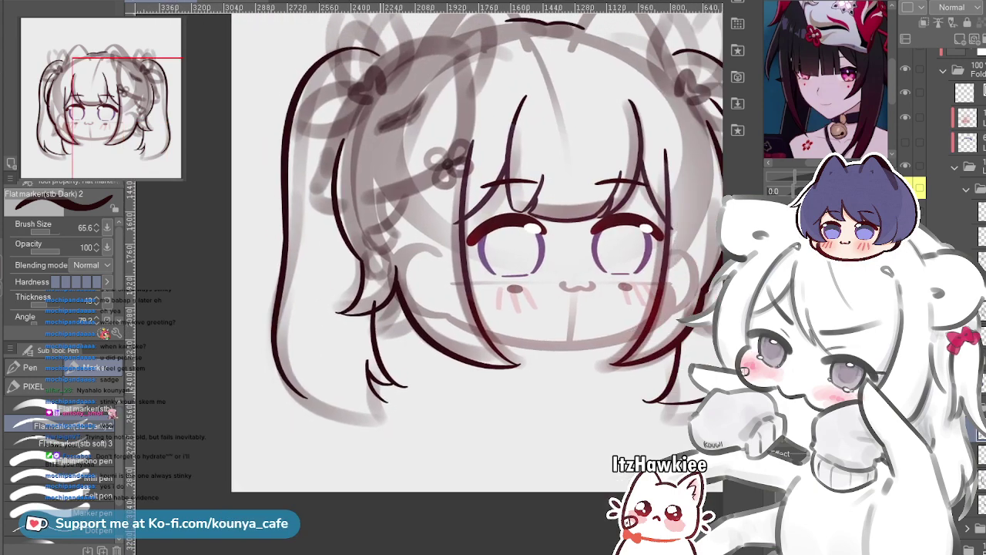
# Try several bottom curves for the right pigtail, running from the outer line's end toward the new strand's tip
pyautogui.moveTo(471, 324); pyautogui.dragTo(365, 321)
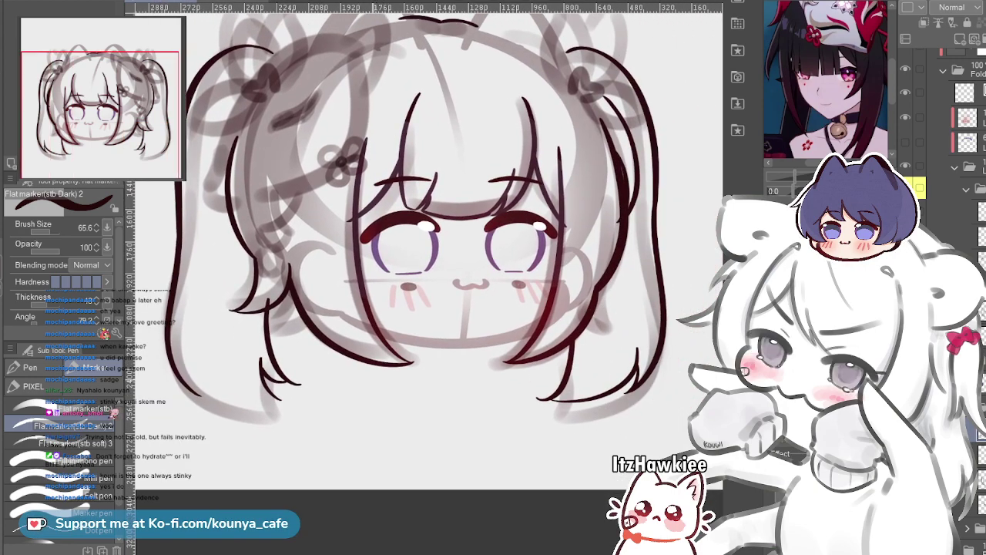
pyautogui.scroll(4, 288, 370)
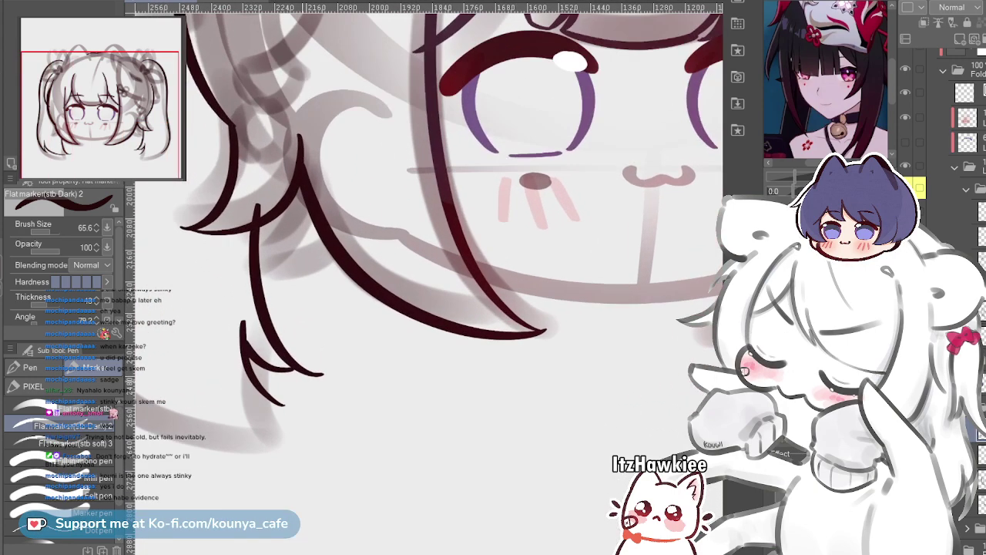
pyautogui.scroll(-2, 325, 391)
pyautogui.moveTo(325, 392); pyautogui.dragTo(446, 411)
pyautogui.scroll(5, 361, 424)
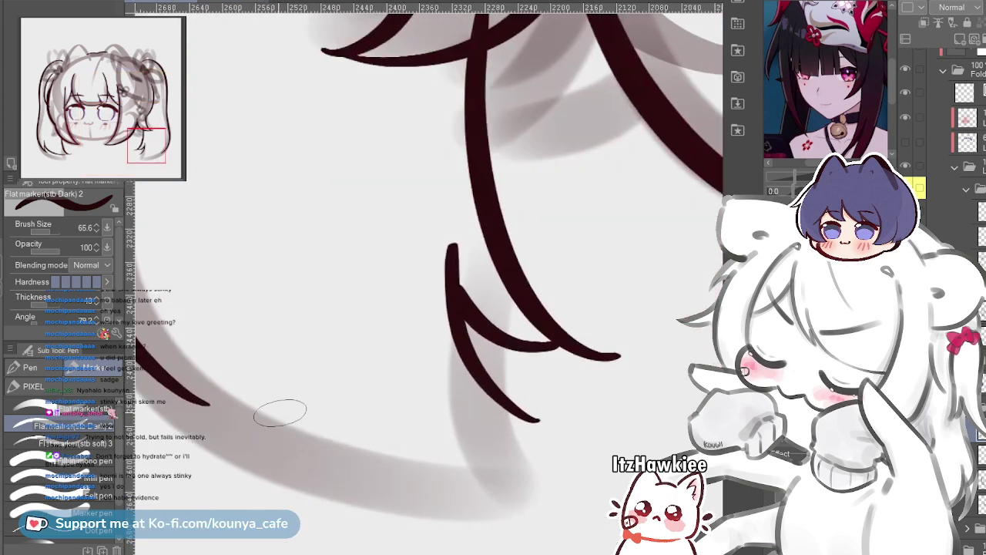
pyautogui.moveTo(331, 400); pyautogui.dragTo(399, 409)
pyautogui.moveTo(260, 406); pyautogui.dragTo(470, 447)
pyautogui.hotkey('ctrl', 'z')
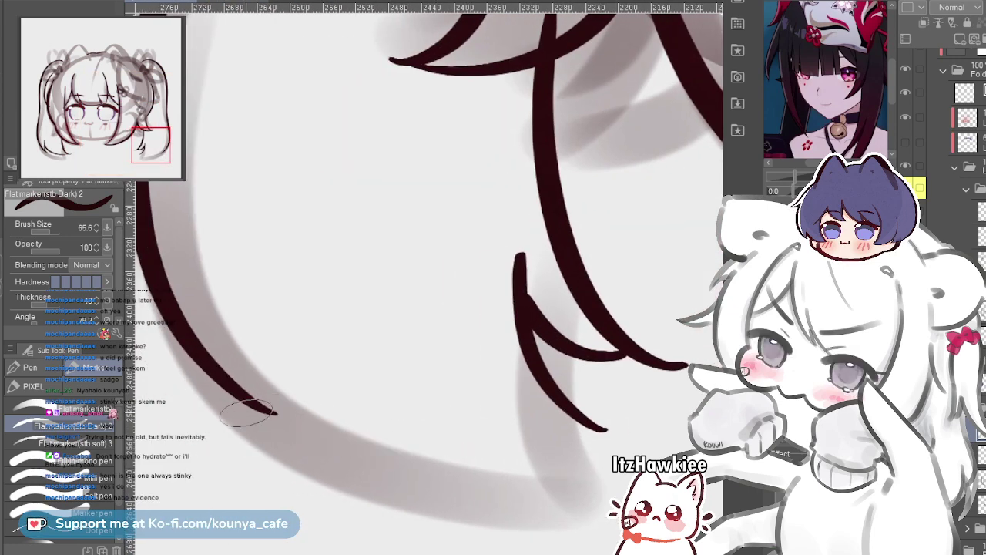
pyautogui.moveTo(293, 433); pyautogui.dragTo(596, 445)
pyautogui.hotkey('ctrl', 'z')
pyautogui.moveTo(257, 398)
pyautogui.mouseDown()
pyautogui.moveTo(362, 452)
pyautogui.moveTo(615, 448)
pyautogui.mouseUp()
pyautogui.hotkey('ctrl', 'z')
# Try fitting a bottom curve to the right pigtail by moving and stretching its vector stroke to meet the strand's tip
pyautogui.moveTo(250, 388)
pyautogui.mouseDown()
pyautogui.moveTo(352, 451)
pyautogui.moveTo(589, 441)
pyautogui.mouseUp()
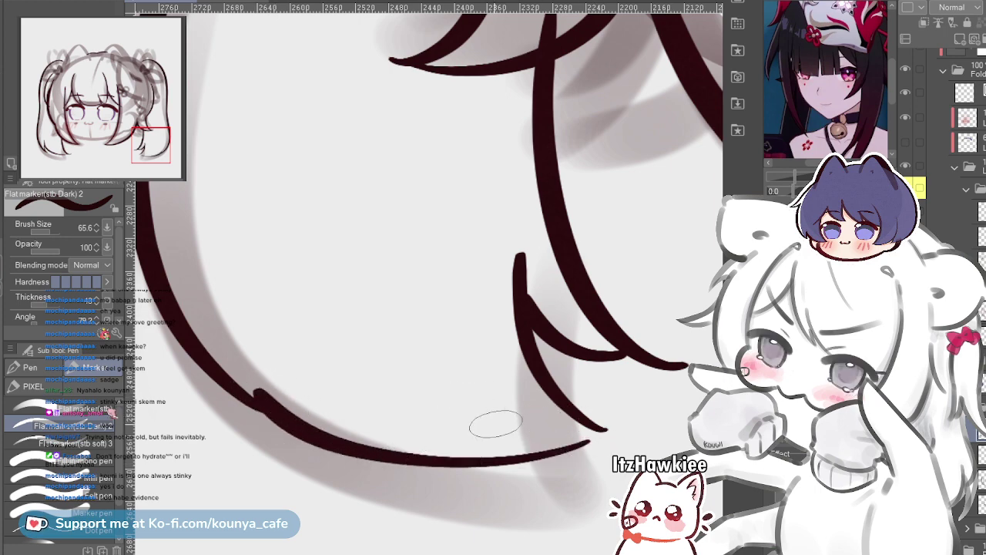
pyautogui.keyDown('ctrl'); pyautogui.click(500, 459); pyautogui.keyUp('ctrl')
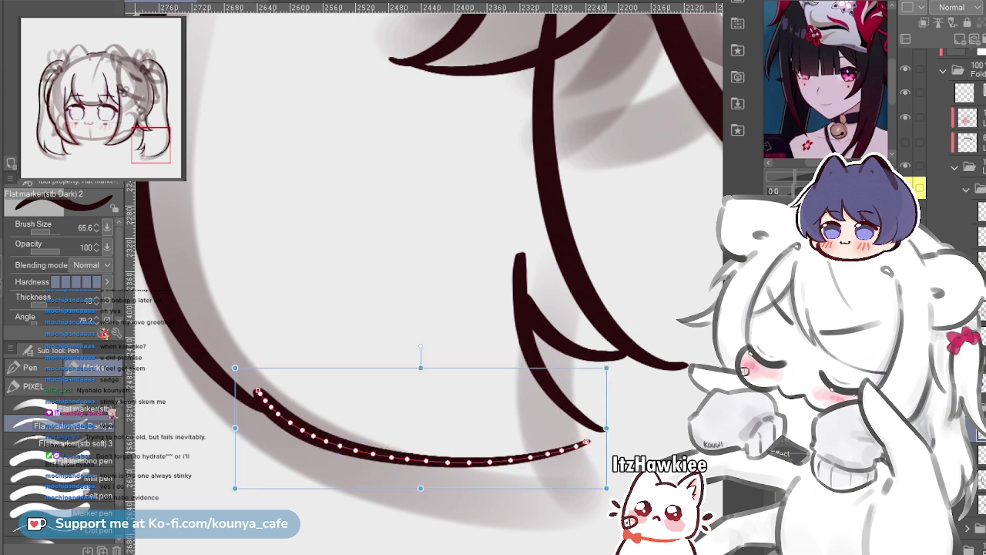
pyautogui.moveTo(501, 460); pyautogui.dragTo(511, 450)
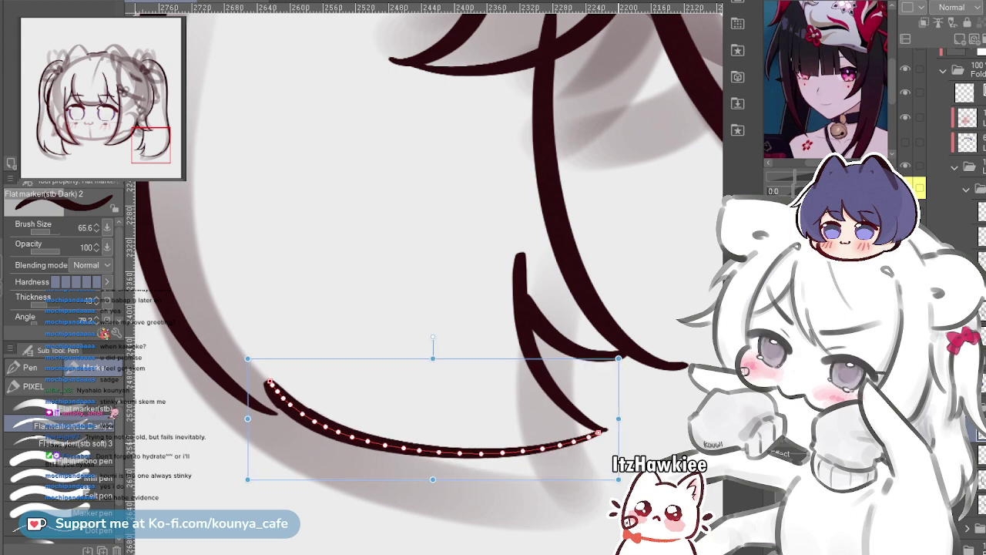
pyautogui.moveTo(248, 358); pyautogui.dragTo(234, 369)
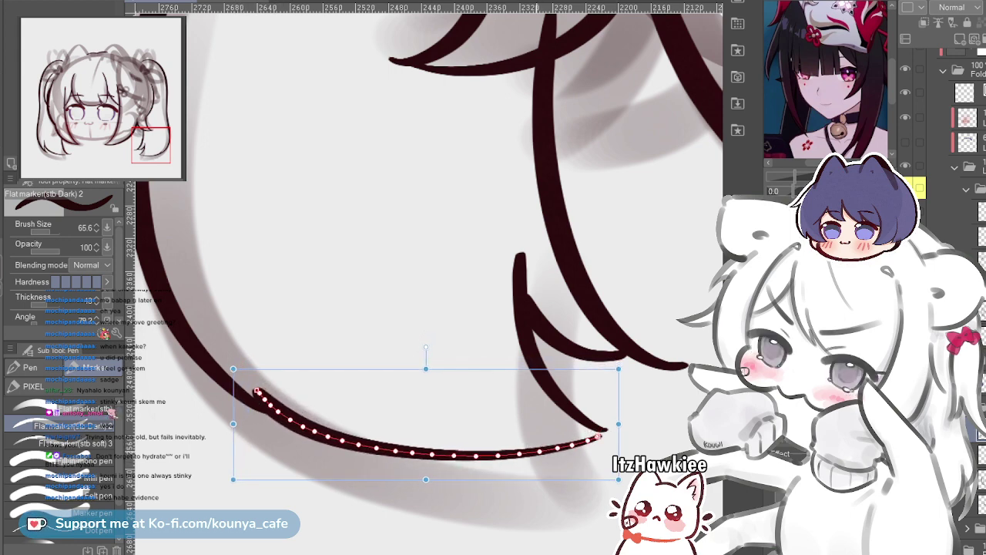
pyautogui.press('Delete')
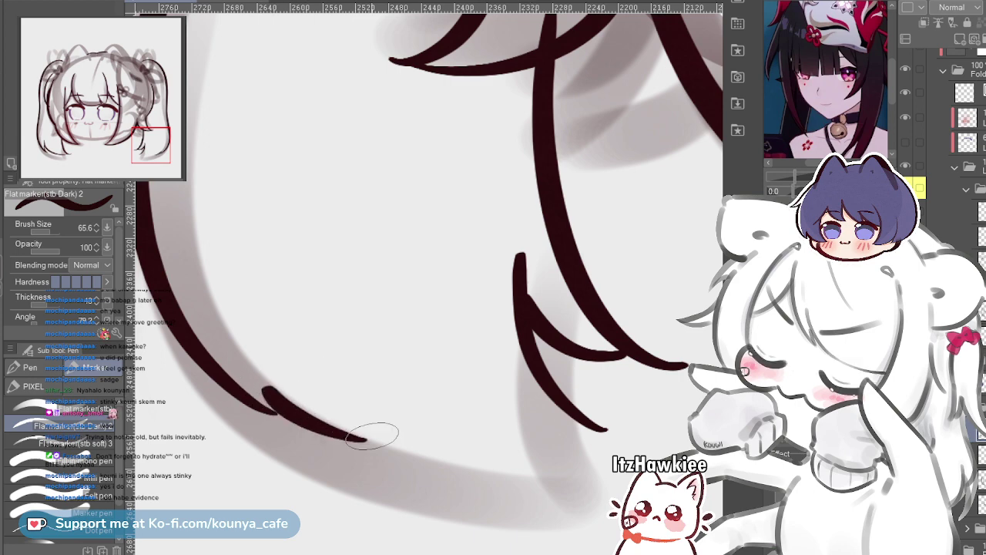
# Try more freehand bottom curves for the right pigtail, starting just inside the outer line's tapered end
pyautogui.moveTo(254, 383); pyautogui.dragTo(608, 422)
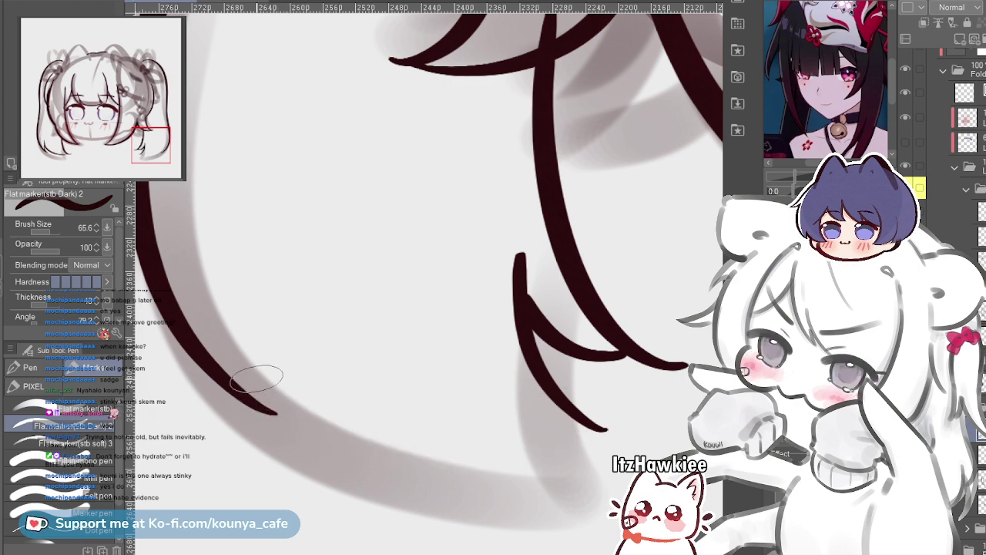
pyautogui.moveTo(258, 385)
pyautogui.mouseDown()
pyautogui.moveTo(363, 460)
pyautogui.moveTo(597, 412)
pyautogui.mouseUp()
pyautogui.hotkey('ctrl', 'z')
pyautogui.moveTo(250, 382)
pyautogui.mouseDown()
pyautogui.moveTo(311, 433)
pyautogui.moveTo(562, 466)
pyautogui.mouseUp()
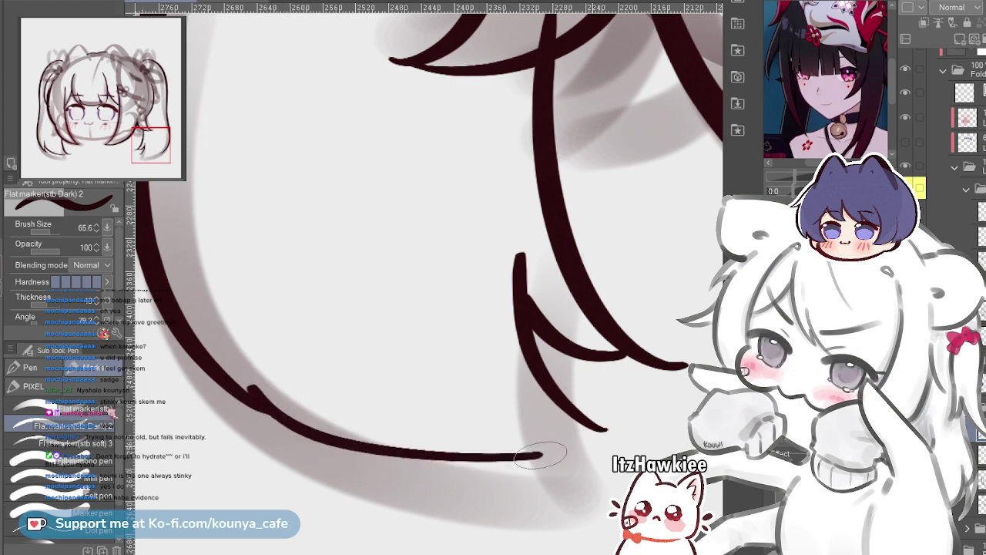
pyautogui.hotkey('ctrl', 'z')
pyautogui.moveTo(262, 402); pyautogui.dragTo(639, 450)
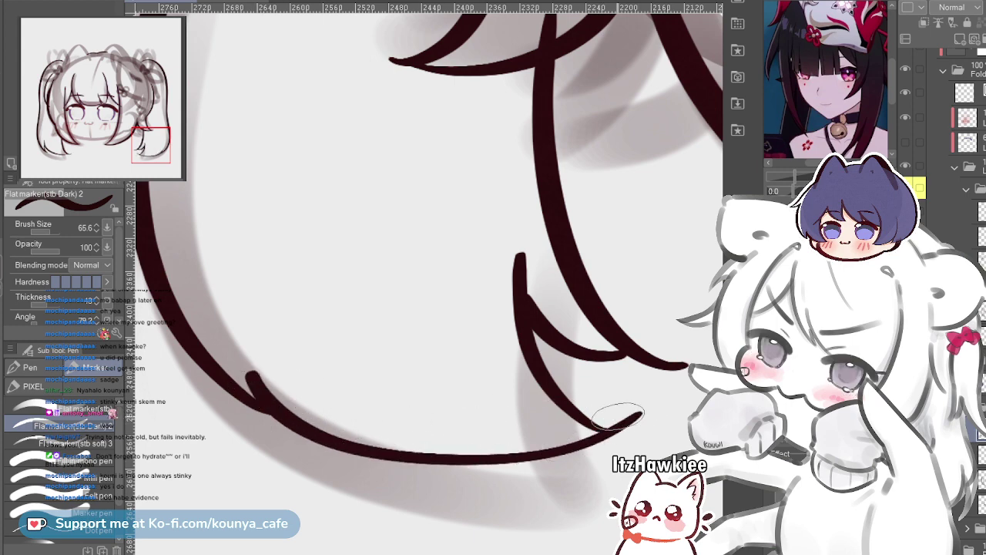
pyautogui.hotkey('ctrl', 'z')
pyautogui.moveTo(256, 382)
pyautogui.mouseDown()
pyautogui.moveTo(315, 436)
pyautogui.moveTo(570, 436)
pyautogui.mouseUp()
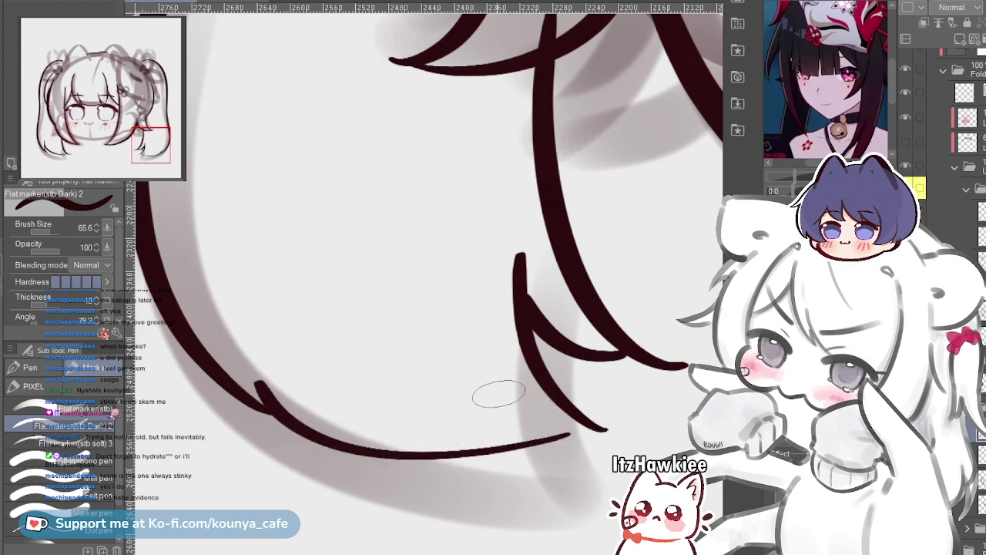
pyautogui.hotkey('ctrl', 'z')
pyautogui.moveTo(258, 377)
pyautogui.mouseDown()
pyautogui.moveTo(430, 455)
pyautogui.moveTo(578, 462)
pyautogui.mouseUp()
pyautogui.hotkey('ctrl', 'z')
# Draw the right pigtail's bottom curve from inside the outer line's end to the tip of the longer strand
pyautogui.moveTo(258, 381)
pyautogui.mouseDown()
pyautogui.moveTo(296, 412)
pyautogui.moveTo(609, 434)
pyautogui.moveTo(487, 392)
pyautogui.mouseUp()
pyautogui.keyDown('ctrl'); pyautogui.click(593, 442); pyautogui.keyUp('ctrl')
pyautogui.scroll(-4, 589, 405)
pyautogui.scroll(-2, 558, 381)
pyautogui.moveTo(600, 338); pyautogui.dragTo(466, 333)
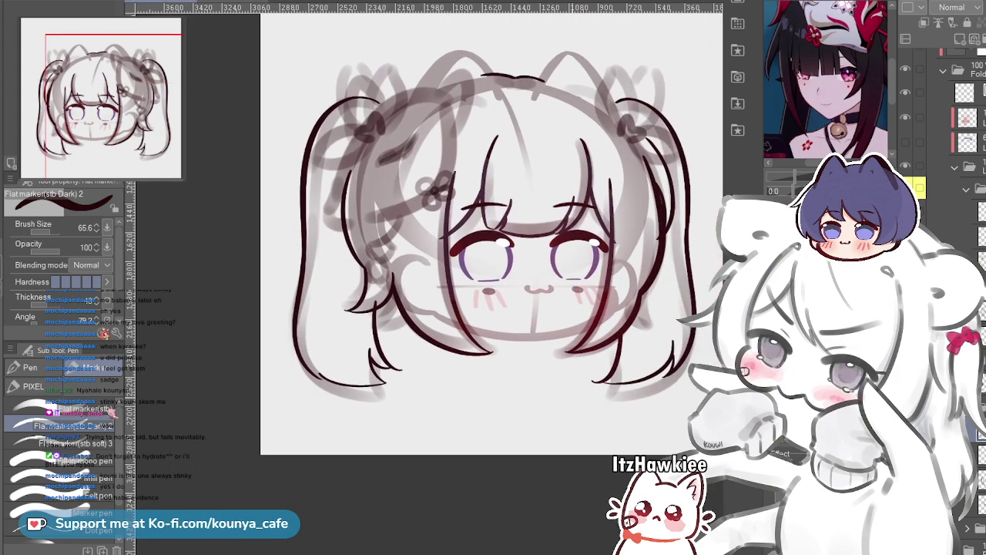
# Flip the mirrored canvas view back to its normal orientation and compare both pigtails
pyautogui.scroll(2, 548, 373)
pyautogui.moveTo(548, 374); pyautogui.dragTo(540, 373)
pyautogui.hotkey('shift', 'h')
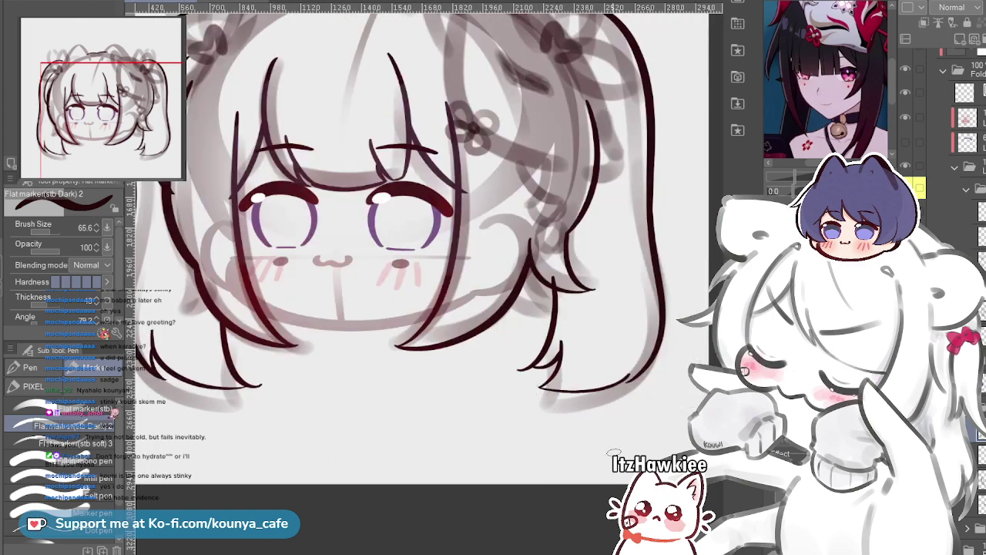
pyautogui.scroll(-1, 432, 269)
pyautogui.moveTo(431, 269); pyautogui.dragTo(465, 327)
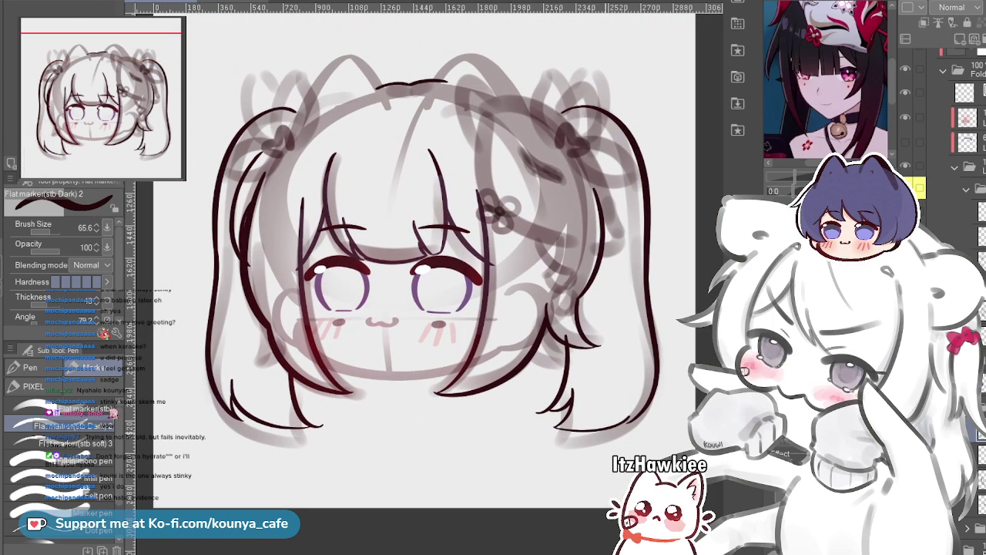
# Try filling the gap between the right pigtail's outer line and bottom curve with a short stroke
pyautogui.scroll(5, 601, 370)
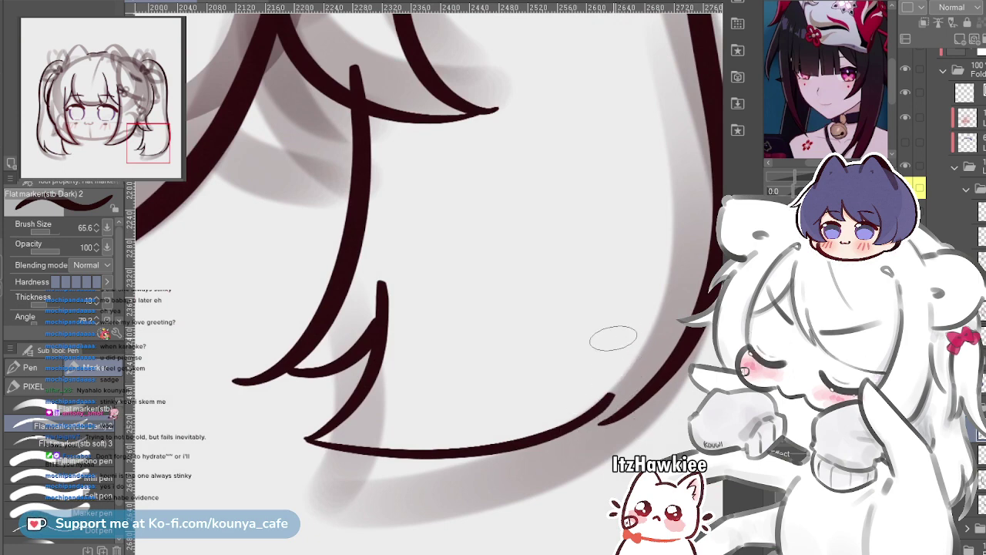
pyautogui.moveTo(616, 356); pyautogui.dragTo(576, 430)
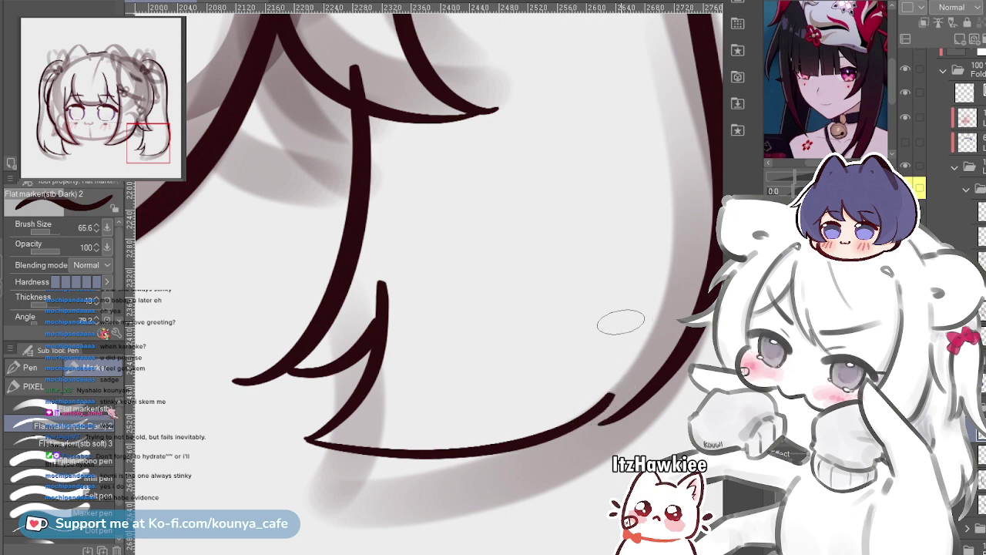
pyautogui.hotkey('ctrl', 'z')
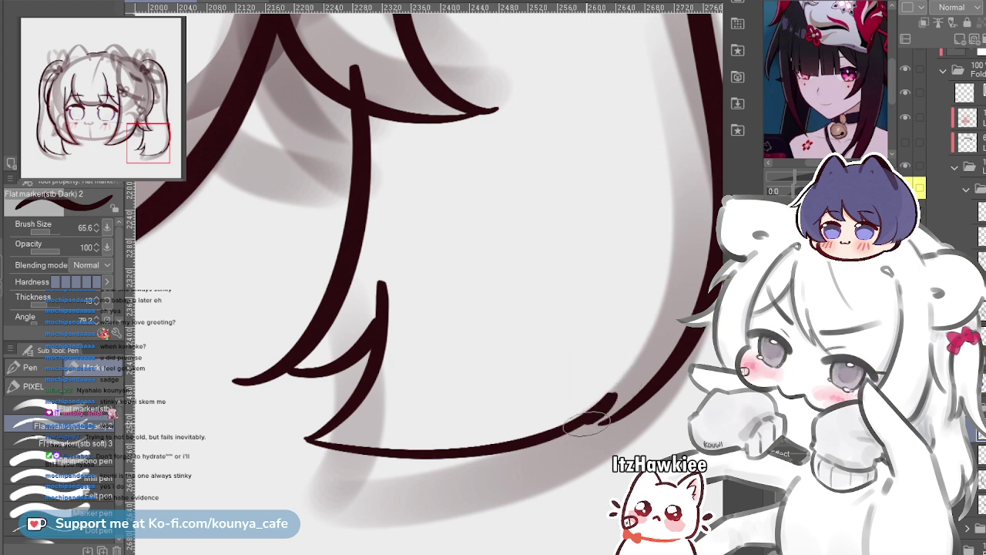
pyautogui.moveTo(630, 392); pyautogui.dragTo(592, 423)
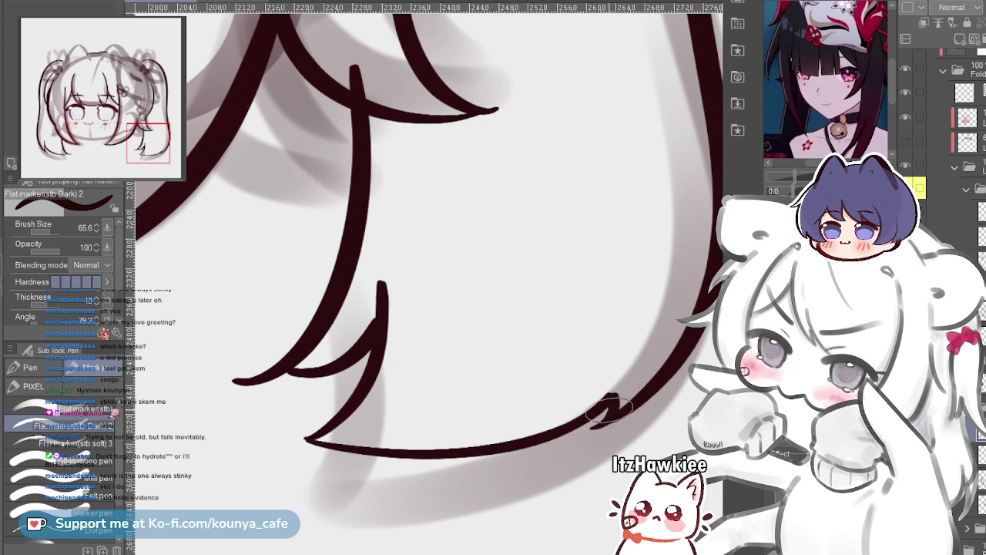
# Reduce the brush size to 41.6 and fill the gap where the right pigtail's outer line meets its bottom curve
pyautogui.press('[')
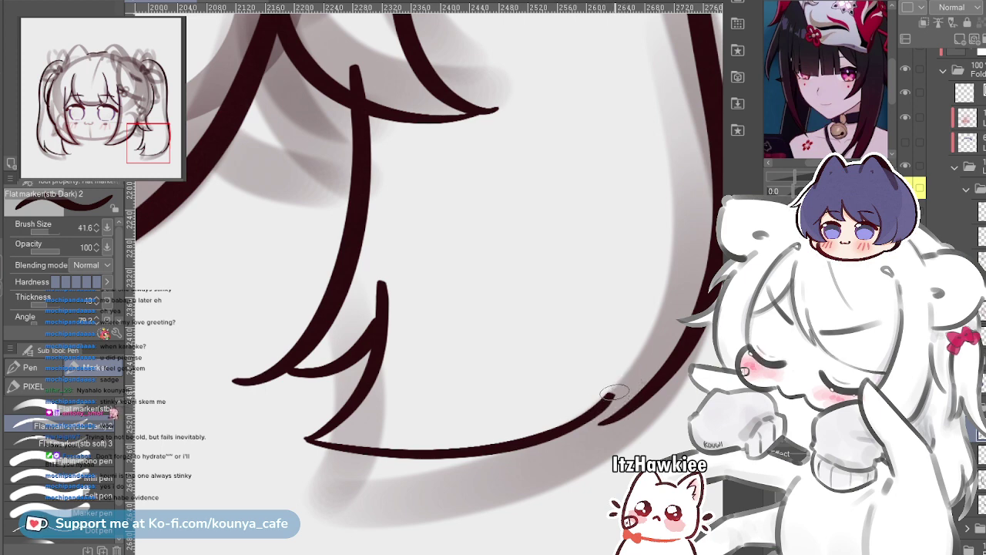
pyautogui.moveTo(616, 394); pyautogui.dragTo(595, 421)
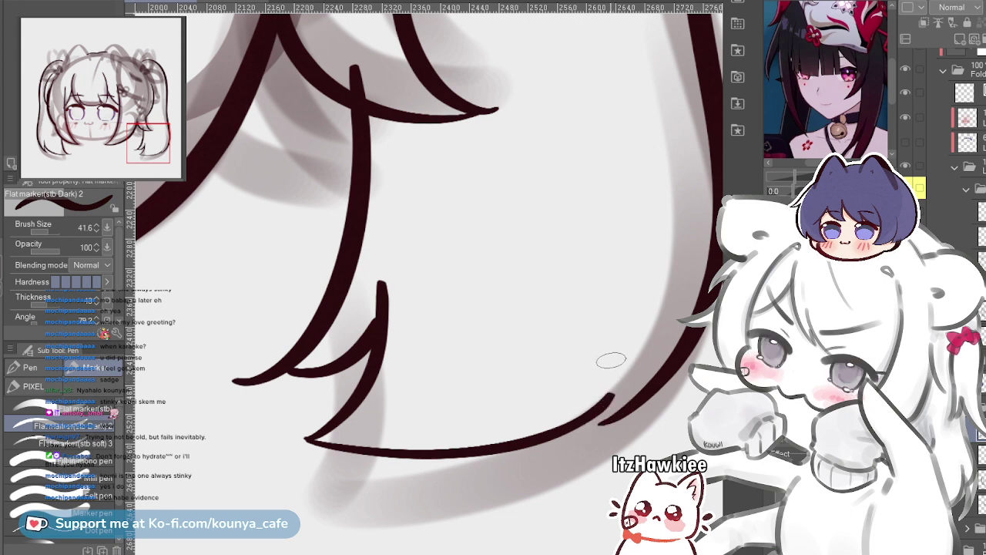
pyautogui.moveTo(611, 364); pyautogui.dragTo(600, 396)
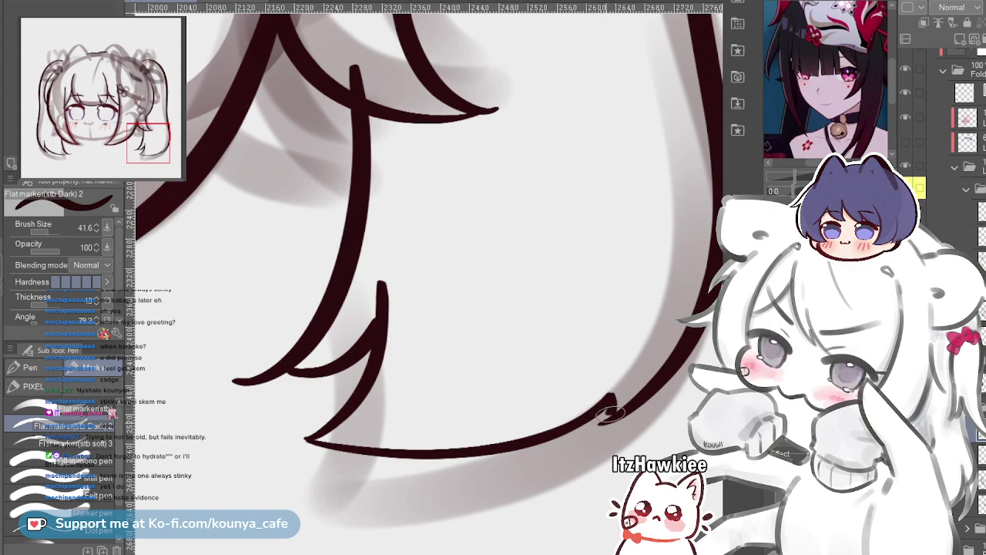
pyautogui.moveTo(613, 404); pyautogui.dragTo(587, 425)
pyautogui.scroll(-4, 614, 394)
pyautogui.scroll(-4, 604, 399)
pyautogui.scroll(3, 562, 381)
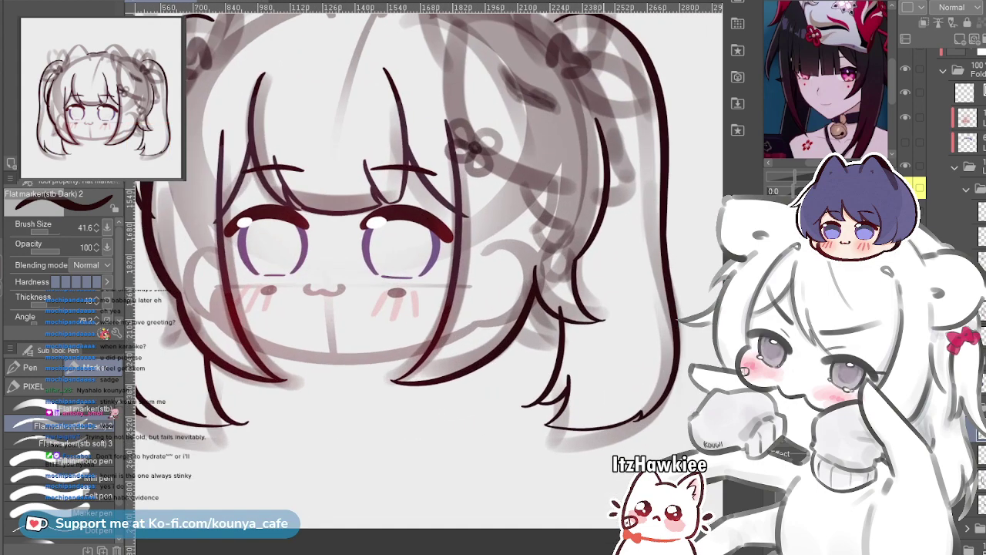
pyautogui.moveTo(556, 376)
pyautogui.mouseDown()
pyautogui.moveTo(621, 421)
pyautogui.moveTo(576, 410)
pyautogui.mouseUp()
pyautogui.scroll(-1, 620, 422)
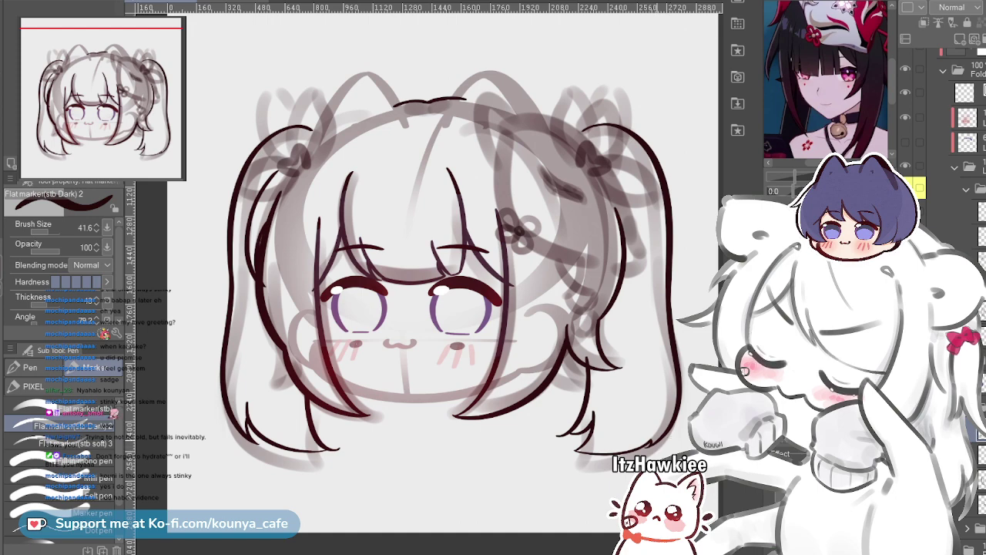
# Stretch the right pigtail's bottom curve to merge with the outer line, and adjust the short strand's line to meet the curve's tip
pyautogui.scroll(3, 660, 446)
pyautogui.moveTo(601, 385); pyautogui.dragTo(541, 362)
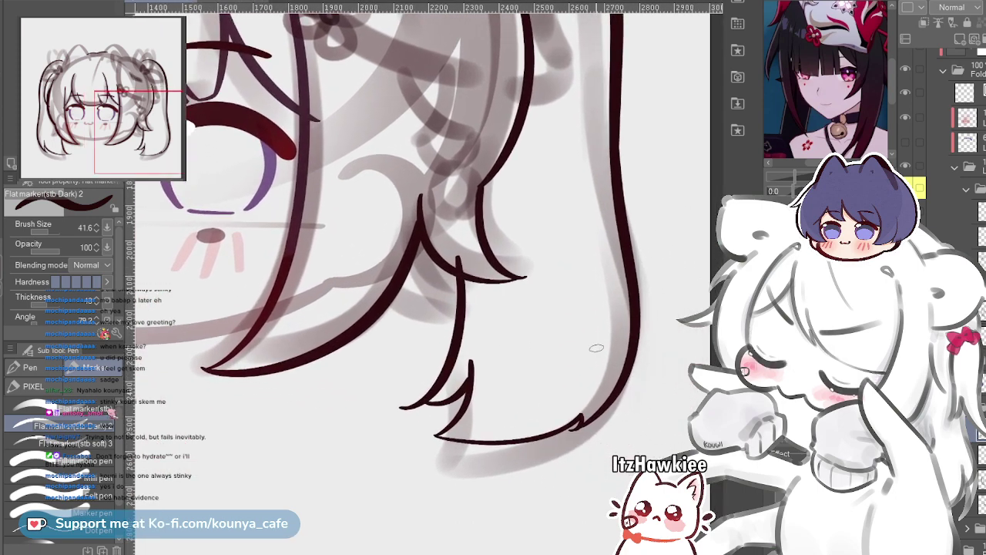
pyautogui.keyDown('ctrl'); pyautogui.click(551, 432); pyautogui.keyUp('ctrl')
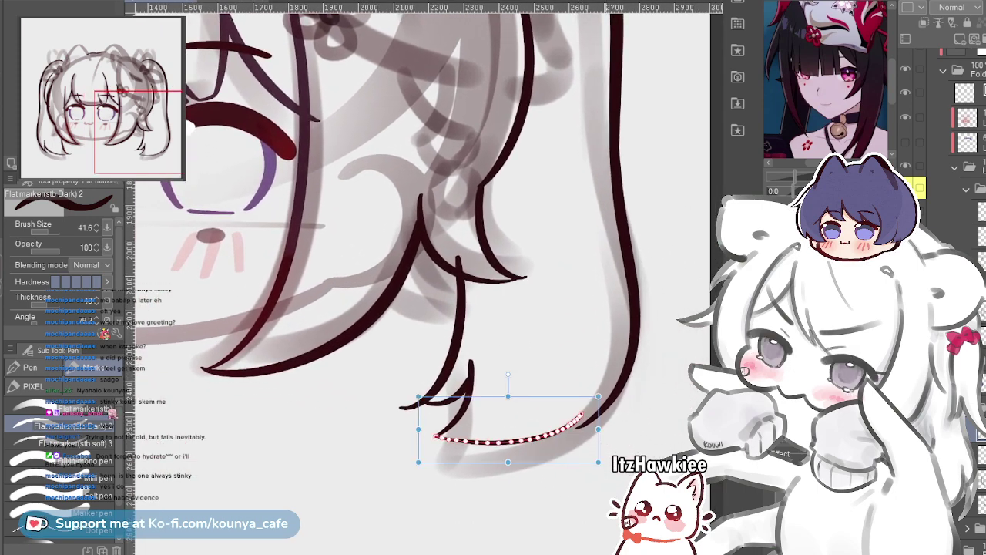
pyautogui.moveTo(599, 397); pyautogui.dragTo(607, 405)
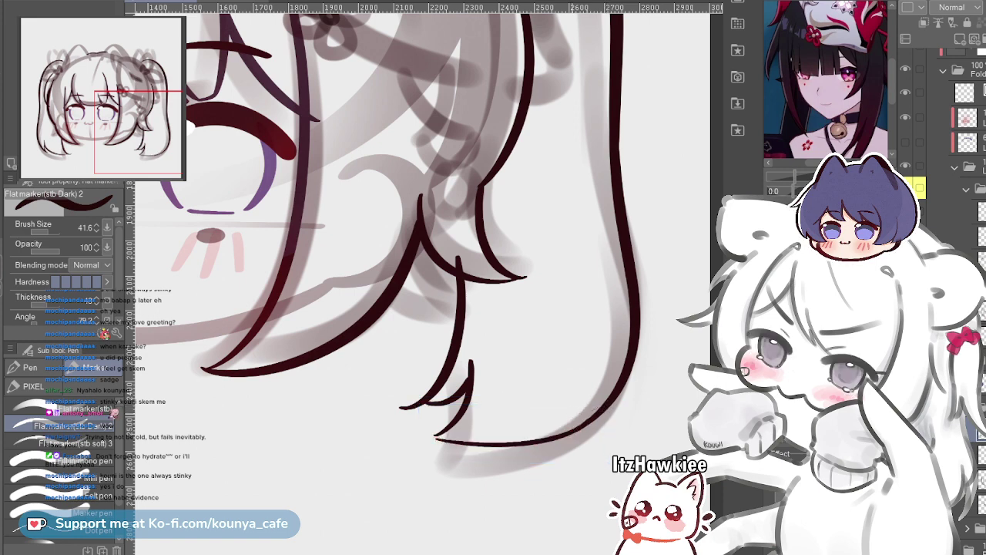
pyautogui.scroll(4, 572, 416)
pyautogui.scroll(1, 575, 416)
pyautogui.keyDown('ctrl'); pyautogui.click(587, 438); pyautogui.keyUp('ctrl')
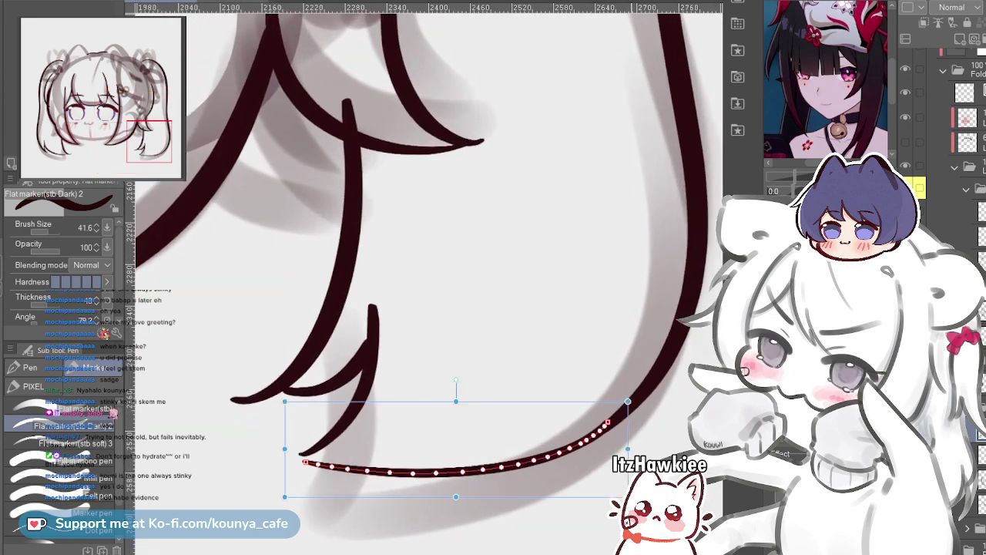
pyautogui.moveTo(628, 402); pyautogui.dragTo(633, 397)
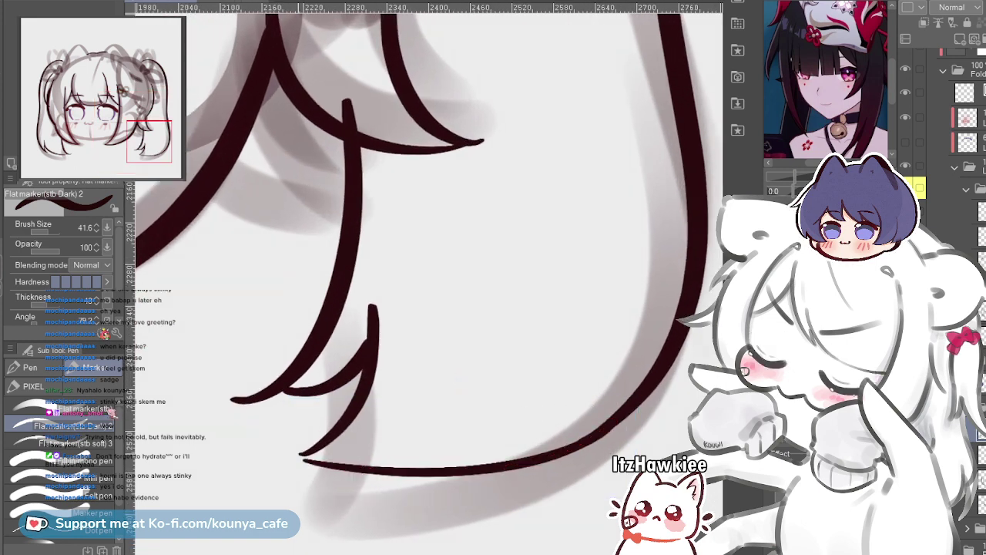
pyautogui.keyDown('ctrl'); pyautogui.click(365, 384); pyautogui.keyUp('ctrl')
pyautogui.moveTo(282, 473); pyautogui.dragTo(279, 478)
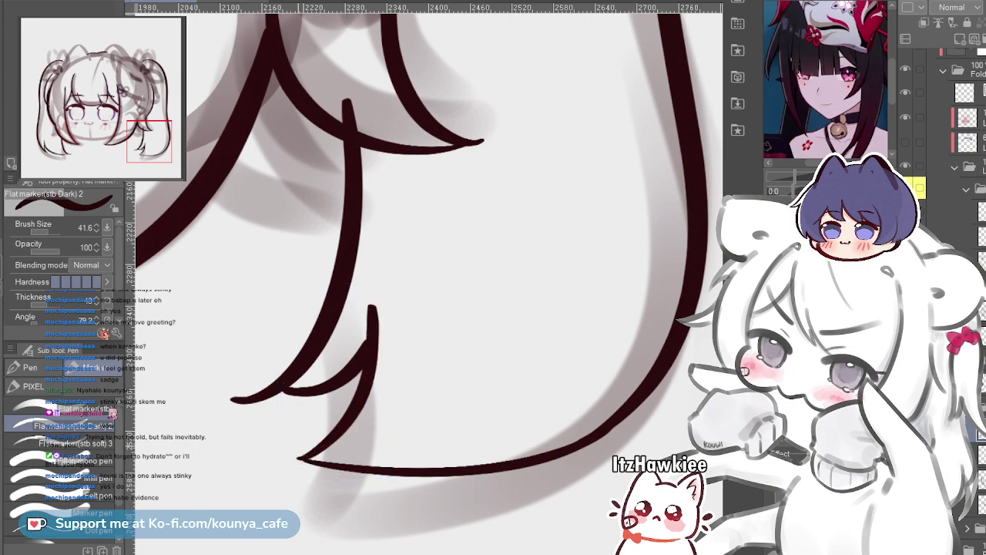
# Delete the long inner strand line between the right pigtail's upper lock and its lower tips
pyautogui.scroll(-5, 298, 433)
pyautogui.moveTo(298, 433); pyautogui.dragTo(503, 437)
pyautogui.scroll(-3, 590, 432)
pyautogui.moveTo(590, 432); pyautogui.dragTo(657, 452)
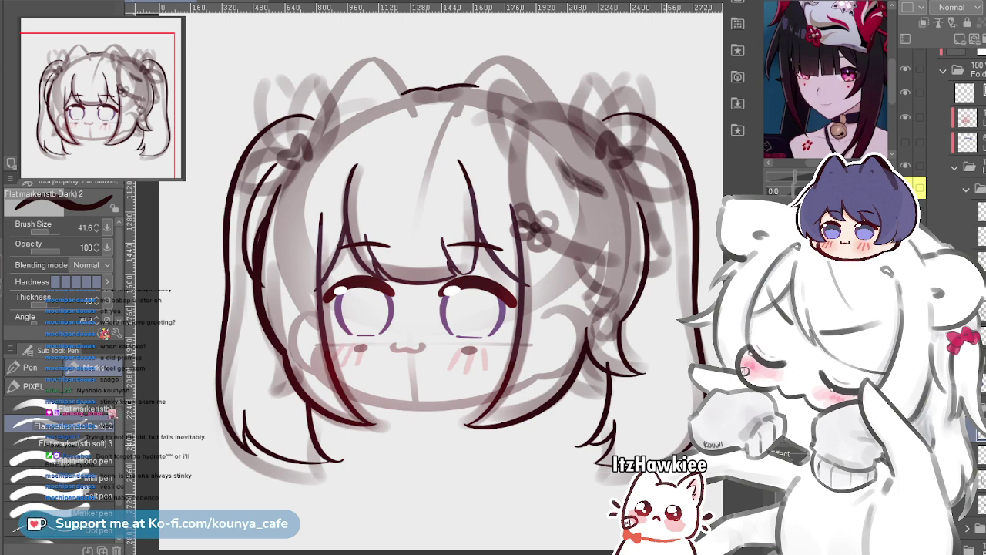
pyautogui.scroll(3, 677, 430)
pyautogui.scroll(-2, 429, 339)
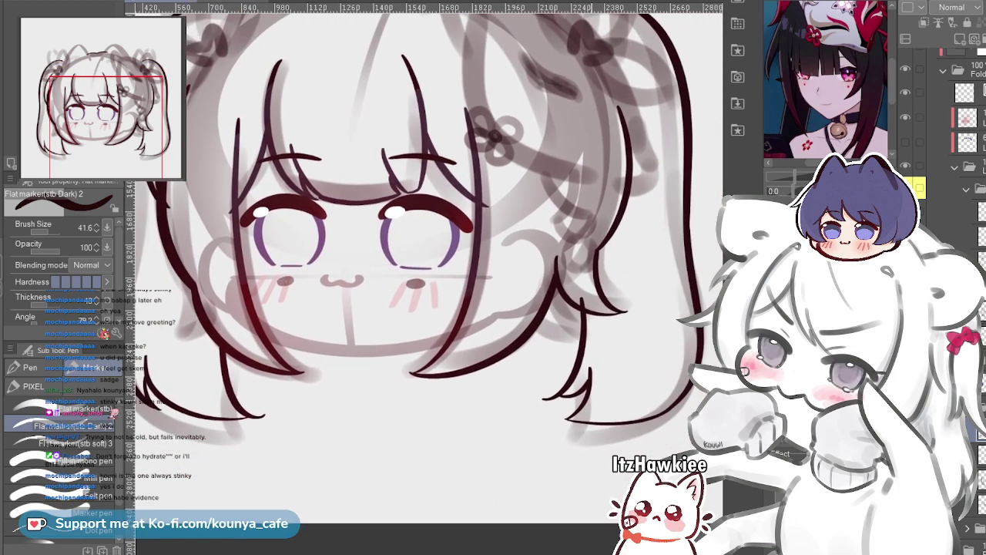
pyautogui.moveTo(429, 308); pyautogui.dragTo(449, 324)
pyautogui.scroll(3, 672, 419)
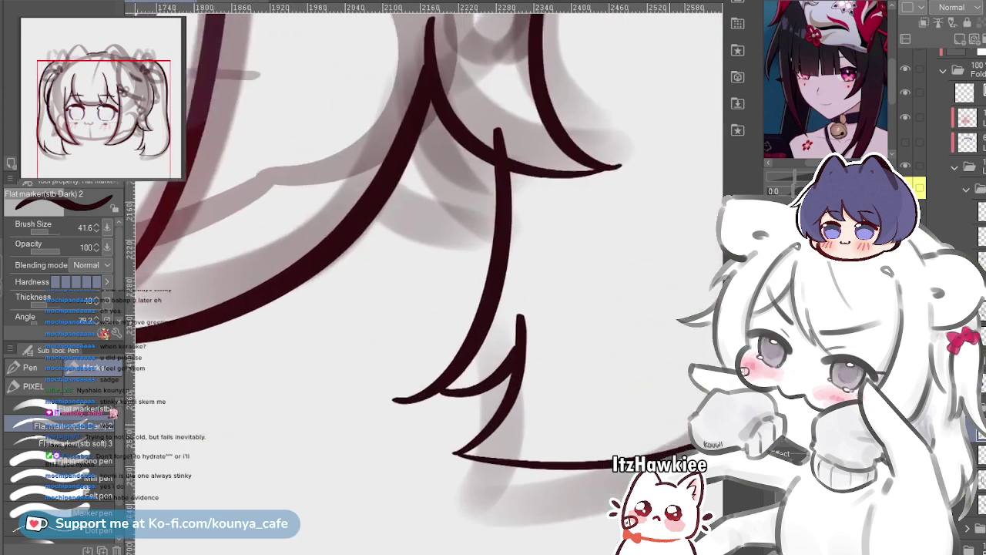
pyautogui.moveTo(616, 308); pyautogui.dragTo(480, 320)
pyautogui.keyDown('ctrl'); pyautogui.click(359, 273); pyautogui.keyUp('ctrl')
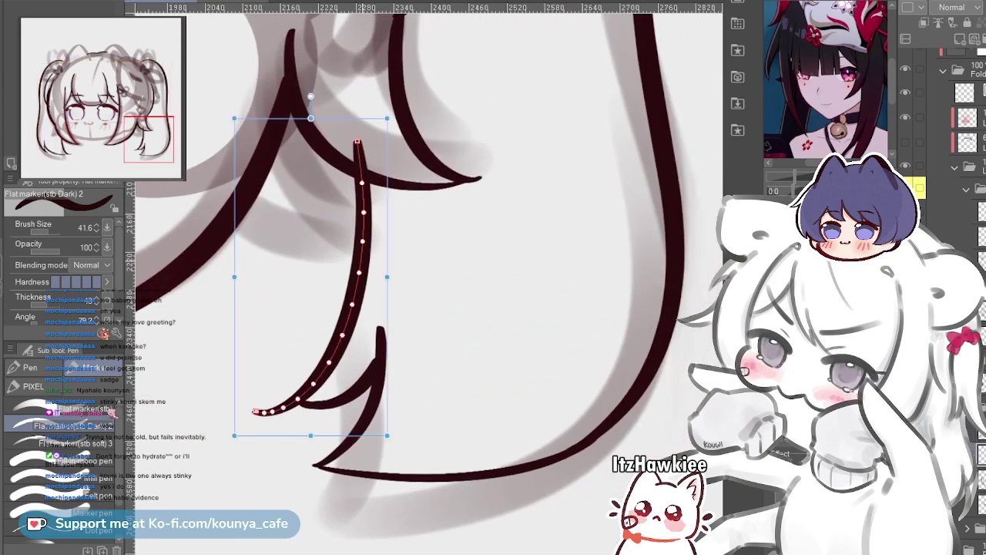
pyautogui.press('Delete')
# Undo and redo the latest line edits to compare the right pigtail with and without the long inner strand
pyautogui.scroll(-4, 382, 377)
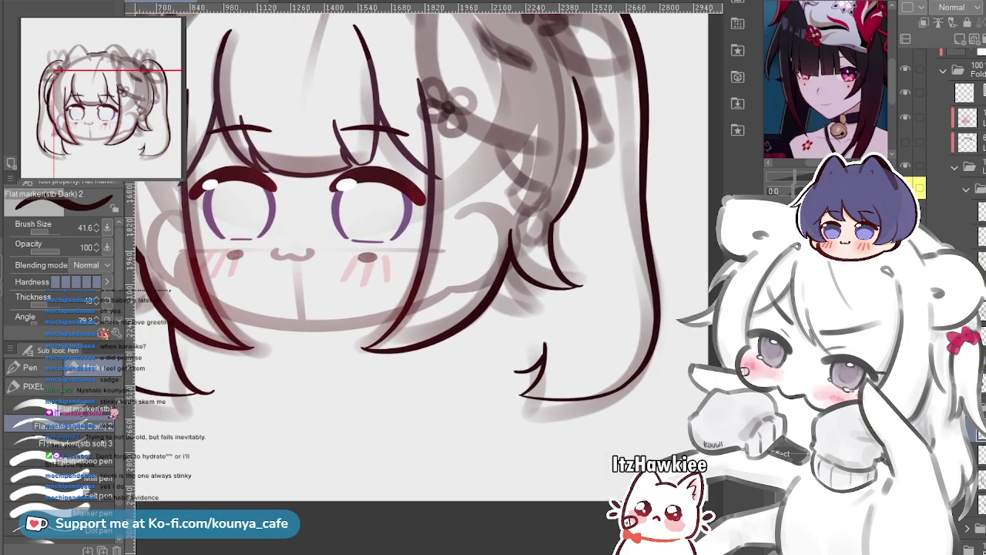
pyautogui.hotkey('ctrl', 'z')
pyautogui.hotkey('ctrl', 'z')
pyautogui.hotkey('ctrl', 'y')
pyautogui.hotkey('ctrl', 'y')
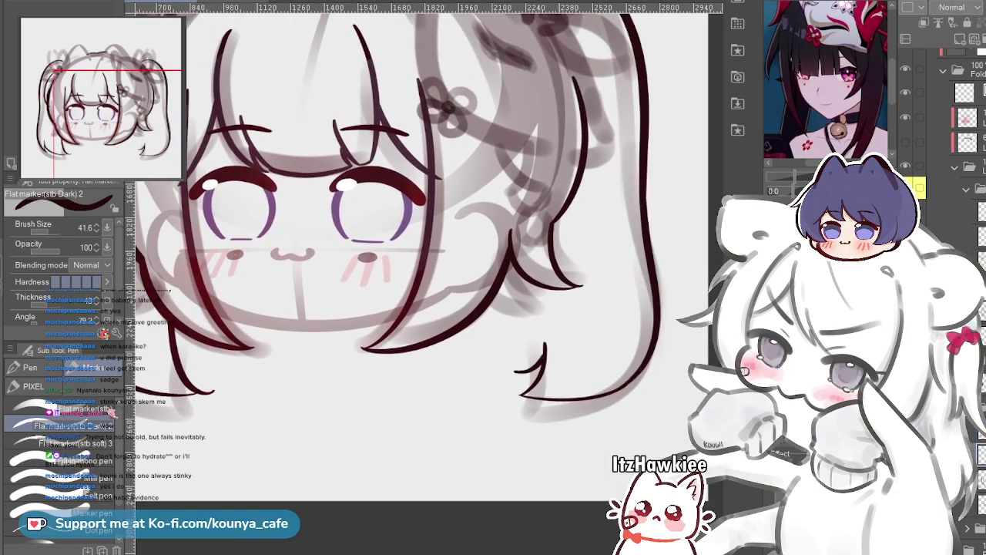
# Remove the short curved stroke forming the small upper tip at the end of the right pigtail
pyautogui.moveTo(431, 262); pyautogui.dragTo(521, 331)
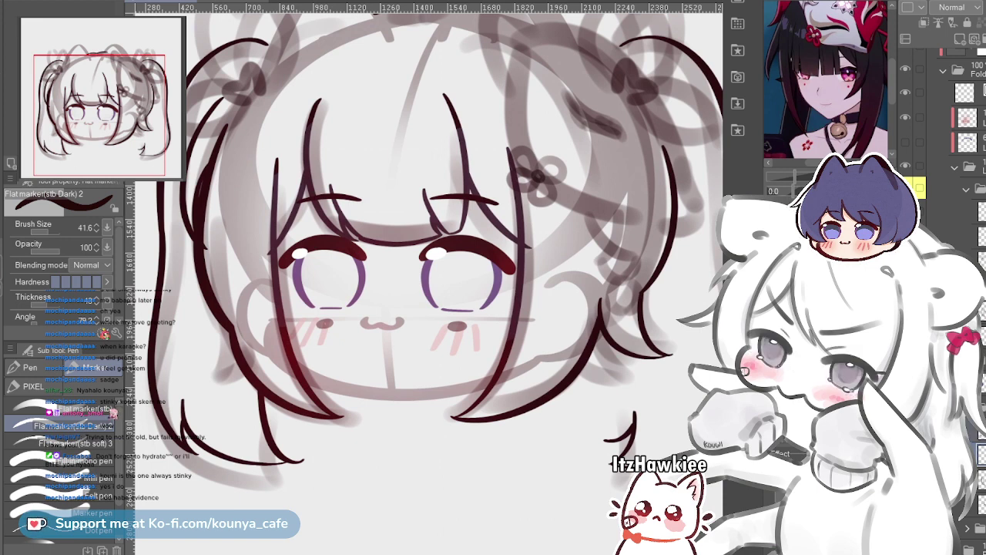
pyautogui.moveTo(620, 297); pyautogui.dragTo(539, 362)
pyautogui.scroll(-1, 539, 362)
pyautogui.scroll(-1, 647, 347)
pyautogui.scroll(2, 522, 442)
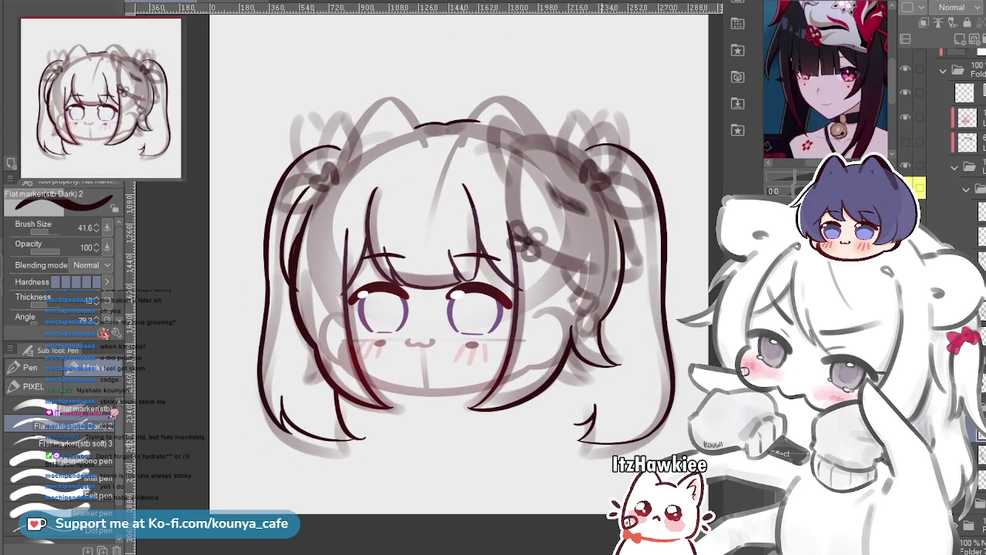
pyautogui.scroll(2, 589, 419)
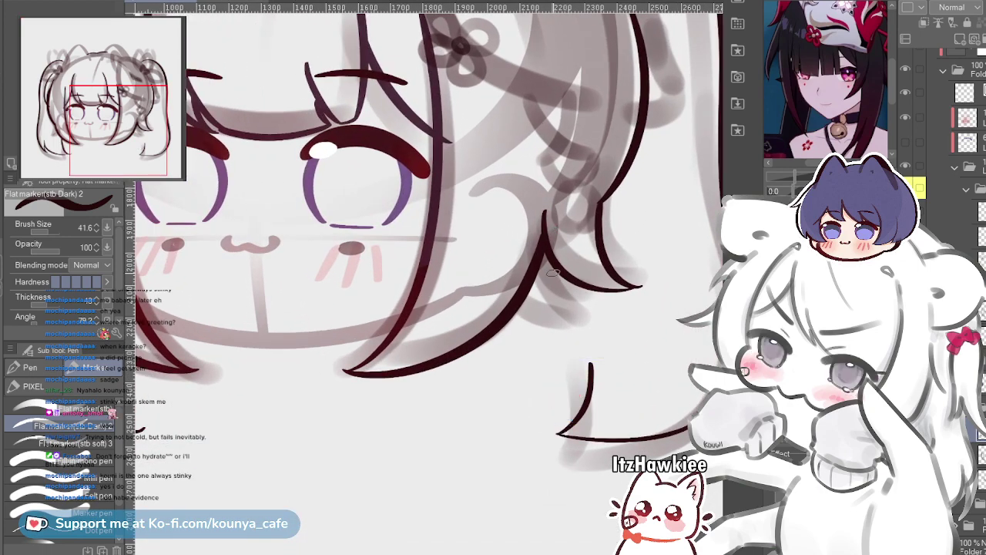
# Set the brush size to 52.5 and ink a long curved strand down beside the face into the viewer-right pigtail's inner end
pyautogui.press(']')
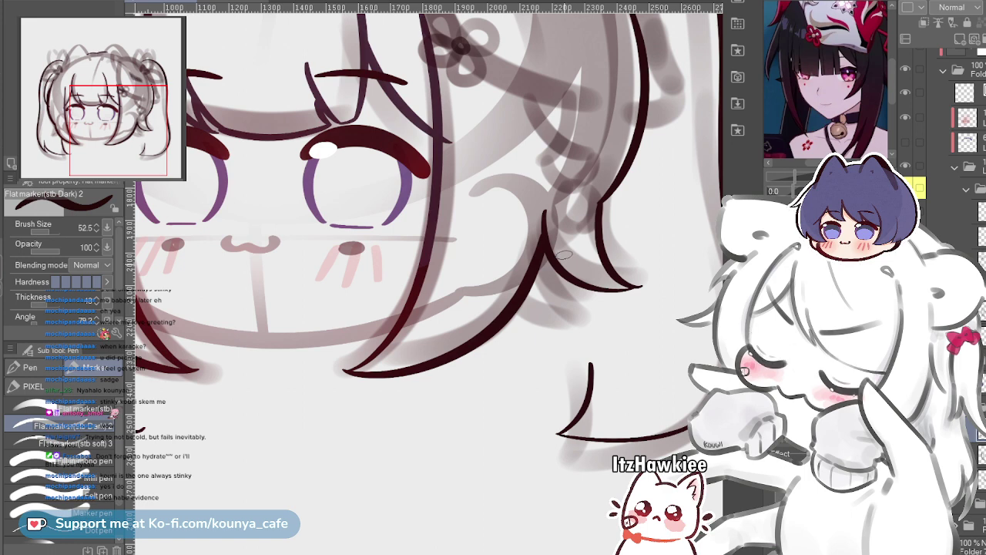
pyautogui.hotkey('ctrl', 'z')
pyautogui.moveTo(570, 231)
pyautogui.mouseDown()
pyautogui.moveTo(578, 274)
pyautogui.moveTo(505, 418)
pyautogui.moveTo(577, 284)
pyautogui.moveTo(515, 418)
pyautogui.mouseUp()
pyautogui.hotkey('ctrl', 'z')
pyautogui.scroll(3, 583, 332)
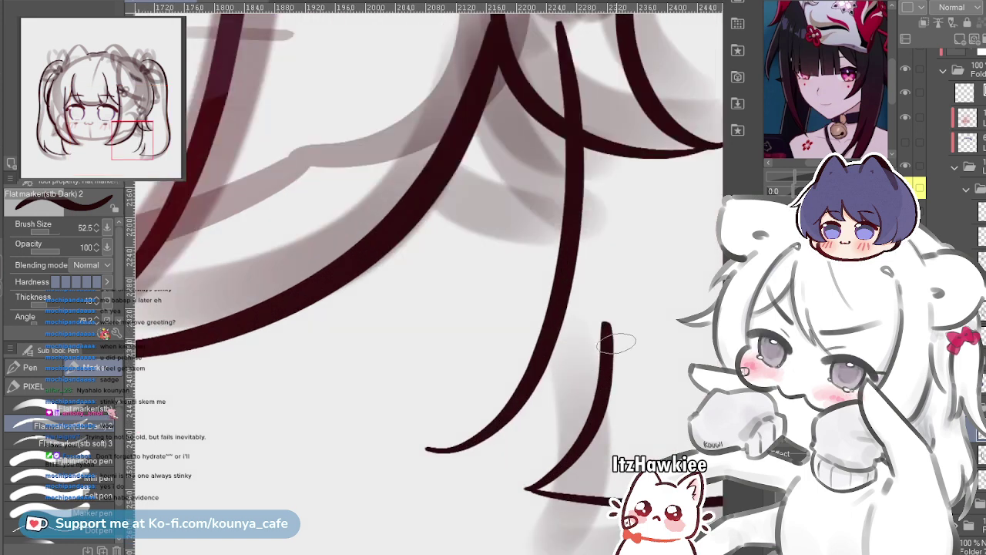
# Ink the short inner hair strand joining the tips at the viewer-right pigtail's end, and adjust its vector line
pyautogui.moveTo(608, 310); pyautogui.dragTo(530, 441)
pyautogui.hotkey('ctrl', 'z')
pyautogui.moveTo(609, 308); pyautogui.dragTo(439, 435)
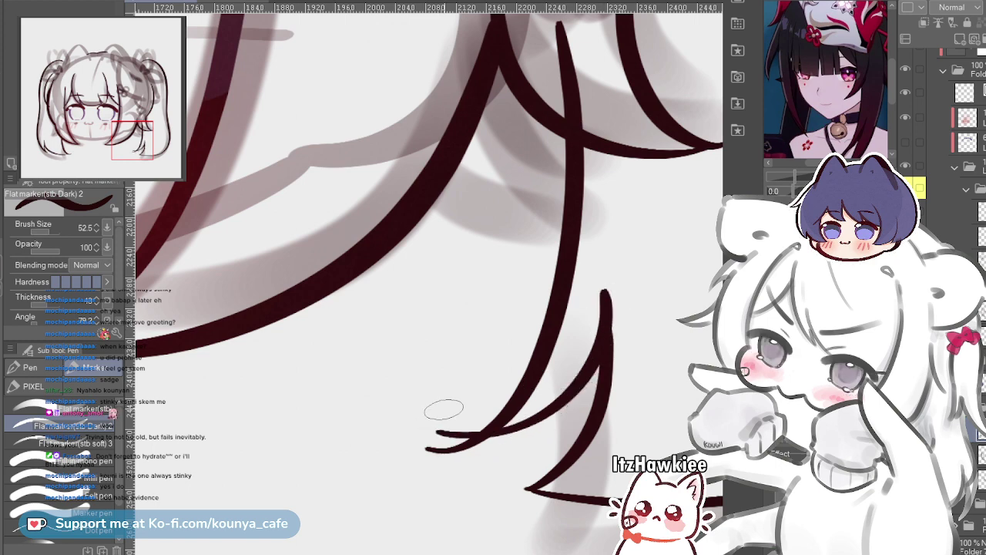
pyautogui.hotkey('ctrl', 'z')
pyautogui.moveTo(609, 304); pyautogui.dragTo(504, 439)
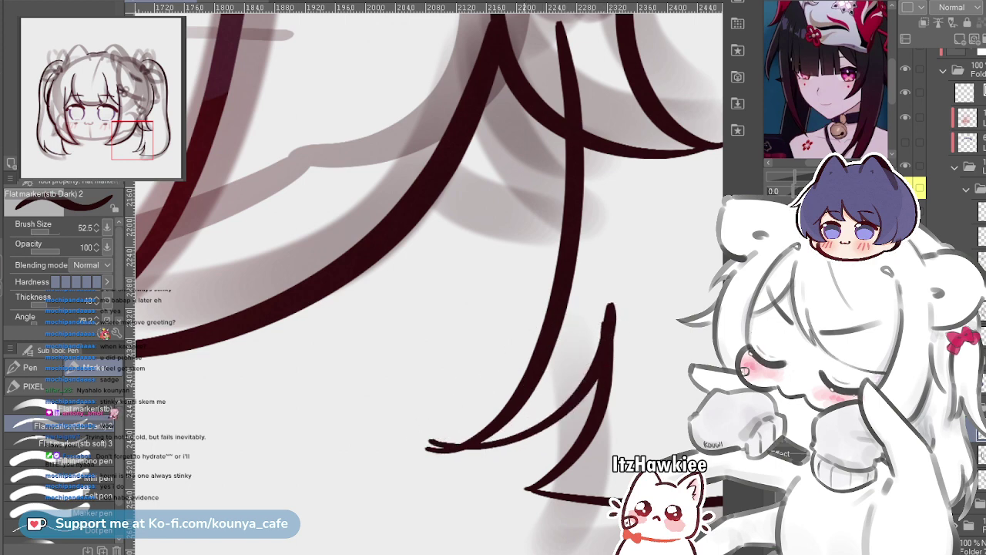
pyautogui.keyDown('ctrl'); pyautogui.click(569, 407); pyautogui.keyUp('ctrl')
pyautogui.moveTo(412, 467); pyautogui.dragTo(402, 473)
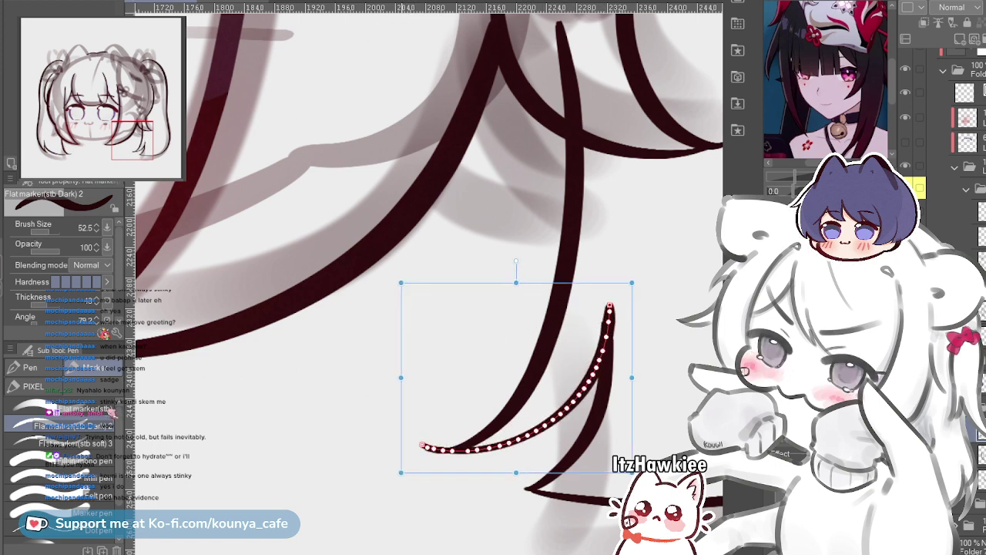
pyautogui.press('ctrl')
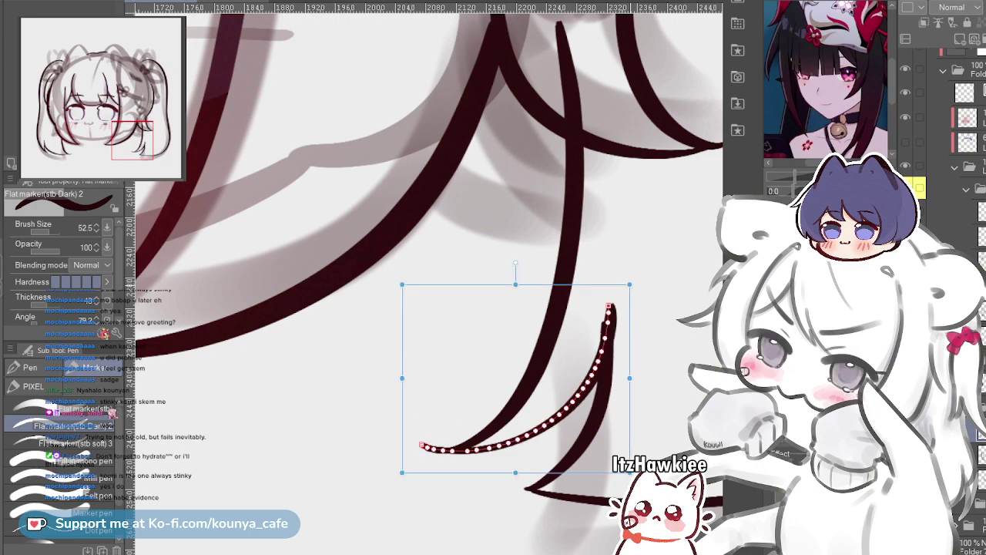
# Review the whole head line art and examine the hair ribbons in the character reference image
pyautogui.scroll(-3, 628, 279)
pyautogui.scroll(-2, 428, 216)
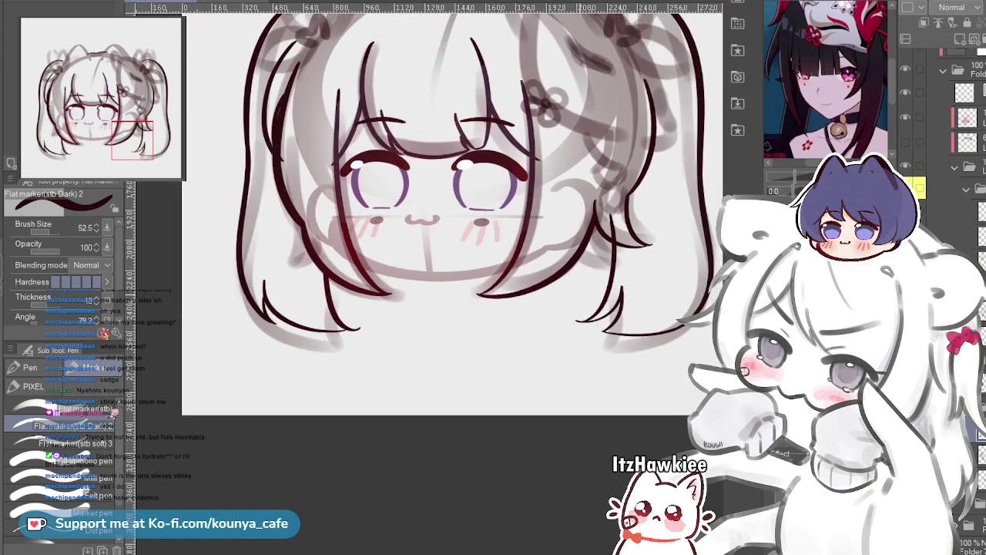
pyautogui.scroll(-2, 427, 216)
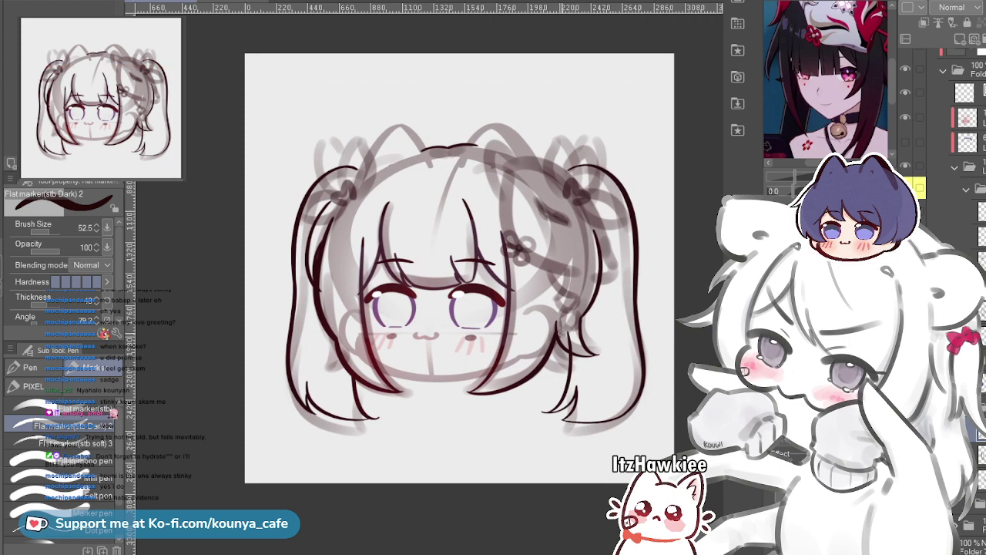
pyautogui.scroll(2, 599, 335)
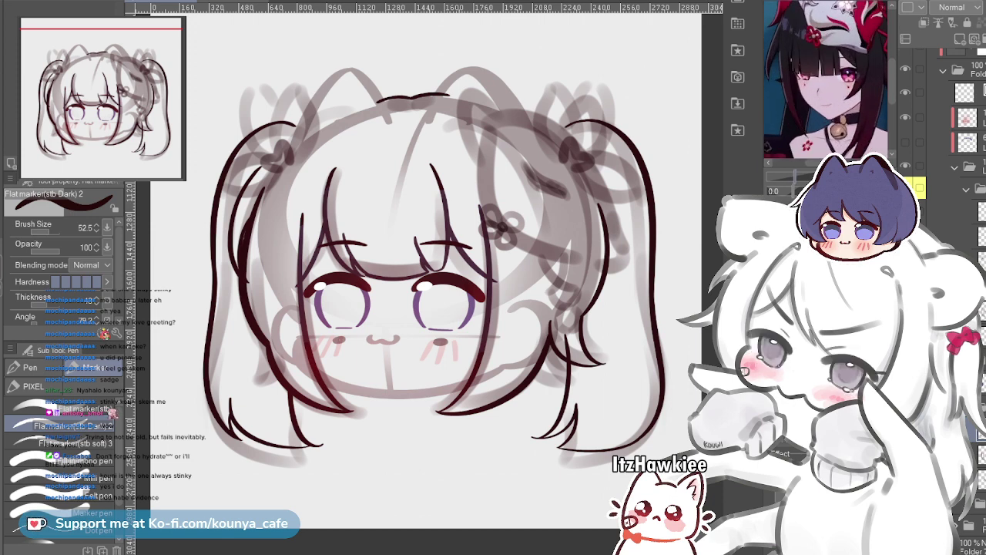
pyautogui.moveTo(622, 180); pyautogui.dragTo(592, 216)
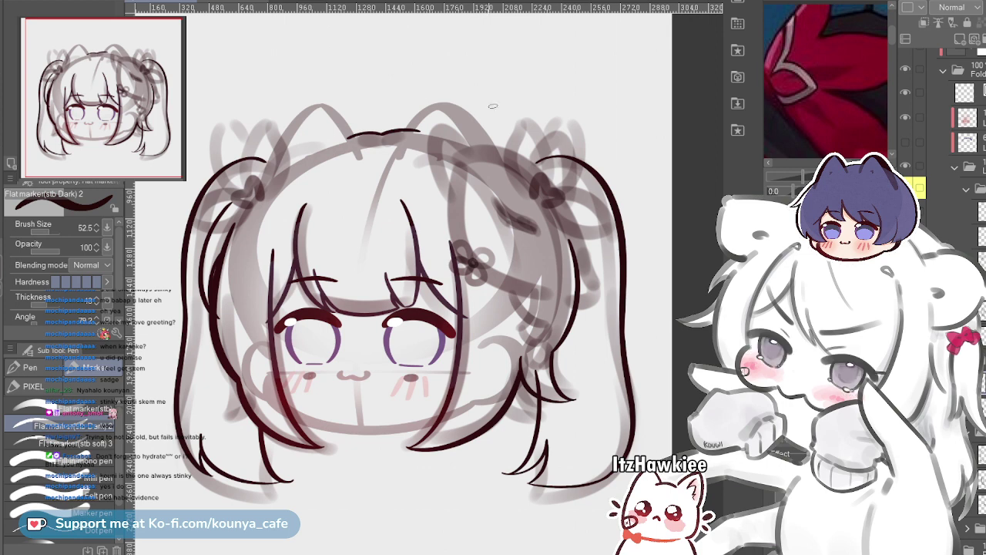
pyautogui.click(232, 2)
pyautogui.moveTo(483, 229); pyautogui.dragTo(478, 285)
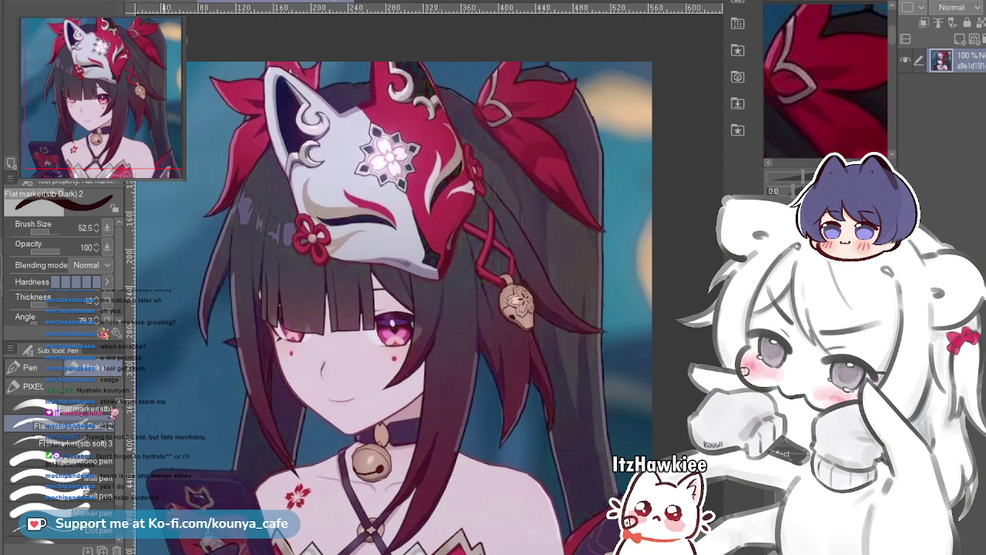
pyautogui.hotkey('ctrl', 'Tab')
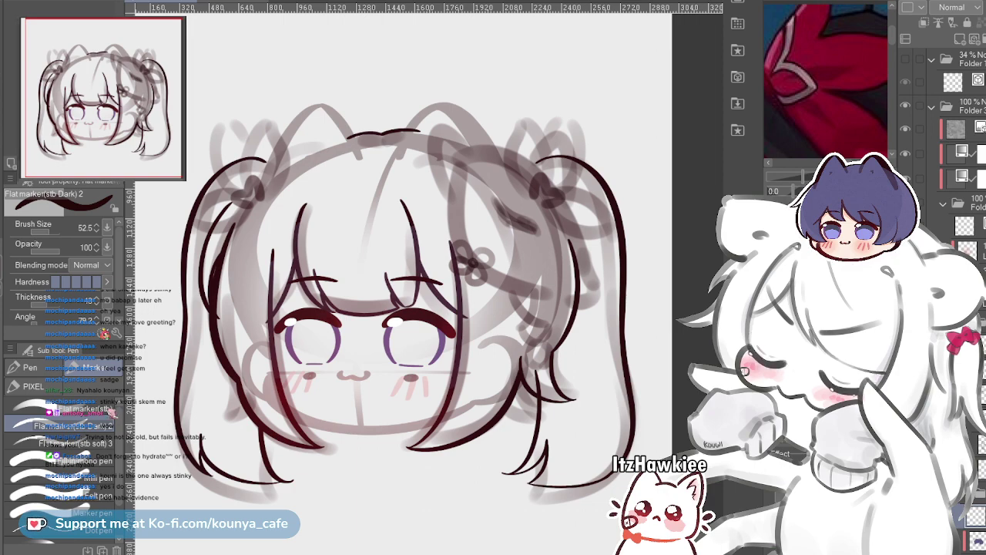
# Ink the outer curve of the upright pointed ribbon petal at the base of the viewer-right pigtail
pyautogui.scroll(5, 521, 179)
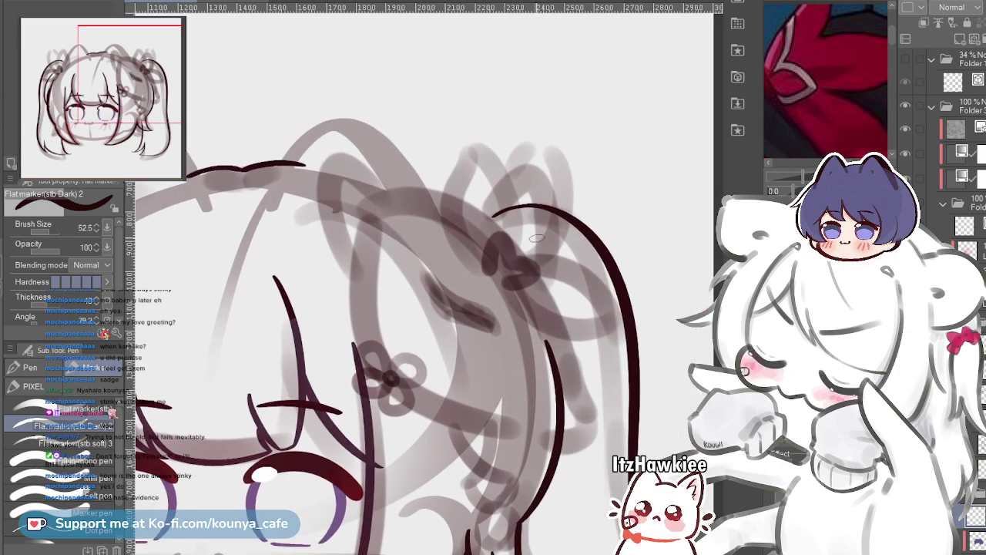
pyautogui.scroll(3, 529, 267)
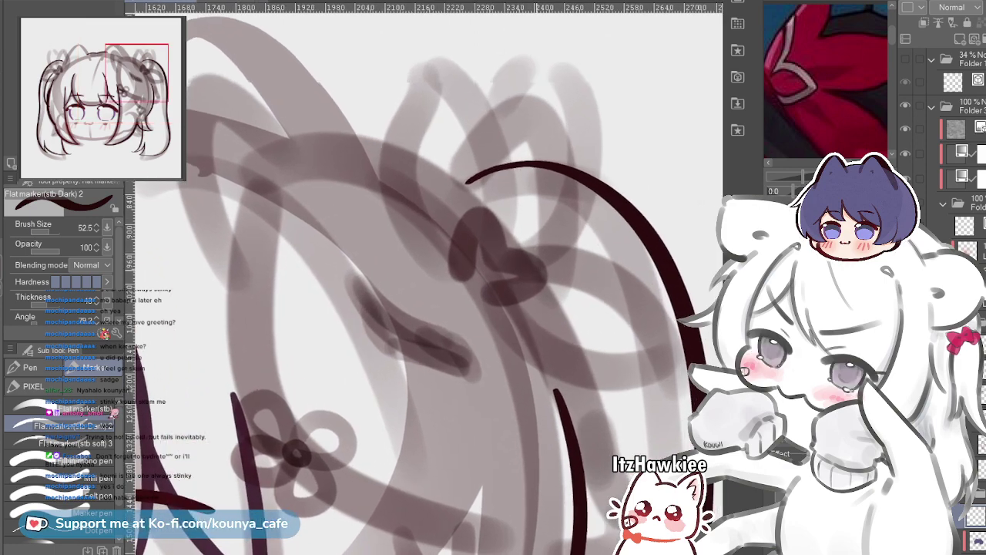
pyautogui.scroll(-2, 472, 226)
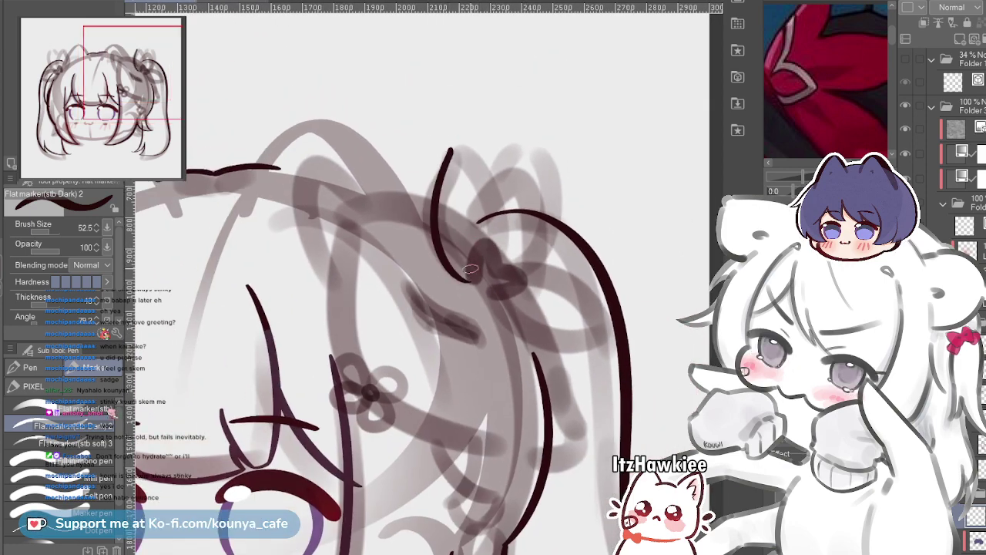
pyautogui.hotkey('ctrl', 'z')
pyautogui.moveTo(451, 144)
pyautogui.mouseDown()
pyautogui.moveTo(439, 177)
pyautogui.moveTo(477, 285)
pyautogui.mouseUp()
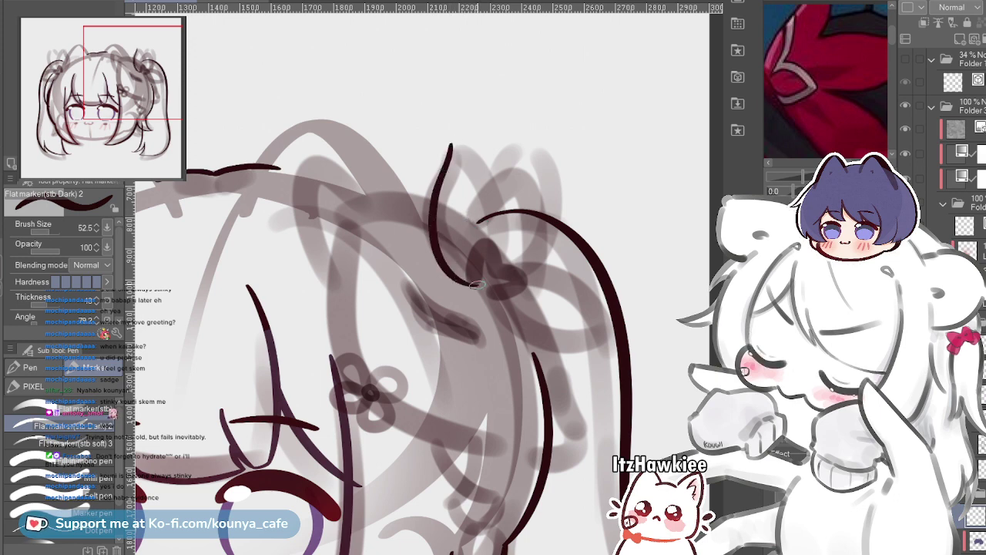
pyautogui.hotkey('ctrl', 'z')
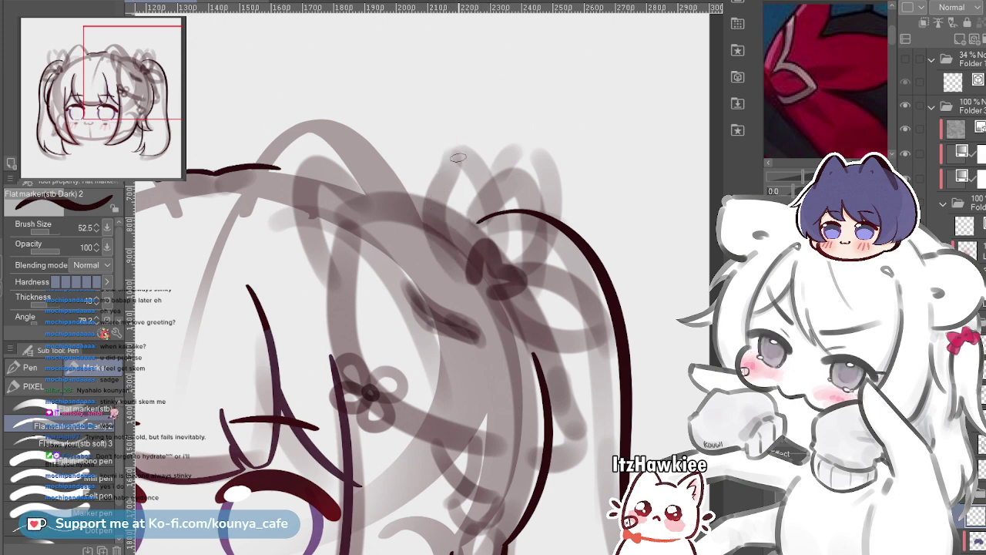
pyautogui.moveTo(434, 229); pyautogui.dragTo(466, 277)
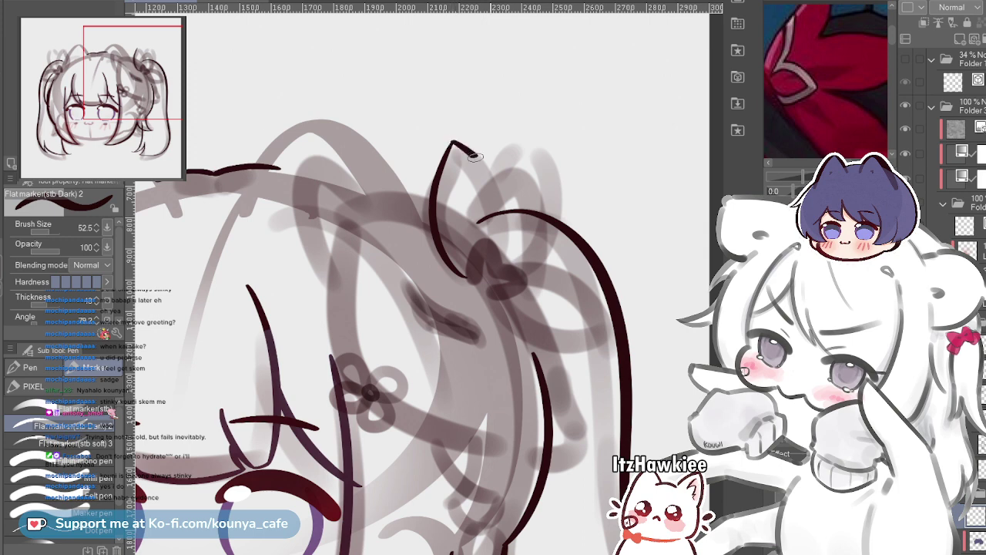
pyautogui.hotkey('ctrl', 'z')
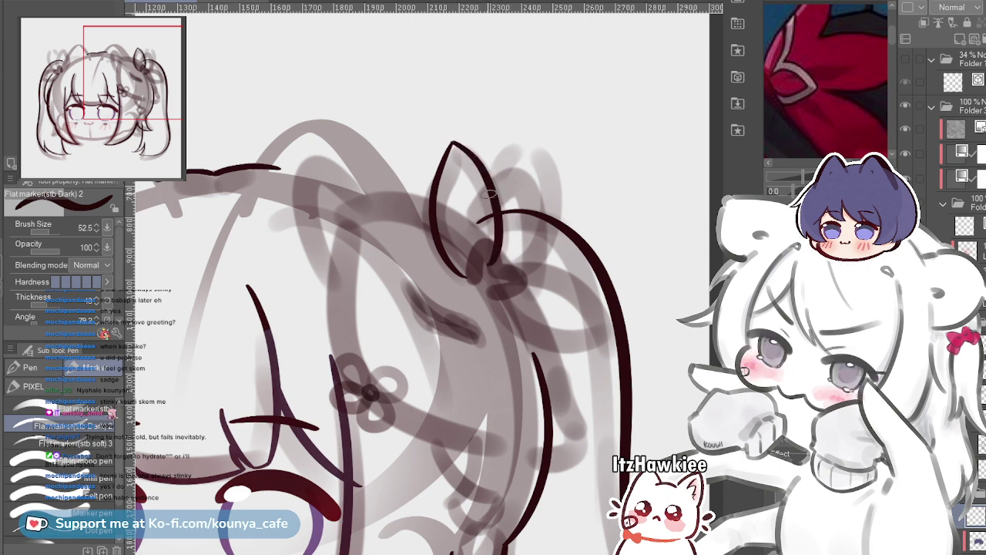
pyautogui.scroll(1, 489, 192)
pyautogui.hotkey('ctrl', 'z')
pyautogui.moveTo(502, 198); pyautogui.dragTo(475, 329)
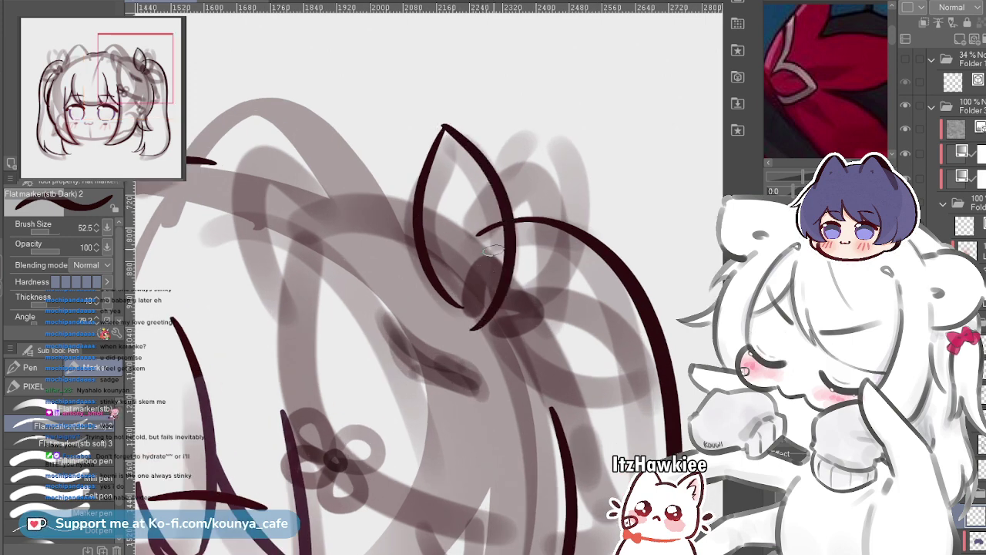
pyautogui.hotkey('ctrl', 'z')
pyautogui.moveTo(445, 128)
pyautogui.mouseDown()
pyautogui.moveTo(491, 179)
pyautogui.moveTo(481, 309)
pyautogui.mouseUp()
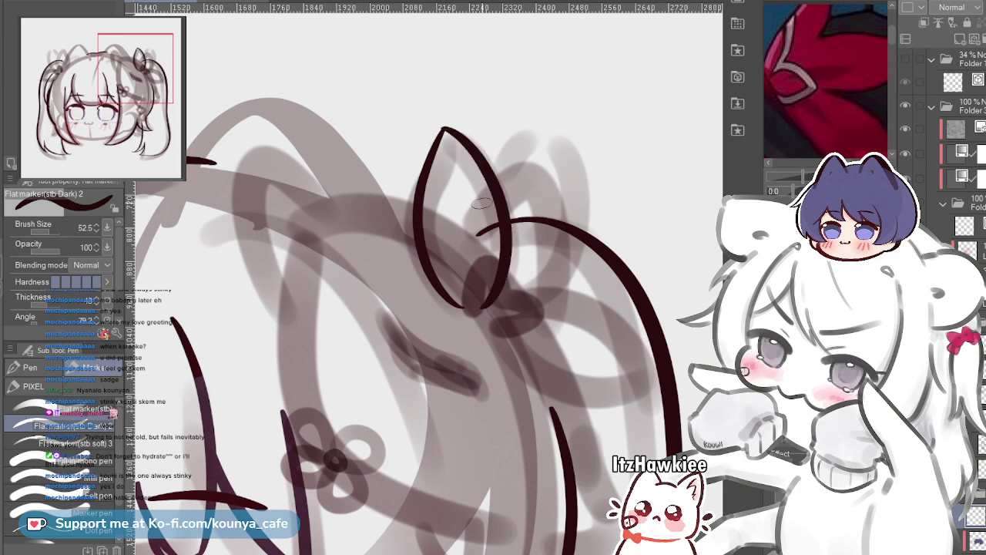
pyautogui.scroll(1, 442, 128)
pyautogui.hotkey('ctrl', 'z')
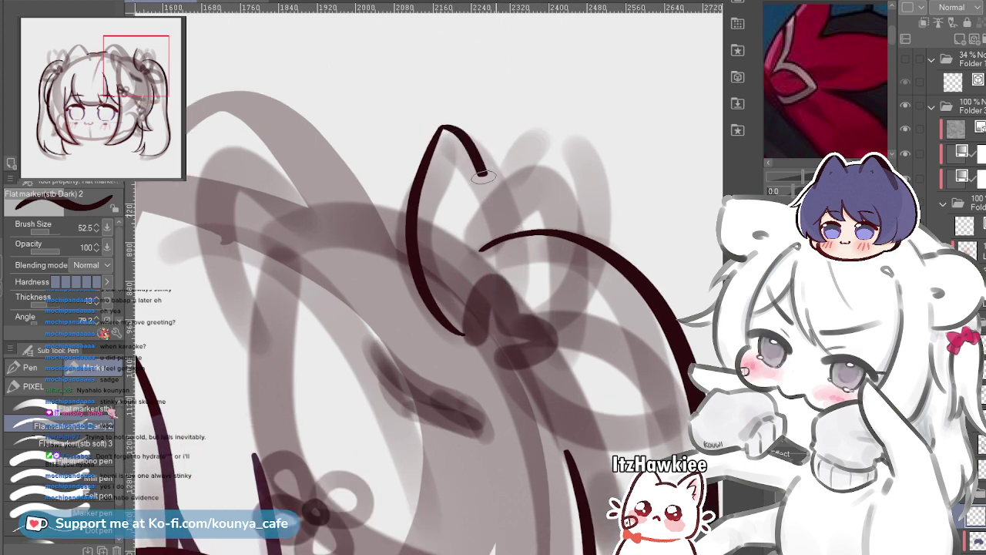
pyautogui.moveTo(483, 176); pyautogui.dragTo(479, 335)
pyautogui.hotkey('ctrl', 'z')
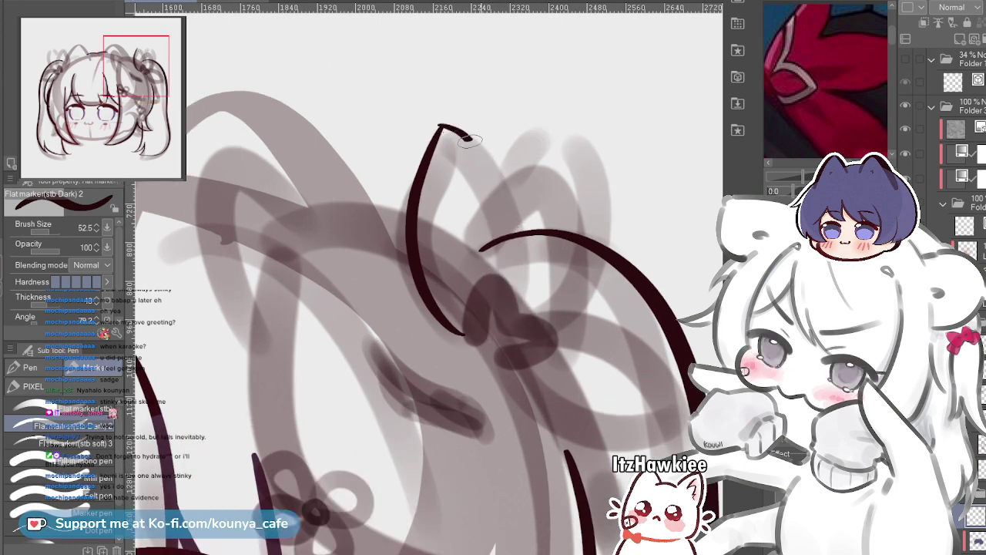
pyautogui.moveTo(472, 140)
pyautogui.mouseDown()
pyautogui.moveTo(510, 230)
pyautogui.moveTo(499, 335)
pyautogui.mouseUp()
pyautogui.hotkey('ctrl', 'z')
pyautogui.moveTo(445, 127); pyautogui.dragTo(529, 252)
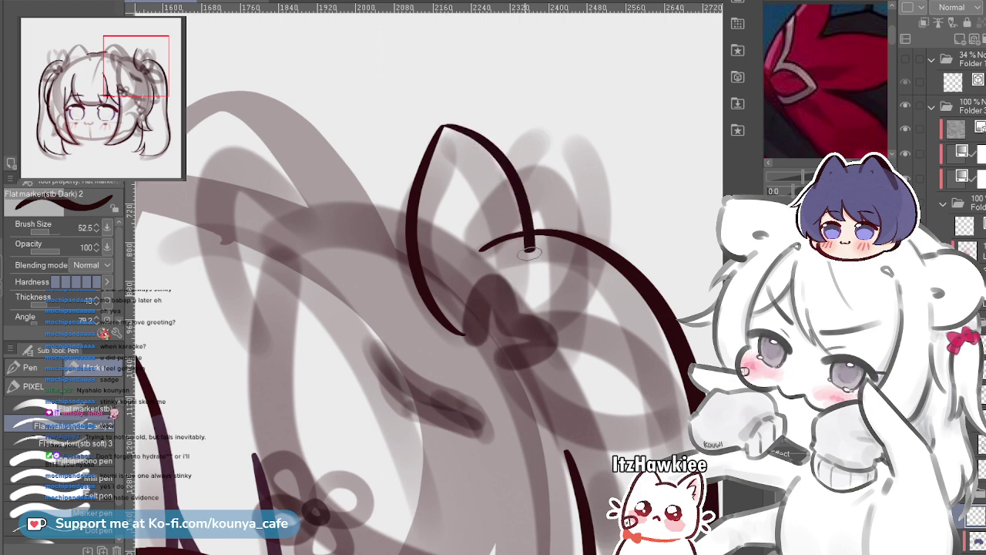
pyautogui.hotkey('ctrl', 'z')
pyautogui.moveTo(441, 125)
pyautogui.mouseDown()
pyautogui.moveTo(485, 157)
pyautogui.moveTo(491, 331)
pyautogui.mouseUp()
pyautogui.hotkey('ctrl', 'z')
pyautogui.moveTo(504, 192); pyautogui.dragTo(499, 350)
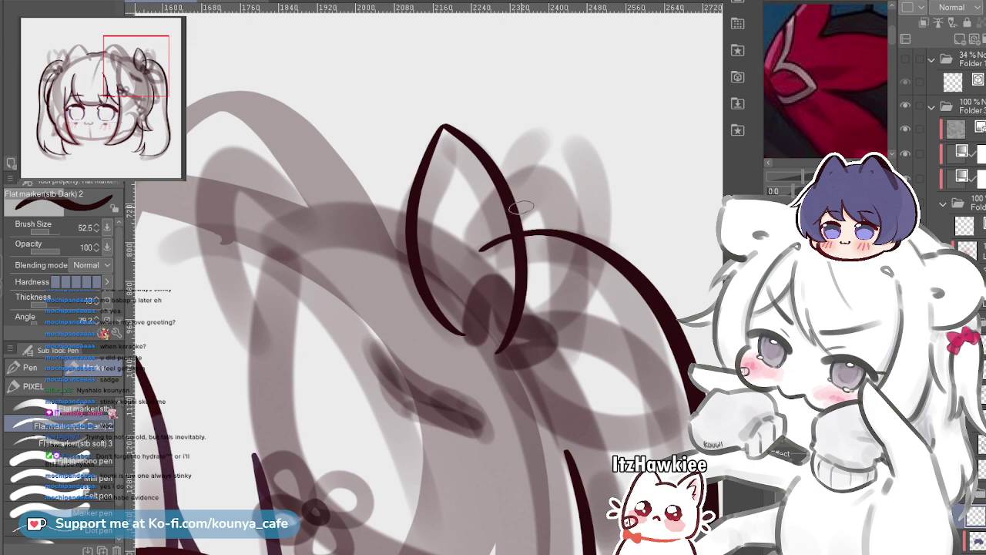
pyautogui.scroll(-2, 485, 168)
pyautogui.scroll(-2, 488, 165)
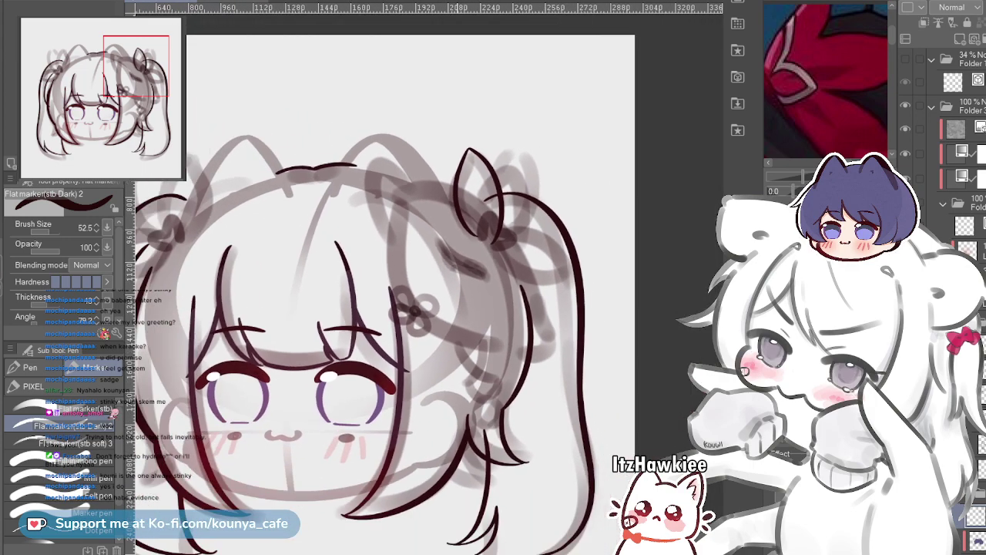
pyautogui.scroll(4, 487, 164)
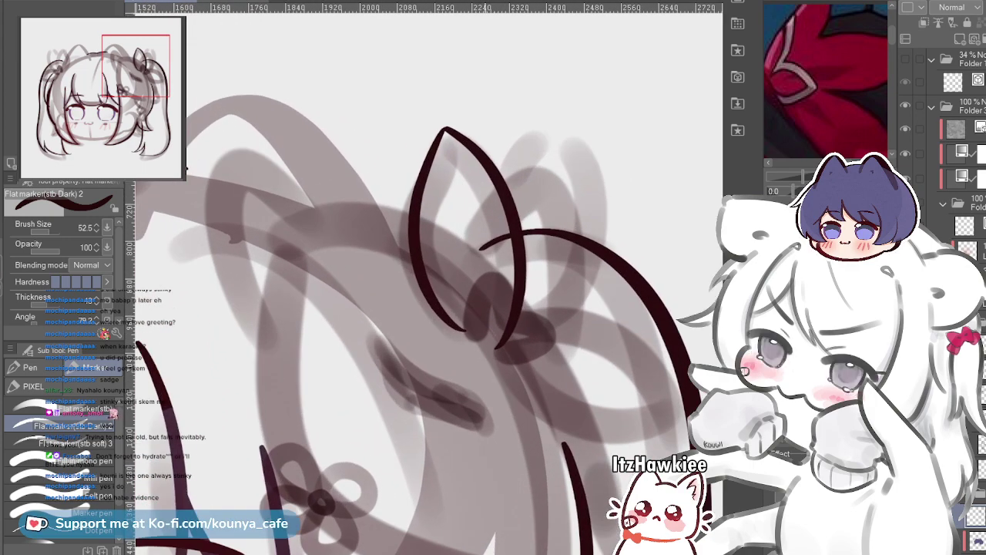
pyautogui.hotkey('ctrl', 'z')
# Reduce the brush size to 40.6 and ink the ribbon petal's second curve, bowing from its tip down to the knot
pyautogui.press('[')
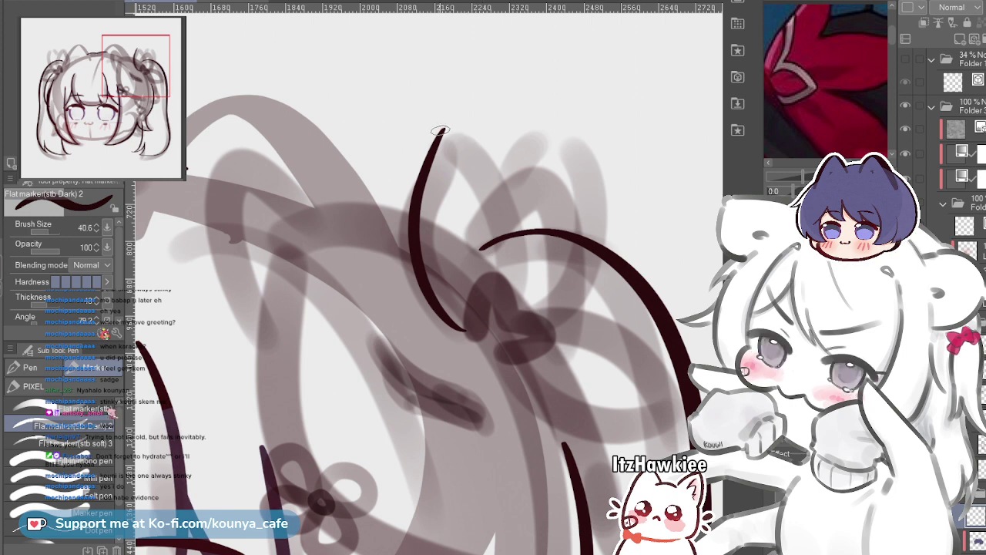
pyautogui.moveTo(451, 129)
pyautogui.mouseDown()
pyautogui.moveTo(522, 216)
pyautogui.moveTo(517, 276)
pyautogui.mouseUp()
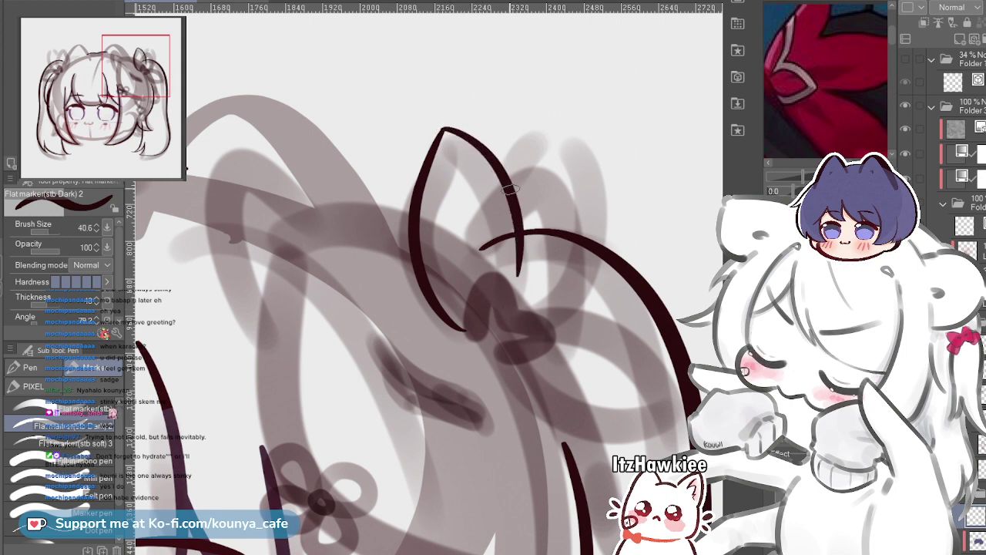
pyautogui.hotkey('ctrl', 'z')
pyautogui.moveTo(451, 132)
pyautogui.mouseDown()
pyautogui.moveTo(463, 135)
pyautogui.moveTo(508, 304)
pyautogui.moveTo(484, 333)
pyautogui.mouseUp()
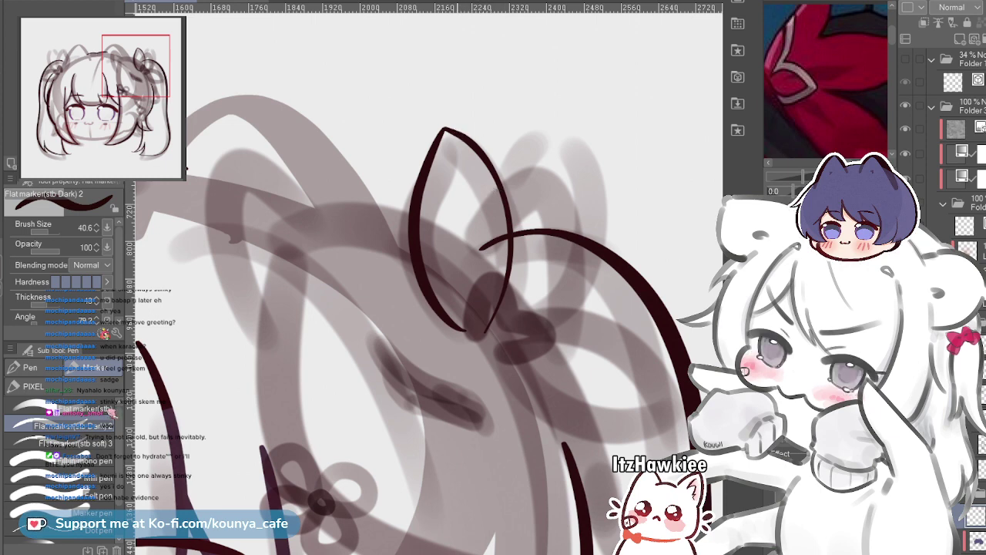
pyautogui.hotkey('ctrl', 'z')
pyautogui.moveTo(478, 148)
pyautogui.mouseDown()
pyautogui.moveTo(515, 231)
pyautogui.moveTo(493, 273)
pyautogui.mouseUp()
pyautogui.hotkey('ctrl', 'z')
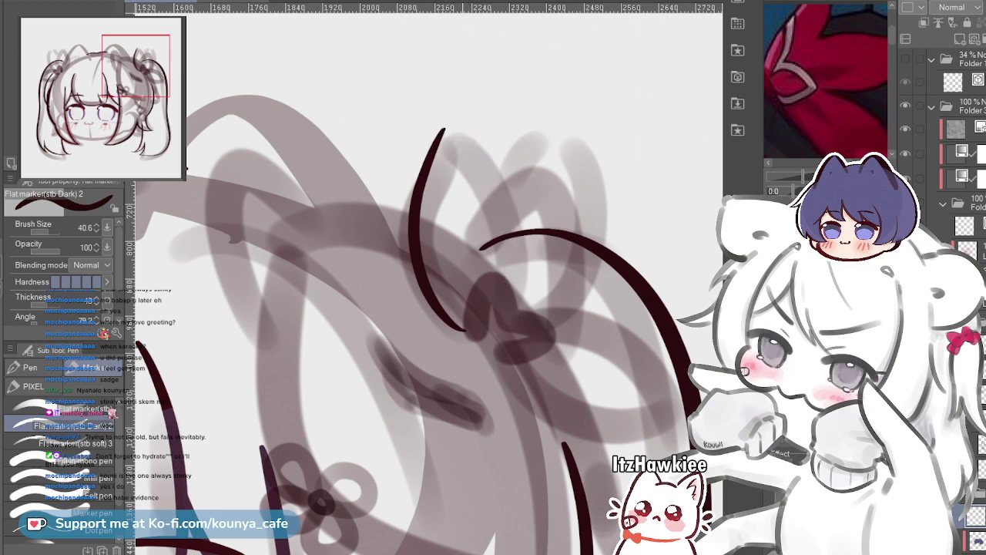
pyautogui.moveTo(470, 148); pyautogui.dragTo(497, 354)
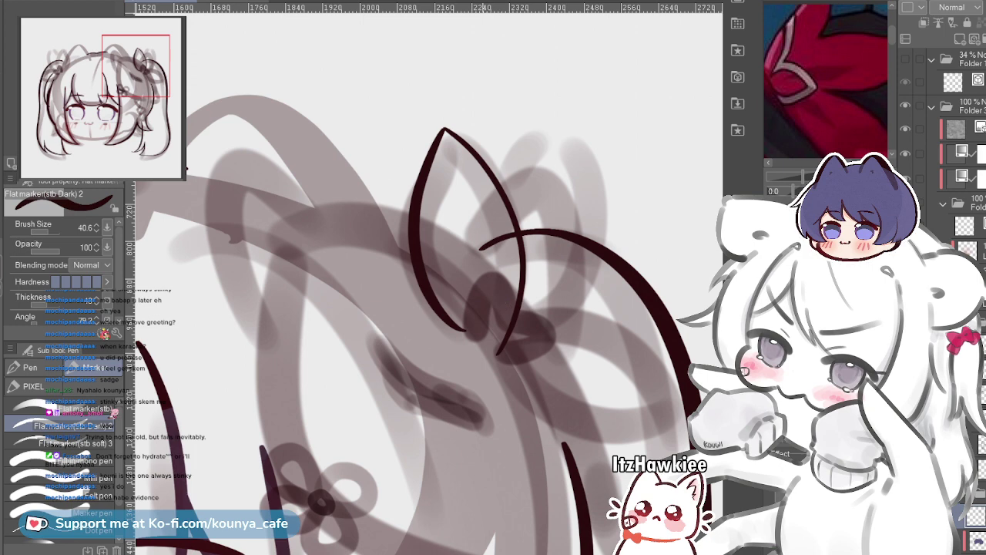
pyautogui.scroll(2, 487, 161)
pyautogui.hotkey('ctrl', 'z')
pyautogui.moveTo(429, 117)
pyautogui.mouseDown()
pyautogui.moveTo(523, 293)
pyautogui.moveTo(500, 398)
pyautogui.mouseUp()
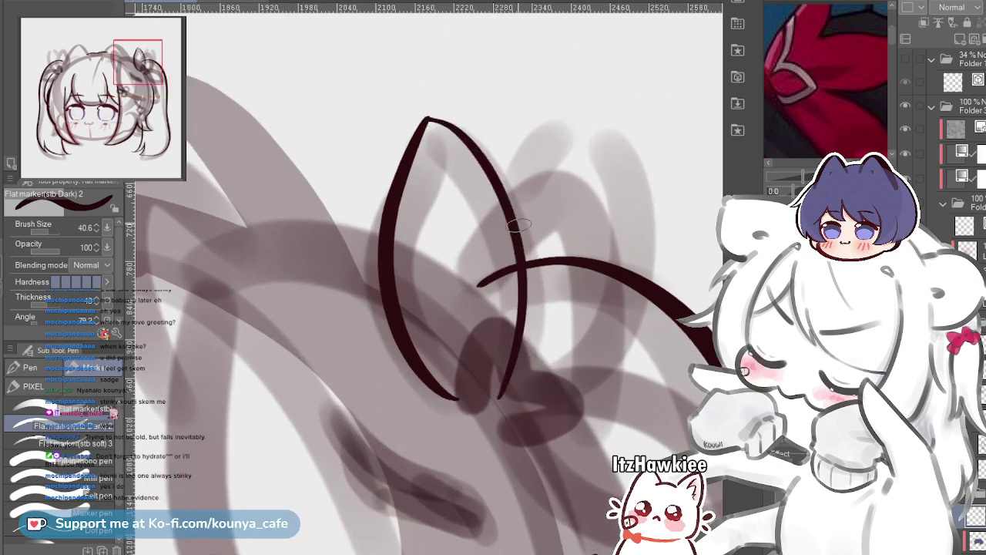
pyautogui.hotkey('ctrl', 'z')
pyautogui.moveTo(429, 118)
pyautogui.mouseDown()
pyautogui.moveTo(442, 123)
pyautogui.moveTo(509, 399)
pyautogui.mouseUp()
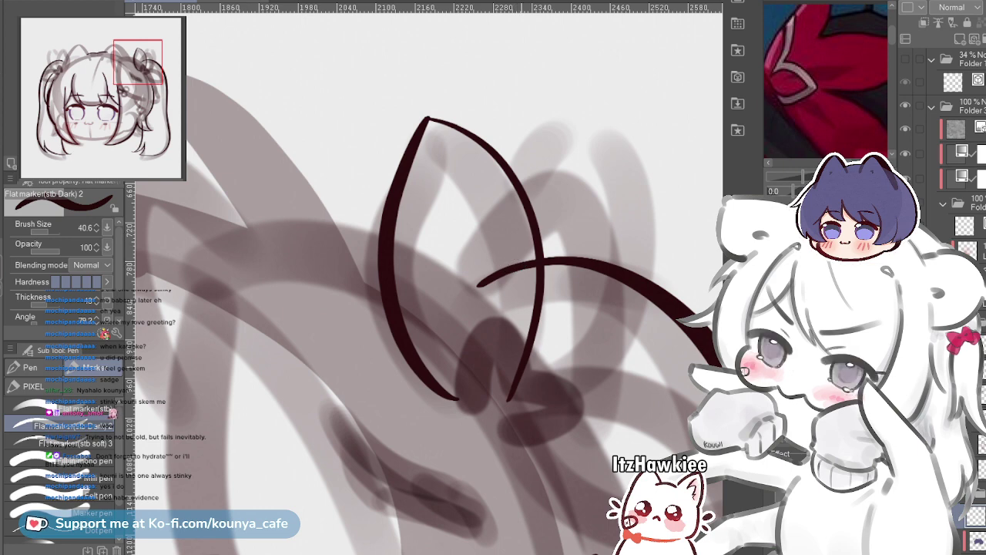
pyautogui.scroll(2, 557, 413)
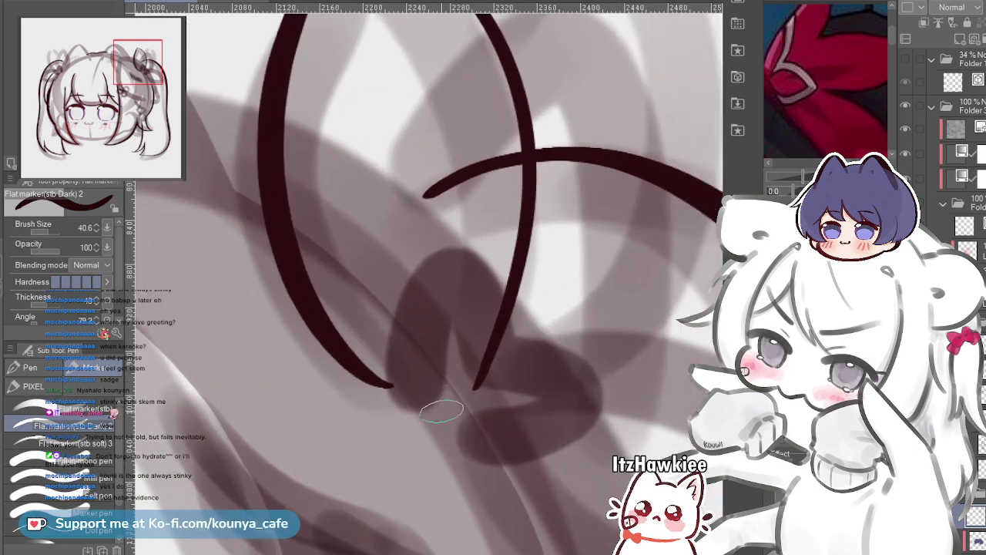
# Extend the ribbon petal's outer curve around its base to the knot, and adjust the new vector line to fit
pyautogui.moveTo(309, 291)
pyautogui.mouseDown()
pyautogui.moveTo(385, 386)
pyautogui.moveTo(479, 401)
pyautogui.mouseUp()
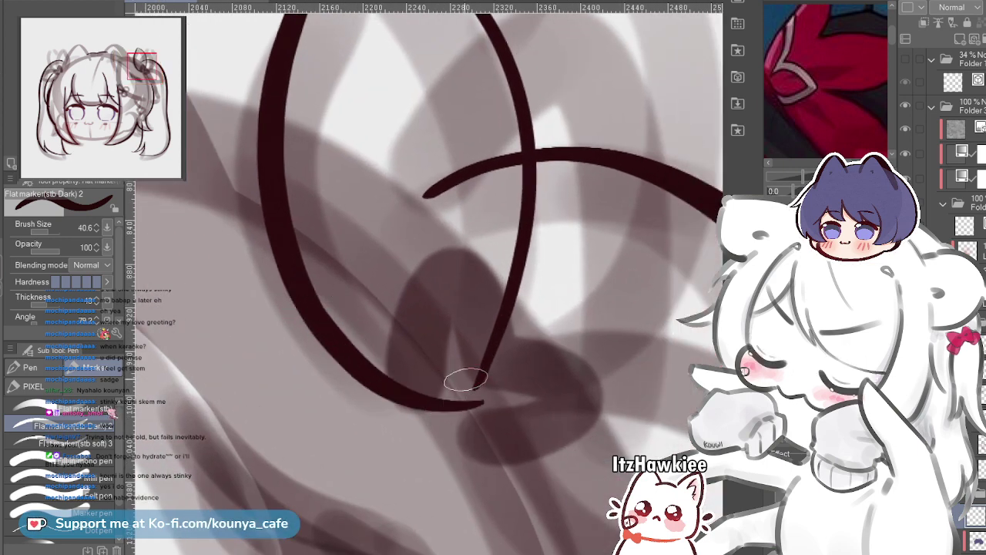
pyautogui.hotkey('ctrl', 'z')
pyautogui.moveTo(315, 296)
pyautogui.mouseDown()
pyautogui.moveTo(362, 360)
pyautogui.moveTo(470, 389)
pyautogui.mouseUp()
pyautogui.hotkey('ctrl', 'z')
pyautogui.moveTo(304, 295)
pyautogui.mouseDown()
pyautogui.moveTo(343, 346)
pyautogui.moveTo(488, 391)
pyautogui.mouseUp()
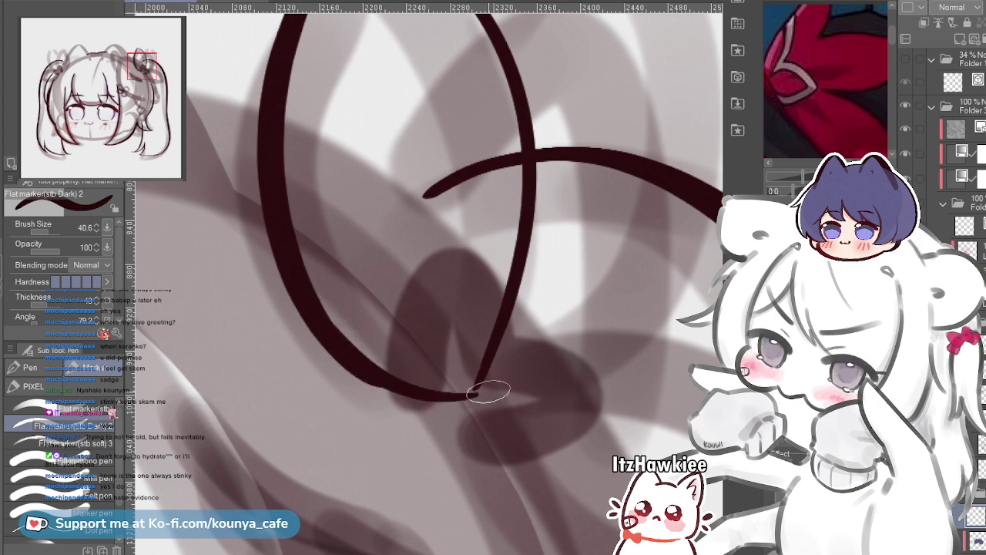
pyautogui.press('ctrl')
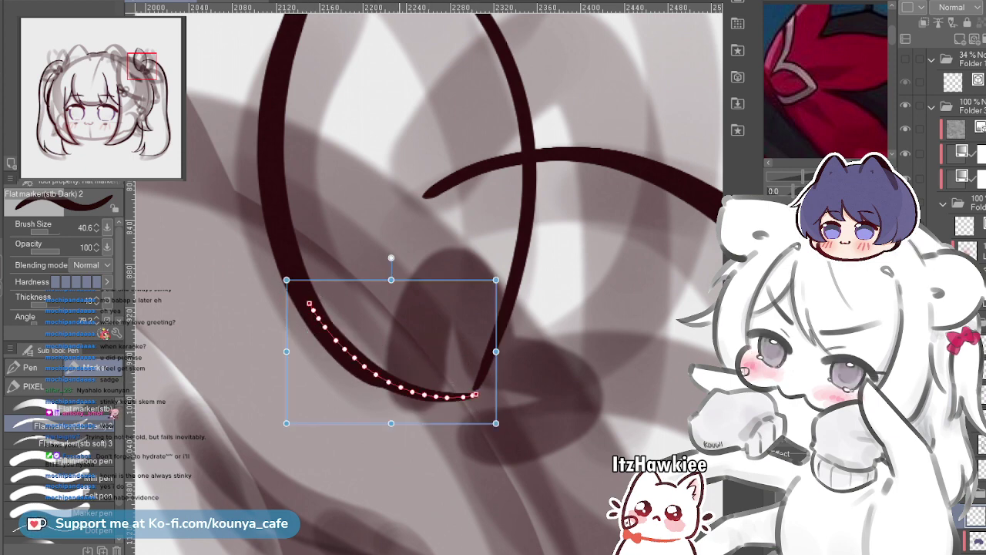
pyautogui.press('Return')
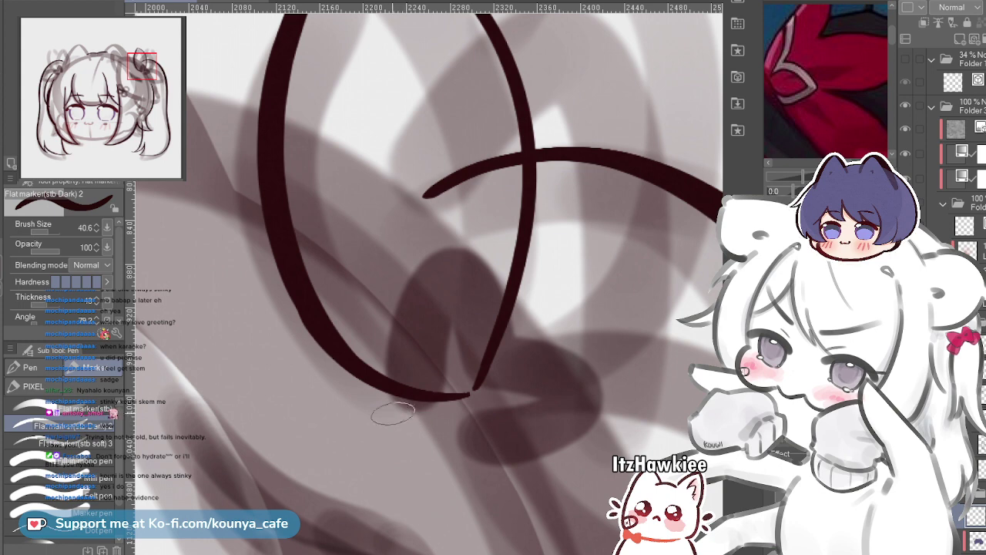
pyautogui.hotkey('ctrl', 't')
pyautogui.moveTo(278, 280); pyautogui.dragTo(281, 281)
pyautogui.press('Return')
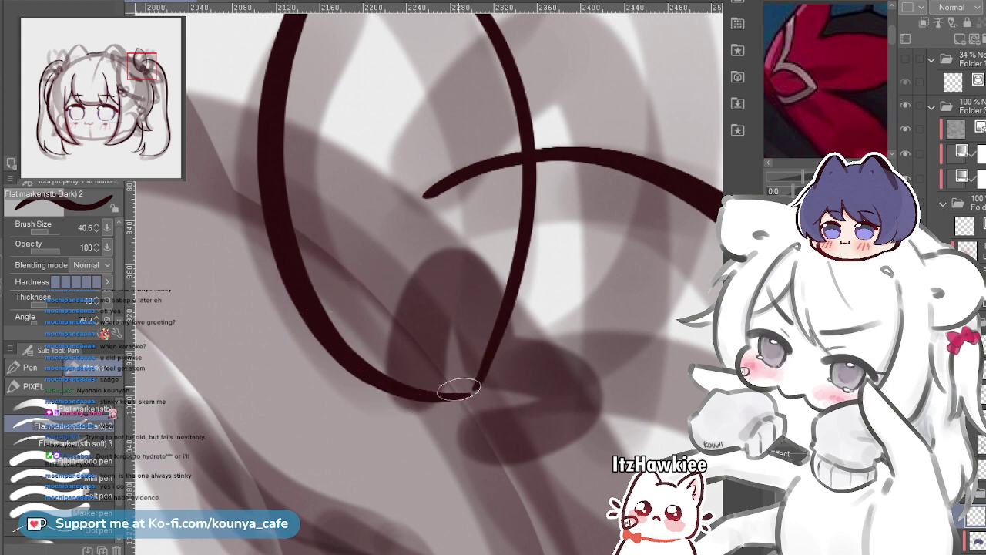
# Move the lower end point of the petal's second curve onto the outer curve's end to close the base
pyautogui.scroll(2, 473, 394)
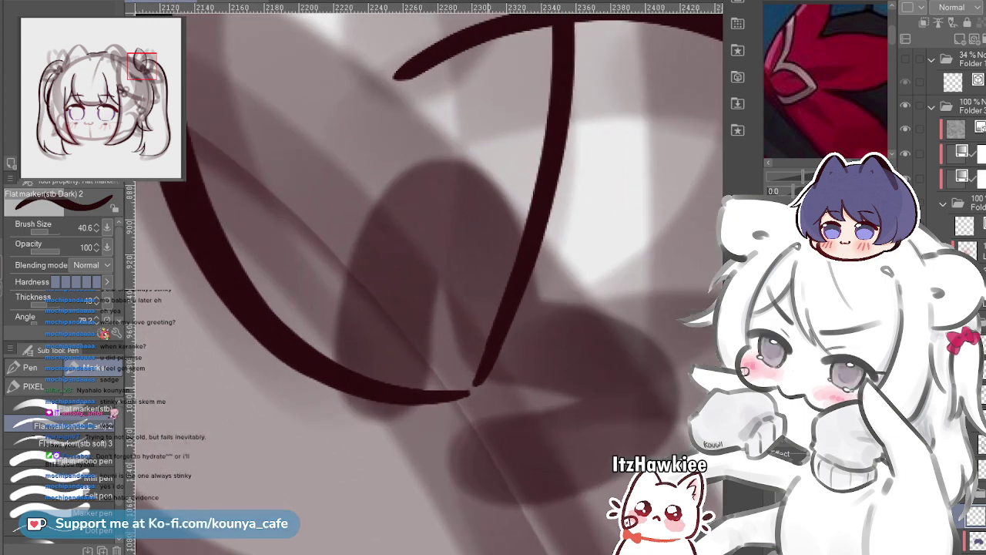
pyautogui.keyDown('ctrl'); pyautogui.click(477, 384); pyautogui.keyUp('ctrl')
pyautogui.moveTo(475, 385); pyautogui.dragTo(470, 392)
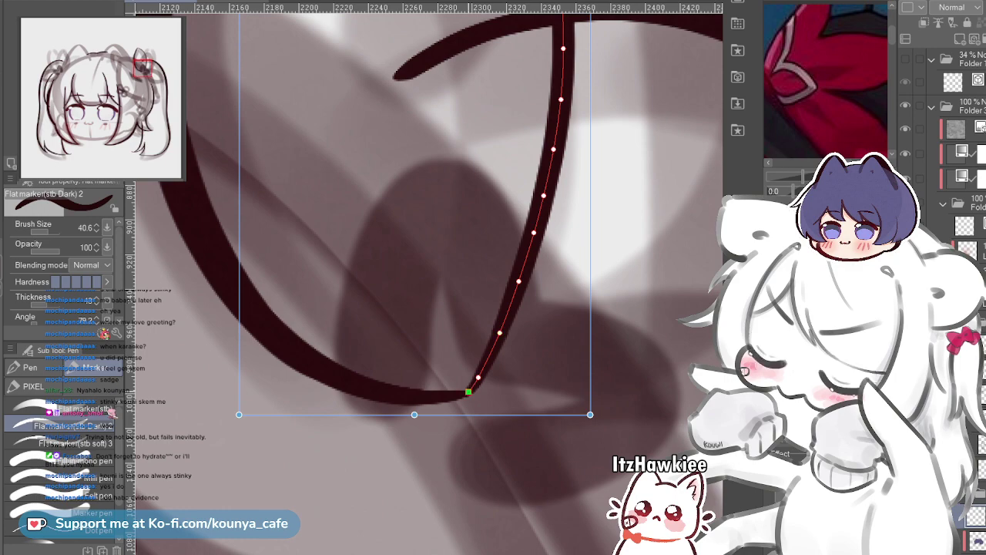
pyautogui.scroll(-8, 476, 370)
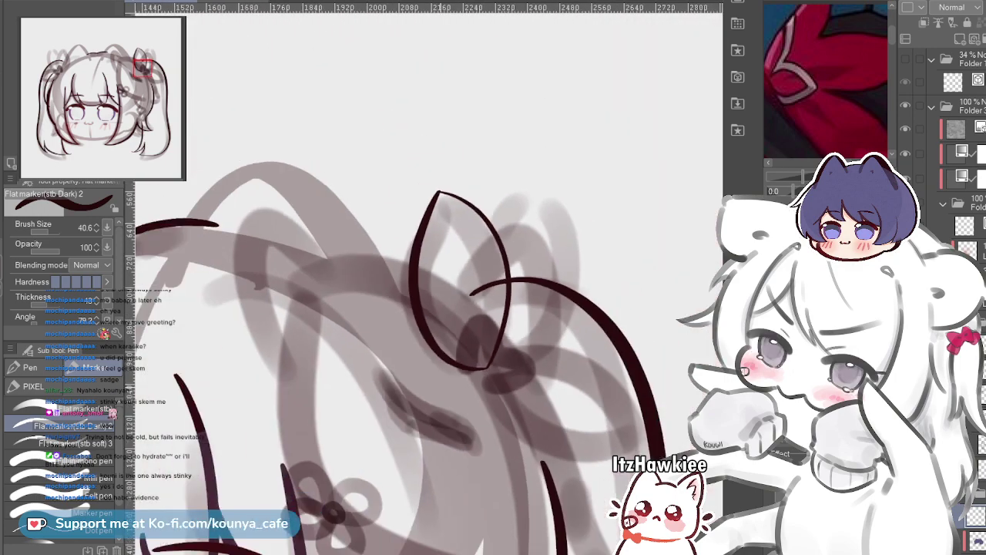
pyautogui.scroll(-3, 517, 239)
pyautogui.scroll(3, 494, 314)
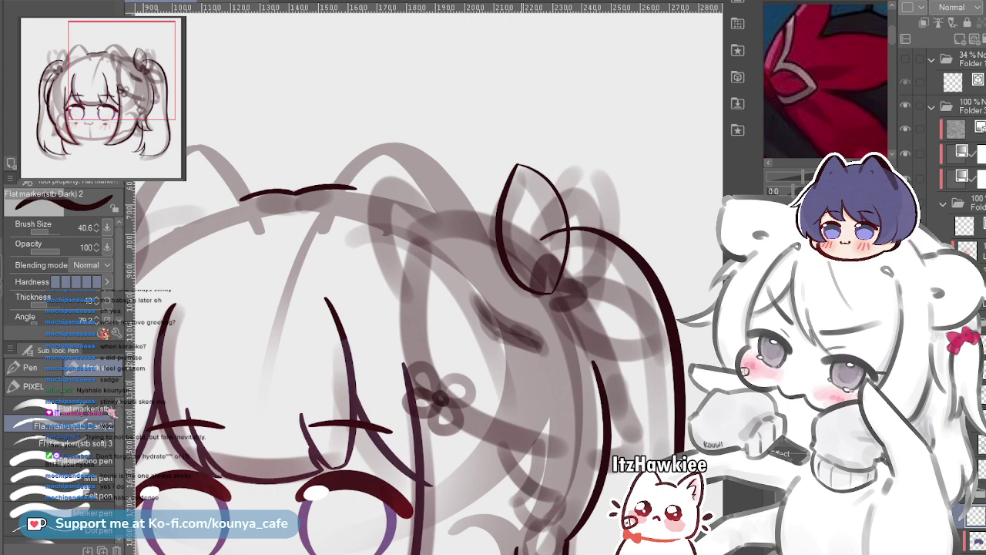
pyautogui.scroll(-5, 522, 269)
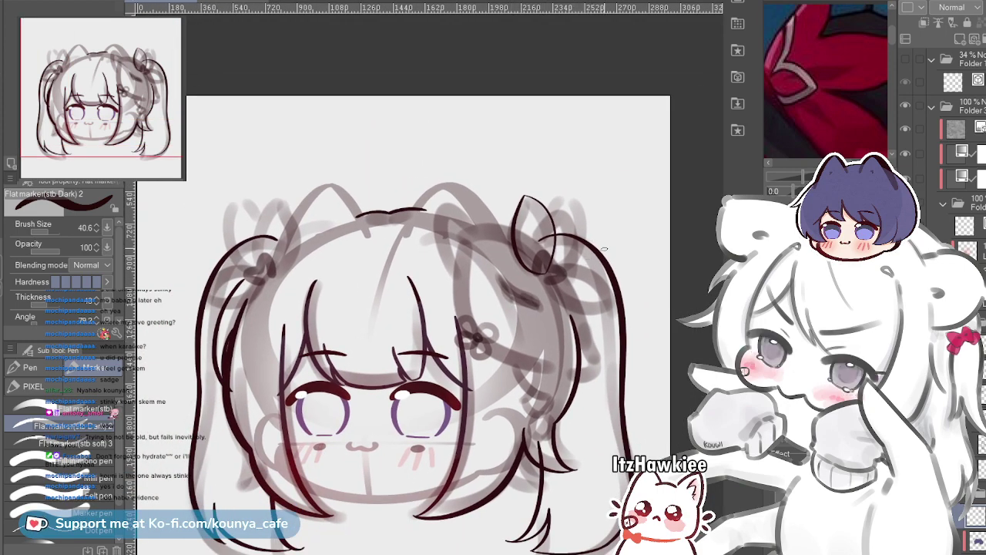
# Ink the inner curve of a second upright ribbon petal, from its pointed tip down across the first petal
pyautogui.scroll(5, 572, 247)
pyautogui.moveTo(531, 180); pyautogui.dragTo(476, 209)
pyautogui.moveTo(513, 154); pyautogui.dragTo(454, 243)
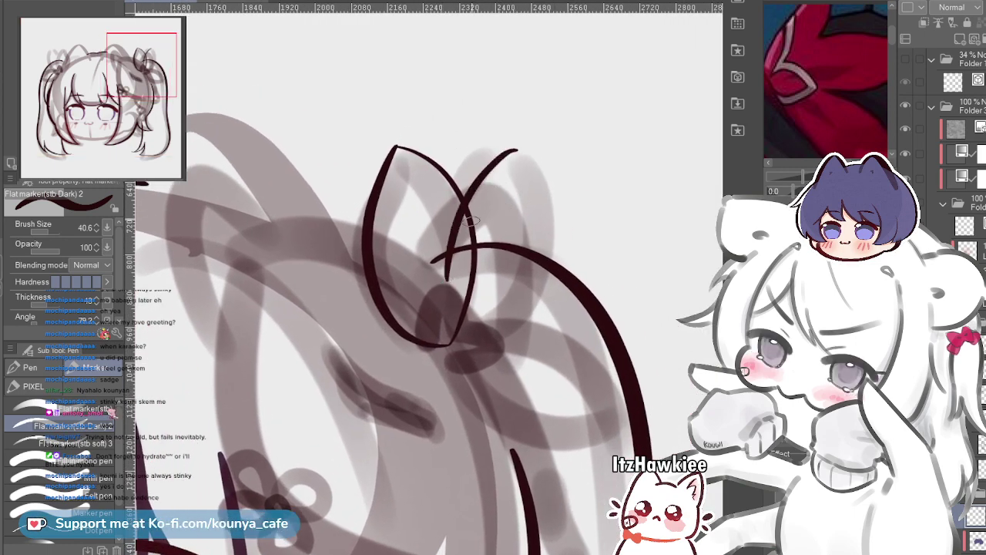
pyautogui.hotkey('ctrl', 'z')
pyautogui.moveTo(527, 146)
pyautogui.mouseDown()
pyautogui.moveTo(449, 248)
pyautogui.moveTo(493, 176)
pyautogui.moveTo(452, 237)
pyautogui.mouseUp()
pyautogui.hotkey('ctrl', 'z')
# Ink the outer curve of the second upright petal, bowing from its tip down to the ribbon knot
pyautogui.moveTo(530, 157); pyautogui.dragTo(547, 221)
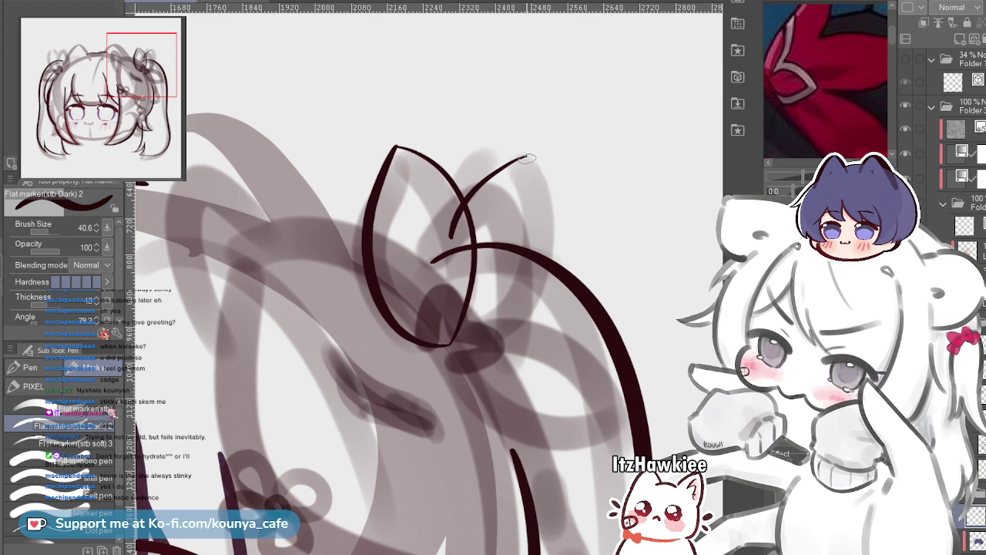
pyautogui.moveTo(527, 158); pyautogui.dragTo(540, 275)
pyautogui.hotkey('ctrl', 'z')
pyautogui.moveTo(527, 157)
pyautogui.mouseDown()
pyautogui.moveTo(555, 199)
pyautogui.moveTo(449, 345)
pyautogui.mouseUp()
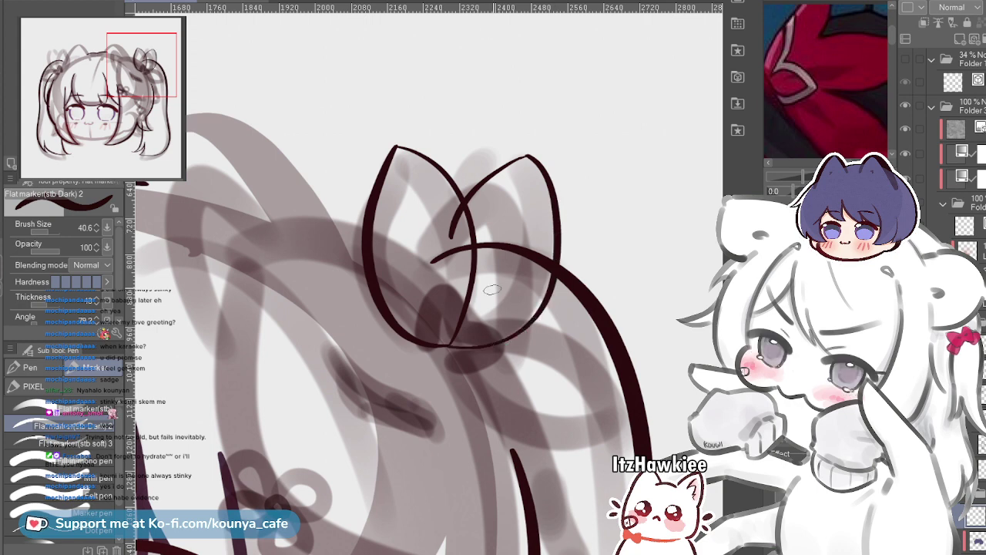
pyautogui.hotkey('ctrl', 'z')
pyautogui.moveTo(528, 157)
pyautogui.mouseDown()
pyautogui.moveTo(534, 171)
pyautogui.moveTo(446, 332)
pyautogui.mouseUp()
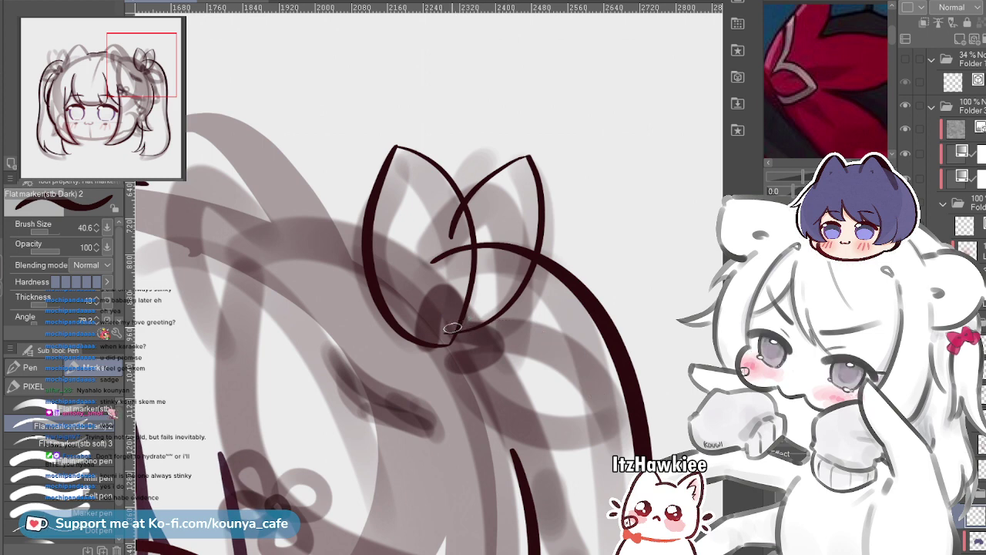
# Ink the upper curve of a third ribbon petal, arching from the knot outward and down over the pigtail
pyautogui.moveTo(450, 327)
pyautogui.mouseDown()
pyautogui.moveTo(601, 365)
pyautogui.moveTo(625, 421)
pyautogui.mouseUp()
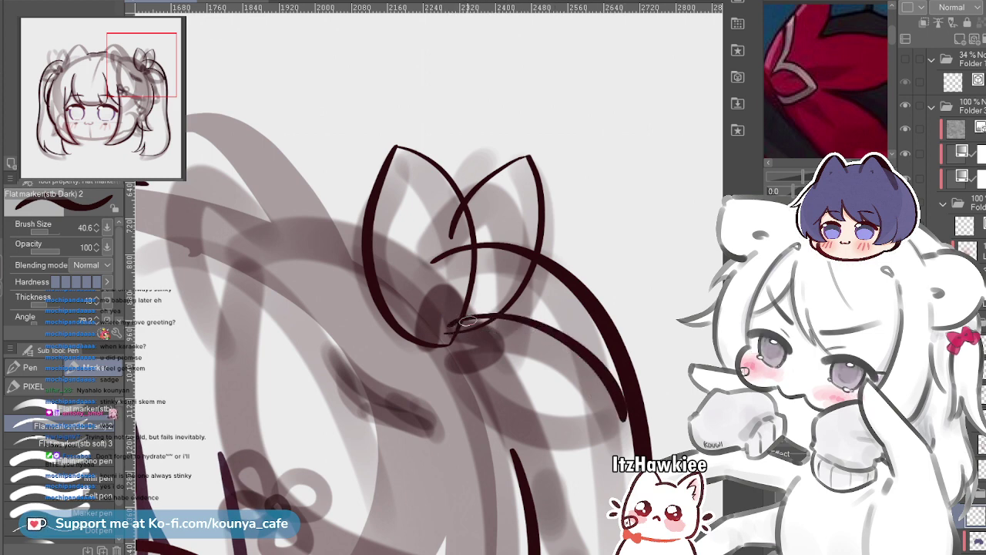
pyautogui.hotkey('ctrl', 'z')
pyautogui.moveTo(447, 327)
pyautogui.mouseDown()
pyautogui.moveTo(472, 320)
pyautogui.moveTo(601, 404)
pyautogui.mouseUp()
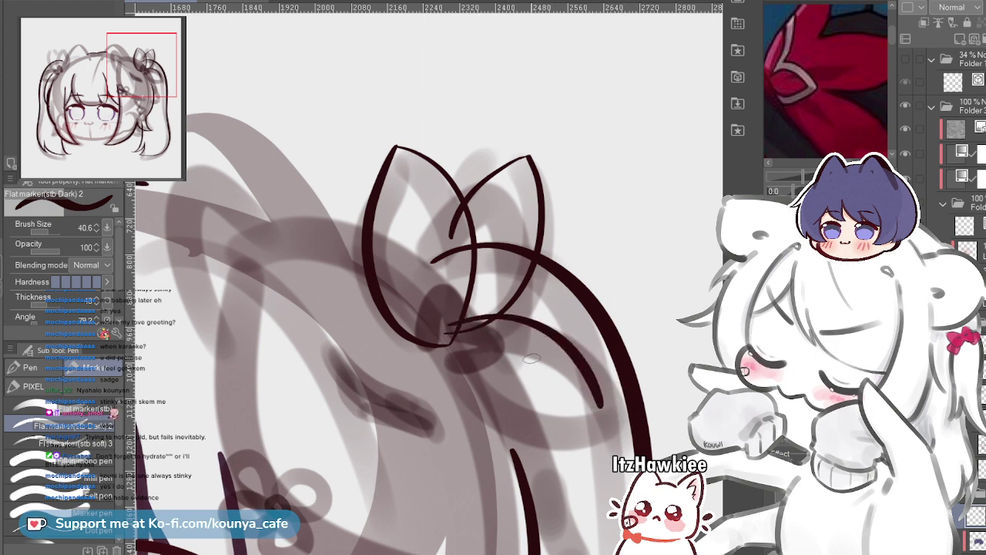
# Ink the third petal's lower curve from the knot to its tip, and stretch the vector line to close the tip
pyautogui.scroll(3, 531, 358)
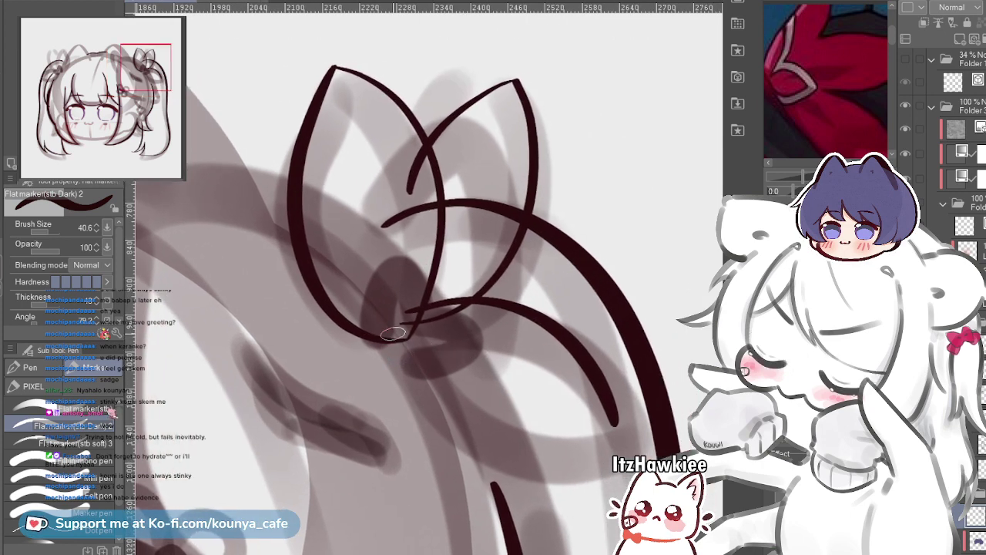
pyautogui.moveTo(389, 333); pyautogui.dragTo(440, 375)
pyautogui.hotkey('ctrl', 'z')
pyautogui.moveTo(385, 323)
pyautogui.mouseDown()
pyautogui.moveTo(585, 437)
pyautogui.moveTo(636, 435)
pyautogui.mouseUp()
pyautogui.hotkey('ctrl', 'z')
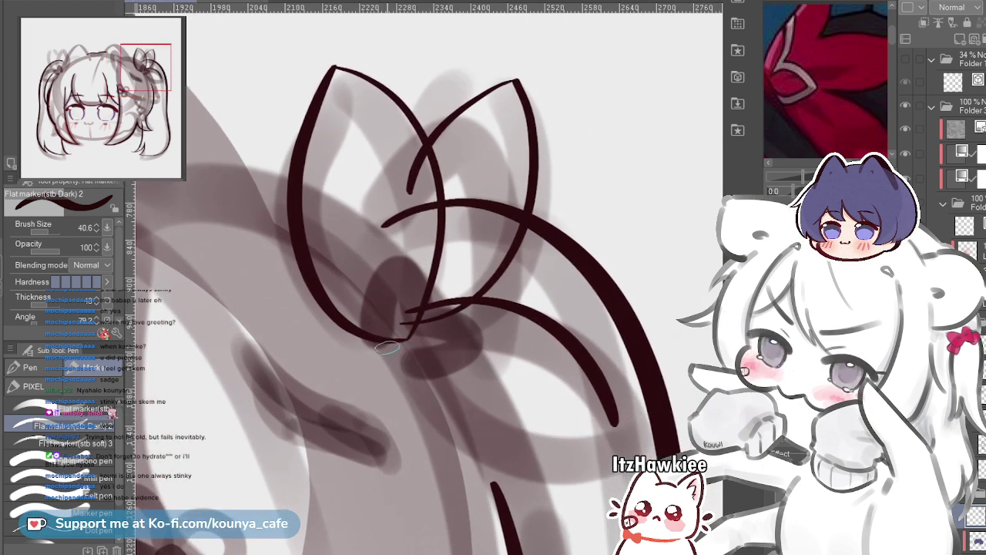
pyautogui.moveTo(387, 344); pyautogui.dragTo(610, 431)
pyautogui.hotkey('ctrl', 'z')
pyautogui.moveTo(380, 322)
pyautogui.mouseDown()
pyautogui.moveTo(490, 415)
pyautogui.moveTo(623, 408)
pyautogui.mouseUp()
pyautogui.hotkey('ctrl', 'z')
pyautogui.moveTo(378, 328)
pyautogui.mouseDown()
pyautogui.moveTo(411, 391)
pyautogui.moveTo(615, 422)
pyautogui.mouseUp()
pyautogui.press('ctrl')
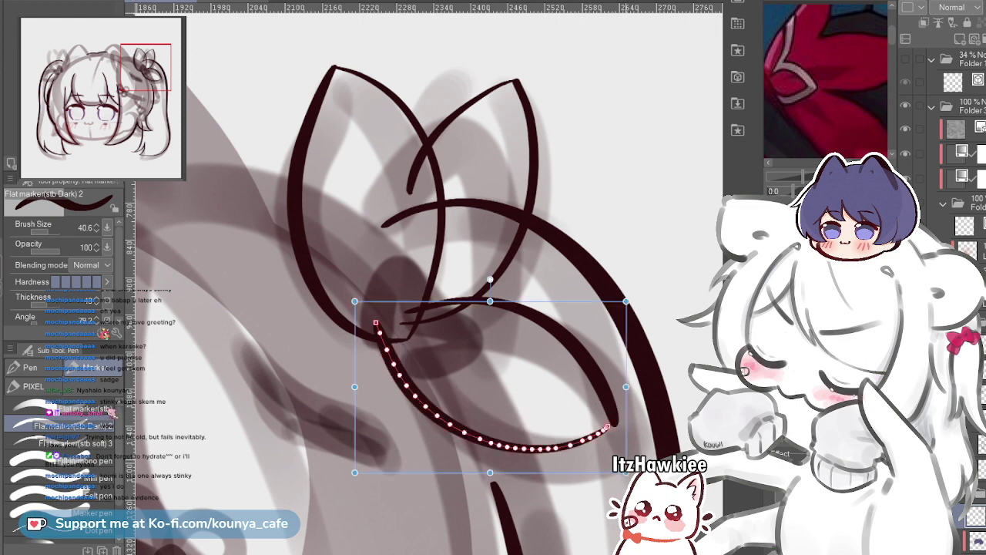
pyautogui.moveTo(624, 386); pyautogui.dragTo(633, 387)
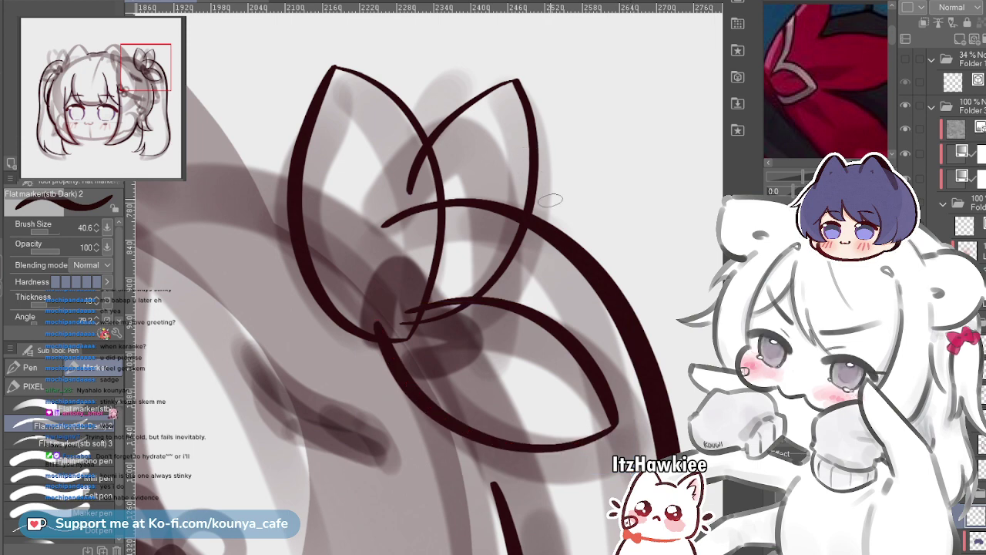
# Thicken the inner curve of the second upright petal from its tip to where it crosses the first petal
pyautogui.scroll(2, 500, 77)
pyautogui.moveTo(519, 89)
pyautogui.mouseDown()
pyautogui.moveTo(520, 159)
pyautogui.moveTo(378, 268)
pyautogui.mouseUp()
pyautogui.scroll(1, 520, 147)
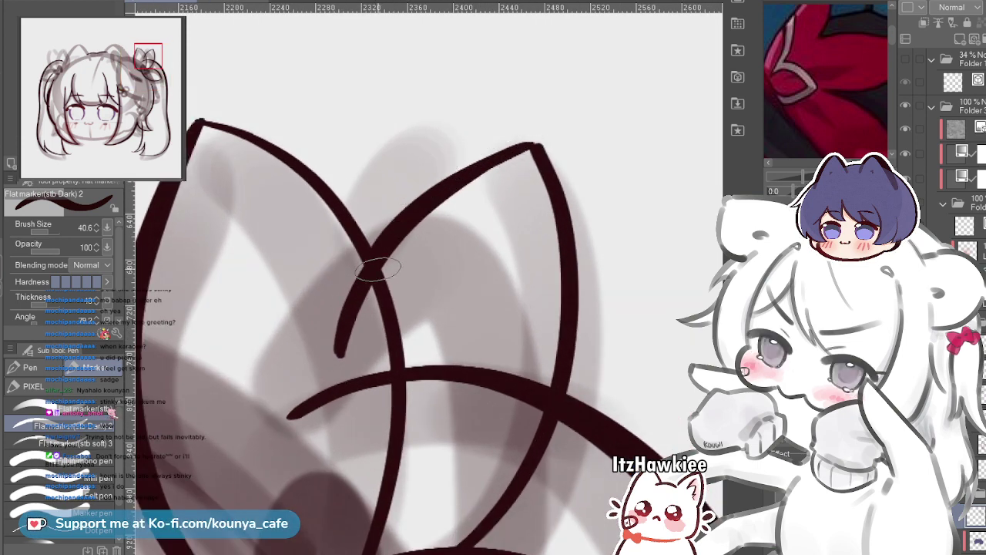
pyautogui.hotkey('ctrl', 'z')
pyautogui.moveTo(538, 147)
pyautogui.mouseDown()
pyautogui.moveTo(442, 190)
pyautogui.moveTo(375, 279)
pyautogui.mouseUp()
pyautogui.hotkey('ctrl', 'z')
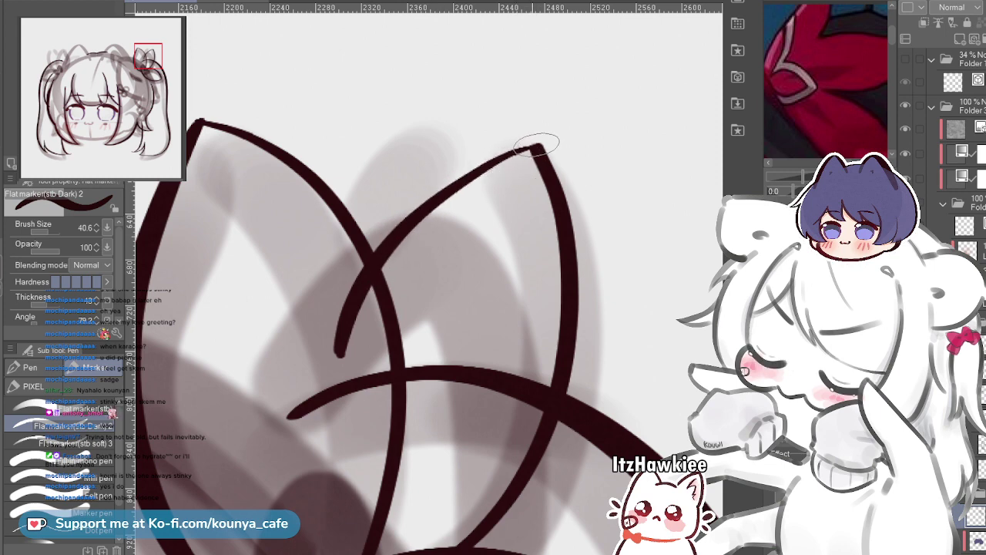
pyautogui.moveTo(537, 146); pyautogui.dragTo(378, 268)
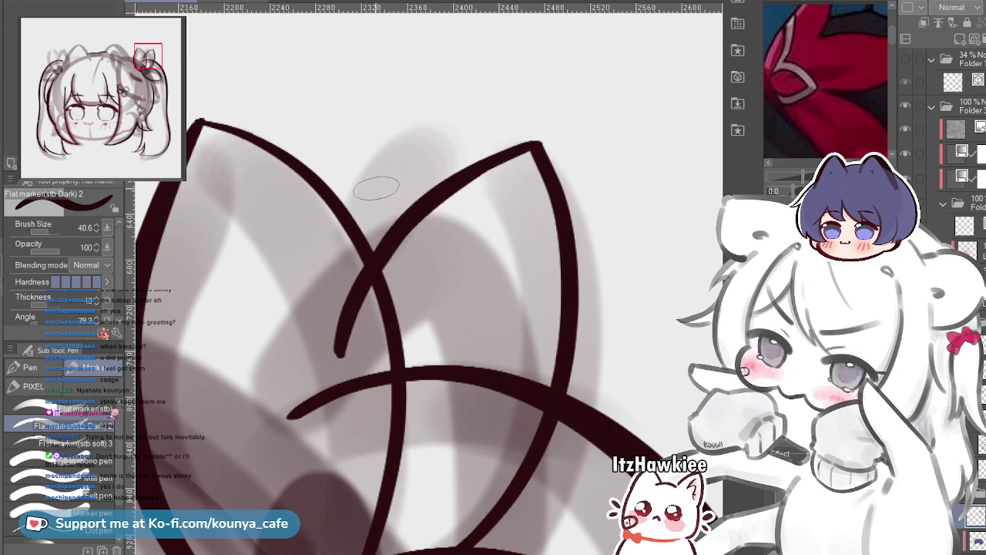
# Thicken the first petal's inner-side curve from its tip to the crossing with the second petal
pyautogui.moveTo(353, 161); pyautogui.dragTo(372, 224)
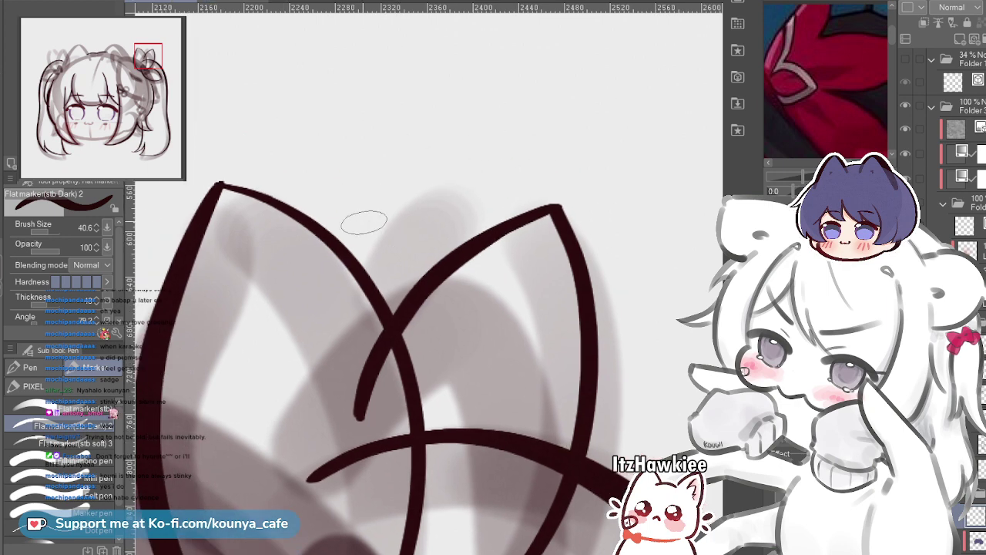
pyautogui.moveTo(221, 186)
pyautogui.mouseDown()
pyautogui.moveTo(276, 197)
pyautogui.moveTo(389, 312)
pyautogui.mouseUp()
pyautogui.hotkey('ctrl', 'z')
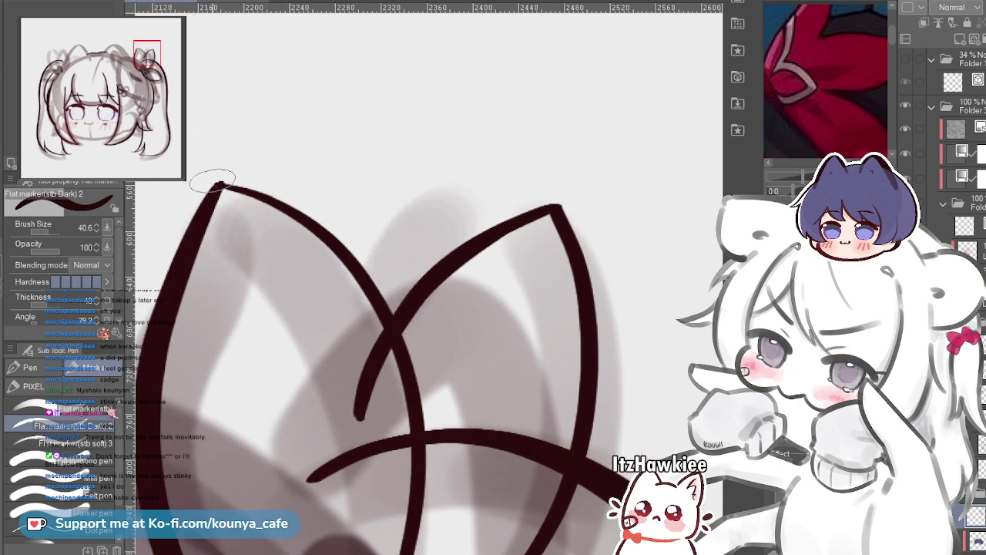
pyautogui.moveTo(214, 184)
pyautogui.mouseDown()
pyautogui.moveTo(279, 210)
pyautogui.moveTo(369, 321)
pyautogui.mouseUp()
pyautogui.hotkey('ctrl', 'z')
pyautogui.moveTo(220, 187); pyautogui.dragTo(386, 314)
pyautogui.scroll(1, 387, 314)
pyautogui.hotkey('ctrl', 'z')
pyautogui.moveTo(240, 191)
pyautogui.mouseDown()
pyautogui.moveTo(377, 269)
pyautogui.moveTo(422, 335)
pyautogui.mouseUp()
pyautogui.hotkey('ctrl', 'z')
pyautogui.moveTo(235, 193)
pyautogui.mouseDown()
pyautogui.moveTo(291, 205)
pyautogui.moveTo(443, 348)
pyautogui.mouseUp()
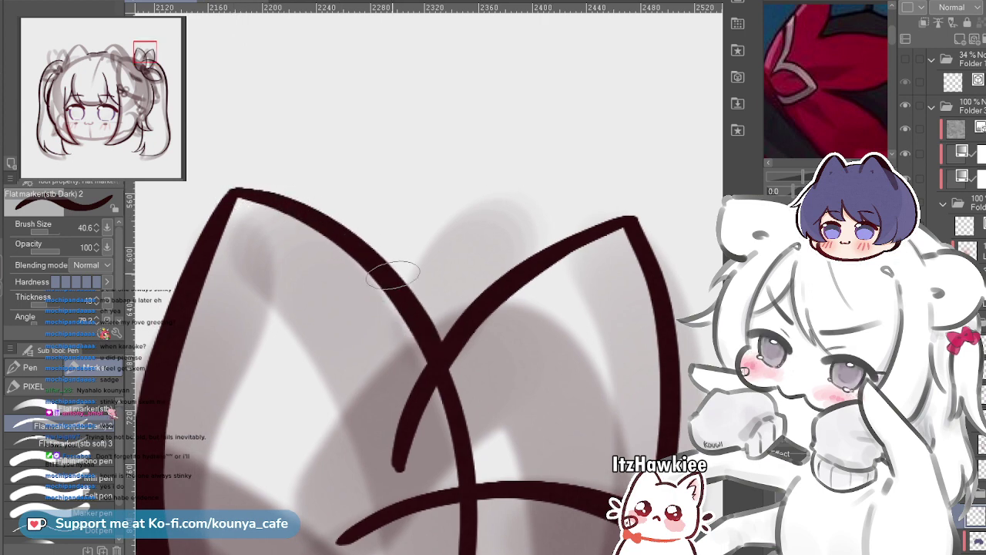
# Examine the three inked ribbon petals up close and against the whole head, and look through the layer list
pyautogui.hotkey('ctrl', '-')
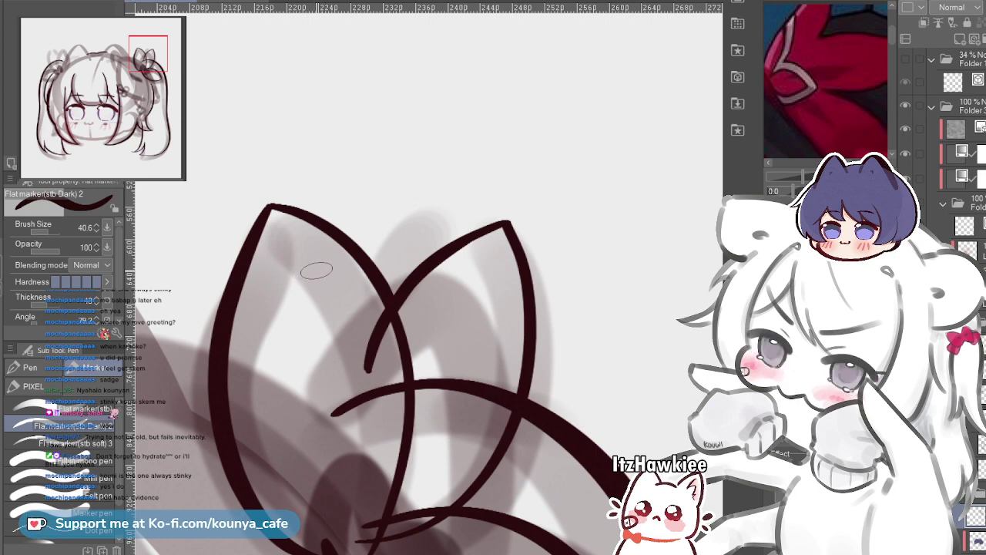
pyautogui.scroll(-2, 463, 337)
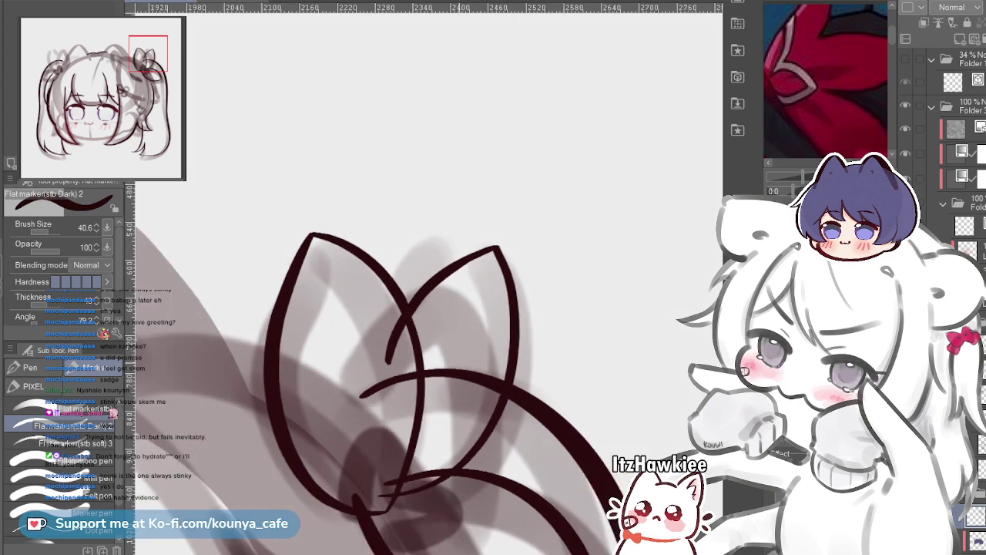
pyautogui.moveTo(463, 337); pyautogui.dragTo(446, 176)
pyautogui.scroll(2, 486, 362)
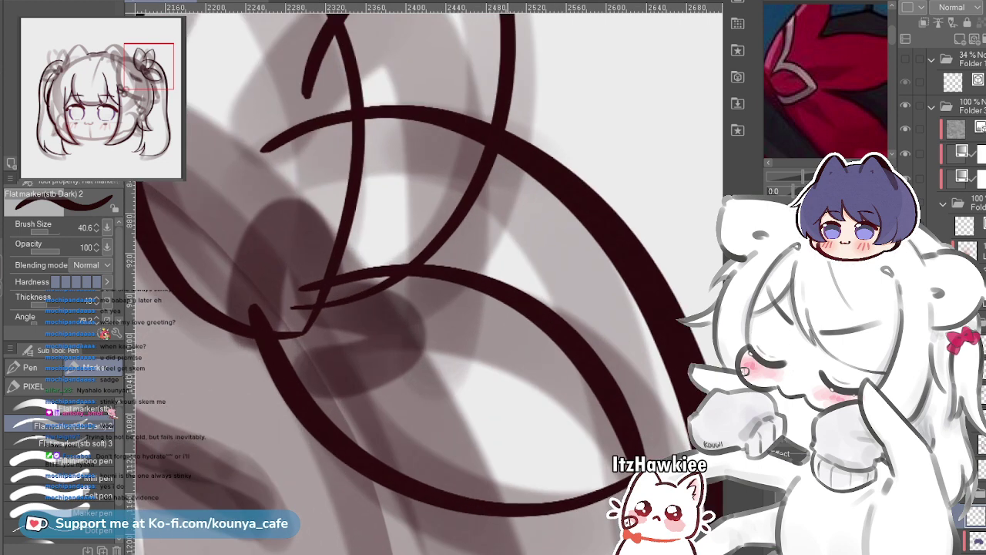
pyautogui.moveTo(543, 342); pyautogui.dragTo(482, 304)
pyautogui.scroll(-2, 492, 304)
pyautogui.moveTo(465, 271); pyautogui.dragTo(492, 367)
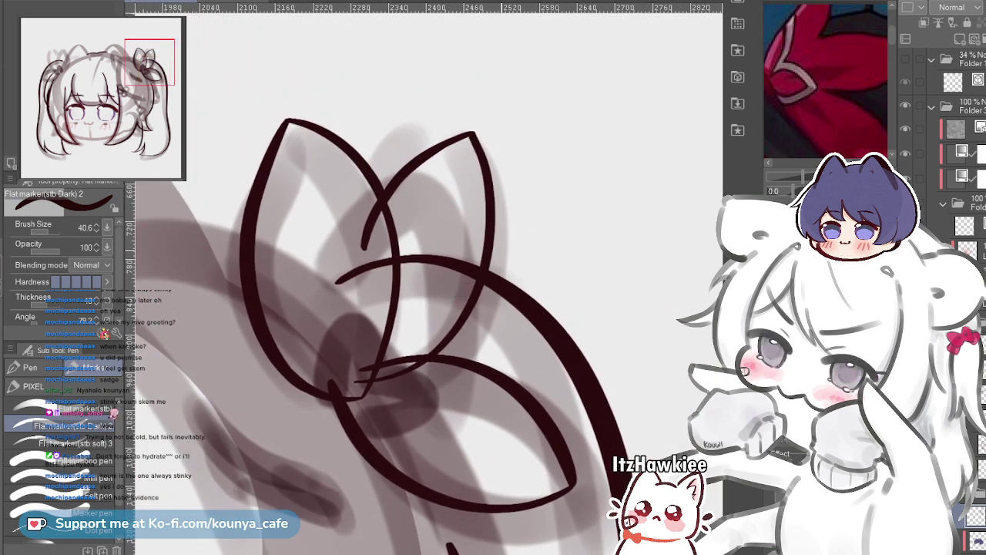
pyautogui.scroll(-1, 499, 261)
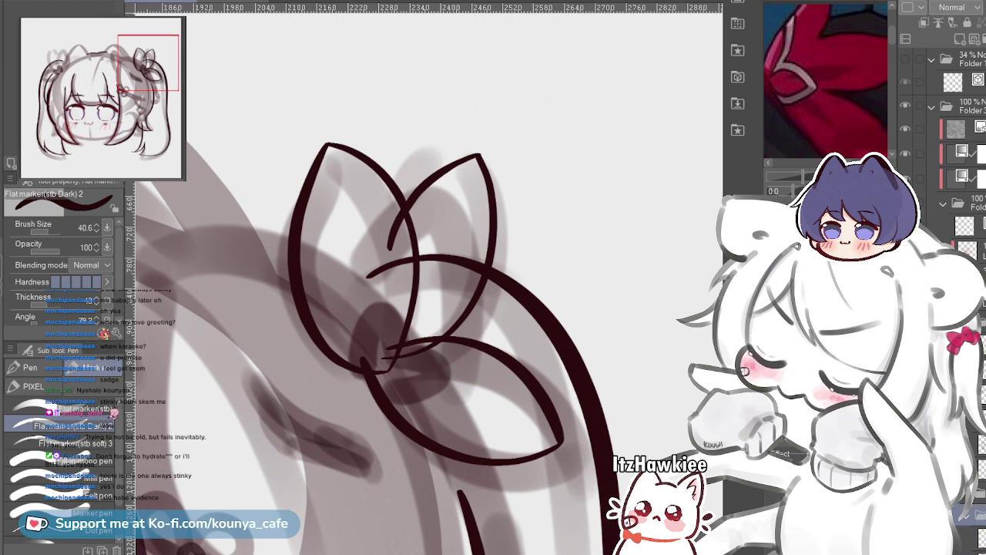
pyautogui.scroll(-3, 955, 139)
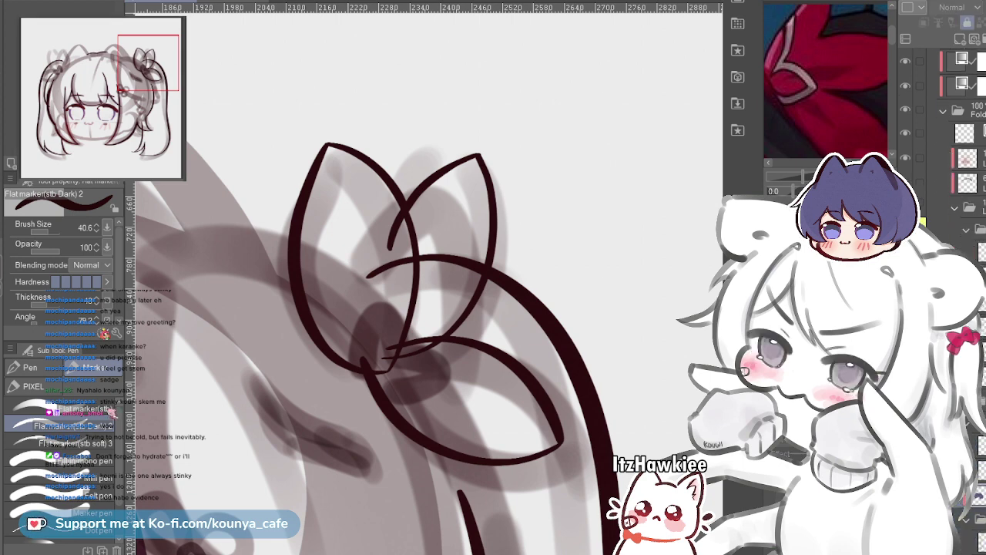
pyautogui.scroll(-5, 447, 285)
pyautogui.moveTo(369, 308); pyautogui.dragTo(491, 297)
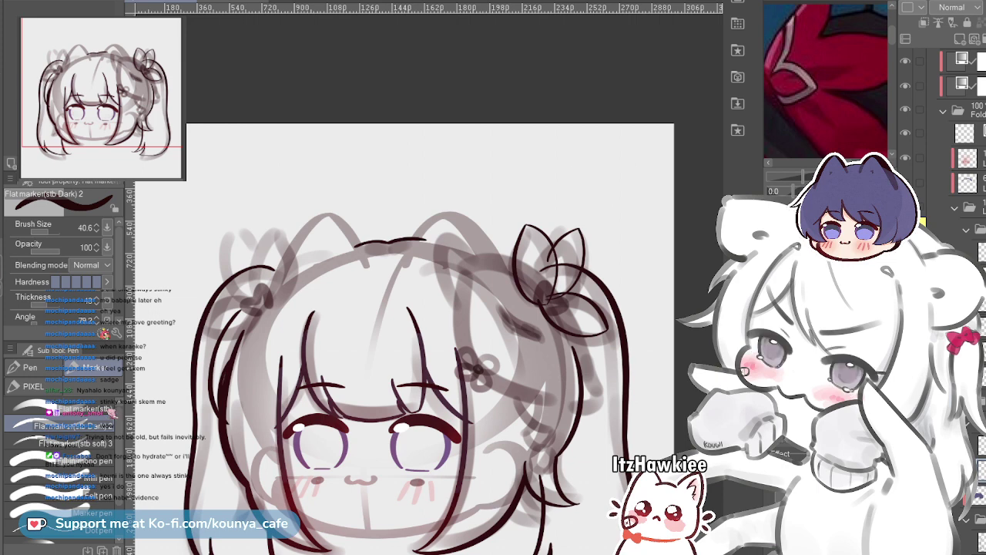
# Try placing a horizontally flipped copy of the inked ribbon petals over the sketched ribbon on the left pigtail
pyautogui.moveTo(227, 277); pyautogui.dragTo(296, 269)
pyautogui.moveTo(301, 251); pyautogui.dragTo(261, 262)
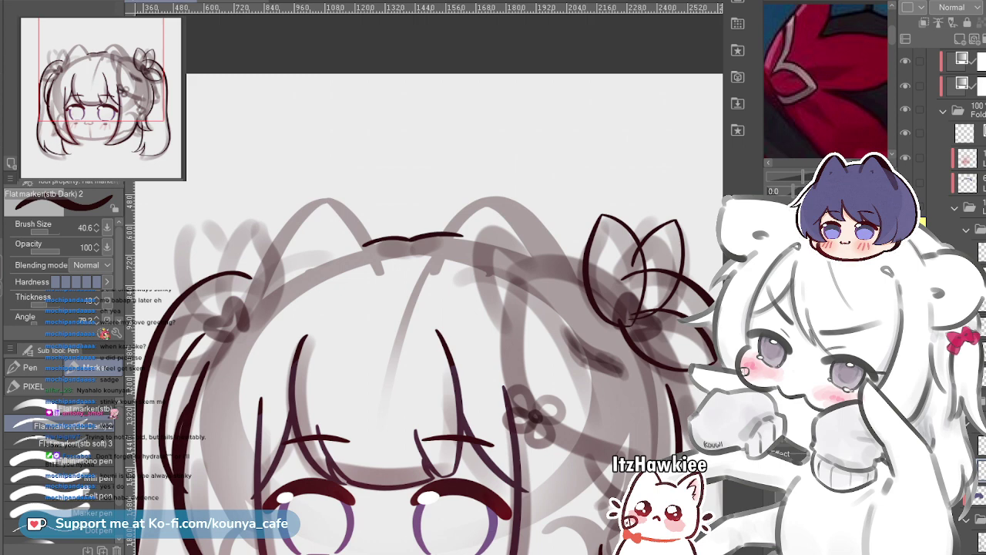
pyautogui.hotkey('ctrl', 't')
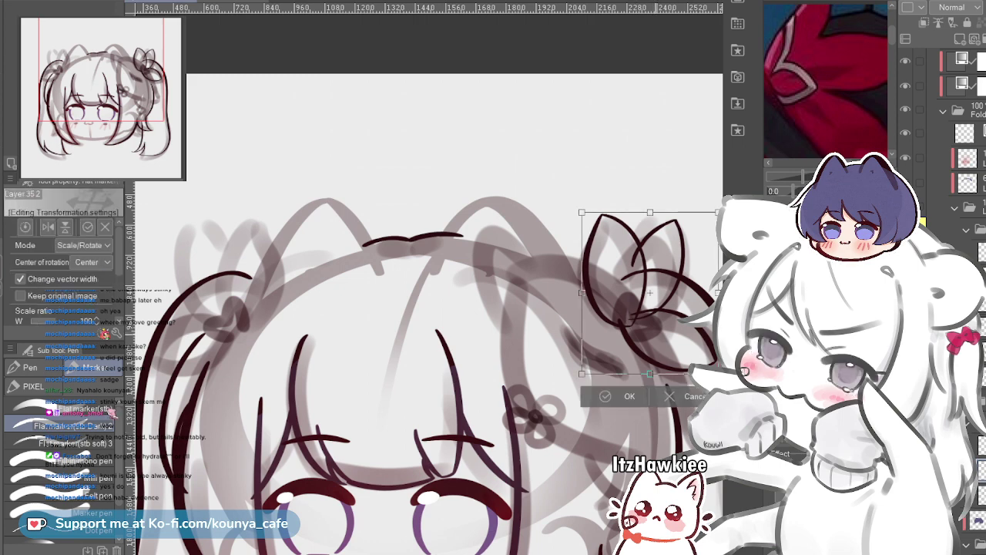
pyautogui.press('Return')
pyautogui.hotkey('ctrl', 't')
pyautogui.click(47, 226)
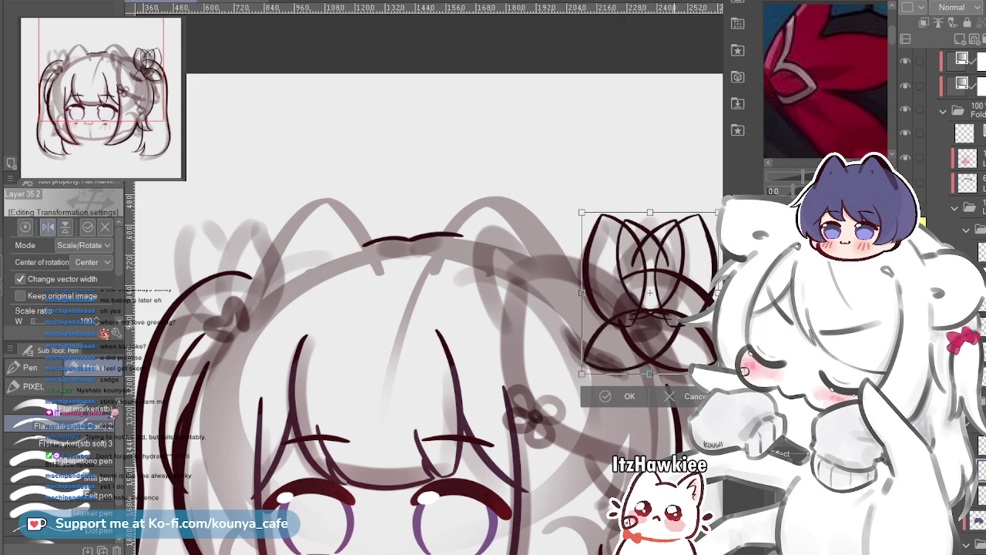
pyautogui.moveTo(669, 300); pyautogui.dragTo(382, 301)
pyautogui.moveTo(233, 294); pyautogui.dragTo(230, 295)
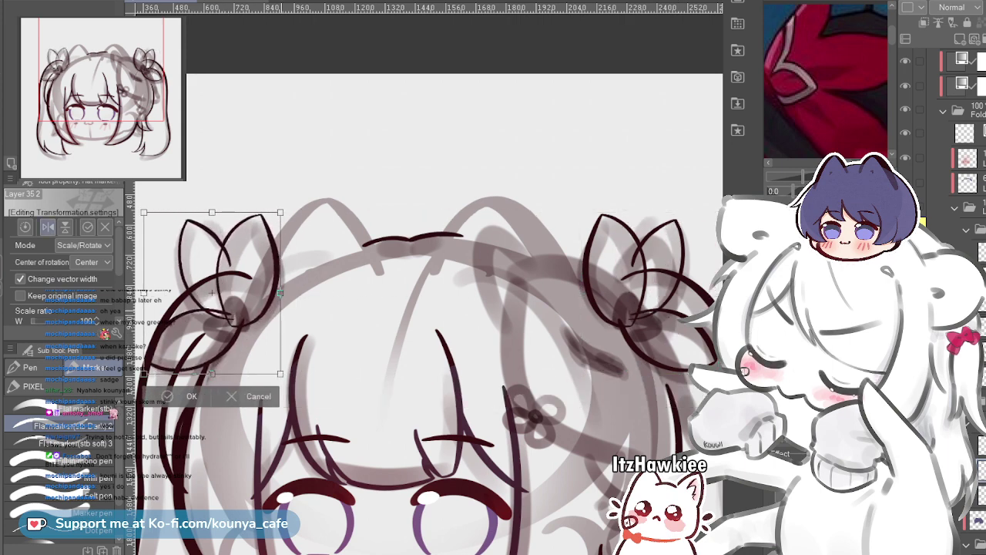
pyautogui.press('Return')
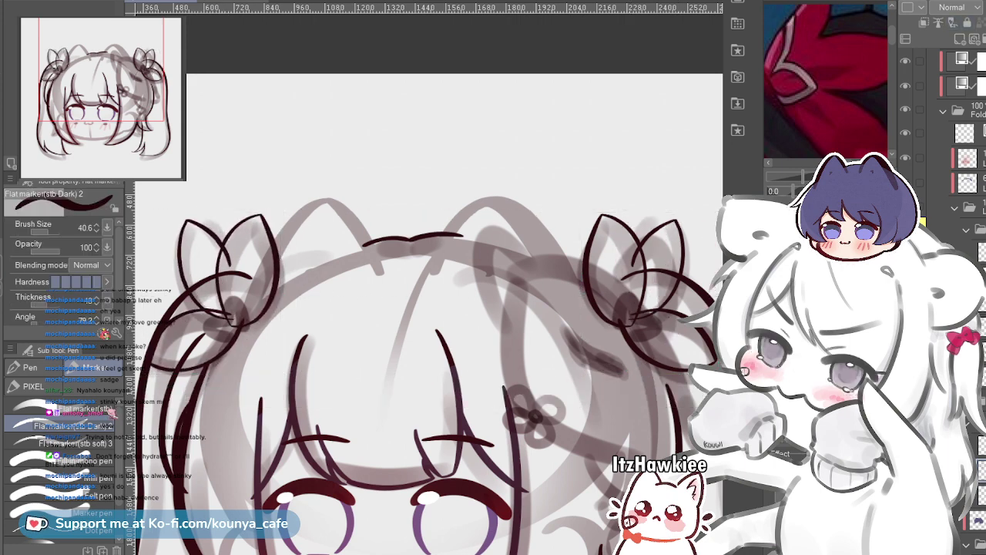
pyautogui.hotkey('ctrl', 'z')
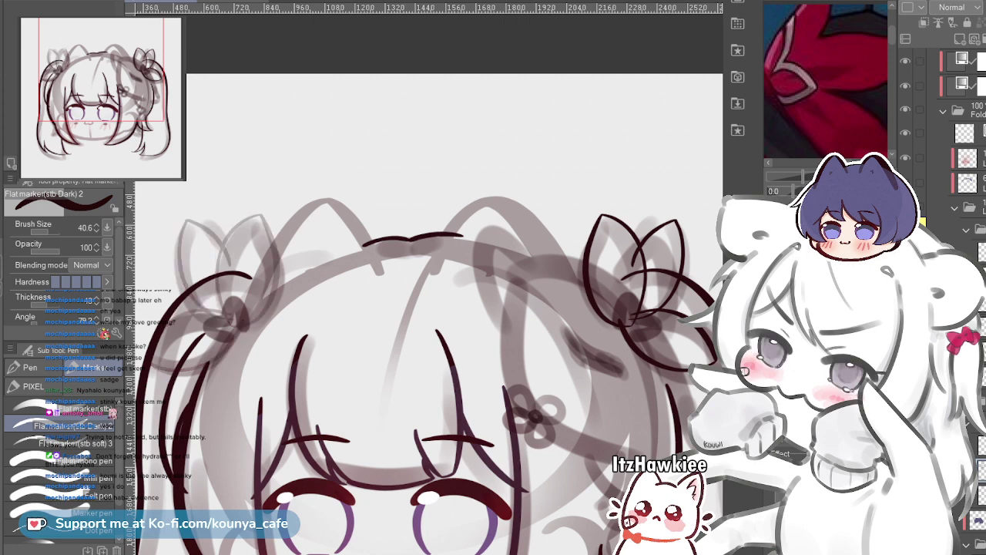
# Ink the outward-facing curve of the left ribbon's upright petal nearest the head, and stretch the vector line up to the sketched tip
pyautogui.scroll(1, 255, 298)
pyautogui.moveTo(257, 299); pyautogui.dragTo(408, 356)
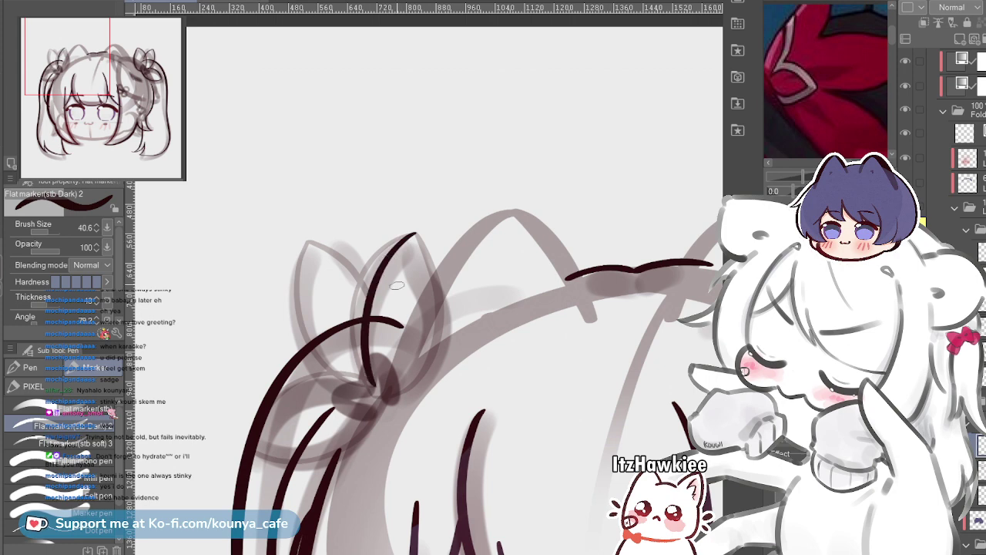
pyautogui.scroll(2, 359, 356)
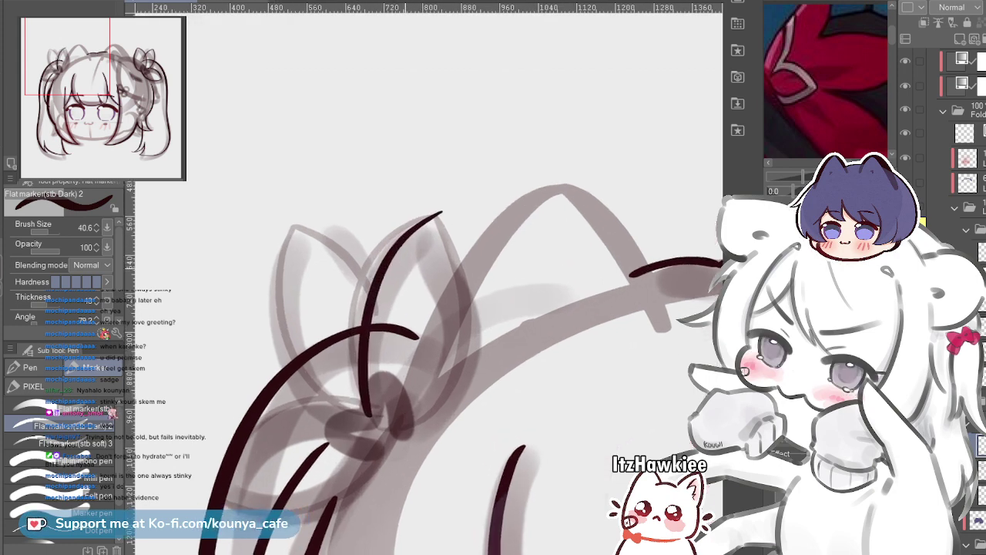
pyautogui.moveTo(371, 363); pyautogui.dragTo(378, 408)
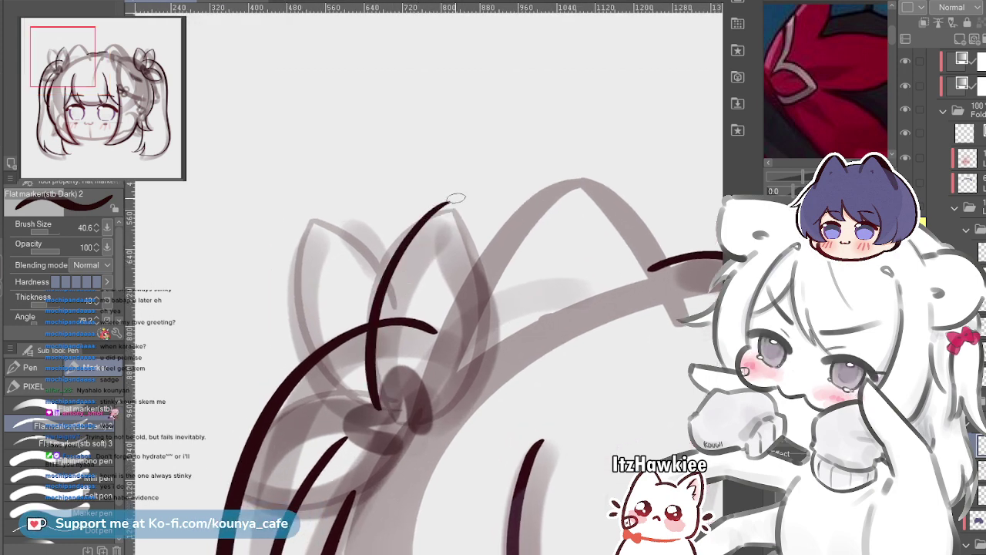
pyautogui.hotkey('ctrl', 'z')
pyautogui.hotkey('ctrl', 'z')
pyautogui.moveTo(435, 217); pyautogui.dragTo(389, 422)
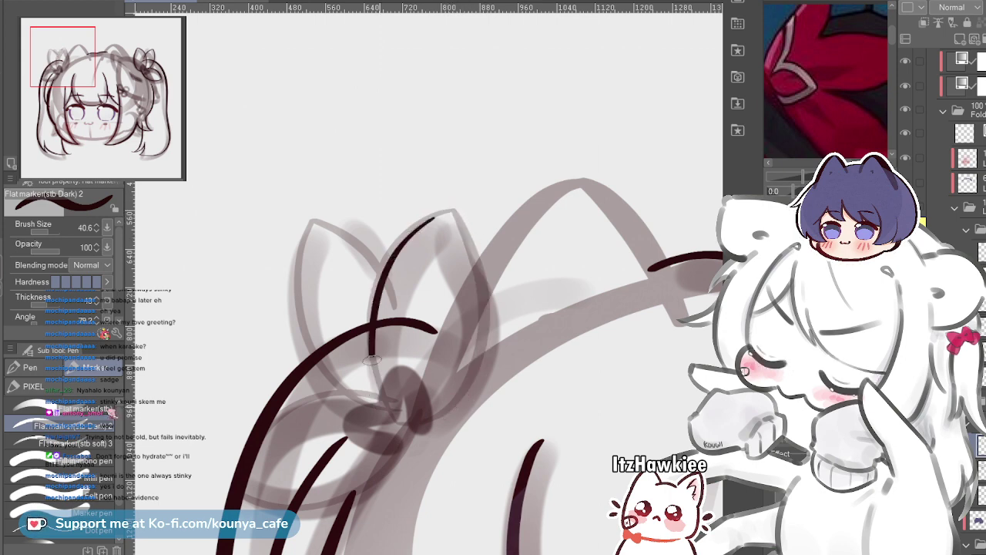
pyautogui.press('ctrl')
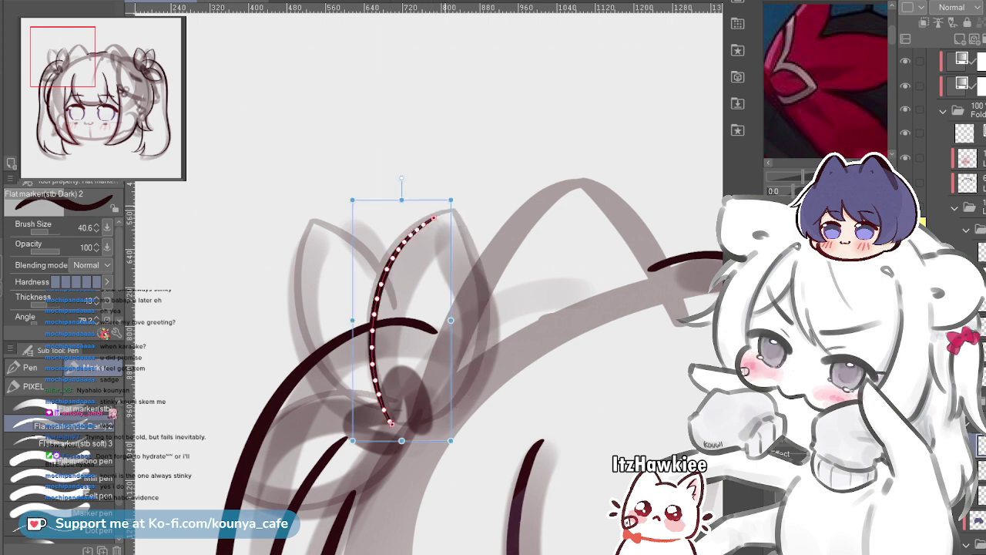
pyautogui.moveTo(451, 200)
pyautogui.mouseDown()
pyautogui.moveTo(463, 189)
pyautogui.moveTo(463, 229)
pyautogui.moveTo(419, 405)
pyautogui.mouseUp()
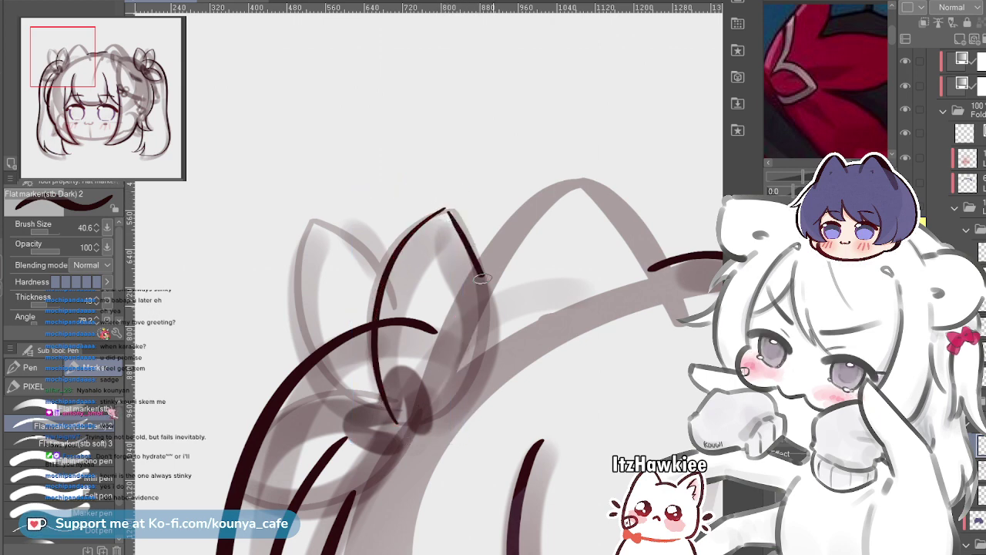
# Ink the head-side curve of the left ribbon's first petal with a thick stroke from the tip down to the knot
pyautogui.moveTo(482, 279); pyautogui.dragTo(479, 389)
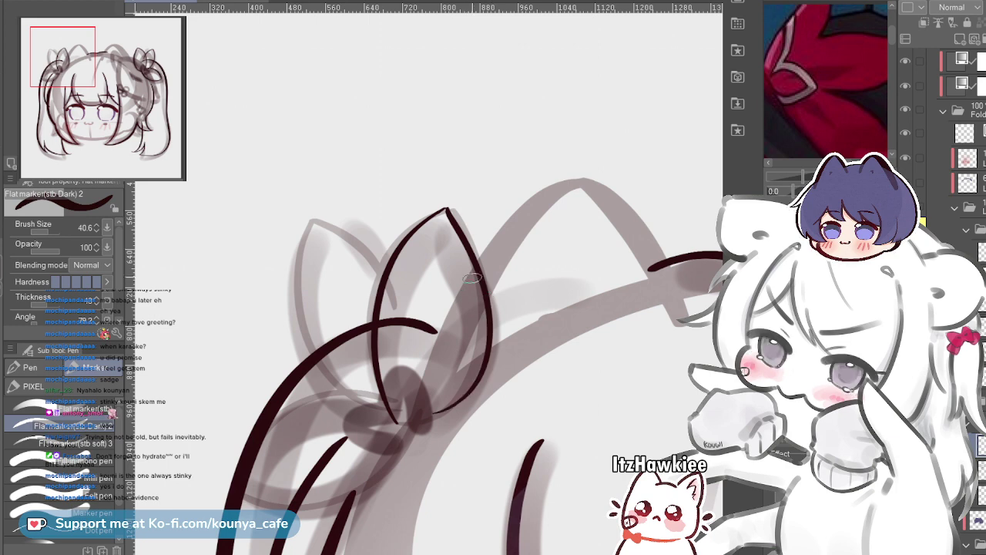
pyautogui.scroll(1, 471, 248)
pyautogui.moveTo(444, 204)
pyautogui.mouseDown()
pyautogui.moveTo(496, 289)
pyautogui.moveTo(431, 452)
pyautogui.mouseUp()
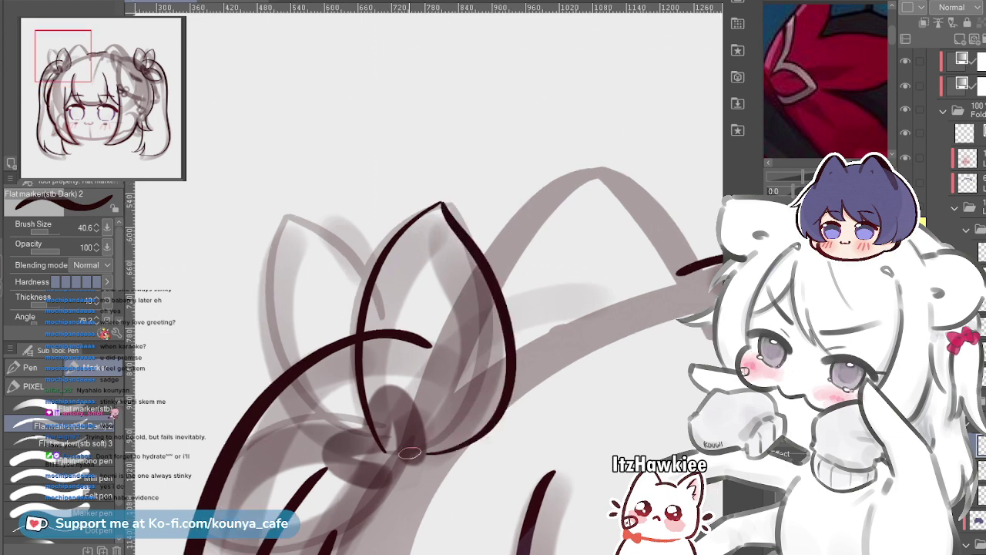
pyautogui.hotkey('ctrl', 'z')
pyautogui.moveTo(440, 202); pyautogui.dragTo(487, 371)
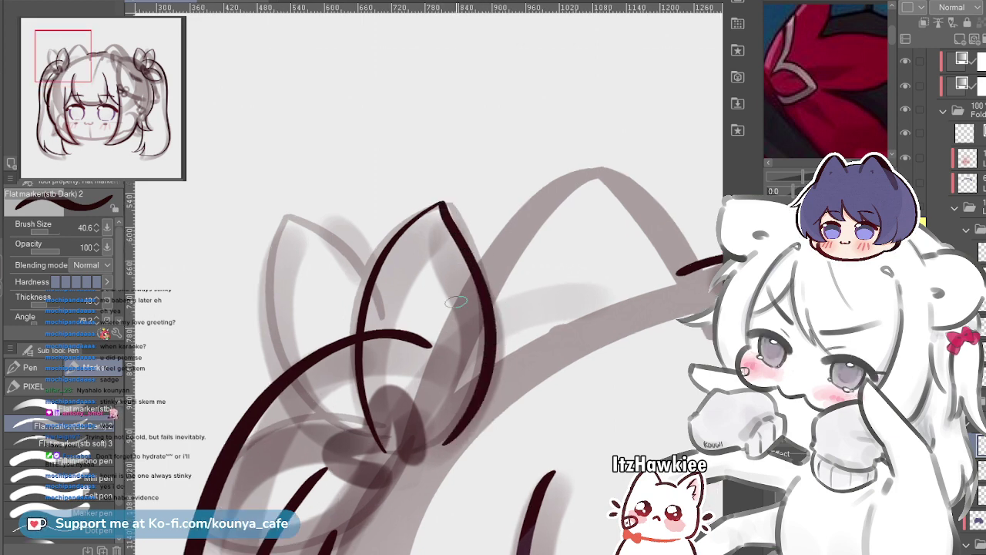
pyautogui.hotkey('ctrl', 'z')
pyautogui.moveTo(442, 203); pyautogui.dragTo(460, 253)
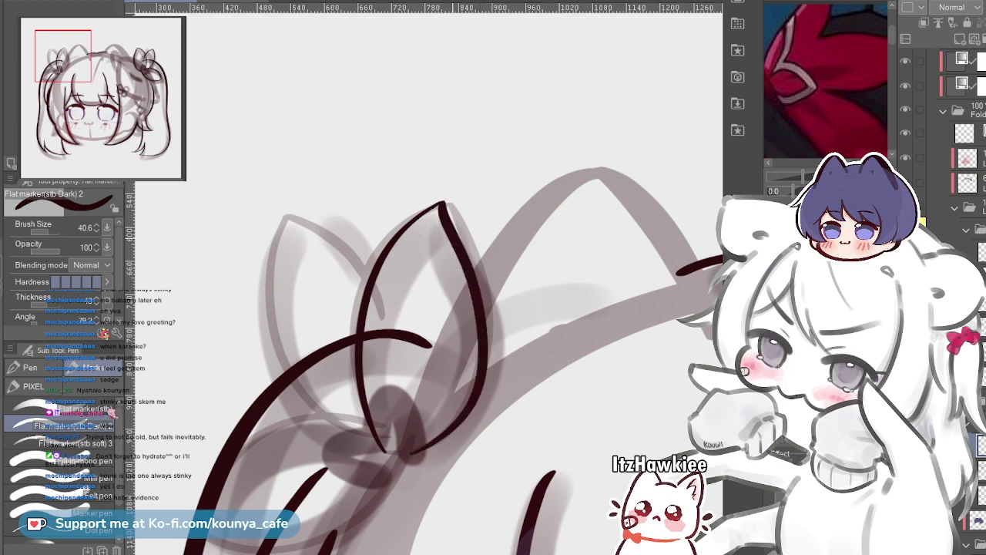
pyautogui.hotkey('ctrl', 'z')
pyautogui.hotkey('ctrl', 'z')
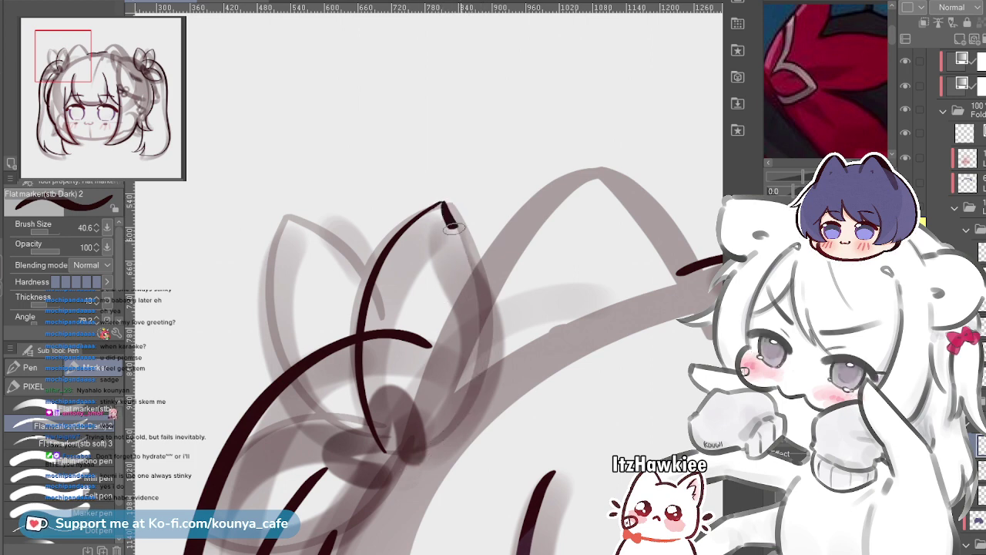
# Ink the outer curve of the left ribbon's second upright petal from just below its sketched tip down toward the knot
pyautogui.moveTo(425, 240); pyautogui.dragTo(523, 202)
pyautogui.moveTo(266, 203)
pyautogui.mouseDown()
pyautogui.moveTo(307, 211)
pyautogui.moveTo(416, 316)
pyautogui.mouseUp()
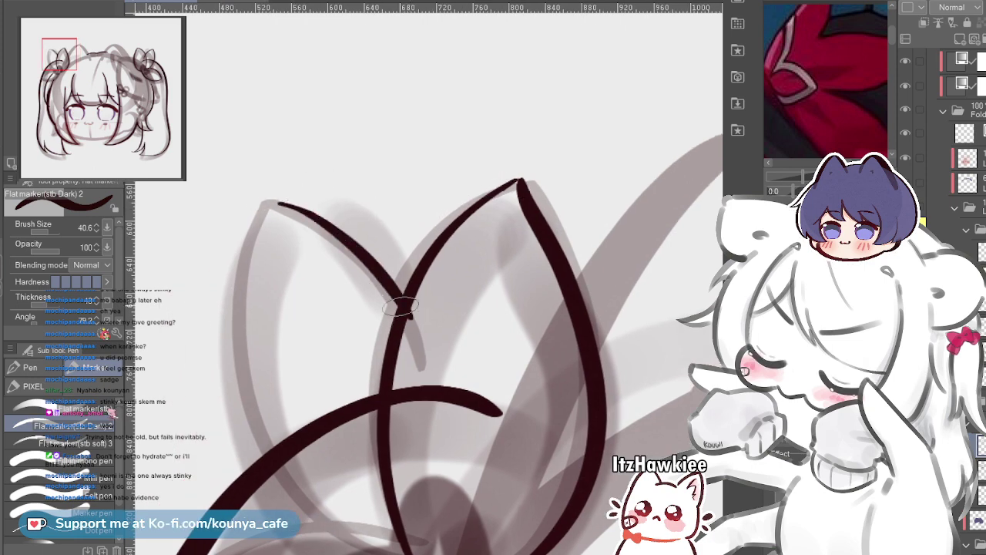
pyautogui.hotkey('ctrl', 'z')
pyautogui.moveTo(320, 207)
pyautogui.mouseDown()
pyautogui.moveTo(286, 271)
pyautogui.moveTo(312, 508)
pyautogui.mouseUp()
pyautogui.moveTo(425, 331); pyautogui.dragTo(463, 262)
pyautogui.moveTo(413, 156); pyautogui.dragTo(424, 402)
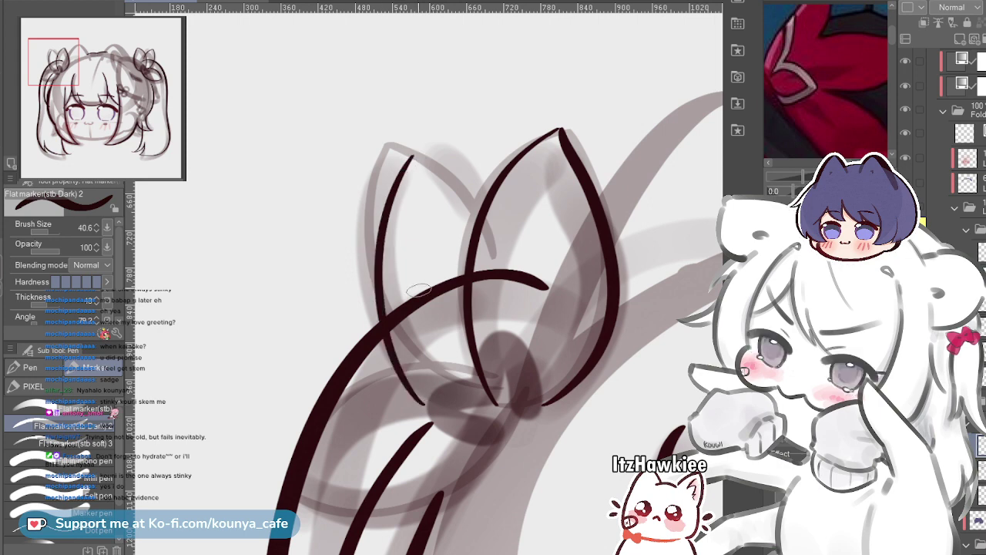
pyautogui.moveTo(378, 187); pyautogui.dragTo(450, 393)
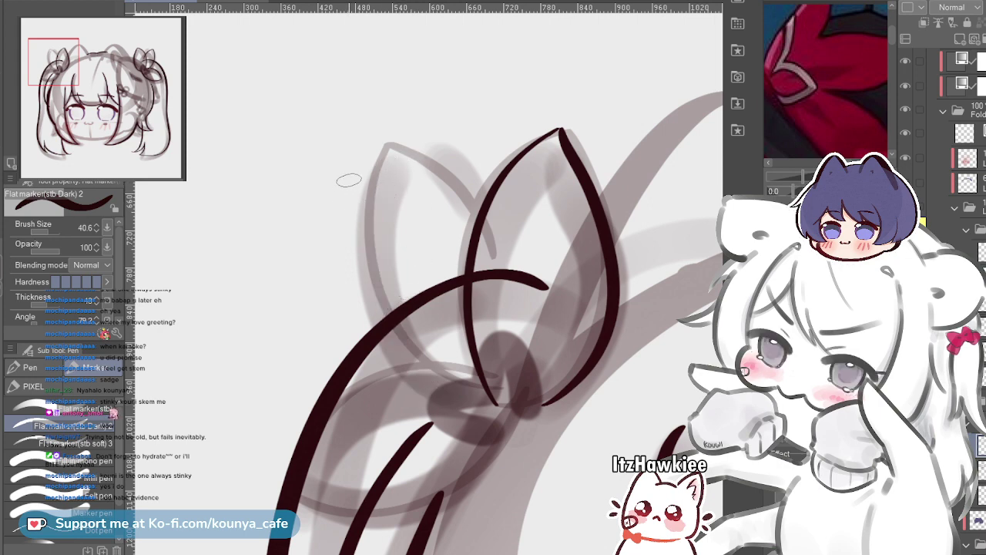
pyautogui.hotkey('ctrl', 'z')
pyautogui.moveTo(378, 168); pyautogui.dragTo(366, 205)
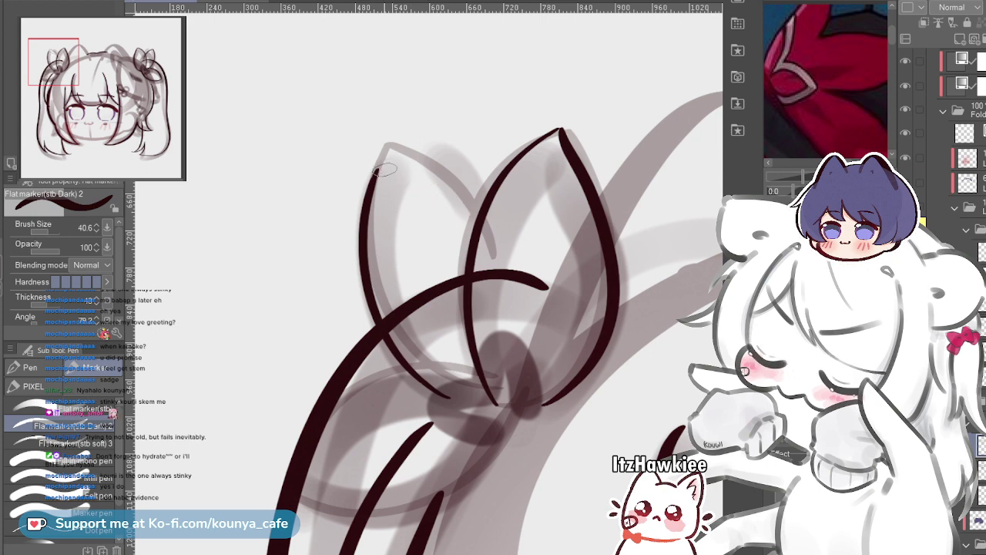
# Ink the second petal's upper edge from its tip to the first petal, and adjust the line's end to meet that petal's curve
pyautogui.moveTo(378, 168); pyautogui.dragTo(474, 218)
pyautogui.hotkey('ctrl', 'z')
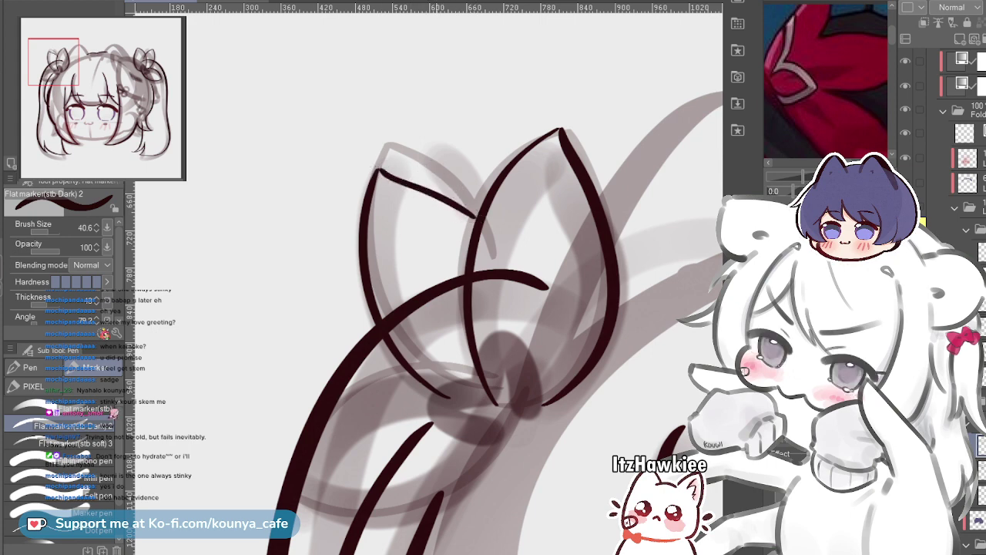
pyautogui.scroll(3, 412, 143)
pyautogui.hotkey('ctrl', 'z')
pyautogui.moveTo(338, 200); pyautogui.dragTo(429, 238)
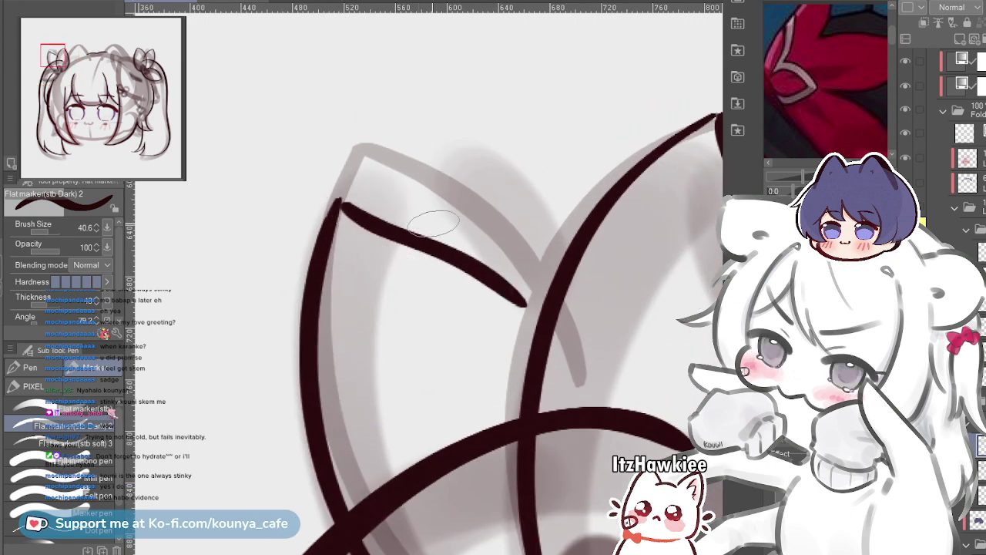
pyautogui.hotkey('ctrl', 'z')
pyautogui.moveTo(338, 200); pyautogui.dragTo(532, 263)
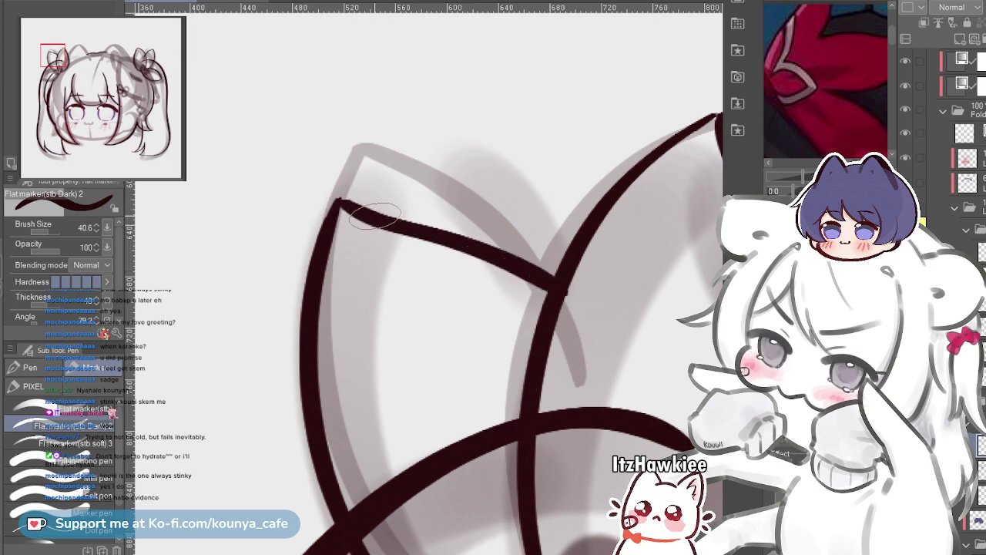
pyautogui.hotkey('ctrl', 'z')
pyautogui.moveTo(337, 200); pyautogui.dragTo(468, 254)
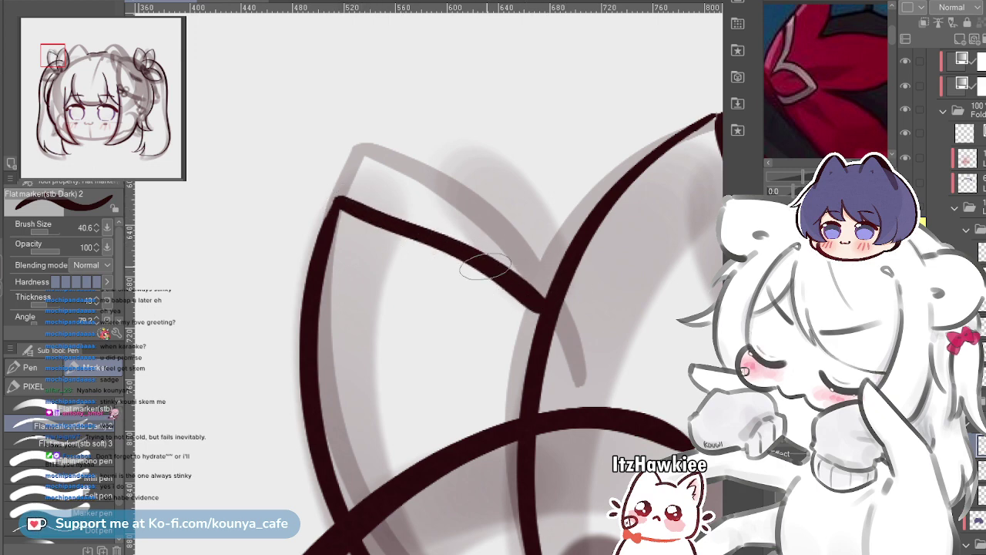
pyautogui.keyDown('ctrl'); pyautogui.click(545, 307); pyautogui.keyUp('ctrl')
pyautogui.moveTo(543, 309); pyautogui.dragTo(548, 309)
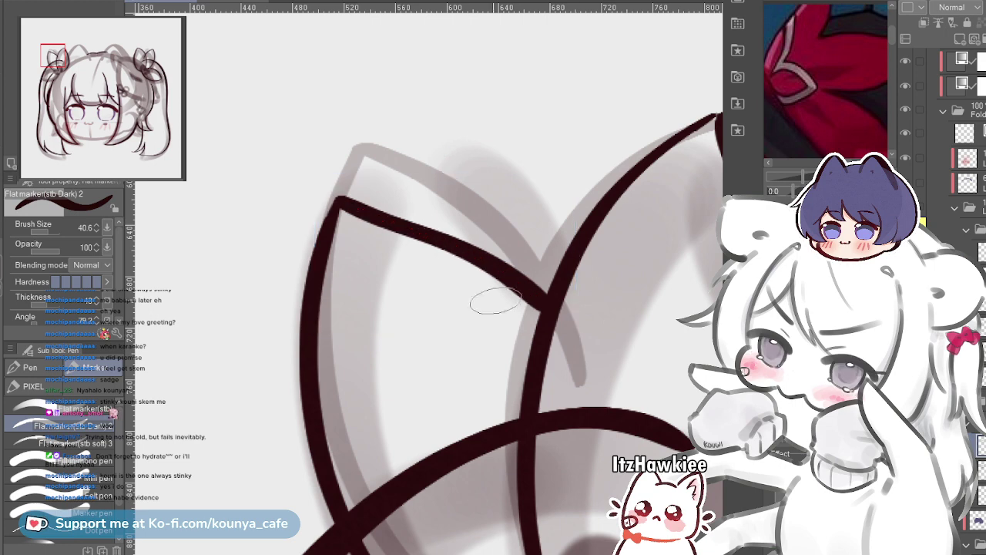
# Thicken the first petal's outward-facing curve from its tip down to where the second petal meets it
pyautogui.moveTo(361, 206); pyautogui.dragTo(227, 237)
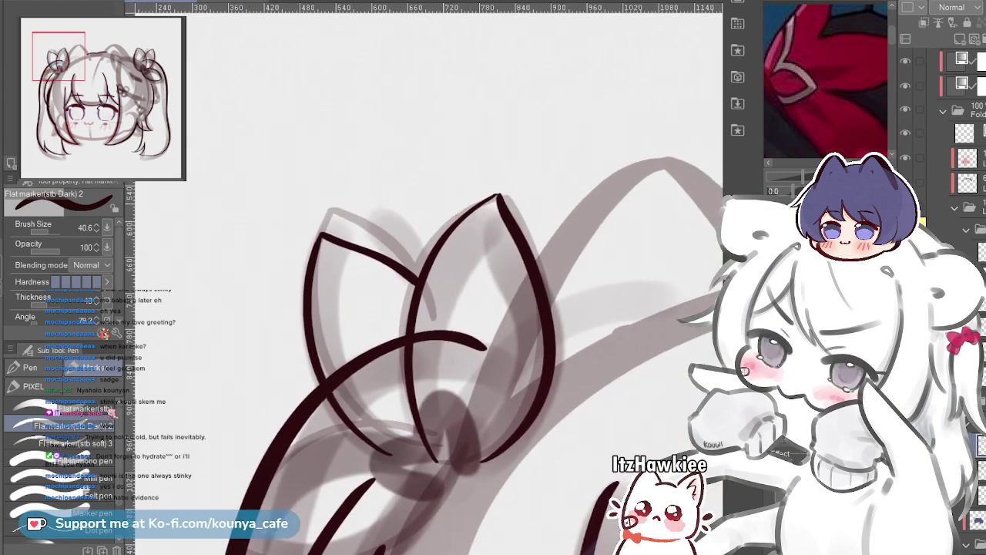
pyautogui.moveTo(446, 203)
pyautogui.mouseDown()
pyautogui.moveTo(530, 202)
pyautogui.moveTo(537, 183)
pyautogui.mouseUp()
pyautogui.scroll(1, 546, 189)
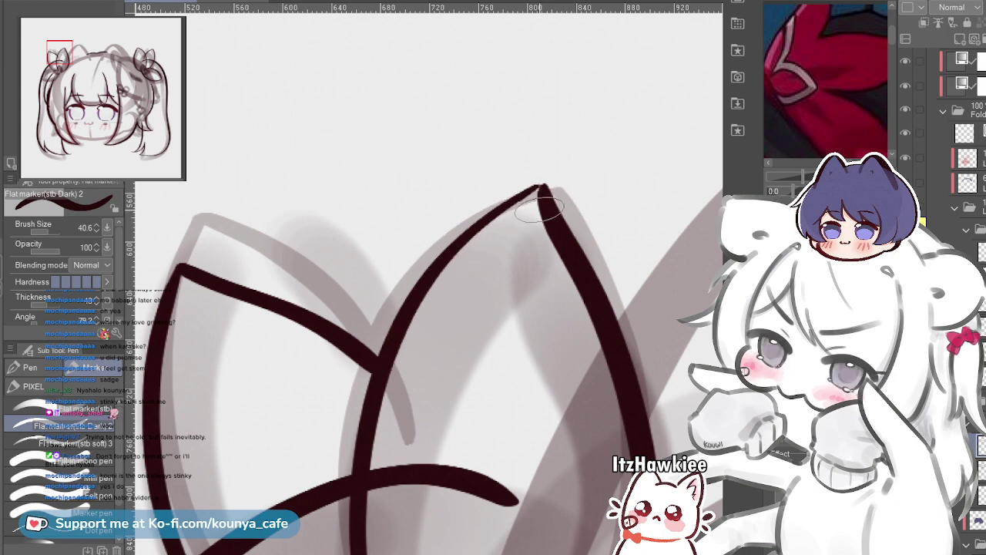
pyautogui.hotkey('ctrl', 'z')
pyautogui.scroll(1, 512, 211)
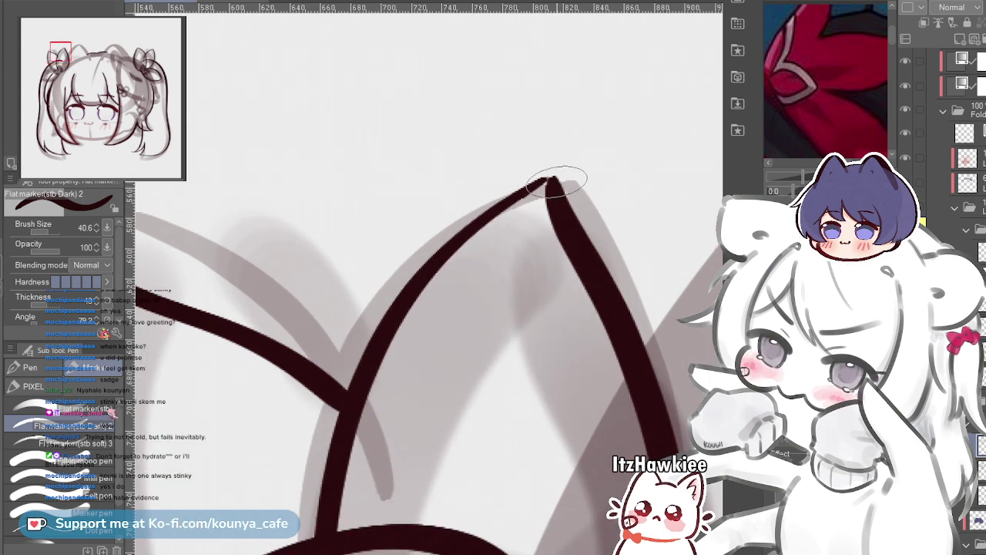
pyautogui.moveTo(557, 182)
pyautogui.mouseDown()
pyautogui.moveTo(421, 285)
pyautogui.moveTo(364, 391)
pyautogui.mouseUp()
pyautogui.hotkey('ctrl', 'z')
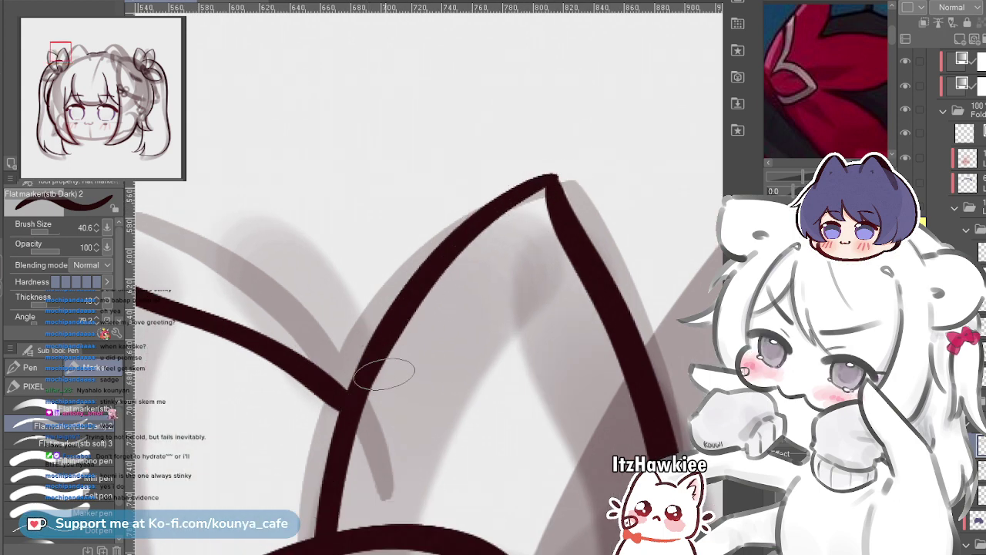
pyautogui.hotkey('ctrl', 'z')
pyautogui.hotkey('ctrl', 'y')
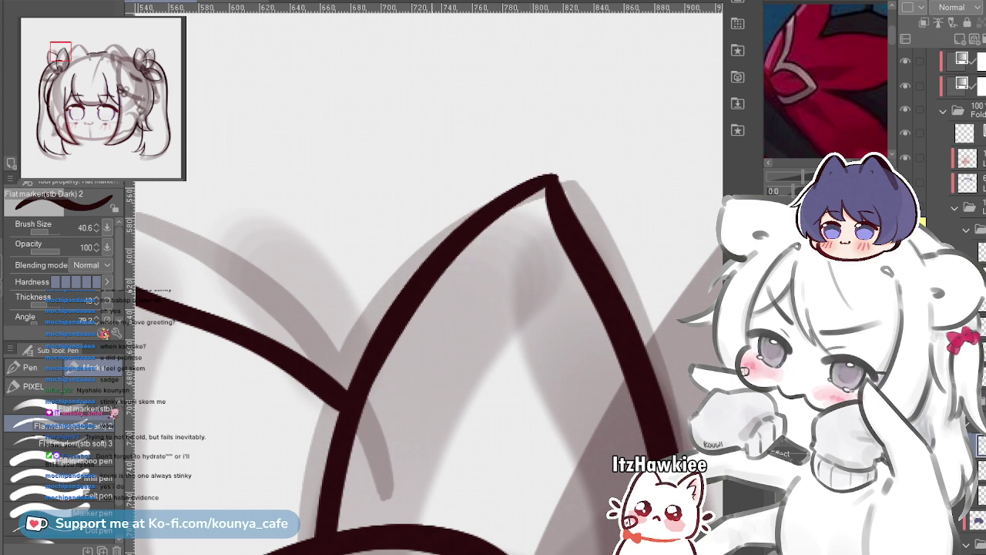
# Ink the upper curve of the left ribbon's sideways third petal from the knot out past the pigtail line to a tip
pyautogui.scroll(-2, 435, 290)
pyautogui.scroll(-3, 435, 290)
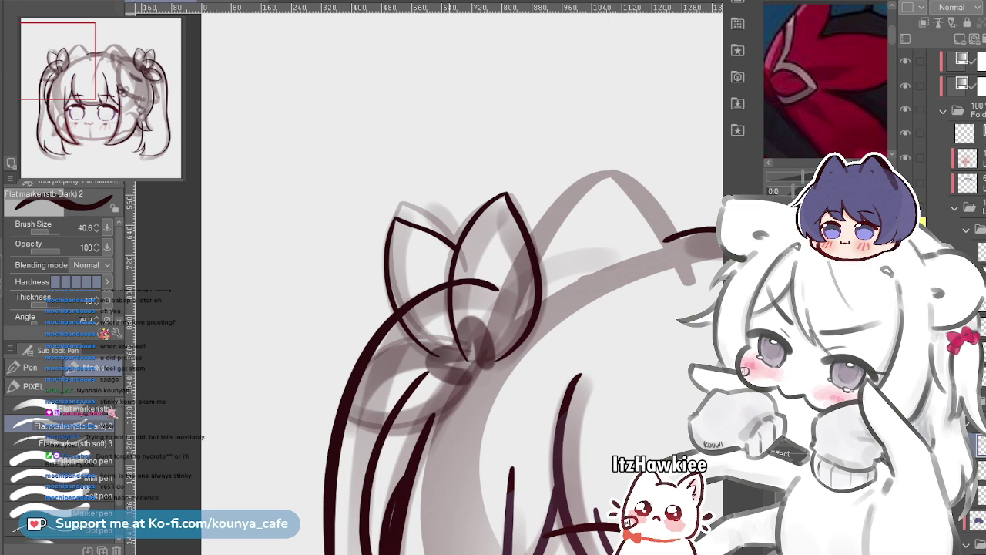
pyautogui.scroll(2, 370, 435)
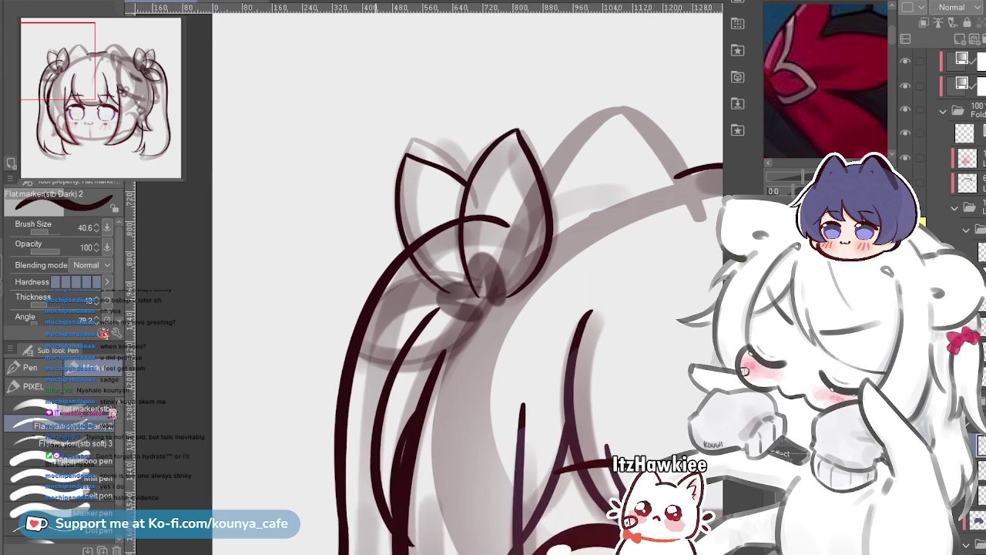
pyautogui.scroll(1, 507, 262)
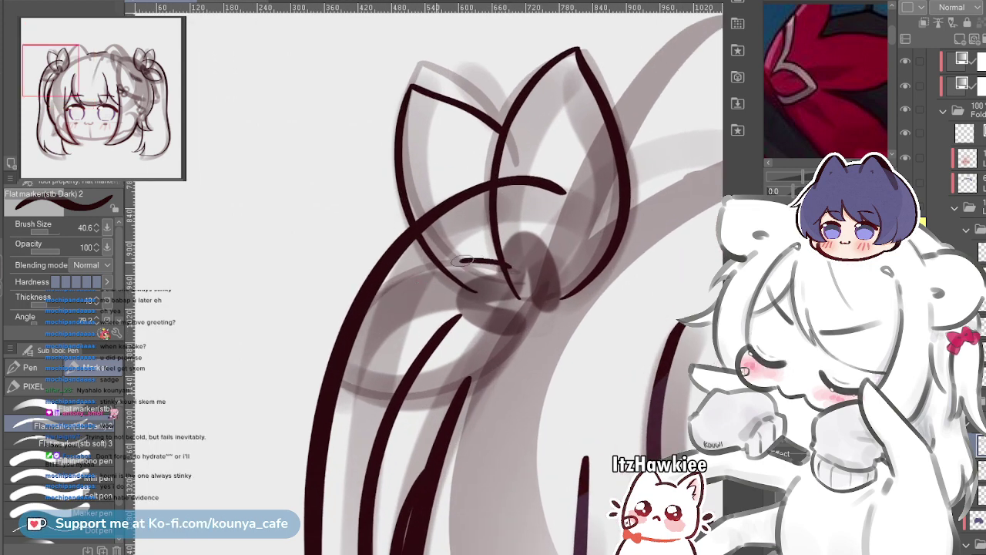
pyautogui.moveTo(505, 266); pyautogui.dragTo(297, 353)
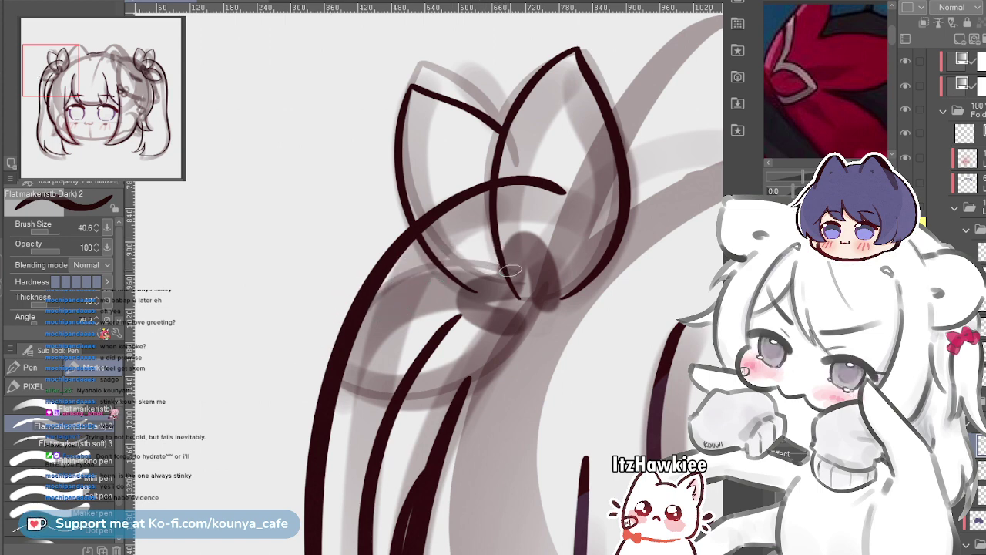
pyautogui.moveTo(518, 291)
pyautogui.mouseDown()
pyautogui.moveTo(474, 268)
pyautogui.moveTo(307, 310)
pyautogui.moveTo(286, 330)
pyautogui.mouseUp()
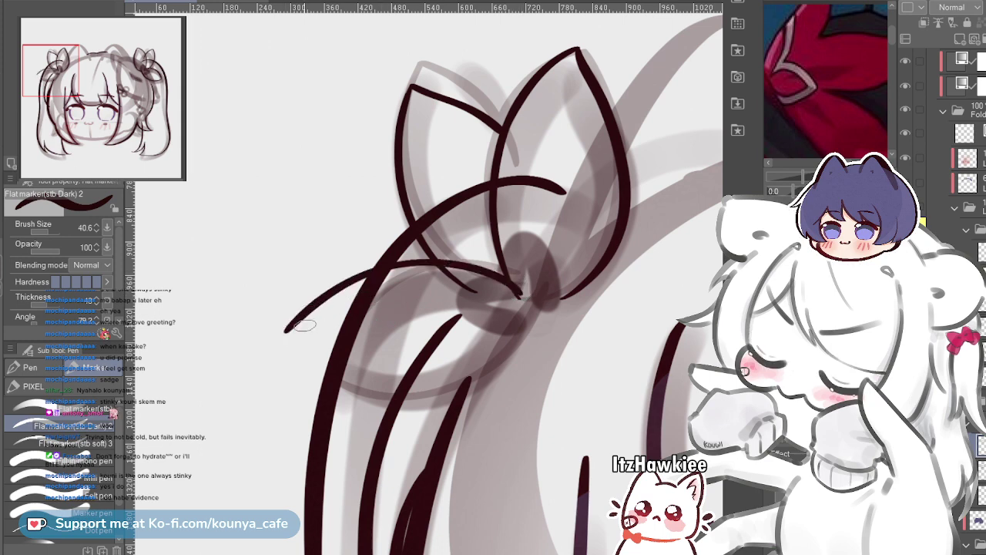
pyautogui.hotkey('ctrl', 'z')
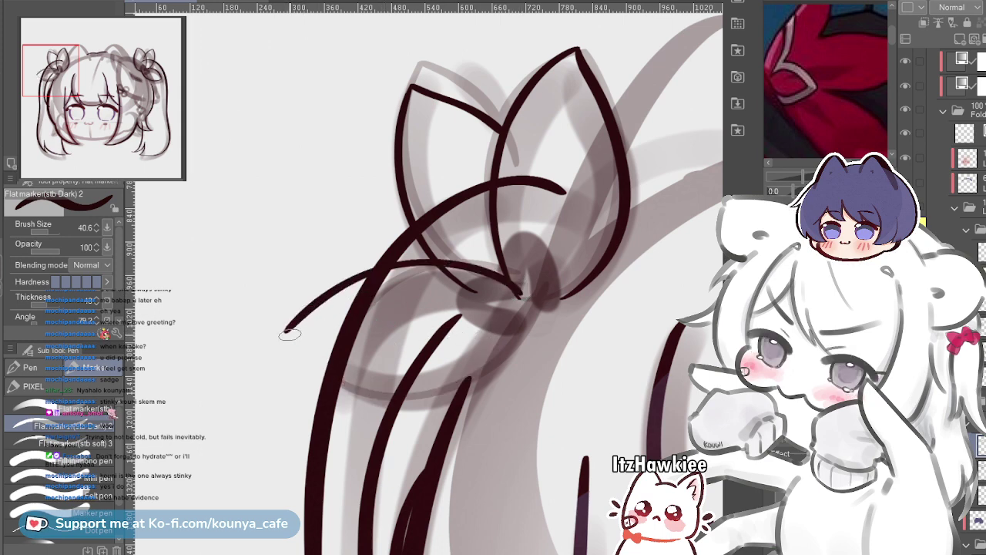
# Ink the sideways petal's lower curve from its tip back to the knot, redrawing it rounder to follow the sketch
pyautogui.moveTo(314, 352); pyautogui.dragTo(351, 372)
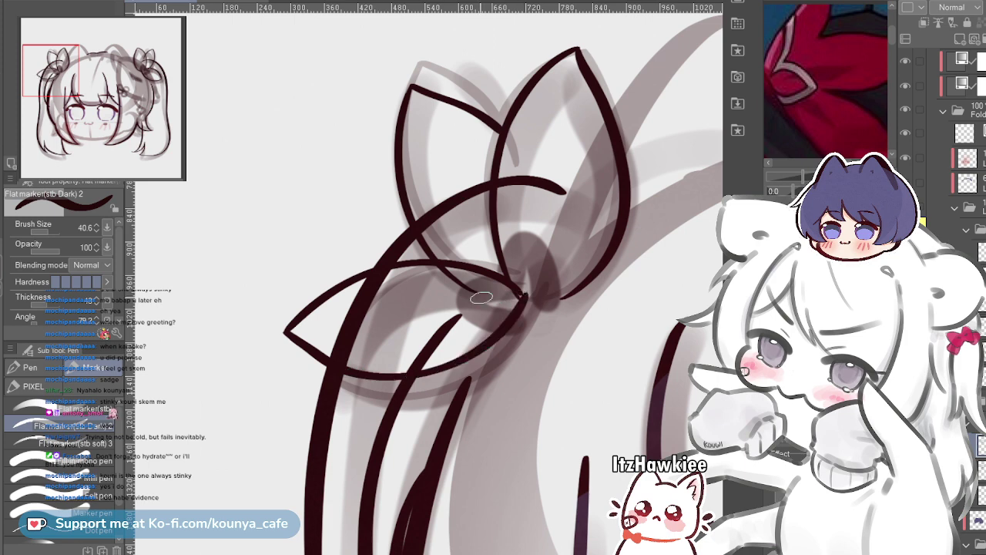
pyautogui.scroll(3, 406, 321)
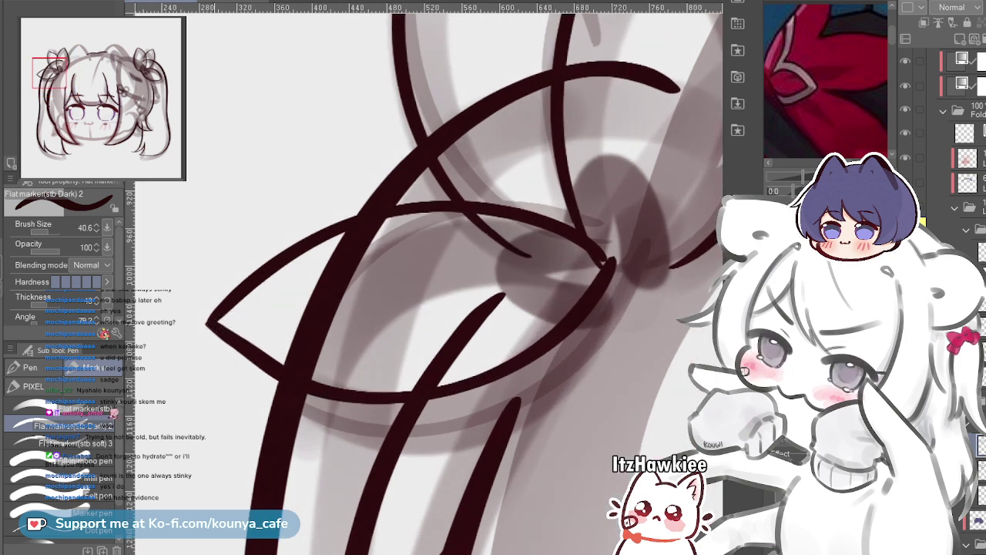
pyautogui.hotkey('ctrl', 'z')
pyautogui.moveTo(331, 396); pyautogui.dragTo(599, 274)
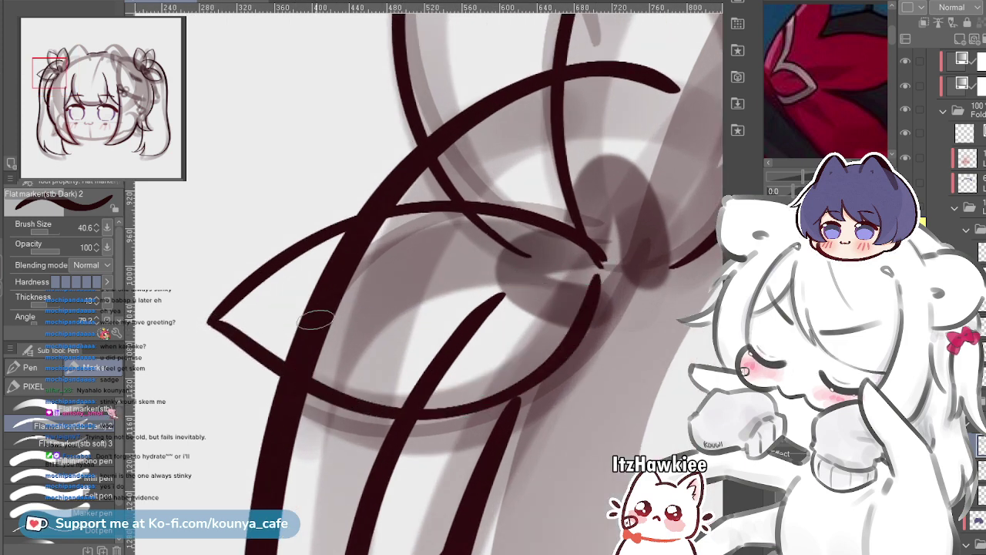
# Adjust the sideways petal's two curves so the lower one reaches the knot and both meet cleanly at the tip
pyautogui.keyDown('ctrl'); pyautogui.click(598, 277); pyautogui.keyUp('ctrl')
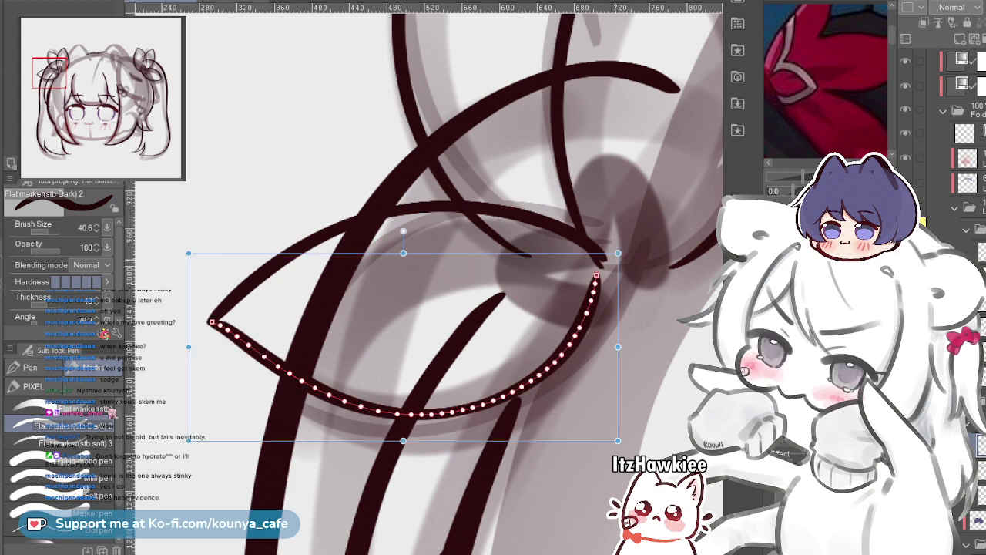
pyautogui.moveTo(598, 275); pyautogui.dragTo(608, 268)
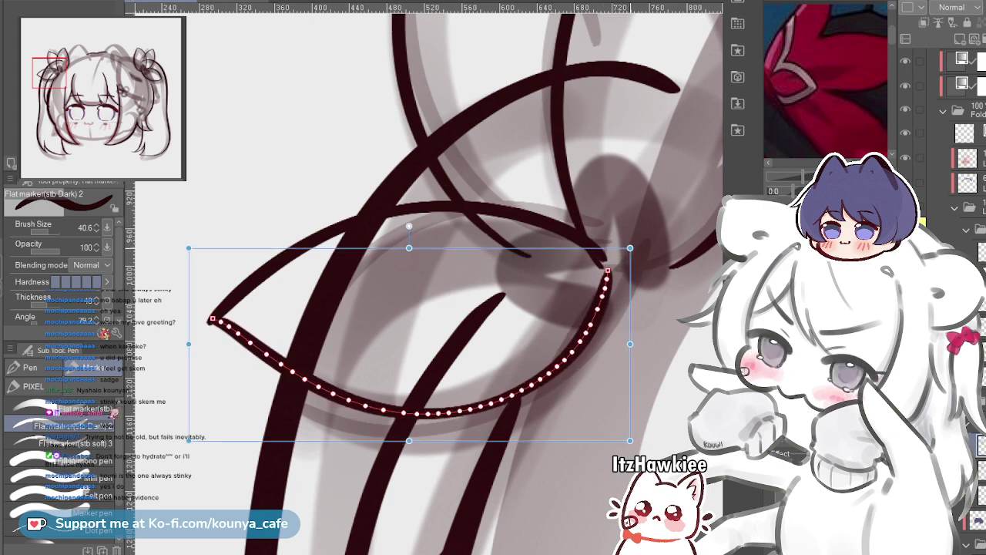
pyautogui.keyDown('ctrl'); pyautogui.click(210, 322); pyautogui.keyUp('ctrl')
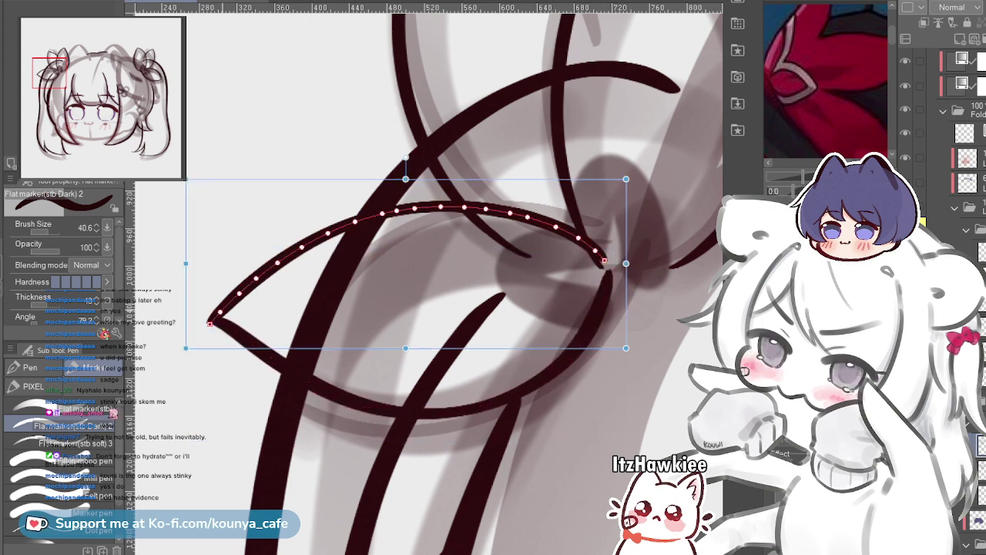
pyautogui.moveTo(210, 322); pyautogui.dragTo(213, 321)
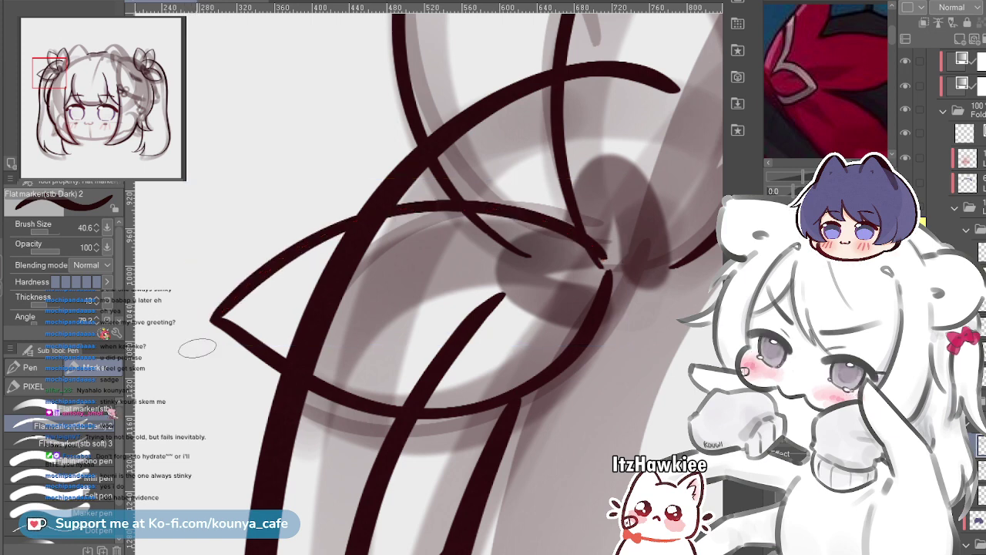
# Thicken the outer curve of the second upright petal from near its tip down across the pigtail line, fitting the added stroke
pyautogui.scroll(5, 493, 198)
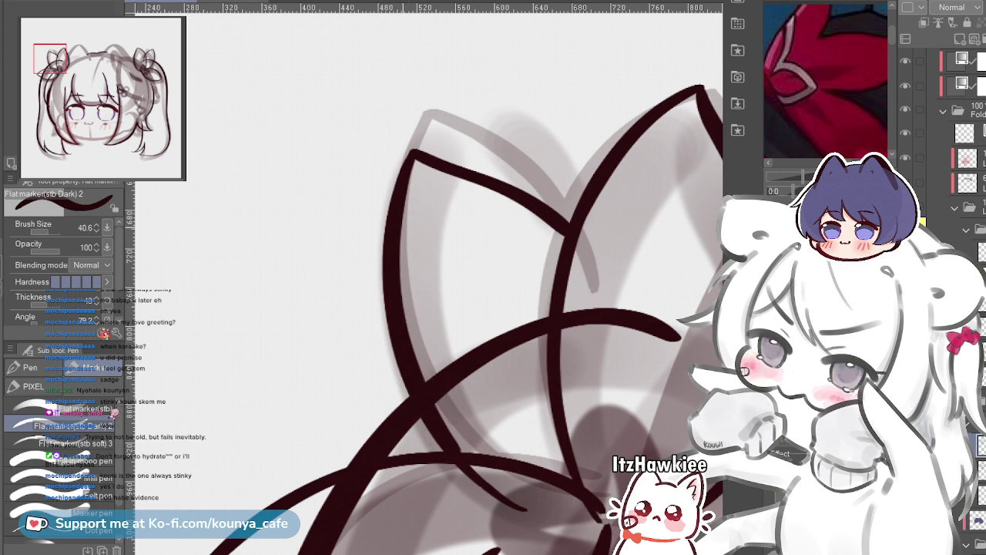
pyautogui.keyDown('ctrl'); pyautogui.click(396, 232); pyautogui.keyUp('ctrl')
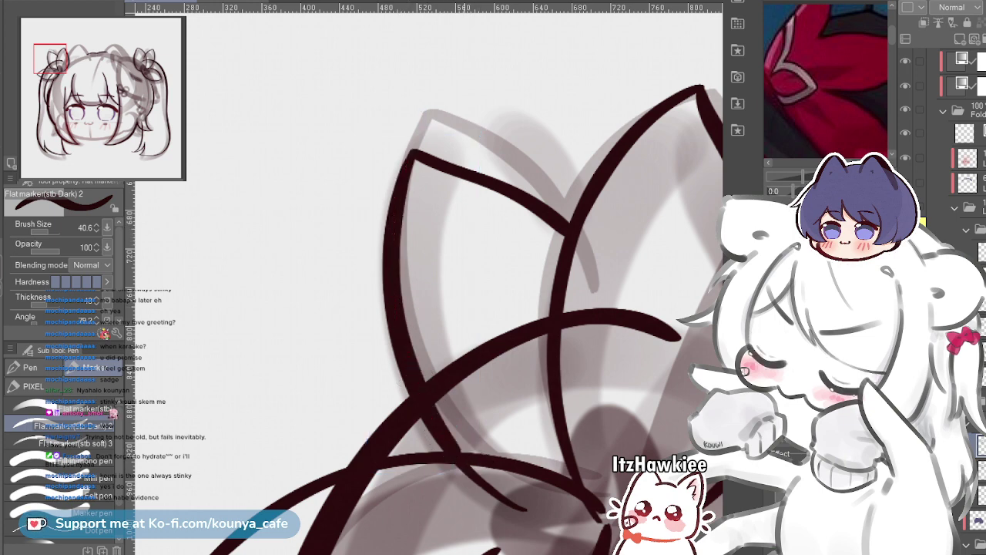
pyautogui.keyDown('ctrl'); pyautogui.click(457, 452); pyautogui.keyUp('ctrl')
pyautogui.moveTo(480, 302); pyautogui.dragTo(476, 302)
pyautogui.scroll(-3, 424, 352)
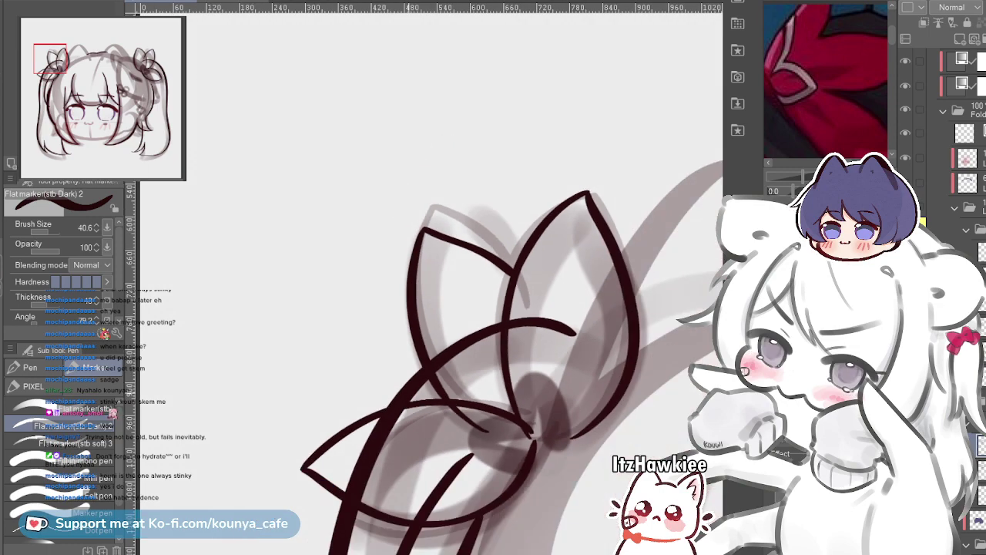
pyautogui.moveTo(407, 430)
pyautogui.mouseDown()
pyautogui.moveTo(398, 373)
pyautogui.moveTo(432, 352)
pyautogui.mouseUp()
# Thicken the sideways petal's upper curve with an extra stroke from its tip to mid-length, and reshape that stroke to fit
pyautogui.scroll(4, 394, 375)
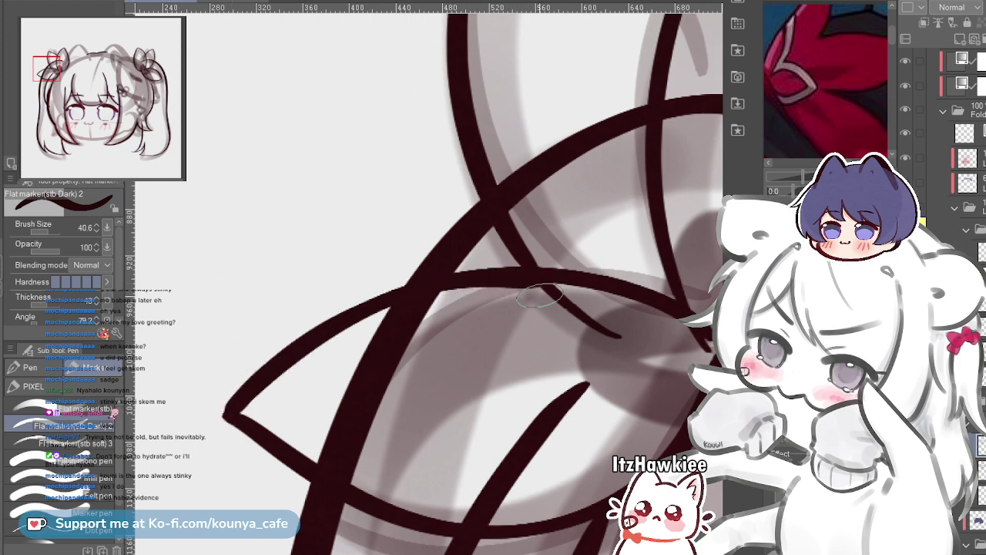
pyautogui.keyDown('ctrl'); pyautogui.click(400, 294); pyautogui.keyUp('ctrl')
pyautogui.moveTo(389, 251); pyautogui.dragTo(389, 239)
pyautogui.hotkey('ctrl', 'd')
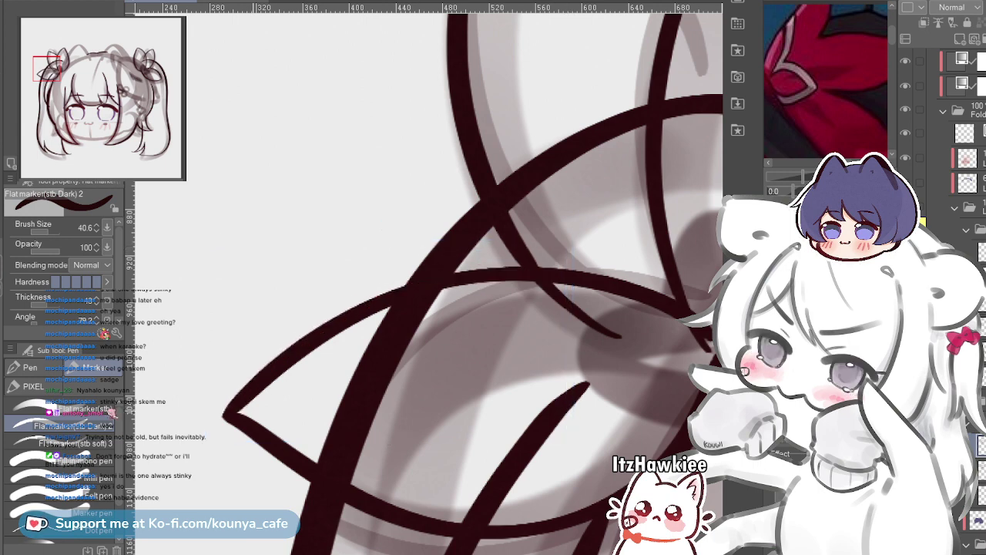
pyautogui.click(531, 276)
pyautogui.moveTo(571, 238); pyautogui.dragTo(564, 243)
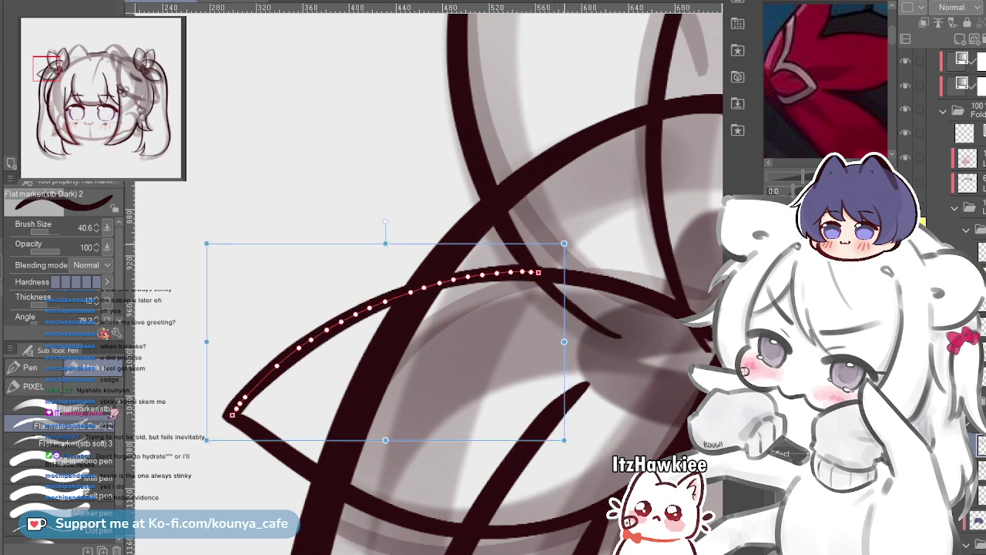
# Examine the left ribbon's three petals up close and in proportion to the bangs and head
pyautogui.scroll(-3, 561, 250)
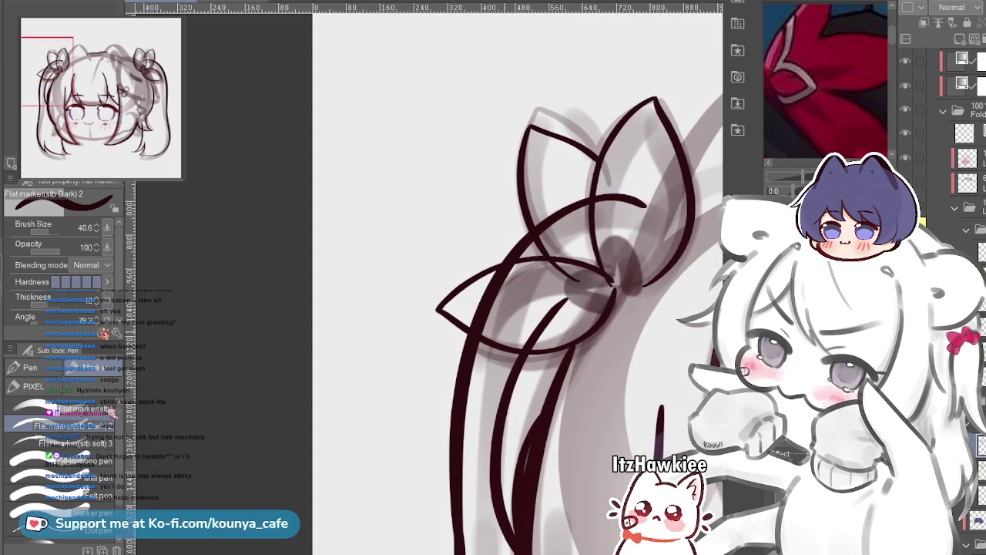
pyautogui.scroll(2, 537, 316)
pyautogui.moveTo(490, 322); pyautogui.dragTo(365, 323)
pyautogui.scroll(1, 409, 320)
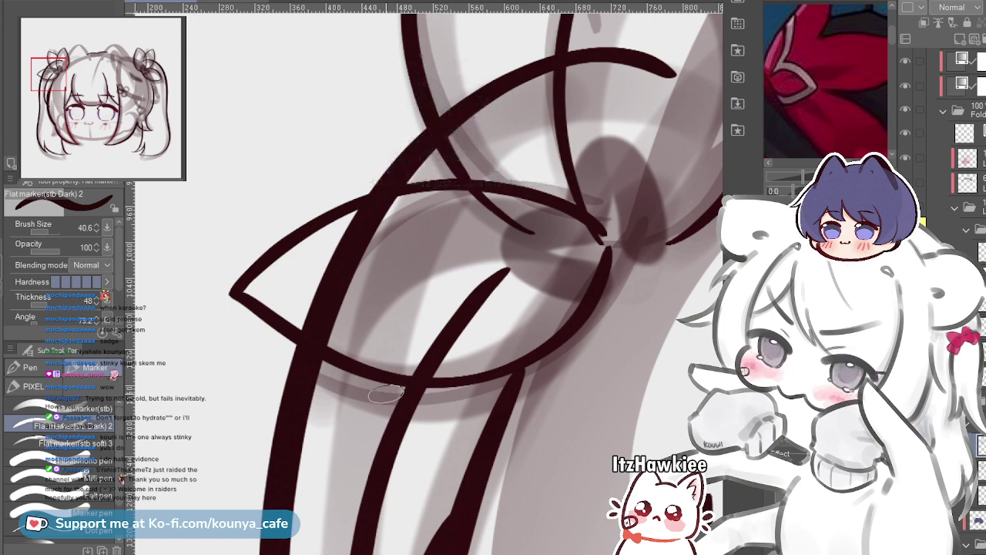
pyautogui.moveTo(371, 266); pyautogui.dragTo(347, 269)
pyautogui.hotkey('ctrl', '-')
pyautogui.hotkey('ctrl', '-')
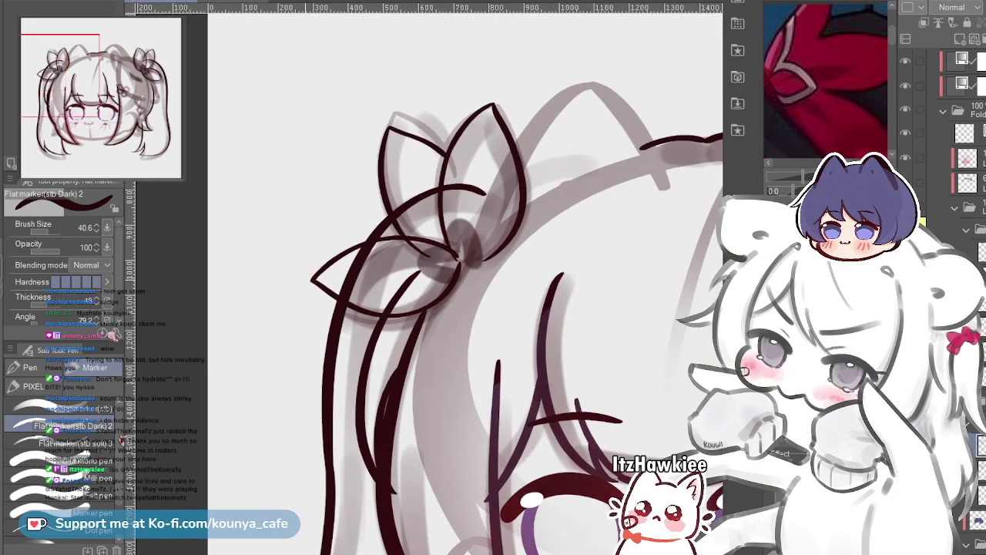
pyautogui.moveTo(523, 324); pyautogui.dragTo(311, 269)
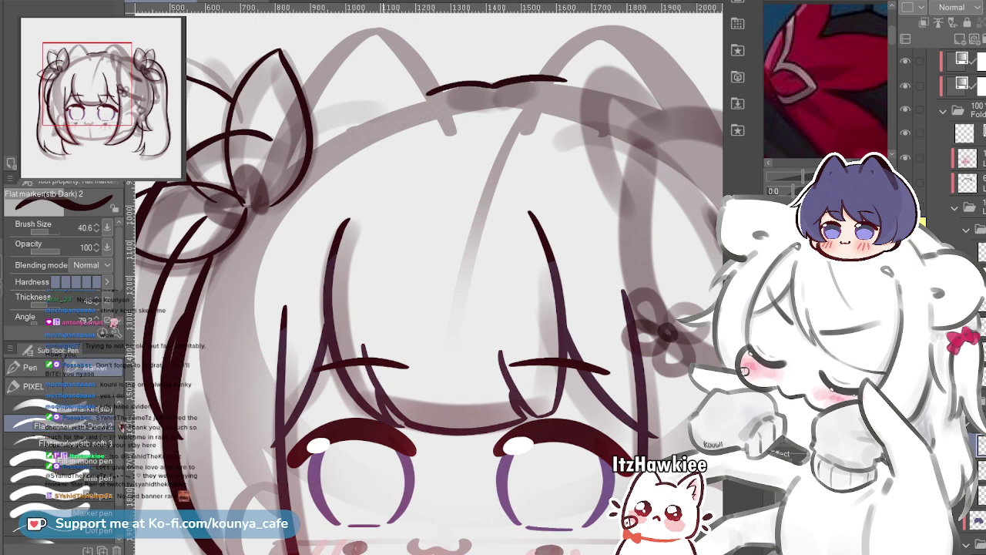
pyautogui.moveTo(293, 239); pyautogui.dragTo(485, 265)
pyautogui.scroll(4, 289, 231)
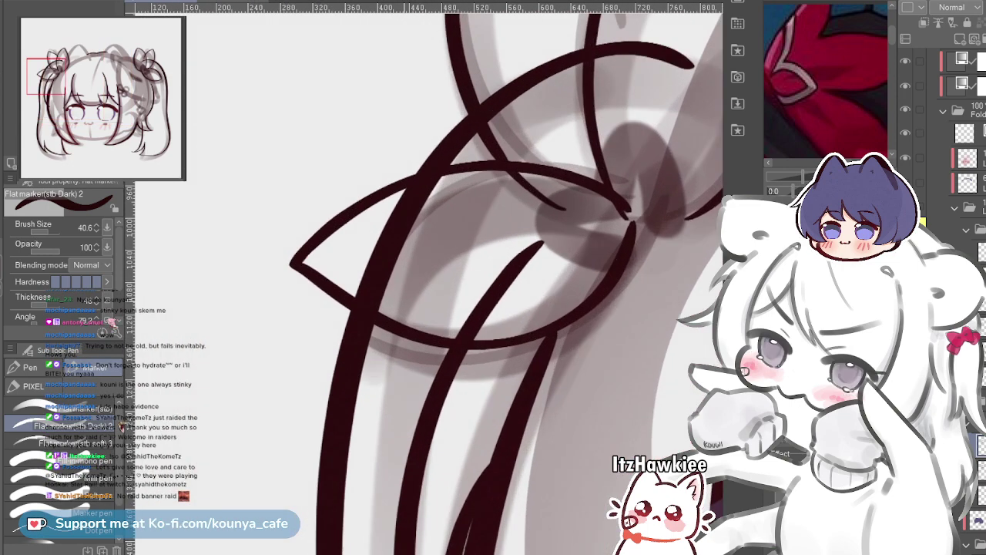
pyautogui.scroll(3, 285, 307)
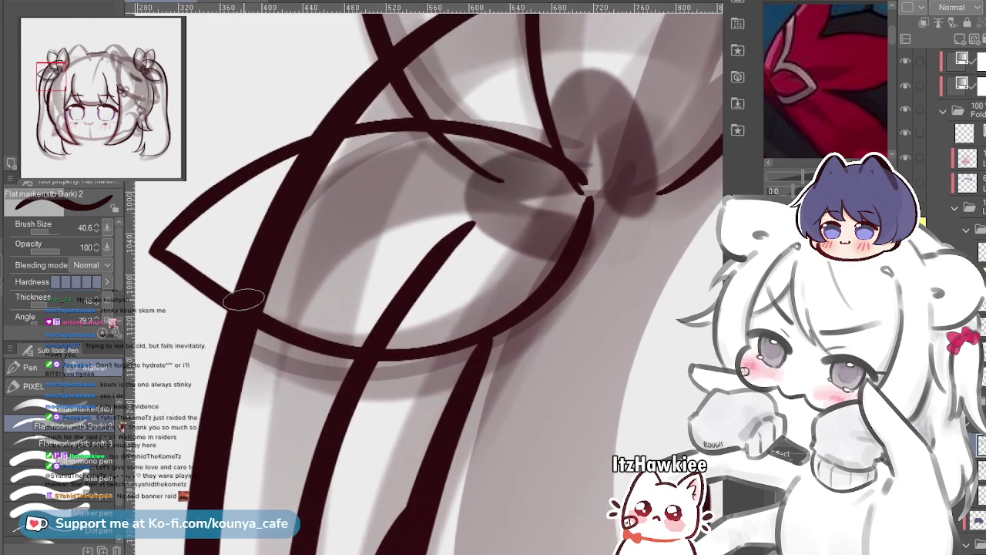
# Try to thicken the sideways petal's lower curve from its tip along to the knot
pyautogui.moveTo(243, 299); pyautogui.dragTo(280, 308)
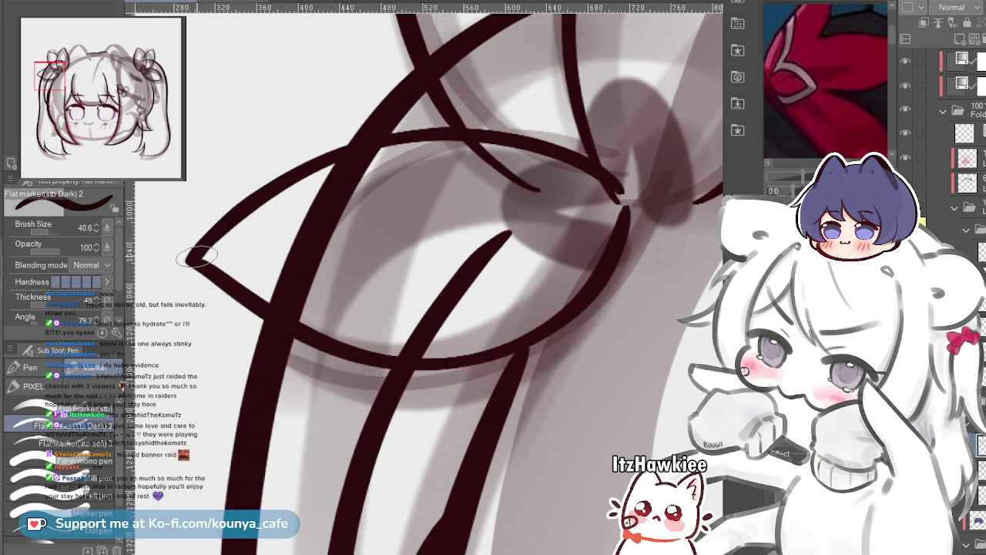
pyautogui.hotkey('ctrl', 'z')
pyautogui.moveTo(212, 256); pyautogui.dragTo(217, 285)
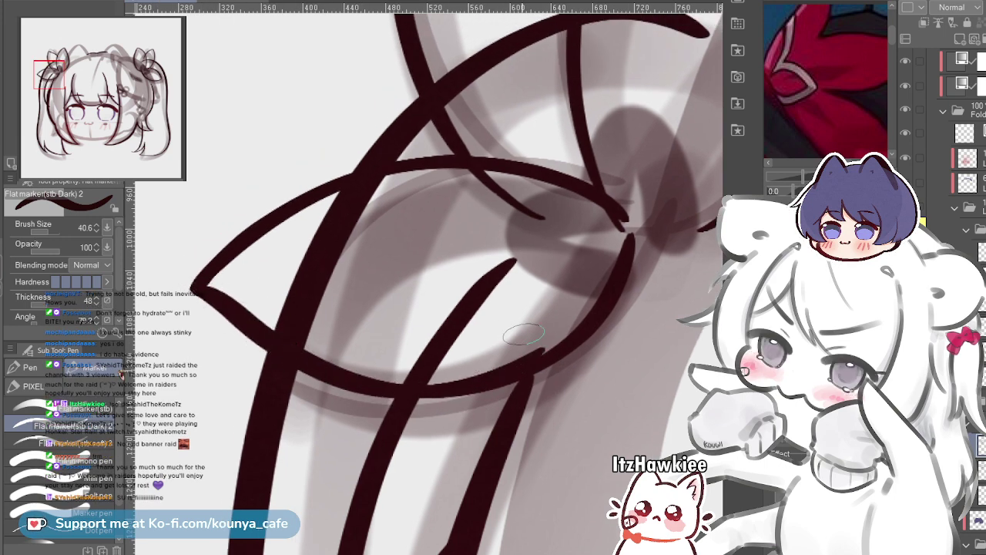
pyautogui.moveTo(217, 296)
pyautogui.mouseDown()
pyautogui.moveTo(290, 346)
pyautogui.moveTo(479, 393)
pyautogui.mouseUp()
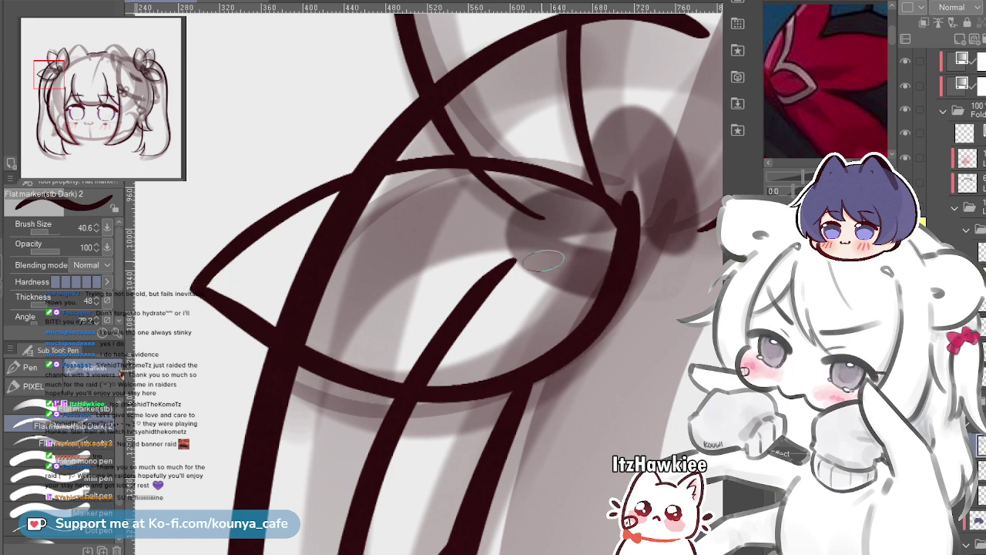
pyautogui.hotkey('ctrl', 'z')
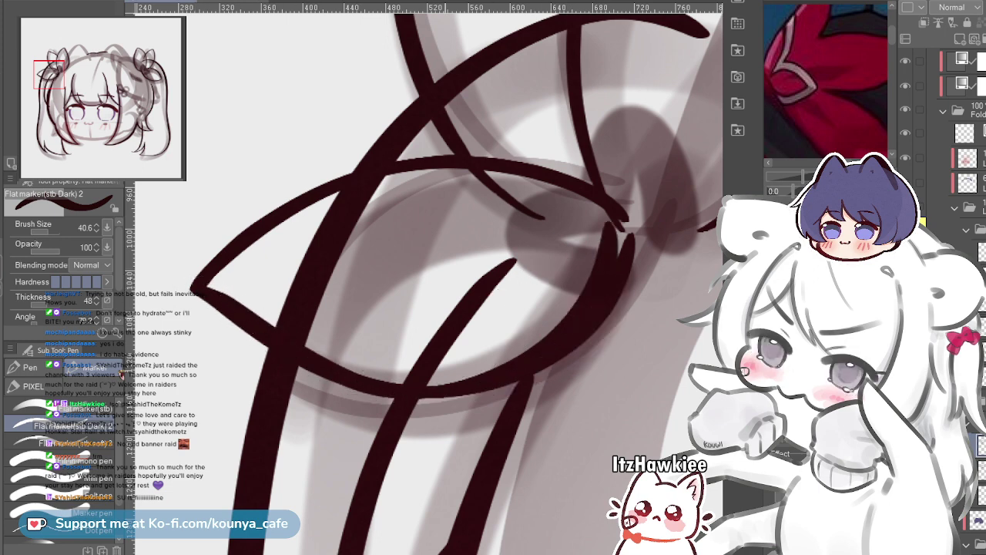
pyautogui.hotkey('ctrl', 'z')
pyautogui.moveTo(199, 290)
pyautogui.mouseDown()
pyautogui.moveTo(369, 390)
pyautogui.moveTo(573, 365)
pyautogui.moveTo(603, 253)
pyautogui.moveTo(633, 238)
pyautogui.mouseUp()
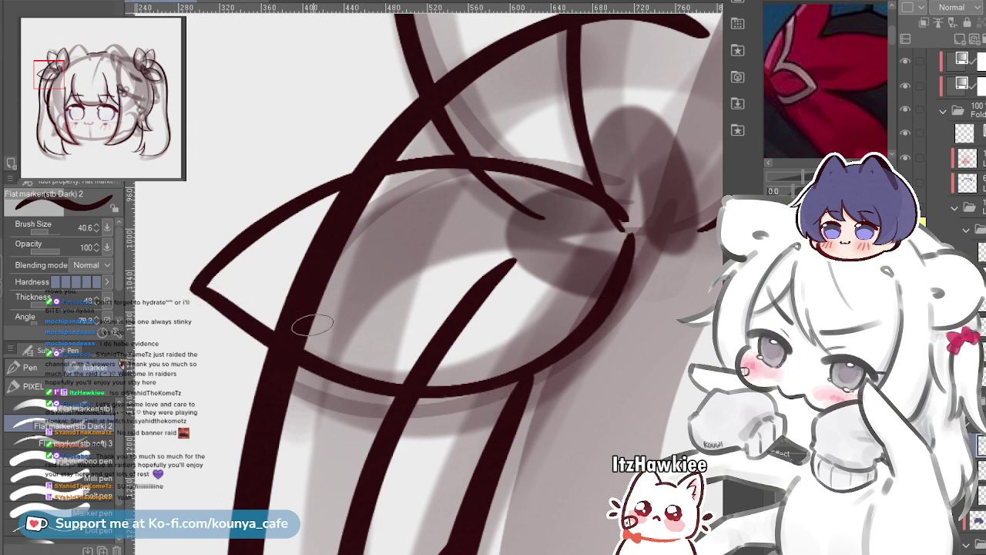
# In a mirrored view, thicken the sideways petal's lower curve from the knot to where it crosses the pigtail's inner strand
pyautogui.hotkey('shift', 'h')
pyautogui.moveTo(418, 270); pyautogui.dragTo(423, 293)
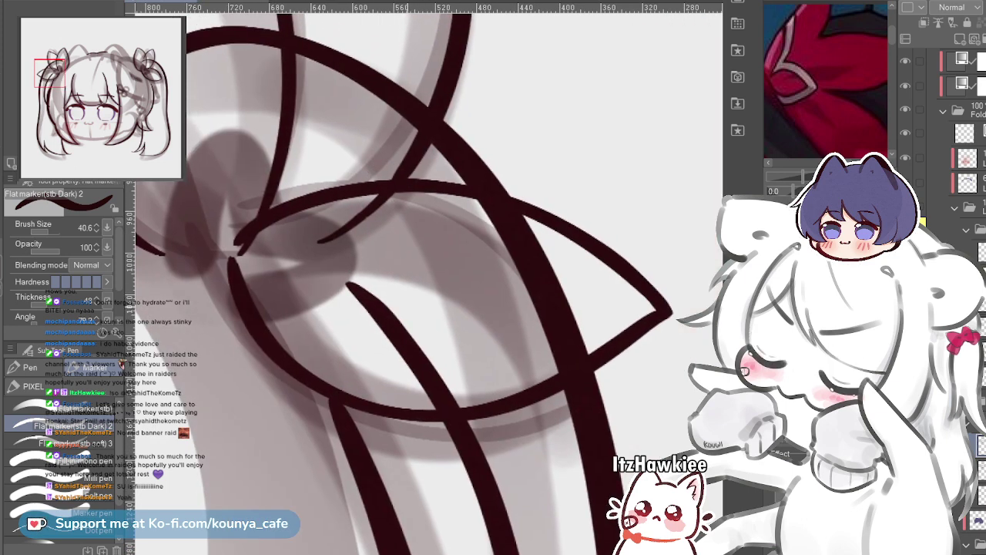
pyautogui.moveTo(234, 267); pyautogui.dragTo(330, 378)
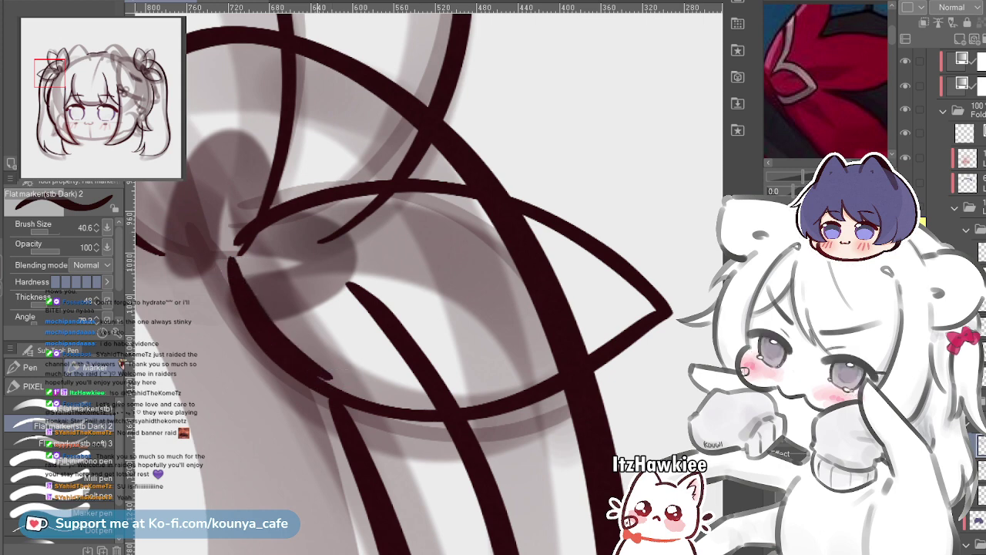
pyautogui.hotkey('ctrl', 'z')
pyautogui.moveTo(233, 271)
pyautogui.mouseDown()
pyautogui.moveTo(291, 374)
pyautogui.moveTo(452, 422)
pyautogui.mouseUp()
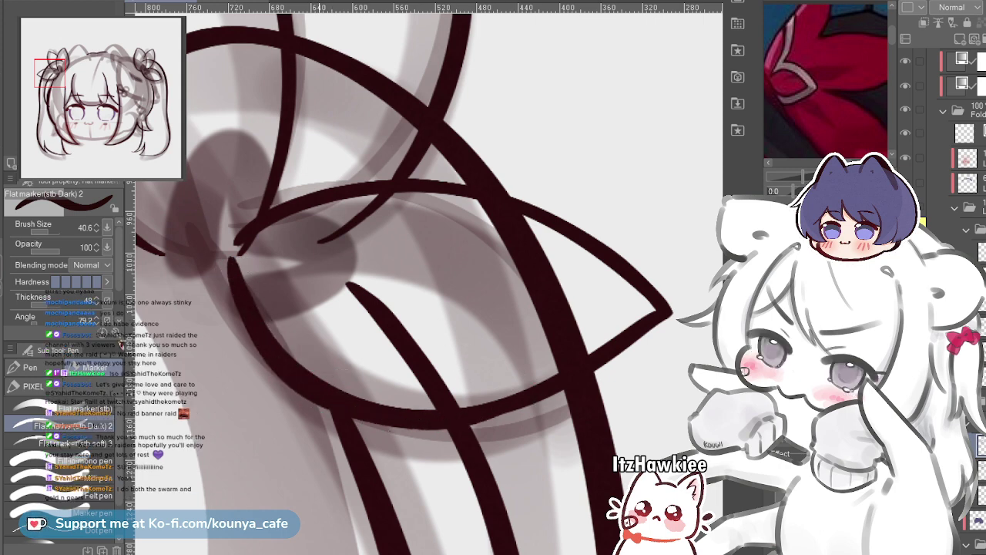
pyautogui.press('ctrl')
pyautogui.moveTo(534, 451); pyautogui.dragTo(546, 444)
pyautogui.moveTo(488, 335); pyautogui.dragTo(435, 336)
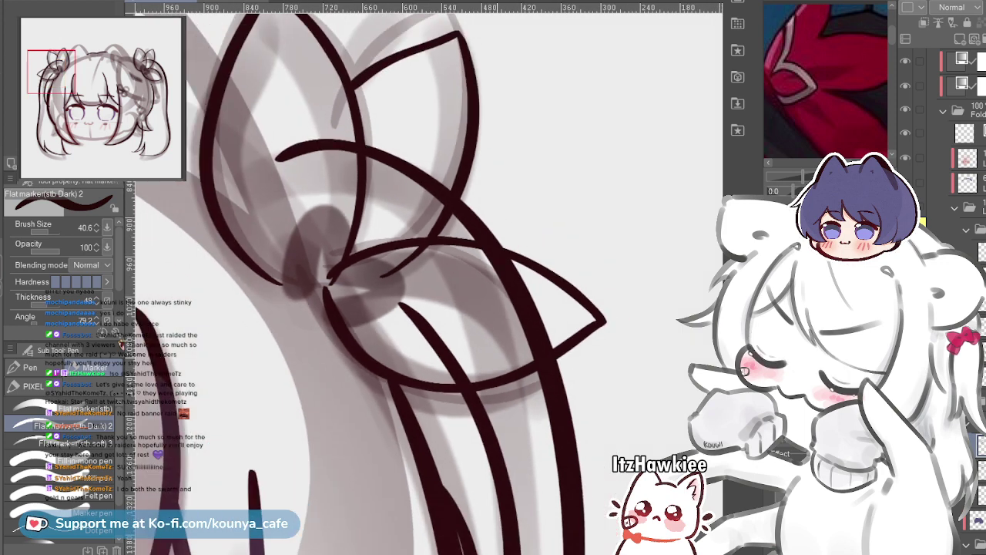
# Try to thicken the sideways petal's lower edge from the outer pigtail line out to the petal tip
pyautogui.moveTo(554, 353); pyautogui.dragTo(613, 352)
pyautogui.moveTo(455, 406); pyautogui.dragTo(420, 396)
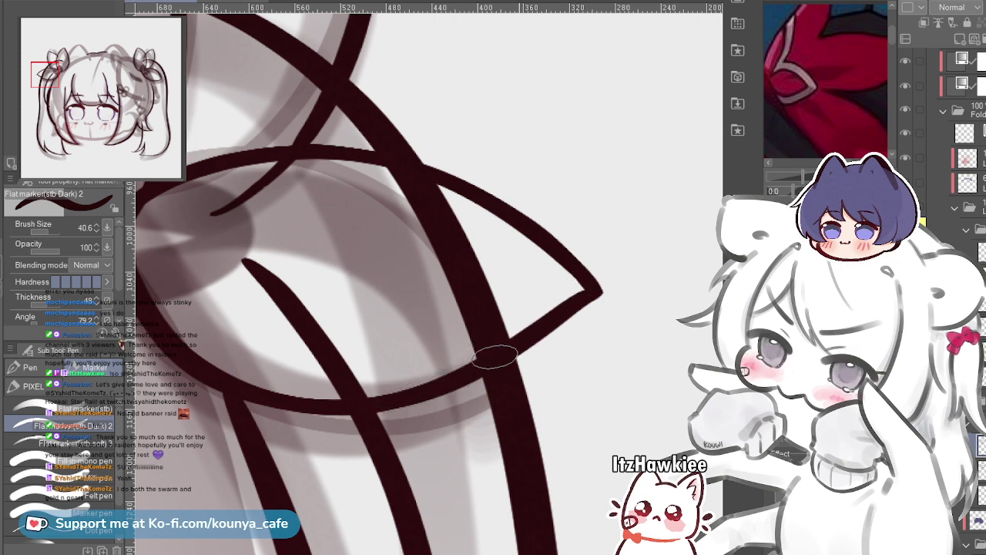
pyautogui.moveTo(495, 356); pyautogui.dragTo(597, 279)
pyautogui.hotkey('ctrl', 'z')
pyautogui.moveTo(436, 381)
pyautogui.mouseDown()
pyautogui.moveTo(493, 380)
pyautogui.moveTo(475, 380)
pyautogui.mouseUp()
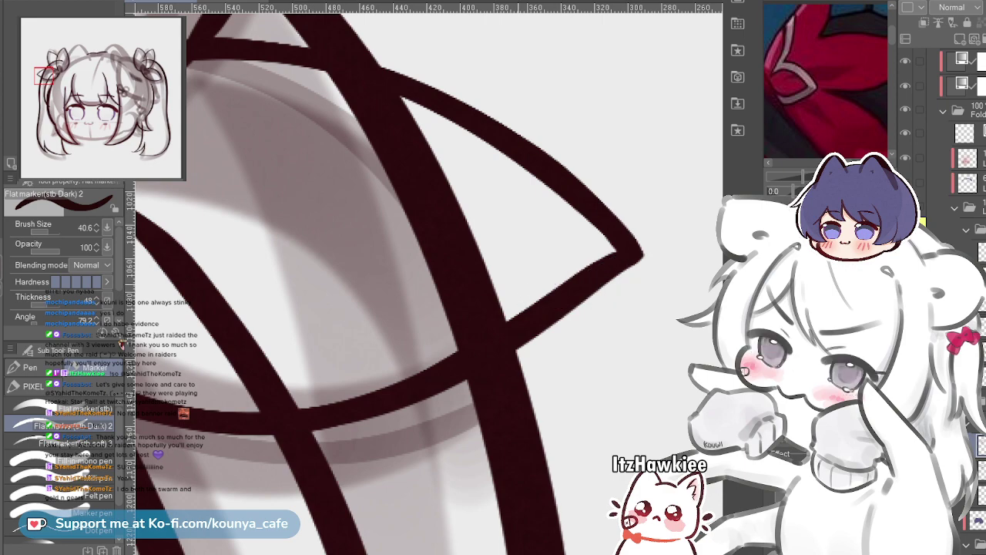
# Examine the whole head's line art in mirrored and normal orientation, comparing both ribbons, the bangs and the pigtails
pyautogui.scroll(-2, 454, 365)
pyautogui.scroll(-4, 529, 297)
pyautogui.moveTo(529, 297); pyautogui.dragTo(694, 178)
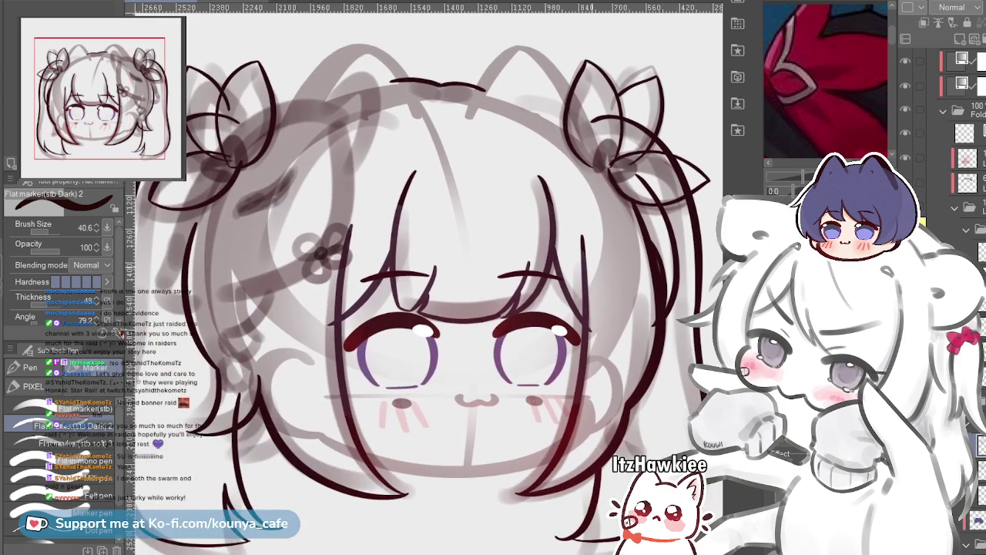
pyautogui.press('h')
pyautogui.moveTo(395, 365); pyautogui.dragTo(385, 354)
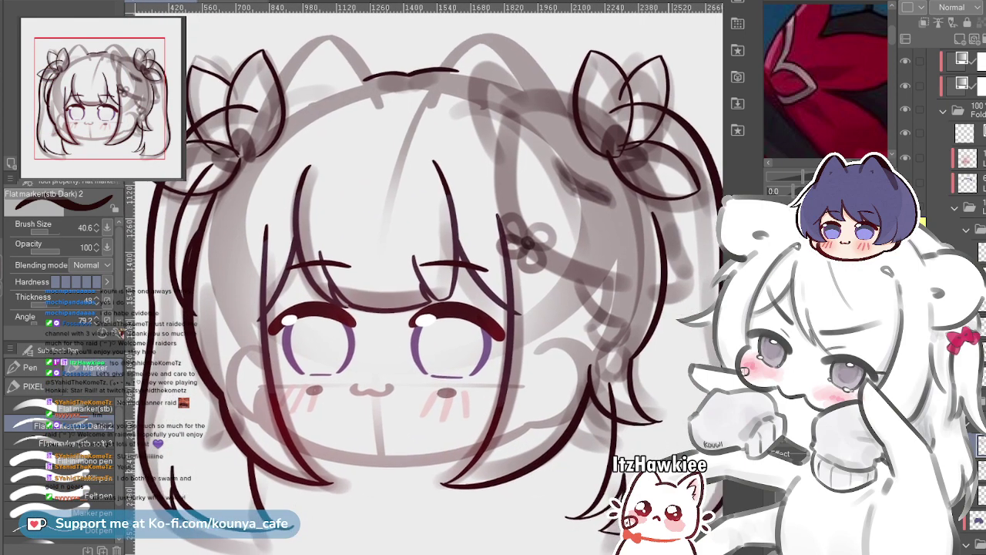
pyautogui.scroll(-1, 385, 400)
pyautogui.moveTo(431, 324); pyautogui.dragTo(416, 316)
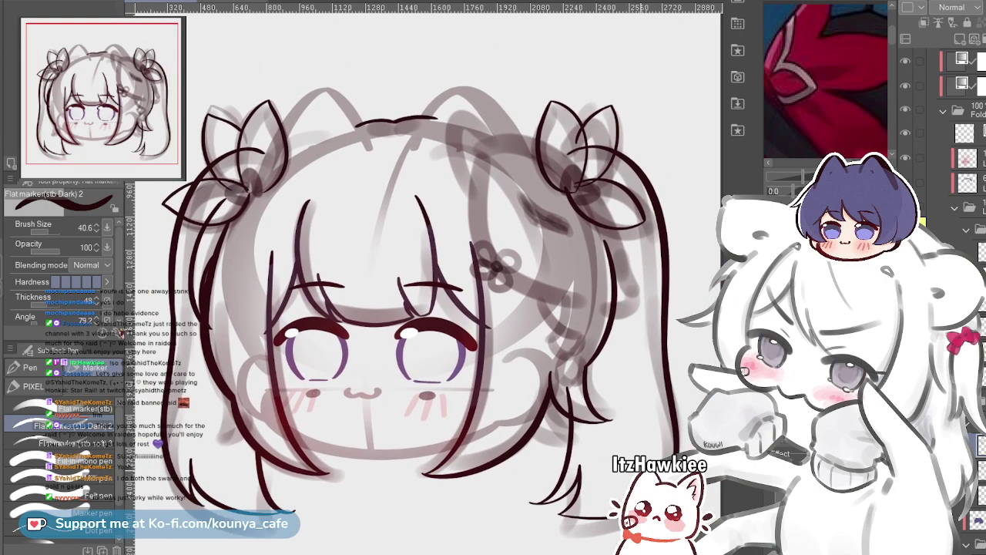
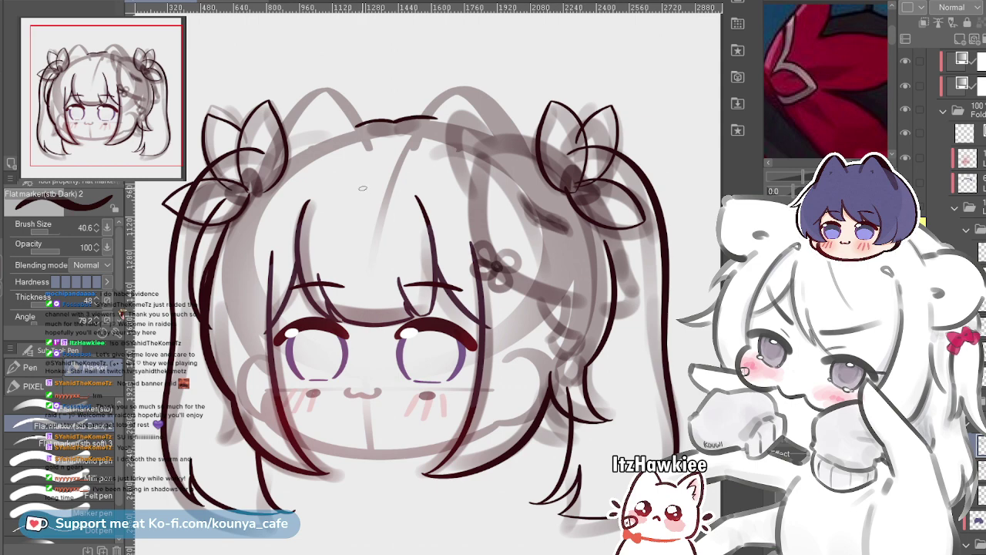
pyautogui.moveTo(372, 241)
pyautogui.mouseDown()
pyautogui.moveTo(370, 259)
pyautogui.moveTo(401, 250)
pyautogui.moveTo(393, 263)
pyautogui.mouseUp()
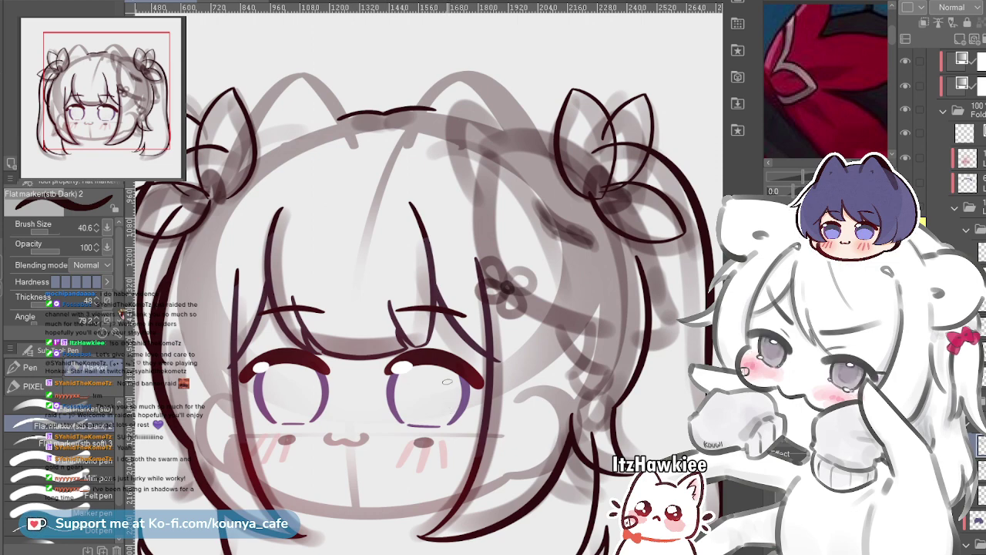
pyautogui.moveTo(448, 381)
pyautogui.mouseDown()
pyautogui.moveTo(444, 355)
pyautogui.moveTo(469, 286)
pyautogui.moveTo(489, 314)
pyautogui.mouseUp()
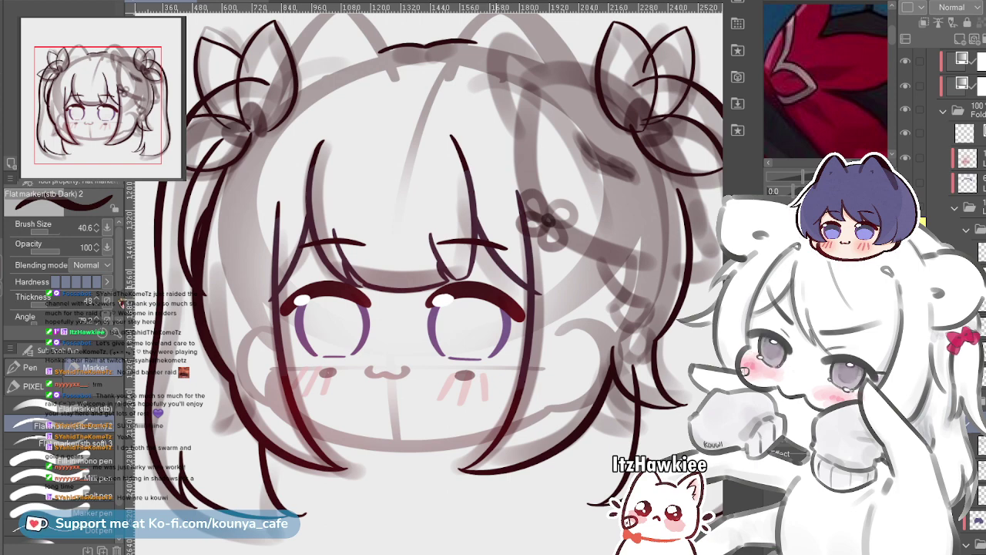
pyautogui.moveTo(497, 277); pyautogui.dragTo(485, 282)
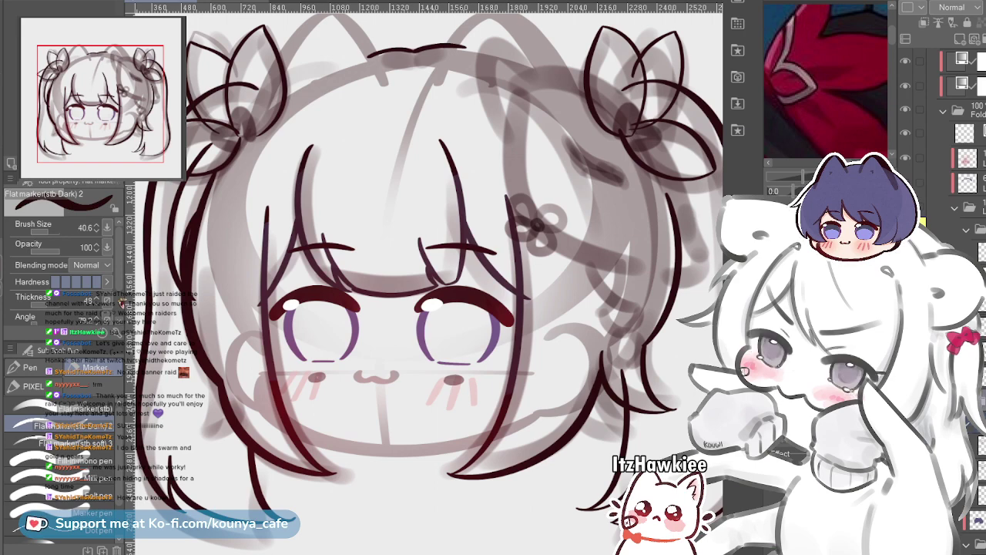
pyautogui.moveTo(540, 213); pyautogui.dragTo(495, 224)
pyautogui.scroll(-2, 548, 232)
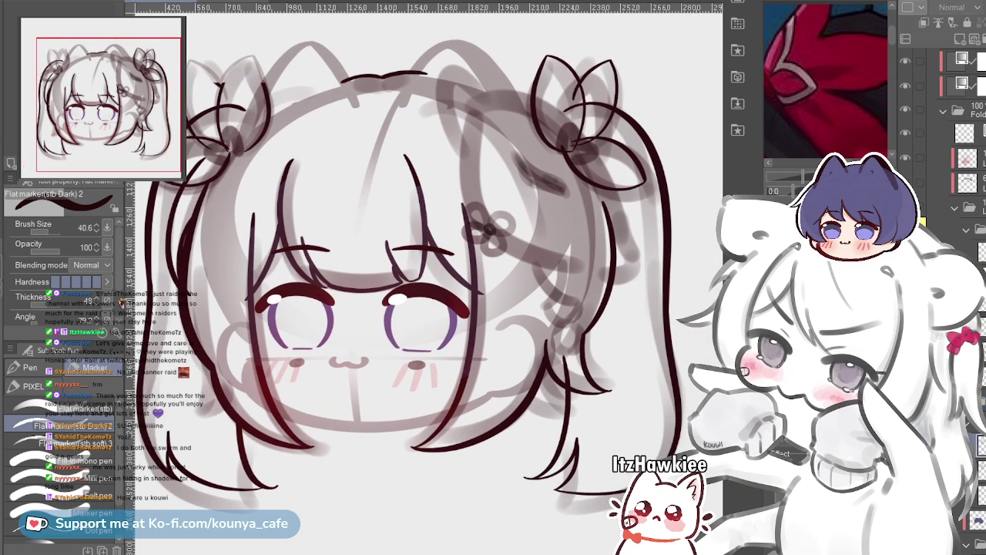
pyautogui.press('w')
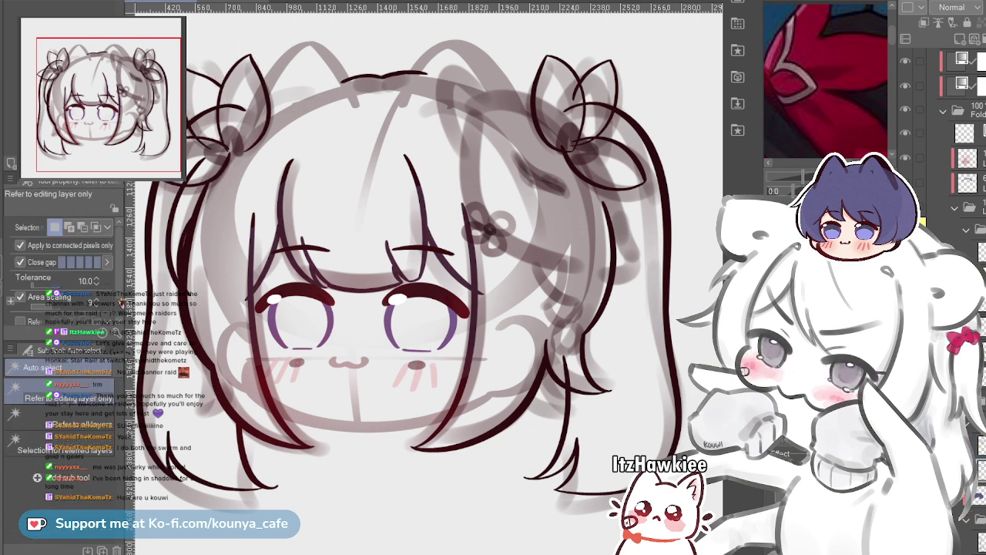
pyautogui.press('p')
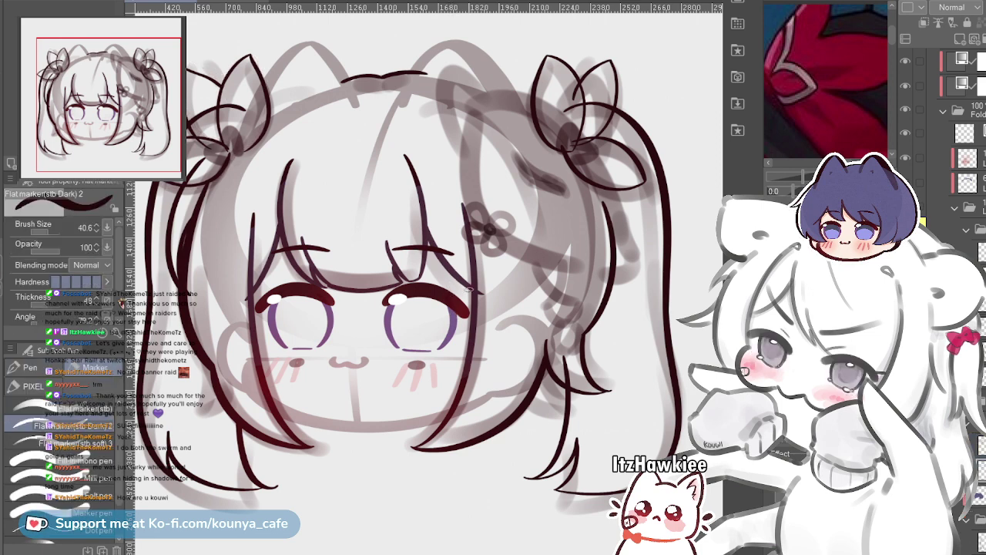
pyautogui.moveTo(469, 289); pyautogui.dragTo(493, 328)
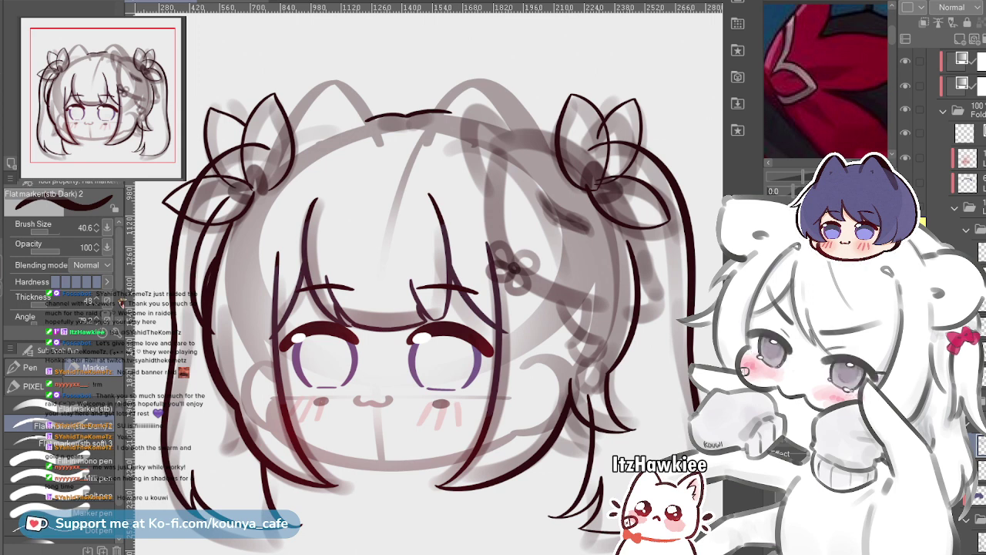
pyautogui.hotkey('ctrl', 'z')
pyautogui.hotkey('ctrl', 'y')
pyautogui.moveTo(393, 278); pyautogui.dragTo(383, 316)
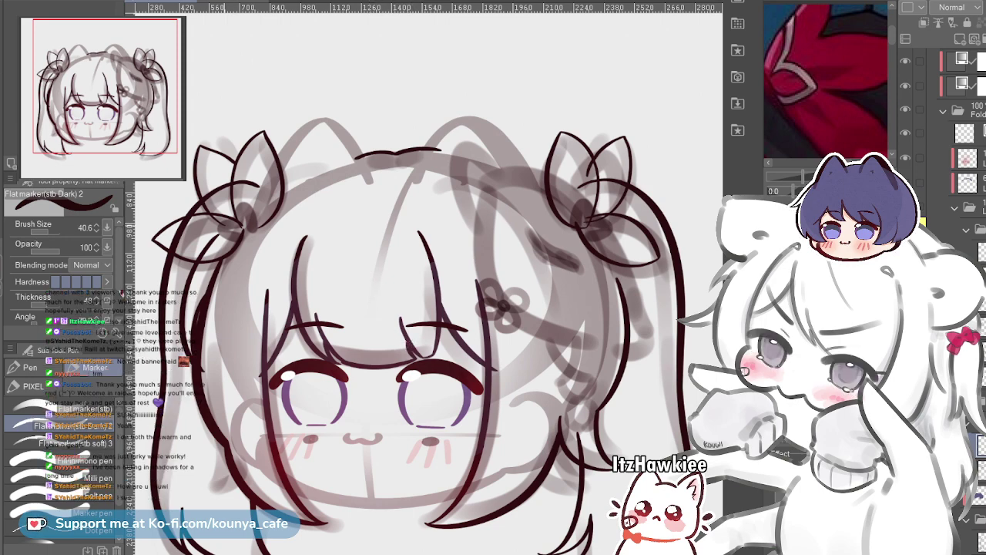
# Reduce the brush size to 23.2 and ink a rounded arch for the upper lobe of a heart over the left ribbon's knot
pyautogui.scroll(6, 216, 230)
pyautogui.moveTo(303, 205); pyautogui.dragTo(307, 262)
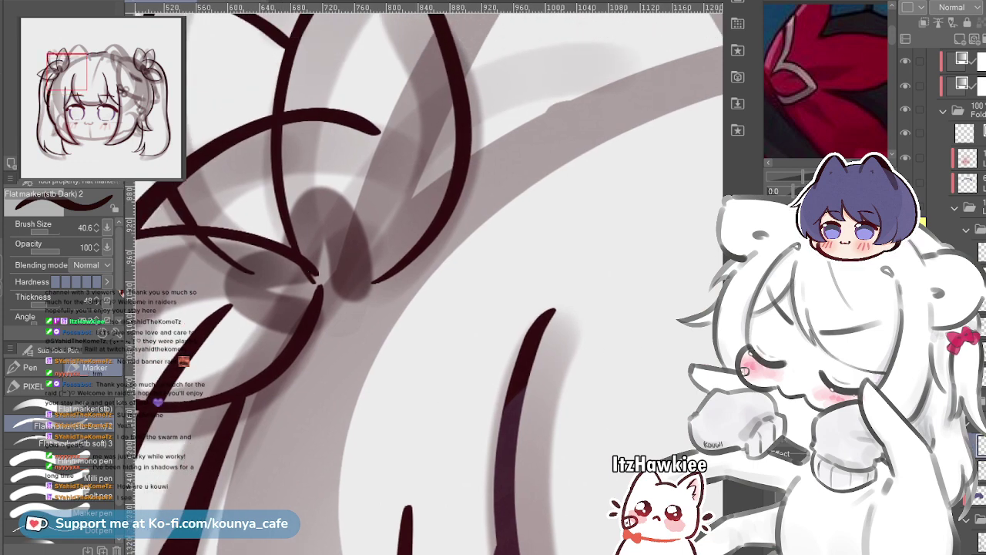
pyautogui.moveTo(308, 284); pyautogui.dragTo(318, 270)
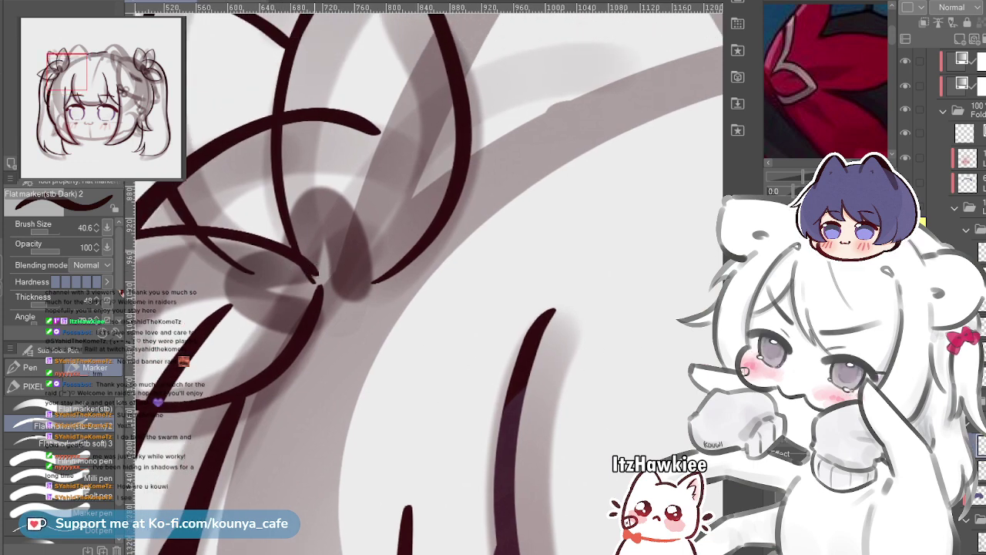
pyautogui.moveTo(300, 213); pyautogui.dragTo(301, 229)
pyautogui.hotkey('ctrl', 'z')
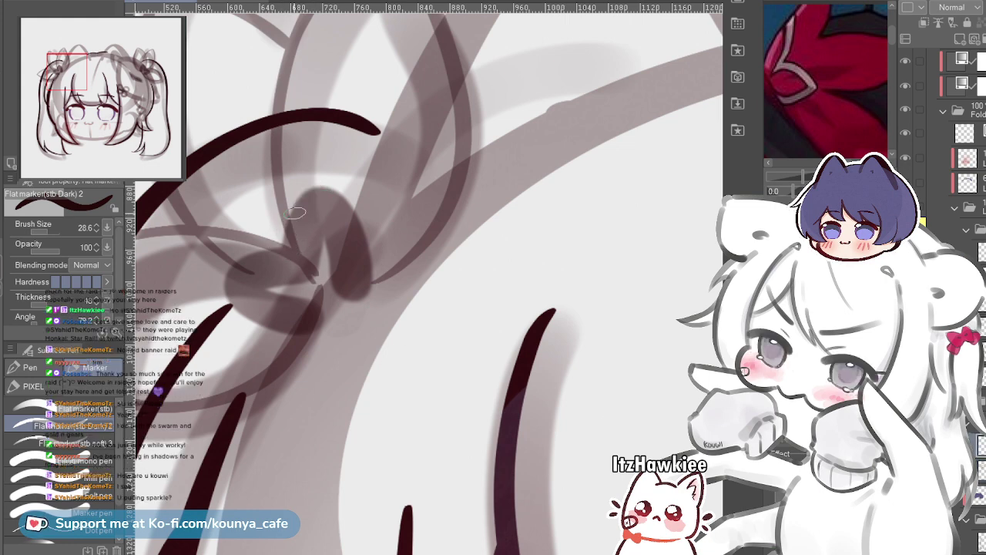
pyautogui.moveTo(295, 206)
pyautogui.mouseDown()
pyautogui.moveTo(324, 182)
pyautogui.moveTo(352, 222)
pyautogui.moveTo(362, 280)
pyautogui.mouseUp()
pyautogui.hotkey('ctrl', 'z')
pyautogui.press(']')
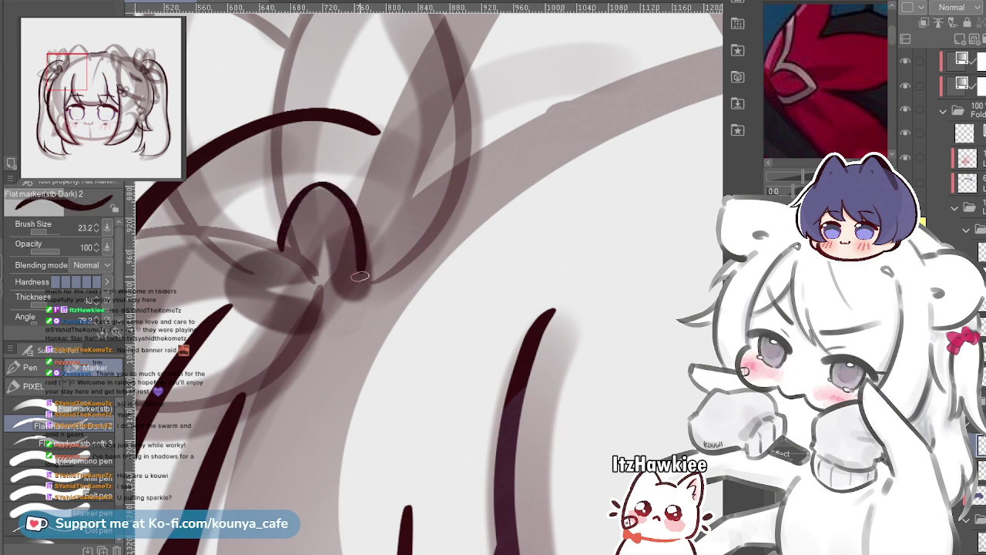
# Redraw the heart's upper lobe on the left ribbon with its inner side extended down to the heart's point
pyautogui.scroll(-8, 348, 240)
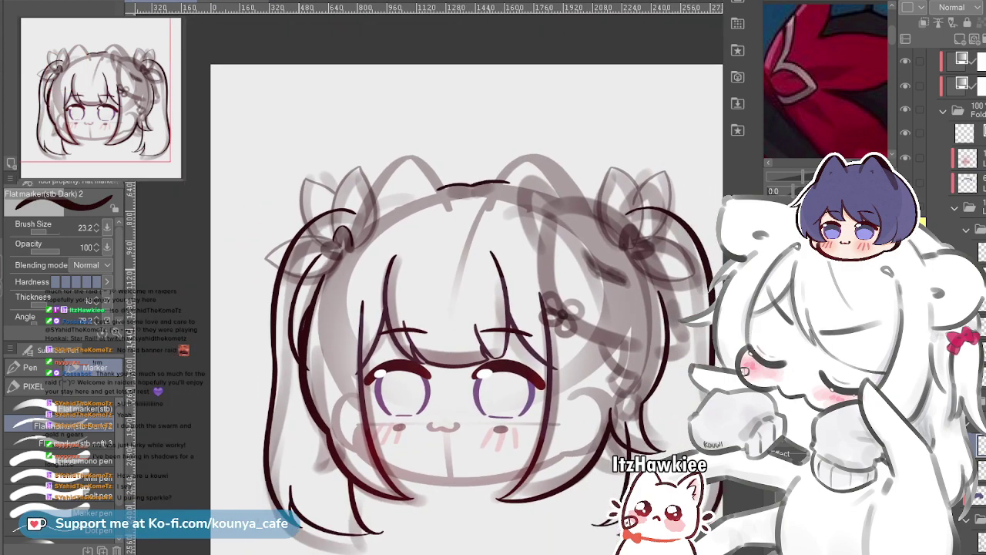
pyautogui.scroll(2, 348, 239)
pyautogui.scroll(5, 342, 238)
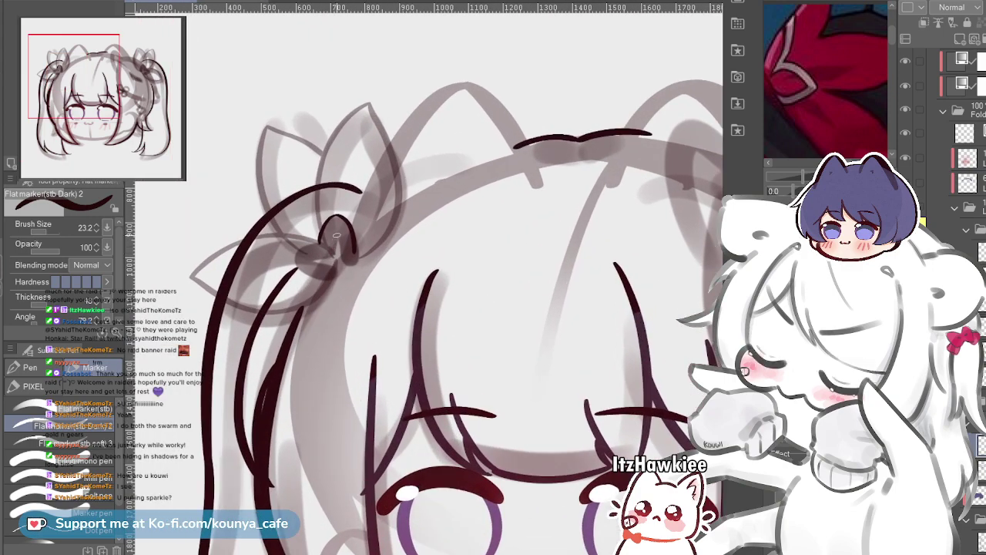
pyautogui.scroll(-7, 337, 236)
pyautogui.moveTo(625, 251); pyautogui.dragTo(532, 240)
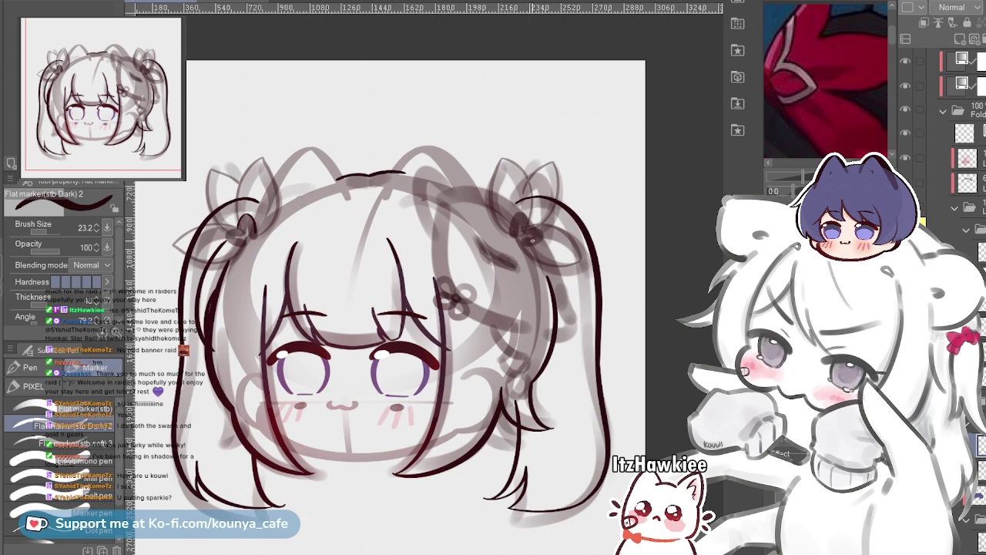
pyautogui.scroll(5, 259, 238)
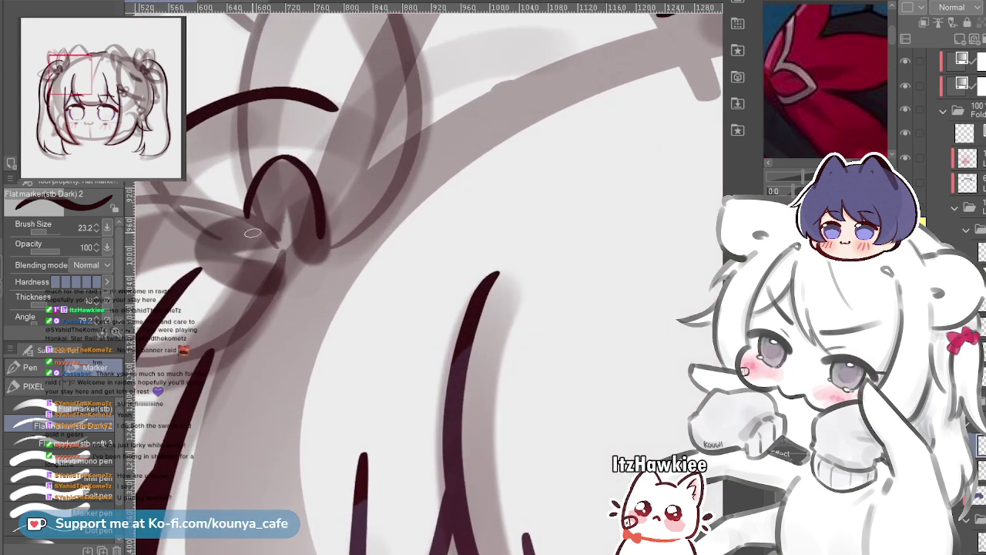
pyautogui.scroll(2, 253, 233)
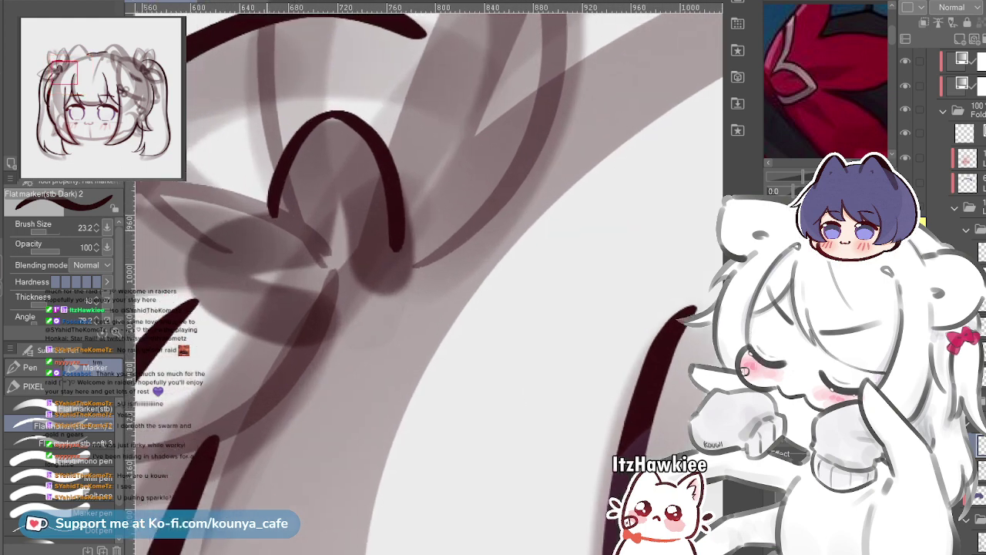
pyautogui.moveTo(339, 250); pyautogui.dragTo(396, 266)
pyautogui.hotkey('ctrl', 'z')
pyautogui.moveTo(333, 228)
pyautogui.mouseDown()
pyautogui.moveTo(366, 140)
pyautogui.moveTo(456, 301)
pyautogui.mouseUp()
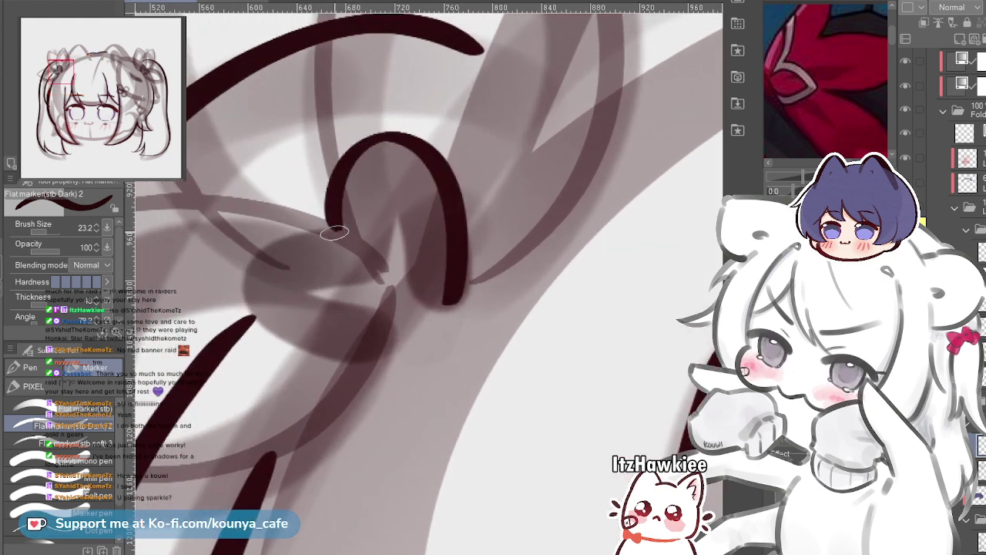
# Try several strokes for the heart's lower lobe, curving from the cleft around the knot to the upper lobe's end
pyautogui.moveTo(336, 231)
pyautogui.mouseDown()
pyautogui.moveTo(232, 276)
pyautogui.moveTo(285, 351)
pyautogui.moveTo(459, 312)
pyautogui.mouseUp()
pyautogui.hotkey('ctrl', 'z')
pyautogui.moveTo(334, 231)
pyautogui.mouseDown()
pyautogui.moveTo(276, 238)
pyautogui.moveTo(432, 339)
pyautogui.moveTo(477, 300)
pyautogui.mouseUp()
pyautogui.hotkey('ctrl', 'z')
pyautogui.moveTo(336, 230)
pyautogui.mouseDown()
pyautogui.moveTo(265, 320)
pyautogui.moveTo(391, 336)
pyautogui.moveTo(470, 296)
pyautogui.mouseUp()
pyautogui.hotkey('ctrl', 'z')
pyautogui.moveTo(335, 235)
pyautogui.mouseDown()
pyautogui.moveTo(249, 296)
pyautogui.moveTo(345, 344)
pyautogui.moveTo(455, 304)
pyautogui.moveTo(309, 227)
pyautogui.moveTo(240, 297)
pyautogui.moveTo(408, 317)
pyautogui.mouseUp()
pyautogui.hotkey('ctrl', 'z')
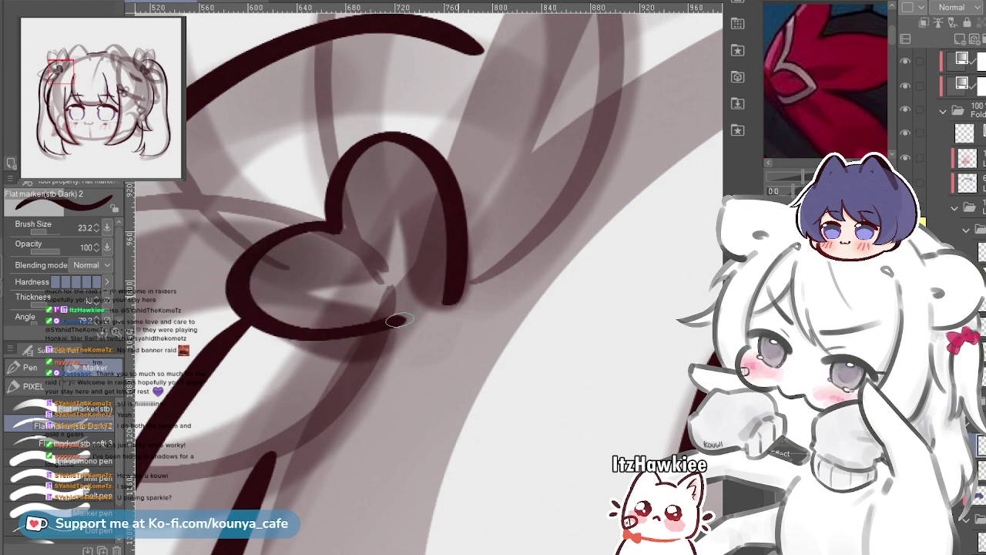
pyautogui.hotkey('ctrl', 'z')
pyautogui.moveTo(333, 228)
pyautogui.mouseDown()
pyautogui.moveTo(251, 288)
pyautogui.moveTo(323, 329)
pyautogui.moveTo(465, 294)
pyautogui.mouseUp()
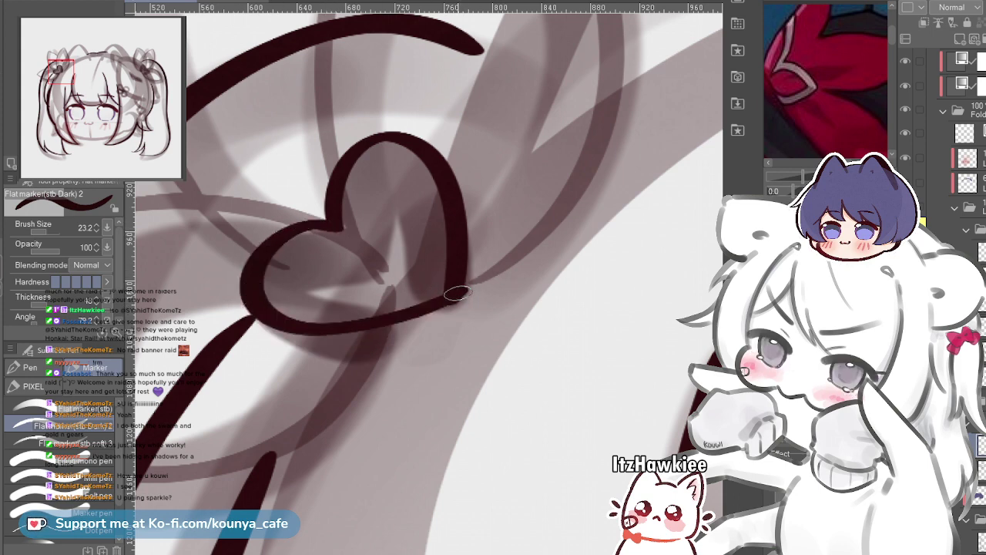
pyautogui.hotkey('ctrl', 'z')
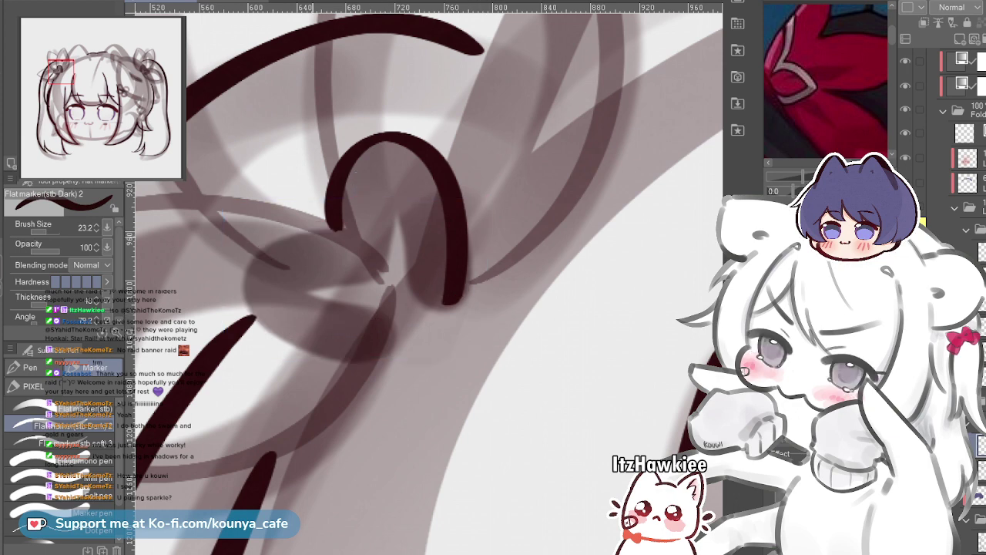
pyautogui.moveTo(337, 230)
pyautogui.mouseDown()
pyautogui.moveTo(280, 239)
pyautogui.moveTo(255, 316)
pyautogui.moveTo(323, 223)
pyautogui.moveTo(257, 269)
pyautogui.moveTo(308, 353)
pyautogui.moveTo(443, 300)
pyautogui.mouseUp()
pyautogui.hotkey('ctrl', 'z')
pyautogui.hotkey('ctrl', 'z')
pyautogui.moveTo(343, 231)
pyautogui.mouseDown()
pyautogui.moveTo(289, 228)
pyautogui.moveTo(234, 289)
pyautogui.moveTo(329, 322)
pyautogui.moveTo(427, 299)
pyautogui.moveTo(330, 227)
pyautogui.moveTo(263, 245)
pyautogui.moveTo(257, 311)
pyautogui.moveTo(390, 330)
pyautogui.moveTo(459, 300)
pyautogui.mouseUp()
pyautogui.hotkey('ctrl', 'z')
pyautogui.hotkey('ctrl', 'z')
pyautogui.moveTo(334, 229)
pyautogui.mouseDown()
pyautogui.moveTo(245, 310)
pyautogui.moveTo(377, 323)
pyautogui.moveTo(437, 291)
pyautogui.mouseUp()
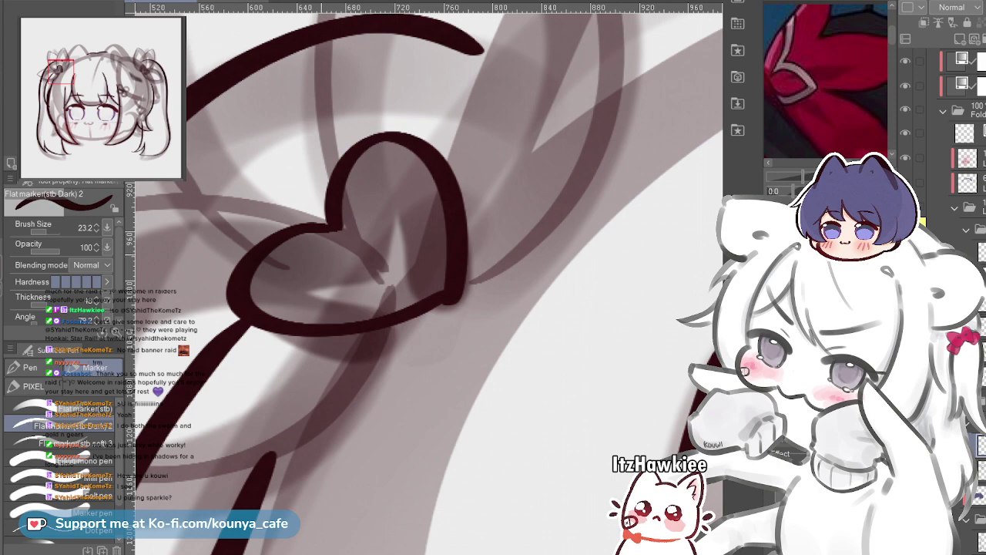
pyautogui.hotkey('ctrl', 'z')
# Ink the heart's lower lobe from the cleft around to the point, closing the heart, and check it against the whole head
pyautogui.moveTo(336, 229)
pyautogui.mouseDown()
pyautogui.moveTo(265, 266)
pyautogui.moveTo(322, 327)
pyautogui.moveTo(460, 302)
pyautogui.mouseUp()
pyautogui.scroll(-4, 407, 289)
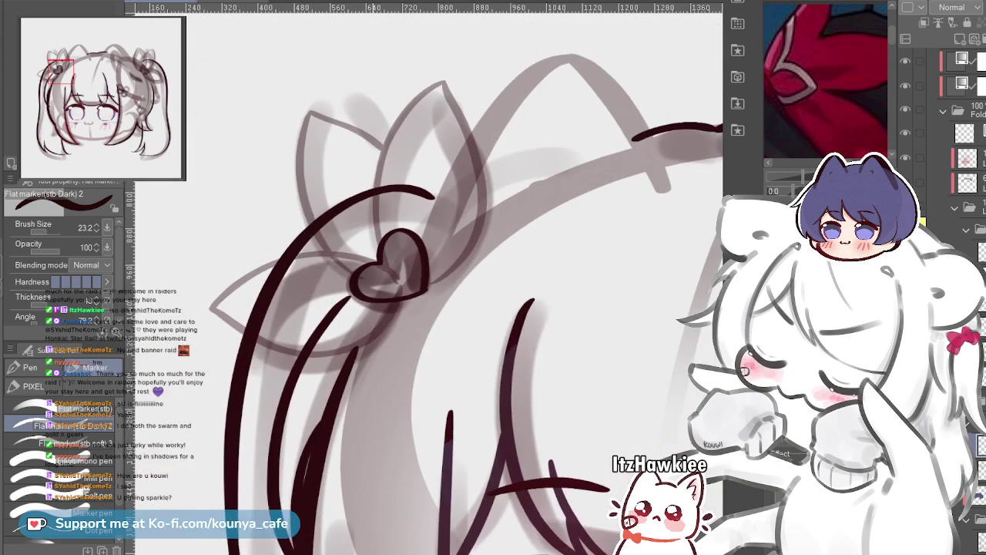
pyautogui.scroll(-6, 405, 291)
pyautogui.scroll(3, 431, 322)
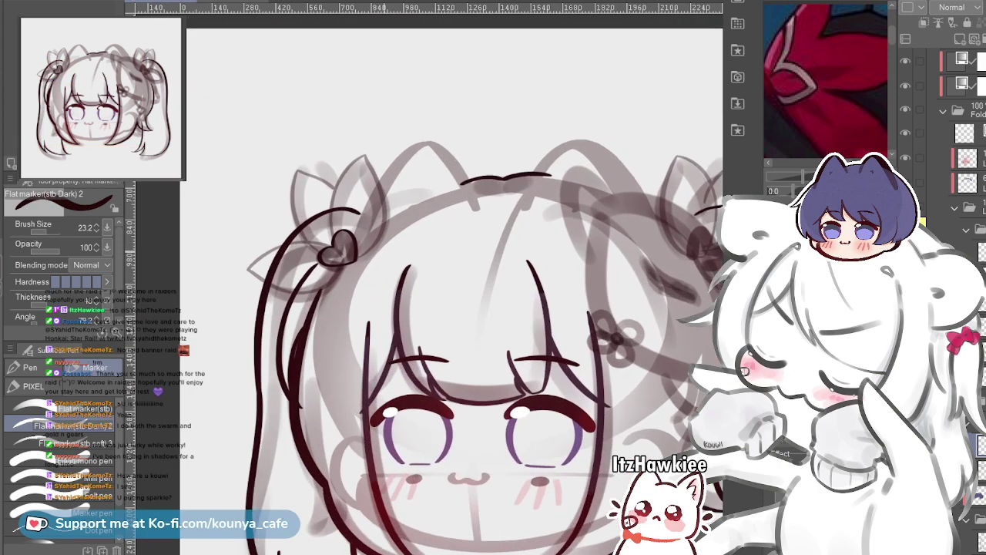
pyautogui.scroll(2, 389, 264)
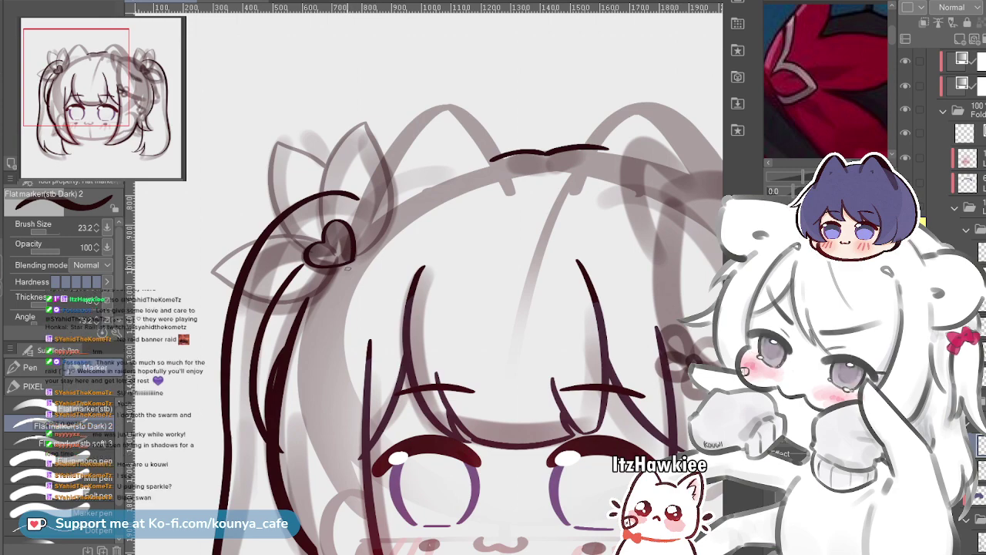
# Examine the closed heart on the left ribbon's knot up close and against the whole head
pyautogui.scroll(5, 331, 243)
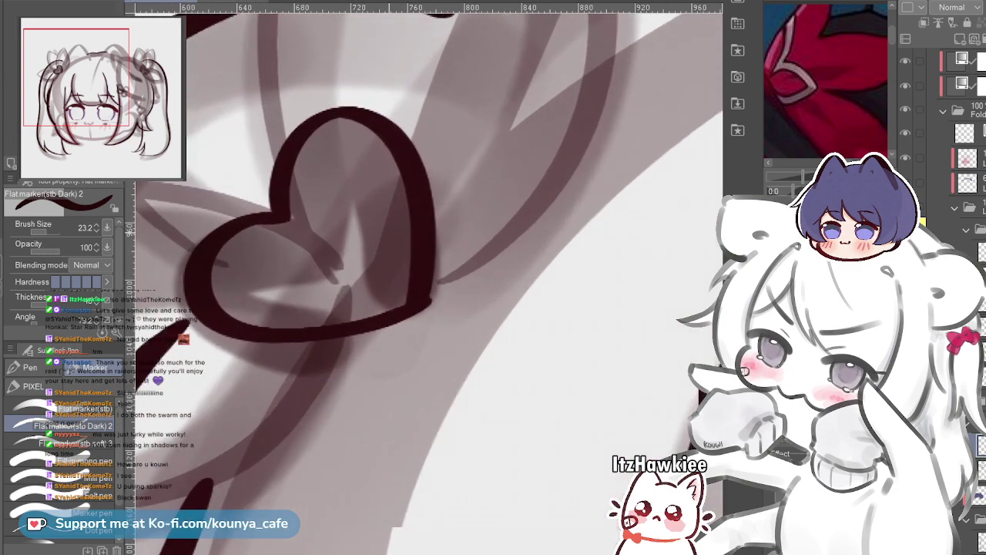
pyautogui.keyDown('ctrl'); pyautogui.click(456, 317); pyautogui.keyUp('ctrl')
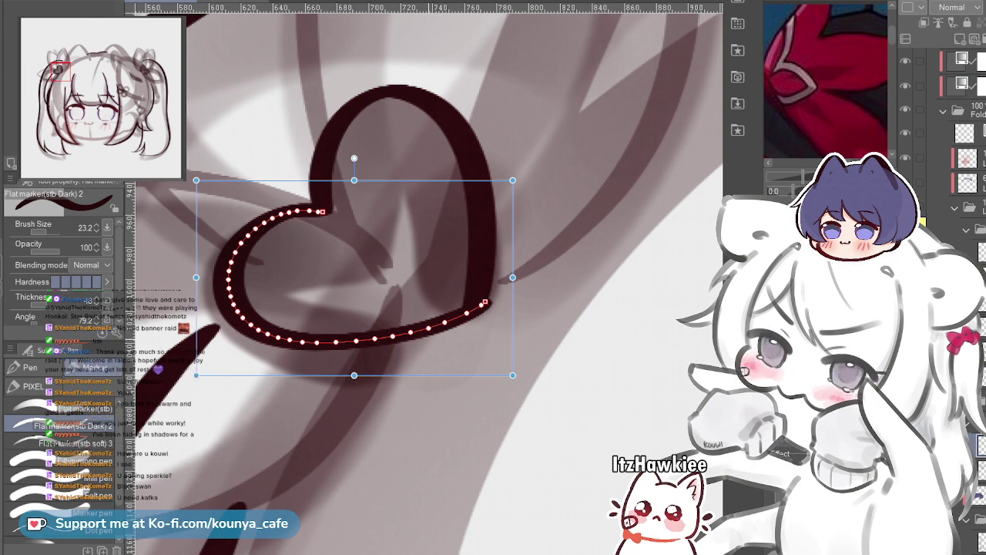
pyautogui.hotkey('ctrl', 'd')
pyautogui.scroll(-5, 405, 215)
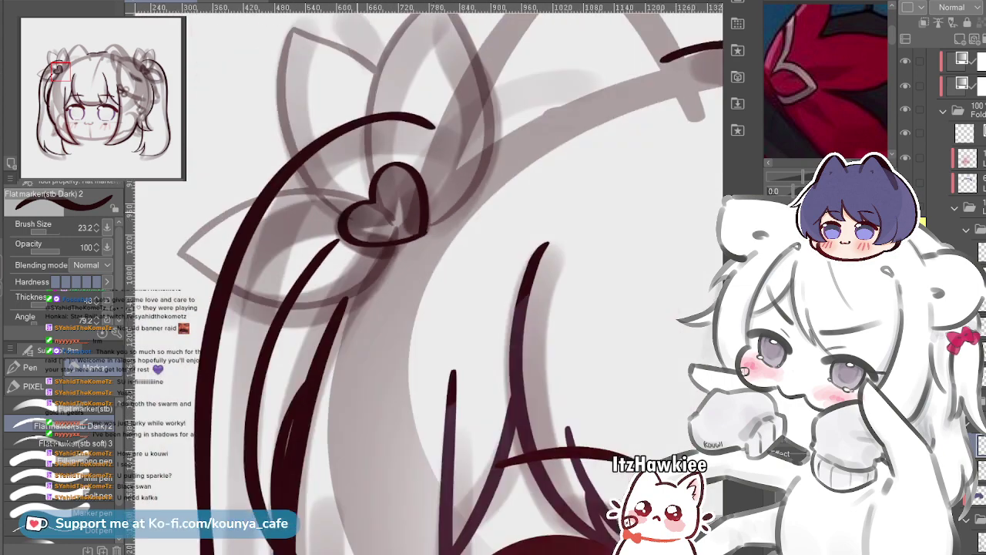
pyautogui.moveTo(405, 216); pyautogui.dragTo(345, 210)
pyautogui.scroll(-2, 357, 179)
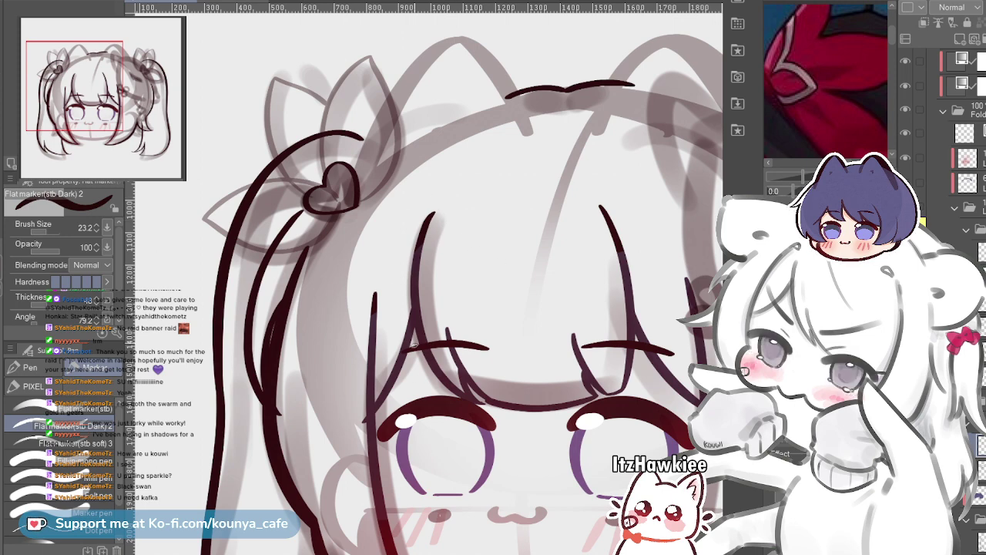
pyautogui.moveTo(332, 208); pyautogui.dragTo(419, 303)
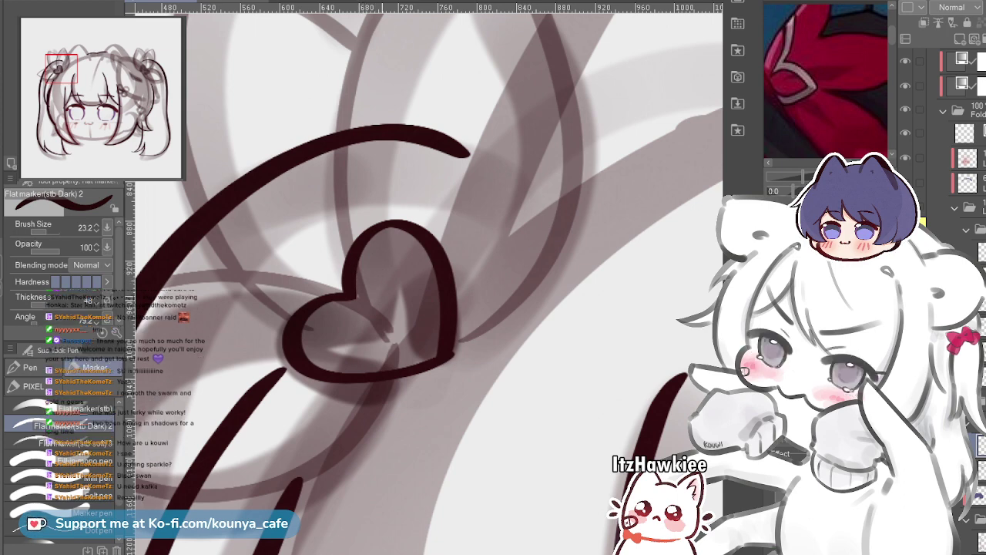
pyautogui.scroll(2, 363, 277)
pyautogui.scroll(1, 431, 309)
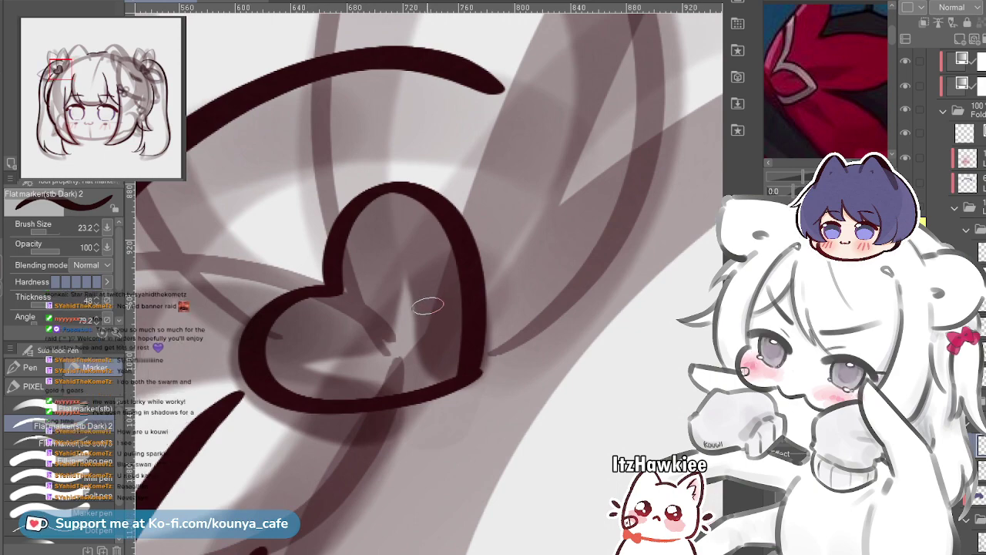
pyautogui.scroll(3, 425, 296)
pyautogui.scroll(-2, 418, 298)
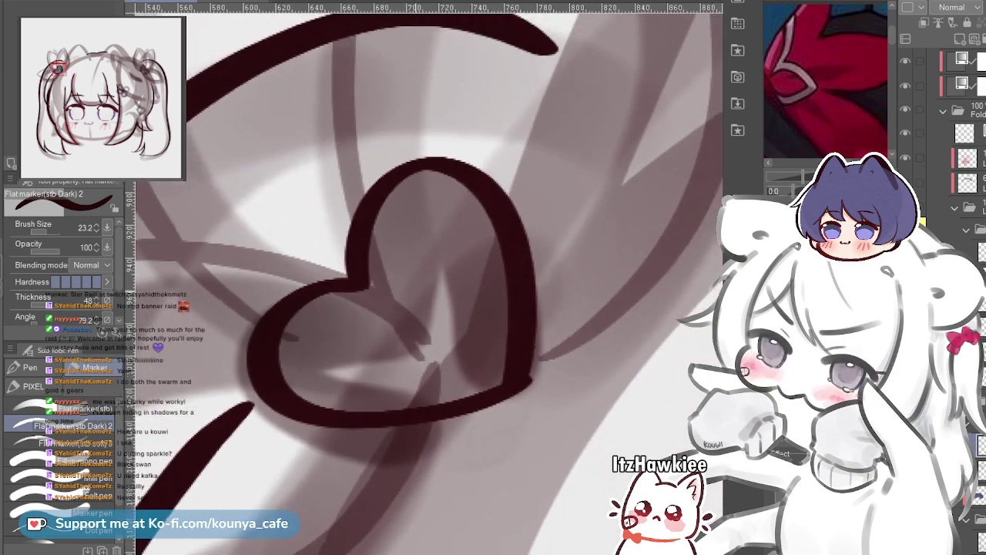
# Try a thinner inset arch inside the heart's upper lobe with the brush size reduced to 12.4
pyautogui.moveTo(390, 249); pyautogui.dragTo(385, 290)
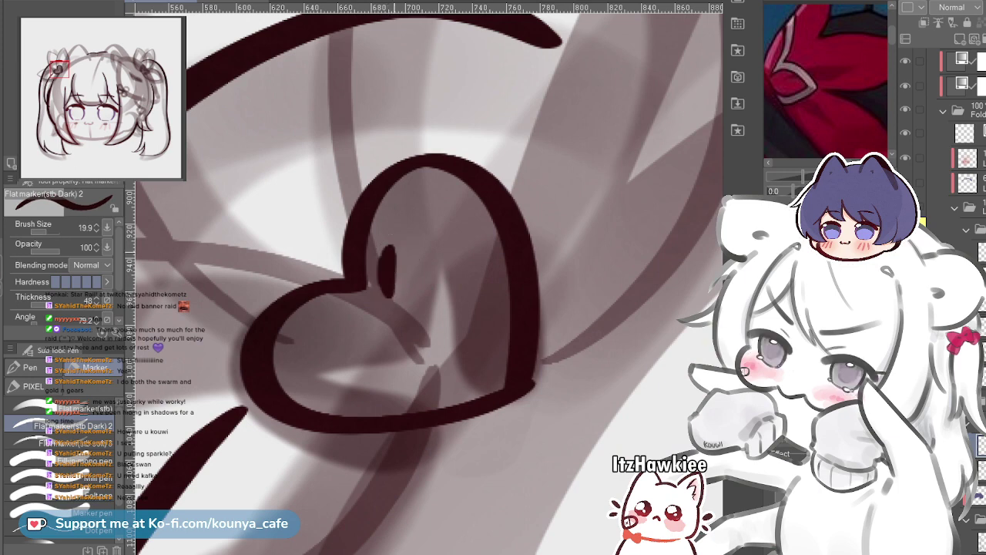
pyautogui.hotkey('ctrl', 'z')
pyautogui.press('[')
pyautogui.press('[')
pyautogui.press('[')
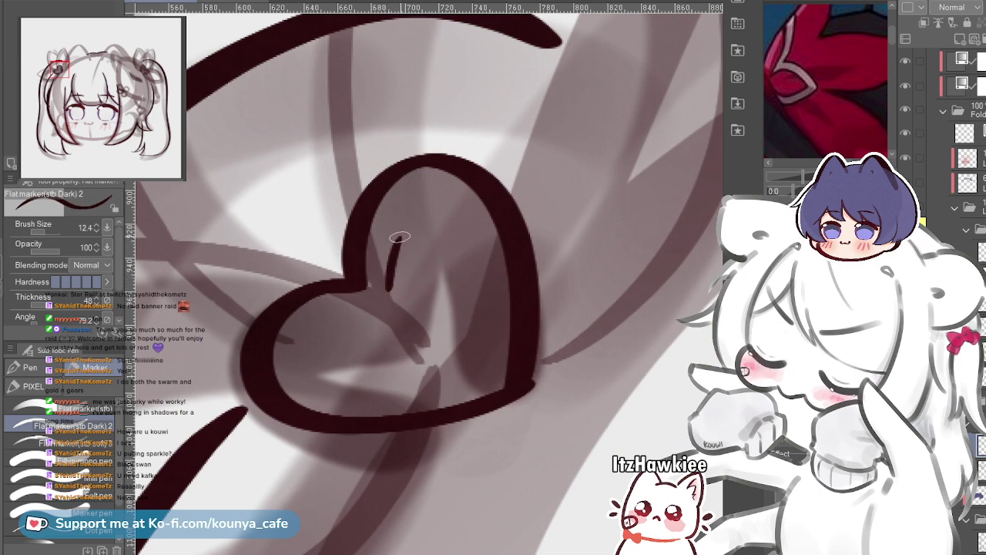
pyautogui.moveTo(381, 289)
pyautogui.mouseDown()
pyautogui.moveTo(427, 204)
pyautogui.moveTo(463, 243)
pyautogui.moveTo(484, 380)
pyautogui.mouseUp()
pyautogui.hotkey('ctrl', 'z')
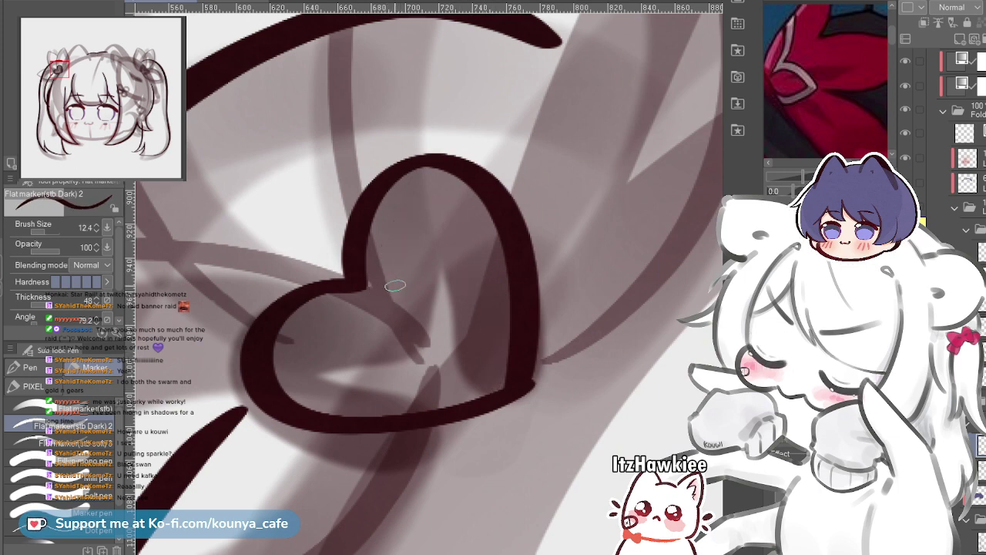
pyautogui.moveTo(380, 299)
pyautogui.mouseDown()
pyautogui.moveTo(378, 265)
pyautogui.moveTo(416, 198)
pyautogui.moveTo(379, 276)
pyautogui.moveTo(469, 253)
pyautogui.moveTo(493, 378)
pyautogui.mouseUp()
pyautogui.hotkey('ctrl', 'z')
pyautogui.moveTo(388, 311); pyautogui.dragTo(386, 307)
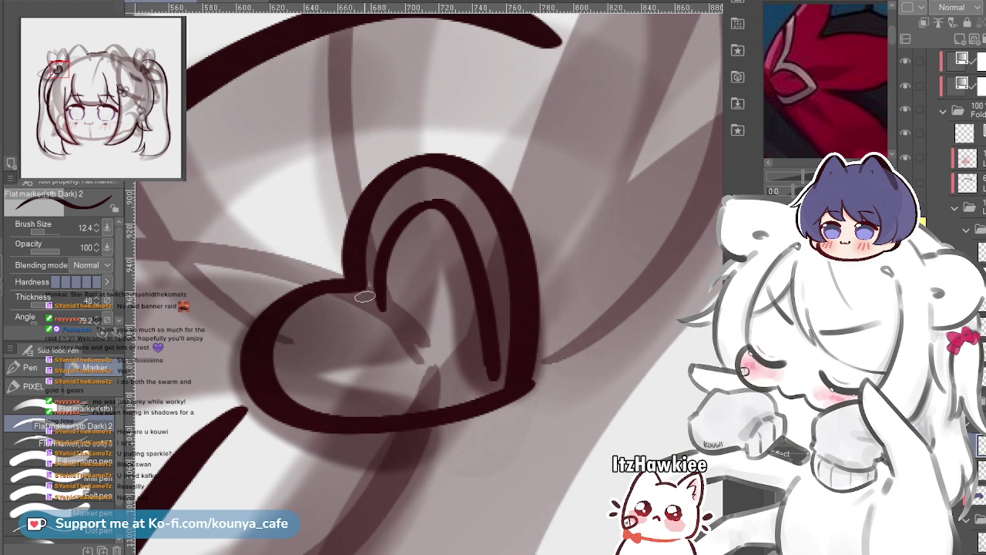
pyautogui.hotkey('ctrl', 'z')
# Fade the rounded heart's lines into a guide for a redraw and raise the brush size to 20.9
pyautogui.scroll(-3, 336, 288)
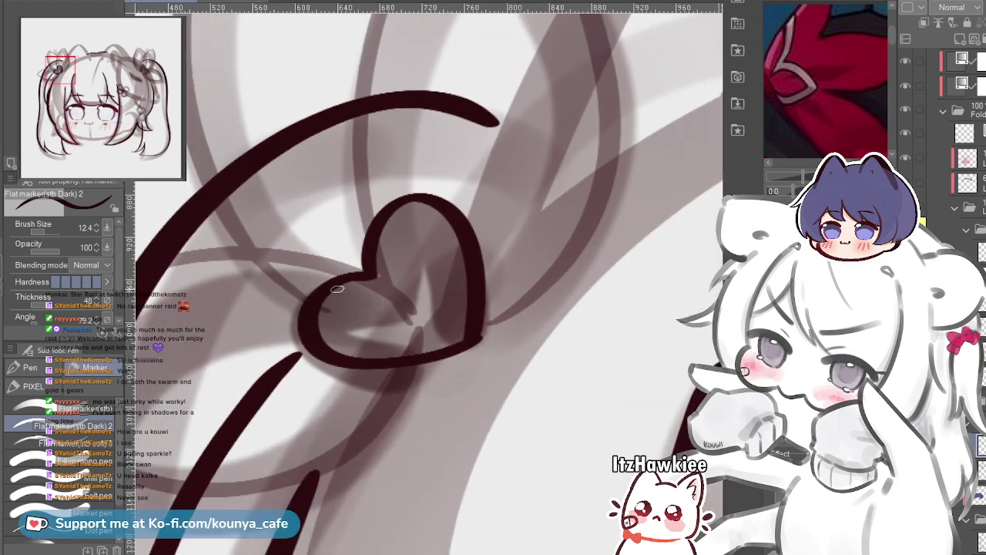
pyautogui.hotkey('ctrl', 'z')
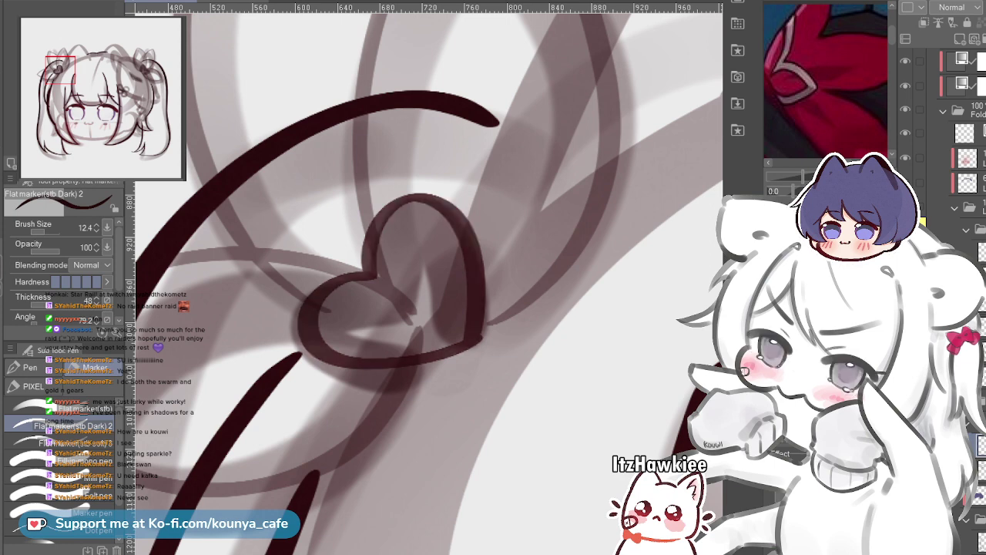
pyautogui.hotkey('ctrl', 'z')
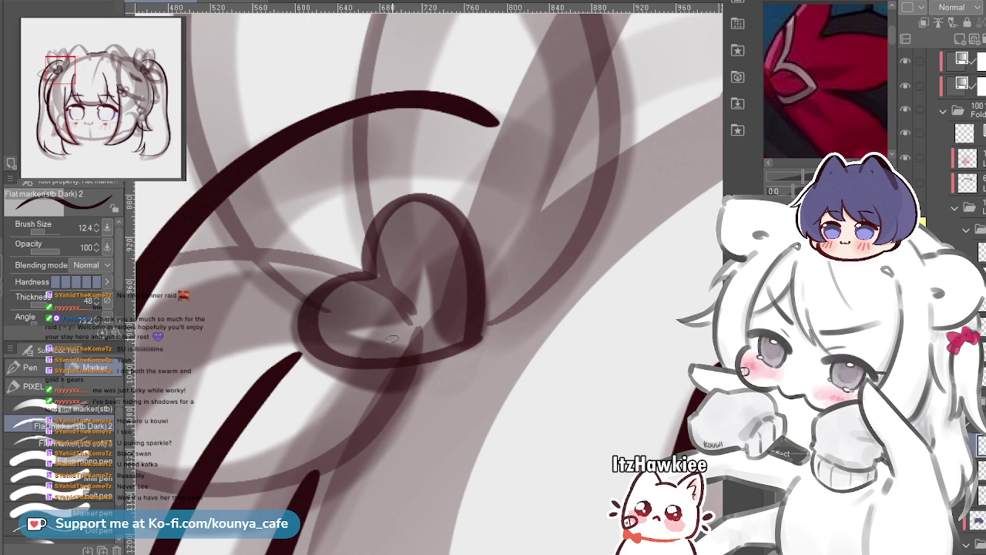
pyautogui.press(']')
pyautogui.press(']')
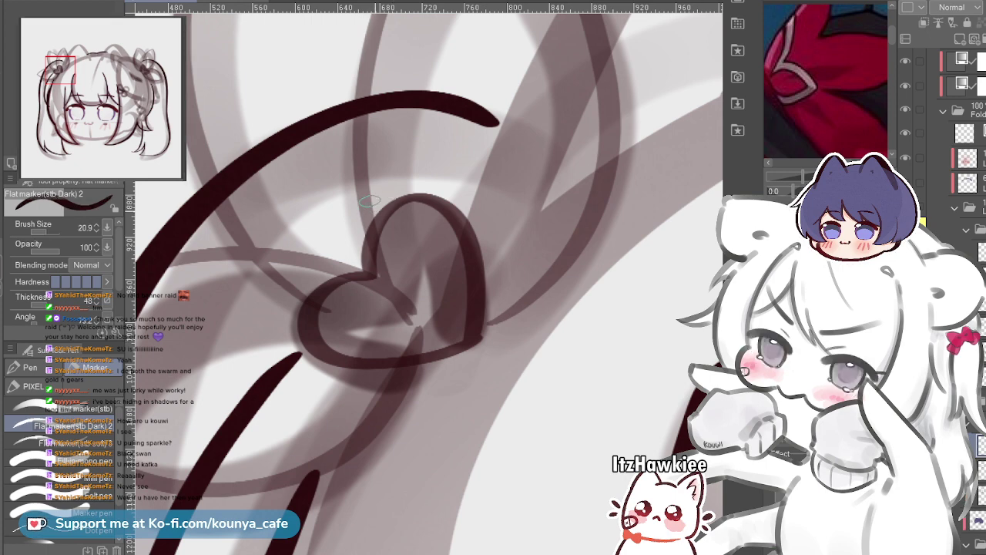
# Ink the inner side of a pointed upper lobe as a short curve from above the faded heart down to its cleft
pyautogui.moveTo(372, 182); pyautogui.dragTo(368, 195)
pyautogui.hotkey('ctrl', 'z')
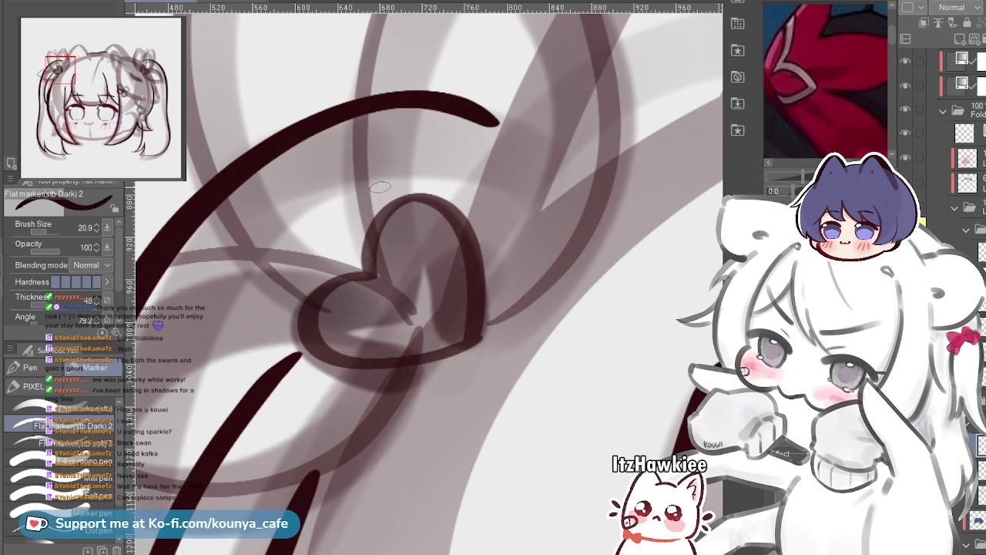
pyautogui.moveTo(372, 200)
pyautogui.mouseDown()
pyautogui.moveTo(386, 228)
pyautogui.moveTo(375, 280)
pyautogui.mouseUp()
pyautogui.scroll(1, 390, 231)
pyautogui.hotkey('ctrl', 'z')
pyautogui.moveTo(391, 215)
pyautogui.mouseDown()
pyautogui.moveTo(377, 275)
pyautogui.moveTo(383, 316)
pyautogui.mouseUp()
pyautogui.scroll(1, 389, 278)
pyautogui.hotkey('ctrl', 'z')
pyautogui.moveTo(398, 212); pyautogui.dragTo(384, 317)
pyautogui.hotkey('ctrl', 'z')
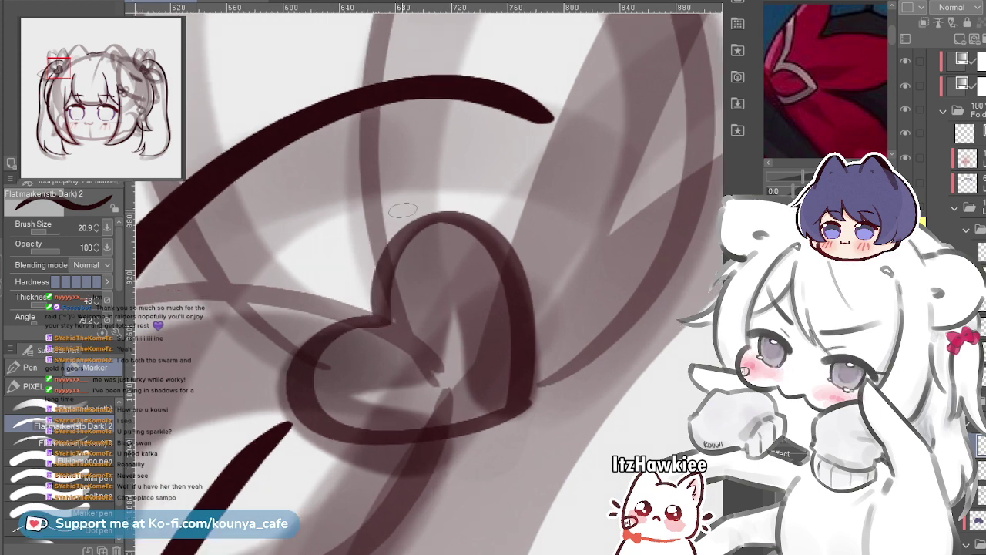
pyautogui.moveTo(397, 205); pyautogui.dragTo(385, 320)
pyautogui.hotkey('ctrl', 'z')
pyautogui.moveTo(398, 204)
pyautogui.mouseDown()
pyautogui.moveTo(380, 241)
pyautogui.moveTo(385, 314)
pyautogui.mouseUp()
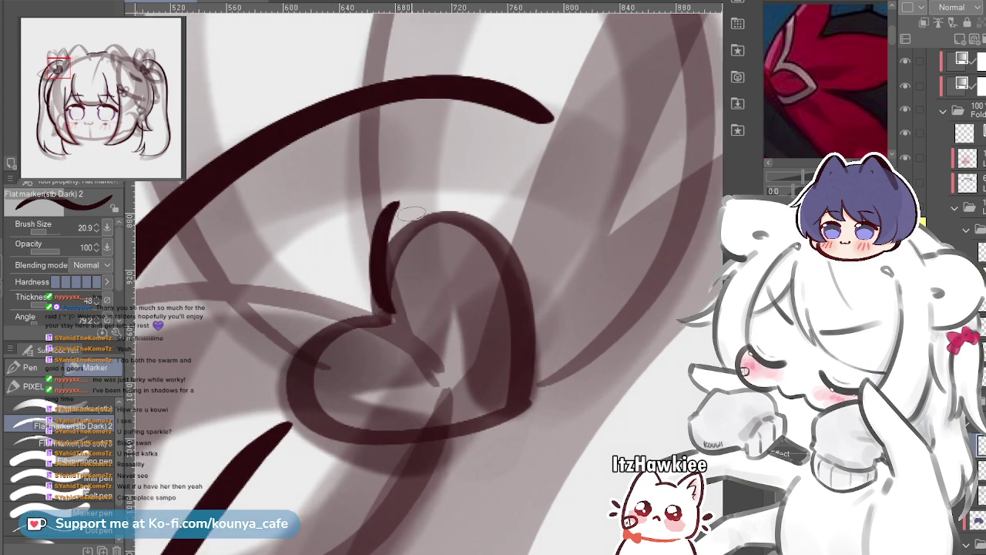
# Ink the upper lobe's outer side from its pointed tip in a long curve down to the heart's point
pyautogui.moveTo(387, 205)
pyautogui.mouseDown()
pyautogui.moveTo(422, 206)
pyautogui.moveTo(531, 355)
pyautogui.moveTo(535, 394)
pyautogui.mouseUp()
pyautogui.hotkey('ctrl', 'z')
pyautogui.moveTo(389, 206)
pyautogui.mouseDown()
pyautogui.moveTo(512, 298)
pyautogui.moveTo(543, 407)
pyautogui.mouseUp()
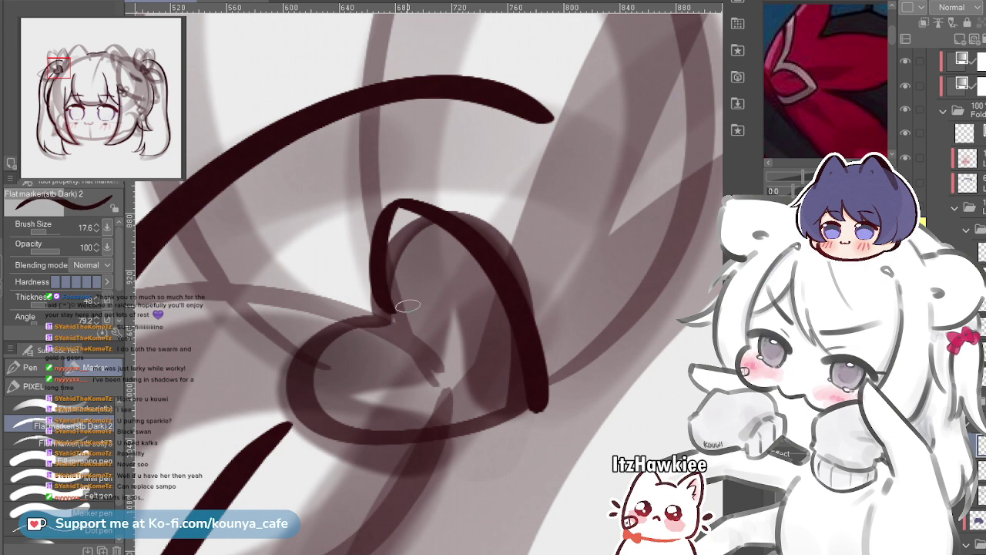
# With brush size 17.6, ink a pointed lower lobe from the cleft around to the heart's point and remove the faded rounded guide
pyautogui.moveTo(389, 316); pyautogui.dragTo(303, 353)
pyautogui.hotkey('ctrl', 'z')
pyautogui.moveTo(389, 317); pyautogui.dragTo(286, 384)
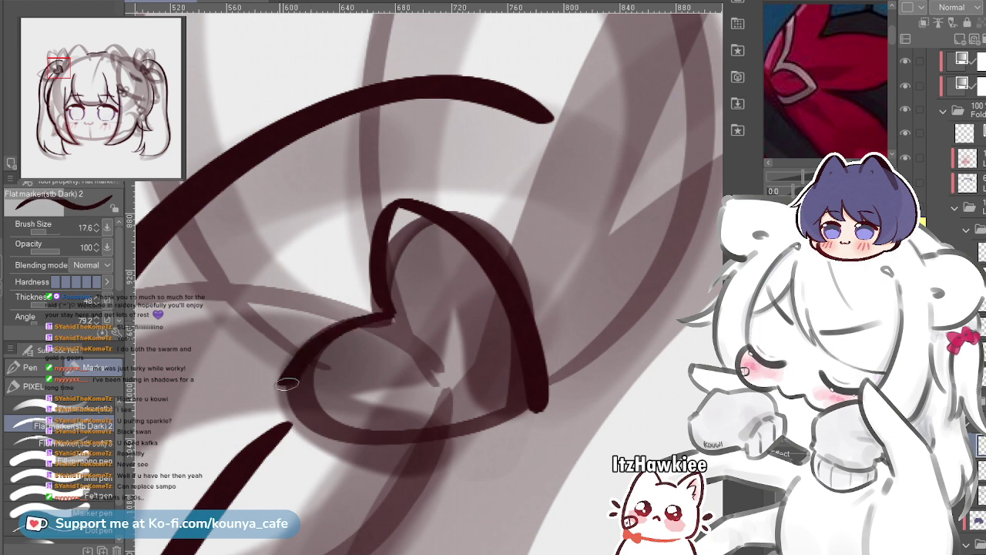
pyautogui.hotkey('ctrl', 'z')
pyautogui.moveTo(390, 312)
pyautogui.mouseDown()
pyautogui.moveTo(285, 407)
pyautogui.moveTo(419, 429)
pyautogui.moveTo(543, 411)
pyautogui.mouseUp()
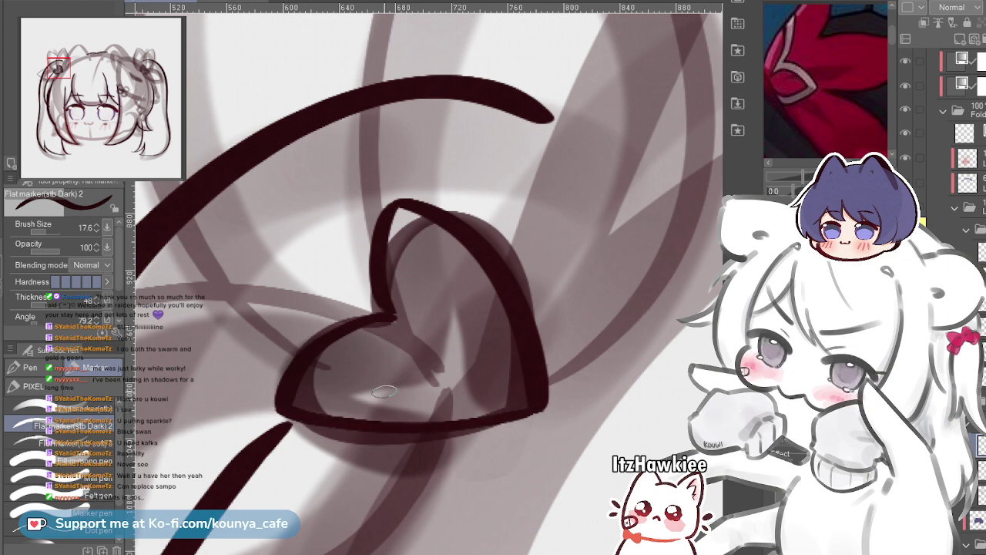
pyautogui.hotkey('ctrl', 'z')
pyautogui.moveTo(276, 401)
pyautogui.mouseDown()
pyautogui.moveTo(378, 433)
pyautogui.moveTo(541, 402)
pyautogui.mouseUp()
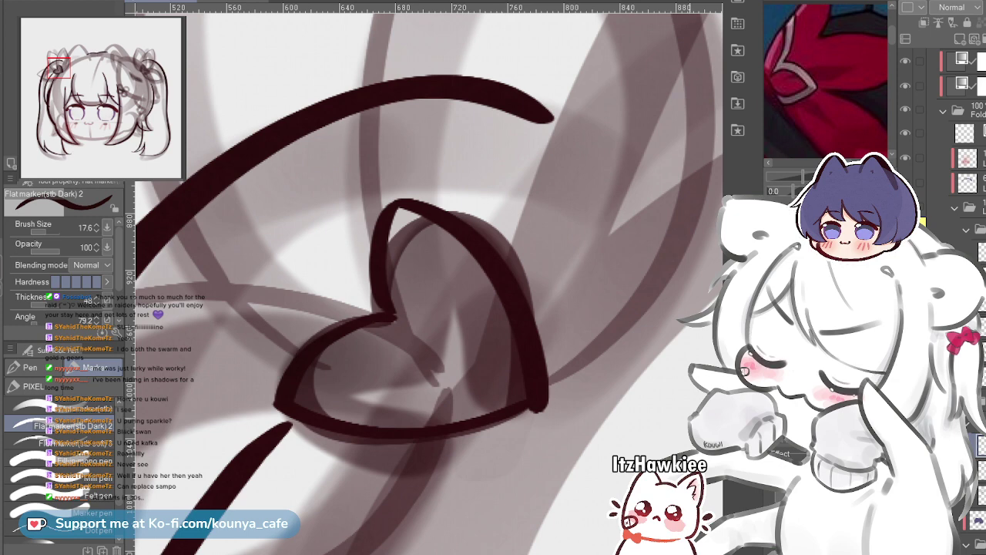
pyautogui.hotkey('ctrl', 'z')
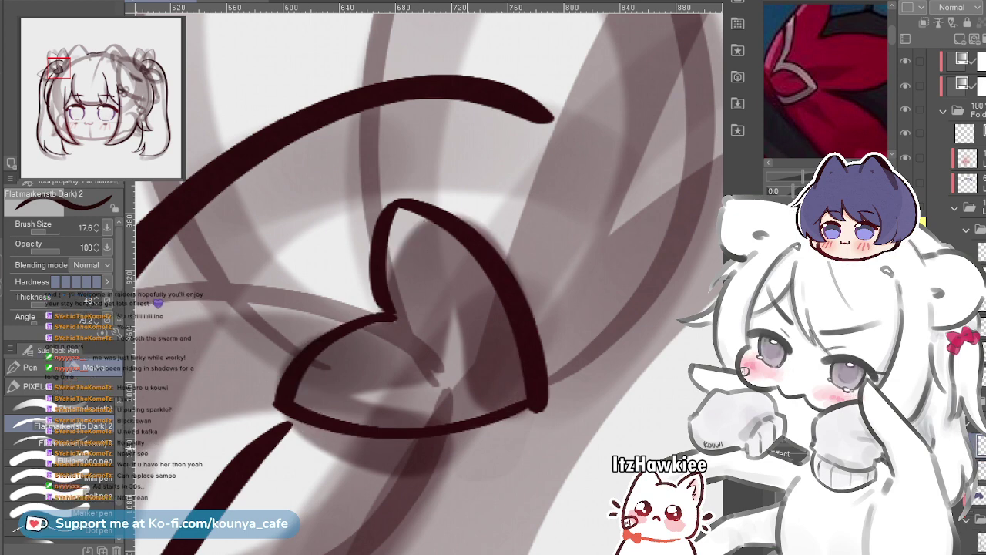
# Stretch the heart's bottom stroke to meet its point and lengthen the upper lobe's inner stroke slightly toward the cleft
pyautogui.moveTo(439, 393); pyautogui.dragTo(434, 412)
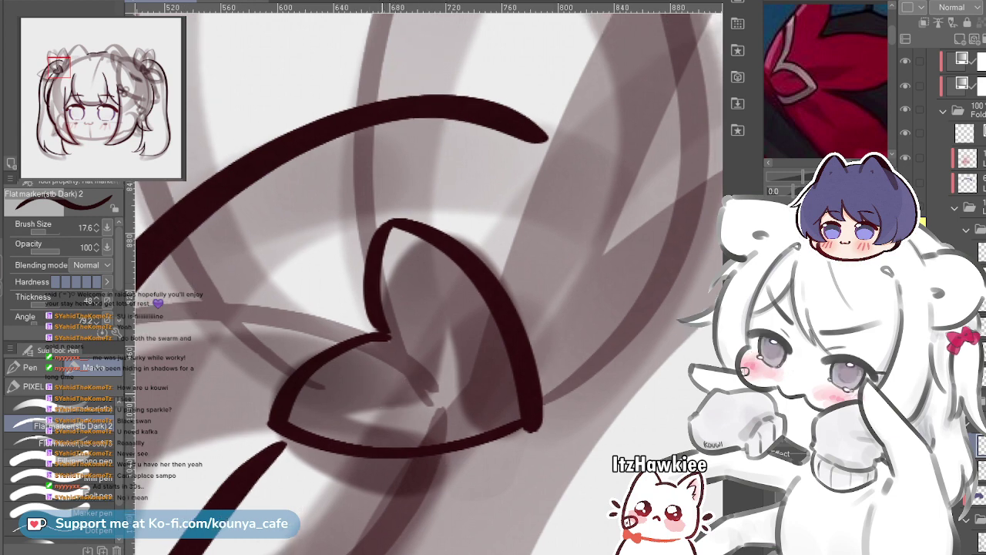
pyautogui.scroll(1, 377, 385)
pyautogui.press('ctrl')
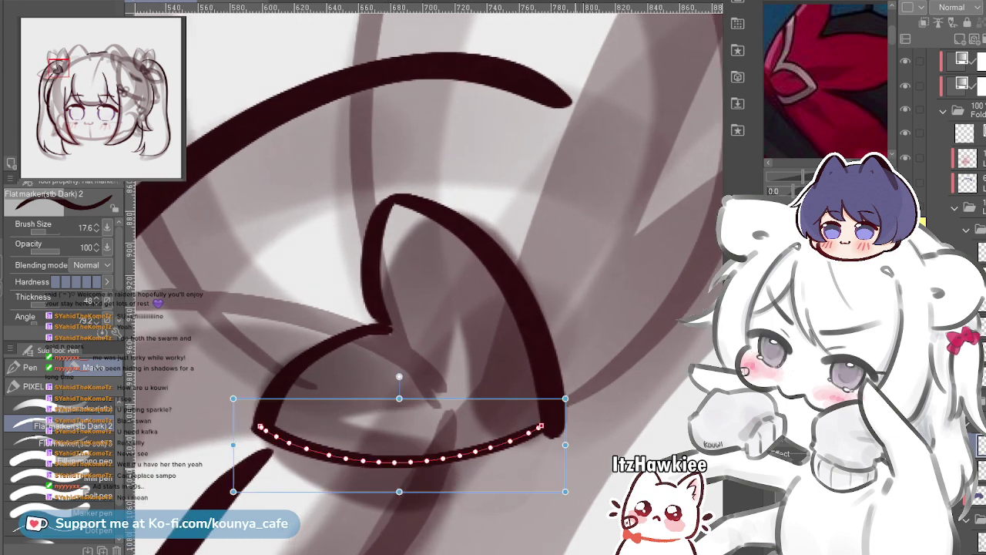
pyautogui.moveTo(399, 377); pyautogui.dragTo(400, 377)
pyautogui.moveTo(566, 464); pyautogui.dragTo(579, 451)
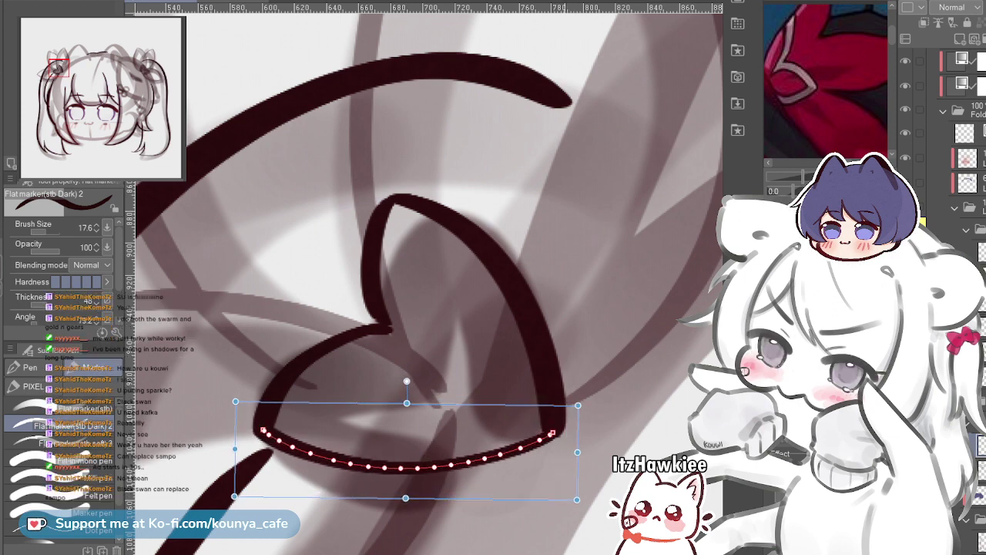
pyautogui.keyDown('ctrl'); pyautogui.click(372, 270); pyautogui.keyUp('ctrl')
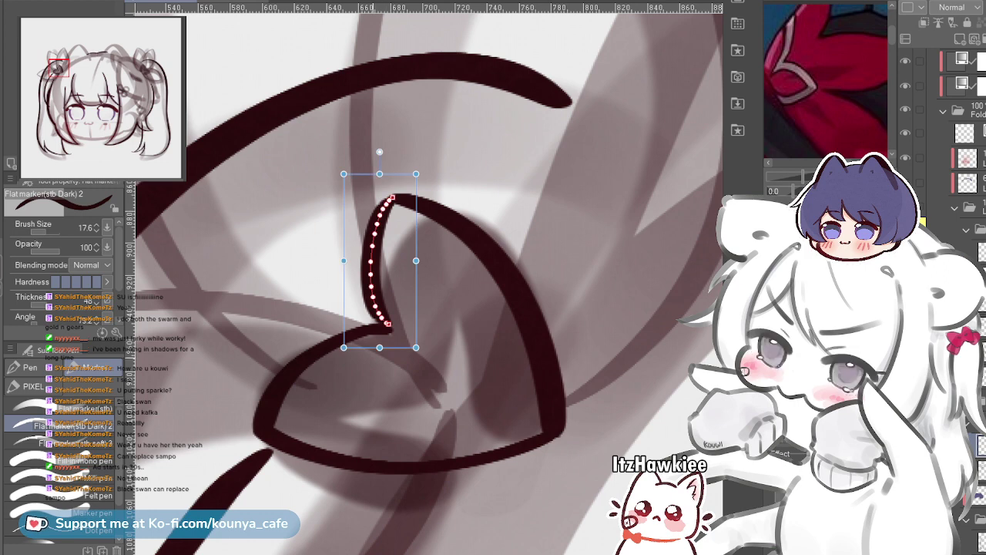
pyautogui.moveTo(380, 347); pyautogui.dragTo(380, 352)
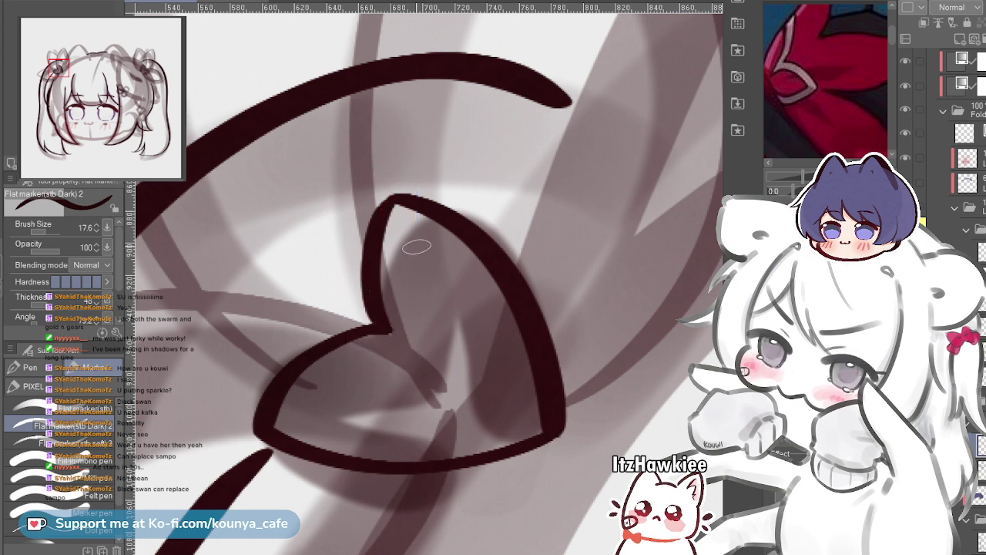
# Ink an inset line inside the upper lobe, running along its outer side down to the heart's point
pyautogui.moveTo(396, 233); pyautogui.dragTo(532, 389)
pyautogui.hotkey('ctrl', 'z')
pyautogui.moveTo(422, 249)
pyautogui.mouseDown()
pyautogui.moveTo(496, 287)
pyautogui.moveTo(539, 416)
pyautogui.mouseUp()
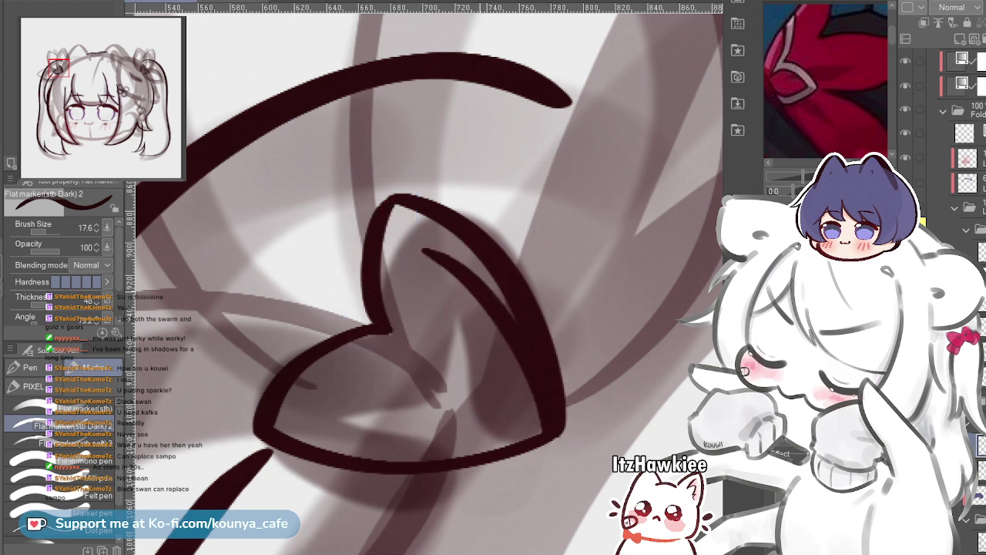
pyautogui.hotkey('ctrl', 'z')
pyautogui.moveTo(406, 246); pyautogui.dragTo(537, 431)
pyautogui.hotkey('ctrl', 'z')
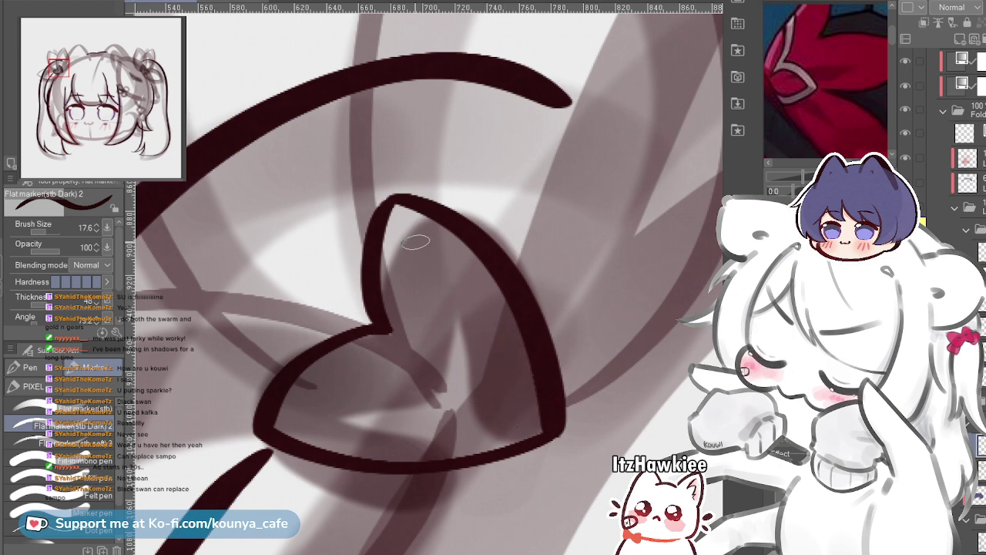
pyautogui.moveTo(407, 247); pyautogui.dragTo(539, 423)
pyautogui.hotkey('ctrl', 'z')
pyautogui.moveTo(411, 243)
pyautogui.mouseDown()
pyautogui.moveTo(507, 342)
pyautogui.moveTo(543, 428)
pyautogui.mouseUp()
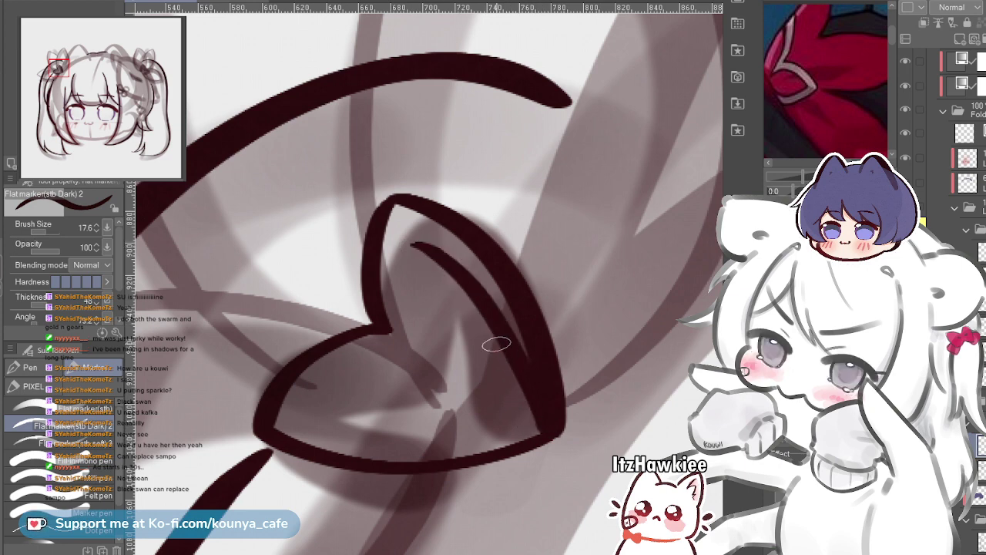
# Ink the inset's short inner side from its tip down to an inner cleft beside the heart's cleft
pyautogui.moveTo(408, 242); pyautogui.dragTo(432, 341)
pyautogui.hotkey('ctrl', 'z')
pyautogui.moveTo(410, 243)
pyautogui.mouseDown()
pyautogui.moveTo(402, 267)
pyautogui.moveTo(422, 336)
pyautogui.moveTo(405, 253)
pyautogui.moveTo(421, 348)
pyautogui.mouseUp()
pyautogui.hotkey('ctrl', 'z')
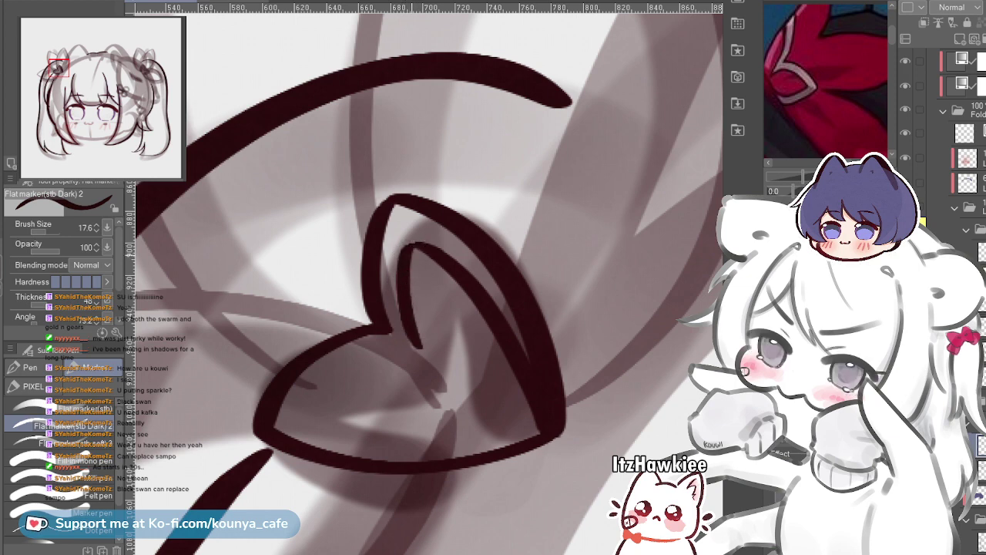
pyautogui.moveTo(308, 410); pyautogui.dragTo(354, 368)
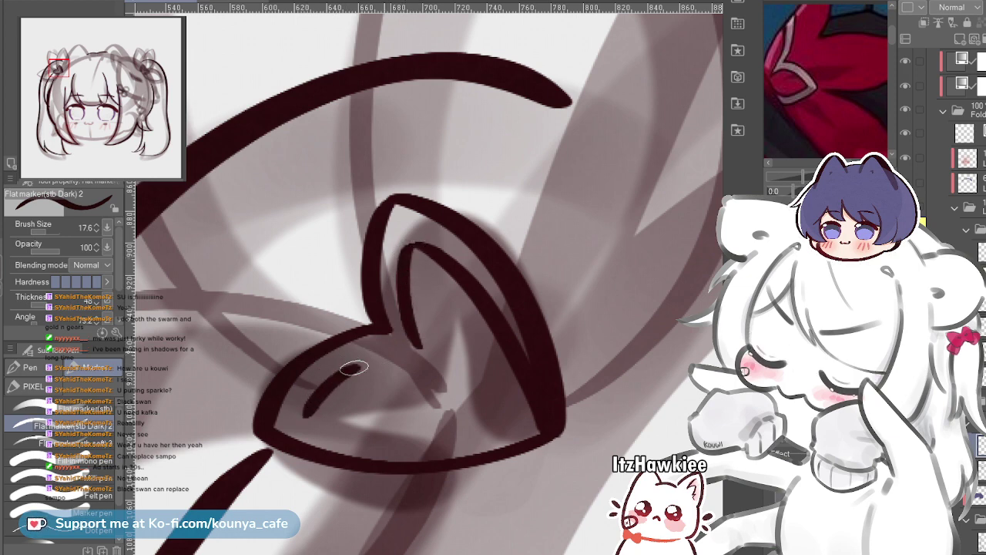
pyautogui.hotkey('ctrl', 'z')
pyautogui.moveTo(413, 345)
pyautogui.mouseDown()
pyautogui.moveTo(378, 352)
pyautogui.moveTo(328, 416)
pyautogui.mouseUp()
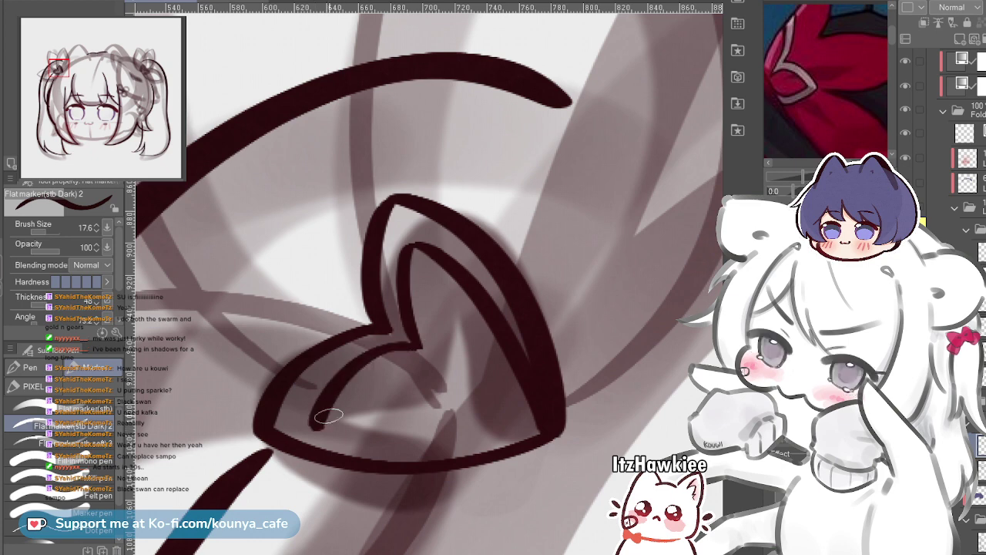
pyautogui.hotkey('ctrl', 'z')
pyautogui.moveTo(418, 344)
pyautogui.mouseDown()
pyautogui.moveTo(362, 361)
pyautogui.moveTo(294, 423)
pyautogui.mouseUp()
pyautogui.hotkey('ctrl', 'z')
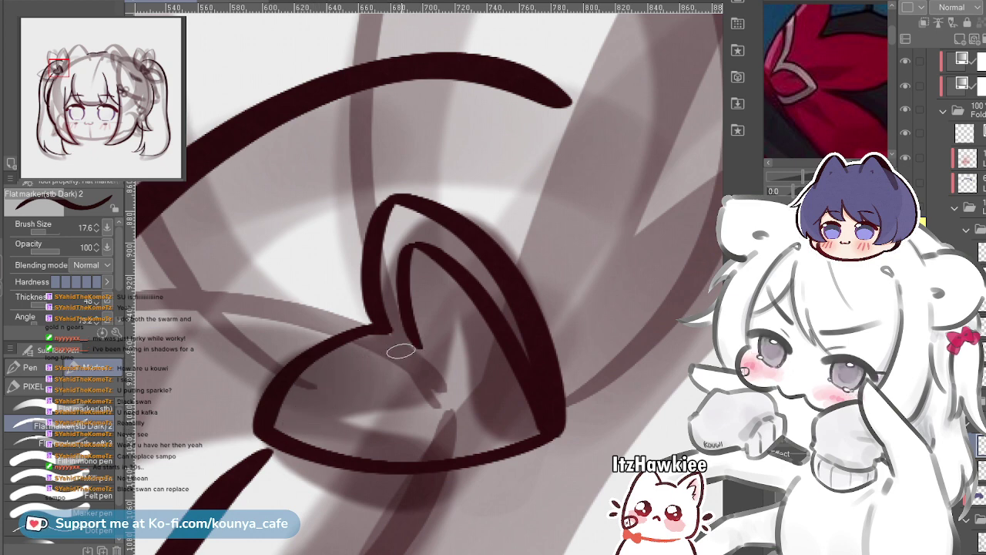
# Ink the inset line inside the lower lobe from the inner cleft around its tip to the heart's point, adjusting the bottom curve slightly
pyautogui.moveTo(415, 346)
pyautogui.mouseDown()
pyautogui.moveTo(370, 352)
pyautogui.moveTo(302, 417)
pyautogui.moveTo(433, 442)
pyautogui.moveTo(524, 432)
pyautogui.mouseUp()
pyautogui.hotkey('ctrl', 'z')
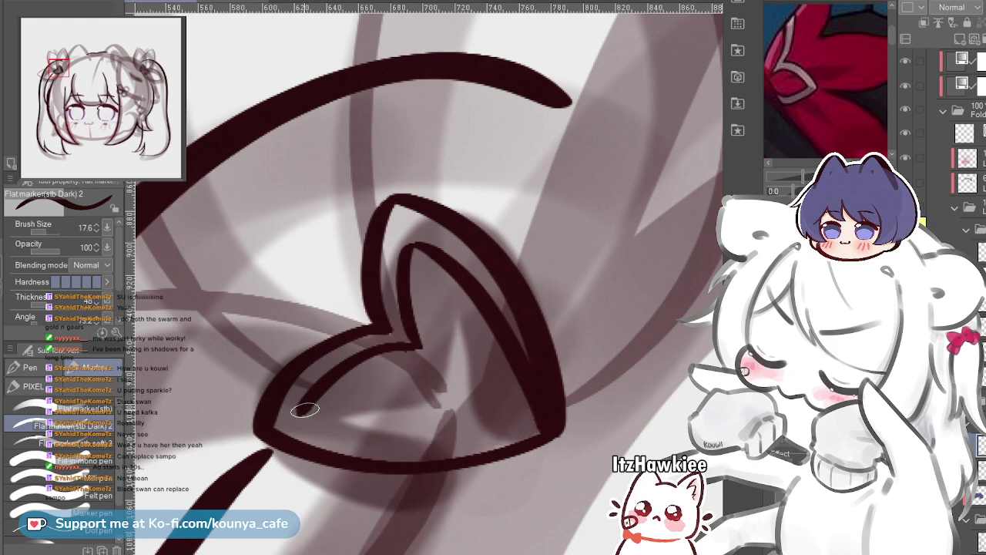
pyautogui.moveTo(303, 414)
pyautogui.mouseDown()
pyautogui.moveTo(347, 429)
pyautogui.moveTo(512, 443)
pyautogui.moveTo(561, 433)
pyautogui.mouseUp()
pyautogui.press('ctrl')
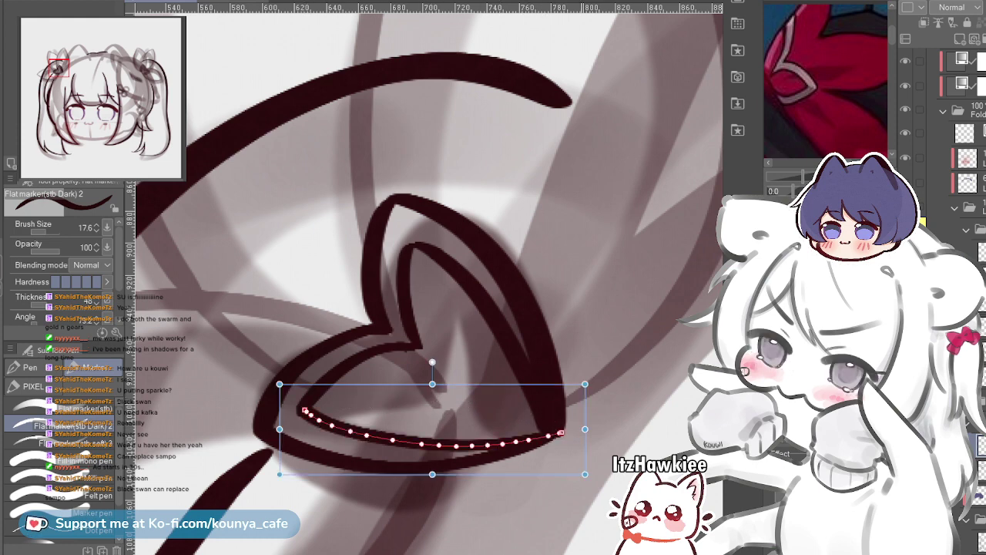
pyautogui.moveTo(471, 445); pyautogui.dragTo(469, 443)
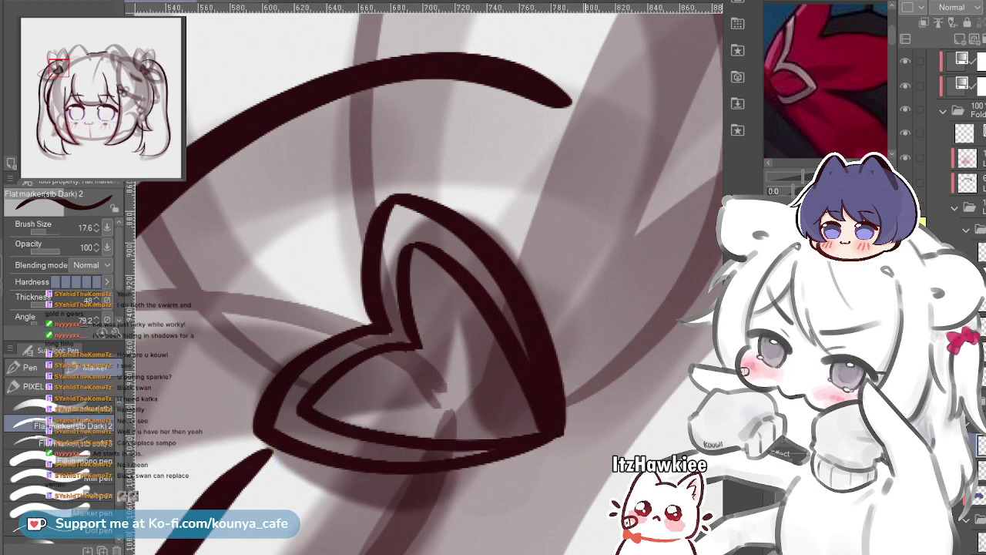
pyautogui.press('ctrl')
pyautogui.moveTo(455, 446); pyautogui.dragTo(456, 450)
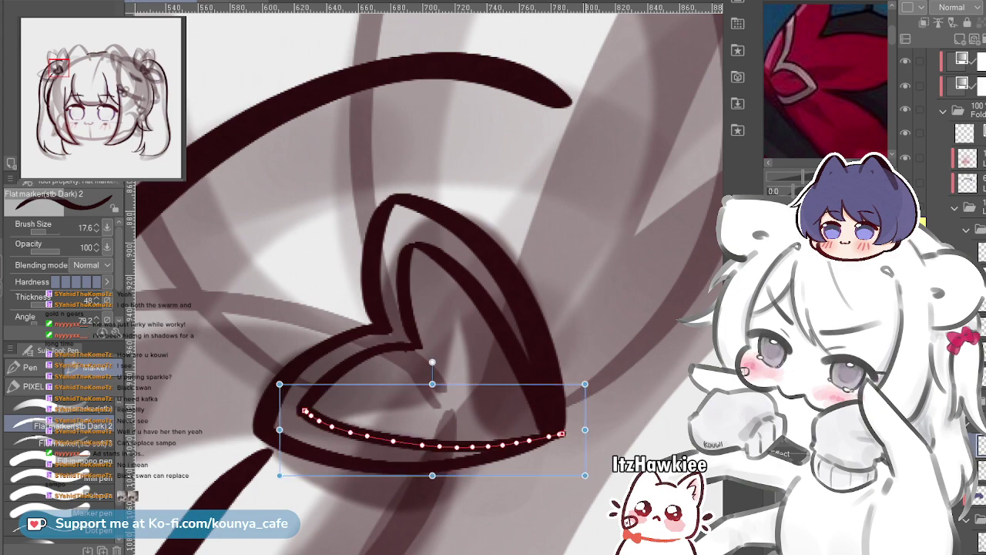
# Duplicate the finished heart knot and flip the copy horizontally
pyautogui.scroll(-6, 569, 408)
pyautogui.moveTo(569, 408); pyautogui.dragTo(444, 259)
pyautogui.scroll(1, 443, 260)
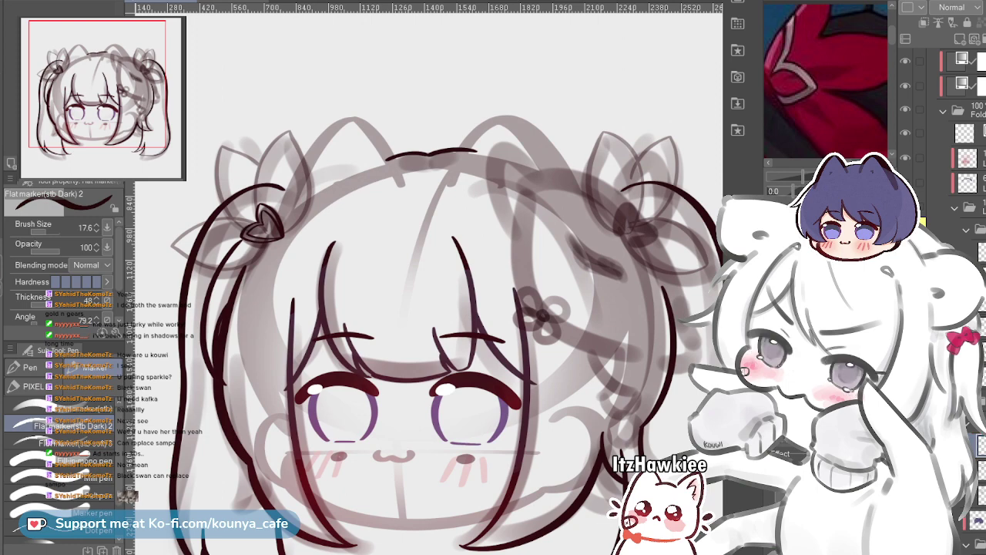
pyautogui.hotkey('ctrl', 't')
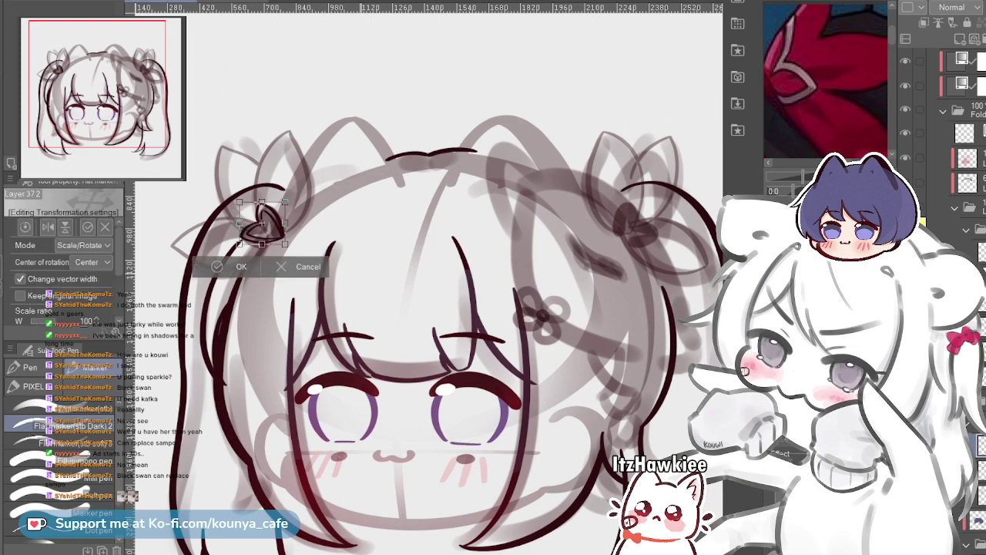
pyautogui.moveTo(391, 223); pyautogui.dragTo(369, 262)
pyautogui.scroll(1, 369, 262)
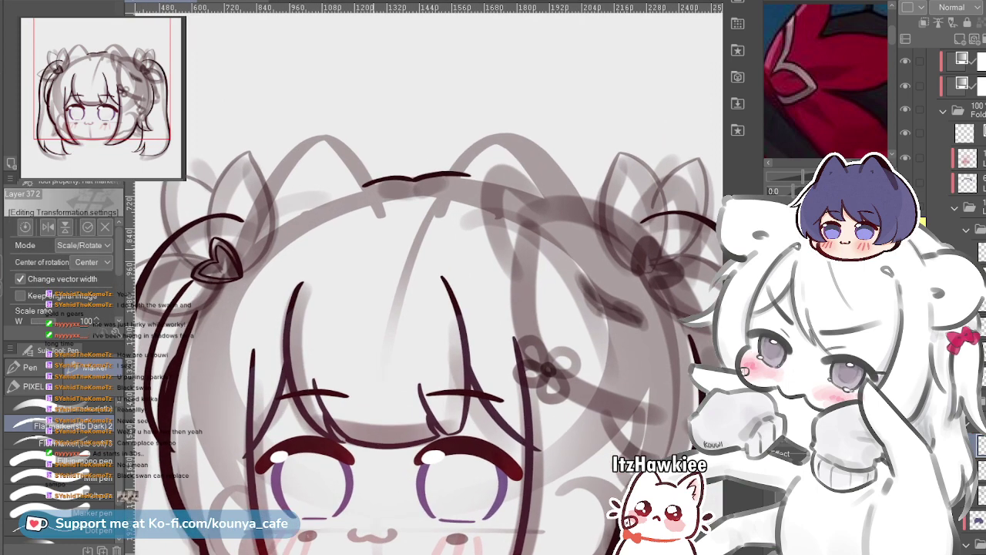
pyautogui.hotkey('ctrl', '+')
pyautogui.hotkey('ctrl', 't')
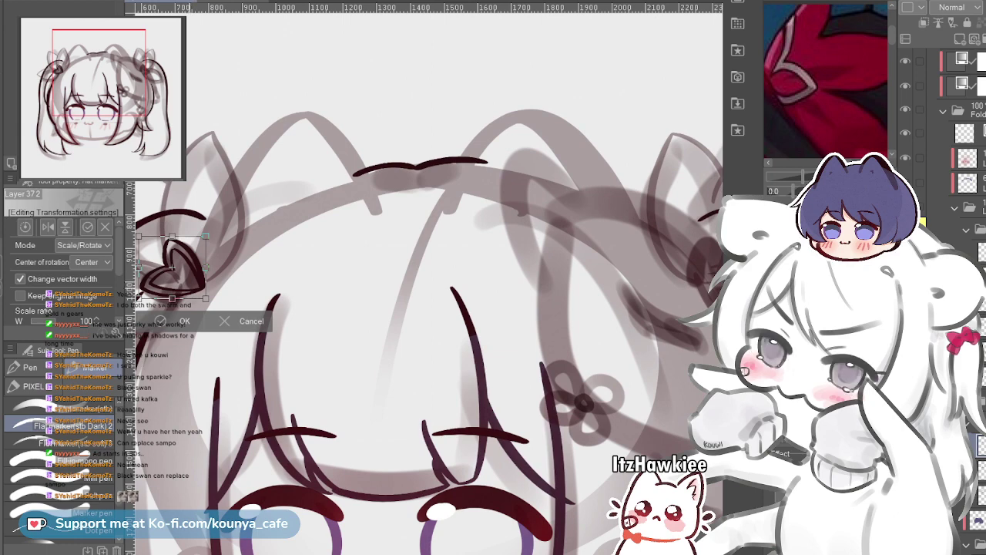
pyautogui.click(47, 227)
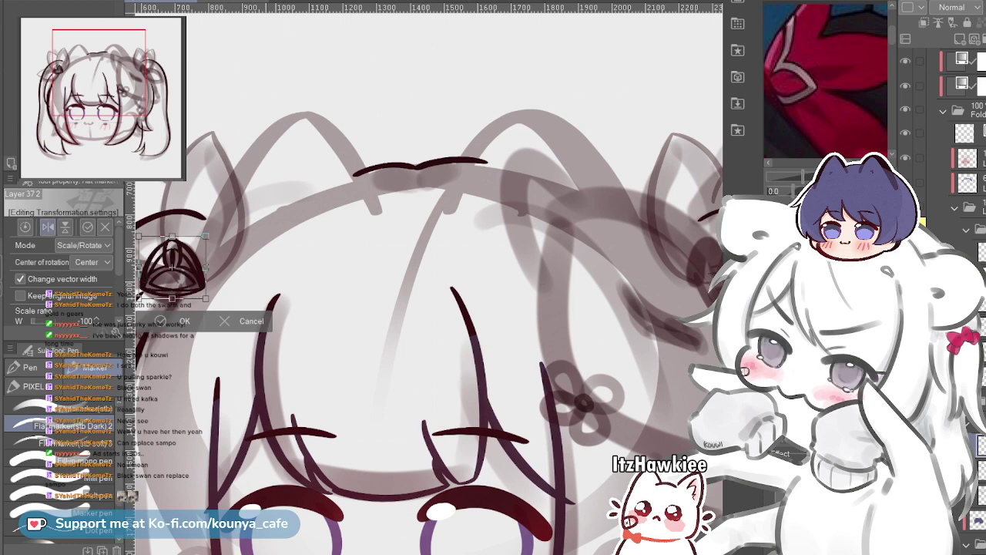
# Move the mirrored heart onto the centre of the opposite pigtail's sketched ribbon and apply the transformation
pyautogui.moveTo(171, 265); pyautogui.dragTo(679, 267)
pyautogui.moveTo(671, 321); pyautogui.dragTo(451, 336)
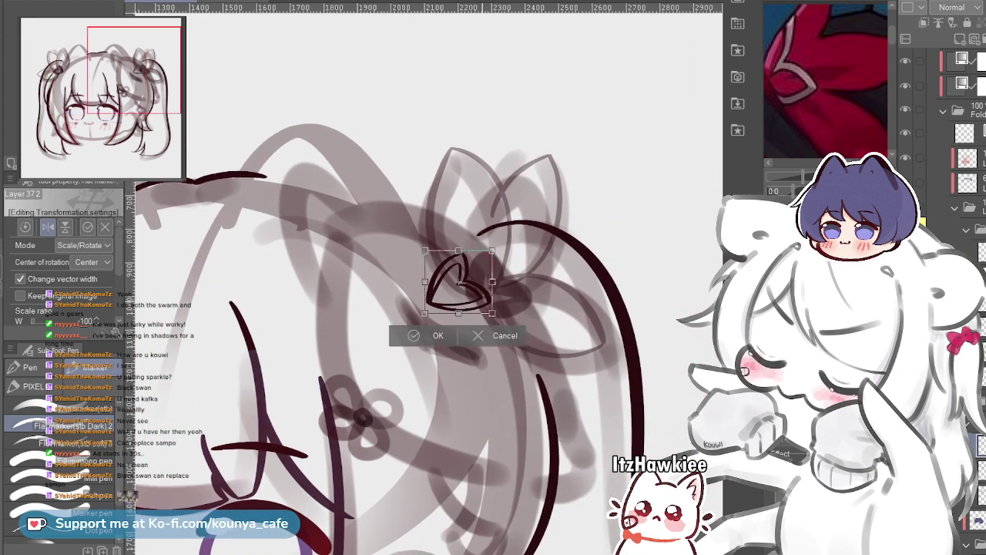
pyautogui.moveTo(459, 281); pyautogui.dragTo(547, 296)
pyautogui.scroll(-3, 495, 291)
pyautogui.click(514, 331)
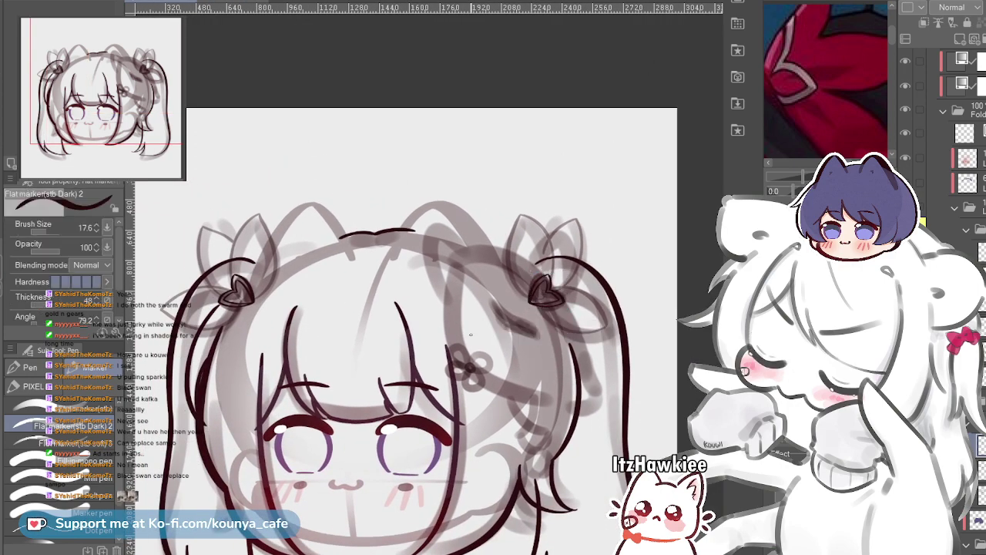
# Examine the placement of both heart knots on the pigtails against the sketch and the rest of the head
pyautogui.scroll(2, 268, 287)
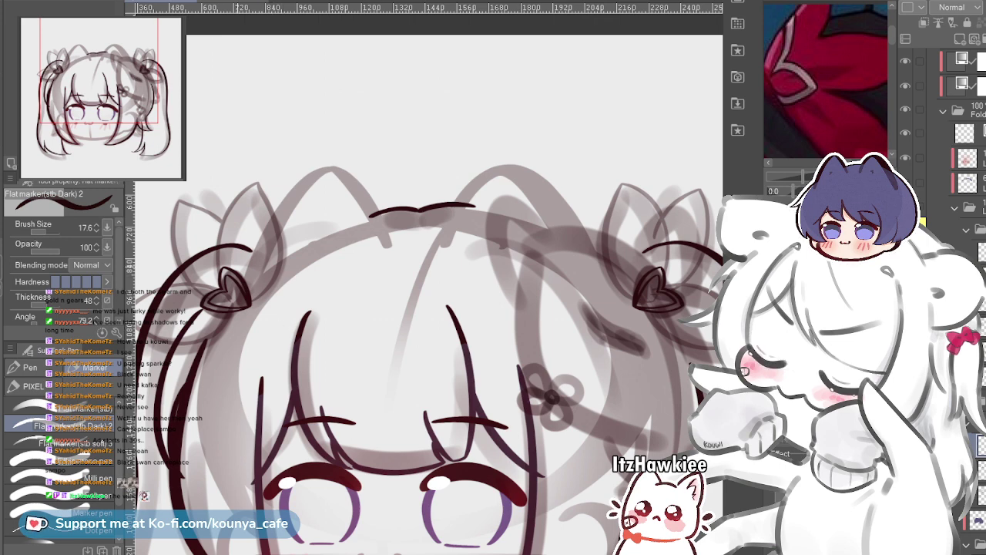
pyautogui.moveTo(236, 259); pyautogui.dragTo(233, 257)
pyautogui.moveTo(338, 312); pyautogui.dragTo(312, 287)
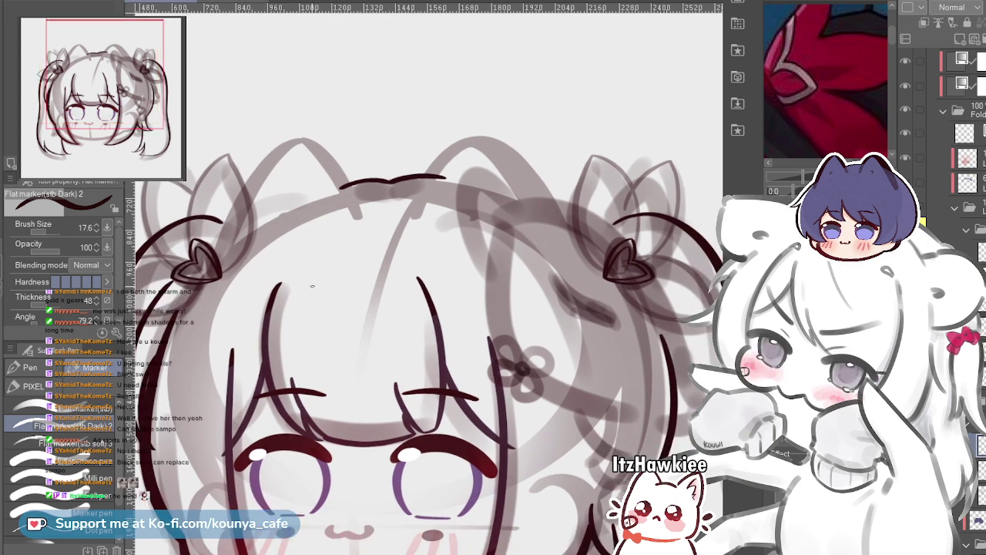
pyautogui.scroll(2, 182, 236)
pyautogui.moveTo(223, 241); pyautogui.dragTo(279, 230)
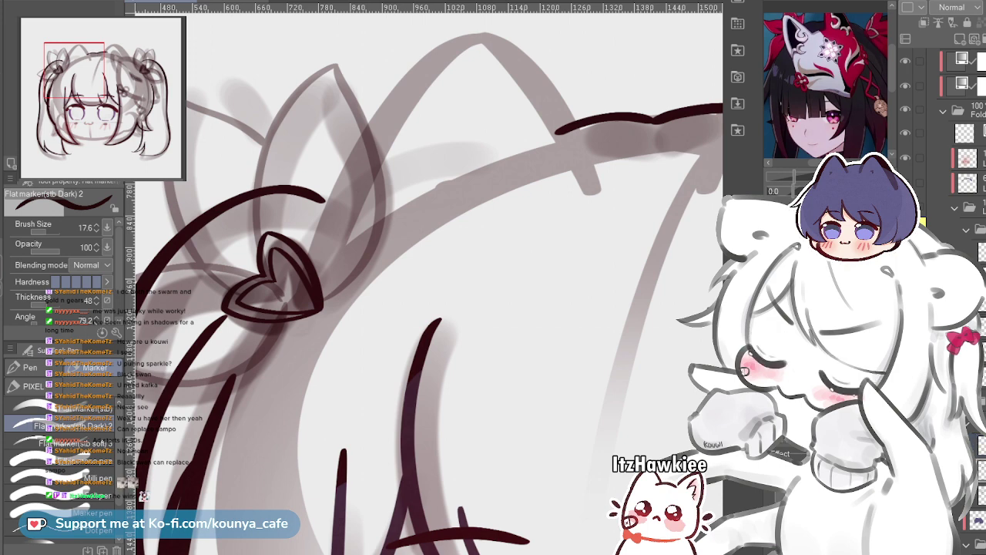
pyautogui.hotkey('ctrl', 'z')
pyautogui.hotkey('ctrl', 'y')
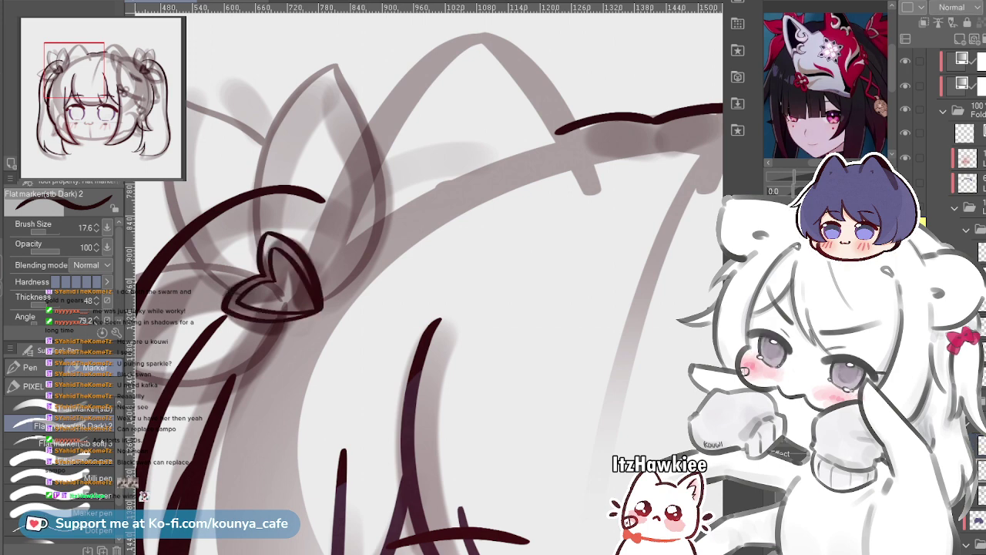
pyautogui.scroll(-4, 429, 283)
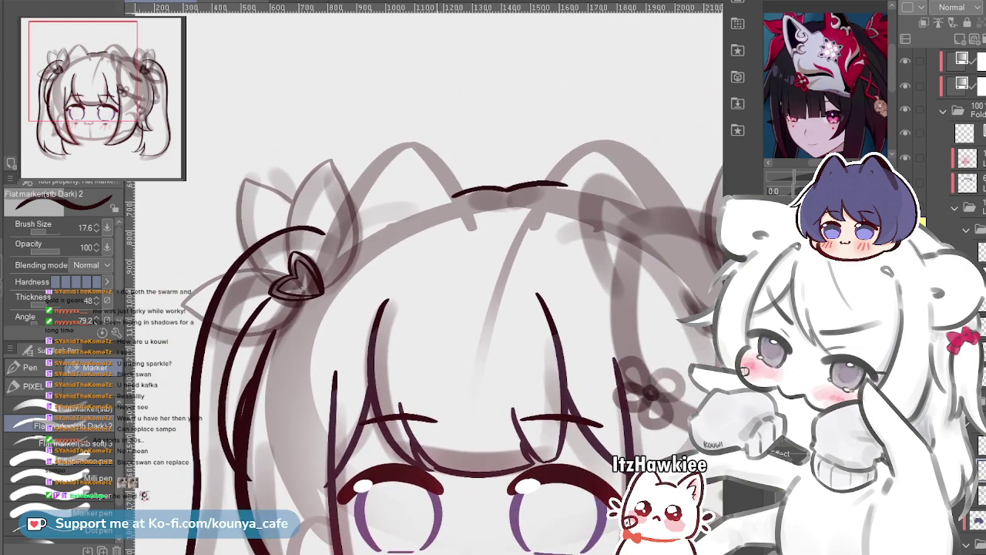
pyautogui.moveTo(429, 283); pyautogui.dragTo(420, 274)
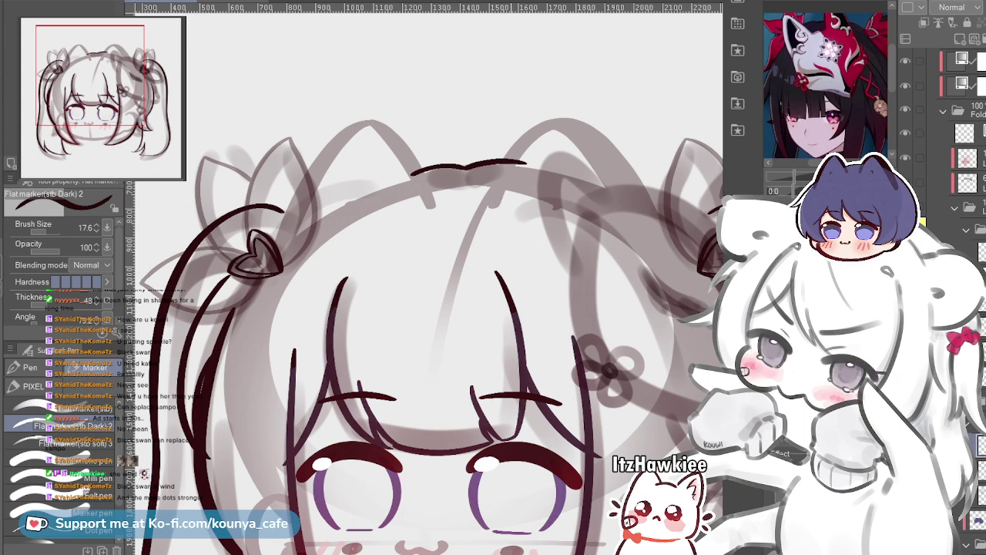
pyautogui.moveTo(560, 371)
pyautogui.mouseDown()
pyautogui.moveTo(484, 338)
pyautogui.moveTo(519, 339)
pyautogui.mouseUp()
pyautogui.scroll(-2, 517, 359)
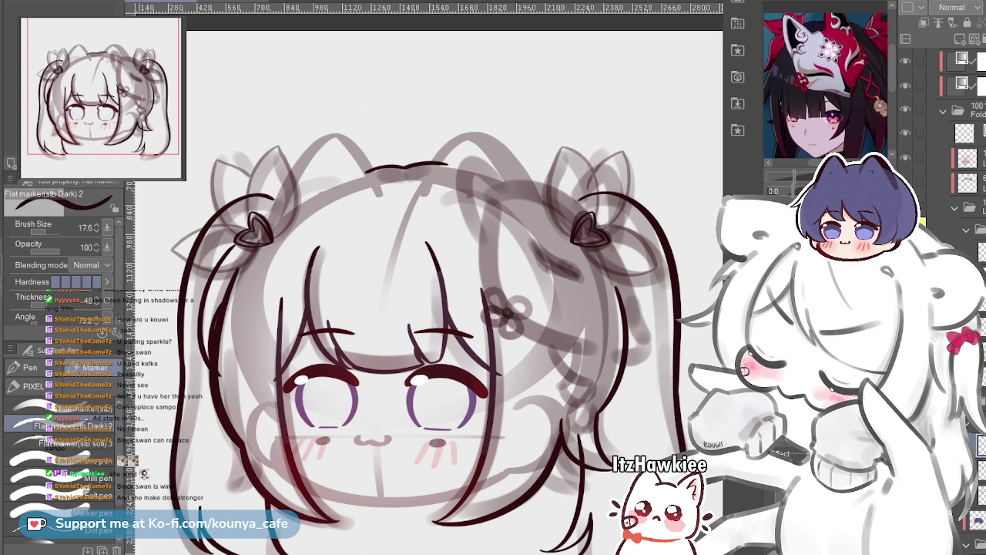
# Bring back the inked petal-shaped ribbons around both heart knots
pyautogui.hotkey('ctrl', 'z')
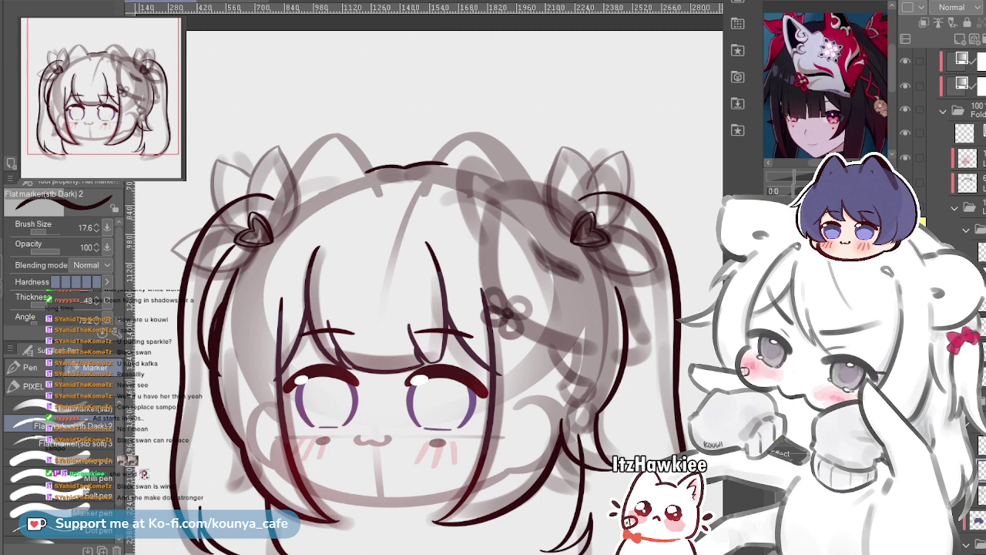
pyautogui.hotkey('ctrl', 'z')
pyautogui.hotkey('ctrl', 'z')
pyautogui.hotkey('ctrl', 'z')
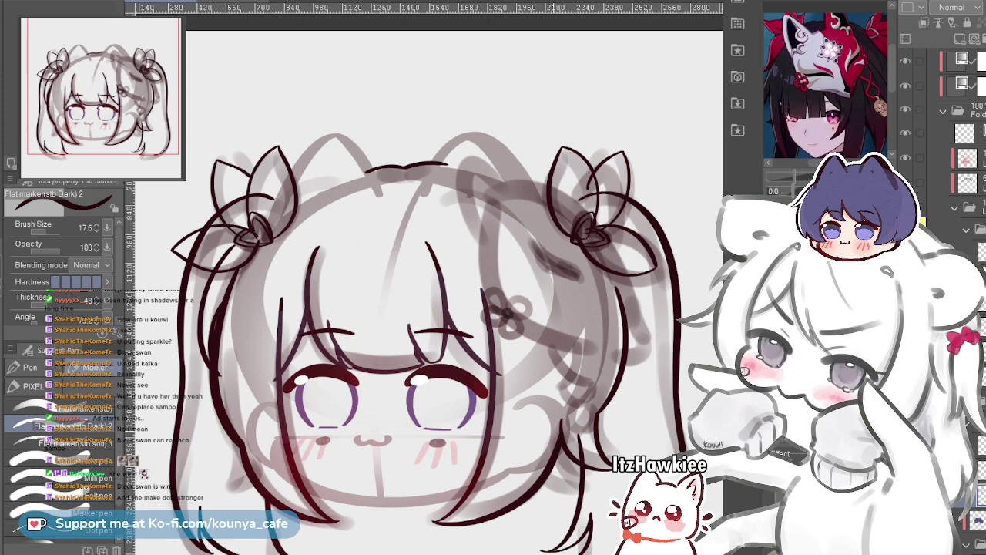
# Select the pigtail's strand strokes running down beneath the ribbon's heart knot
pyautogui.scroll(9, 263, 225)
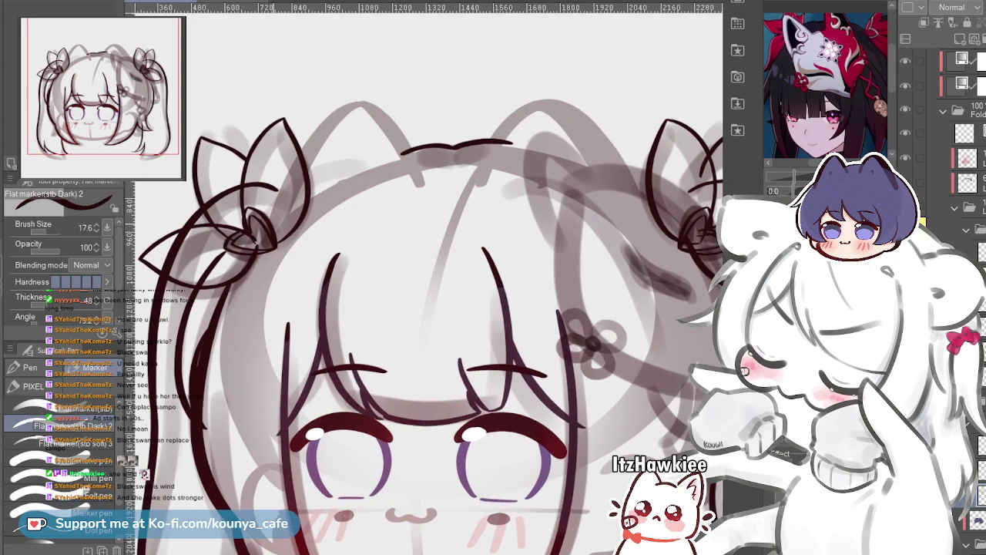
pyautogui.moveTo(248, 238); pyautogui.dragTo(385, 229)
pyautogui.scroll(-1, 361, 262)
pyautogui.scroll(-3, 424, 277)
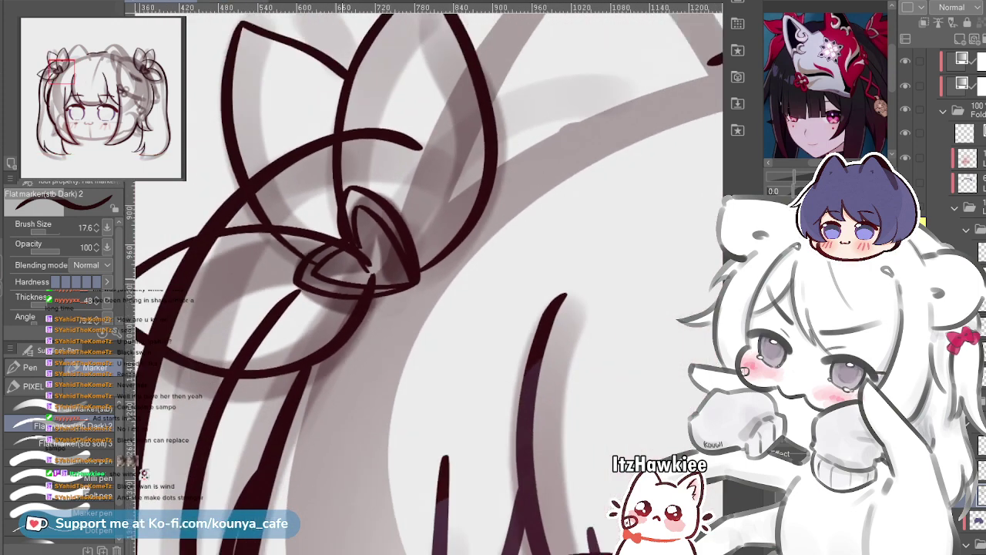
pyautogui.scroll(3, 385, 254)
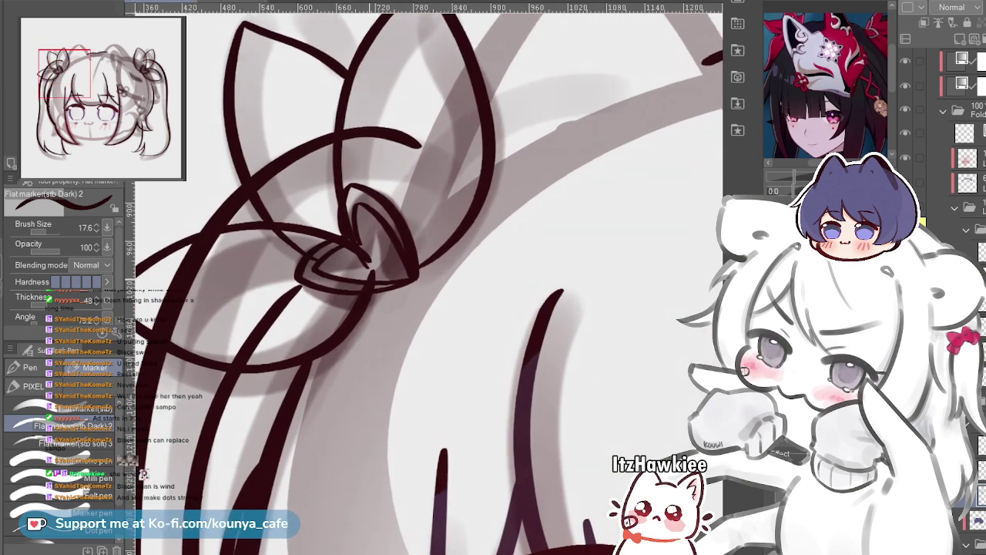
pyautogui.scroll(-4, 424, 277)
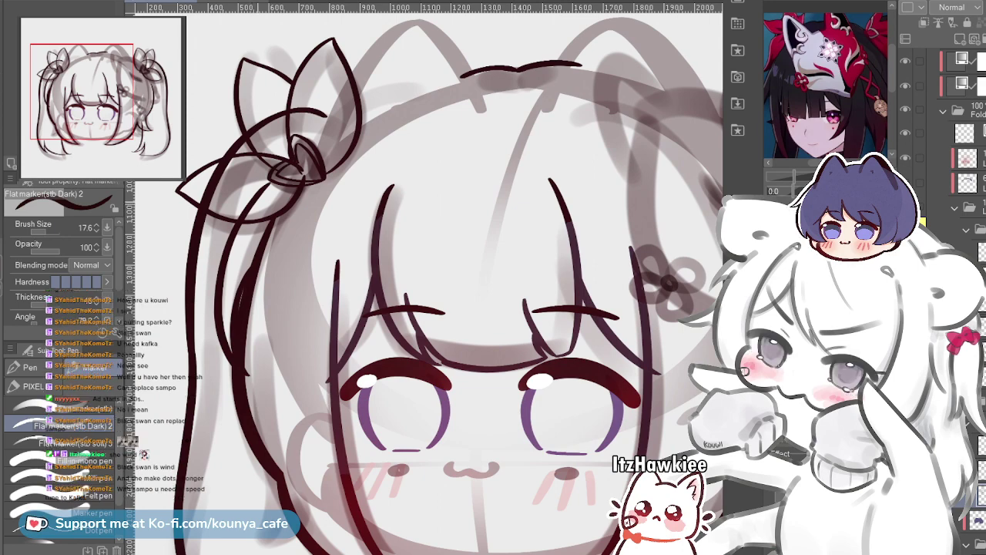
pyautogui.keyDown('ctrl'); pyautogui.click(256, 198); pyautogui.keyUp('ctrl')
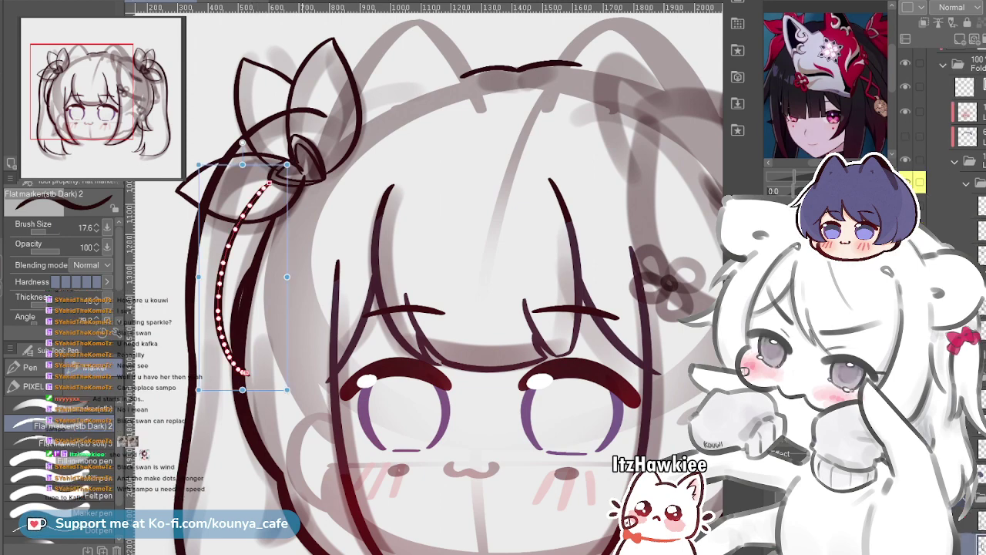
pyautogui.scroll(-2, 219, 148)
pyautogui.scroll(2, 219, 148)
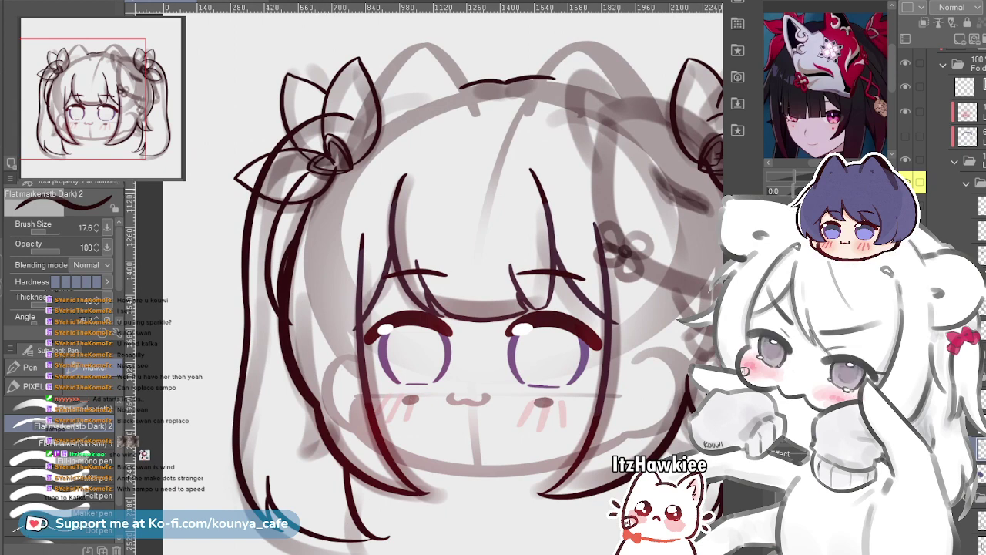
pyautogui.keyDown('ctrl'); pyautogui.click(301, 201); pyautogui.keyUp('ctrl')
pyautogui.keyDown('ctrl'); pyautogui.click(275, 224); pyautogui.keyUp('ctrl')
pyautogui.keyDown('ctrl'); pyautogui.click(287, 287); pyautogui.keyUp('ctrl')
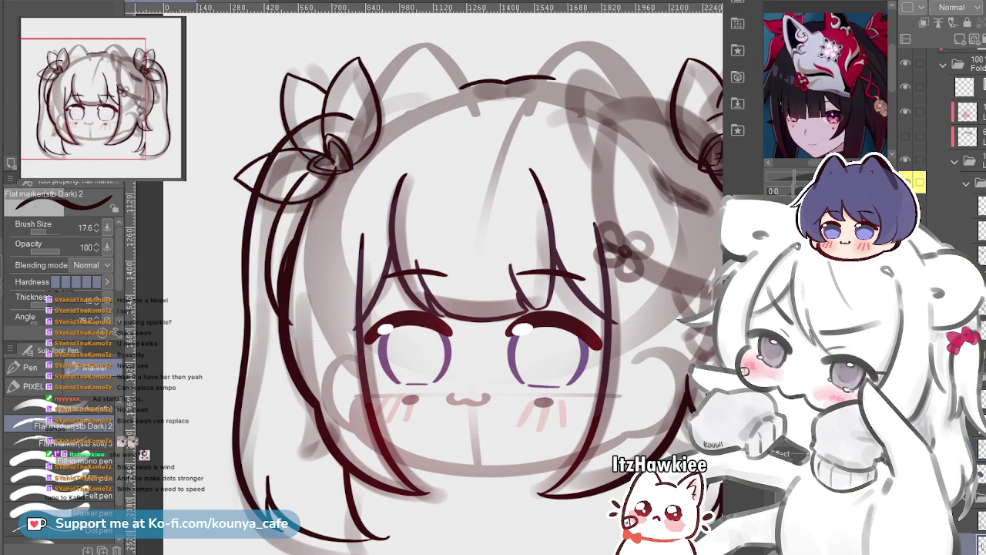
# Delete the two inner strand strokes of the pigtail beneath the ribbon's heart knot and set the brush size to 50.8
pyautogui.scroll(2, 284, 267)
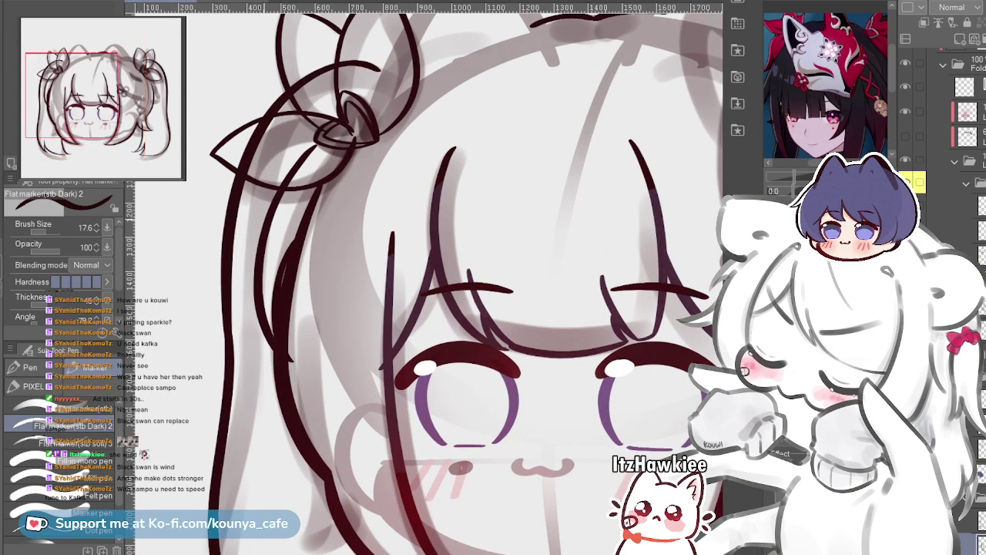
pyautogui.press('[')
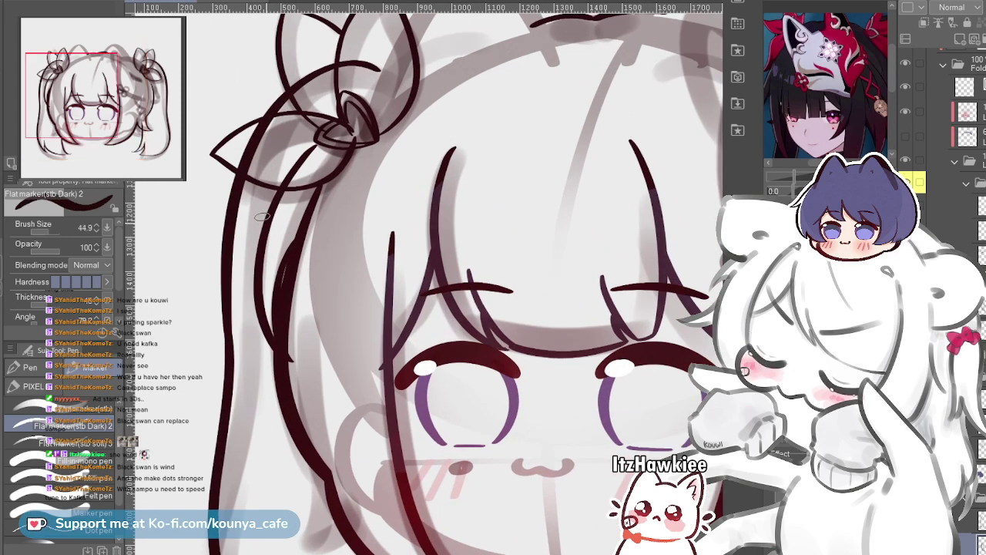
pyautogui.press('[')
pyautogui.press('[')
pyautogui.press('[')
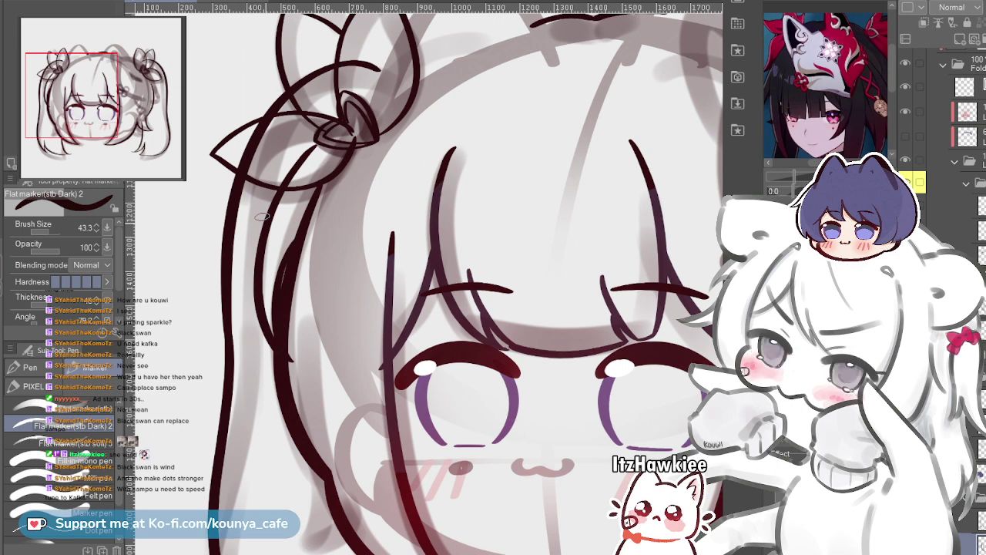
pyautogui.scroll(-4, 268, 227)
pyautogui.moveTo(385, 158); pyautogui.dragTo(439, 232)
pyautogui.scroll(2, 411, 227)
pyautogui.scroll(2, 370, 270)
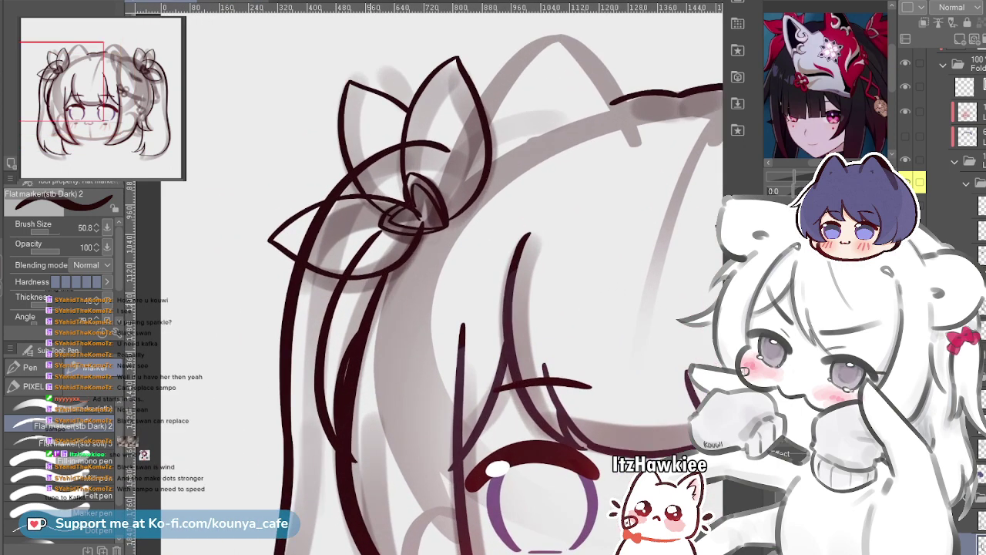
pyautogui.moveTo(373, 298); pyautogui.dragTo(292, 330)
pyautogui.keyDown('ctrl'); pyautogui.click(306, 364); pyautogui.keyUp('ctrl')
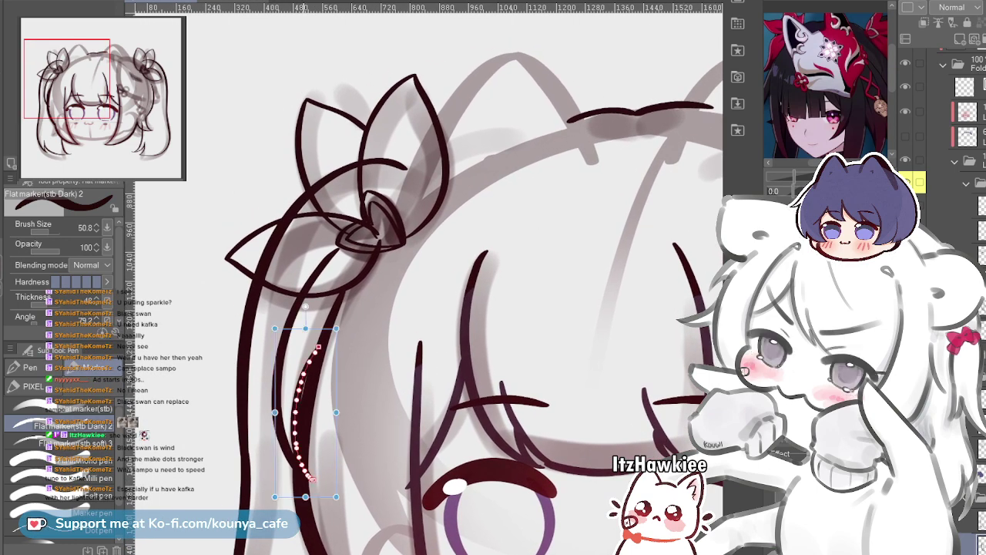
pyautogui.press('Delete')
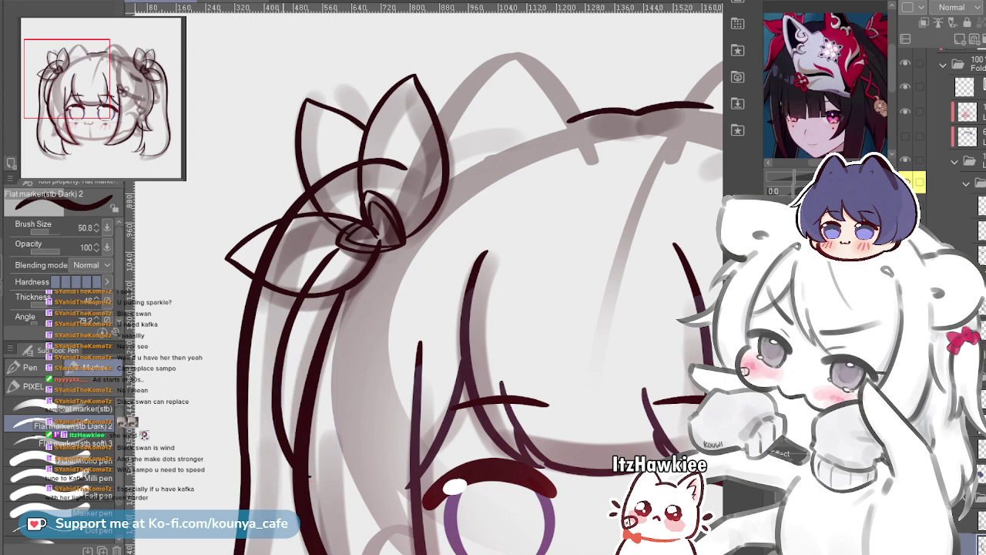
pyautogui.keyDown('ctrl'); pyautogui.click(278, 378); pyautogui.keyUp('ctrl')
pyautogui.press('Delete')
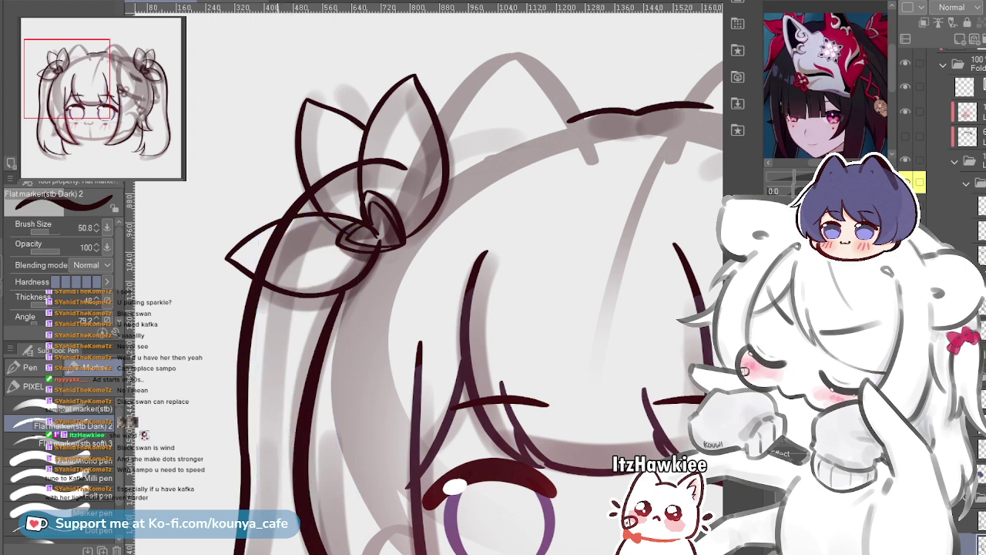
# Redraw the pigtail's inner strand as one tapered curve from the upper petal through the heart knot, retrying the stroke
pyautogui.hotkey('ctrl', 'z')
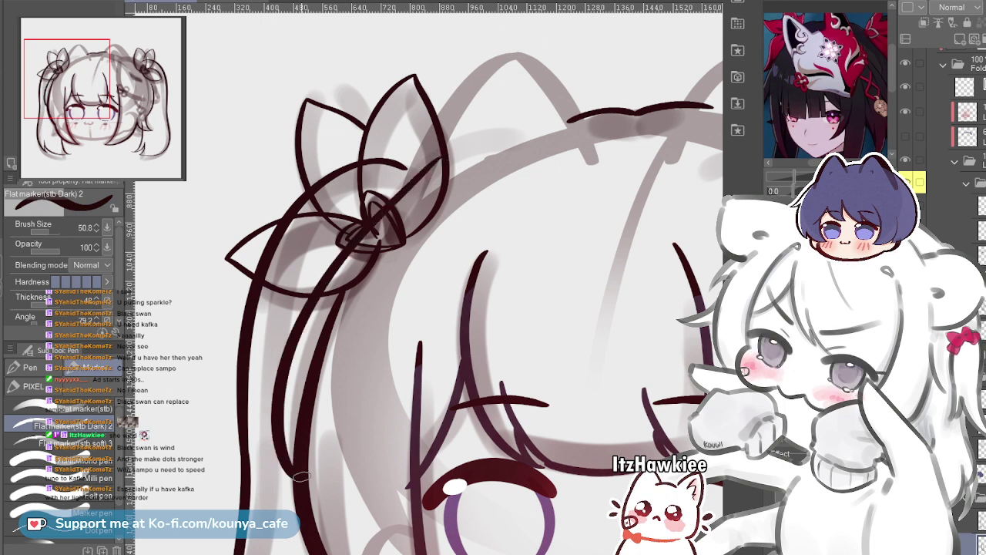
pyautogui.hotkey('ctrl', 'y')
pyautogui.hotkey('ctrl', 'z')
pyautogui.hotkey('ctrl', 'y')
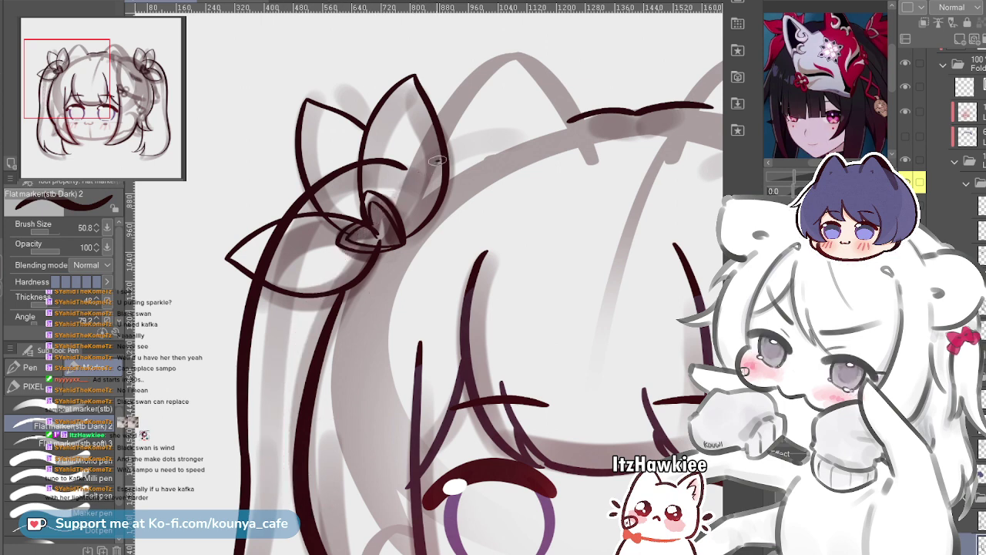
pyautogui.hotkey('ctrl', 'z')
pyautogui.hotkey('ctrl', 'y')
pyautogui.hotkey('ctrl', 'z')
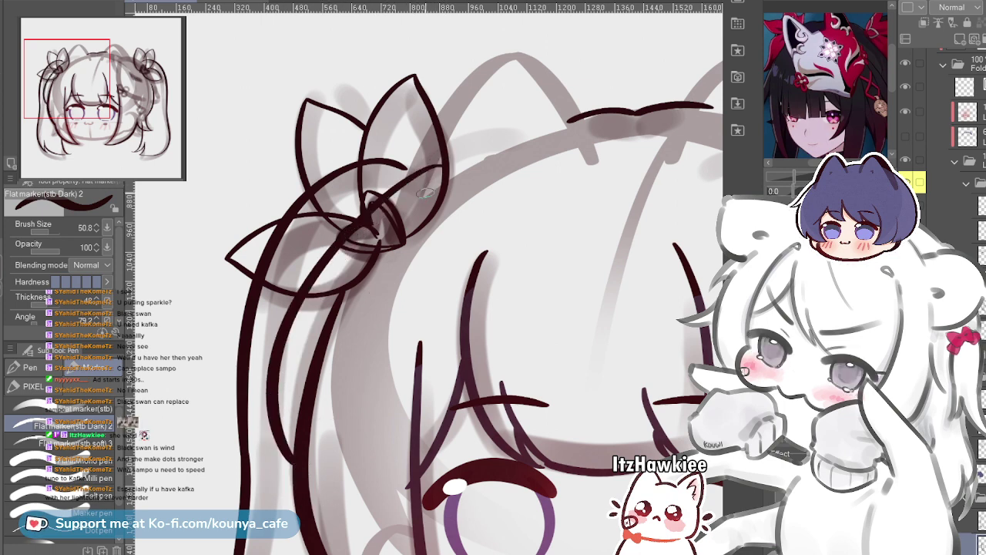
pyautogui.hotkey('ctrl', 'y')
pyautogui.hotkey('ctrl', 'z')
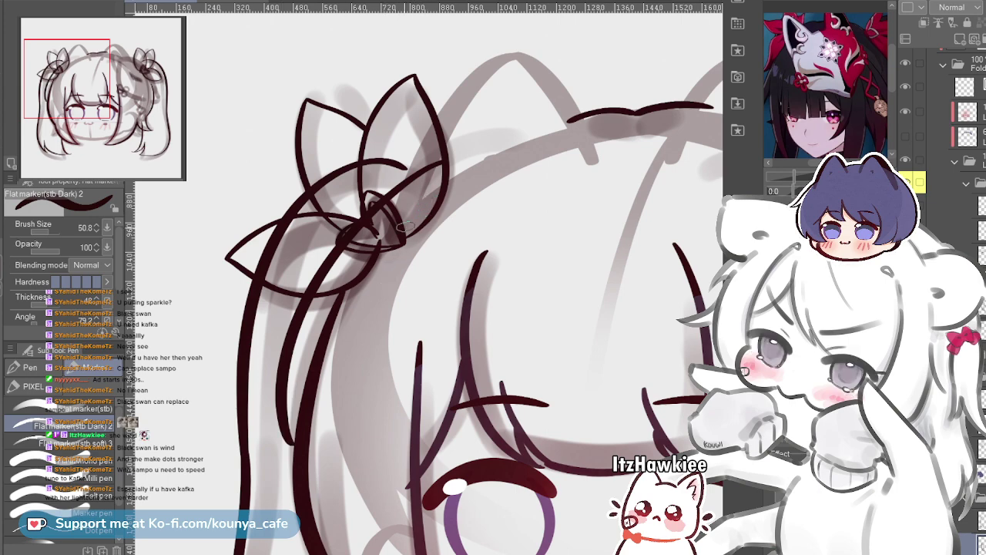
# Ink a short curved strand branching between the pigtail's two inner lines below the ribbon, retrying the stroke
pyautogui.scroll(2, 197, 483)
pyautogui.moveTo(402, 221)
pyautogui.mouseDown()
pyautogui.moveTo(332, 332)
pyautogui.moveTo(326, 426)
pyautogui.mouseUp()
pyautogui.hotkey('ctrl', 'z')
pyautogui.hotkey('ctrl', 'z')
pyautogui.moveTo(398, 232)
pyautogui.mouseDown()
pyautogui.moveTo(366, 268)
pyautogui.moveTo(345, 440)
pyautogui.mouseUp()
pyautogui.hotkey('ctrl', 'z')
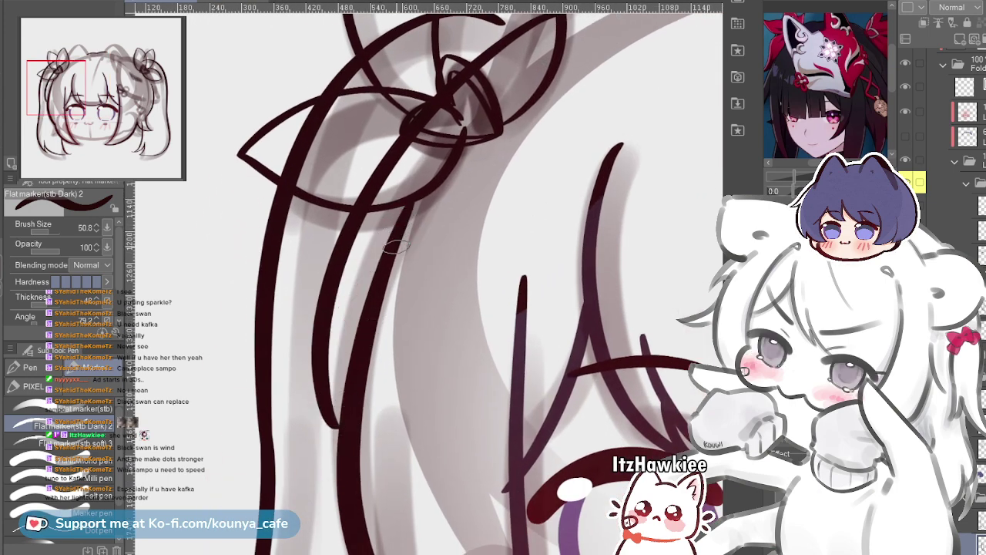
pyautogui.moveTo(395, 241); pyautogui.dragTo(341, 440)
pyautogui.hotkey('ctrl', 'z')
pyautogui.moveTo(396, 243)
pyautogui.mouseDown()
pyautogui.moveTo(319, 385)
pyautogui.moveTo(372, 356)
pyautogui.moveTo(383, 245)
pyautogui.moveTo(322, 371)
pyautogui.mouseUp()
pyautogui.hotkey('ctrl', 'z')
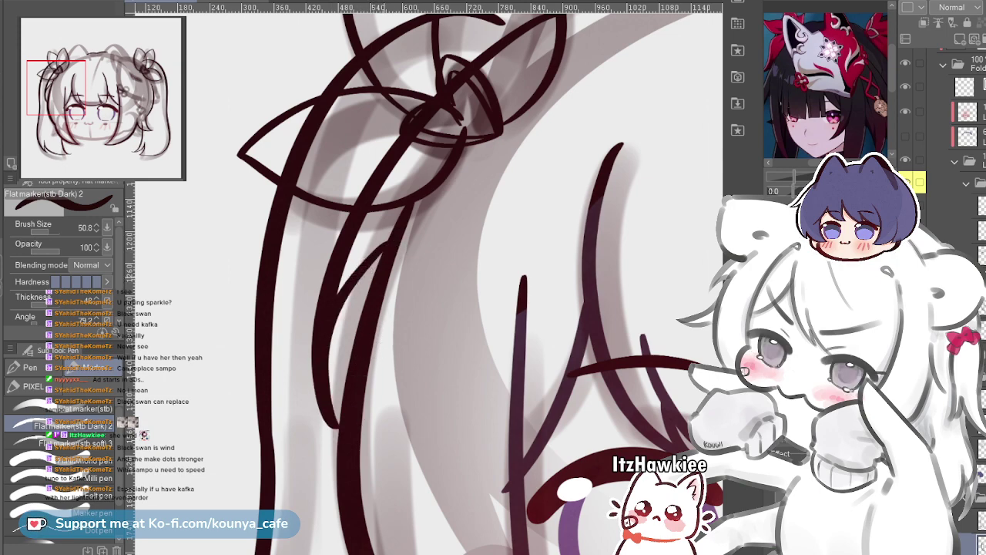
# Examine the redrawn pigtail strands against the whole head and the opposite pigtail
pyautogui.scroll(-5, 383, 272)
pyautogui.scroll(3, 428, 248)
pyautogui.moveTo(428, 248); pyautogui.dragTo(360, 230)
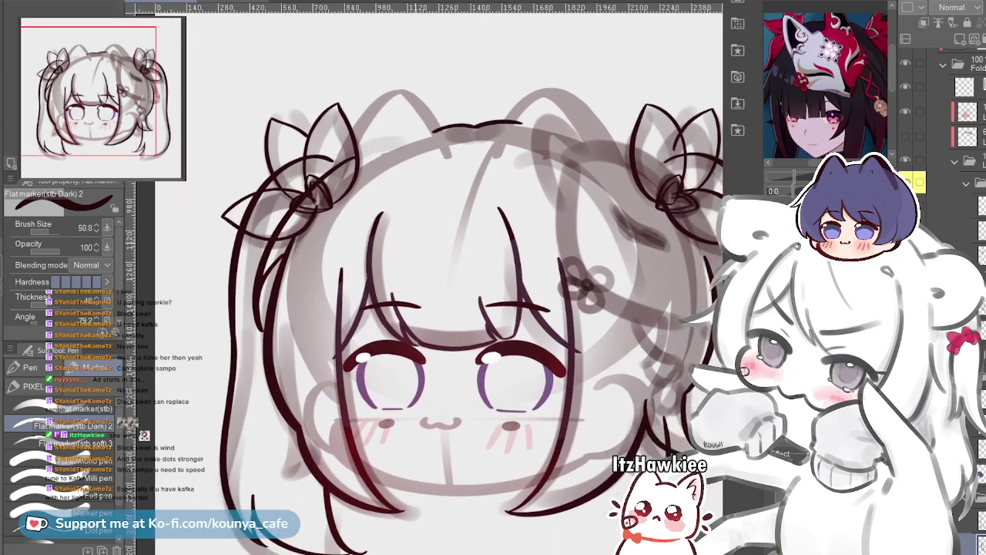
pyautogui.scroll(-2, 370, 231)
pyautogui.scroll(5, 405, 265)
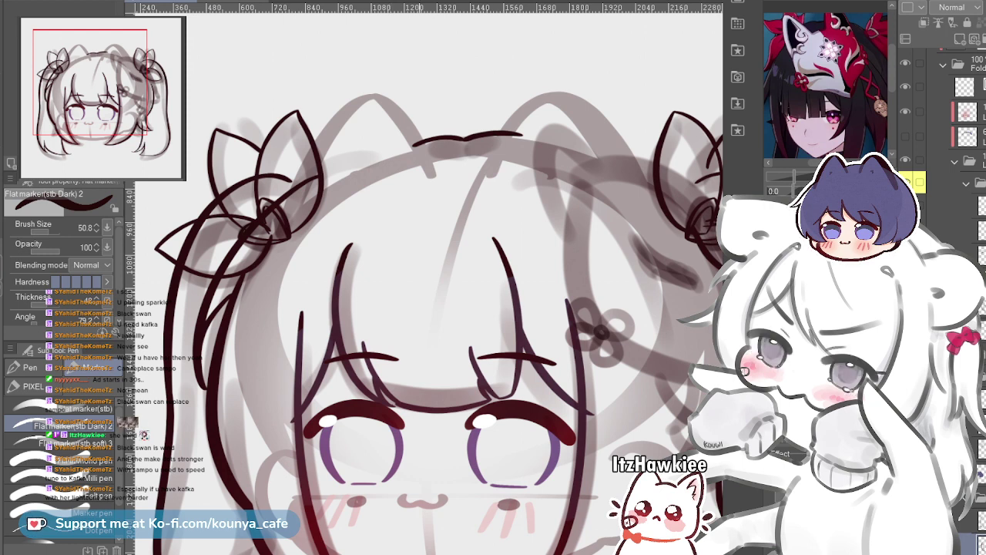
pyautogui.moveTo(431, 277); pyautogui.dragTo(427, 300)
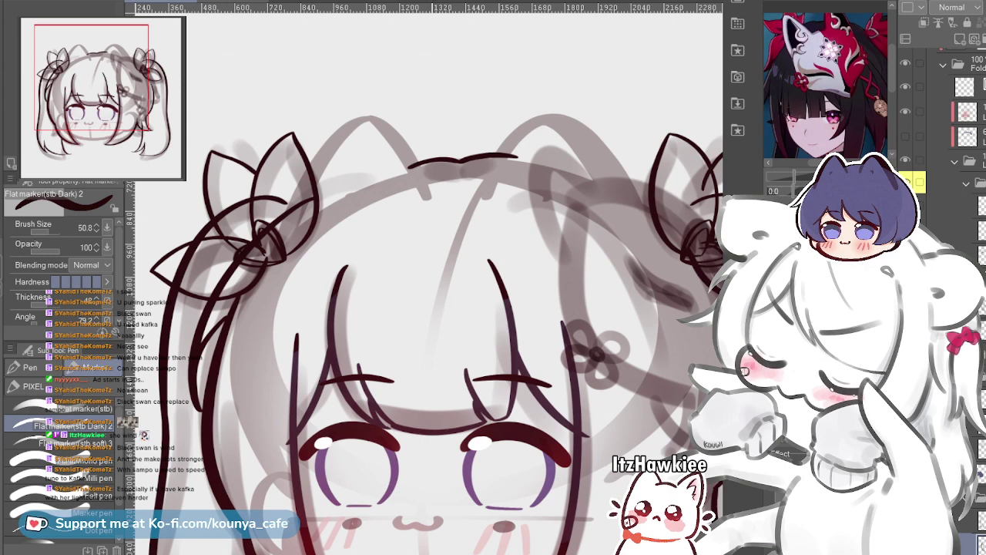
pyautogui.moveTo(421, 311)
pyautogui.mouseDown()
pyautogui.moveTo(353, 247)
pyautogui.moveTo(415, 275)
pyautogui.moveTo(344, 246)
pyautogui.moveTo(389, 251)
pyautogui.mouseUp()
pyautogui.scroll(-2, 397, 252)
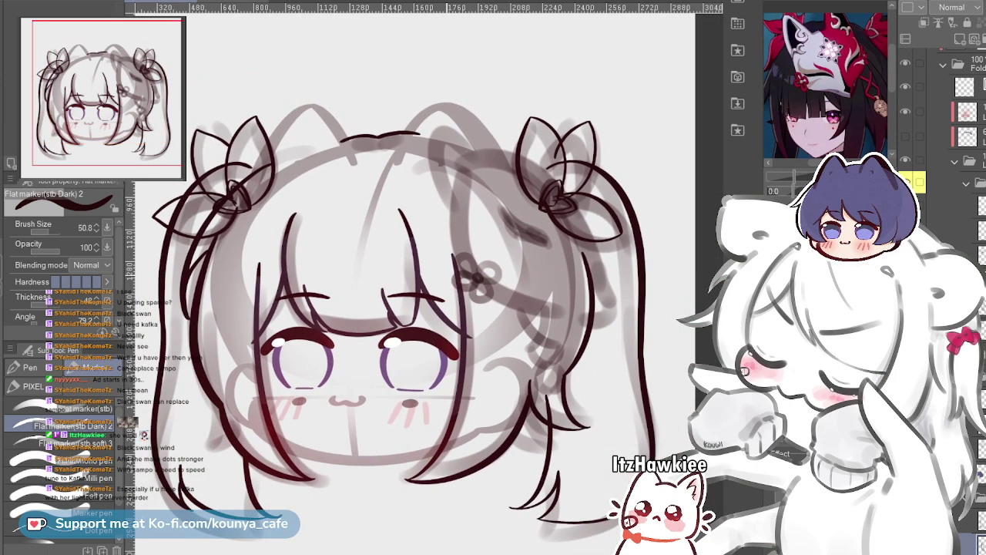
pyautogui.scroll(2, 540, 247)
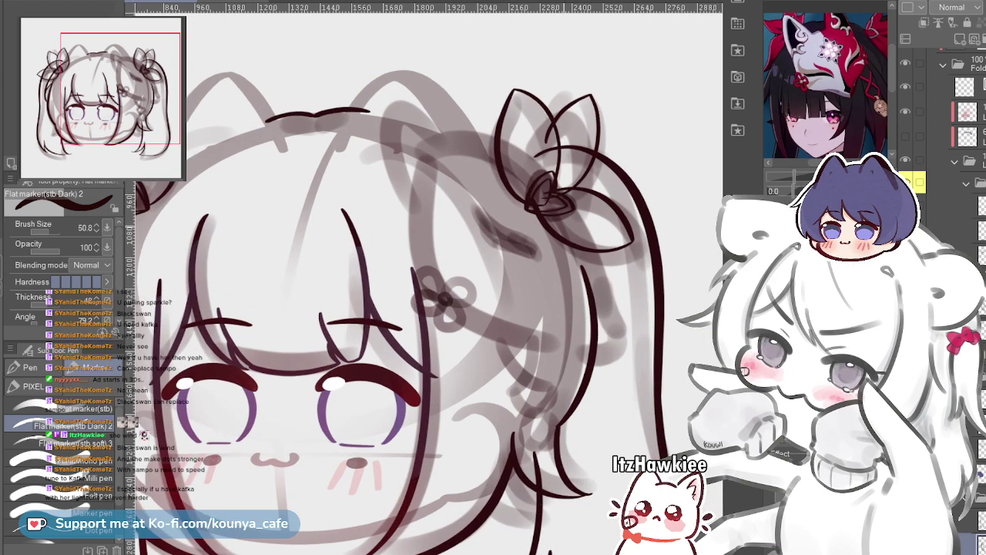
pyautogui.scroll(1, 532, 216)
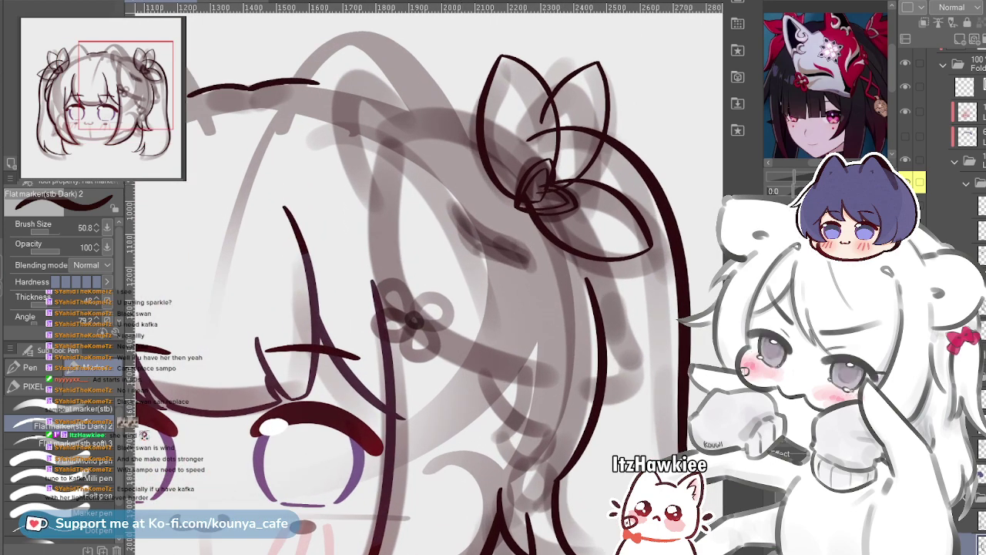
# On a separate layer, ink the inner curved edge of the sketched fox mask's ear with brush size 57.3, retrying the stroke
pyautogui.scroll(-3, 959, 324)
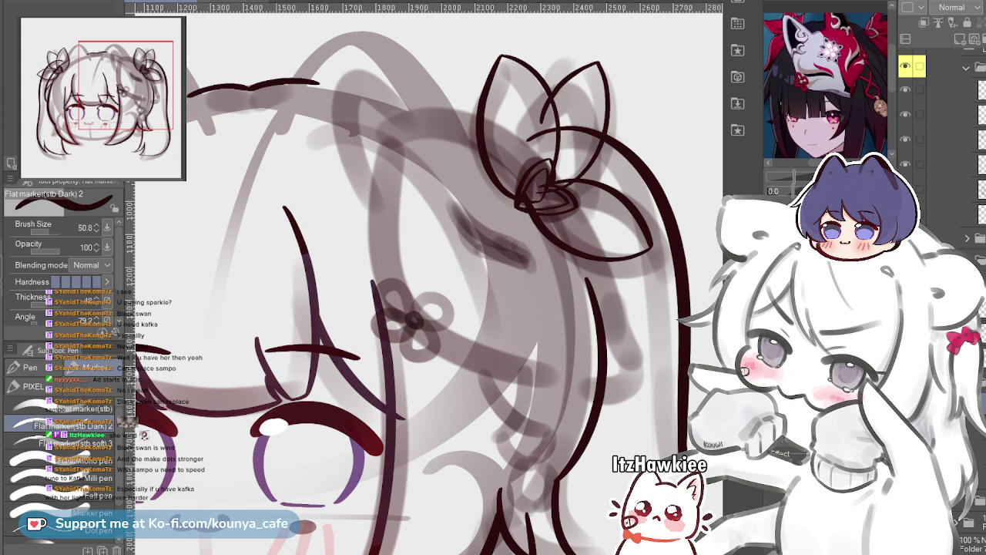
pyautogui.click(978, 404)
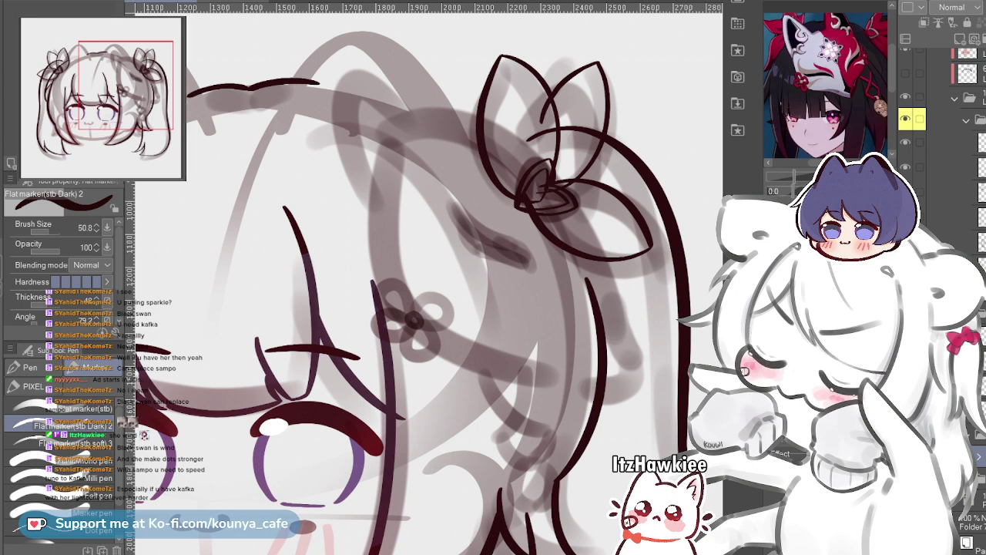
pyautogui.moveTo(455, 231); pyautogui.dragTo(432, 293)
pyautogui.press(']')
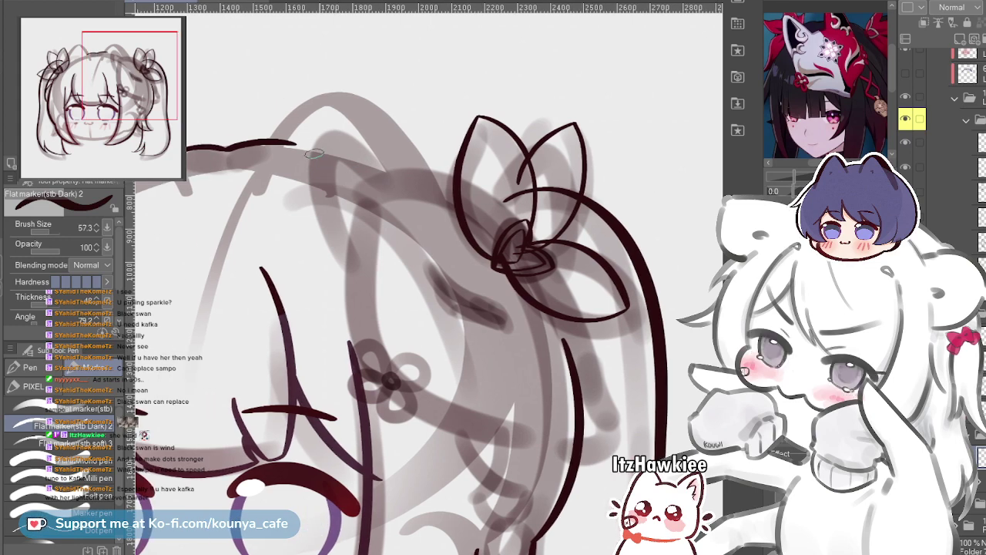
pyautogui.moveTo(311, 131)
pyautogui.mouseDown()
pyautogui.moveTo(327, 237)
pyautogui.moveTo(341, 260)
pyautogui.mouseUp()
pyautogui.hotkey('ctrl', 'z')
pyautogui.press('[')
pyautogui.press('[')
pyautogui.moveTo(313, 130)
pyautogui.mouseDown()
pyautogui.moveTo(329, 233)
pyautogui.moveTo(355, 269)
pyautogui.mouseUp()
pyautogui.hotkey('ctrl', 'z')
pyautogui.moveTo(314, 133); pyautogui.dragTo(360, 283)
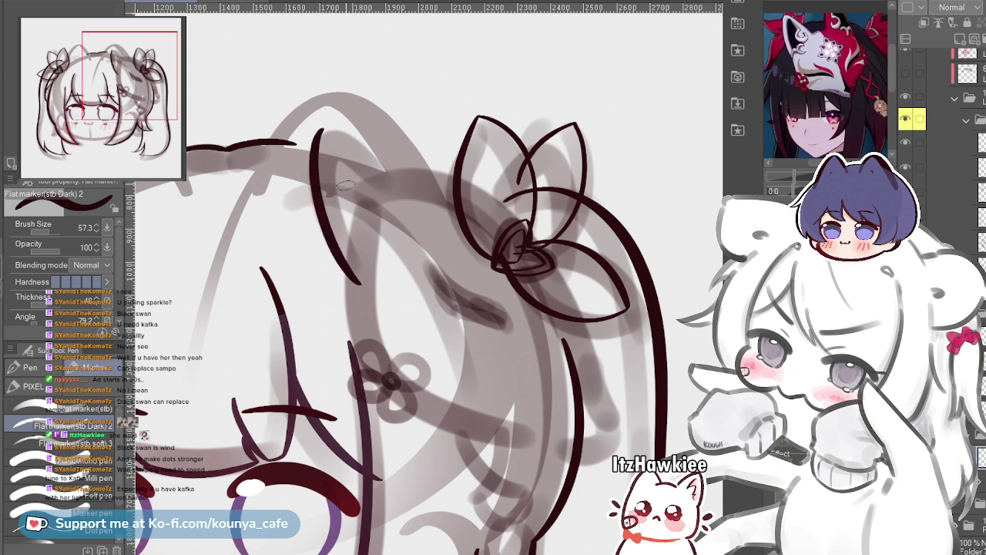
pyautogui.hotkey('ctrl', 'z')
pyautogui.moveTo(322, 125); pyautogui.dragTo(352, 264)
pyautogui.hotkey('ctrl', 'z')
pyautogui.moveTo(327, 129); pyautogui.dragTo(358, 283)
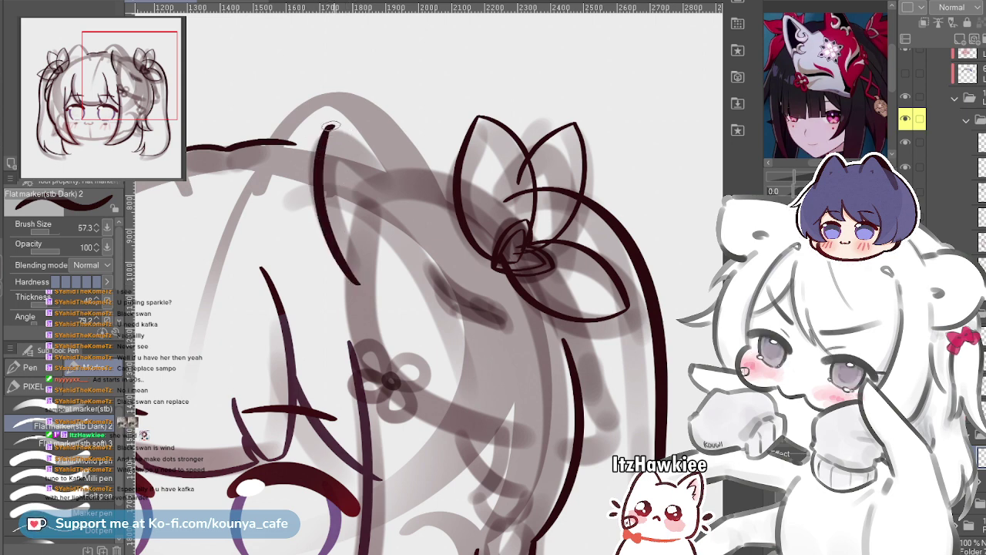
# Ink the mask ear's outer edge sloping down from its tip with brush size 45.3, retrying until it joins cleanly
pyautogui.scroll(2, 324, 127)
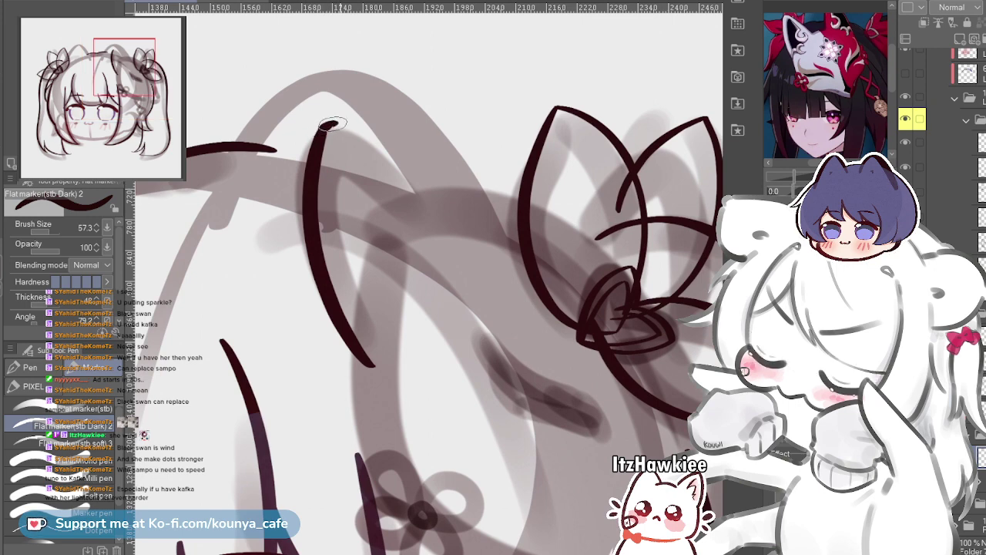
pyautogui.moveTo(334, 123); pyautogui.dragTo(414, 167)
pyautogui.hotkey('ctrl', 'z')
pyautogui.press('[')
pyautogui.press('[')
pyautogui.moveTo(330, 122); pyautogui.dragTo(383, 152)
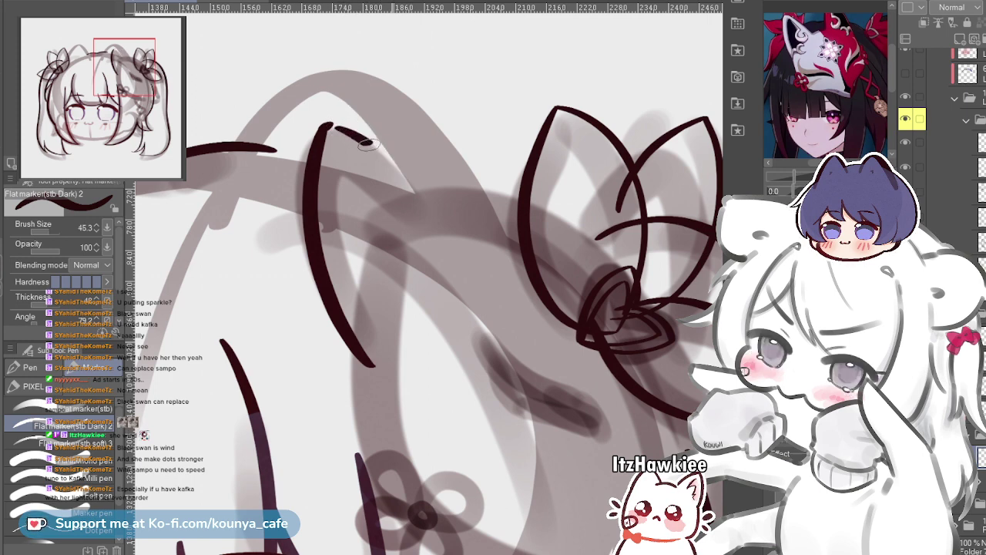
pyautogui.hotkey('ctrl', 'z')
pyautogui.moveTo(332, 124); pyautogui.dragTo(352, 136)
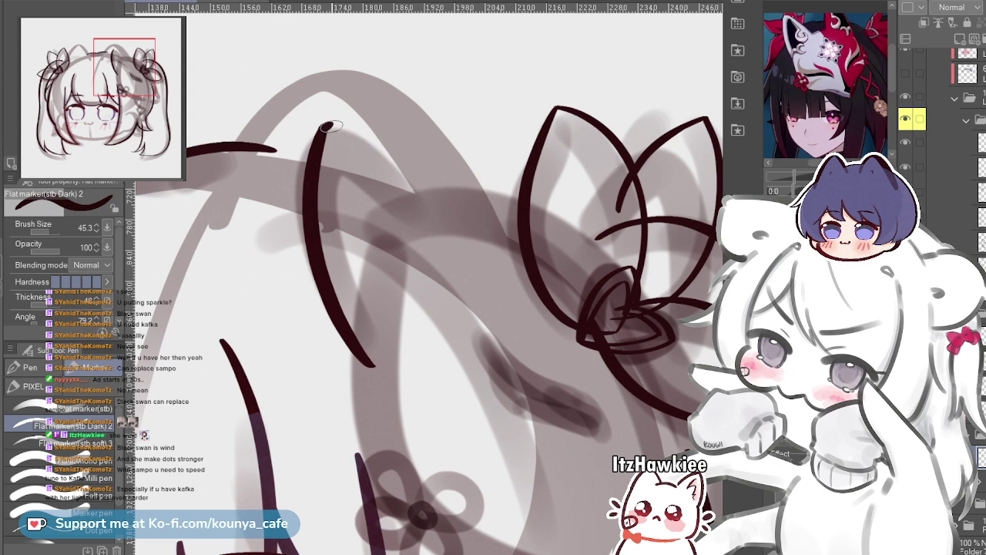
pyautogui.moveTo(377, 151); pyautogui.dragTo(423, 195)
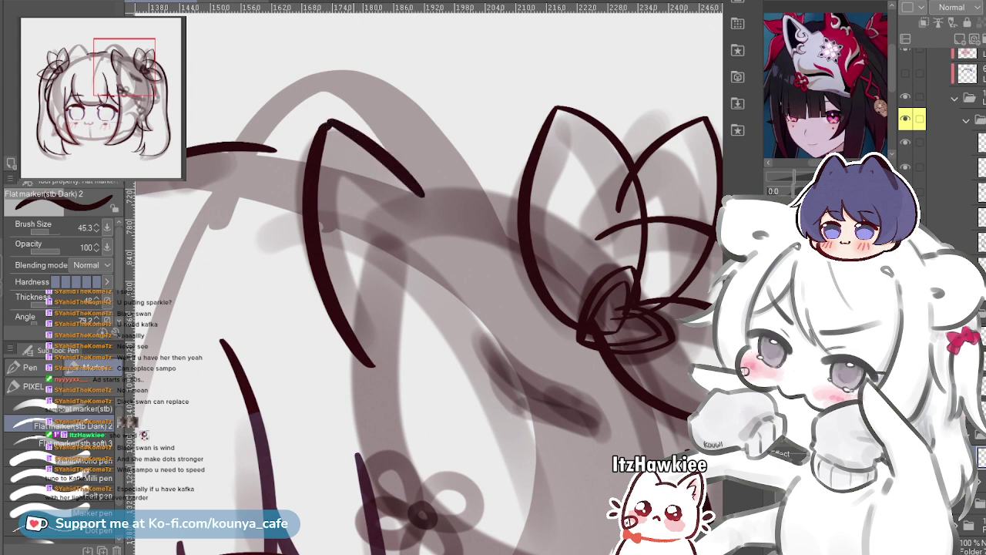
pyautogui.hotkey('ctrl', 'z')
pyautogui.scroll(3, 358, 126)
pyautogui.moveTo(310, 116); pyautogui.dragTo(470, 227)
pyautogui.hotkey('ctrl', 'z')
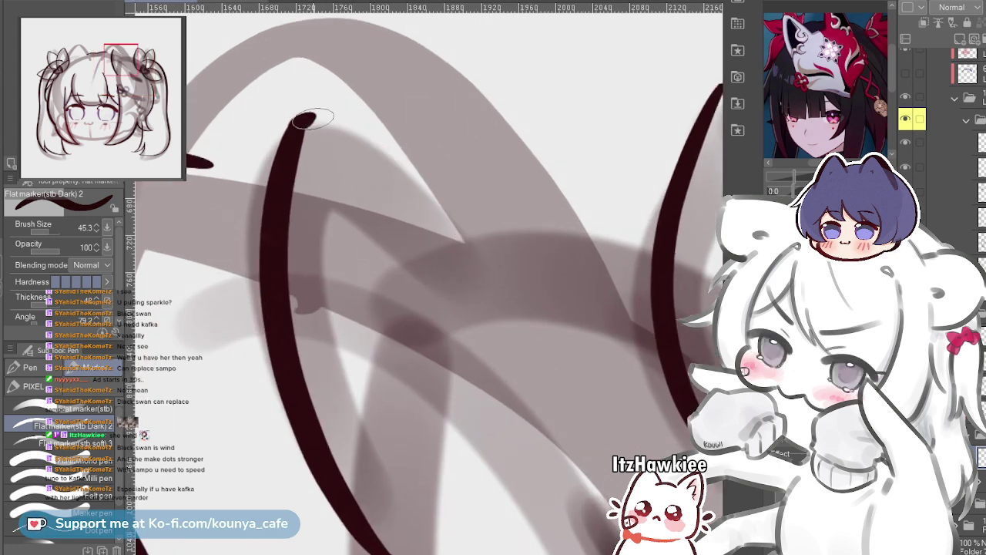
pyautogui.moveTo(305, 117); pyautogui.dragTo(497, 241)
pyautogui.hotkey('ctrl', 'z')
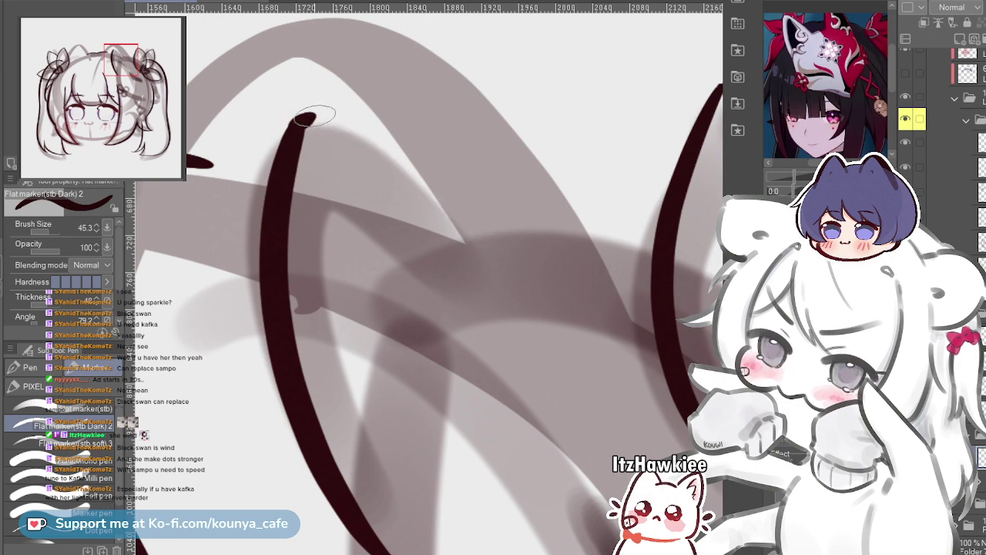
pyautogui.moveTo(308, 112); pyautogui.dragTo(505, 250)
pyautogui.hotkey('ctrl', 'z')
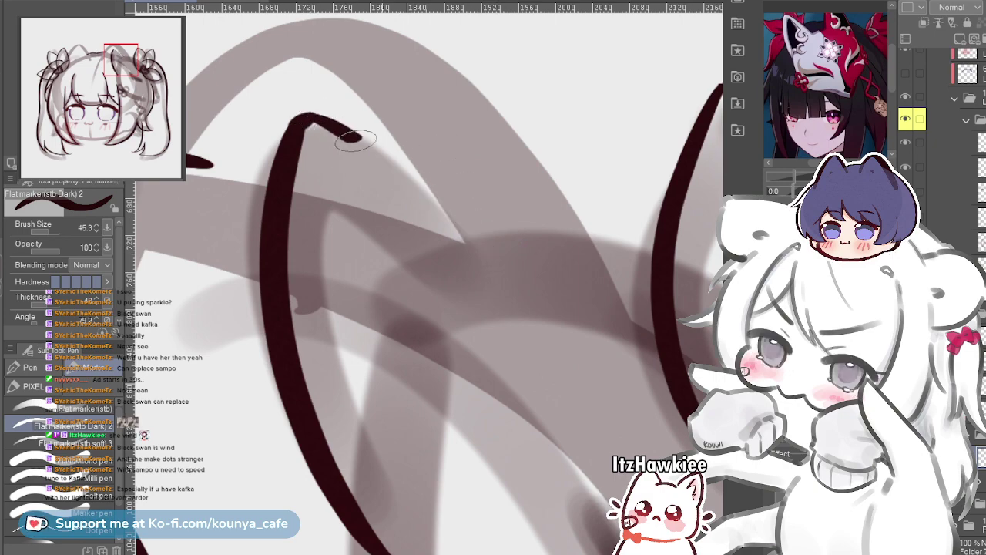
pyautogui.moveTo(308, 115); pyautogui.dragTo(466, 243)
# Examine the inked mask ear against the whole head and the mask's sketched outline
pyautogui.scroll(-5, 375, 157)
pyautogui.moveTo(348, 234); pyautogui.dragTo(395, 214)
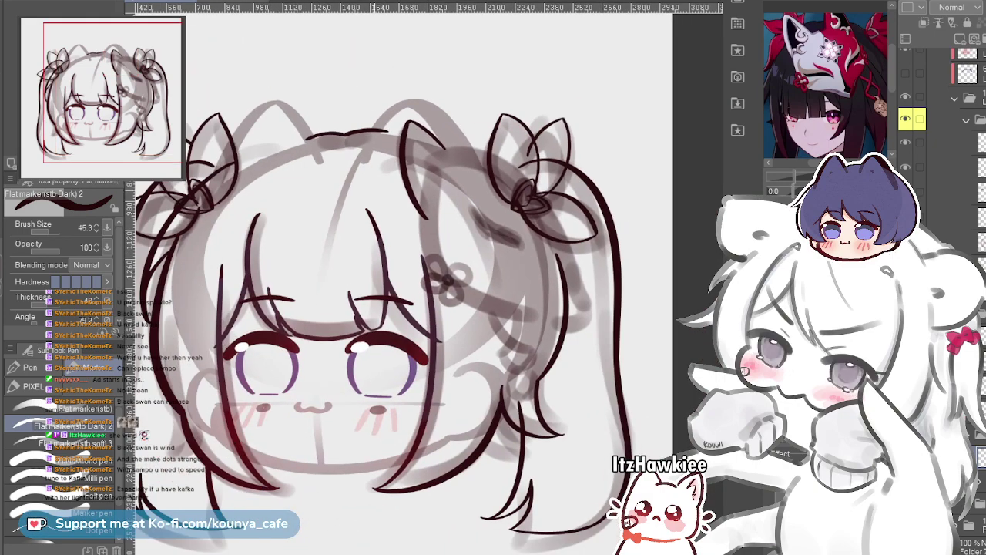
pyautogui.scroll(-2, 394, 214)
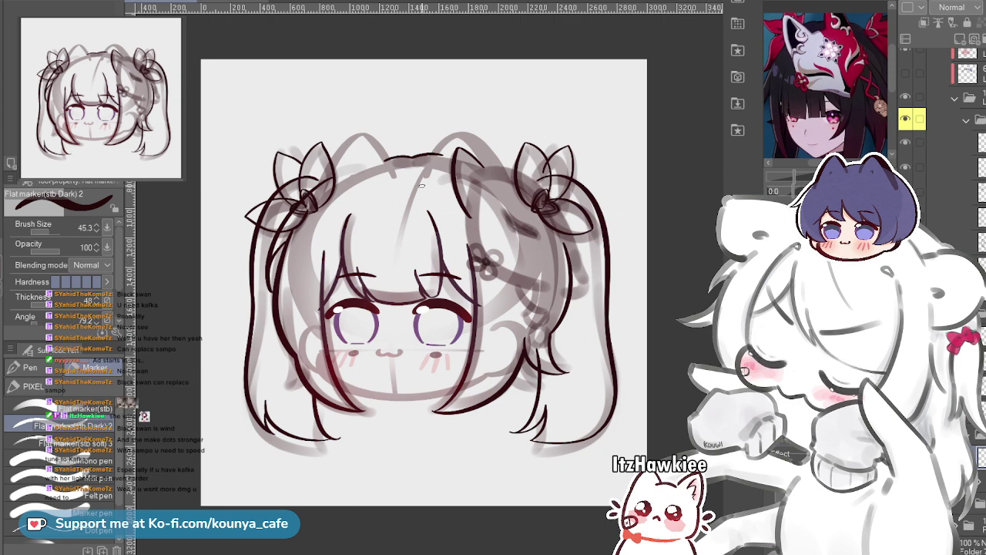
pyautogui.scroll(4, 544, 239)
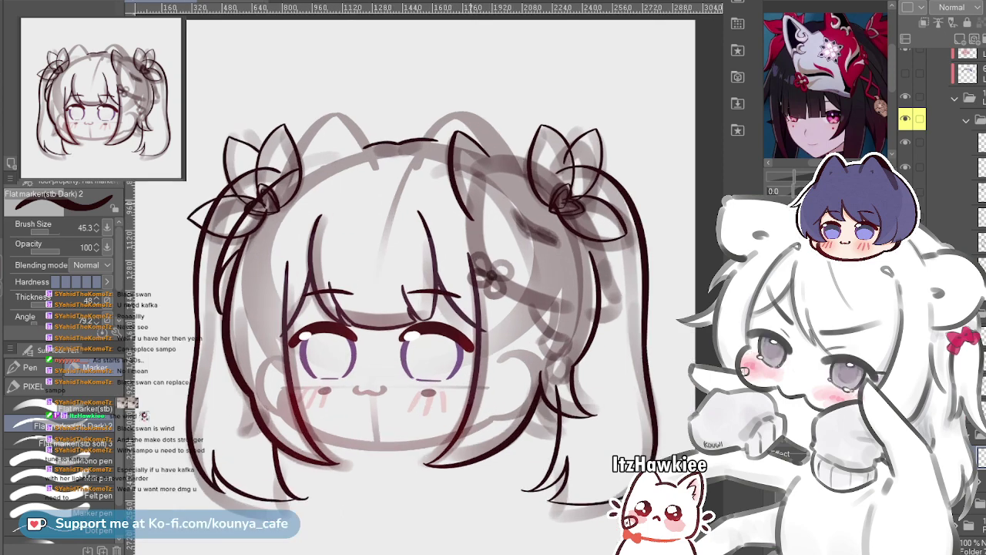
pyautogui.scroll(2, 345, 240)
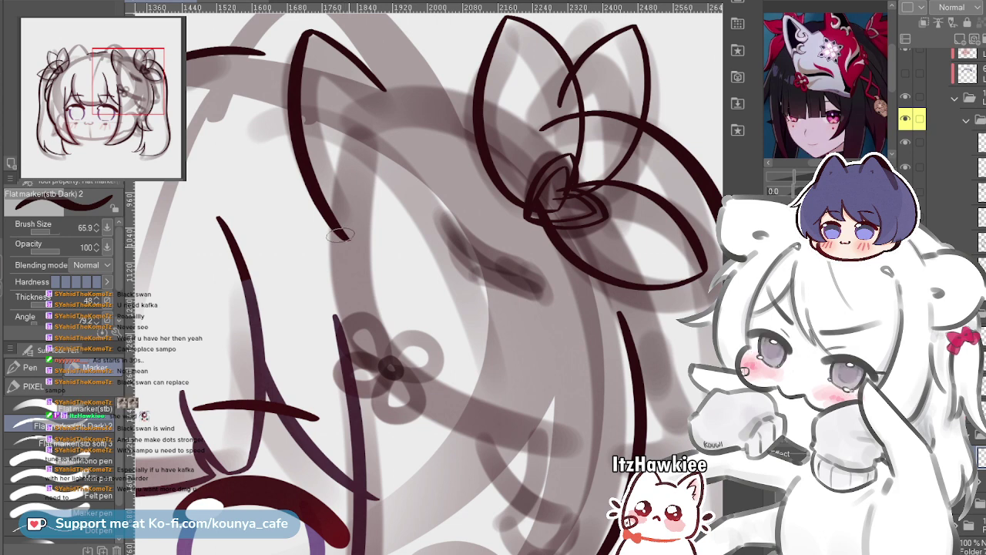
# Ink a short stroke starting the mask's top edge at the ear's outer base with brush size 65.9, retrying until it joins
pyautogui.moveTo(365, 225); pyautogui.dragTo(349, 231)
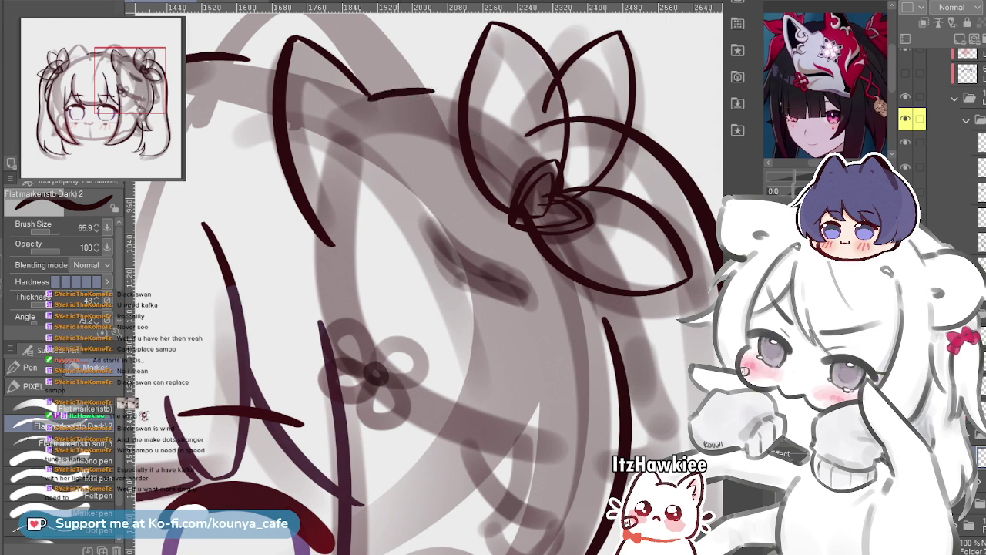
pyautogui.moveTo(370, 98); pyautogui.dragTo(433, 90)
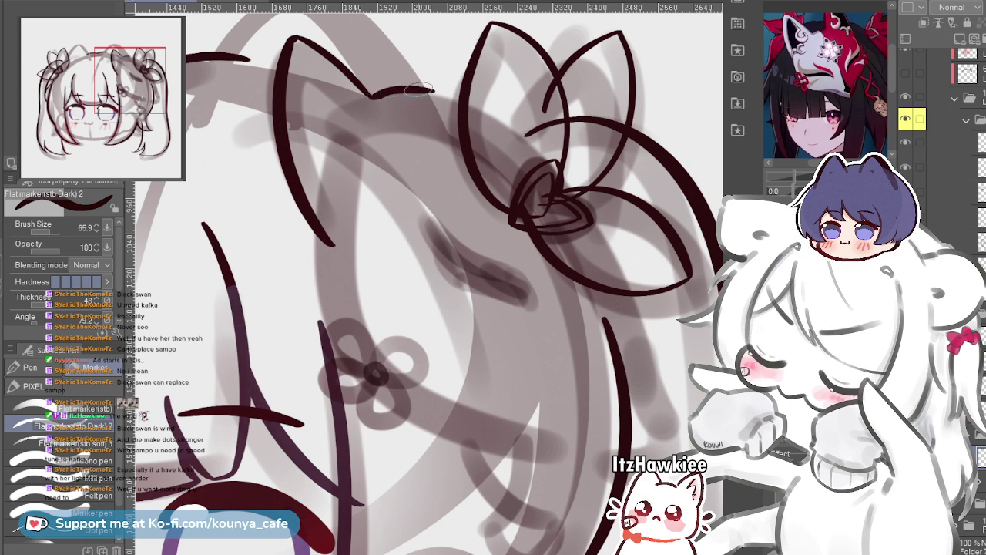
pyautogui.hotkey('ctrl', 'z')
pyautogui.moveTo(370, 97)
pyautogui.mouseDown()
pyautogui.moveTo(397, 82)
pyautogui.moveTo(423, 94)
pyautogui.mouseUp()
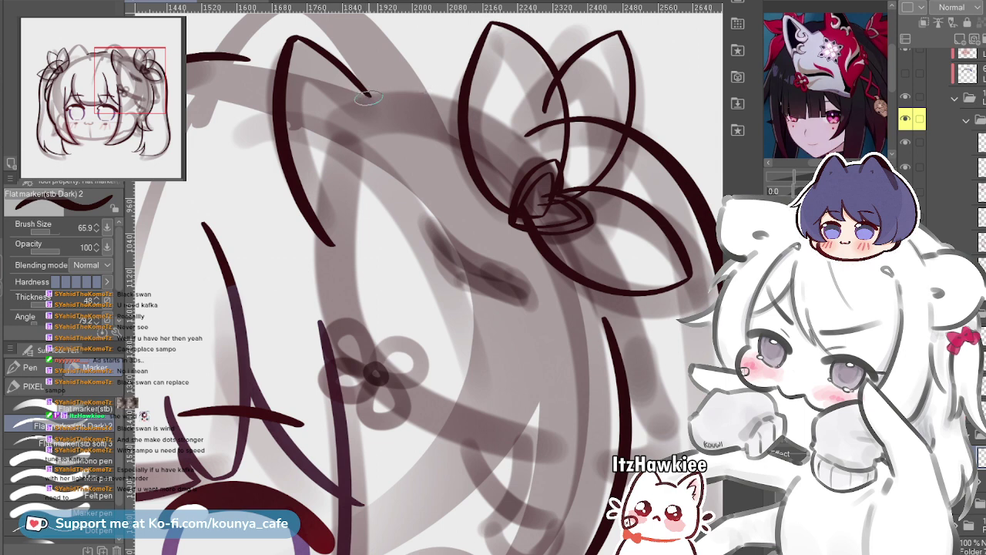
pyautogui.moveTo(368, 96); pyautogui.dragTo(445, 90)
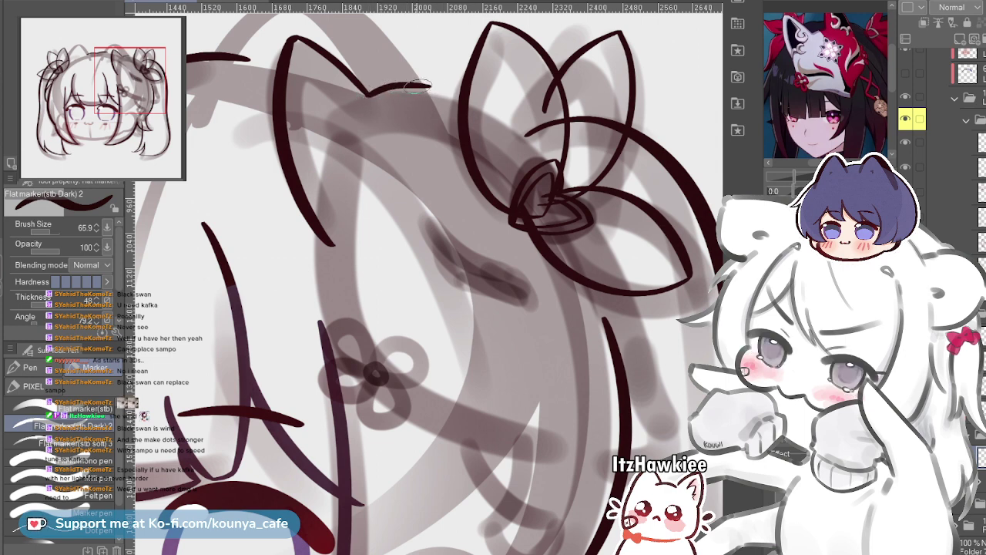
pyautogui.moveTo(371, 95); pyautogui.dragTo(433, 88)
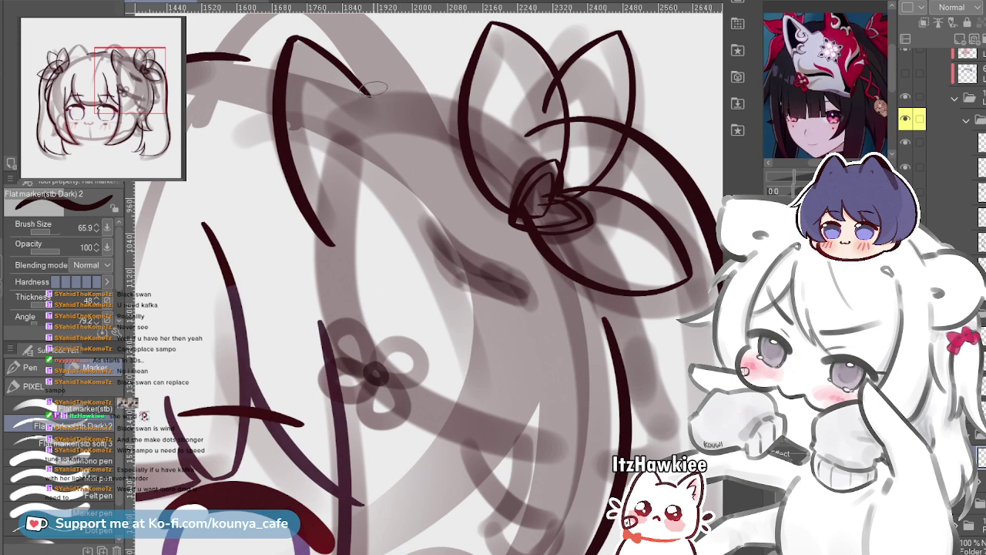
pyautogui.moveTo(370, 95); pyautogui.dragTo(440, 88)
pyautogui.scroll(2, 397, 90)
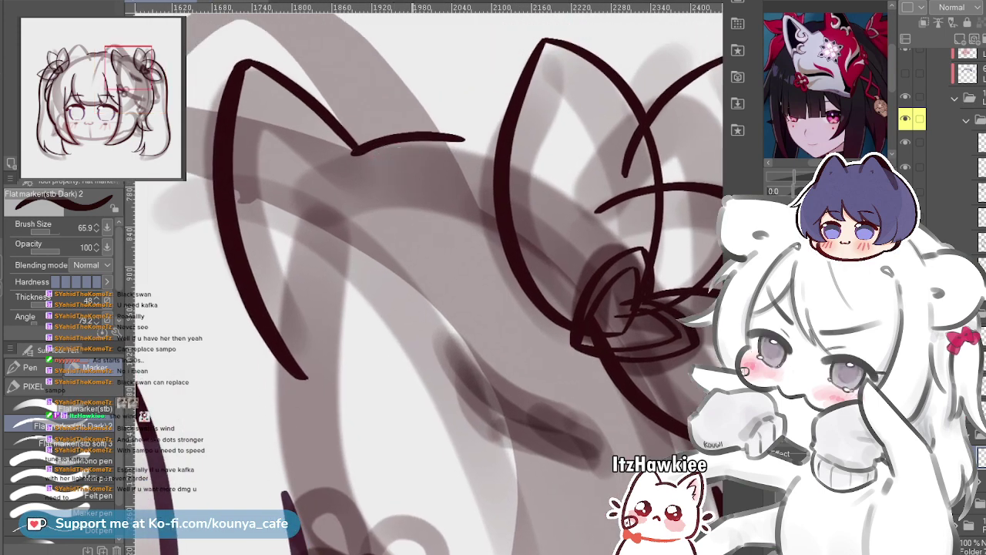
# Extend the short top-edge stroke beside the mask ear and adjust its end through the stroke's control points
pyautogui.scroll(-2, 369, 120)
pyautogui.hotkey('ctrl', 'z')
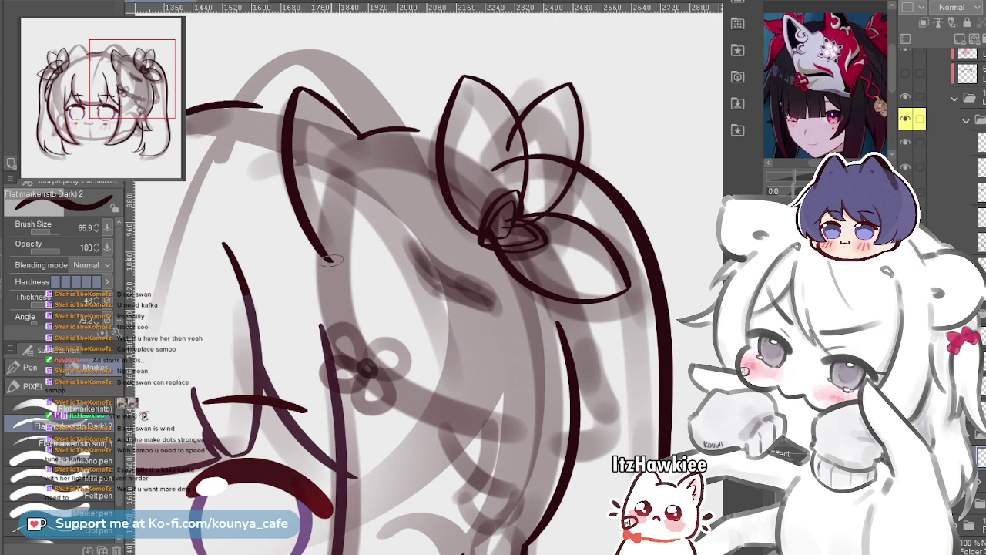
pyautogui.hotkey('ctrl', 'z')
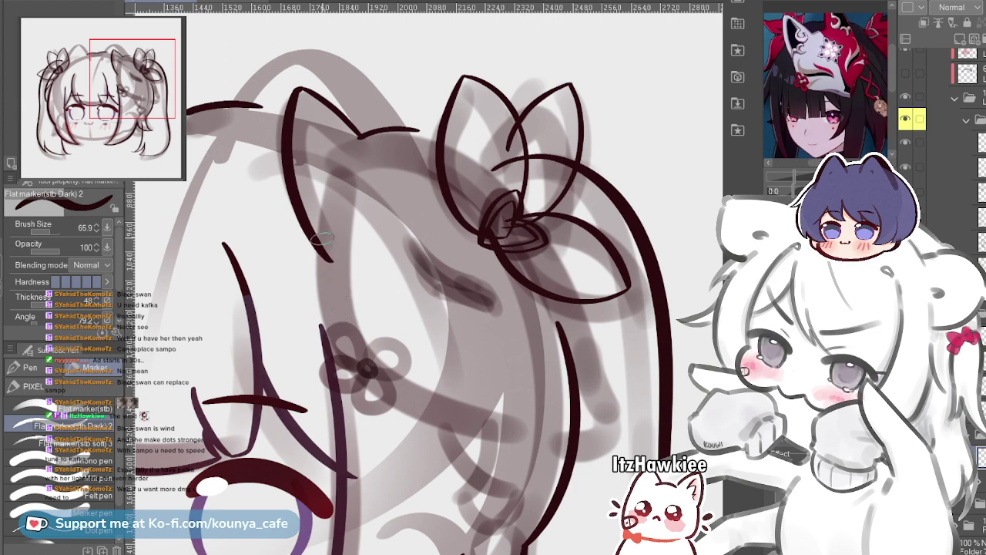
pyautogui.scroll(2, 358, 137)
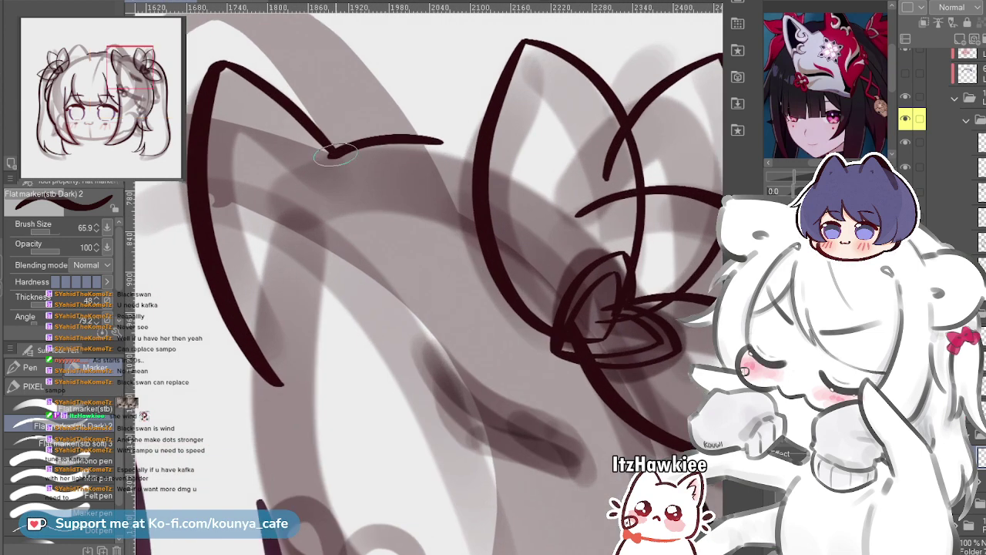
pyautogui.moveTo(373, 140); pyautogui.dragTo(446, 139)
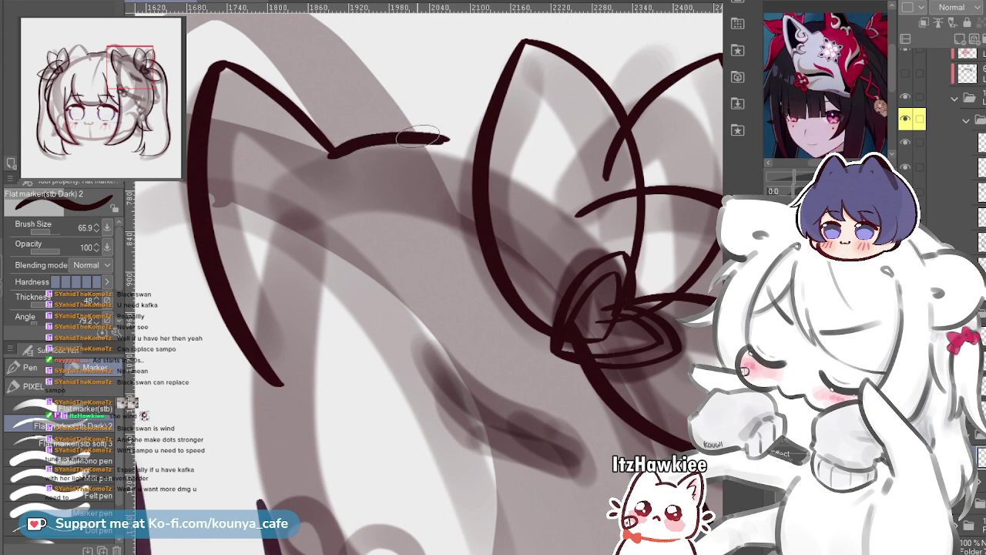
pyautogui.press('ctrl')
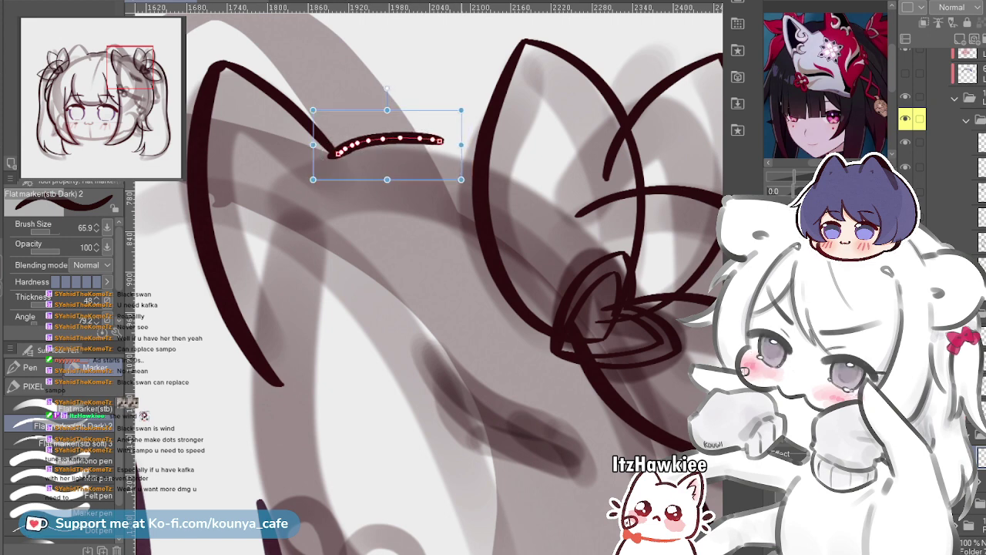
pyautogui.moveTo(446, 139); pyautogui.dragTo(443, 142)
# Ink the mask's long face contour curving from the ear's inner base past the sketched flower toward the snout, retrying the stroke
pyautogui.scroll(-3, 422, 211)
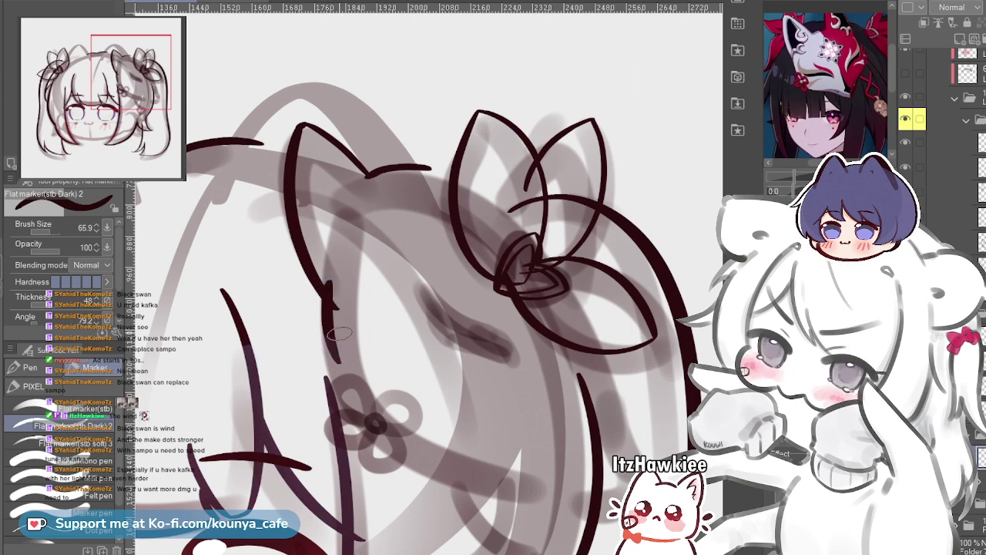
pyautogui.hotkey('ctrl', 'z')
pyautogui.moveTo(326, 279)
pyautogui.mouseDown()
pyautogui.moveTo(359, 383)
pyautogui.moveTo(331, 305)
pyautogui.moveTo(385, 420)
pyautogui.moveTo(339, 307)
pyautogui.moveTo(470, 471)
pyautogui.moveTo(539, 479)
pyautogui.mouseUp()
pyautogui.hotkey('ctrl', 'z')
pyautogui.hotkey('ctrl', 'z')
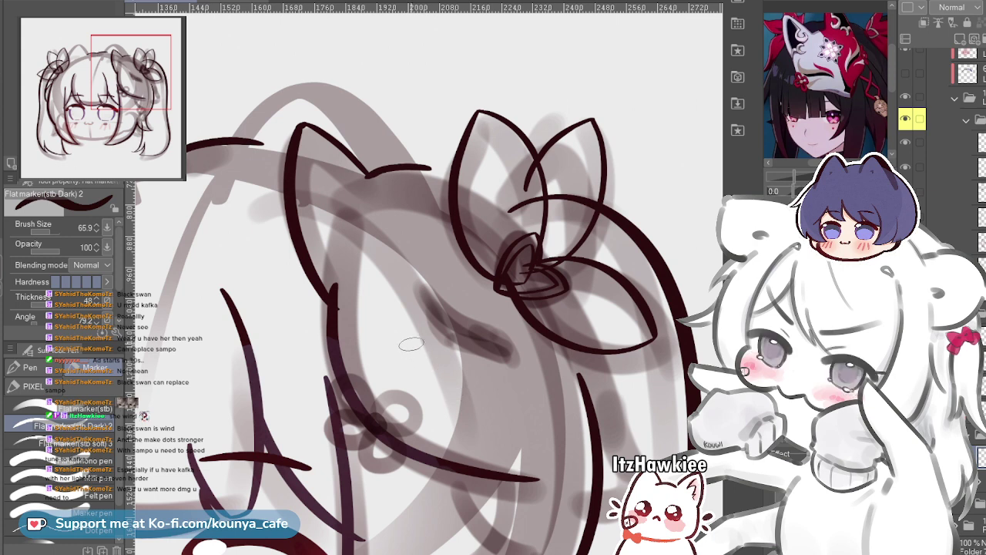
pyautogui.hotkey('ctrl', 'z')
pyautogui.moveTo(327, 280)
pyautogui.mouseDown()
pyautogui.moveTo(363, 420)
pyautogui.moveTo(509, 485)
pyautogui.mouseUp()
pyautogui.hotkey('ctrl', 'z')
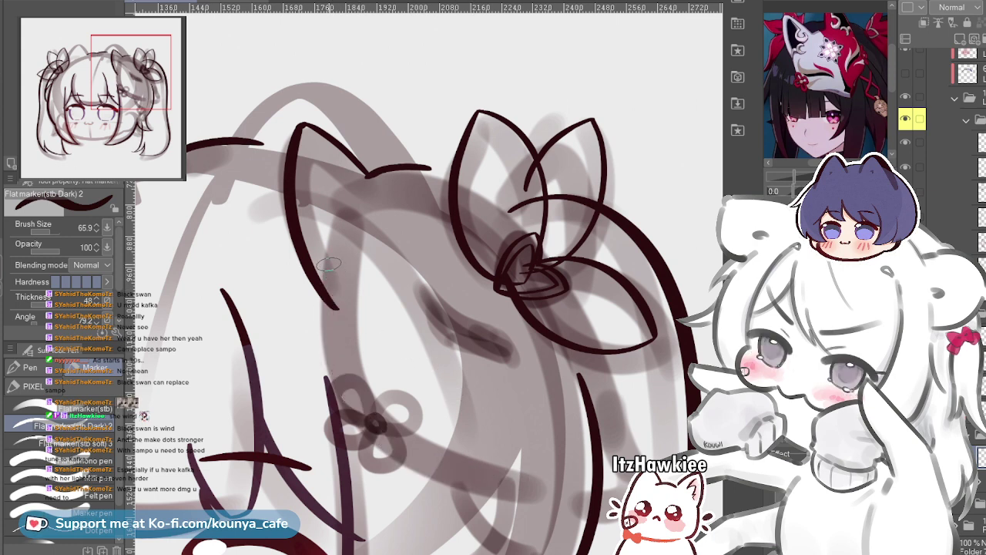
pyautogui.moveTo(327, 265)
pyautogui.mouseDown()
pyautogui.moveTo(329, 298)
pyautogui.moveTo(374, 418)
pyautogui.moveTo(507, 482)
pyautogui.mouseUp()
# Continue the mask's top edge in one curve from the ear base across the ribbon loop, retrying the stroke
pyautogui.moveTo(563, 432); pyautogui.dragTo(489, 384)
pyautogui.scroll(2, 422, 308)
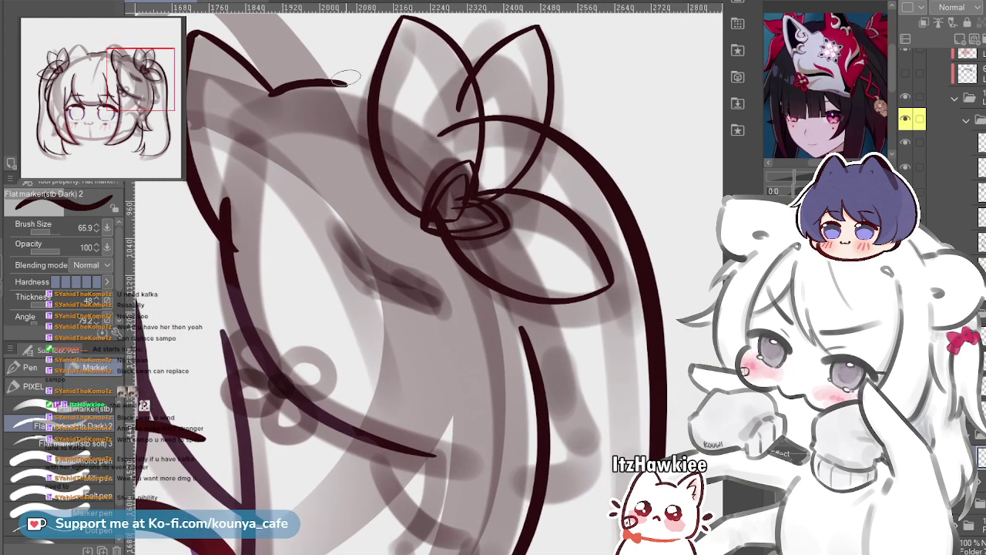
pyautogui.moveTo(348, 83); pyautogui.dragTo(387, 101)
pyautogui.moveTo(335, 86); pyautogui.dragTo(394, 105)
pyautogui.hotkey('ctrl', 'z')
pyautogui.scroll(2, 334, 83)
pyautogui.moveTo(279, 84); pyautogui.dragTo(465, 132)
pyautogui.hotkey('ctrl', 'z')
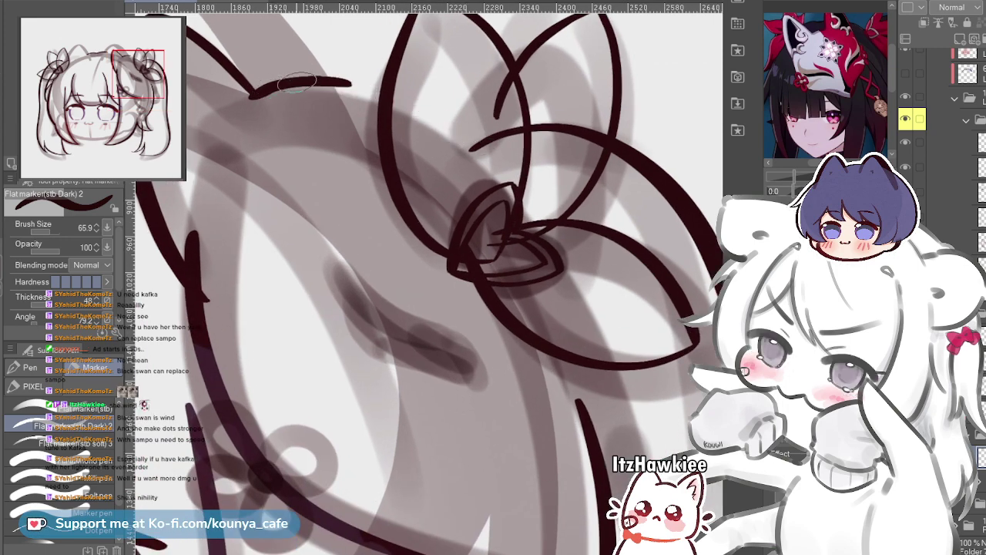
pyautogui.moveTo(267, 88)
pyautogui.mouseDown()
pyautogui.moveTo(333, 84)
pyautogui.moveTo(463, 136)
pyautogui.mouseUp()
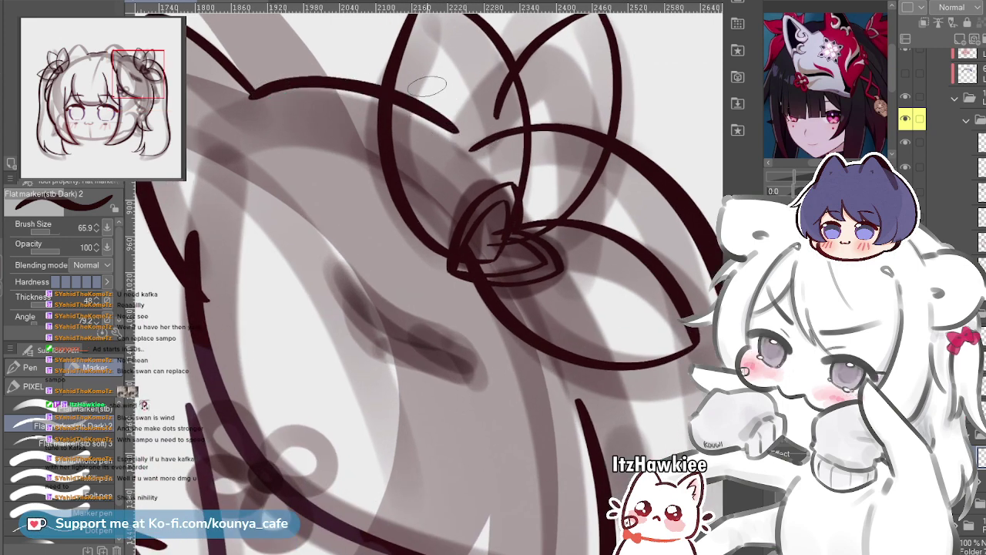
# Ink the mask's back edge running from the ribbon loop down past the lower ribbon loop, redoing the first stroke
pyautogui.scroll(-2, 467, 139)
pyautogui.scroll(2, 479, 171)
pyautogui.moveTo(463, 125); pyautogui.dragTo(558, 250)
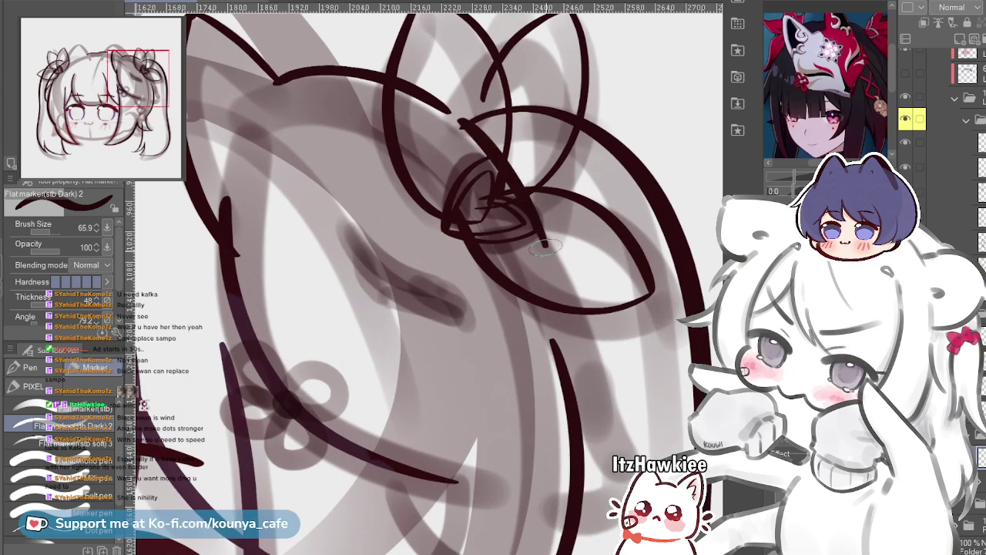
pyautogui.hotkey('ctrl', 'z')
pyautogui.moveTo(461, 122)
pyautogui.mouseDown()
pyautogui.moveTo(579, 308)
pyautogui.moveTo(612, 443)
pyautogui.mouseUp()
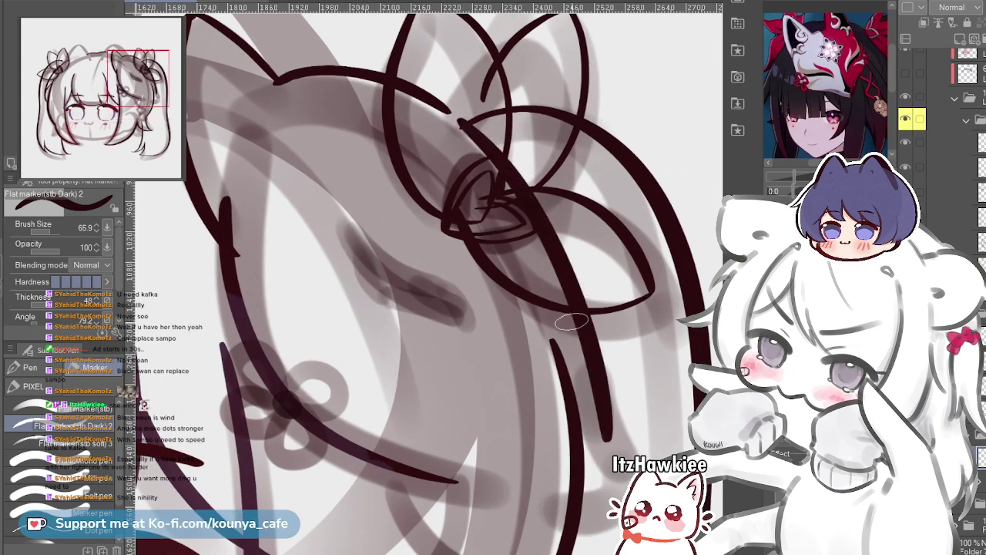
pyautogui.scroll(2, 571, 322)
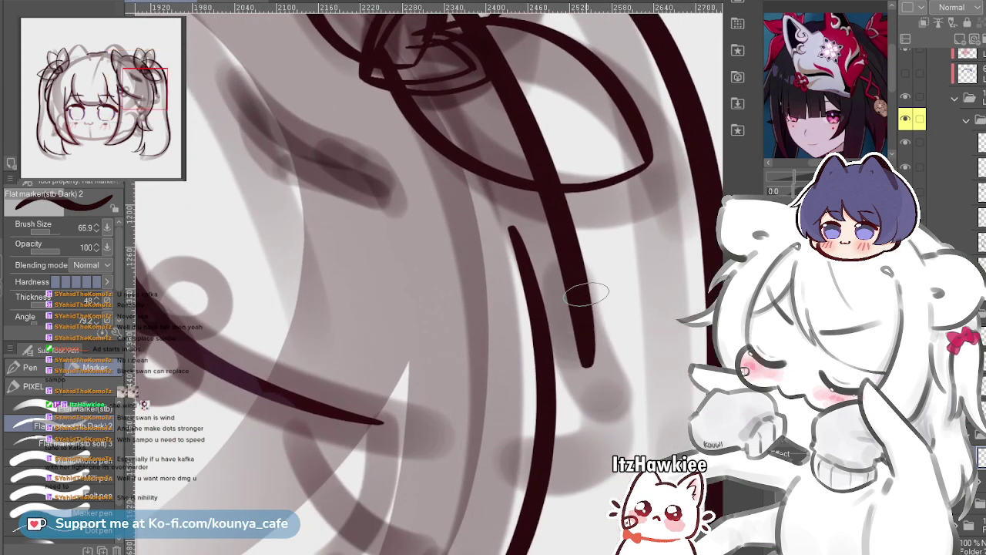
pyautogui.moveTo(584, 301); pyautogui.dragTo(618, 399)
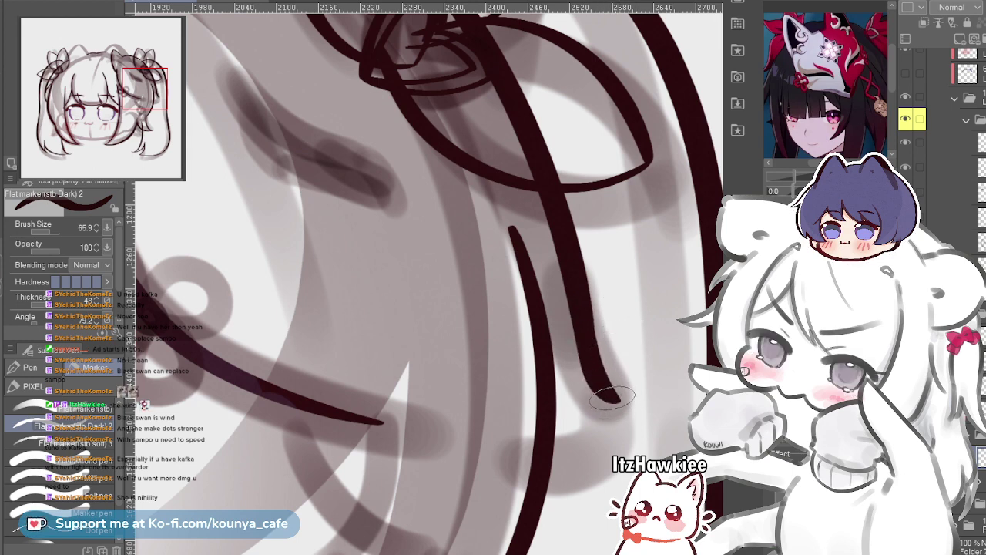
pyautogui.moveTo(623, 407); pyautogui.dragTo(617, 424)
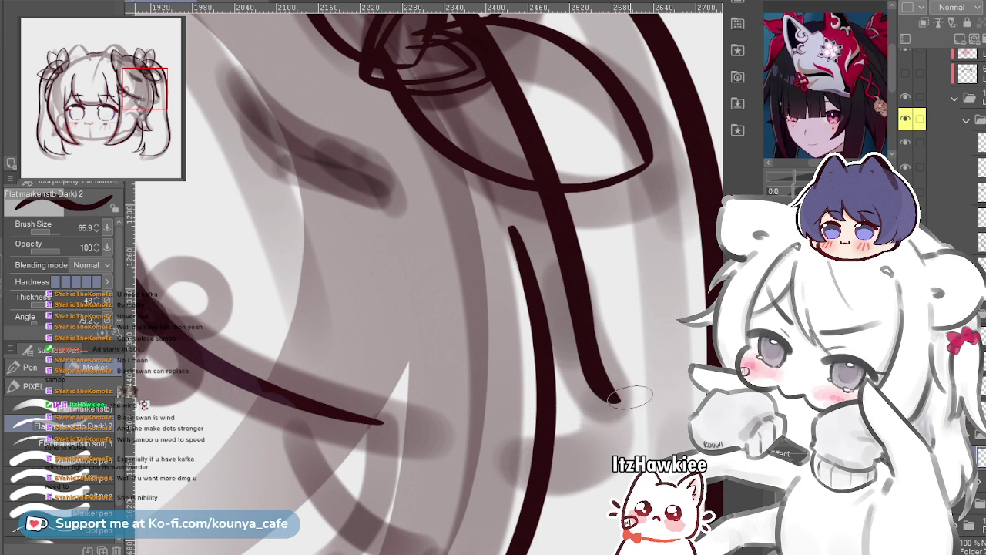
pyautogui.moveTo(598, 385); pyautogui.dragTo(627, 429)
pyautogui.hotkey('ctrl', 'z')
pyautogui.moveTo(598, 385); pyautogui.dragTo(617, 436)
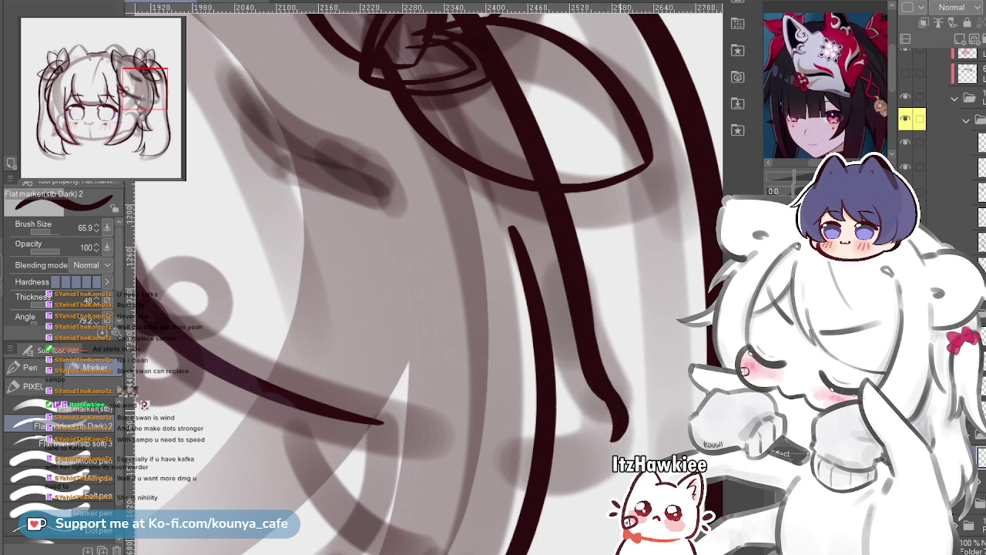
pyautogui.hotkey('ctrl', 'z')
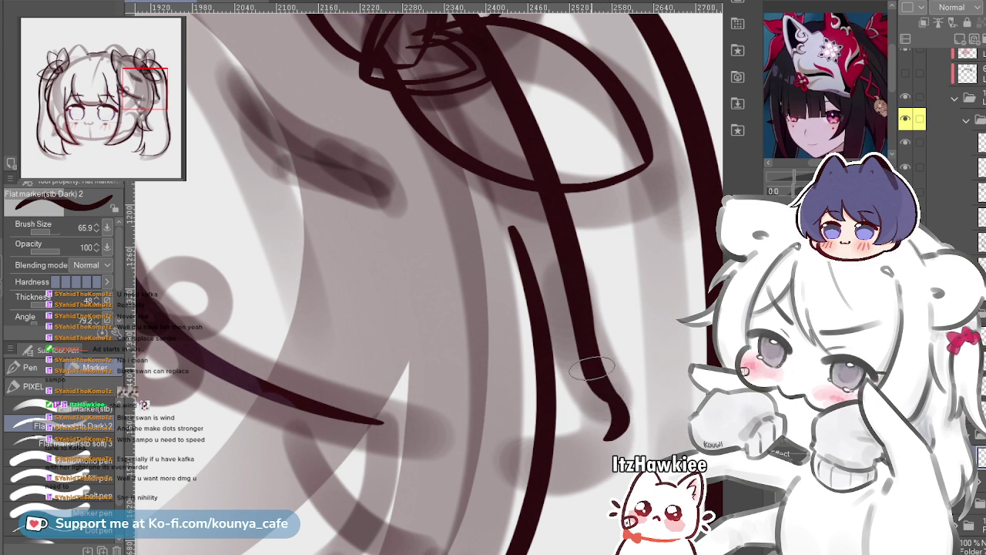
pyautogui.scroll(-4, 423, 277)
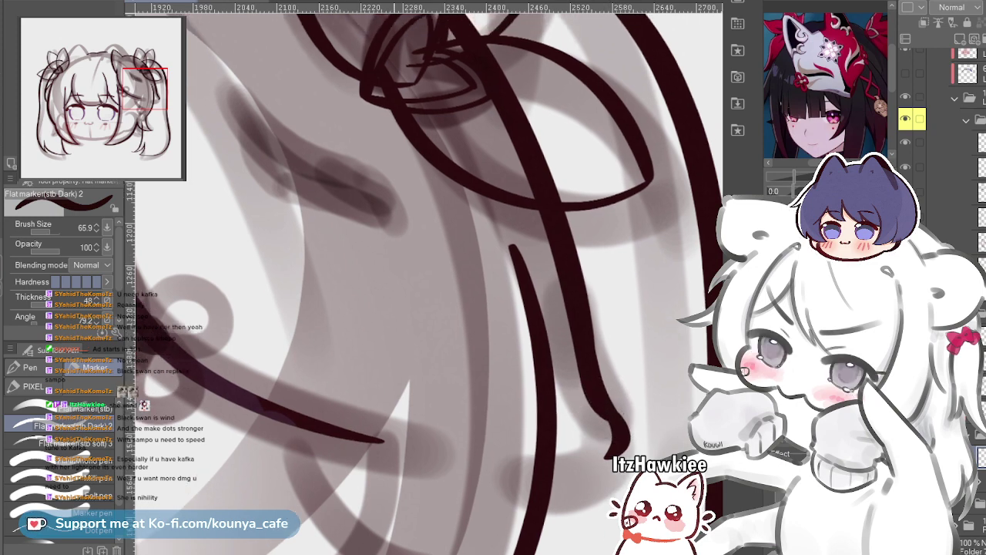
pyautogui.scroll(2, 385, 381)
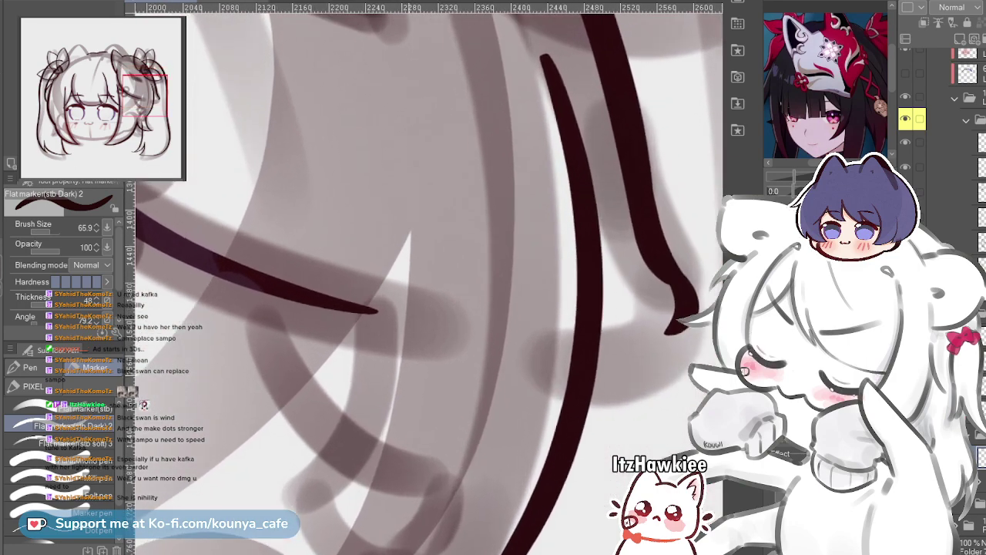
pyautogui.moveTo(456, 323); pyautogui.dragTo(390, 368)
pyautogui.hotkey('ctrl', 'z')
pyautogui.hotkey('ctrl', 'z')
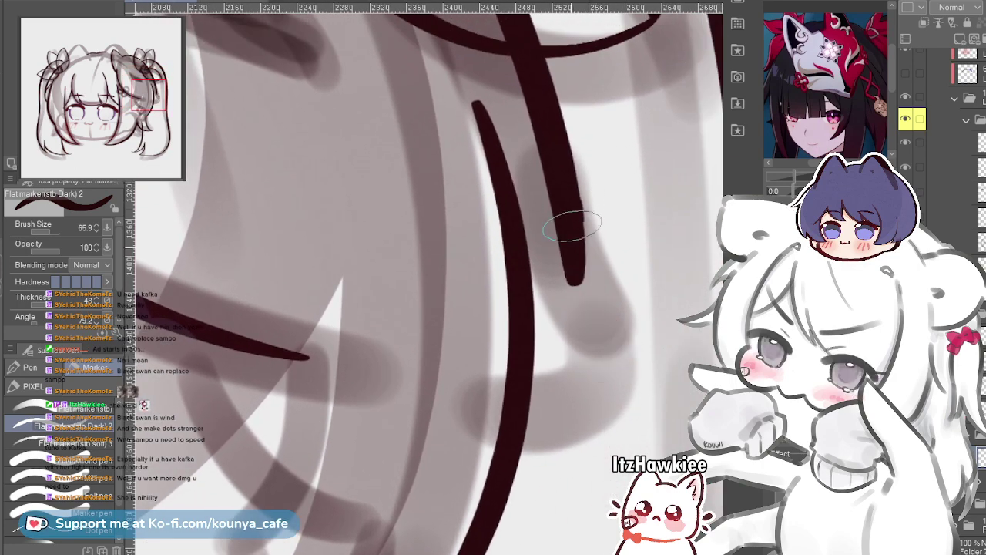
# Extend the lower end of the mask's back edge with an outward-curving tip along the sketch, retrying until it flows
pyautogui.moveTo(566, 197); pyautogui.dragTo(620, 320)
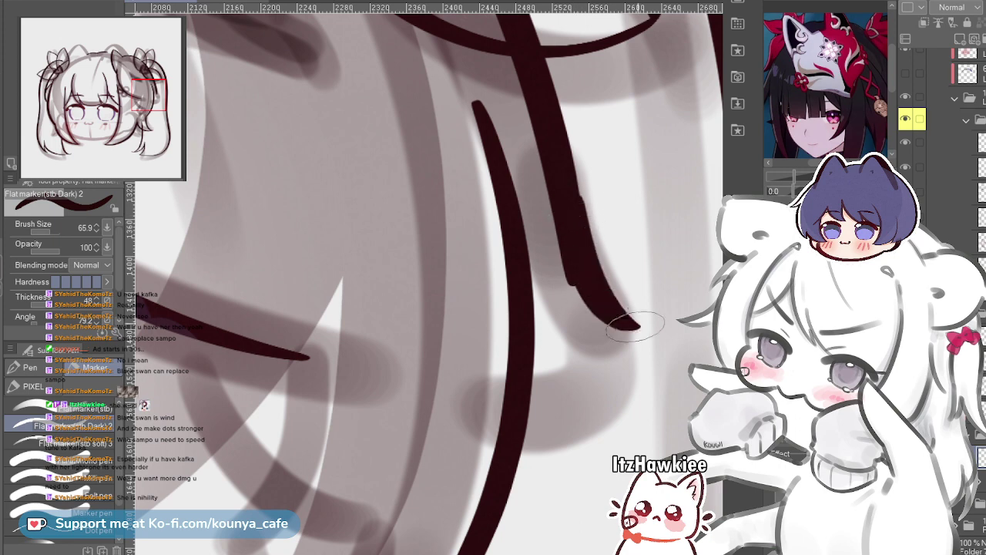
pyautogui.hotkey('ctrl', 'z')
pyautogui.moveTo(574, 223); pyautogui.dragTo(618, 316)
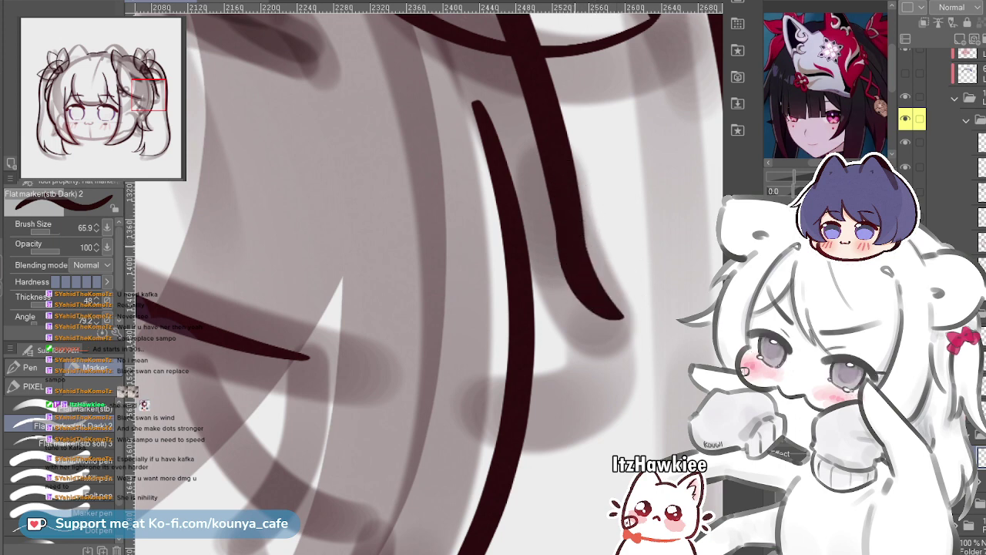
pyautogui.hotkey('ctrl', 'z')
pyautogui.moveTo(568, 217); pyautogui.dragTo(625, 332)
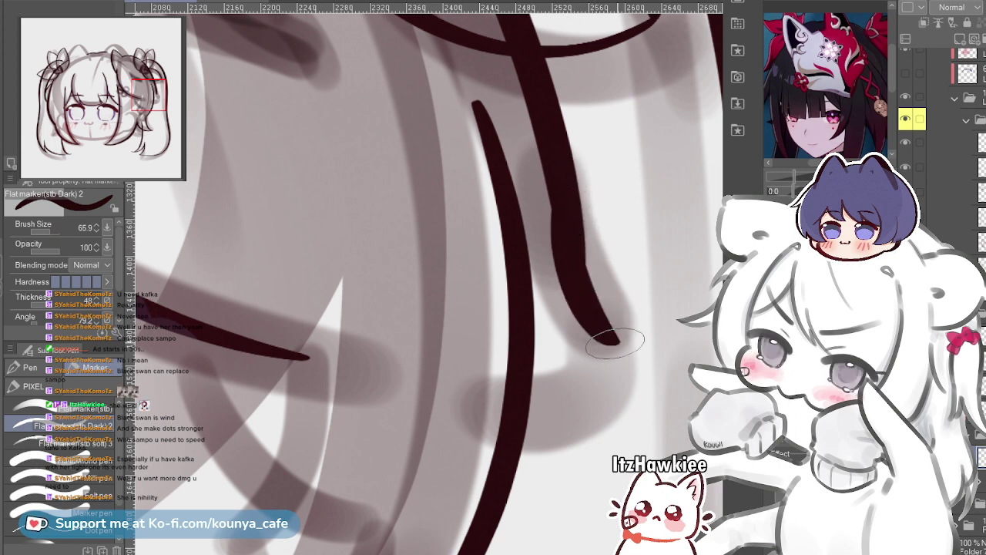
pyautogui.hotkey('ctrl', 'z')
pyautogui.moveTo(571, 222); pyautogui.dragTo(627, 334)
pyautogui.hotkey('ctrl', 'z')
pyautogui.moveTo(570, 220); pyautogui.dragTo(630, 331)
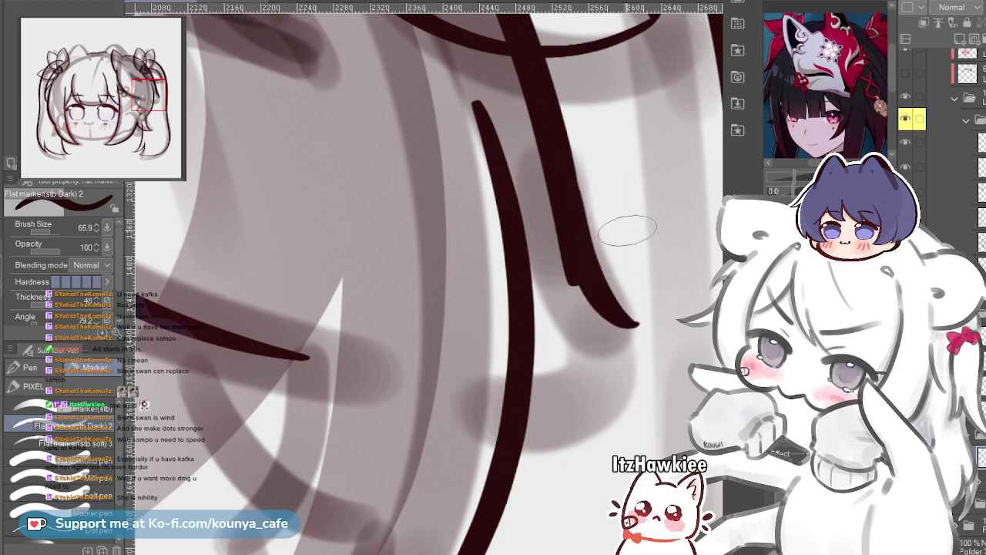
pyautogui.hotkey('ctrl', 'z')
pyautogui.moveTo(571, 222); pyautogui.dragTo(633, 330)
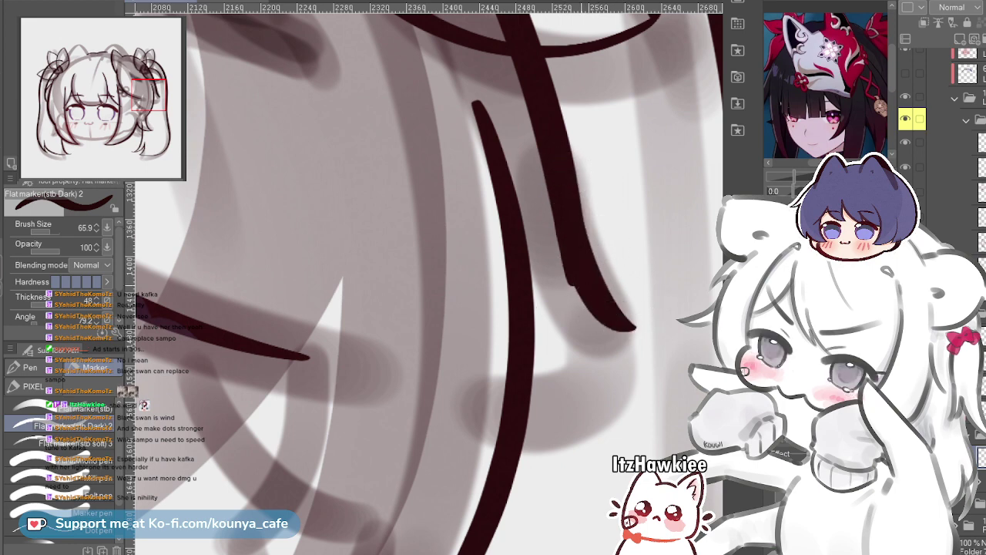
# Adjust the control points at the back-edge stroke's end so it merges smoothly into the curved tip
pyautogui.keyDown('ctrl'); pyautogui.click(576, 260); pyautogui.keyUp('ctrl')
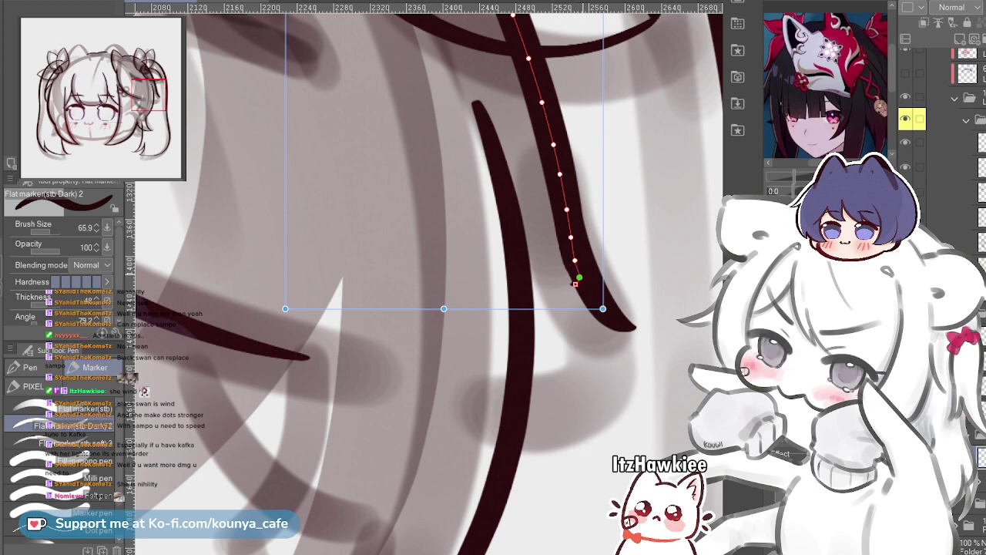
pyautogui.moveTo(579, 279); pyautogui.dragTo(576, 258)
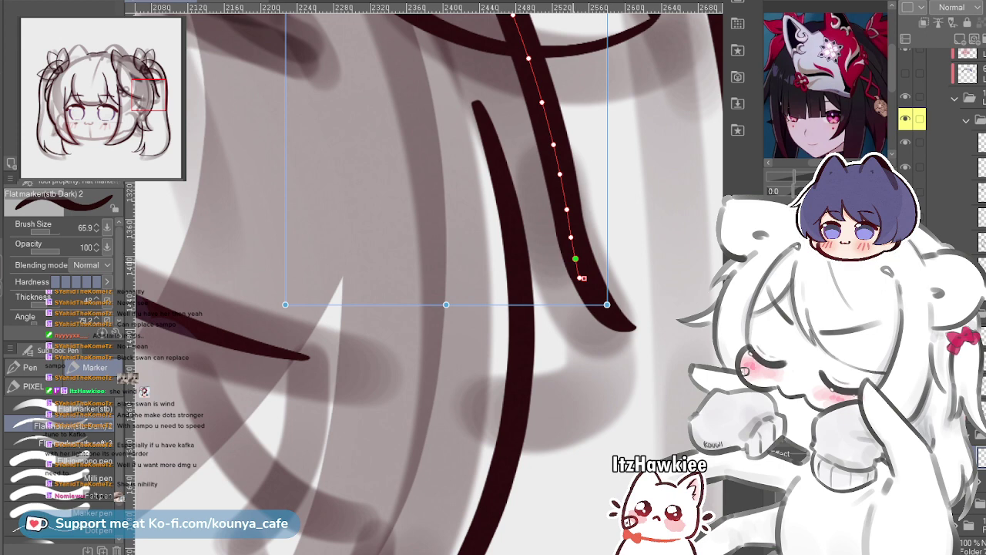
pyautogui.press('ctrl')
pyautogui.moveTo(553, 257); pyautogui.dragTo(615, 298)
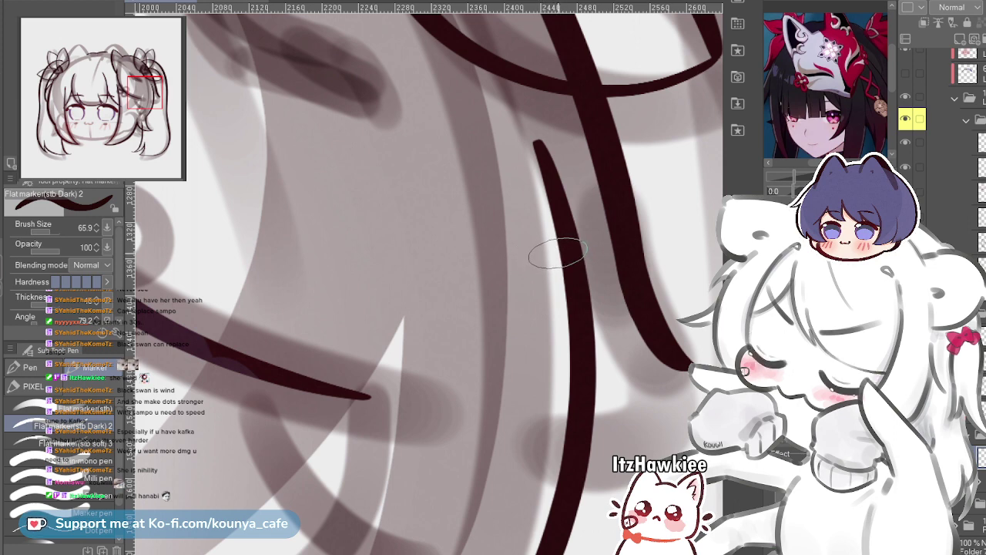
# Ink the mask's lower edge along the sketch until it crosses the back edge, retrying the stroke, and stretch it wider horizontally
pyautogui.scroll(-5, 558, 253)
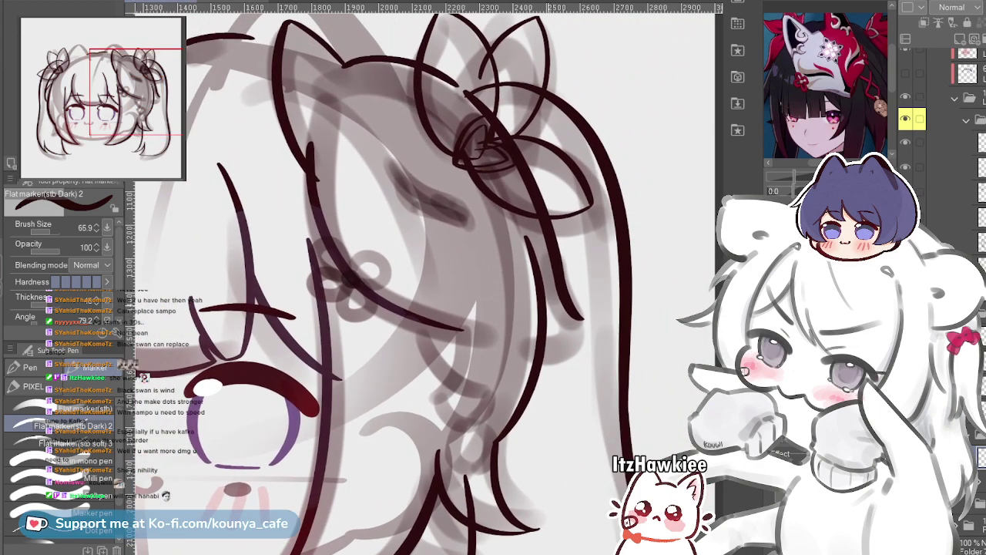
pyautogui.scroll(5, 570, 254)
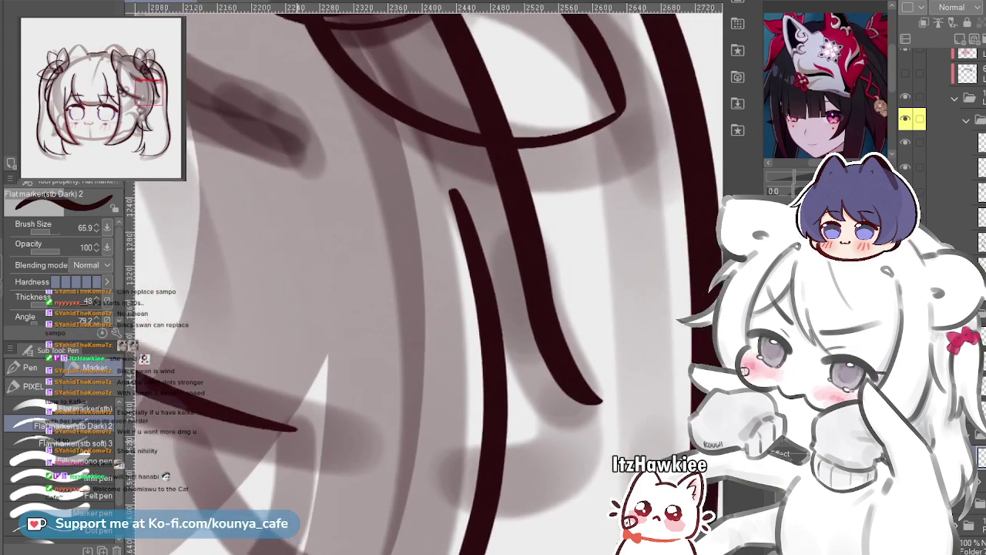
pyautogui.moveTo(294, 434); pyautogui.dragTo(339, 445)
pyautogui.moveTo(244, 410)
pyautogui.mouseDown()
pyautogui.moveTo(364, 452)
pyautogui.moveTo(423, 461)
pyautogui.moveTo(338, 435)
pyautogui.moveTo(553, 459)
pyautogui.mouseUp()
pyautogui.hotkey('ctrl', 'z')
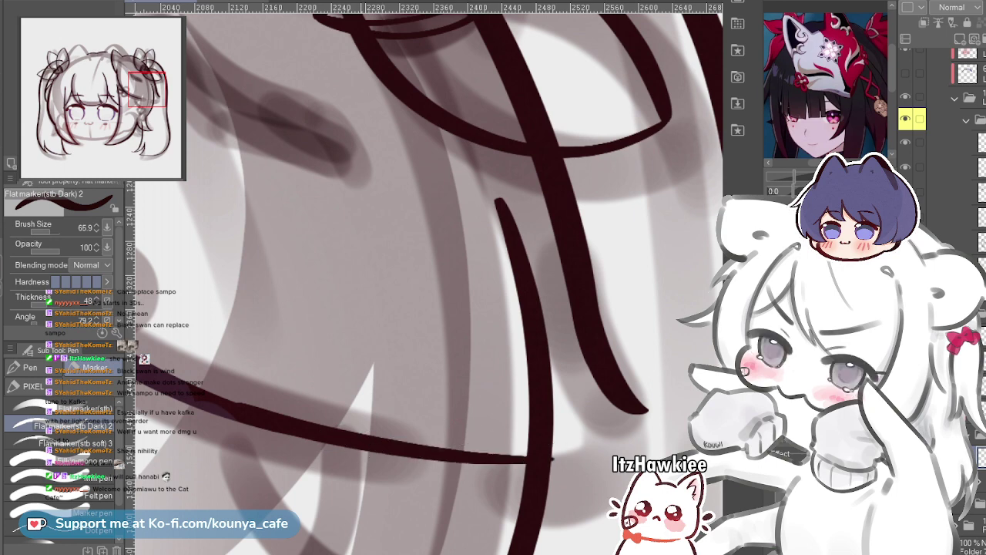
pyautogui.hotkey('ctrl', 'z')
pyautogui.moveTo(236, 403); pyautogui.dragTo(605, 464)
pyautogui.hotkey('ctrl', 'z')
pyautogui.moveTo(224, 405)
pyautogui.mouseDown()
pyautogui.moveTo(406, 448)
pyautogui.moveTo(542, 448)
pyautogui.mouseUp()
pyautogui.hotkey('ctrl', 'z')
pyautogui.moveTo(240, 410)
pyautogui.mouseDown()
pyautogui.moveTo(315, 435)
pyautogui.moveTo(574, 461)
pyautogui.mouseUp()
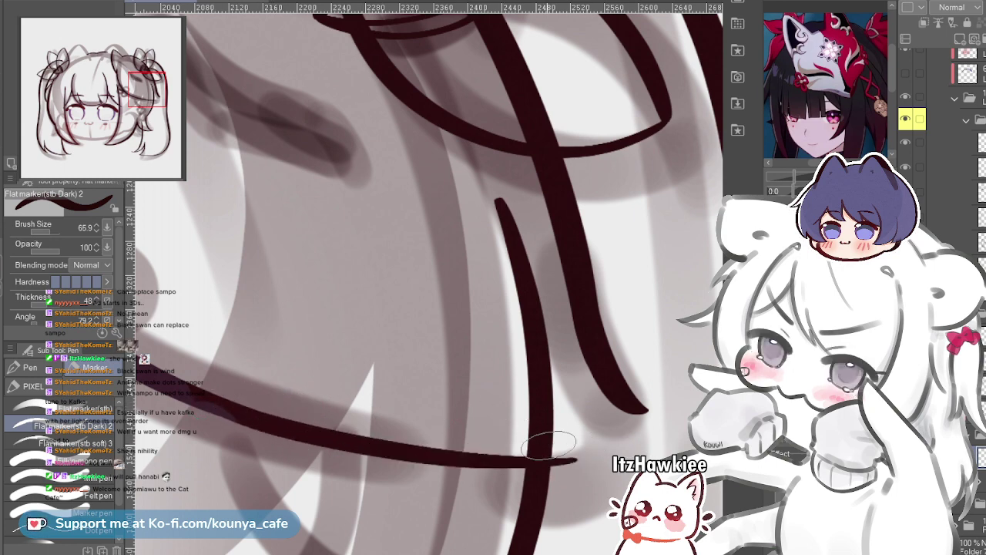
pyautogui.keyDown('ctrl'); pyautogui.click(573, 460); pyautogui.keyUp('ctrl')
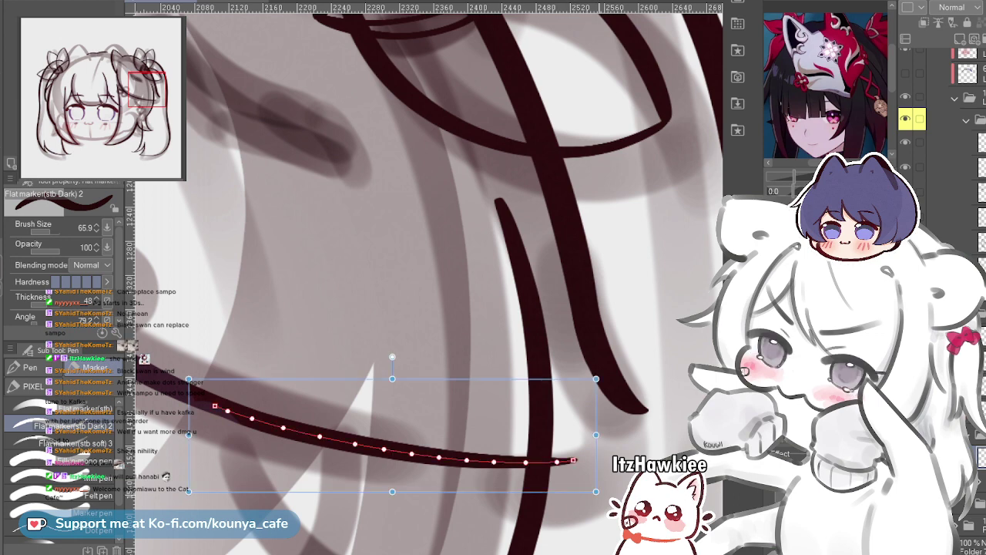
pyautogui.moveTo(596, 435); pyautogui.dragTo(649, 436)
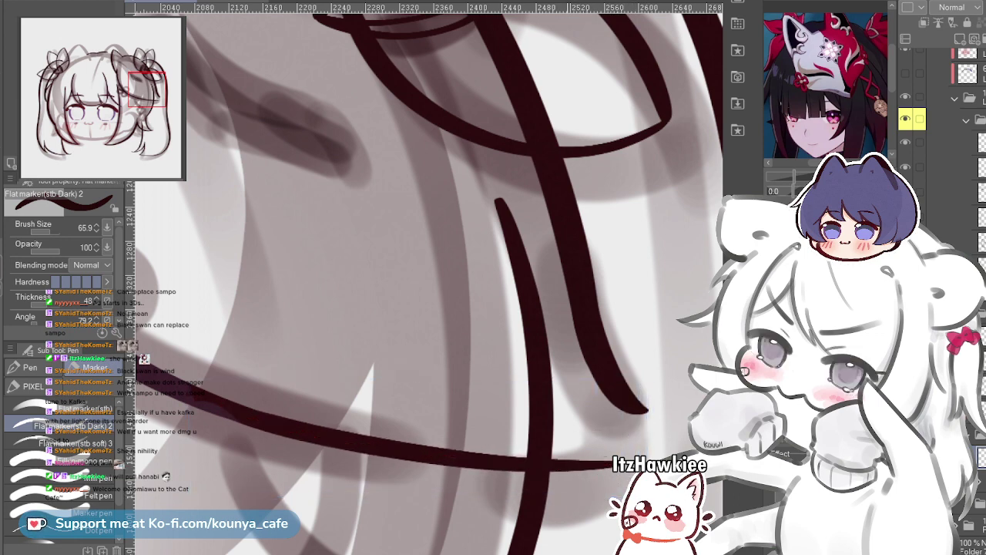
# Try to join the back edge's curved tip to the end of the mask's lower edge with a short rounded stroke
pyautogui.scroll(-1, 589, 370)
pyautogui.moveTo(589, 370); pyautogui.dragTo(529, 354)
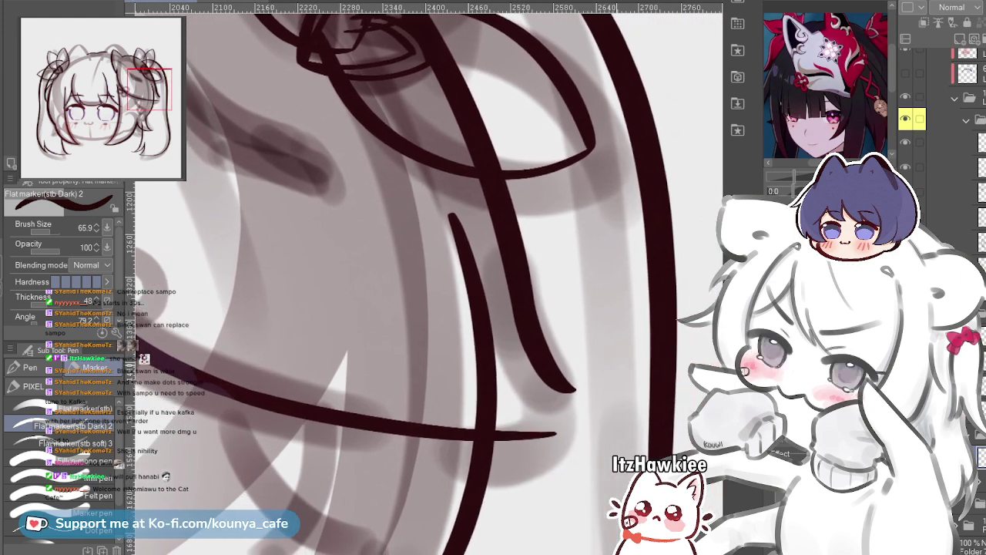
pyautogui.scroll(4, 596, 370)
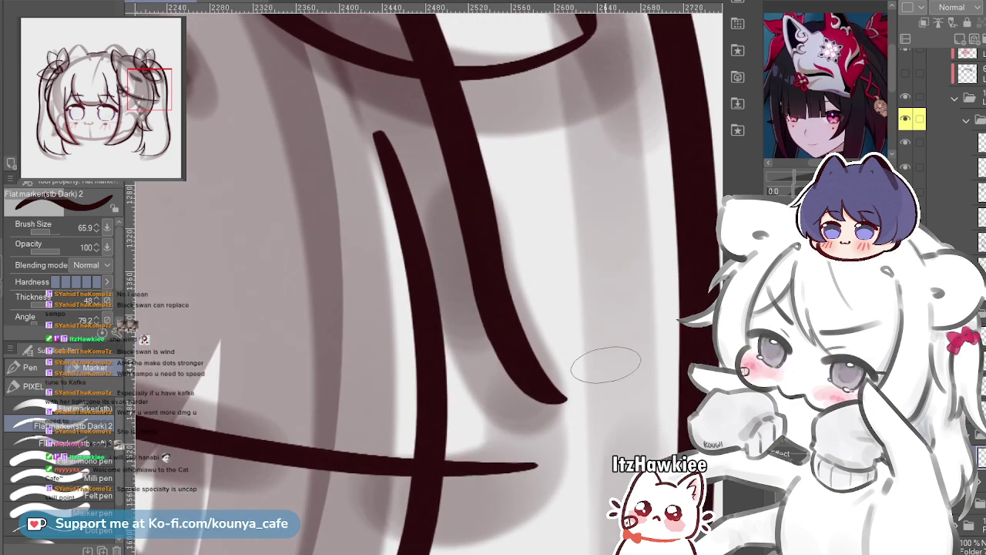
pyautogui.moveTo(493, 308); pyautogui.dragTo(473, 305)
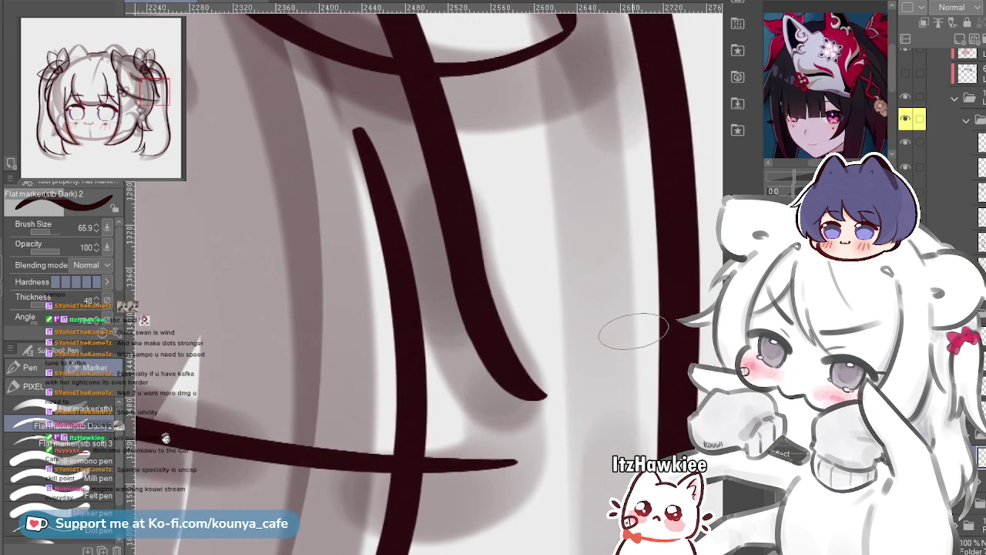
pyautogui.scroll(1, 547, 386)
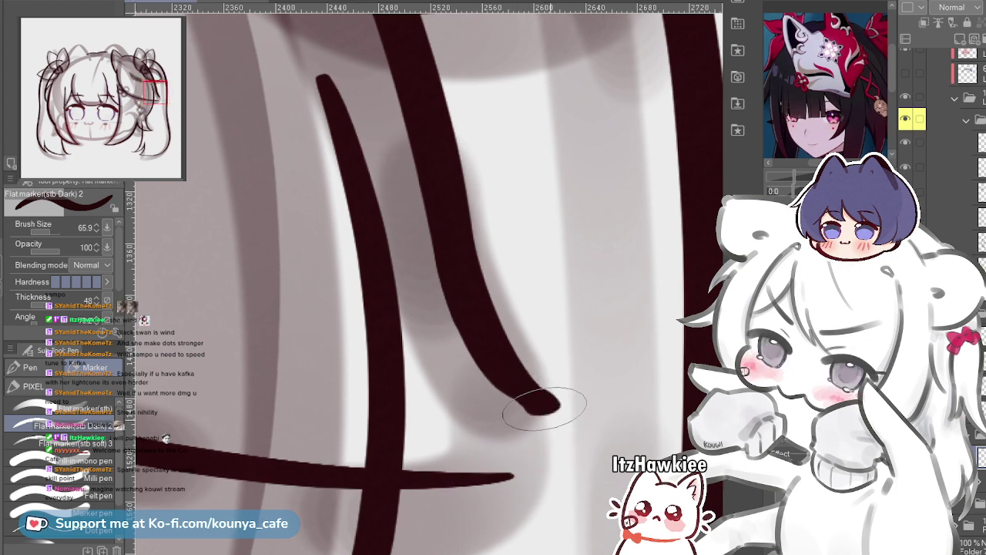
pyautogui.moveTo(541, 405); pyautogui.dragTo(533, 456)
pyautogui.moveTo(539, 402)
pyautogui.mouseDown()
pyautogui.moveTo(550, 446)
pyautogui.moveTo(514, 452)
pyautogui.mouseUp()
pyautogui.hotkey('ctrl', 'z')
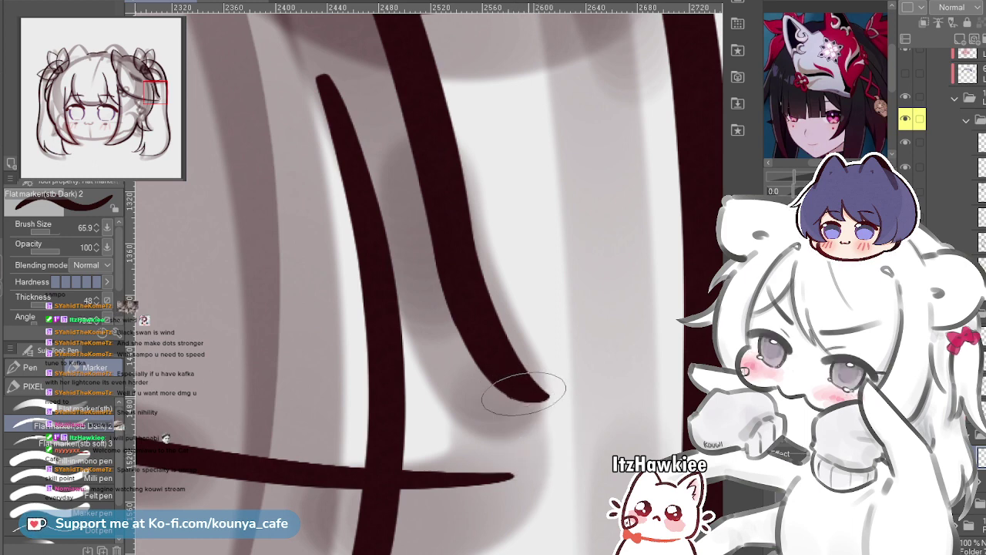
pyautogui.moveTo(531, 395)
pyautogui.mouseDown()
pyautogui.moveTo(550, 433)
pyautogui.moveTo(516, 461)
pyautogui.mouseUp()
pyautogui.hotkey('ctrl', 'z')
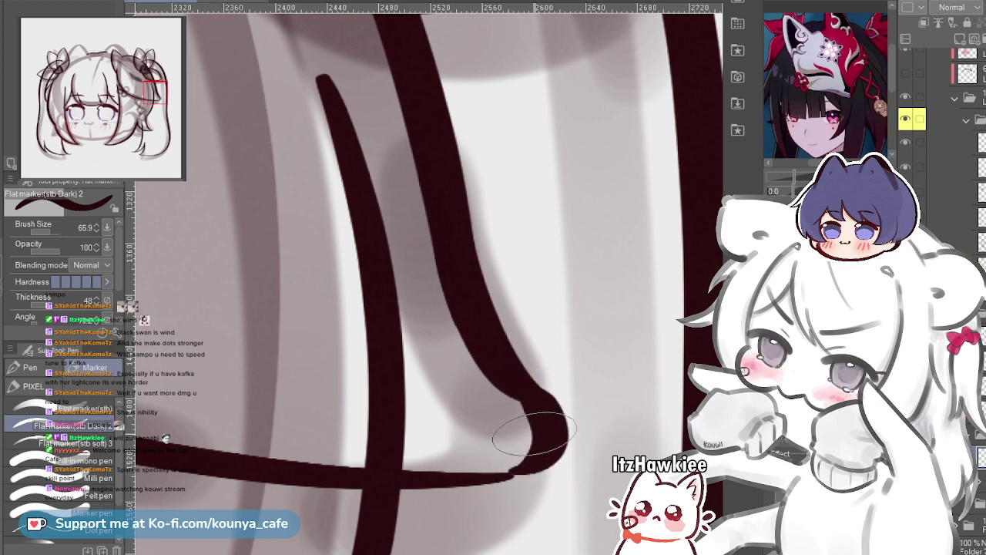
pyautogui.hotkey('ctrl', 'z')
pyautogui.moveTo(541, 399); pyautogui.dragTo(514, 472)
pyautogui.hotkey('ctrl', 'z')
pyautogui.scroll(2, 548, 425)
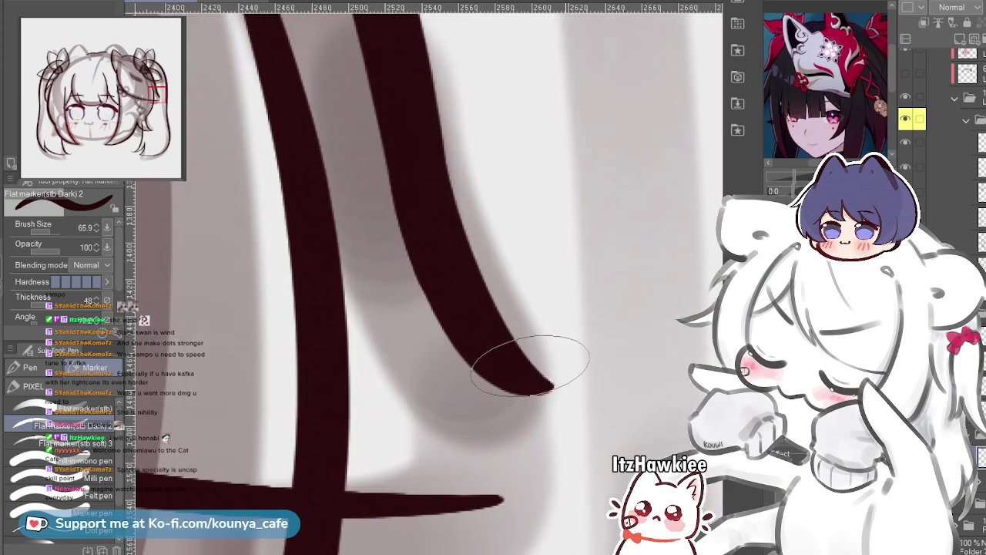
# Reduce the brush size to 56 and ink the mask's rounded rear corner, retrying, then stretch the curve down onto the lower edge
pyautogui.press('[')
pyautogui.moveTo(562, 440); pyautogui.dragTo(508, 496)
pyautogui.hotkey('ctrl', 'z')
pyautogui.moveTo(509, 367)
pyautogui.mouseDown()
pyautogui.moveTo(540, 473)
pyautogui.moveTo(499, 498)
pyautogui.mouseUp()
pyautogui.hotkey('ctrl', 'z')
pyautogui.moveTo(498, 370)
pyautogui.mouseDown()
pyautogui.moveTo(538, 403)
pyautogui.moveTo(521, 483)
pyautogui.mouseUp()
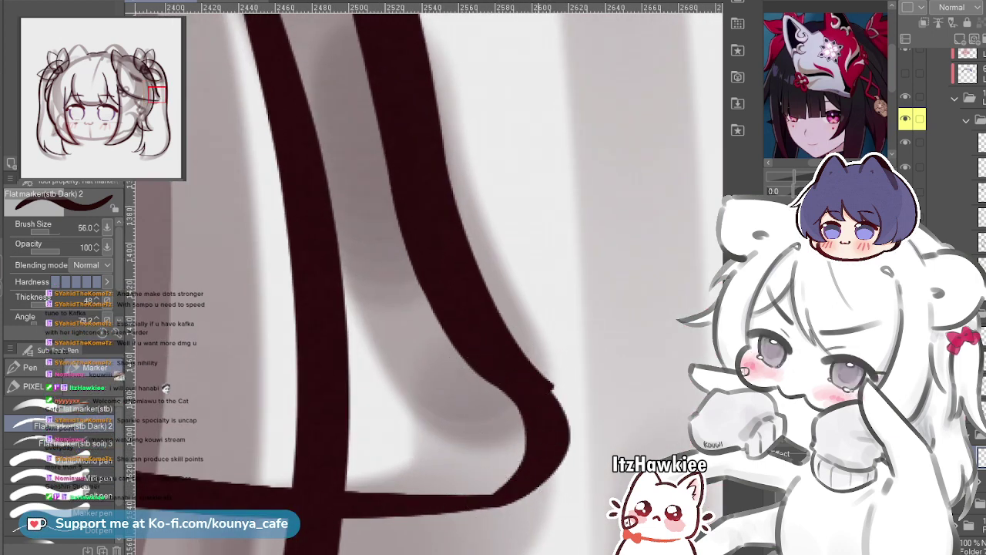
pyautogui.hotkey('ctrl', 'z')
pyautogui.moveTo(507, 371)
pyautogui.mouseDown()
pyautogui.moveTo(571, 427)
pyautogui.moveTo(499, 502)
pyautogui.mouseUp()
pyautogui.hotkey('ctrl', 'z')
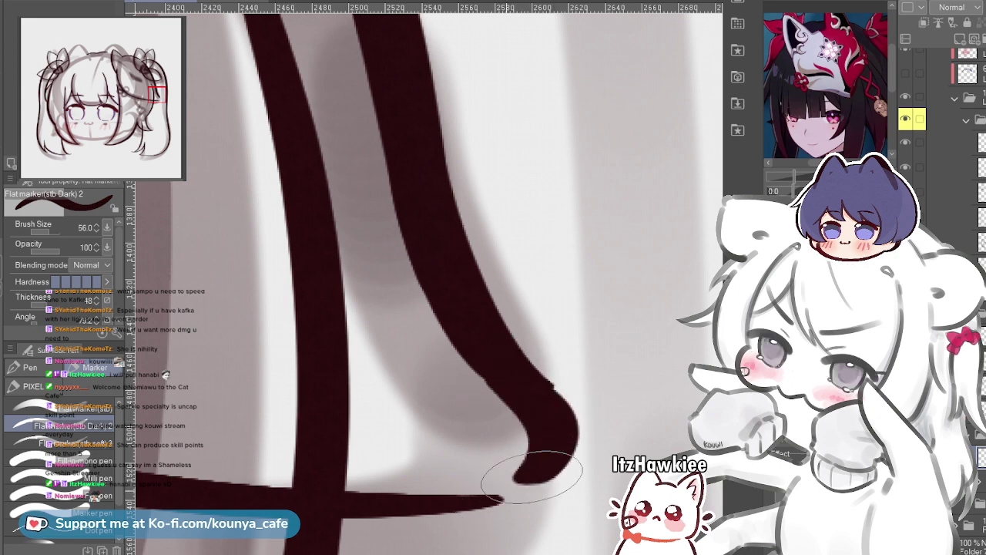
pyautogui.hotkey('ctrl', 'z')
pyautogui.moveTo(506, 365)
pyautogui.mouseDown()
pyautogui.moveTo(548, 399)
pyautogui.moveTo(510, 479)
pyautogui.mouseUp()
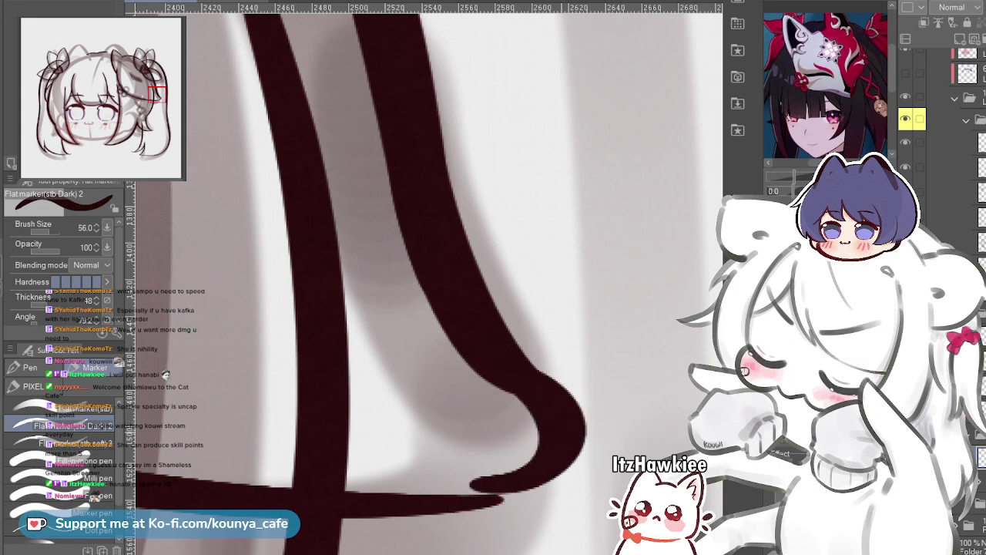
pyautogui.press('ctrl')
pyautogui.moveTo(525, 524); pyautogui.dragTo(525, 544)
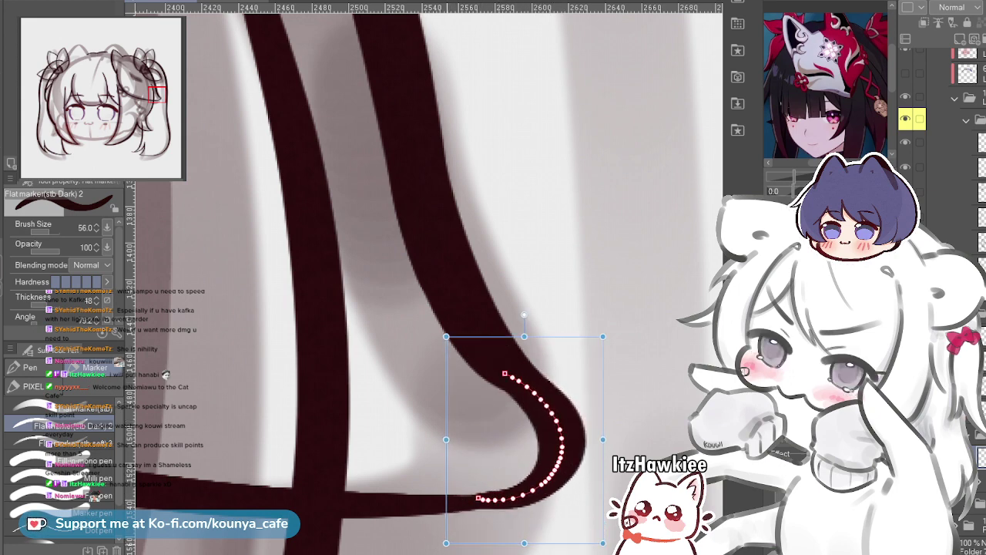
# Examine the mask outline and the whole head's line art against the sketch and the character reference
pyautogui.scroll(-5, 479, 483)
pyautogui.moveTo(432, 323); pyautogui.dragTo(598, 366)
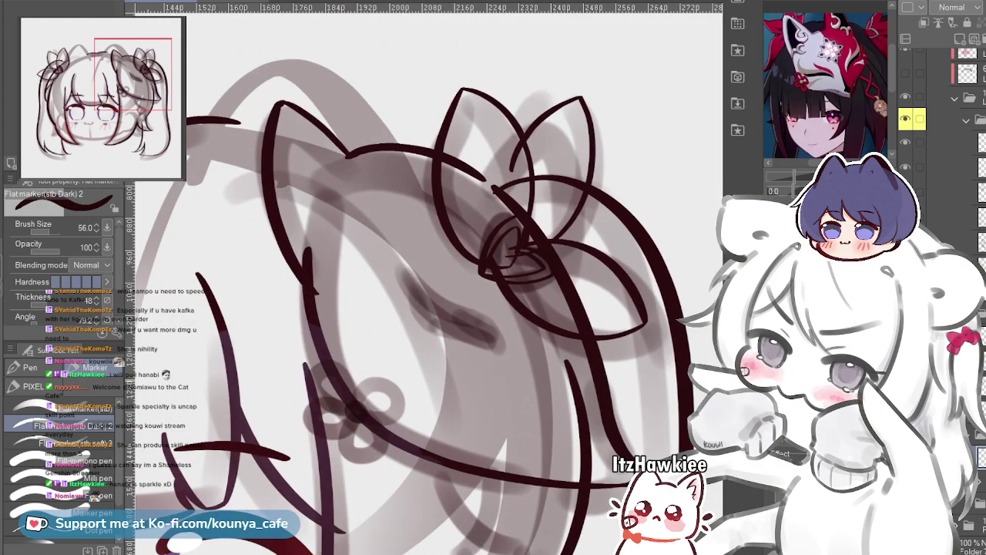
pyautogui.scroll(-3, 550, 385)
pyautogui.scroll(3, 521, 349)
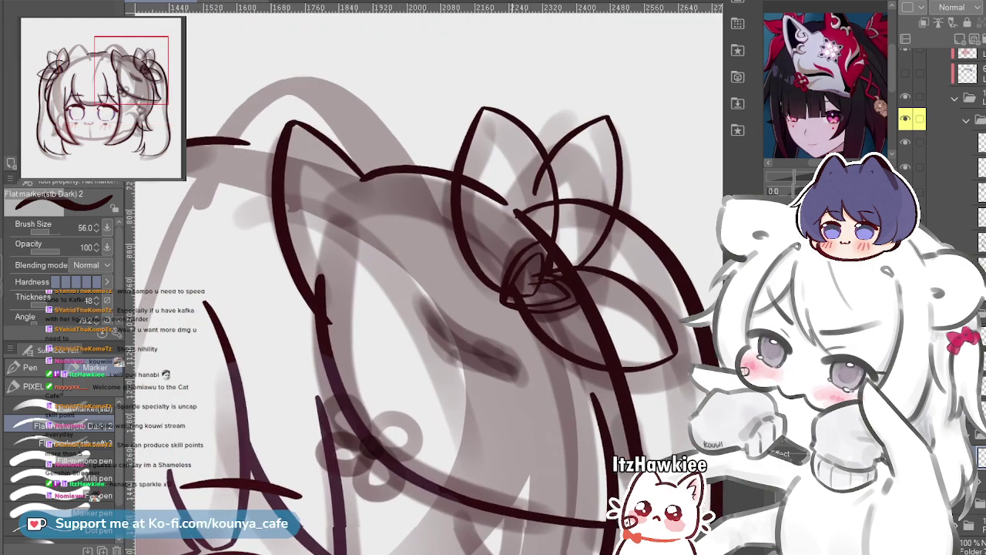
pyautogui.moveTo(512, 343); pyautogui.dragTo(548, 348)
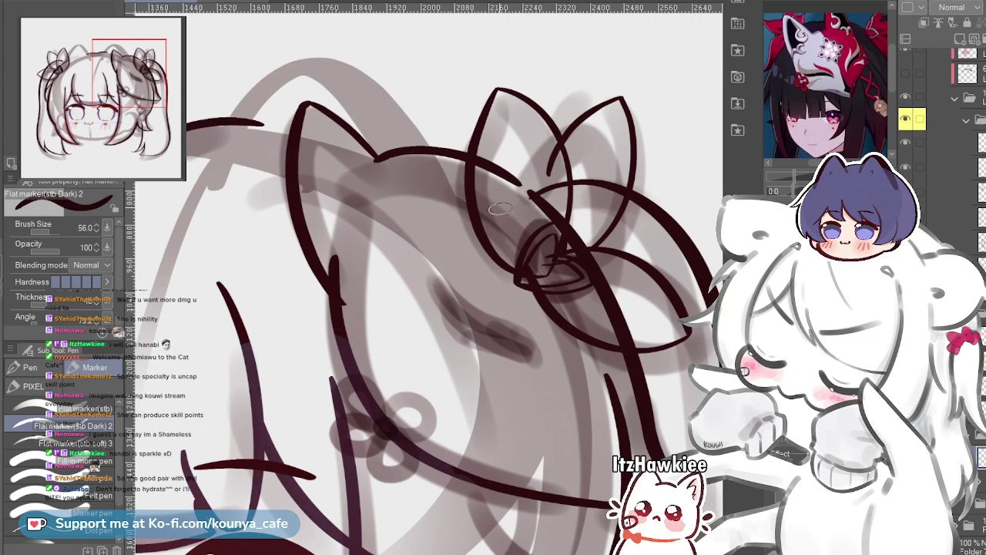
pyautogui.scroll(-5, 539, 139)
pyautogui.moveTo(444, 143); pyautogui.dragTo(466, 155)
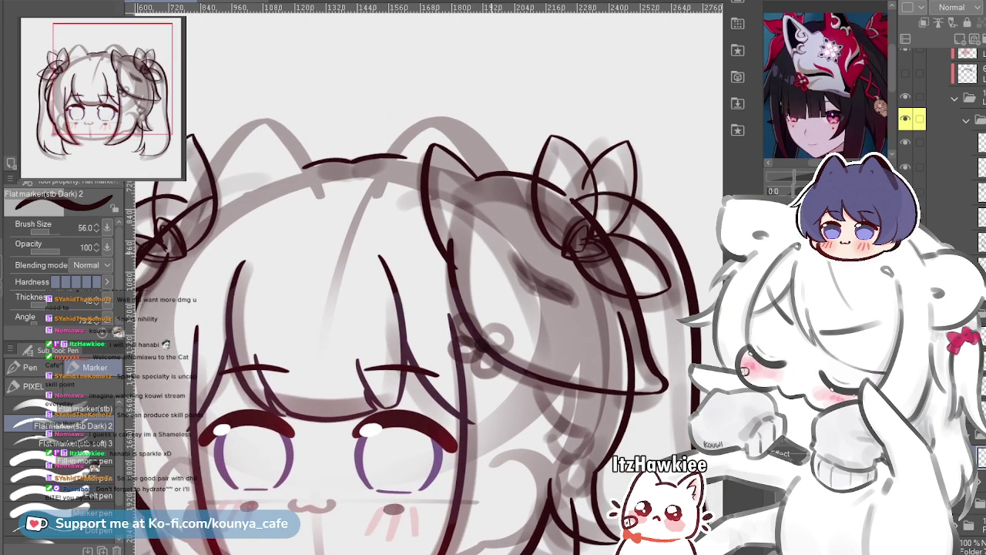
pyautogui.scroll(1, 428, 262)
pyautogui.scroll(2, 452, 233)
pyautogui.keyDown('ctrl'); pyautogui.click(417, 174); pyautogui.keyUp('ctrl')
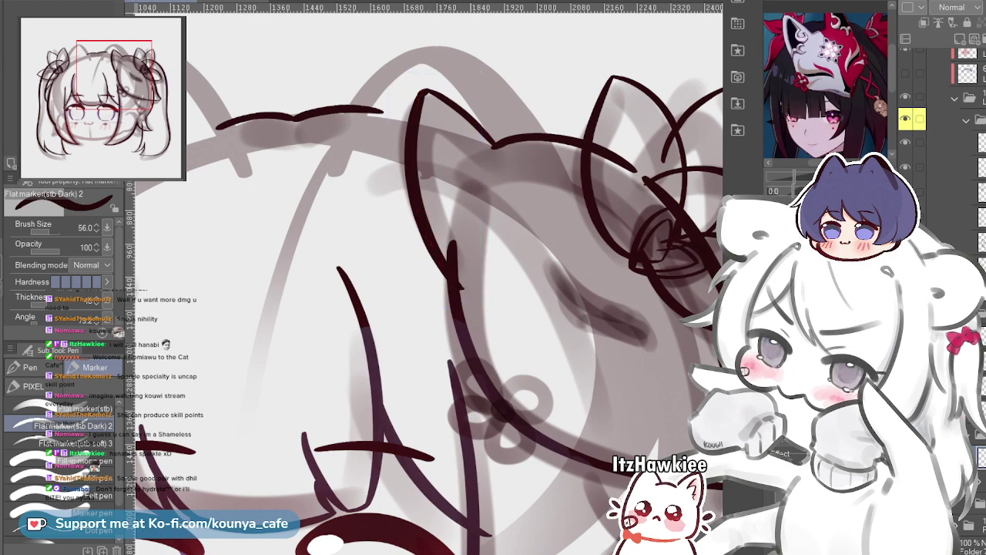
pyautogui.scroll(-2, 485, 293)
pyautogui.scroll(-2, 447, 276)
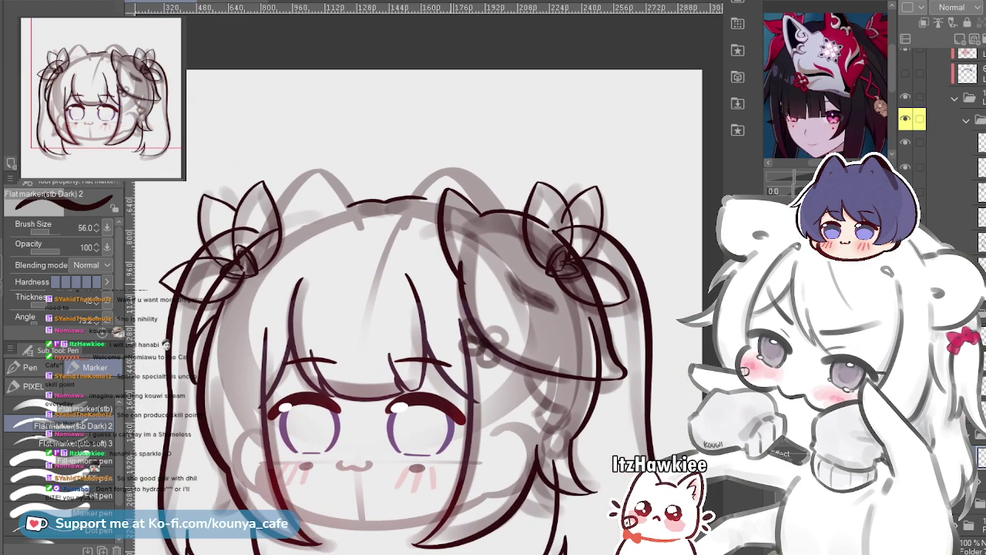
pyautogui.moveTo(440, 269); pyautogui.dragTo(481, 286)
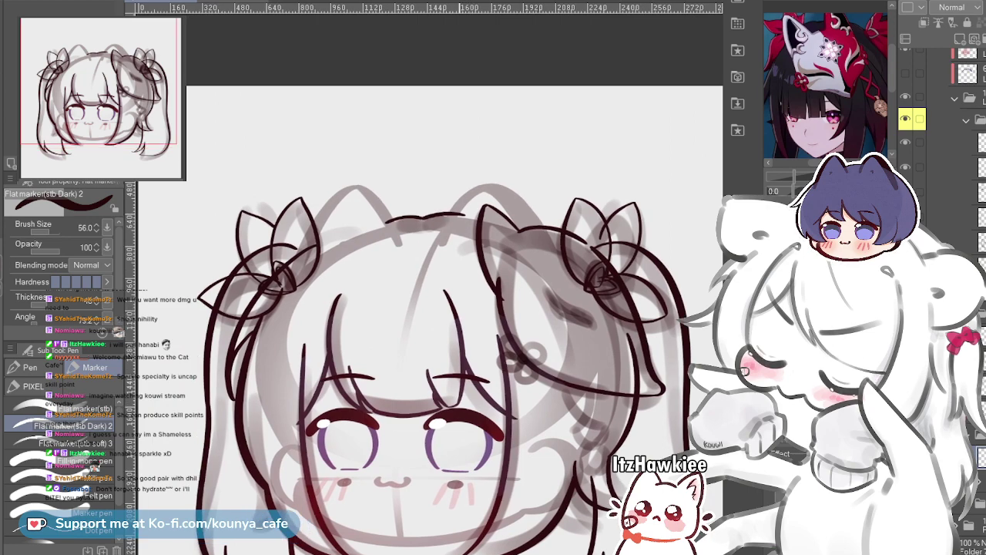
pyautogui.scroll(2, 424, 308)
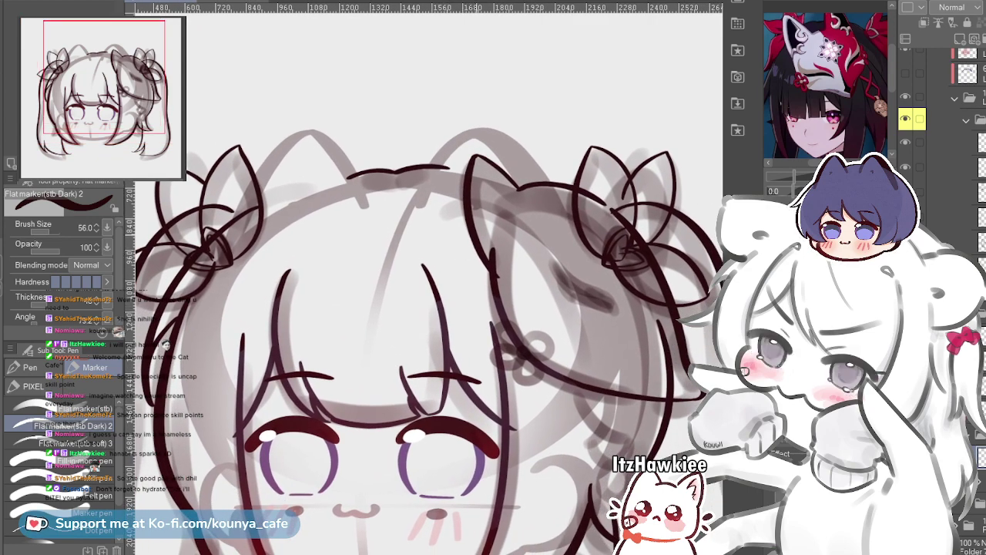
pyautogui.moveTo(440, 324); pyautogui.dragTo(503, 260)
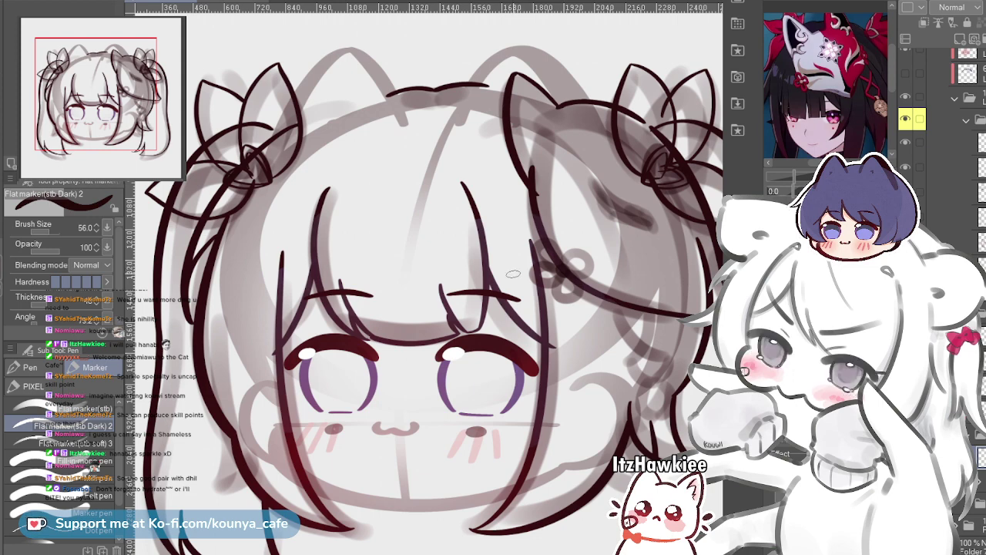
pyautogui.moveTo(512, 275)
pyautogui.mouseDown()
pyautogui.moveTo(468, 253)
pyautogui.moveTo(506, 284)
pyautogui.mouseUp()
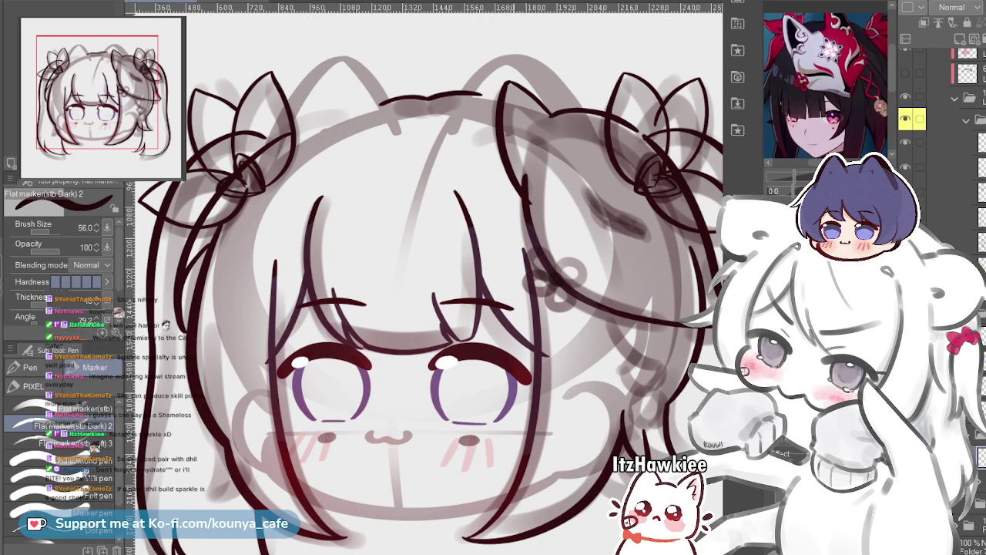
pyautogui.moveTo(527, 333); pyautogui.dragTo(506, 338)
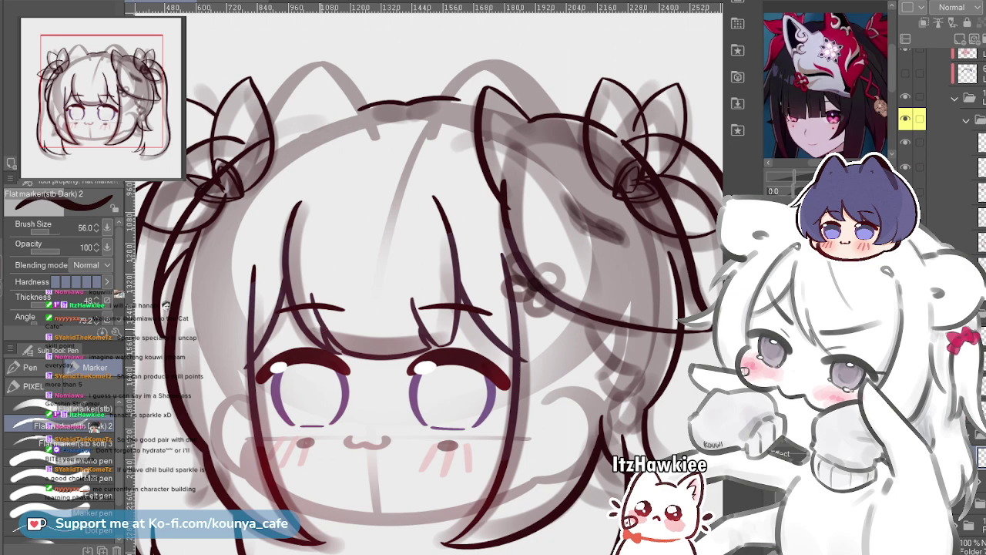
pyautogui.scroll(-2, 462, 285)
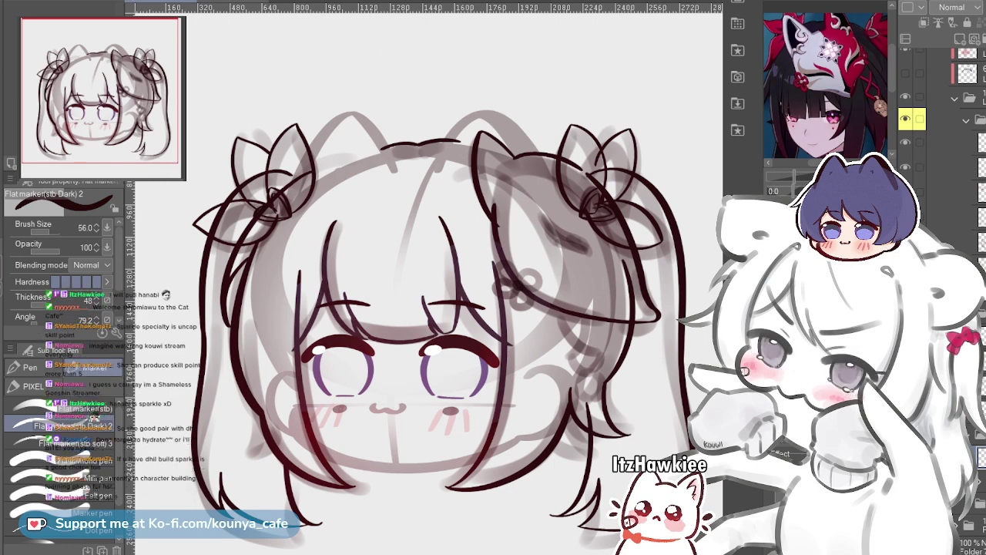
pyautogui.moveTo(429, 288); pyautogui.dragTo(418, 277)
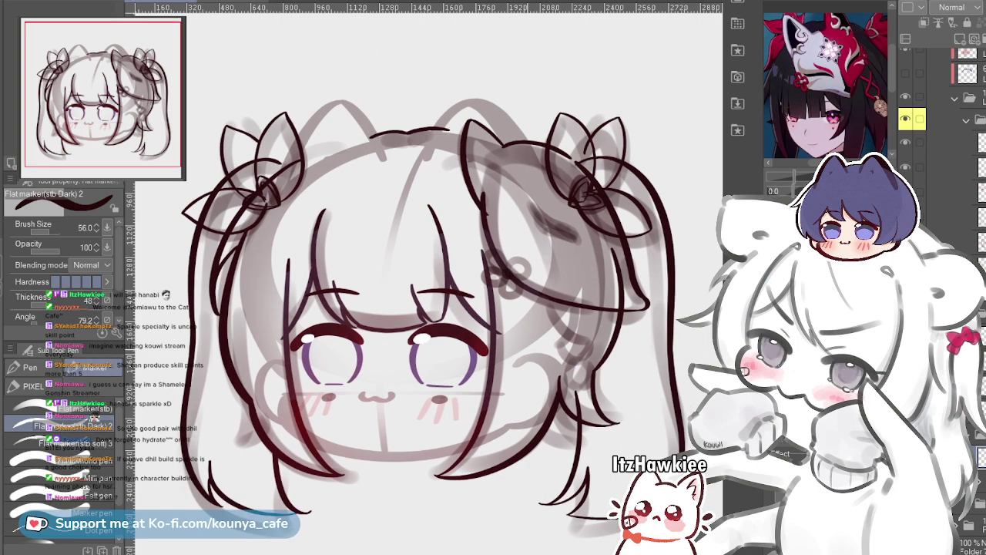
pyautogui.scroll(3, 439, 414)
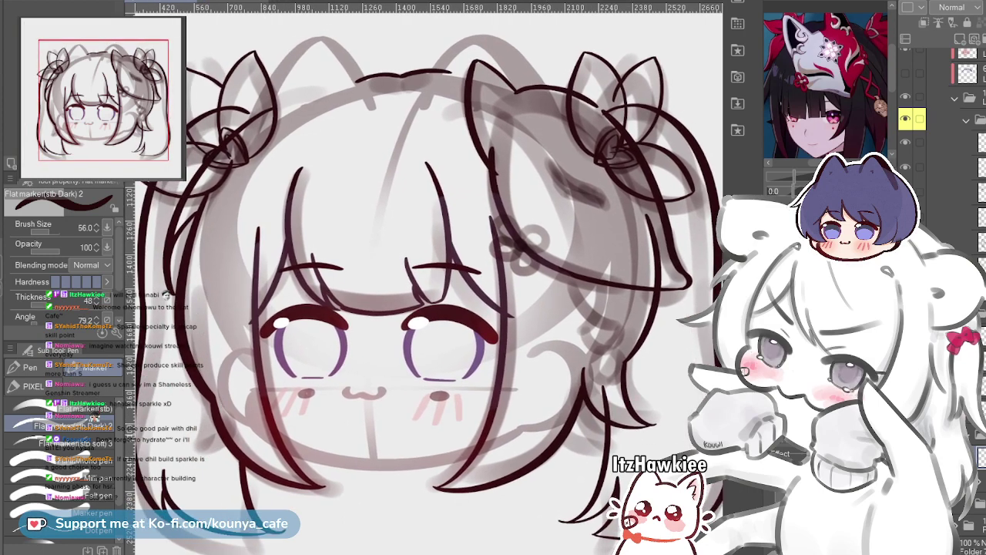
pyautogui.hotkey('ctrl', '-')
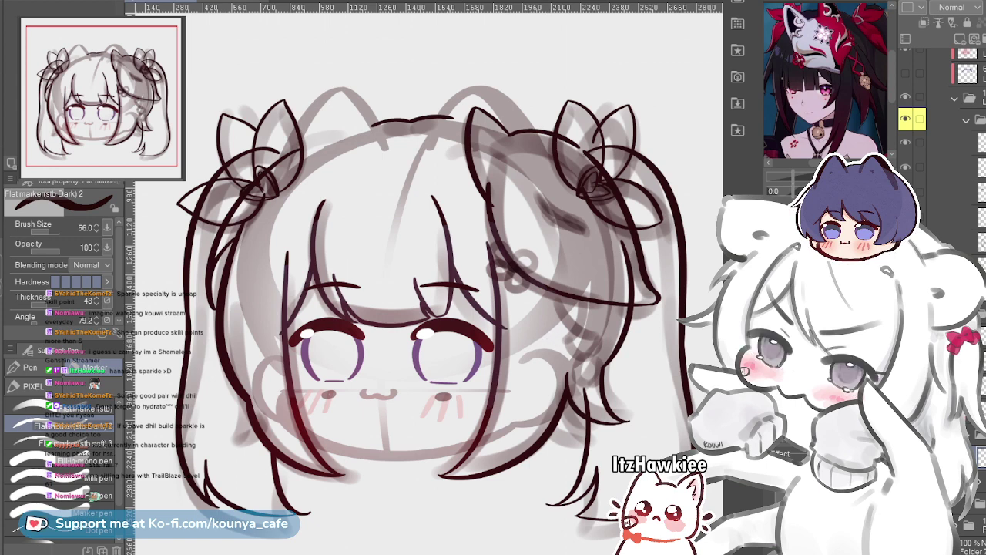
# Restore the base head's layers to full opacity and hide its crown outline, hair shading, side ears and face guide lines
pyautogui.click(967, 436)
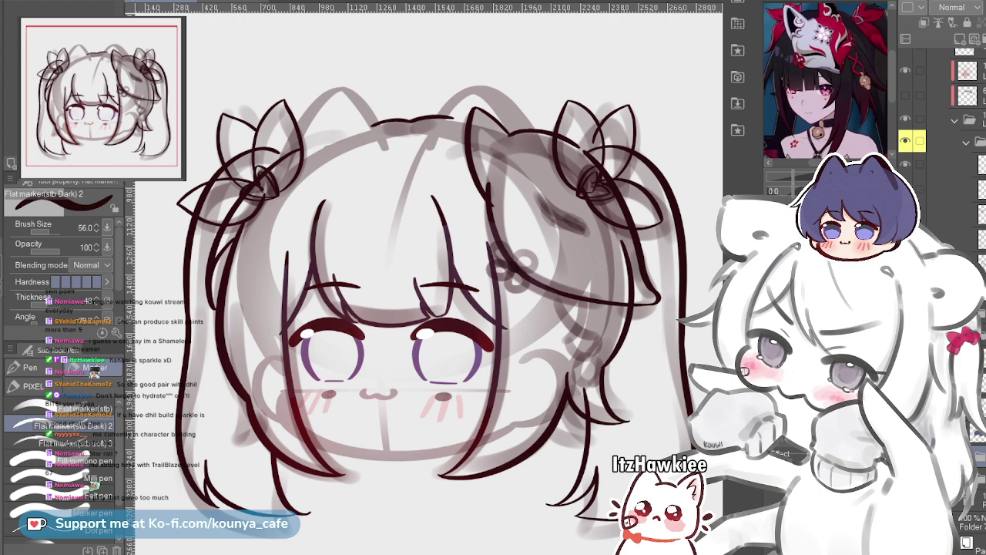
pyautogui.hotkey('ctrl', 'z')
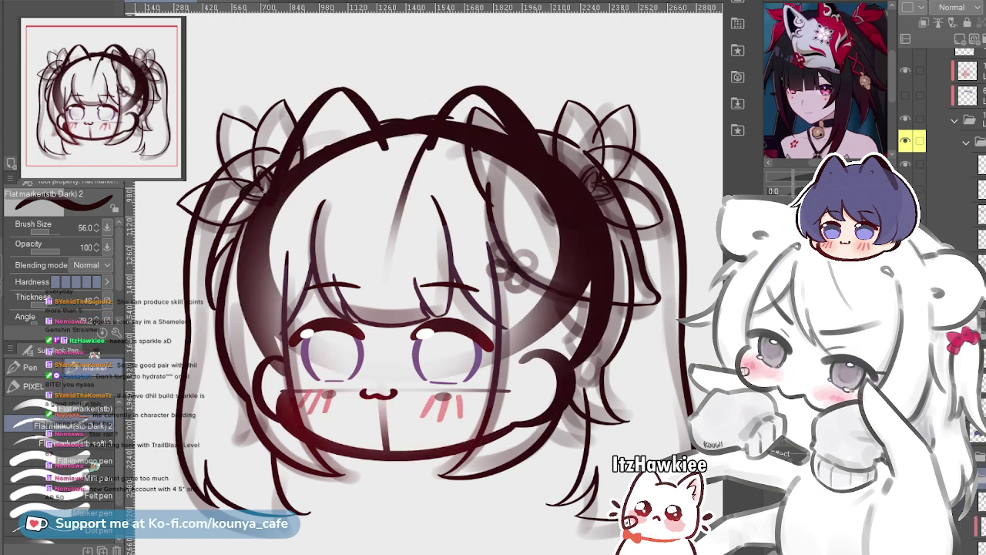
pyautogui.scroll(-3, 946, 123)
pyautogui.hotkey('ctrl', 'z')
pyautogui.hotkey('ctrl', 'z')
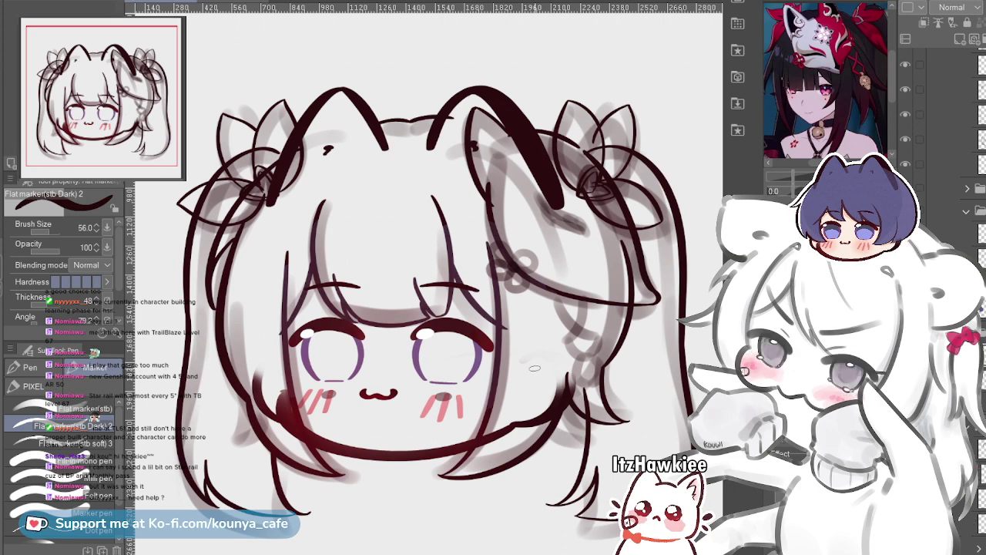
# Select the layer holding the base head's face outline at the jaw's upper end on the mask side
pyautogui.moveTo(574, 391)
pyautogui.mouseDown()
pyautogui.moveTo(535, 385)
pyautogui.moveTo(583, 385)
pyautogui.mouseUp()
pyautogui.scroll(3, 617, 231)
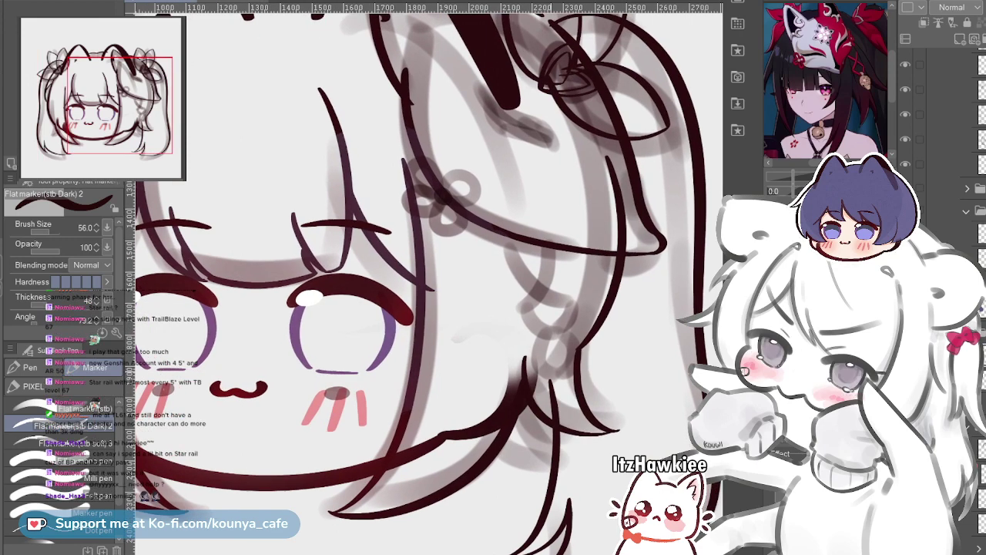
pyautogui.moveTo(544, 360); pyautogui.dragTo(531, 346)
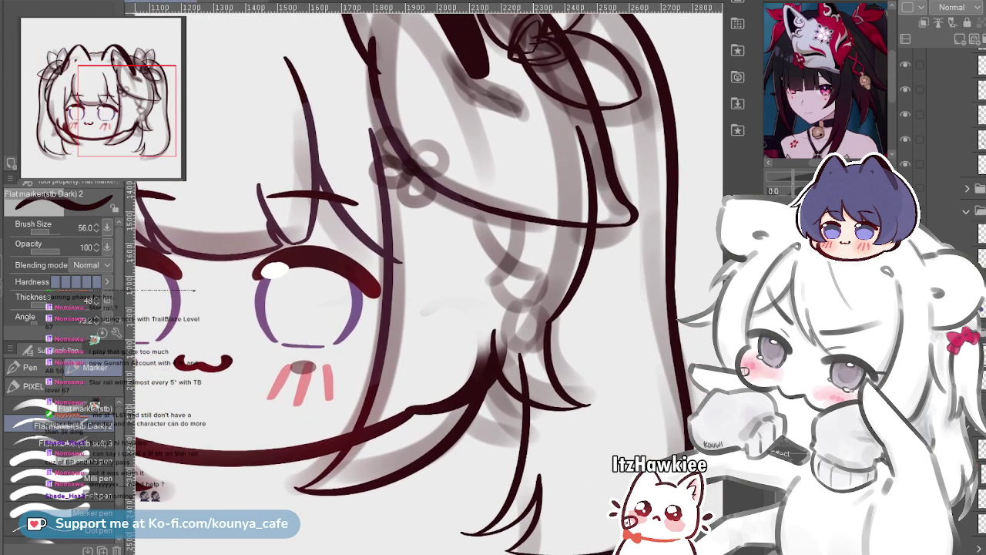
pyautogui.moveTo(525, 281); pyautogui.dragTo(564, 260)
pyautogui.moveTo(453, 192)
pyautogui.mouseDown()
pyautogui.moveTo(424, 302)
pyautogui.moveTo(433, 303)
pyautogui.mouseUp()
pyautogui.keyDown('ctrl'); pyautogui.click(448, 462); pyautogui.keyUp('ctrl')
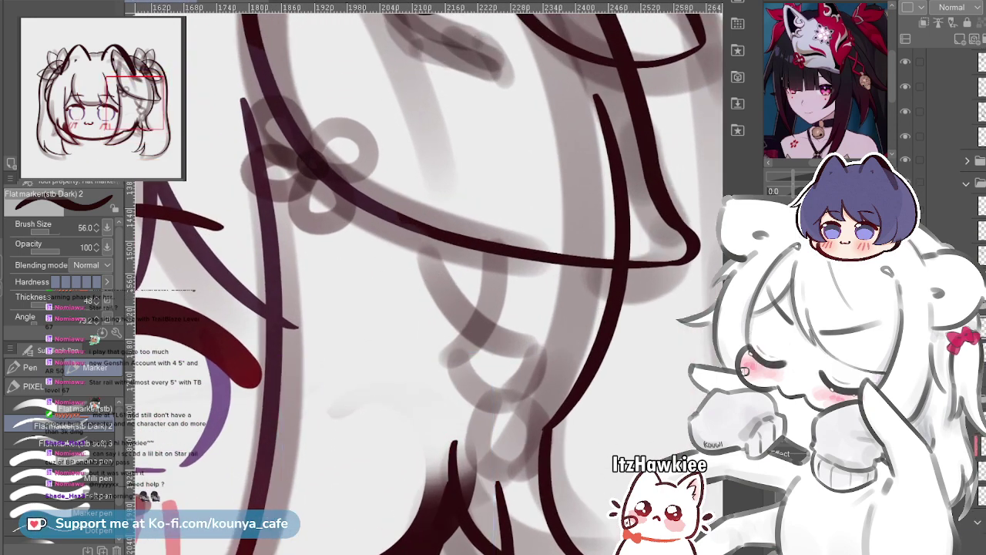
pyautogui.scroll(-2, 455, 282)
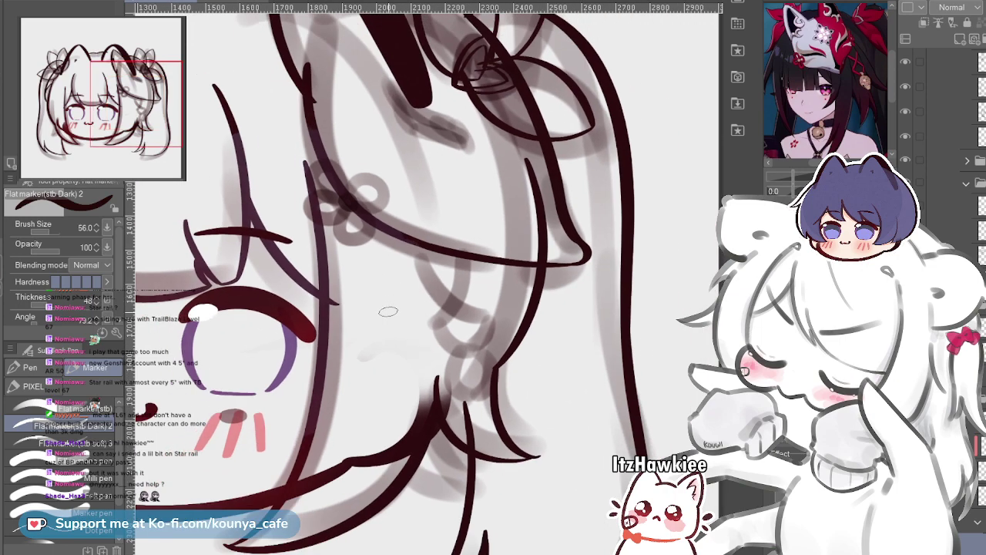
# Fade out the base jawline outside the front hair strand on the mask side with the Soft eraser at size 543.1
pyautogui.press('e')
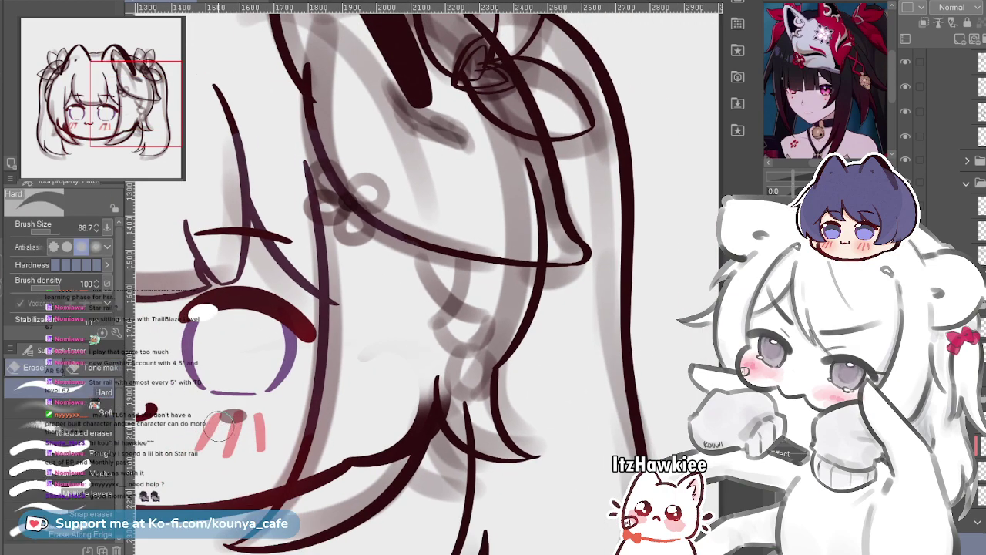
pyautogui.click(61, 407)
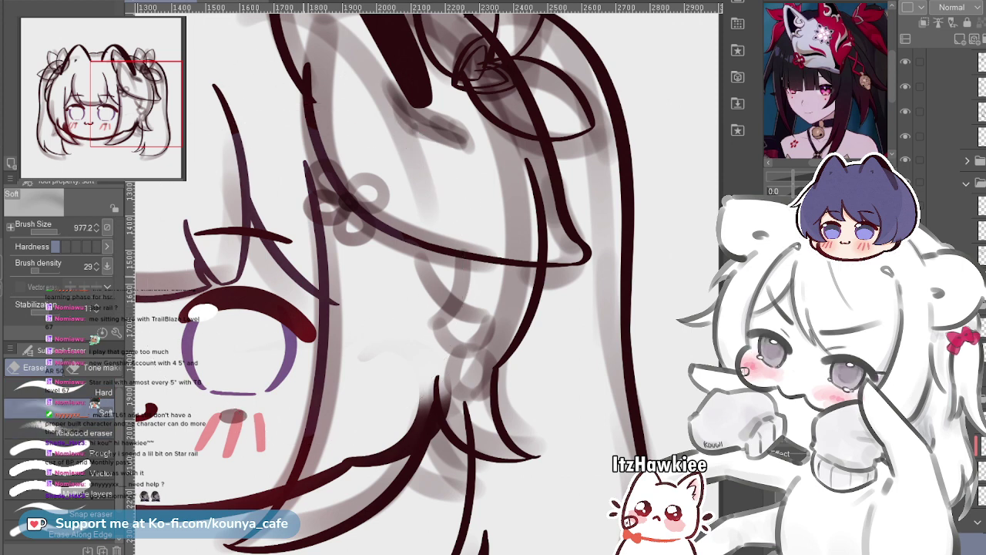
pyautogui.press('[')
pyautogui.press('[')
pyautogui.press('[')
pyautogui.press('[')
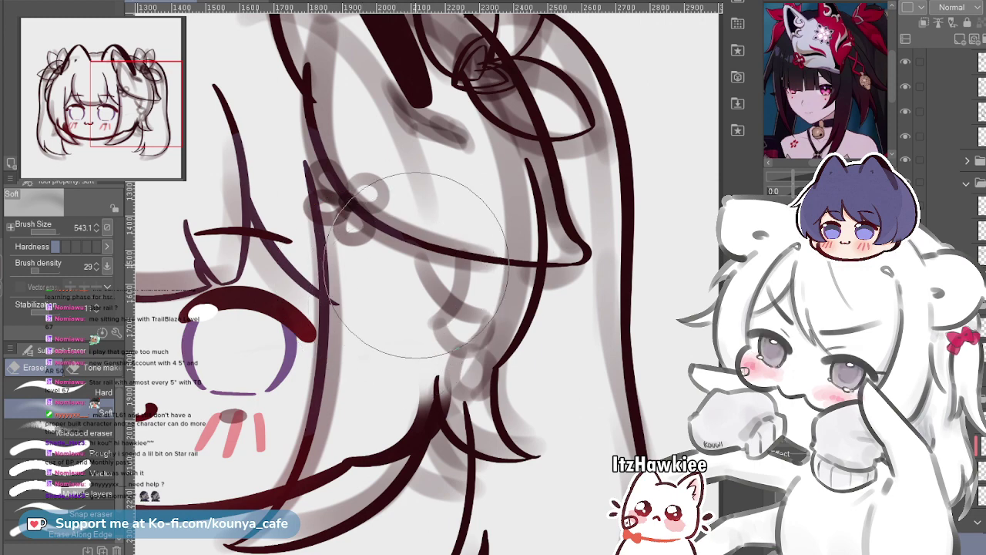
pyautogui.scroll(-2, 619, 328)
pyautogui.moveTo(545, 365)
pyautogui.mouseDown()
pyautogui.moveTo(567, 365)
pyautogui.moveTo(591, 332)
pyautogui.mouseUp()
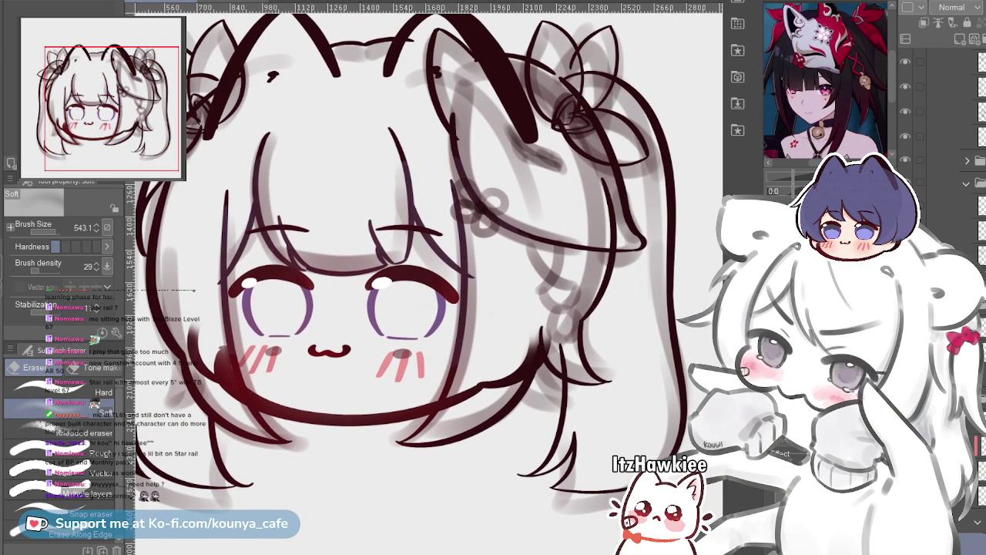
pyautogui.moveTo(409, 408); pyautogui.dragTo(327, 415)
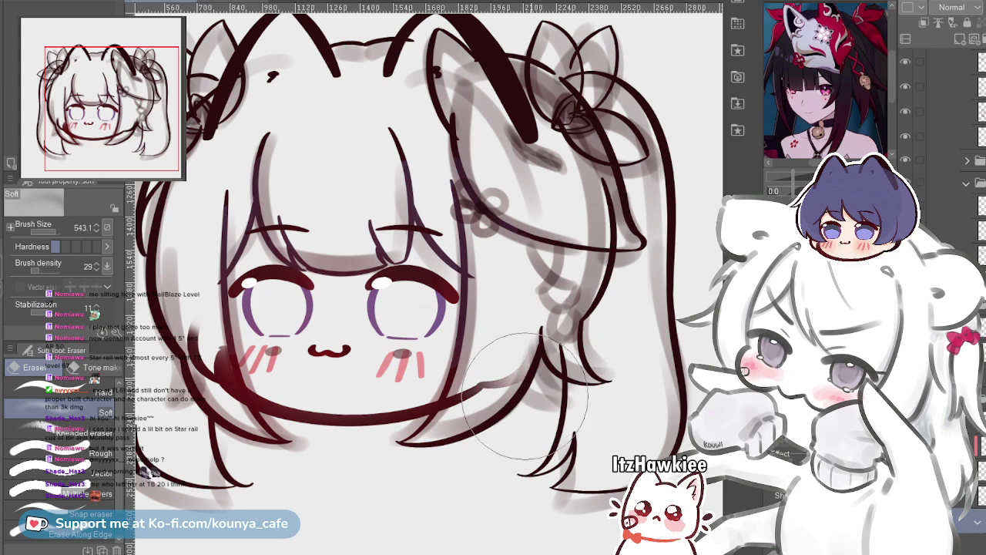
pyautogui.moveTo(516, 397)
pyautogui.mouseDown()
pyautogui.moveTo(529, 381)
pyautogui.moveTo(509, 393)
pyautogui.mouseUp()
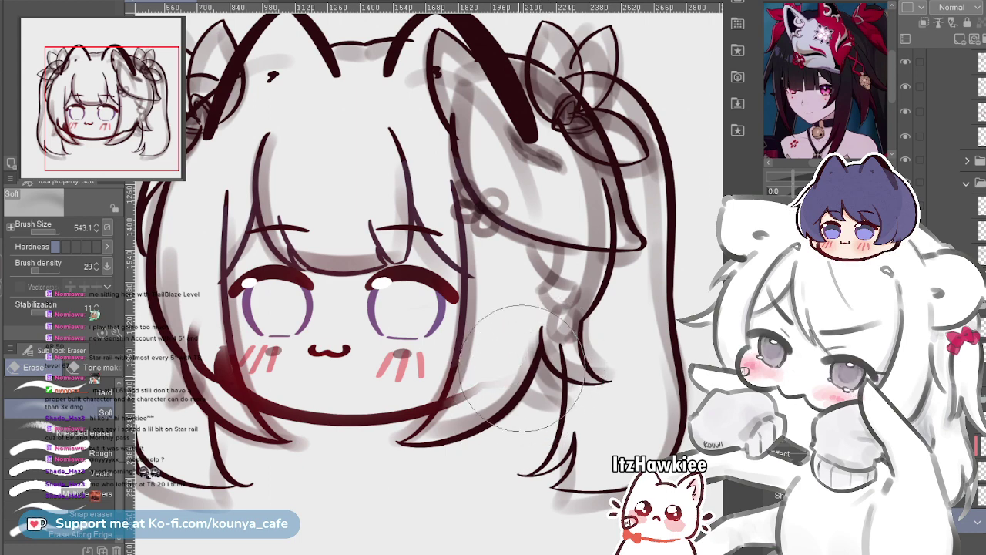
# Reduce the Soft eraser to 378.1 and fade the jawline's upper end on the side opposite the mask
pyautogui.moveTo(171, 313); pyautogui.dragTo(211, 336)
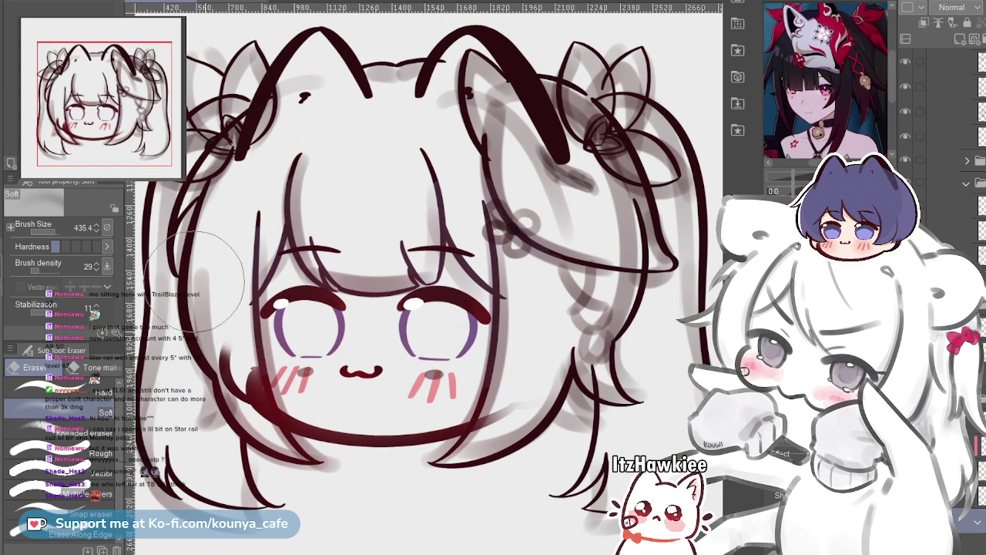
pyautogui.press('[')
pyautogui.moveTo(210, 380)
pyautogui.mouseDown()
pyautogui.moveTo(201, 358)
pyautogui.moveTo(214, 347)
pyautogui.mouseUp()
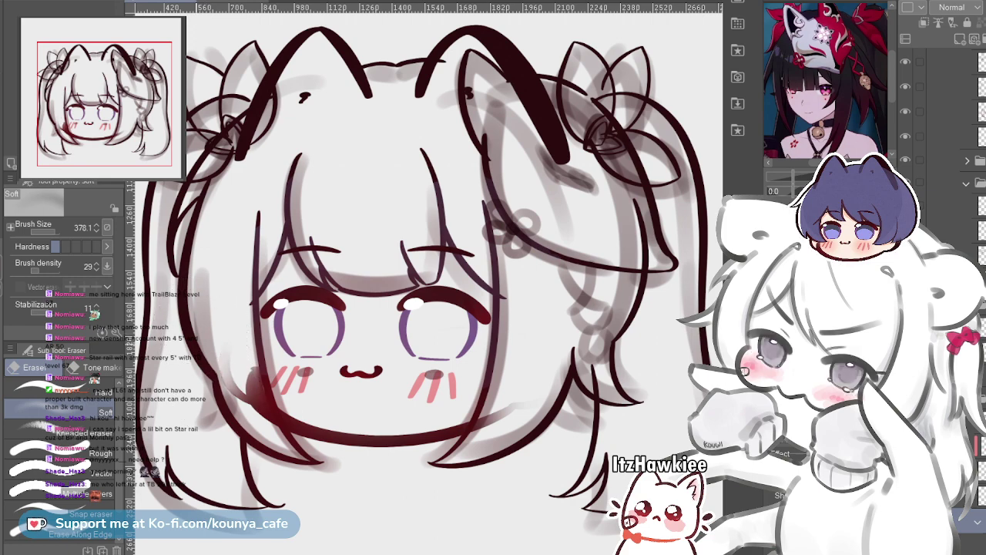
pyautogui.moveTo(207, 324); pyautogui.dragTo(198, 316)
pyautogui.scroll(1, 262, 359)
pyautogui.moveTo(262, 359)
pyautogui.mouseDown()
pyautogui.moveTo(271, 357)
pyautogui.moveTo(244, 357)
pyautogui.moveTo(228, 340)
pyautogui.moveTo(270, 355)
pyautogui.mouseUp()
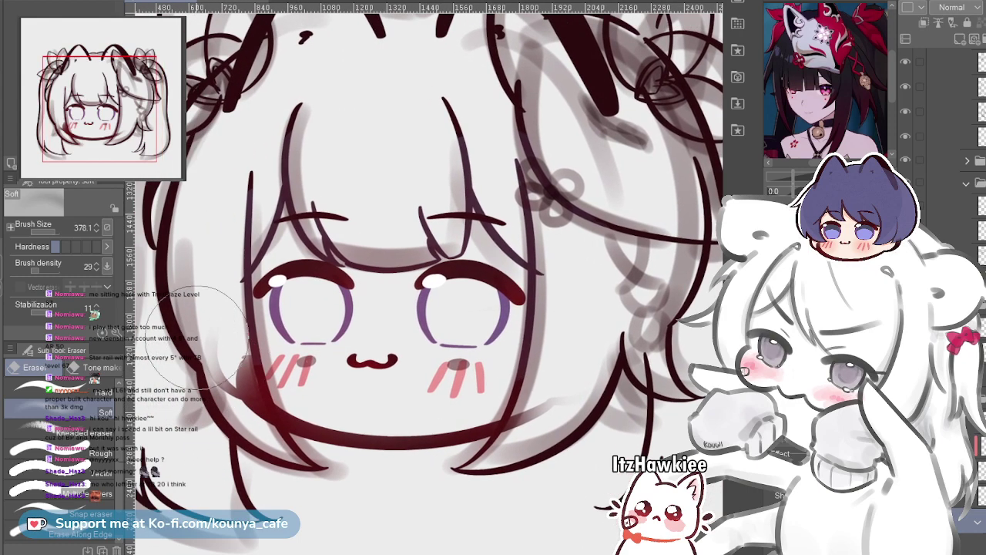
# Reduce the Soft eraser to 263.5 and erase the remaining jawline outside the front strand opposite the mask
pyautogui.moveTo(202, 329); pyautogui.dragTo(245, 328)
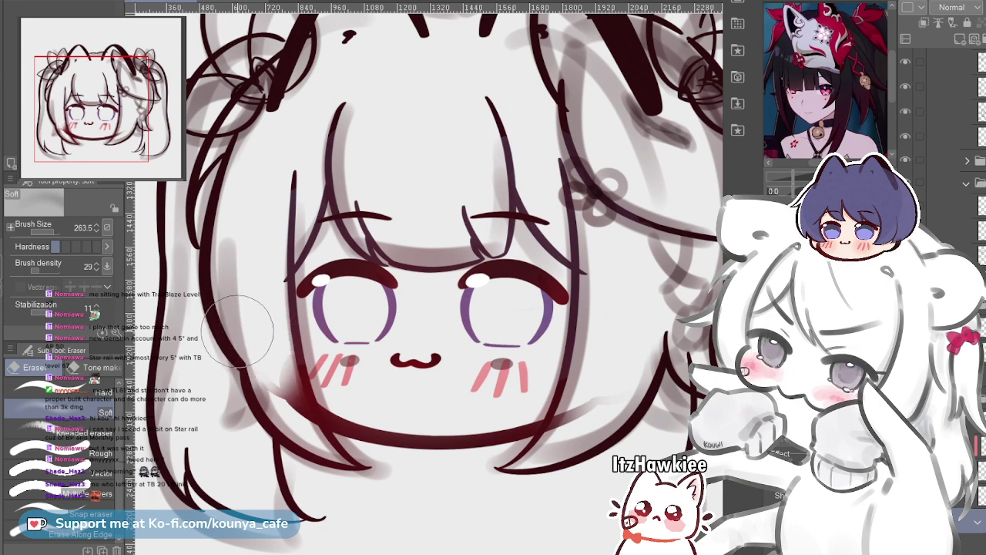
pyautogui.moveTo(241, 331)
pyautogui.mouseDown()
pyautogui.moveTo(240, 346)
pyautogui.moveTo(216, 356)
pyautogui.mouseUp()
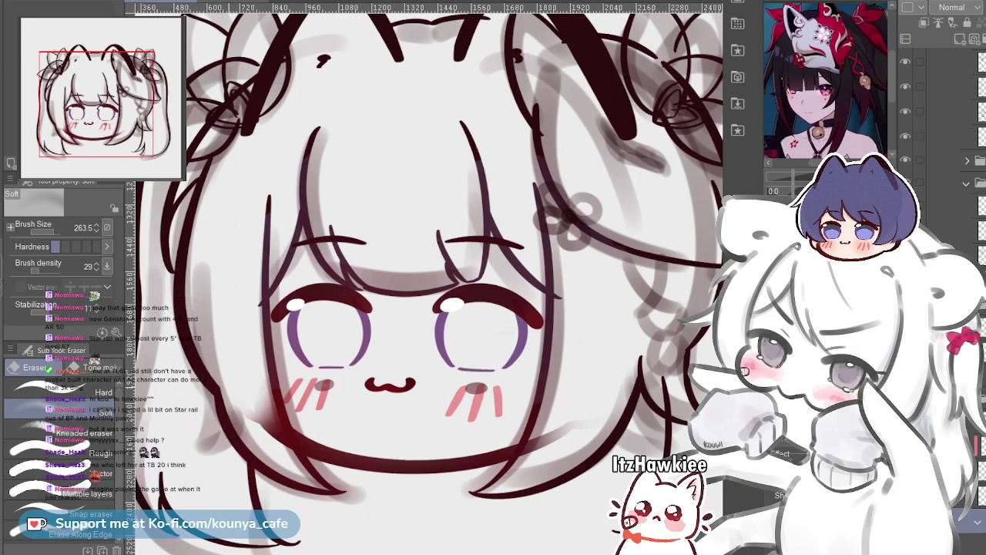
pyautogui.scroll(2, 220, 386)
pyautogui.moveTo(214, 376); pyautogui.dragTo(208, 357)
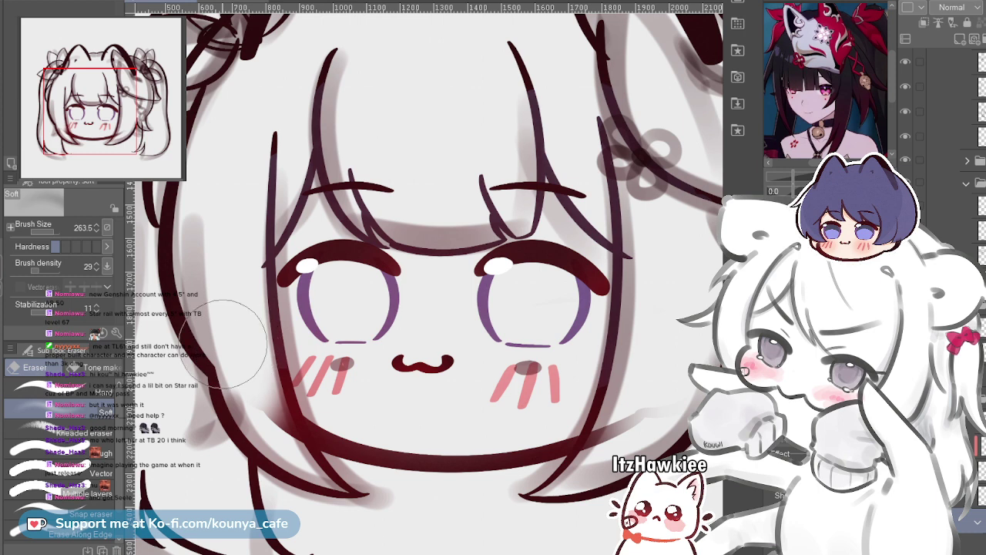
pyautogui.moveTo(225, 365); pyautogui.dragTo(219, 352)
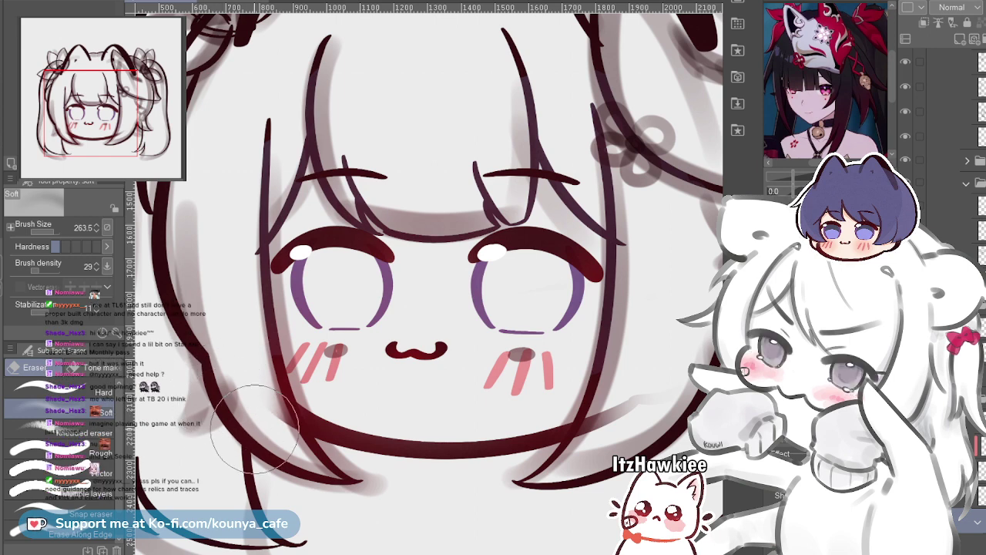
pyautogui.moveTo(222, 392); pyautogui.dragTo(191, 376)
# Clean the faint jawline remnant beyond the mask-side front strand with the Soft eraser at size 219.4
pyautogui.moveTo(649, 338)
pyautogui.mouseDown()
pyautogui.moveTo(596, 402)
pyautogui.moveTo(625, 381)
pyautogui.moveTo(629, 373)
pyautogui.moveTo(598, 401)
pyautogui.moveTo(629, 373)
pyautogui.moveTo(602, 393)
pyautogui.moveTo(604, 380)
pyautogui.moveTo(585, 398)
pyautogui.moveTo(611, 389)
pyautogui.moveTo(583, 405)
pyautogui.moveTo(631, 351)
pyautogui.moveTo(625, 371)
pyautogui.moveTo(567, 412)
pyautogui.mouseUp()
pyautogui.press('[')
pyautogui.press('[')
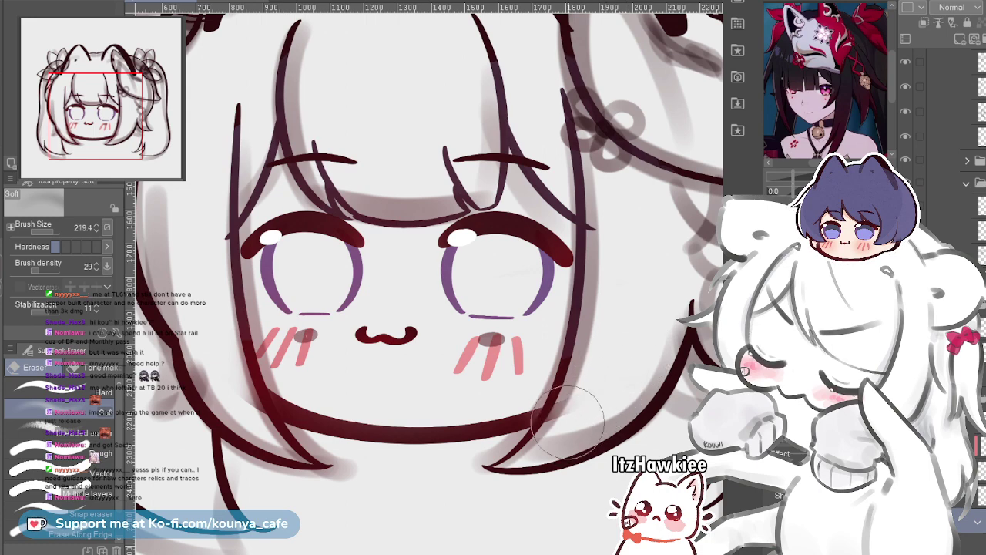
# Examine the whole head to check how the trimmed jawline meets the front hair strands
pyautogui.scroll(-4, 512, 323)
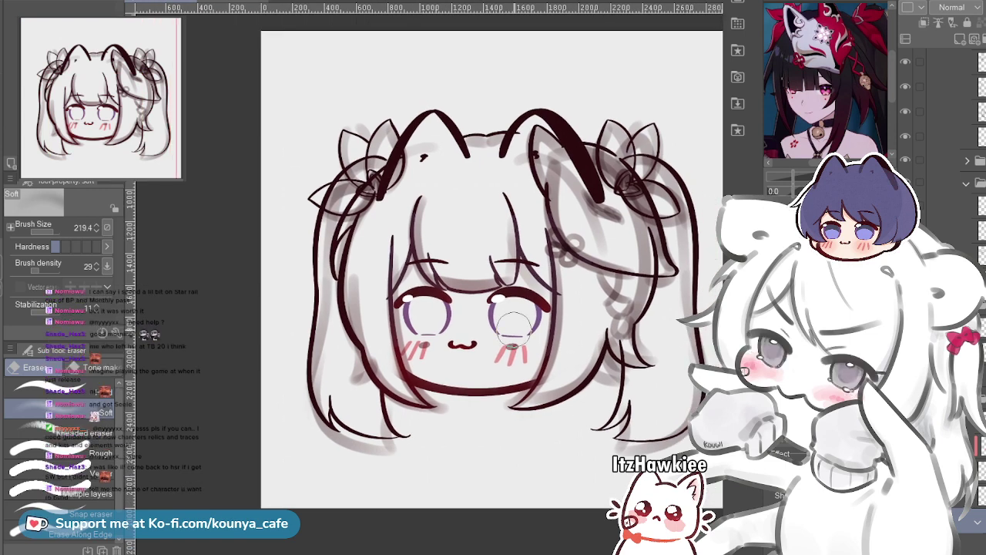
pyautogui.moveTo(421, 308); pyautogui.dragTo(420, 366)
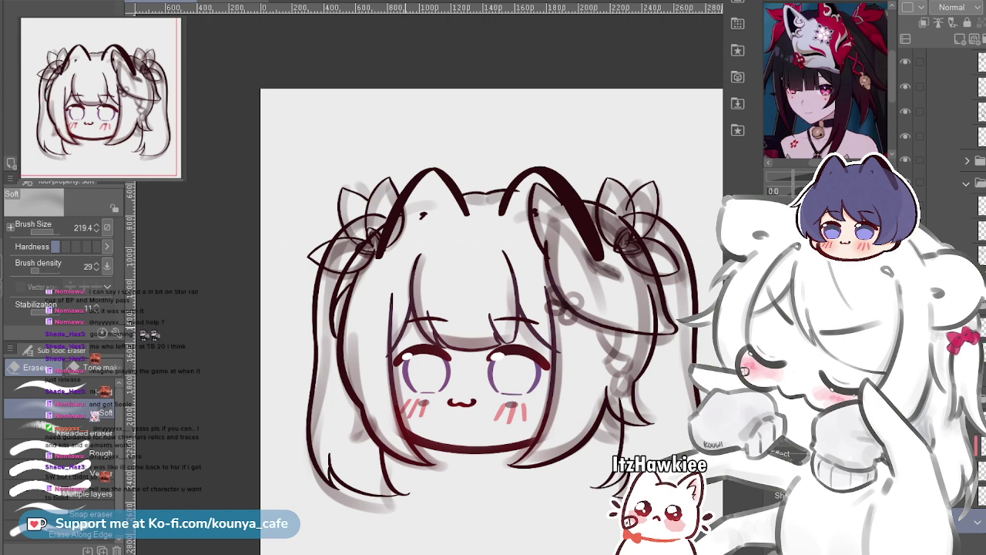
pyautogui.scroll(4, 405, 326)
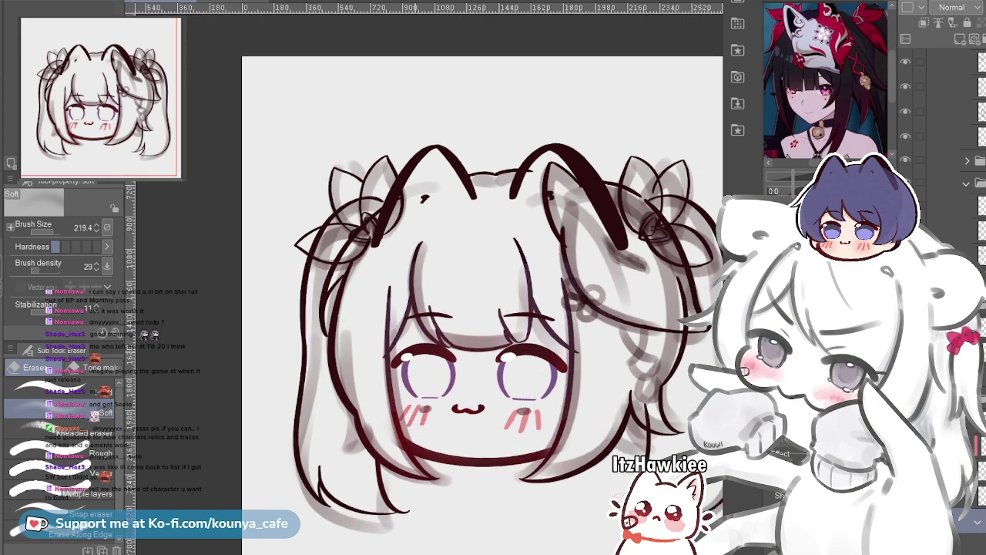
pyautogui.moveTo(415, 331); pyautogui.dragTo(309, 243)
pyautogui.scroll(-3, 362, 327)
pyautogui.scroll(3, 362, 327)
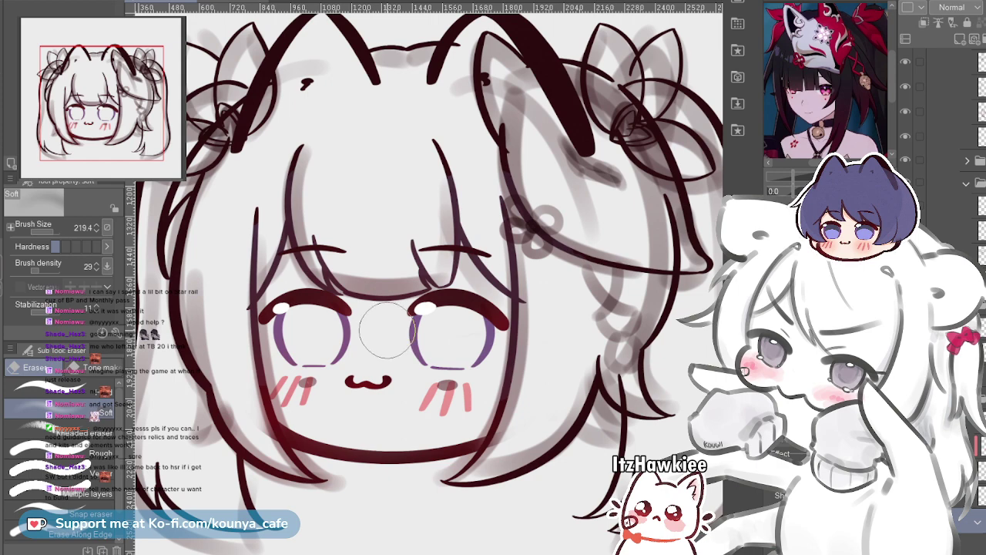
pyautogui.scroll(-3, 419, 336)
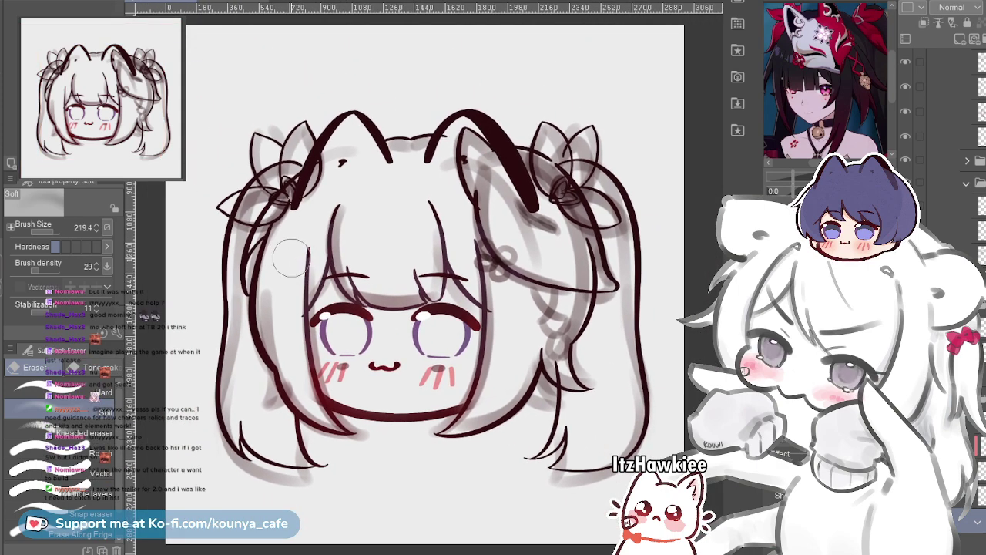
pyautogui.scroll(3, 283, 258)
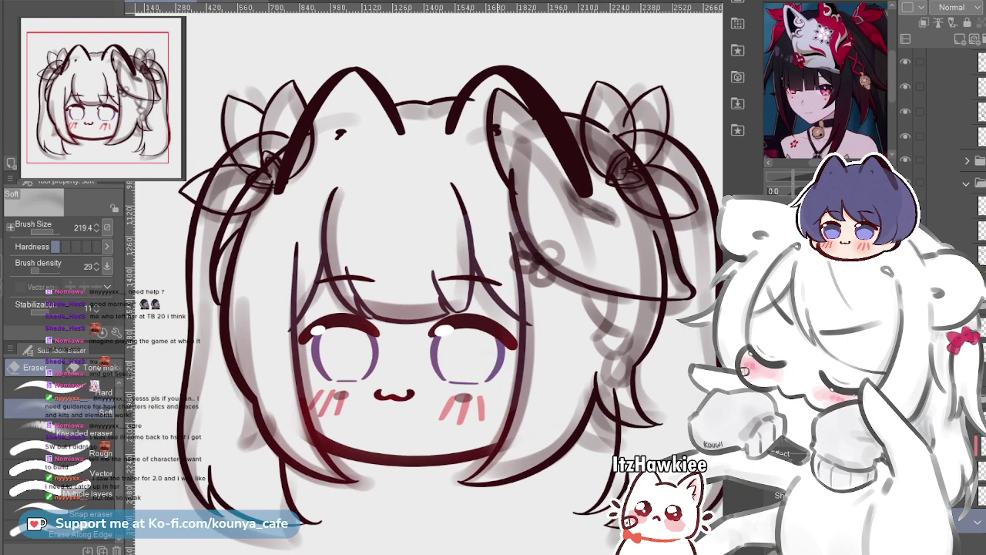
pyautogui.moveTo(531, 376); pyautogui.dragTo(516, 366)
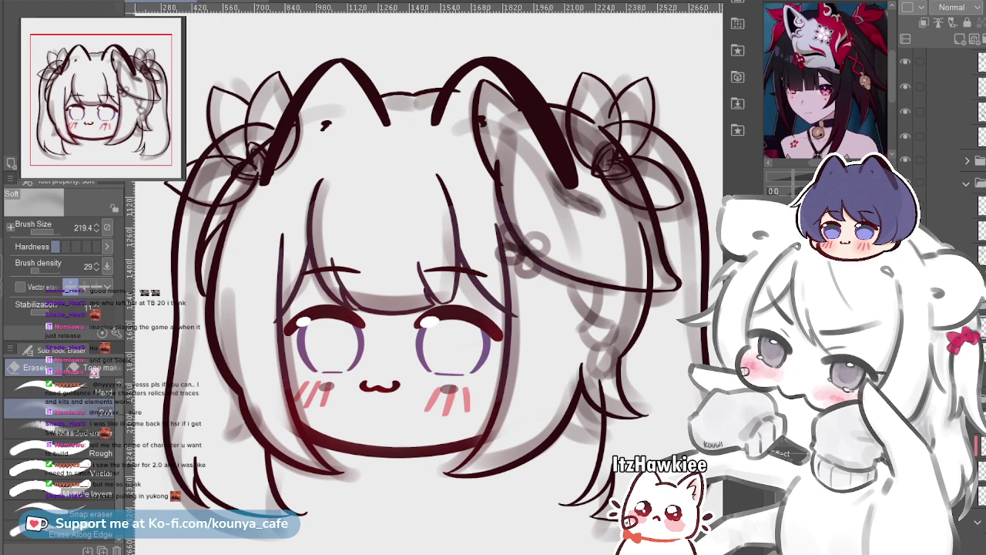
# Try to ink the first edge of the looped cord under the mask's lower edge with the flat marker at size 39.4
pyautogui.press('p')
pyautogui.moveTo(580, 308)
pyautogui.mouseDown()
pyautogui.moveTo(543, 292)
pyautogui.moveTo(526, 309)
pyautogui.moveTo(487, 305)
pyautogui.mouseUp()
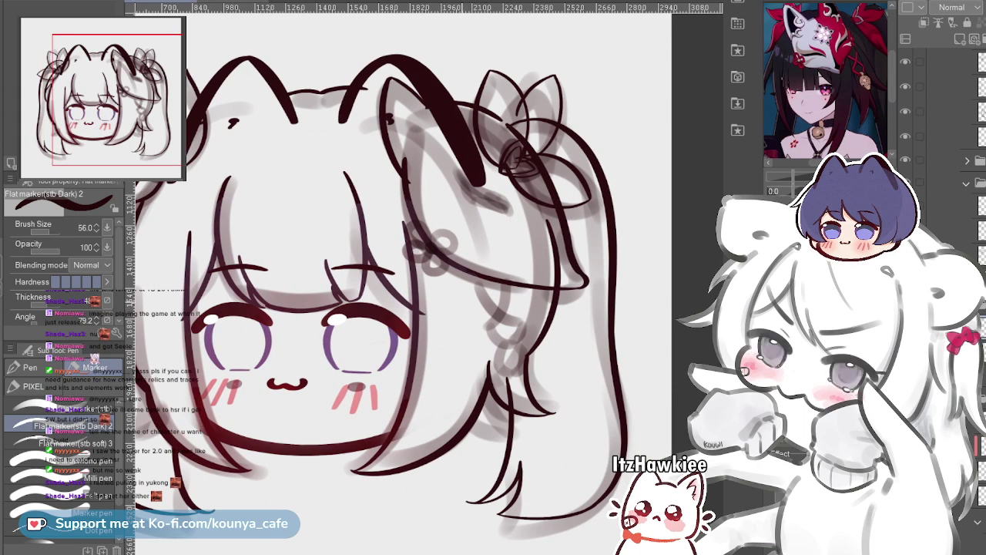
pyautogui.scroll(4, 526, 329)
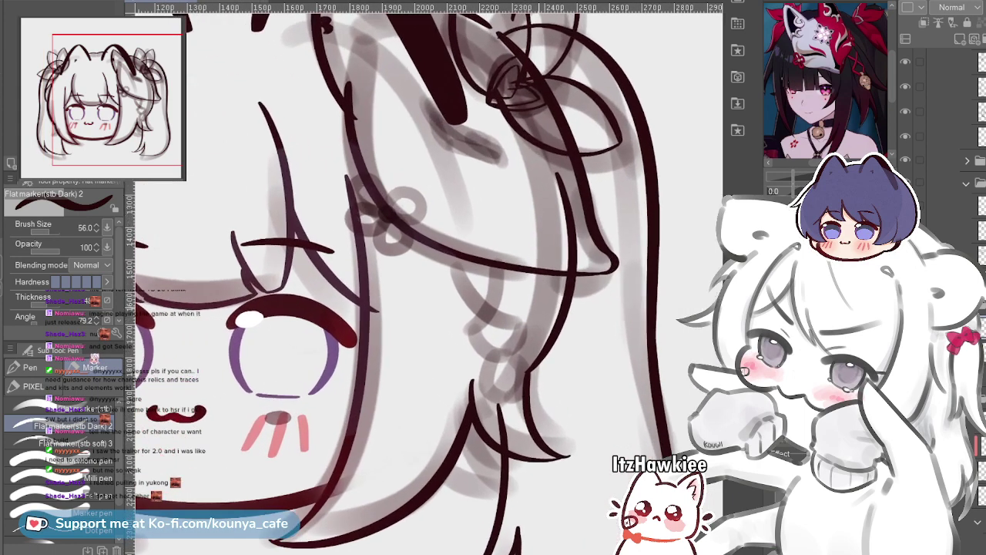
pyautogui.press('[')
pyautogui.press('[')
pyautogui.moveTo(424, 223); pyautogui.dragTo(477, 284)
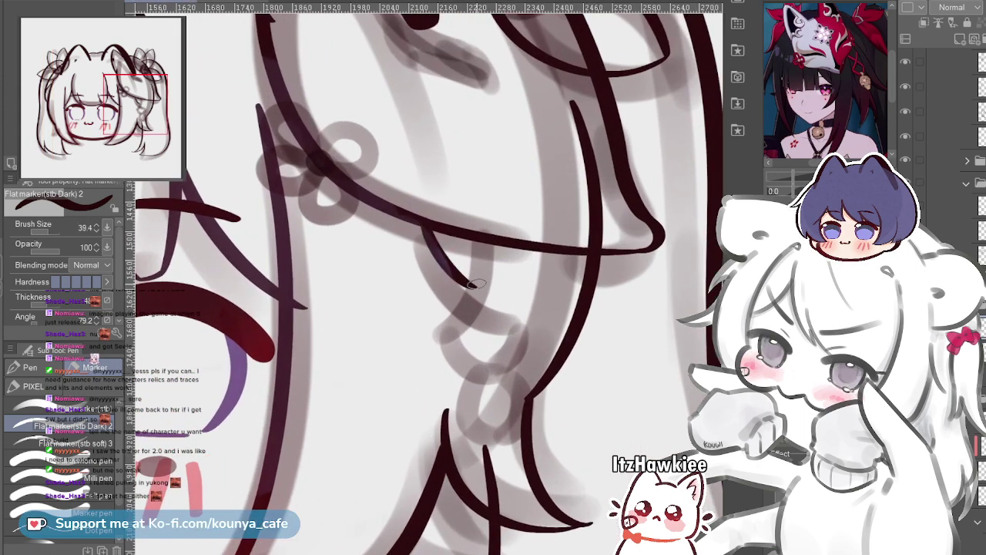
pyautogui.hotkey('ctrl', 'z')
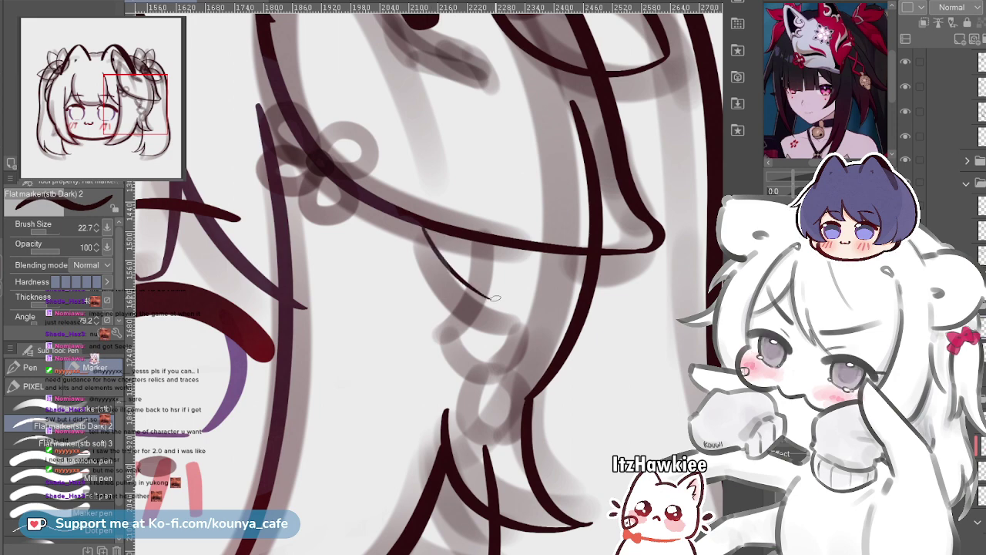
# Set the flat marker to size 30 for inking the looped cord hanging beneath the mask
pyautogui.press(']')
pyautogui.scroll(1, 443, 244)
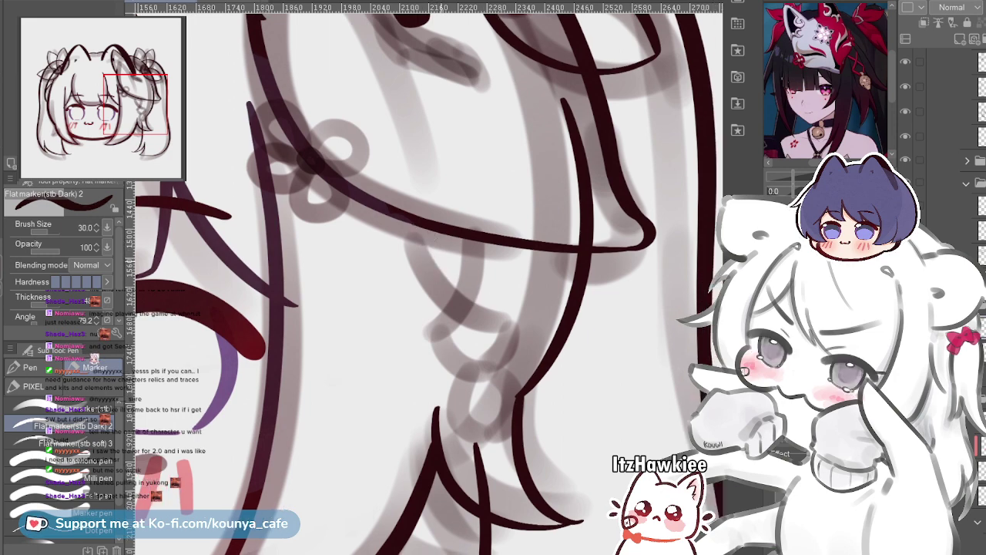
pyautogui.scroll(1, 466, 258)
pyautogui.moveTo(469, 291); pyautogui.dragTo(436, 258)
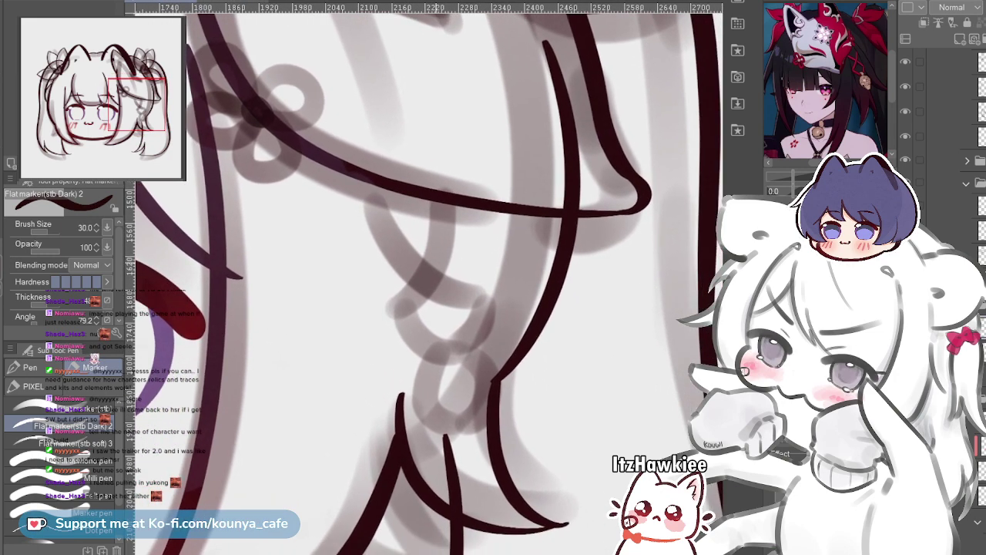
pyautogui.scroll(2, 428, 259)
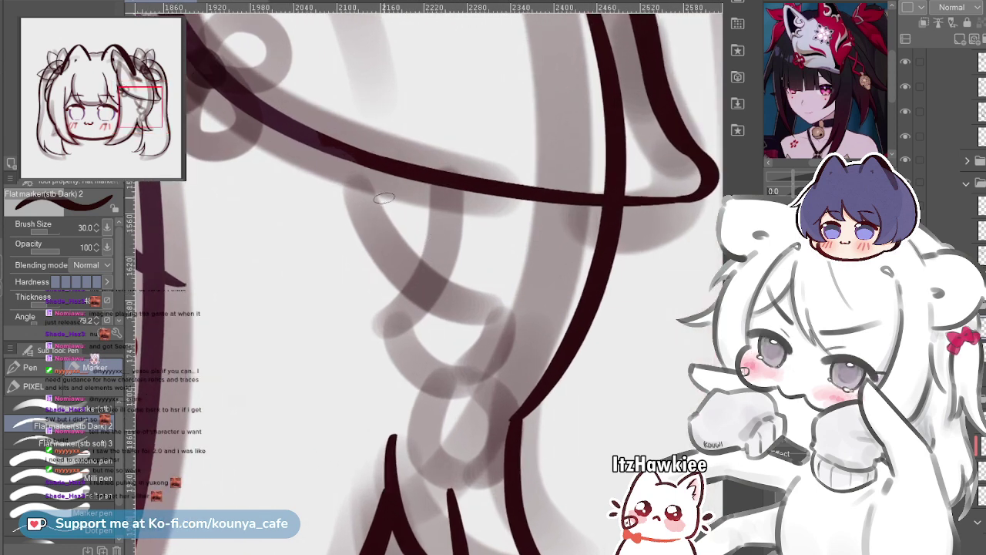
pyautogui.moveTo(372, 160); pyautogui.dragTo(525, 312)
pyautogui.hotkey('ctrl', 'z')
pyautogui.moveTo(376, 158); pyautogui.dragTo(500, 305)
pyautogui.hotkey('ctrl', 'z')
pyautogui.moveTo(360, 162); pyautogui.dragTo(509, 300)
pyautogui.hotkey('ctrl', 'z')
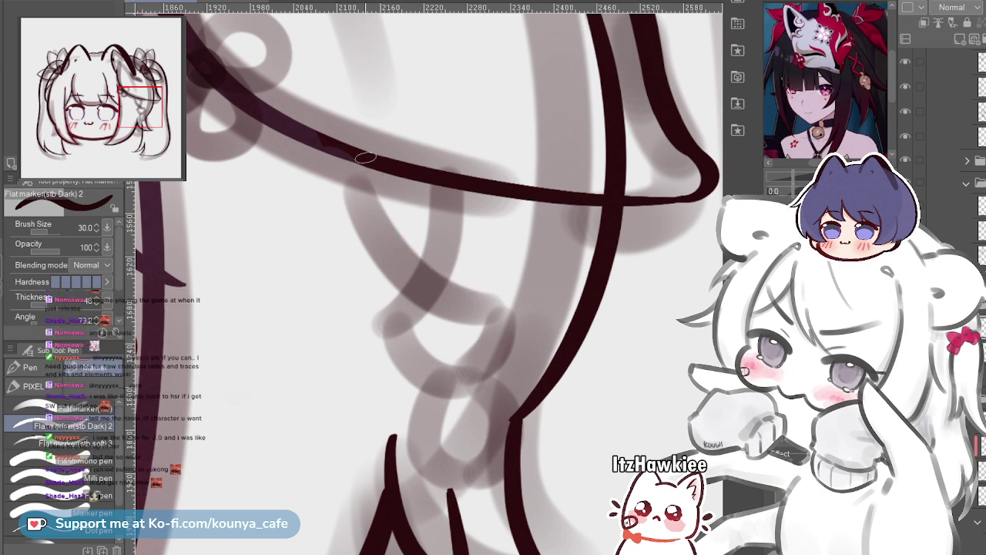
pyautogui.moveTo(362, 166); pyautogui.dragTo(509, 299)
pyautogui.hotkey('ctrl', 'z')
pyautogui.moveTo(363, 165); pyautogui.dragTo(504, 300)
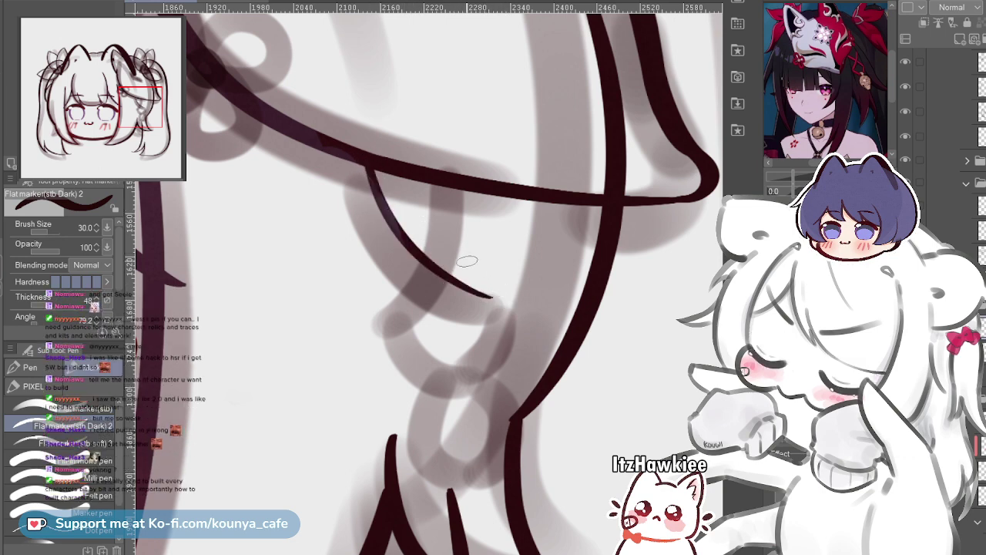
pyautogui.hotkey('ctrl', 'z')
pyautogui.moveTo(370, 170); pyautogui.dragTo(505, 295)
pyautogui.hotkey('ctrl', 'z')
# Ink the upper edge of the diagonal cord strand, curving down from the dark hair line over the pigtail sketch
pyautogui.moveTo(368, 166); pyautogui.dragTo(493, 291)
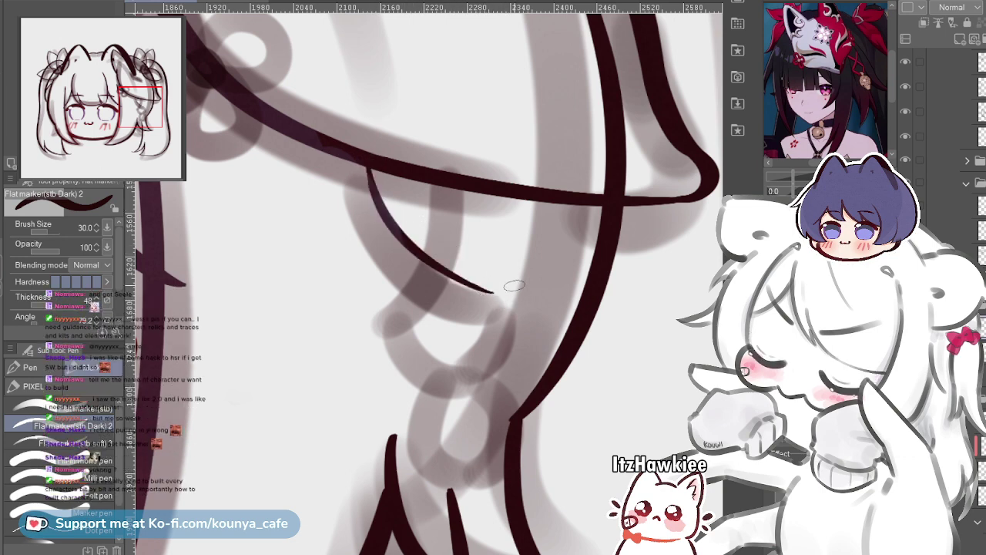
pyautogui.hotkey('ctrl', 'z')
pyautogui.moveTo(358, 162)
pyautogui.mouseDown()
pyautogui.moveTo(436, 267)
pyautogui.moveTo(520, 304)
pyautogui.mouseUp()
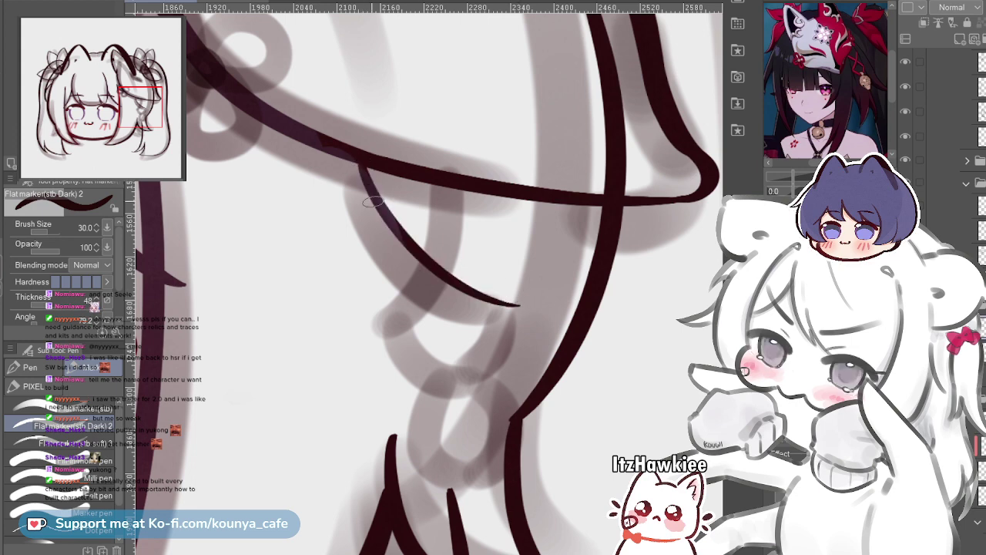
pyautogui.moveTo(332, 156)
pyautogui.mouseDown()
pyautogui.moveTo(365, 233)
pyautogui.moveTo(498, 317)
pyautogui.mouseUp()
pyautogui.hotkey('ctrl', 'z')
pyautogui.moveTo(327, 156)
pyautogui.mouseDown()
pyautogui.moveTo(478, 327)
pyautogui.moveTo(521, 331)
pyautogui.mouseUp()
pyautogui.hotkey('ctrl', 'z')
pyautogui.moveTo(329, 145)
pyautogui.mouseDown()
pyautogui.moveTo(397, 262)
pyautogui.moveTo(535, 320)
pyautogui.mouseUp()
pyautogui.hotkey('ctrl', 'z')
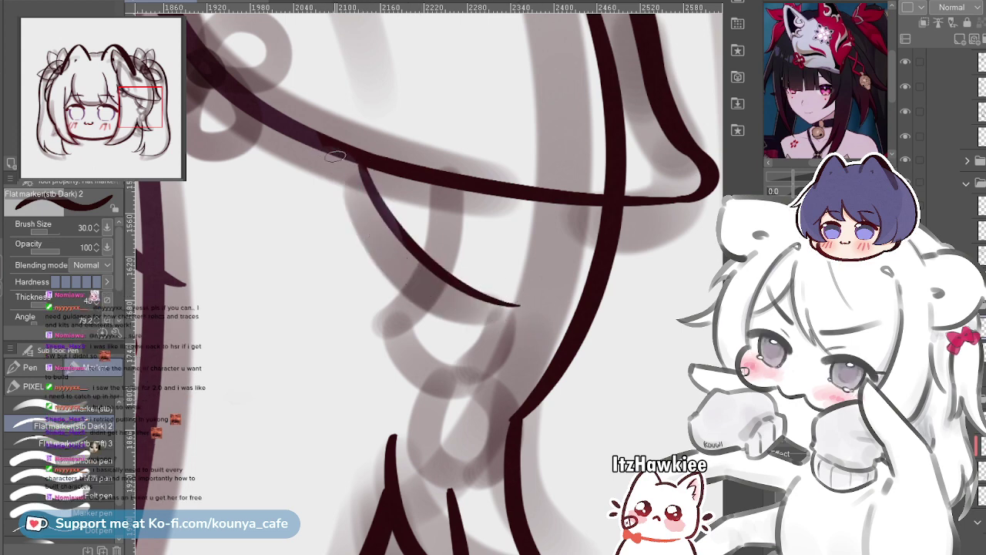
# Ink the diagonal strand's lower edge as a curve parallel to its upper edge and refine its shape
pyautogui.moveTo(331, 151)
pyautogui.mouseDown()
pyautogui.moveTo(443, 302)
pyautogui.moveTo(500, 316)
pyautogui.mouseUp()
pyautogui.hotkey('ctrl', 'z')
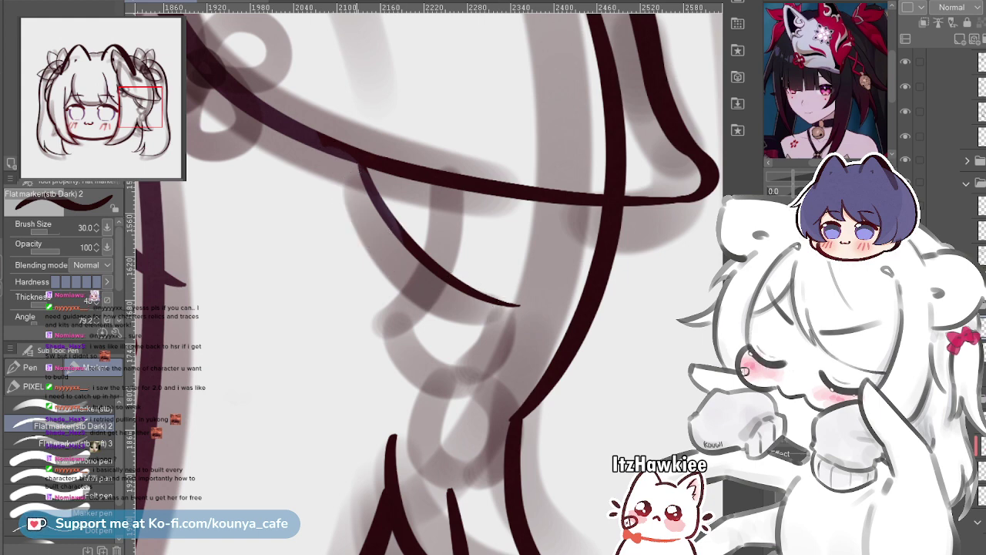
pyautogui.hotkey('ctrl', 'y')
pyautogui.keyDown('ctrl'); pyautogui.click(382, 255); pyautogui.keyUp('ctrl')
pyautogui.moveTo(385, 258); pyautogui.dragTo(391, 257)
pyautogui.moveTo(520, 336); pyautogui.dragTo(534, 343)
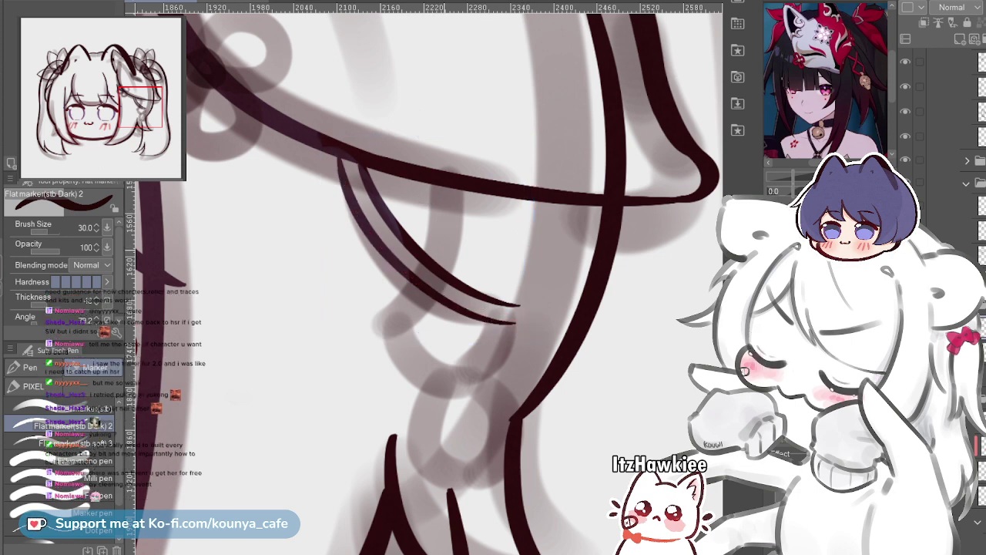
# Ink the left edge of the second cord strand, curving down from the hair line and crossing the diagonal strand
pyautogui.scroll(1, 444, 223)
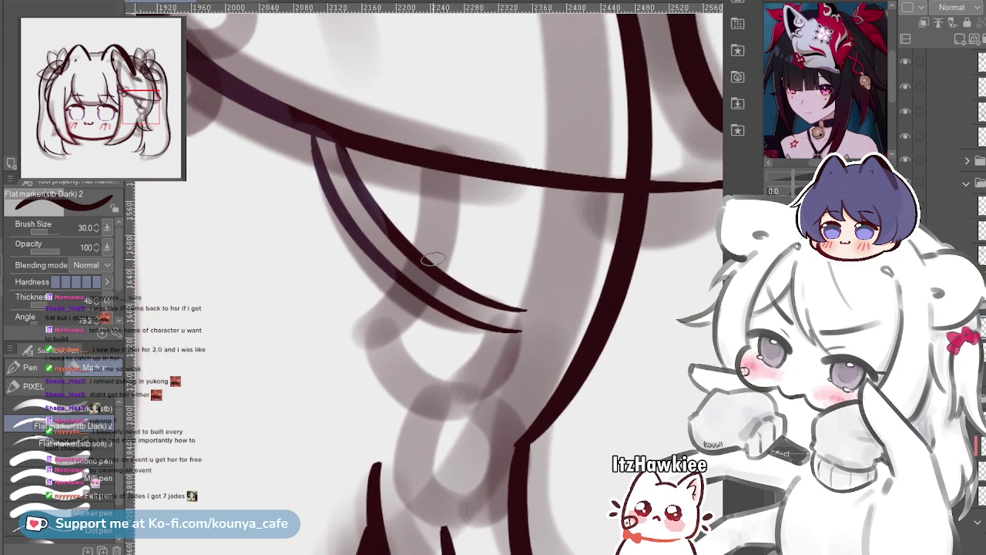
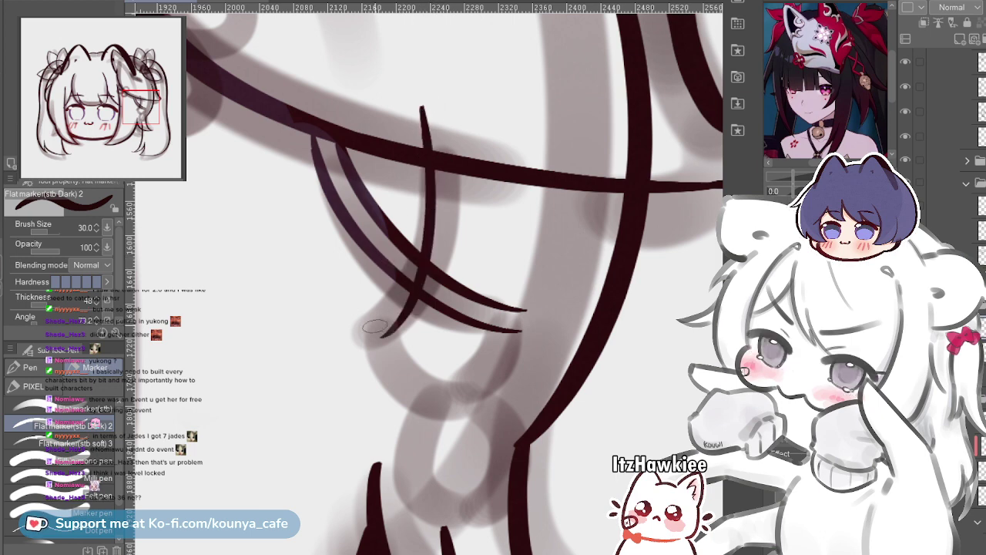
pyautogui.moveTo(430, 118)
pyautogui.mouseDown()
pyautogui.moveTo(433, 168)
pyautogui.moveTo(357, 329)
pyautogui.mouseUp()
pyautogui.hotkey('ctrl', 'z')
pyautogui.moveTo(433, 104)
pyautogui.mouseDown()
pyautogui.moveTo(412, 297)
pyautogui.moveTo(364, 371)
pyautogui.moveTo(435, 98)
pyautogui.moveTo(366, 355)
pyautogui.mouseUp()
pyautogui.hotkey('ctrl', 'z')
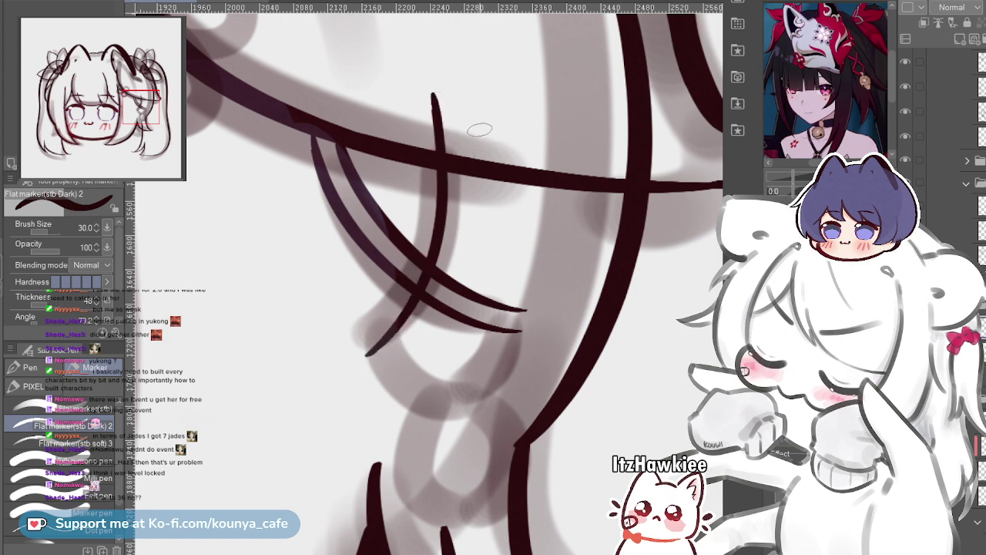
# Ink the crossing strand's right edge as a slightly shorter curve parallel to its left edge
pyautogui.moveTo(462, 115)
pyautogui.mouseDown()
pyautogui.moveTo(463, 250)
pyautogui.moveTo(410, 362)
pyautogui.moveTo(443, 293)
pyautogui.moveTo(377, 374)
pyautogui.mouseUp()
pyautogui.hotkey('ctrl', 'z')
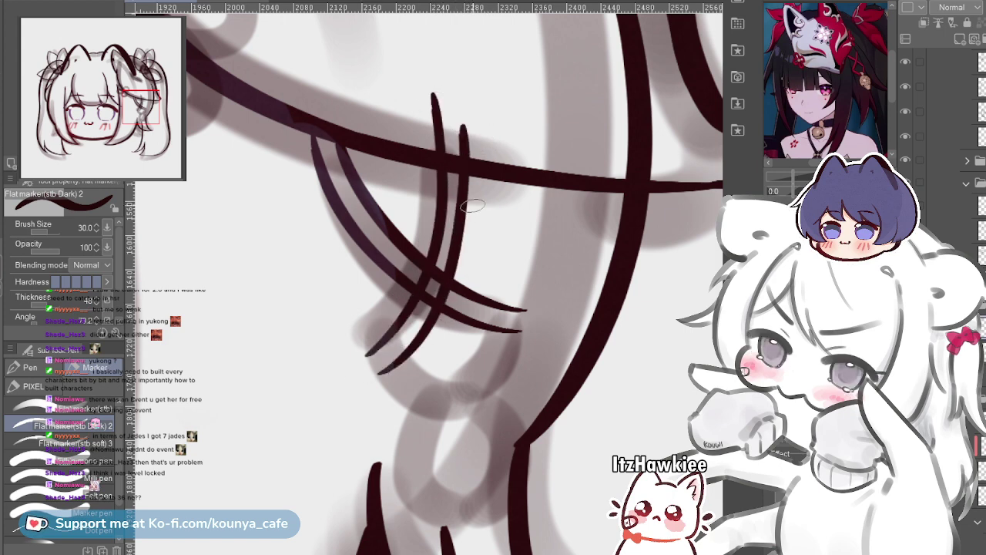
pyautogui.hotkey('ctrl', 'z')
pyautogui.hotkey('ctrl', 'z')
pyautogui.moveTo(470, 116); pyautogui.dragTo(427, 322)
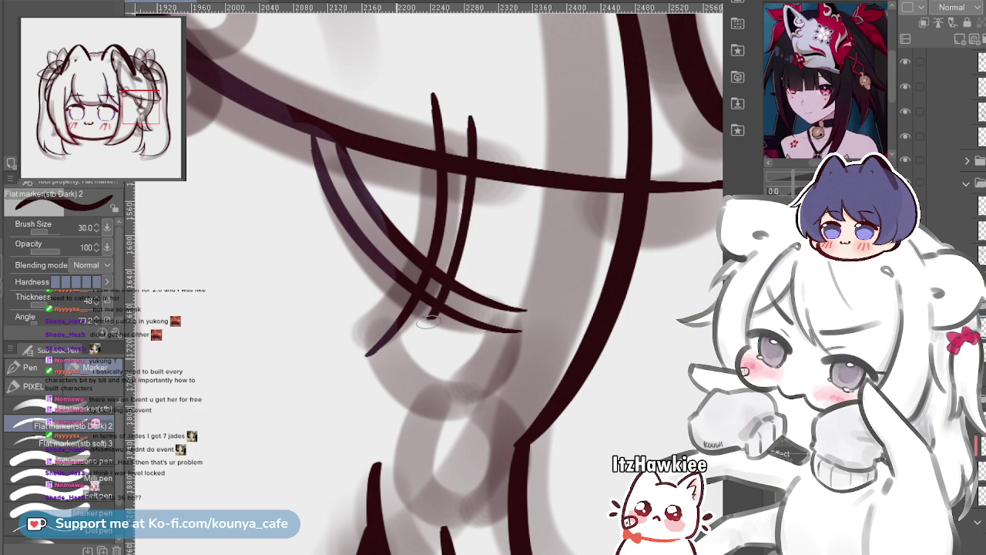
pyautogui.hotkey('ctrl', 'z')
pyautogui.moveTo(458, 123); pyautogui.dragTo(394, 354)
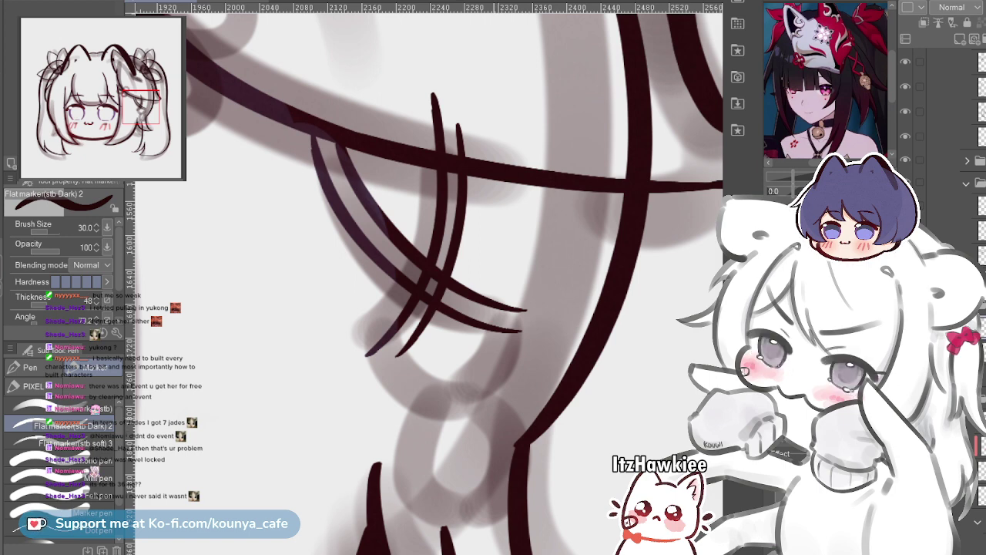
pyautogui.moveTo(513, 419)
pyautogui.mouseDown()
pyautogui.moveTo(494, 381)
pyautogui.moveTo(494, 343)
pyautogui.mouseUp()
pyautogui.scroll(2, 485, 358)
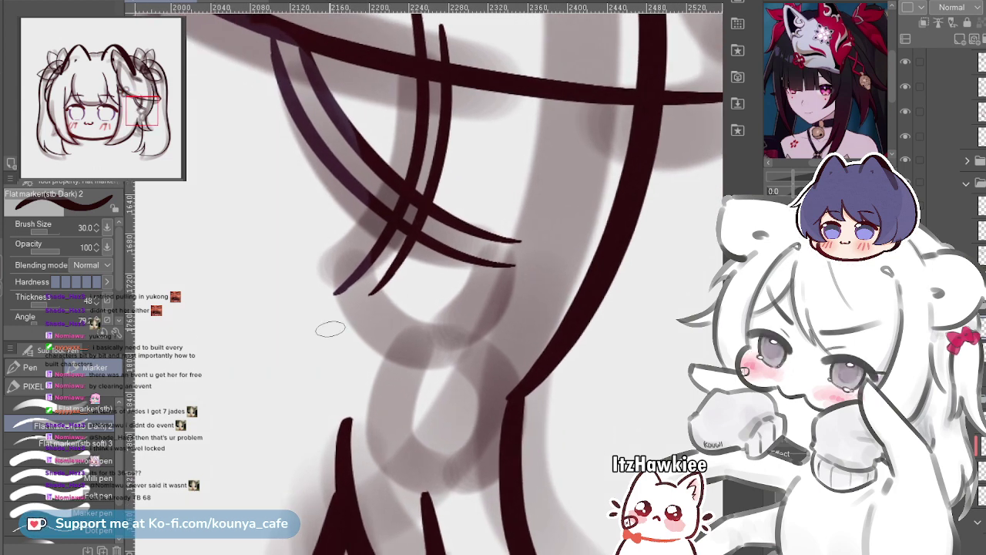
pyautogui.moveTo(334, 293); pyautogui.dragTo(406, 380)
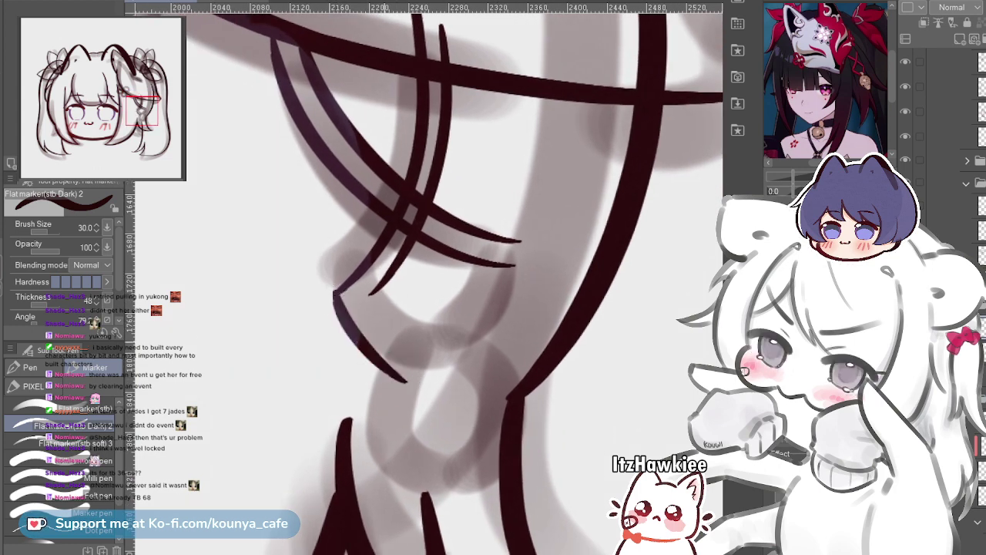
pyautogui.hotkey('ctrl', 'z')
pyautogui.moveTo(335, 295)
pyautogui.mouseDown()
pyautogui.moveTo(460, 426)
pyautogui.moveTo(499, 428)
pyautogui.mouseUp()
pyautogui.hotkey('ctrl', 'z')
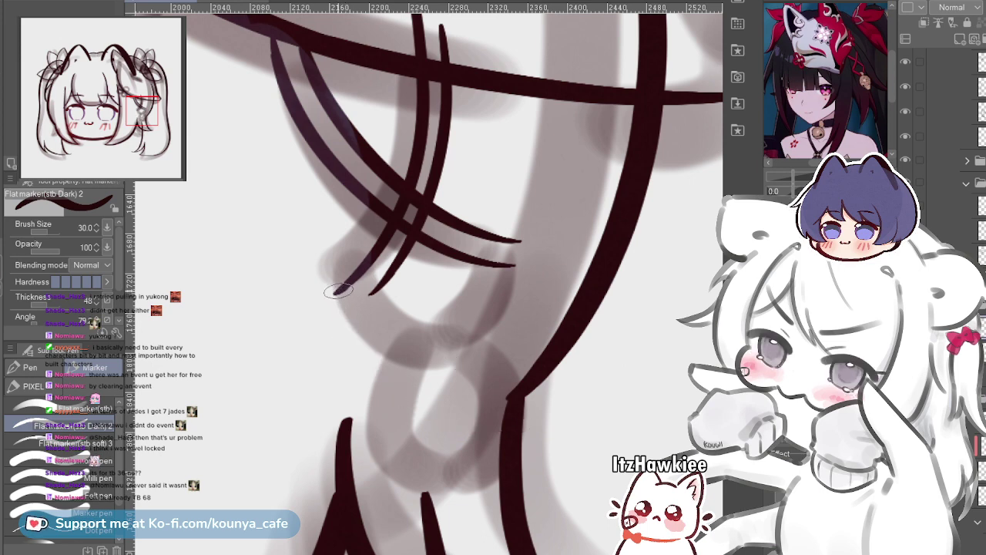
pyautogui.moveTo(337, 291)
pyautogui.mouseDown()
pyautogui.moveTo(452, 406)
pyautogui.moveTo(505, 408)
pyautogui.mouseUp()
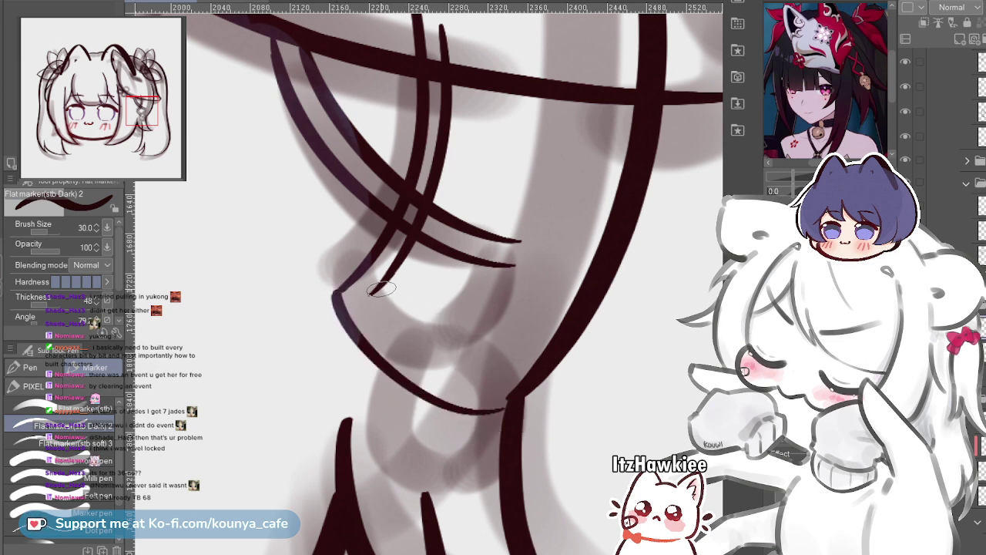
pyautogui.hotkey('ctrl', 'z')
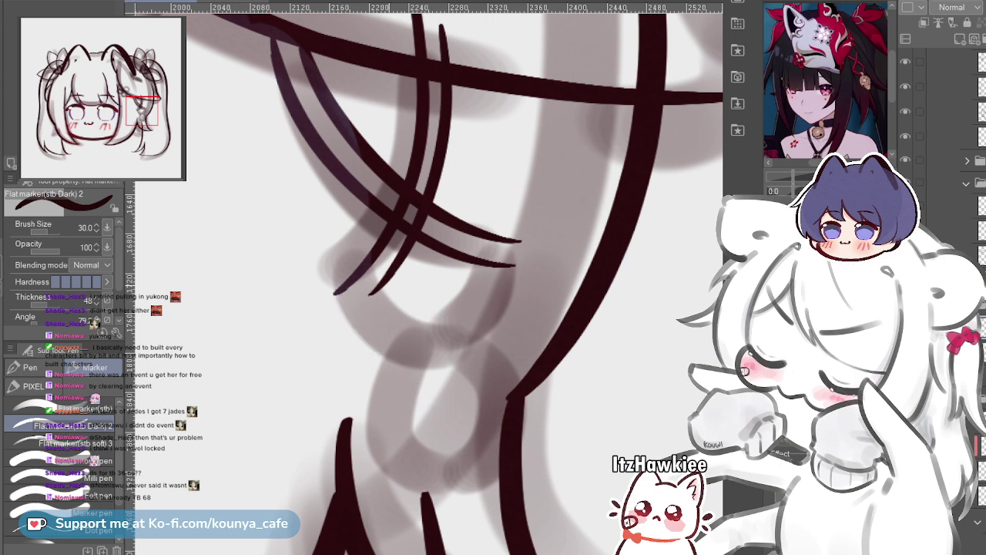
pyautogui.moveTo(339, 305); pyautogui.dragTo(435, 377)
pyautogui.hotkey('ctrl', 'z')
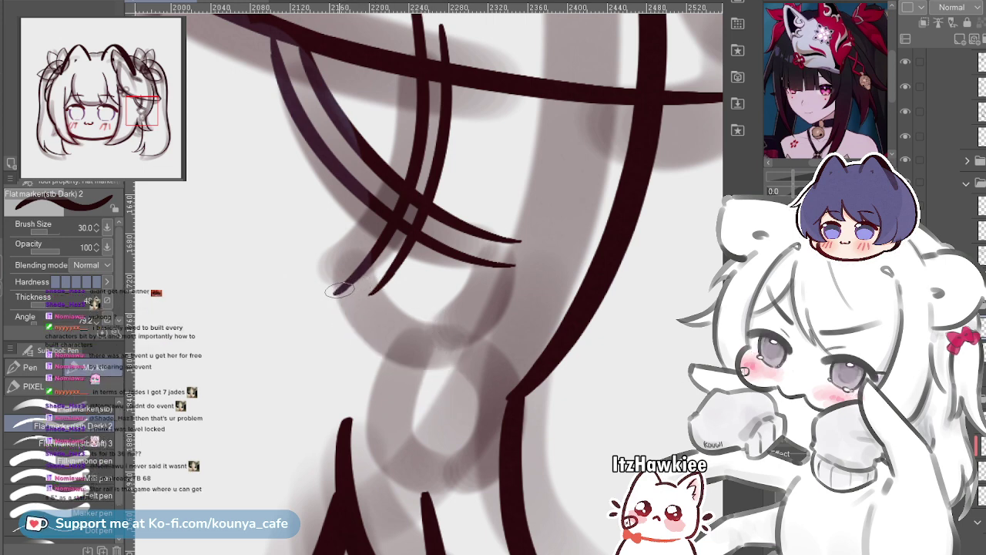
pyautogui.moveTo(335, 293)
pyautogui.mouseDown()
pyautogui.moveTo(372, 352)
pyautogui.moveTo(451, 386)
pyautogui.mouseUp()
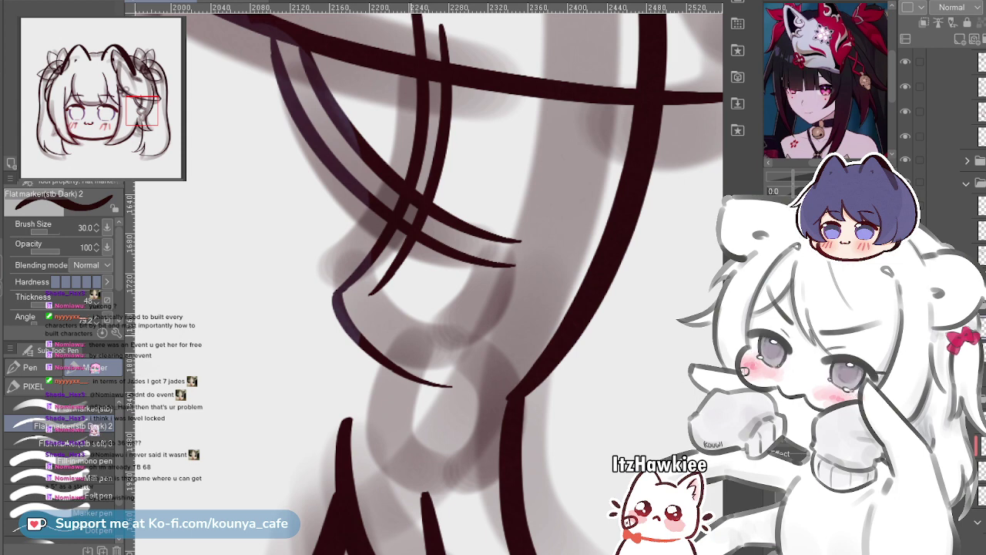
pyautogui.moveTo(417, 331); pyautogui.dragTo(392, 334)
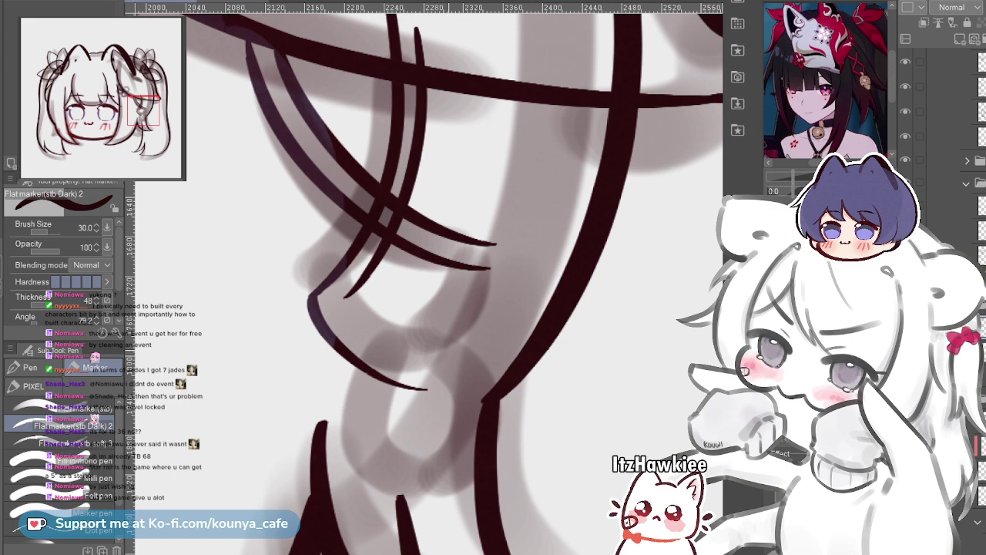
pyautogui.keyDown('ctrl'); pyautogui.click(420, 388); pyautogui.keyUp('ctrl')
pyautogui.moveTo(426, 389); pyautogui.dragTo(440, 402)
pyautogui.hotkey('ctrl', 'z')
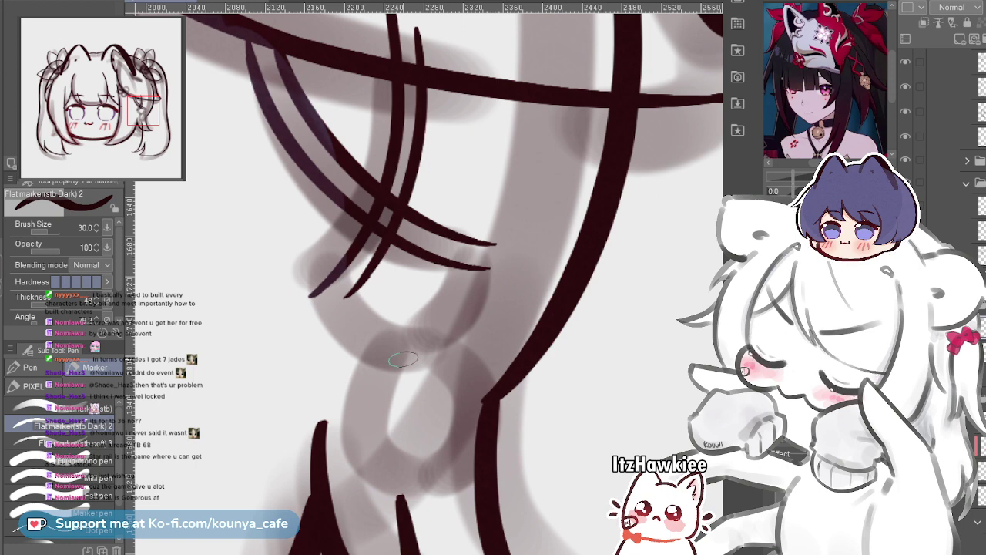
# Ink the loop's outer lower edge from the crossing strand's left tip, curving around the bottom and rising to the right
pyautogui.moveTo(312, 297); pyautogui.dragTo(437, 395)
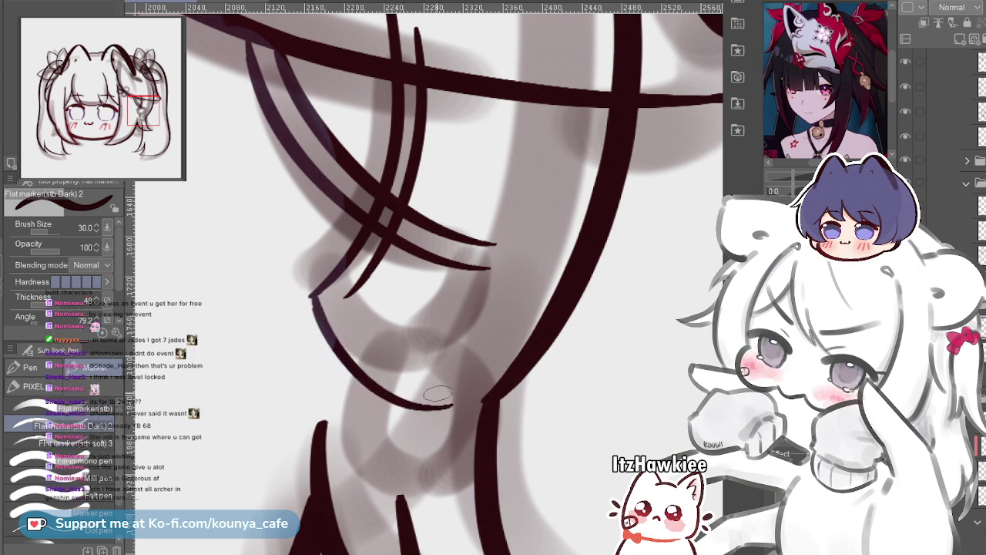
pyautogui.hotkey('ctrl', 'z')
pyautogui.moveTo(312, 296)
pyautogui.mouseDown()
pyautogui.moveTo(320, 321)
pyautogui.moveTo(413, 351)
pyautogui.moveTo(316, 296)
pyautogui.moveTo(364, 371)
pyautogui.moveTo(466, 383)
pyautogui.mouseUp()
pyautogui.hotkey('ctrl', 'z')
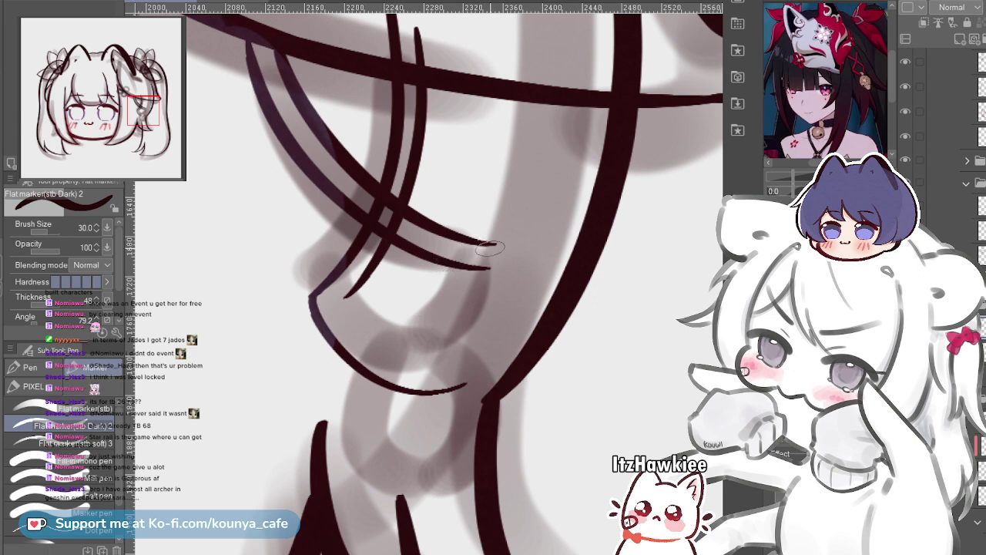
pyautogui.moveTo(490, 246)
pyautogui.mouseDown()
pyautogui.moveTo(460, 349)
pyautogui.moveTo(348, 407)
pyautogui.mouseUp()
pyautogui.hotkey('ctrl', 'z')
pyautogui.moveTo(493, 243)
pyautogui.mouseDown()
pyautogui.moveTo(464, 321)
pyautogui.moveTo(394, 385)
pyautogui.mouseUp()
pyautogui.hotkey('ctrl', 'z')
pyautogui.scroll(2, 445, 295)
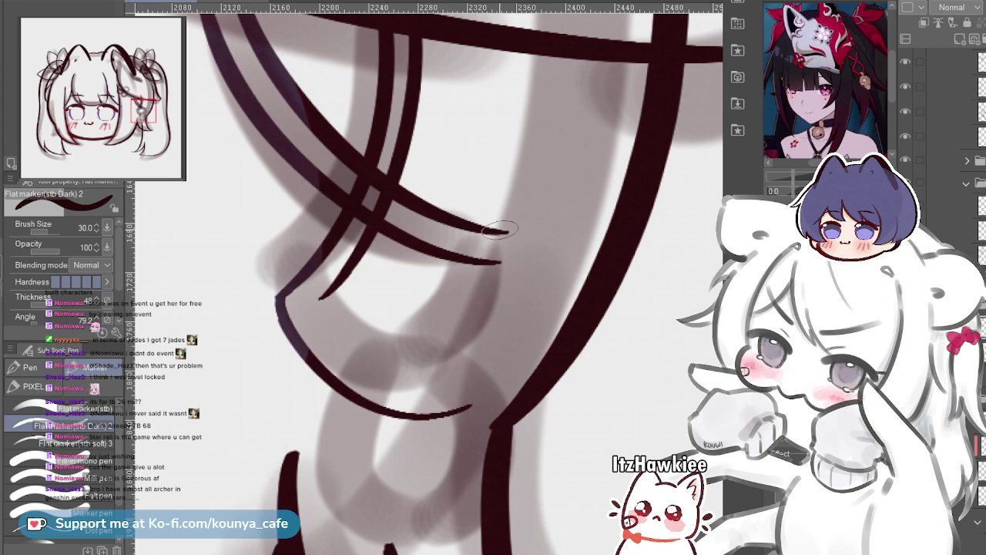
pyautogui.moveTo(503, 236)
pyautogui.mouseDown()
pyautogui.moveTo(463, 395)
pyautogui.moveTo(408, 413)
pyautogui.mouseUp()
pyautogui.hotkey('ctrl', 'z')
pyautogui.moveTo(513, 252); pyautogui.dragTo(531, 235)
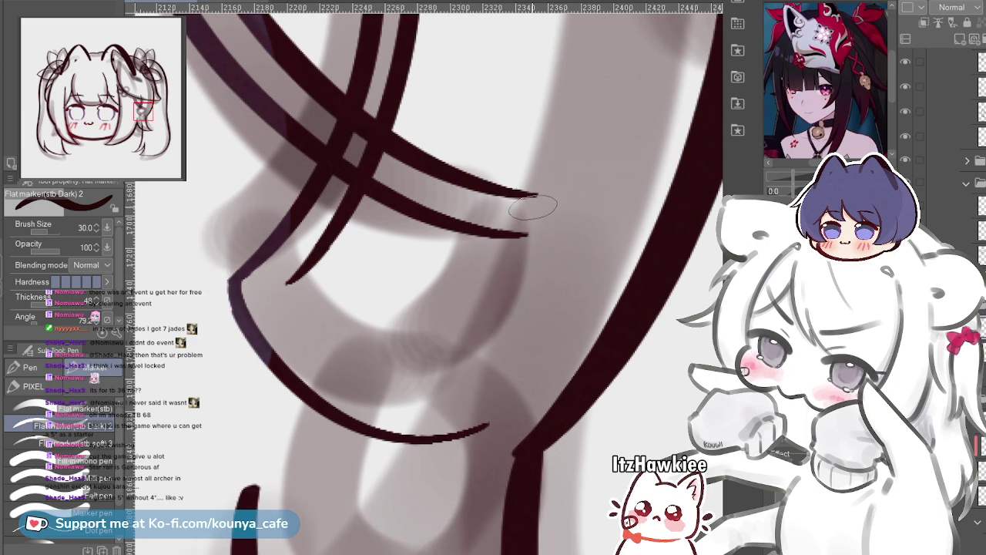
pyautogui.moveTo(533, 198)
pyautogui.mouseDown()
pyautogui.moveTo(517, 293)
pyautogui.moveTo(436, 412)
pyautogui.moveTo(414, 420)
pyautogui.mouseUp()
pyautogui.hotkey('ctrl', 'z')
pyautogui.scroll(2, 471, 332)
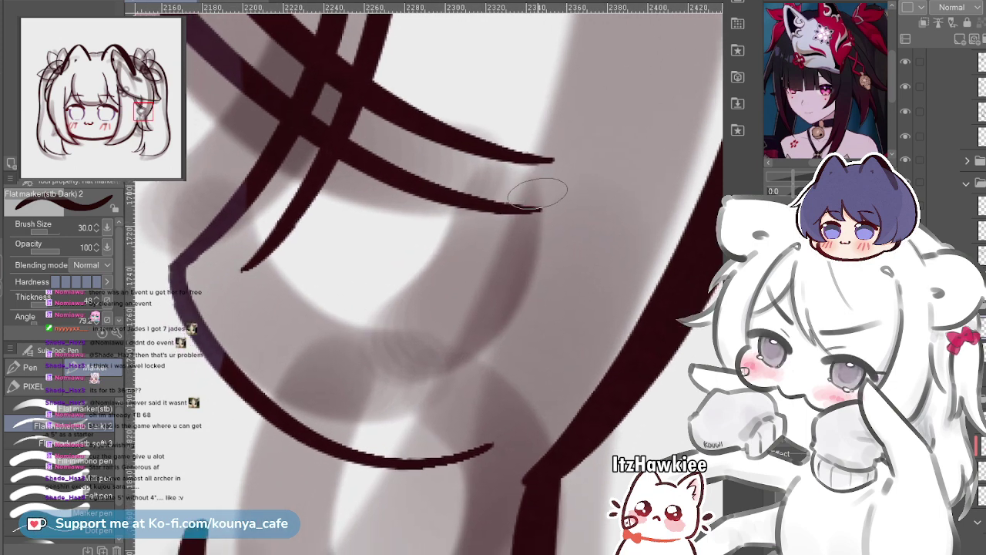
pyautogui.moveTo(543, 163)
pyautogui.mouseDown()
pyautogui.moveTo(529, 325)
pyautogui.moveTo(413, 445)
pyautogui.mouseUp()
pyautogui.hotkey('ctrl', 'z')
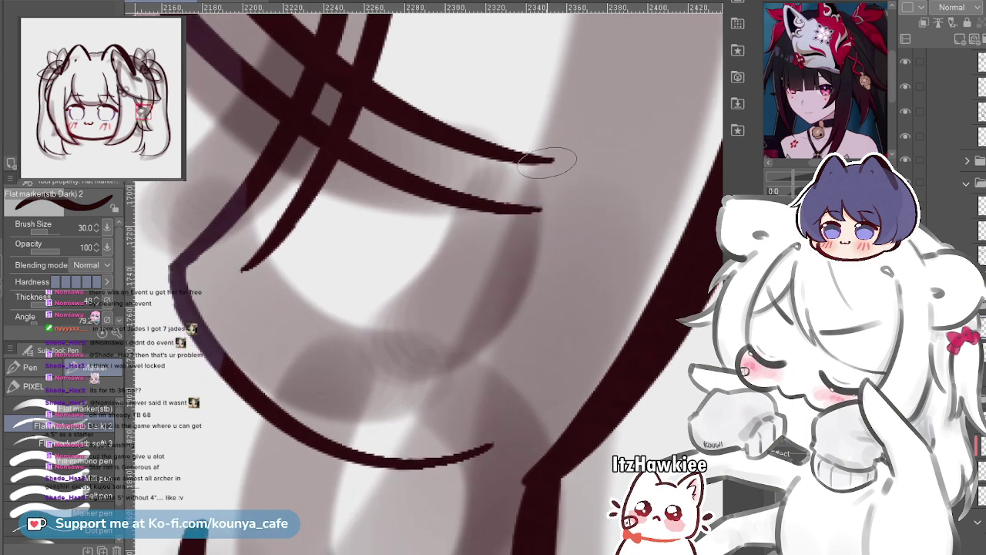
pyautogui.moveTo(548, 160)
pyautogui.mouseDown()
pyautogui.moveTo(531, 306)
pyautogui.moveTo(413, 445)
pyautogui.mouseUp()
pyautogui.hotkey('ctrl', 'z')
pyautogui.moveTo(550, 165)
pyautogui.mouseDown()
pyautogui.moveTo(538, 317)
pyautogui.moveTo(395, 445)
pyautogui.mouseUp()
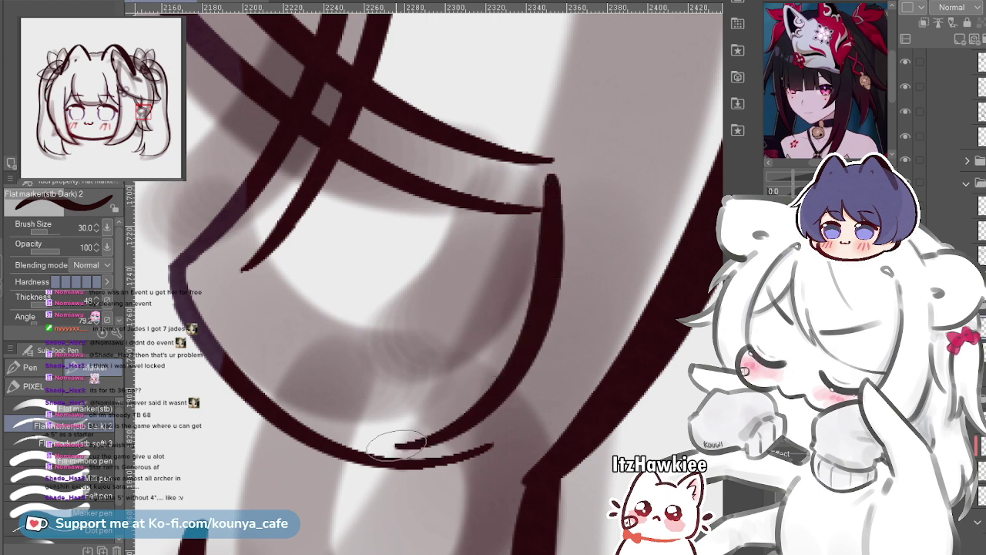
pyautogui.hotkey('ctrl', 'z')
pyautogui.moveTo(552, 161)
pyautogui.mouseDown()
pyautogui.moveTo(542, 236)
pyautogui.moveTo(389, 462)
pyautogui.mouseUp()
pyautogui.hotkey('ctrl', 'z')
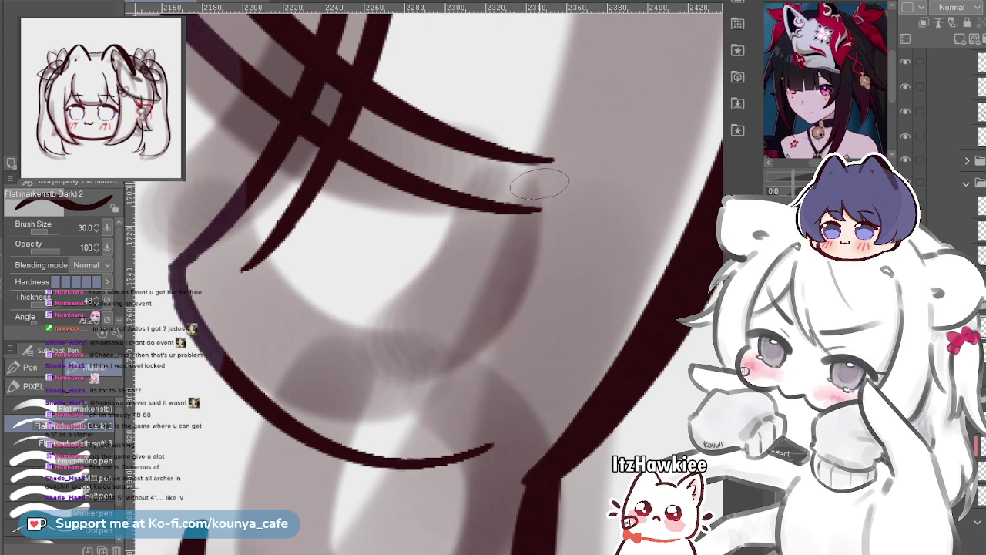
# Ink the loop's outer right edge from the diagonal strand's upper tip down to the lower curve, closing the outline
pyautogui.moveTo(546, 161)
pyautogui.mouseDown()
pyautogui.moveTo(551, 225)
pyautogui.moveTo(396, 428)
pyautogui.mouseUp()
pyautogui.hotkey('ctrl', 'z')
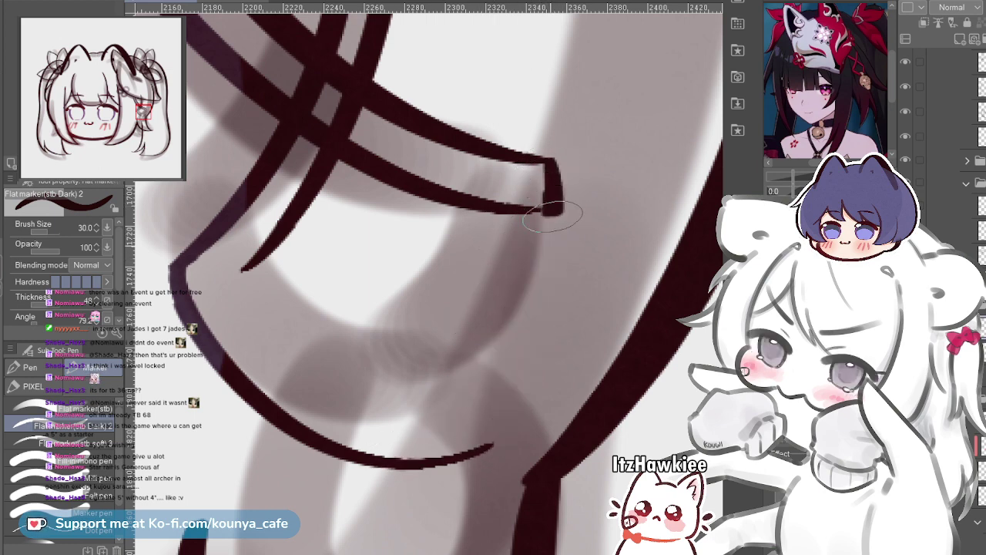
pyautogui.moveTo(553, 218); pyautogui.dragTo(428, 453)
pyautogui.hotkey('ctrl', 'z')
pyautogui.moveTo(551, 162)
pyautogui.mouseDown()
pyautogui.moveTo(519, 360)
pyautogui.moveTo(428, 453)
pyautogui.mouseUp()
pyautogui.scroll(-4, 486, 336)
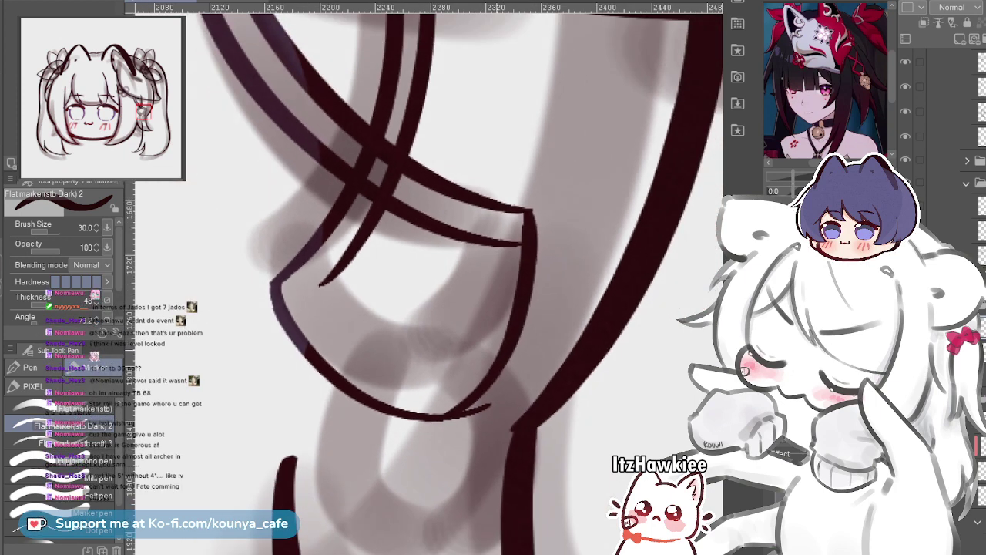
pyautogui.moveTo(486, 336)
pyautogui.mouseDown()
pyautogui.moveTo(449, 336)
pyautogui.moveTo(464, 361)
pyautogui.mouseUp()
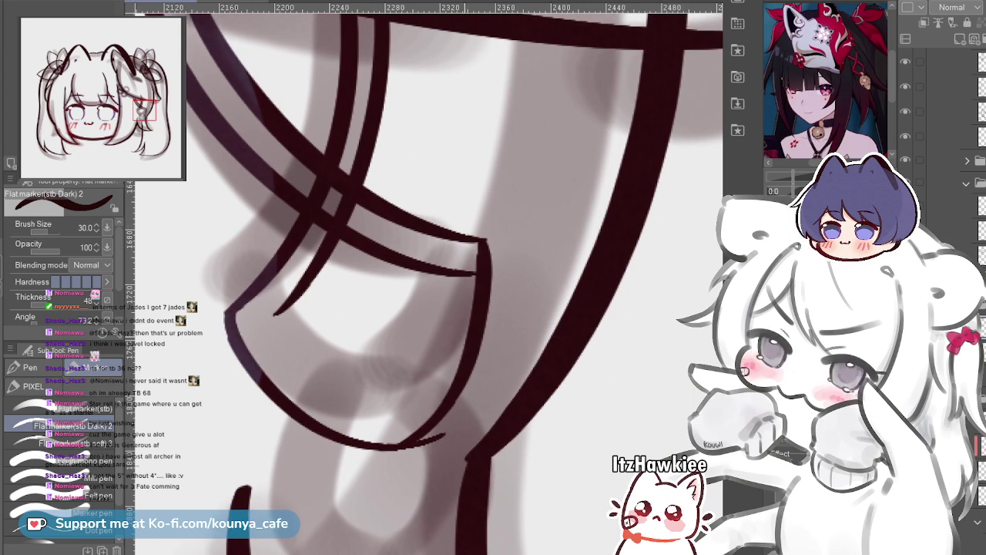
pyautogui.moveTo(450, 306)
pyautogui.mouseDown()
pyautogui.moveTo(468, 343)
pyautogui.moveTo(490, 266)
pyautogui.mouseUp()
pyautogui.scroll(4, 468, 343)
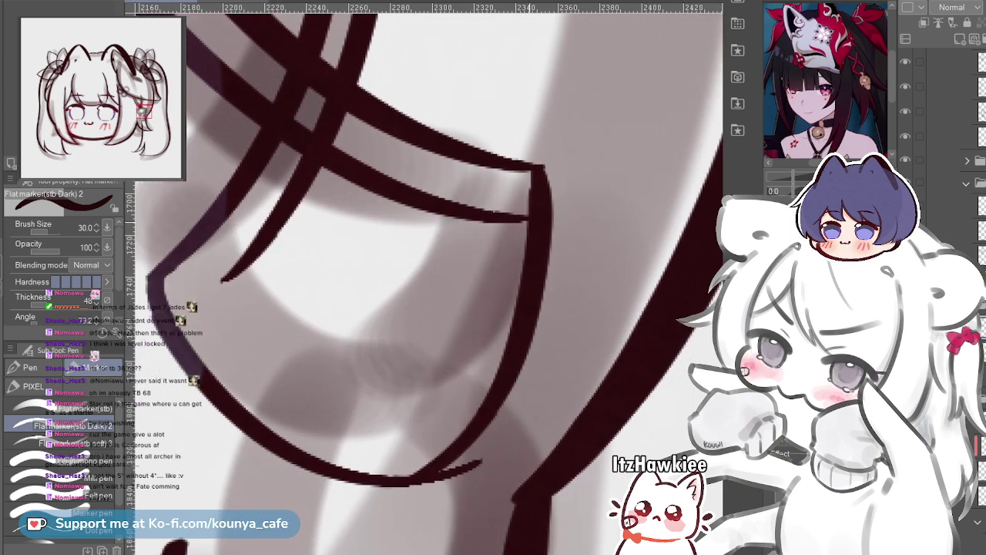
# Ink the loop's inner lower edge parallel to its outer lower edge, and join its upper tip to the end of the crossing strand's inner line
pyautogui.scroll(-3, 530, 239)
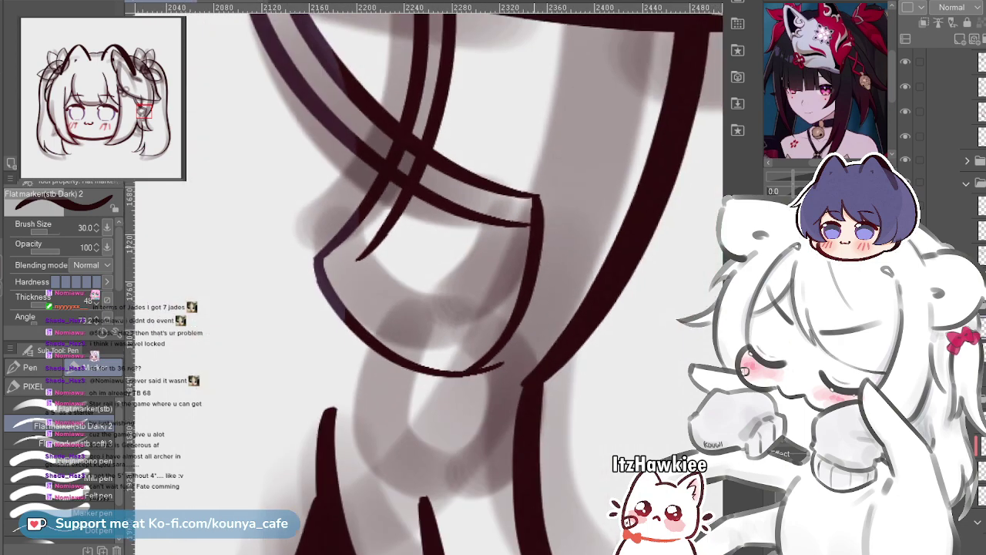
pyautogui.moveTo(526, 186)
pyautogui.mouseDown()
pyautogui.moveTo(474, 199)
pyautogui.moveTo(510, 350)
pyautogui.mouseUp()
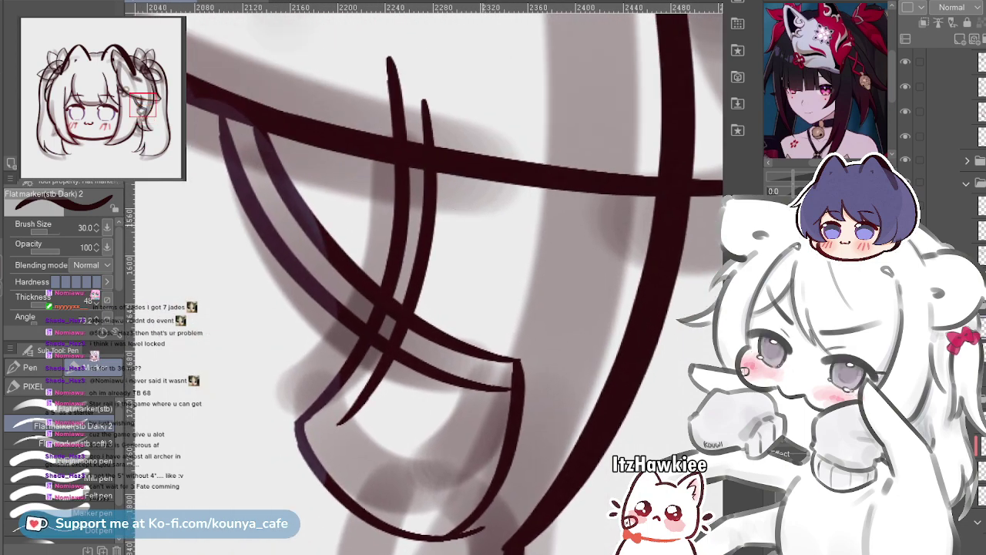
pyautogui.scroll(-3, 464, 223)
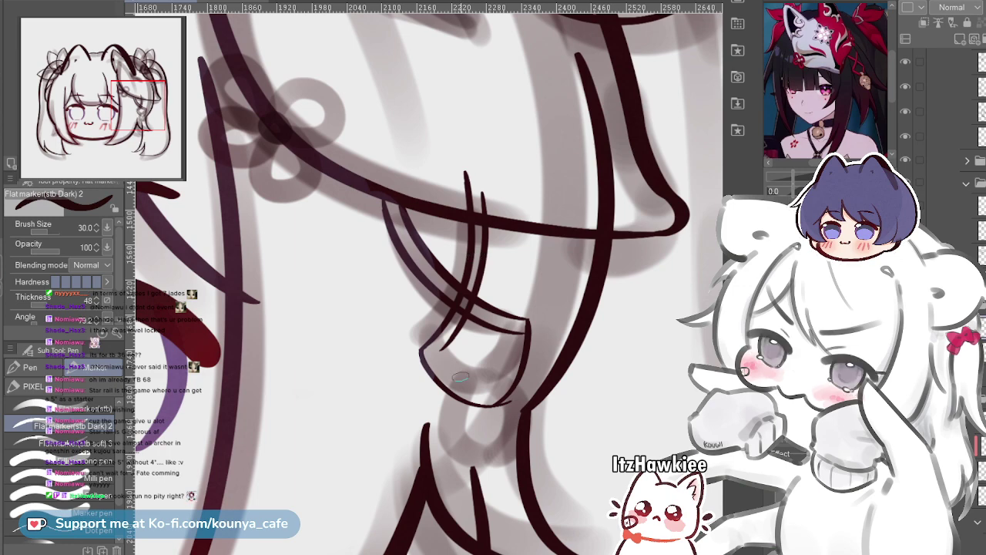
pyautogui.scroll(4, 460, 377)
pyautogui.scroll(1, 368, 291)
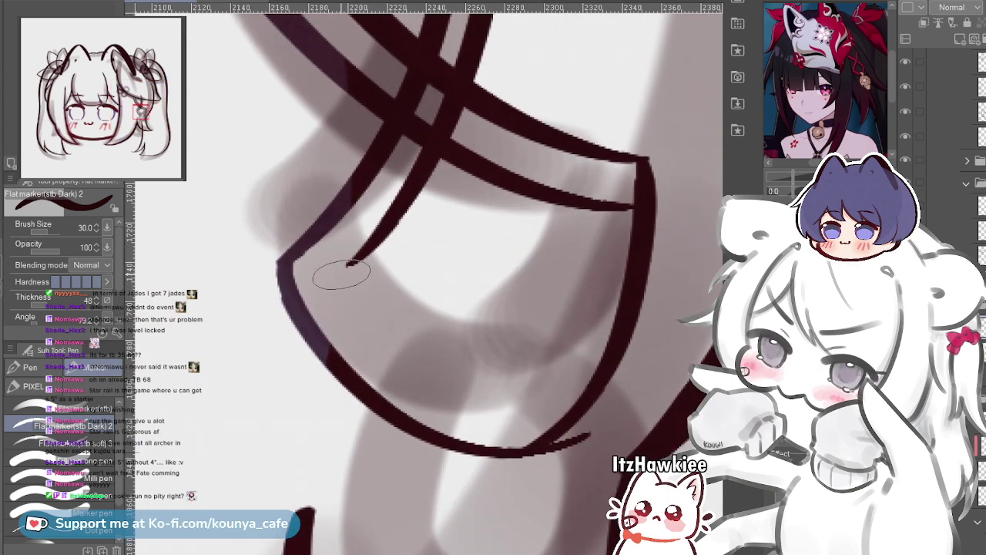
pyautogui.moveTo(342, 268)
pyautogui.mouseDown()
pyautogui.moveTo(410, 355)
pyautogui.moveTo(339, 270)
pyautogui.moveTo(404, 362)
pyautogui.moveTo(547, 426)
pyautogui.mouseUp()
pyautogui.hotkey('ctrl', 'z')
pyautogui.hotkey('ctrl', 'z')
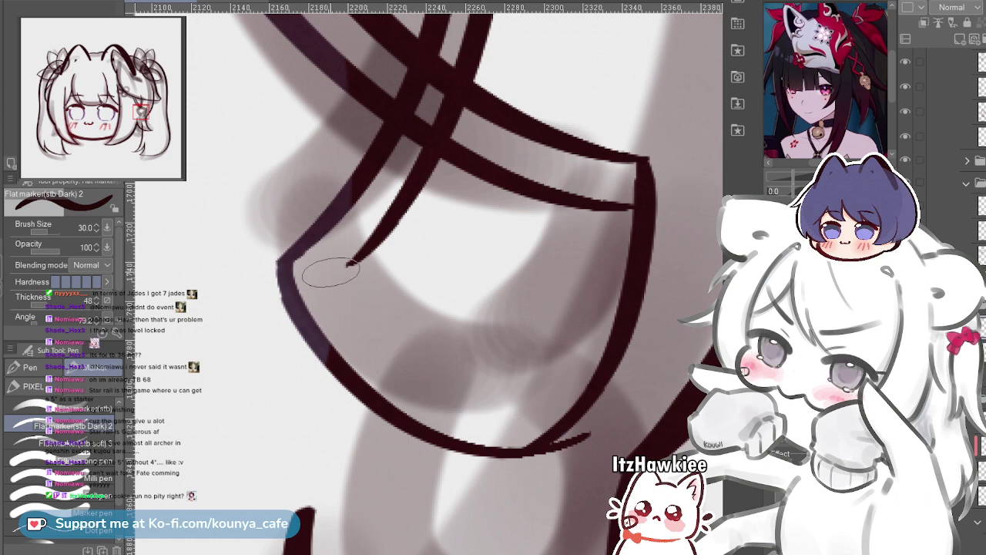
pyautogui.moveTo(332, 271)
pyautogui.mouseDown()
pyautogui.moveTo(363, 315)
pyautogui.moveTo(535, 402)
pyautogui.mouseUp()
pyautogui.hotkey('ctrl', 'z')
pyautogui.moveTo(332, 274)
pyautogui.mouseDown()
pyautogui.moveTo(399, 355)
pyautogui.moveTo(533, 417)
pyautogui.mouseUp()
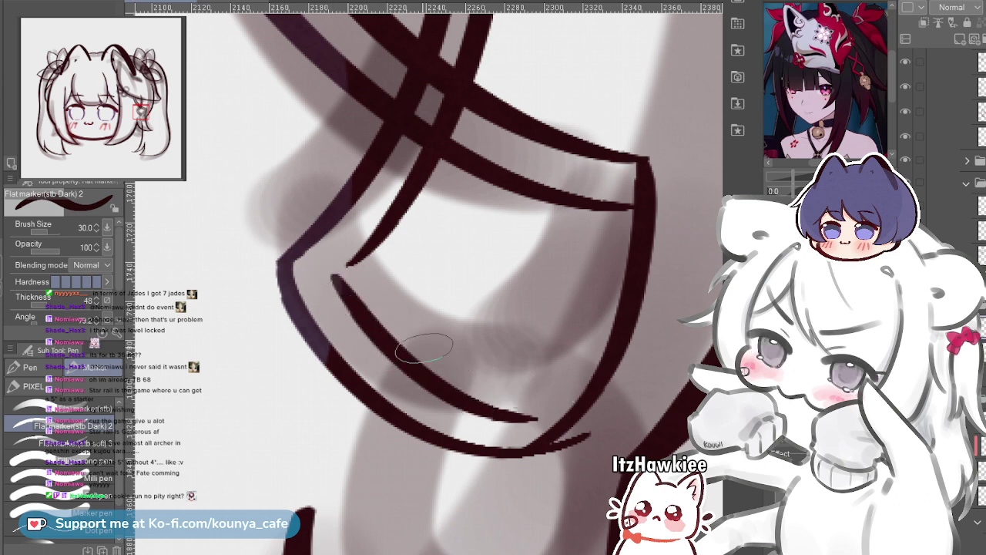
pyautogui.hotkey('ctrl', 'z')
pyautogui.moveTo(332, 274); pyautogui.dragTo(536, 414)
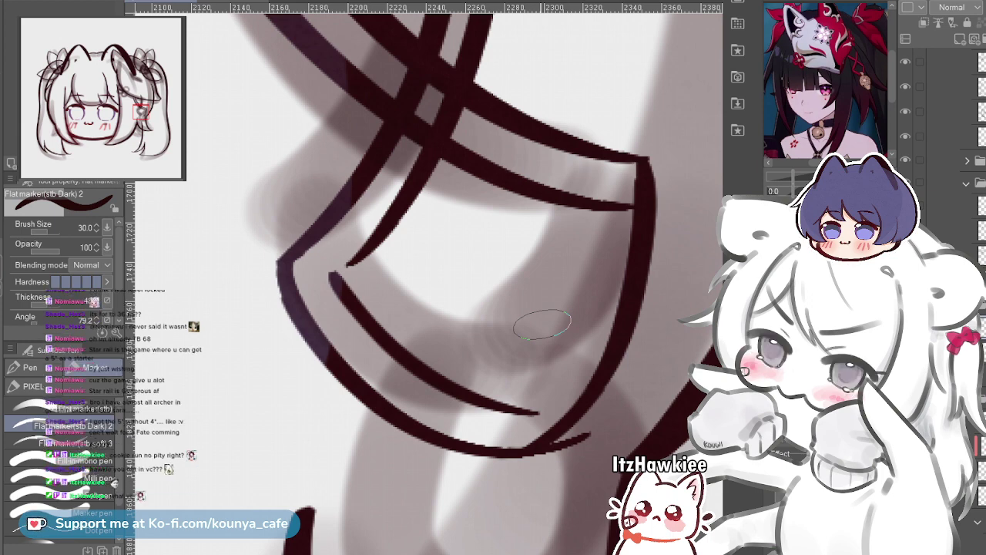
pyautogui.scroll(2, 349, 285)
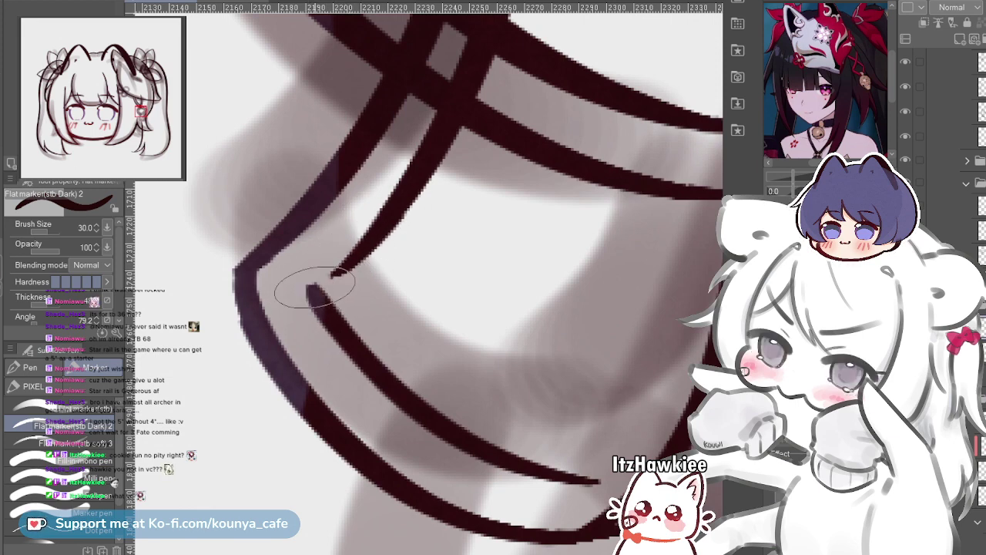
pyautogui.scroll(-3, 398, 196)
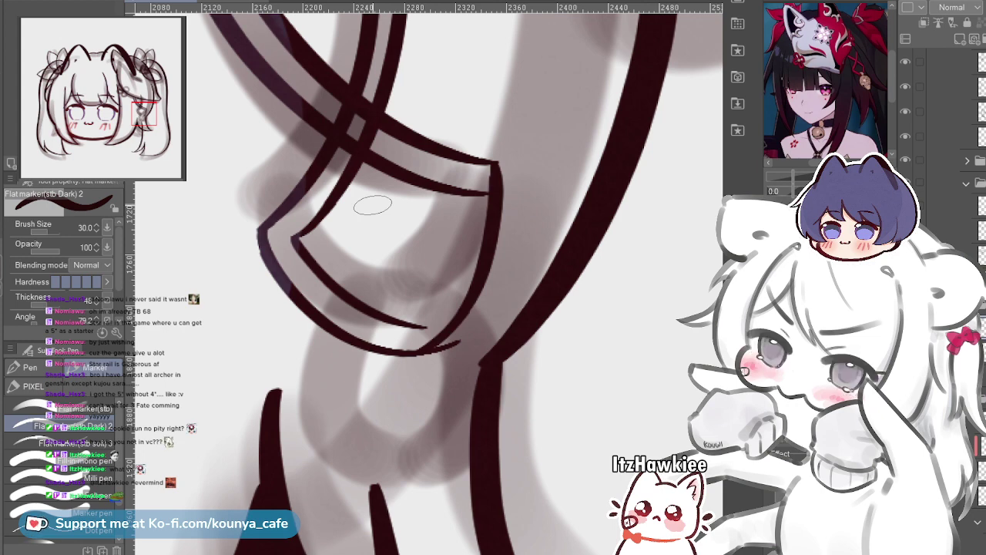
# Ink the loop's inner right edge as a curve from the diagonal strand's lower line down to the inner lower edge
pyautogui.scroll(3, 459, 201)
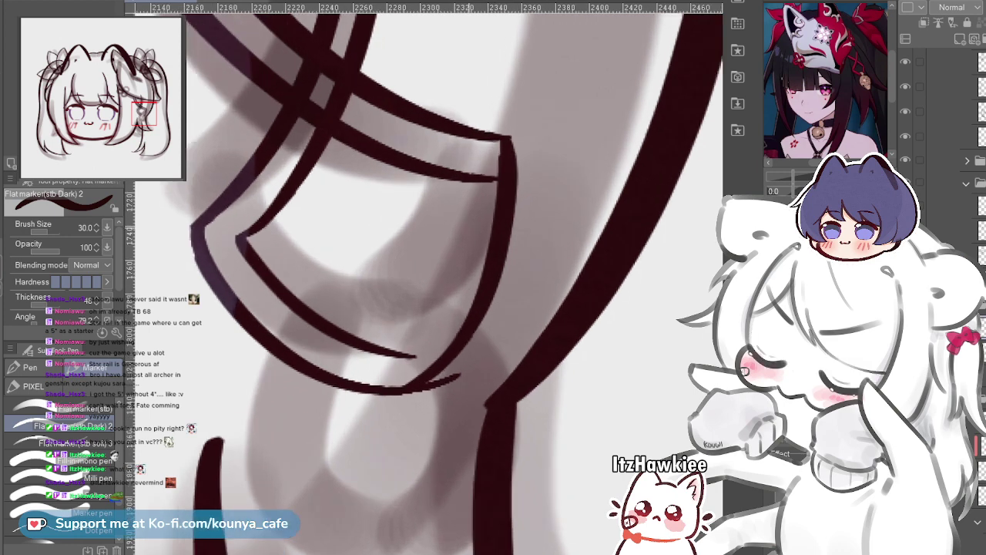
pyautogui.moveTo(489, 208)
pyautogui.mouseDown()
pyautogui.moveTo(491, 187)
pyautogui.moveTo(506, 192)
pyautogui.moveTo(443, 357)
pyautogui.mouseUp()
pyautogui.hotkey('ctrl', 'z')
pyautogui.moveTo(527, 188)
pyautogui.mouseDown()
pyautogui.moveTo(505, 194)
pyautogui.moveTo(418, 444)
pyautogui.mouseUp()
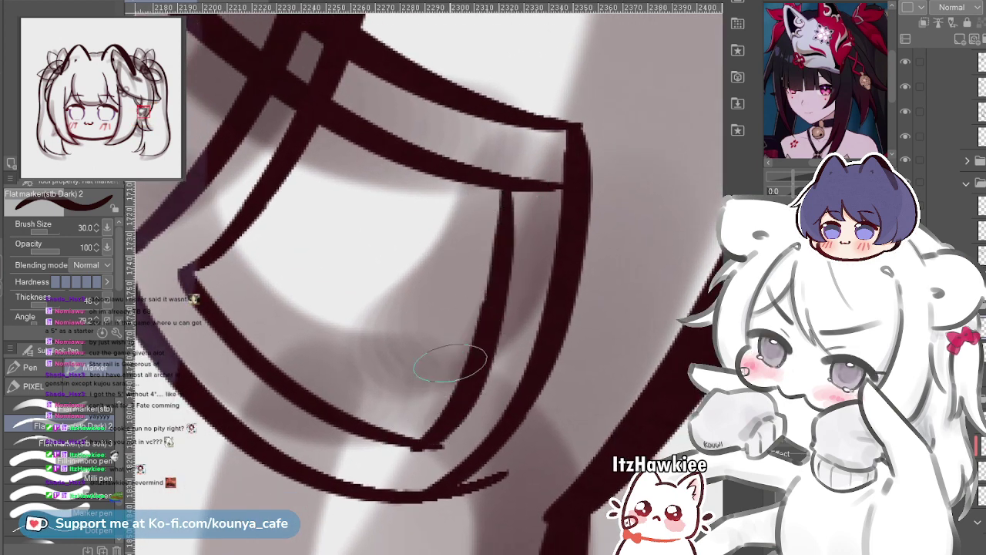
pyautogui.hotkey('ctrl', 'z')
pyautogui.moveTo(499, 192)
pyautogui.mouseDown()
pyautogui.moveTo(505, 217)
pyautogui.moveTo(455, 399)
pyautogui.moveTo(506, 178)
pyautogui.moveTo(502, 253)
pyautogui.moveTo(406, 451)
pyautogui.mouseUp()
pyautogui.hotkey('ctrl', 'z')
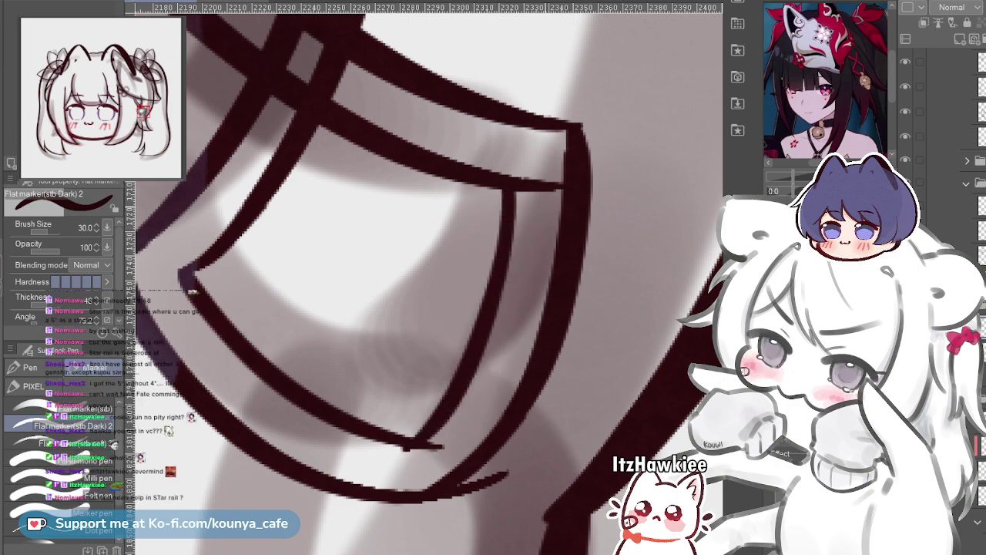
# Adjust the end point of the diagonal strand's upper line to meet the loop's outer right edge in a clean corner
pyautogui.scroll(-3, 462, 202)
pyautogui.scroll(2, 510, 182)
pyautogui.keyDown('ctrl'); pyautogui.click(539, 181); pyautogui.keyUp('ctrl')
pyautogui.scroll(3, 536, 160)
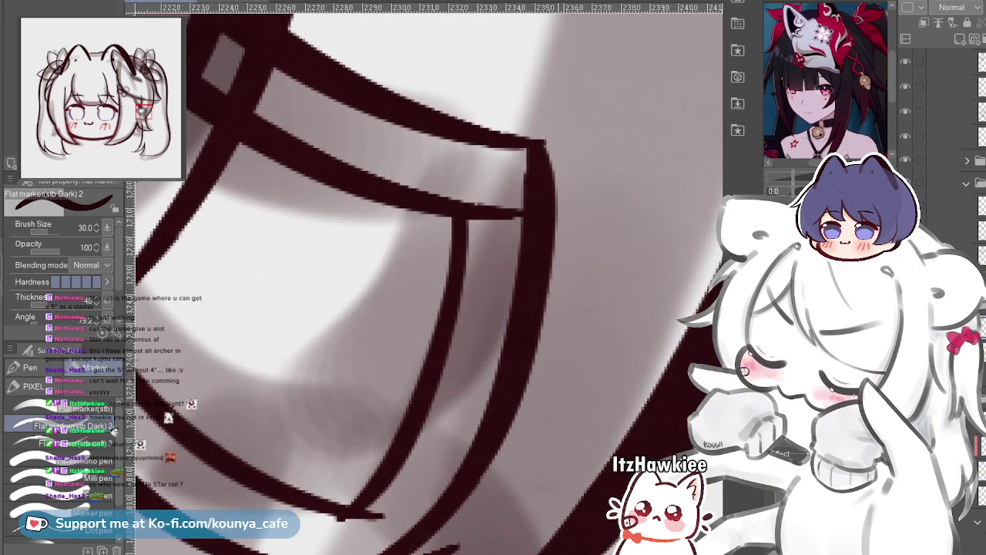
pyautogui.moveTo(550, 146)
pyautogui.mouseDown()
pyautogui.moveTo(522, 178)
pyautogui.moveTo(506, 177)
pyautogui.mouseUp()
pyautogui.scroll(1, 524, 177)
pyautogui.keyDown('ctrl'); pyautogui.click(505, 173); pyautogui.keyUp('ctrl')
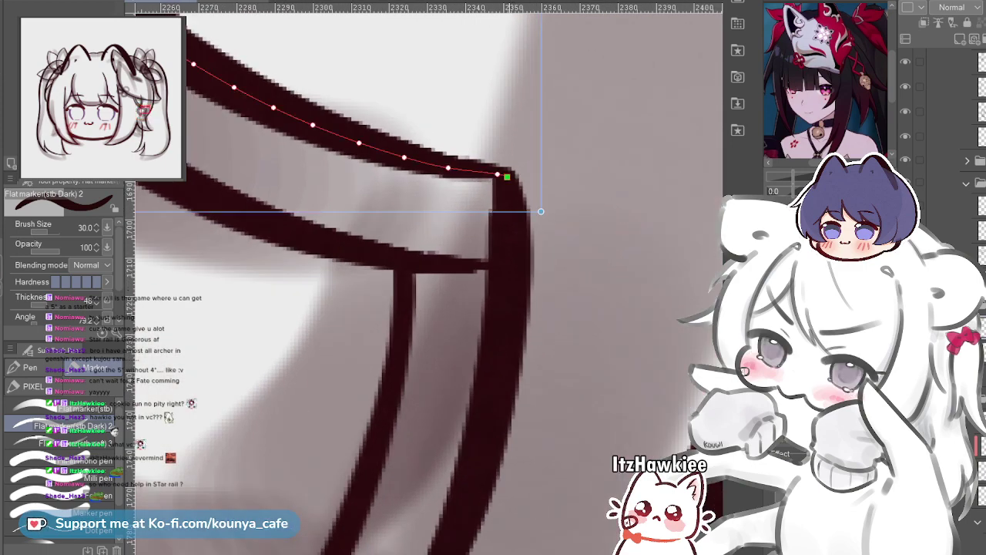
pyautogui.scroll(-4, 511, 183)
pyautogui.scroll(2, 450, 331)
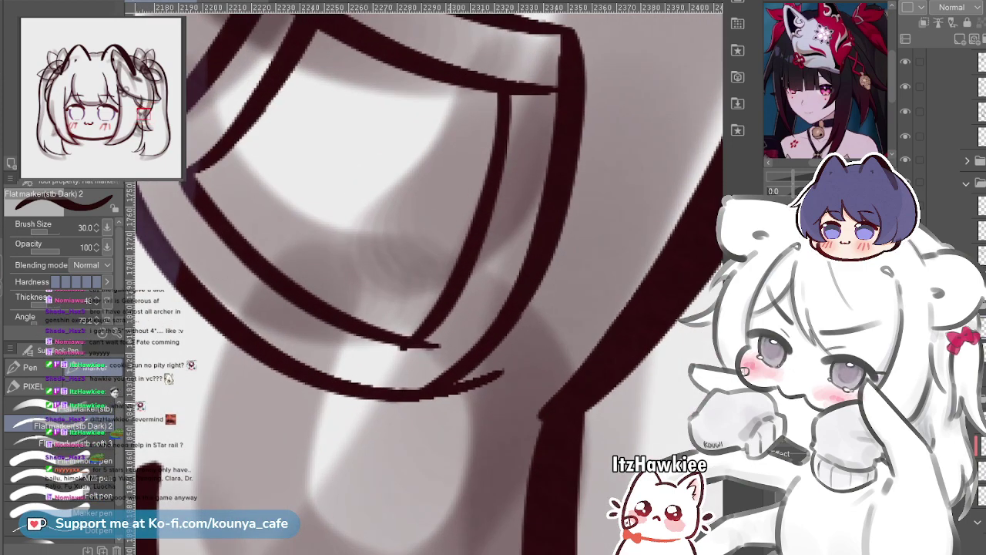
# Move the end points of the loop's outer lower line onto the outer right edge to remove the overshooting tip
pyautogui.keyDown('ctrl'); pyautogui.click(441, 389); pyautogui.keyUp('ctrl')
pyautogui.moveTo(442, 388); pyautogui.dragTo(454, 376)
pyautogui.hotkey('ctrl', 'z')
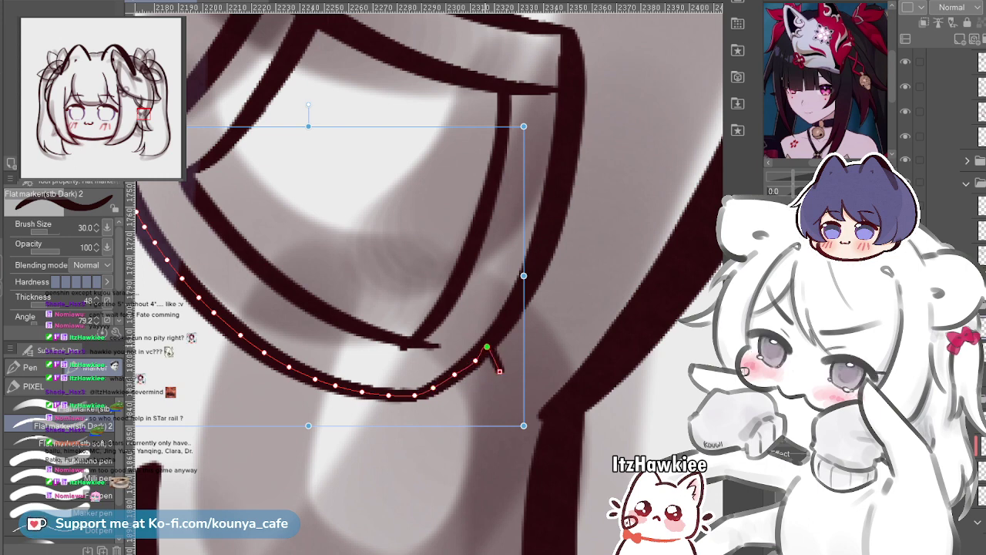
pyautogui.moveTo(499, 371); pyautogui.dragTo(471, 361)
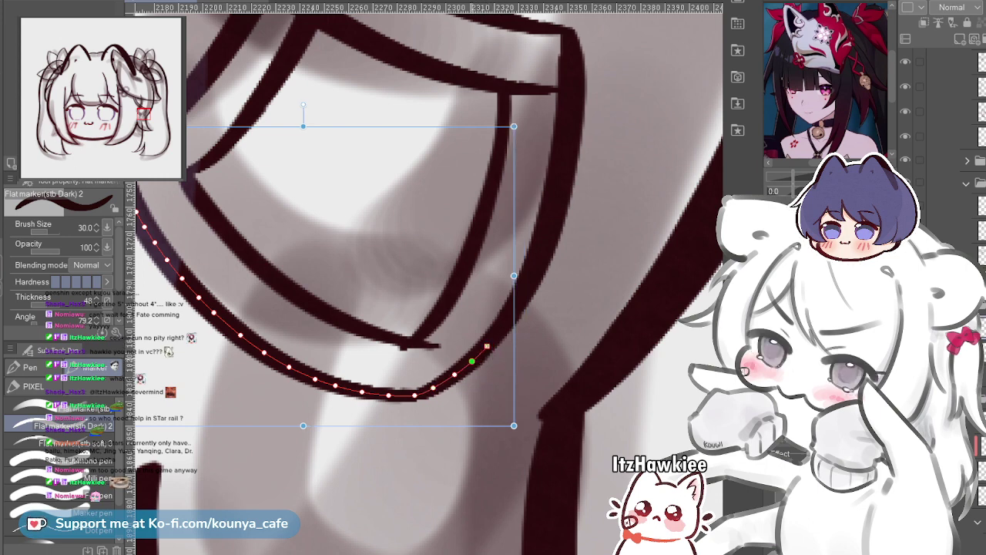
pyautogui.scroll(-8, 472, 349)
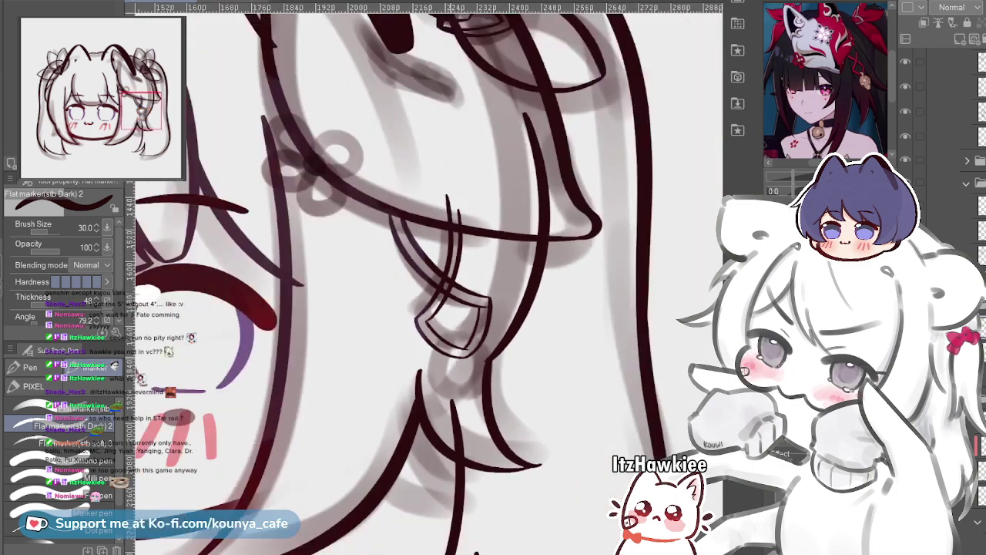
pyautogui.scroll(3, 466, 331)
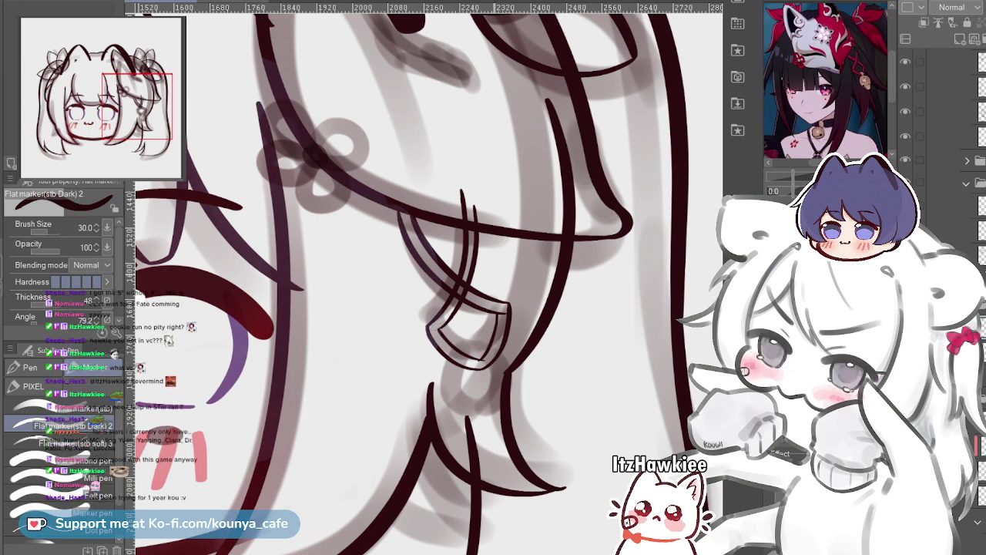
pyautogui.moveTo(447, 308); pyautogui.dragTo(445, 325)
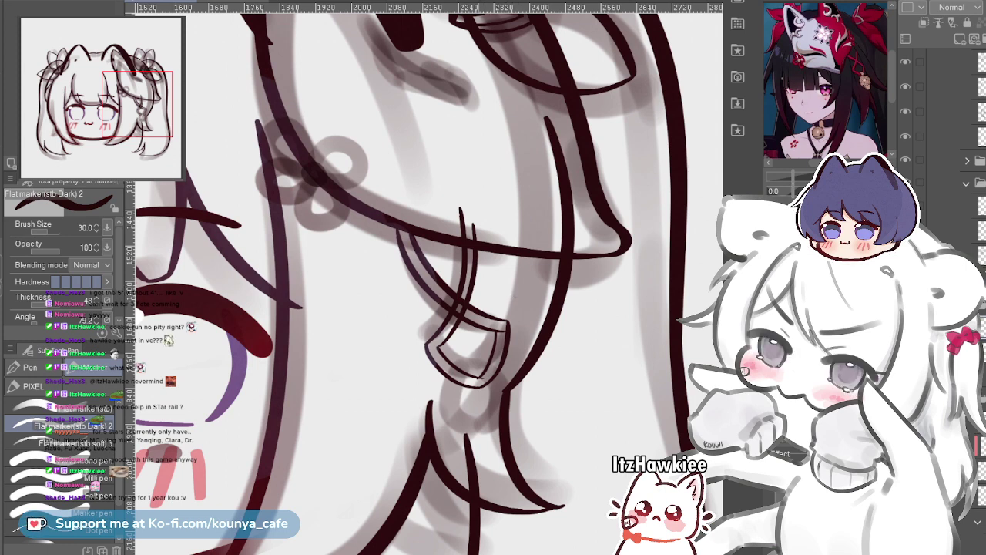
pyautogui.scroll(3, 485, 346)
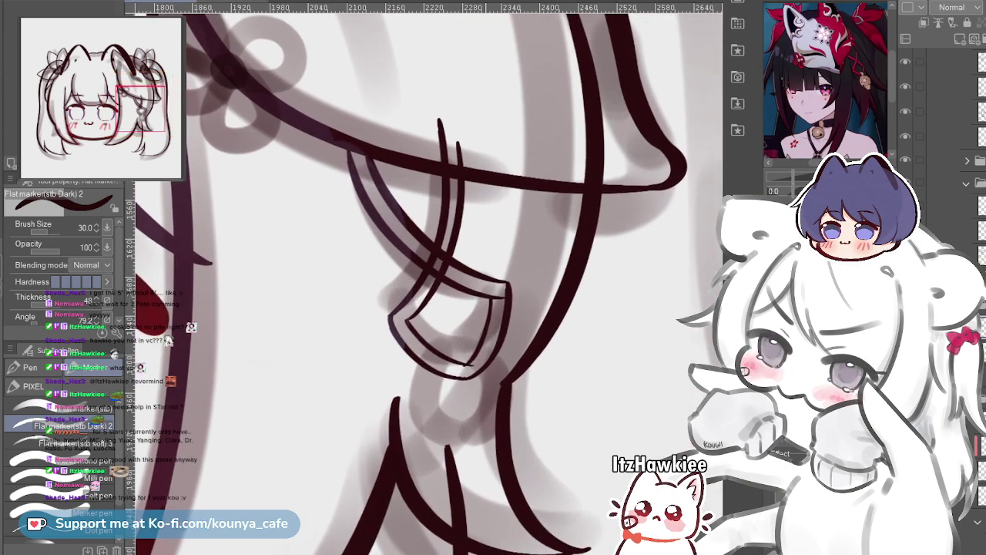
pyautogui.scroll(1, 490, 293)
pyautogui.scroll(2, 462, 292)
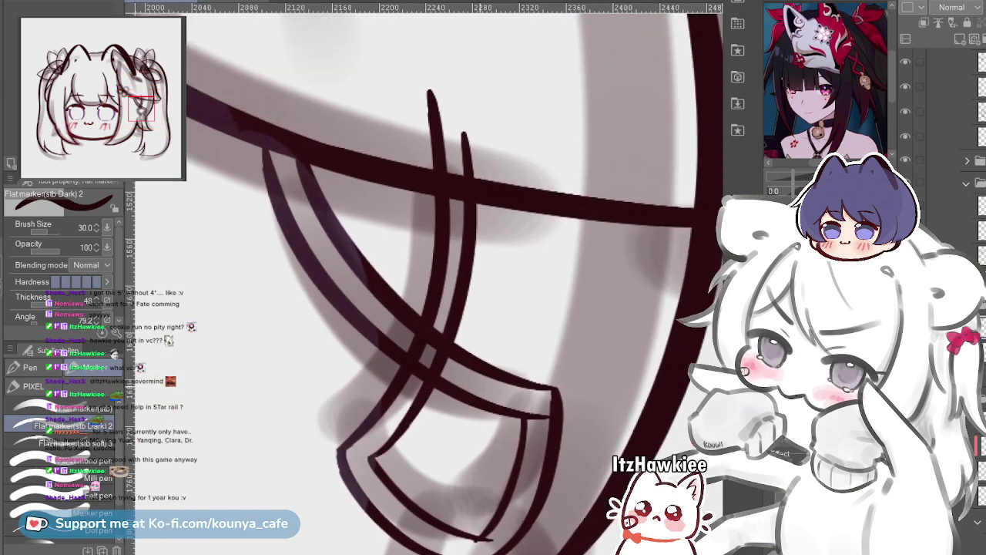
pyautogui.scroll(-3, 431, 293)
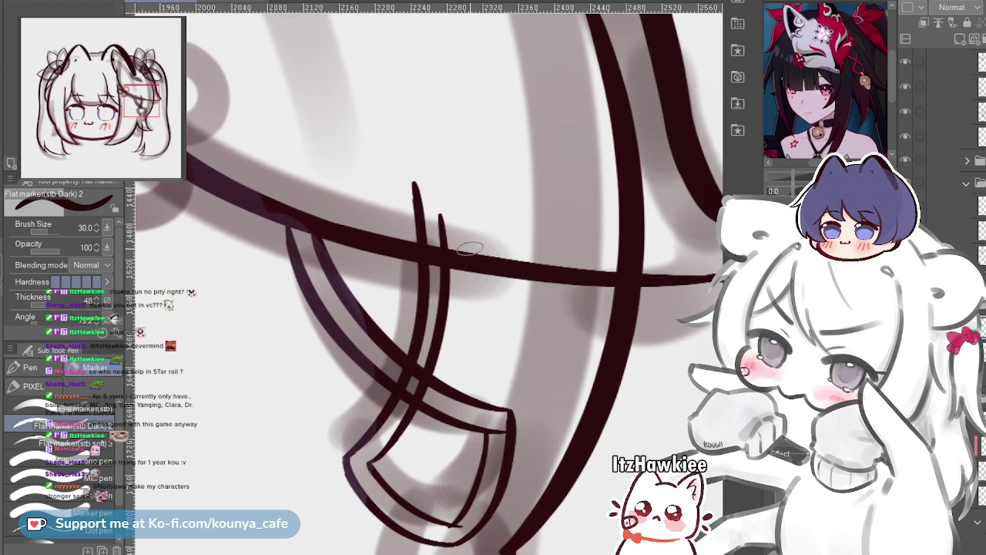
pyautogui.moveTo(469, 233); pyautogui.dragTo(469, 245)
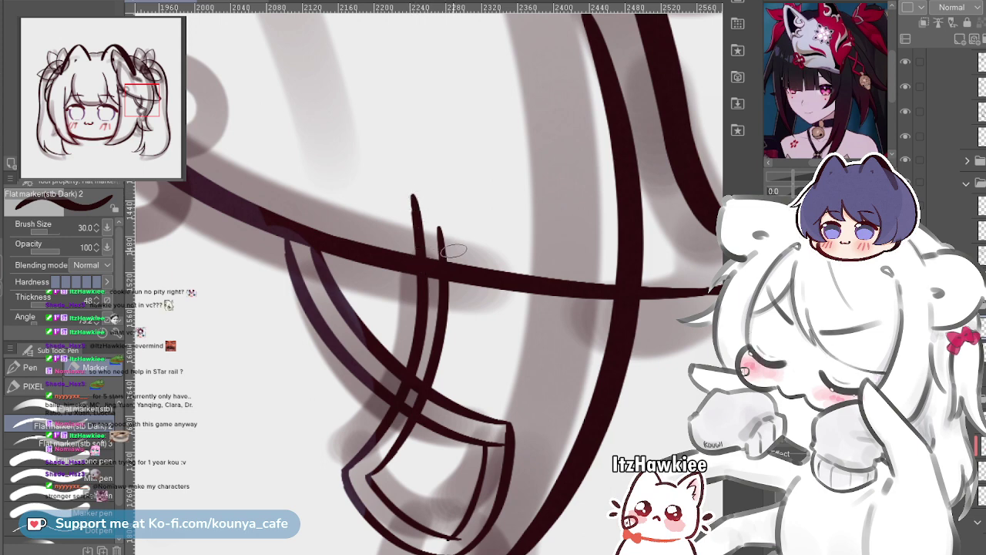
# Erase the crossing strand's two tips that stick out above the hair line, using the Hard eraser
pyautogui.press('e')
pyautogui.moveTo(436, 178); pyautogui.dragTo(442, 214)
pyautogui.scroll(-5, 436, 202)
pyautogui.scroll(-2, 442, 214)
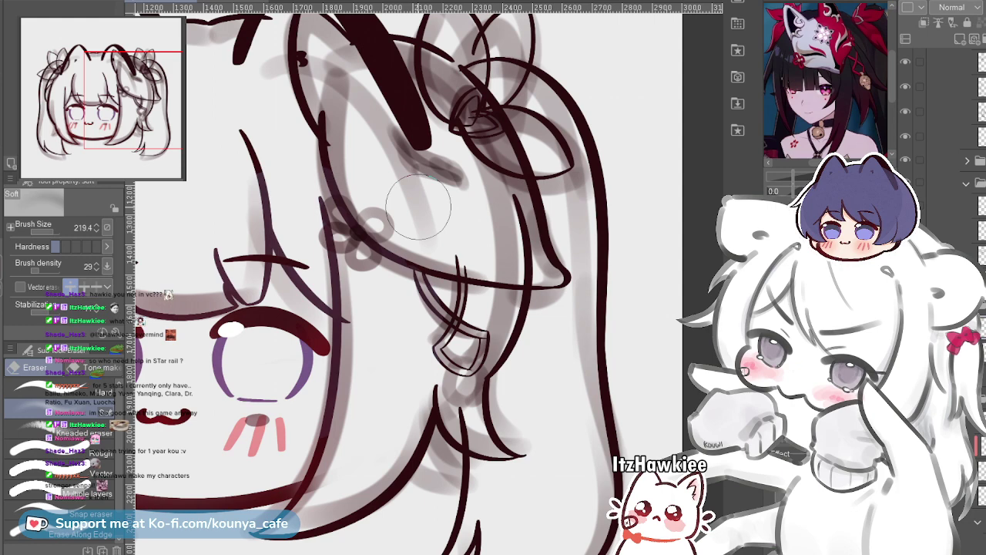
pyautogui.scroll(3, 454, 358)
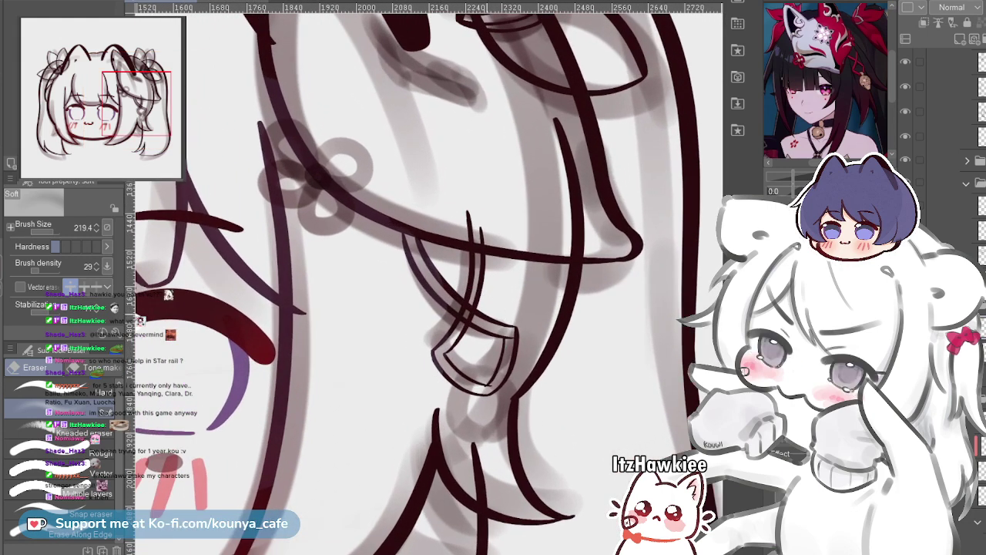
pyautogui.scroll(3, 450, 308)
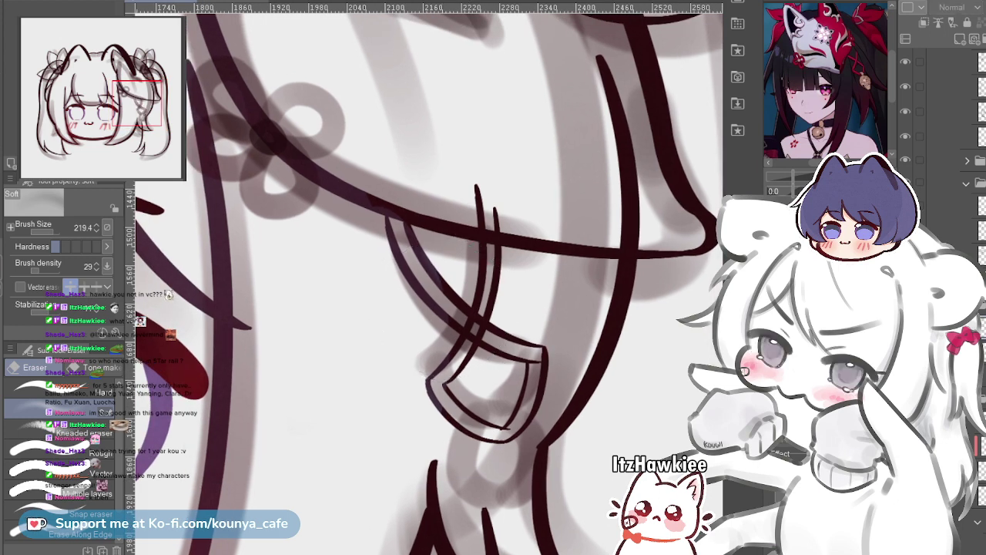
pyautogui.click(905, 207)
pyautogui.click(905, 206)
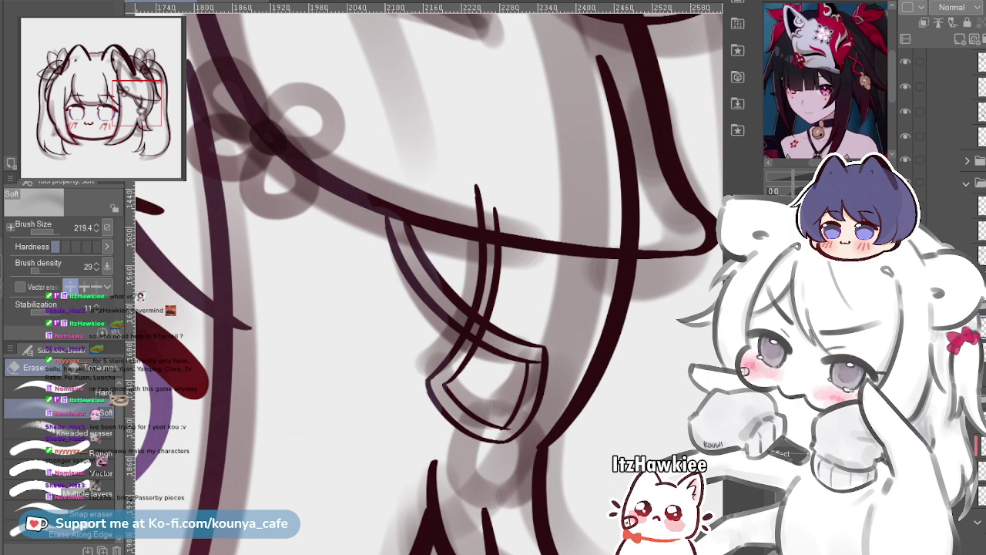
pyautogui.scroll(1, 500, 287)
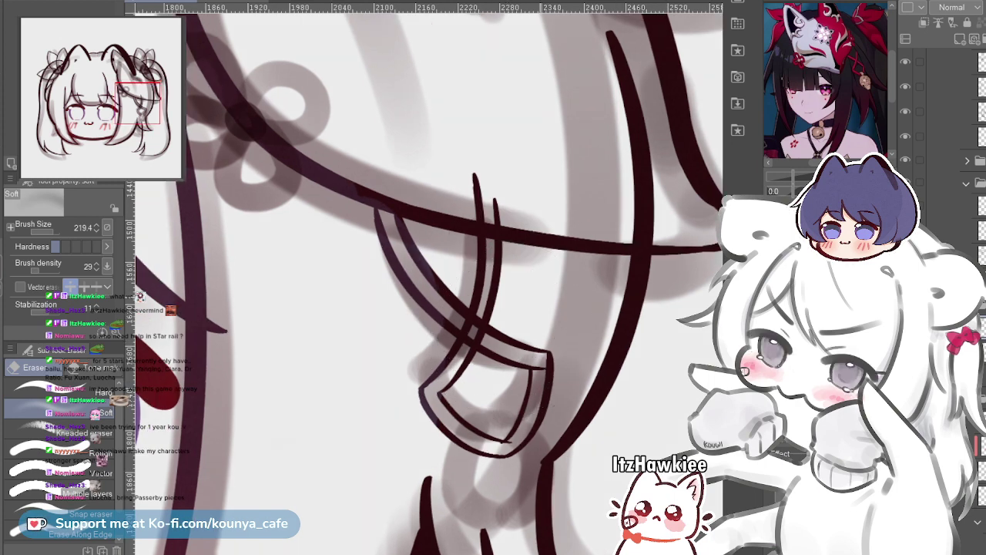
pyautogui.scroll(2, 624, 255)
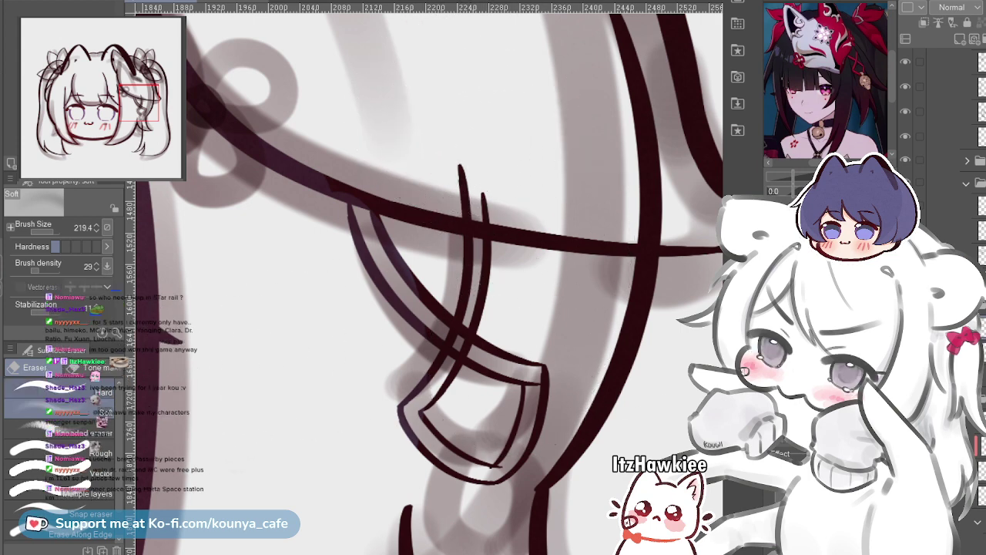
pyautogui.click(58, 385)
pyautogui.moveTo(486, 174)
pyautogui.mouseDown()
pyautogui.moveTo(439, 167)
pyautogui.moveTo(453, 186)
pyautogui.mouseUp()
pyautogui.scroll(2, 494, 302)
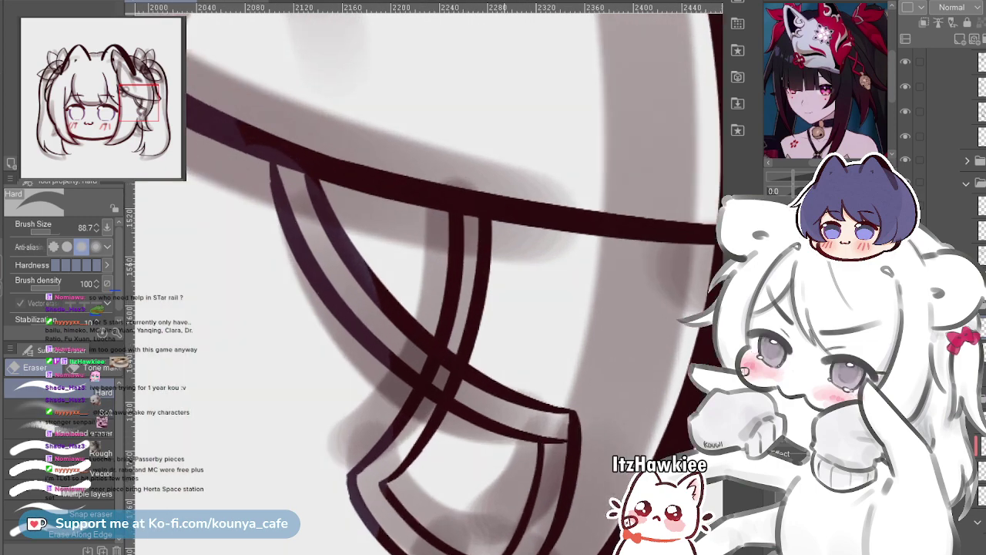
# Erase the crossing strand's lines inside the diagonal strand with the Hard eraser at size 13.6, placing the diagonal strand in front
pyautogui.moveTo(421, 393); pyautogui.dragTo(456, 284)
pyautogui.scroll(2, 456, 283)
pyautogui.moveTo(453, 150); pyautogui.dragTo(417, 153)
pyautogui.moveTo(395, 239)
pyautogui.mouseDown()
pyautogui.moveTo(377, 240)
pyautogui.moveTo(498, 352)
pyautogui.mouseUp()
pyautogui.moveTo(356, 246); pyautogui.dragTo(522, 361)
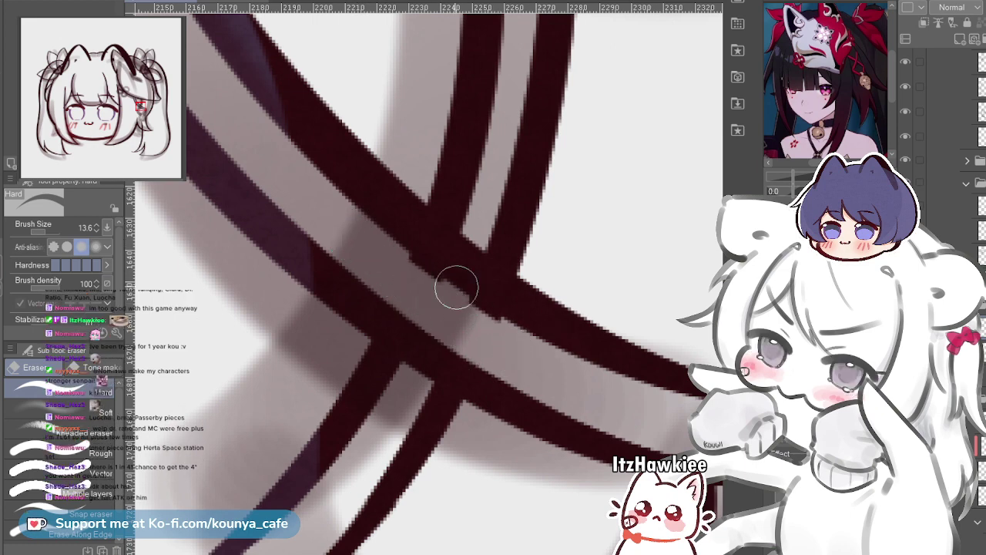
pyautogui.moveTo(469, 288); pyautogui.dragTo(543, 342)
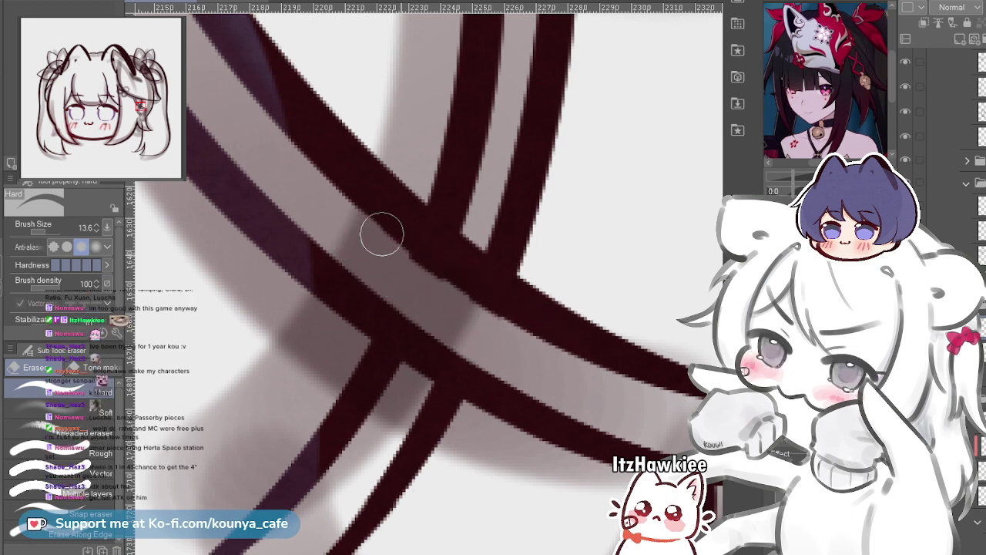
pyautogui.scroll(-5, 463, 288)
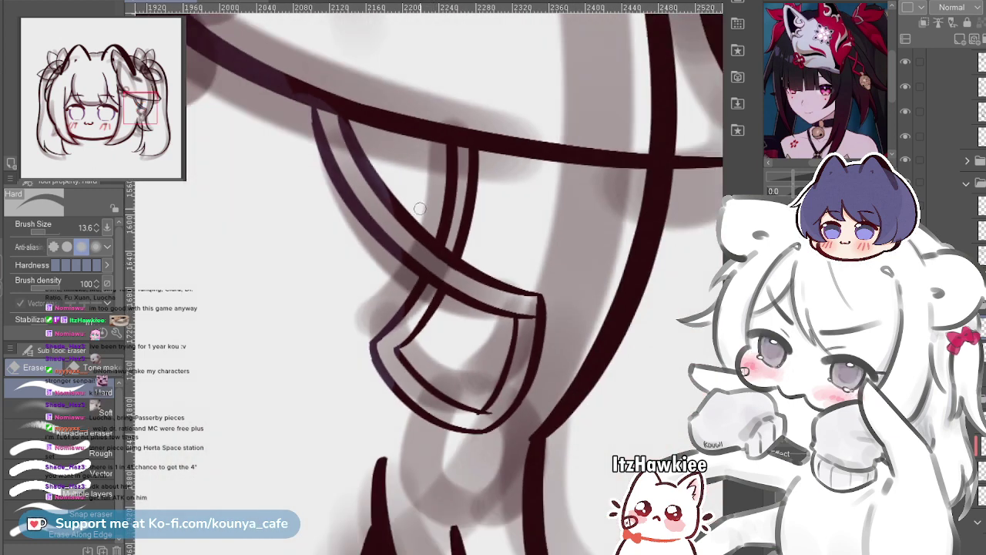
pyautogui.scroll(1, 446, 261)
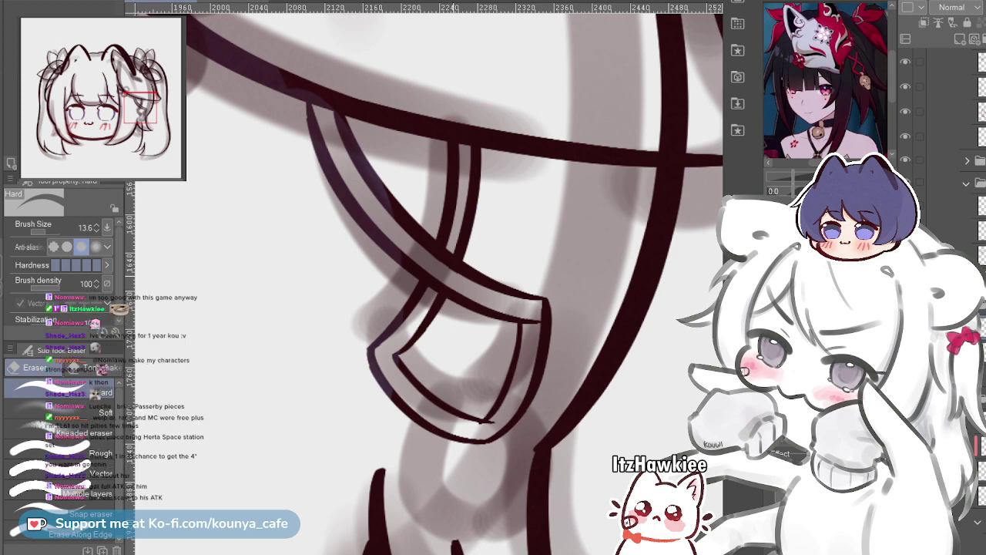
# Erase the line segments across the strand crossing with the Hard eraser so the two cord strands join openly
pyautogui.scroll(1, 447, 261)
pyautogui.scroll(2, 456, 262)
pyautogui.moveTo(462, 263)
pyautogui.mouseDown()
pyautogui.moveTo(440, 307)
pyautogui.moveTo(424, 312)
pyautogui.mouseUp()
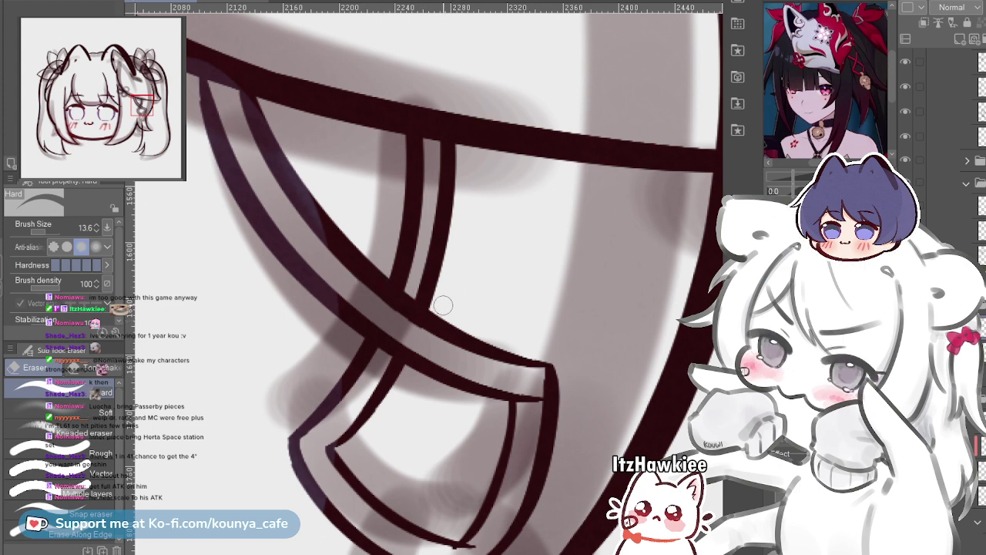
pyautogui.scroll(4, 385, 290)
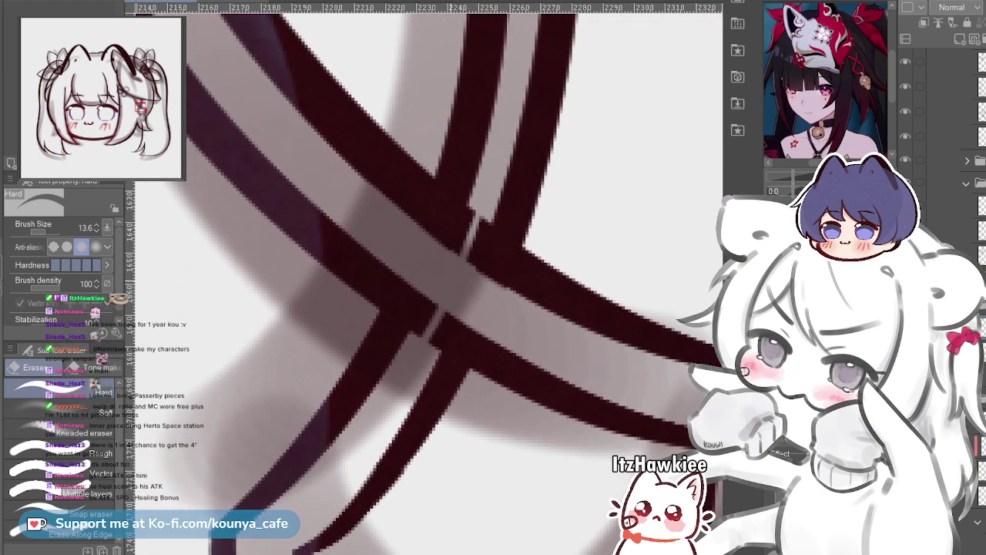
pyautogui.scroll(2, 454, 289)
pyautogui.moveTo(488, 187); pyautogui.dragTo(377, 409)
pyautogui.moveTo(487, 185); pyautogui.dragTo(368, 417)
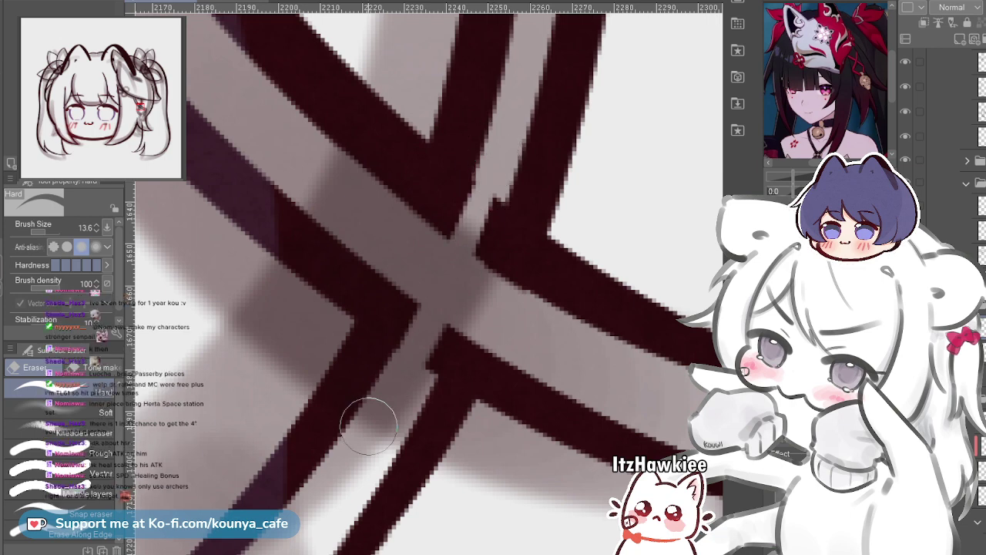
pyautogui.moveTo(476, 261); pyautogui.dragTo(440, 315)
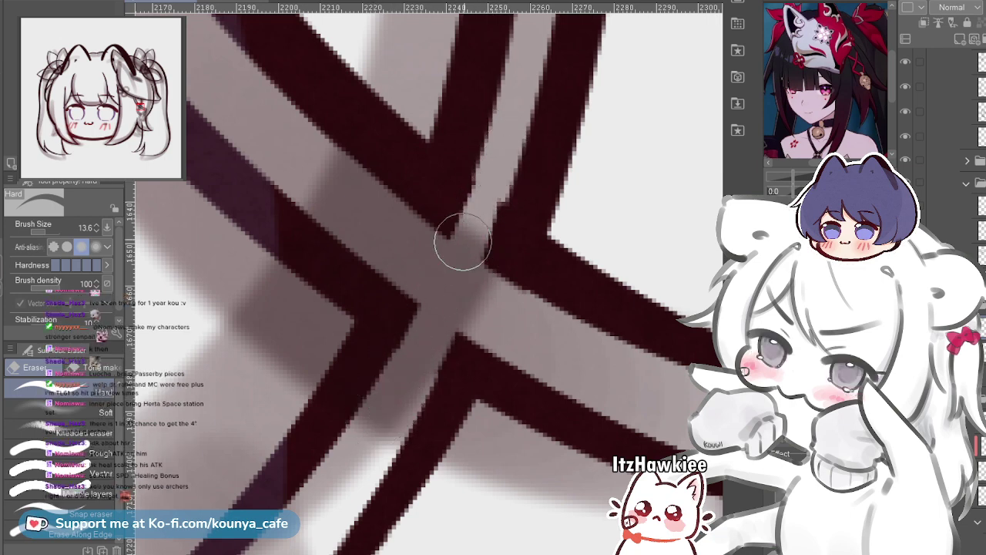
pyautogui.scroll(-10, 500, 179)
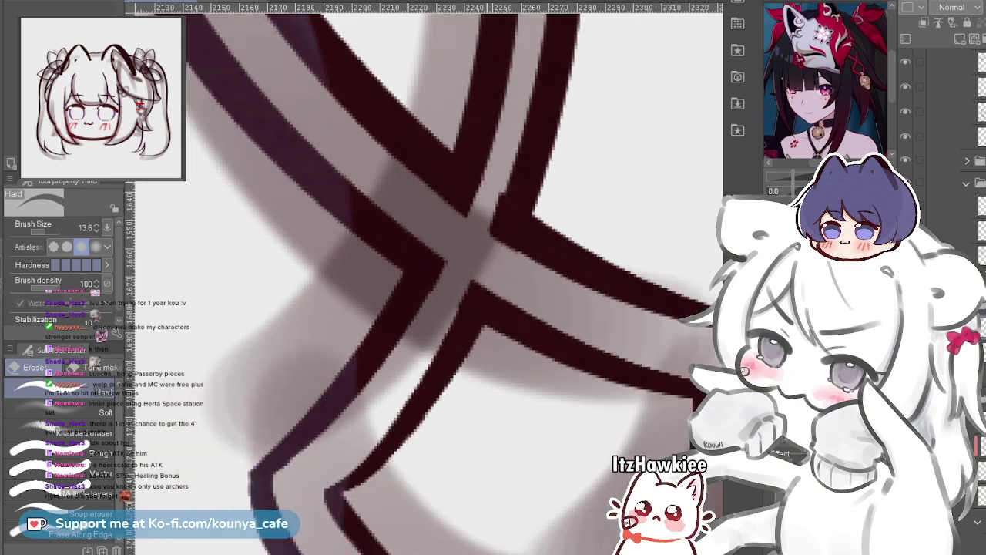
# Erase the overshooting tip and stray bump at the lower corner of the loop's inner outline
pyautogui.scroll(6, 427, 215)
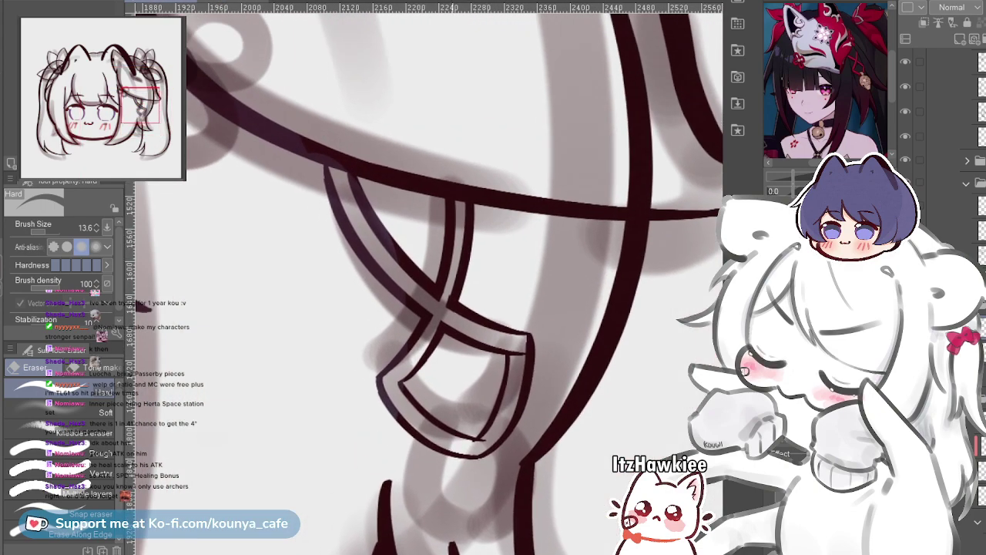
pyautogui.scroll(6, 492, 447)
pyautogui.scroll(3, 527, 302)
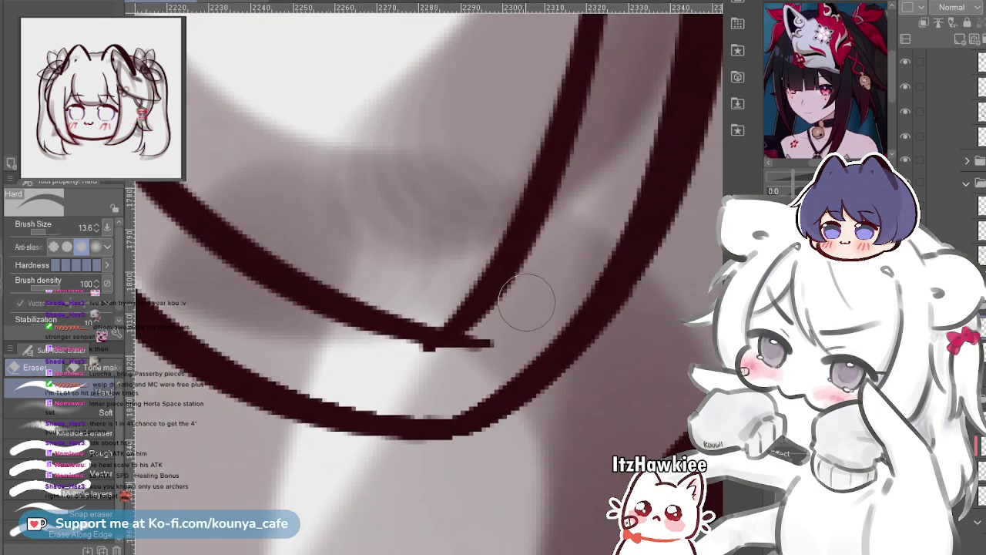
pyautogui.moveTo(515, 318); pyautogui.dragTo(485, 331)
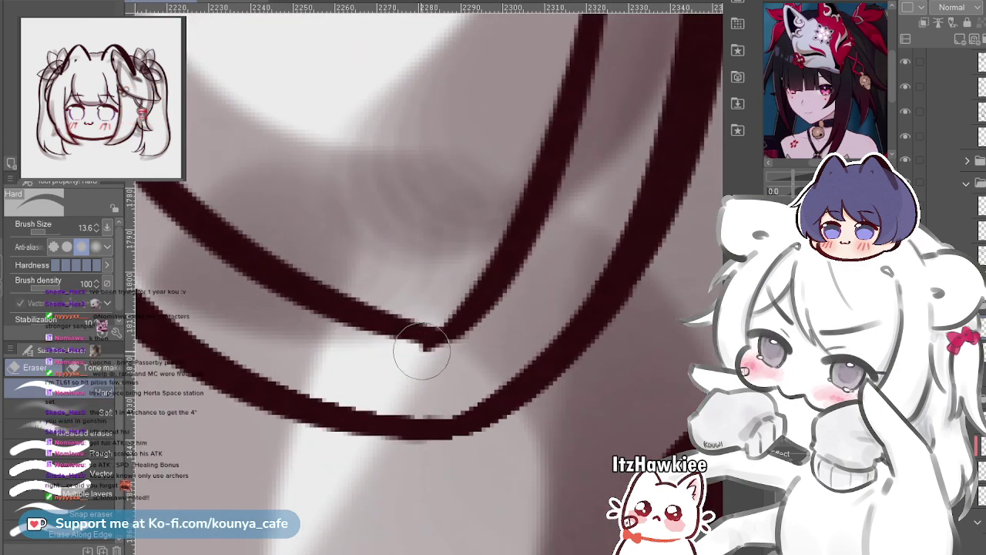
pyautogui.scroll(-3, 474, 296)
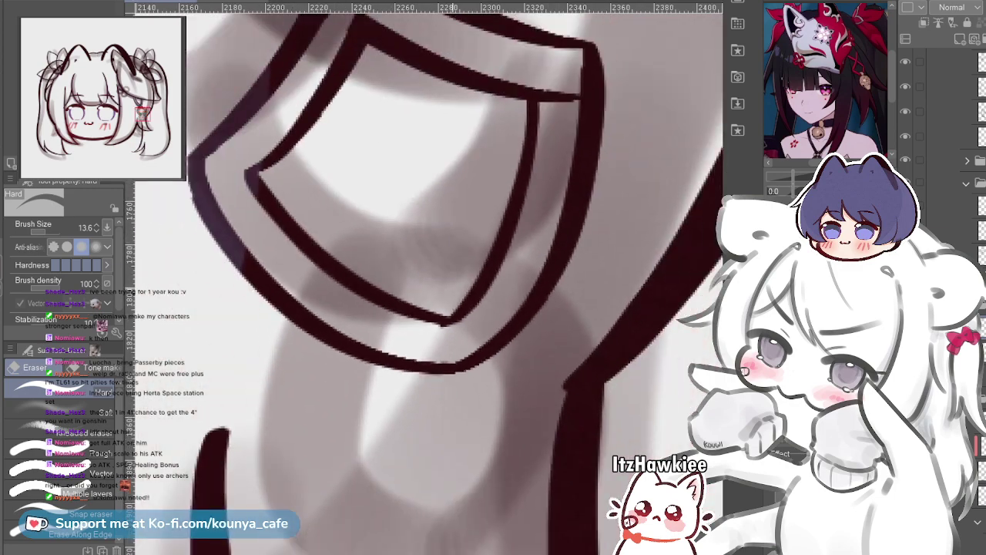
pyautogui.scroll(5, 439, 337)
pyautogui.moveTo(454, 307); pyautogui.dragTo(493, 306)
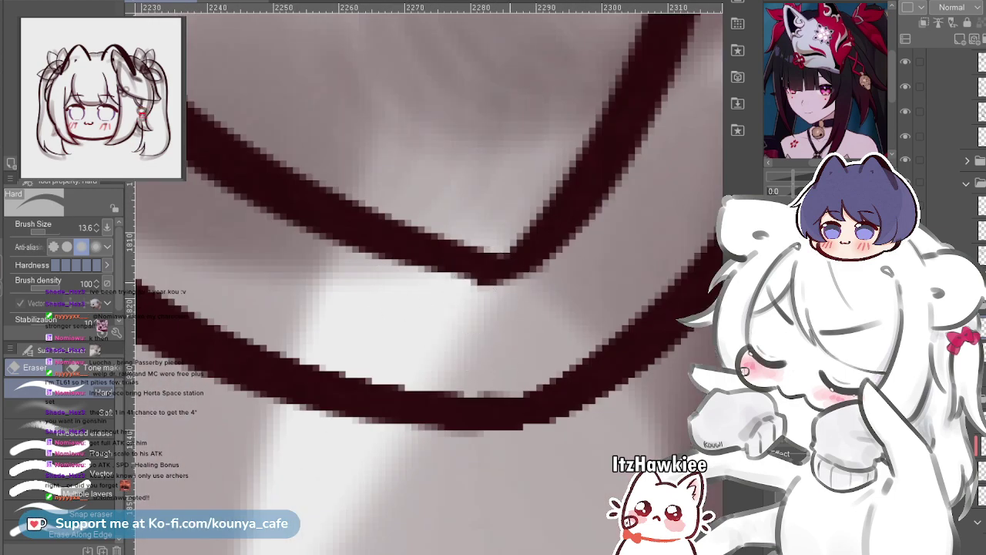
pyautogui.scroll(-4, 513, 306)
# Erase the excess line between the upper right corner of the loop's inner outline and the outer right edge
pyautogui.scroll(5, 444, 267)
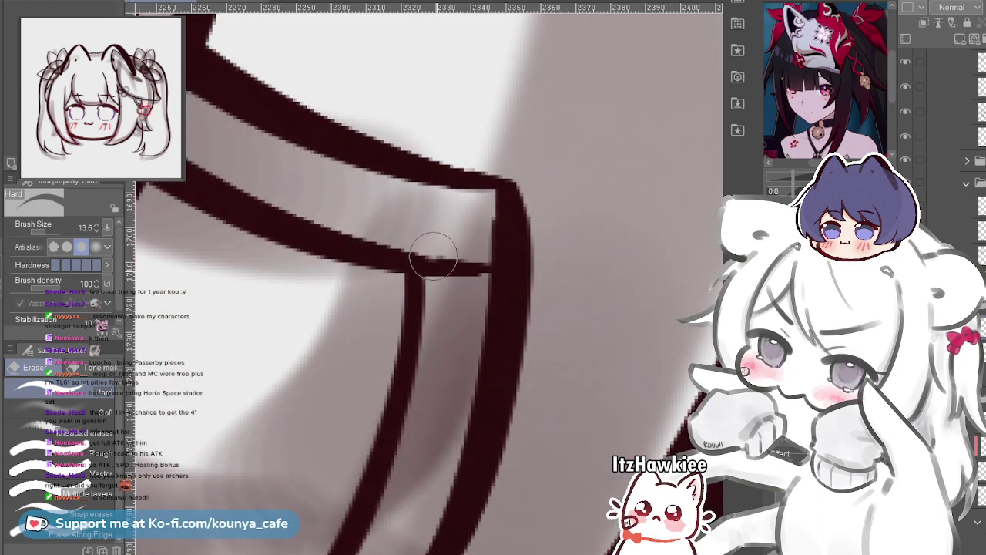
pyautogui.moveTo(447, 251)
pyautogui.mouseDown()
pyautogui.moveTo(445, 290)
pyautogui.moveTo(438, 235)
pyautogui.moveTo(451, 297)
pyautogui.moveTo(436, 234)
pyautogui.moveTo(449, 308)
pyautogui.moveTo(442, 226)
pyautogui.moveTo(463, 303)
pyautogui.moveTo(469, 239)
pyautogui.moveTo(475, 269)
pyautogui.mouseUp()
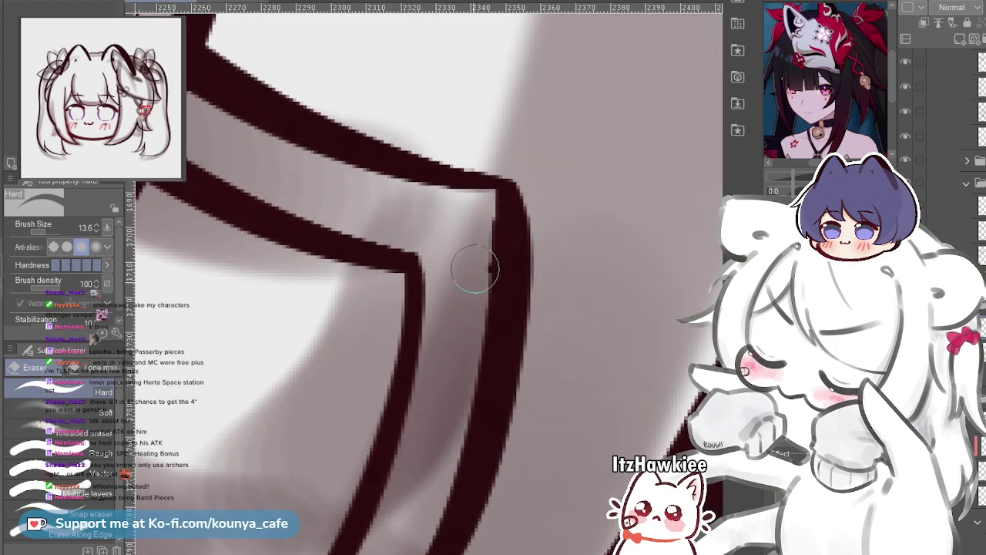
pyautogui.scroll(-4, 475, 269)
pyautogui.moveTo(431, 221); pyautogui.dragTo(475, 300)
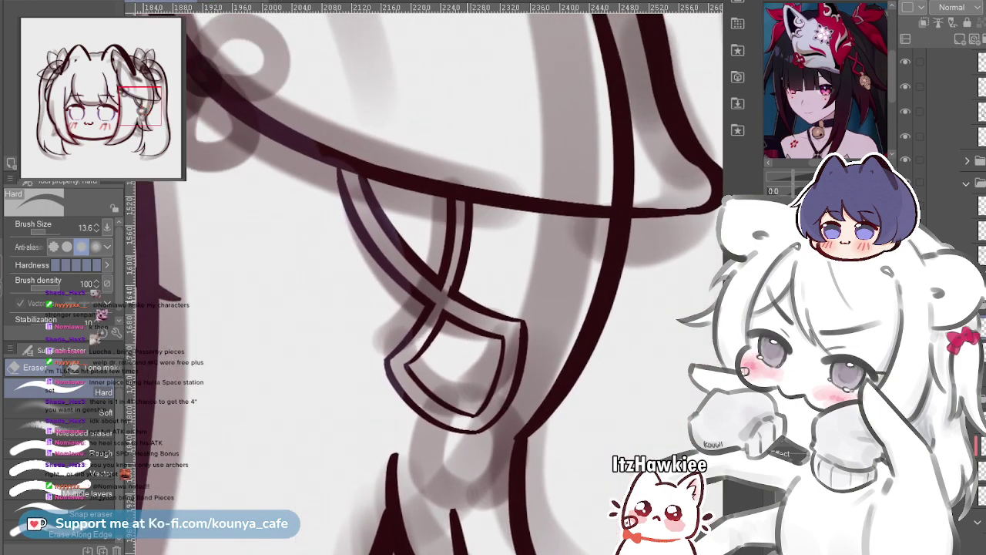
pyautogui.moveTo(475, 301); pyautogui.dragTo(499, 373)
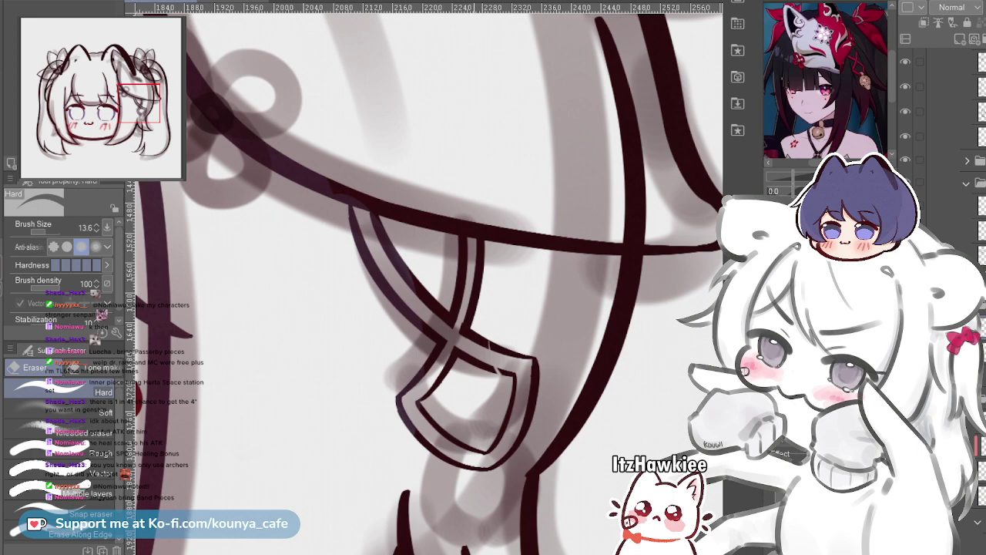
pyautogui.scroll(4, 493, 353)
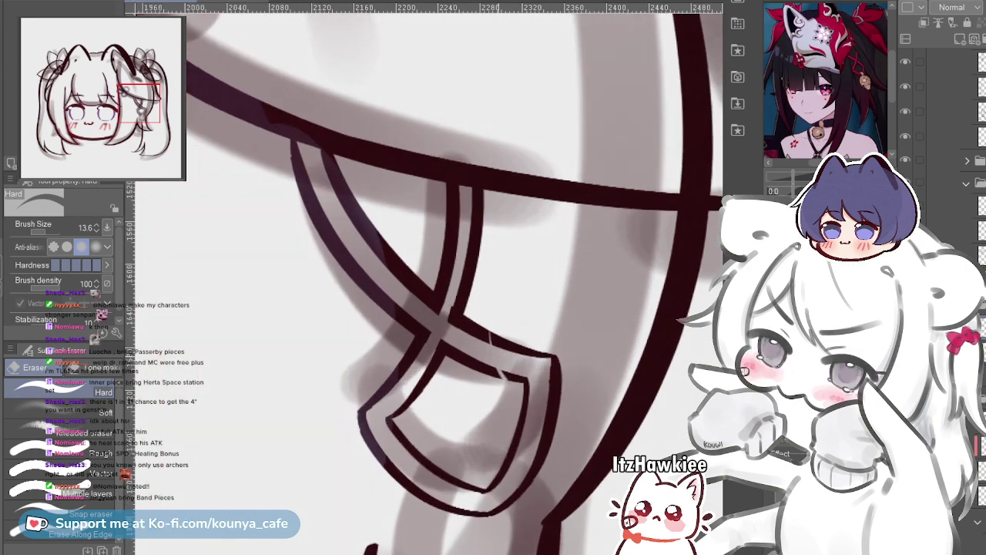
pyautogui.moveTo(551, 400); pyautogui.dragTo(491, 309)
pyautogui.scroll(-1, 508, 314)
pyautogui.moveTo(510, 356); pyautogui.dragTo(482, 321)
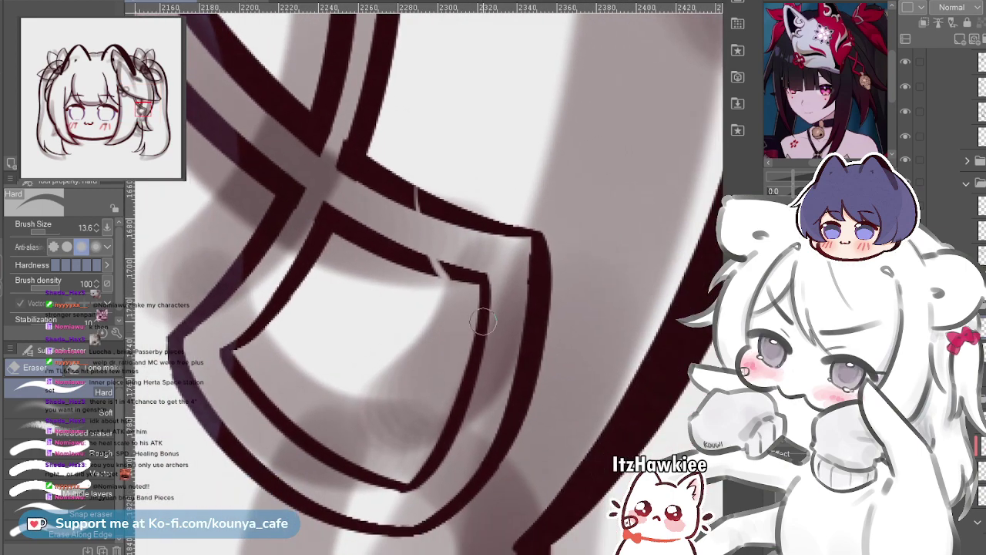
pyautogui.hotkey('ctrl', 'z')
pyautogui.scroll(-4, 428, 277)
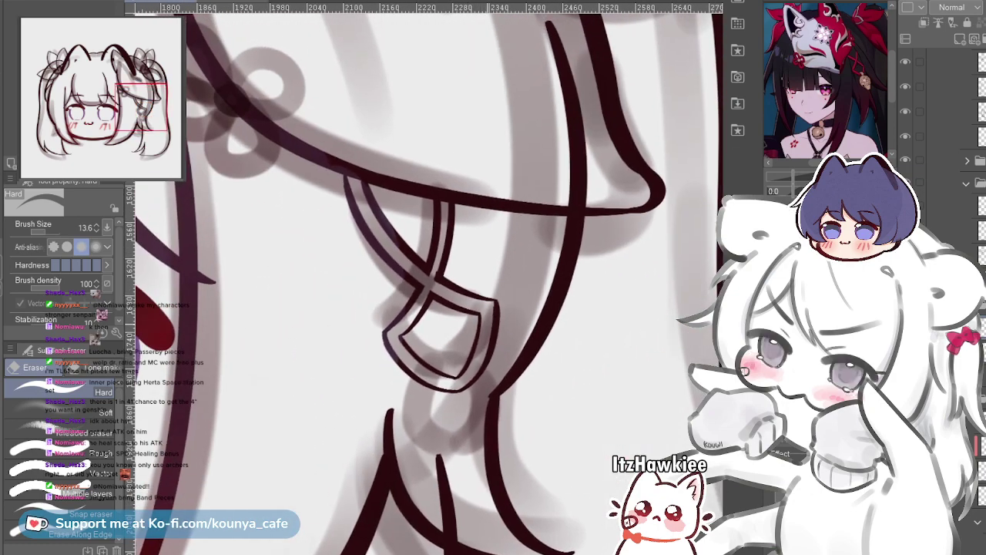
# Inspect the cleaned strand crossing and the loop's corners up close and from farther out for remaining stray lines
pyautogui.scroll(5, 416, 308)
pyautogui.scroll(1, 416, 293)
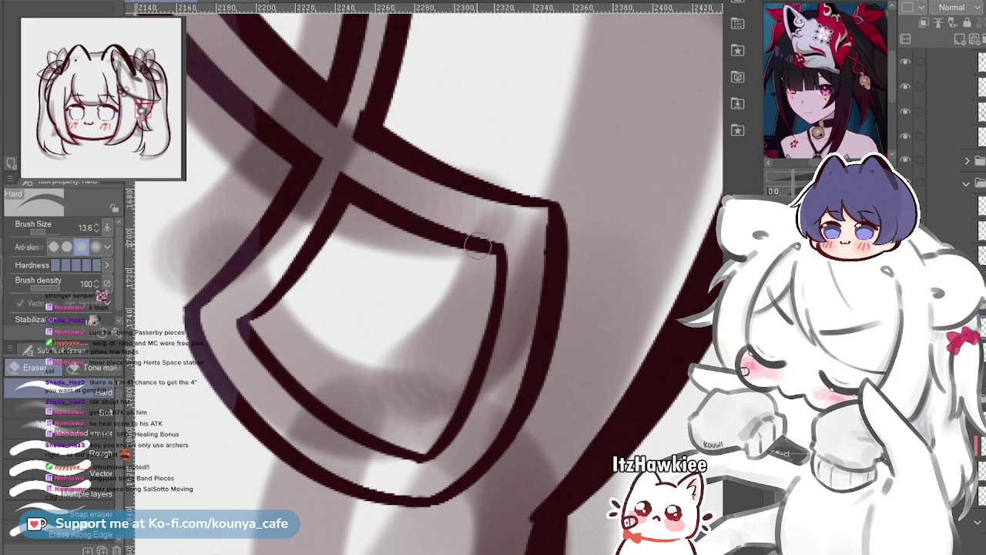
pyautogui.scroll(3, 478, 248)
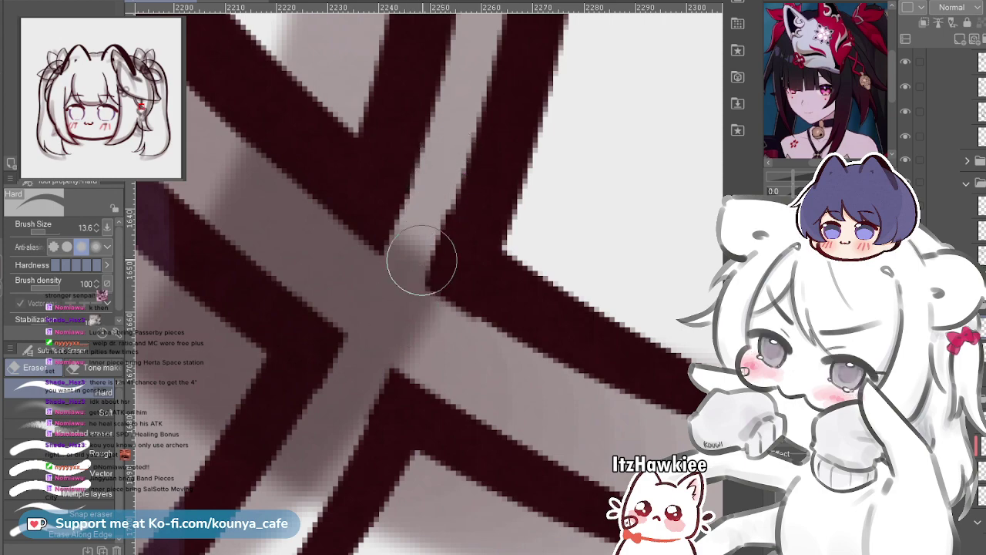
pyautogui.scroll(-5, 421, 262)
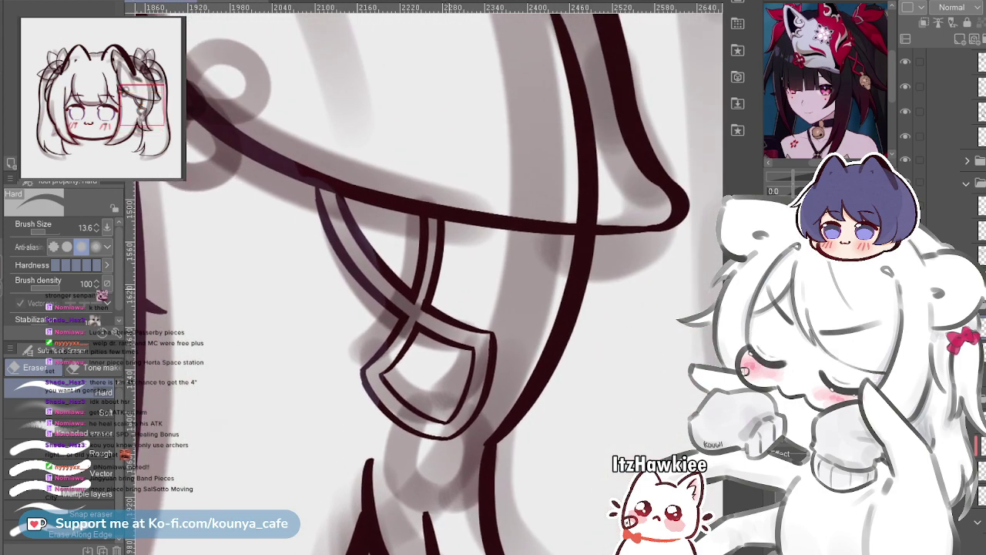
pyautogui.scroll(5, 440, 334)
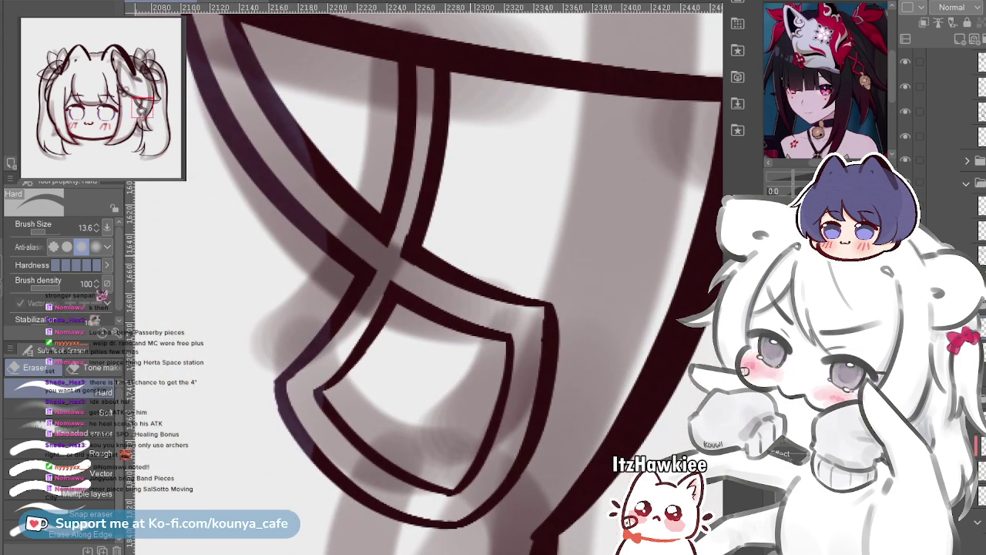
pyautogui.moveTo(463, 256); pyautogui.dragTo(433, 240)
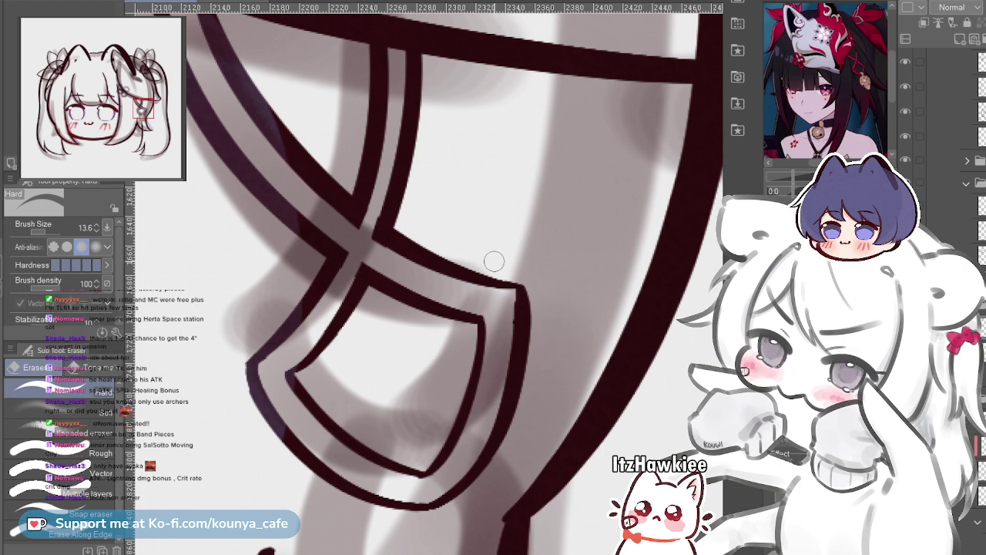
pyautogui.moveTo(454, 305); pyautogui.dragTo(474, 279)
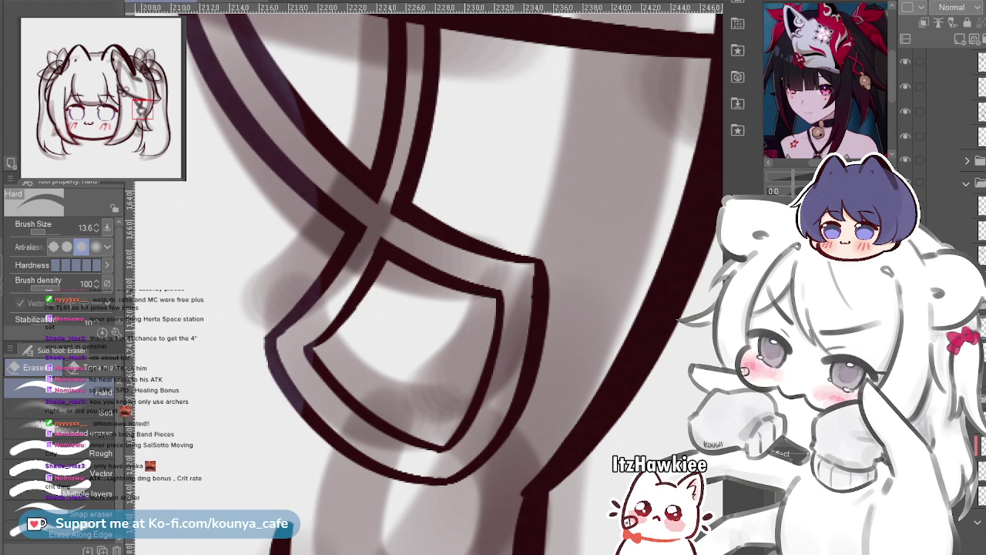
pyautogui.moveTo(465, 313); pyautogui.dragTo(467, 324)
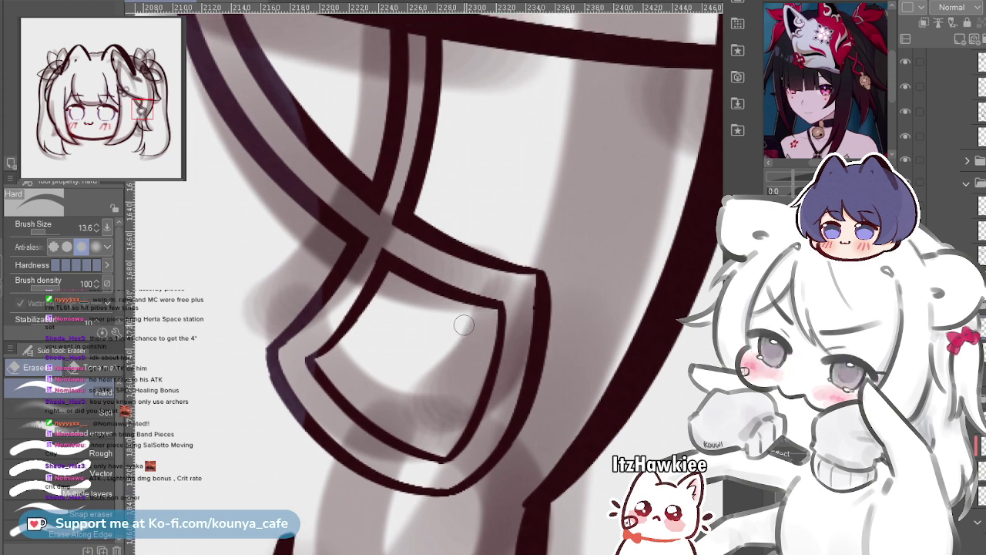
pyautogui.scroll(2, 467, 337)
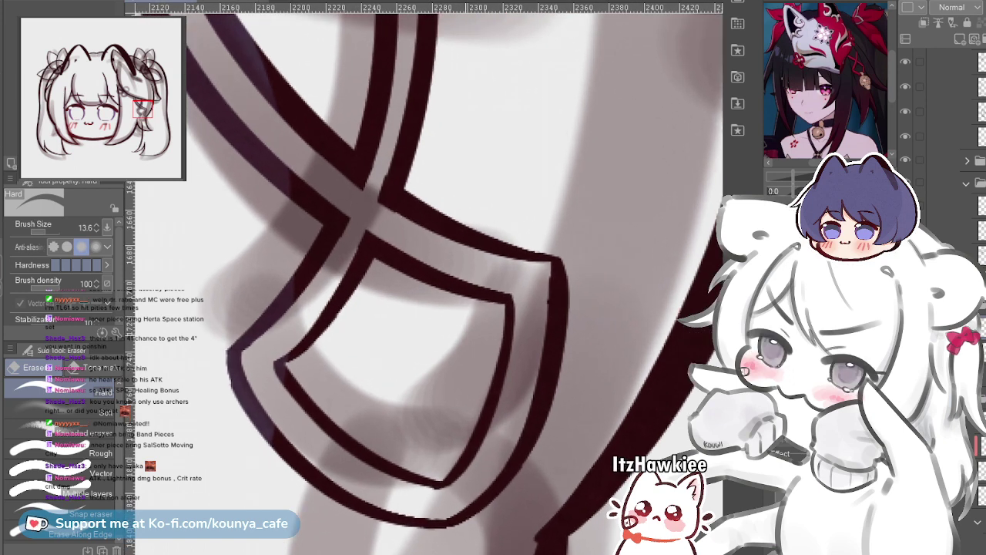
pyautogui.moveTo(470, 360); pyautogui.dragTo(462, 343)
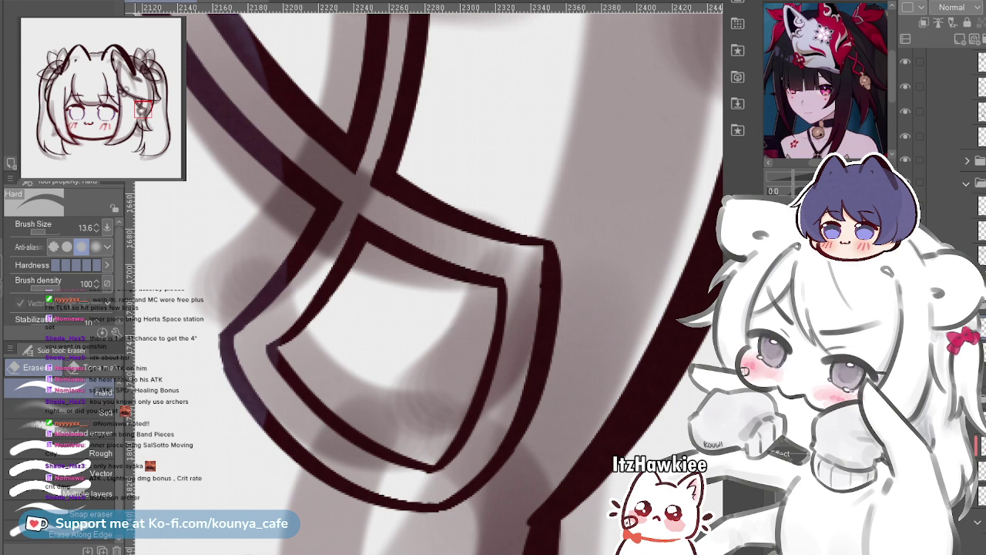
pyautogui.scroll(-3, 430, 277)
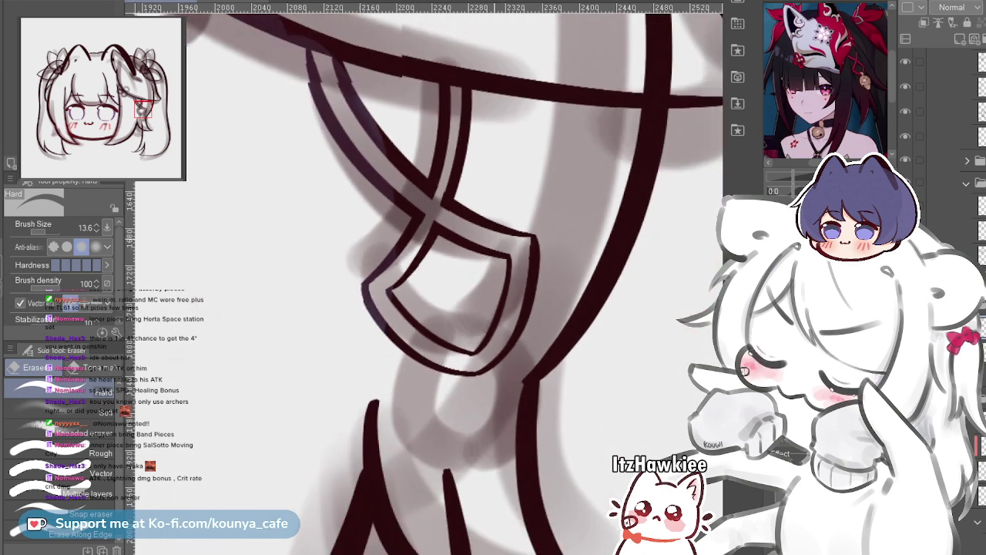
pyautogui.moveTo(537, 308); pyautogui.dragTo(537, 321)
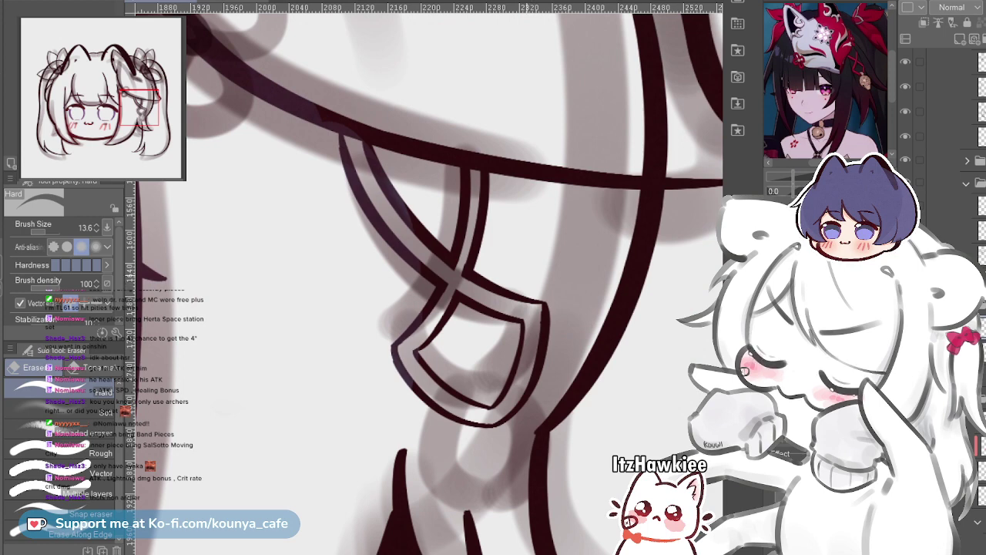
pyautogui.moveTo(572, 236); pyautogui.dragTo(546, 261)
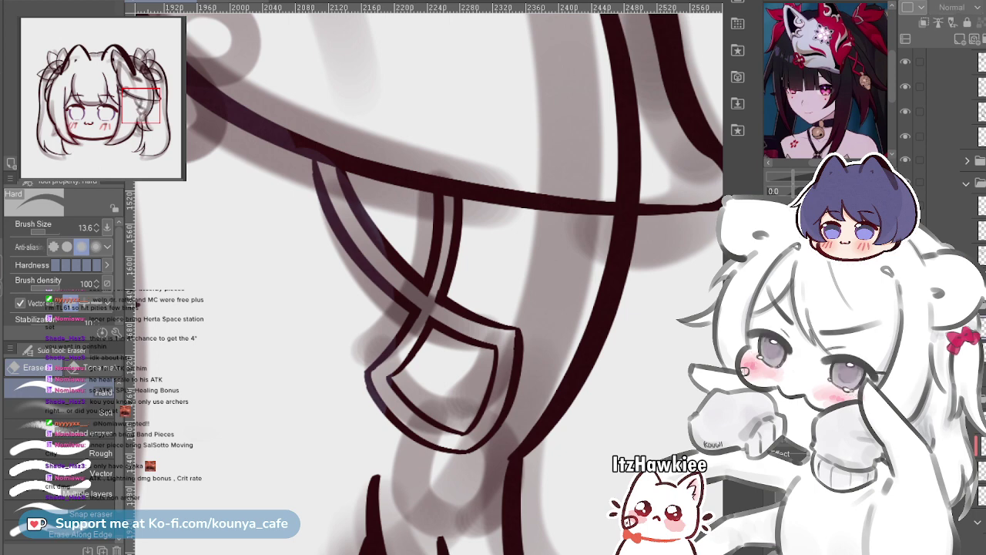
pyautogui.hotkey('ctrl', 'z')
pyautogui.hotkey('ctrl', 'y')
pyautogui.hotkey('ctrl', 'y')
pyautogui.hotkey('ctrl', 'y')
pyautogui.hotkey('ctrl', 'y')
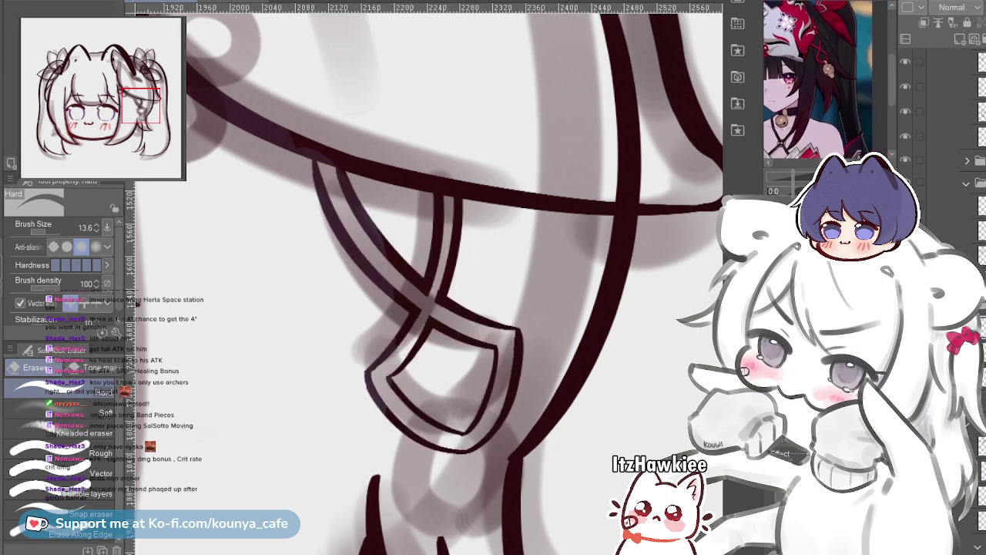
# Show the cord's skull pendant in the reference image and switch to the Flat marker(stb Dark) 2 brush
pyautogui.moveTo(824, 42); pyautogui.dragTo(829, 132)
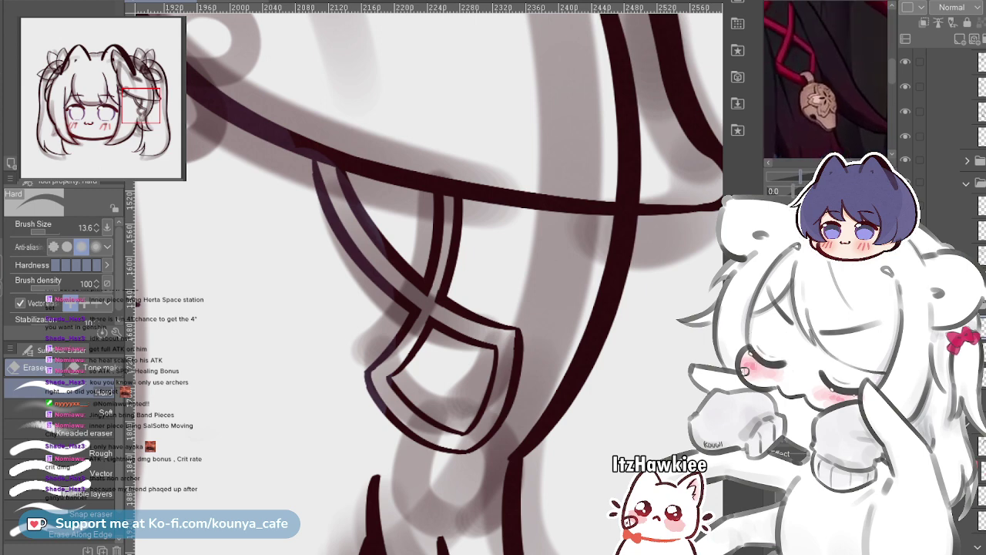
pyautogui.moveTo(461, 450)
pyautogui.mouseDown()
pyautogui.moveTo(471, 416)
pyautogui.moveTo(461, 410)
pyautogui.mouseUp()
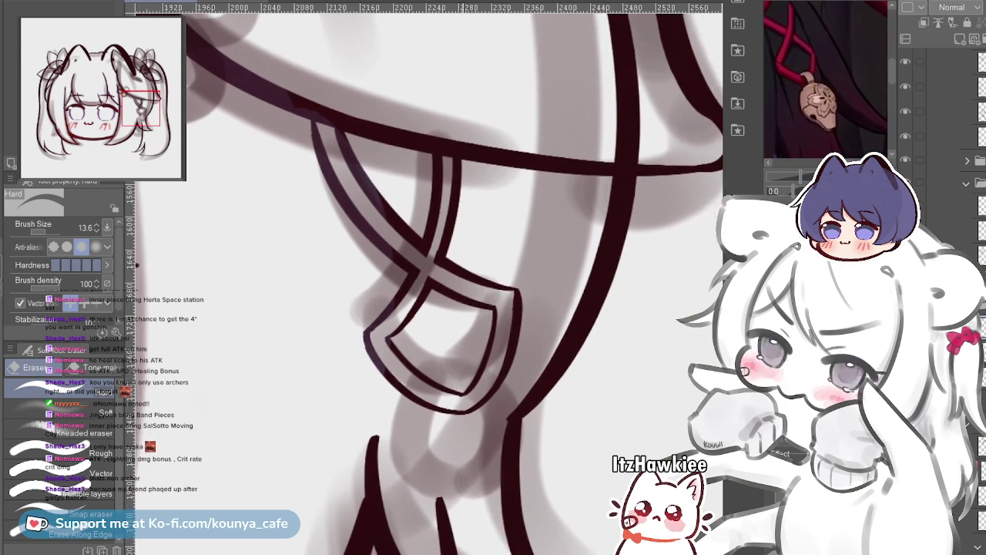
pyautogui.scroll(3, 478, 421)
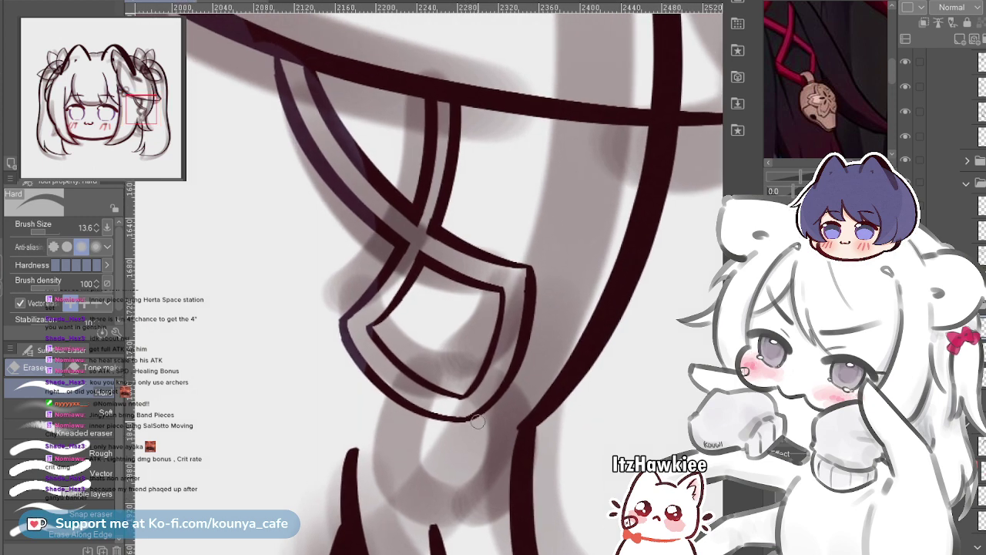
pyautogui.press('p')
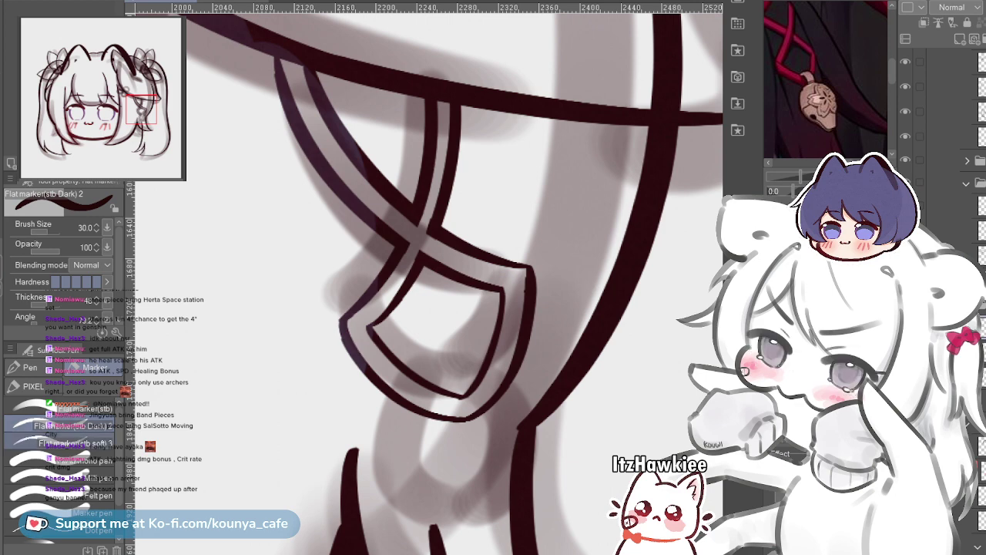
pyautogui.click(62, 406)
pyautogui.click(62, 425)
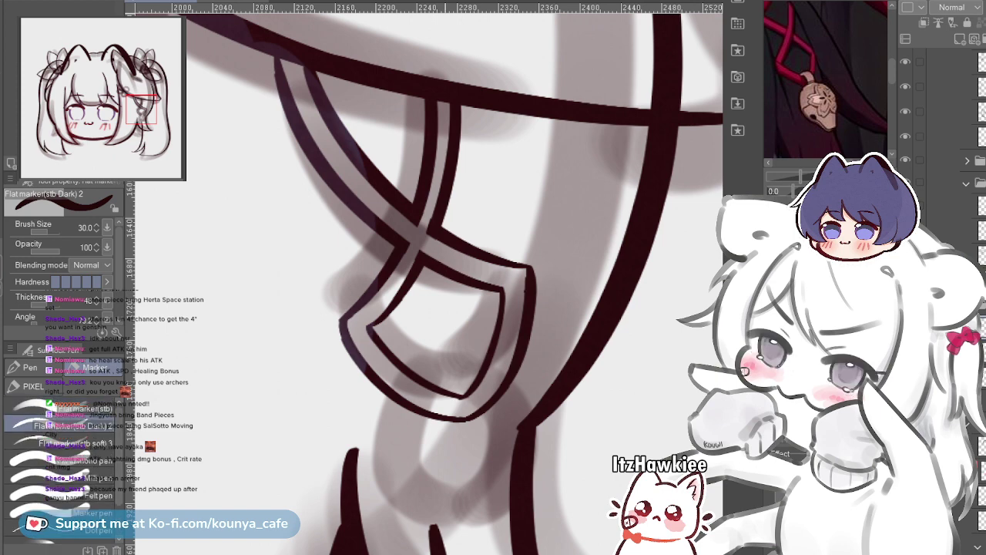
pyautogui.moveTo(454, 422)
pyautogui.mouseDown()
pyautogui.moveTo(453, 265)
pyautogui.moveTo(529, 302)
pyautogui.mouseUp()
pyautogui.scroll(4, 458, 289)
pyautogui.hotkey('ctrl', 'z')
pyautogui.moveTo(424, 309)
pyautogui.mouseDown()
pyautogui.moveTo(497, 271)
pyautogui.moveTo(505, 324)
pyautogui.mouseUp()
pyautogui.scroll(2, 484, 300)
pyautogui.hotkey('ctrl', 'z')
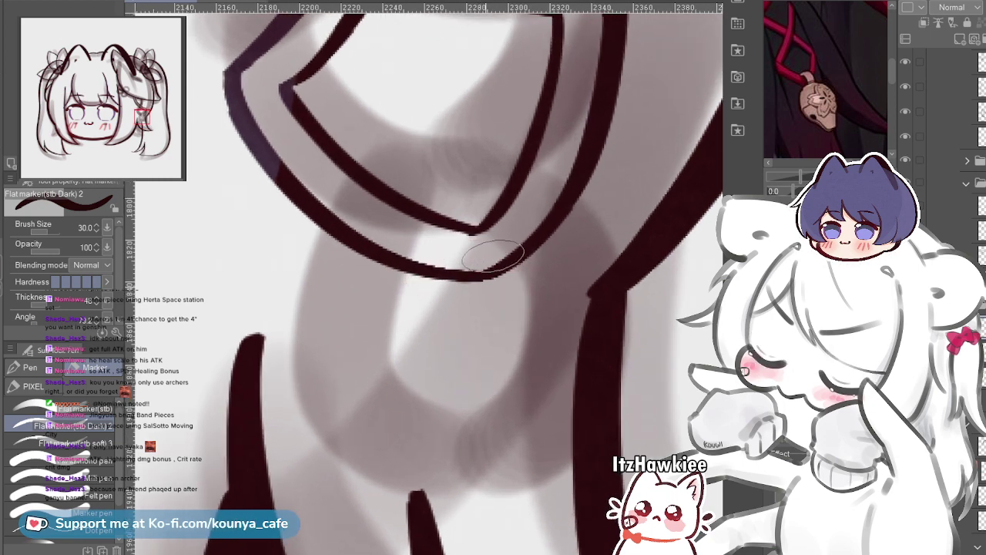
pyautogui.moveTo(493, 255); pyautogui.dragTo(469, 245)
pyautogui.moveTo(371, 330)
pyautogui.mouseDown()
pyautogui.moveTo(420, 250)
pyautogui.moveTo(507, 329)
pyautogui.mouseUp()
pyautogui.hotkey('ctrl', 'z')
pyautogui.moveTo(389, 312)
pyautogui.mouseDown()
pyautogui.moveTo(474, 254)
pyautogui.moveTo(487, 312)
pyautogui.moveTo(509, 322)
pyautogui.mouseUp()
pyautogui.hotkey('ctrl', 'z')
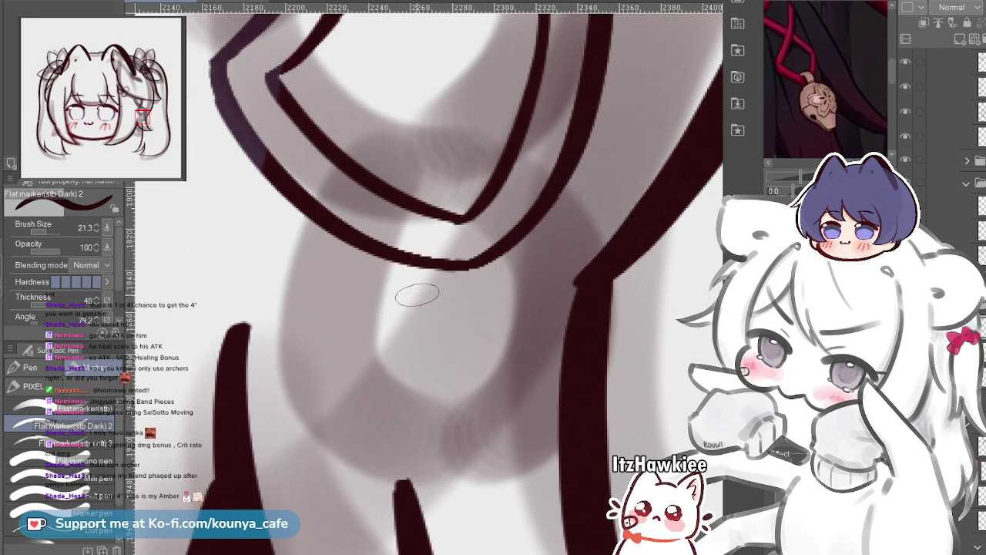
pyautogui.hotkey('ctrl', 'z')
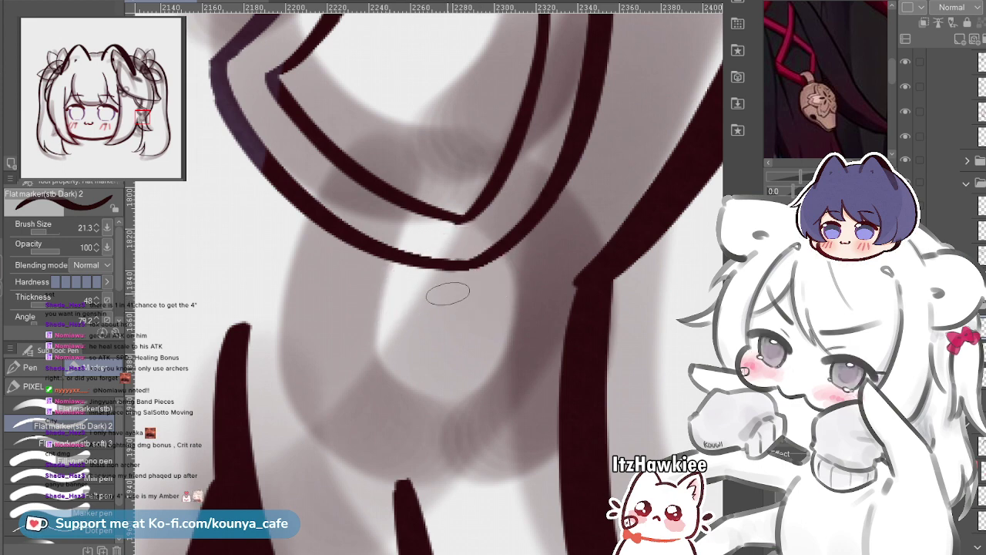
# Ink a rounded arch across the lower edge of the cord loop as the top of the pendant
pyautogui.moveTo(397, 312)
pyautogui.mouseDown()
pyautogui.moveTo(445, 243)
pyautogui.moveTo(522, 291)
pyautogui.mouseUp()
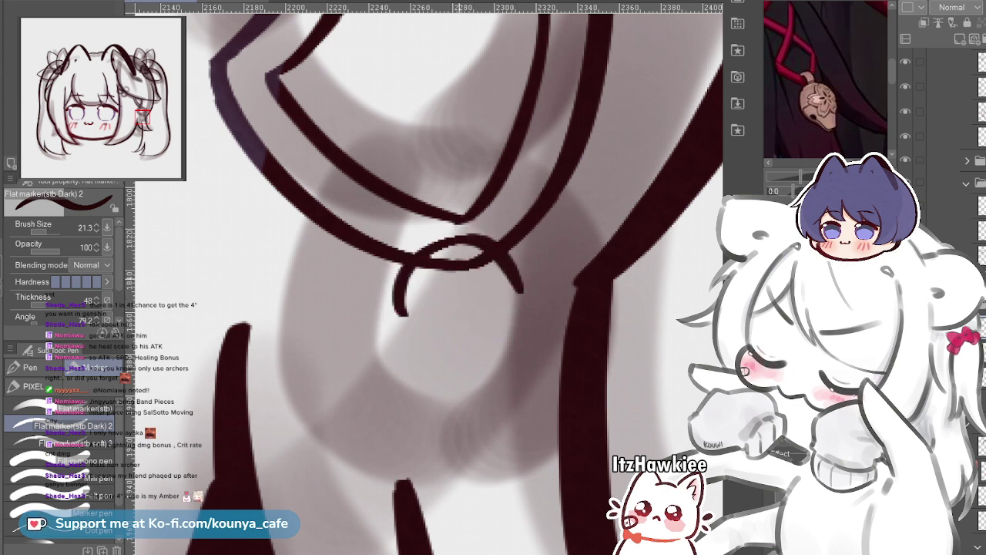
pyautogui.hotkey('ctrl', 'z')
pyautogui.moveTo(398, 329)
pyautogui.mouseDown()
pyautogui.moveTo(474, 242)
pyautogui.moveTo(503, 368)
pyautogui.mouseUp()
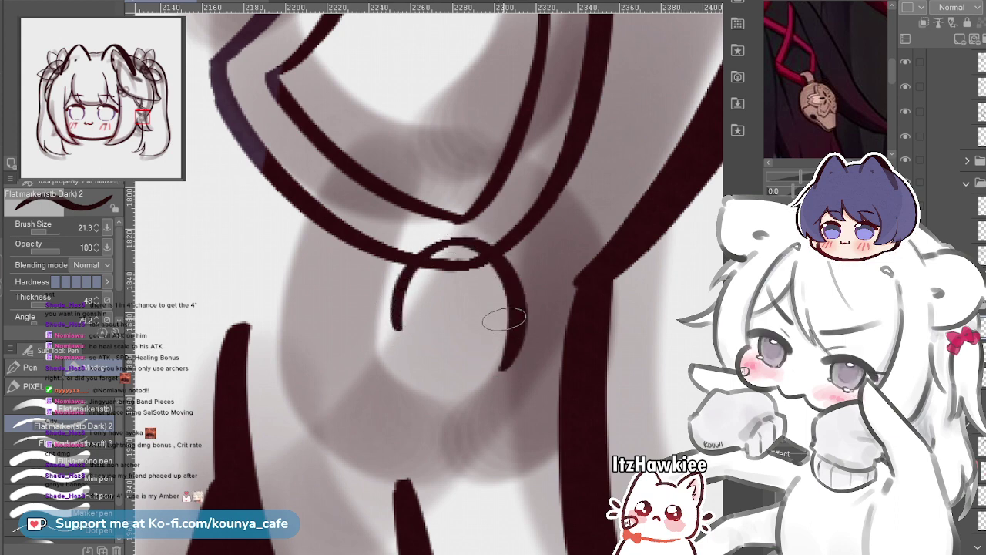
pyautogui.hotkey('ctrl', 'z')
pyautogui.moveTo(392, 334)
pyautogui.mouseDown()
pyautogui.moveTo(396, 283)
pyautogui.moveTo(466, 233)
pyautogui.moveTo(521, 315)
pyautogui.mouseUp()
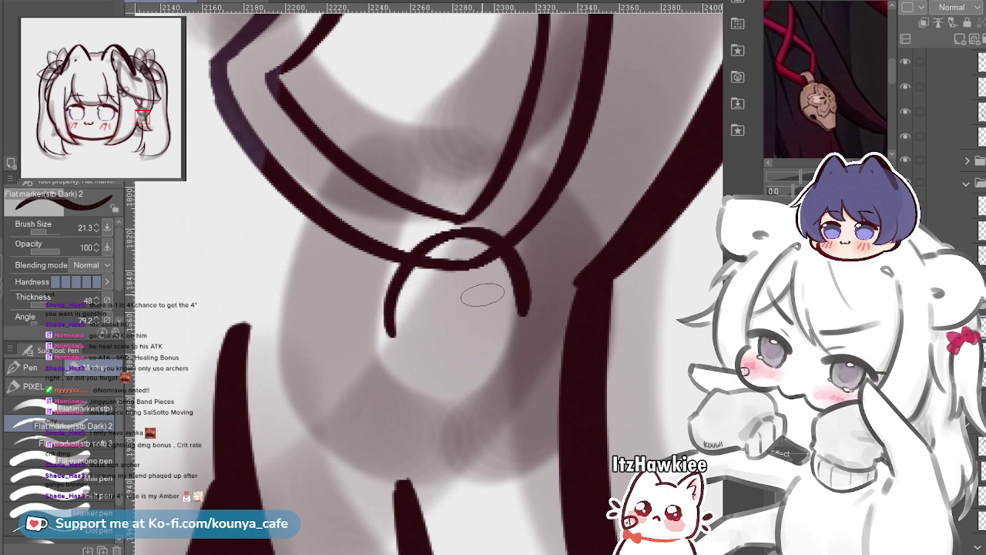
pyautogui.scroll(1, 466, 327)
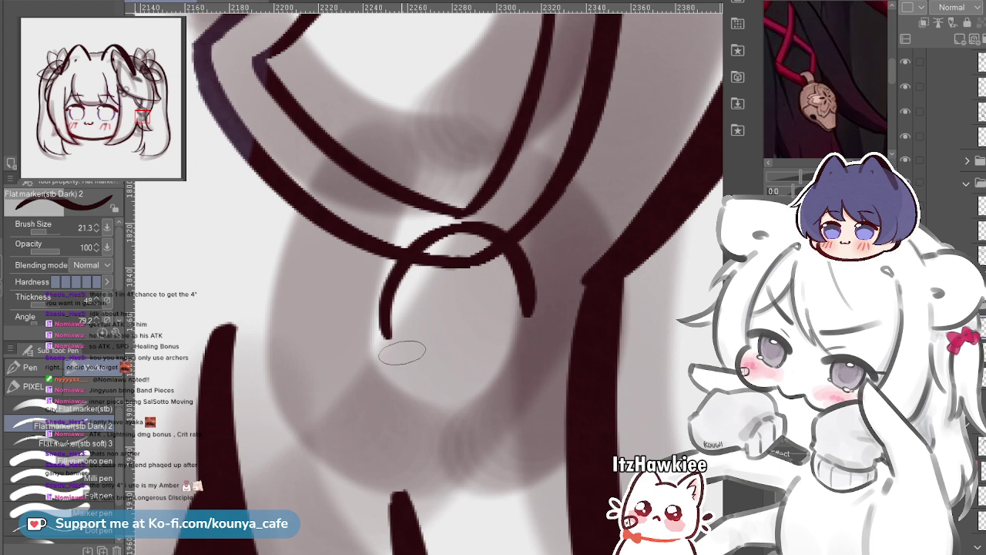
pyautogui.scroll(1, 407, 335)
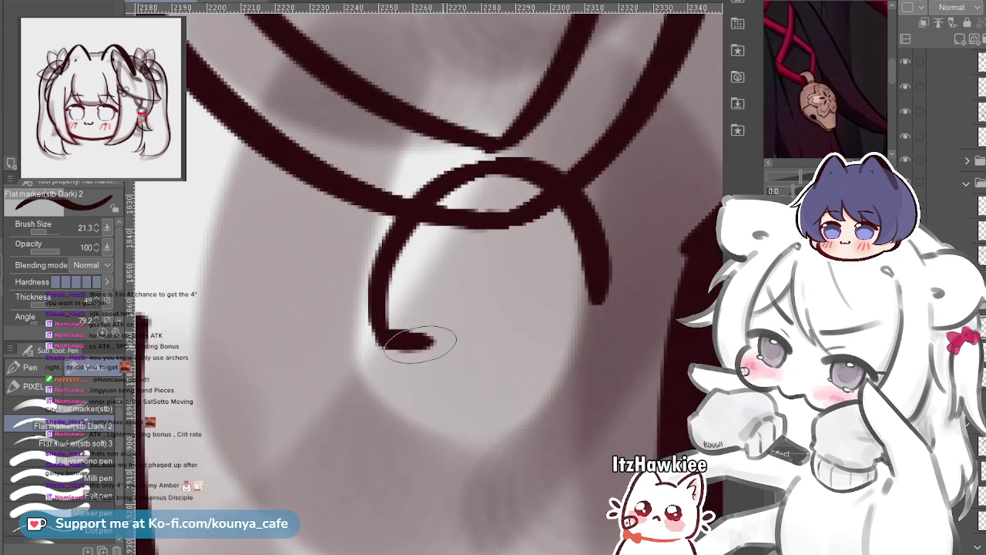
pyautogui.moveTo(420, 344)
pyautogui.mouseDown()
pyautogui.moveTo(539, 324)
pyautogui.moveTo(567, 306)
pyautogui.mouseUp()
pyautogui.hotkey('ctrl', 'z')
pyautogui.moveTo(438, 344); pyautogui.dragTo(406, 361)
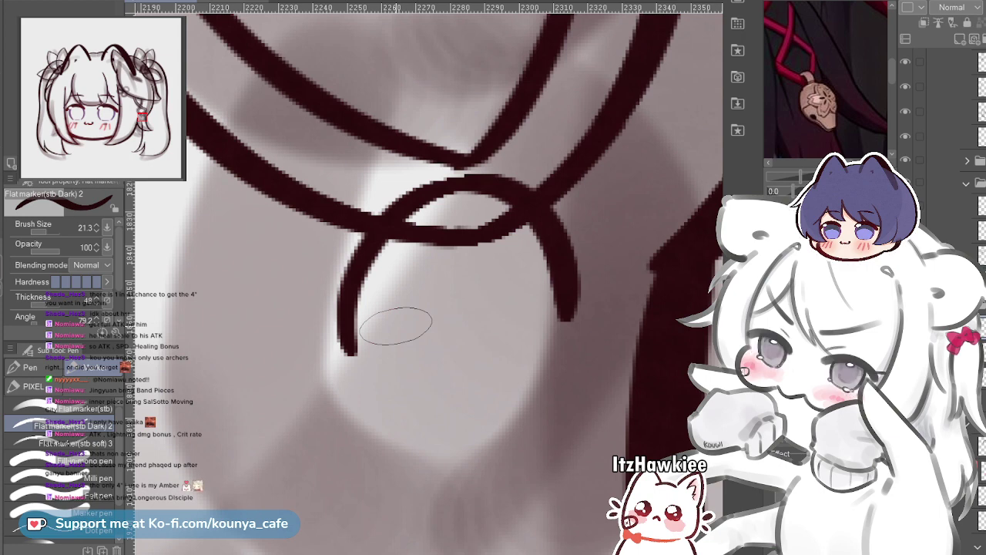
pyautogui.moveTo(410, 323)
pyautogui.mouseDown()
pyautogui.moveTo(349, 310)
pyautogui.moveTo(314, 280)
pyautogui.mouseUp()
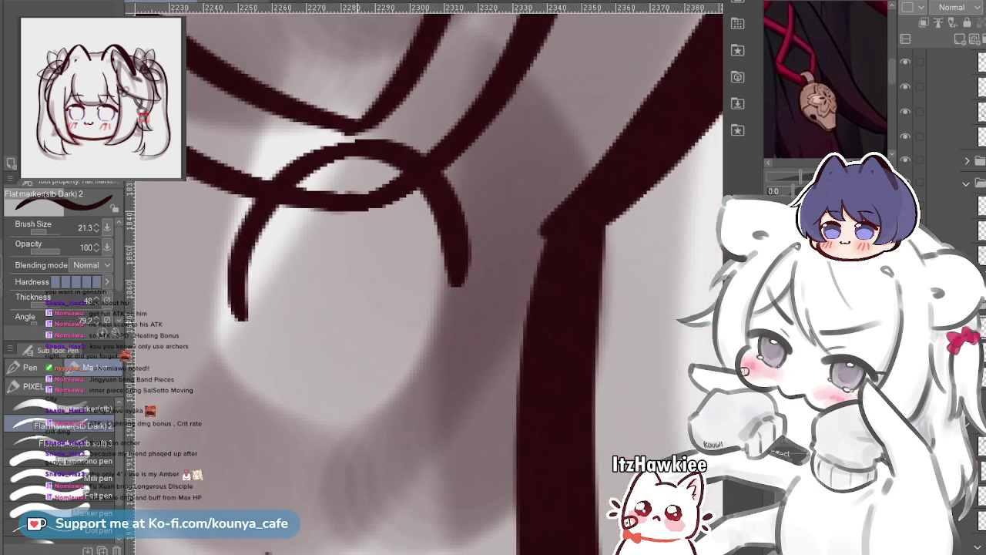
pyautogui.scroll(2, 348, 323)
pyautogui.moveTo(331, 351); pyautogui.dragTo(341, 339)
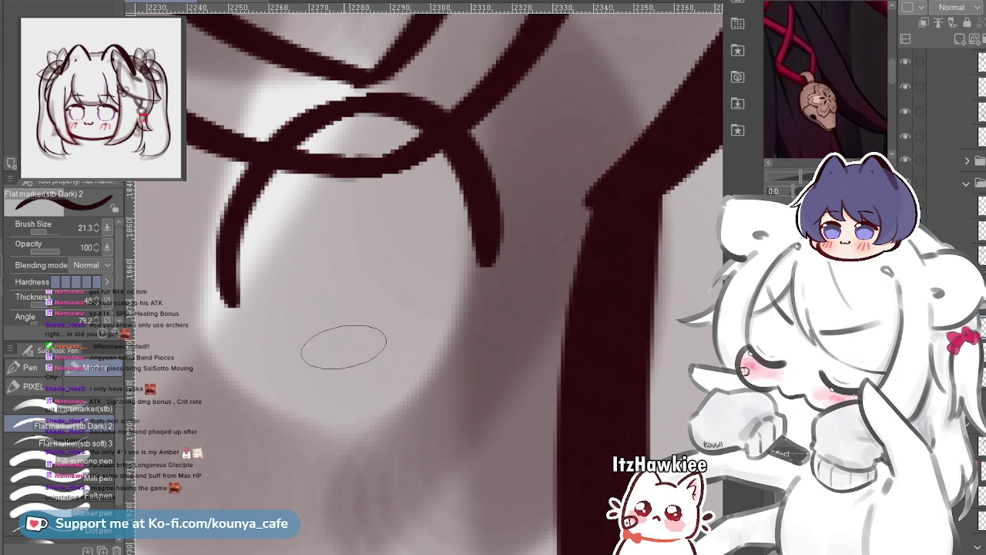
pyautogui.hotkey('ctrl', 'z')
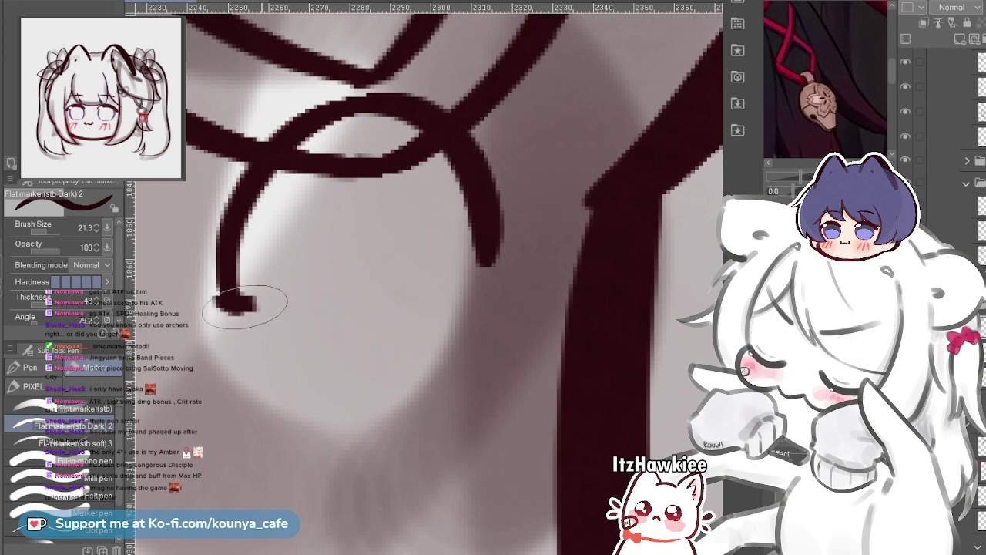
pyautogui.moveTo(246, 312); pyautogui.dragTo(339, 308)
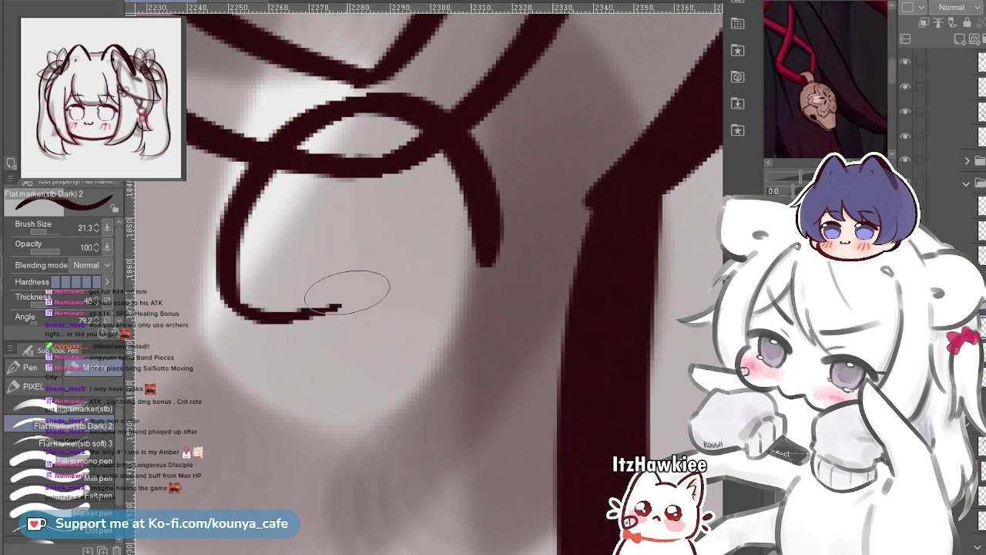
# Close the pendant's arched top with a sagging curve joining its two lower ends
pyautogui.moveTo(231, 307); pyautogui.dragTo(485, 258)
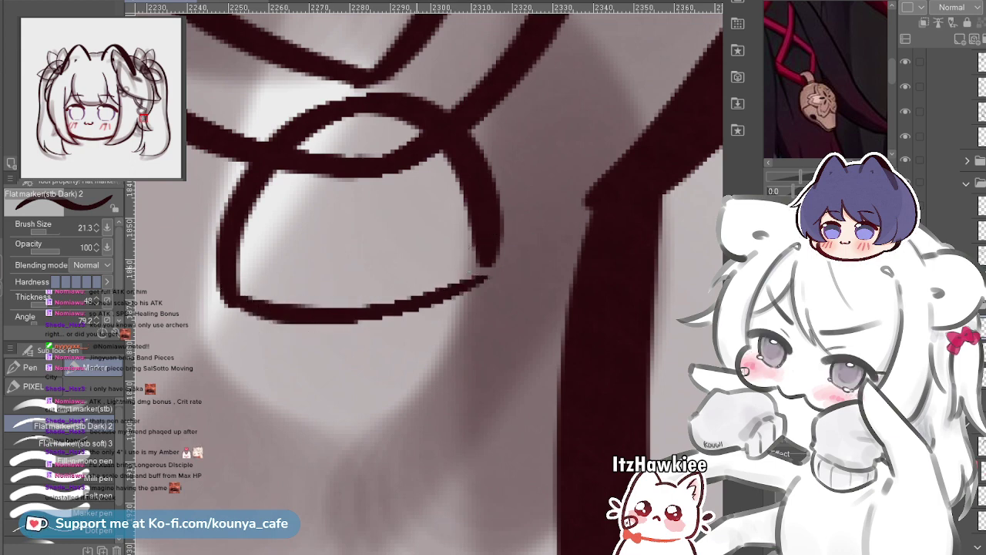
pyautogui.hotkey('ctrl', 'z')
pyautogui.moveTo(231, 309)
pyautogui.mouseDown()
pyautogui.moveTo(387, 306)
pyautogui.moveTo(489, 266)
pyautogui.mouseUp()
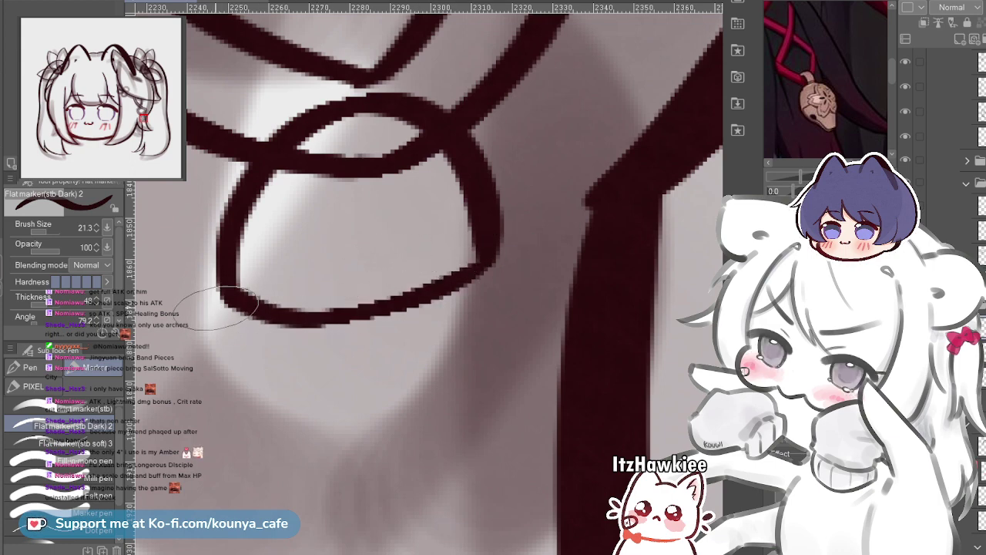
# Ink a short inward-curving stroke below the lower left corner of the pendant's arched top
pyautogui.scroll(-1, 255, 290)
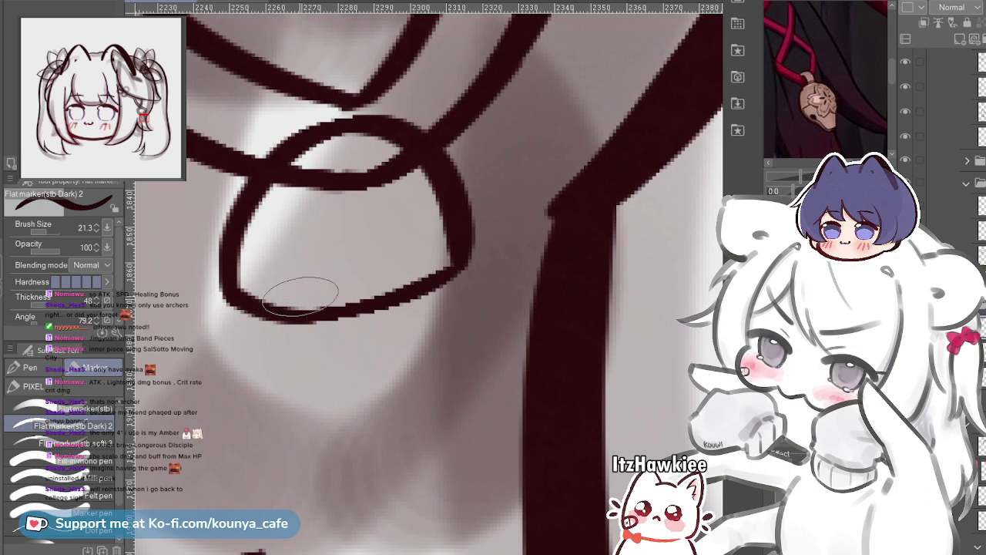
pyautogui.scroll(1, 352, 377)
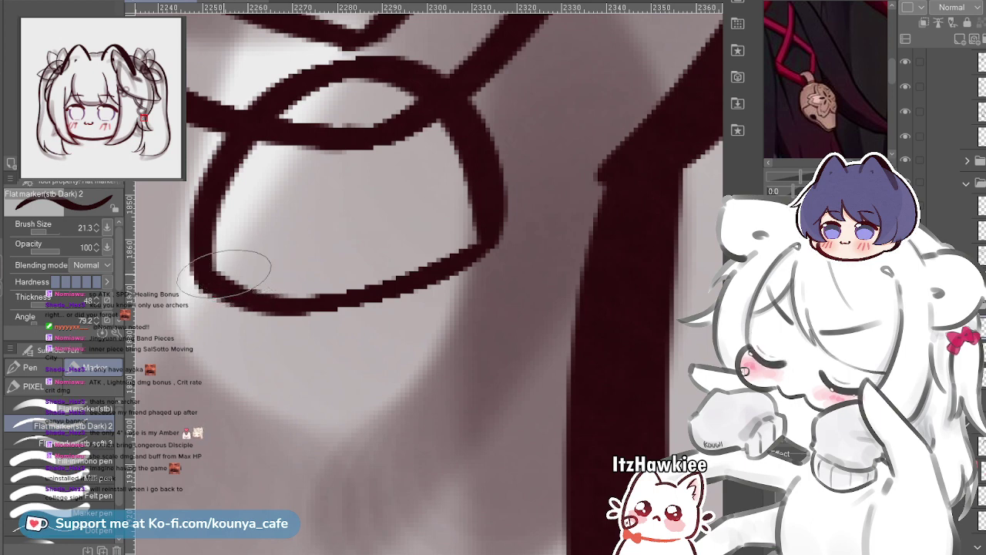
pyautogui.moveTo(202, 281); pyautogui.dragTo(198, 350)
pyautogui.hotkey('ctrl', 'z')
pyautogui.moveTo(197, 271); pyautogui.dragTo(198, 327)
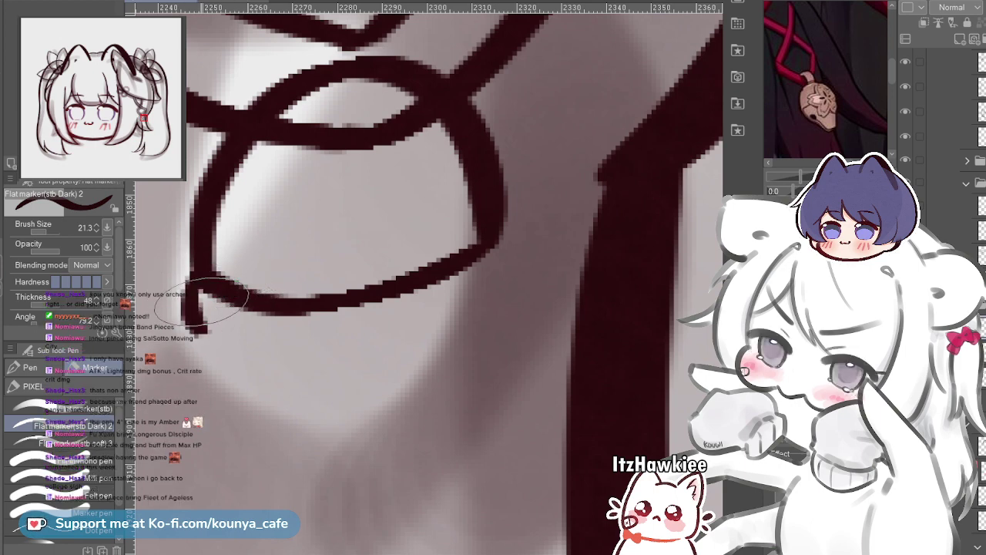
pyautogui.moveTo(189, 289)
pyautogui.mouseDown()
pyautogui.moveTo(218, 337)
pyautogui.moveTo(193, 318)
pyautogui.mouseUp()
pyautogui.hotkey('ctrl', 'z')
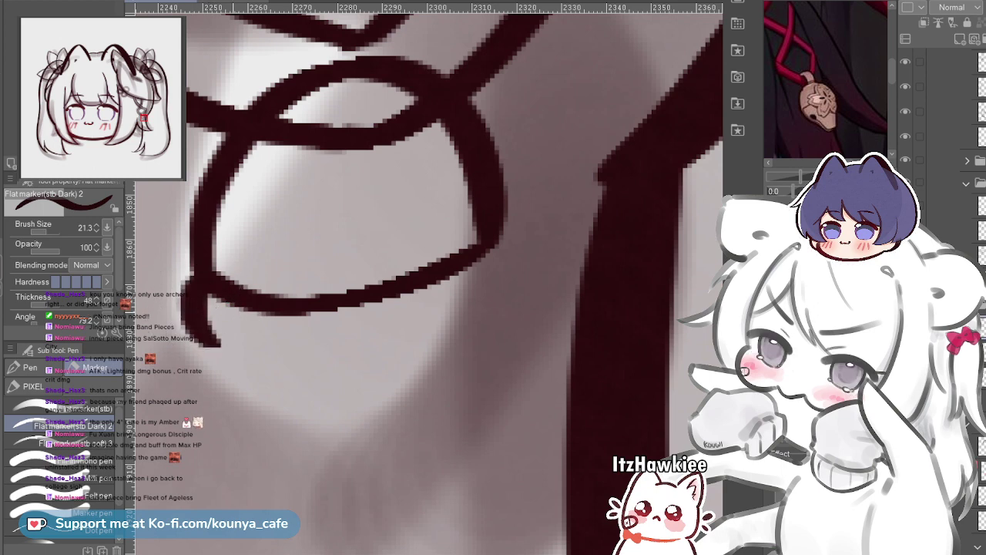
# Reduce the brush size to 19 and ink the lower curve of the band beneath the pendant's arched top
pyautogui.scroll(-2, 234, 311)
pyautogui.press('[')
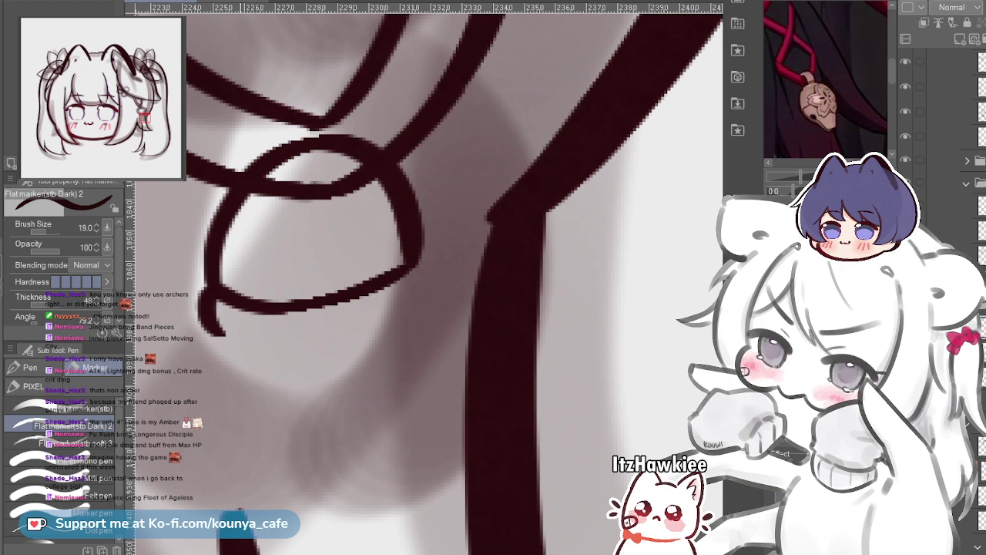
pyautogui.scroll(2, 316, 362)
pyautogui.moveTo(185, 312); pyautogui.dragTo(317, 352)
pyautogui.hotkey('ctrl', 'z')
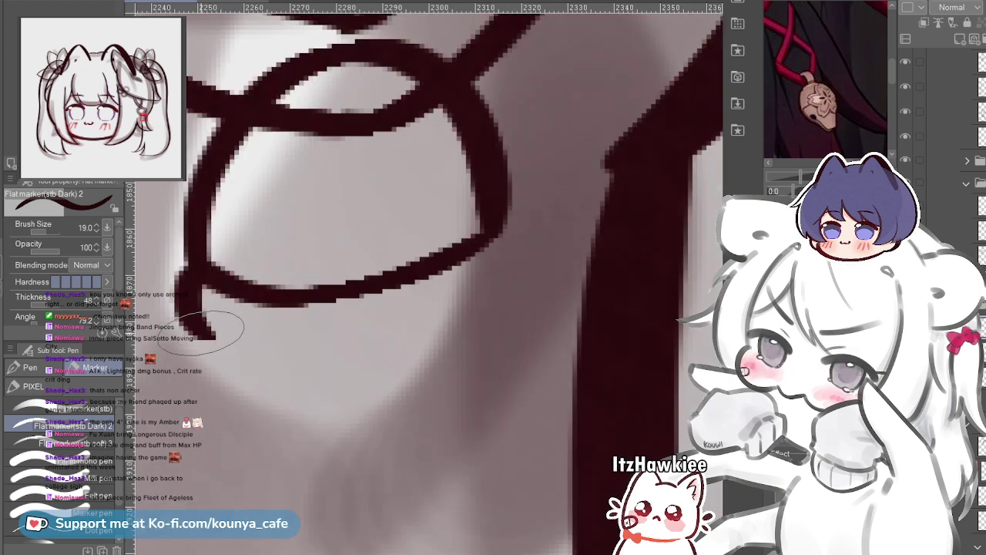
pyautogui.moveTo(210, 333)
pyautogui.mouseDown()
pyautogui.moveTo(500, 299)
pyautogui.moveTo(532, 276)
pyautogui.mouseUp()
pyautogui.hotkey('ctrl', 'z')
pyautogui.moveTo(222, 343); pyautogui.dragTo(450, 333)
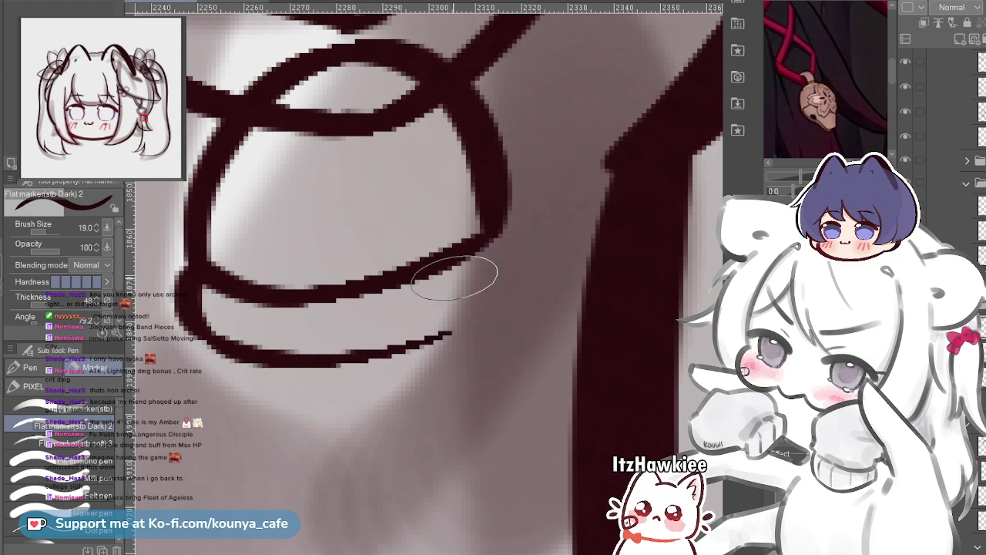
# Ink a short inward-curving stroke at the right end of the band, below the arch's lower right corner
pyautogui.moveTo(498, 232)
pyautogui.mouseDown()
pyautogui.moveTo(496, 301)
pyautogui.moveTo(520, 247)
pyautogui.moveTo(476, 303)
pyautogui.moveTo(509, 251)
pyautogui.moveTo(467, 304)
pyautogui.mouseUp()
pyautogui.hotkey('ctrl', 'z')
pyautogui.hotkey('ctrl', 'z')
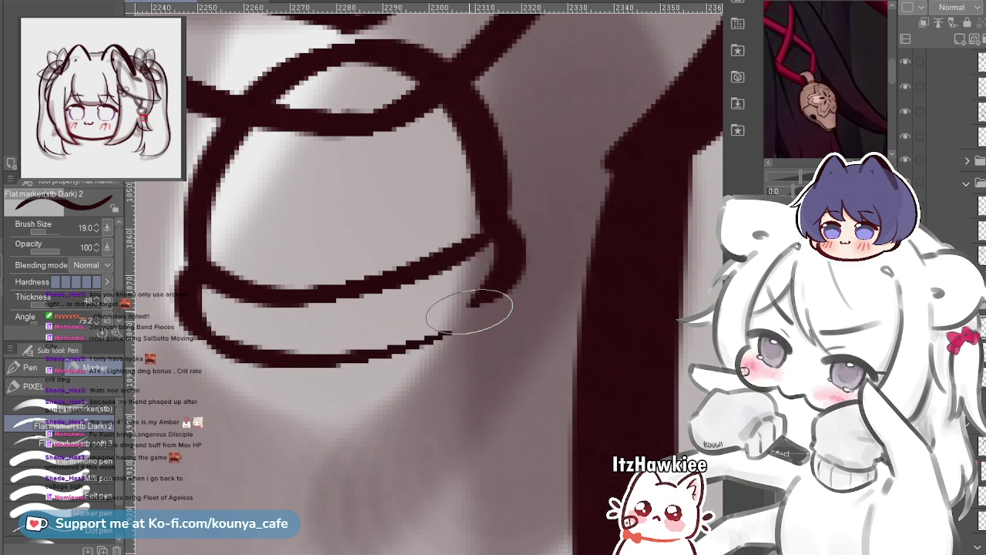
pyautogui.moveTo(212, 353); pyautogui.dragTo(264, 400)
pyautogui.hotkey('ctrl', 'z')
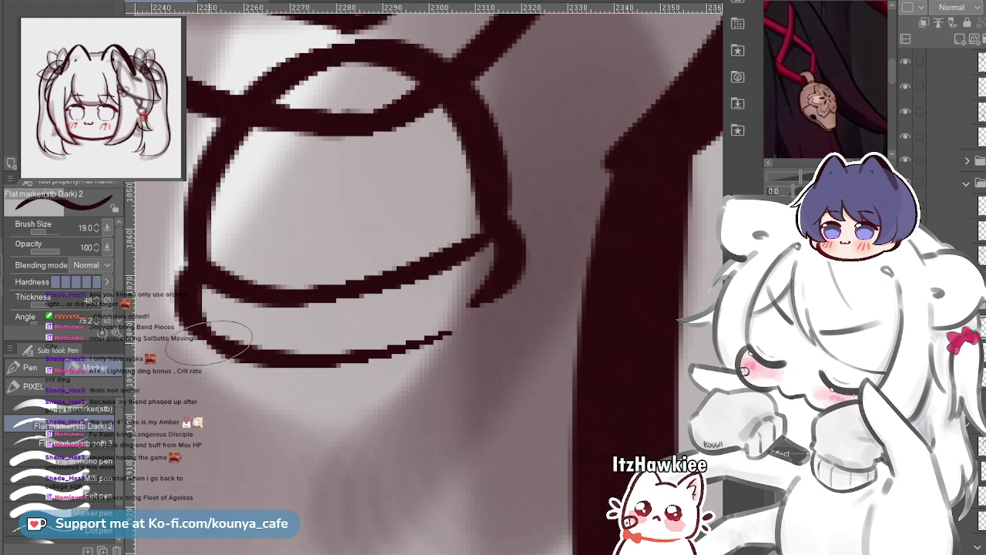
pyautogui.moveTo(212, 353); pyautogui.dragTo(381, 441)
pyautogui.hotkey('ctrl', 'z')
pyautogui.moveTo(204, 339); pyautogui.dragTo(326, 425)
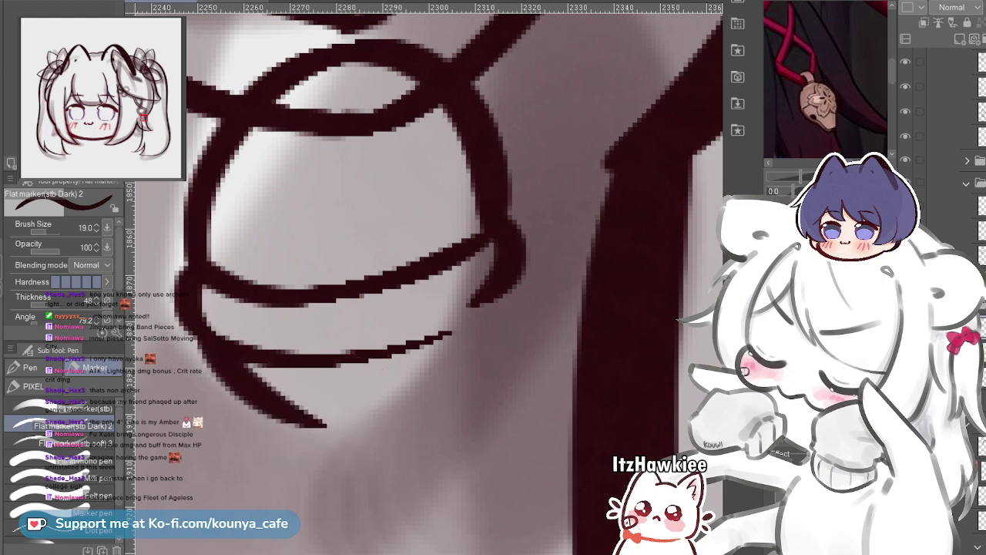
pyautogui.hotkey('ctrl', 'z')
pyautogui.moveTo(202, 339); pyautogui.dragTo(363, 439)
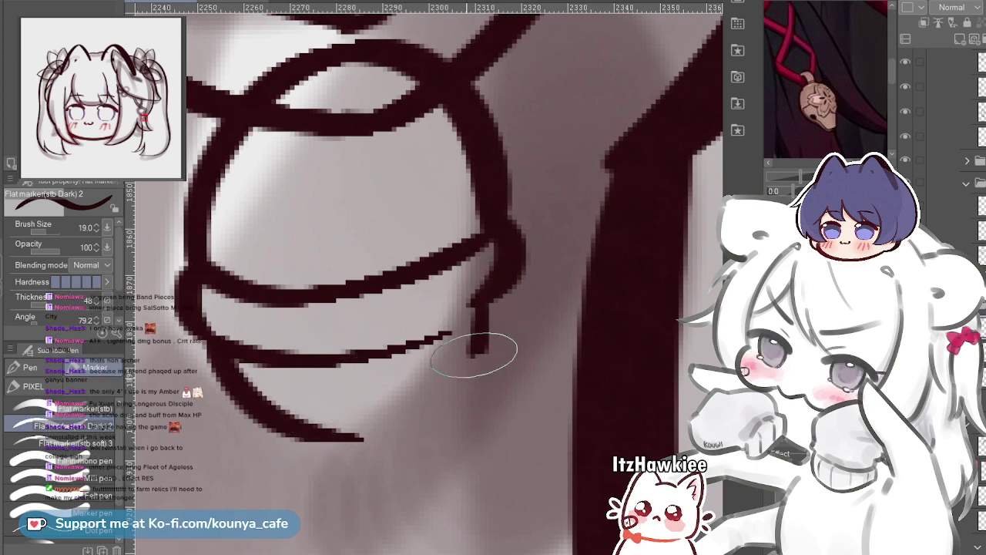
pyautogui.moveTo(474, 355); pyautogui.dragTo(406, 432)
pyautogui.hotkey('ctrl', 'z')
pyautogui.hotkey('ctrl', 'z')
# Ink the pendant's tapered lower body below the band, joining its curved right and left sides at a blunt bottom
pyautogui.moveTo(480, 302)
pyautogui.mouseDown()
pyautogui.moveTo(449, 408)
pyautogui.moveTo(416, 423)
pyautogui.moveTo(452, 401)
pyautogui.moveTo(404, 446)
pyautogui.mouseUp()
pyautogui.hotkey('ctrl', 'z')
pyautogui.moveTo(202, 333)
pyautogui.mouseDown()
pyautogui.moveTo(233, 389)
pyautogui.moveTo(408, 434)
pyautogui.mouseUp()
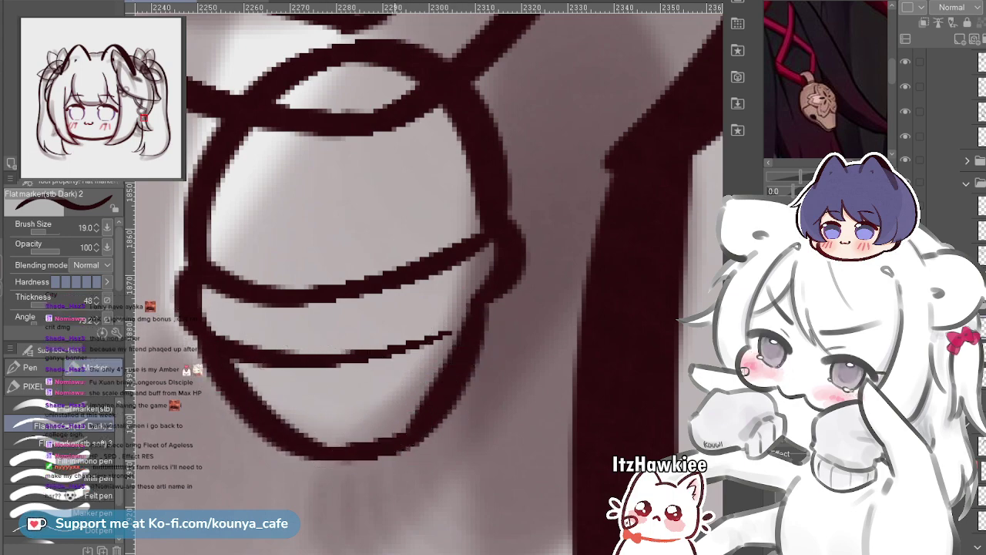
pyautogui.scroll(-10, 397, 378)
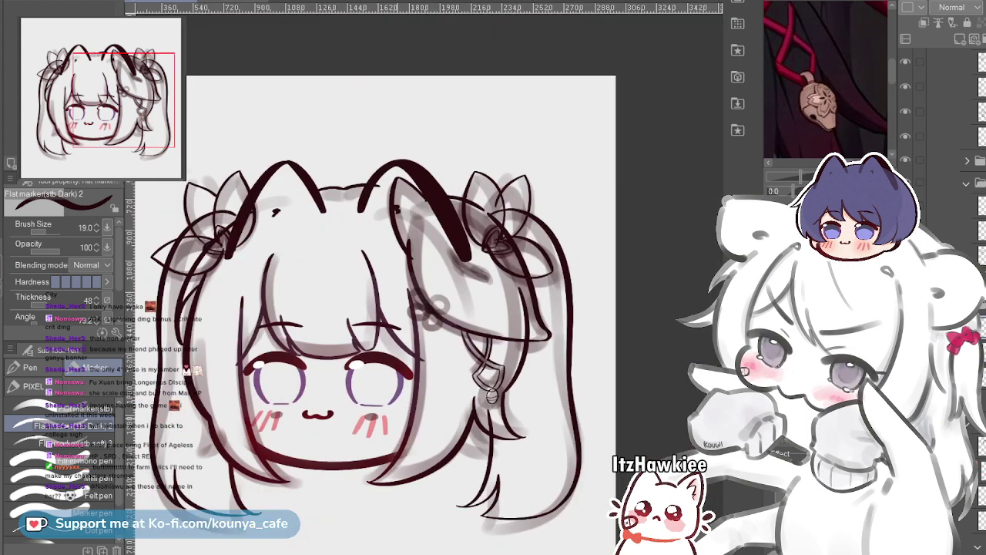
pyautogui.moveTo(373, 377); pyautogui.dragTo(425, 393)
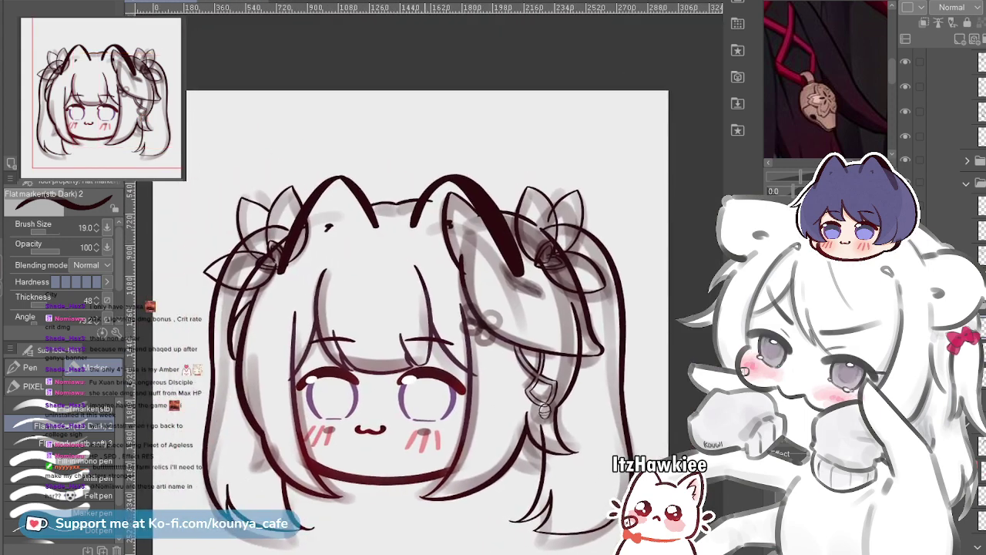
pyautogui.scroll(-10, 821, 86)
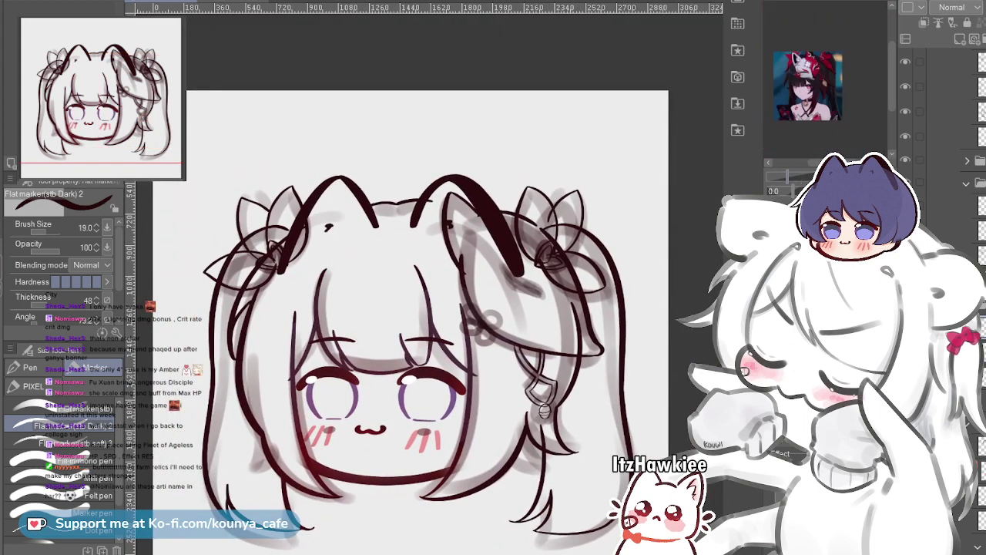
# Enlarge the reference picture and examine the fox mask and its flower ornament against the sketched mask
pyautogui.scroll(5, 821, 86)
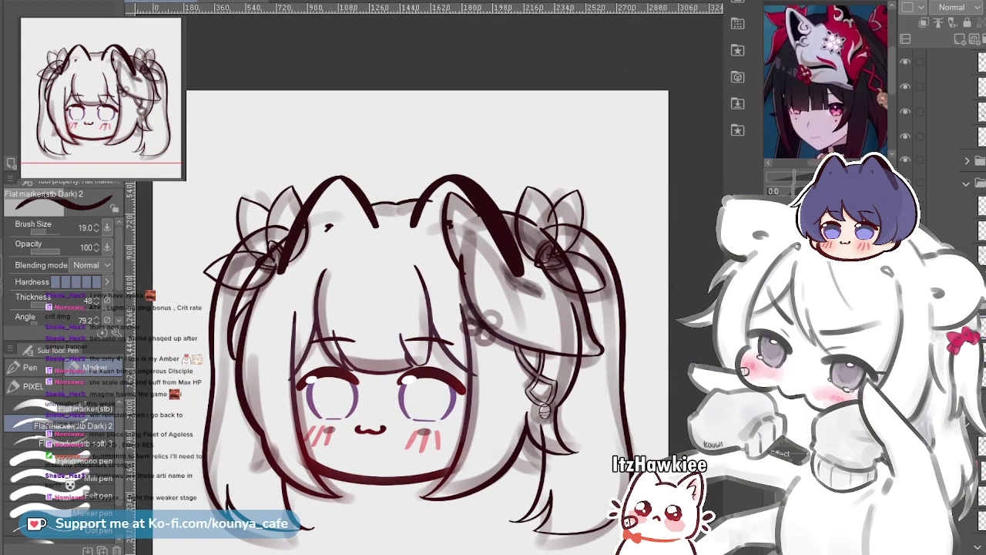
pyautogui.scroll(3, 477, 385)
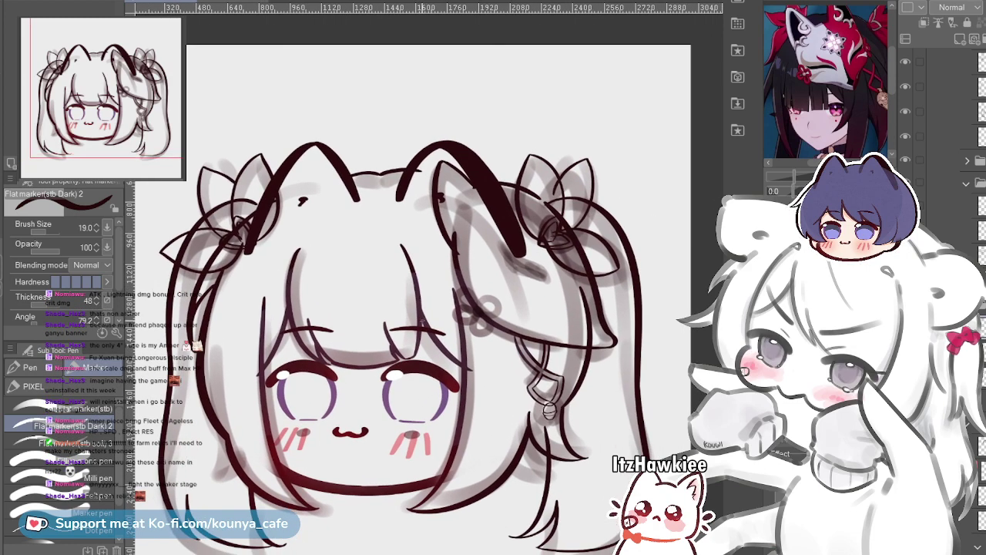
pyautogui.scroll(3, 513, 361)
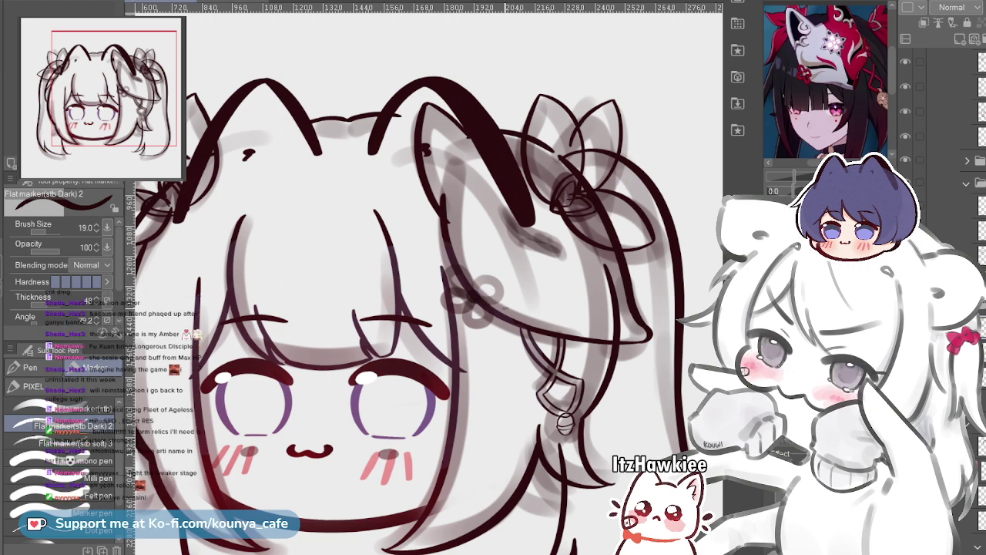
pyautogui.scroll(2, 468, 368)
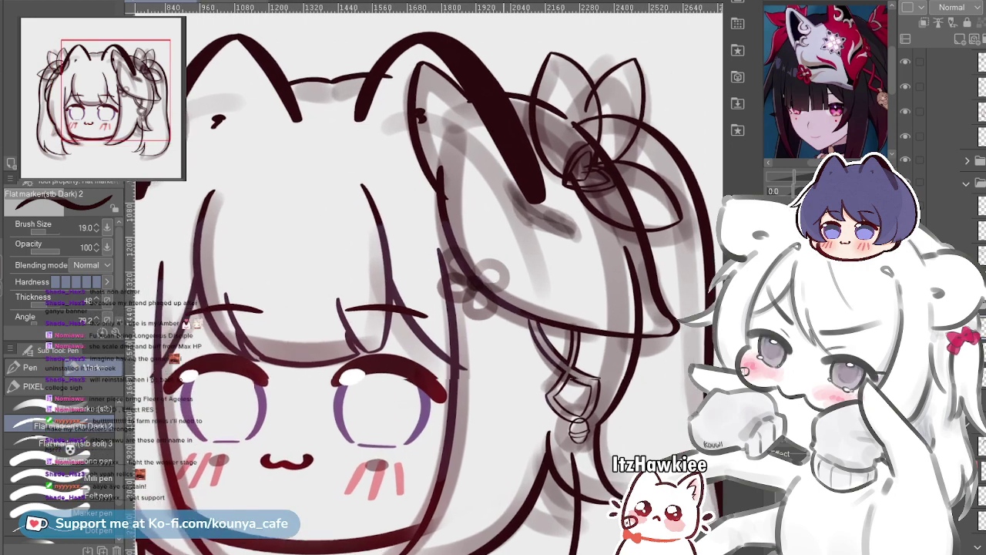
pyautogui.moveTo(429, 308); pyautogui.dragTo(531, 268)
pyautogui.scroll(-2, 508, 289)
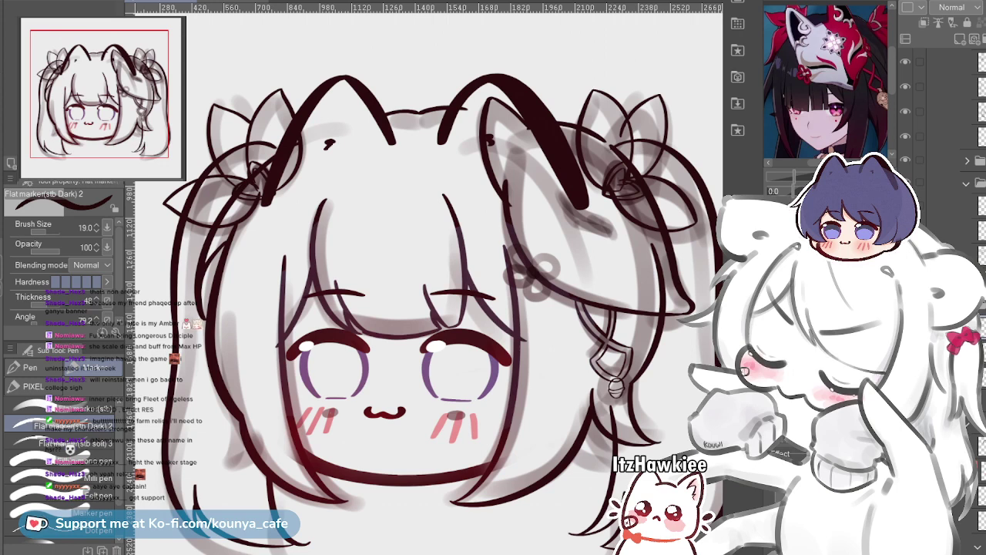
pyautogui.scroll(5, 543, 261)
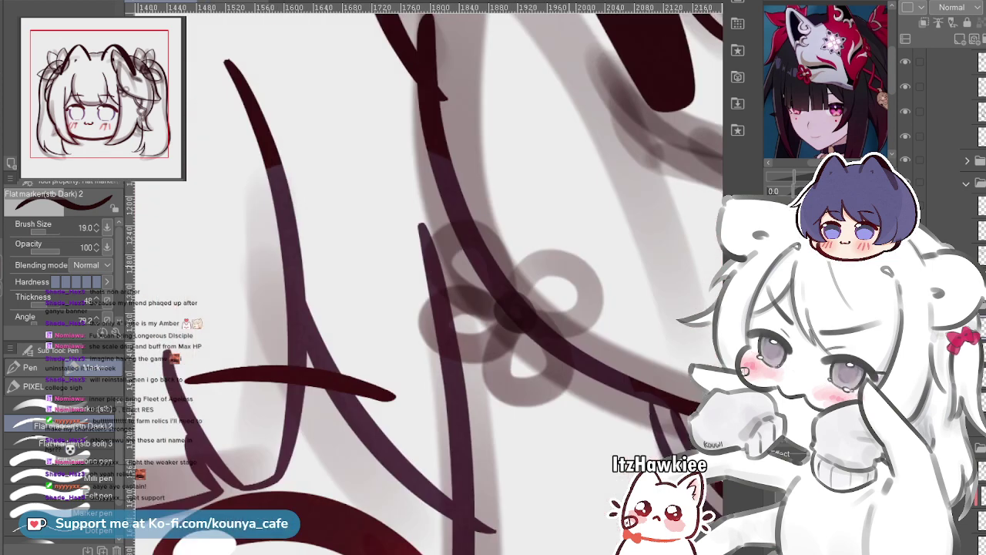
pyautogui.moveTo(543, 260); pyautogui.dragTo(450, 241)
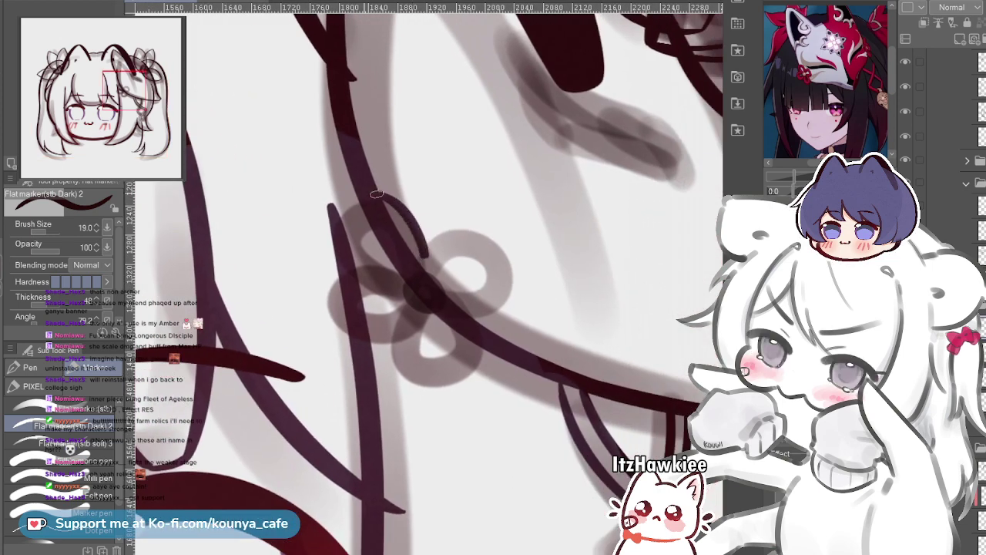
pyautogui.scroll(2, 427, 276)
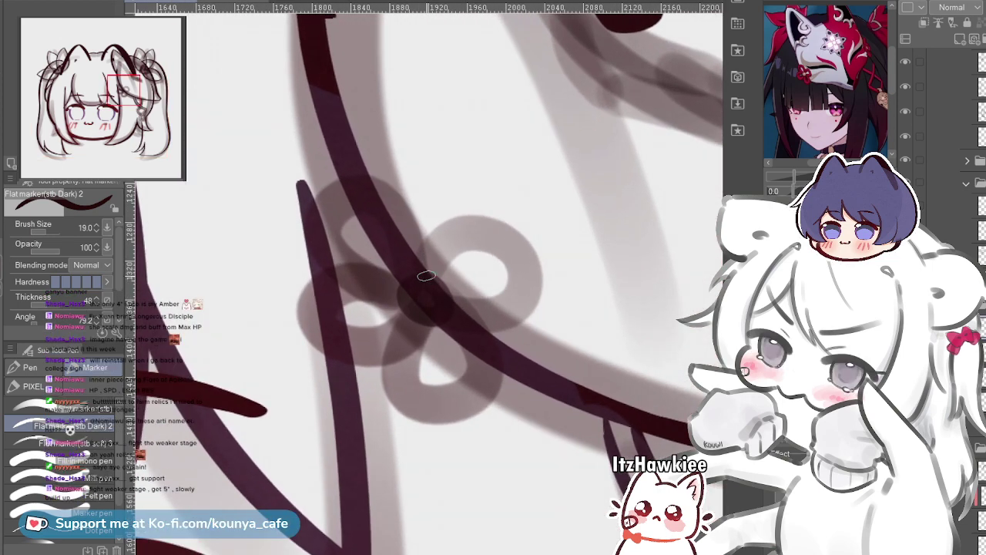
pyautogui.moveTo(424, 277)
pyautogui.mouseDown()
pyautogui.moveTo(404, 324)
pyautogui.moveTo(454, 305)
pyautogui.moveTo(416, 277)
pyautogui.mouseUp()
pyautogui.hotkey('ctrl', 'z')
pyautogui.hotkey('ctrl', 'z')
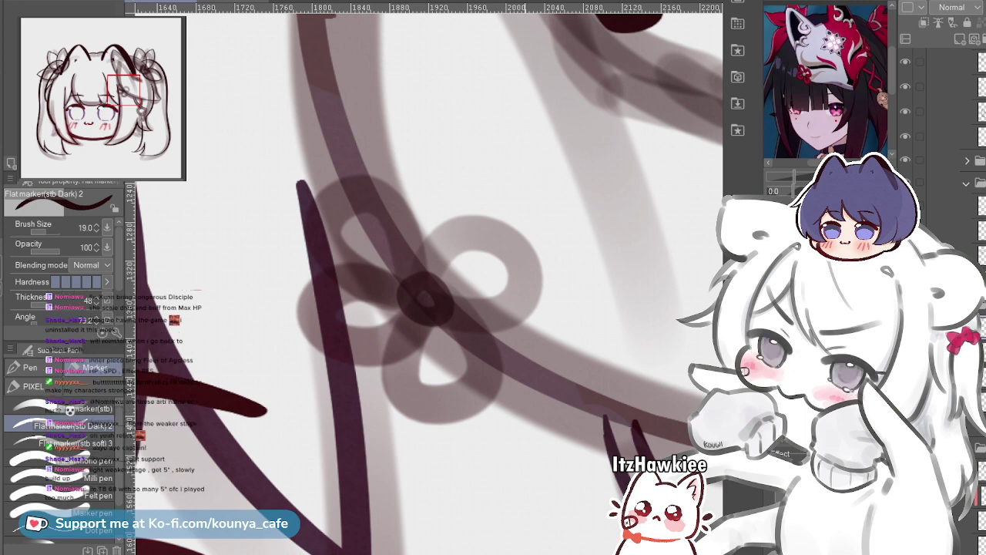
# Ink the round outline of the flower ornament's center on the mask's lower-left edge
pyautogui.moveTo(514, 380)
pyautogui.mouseDown()
pyautogui.moveTo(499, 383)
pyautogui.moveTo(493, 416)
pyautogui.mouseUp()
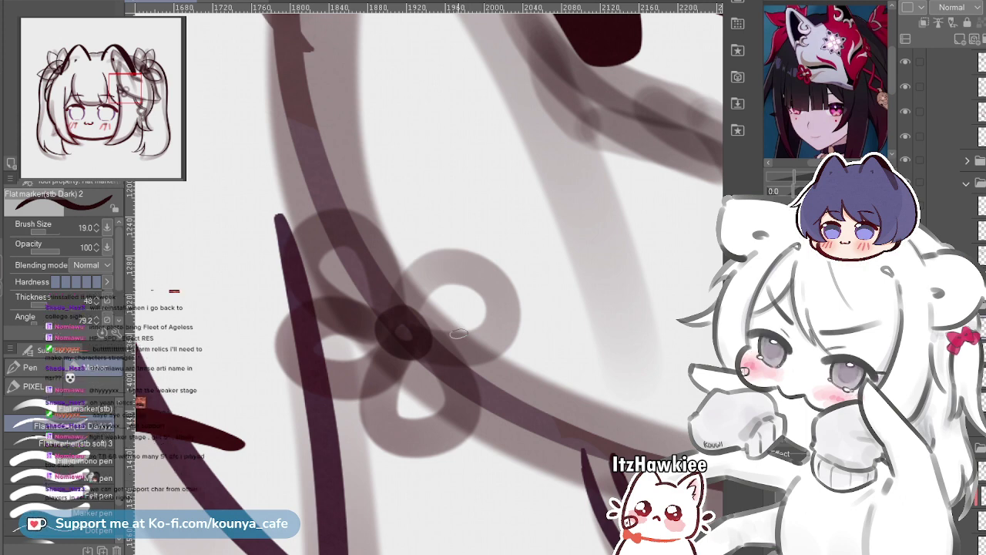
pyautogui.scroll(3, 453, 346)
pyautogui.scroll(1, 364, 292)
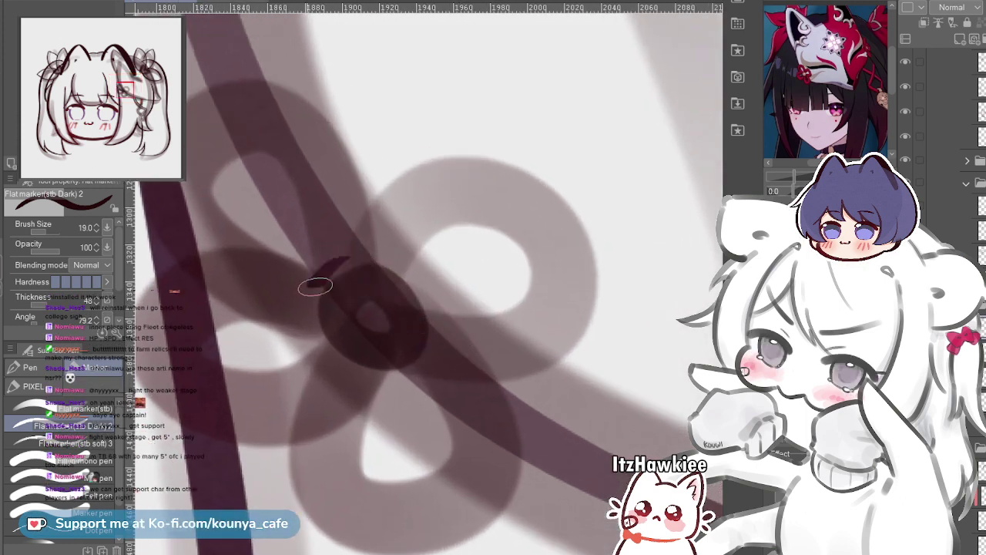
pyautogui.moveTo(315, 286)
pyautogui.mouseDown()
pyautogui.moveTo(397, 375)
pyautogui.moveTo(368, 262)
pyautogui.moveTo(302, 302)
pyautogui.moveTo(433, 388)
pyautogui.moveTo(326, 268)
pyautogui.moveTo(301, 298)
pyautogui.moveTo(416, 371)
pyautogui.moveTo(334, 278)
pyautogui.moveTo(330, 257)
pyautogui.moveTo(322, 387)
pyautogui.moveTo(449, 304)
pyautogui.moveTo(323, 294)
pyautogui.moveTo(362, 275)
pyautogui.mouseUp()
pyautogui.hotkey('ctrl', 'z')
pyautogui.scroll(2, 364, 278)
pyautogui.hotkey('ctrl', 'z')
pyautogui.hotkey('ctrl', 'z')
pyautogui.scroll(-3, 379, 266)
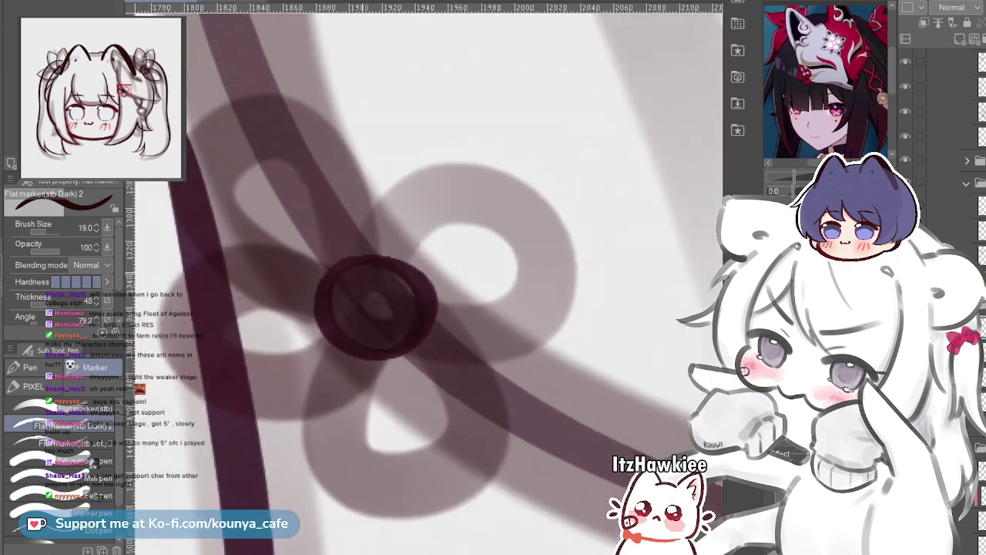
# Reduce the brush size to 12 and ink a small ring inside the flower's round center
pyautogui.scroll(4, 362, 275)
pyautogui.press('[')
pyautogui.press('[')
pyautogui.press('[')
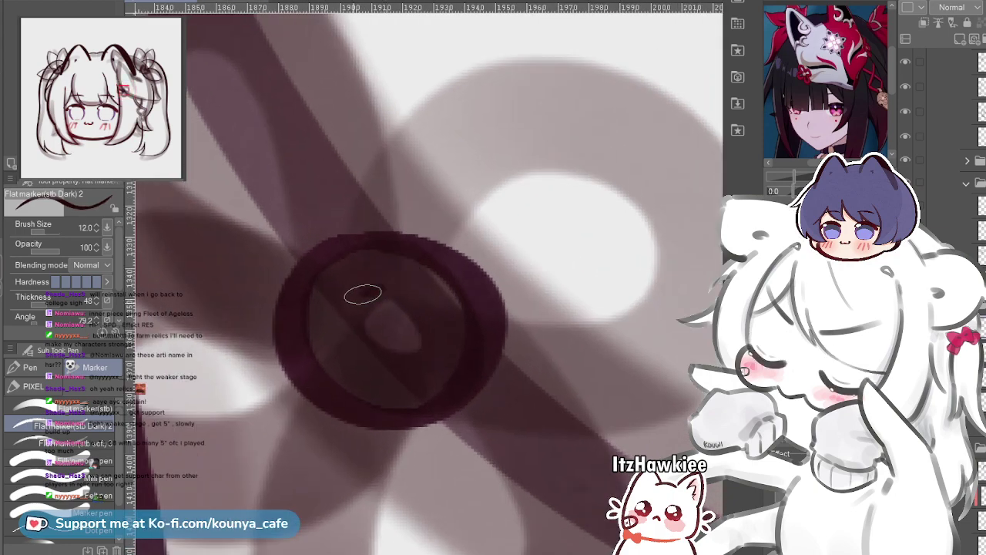
pyautogui.moveTo(361, 294)
pyautogui.mouseDown()
pyautogui.moveTo(389, 368)
pyautogui.moveTo(357, 319)
pyautogui.mouseUp()
pyautogui.hotkey('ctrl', 'z')
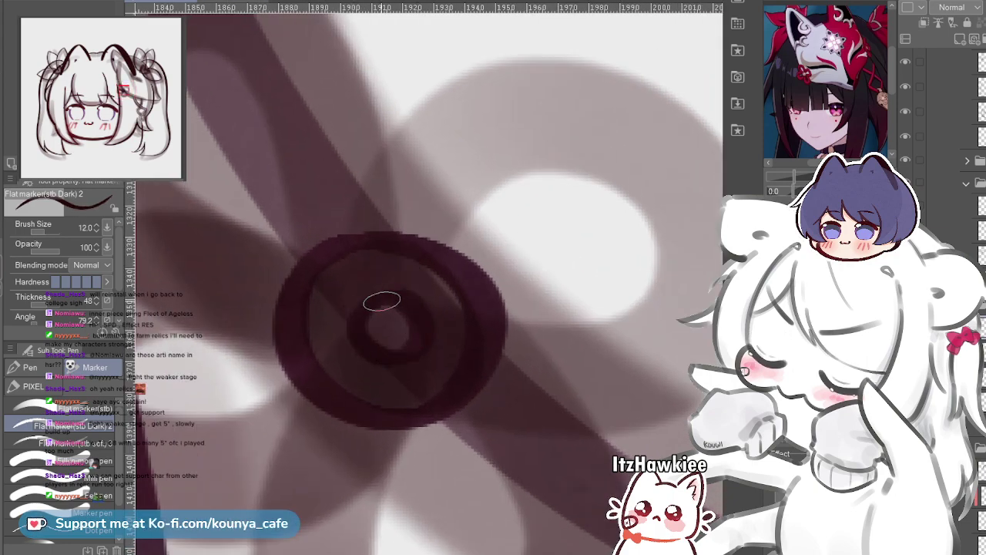
# Ink the teardrop-shaped inner loop of the flower's upper-left petal, with its ends meeting the round center
pyautogui.scroll(-5, 370, 308)
pyautogui.scroll(4, 442, 317)
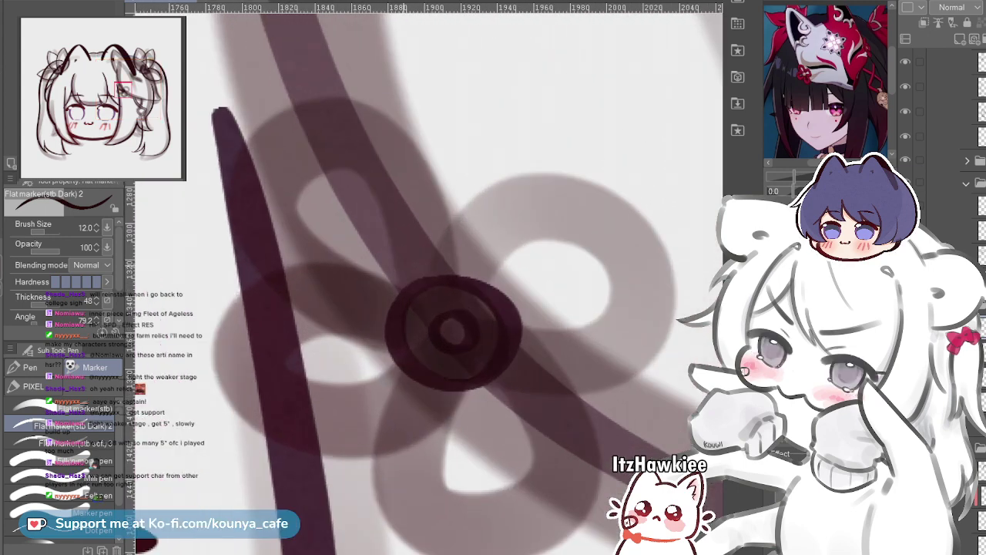
pyautogui.moveTo(430, 339)
pyautogui.mouseDown()
pyautogui.moveTo(304, 307)
pyautogui.moveTo(301, 354)
pyautogui.mouseUp()
pyautogui.hotkey('ctrl', 'z')
pyautogui.moveTo(423, 295)
pyautogui.mouseDown()
pyautogui.moveTo(383, 353)
pyautogui.moveTo(420, 349)
pyautogui.moveTo(390, 233)
pyautogui.moveTo(305, 268)
pyautogui.moveTo(404, 345)
pyautogui.mouseUp()
pyautogui.hotkey('ctrl', 'z')
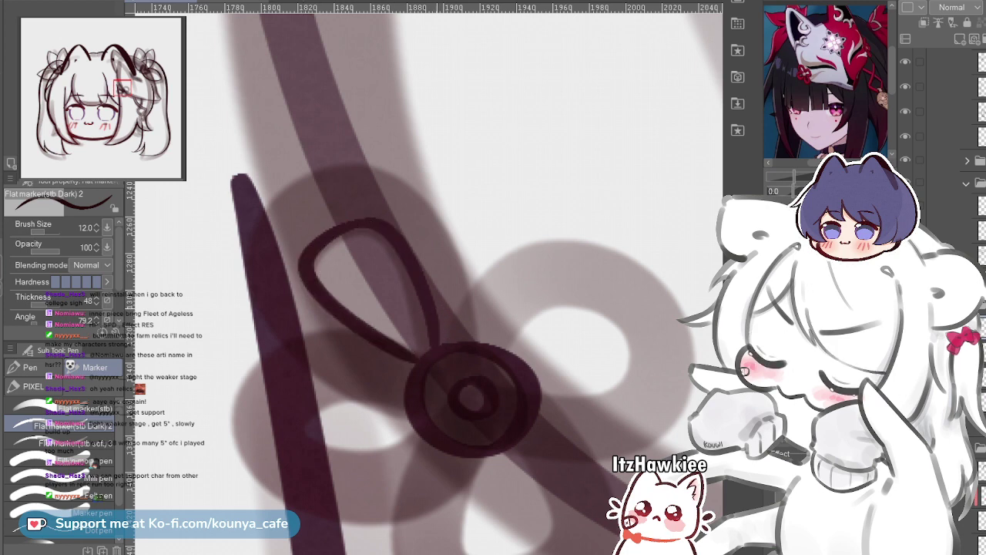
pyautogui.hotkey('ctrl', '-')
pyautogui.hotkey('ctrl', '-')
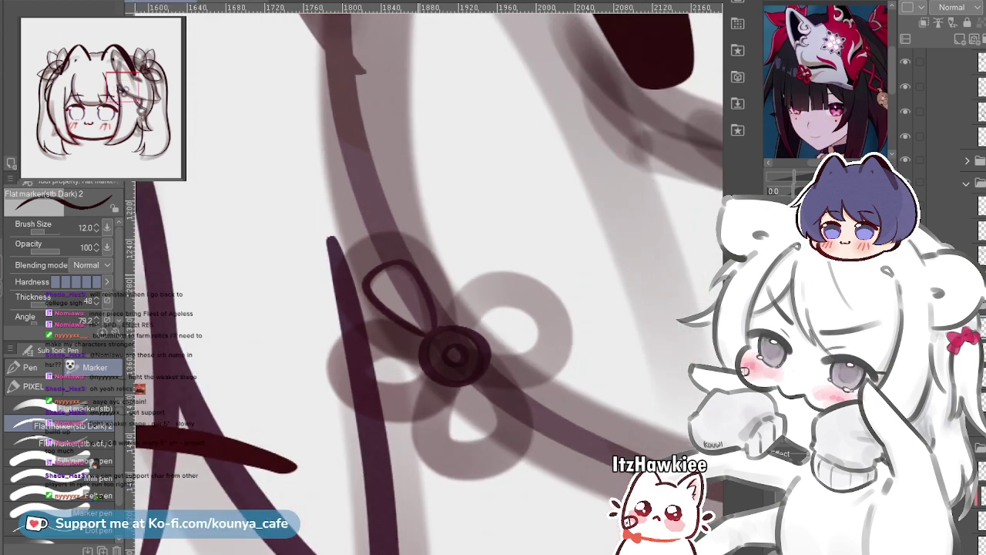
pyautogui.moveTo(383, 254); pyautogui.dragTo(367, 284)
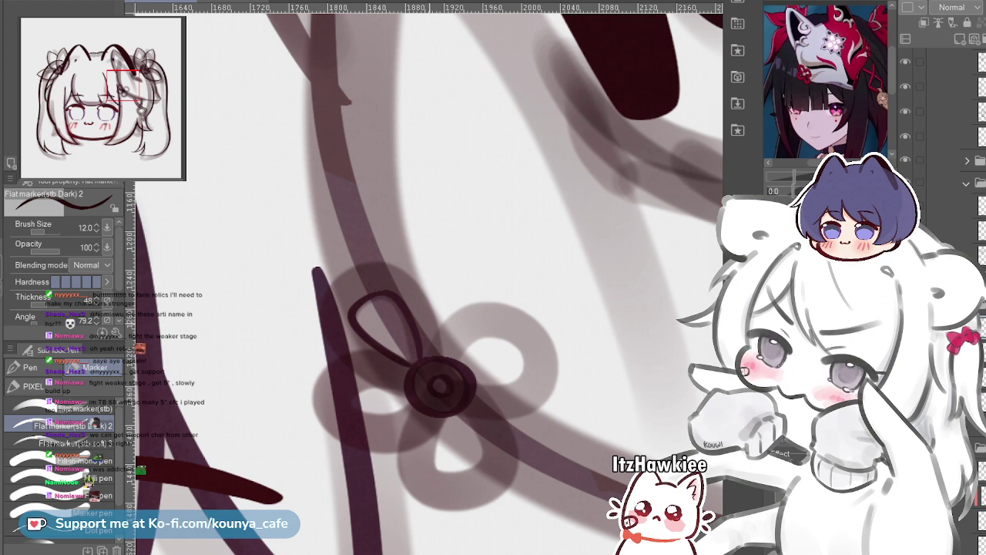
pyautogui.scroll(5, 419, 353)
pyautogui.moveTo(451, 367)
pyautogui.mouseDown()
pyautogui.moveTo(506, 372)
pyautogui.moveTo(505, 278)
pyautogui.moveTo(306, 284)
pyautogui.mouseUp()
pyautogui.hotkey('ctrl', 'z')
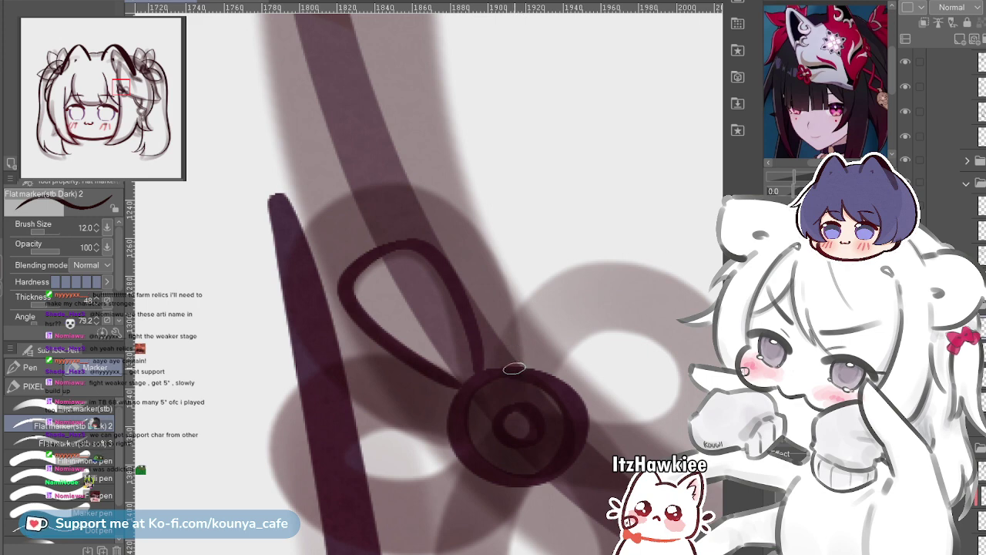
pyautogui.moveTo(515, 368)
pyautogui.mouseDown()
pyautogui.moveTo(508, 232)
pyautogui.moveTo(428, 170)
pyautogui.moveTo(322, 214)
pyautogui.mouseUp()
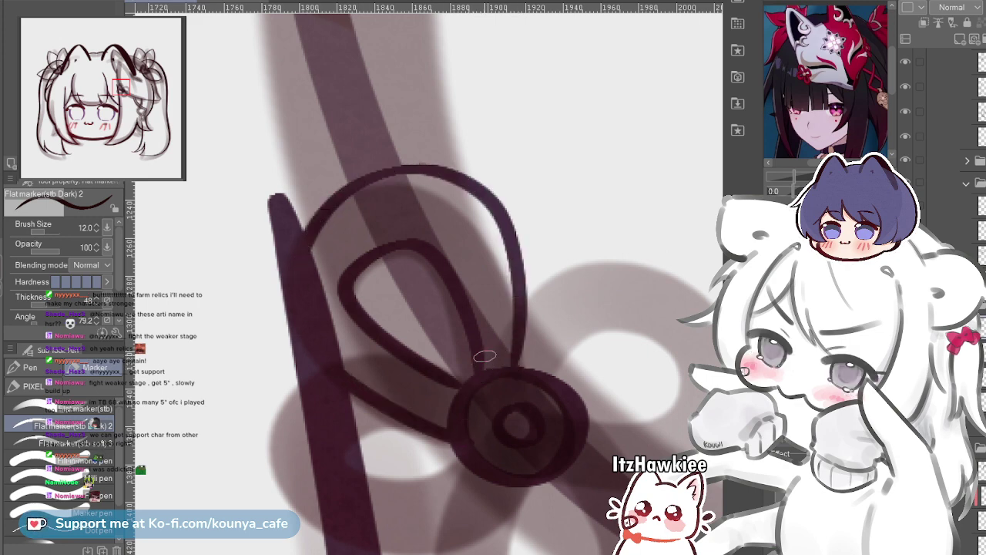
pyautogui.hotkey('ctrl', 'z')
pyautogui.moveTo(516, 358)
pyautogui.mouseDown()
pyautogui.moveTo(494, 263)
pyautogui.moveTo(368, 194)
pyautogui.mouseUp()
pyautogui.hotkey('ctrl', 'z')
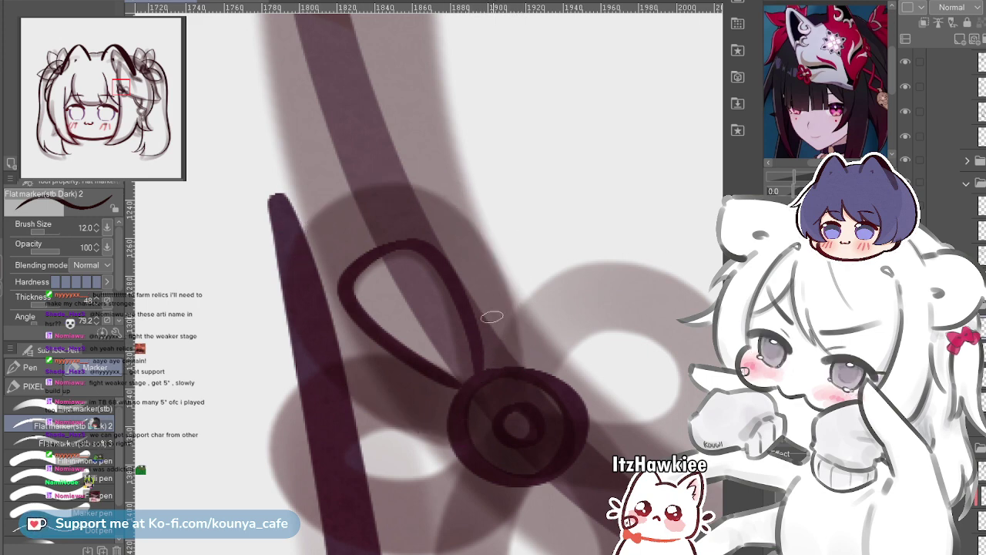
pyautogui.moveTo(518, 371); pyautogui.dragTo(497, 246)
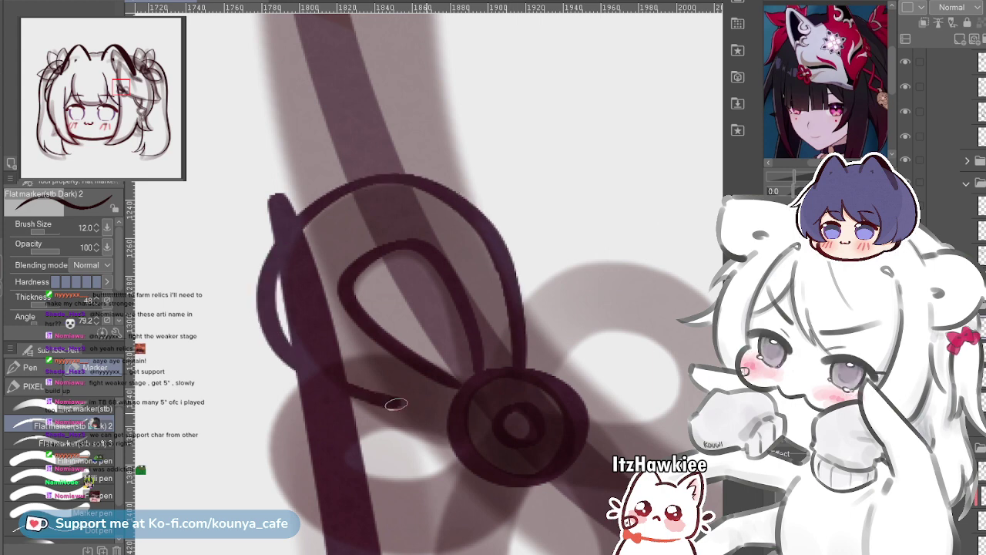
pyautogui.hotkey('ctrl', 'z')
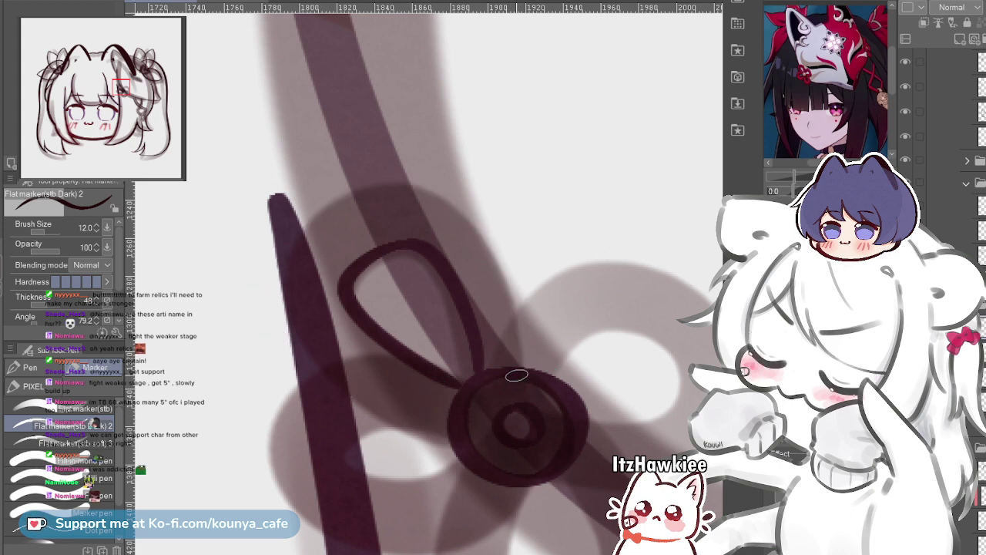
# Ink the outer outline of the flower's upper-left petal around its inner loop, closing at the round center
pyautogui.moveTo(516, 365)
pyautogui.mouseDown()
pyautogui.moveTo(495, 241)
pyautogui.moveTo(405, 188)
pyautogui.moveTo(513, 305)
pyautogui.moveTo(467, 208)
pyautogui.moveTo(359, 184)
pyautogui.mouseUp()
pyautogui.hotkey('ctrl', 'z')
pyautogui.moveTo(327, 371)
pyautogui.mouseDown()
pyautogui.moveTo(456, 427)
pyautogui.moveTo(437, 336)
pyautogui.mouseUp()
pyautogui.scroll(-2, 476, 404)
pyautogui.scroll(3, 448, 365)
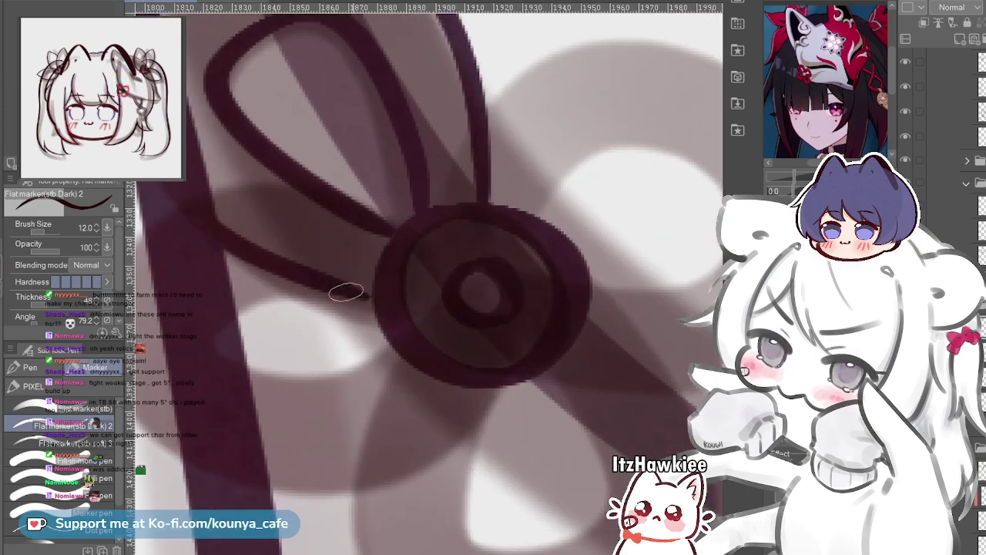
pyautogui.hotkey('ctrl', '-')
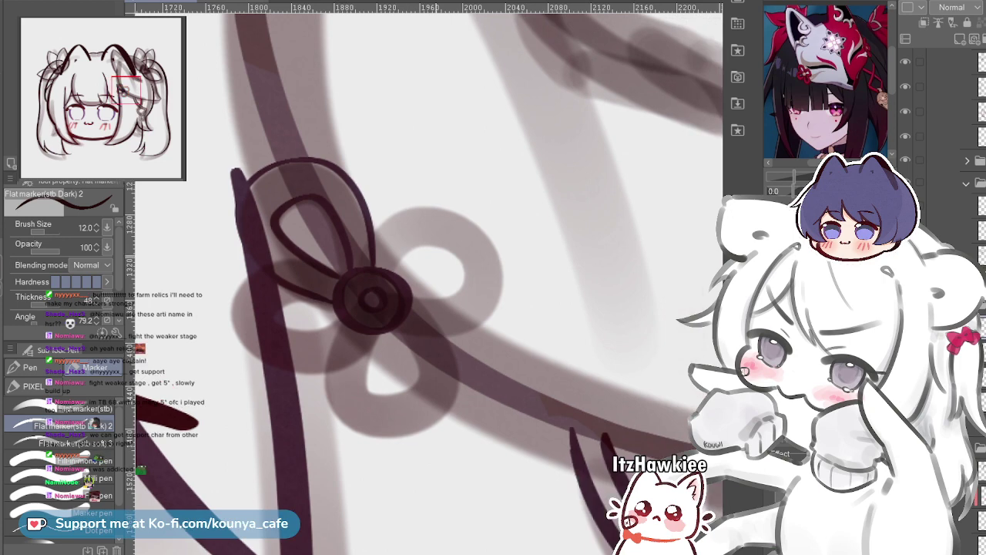
# Ink the rounded outer outline of the flower's upper-right petal, starting and ending at the round center
pyautogui.hotkey('ctrl', '+')
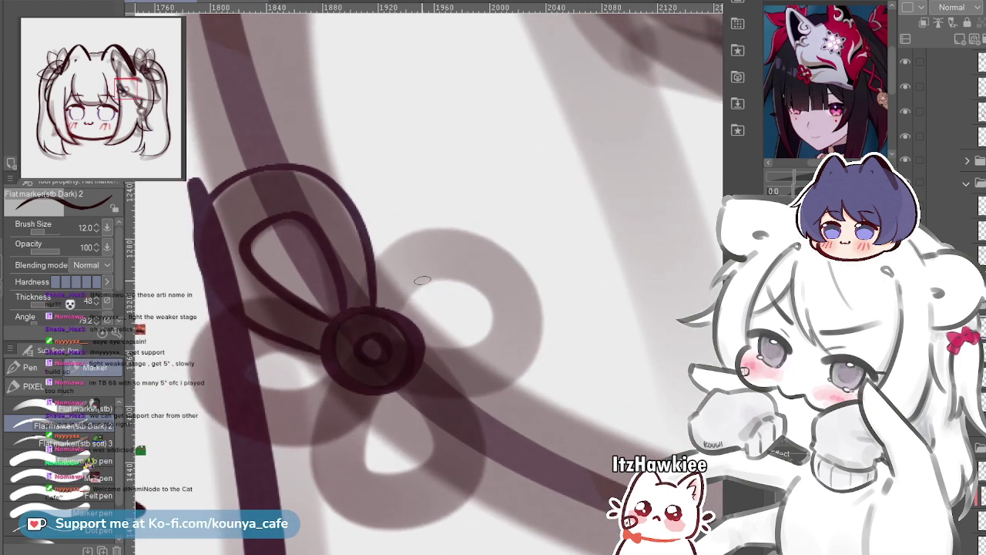
pyautogui.moveTo(423, 280)
pyautogui.mouseDown()
pyautogui.moveTo(352, 260)
pyautogui.moveTo(350, 277)
pyautogui.mouseUp()
pyautogui.scroll(1, 353, 256)
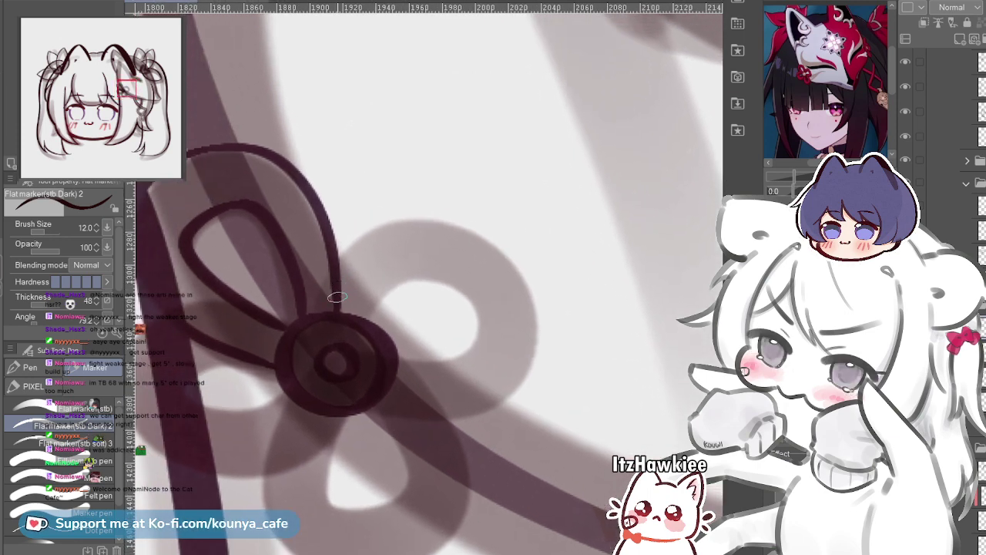
pyautogui.scroll(2, 464, 350)
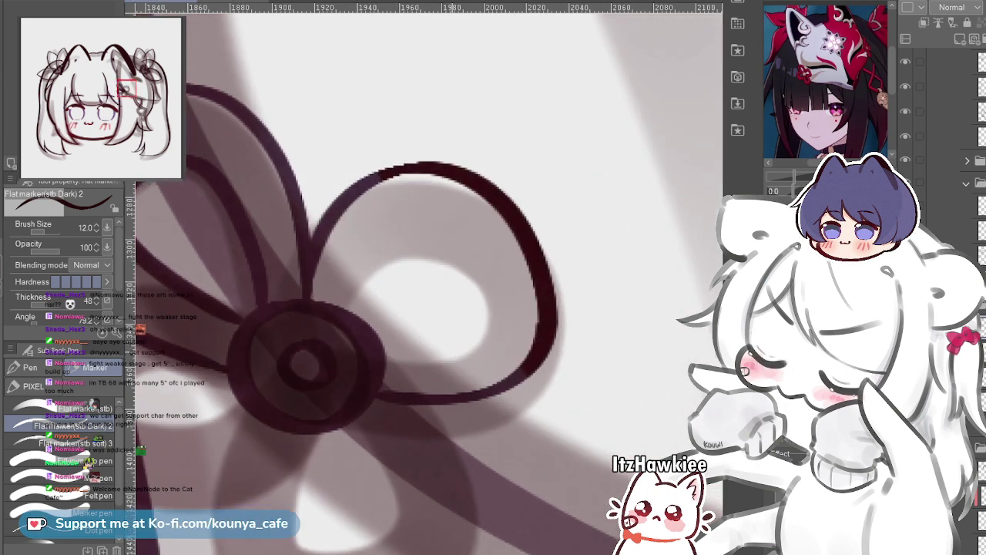
# Ink the inner loop of the flower's upper-right petal, curving around the sketched opening back toward the center
pyautogui.moveTo(355, 266)
pyautogui.mouseDown()
pyautogui.moveTo(466, 242)
pyautogui.moveTo(382, 323)
pyautogui.mouseUp()
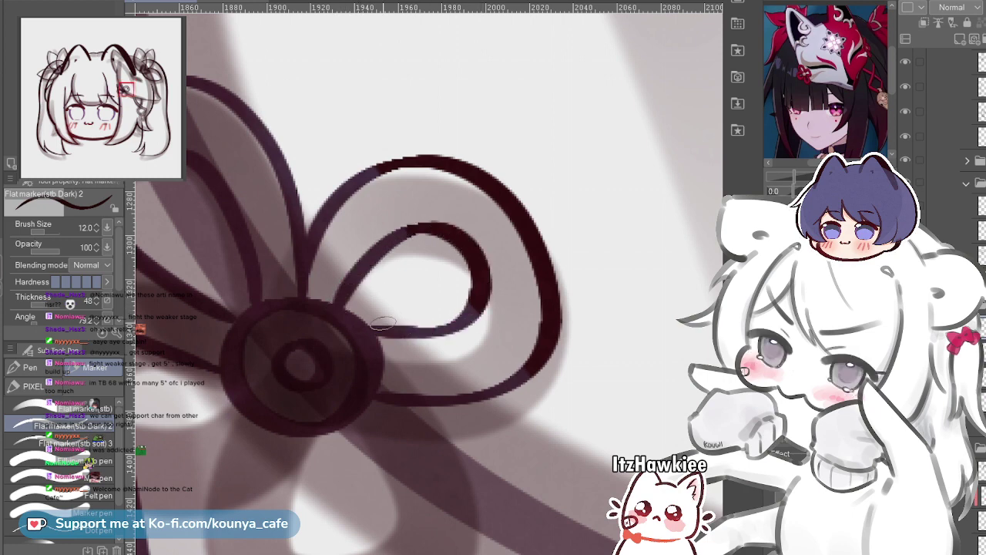
pyautogui.hotkey('ctrl', 'z')
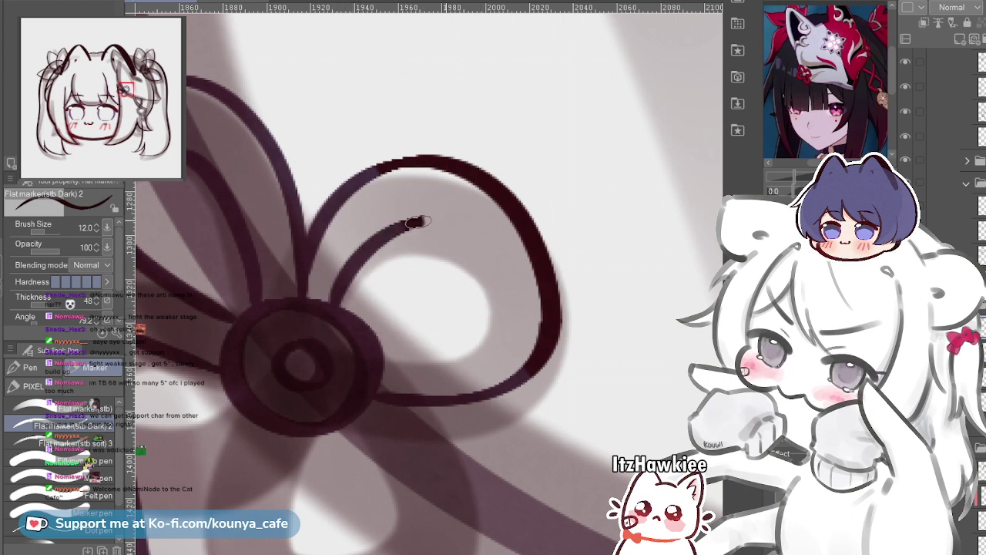
pyautogui.moveTo(417, 222)
pyautogui.mouseDown()
pyautogui.moveTo(502, 289)
pyautogui.moveTo(443, 358)
pyautogui.mouseUp()
pyautogui.hotkey('ctrl', 'z')
pyautogui.moveTo(381, 241)
pyautogui.mouseDown()
pyautogui.moveTo(469, 257)
pyautogui.moveTo(477, 343)
pyautogui.moveTo(362, 351)
pyautogui.mouseUp()
pyautogui.hotkey('ctrl', 'z')
pyautogui.hotkey('ctrl', 'z')
pyautogui.moveTo(393, 233)
pyautogui.mouseDown()
pyautogui.moveTo(476, 285)
pyautogui.moveTo(407, 347)
pyautogui.mouseUp()
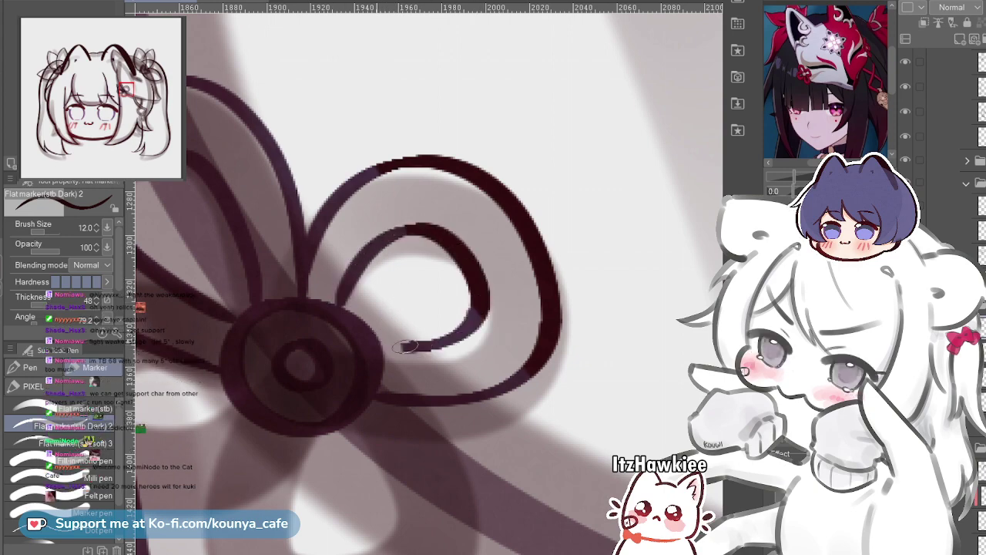
pyautogui.scroll(-5, 424, 282)
pyautogui.moveTo(385, 304); pyautogui.dragTo(544, 287)
pyautogui.scroll(3, 420, 287)
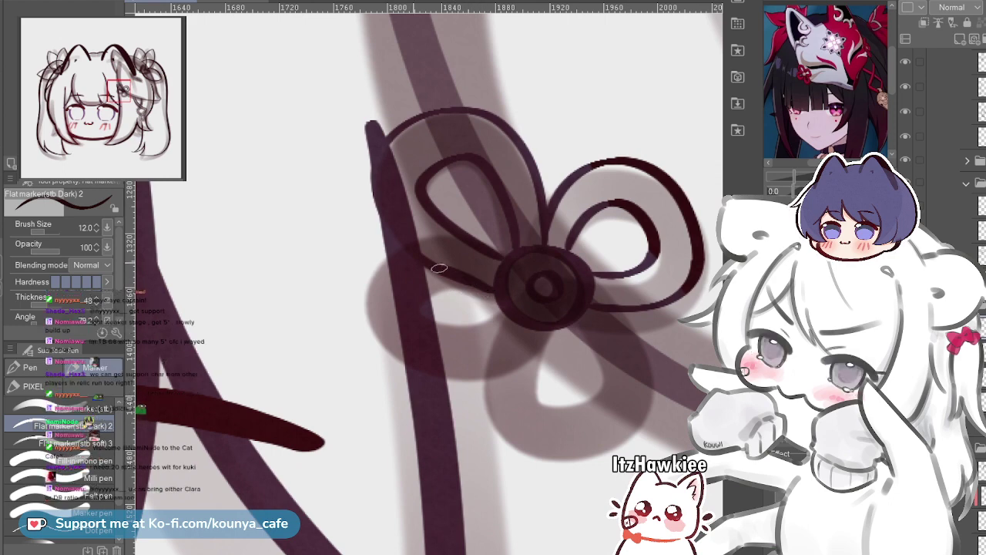
pyautogui.moveTo(438, 266)
pyautogui.mouseDown()
pyautogui.moveTo(347, 294)
pyautogui.moveTo(366, 359)
pyautogui.mouseUp()
pyautogui.scroll(2, 366, 359)
pyautogui.hotkey('ctrl', 'z')
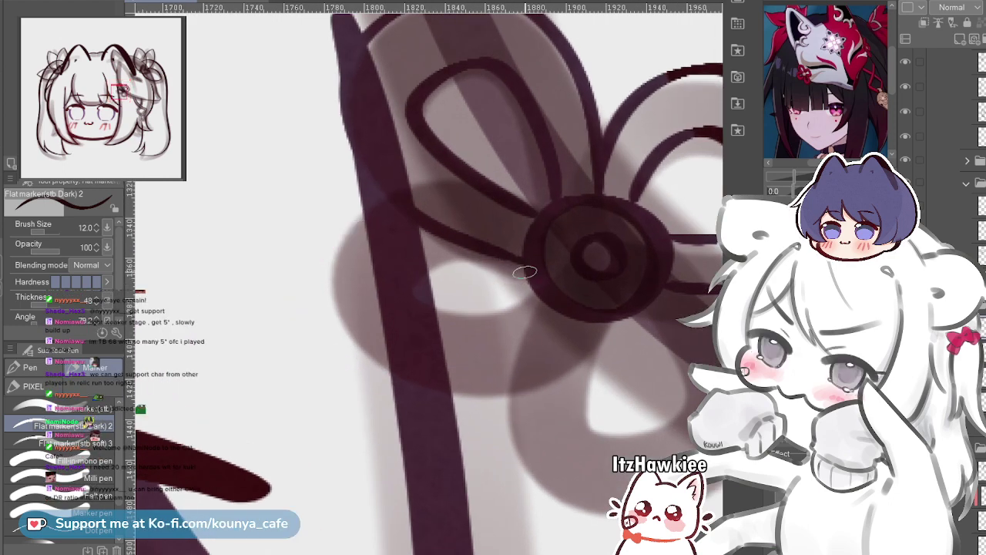
pyautogui.moveTo(430, 233)
pyautogui.mouseDown()
pyautogui.moveTo(343, 410)
pyautogui.moveTo(518, 393)
pyautogui.mouseUp()
pyautogui.hotkey('ctrl', 'z')
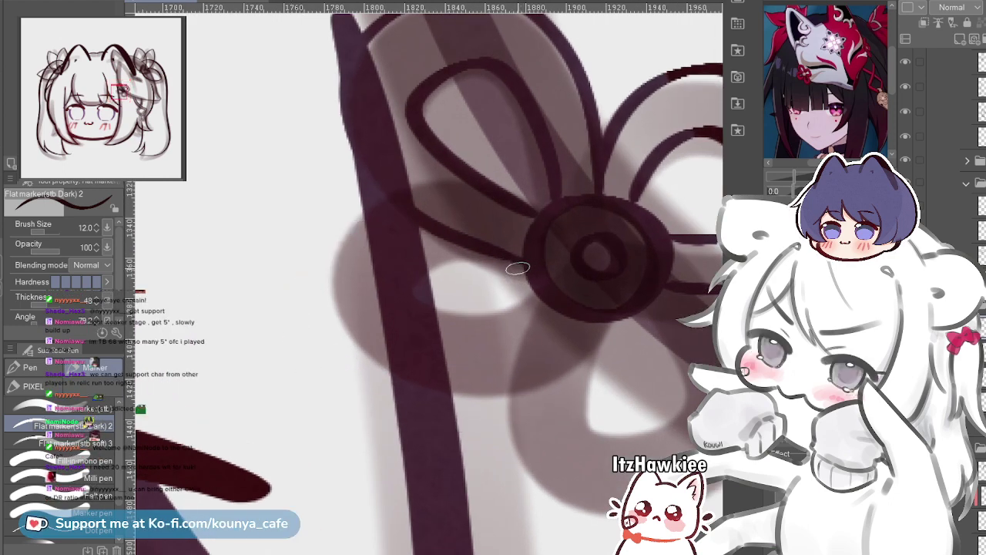
pyautogui.moveTo(458, 225)
pyautogui.mouseDown()
pyautogui.moveTo(341, 221)
pyautogui.moveTo(338, 329)
pyautogui.mouseUp()
pyautogui.hotkey('ctrl', 'z')
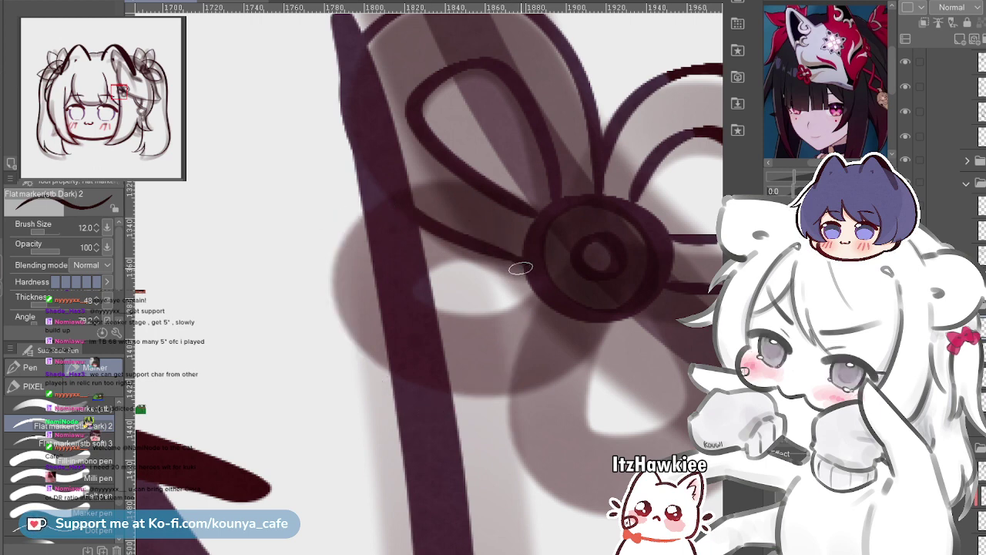
pyautogui.moveTo(441, 240); pyautogui.dragTo(331, 397)
pyautogui.hotkey('ctrl', 'z')
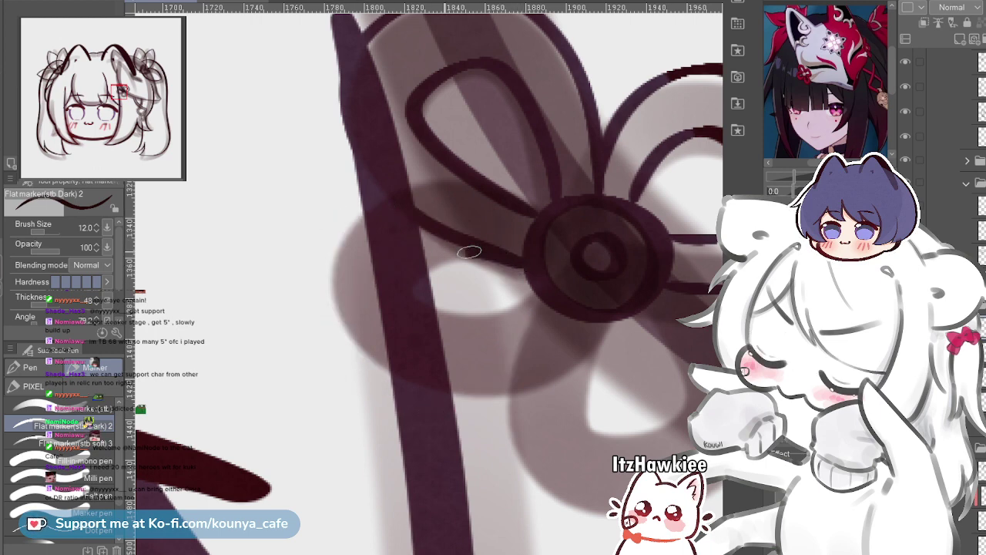
# Ink the rounded outer outline of the flower's lower-left petal across the dark strand, starting and ending at the round center
pyautogui.moveTo(480, 249)
pyautogui.mouseDown()
pyautogui.moveTo(362, 275)
pyautogui.moveTo(319, 370)
pyautogui.moveTo(363, 427)
pyautogui.moveTo(479, 438)
pyautogui.mouseUp()
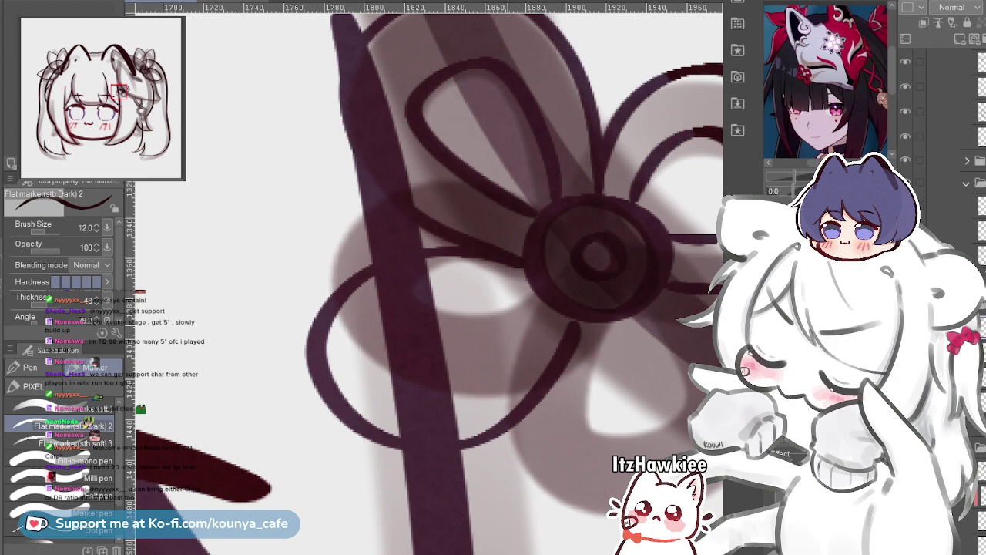
pyautogui.scroll(-2, 574, 313)
pyautogui.scroll(2, 506, 273)
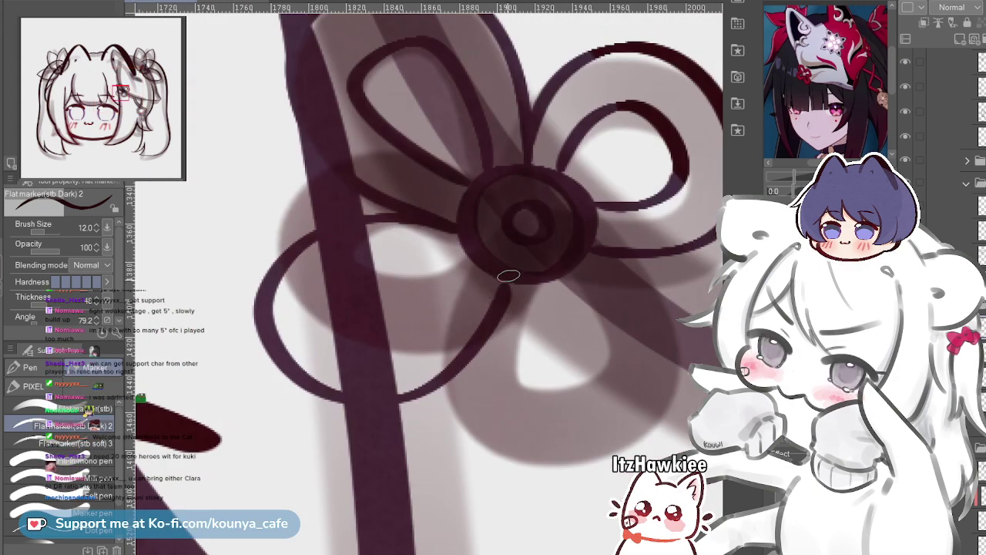
pyautogui.scroll(1, 500, 288)
pyautogui.moveTo(441, 278); pyautogui.dragTo(490, 295)
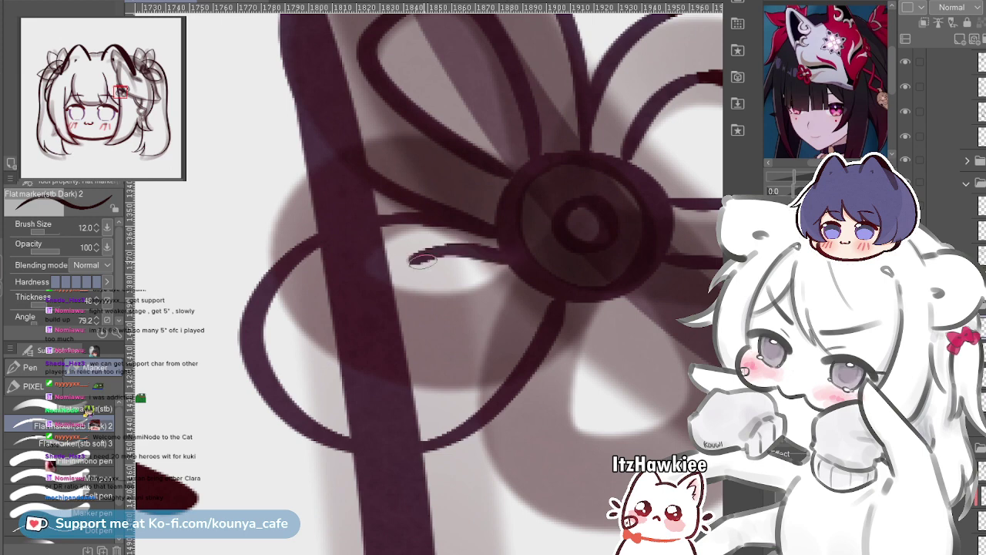
pyautogui.hotkey('ctrl', 'z')
pyautogui.moveTo(508, 269)
pyautogui.mouseDown()
pyautogui.moveTo(341, 296)
pyautogui.moveTo(351, 361)
pyautogui.moveTo(482, 331)
pyautogui.moveTo(524, 293)
pyautogui.mouseUp()
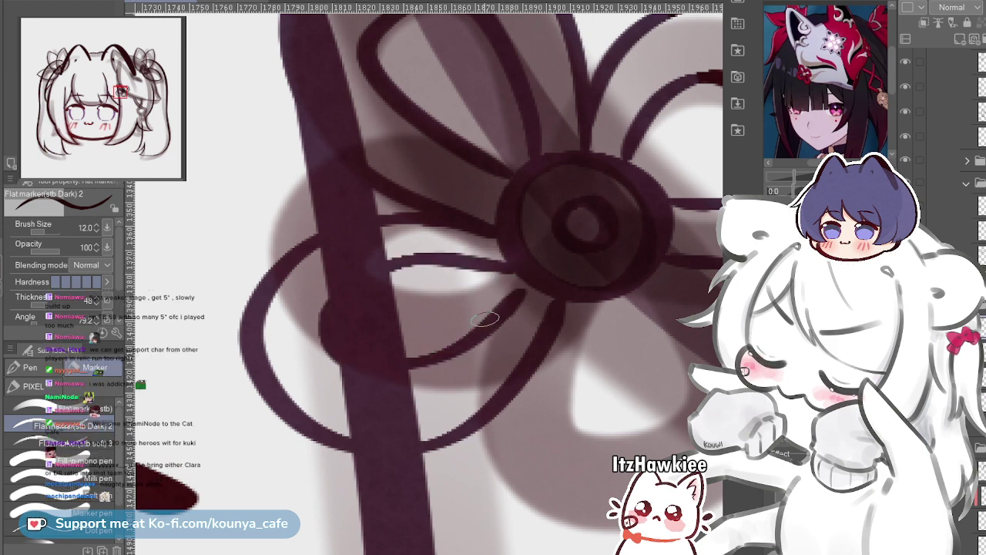
pyautogui.hotkey('ctrl', 'z')
pyautogui.hotkey('ctrl', 'z')
pyautogui.moveTo(464, 245)
pyautogui.mouseDown()
pyautogui.moveTo(355, 276)
pyautogui.moveTo(332, 358)
pyautogui.mouseUp()
pyautogui.hotkey('ctrl', 'z')
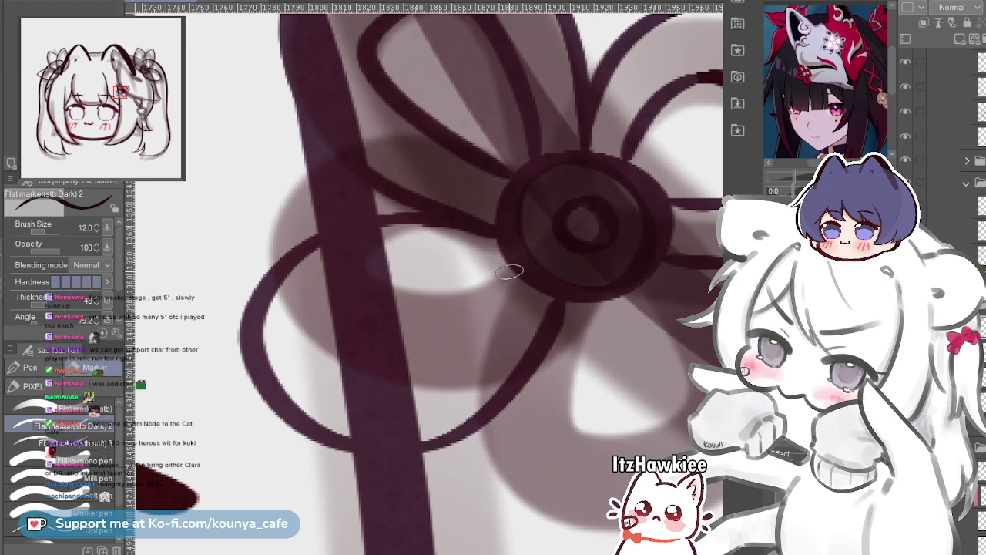
# Ink the inner loop of the flower's lower-left petal inside its outline, with both ends meeting the round center
pyautogui.moveTo(410, 265)
pyautogui.mouseDown()
pyautogui.moveTo(350, 381)
pyautogui.moveTo(525, 277)
pyautogui.moveTo(383, 258)
pyautogui.mouseUp()
pyautogui.scroll(-3, 524, 289)
pyautogui.scroll(3, 450, 262)
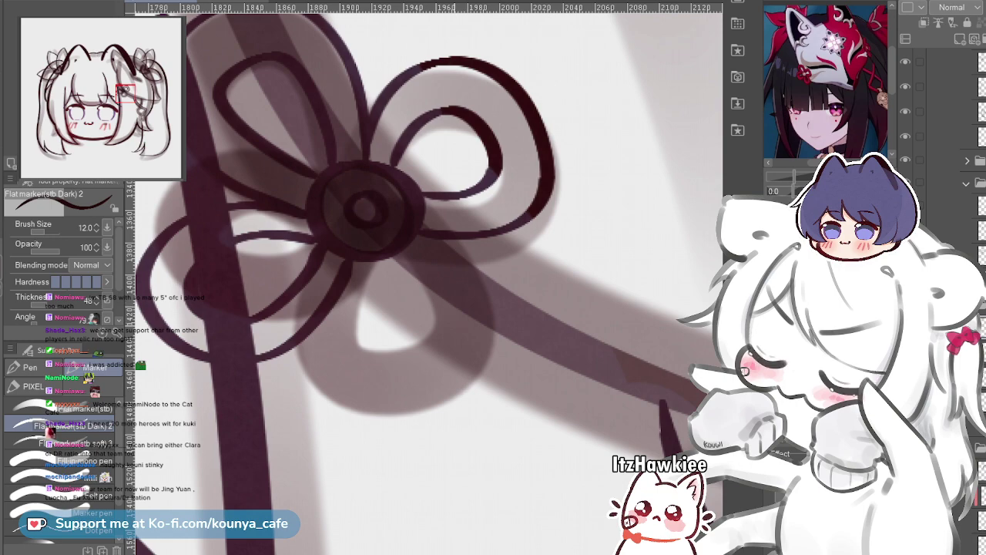
# Hide the flower's line art to examine the sketched petals beneath it, and show the line art again
pyautogui.scroll(3, 453, 327)
pyautogui.moveTo(453, 325); pyautogui.dragTo(522, 354)
pyautogui.scroll(-1, 515, 346)
pyautogui.scroll(-2, 485, 310)
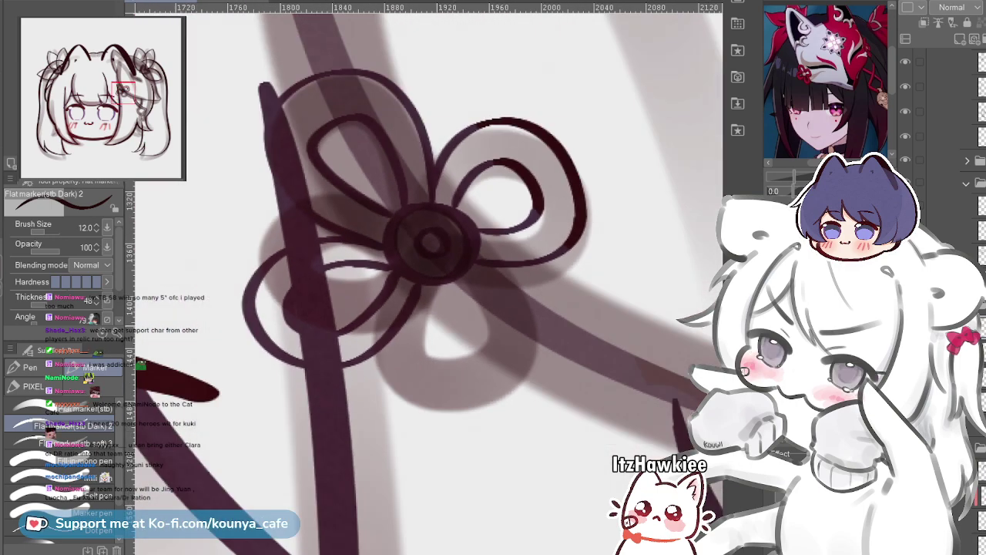
pyautogui.scroll(1, 449, 322)
pyautogui.hotkey('ctrl', 'z')
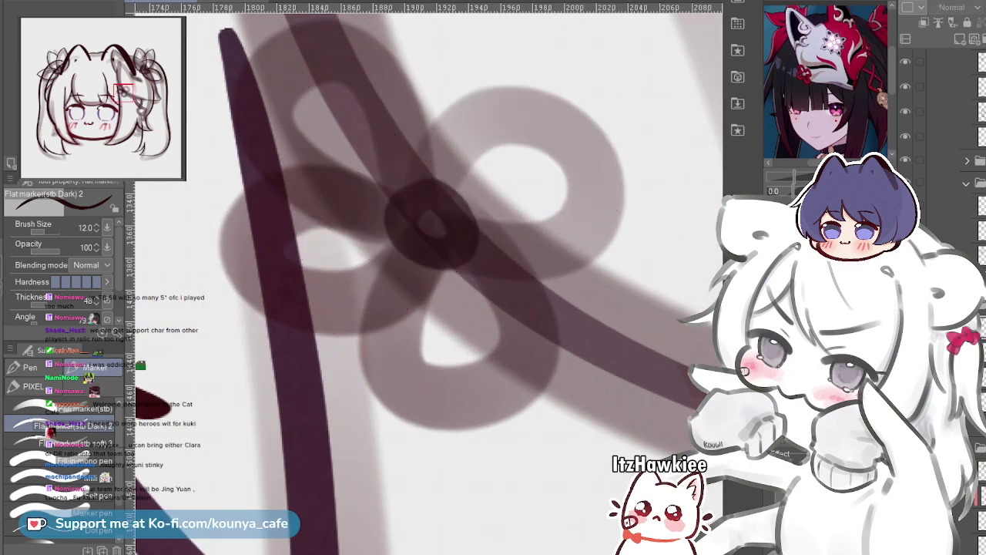
pyautogui.hotkey('ctrl', 'y')
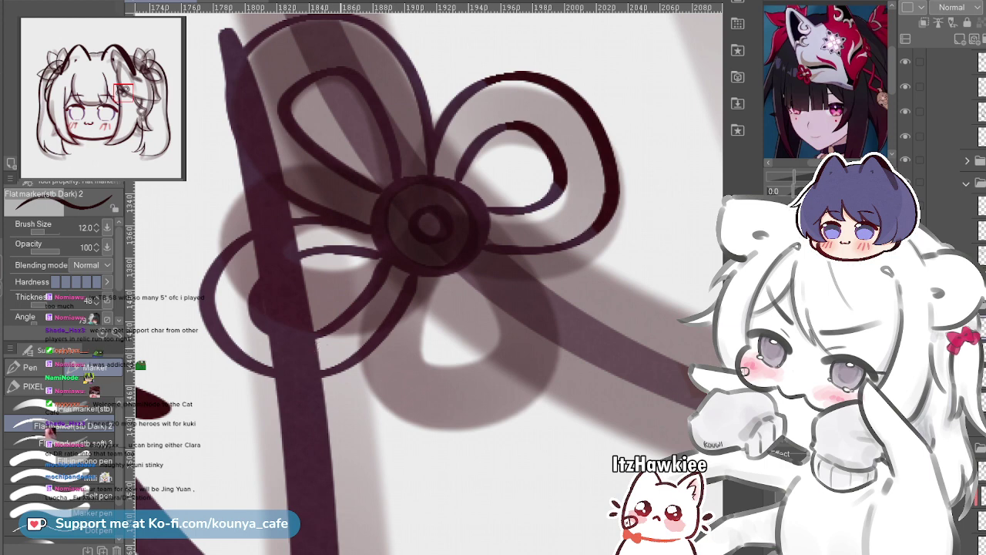
# Ink the left side of the flower's lower-right petal outline, from the round center down around the petal's lower end
pyautogui.scroll(2, 369, 289)
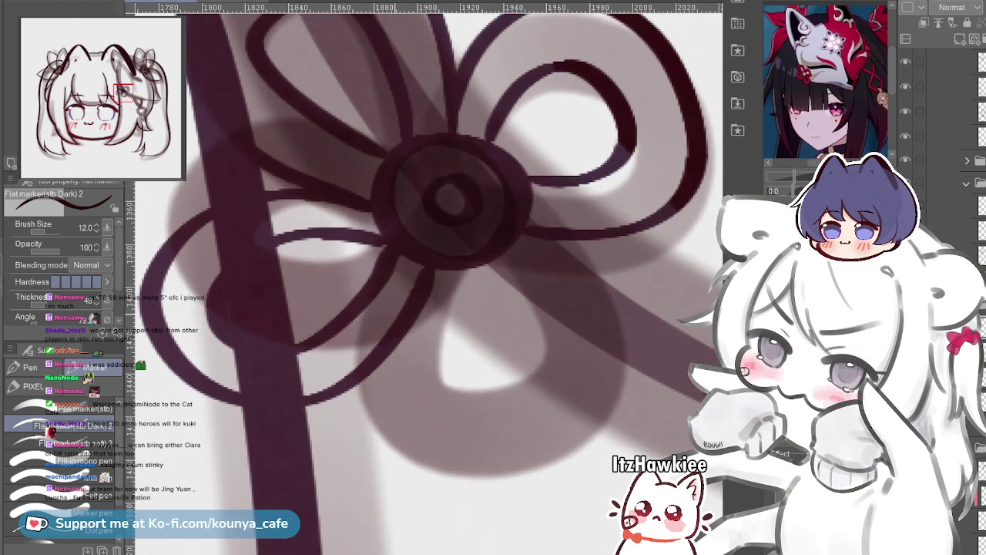
pyautogui.moveTo(440, 299); pyautogui.dragTo(410, 275)
pyautogui.scroll(-2, 396, 281)
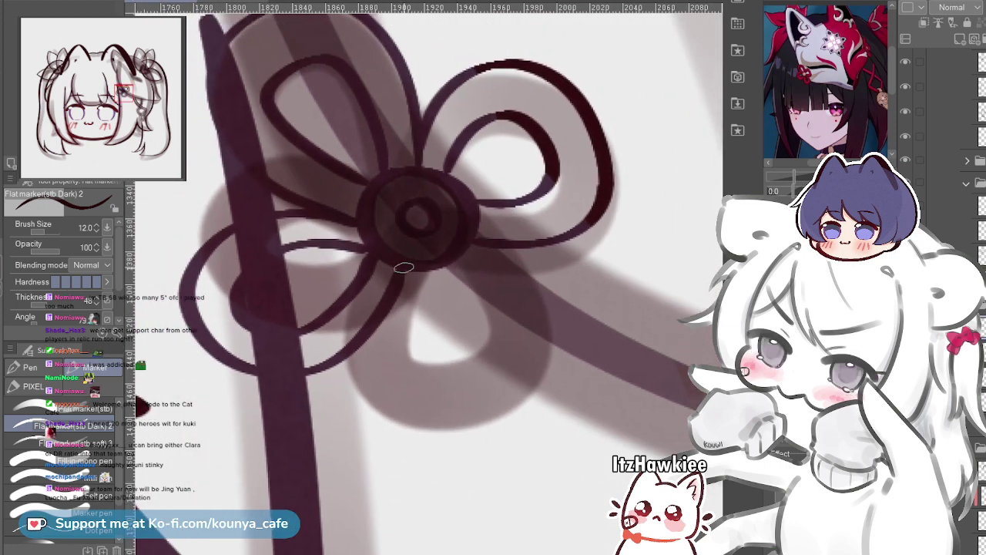
pyautogui.moveTo(396, 287)
pyautogui.mouseDown()
pyautogui.moveTo(393, 400)
pyautogui.moveTo(527, 404)
pyautogui.moveTo(505, 303)
pyautogui.mouseUp()
pyautogui.hotkey('ctrl', 'z')
pyautogui.moveTo(394, 283)
pyautogui.mouseDown()
pyautogui.moveTo(382, 414)
pyautogui.moveTo(504, 422)
pyautogui.mouseUp()
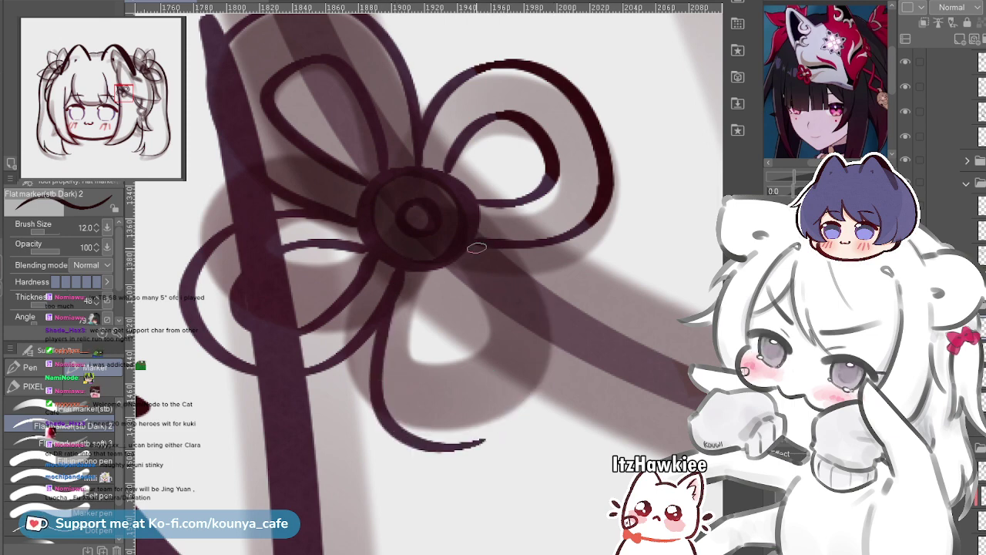
pyautogui.moveTo(471, 245)
pyautogui.mouseDown()
pyautogui.moveTo(539, 326)
pyautogui.moveTo(429, 430)
pyautogui.mouseUp()
pyautogui.hotkey('ctrl', 'z')
pyautogui.scroll(2, 485, 379)
pyautogui.scroll(1, 468, 389)
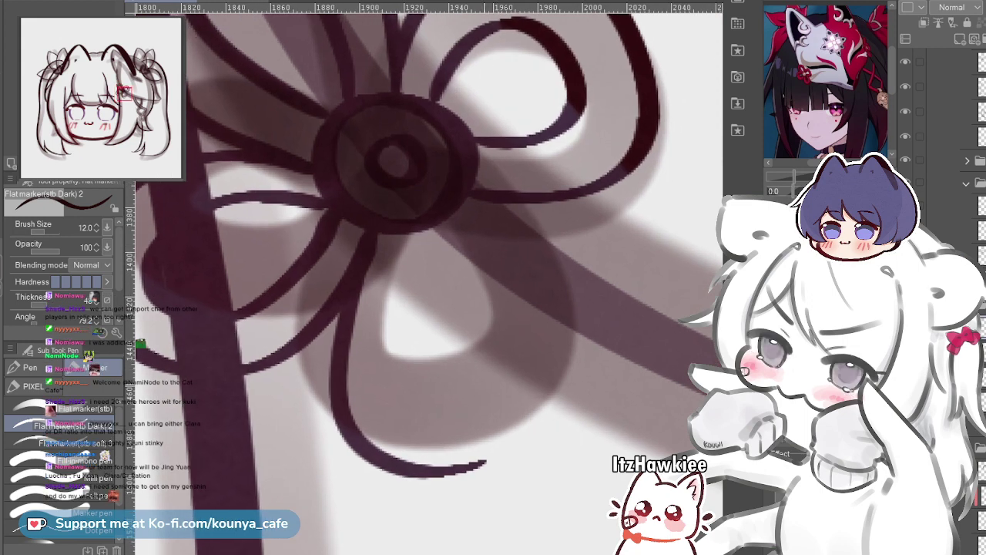
pyautogui.moveTo(467, 385); pyautogui.dragTo(422, 394)
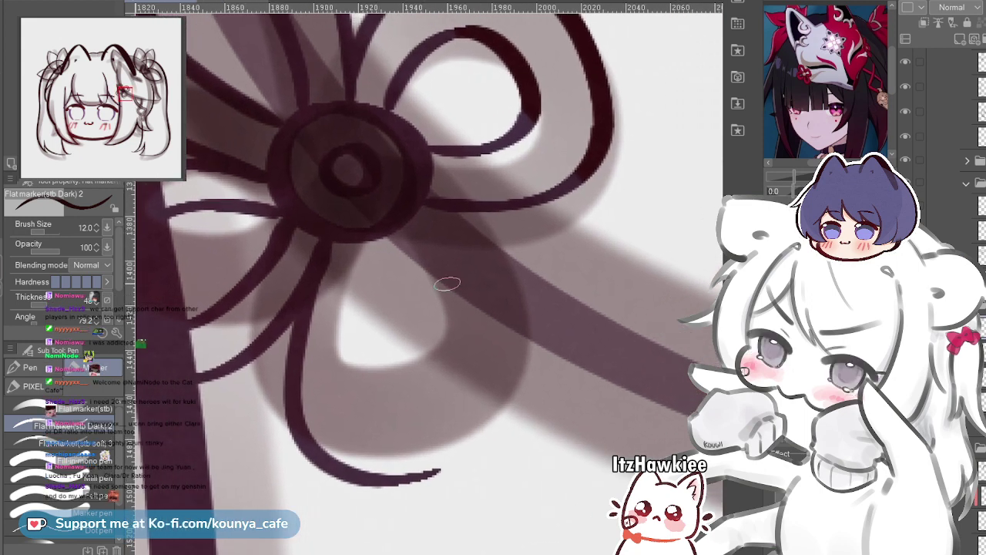
pyautogui.moveTo(421, 206)
pyautogui.mouseDown()
pyautogui.moveTo(445, 225)
pyautogui.moveTo(416, 199)
pyautogui.moveTo(469, 246)
pyautogui.moveTo(499, 445)
pyautogui.mouseUp()
pyautogui.hotkey('ctrl', 'z')
pyautogui.hotkey('ctrl', 'z')
pyautogui.moveTo(413, 198)
pyautogui.mouseDown()
pyautogui.moveTo(507, 311)
pyautogui.moveTo(427, 447)
pyautogui.mouseUp()
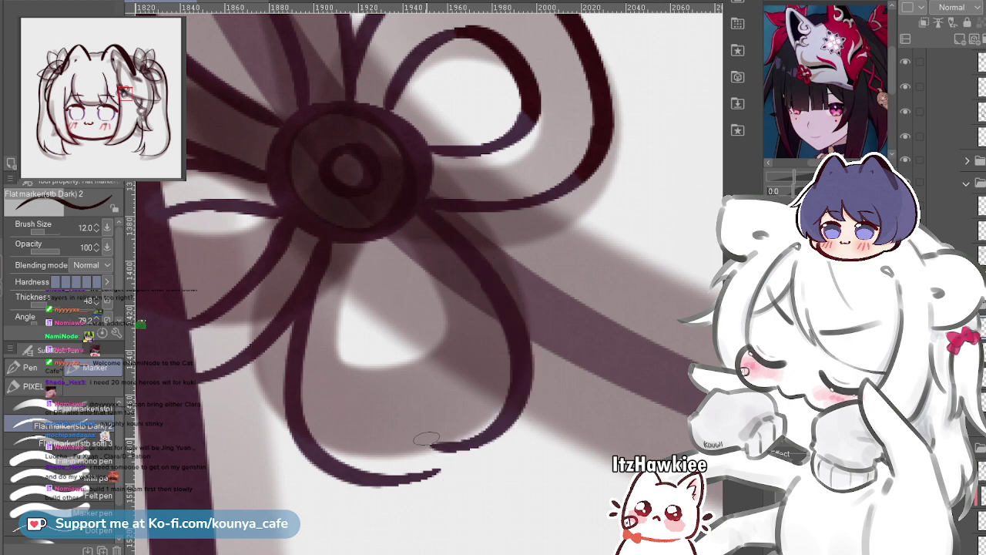
pyautogui.hotkey('ctrl', 'z')
# Ink the right side of the lower-right petal's outer outline and reshape its end to join the left side
pyautogui.moveTo(483, 254); pyautogui.dragTo(425, 453)
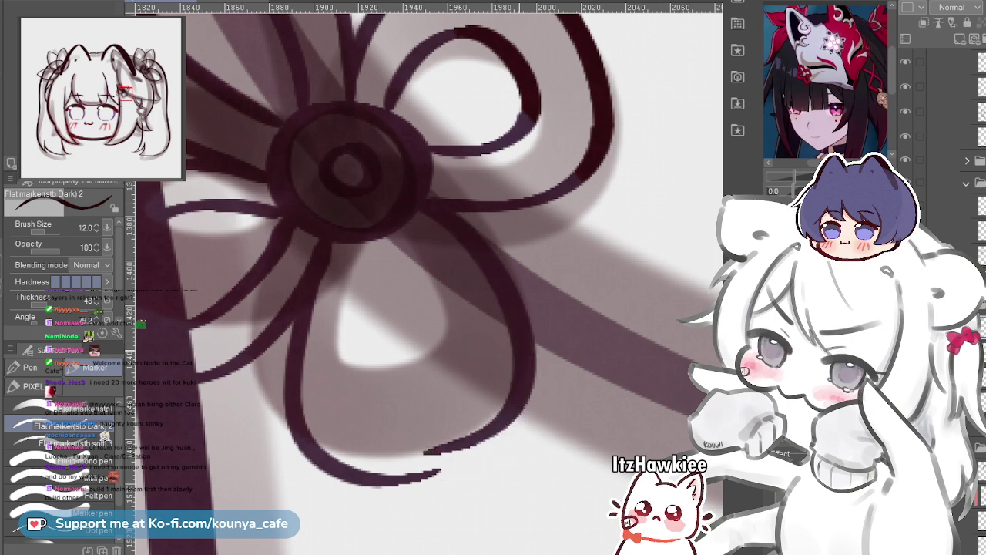
pyautogui.press('ctrl')
pyautogui.moveTo(553, 480); pyautogui.dragTo(560, 501)
pyautogui.scroll(-2, 516, 275)
pyautogui.scroll(-2, 424, 246)
pyautogui.scroll(3, 423, 247)
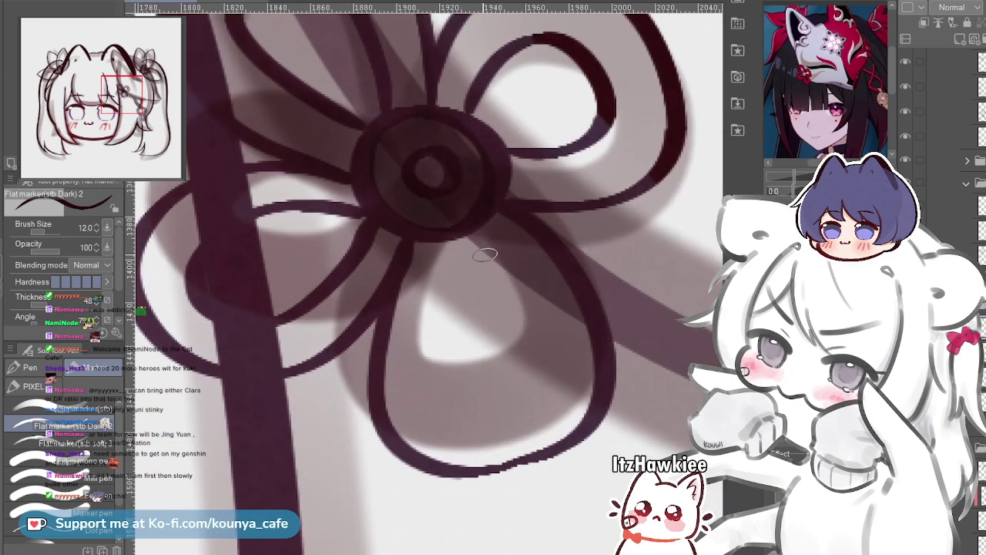
pyautogui.moveTo(428, 243); pyautogui.dragTo(430, 363)
pyautogui.hotkey('ctrl', 'z')
pyautogui.moveTo(442, 242)
pyautogui.mouseDown()
pyautogui.moveTo(459, 410)
pyautogui.moveTo(552, 319)
pyautogui.moveTo(439, 247)
pyautogui.moveTo(440, 384)
pyautogui.moveTo(529, 379)
pyautogui.mouseUp()
pyautogui.hotkey('ctrl', 'z')
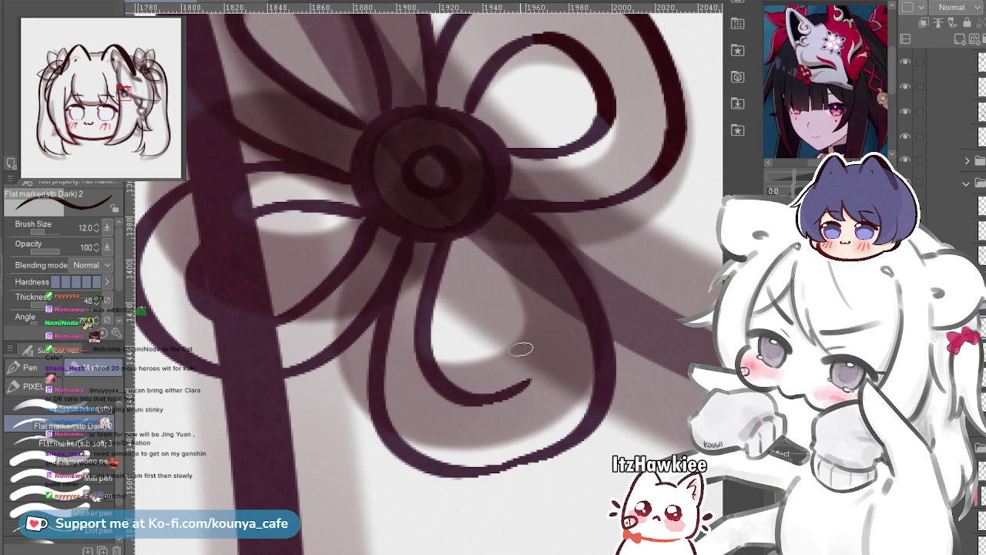
pyautogui.hotkey('ctrl', 'z')
pyautogui.moveTo(447, 227)
pyautogui.mouseDown()
pyautogui.moveTo(433, 259)
pyautogui.moveTo(466, 398)
pyautogui.mouseUp()
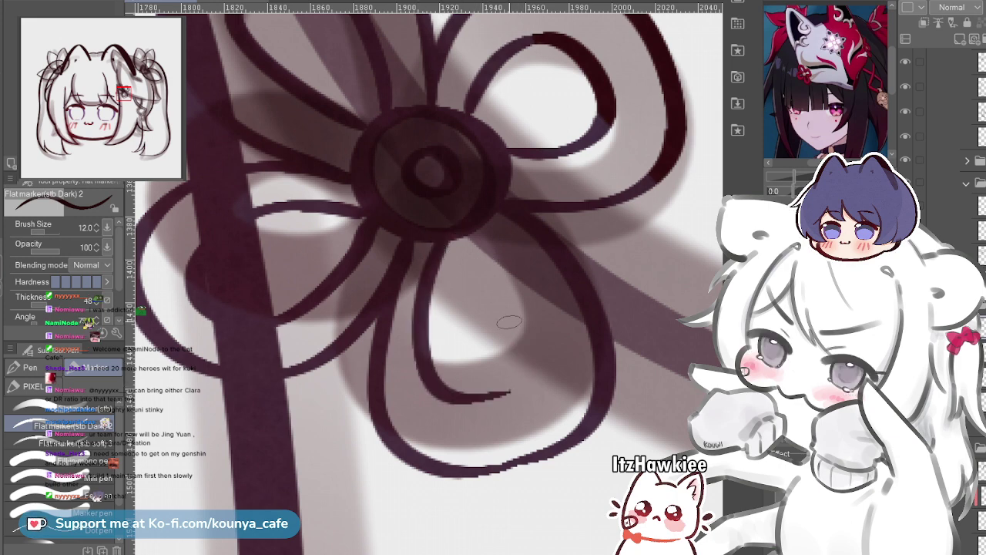
pyautogui.scroll(1, 509, 322)
pyautogui.hotkey('ctrl', 'z')
pyautogui.moveTo(439, 224)
pyautogui.mouseDown()
pyautogui.moveTo(429, 255)
pyautogui.moveTo(459, 419)
pyautogui.mouseUp()
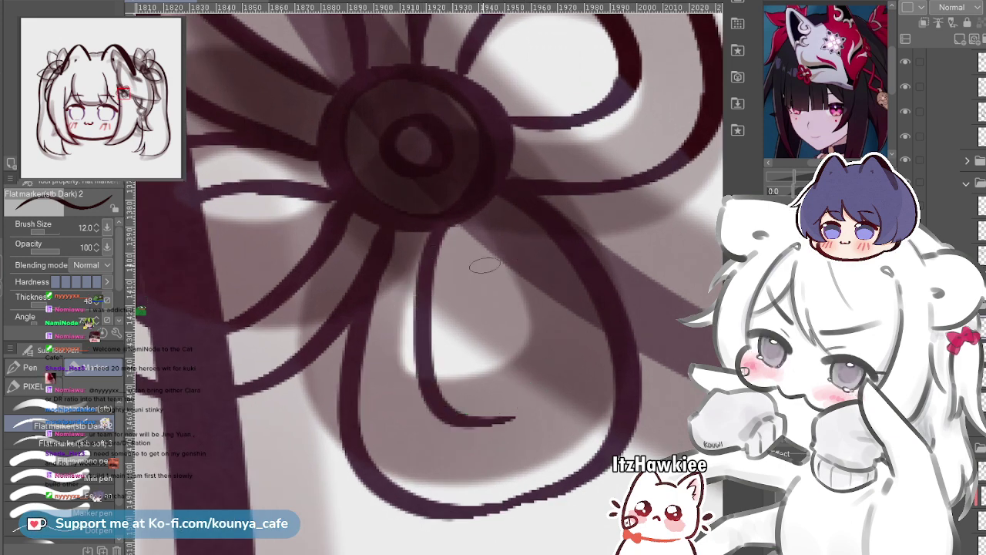
pyautogui.hotkey('ctrl', 'z')
pyautogui.moveTo(447, 226)
pyautogui.mouseDown()
pyautogui.moveTo(426, 235)
pyautogui.moveTo(512, 422)
pyautogui.mouseUp()
pyautogui.moveTo(469, 215)
pyautogui.mouseDown()
pyautogui.moveTo(532, 275)
pyautogui.moveTo(496, 413)
pyautogui.mouseUp()
pyautogui.hotkey('ctrl', 'z')
pyautogui.moveTo(471, 212)
pyautogui.mouseDown()
pyautogui.moveTo(565, 347)
pyautogui.moveTo(512, 442)
pyautogui.mouseUp()
pyautogui.hotkey('ctrl', 'z')
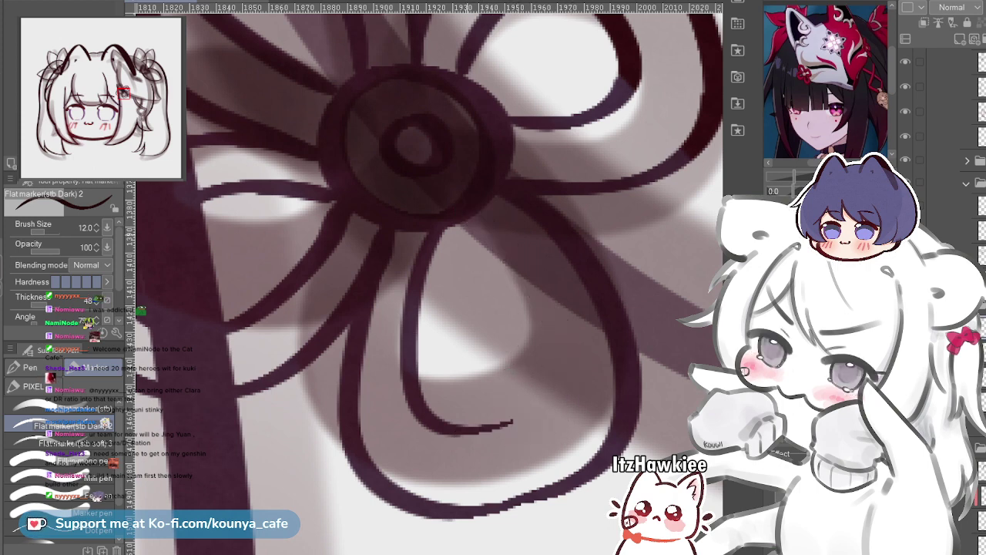
pyautogui.hotkey('ctrl', 'z')
pyautogui.moveTo(440, 213)
pyautogui.mouseDown()
pyautogui.moveTo(458, 414)
pyautogui.moveTo(533, 413)
pyautogui.moveTo(419, 254)
pyautogui.moveTo(504, 392)
pyautogui.mouseUp()
pyautogui.hotkey('ctrl', 'z')
pyautogui.hotkey('ctrl', 'z')
pyautogui.moveTo(435, 225); pyautogui.dragTo(431, 404)
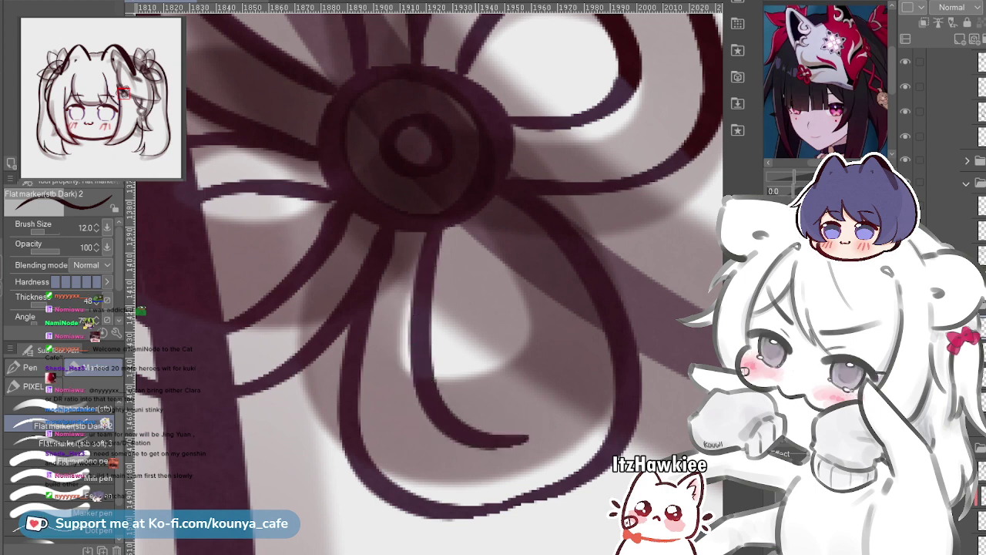
pyautogui.hotkey('ctrl', 'z')
# Ink the left side of the lower-right petal's inner loop from the round center and stretch the stroke slightly downward
pyautogui.moveTo(440, 220)
pyautogui.mouseDown()
pyautogui.moveTo(412, 319)
pyautogui.moveTo(493, 412)
pyautogui.mouseUp()
pyautogui.hotkey('ctrl', 'z')
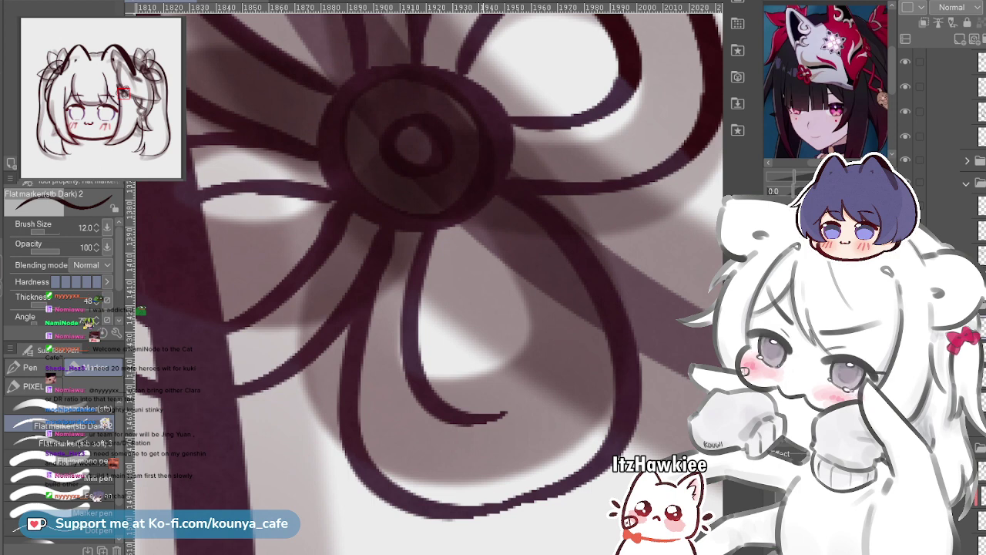
pyautogui.keyDown('ctrl'); pyautogui.click(431, 231); pyautogui.keyUp('ctrl')
pyautogui.moveTo(527, 448); pyautogui.dragTo(524, 463)
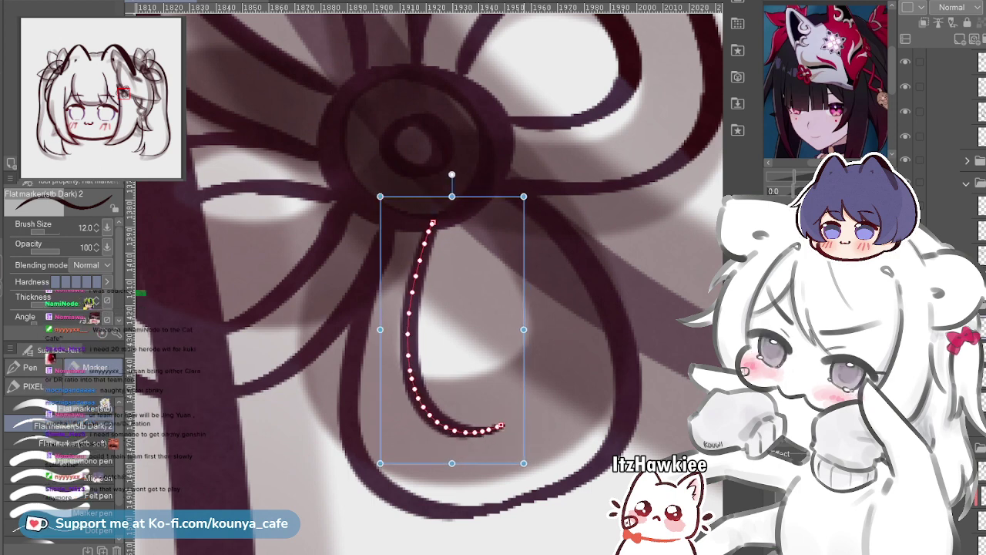
pyautogui.moveTo(466, 222)
pyautogui.mouseDown()
pyautogui.moveTo(521, 276)
pyautogui.moveTo(494, 433)
pyautogui.mouseUp()
pyautogui.scroll(2, 511, 380)
pyautogui.hotkey('ctrl', 'z')
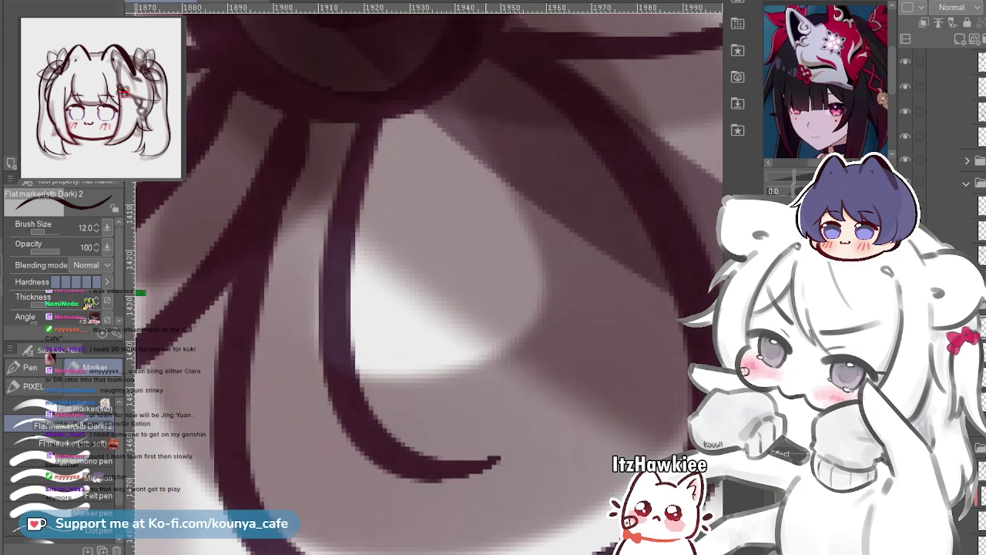
pyautogui.moveTo(446, 97); pyautogui.dragTo(636, 459)
pyautogui.hotkey('ctrl', 'z')
pyautogui.moveTo(452, 110)
pyautogui.mouseDown()
pyautogui.moveTo(539, 220)
pyautogui.moveTo(495, 400)
pyautogui.mouseUp()
pyautogui.hotkey('ctrl', 'z')
# Ink the right side of the lower-right petal's inner loop and adjust the stroke so its end meets the left side
pyautogui.moveTo(430, 91)
pyautogui.mouseDown()
pyautogui.moveTo(543, 238)
pyautogui.moveTo(539, 457)
pyautogui.mouseUp()
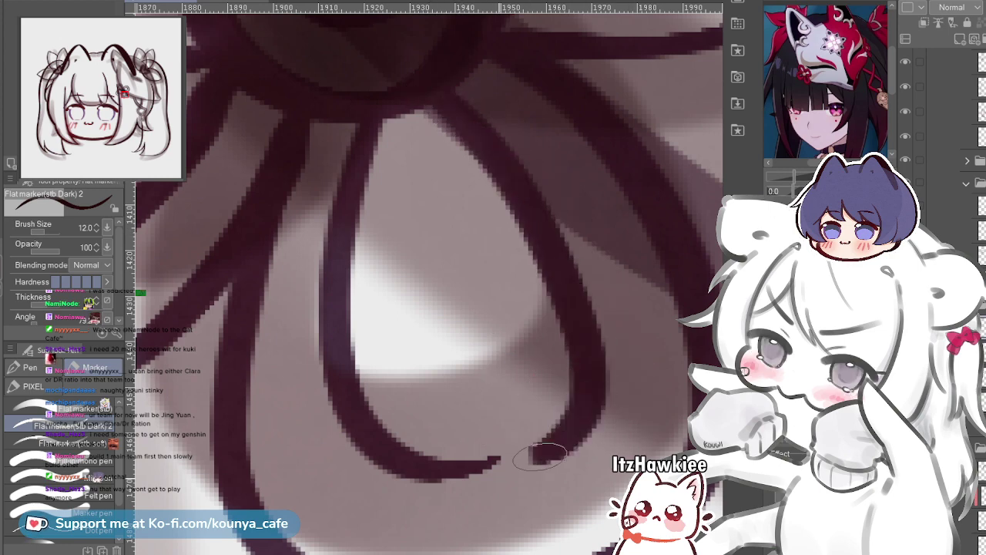
pyautogui.press('ctrl')
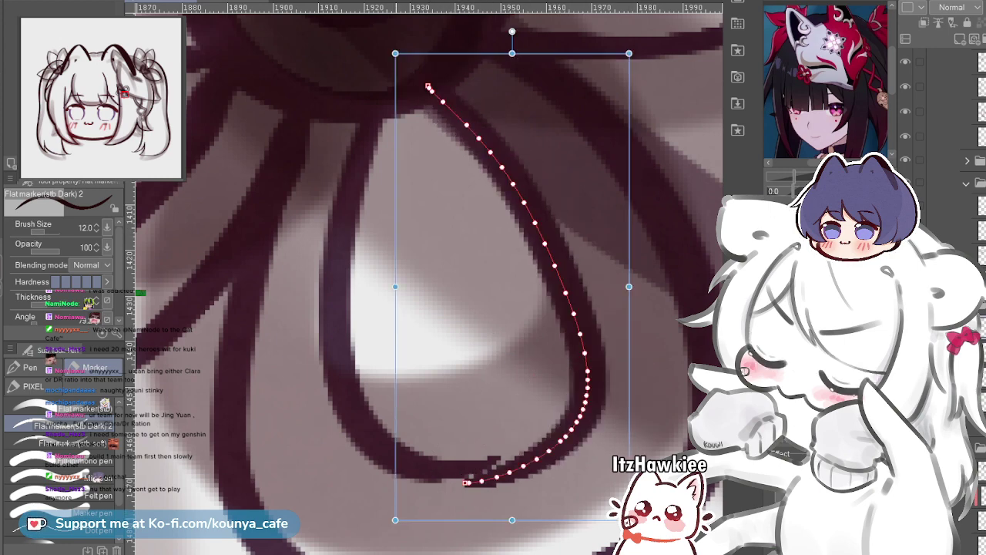
pyautogui.moveTo(512, 520); pyautogui.dragTo(513, 507)
pyautogui.scroll(-7, 443, 351)
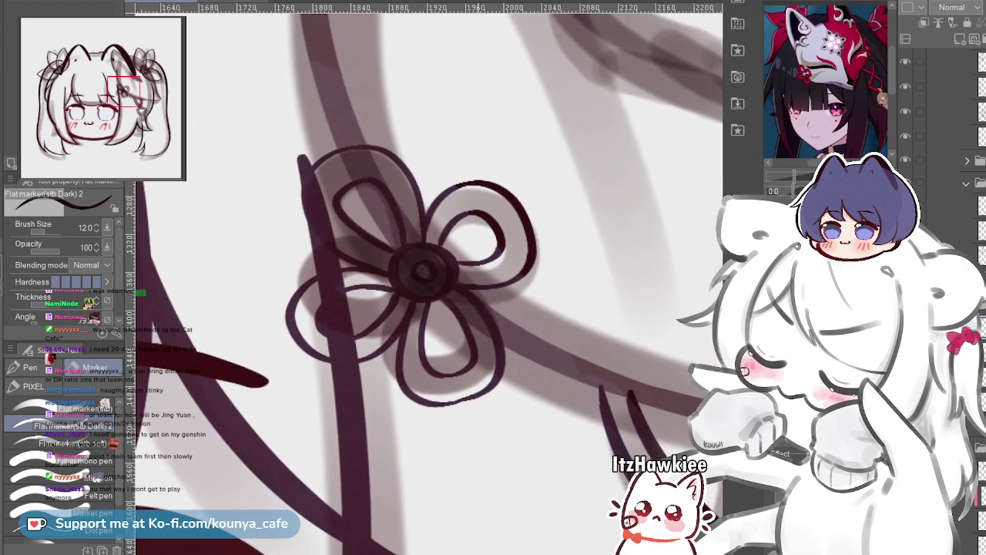
pyautogui.scroll(6, 475, 345)
pyautogui.scroll(-4, 493, 327)
pyautogui.moveTo(435, 323); pyautogui.dragTo(523, 393)
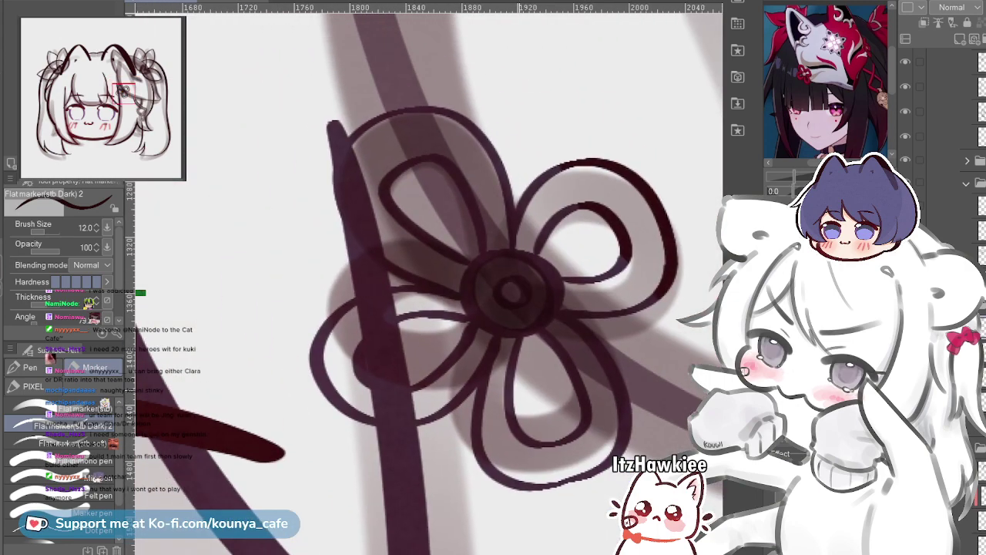
pyautogui.scroll(-2, 508, 292)
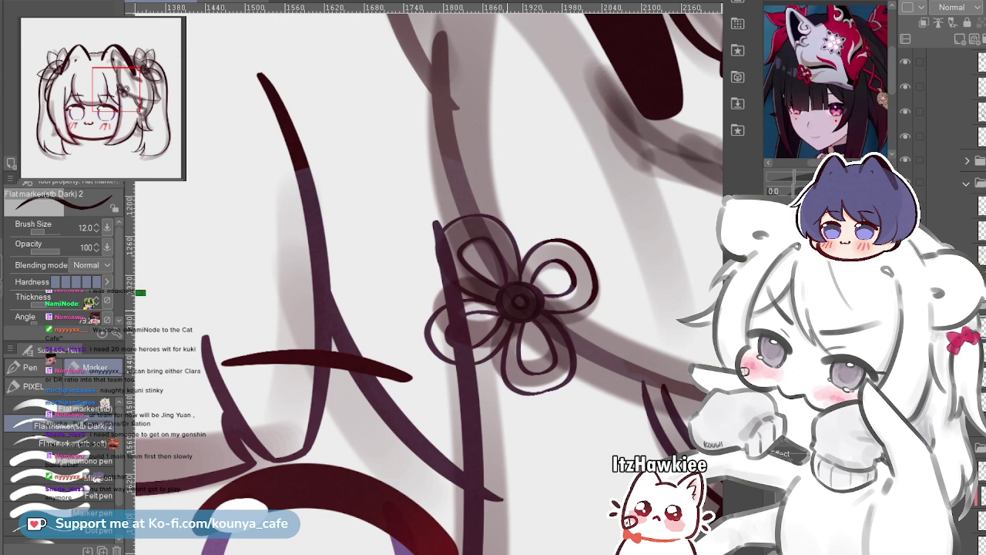
# Trim the mask's edge line just inside the flower's upper-left petal outline using the Hard eraser at size 13.6
pyautogui.moveTo(520, 308)
pyautogui.mouseDown()
pyautogui.moveTo(477, 289)
pyautogui.moveTo(509, 304)
pyautogui.mouseUp()
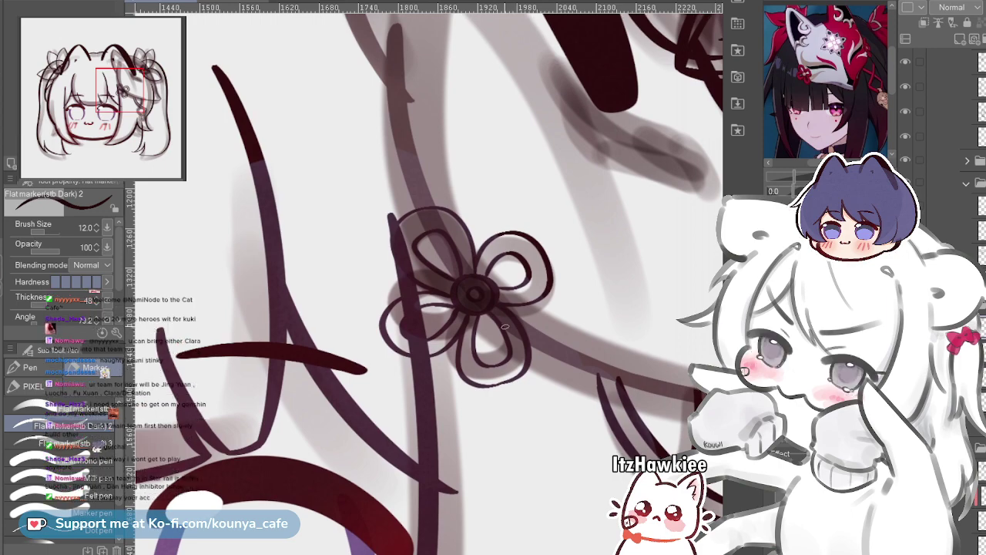
pyautogui.scroll(-4, 501, 254)
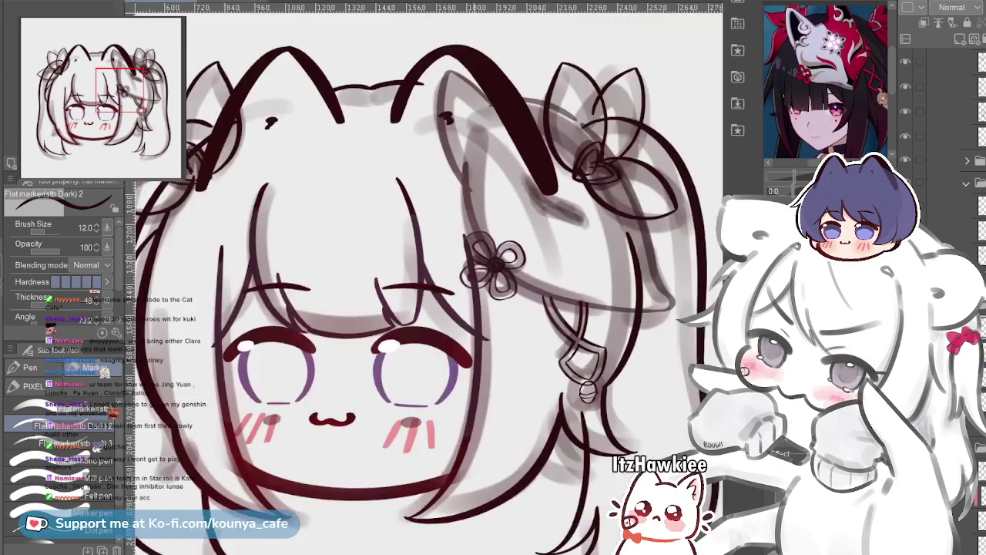
pyautogui.scroll(1, 501, 254)
pyautogui.moveTo(500, 254); pyautogui.dragTo(471, 295)
pyautogui.scroll(2, 478, 279)
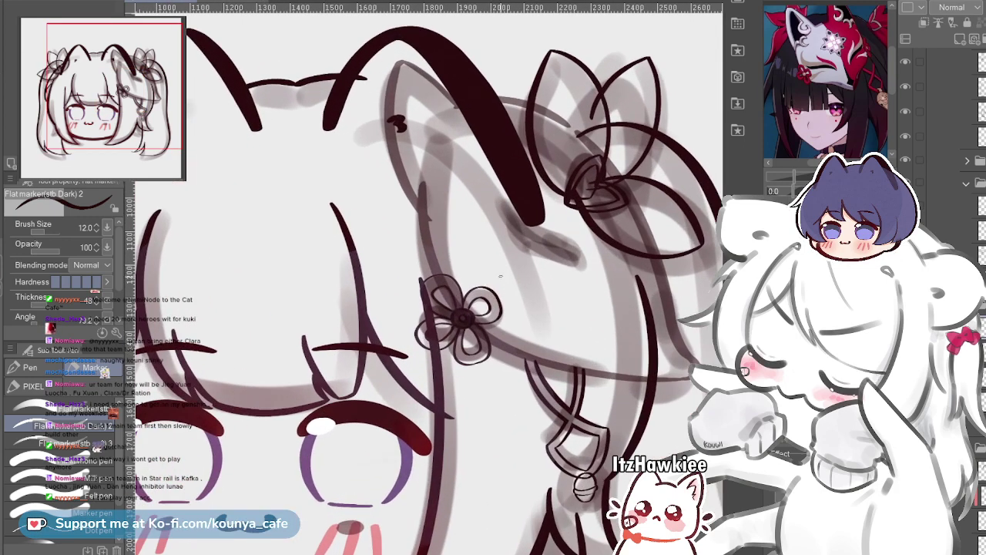
pyautogui.scroll(3, 458, 320)
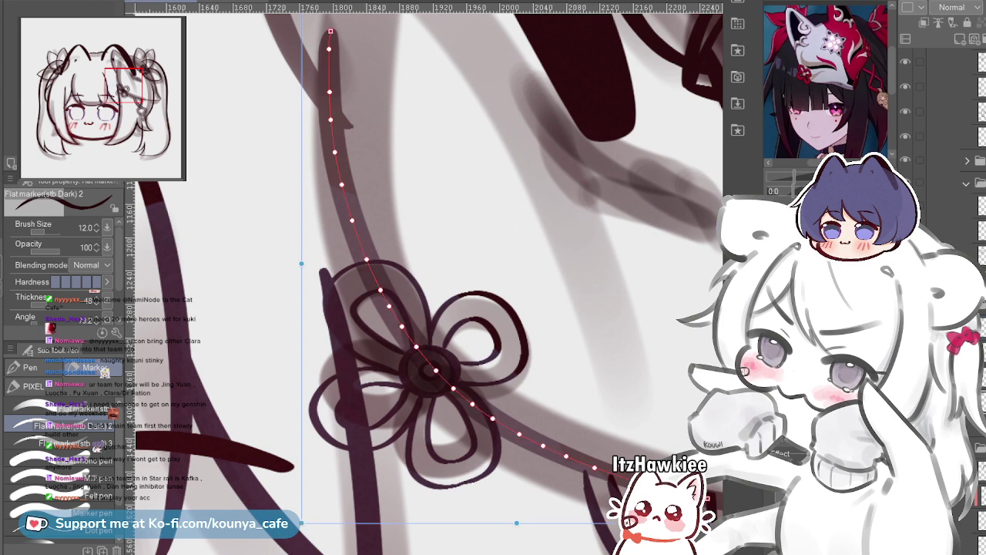
pyautogui.press('ctrl')
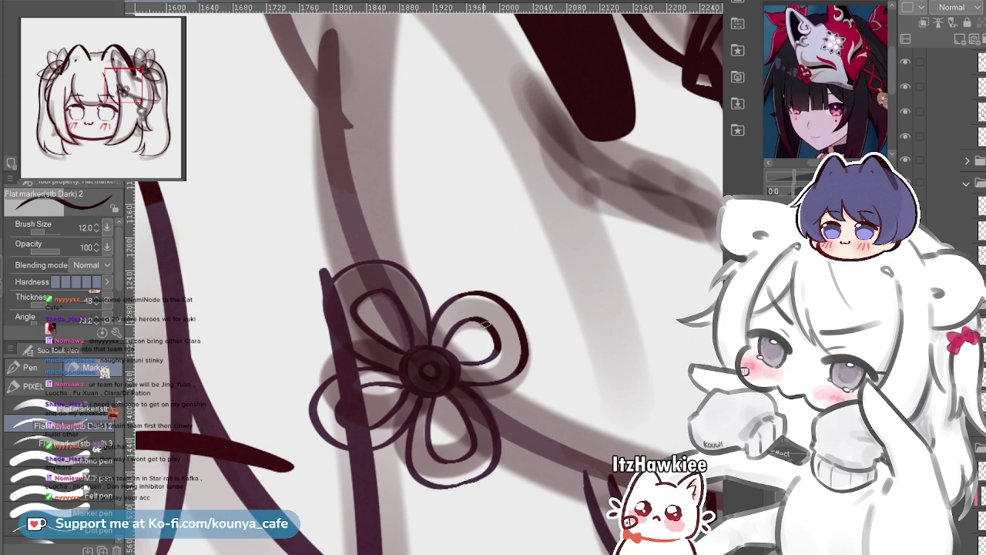
pyautogui.press('e')
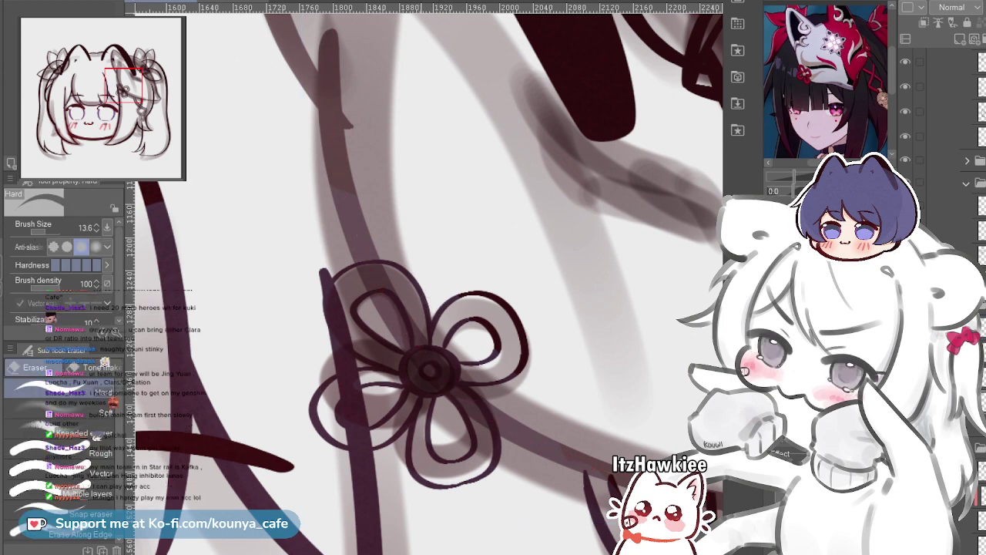
pyautogui.scroll(3, 428, 309)
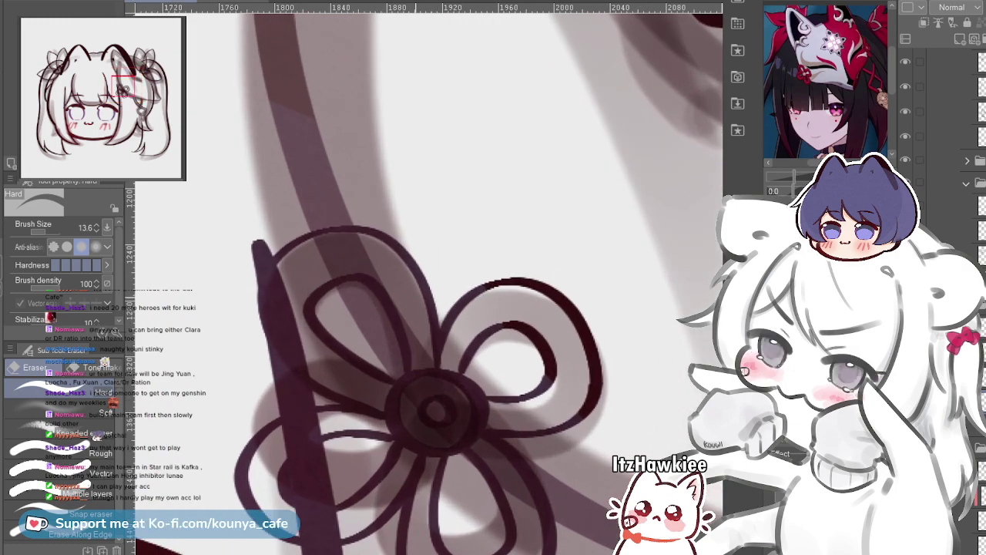
pyautogui.scroll(3, 418, 270)
pyautogui.scroll(1, 406, 275)
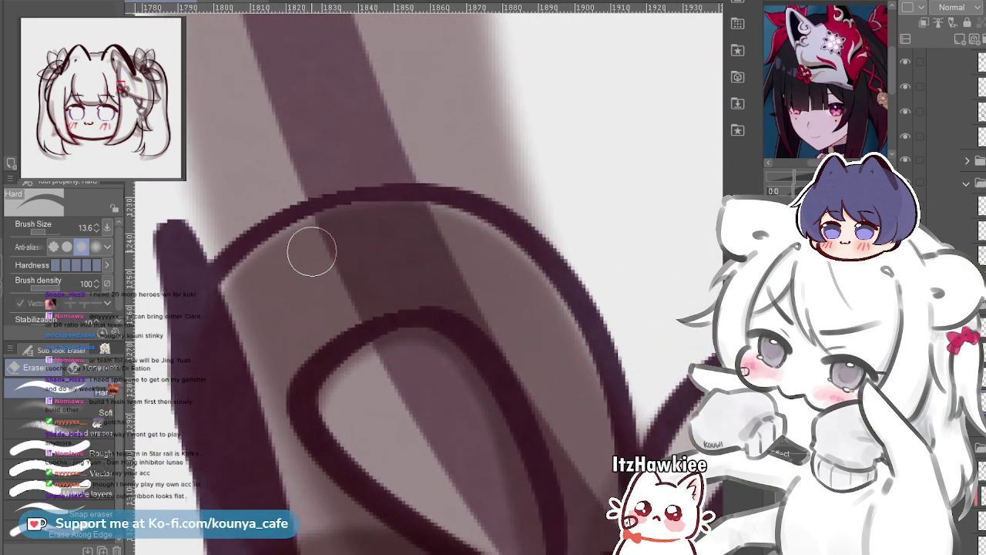
pyautogui.moveTo(300, 248)
pyautogui.mouseDown()
pyautogui.moveTo(438, 244)
pyautogui.moveTo(454, 264)
pyautogui.moveTo(400, 211)
pyautogui.moveTo(451, 223)
pyautogui.mouseUp()
pyautogui.hotkey('ctrl', 'z')
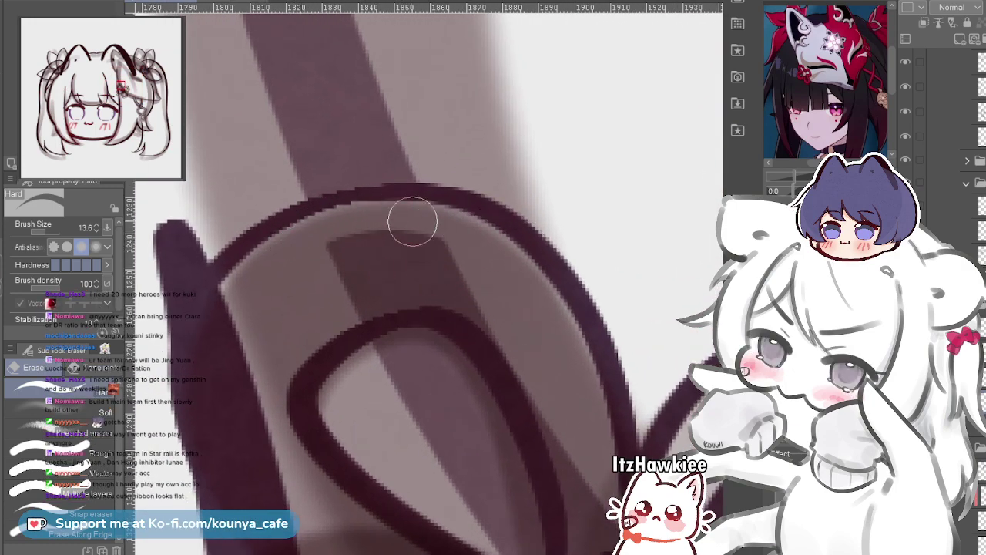
# Erase the rest of the mask edge line between the upper-left petal's outer outline and inner loop with eraser sizes 22 and 16.2
pyautogui.moveTo(318, 274)
pyautogui.mouseDown()
pyautogui.moveTo(367, 249)
pyautogui.moveTo(371, 261)
pyautogui.mouseUp()
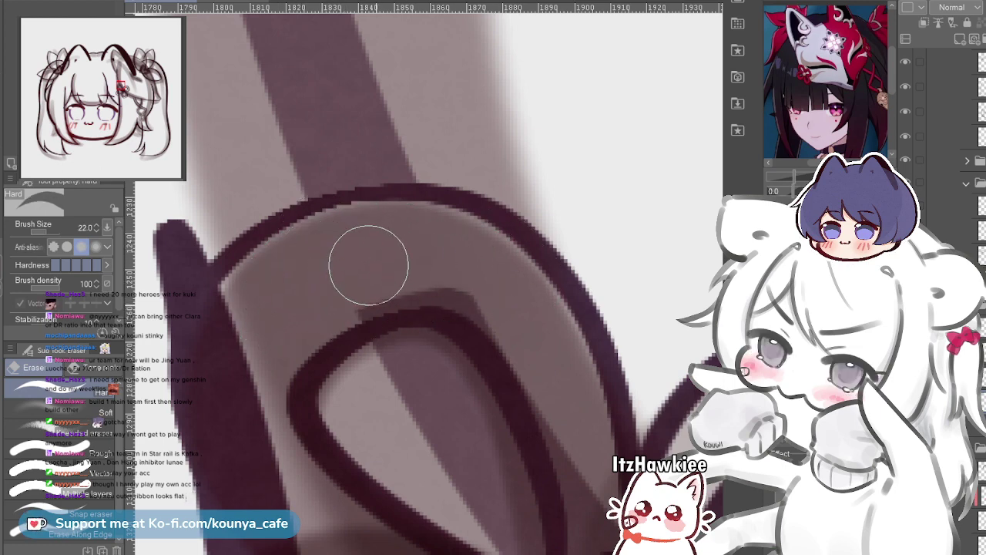
pyautogui.moveTo(340, 319); pyautogui.dragTo(489, 286)
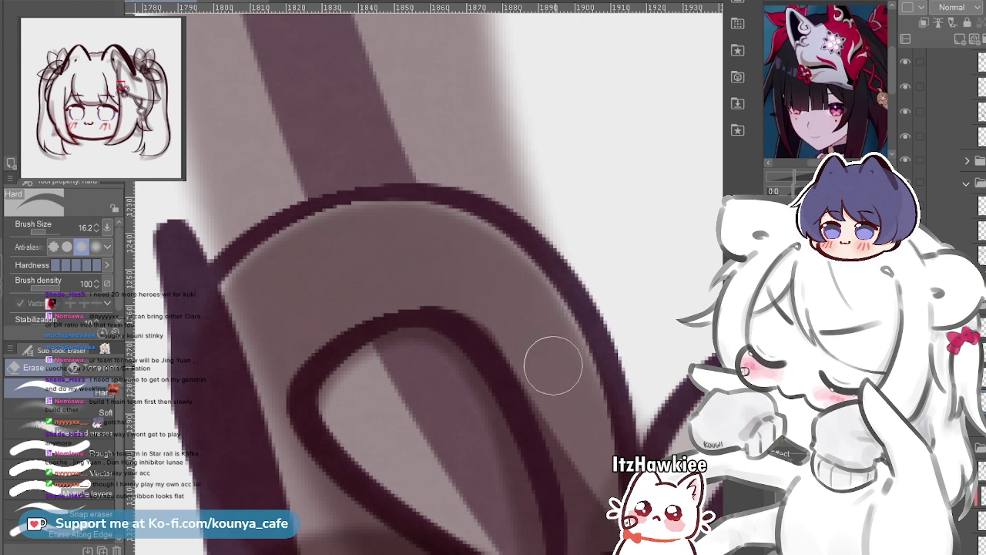
pyautogui.moveTo(540, 376); pyautogui.dragTo(493, 281)
pyautogui.moveTo(461, 250)
pyautogui.mouseDown()
pyautogui.moveTo(539, 457)
pyautogui.moveTo(524, 431)
pyautogui.moveTo(514, 228)
pyautogui.mouseUp()
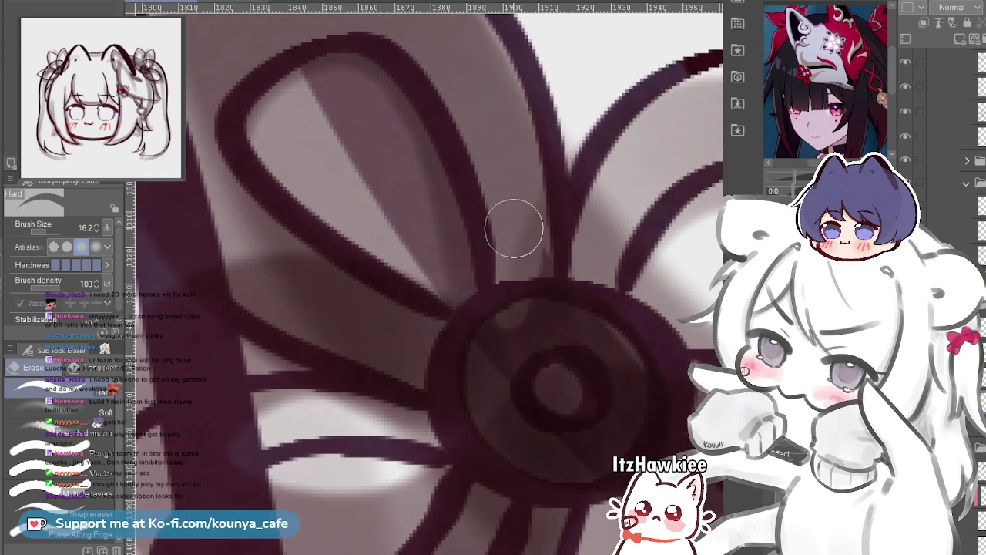
# Erase the mask edge line across the flower's round center and where it runs into the lower-right petal
pyautogui.moveTo(538, 337); pyautogui.dragTo(523, 237)
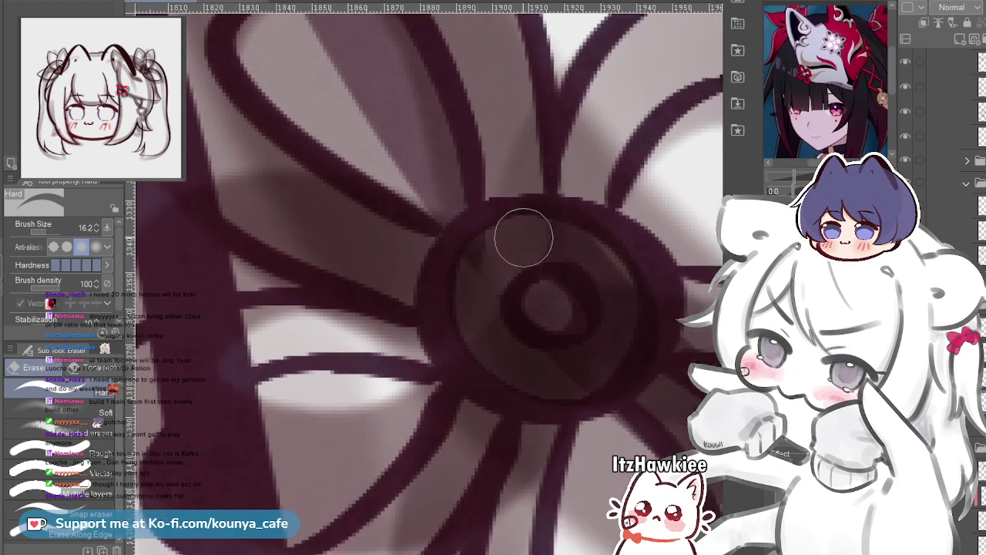
pyautogui.moveTo(478, 315); pyautogui.dragTo(377, 327)
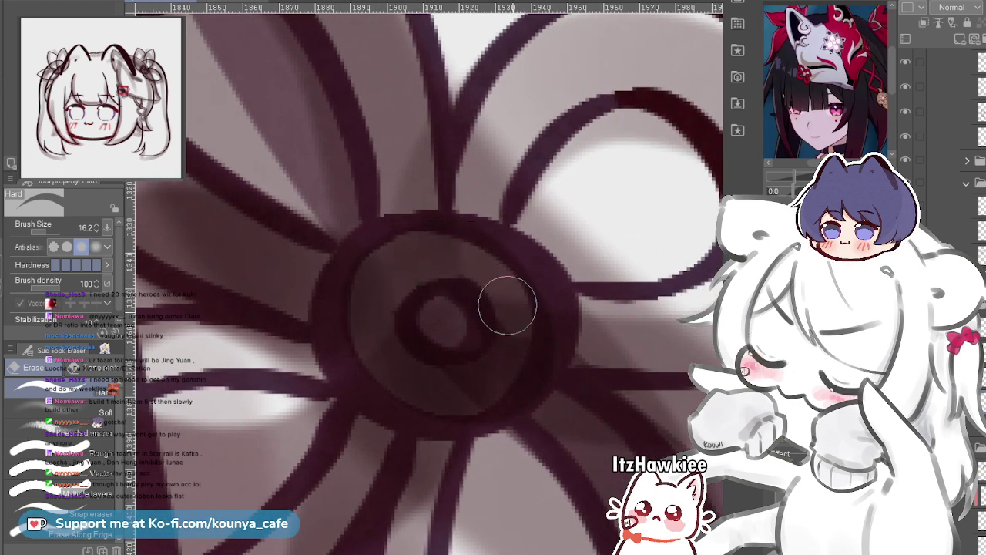
pyautogui.moveTo(509, 362); pyautogui.dragTo(524, 279)
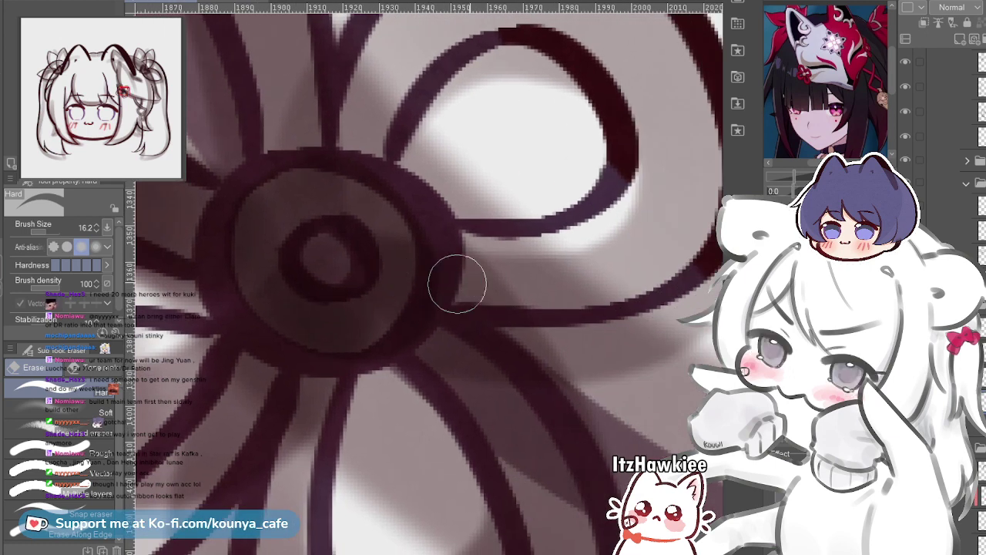
pyautogui.moveTo(396, 326); pyautogui.dragTo(379, 275)
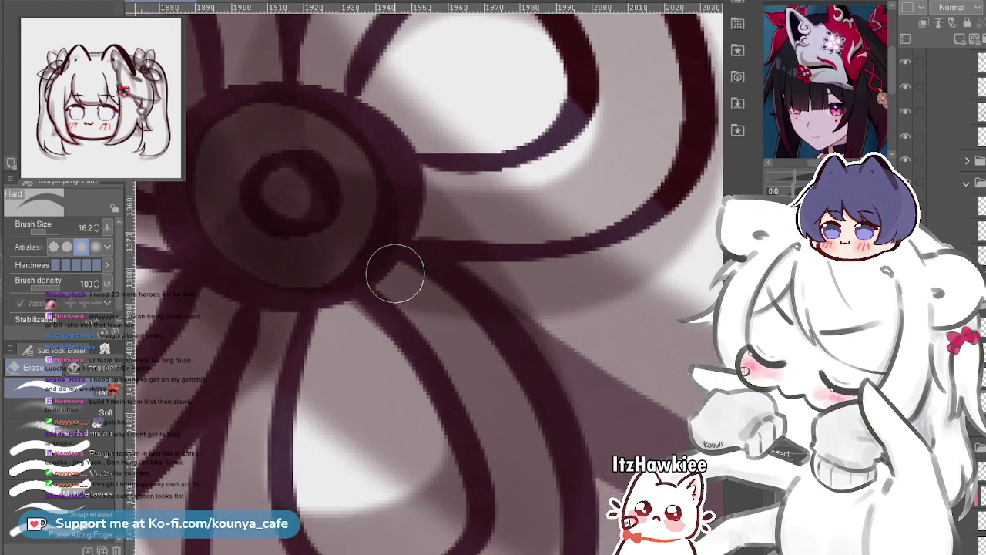
pyautogui.scroll(-2, 535, 462)
pyautogui.scroll(-2, 524, 463)
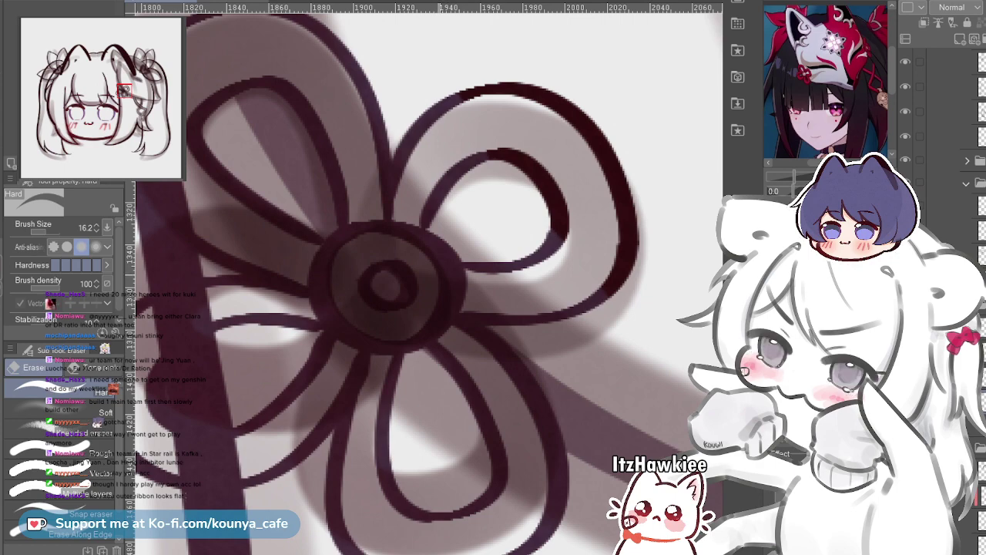
pyautogui.scroll(-6, 527, 462)
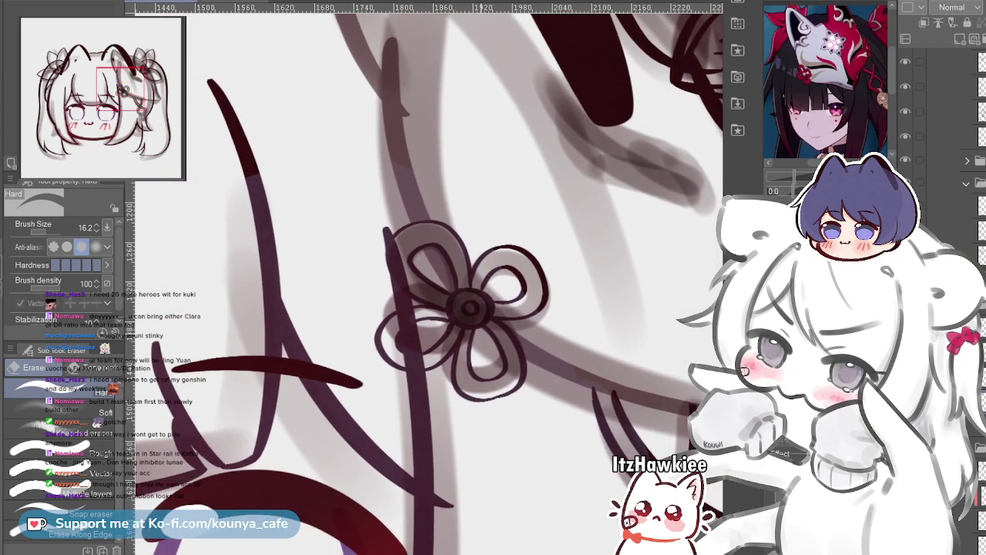
pyautogui.scroll(-6, 478, 324)
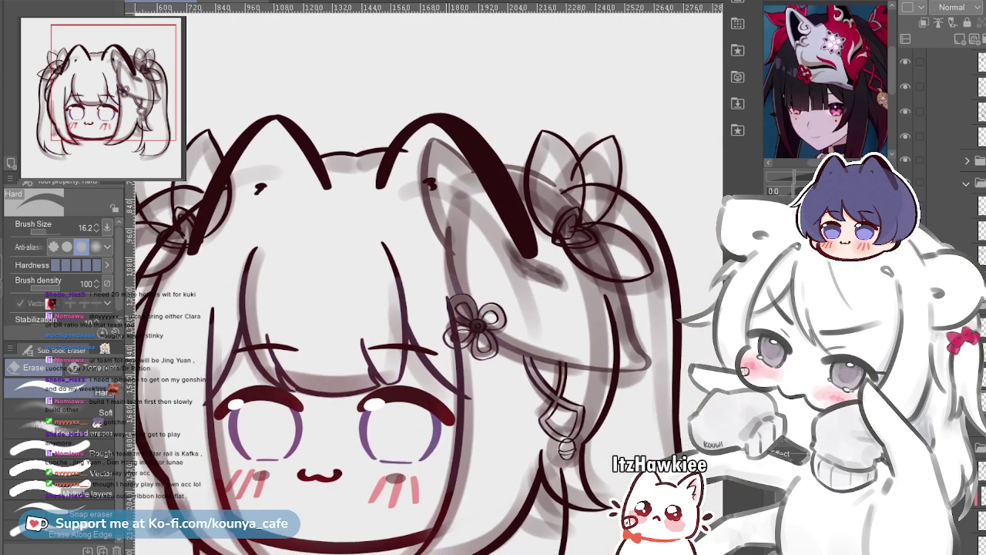
pyautogui.scroll(2, 493, 327)
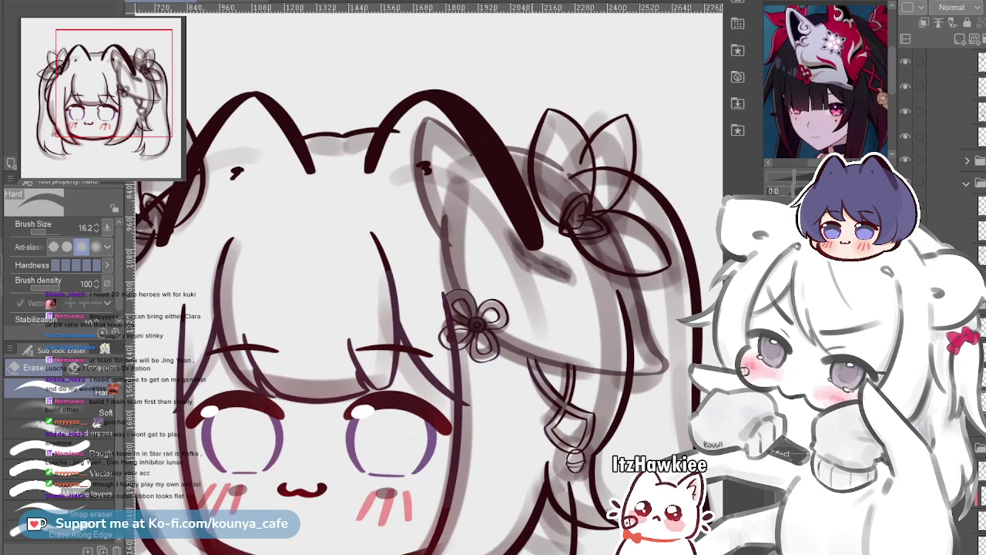
pyautogui.scroll(-2, 493, 328)
pyautogui.moveTo(524, 329); pyautogui.dragTo(504, 286)
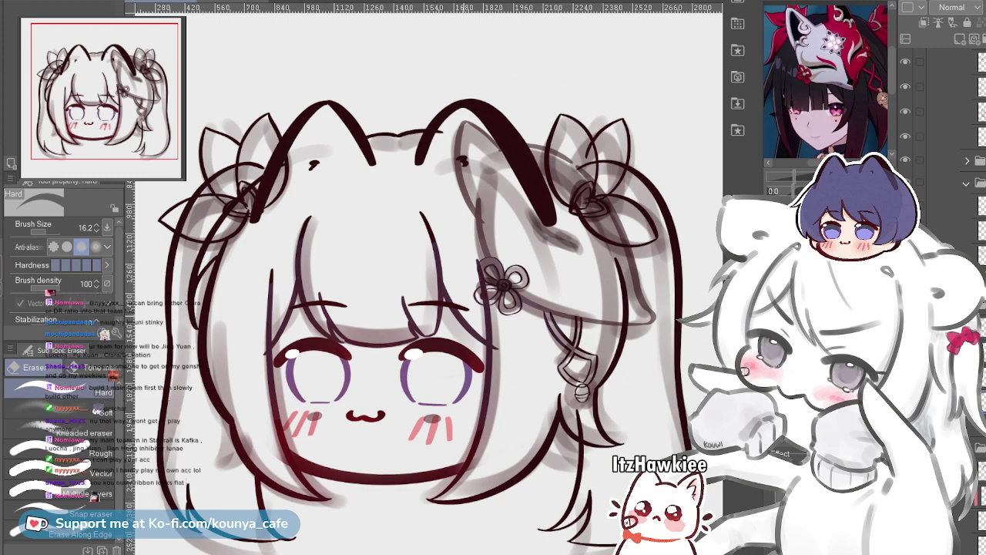
# Select the hair strand's line layer and erase the strand where it crosses the flower's upper-left petal, with the Hard eraser at size 16.2
pyautogui.scroll(2, 493, 323)
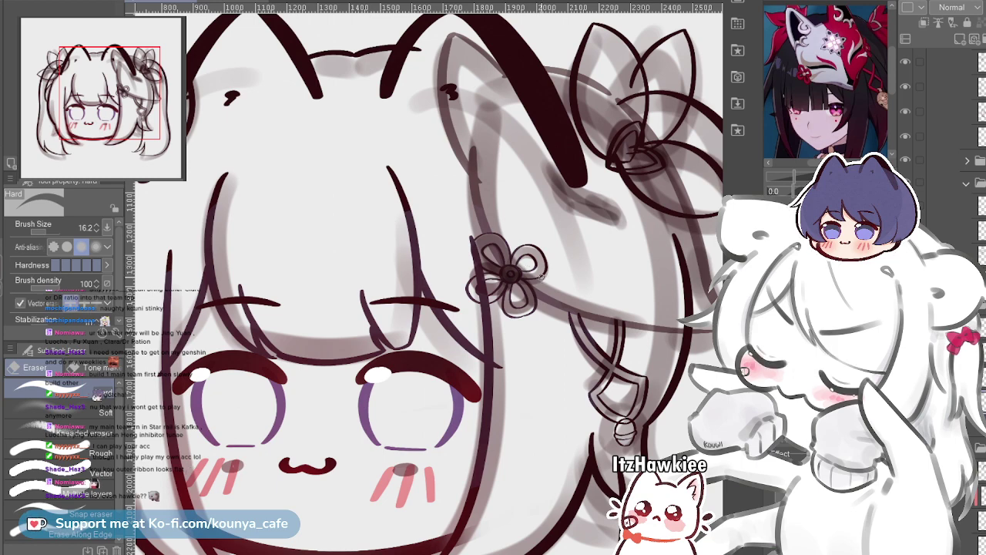
pyautogui.scroll(5, 485, 243)
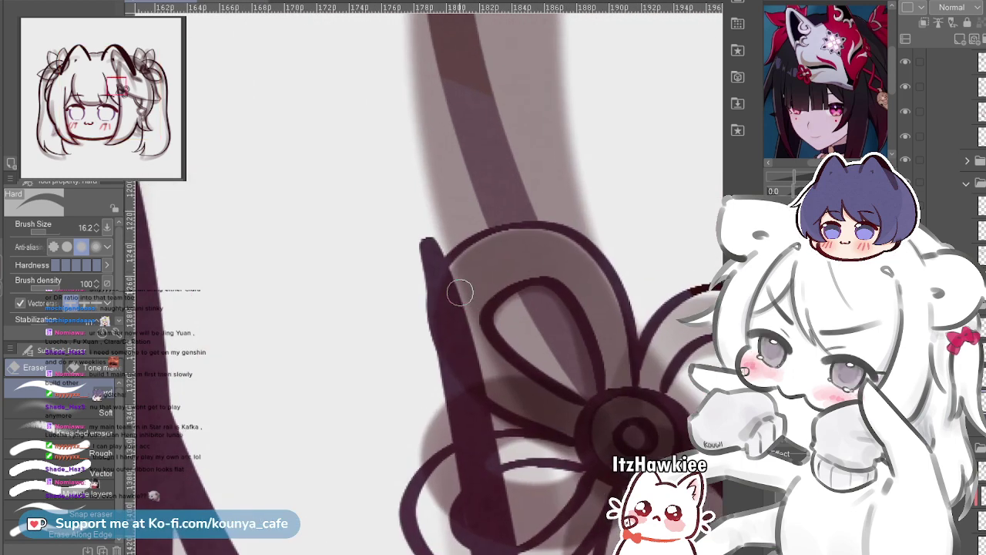
pyautogui.scroll(-3, 463, 293)
pyautogui.keyDown('ctrl'); pyautogui.click(461, 323); pyautogui.keyUp('ctrl')
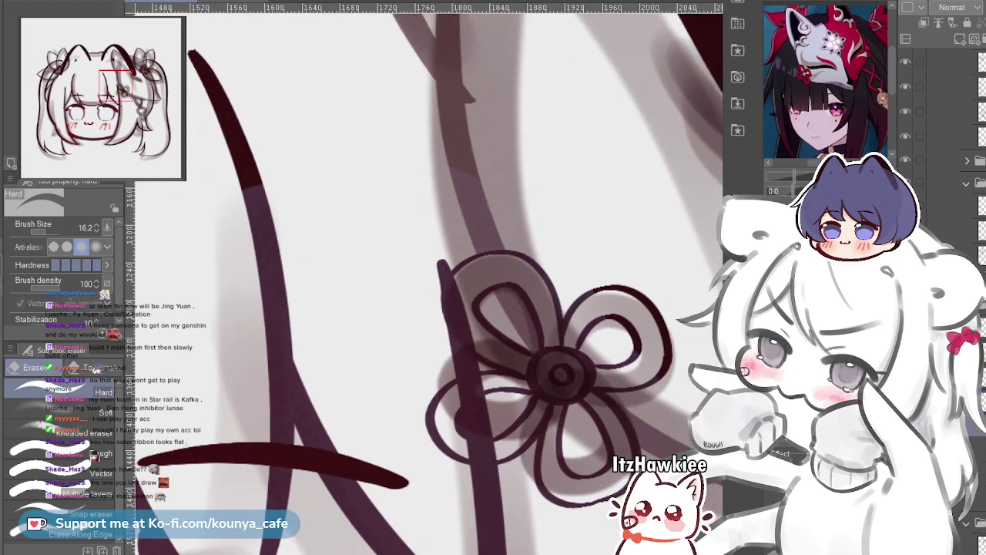
pyautogui.scroll(3, 568, 285)
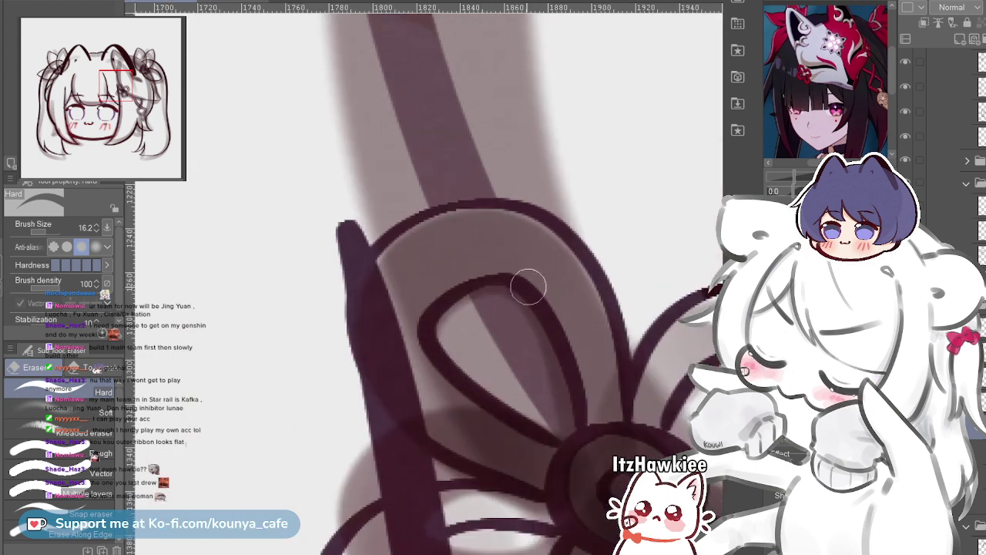
pyautogui.hotkey('ctrl', 'z')
pyautogui.moveTo(391, 249)
pyautogui.mouseDown()
pyautogui.moveTo(356, 327)
pyautogui.moveTo(429, 408)
pyautogui.mouseUp()
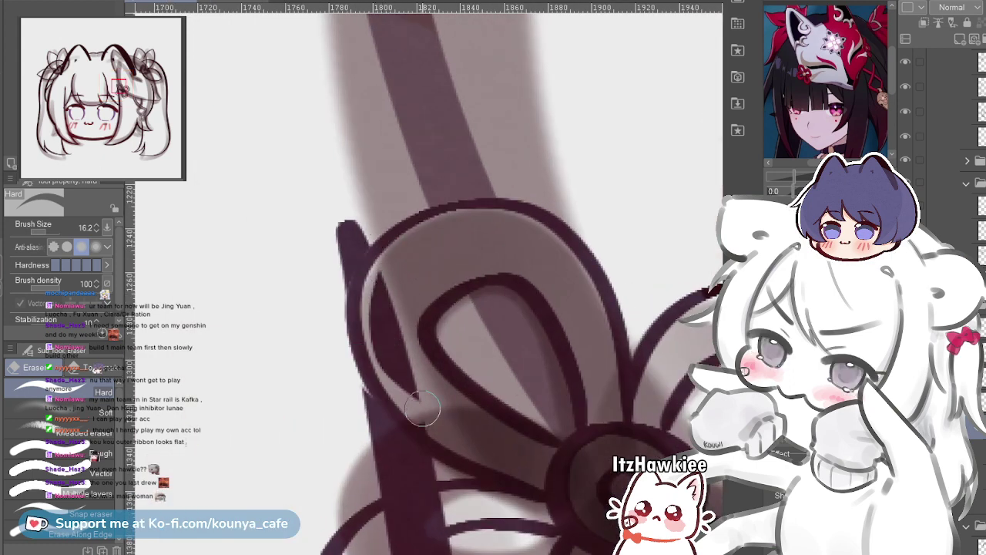
pyautogui.scroll(1, 386, 343)
pyautogui.hotkey('ctrl', 'z')
pyautogui.moveTo(390, 218)
pyautogui.mouseDown()
pyautogui.moveTo(364, 254)
pyautogui.moveTo(404, 400)
pyautogui.mouseUp()
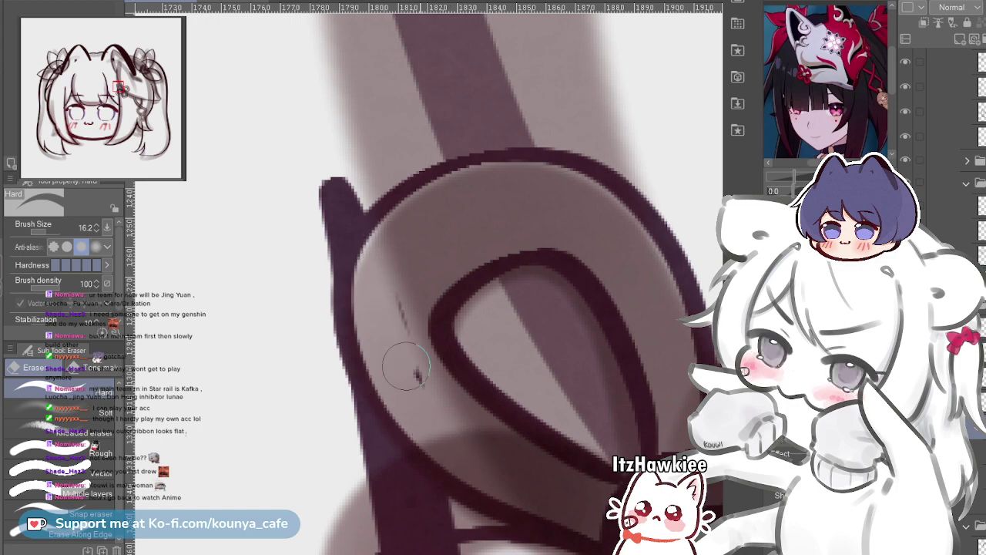
pyautogui.scroll(-15, 450, 422)
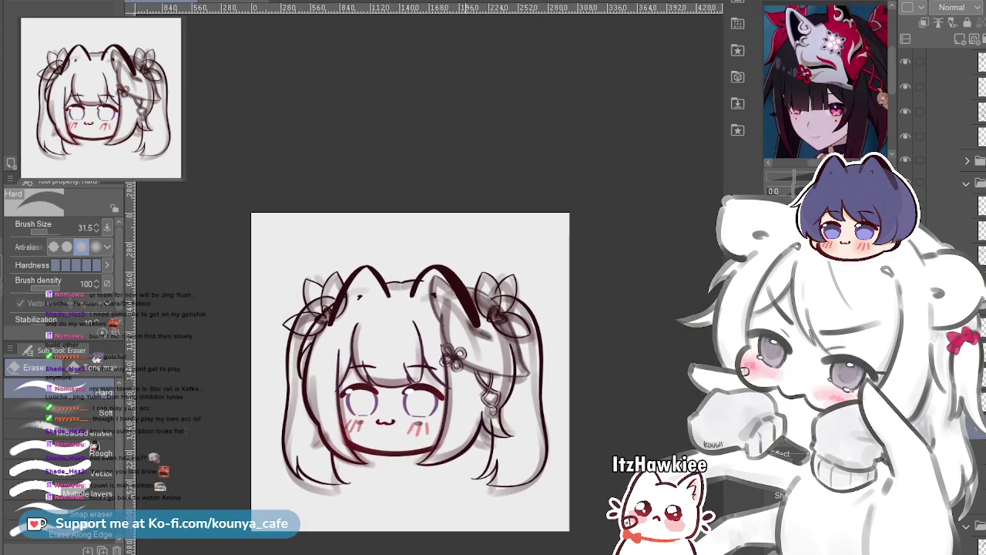
# Erase the hair strand between the flower's lower-left petal's upper outline and inner loop with the Hard eraser at size 26.1
pyautogui.scroll(15, 449, 361)
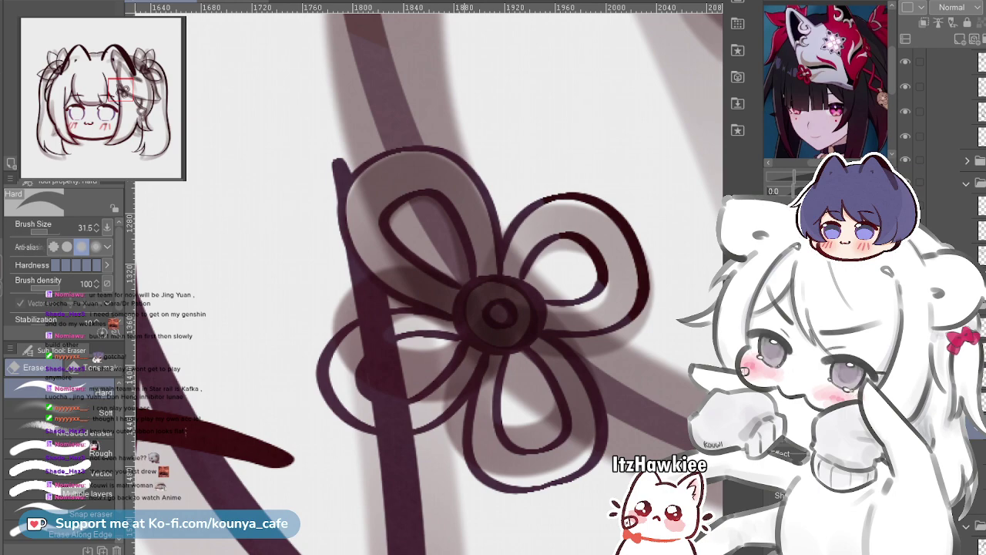
pyautogui.scroll(5, 481, 385)
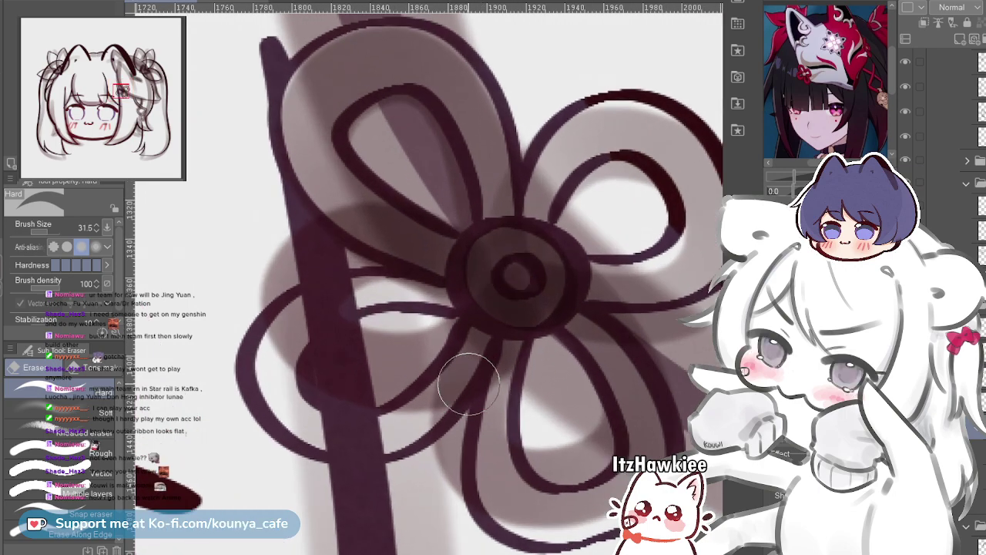
pyautogui.scroll(3, 440, 301)
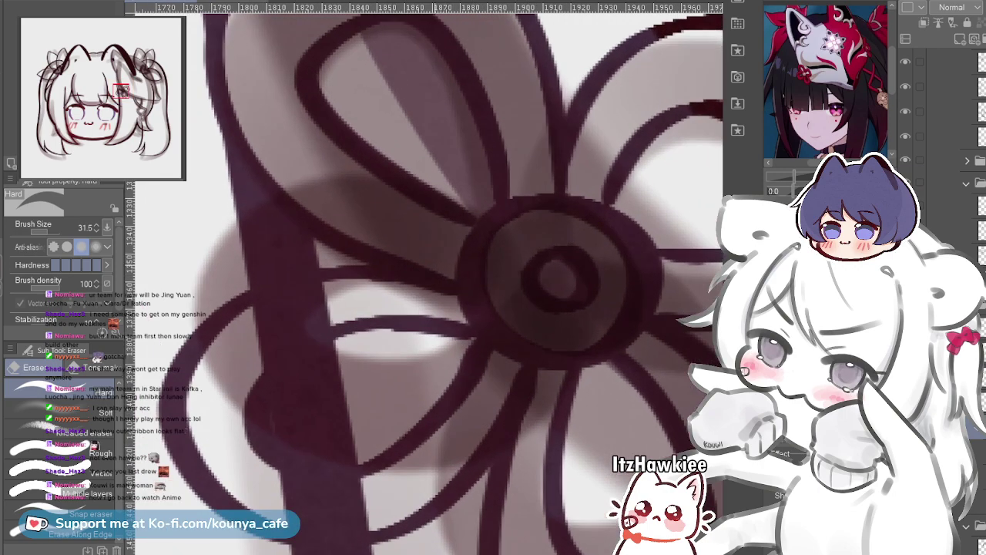
pyautogui.moveTo(441, 323); pyautogui.dragTo(413, 313)
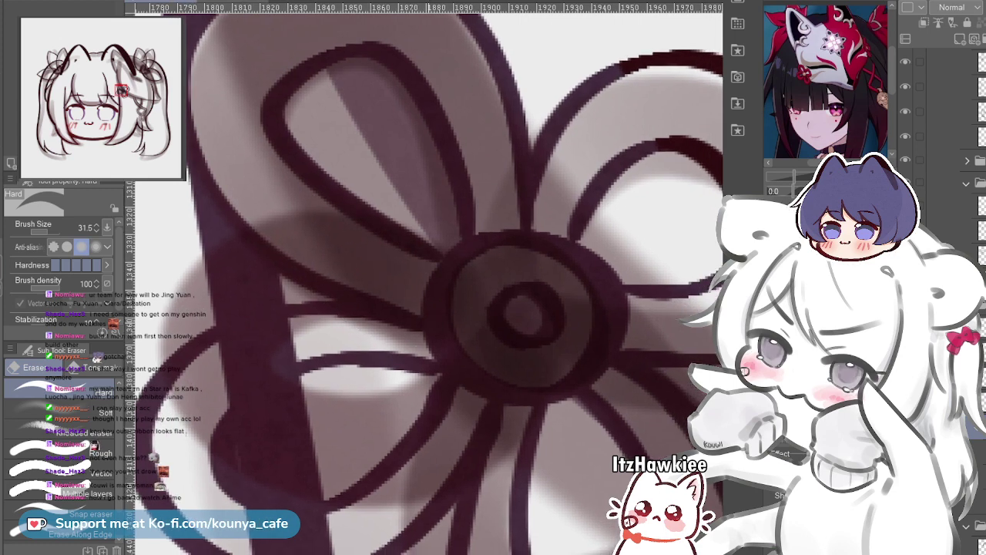
pyautogui.moveTo(462, 348); pyautogui.dragTo(425, 311)
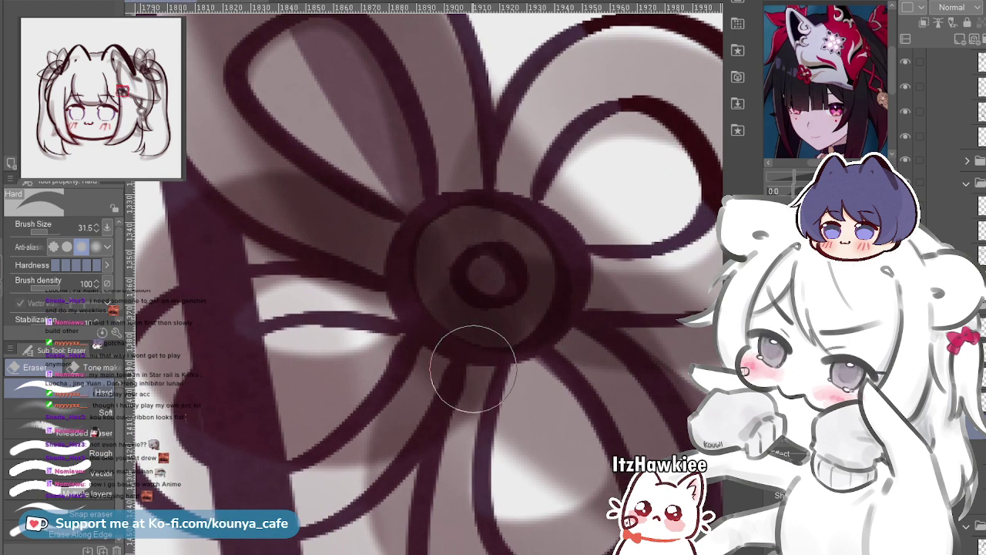
pyautogui.press('[')
pyautogui.moveTo(447, 311); pyautogui.dragTo(460, 274)
pyautogui.scroll(1, 456, 279)
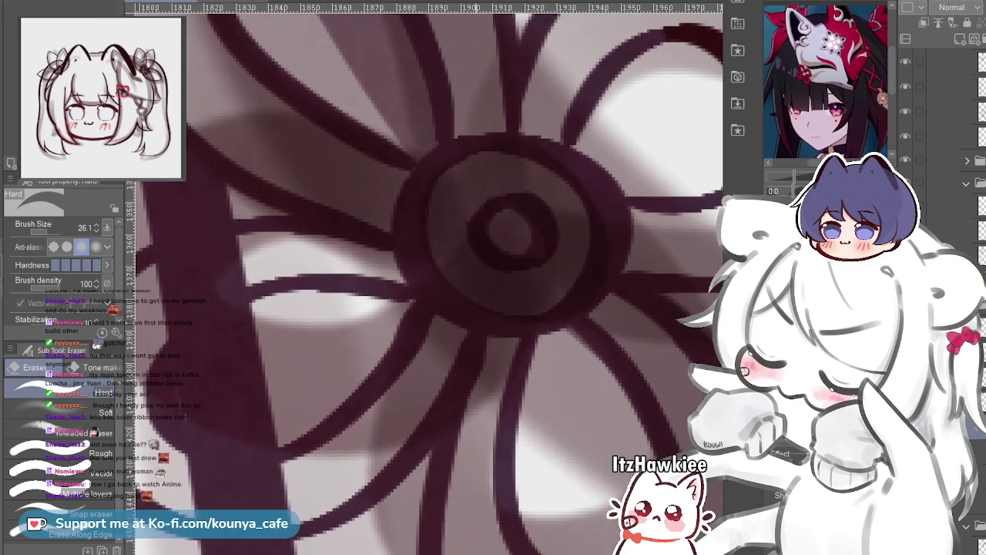
pyautogui.scroll(-5, 474, 308)
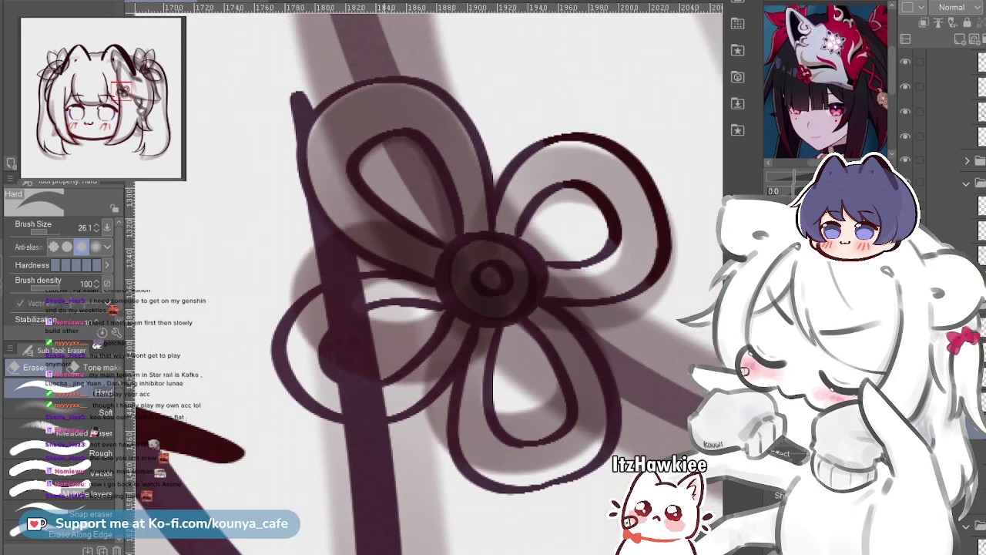
pyautogui.moveTo(365, 294)
pyautogui.mouseDown()
pyautogui.moveTo(470, 274)
pyautogui.moveTo(421, 305)
pyautogui.mouseUp()
pyautogui.scroll(5, 462, 274)
pyautogui.scroll(2, 420, 304)
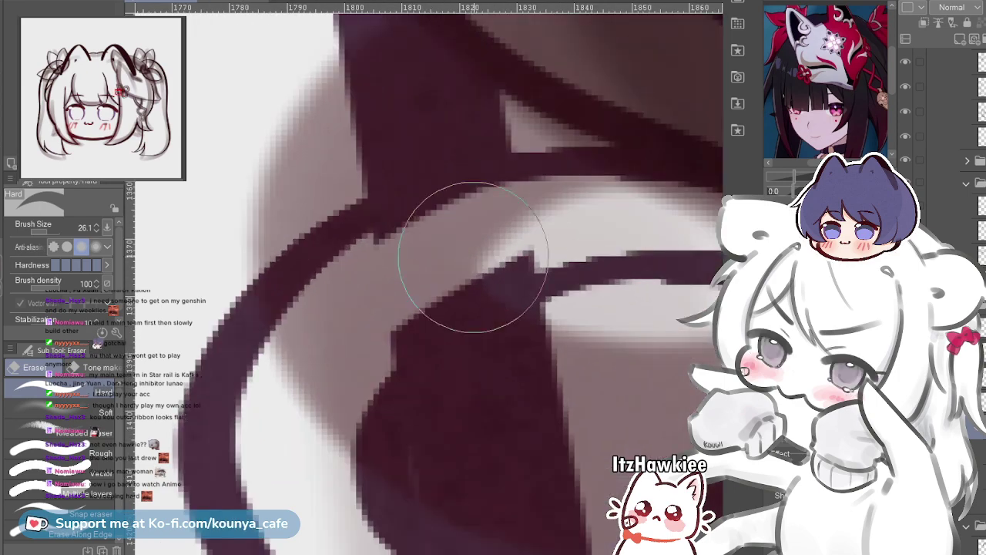
pyautogui.click(521, 228)
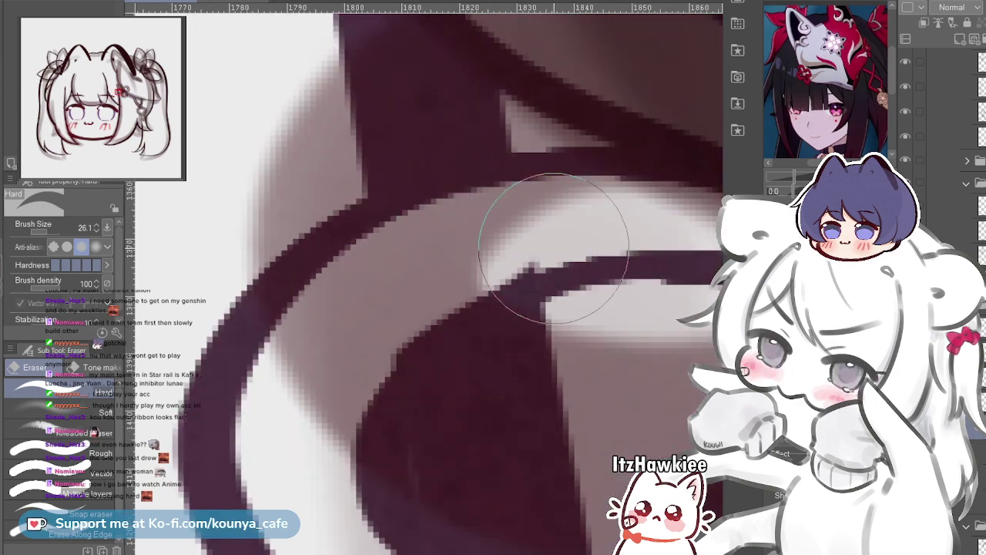
# Erase the hair strand between the lower-left petal's inner loop and lower outline with the Hard eraser at size 17.6
pyautogui.scroll(-3, 421, 304)
pyautogui.scroll(2, 421, 304)
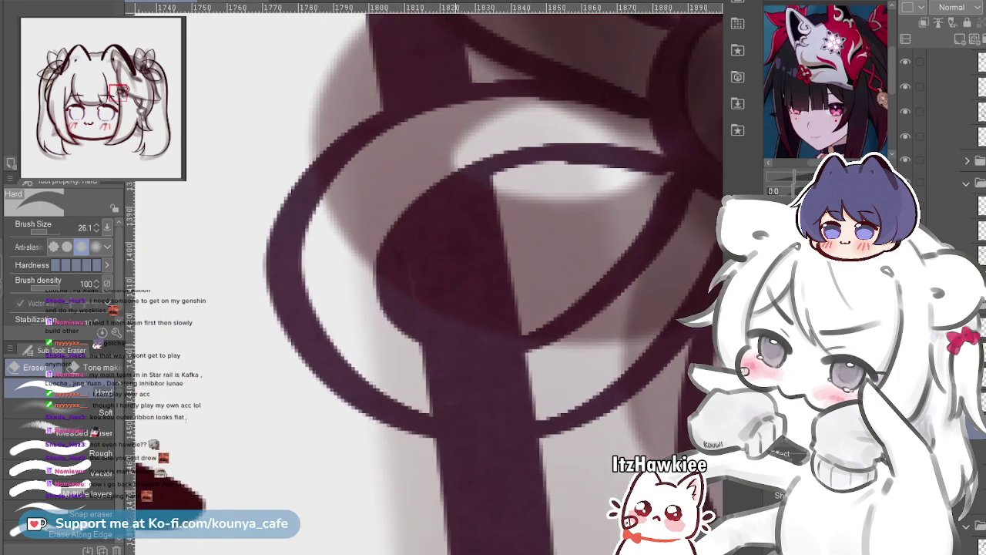
pyautogui.scroll(1, 462, 308)
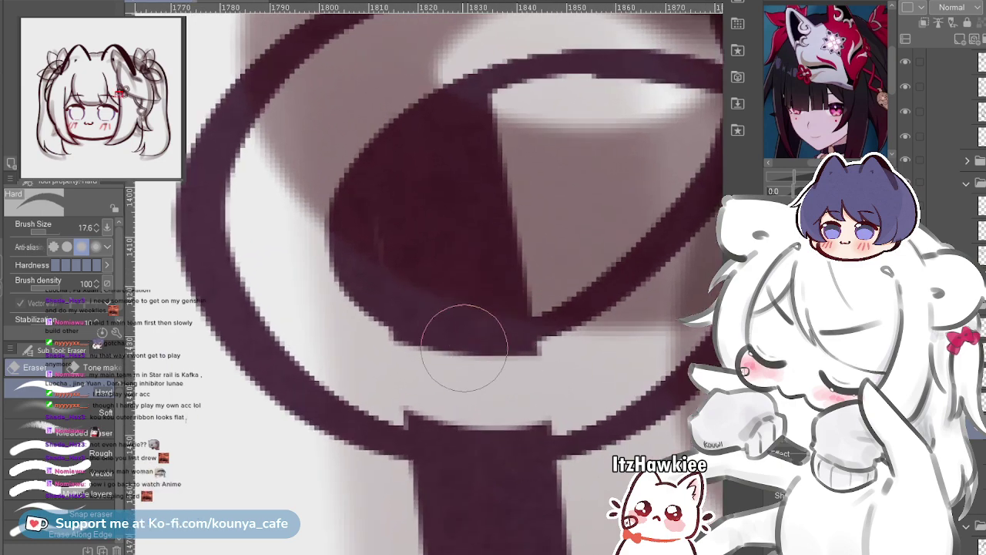
pyautogui.moveTo(405, 339)
pyautogui.mouseDown()
pyautogui.moveTo(389, 373)
pyautogui.moveTo(439, 410)
pyautogui.mouseUp()
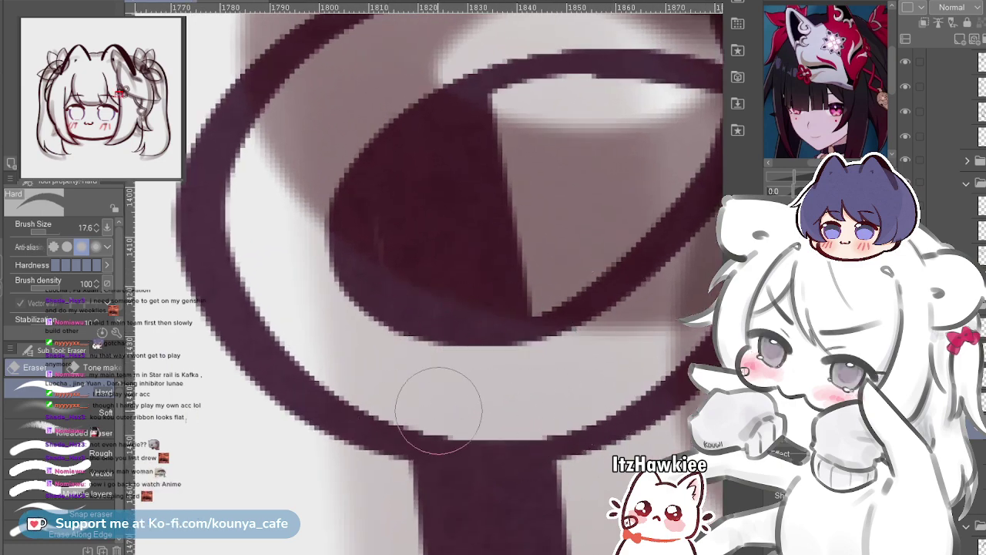
# Pick the petal line of the left hair flower that overlaps the cat ear, selecting its layer
pyautogui.scroll(-8, 523, 429)
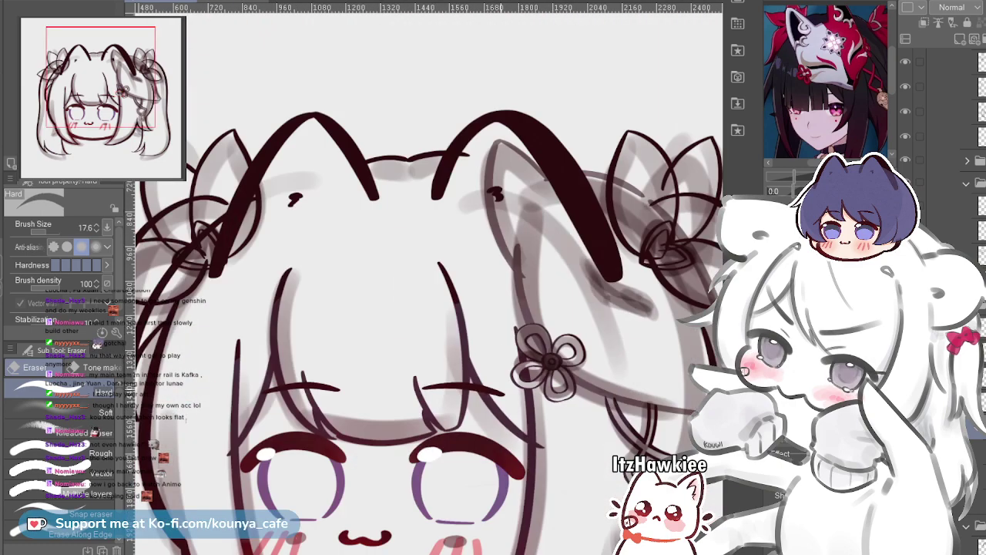
pyautogui.scroll(-5, 523, 429)
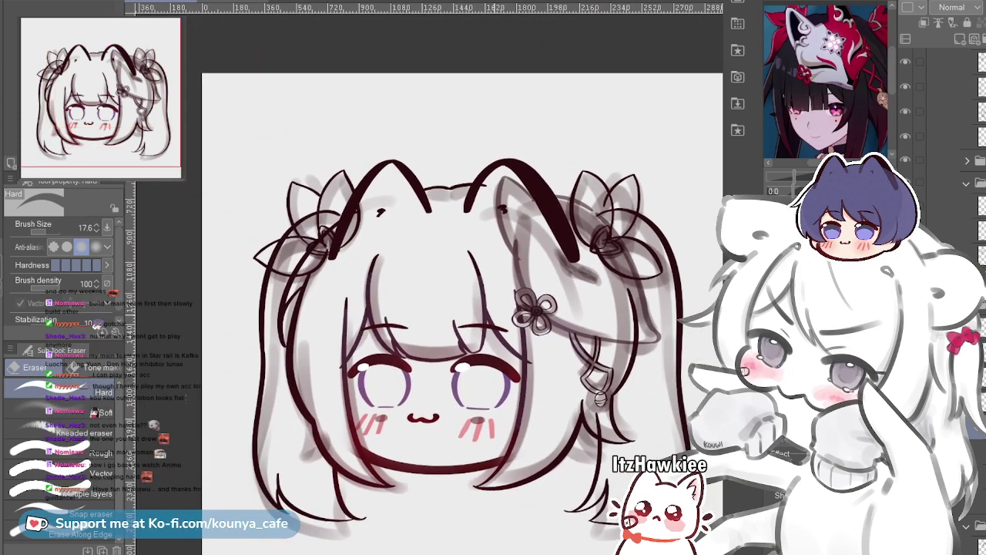
pyautogui.scroll(5, 663, 293)
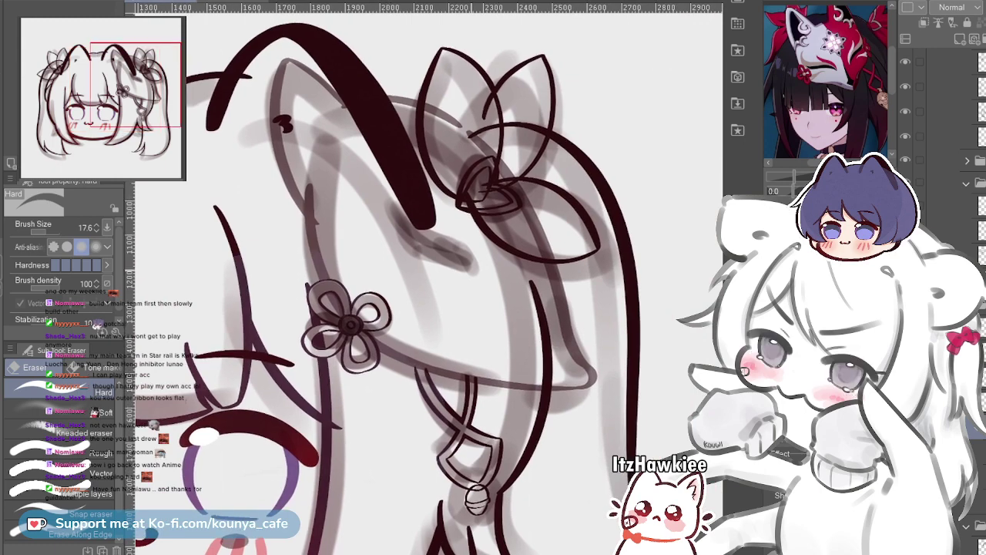
pyautogui.moveTo(358, 255); pyautogui.dragTo(642, 273)
pyautogui.scroll(-2, 557, 309)
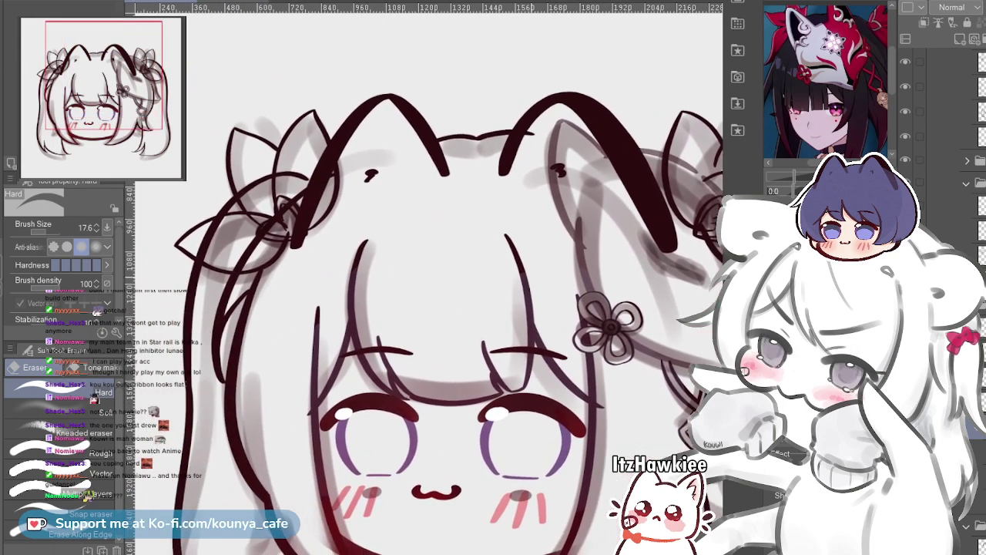
pyautogui.moveTo(362, 313); pyautogui.dragTo(406, 308)
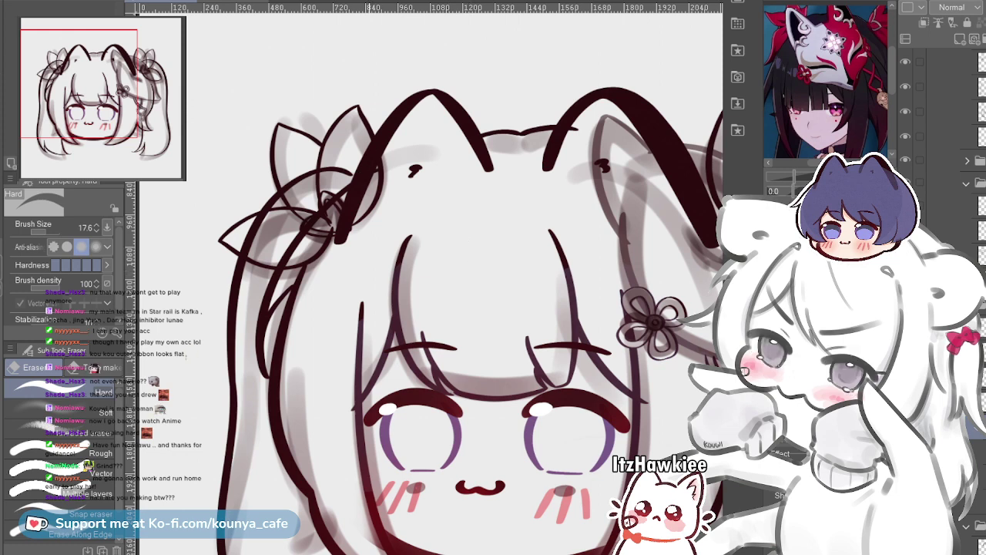
pyautogui.keyDown('ctrl'); pyautogui.click(367, 127); pyautogui.keyUp('ctrl')
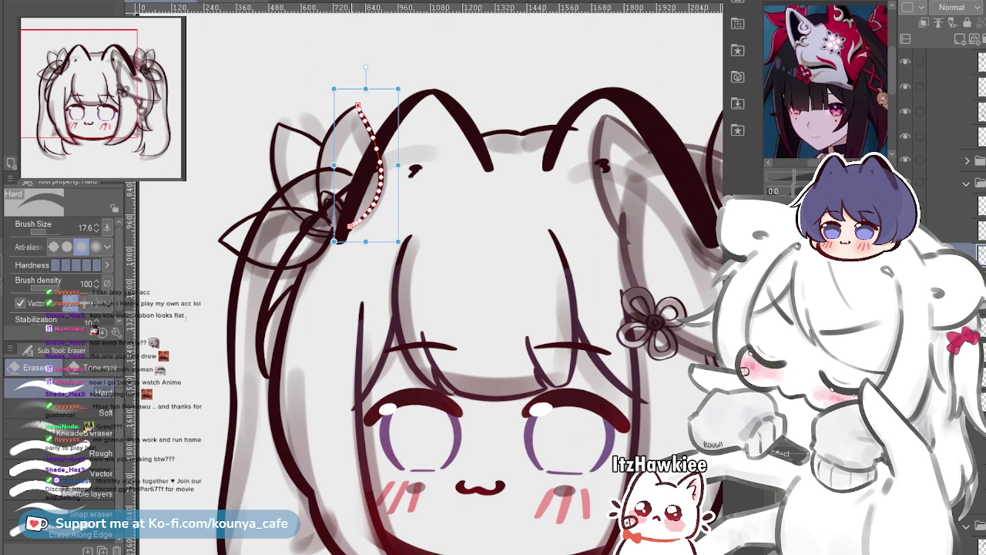
pyautogui.click(974, 428)
# Select the layer directly above the left hair flower's petal layer
pyautogui.moveTo(478, 324); pyautogui.dragTo(416, 277)
pyautogui.moveTo(407, 242); pyautogui.dragTo(361, 213)
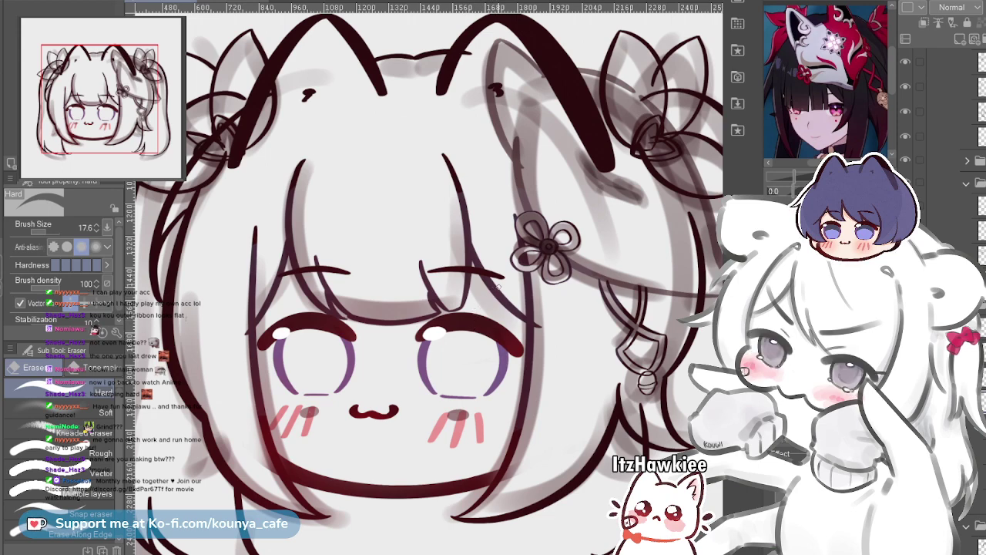
pyautogui.scroll(-3, 428, 268)
pyautogui.moveTo(428, 268); pyautogui.dragTo(484, 326)
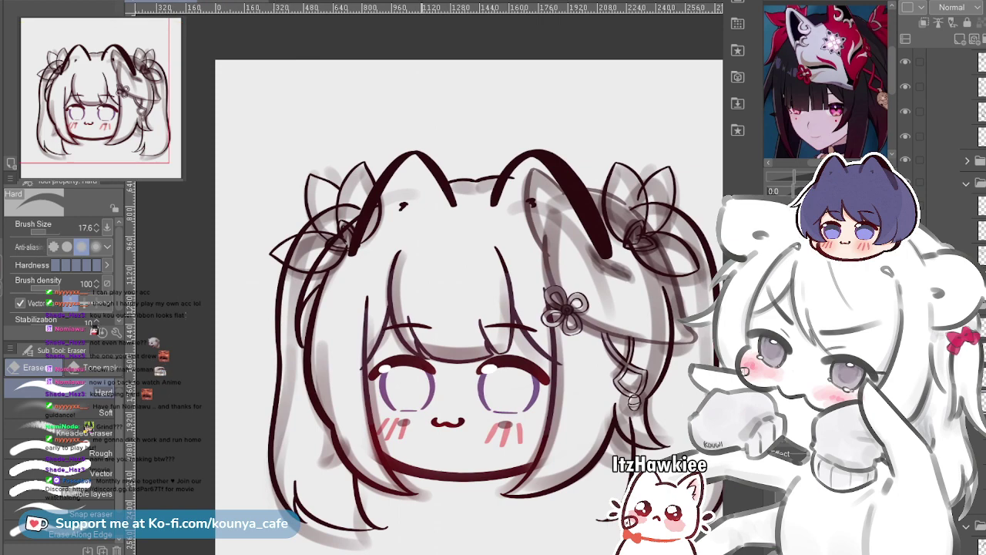
pyautogui.scroll(2, 461, 337)
pyautogui.scroll(1, 460, 337)
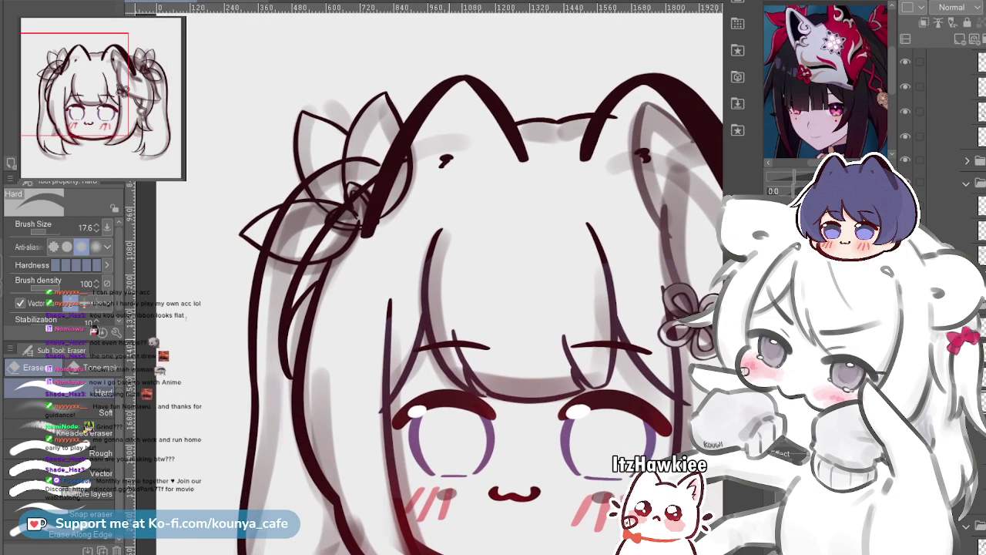
pyautogui.scroll(-1, 443, 285)
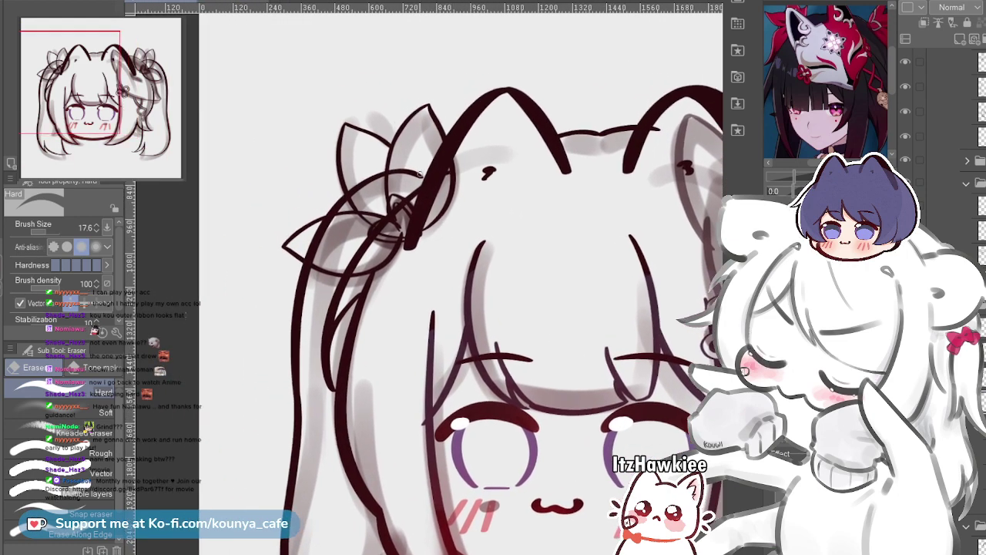
pyautogui.scroll(2, 443, 285)
pyautogui.press('ctrl')
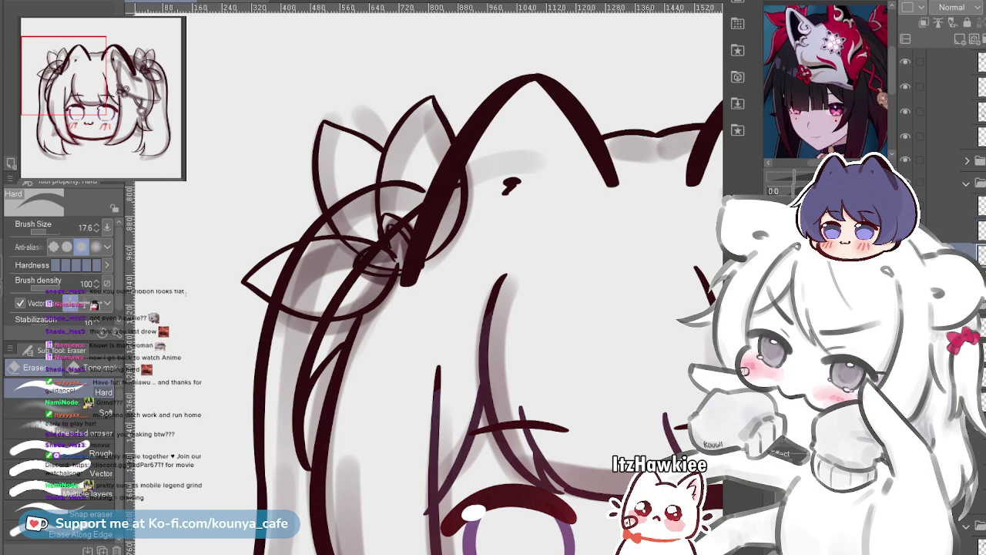
pyautogui.click(972, 231)
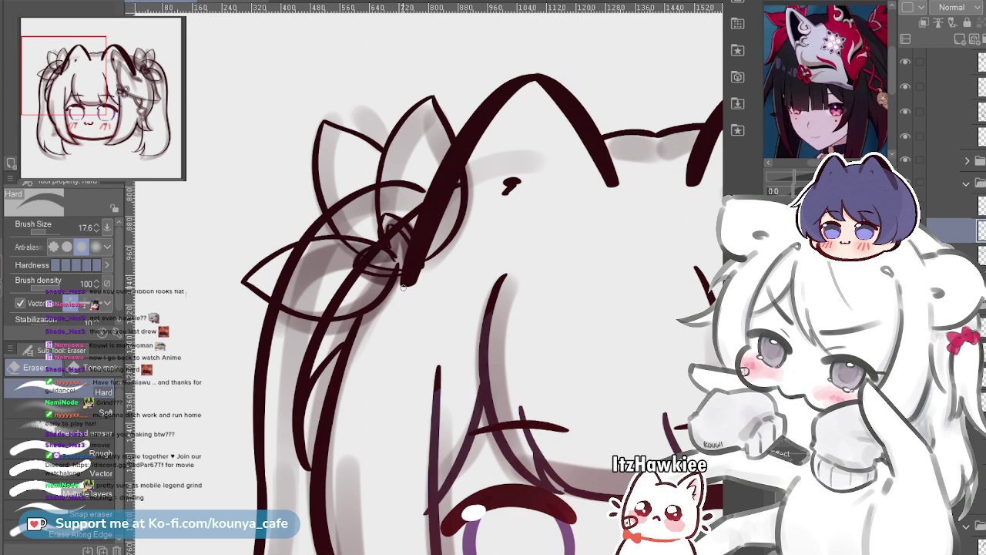
# Examine the line art of the bangs, left hair flower, ears and mask up close and as a whole
pyautogui.moveTo(403, 287); pyautogui.dragTo(236, 157)
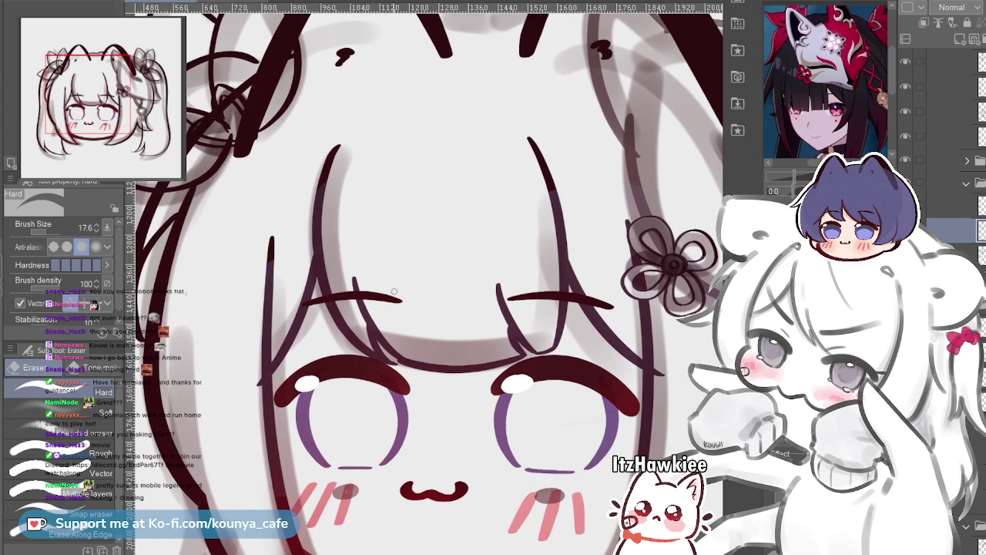
pyautogui.scroll(-4, 378, 280)
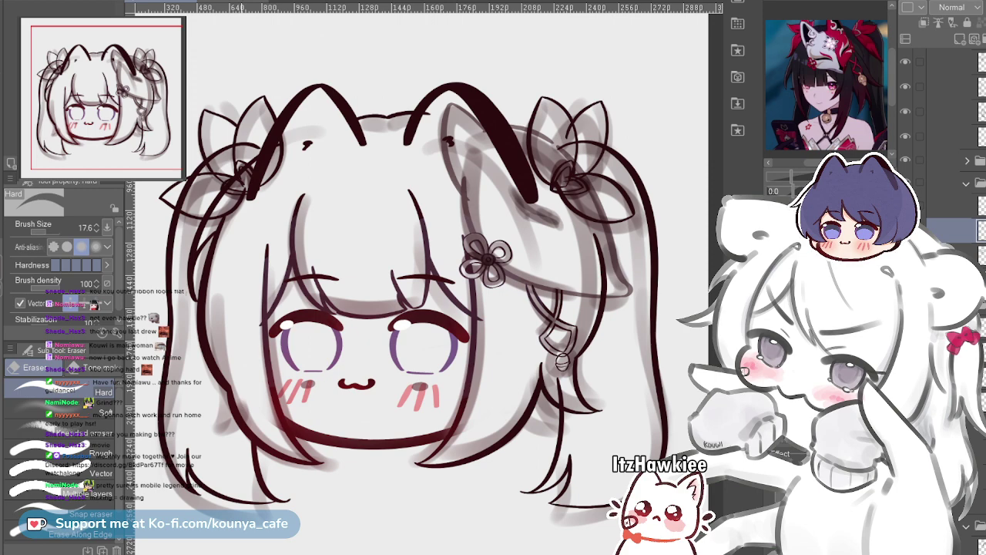
pyautogui.scroll(2, 243, 170)
pyautogui.moveTo(424, 285); pyautogui.dragTo(444, 297)
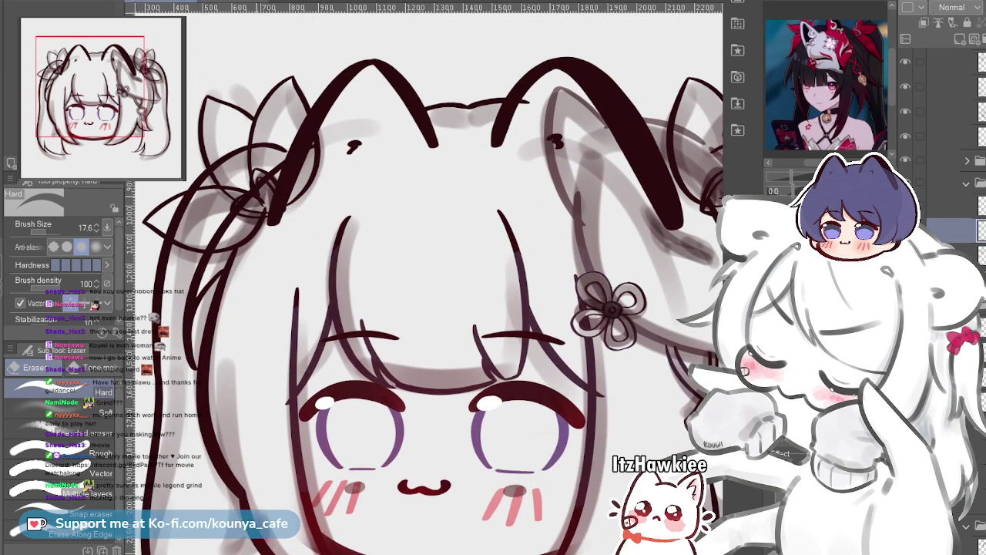
pyautogui.scroll(1, 210, 137)
pyautogui.scroll(1, 210, 137)
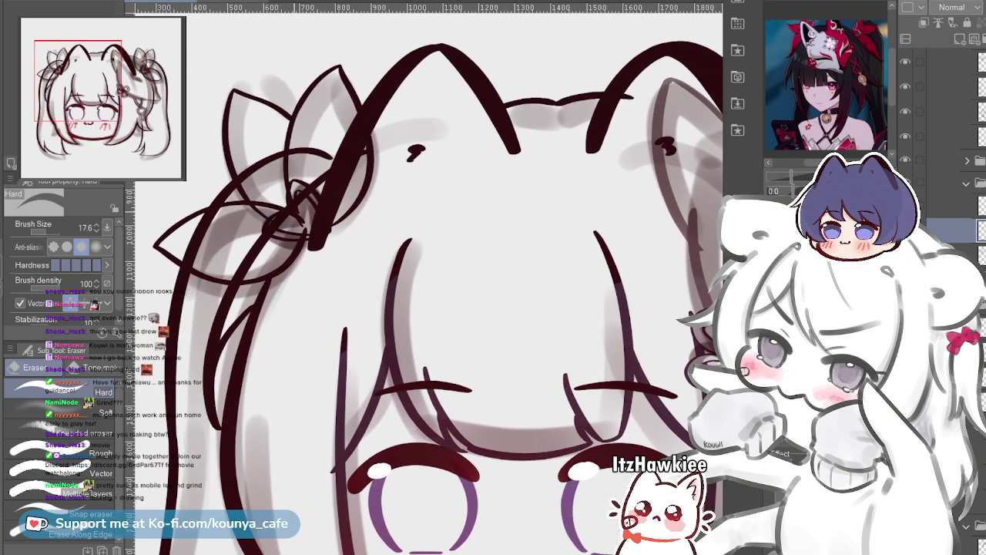
pyautogui.scroll(-2, 286, 208)
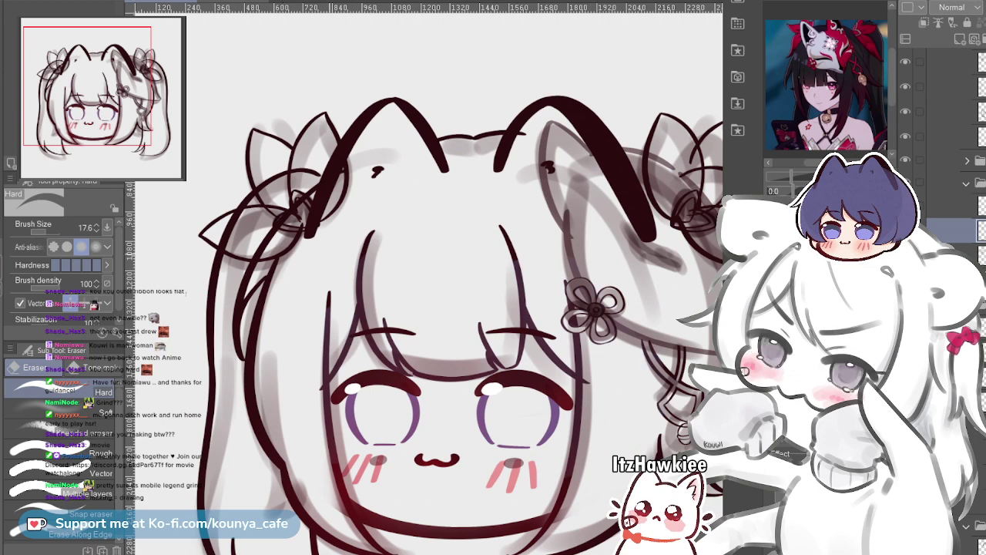
pyautogui.moveTo(462, 308); pyautogui.dragTo(406, 257)
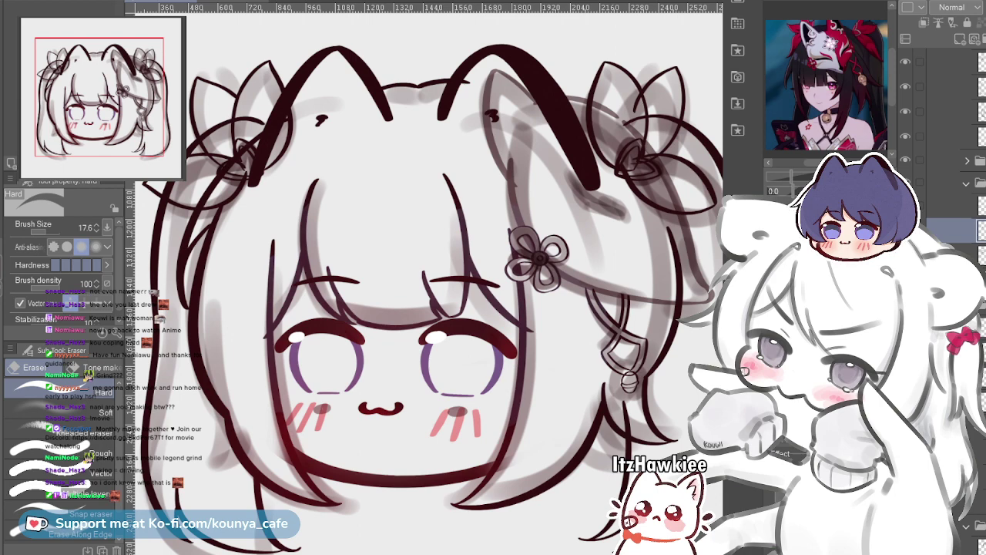
pyautogui.moveTo(462, 308); pyautogui.dragTo(450, 285)
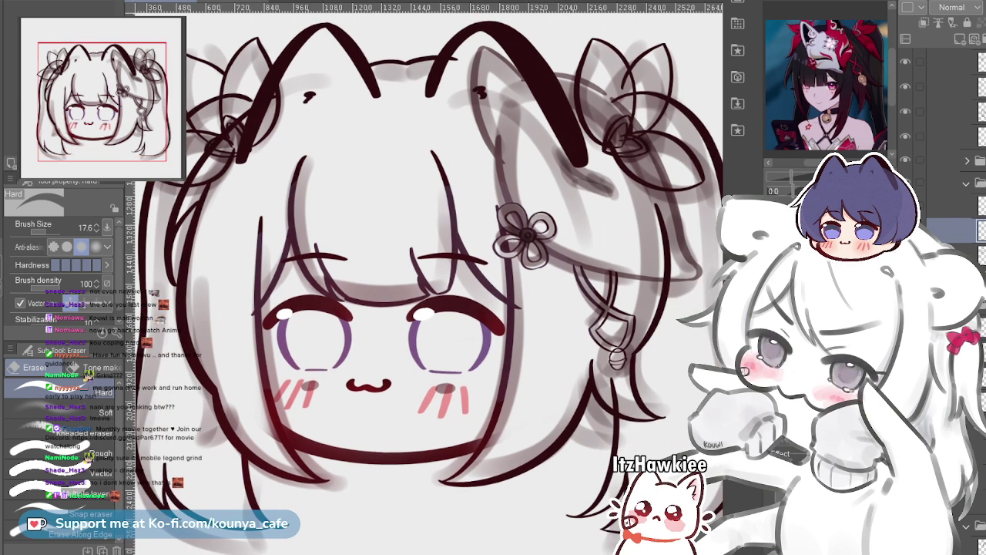
# Find the nested folder holding the drawing's layers, select it, and collapse and reopen it
pyautogui.scroll(4, 955, 154)
pyautogui.scroll(3, 955, 131)
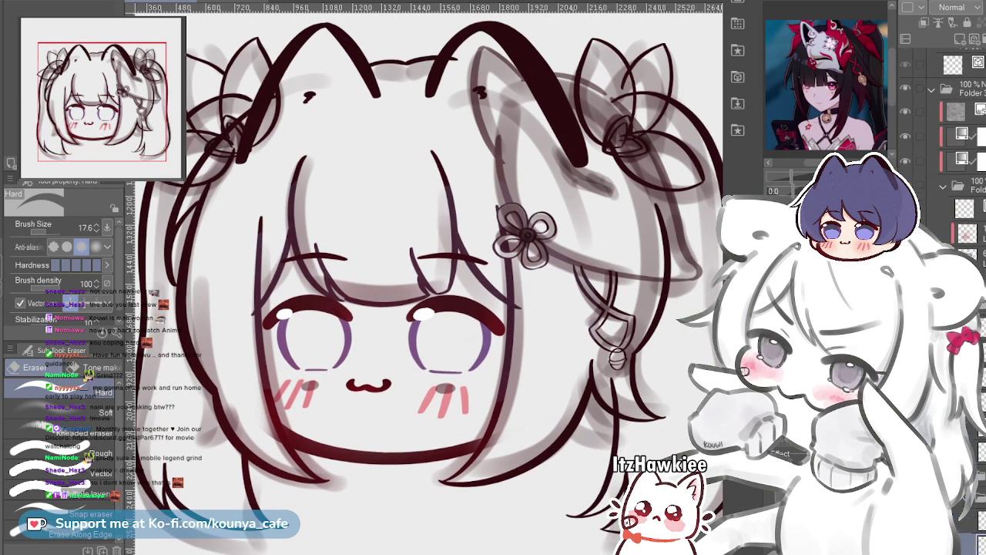
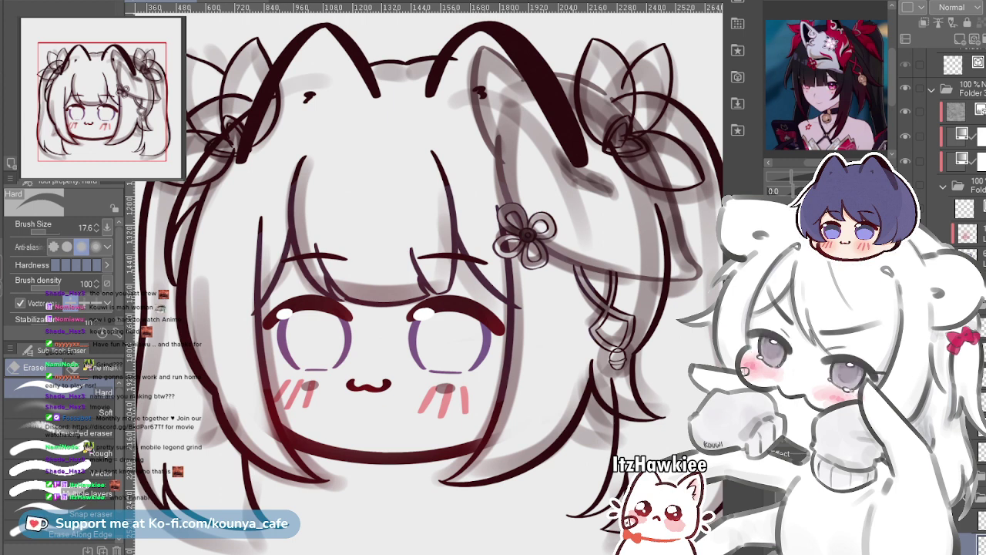
pyautogui.click(943, 186)
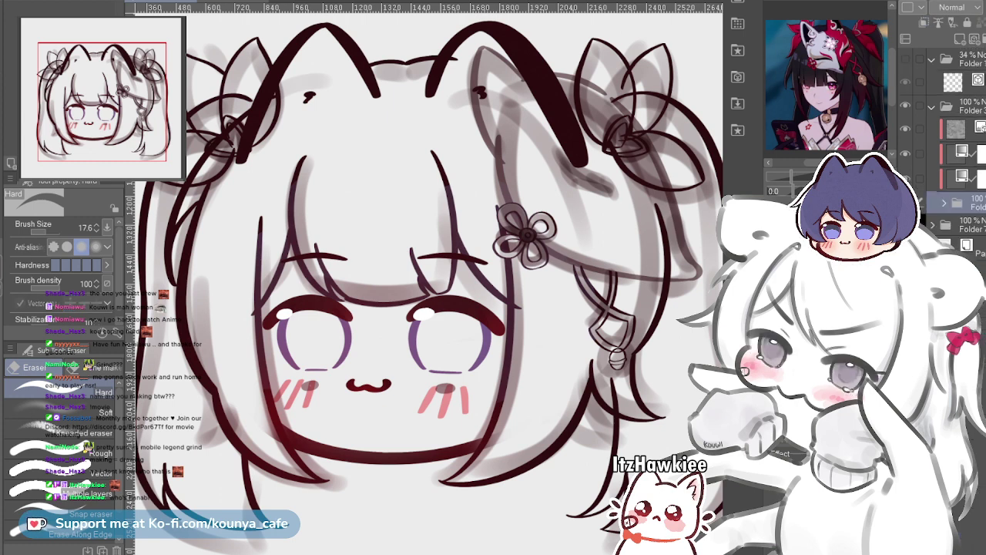
pyautogui.click(943, 203)
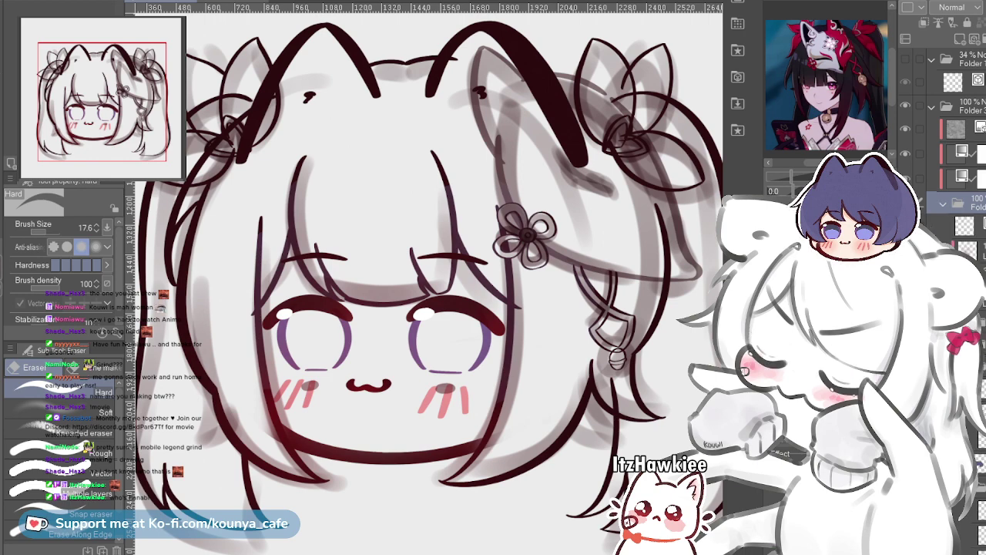
# Hide the rough sketch layer and restore the mask's outline to full opacity
pyautogui.click(905, 464)
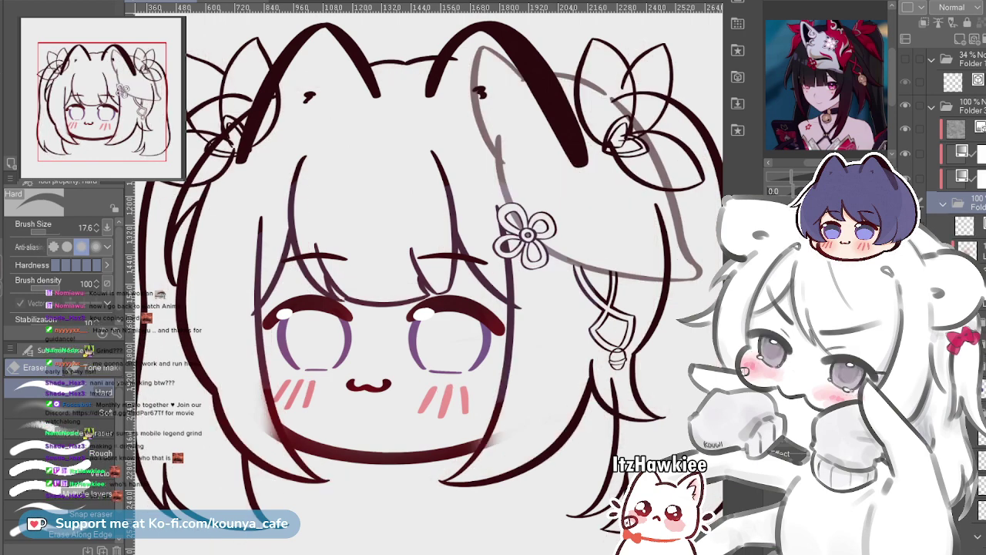
pyautogui.scroll(-3, 543, 224)
pyautogui.moveTo(543, 225); pyautogui.dragTo(481, 245)
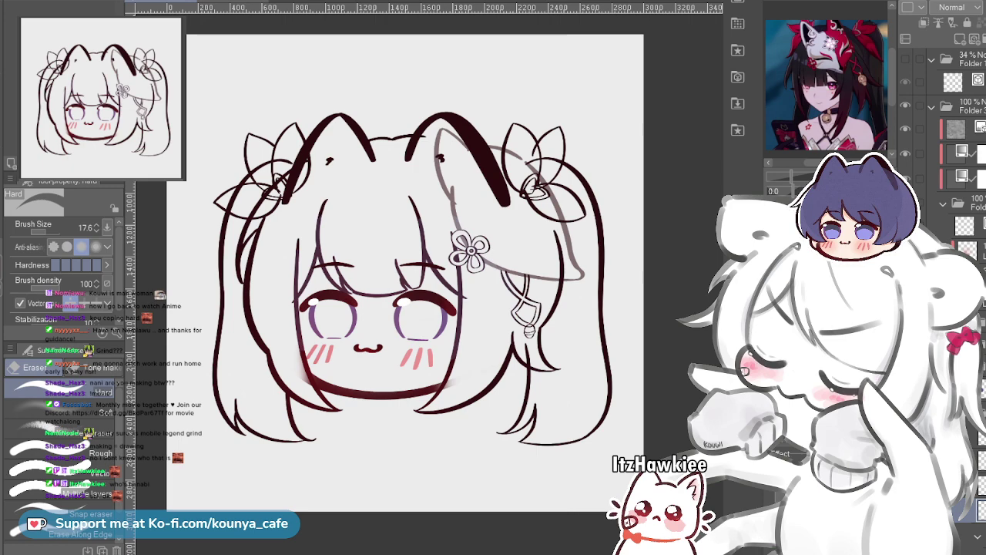
pyautogui.hotkey('ctrl', 'z')
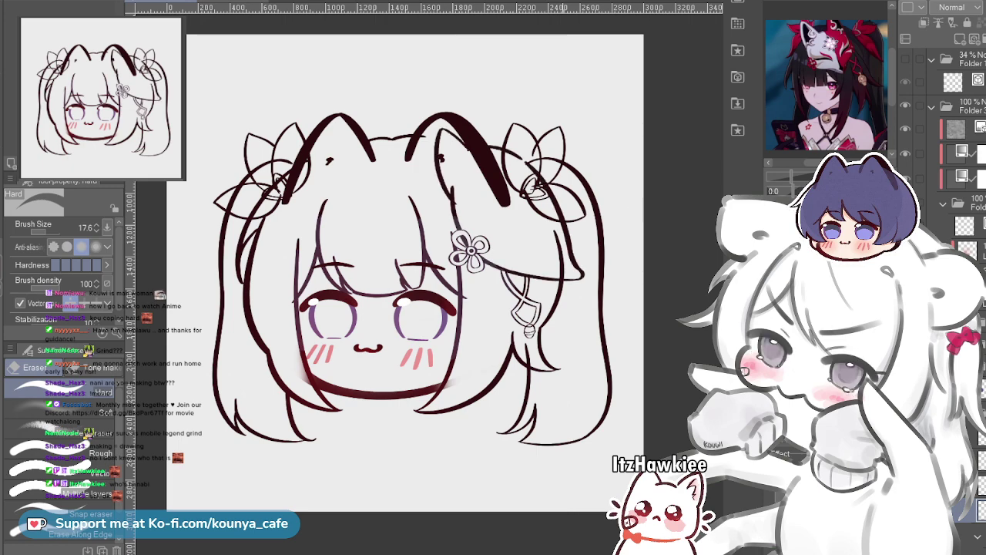
# Pick the cat ear line beside the mask and erase the part that runs across the mask
pyautogui.scroll(2, 512, 142)
pyautogui.keyDown('ctrl'); pyautogui.click(485, 174); pyautogui.keyUp('ctrl')
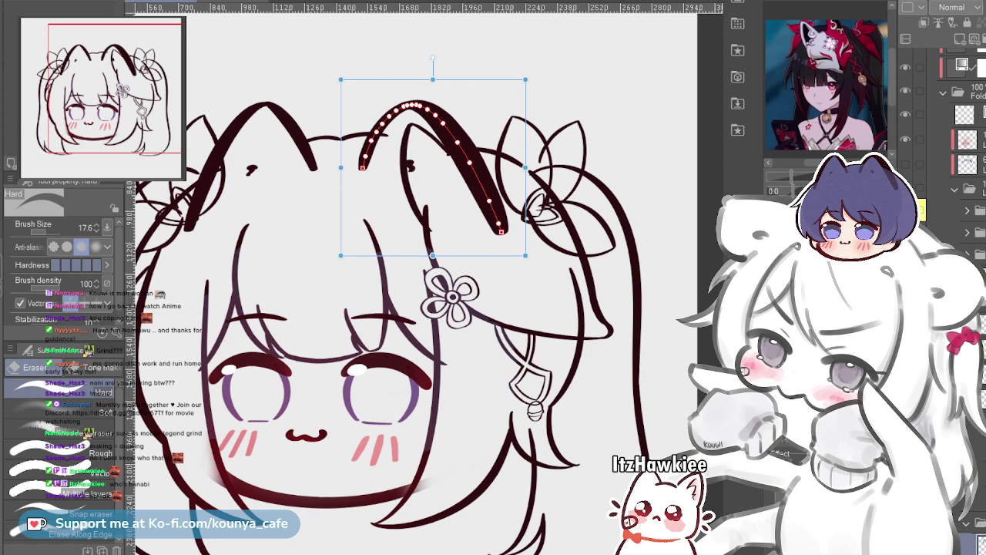
pyautogui.scroll(-1, 956, 155)
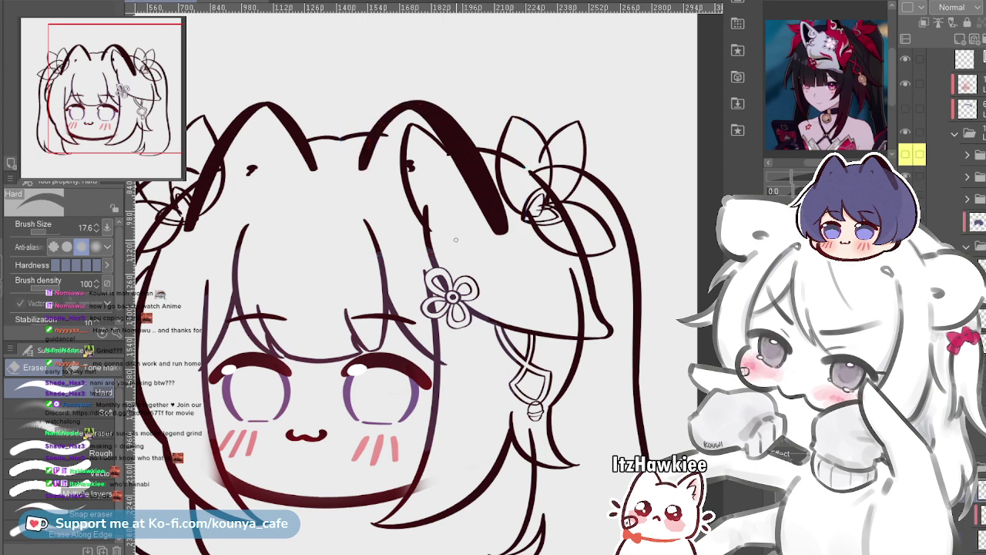
pyautogui.moveTo(452, 296); pyautogui.dragTo(436, 323)
pyautogui.scroll(2, 436, 285)
pyautogui.scroll(1, 432, 283)
pyautogui.moveTo(432, 203)
pyautogui.mouseDown()
pyautogui.moveTo(467, 221)
pyautogui.moveTo(484, 216)
pyautogui.mouseUp()
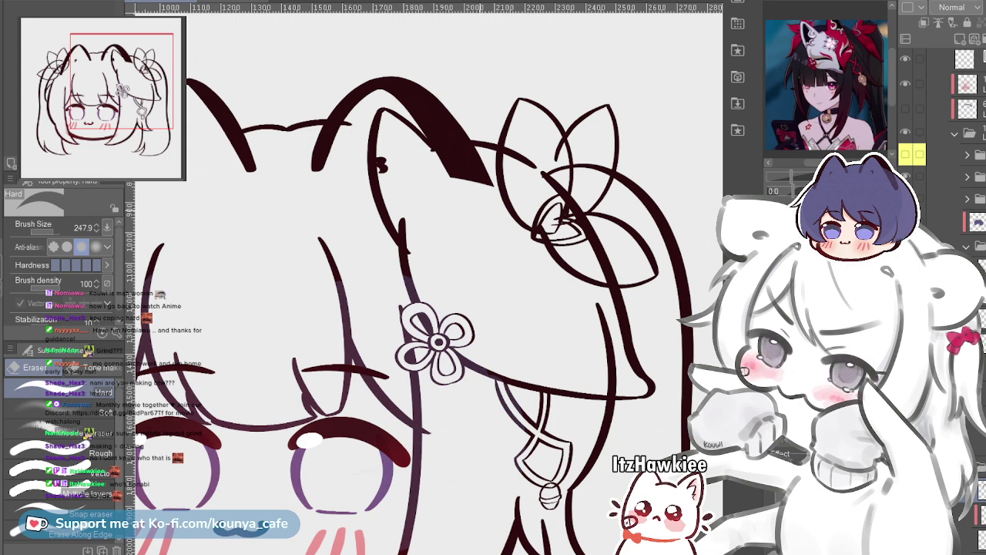
pyautogui.scroll(2, 504, 218)
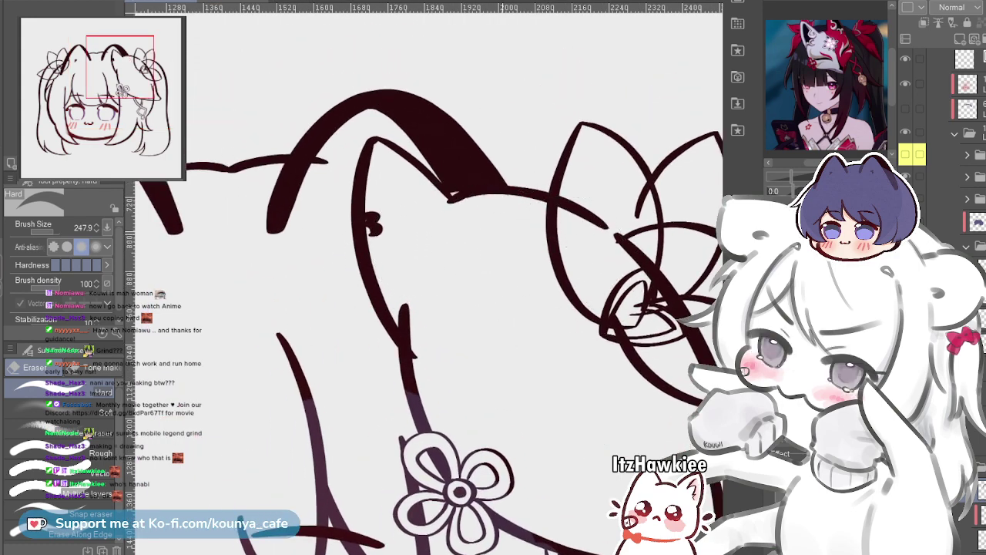
# Fade the cat ear layer and erase the leftover ear line end and small ear mark inside the mask's outline
pyautogui.scroll(2, 501, 231)
pyautogui.hotkey('ctrl', 'z')
pyautogui.hotkey('ctrl', 'z')
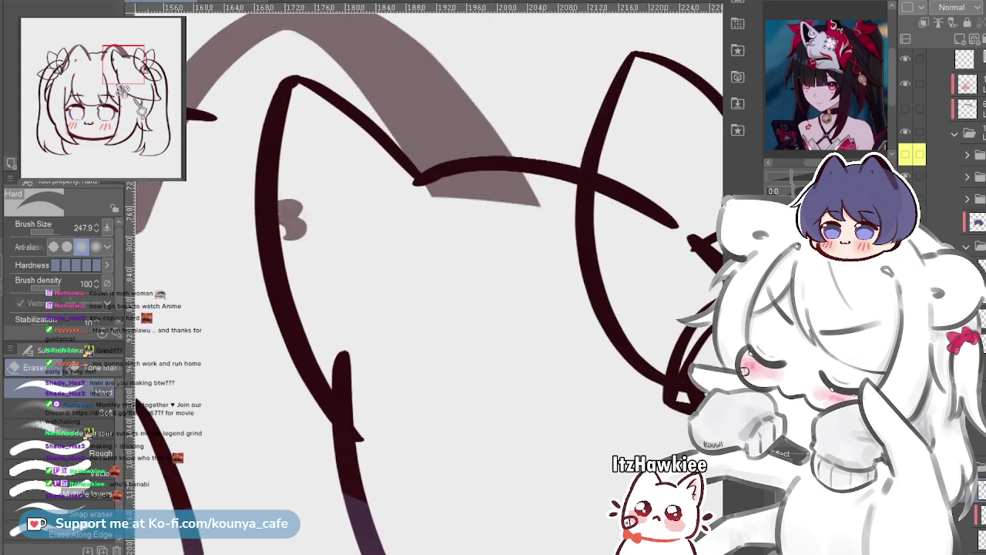
pyautogui.scroll(1, 456, 223)
pyautogui.moveTo(398, 201)
pyautogui.mouseDown()
pyautogui.moveTo(428, 236)
pyautogui.moveTo(370, 237)
pyautogui.moveTo(446, 253)
pyautogui.moveTo(516, 241)
pyautogui.moveTo(469, 242)
pyautogui.moveTo(585, 258)
pyautogui.mouseUp()
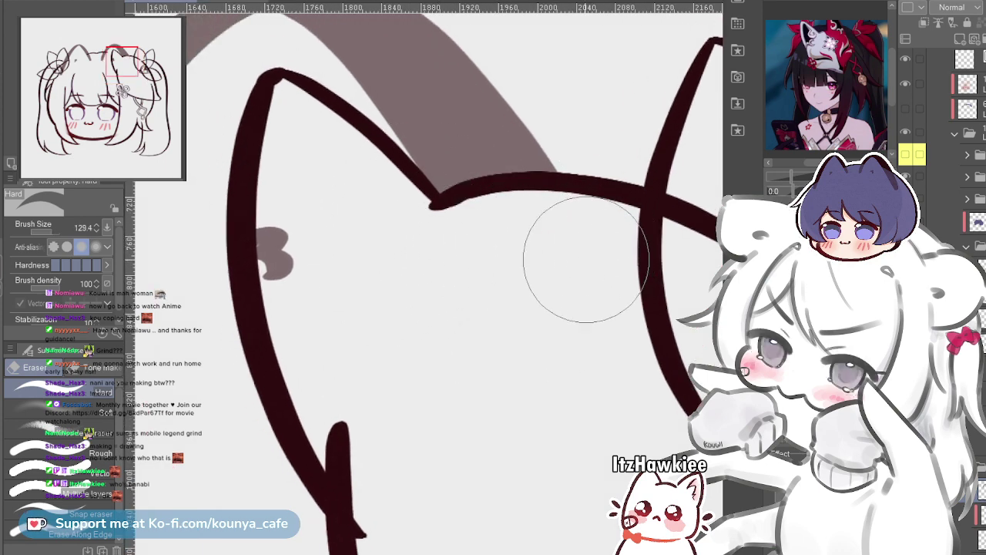
pyautogui.moveTo(259, 260)
pyautogui.mouseDown()
pyautogui.moveTo(274, 233)
pyautogui.moveTo(293, 259)
pyautogui.mouseUp()
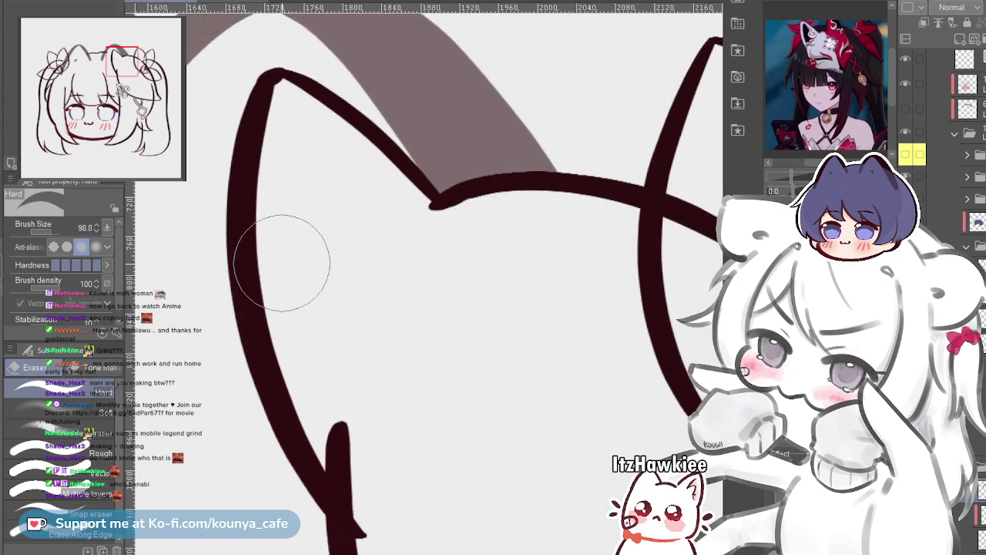
# Pick the left hair flower's petal line and return the cat ears to full opacity
pyautogui.scroll(-3, 293, 259)
pyautogui.moveTo(370, 270); pyautogui.dragTo(548, 249)
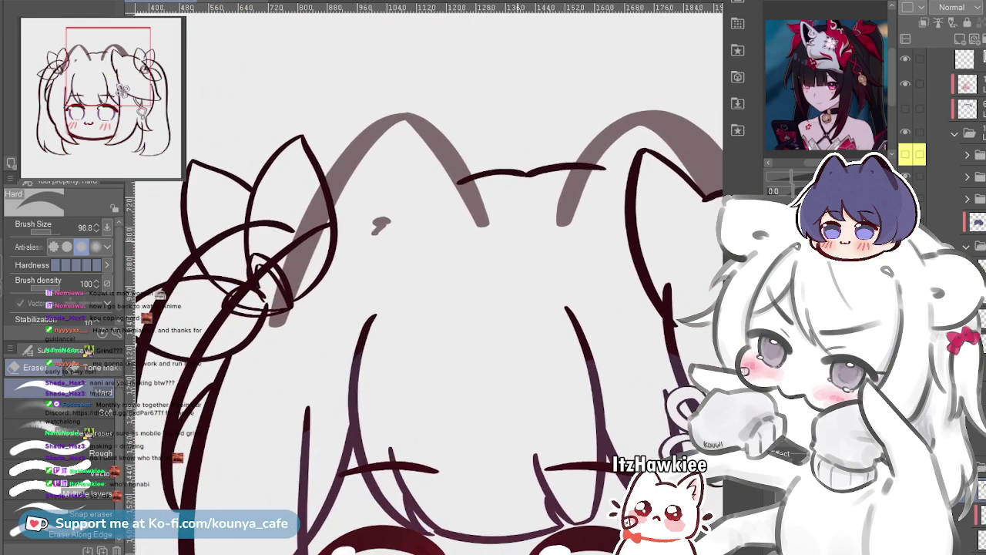
pyautogui.moveTo(310, 311); pyautogui.dragTo(388, 295)
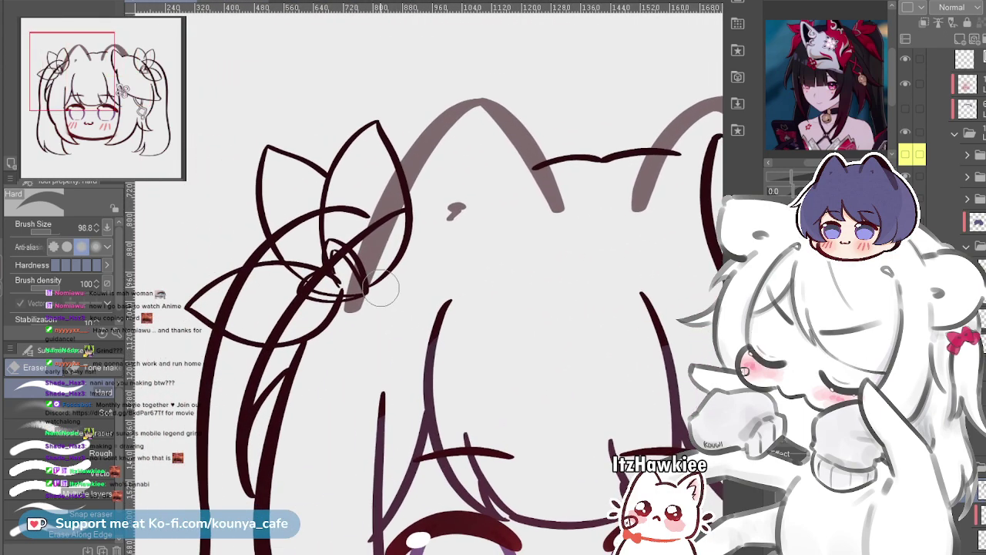
pyautogui.keyDown('ctrl'); pyautogui.click(323, 235); pyautogui.keyUp('ctrl')
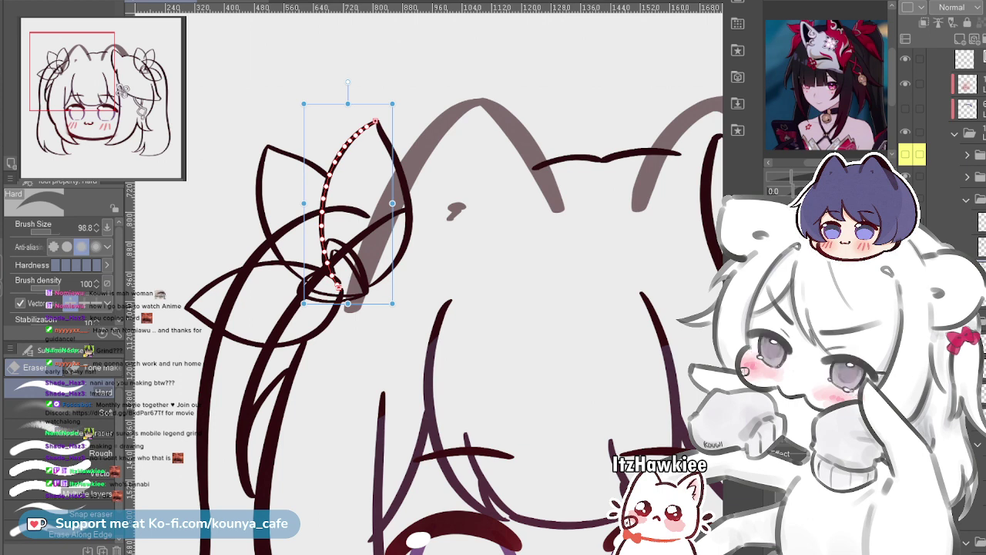
pyautogui.press('Delete')
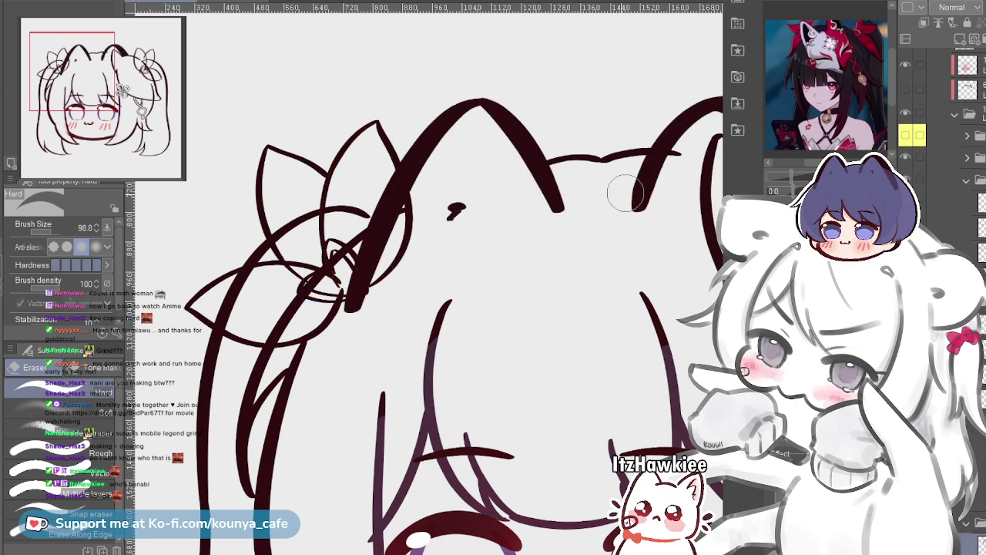
# Select the left hair flower's line layers and lasso around the whole flower
pyautogui.keyDown('ctrl'); pyautogui.click(409, 222); pyautogui.keyUp('ctrl')
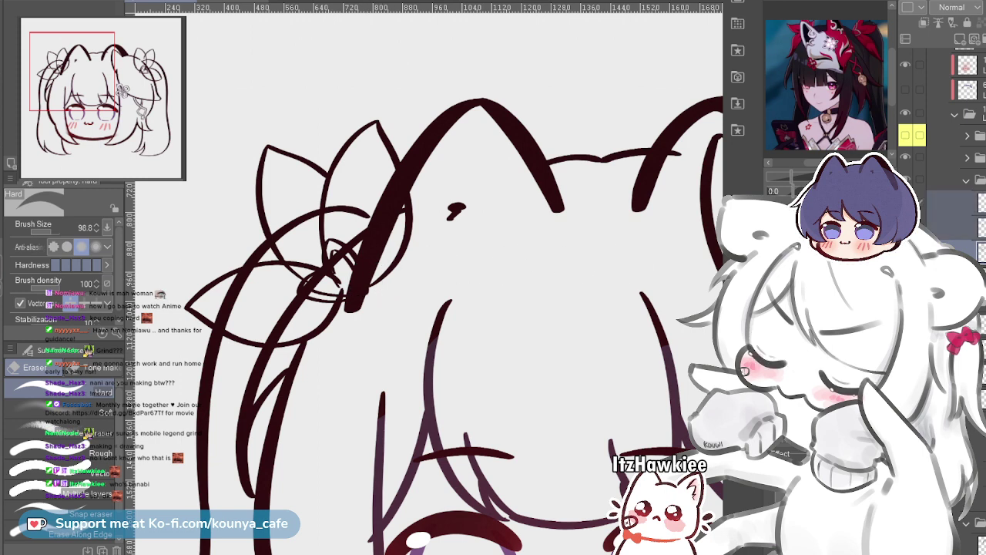
pyautogui.press('m')
pyautogui.moveTo(370, 435); pyautogui.dragTo(425, 134)
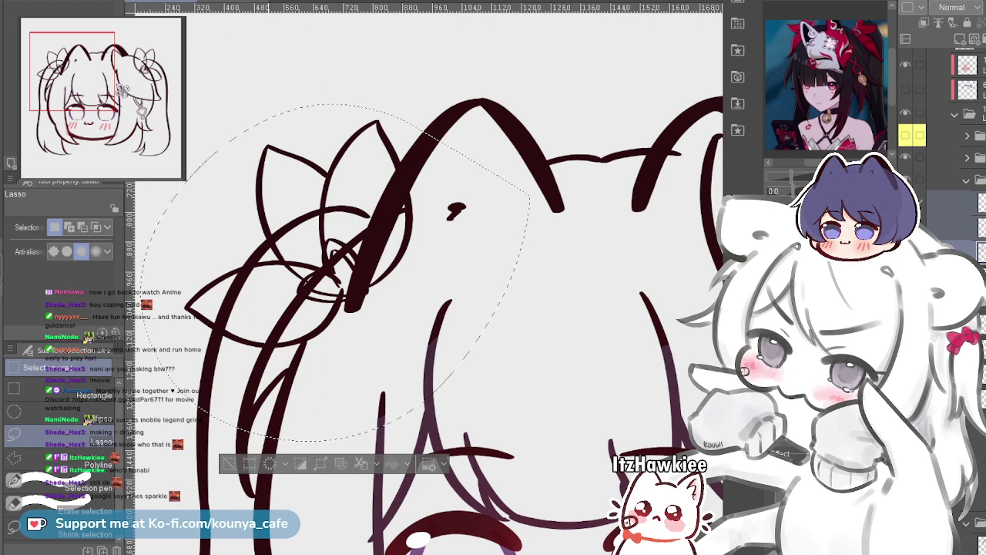
pyautogui.moveTo(423, 278); pyautogui.dragTo(434, 309)
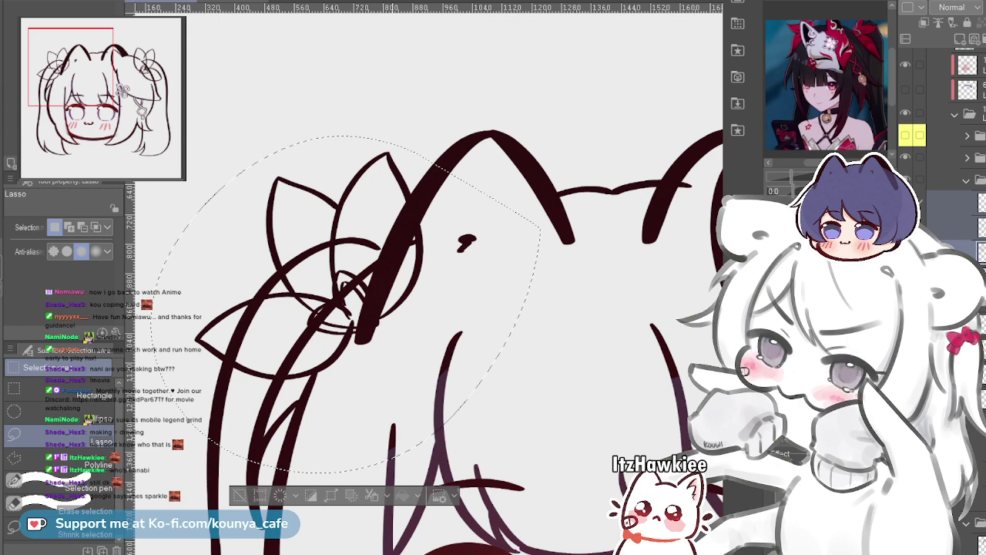
# Transform the selected left hair flower, rotating it slightly and shifting it up a little
pyautogui.hotkey('ctrl', 't')
pyautogui.moveTo(347, 293); pyautogui.dragTo(353, 306)
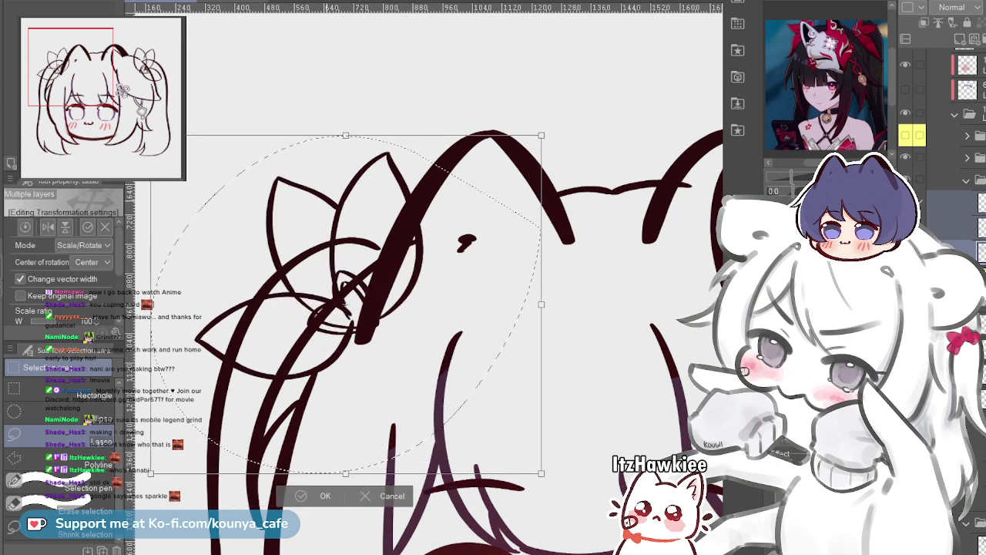
pyautogui.moveTo(150, 136); pyautogui.dragTo(157, 143)
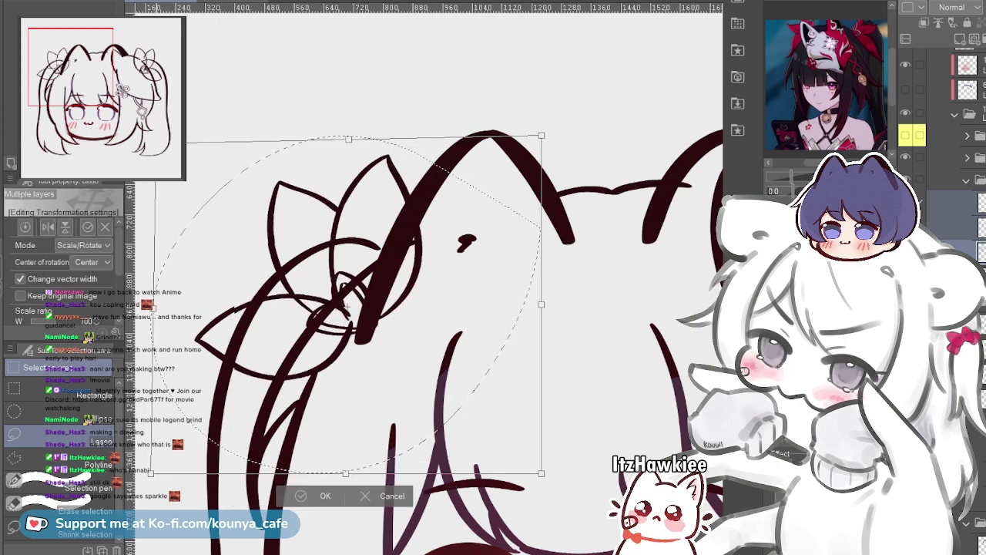
pyautogui.moveTo(348, 306); pyautogui.dragTo(348, 299)
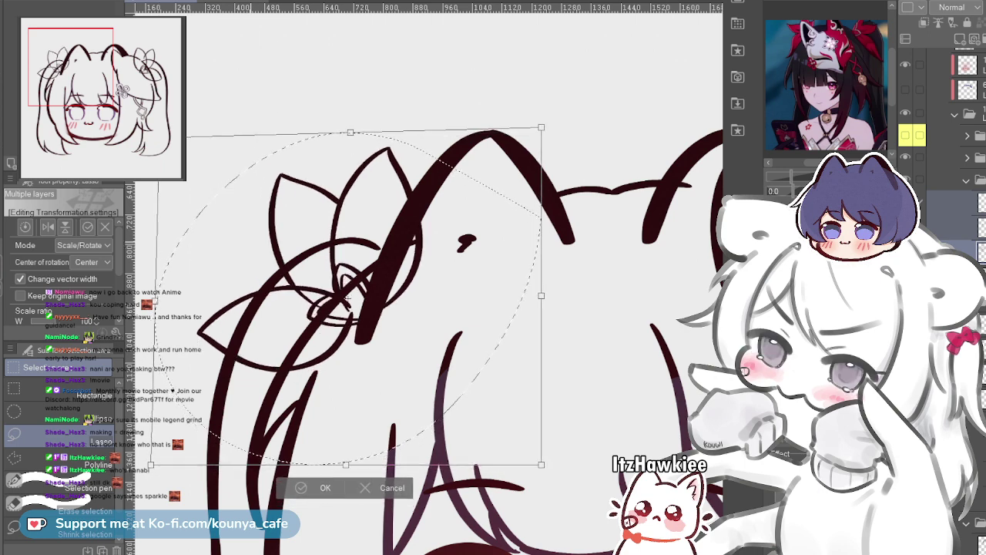
pyautogui.press('Return')
# Shrink the left hair flower slightly towards the cat ear, apply the transformation and clear the selection
pyautogui.scroll(-3, 253, 242)
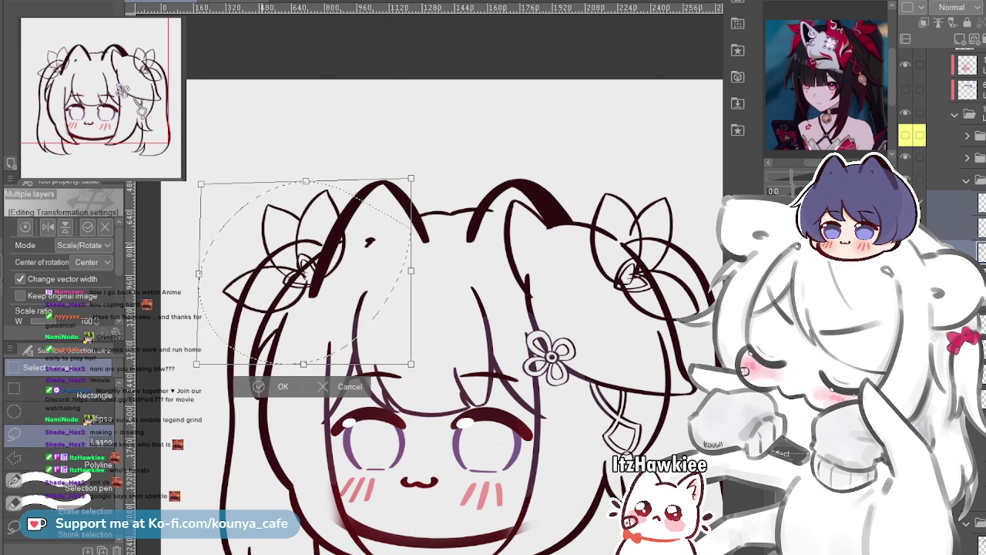
pyautogui.scroll(1, 293, 254)
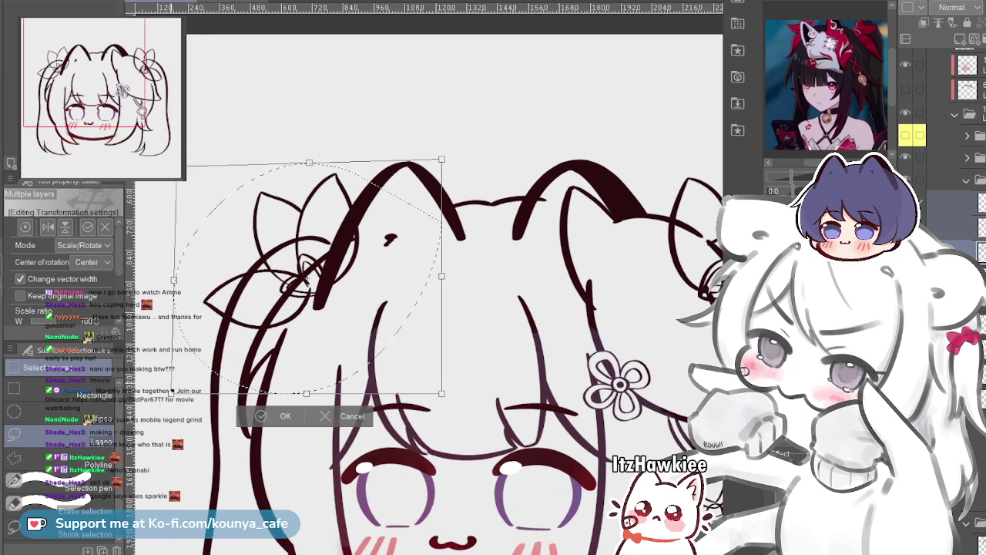
pyautogui.moveTo(174, 391); pyautogui.dragTo(176, 387)
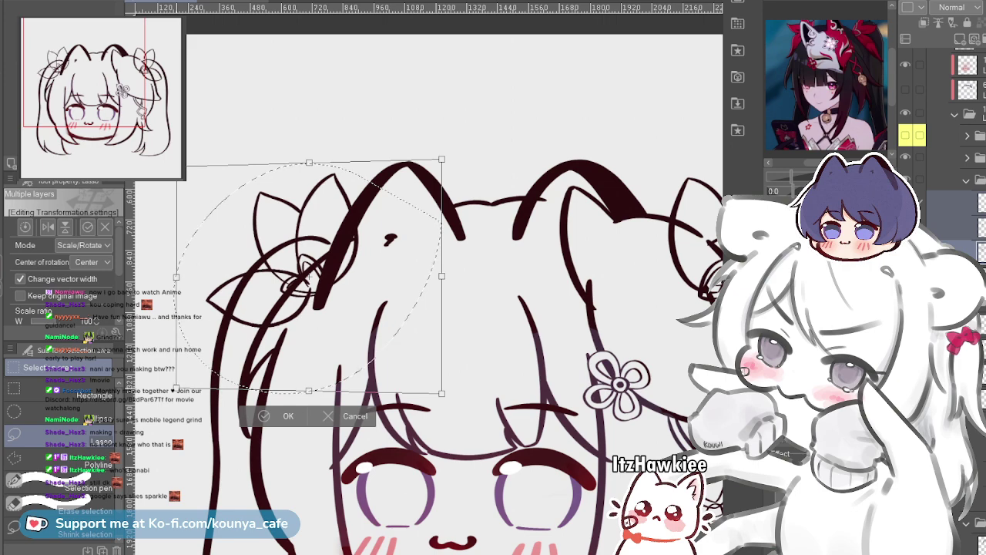
pyautogui.moveTo(176, 166); pyautogui.dragTo(186, 170)
pyautogui.hotkey('ctrl', '-')
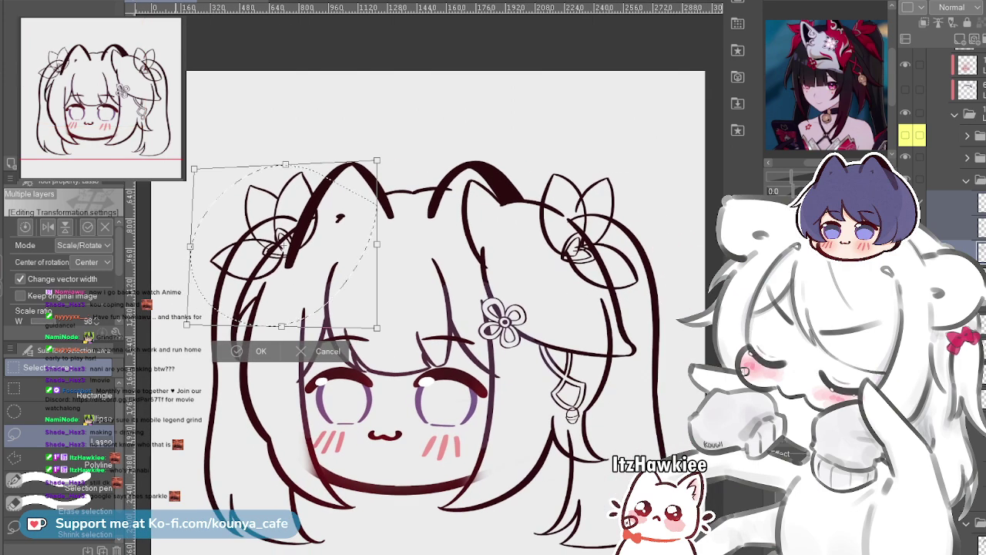
pyautogui.press('Return')
pyautogui.hotkey('ctrl', '+')
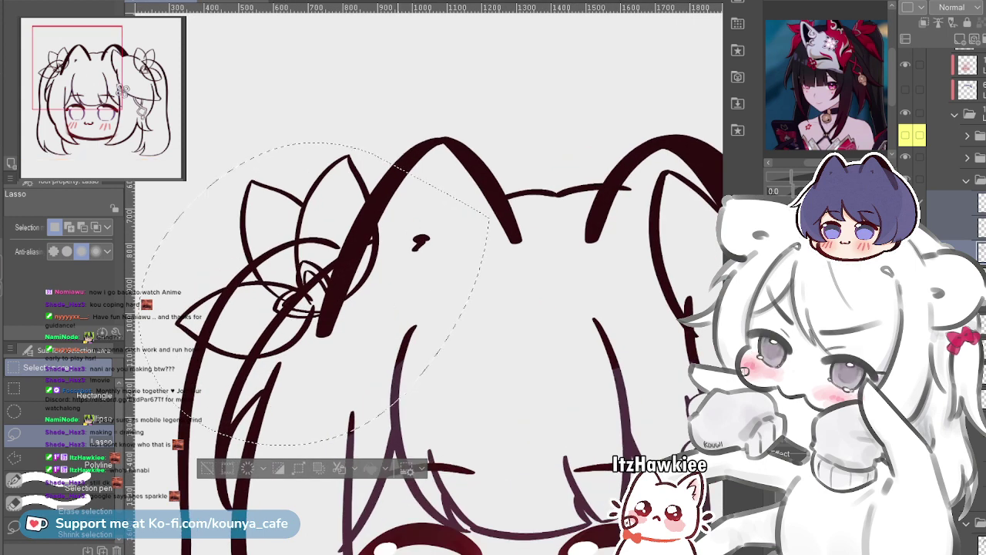
pyautogui.hotkey('ctrl', 'd')
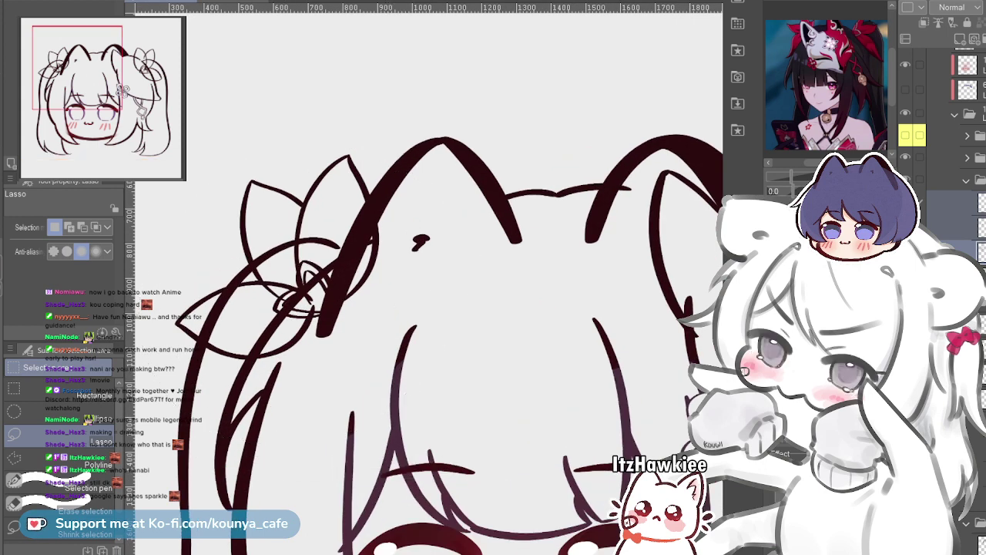
# Select the hair flower's folder and erase the flower lines that cross into the left cat ear and head
pyautogui.click(966, 180)
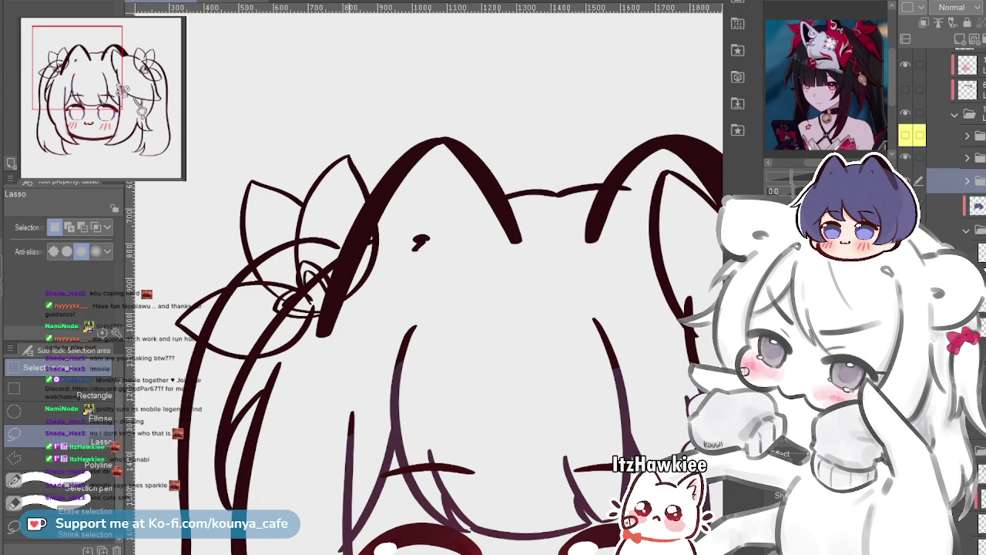
pyautogui.press('e')
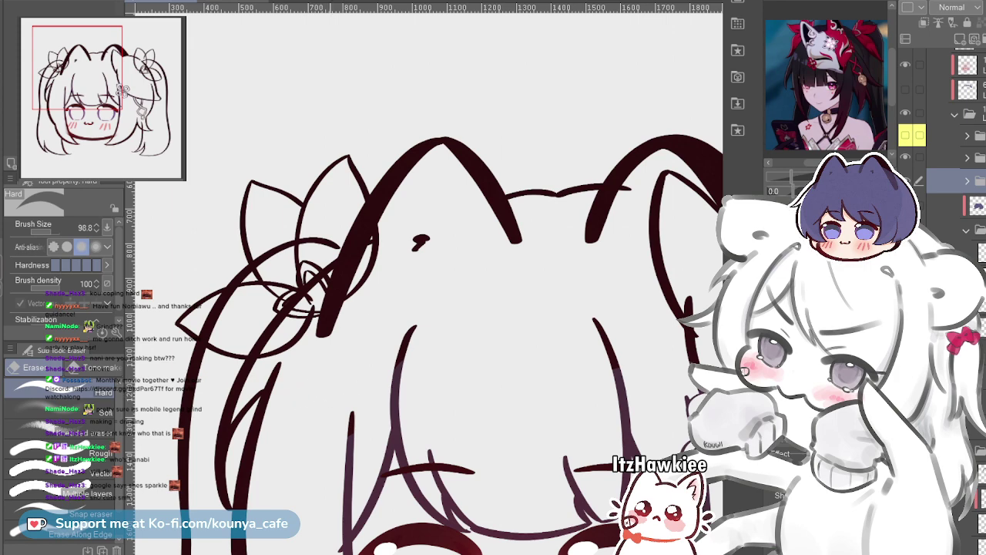
pyautogui.scroll(3, 139, 337)
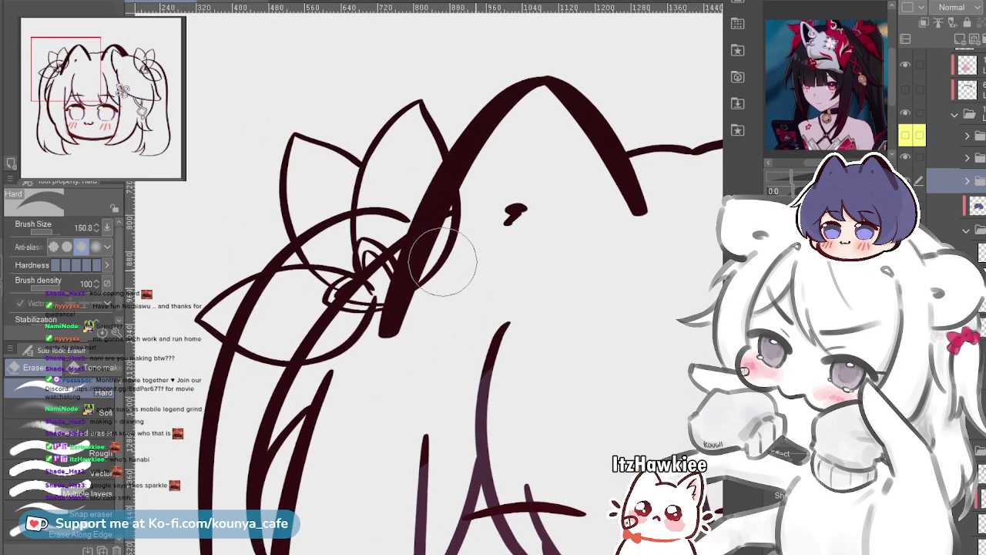
pyautogui.hotkey('ctrl', '+')
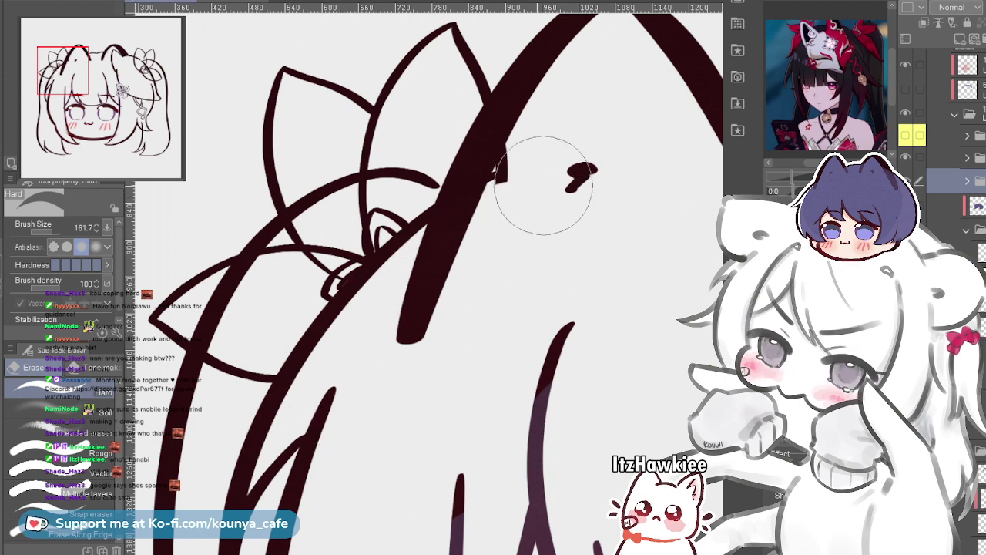
# Pick the head outline's line and remove the end of it that pokes into the left cat ear
pyautogui.hotkey('ctrl', '-')
pyautogui.hotkey('ctrl', '-')
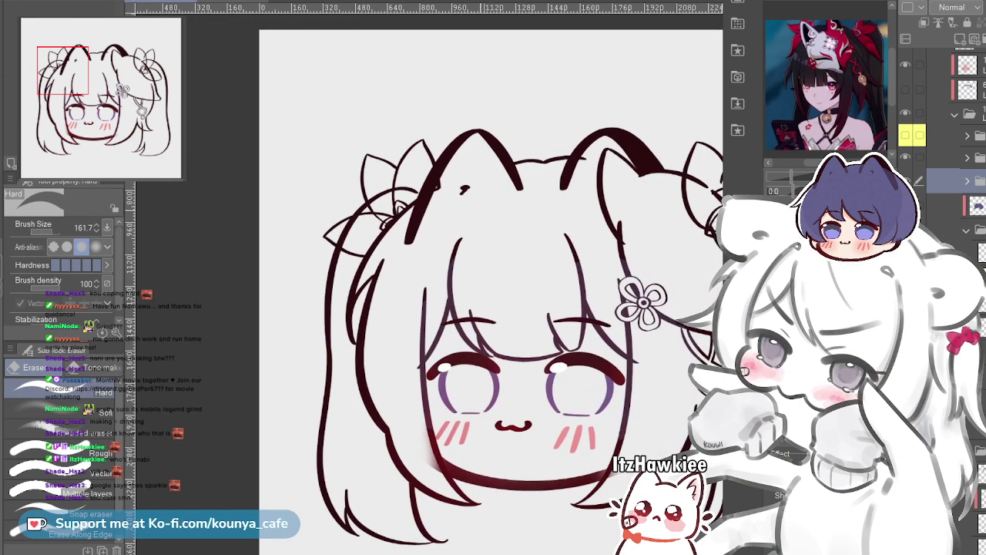
pyautogui.scroll(1, 449, 200)
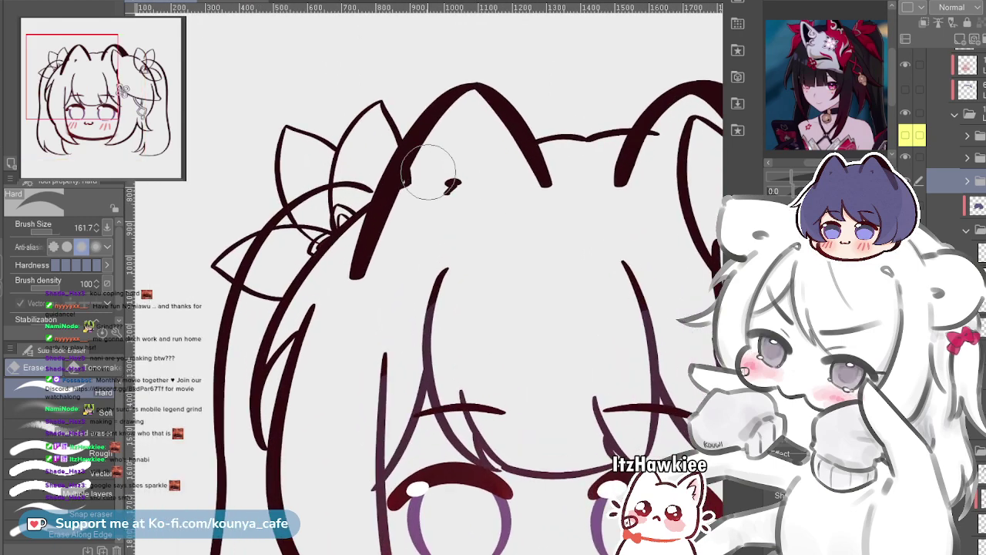
pyautogui.keyDown('ctrl'); pyautogui.click(324, 246); pyautogui.keyUp('ctrl')
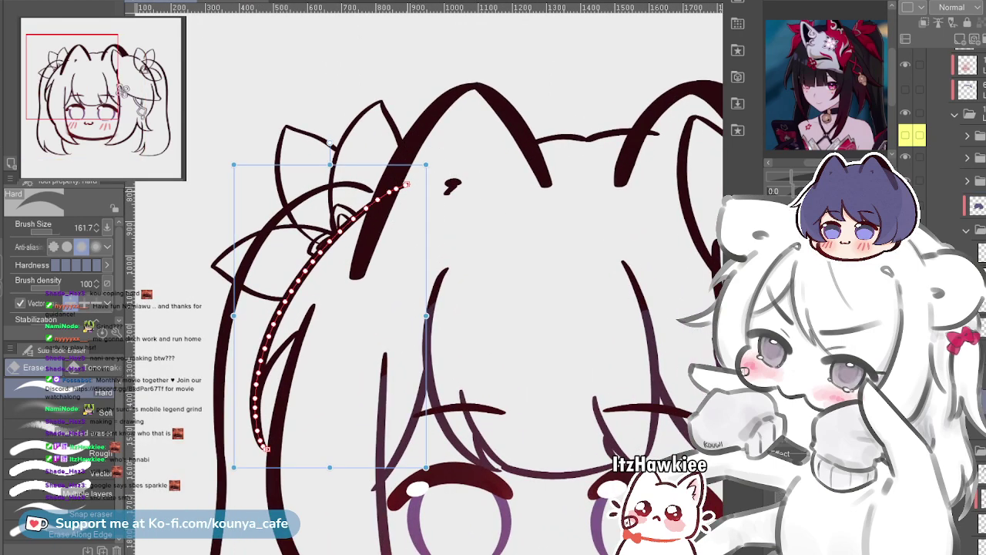
pyautogui.press('Delete')
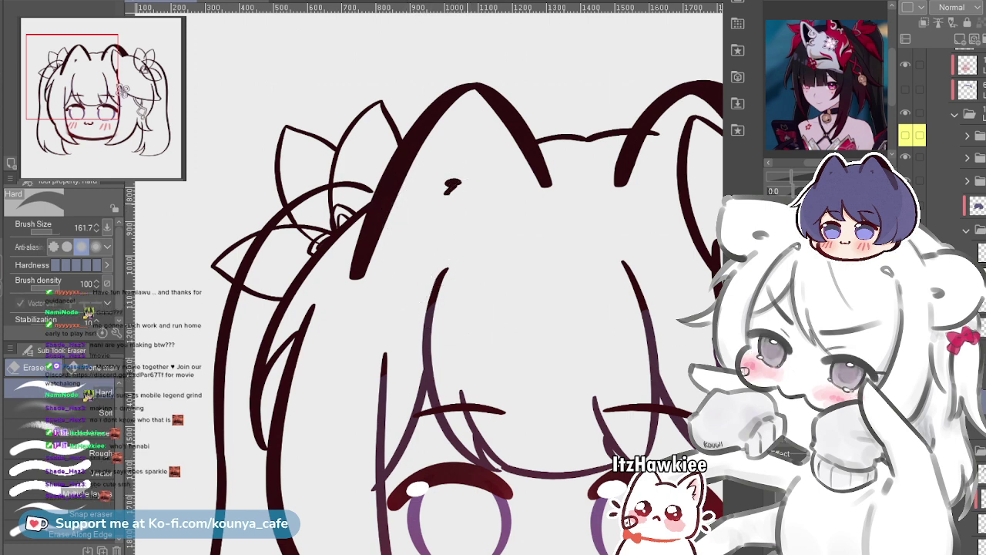
# Erase the left pigtail's outline where it crosses the two upper petals of the left hair flower
pyautogui.scroll(-1, 459, 206)
pyautogui.hotkey('ctrl', 'z')
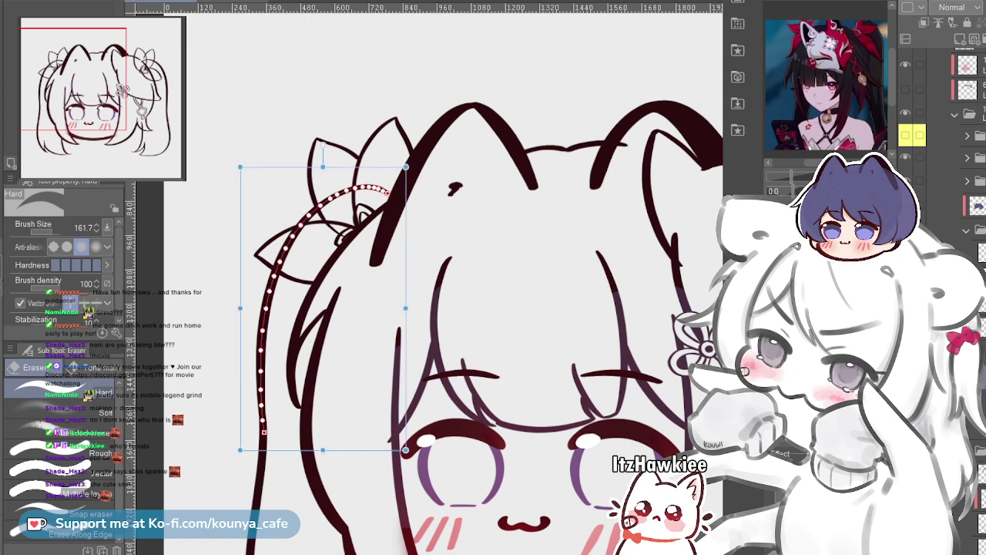
pyautogui.press('Delete')
pyautogui.scroll(2, 339, 200)
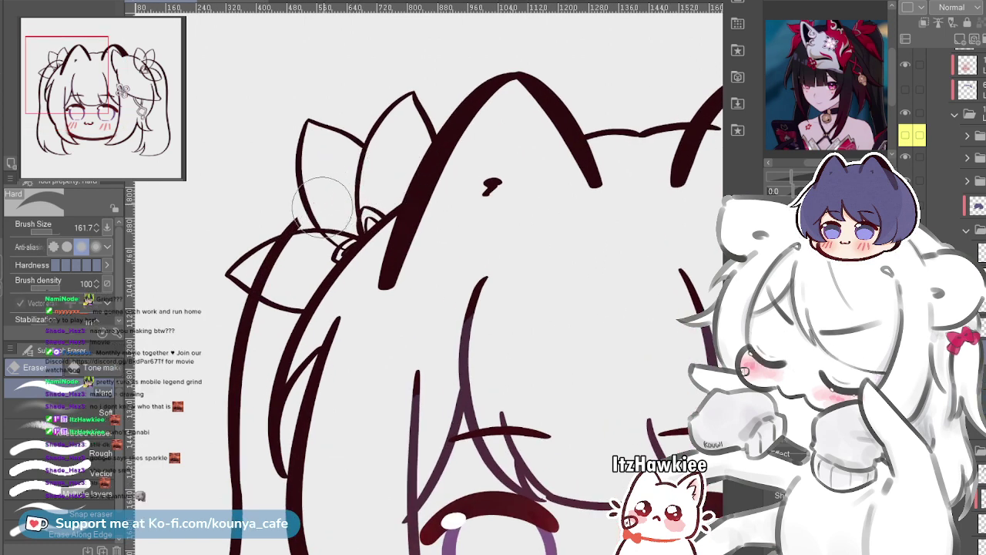
pyautogui.moveTo(339, 194); pyautogui.dragTo(405, 190)
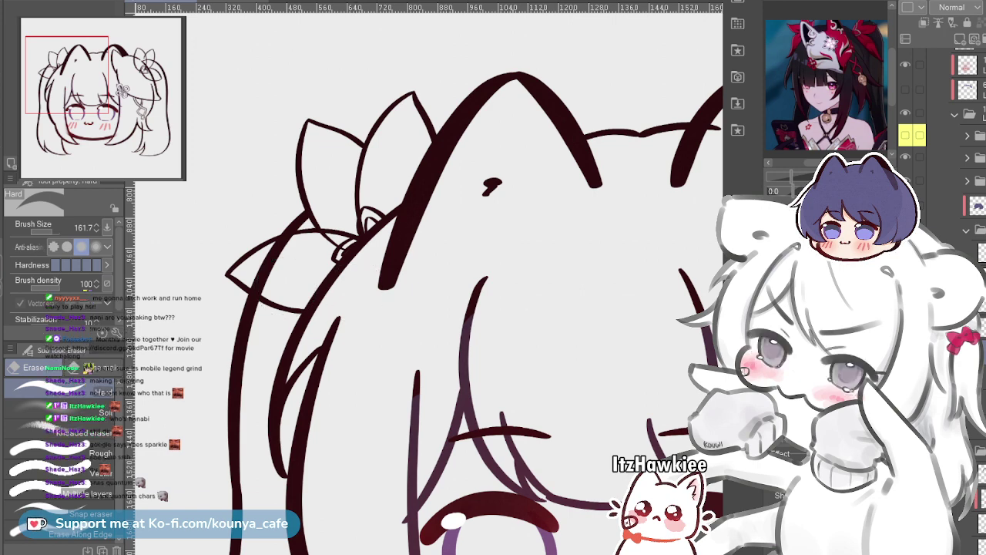
pyautogui.moveTo(409, 218); pyautogui.dragTo(491, 202)
# Reduce the eraser size to 82 and erase the pigtail outline running through the left hair flower's lower petal
pyautogui.scroll(5, 393, 222)
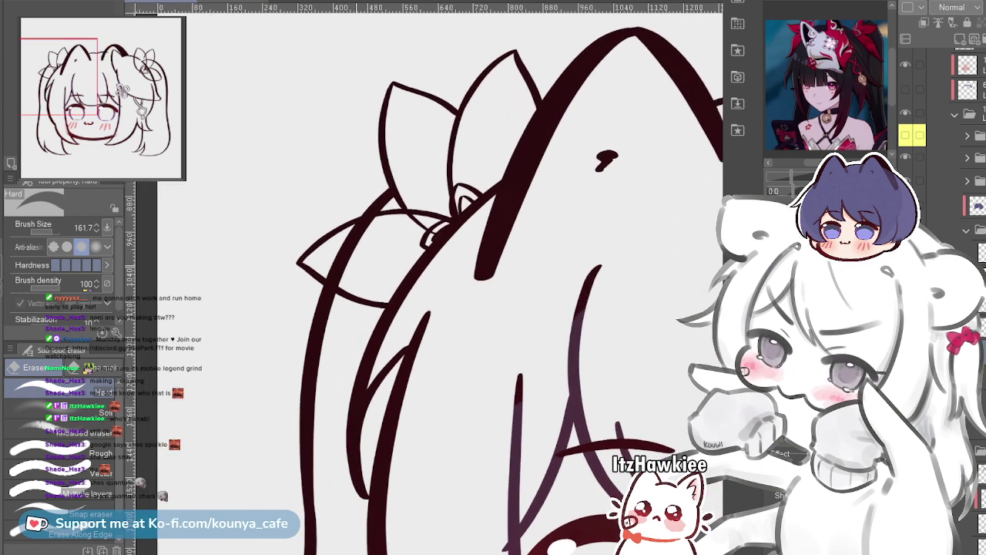
pyautogui.scroll(3, 440, 277)
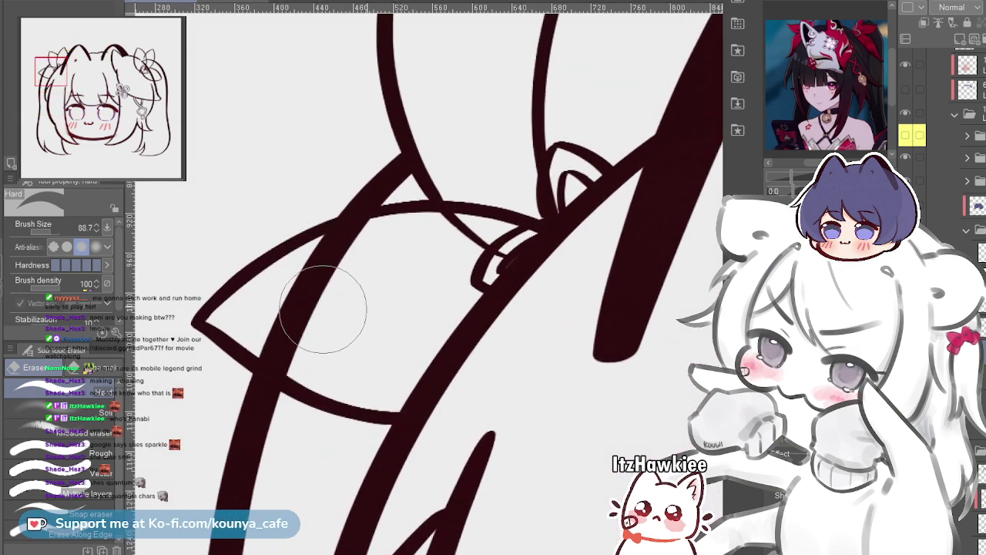
pyautogui.press('[')
pyautogui.moveTo(282, 318)
pyautogui.mouseDown()
pyautogui.moveTo(325, 345)
pyautogui.moveTo(271, 330)
pyautogui.moveTo(290, 334)
pyautogui.moveTo(312, 315)
pyautogui.moveTo(296, 307)
pyautogui.moveTo(361, 283)
pyautogui.moveTo(286, 308)
pyautogui.moveTo(377, 266)
pyautogui.moveTo(300, 282)
pyautogui.mouseUp()
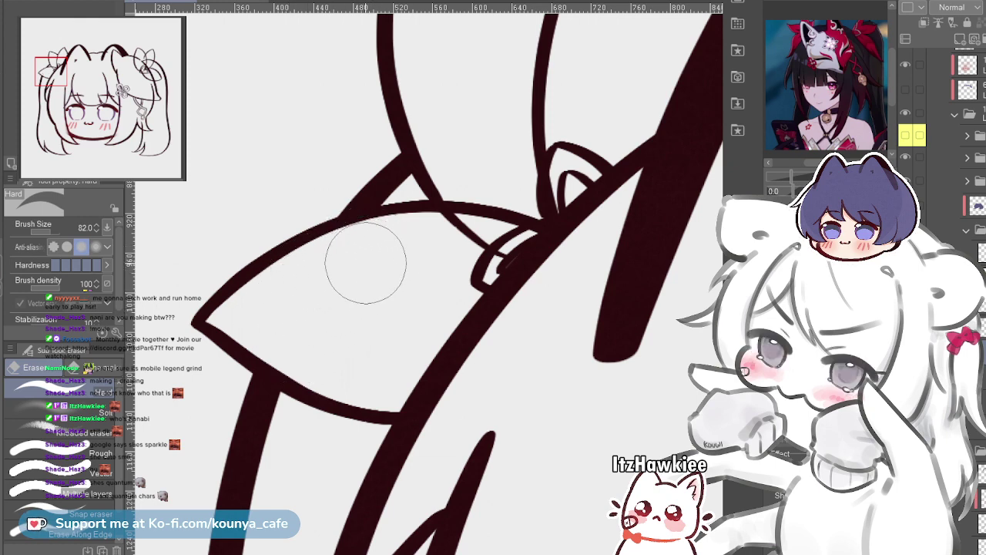
# Check the overlapping petal lines at the left hair flower's base and pick out the lower petal's upper line
pyautogui.scroll(-5, 359, 268)
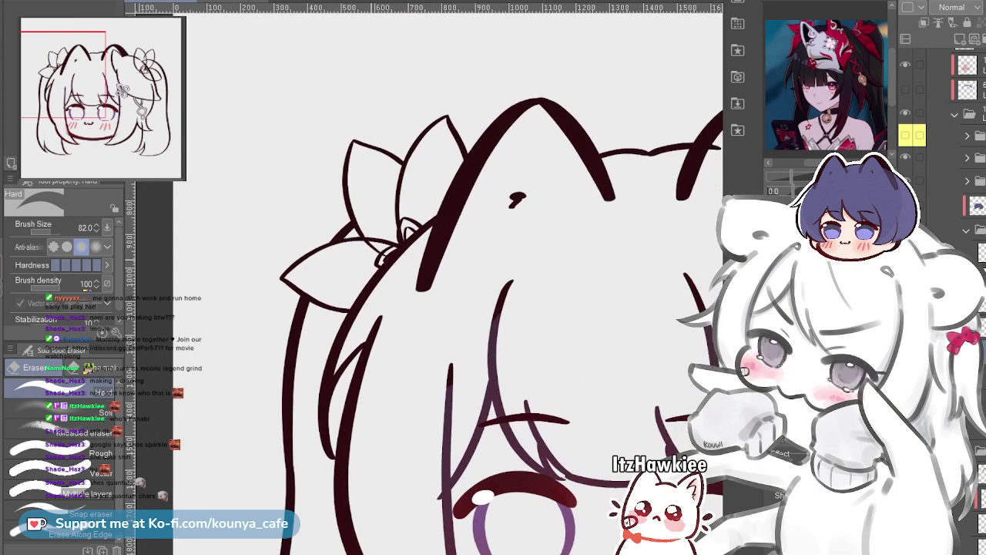
pyautogui.moveTo(385, 270); pyautogui.dragTo(337, 266)
pyautogui.scroll(5, 335, 213)
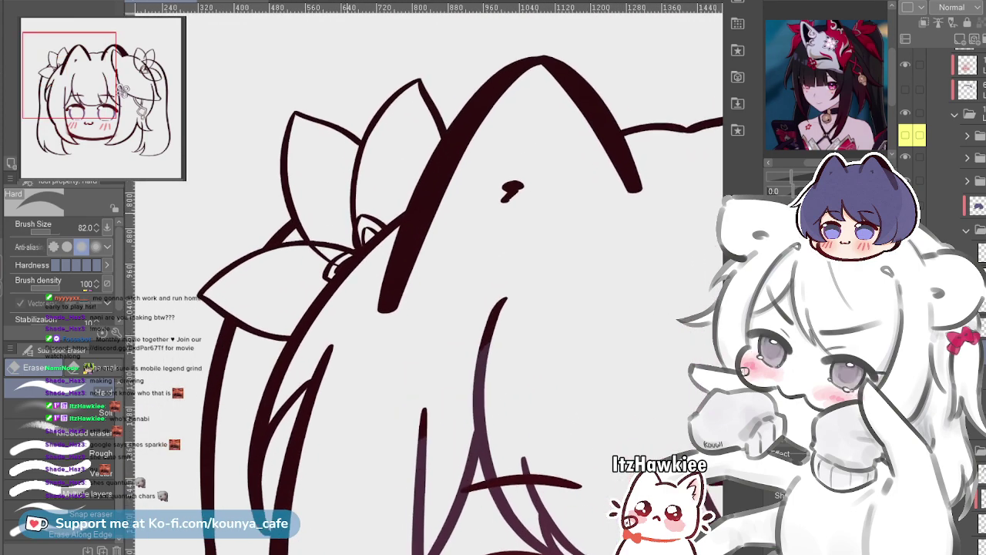
pyautogui.hscroll(-2, 423, 278)
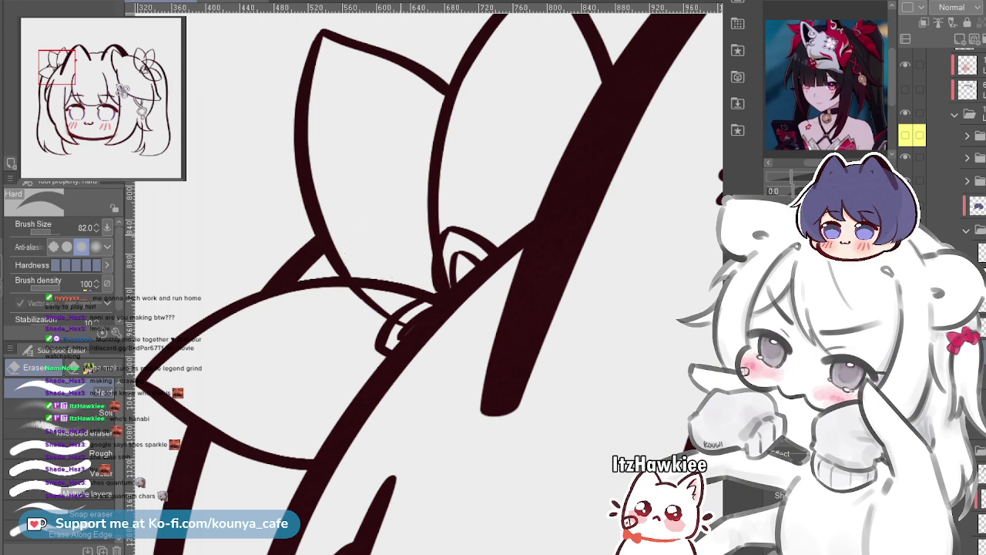
pyautogui.scroll(-4, 405, 241)
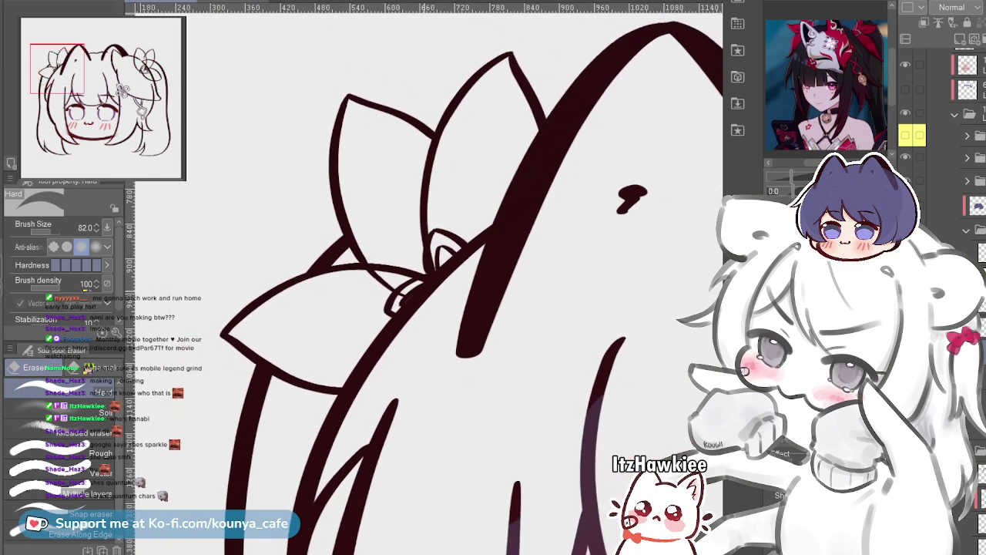
pyautogui.moveTo(423, 248); pyautogui.dragTo(323, 266)
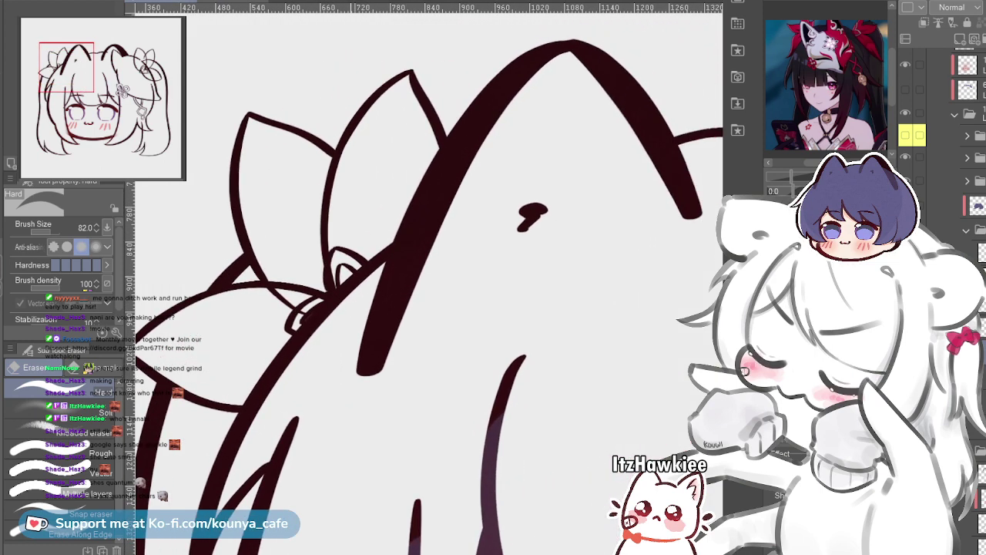
pyautogui.keyDown('ctrl'); pyautogui.click(285, 288); pyautogui.keyUp('ctrl')
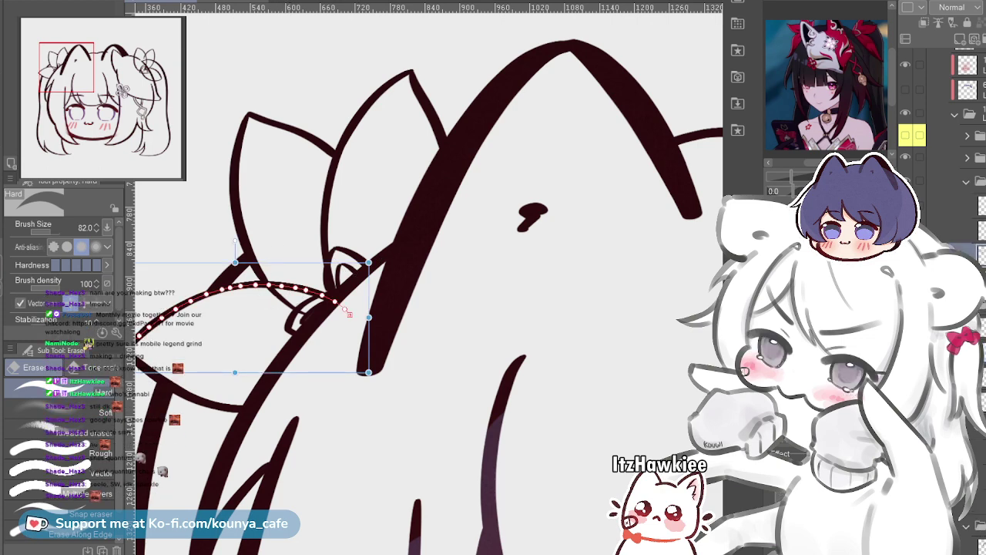
pyautogui.click(976, 425)
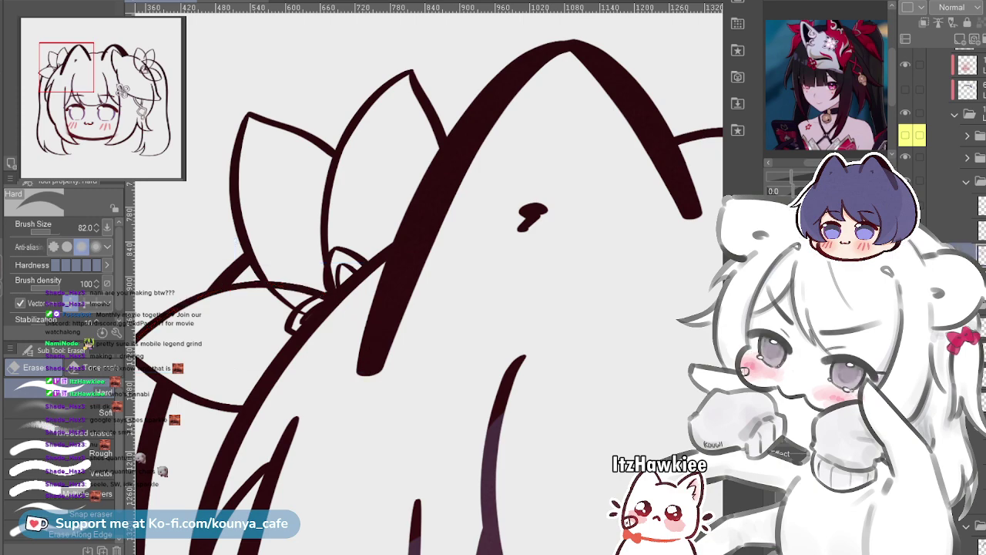
# Select the hair flower folder and, with the eraser at size 37, remove the right flower's second petal end overlapping its first petal
pyautogui.scroll(-4, 503, 234)
pyautogui.moveTo(503, 234); pyautogui.dragTo(281, 221)
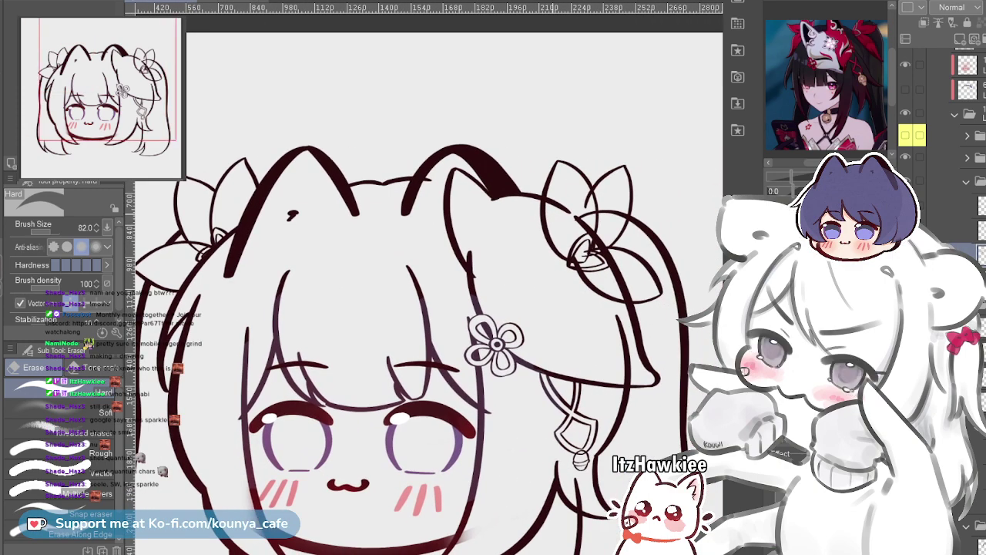
pyautogui.scroll(5, 632, 277)
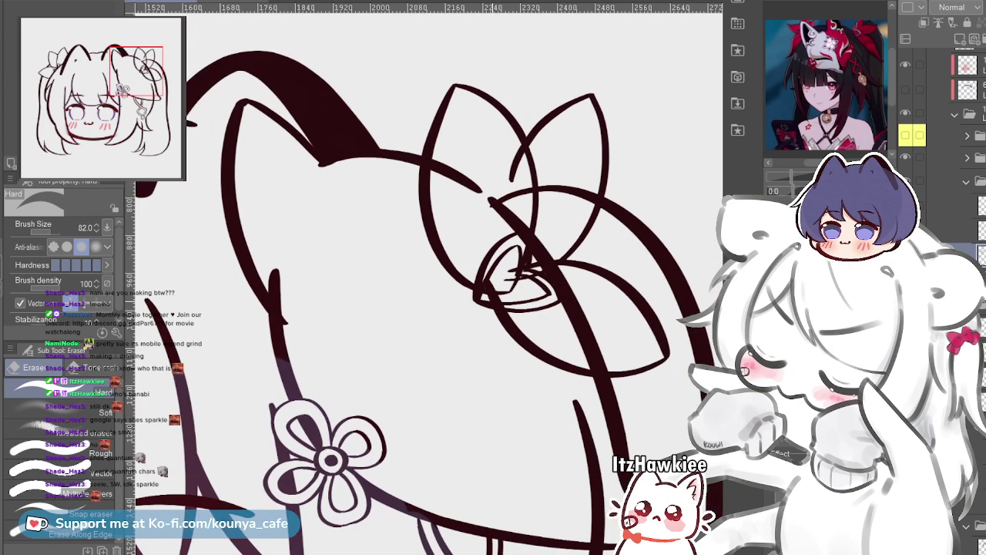
pyautogui.scroll(-1, 454, 293)
pyautogui.keyDown('ctrl'); pyautogui.click(534, 133); pyautogui.keyUp('ctrl')
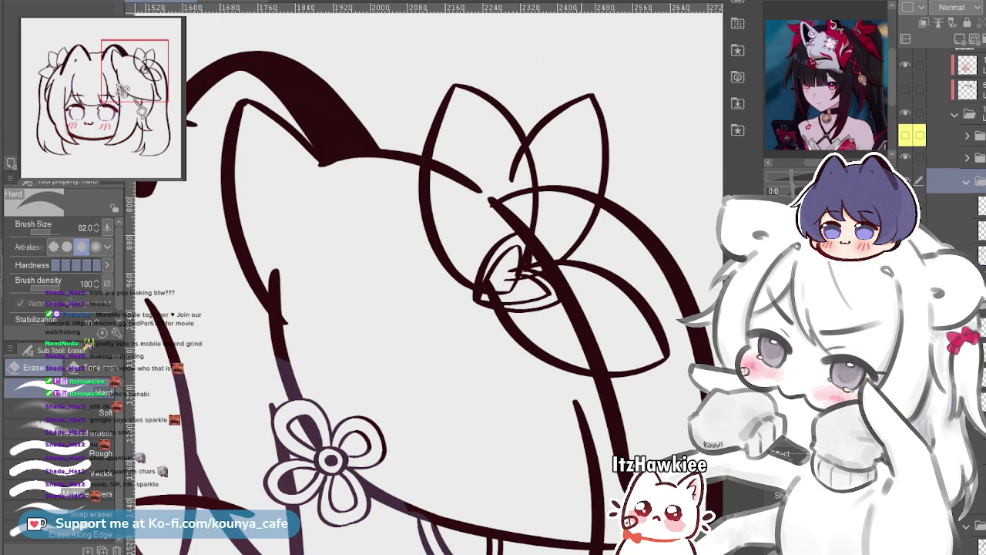
pyautogui.scroll(2, 597, 89)
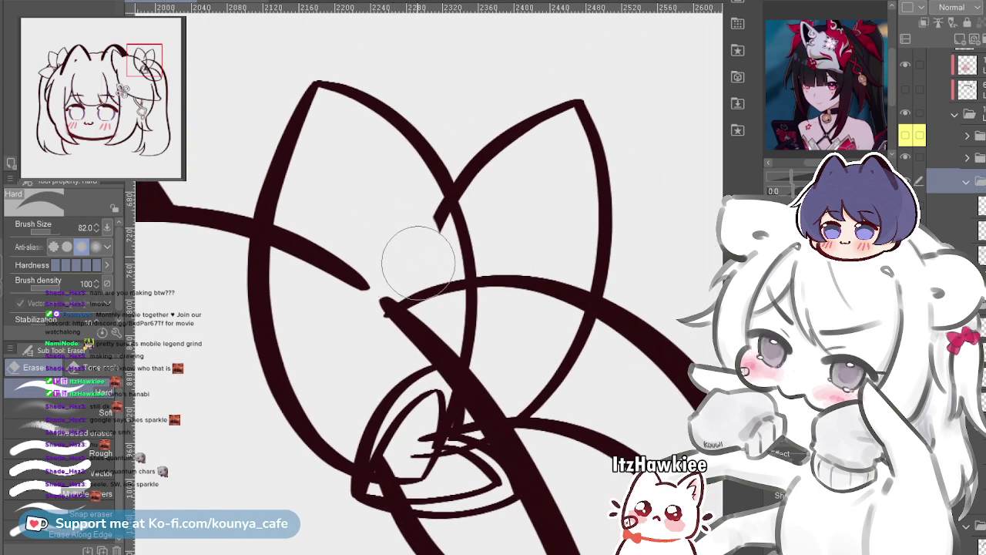
pyautogui.scroll(2, 419, 243)
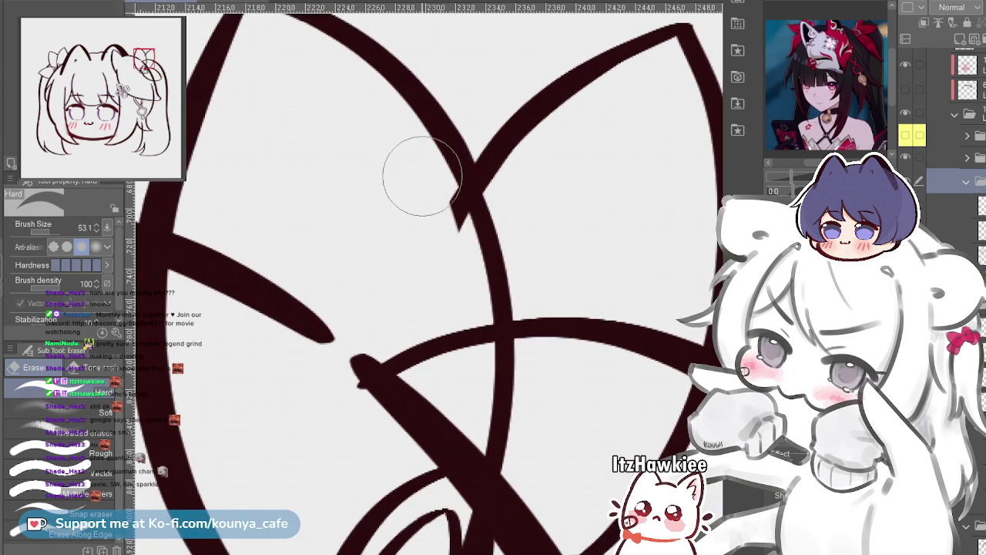
pyautogui.moveTo(423, 176); pyautogui.dragTo(446, 251)
pyautogui.press('[')
pyautogui.press('[')
pyautogui.hotkey('ctrl', 'z')
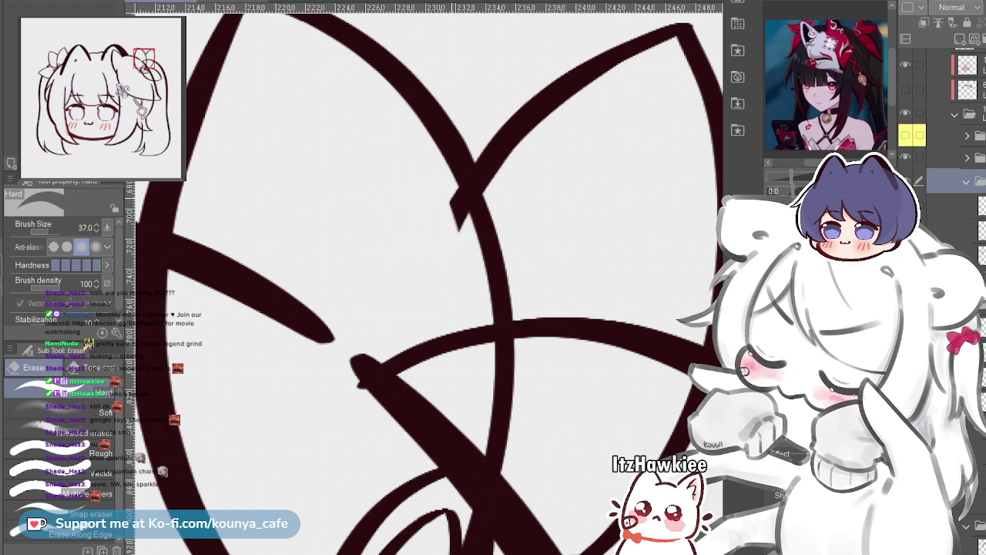
pyautogui.moveTo(440, 209); pyautogui.dragTo(448, 216)
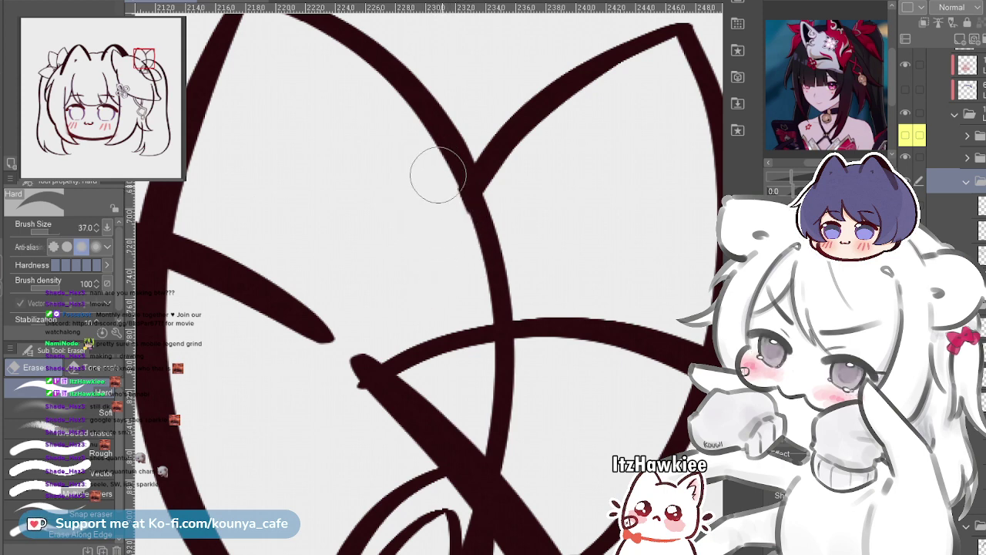
# Pick the layer holding the hair flowers' petal lines and lower its opacity so they separate from the right flower's centre
pyautogui.scroll(-4, 442, 195)
pyautogui.scroll(1, 442, 195)
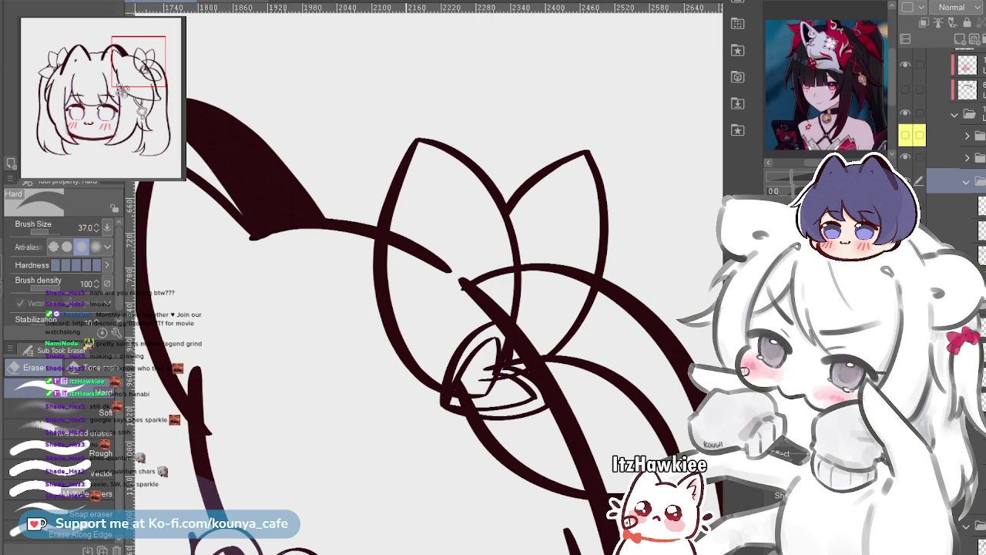
pyautogui.scroll(-3, 293, 472)
pyautogui.scroll(2, 511, 319)
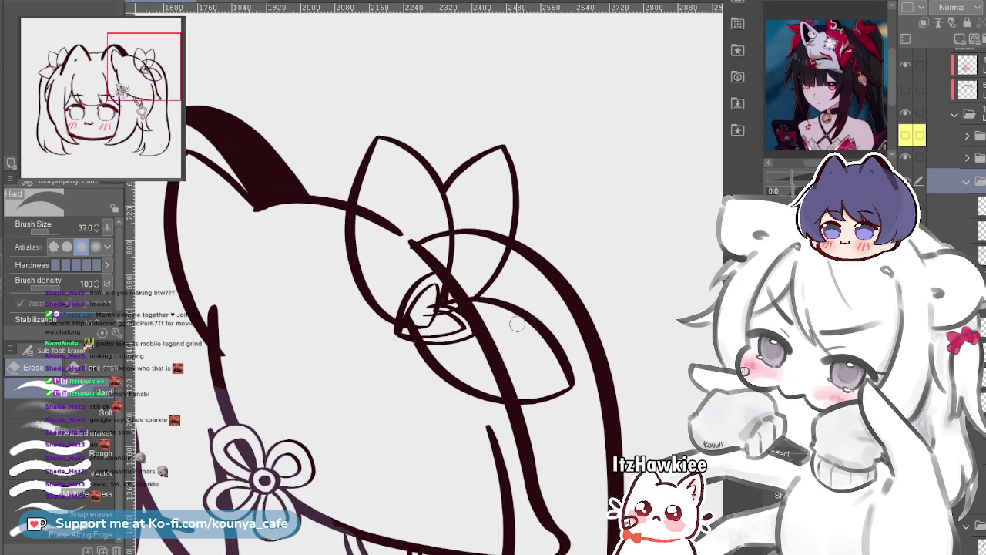
pyautogui.scroll(4, 487, 308)
pyautogui.scroll(-2, 487, 307)
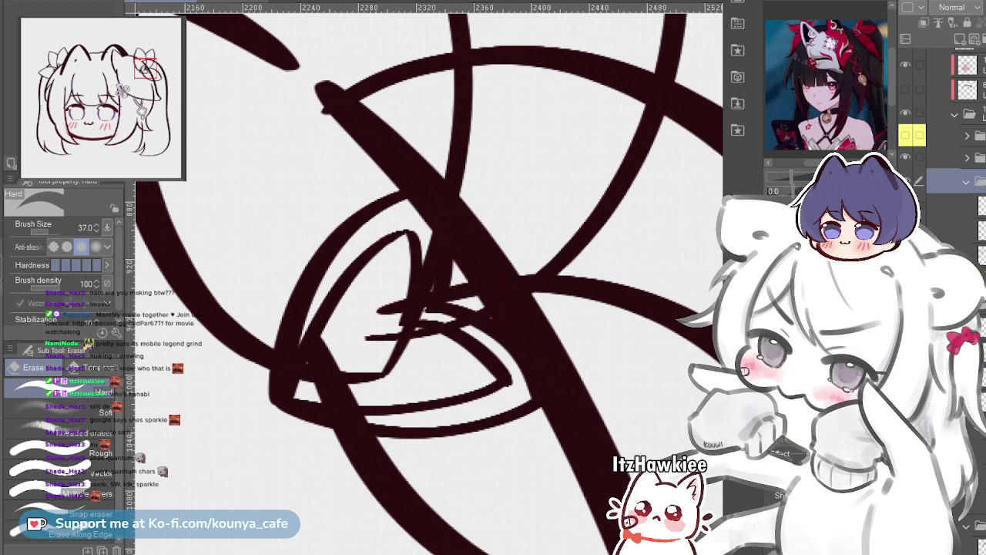
pyautogui.keyDown('ctrl'); pyautogui.click(347, 277); pyautogui.keyUp('ctrl')
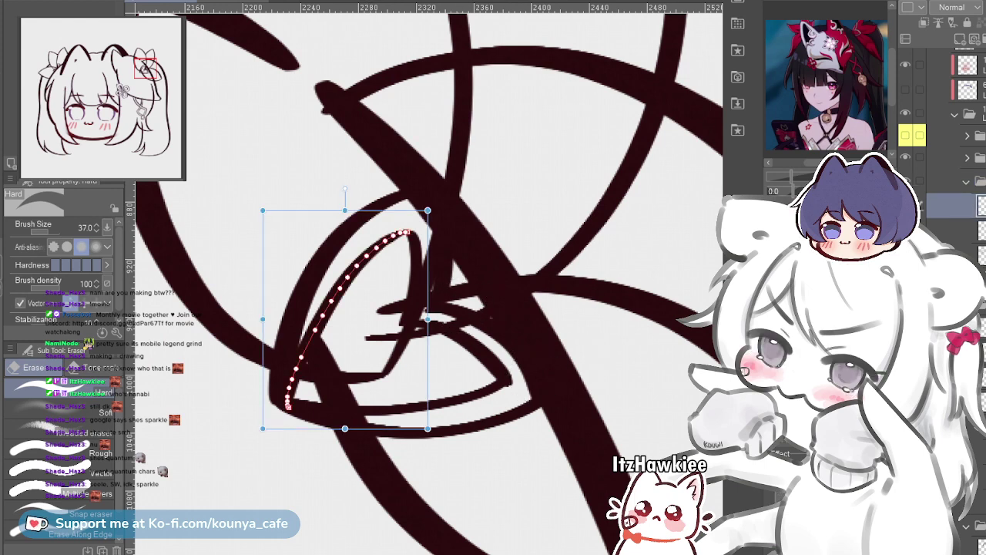
pyautogui.press('Delete')
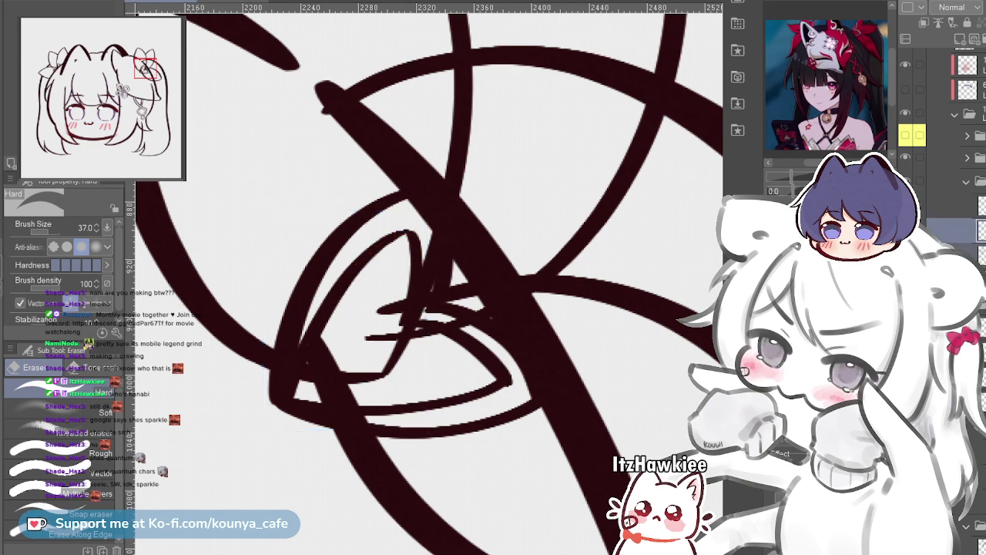
pyautogui.hotkey('ctrl', 'z')
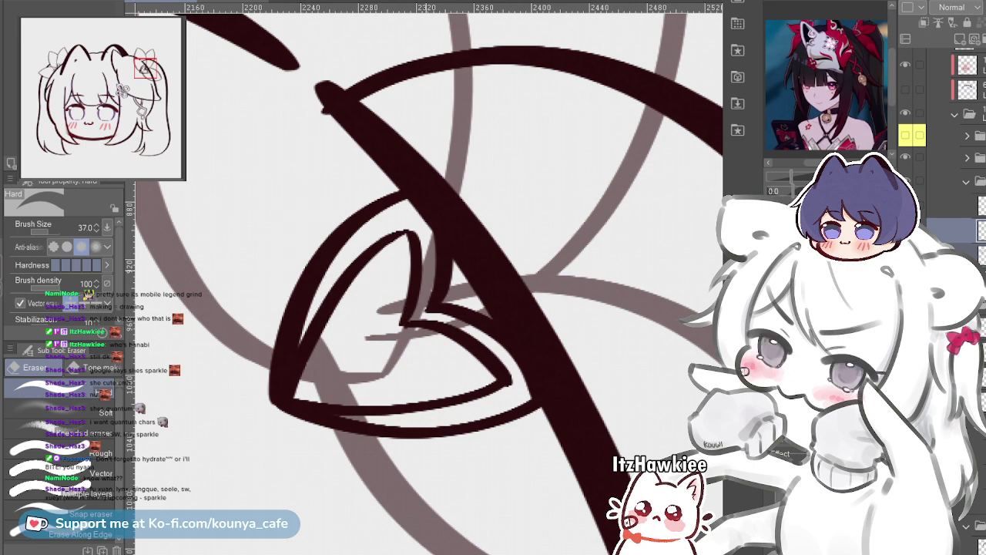
# Examine where the petal lines overlap at the base of the left hair flower
pyautogui.moveTo(419, 296); pyautogui.dragTo(374, 296)
pyautogui.moveTo(375, 296); pyautogui.dragTo(605, 294)
pyautogui.moveTo(308, 294)
pyautogui.mouseDown()
pyautogui.moveTo(361, 284)
pyautogui.moveTo(554, 293)
pyautogui.mouseUp()
pyautogui.moveTo(269, 293)
pyautogui.mouseDown()
pyautogui.moveTo(493, 292)
pyautogui.moveTo(372, 305)
pyautogui.mouseUp()
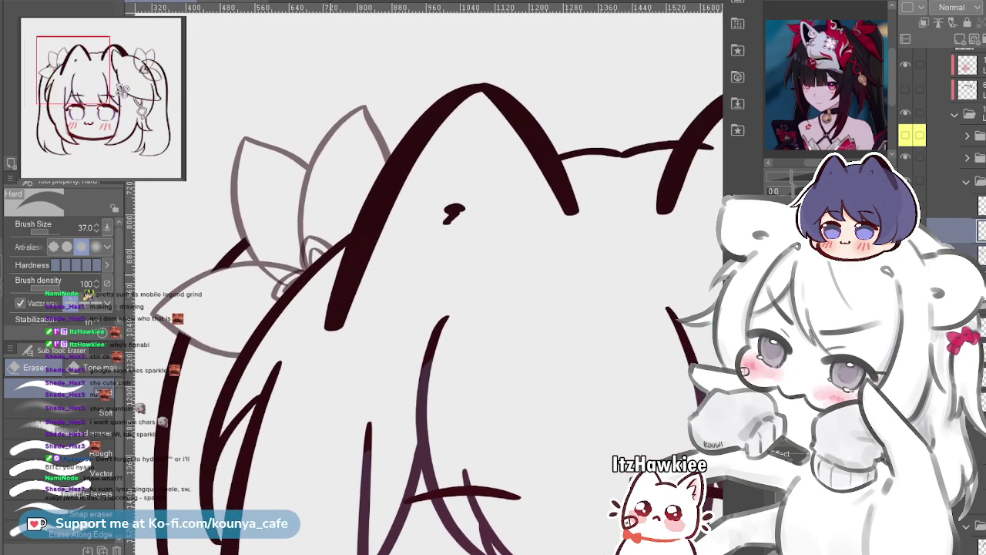
pyautogui.moveTo(264, 275); pyautogui.dragTo(315, 276)
pyautogui.moveTo(432, 262); pyautogui.dragTo(349, 308)
pyautogui.moveTo(269, 297); pyautogui.dragTo(378, 304)
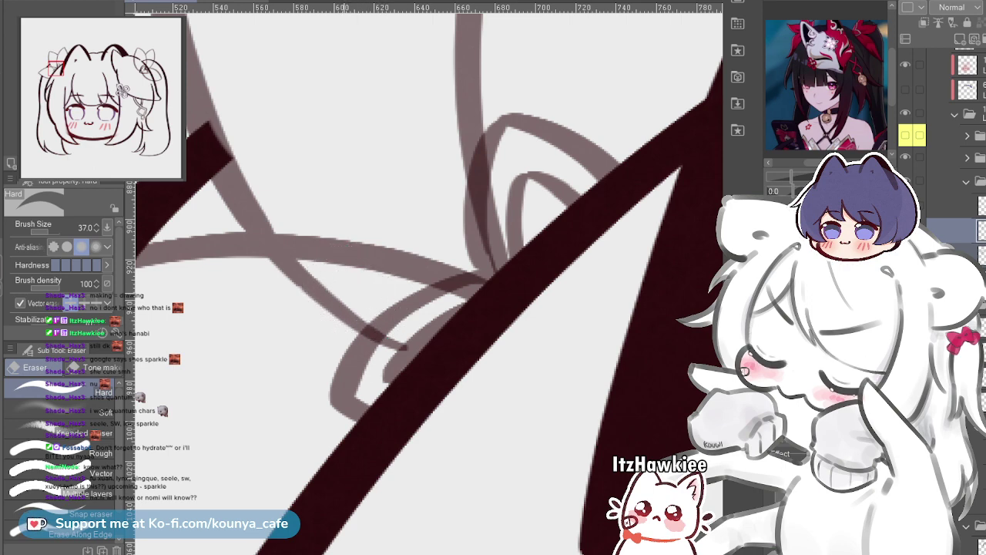
pyautogui.moveTo(343, 269); pyautogui.dragTo(396, 323)
pyautogui.scroll(-2, 342, 278)
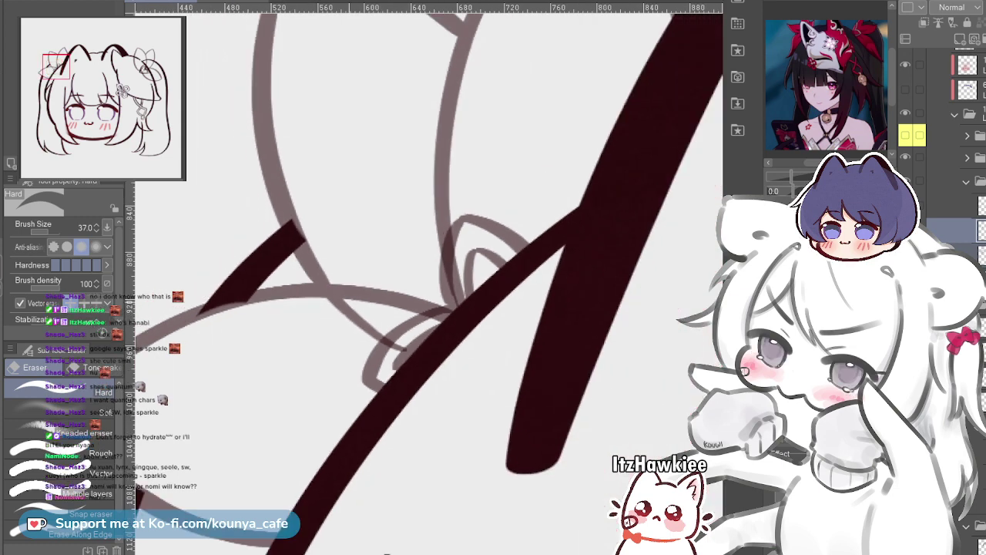
pyautogui.scroll(1, 354, 285)
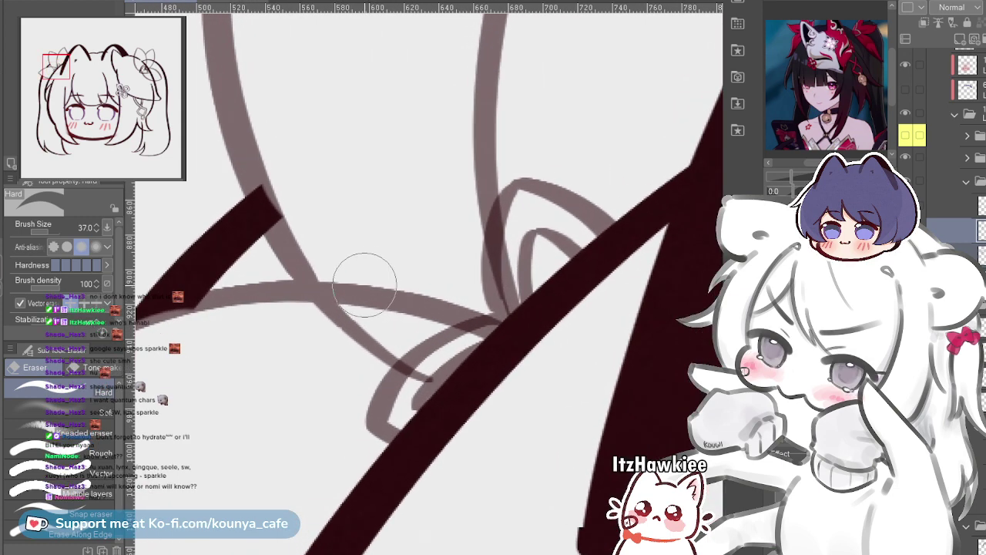
# Try to erase the overlapping petal lines at the left hair flower's base, switching between the flower layers
pyautogui.keyDown('ctrl'); pyautogui.click(331, 306); pyautogui.keyUp('ctrl')
pyautogui.hotkey('ctrl', 'z')
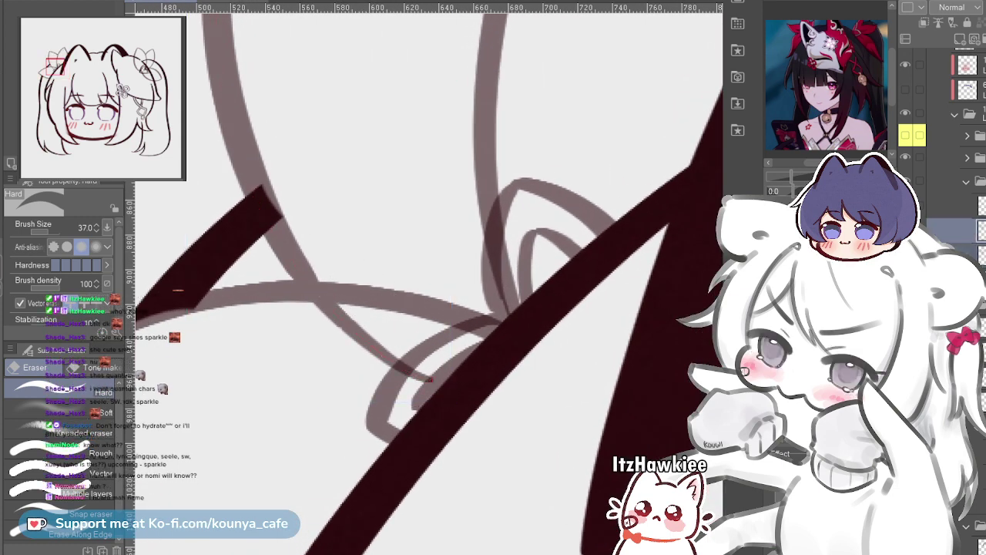
pyautogui.click(980, 255)
pyautogui.click(967, 230)
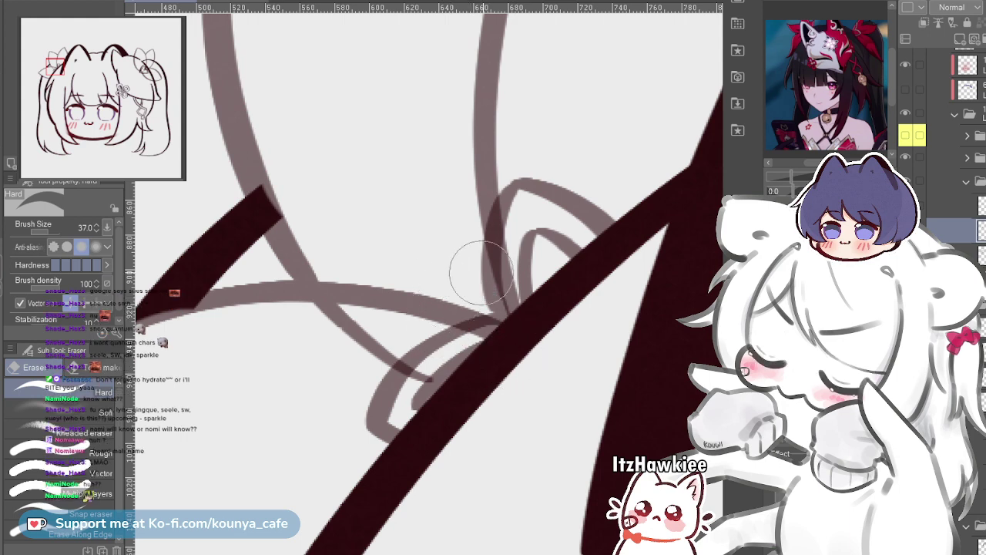
pyautogui.moveTo(495, 279)
pyautogui.mouseDown()
pyautogui.moveTo(439, 280)
pyautogui.moveTo(466, 305)
pyautogui.mouseUp()
pyautogui.scroll(3, 455, 277)
pyautogui.press('ctrl')
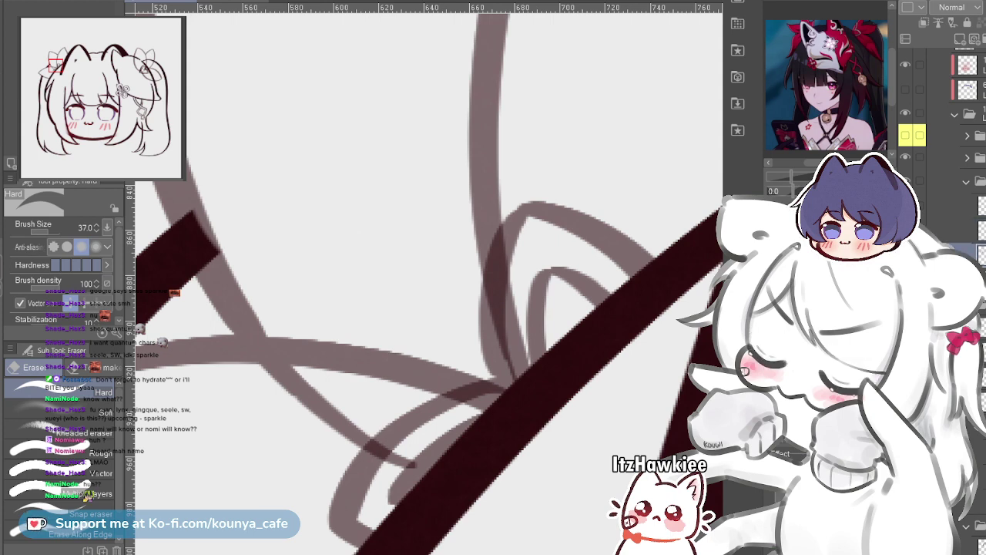
pyautogui.hotkey('ctrl', 'z')
pyautogui.hotkey('ctrl', 'y')
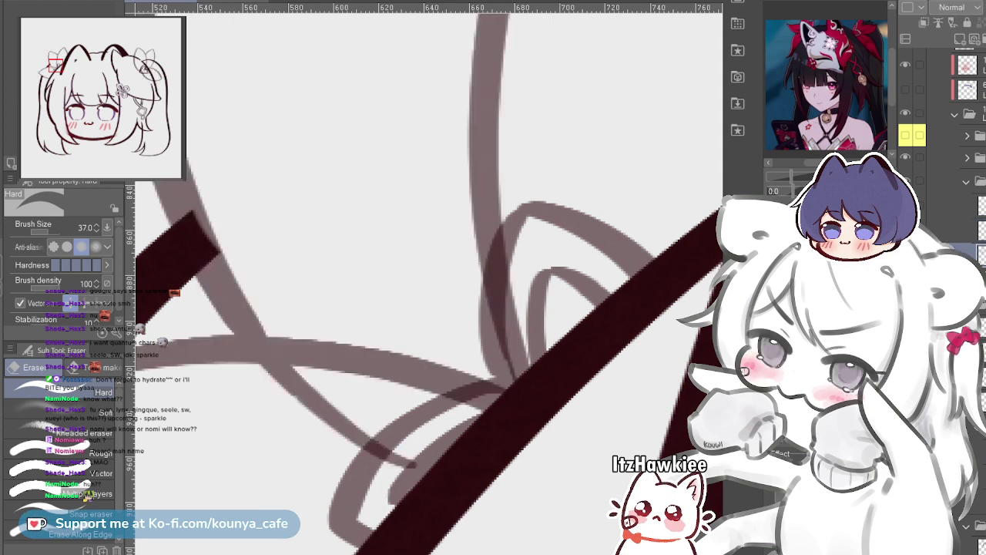
# Hide and show the hair flower petal layer to identify it, and make it the active layer
pyautogui.click(972, 181)
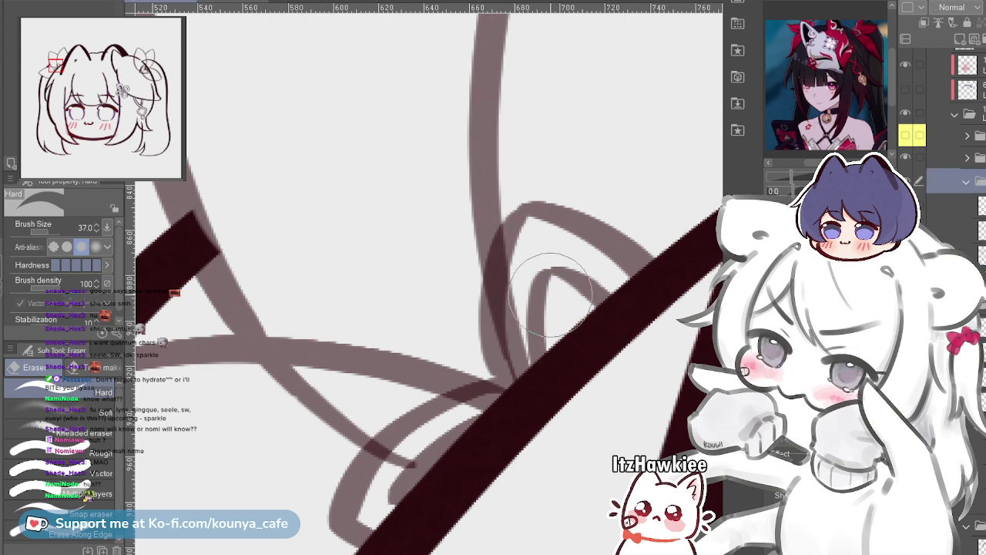
pyautogui.scroll(-2, 530, 265)
pyautogui.scroll(2, 400, 358)
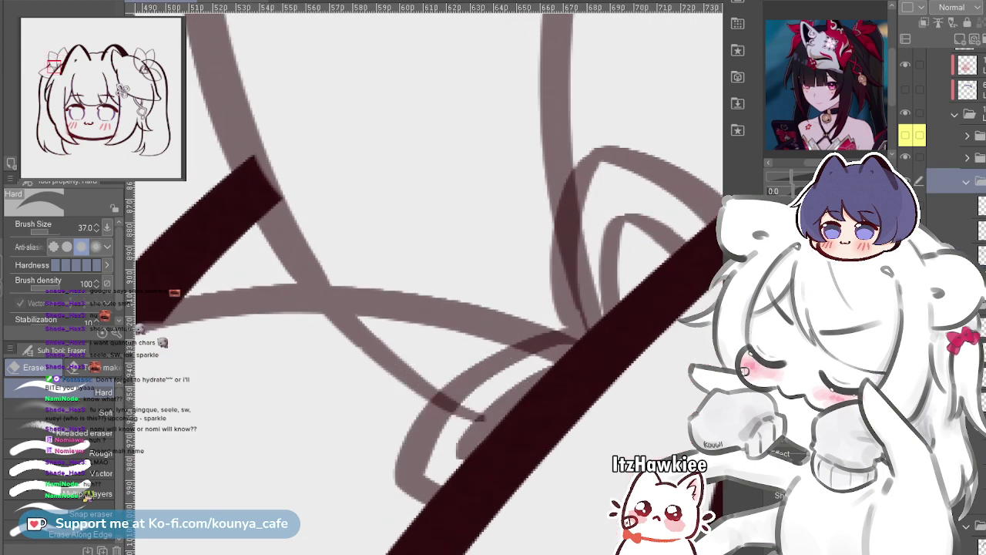
pyautogui.hotkey('alt', '[')
pyautogui.click(905, 254)
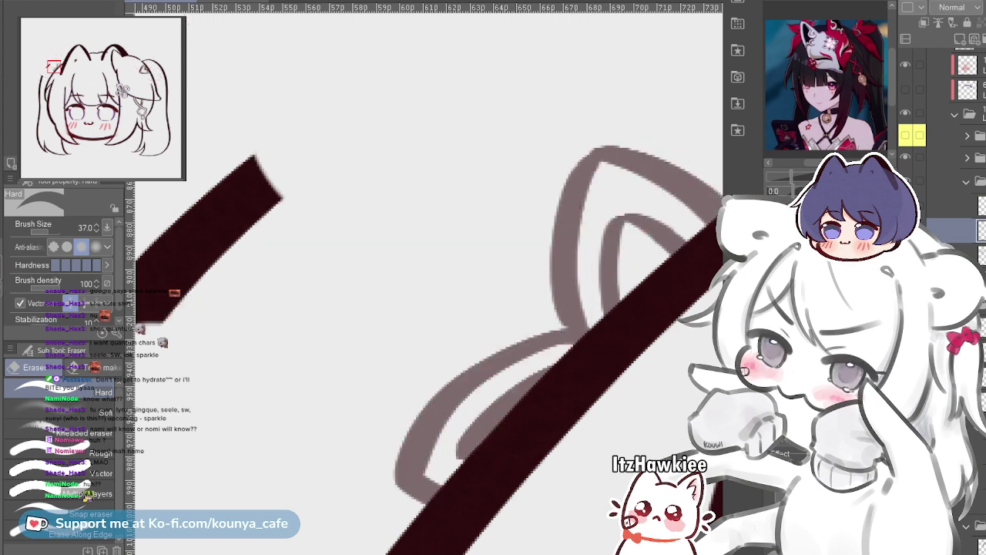
pyautogui.click(905, 254)
pyautogui.click(955, 254)
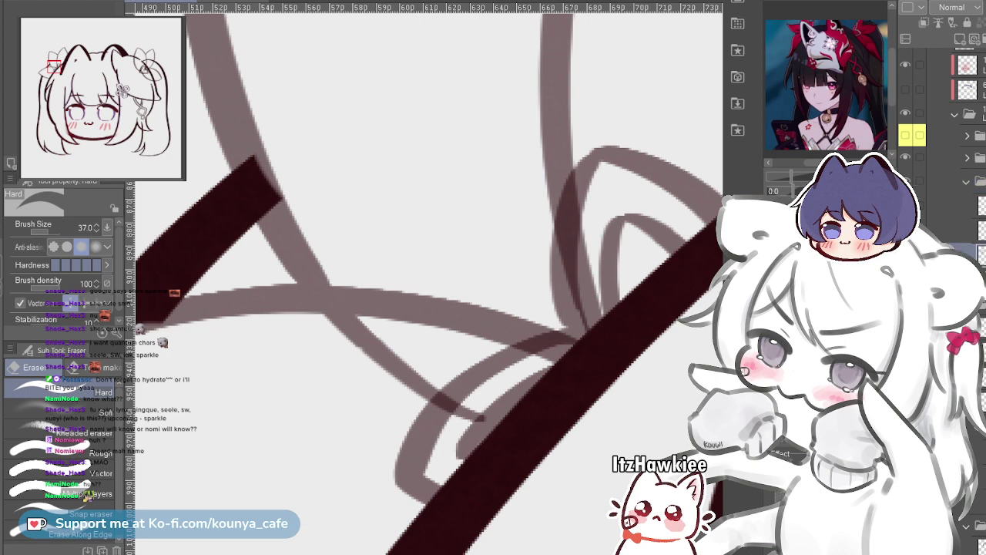
# With the eraser at size 27.8, remove the left flower's upper petal end that pokes below the lower petal's upper line
pyautogui.moveTo(397, 410); pyautogui.dragTo(425, 385)
pyautogui.moveTo(345, 351); pyautogui.dragTo(401, 348)
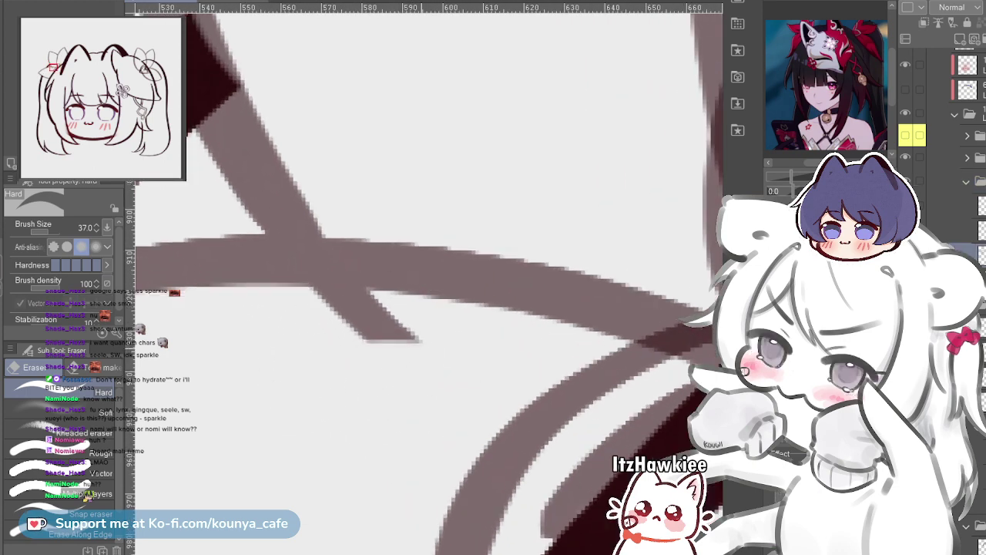
pyautogui.moveTo(370, 400)
pyautogui.mouseDown()
pyautogui.moveTo(352, 399)
pyautogui.moveTo(416, 348)
pyautogui.mouseUp()
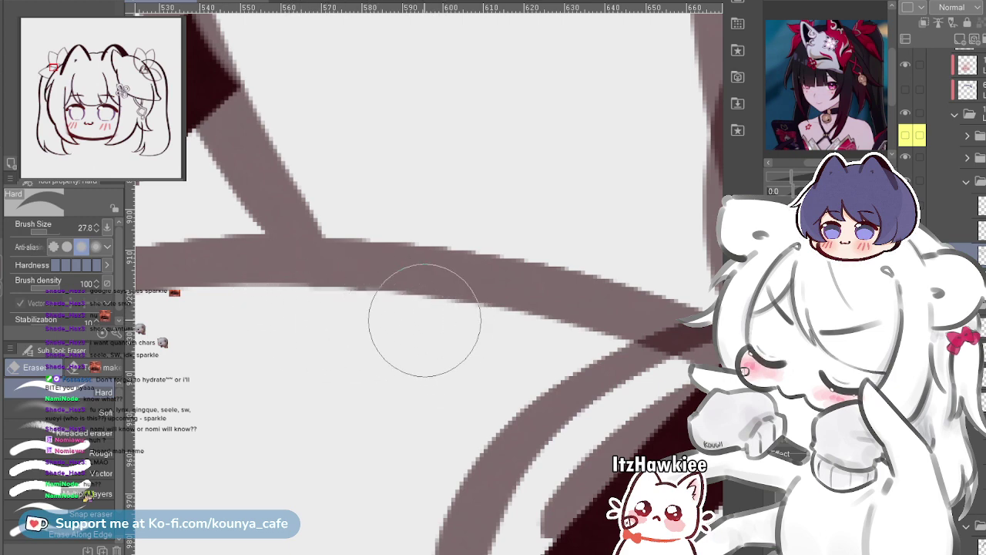
# Compare the petal bases of the left and right hair flowers for remaining gaps and overlapping lines
pyautogui.scroll(-5, 425, 320)
pyautogui.scroll(-5, 393, 267)
pyautogui.moveTo(322, 266); pyautogui.dragTo(268, 280)
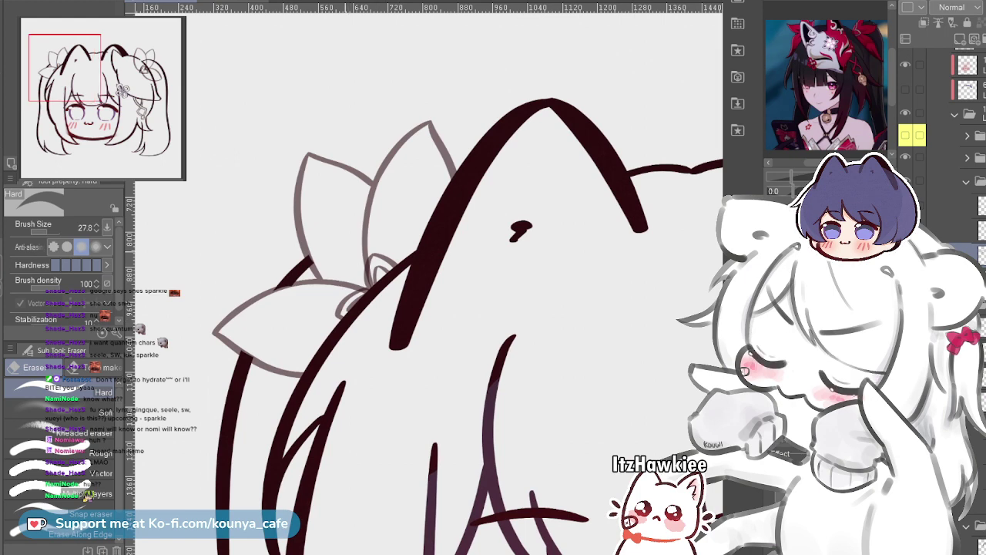
pyautogui.scroll(2, 368, 253)
pyautogui.scroll(3, 381, 308)
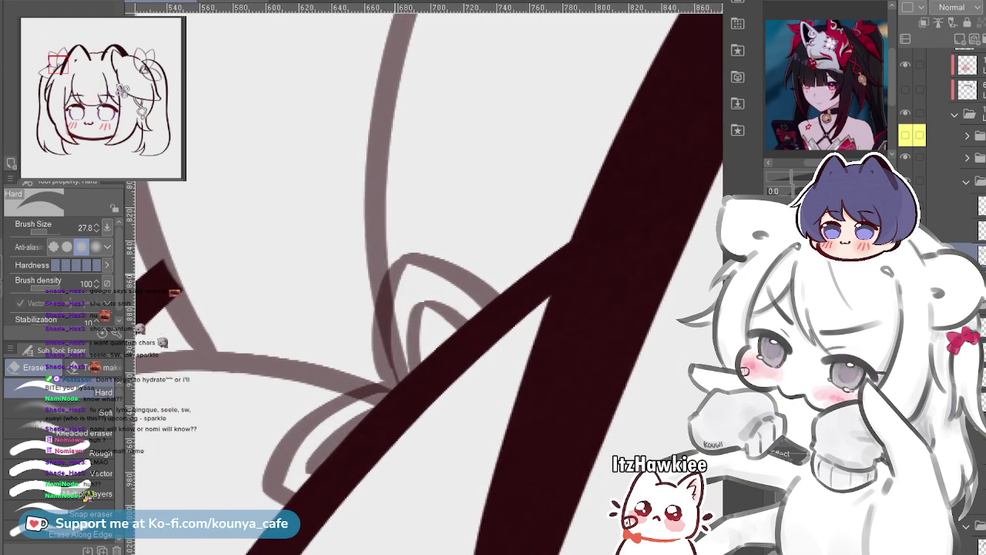
pyautogui.scroll(-5, 423, 309)
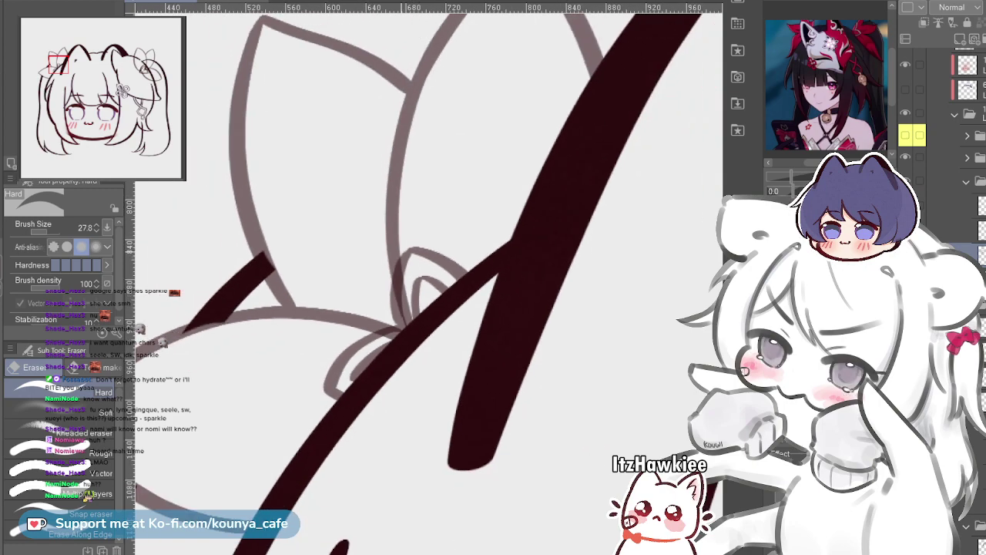
pyautogui.scroll(-2, 422, 308)
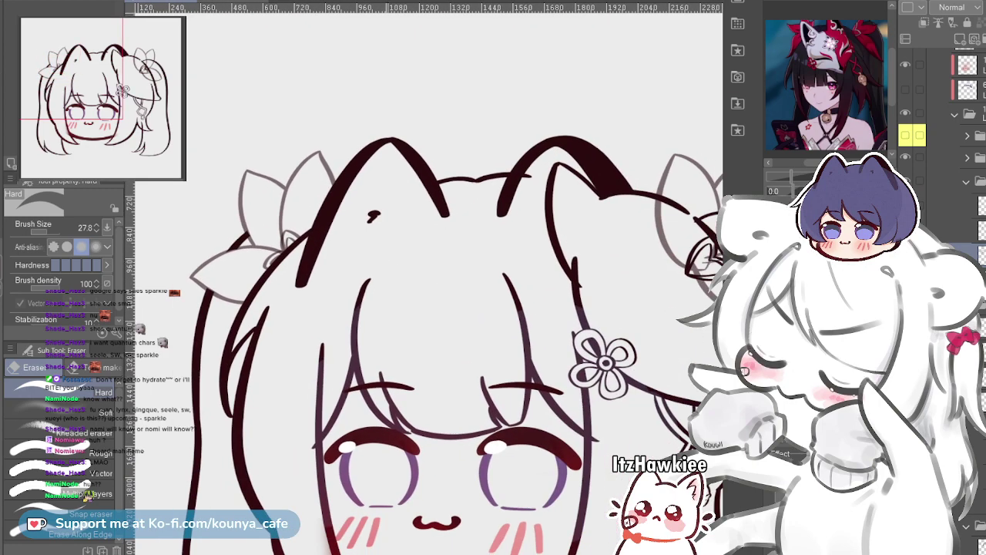
pyautogui.scroll(-1, 423, 308)
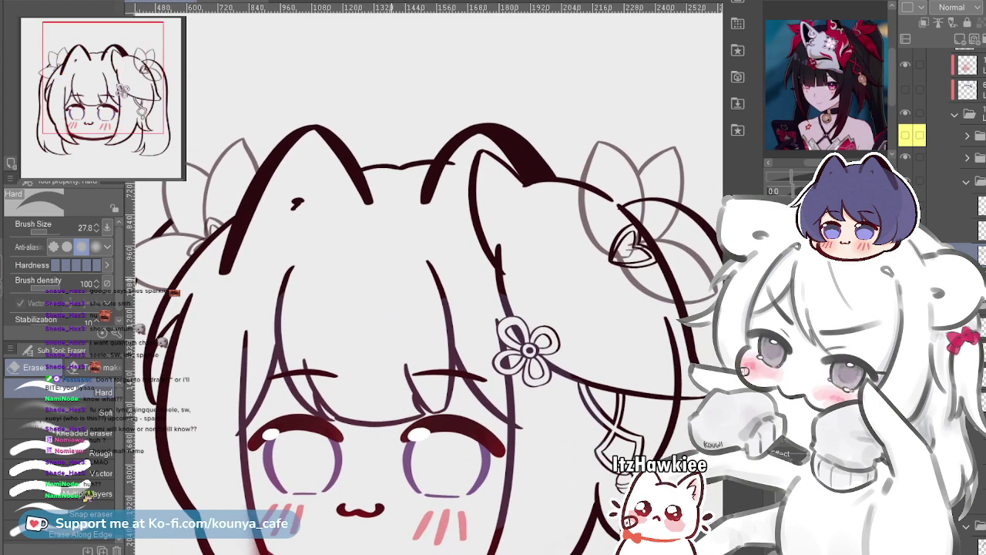
pyautogui.moveTo(423, 308); pyautogui.dragTo(261, 277)
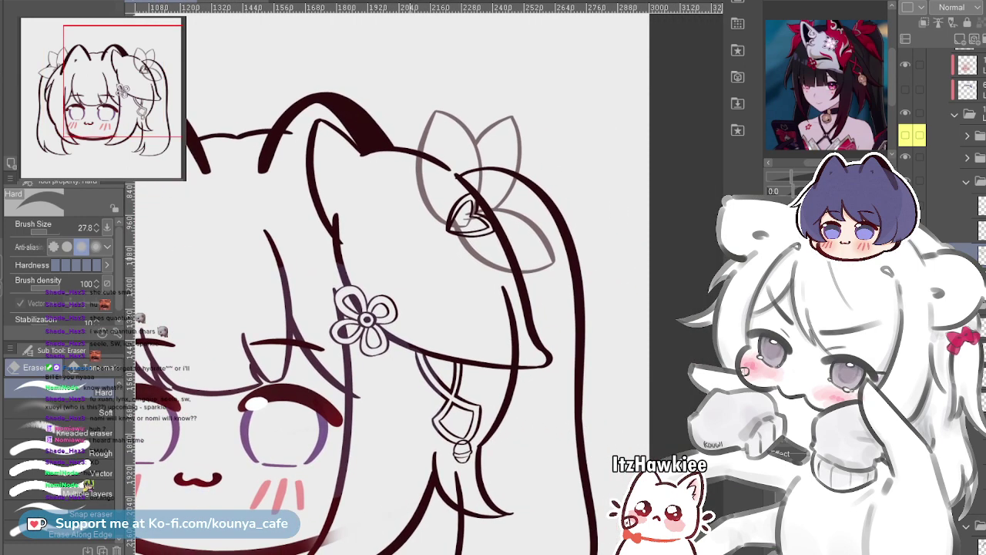
pyautogui.scroll(5, 493, 231)
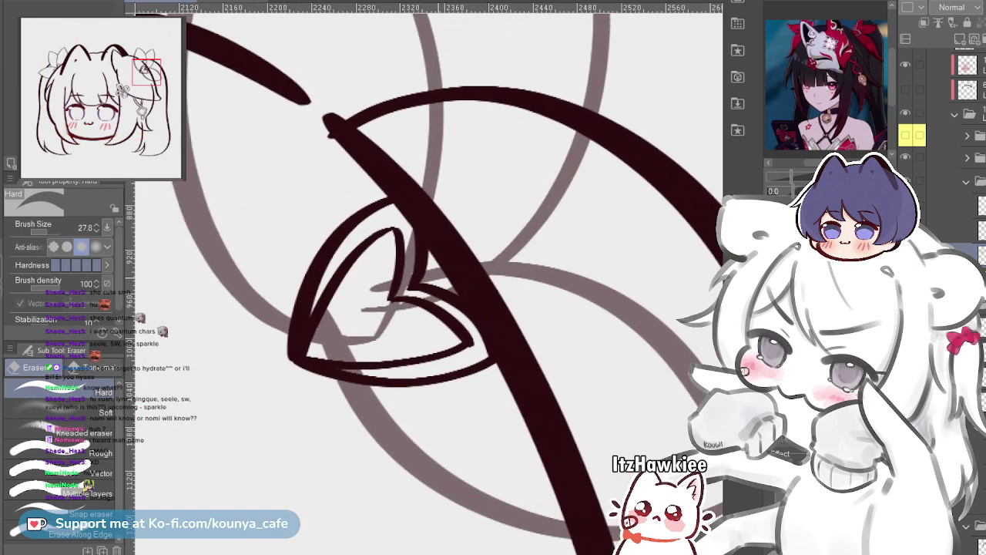
pyautogui.scroll(2, 426, 308)
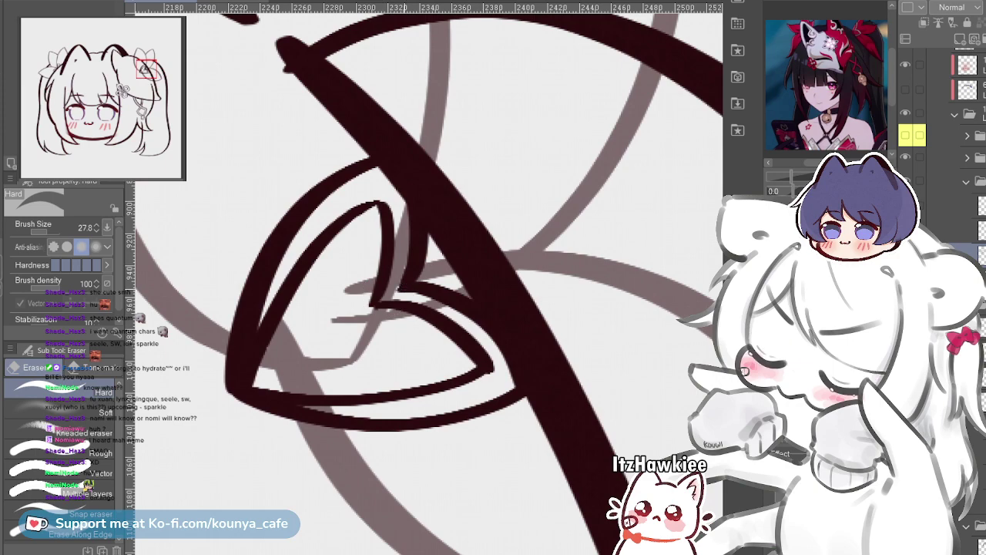
pyautogui.scroll(-5, 408, 291)
pyautogui.scroll(3, 408, 291)
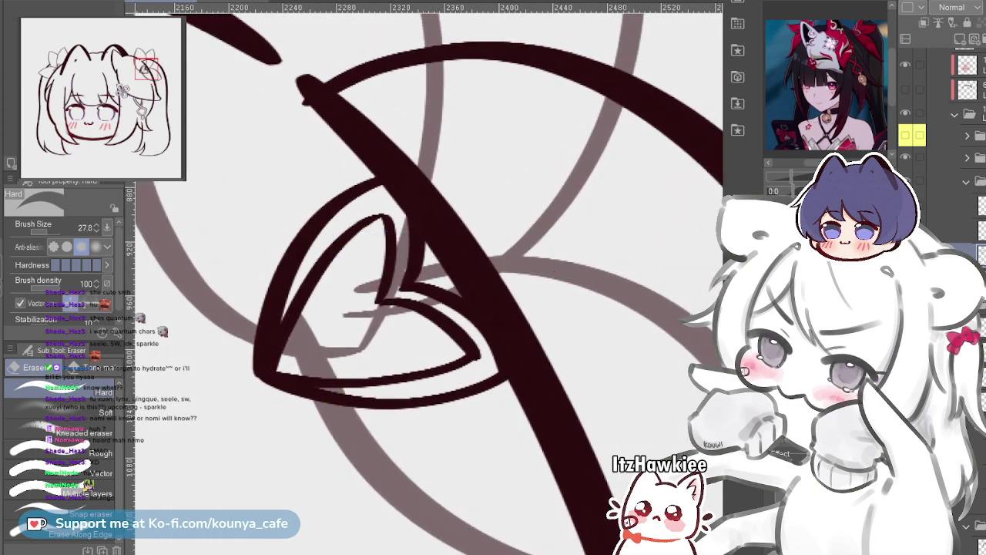
# With Flat marker(stb Dark) 2 at size 30.5, extend the right flower's lower petal upper line to meet its lower line
pyautogui.press('p')
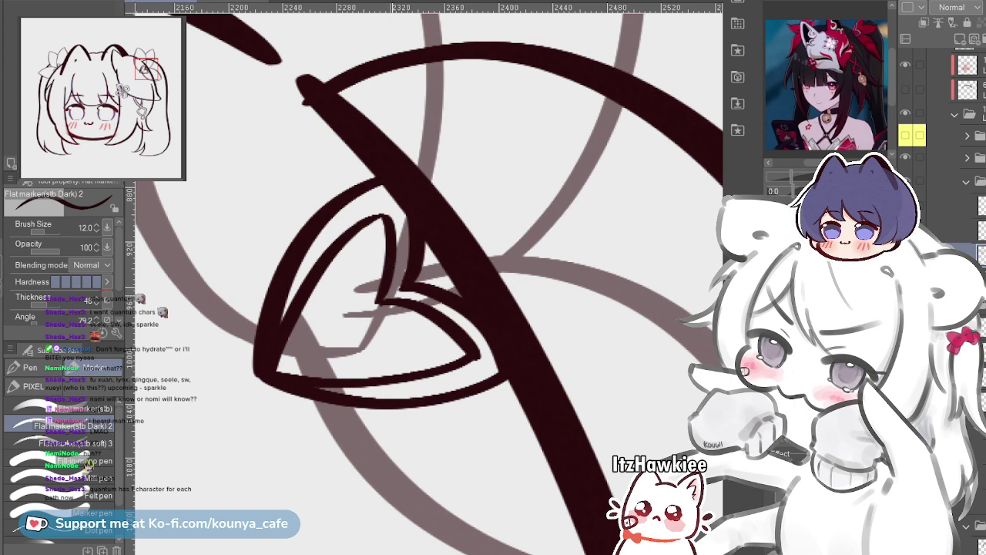
pyautogui.scroll(2, 394, 283)
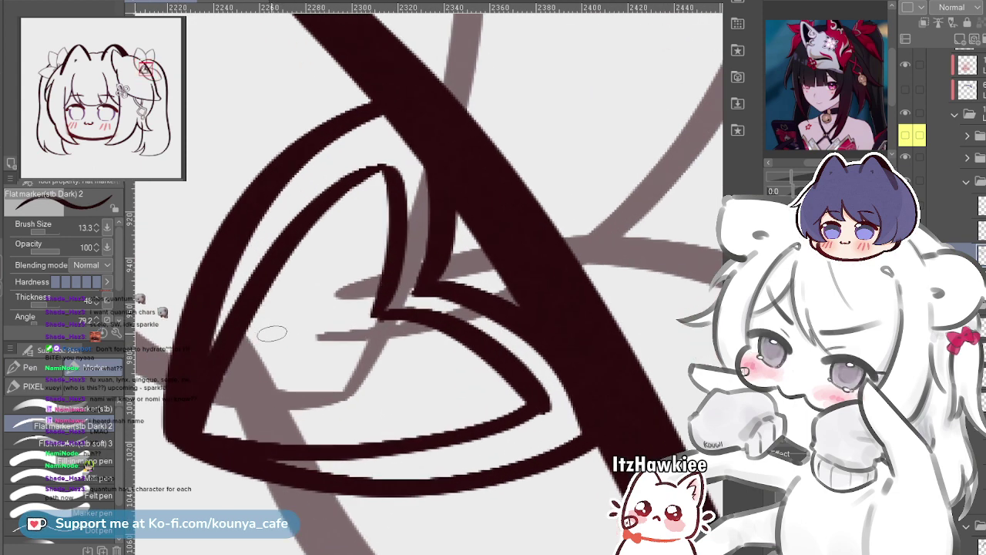
pyautogui.moveTo(250, 332); pyautogui.dragTo(299, 320)
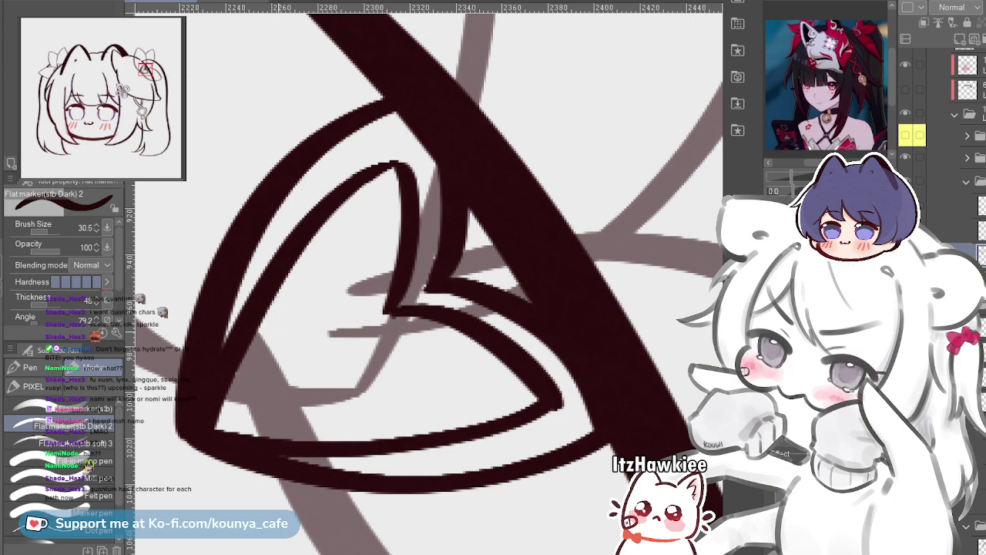
pyautogui.scroll(-5, 251, 337)
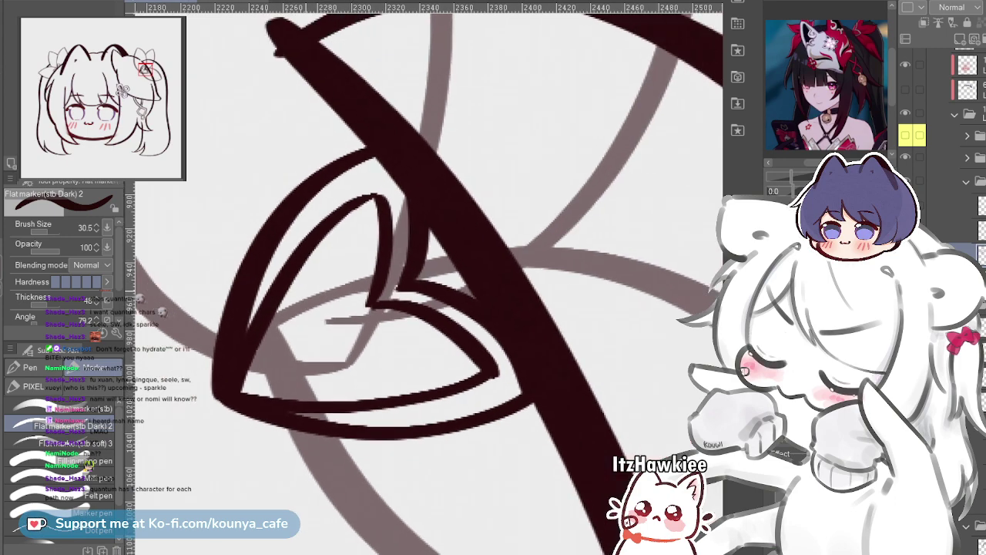
# Check the right hair flower's petal shapes and the line overlaps around its centre
pyautogui.scroll(-5, 317, 288)
pyautogui.scroll(3, 317, 288)
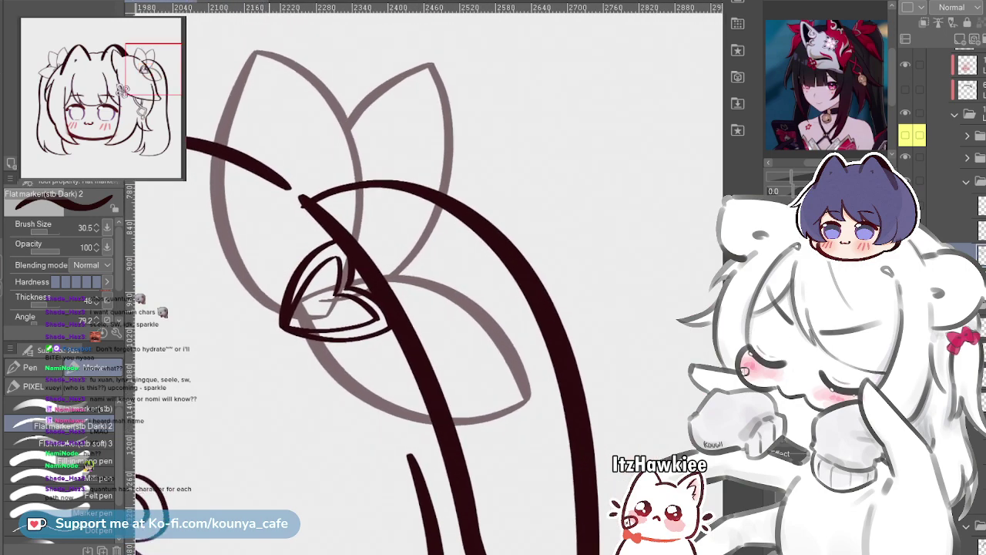
pyautogui.scroll(3, 330, 254)
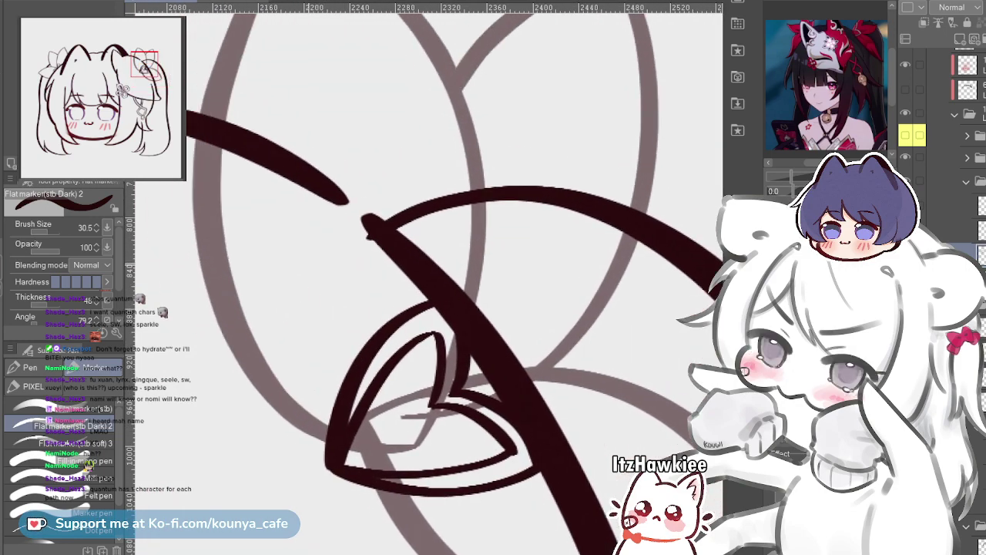
pyautogui.scroll(-3, 346, 262)
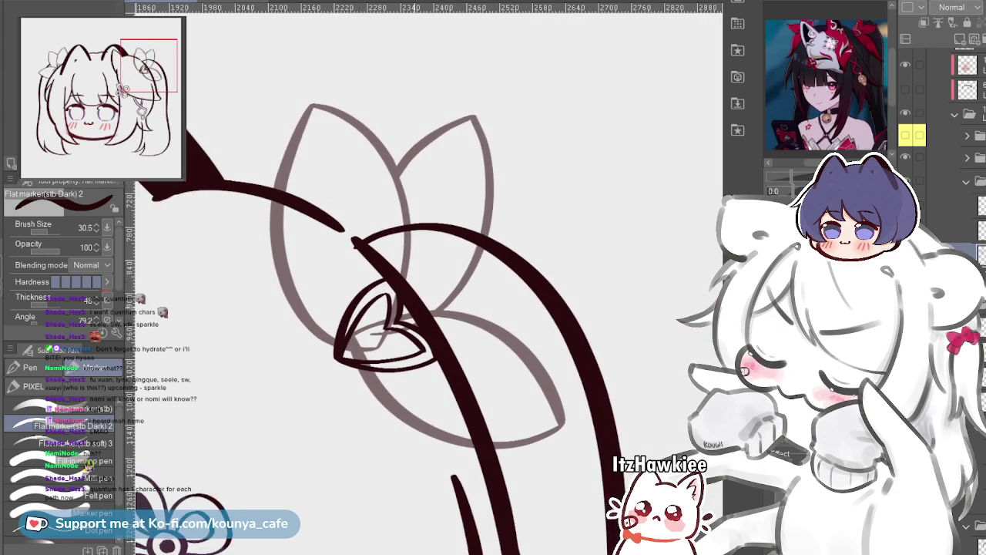
pyautogui.scroll(3, 441, 318)
pyautogui.moveTo(385, 308)
pyautogui.mouseDown()
pyautogui.moveTo(417, 336)
pyautogui.moveTo(392, 314)
pyautogui.mouseUp()
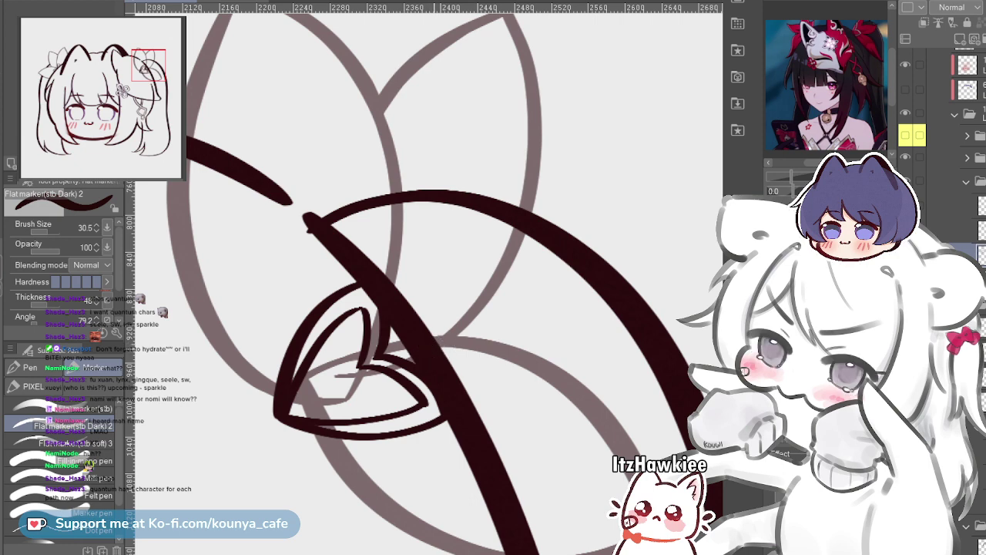
pyautogui.moveTo(388, 332); pyautogui.dragTo(457, 289)
pyautogui.scroll(-4, 470, 346)
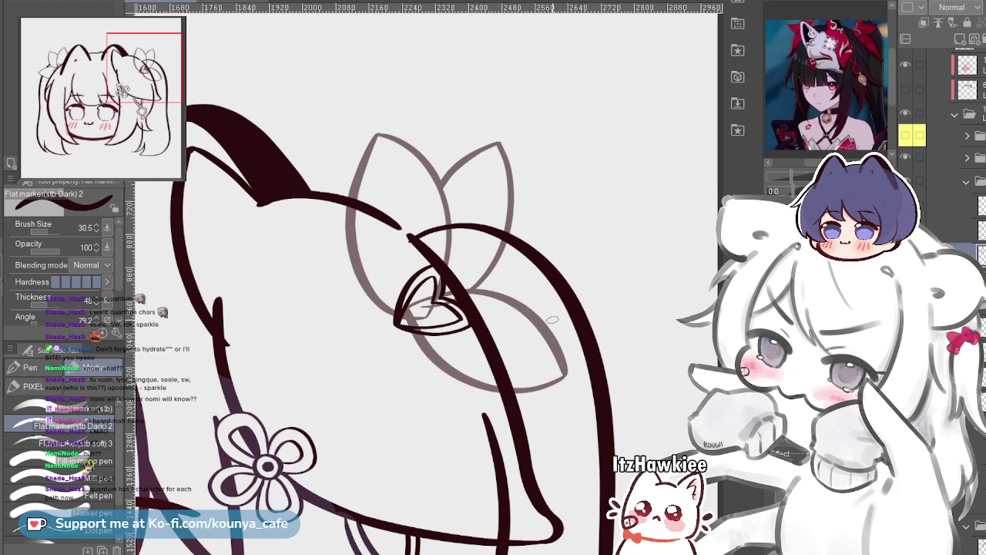
pyautogui.scroll(6, 504, 304)
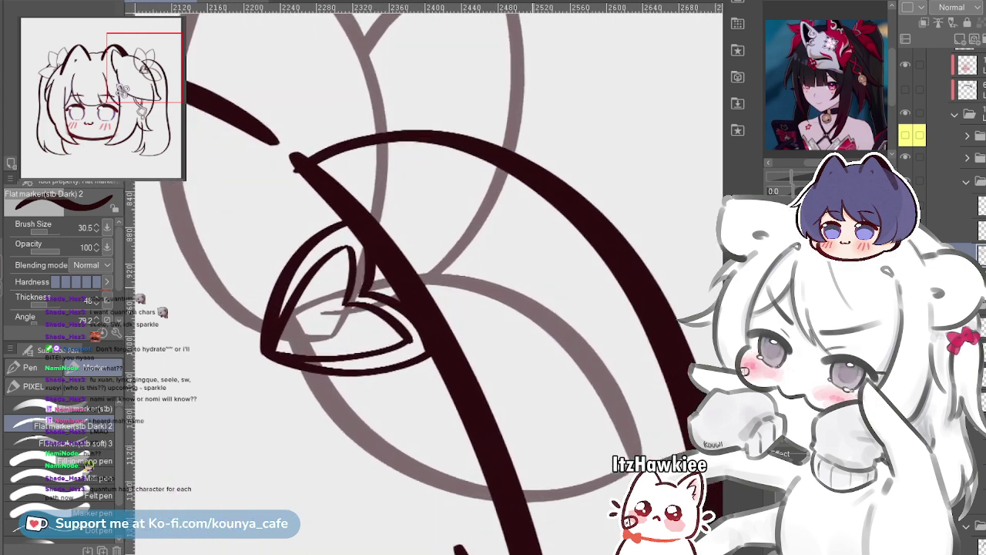
pyautogui.moveTo(483, 305); pyautogui.dragTo(509, 315)
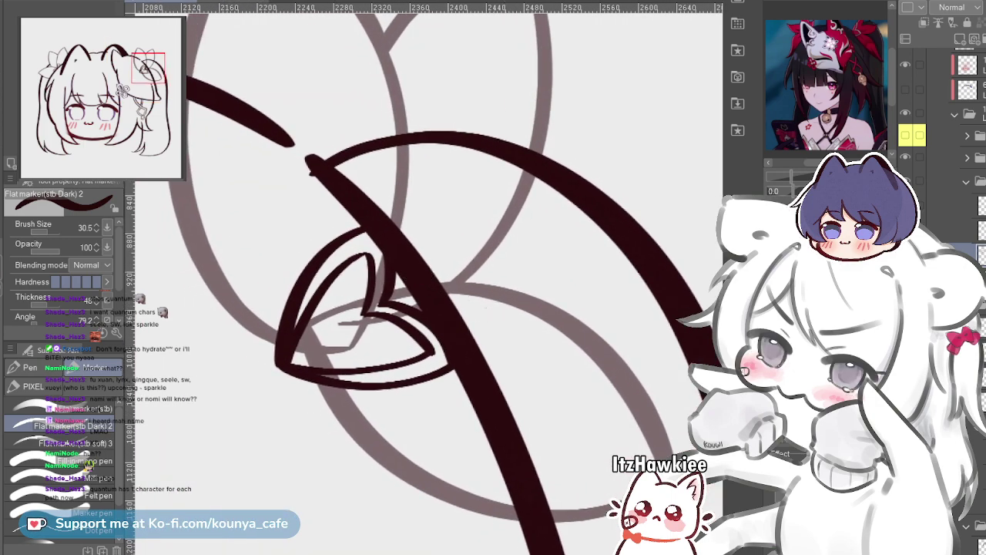
pyautogui.click(905, 64)
pyautogui.click(905, 65)
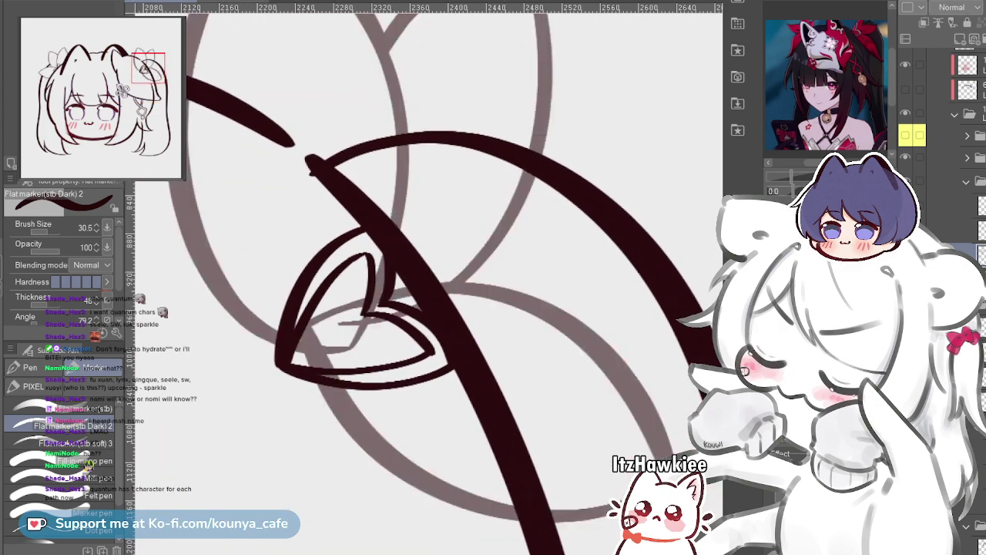
# With the eraser at size 27.8, remove the right flower's first petal line running across the base of the lower petal
pyautogui.scroll(2, 410, 305)
pyautogui.press('ctrl')
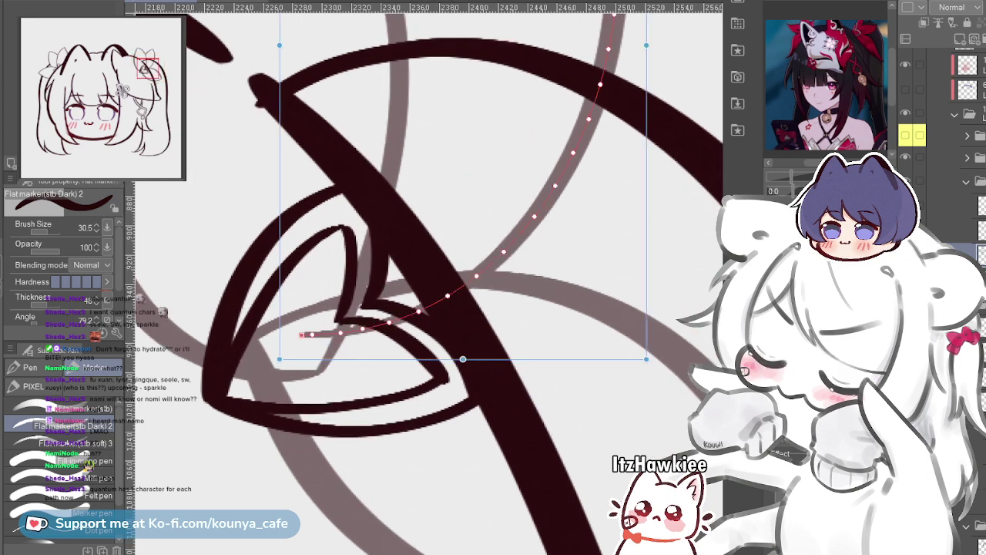
pyautogui.scroll(2, 390, 340)
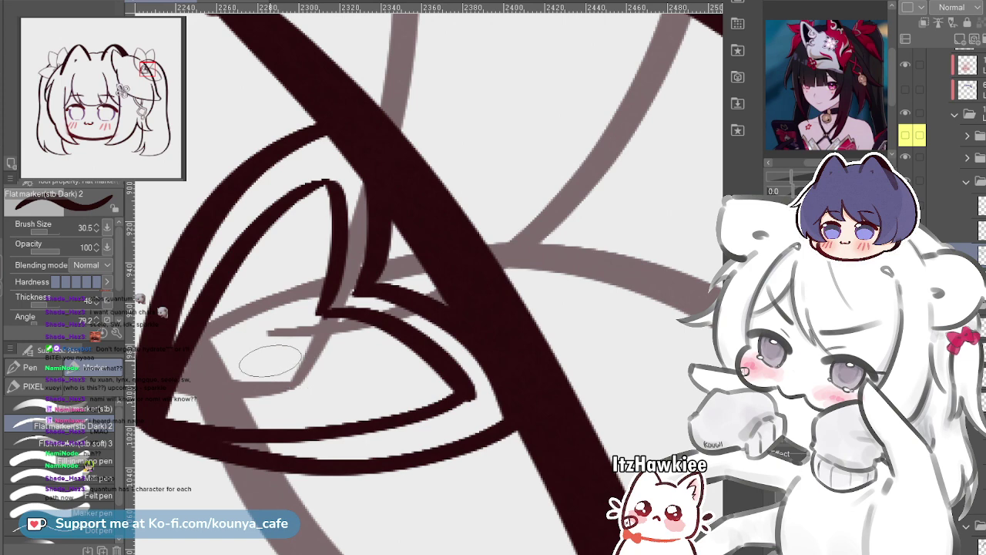
pyautogui.press('e')
pyautogui.moveTo(249, 359); pyautogui.dragTo(273, 392)
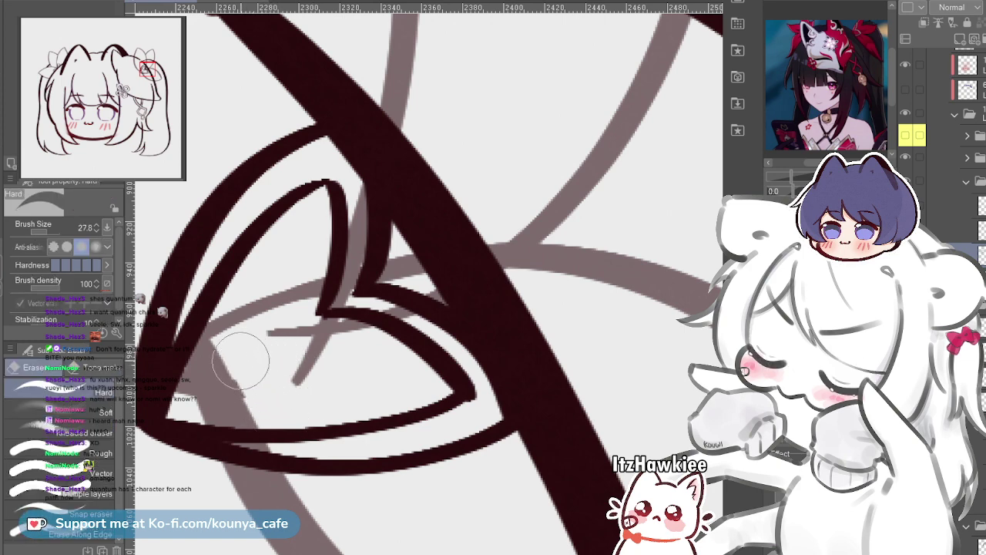
# Erase the stray flower lines inside the heart-shaped ornament on the fox mask with the Hard eraser
pyautogui.moveTo(275, 352); pyautogui.dragTo(348, 365)
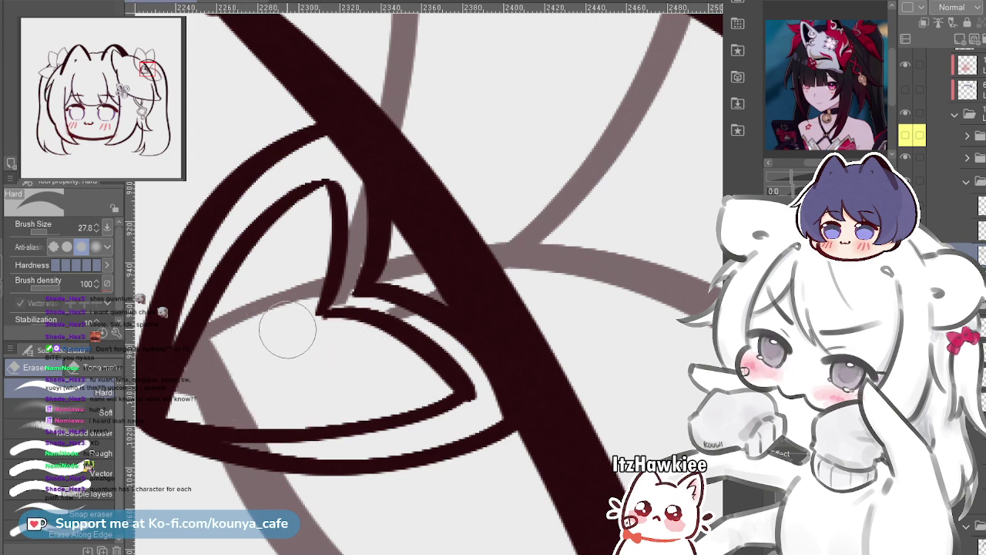
pyautogui.scroll(2, 285, 331)
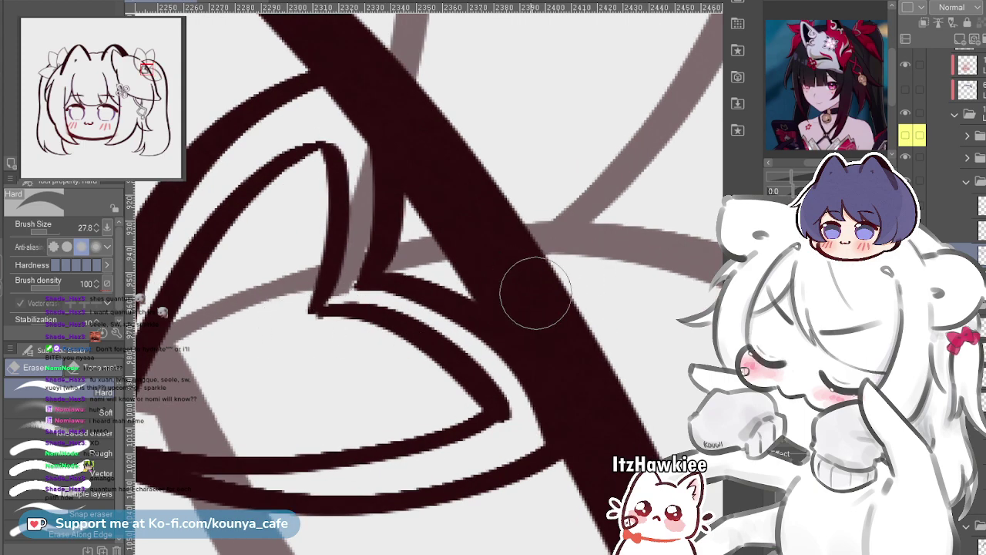
pyautogui.scroll(3, 359, 326)
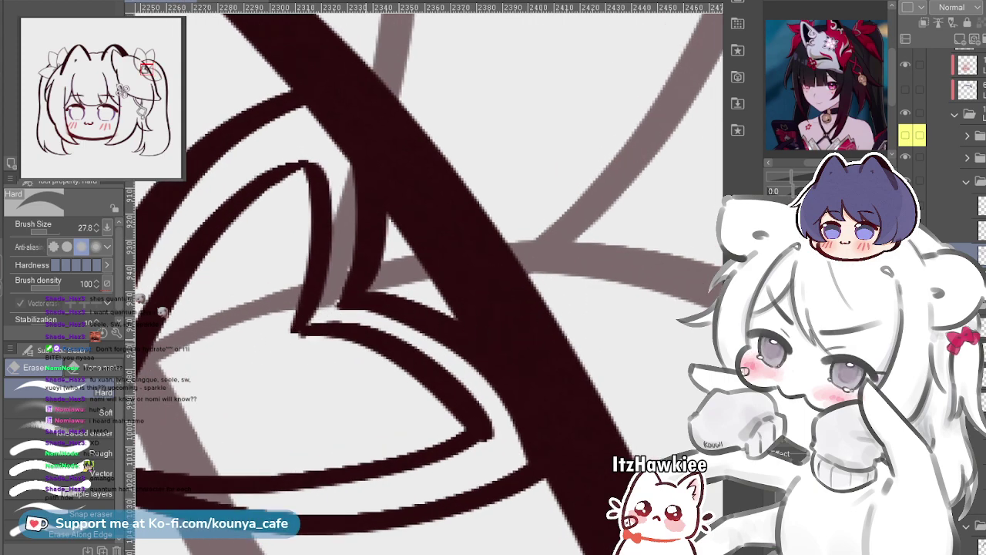
pyautogui.moveTo(374, 327)
pyautogui.mouseDown()
pyautogui.moveTo(301, 363)
pyautogui.moveTo(312, 346)
pyautogui.mouseUp()
pyautogui.moveTo(261, 379); pyautogui.dragTo(319, 376)
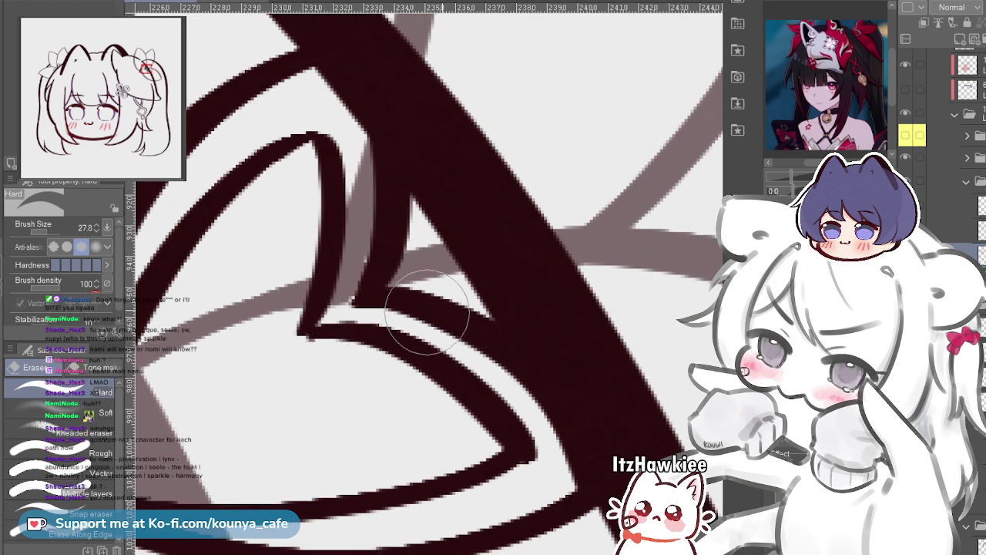
pyautogui.moveTo(339, 333); pyautogui.dragTo(266, 339)
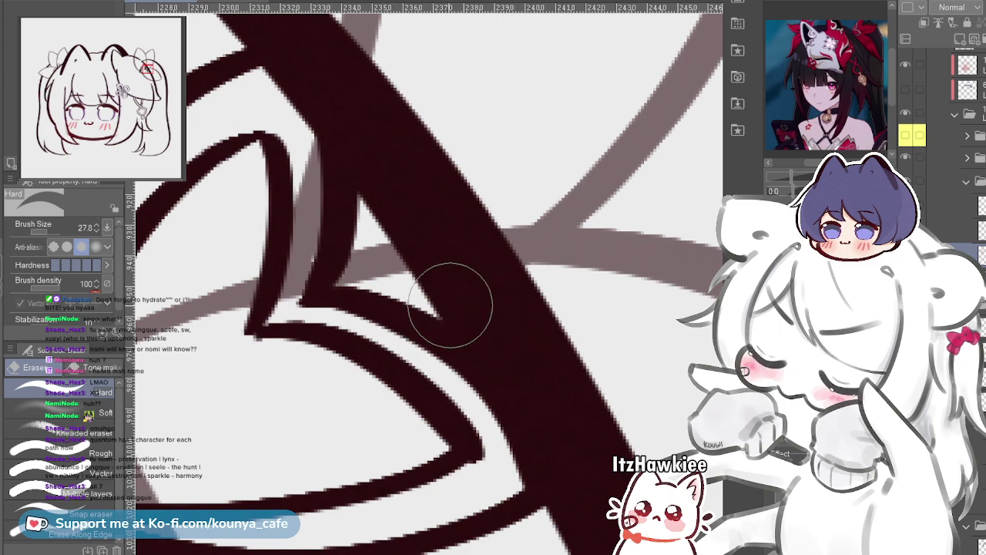
# Return the faded hair flower line art to full opacity
pyautogui.scroll(-4, 408, 319)
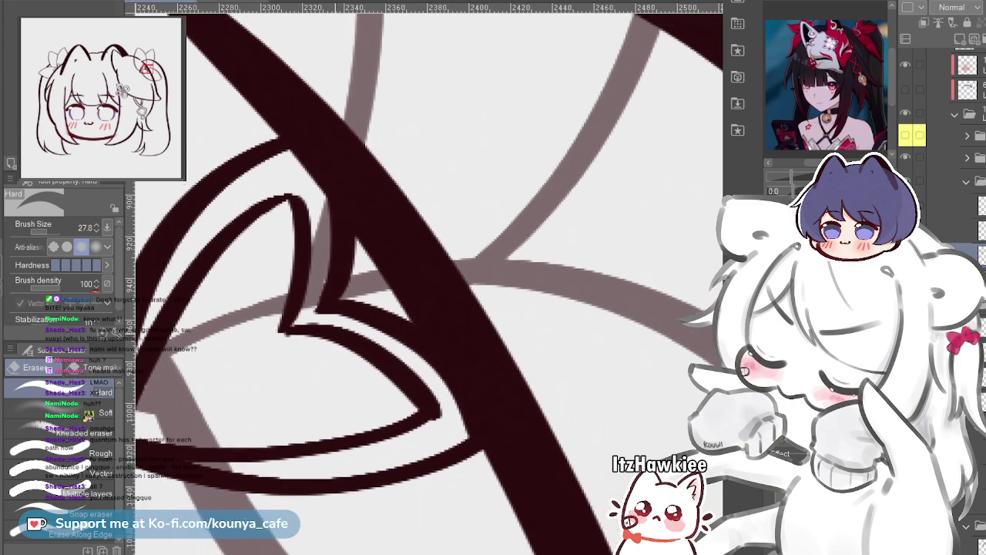
pyautogui.scroll(-10, 424, 292)
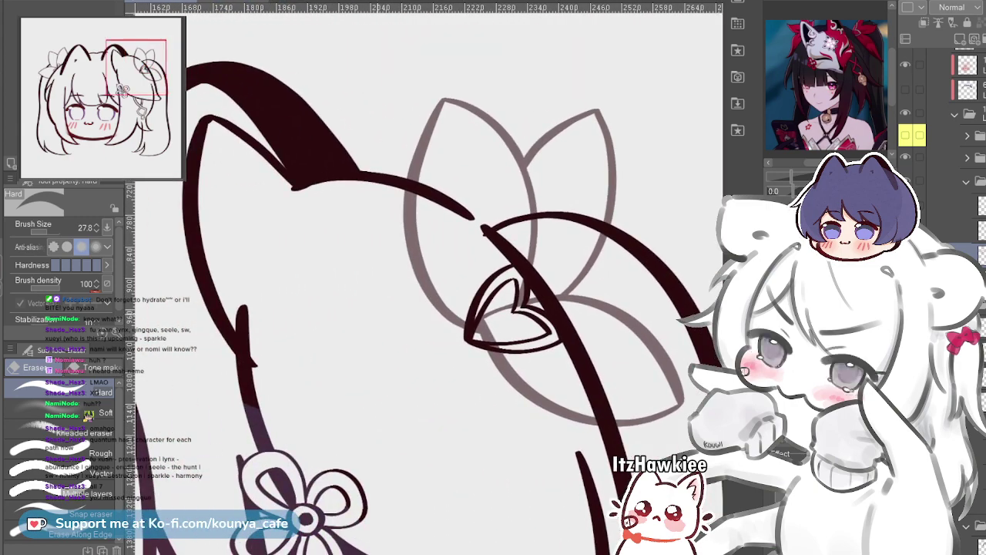
pyautogui.moveTo(292, 416); pyautogui.dragTo(444, 296)
pyautogui.scroll(3, 433, 297)
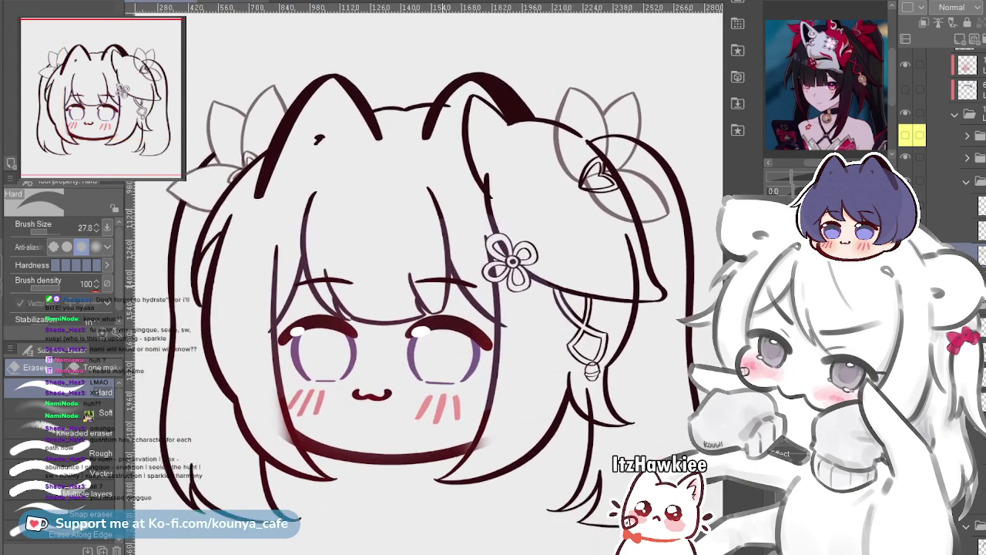
pyautogui.moveTo(440, 255); pyautogui.dragTo(441, 277)
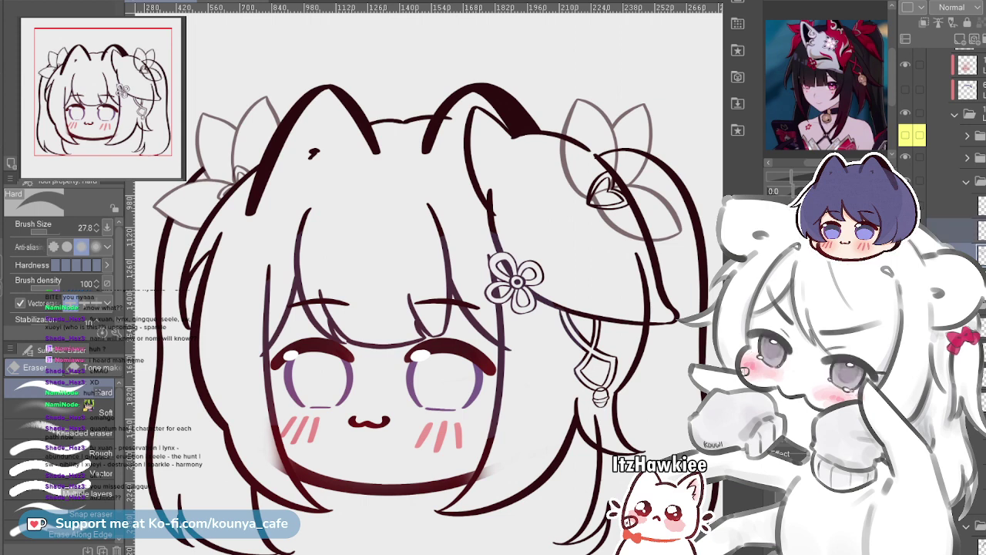
pyautogui.hotkey('ctrl', 'z')
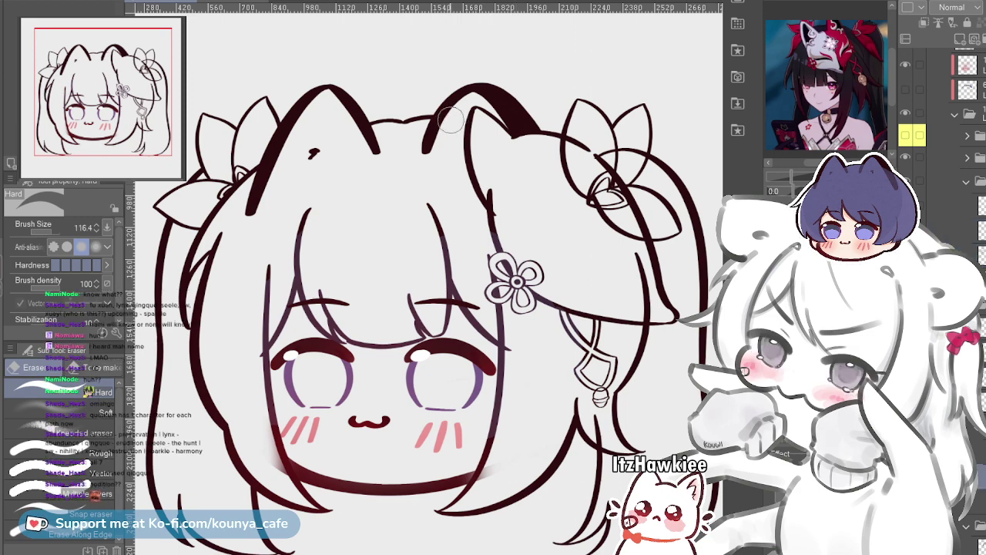
# Erase the hair strand stub poking above the fox mask's lower edge near its pointed tip, using eraser size 78.8
pyautogui.moveTo(451, 119); pyautogui.dragTo(384, 146)
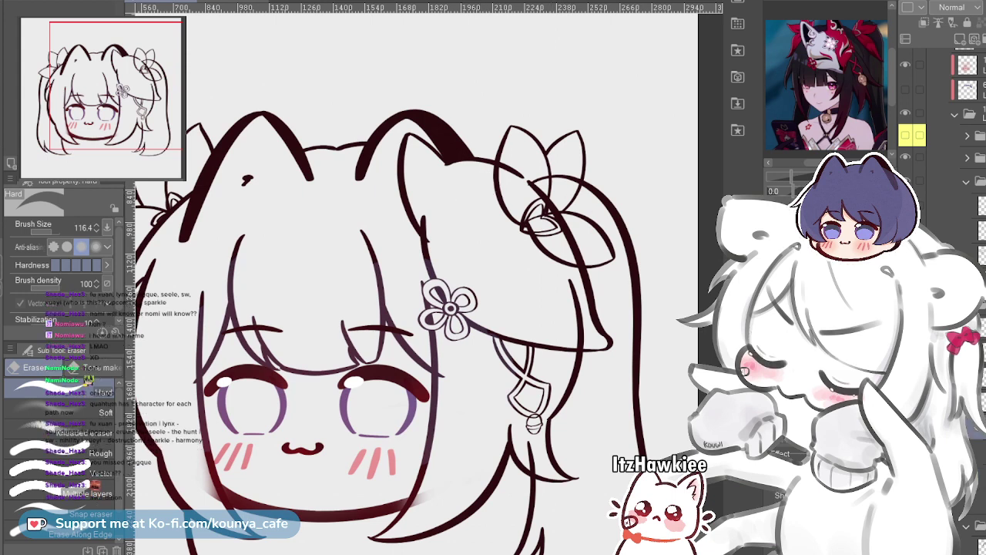
pyautogui.scroll(2, 558, 228)
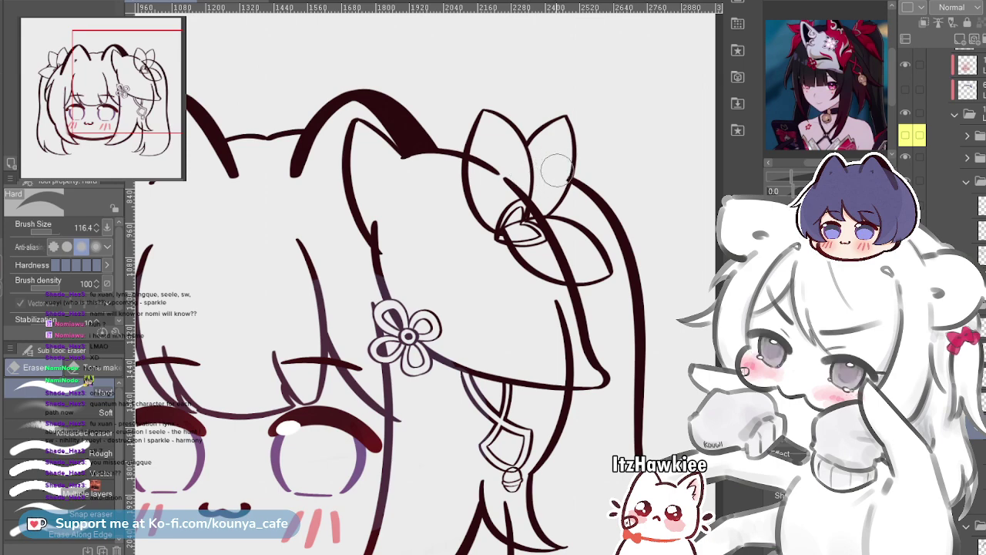
pyautogui.moveTo(542, 293); pyautogui.dragTo(509, 253)
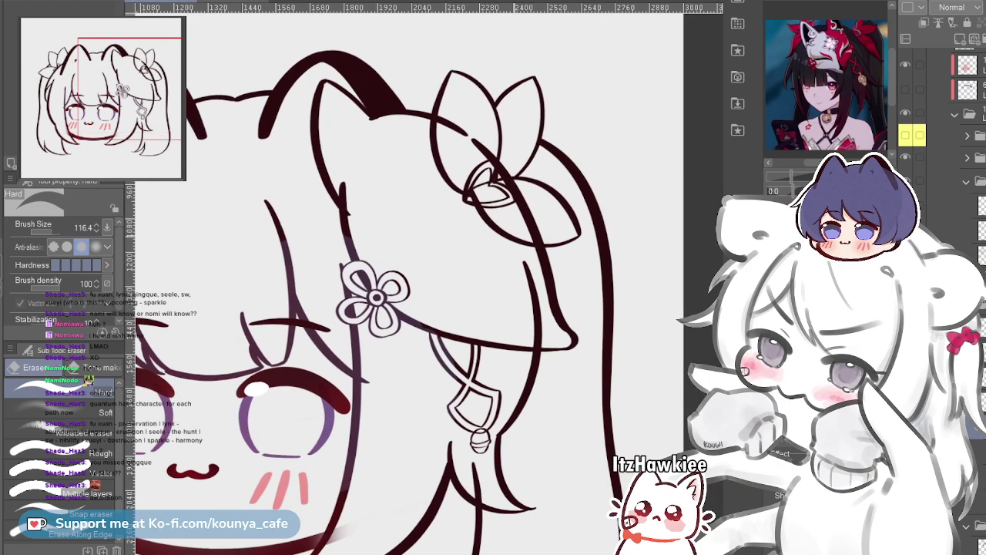
pyautogui.scroll(-1, 531, 270)
pyautogui.scroll(1, 532, 270)
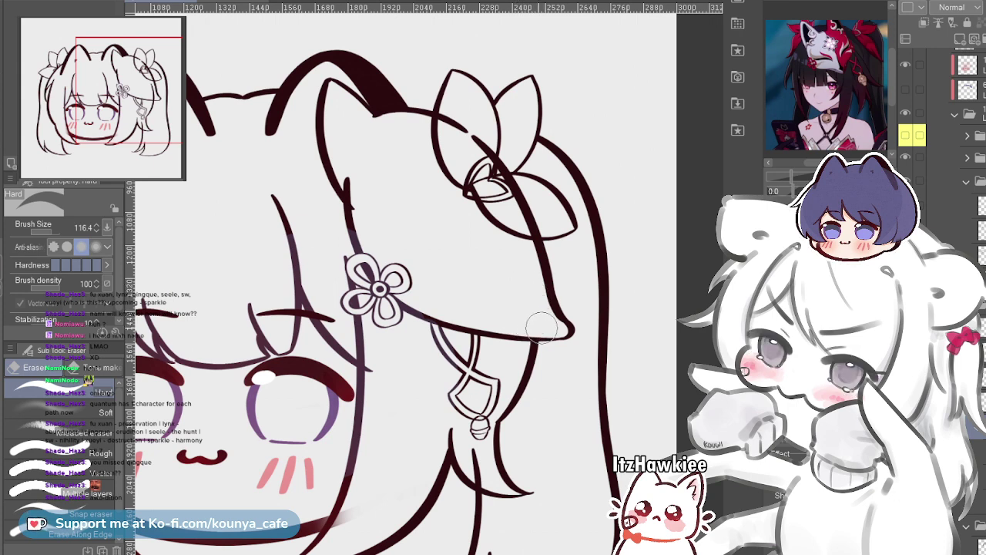
pyautogui.scroll(3, 538, 312)
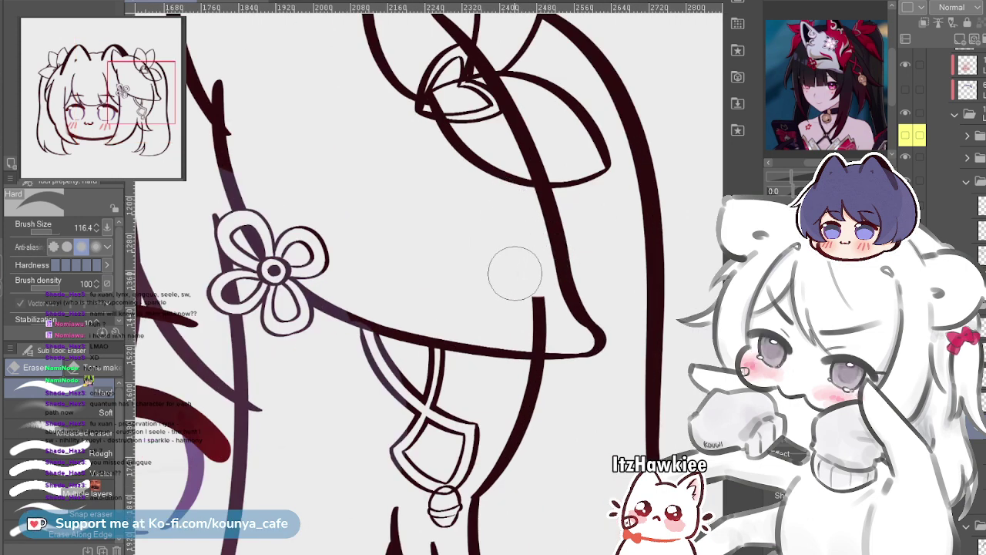
pyautogui.scroll(2, 554, 299)
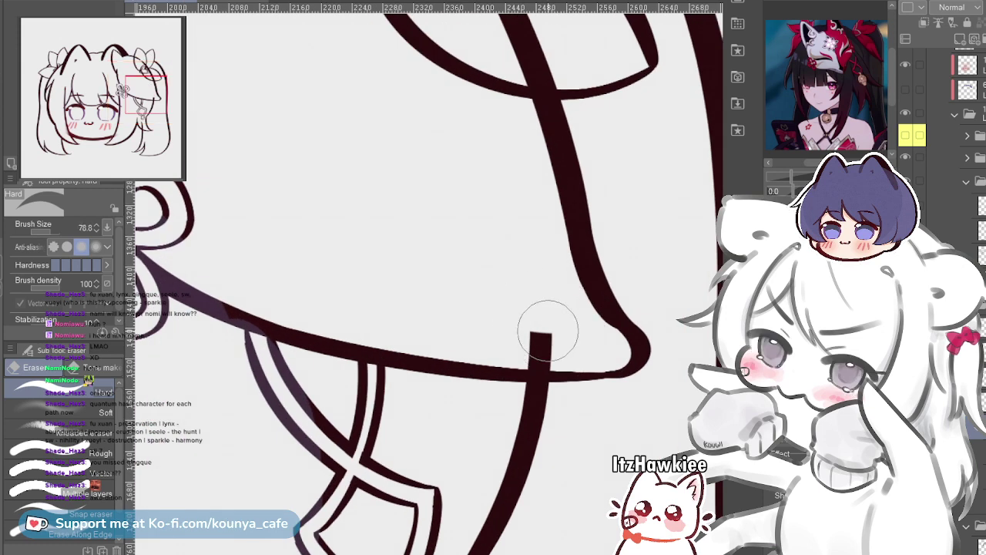
pyautogui.moveTo(547, 330)
pyautogui.mouseDown()
pyautogui.moveTo(595, 339)
pyautogui.moveTo(504, 338)
pyautogui.moveTo(575, 347)
pyautogui.mouseUp()
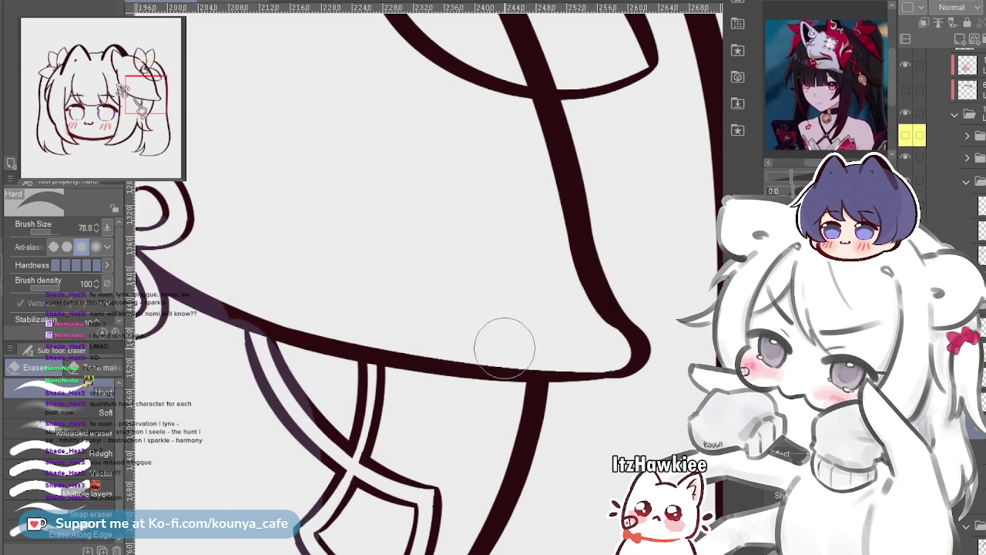
# Trim the overshooting end of the fox mask's curved vector line where it crosses the hair line above the small flower
pyautogui.scroll(-8, 556, 312)
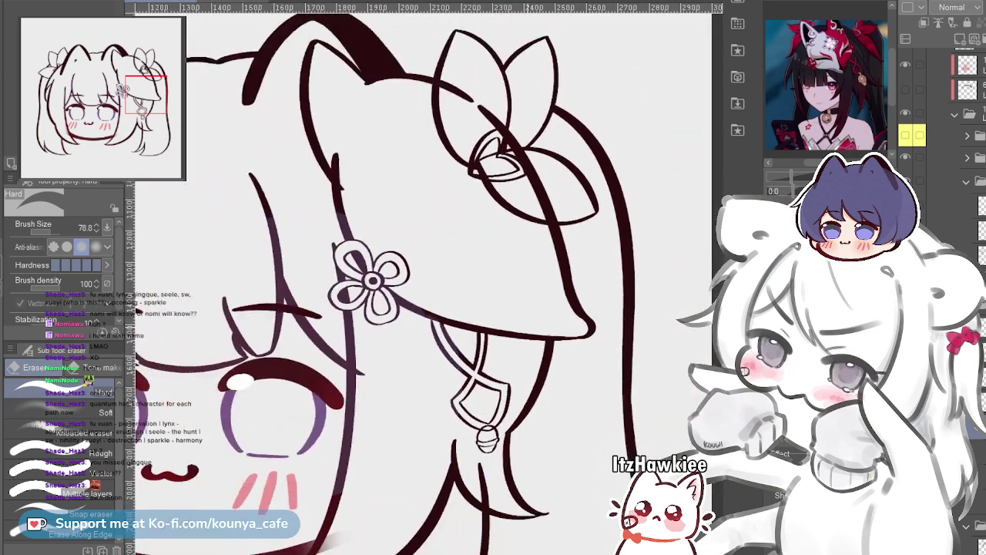
pyautogui.scroll(4, 462, 316)
pyautogui.moveTo(493, 308); pyautogui.dragTo(377, 320)
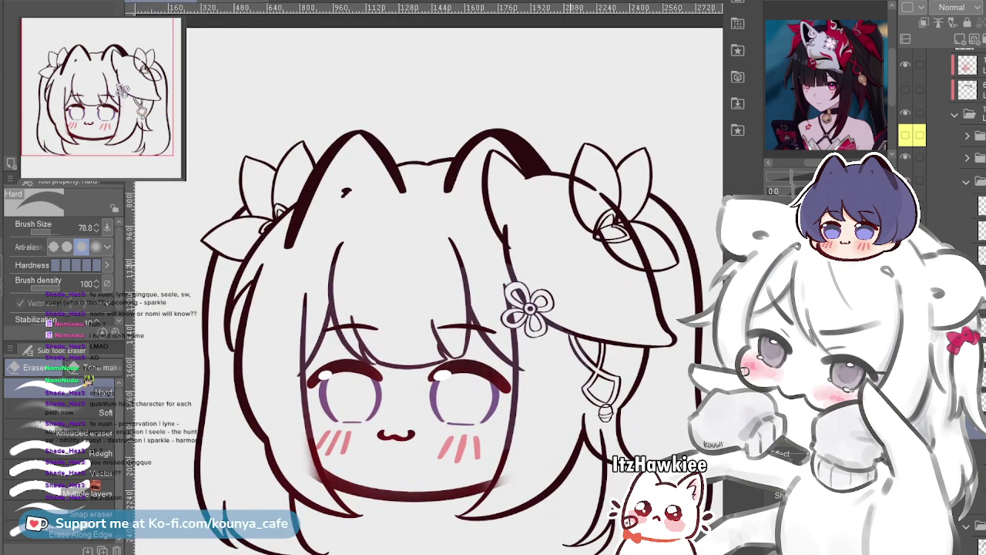
pyautogui.scroll(3, 600, 292)
pyautogui.scroll(3, 454, 225)
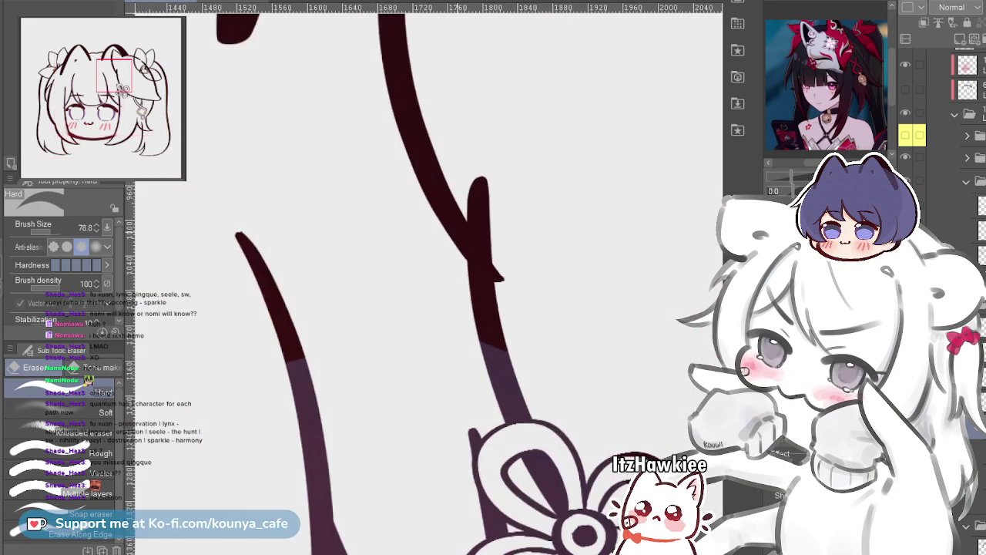
pyautogui.keyDown('ctrl'); pyautogui.click(479, 262); pyautogui.keyUp('ctrl')
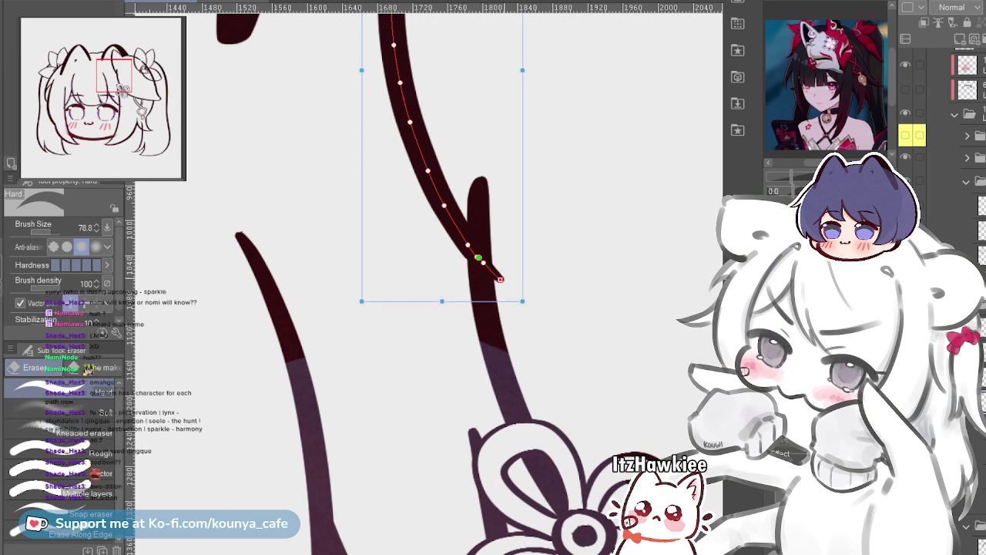
pyautogui.moveTo(500, 280); pyautogui.dragTo(484, 261)
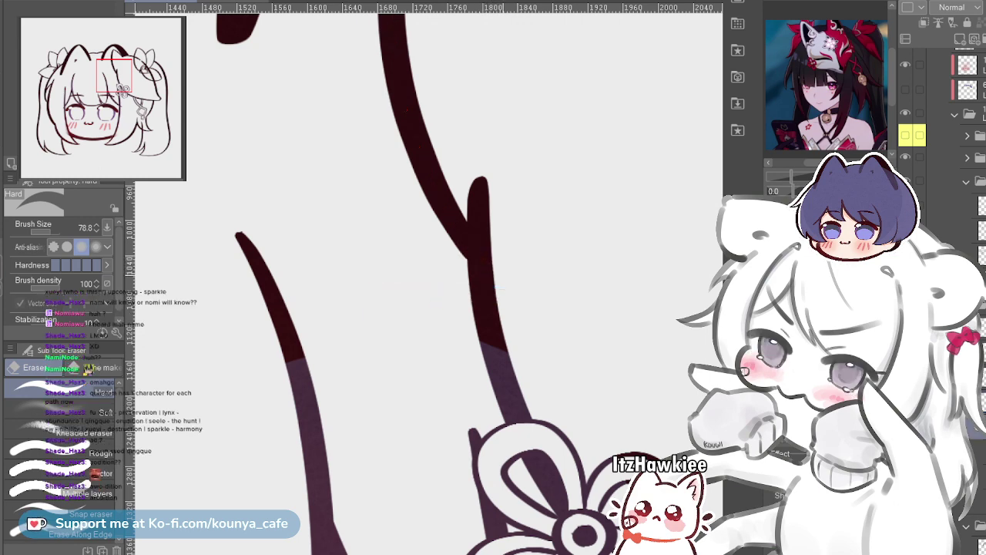
# Remove the part of the vertical hair strand line that extends above the side lock's curl below the tassel
pyautogui.scroll(-10, 493, 269)
pyautogui.scroll(1, 455, 262)
pyautogui.scroll(3, 452, 265)
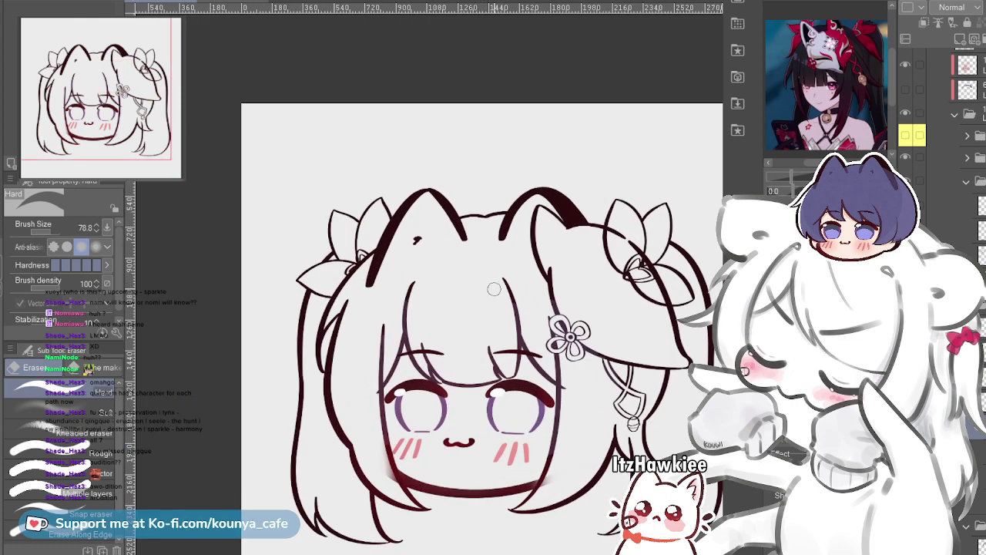
pyautogui.scroll(3, 489, 285)
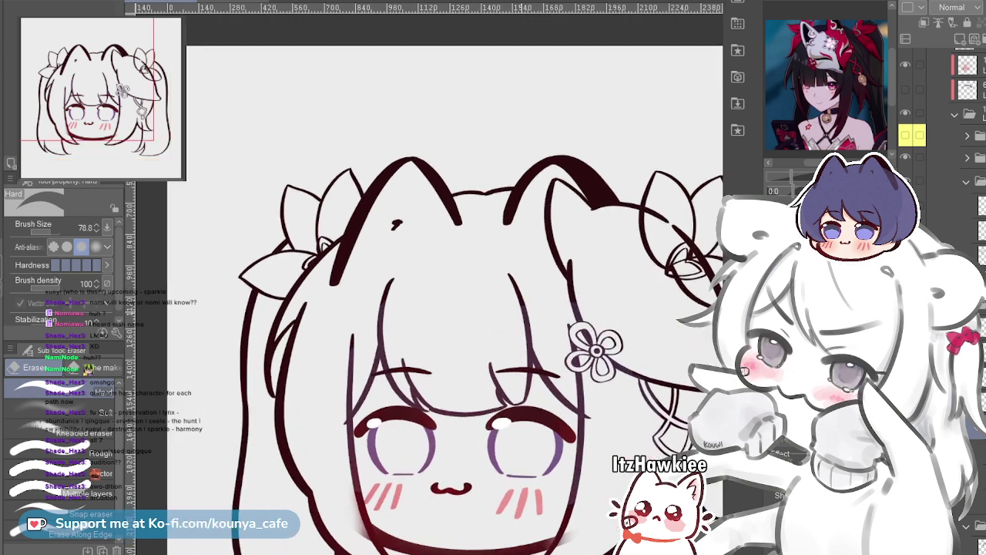
pyautogui.moveTo(572, 346); pyautogui.dragTo(498, 258)
pyautogui.scroll(-3, 498, 258)
pyautogui.moveTo(536, 304); pyautogui.dragTo(490, 288)
pyautogui.scroll(2, 490, 287)
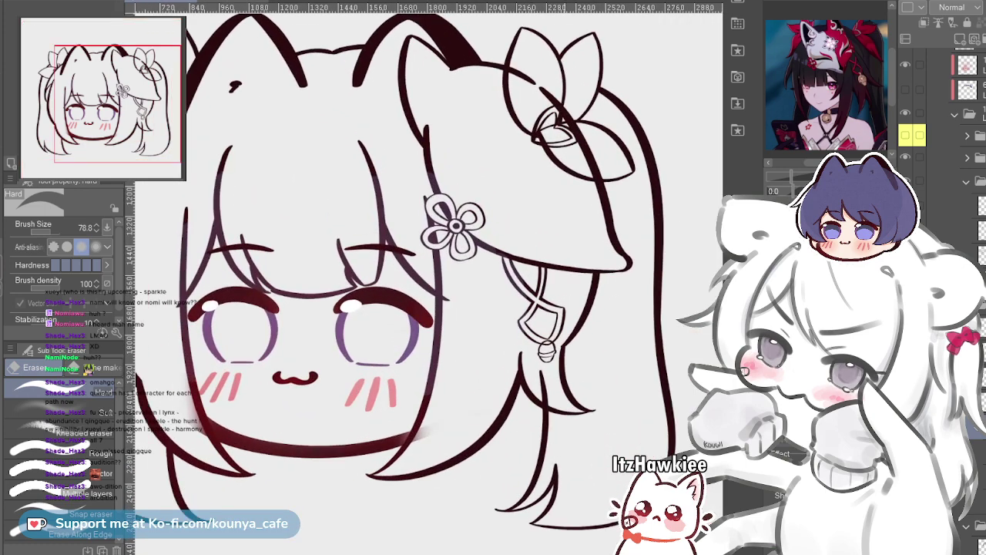
pyautogui.scroll(3, 558, 394)
pyautogui.keyDown('ctrl'); pyautogui.click(526, 399); pyautogui.keyUp('ctrl')
pyautogui.press('Delete')
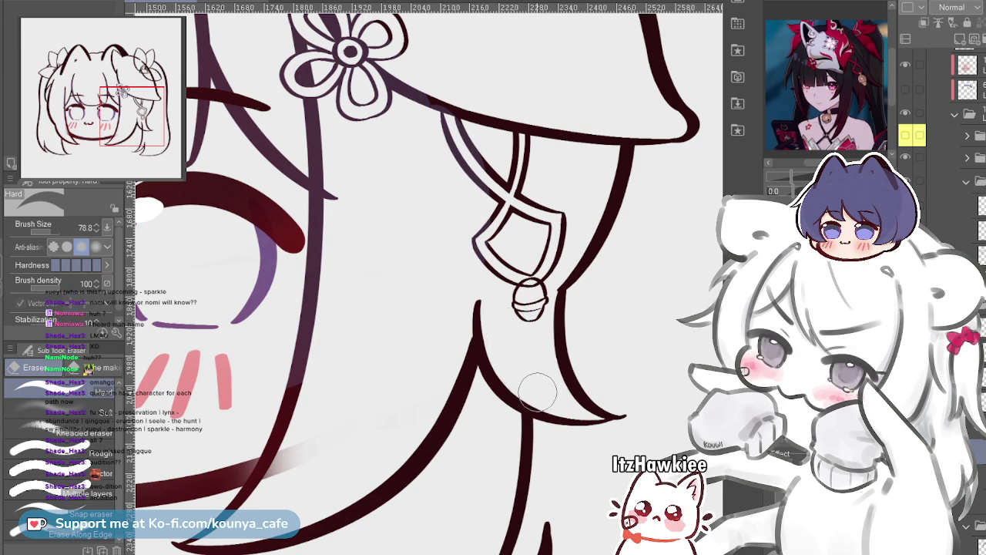
pyautogui.scroll(-6, 538, 340)
pyautogui.moveTo(539, 339); pyautogui.dragTo(578, 354)
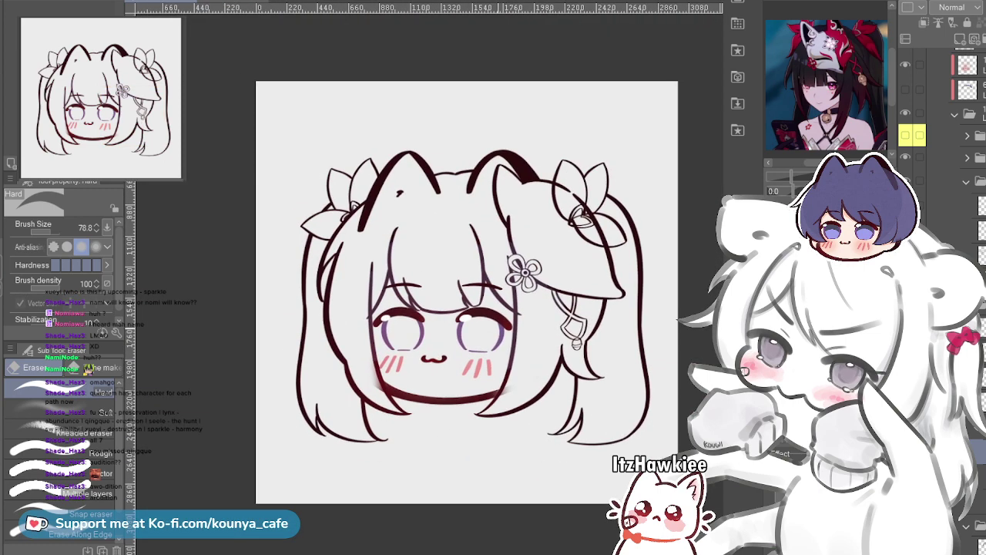
pyautogui.scroll(2, 538, 312)
pyautogui.scroll(4, 694, 185)
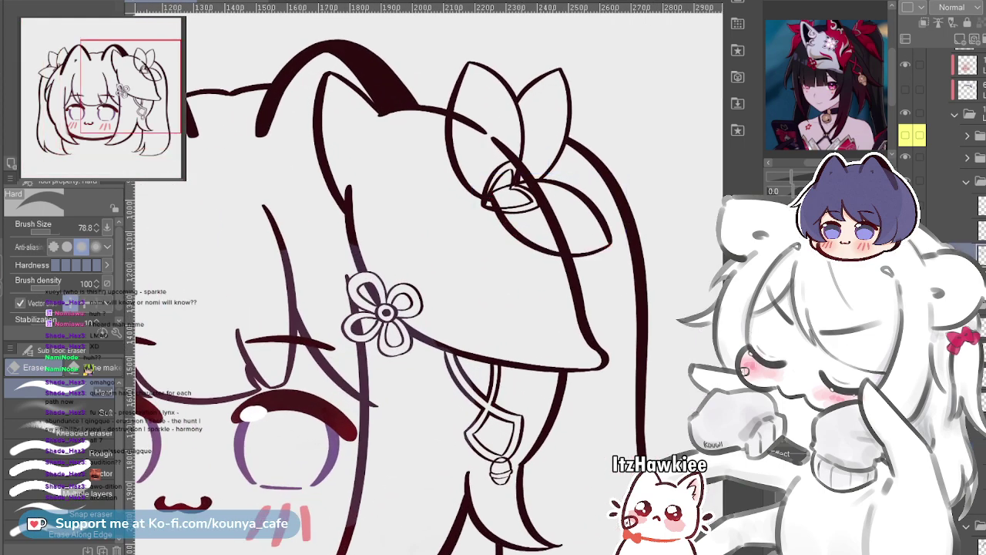
pyautogui.click(905, 255)
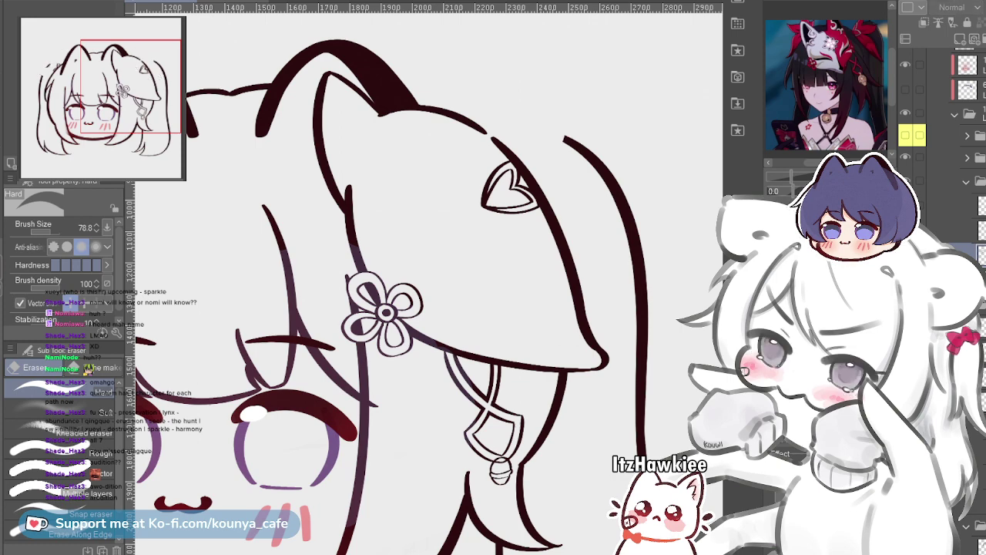
pyautogui.hotkey('ctrl', 'z')
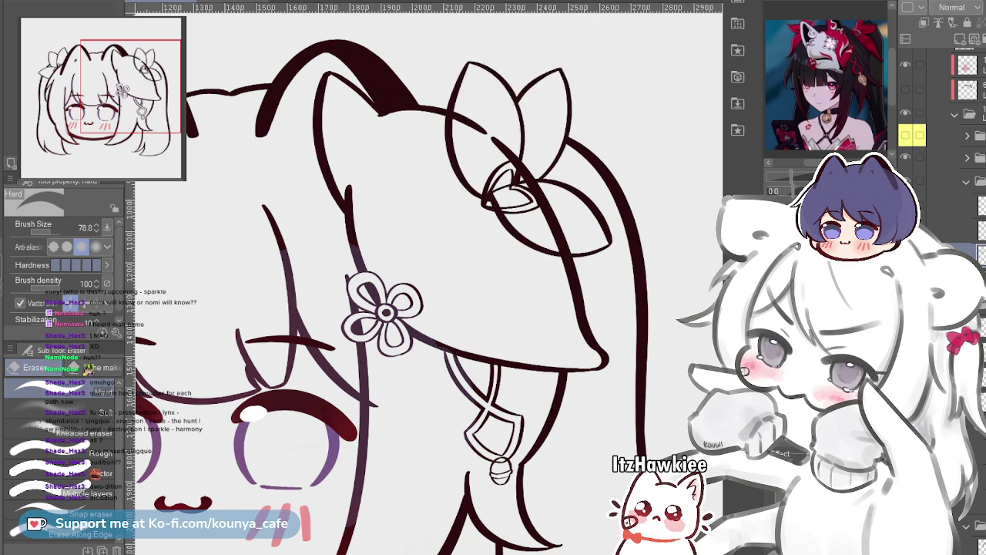
# On the flower folder, erase the petal and heart lines overlapping the fox mask, using eraser size 165.6
pyautogui.click(976, 181)
pyautogui.scroll(2, 504, 178)
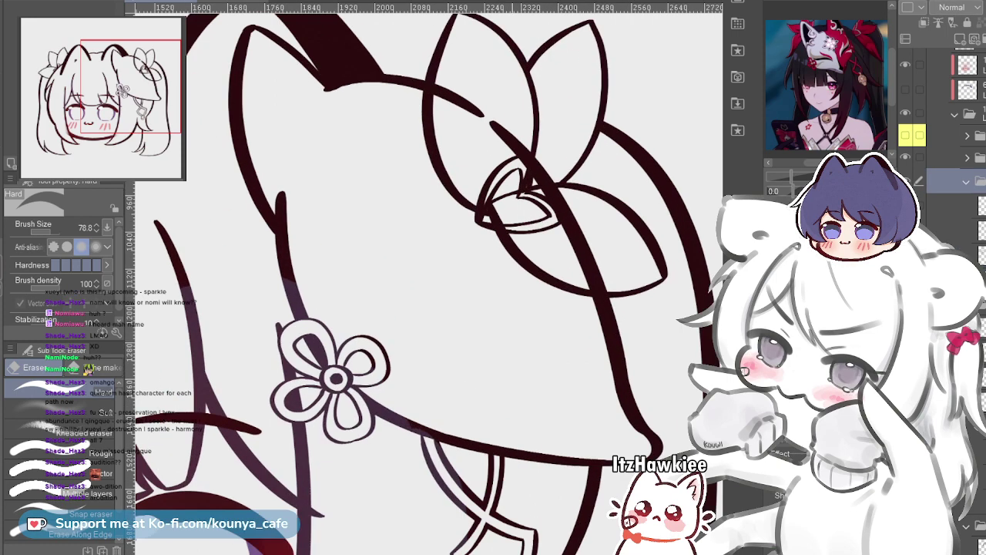
pyautogui.moveTo(415, 181)
pyautogui.mouseDown()
pyautogui.moveTo(355, 261)
pyautogui.moveTo(323, 204)
pyautogui.mouseUp()
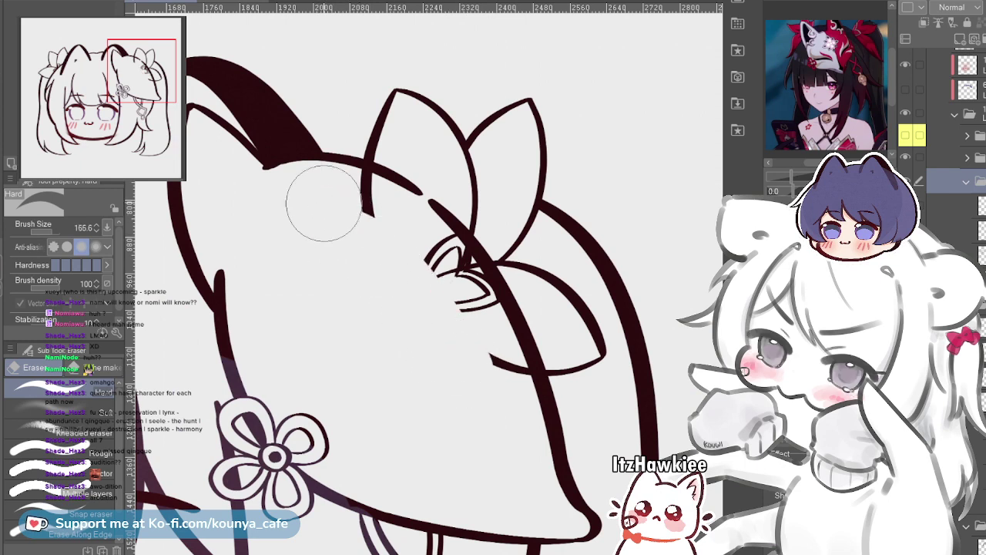
pyautogui.moveTo(368, 209); pyautogui.dragTo(342, 188)
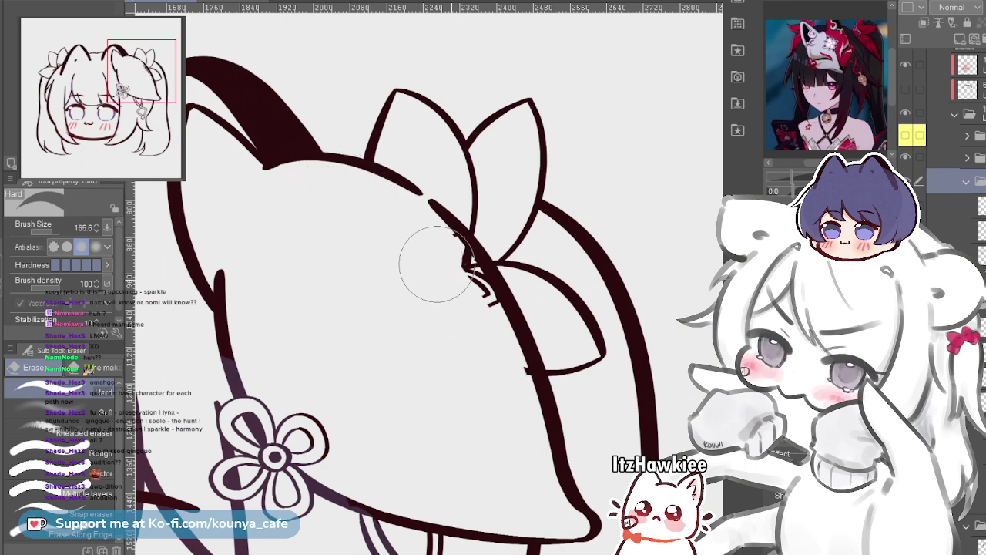
pyautogui.moveTo(435, 263)
pyautogui.mouseDown()
pyautogui.moveTo(459, 307)
pyautogui.moveTo(406, 219)
pyautogui.moveTo(465, 290)
pyautogui.moveTo(431, 245)
pyautogui.moveTo(504, 371)
pyautogui.mouseUp()
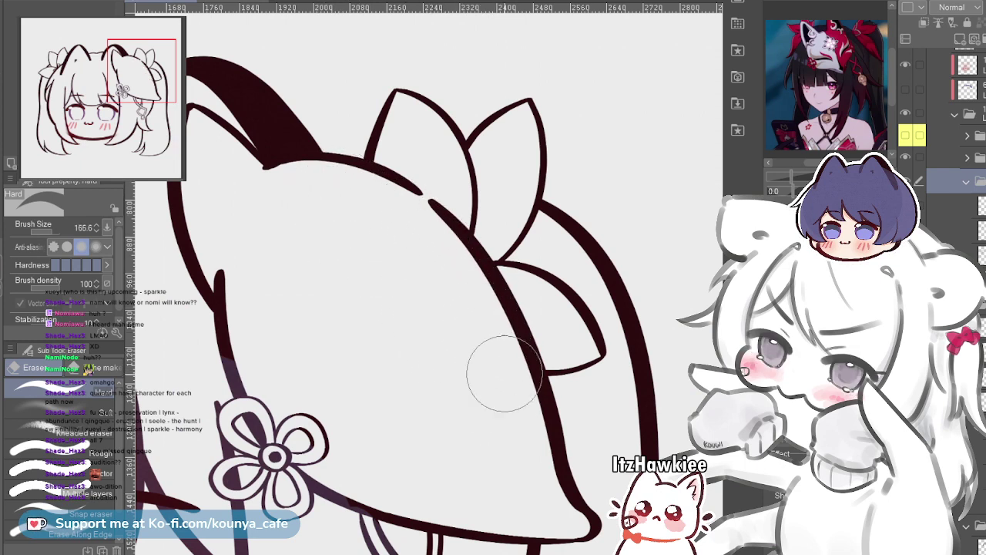
pyautogui.scroll(-5, 556, 274)
pyautogui.scroll(2, 484, 288)
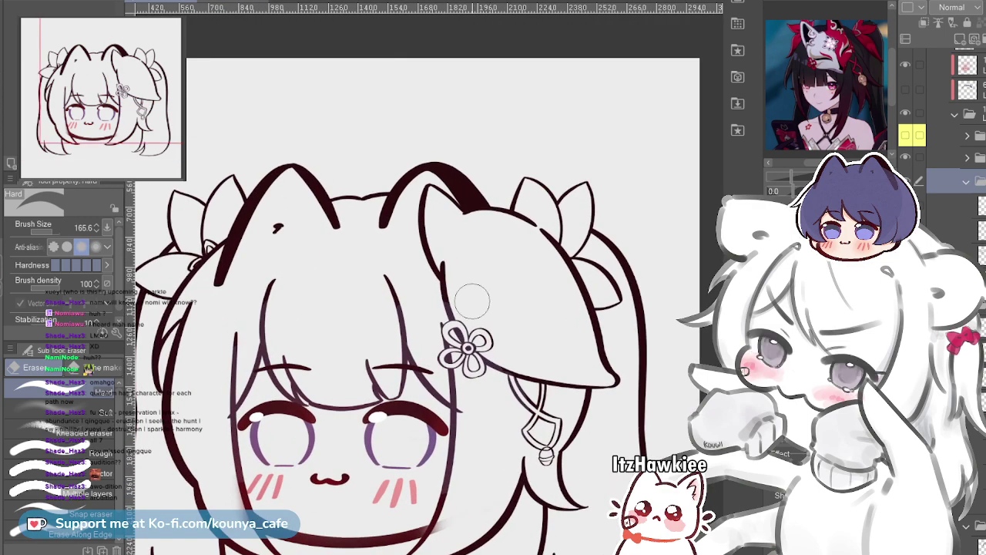
# Erase the tip of the bang strand that overshoots the side hair line below the small flower, using eraser size 67.6
pyautogui.moveTo(520, 370); pyautogui.dragTo(538, 268)
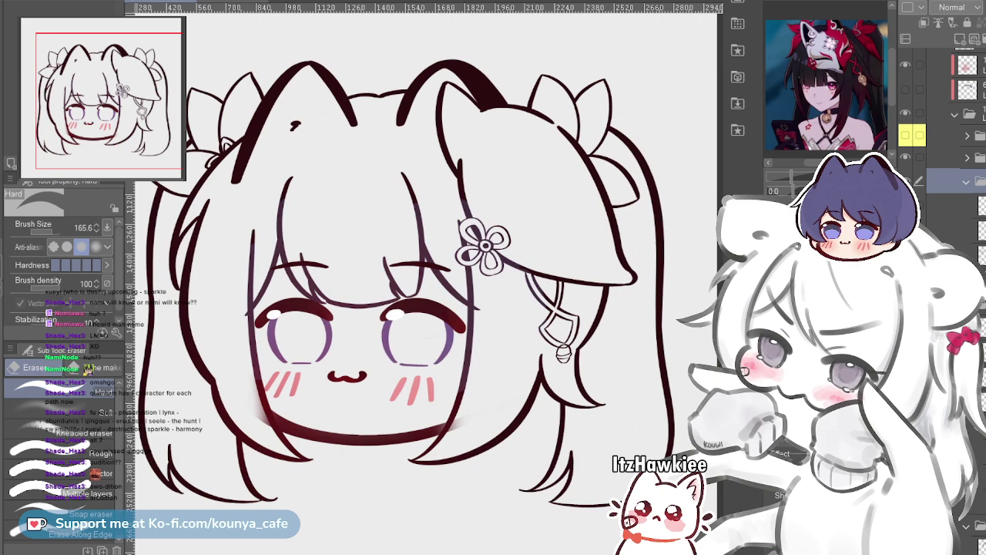
pyautogui.scroll(5, 481, 299)
pyautogui.keyDown('ctrl'); pyautogui.click(463, 322); pyautogui.keyUp('ctrl')
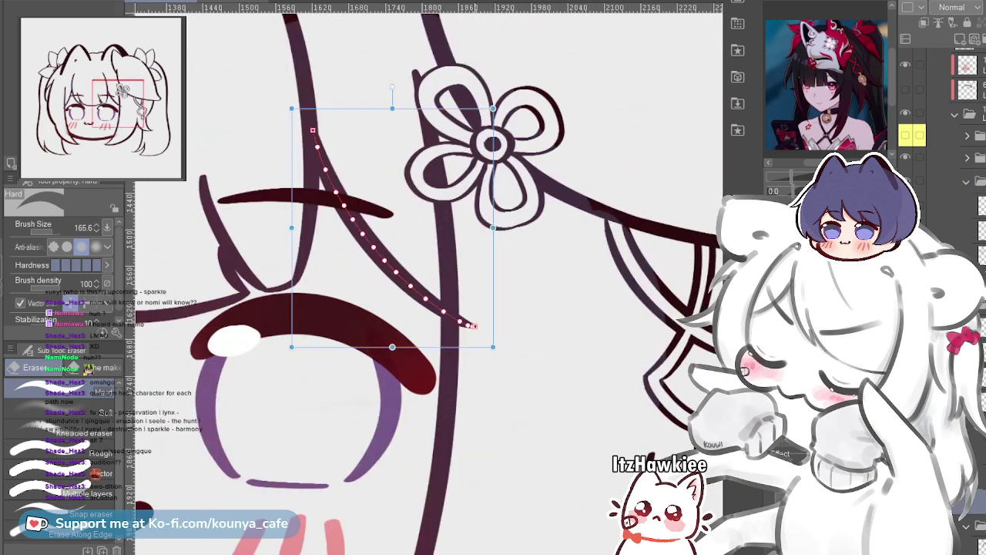
pyautogui.click(978, 181)
pyautogui.click(978, 501)
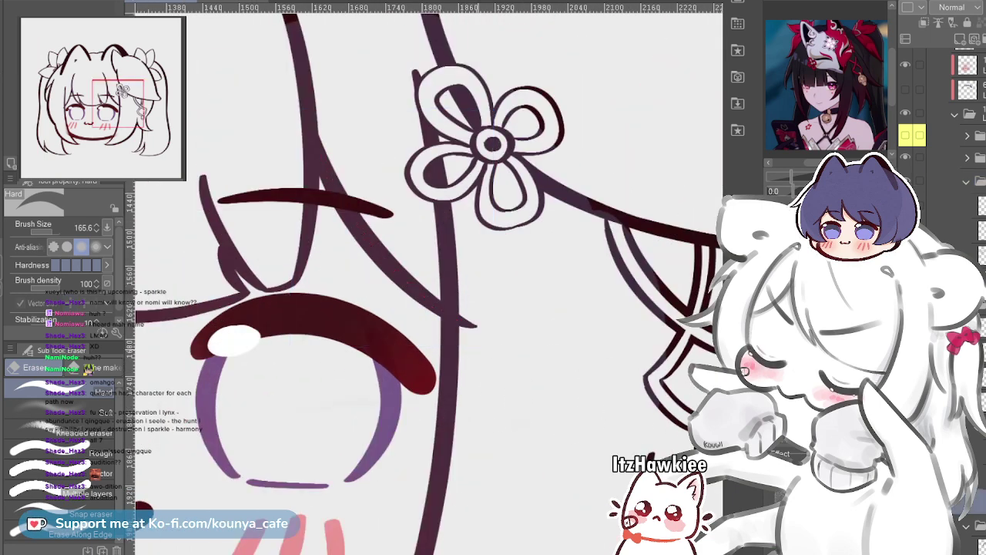
pyautogui.scroll(3, 479, 344)
pyautogui.moveTo(454, 291); pyautogui.dragTo(406, 290)
pyautogui.moveTo(486, 264); pyautogui.dragTo(476, 322)
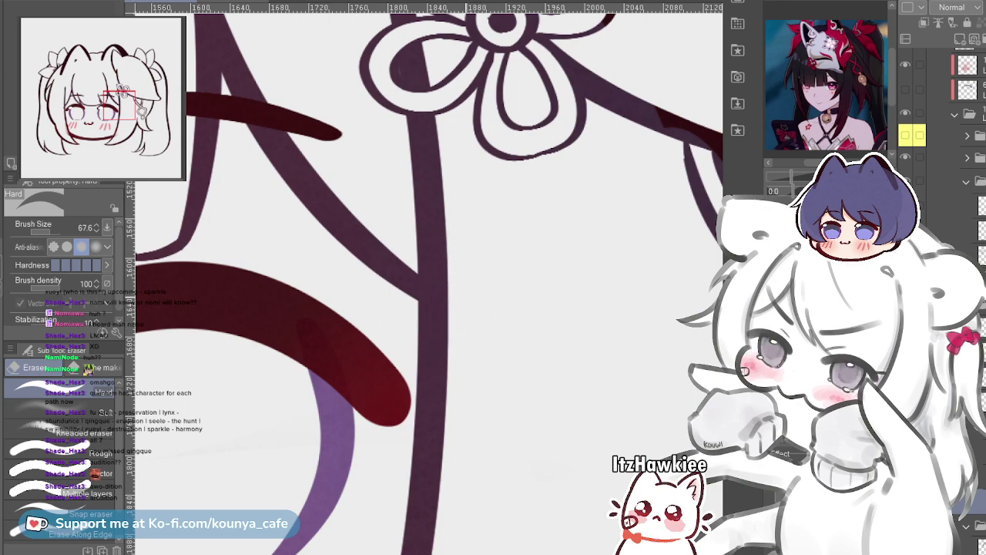
# Make the folder with the face's skin and eye colours visible beneath the line art
pyautogui.scroll(-6, 472, 295)
pyautogui.moveTo(472, 294); pyautogui.dragTo(656, 380)
pyautogui.scroll(-5, 451, 308)
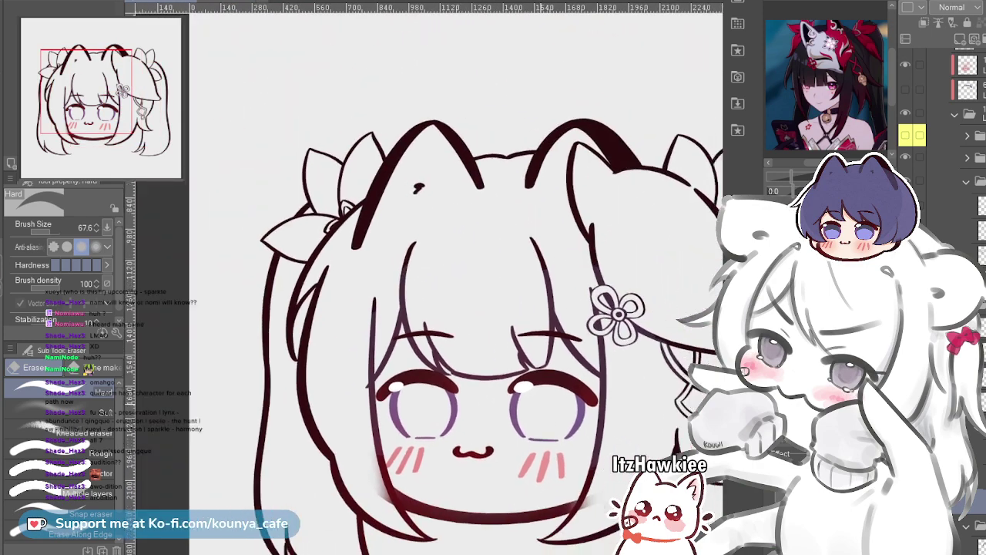
pyautogui.scroll(2, 493, 386)
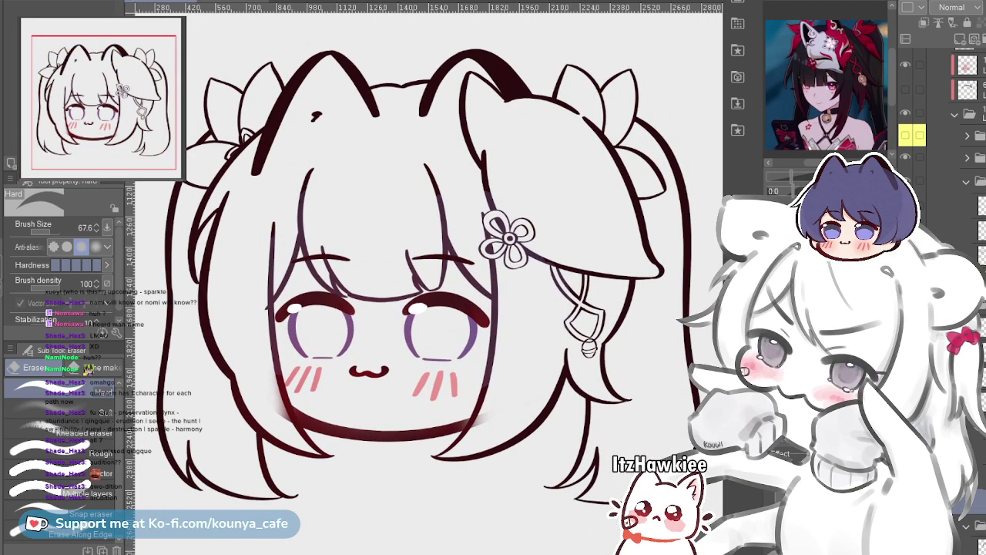
pyautogui.scroll(-5, 944, 301)
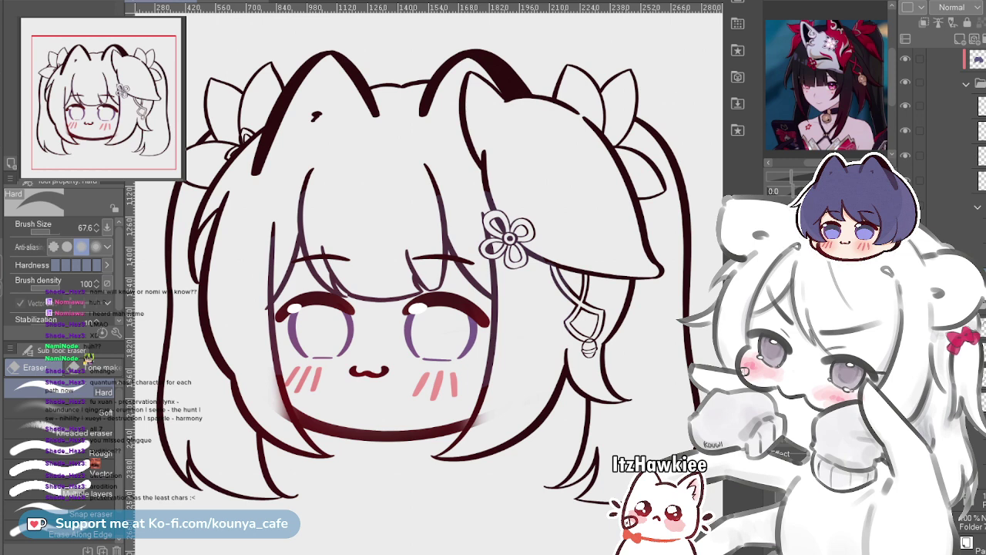
pyautogui.scroll(5, 944, 300)
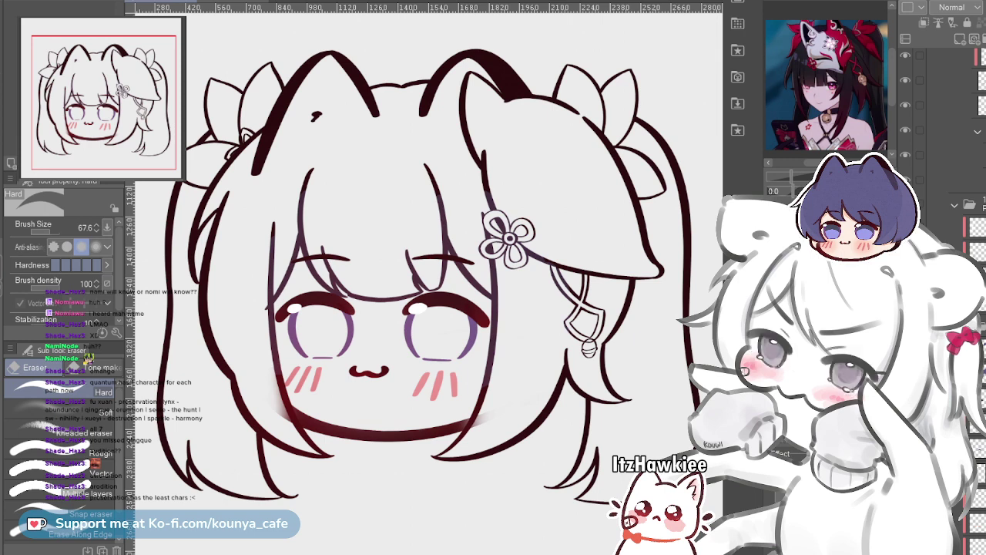
pyautogui.scroll(-3, 943, 300)
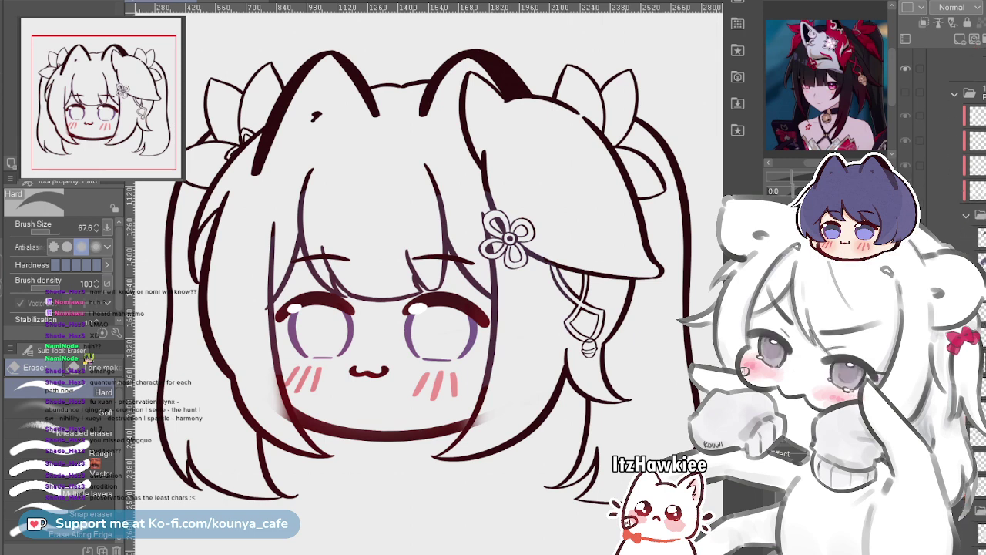
pyautogui.scroll(4, 944, 301)
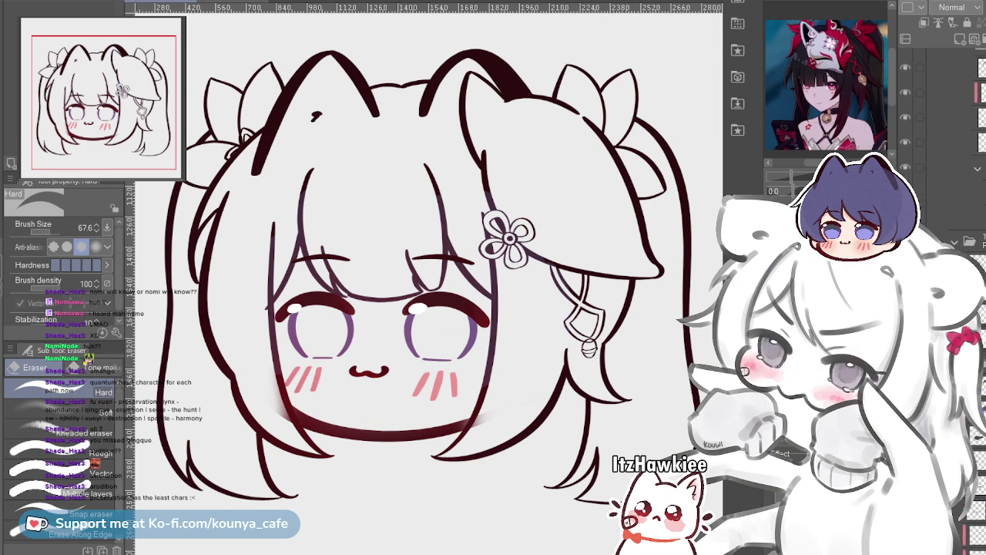
pyautogui.click(905, 242)
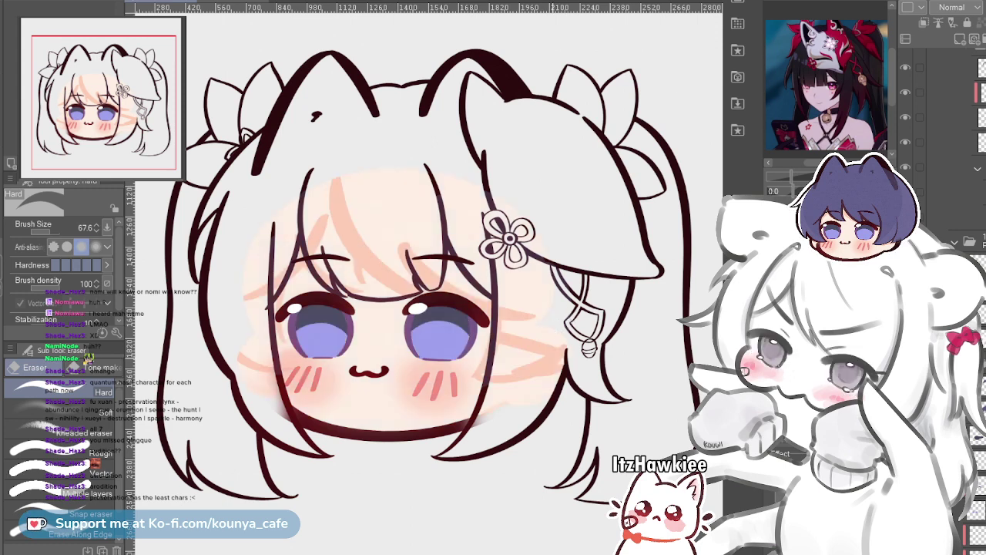
# Clear the old hair-shadow strokes from the face's shading layer and switch to the Flat marker(stb Dark) 2 pen
pyautogui.keyDown('ctrl'); pyautogui.keyDown('shift'); pyautogui.click(552, 359); pyautogui.keyUp('shift'); pyautogui.keyUp('ctrl')
pyautogui.scroll(-6, 944, 300)
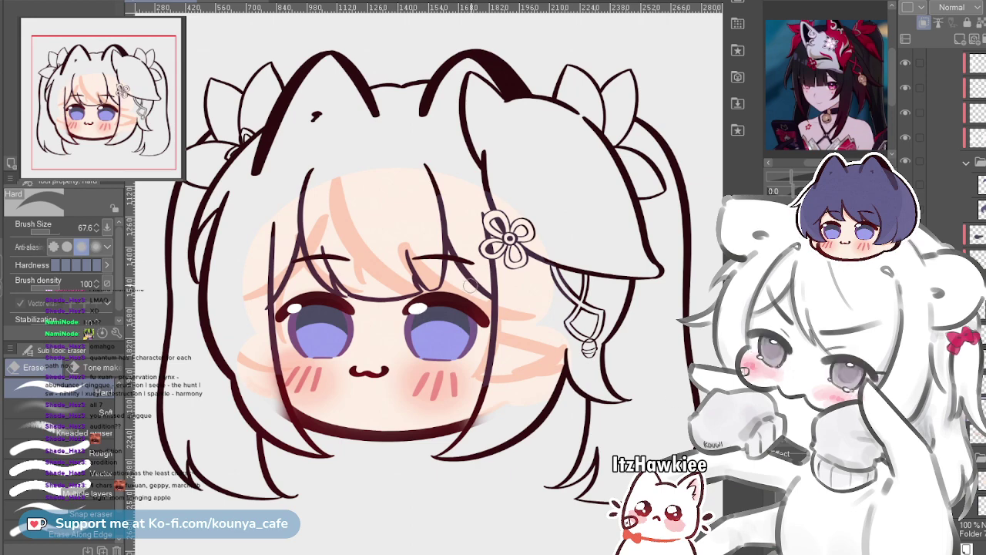
pyautogui.moveTo(489, 276); pyautogui.dragTo(516, 306)
pyautogui.scroll(1, 497, 303)
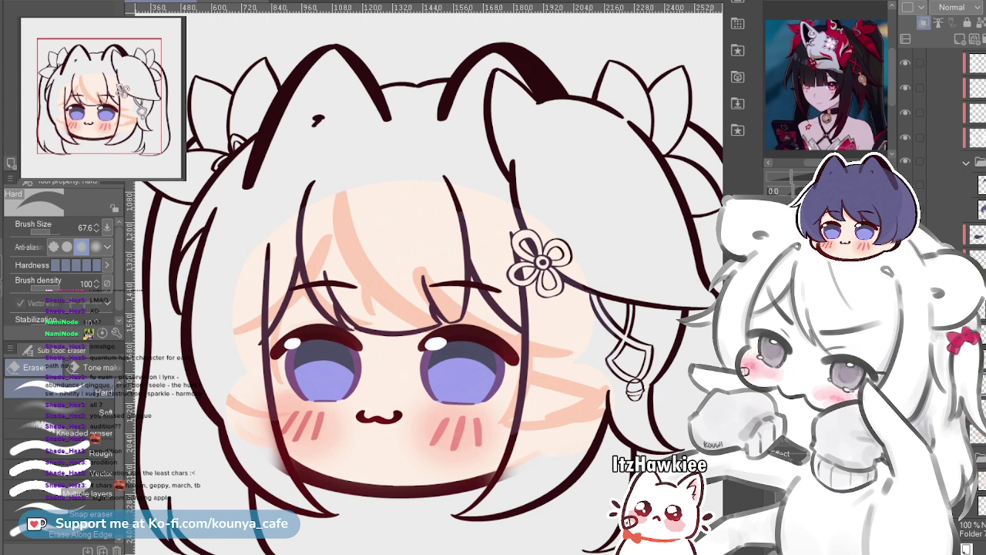
pyautogui.click(905, 434)
pyautogui.click(905, 434)
pyautogui.press('i')
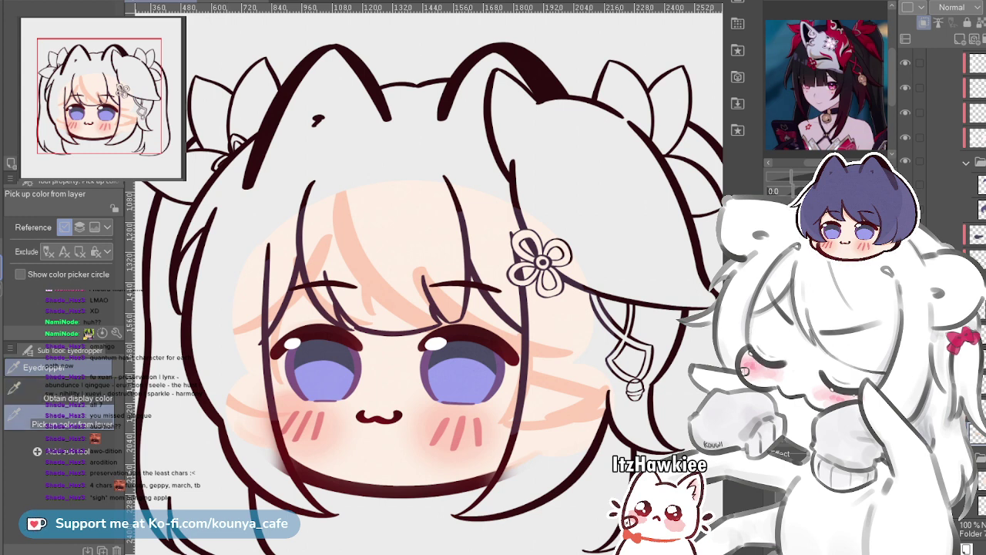
pyautogui.press('p')
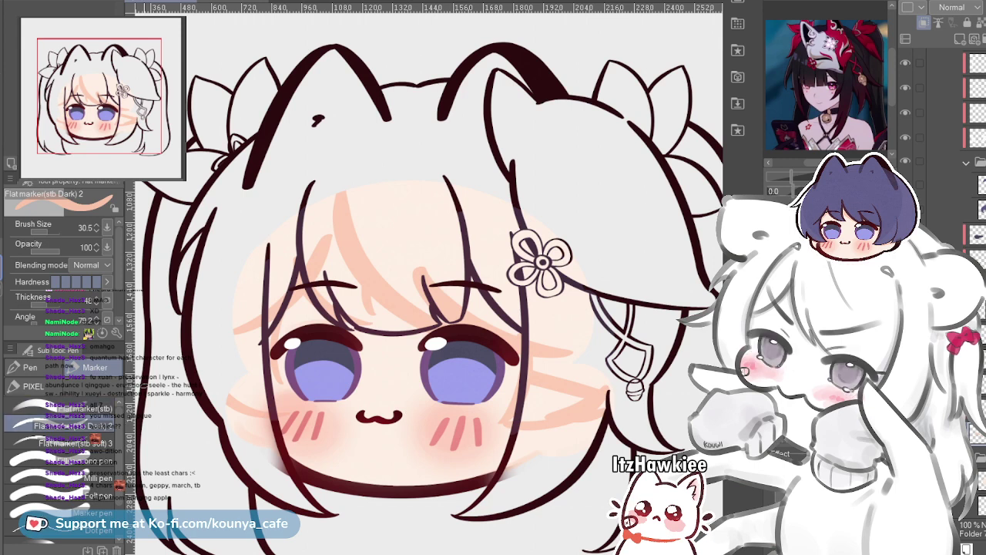
pyautogui.press('Delete')
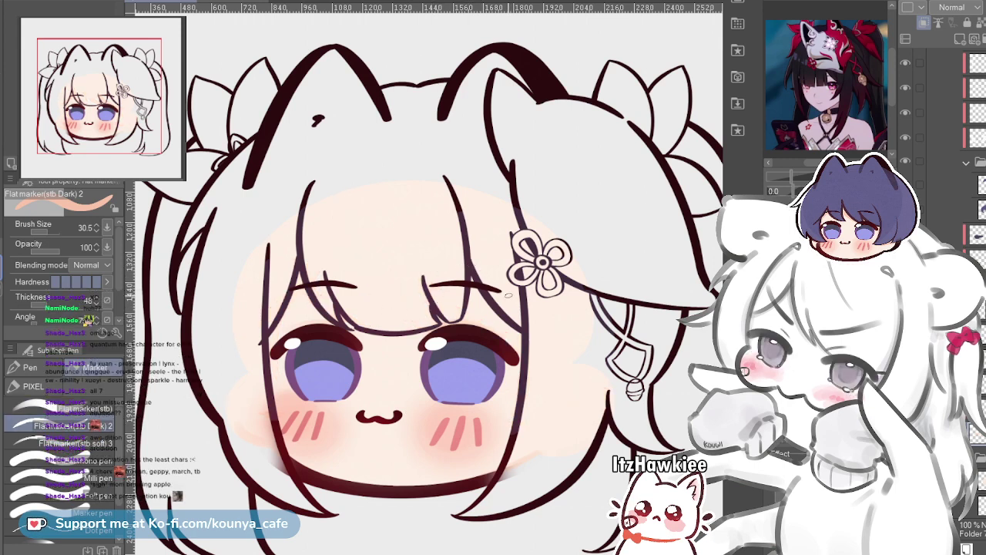
pyautogui.moveTo(502, 289); pyautogui.dragTo(489, 288)
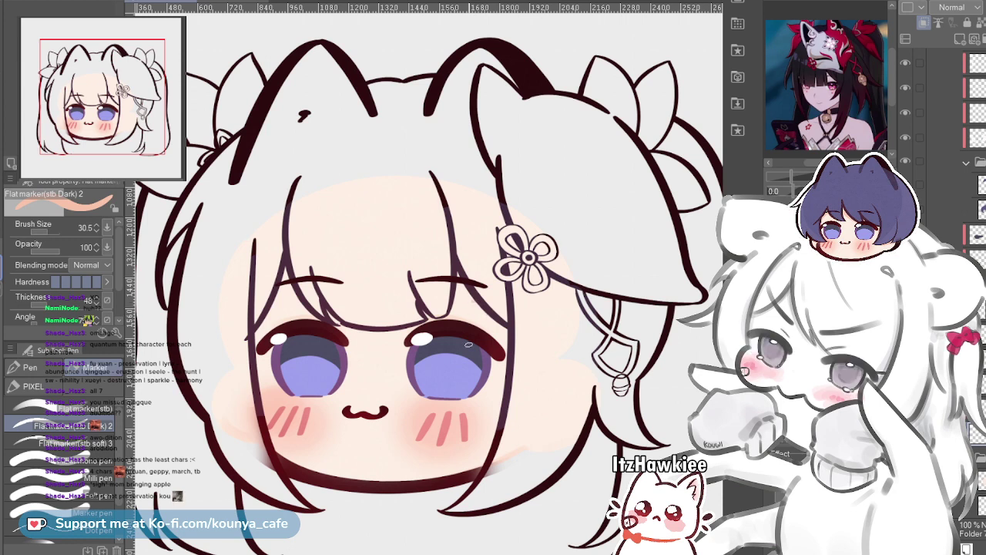
pyautogui.moveTo(432, 254); pyautogui.dragTo(418, 232)
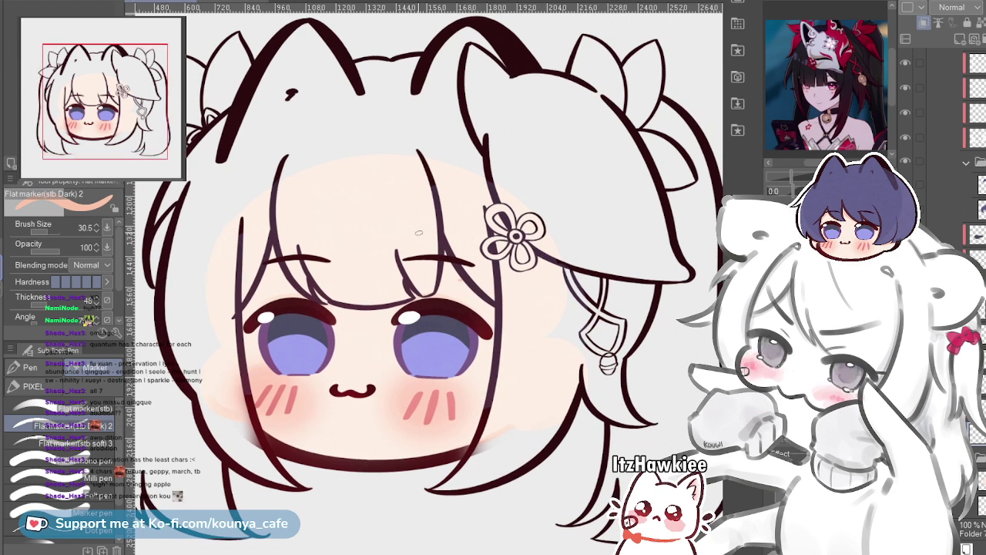
pyautogui.moveTo(440, 189); pyautogui.dragTo(505, 319)
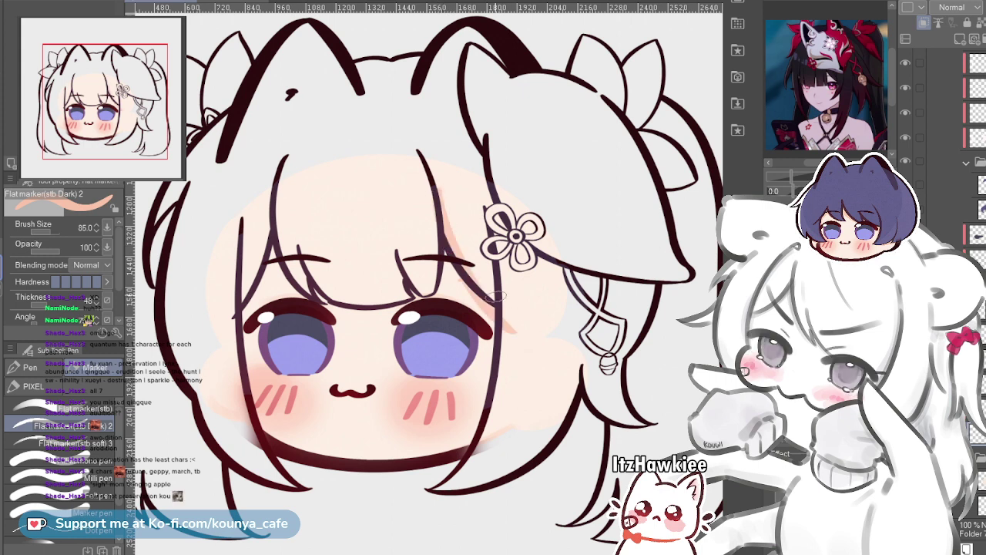
pyautogui.hotkey('ctrl', 'z')
pyautogui.hotkey('ctrl', 'z')
pyautogui.moveTo(439, 198); pyautogui.dragTo(517, 324)
pyautogui.hotkey('ctrl', 'z')
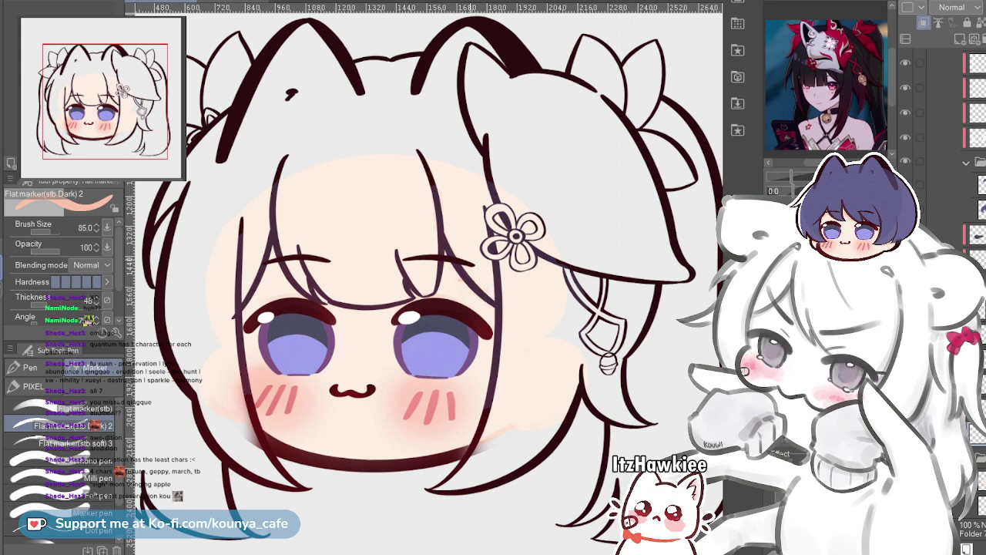
pyautogui.moveTo(437, 184); pyautogui.dragTo(488, 321)
pyautogui.hotkey('ctrl', 'z')
pyautogui.moveTo(433, 164); pyautogui.dragTo(531, 336)
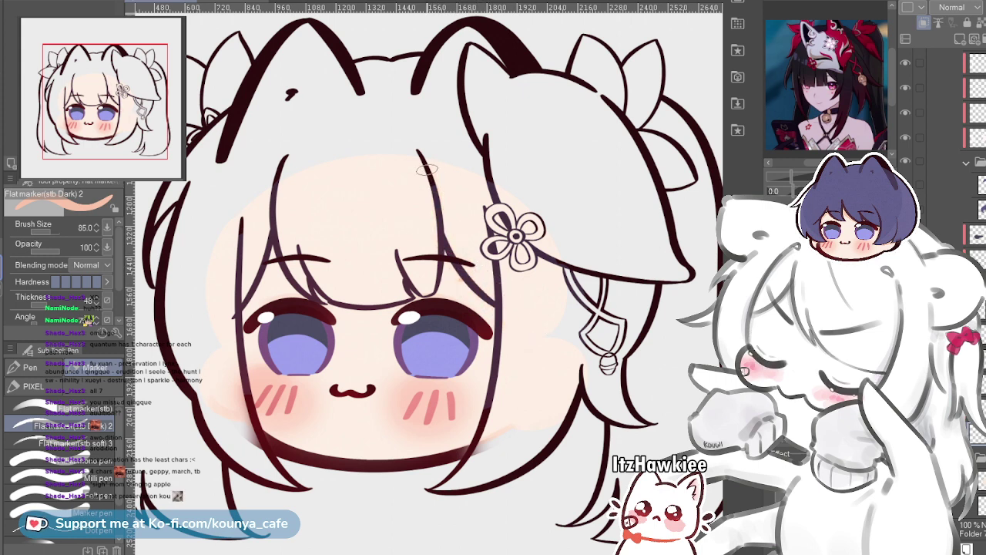
pyautogui.hotkey('ctrl', 'z')
pyautogui.moveTo(429, 177)
pyautogui.mouseDown()
pyautogui.moveTo(436, 248)
pyautogui.moveTo(524, 339)
pyautogui.mouseUp()
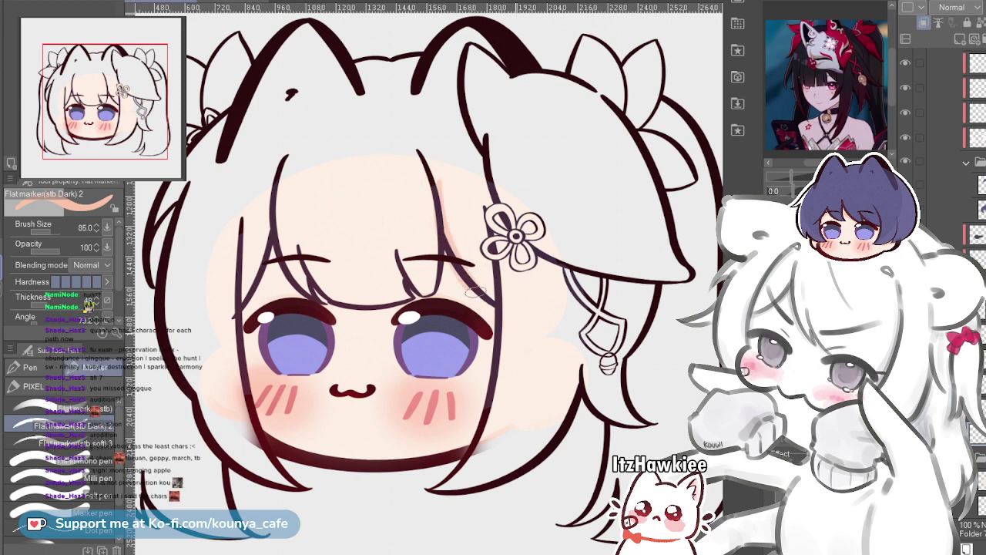
pyautogui.hotkey('ctrl', 'z')
pyautogui.moveTo(433, 189)
pyautogui.mouseDown()
pyautogui.moveTo(446, 250)
pyautogui.moveTo(514, 324)
pyautogui.mouseUp()
pyautogui.hotkey('ctrl', 'z')
pyautogui.moveTo(432, 196); pyautogui.dragTo(531, 324)
pyautogui.hotkey('ctrl', 'z')
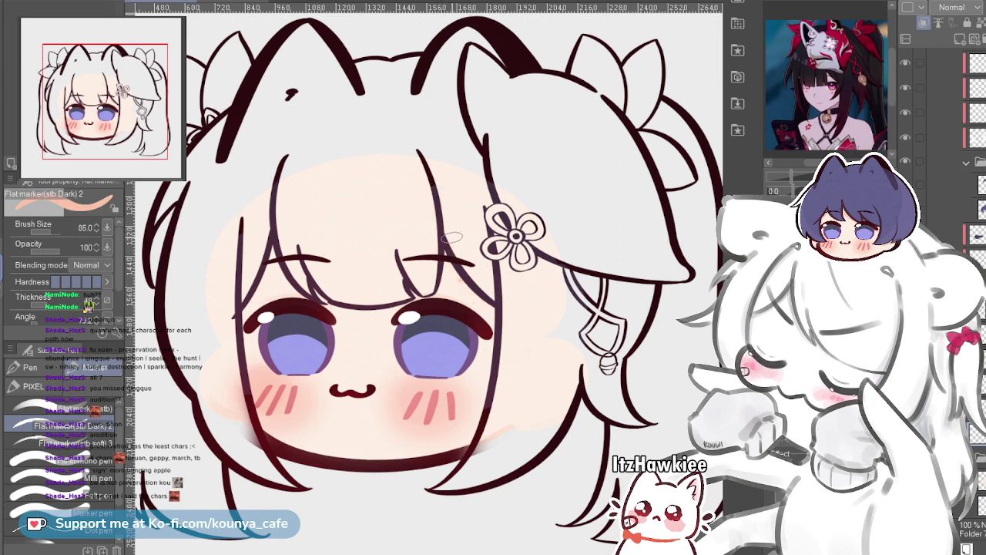
# Paint a curved peach shadow stroke on the skin along the bang strand and past the side hair line, using brush size 146.6
pyautogui.hotkey('ctrl', 'y')
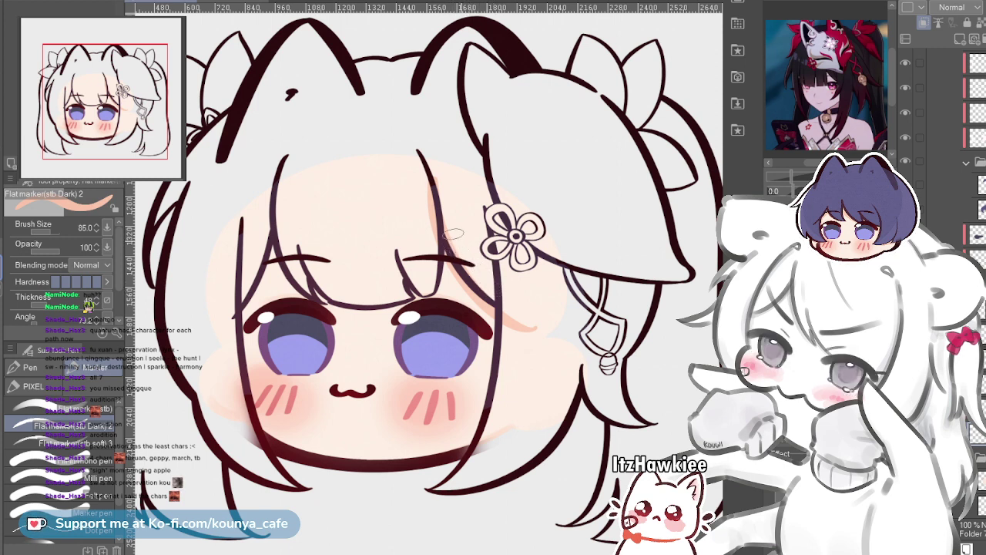
pyautogui.hotkey('ctrl', 'z')
pyautogui.moveTo(441, 179); pyautogui.dragTo(528, 314)
pyautogui.hotkey('ctrl', 'z')
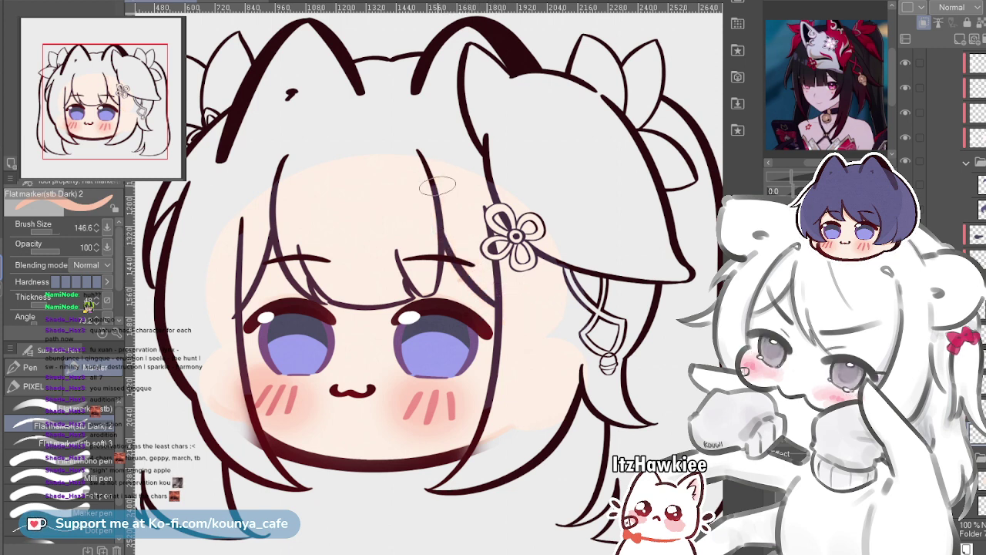
pyautogui.moveTo(439, 186); pyautogui.dragTo(533, 321)
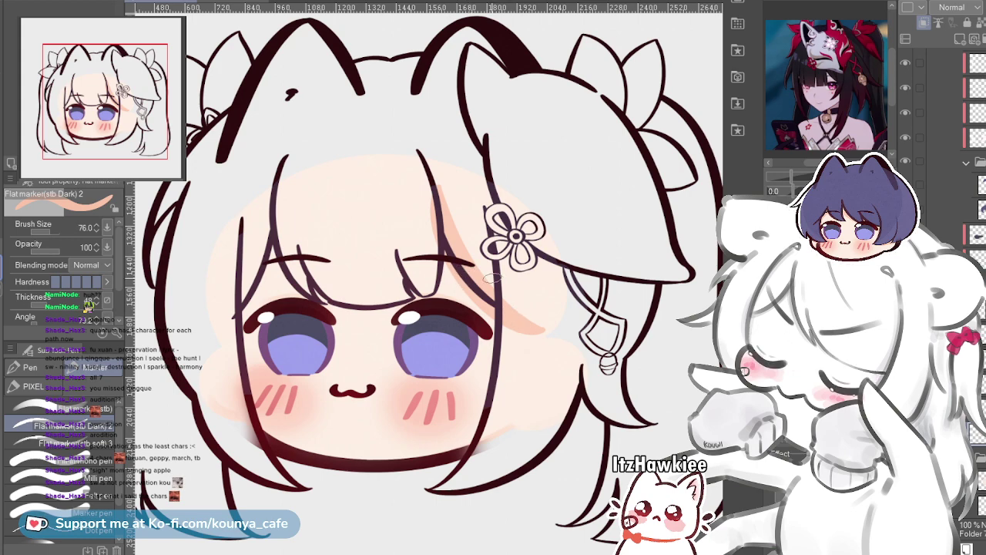
# Paint a thin peach shadow down the cheek along the side hair strand below the small flower, using brush size 76.0
pyautogui.scroll(3, 512, 315)
pyautogui.moveTo(520, 343); pyautogui.dragTo(535, 326)
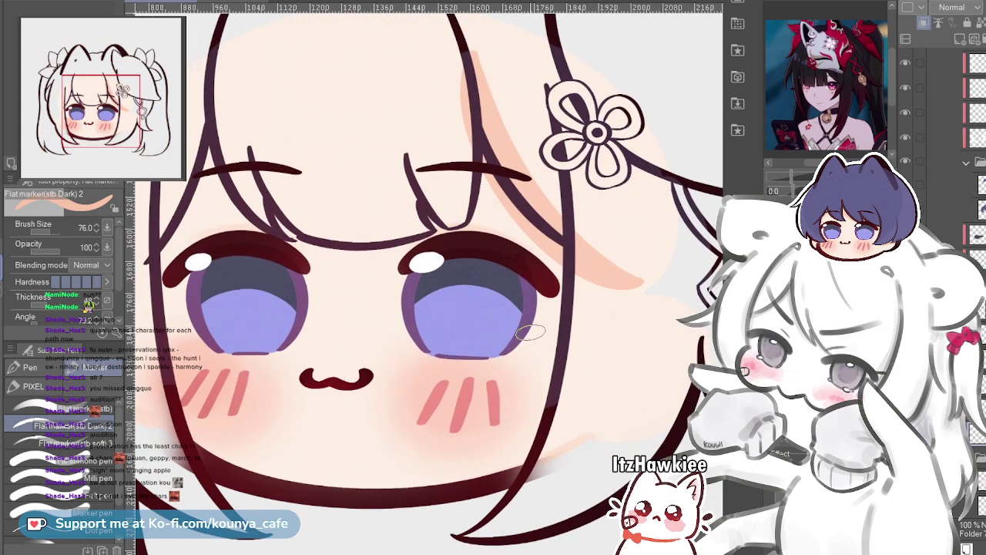
pyautogui.moveTo(536, 325); pyautogui.dragTo(524, 319)
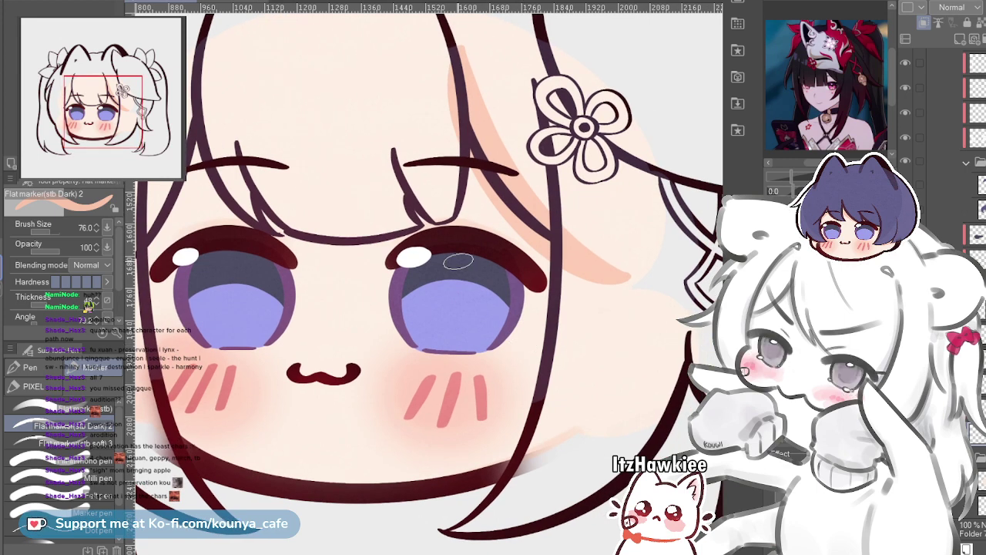
pyautogui.moveTo(520, 197); pyautogui.dragTo(536, 418)
pyautogui.hotkey('ctrl', 'z')
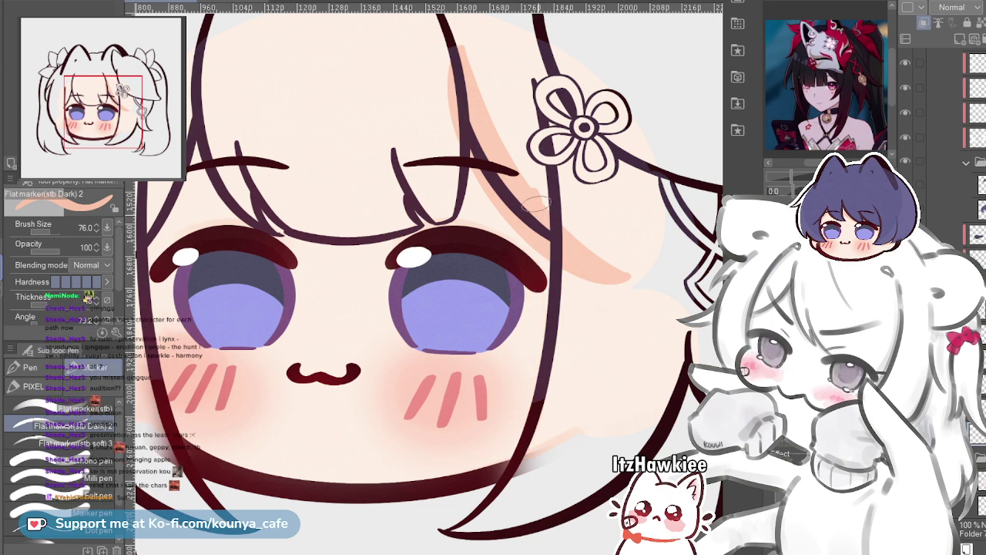
pyautogui.moveTo(542, 234)
pyautogui.mouseDown()
pyautogui.moveTo(542, 451)
pyautogui.moveTo(544, 331)
pyautogui.moveTo(531, 451)
pyautogui.mouseUp()
pyautogui.hotkey('ctrl', 'z')
pyautogui.hotkey('ctrl', 'z')
pyautogui.moveTo(533, 181); pyautogui.dragTo(536, 450)
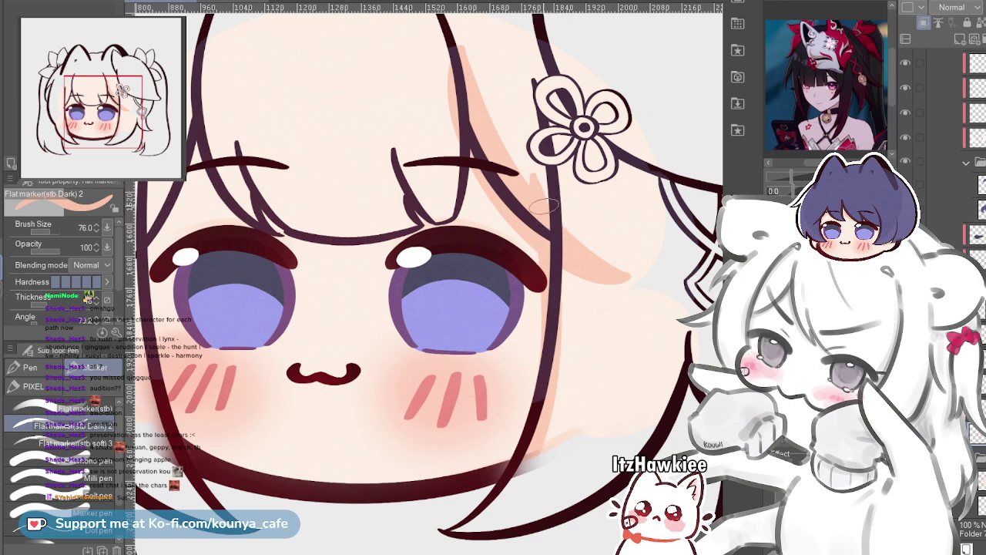
pyautogui.moveTo(530, 157)
pyautogui.mouseDown()
pyautogui.moveTo(543, 366)
pyautogui.moveTo(528, 447)
pyautogui.mouseUp()
pyautogui.hotkey('ctrl', 'z')
pyautogui.hotkey('ctrl', 'z')
pyautogui.moveTo(534, 183); pyautogui.dragTo(530, 447)
pyautogui.moveTo(544, 258); pyautogui.dragTo(536, 451)
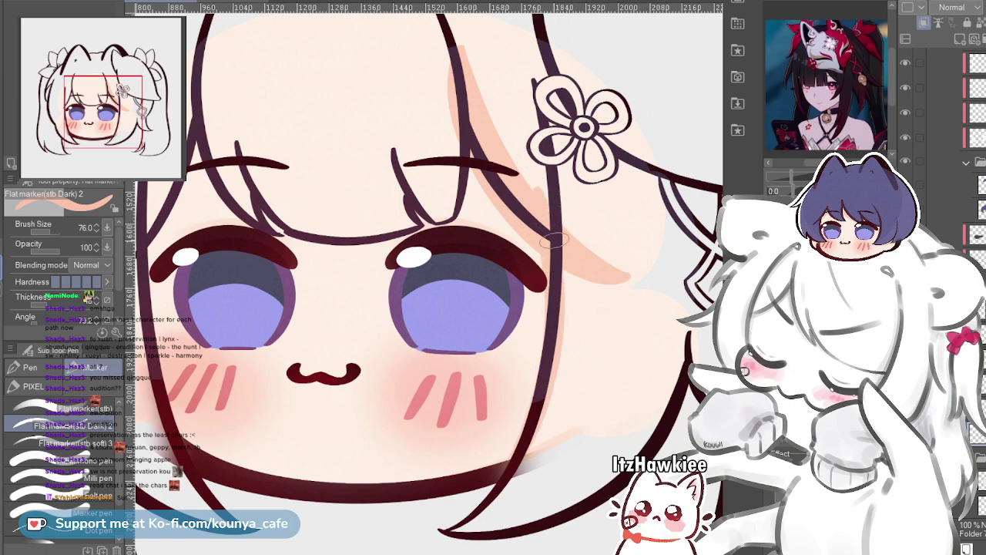
pyautogui.moveTo(544, 251); pyautogui.dragTo(512, 462)
pyautogui.hotkey('ctrl', 'z')
pyautogui.moveTo(539, 280); pyautogui.dragTo(504, 464)
pyautogui.hotkey('ctrl', 'z')
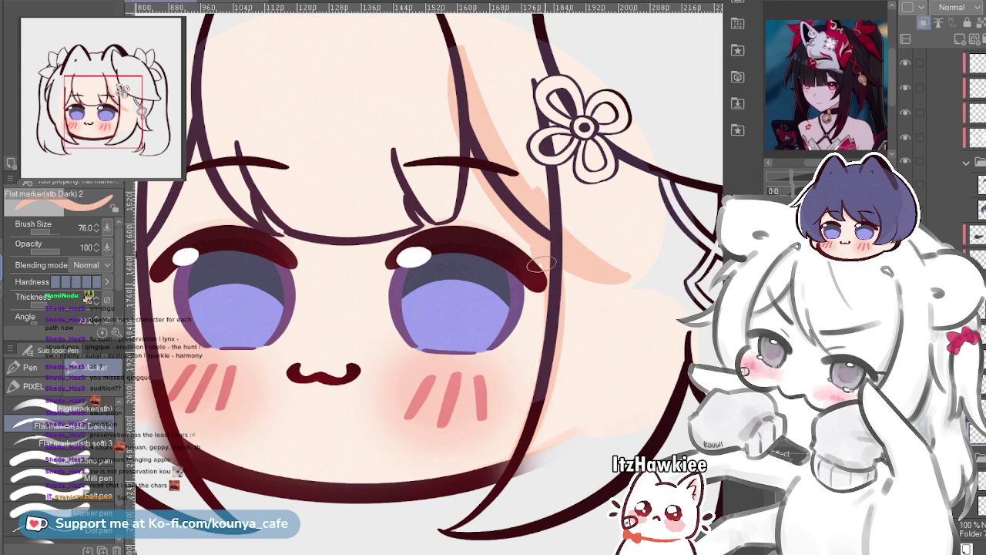
pyautogui.moveTo(545, 280); pyautogui.dragTo(534, 390)
pyautogui.hotkey('ctrl', 'z')
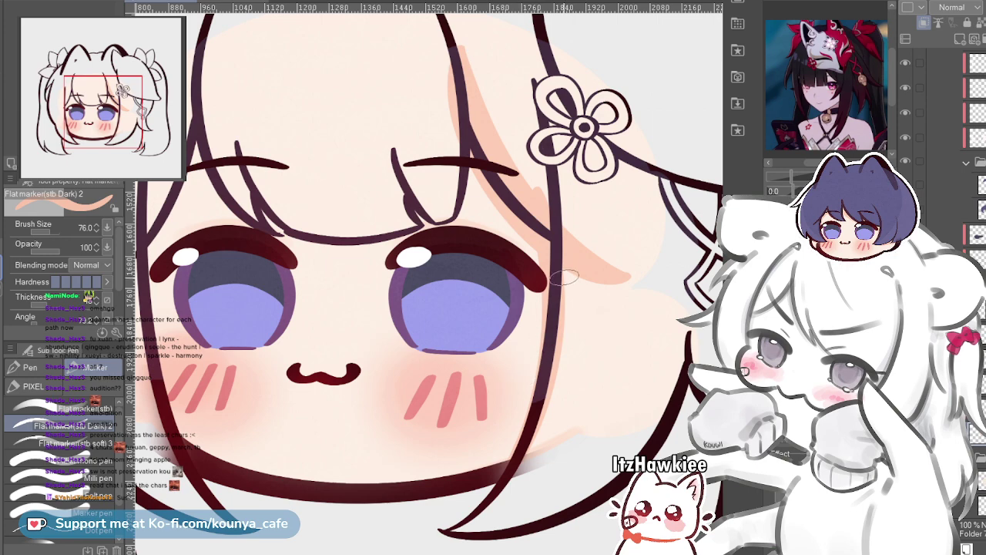
# Paint a wide peach shadow down the cheek beside the right side hair strand, using brush size 163.5
pyautogui.scroll(-5, 570, 278)
pyautogui.scroll(5, 487, 347)
pyautogui.moveTo(583, 308); pyautogui.dragTo(494, 312)
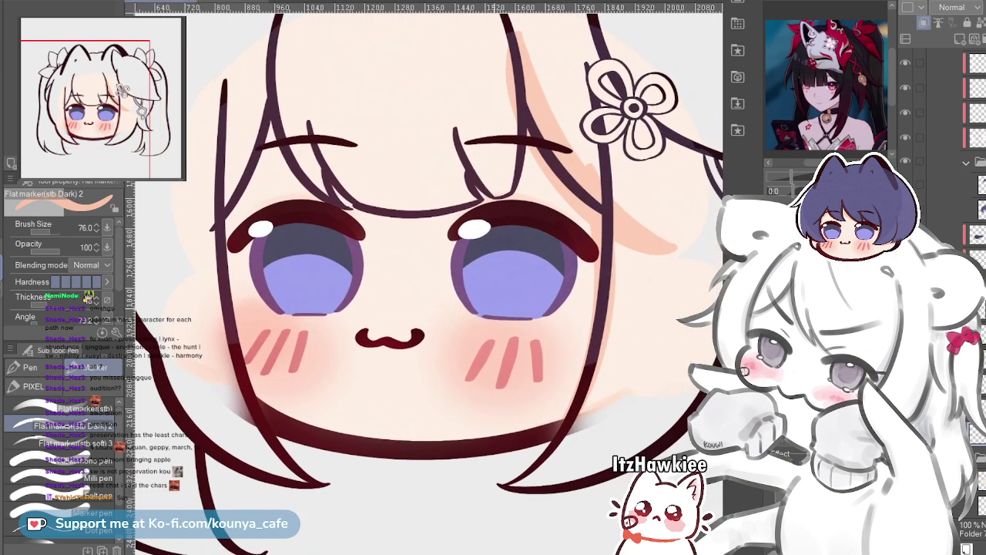
pyautogui.moveTo(625, 237)
pyautogui.mouseDown()
pyautogui.moveTo(654, 237)
pyautogui.moveTo(616, 397)
pyautogui.mouseUp()
pyautogui.hotkey('ctrl', 'z')
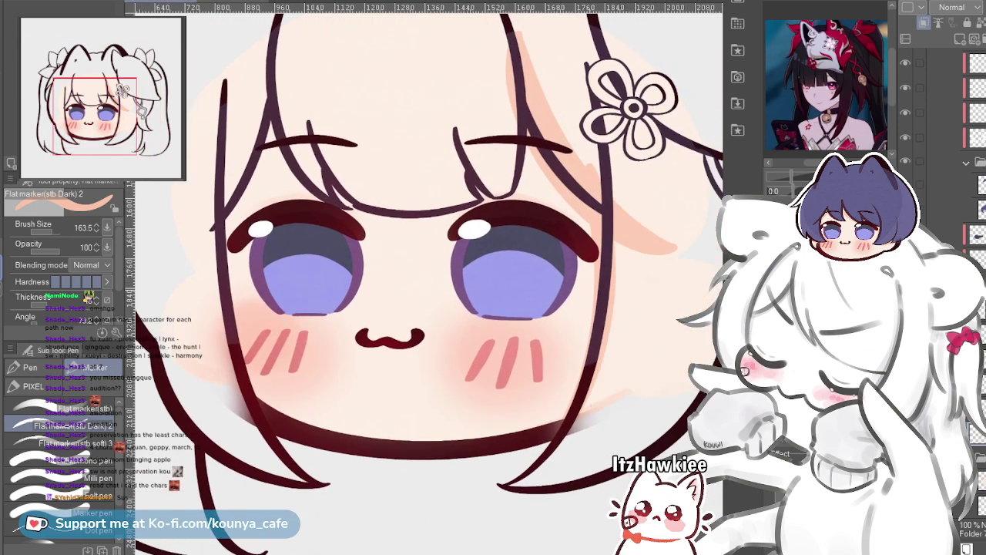
pyautogui.moveTo(645, 238)
pyautogui.mouseDown()
pyautogui.moveTo(634, 232)
pyautogui.moveTo(567, 454)
pyautogui.mouseUp()
pyautogui.scroll(-3, 588, 312)
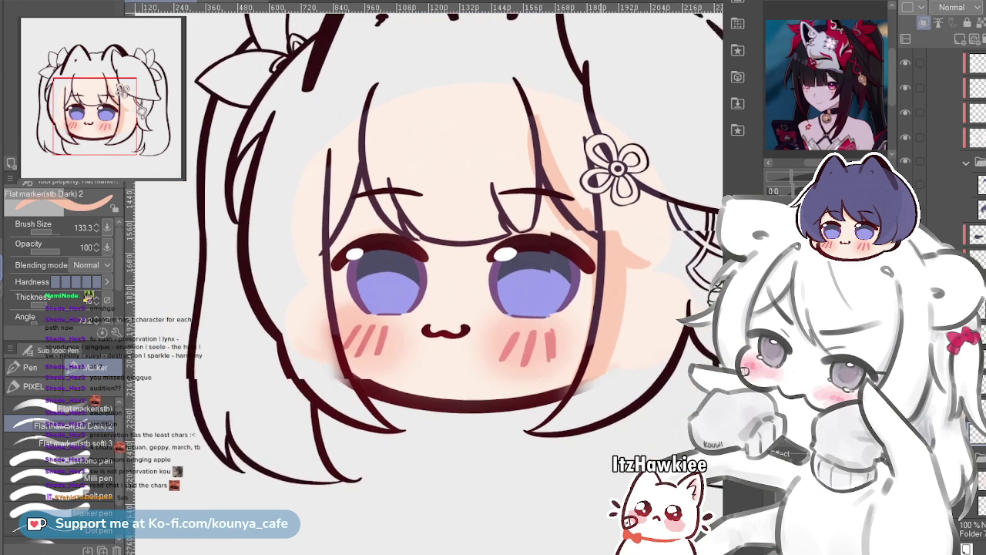
# Paint thin peach shadows around the short bang strand above the right eye, using brush size 53.9
pyautogui.scroll(5, 587, 295)
pyautogui.press('[')
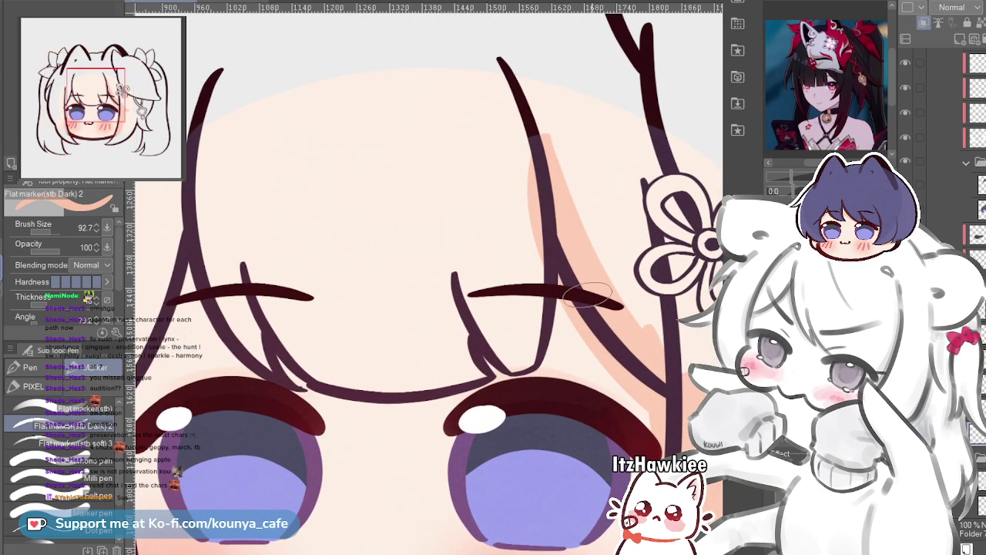
pyautogui.moveTo(561, 305); pyautogui.dragTo(454, 319)
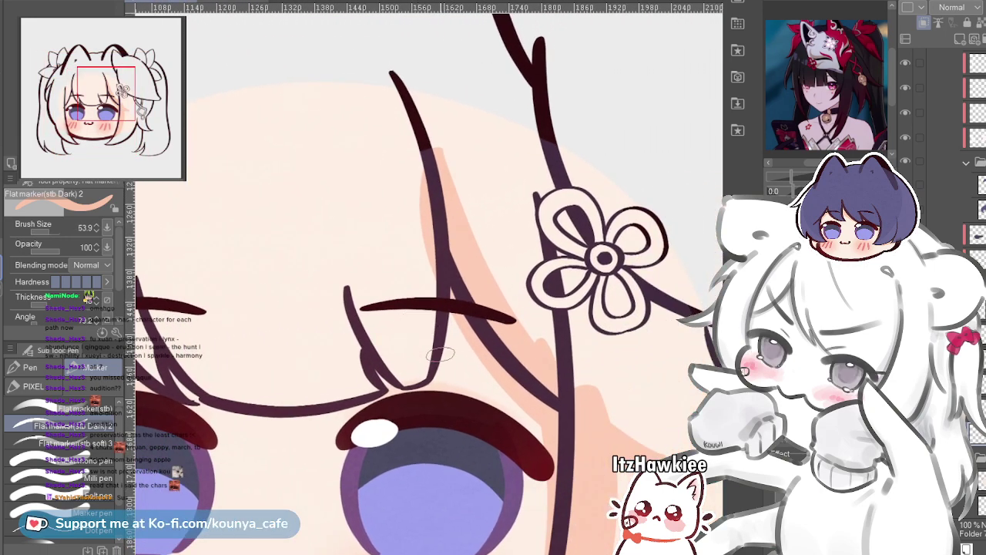
pyautogui.scroll(2, 438, 250)
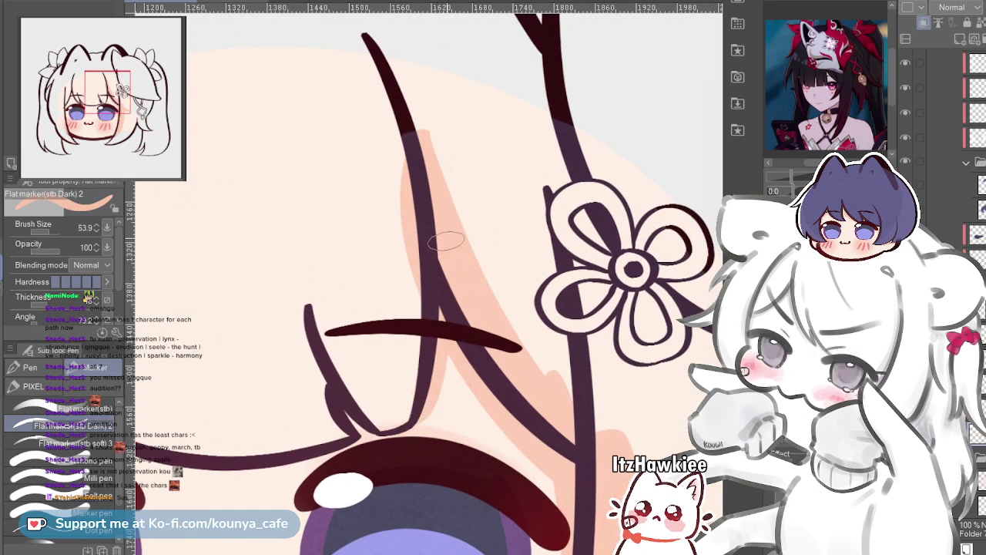
pyautogui.scroll(1, 384, 348)
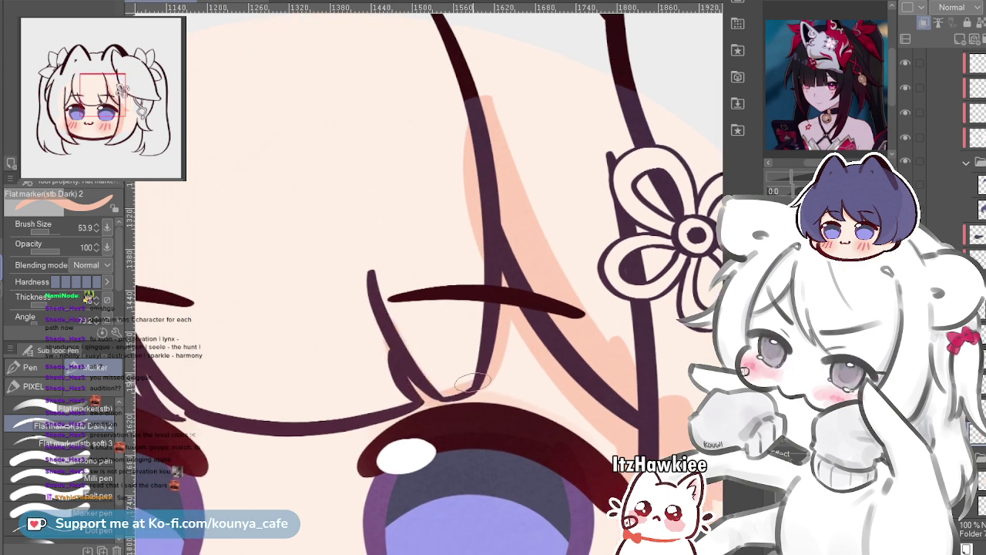
pyautogui.scroll(2, 509, 370)
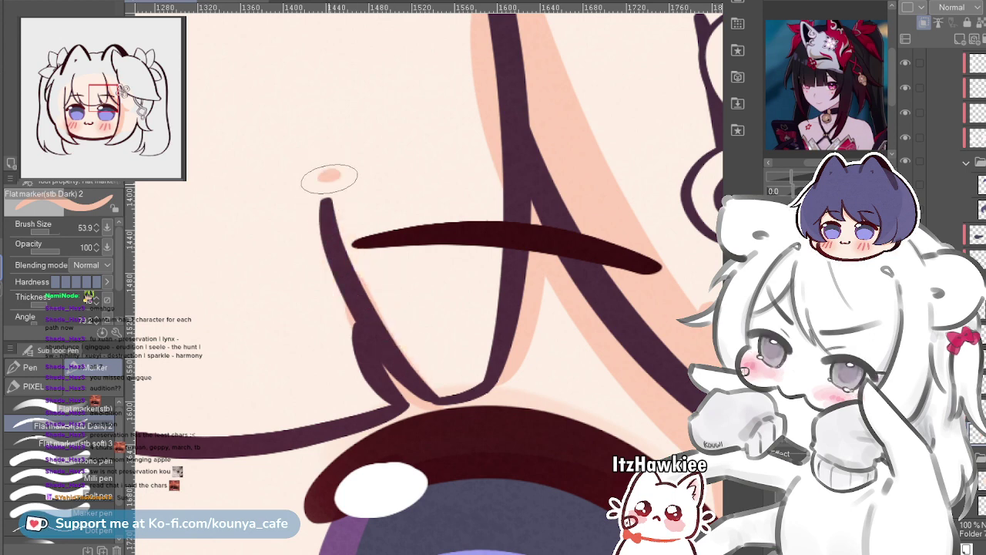
pyautogui.moveTo(329, 178); pyautogui.dragTo(426, 369)
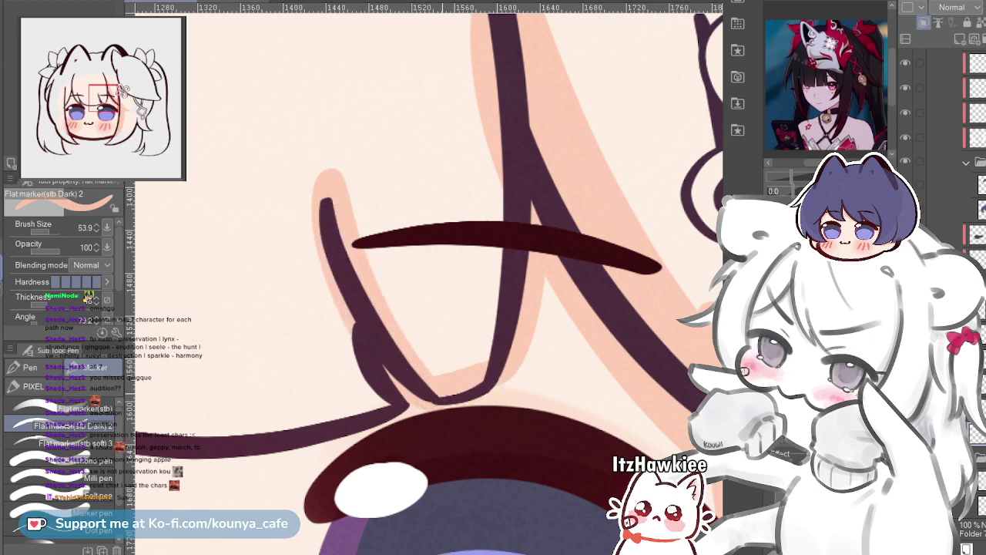
pyautogui.scroll(-3, 497, 362)
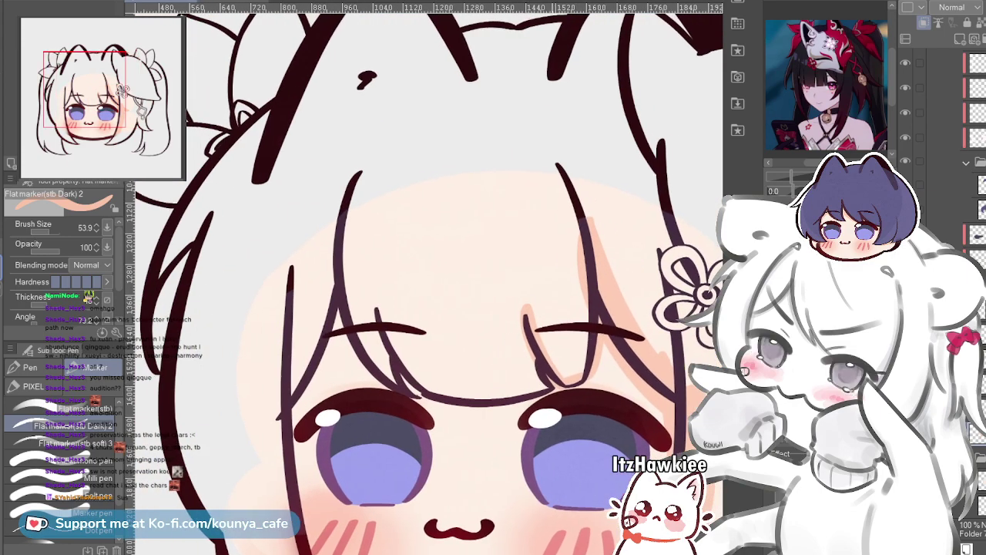
# Paint a thin peach shadow following the long left bang strand down toward the left eye, redoing the stroke until it fits
pyautogui.scroll(2, 514, 325)
pyautogui.moveTo(227, 215)
pyautogui.mouseDown()
pyautogui.moveTo(274, 373)
pyautogui.moveTo(217, 237)
pyautogui.moveTo(302, 388)
pyautogui.mouseUp()
pyautogui.hotkey('ctrl', 'z')
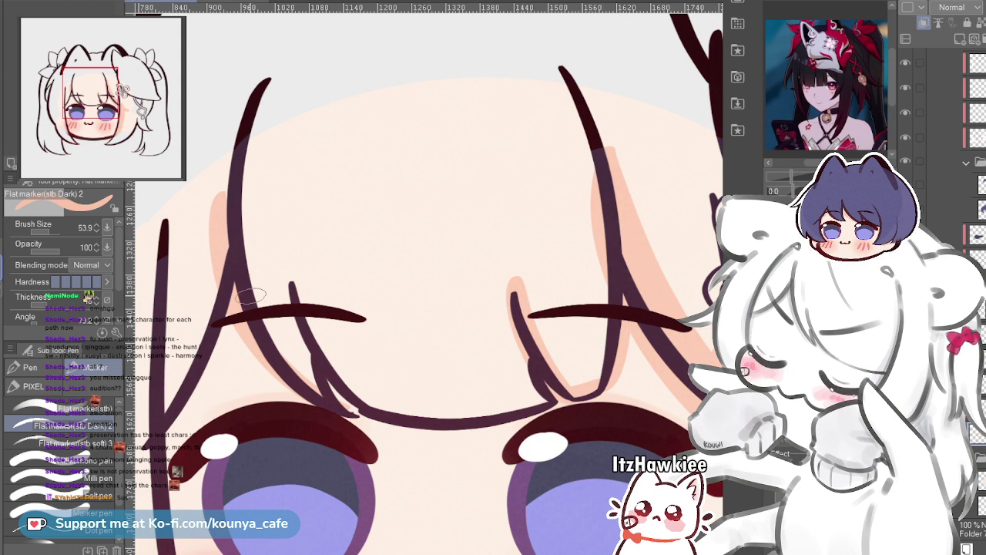
pyautogui.hotkey('ctrl', 'z')
pyautogui.moveTo(219, 202); pyautogui.dragTo(299, 389)
pyautogui.hotkey('ctrl', 'z')
pyautogui.moveTo(227, 220); pyautogui.dragTo(290, 370)
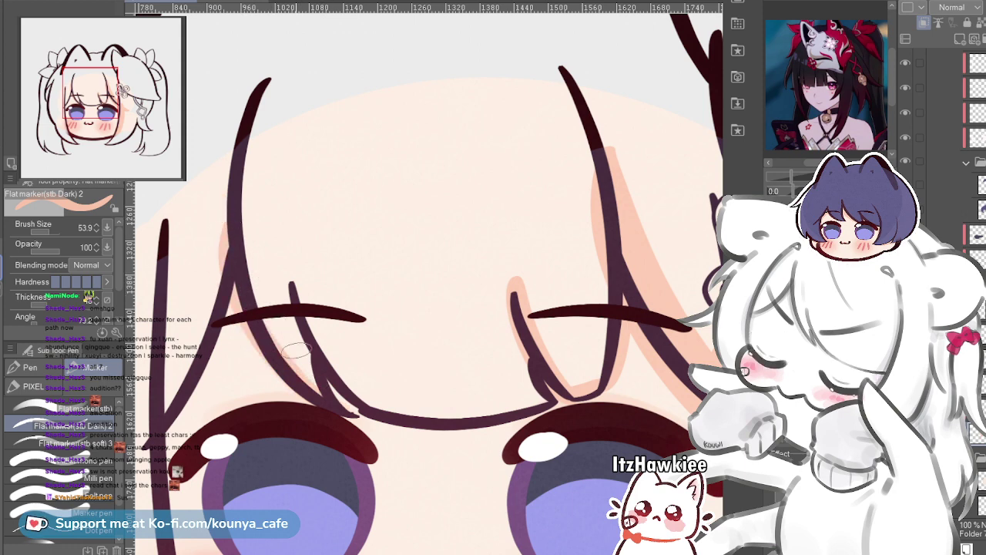
pyautogui.hotkey('ctrl', 'z')
pyautogui.moveTo(225, 210); pyautogui.dragTo(299, 391)
# Add a thin peach shadow along the inner edge of the long left bang strand
pyautogui.scroll(2, 293, 335)
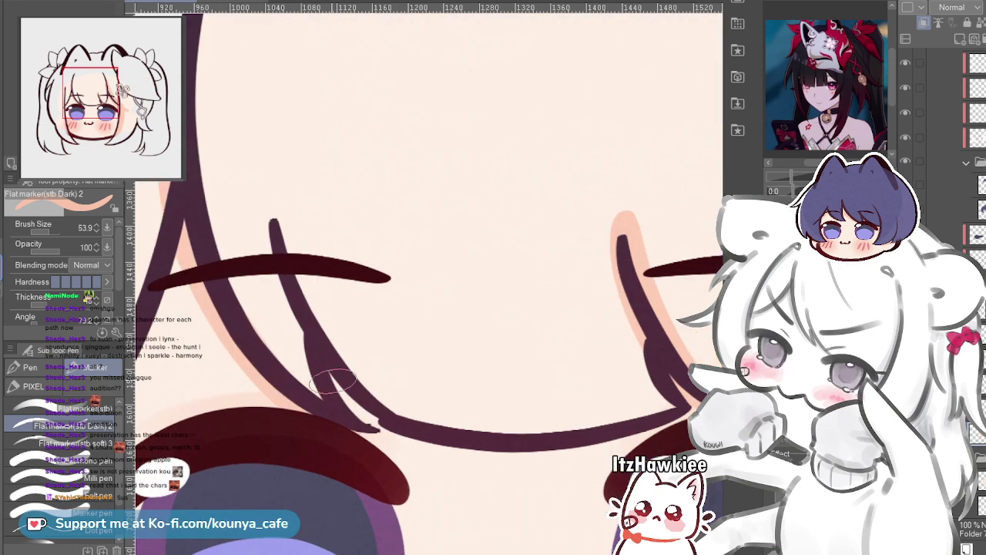
pyautogui.moveTo(216, 219); pyautogui.dragTo(269, 280)
pyautogui.moveTo(261, 236); pyautogui.dragTo(309, 280)
pyautogui.moveTo(329, 223)
pyautogui.mouseDown()
pyautogui.moveTo(318, 189)
pyautogui.moveTo(294, 178)
pyautogui.moveTo(376, 391)
pyautogui.mouseUp()
pyautogui.hotkey('ctrl', 'z')
pyautogui.moveTo(291, 171)
pyautogui.mouseDown()
pyautogui.moveTo(313, 313)
pyautogui.moveTo(413, 464)
pyautogui.mouseUp()
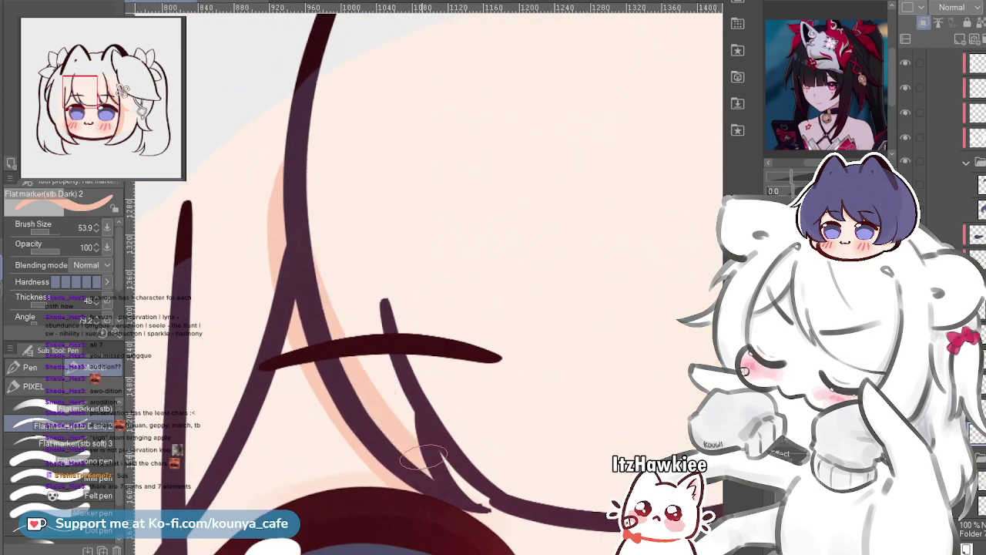
pyautogui.hotkey('ctrl', 'z')
pyautogui.moveTo(289, 178)
pyautogui.mouseDown()
pyautogui.moveTo(287, 221)
pyautogui.moveTo(409, 463)
pyautogui.mouseUp()
pyautogui.moveTo(337, 329); pyautogui.dragTo(316, 284)
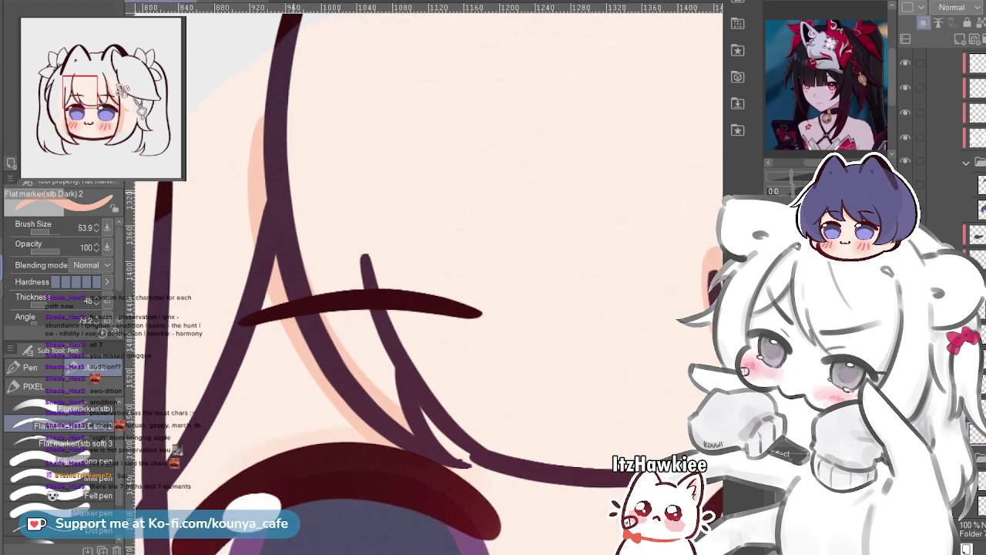
pyautogui.moveTo(446, 369); pyautogui.dragTo(408, 342)
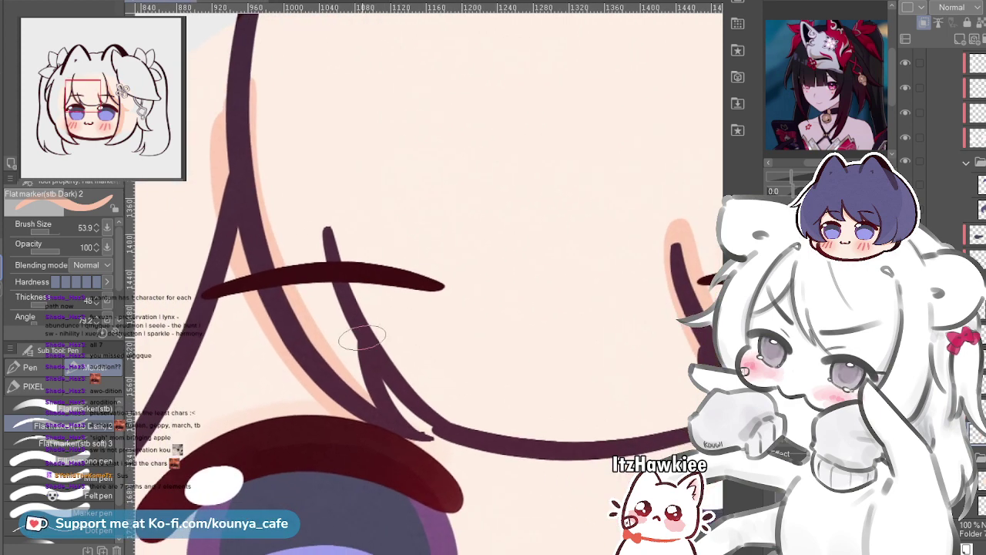
# Paint thin peach shadows along the short bang strand above the left eye and beneath the central fringe line
pyautogui.moveTo(350, 309); pyautogui.dragTo(371, 392)
pyautogui.hotkey('ctrl', 'z')
pyautogui.moveTo(352, 304); pyautogui.dragTo(370, 390)
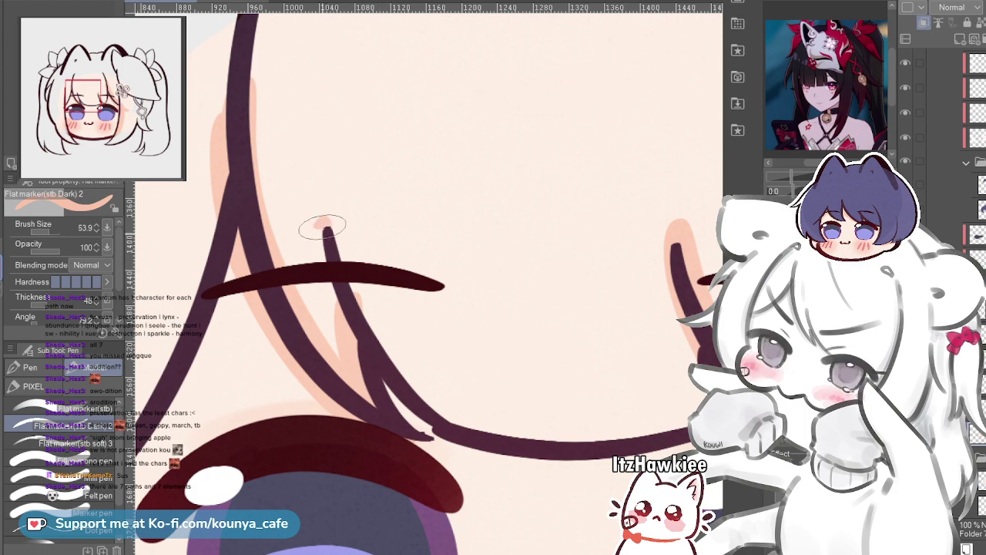
pyautogui.moveTo(322, 227); pyautogui.dragTo(450, 427)
pyautogui.hotkey('ctrl', 'z')
pyautogui.moveTo(404, 364); pyautogui.dragTo(468, 431)
pyautogui.scroll(-3, 447, 398)
pyautogui.moveTo(447, 398); pyautogui.dragTo(334, 366)
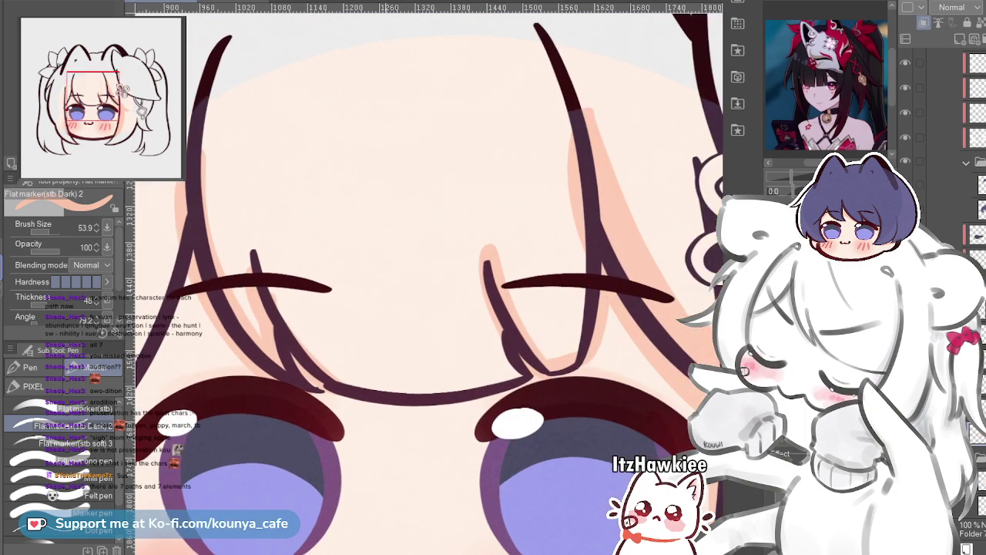
pyautogui.scroll(1, 443, 397)
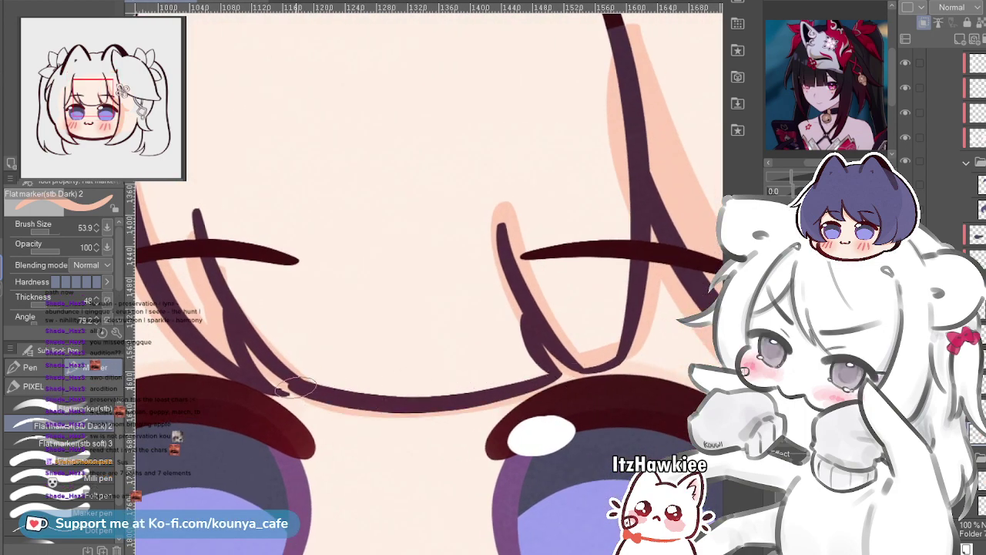
# Paint a thin peach shadow along the outer branch of the left bang strand, extending past the left side hair line
pyautogui.scroll(-6, 445, 402)
pyautogui.moveTo(444, 402); pyautogui.dragTo(464, 405)
pyautogui.scroll(3, 380, 407)
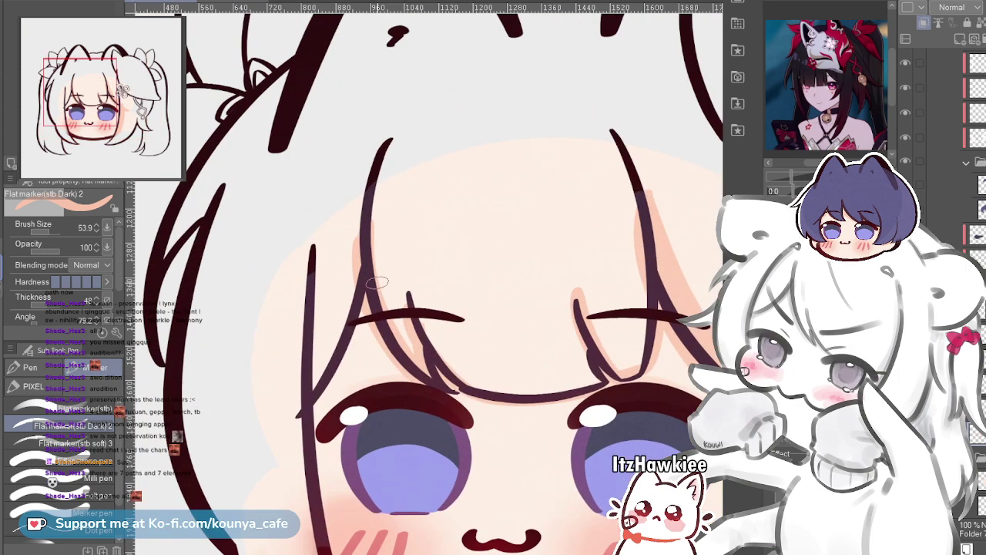
pyautogui.moveTo(322, 395); pyautogui.dragTo(272, 427)
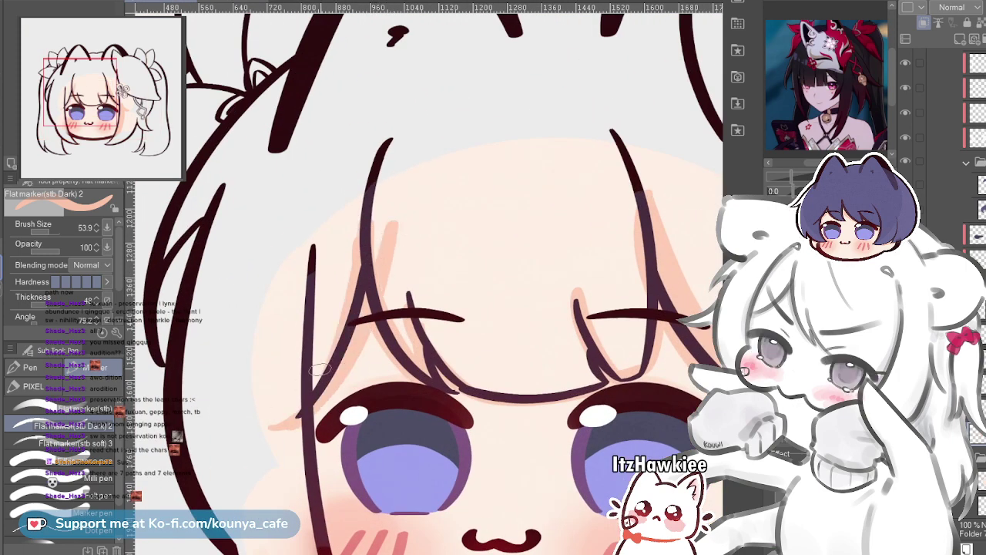
pyautogui.moveTo(363, 228); pyautogui.dragTo(272, 426)
pyautogui.scroll(-3, 375, 287)
pyautogui.moveTo(375, 287); pyautogui.dragTo(360, 264)
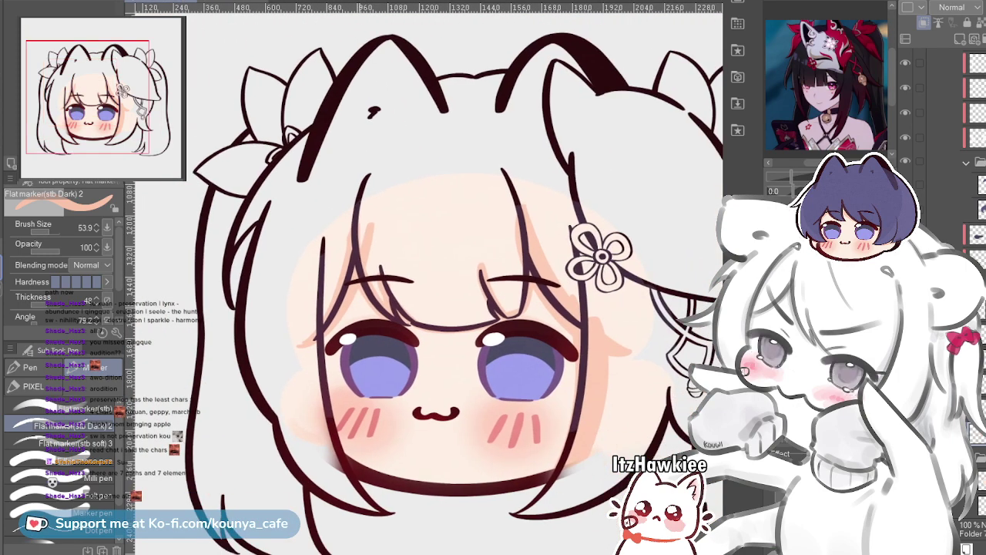
# Thicken the shadow beside the upper left bang strand and shade along the left side hair line, using brush size 75.0
pyautogui.scroll(5, 374, 306)
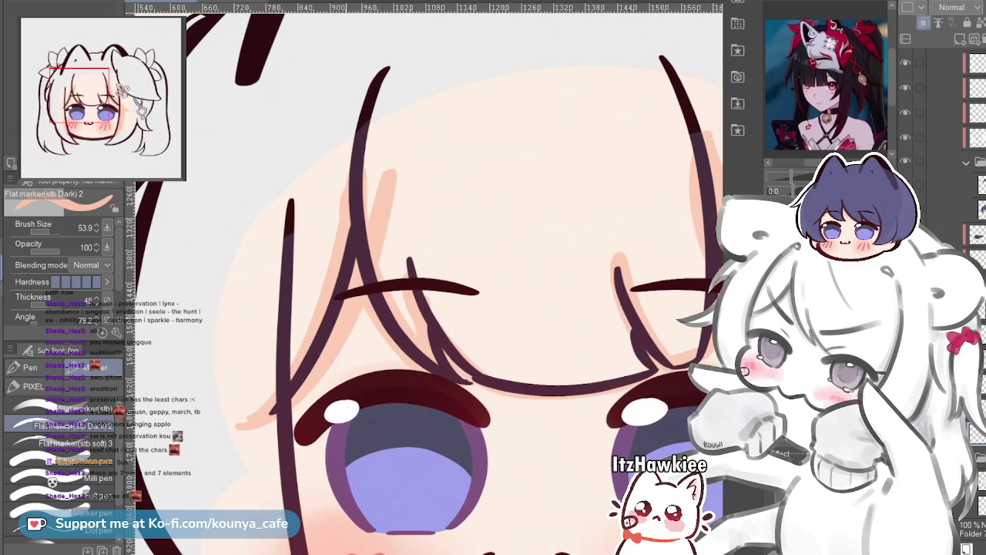
pyautogui.press(']')
pyautogui.press(']')
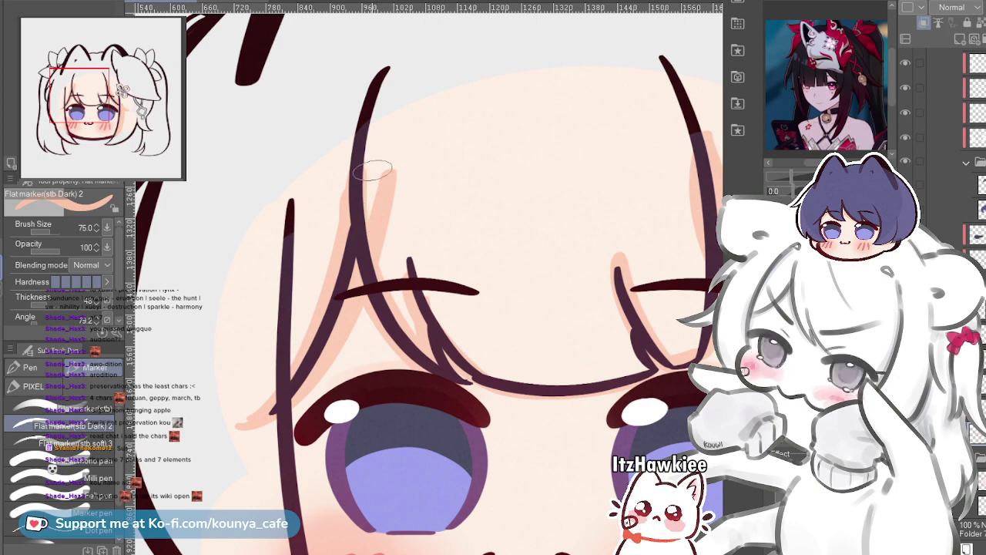
pyautogui.scroll(-3, 362, 244)
pyautogui.scroll(3, 281, 249)
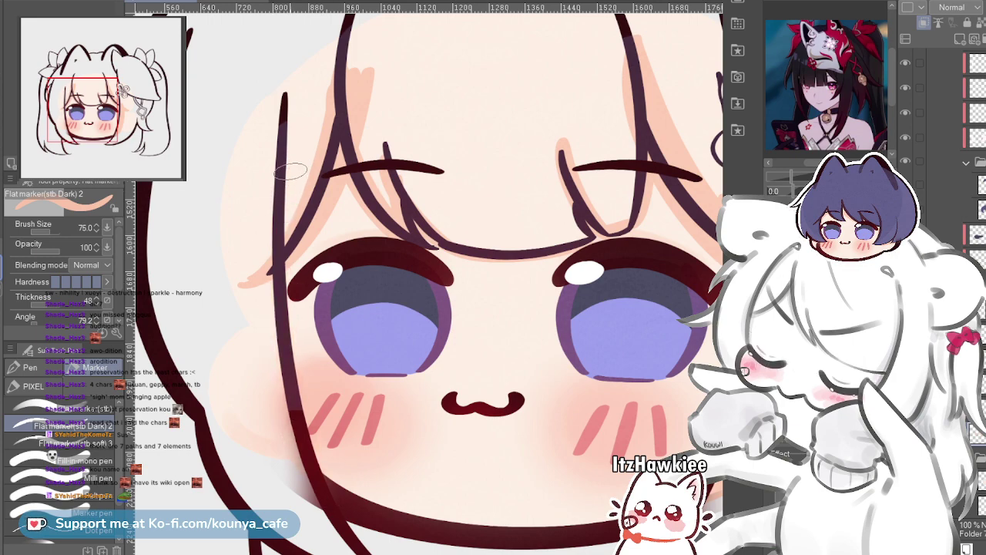
pyautogui.scroll(-3, 284, 216)
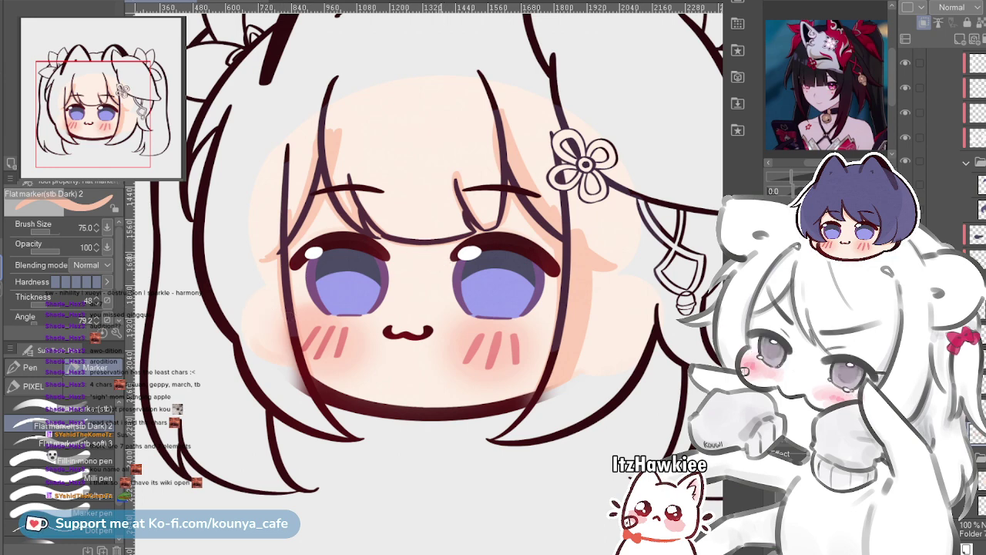
pyautogui.scroll(2, 446, 259)
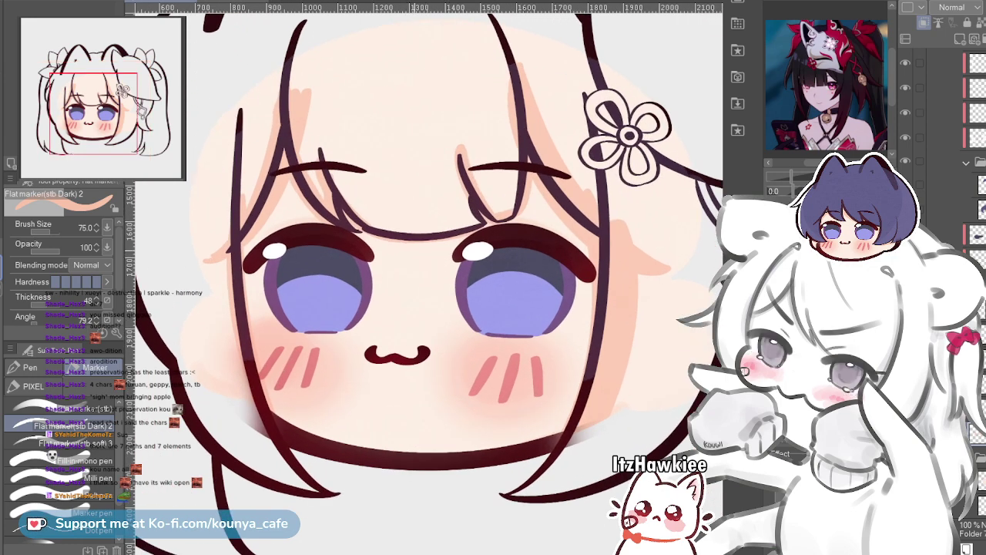
pyautogui.moveTo(447, 262); pyautogui.dragTo(442, 286)
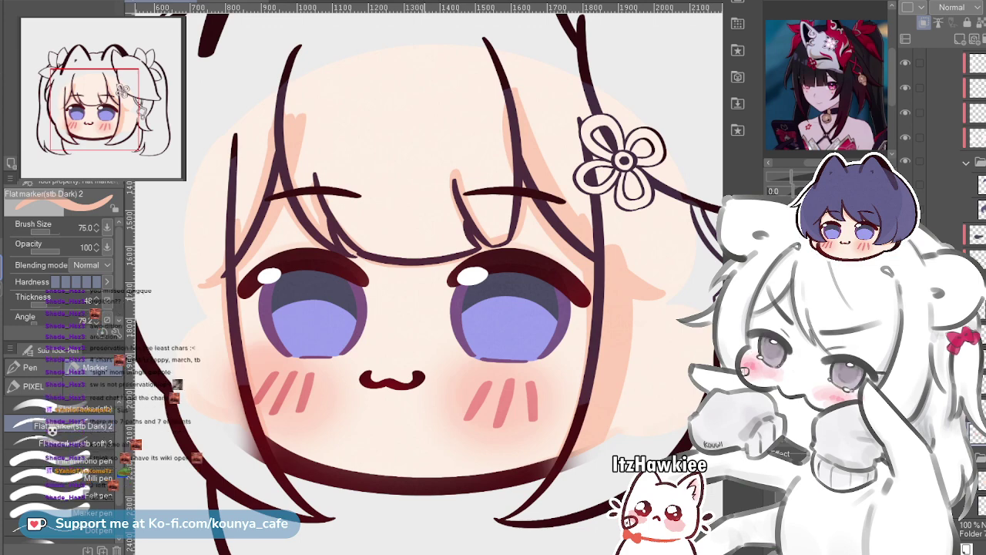
pyautogui.moveTo(449, 324); pyautogui.dragTo(467, 342)
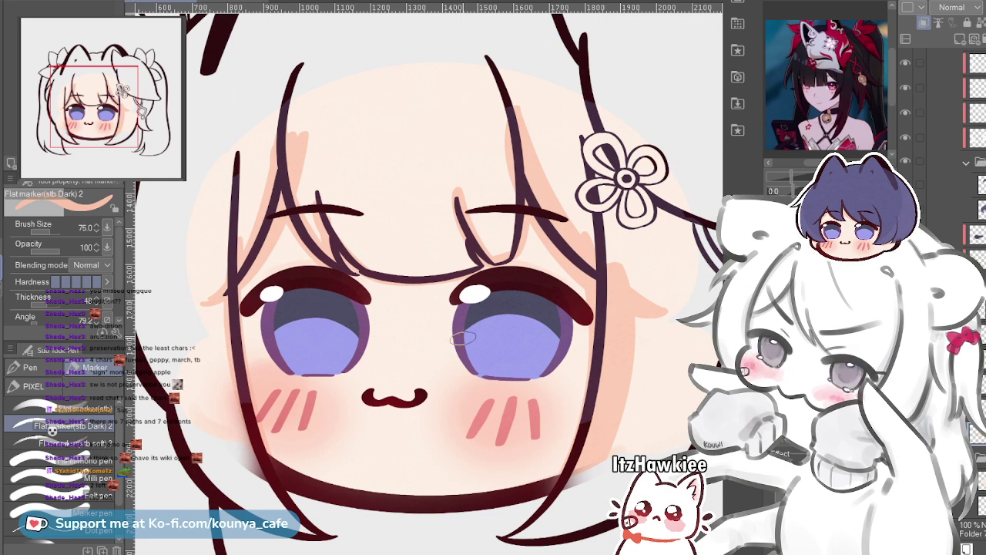
pyautogui.moveTo(462, 337)
pyautogui.mouseDown()
pyautogui.moveTo(453, 341)
pyautogui.moveTo(485, 352)
pyautogui.mouseUp()
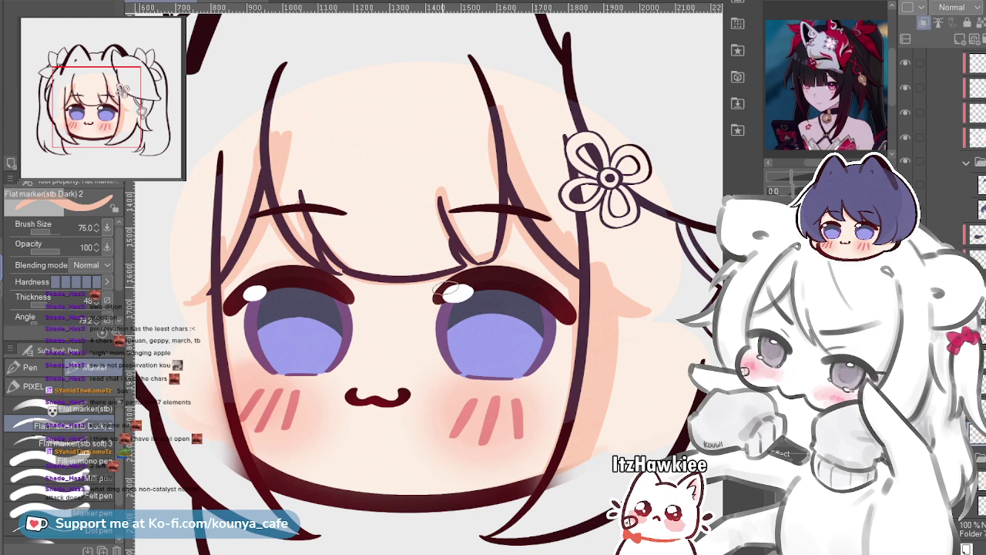
pyautogui.scroll(3, 972, 347)
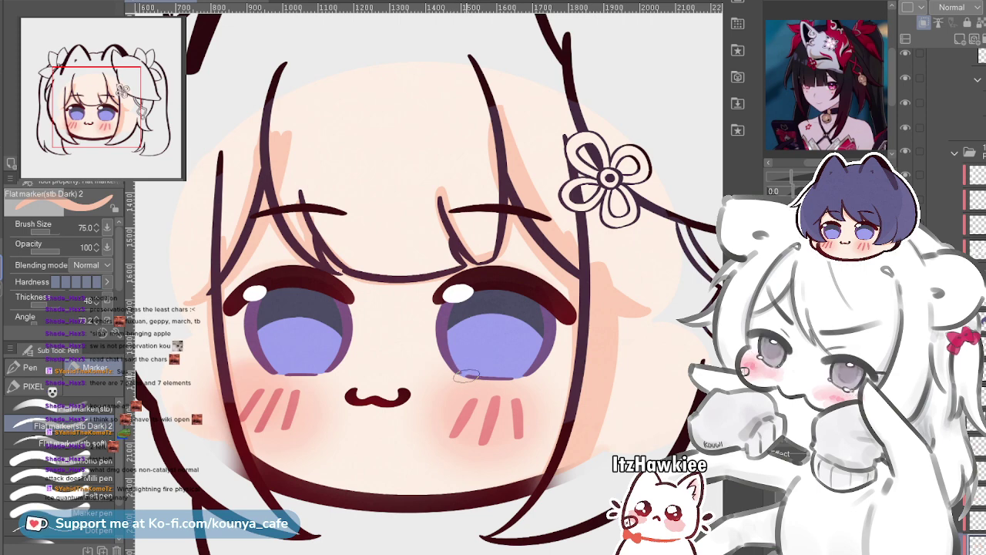
pyautogui.moveTo(412, 330); pyautogui.dragTo(443, 320)
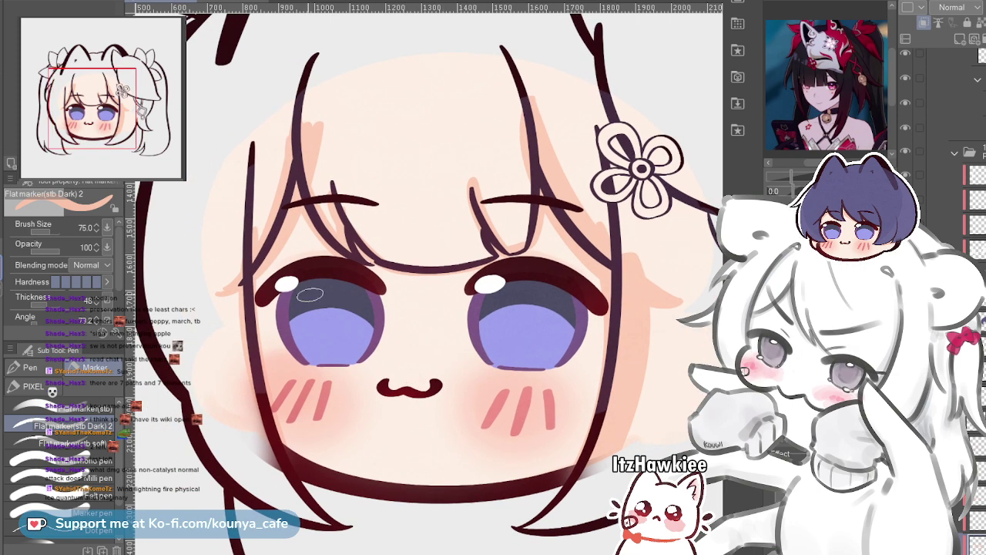
pyautogui.moveTo(327, 335); pyautogui.dragTo(331, 345)
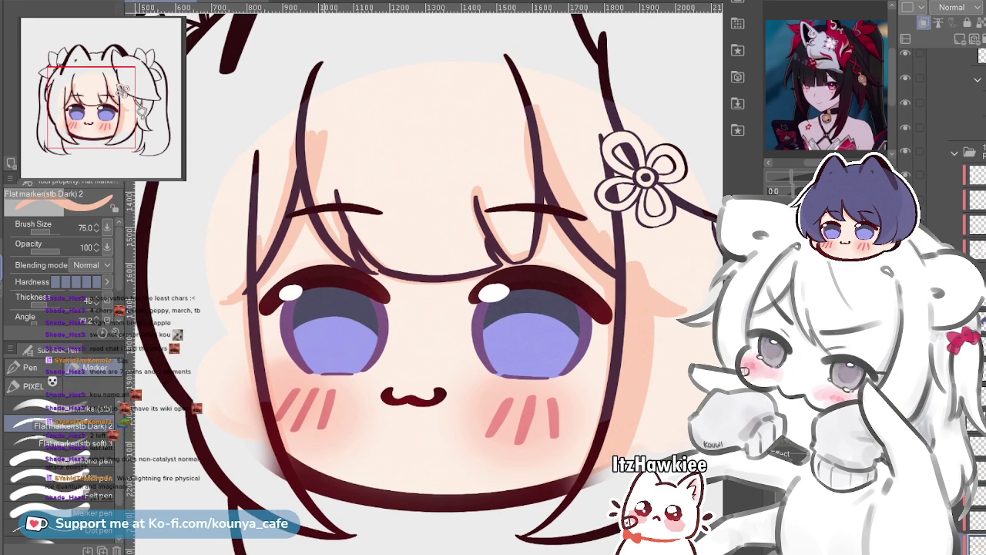
pyautogui.moveTo(329, 315)
pyautogui.mouseDown()
pyautogui.moveTo(335, 306)
pyautogui.moveTo(335, 359)
pyautogui.mouseUp()
# Sample the dark blue-grey of the left eye's upper iris as the drawing colour
pyautogui.scroll(-2, 322, 360)
pyautogui.scroll(1, 334, 330)
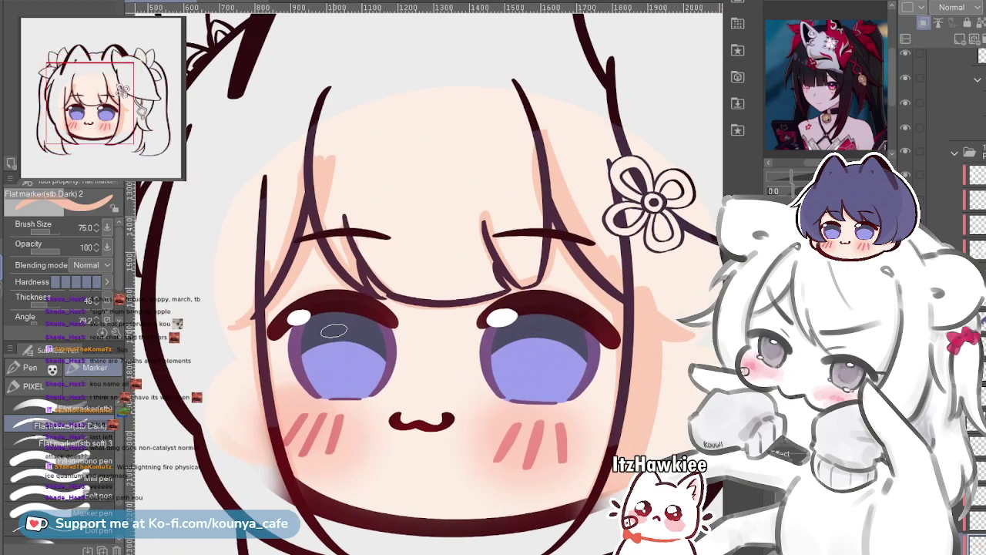
pyautogui.keyDown('alt'); pyautogui.click(333, 330); pyautogui.keyUp('alt')
pyautogui.moveTo(424, 251); pyautogui.dragTo(401, 218)
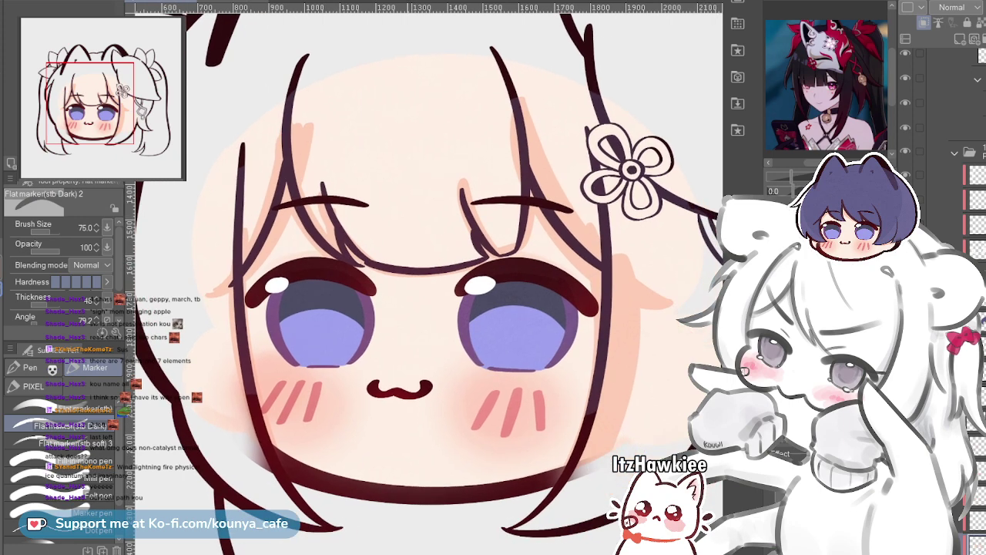
# Examine the repainted peach hair shadows, eyes and surrounding line art, both close up and across the whole head
pyautogui.scroll(3, 305, 411)
pyautogui.moveTo(305, 400); pyautogui.dragTo(385, 404)
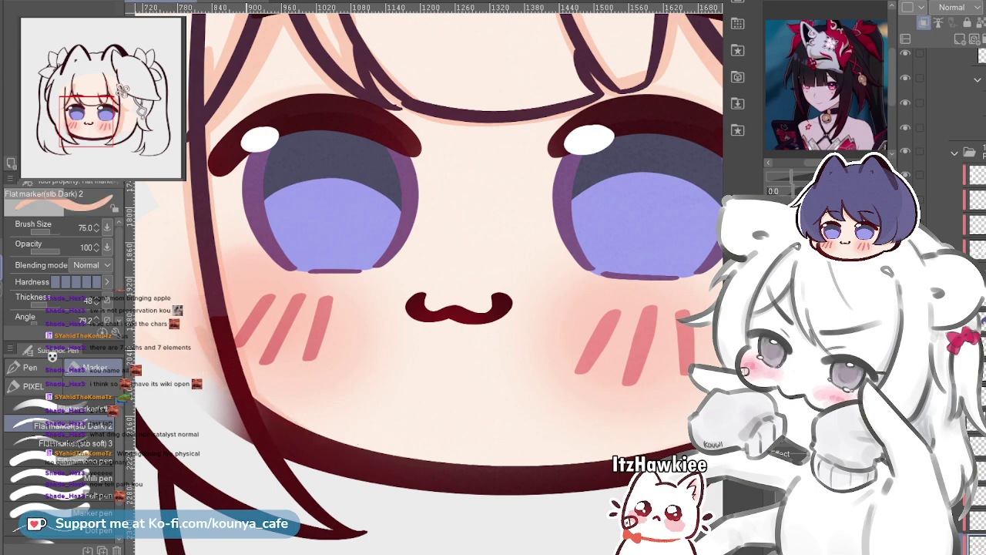
pyautogui.scroll(-3, 231, 355)
pyautogui.moveTo(487, 396); pyautogui.dragTo(404, 340)
pyautogui.scroll(3, 408, 341)
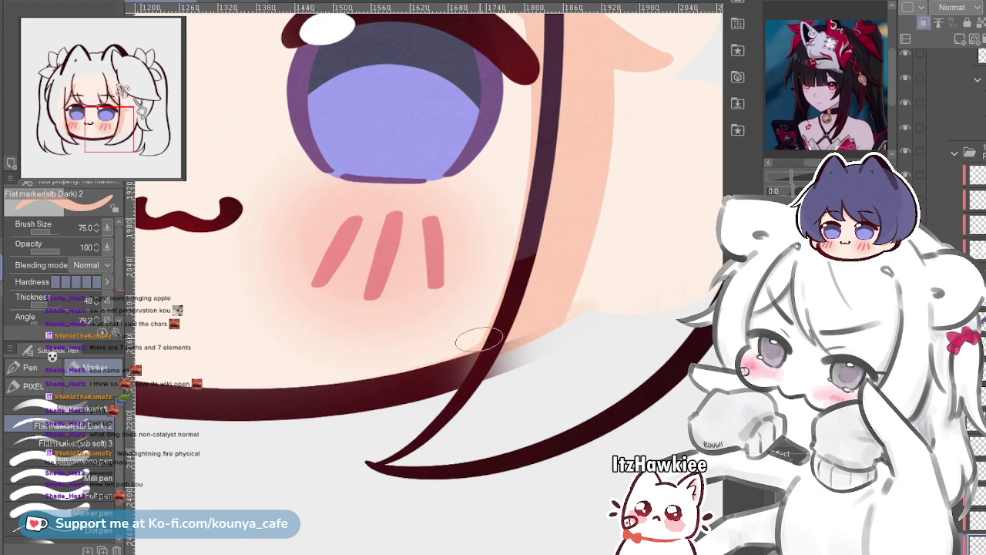
pyautogui.scroll(-8, 496, 301)
pyautogui.scroll(4, 433, 252)
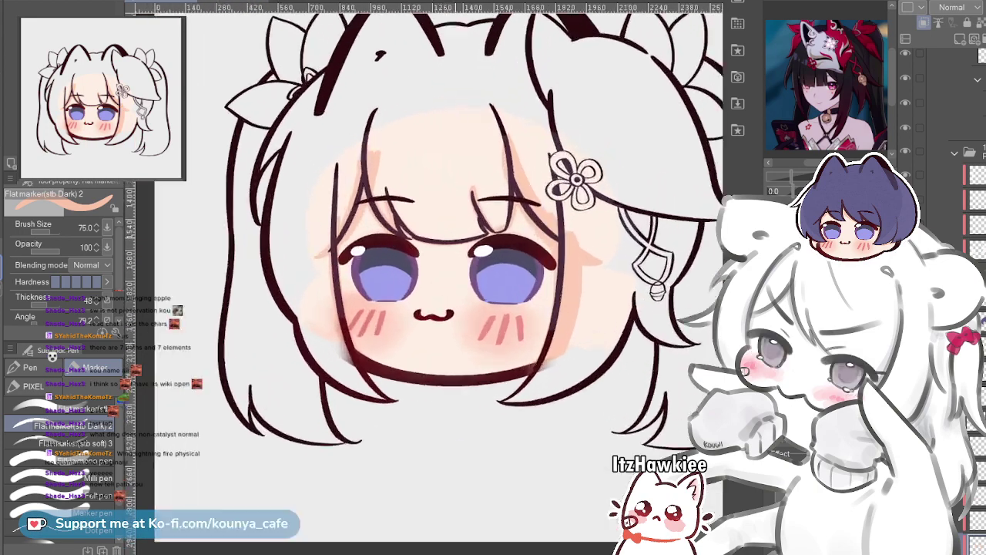
pyautogui.moveTo(402, 237); pyautogui.dragTo(368, 250)
pyautogui.moveTo(475, 254); pyautogui.dragTo(450, 265)
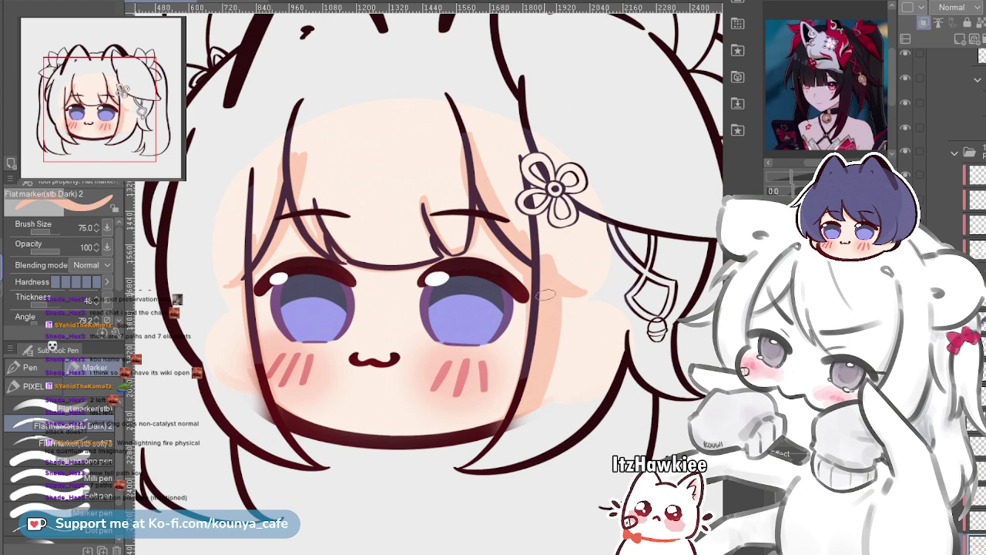
pyautogui.moveTo(465, 283); pyautogui.dragTo(537, 304)
pyautogui.scroll(2, 520, 224)
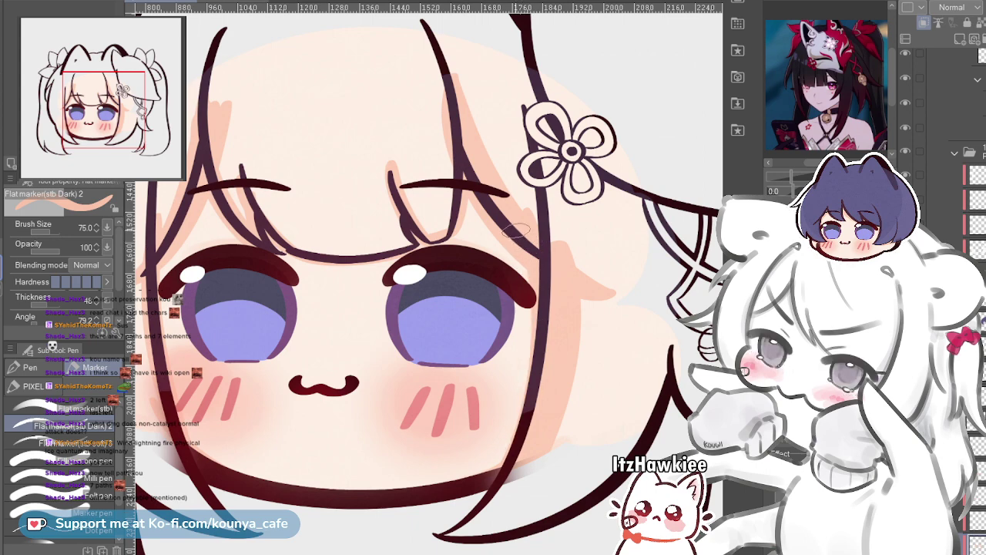
pyautogui.scroll(-4, 485, 459)
pyautogui.scroll(3, 485, 459)
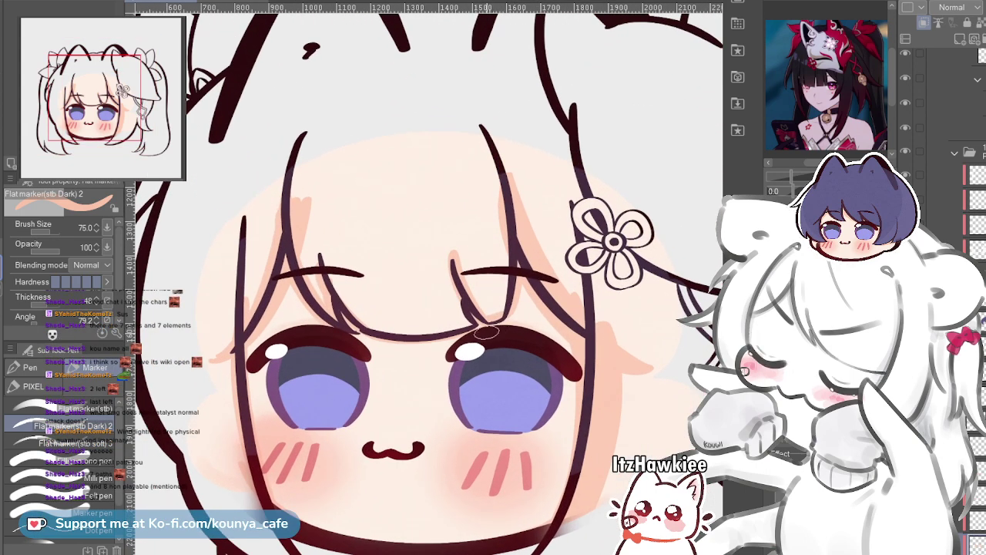
pyautogui.moveTo(487, 342); pyautogui.dragTo(507, 297)
pyautogui.scroll(-2, 539, 284)
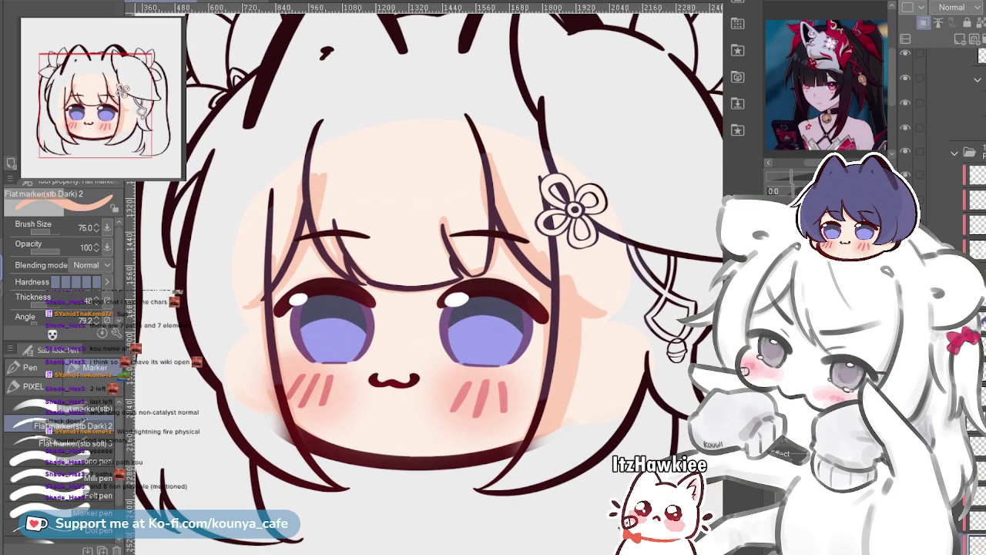
pyautogui.scroll(-1, 972, 385)
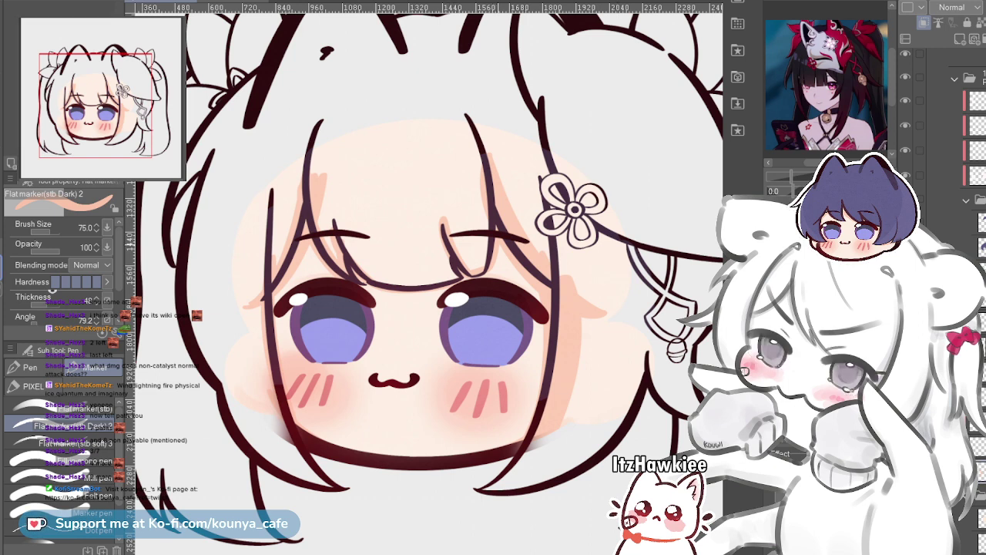
pyautogui.scroll(1, 423, 278)
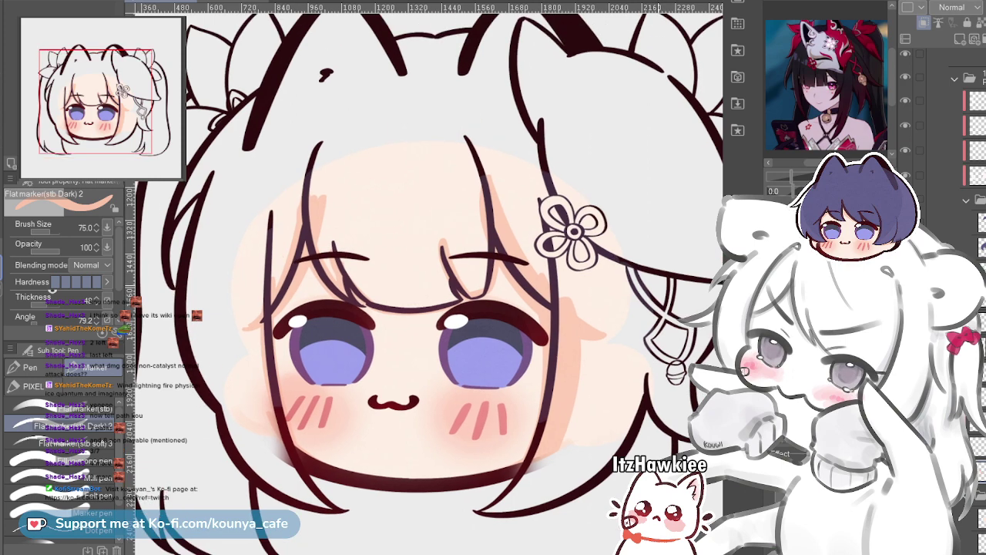
pyautogui.moveTo(641, 279); pyautogui.dragTo(668, 292)
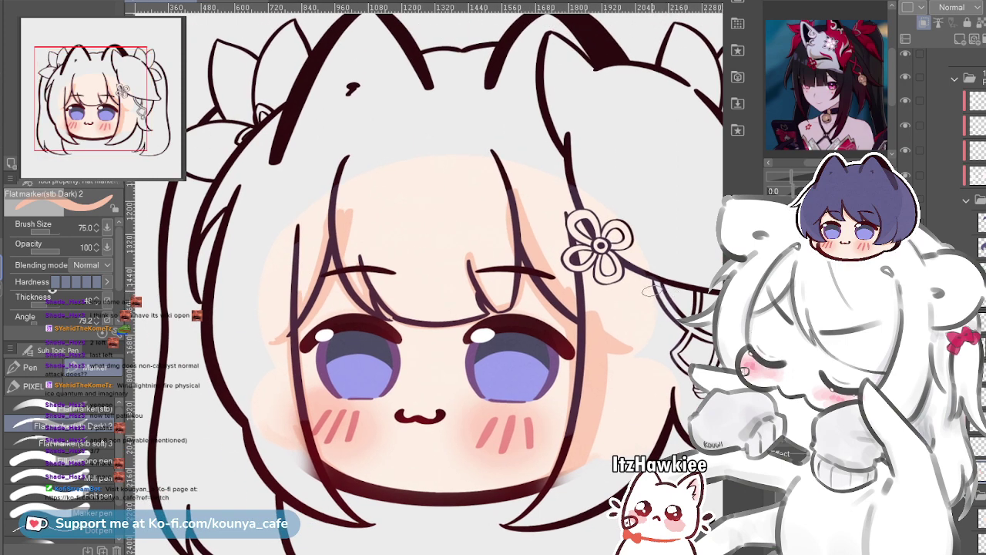
pyautogui.scroll(-2, 654, 295)
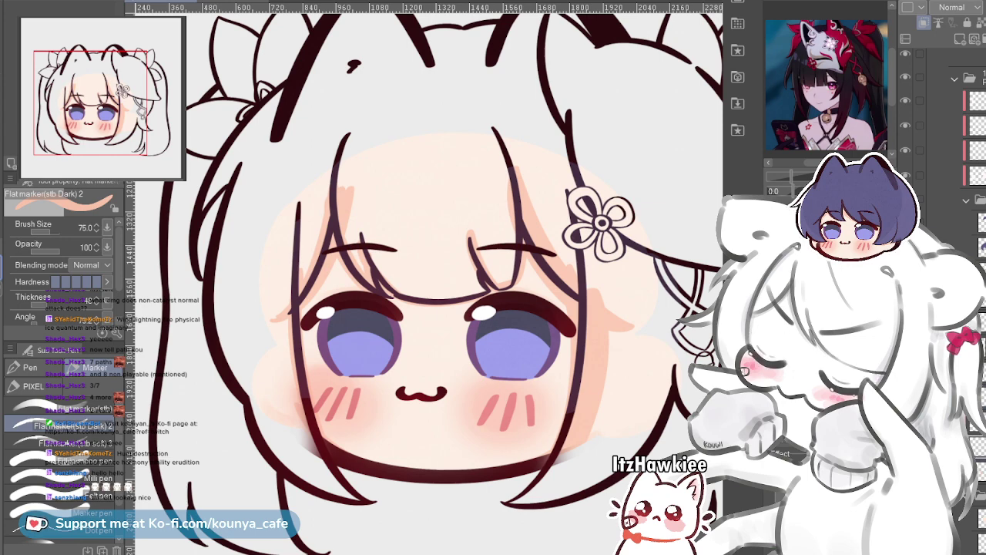
pyautogui.scroll(-2, 621, 354)
pyautogui.moveTo(605, 248); pyautogui.dragTo(526, 253)
pyautogui.scroll(-2, 431, 277)
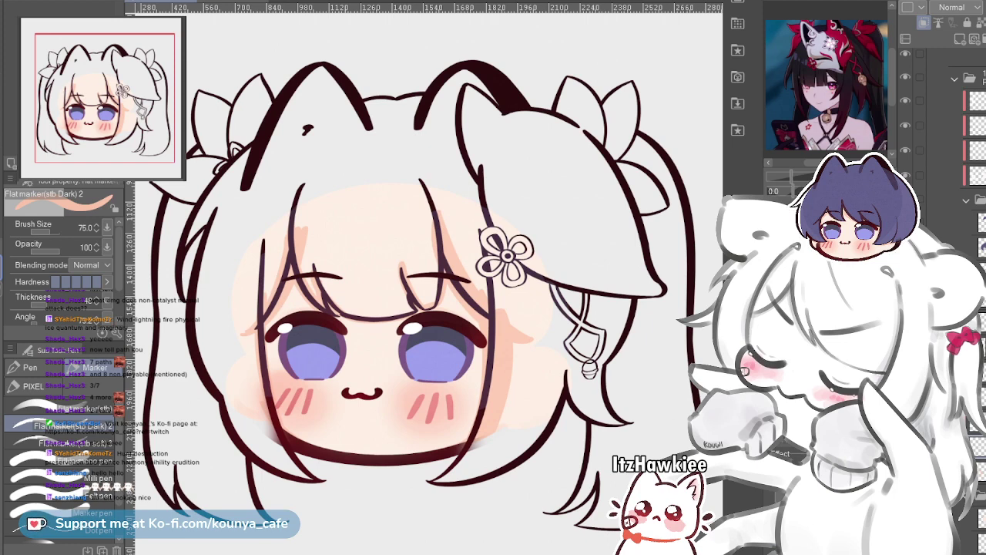
# Switch to the dark drawing colour for the hair and consult the reference illustration of the masked character
pyautogui.press('x')
pyautogui.press('x')
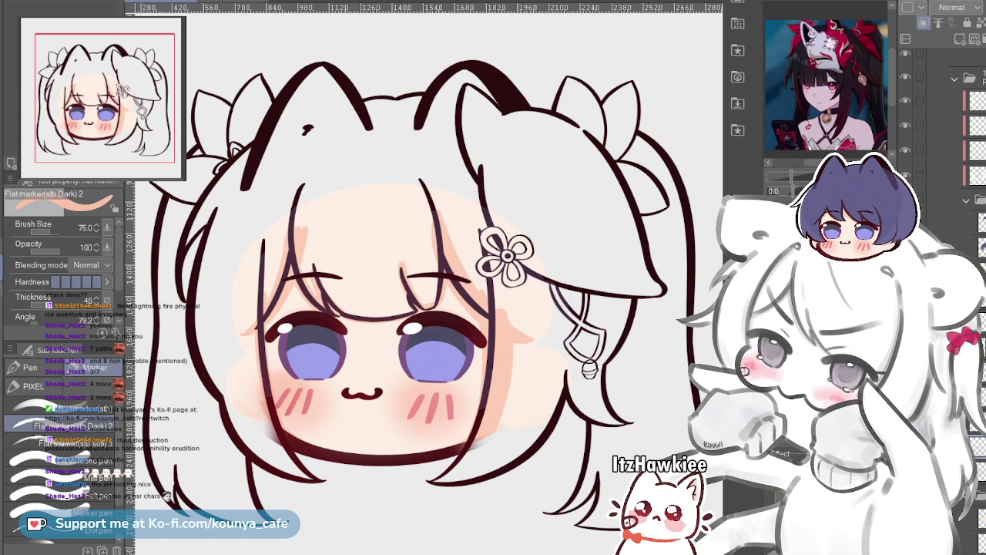
pyautogui.press('x')
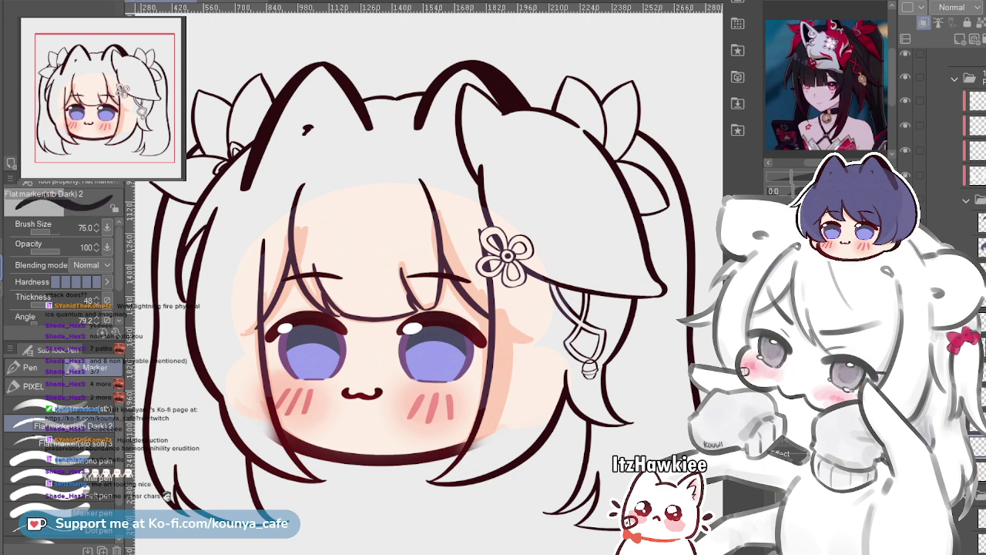
pyautogui.click(234, 1)
pyautogui.moveTo(576, 308); pyautogui.dragTo(561, 277)
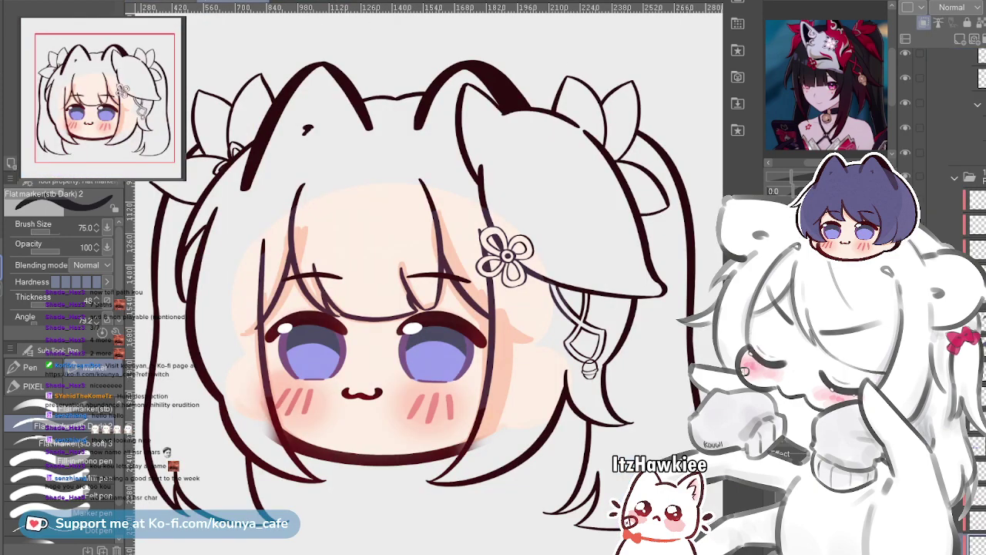
pyautogui.click(160, 1)
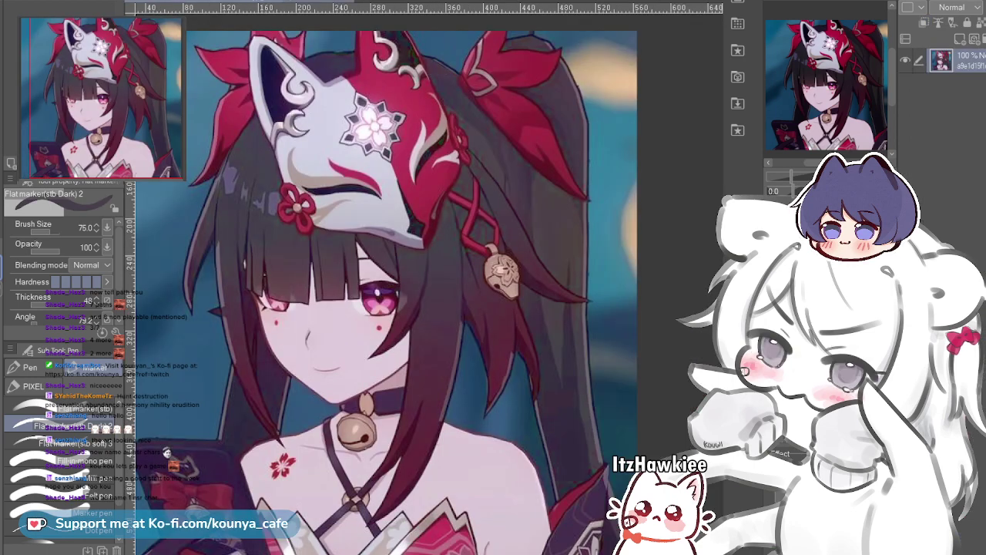
pyautogui.hotkey('ctrl', 'Tab')
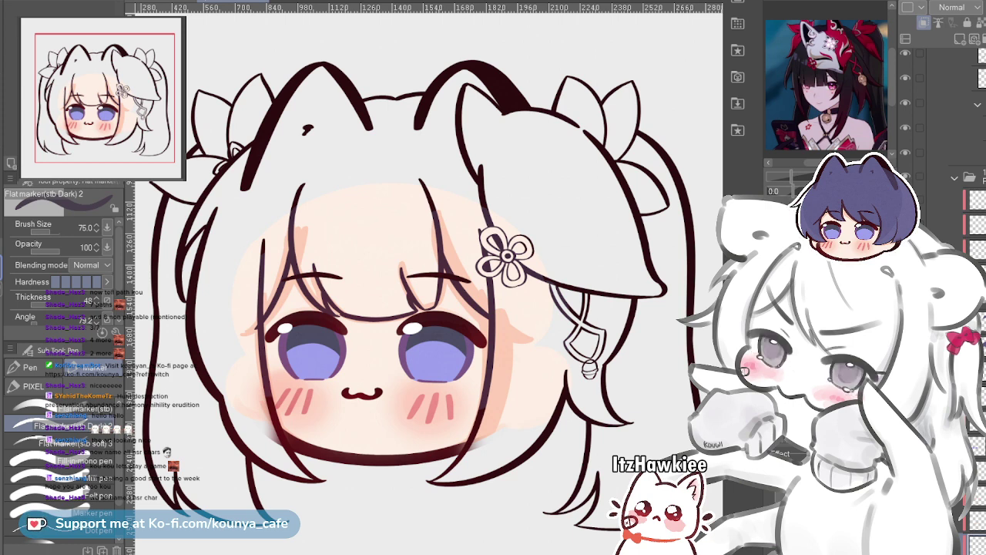
# Select and show the old blue-purple hair colour layer, and clear its contents
pyautogui.scroll(-4, 943, 231)
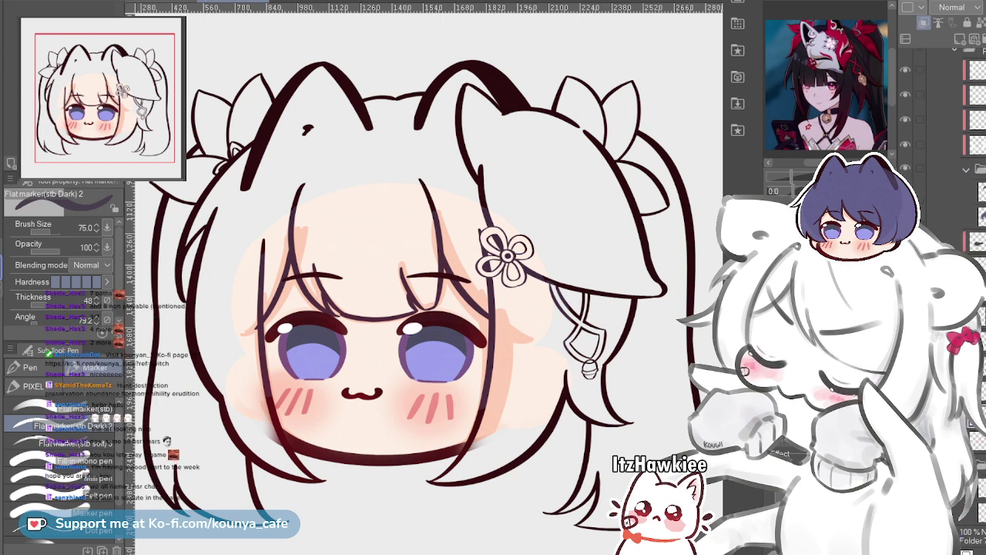
pyautogui.scroll(-1, 943, 231)
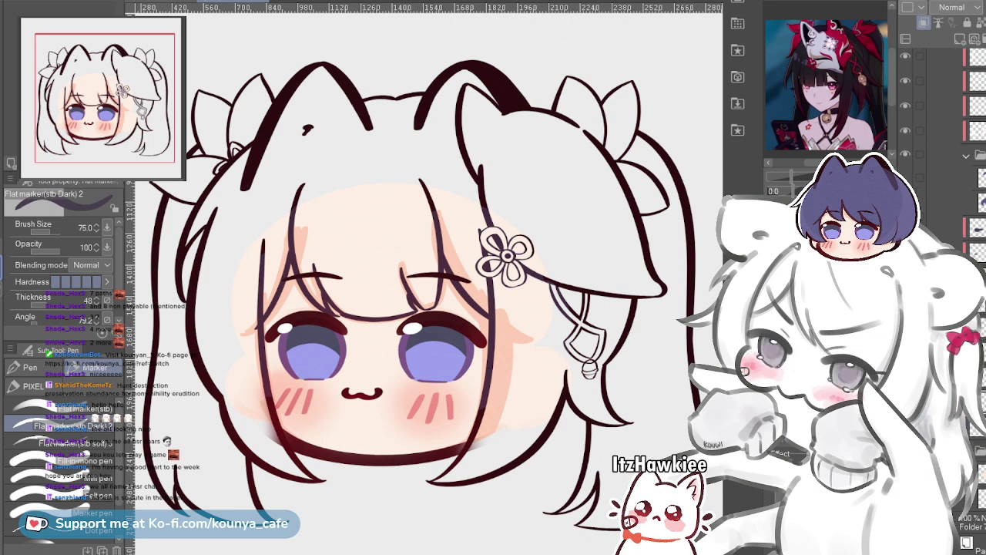
pyautogui.click(956, 203)
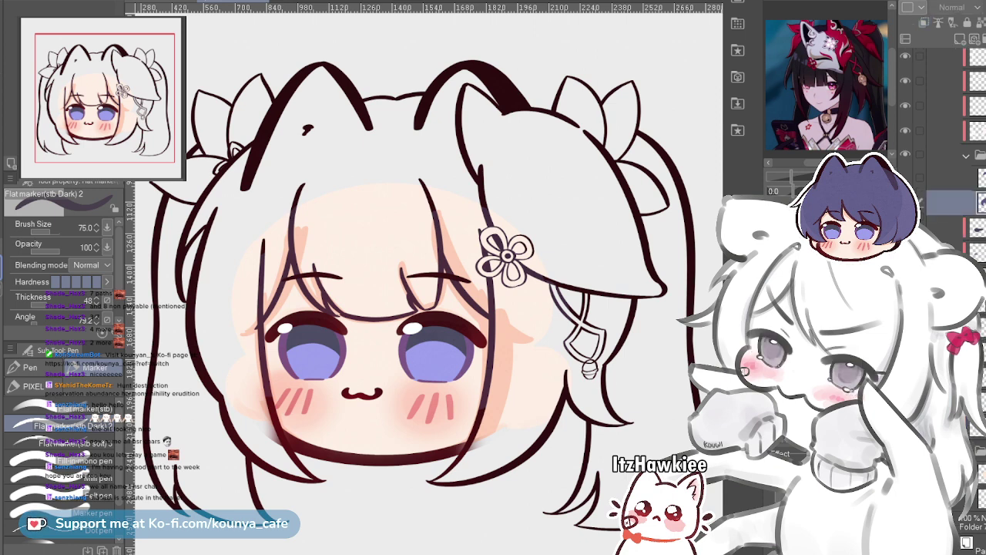
pyautogui.click(905, 202)
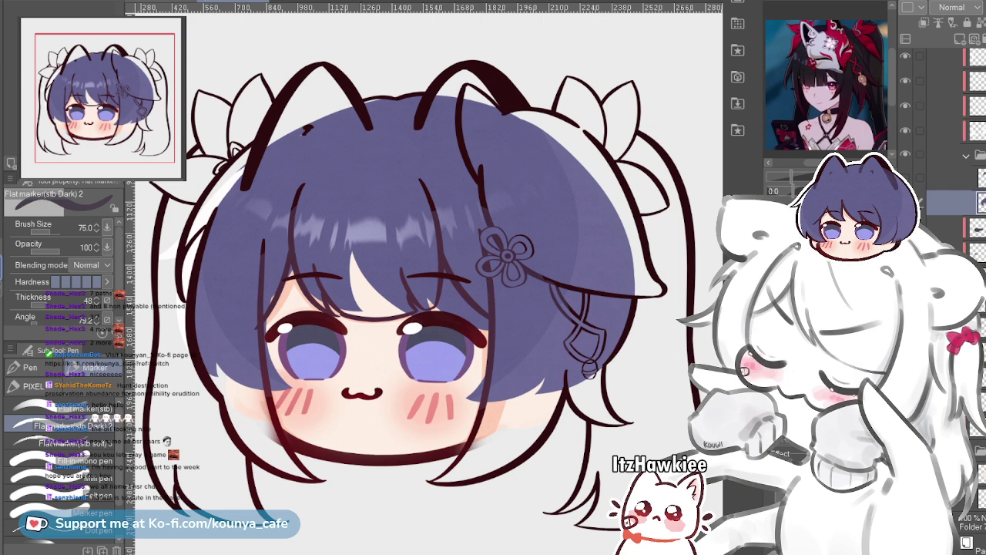
pyautogui.press('Delete')
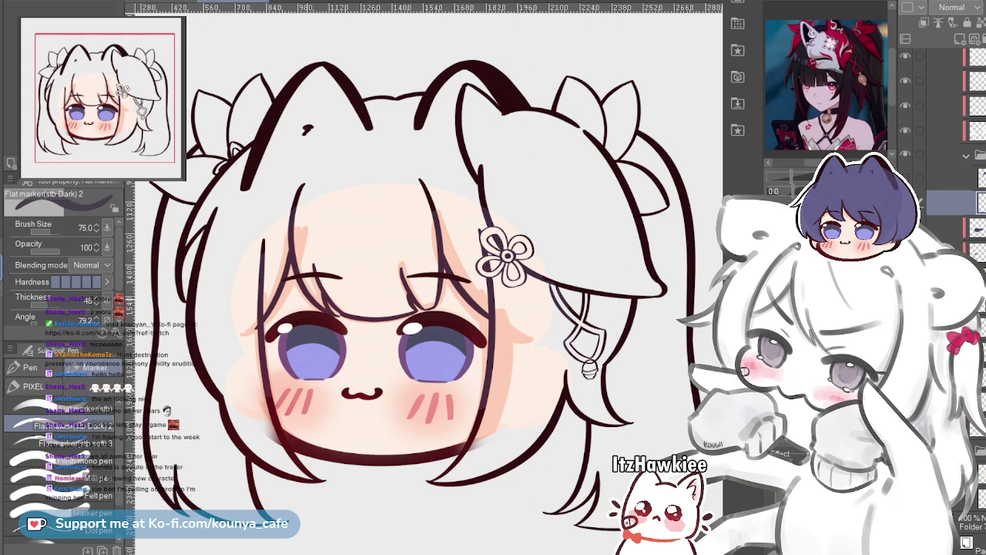
# Paint a broad dark blue-grey hair base down the left side of the head, using brush size 248.9
pyautogui.moveTo(291, 297); pyautogui.dragTo(310, 322)
pyautogui.moveTo(331, 374); pyautogui.dragTo(333, 329)
pyautogui.scroll(1, 309, 346)
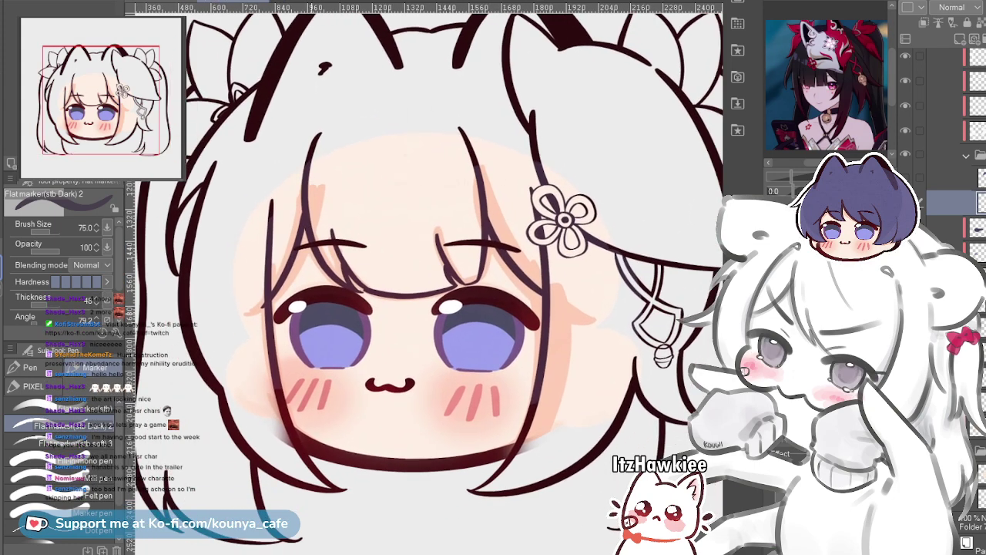
pyautogui.scroll(2, 291, 299)
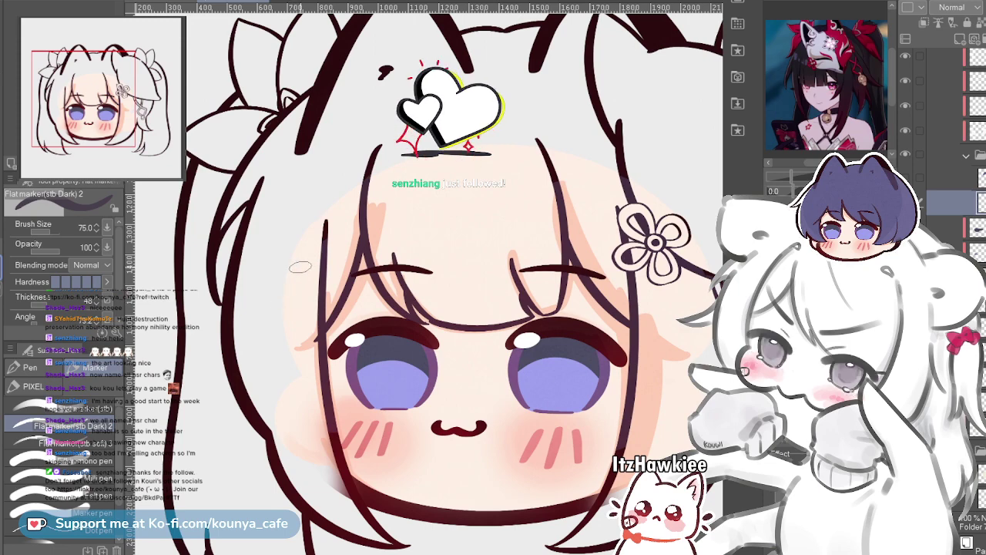
pyautogui.moveTo(284, 235); pyautogui.dragTo(310, 235)
pyautogui.moveTo(289, 150)
pyautogui.mouseDown()
pyautogui.moveTo(266, 389)
pyautogui.moveTo(265, 179)
pyautogui.moveTo(244, 436)
pyautogui.mouseUp()
pyautogui.hotkey('ctrl', 'z')
pyautogui.moveTo(261, 323); pyautogui.dragTo(300, 303)
pyautogui.moveTo(291, 144); pyautogui.dragTo(262, 447)
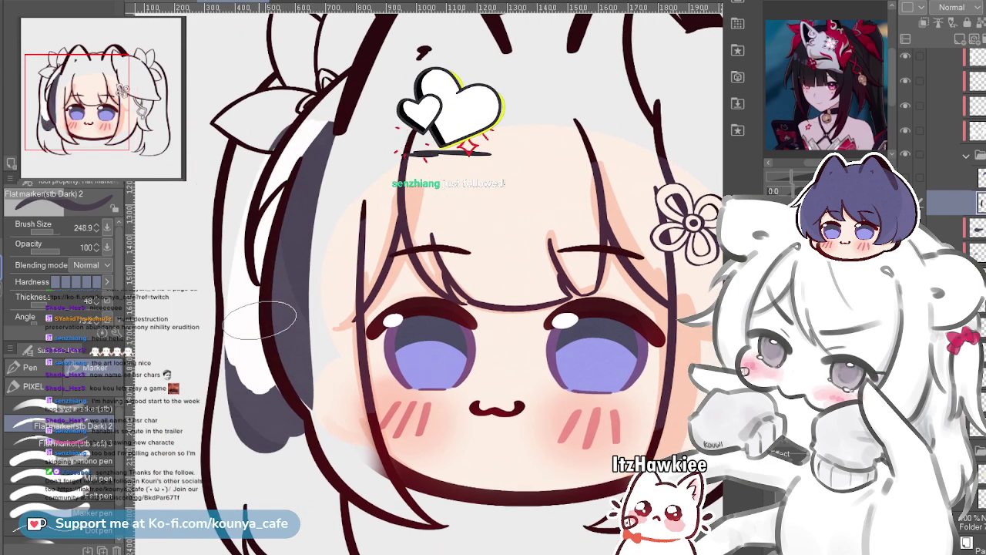
pyautogui.hotkey('ctrl', 'z')
pyautogui.moveTo(284, 185); pyautogui.dragTo(263, 400)
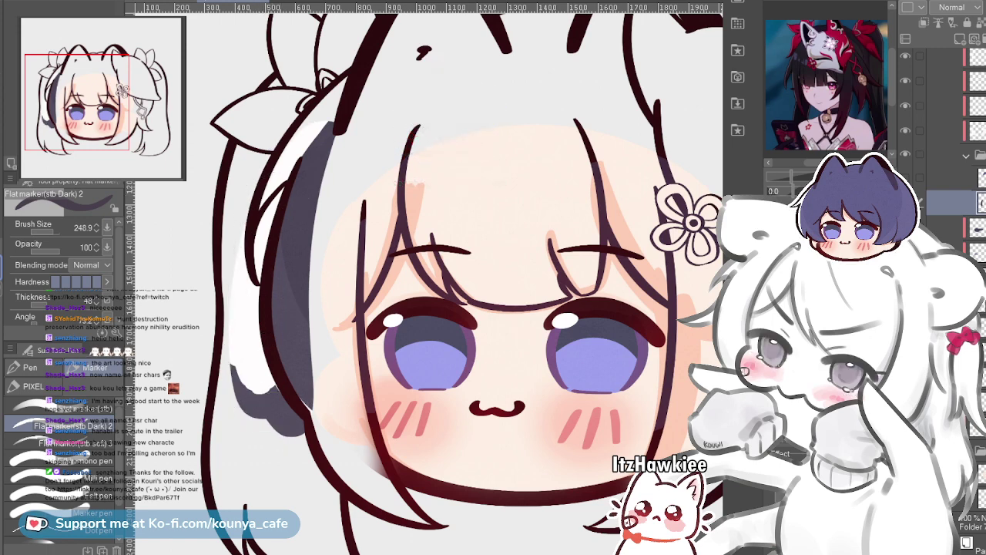
# Hide the white layer covering the hair paint and extend the dark base up past the left ear's outer line
pyautogui.scroll(3, 953, 173)
pyautogui.click(905, 167)
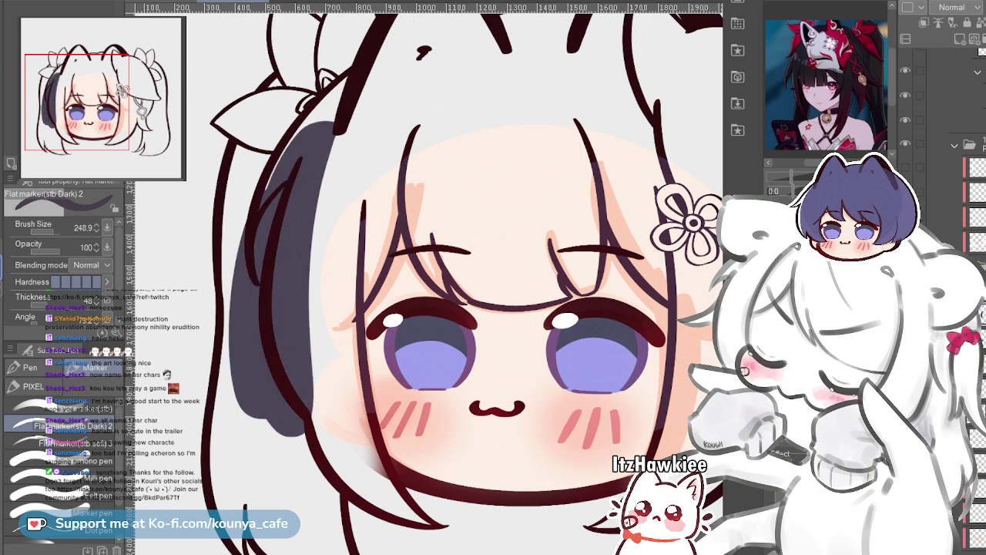
pyautogui.moveTo(667, 287); pyautogui.dragTo(657, 255)
pyautogui.moveTo(308, 125); pyautogui.dragTo(385, 242)
pyautogui.scroll(2, 351, 193)
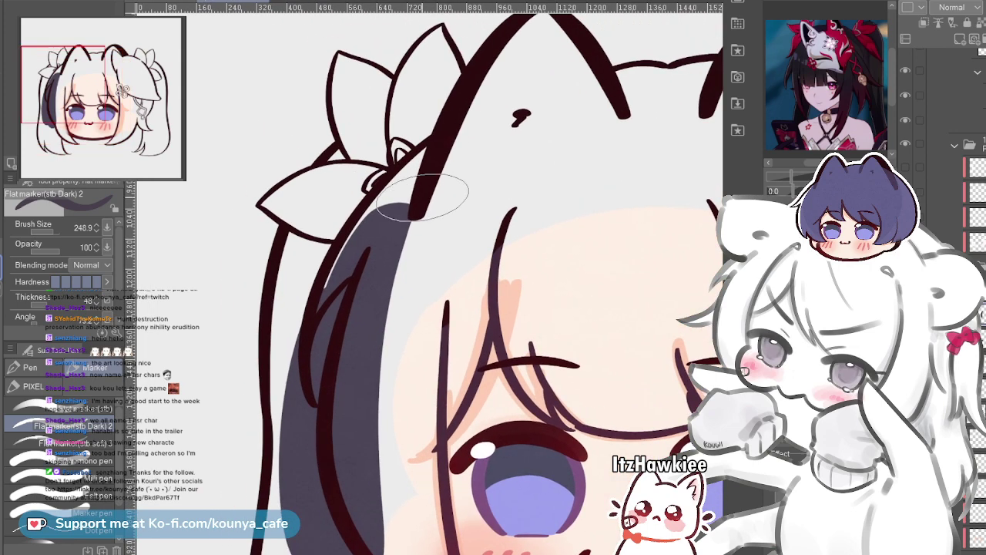
pyautogui.moveTo(408, 183)
pyautogui.mouseDown()
pyautogui.moveTo(335, 270)
pyautogui.moveTo(351, 361)
pyautogui.mouseUp()
pyautogui.hotkey('ctrl', 'z')
pyautogui.moveTo(442, 174)
pyautogui.mouseDown()
pyautogui.moveTo(340, 428)
pyautogui.moveTo(392, 401)
pyautogui.mouseUp()
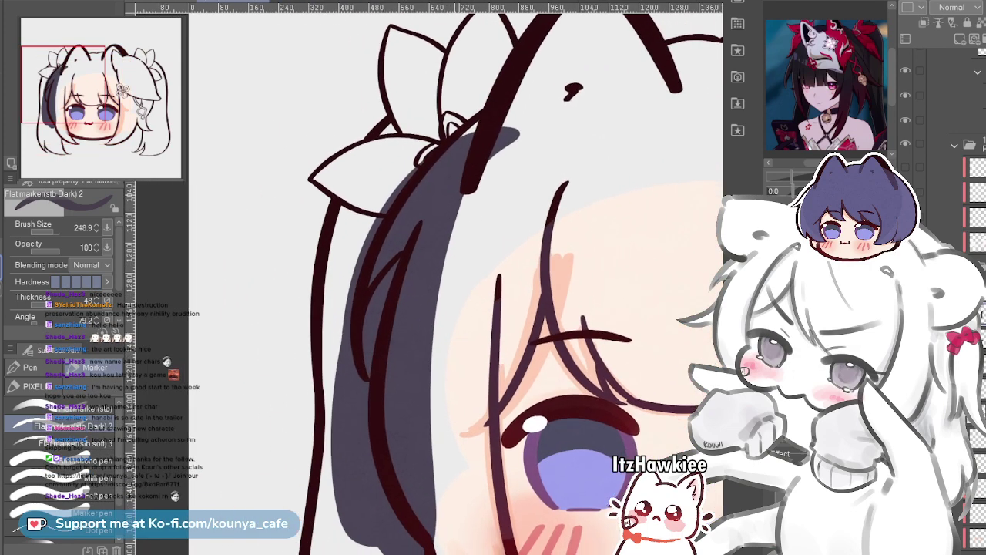
# Paint the dark hair base outward behind the left flower's petals and across the top of the left side
pyautogui.moveTo(521, 121)
pyautogui.mouseDown()
pyautogui.moveTo(400, 168)
pyautogui.moveTo(367, 353)
pyautogui.moveTo(466, 120)
pyautogui.moveTo(374, 385)
pyautogui.mouseUp()
pyautogui.hotkey('ctrl', 'z')
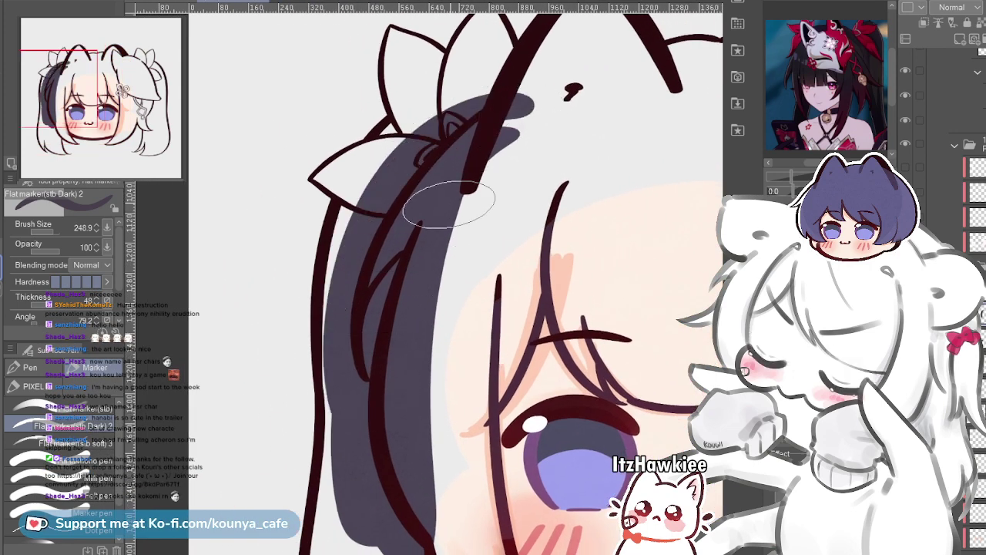
pyautogui.moveTo(521, 105)
pyautogui.mouseDown()
pyautogui.moveTo(412, 137)
pyautogui.moveTo(365, 325)
pyautogui.moveTo(400, 170)
pyautogui.mouseUp()
pyautogui.hotkey('ctrl', 'z')
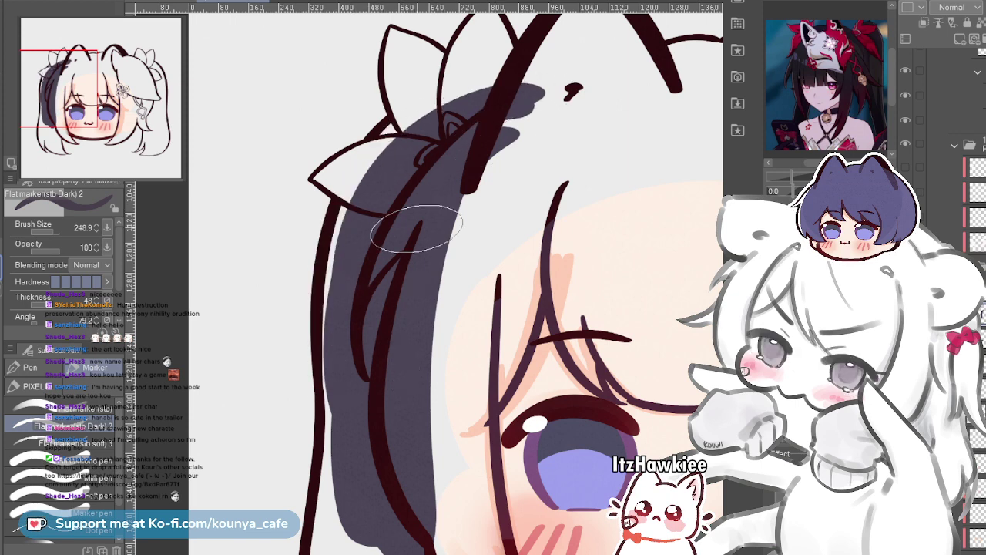
# Widen the dark hair base to the outer line of the left ponytail, using brush size 211.3
pyautogui.scroll(2, 416, 229)
pyautogui.moveTo(451, 211); pyautogui.dragTo(451, 224)
pyautogui.moveTo(421, 173); pyautogui.dragTo(373, 160)
pyautogui.moveTo(473, 105)
pyautogui.mouseDown()
pyautogui.moveTo(356, 150)
pyautogui.moveTo(322, 365)
pyautogui.mouseUp()
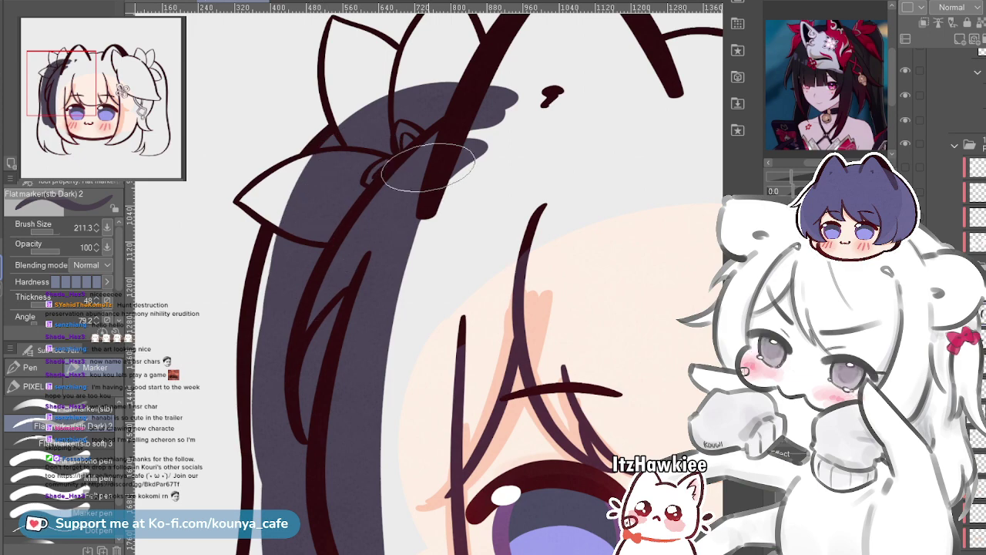
pyautogui.moveTo(298, 257); pyautogui.dragTo(300, 359)
pyautogui.hotkey('ctrl', 'z')
pyautogui.moveTo(350, 154); pyautogui.dragTo(298, 448)
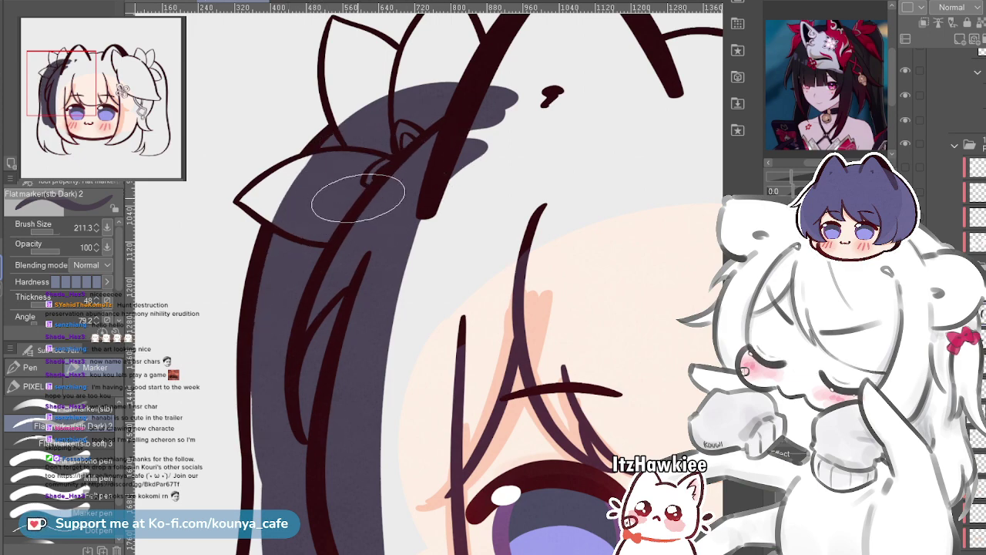
pyautogui.scroll(-4, 357, 200)
pyautogui.moveTo(333, 238); pyautogui.dragTo(334, 180)
pyautogui.moveTo(307, 352); pyautogui.dragTo(339, 304)
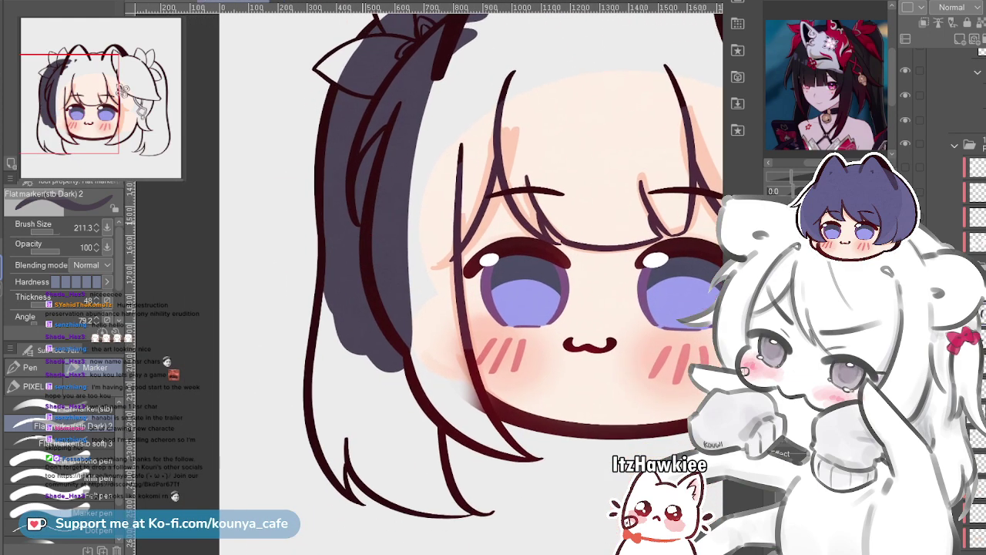
pyautogui.hotkey('ctrl', 'z')
pyautogui.scroll(-4, 347, 287)
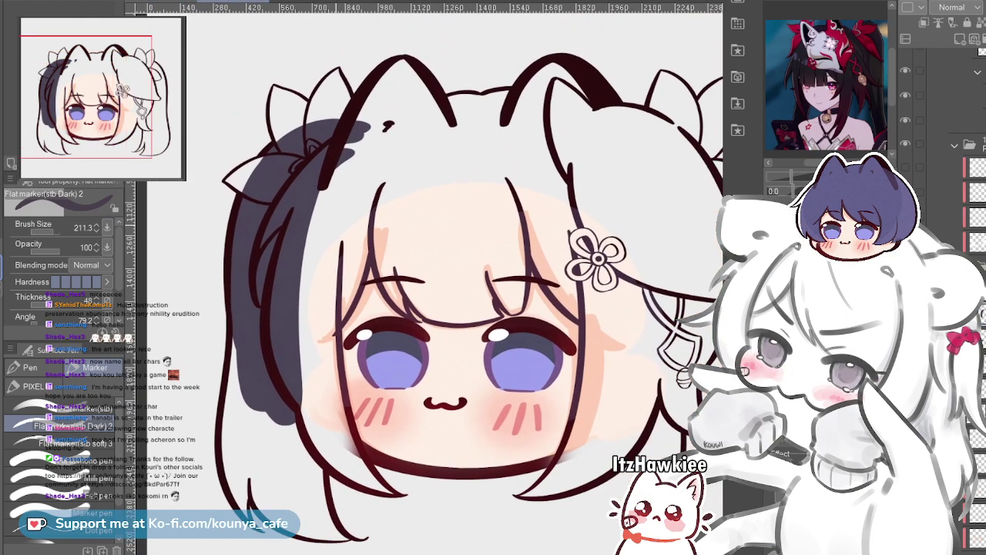
# Extend the dark hair base down the left ponytail toward its lower tips, using brush size 211.3
pyautogui.scroll(4, 305, 223)
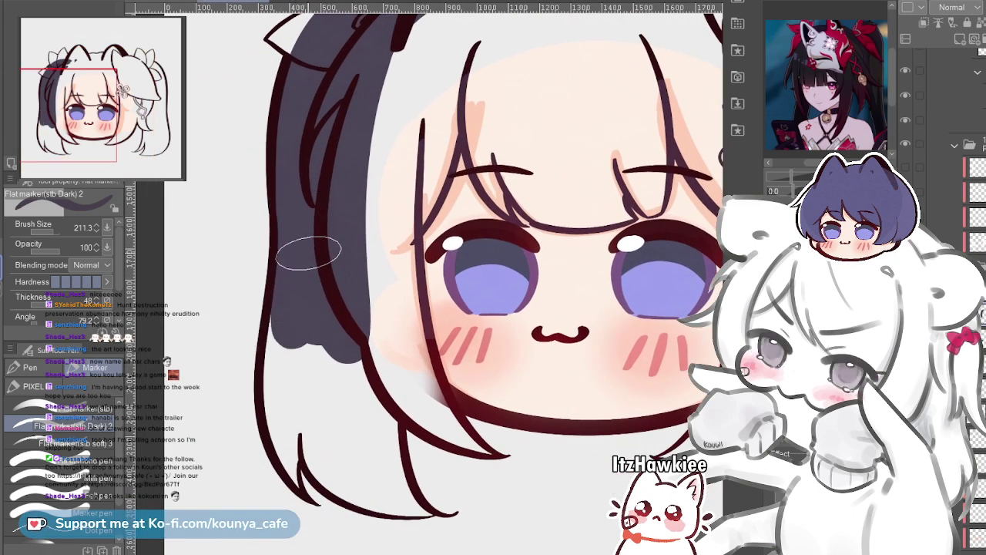
pyautogui.moveTo(308, 242)
pyautogui.mouseDown()
pyautogui.moveTo(296, 406)
pyautogui.moveTo(318, 347)
pyautogui.moveTo(323, 246)
pyautogui.moveTo(335, 421)
pyautogui.mouseUp()
pyautogui.scroll(-3, 334, 420)
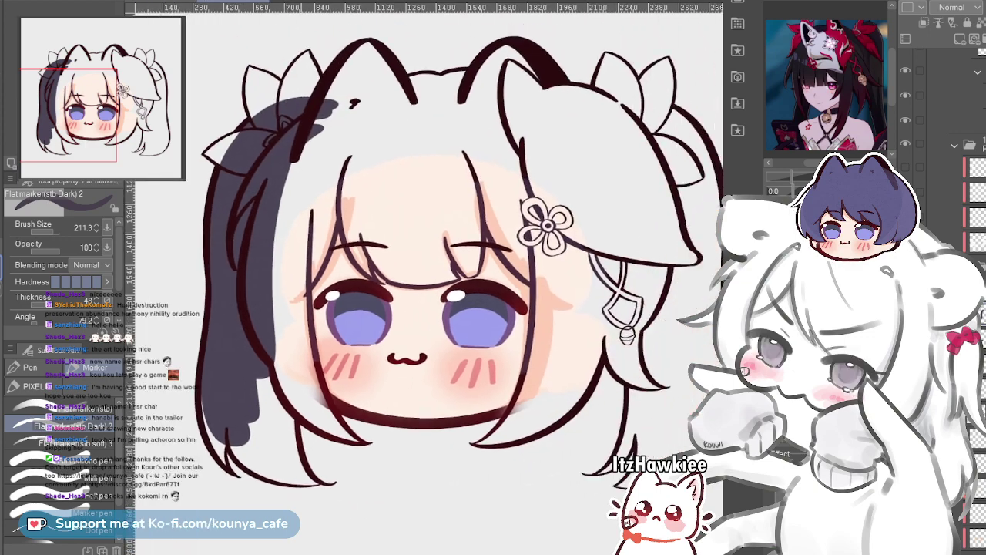
# Show the 34% opacity sketch folder over the line art and switch to the other chibi drawing
pyautogui.moveTo(420, 308); pyautogui.dragTo(321, 314)
pyautogui.click(370, 377)
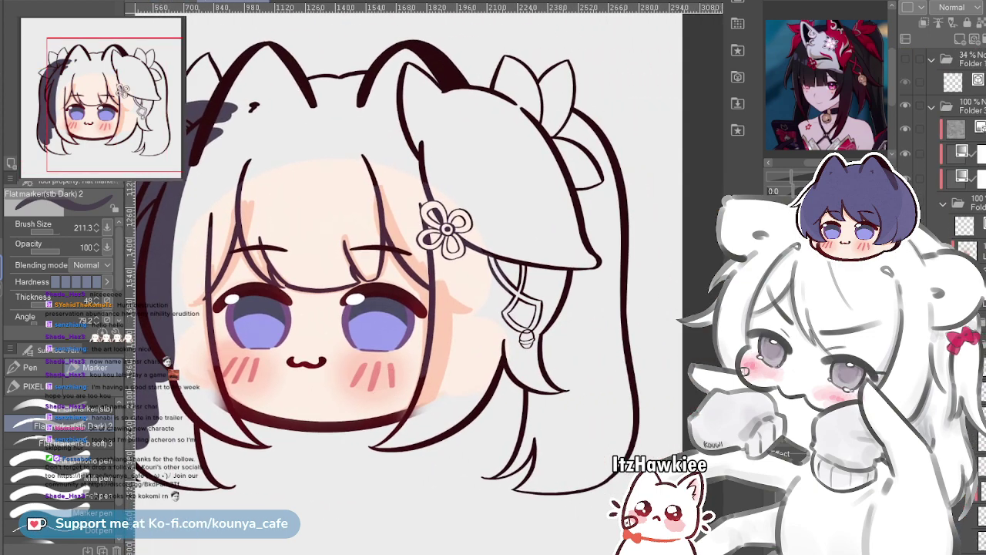
pyautogui.click(905, 59)
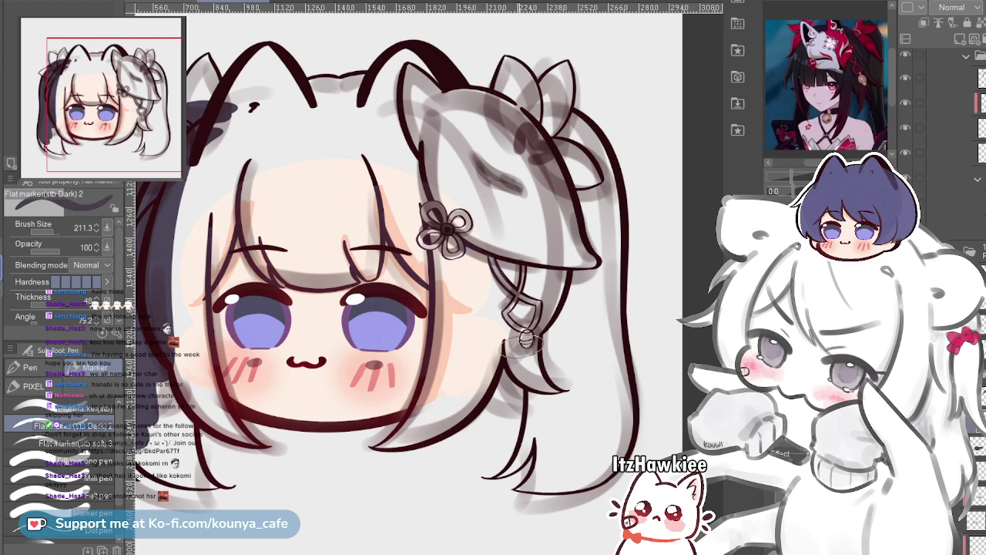
pyautogui.moveTo(308, 347); pyautogui.dragTo(479, 308)
pyautogui.moveTo(302, 310); pyautogui.dragTo(339, 279)
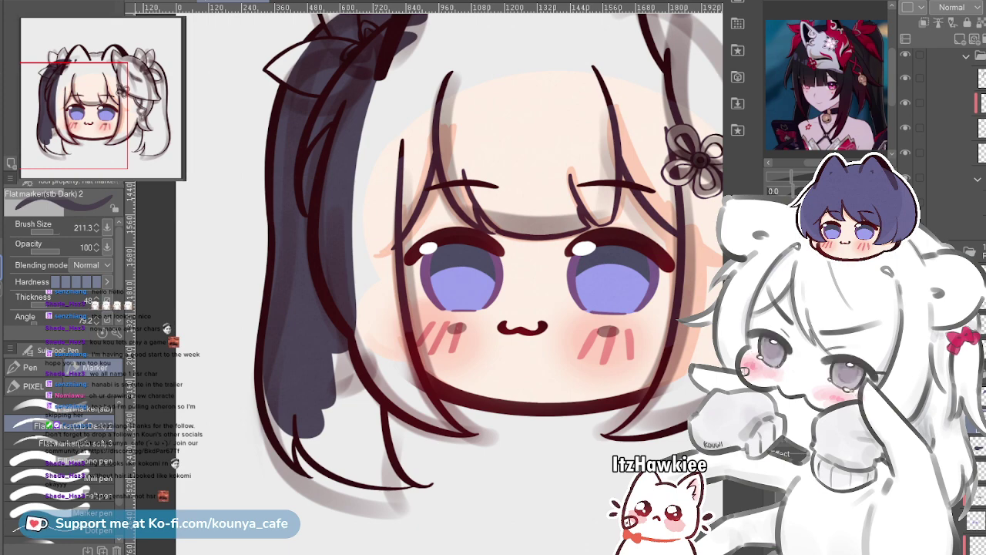
pyautogui.hotkey('ctrl', 'Tab')
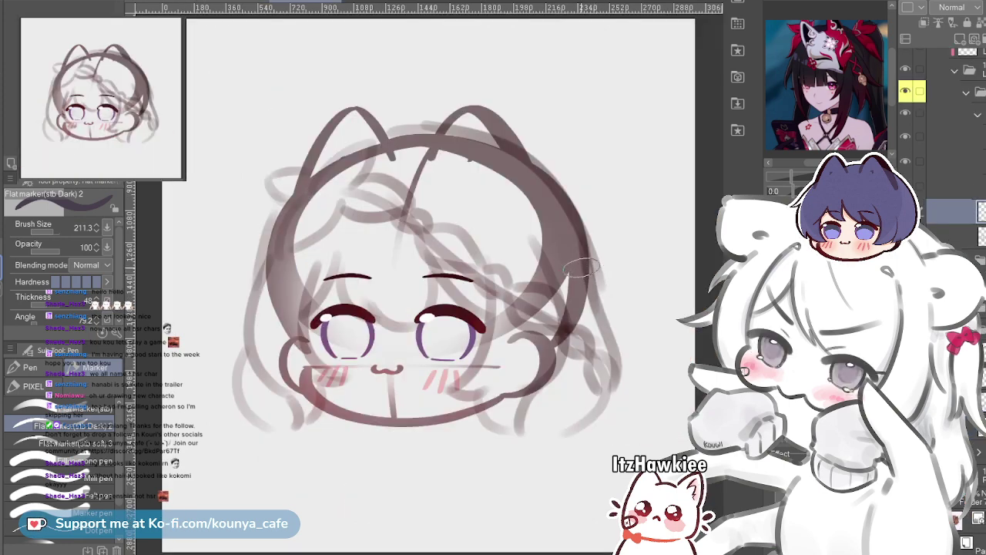
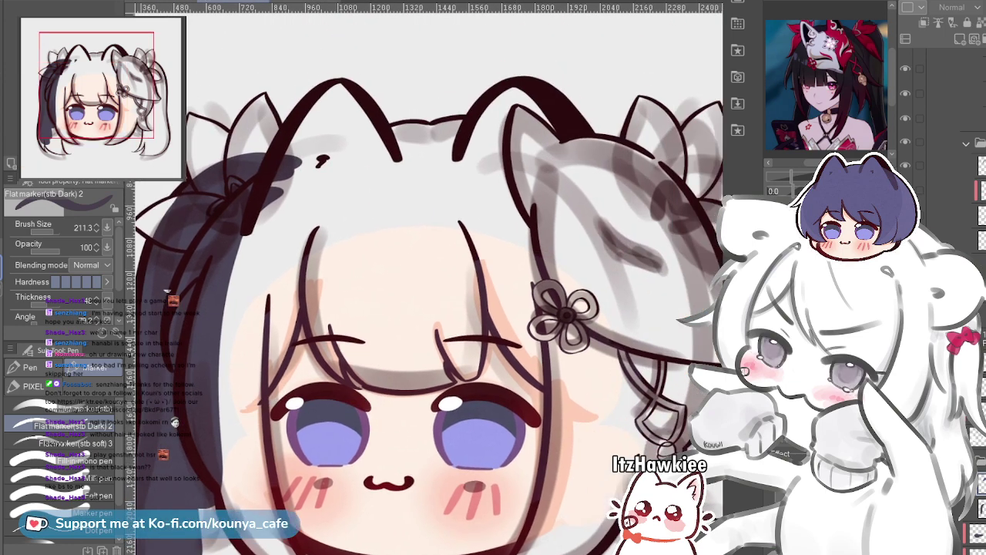
# Colour both cat ears in the dark blue-grey hair colour, using brush size 720.8
pyautogui.hotkey('ctrl', 'z')
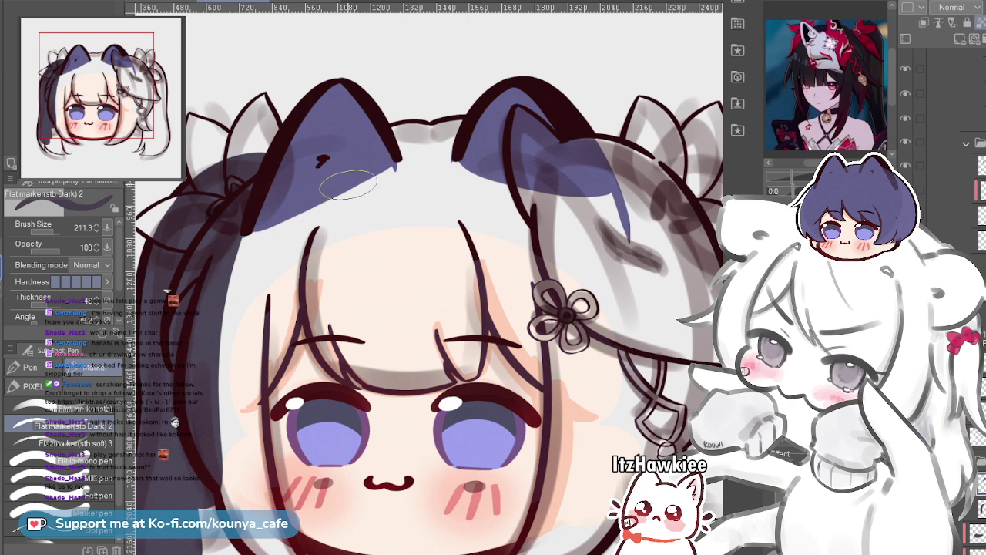
pyautogui.moveTo(351, 111)
pyautogui.mouseDown()
pyautogui.moveTo(299, 182)
pyautogui.moveTo(316, 256)
pyautogui.moveTo(459, 208)
pyautogui.moveTo(529, 116)
pyautogui.moveTo(533, 70)
pyautogui.mouseUp()
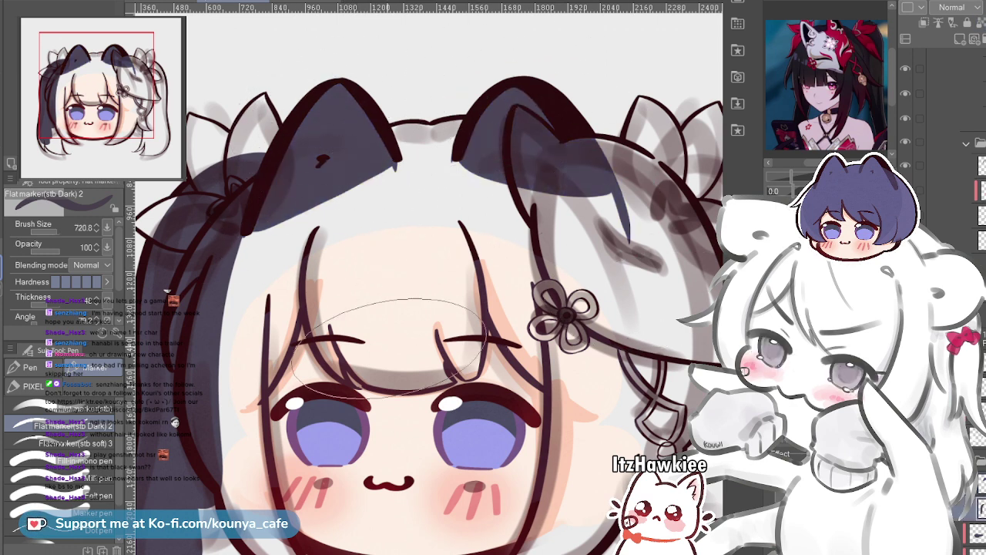
pyautogui.moveTo(496, 486)
pyautogui.mouseDown()
pyautogui.moveTo(558, 409)
pyautogui.moveTo(649, 335)
pyautogui.mouseUp()
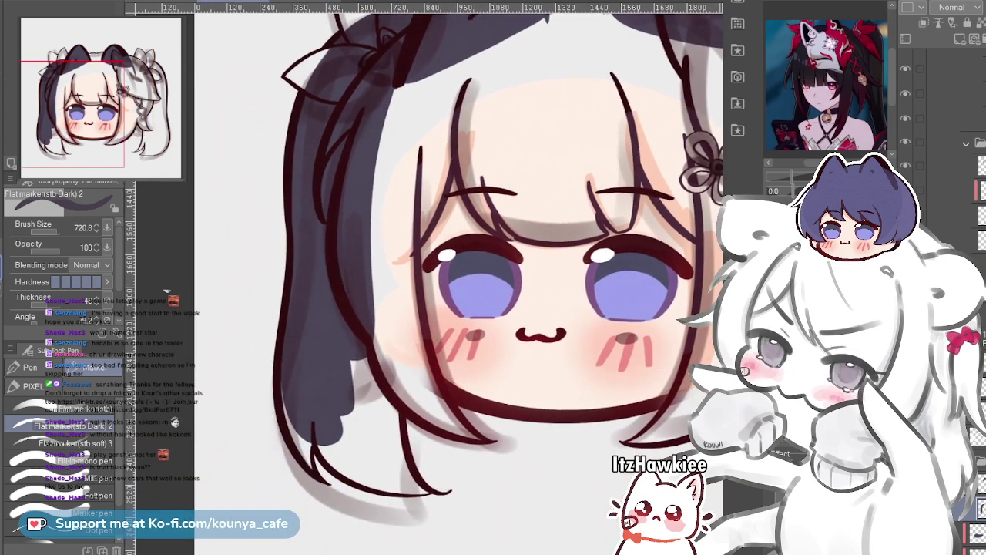
# Paint the dark hair base from the left ear down the inner side of the ponytail, using brush size 374.5
pyautogui.moveTo(369, 354)
pyautogui.mouseDown()
pyautogui.moveTo(324, 355)
pyautogui.moveTo(358, 333)
pyautogui.mouseUp()
pyautogui.scroll(2, 342, 341)
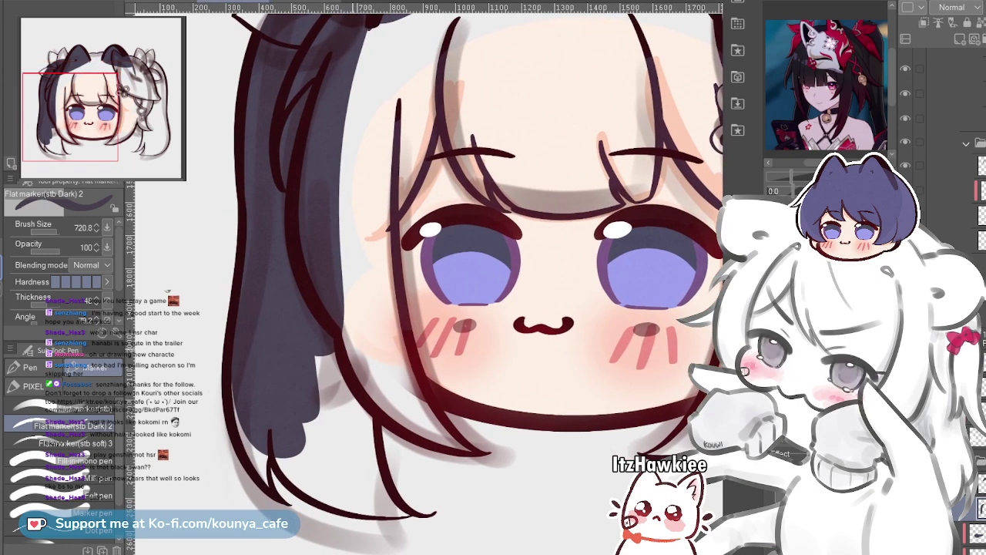
pyautogui.press('[')
pyautogui.press('[')
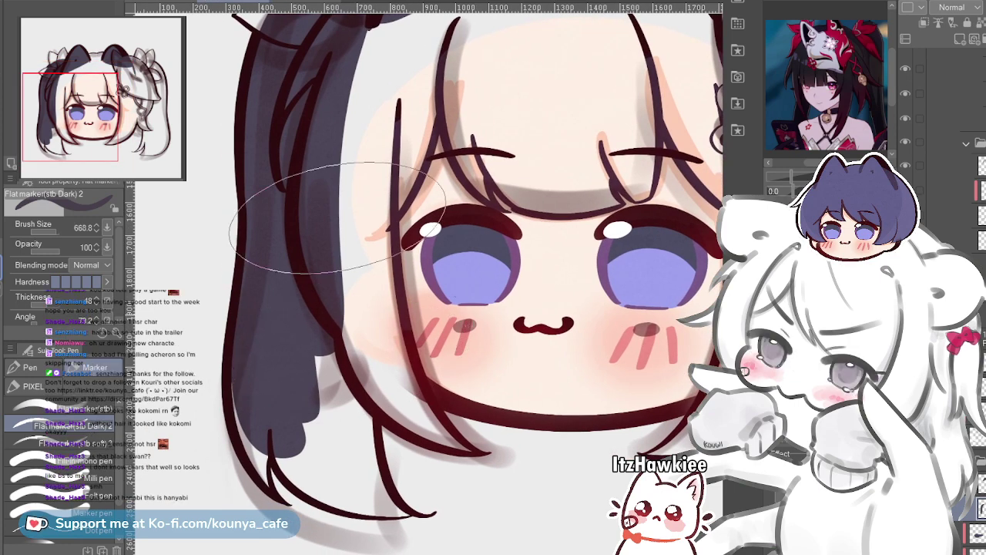
pyautogui.moveTo(363, 201); pyautogui.dragTo(350, 234)
pyautogui.press('[')
pyautogui.moveTo(353, 72); pyautogui.dragTo(282, 394)
pyautogui.scroll(-1, 344, 180)
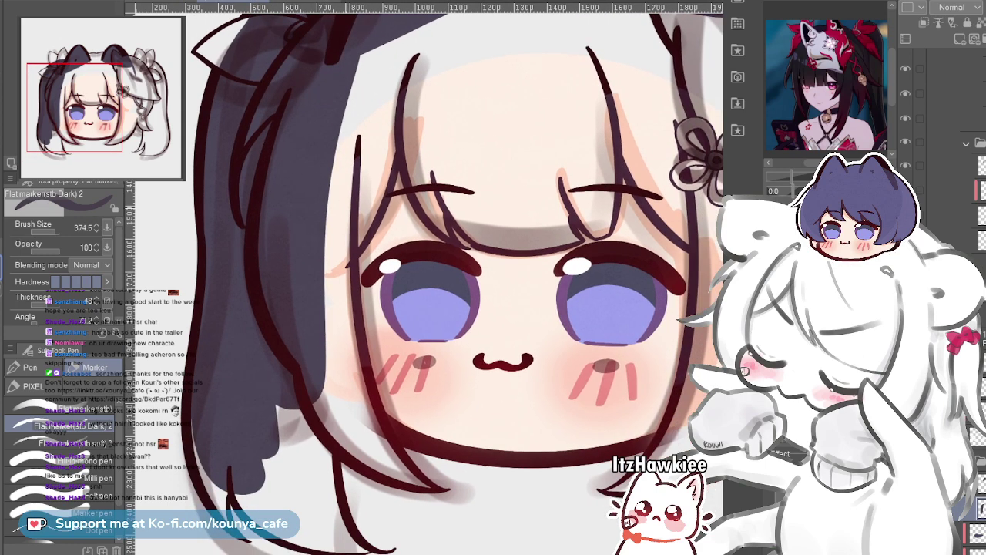
# Widen the dark hair base inward below the left ear toward the side lock, reducing the brush size to 189.3
pyautogui.scroll(1, 333, 286)
pyautogui.press('[')
pyautogui.press('[')
pyautogui.press('[')
pyautogui.press('[')
pyautogui.press('[')
pyautogui.press('[')
pyautogui.press('[')
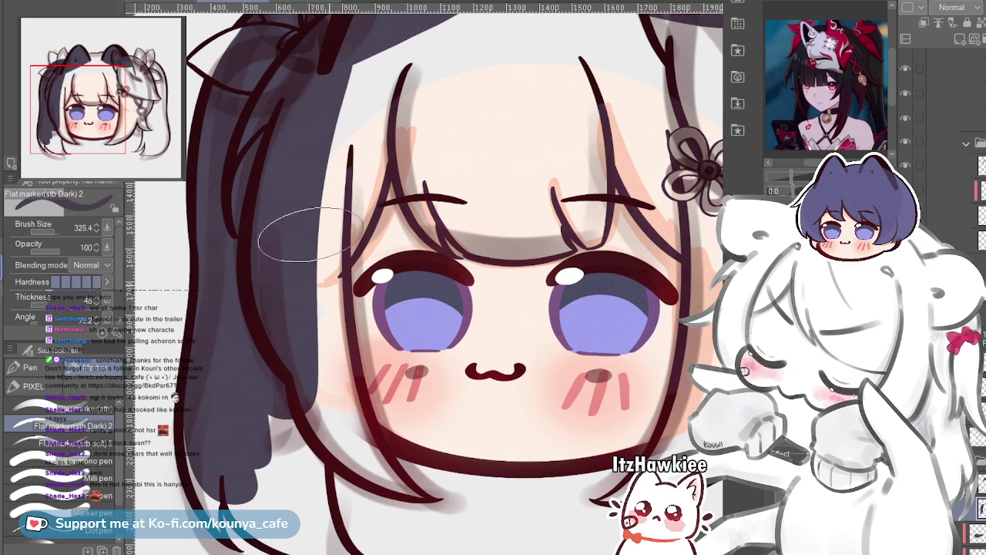
pyautogui.moveTo(318, 295)
pyautogui.mouseDown()
pyautogui.moveTo(305, 251)
pyautogui.moveTo(283, 323)
pyautogui.mouseUp()
pyautogui.moveTo(343, 85)
pyautogui.mouseDown()
pyautogui.moveTo(308, 182)
pyautogui.moveTo(393, 169)
pyautogui.moveTo(318, 272)
pyautogui.mouseUp()
pyautogui.press('[')
pyautogui.hotkey('ctrl', 'z')
pyautogui.moveTo(385, 154); pyautogui.dragTo(303, 325)
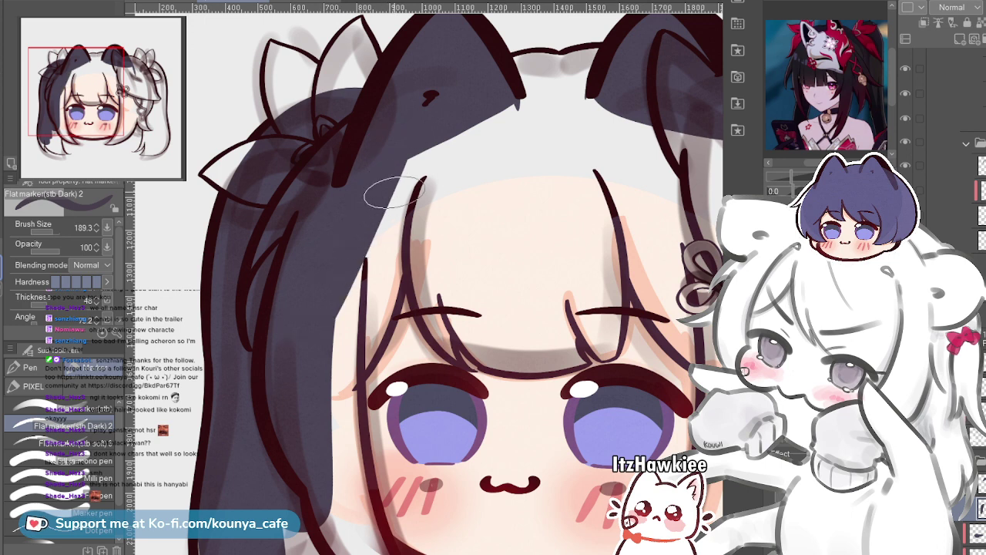
# Undo the last stroke and repaint the dark base up to the left bang's outline, using brush size 189.3
pyautogui.hotkey('ctrl', 'z')
pyautogui.moveTo(392, 160); pyautogui.dragTo(332, 282)
pyautogui.moveTo(420, 131); pyautogui.dragTo(314, 377)
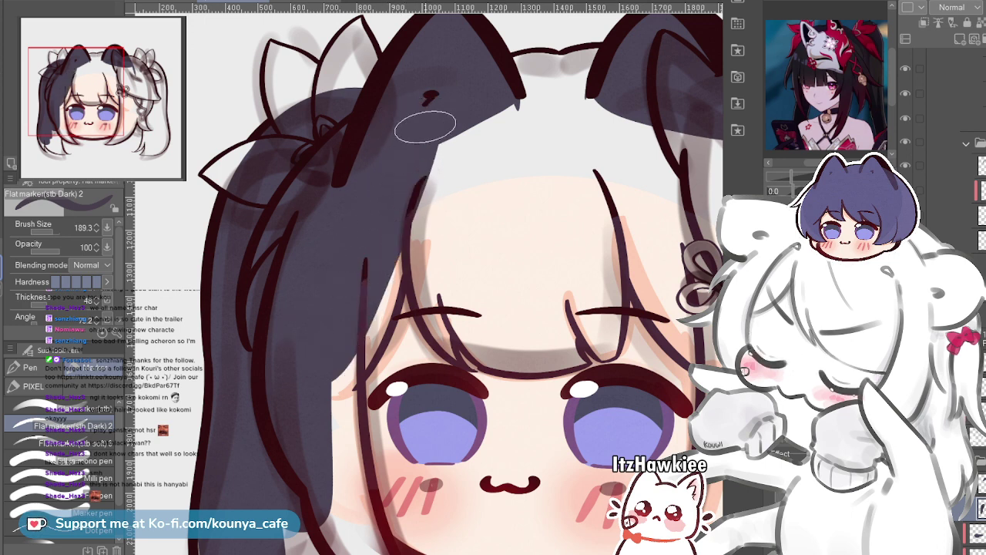
pyautogui.moveTo(424, 126); pyautogui.dragTo(367, 306)
pyautogui.hotkey('ctrl', 'z')
pyautogui.moveTo(431, 130); pyautogui.dragTo(305, 392)
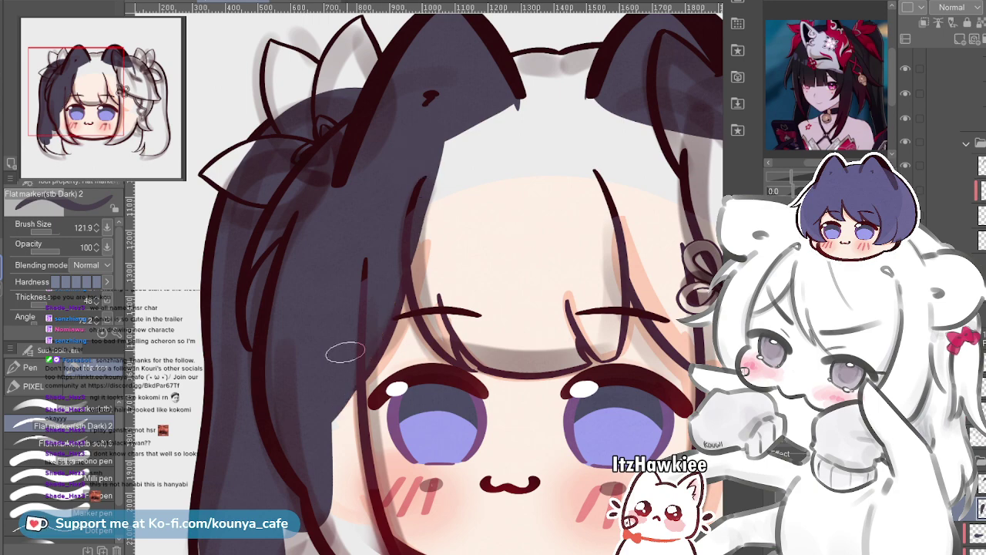
# Fill the left side lock beside the cheek down to its pointed tip, using brush sizes 121.9 and 68.5
pyautogui.moveTo(378, 437); pyautogui.dragTo(380, 275)
pyautogui.scroll(2, 380, 275)
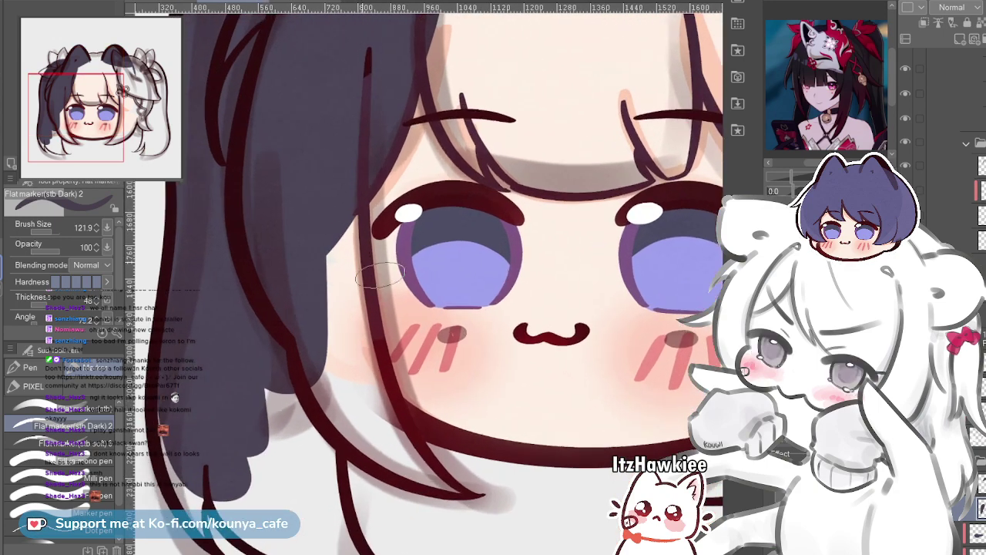
pyautogui.moveTo(321, 259)
pyautogui.mouseDown()
pyautogui.moveTo(344, 160)
pyautogui.moveTo(362, 395)
pyautogui.moveTo(354, 191)
pyautogui.moveTo(352, 329)
pyautogui.mouseUp()
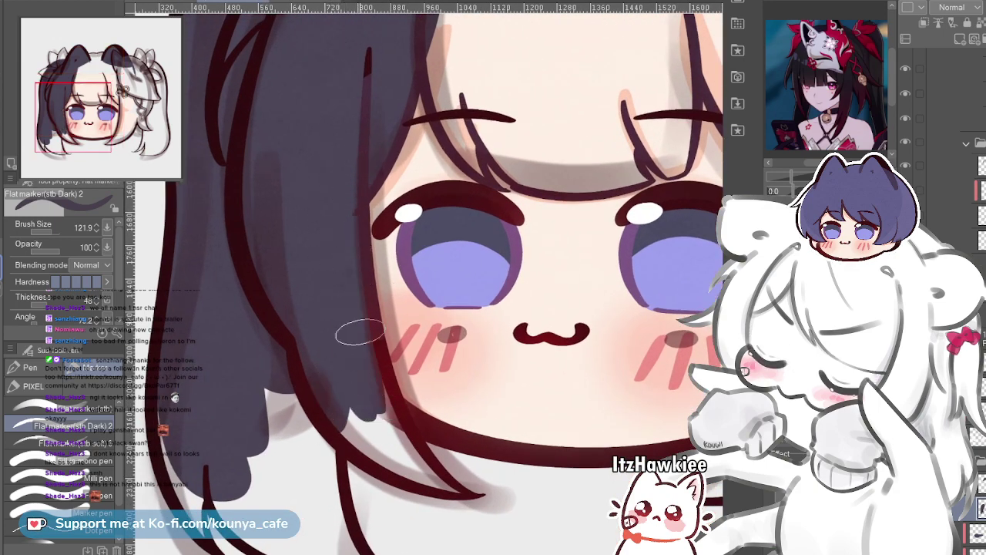
pyautogui.scroll(2, 326, 295)
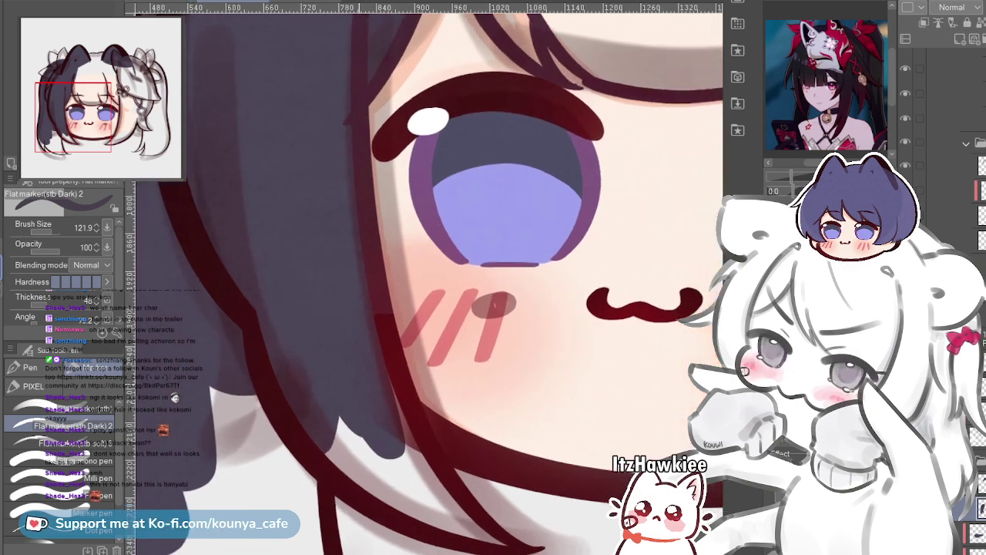
pyautogui.moveTo(277, 276)
pyautogui.mouseDown()
pyautogui.moveTo(373, 456)
pyautogui.moveTo(393, 432)
pyautogui.mouseUp()
pyautogui.press('[')
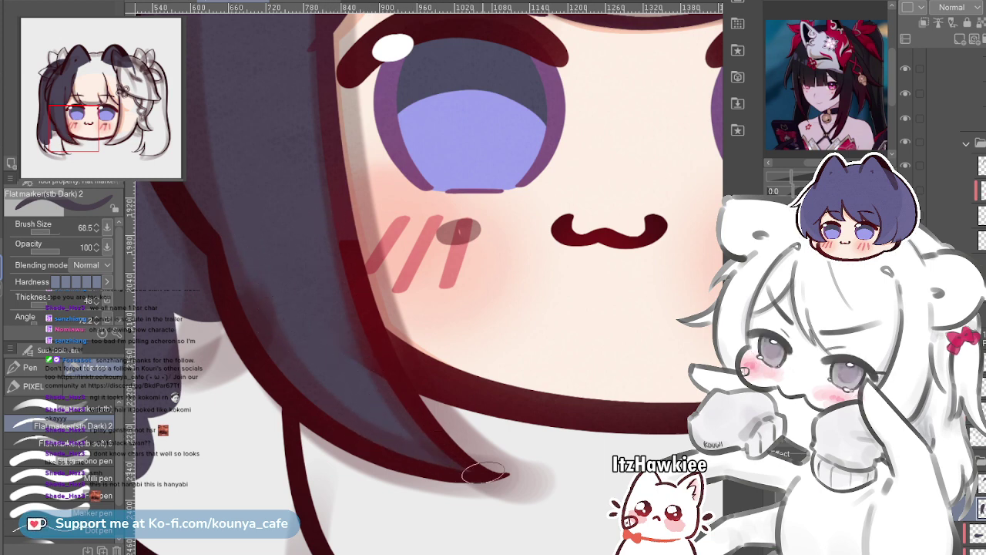
# Extend the dark base down the inner half of the left ponytail behind the side lock, using brush size 168.9
pyautogui.scroll(-3, 409, 436)
pyautogui.scroll(2, 262, 262)
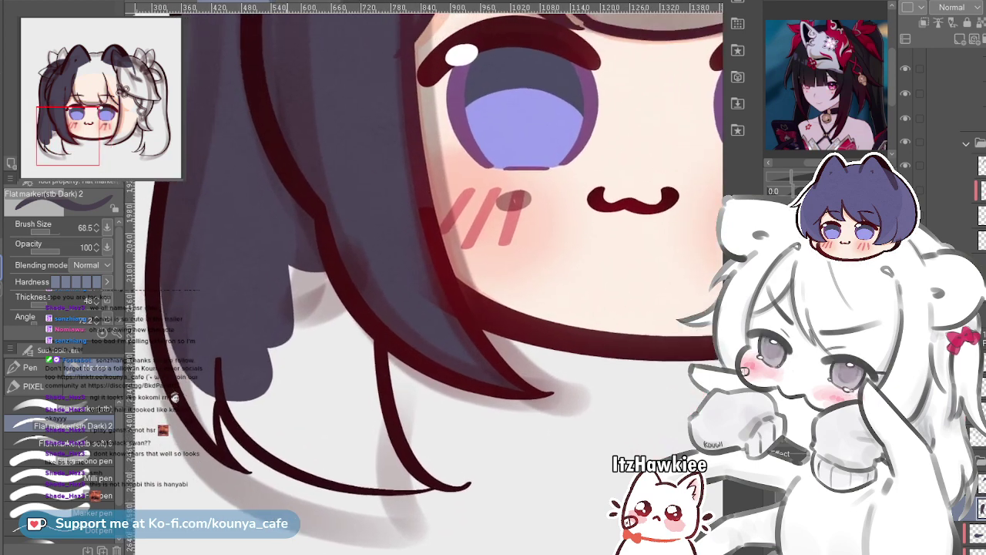
pyautogui.moveTo(286, 192); pyautogui.dragTo(297, 362)
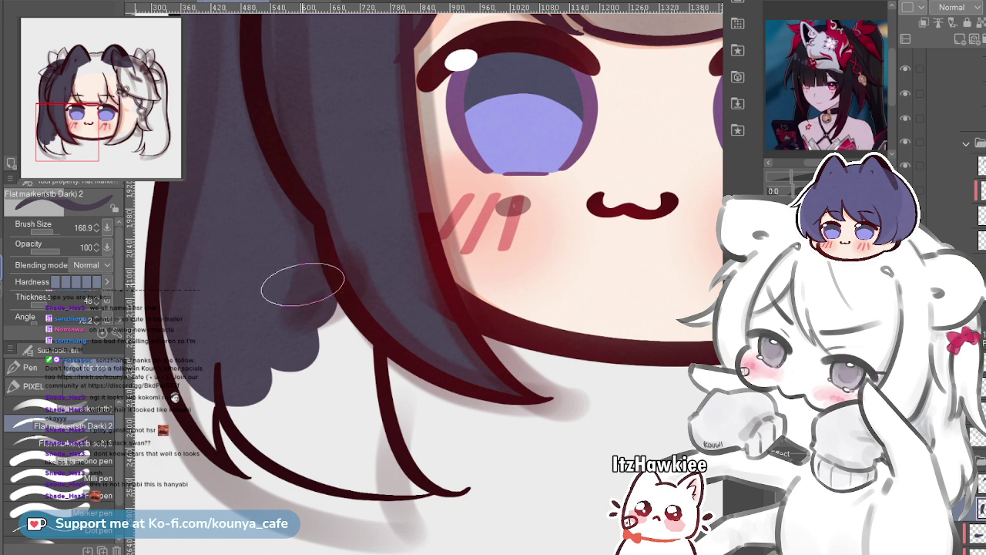
pyautogui.moveTo(286, 216); pyautogui.dragTo(312, 405)
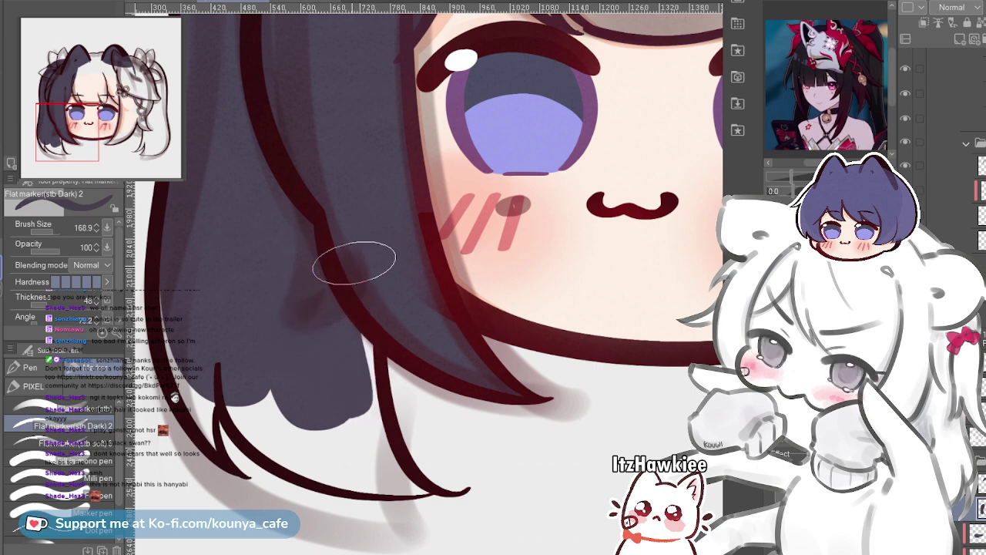
# Fill the left ponytail along its outer line down to the small outer tip, using brush sizes 100.5 and 53.9
pyautogui.scroll(2, 208, 435)
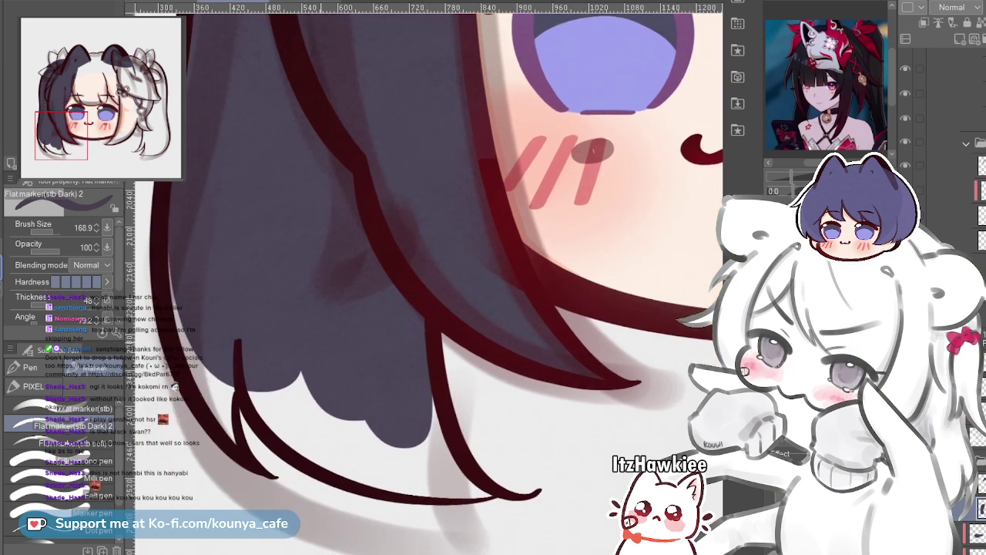
pyautogui.moveTo(293, 322); pyautogui.dragTo(361, 312)
pyautogui.moveTo(255, 167); pyautogui.dragTo(295, 416)
pyautogui.hotkey('ctrl', 'z')
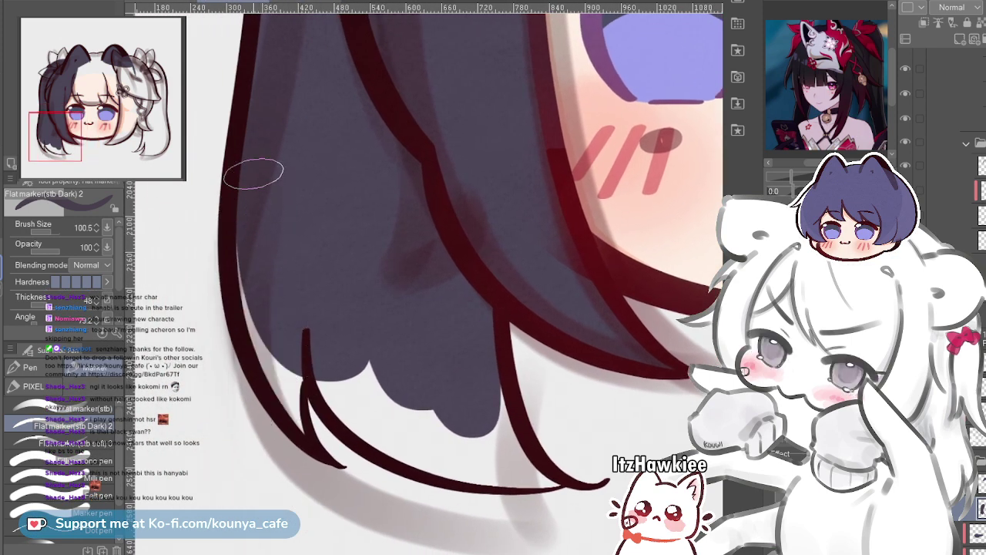
pyautogui.moveTo(253, 175); pyautogui.dragTo(281, 392)
pyautogui.scroll(1, 328, 342)
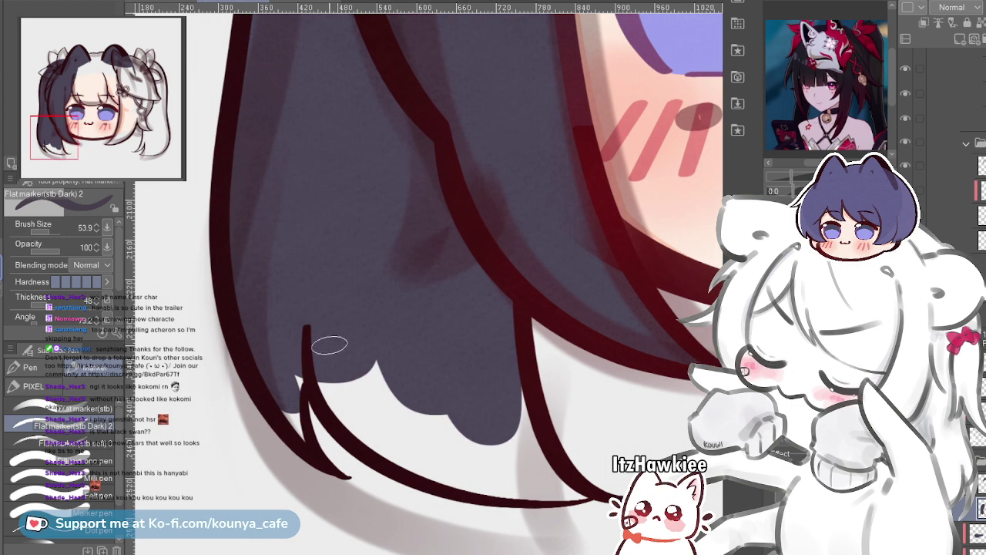
pyautogui.moveTo(319, 346)
pyautogui.mouseDown()
pyautogui.moveTo(347, 312)
pyautogui.moveTo(332, 405)
pyautogui.mouseUp()
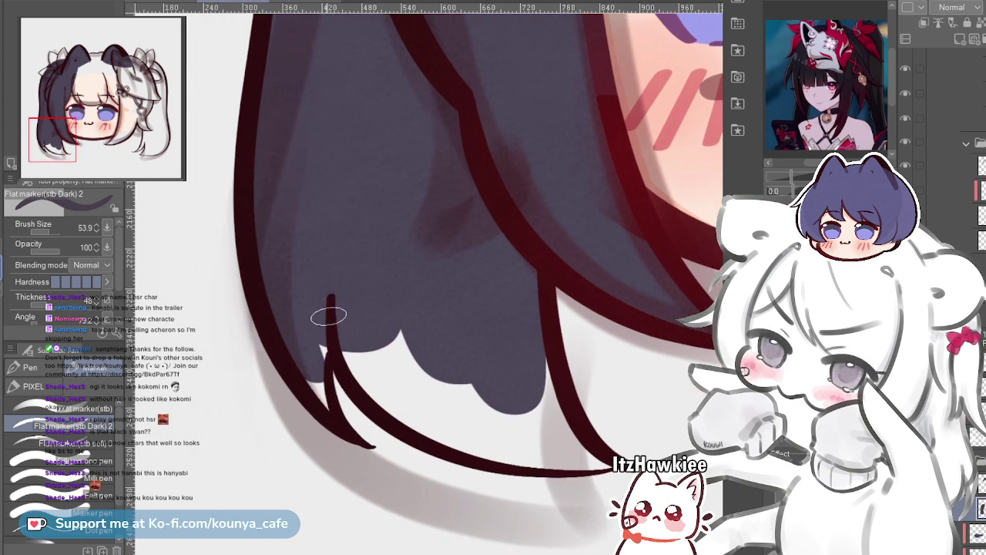
pyautogui.scroll(1, 332, 395)
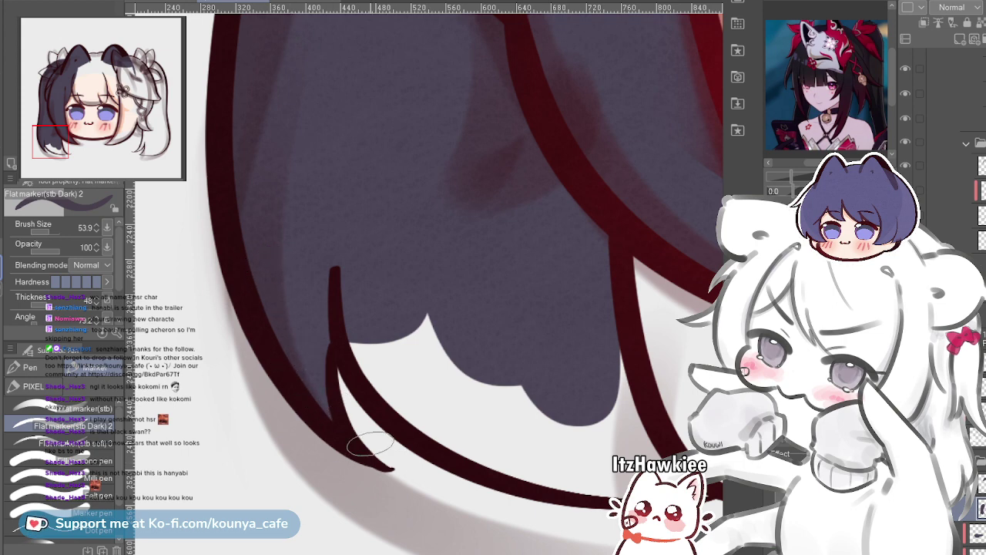
# Fill the white gap above the left ponytail's lower outline with dark hair colour, starting at brush size 53.9
pyautogui.moveTo(370, 444); pyautogui.dragTo(263, 425)
pyautogui.moveTo(286, 337); pyautogui.dragTo(453, 440)
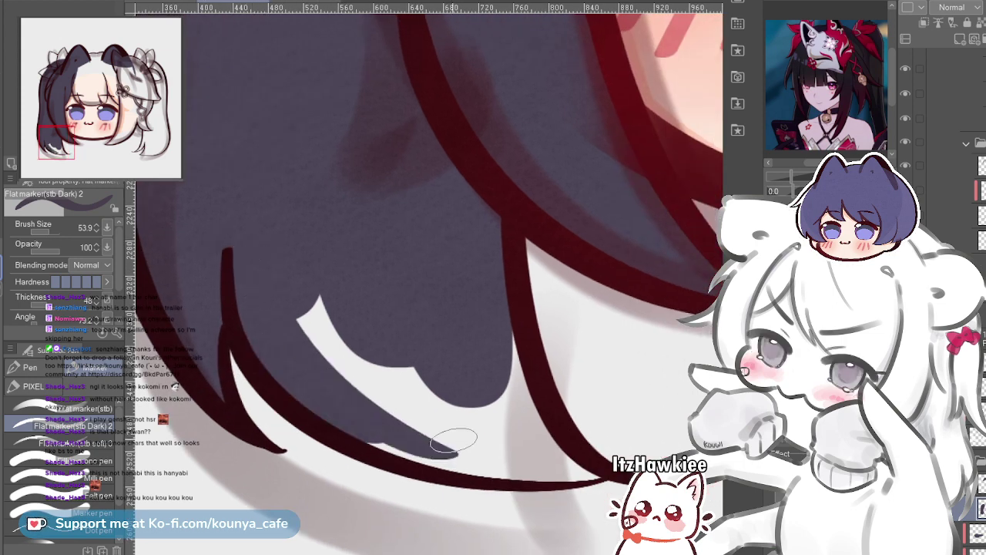
pyautogui.moveTo(353, 384); pyautogui.dragTo(447, 437)
pyautogui.moveTo(374, 321); pyautogui.dragTo(432, 321)
pyautogui.moveTo(315, 277); pyautogui.dragTo(429, 407)
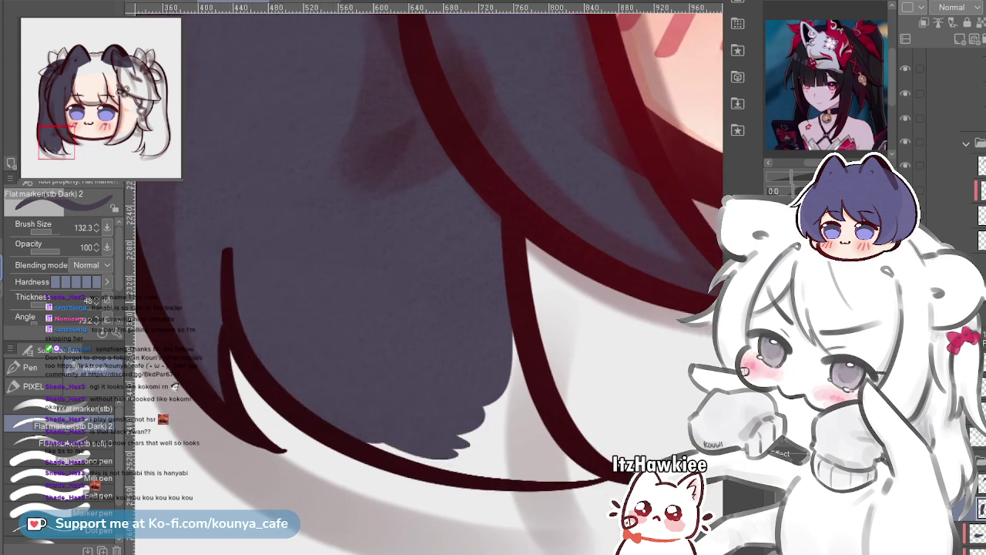
# Fill the left ponytail's inner tip up to its inner and lower outlines, using brush size 80.0
pyautogui.moveTo(377, 272)
pyautogui.mouseDown()
pyautogui.moveTo(330, 253)
pyautogui.moveTo(430, 396)
pyautogui.mouseUp()
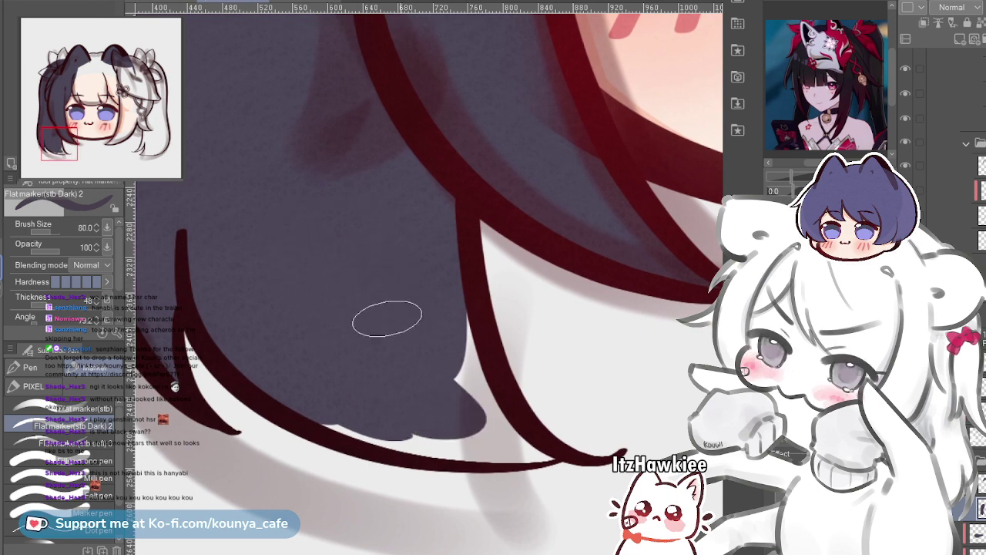
pyautogui.moveTo(482, 435); pyautogui.dragTo(460, 358)
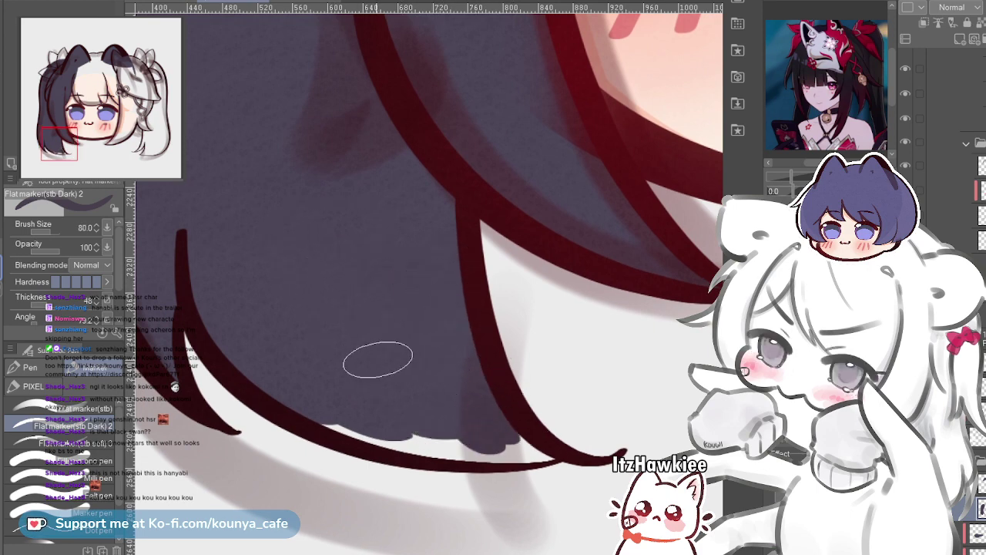
pyautogui.moveTo(376, 358); pyautogui.dragTo(341, 346)
pyautogui.moveTo(271, 366); pyautogui.dragTo(321, 399)
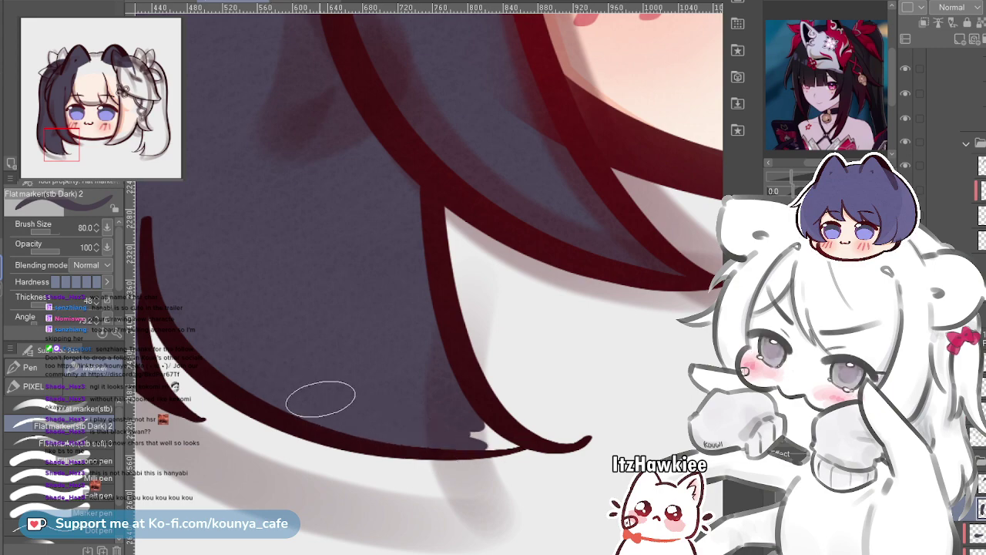
pyautogui.scroll(-4, 456, 372)
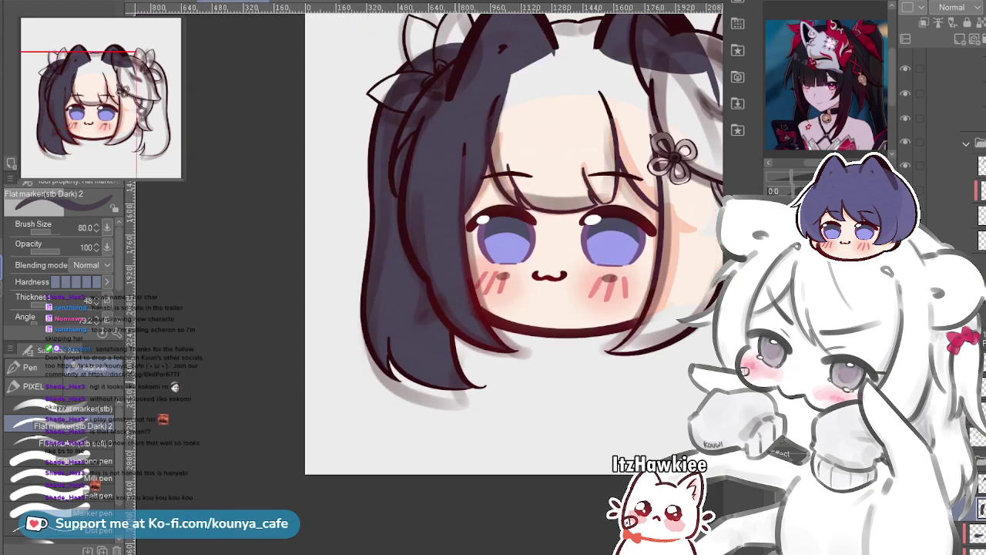
# Fill the forehead hair below the left ear and across toward the right ear with the dark base, using brush size 214.5
pyautogui.moveTo(587, 269); pyautogui.dragTo(372, 399)
pyautogui.hotkey('ctrl', '+')
pyautogui.hotkey('ctrl', '+')
pyautogui.hotkey('ctrl', '+')
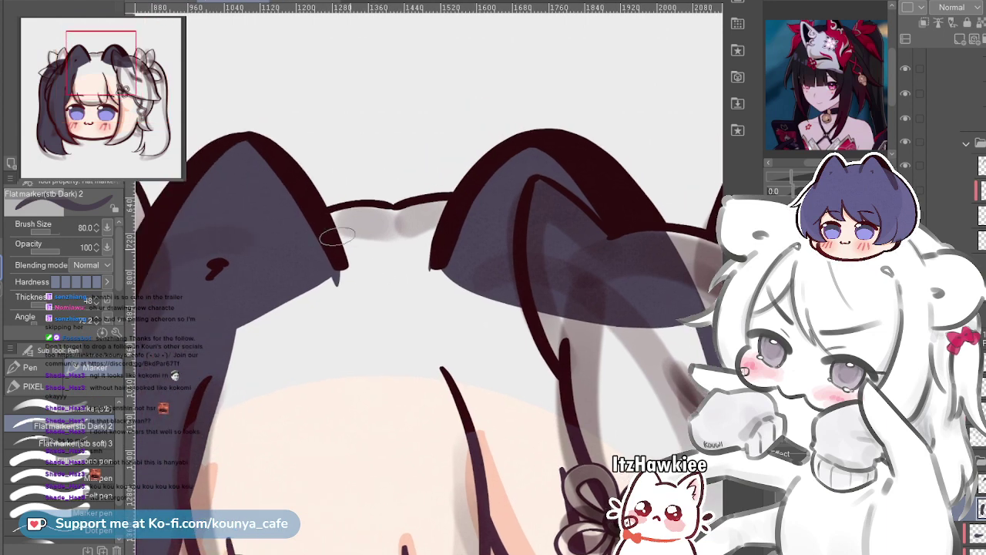
pyautogui.moveTo(354, 269); pyautogui.dragTo(383, 269)
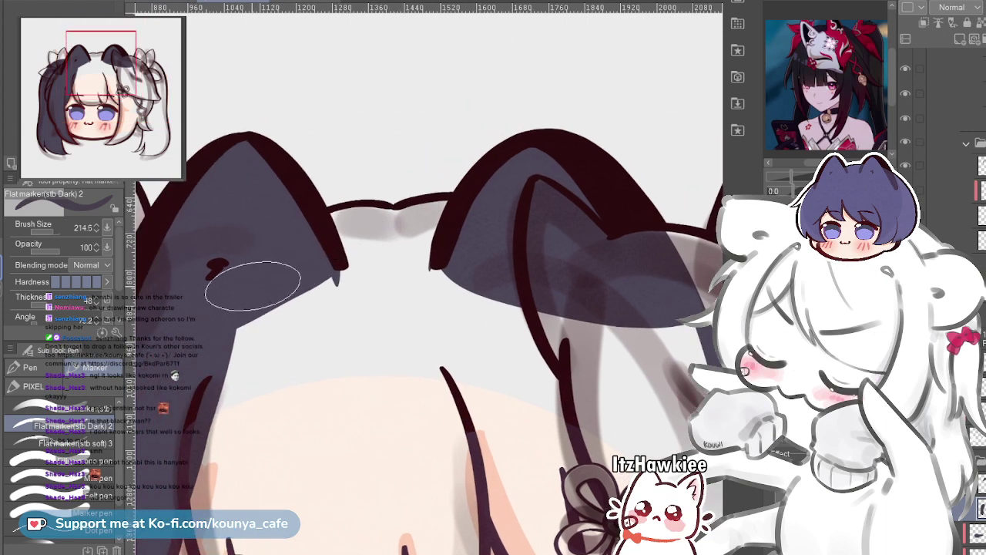
pyautogui.moveTo(279, 273)
pyautogui.mouseDown()
pyautogui.moveTo(417, 337)
pyautogui.moveTo(272, 283)
pyautogui.moveTo(327, 321)
pyautogui.moveTo(261, 326)
pyautogui.mouseUp()
pyautogui.moveTo(336, 276); pyautogui.dragTo(285, 275)
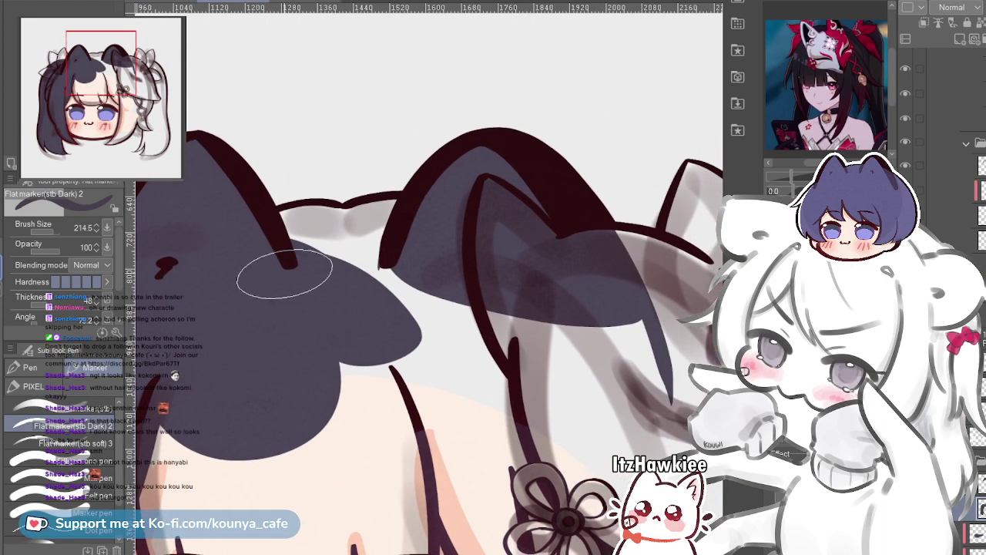
pyautogui.moveTo(229, 256); pyautogui.dragTo(392, 317)
# Fill the top of the head between the two ears up to its outline, using brush size 145.3
pyautogui.moveTo(314, 246); pyautogui.dragTo(336, 251)
pyautogui.moveTo(263, 215); pyautogui.dragTo(260, 216)
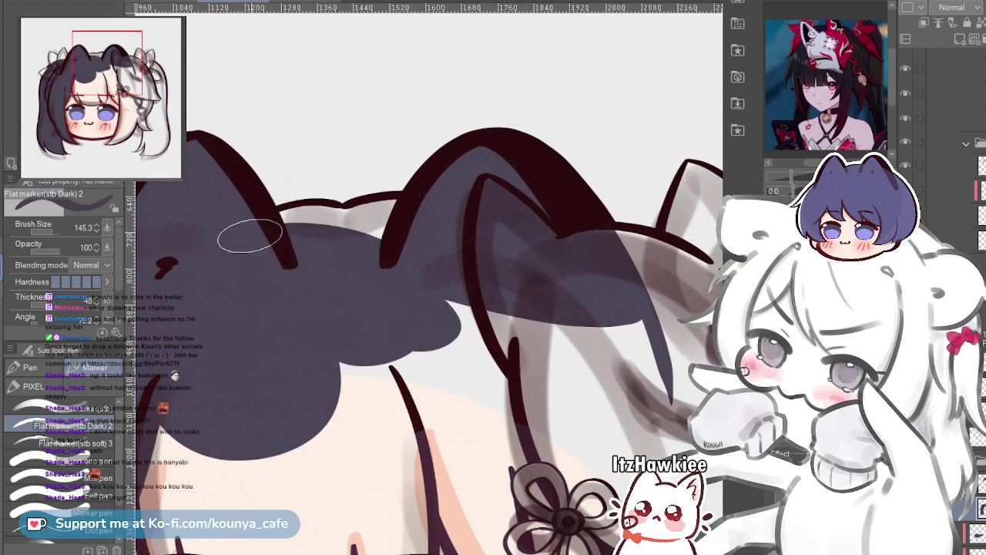
pyautogui.scroll(2, 330, 229)
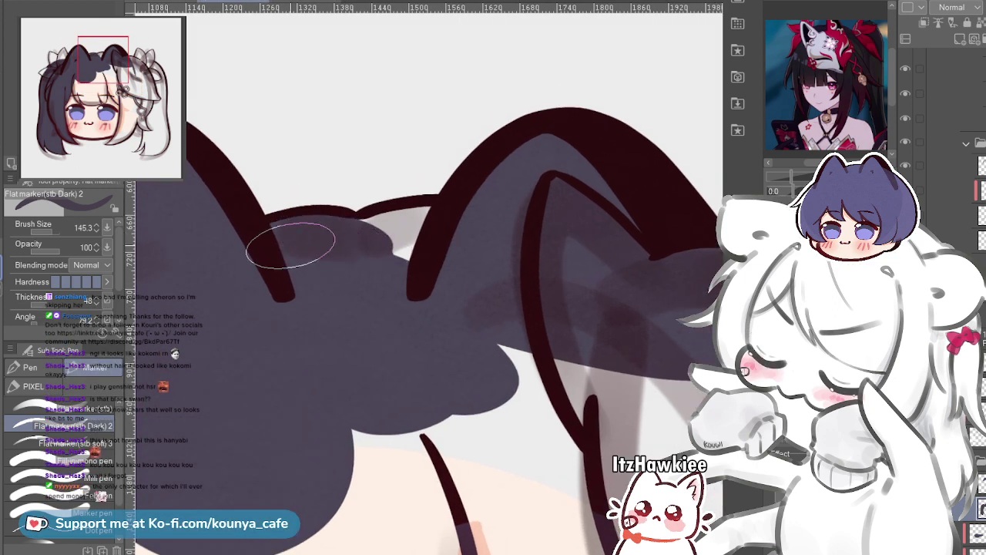
pyautogui.hscroll(4, 366, 268)
pyautogui.hscroll(-4, 352, 275)
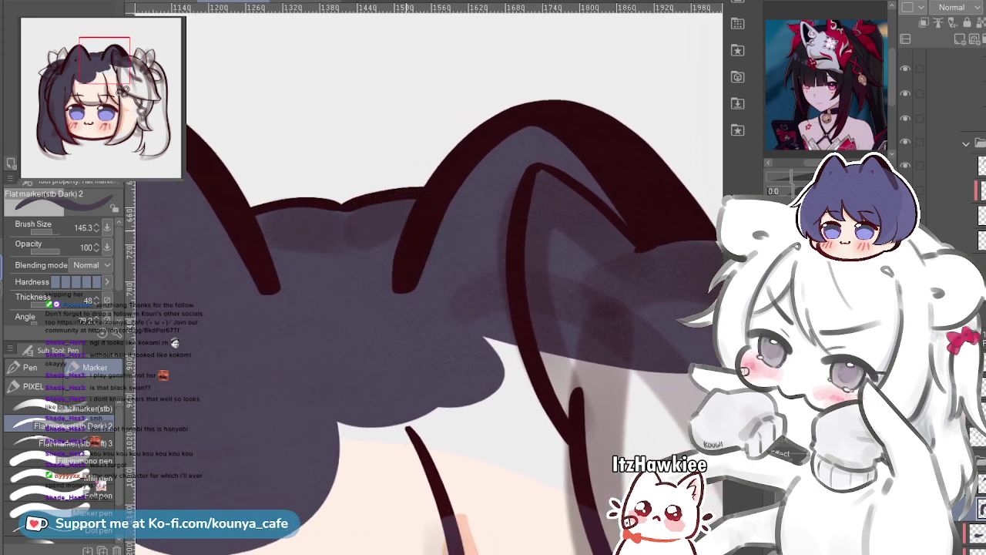
# Extend the dark base from below the right ear over the mask's inner half down to the flower ornament
pyautogui.scroll(-3, 337, 246)
pyautogui.moveTo(287, 271)
pyautogui.mouseDown()
pyautogui.moveTo(370, 327)
pyautogui.moveTo(364, 245)
pyautogui.moveTo(422, 260)
pyautogui.mouseUp()
pyautogui.moveTo(475, 325)
pyautogui.mouseDown()
pyautogui.moveTo(390, 254)
pyautogui.moveTo(361, 165)
pyautogui.moveTo(445, 313)
pyautogui.mouseUp()
pyautogui.moveTo(343, 218); pyautogui.dragTo(388, 320)
# Fill the right bang strand beside the flower ornament down past the eyebrow, using brush sizes 162.8 and 149.7
pyautogui.scroll(2, 354, 247)
pyautogui.press('[')
pyautogui.press('[')
pyautogui.press('[')
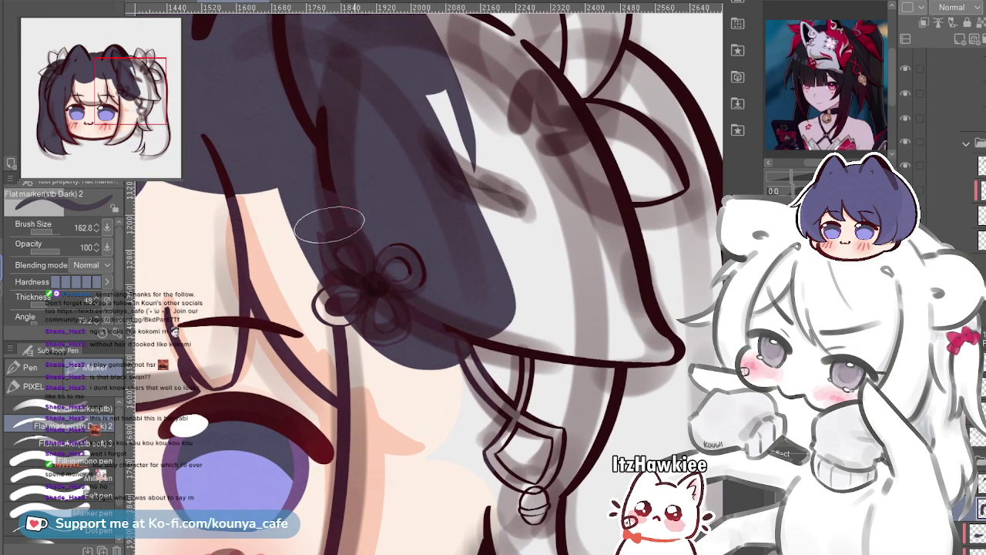
pyautogui.moveTo(280, 185); pyautogui.dragTo(392, 374)
pyautogui.moveTo(249, 190); pyautogui.dragTo(368, 402)
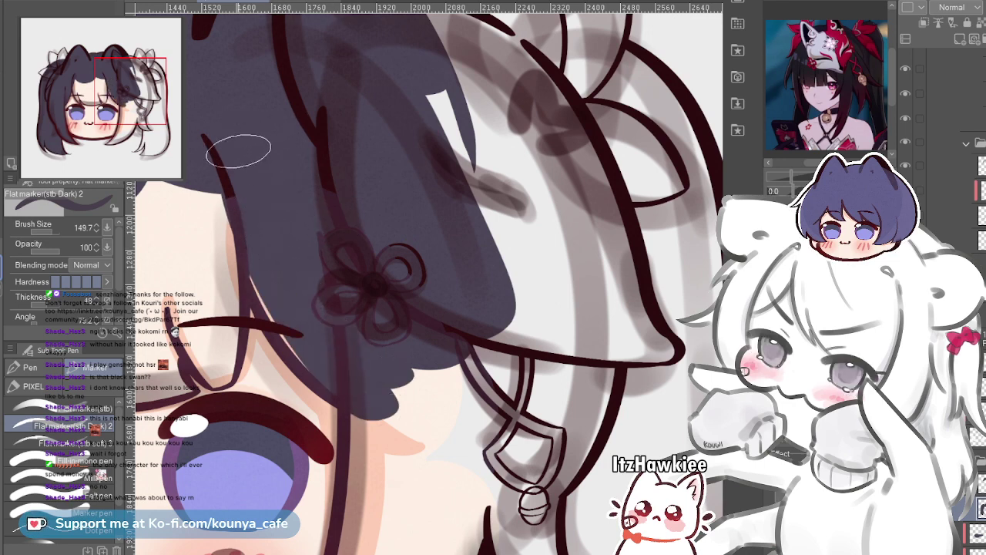
pyautogui.moveTo(238, 151); pyautogui.dragTo(399, 401)
pyautogui.hotkey('ctrl', 'z')
pyautogui.hotkey('ctrl', 'z')
pyautogui.moveTo(263, 225); pyautogui.dragTo(382, 390)
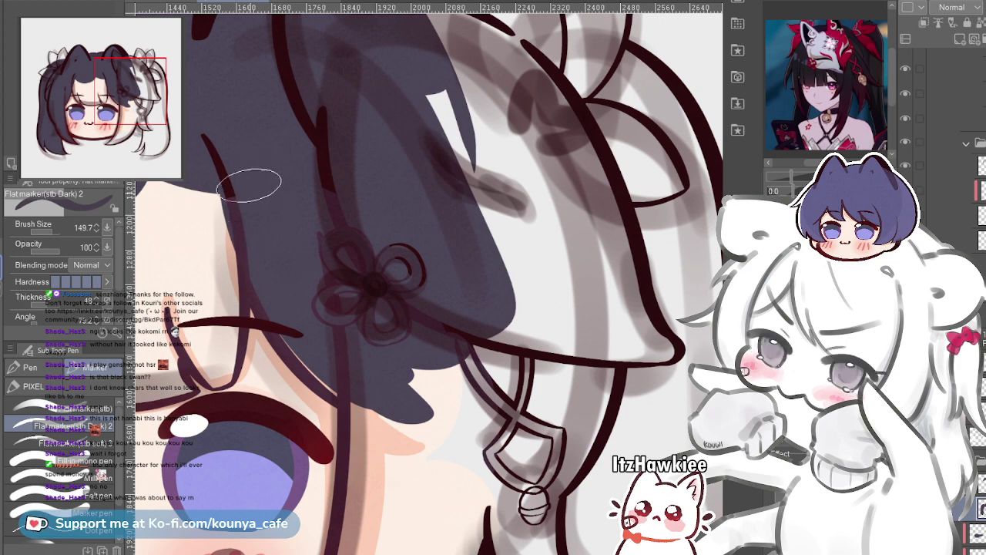
# Extend the dark base over the mask's lower part and down behind its tassel with a larger brush
pyautogui.scroll(-2, 355, 340)
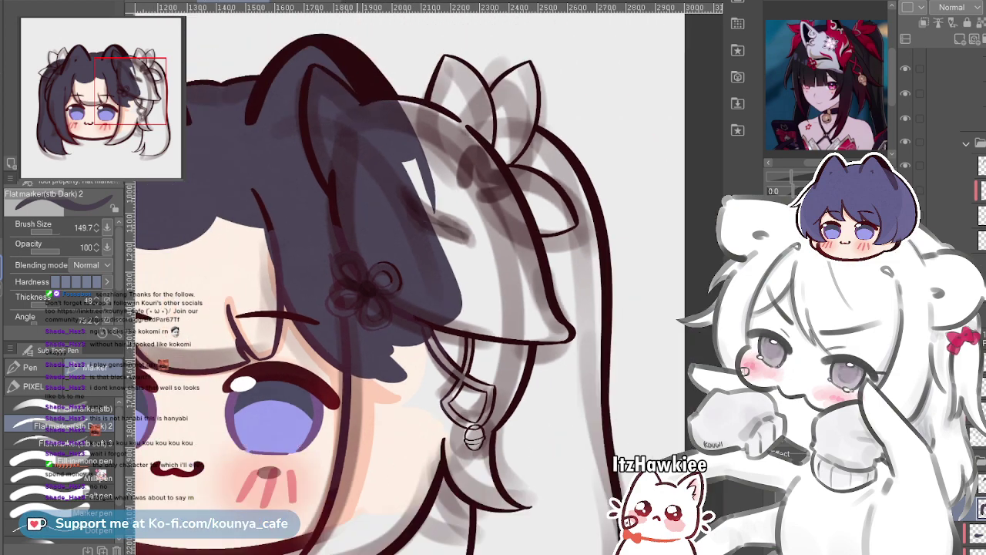
pyautogui.moveTo(355, 339); pyautogui.dragTo(342, 333)
pyautogui.press(']')
pyautogui.press(']')
pyautogui.press(']')
pyautogui.press(']')
pyautogui.press(']')
pyautogui.moveTo(373, 145); pyautogui.dragTo(426, 378)
pyautogui.moveTo(377, 447)
pyautogui.mouseDown()
pyautogui.moveTo(394, 412)
pyautogui.moveTo(446, 379)
pyautogui.moveTo(455, 331)
pyautogui.moveTo(466, 342)
pyautogui.moveTo(396, 351)
pyautogui.mouseUp()
# Fill the right side lock along its inner line from beside the eye down toward the tip, using brush size 101.7
pyautogui.scroll(2, 429, 385)
pyautogui.scroll(2, 454, 331)
pyautogui.press('[')
pyautogui.press('[')
pyautogui.press('[')
pyautogui.press('[')
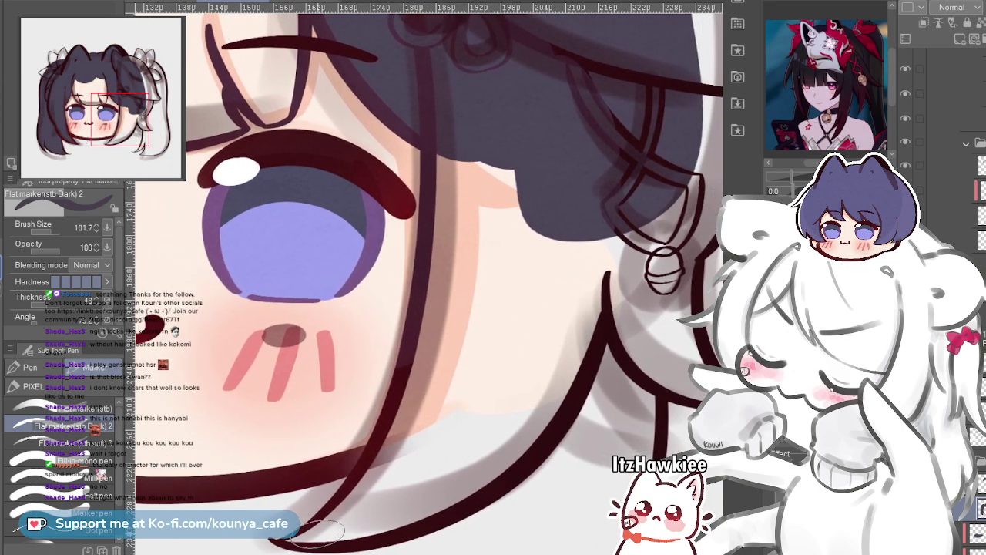
pyautogui.moveTo(317, 533)
pyautogui.mouseDown()
pyautogui.moveTo(478, 174)
pyautogui.moveTo(424, 429)
pyautogui.mouseUp()
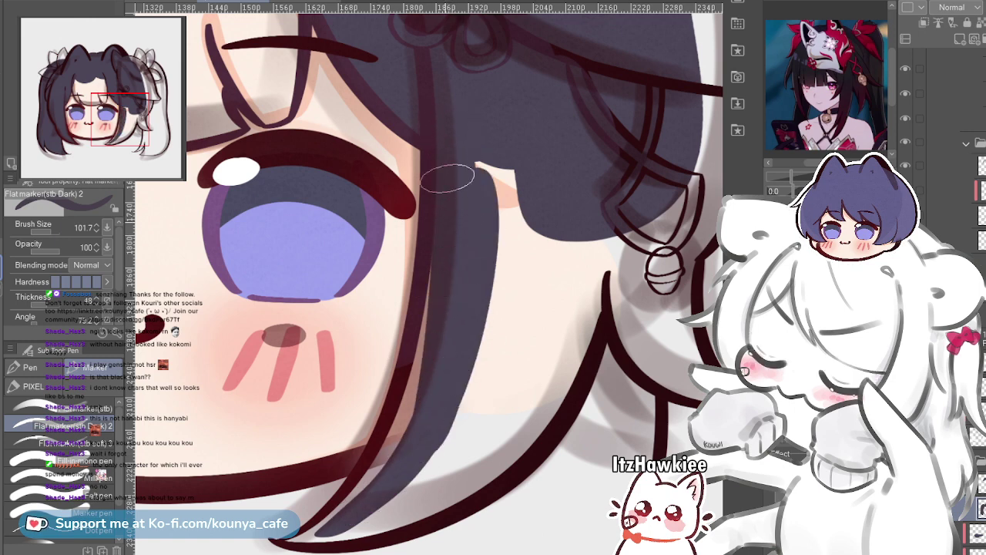
pyautogui.moveTo(447, 178); pyautogui.dragTo(399, 502)
pyautogui.hotkey('ctrl', 'z')
pyautogui.moveTo(447, 196); pyautogui.dragTo(379, 495)
pyautogui.moveTo(445, 385); pyautogui.dragTo(474, 318)
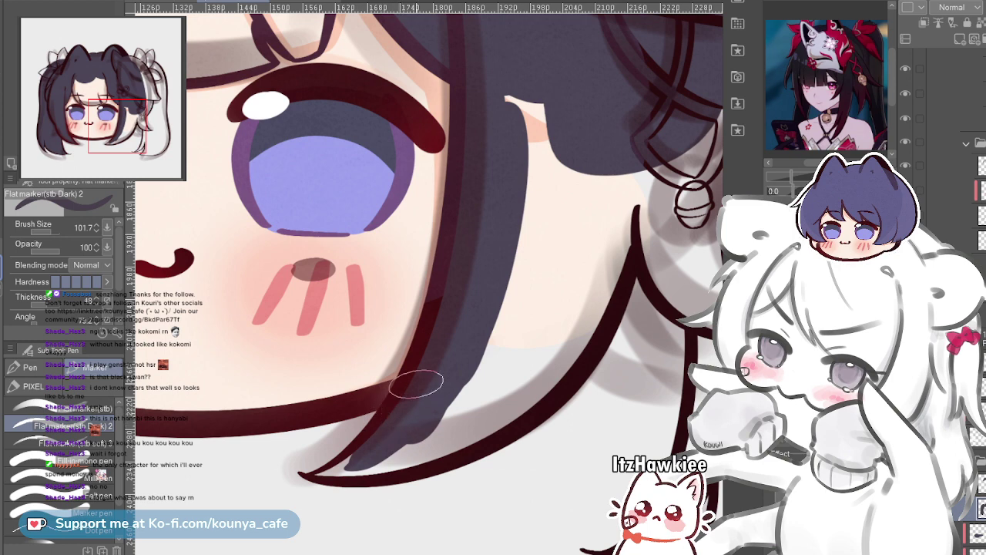
# Fill the pointed tip of the right side lock between its two outlines, using brush size 72.3
pyautogui.scroll(2, 376, 455)
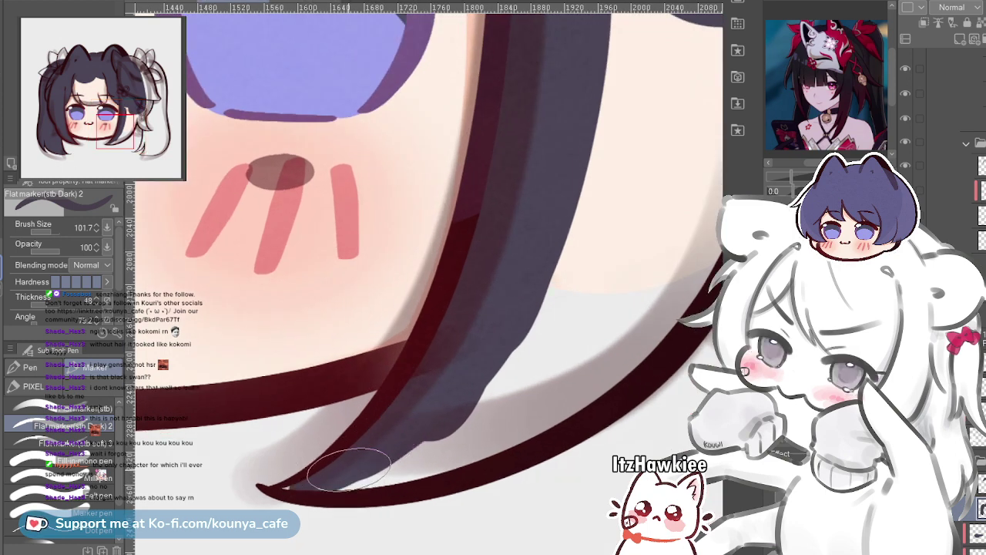
pyautogui.press('[')
pyautogui.press('[')
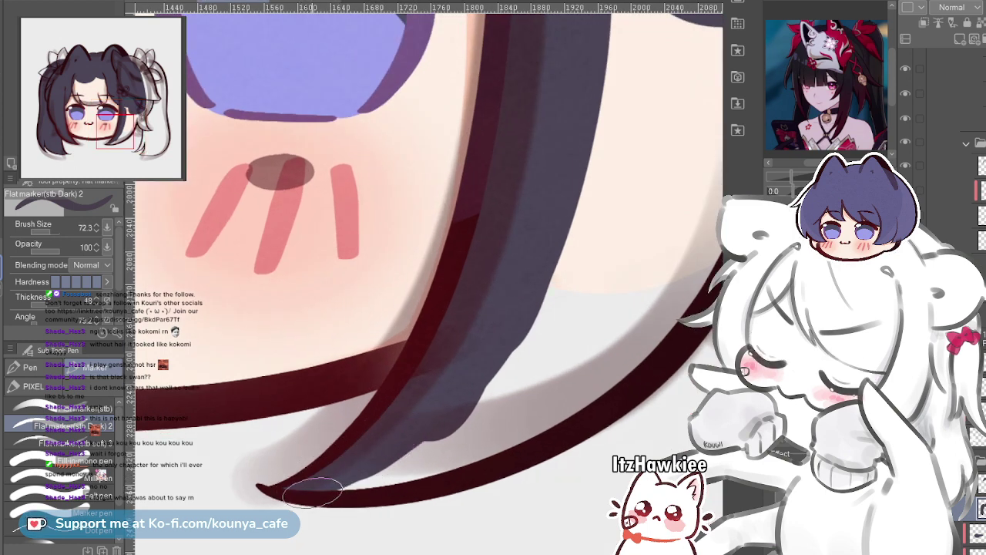
pyautogui.moveTo(332, 491); pyautogui.dragTo(489, 437)
pyautogui.moveTo(413, 441); pyautogui.dragTo(306, 459)
# Fill the right side lock along its lower outline up from the tip, using brush size 139.8
pyautogui.scroll(-2, 297, 460)
pyautogui.press(']')
pyautogui.press(']')
pyautogui.press(']')
pyautogui.press(']')
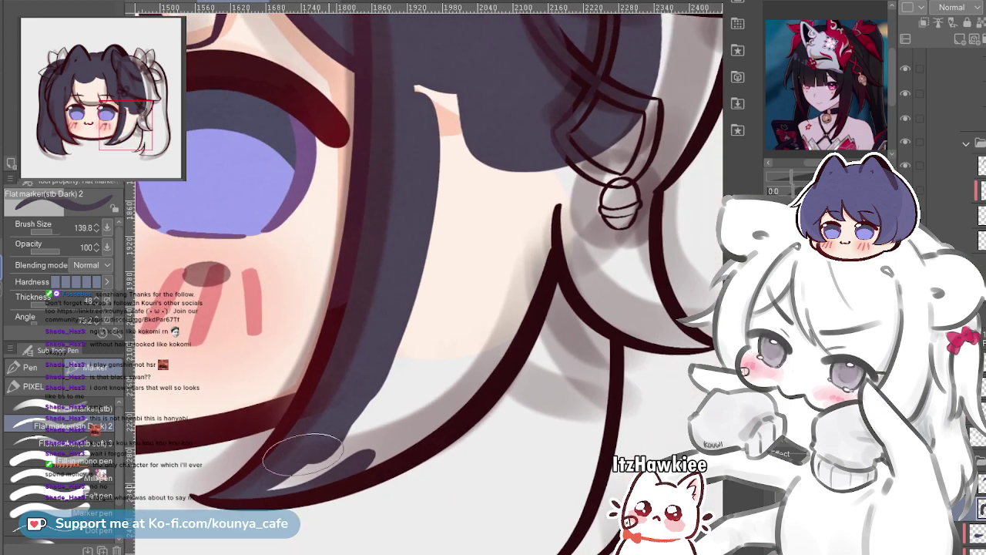
pyautogui.moveTo(269, 489); pyautogui.dragTo(424, 388)
pyautogui.moveTo(401, 427); pyautogui.dragTo(382, 440)
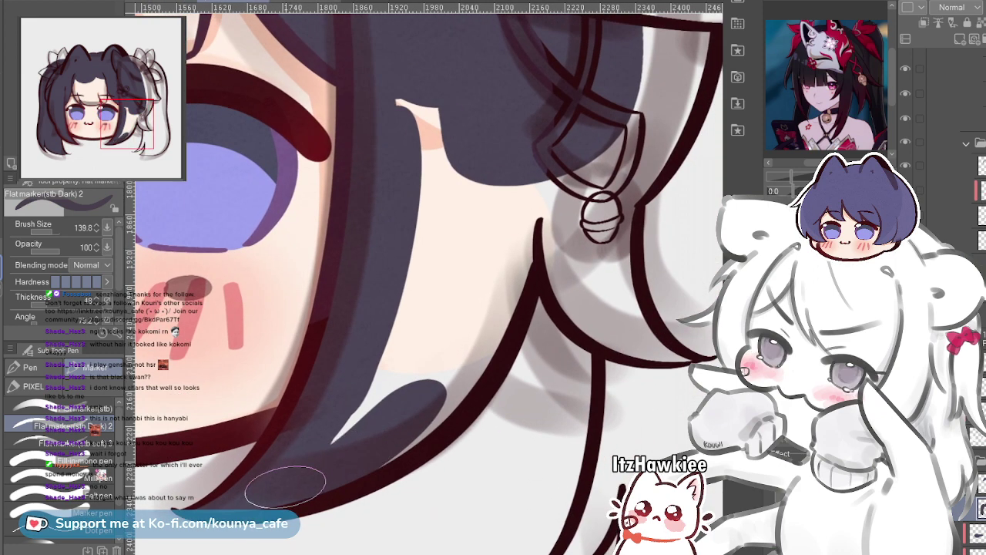
pyautogui.moveTo(286, 485); pyautogui.dragTo(450, 381)
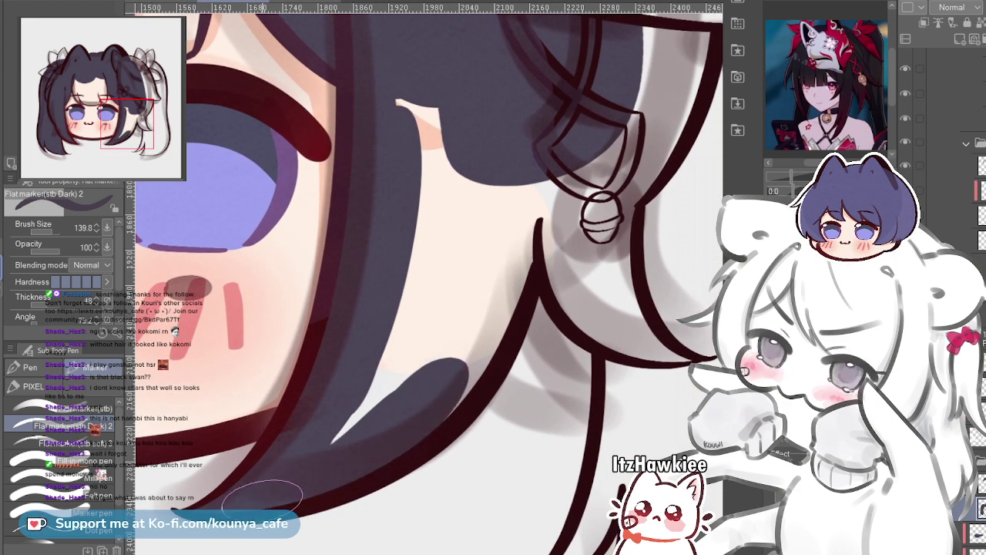
# Fill the open middle of the right side lock up to the dark hair below the mask
pyautogui.moveTo(411, 407)
pyautogui.mouseDown()
pyautogui.moveTo(321, 447)
pyautogui.moveTo(418, 209)
pyautogui.moveTo(419, 61)
pyautogui.mouseUp()
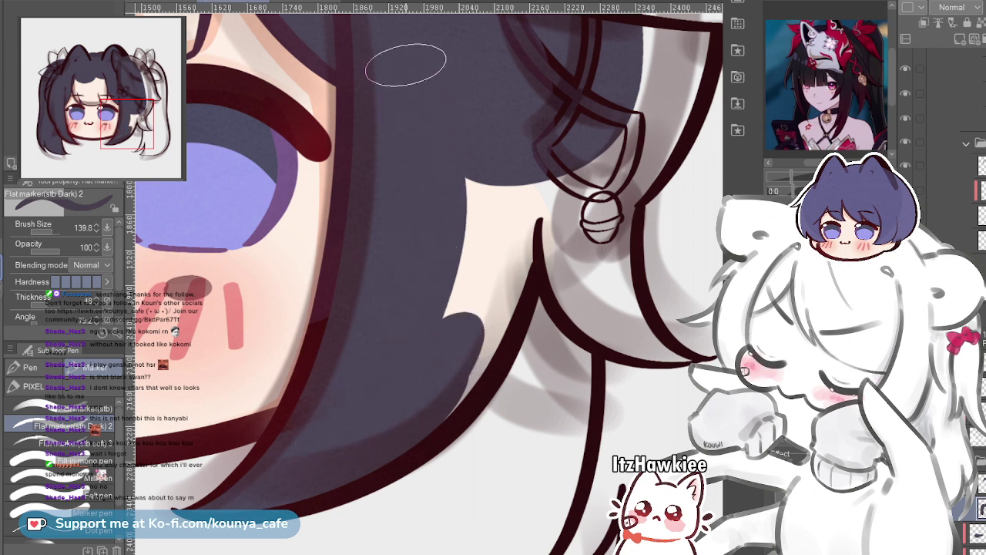
pyautogui.moveTo(465, 107)
pyautogui.mouseDown()
pyautogui.moveTo(420, 118)
pyautogui.moveTo(395, 319)
pyautogui.mouseUp()
pyautogui.moveTo(462, 151); pyautogui.dragTo(408, 353)
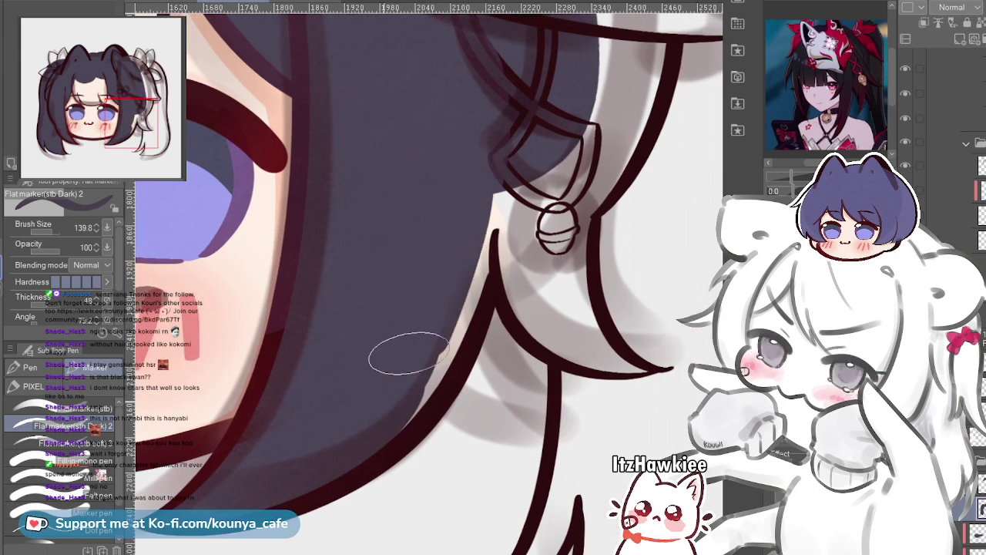
# Fill the remaining gap along the right side lock's outer outline, using brush sizes 99.2 and 75.0
pyautogui.scroll(1, 429, 278)
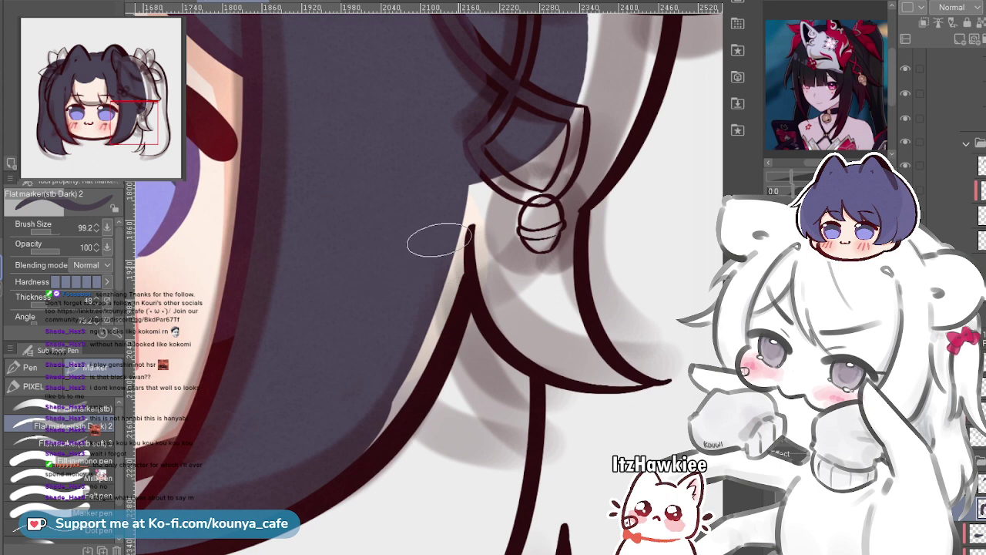
pyautogui.press('[')
pyautogui.moveTo(312, 490); pyautogui.dragTo(350, 482)
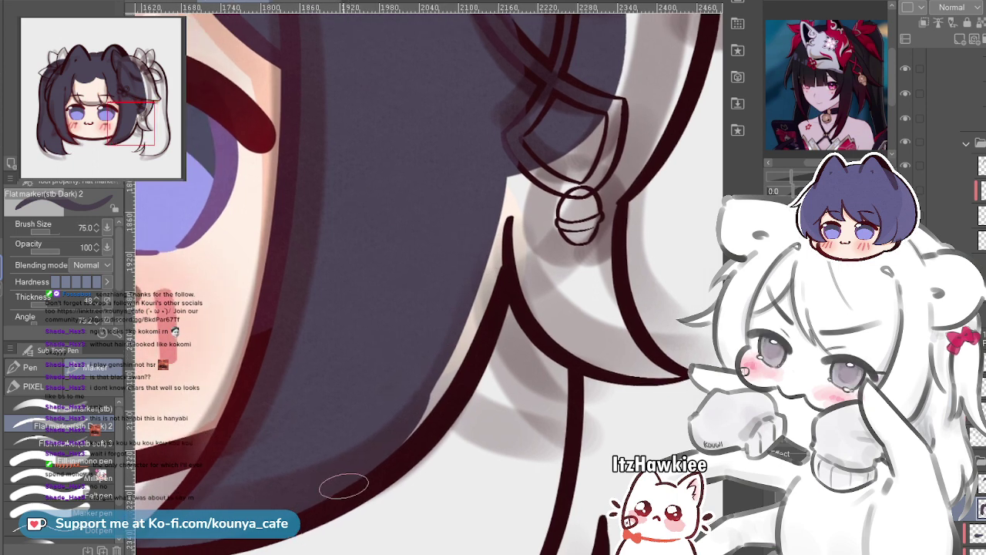
pyautogui.moveTo(457, 332); pyautogui.dragTo(499, 215)
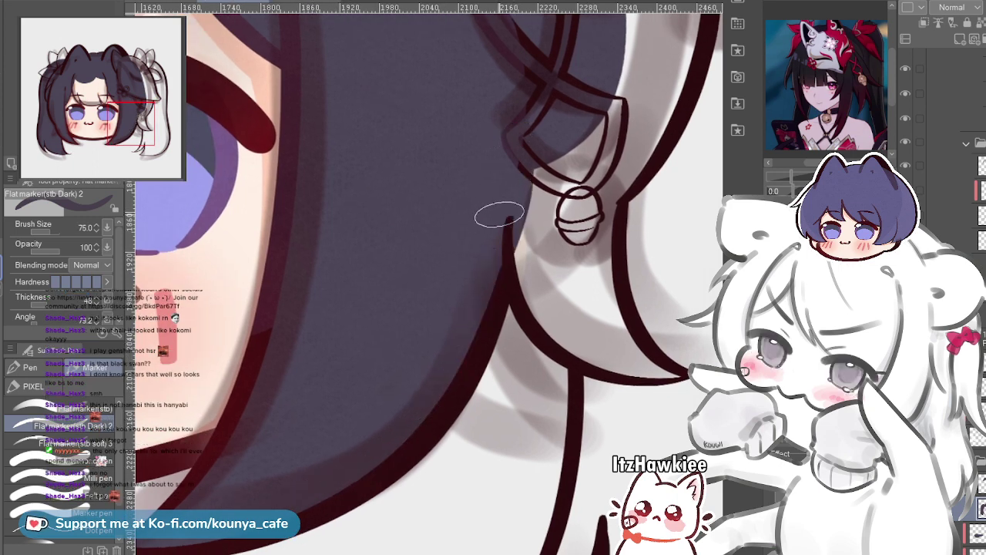
pyautogui.hotkey('ctrl', 'z')
pyautogui.moveTo(433, 406); pyautogui.dragTo(498, 185)
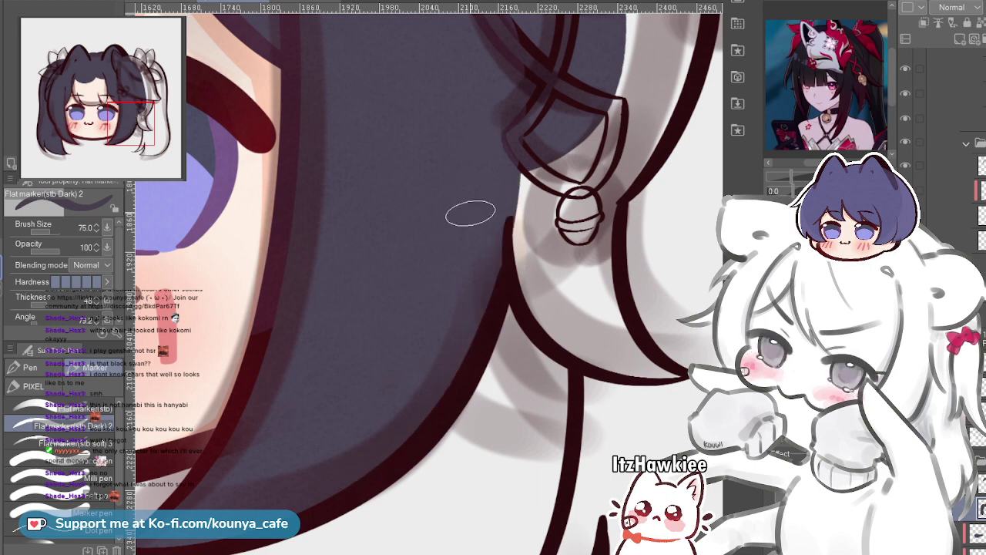
# Extend the dark base across the mask's lower edge and the hair behind its tassel to the outer outline, using a larger brush
pyautogui.scroll(-2, 470, 224)
pyautogui.scroll(-2, 275, 484)
pyautogui.moveTo(466, 231)
pyautogui.mouseDown()
pyautogui.moveTo(423, 257)
pyautogui.moveTo(389, 310)
pyautogui.mouseUp()
pyautogui.hotkey('ctrl', '-')
pyautogui.moveTo(416, 166)
pyautogui.mouseDown()
pyautogui.moveTo(434, 266)
pyautogui.moveTo(417, 168)
pyautogui.mouseUp()
pyautogui.scroll(2, 429, 221)
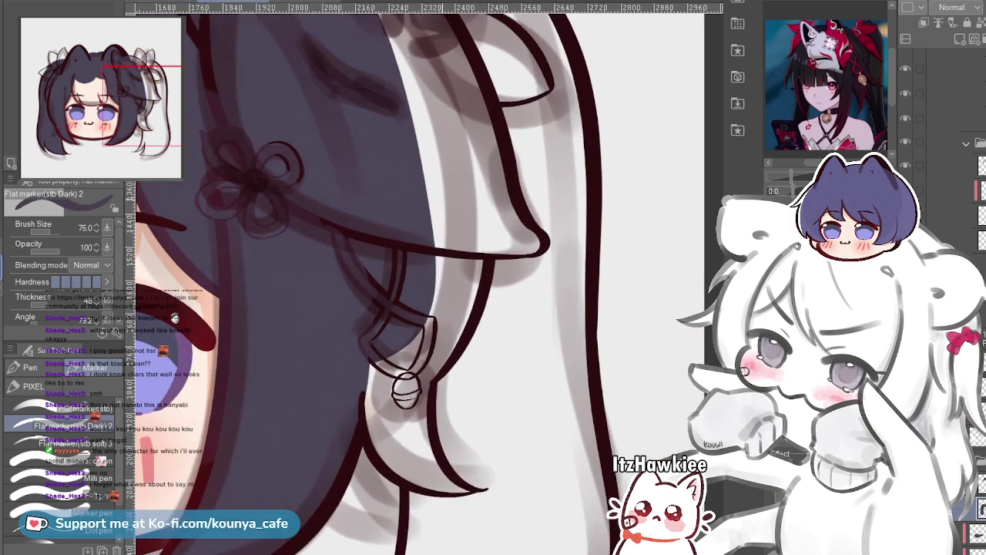
pyautogui.press(']')
pyautogui.press(']')
pyautogui.press(']')
pyautogui.moveTo(397, 135)
pyautogui.mouseDown()
pyautogui.moveTo(445, 269)
pyautogui.moveTo(426, 284)
pyautogui.moveTo(435, 225)
pyautogui.moveTo(465, 239)
pyautogui.moveTo(465, 210)
pyautogui.moveTo(459, 282)
pyautogui.mouseUp()
# Fill the hair around the tassel's bell, using brush size 124.5
pyautogui.press('[')
pyautogui.press('[')
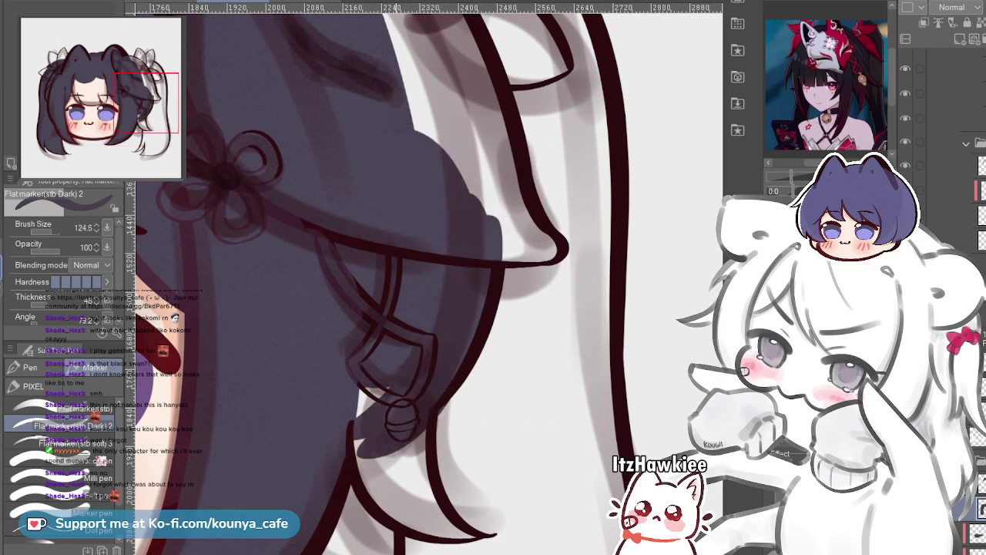
pyautogui.scroll(3, 369, 493)
pyautogui.hotkey('ctrl', 'z')
pyautogui.moveTo(524, 158); pyautogui.dragTo(517, 179)
pyautogui.moveTo(361, 408); pyautogui.dragTo(435, 297)
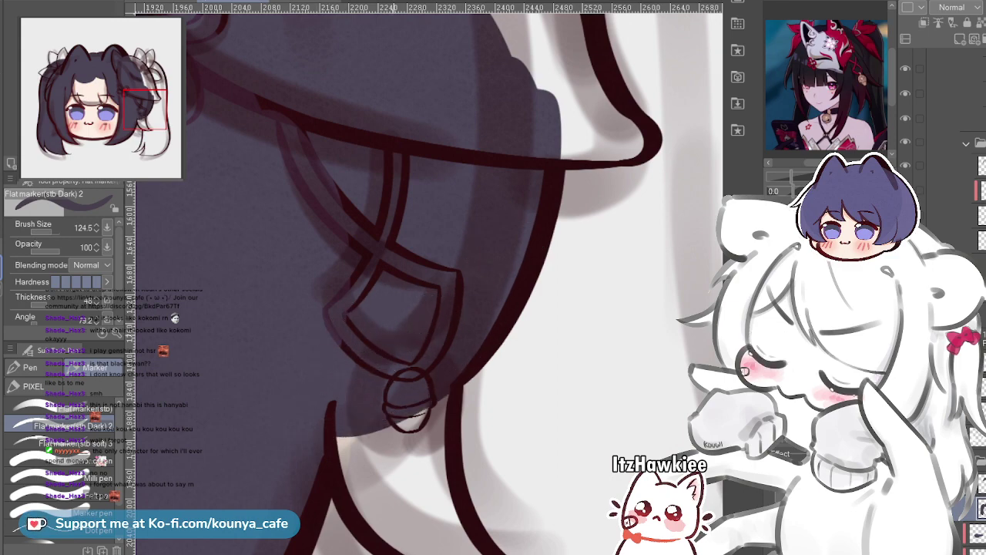
# Fill the small curved hair tip below the bell up to its outlines, using brush size 49.8
pyautogui.scroll(-3, 392, 350)
pyautogui.moveTo(401, 381); pyautogui.dragTo(351, 325)
pyautogui.scroll(4, 353, 334)
pyautogui.press('[')
pyautogui.press('[')
pyautogui.press('[')
pyautogui.press('[')
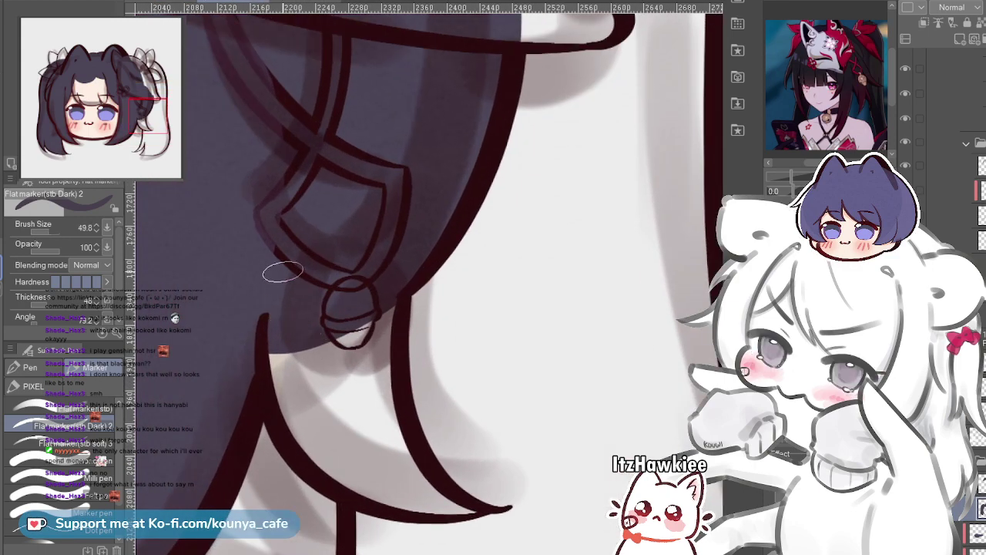
pyautogui.moveTo(278, 343); pyautogui.dragTo(366, 466)
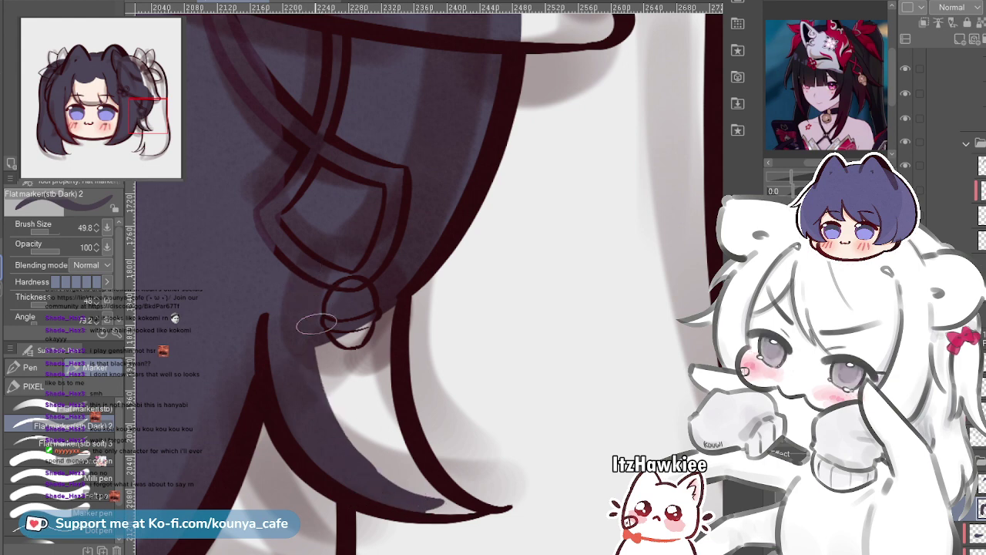
pyautogui.moveTo(439, 484); pyautogui.dragTo(333, 435)
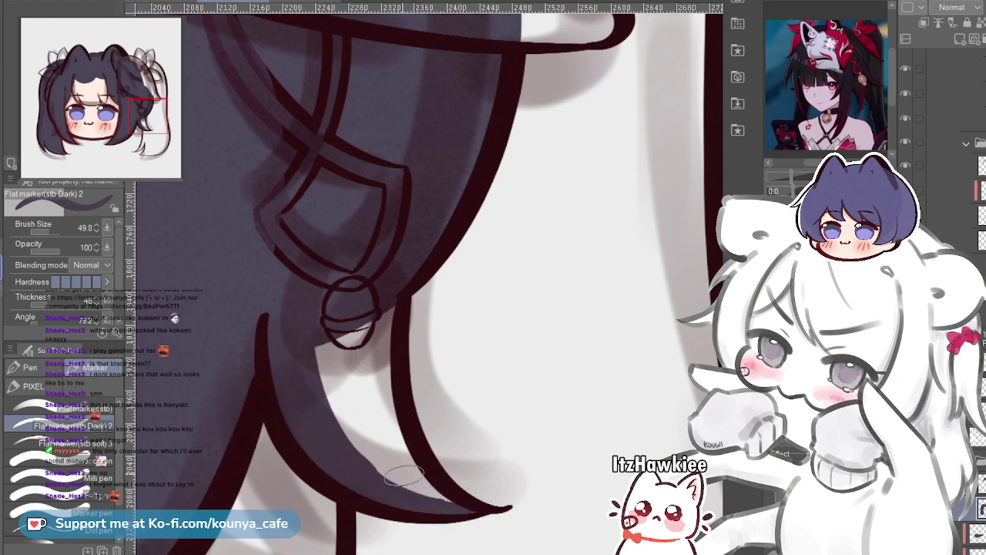
pyautogui.moveTo(355, 329)
pyautogui.mouseDown()
pyautogui.moveTo(371, 371)
pyautogui.moveTo(346, 412)
pyautogui.mouseUp()
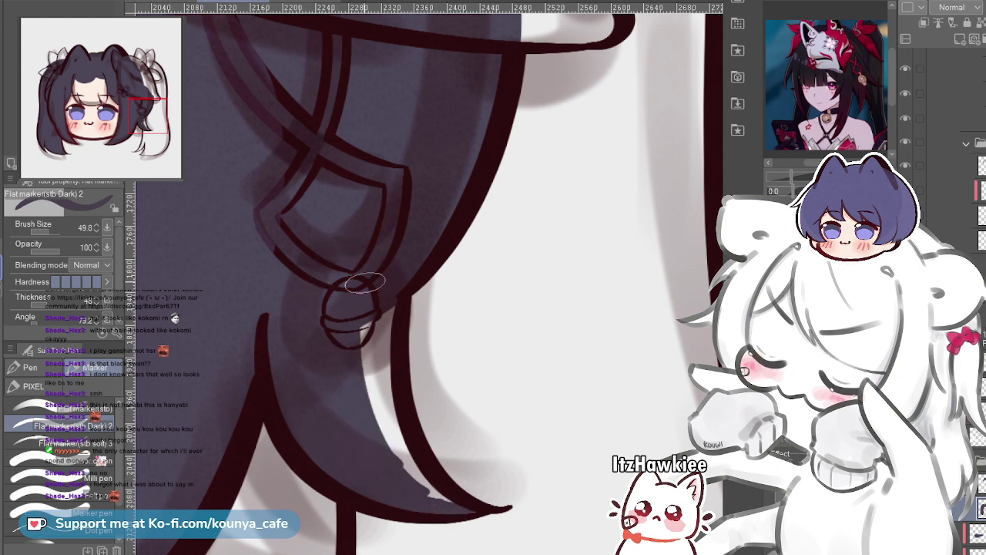
pyautogui.moveTo(365, 283)
pyautogui.mouseDown()
pyautogui.moveTo(386, 271)
pyautogui.moveTo(394, 430)
pyautogui.moveTo(392, 276)
pyautogui.moveTo(379, 325)
pyautogui.moveTo(388, 392)
pyautogui.moveTo(397, 266)
pyautogui.mouseUp()
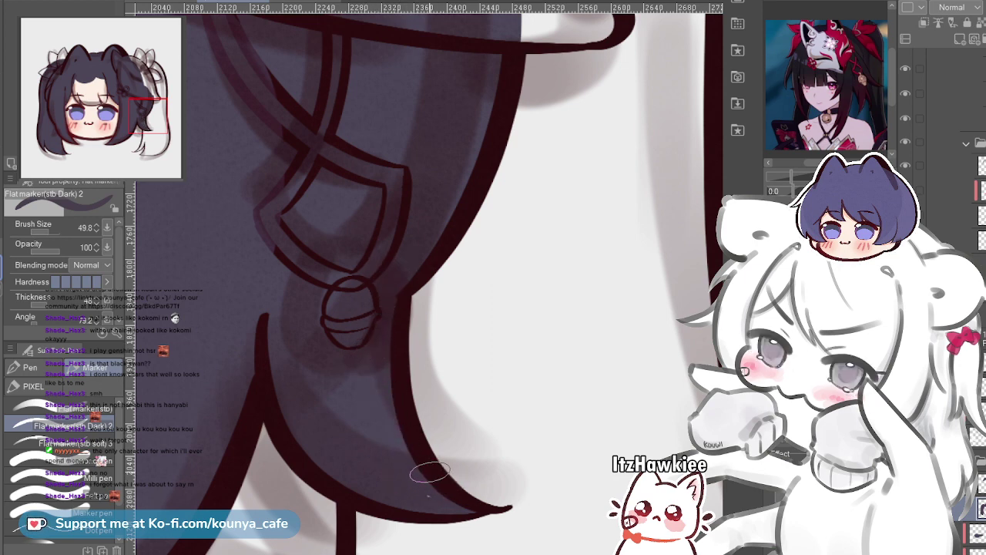
# Extend the dark base down the middle of the bangs to around eyebrow level, using brush size 212.9
pyautogui.scroll(-8, 405, 436)
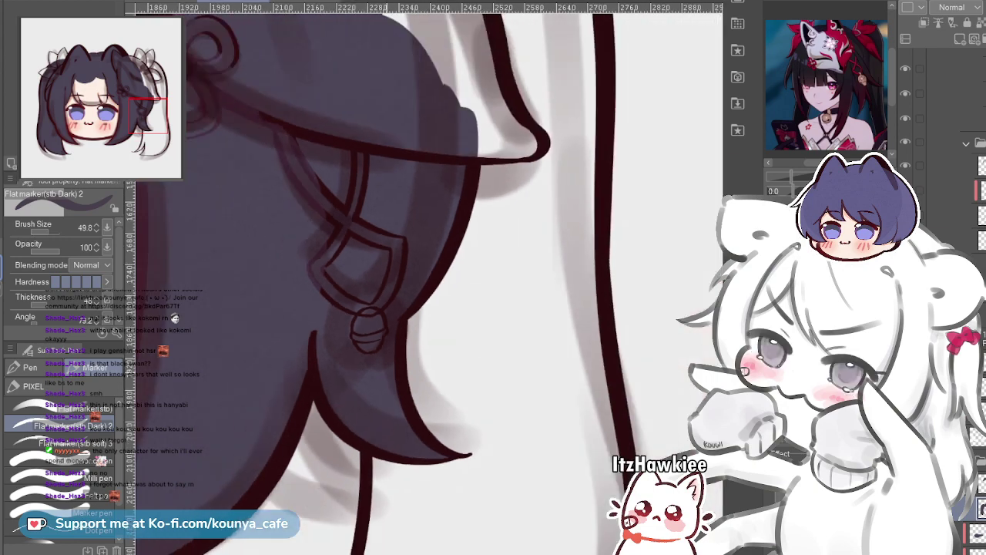
pyautogui.scroll(8, 431, 293)
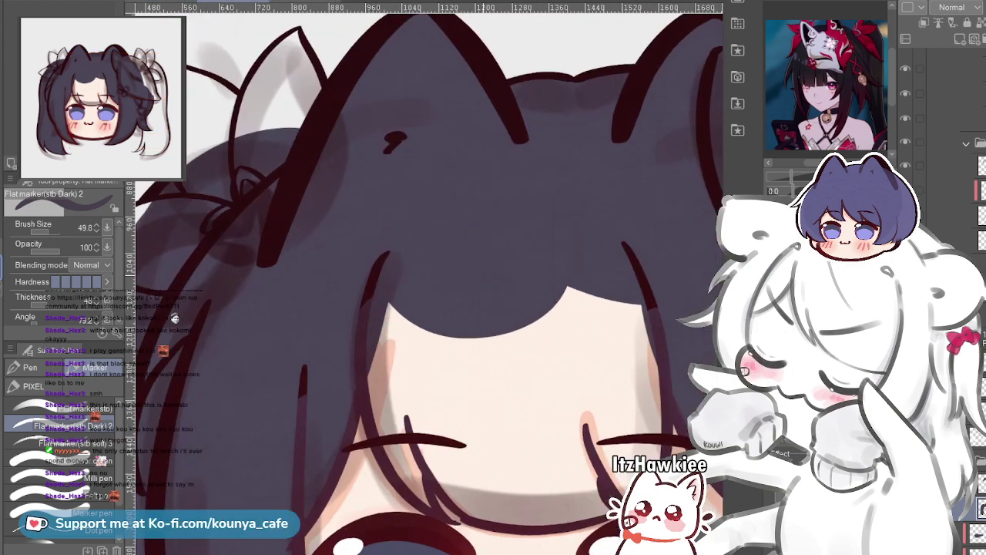
pyautogui.moveTo(306, 184)
pyautogui.mouseDown()
pyautogui.moveTo(363, 281)
pyautogui.moveTo(349, 165)
pyautogui.moveTo(411, 342)
pyautogui.moveTo(383, 238)
pyautogui.moveTo(425, 221)
pyautogui.moveTo(458, 366)
pyautogui.moveTo(437, 199)
pyautogui.moveTo(472, 244)
pyautogui.moveTo(502, 325)
pyautogui.moveTo(492, 261)
pyautogui.moveTo(507, 224)
pyautogui.moveTo(532, 252)
pyautogui.mouseUp()
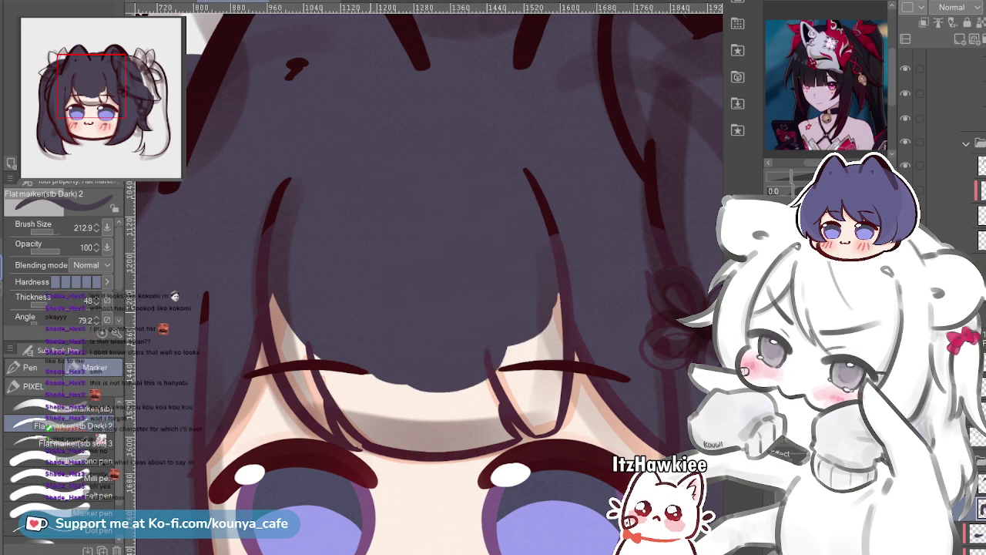
pyautogui.scroll(2, 362, 254)
pyautogui.scroll(1, 258, 305)
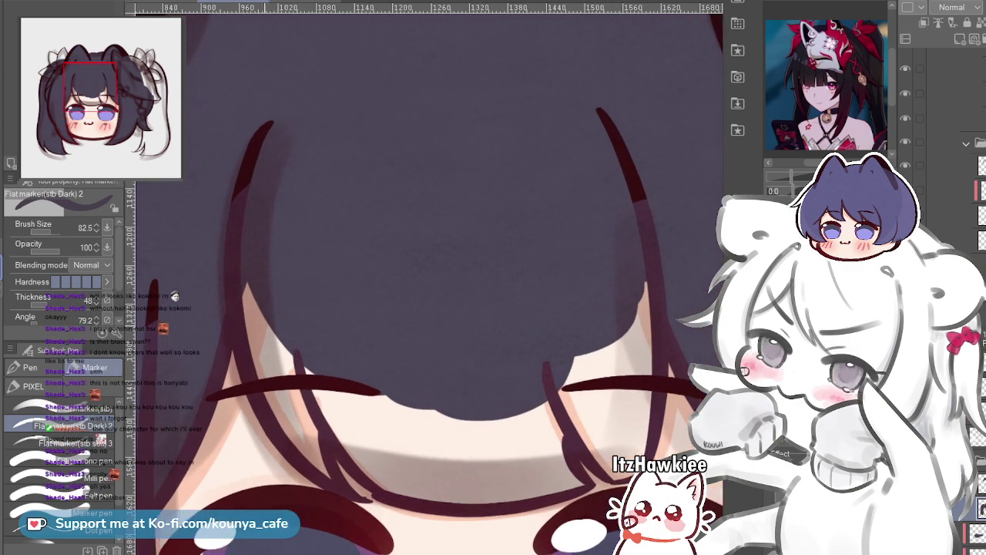
# Fill the gap along the outer left strand of the bangs, using brush size 56.3
pyautogui.moveTo(245, 306); pyautogui.dragTo(227, 271)
pyautogui.press('[')
pyautogui.moveTo(225, 219); pyautogui.dragTo(270, 360)
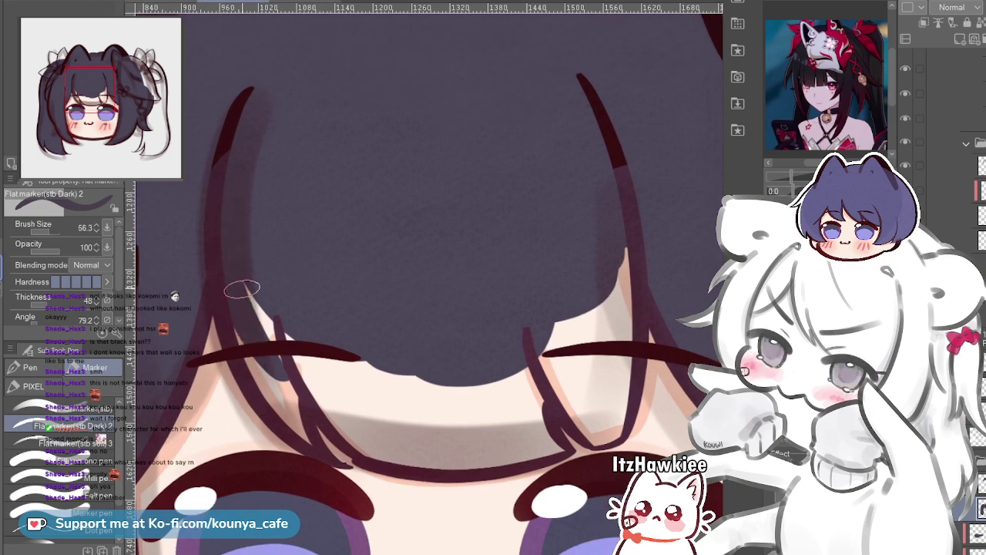
pyautogui.hotkey('ctrl', 'z')
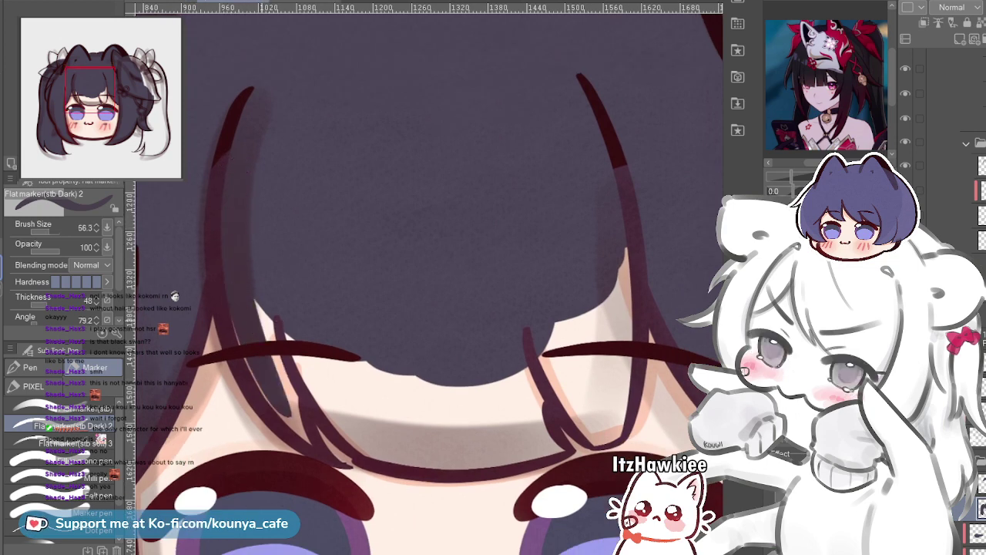
pyautogui.scroll(2, 227, 257)
pyautogui.moveTo(227, 257); pyautogui.dragTo(203, 210)
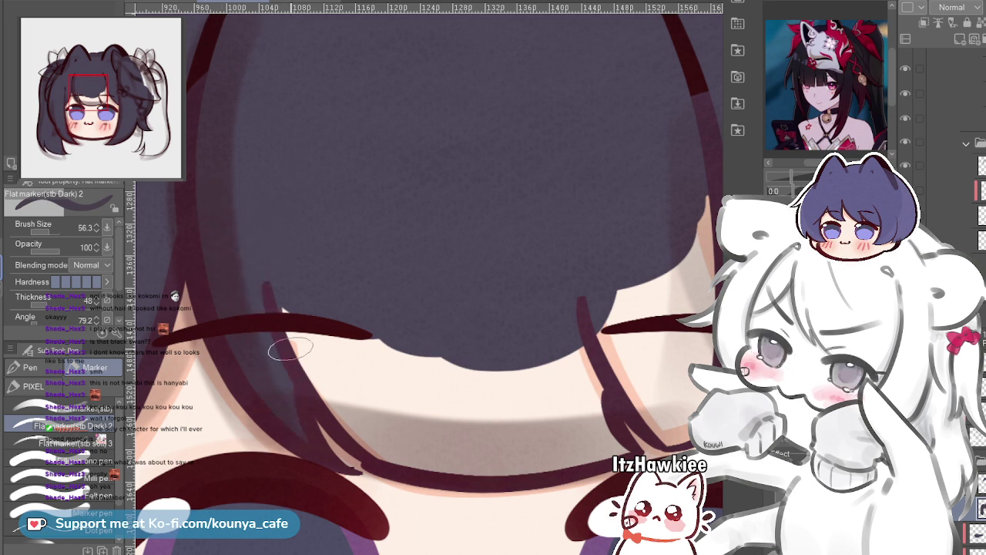
# Fill the left bang strand across the eyebrow and down toward its pointed tip, using brush sizes 97.4 and 52.2
pyautogui.moveTo(295, 325); pyautogui.dragTo(272, 295)
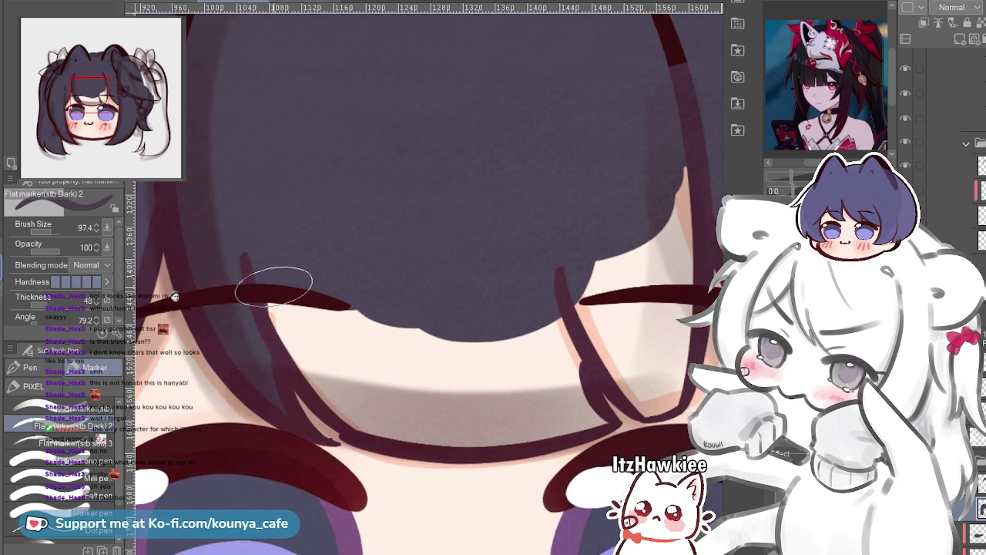
pyautogui.moveTo(288, 400); pyautogui.dragTo(332, 427)
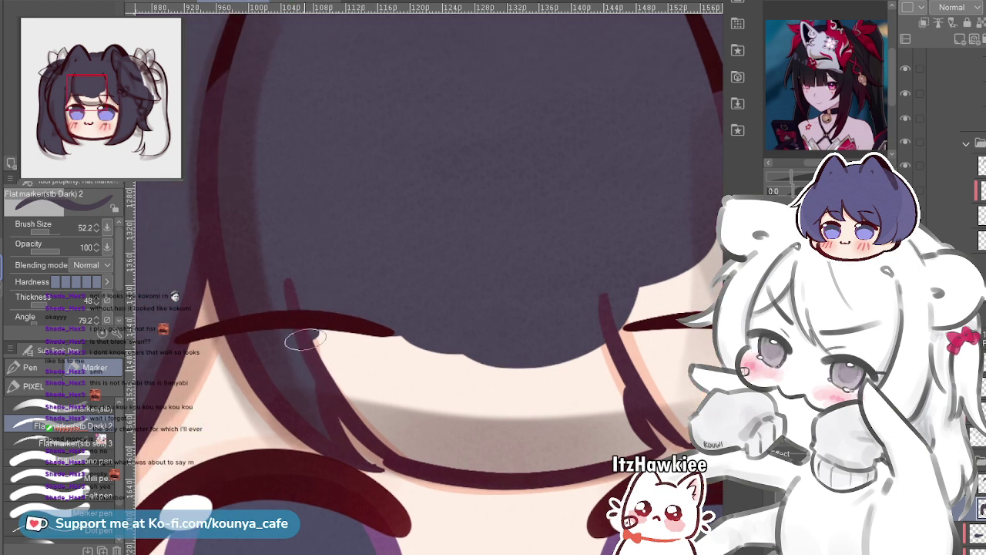
pyautogui.scroll(-2, 303, 318)
pyautogui.moveTo(260, 114); pyautogui.dragTo(275, 141)
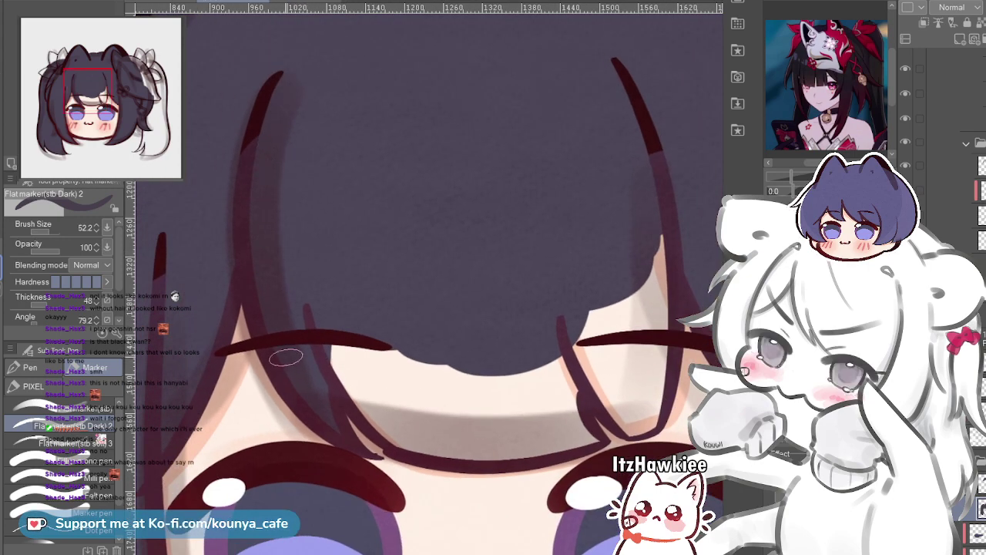
pyautogui.scroll(2, 509, 347)
# Fill the left half of the central bangs down toward their lower outline, using brush size 84.7
pyautogui.moveTo(508, 308); pyautogui.dragTo(431, 312)
pyautogui.moveTo(250, 343)
pyautogui.mouseDown()
pyautogui.moveTo(323, 354)
pyautogui.moveTo(316, 349)
pyautogui.mouseUp()
pyautogui.moveTo(238, 258)
pyautogui.mouseDown()
pyautogui.moveTo(302, 400)
pyautogui.moveTo(234, 266)
pyautogui.moveTo(282, 397)
pyautogui.mouseUp()
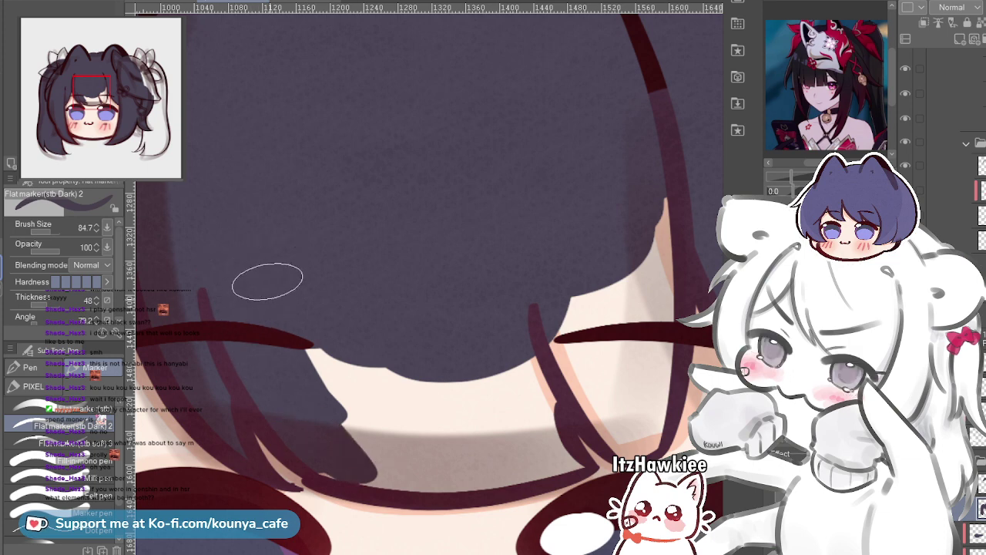
pyautogui.moveTo(267, 281); pyautogui.dragTo(357, 440)
pyautogui.moveTo(287, 265)
pyautogui.mouseDown()
pyautogui.moveTo(268, 246)
pyautogui.moveTo(380, 426)
pyautogui.mouseUp()
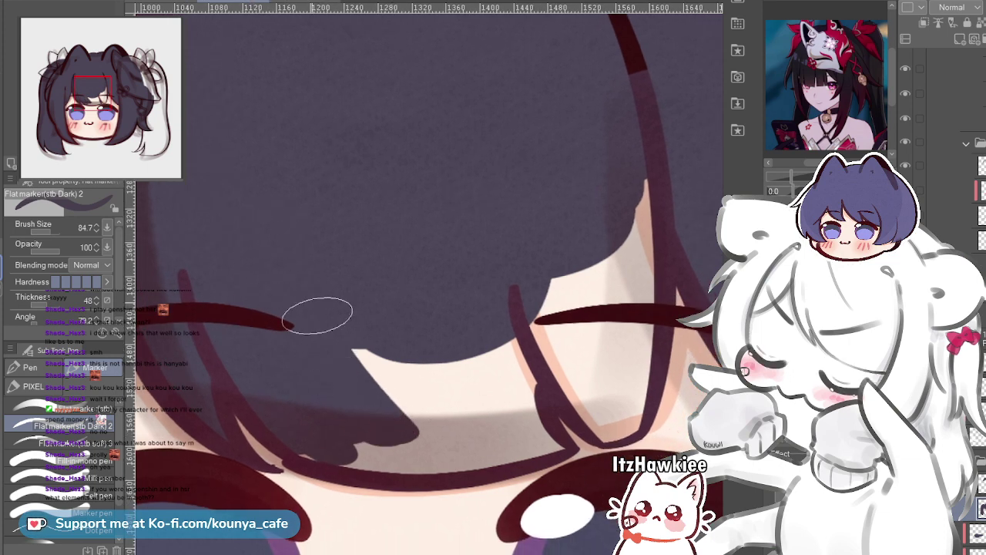
# Fill the rest of the central bangs to the right and along the curved lower outline, using brush sizes 84.7 and 63.8
pyautogui.moveTo(330, 323); pyautogui.dragTo(409, 429)
pyautogui.moveTo(334, 269); pyautogui.dragTo(425, 429)
pyautogui.moveTo(385, 339); pyautogui.dragTo(441, 430)
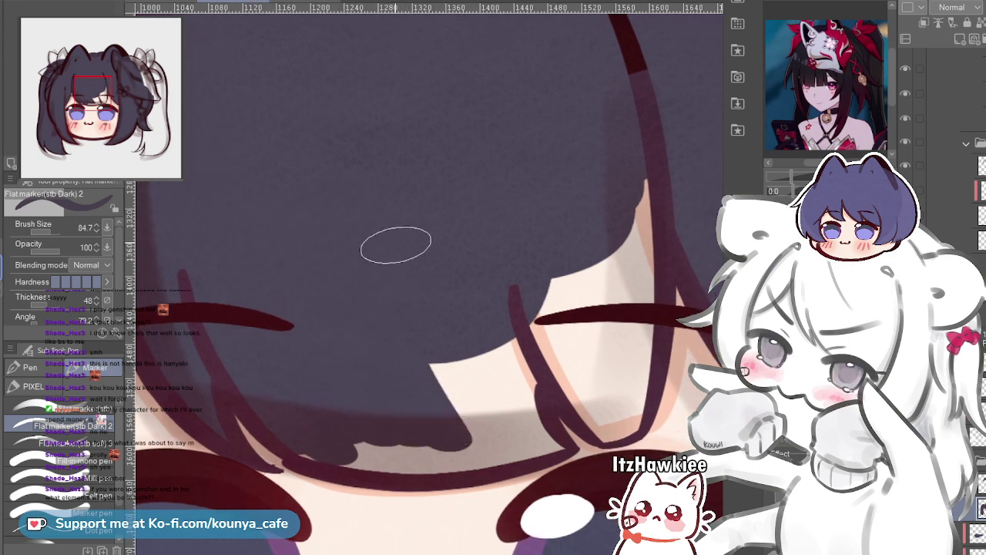
pyautogui.moveTo(435, 379); pyautogui.dragTo(464, 436)
pyautogui.moveTo(462, 355); pyautogui.dragTo(478, 420)
pyautogui.moveTo(485, 310); pyautogui.dragTo(501, 436)
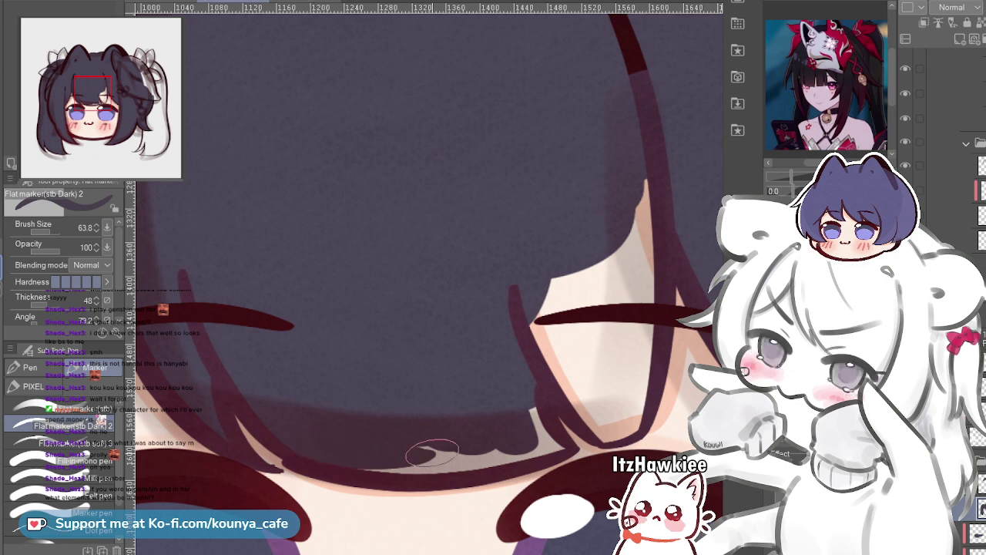
pyautogui.moveTo(405, 464)
pyautogui.mouseDown()
pyautogui.moveTo(425, 446)
pyautogui.moveTo(370, 456)
pyautogui.moveTo(449, 452)
pyautogui.mouseUp()
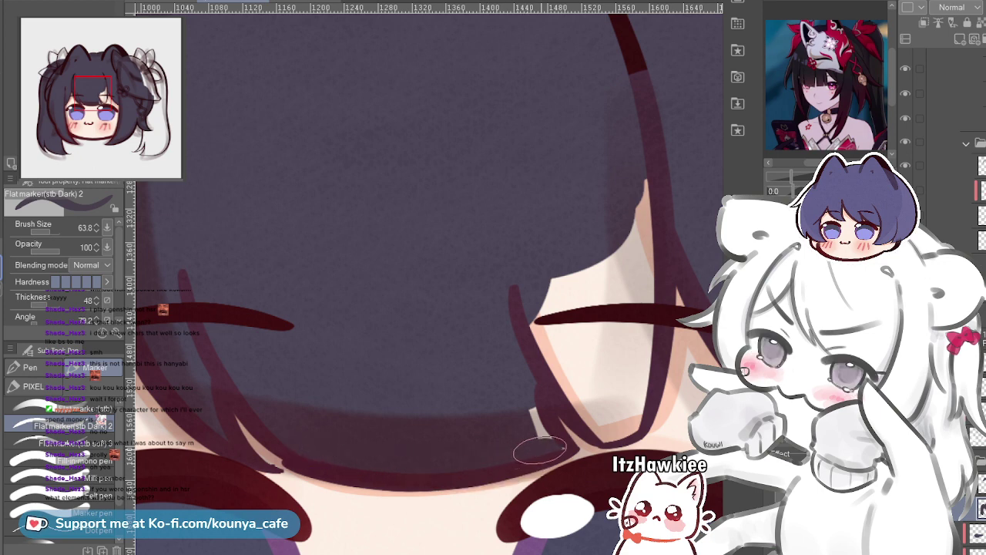
# Fill the narrow right bang strand across the eyebrow and down to its tip, using brush size 63.8
pyautogui.moveTo(535, 292)
pyautogui.mouseDown()
pyautogui.moveTo(476, 301)
pyautogui.moveTo(418, 285)
pyautogui.moveTo(454, 375)
pyautogui.mouseUp()
pyautogui.hotkey('ctrl', 'z')
pyautogui.moveTo(426, 237); pyautogui.dragTo(473, 393)
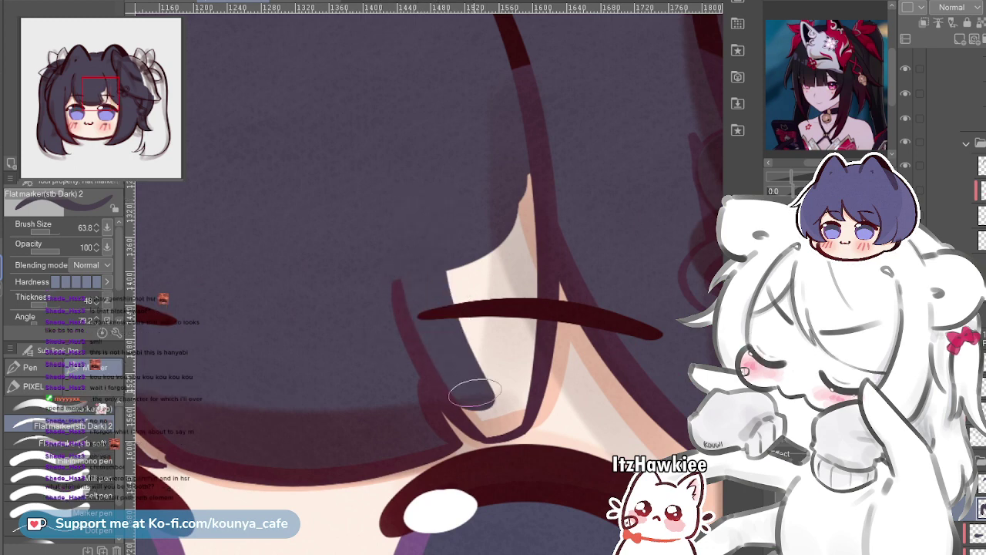
pyautogui.moveTo(459, 300); pyautogui.dragTo(441, 327)
pyautogui.moveTo(427, 258); pyautogui.dragTo(450, 399)
pyautogui.moveTo(451, 220); pyautogui.dragTo(464, 406)
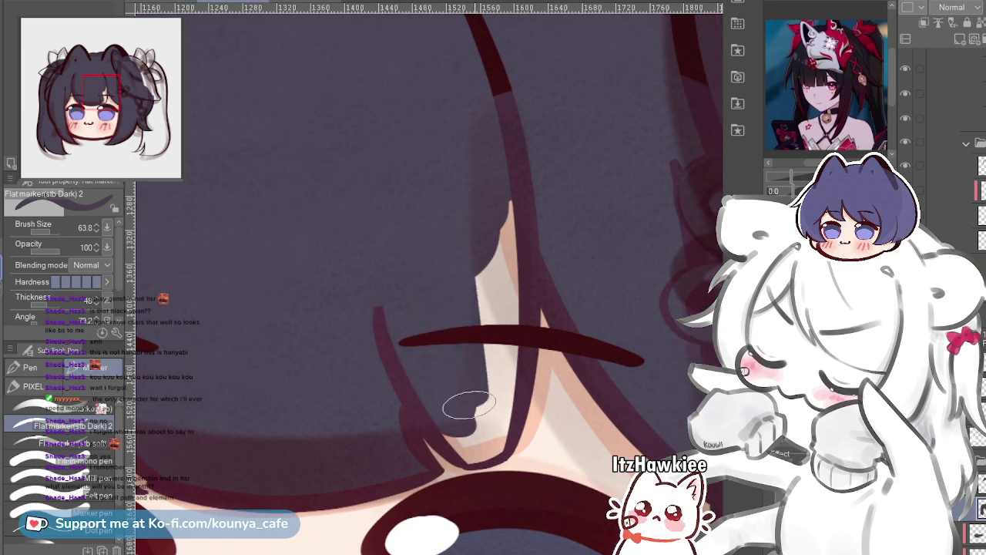
pyautogui.moveTo(467, 248); pyautogui.dragTo(472, 306)
pyautogui.moveTo(488, 241); pyautogui.dragTo(497, 185)
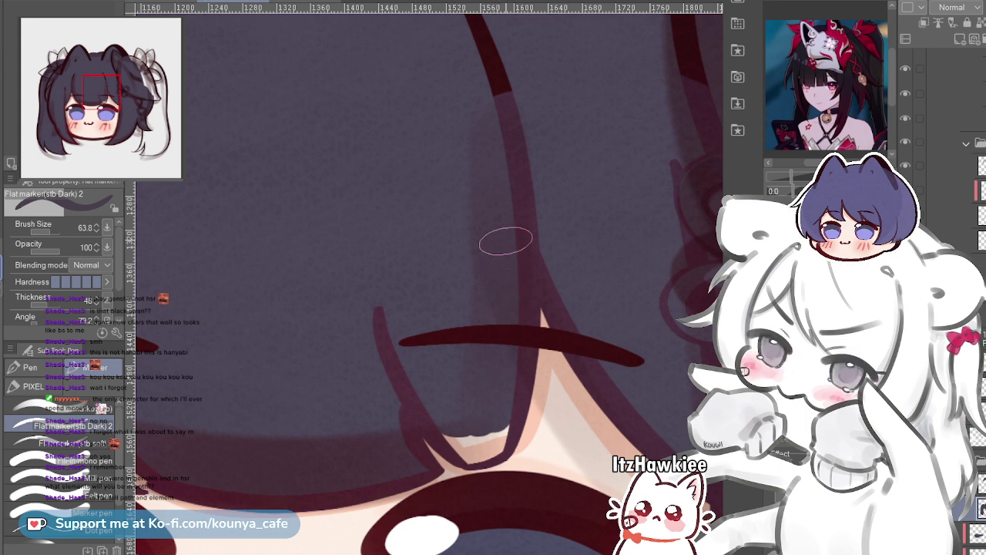
pyautogui.moveTo(503, 229); pyautogui.dragTo(477, 209)
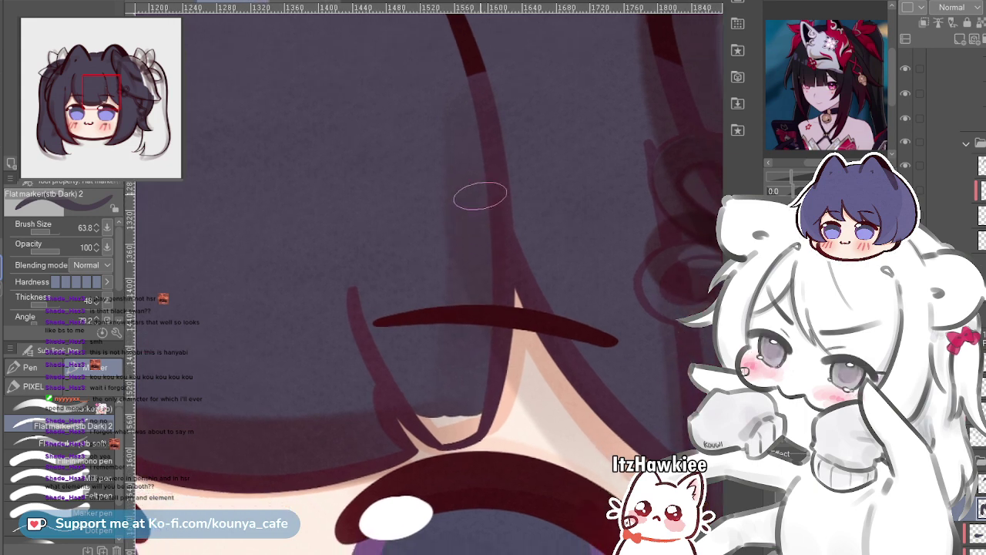
pyautogui.scroll(1, 468, 387)
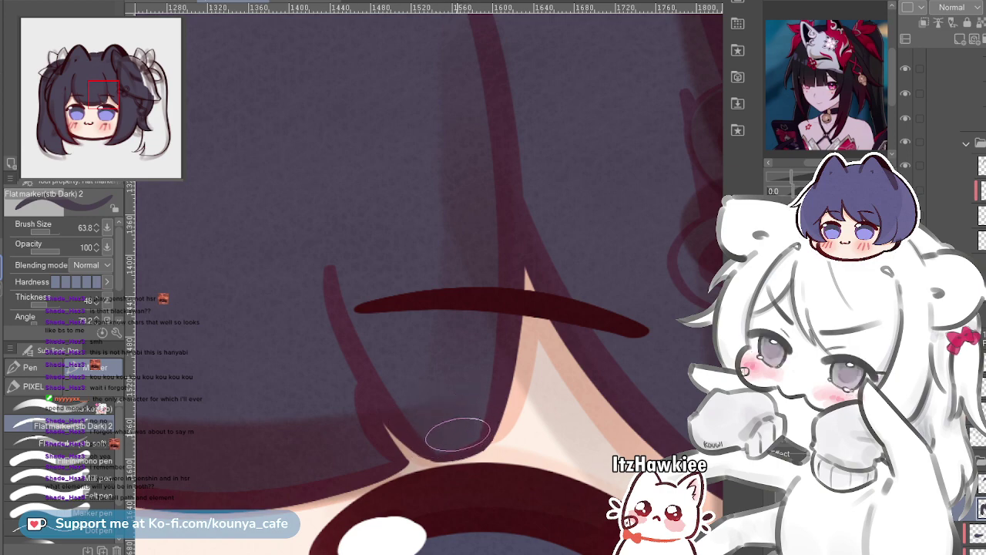
# Examine the filled bangs, the left ponytail and the hair around the fox mask for remaining unfilled areas
pyautogui.scroll(-6, 435, 401)
pyautogui.scroll(2, 435, 401)
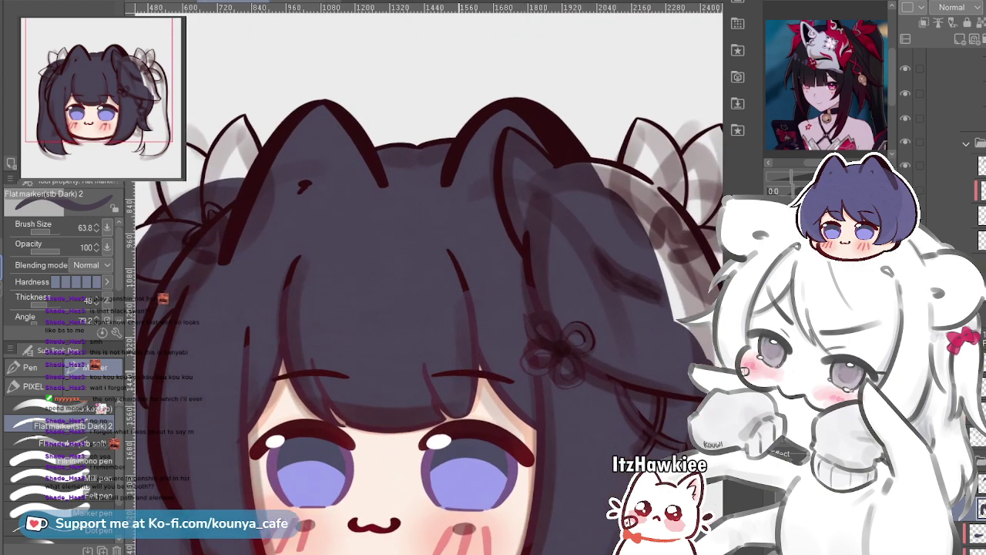
pyautogui.moveTo(435, 401); pyautogui.dragTo(389, 302)
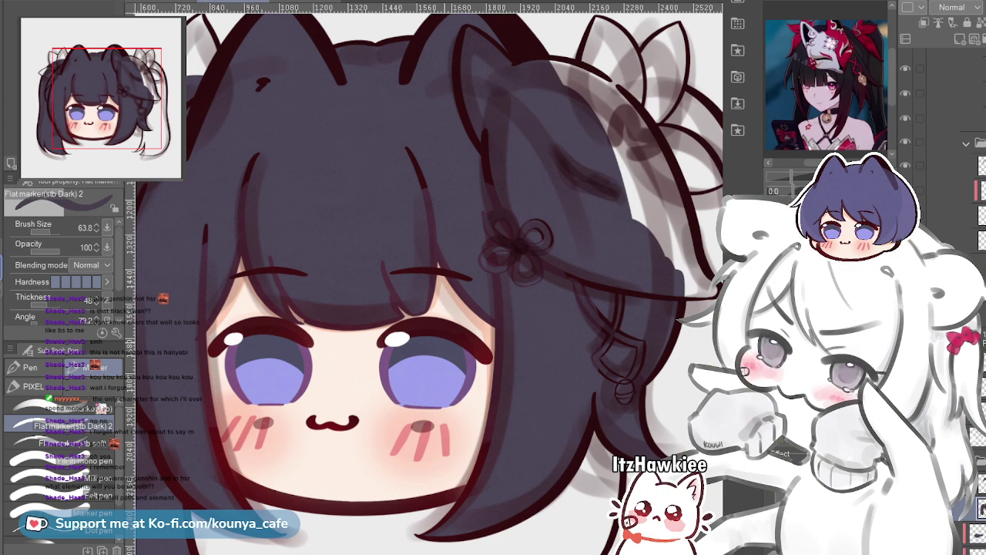
pyautogui.moveTo(516, 228); pyautogui.dragTo(494, 252)
pyautogui.scroll(-2, 508, 248)
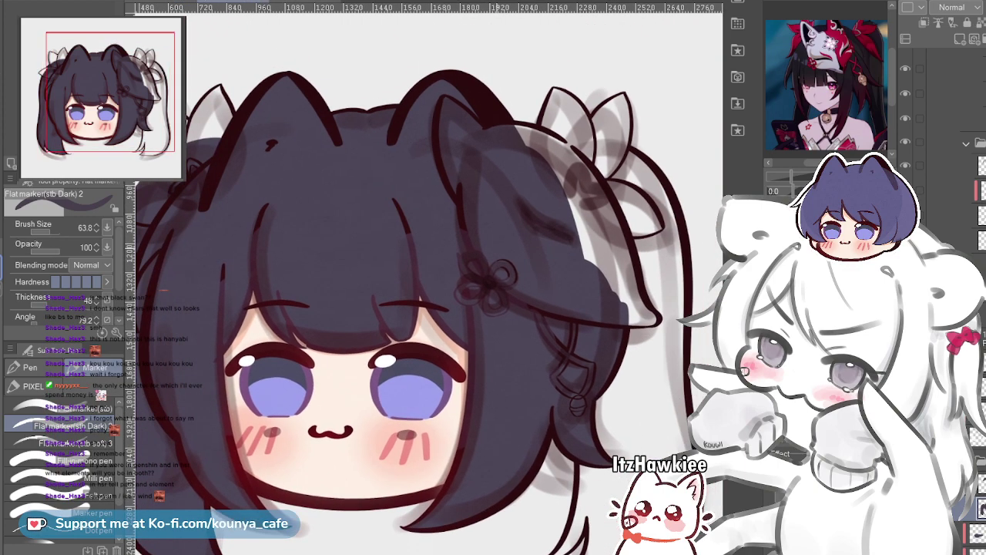
pyautogui.scroll(3, 479, 268)
pyautogui.moveTo(601, 257); pyautogui.dragTo(525, 289)
pyautogui.scroll(-4, 497, 240)
pyautogui.moveTo(568, 258); pyautogui.dragTo(546, 243)
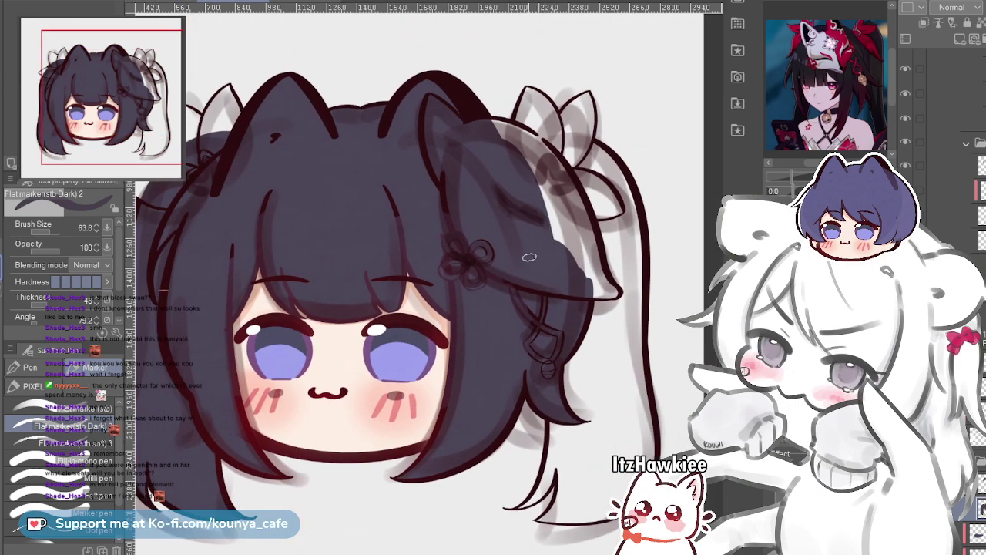
pyautogui.moveTo(509, 204)
pyautogui.mouseDown()
pyautogui.moveTo(603, 235)
pyautogui.moveTo(523, 203)
pyautogui.mouseUp()
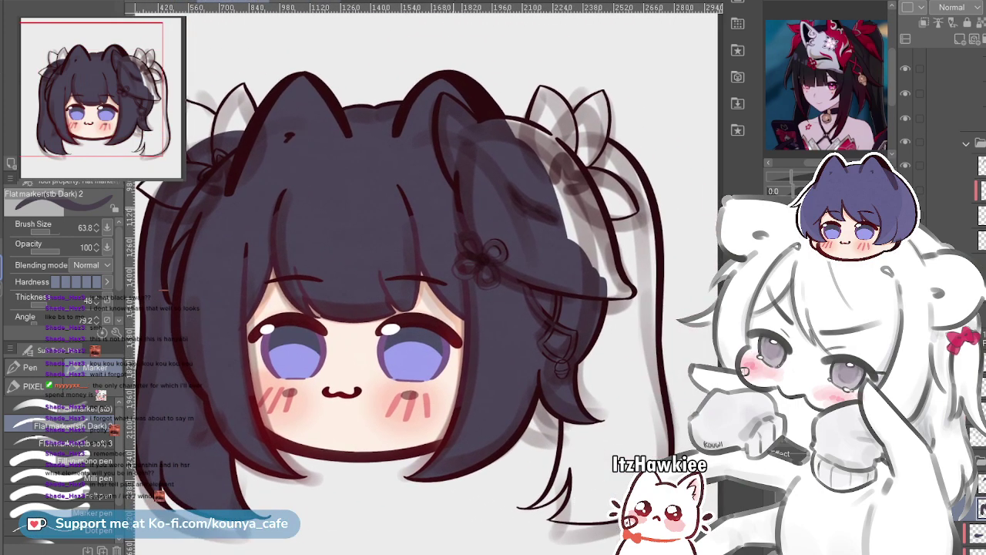
pyautogui.moveTo(478, 231); pyautogui.dragTo(389, 268)
pyautogui.hotkey('ctrl', 'z')
pyautogui.moveTo(297, 251); pyautogui.dragTo(627, 286)
pyautogui.scroll(1, 445, 283)
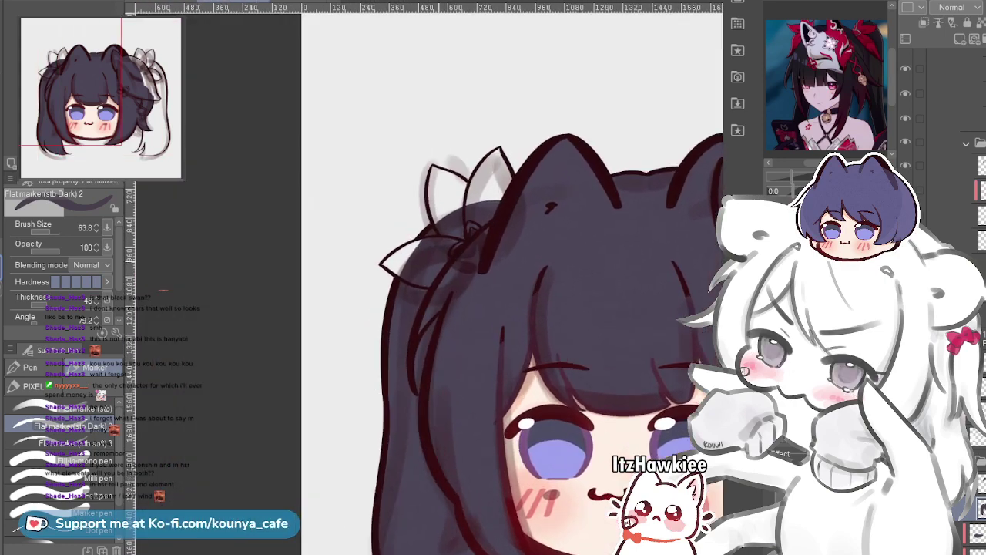
pyautogui.scroll(5, 435, 265)
pyautogui.scroll(-3, 434, 266)
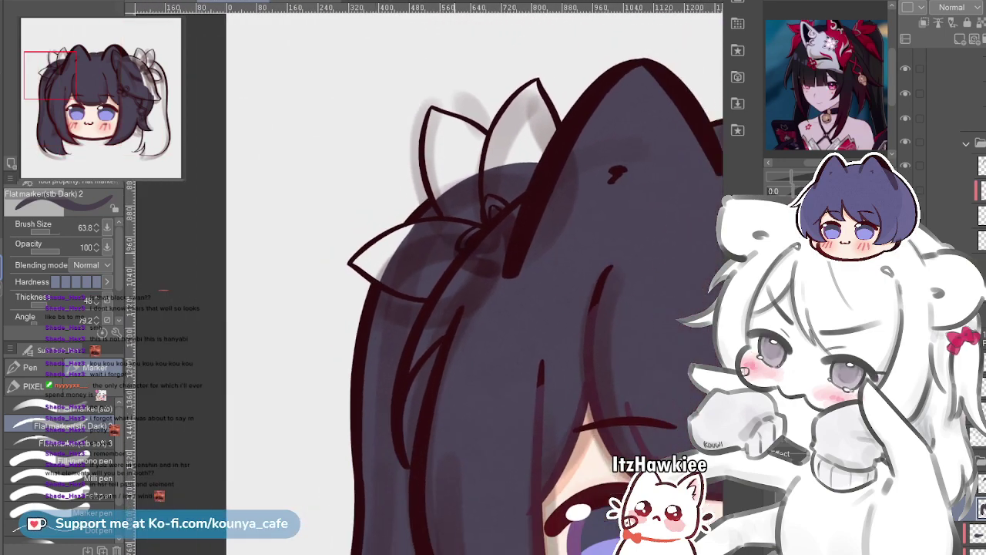
pyautogui.scroll(-2, 431, 268)
pyautogui.moveTo(628, 286); pyautogui.dragTo(241, 257)
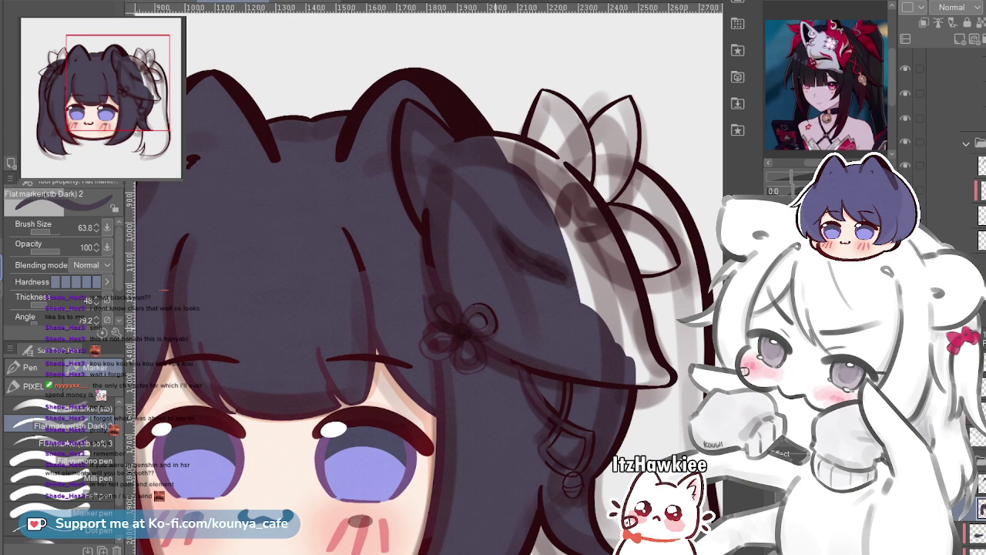
pyautogui.moveTo(555, 331); pyautogui.dragTo(444, 298)
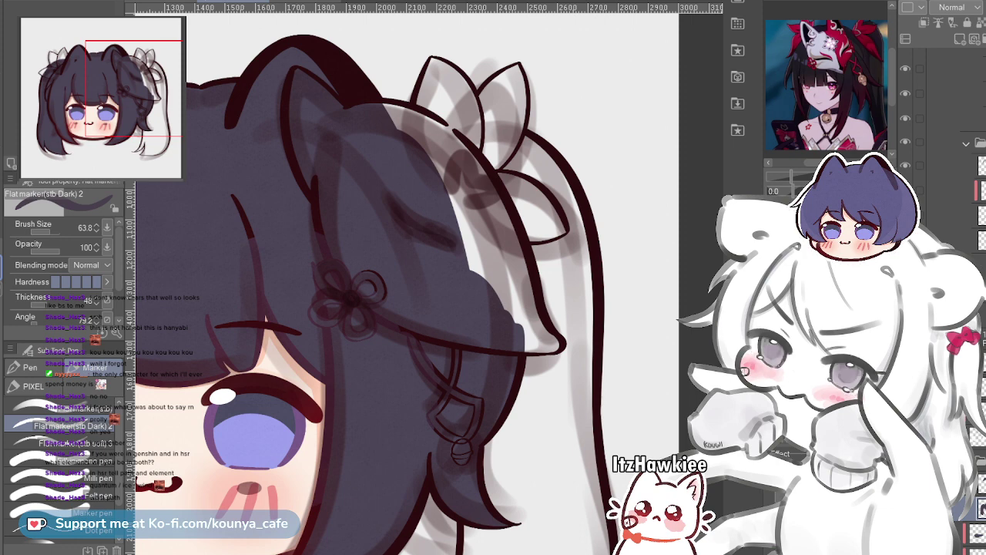
# Hide and show a layer again, and inspect the uncovered area between the fox mask and the right ponytail
pyautogui.click(905, 509)
pyautogui.click(905, 508)
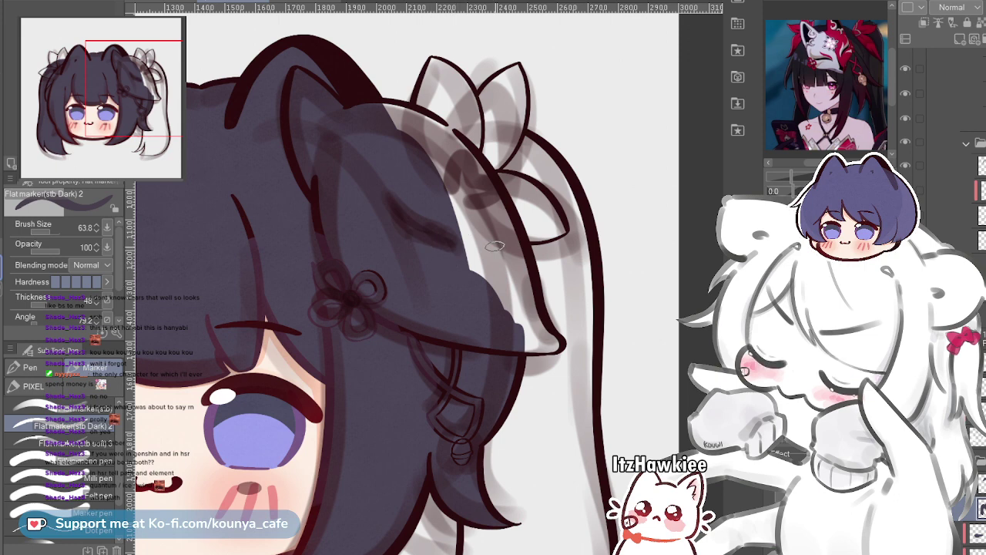
pyautogui.moveTo(499, 246); pyautogui.dragTo(457, 232)
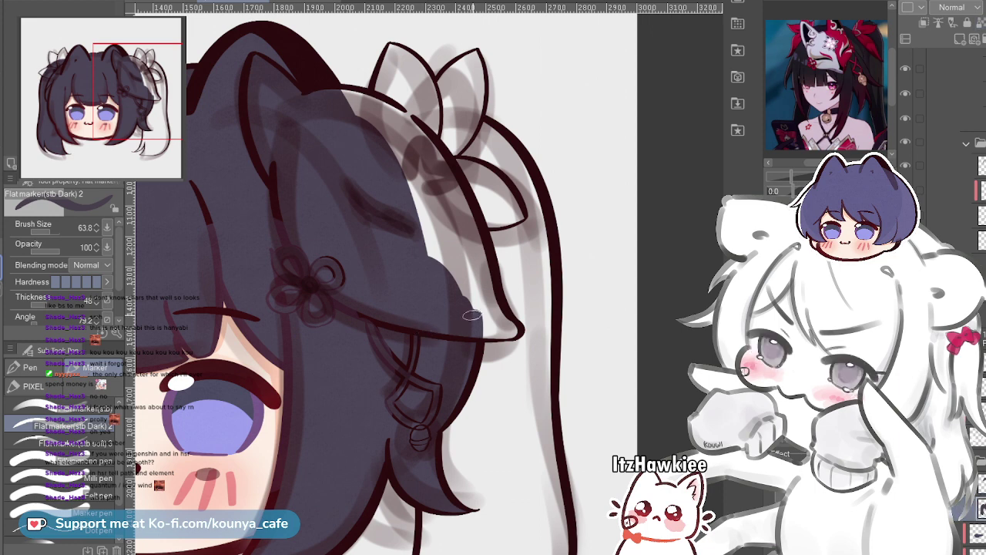
pyautogui.moveTo(497, 278); pyautogui.dragTo(507, 315)
pyautogui.scroll(2, 362, 285)
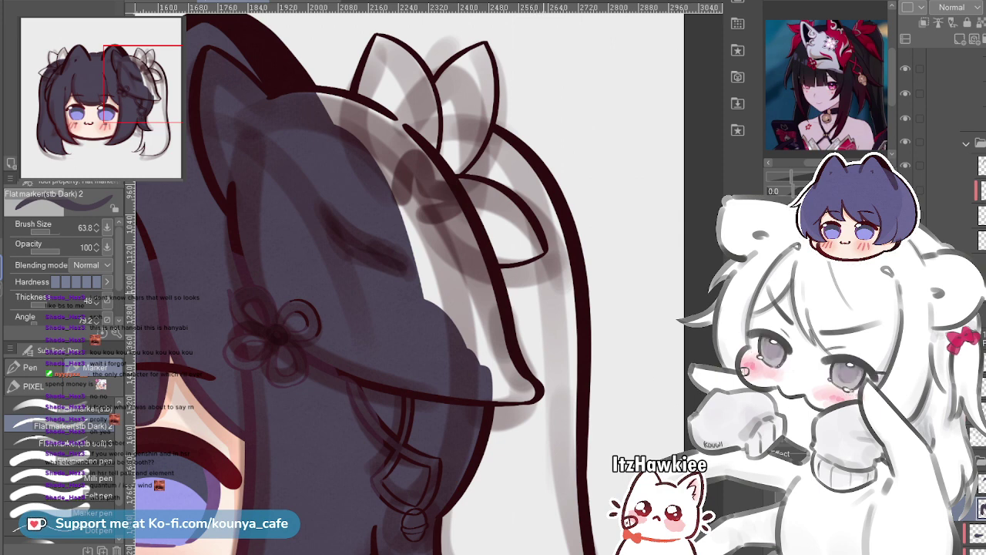
# Fill the upper part of the right ponytail beside the fox mask with the hair base, using brush size 168.8
pyautogui.scroll(-1, 528, 312)
pyautogui.moveTo(528, 312)
pyautogui.mouseDown()
pyautogui.moveTo(547, 332)
pyautogui.moveTo(560, 318)
pyautogui.mouseUp()
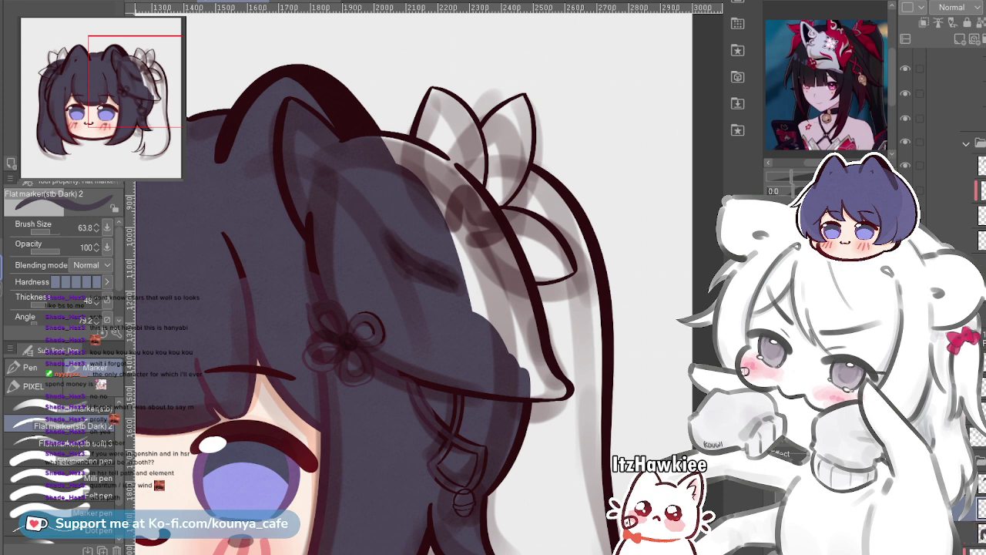
pyautogui.moveTo(462, 308); pyautogui.dragTo(399, 287)
pyautogui.press(']')
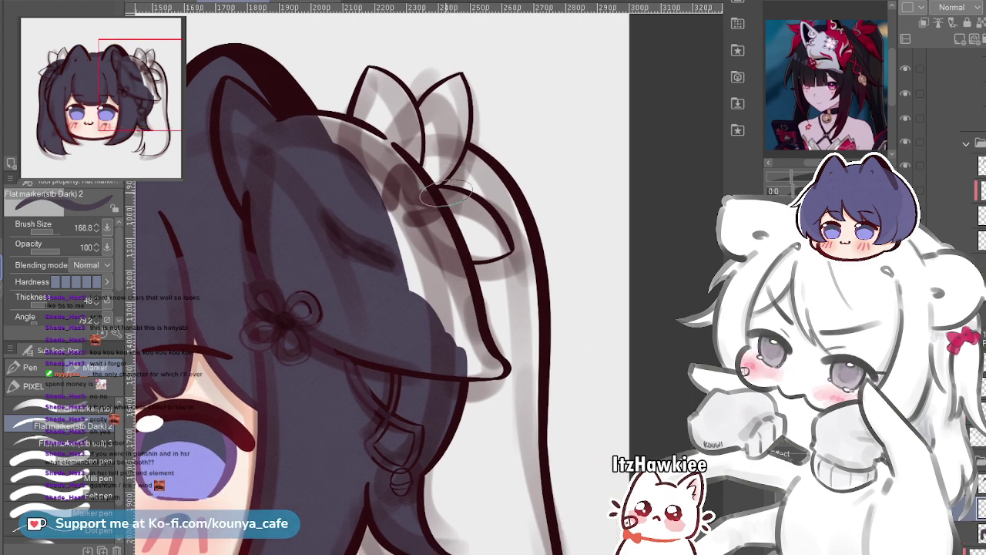
pyautogui.moveTo(399, 182)
pyautogui.mouseDown()
pyautogui.moveTo(450, 208)
pyautogui.moveTo(486, 391)
pyautogui.moveTo(472, 197)
pyautogui.mouseUp()
pyautogui.hotkey('ctrl', 'z')
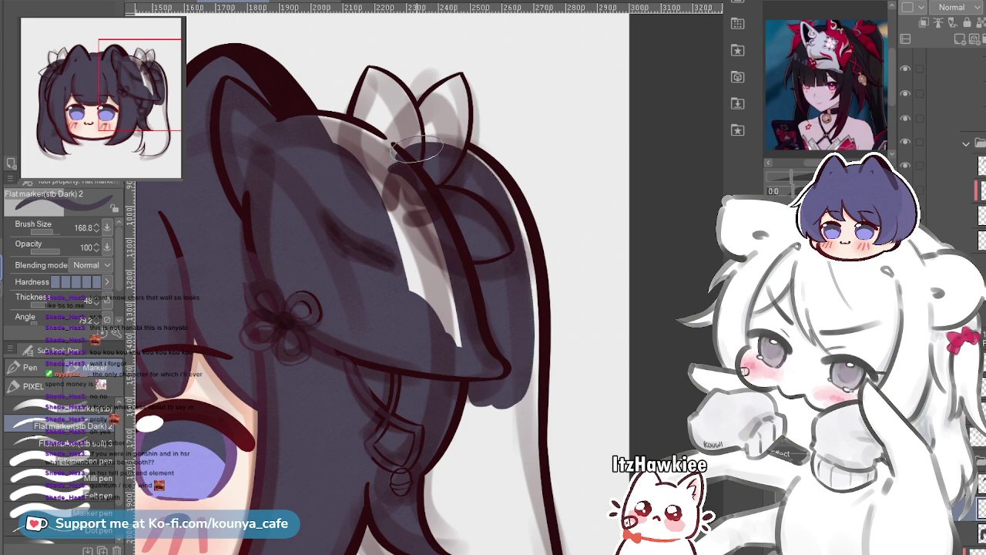
pyautogui.moveTo(510, 266); pyautogui.dragTo(506, 428)
pyautogui.moveTo(510, 248); pyautogui.dragTo(493, 167)
pyautogui.moveTo(494, 224)
pyautogui.mouseDown()
pyautogui.moveTo(493, 414)
pyautogui.moveTo(506, 280)
pyautogui.mouseUp()
pyautogui.moveTo(482, 117)
pyautogui.mouseDown()
pyautogui.moveTo(486, 386)
pyautogui.moveTo(458, 331)
pyautogui.moveTo(462, 396)
pyautogui.mouseUp()
pyautogui.moveTo(425, 191); pyautogui.dragTo(413, 355)
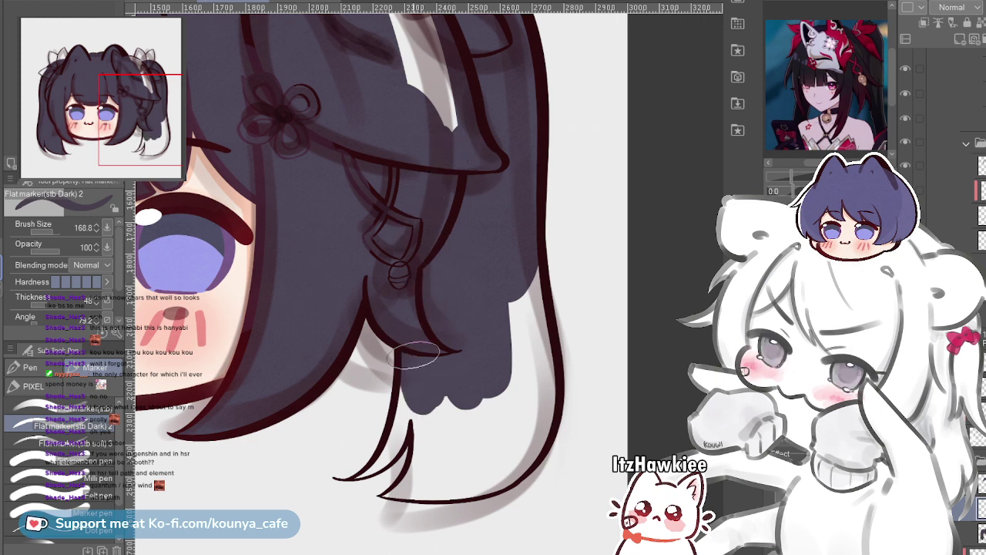
# Extend the hair base through the right ponytail's lower section and along its outer outline towards the curved end
pyautogui.moveTo(500, 394); pyautogui.dragTo(500, 257)
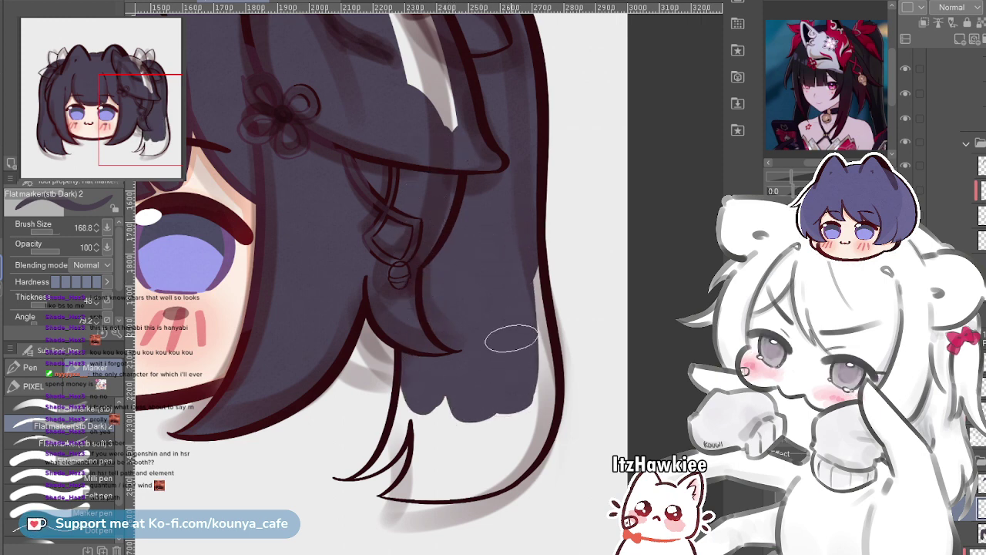
pyautogui.scroll(3, 525, 500)
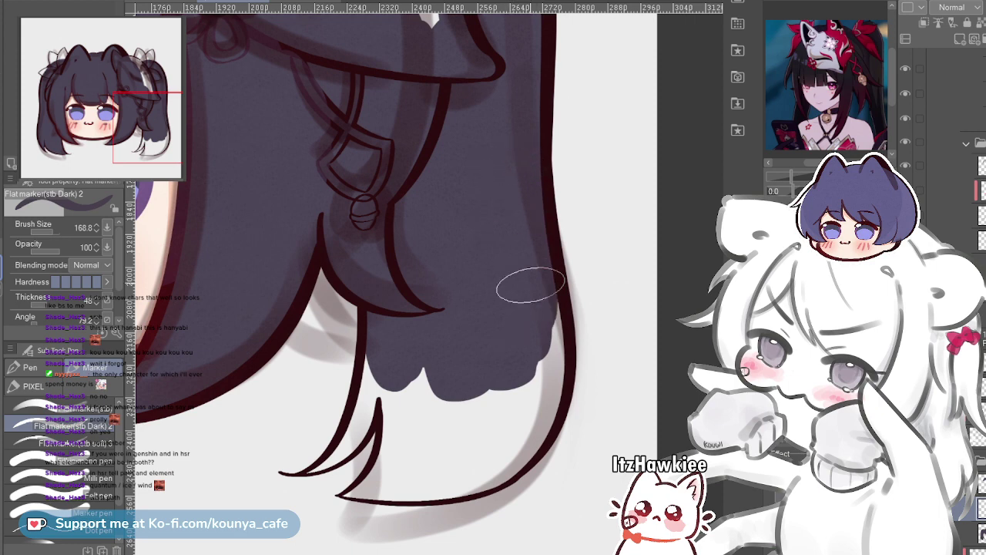
pyautogui.moveTo(534, 339)
pyautogui.mouseDown()
pyautogui.moveTo(515, 275)
pyautogui.moveTo(511, 402)
pyautogui.moveTo(515, 313)
pyautogui.moveTo(546, 396)
pyautogui.mouseUp()
pyautogui.scroll(1, 487, 408)
pyautogui.hotkey('ctrl', 'z')
pyautogui.moveTo(542, 217); pyautogui.dragTo(491, 410)
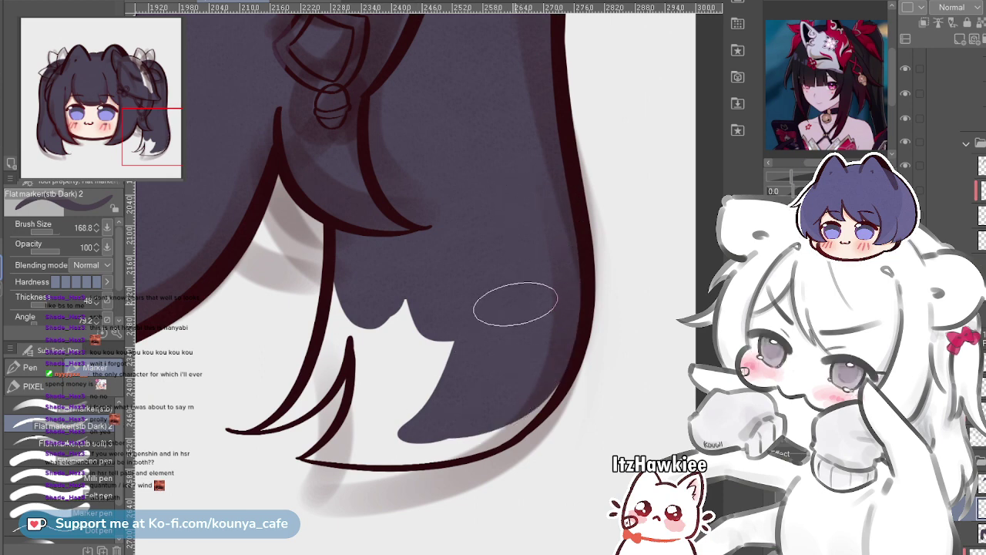
# Fill the pointed inner tip of the right ponytail and join it to the fill above, using brush size 59.4
pyautogui.scroll(1, 514, 305)
pyautogui.scroll(1, 514, 304)
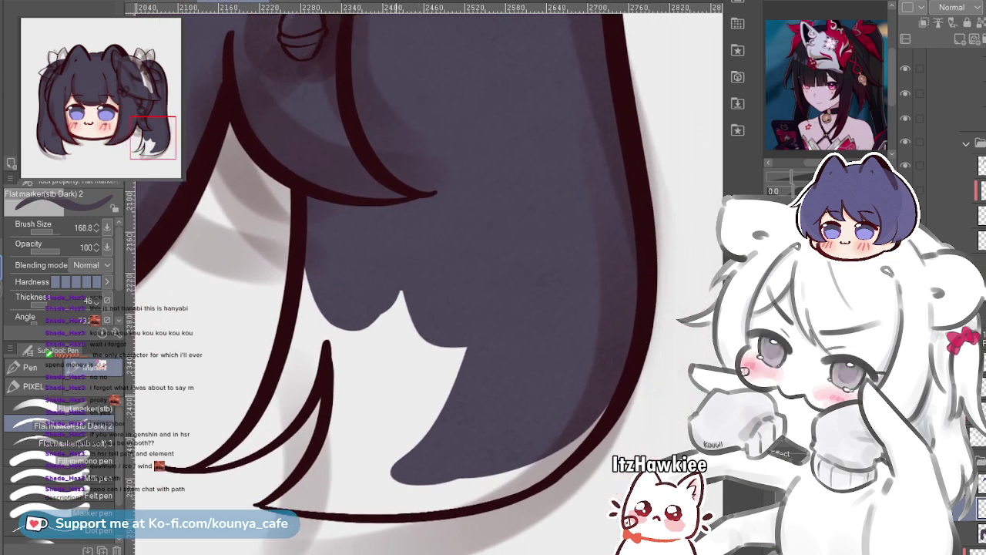
pyautogui.moveTo(399, 449)
pyautogui.mouseDown()
pyautogui.moveTo(387, 429)
pyautogui.moveTo(374, 444)
pyautogui.mouseUp()
pyautogui.press('[')
pyautogui.scroll(1, 358, 433)
pyautogui.press('[')
pyautogui.moveTo(289, 493); pyautogui.dragTo(341, 465)
pyautogui.hotkey('ctrl', 'z')
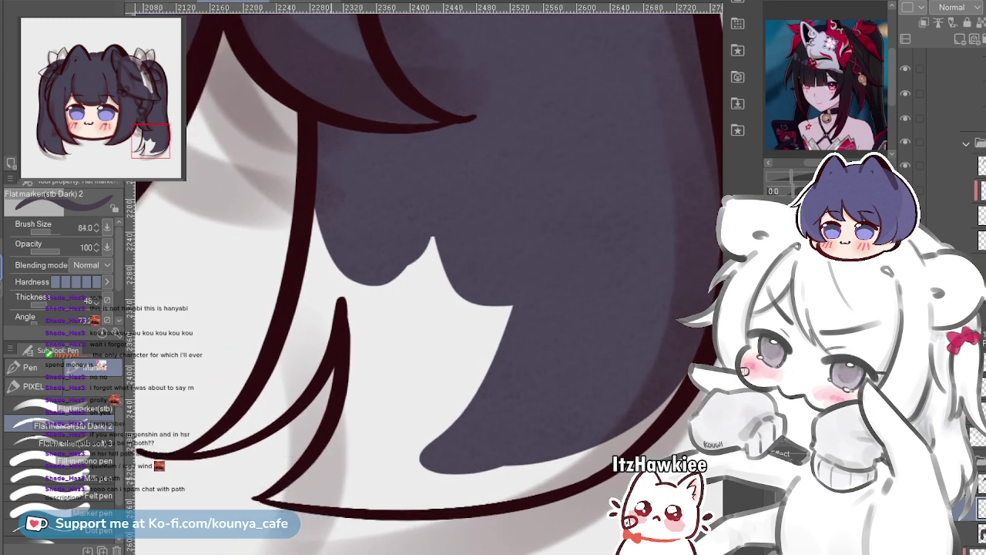
pyautogui.press('[')
pyautogui.moveTo(275, 495)
pyautogui.mouseDown()
pyautogui.moveTo(369, 429)
pyautogui.moveTo(369, 226)
pyautogui.mouseUp()
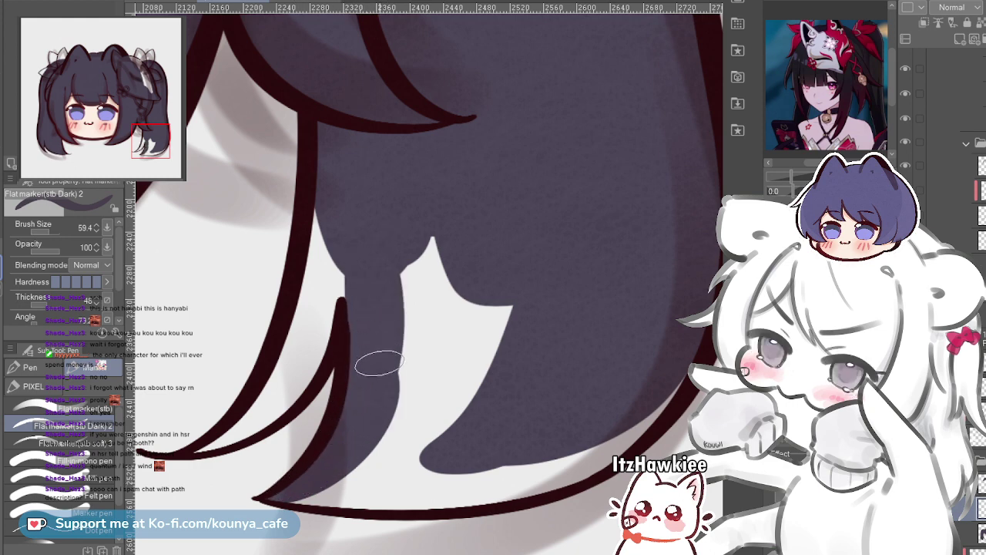
pyautogui.hotkey('ctrl', 'z')
pyautogui.moveTo(355, 401); pyautogui.dragTo(343, 234)
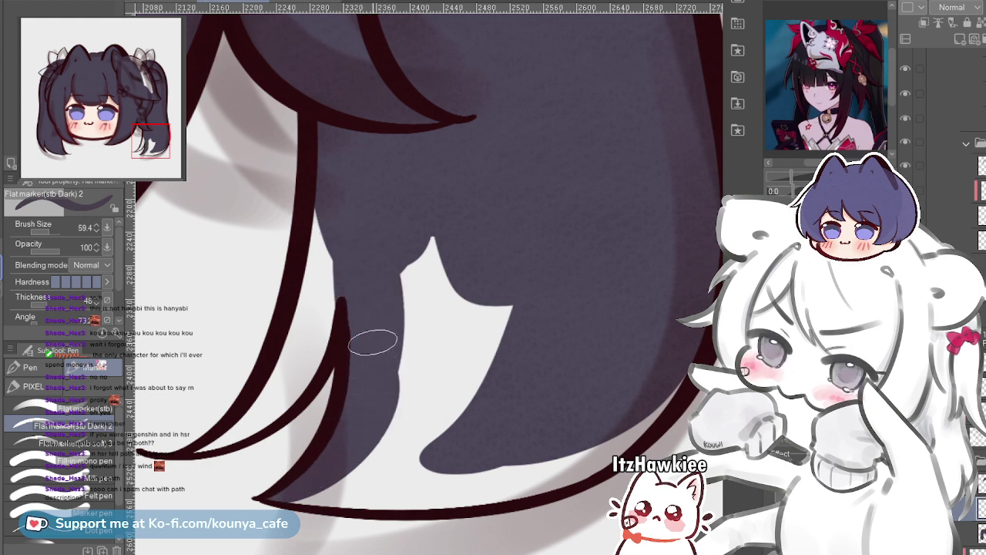
pyautogui.hotkey('ctrl', 'z')
pyautogui.moveTo(376, 317); pyautogui.dragTo(355, 284)
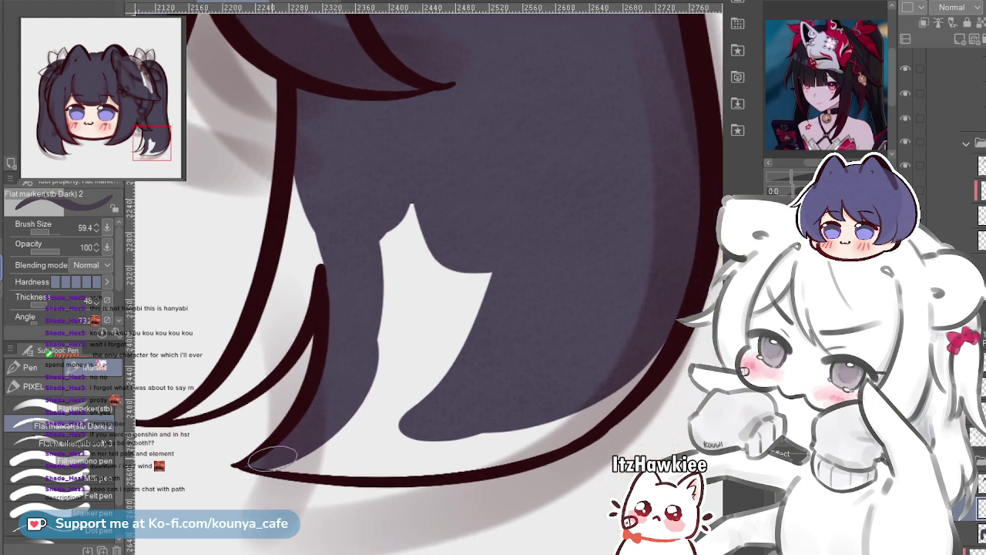
# Fill the right ponytail along its curved lower outline, from the pointed tip round to the outer edge
pyautogui.moveTo(273, 459)
pyautogui.mouseDown()
pyautogui.moveTo(348, 464)
pyautogui.moveTo(521, 436)
pyautogui.mouseUp()
pyautogui.hotkey('ctrl', 'z')
pyautogui.moveTo(276, 459)
pyautogui.mouseDown()
pyautogui.moveTo(477, 443)
pyautogui.moveTo(558, 422)
pyautogui.mouseUp()
pyautogui.moveTo(286, 462); pyautogui.dragTo(595, 356)
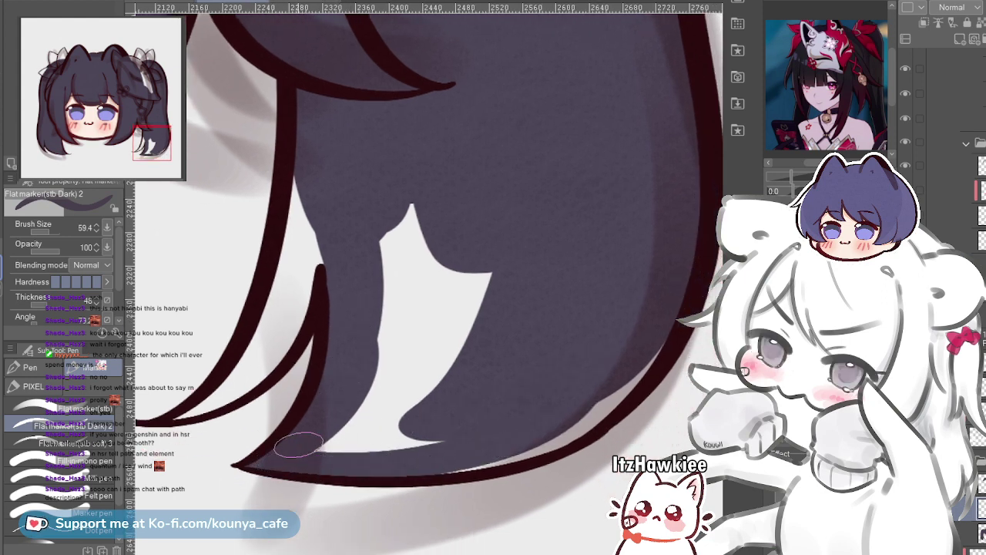
pyautogui.moveTo(314, 462); pyautogui.dragTo(587, 397)
pyautogui.moveTo(511, 445)
pyautogui.mouseDown()
pyautogui.moveTo(410, 449)
pyautogui.moveTo(573, 278)
pyautogui.mouseUp()
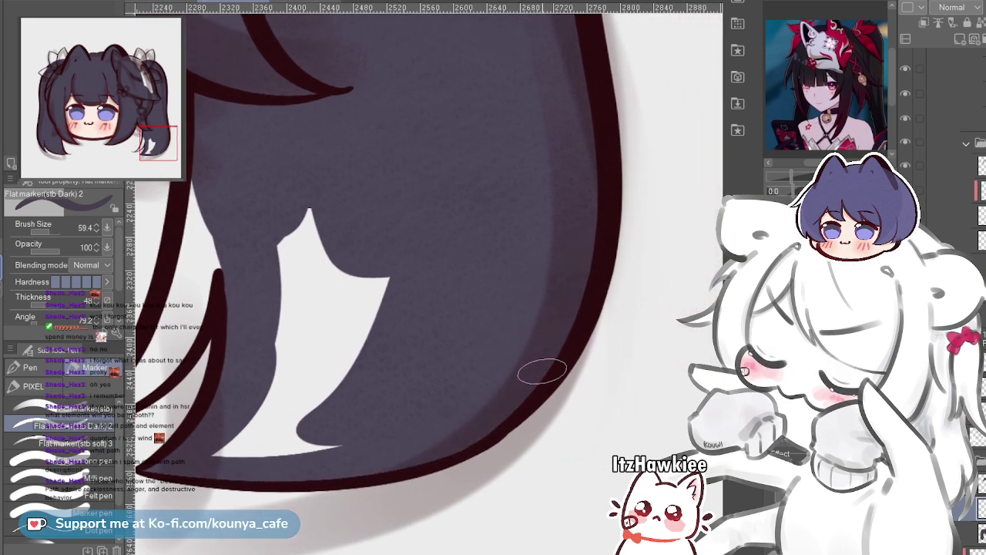
pyautogui.moveTo(583, 224); pyautogui.dragTo(595, 225)
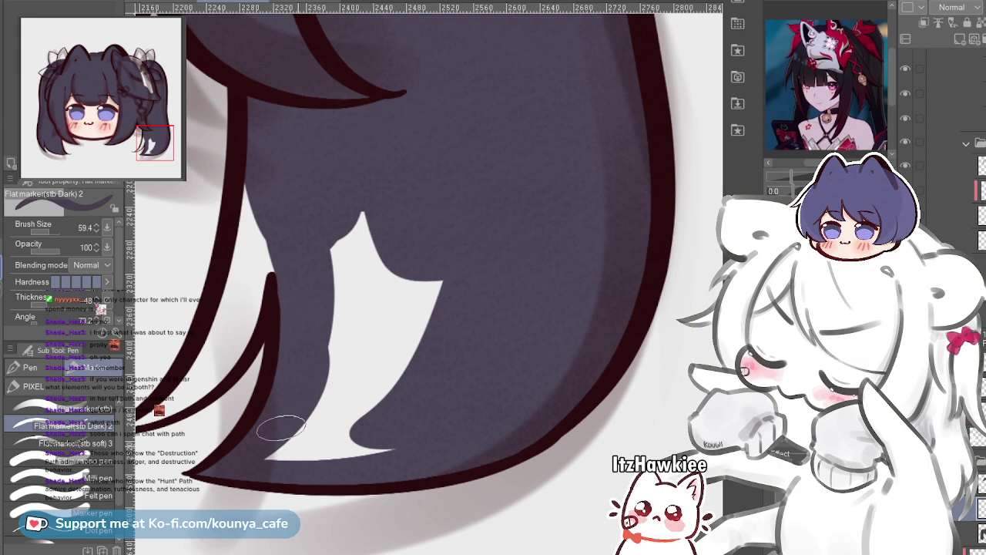
# Close the remaining white gap inside the right ponytail's lower end, enlarging the brush to 109.0
pyautogui.moveTo(282, 429)
pyautogui.mouseDown()
pyautogui.moveTo(303, 453)
pyautogui.moveTo(292, 450)
pyautogui.moveTo(336, 231)
pyautogui.mouseUp()
pyautogui.moveTo(342, 291)
pyautogui.mouseDown()
pyautogui.moveTo(325, 438)
pyautogui.moveTo(341, 434)
pyautogui.moveTo(363, 198)
pyautogui.mouseUp()
pyautogui.moveTo(319, 363); pyautogui.dragTo(353, 456)
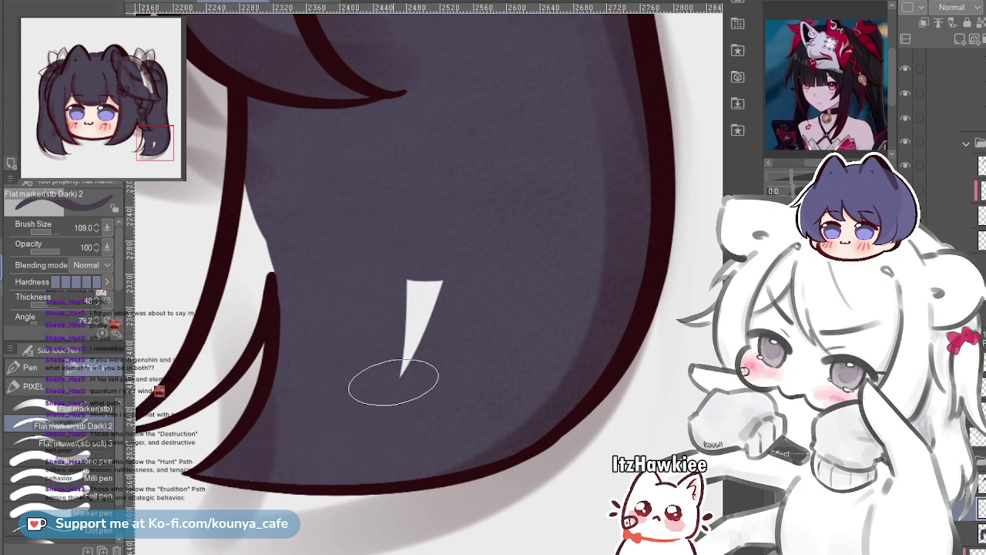
pyautogui.moveTo(394, 382); pyautogui.dragTo(437, 202)
pyautogui.moveTo(555, 379); pyautogui.dragTo(450, 364)
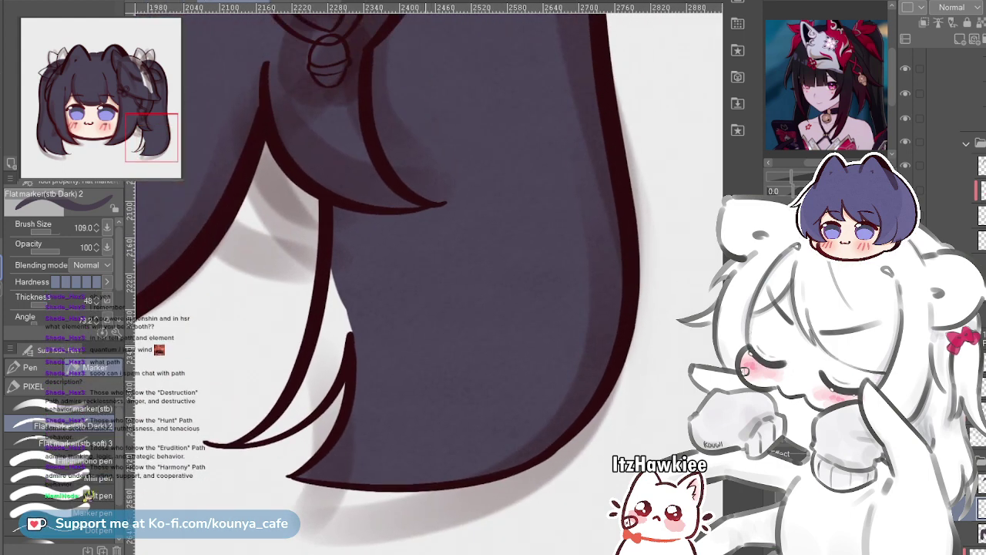
pyautogui.moveTo(434, 347); pyautogui.dragTo(485, 368)
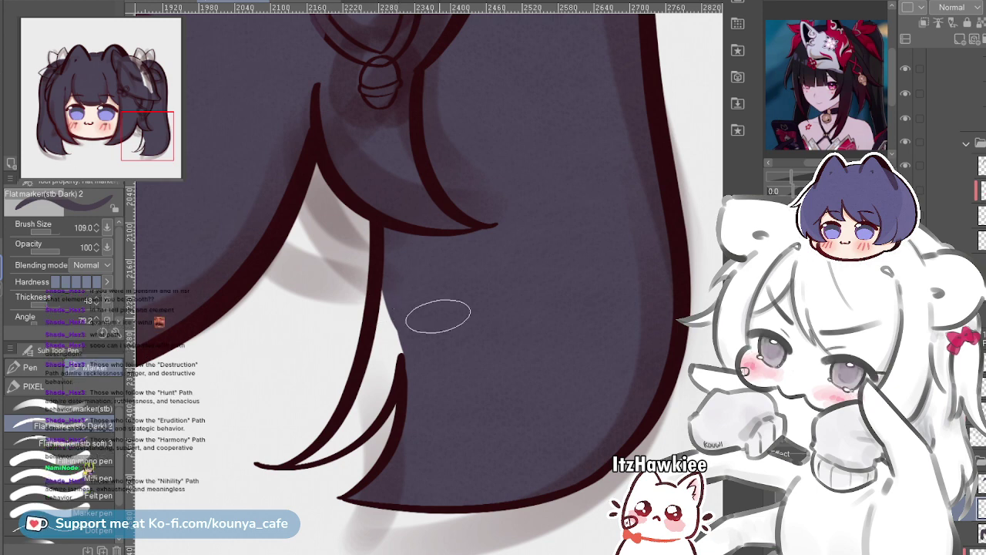
# Fill the narrow inner strand of the right ponytail down to its tip, using brush size 36.6
pyautogui.scroll(3, 381, 384)
pyautogui.moveTo(381, 384); pyautogui.dragTo(453, 386)
pyautogui.scroll(2, 381, 478)
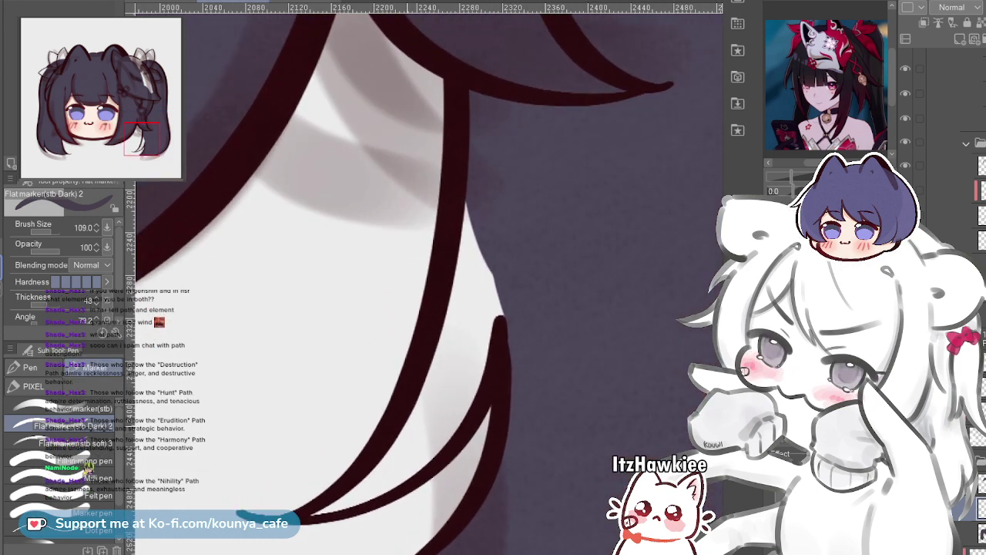
pyautogui.press('[')
pyautogui.press('[')
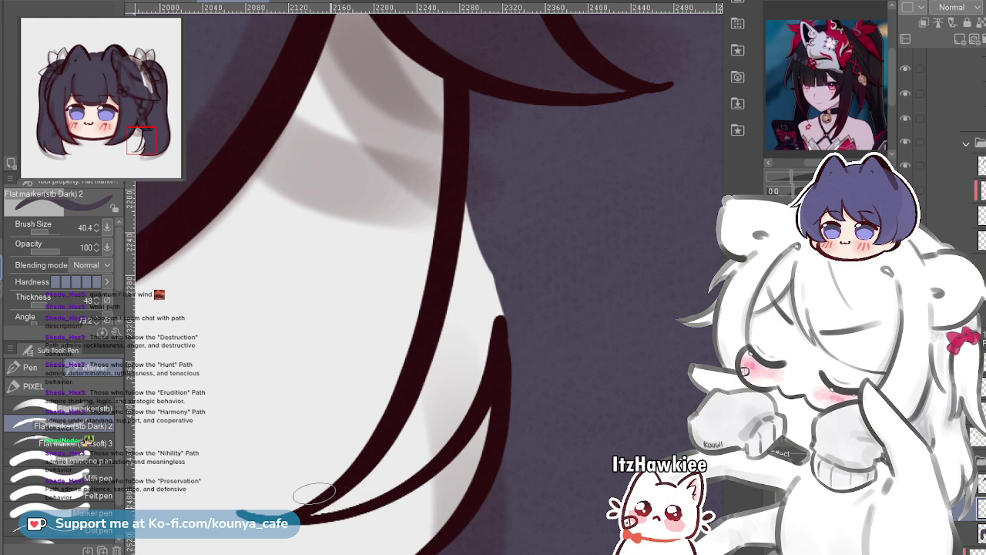
pyautogui.moveTo(323, 512); pyautogui.dragTo(417, 435)
pyautogui.hotkey('ctrl', 'z')
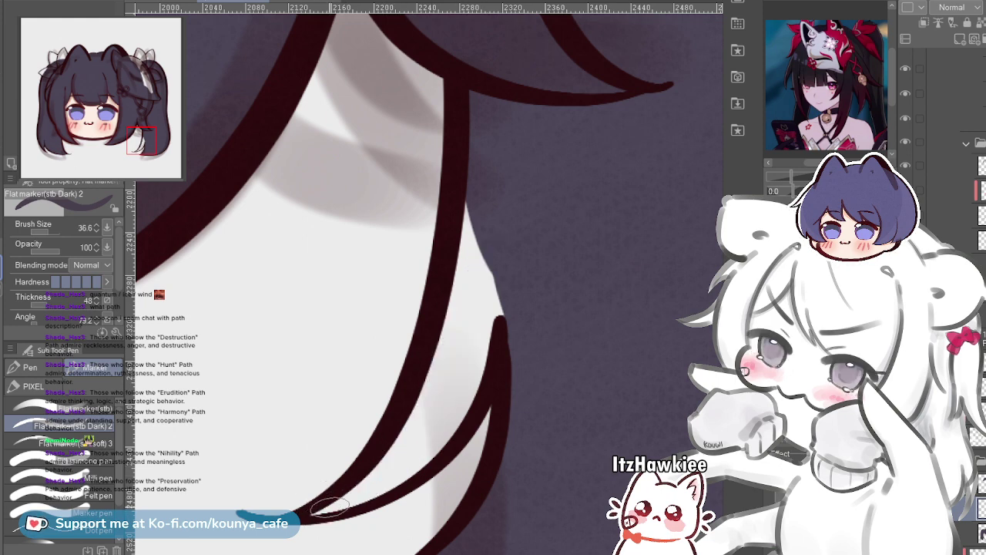
pyautogui.moveTo(317, 508)
pyautogui.mouseDown()
pyautogui.moveTo(407, 421)
pyautogui.moveTo(471, 224)
pyautogui.moveTo(456, 299)
pyautogui.mouseUp()
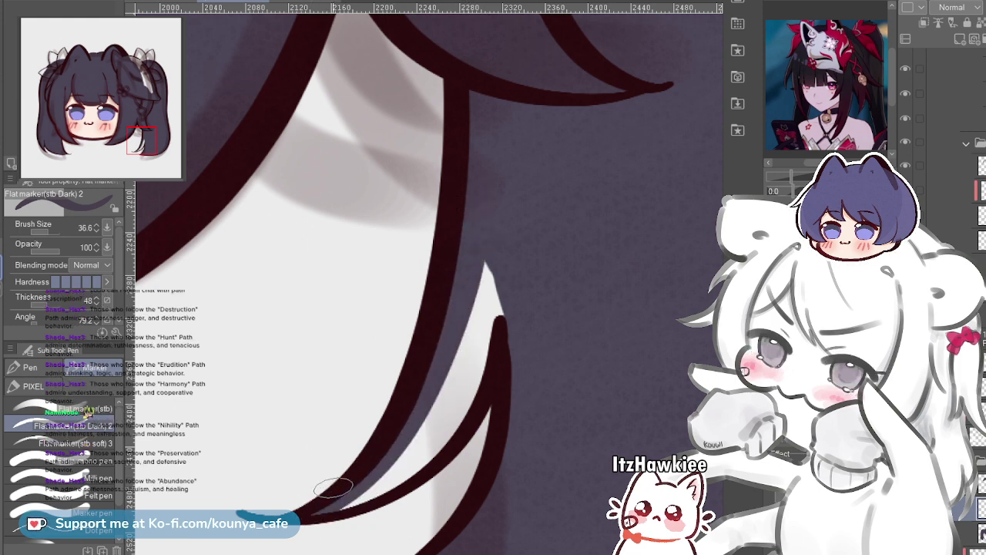
pyautogui.moveTo(326, 510)
pyautogui.mouseDown()
pyautogui.moveTo(358, 501)
pyautogui.moveTo(457, 393)
pyautogui.moveTo(512, 200)
pyautogui.mouseUp()
pyautogui.hotkey('ctrl', 'z')
pyautogui.moveTo(360, 495)
pyautogui.mouseDown()
pyautogui.moveTo(460, 331)
pyautogui.moveTo(474, 281)
pyautogui.mouseUp()
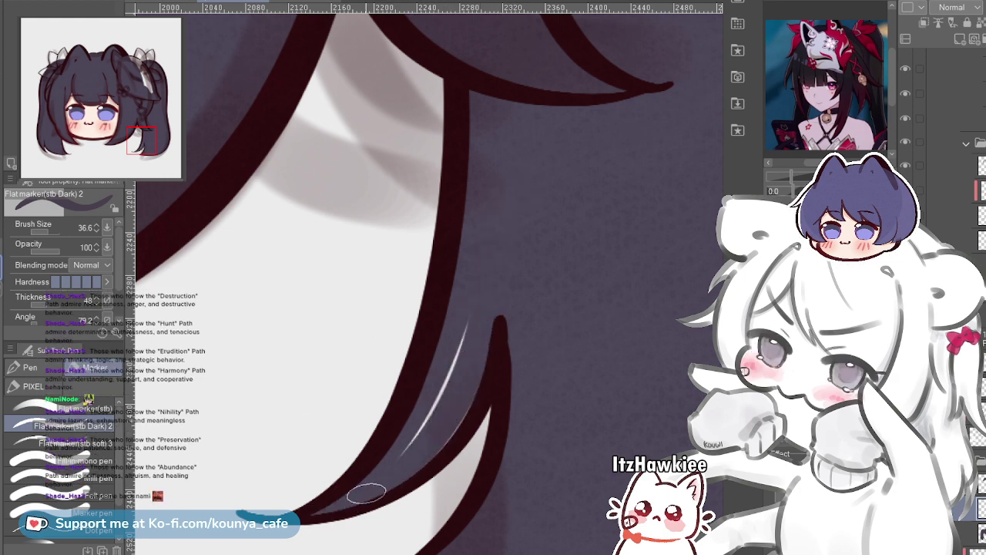
pyautogui.moveTo(389, 468)
pyautogui.mouseDown()
pyautogui.moveTo(471, 308)
pyautogui.moveTo(560, 359)
pyautogui.mouseUp()
pyautogui.scroll(-5, 471, 308)
pyautogui.hotkey('ctrl', '-')
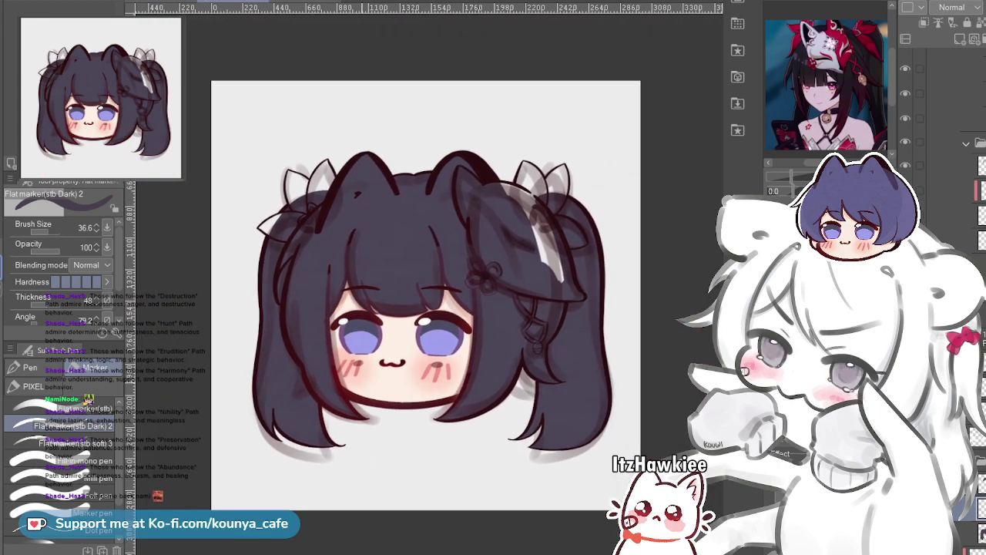
# Look through the layer list and switch the marker colour to crimson for the right hair flower
pyautogui.hotkey('ctrl', '+')
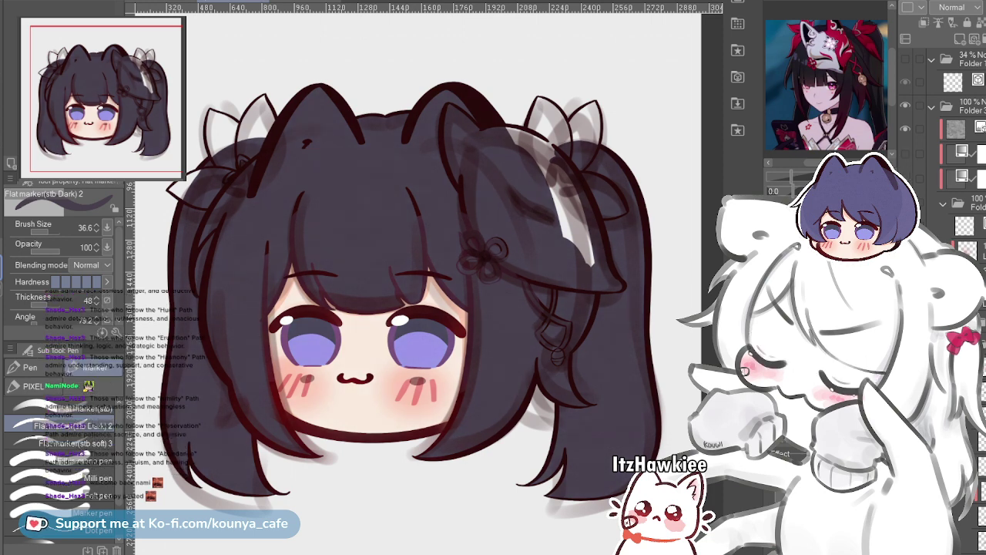
pyautogui.scroll(-3, 944, 116)
pyautogui.scroll(-10, 943, 115)
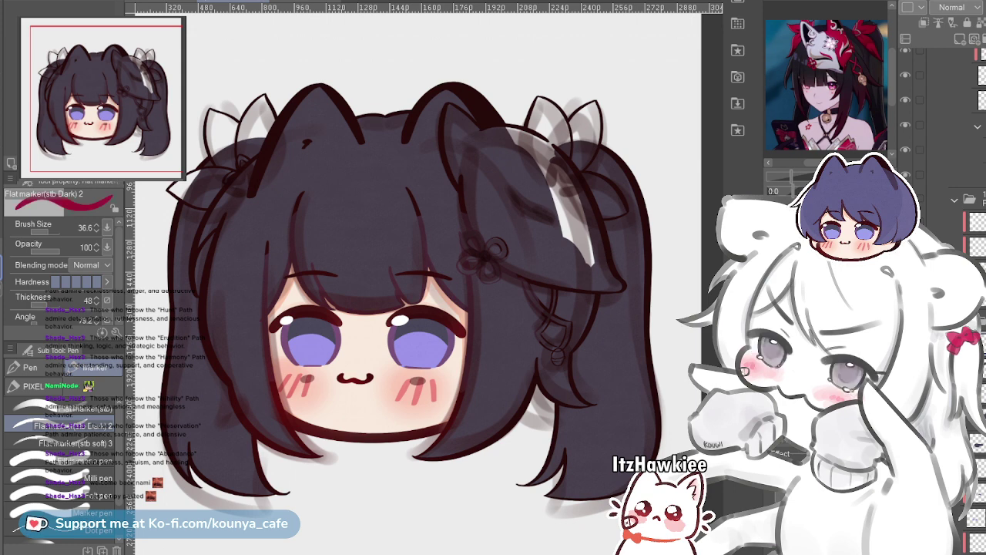
pyautogui.moveTo(597, 161); pyautogui.dragTo(546, 219)
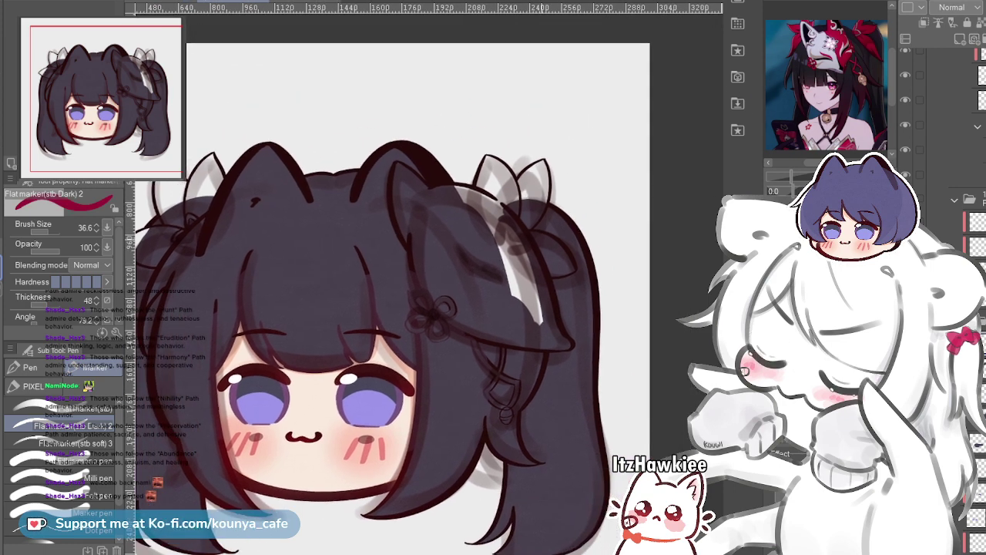
pyautogui.scroll(3, 575, 228)
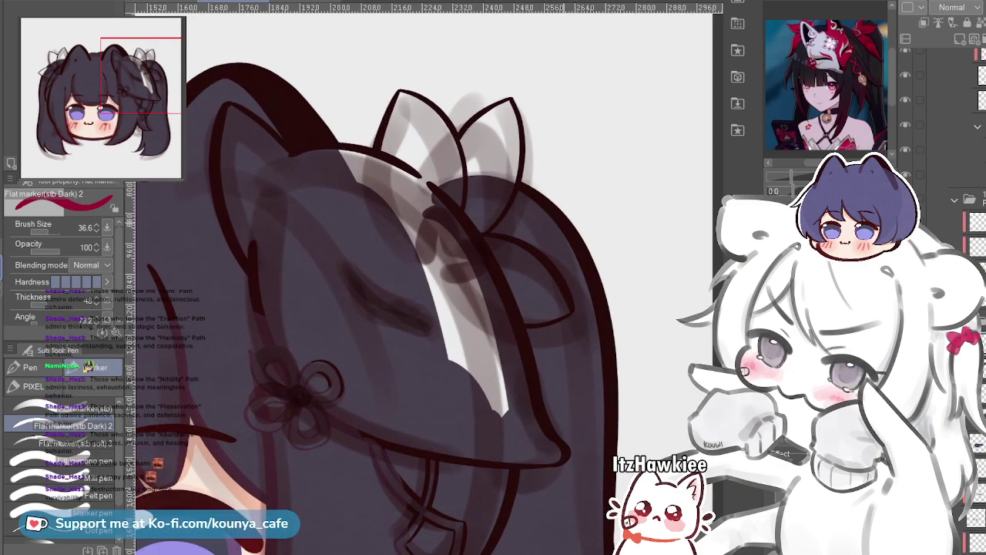
pyautogui.moveTo(545, 171); pyautogui.dragTo(570, 207)
pyautogui.scroll(2, 512, 192)
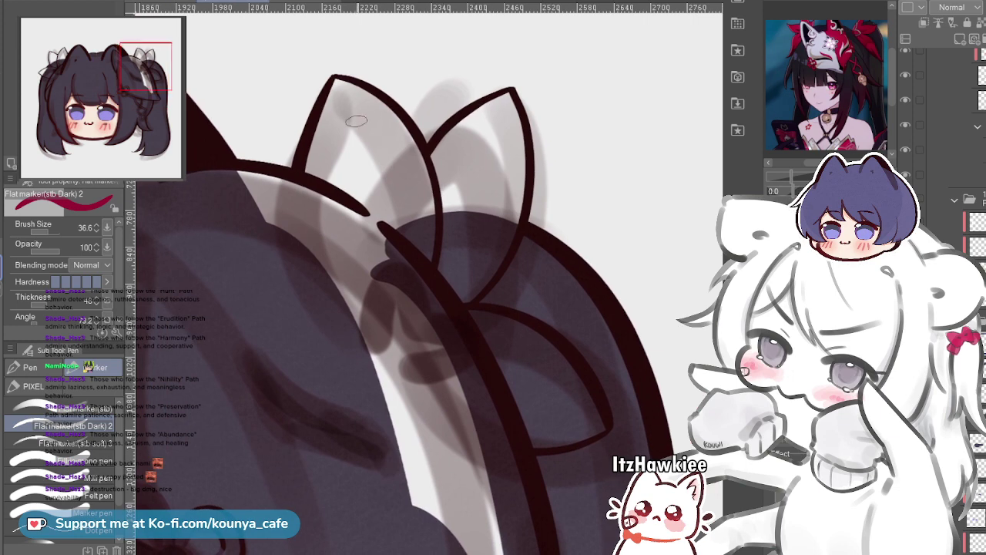
# Fill the inner side of the right hair flower's first petal with crimson, using brush size 83.9
pyautogui.moveTo(381, 134)
pyautogui.mouseDown()
pyautogui.moveTo(364, 139)
pyautogui.moveTo(316, 97)
pyautogui.moveTo(273, 193)
pyautogui.moveTo(278, 223)
pyautogui.mouseUp()
pyautogui.scroll(1, 331, 123)
pyautogui.press(']')
pyautogui.press(']')
pyautogui.press(']')
pyautogui.press(']')
pyautogui.hotkey('ctrl', 'z')
pyautogui.moveTo(306, 107); pyautogui.dragTo(311, 277)
pyautogui.hotkey('ctrl', 'z')
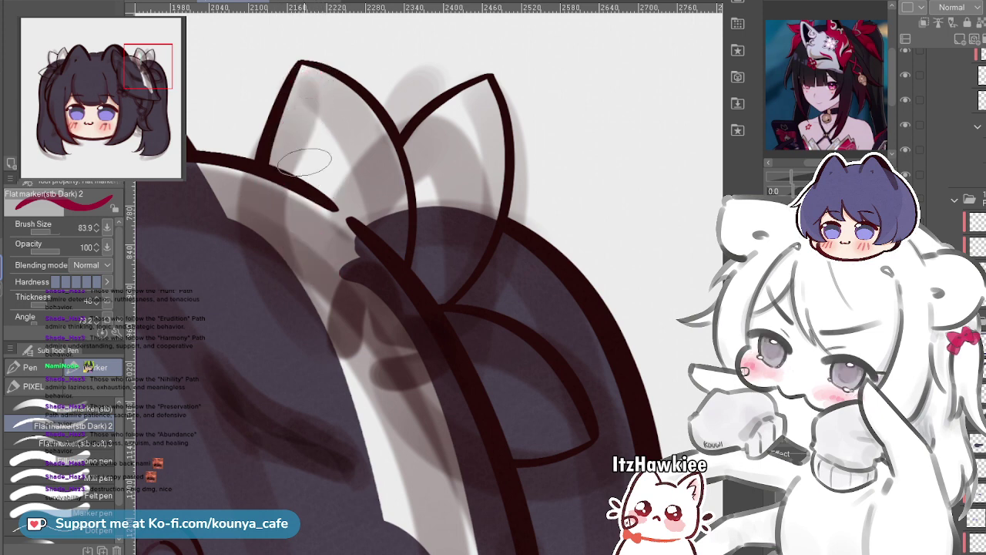
pyautogui.moveTo(307, 83)
pyautogui.mouseDown()
pyautogui.moveTo(300, 235)
pyautogui.moveTo(317, 103)
pyautogui.moveTo(326, 190)
pyautogui.moveTo(324, 162)
pyautogui.moveTo(346, 193)
pyautogui.mouseUp()
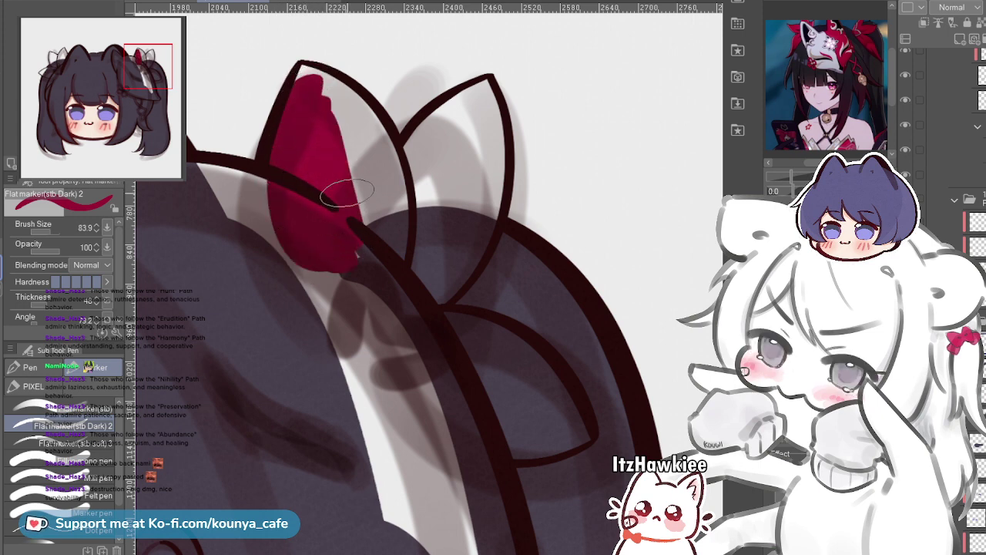
# Extend the crimson across the rest of the petal to its curved outline and down over the fox mask's edge
pyautogui.scroll(2, 337, 192)
pyautogui.moveTo(329, 107)
pyautogui.mouseDown()
pyautogui.moveTo(352, 220)
pyautogui.moveTo(393, 334)
pyautogui.mouseUp()
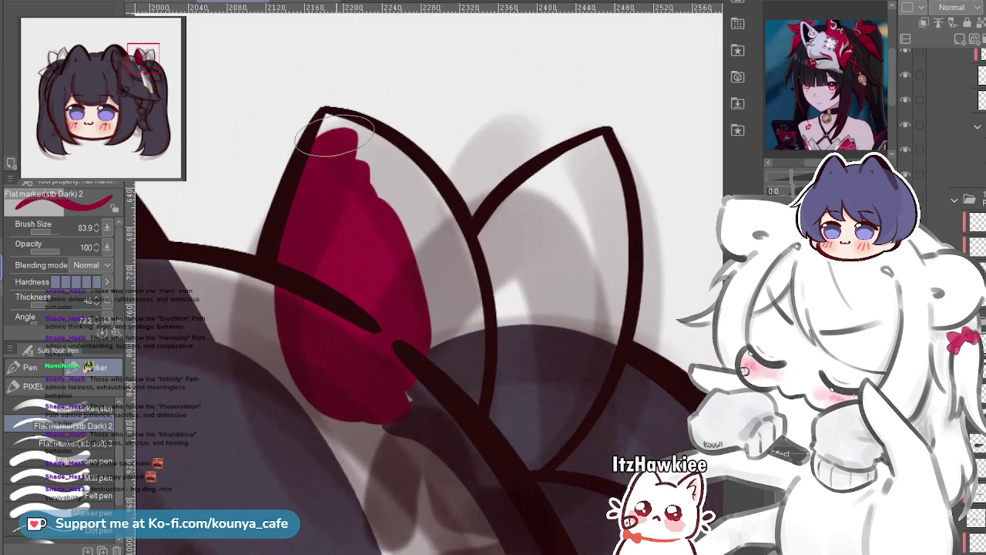
pyautogui.moveTo(335, 147)
pyautogui.mouseDown()
pyautogui.moveTo(446, 283)
pyautogui.moveTo(443, 364)
pyautogui.mouseUp()
pyautogui.hotkey('ctrl', 'z')
pyautogui.moveTo(392, 160)
pyautogui.mouseDown()
pyautogui.moveTo(416, 207)
pyautogui.moveTo(419, 415)
pyautogui.moveTo(426, 245)
pyautogui.moveTo(405, 214)
pyautogui.moveTo(404, 431)
pyautogui.mouseUp()
pyautogui.moveTo(330, 319)
pyautogui.mouseDown()
pyautogui.moveTo(325, 354)
pyautogui.moveTo(427, 425)
pyautogui.mouseUp()
pyautogui.hotkey('ctrl', 'z')
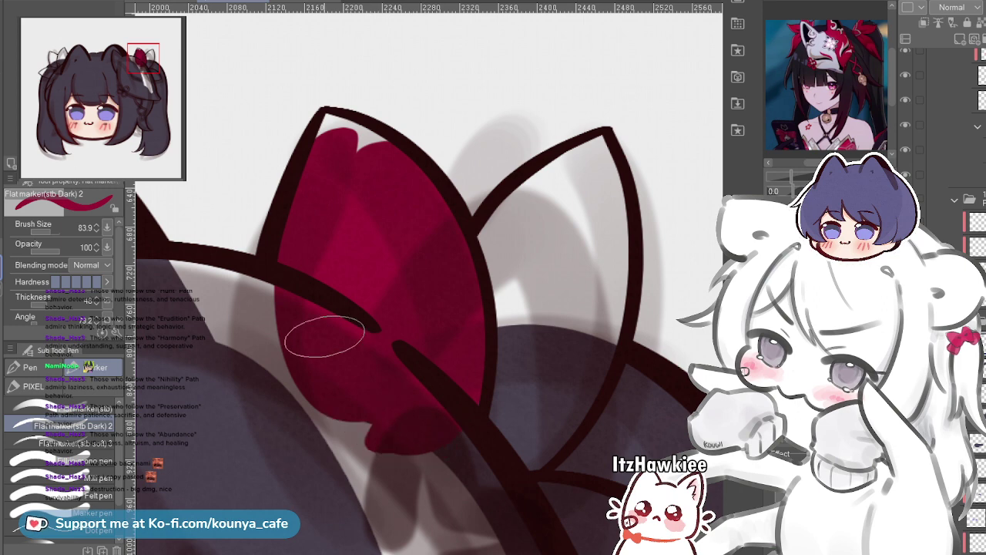
pyautogui.moveTo(325, 336)
pyautogui.mouseDown()
pyautogui.moveTo(341, 389)
pyautogui.moveTo(441, 437)
pyautogui.mouseUp()
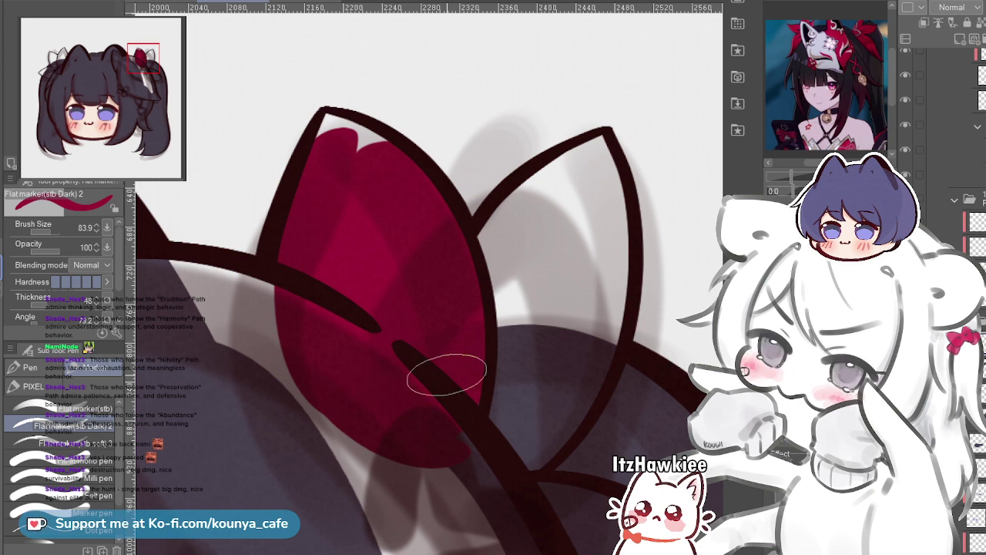
pyautogui.scroll(-3, 351, 307)
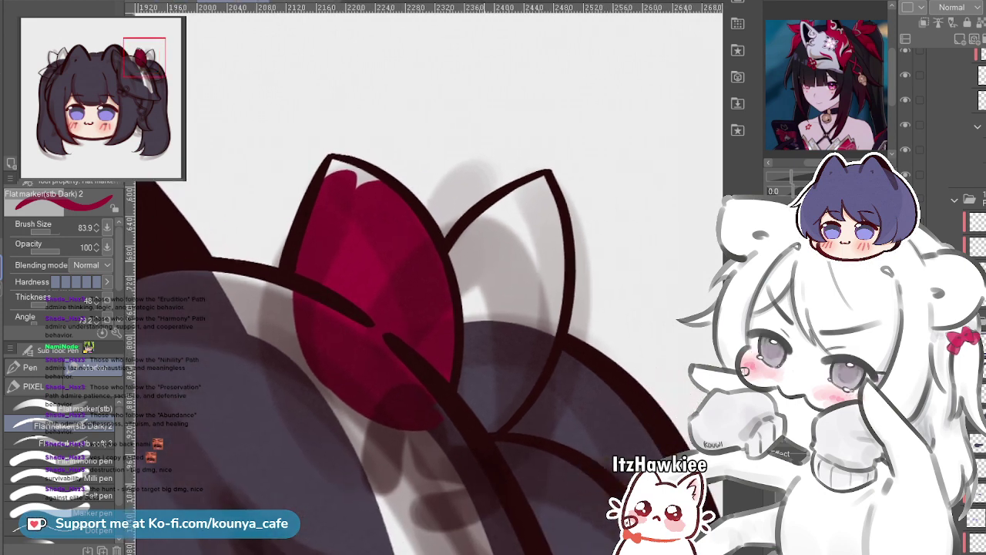
# Fill the tip of the right hair flower's first petal with crimson, using brush size 29.5
pyautogui.scroll(3, 496, 267)
pyautogui.scroll(2, 377, 231)
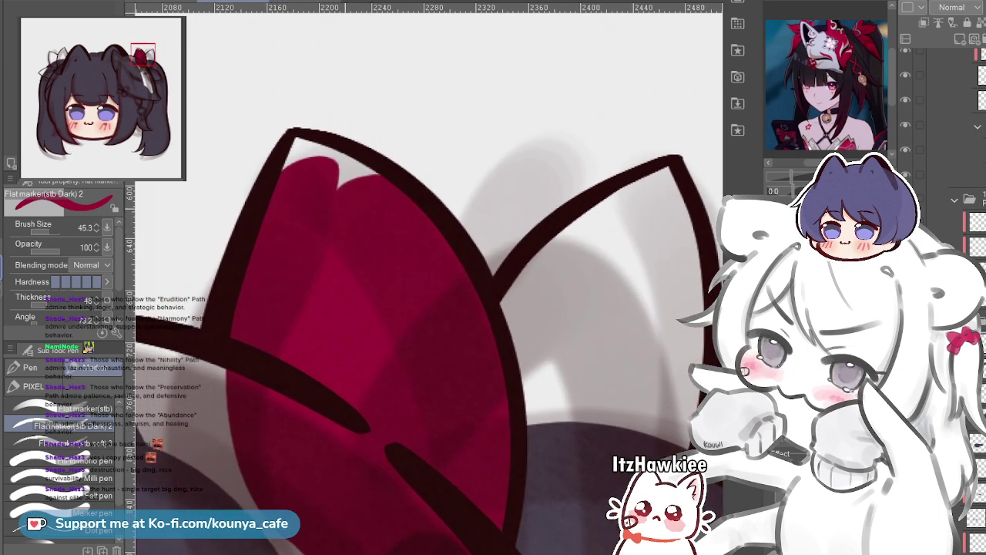
pyautogui.press('[')
pyautogui.press('[')
pyautogui.moveTo(302, 142)
pyautogui.mouseDown()
pyautogui.moveTo(279, 209)
pyautogui.moveTo(308, 153)
pyautogui.moveTo(318, 171)
pyautogui.moveTo(339, 168)
pyautogui.moveTo(308, 148)
pyautogui.mouseUp()
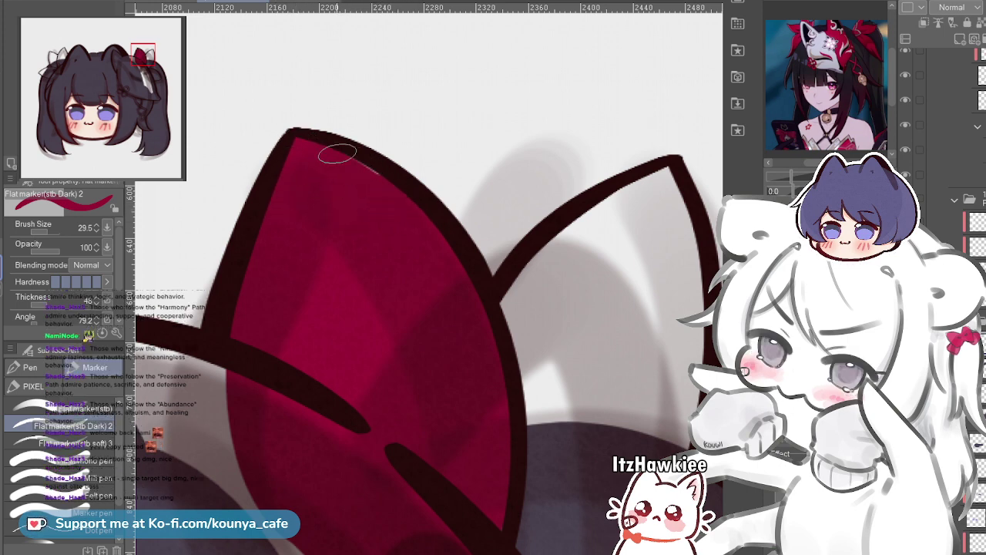
# Paint crimson along the inner curved edge of the right hair flower's second petal, from its tip down to the first petal
pyautogui.scroll(-3, 416, 171)
pyautogui.moveTo(526, 235); pyautogui.dragTo(462, 163)
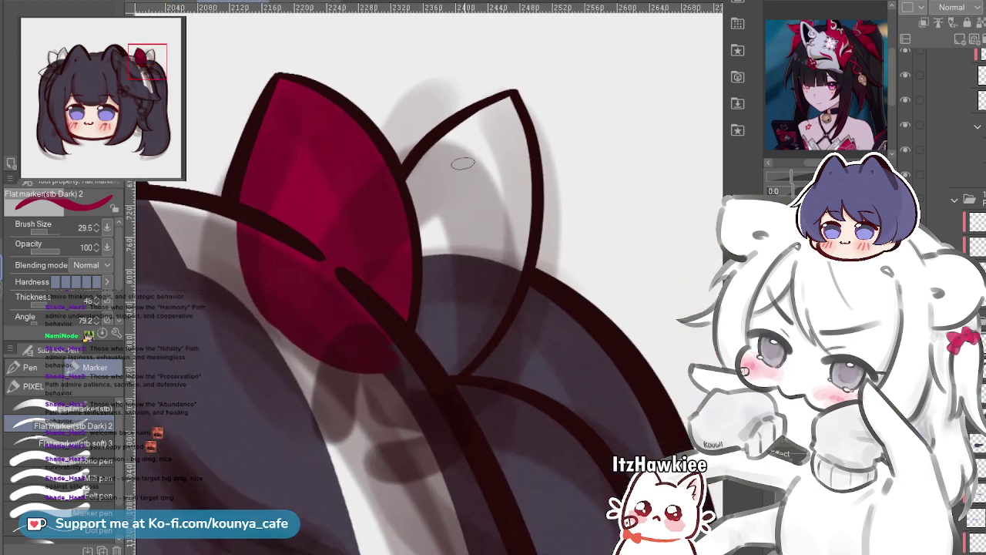
pyautogui.scroll(2, 464, 162)
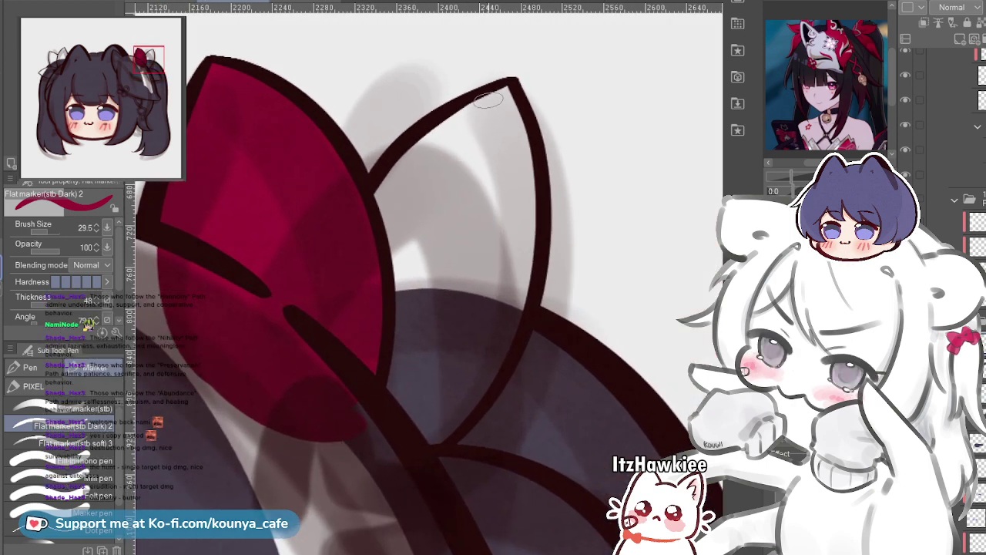
pyautogui.moveTo(489, 98); pyautogui.dragTo(389, 202)
pyautogui.scroll(-2, 431, 231)
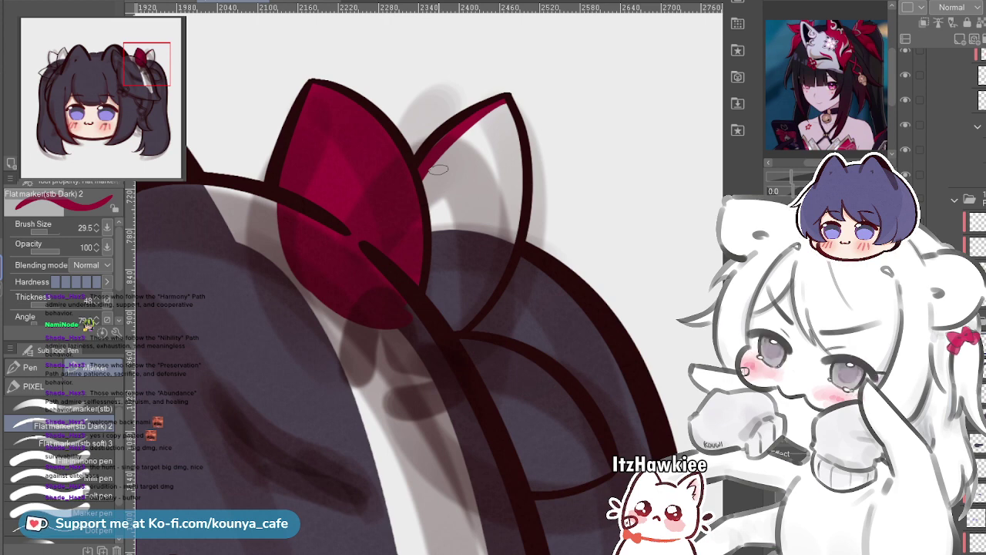
pyautogui.scroll(1, 536, 241)
pyautogui.moveTo(528, 198); pyautogui.dragTo(516, 184)
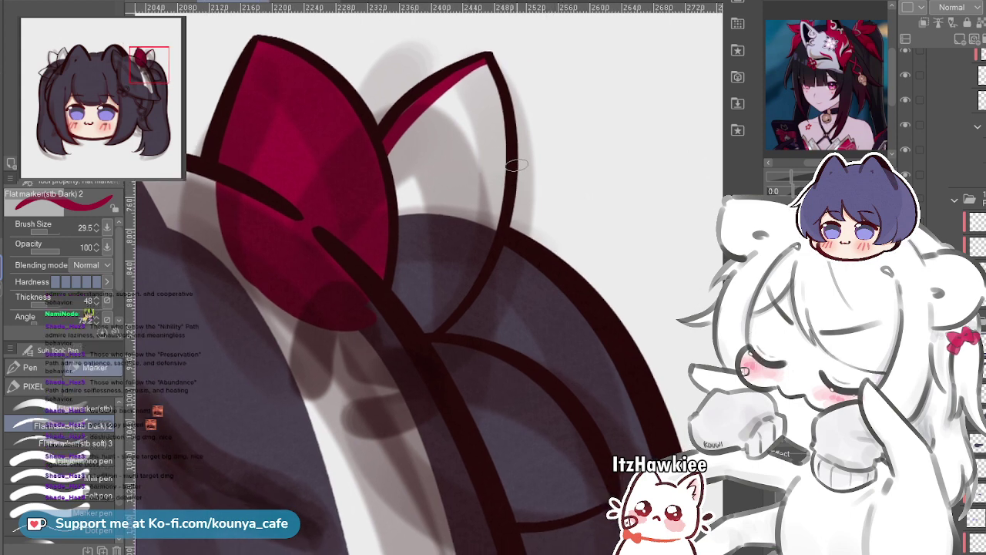
# Paint a crimson band along the second petal's outer edge from the tip down to its base, using brush size 35.5
pyautogui.press(']')
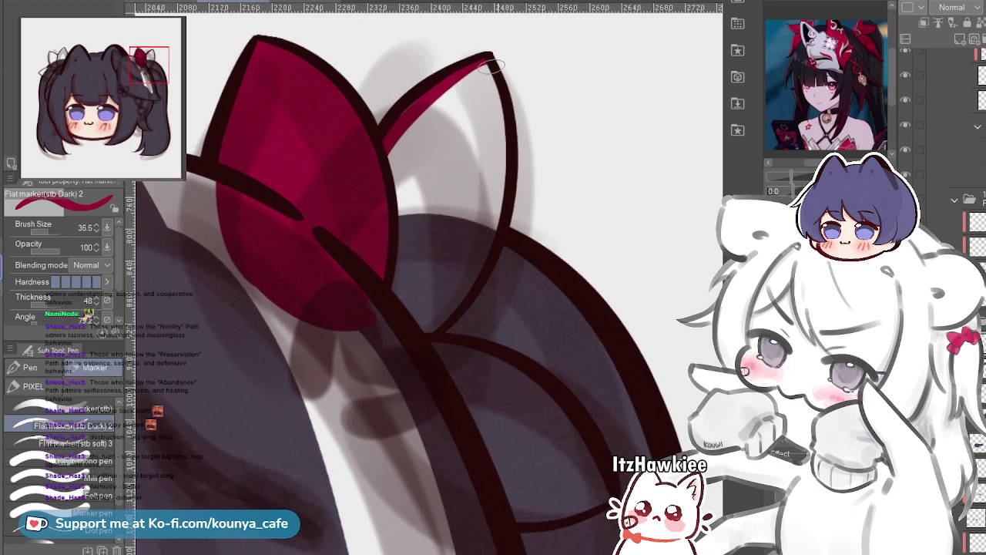
pyautogui.moveTo(477, 64); pyautogui.dragTo(487, 128)
pyautogui.hotkey('ctrl', 'z')
pyautogui.moveTo(479, 58); pyautogui.dragTo(490, 206)
pyautogui.scroll(1, 487, 206)
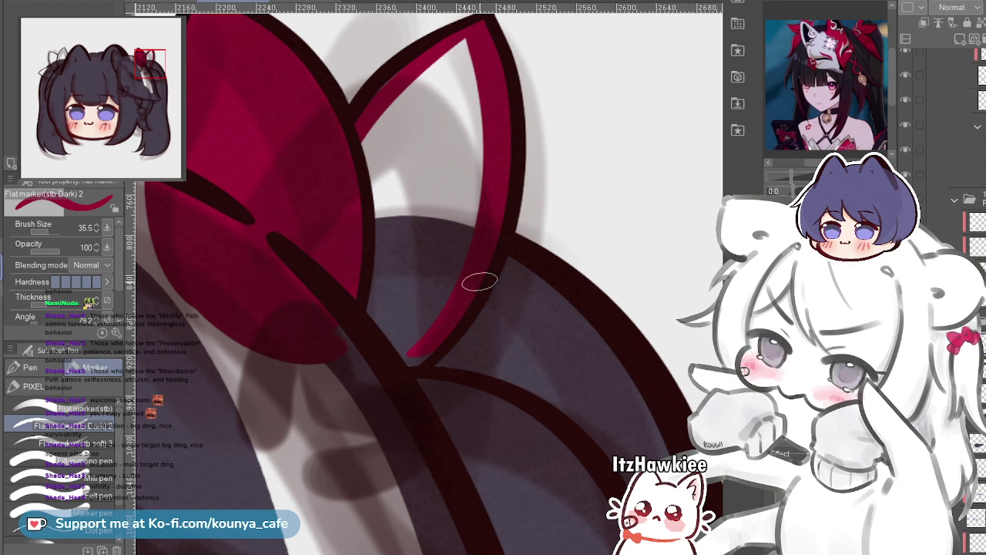
pyautogui.moveTo(479, 282); pyautogui.dragTo(499, 348)
pyautogui.scroll(1, 455, 168)
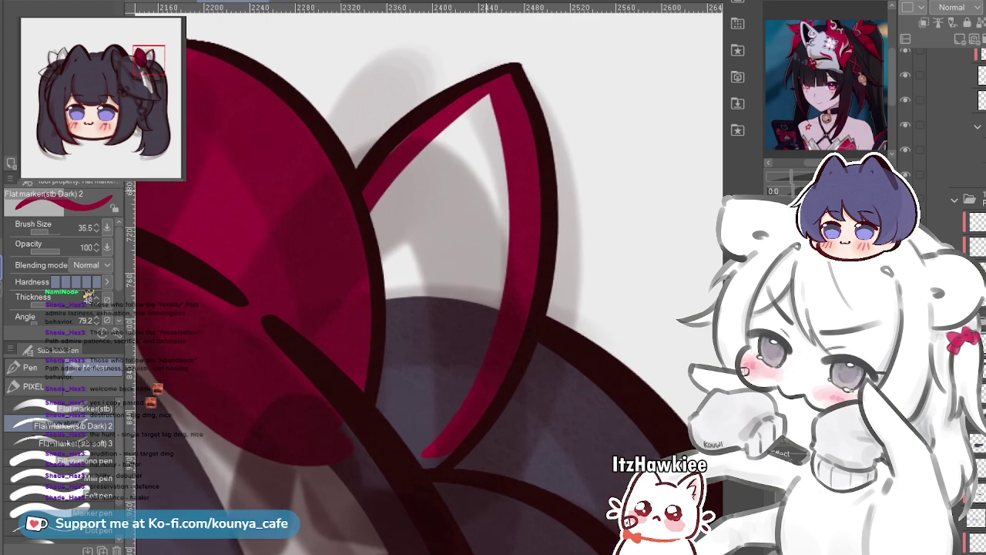
# Fill the rest of the second petal with crimson down to the fox mask's outline, using brush size 60.8
pyautogui.press(']')
pyautogui.moveTo(497, 98)
pyautogui.mouseDown()
pyautogui.moveTo(456, 134)
pyautogui.moveTo(409, 207)
pyautogui.mouseUp()
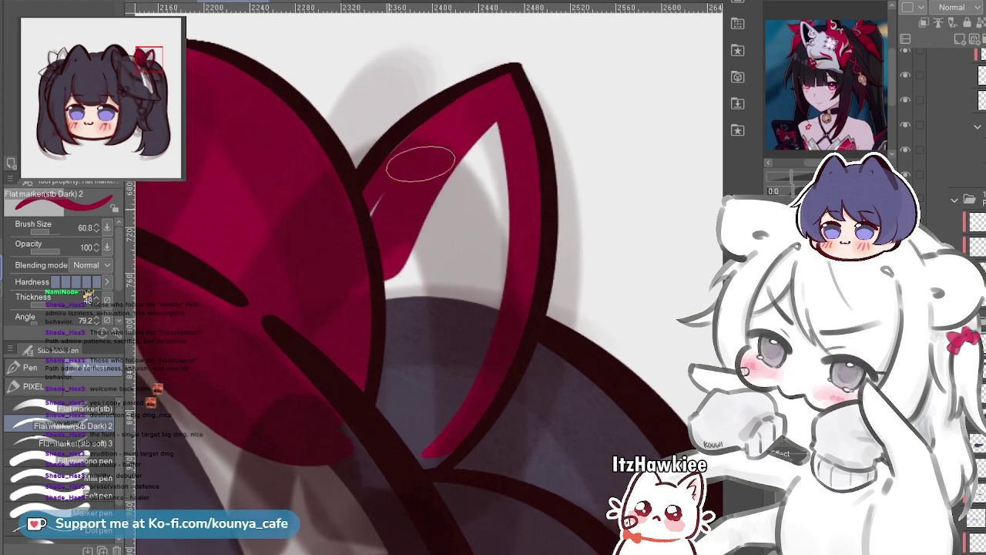
pyautogui.moveTo(478, 117)
pyautogui.mouseDown()
pyautogui.moveTo(432, 229)
pyautogui.moveTo(465, 194)
pyautogui.moveTo(492, 122)
pyautogui.moveTo(434, 333)
pyautogui.mouseUp()
pyautogui.moveTo(510, 141)
pyautogui.mouseDown()
pyautogui.moveTo(508, 224)
pyautogui.moveTo(479, 303)
pyautogui.mouseUp()
pyautogui.moveTo(478, 187); pyautogui.dragTo(424, 382)
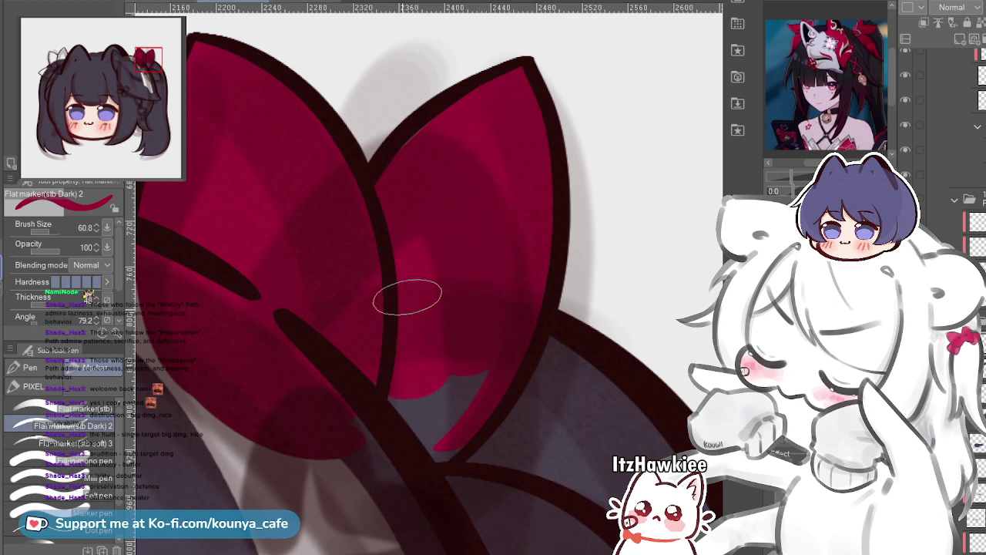
pyautogui.moveTo(470, 285)
pyautogui.mouseDown()
pyautogui.moveTo(462, 359)
pyautogui.moveTo(396, 323)
pyautogui.mouseUp()
pyautogui.moveTo(340, 397)
pyautogui.mouseDown()
pyautogui.moveTo(416, 385)
pyautogui.moveTo(374, 358)
pyautogui.mouseUp()
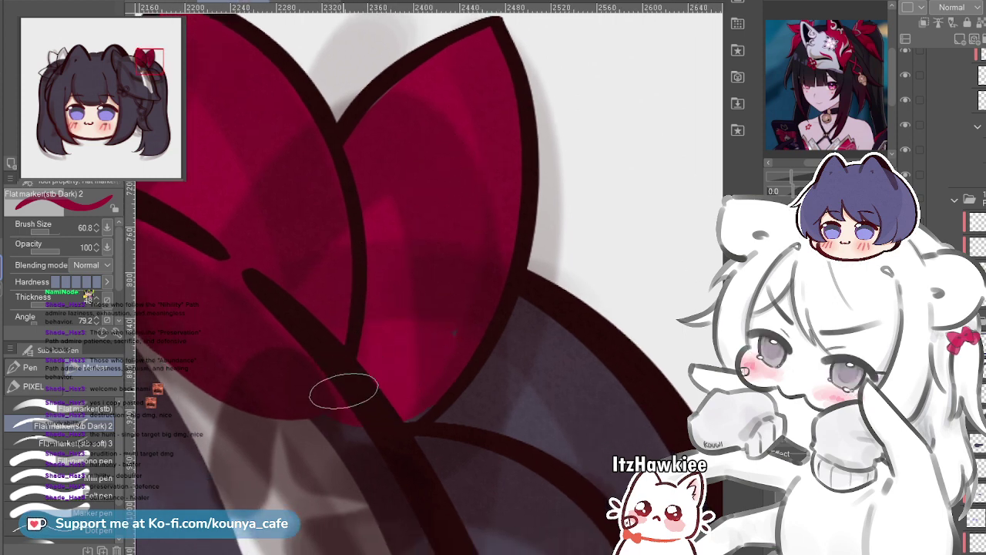
# Fill the right hair flower's lower third petal, beside the fox mask on the ponytail, with crimson at brush size 60.8
pyautogui.scroll(-3, 464, 284)
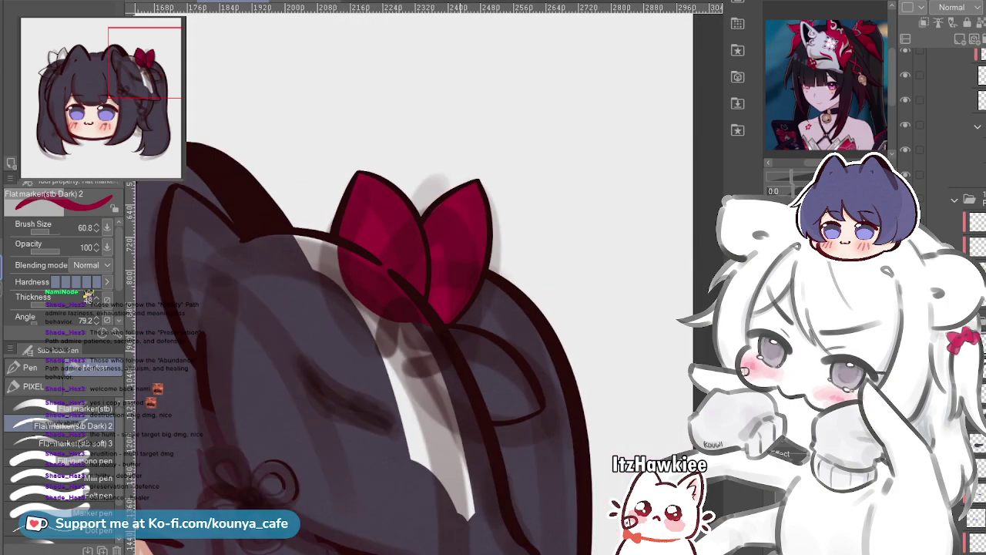
pyautogui.scroll(3, 510, 391)
pyautogui.scroll(2, 304, 231)
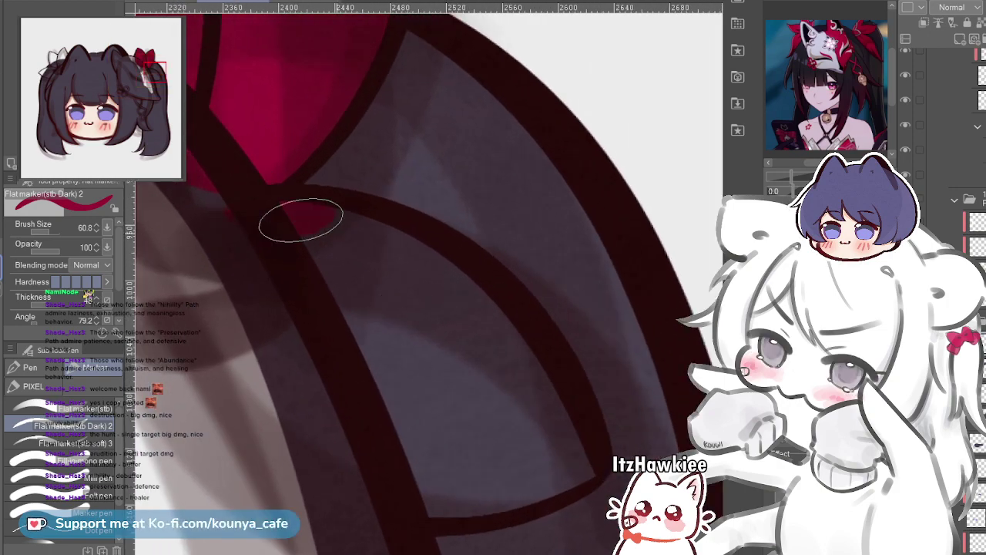
pyautogui.moveTo(300, 221); pyautogui.dragTo(375, 264)
pyautogui.moveTo(308, 213); pyautogui.dragTo(433, 301)
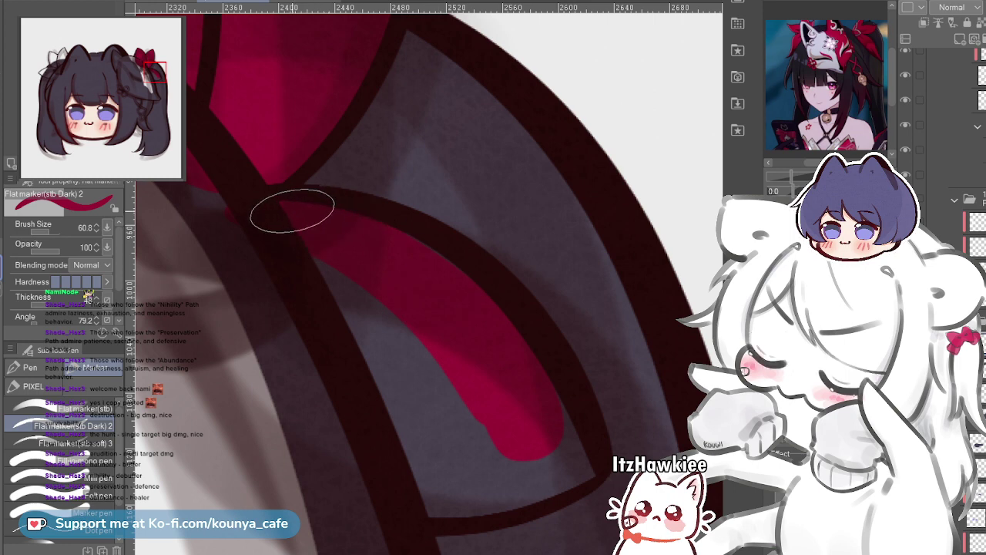
pyautogui.moveTo(314, 261); pyautogui.dragTo(450, 410)
pyautogui.moveTo(393, 333); pyautogui.dragTo(376, 305)
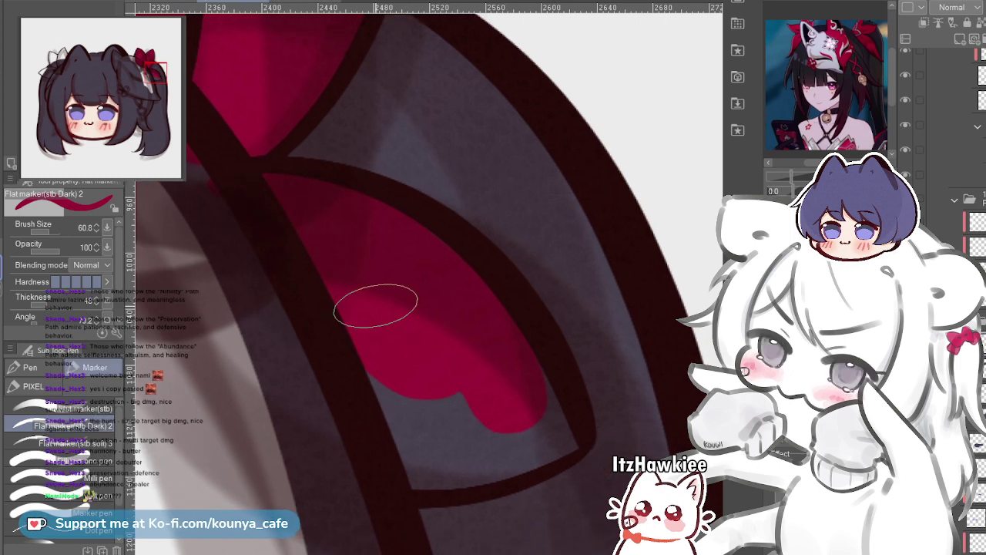
pyautogui.moveTo(333, 286); pyautogui.dragTo(395, 466)
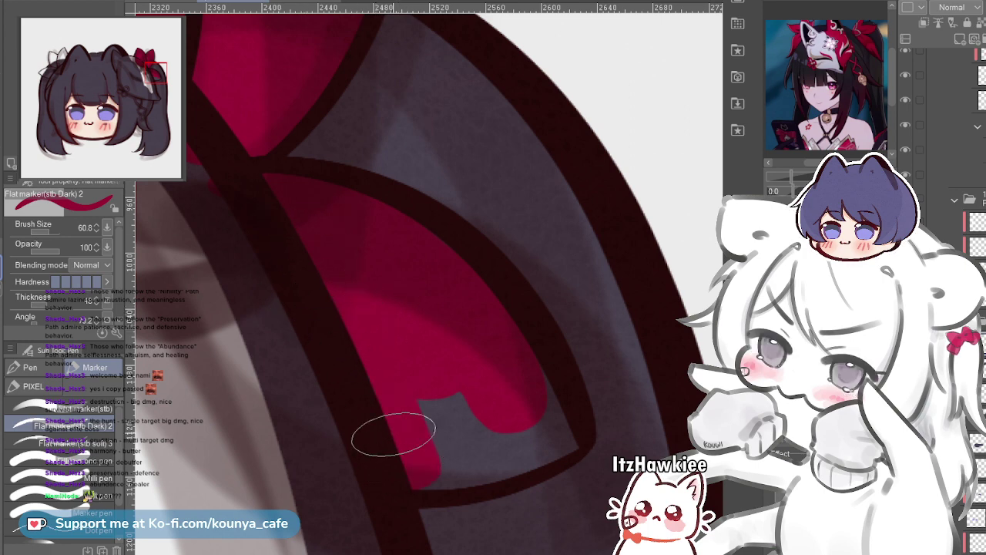
pyautogui.moveTo(403, 386)
pyautogui.mouseDown()
pyautogui.moveTo(374, 352)
pyautogui.moveTo(409, 400)
pyautogui.mouseUp()
pyautogui.moveTo(391, 343)
pyautogui.mouseDown()
pyautogui.moveTo(433, 389)
pyautogui.moveTo(445, 372)
pyautogui.moveTo(441, 326)
pyautogui.moveTo(470, 361)
pyautogui.moveTo(472, 327)
pyautogui.moveTo(502, 401)
pyautogui.moveTo(492, 337)
pyautogui.moveTo(446, 399)
pyautogui.moveTo(430, 391)
pyautogui.moveTo(407, 434)
pyautogui.moveTo(430, 440)
pyautogui.moveTo(431, 431)
pyautogui.moveTo(406, 440)
pyautogui.moveTo(522, 412)
pyautogui.mouseUp()
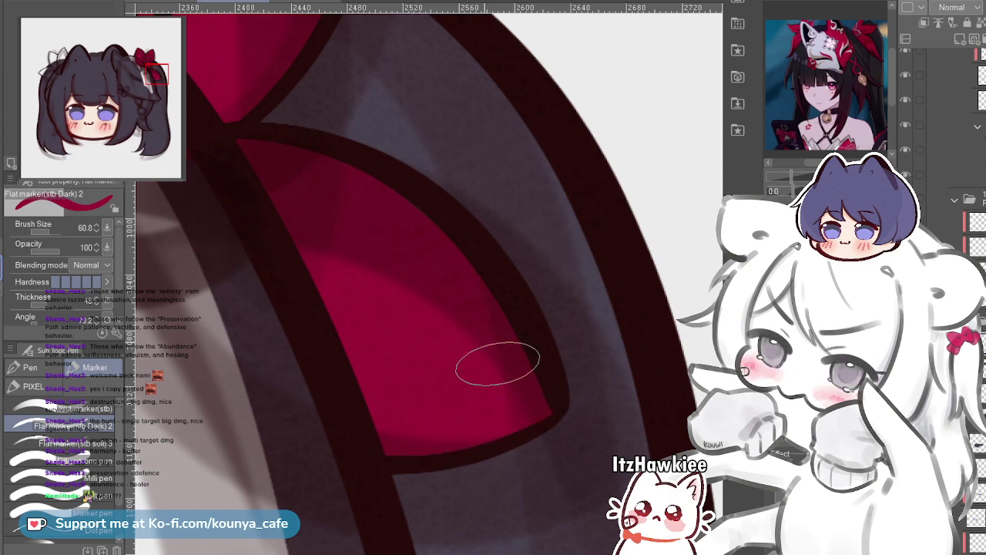
# Examine the right hair flower's coloured petals and the joint where they meet, then compare it with the whole head
pyautogui.scroll(-3, 451, 311)
pyautogui.moveTo(400, 246); pyautogui.dragTo(478, 322)
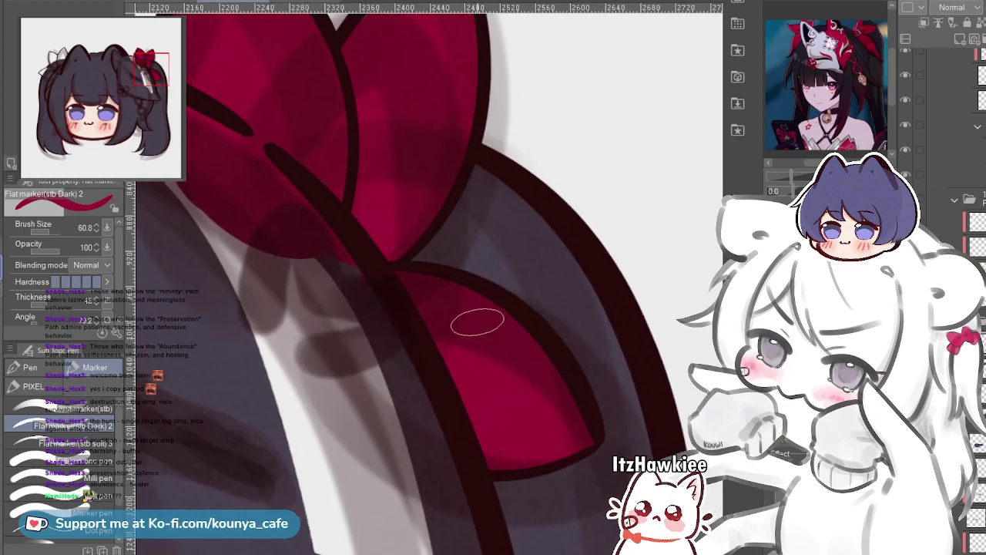
pyautogui.scroll(-3, 442, 268)
pyautogui.scroll(5, 442, 267)
pyautogui.moveTo(381, 231); pyautogui.dragTo(427, 332)
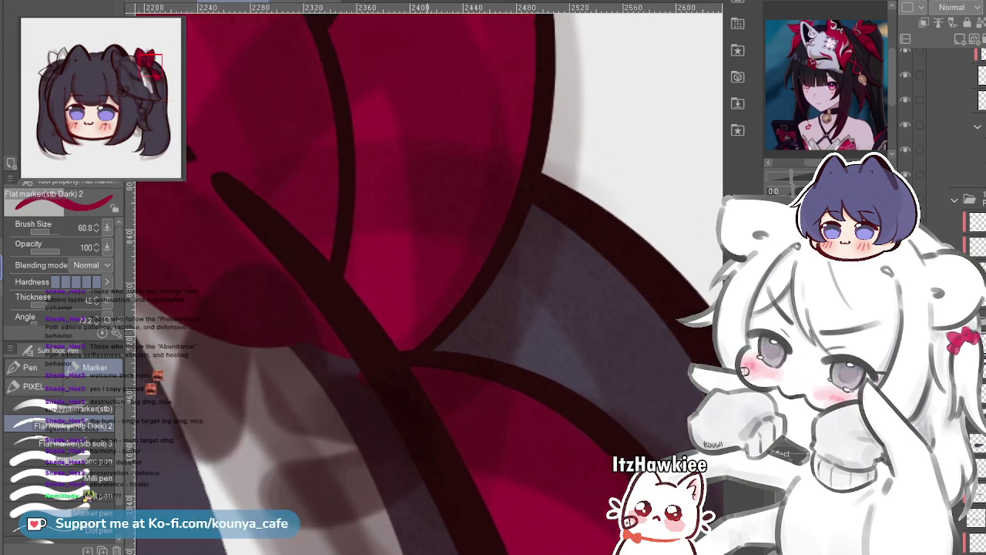
pyautogui.scroll(2, 417, 319)
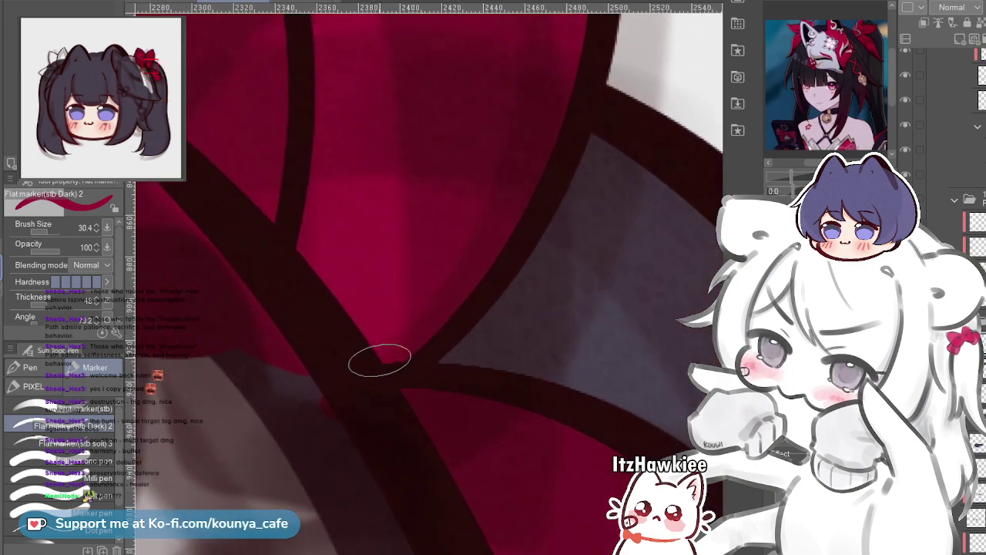
pyautogui.scroll(-5, 378, 357)
pyautogui.scroll(-1, 378, 357)
pyautogui.moveTo(378, 357)
pyautogui.mouseDown()
pyautogui.moveTo(588, 285)
pyautogui.moveTo(693, 267)
pyautogui.mouseUp()
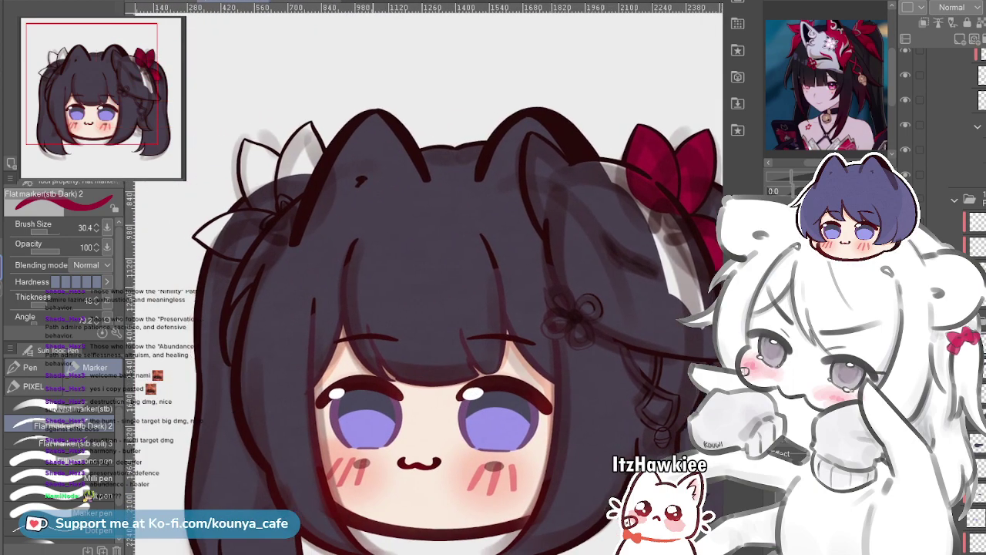
# Start colouring the tip of the left hair flower's inner petal, next to the cat ear, with crimson at brush size 53.3
pyautogui.moveTo(262, 173); pyautogui.dragTo(366, 222)
pyautogui.scroll(2, 366, 222)
pyautogui.scroll(3, 366, 243)
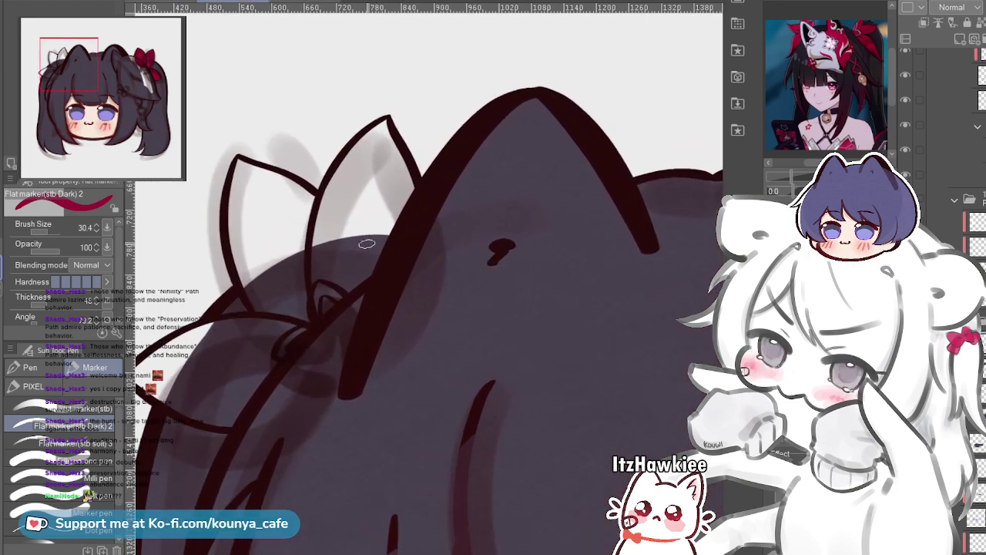
pyautogui.scroll(2, 367, 243)
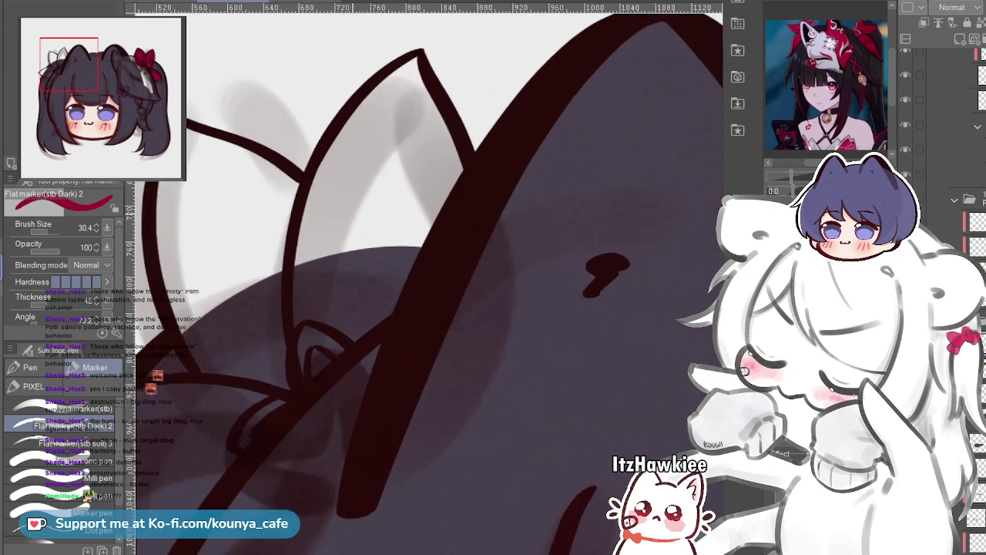
pyautogui.scroll(1, 467, 107)
pyautogui.moveTo(463, 109); pyautogui.dragTo(481, 94)
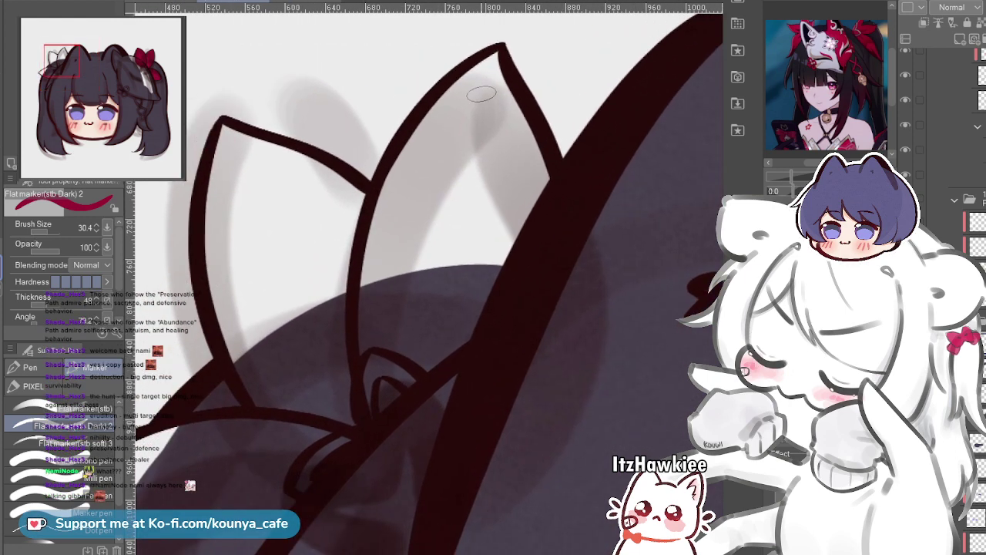
pyautogui.press(']')
pyautogui.moveTo(491, 60); pyautogui.dragTo(435, 130)
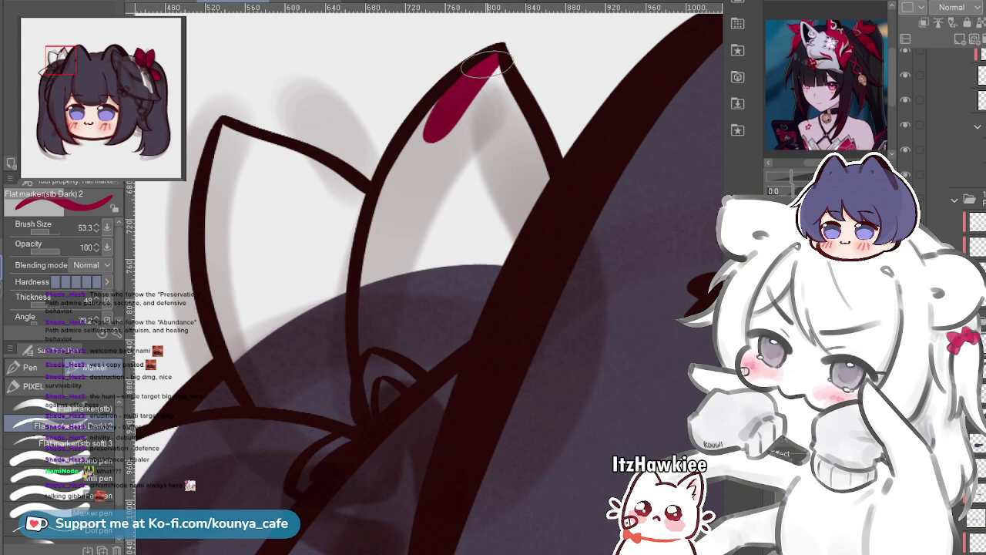
pyautogui.moveTo(485, 67); pyautogui.dragTo(376, 332)
pyautogui.hotkey('ctrl', 'z')
pyautogui.moveTo(473, 77); pyautogui.dragTo(376, 362)
pyautogui.hotkey('ctrl', 'z')
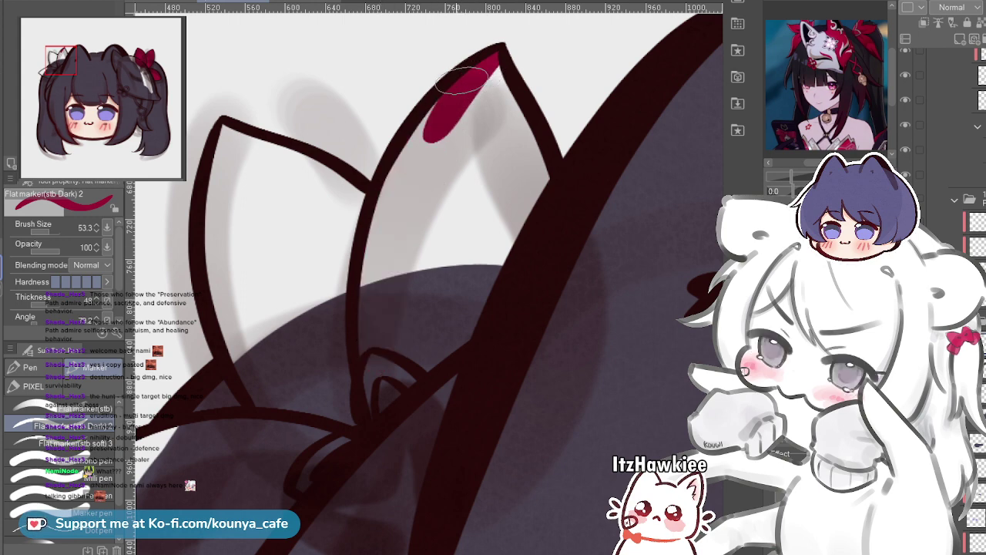
# Paint crimson down the outer edge of the left flower's inner petal and across its base to the hair outline
pyautogui.moveTo(461, 81); pyautogui.dragTo(377, 369)
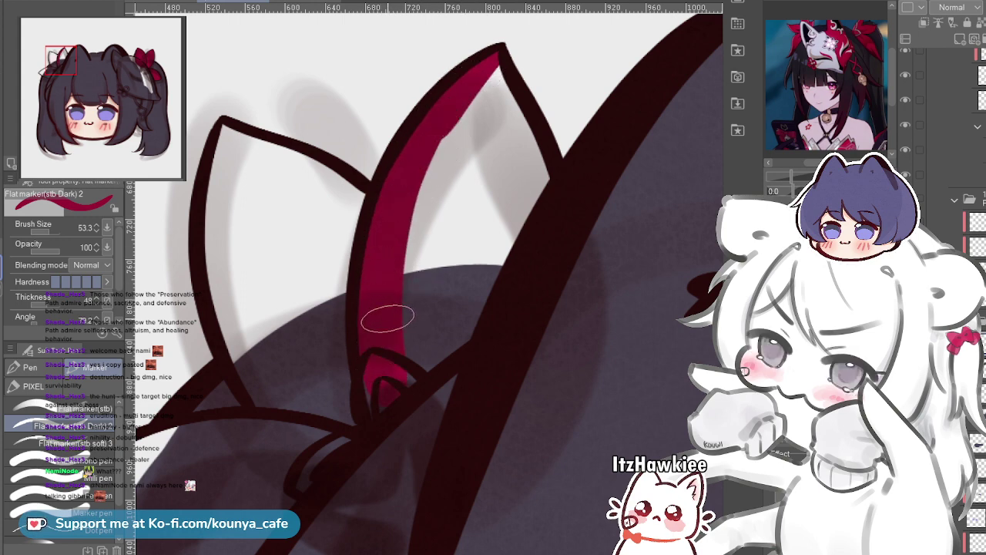
pyautogui.moveTo(396, 359); pyautogui.dragTo(354, 362)
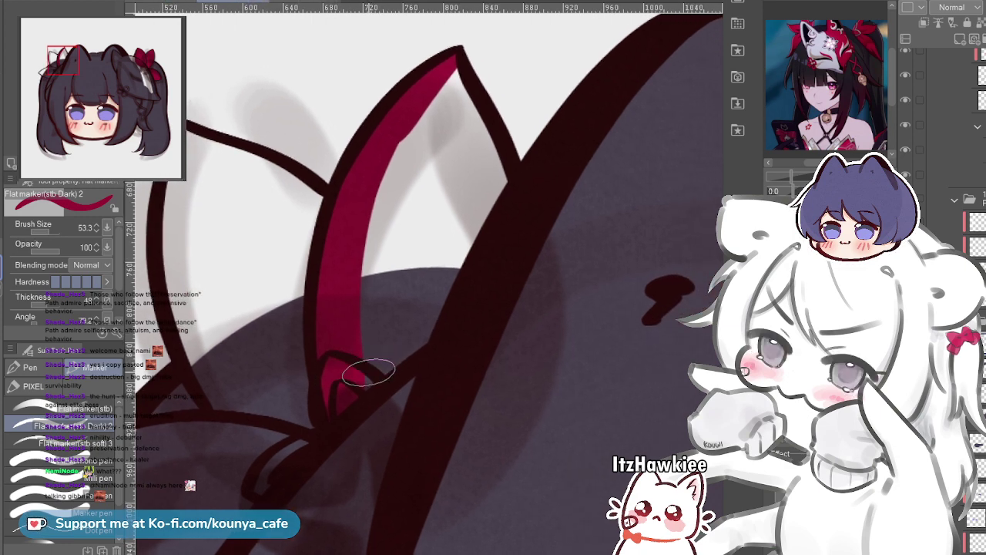
pyautogui.scroll(1, 375, 375)
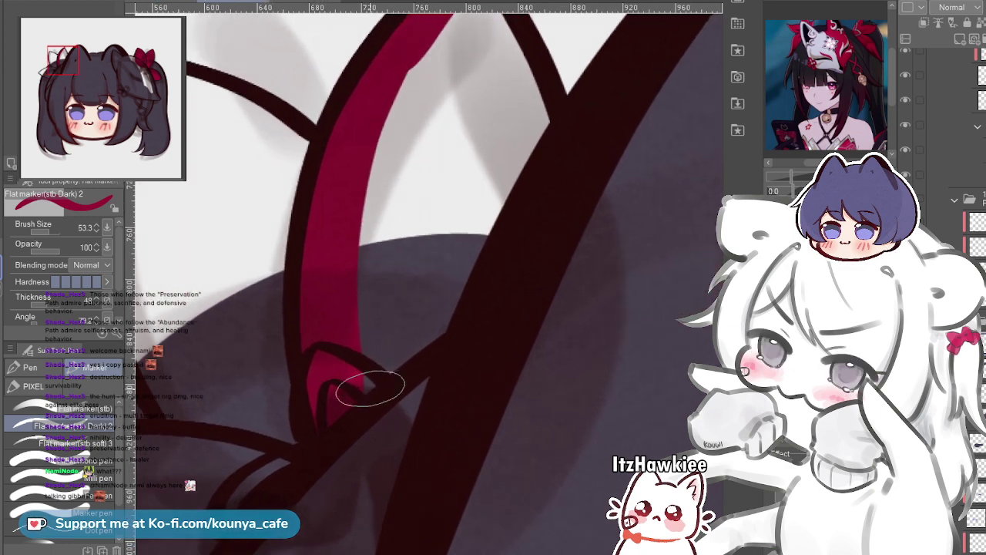
pyautogui.moveTo(336, 412); pyautogui.dragTo(443, 322)
pyautogui.moveTo(368, 383); pyautogui.dragTo(430, 335)
pyautogui.moveTo(430, 337); pyautogui.dragTo(415, 379)
pyautogui.moveTo(335, 422)
pyautogui.mouseDown()
pyautogui.moveTo(341, 353)
pyautogui.moveTo(398, 185)
pyautogui.moveTo(399, 242)
pyautogui.mouseUp()
pyautogui.hotkey('ctrl', 'z')
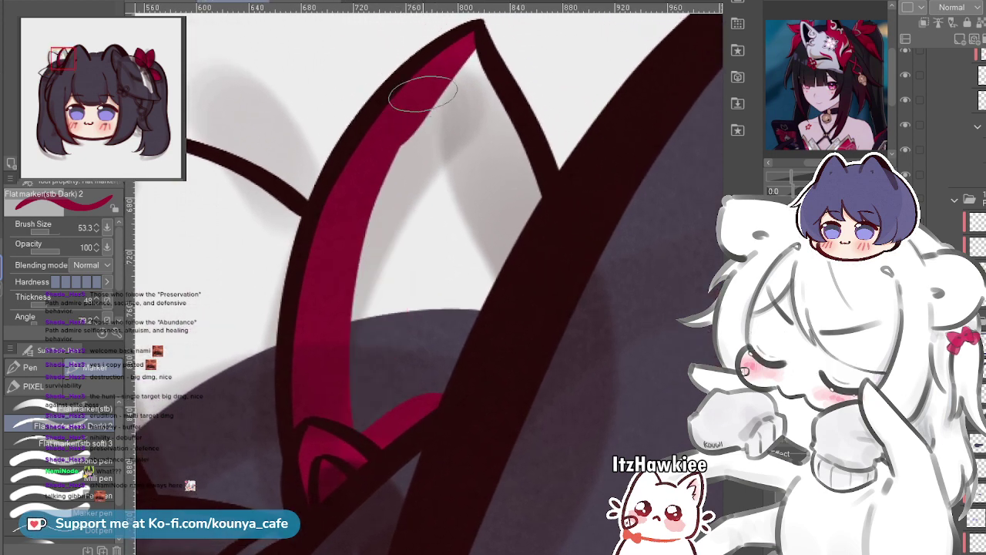
# Fill the rest of the left flower's inner petal with crimson, reducing the brush size to 35.4 for the edge beside the cat ear
pyautogui.moveTo(413, 100)
pyautogui.mouseDown()
pyautogui.moveTo(388, 193)
pyautogui.moveTo(356, 421)
pyautogui.moveTo(389, 395)
pyautogui.moveTo(363, 396)
pyautogui.moveTo(349, 421)
pyautogui.moveTo(418, 74)
pyautogui.moveTo(393, 286)
pyautogui.moveTo(356, 403)
pyautogui.mouseUp()
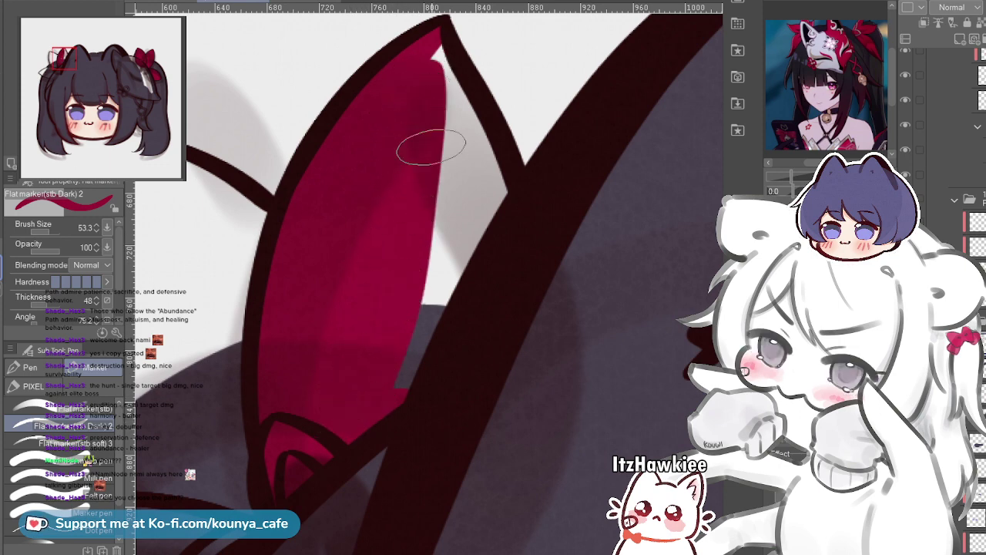
pyautogui.moveTo(430, 147); pyautogui.dragTo(428, 53)
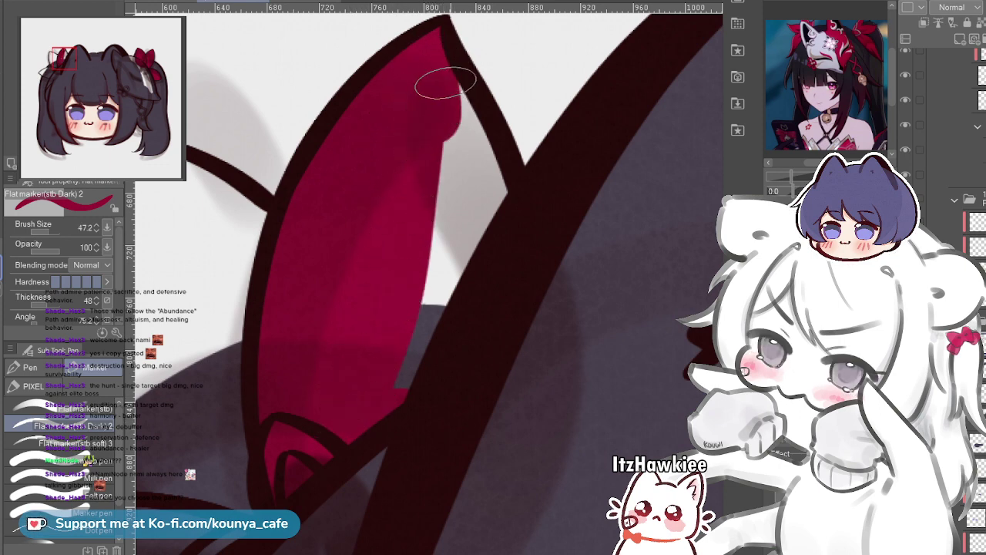
pyautogui.press('[')
pyautogui.press('[')
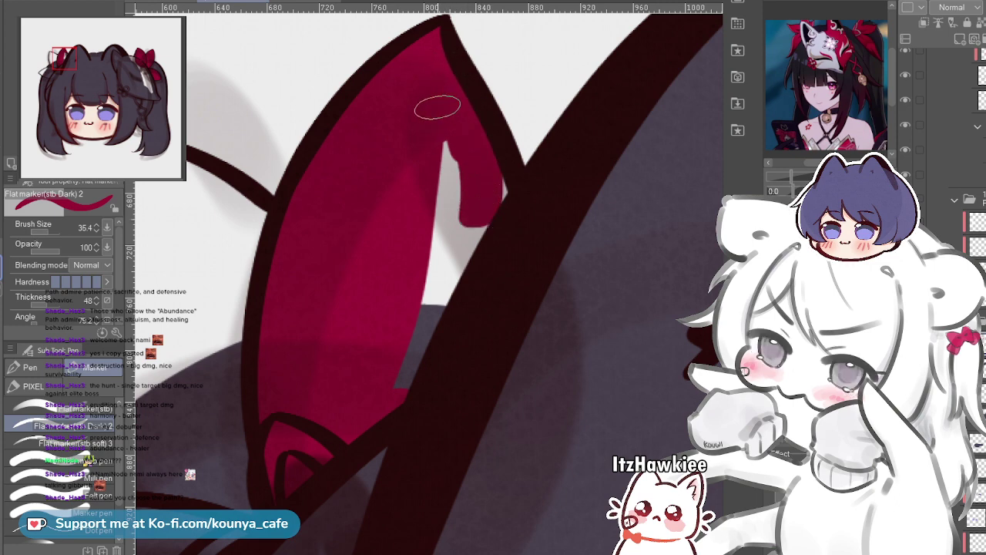
pyautogui.moveTo(436, 108)
pyautogui.mouseDown()
pyautogui.moveTo(442, 226)
pyautogui.moveTo(391, 390)
pyautogui.mouseUp()
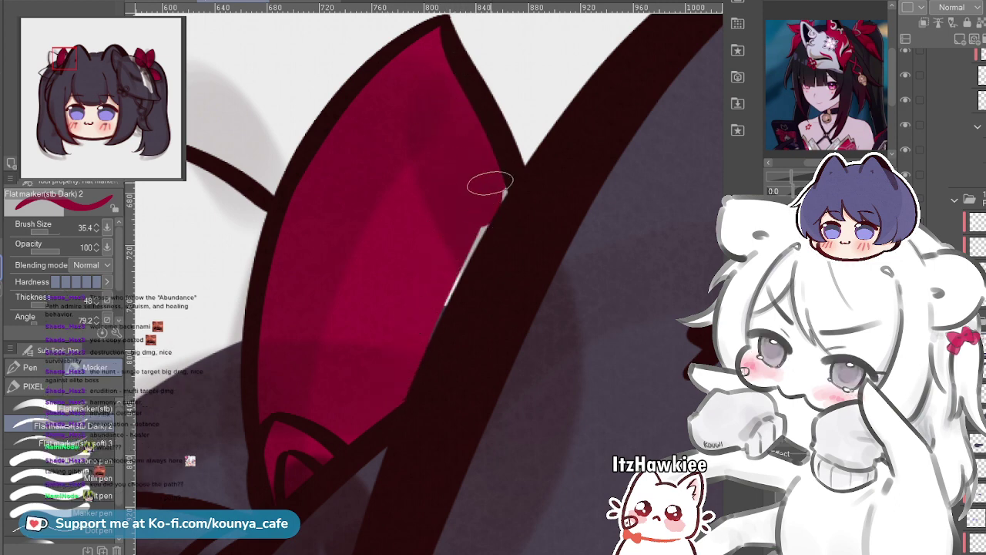
pyautogui.moveTo(489, 184)
pyautogui.mouseDown()
pyautogui.moveTo(493, 198)
pyautogui.moveTo(405, 335)
pyautogui.moveTo(487, 178)
pyautogui.mouseUp()
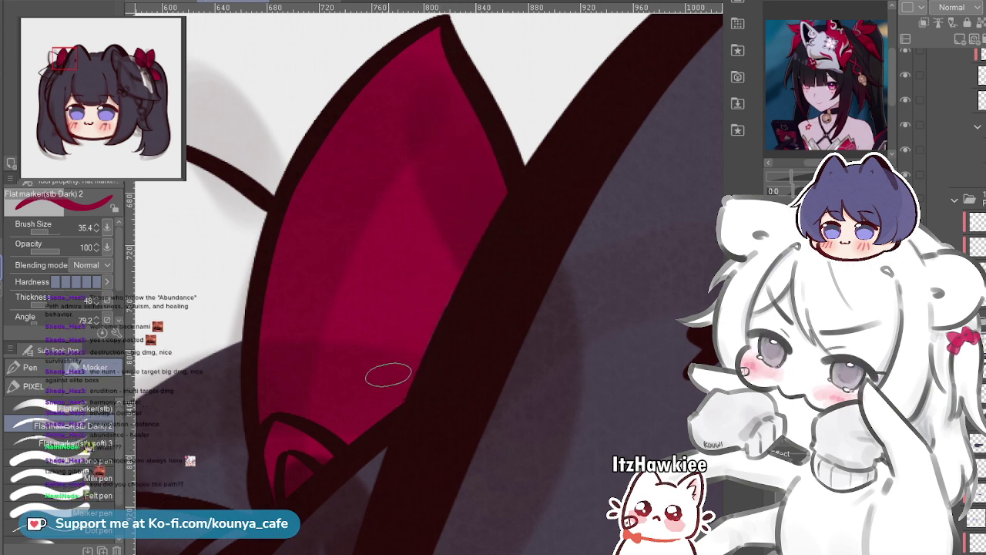
# Paint crimson along the outer and upper edges of the left flower's middle petal at brush size 35.4
pyautogui.scroll(-3, 447, 260)
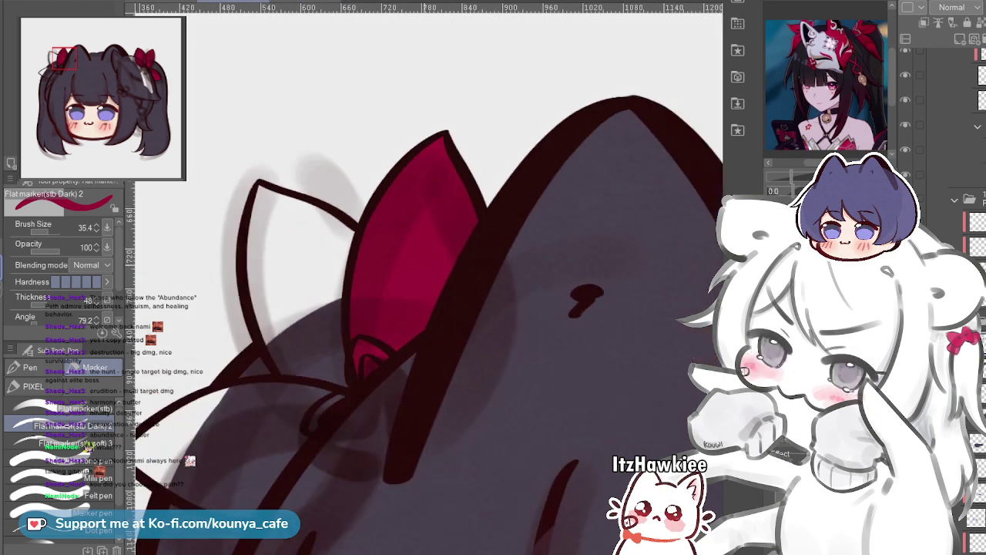
pyautogui.moveTo(447, 260); pyautogui.dragTo(609, 302)
pyautogui.scroll(2, 528, 240)
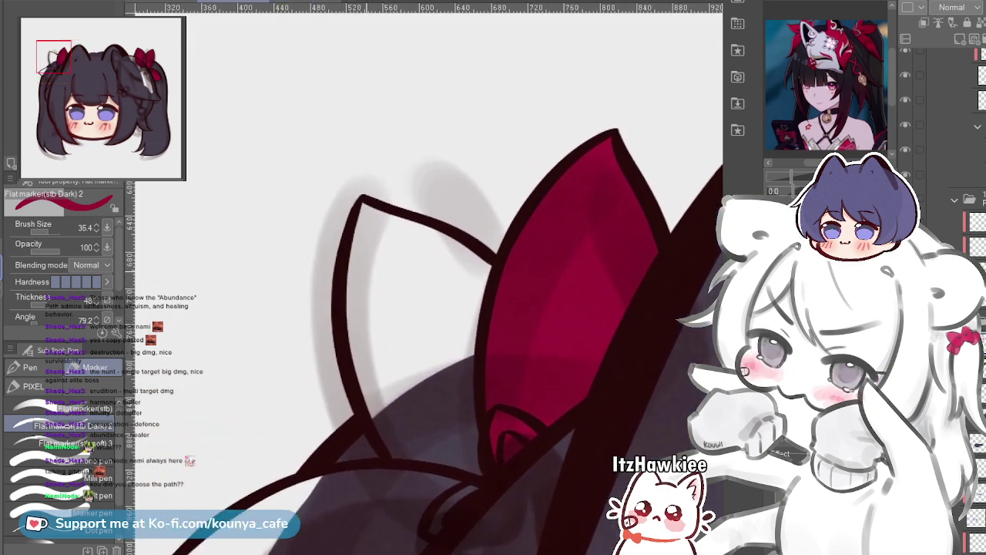
pyautogui.scroll(2, 341, 354)
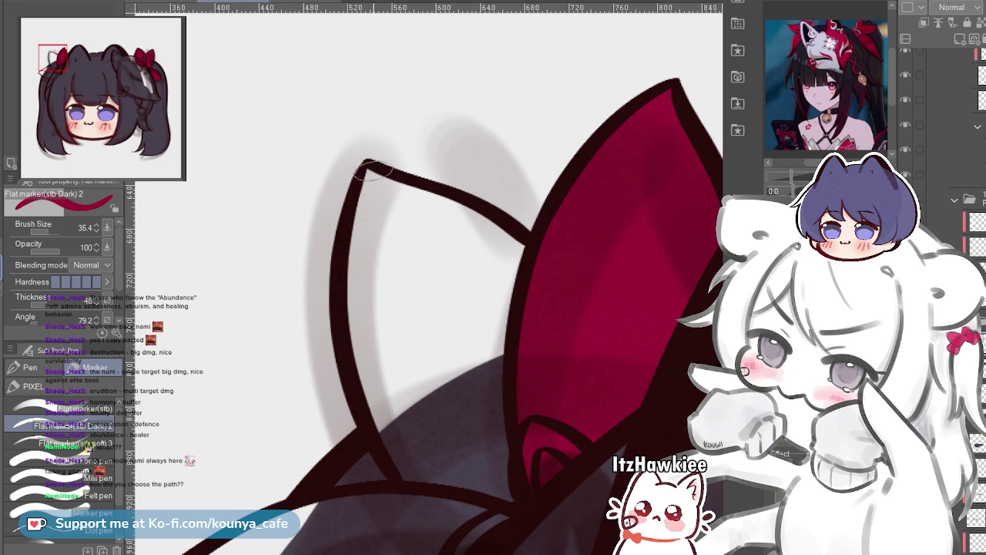
pyautogui.moveTo(371, 168)
pyautogui.mouseDown()
pyautogui.moveTo(362, 208)
pyautogui.moveTo(404, 428)
pyautogui.moveTo(352, 263)
pyautogui.moveTo(389, 436)
pyautogui.moveTo(435, 481)
pyautogui.mouseUp()
pyautogui.hotkey('ctrl', 'z')
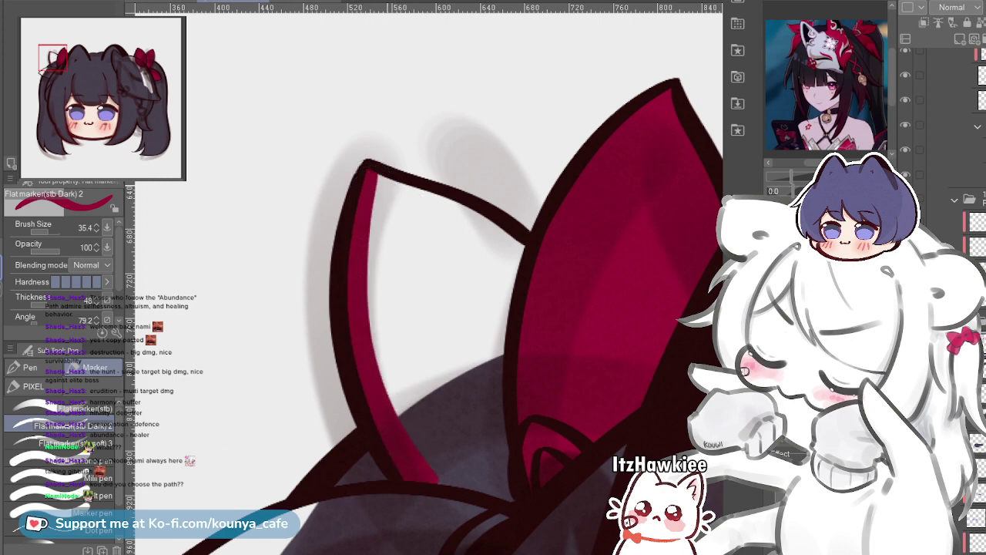
pyautogui.moveTo(369, 176); pyautogui.dragTo(505, 266)
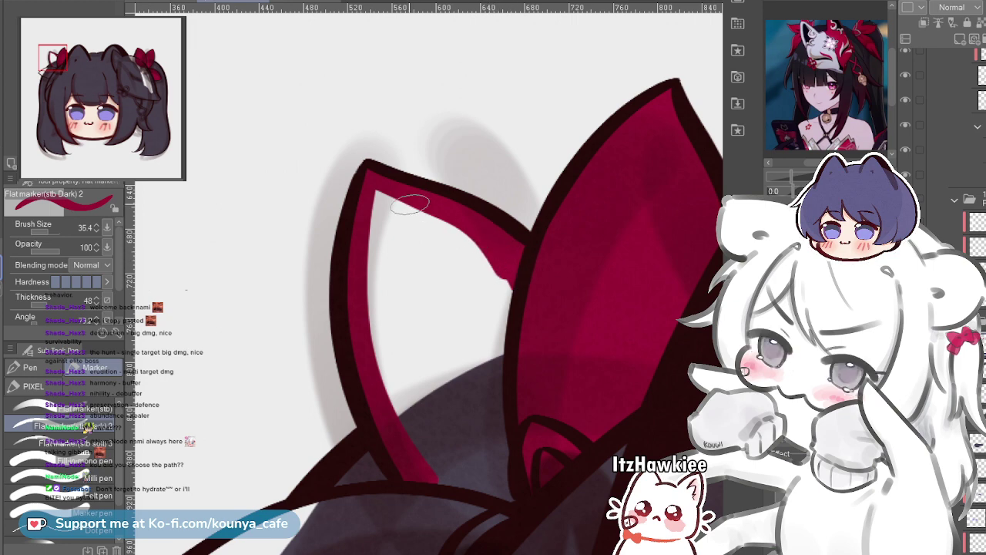
# Fill the inside of the left flower's middle petal with crimson up to the inner petal's outline
pyautogui.moveTo(379, 183)
pyautogui.mouseDown()
pyautogui.moveTo(377, 272)
pyautogui.moveTo(452, 480)
pyautogui.mouseUp()
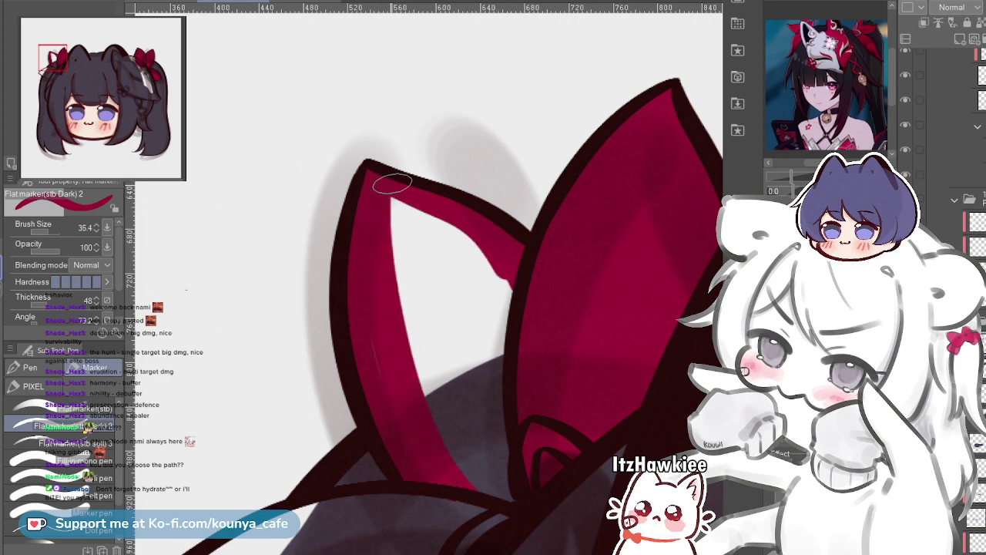
pyautogui.moveTo(407, 189); pyautogui.dragTo(441, 419)
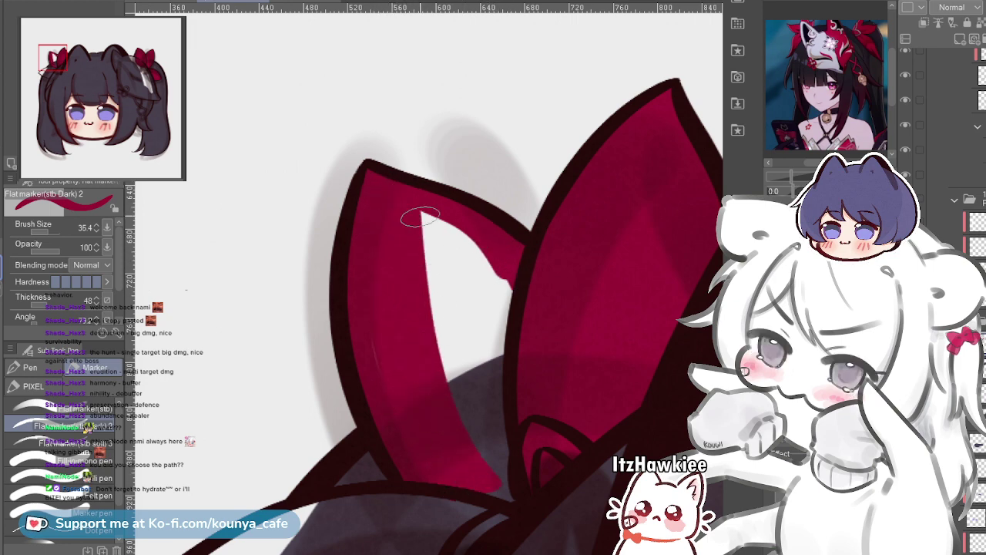
pyautogui.moveTo(419, 216); pyautogui.dragTo(485, 479)
pyautogui.moveTo(462, 385); pyautogui.dragTo(442, 353)
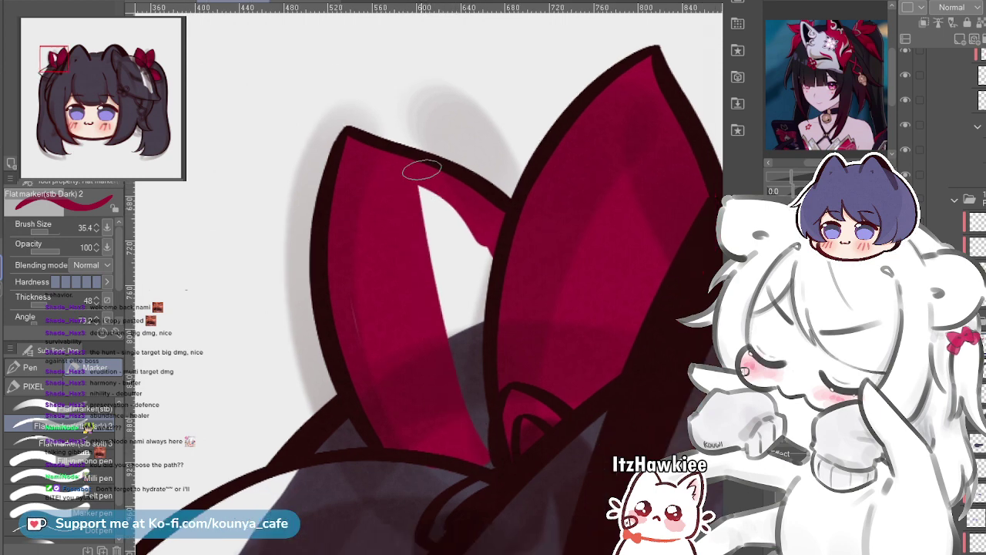
pyautogui.moveTo(421, 171); pyautogui.dragTo(476, 440)
pyautogui.moveTo(447, 203); pyautogui.dragTo(479, 362)
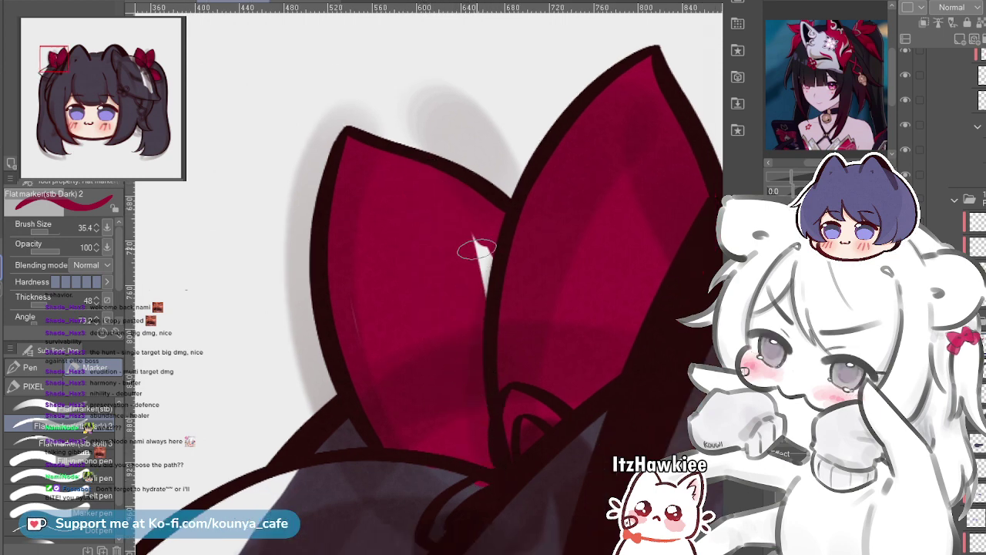
pyautogui.scroll(-4, 482, 262)
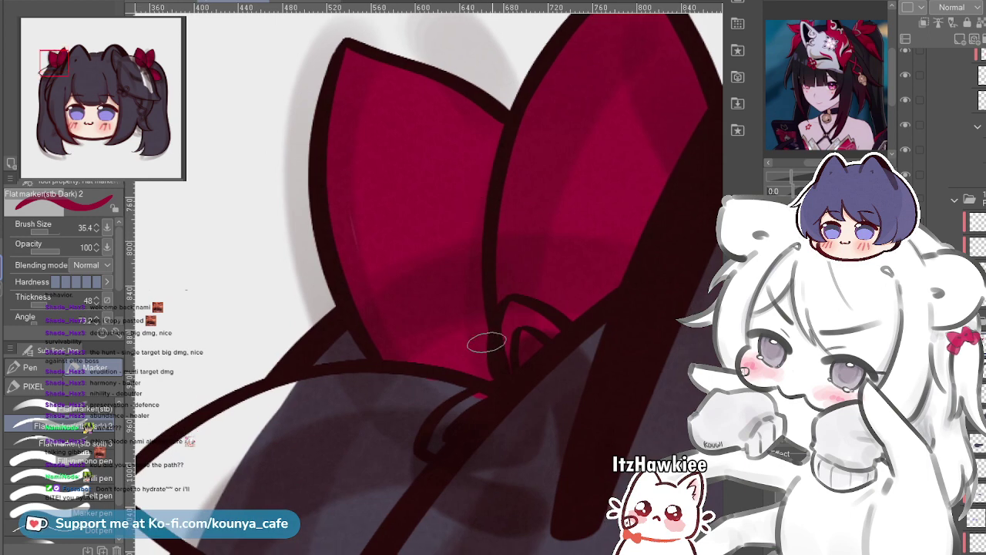
# Start colouring the lower petal of the left flower from its base with crimson at brush size 73.8
pyautogui.moveTo(483, 264)
pyautogui.mouseDown()
pyautogui.moveTo(517, 197)
pyautogui.moveTo(538, 215)
pyautogui.moveTo(547, 208)
pyautogui.mouseUp()
pyautogui.moveTo(471, 297); pyautogui.dragTo(414, 360)
pyautogui.hotkey('ctrl', 'z')
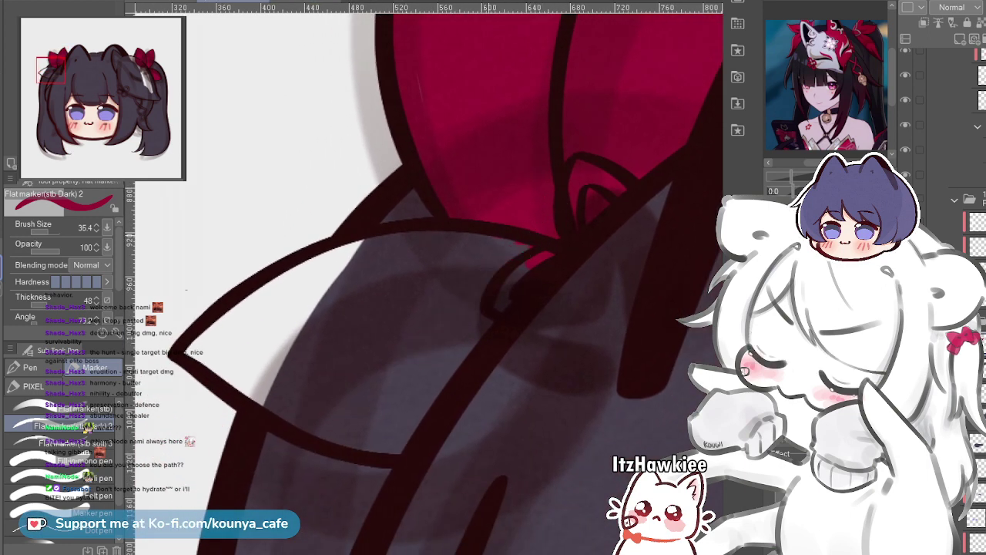
pyautogui.press(']')
pyautogui.moveTo(527, 224)
pyautogui.mouseDown()
pyautogui.moveTo(461, 281)
pyautogui.moveTo(524, 231)
pyautogui.moveTo(443, 327)
pyautogui.moveTo(541, 232)
pyautogui.moveTo(426, 354)
pyautogui.moveTo(510, 260)
pyautogui.moveTo(463, 288)
pyautogui.mouseUp()
pyautogui.scroll(2, 356, 338)
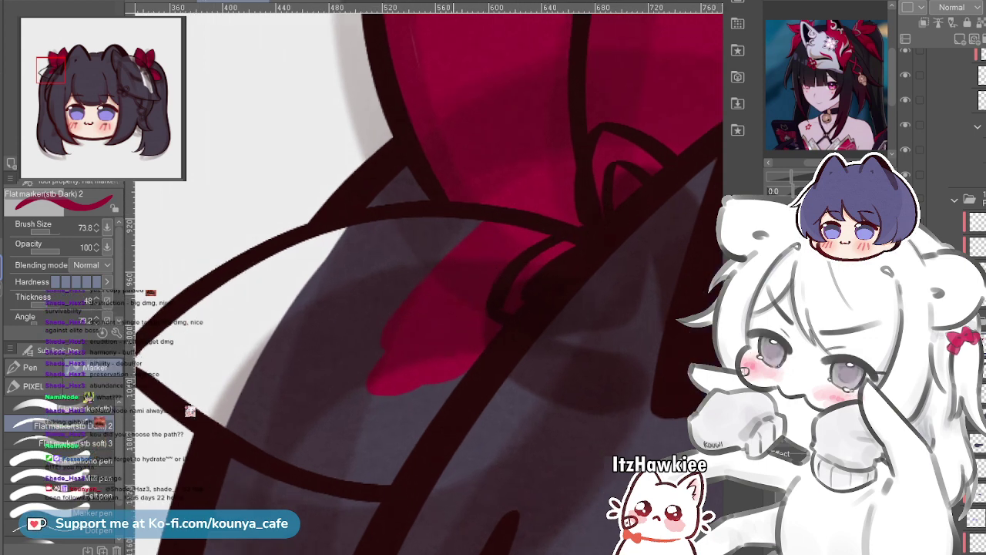
pyautogui.moveTo(357, 338)
pyautogui.mouseDown()
pyautogui.moveTo(381, 353)
pyautogui.moveTo(425, 353)
pyautogui.mouseUp()
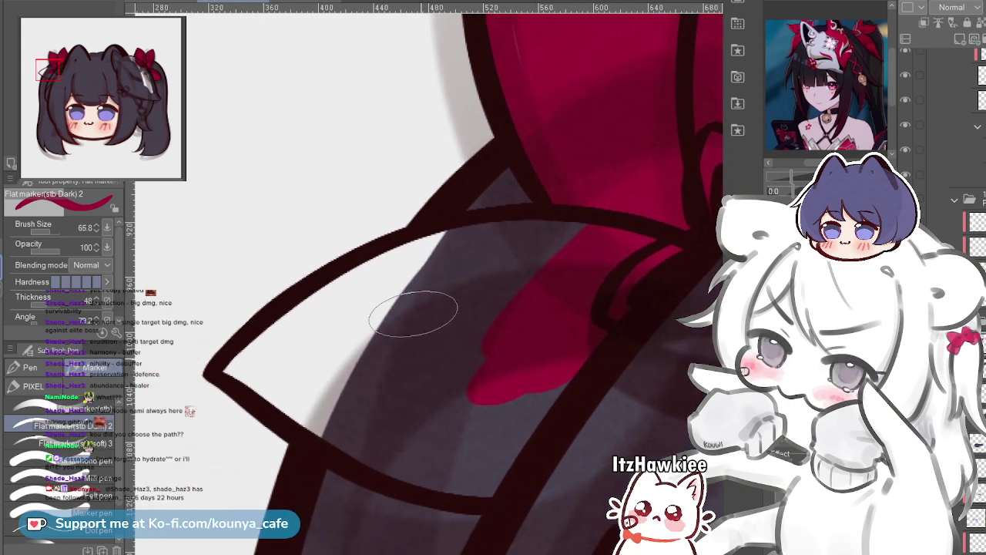
# Paint crimson over the lower petal's tip and along its upper edge at brush size 51.3
pyautogui.press('[')
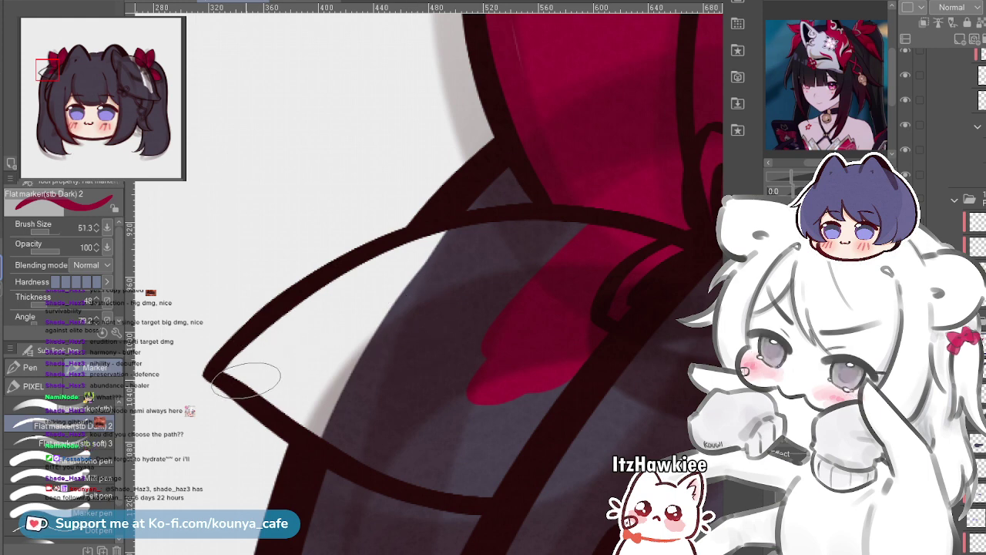
pyautogui.moveTo(269, 351); pyautogui.dragTo(202, 382)
pyautogui.hotkey('ctrl', 'z')
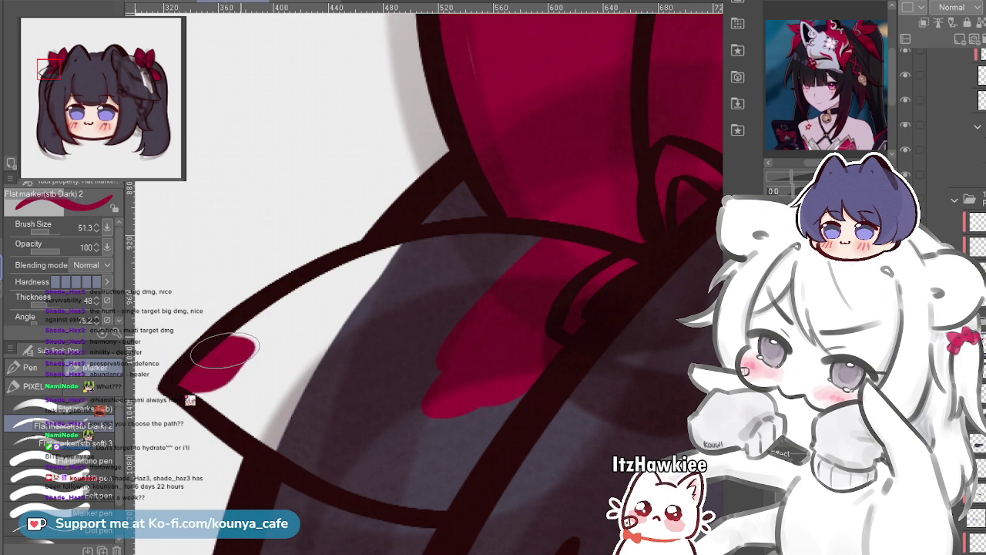
pyautogui.moveTo(224, 350)
pyautogui.mouseDown()
pyautogui.moveTo(336, 292)
pyautogui.moveTo(529, 269)
pyautogui.mouseUp()
pyautogui.moveTo(201, 379)
pyautogui.mouseDown()
pyautogui.moveTo(248, 332)
pyautogui.moveTo(389, 255)
pyautogui.moveTo(532, 251)
pyautogui.mouseUp()
pyautogui.moveTo(379, 282)
pyautogui.mouseDown()
pyautogui.moveTo(332, 284)
pyautogui.moveTo(373, 296)
pyautogui.mouseUp()
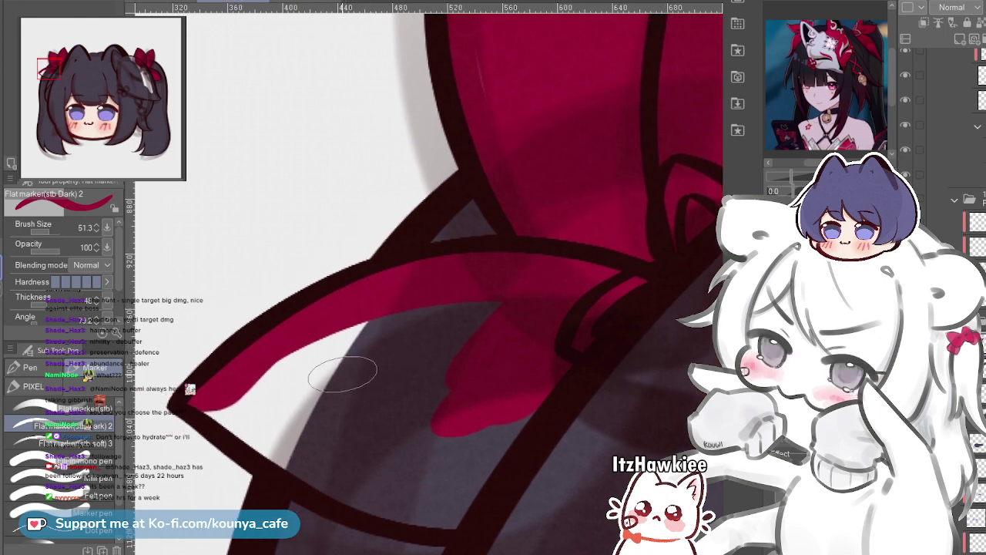
# Paint crimson along the lower edge of the left flower's lower petal, from the tip to the hair outline
pyautogui.moveTo(287, 382); pyautogui.dragTo(304, 371)
pyautogui.hotkey('ctrl', 'z')
pyautogui.moveTo(231, 382)
pyautogui.mouseDown()
pyautogui.moveTo(329, 442)
pyautogui.moveTo(428, 468)
pyautogui.mouseUp()
pyautogui.hotkey('ctrl', 'z')
pyautogui.moveTo(259, 408)
pyautogui.mouseDown()
pyautogui.moveTo(339, 464)
pyautogui.moveTo(485, 487)
pyautogui.mouseUp()
pyautogui.moveTo(333, 458); pyautogui.dragTo(479, 499)
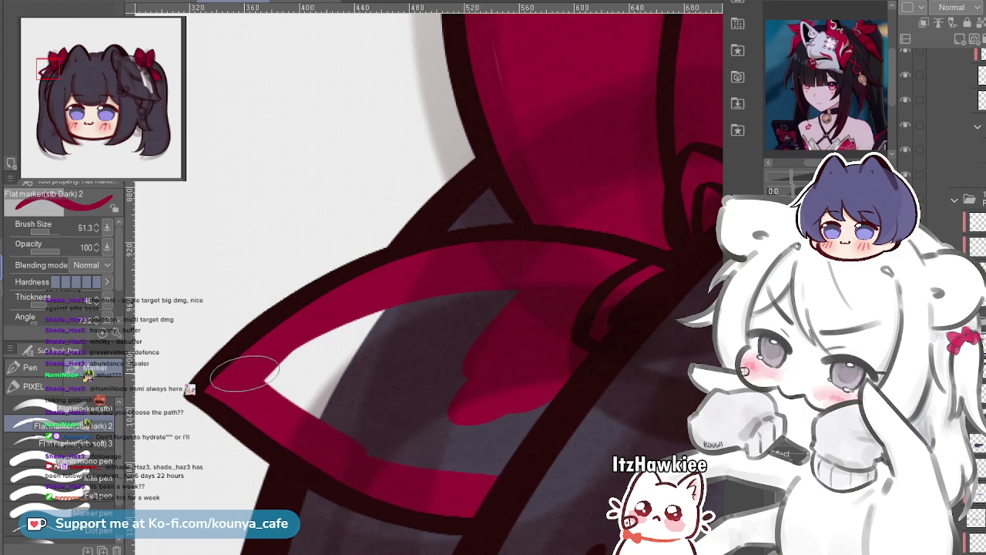
# Fill the remaining gaps inside the left flower's lower petal with crimson
pyautogui.moveTo(338, 426); pyautogui.dragTo(298, 357)
pyautogui.moveTo(378, 456); pyautogui.dragTo(367, 367)
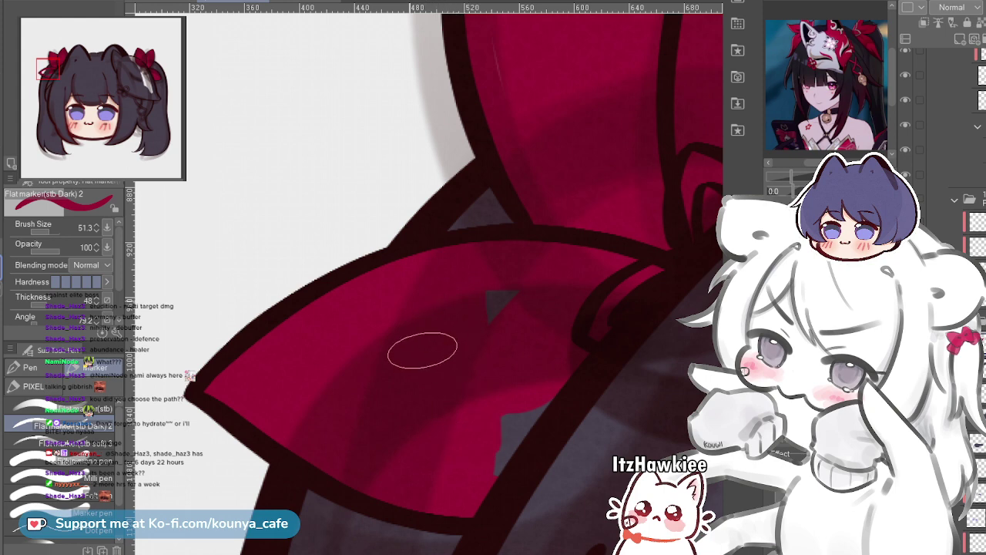
pyautogui.moveTo(443, 352)
pyautogui.mouseDown()
pyautogui.moveTo(498, 349)
pyautogui.moveTo(515, 332)
pyautogui.moveTo(474, 480)
pyautogui.moveTo(545, 371)
pyautogui.mouseUp()
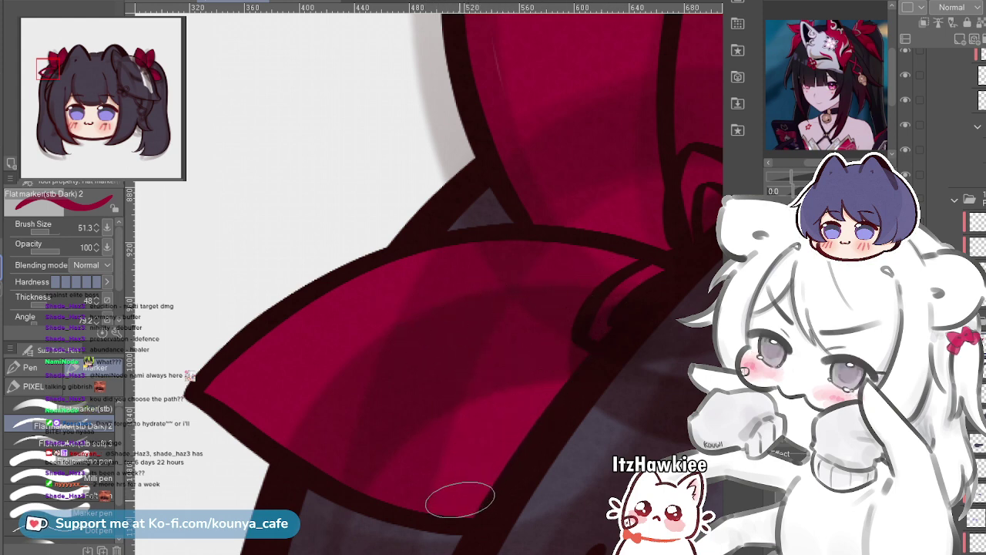
# Examine the left flower's three coloured petals, then compare both hair flowers across the whole head
pyautogui.scroll(-6, 555, 299)
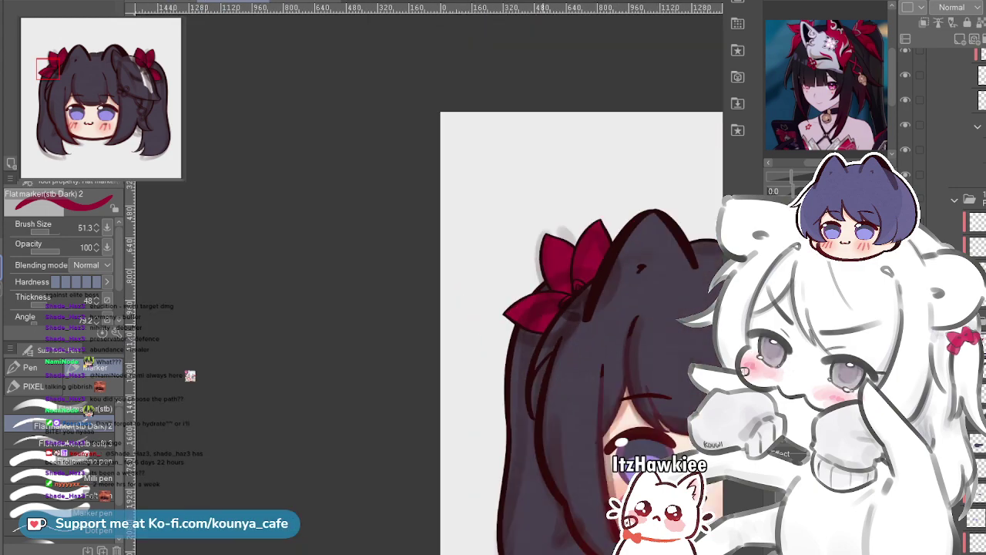
pyautogui.moveTo(577, 308); pyautogui.dragTo(428, 276)
pyautogui.scroll(6, 433, 231)
pyautogui.moveTo(432, 232); pyautogui.dragTo(469, 309)
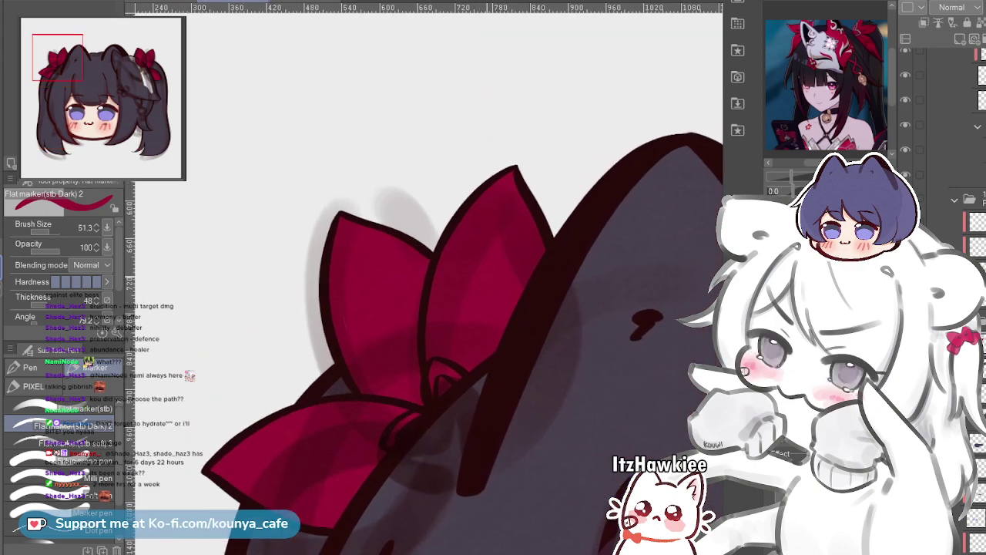
pyautogui.scroll(-3, 327, 204)
pyautogui.moveTo(347, 224); pyautogui.dragTo(295, 200)
pyautogui.scroll(-3, 363, 249)
pyautogui.moveTo(363, 249); pyautogui.dragTo(236, 204)
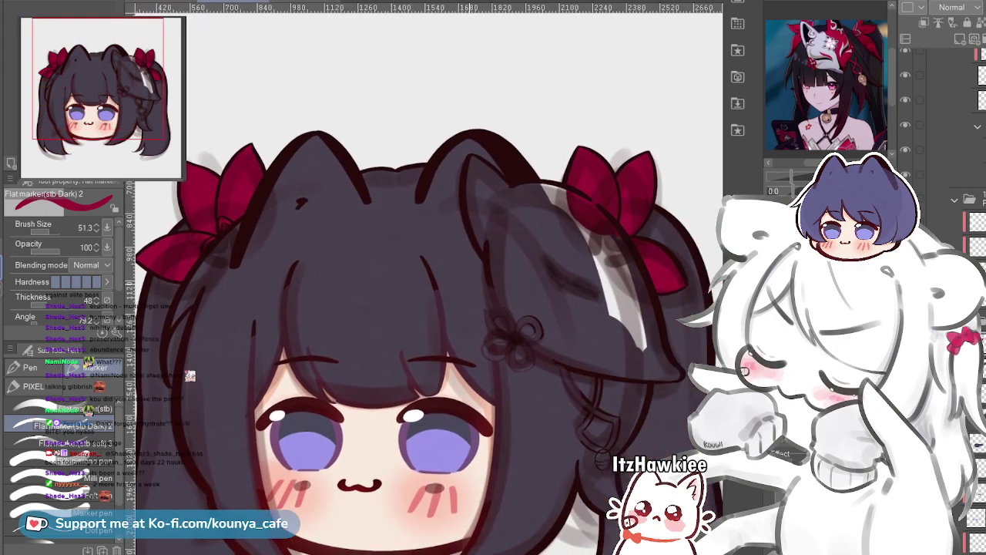
pyautogui.moveTo(616, 208); pyautogui.dragTo(466, 213)
pyautogui.keyDown('ctrl'); pyautogui.click(501, 188); pyautogui.keyUp('ctrl')
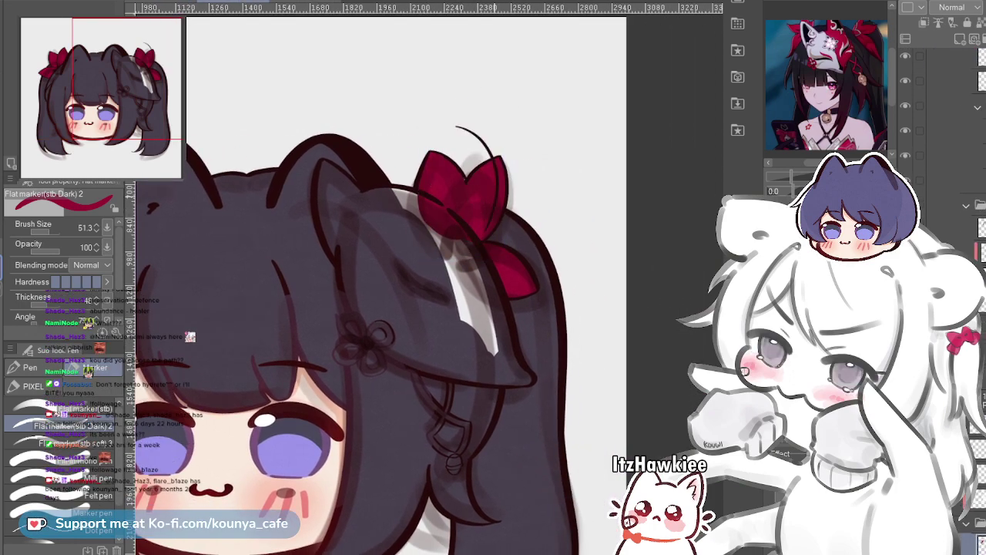
pyautogui.scroll(5, 451, 187)
pyautogui.scroll(-6, 501, 165)
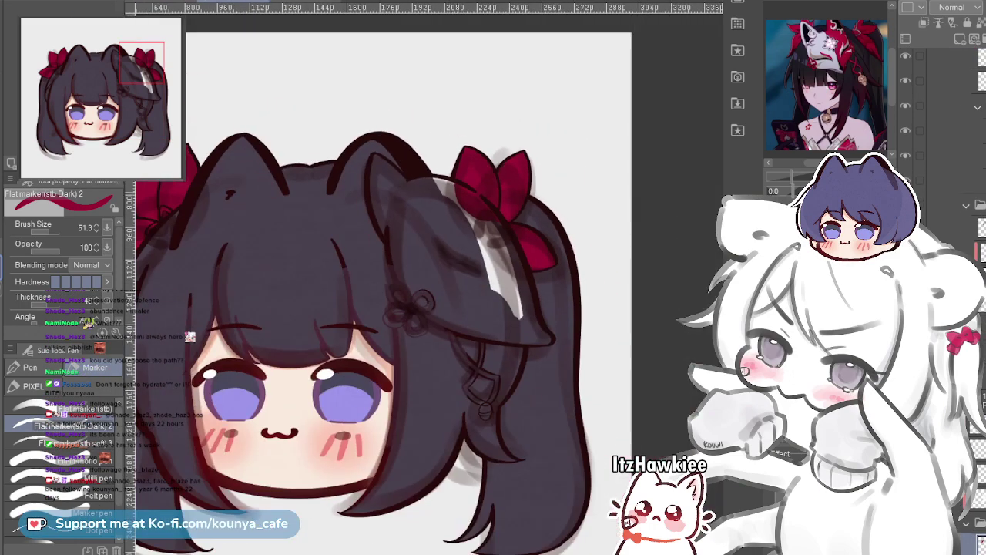
pyautogui.moveTo(425, 165); pyautogui.dragTo(546, 194)
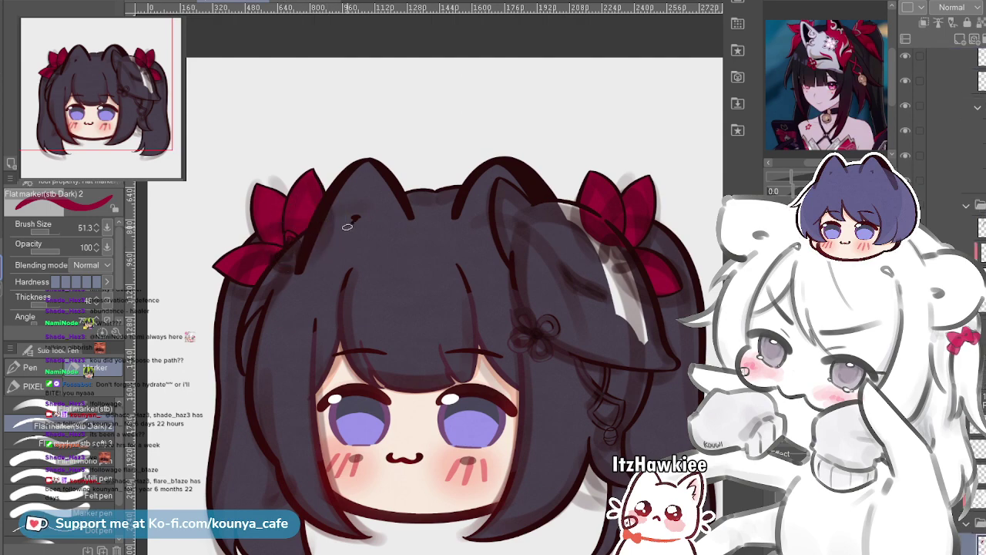
# Examine the left hair flower's petals and centre up close, then against the surrounding hair
pyautogui.scroll(6, 272, 226)
pyautogui.moveTo(340, 254); pyautogui.dragTo(374, 230)
pyautogui.keyDown('ctrl'); pyautogui.click(398, 216); pyautogui.keyUp('ctrl')
pyautogui.keyDown('ctrl'); pyautogui.click(477, 254); pyautogui.keyUp('ctrl')
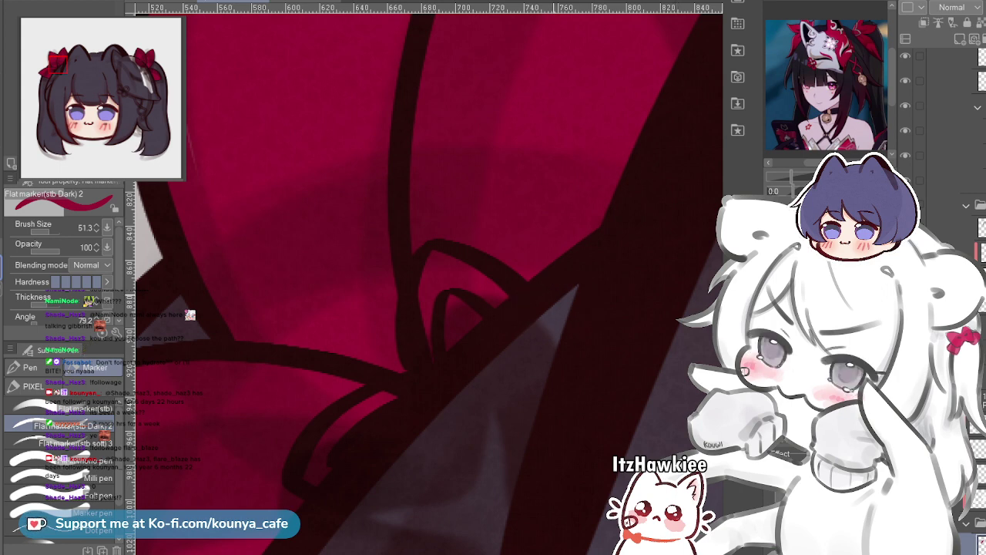
pyautogui.scroll(-6, 560, 262)
pyautogui.moveTo(609, 271); pyautogui.dragTo(513, 261)
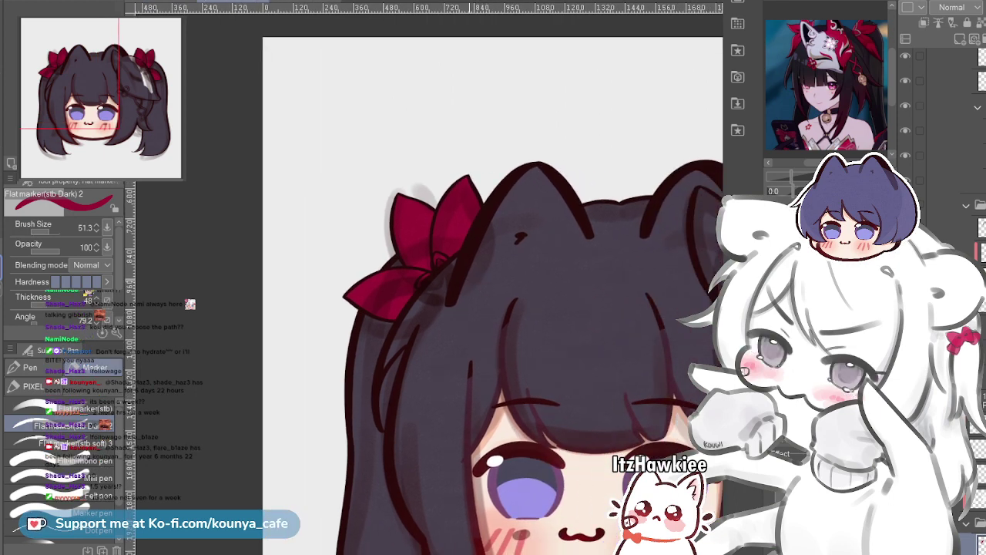
pyautogui.scroll(3, 477, 280)
pyautogui.moveTo(477, 280); pyautogui.dragTo(521, 305)
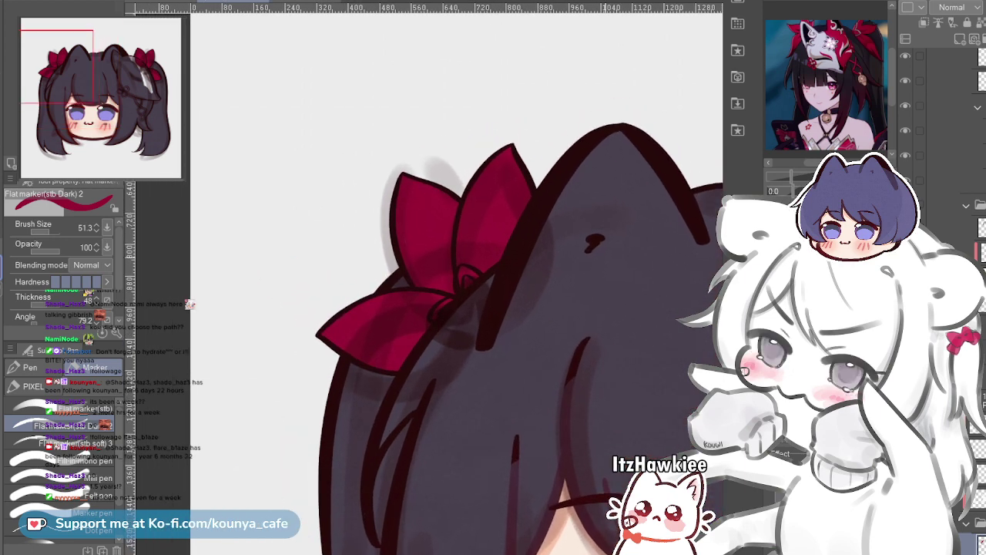
# Look through the layer list, checking the folders above and below the currently active layer
pyautogui.scroll(10, 952, 154)
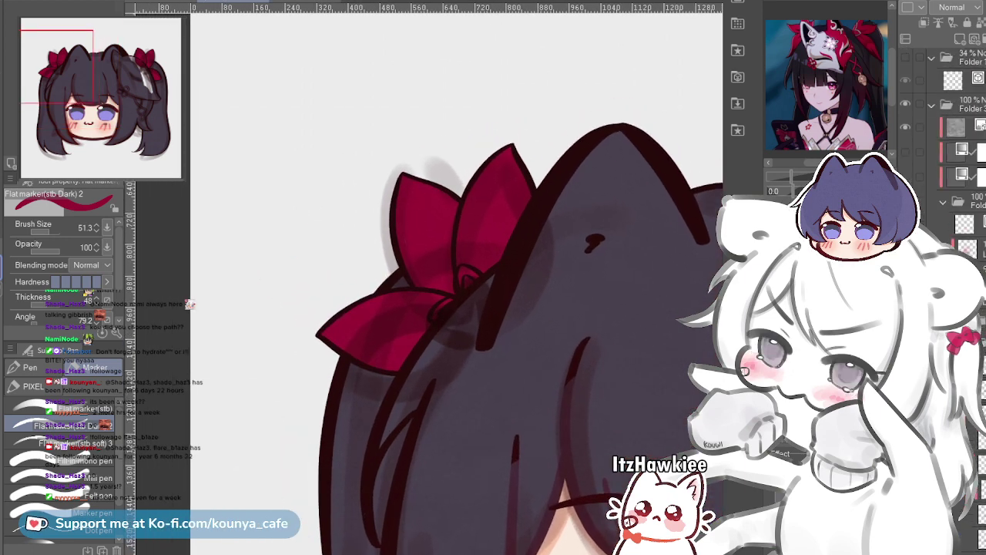
pyautogui.scroll(-2, 959, 154)
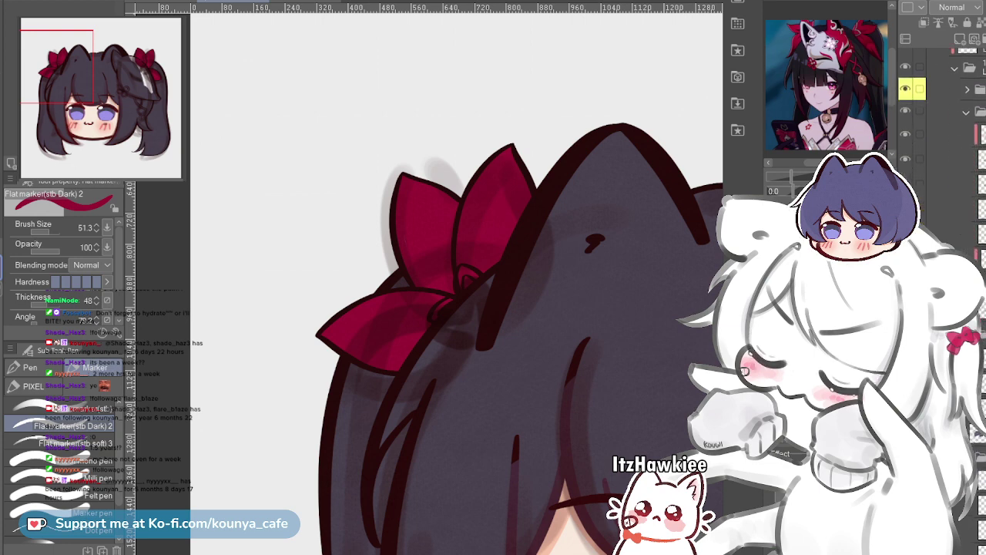
pyautogui.scroll(-2, 959, 154)
pyautogui.scroll(-2, 959, 154)
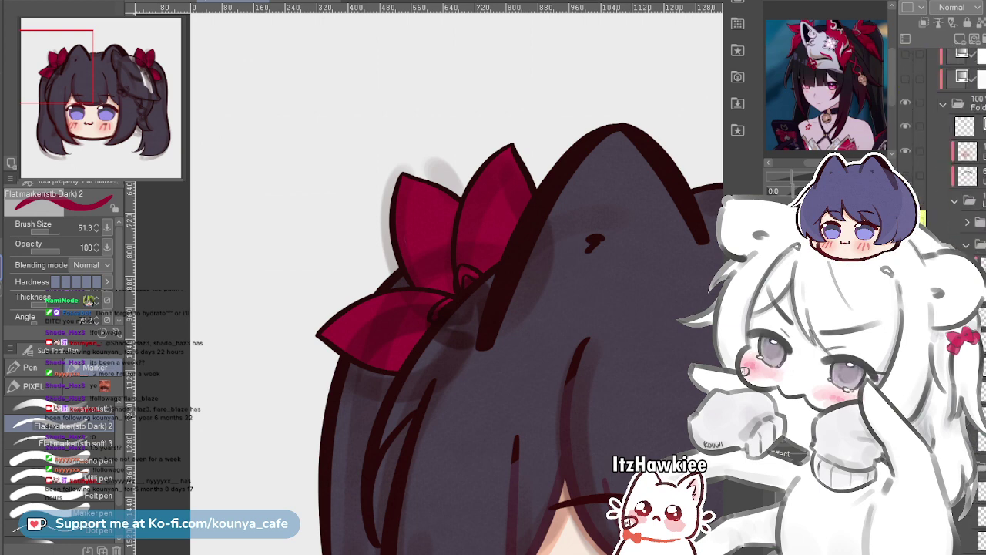
pyautogui.scroll(-5, 959, 154)
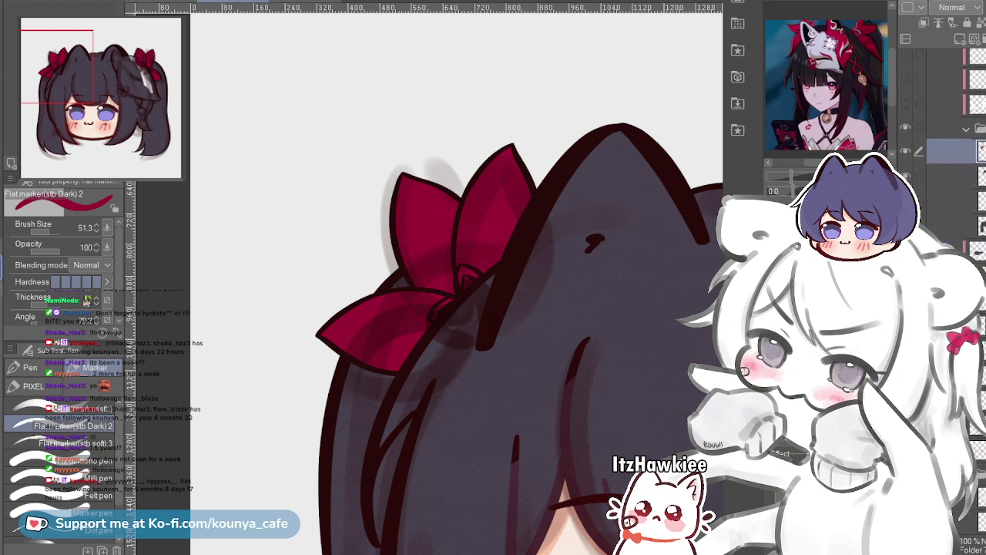
pyautogui.click(952, 137)
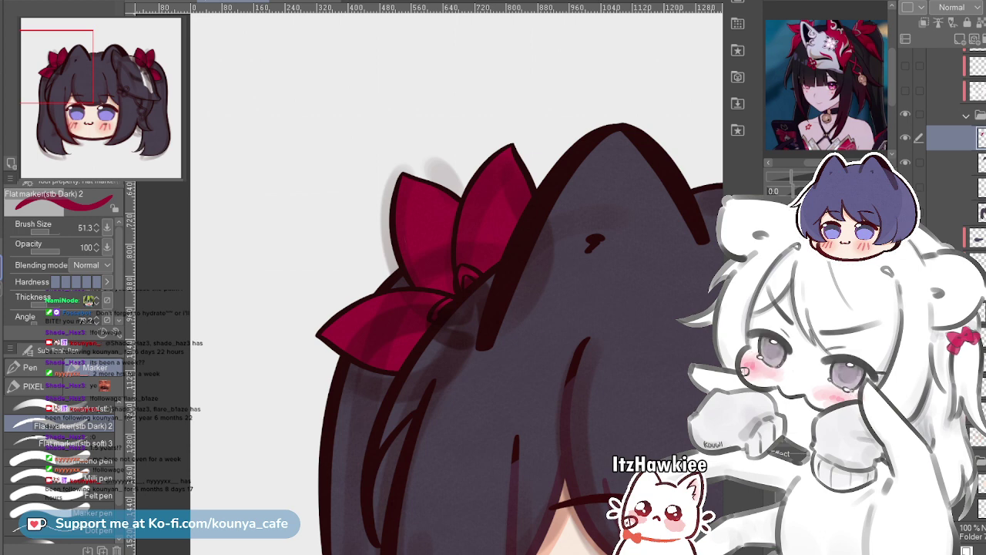
pyautogui.scroll(10, 959, 154)
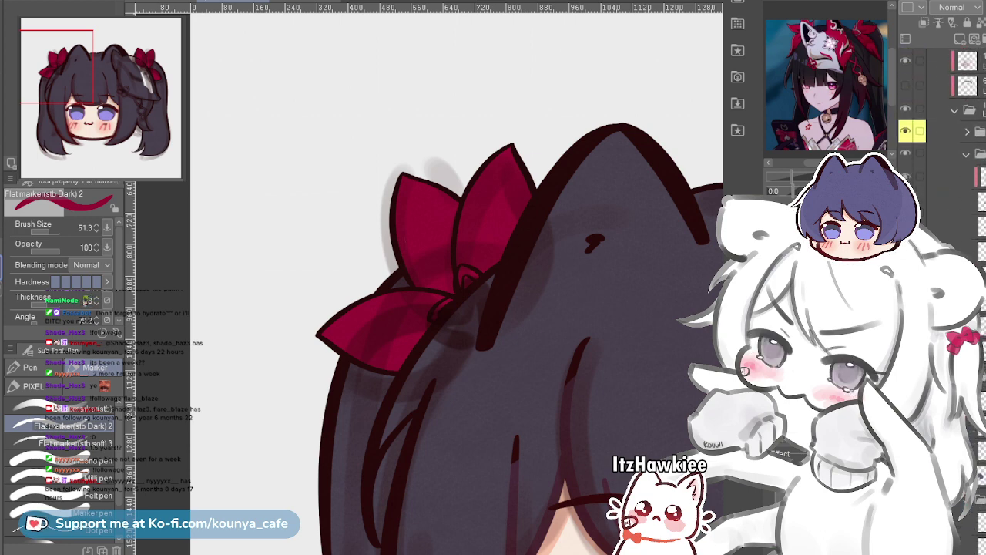
pyautogui.scroll(2, 959, 154)
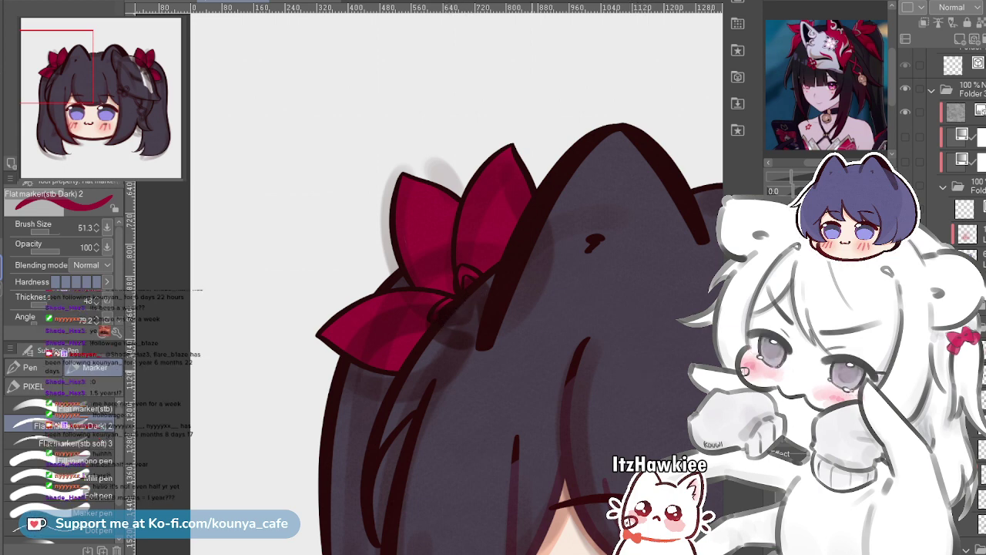
# Examine the whole head with both crimson flowers, the face, the bangs and the fox mask
pyautogui.moveTo(466, 275); pyautogui.dragTo(395, 205)
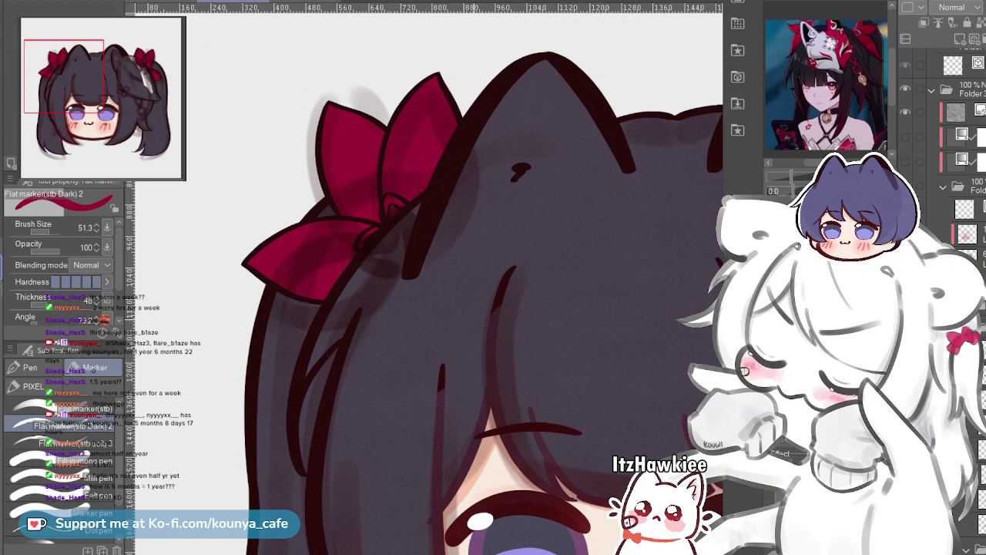
pyautogui.scroll(-6, 482, 297)
pyautogui.moveTo(487, 300); pyautogui.dragTo(451, 258)
pyautogui.scroll(-2, 491, 302)
pyautogui.scroll(-1, 490, 302)
pyautogui.moveTo(491, 302)
pyautogui.mouseDown()
pyautogui.moveTo(436, 263)
pyautogui.moveTo(418, 283)
pyautogui.mouseUp()
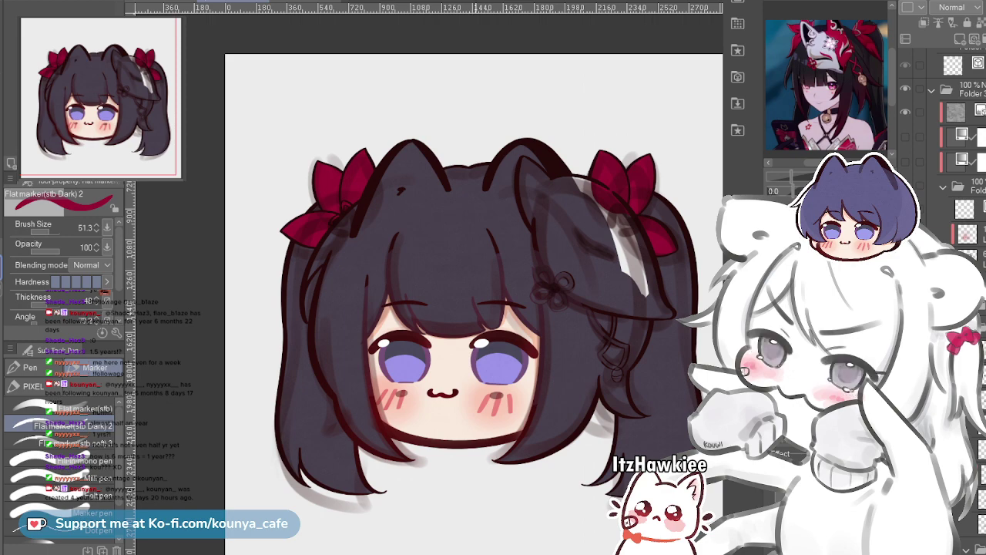
pyautogui.scroll(2, 477, 287)
pyautogui.moveTo(493, 286); pyautogui.dragTo(454, 281)
pyautogui.moveTo(493, 320); pyautogui.dragTo(487, 321)
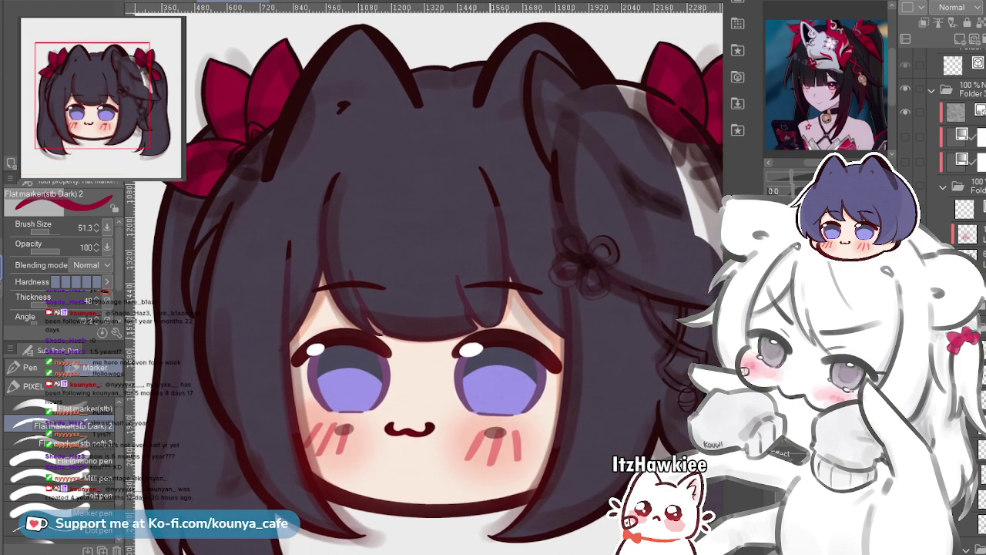
pyautogui.moveTo(548, 355); pyautogui.dragTo(486, 320)
pyautogui.scroll(-2, 424, 285)
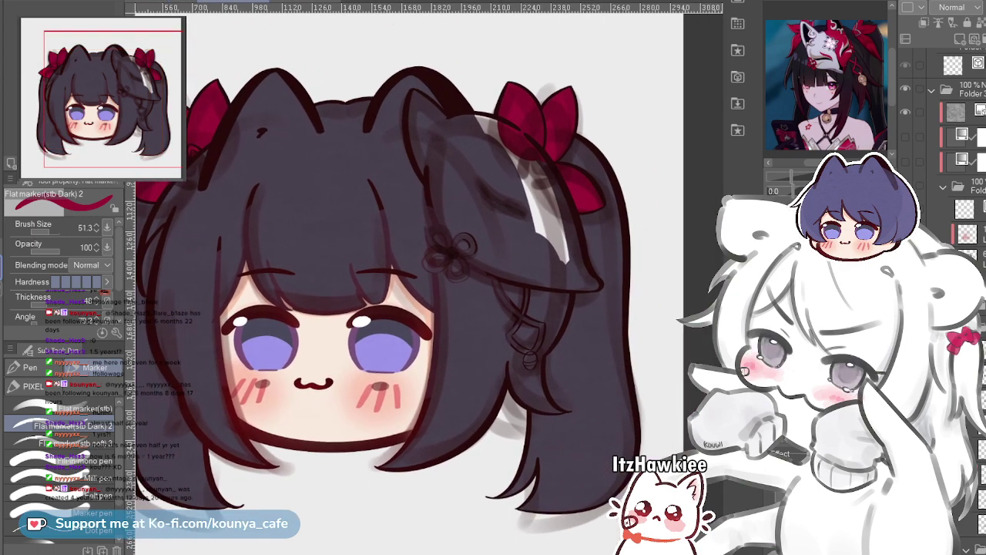
# Switch the drawing colour to pale lavender and bring back the highlights across the bangs
pyautogui.press('x')
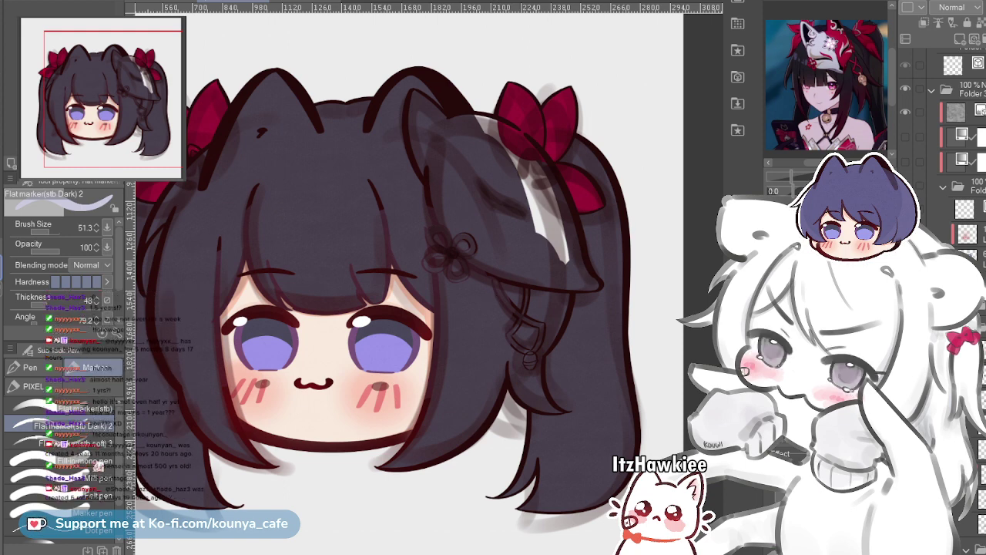
pyautogui.scroll(-10, 944, 154)
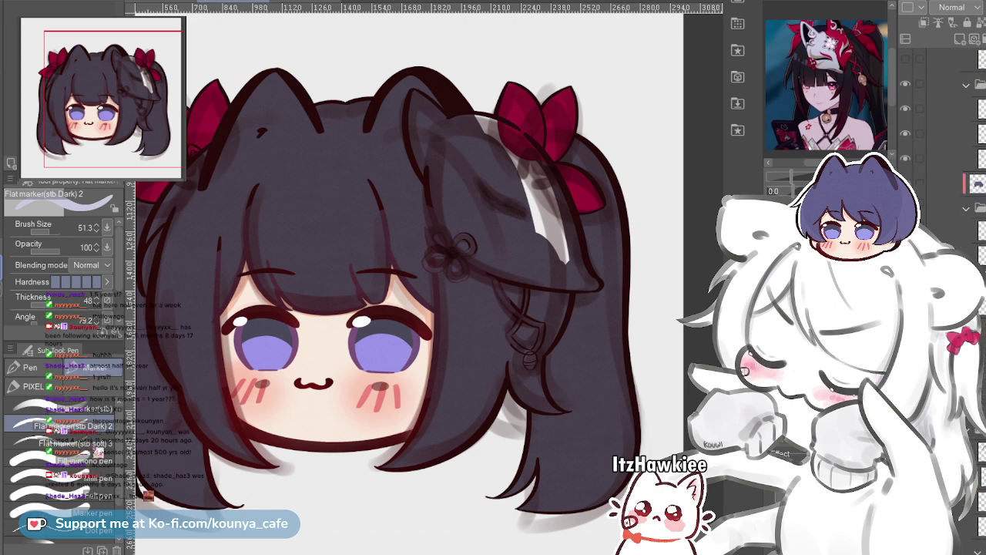
pyautogui.click(952, 231)
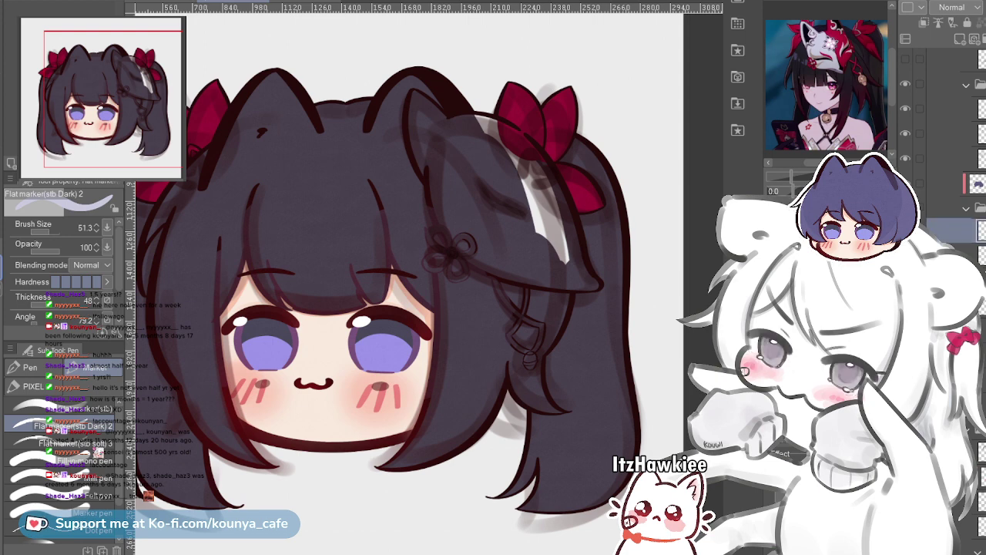
pyautogui.scroll(-5, 952, 230)
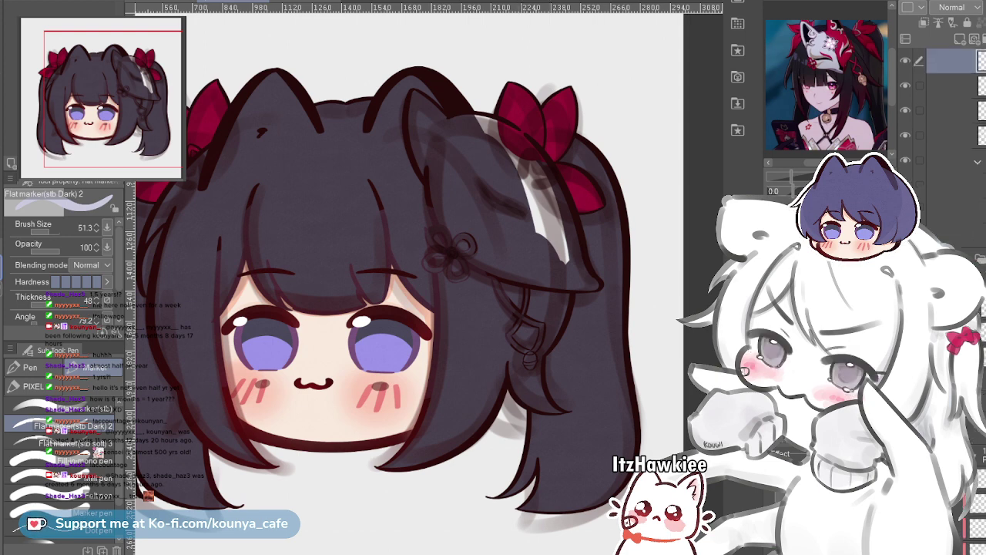
pyautogui.scroll(-3, 952, 230)
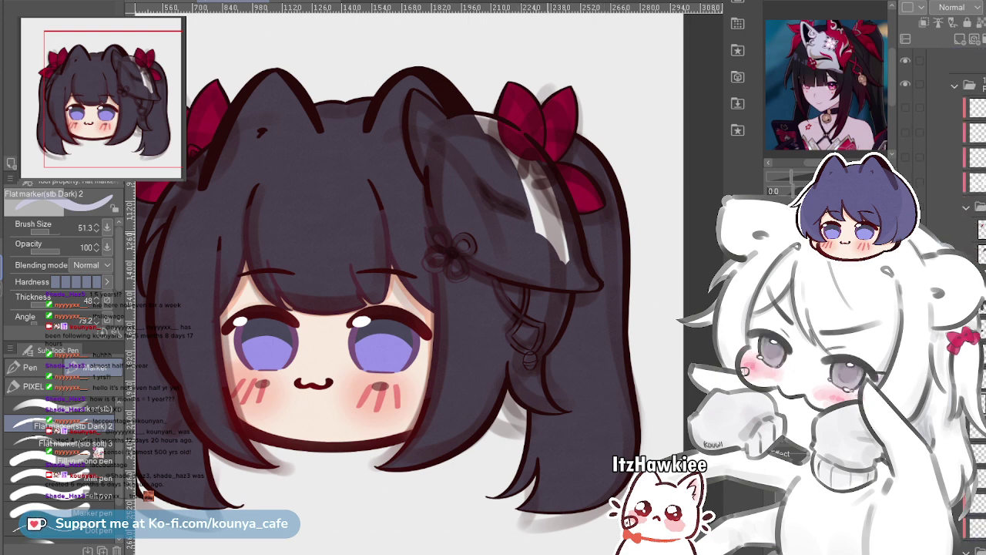
pyautogui.scroll(2, 948, 154)
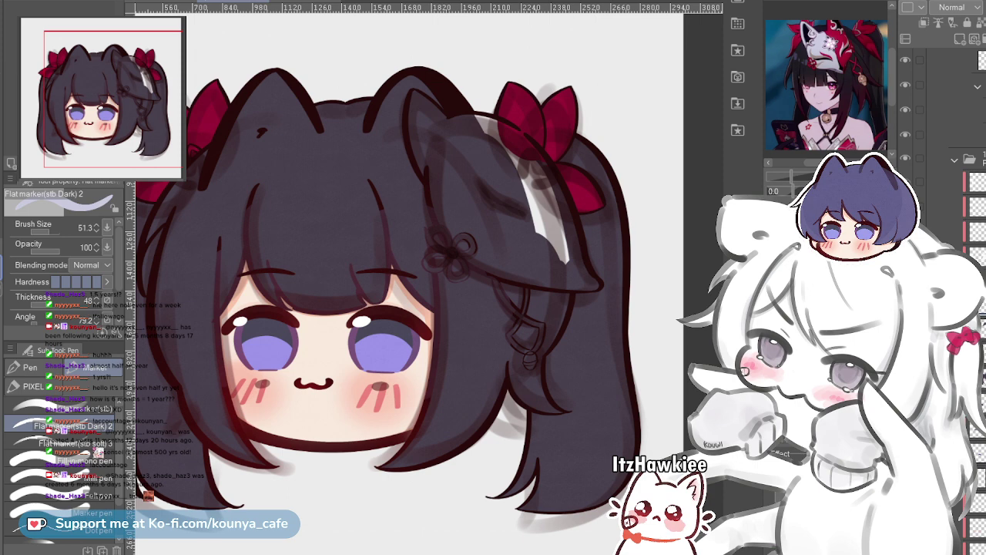
pyautogui.hotkey('ctrl', 'z')
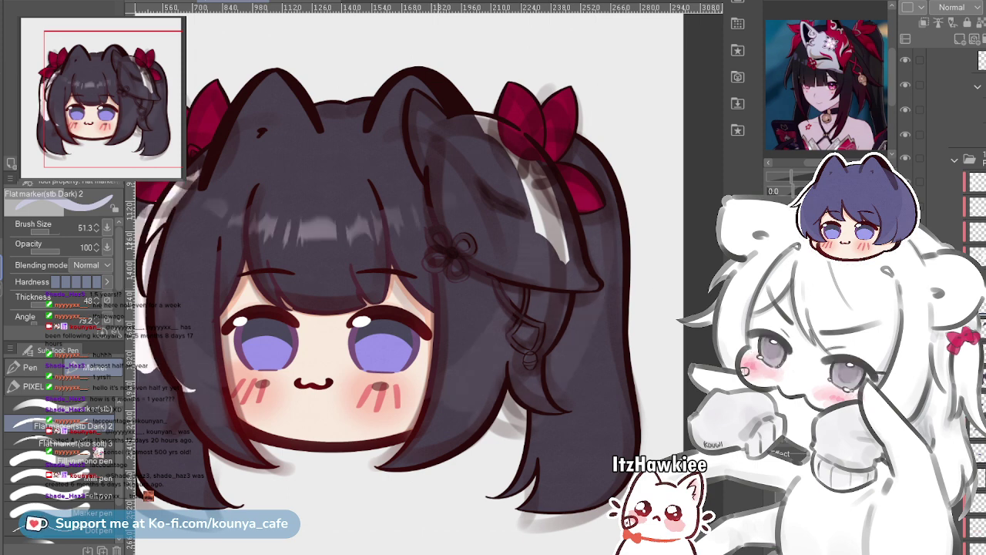
pyautogui.moveTo(408, 293); pyautogui.dragTo(446, 281)
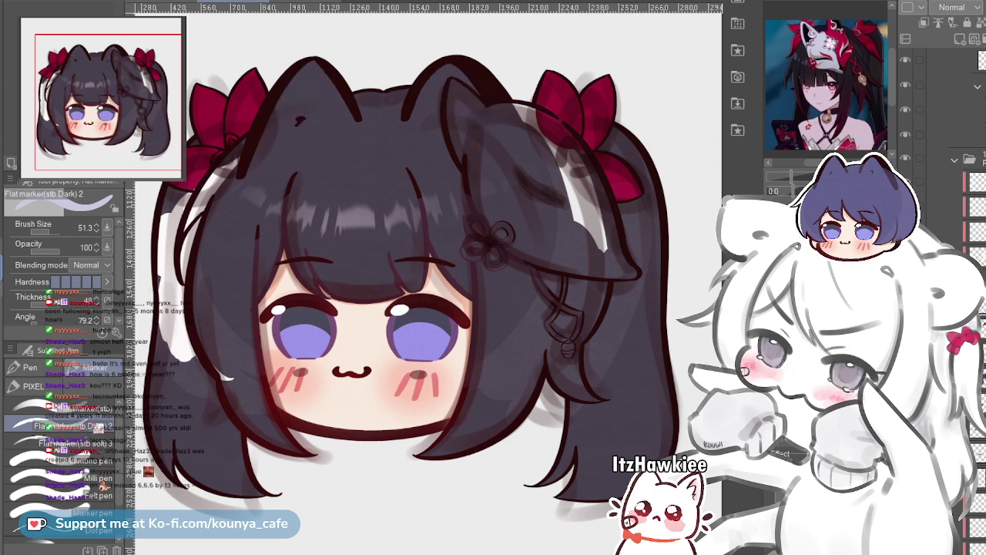
# Identify the needed layer by toggling its visibility, move it to the top of the upper folder and group it into a new folder
pyautogui.click(905, 453)
pyautogui.click(905, 452)
pyautogui.click(905, 453)
pyautogui.click(905, 453)
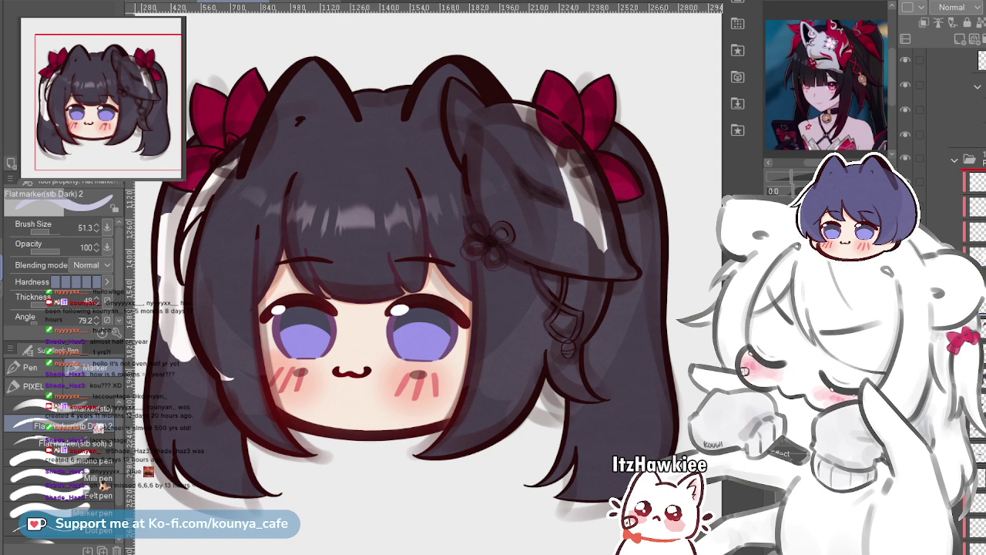
pyautogui.moveTo(975, 453); pyautogui.dragTo(972, 169)
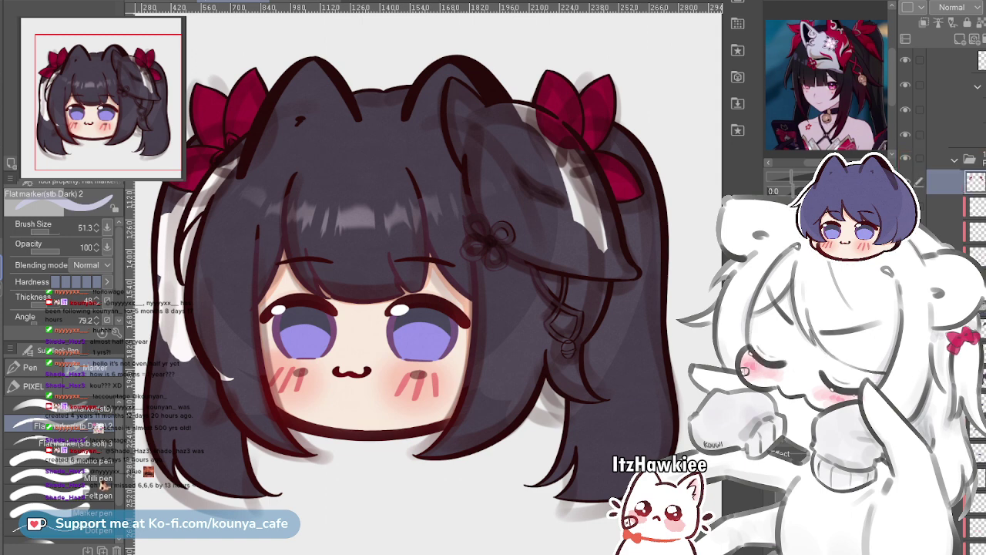
pyautogui.hotkey('ctrl', 'g')
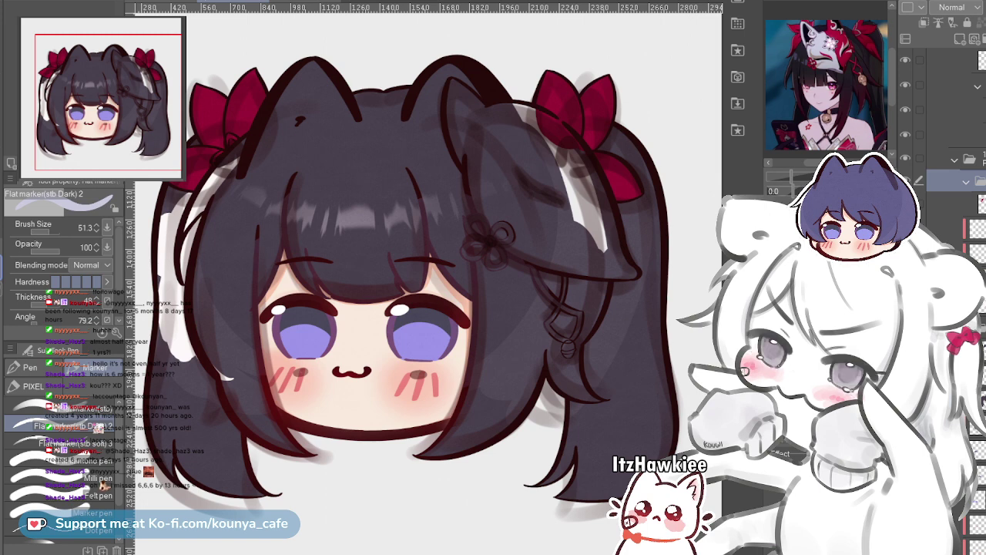
# Place a new blank layer directly beneath the existing artwork layer inside the new folder
pyautogui.click(956, 204)
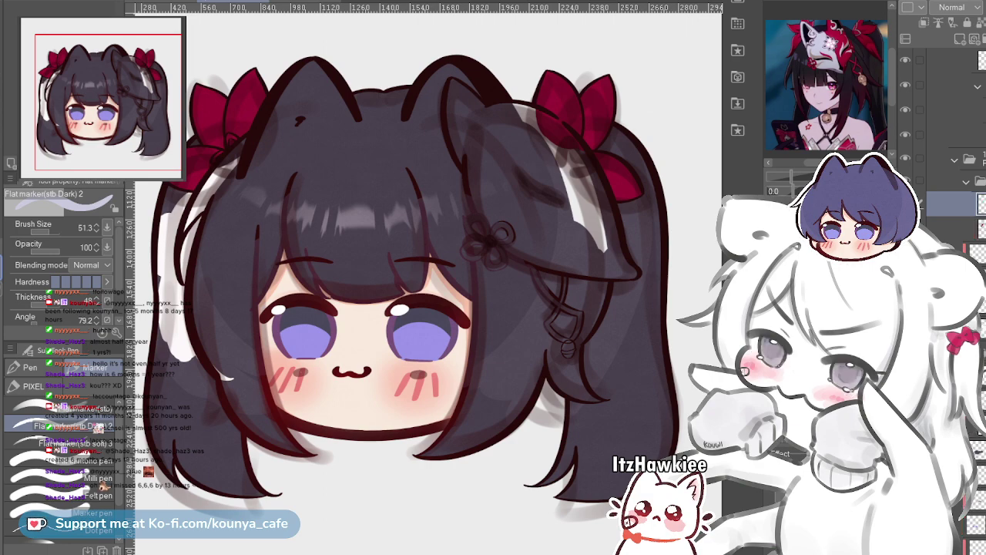
pyautogui.moveTo(962, 204); pyautogui.dragTo(969, 240)
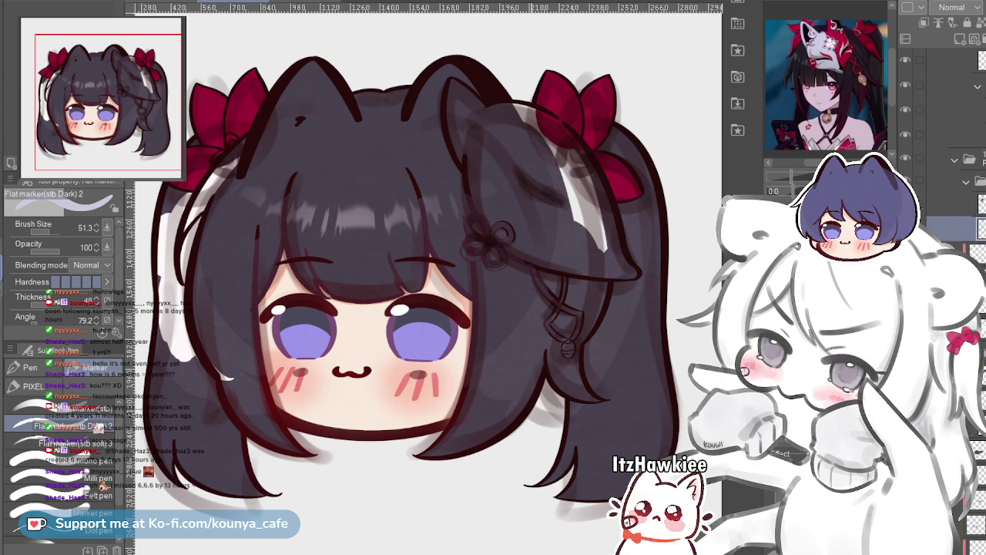
pyautogui.scroll(3, 625, 101)
pyautogui.moveTo(625, 102); pyautogui.dragTo(604, 172)
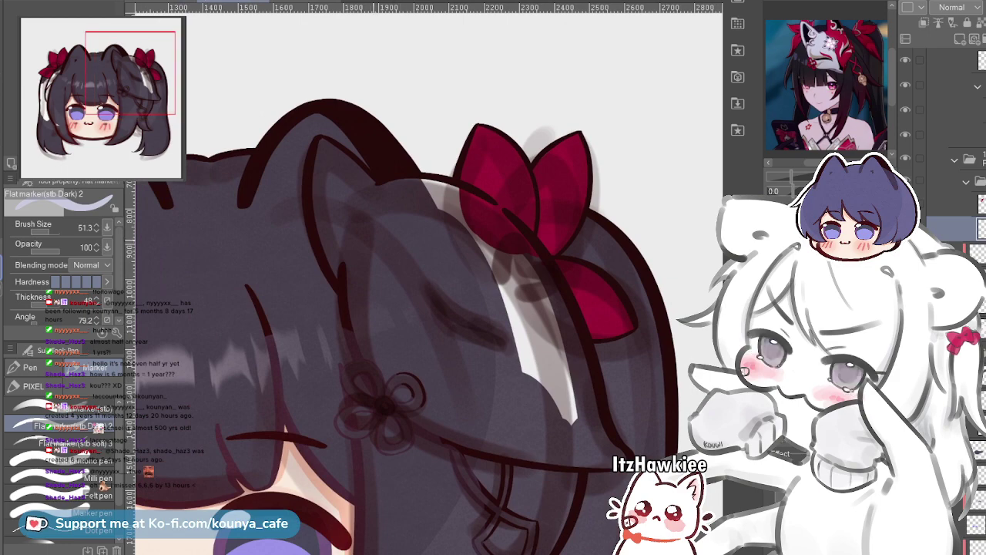
pyautogui.scroll(2, 193, 265)
pyautogui.moveTo(385, 308); pyautogui.dragTo(404, 263)
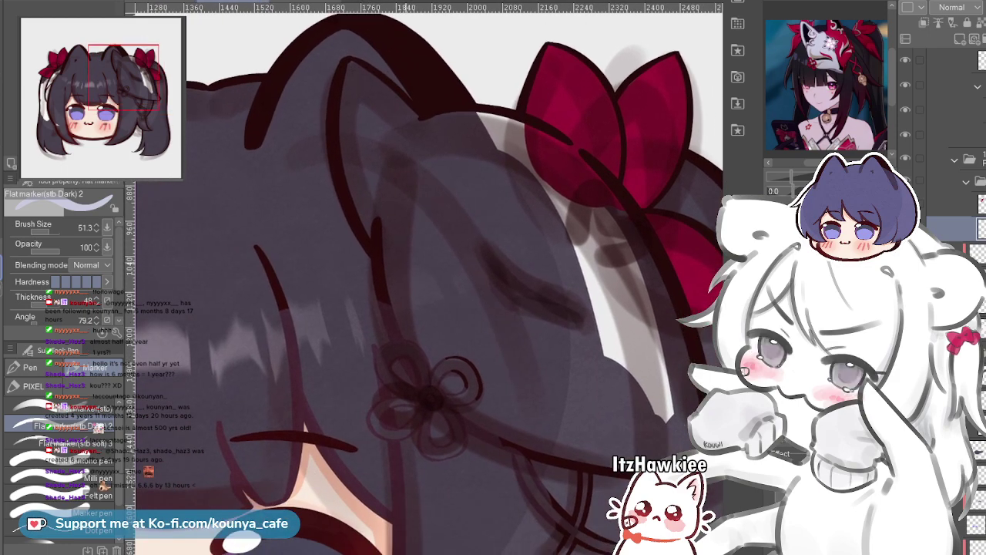
pyautogui.moveTo(364, 203); pyautogui.dragTo(376, 231)
pyautogui.moveTo(295, 146); pyautogui.dragTo(301, 132)
pyautogui.moveTo(359, 80); pyautogui.dragTo(416, 247)
pyautogui.hotkey('ctrl', 'z')
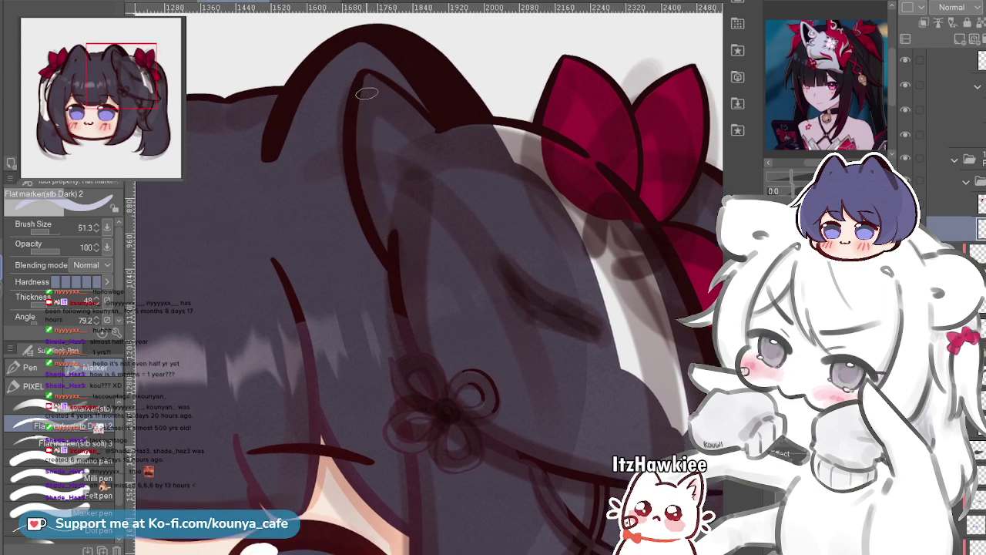
pyautogui.moveTo(360, 92); pyautogui.dragTo(436, 269)
pyautogui.hotkey('ctrl', 'z')
# Enlarge the reference on the fox mask and paint the left side of the mask's ear pale lavender with the Flat marker
pyautogui.scroll(3, 830, 84)
pyautogui.moveTo(825, 70); pyautogui.dragTo(839, 99)
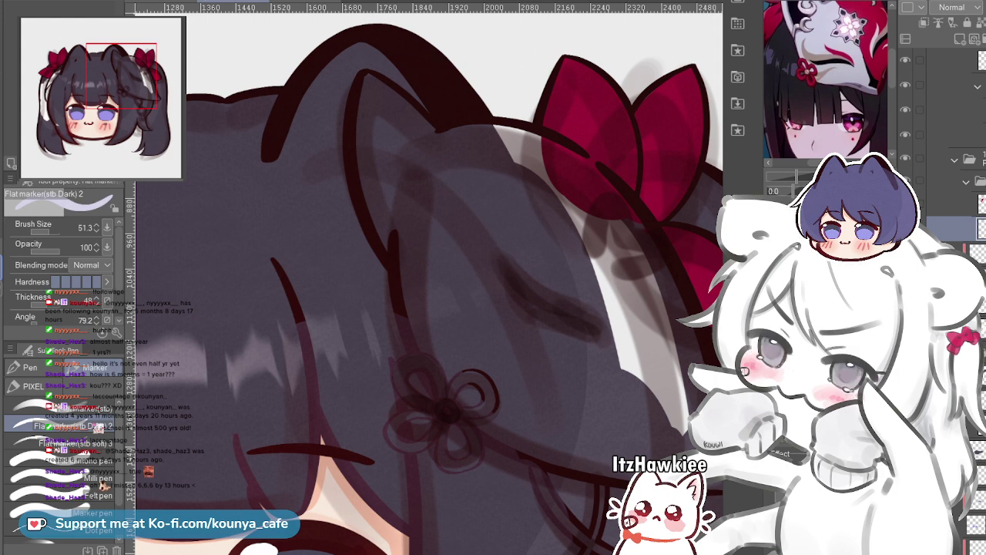
pyautogui.moveTo(372, 89)
pyautogui.mouseDown()
pyautogui.moveTo(385, 211)
pyautogui.moveTo(424, 265)
pyautogui.mouseUp()
pyautogui.scroll(1, 423, 266)
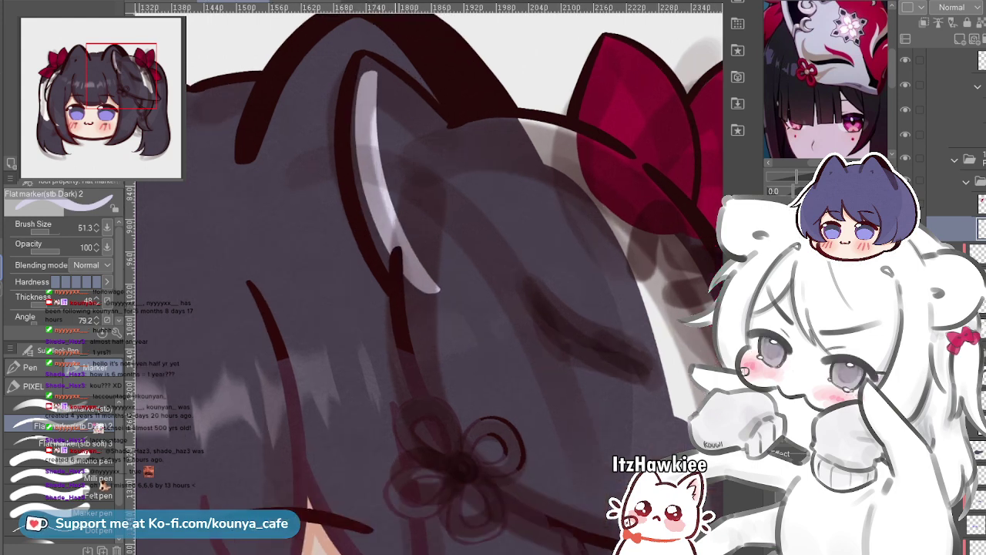
pyautogui.moveTo(351, 133); pyautogui.dragTo(401, 301)
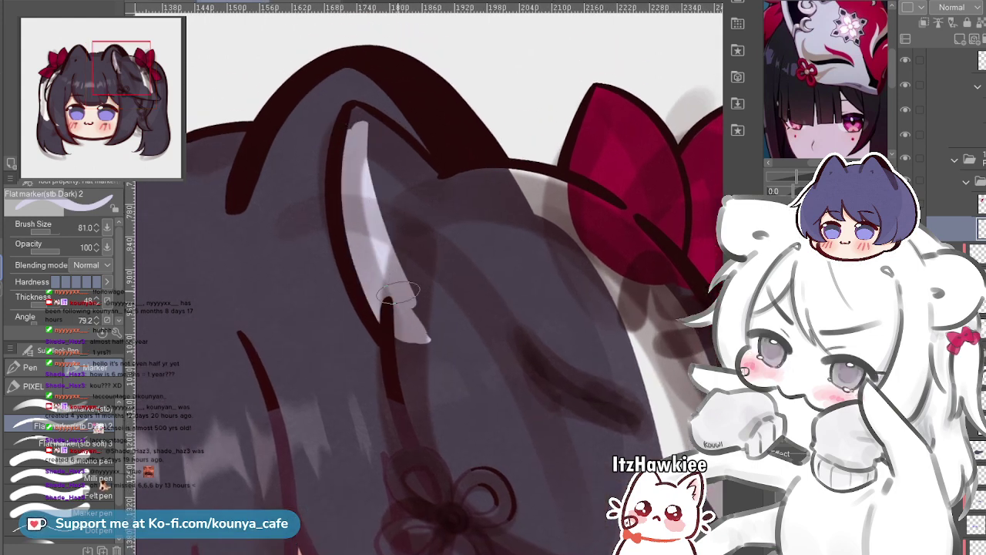
pyautogui.moveTo(379, 146); pyautogui.dragTo(446, 331)
pyautogui.moveTo(378, 166); pyautogui.dragTo(420, 262)
# Fill the tip and upper right edge of the mask's ear in pale lavender with a smaller brush
pyautogui.press('[')
pyautogui.press('[')
pyautogui.press('[')
pyautogui.press('[')
pyautogui.press('[')
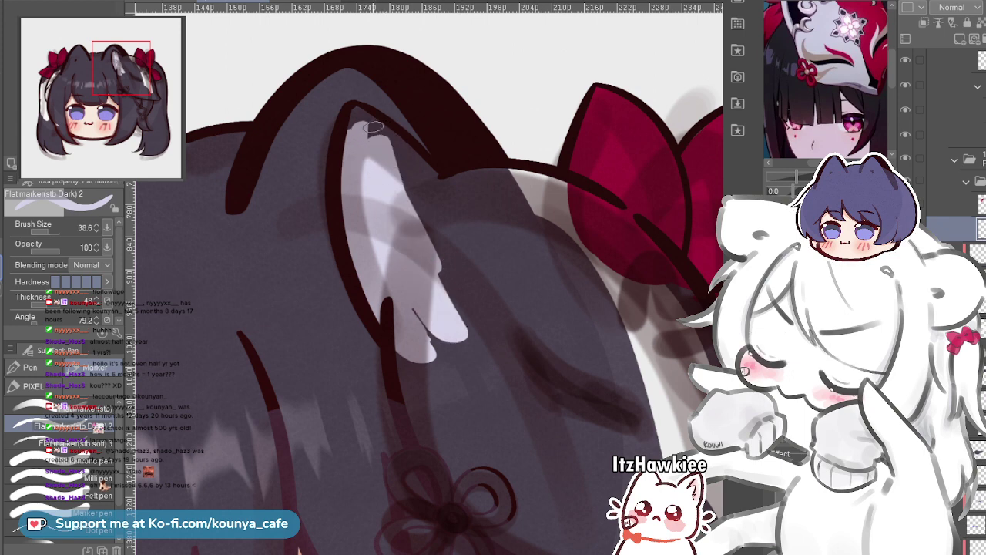
pyautogui.moveTo(355, 110); pyautogui.dragTo(402, 181)
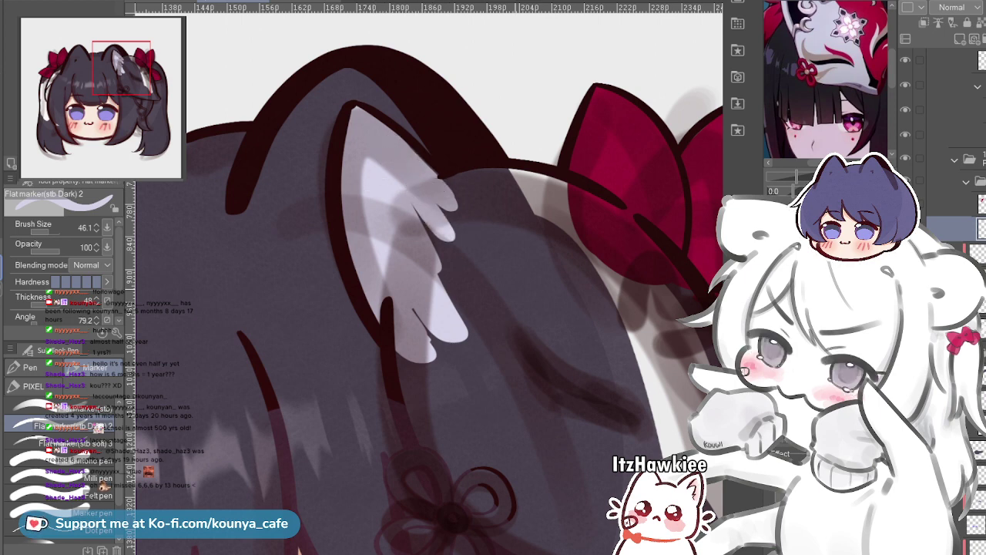
# Fill the fox mask's body in pale lavender from the ear down past the closed eye, using brush size 128.1
pyautogui.moveTo(530, 281)
pyautogui.mouseDown()
pyautogui.moveTo(464, 229)
pyautogui.moveTo(466, 216)
pyautogui.mouseUp()
pyautogui.moveTo(351, 159); pyautogui.dragTo(449, 337)
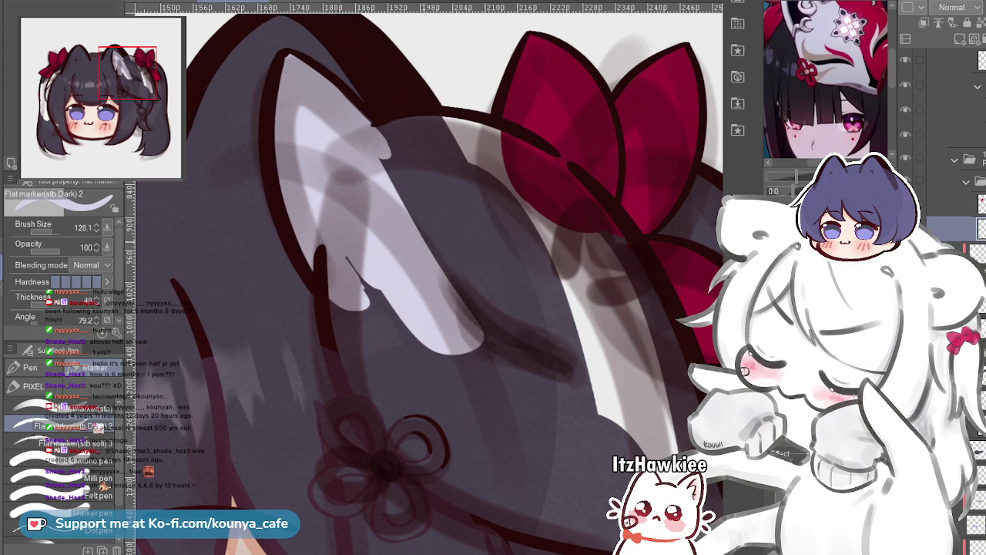
pyautogui.scroll(-2, 404, 220)
pyautogui.moveTo(403, 220)
pyautogui.mouseDown()
pyautogui.moveTo(378, 180)
pyautogui.moveTo(448, 331)
pyautogui.mouseUp()
pyautogui.moveTo(350, 248); pyautogui.dragTo(409, 332)
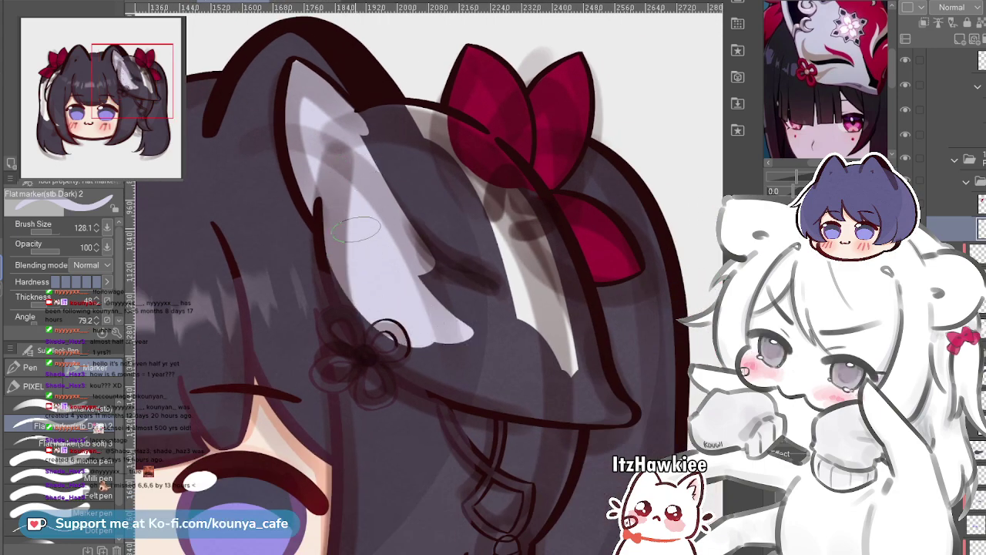
pyautogui.moveTo(351, 243); pyautogui.dragTo(463, 373)
pyautogui.moveTo(387, 218)
pyautogui.mouseDown()
pyautogui.moveTo(358, 197)
pyautogui.moveTo(460, 315)
pyautogui.mouseUp()
pyautogui.moveTo(375, 163); pyautogui.dragTo(459, 279)
pyautogui.moveTo(348, 132)
pyautogui.mouseDown()
pyautogui.moveTo(394, 166)
pyautogui.moveTo(500, 320)
pyautogui.mouseUp()
pyautogui.moveTo(431, 174); pyautogui.dragTo(516, 324)
pyautogui.moveTo(346, 107); pyautogui.dragTo(539, 347)
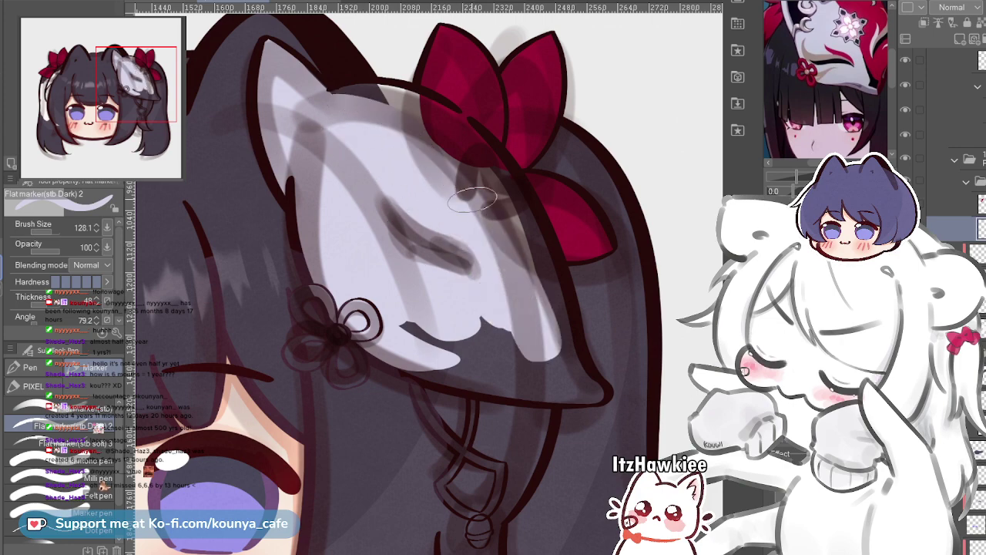
# Fill the band along the mask's upper outline in pale lavender with brush size 98.6
pyautogui.scroll(3, 445, 175)
pyautogui.moveTo(444, 175); pyautogui.dragTo(429, 254)
pyautogui.press('[')
pyautogui.moveTo(233, 119); pyautogui.dragTo(319, 139)
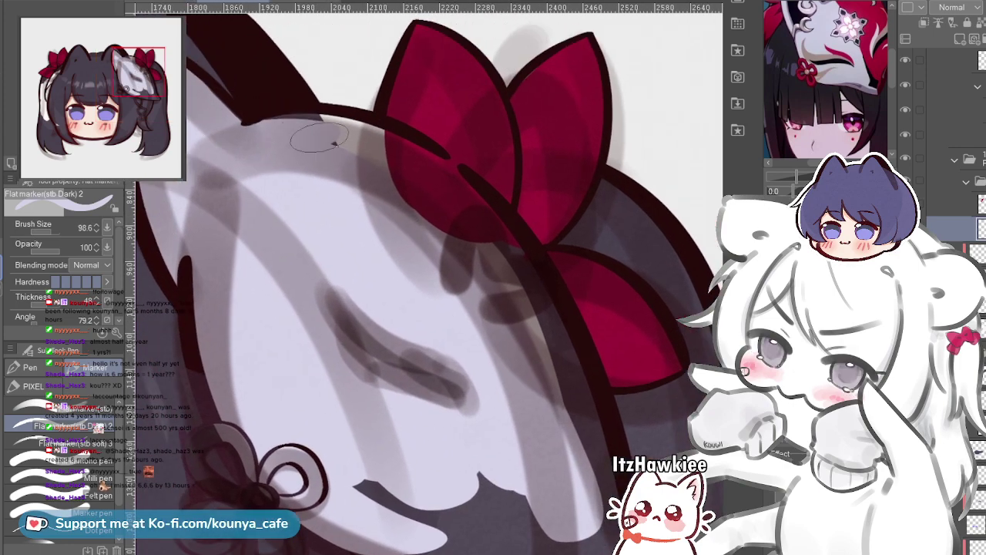
pyautogui.moveTo(242, 132)
pyautogui.mouseDown()
pyautogui.moveTo(522, 355)
pyautogui.moveTo(502, 326)
pyautogui.mouseUp()
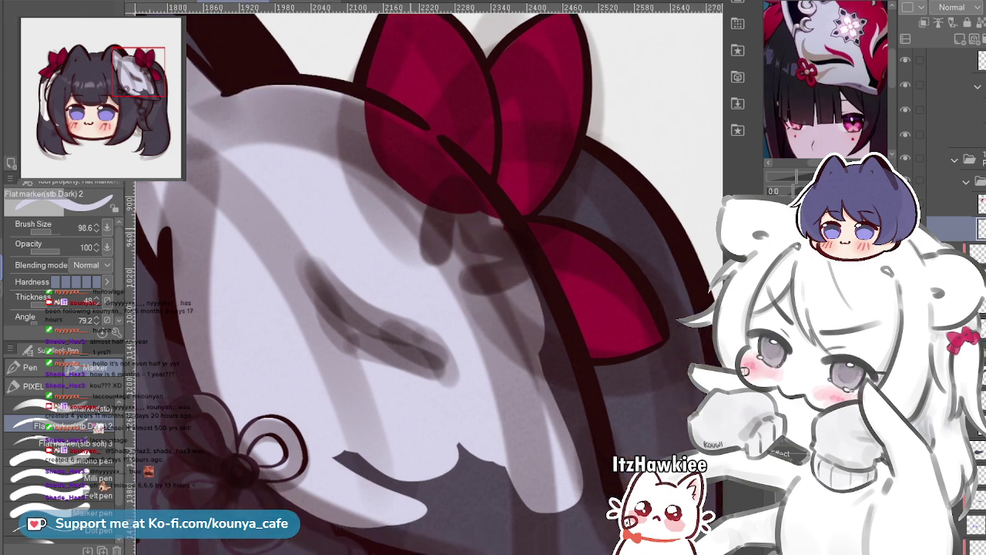
# Move the mask's colour layer above the red ribbon's layer and fill along the mask's edge beside the ribbon
pyautogui.moveTo(977, 228); pyautogui.dragTo(977, 193)
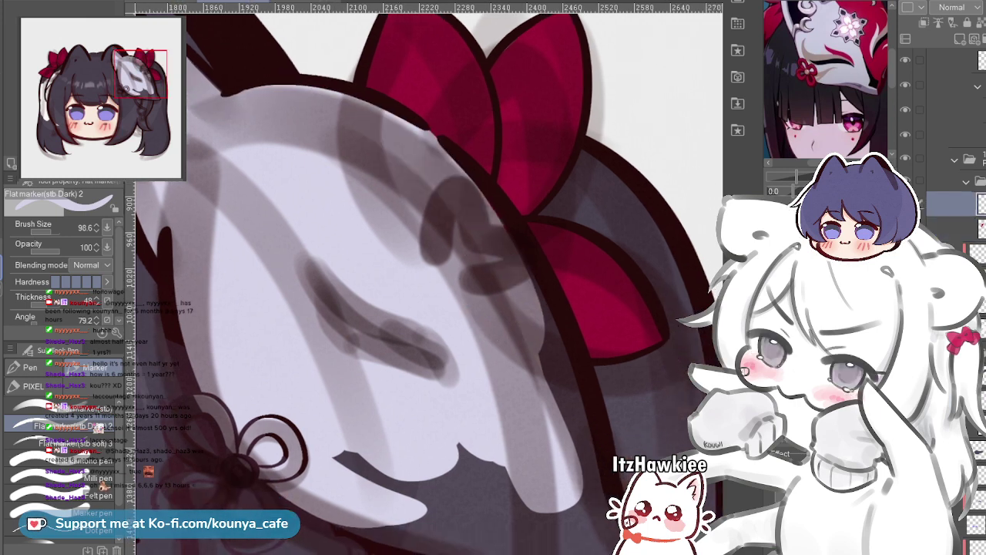
pyautogui.moveTo(462, 208); pyautogui.dragTo(444, 192)
pyautogui.moveTo(224, 93)
pyautogui.mouseDown()
pyautogui.moveTo(297, 95)
pyautogui.moveTo(528, 362)
pyautogui.moveTo(502, 246)
pyautogui.mouseUp()
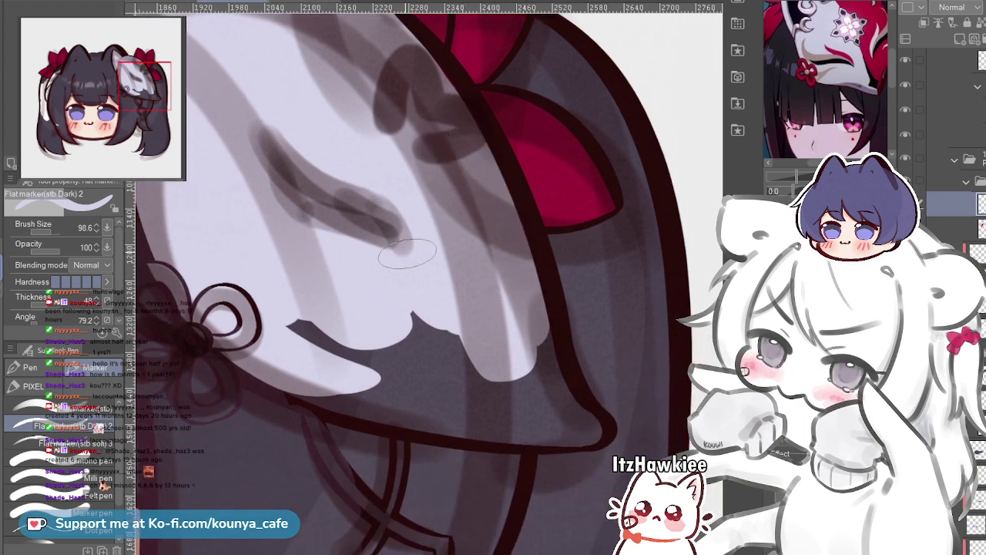
# Fill the dark gaps in the lower part of the mask in pale lavender, enlarging the brush to 141.8
pyautogui.moveTo(300, 339); pyautogui.dragTo(416, 356)
pyautogui.moveTo(264, 287); pyautogui.dragTo(380, 359)
pyautogui.moveTo(326, 310)
pyautogui.mouseDown()
pyautogui.moveTo(474, 331)
pyautogui.moveTo(433, 295)
pyautogui.mouseUp()
pyautogui.press(']')
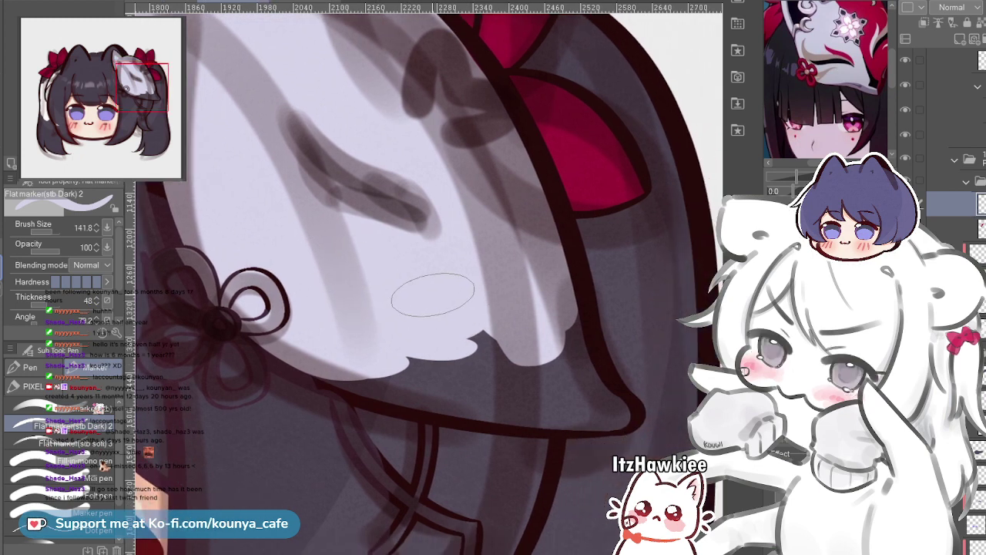
pyautogui.moveTo(383, 317); pyautogui.dragTo(504, 351)
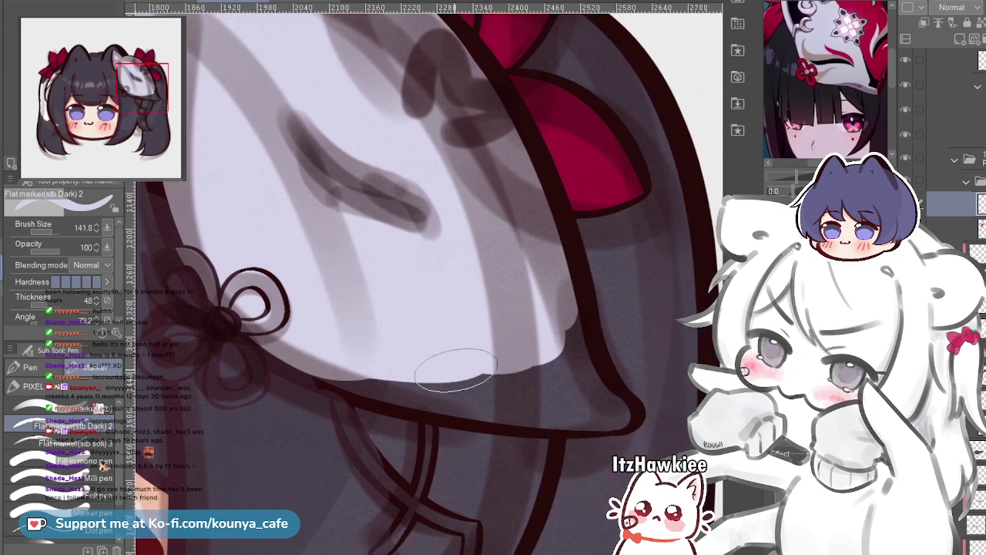
# Paint pale lavender along the mask's lower outline right of the flower ornament with brush size 104.3
pyautogui.press('[')
pyautogui.moveTo(296, 339); pyautogui.dragTo(448, 392)
pyautogui.hotkey('ctrl', 'z')
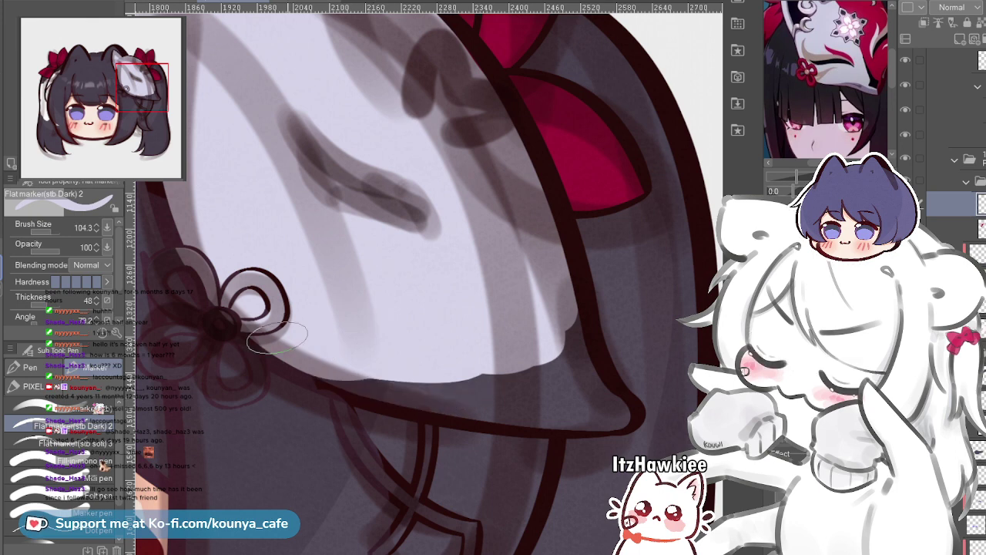
pyautogui.moveTo(291, 339); pyautogui.dragTo(463, 396)
pyautogui.moveTo(217, 231); pyautogui.dragTo(246, 252)
pyautogui.moveTo(393, 277); pyautogui.dragTo(327, 237)
pyautogui.moveTo(455, 373); pyautogui.dragTo(489, 368)
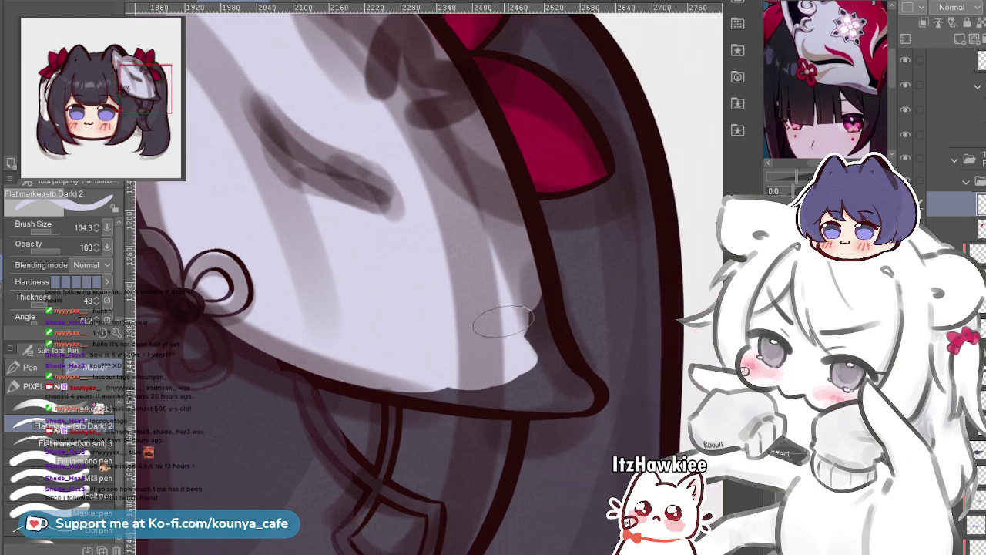
# Fill the rest of the mask's lower edge and its pointed outer corner in pale lavender up to the outline
pyautogui.moveTo(503, 323)
pyautogui.mouseDown()
pyautogui.moveTo(456, 290)
pyautogui.moveTo(444, 241)
pyautogui.moveTo(481, 320)
pyautogui.mouseUp()
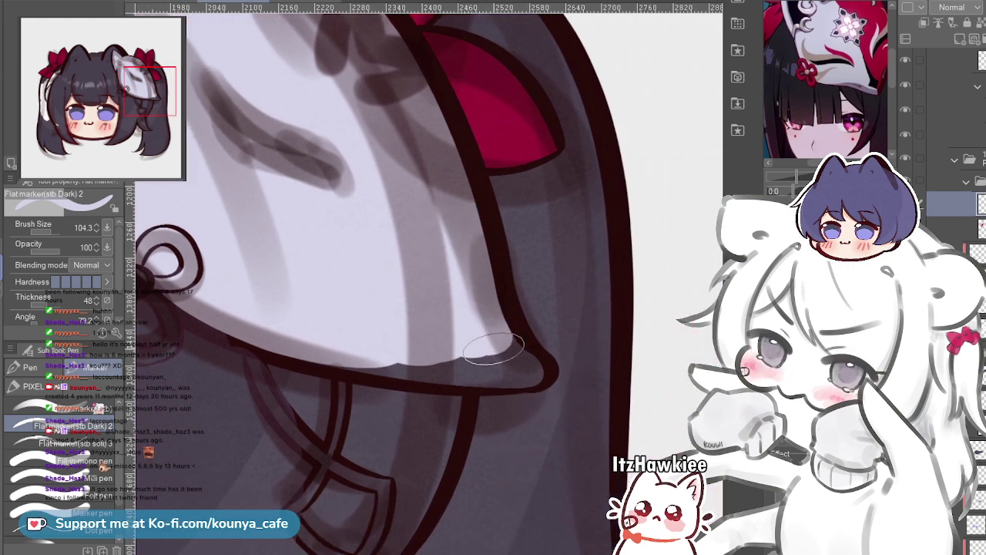
pyautogui.moveTo(471, 254); pyautogui.dragTo(496, 352)
pyautogui.moveTo(294, 331)
pyautogui.mouseDown()
pyautogui.moveTo(437, 358)
pyautogui.moveTo(294, 343)
pyautogui.moveTo(464, 367)
pyautogui.mouseUp()
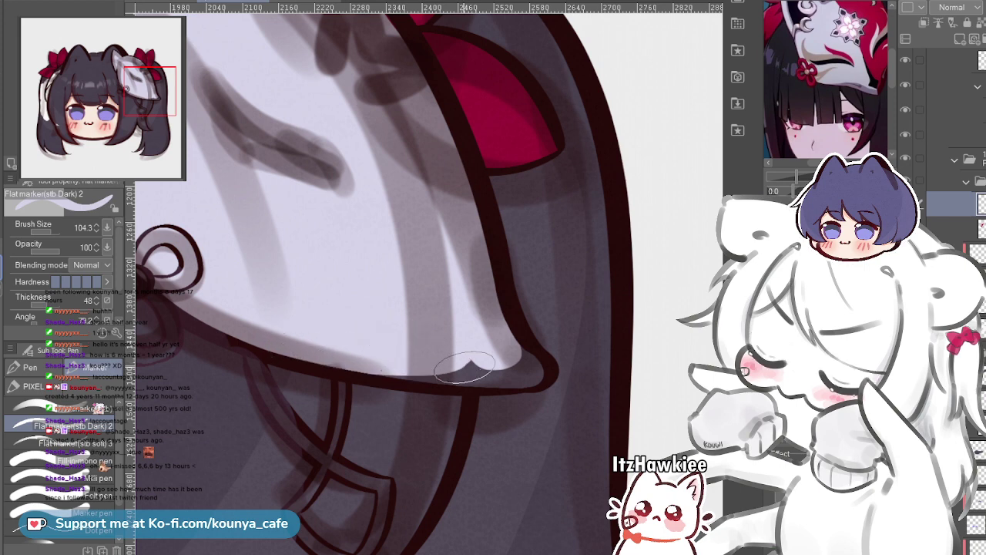
pyautogui.moveTo(312, 339); pyautogui.dragTo(478, 368)
pyautogui.moveTo(392, 360); pyautogui.dragTo(479, 368)
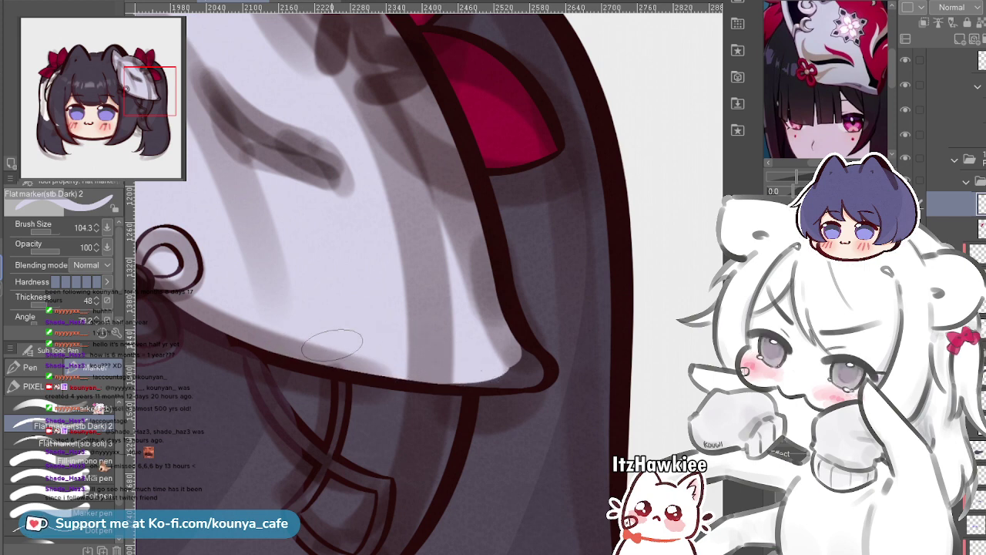
pyautogui.scroll(2, 424, 356)
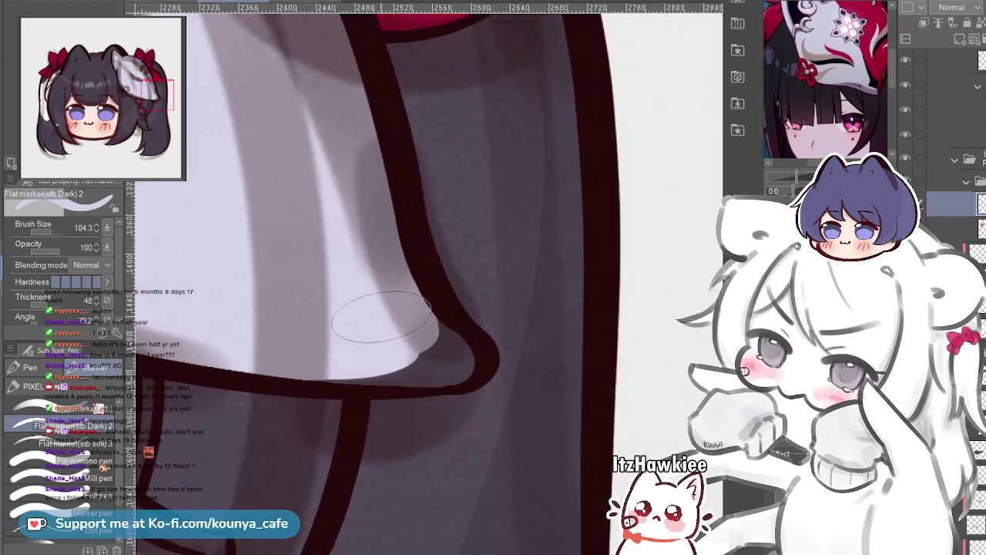
pyautogui.moveTo(403, 334); pyautogui.dragTo(435, 368)
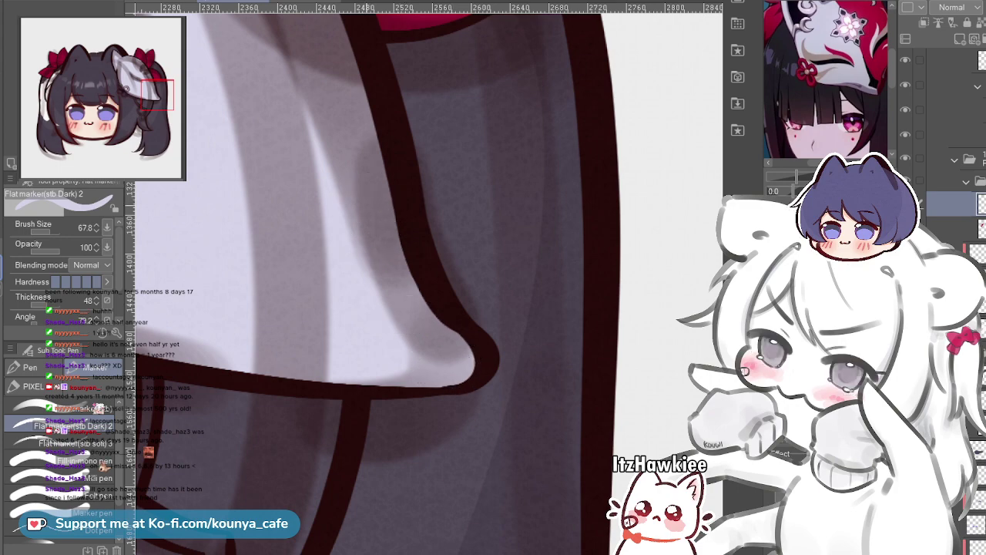
# Switch to the red ribbon's layer and sample the ribbon's dark red as the drawing colour
pyautogui.scroll(-10, 371, 205)
pyautogui.moveTo(371, 205); pyautogui.dragTo(515, 272)
pyautogui.scroll(3, 397, 269)
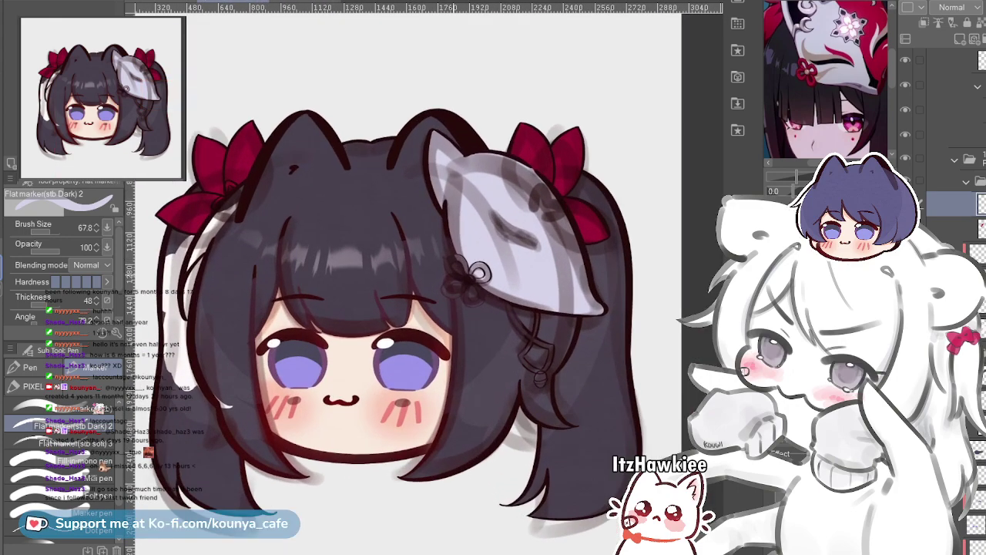
pyautogui.moveTo(453, 270); pyautogui.dragTo(393, 233)
pyautogui.click(956, 229)
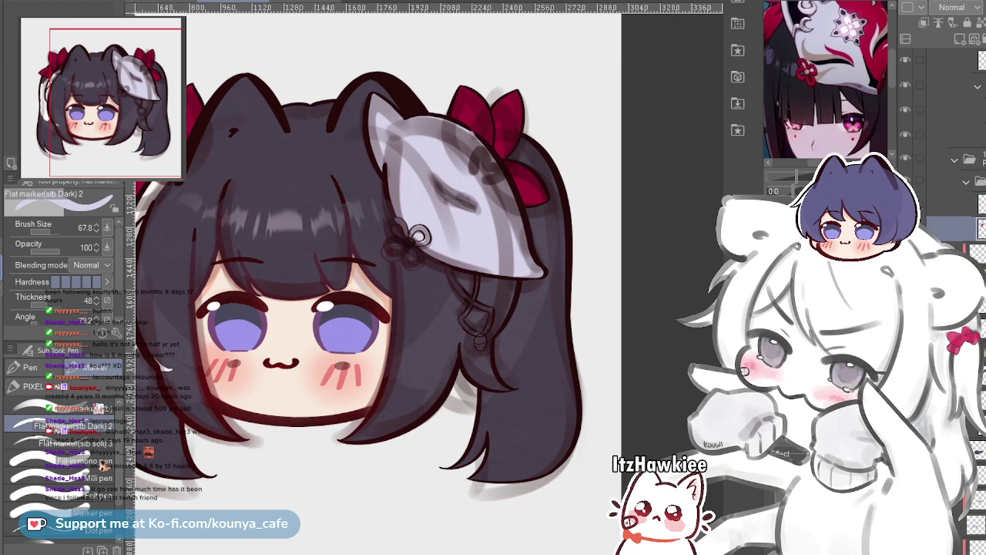
pyautogui.keyDown('alt'); pyautogui.click(472, 112); pyautogui.keyUp('alt')
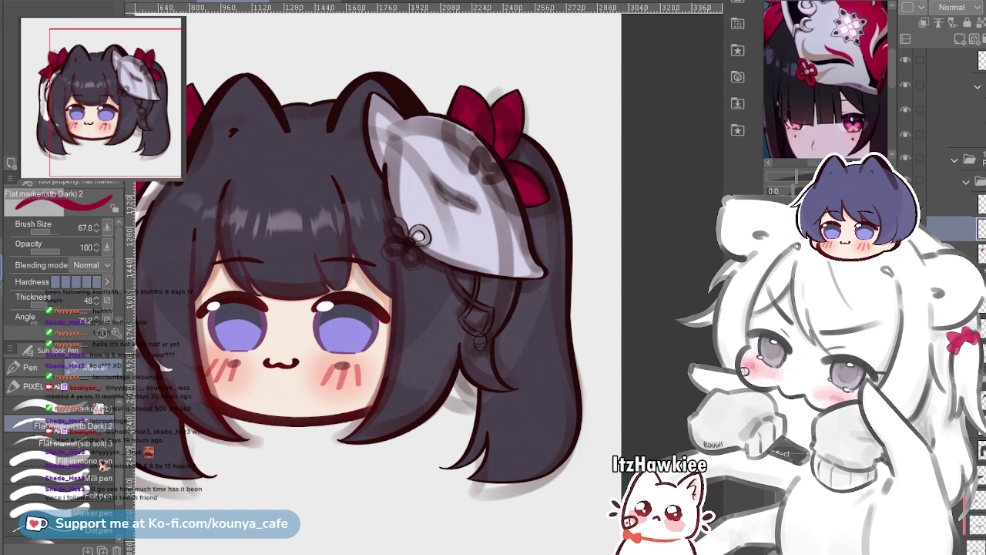
# Pick the line-art layer from the outlines where the hanging cord meets the mask's lower edge
pyautogui.scroll(6, 470, 283)
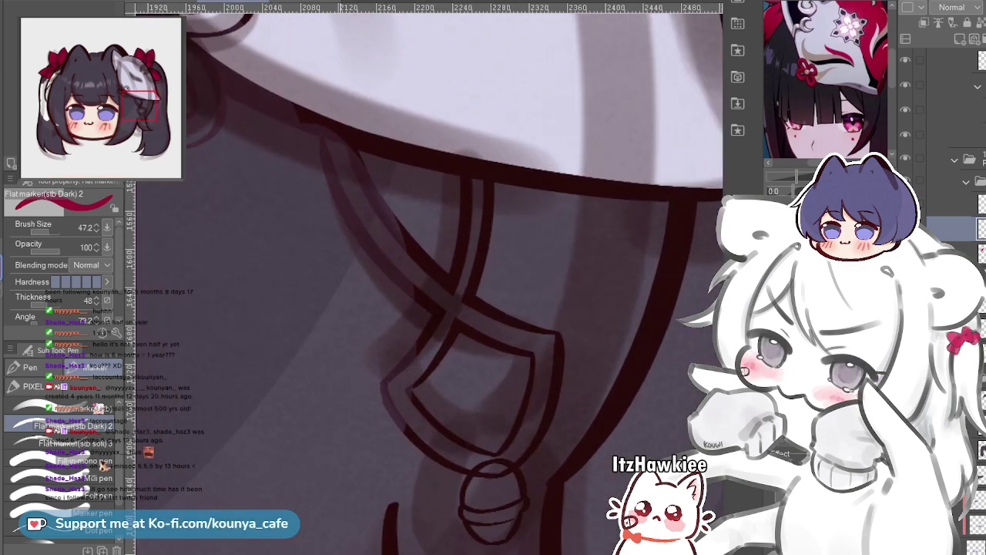
pyautogui.scroll(1, 342, 133)
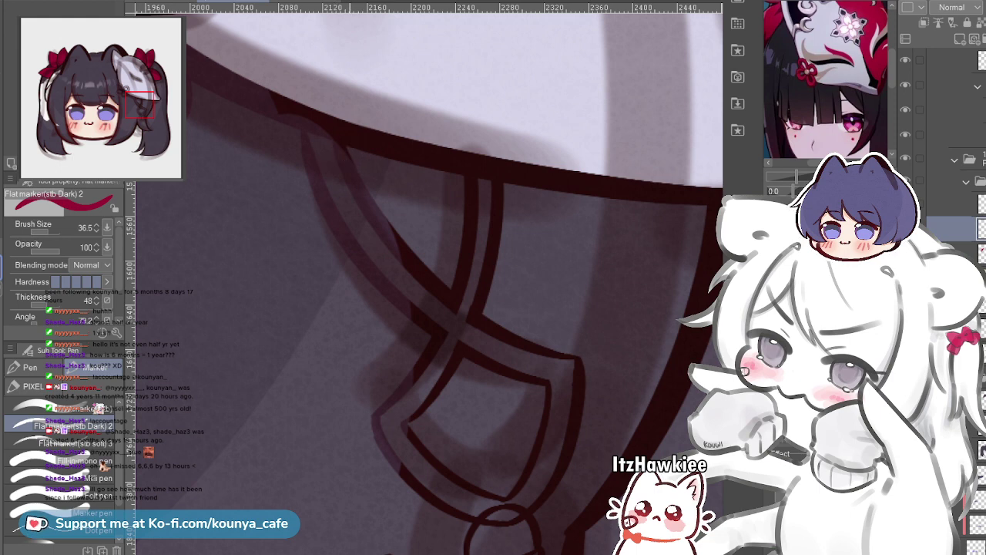
pyautogui.moveTo(469, 216); pyautogui.dragTo(462, 270)
pyautogui.keyDown('ctrl'); pyautogui.keyDown('shift'); pyautogui.click(459, 219); pyautogui.keyUp('shift'); pyautogui.keyUp('ctrl')
pyautogui.keyDown('ctrl'); pyautogui.keyDown('shift'); pyautogui.click(467, 261); pyautogui.keyUp('shift'); pyautogui.keyUp('ctrl')
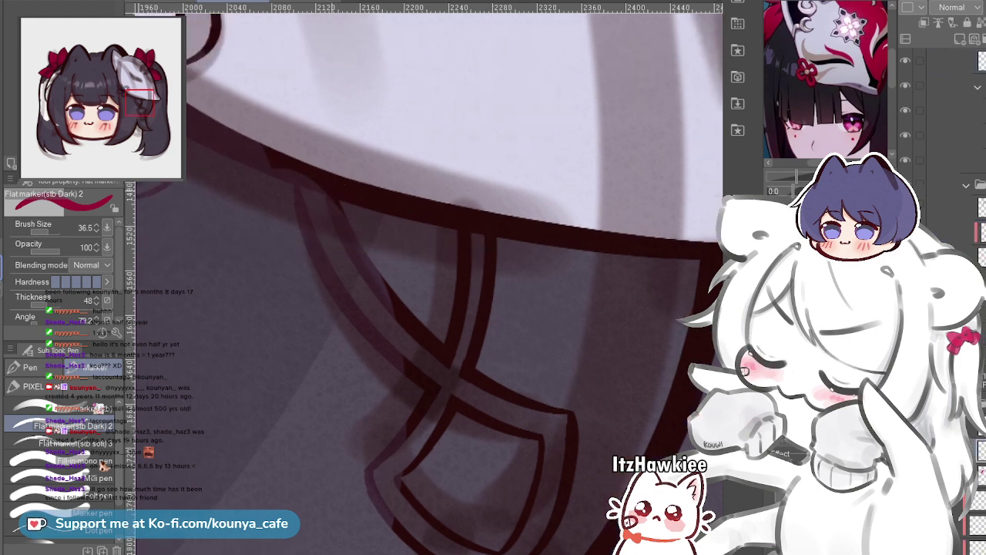
pyautogui.moveTo(332, 187); pyautogui.dragTo(491, 310)
pyautogui.keyDown('ctrl'); pyautogui.keyDown('shift'); pyautogui.click(490, 310); pyautogui.keyUp('shift'); pyautogui.keyUp('ctrl')
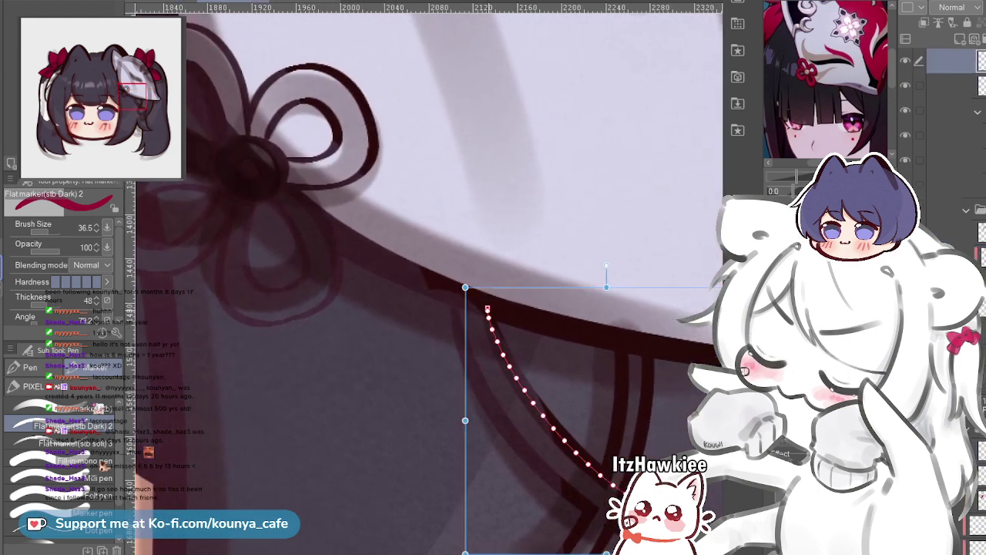
pyautogui.keyDown('ctrl'); pyautogui.keyDown('shift'); pyautogui.click(488, 309); pyautogui.keyUp('shift'); pyautogui.keyUp('ctrl')
pyautogui.keyDown('ctrl'); pyautogui.keyDown('shift'); pyautogui.click(488, 305); pyautogui.keyUp('shift'); pyautogui.keyUp('ctrl')
pyautogui.keyDown('ctrl'); pyautogui.keyDown('shift'); pyautogui.click(488, 307); pyautogui.keyUp('shift'); pyautogui.keyUp('ctrl')
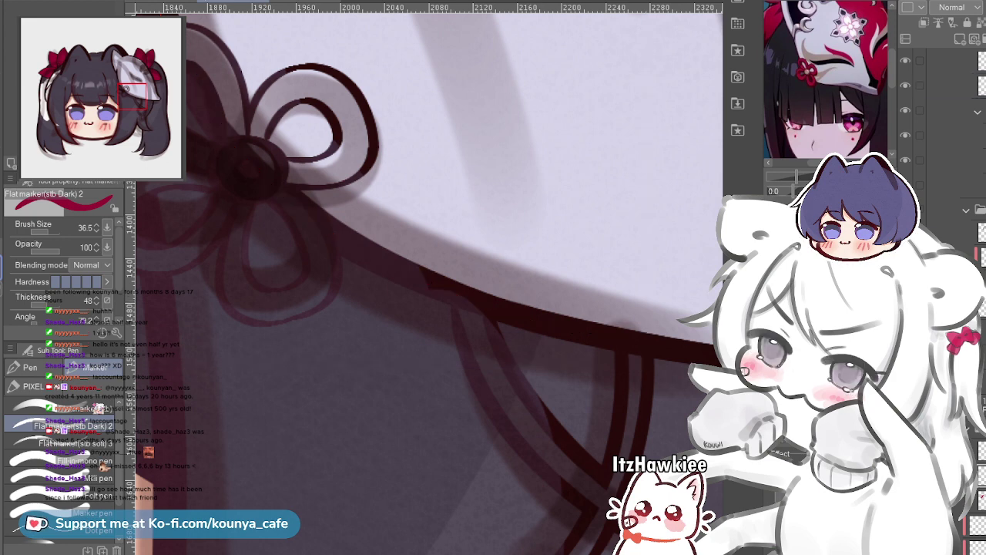
pyautogui.keyDown('ctrl'); pyautogui.keyDown('shift'); pyautogui.click(489, 307); pyautogui.keyUp('shift'); pyautogui.keyUp('ctrl')
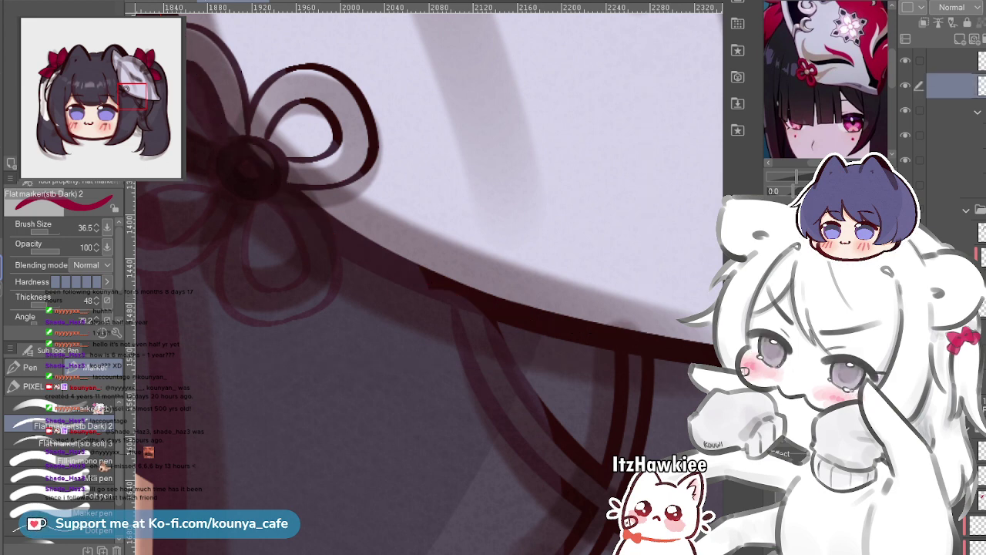
# Check the vector line along the mask's lower edge on the line-art layer and clear the selection
pyautogui.hotkey('ctrl', 'z')
pyautogui.hotkey('ctrl', 'y')
pyautogui.scroll(3, 955, 115)
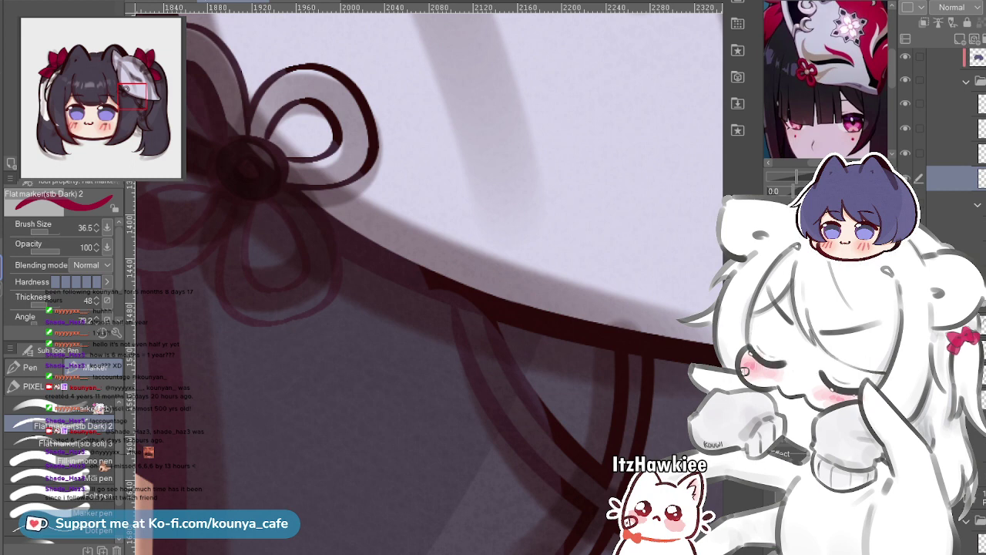
pyautogui.keyDown('ctrl'); pyautogui.click(599, 335); pyautogui.keyUp('ctrl')
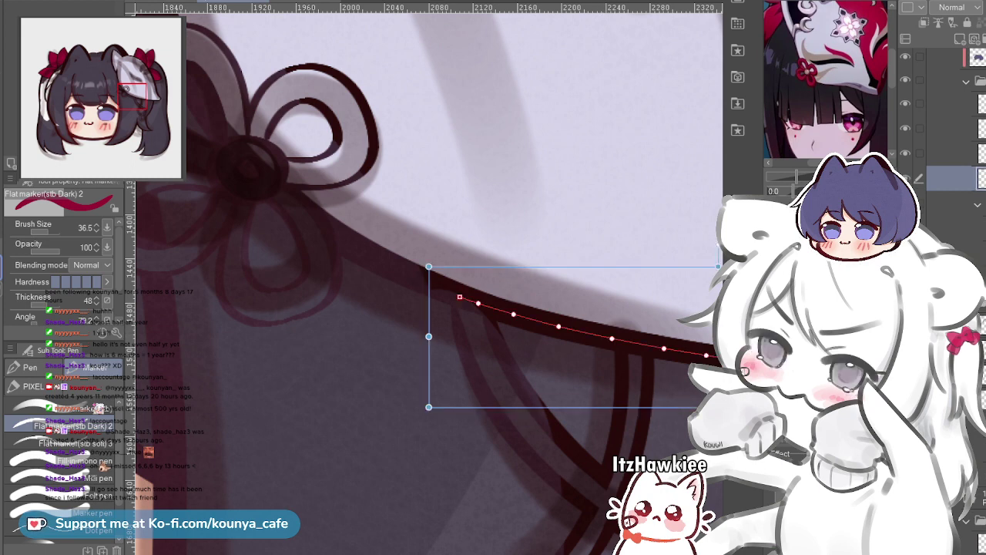
pyautogui.hotkey('ctrl', 'd')
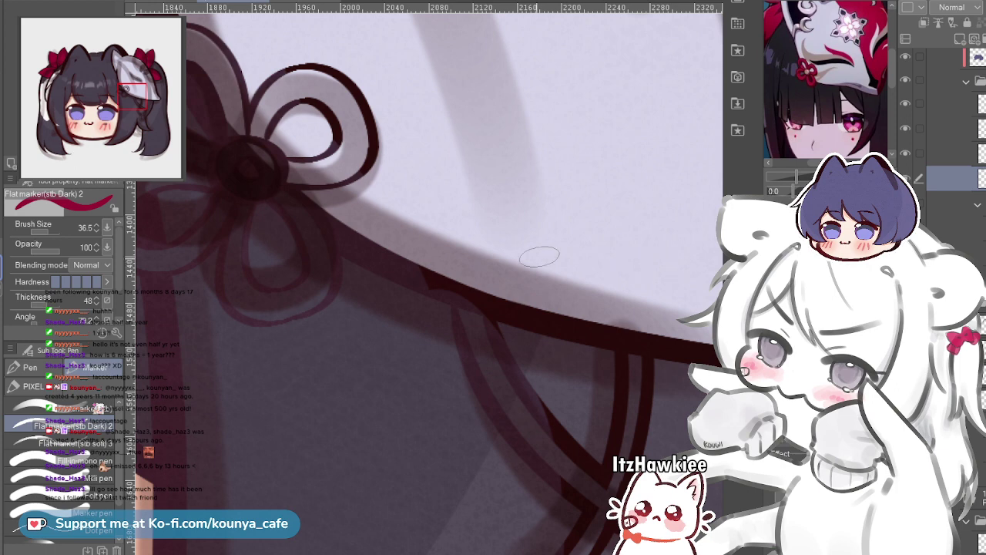
pyautogui.scroll(-2, 413, 259)
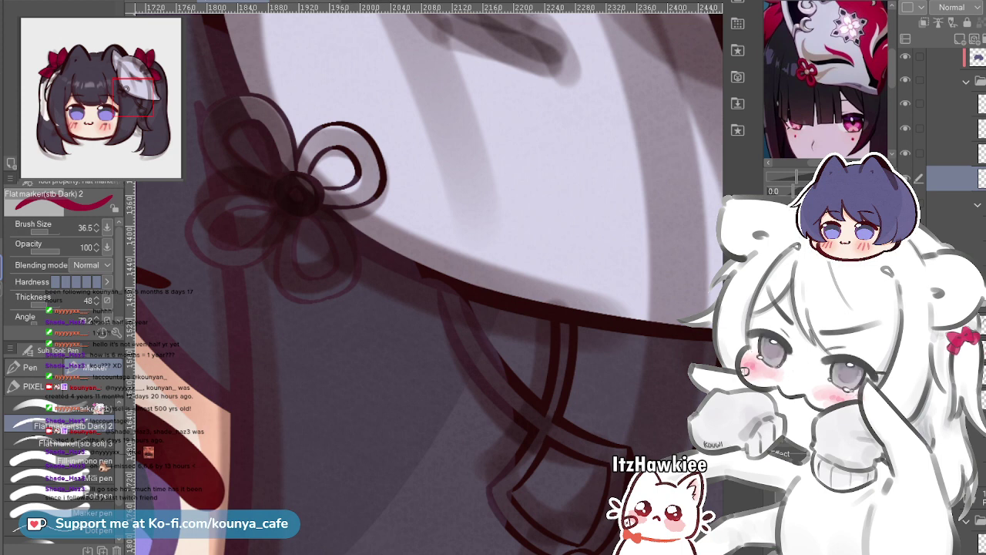
# Check the line-art layer by hiding and restoring it, then inspect the line where the hanging cord meets the mask's lower edge
pyautogui.press('ctrl')
pyautogui.click(905, 178)
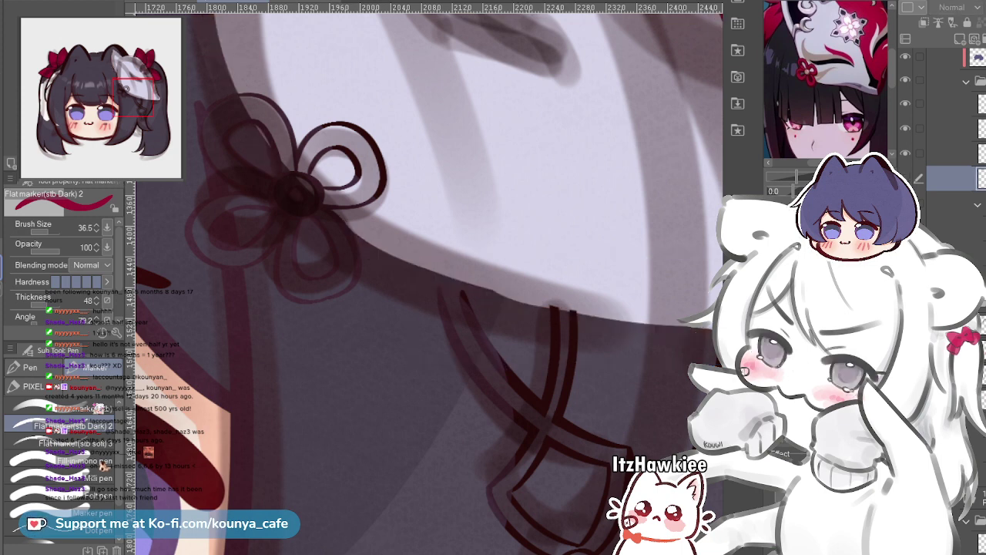
pyautogui.hotkey('ctrl', 'z')
pyautogui.scroll(5, 491, 294)
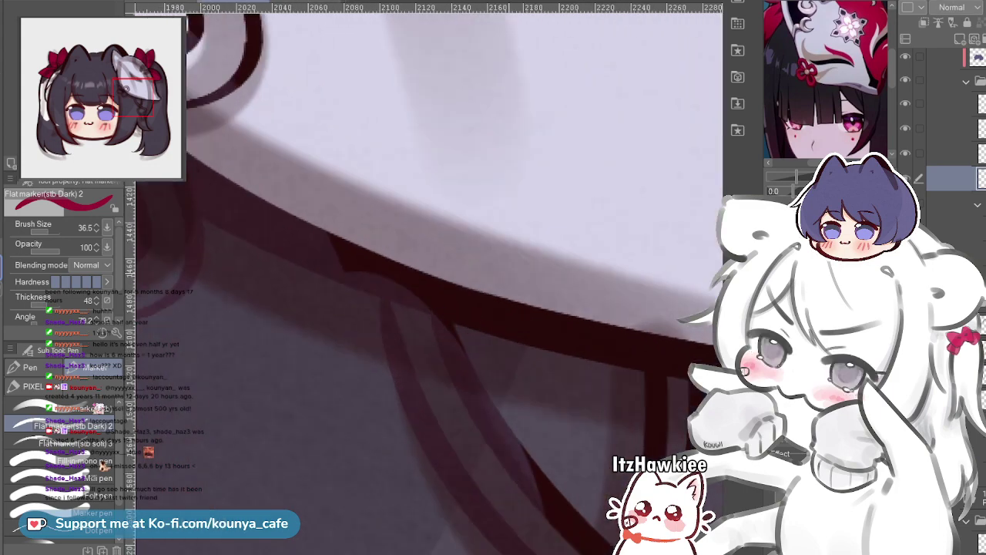
pyautogui.keyDown('ctrl'); pyautogui.click(426, 297); pyautogui.keyUp('ctrl')
pyautogui.scroll(-2, 337, 262)
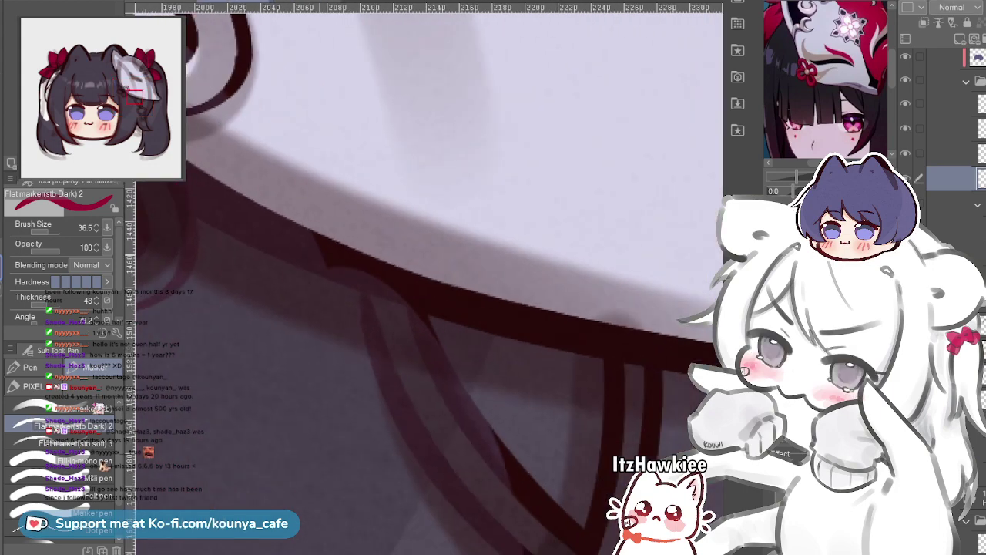
# Try to move the vector line along the mask's lower edge, then undo the changes
pyautogui.moveTo(347, 339); pyautogui.dragTo(529, 395)
pyautogui.hotkey('ctrl', 'z')
pyautogui.scroll(-2, 442, 342)
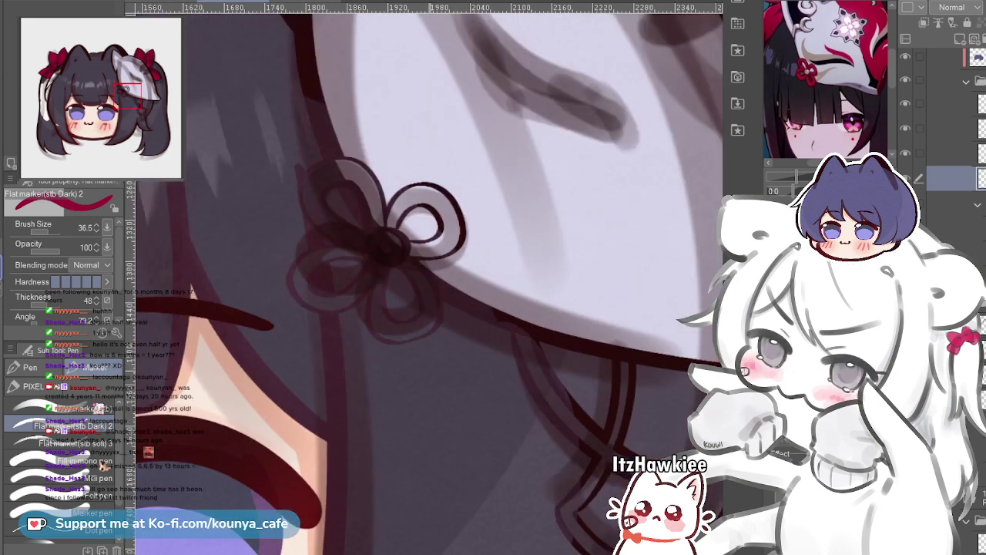
pyautogui.moveTo(442, 341); pyautogui.dragTo(428, 390)
pyautogui.hotkey('ctrl', 'z')
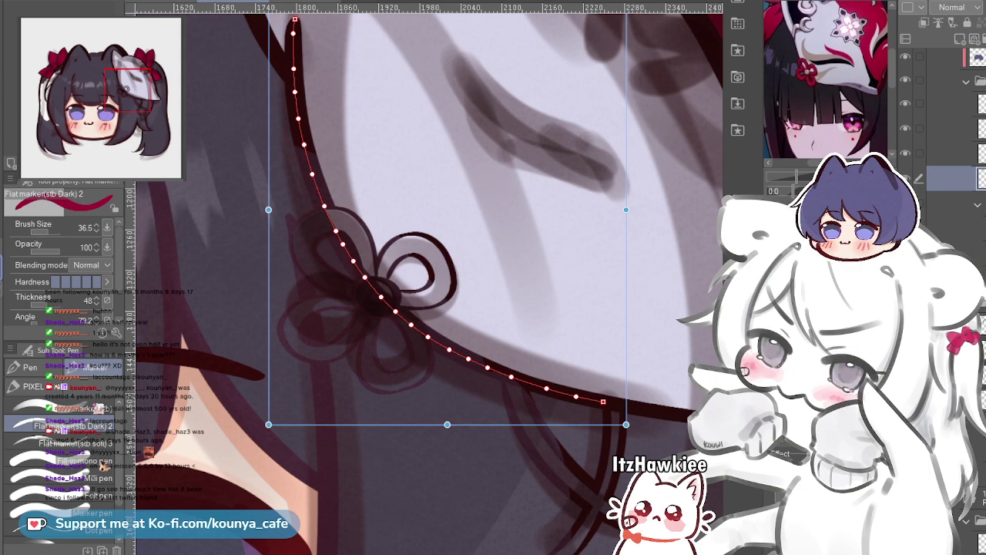
pyautogui.scroll(3, 529, 394)
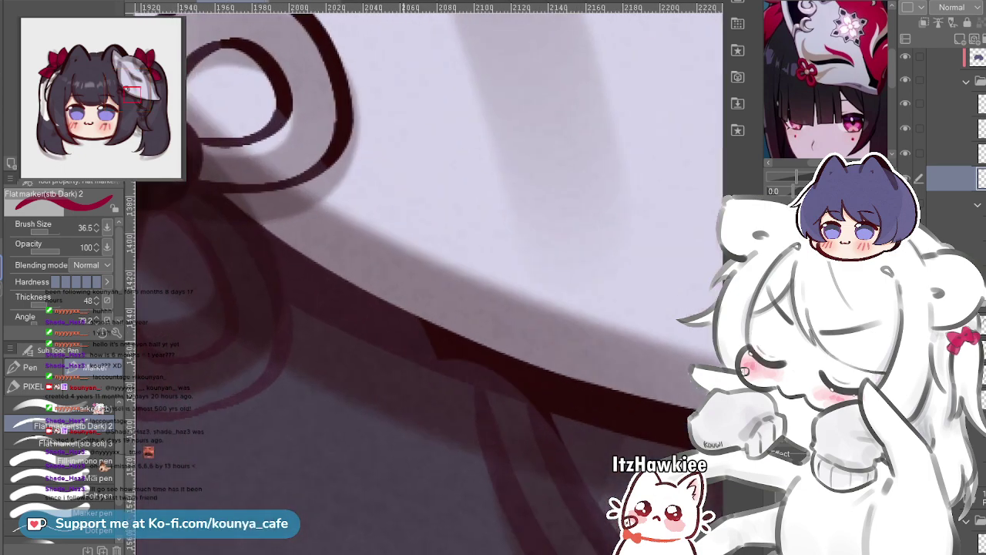
pyautogui.moveTo(457, 480); pyautogui.dragTo(435, 541)
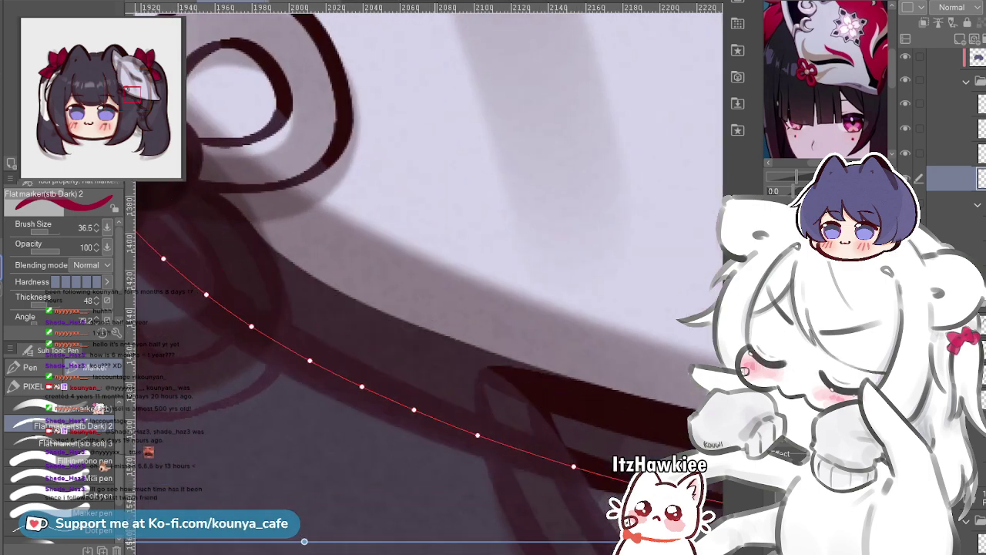
pyautogui.hotkey('ctrl', 'z')
pyautogui.scroll(-5, 500, 419)
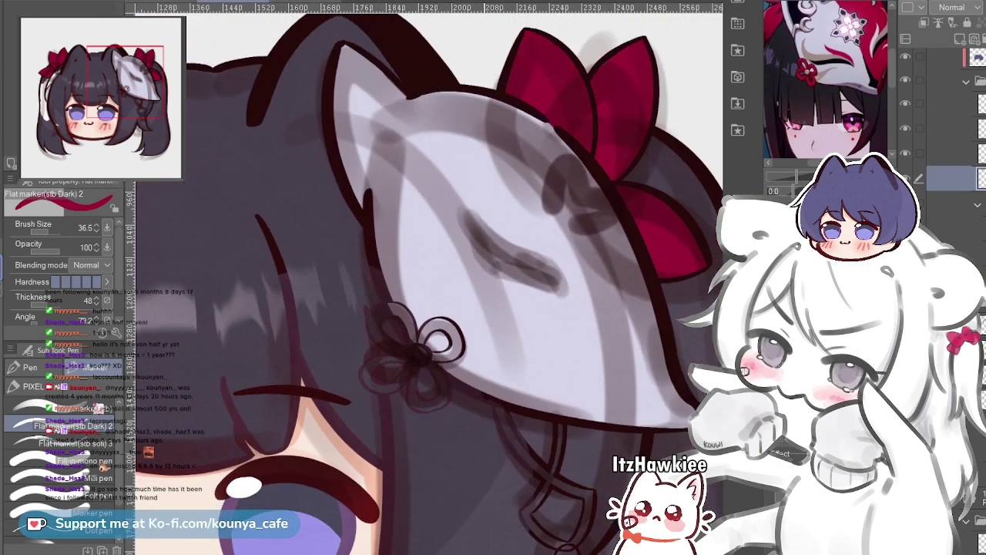
pyautogui.moveTo(501, 419); pyautogui.dragTo(479, 392)
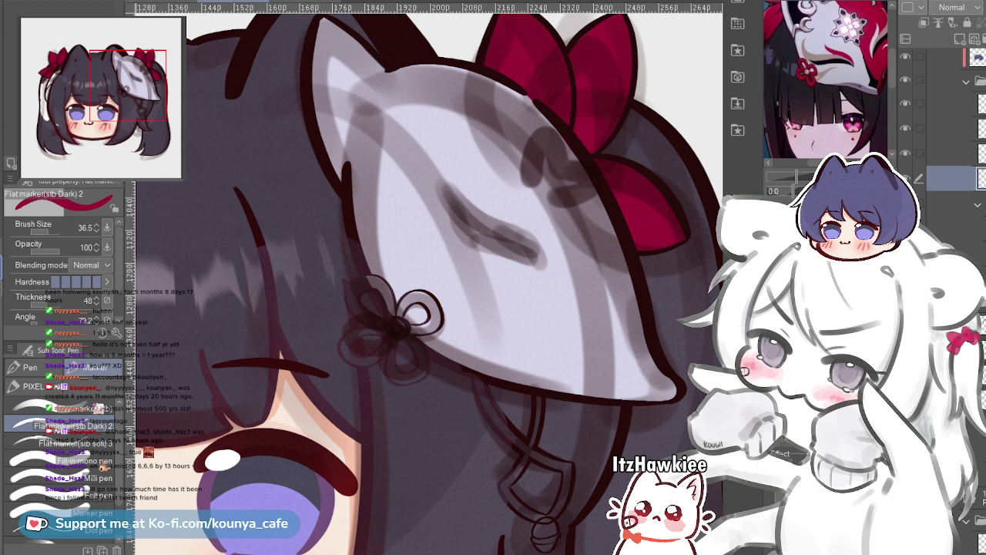
# Check the mask's fill layer by toggling its visibility, then select the layer directly below it
pyautogui.scroll(-7, 952, 277)
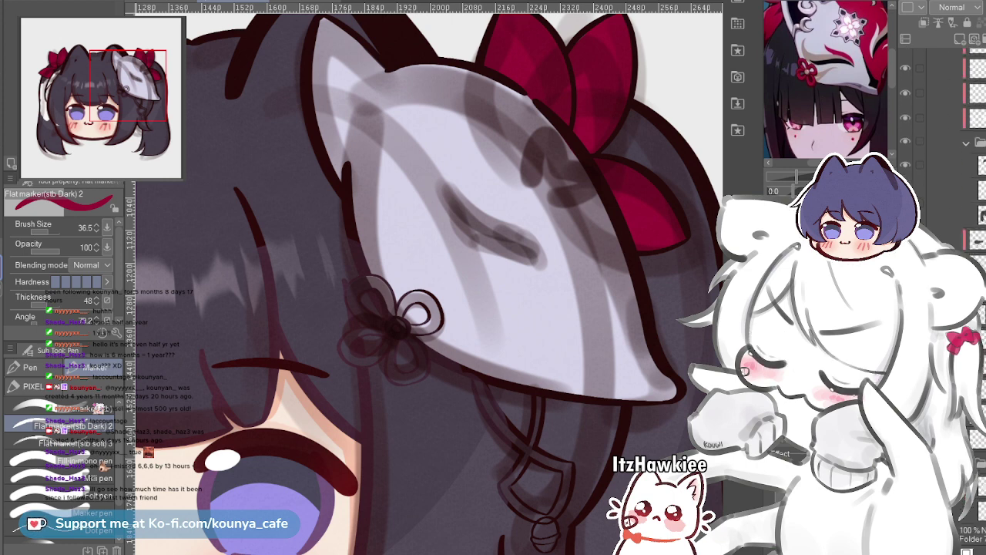
pyautogui.scroll(-1, 952, 277)
pyautogui.scroll(3, 974, 200)
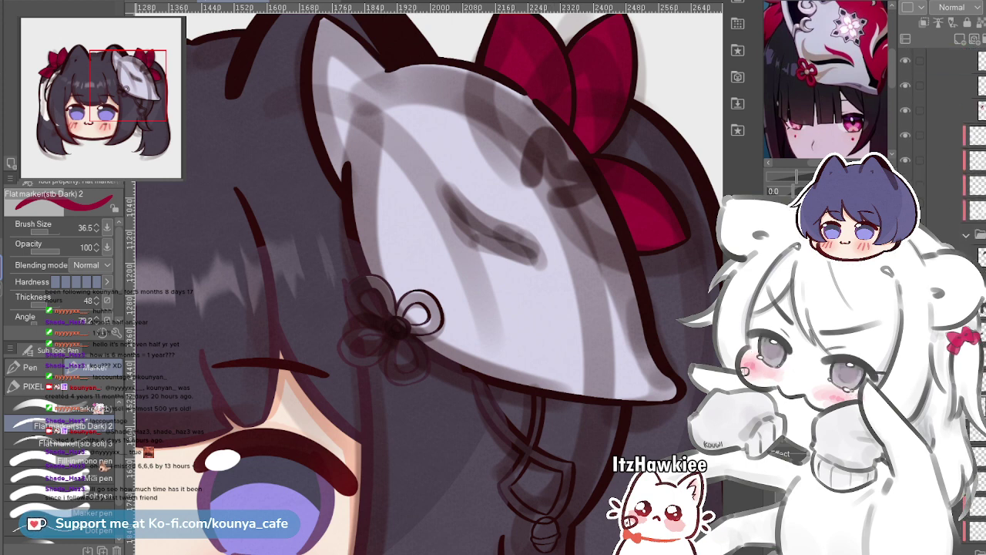
pyautogui.click(953, 60)
pyautogui.click(905, 61)
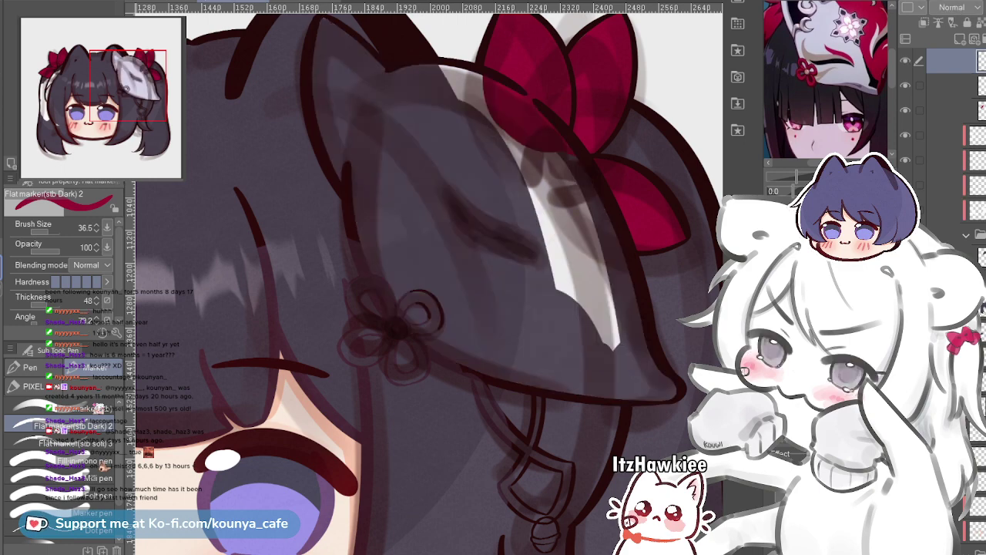
pyautogui.click(905, 61)
pyautogui.scroll(4, 558, 326)
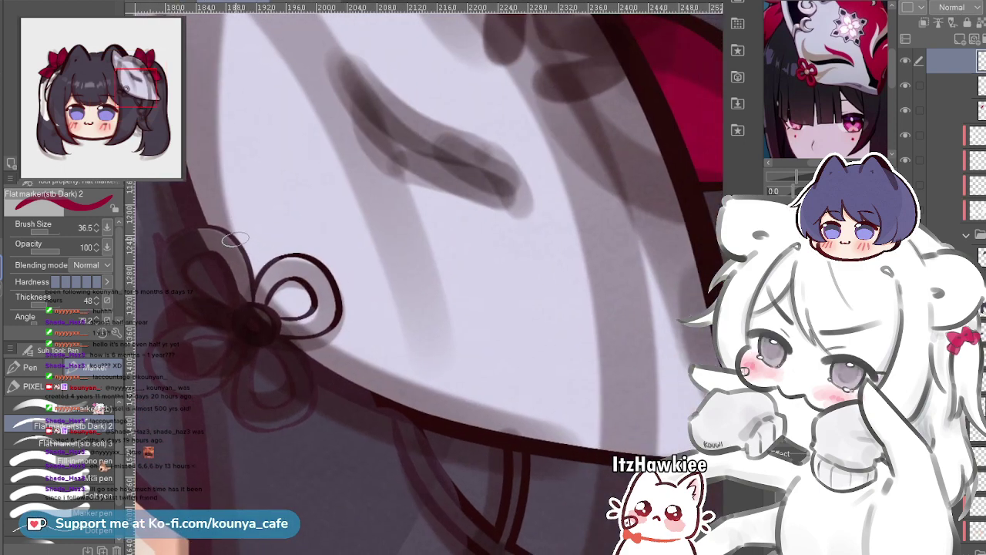
pyautogui.moveTo(215, 194); pyautogui.dragTo(341, 332)
pyautogui.hotkey('ctrl', 'z')
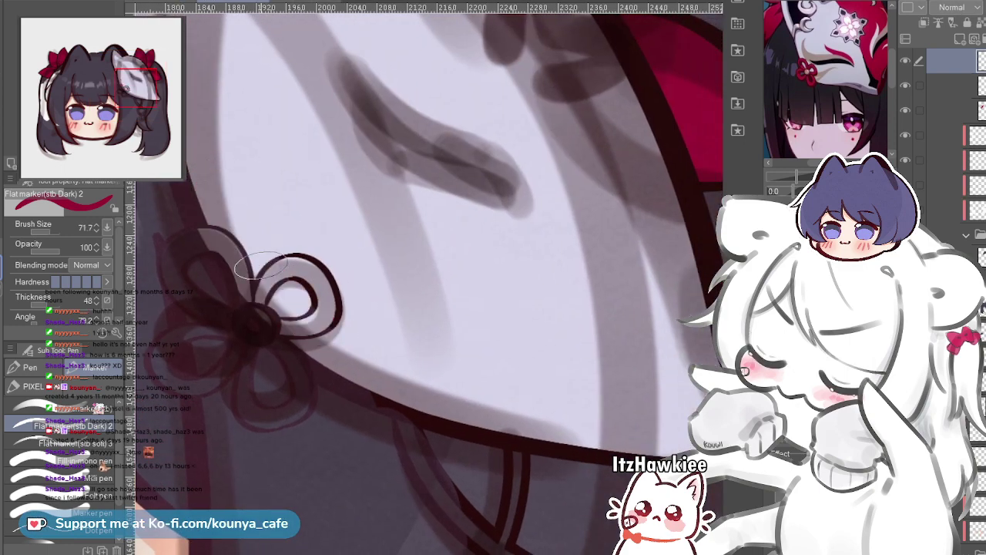
pyautogui.moveTo(416, 339); pyautogui.dragTo(364, 226)
pyautogui.click(952, 86)
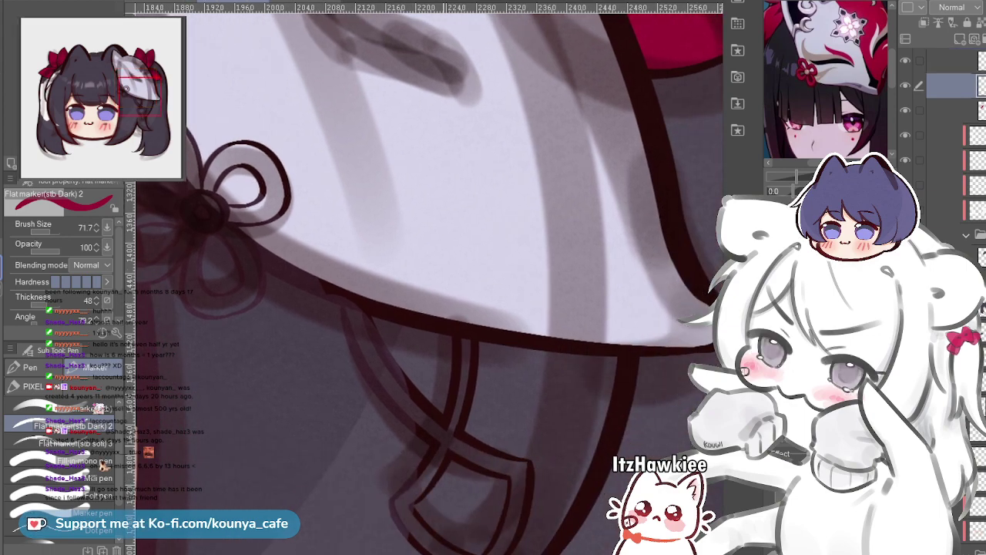
# Set the brush size to 34.4 and pick the hanging cord's curved line to locate the layers for colouring it
pyautogui.scroll(2, 443, 493)
pyautogui.moveTo(429, 344); pyautogui.dragTo(473, 349)
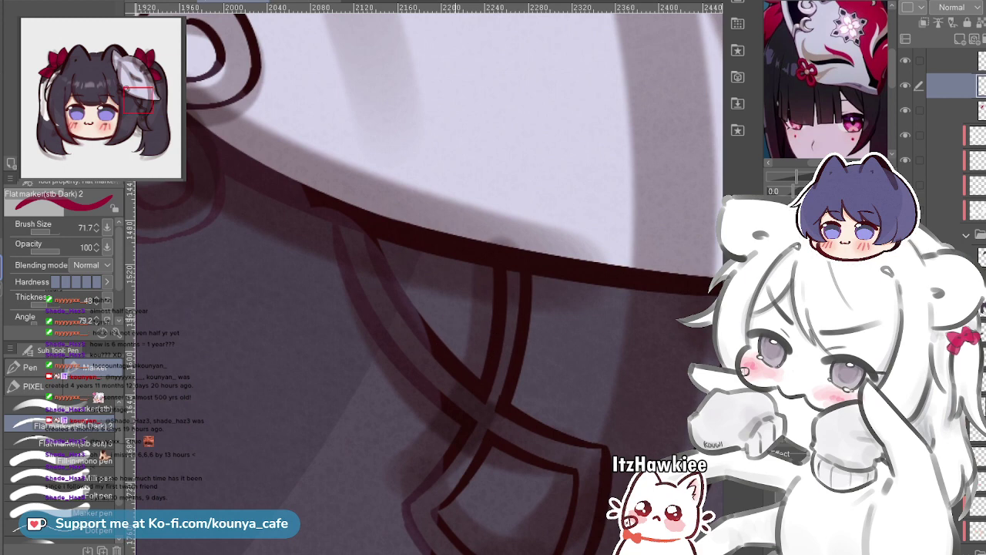
pyautogui.scroll(2, 478, 354)
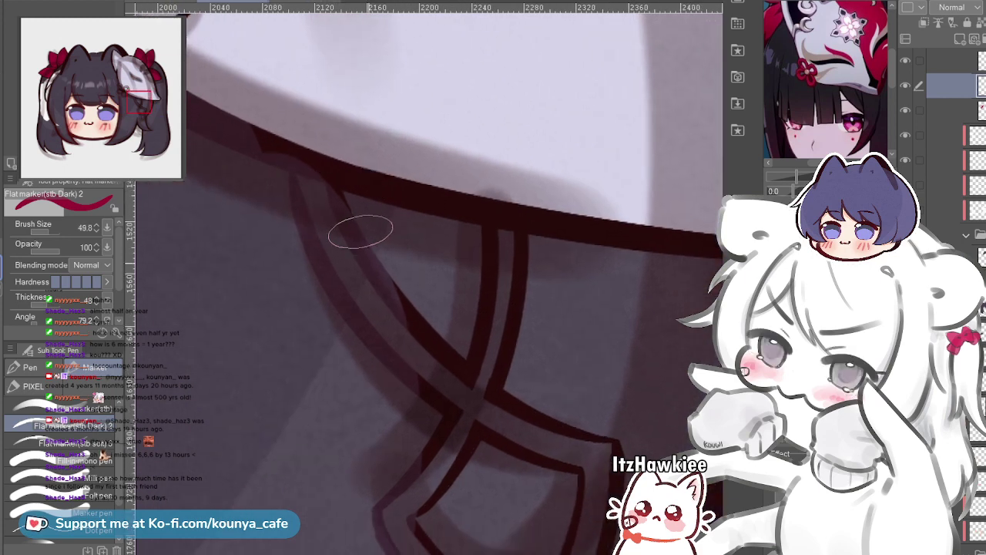
pyautogui.keyDown('ctrl'); pyautogui.click(420, 324); pyautogui.keyUp('ctrl')
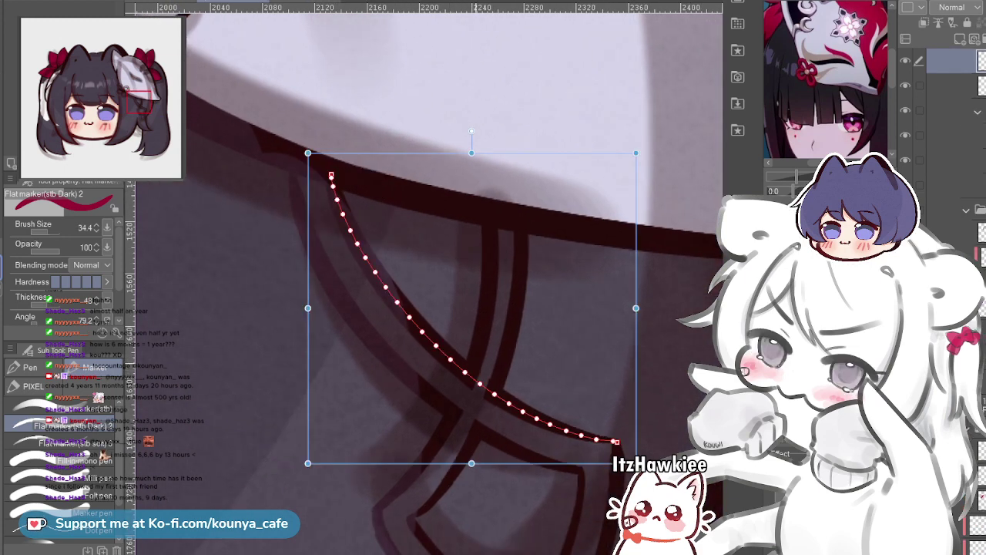
pyautogui.press('Delete')
pyautogui.scroll(-5, 943, 116)
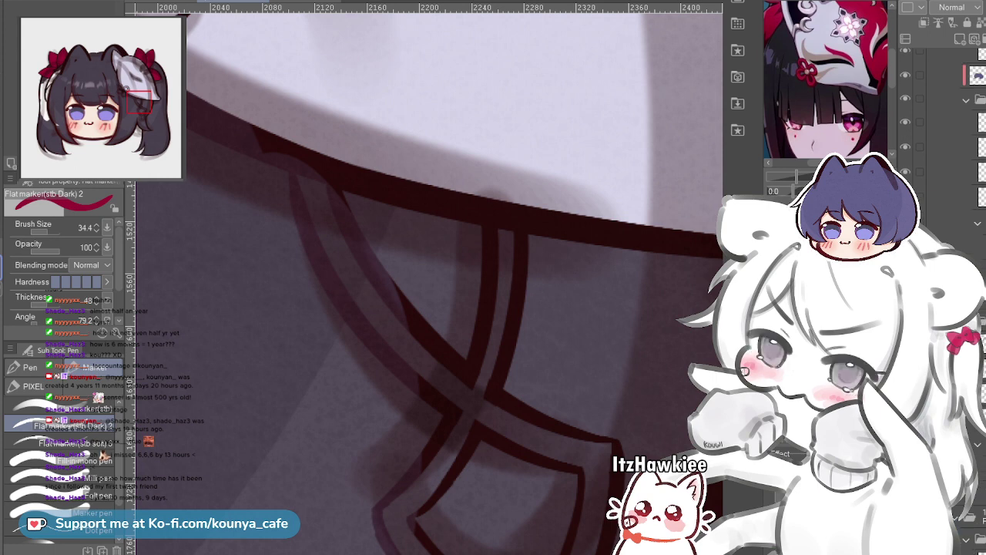
pyautogui.scroll(2, 943, 123)
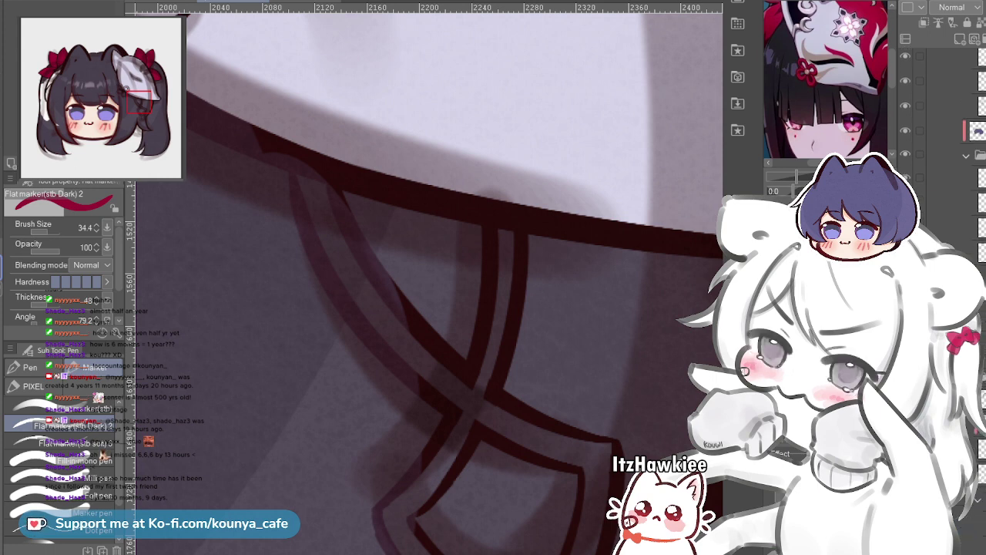
# Paint the hanging cord's long curved strand dark red from the mask's lower edge down to the crossing
pyautogui.moveTo(312, 180); pyautogui.dragTo(367, 300)
pyautogui.hotkey('ctrl', 'z')
pyautogui.moveTo(312, 180)
pyautogui.mouseDown()
pyautogui.moveTo(422, 357)
pyautogui.moveTo(315, 191)
pyautogui.mouseUp()
pyautogui.hotkey('ctrl', 'z')
pyautogui.hotkey('ctrl', 'y')
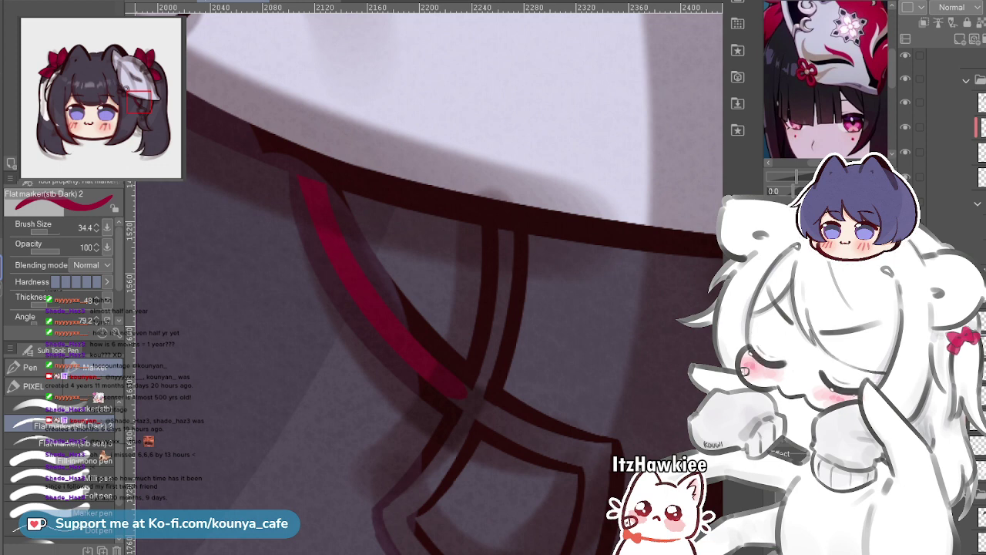
pyautogui.hotkey('ctrl', 't')
pyautogui.press('Return')
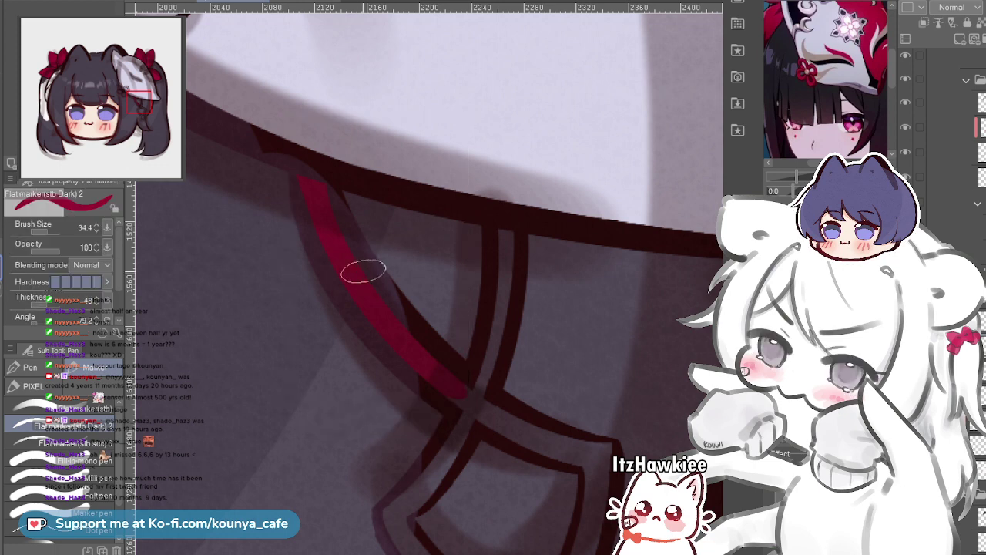
# Extend the red past the cord's crossing and fill the short upright strand at brush size 26.1
pyautogui.moveTo(440, 382)
pyautogui.mouseDown()
pyautogui.moveTo(509, 422)
pyautogui.moveTo(409, 329)
pyautogui.mouseUp()
pyautogui.scroll(1, 416, 323)
pyautogui.moveTo(418, 291); pyautogui.dragTo(423, 297)
pyautogui.press('[')
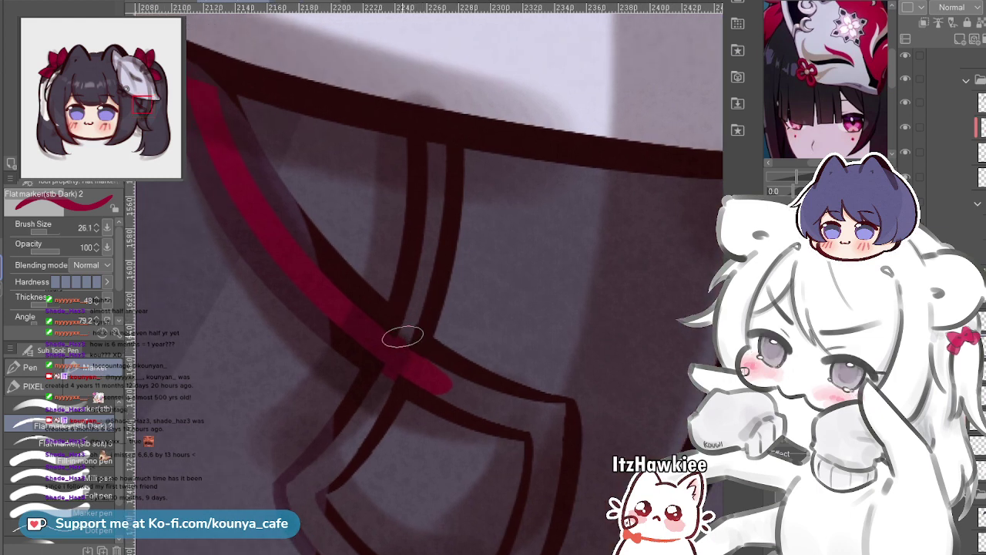
pyautogui.moveTo(403, 337)
pyautogui.mouseDown()
pyautogui.moveTo(447, 192)
pyautogui.moveTo(443, 127)
pyautogui.moveTo(427, 273)
pyautogui.moveTo(404, 340)
pyautogui.mouseUp()
pyautogui.hotkey('ctrl', 'z')
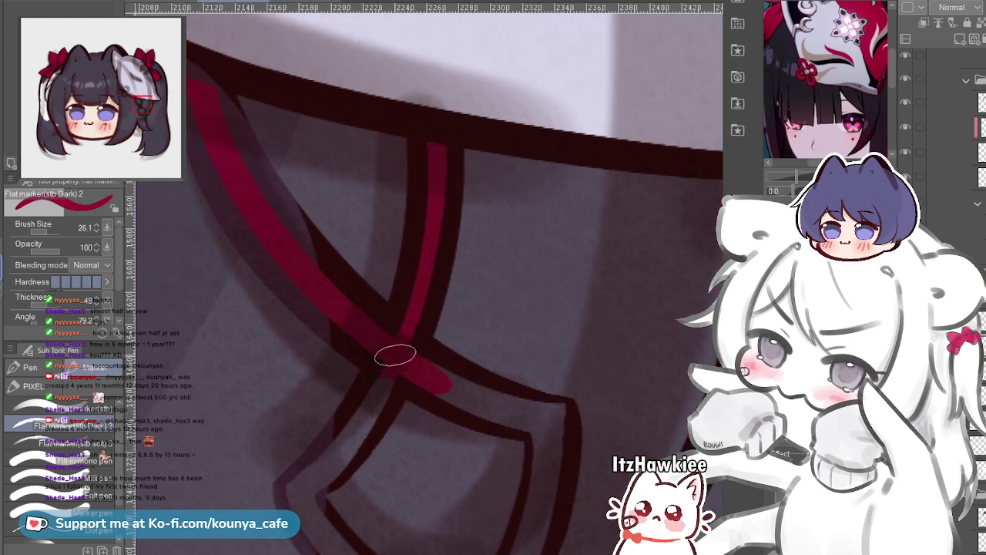
# Fill the upper bar of the cord's loop in dark red out to its corner, reducing the brush size to 23.6
pyautogui.moveTo(416, 329)
pyautogui.mouseDown()
pyautogui.moveTo(361, 291)
pyautogui.moveTo(293, 297)
pyautogui.moveTo(453, 375)
pyautogui.mouseUp()
pyautogui.scroll(1, 293, 296)
pyautogui.press(']')
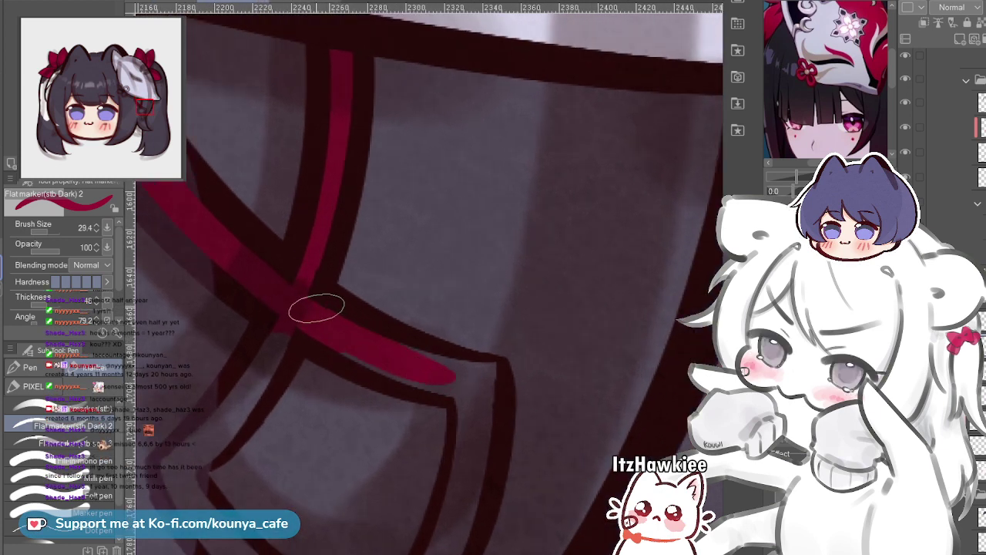
pyautogui.moveTo(312, 320)
pyautogui.mouseDown()
pyautogui.moveTo(454, 375)
pyautogui.moveTo(346, 339)
pyautogui.moveTo(434, 379)
pyautogui.mouseUp()
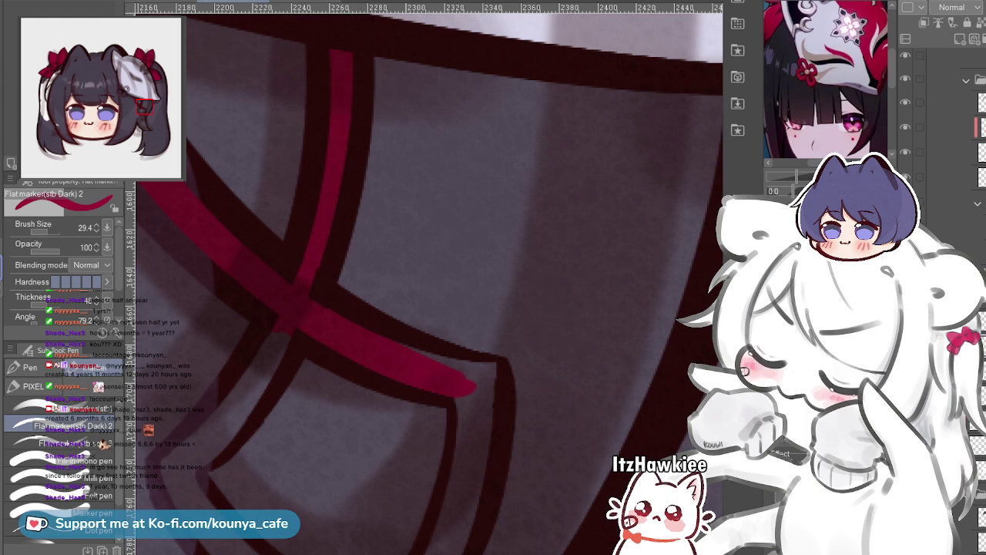
pyautogui.scroll(2, 412, 365)
pyautogui.press('[')
pyautogui.press('[')
pyautogui.moveTo(396, 308); pyautogui.dragTo(435, 305)
pyautogui.moveTo(346, 288); pyautogui.dragTo(515, 370)
pyautogui.moveTo(420, 338); pyautogui.dragTo(541, 375)
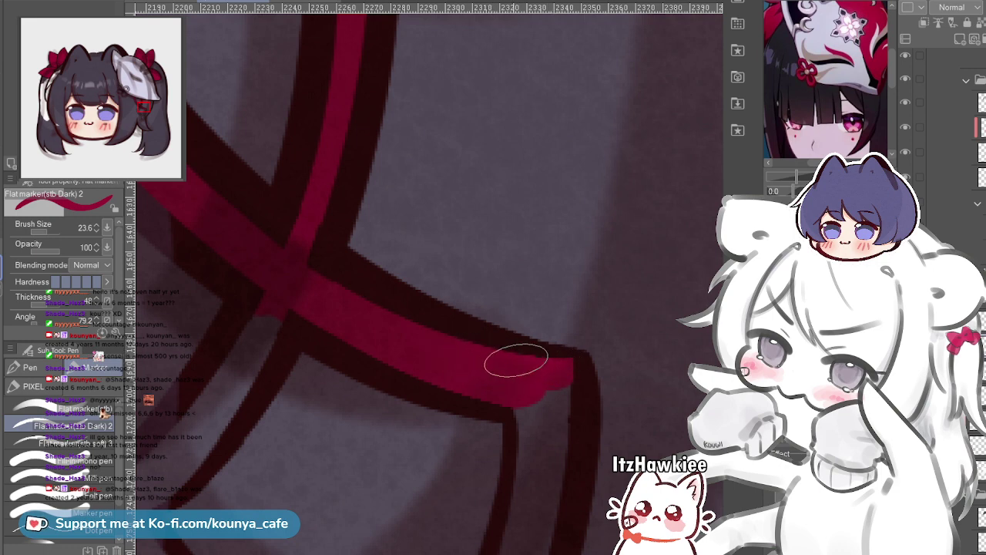
# Fill the right side of the cord's loop in dark red from the upper corner down to the bead
pyautogui.moveTo(522, 374)
pyautogui.mouseDown()
pyautogui.moveTo(479, 304)
pyautogui.moveTo(458, 209)
pyautogui.moveTo(488, 195)
pyautogui.moveTo(471, 225)
pyautogui.moveTo(496, 282)
pyautogui.mouseUp()
pyautogui.moveTo(512, 211)
pyautogui.mouseDown()
pyautogui.moveTo(505, 266)
pyautogui.moveTo(517, 189)
pyautogui.moveTo(504, 308)
pyautogui.moveTo(519, 151)
pyautogui.moveTo(506, 310)
pyautogui.moveTo(527, 169)
pyautogui.moveTo(463, 354)
pyautogui.mouseUp()
pyautogui.moveTo(532, 260); pyautogui.dragTo(462, 389)
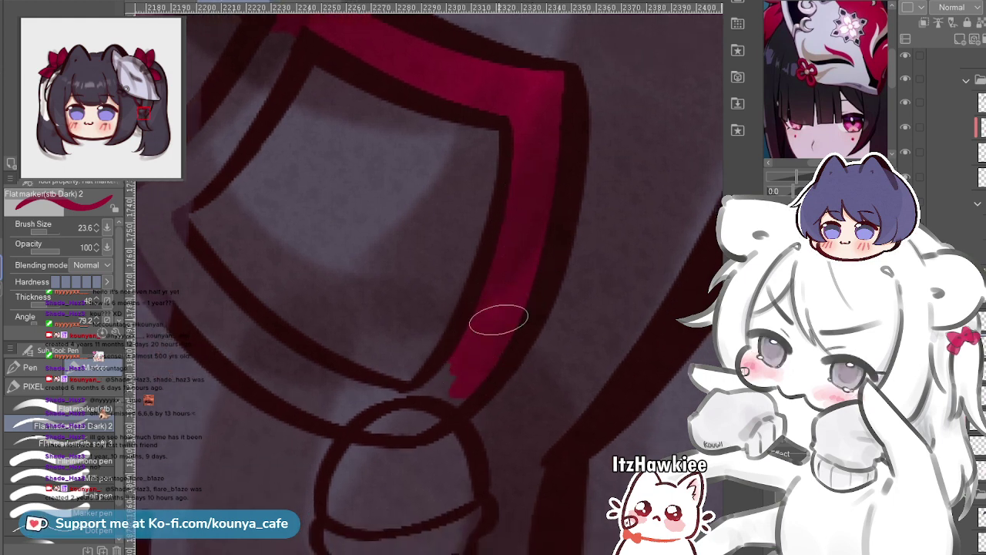
pyautogui.moveTo(499, 311)
pyautogui.mouseDown()
pyautogui.moveTo(483, 333)
pyautogui.moveTo(488, 302)
pyautogui.moveTo(436, 376)
pyautogui.mouseUp()
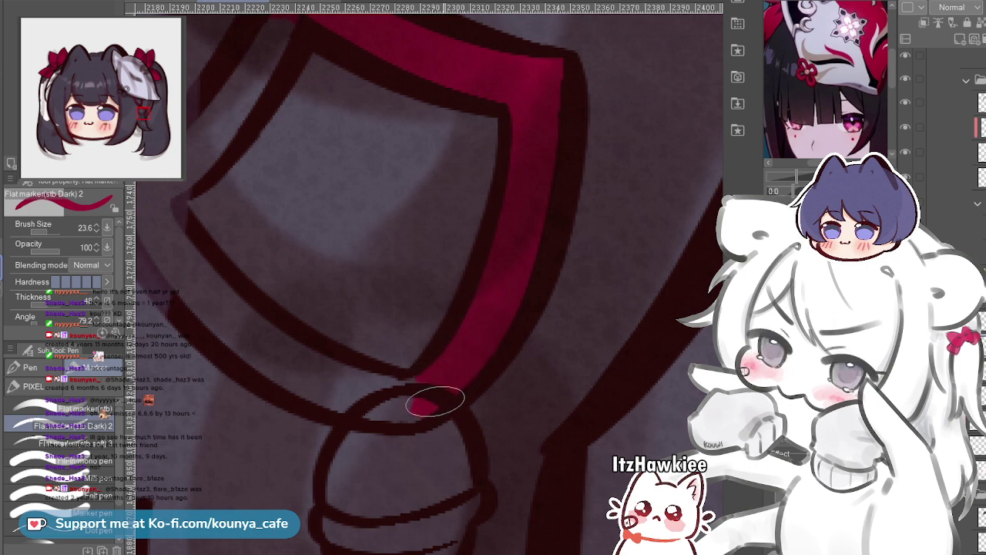
pyautogui.moveTo(413, 305); pyautogui.dragTo(470, 359)
# Fill the lower-left side of the cord's loop in dark red from its outer corner to the bead
pyautogui.moveTo(202, 251); pyautogui.dragTo(245, 329)
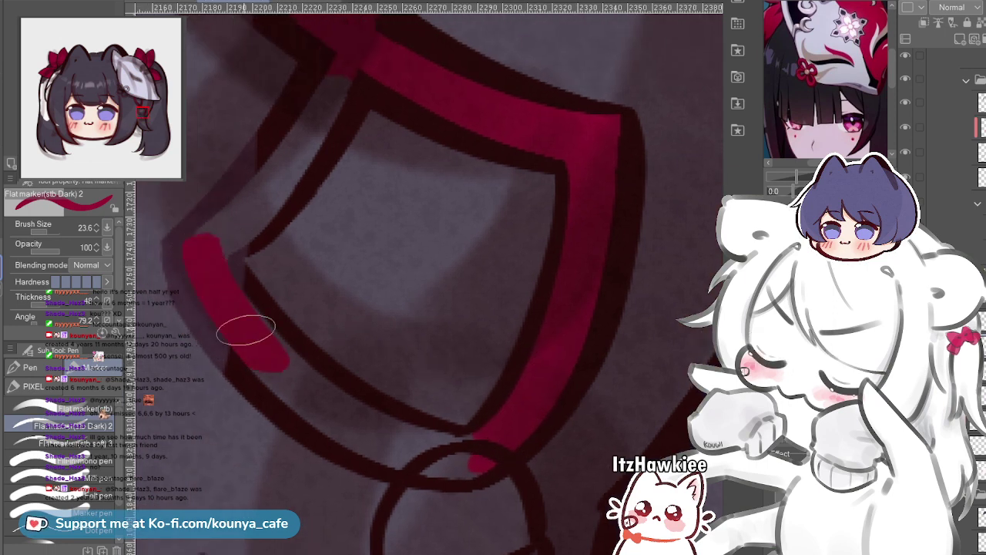
pyautogui.moveTo(218, 282); pyautogui.dragTo(276, 366)
pyautogui.moveTo(222, 309); pyautogui.dragTo(322, 397)
pyautogui.moveTo(256, 352); pyautogui.dragTo(357, 422)
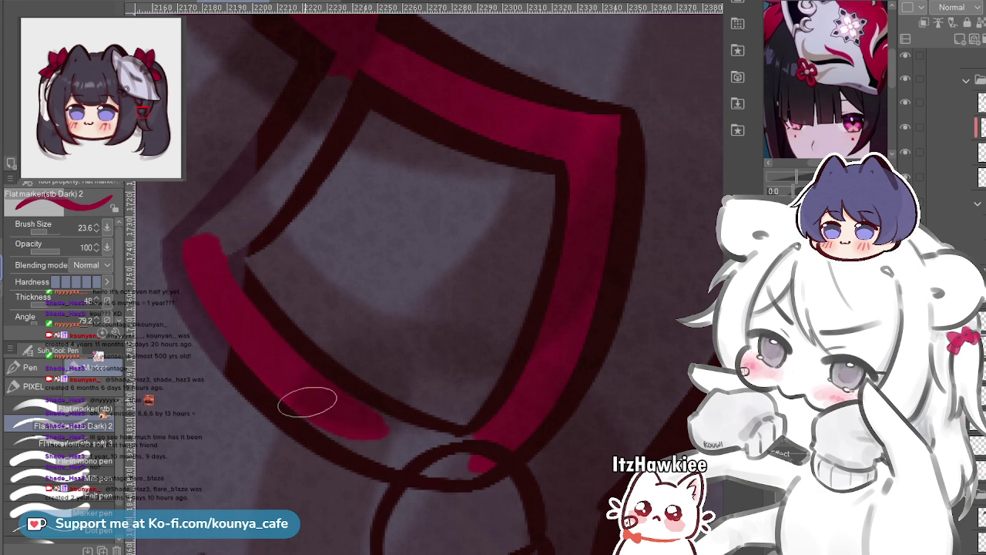
pyautogui.moveTo(307, 402); pyautogui.dragTo(416, 453)
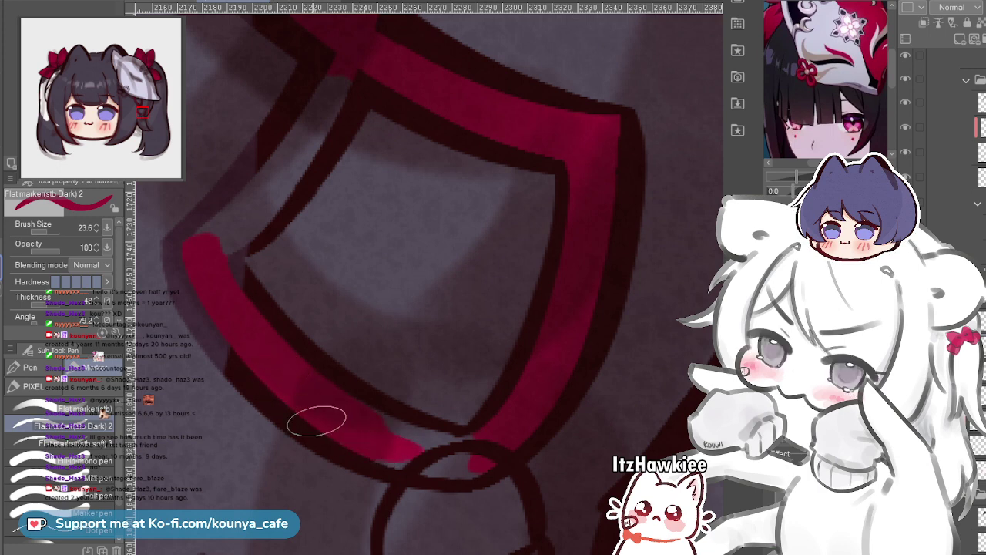
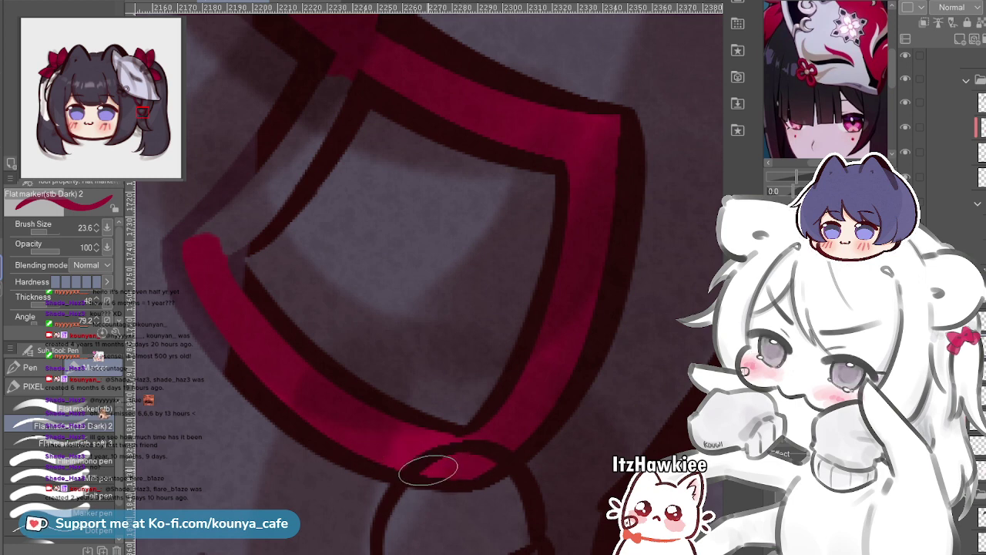
# Fill the upper-left side of the cord's loop in dark red from its outer corner up to the crossing
pyautogui.moveTo(317, 331); pyautogui.dragTo(401, 389)
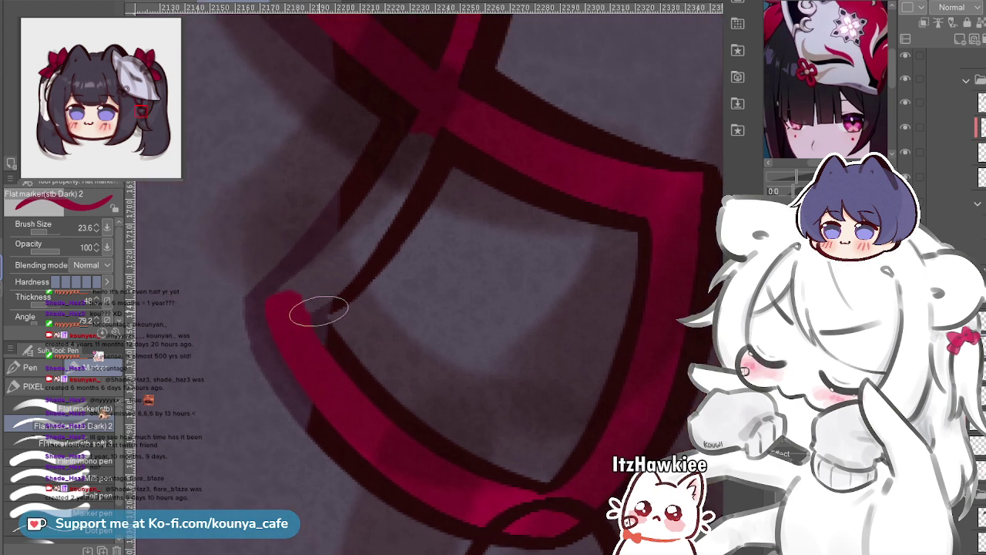
pyautogui.moveTo(295, 303); pyautogui.dragTo(375, 182)
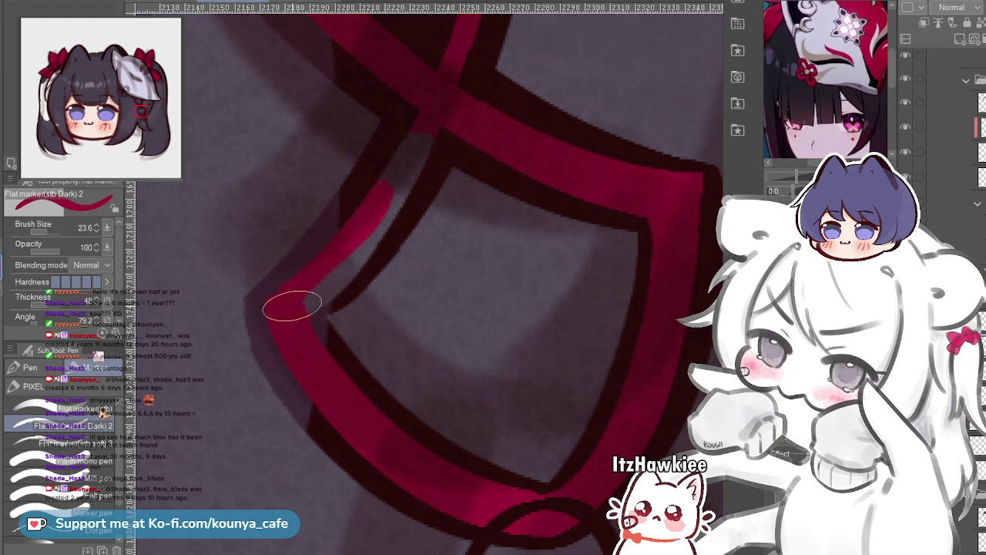
pyautogui.moveTo(288, 300)
pyautogui.mouseDown()
pyautogui.moveTo(337, 277)
pyautogui.moveTo(402, 160)
pyautogui.mouseUp()
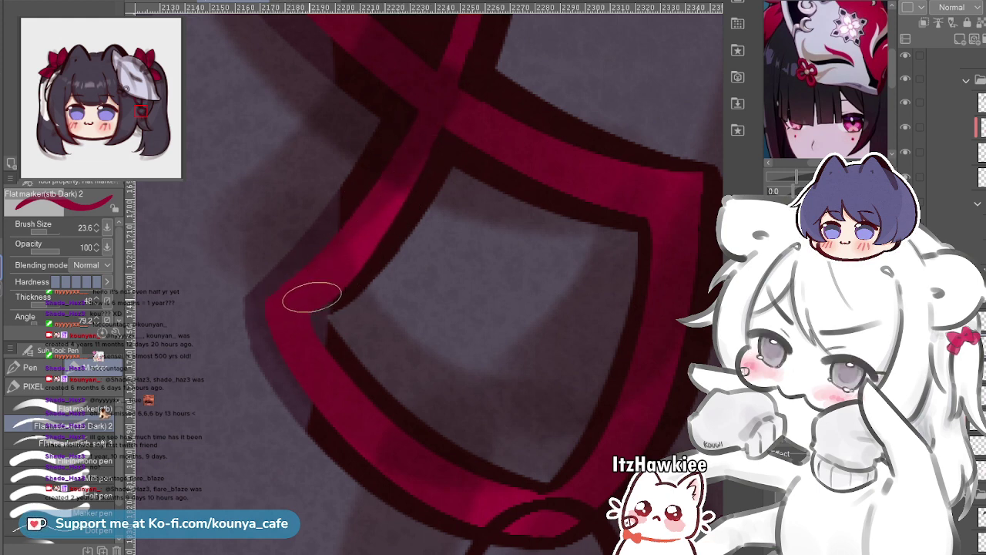
pyautogui.scroll(-8, 333, 283)
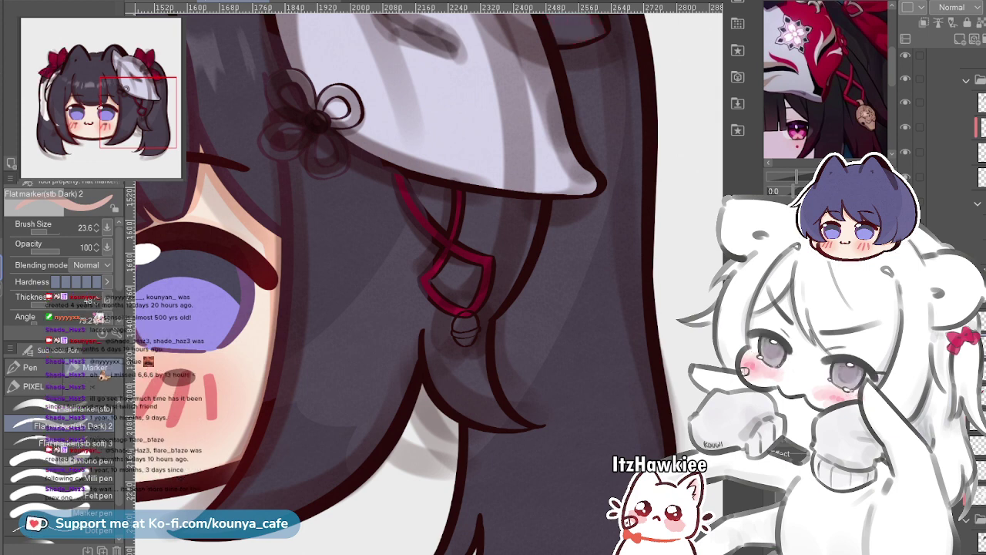
pyautogui.hotkey('ctrl', 'z')
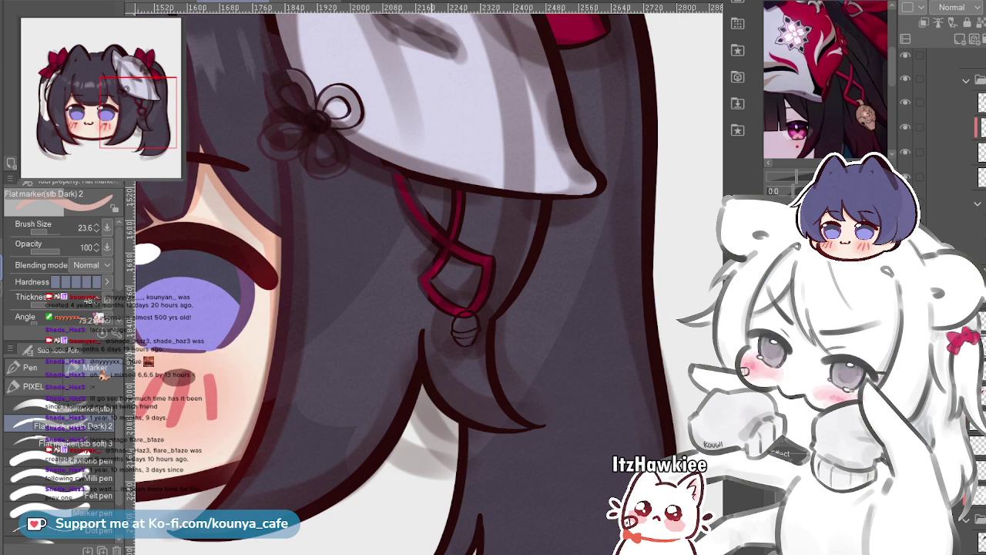
# Paint the upper and left part of the bead below the cord in pale beige-pink at brush size 23.6
pyautogui.scroll(5, 468, 344)
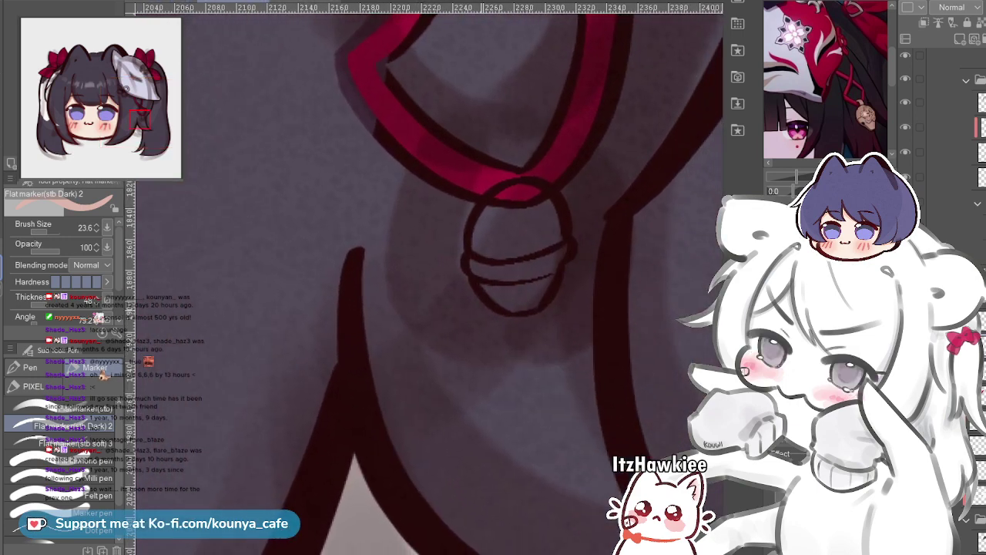
pyautogui.moveTo(550, 305); pyautogui.dragTo(460, 286)
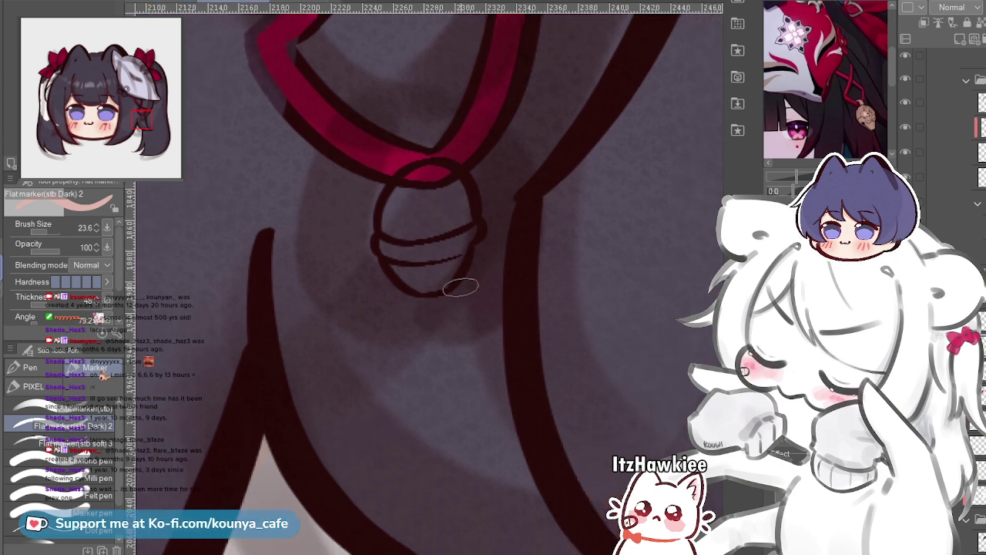
pyautogui.scroll(3, 445, 179)
pyautogui.moveTo(439, 166)
pyautogui.mouseDown()
pyautogui.moveTo(427, 283)
pyautogui.moveTo(435, 171)
pyautogui.moveTo(423, 326)
pyautogui.moveTo(449, 169)
pyautogui.moveTo(433, 252)
pyautogui.mouseUp()
pyautogui.hotkey('ctrl', 'z')
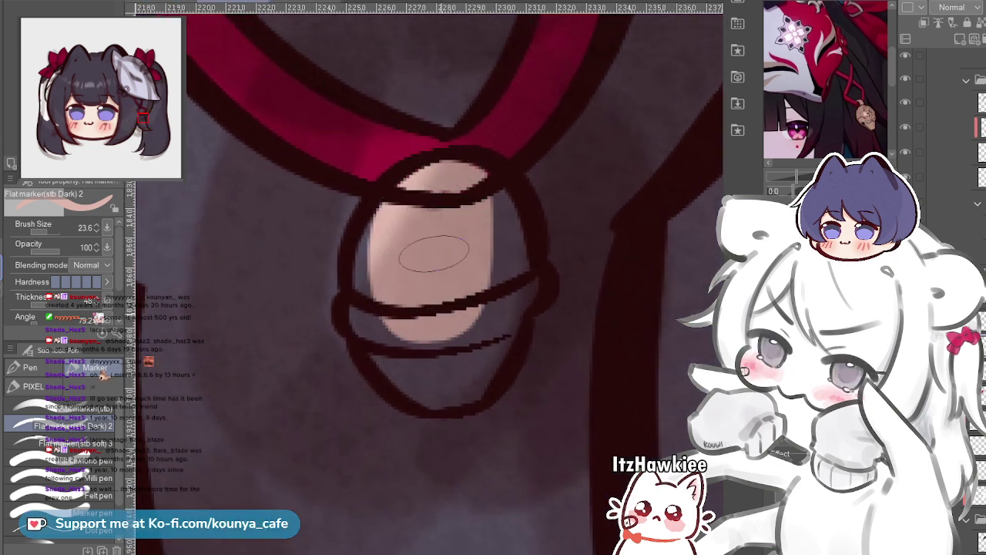
pyautogui.moveTo(401, 214); pyautogui.dragTo(420, 323)
pyautogui.moveTo(421, 194); pyautogui.dragTo(389, 328)
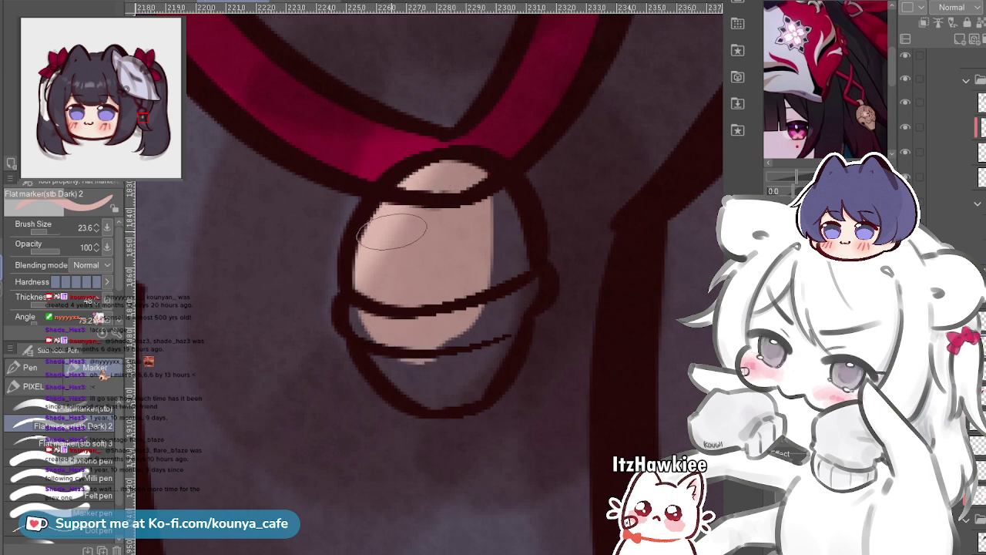
pyautogui.moveTo(393, 230); pyautogui.dragTo(396, 339)
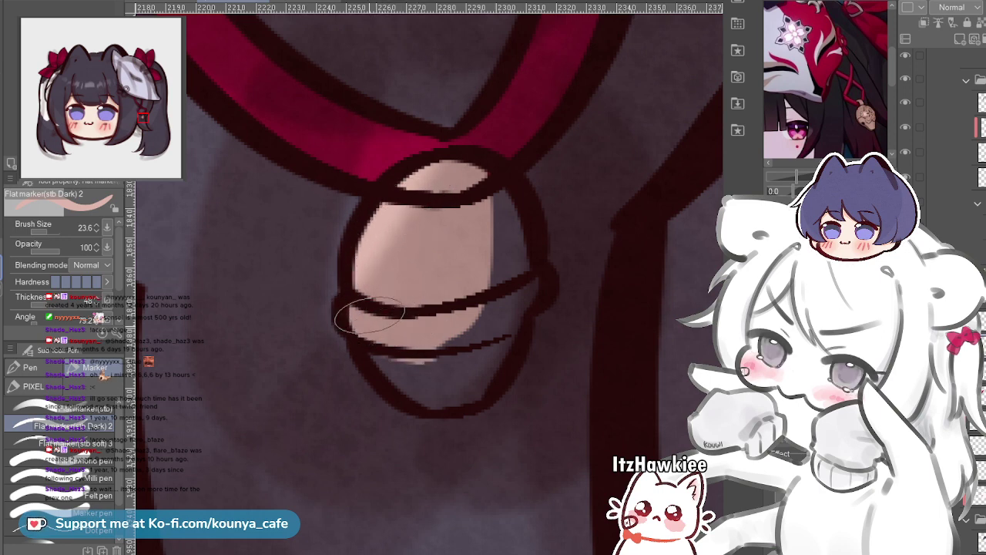
# Extend the beige-pink over the bead's right side and lower tip until the whole bead is filled
pyautogui.moveTo(462, 331)
pyautogui.mouseDown()
pyautogui.moveTo(466, 173)
pyautogui.moveTo(490, 293)
pyautogui.moveTo(511, 285)
pyautogui.moveTo(516, 294)
pyautogui.moveTo(520, 283)
pyautogui.mouseUp()
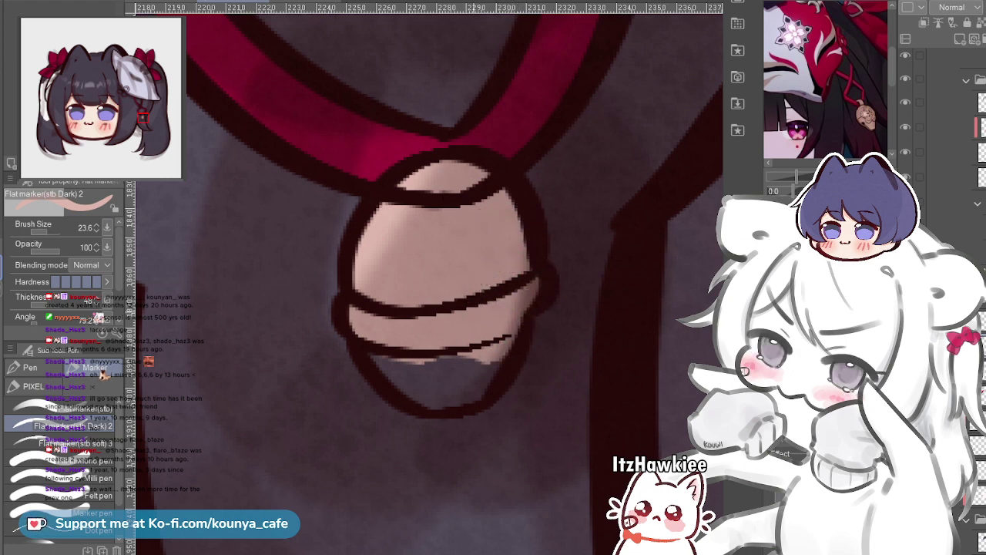
pyautogui.moveTo(473, 308); pyautogui.dragTo(487, 296)
pyautogui.moveTo(413, 323)
pyautogui.mouseDown()
pyautogui.moveTo(445, 362)
pyautogui.moveTo(408, 329)
pyautogui.moveTo(445, 376)
pyautogui.moveTo(468, 348)
pyautogui.moveTo(454, 392)
pyautogui.moveTo(490, 359)
pyautogui.mouseUp()
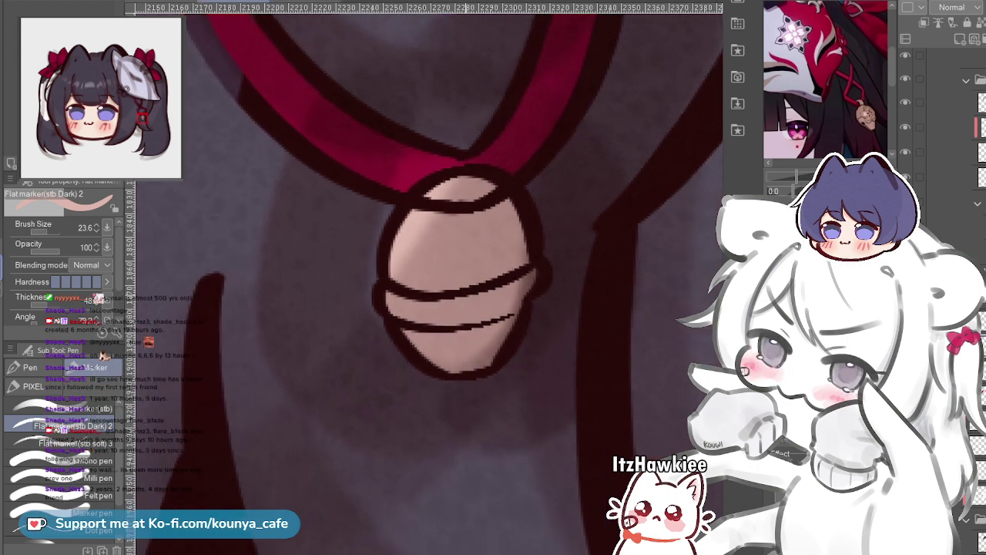
pyautogui.scroll(-3, 447, 281)
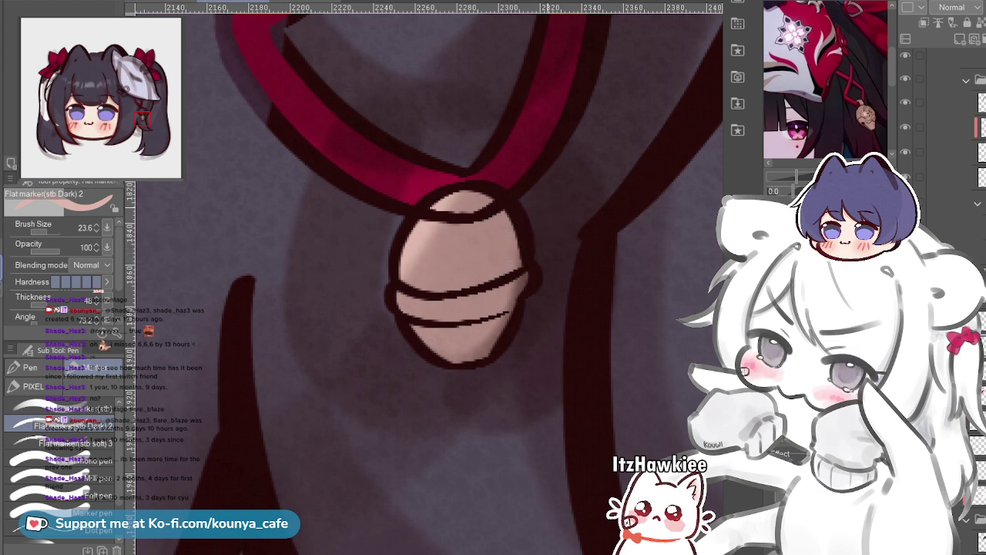
# Erase the outline crossing the top of the bead on the line layer, using the Hard eraser at size 22.4
pyautogui.scroll(-5, 533, 216)
pyautogui.scroll(4, 526, 221)
pyautogui.scroll(3, 567, 236)
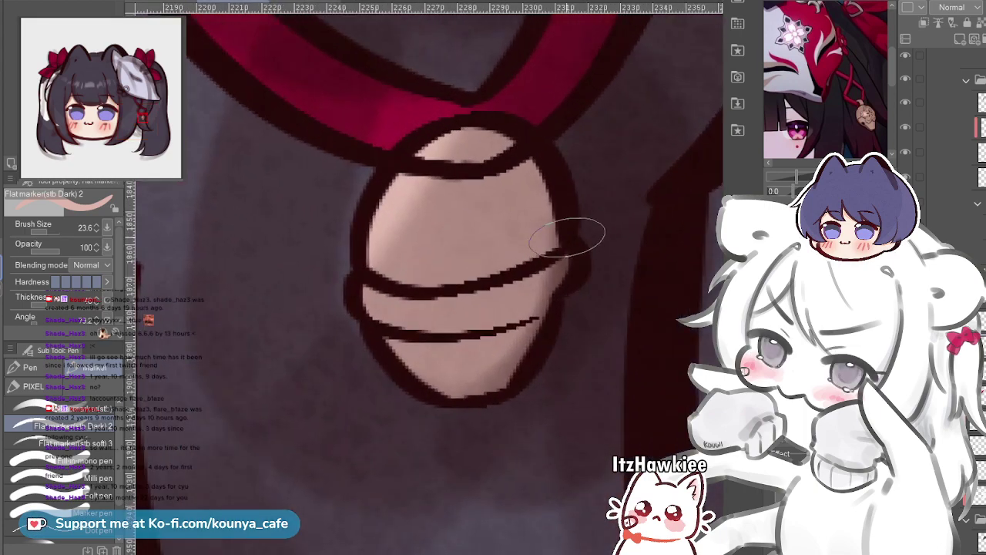
pyautogui.scroll(-5, 548, 254)
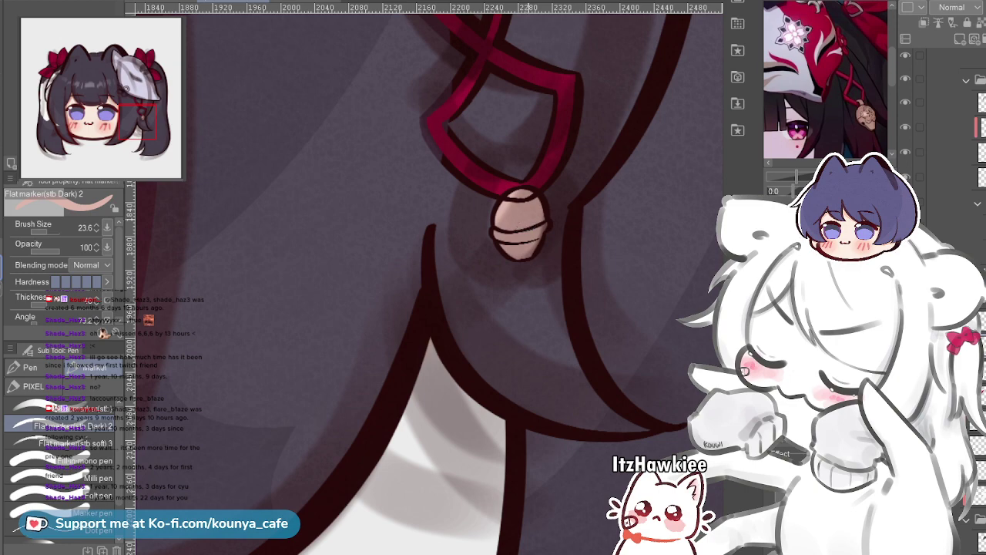
pyautogui.scroll(-3, 470, 347)
pyautogui.scroll(5, 518, 293)
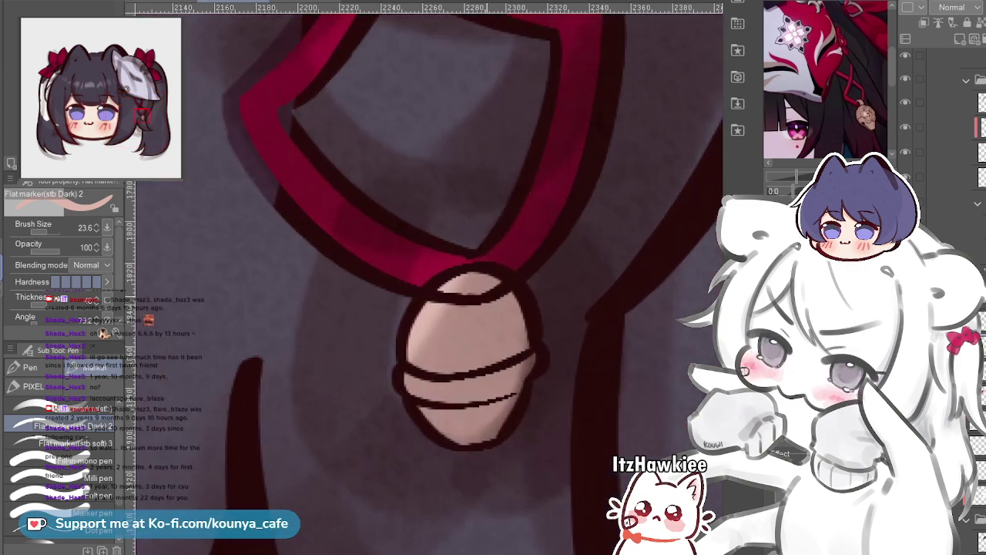
pyautogui.click(954, 61)
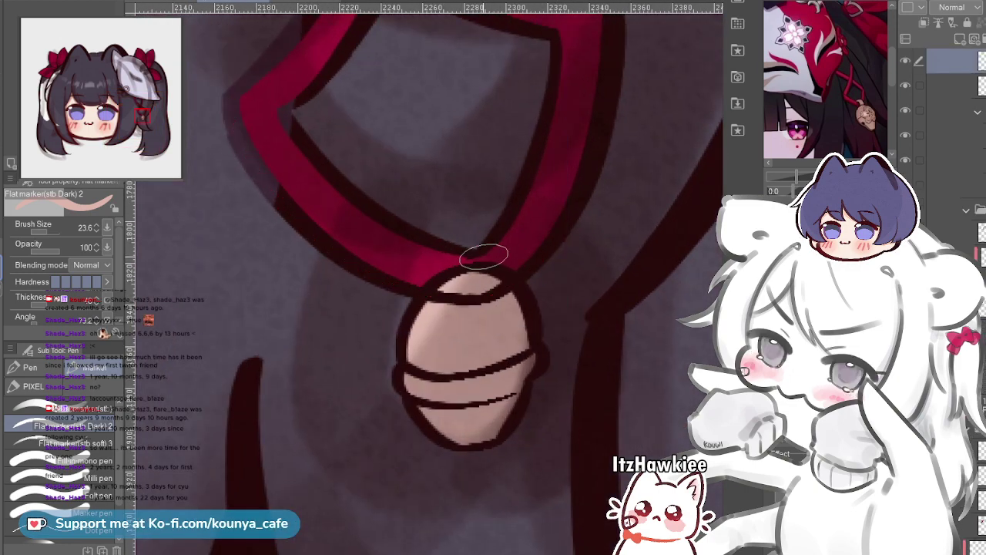
pyautogui.press('e')
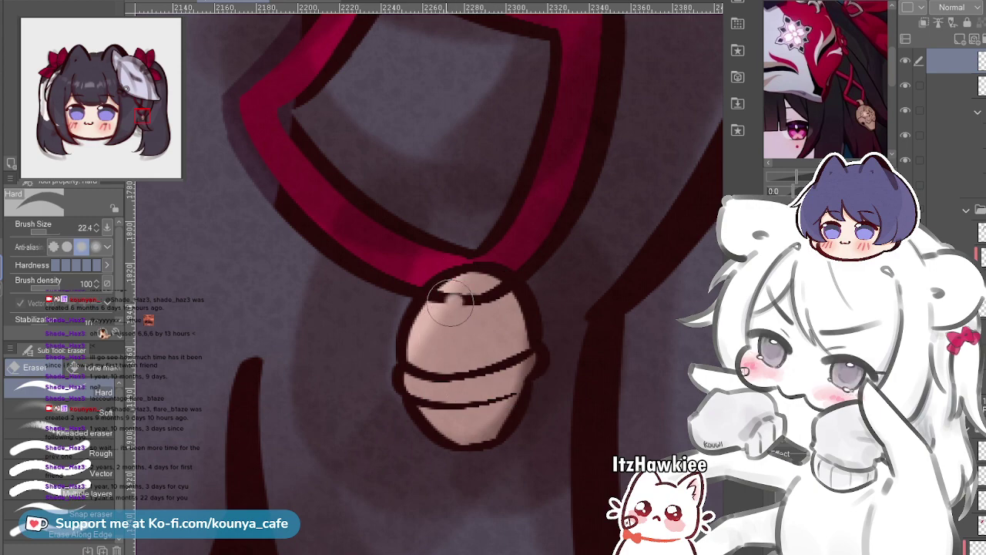
pyautogui.moveTo(452, 303); pyautogui.dragTo(464, 305)
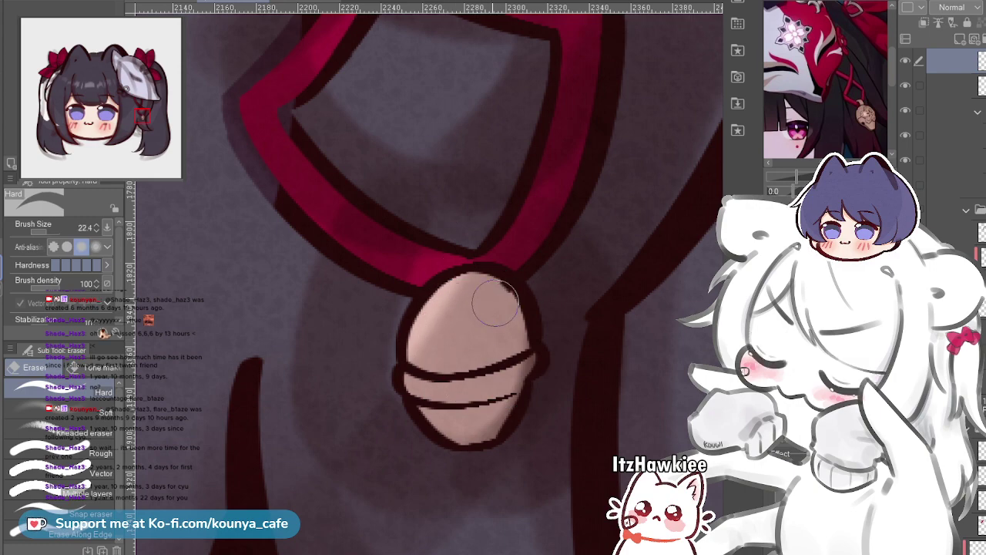
pyautogui.scroll(-6, 509, 308)
pyautogui.scroll(-5, 432, 308)
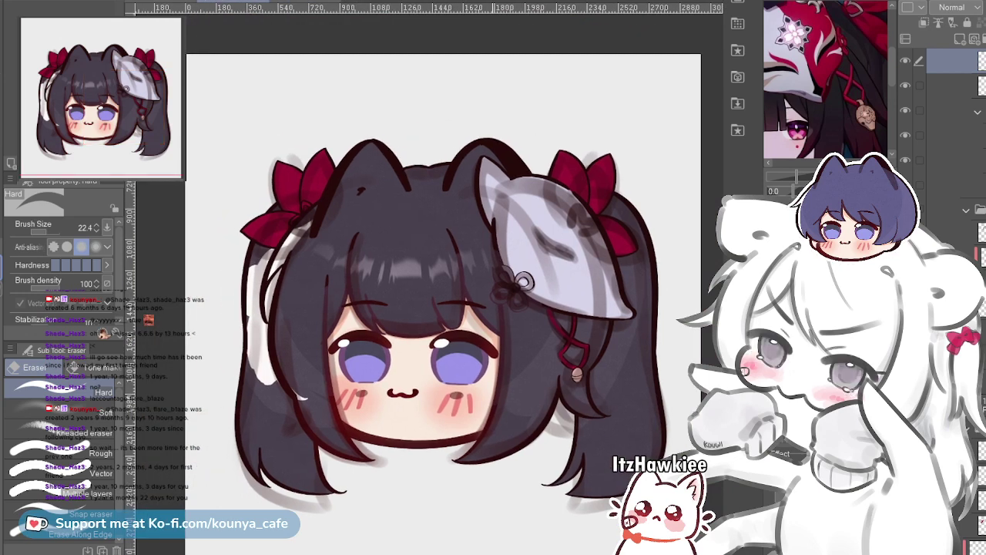
# Hide the white patch on the pigtail opposite the mask and the light highlights across the fringe
pyautogui.scroll(2, 316, 294)
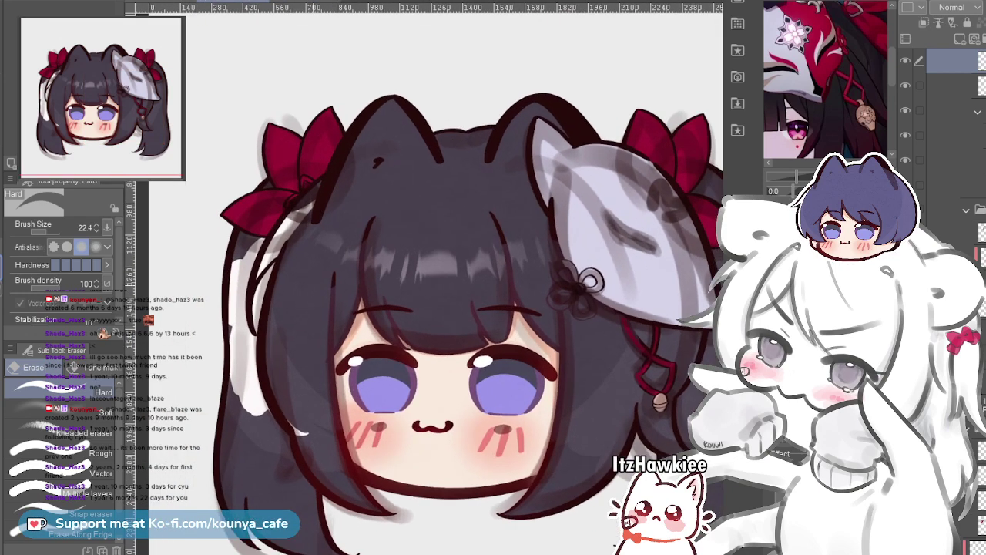
pyautogui.click(972, 546)
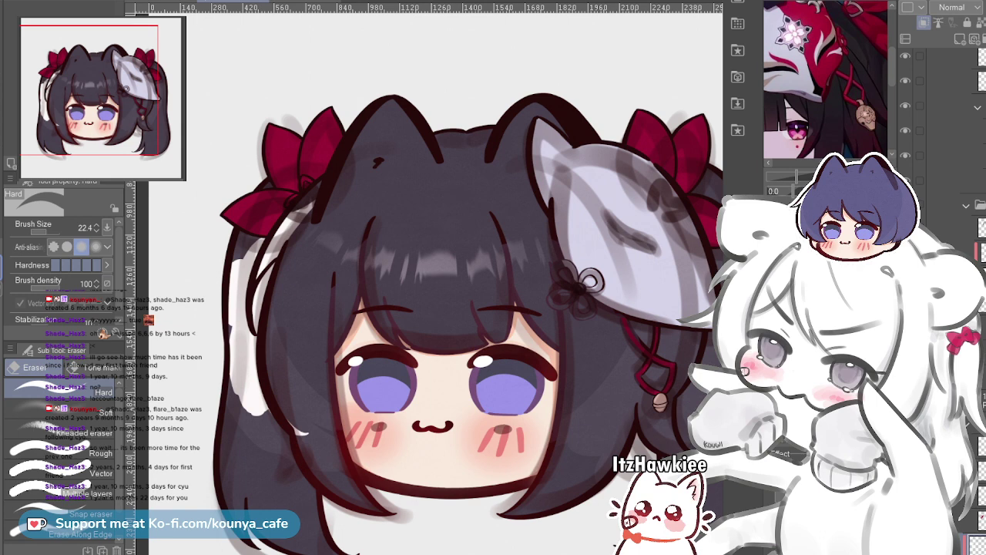
pyautogui.click(955, 61)
pyautogui.click(972, 546)
pyautogui.click(905, 546)
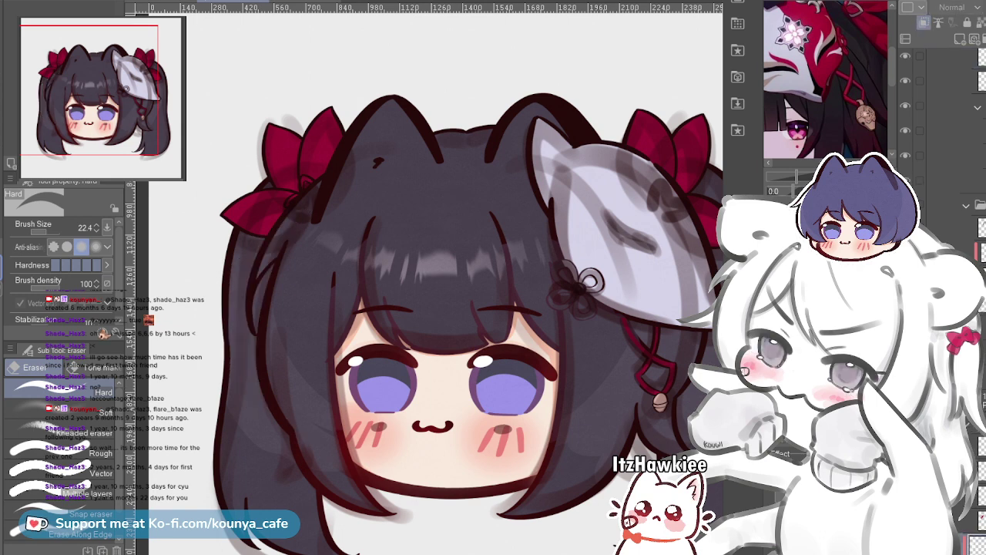
pyautogui.hotkey('ctrl', 'y')
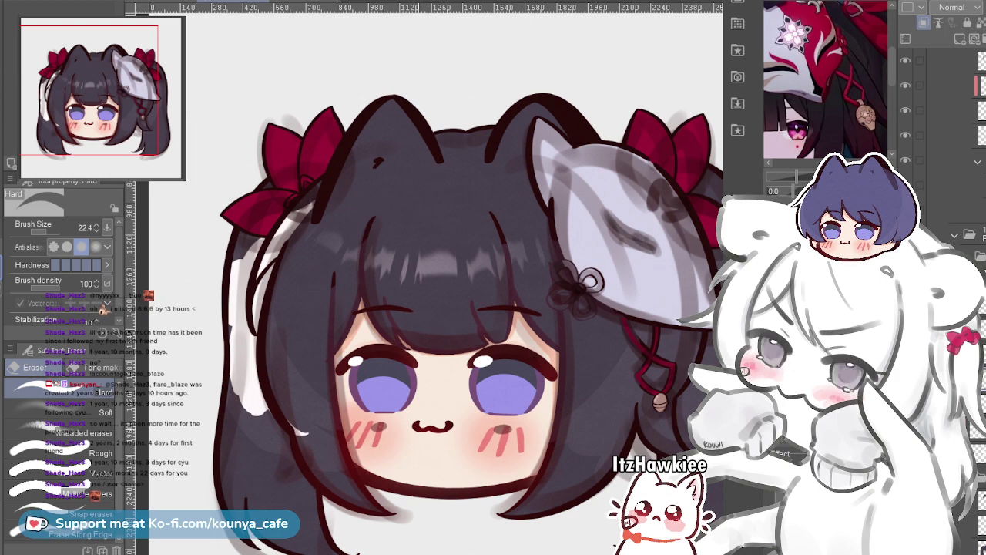
pyautogui.moveTo(248, 392); pyautogui.dragTo(161, 345)
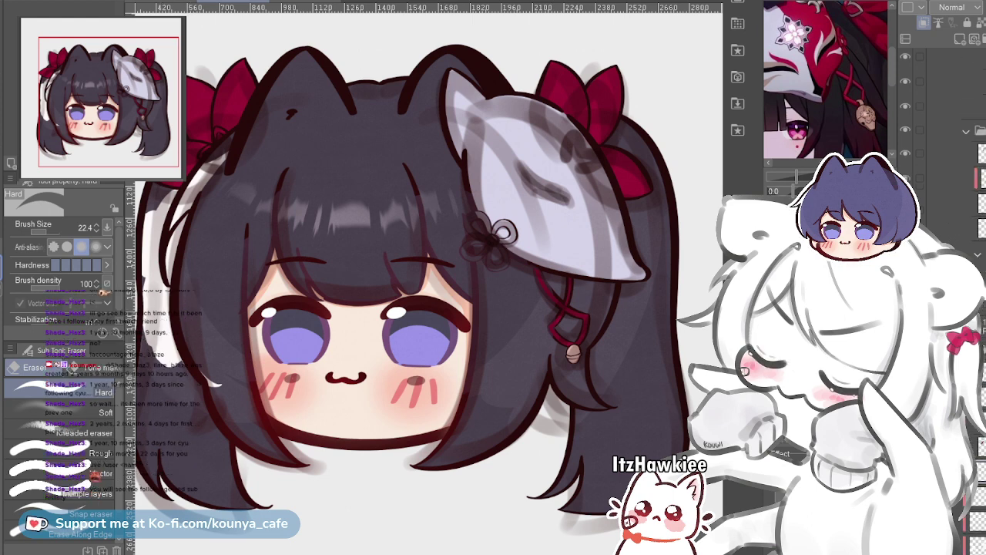
pyautogui.scroll(-2, 944, 300)
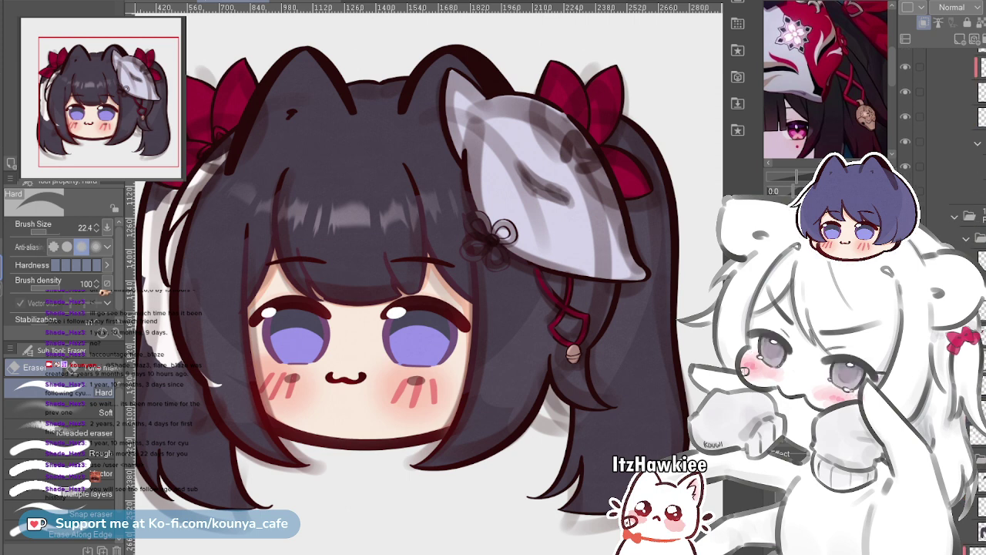
pyautogui.hotkey('ctrl', 'z')
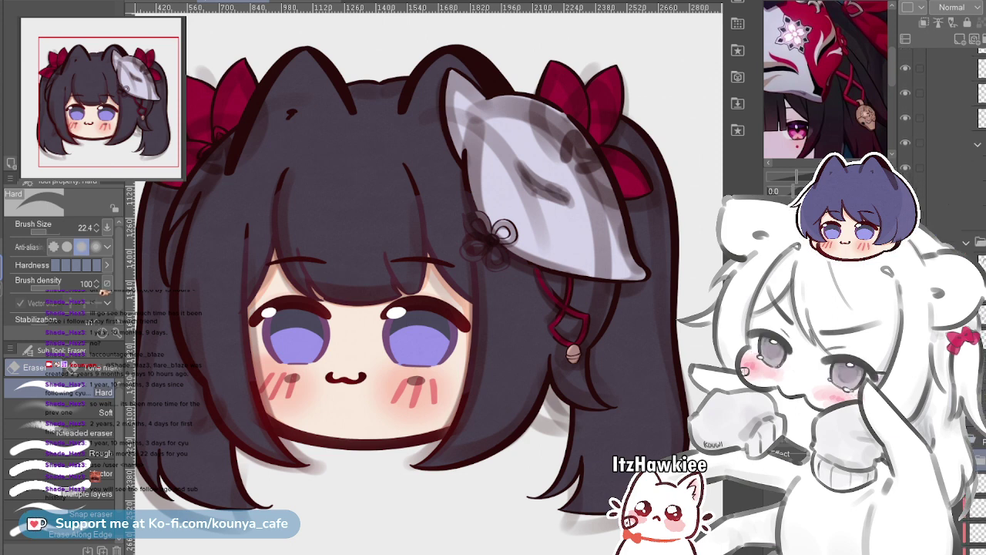
# Select the yellow-labelled folder in the layer stack and collapse the expanded folder directly below it
pyautogui.scroll(4, 943, 308)
pyautogui.scroll(4, 944, 308)
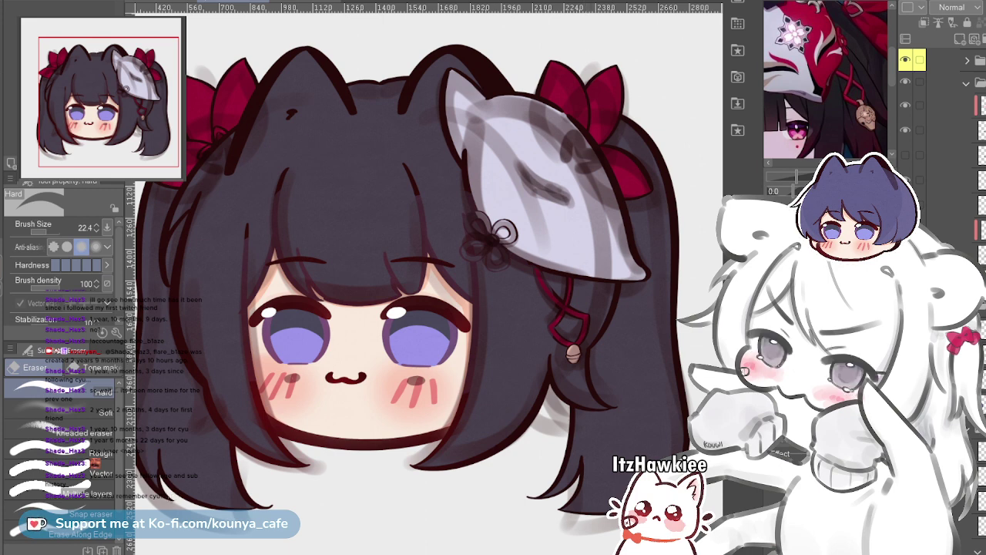
pyautogui.click(977, 253)
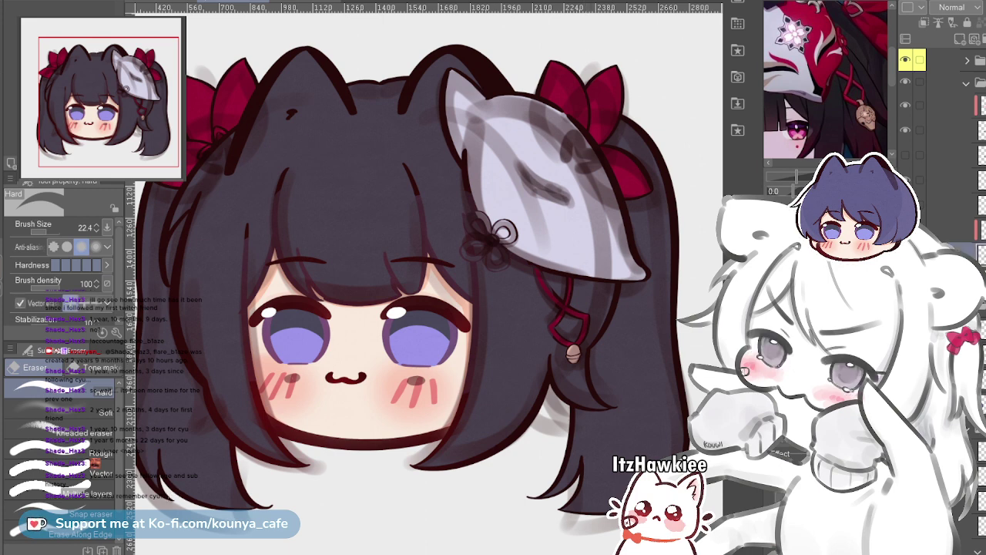
pyautogui.scroll(4, 977, 253)
pyautogui.scroll(2, 961, 123)
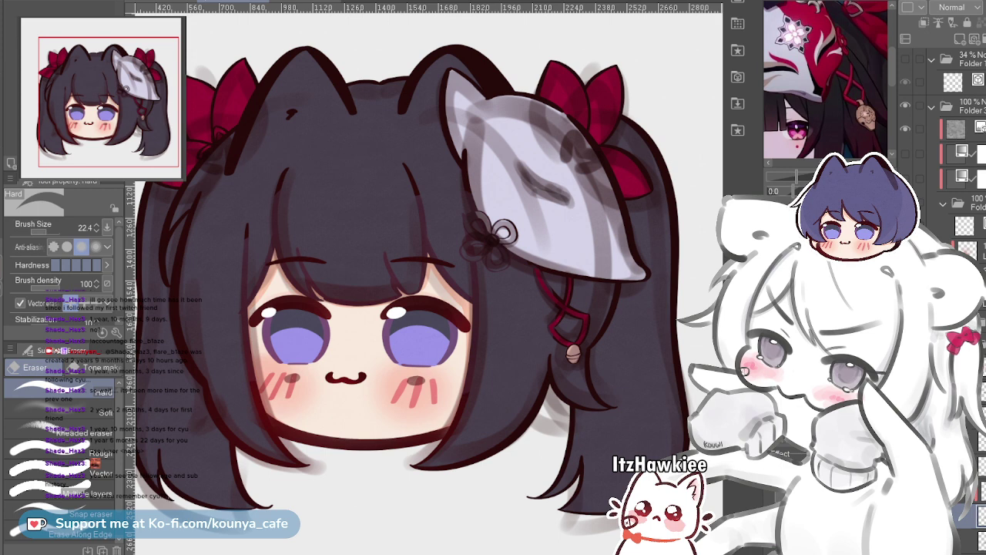
pyautogui.scroll(-2, 955, 138)
pyautogui.scroll(-1, 955, 139)
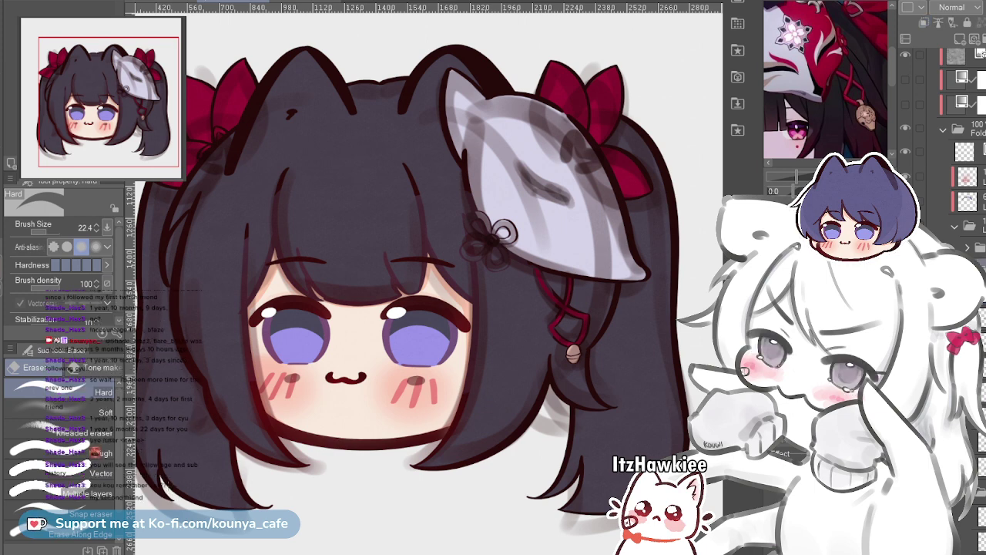
pyautogui.scroll(3, 955, 200)
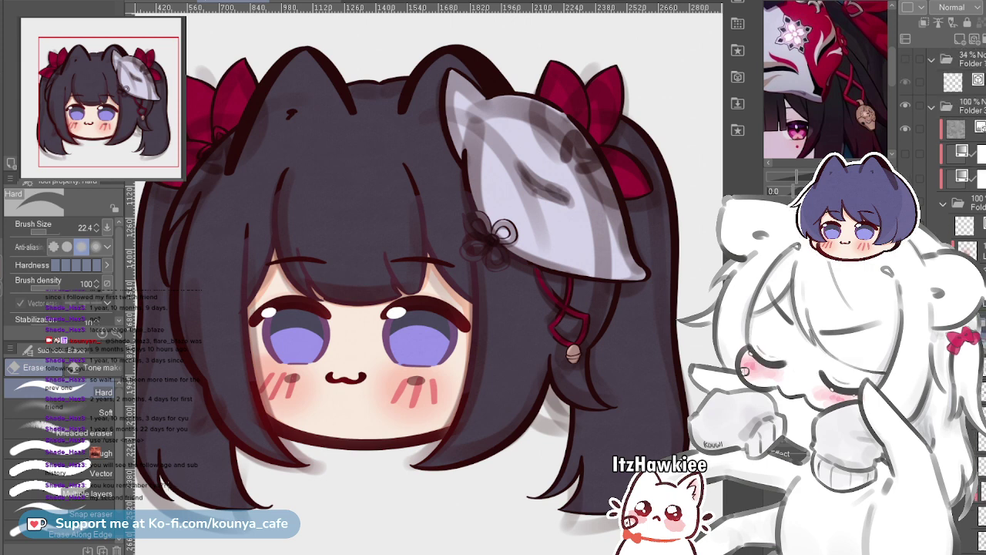
pyautogui.click(980, 322)
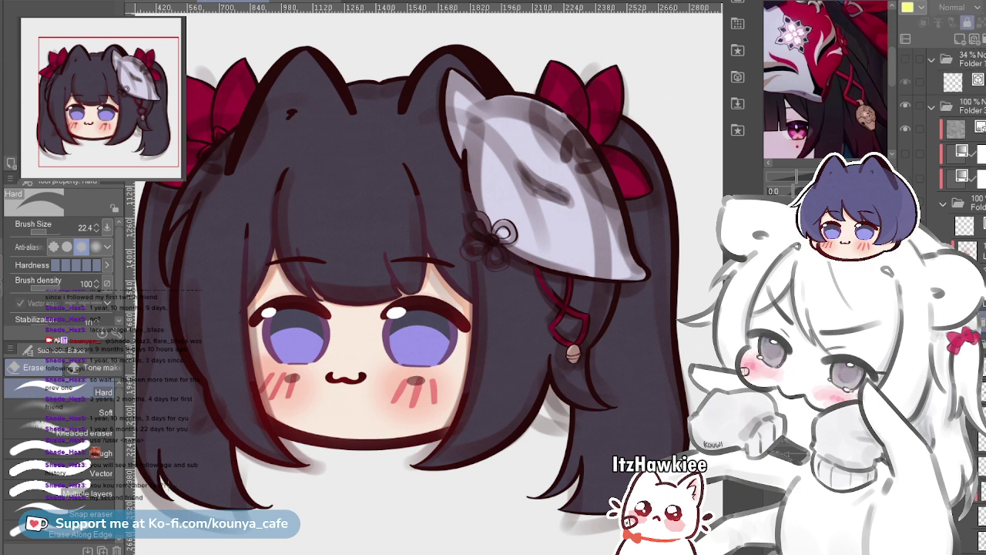
pyautogui.scroll(-2, 955, 127)
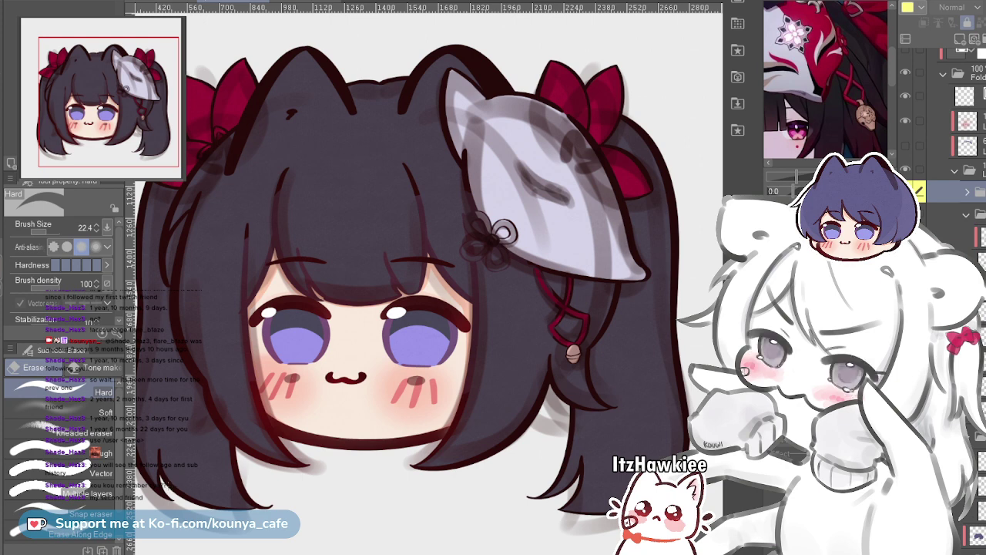
pyautogui.click(965, 215)
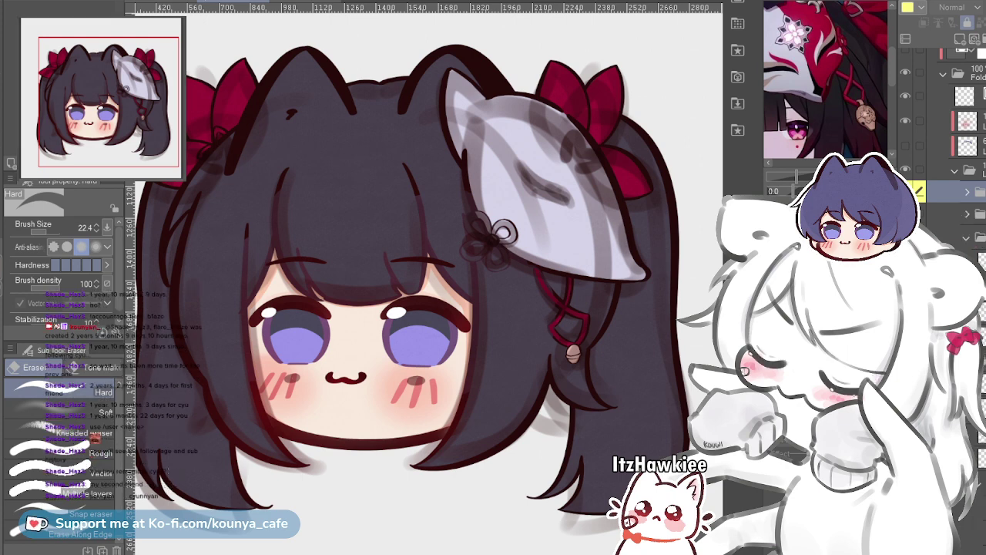
# Add a new raster layer above the yellow-labelled folder and switch to the Flat marker(stb Dark) 2 for painting the cheek marks
pyautogui.hotkey('ctrl', 'shift', 'n')
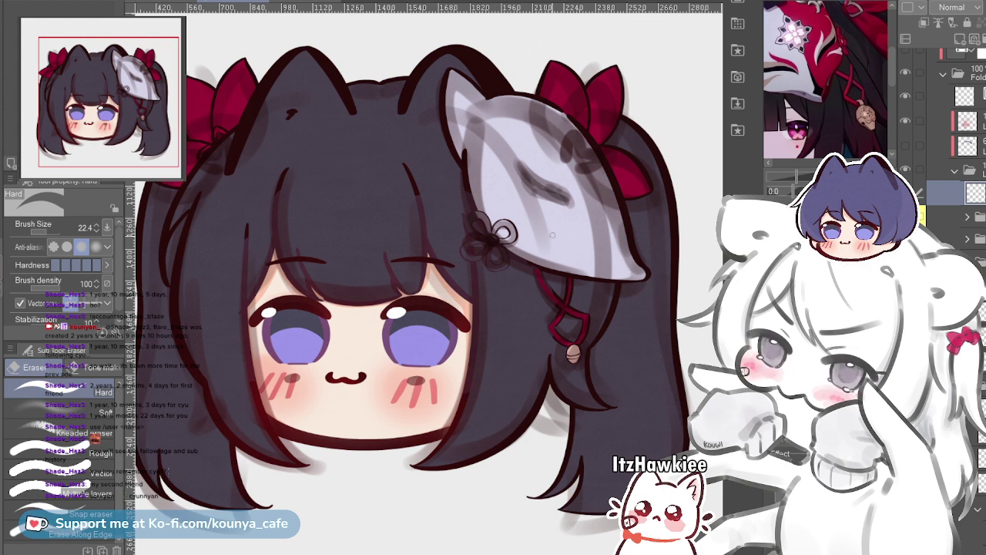
pyautogui.scroll(4, 603, 298)
pyautogui.moveTo(603, 297); pyautogui.dragTo(595, 210)
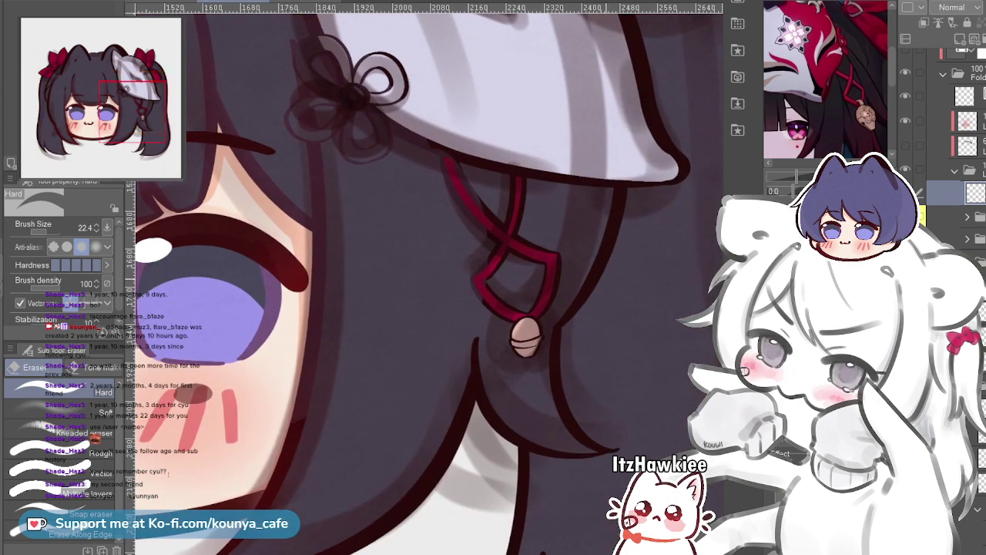
pyautogui.scroll(-3, 607, 270)
pyautogui.moveTo(302, 352); pyautogui.dragTo(420, 345)
pyautogui.scroll(4, 420, 345)
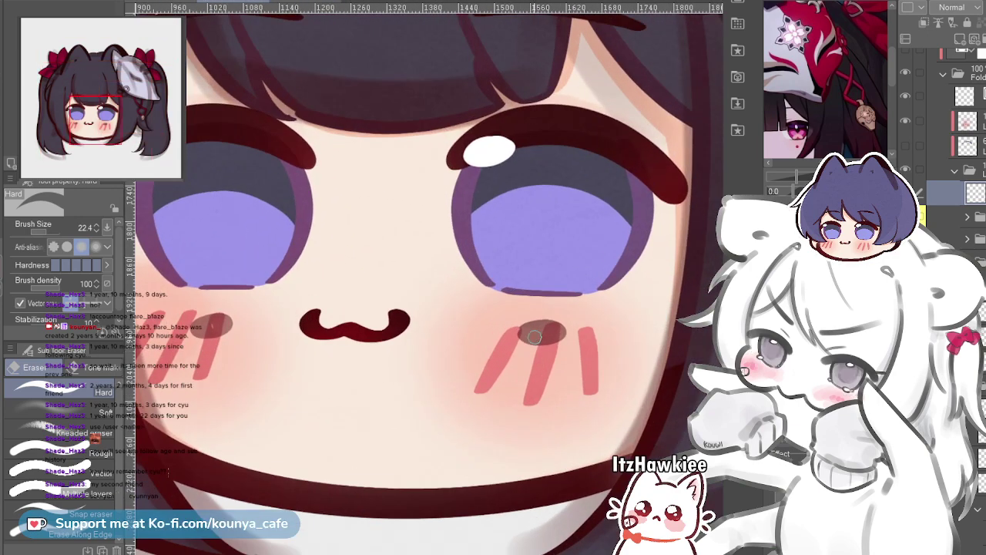
pyautogui.scroll(2, 535, 336)
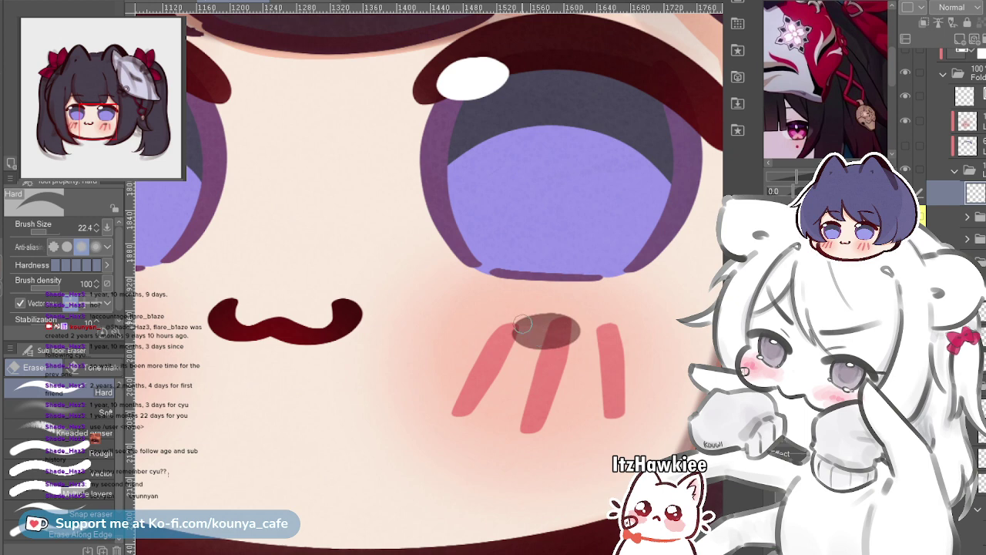
pyautogui.press('p')
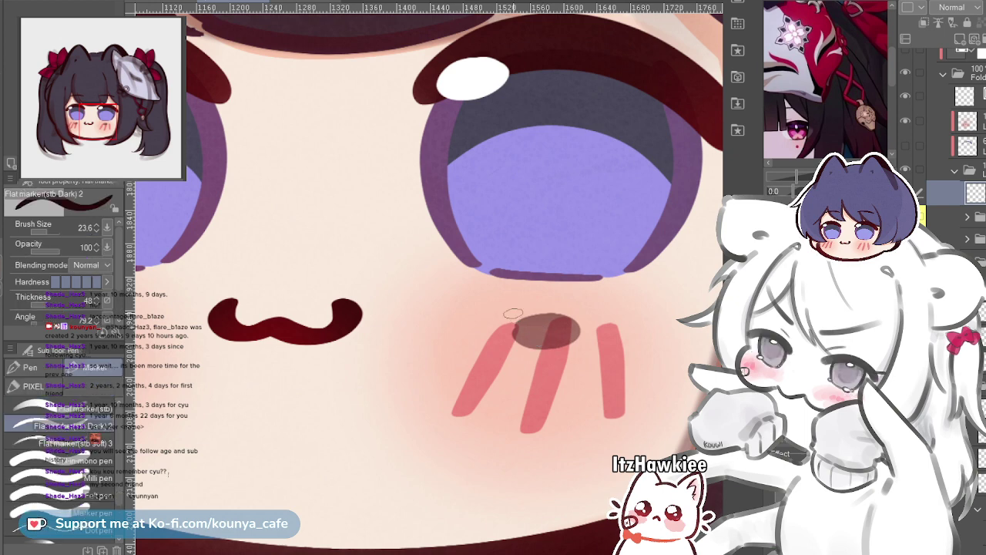
pyautogui.scroll(3, 513, 313)
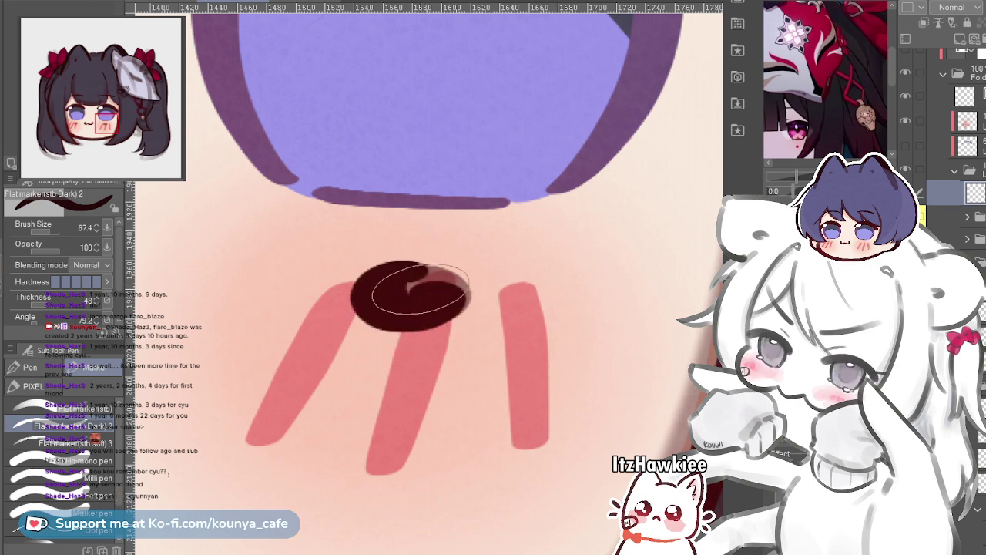
# Undo the trial dark strokes on the grey cheek mark near the mask and reduce the marker size to 47.2
pyautogui.hotkey('ctrl', 'z')
pyautogui.hotkey('ctrl', 'z')
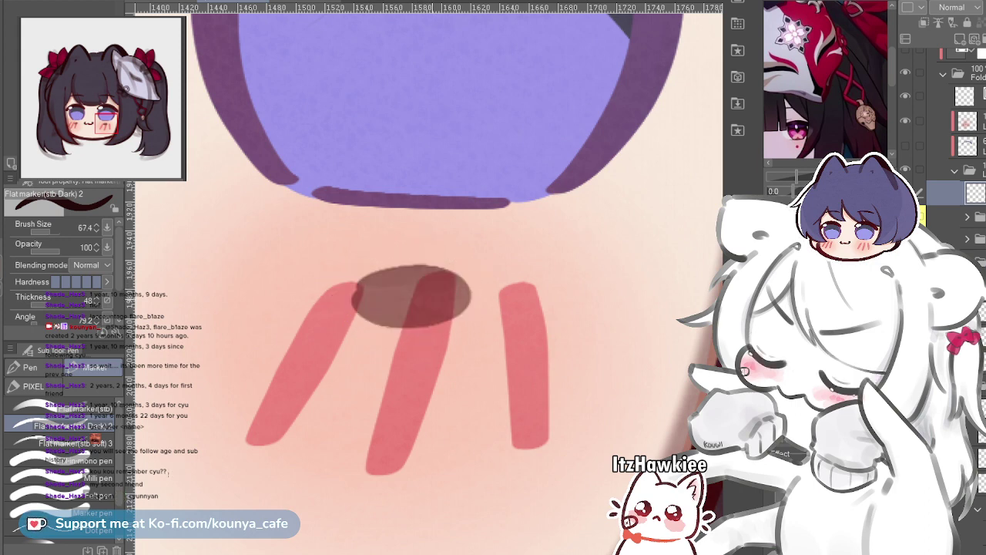
pyautogui.moveTo(432, 297); pyautogui.dragTo(408, 327)
pyautogui.moveTo(427, 287)
pyautogui.mouseDown()
pyautogui.moveTo(402, 277)
pyautogui.moveTo(412, 324)
pyautogui.moveTo(421, 286)
pyautogui.mouseUp()
pyautogui.hotkey('ctrl', 'z')
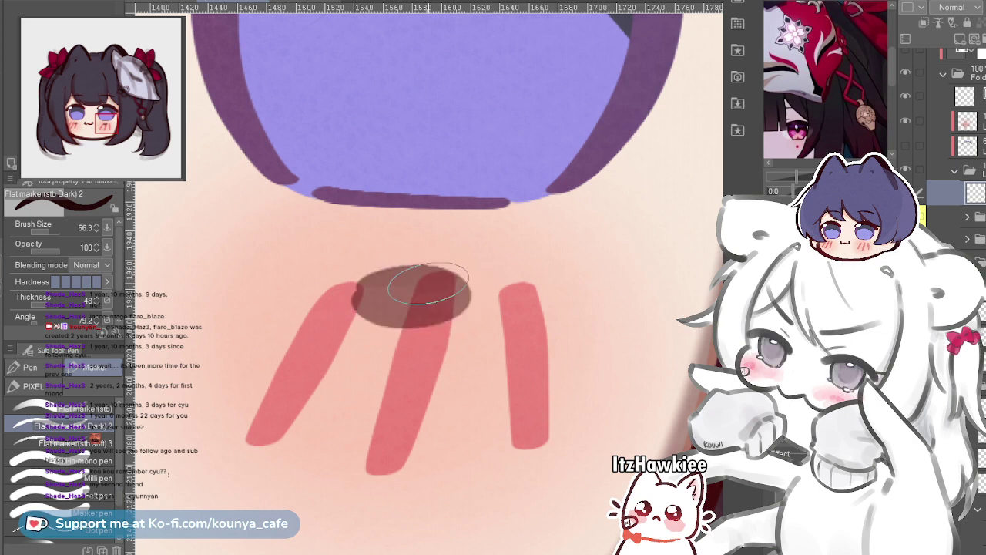
pyautogui.hotkey('ctrl', 'z')
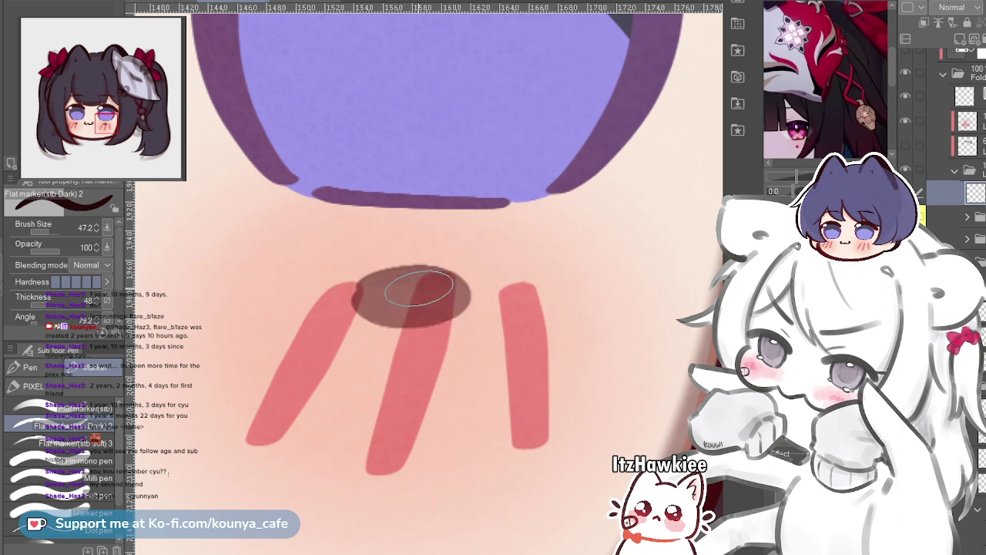
# Try to trace the grey mark under the eye nearest the mask with curved dark maroon strokes at size 47.2
pyautogui.moveTo(420, 276)
pyautogui.mouseDown()
pyautogui.moveTo(369, 300)
pyautogui.moveTo(443, 300)
pyautogui.moveTo(388, 286)
pyautogui.moveTo(405, 271)
pyautogui.moveTo(391, 315)
pyautogui.mouseUp()
pyautogui.hotkey('ctrl', 'z')
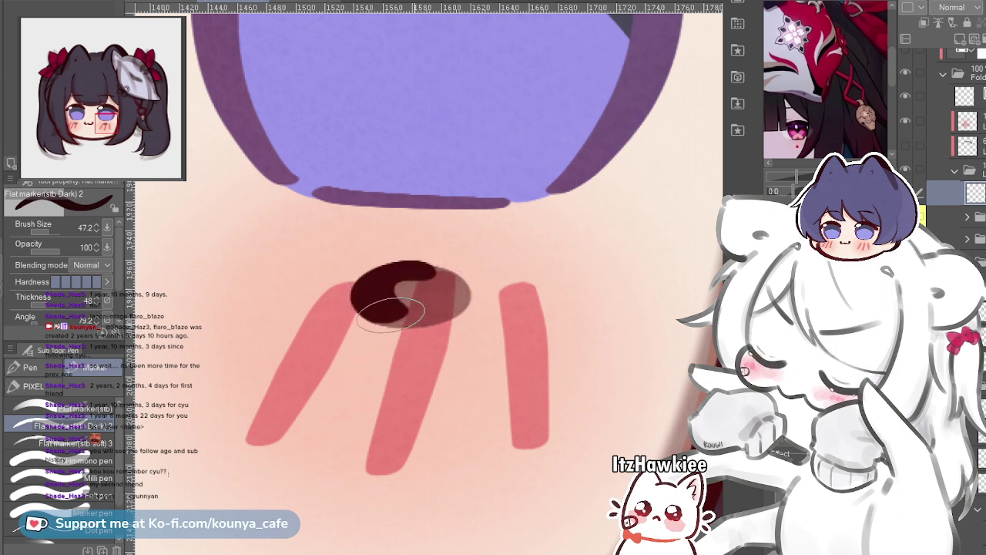
pyautogui.hotkey('ctrl', 'z')
pyautogui.moveTo(409, 275)
pyautogui.mouseDown()
pyautogui.moveTo(365, 298)
pyautogui.moveTo(451, 317)
pyautogui.moveTo(379, 284)
pyautogui.moveTo(401, 269)
pyautogui.moveTo(366, 295)
pyautogui.moveTo(431, 301)
pyautogui.moveTo(409, 283)
pyautogui.mouseUp()
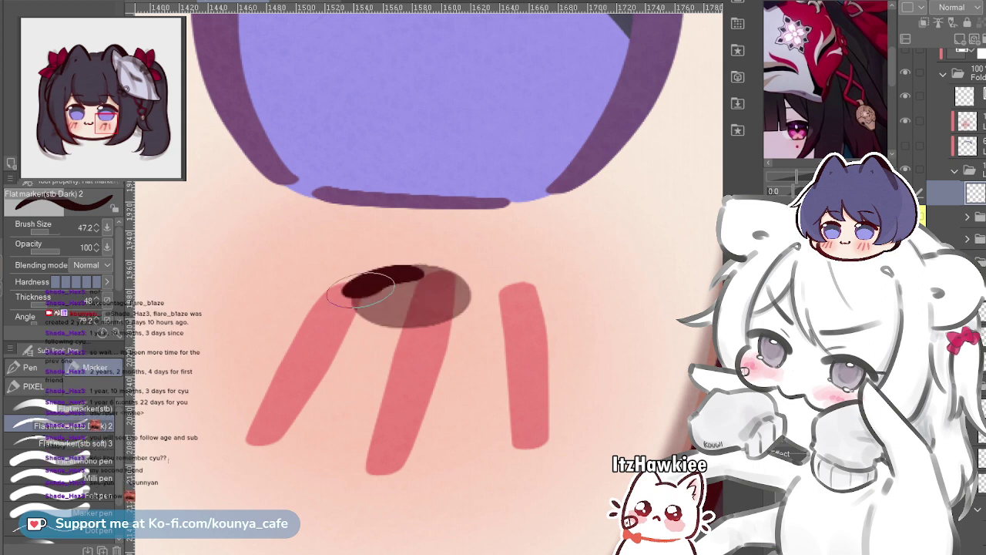
pyautogui.hotkey('ctrl', 'z')
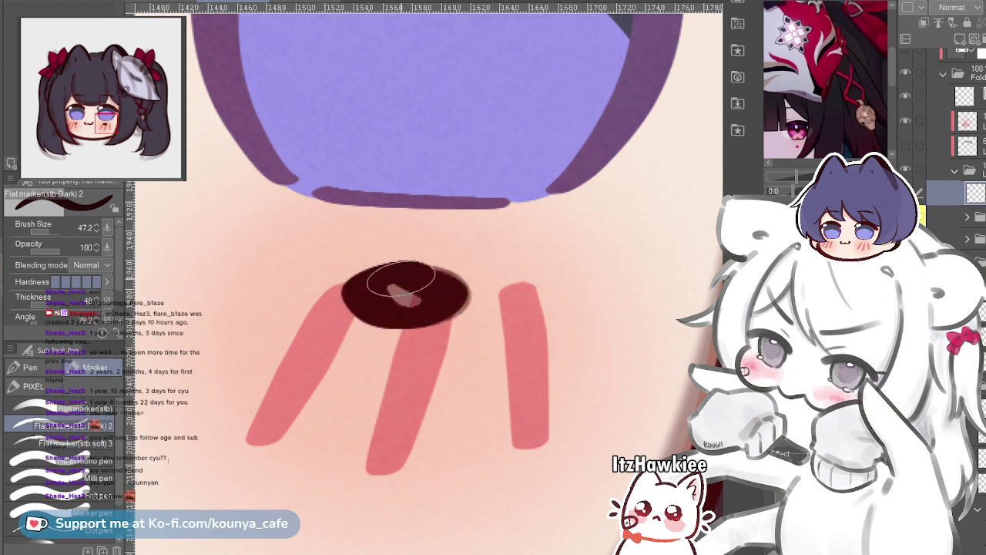
pyautogui.scroll(2, 401, 279)
pyautogui.moveTo(437, 278)
pyautogui.mouseDown()
pyautogui.moveTo(354, 285)
pyautogui.moveTo(414, 325)
pyautogui.moveTo(422, 286)
pyautogui.mouseUp()
pyautogui.hotkey('ctrl', 'z')
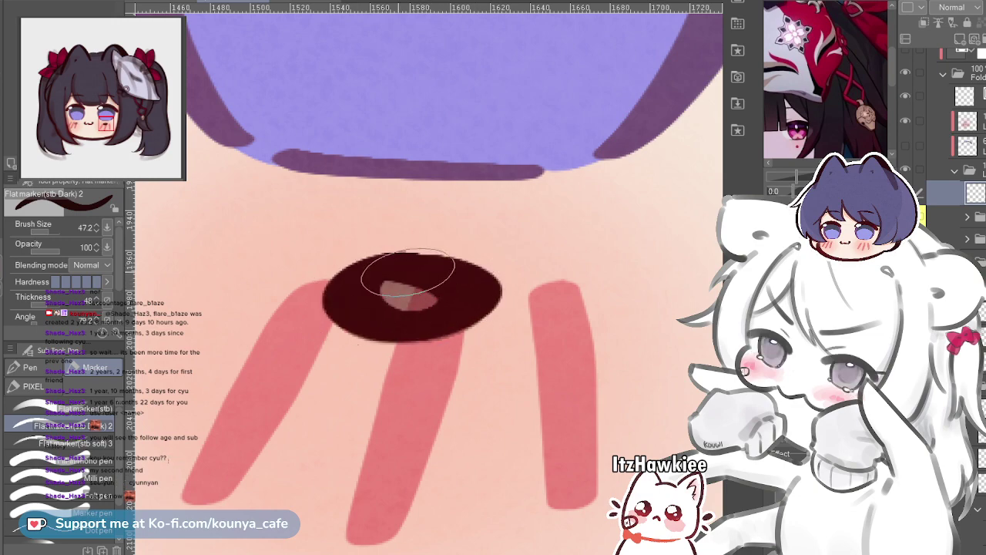
pyautogui.scroll(-5, 420, 286)
pyautogui.scroll(5, 420, 289)
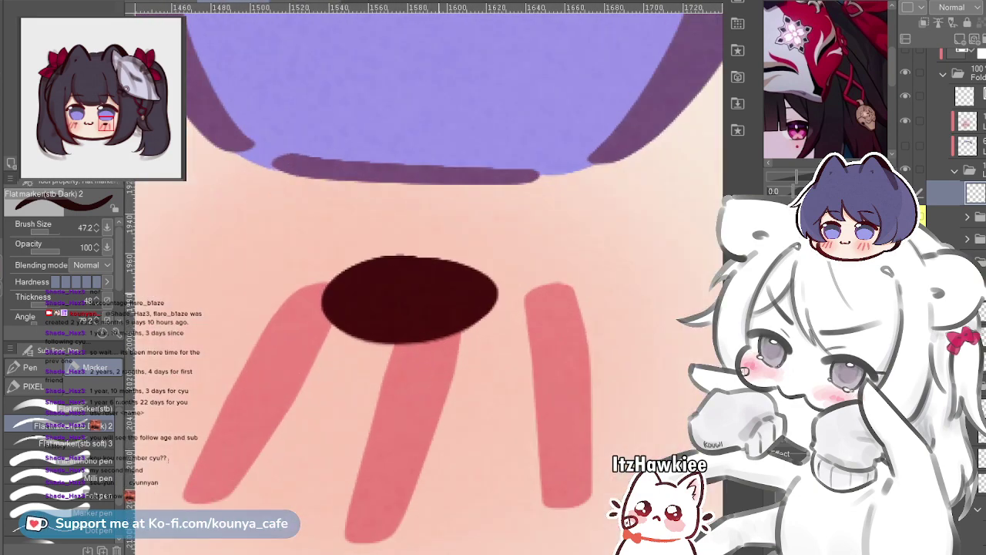
pyautogui.hotkey('ctrl', 'z')
pyautogui.hotkey('ctrl', 'z')
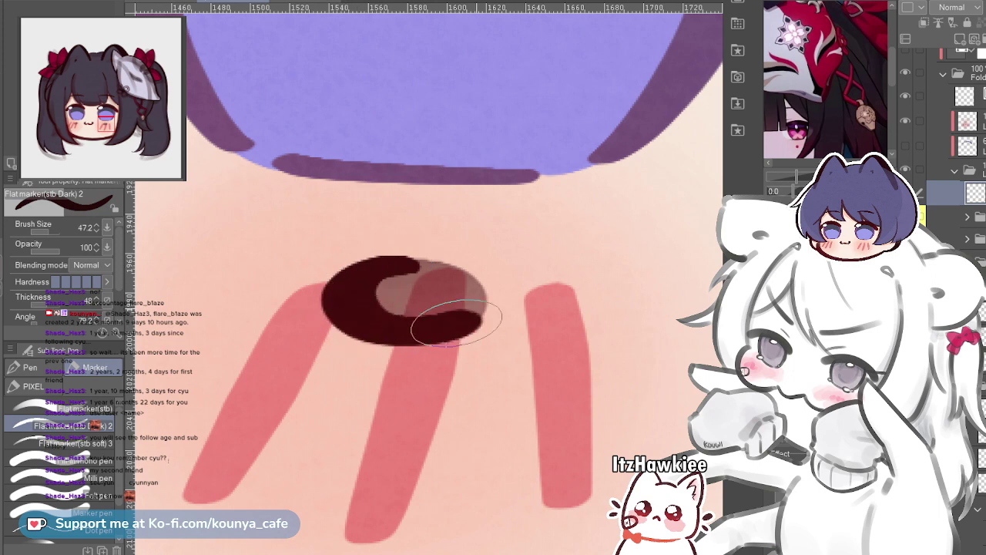
pyautogui.moveTo(456, 322); pyautogui.dragTo(398, 273)
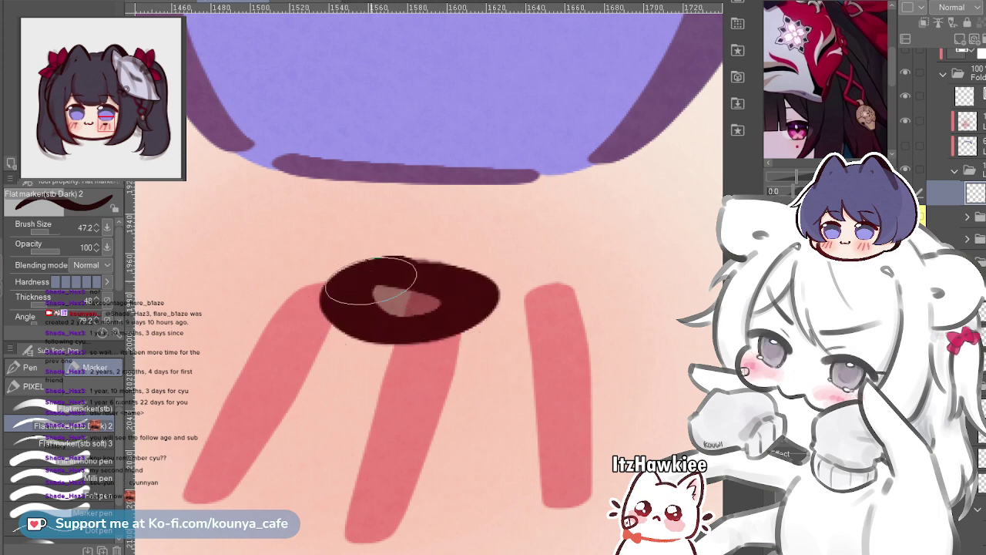
pyautogui.moveTo(442, 278)
pyautogui.mouseDown()
pyautogui.moveTo(419, 330)
pyautogui.moveTo(335, 304)
pyautogui.moveTo(424, 285)
pyautogui.moveTo(448, 292)
pyautogui.mouseUp()
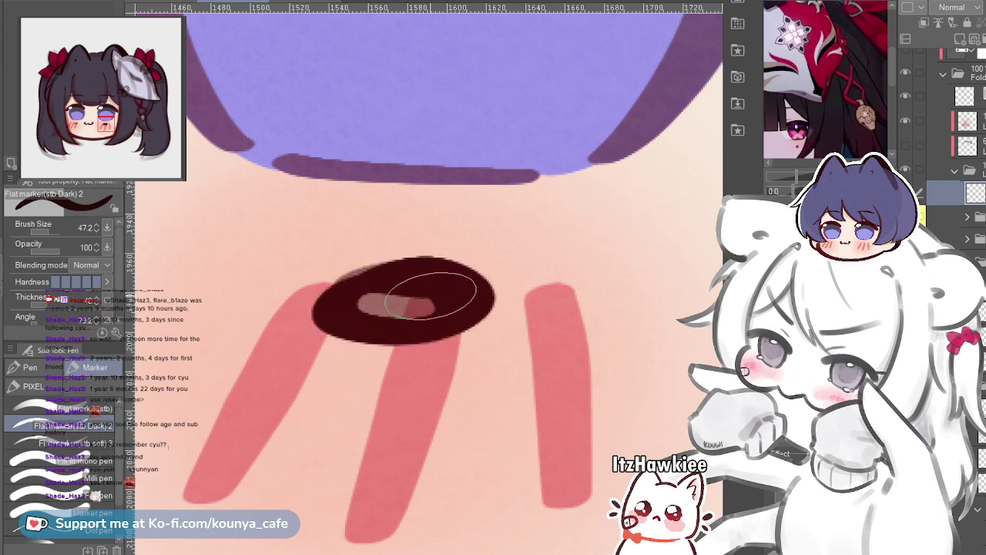
pyautogui.hotkey('ctrl', 'z')
# Paint a solid dark maroon oval over the grey cheek mark below the eye nearest the mask, redoing uneven strokes
pyautogui.scroll(-5, 408, 287)
pyautogui.moveTo(308, 287); pyautogui.dragTo(444, 329)
pyautogui.scroll(5, 543, 331)
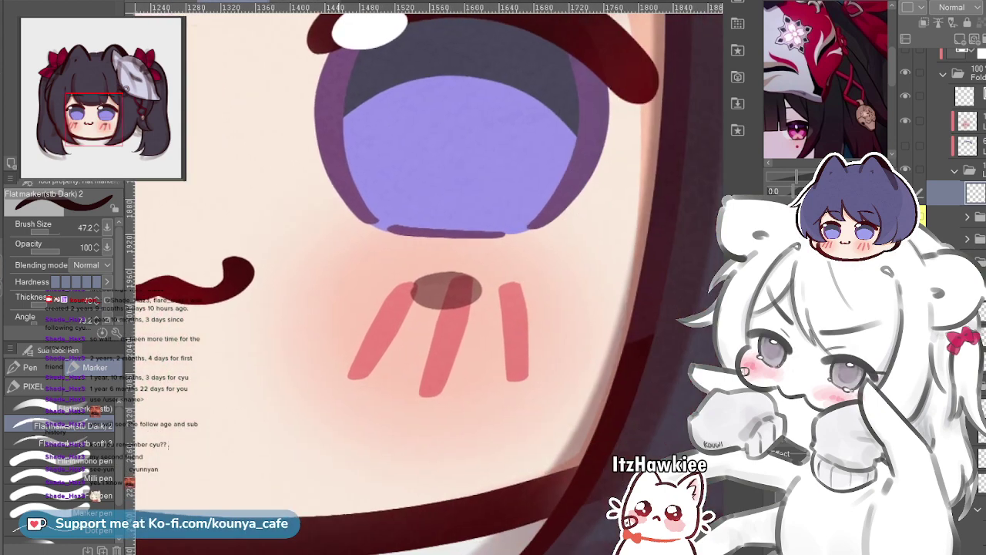
pyautogui.moveTo(411, 318)
pyautogui.mouseDown()
pyautogui.moveTo(476, 254)
pyautogui.moveTo(353, 247)
pyautogui.mouseUp()
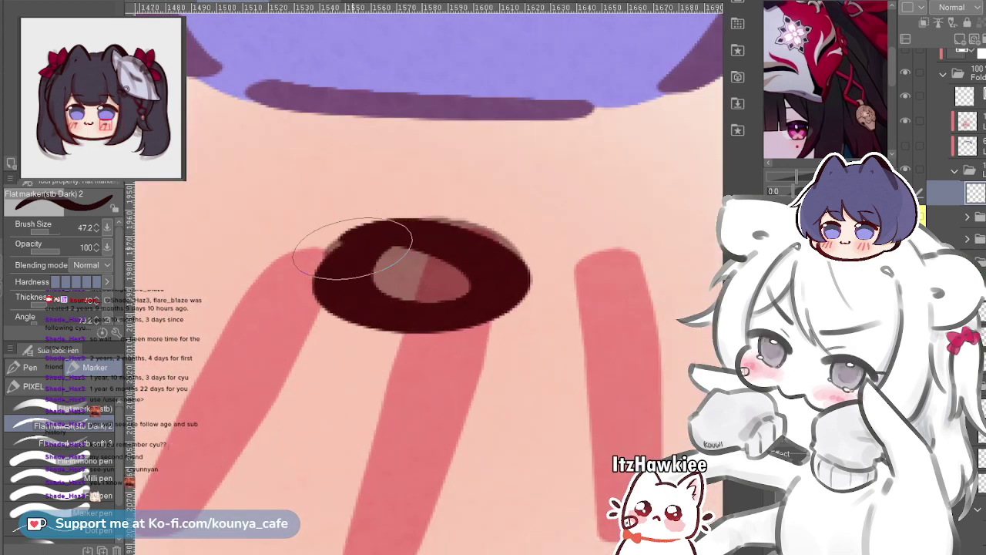
pyautogui.hotkey('ctrl', 'z')
pyautogui.moveTo(441, 231)
pyautogui.mouseDown()
pyautogui.moveTo(371, 230)
pyautogui.moveTo(341, 288)
pyautogui.moveTo(497, 275)
pyautogui.moveTo(408, 255)
pyautogui.moveTo(443, 251)
pyautogui.moveTo(433, 233)
pyautogui.moveTo(344, 265)
pyautogui.moveTo(452, 304)
pyautogui.moveTo(430, 237)
pyautogui.moveTo(416, 259)
pyautogui.moveTo(429, 237)
pyautogui.moveTo(409, 235)
pyautogui.moveTo(445, 287)
pyautogui.mouseUp()
pyautogui.hotkey('ctrl', 'z')
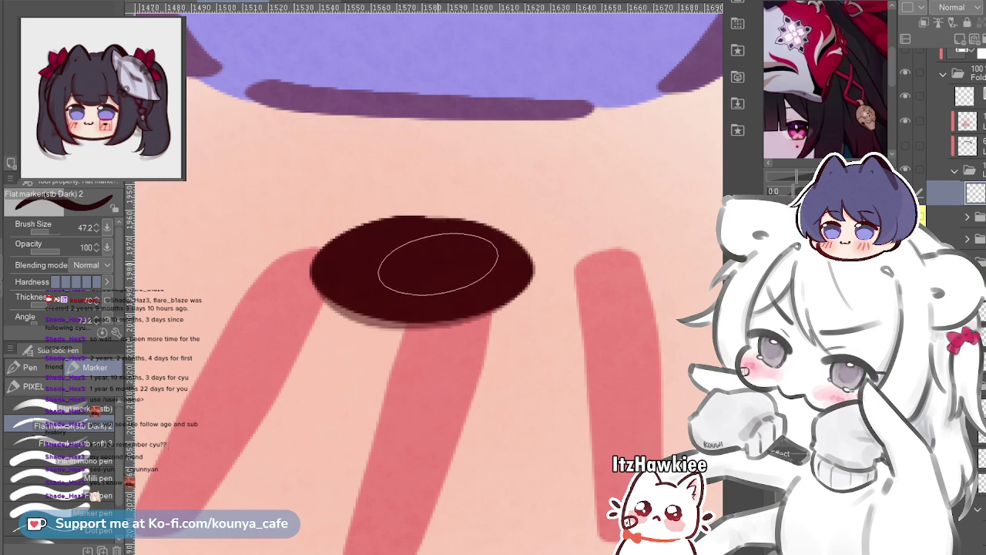
# Duplicate the dark oval's layer, move the copy onto the grey mark on the opposite cheek, and nudge it slightly down
pyautogui.scroll(-5, 682, 243)
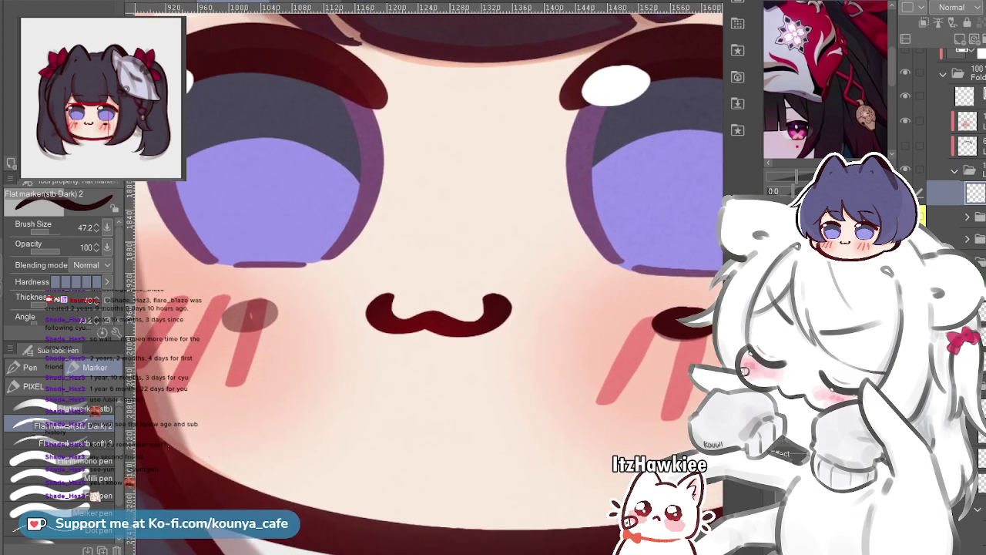
pyautogui.click(960, 39)
pyautogui.hotkey('ctrl', 't')
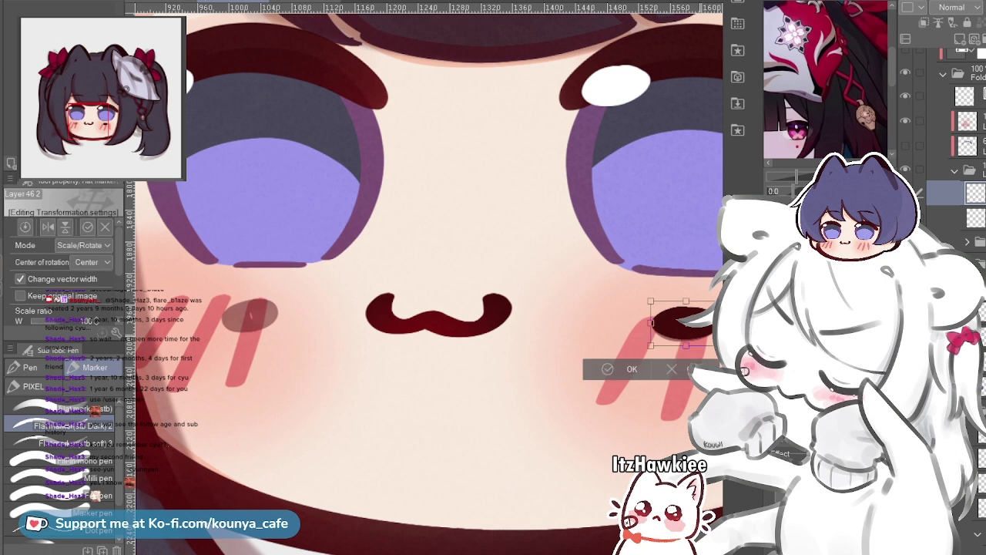
pyautogui.moveTo(682, 323); pyautogui.dragTo(284, 323)
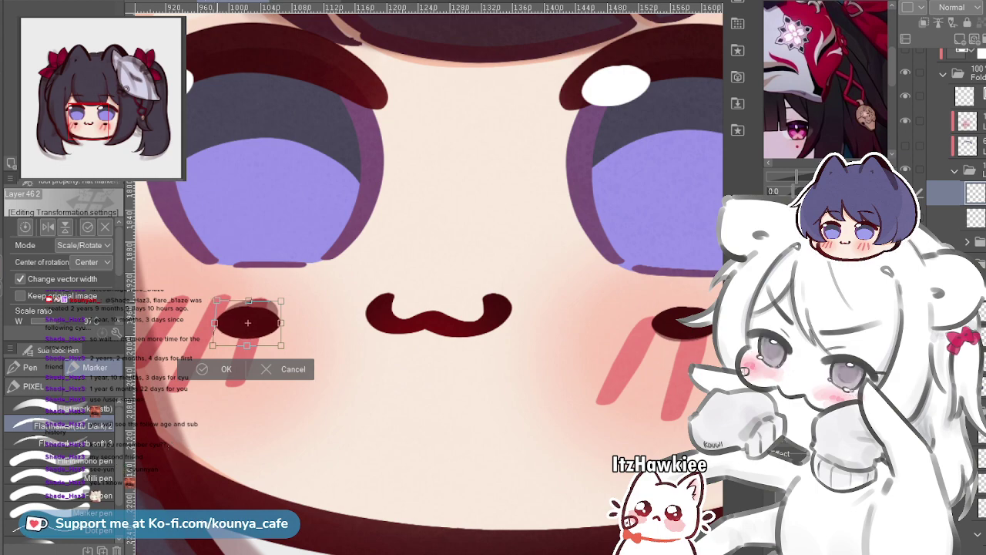
pyautogui.moveTo(245, 315); pyautogui.dragTo(247, 313)
pyautogui.scroll(-3, 247, 313)
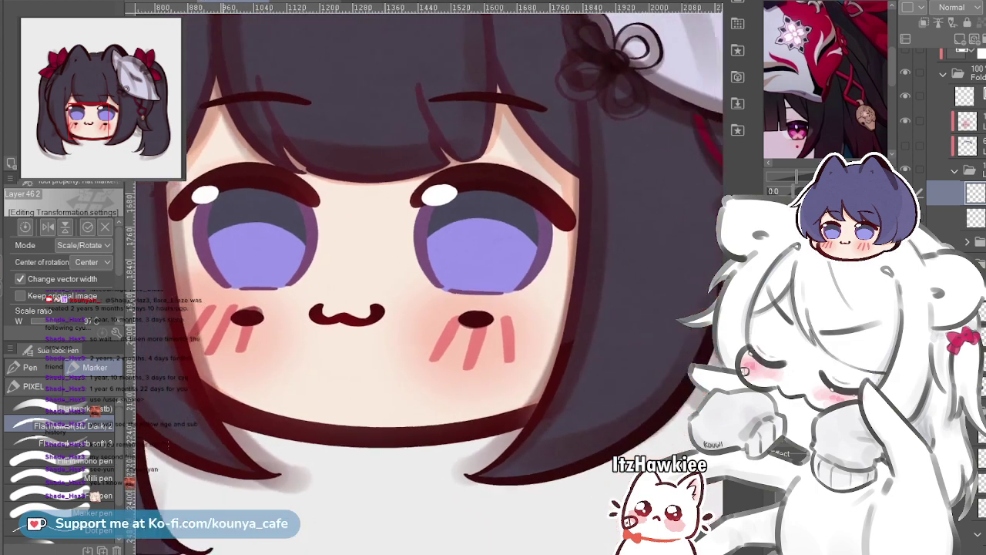
pyautogui.scroll(-1, 245, 317)
pyautogui.press('Down')
pyautogui.press('Down')
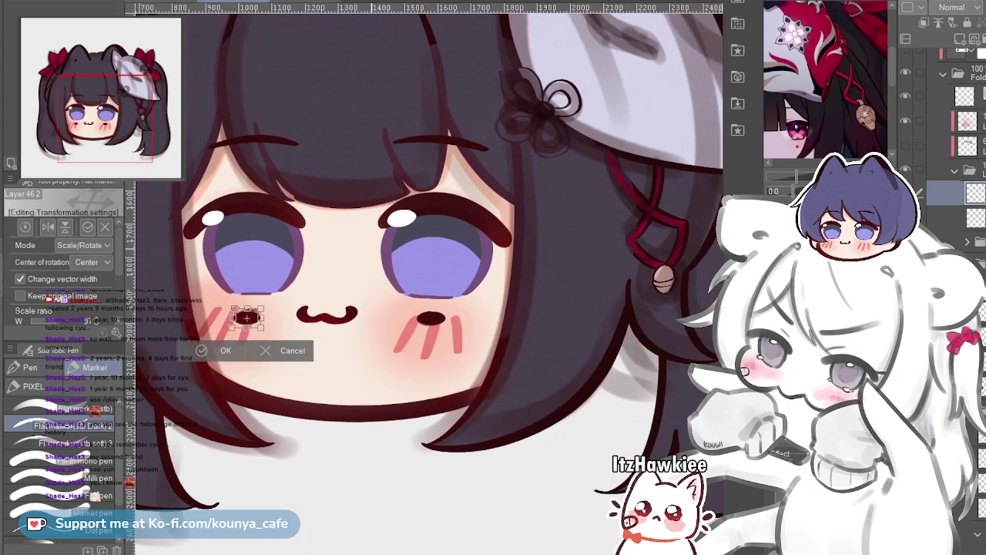
pyautogui.press('Return')
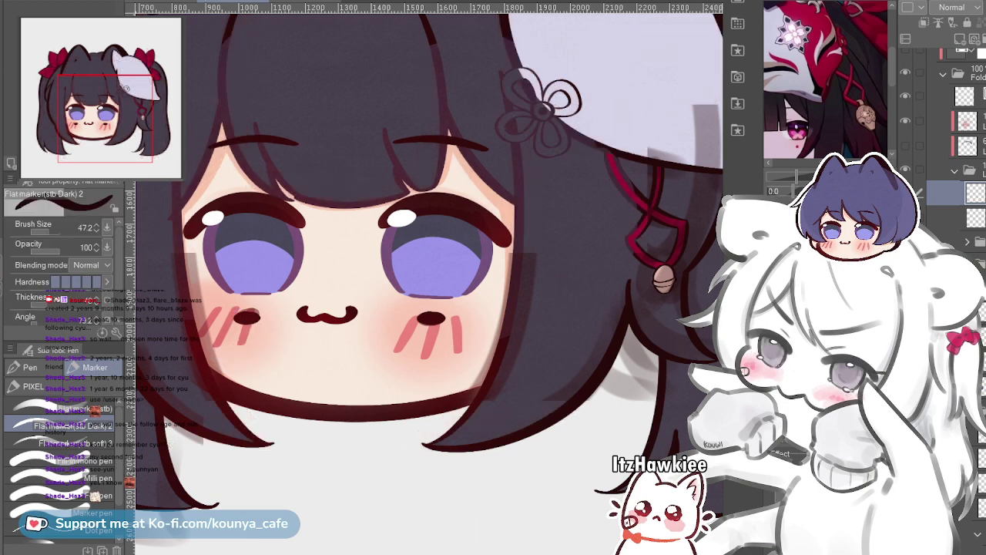
# Hide the grey shading sketch over the hair and mask, and merge the two cheek oval layers into one
pyautogui.scroll(-4, 518, 209)
pyautogui.moveTo(495, 210); pyautogui.dragTo(524, 256)
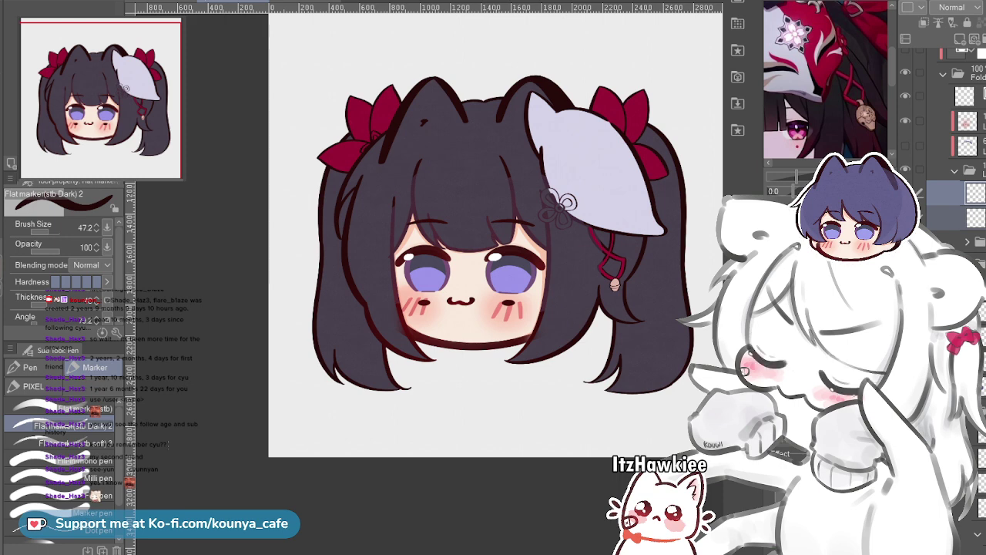
pyautogui.moveTo(581, 185); pyautogui.dragTo(559, 235)
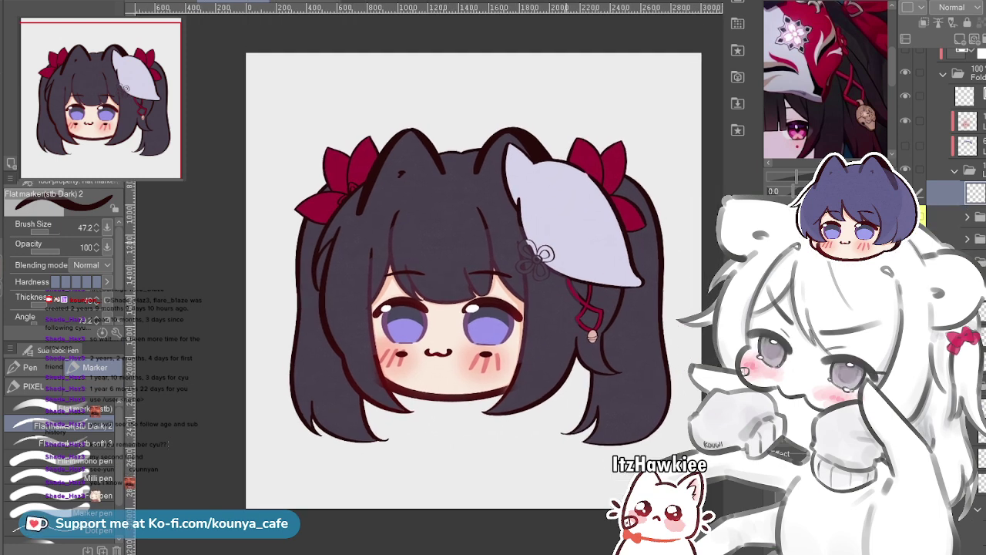
pyautogui.scroll(2, 559, 234)
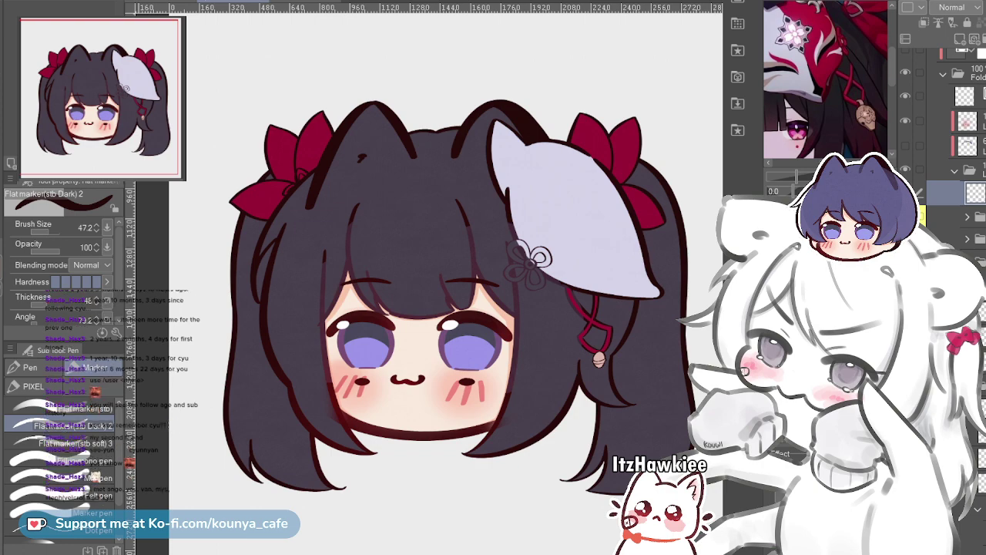
# Select the layer of the crimson cord hanging below the mask and pick up its crimson colour for the marker
pyautogui.scroll(4, 574, 308)
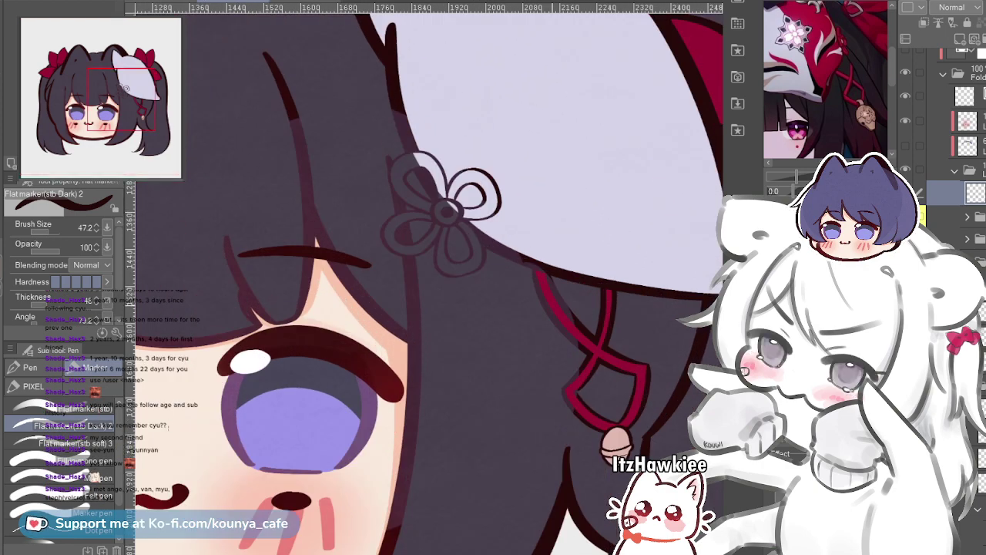
pyautogui.keyDown('ctrl'); pyautogui.keyDown('shift'); pyautogui.click(574, 307); pyautogui.keyUp('shift'); pyautogui.keyUp('ctrl')
pyautogui.scroll(-4, 969, 416)
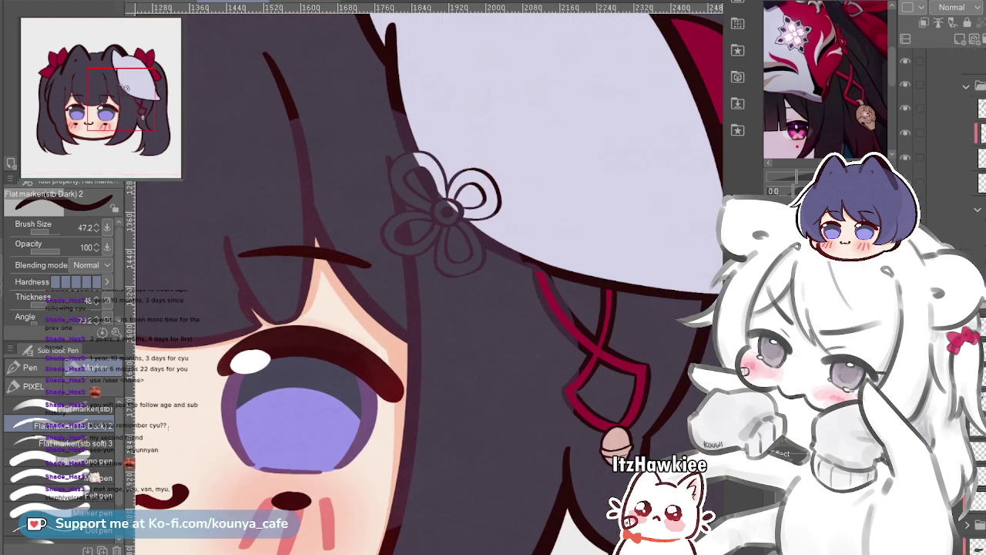
pyautogui.click(974, 428)
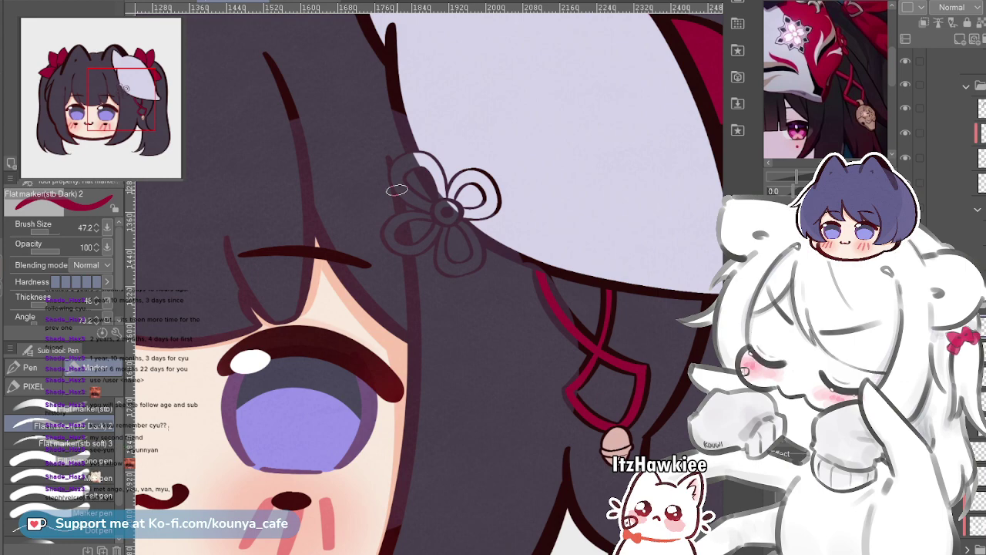
pyautogui.scroll(-4, 491, 250)
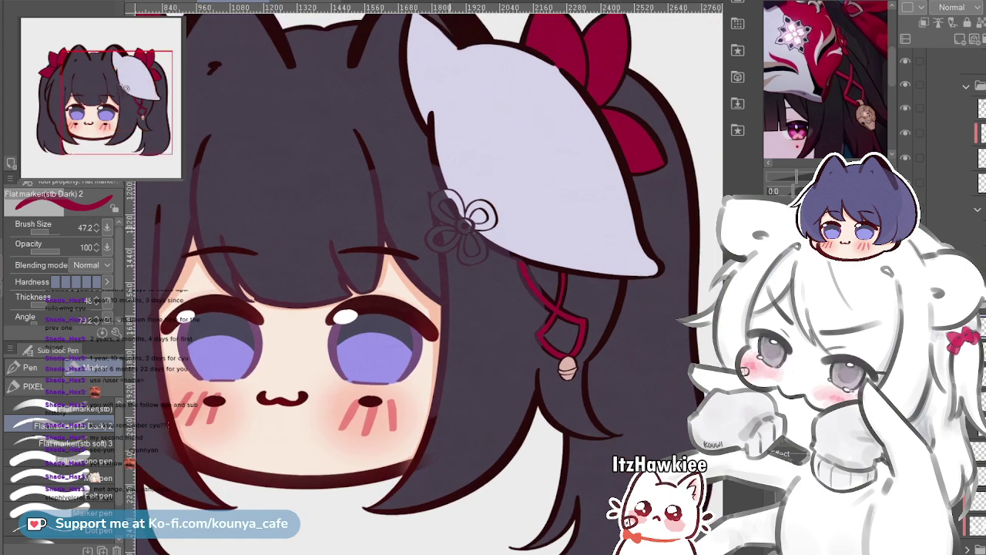
# Paint the flower ornament's upper-left petal loop crimson, redoing the first stroke, and cover part of the flower's centre ring
pyautogui.scroll(3, 427, 189)
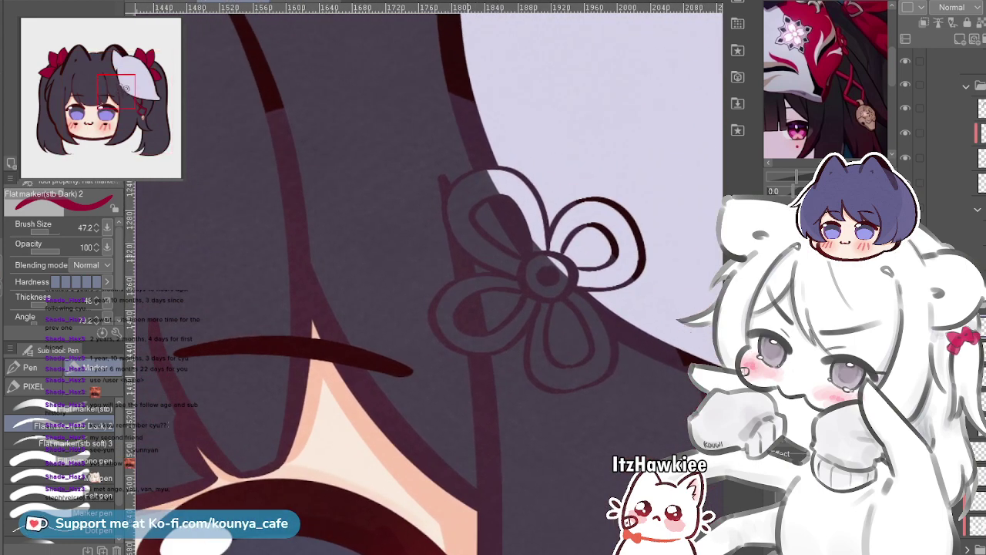
pyautogui.scroll(1, 462, 262)
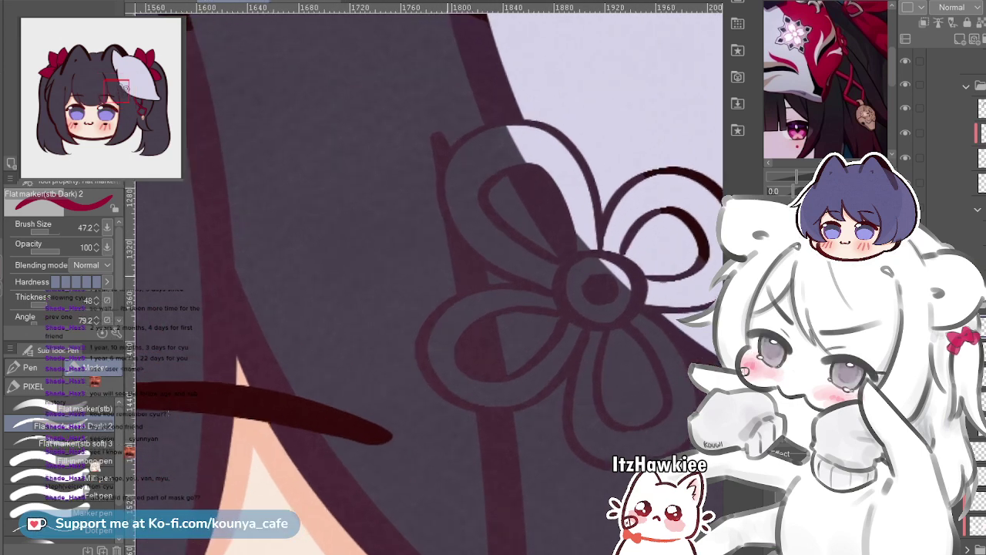
pyautogui.moveTo(466, 278); pyautogui.dragTo(369, 211)
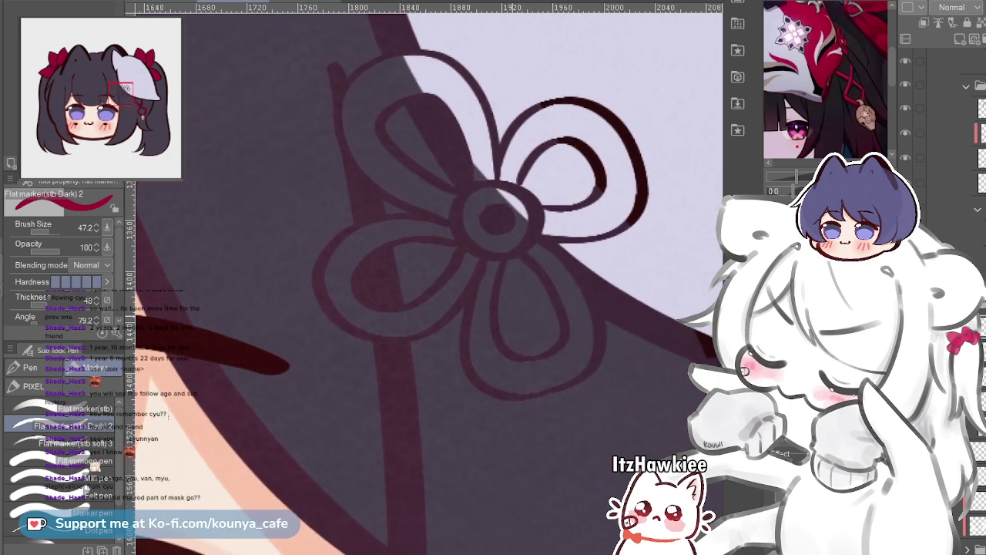
pyautogui.moveTo(493, 266); pyautogui.dragTo(443, 248)
pyautogui.moveTo(445, 201)
pyautogui.mouseDown()
pyautogui.moveTo(407, 236)
pyautogui.moveTo(462, 316)
pyautogui.mouseUp()
pyautogui.scroll(3, 407, 236)
pyautogui.scroll(2, 424, 278)
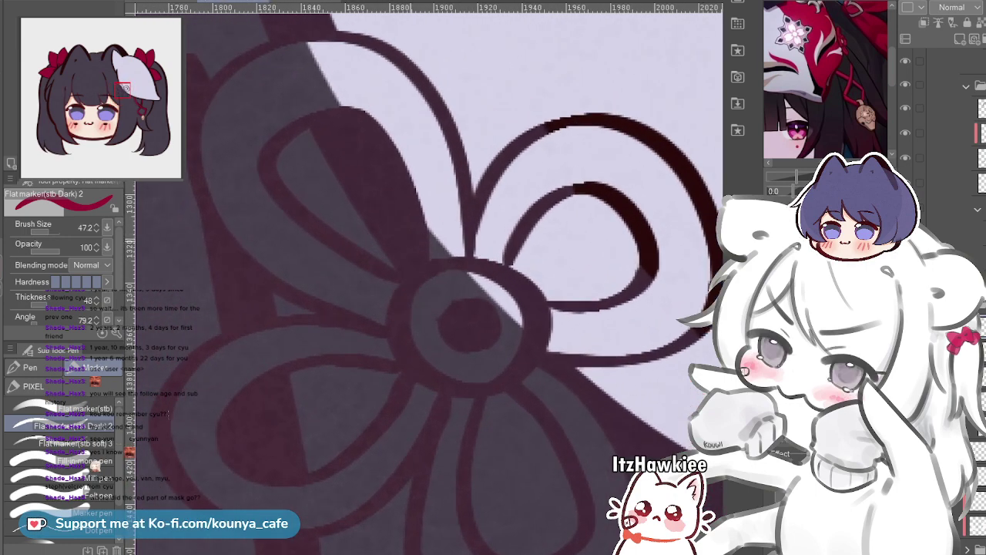
pyautogui.moveTo(432, 277)
pyautogui.mouseDown()
pyautogui.moveTo(454, 294)
pyautogui.moveTo(433, 271)
pyautogui.mouseUp()
pyautogui.scroll(-10, 433, 267)
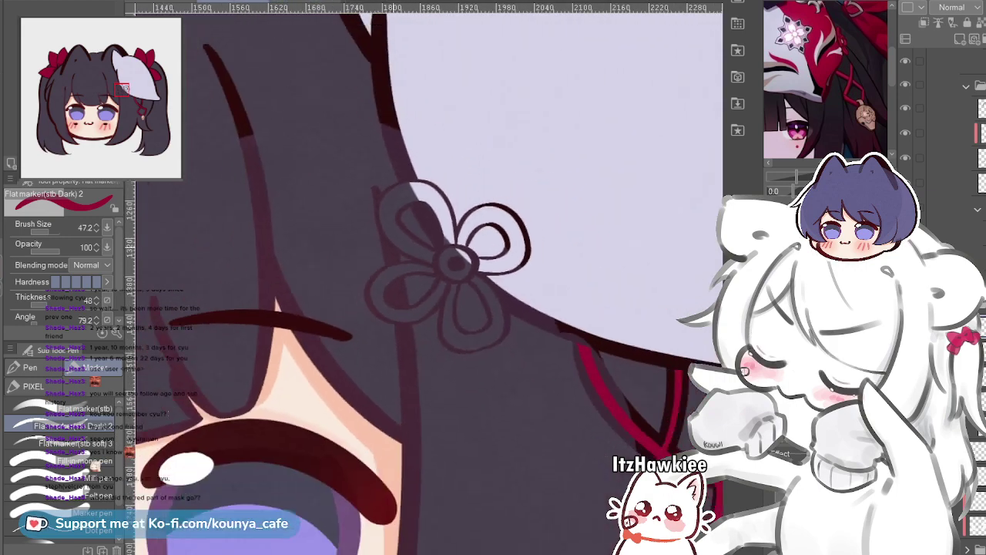
pyautogui.scroll(10, 434, 223)
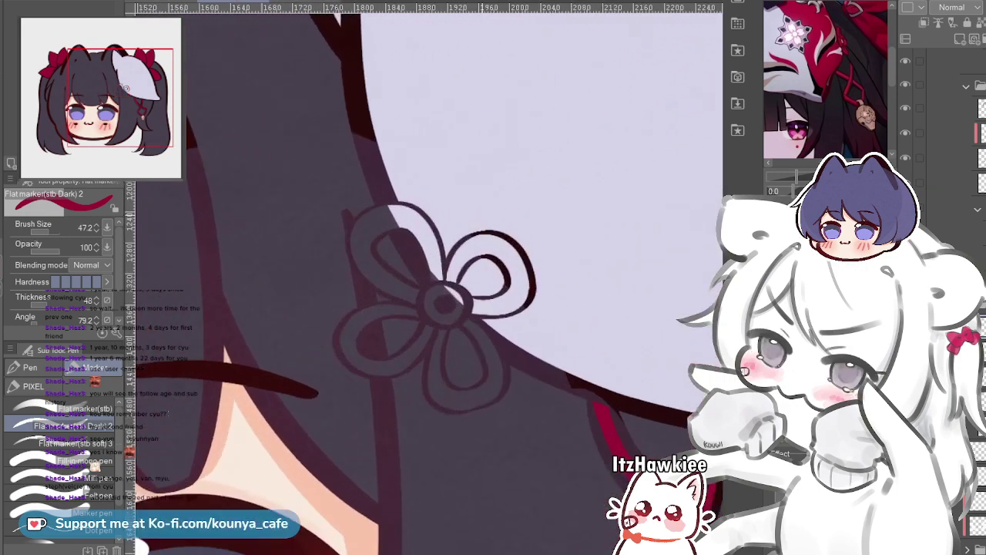
pyautogui.moveTo(319, 209); pyautogui.dragTo(327, 312)
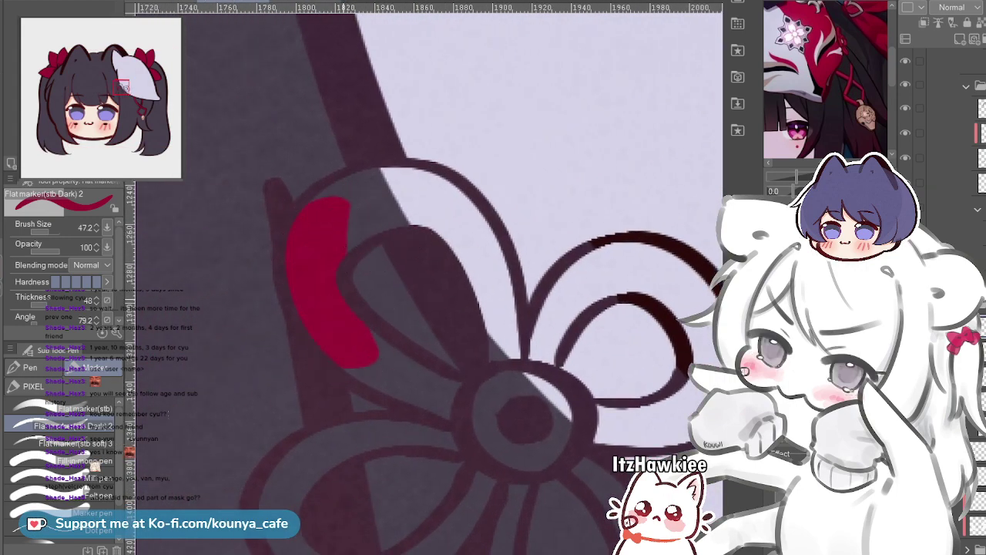
pyautogui.hotkey('ctrl', 'z')
pyautogui.moveTo(312, 215)
pyautogui.mouseDown()
pyautogui.moveTo(322, 316)
pyautogui.moveTo(336, 290)
pyautogui.moveTo(345, 335)
pyautogui.moveTo(353, 327)
pyautogui.moveTo(423, 391)
pyautogui.moveTo(338, 332)
pyautogui.moveTo(433, 392)
pyautogui.mouseUp()
pyautogui.moveTo(359, 334)
pyautogui.mouseDown()
pyautogui.moveTo(342, 203)
pyautogui.moveTo(332, 287)
pyautogui.moveTo(347, 214)
pyautogui.moveTo(328, 242)
pyautogui.moveTo(399, 221)
pyautogui.moveTo(335, 217)
pyautogui.moveTo(384, 201)
pyautogui.moveTo(324, 209)
pyautogui.moveTo(427, 198)
pyautogui.moveTo(333, 215)
pyautogui.moveTo(338, 204)
pyautogui.moveTo(362, 215)
pyautogui.moveTo(318, 219)
pyautogui.moveTo(396, 196)
pyautogui.moveTo(344, 207)
pyautogui.moveTo(338, 198)
pyautogui.moveTo(454, 213)
pyautogui.moveTo(388, 220)
pyautogui.moveTo(436, 215)
pyautogui.moveTo(416, 224)
pyautogui.moveTo(469, 230)
pyautogui.moveTo(503, 329)
pyautogui.moveTo(512, 306)
pyautogui.mouseUp()
pyautogui.moveTo(505, 385)
pyautogui.mouseDown()
pyautogui.moveTo(511, 301)
pyautogui.moveTo(487, 352)
pyautogui.mouseUp()
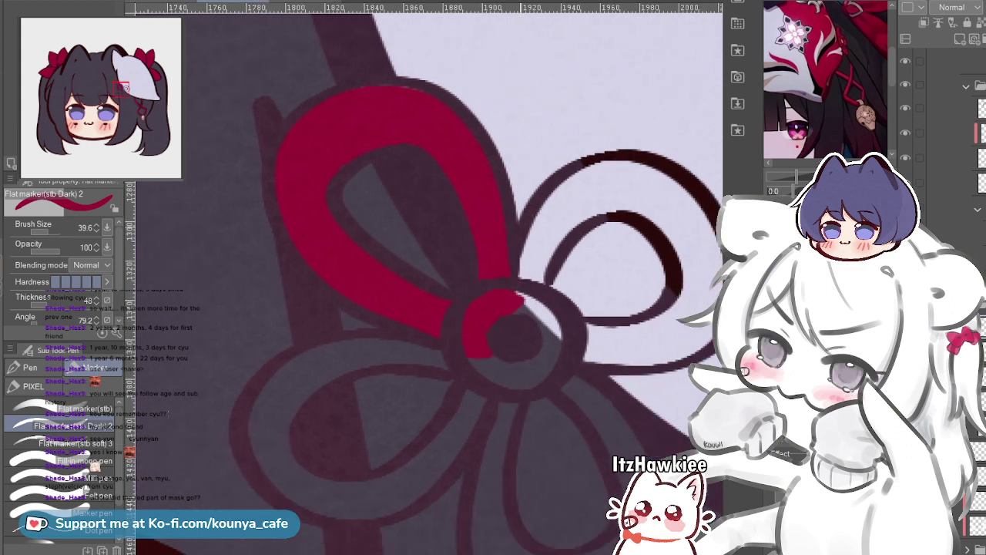
# Remove the muted purple tint from the line art over the fringe, the mask's edge and the flower ornament
pyautogui.scroll(1, 523, 221)
pyautogui.keyDown('ctrl'); pyautogui.click(516, 222); pyautogui.keyUp('ctrl')
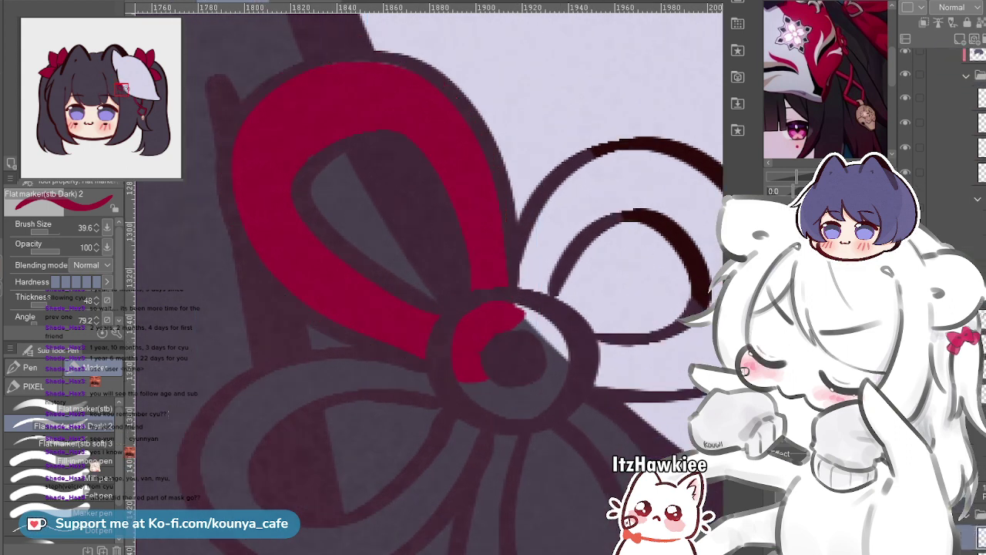
pyautogui.scroll(10, 941, 116)
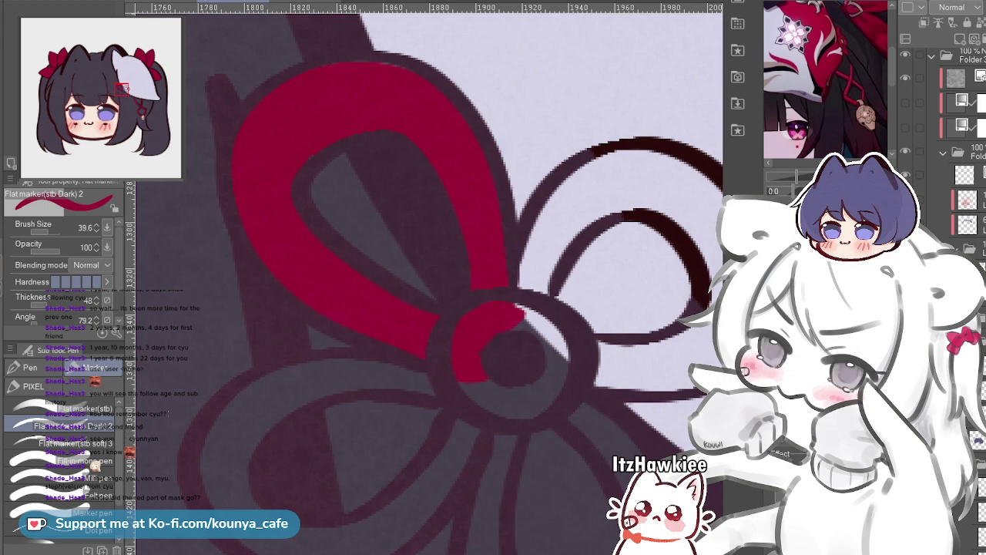
pyautogui.keyDown('ctrl'); pyautogui.keyDown('shift'); pyautogui.click(535, 342); pyautogui.keyUp('shift'); pyautogui.keyUp('ctrl')
pyautogui.scroll(-4, 545, 303)
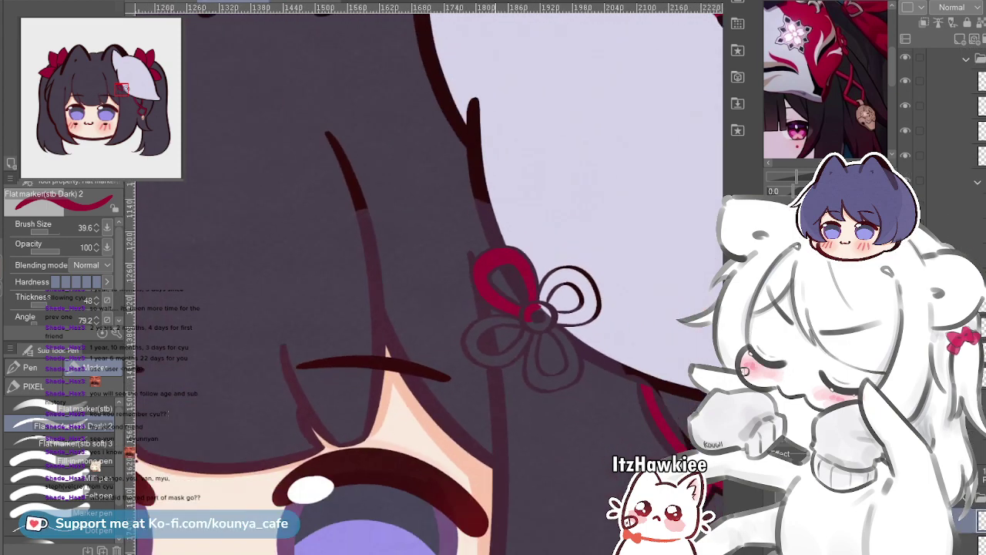
pyautogui.scroll(-1, 566, 298)
pyautogui.keyDown('ctrl'); pyautogui.keyDown('shift'); pyautogui.click(545, 308); pyautogui.keyUp('shift'); pyautogui.keyUp('ctrl')
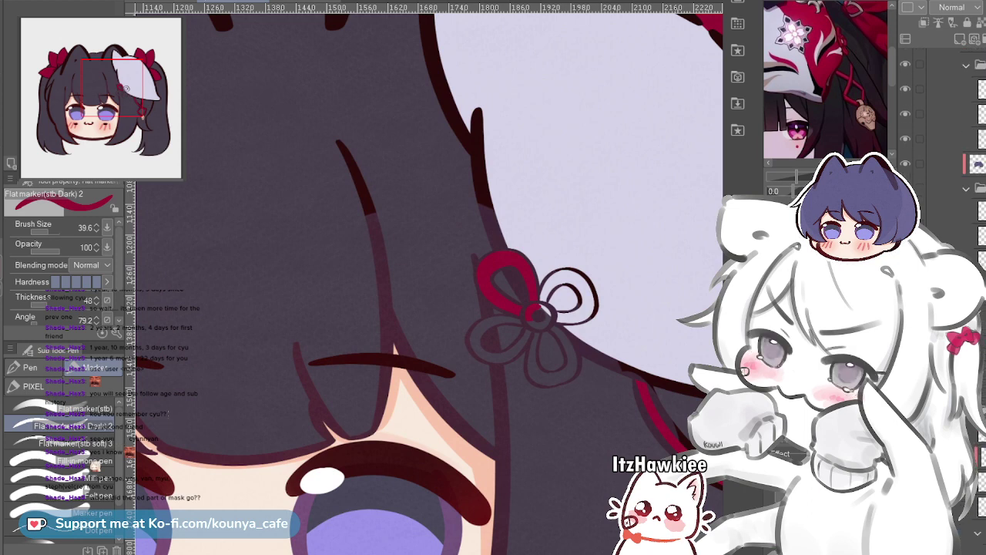
pyautogui.scroll(3, 944, 154)
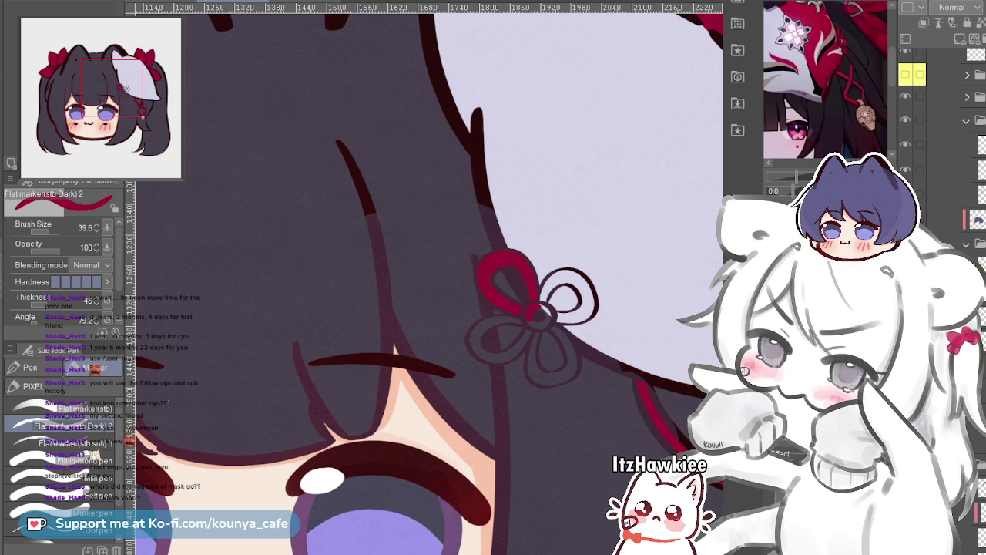
pyautogui.scroll(1, 942, 231)
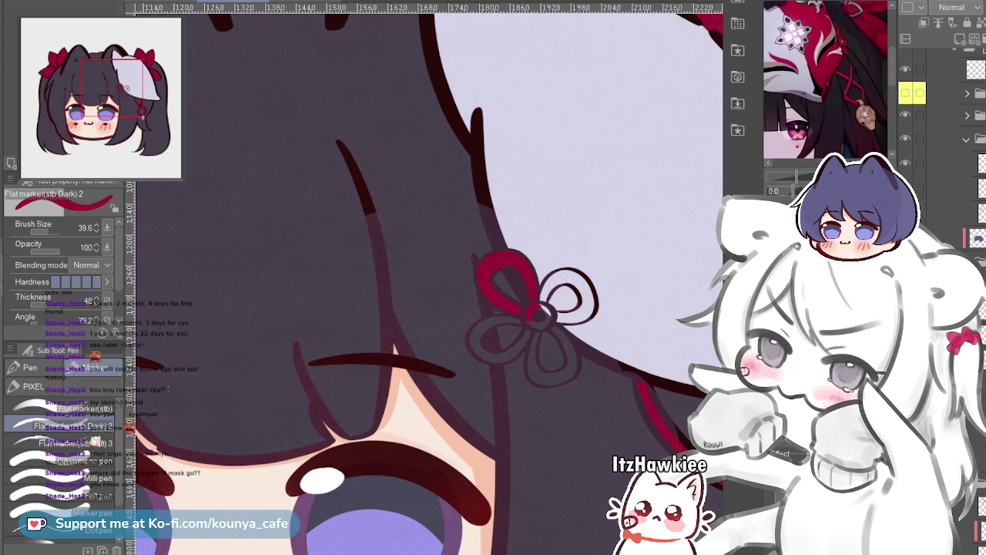
pyautogui.hotkey('ctrl', 'z')
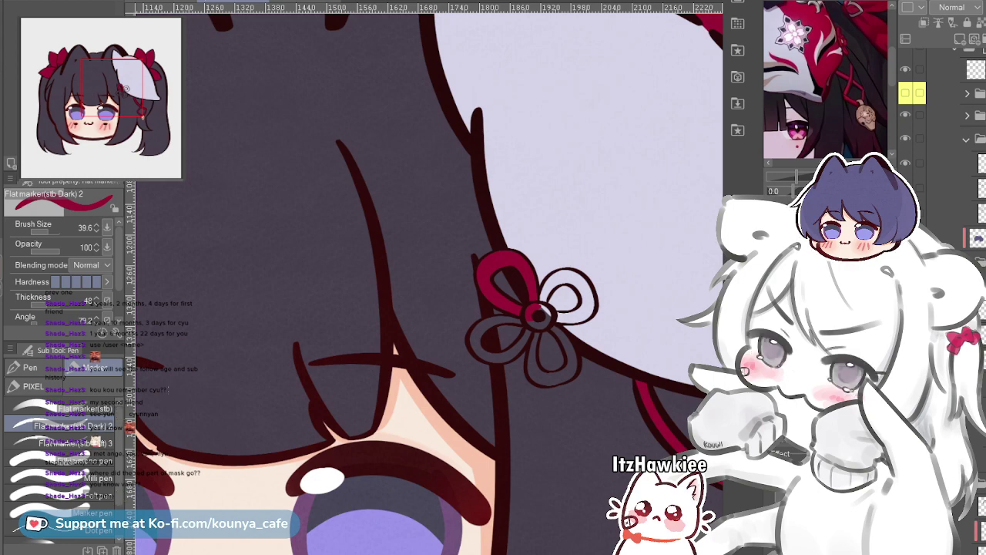
# Check which line-art layers hold the flower and mask outlines by turning them off and restoring them
pyautogui.scroll(5, 557, 272)
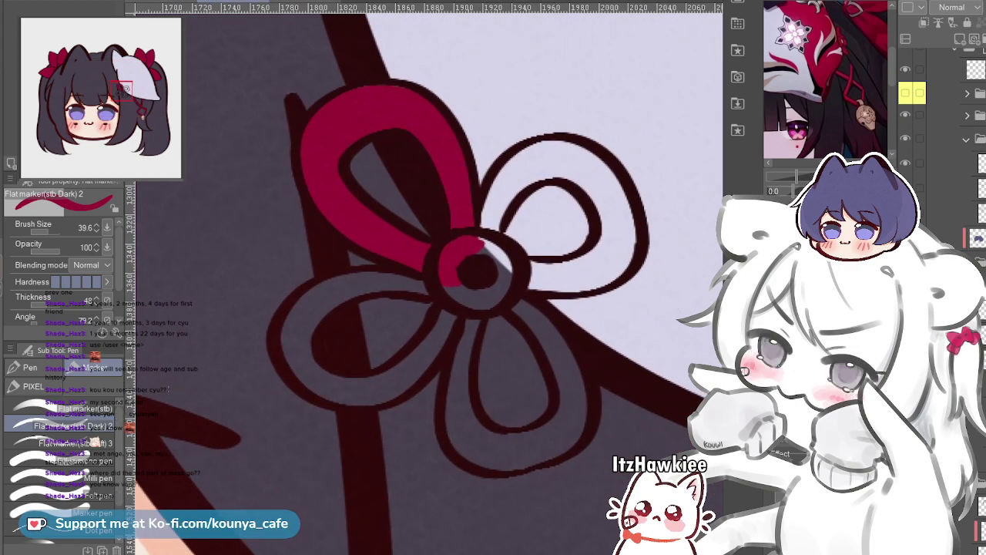
pyautogui.click(905, 238)
pyautogui.click(905, 238)
pyautogui.scroll(-5, 462, 270)
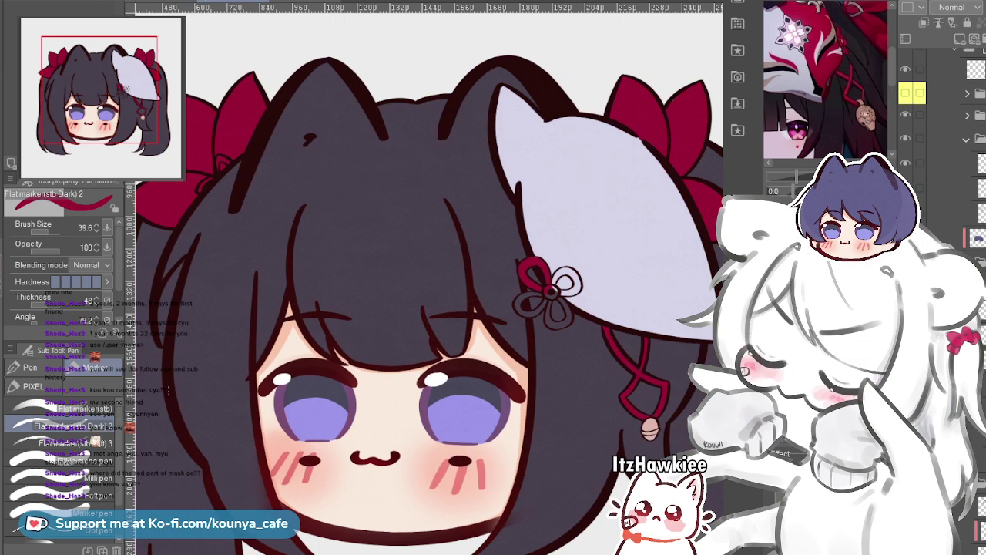
pyautogui.click(905, 238)
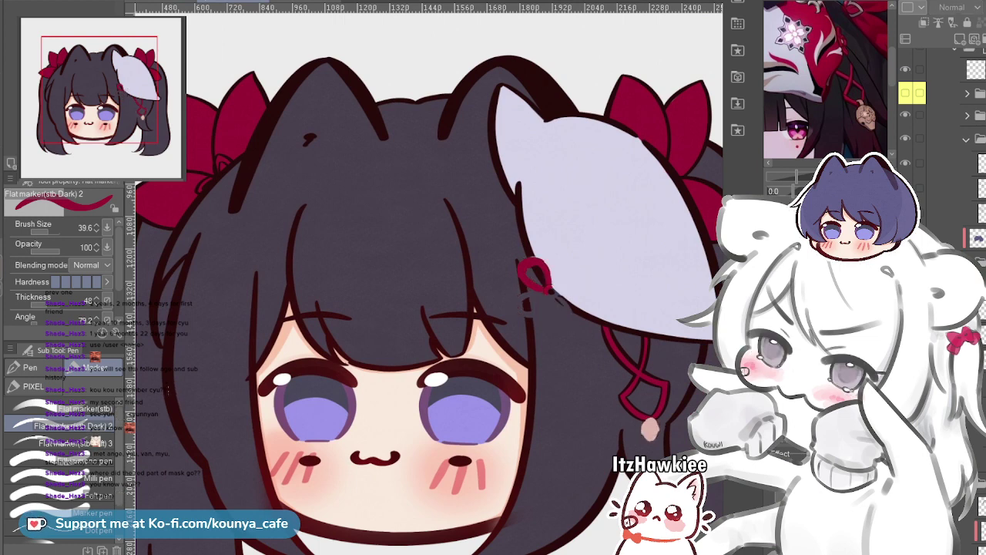
pyautogui.hotkey('ctrl', 'z')
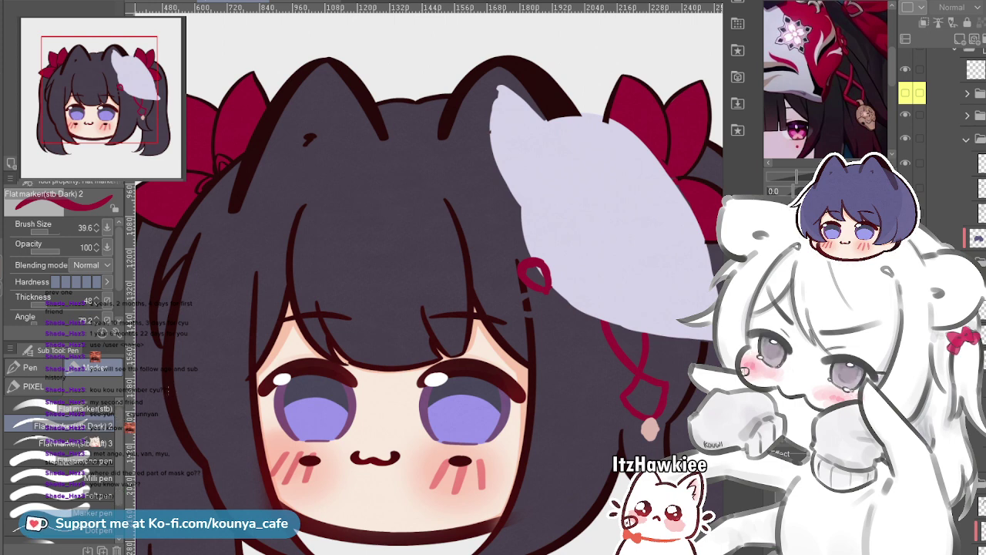
pyautogui.hotkey('ctrl', 'y')
pyautogui.hotkey('ctrl', 'y')
pyautogui.hotkey('ctrl', 'y')
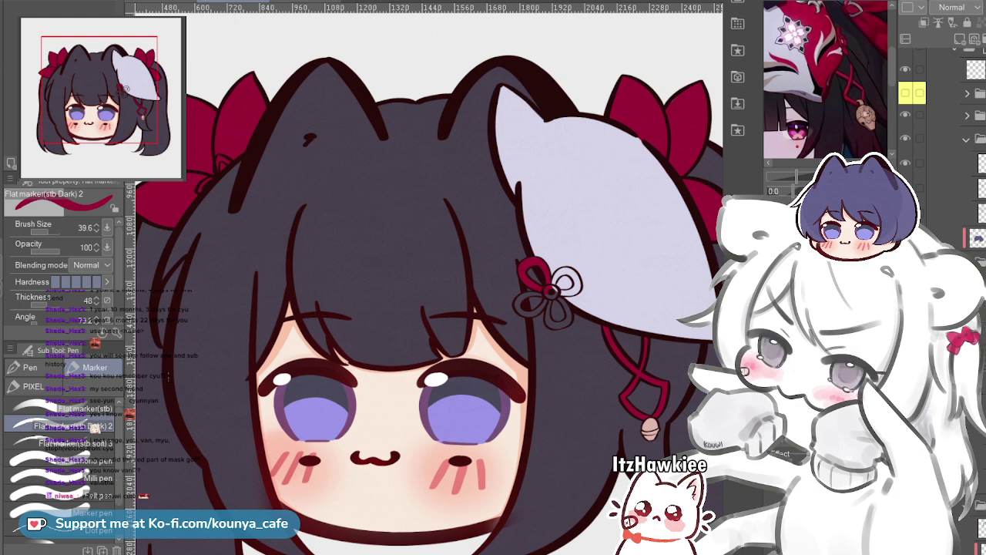
# Select the folder of the line-art layers and examine the outlines around the face and the flower ornament
pyautogui.moveTo(976, 188); pyautogui.dragTo(955, 127)
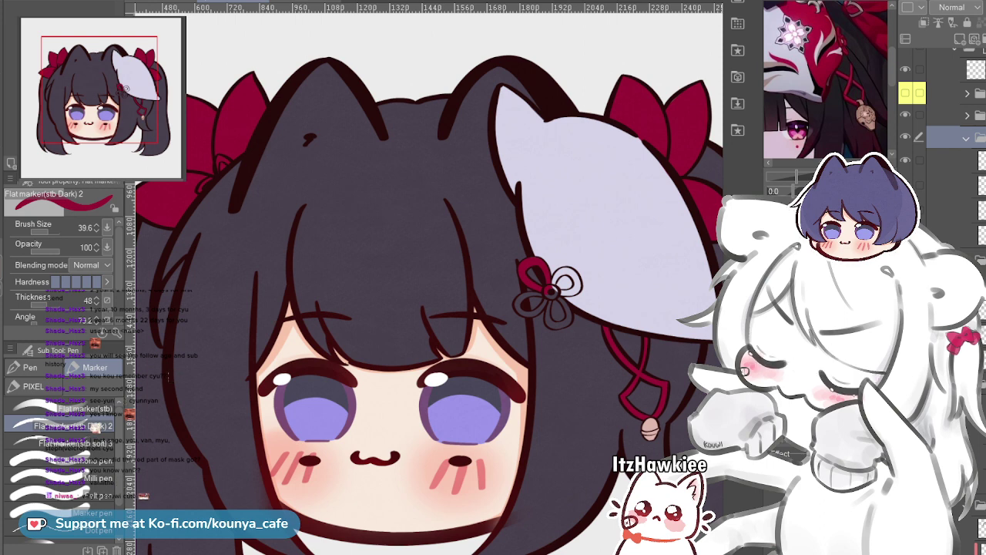
pyautogui.hotkey('ctrl', 'z')
pyautogui.hotkey('ctrl', 'y')
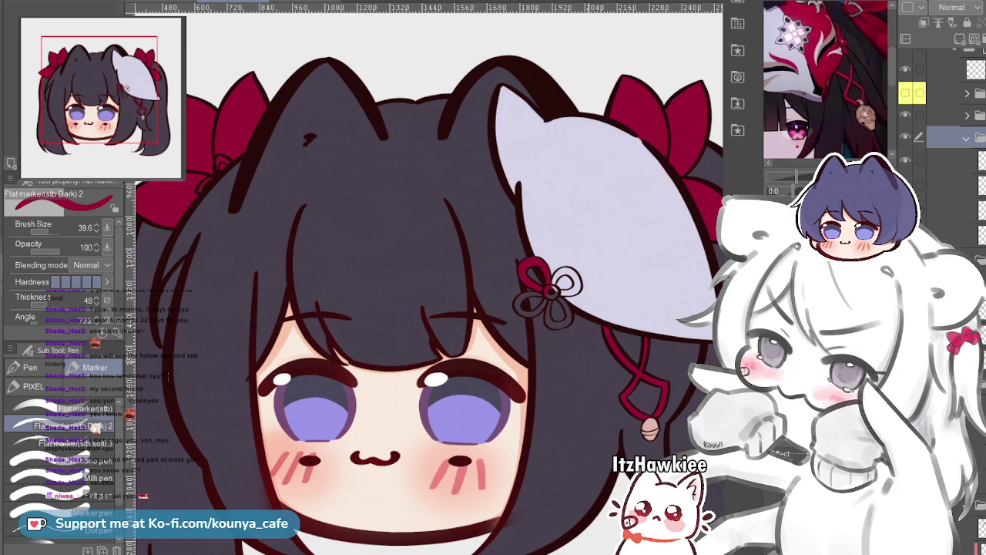
pyautogui.moveTo(424, 300); pyautogui.dragTo(480, 254)
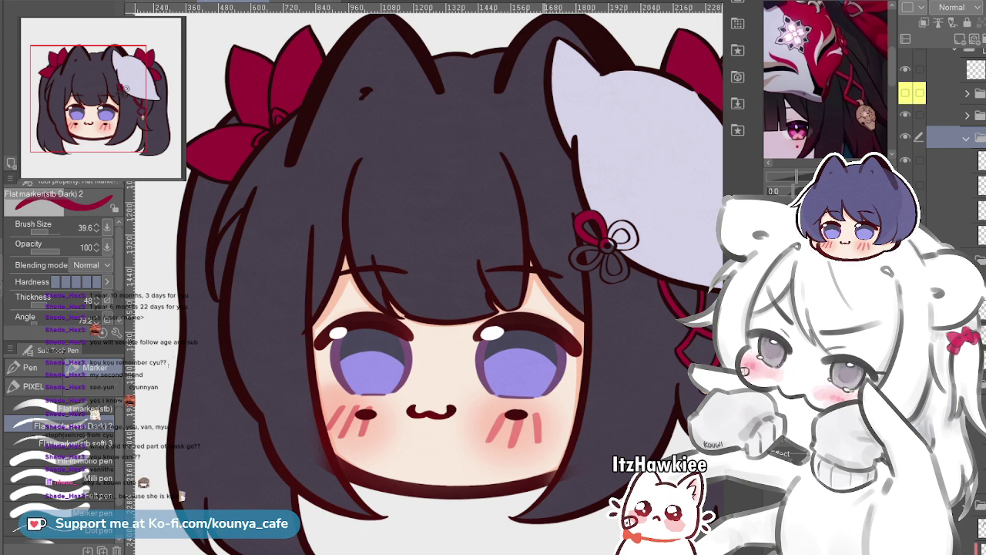
pyautogui.moveTo(617, 248); pyautogui.dragTo(581, 234)
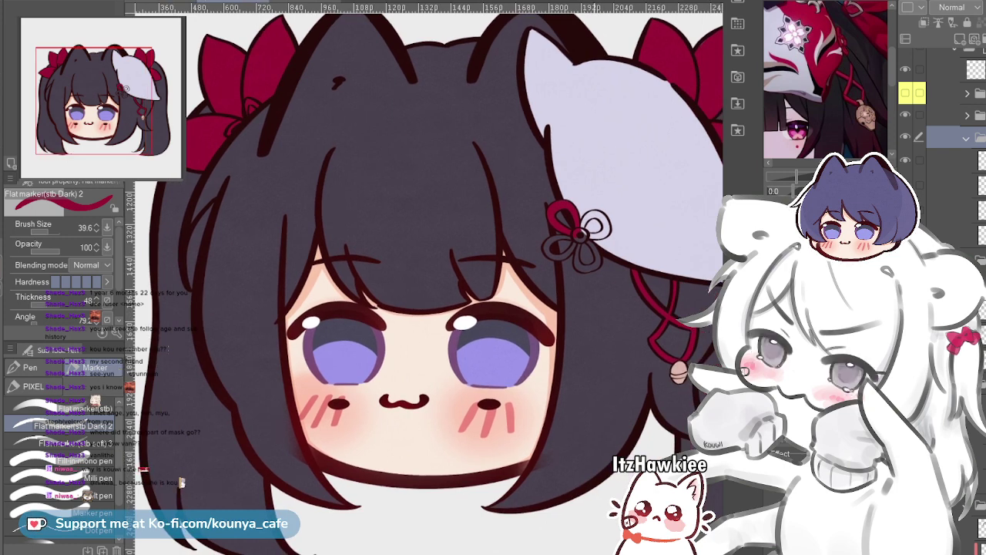
pyautogui.scroll(2, 570, 385)
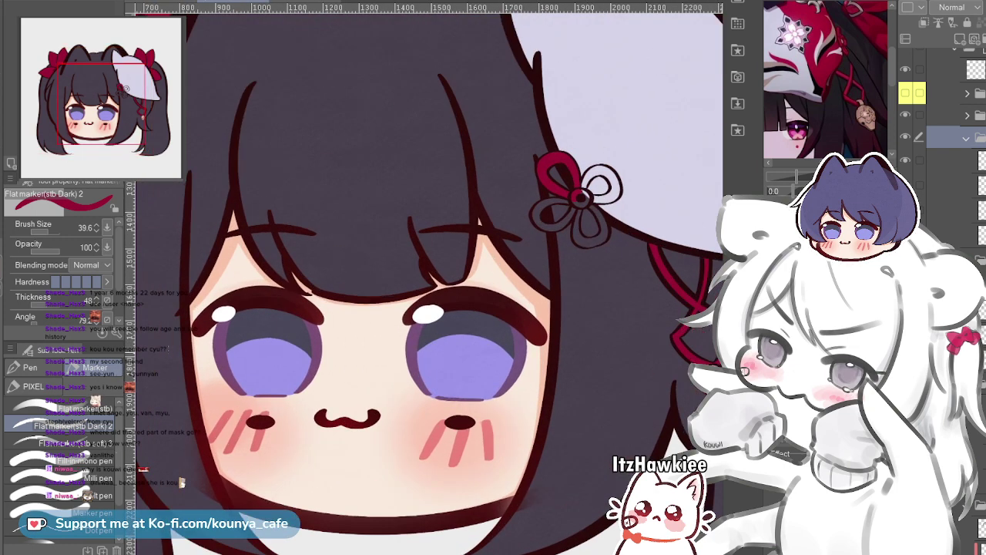
pyautogui.moveTo(570, 308); pyautogui.dragTo(590, 327)
pyautogui.scroll(3, 628, 281)
pyautogui.moveTo(576, 161); pyautogui.dragTo(533, 277)
pyautogui.scroll(3, 697, 217)
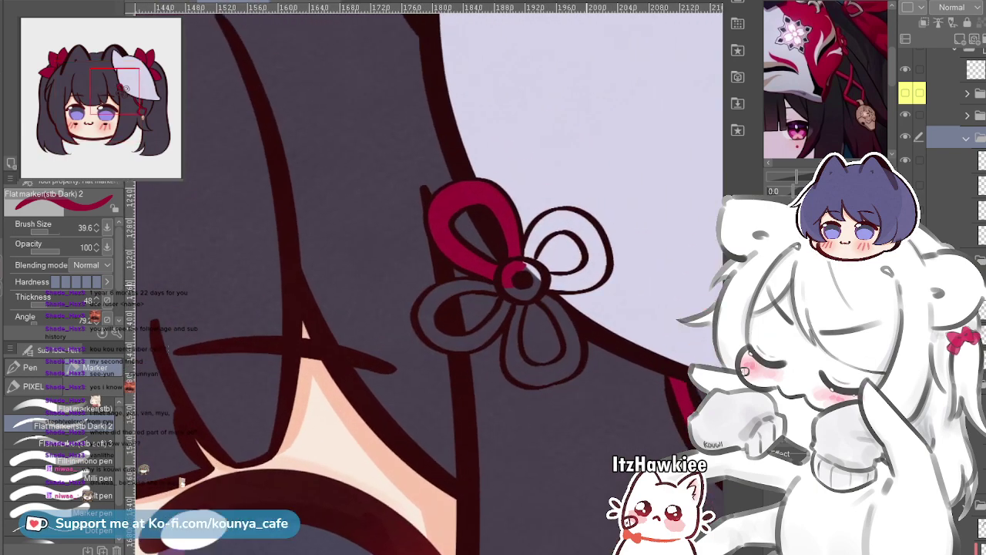
# Paint the flower ornament's centre ring crimson around its dark middle, redoing the first stroke and reducing the marker size to 25.0
pyautogui.scroll(-6, 955, 138)
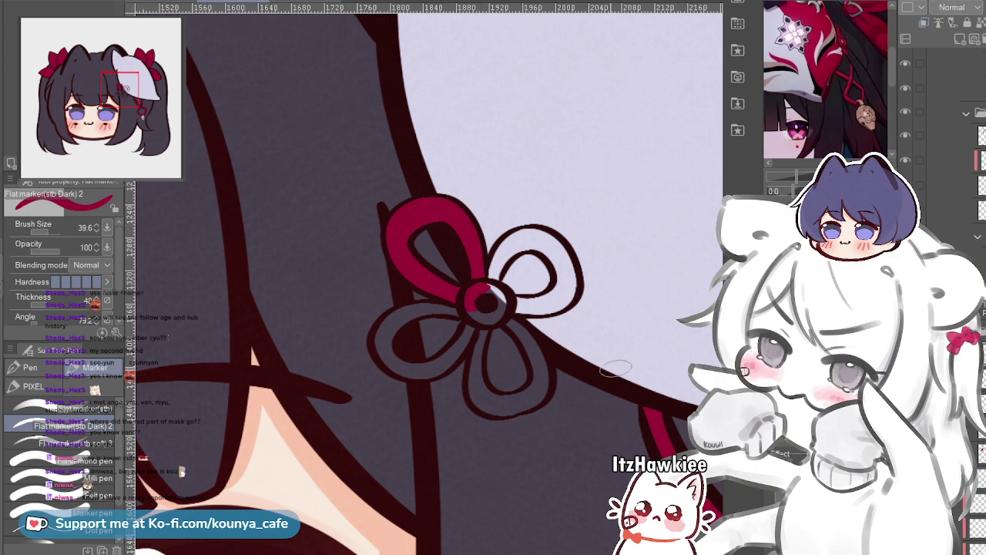
pyautogui.scroll(6, 510, 309)
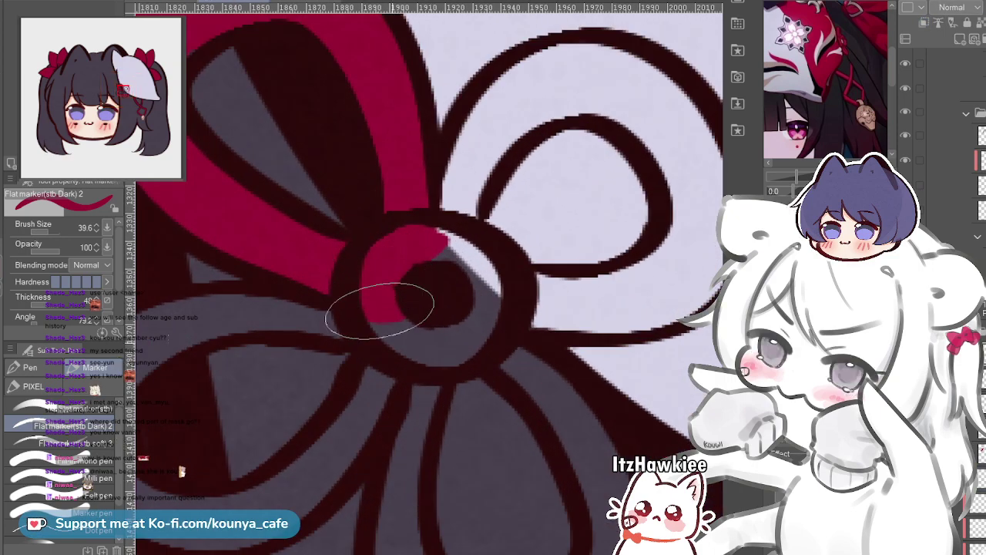
pyautogui.moveTo(380, 310); pyautogui.dragTo(436, 338)
pyautogui.hotkey('ctrl', 'z')
pyautogui.press('[')
pyautogui.moveTo(387, 305)
pyautogui.mouseDown()
pyautogui.moveTo(461, 335)
pyautogui.moveTo(396, 330)
pyautogui.moveTo(457, 341)
pyautogui.mouseUp()
pyautogui.press('[')
pyautogui.press('[')
pyautogui.press('[')
pyautogui.press('[')
pyautogui.press('[')
pyautogui.press('[')
pyautogui.press('[')
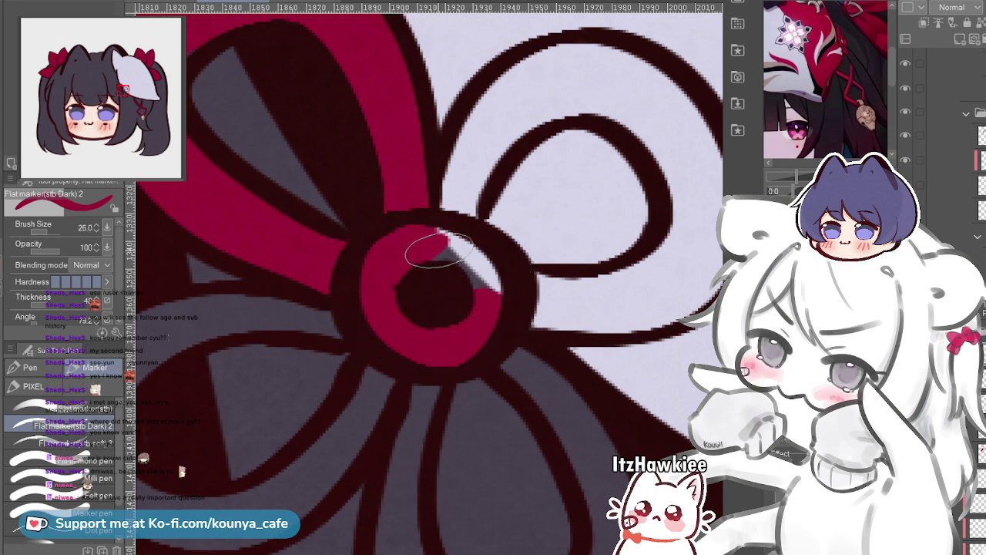
pyautogui.moveTo(431, 252)
pyautogui.mouseDown()
pyautogui.moveTo(475, 264)
pyautogui.moveTo(423, 242)
pyautogui.moveTo(481, 312)
pyautogui.mouseUp()
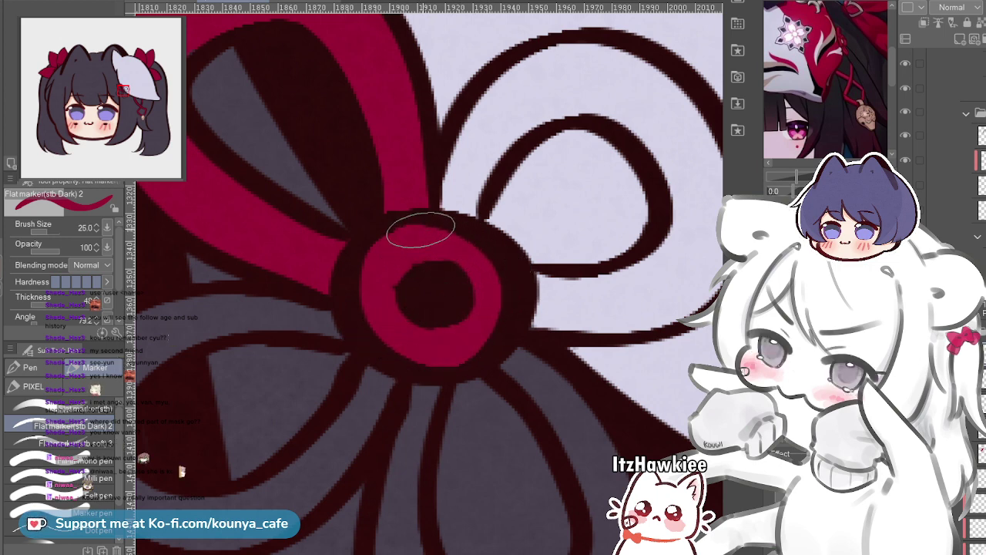
# Paint the flower ornament's upper-right petal crimson all the way around its loop, leaving the inner opening unpainted
pyautogui.moveTo(471, 245)
pyautogui.mouseDown()
pyautogui.moveTo(419, 283)
pyautogui.moveTo(465, 160)
pyautogui.mouseUp()
pyautogui.moveTo(496, 98); pyautogui.dragTo(403, 192)
pyautogui.moveTo(352, 305)
pyautogui.mouseDown()
pyautogui.moveTo(360, 273)
pyautogui.moveTo(451, 213)
pyautogui.mouseUp()
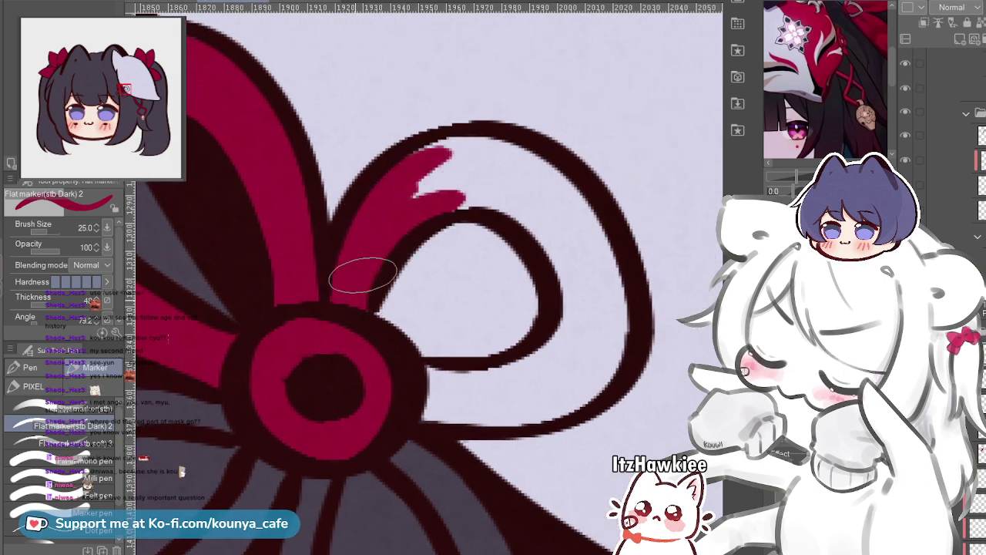
pyautogui.moveTo(363, 275)
pyautogui.mouseDown()
pyautogui.moveTo(378, 219)
pyautogui.moveTo(490, 193)
pyautogui.mouseUp()
pyautogui.moveTo(412, 202)
pyautogui.mouseDown()
pyautogui.moveTo(446, 204)
pyautogui.moveTo(436, 165)
pyautogui.moveTo(423, 158)
pyautogui.moveTo(485, 181)
pyautogui.moveTo(593, 282)
pyautogui.mouseUp()
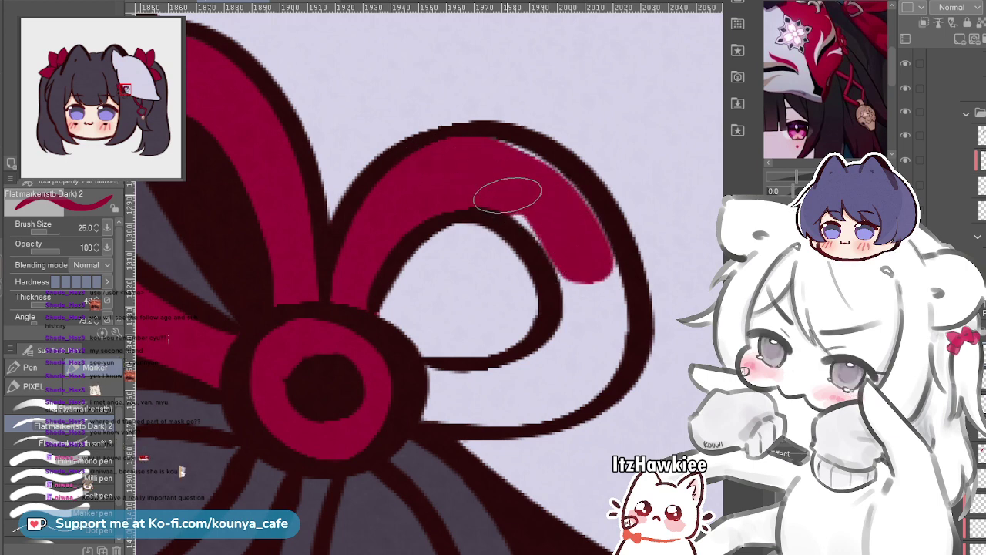
pyautogui.moveTo(502, 190); pyautogui.dragTo(608, 316)
pyautogui.moveTo(572, 245)
pyautogui.mouseDown()
pyautogui.moveTo(597, 353)
pyautogui.moveTo(566, 275)
pyautogui.moveTo(534, 394)
pyautogui.moveTo(573, 321)
pyautogui.moveTo(551, 355)
pyautogui.moveTo(506, 376)
pyautogui.mouseUp()
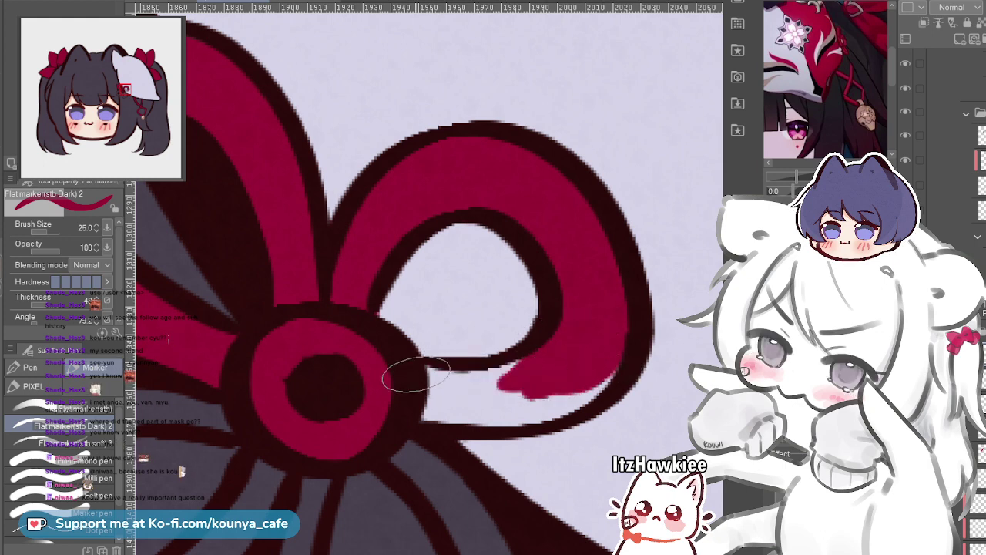
pyautogui.moveTo(419, 369); pyautogui.dragTo(509, 379)
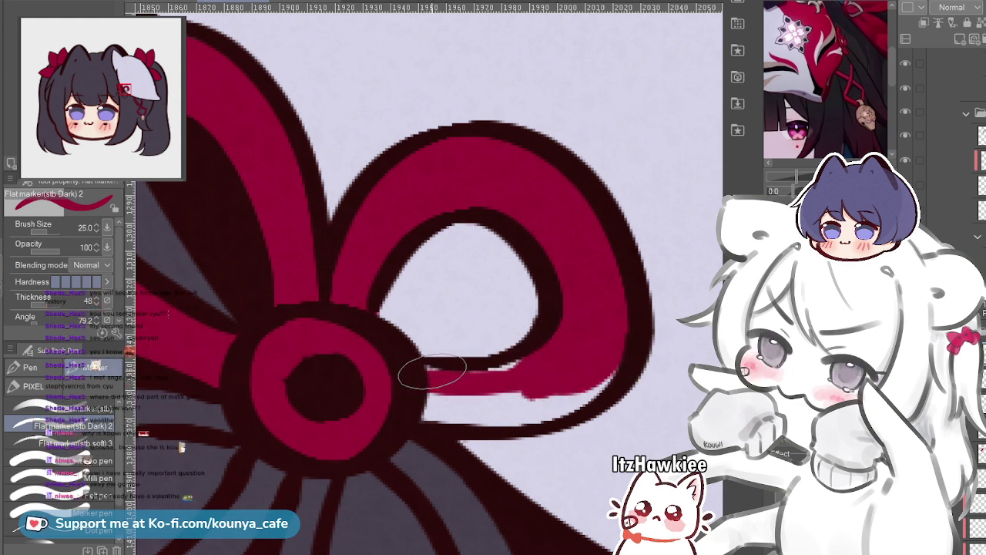
pyautogui.moveTo(408, 394)
pyautogui.mouseDown()
pyautogui.moveTo(482, 395)
pyautogui.moveTo(563, 371)
pyautogui.moveTo(409, 403)
pyautogui.moveTo(482, 414)
pyautogui.moveTo(620, 351)
pyautogui.mouseUp()
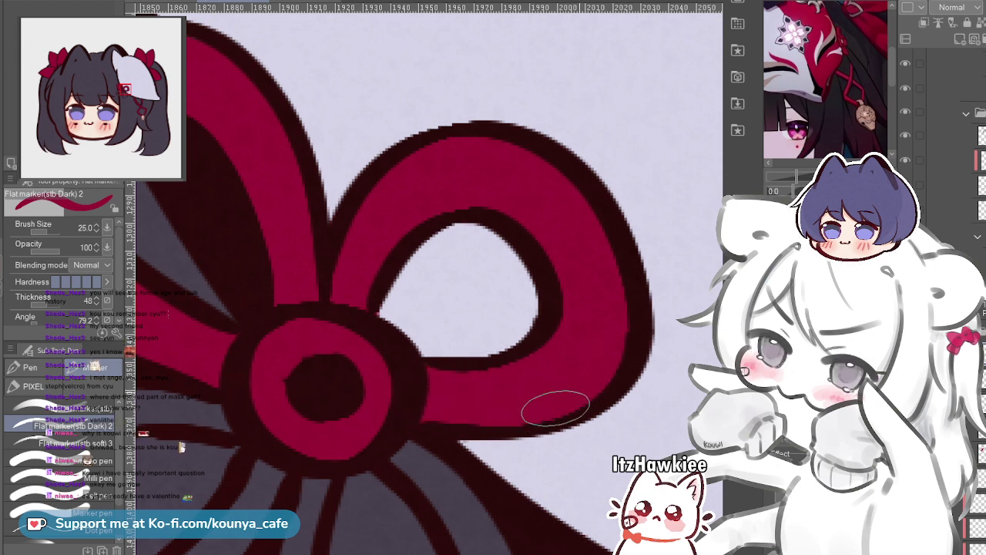
# Paint the left side and lower curve of the flower ornament's lower-right petal crimson, redoing the first stroke
pyautogui.scroll(-5, 605, 345)
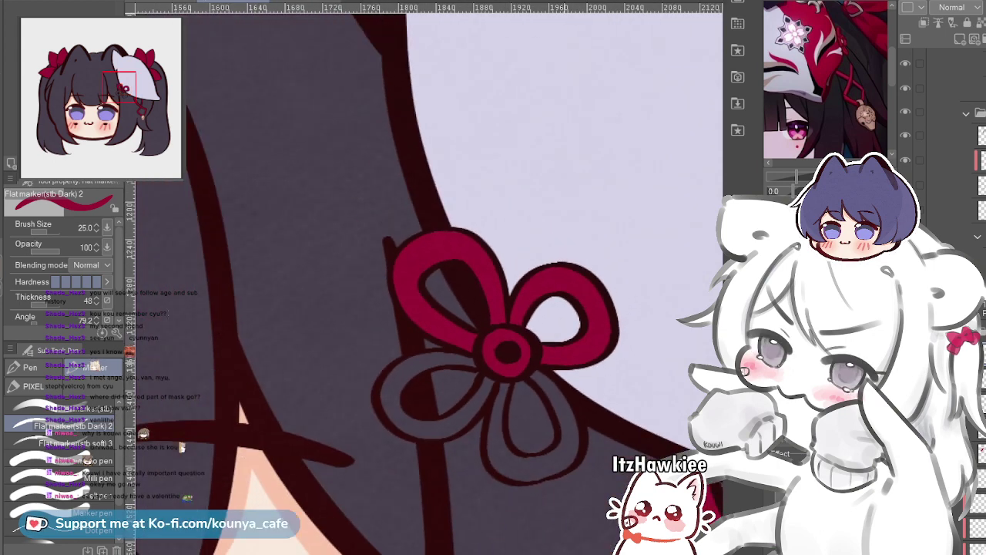
pyautogui.scroll(-3, 592, 274)
pyautogui.moveTo(592, 273); pyautogui.dragTo(480, 210)
pyautogui.scroll(6, 397, 239)
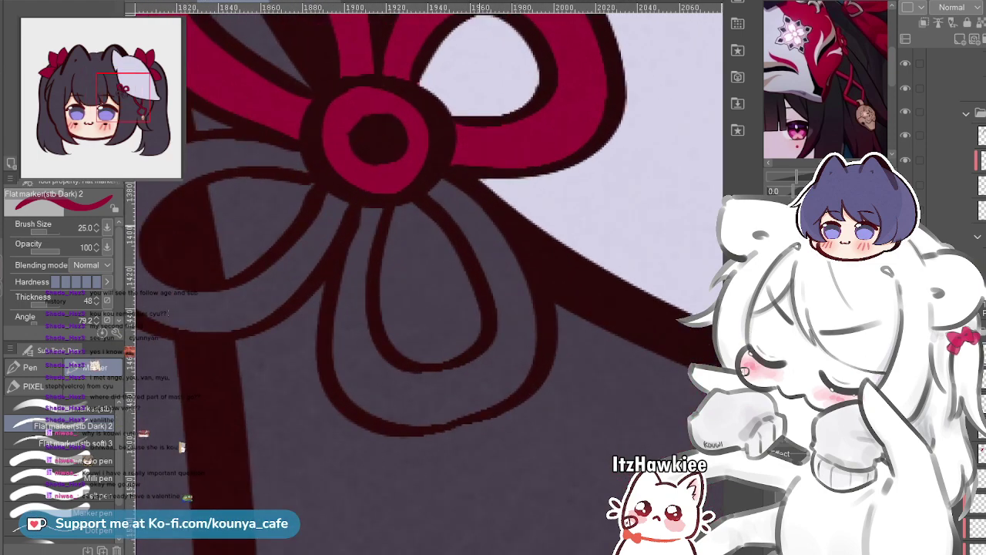
pyautogui.moveTo(393, 211)
pyautogui.mouseDown()
pyautogui.moveTo(365, 266)
pyautogui.moveTo(369, 356)
pyautogui.mouseUp()
pyautogui.hotkey('ctrl', 'z')
pyautogui.moveTo(398, 187)
pyautogui.mouseDown()
pyautogui.moveTo(363, 384)
pyautogui.moveTo(372, 440)
pyautogui.moveTo(389, 465)
pyautogui.mouseUp()
pyautogui.moveTo(351, 345); pyautogui.dragTo(431, 483)
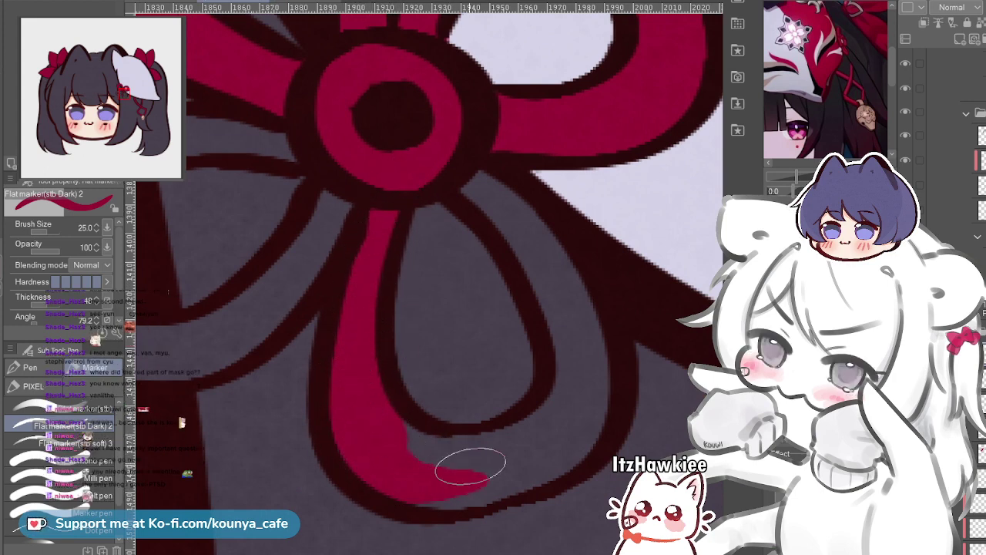
pyautogui.moveTo(385, 413)
pyautogui.mouseDown()
pyautogui.moveTo(444, 453)
pyautogui.moveTo(425, 447)
pyautogui.moveTo(473, 456)
pyautogui.moveTo(461, 449)
pyautogui.moveTo(471, 401)
pyautogui.moveTo(526, 385)
pyautogui.mouseUp()
pyautogui.moveTo(403, 443)
pyautogui.mouseDown()
pyautogui.moveTo(434, 442)
pyautogui.moveTo(524, 385)
pyautogui.moveTo(428, 439)
pyautogui.moveTo(460, 448)
pyautogui.moveTo(521, 403)
pyautogui.mouseUp()
pyautogui.moveTo(456, 408); pyautogui.dragTo(530, 373)
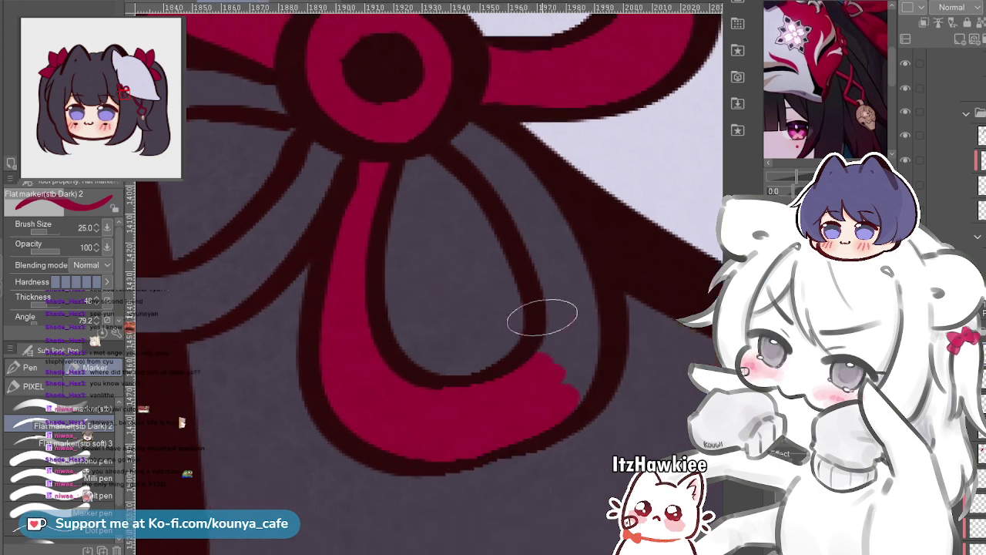
# Fill the remaining right side of the lower-right petal with crimson up to the flower's centre, redoing the first stroke
pyautogui.moveTo(523, 226); pyautogui.dragTo(470, 264)
pyautogui.moveTo(399, 158); pyautogui.dragTo(505, 288)
pyautogui.hotkey('ctrl', 'z')
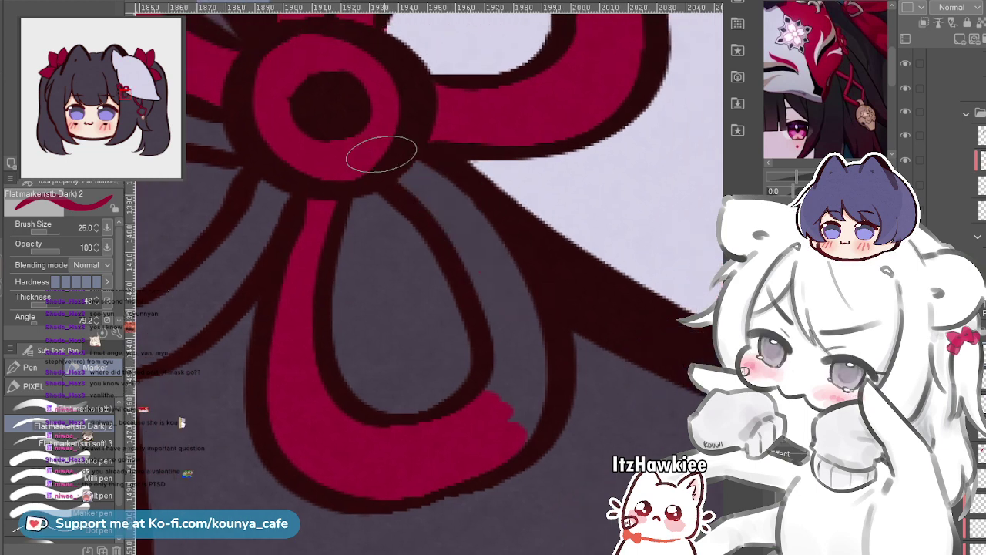
pyautogui.moveTo(382, 154)
pyautogui.mouseDown()
pyautogui.moveTo(493, 272)
pyautogui.moveTo(496, 325)
pyautogui.moveTo(466, 231)
pyautogui.moveTo(504, 297)
pyautogui.moveTo(499, 435)
pyautogui.moveTo(520, 356)
pyautogui.moveTo(519, 436)
pyautogui.mouseUp()
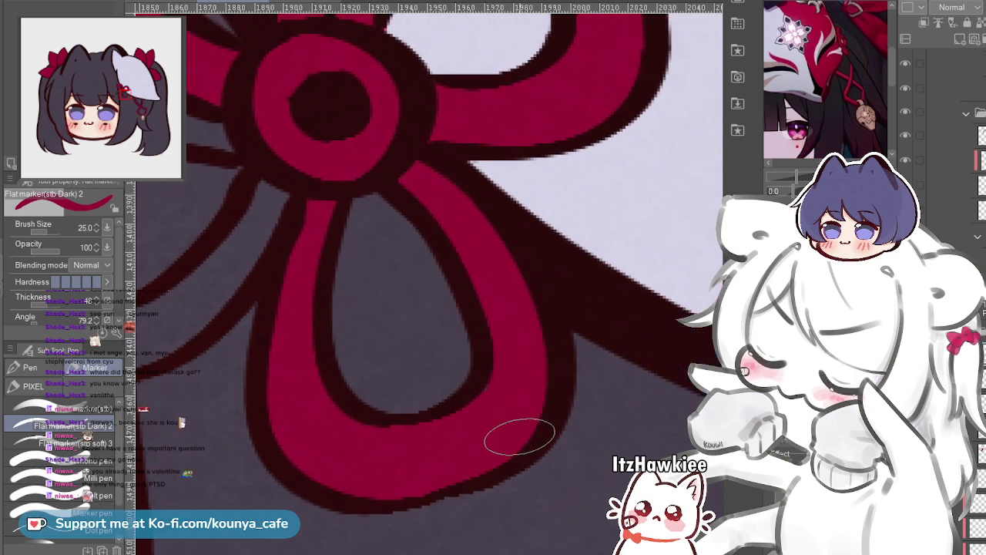
# Paint the flower ornament's lower-left petal crimson from the centre around its whole loop
pyautogui.moveTo(231, 262)
pyautogui.mouseDown()
pyautogui.moveTo(329, 315)
pyautogui.moveTo(450, 309)
pyautogui.mouseUp()
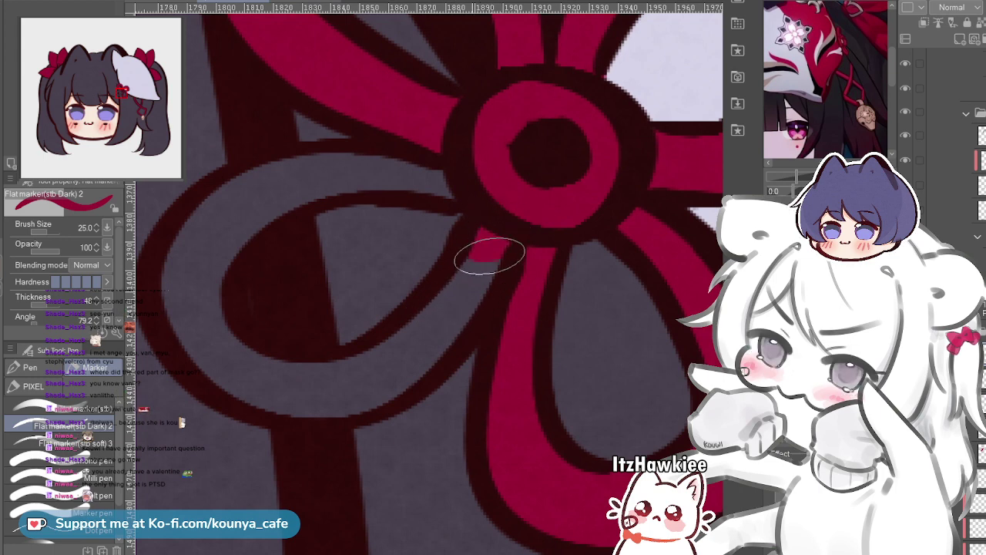
pyautogui.moveTo(497, 221)
pyautogui.mouseDown()
pyautogui.moveTo(483, 262)
pyautogui.moveTo(378, 359)
pyautogui.mouseUp()
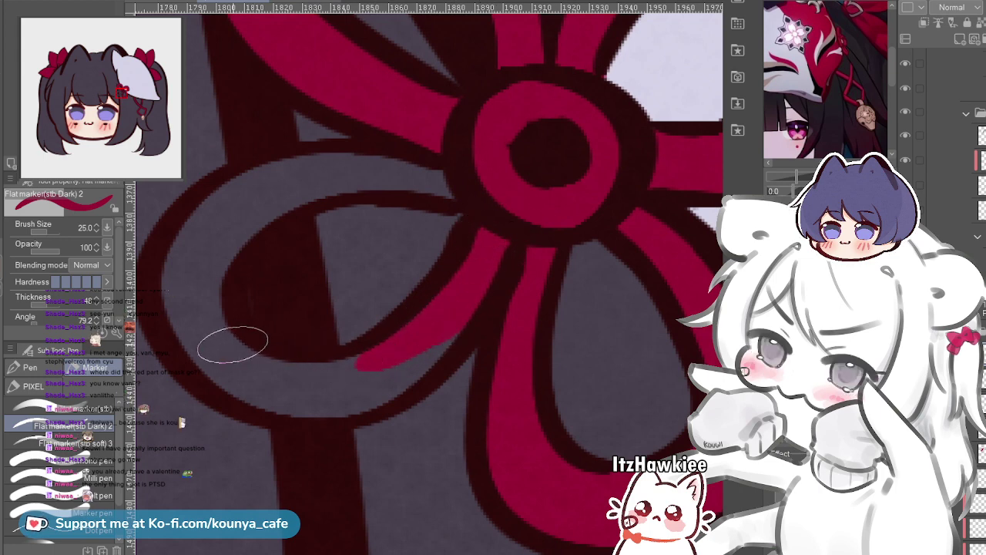
pyautogui.moveTo(233, 344); pyautogui.dragTo(309, 360)
pyautogui.moveTo(223, 355); pyautogui.dragTo(465, 306)
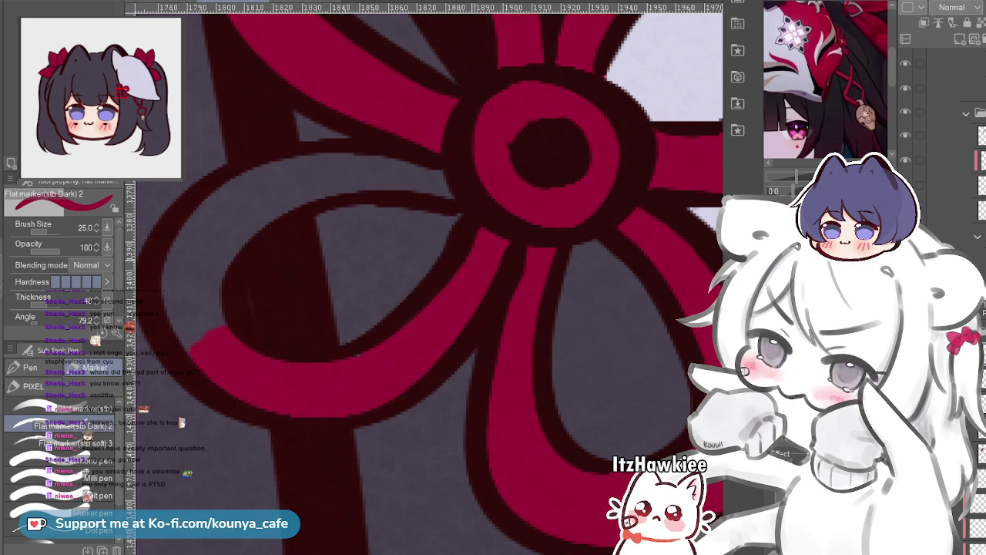
pyautogui.moveTo(242, 311); pyautogui.dragTo(312, 398)
pyautogui.moveTo(293, 446)
pyautogui.mouseDown()
pyautogui.moveTo(282, 286)
pyautogui.moveTo(309, 470)
pyautogui.mouseUp()
pyautogui.moveTo(282, 374)
pyautogui.mouseDown()
pyautogui.moveTo(435, 273)
pyautogui.moveTo(295, 307)
pyautogui.moveTo(368, 272)
pyautogui.moveTo(301, 286)
pyautogui.moveTo(320, 267)
pyautogui.moveTo(429, 252)
pyautogui.moveTo(514, 288)
pyautogui.moveTo(367, 281)
pyautogui.mouseUp()
# Examine the crimson flower ornament up close and in relation to the mask, cord and whole head
pyautogui.scroll(-10, 440, 248)
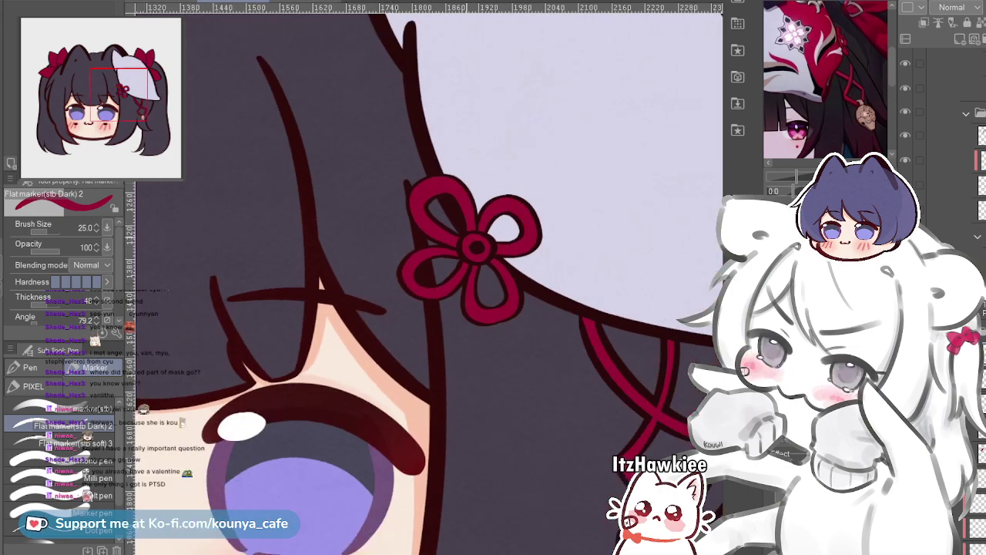
pyautogui.scroll(6, 410, 252)
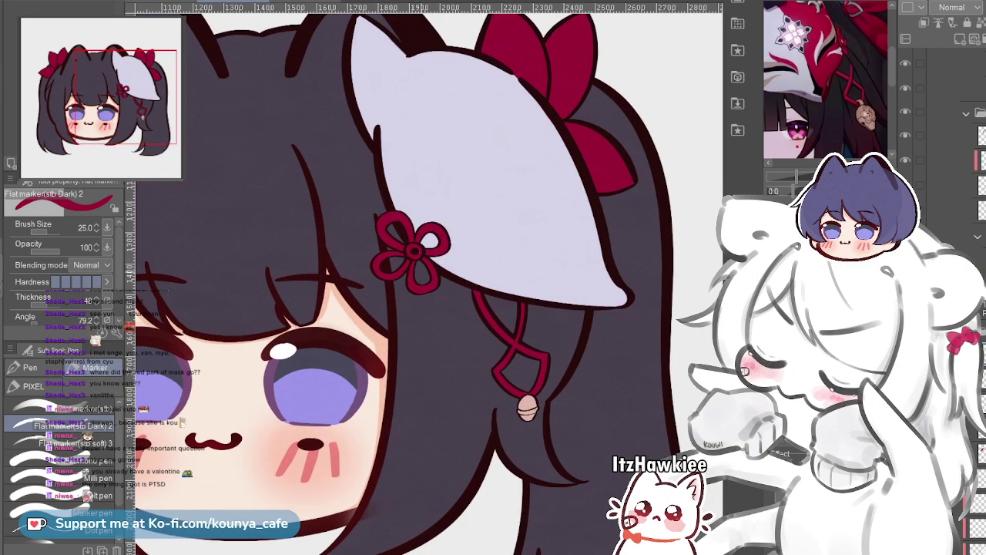
pyautogui.scroll(2, 410, 252)
pyautogui.scroll(5, 386, 216)
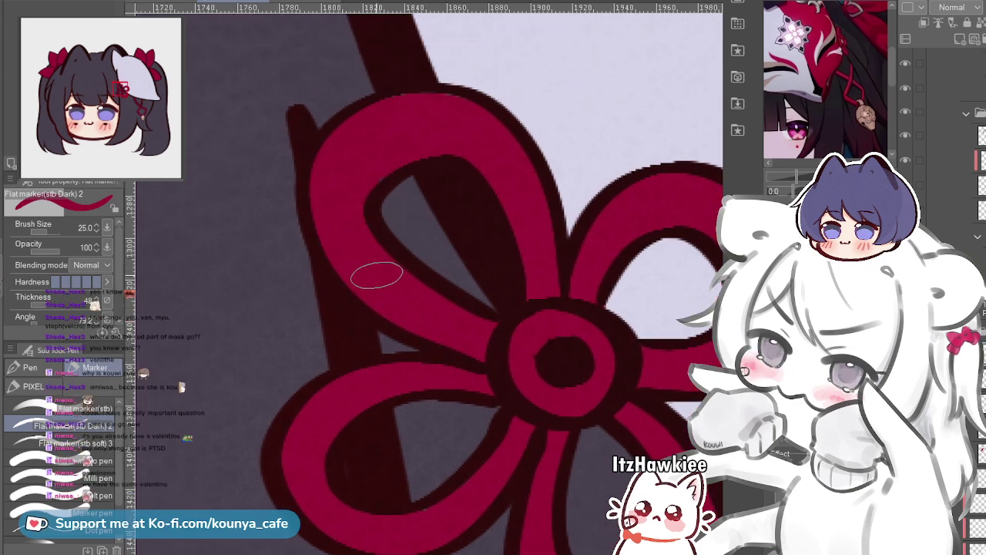
pyautogui.scroll(-5, 331, 185)
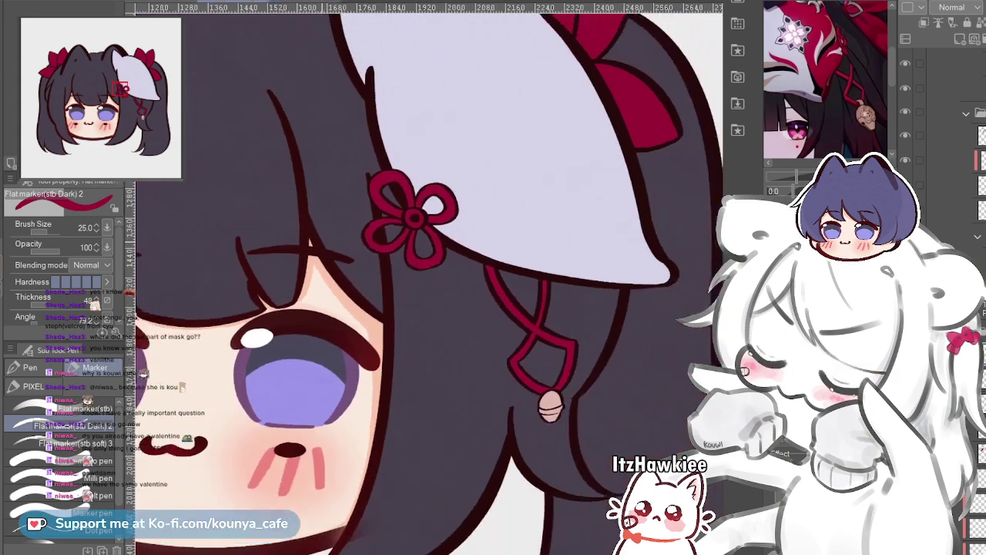
pyautogui.scroll(-6, 423, 277)
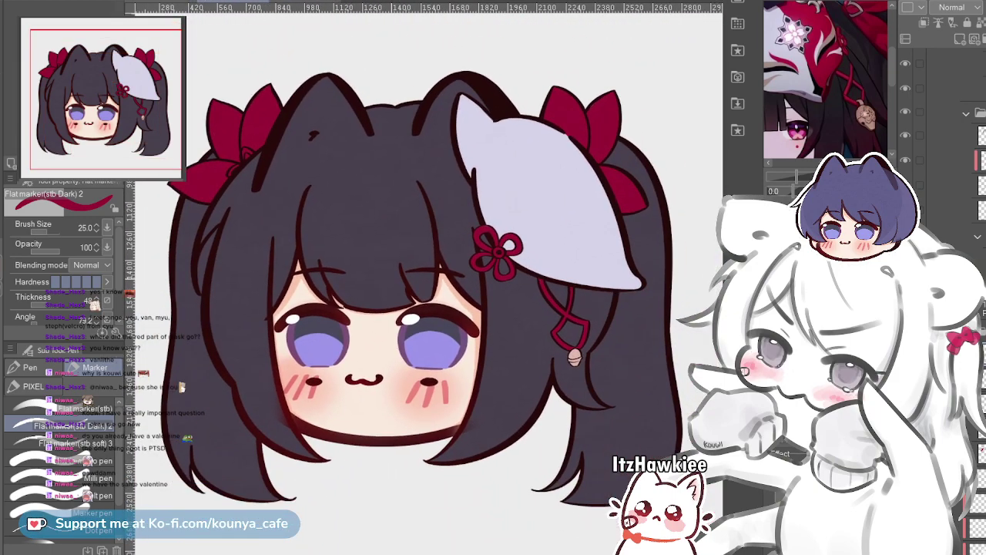
pyautogui.scroll(2, 387, 280)
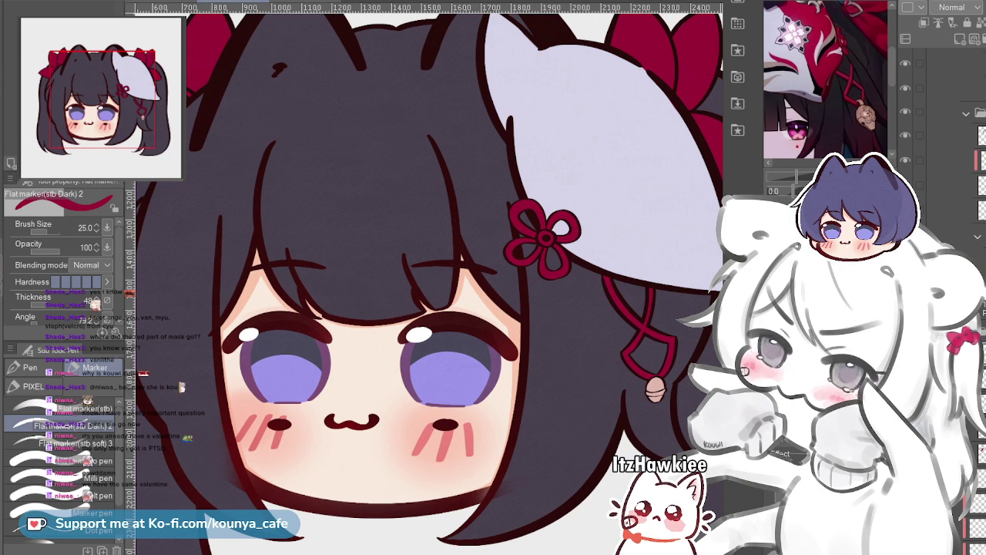
pyautogui.scroll(2, 826, 81)
# Bring the eye into view in the reference image, take a pink marker colour and select the iris colour layer
pyautogui.moveTo(787, 131); pyautogui.dragTo(862, 37)
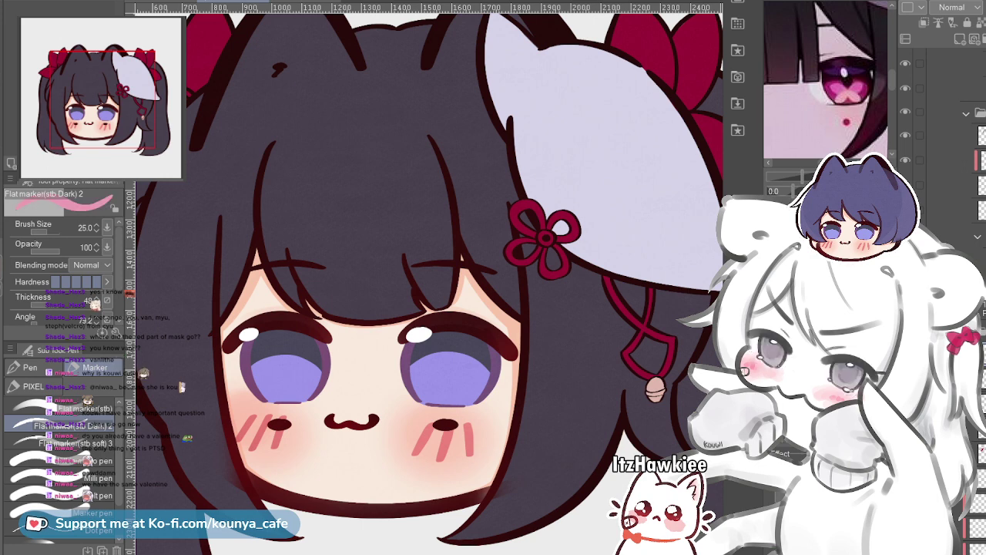
pyautogui.scroll(-5, 952, 154)
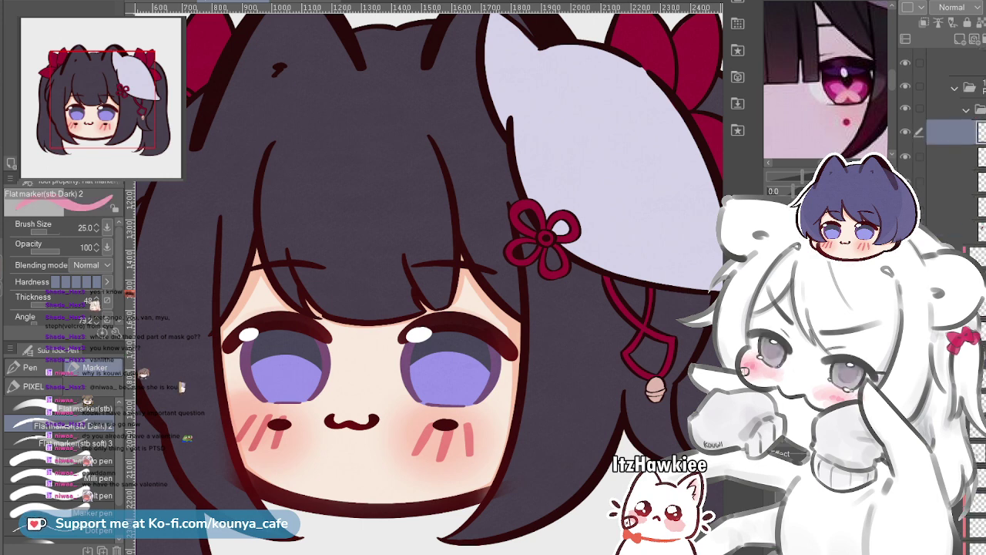
pyautogui.click(949, 262)
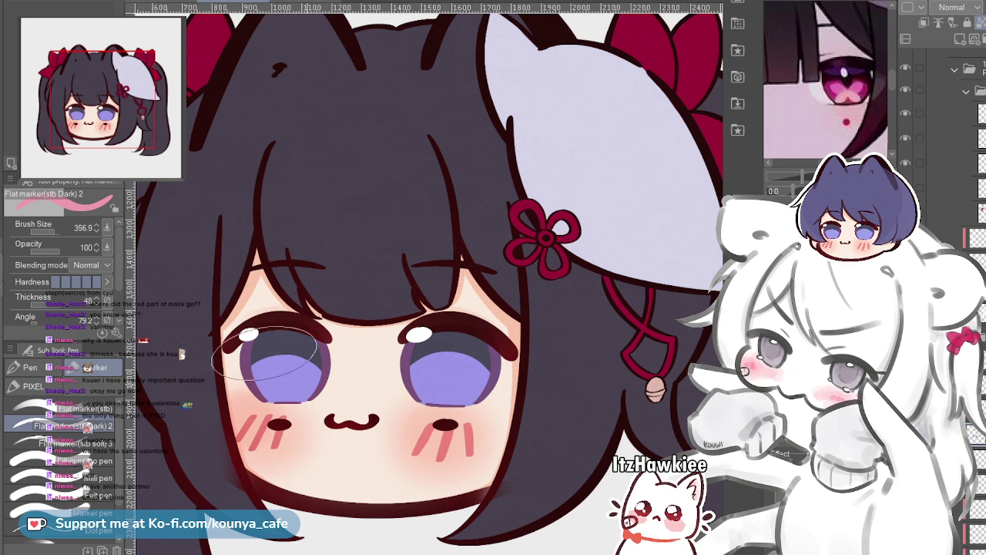
# Try to paint both irises pink with the marker enlarged to 411.9
pyautogui.press(']')
pyautogui.moveTo(265, 353); pyautogui.dragTo(302, 405)
pyautogui.hotkey('ctrl', 'z')
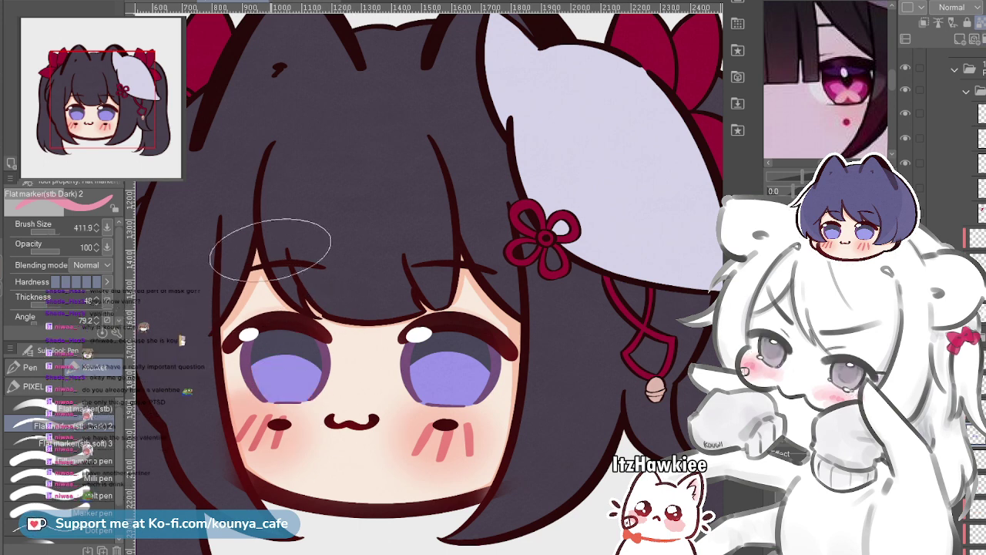
pyautogui.moveTo(273, 369); pyautogui.dragTo(301, 382)
pyautogui.moveTo(435, 370); pyautogui.dragTo(466, 378)
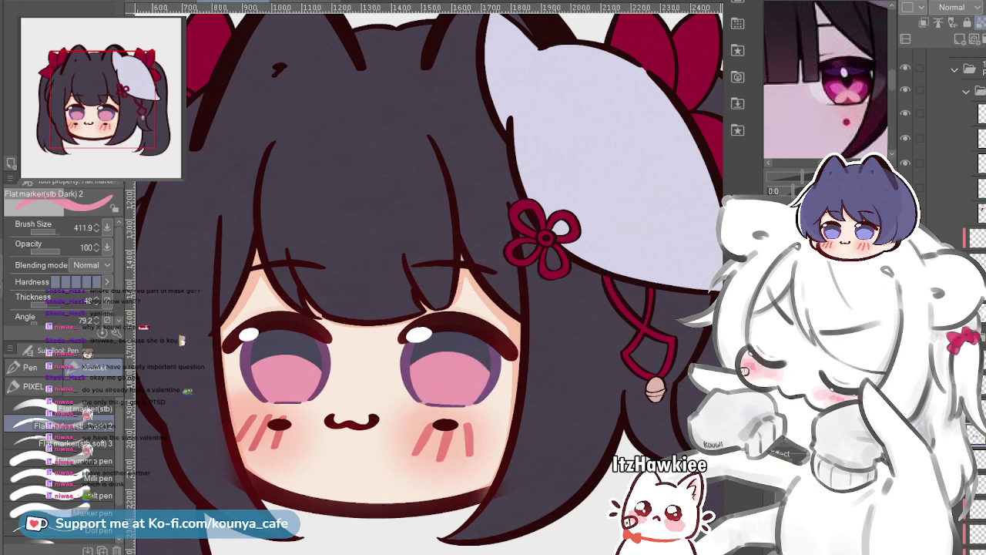
pyautogui.hotkey('ctrl', 'z')
pyautogui.hotkey('ctrl', 'z')
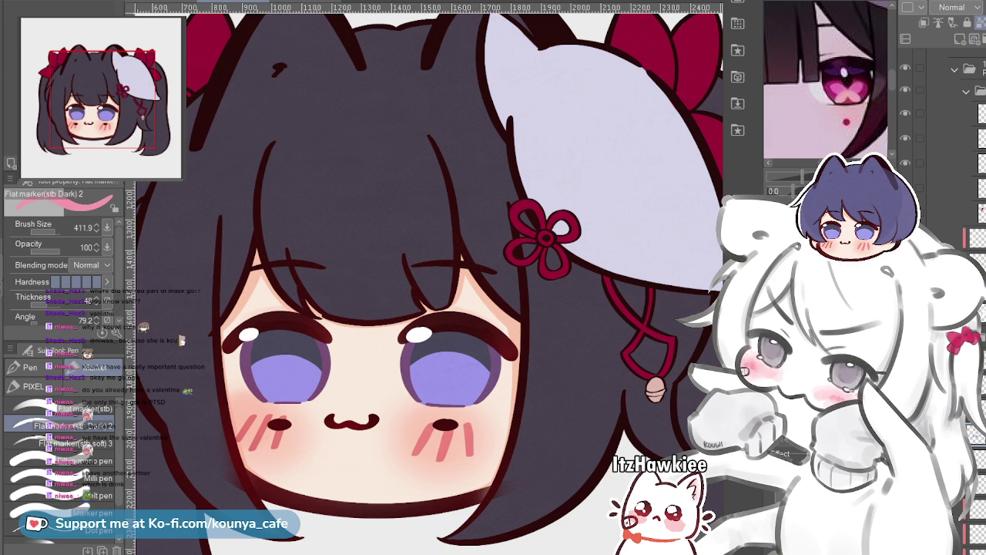
# Paint both irises bright pink and recolour the shading in their upper part dark magenta with Normal blending
pyautogui.moveTo(292, 308)
pyautogui.mouseDown()
pyautogui.moveTo(279, 377)
pyautogui.moveTo(383, 446)
pyautogui.moveTo(475, 475)
pyautogui.mouseUp()
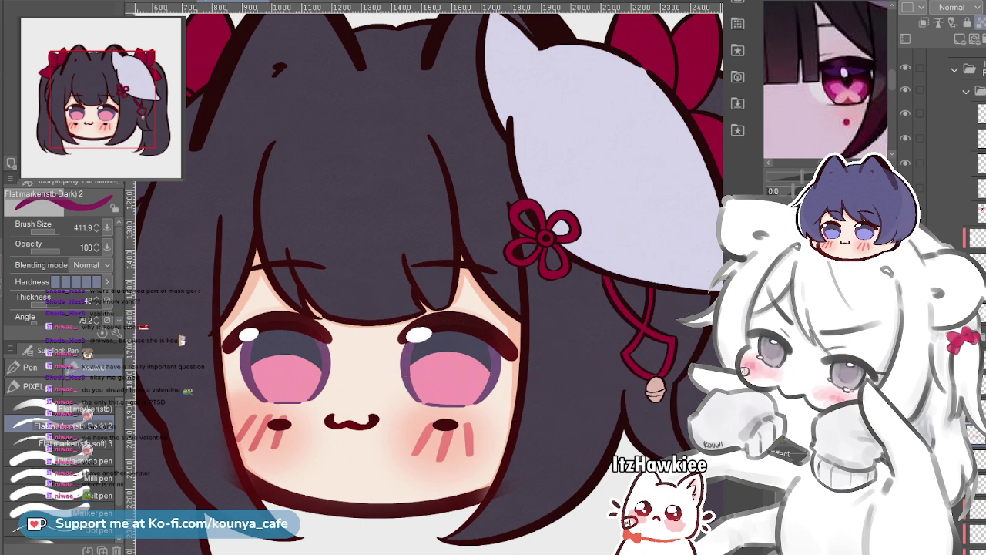
pyautogui.click(973, 411)
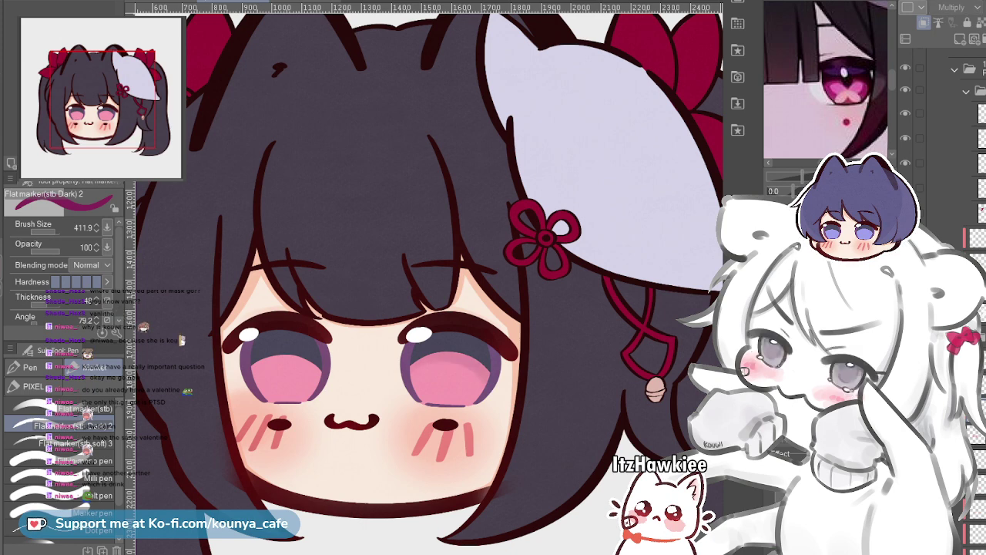
pyautogui.click(905, 411)
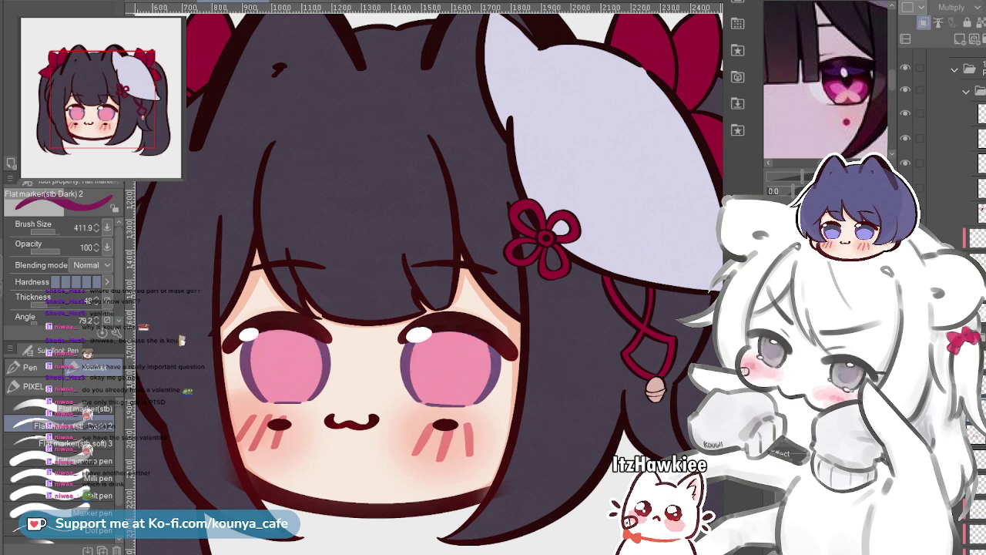
pyautogui.click(905, 411)
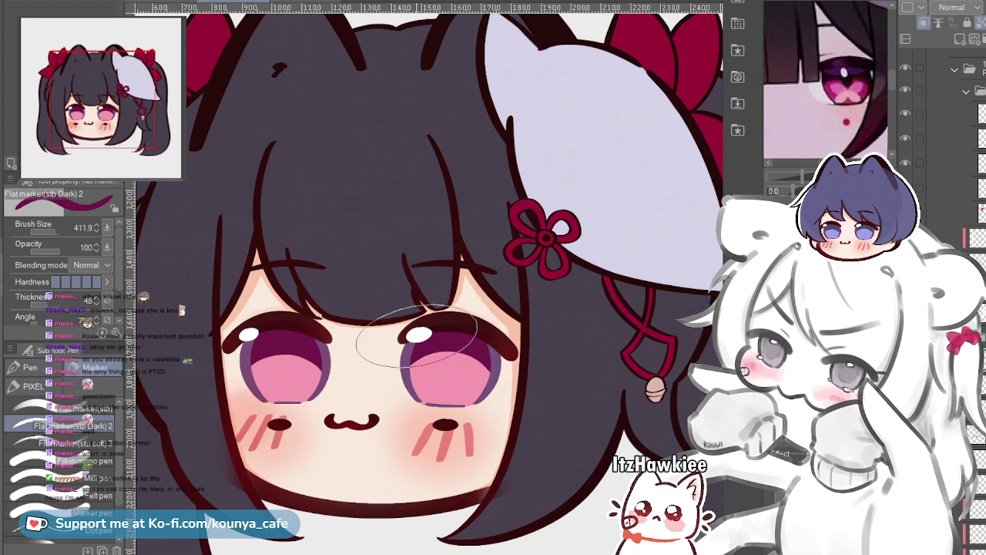
# Examine the pink eyes with their dark magenta shading up close and against the whole head
pyautogui.moveTo(305, 347); pyautogui.dragTo(351, 356)
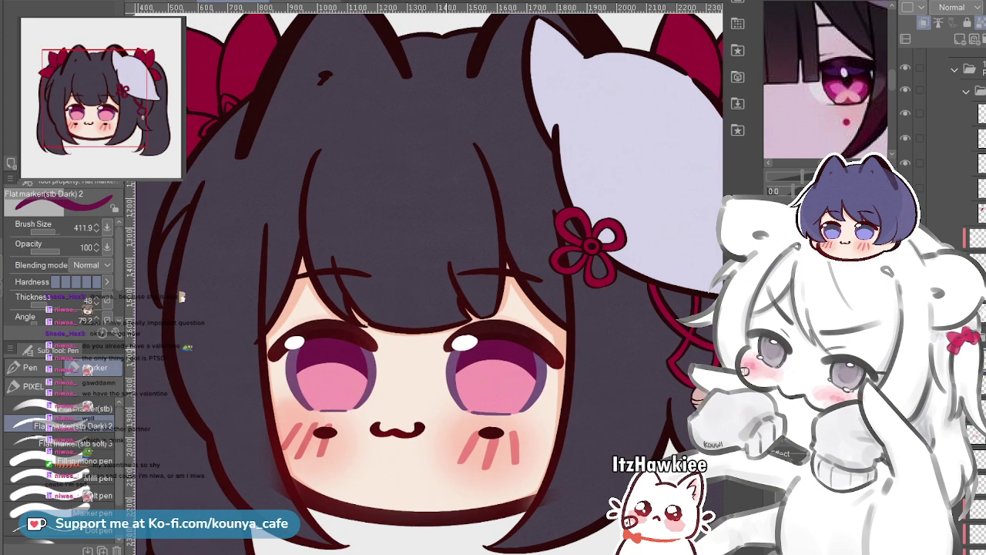
pyautogui.moveTo(447, 349); pyautogui.dragTo(414, 319)
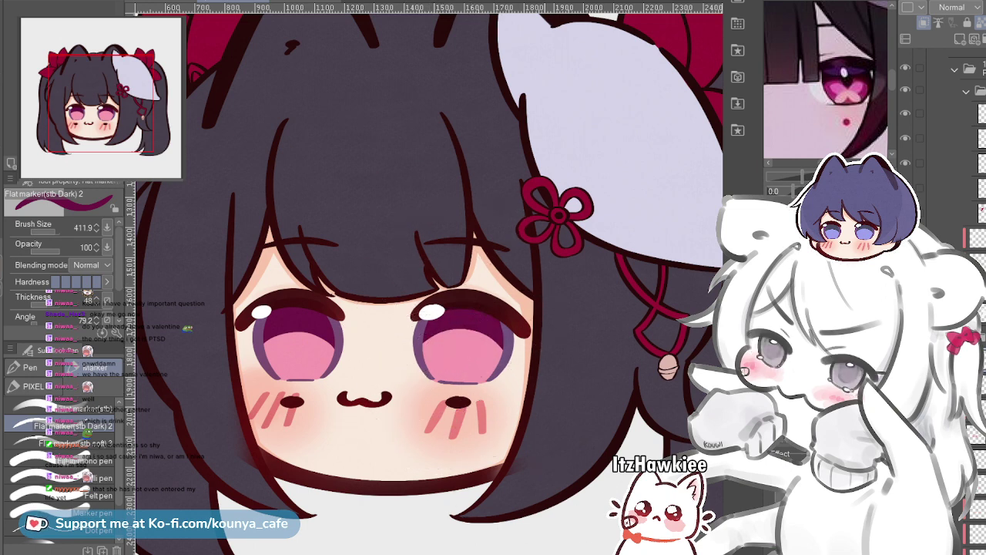
pyautogui.moveTo(429, 277)
pyautogui.mouseDown()
pyautogui.moveTo(408, 285)
pyautogui.moveTo(437, 288)
pyautogui.mouseUp()
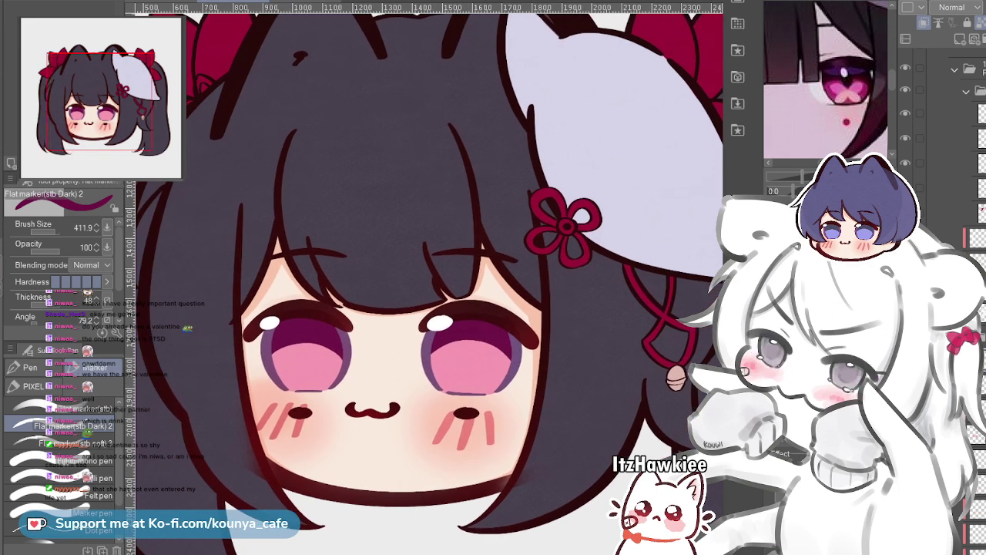
pyautogui.click(980, 385)
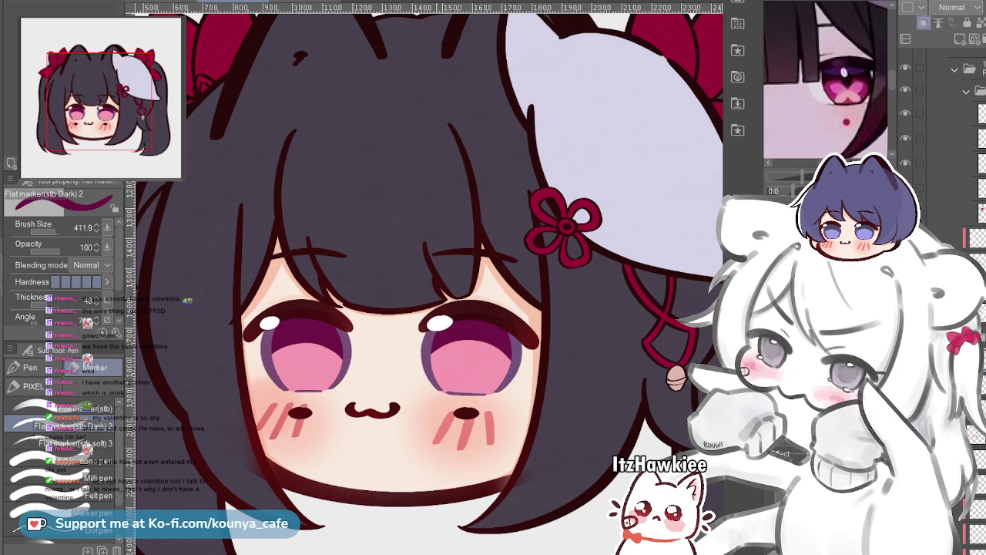
pyautogui.scroll(-5, 429, 387)
pyautogui.scroll(3, 429, 387)
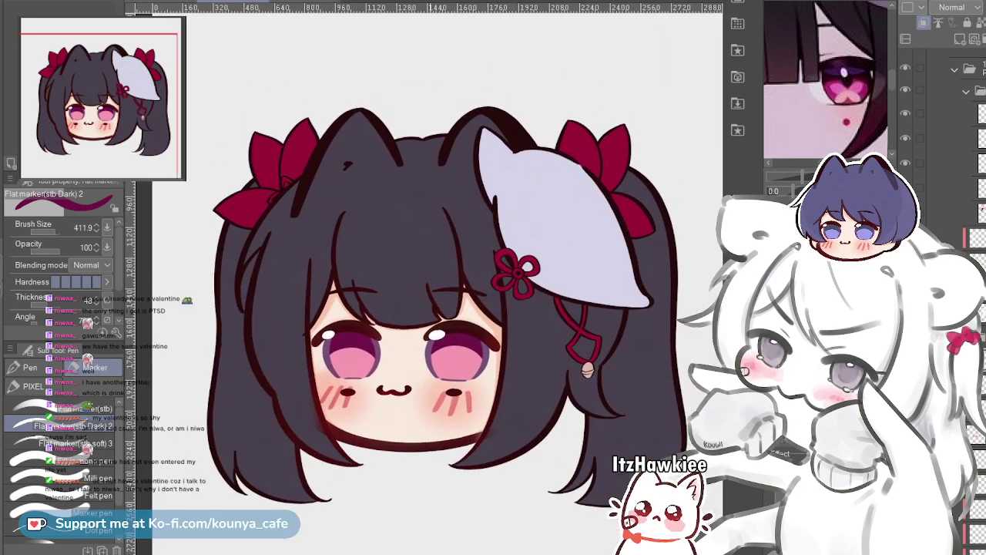
# Select the eye outline layer and recolour the outlines around both irises dark red to match the pink eyes
pyautogui.scroll(3, 430, 277)
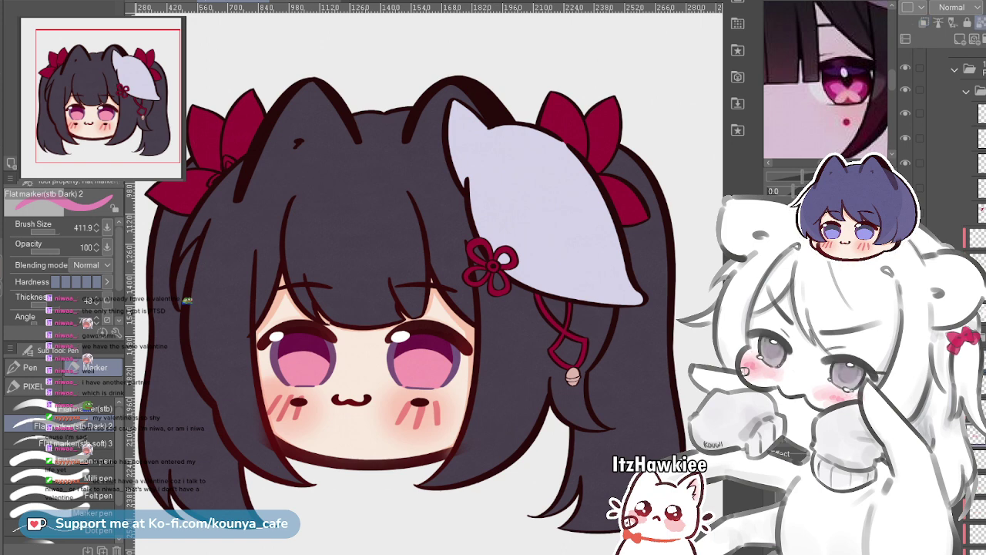
pyautogui.moveTo(293, 379); pyautogui.dragTo(305, 349)
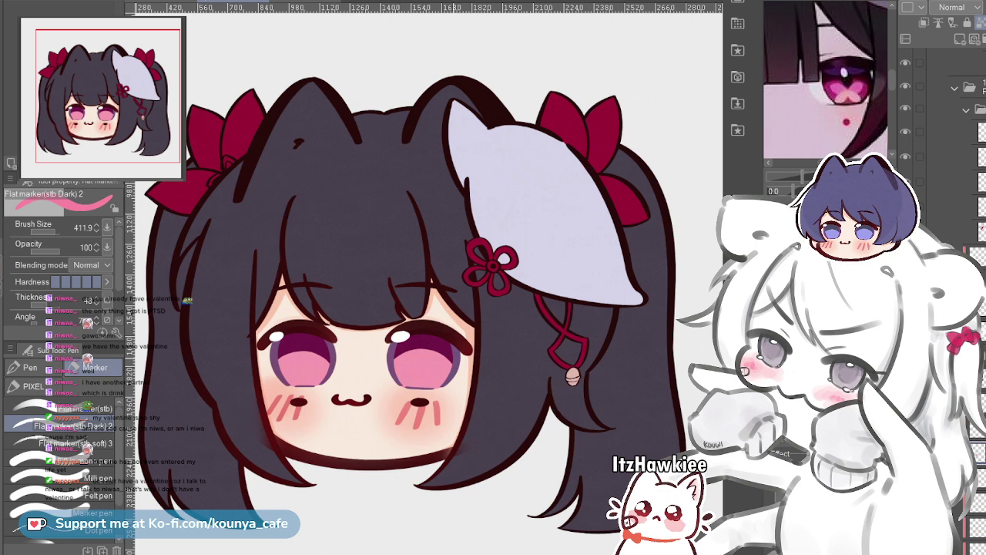
pyautogui.scroll(-5, 943, 116)
pyautogui.scroll(-5, 943, 116)
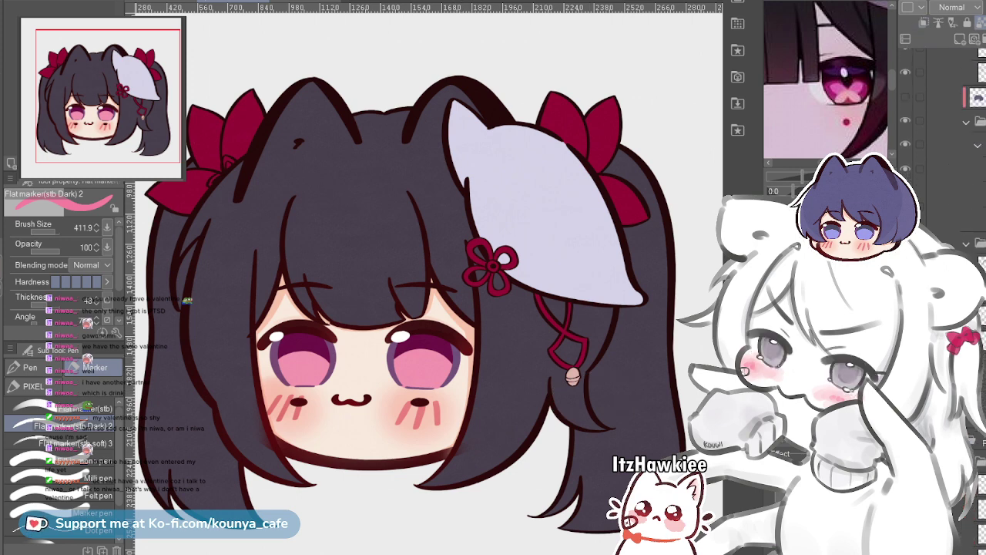
pyautogui.click(955, 169)
pyautogui.keyDown('ctrl'); pyautogui.keyDown('shift'); pyautogui.click(457, 359); pyautogui.keyUp('shift'); pyautogui.keyUp('ctrl')
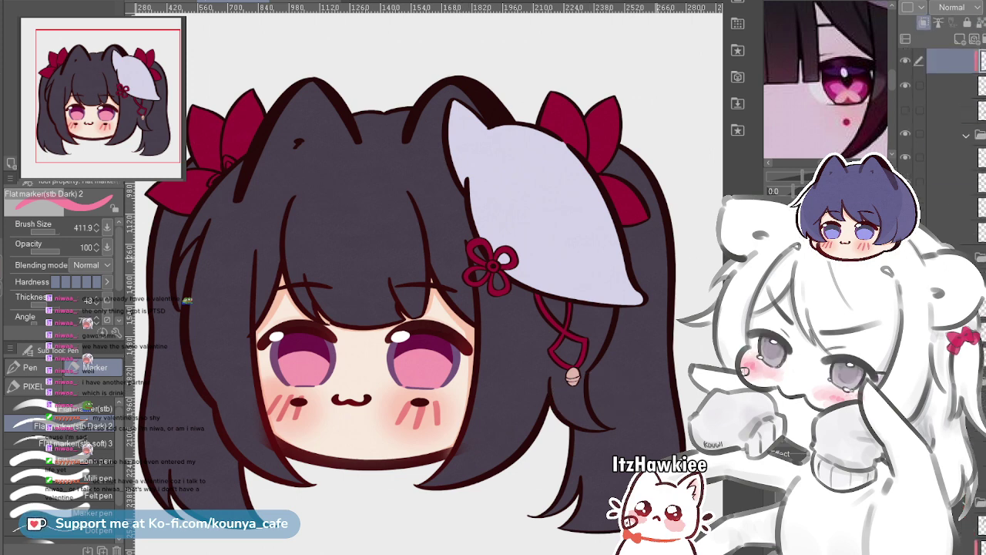
pyautogui.keyDown('ctrl'); pyautogui.keyDown('shift'); pyautogui.click(458, 358); pyautogui.keyUp('shift'); pyautogui.keyUp('ctrl')
pyautogui.keyDown('ctrl'); pyautogui.keyDown('shift'); pyautogui.click(457, 359); pyautogui.keyUp('shift'); pyautogui.keyUp('ctrl')
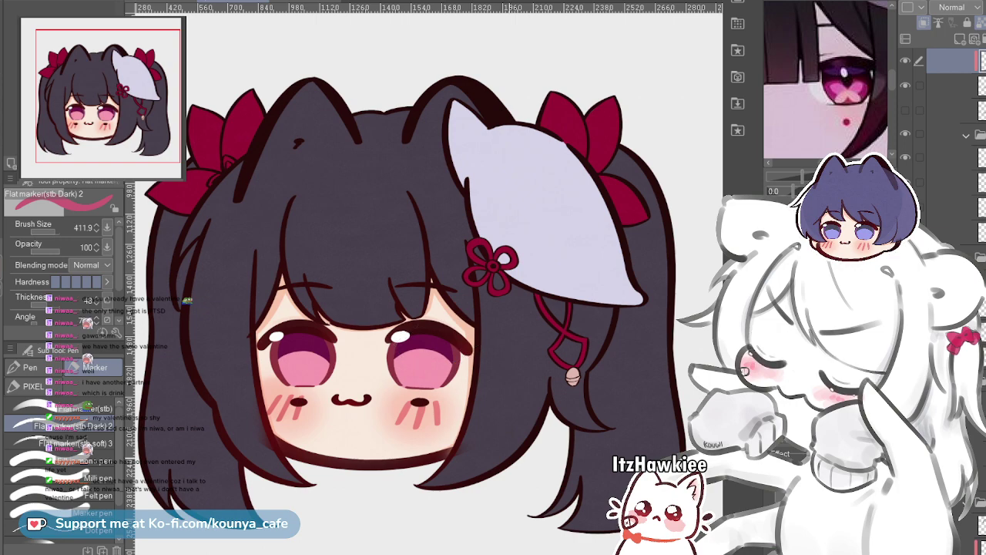
# Examine the recoloured iris outlines up close and against the whole head
pyautogui.scroll(-5, 400, 315)
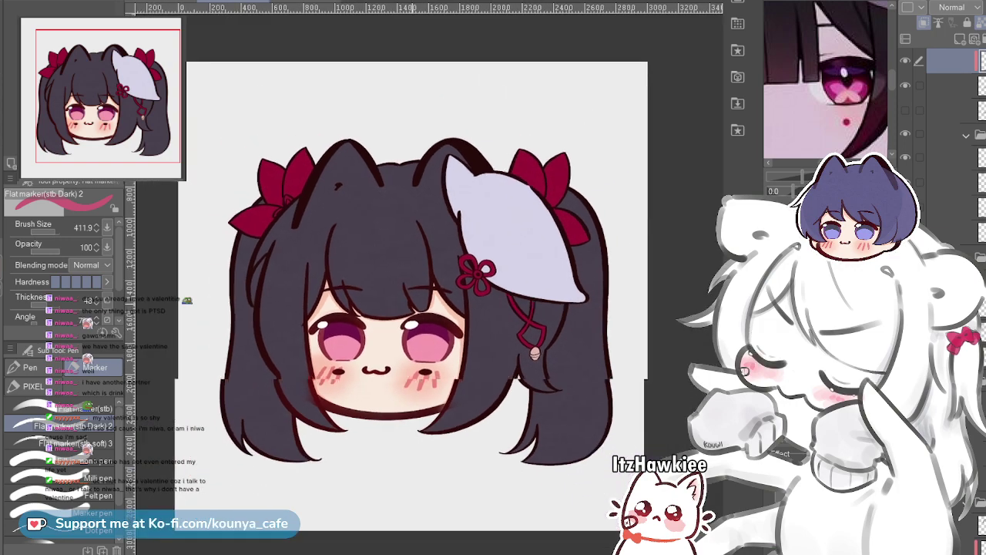
pyautogui.scroll(3, 416, 323)
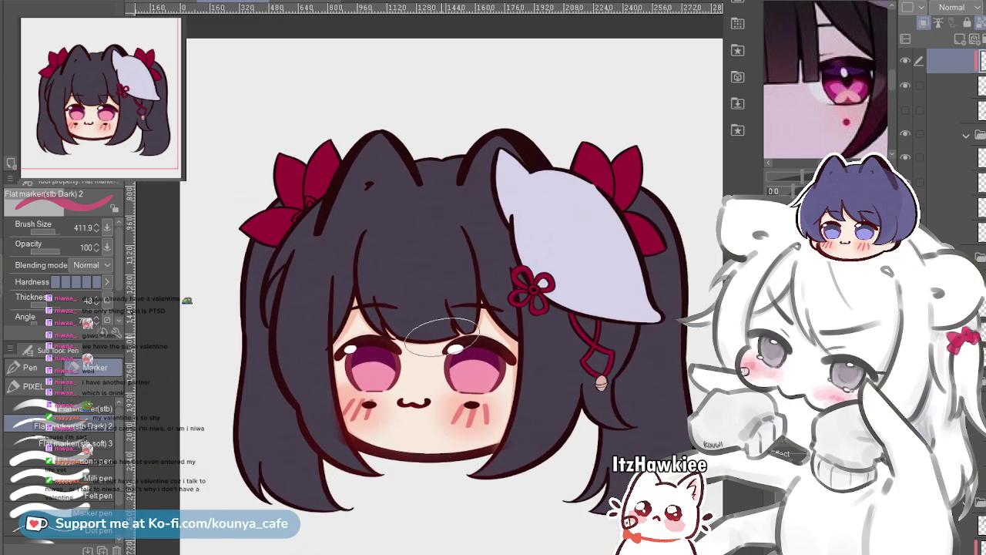
pyautogui.scroll(2, 550, 402)
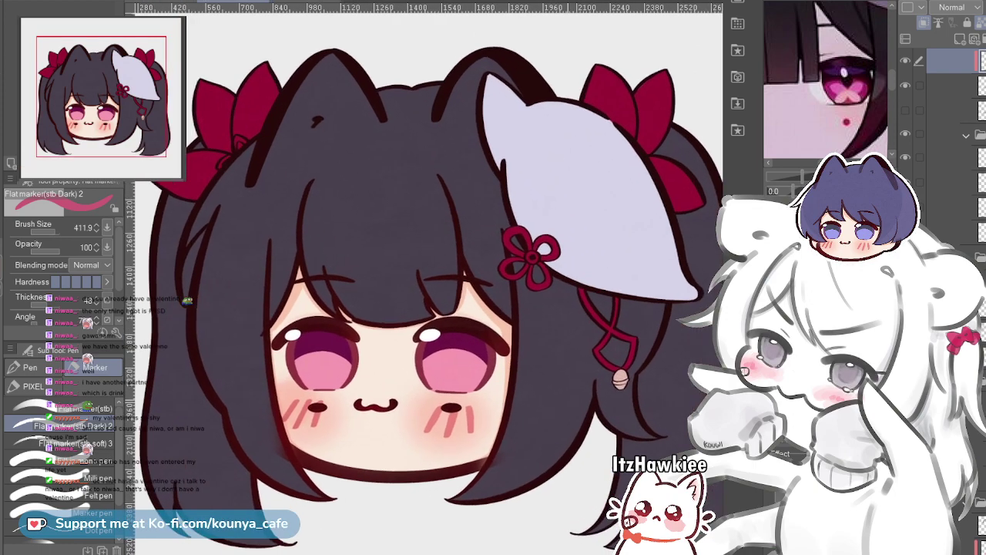
pyautogui.moveTo(552, 402); pyautogui.dragTo(553, 386)
pyautogui.scroll(-1, 575, 384)
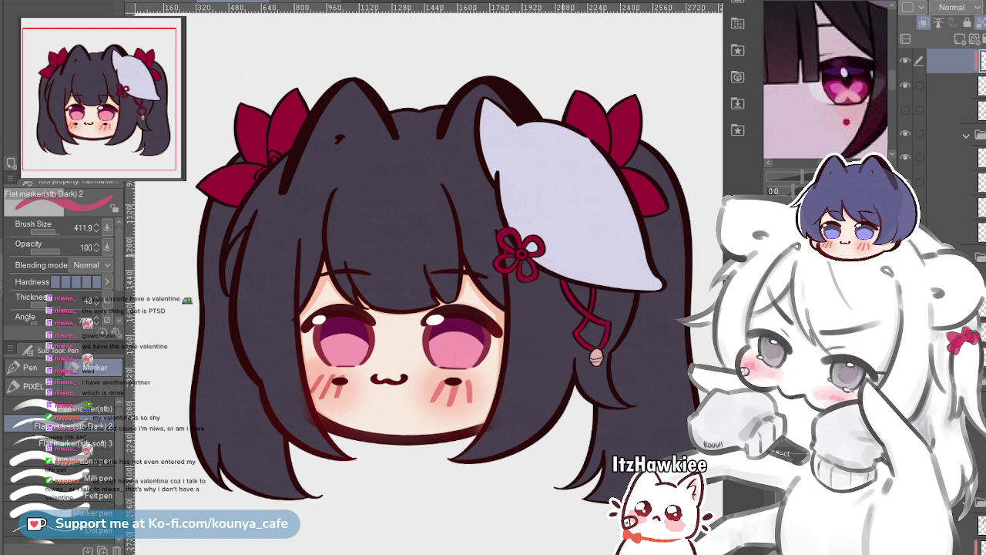
pyautogui.scroll(2, 576, 313)
pyautogui.moveTo(575, 313); pyautogui.dragTo(612, 333)
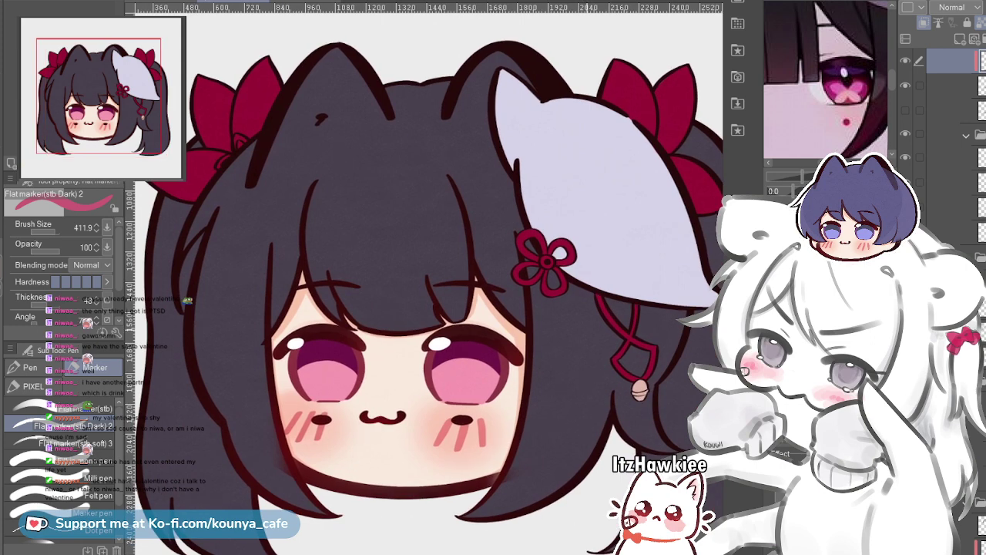
pyautogui.scroll(-2, 599, 335)
pyautogui.scroll(-1, 577, 341)
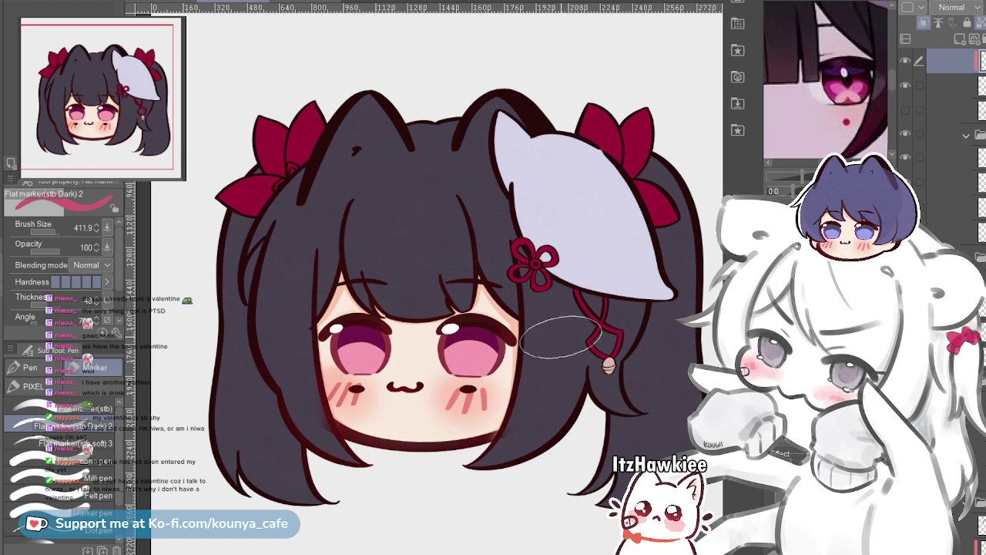
pyautogui.scroll(2, 558, 339)
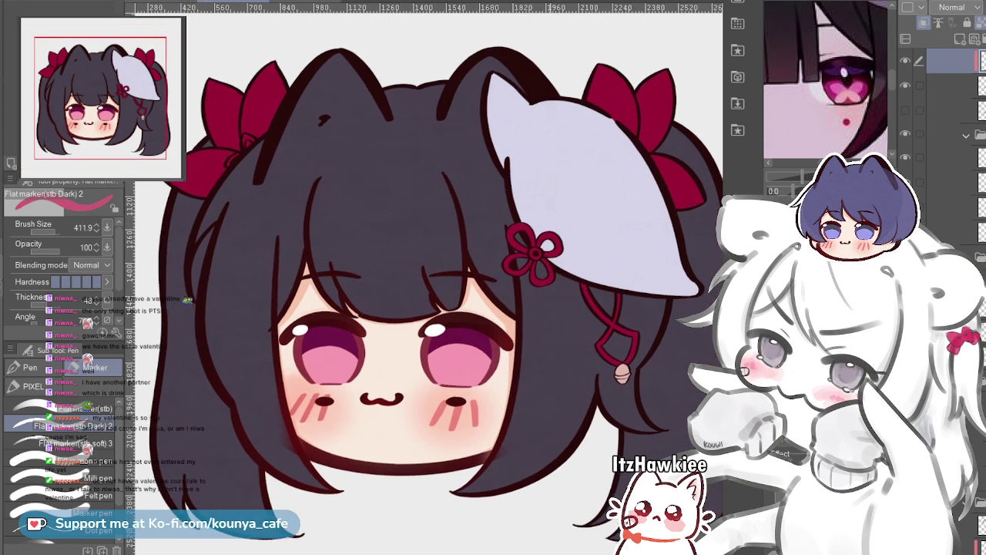
pyautogui.moveTo(558, 339); pyautogui.dragTo(574, 339)
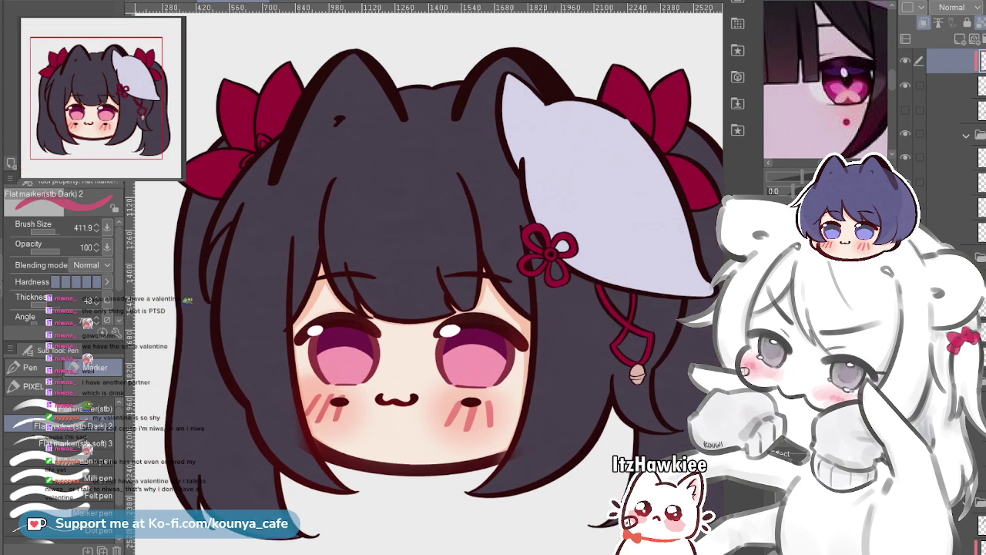
pyautogui.scroll(3, 382, 341)
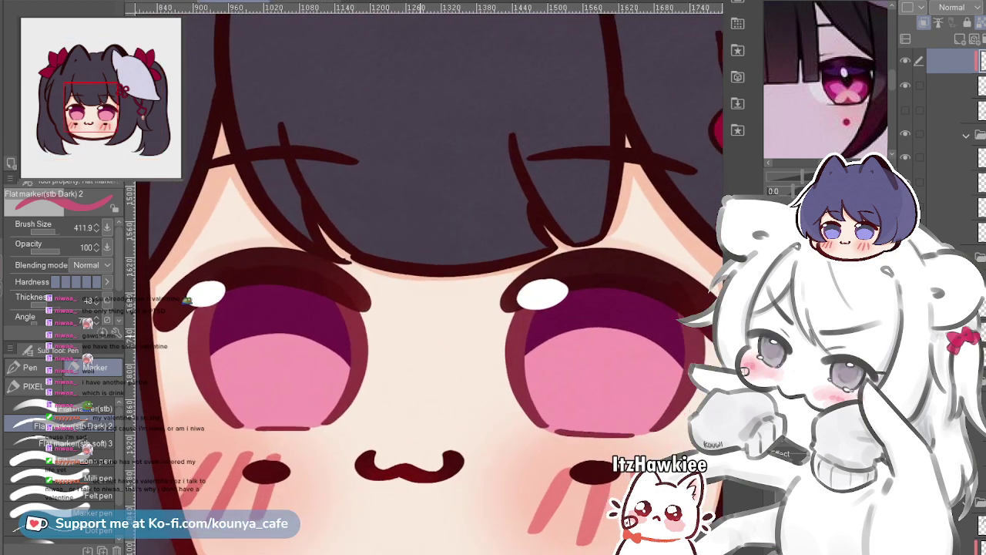
pyautogui.moveTo(354, 308); pyautogui.dragTo(465, 355)
pyautogui.scroll(4, 356, 317)
pyautogui.scroll(-6, 397, 260)
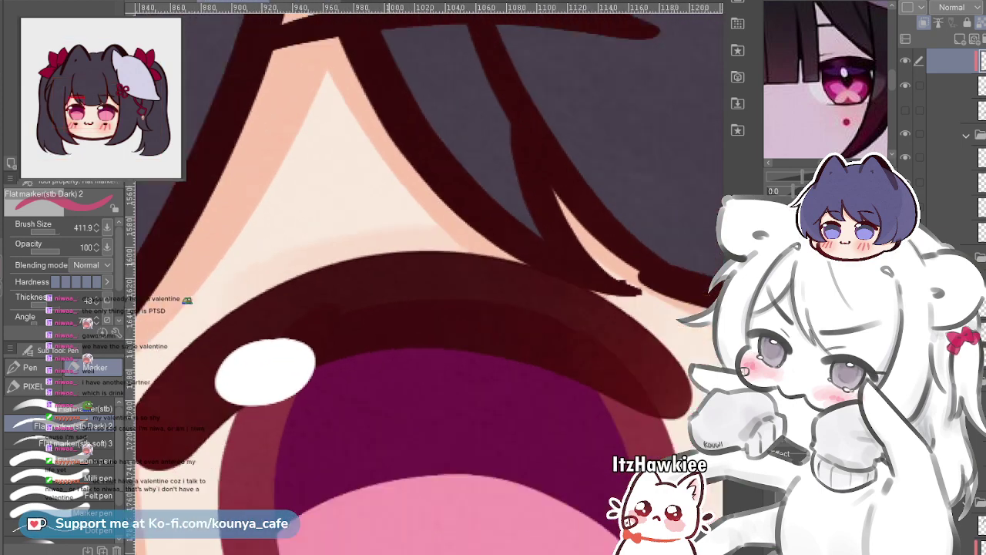
pyautogui.scroll(-3, 424, 278)
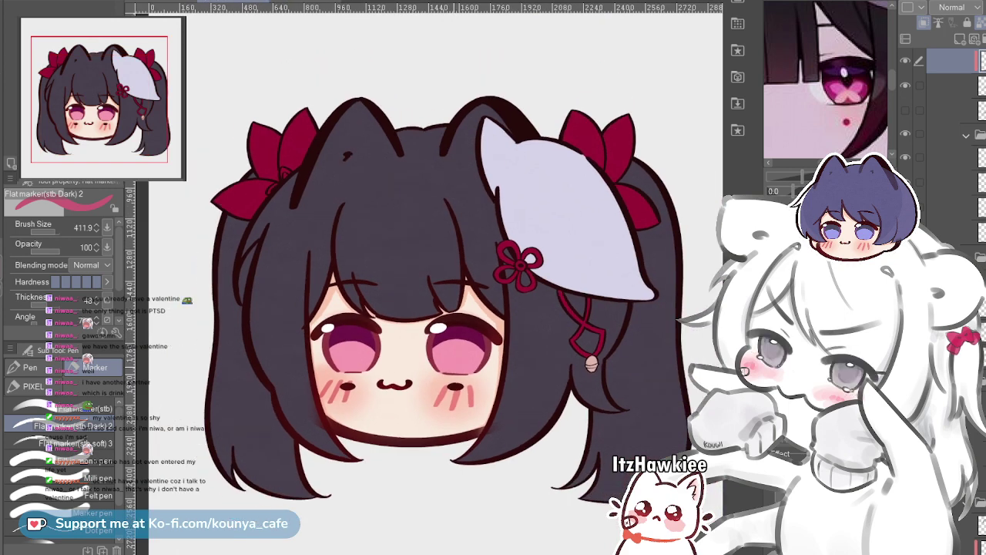
pyautogui.moveTo(424, 277); pyautogui.dragTo(410, 276)
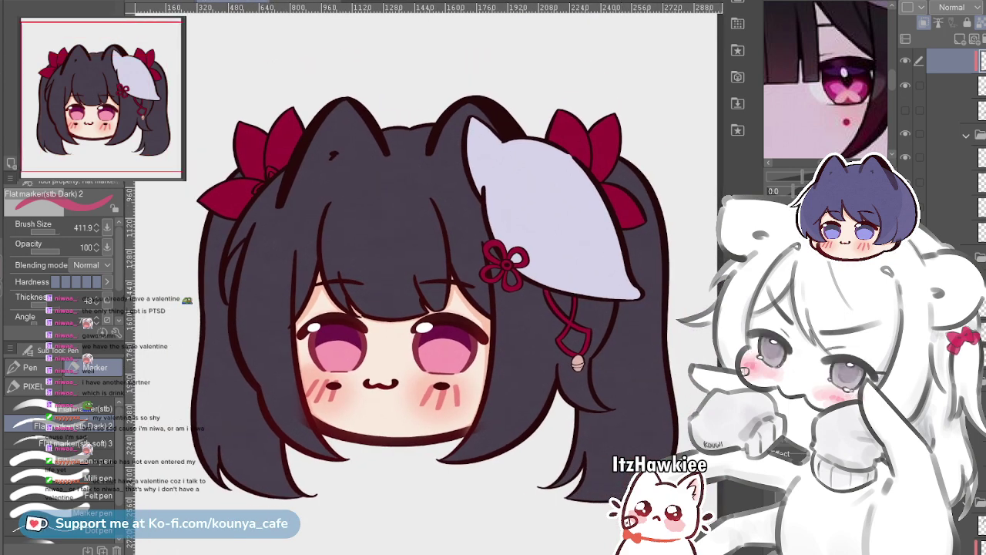
# Bring the fox mask into view in the reference image, select the mask's colour layer and show the sketch folder over the drawing
pyautogui.scroll(-5, 956, 154)
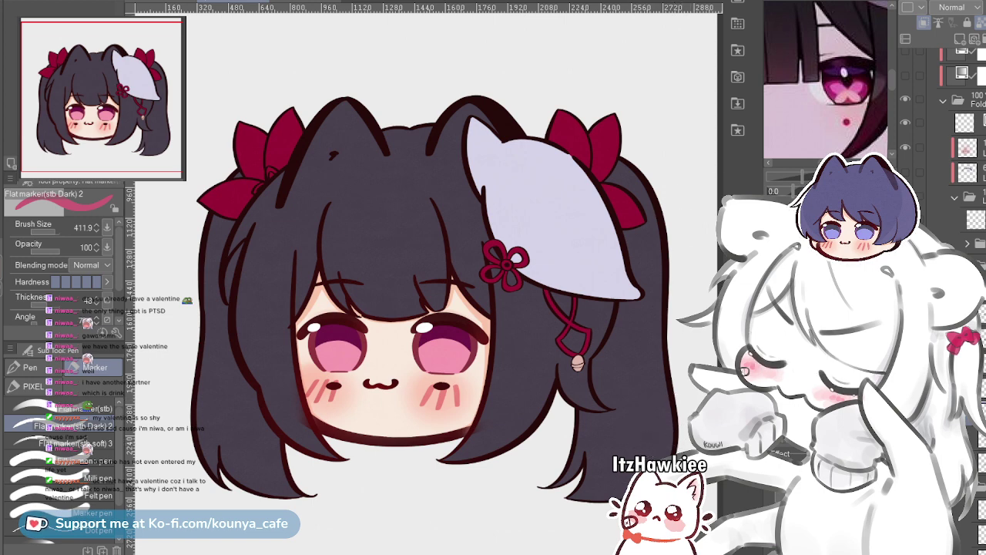
pyautogui.scroll(-5, 827, 81)
pyautogui.scroll(-2, 827, 81)
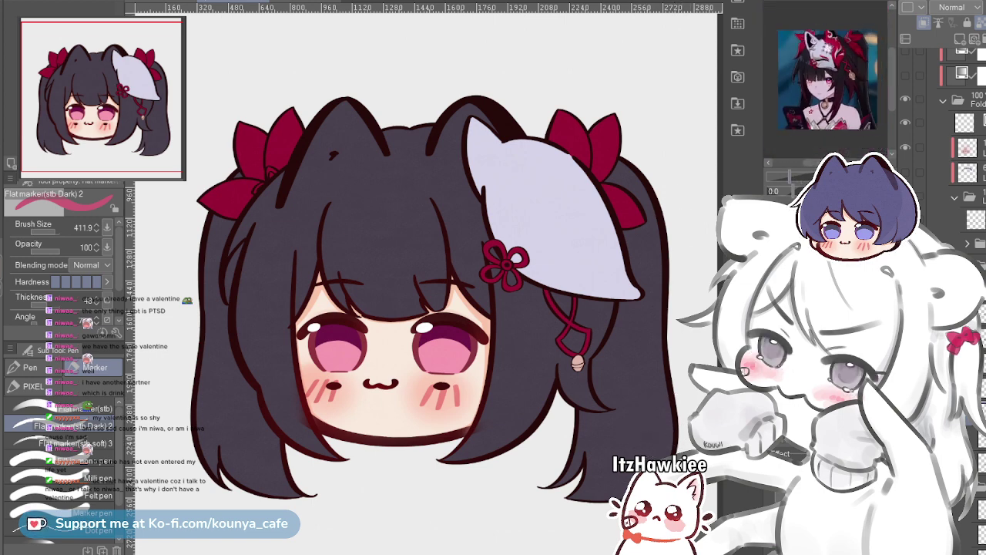
pyautogui.scroll(3, 827, 81)
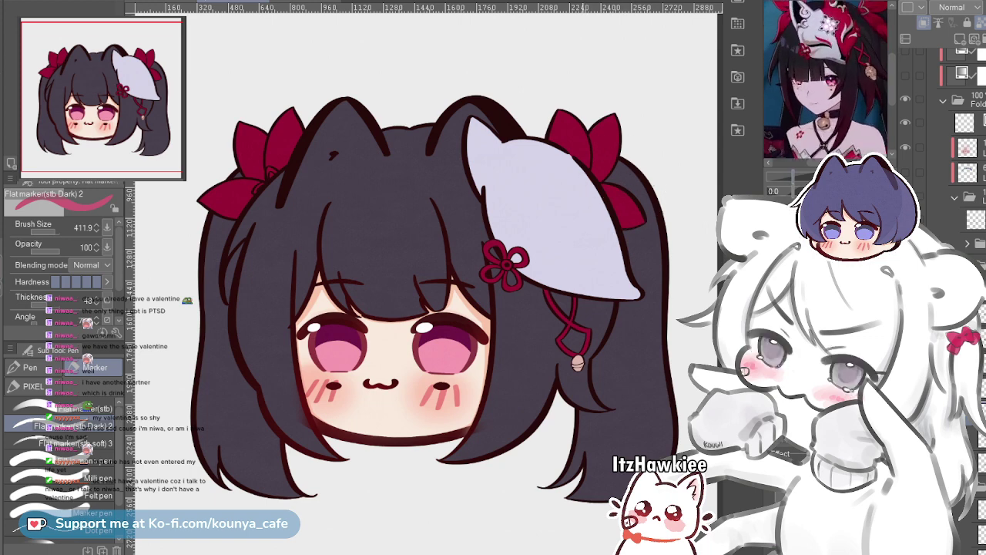
pyautogui.keyDown('ctrl'); pyautogui.keyDown('shift'); pyautogui.click(586, 207); pyautogui.keyUp('shift'); pyautogui.keyUp('ctrl')
pyautogui.scroll(3, 955, 154)
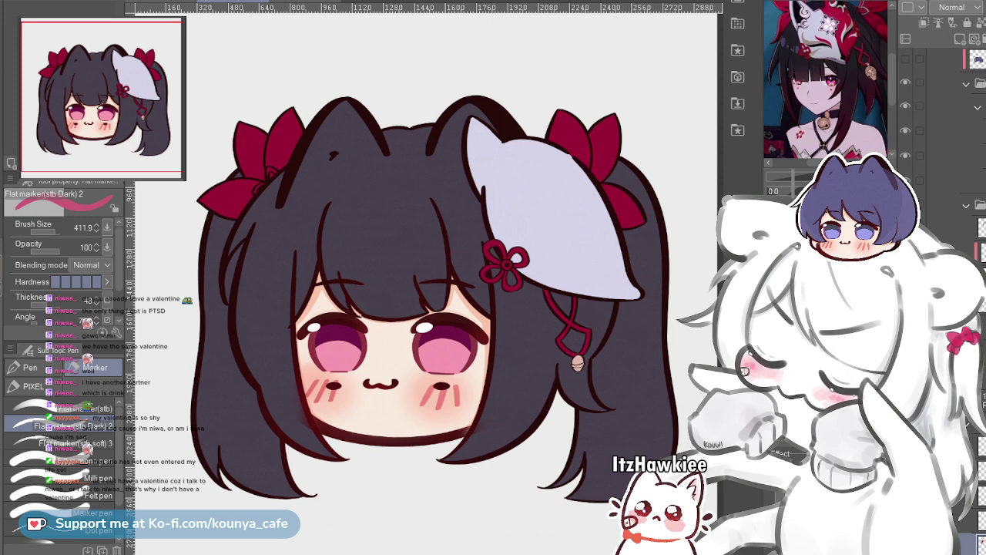
pyautogui.scroll(-3, 955, 223)
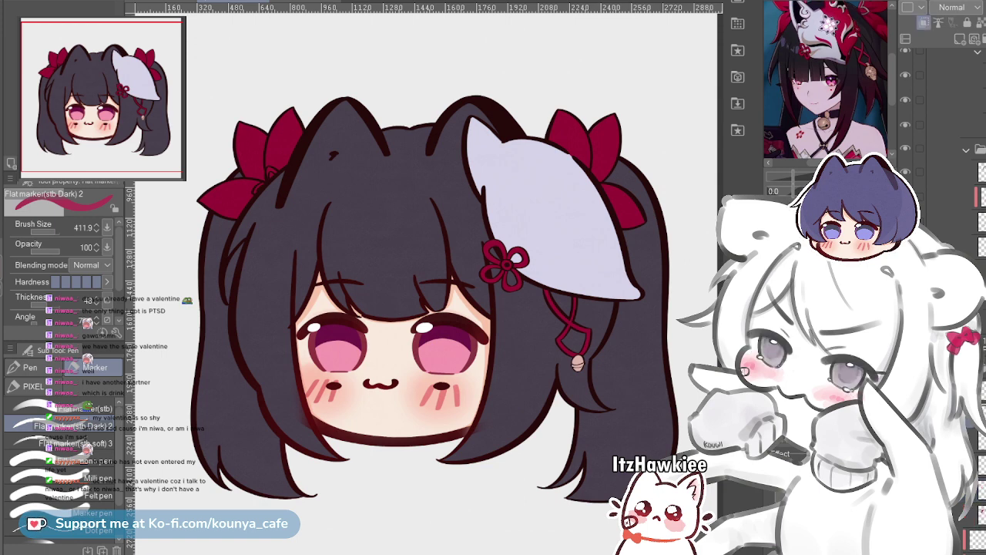
pyautogui.scroll(-10, 944, 308)
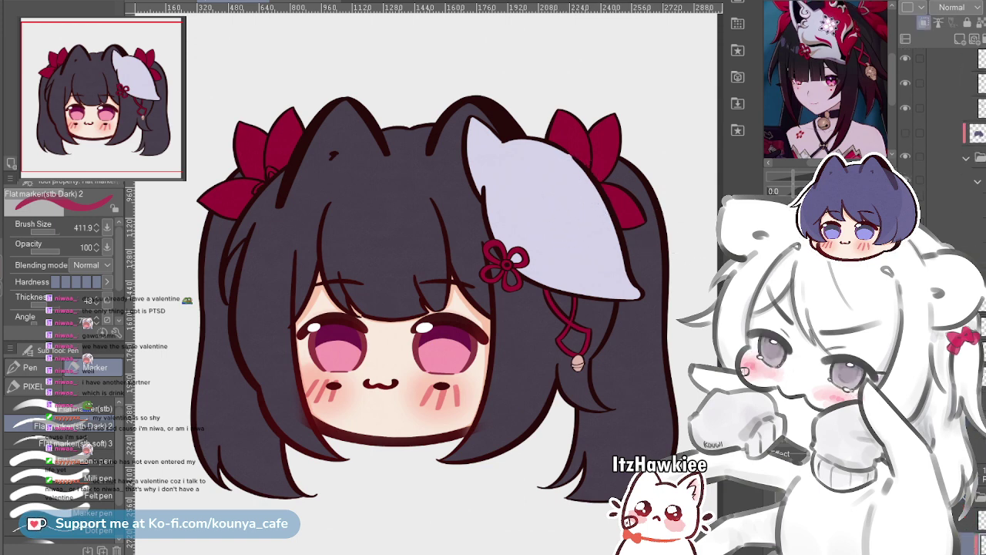
pyautogui.scroll(2, 909, 131)
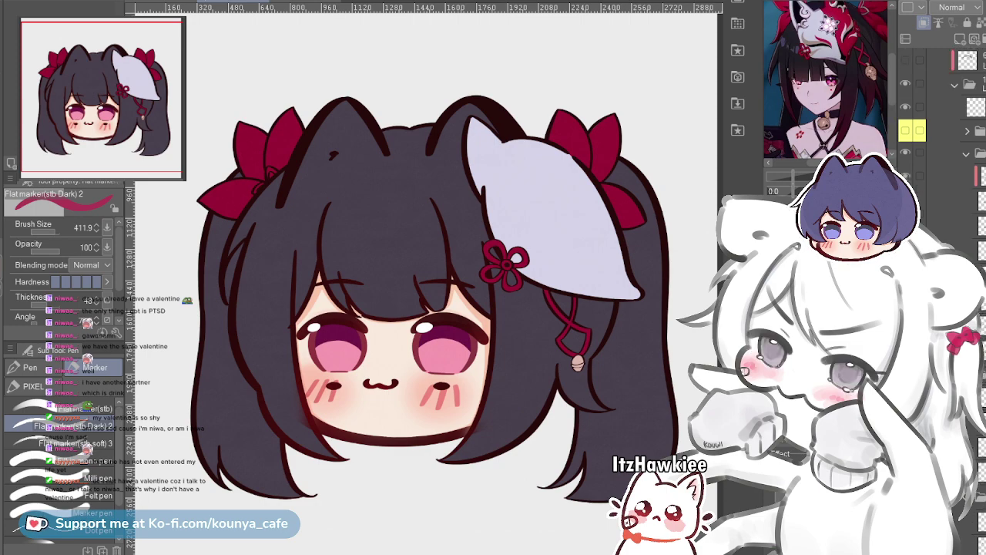
pyautogui.click(905, 131)
pyautogui.scroll(2, 565, 181)
pyautogui.scroll(1, 511, 205)
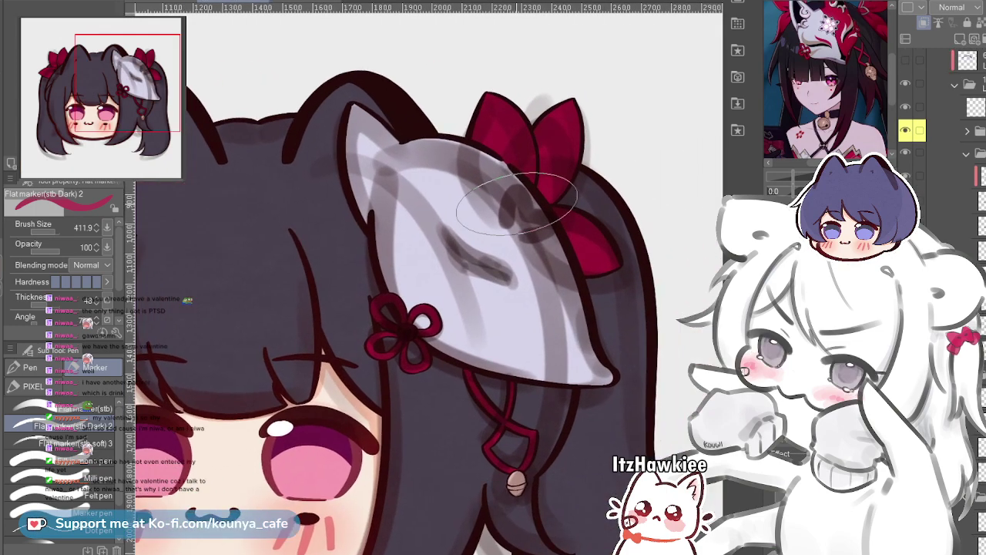
# Try to paint a crimson band along the fox mask's outer edge with the marker reduced to 217.1
pyautogui.press('[')
pyautogui.press('[')
pyautogui.press('[')
pyautogui.press('[')
pyautogui.press('[')
pyautogui.press('[')
pyautogui.press('[')
pyautogui.moveTo(458, 136)
pyautogui.mouseDown()
pyautogui.moveTo(491, 160)
pyautogui.moveTo(550, 276)
pyautogui.mouseUp()
pyautogui.hotkey('ctrl', 'z')
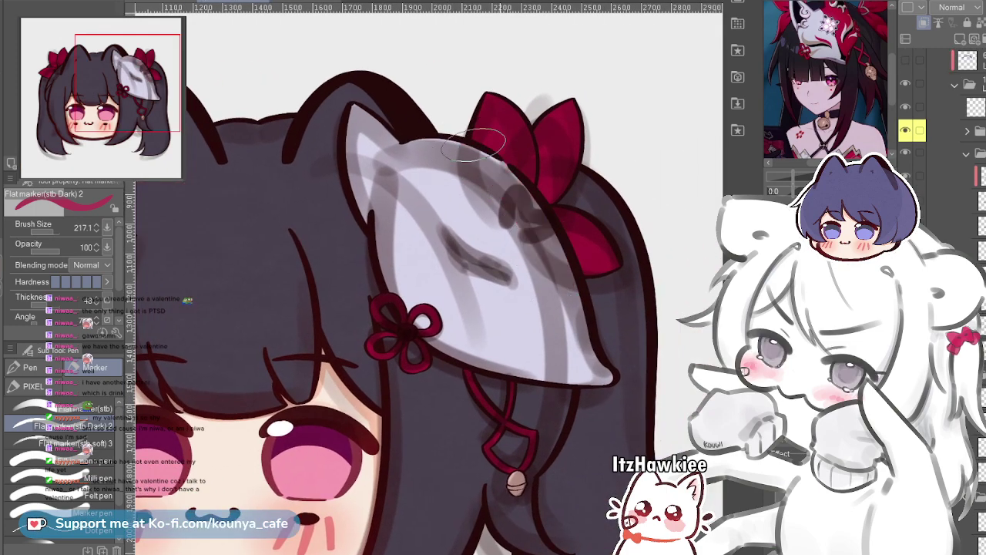
# Paint a crimson band along the fox mask's outer edge, following the sketch, with the marker reduced to 125.3
pyautogui.press('[')
pyautogui.press('[')
pyautogui.press('[')
pyautogui.press('[')
pyautogui.press('[')
pyautogui.press('[')
pyautogui.moveTo(464, 137); pyautogui.dragTo(616, 332)
pyautogui.scroll(2, 620, 331)
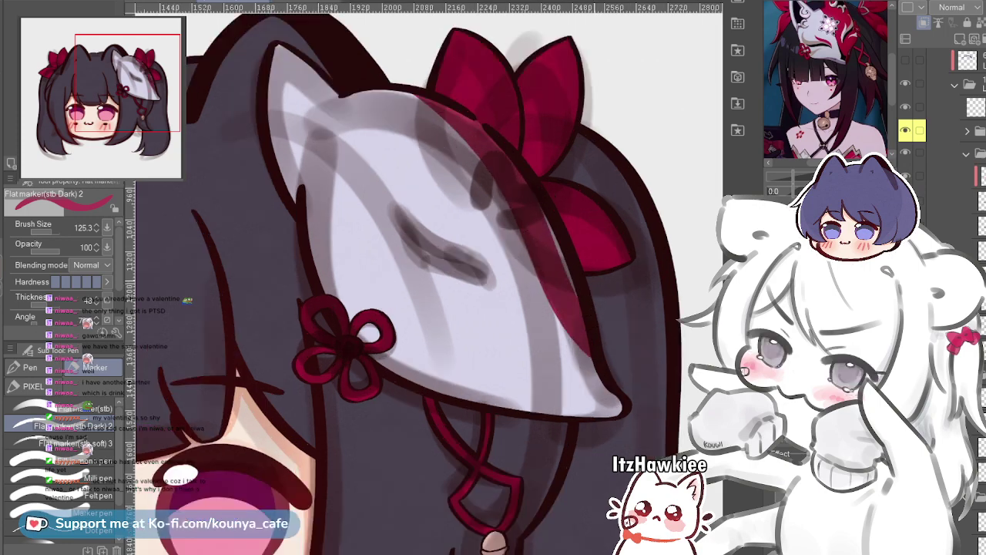
# Go over the crimson band's inner edge with long curved strokes from near the mask's ear toward its pointed tip
pyautogui.moveTo(570, 264); pyautogui.dragTo(508, 316)
pyautogui.hotkey('ctrl', 'z')
pyautogui.moveTo(348, 116)
pyautogui.mouseDown()
pyautogui.moveTo(462, 220)
pyautogui.moveTo(543, 394)
pyautogui.mouseUp()
pyautogui.moveTo(385, 128)
pyautogui.mouseDown()
pyautogui.moveTo(500, 277)
pyautogui.moveTo(539, 385)
pyautogui.mouseUp()
pyautogui.hotkey('ctrl', 'z')
pyautogui.moveTo(306, 113)
pyautogui.mouseDown()
pyautogui.moveTo(531, 339)
pyautogui.moveTo(549, 415)
pyautogui.mouseUp()
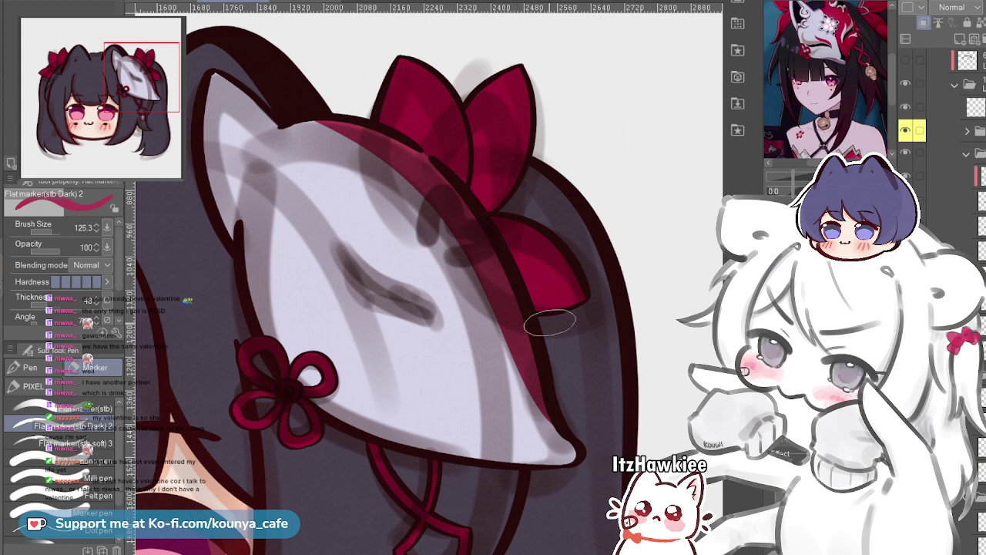
# Extend the crimson band down to the fox mask's pointed tip with the marker reduced to 81.3
pyautogui.scroll(2, 511, 371)
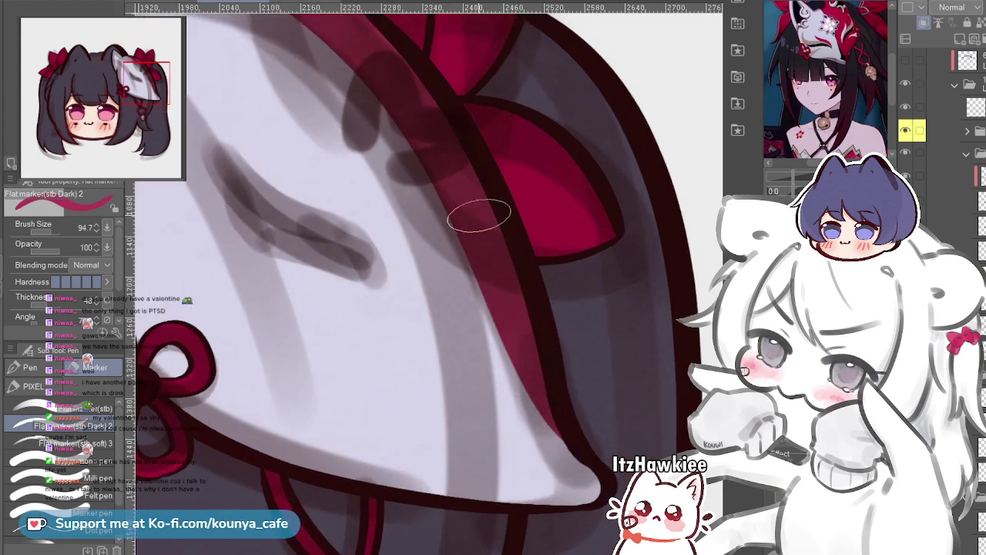
pyautogui.press('[')
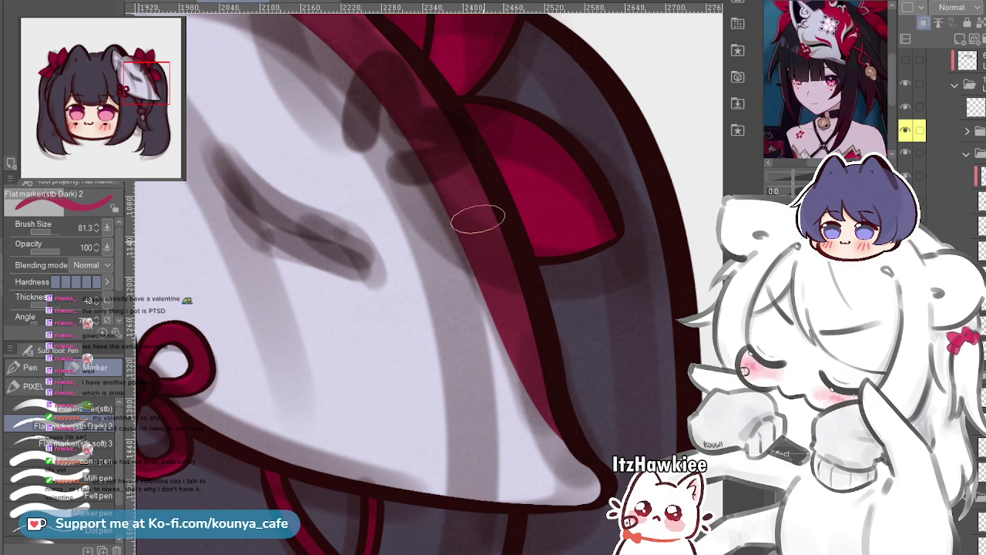
pyautogui.moveTo(482, 234); pyautogui.dragTo(590, 465)
pyautogui.scroll(-4, 505, 268)
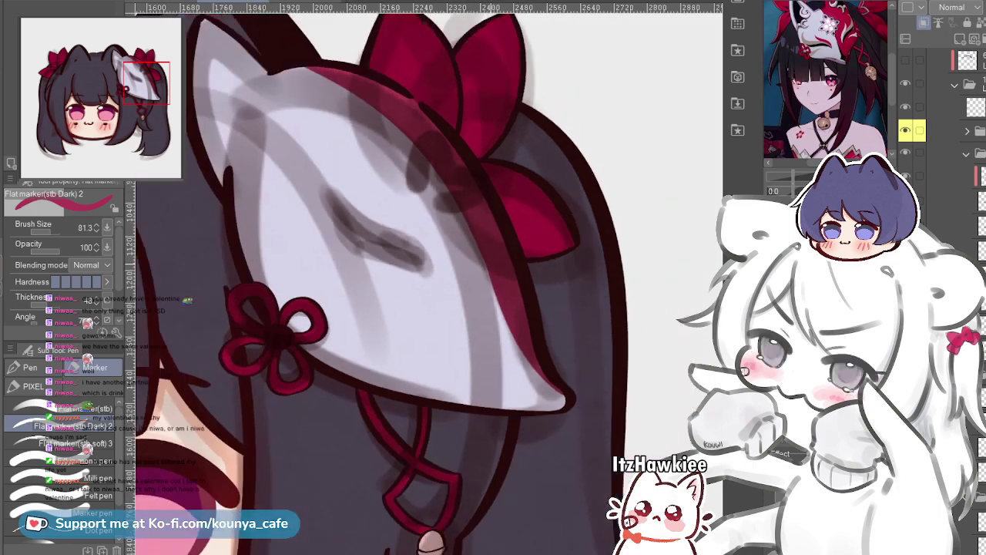
# Extend the crimson band's upper end closer to the fox mask's ear with the marker reduced to 57.3
pyautogui.scroll(1, 509, 266)
pyautogui.scroll(5, 342, 96)
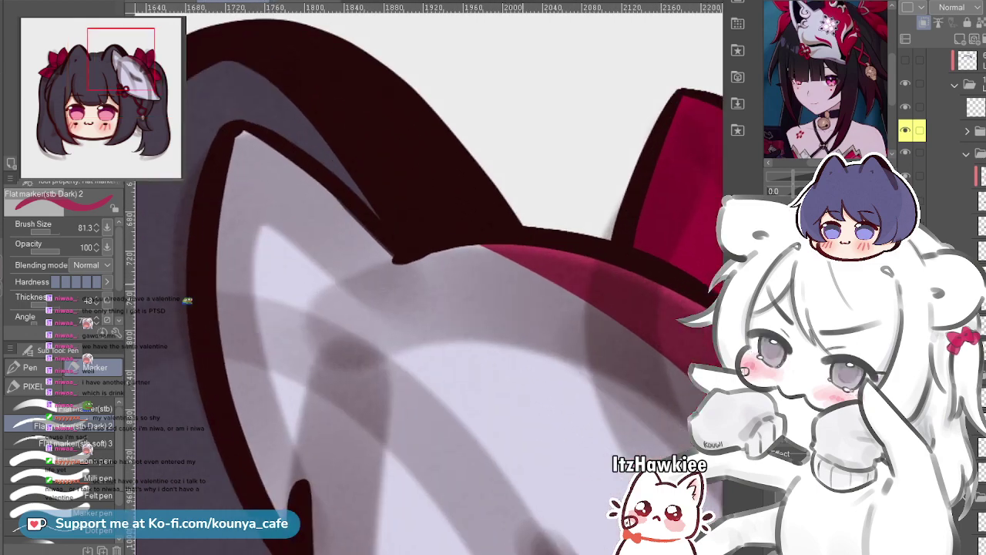
pyautogui.moveTo(450, 251); pyautogui.dragTo(400, 248)
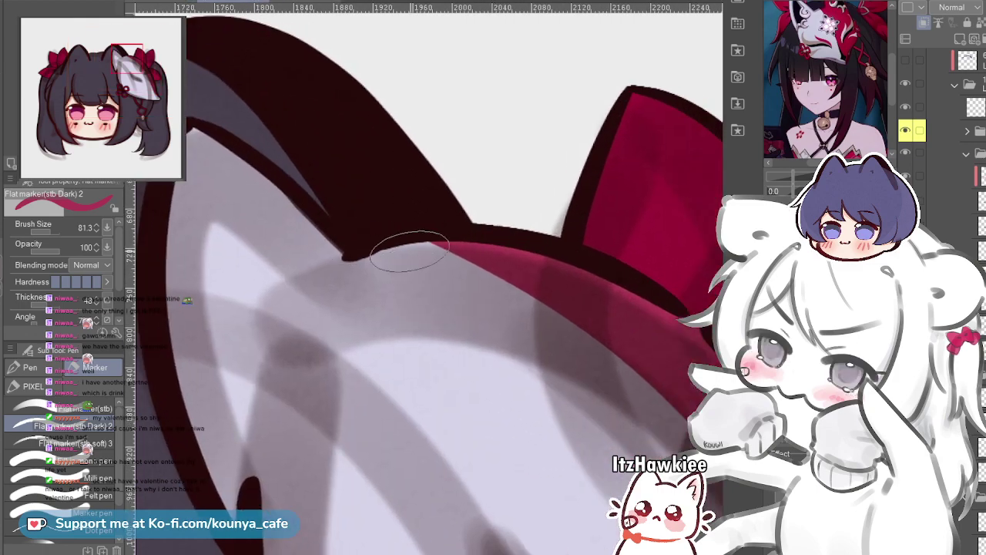
pyautogui.scroll(-2, 408, 250)
pyautogui.scroll(-3, 458, 254)
pyautogui.scroll(4, 459, 254)
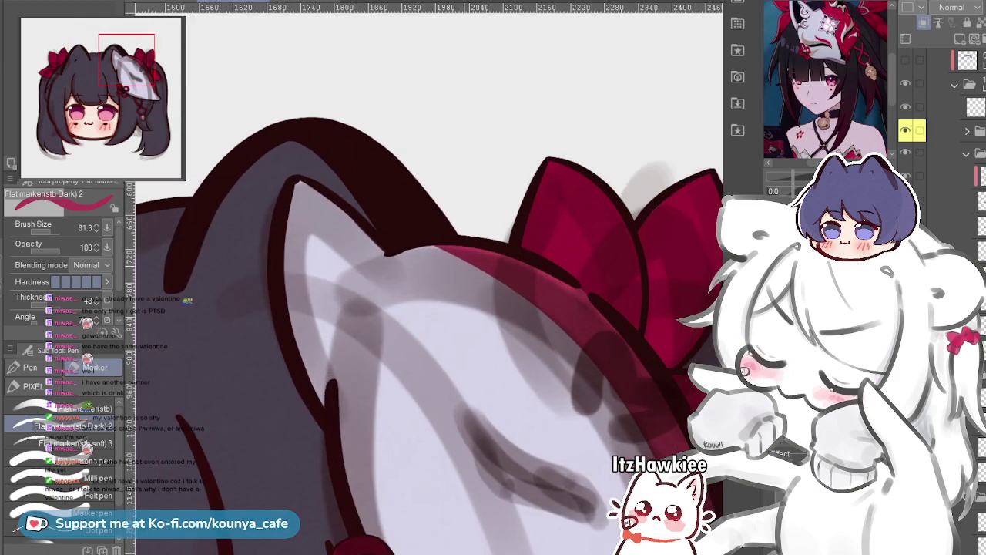
pyautogui.press('[')
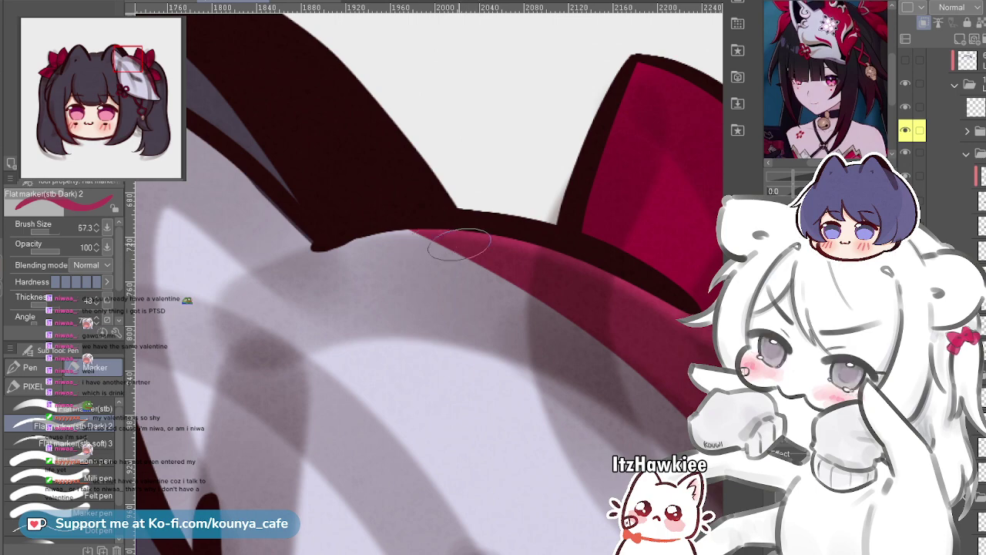
pyautogui.scroll(-5, 452, 227)
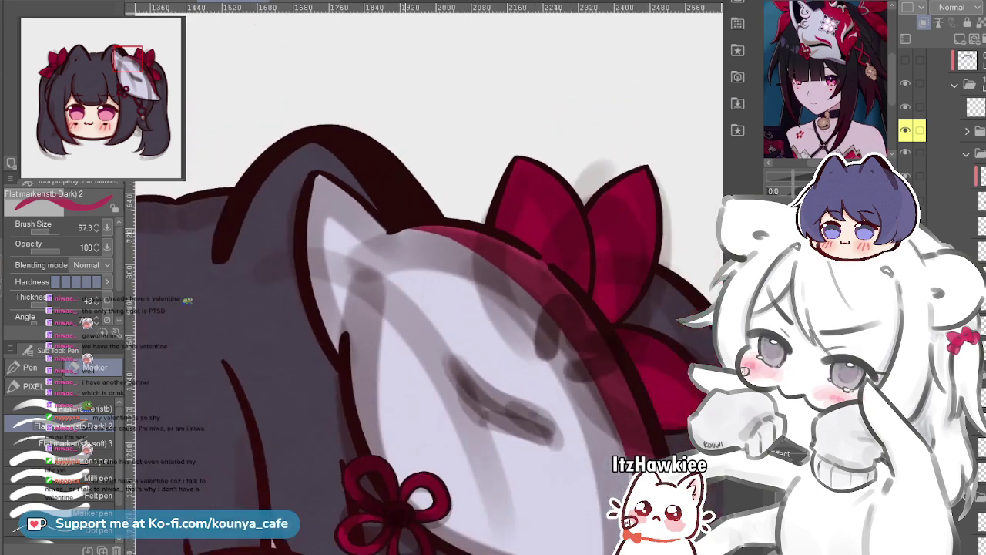
pyautogui.scroll(2, 541, 297)
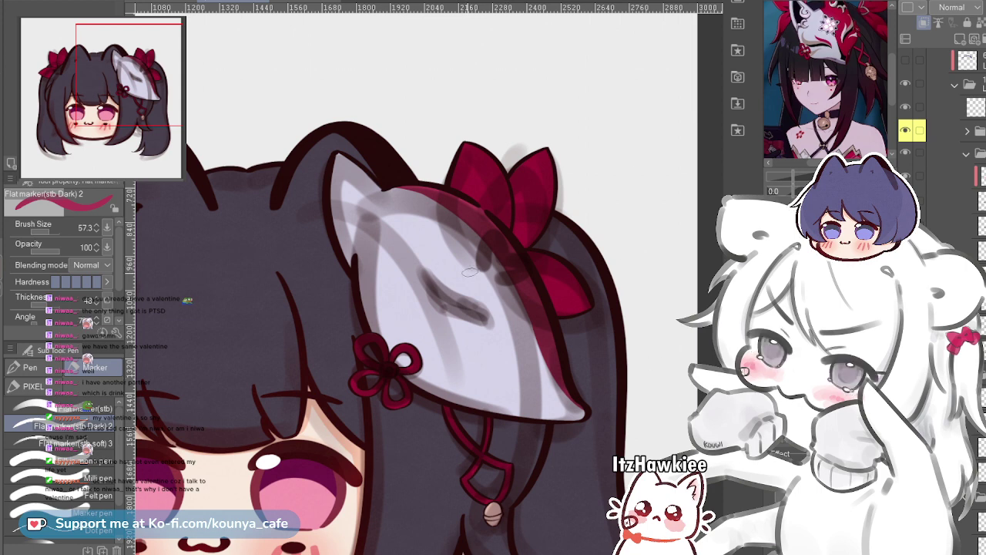
pyautogui.moveTo(395, 339); pyautogui.dragTo(381, 342)
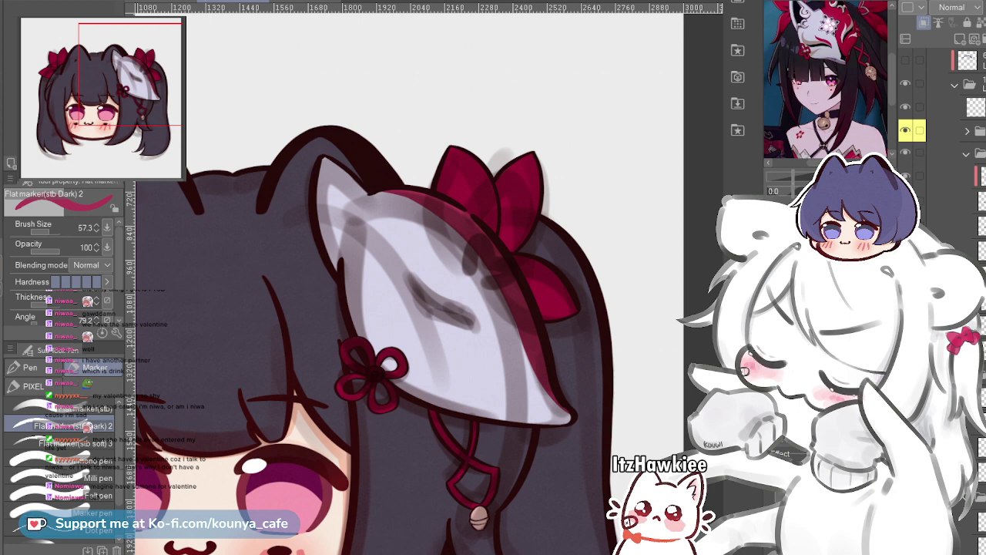
# Switch to the dark outline colour and prepare a new layer directly above the mask outline's layer for the eye
pyautogui.press('x')
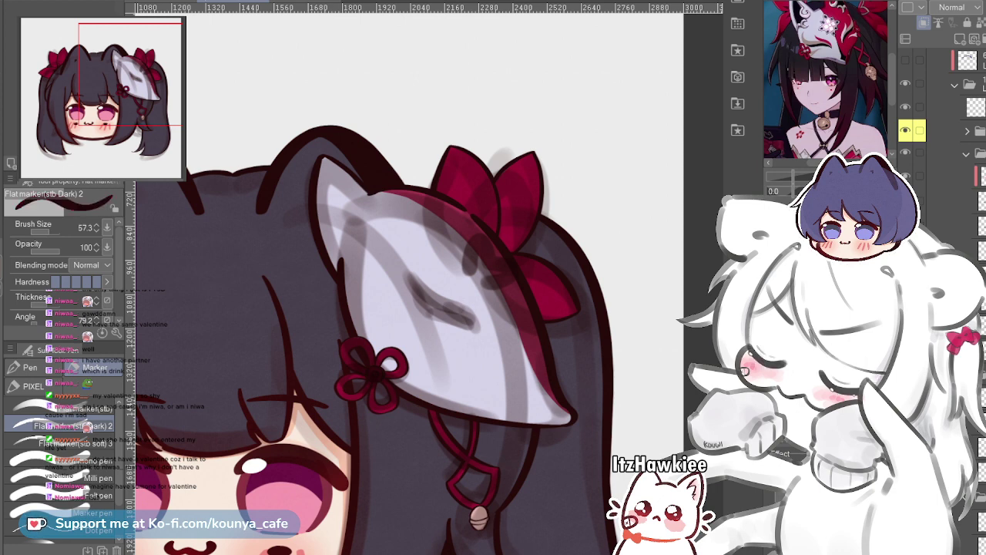
pyautogui.scroll(2, 361, 249)
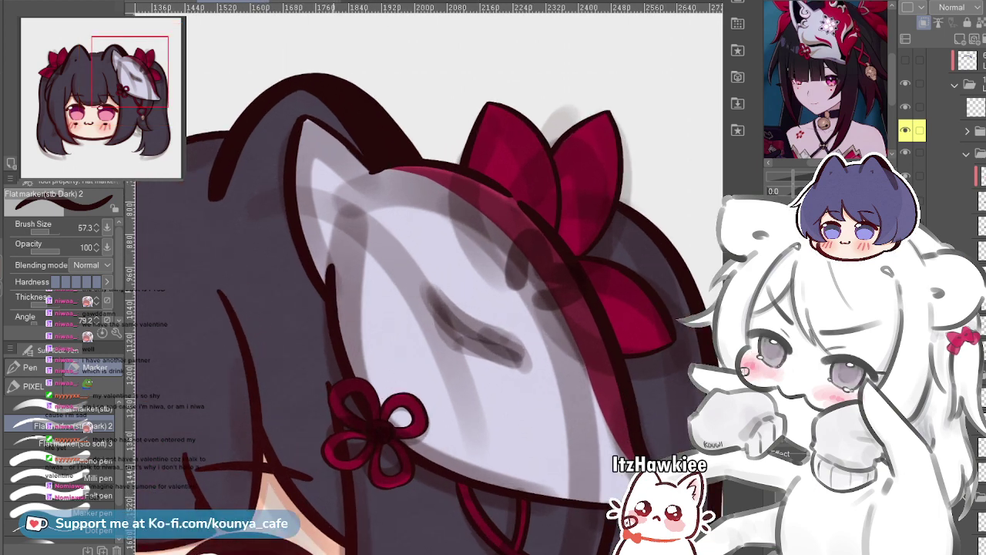
pyautogui.keyDown('ctrl'); pyautogui.keyDown('shift'); pyautogui.click(362, 232); pyautogui.keyUp('shift'); pyautogui.keyUp('ctrl')
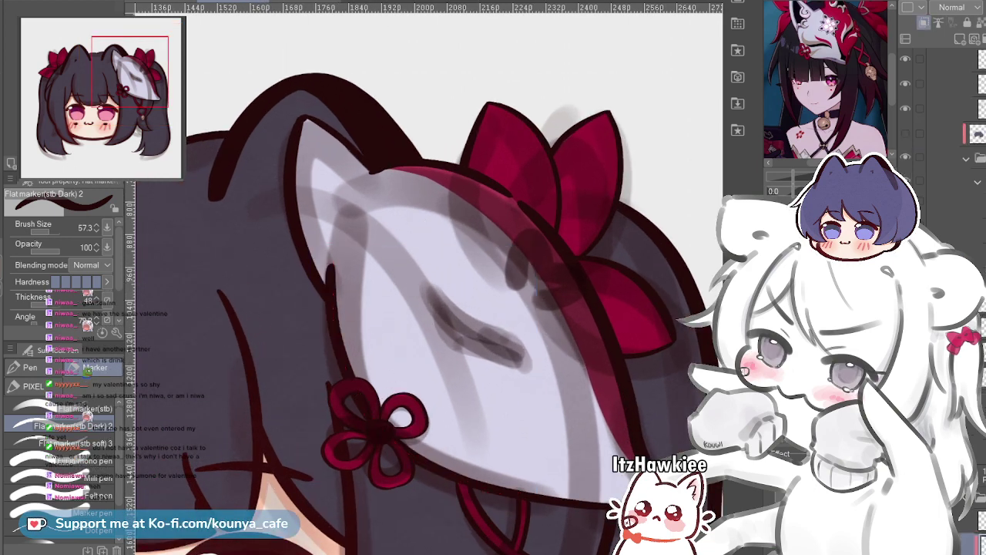
pyautogui.keyDown('ctrl'); pyautogui.click(296, 202); pyautogui.keyUp('ctrl')
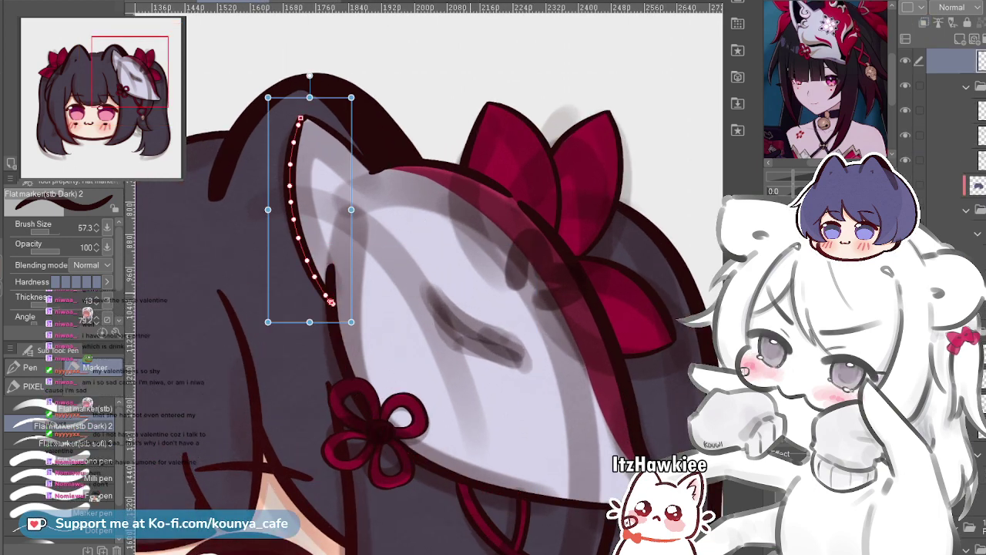
pyautogui.click(952, 135)
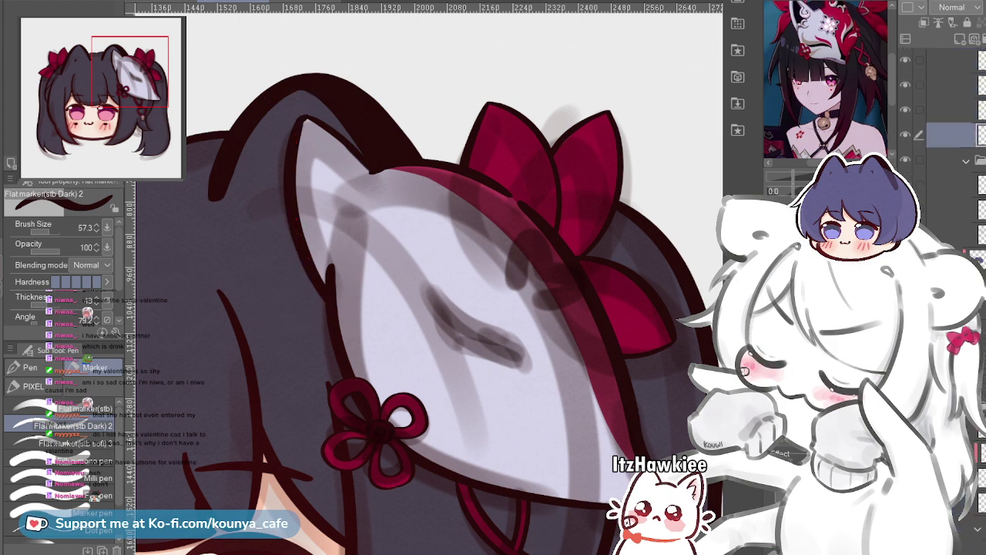
pyautogui.click(905, 135)
pyautogui.click(905, 135)
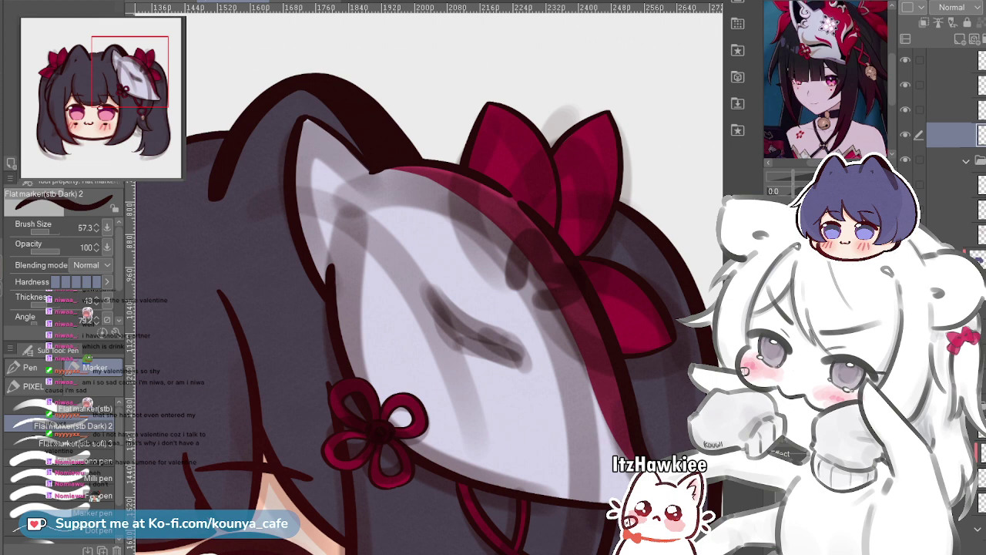
# Draw a short slanted stroke from the mask eye's inner corner over the sketch with the marker reduced to 45.2
pyautogui.scroll(3, 468, 347)
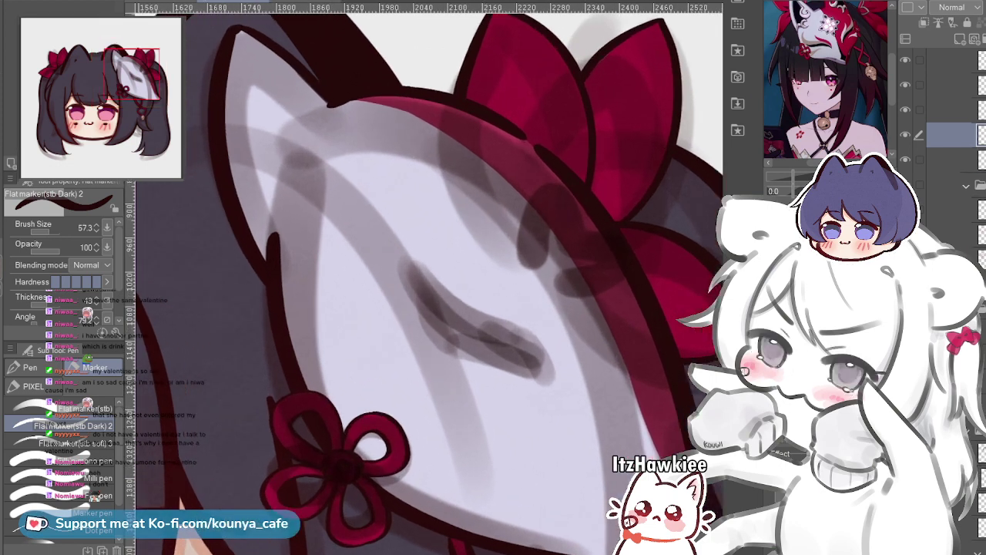
pyautogui.moveTo(412, 277); pyautogui.dragTo(473, 347)
pyautogui.hotkey('ctrl', 'z')
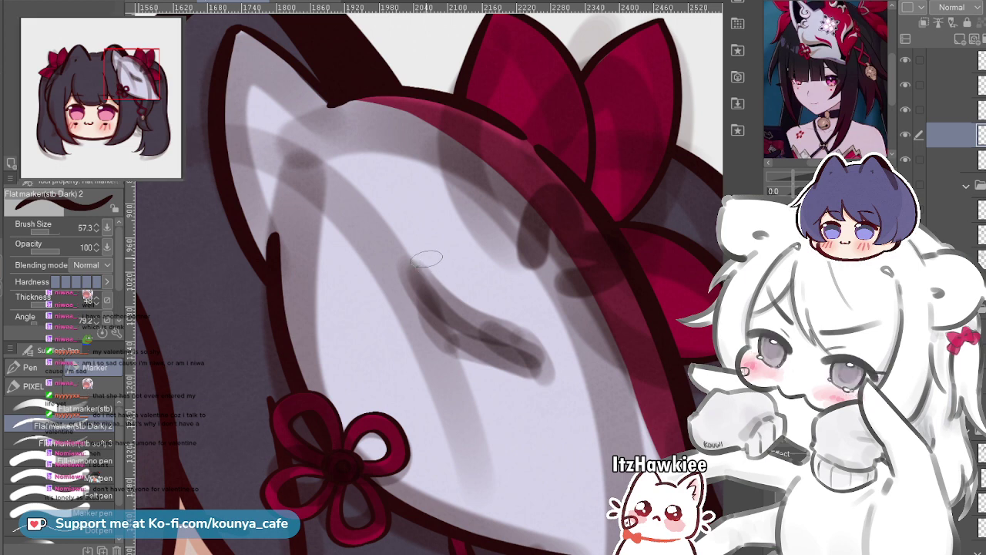
pyautogui.press('[')
pyautogui.moveTo(407, 270); pyautogui.dragTo(440, 326)
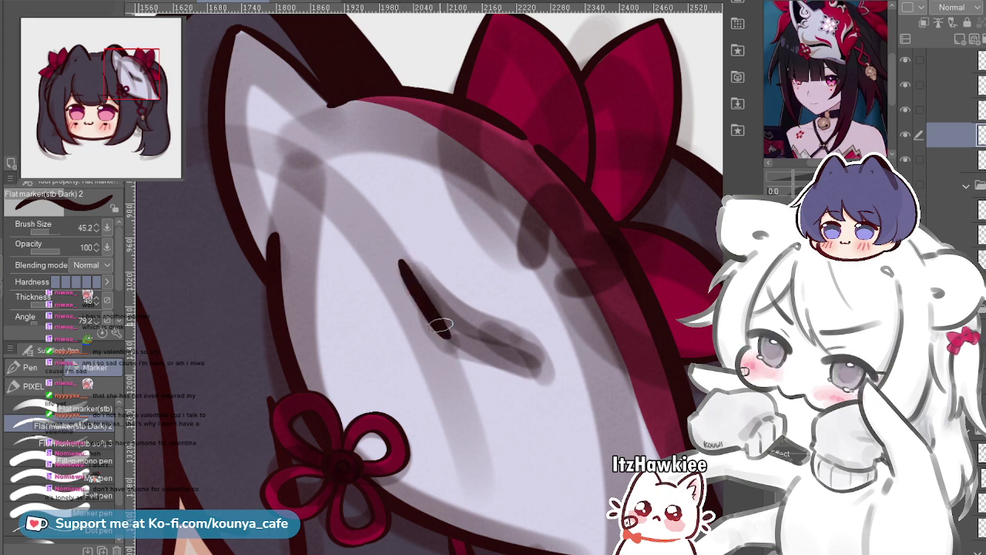
pyautogui.scroll(3, 442, 326)
pyautogui.hotkey('ctrl', 'z')
pyautogui.moveTo(378, 254); pyautogui.dragTo(429, 325)
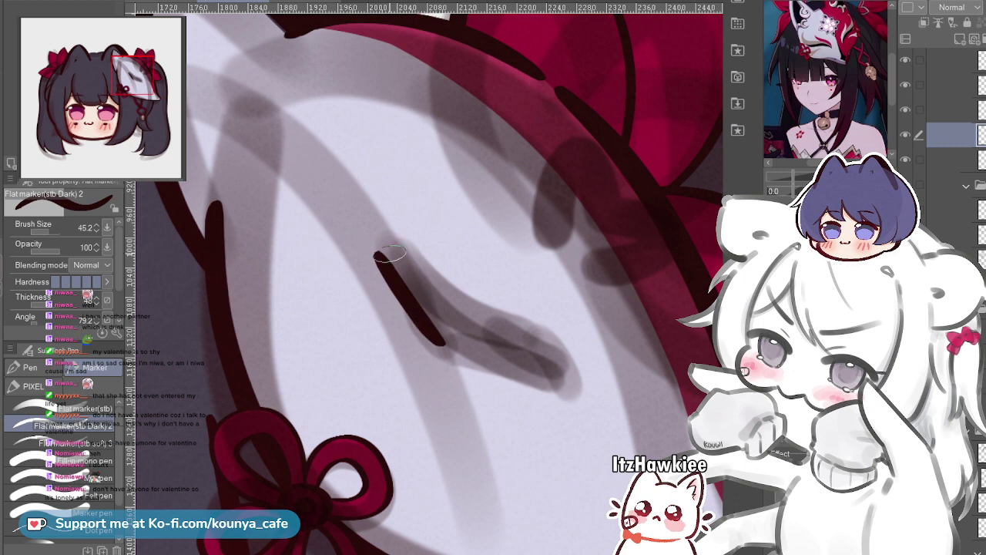
# Draw the mask eye's long curved upper lid from the inner corner along the sketch, redoing the stroke until it fits
pyautogui.moveTo(380, 254)
pyautogui.mouseDown()
pyautogui.moveTo(482, 325)
pyautogui.moveTo(517, 334)
pyautogui.moveTo(450, 309)
pyautogui.moveTo(534, 332)
pyautogui.mouseUp()
pyautogui.hotkey('ctrl', 'z')
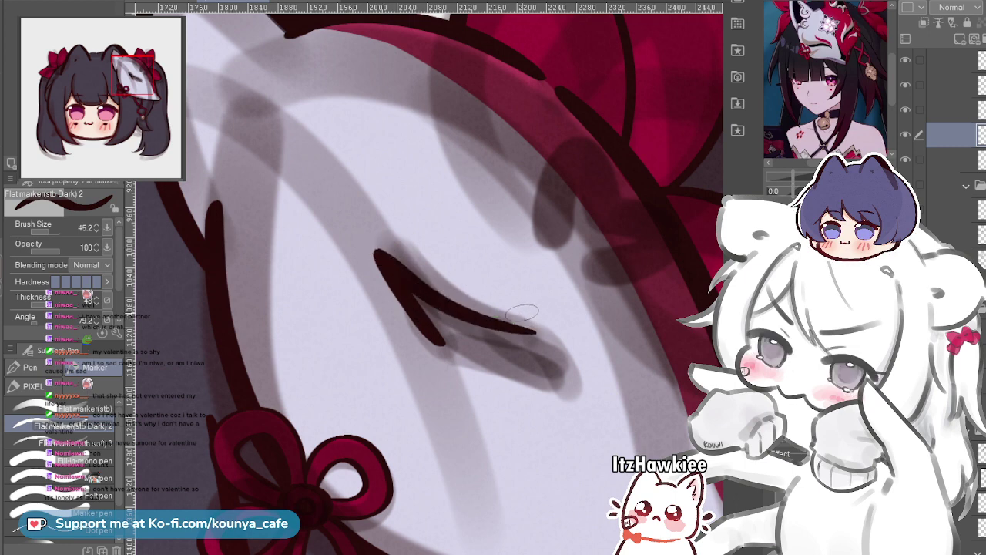
pyautogui.scroll(2, 521, 311)
pyautogui.hotkey('ctrl', 'z')
pyautogui.moveTo(309, 215)
pyautogui.mouseDown()
pyautogui.moveTo(487, 338)
pyautogui.moveTo(574, 347)
pyautogui.mouseUp()
pyautogui.hotkey('ctrl', 'z')
pyautogui.moveTo(302, 214)
pyautogui.mouseDown()
pyautogui.moveTo(445, 318)
pyautogui.moveTo(566, 347)
pyautogui.mouseUp()
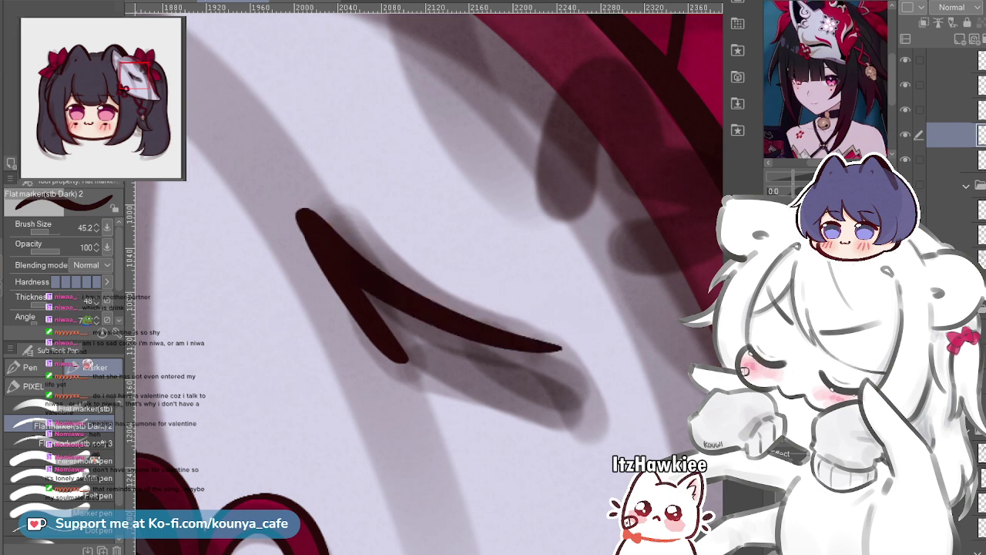
# Add a short downward-curving tail at the upper lid's outer end with the marker reduced to 28.6
pyautogui.moveTo(558, 351); pyautogui.dragTo(590, 395)
pyautogui.hotkey('ctrl', 'z')
pyautogui.press('[')
pyautogui.press('[')
pyautogui.press('[')
pyautogui.moveTo(556, 351); pyautogui.dragTo(585, 389)
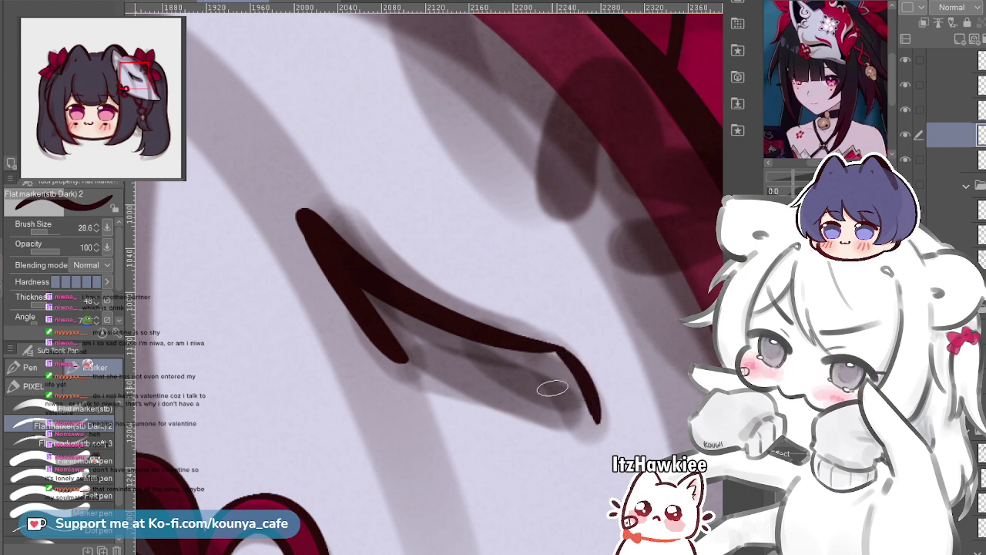
# Try to draw the mask eye's lower lid from the short slanted stroke's end to the tail's tip
pyautogui.scroll(1, 431, 362)
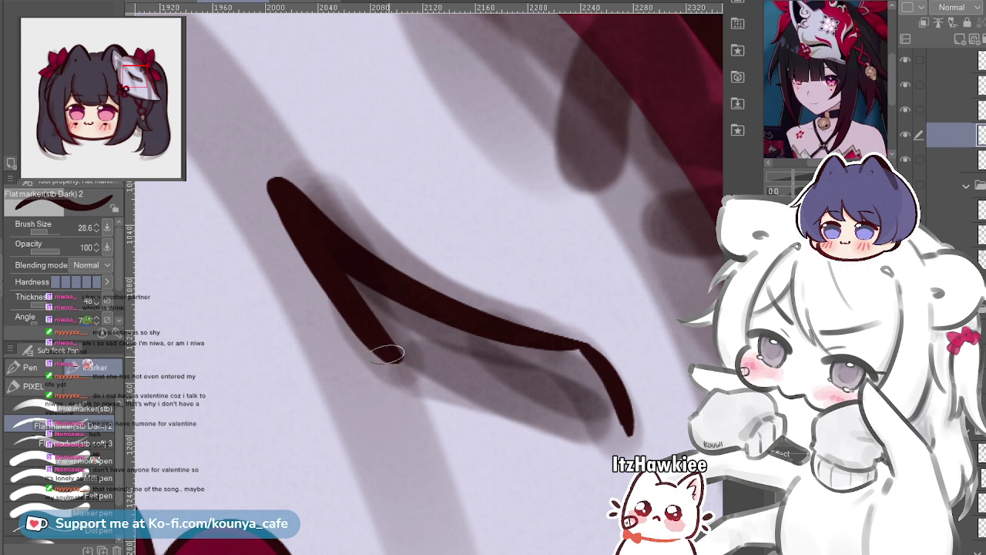
pyautogui.moveTo(386, 354); pyautogui.dragTo(561, 396)
pyautogui.hotkey('ctrl', 'z')
pyautogui.moveTo(385, 353)
pyautogui.mouseDown()
pyautogui.moveTo(417, 373)
pyautogui.moveTo(559, 406)
pyautogui.moveTo(639, 439)
pyautogui.mouseUp()
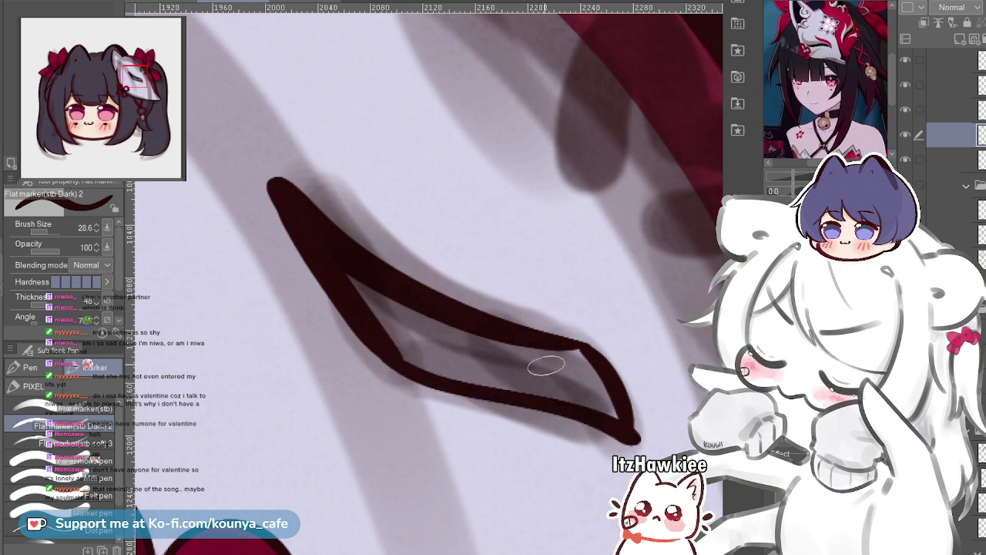
pyautogui.hotkey('ctrl', 'z')
pyautogui.moveTo(459, 378)
pyautogui.mouseDown()
pyautogui.moveTo(579, 392)
pyautogui.moveTo(627, 419)
pyautogui.mouseUp()
pyautogui.hotkey('ctrl', 'z')
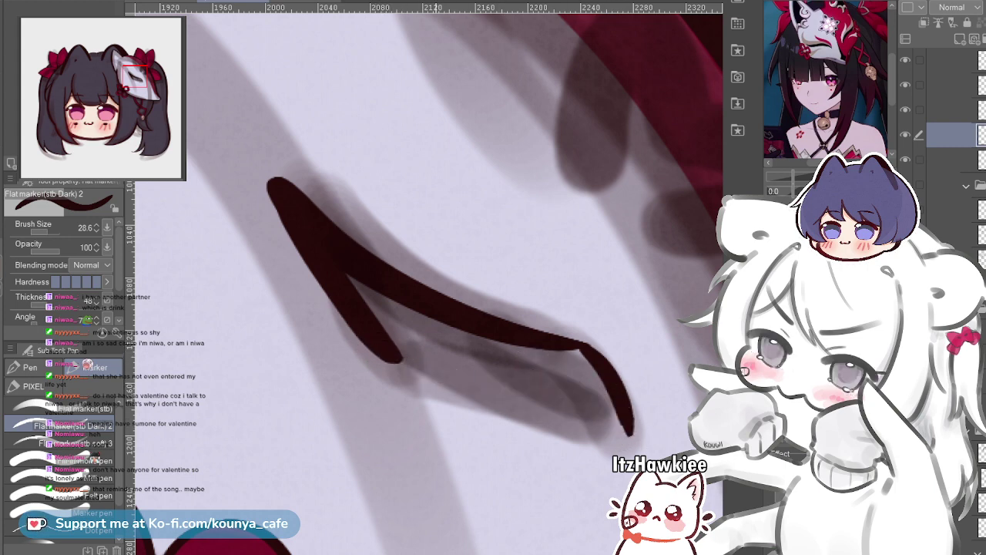
# Draw the mask eye's lower lid as a thin curve joining the slanted stroke to the outer tail, and clean up the overlap
pyautogui.moveTo(366, 329)
pyautogui.mouseDown()
pyautogui.moveTo(410, 367)
pyautogui.moveTo(538, 391)
pyautogui.moveTo(628, 427)
pyautogui.mouseUp()
pyautogui.hotkey('ctrl', 'z')
pyautogui.moveTo(426, 368)
pyautogui.mouseDown()
pyautogui.moveTo(554, 380)
pyautogui.moveTo(620, 419)
pyautogui.mouseUp()
pyautogui.hotkey('ctrl', 'z')
pyautogui.moveTo(362, 332)
pyautogui.mouseDown()
pyautogui.moveTo(467, 373)
pyautogui.moveTo(576, 376)
pyautogui.moveTo(629, 420)
pyautogui.mouseUp()
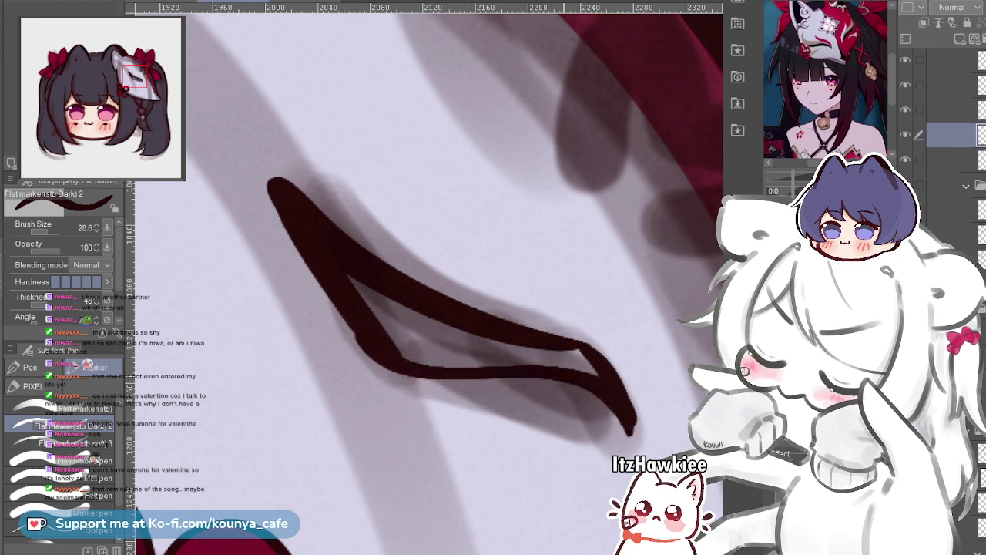
pyautogui.keyDown('ctrl'); pyautogui.click(597, 373); pyautogui.keyUp('ctrl')
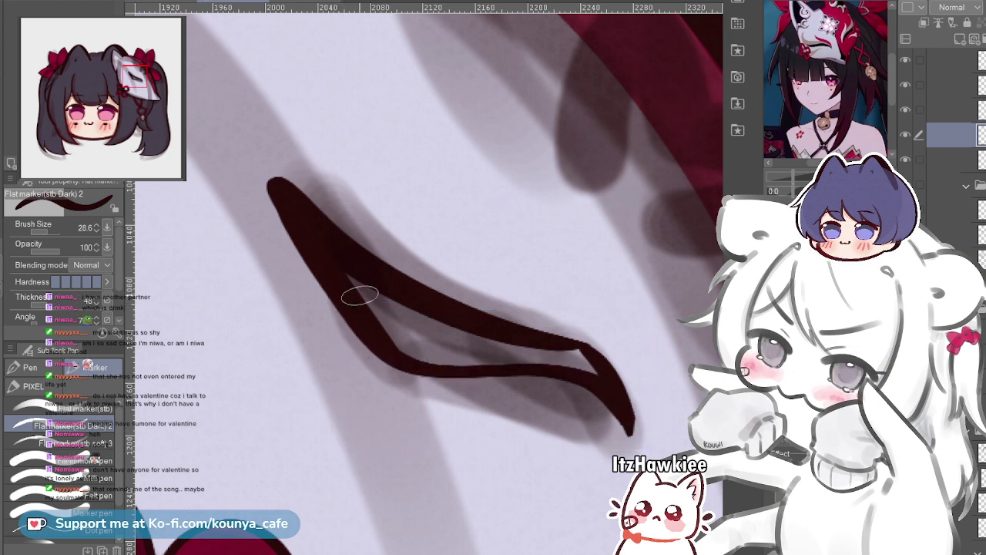
# Fill the inner part of the mask's eye with the dark outline colour and refine its corner with the marker at 25.3
pyautogui.moveTo(359, 294); pyautogui.dragTo(341, 281)
pyautogui.moveTo(401, 334)
pyautogui.mouseDown()
pyautogui.moveTo(358, 323)
pyautogui.moveTo(332, 290)
pyautogui.moveTo(397, 343)
pyautogui.mouseUp()
pyautogui.scroll(1, 348, 303)
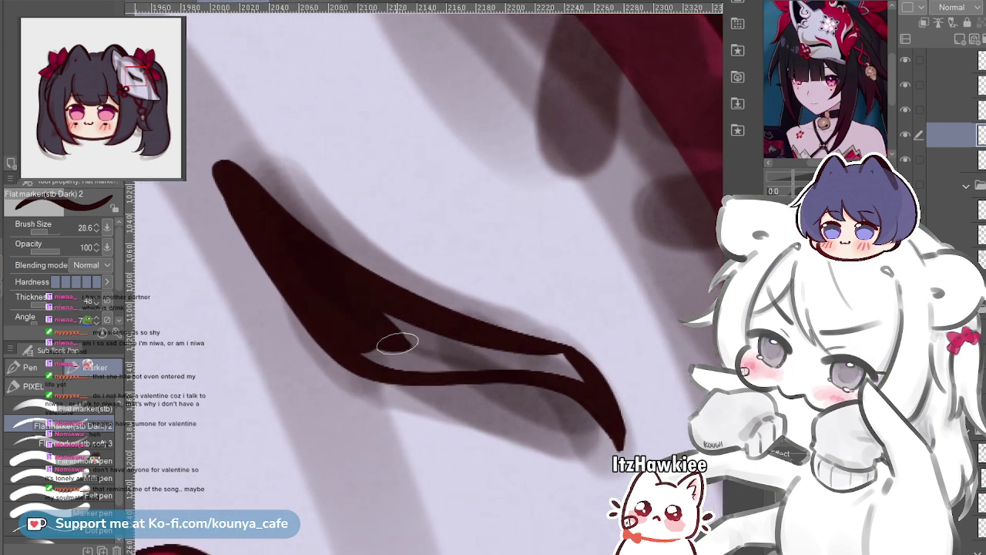
pyautogui.press('[')
pyautogui.scroll(2, 220, 200)
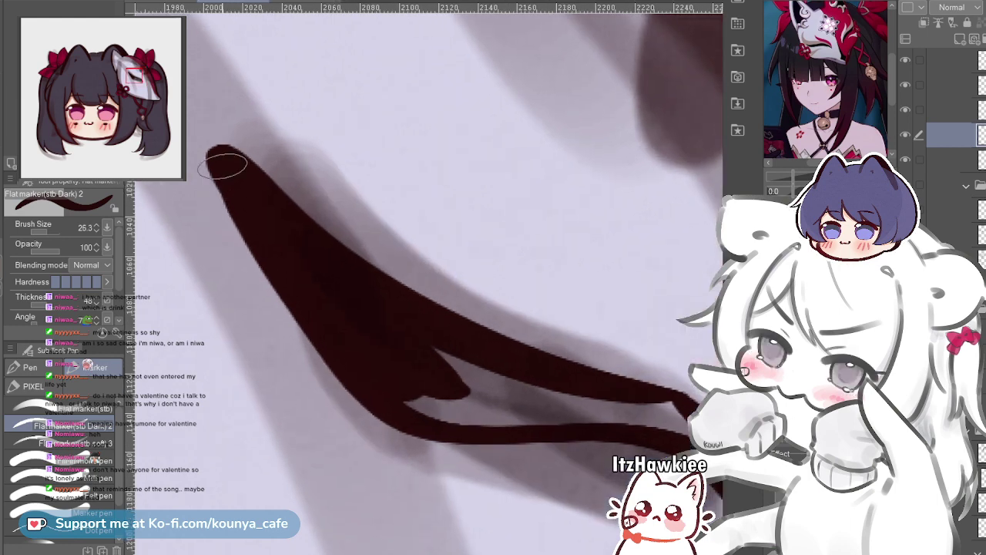
pyautogui.moveTo(223, 165); pyautogui.dragTo(256, 227)
pyautogui.moveTo(368, 356); pyautogui.dragTo(286, 282)
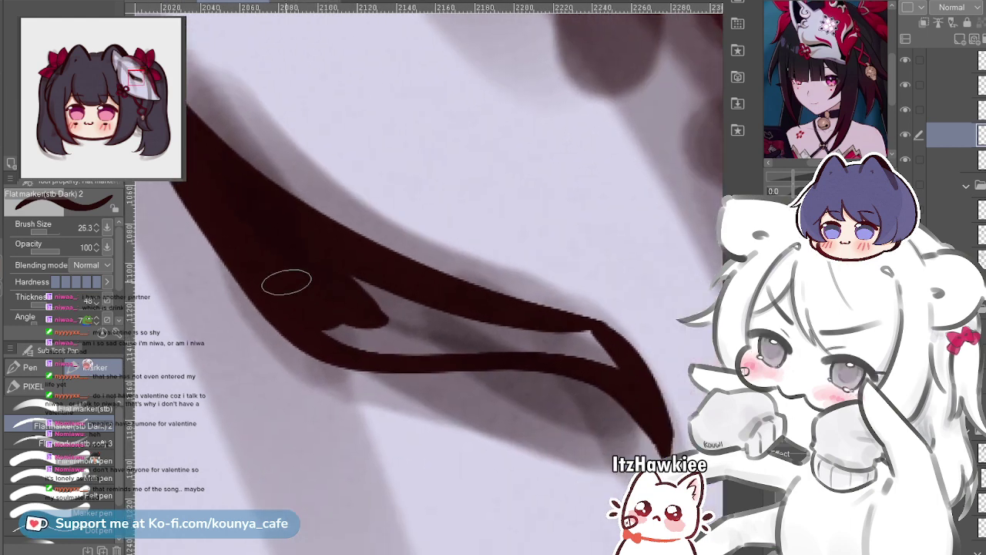
# Fill the rest of the mask's eye with the dark colour out to its tail, ending with the marker at 20.7
pyautogui.moveTo(317, 315); pyautogui.dragTo(375, 341)
pyautogui.moveTo(365, 287)
pyautogui.mouseDown()
pyautogui.moveTo(383, 312)
pyautogui.moveTo(331, 323)
pyautogui.mouseUp()
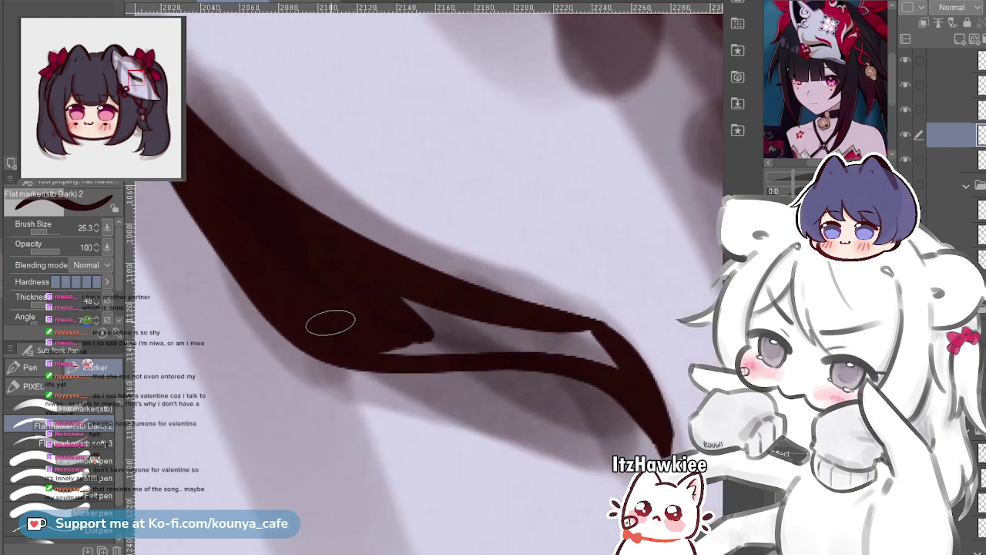
pyautogui.moveTo(464, 344); pyautogui.dragTo(400, 300)
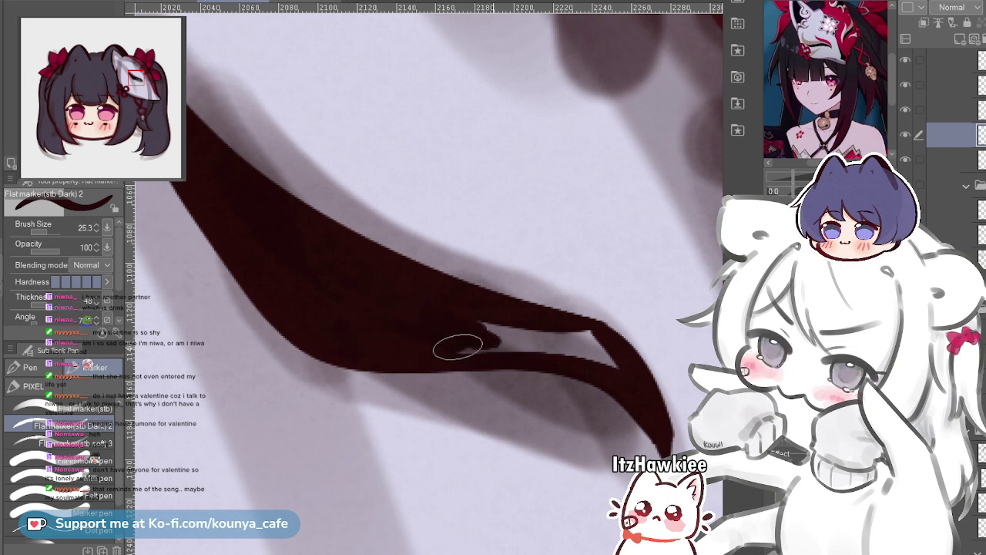
pyautogui.moveTo(506, 337); pyautogui.dragTo(522, 341)
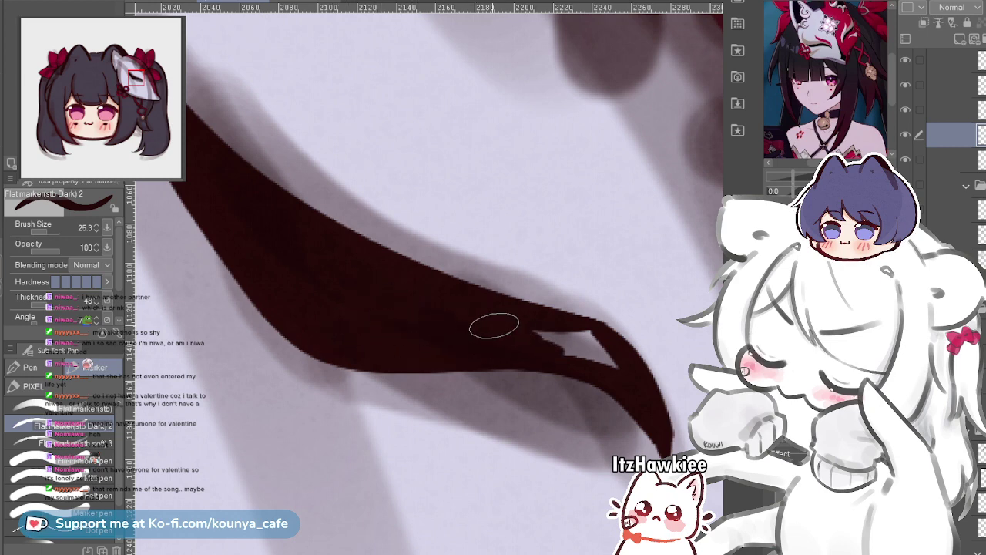
pyautogui.moveTo(447, 309)
pyautogui.mouseDown()
pyautogui.moveTo(552, 344)
pyautogui.moveTo(537, 338)
pyautogui.moveTo(572, 342)
pyautogui.moveTo(578, 337)
pyautogui.moveTo(561, 329)
pyautogui.moveTo(589, 333)
pyautogui.mouseUp()
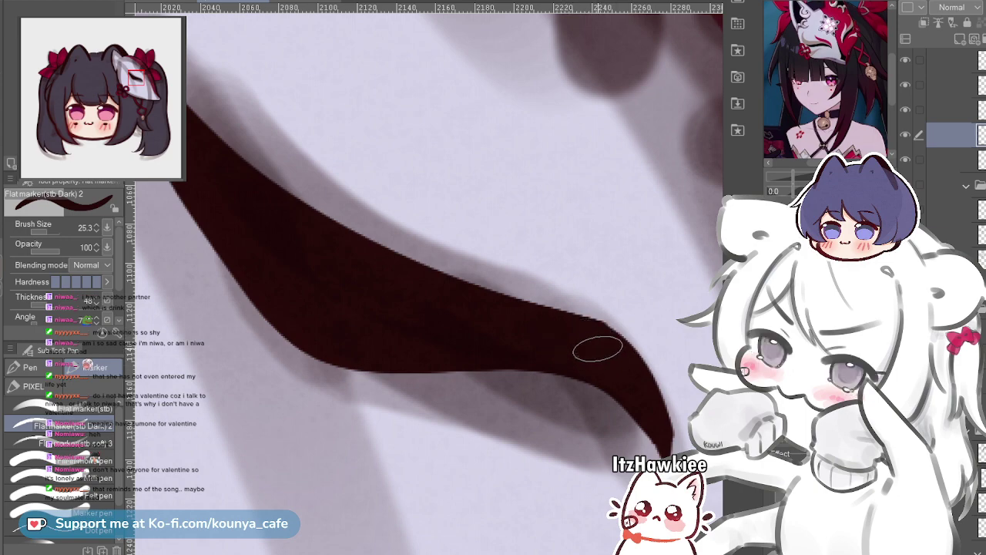
pyautogui.scroll(-3, 594, 346)
pyautogui.scroll(3, 558, 283)
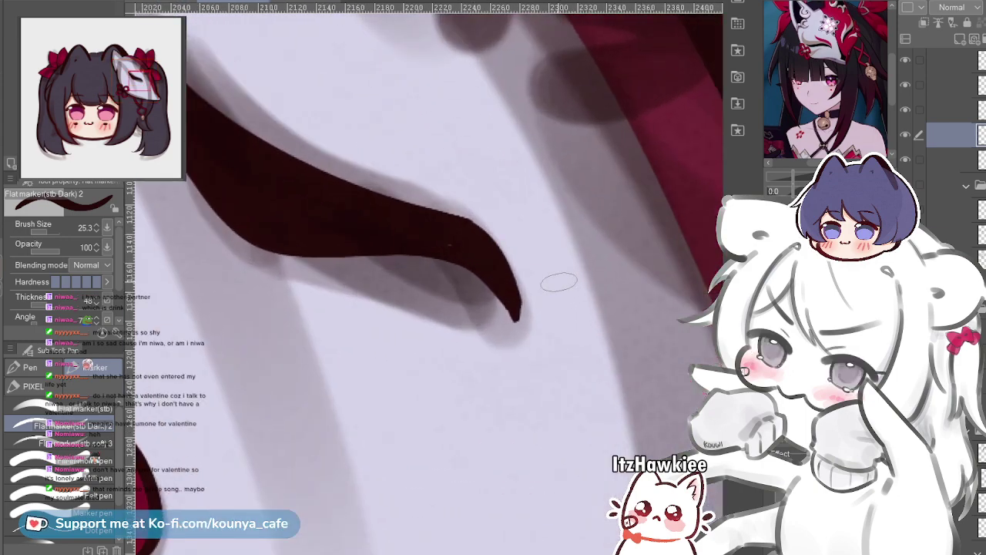
pyautogui.scroll(2, 523, 264)
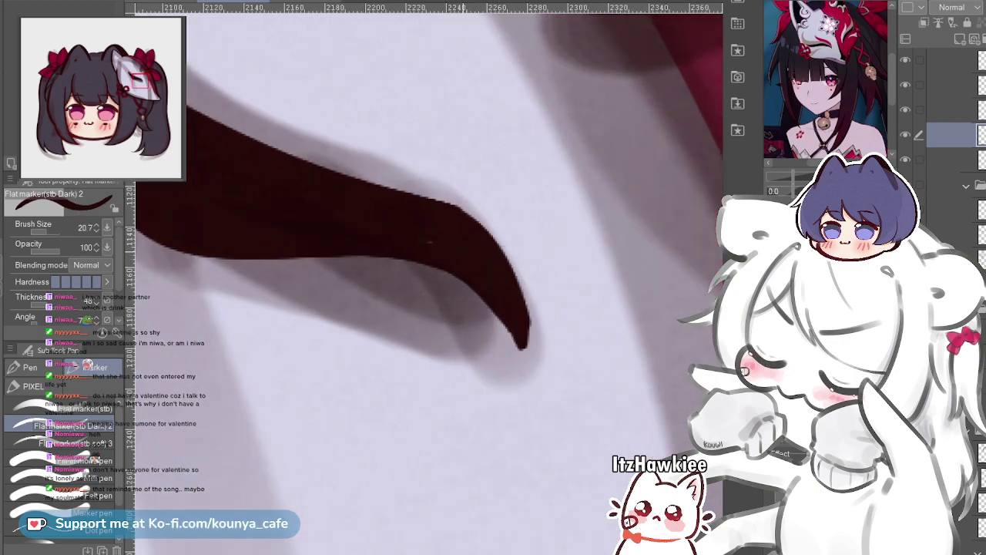
pyautogui.scroll(-6, 462, 265)
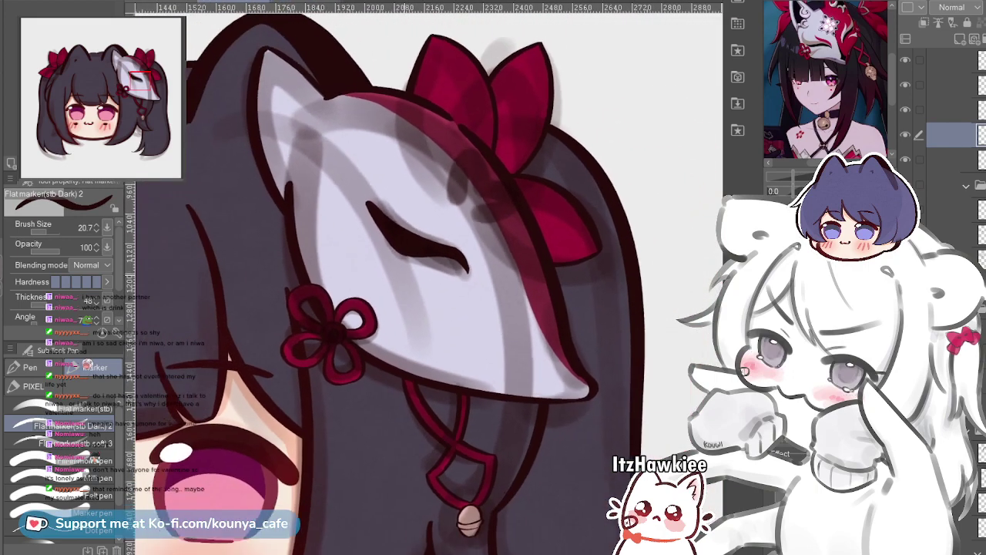
# Try to thicken the underside of the mask eye's tail with the marker at 34.2
pyautogui.scroll(6, 440, 264)
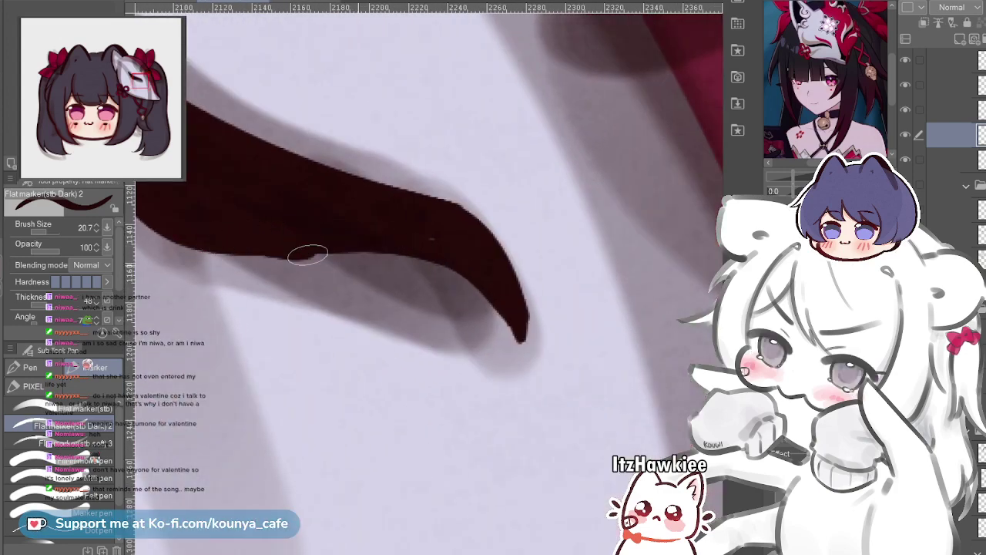
pyautogui.moveTo(307, 255); pyautogui.dragTo(459, 295)
pyautogui.hotkey('ctrl', 'z')
pyautogui.press(']')
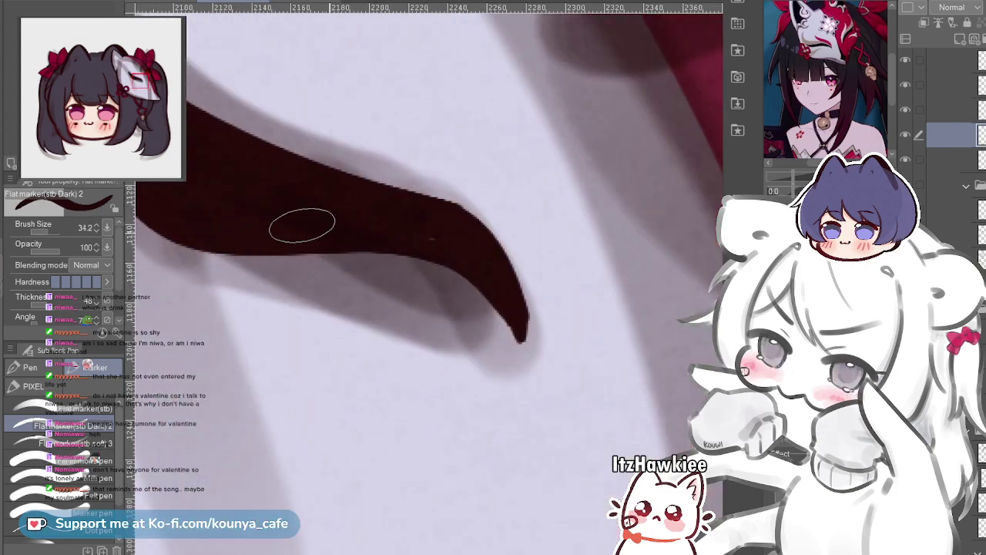
pyautogui.moveTo(340, 248); pyautogui.dragTo(506, 331)
pyautogui.hotkey('ctrl', 'z')
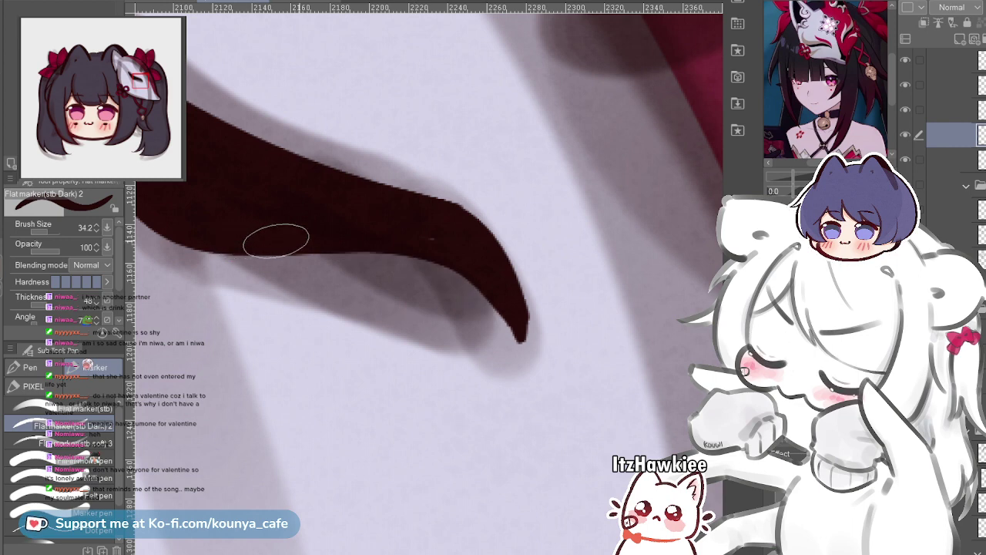
pyautogui.moveTo(279, 242)
pyautogui.mouseDown()
pyautogui.moveTo(431, 267)
pyautogui.moveTo(506, 337)
pyautogui.moveTo(413, 256)
pyautogui.moveTo(563, 352)
pyautogui.mouseUp()
pyautogui.hotkey('ctrl', 'z')
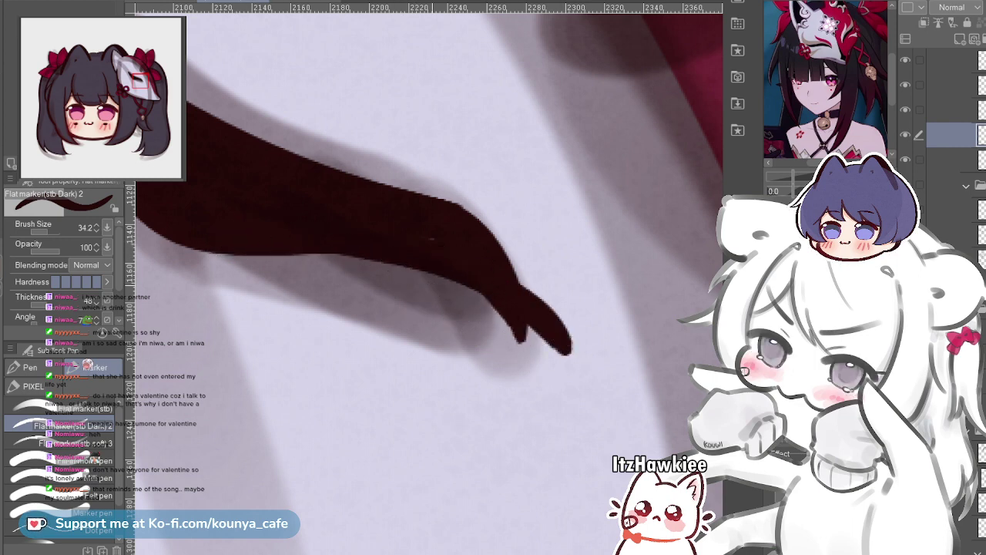
pyautogui.hotkey('ctrl', 'z')
pyautogui.moveTo(265, 241)
pyautogui.mouseDown()
pyautogui.moveTo(391, 253)
pyautogui.moveTo(501, 325)
pyautogui.mouseUp()
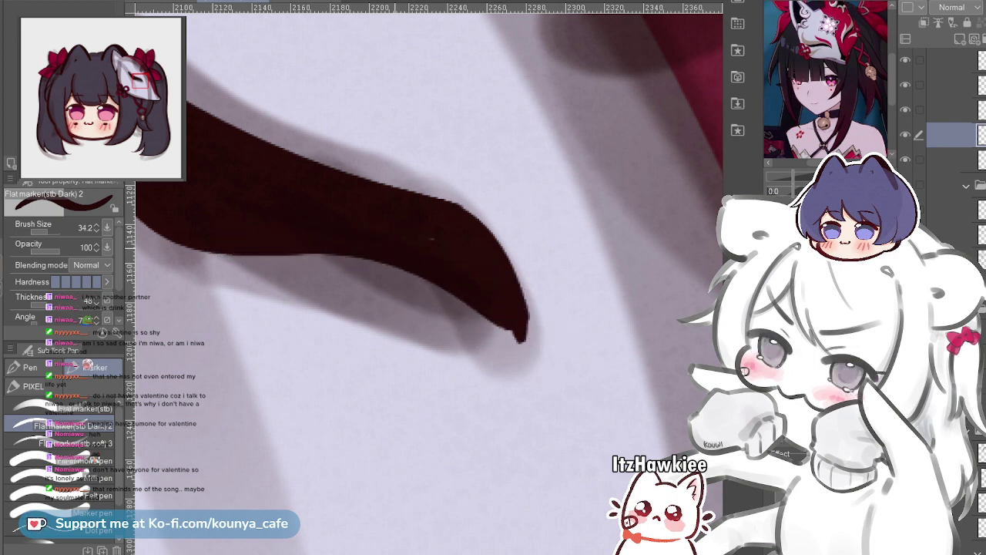
pyautogui.hotkey('ctrl', 'z')
# Fill out the lower edge and tip of the mask eye's tail in the dark colour with the marker at 26.1
pyautogui.press('[')
pyautogui.press('[')
pyautogui.moveTo(267, 245)
pyautogui.mouseDown()
pyautogui.moveTo(467, 276)
pyautogui.moveTo(496, 308)
pyautogui.mouseUp()
pyautogui.hotkey('ctrl', 'z')
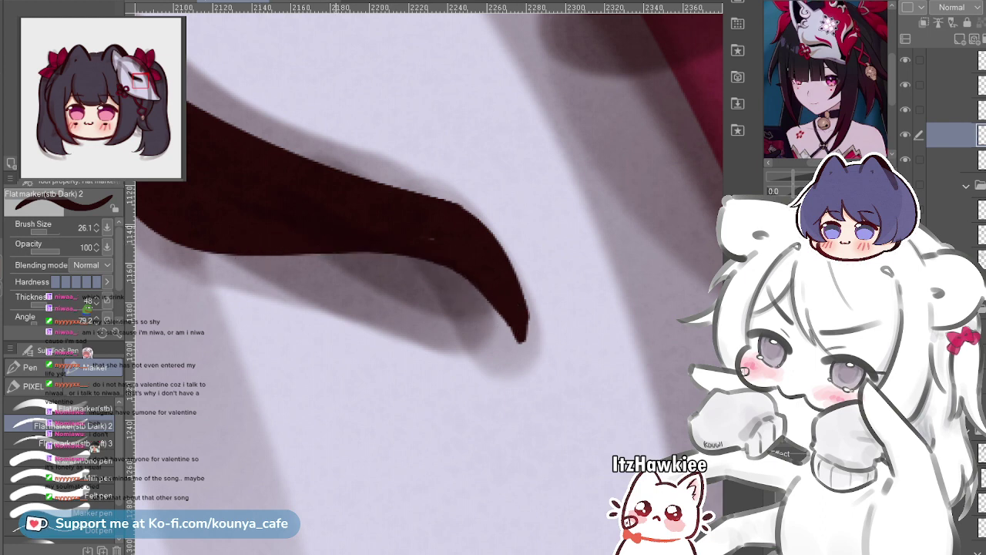
pyautogui.scroll(1, 335, 246)
pyautogui.moveTo(329, 231)
pyautogui.mouseDown()
pyautogui.moveTo(306, 262)
pyautogui.moveTo(506, 315)
pyautogui.moveTo(520, 364)
pyautogui.mouseUp()
pyautogui.hotkey('ctrl', 'z')
pyautogui.moveTo(282, 272)
pyautogui.mouseDown()
pyautogui.moveTo(368, 276)
pyautogui.moveTo(556, 382)
pyautogui.mouseUp()
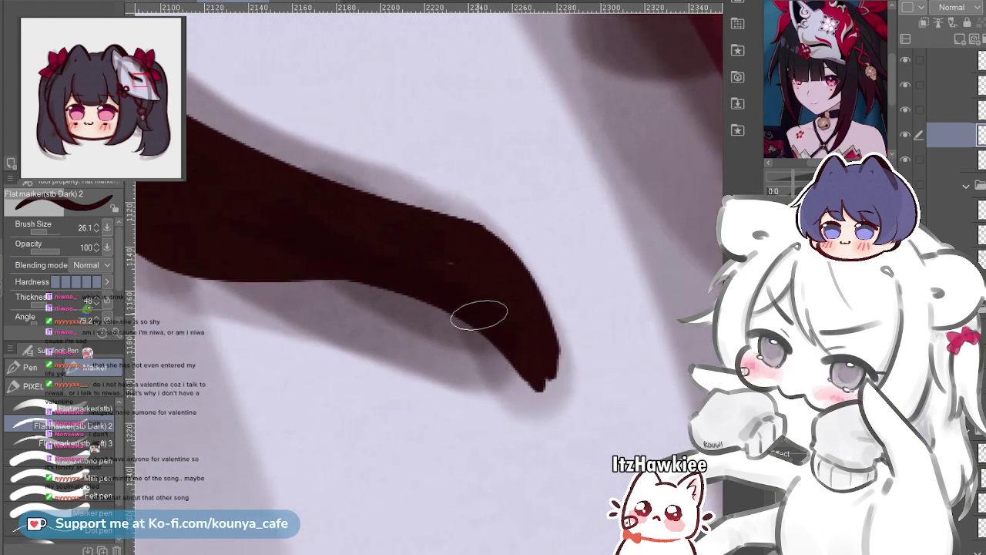
pyautogui.hotkey('ctrl', 'z')
pyautogui.moveTo(511, 321); pyautogui.dragTo(552, 389)
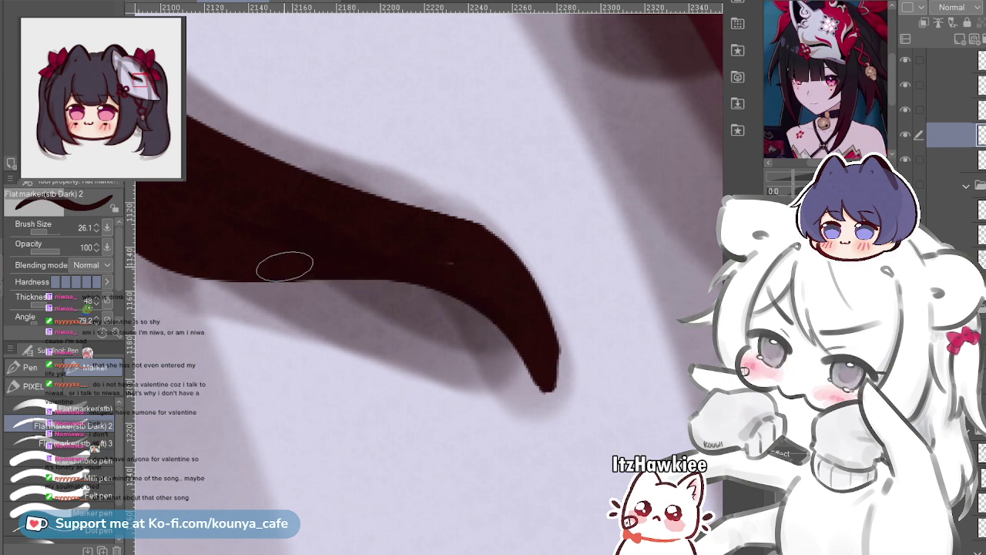
pyautogui.hotkey('ctrl', 'z')
pyautogui.hotkey('ctrl', 'y')
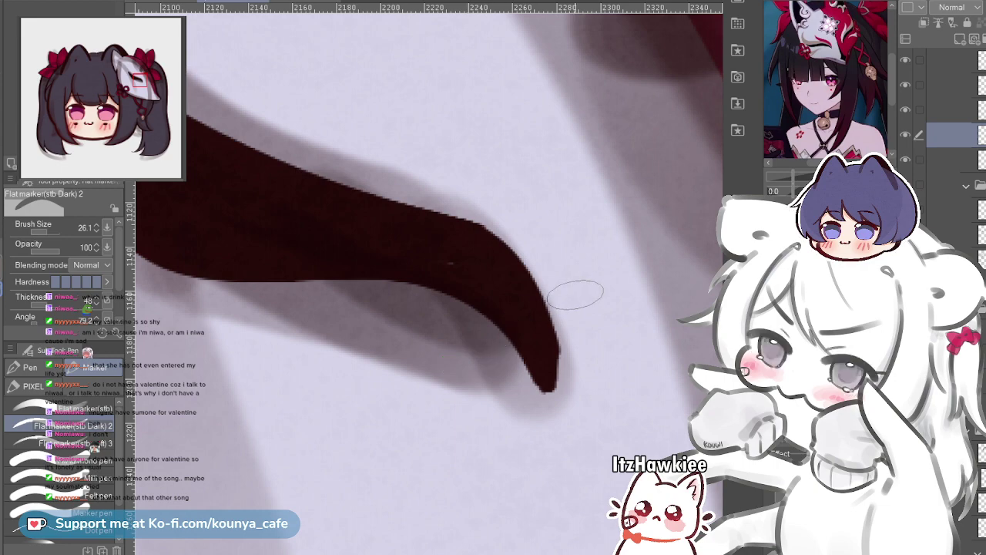
# Trim the outer curve of the mask eye's tail into a straight edge down to the tip, using the marker with transparent colour
pyautogui.moveTo(483, 178)
pyautogui.mouseDown()
pyautogui.moveTo(601, 430)
pyautogui.moveTo(565, 333)
pyautogui.mouseUp()
pyautogui.hotkey('ctrl', 'z')
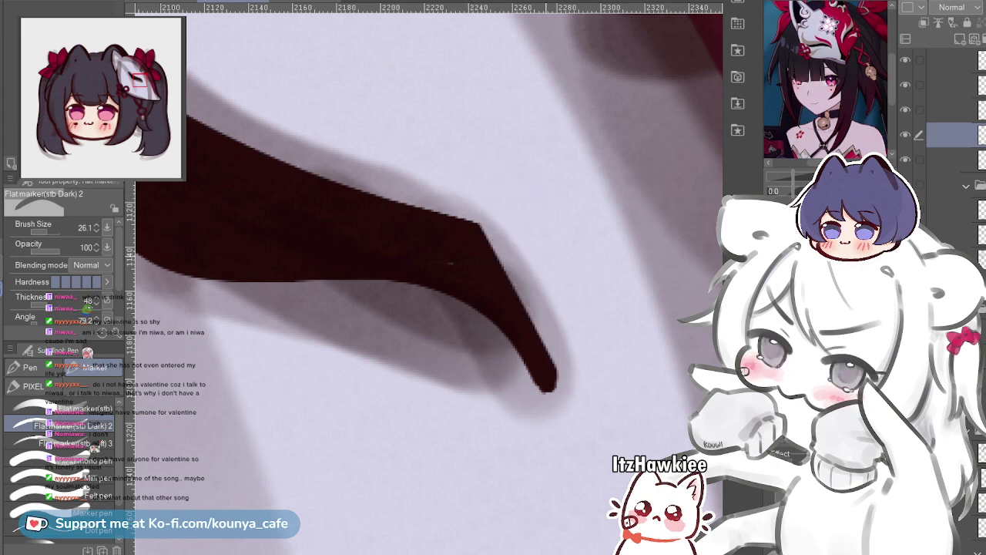
pyautogui.scroll(-7, 534, 245)
pyautogui.scroll(6, 535, 245)
pyautogui.hotkey('ctrl', 'z')
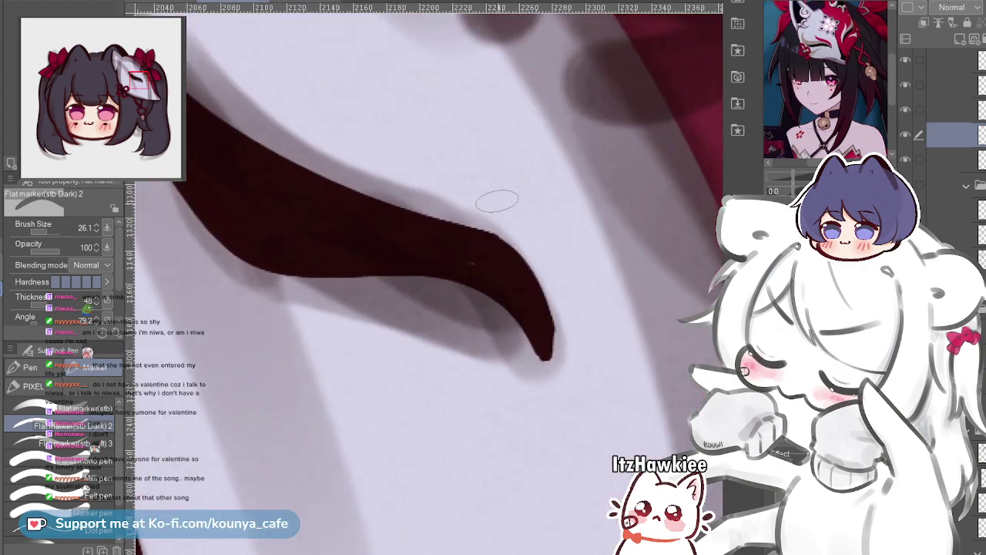
pyautogui.hotkey('ctrl', 'z')
pyautogui.hotkey('ctrl', 'y')
pyautogui.hotkey('ctrl', 'z')
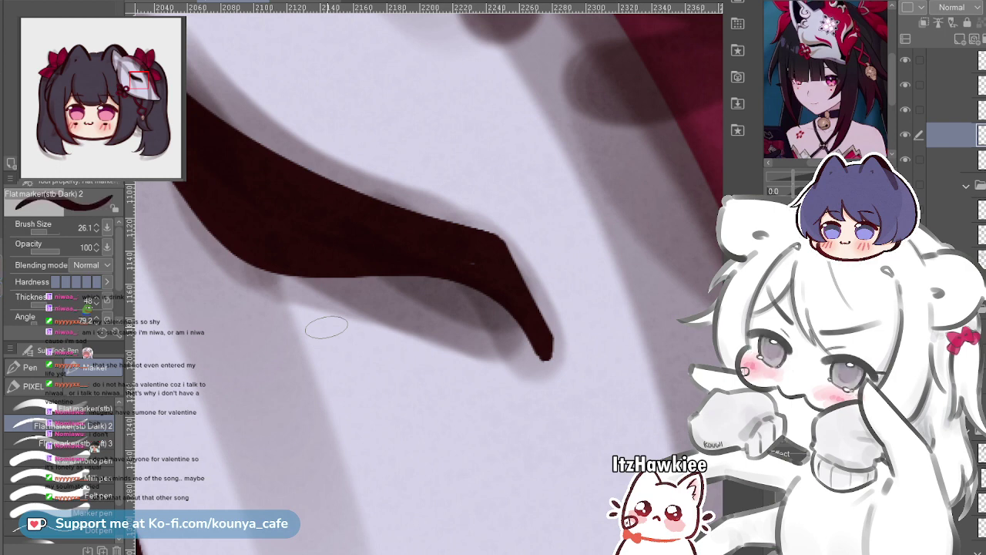
pyautogui.click(327, 327)
pyautogui.scroll(1, 464, 295)
pyautogui.hotkey('ctrl', 'z')
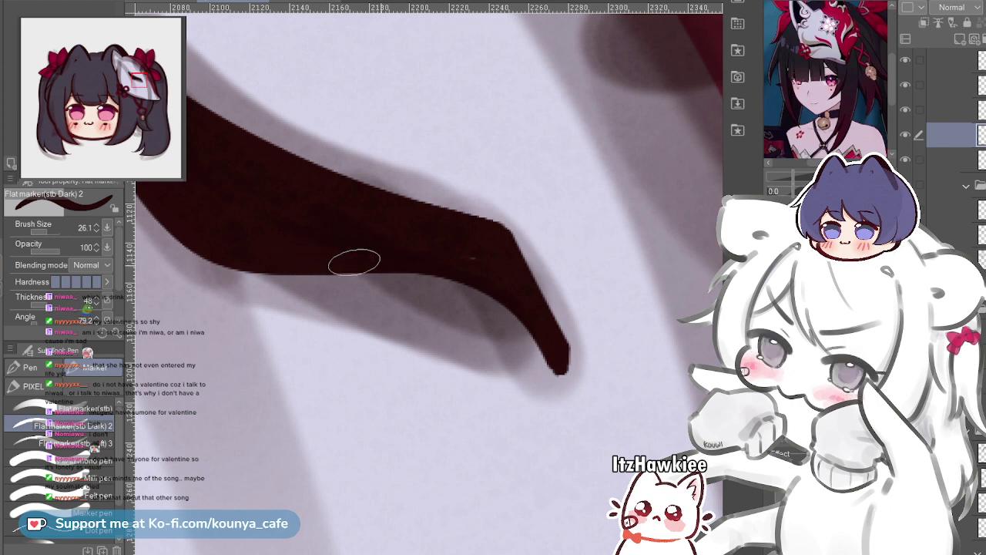
# Try to extend the underside of the mask eye in a smoother dark curve toward the tail's tip
pyautogui.moveTo(301, 257); pyautogui.dragTo(515, 319)
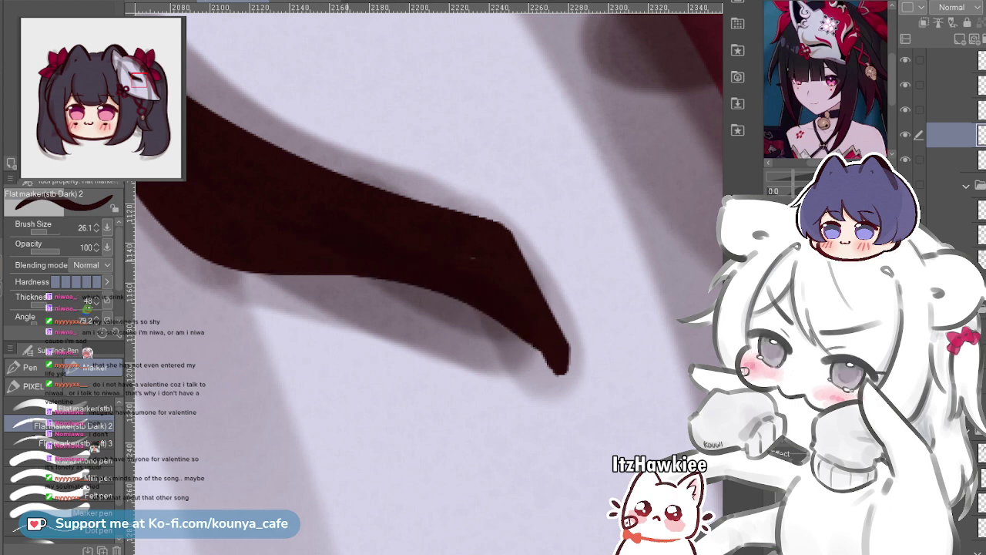
pyautogui.hotkey('ctrl', 'z')
pyautogui.moveTo(283, 256); pyautogui.dragTo(477, 290)
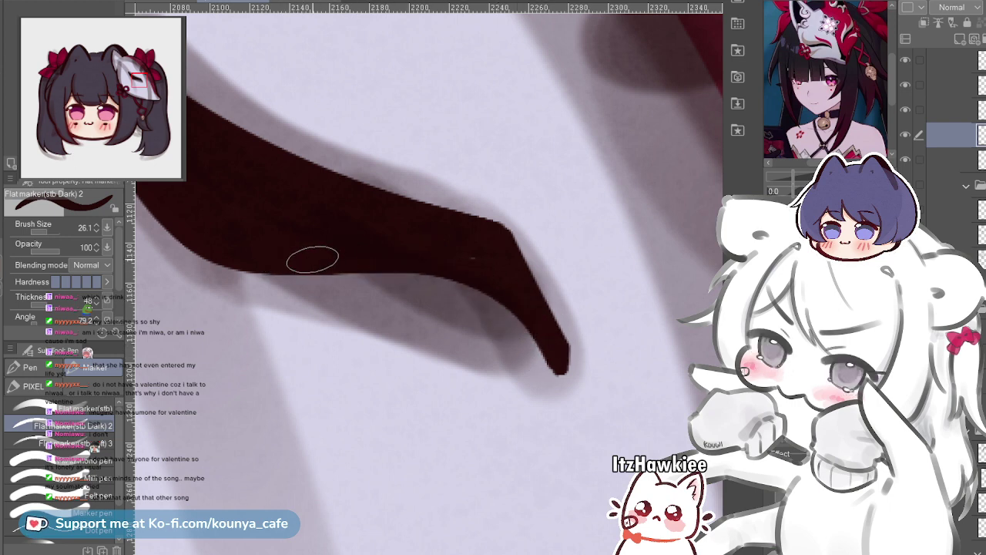
pyautogui.moveTo(394, 270); pyautogui.dragTo(526, 323)
pyautogui.hotkey('ctrl', 'z')
pyautogui.moveTo(331, 264); pyautogui.dragTo(543, 354)
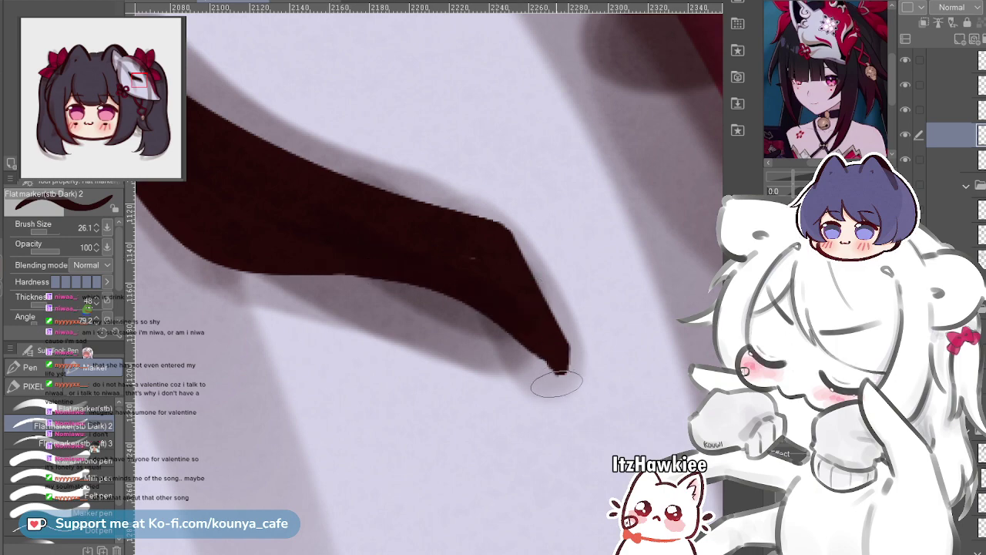
pyautogui.hotkey('ctrl', 'z')
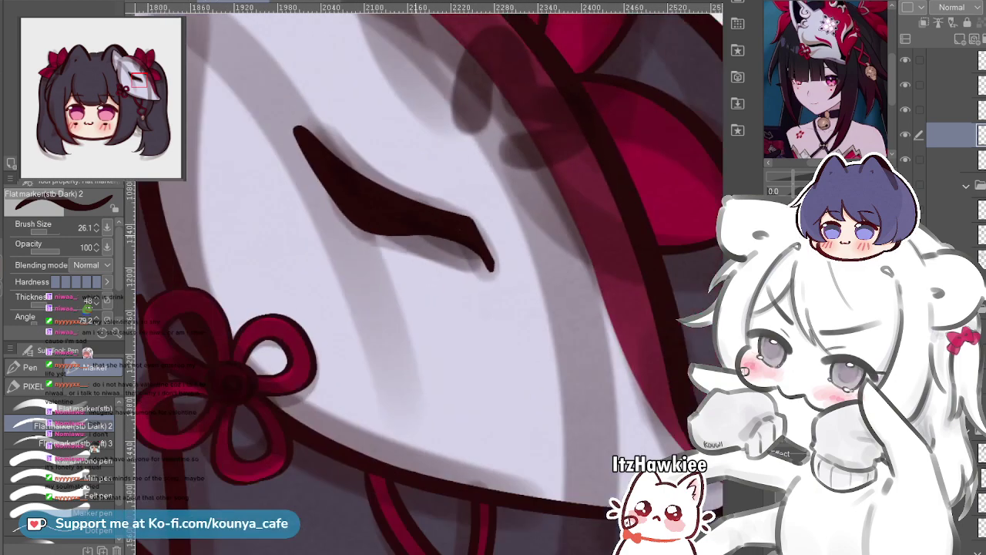
# Hide the grey rough sketch over the character
pyautogui.scroll(-5, 462, 239)
pyautogui.scroll(-4, 419, 245)
pyautogui.scroll(2, 420, 244)
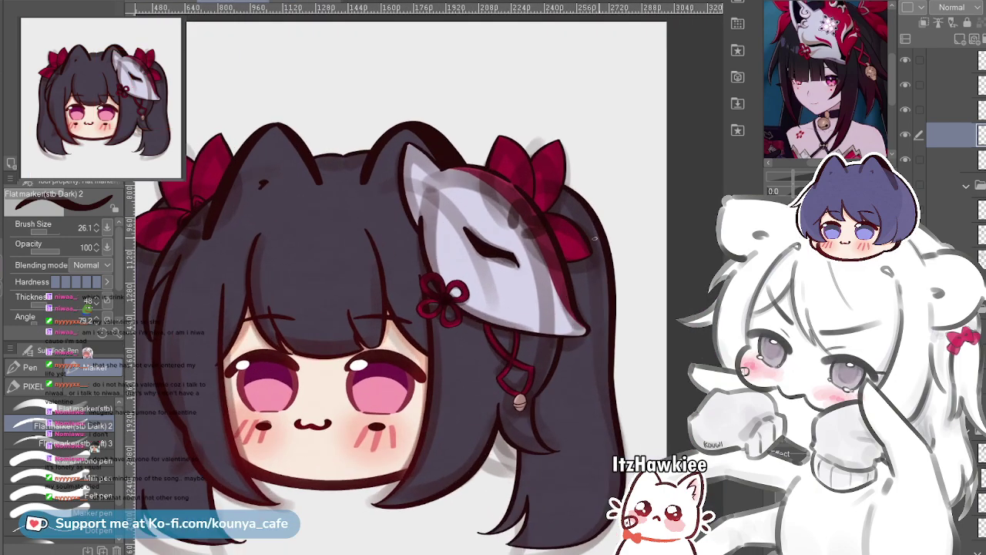
pyautogui.scroll(6, 942, 123)
pyautogui.click(906, 121)
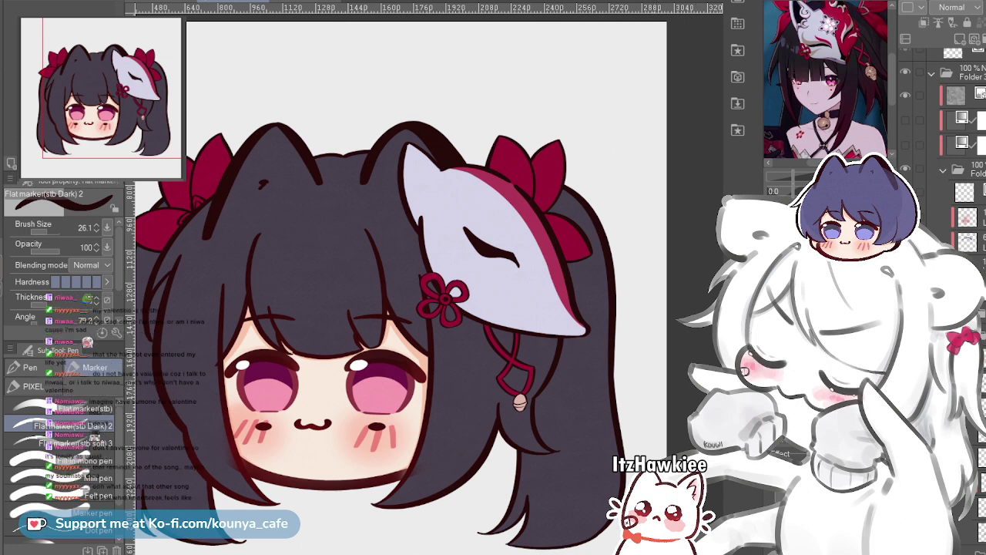
# Make the layer holding the mask's dark outline the active one, and undo the accidental removal of the mask's contour
pyautogui.scroll(5, 478, 154)
pyautogui.moveTo(439, 158); pyautogui.dragTo(470, 172)
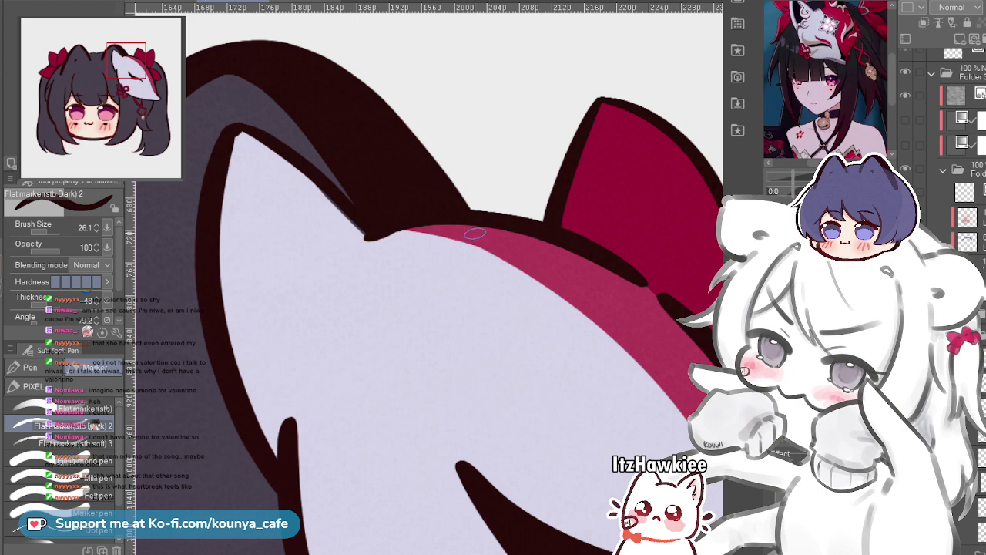
pyautogui.moveTo(475, 233); pyautogui.dragTo(436, 198)
pyautogui.scroll(-2, 475, 211)
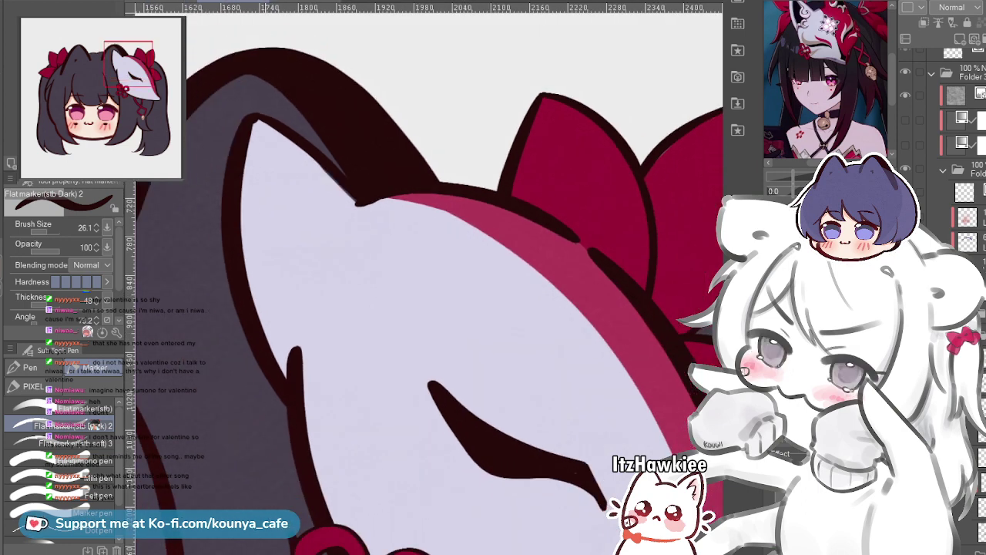
pyautogui.keyDown('ctrl'); pyautogui.click(259, 118); pyautogui.keyUp('ctrl')
pyautogui.scroll(4, 255, 120)
pyautogui.keyDown('ctrl'); pyautogui.click(251, 116); pyautogui.keyUp('ctrl')
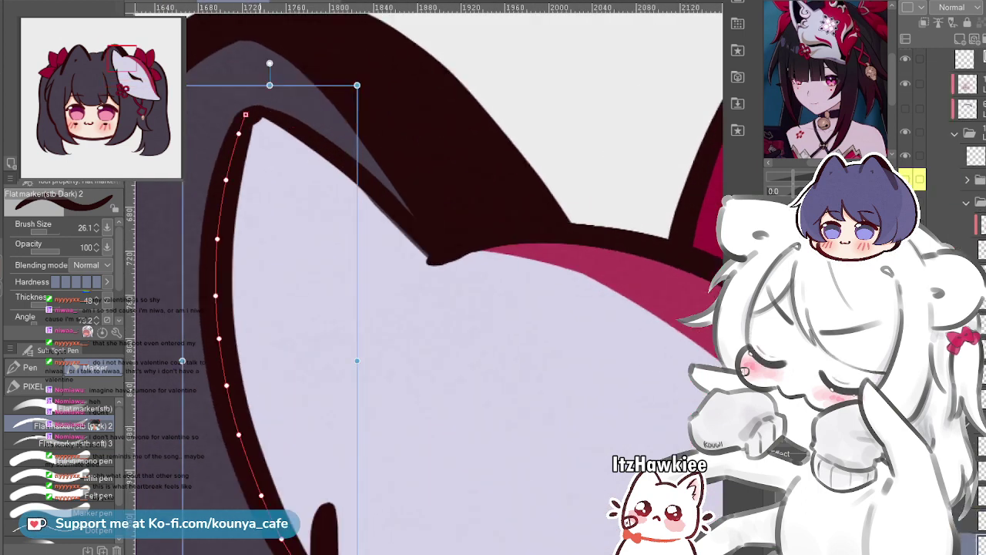
pyautogui.scroll(-2, 455, 277)
pyautogui.scroll(-3, 943, 324)
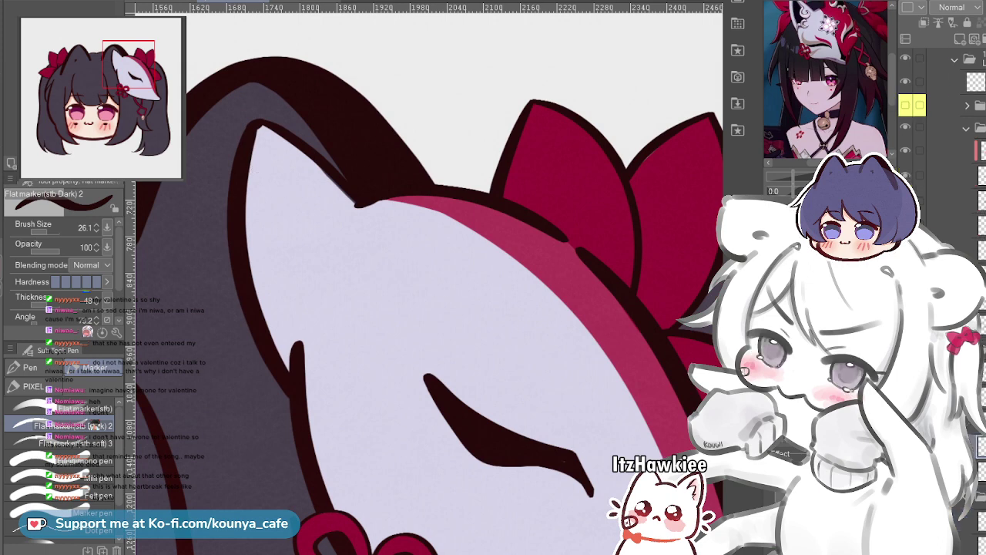
pyautogui.click(234, 228)
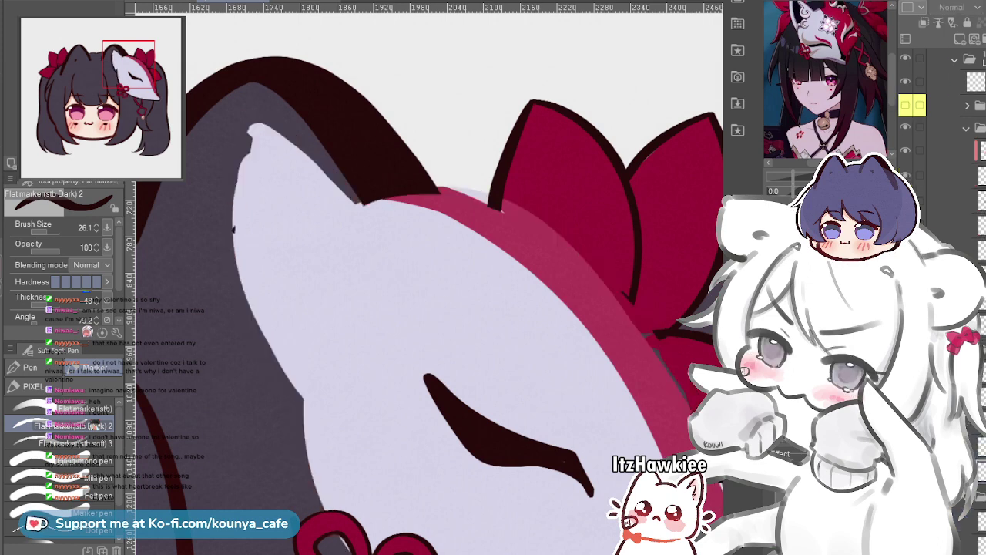
pyautogui.hotkey('ctrl', 'z')
# Draw the inner side of the mask's second ear as a dark slanted stroke rising from the mask's upper edge
pyautogui.moveTo(471, 114); pyautogui.dragTo(457, 204)
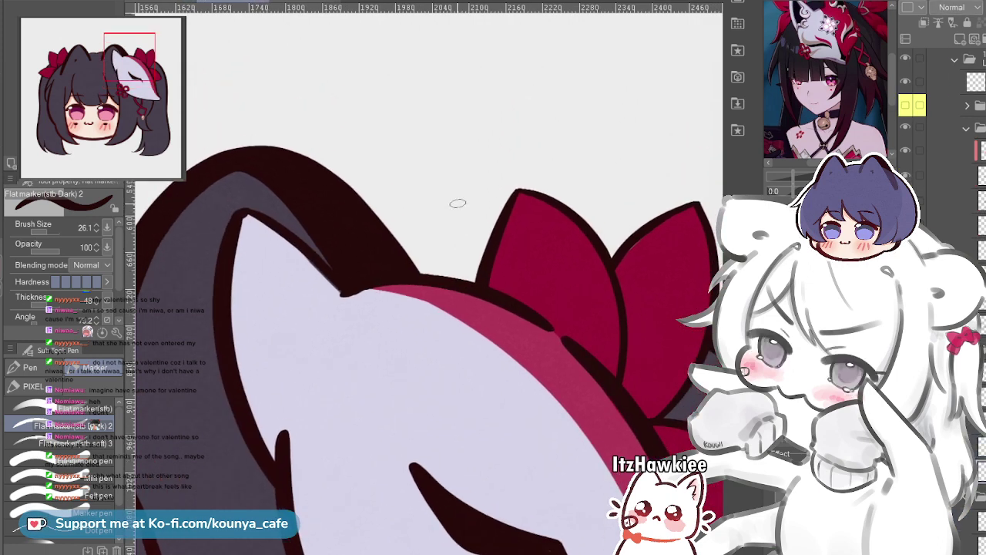
pyautogui.moveTo(412, 181); pyautogui.dragTo(439, 270)
pyautogui.hotkey('ctrl', 'z')
pyautogui.moveTo(412, 204); pyautogui.dragTo(439, 268)
pyautogui.hotkey('ctrl', 'z')
pyautogui.moveTo(417, 177)
pyautogui.mouseDown()
pyautogui.moveTo(439, 271)
pyautogui.moveTo(432, 255)
pyautogui.mouseUp()
pyautogui.hotkey('ctrl', 'z')
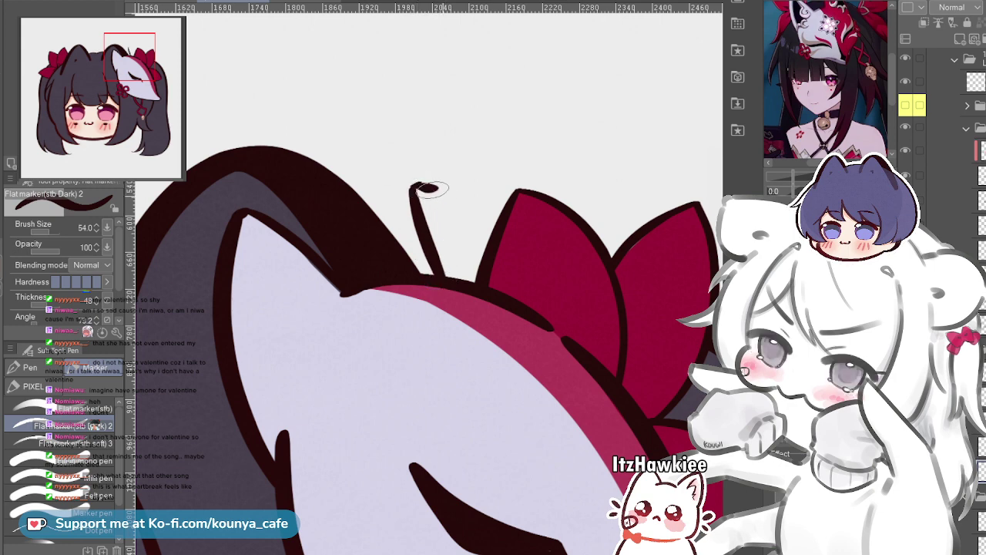
# Draw the outer side of the mask's second ear with the marker at 54, curving from its tip across the ribbon petal to the mask
pyautogui.moveTo(420, 185); pyautogui.dragTo(543, 248)
pyautogui.hotkey('ctrl', 'z')
pyautogui.moveTo(419, 185)
pyautogui.mouseDown()
pyautogui.moveTo(497, 242)
pyautogui.moveTo(548, 322)
pyautogui.mouseUp()
pyautogui.scroll(-5, 439, 198)
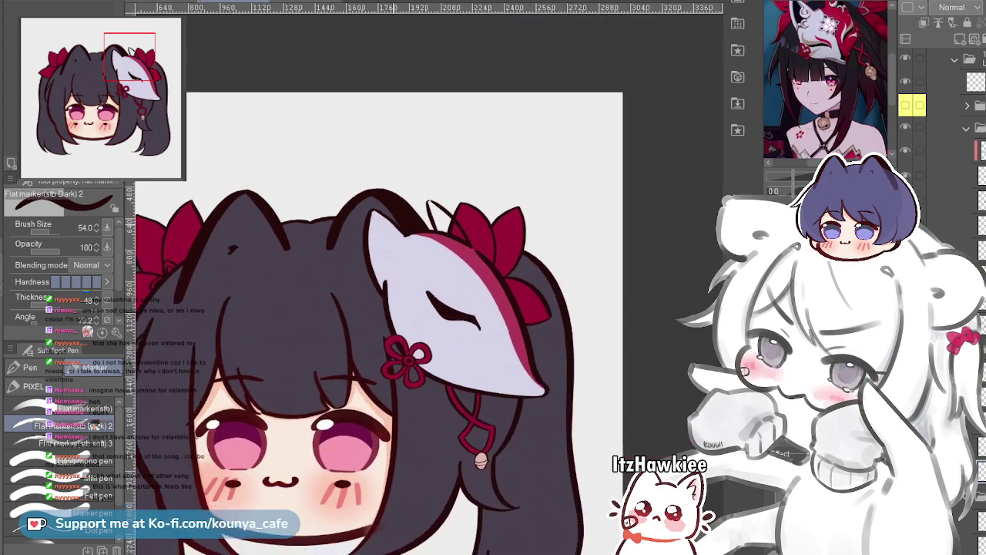
pyautogui.scroll(6, 436, 212)
pyautogui.scroll(2, 432, 170)
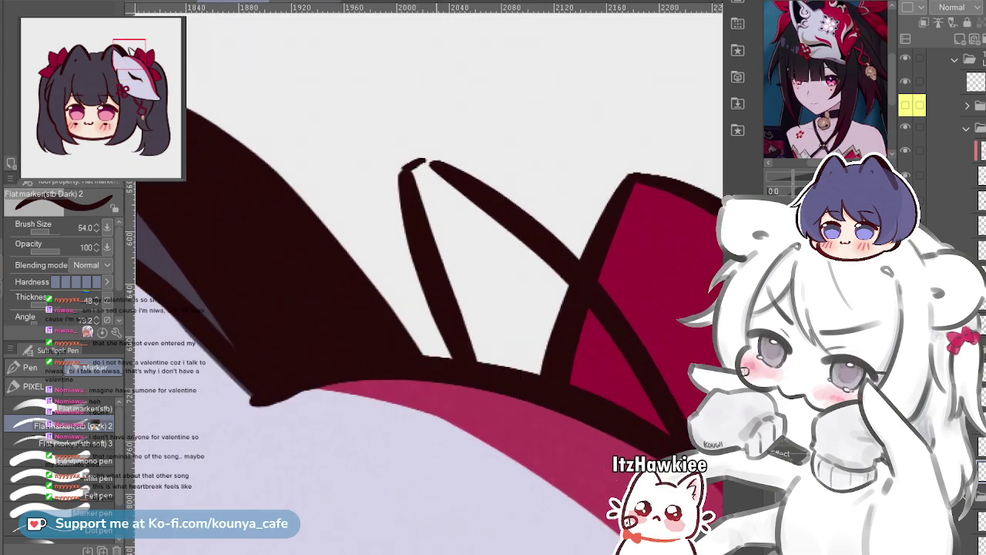
# Set the marker to 31 and draw a slanted dark stroke inside the mask's first ear for the inner ear's long side
pyautogui.press('[')
pyautogui.press('[')
pyautogui.press('[')
pyautogui.scroll(-2, 429, 166)
pyautogui.moveTo(231, 321)
pyautogui.mouseDown()
pyautogui.moveTo(331, 292)
pyautogui.moveTo(375, 199)
pyautogui.moveTo(401, 339)
pyautogui.mouseUp()
pyautogui.hotkey('ctrl', 'z')
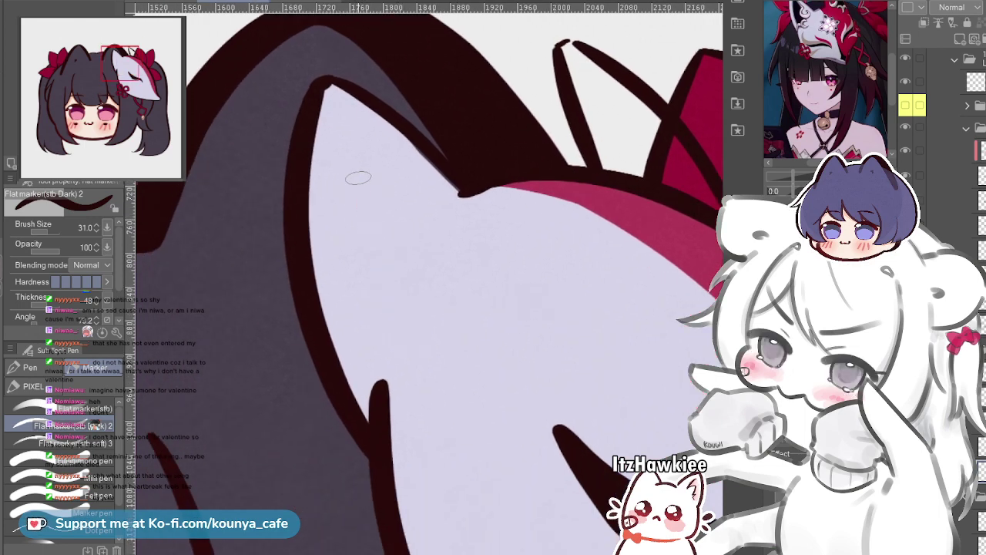
pyautogui.moveTo(360, 178); pyautogui.dragTo(397, 312)
pyautogui.hotkey('ctrl', 'z')
pyautogui.hotkey('ctrl', 'z')
pyautogui.moveTo(349, 167); pyautogui.dragTo(402, 304)
pyautogui.hotkey('ctrl', 'z')
pyautogui.moveTo(354, 179); pyautogui.dragTo(393, 305)
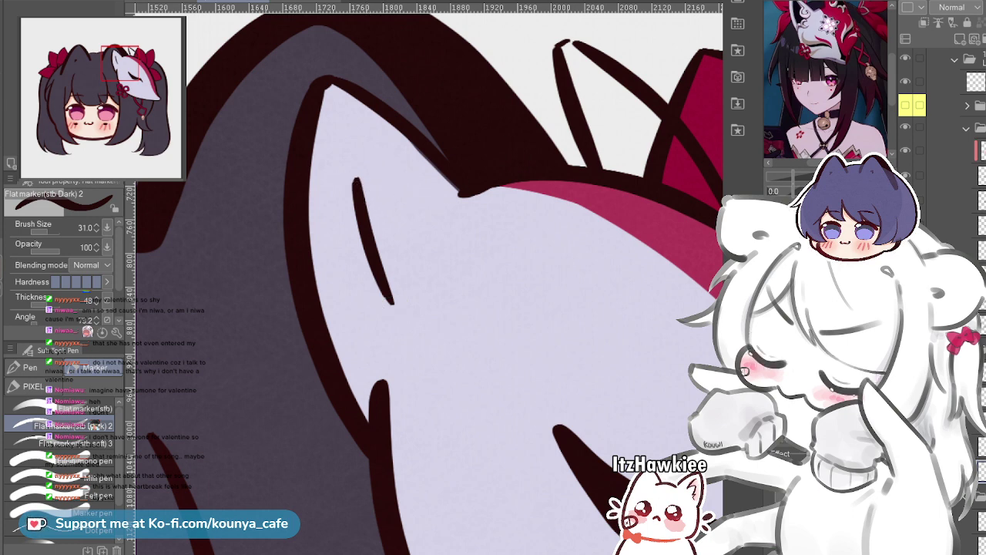
# Check the mask's ear in an enlarged view of the reference and redraw the inner ear's long side as a longer, thinner curve
pyautogui.keyDown('alt'); pyautogui.click(379, 157); pyautogui.keyUp('alt')
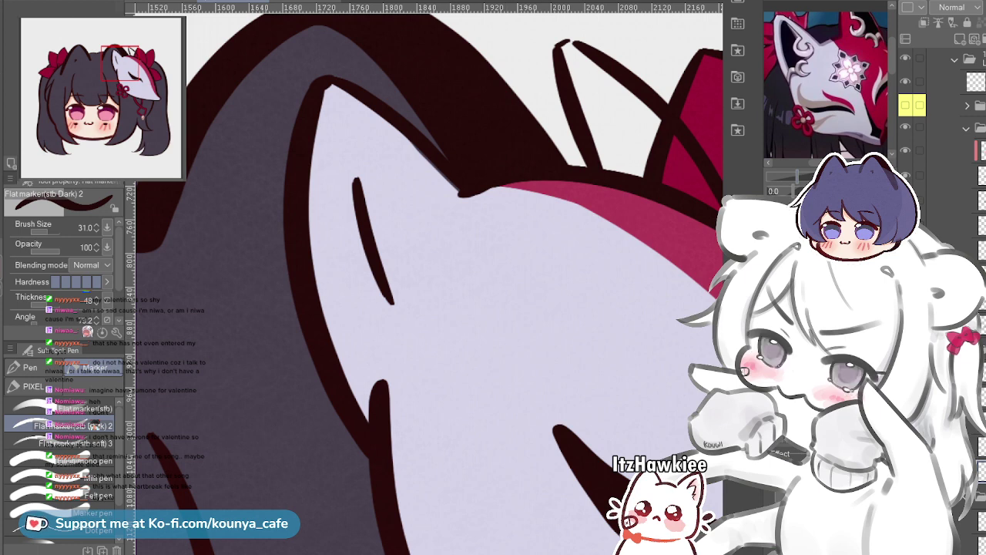
pyautogui.hotkey('ctrl', 'z')
pyautogui.moveTo(353, 148); pyautogui.dragTo(392, 306)
pyautogui.hotkey('ctrl', 'z')
pyautogui.hotkey('ctrl', 'z')
pyautogui.moveTo(351, 160); pyautogui.dragTo(391, 309)
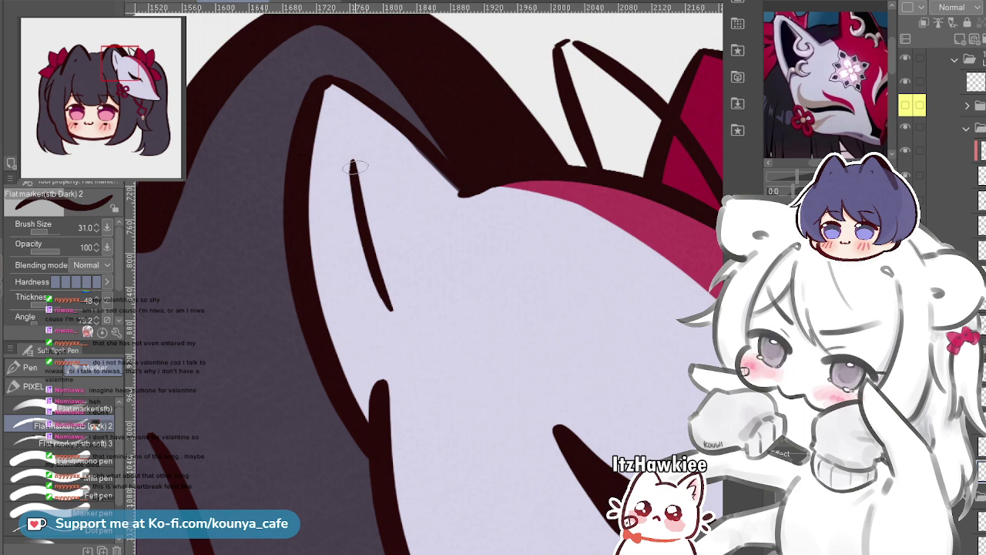
# Complete the inner ear outline as a triangle, with a slanted upper edge and a curved edge back to its lower point
pyautogui.moveTo(353, 161); pyautogui.dragTo(413, 233)
pyautogui.hotkey('ctrl', 'z')
pyautogui.moveTo(352, 161); pyautogui.dragTo(417, 225)
pyautogui.hotkey('ctrl', 'z')
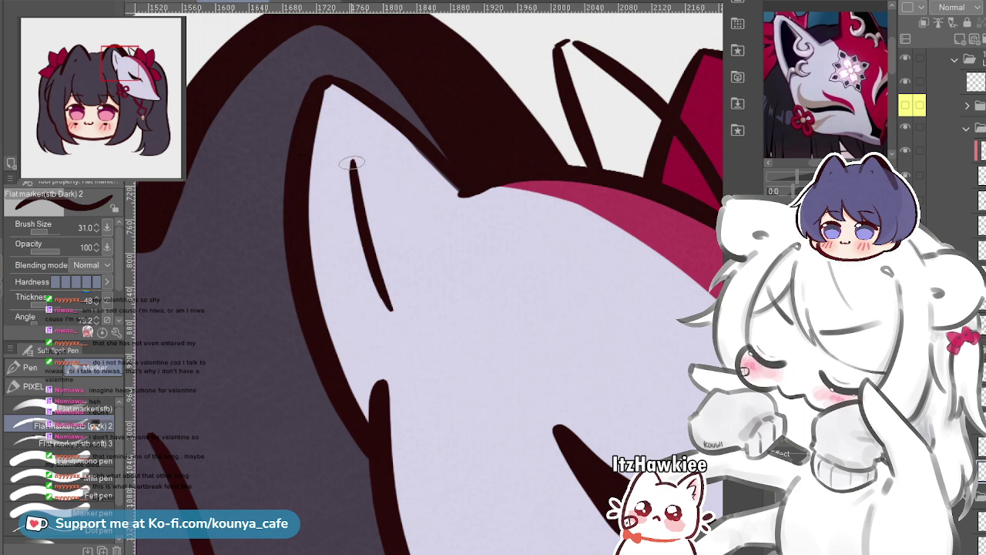
pyautogui.moveTo(352, 163)
pyautogui.mouseDown()
pyautogui.moveTo(412, 233)
pyautogui.moveTo(384, 331)
pyautogui.mouseUp()
pyautogui.scroll(1, 422, 239)
pyautogui.hotkey('ctrl', 'z')
pyautogui.moveTo(420, 227); pyautogui.dragTo(385, 326)
pyautogui.scroll(1, 410, 234)
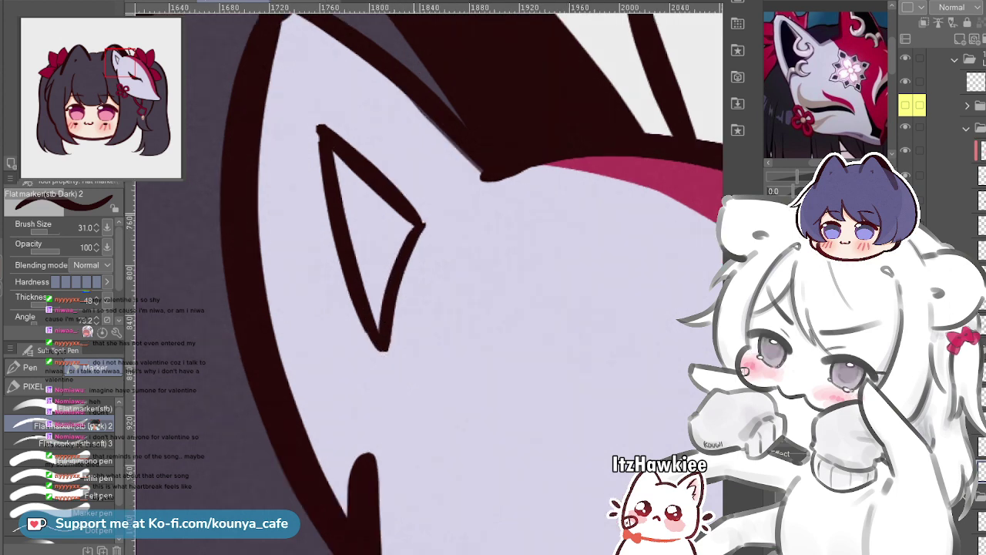
pyautogui.hotkey('ctrl', 'z')
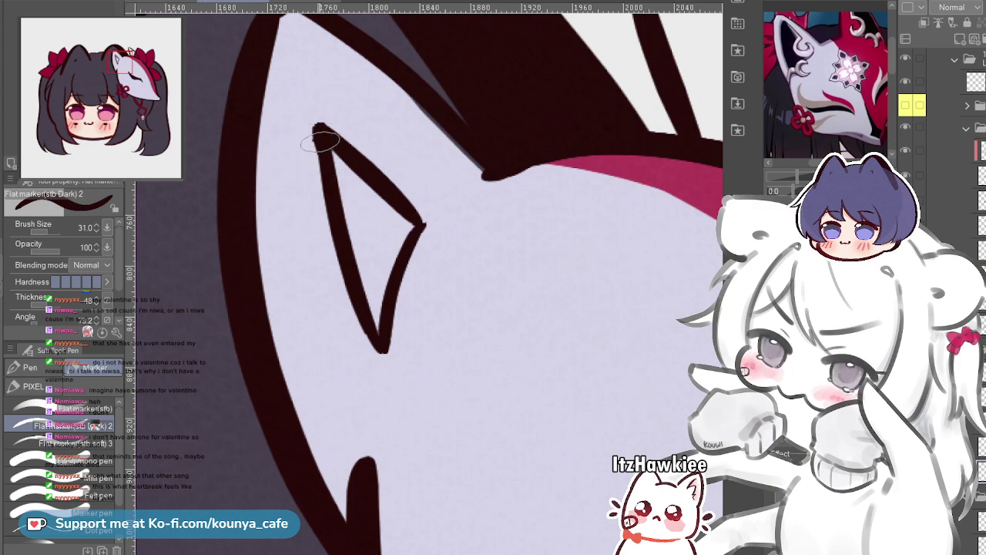
# Erase the part of the ribbon petal's outline that crosses the inside of the mask's second ear
pyautogui.press('[')
pyautogui.press('[')
pyautogui.press('[')
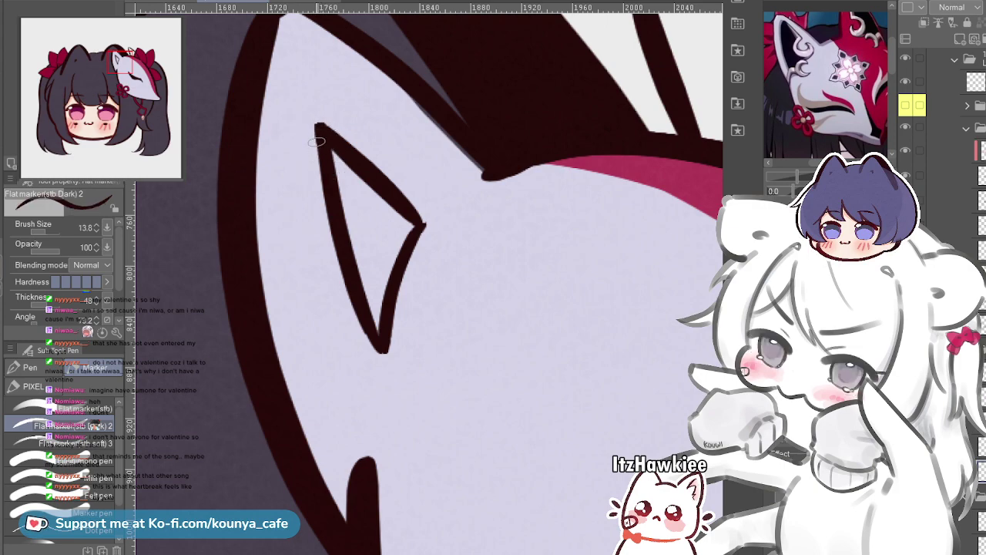
pyautogui.scroll(-6, 325, 148)
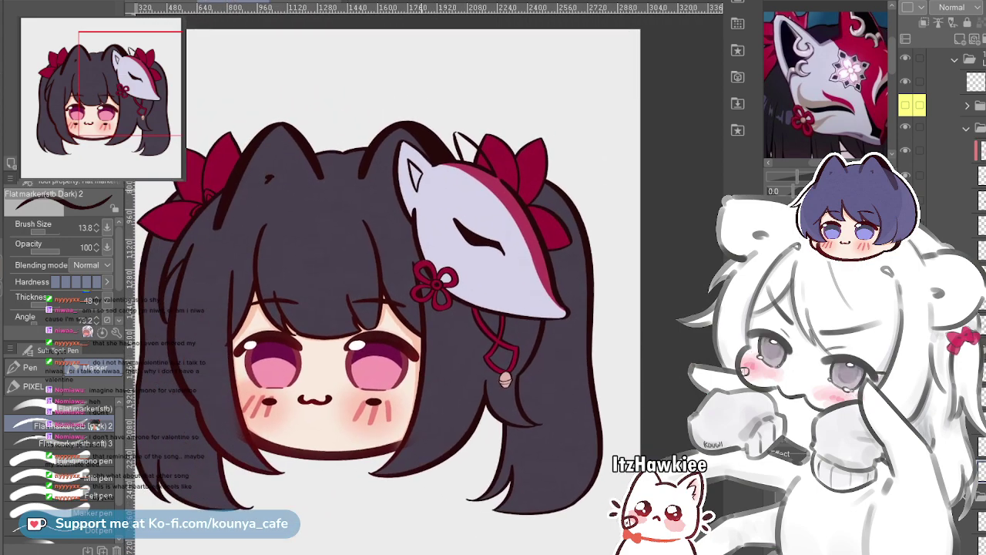
pyautogui.scroll(6, 474, 144)
pyautogui.keyDown('ctrl'); pyautogui.click(483, 171); pyautogui.keyUp('ctrl')
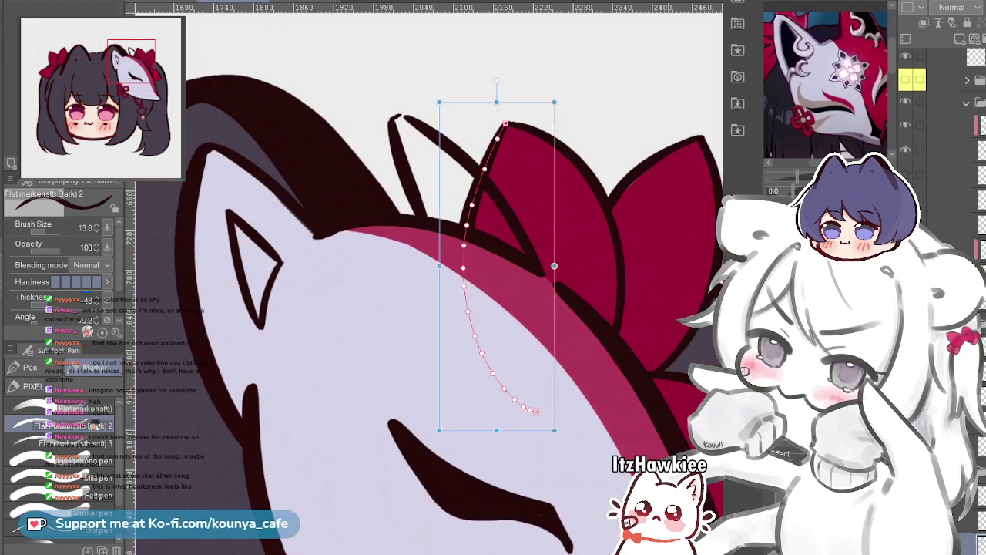
pyautogui.hotkey('ctrl', 'z')
pyautogui.press('e')
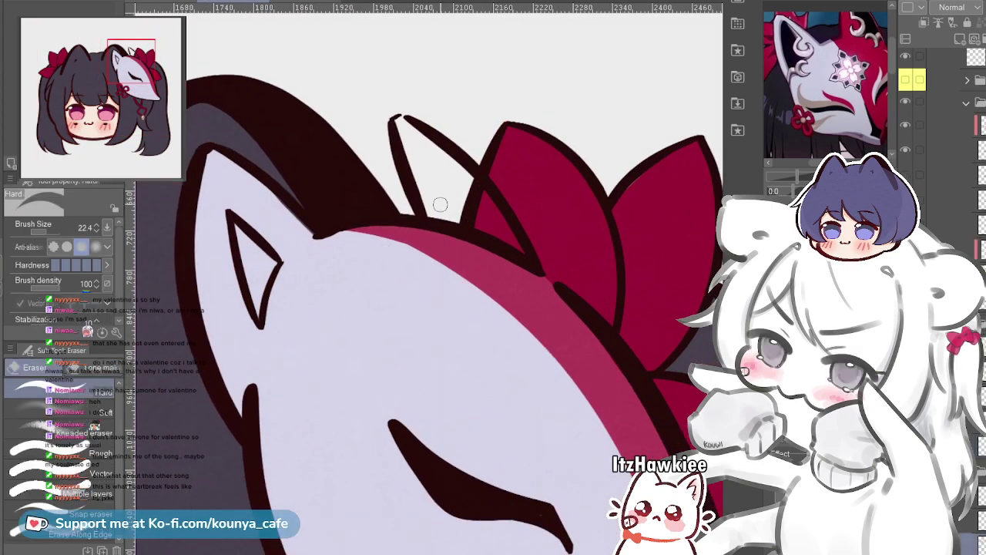
pyautogui.moveTo(463, 245)
pyautogui.mouseDown()
pyautogui.moveTo(493, 245)
pyautogui.moveTo(461, 225)
pyautogui.moveTo(448, 181)
pyautogui.mouseUp()
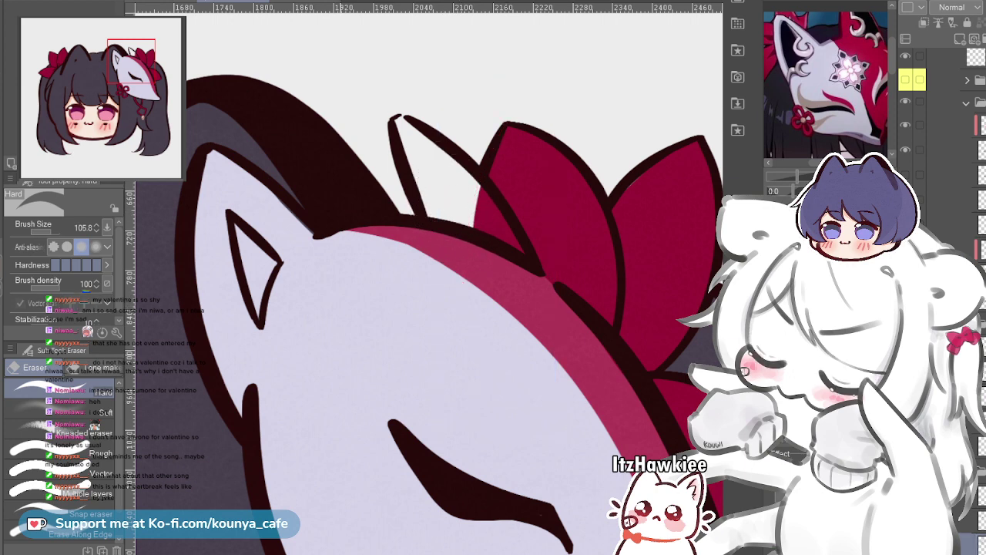
# Fill the mask's second ear with the mask's pale lavender base colour on its colour layer, using the marker at 33.5
pyautogui.keyDown('ctrl'); pyautogui.keyDown('shift'); pyautogui.click(505, 228); pyautogui.keyUp('shift'); pyautogui.keyUp('ctrl')
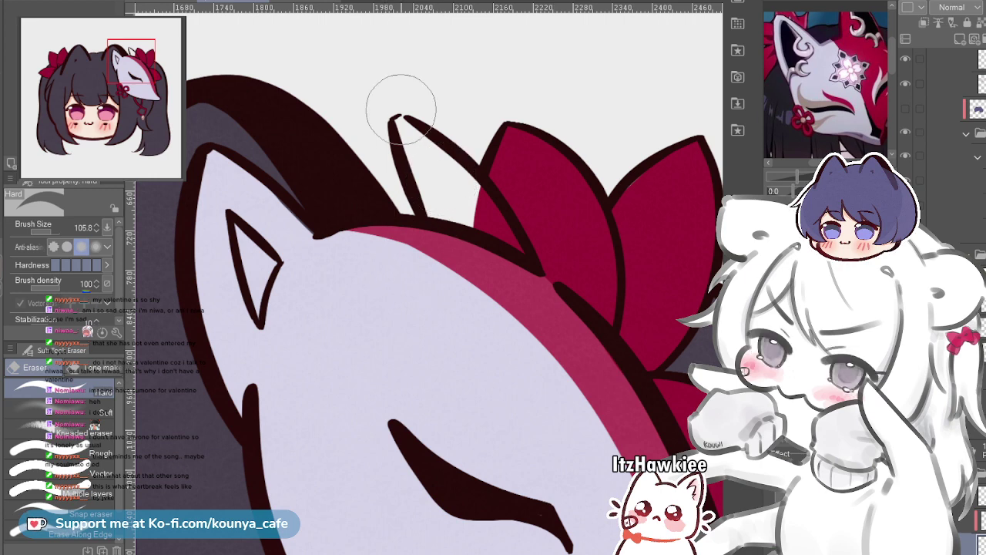
pyautogui.press('p')
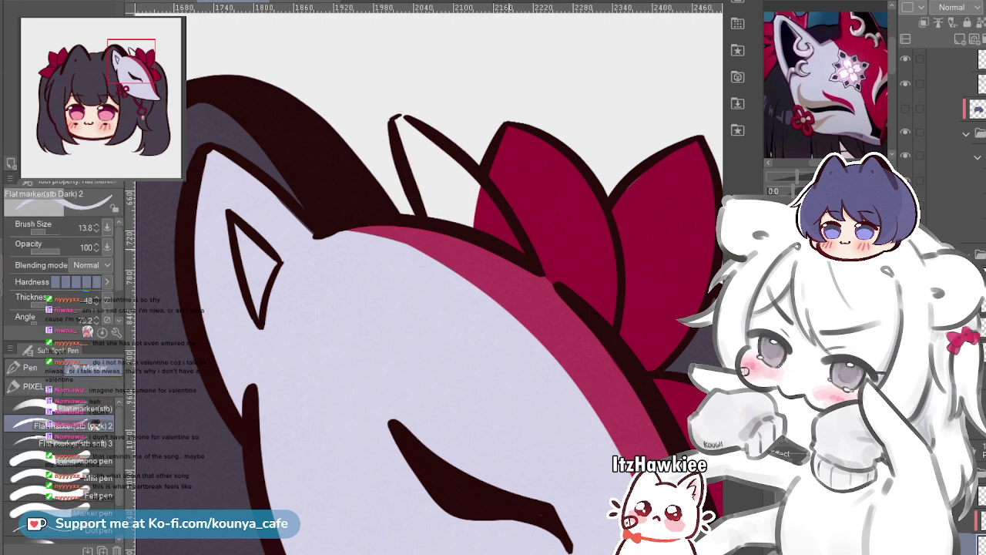
pyautogui.scroll(3, 399, 152)
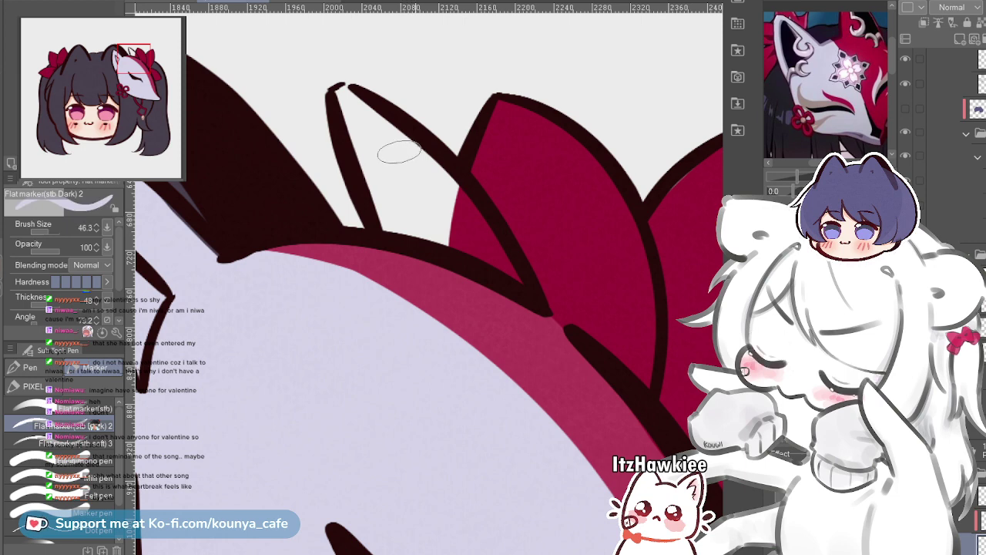
pyautogui.press(']')
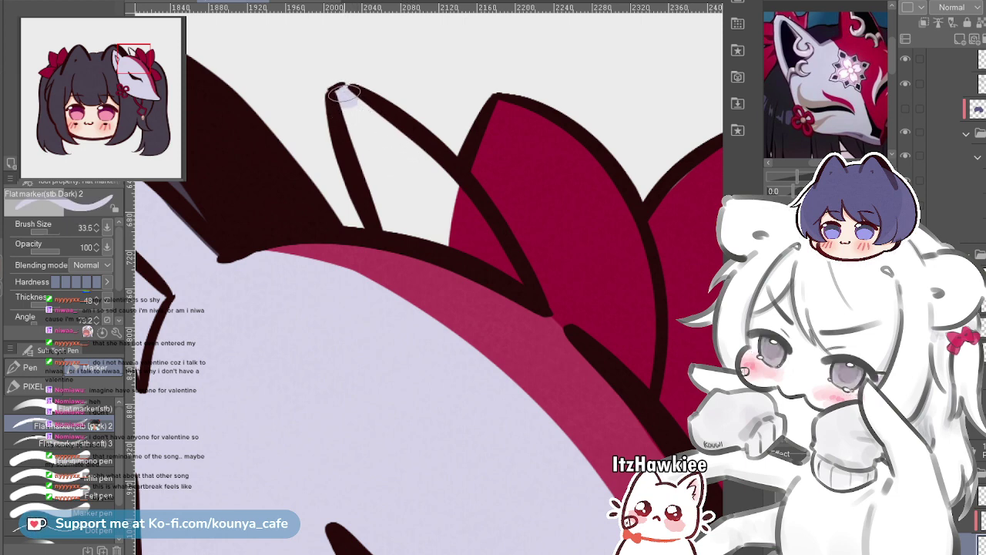
pyautogui.moveTo(337, 92); pyautogui.dragTo(429, 233)
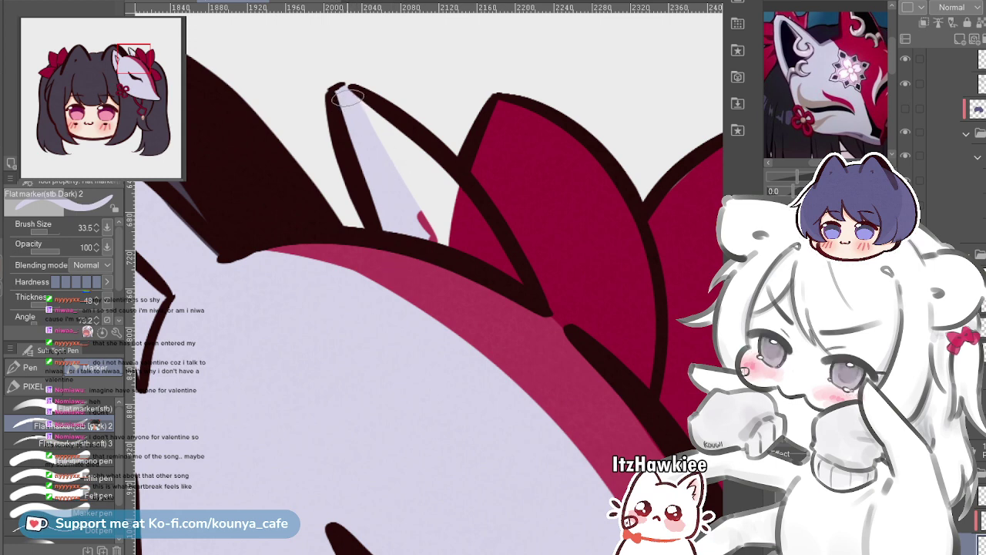
pyautogui.moveTo(347, 97); pyautogui.dragTo(394, 134)
pyautogui.moveTo(450, 190); pyautogui.dragTo(464, 227)
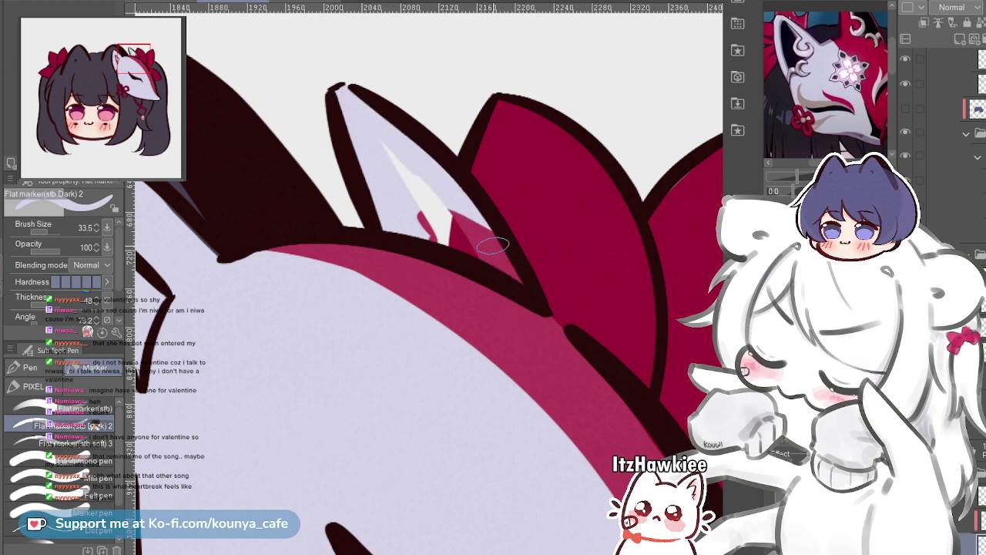
pyautogui.moveTo(381, 139); pyautogui.dragTo(449, 229)
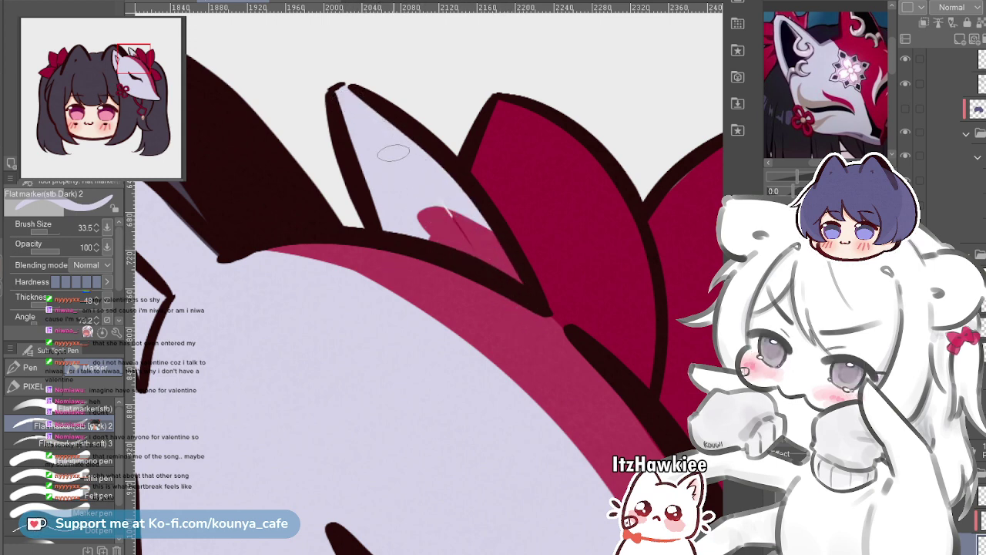
pyautogui.moveTo(395, 186)
pyautogui.mouseDown()
pyautogui.moveTo(407, 182)
pyautogui.moveTo(448, 262)
pyautogui.mouseUp()
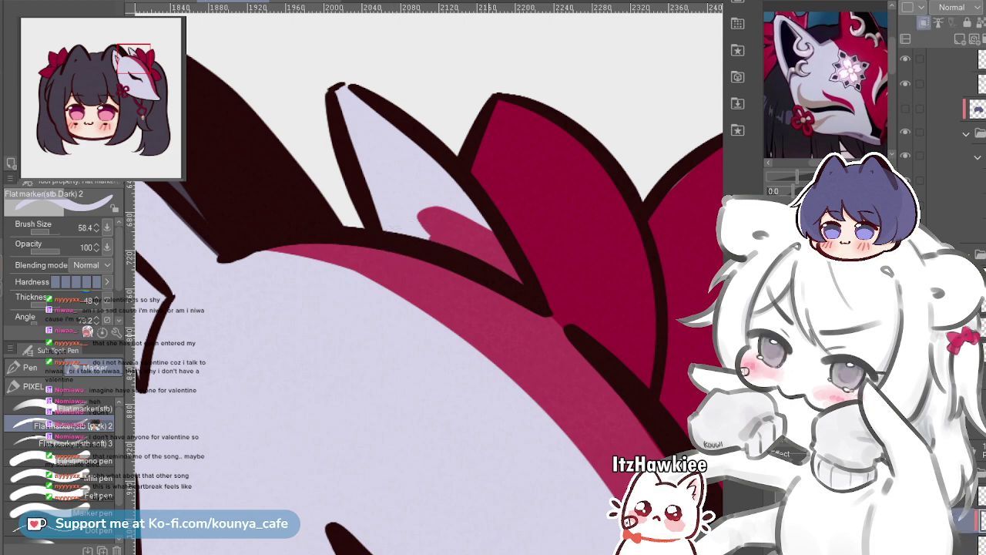
# Paint the whole second ear over in the mask stripe's crimson on the clipped layer, with the marker at 58.4
pyautogui.moveTo(339, 115)
pyautogui.mouseDown()
pyautogui.moveTo(400, 214)
pyautogui.moveTo(361, 111)
pyautogui.moveTo(431, 202)
pyautogui.mouseUp()
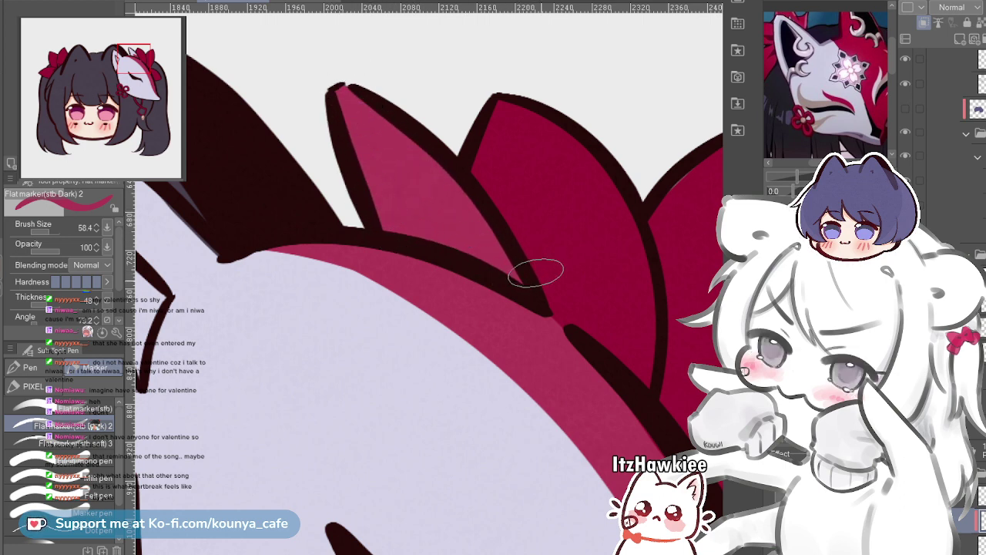
pyautogui.scroll(-6, 511, 242)
pyautogui.scroll(1, 511, 242)
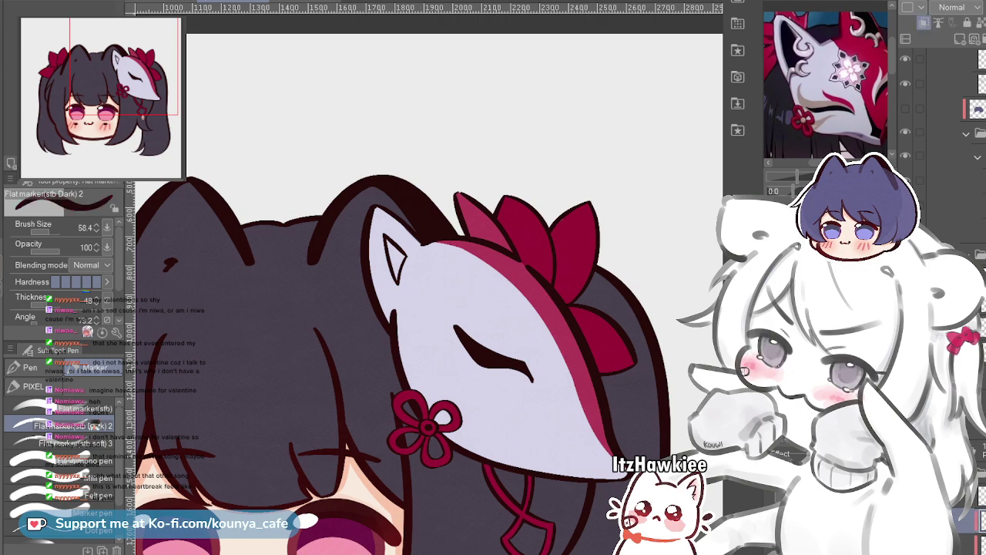
# Fill the inner ear triangle of the mask's first ear with the dark line colour, finishing with the marker at 22.3
pyautogui.scroll(5, 404, 219)
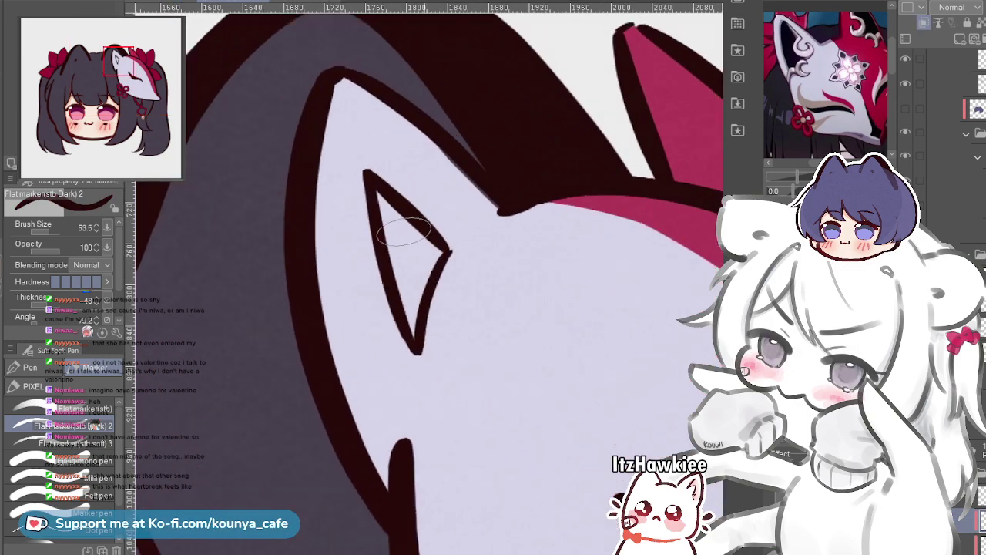
pyautogui.scroll(2, 404, 219)
pyautogui.moveTo(376, 191); pyautogui.dragTo(415, 292)
pyautogui.moveTo(382, 216); pyautogui.dragTo(419, 351)
pyautogui.moveTo(394, 214); pyautogui.dragTo(417, 325)
pyautogui.moveTo(399, 236); pyautogui.dragTo(425, 311)
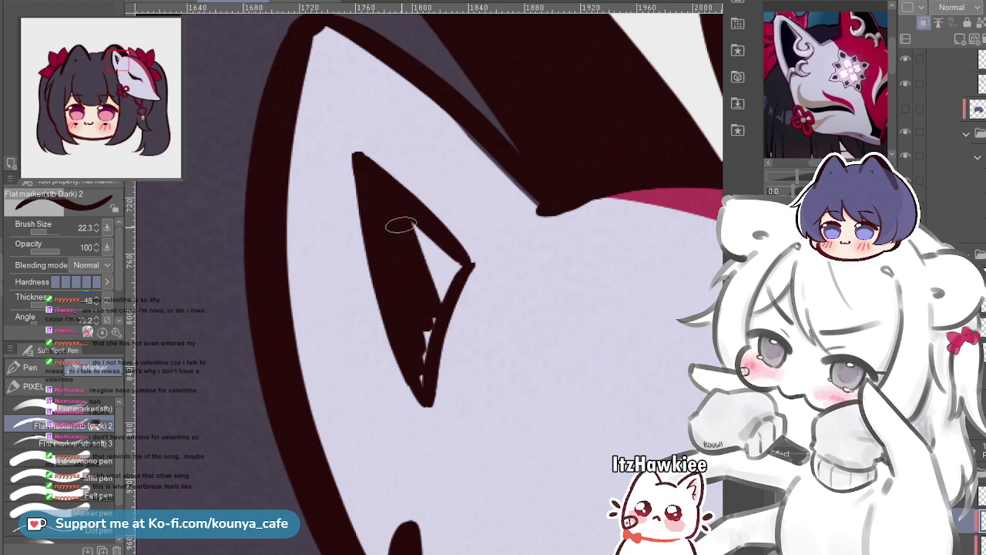
pyautogui.moveTo(425, 242); pyautogui.dragTo(448, 261)
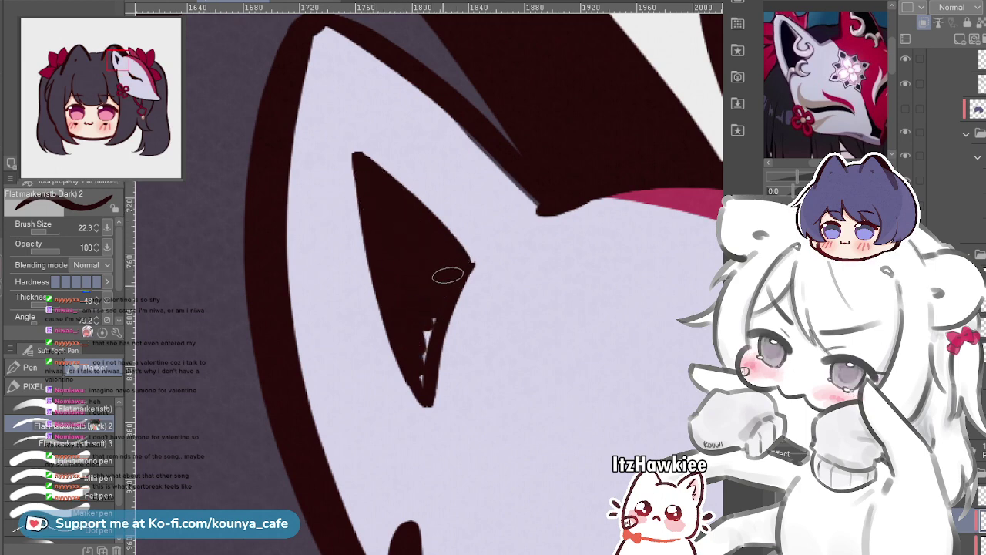
pyautogui.scroll(-10, 420, 347)
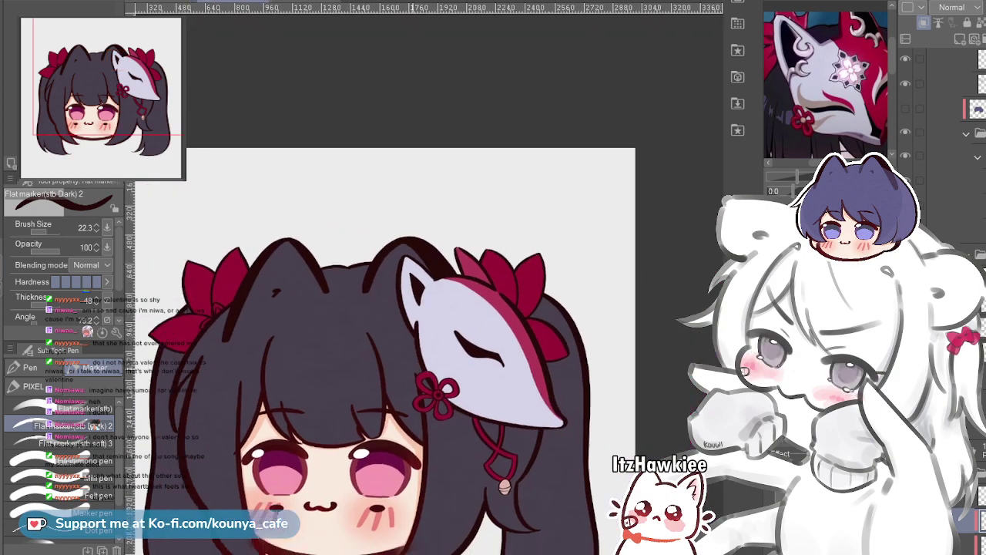
pyautogui.scroll(3, 584, 303)
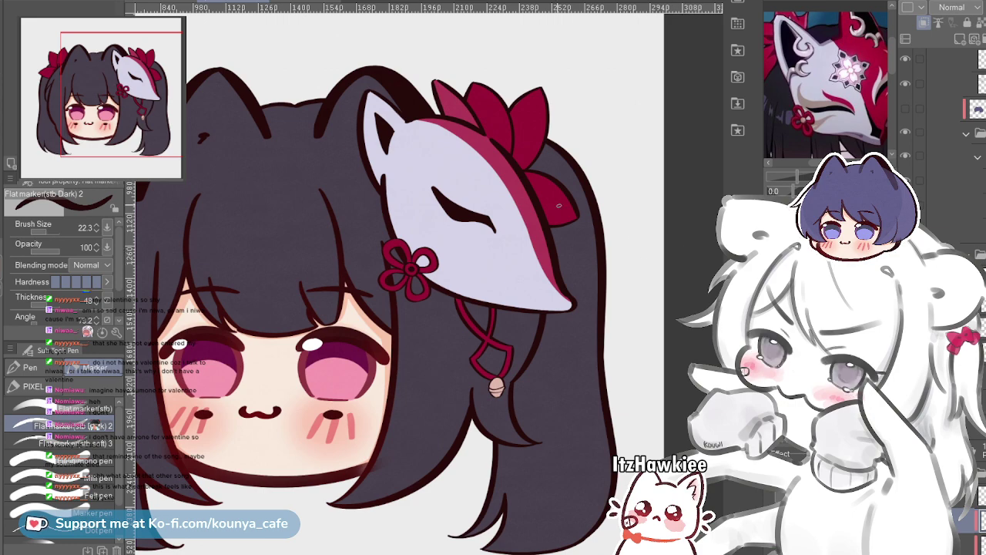
pyautogui.scroll(-5, 479, 270)
pyautogui.moveTo(460, 286)
pyautogui.mouseDown()
pyautogui.moveTo(515, 315)
pyautogui.moveTo(482, 288)
pyautogui.mouseUp()
pyautogui.scroll(2, 515, 315)
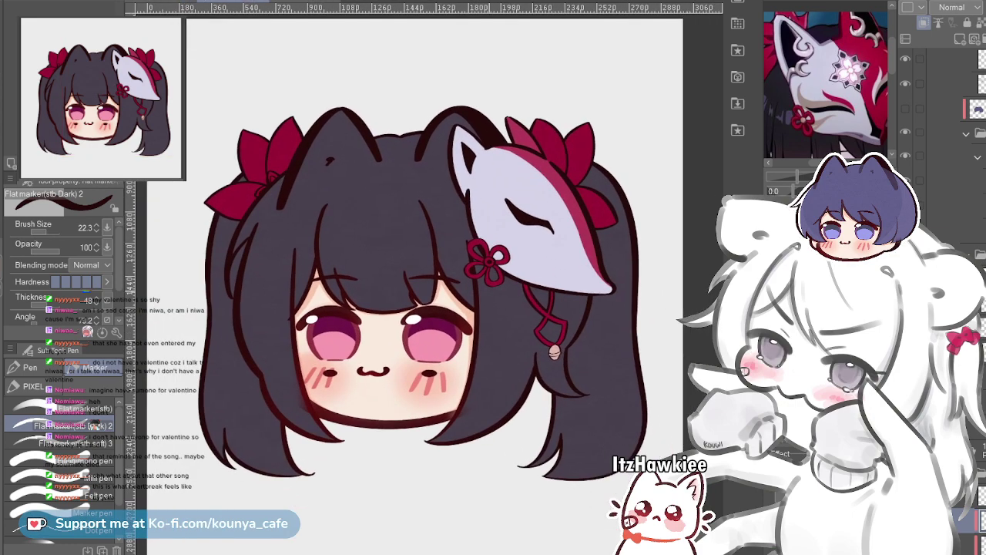
pyautogui.scroll(-1, 423, 293)
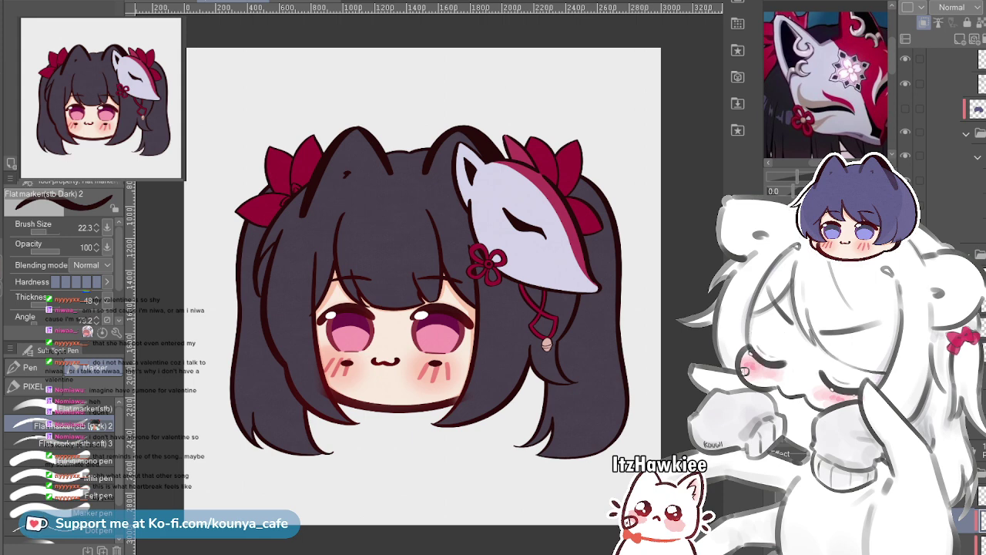
# Sample the hair's dark purple-grey colour for the marker from the ponytail beside the mask
pyautogui.scroll(5, 947, 300)
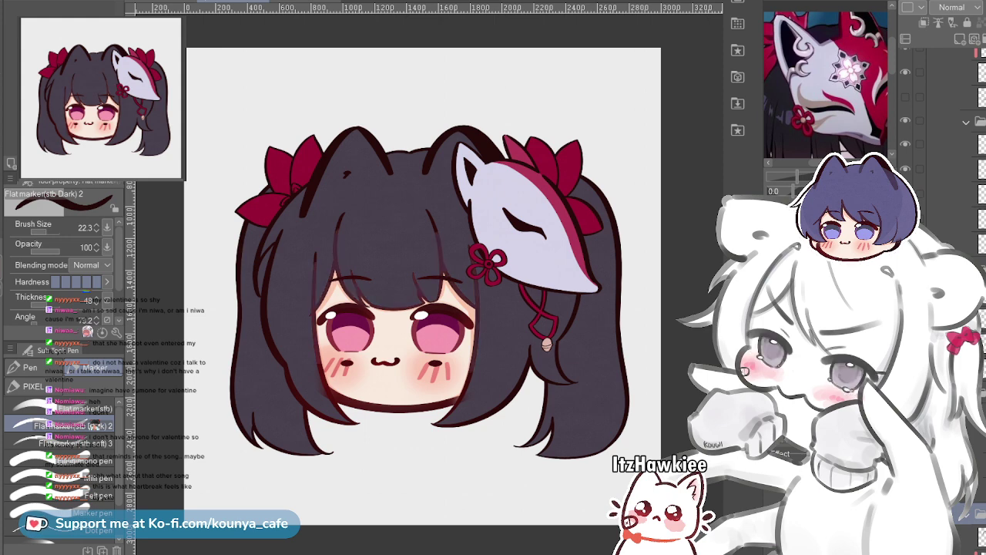
pyautogui.scroll(-10, 947, 301)
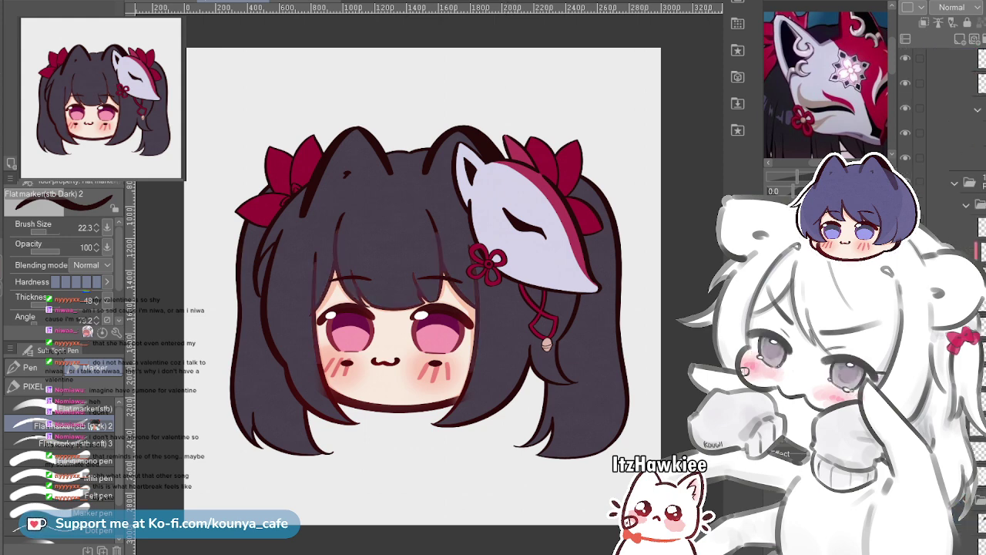
pyautogui.click(979, 462)
pyautogui.keyDown('alt'); pyautogui.click(593, 324); pyautogui.keyUp('alt')
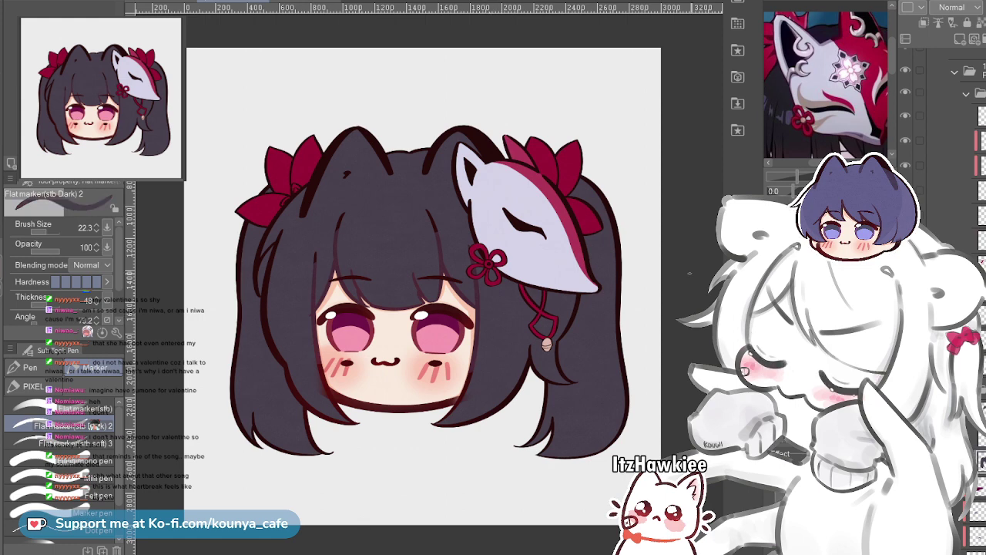
pyautogui.scroll(3, 947, 301)
pyautogui.scroll(-4, 947, 300)
pyautogui.scroll(2, 391, 213)
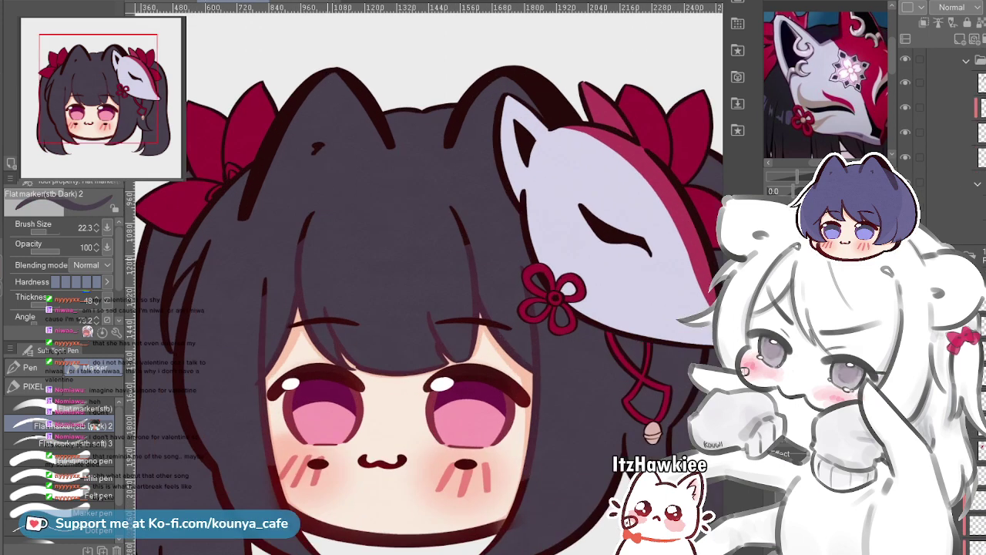
# Locate the fringe strand's line layer from the canvas, and make the clipped hair layer active for painting
pyautogui.keyDown('ctrl'); pyautogui.click(300, 270); pyautogui.keyUp('ctrl')
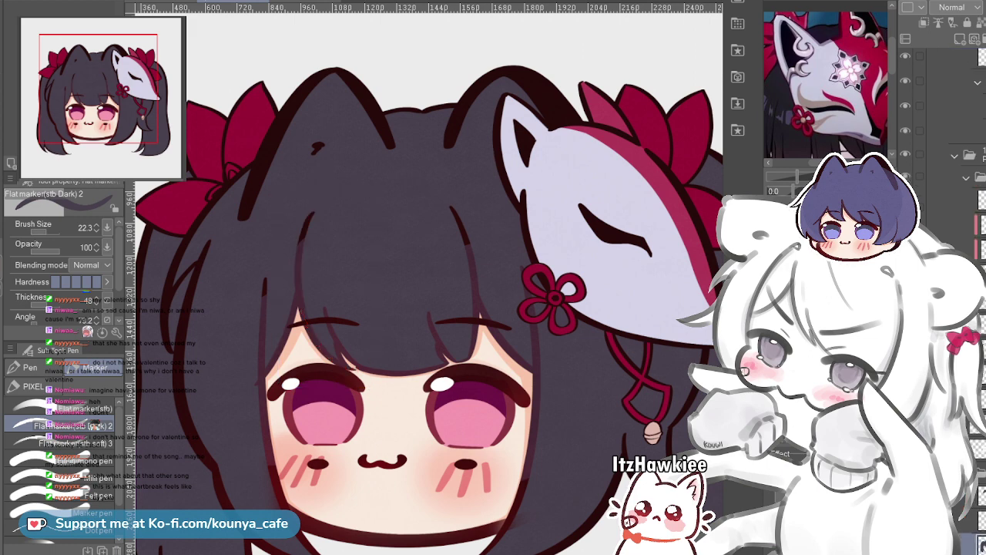
pyautogui.scroll(2, 468, 263)
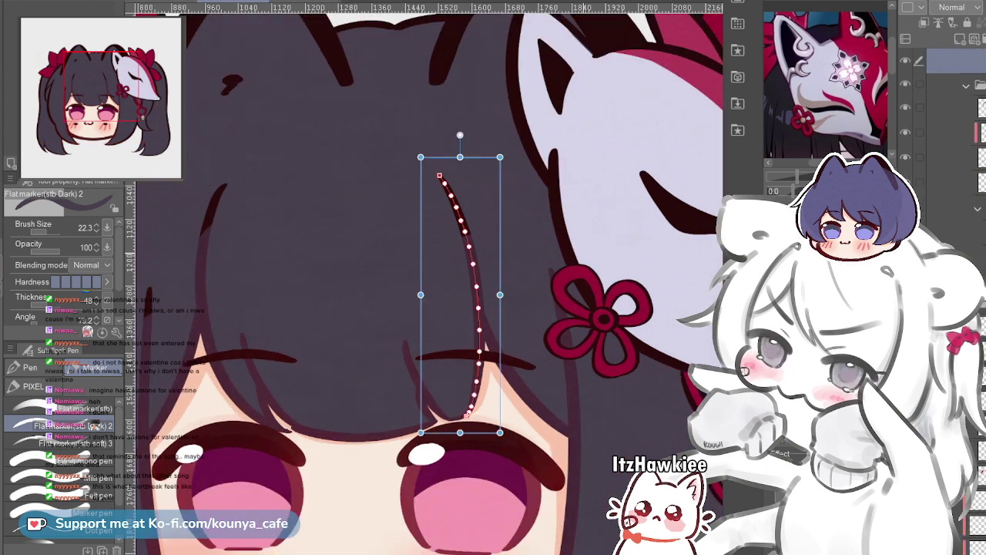
pyautogui.scroll(5, 947, 300)
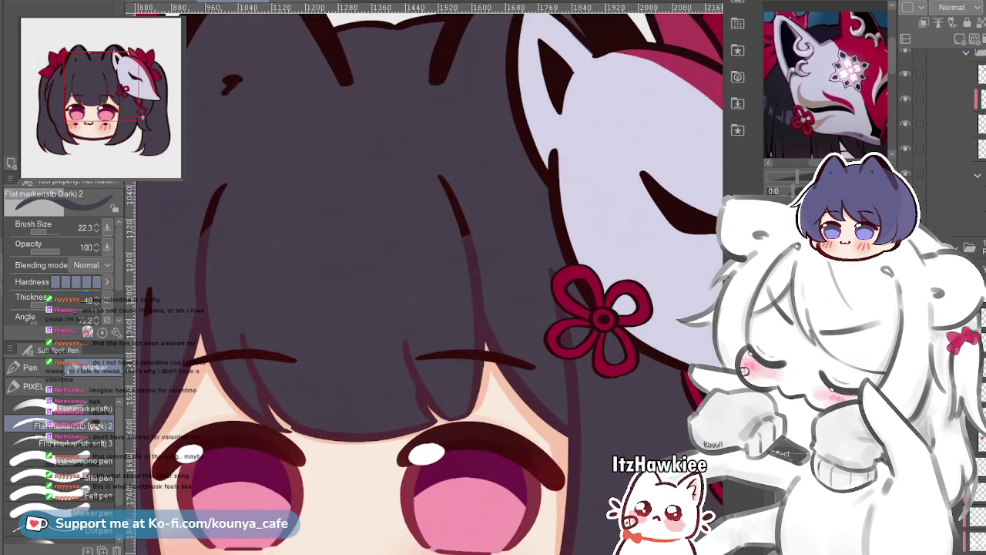
pyautogui.scroll(6, 947, 300)
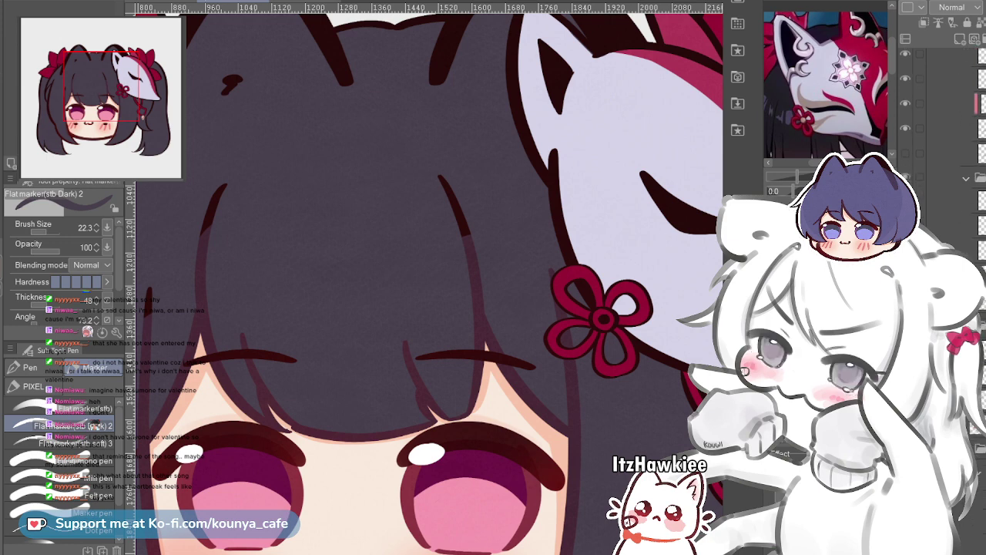
pyautogui.scroll(5, 947, 301)
pyautogui.click(967, 23)
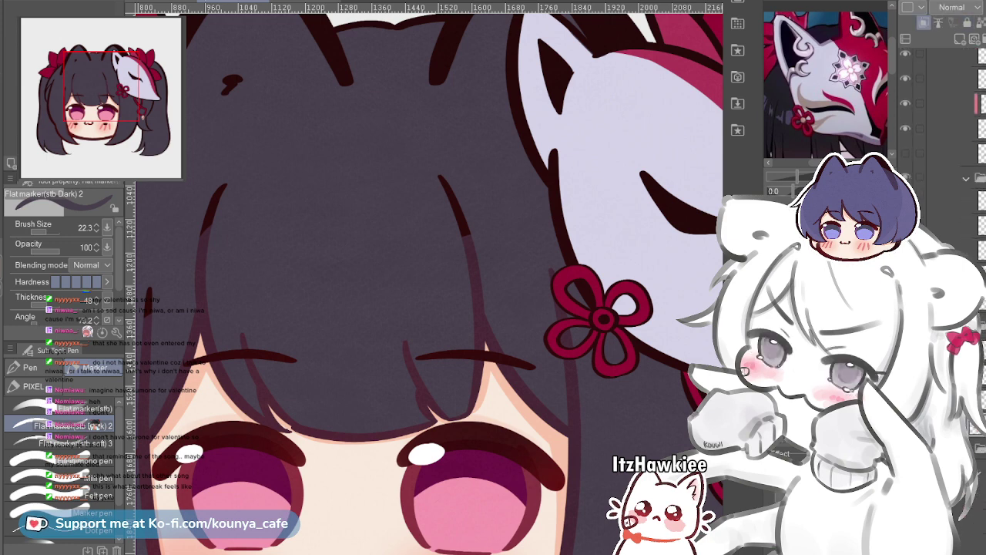
# Switch the reference view to the blue-haired chibi and examine its fringe and hair highlights up close
pyautogui.scroll(-3, 464, 207)
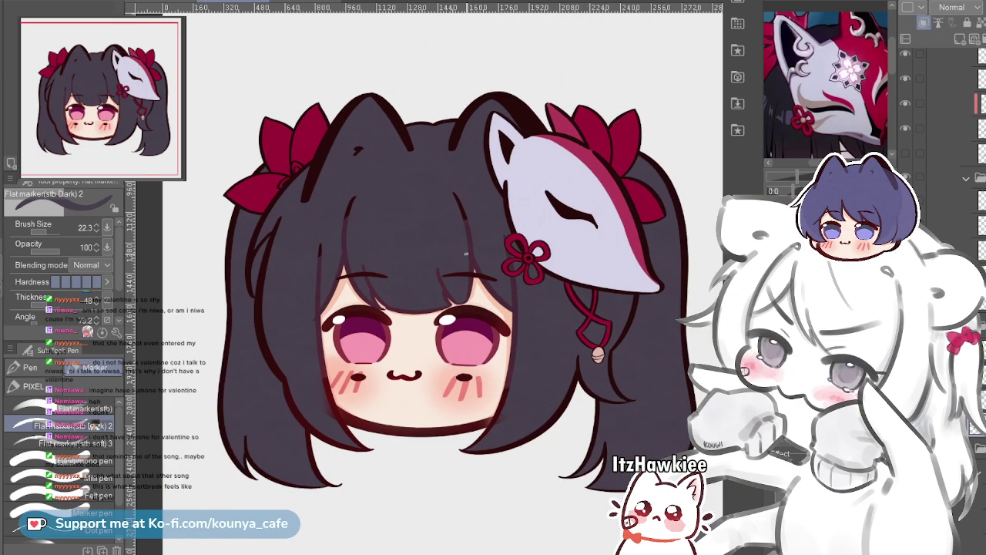
pyautogui.click(847, 205)
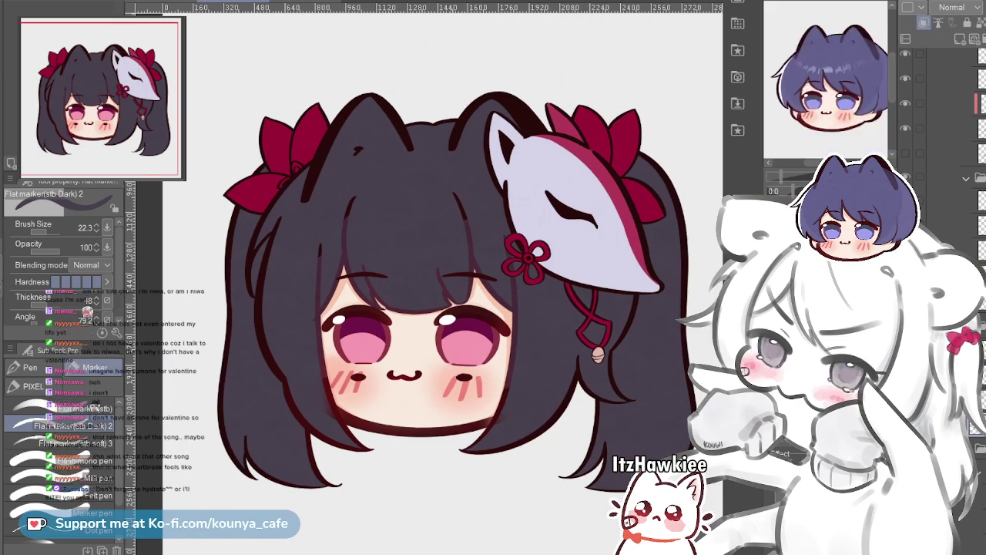
pyautogui.scroll(5, 825, 80)
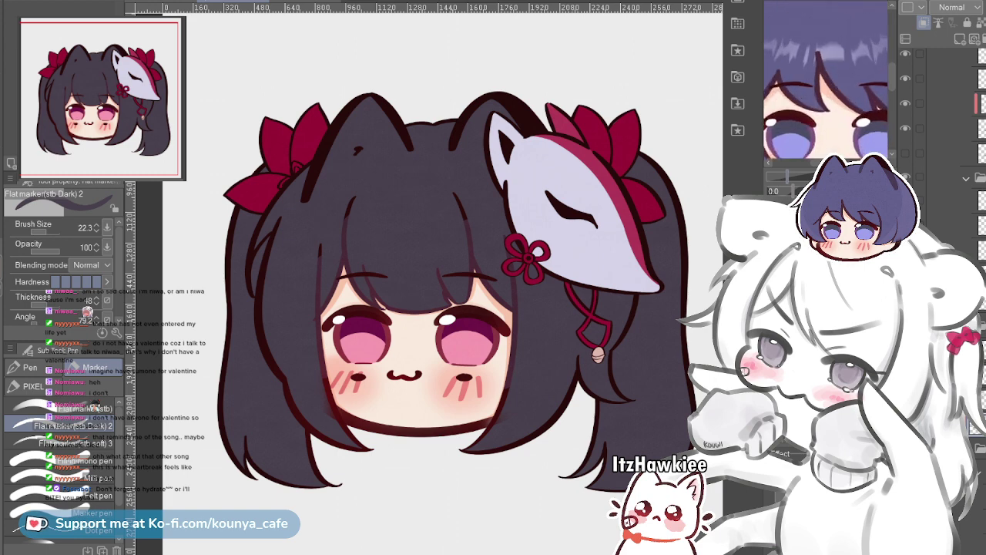
pyautogui.scroll(-4, 826, 81)
pyautogui.scroll(2, 827, 80)
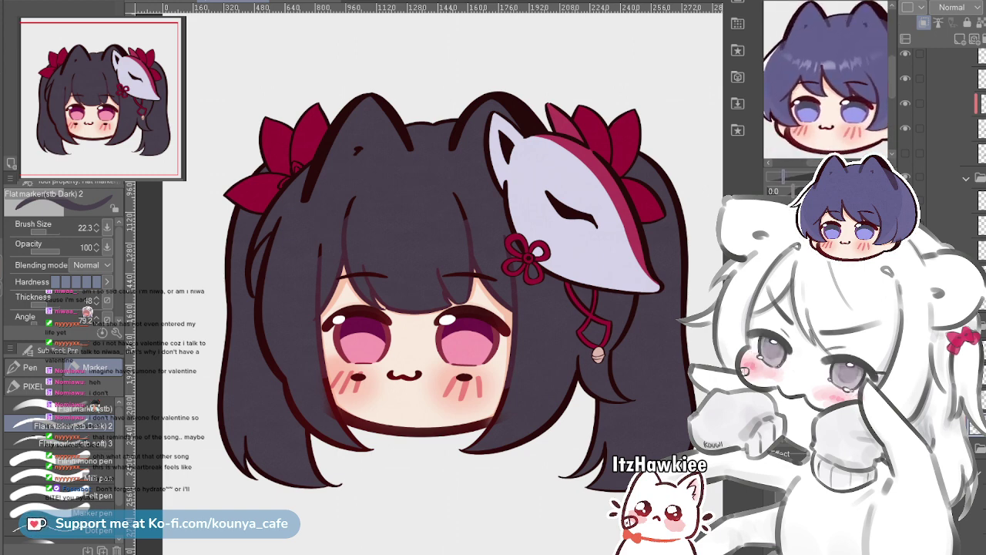
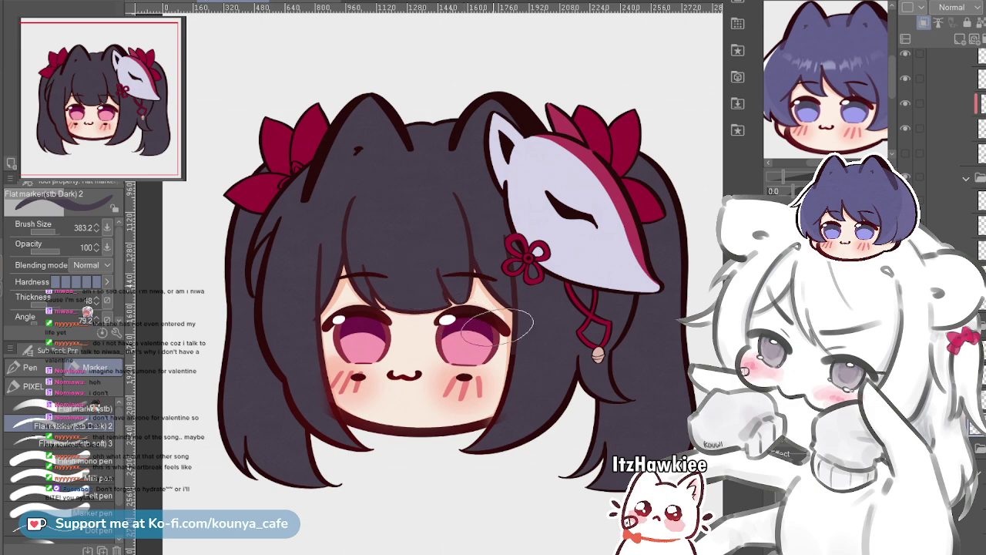
# Soften the dark lines of the long side strands framing the face with the sampled hair colour, using a large marker
pyautogui.scroll(3, 497, 328)
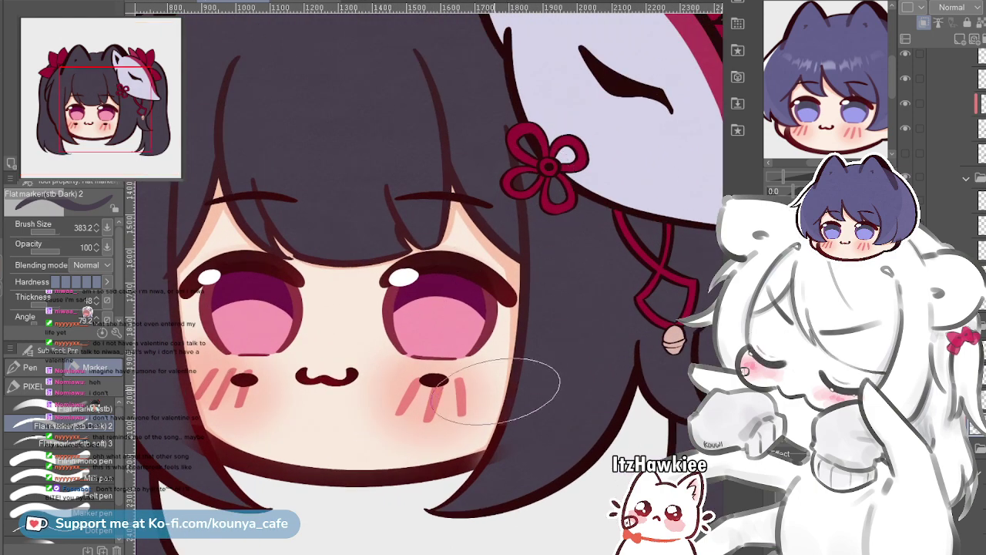
pyautogui.scroll(2, 494, 392)
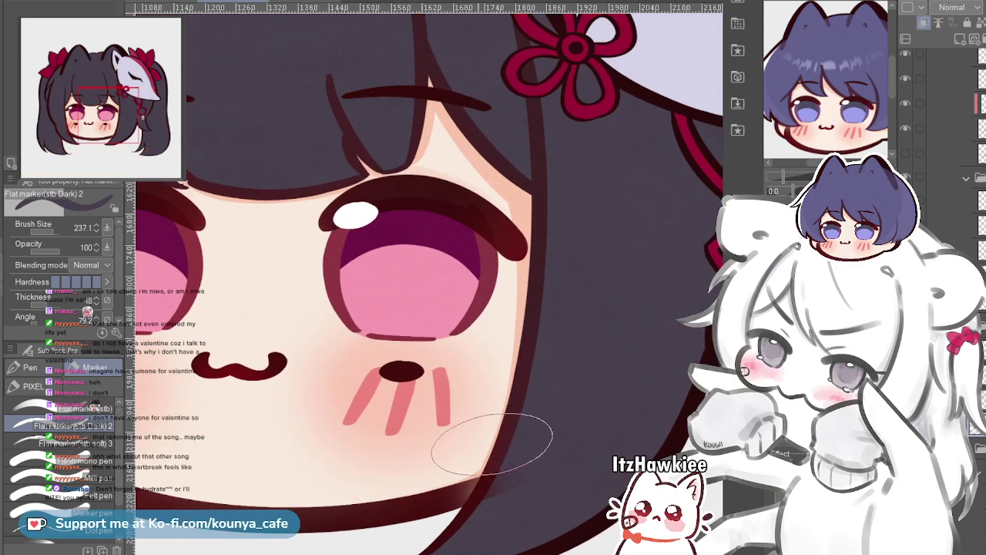
pyautogui.scroll(-2, 522, 233)
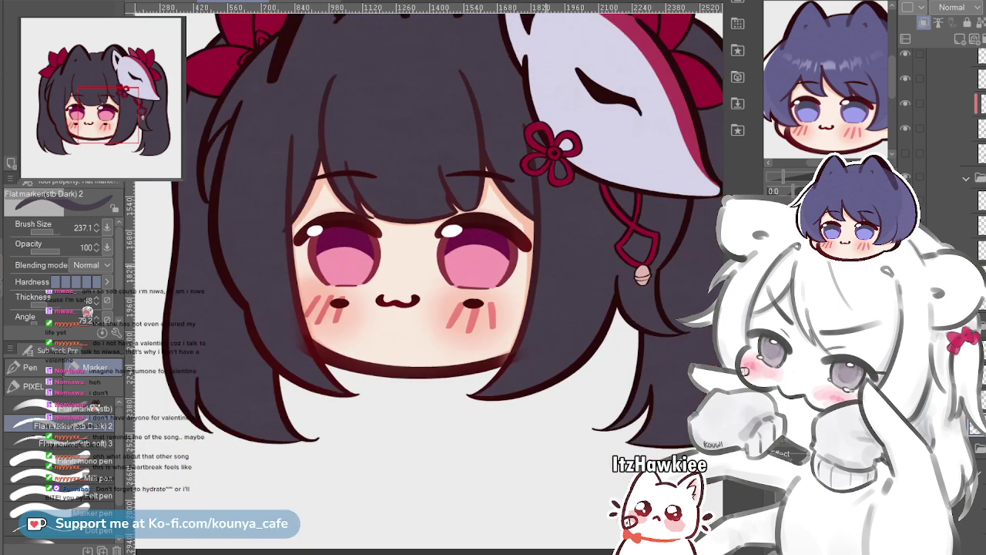
pyautogui.moveTo(546, 247); pyautogui.dragTo(436, 355)
pyautogui.scroll(3, 434, 317)
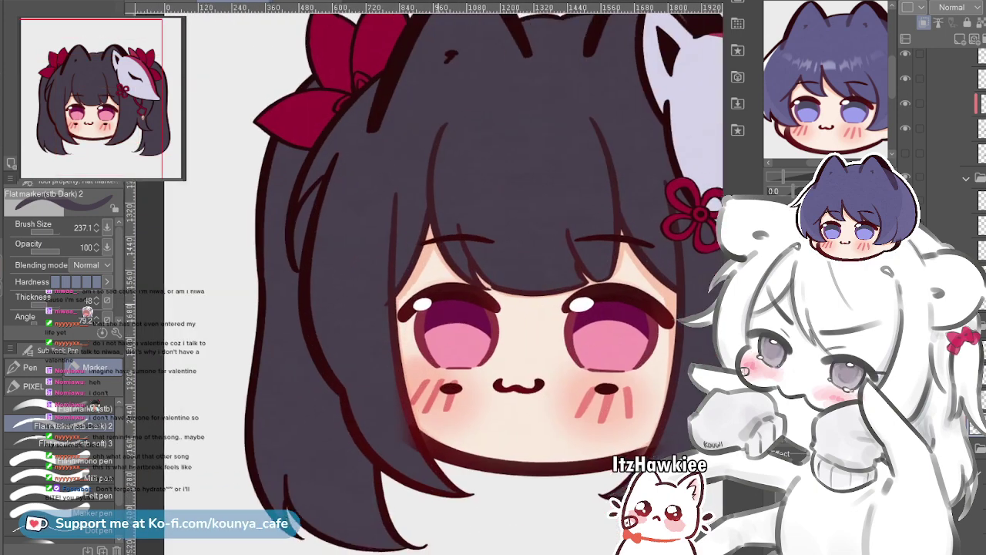
pyautogui.scroll(1, 309, 400)
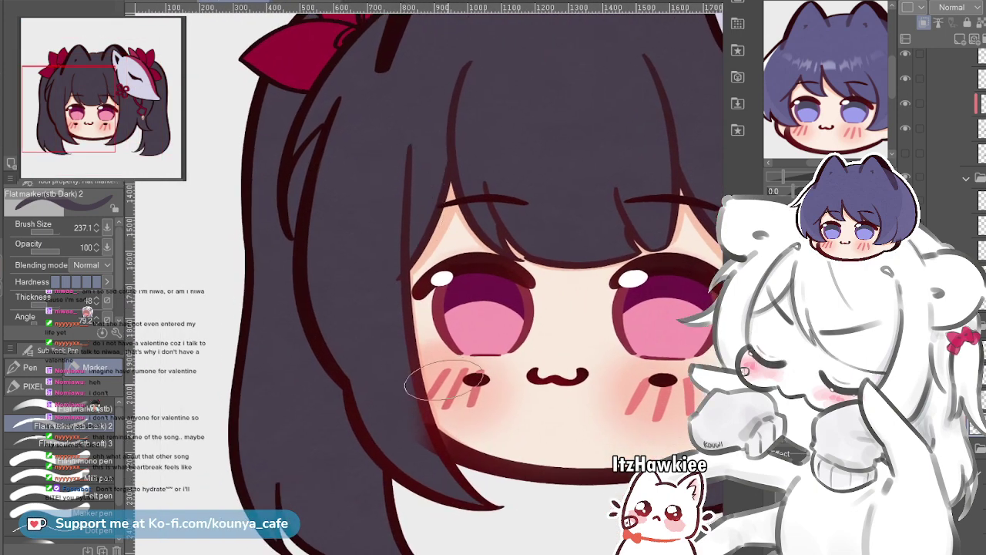
pyautogui.moveTo(447, 407)
pyautogui.mouseDown()
pyautogui.moveTo(470, 363)
pyautogui.moveTo(537, 297)
pyautogui.mouseUp()
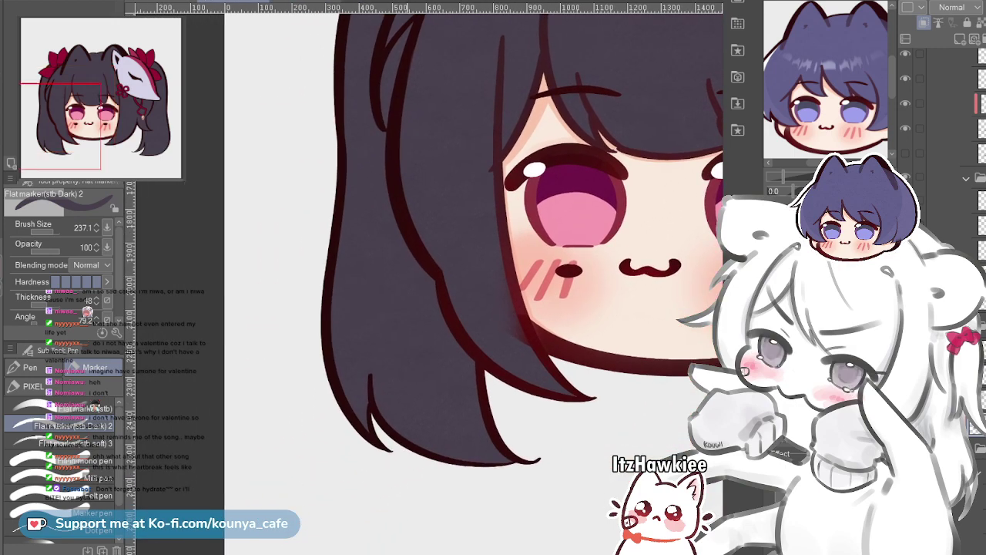
# Lighten the short split line above the notch in the left ponytail's tip with the marker at 35.3
pyautogui.scroll(3, 378, 362)
pyautogui.moveTo(385, 331); pyautogui.dragTo(339, 331)
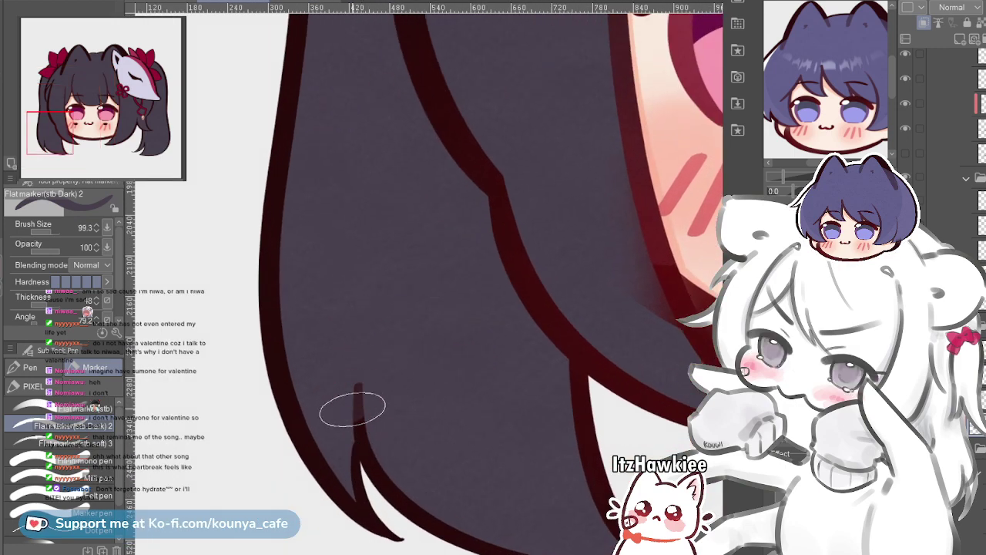
pyautogui.scroll(-1, 352, 409)
pyautogui.scroll(3, 352, 409)
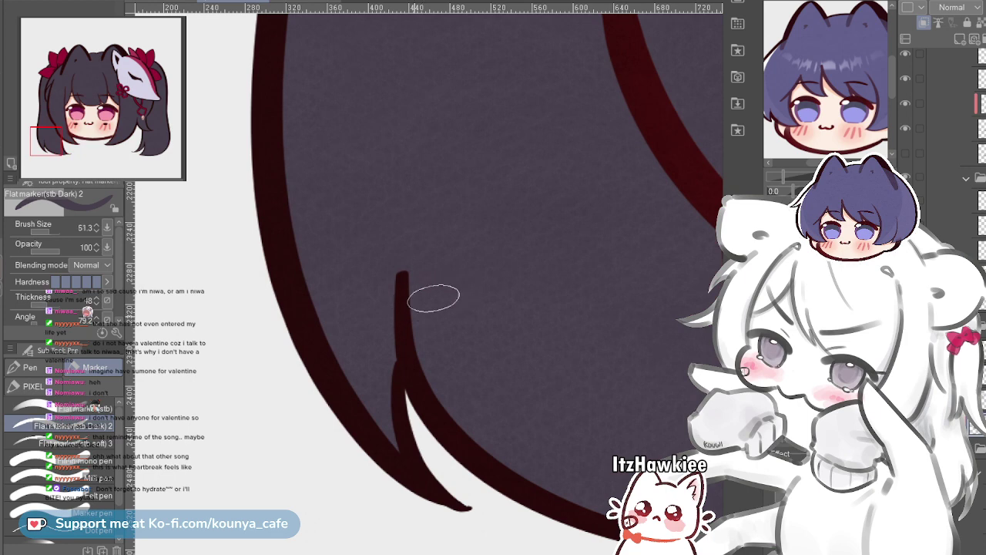
pyautogui.press('[')
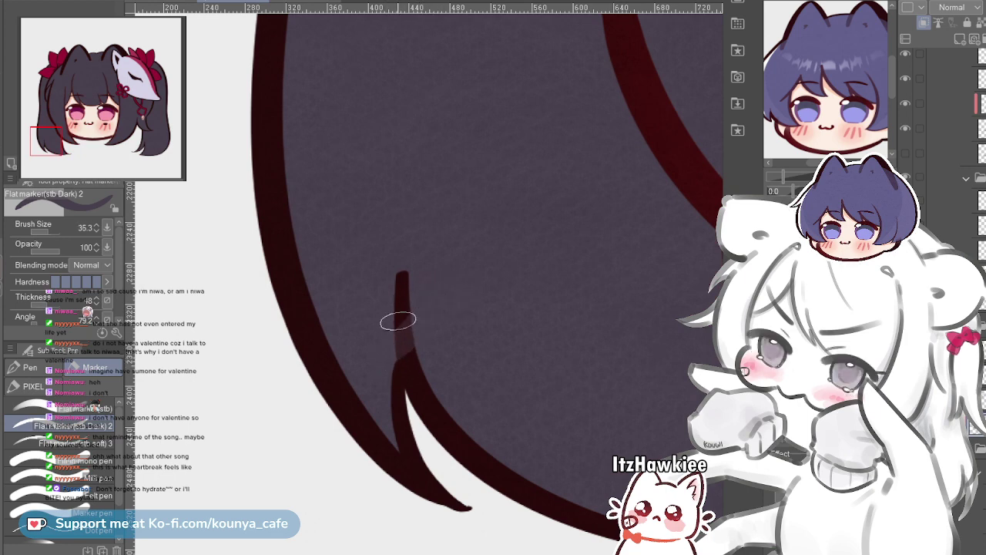
pyautogui.scroll(2, 416, 316)
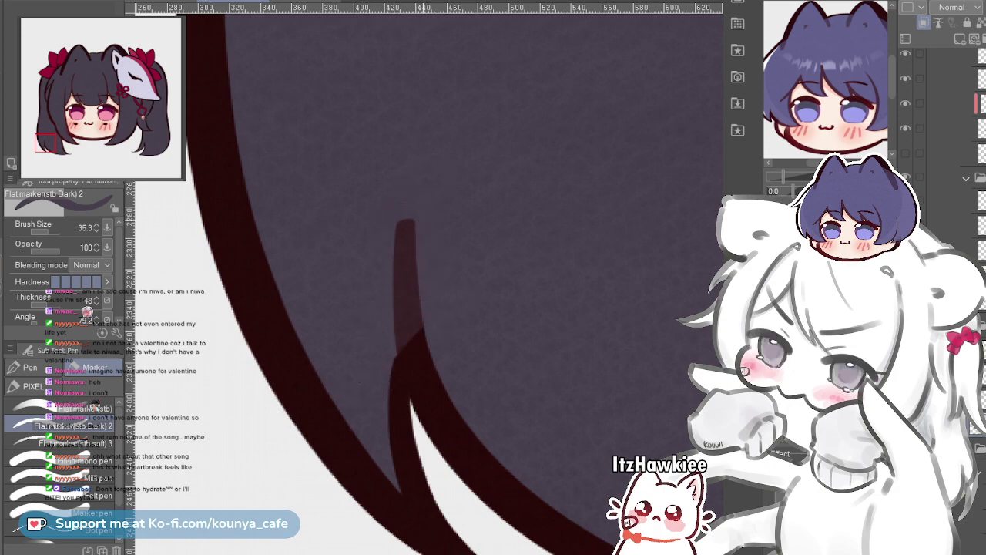
# Tint the split line above the notch in the right ponytail's tip with the hair colour, undoing one stroke and redoing it
pyautogui.scroll(-10, 422, 219)
pyautogui.moveTo(423, 219); pyautogui.dragTo(281, 339)
pyautogui.scroll(8, 560, 354)
pyautogui.moveTo(593, 412); pyautogui.dragTo(487, 451)
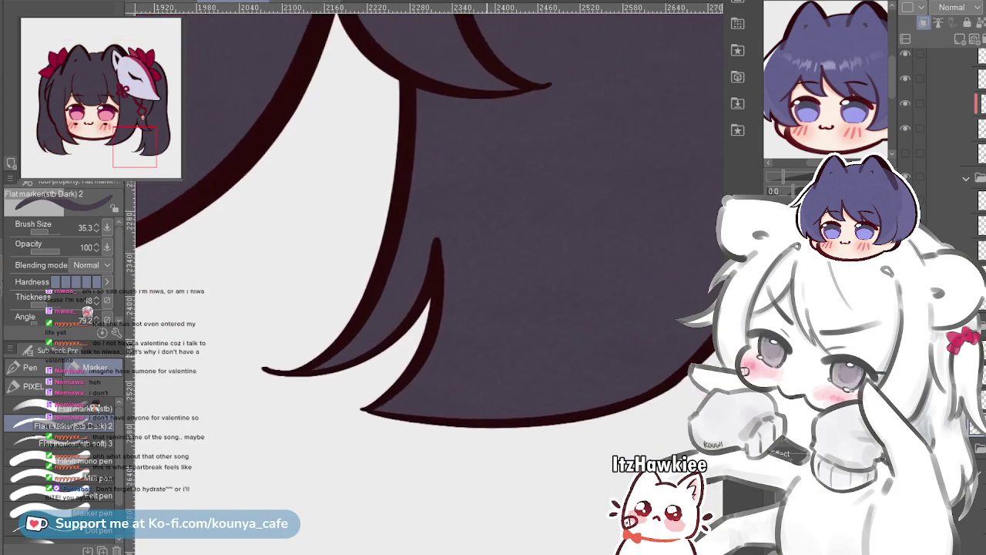
pyautogui.scroll(2, 441, 198)
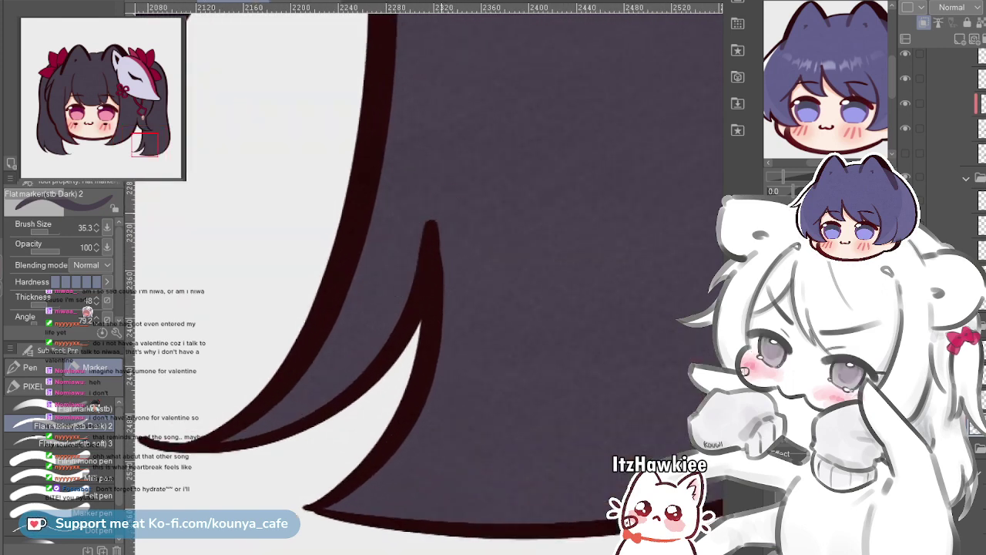
pyautogui.hotkey('ctrl', 'z')
pyautogui.moveTo(384, 353)
pyautogui.mouseDown()
pyautogui.moveTo(446, 218)
pyautogui.moveTo(546, 318)
pyautogui.mouseUp()
pyautogui.scroll(-3, 448, 223)
pyautogui.scroll(-4, 459, 236)
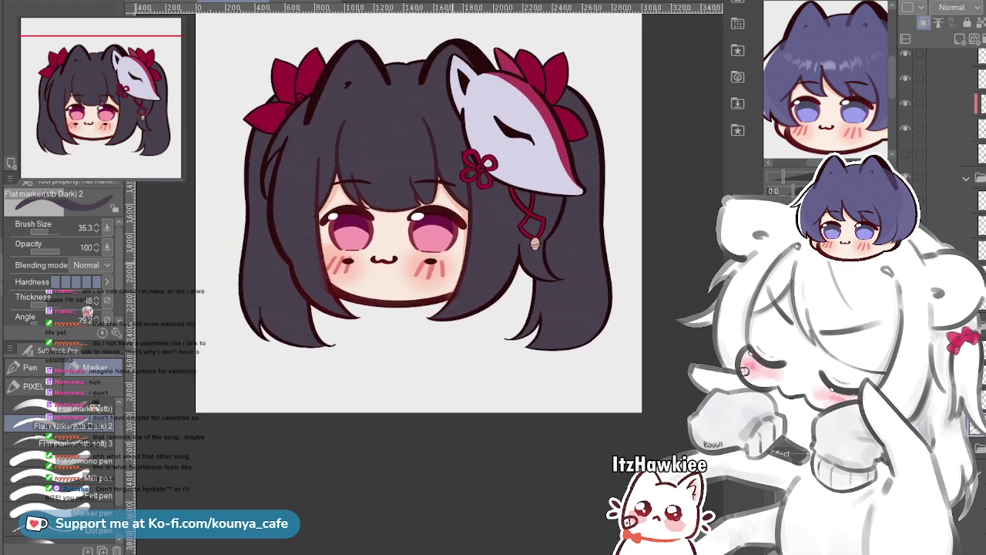
# Lighten the inner strand and curled lock lines of the ponytail below the fox mask, reducing the marker to 47.8 for the lock
pyautogui.scroll(2, 456, 231)
pyautogui.moveTo(457, 231); pyautogui.dragTo(482, 309)
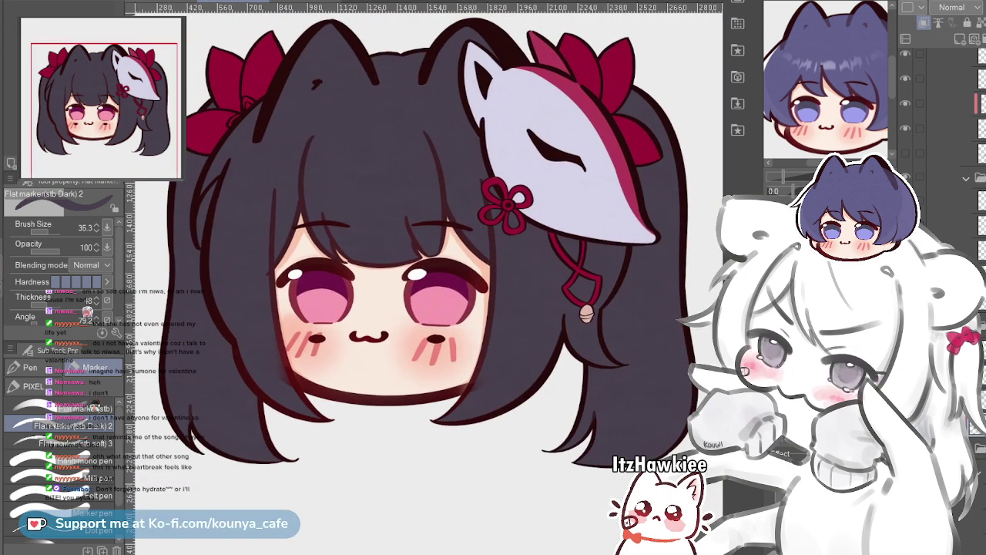
pyautogui.scroll(2, 627, 215)
pyautogui.moveTo(627, 215)
pyautogui.mouseDown()
pyautogui.moveTo(505, 250)
pyautogui.moveTo(545, 255)
pyautogui.mouseUp()
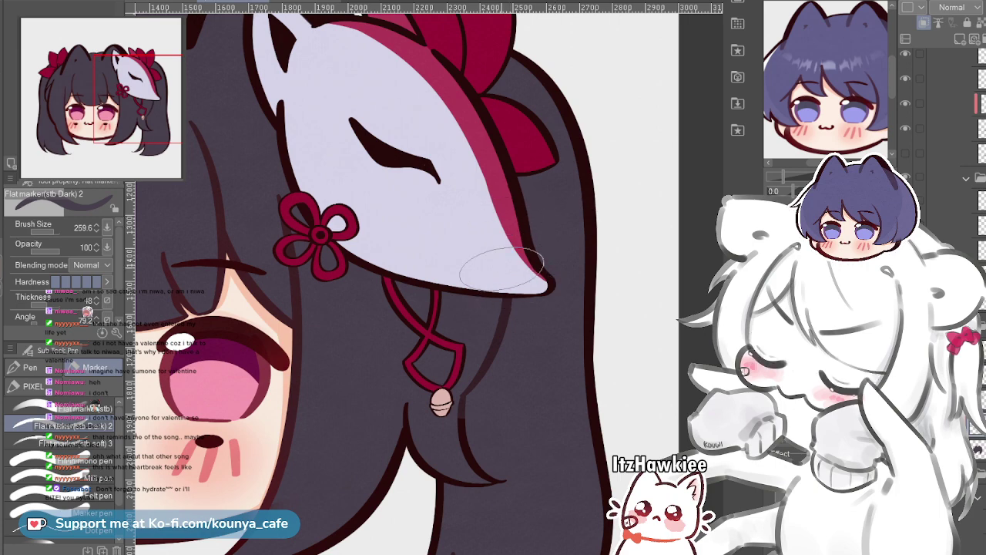
pyautogui.moveTo(482, 400)
pyautogui.mouseDown()
pyautogui.moveTo(479, 290)
pyautogui.moveTo(509, 393)
pyautogui.moveTo(459, 392)
pyautogui.mouseUp()
pyautogui.scroll(2, 470, 269)
pyautogui.scroll(2, 500, 379)
pyautogui.press('[')
pyautogui.press('[')
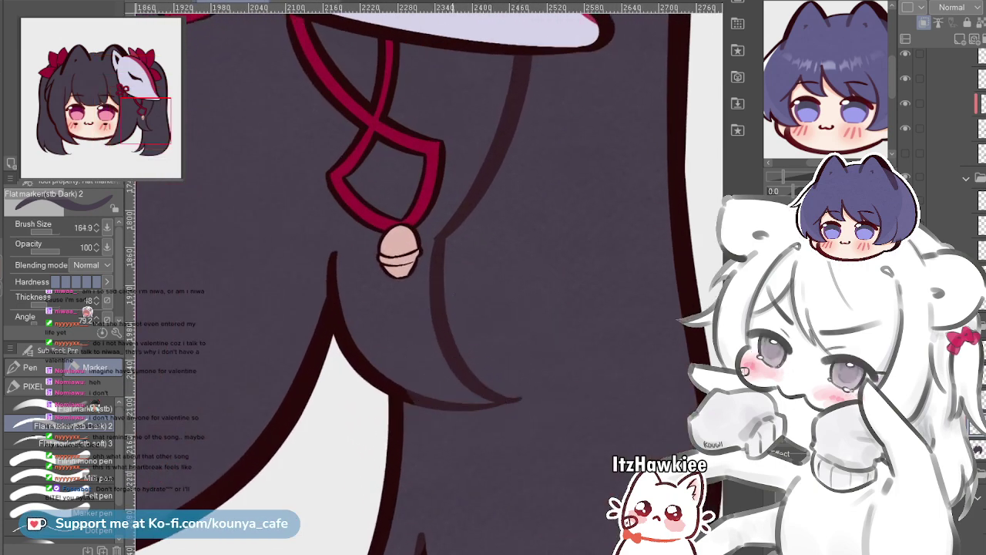
pyautogui.scroll(2, 430, 319)
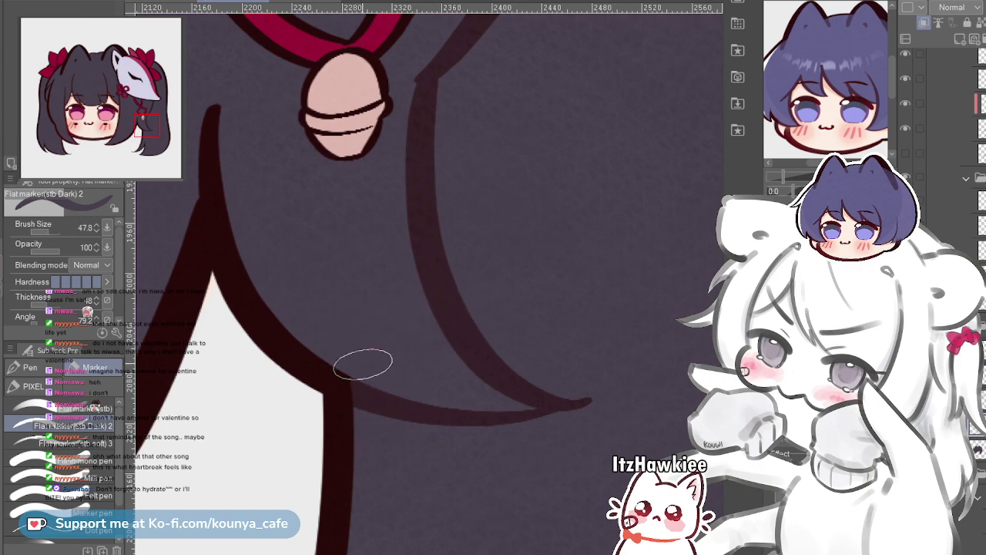
pyautogui.scroll(-5, 380, 359)
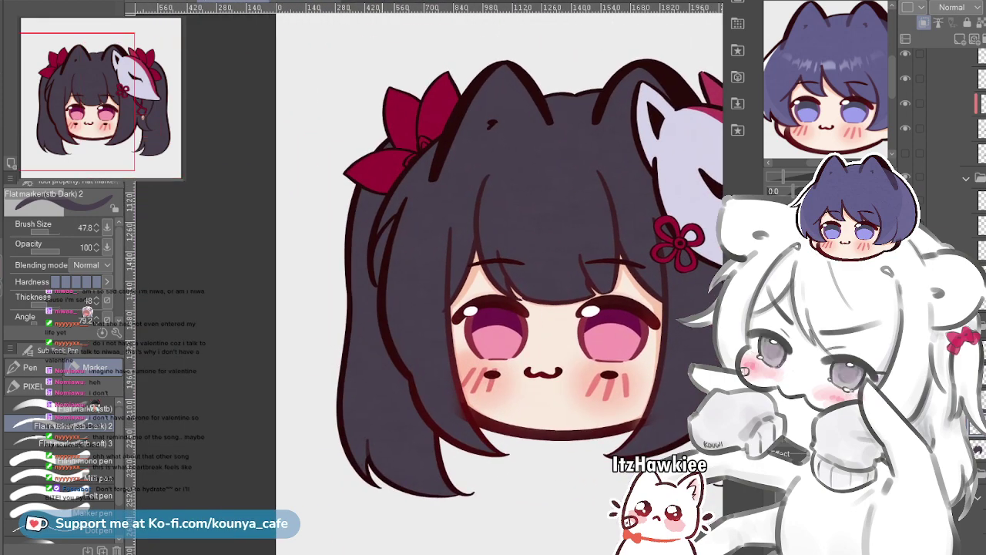
# Pick the layer at the left ear's base from the canvas and lighten the head outline beside the red flower, with the marker at 363.2
pyautogui.scroll(2, 377, 260)
pyautogui.scroll(3, 422, 168)
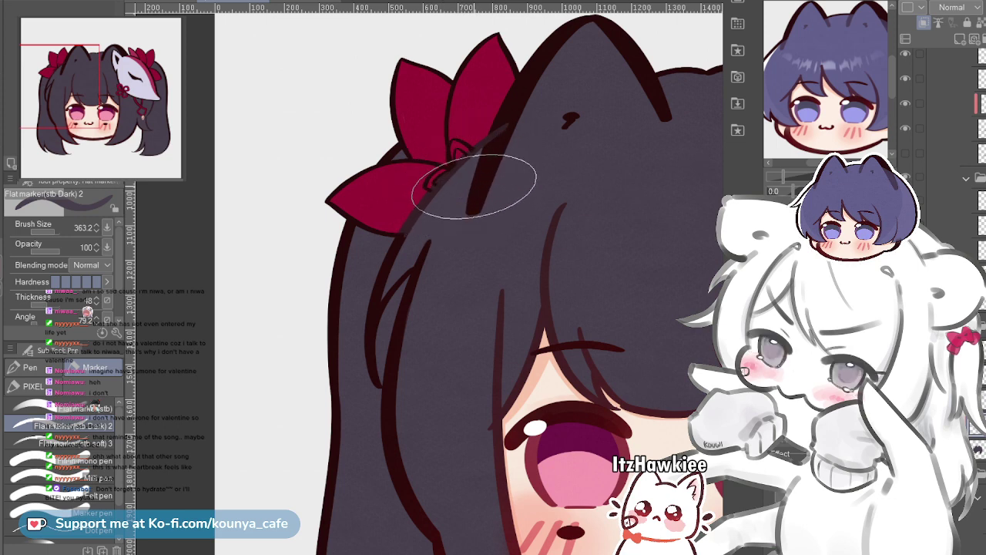
pyautogui.keyDown('ctrl'); pyautogui.click(478, 190); pyautogui.keyUp('ctrl')
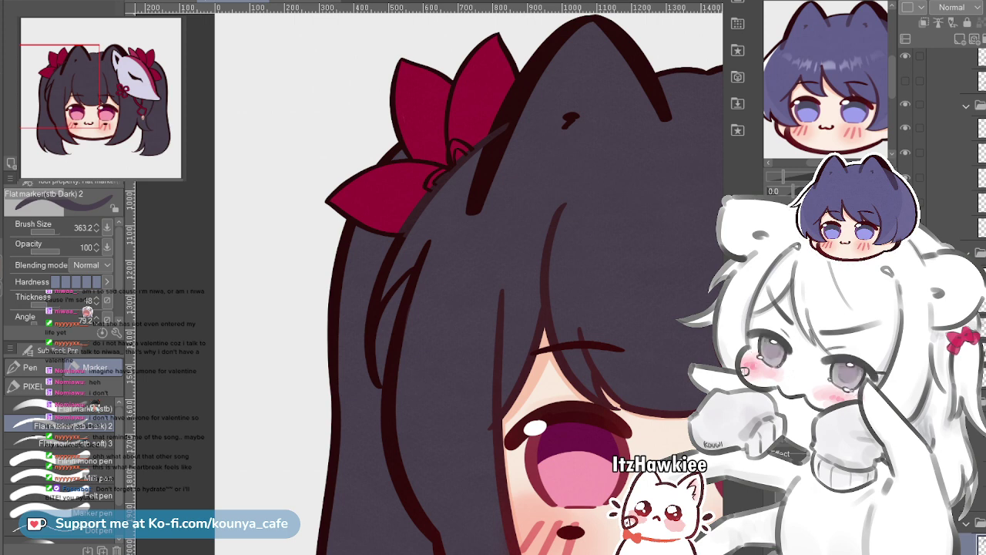
pyautogui.scroll(-3, 956, 308)
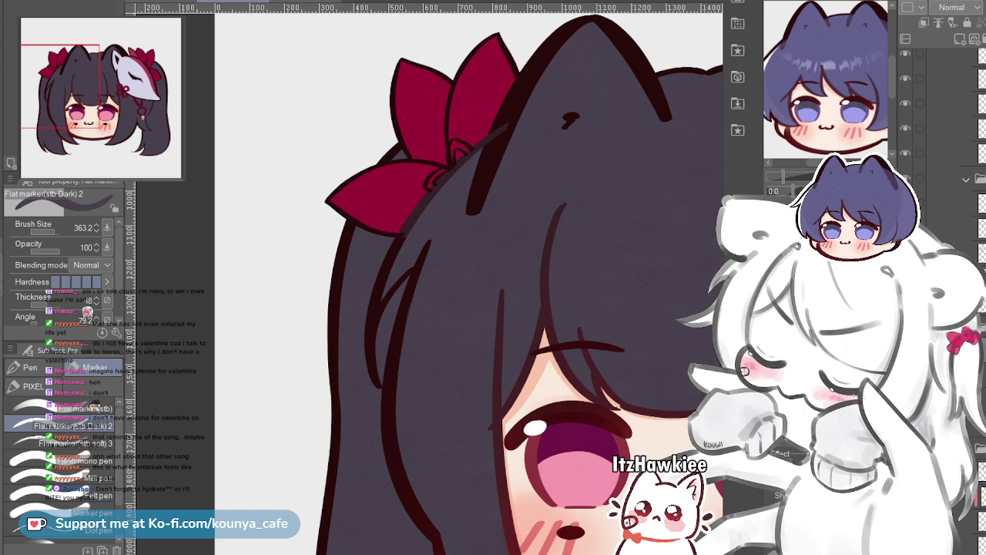
pyautogui.moveTo(460, 196); pyautogui.dragTo(444, 264)
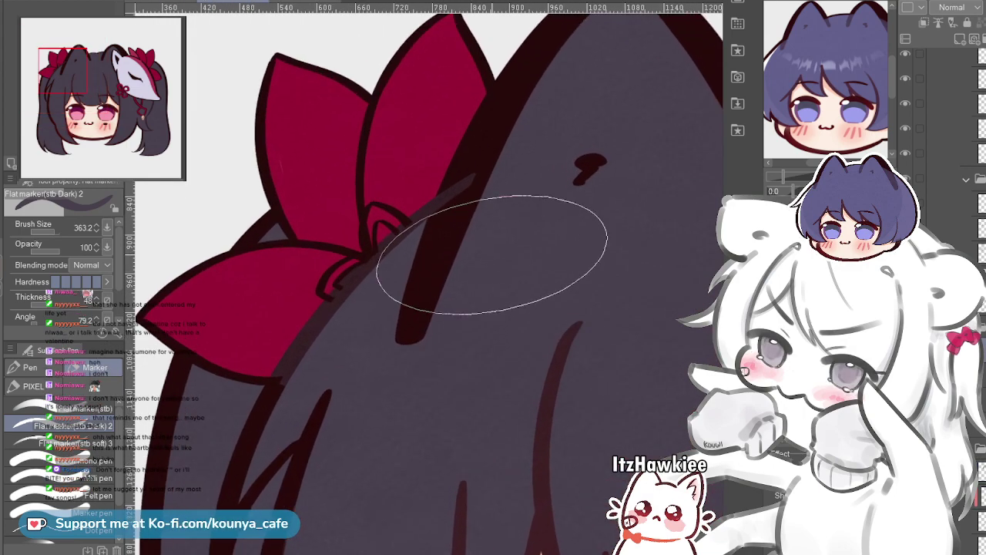
# Erase the lightened outline's overlap at the left ear's dark line beside the flower with the Hard eraser, finishing at size 40.2
pyautogui.press('e')
pyautogui.scroll(1, 442, 213)
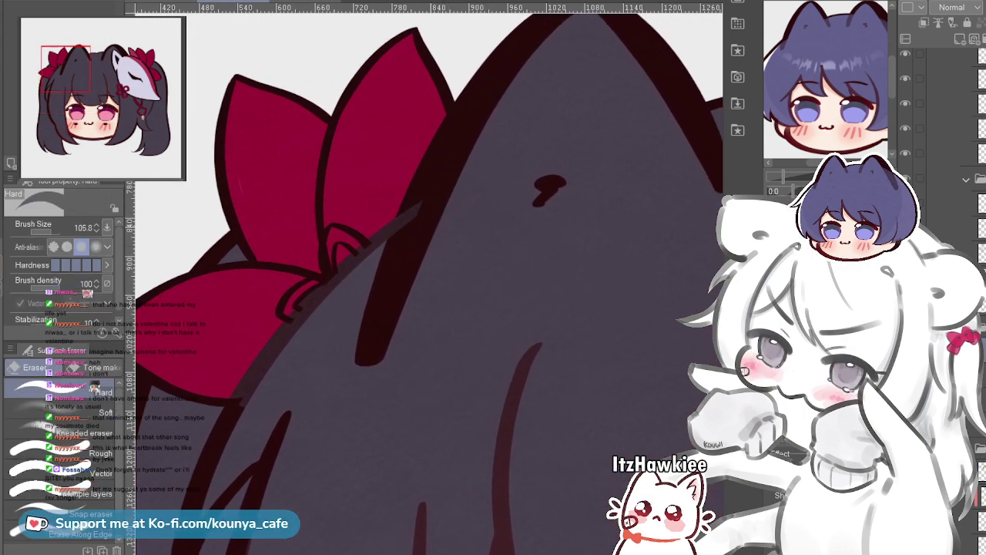
pyautogui.moveTo(432, 225); pyautogui.dragTo(464, 225)
pyautogui.moveTo(429, 158); pyautogui.dragTo(399, 213)
pyautogui.hotkey('ctrl', 'z')
pyautogui.moveTo(427, 184); pyautogui.dragTo(401, 183)
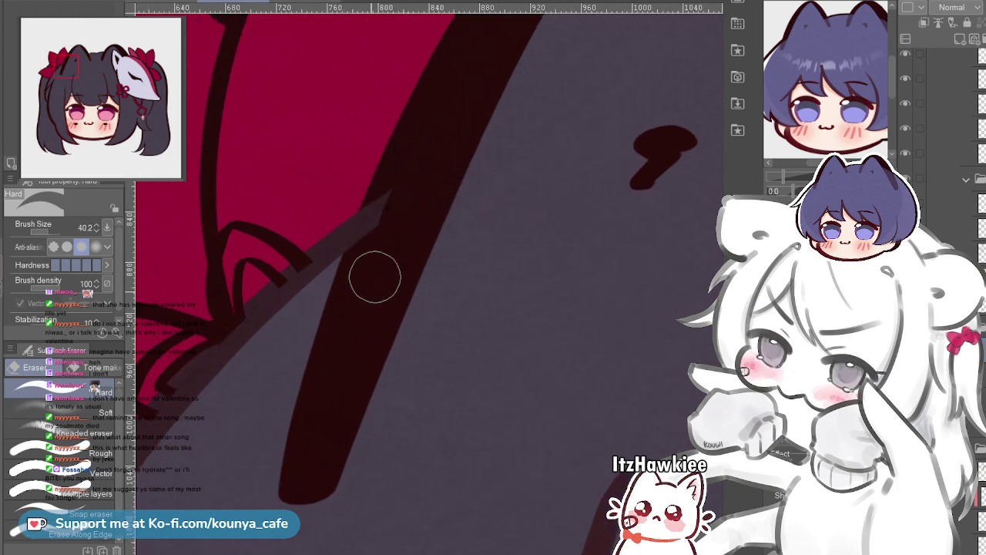
# Recolour the upper inner strand lines of the ponytail below the red flower to a softer brown with the Flat marker(stb Dark) 2
pyautogui.scroll(1, 403, 143)
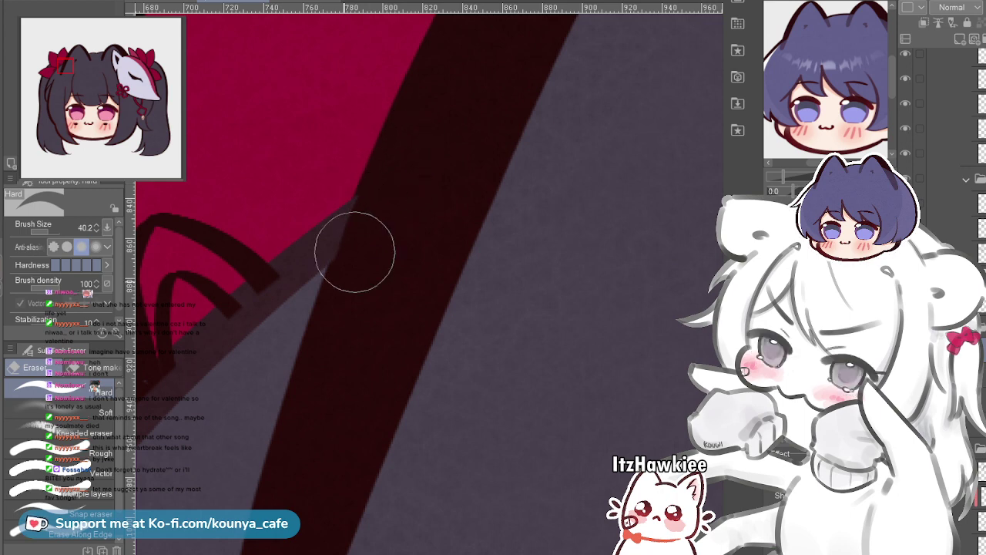
pyautogui.scroll(-5, 379, 206)
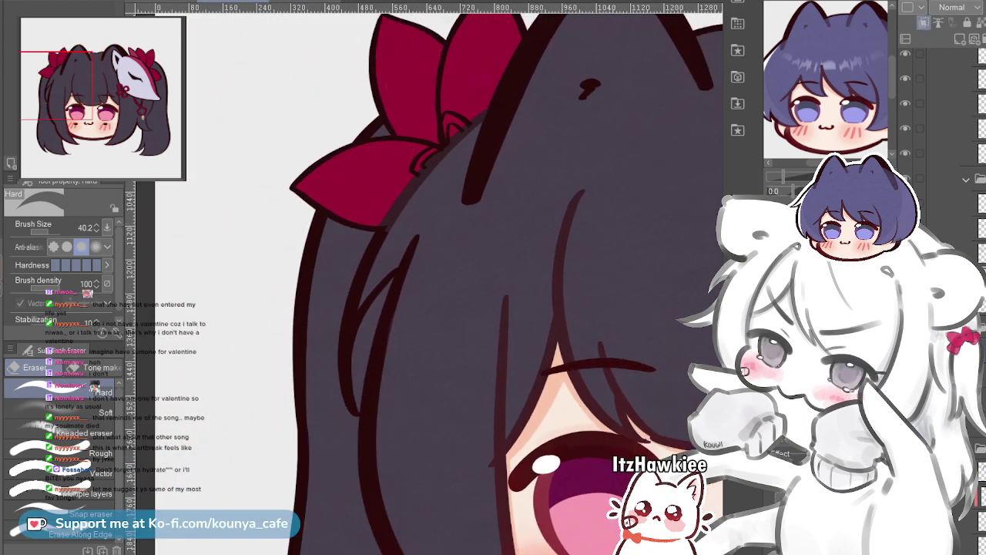
pyautogui.press('p')
pyautogui.moveTo(422, 313)
pyautogui.mouseDown()
pyautogui.moveTo(423, 268)
pyautogui.moveTo(454, 238)
pyautogui.mouseUp()
pyautogui.moveTo(429, 205); pyautogui.dragTo(436, 172)
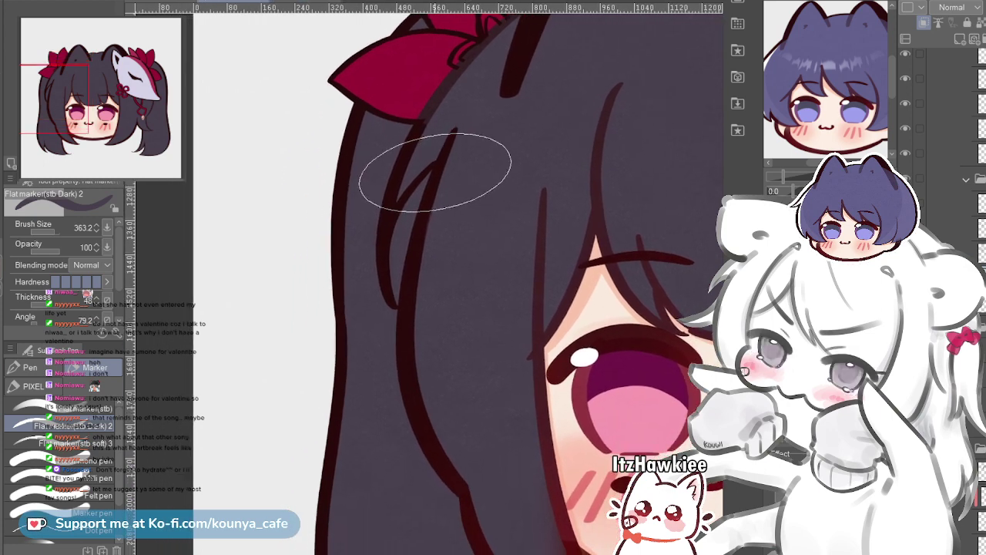
pyautogui.scroll(-1, 451, 124)
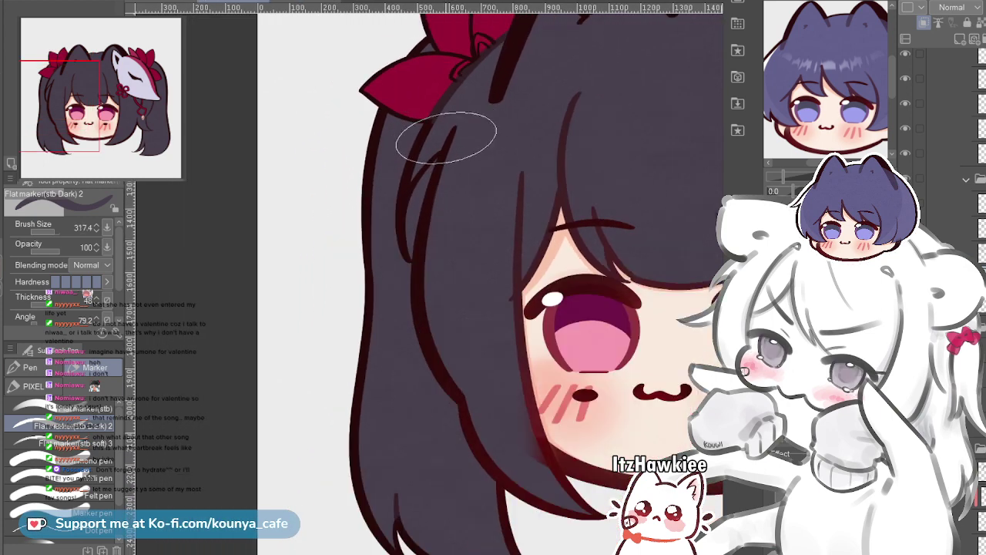
pyautogui.press('[')
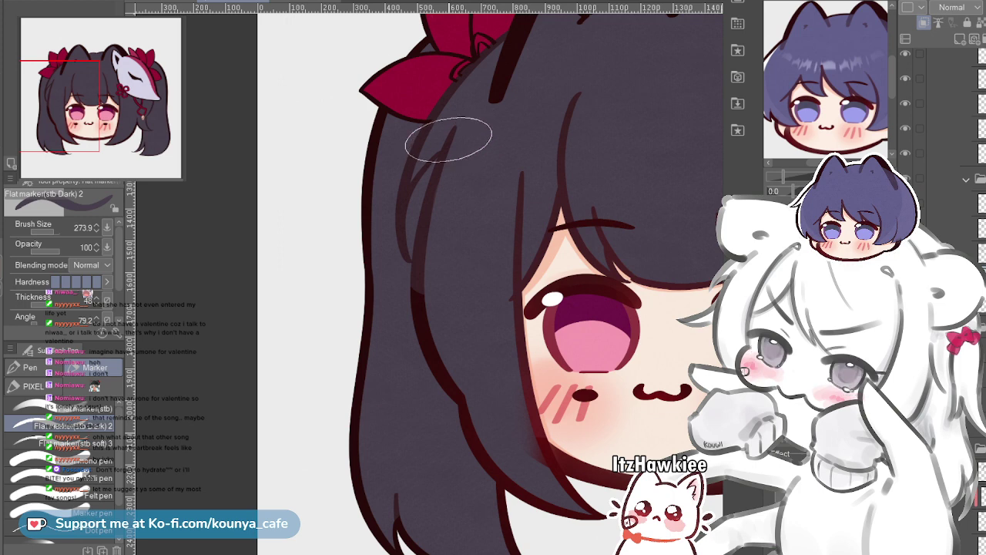
pyautogui.moveTo(434, 197); pyautogui.dragTo(432, 151)
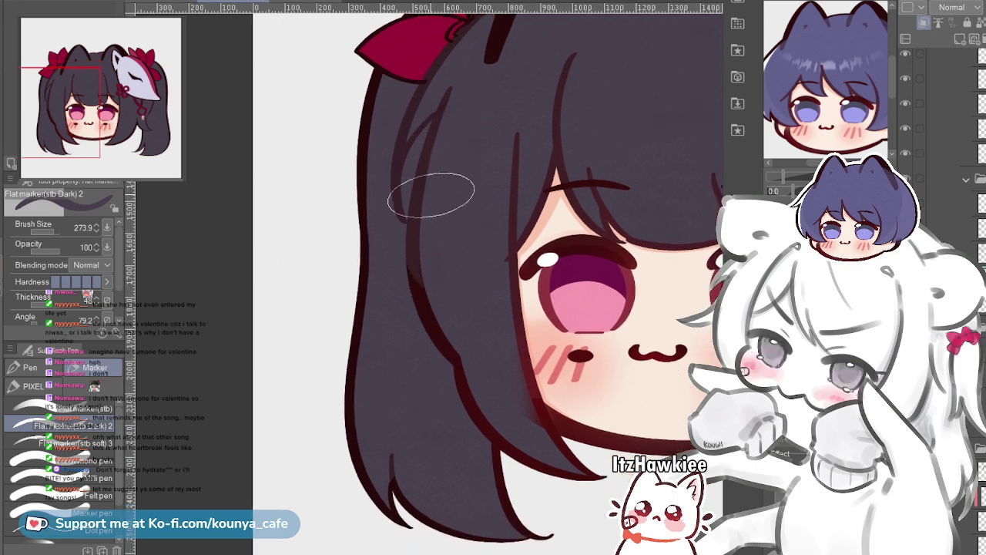
pyautogui.scroll(-2, 410, 220)
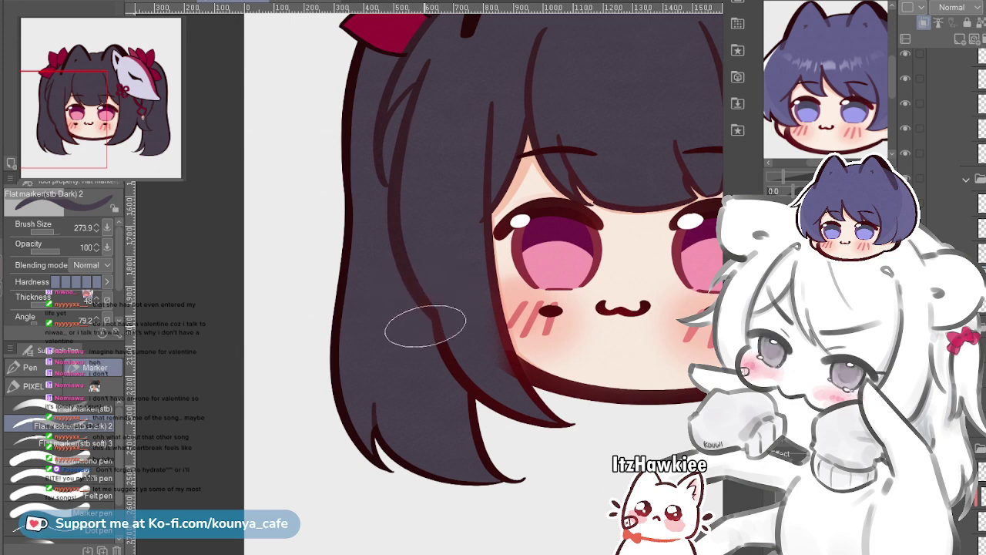
# Recolour the lower part of the face-framing strand line down to the ponytail junction to softer brown, reducing the marker size to 136.2
pyautogui.scroll(2, 429, 253)
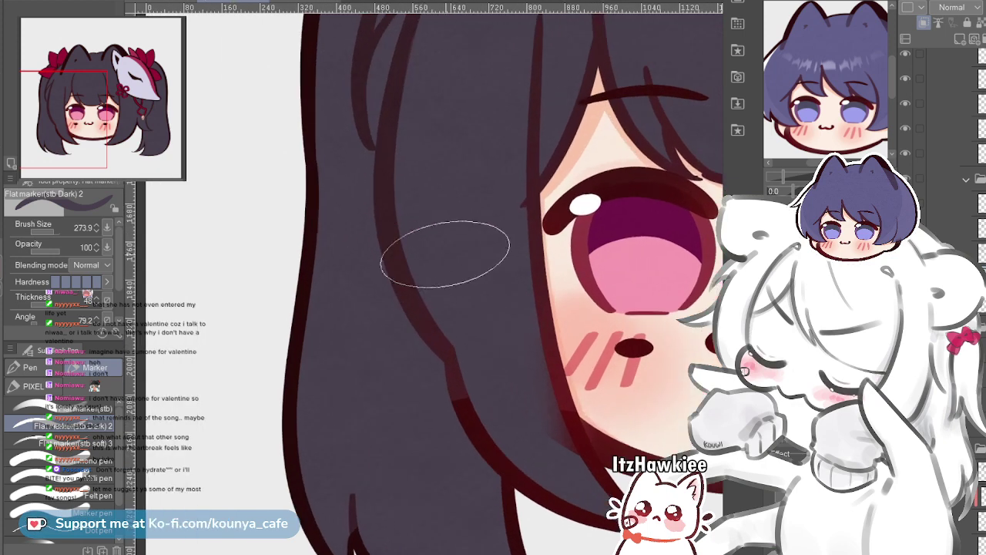
pyautogui.moveTo(463, 370); pyautogui.dragTo(454, 259)
pyautogui.scroll(3, 463, 316)
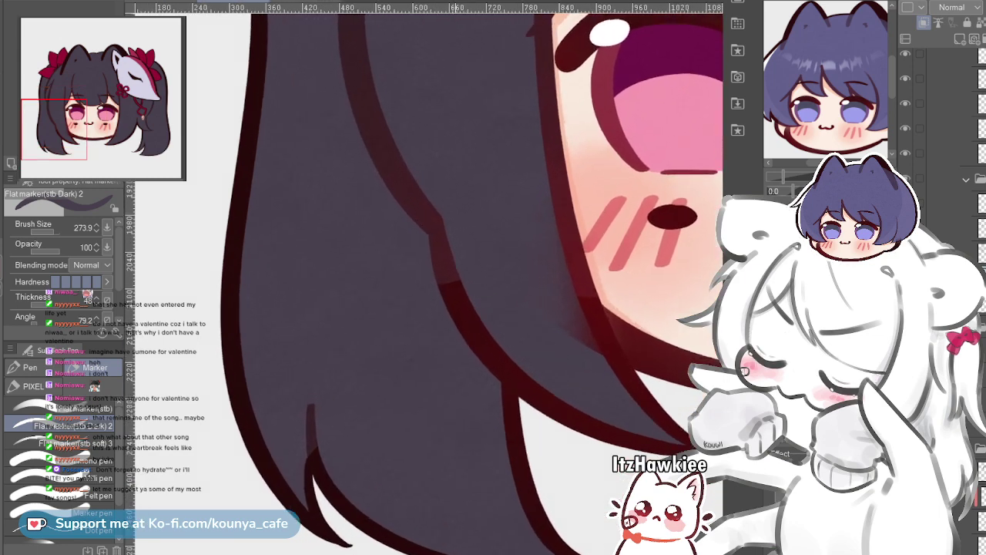
pyautogui.moveTo(467, 167)
pyautogui.mouseDown()
pyautogui.moveTo(421, 167)
pyautogui.moveTo(423, 305)
pyautogui.mouseUp()
pyautogui.moveTo(461, 243)
pyautogui.mouseDown()
pyautogui.moveTo(440, 305)
pyautogui.moveTo(439, 227)
pyautogui.mouseUp()
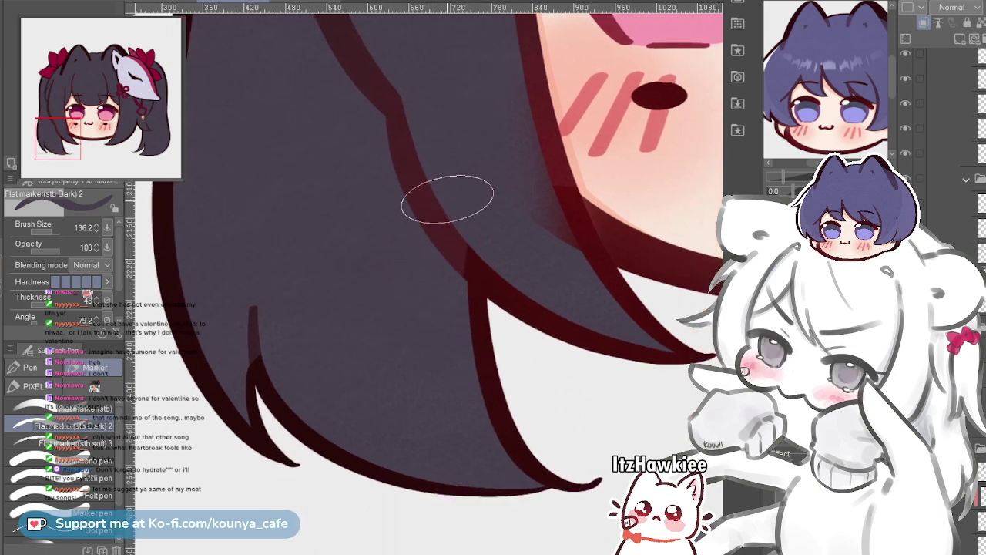
pyautogui.scroll(-2, 429, 205)
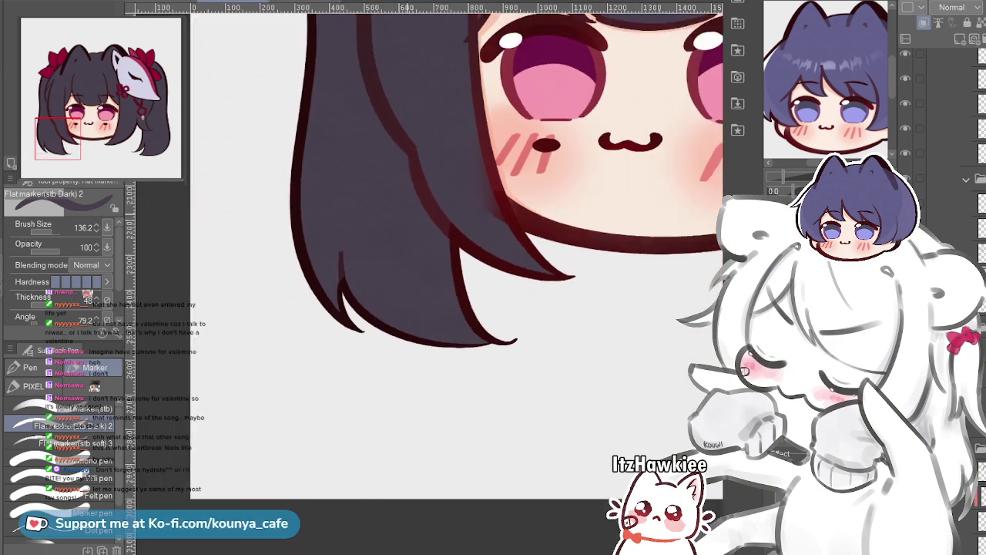
pyautogui.moveTo(452, 254); pyautogui.dragTo(394, 330)
pyautogui.scroll(5, 403, 311)
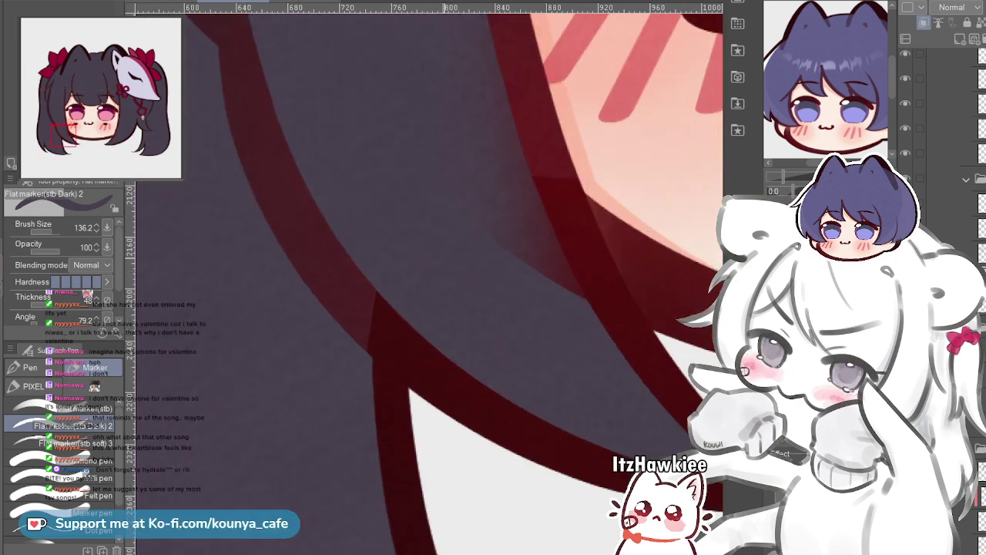
pyautogui.scroll(-5, 437, 242)
pyautogui.moveTo(437, 242); pyautogui.dragTo(477, 332)
# Erase the small stray spur on the strand line beside the outer corner of the eye with the Hard eraser
pyautogui.scroll(-4, 462, 278)
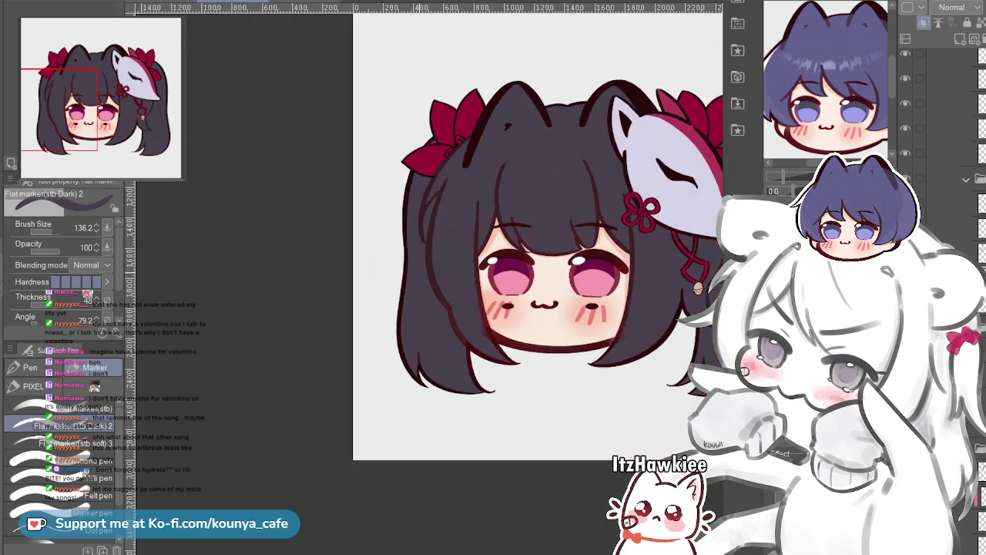
pyautogui.scroll(3, 462, 277)
pyautogui.scroll(2, 462, 278)
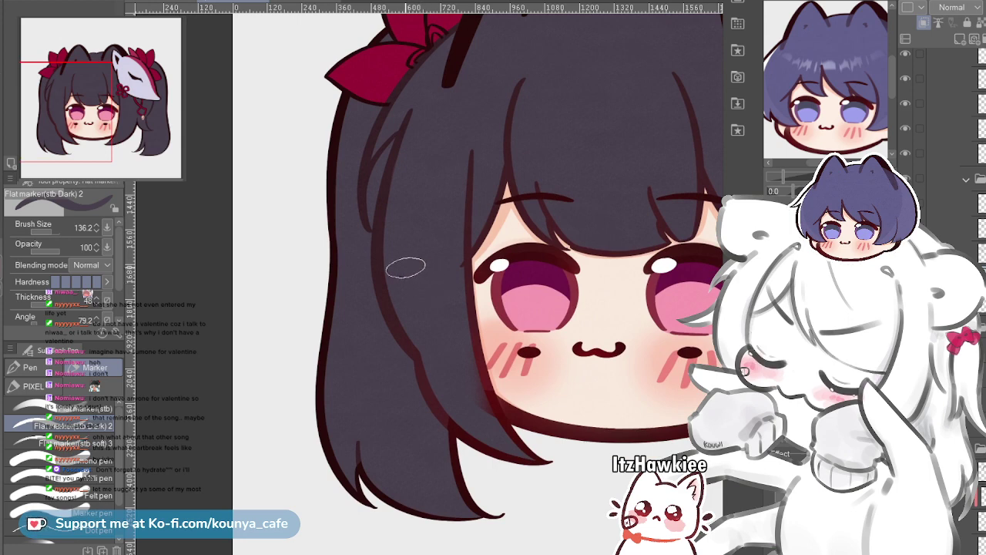
pyautogui.scroll(-3, 434, 301)
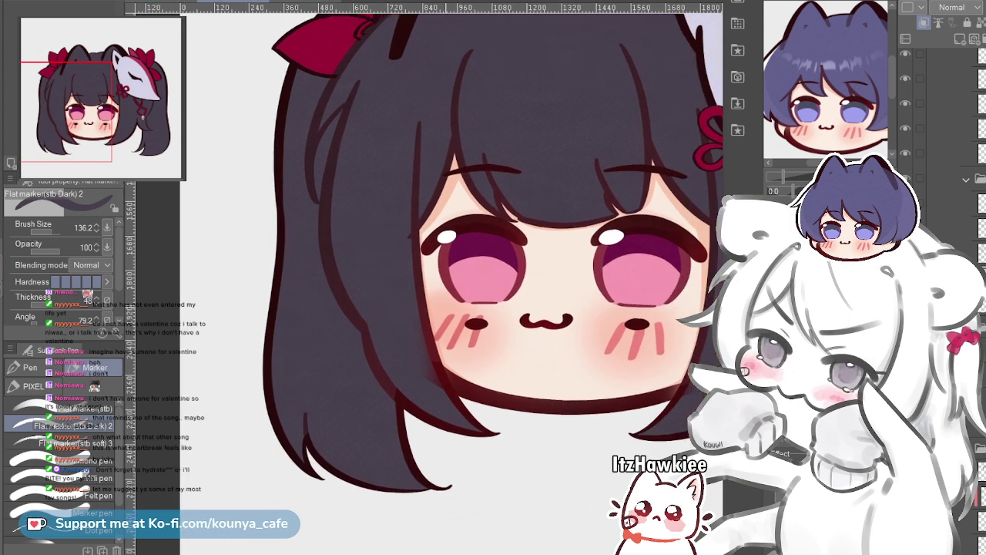
pyautogui.scroll(5, 434, 301)
pyautogui.scroll(4, 352, 229)
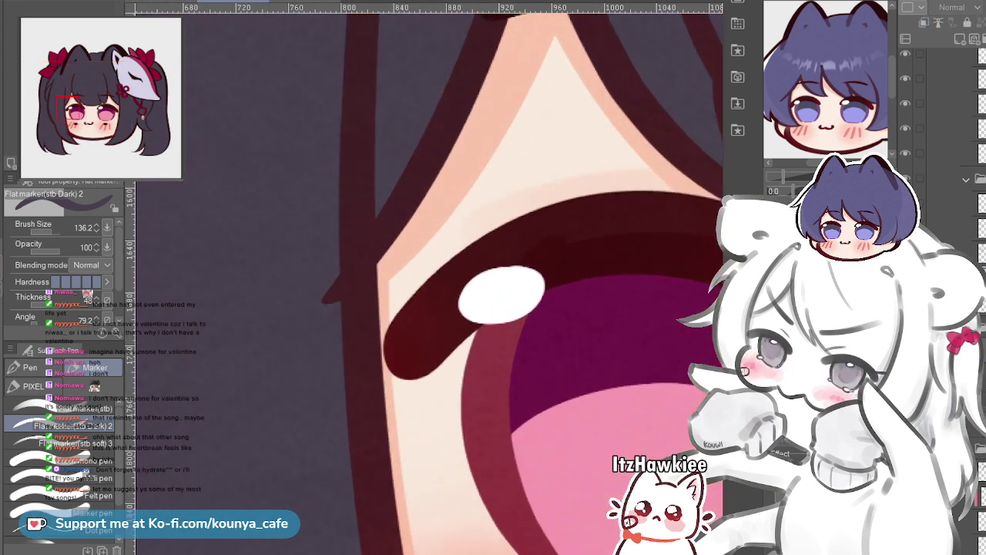
pyautogui.click(905, 228)
pyautogui.click(905, 228)
pyautogui.click(947, 228)
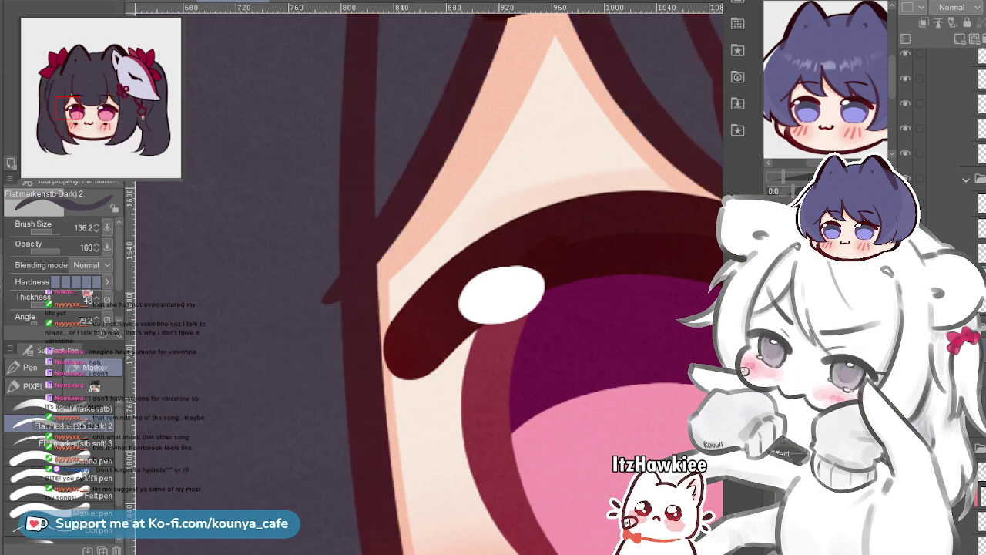
pyautogui.press('e')
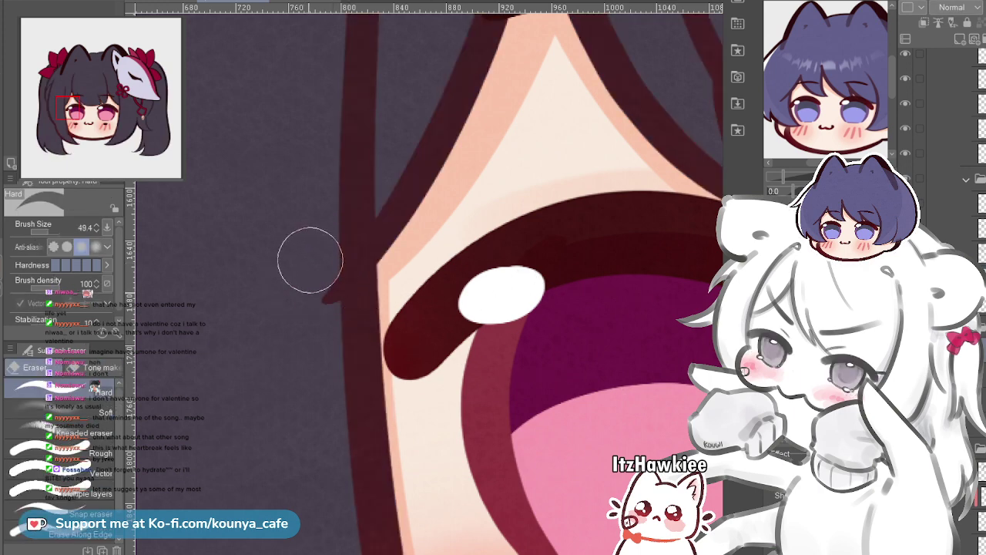
pyautogui.moveTo(308, 259); pyautogui.dragTo(308, 335)
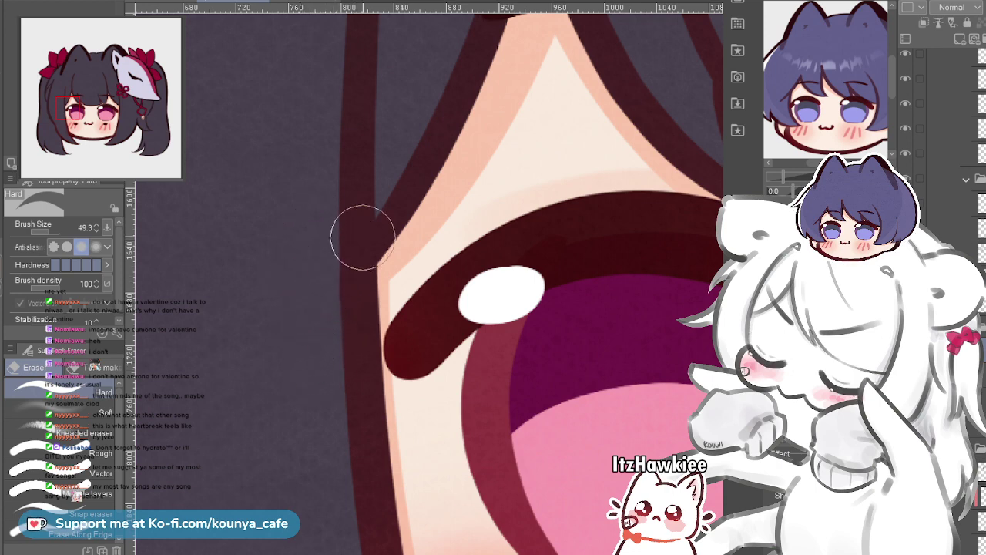
# Examine the whole chibi head and its hair line colours, both up close and at full view
pyautogui.scroll(-10, 385, 216)
pyautogui.scroll(3, 412, 223)
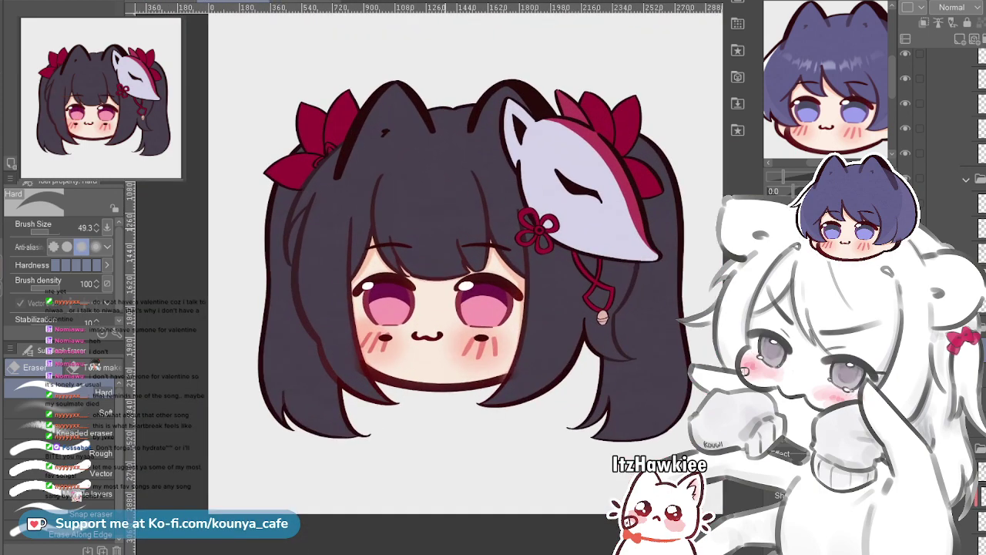
pyautogui.moveTo(445, 231); pyautogui.dragTo(396, 278)
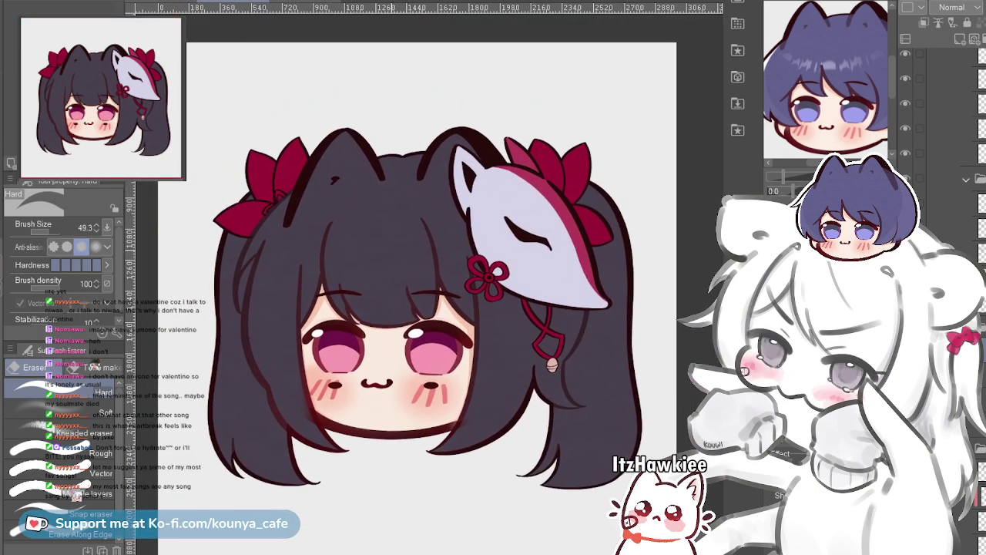
pyautogui.scroll(2, 428, 309)
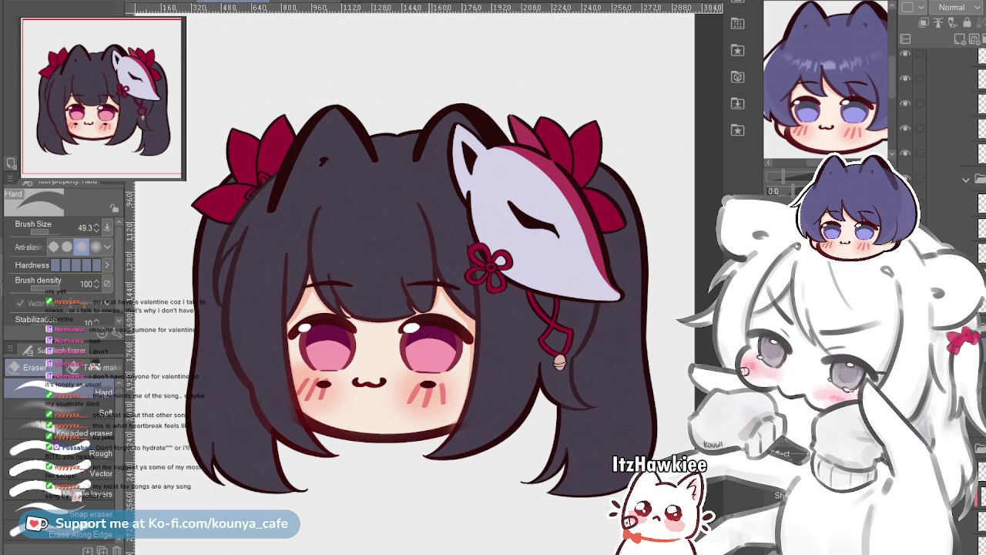
pyautogui.scroll(2, 432, 346)
pyautogui.moveTo(231, 347)
pyautogui.mouseDown()
pyautogui.moveTo(418, 293)
pyautogui.moveTo(460, 294)
pyautogui.mouseUp()
pyautogui.scroll(3, 382, 297)
pyautogui.moveTo(385, 393); pyautogui.dragTo(374, 262)
pyautogui.scroll(-3, 486, 282)
pyautogui.moveTo(488, 282); pyautogui.dragTo(403, 415)
pyautogui.scroll(-2, 416, 339)
pyautogui.scroll(3, 481, 355)
pyautogui.scroll(-2, 386, 362)
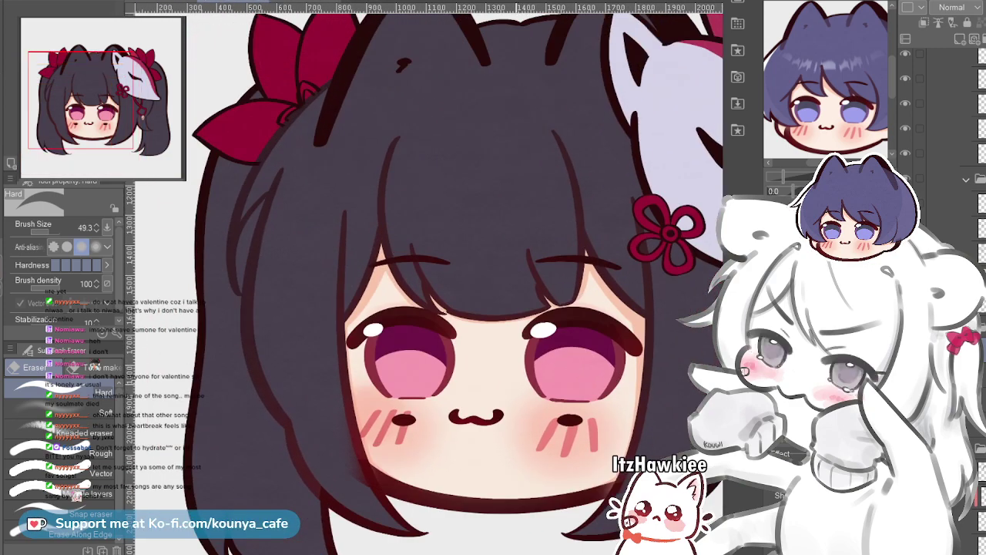
pyautogui.scroll(-2, 344, 239)
pyautogui.scroll(-1, 435, 338)
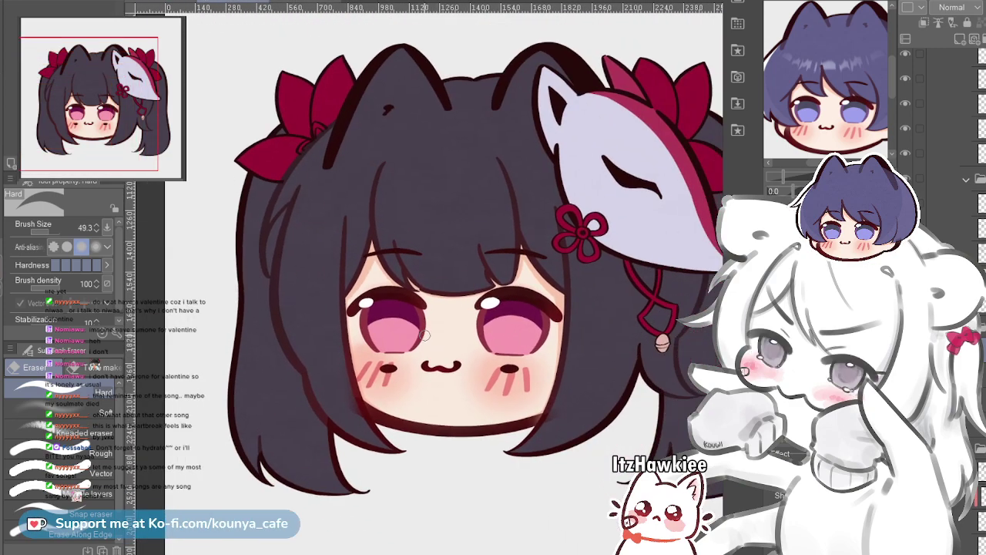
pyautogui.scroll(-1, 400, 308)
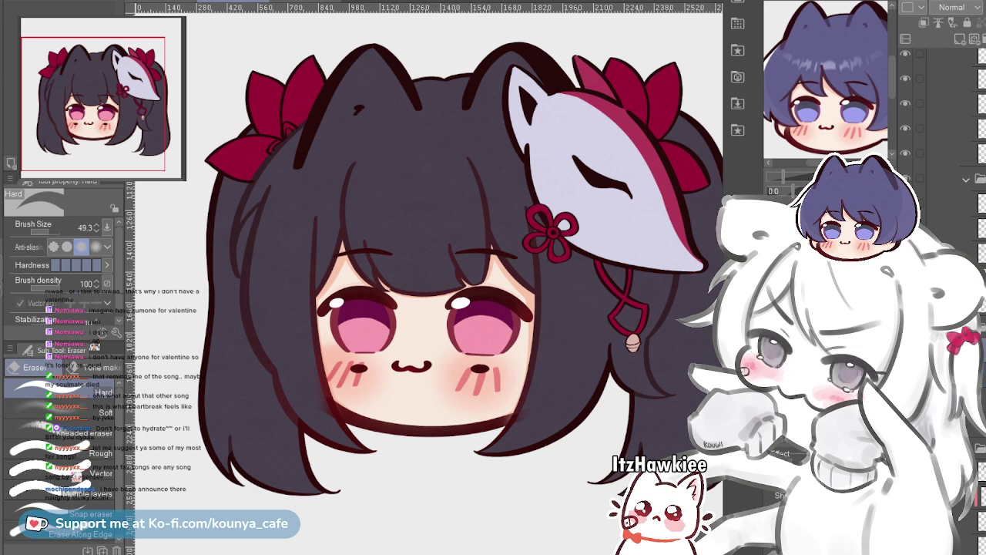
# Look through the layer stack for the hair layers and undo the test eraser strokes over the ponytail
pyautogui.scroll(-5, 944, 301)
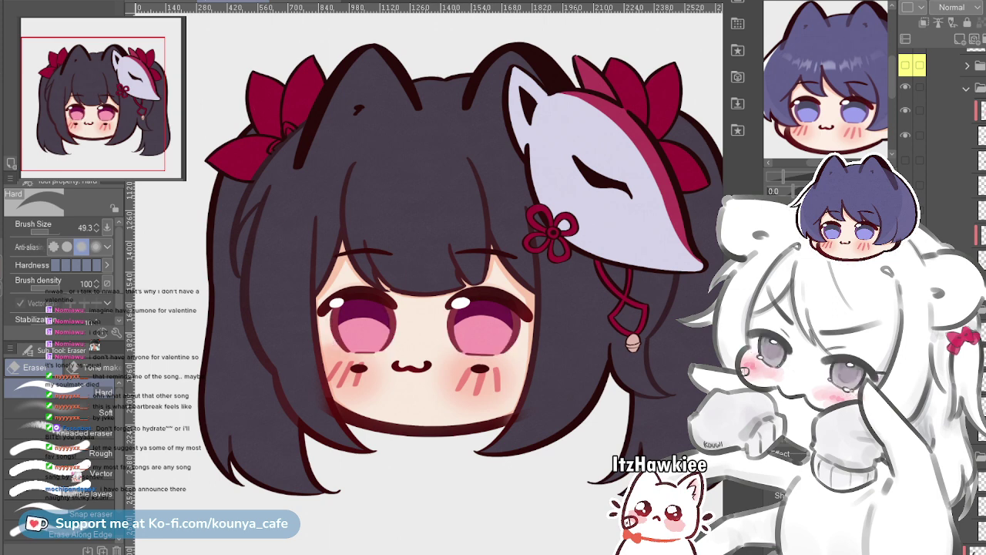
pyautogui.scroll(2, 936, 115)
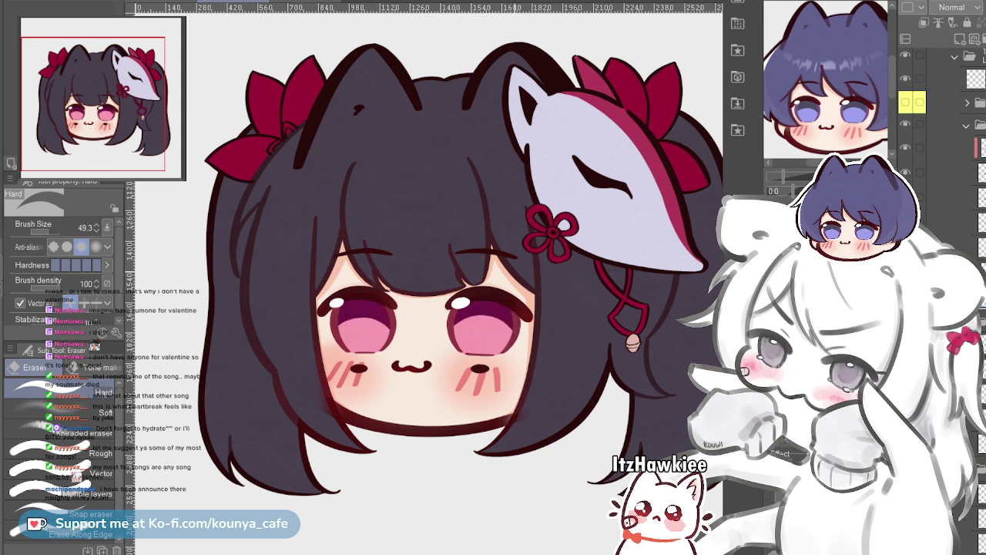
pyautogui.scroll(-4, 520, 272)
pyautogui.scroll(2, 616, 165)
pyautogui.scroll(-10, 949, 124)
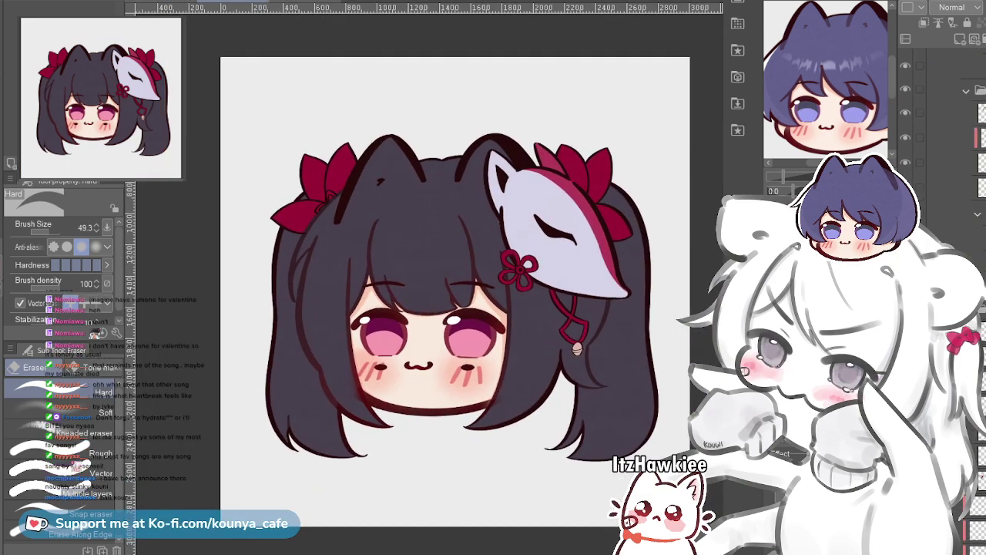
pyautogui.scroll(-3, 949, 123)
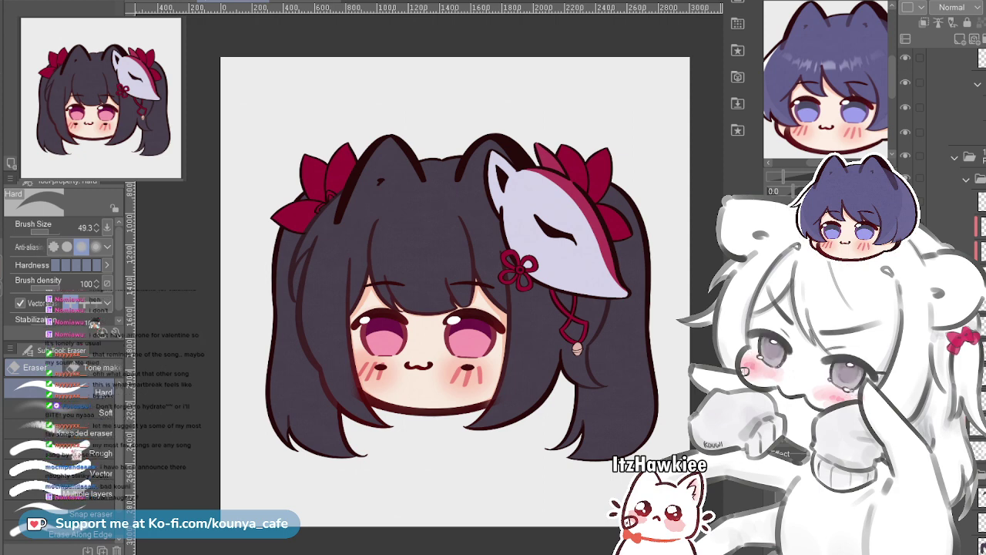
pyautogui.hotkey('ctrl', 'z')
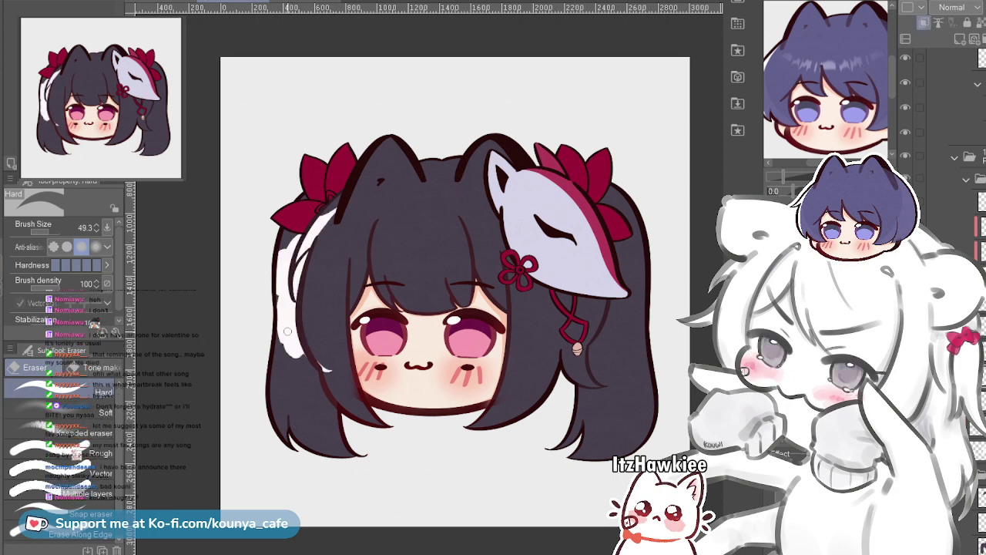
pyautogui.hotkey('ctrl', 'z')
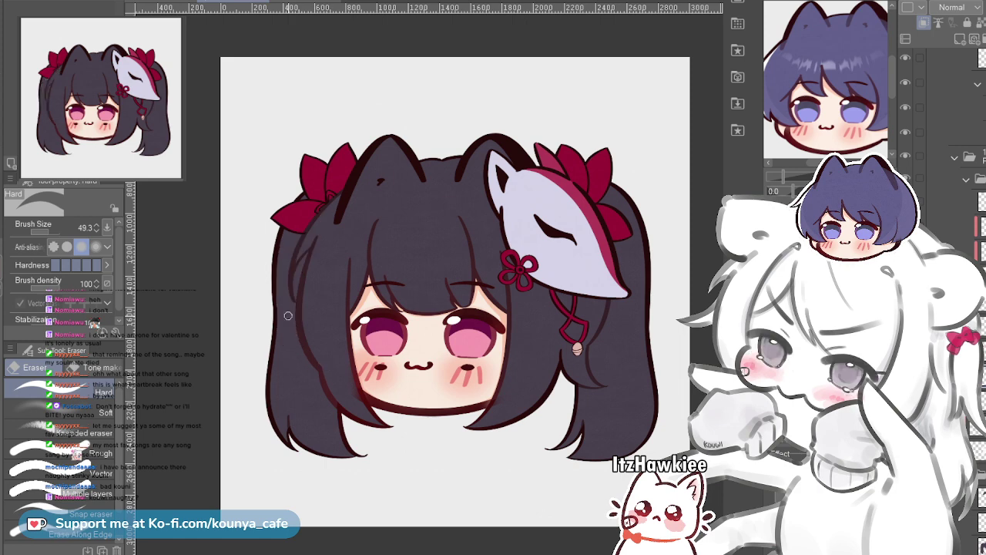
# Switch from the eraser to the Flat marker(stb Dark) 2 pen for the ponytail beside the flower ornament
pyautogui.scroll(2, 296, 275)
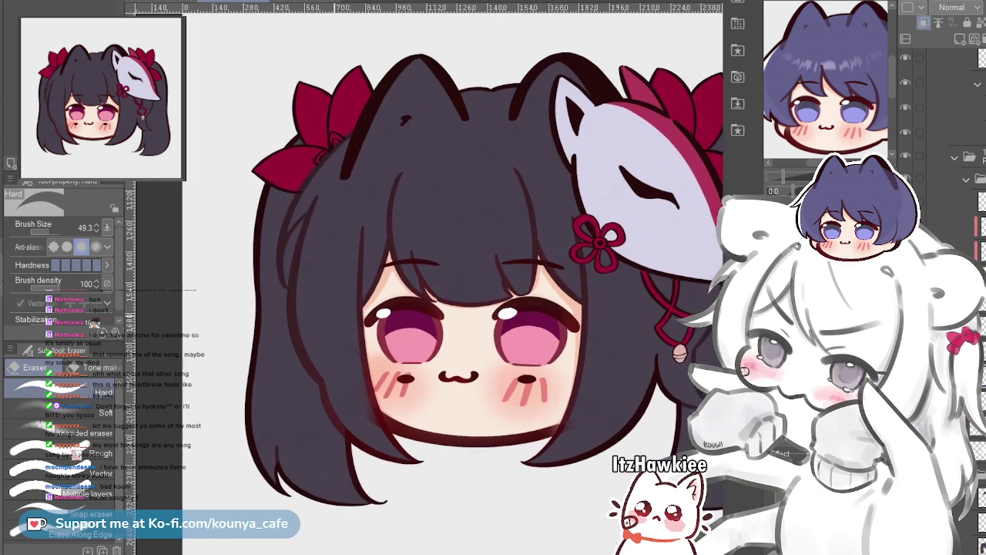
pyautogui.press('p')
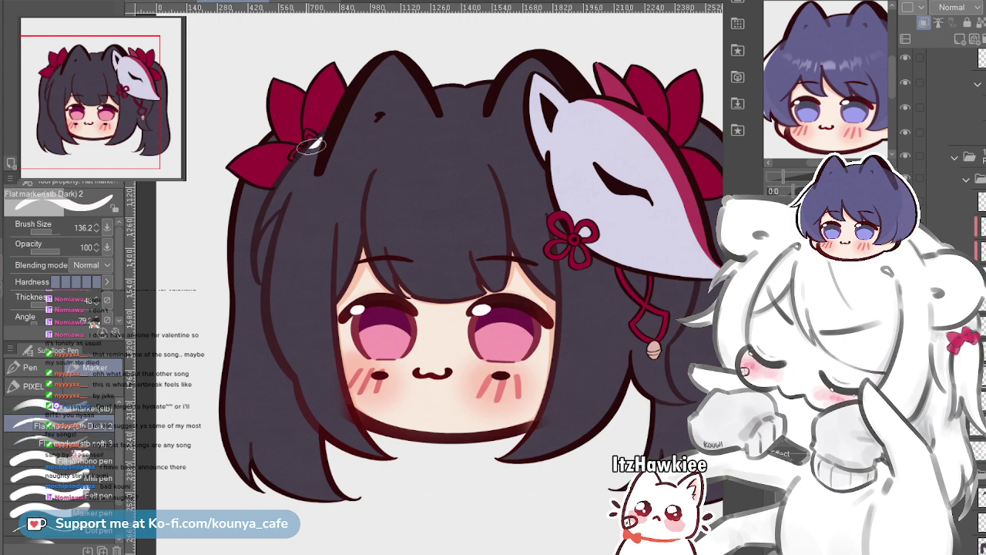
pyautogui.scroll(2, 270, 57)
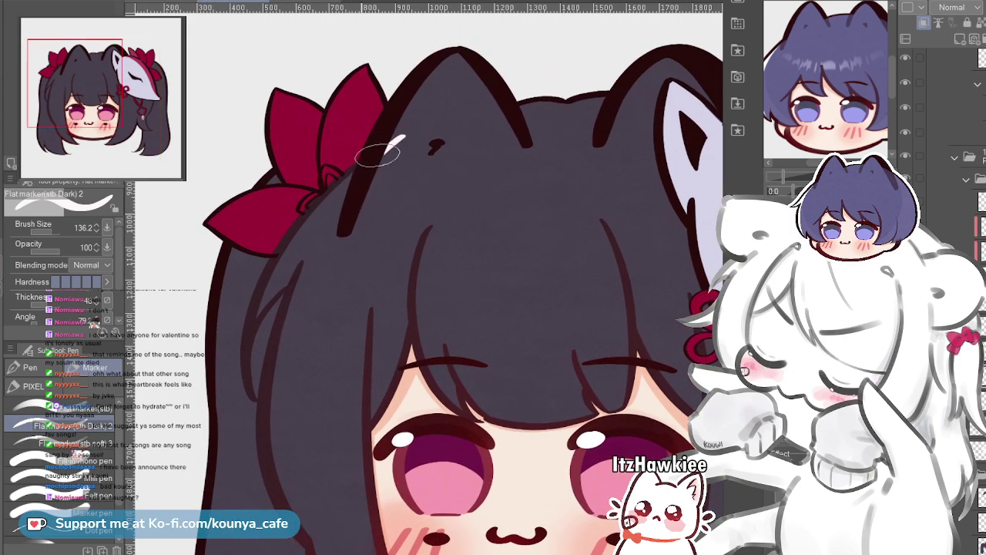
pyautogui.moveTo(295, 204)
pyautogui.mouseDown()
pyautogui.moveTo(416, 172)
pyautogui.moveTo(449, 149)
pyautogui.moveTo(340, 393)
pyautogui.mouseUp()
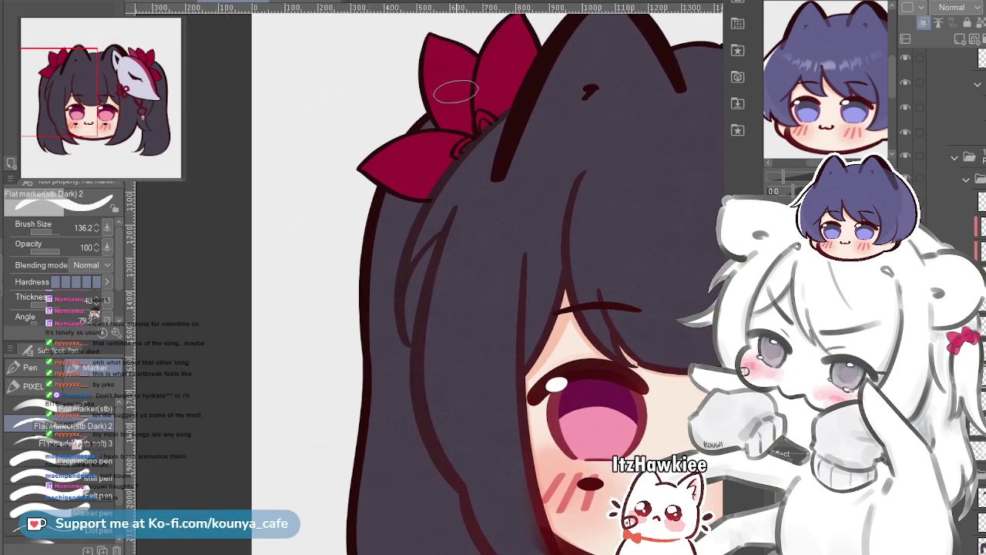
# Try white highlight strokes along the ponytail's outer edge below the flower at brush size 136.2
pyautogui.moveTo(412, 262); pyautogui.dragTo(457, 132)
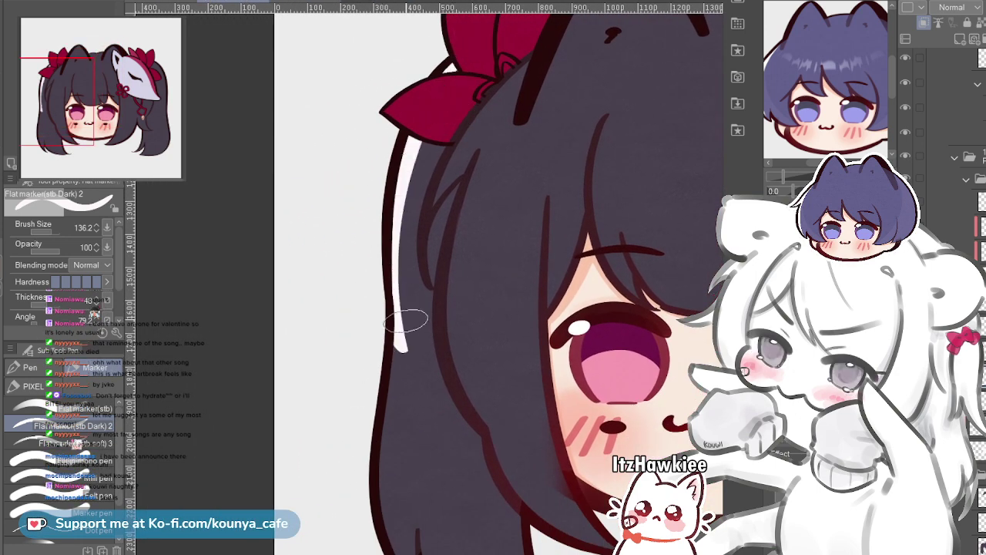
pyautogui.hotkey('ctrl', 'z')
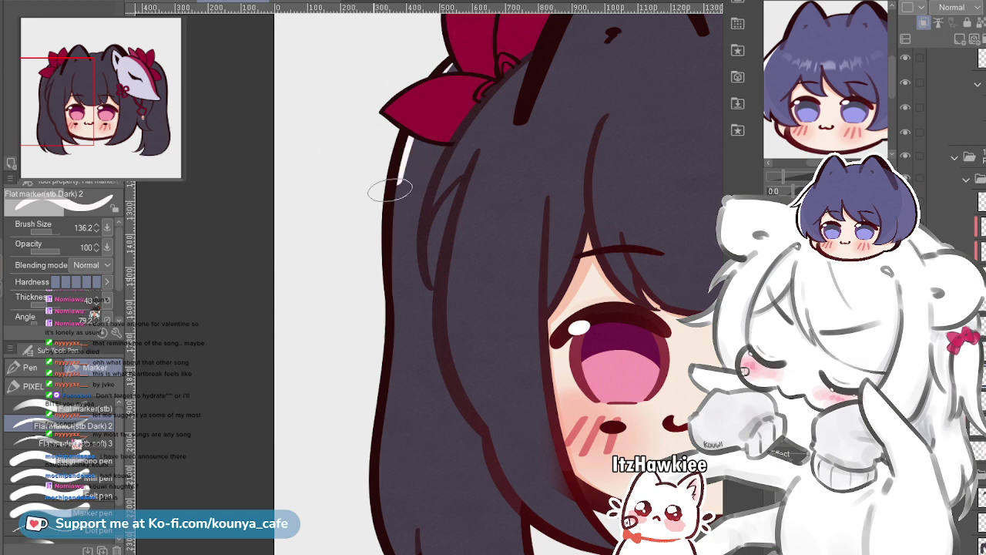
pyautogui.hotkey('ctrl', 'z')
pyautogui.moveTo(411, 140); pyautogui.dragTo(392, 396)
pyautogui.moveTo(433, 178); pyautogui.dragTo(443, 153)
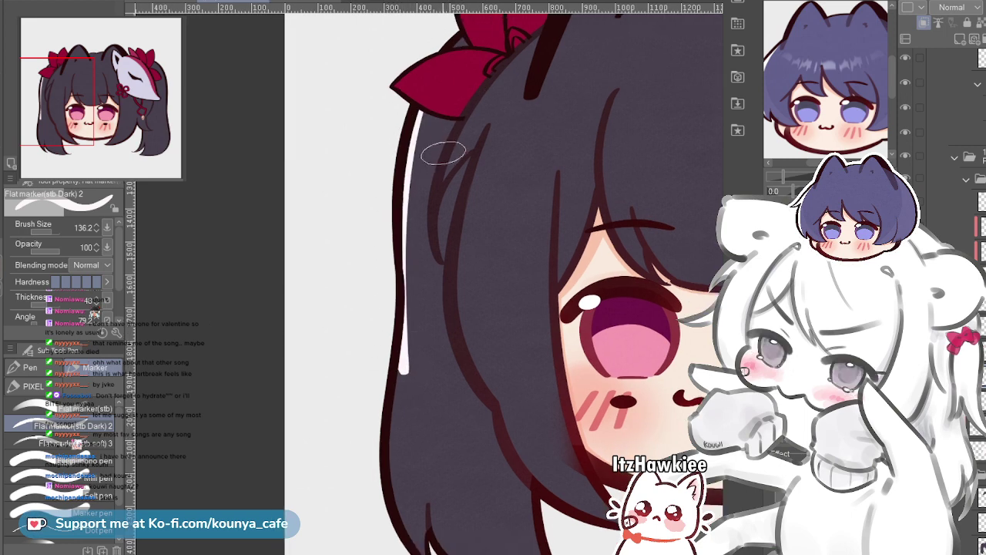
pyautogui.scroll(-2, 539, 177)
pyautogui.moveTo(470, 62)
pyautogui.mouseDown()
pyautogui.moveTo(441, 73)
pyautogui.moveTo(414, 138)
pyautogui.mouseUp()
pyautogui.scroll(3, 414, 138)
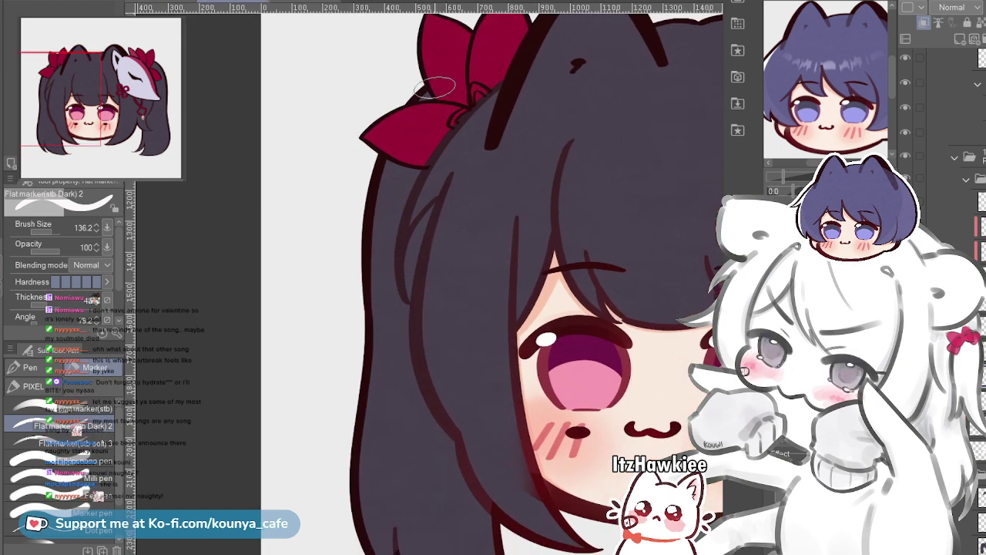
pyautogui.hotkey('ctrl', 'z')
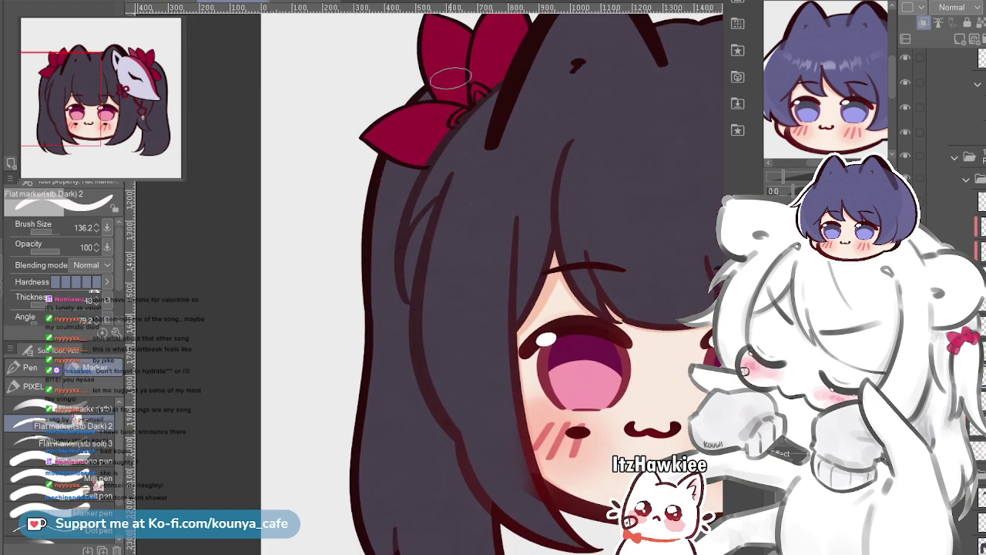
pyautogui.moveTo(376, 367)
pyautogui.mouseDown()
pyautogui.moveTo(387, 160)
pyautogui.moveTo(374, 304)
pyautogui.mouseUp()
pyautogui.hotkey('ctrl', 'z')
pyautogui.hotkey('ctrl', 'z')
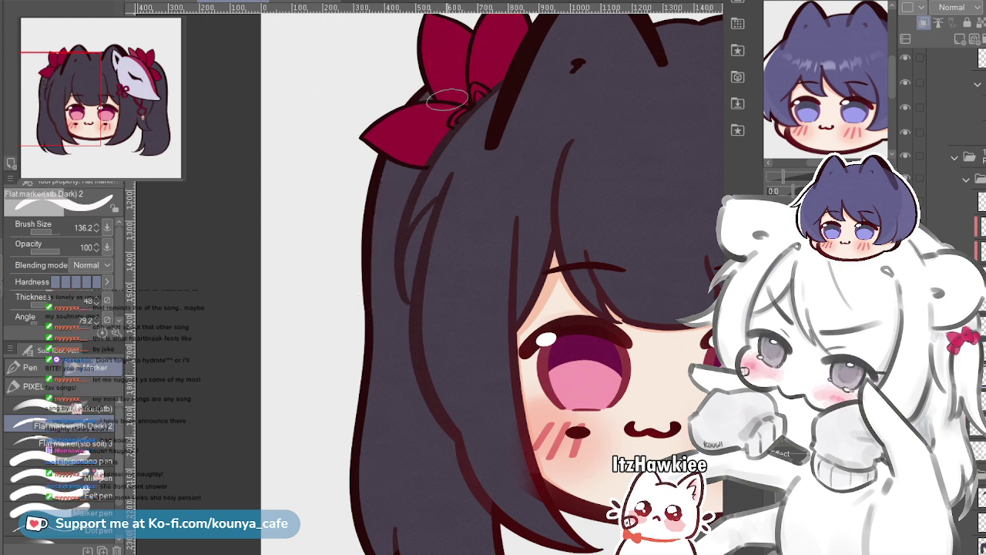
# Paint a short white highlight inside the ponytail's upper outer edge, just below the flower, and reduce the marker size to 85.3
pyautogui.moveTo(383, 166); pyautogui.dragTo(371, 302)
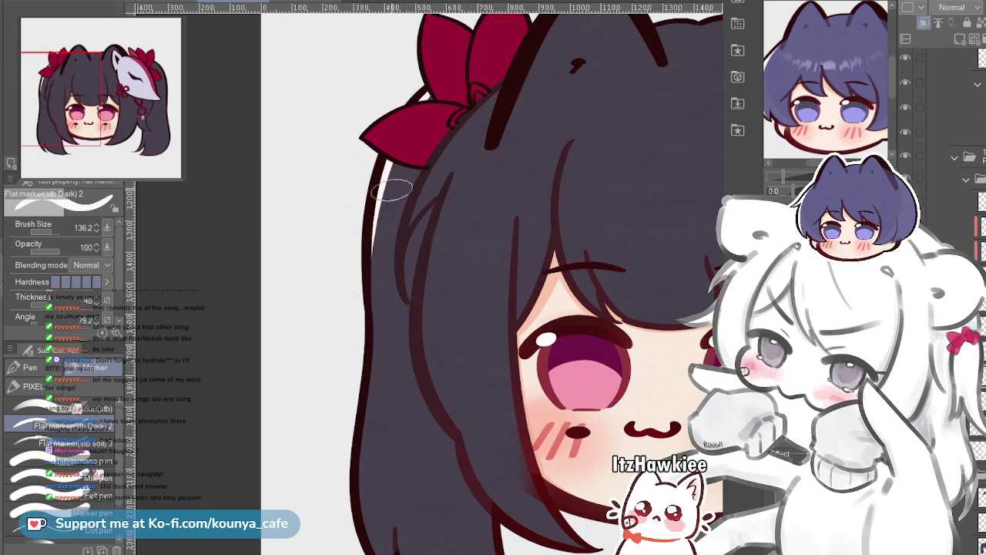
pyautogui.scroll(1, 356, 245)
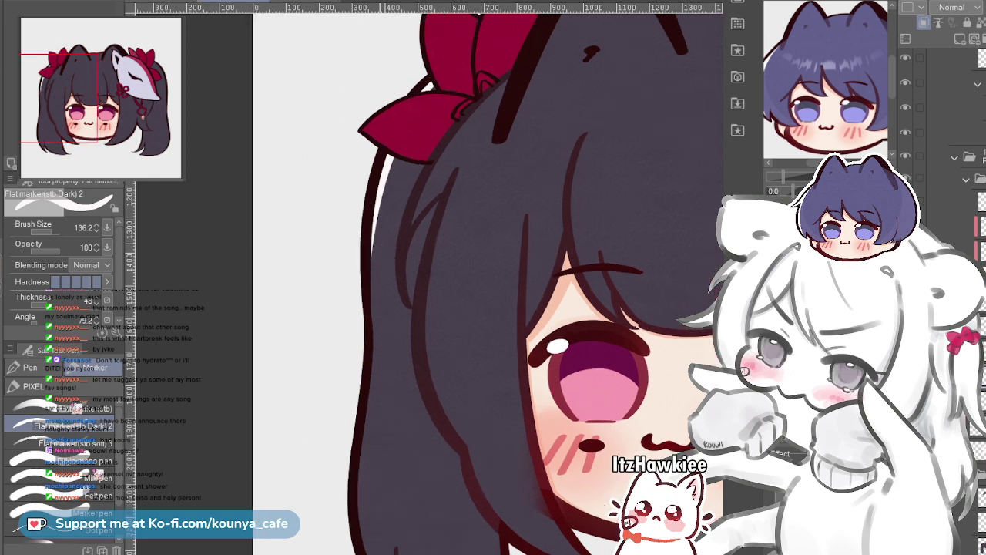
pyautogui.moveTo(356, 245); pyautogui.dragTo(392, 234)
pyautogui.press('[')
# Try extending the white highlight down the ponytail's outer edge with long strokes at size 85.3
pyautogui.moveTo(426, 148); pyautogui.dragTo(407, 257)
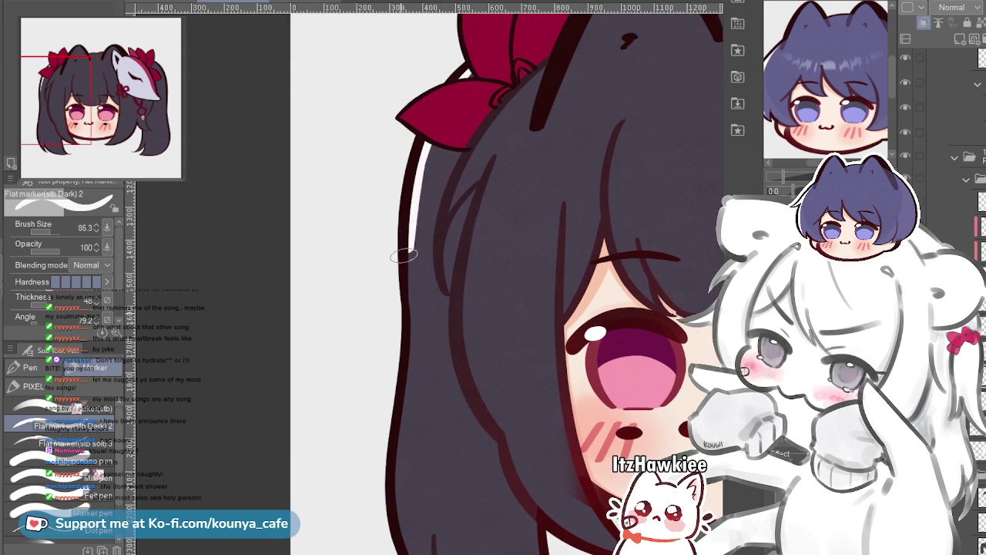
pyautogui.hotkey('ctrl', 'z')
pyautogui.moveTo(430, 139); pyautogui.dragTo(370, 460)
pyautogui.hotkey('ctrl', 'z')
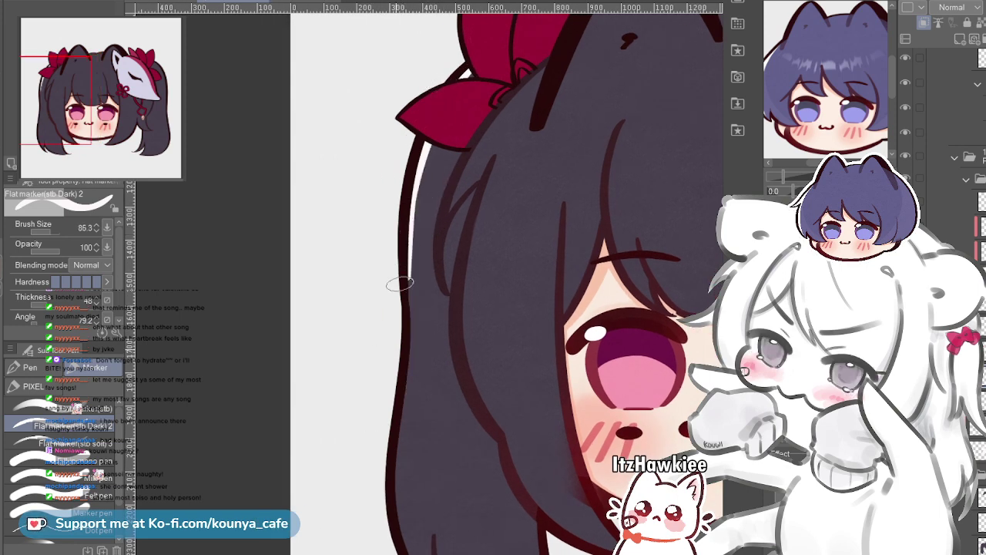
pyautogui.moveTo(424, 148); pyautogui.dragTo(400, 462)
pyautogui.hotkey('ctrl', 'z')
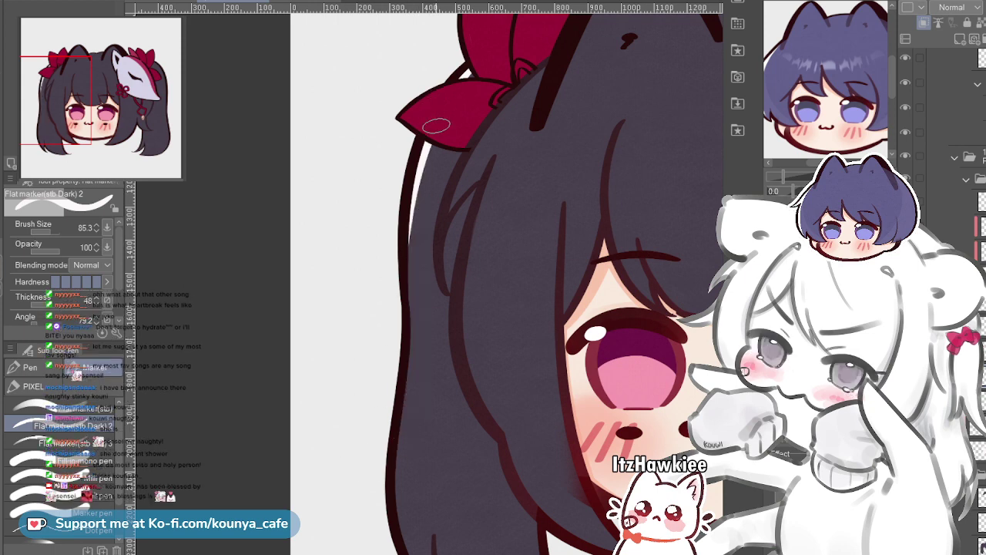
pyautogui.moveTo(426, 148); pyautogui.dragTo(403, 440)
pyautogui.hotkey('ctrl', 'z')
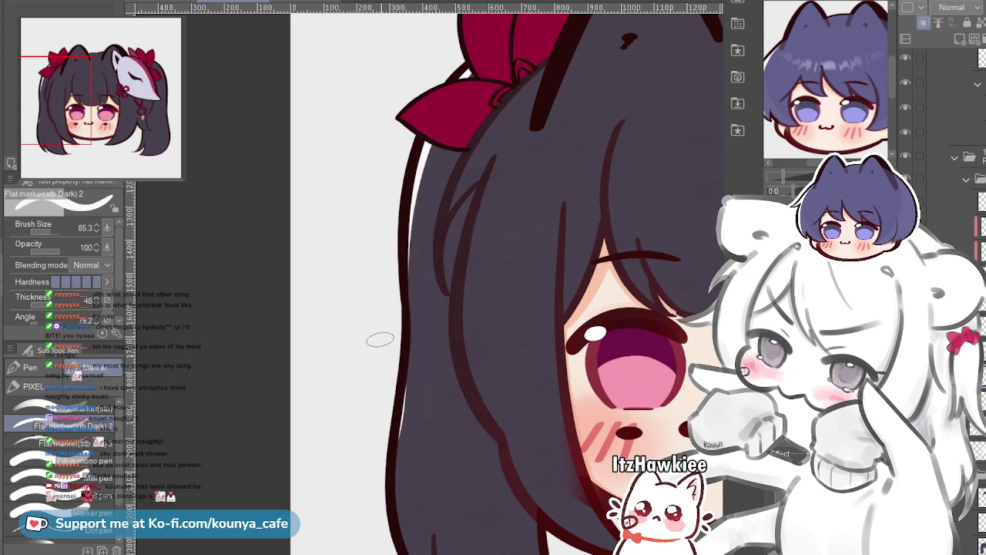
# Try repainting the highlight in one sweep along the outer line, from the flower to the ponytail's lower half
pyautogui.scroll(2, 433, 199)
pyautogui.moveTo(427, 164); pyautogui.dragTo(415, 458)
pyautogui.hotkey('ctrl', 'z')
pyautogui.moveTo(436, 116); pyautogui.dragTo(419, 392)
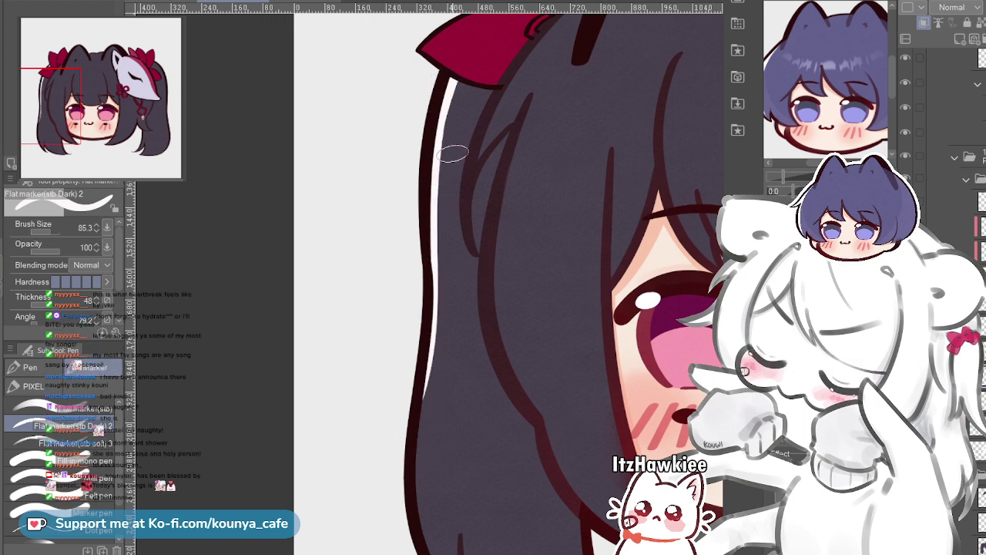
pyautogui.scroll(1, 401, 300)
pyautogui.hotkey('ctrl', 'z')
pyautogui.moveTo(447, 86)
pyautogui.mouseDown()
pyautogui.moveTo(428, 332)
pyautogui.moveTo(393, 418)
pyautogui.mouseUp()
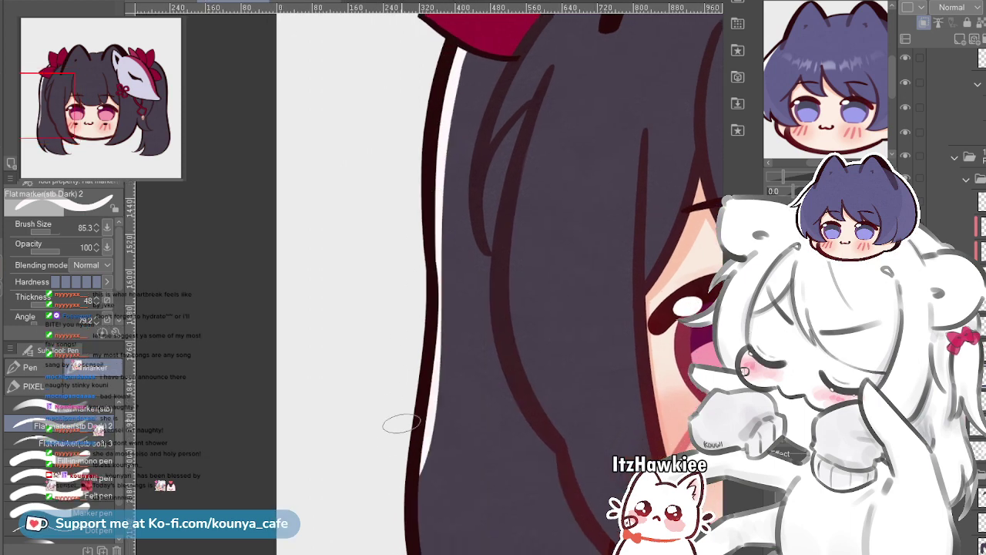
pyautogui.moveTo(441, 96); pyautogui.dragTo(425, 331)
pyautogui.moveTo(418, 257); pyautogui.dragTo(422, 296)
pyautogui.hotkey('ctrl', 'z')
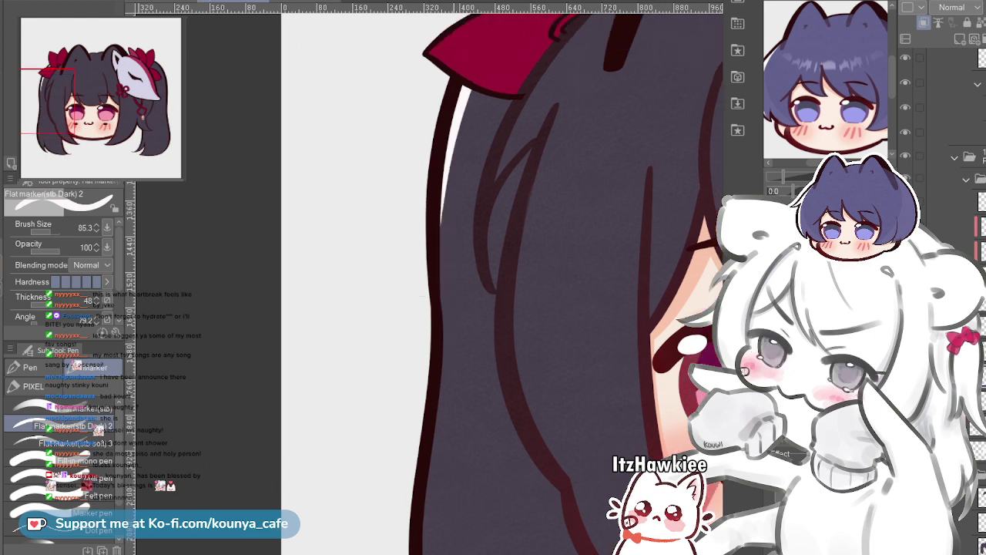
# Paint an even white highlight strip inside the outer line, from below the flower to about the ponytail's middle
pyautogui.moveTo(446, 137); pyautogui.dragTo(446, 408)
pyautogui.hotkey('ctrl', 'z')
pyautogui.moveTo(455, 93); pyautogui.dragTo(447, 420)
pyautogui.hotkey('ctrl', 'z')
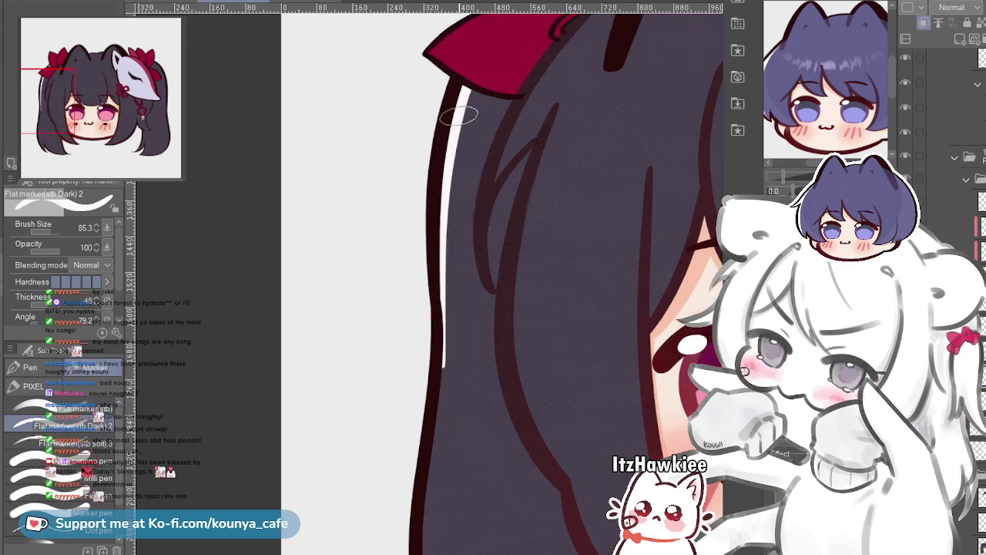
pyautogui.hotkey('ctrl', 'z')
pyautogui.moveTo(460, 94)
pyautogui.mouseDown()
pyautogui.moveTo(438, 174)
pyautogui.moveTo(445, 365)
pyautogui.mouseUp()
pyautogui.moveTo(450, 271); pyautogui.dragTo(465, 158)
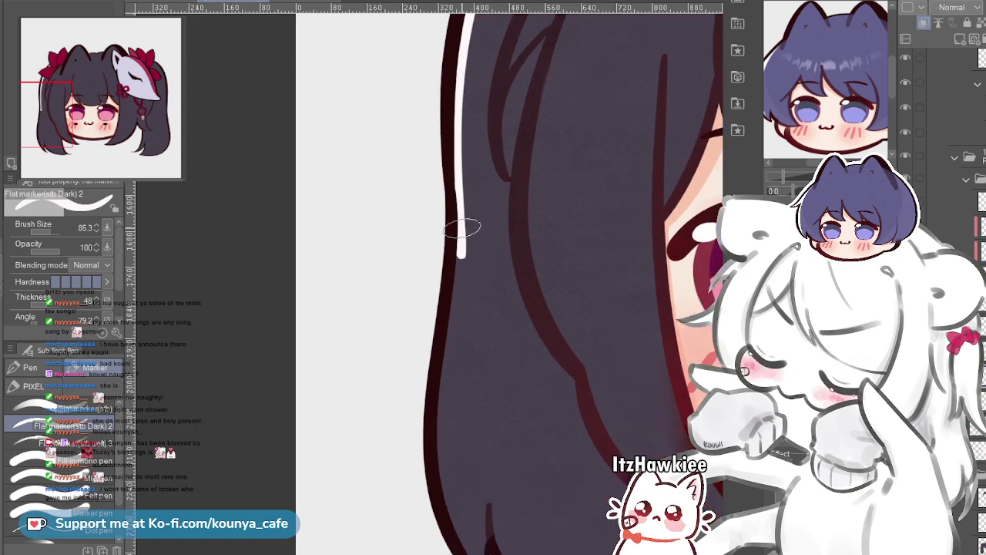
# Try continuing the white highlight along the outward curve of the ponytail's lower half at size 85.3
pyautogui.moveTo(462, 229); pyautogui.dragTo(435, 408)
pyautogui.moveTo(436, 408); pyautogui.dragTo(459, 287)
pyautogui.hotkey('ctrl', 'z')
pyautogui.scroll(1, 462, 287)
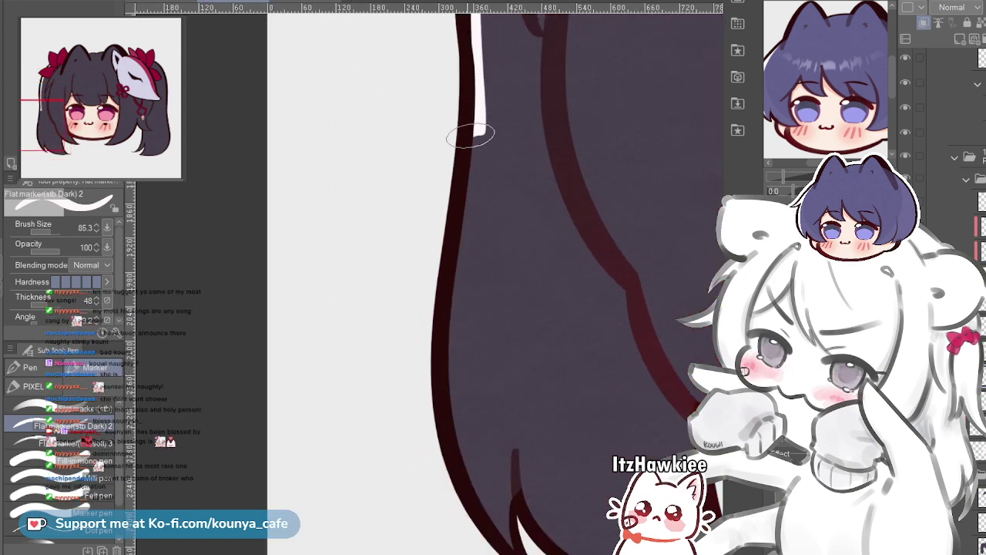
pyautogui.moveTo(468, 136); pyautogui.dragTo(439, 241)
pyautogui.moveTo(438, 242); pyautogui.dragTo(417, 318)
pyautogui.hotkey('ctrl', 'z')
pyautogui.moveTo(449, 163); pyautogui.dragTo(407, 388)
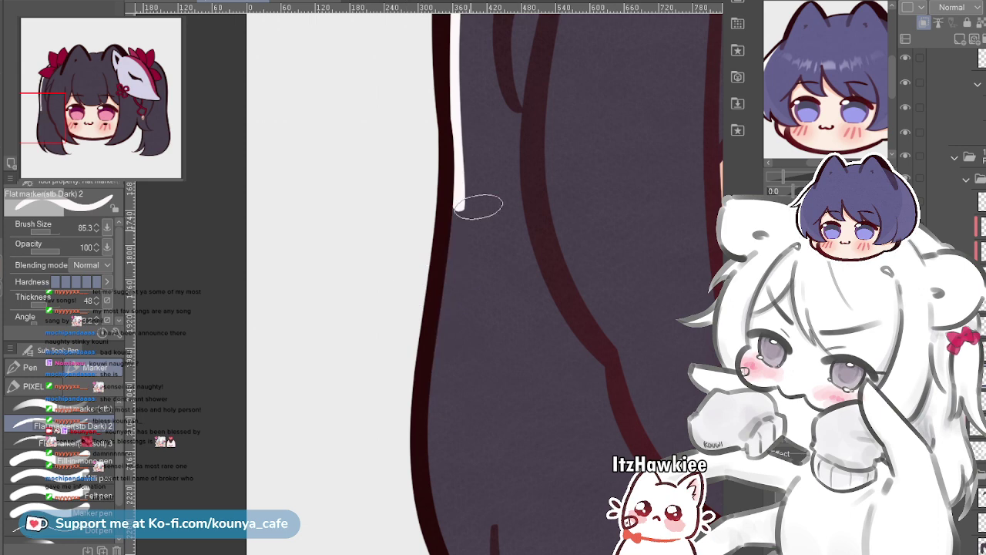
# Reduce the marker's brush size to 53.9 for the lower part of the highlight
pyautogui.press('[')
pyautogui.moveTo(479, 207); pyautogui.dragTo(446, 200)
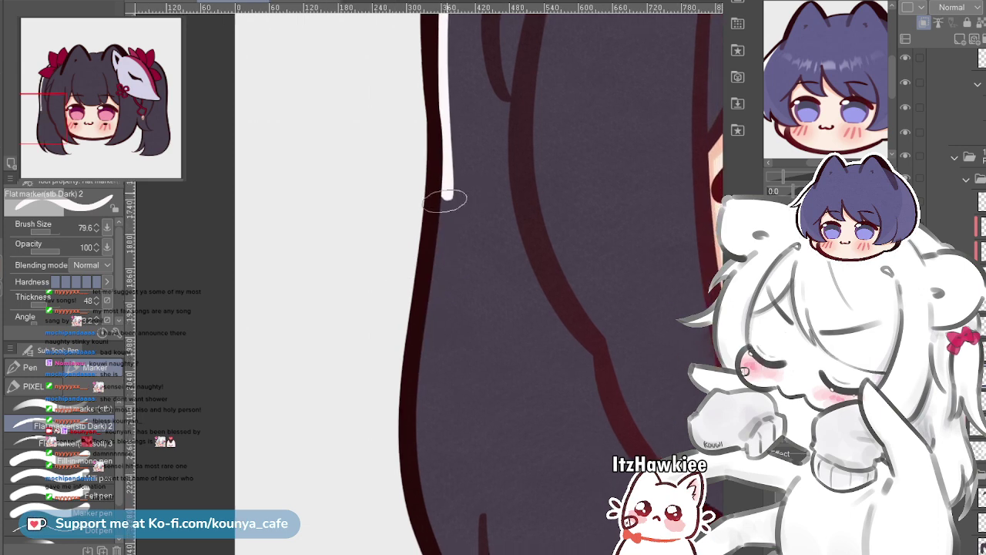
pyautogui.press('[')
pyautogui.press(']')
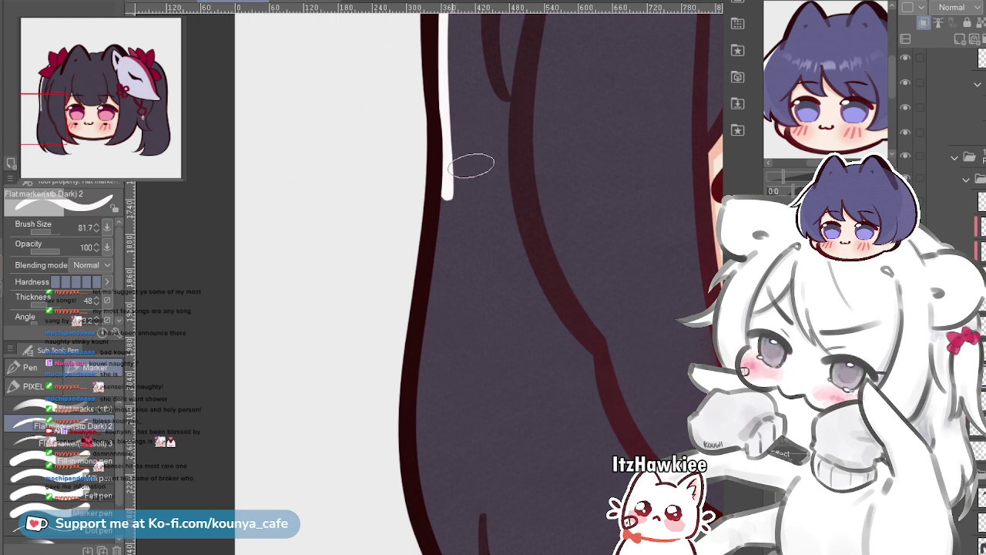
pyautogui.moveTo(450, 186); pyautogui.dragTo(437, 230)
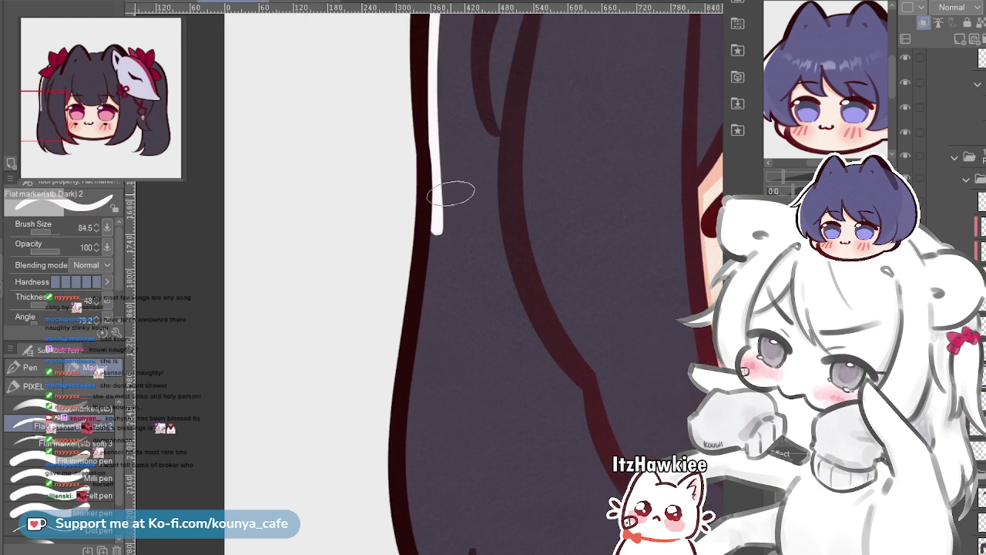
pyautogui.moveTo(450, 194); pyautogui.dragTo(436, 190)
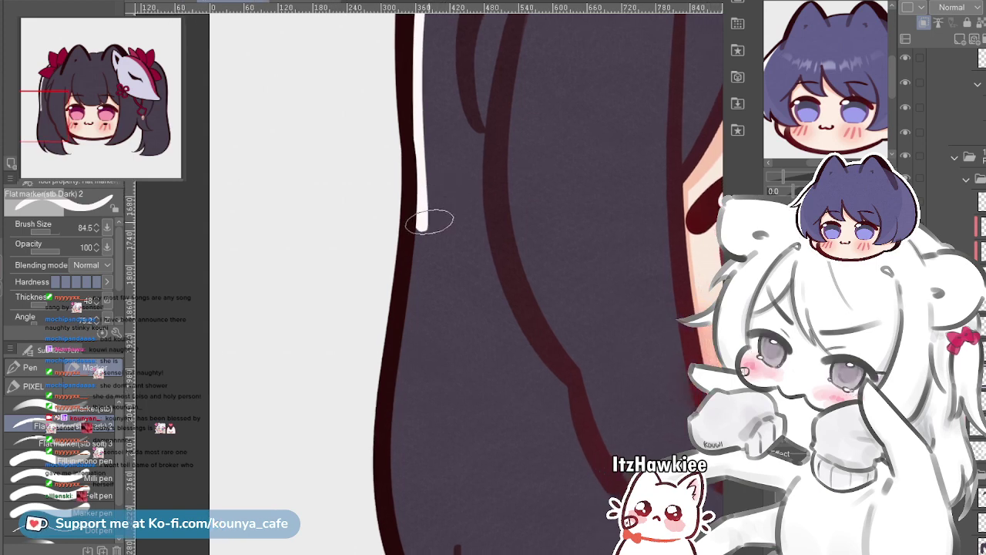
pyautogui.press('[')
# Try thinner white strokes that taper from the strip's blunt end down the ponytail's lower outer edge
pyautogui.hotkey('ctrl', 'z')
pyautogui.moveTo(409, 179)
pyautogui.mouseDown()
pyautogui.moveTo(397, 342)
pyautogui.moveTo(406, 290)
pyautogui.moveTo(390, 346)
pyautogui.mouseUp()
pyautogui.hotkey('ctrl', 'z')
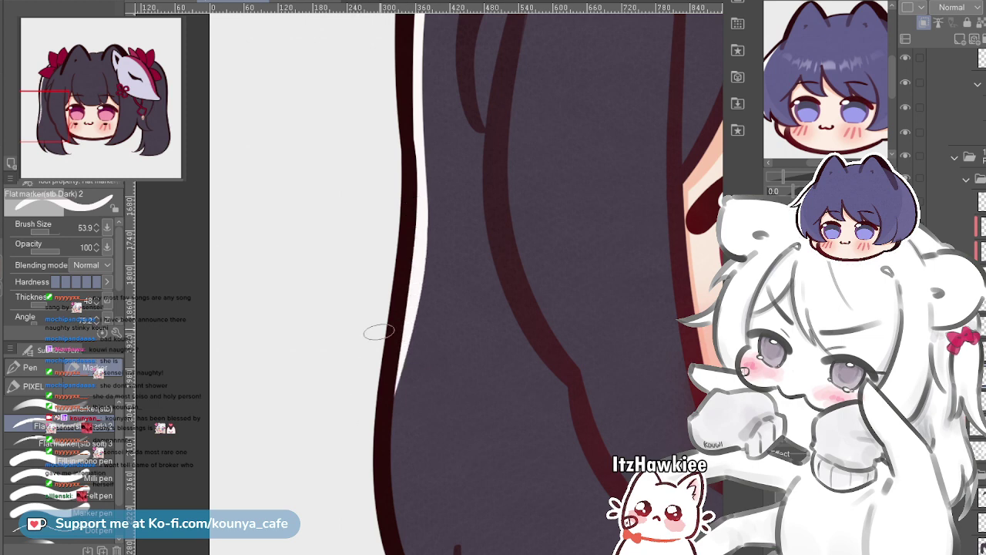
pyautogui.hotkey('ctrl', 'z')
pyautogui.moveTo(410, 197); pyautogui.dragTo(357, 463)
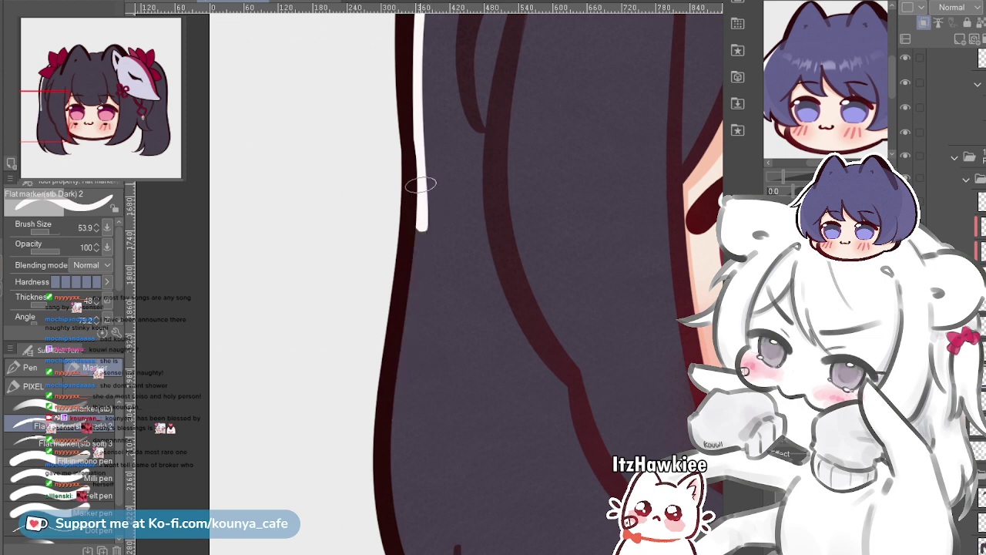
pyautogui.moveTo(418, 228); pyautogui.dragTo(382, 380)
pyautogui.hotkey('ctrl', 'z')
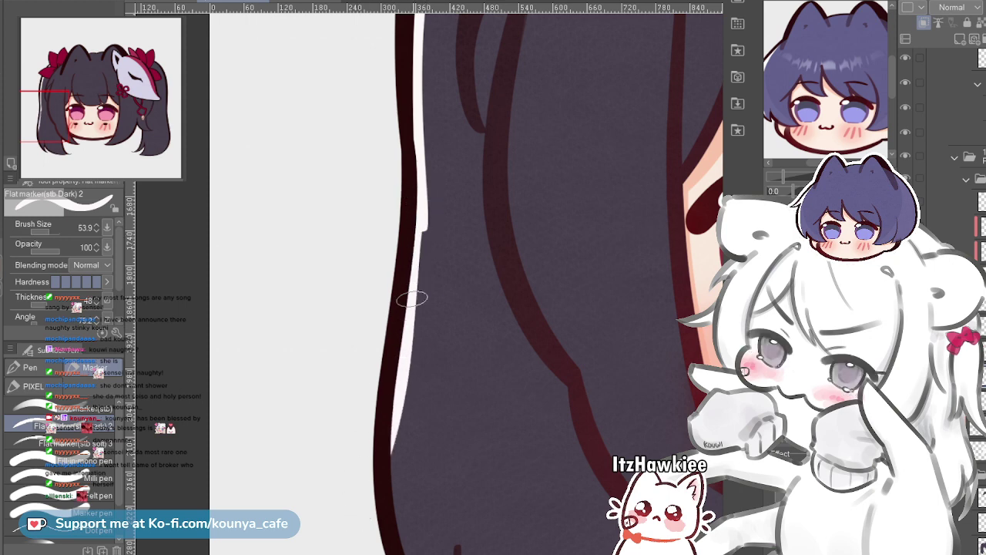
pyautogui.moveTo(417, 228); pyautogui.dragTo(347, 456)
pyautogui.hotkey('ctrl', 'z')
pyautogui.moveTo(417, 228); pyautogui.dragTo(359, 519)
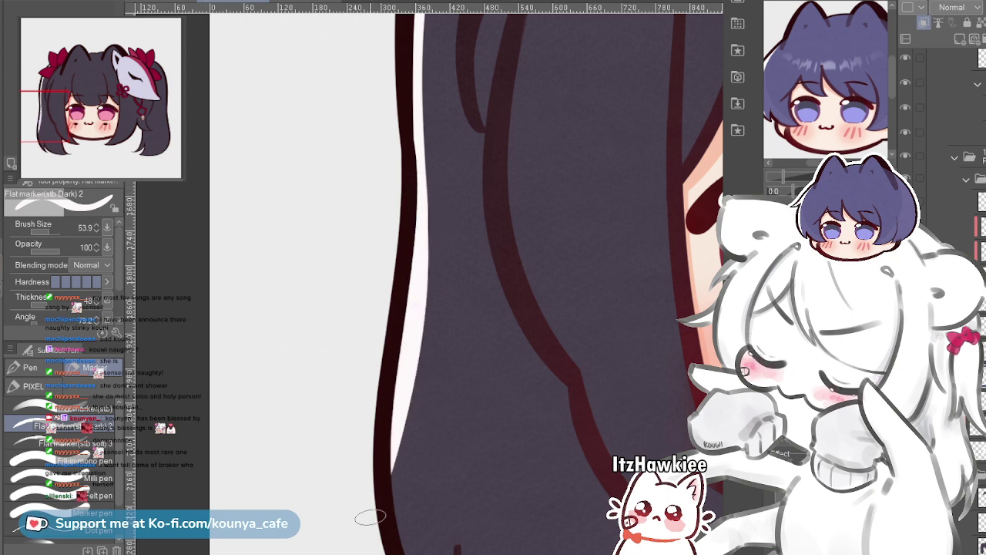
pyautogui.hotkey('ctrl', 'z')
# Paint the lower continuation of the white highlight, tapering it into the outline along the ponytail's outward curve
pyautogui.moveTo(419, 228); pyautogui.dragTo(395, 385)
pyautogui.moveTo(401, 347); pyautogui.dragTo(400, 315)
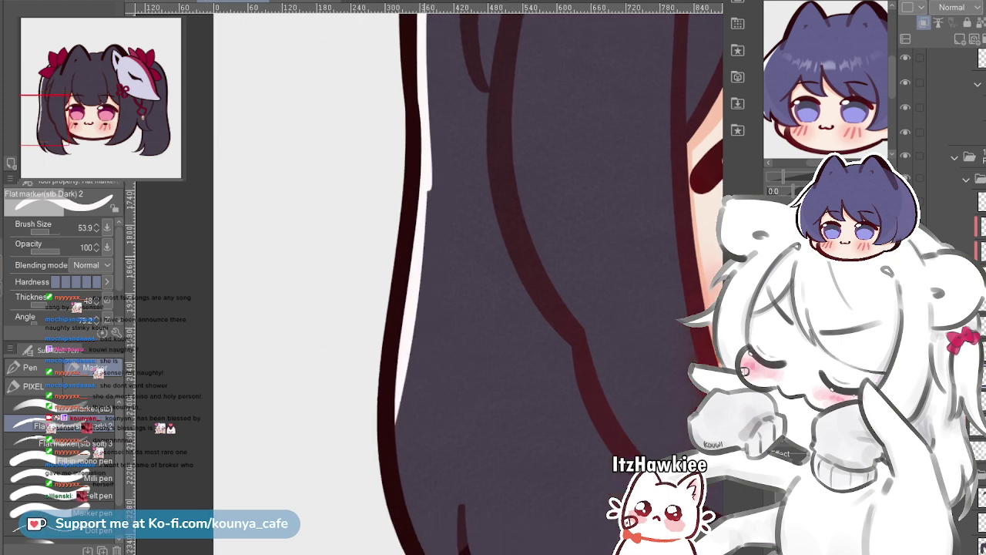
pyautogui.scroll(1, 401, 308)
pyautogui.hotkey('ctrl', 'z')
pyautogui.moveTo(425, 164); pyautogui.dragTo(374, 471)
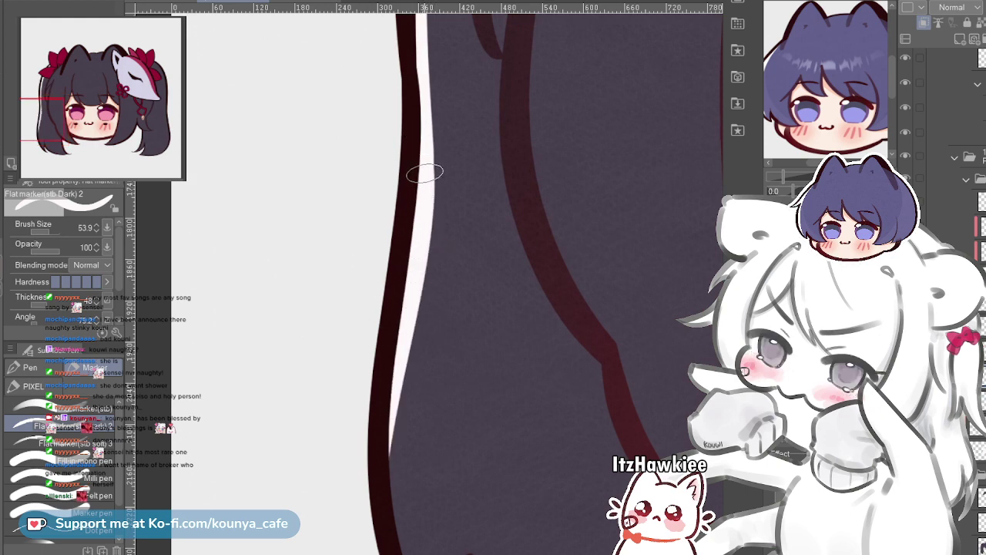
pyautogui.hotkey('ctrl', 'z')
pyautogui.scroll(-3, 425, 161)
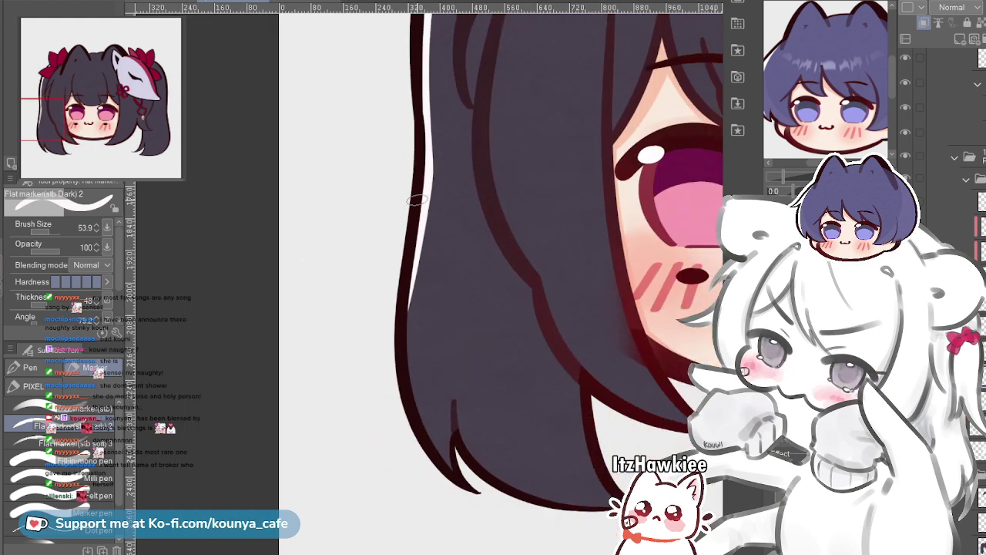
pyautogui.scroll(1, 408, 321)
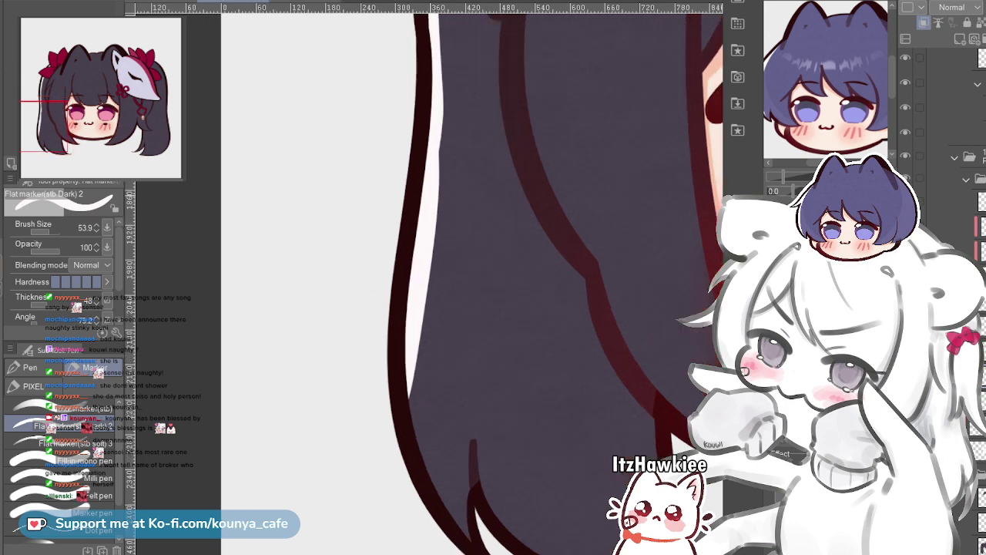
# Repaint the lower part of the white highlight as one long thin stroke tapering along the ponytail's outer outline
pyautogui.hotkey('ctrl', 'z')
pyautogui.moveTo(433, 135); pyautogui.dragTo(449, 512)
pyautogui.hotkey('ctrl', 'z')
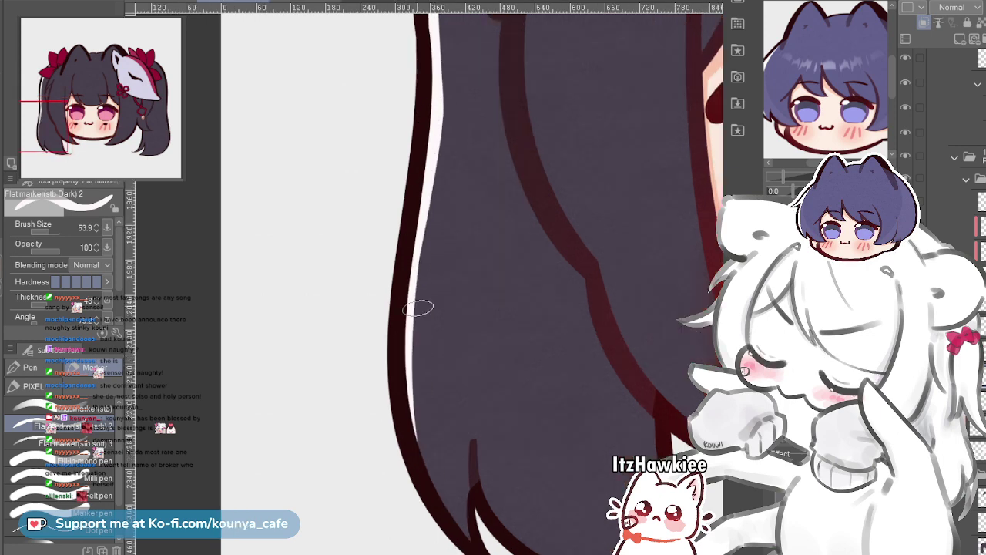
pyautogui.moveTo(409, 256); pyautogui.dragTo(420, 500)
pyautogui.hotkey('ctrl', 'z')
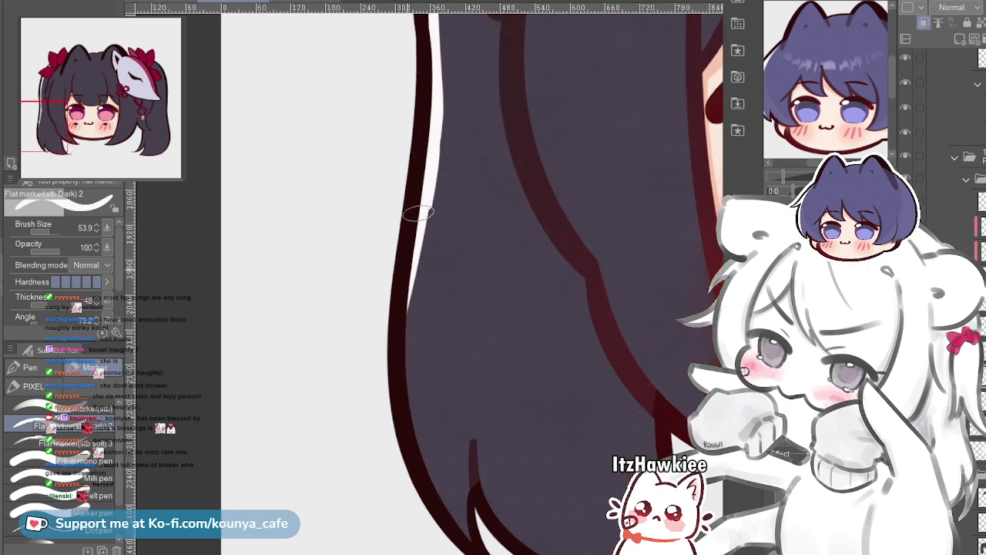
pyautogui.moveTo(411, 213); pyautogui.dragTo(461, 518)
pyautogui.hotkey('ctrl', 'z')
pyautogui.moveTo(428, 104)
pyautogui.mouseDown()
pyautogui.moveTo(412, 227)
pyautogui.moveTo(451, 478)
pyautogui.mouseUp()
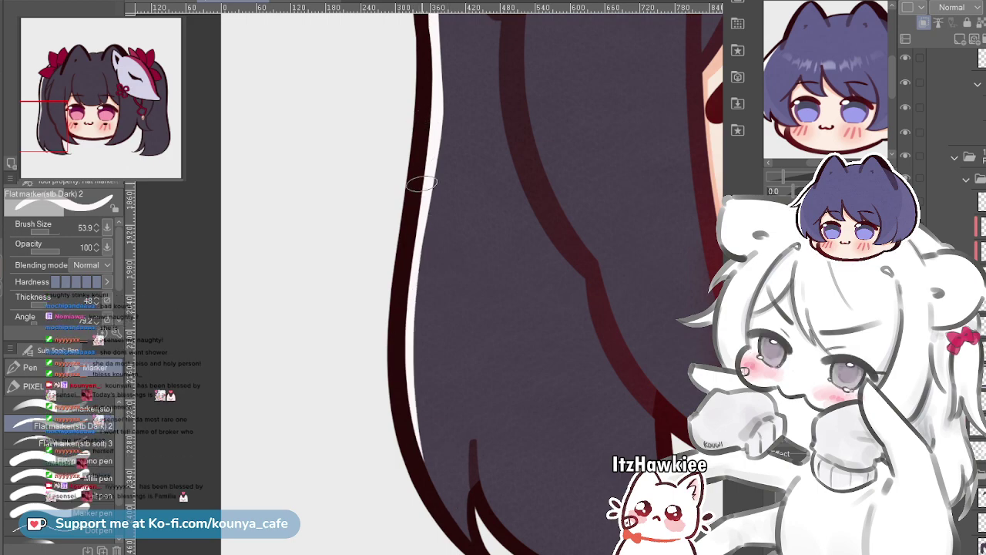
# Examine the highlighted ponytail and the hair around the face at several magnifications
pyautogui.scroll(-5, 423, 184)
pyautogui.scroll(2, 466, 330)
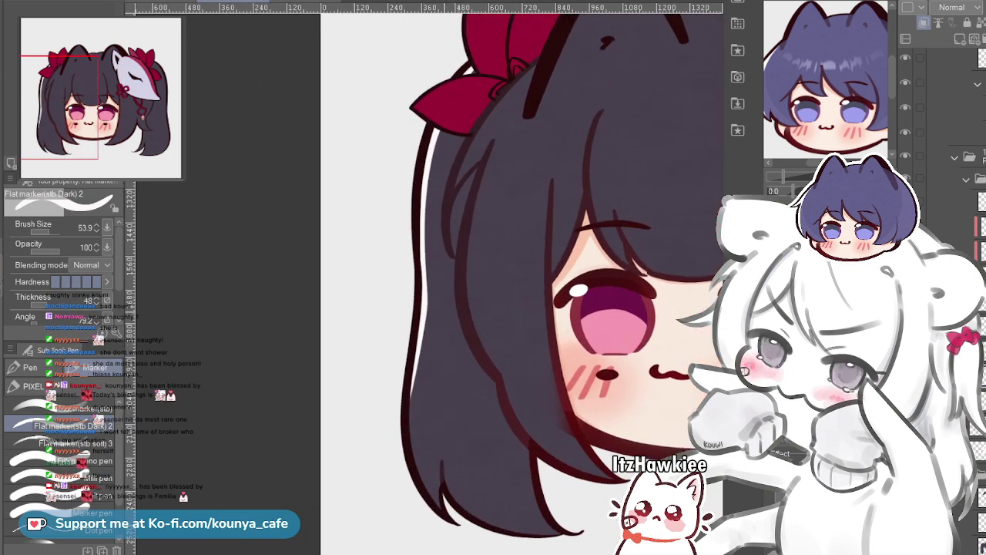
pyautogui.scroll(-5, 493, 308)
pyautogui.scroll(5, 493, 324)
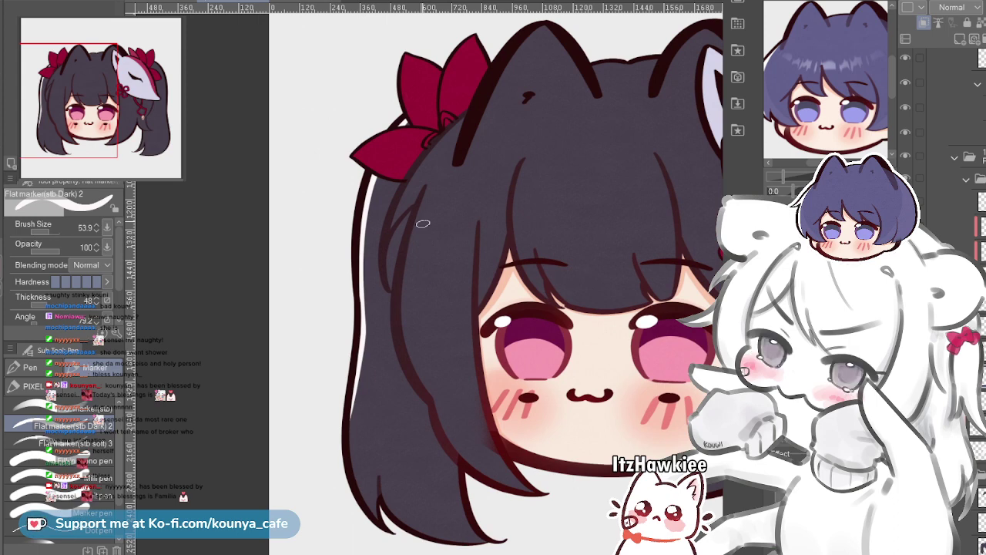
pyautogui.scroll(2, 406, 200)
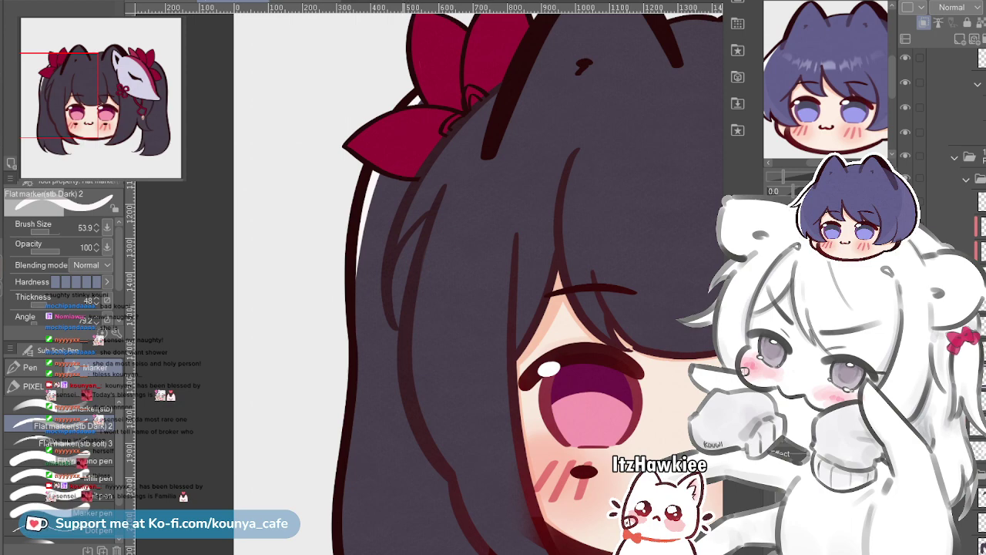
pyautogui.scroll(-4, 355, 175)
pyautogui.scroll(3, 385, 195)
pyautogui.moveTo(412, 185); pyautogui.dragTo(412, 220)
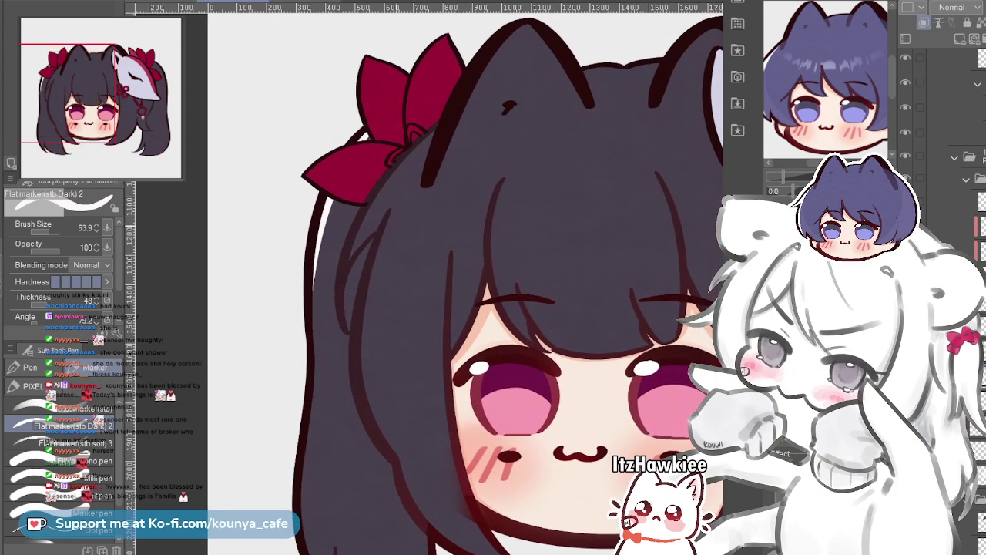
pyautogui.click(396, 225)
pyautogui.hscroll(-1, 431, 277)
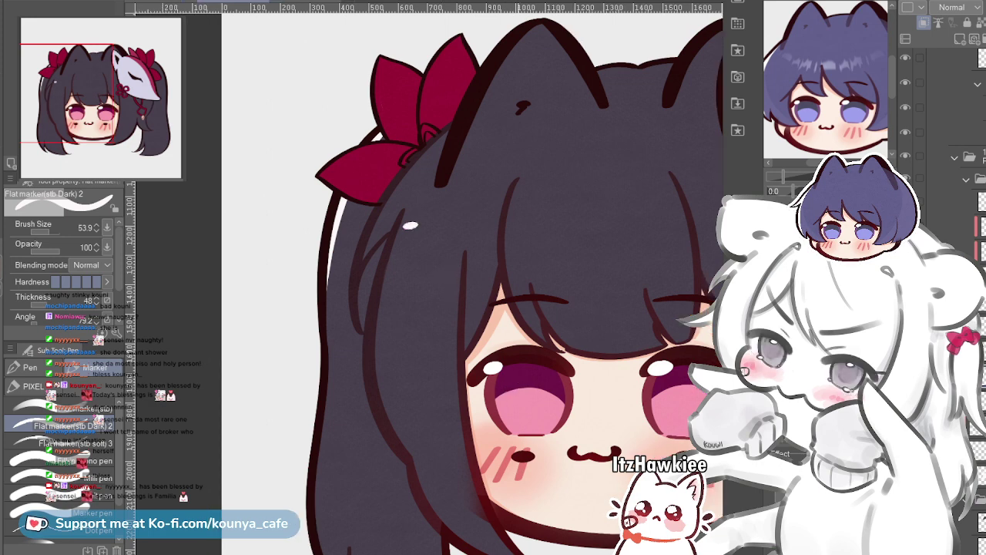
pyautogui.moveTo(488, 342); pyautogui.dragTo(371, 326)
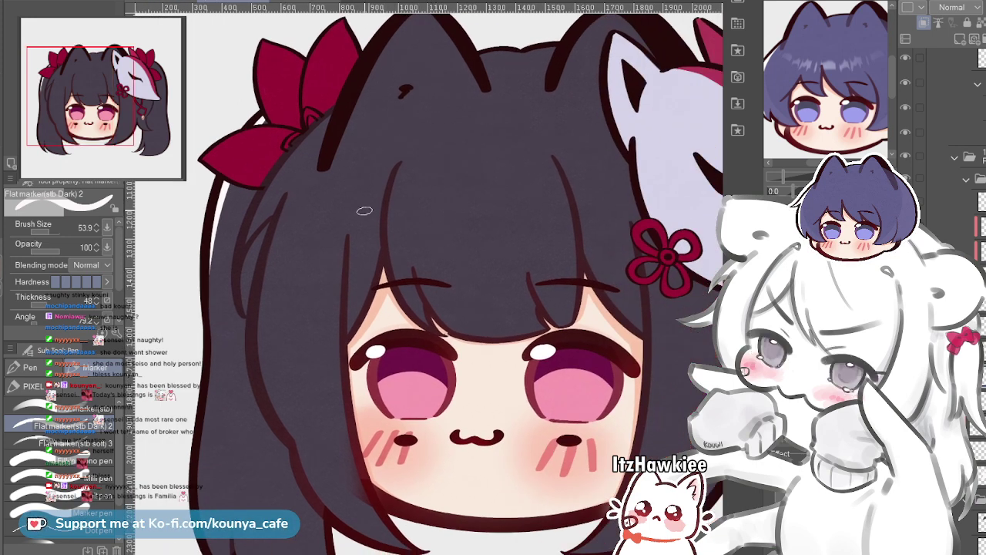
pyautogui.scroll(-1, 364, 210)
pyautogui.moveTo(334, 133); pyautogui.dragTo(351, 184)
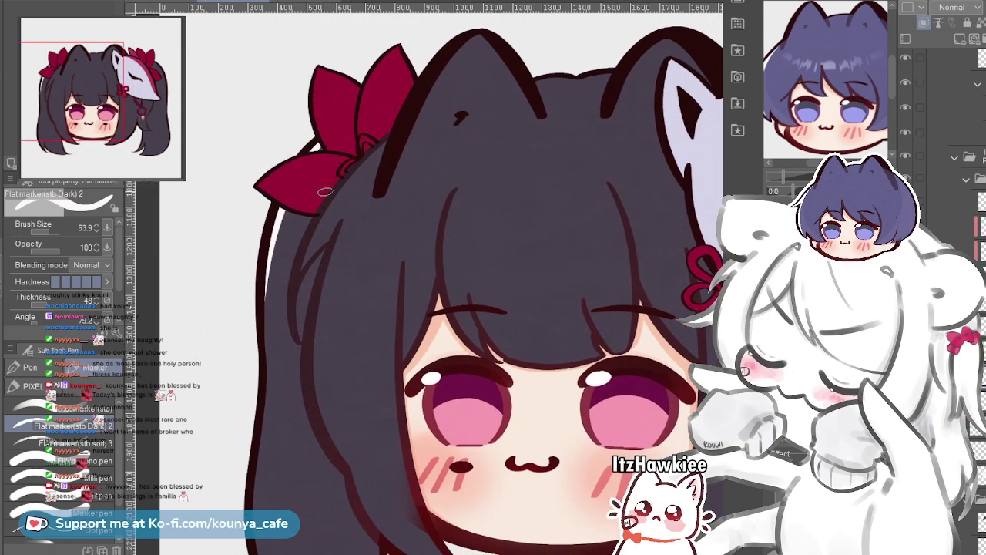
pyautogui.scroll(1, 409, 229)
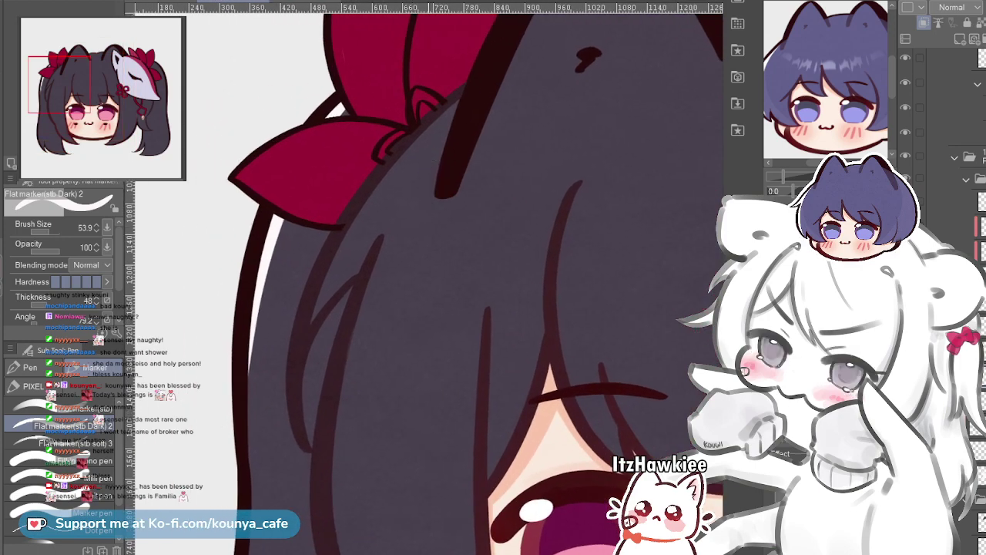
# Try a long white highlight stroke from the base of the ear down the side lock beside the face
pyautogui.scroll(1, 467, 161)
pyautogui.moveTo(471, 159)
pyautogui.mouseDown()
pyautogui.moveTo(467, 129)
pyautogui.moveTo(341, 452)
pyautogui.moveTo(340, 544)
pyautogui.mouseUp()
pyautogui.moveTo(344, 532); pyautogui.dragTo(340, 501)
pyautogui.scroll(-1, 478, 278)
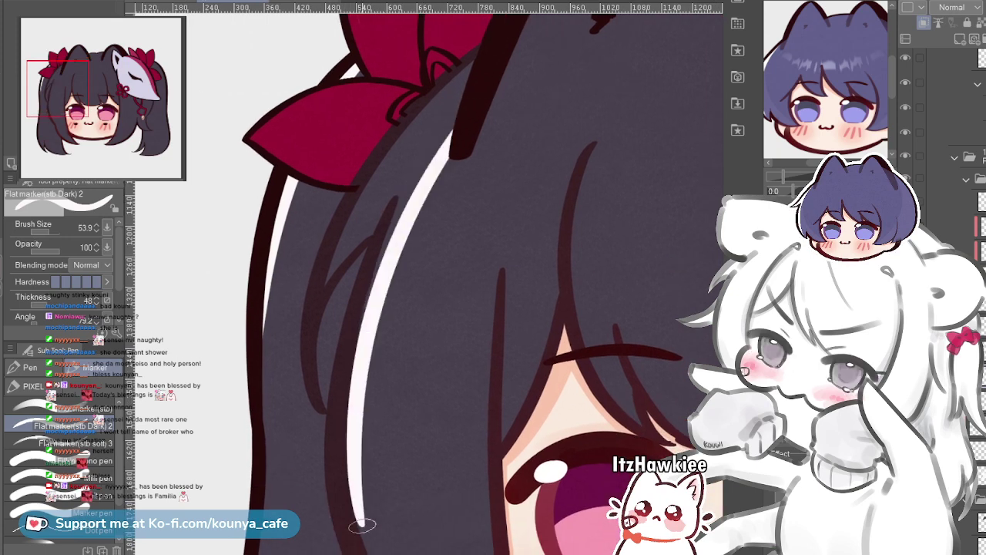
pyautogui.scroll(-1, 477, 277)
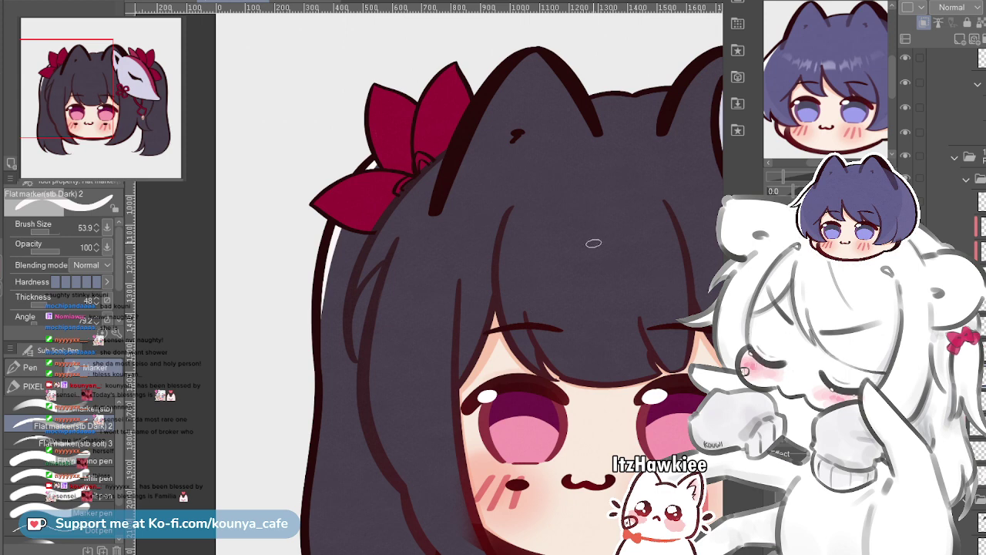
# Identify the ear and main hair layers by loading their contents as selections, and clear the selection
pyautogui.scroll(-1, 944, 300)
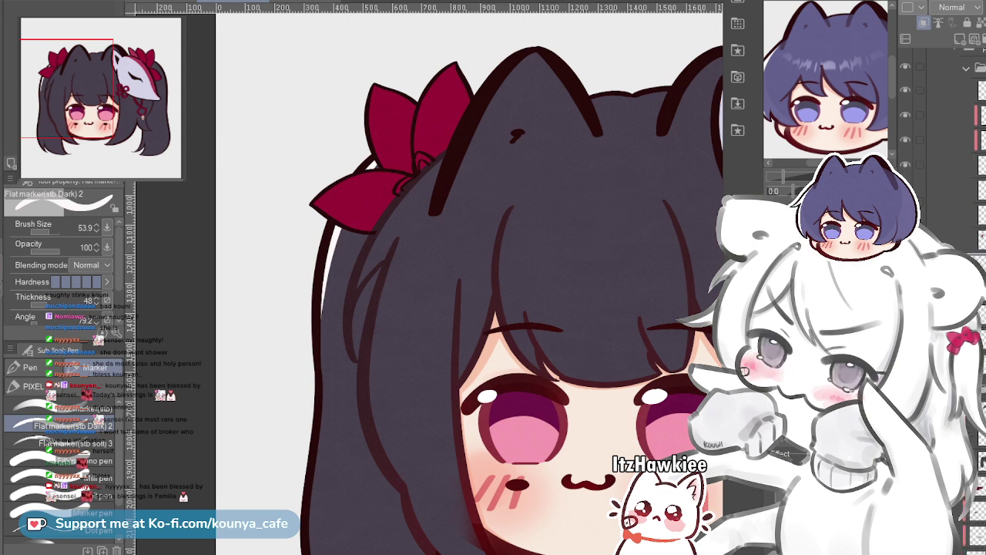
pyautogui.keyDown('ctrl'); pyautogui.click(980, 292); pyautogui.keyUp('ctrl')
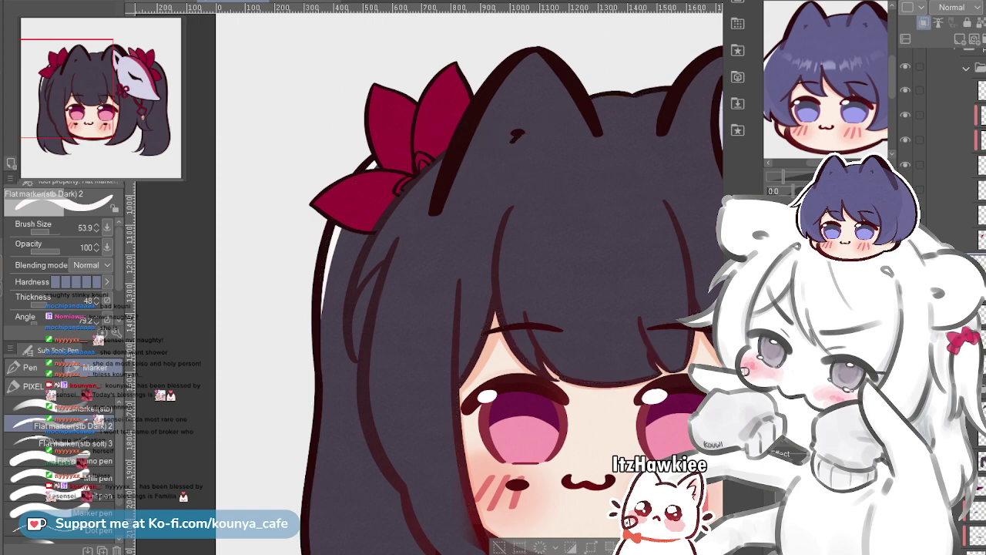
pyautogui.keyDown('ctrl'); pyautogui.click(980, 316); pyautogui.keyUp('ctrl')
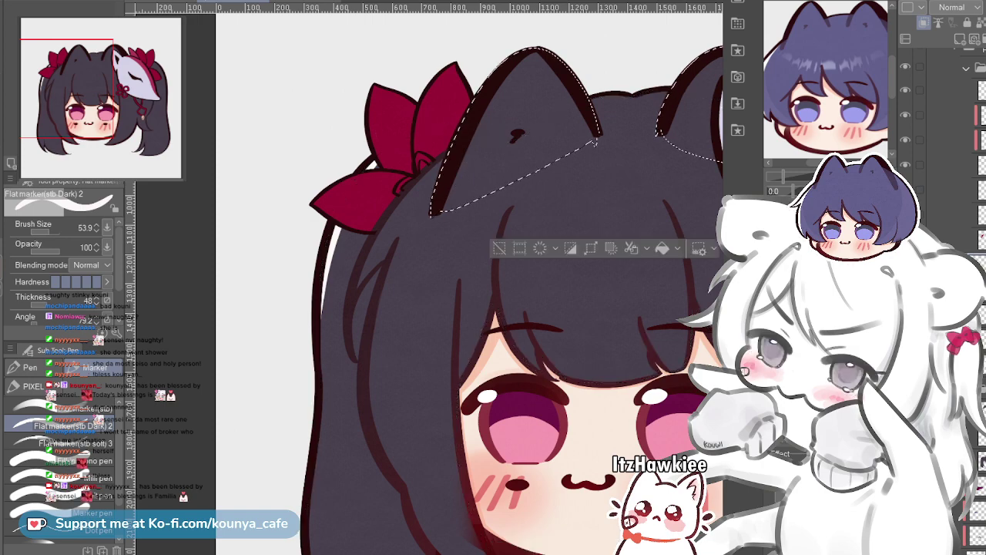
pyautogui.hotkey('ctrl', 'd')
pyautogui.moveTo(539, 331); pyautogui.dragTo(245, 210)
pyautogui.scroll(-4, 504, 329)
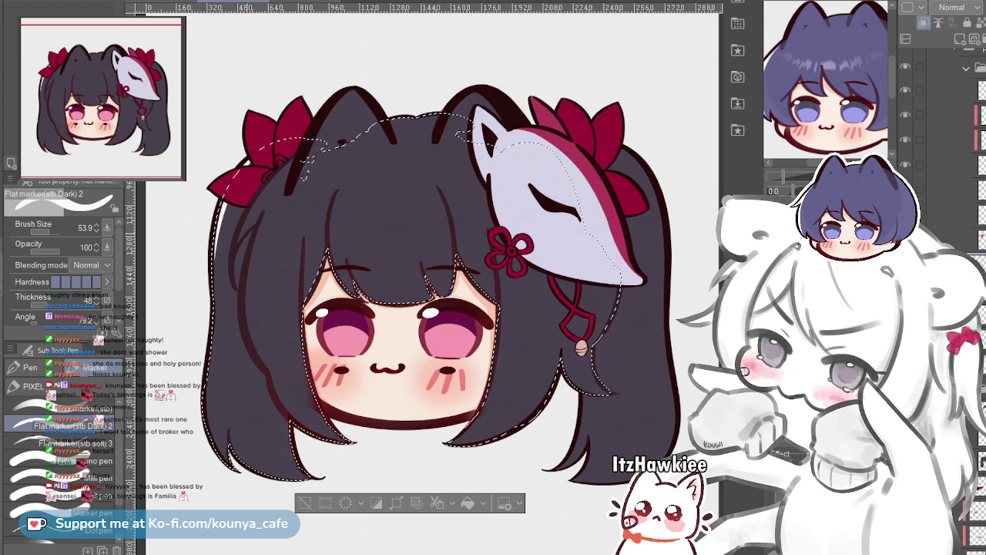
pyautogui.scroll(3, 255, 287)
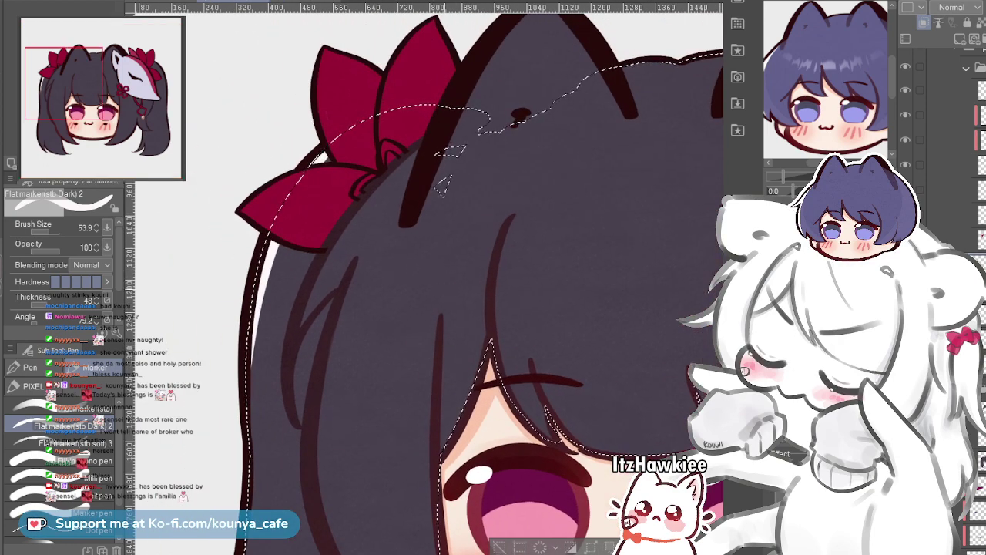
pyautogui.hotkey('ctrl', 'd')
# Try white highlight strokes beside the flower-side hair outline and from the ear's base down the side lock
pyautogui.moveTo(388, 187)
pyautogui.mouseDown()
pyautogui.moveTo(465, 165)
pyautogui.moveTo(356, 343)
pyautogui.mouseUp()
pyautogui.scroll(1, 465, 129)
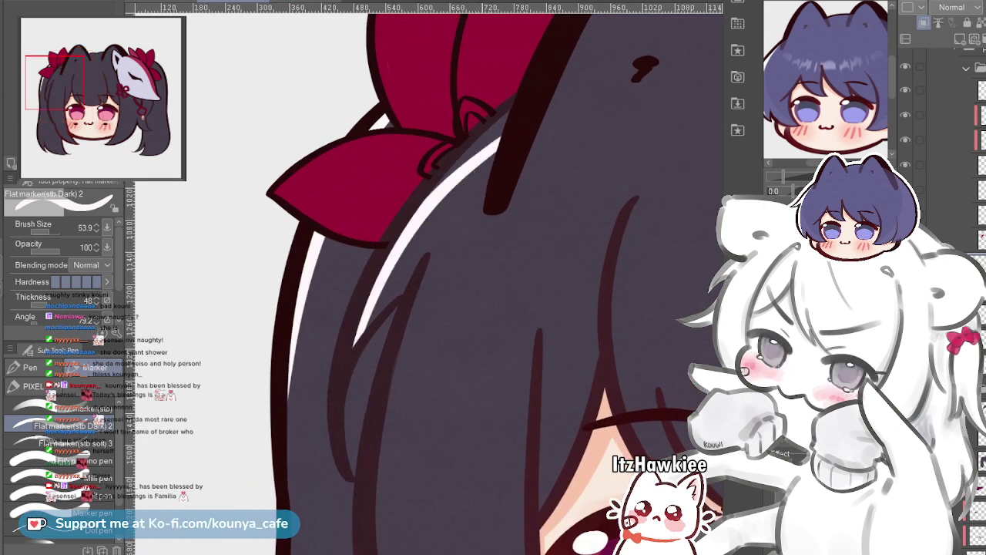
pyautogui.scroll(-2, 450, 185)
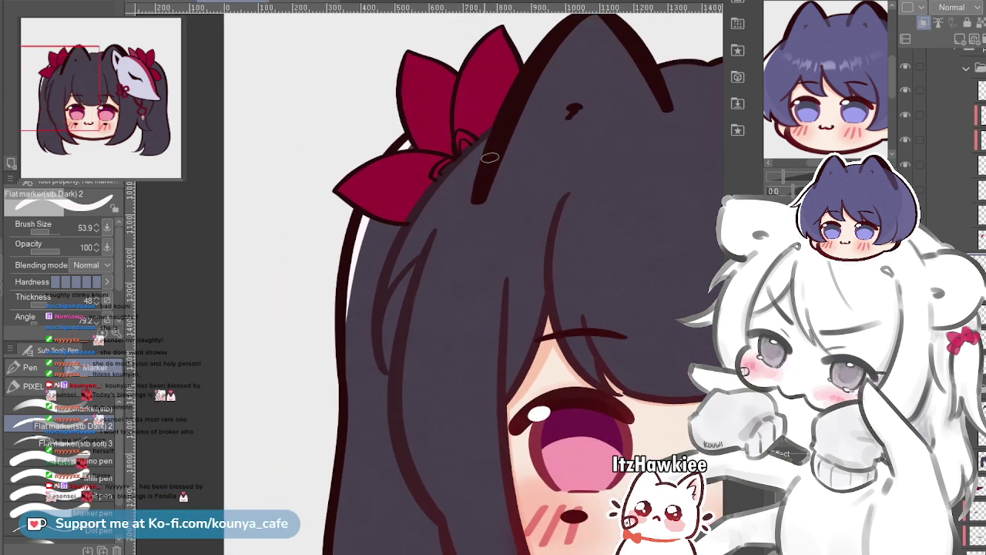
pyautogui.hotkey('ctrl', 'z')
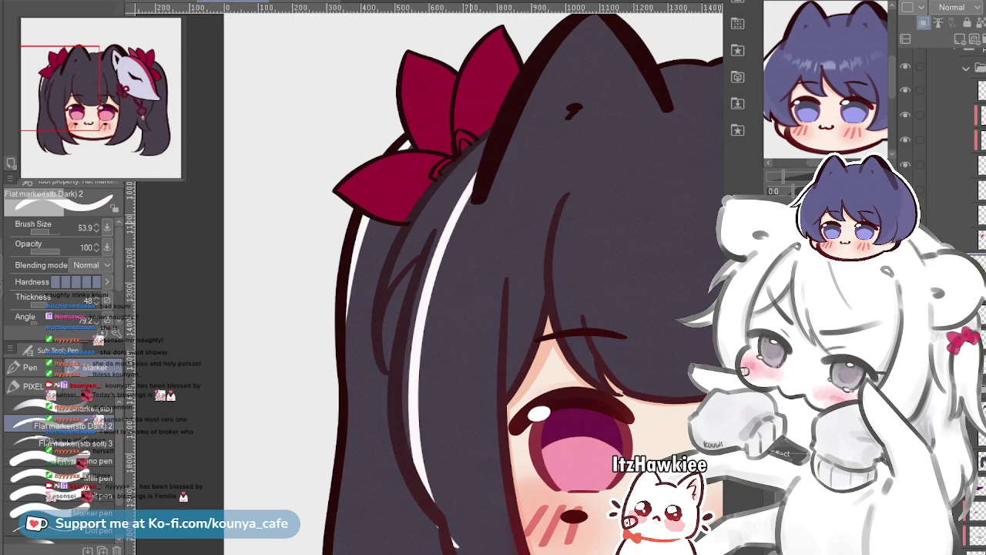
pyautogui.hotkey('ctrl', 'z')
pyautogui.moveTo(475, 173)
pyautogui.mouseDown()
pyautogui.moveTo(414, 327)
pyautogui.moveTo(424, 471)
pyautogui.mouseUp()
pyautogui.hotkey('ctrl', 'z')
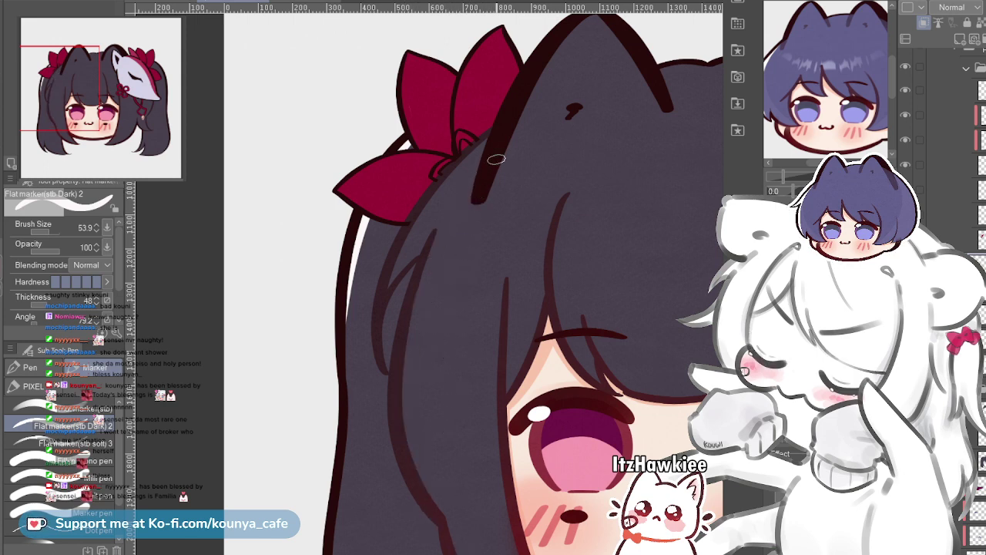
pyautogui.moveTo(473, 186); pyautogui.dragTo(453, 216)
pyautogui.hotkey('ctrl', 'z')
# Paint a long tapering white highlight from the ear's base down the side lock, following the inner side of its dark line
pyautogui.moveTo(481, 179); pyautogui.dragTo(423, 518)
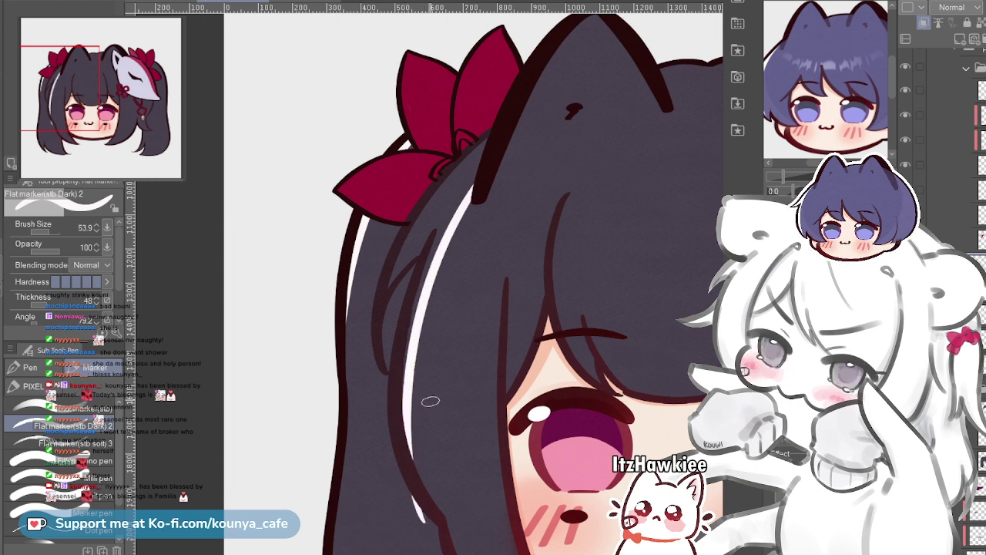
pyautogui.hotkey('ctrl', 'z')
pyautogui.moveTo(477, 185); pyautogui.dragTo(437, 492)
pyautogui.scroll(1, 464, 247)
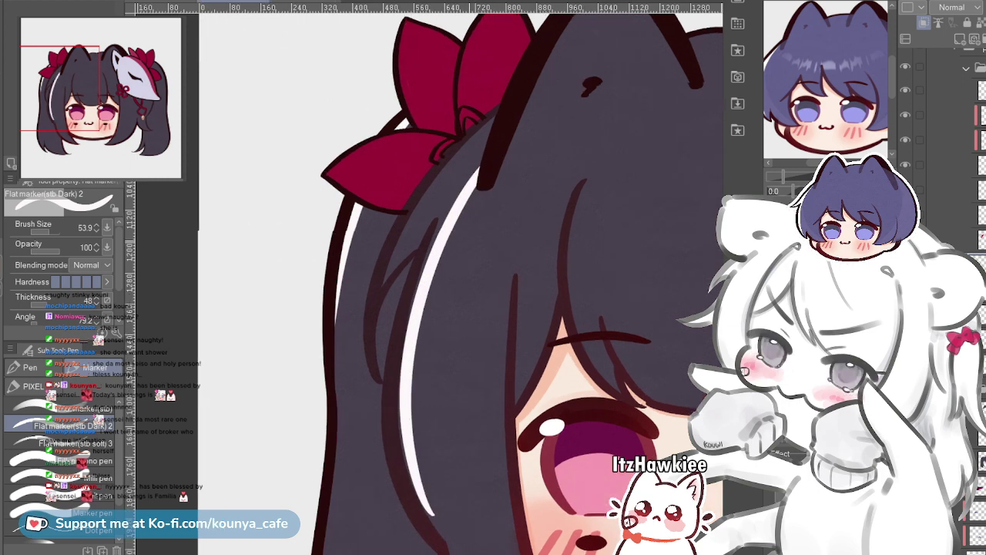
pyautogui.moveTo(465, 247); pyautogui.dragTo(481, 204)
pyautogui.hotkey('ctrl', 'z')
pyautogui.moveTo(499, 148)
pyautogui.mouseDown()
pyautogui.moveTo(481, 175)
pyautogui.moveTo(445, 531)
pyautogui.mouseUp()
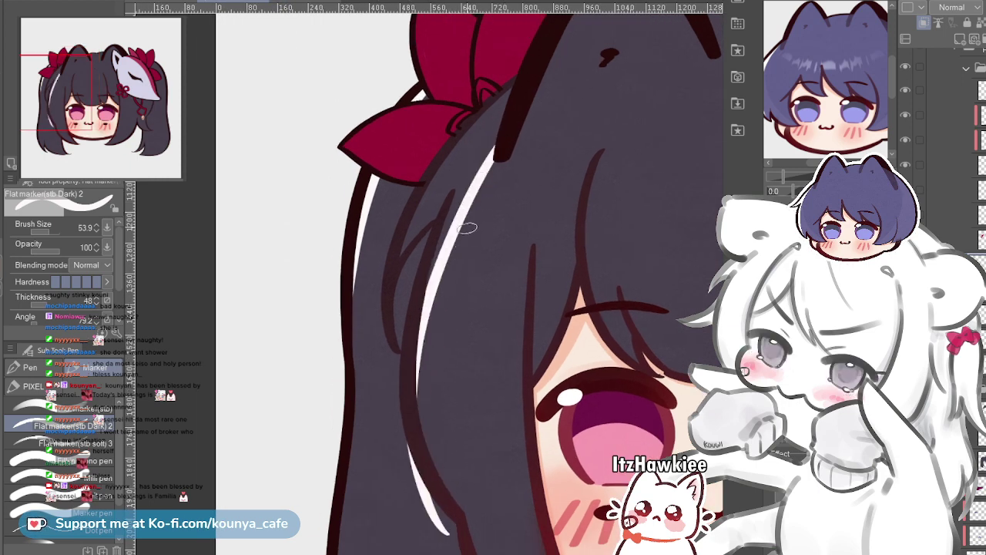
# Extend the side lock's white highlight upward along the ear's dark outline to the knot of the flower
pyautogui.scroll(1, 512, 91)
pyautogui.moveTo(511, 91); pyautogui.dragTo(519, 135)
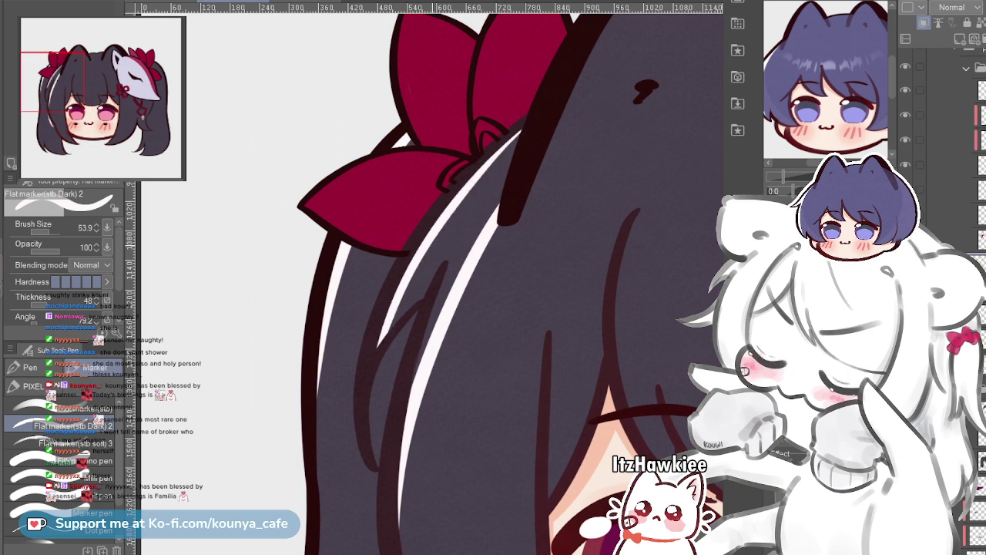
pyautogui.scroll(2, 490, 177)
pyautogui.moveTo(499, 220); pyautogui.dragTo(538, 86)
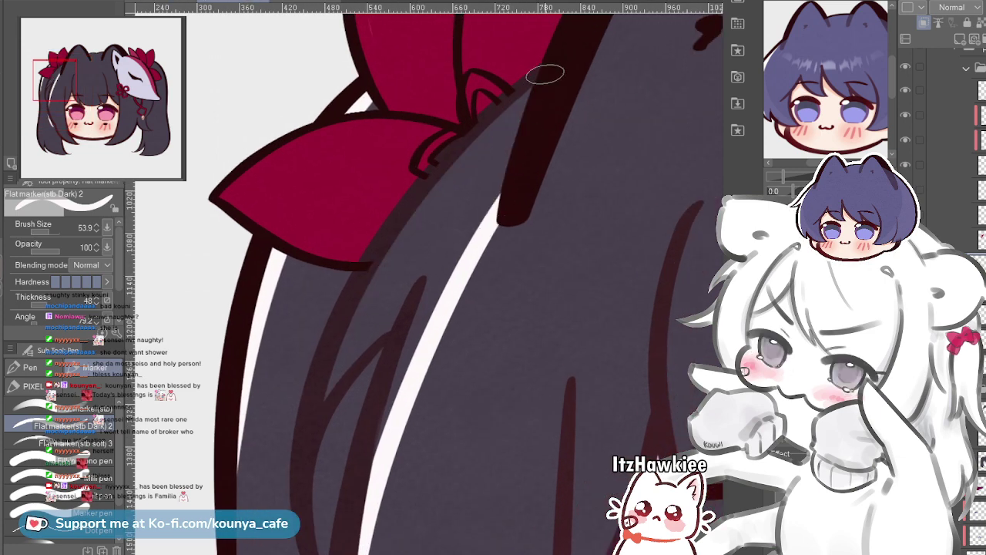
pyautogui.moveTo(511, 146); pyautogui.dragTo(527, 125)
# Try a second white highlight from the ear along the hair outline beside the flower, down to the strand fork
pyautogui.moveTo(542, 81); pyautogui.dragTo(367, 358)
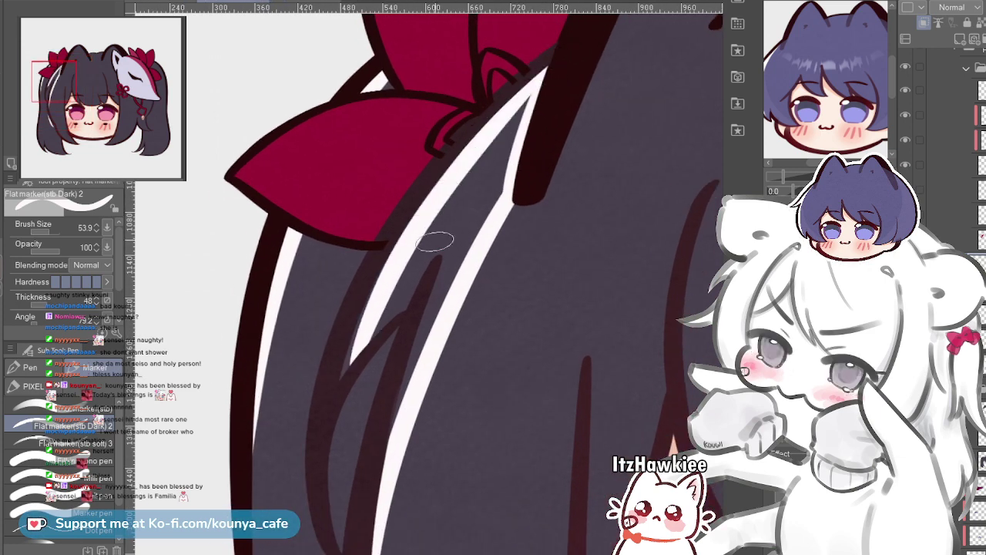
pyautogui.hotkey('ctrl', 'z')
pyautogui.moveTo(543, 68)
pyautogui.mouseDown()
pyautogui.moveTo(463, 159)
pyautogui.moveTo(352, 353)
pyautogui.mouseUp()
pyautogui.hotkey('ctrl', 'z')
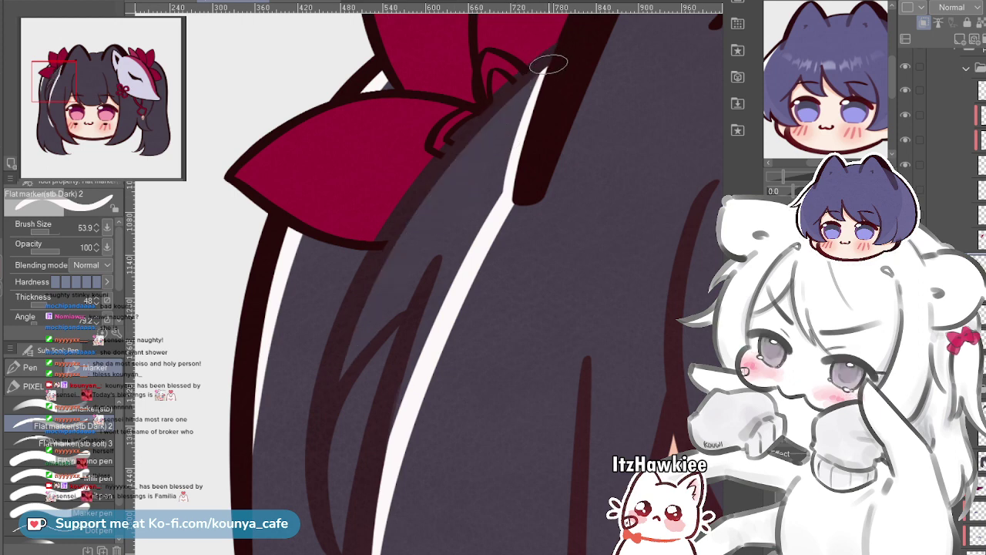
# Paint a thinner white highlight at brush size 32.0 along the hair outline below the flower, continuing up the forked strand line
pyautogui.moveTo(546, 68); pyautogui.dragTo(349, 333)
pyautogui.moveTo(386, 247); pyautogui.dragTo(407, 189)
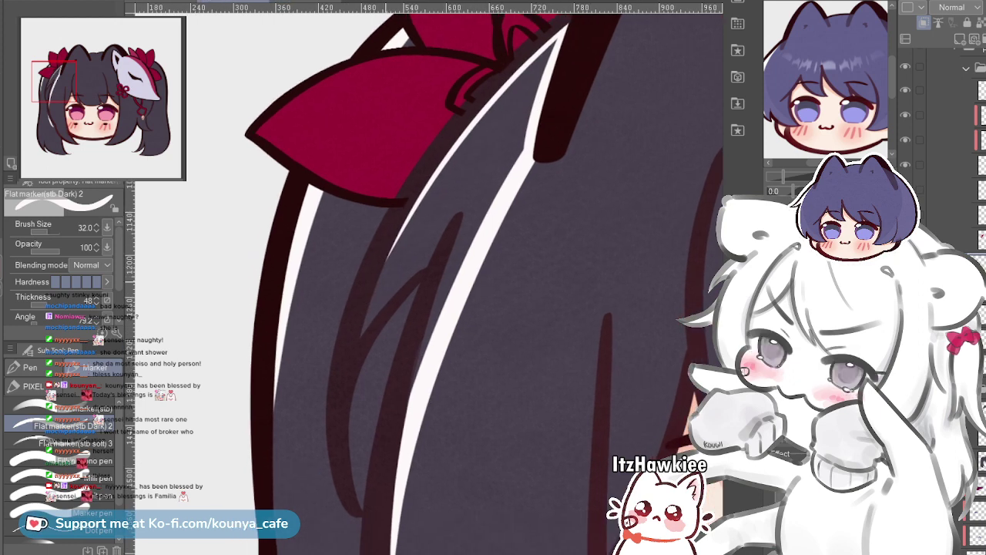
pyautogui.scroll(2, 407, 189)
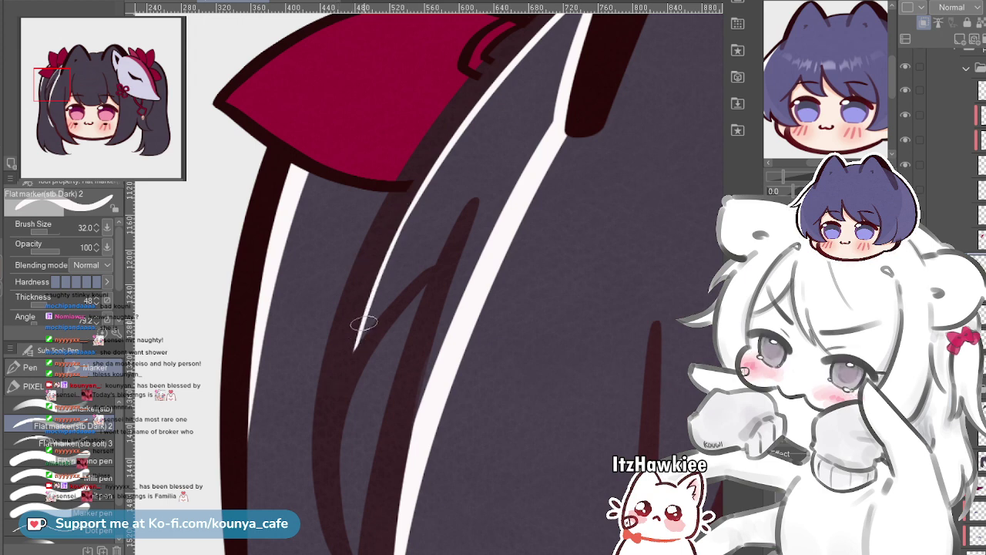
pyautogui.moveTo(355, 346); pyautogui.dragTo(494, 181)
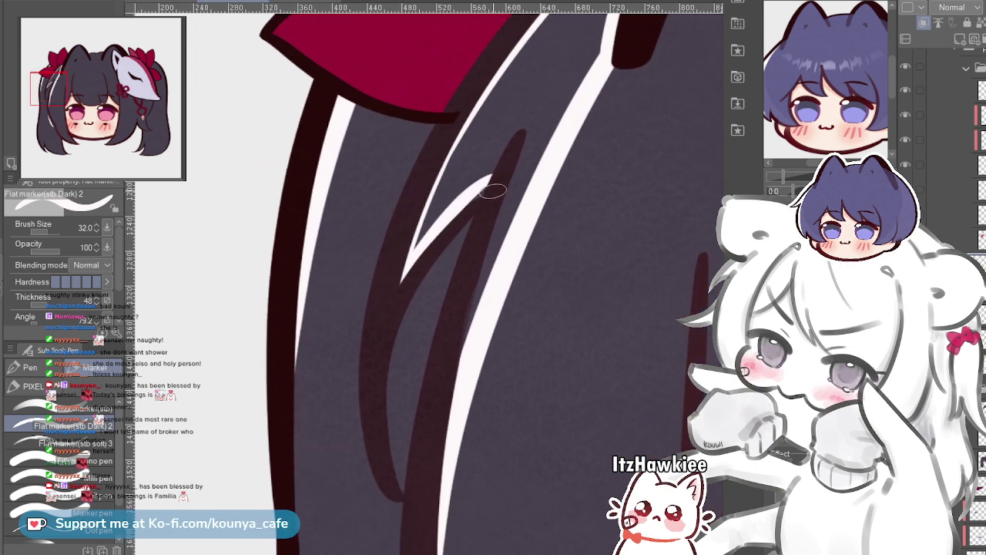
# Close the white outline along the right side of the forked strand and fill the enclosed area below the flower with white
pyautogui.moveTo(481, 268); pyautogui.dragTo(458, 338)
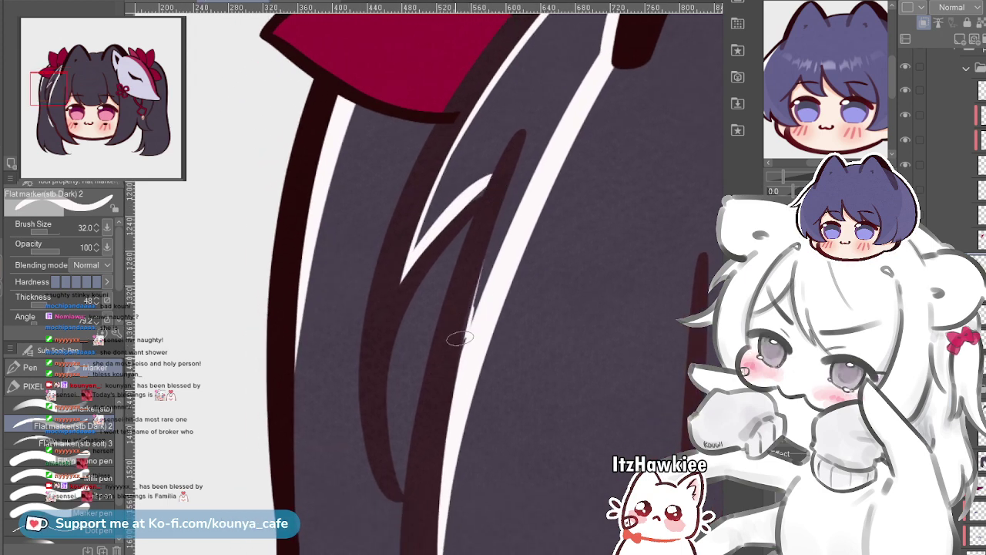
pyautogui.moveTo(466, 301); pyautogui.dragTo(453, 412)
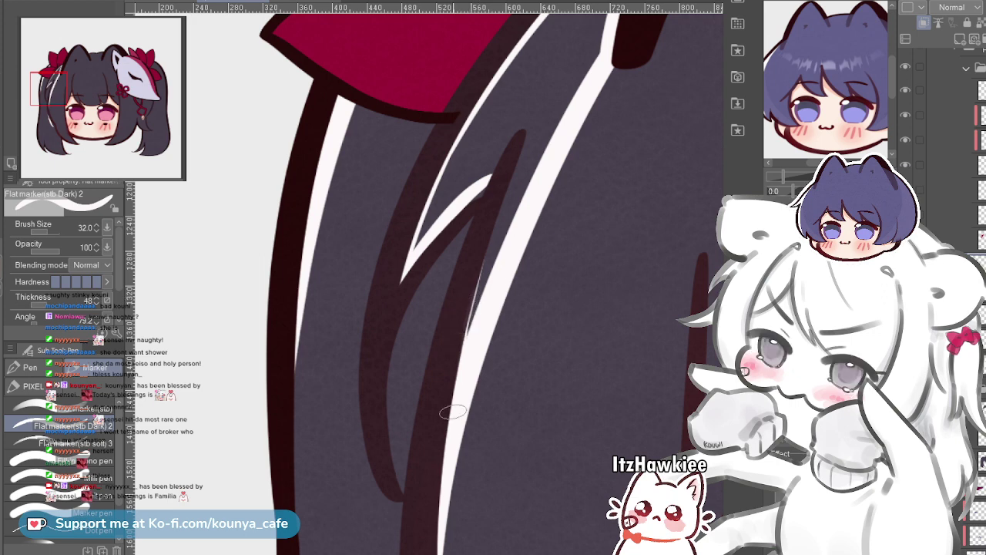
pyautogui.moveTo(491, 274); pyautogui.dragTo(456, 327)
pyautogui.press('g')
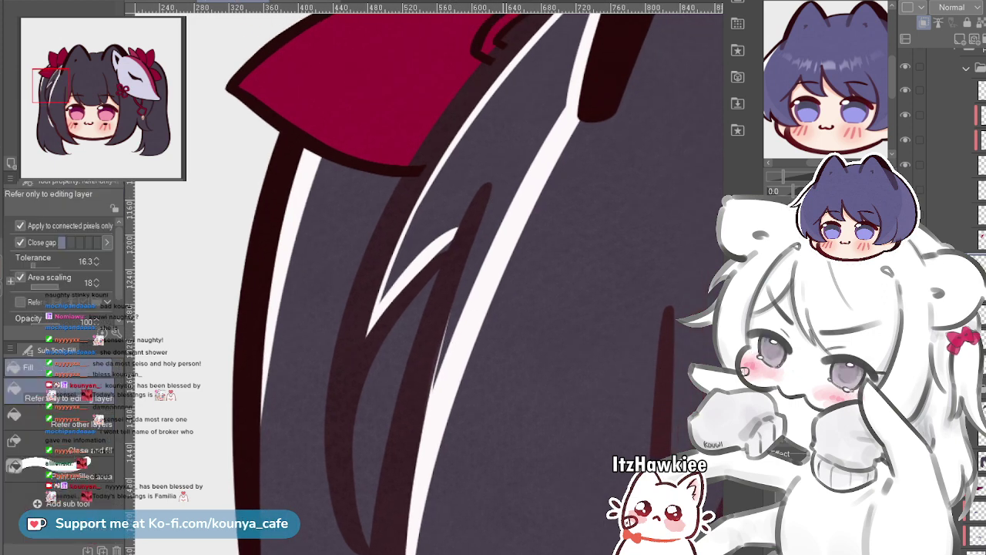
pyautogui.click(502, 179)
pyautogui.moveTo(502, 179); pyautogui.dragTo(451, 263)
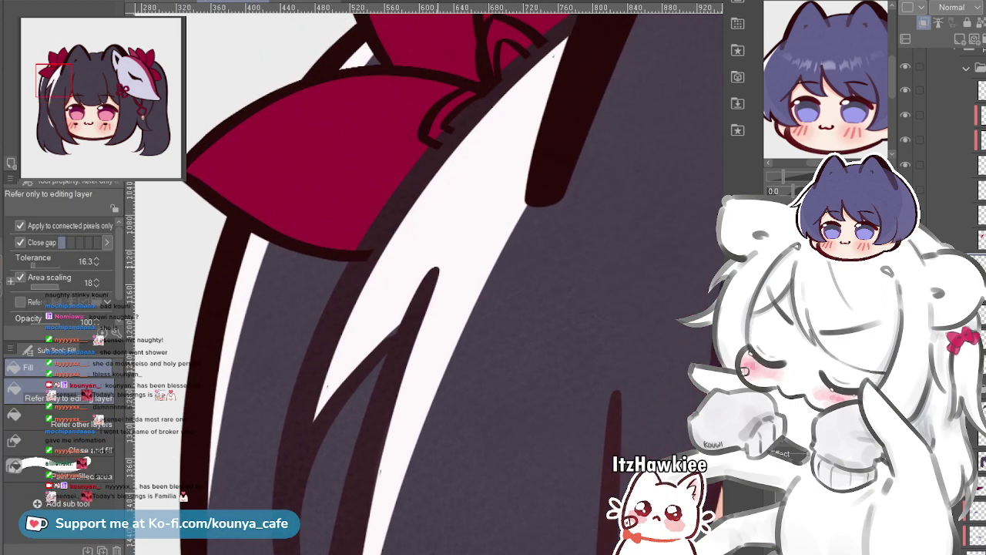
# Trim the side lock's white highlight along its inner edge and erase its lower tail with the marker in transparent colour
pyautogui.press('p')
pyautogui.scroll(-5, 495, 286)
pyautogui.moveTo(495, 285); pyautogui.dragTo(442, 172)
pyautogui.scroll(2, 429, 351)
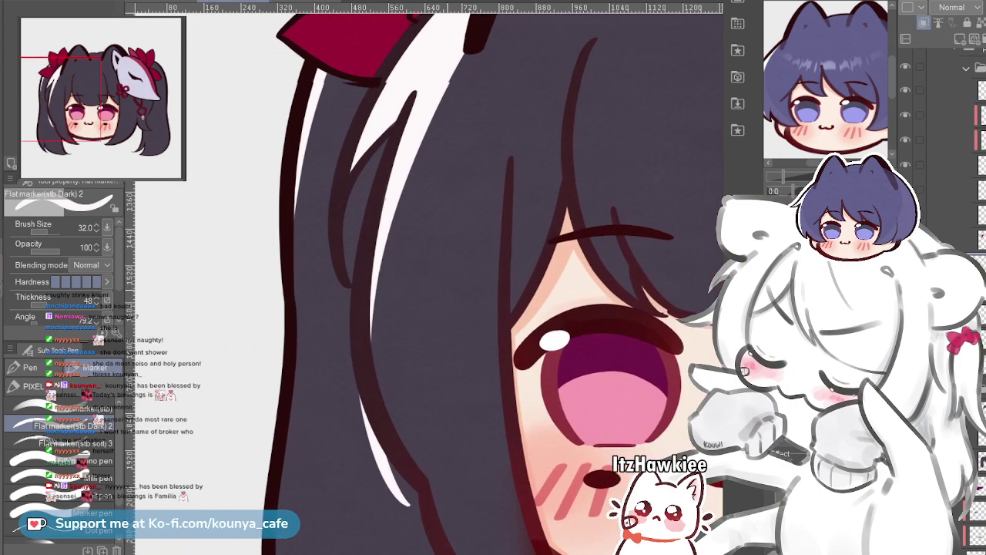
pyautogui.moveTo(429, 351); pyautogui.dragTo(432, 297)
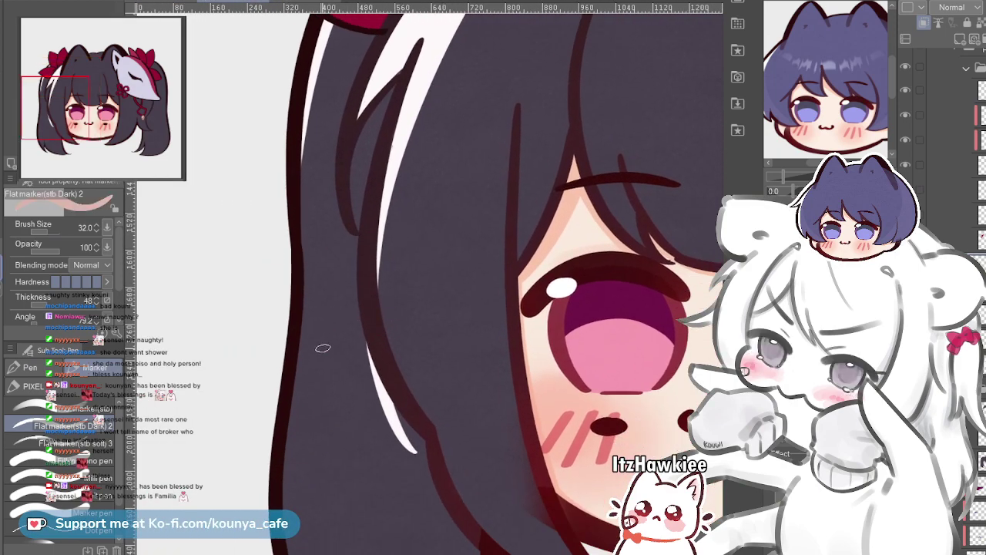
pyautogui.moveTo(348, 343); pyautogui.dragTo(331, 310)
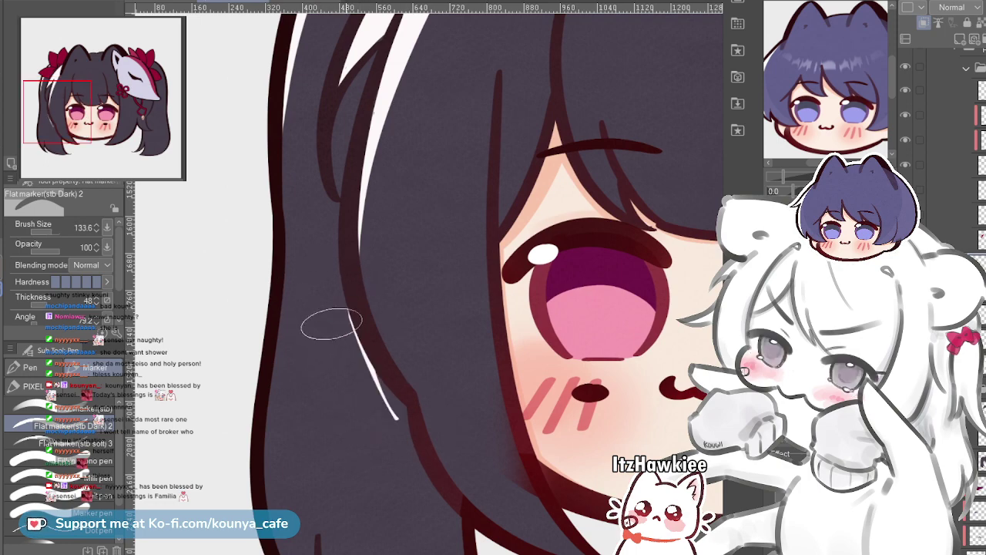
pyautogui.hotkey('ctrl', '0')
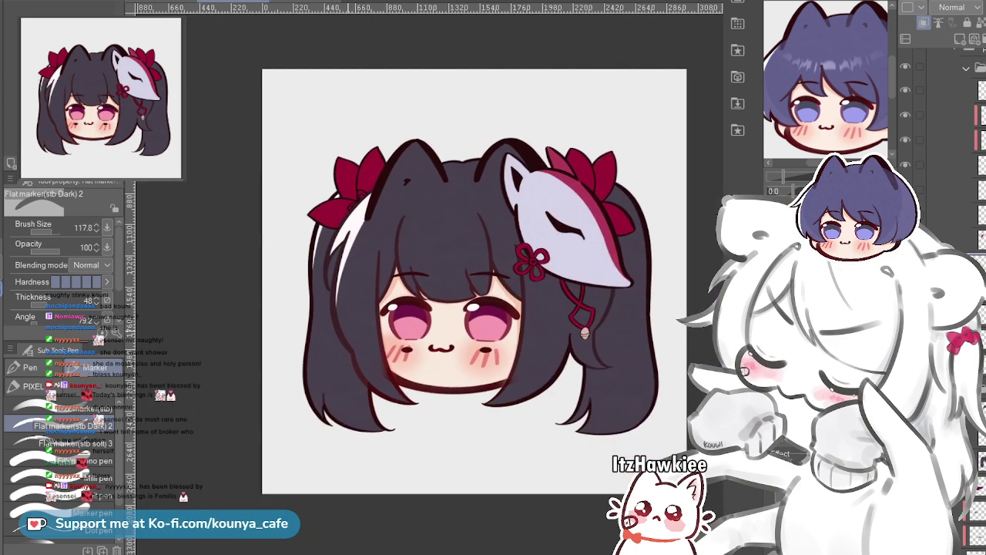
# Clean up the small speck on the highlight beside the forked strand with white, reducing the brush size to 33.5
pyautogui.scroll(5, 344, 301)
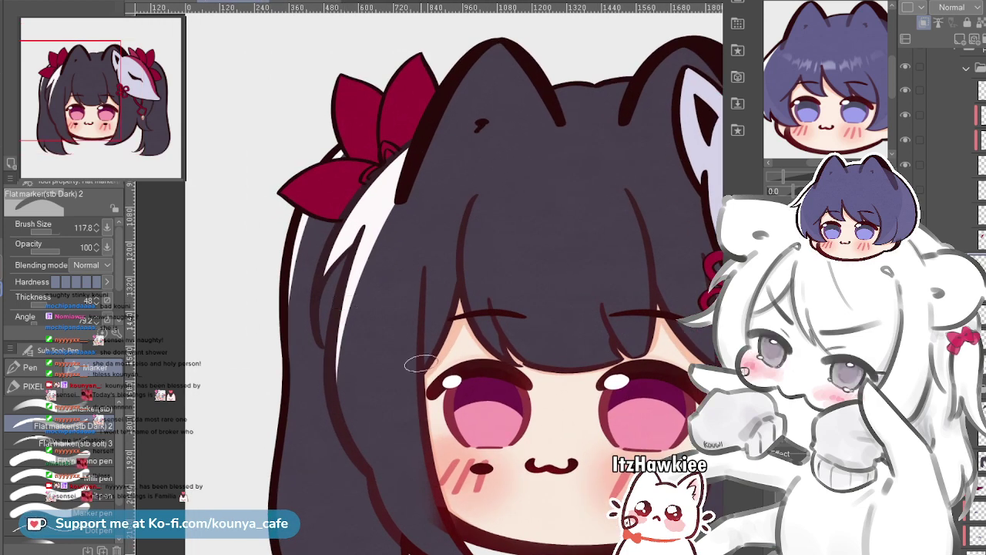
pyautogui.scroll(4, 392, 328)
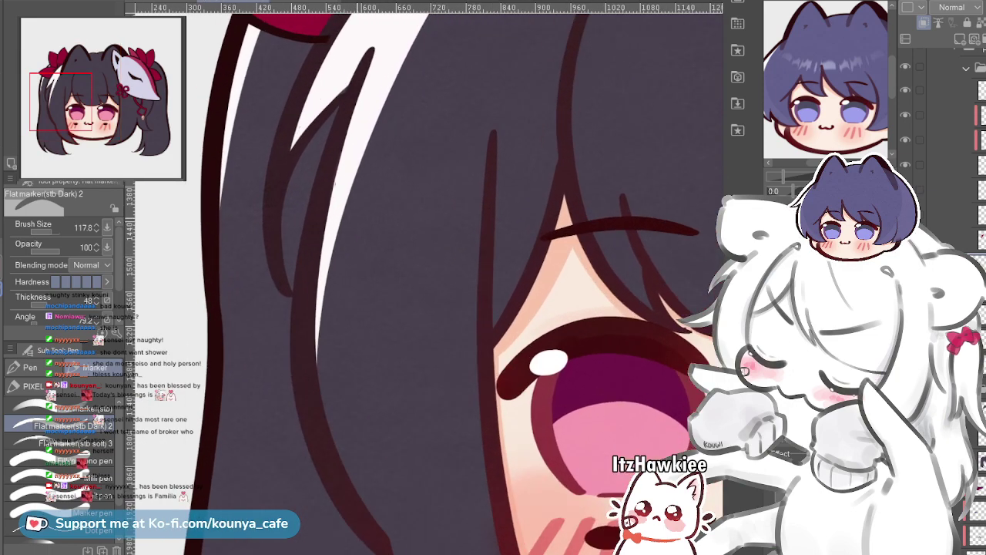
pyautogui.scroll(2, 356, 189)
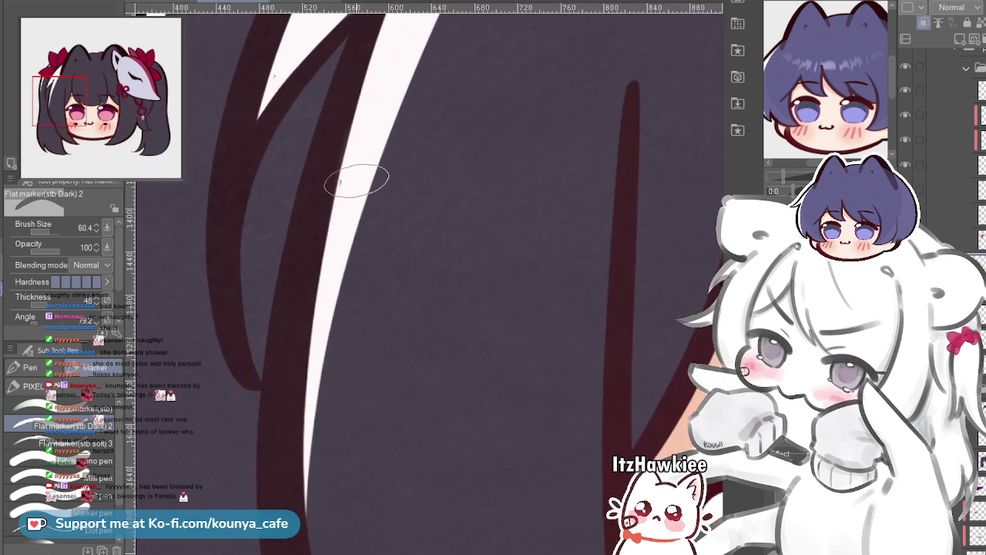
pyautogui.moveTo(332, 197); pyautogui.dragTo(317, 247)
pyautogui.hotkey('ctrl', 'z')
pyautogui.keyDown('alt'); pyautogui.click(344, 185); pyautogui.keyUp('alt')
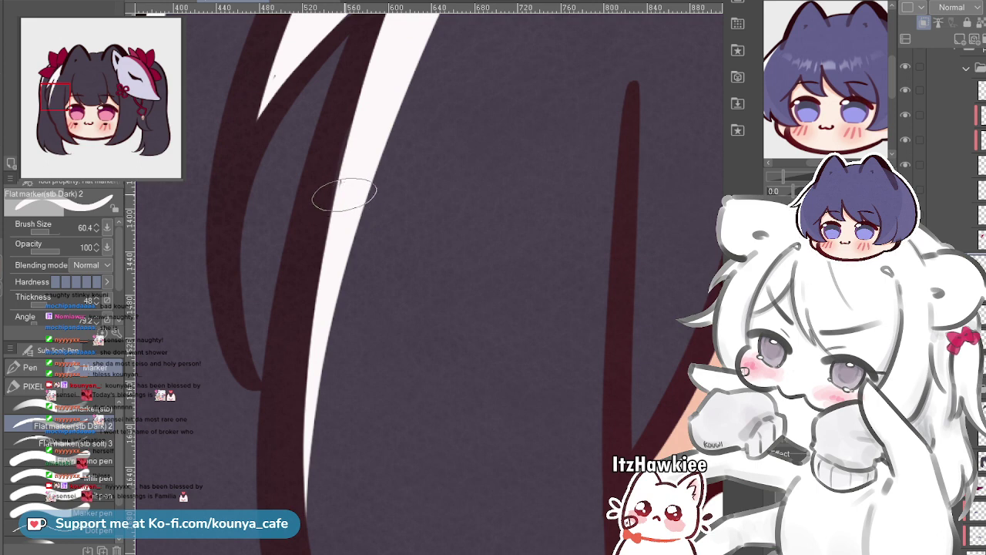
pyautogui.press('[')
pyautogui.press('[')
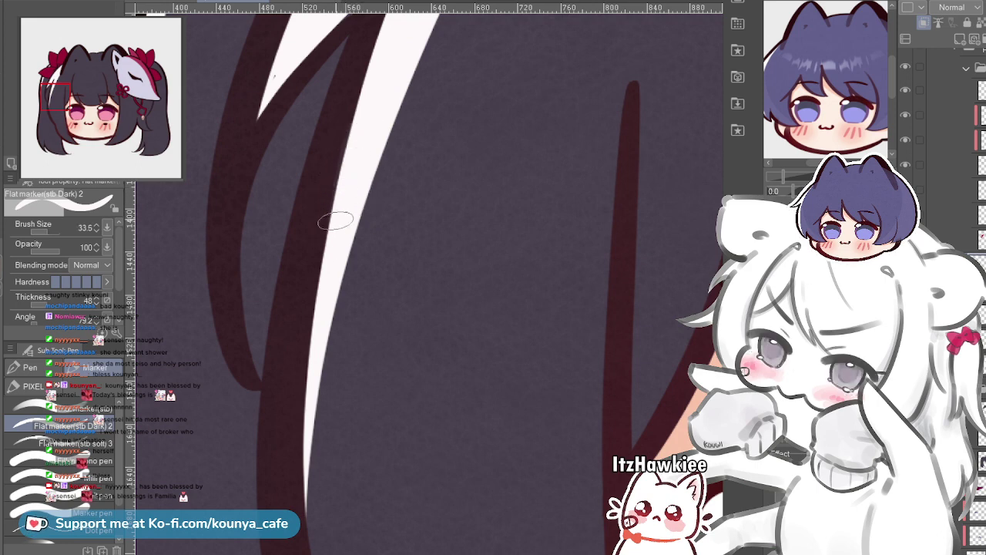
# Try extending the side lock's white highlight down along its dark line at brush size 45.7
pyautogui.scroll(-3, 336, 221)
pyautogui.scroll(1, 336, 208)
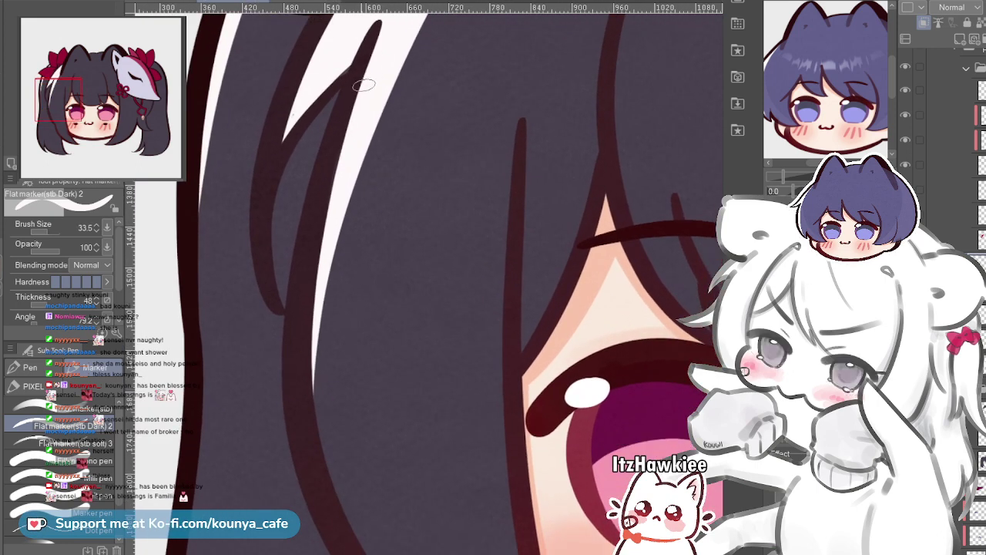
pyautogui.scroll(-1, 354, 185)
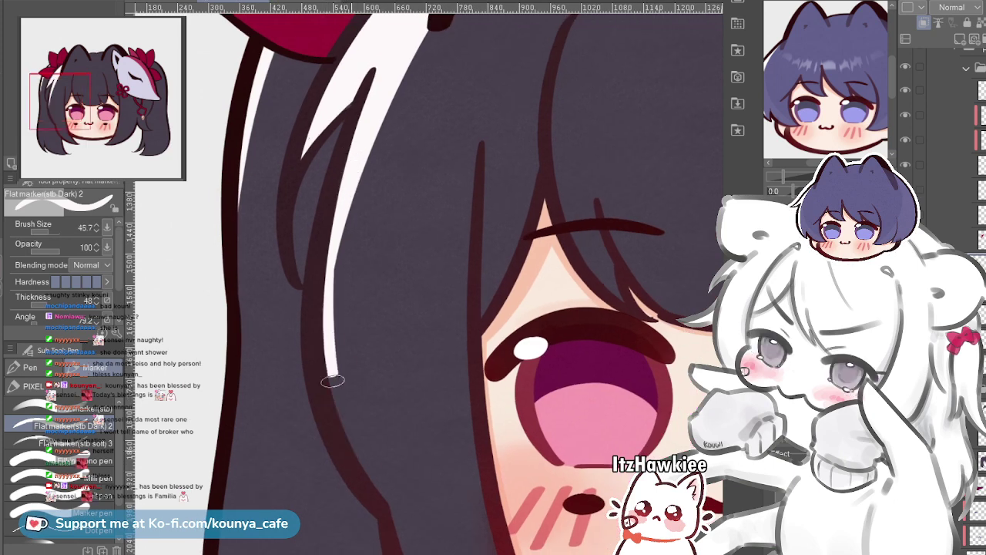
pyautogui.hotkey('ctrl', 'z')
pyautogui.moveTo(350, 179)
pyautogui.mouseDown()
pyautogui.moveTo(339, 218)
pyautogui.moveTo(356, 447)
pyautogui.mouseUp()
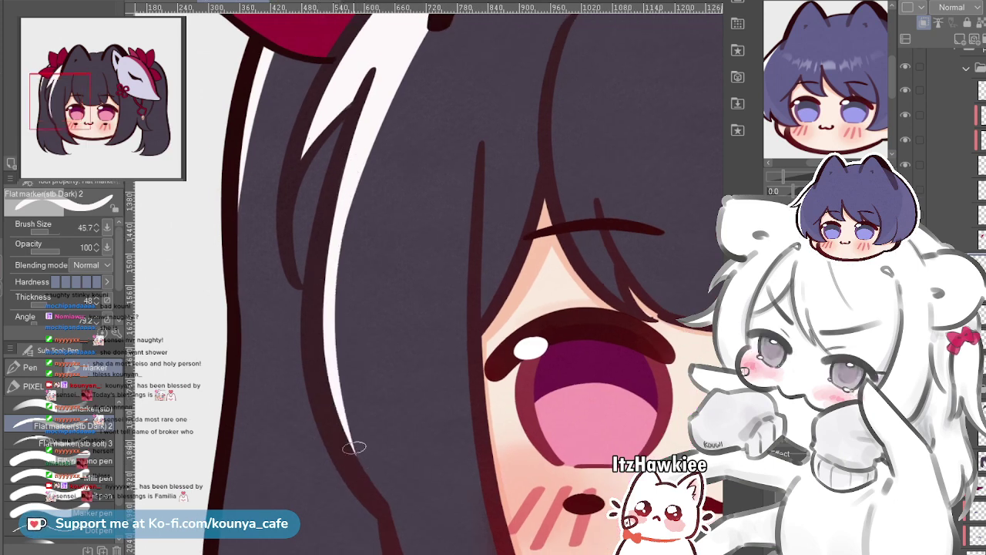
pyautogui.hotkey('ctrl', 'z')
pyautogui.hotkey('ctrl', 'y')
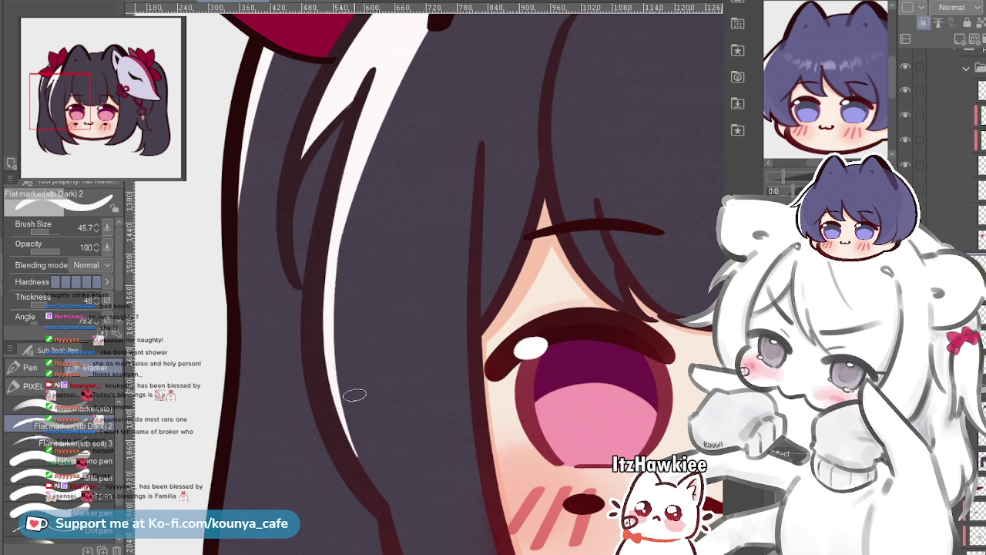
# Repaint the highlight's extension as one long tapering white stroke down the side lock's dark line at brush size 45.7
pyautogui.moveTo(344, 204); pyautogui.dragTo(376, 473)
pyautogui.hotkey('ctrl', 'z')
pyautogui.moveTo(324, 268); pyautogui.dragTo(338, 416)
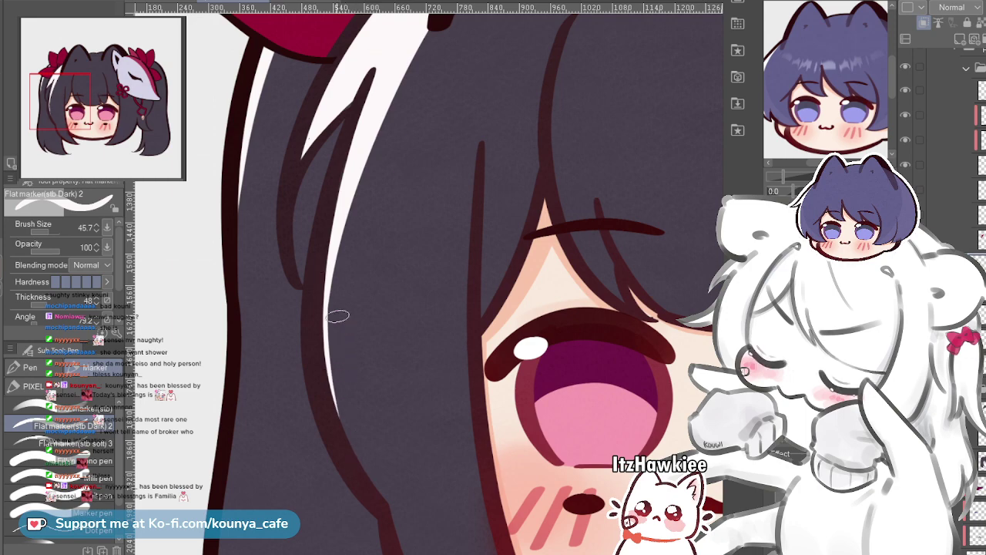
pyautogui.hotkey('ctrl', 'z')
pyautogui.moveTo(342, 228); pyautogui.dragTo(354, 462)
pyautogui.hotkey('ctrl', '0')
# Examine the ears, the top of the hair and the highlighted side lock both up close and within the whole head
pyautogui.scroll(3, 502, 202)
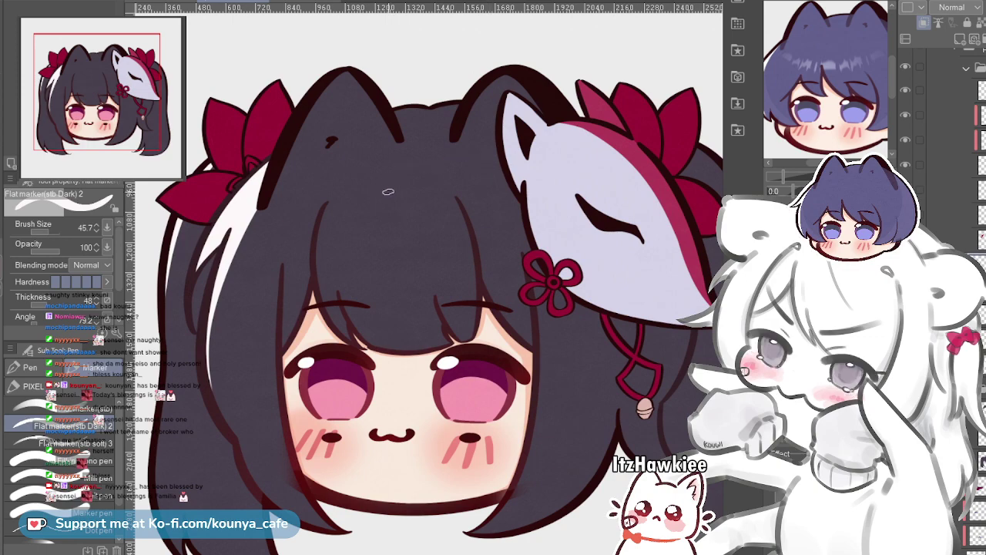
pyautogui.moveTo(391, 141); pyautogui.dragTo(375, 180)
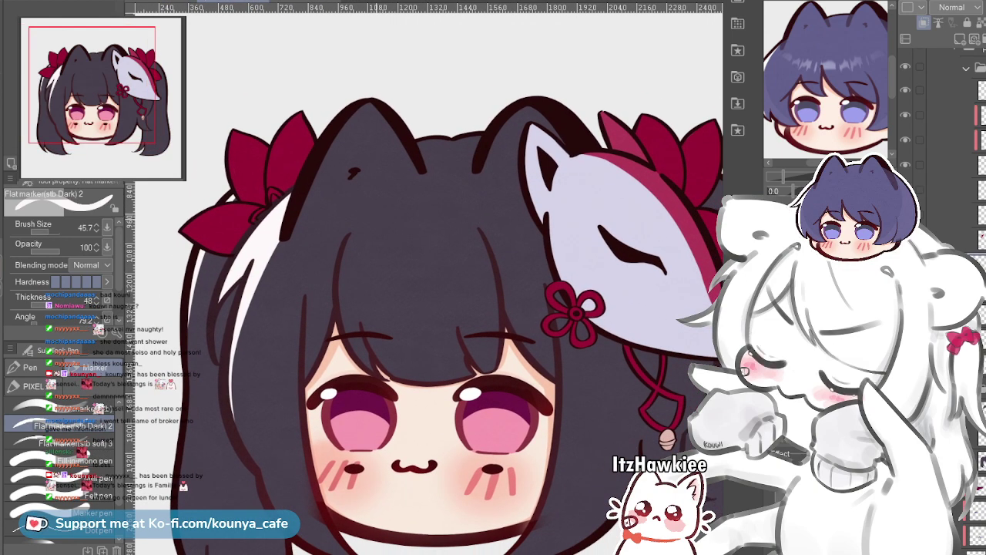
pyautogui.scroll(3, 376, 214)
pyautogui.moveTo(376, 215); pyautogui.dragTo(460, 286)
pyautogui.moveTo(607, 184); pyautogui.dragTo(444, 177)
pyautogui.scroll(2, 445, 178)
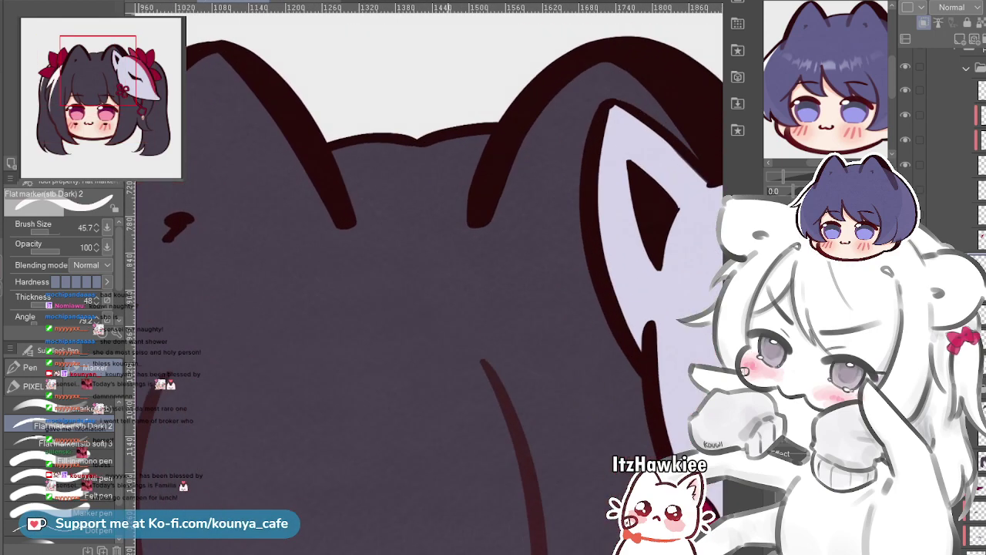
pyautogui.scroll(-5, 431, 278)
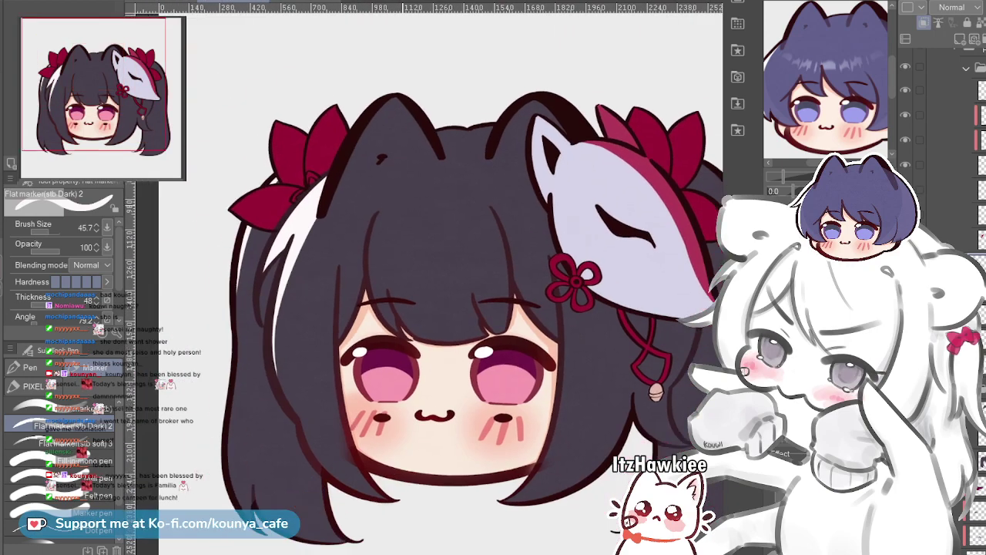
pyautogui.scroll(4, 412, 168)
pyautogui.moveTo(408, 171); pyautogui.dragTo(448, 169)
pyautogui.scroll(-2, 443, 176)
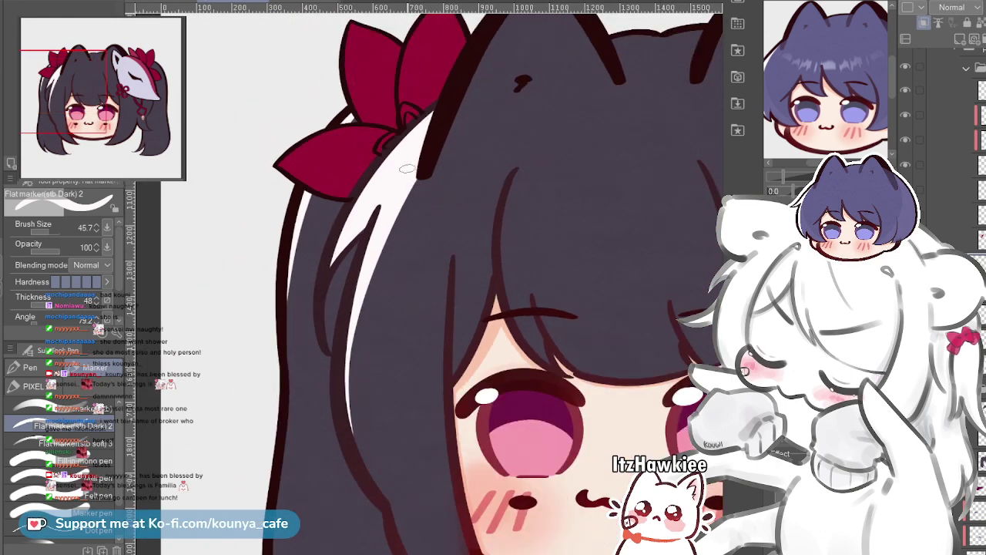
# Thin the side lock's white highlight from the ear's base downward with the marker in transparent colour at brush size 129.2
pyautogui.moveTo(435, 140); pyautogui.dragTo(450, 140)
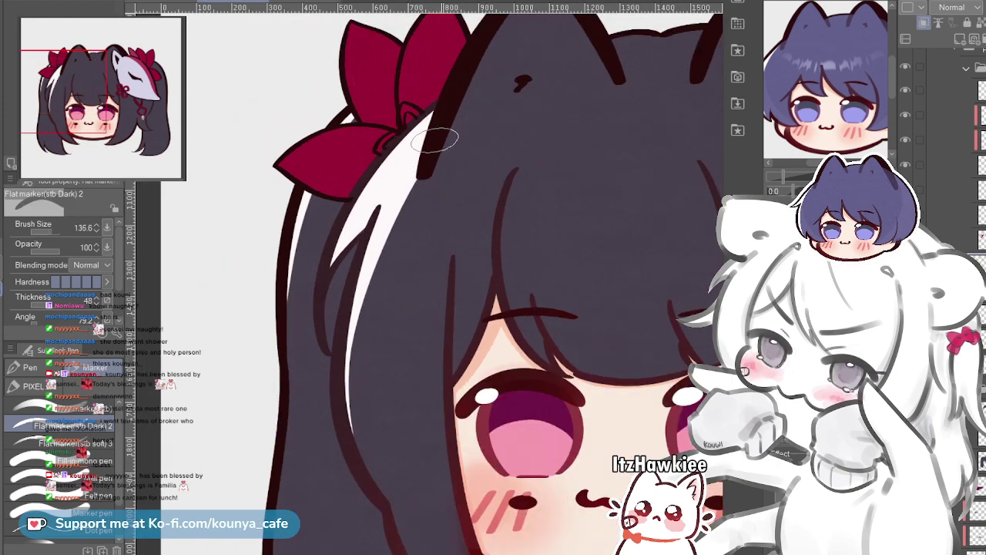
pyautogui.moveTo(457, 106); pyautogui.dragTo(438, 123)
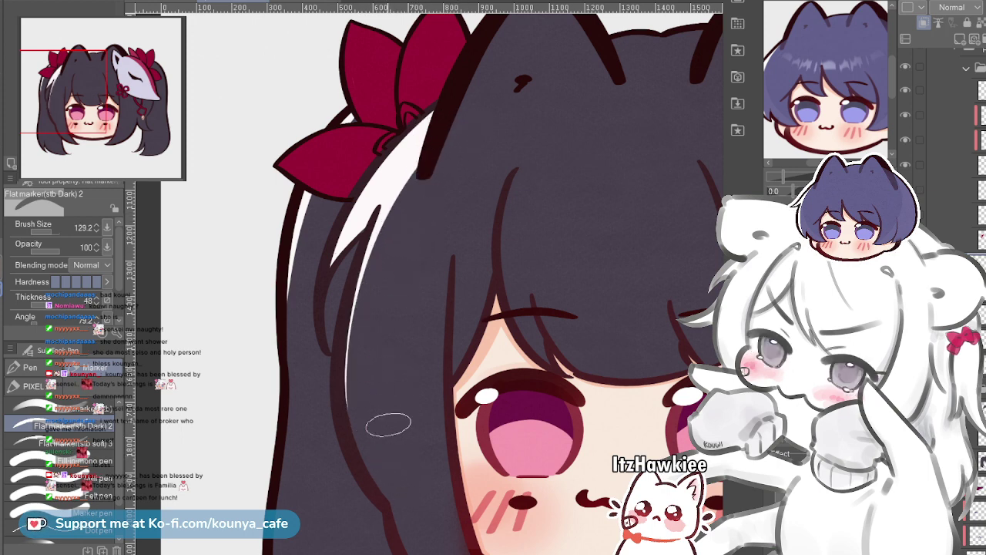
pyautogui.scroll(-5, 432, 192)
pyautogui.scroll(4, 431, 173)
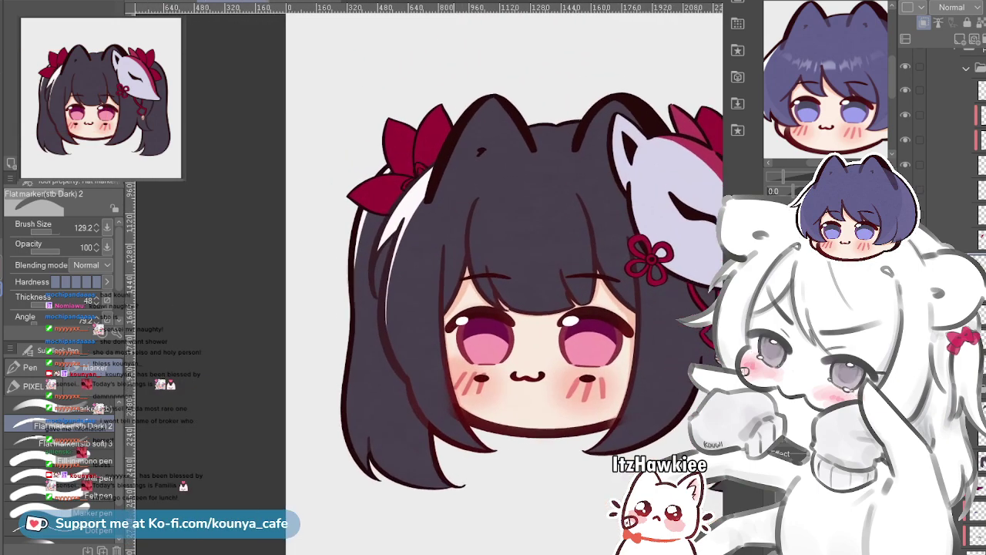
pyautogui.scroll(-3, 431, 173)
pyautogui.scroll(-3, 425, 187)
pyautogui.scroll(5, 425, 187)
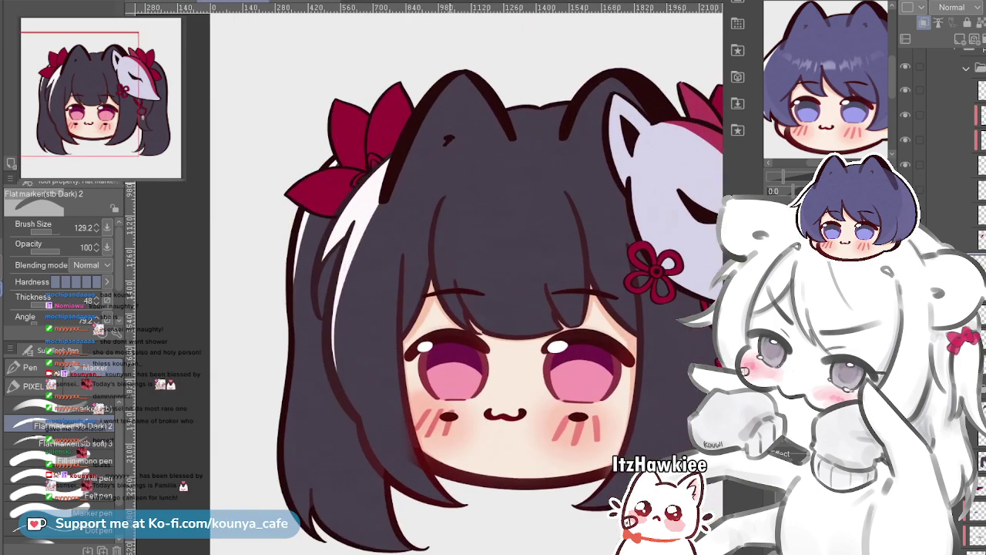
# Erase the thin lower tail of the side lock's highlight at brush size 129.2 so it tapers off beside the bangs
pyautogui.scroll(2, 392, 193)
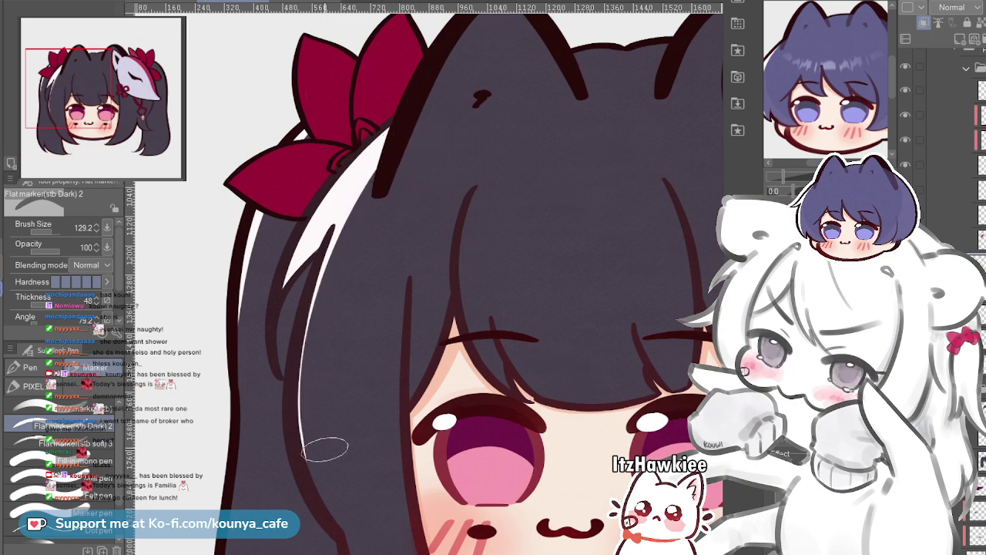
pyautogui.moveTo(398, 170); pyautogui.dragTo(326, 461)
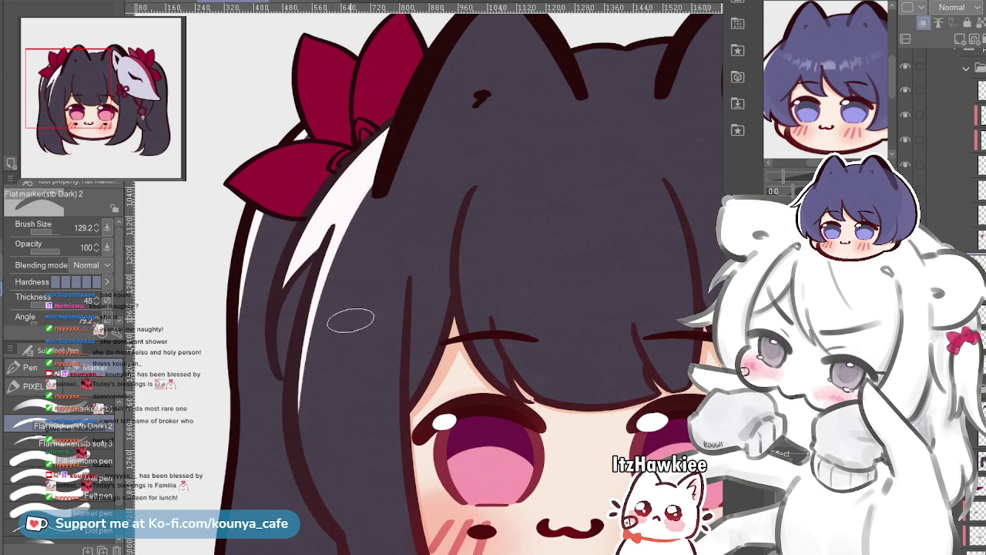
pyautogui.scroll(-2, 401, 221)
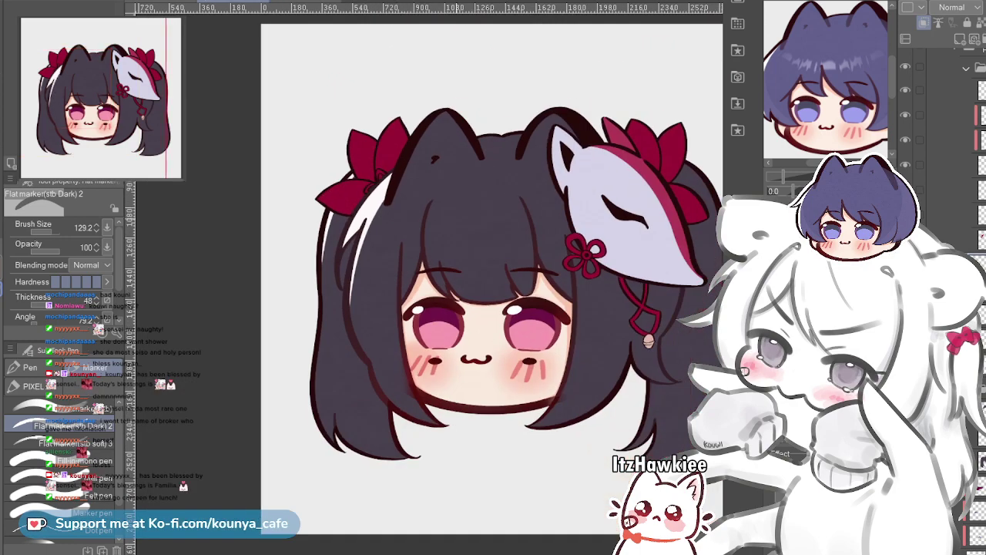
pyautogui.scroll(1, 445, 240)
pyautogui.moveTo(344, 309); pyautogui.dragTo(363, 289)
pyautogui.scroll(1, 351, 288)
pyautogui.scroll(-2, 364, 289)
pyautogui.moveTo(429, 270); pyautogui.dragTo(383, 271)
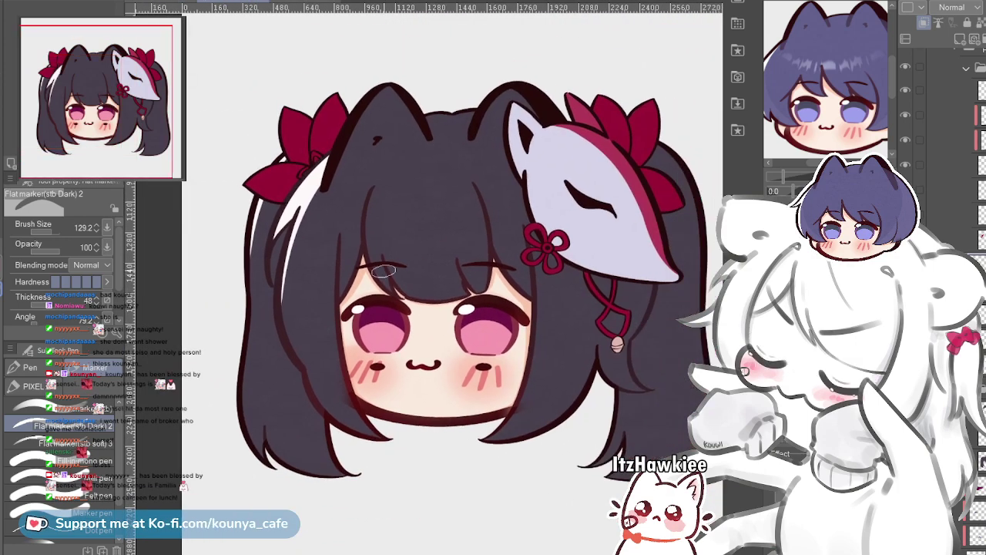
# Try extending the shortened highlight down the side lock in white at brush size 53.0
pyautogui.scroll(2, 296, 305)
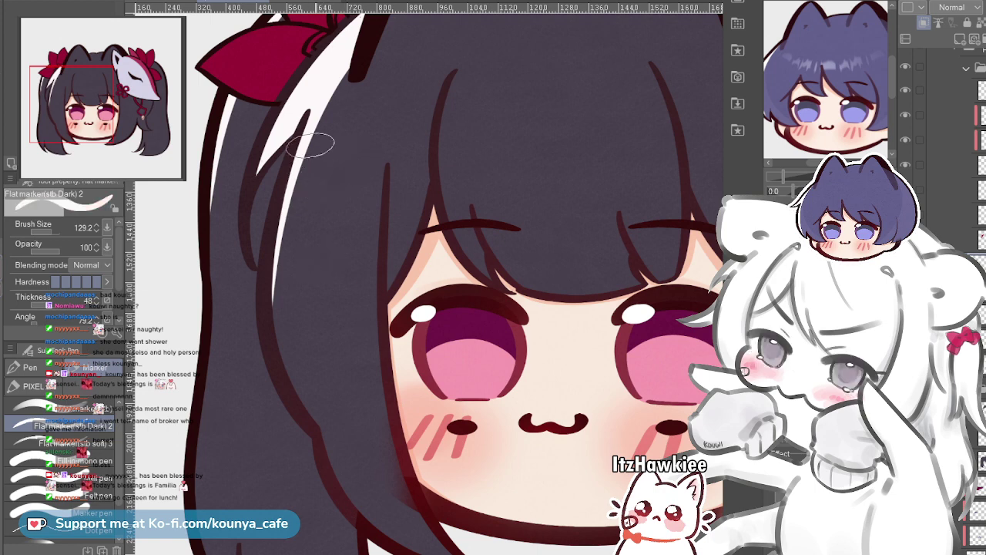
pyautogui.scroll(1, 309, 145)
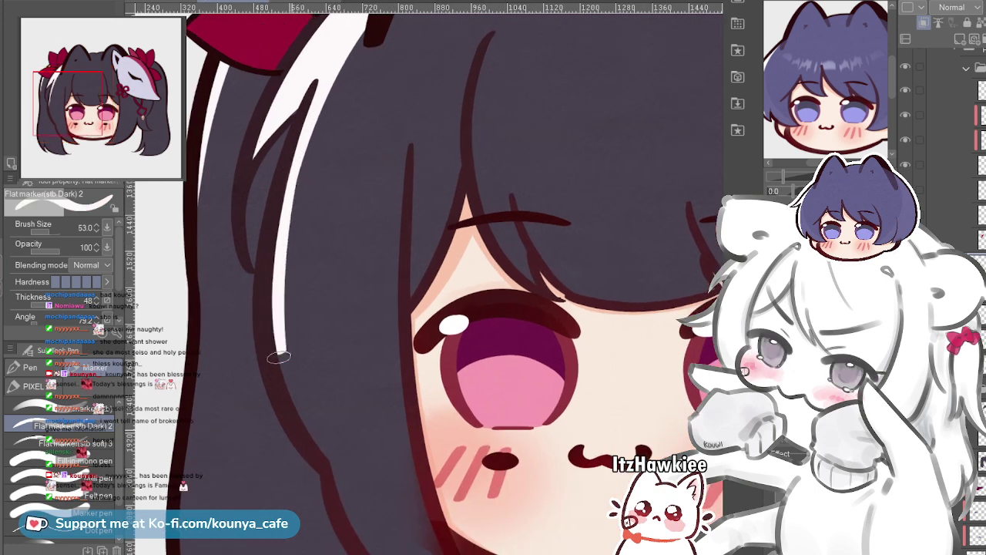
pyautogui.moveTo(279, 358); pyautogui.dragTo(290, 412)
pyautogui.hotkey('ctrl', 'z')
# Try extending the side lock's white highlight downward with a thinner marker stroke at brush size 34.0
pyautogui.press('[')
pyautogui.press('[')
pyautogui.press('[')
pyautogui.press('[')
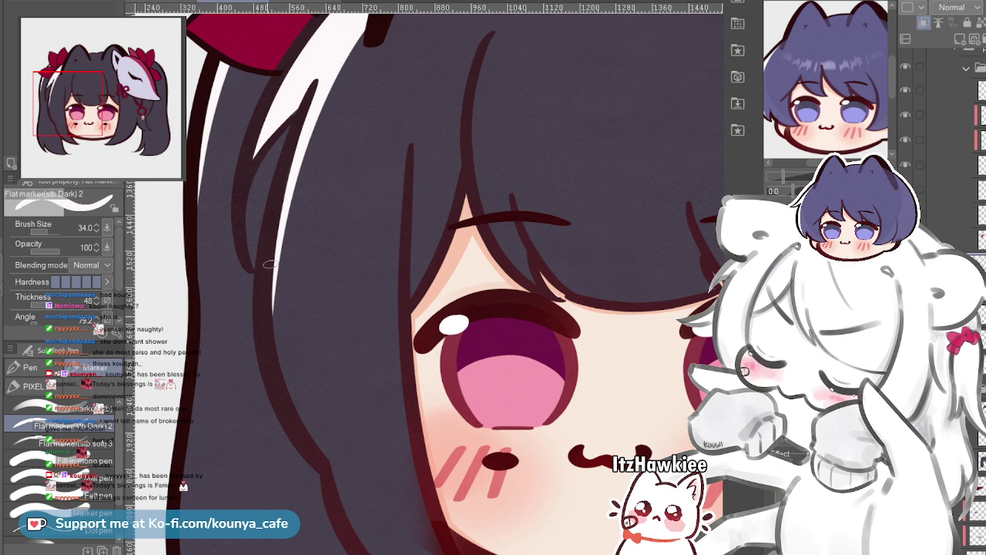
pyautogui.hotkey('ctrl', 'z')
pyautogui.moveTo(281, 219); pyautogui.dragTo(296, 411)
pyautogui.hotkey('ctrl', 'z')
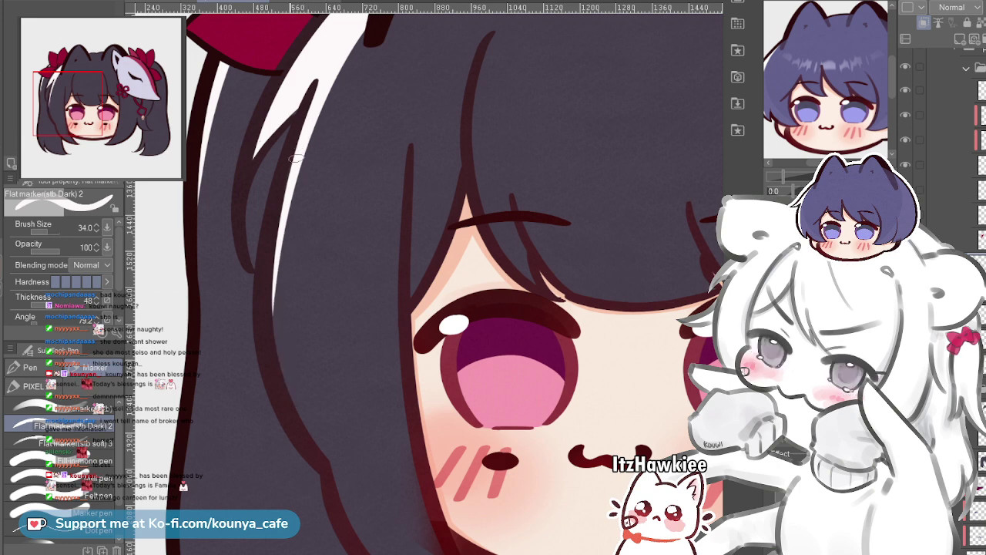
pyautogui.hotkey('ctrl', 'z')
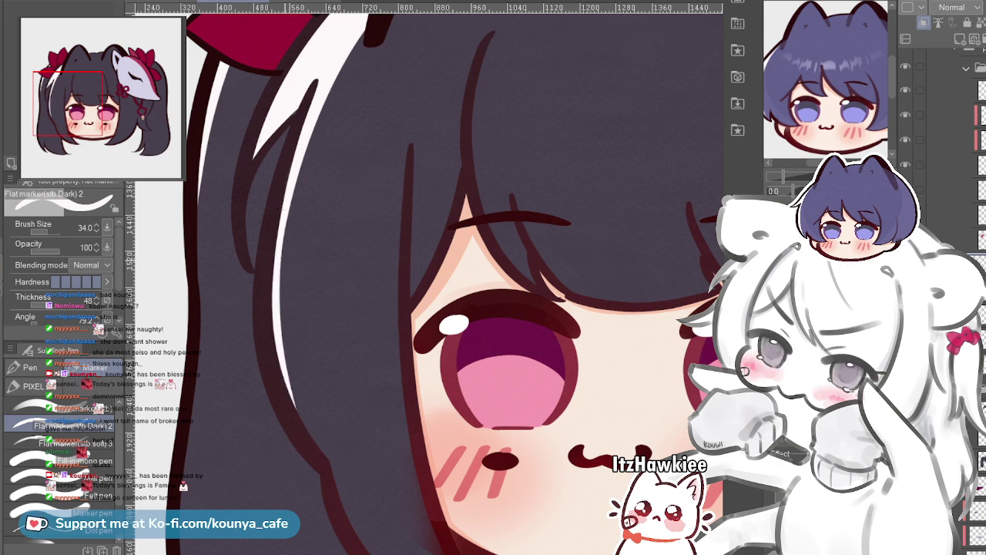
pyautogui.scroll(2, 285, 210)
pyautogui.hotkey('ctrl', 'z')
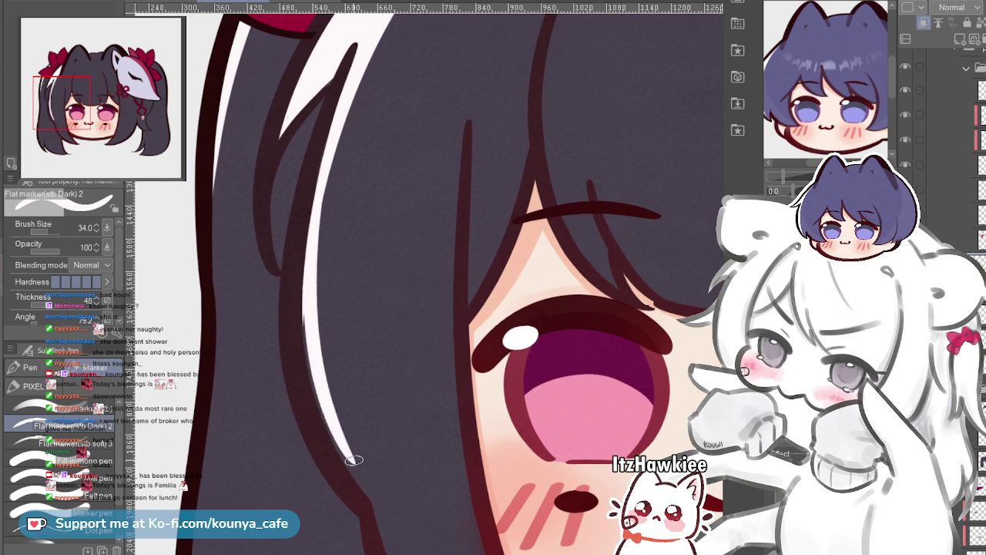
# Try long curved white strokes from the fork down the side lock to beside the cheek at brush size 34.0
pyautogui.moveTo(331, 146); pyautogui.dragTo(340, 455)
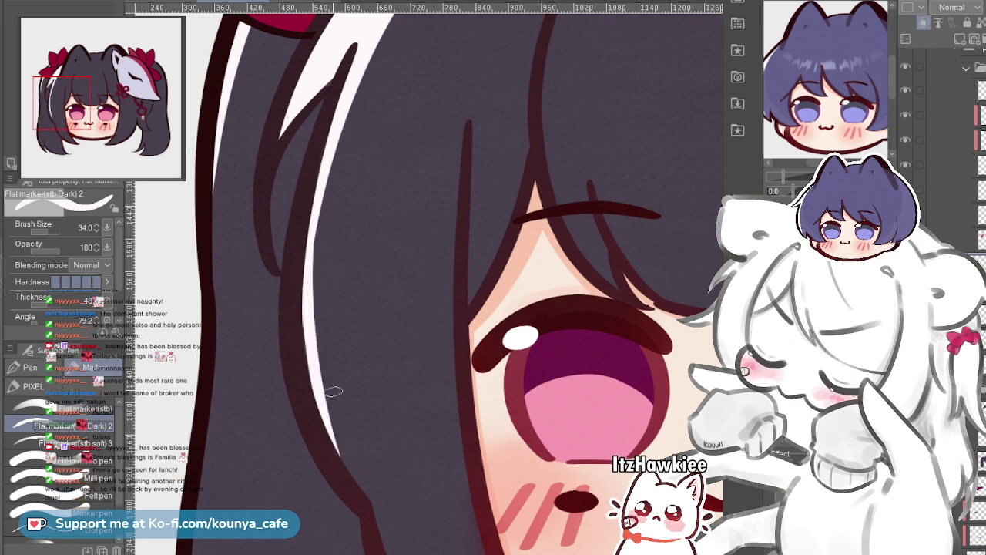
pyautogui.hotkey('ctrl', 'z')
pyautogui.moveTo(327, 147); pyautogui.dragTo(334, 443)
pyautogui.hotkey('ctrl', 'z')
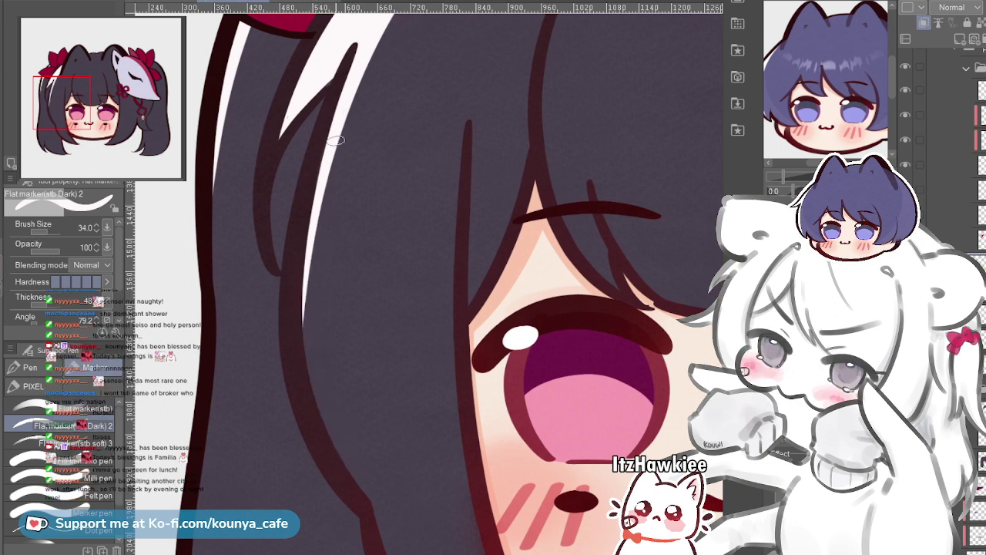
pyautogui.moveTo(332, 127); pyautogui.dragTo(349, 456)
pyautogui.hotkey('ctrl', 'y')
pyautogui.hotkey('ctrl', 'z')
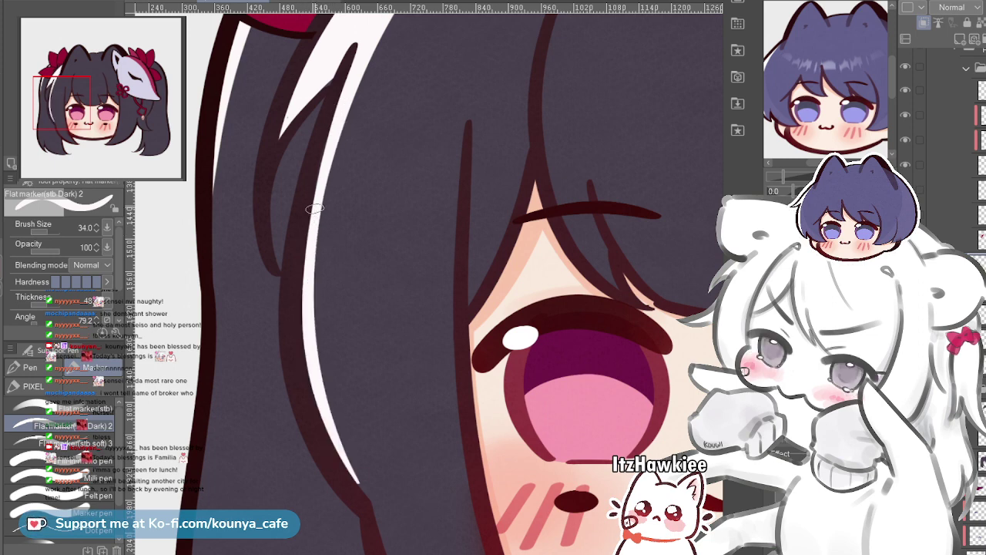
pyautogui.hotkey('ctrl', 'z')
# Examine the side lock's shortened highlight up close and in proportion to the whole head
pyautogui.scroll(-5, 333, 218)
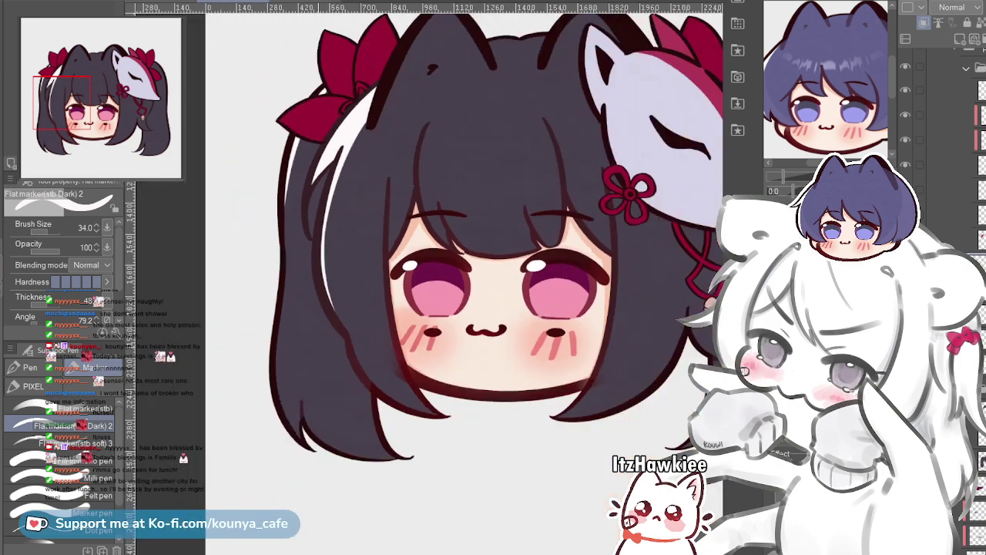
pyautogui.scroll(-5, 330, 315)
pyautogui.scroll(5, 302, 279)
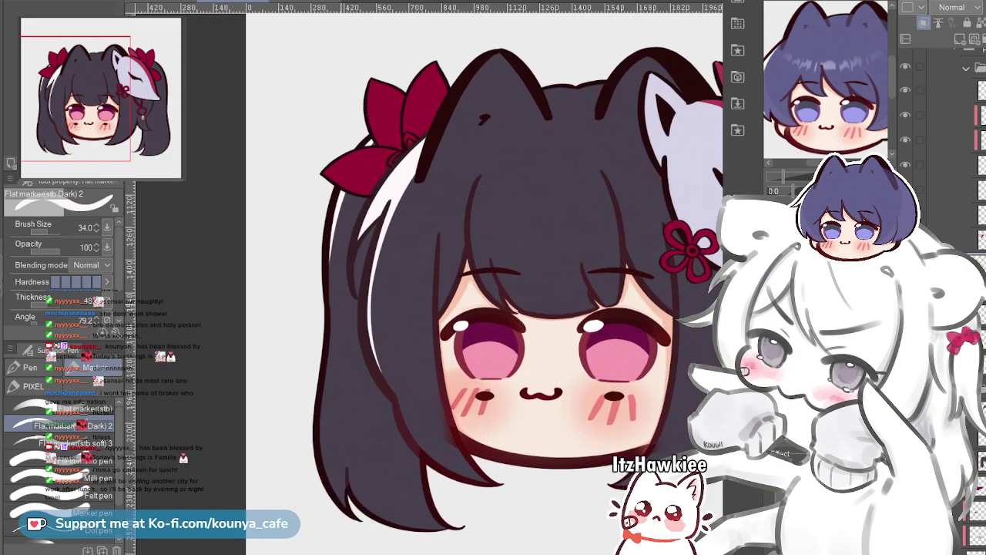
pyautogui.hotkey('ctrl', '0')
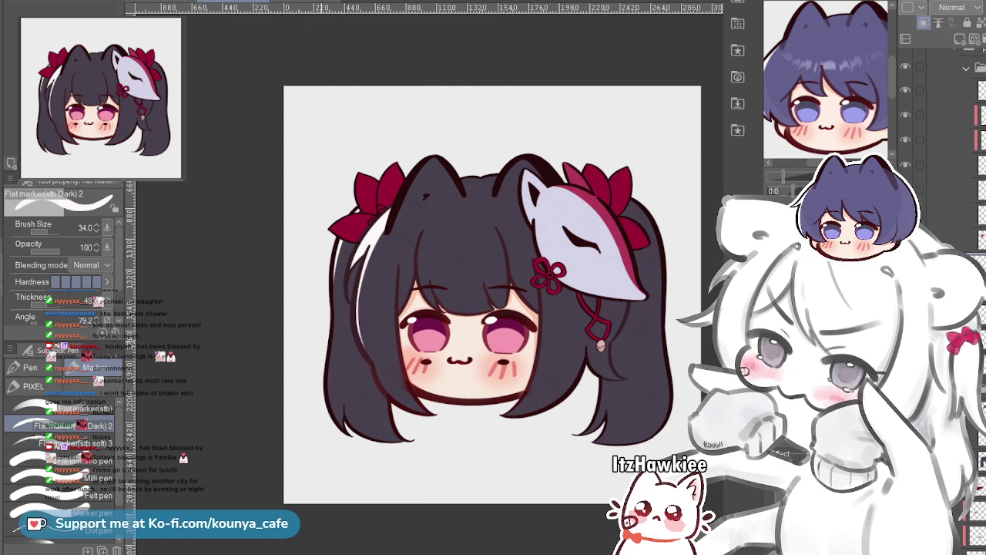
pyautogui.scroll(3, 332, 341)
pyautogui.moveTo(331, 341); pyautogui.dragTo(295, 314)
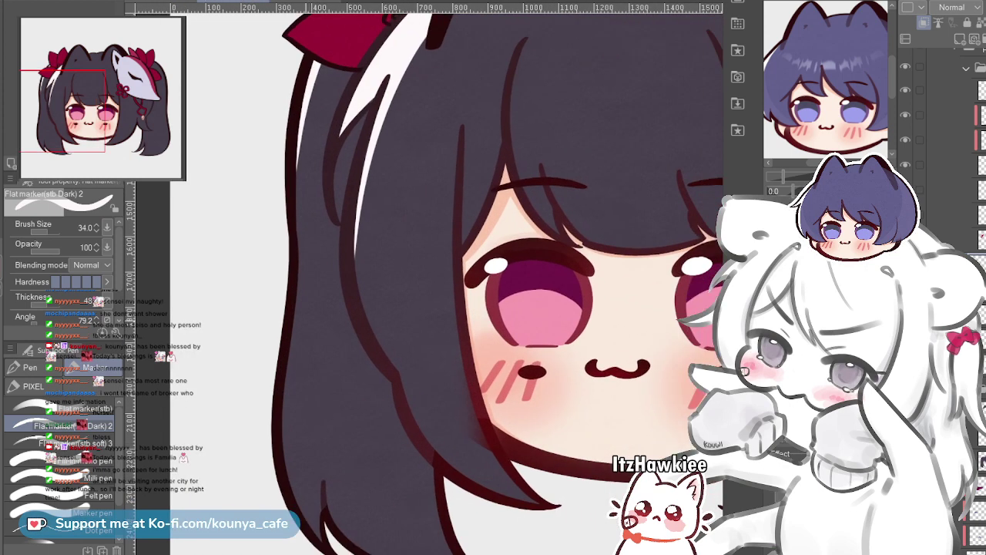
pyautogui.scroll(1, 302, 296)
pyautogui.moveTo(356, 309); pyautogui.dragTo(290, 287)
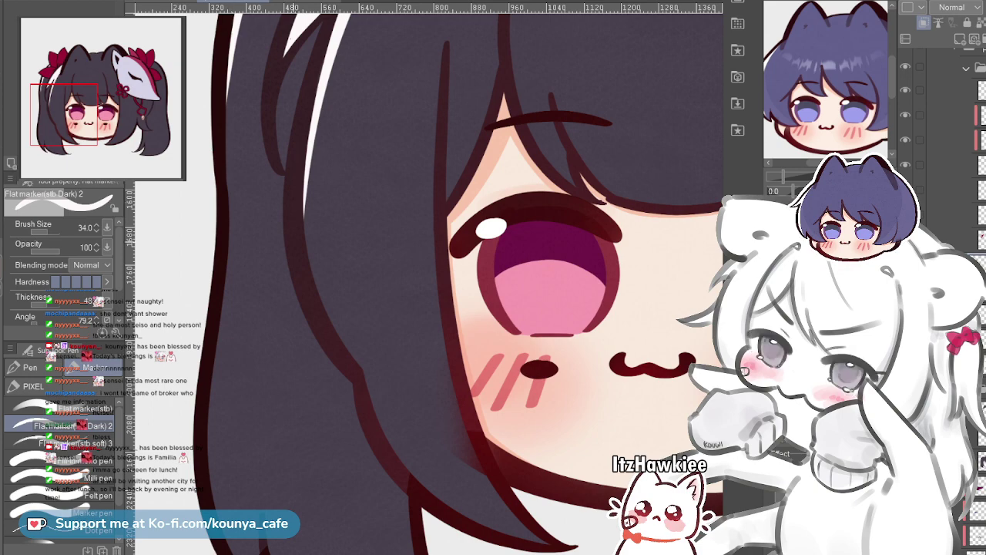
pyautogui.scroll(-5, 310, 166)
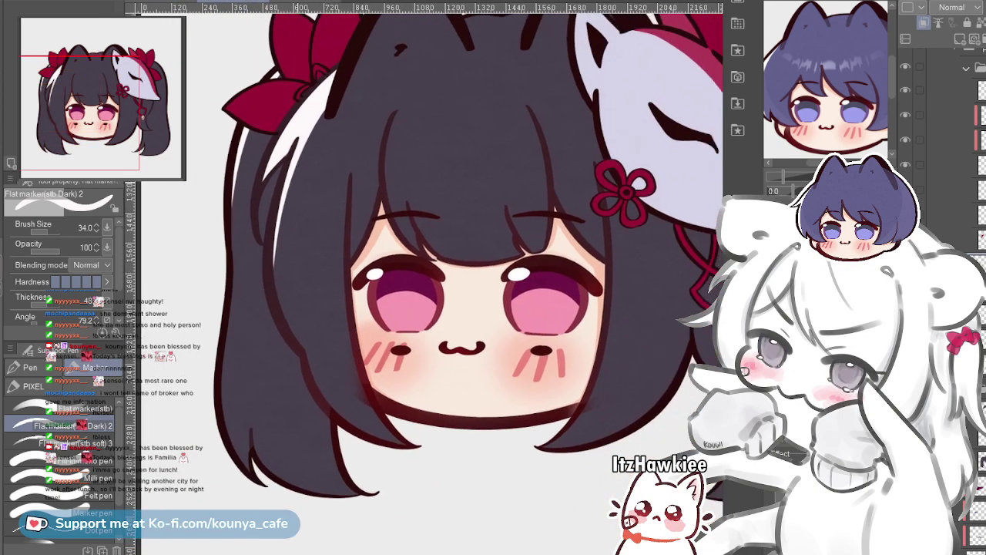
pyautogui.moveTo(322, 139); pyautogui.dragTo(409, 142)
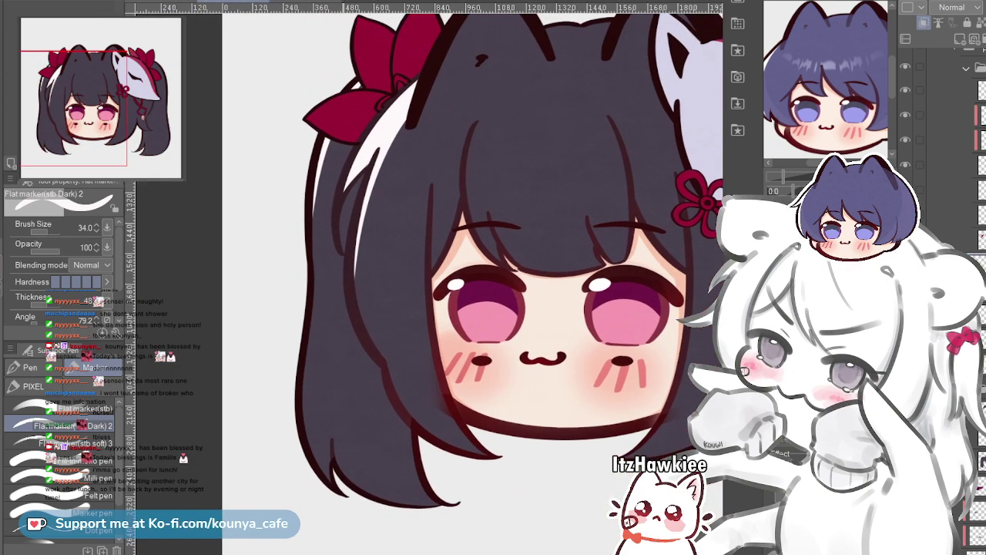
pyautogui.scroll(1, 348, 177)
# Try painting a white highlight down the ponytail's outer edge below the bow at brush size 163.2
pyautogui.moveTo(348, 177); pyautogui.dragTo(383, 211)
pyautogui.moveTo(385, 125); pyautogui.dragTo(409, 126)
pyautogui.scroll(-2, 385, 125)
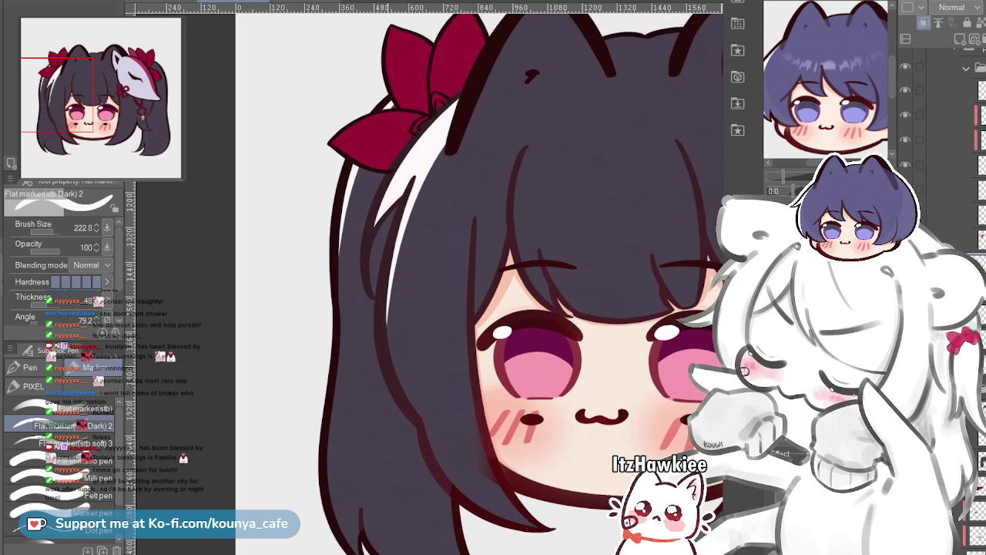
pyautogui.scroll(-1, 362, 112)
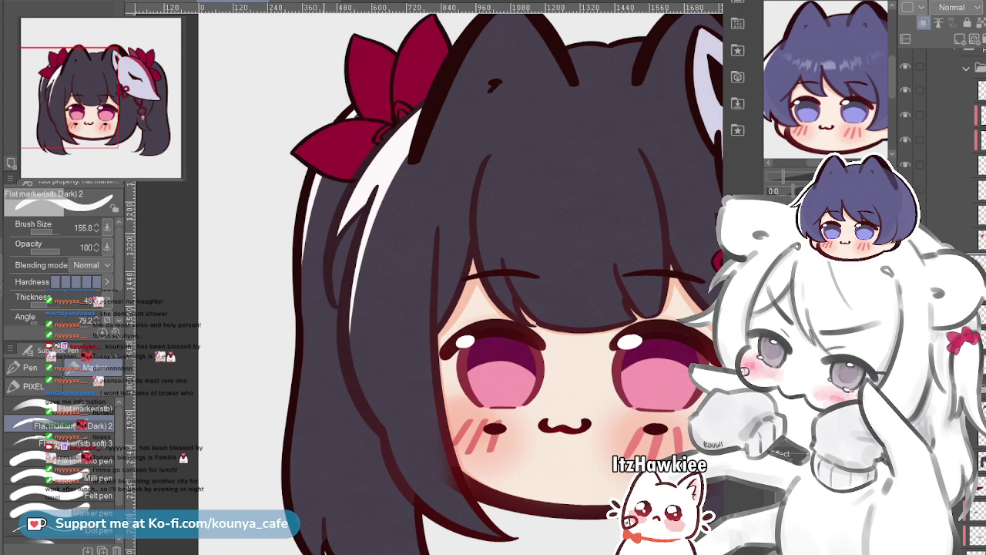
pyautogui.scroll(2, 339, 146)
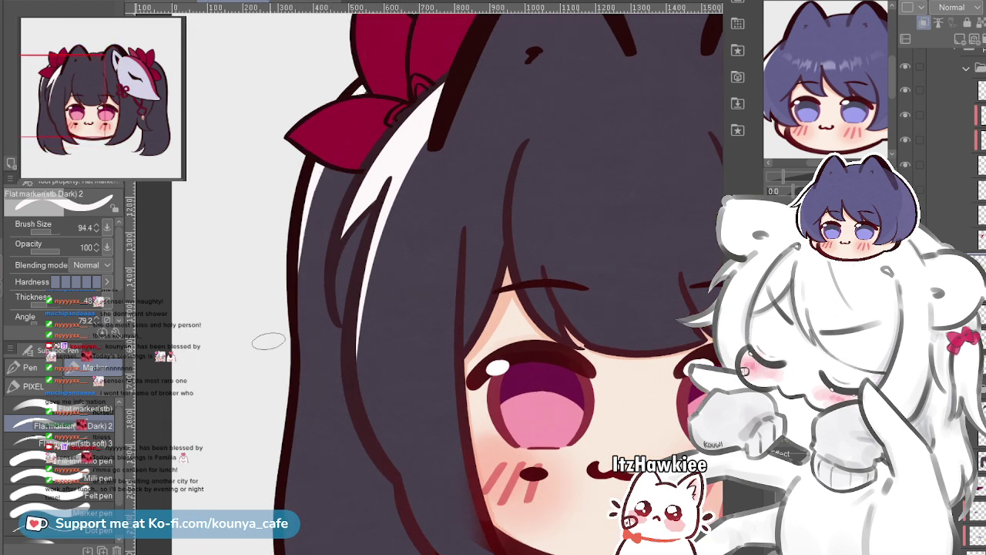
pyautogui.press(']')
pyautogui.press(']')
pyautogui.press(']')
pyautogui.moveTo(334, 131); pyautogui.dragTo(280, 462)
pyautogui.hotkey('ctrl', 'z')
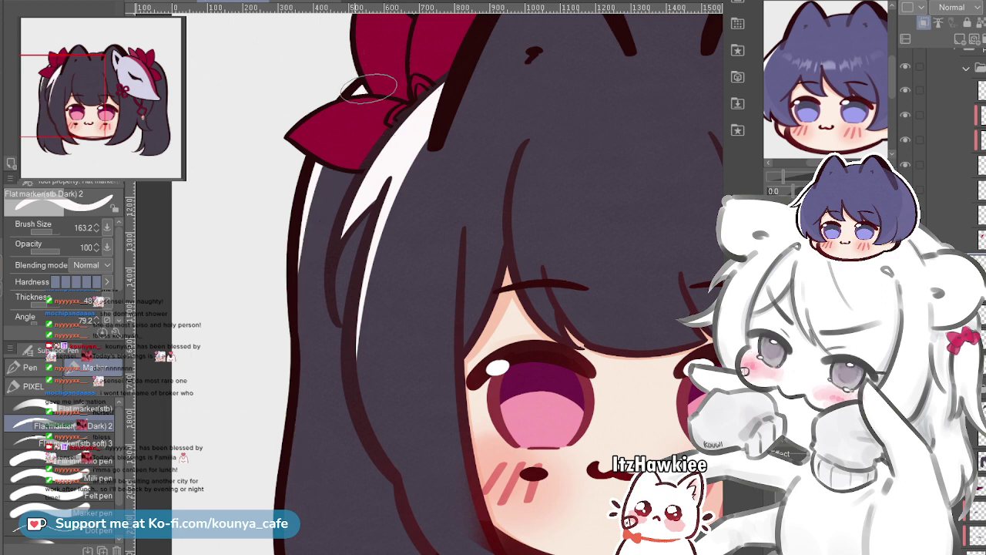
pyautogui.moveTo(336, 143); pyautogui.dragTo(279, 412)
pyautogui.scroll(-2, 377, 144)
pyautogui.hotkey('ctrl', 'z')
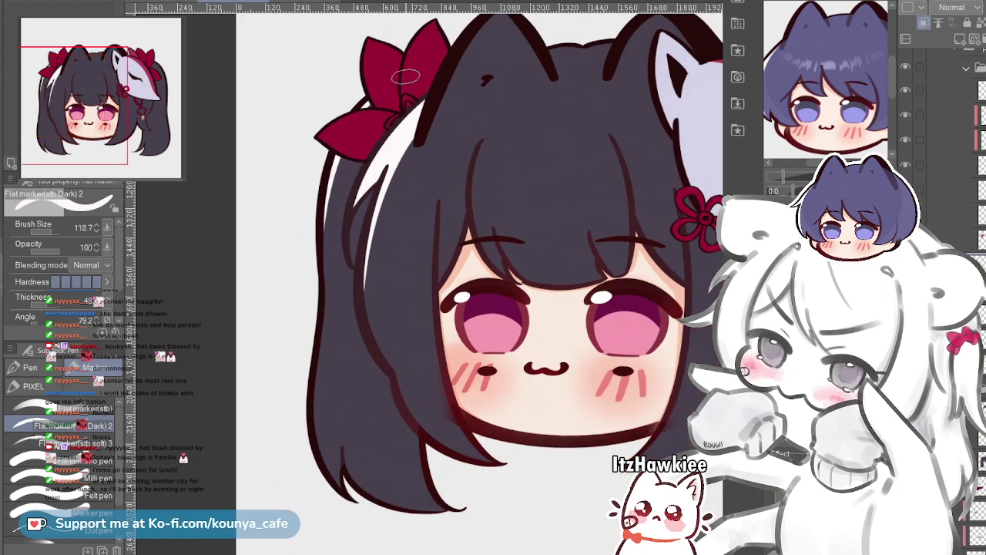
# Paint a broad white highlight from the bow down the ponytail's outer edge at brush size 196.1
pyautogui.moveTo(355, 160); pyautogui.dragTo(322, 267)
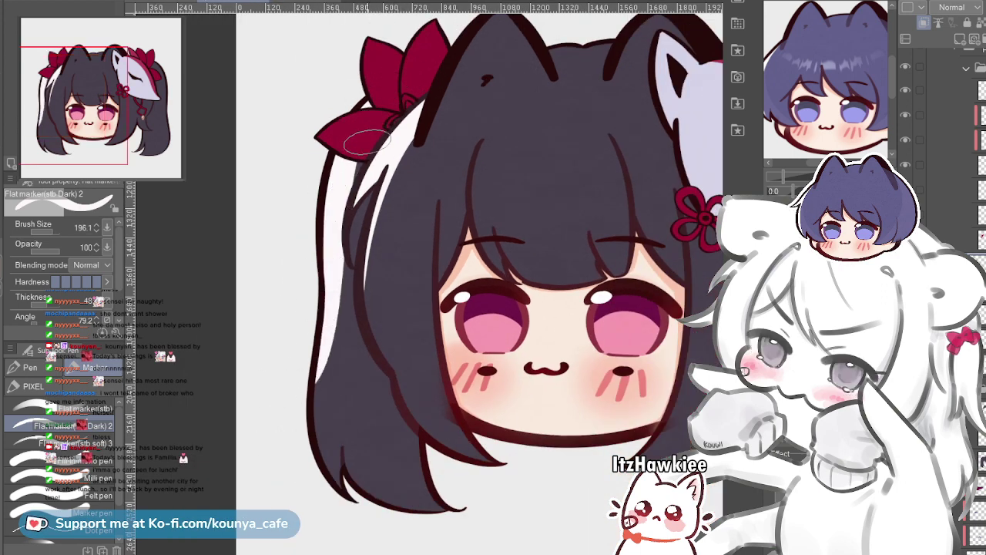
pyautogui.scroll(2, 329, 299)
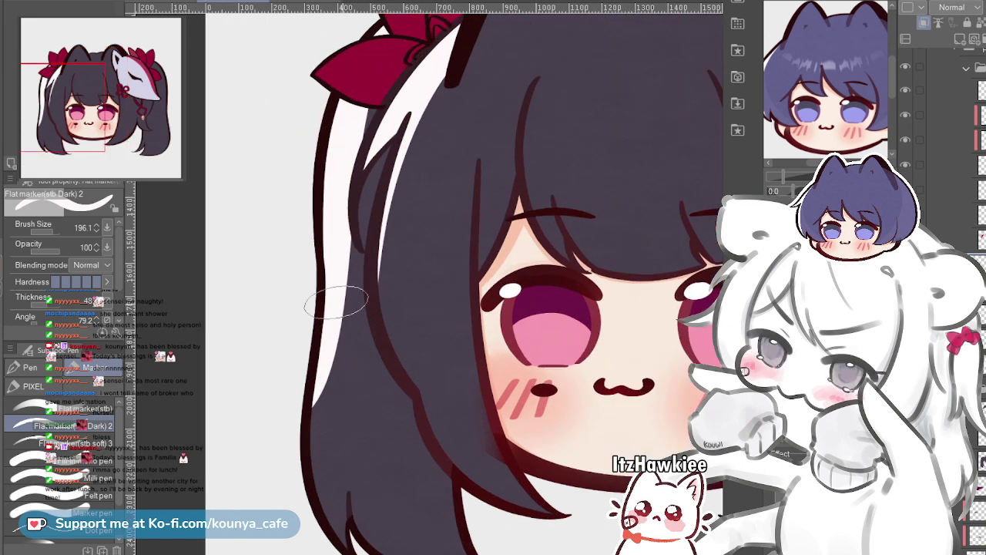
pyautogui.scroll(-1, 339, 262)
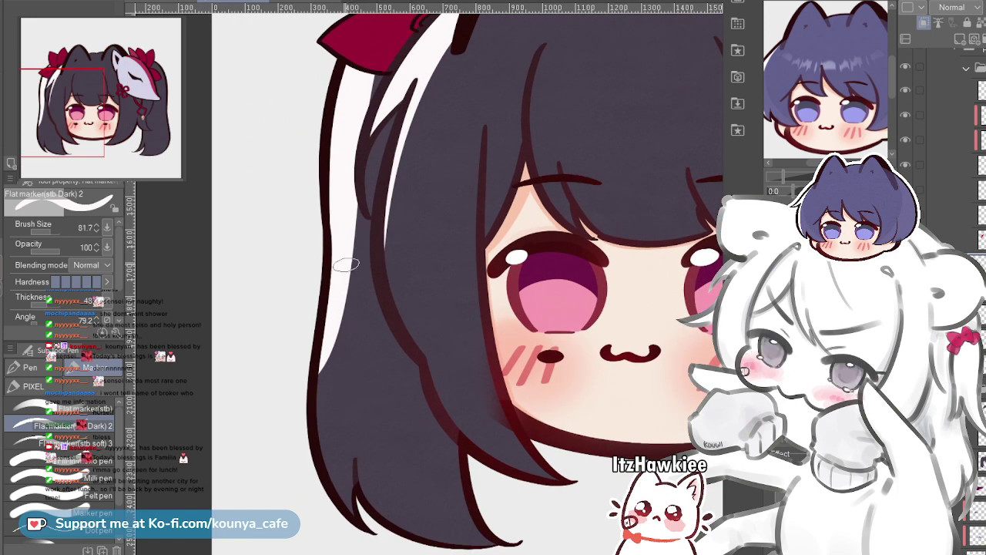
# Try lengthening the lower tip of the ponytail's highlight toward the hair ends at brush sizes 81.7 and 61.9
pyautogui.moveTo(324, 354); pyautogui.dragTo(327, 486)
pyautogui.hotkey('ctrl', 'z')
pyautogui.press('[')
pyautogui.moveTo(333, 316); pyautogui.dragTo(314, 333)
pyautogui.scroll(1, 308, 331)
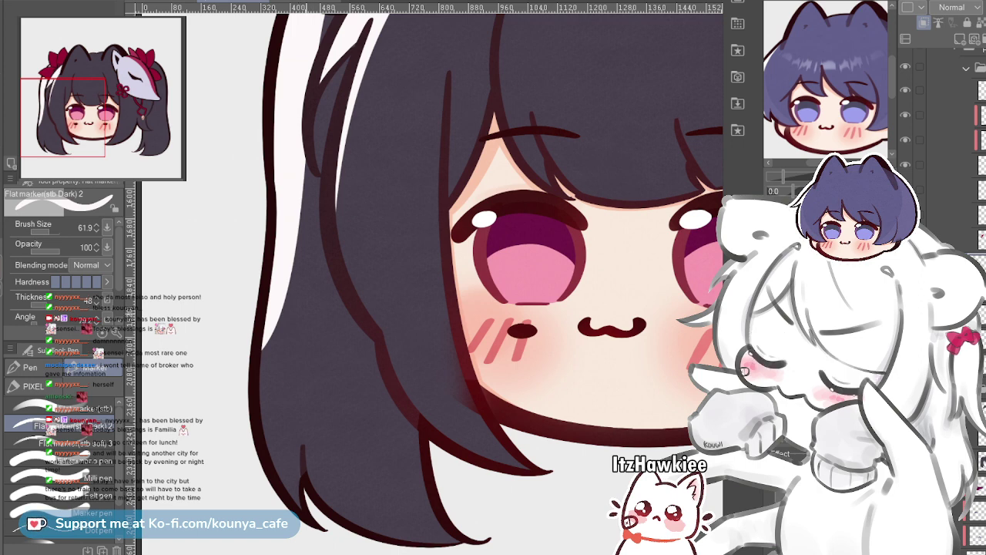
pyautogui.scroll(2, 266, 427)
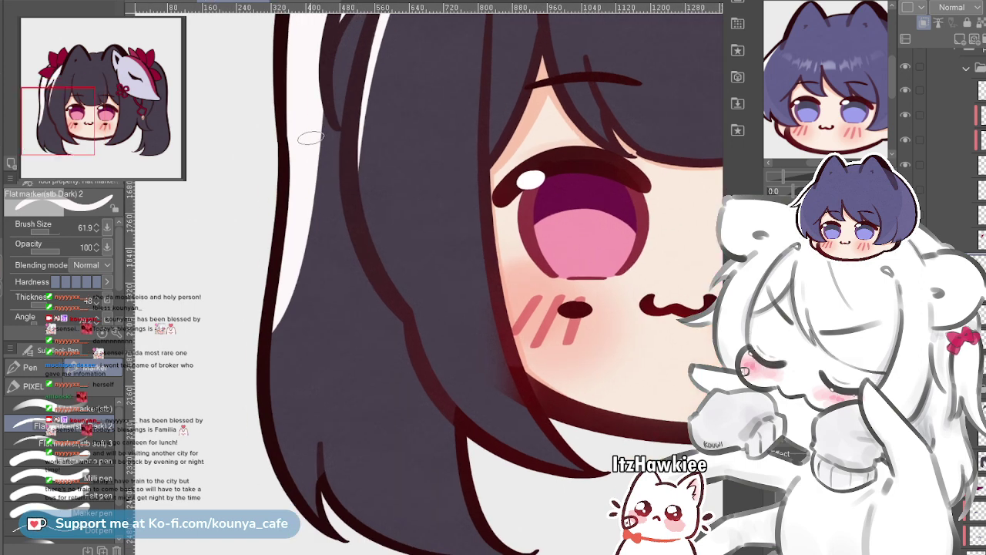
pyautogui.hotkey('ctrl', 'z')
pyautogui.moveTo(308, 107)
pyautogui.mouseDown()
pyautogui.moveTo(292, 265)
pyautogui.moveTo(316, 470)
pyautogui.mouseUp()
pyautogui.hotkey('ctrl', 'z')
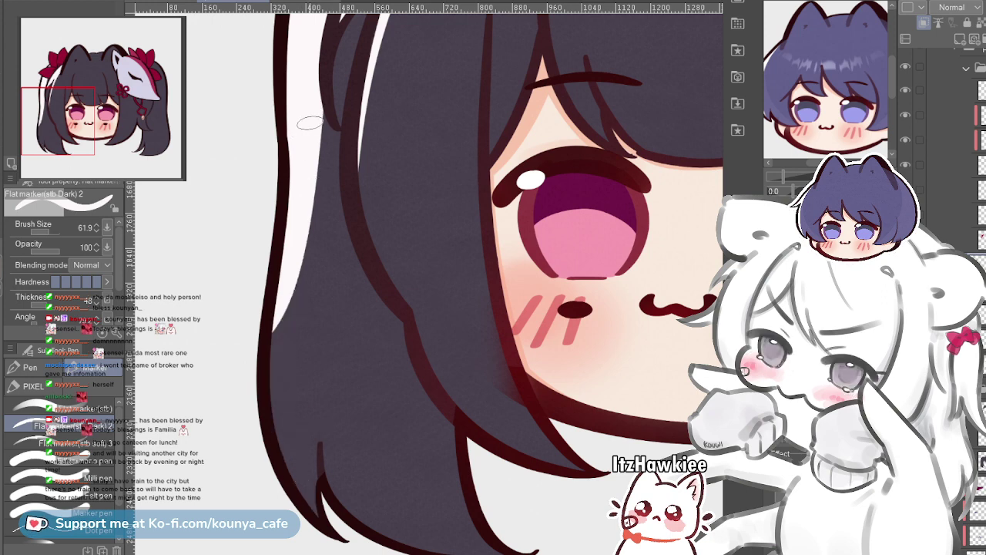
pyautogui.moveTo(308, 123)
pyautogui.mouseDown()
pyautogui.moveTo(300, 188)
pyautogui.moveTo(299, 517)
pyautogui.mouseUp()
pyautogui.hotkey('ctrl', 'z')
# Try several white strokes continuing the highlight from the ponytail's middle to its lower tips at brush size 61.9
pyautogui.moveTo(286, 237)
pyautogui.mouseDown()
pyautogui.moveTo(295, 219)
pyautogui.moveTo(299, 236)
pyautogui.mouseUp()
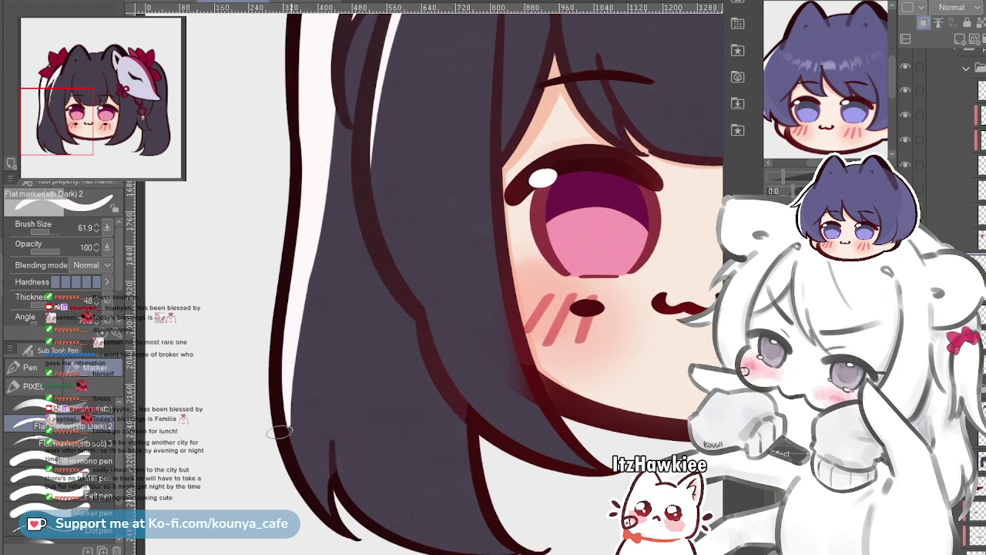
pyautogui.hotkey('ctrl', 'z')
pyautogui.moveTo(317, 146); pyautogui.dragTo(309, 497)
pyautogui.hotkey('ctrl', 'z')
pyautogui.moveTo(314, 187)
pyautogui.mouseDown()
pyautogui.moveTo(303, 222)
pyautogui.moveTo(346, 513)
pyautogui.mouseUp()
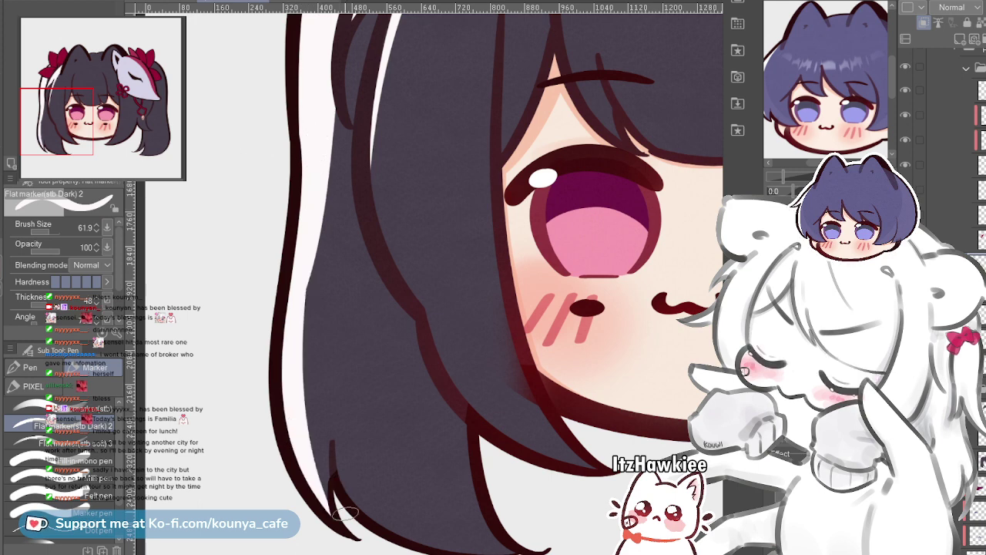
pyautogui.hotkey('ctrl', 'z')
pyautogui.moveTo(314, 145)
pyautogui.mouseDown()
pyautogui.moveTo(296, 248)
pyautogui.moveTo(363, 531)
pyautogui.mouseUp()
pyautogui.hotkey('ctrl', 'z')
pyautogui.moveTo(316, 164); pyautogui.dragTo(302, 471)
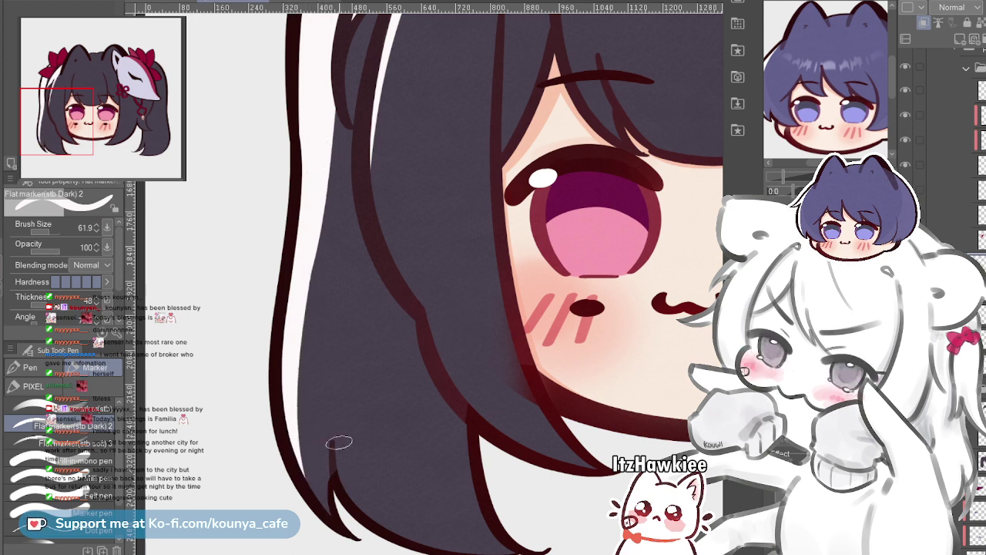
# Extend the ponytail's white highlight along the outer outline in a tapering tail near the hair ends at brush size 61.9
pyautogui.moveTo(286, 271); pyautogui.dragTo(330, 493)
pyautogui.hotkey('ctrl', 'z')
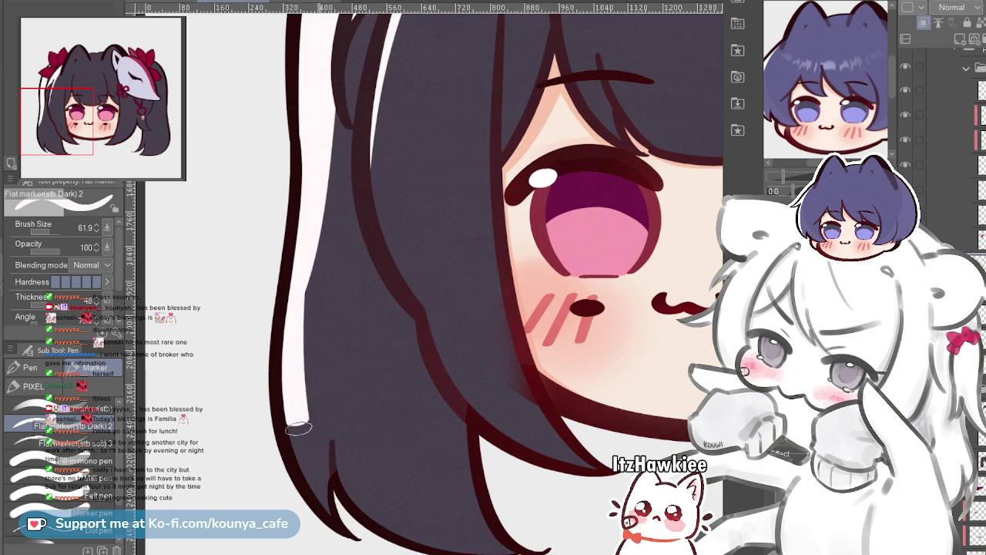
pyautogui.moveTo(299, 427); pyautogui.dragTo(327, 512)
pyautogui.hotkey('ctrl', 'z')
pyautogui.moveTo(290, 302); pyautogui.dragTo(325, 510)
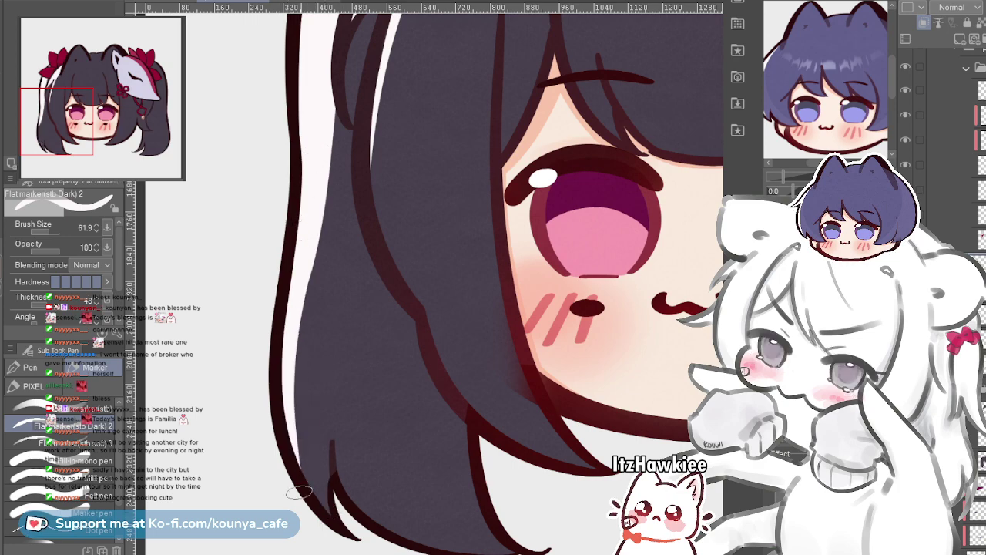
# Examine the extended ponytail highlight within the whole head and compare it with the masked side's ponytail
pyautogui.scroll(-4, 294, 299)
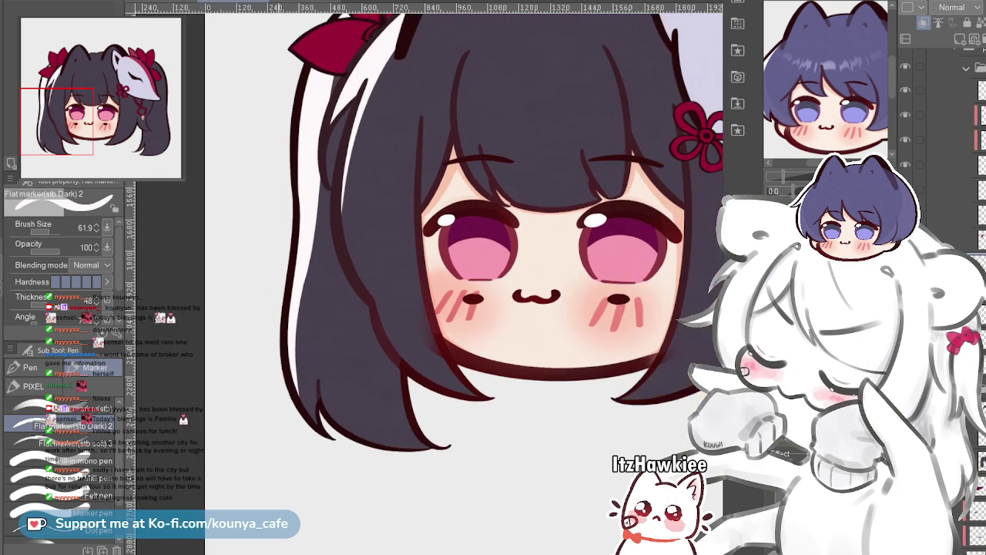
pyautogui.scroll(-2, 296, 297)
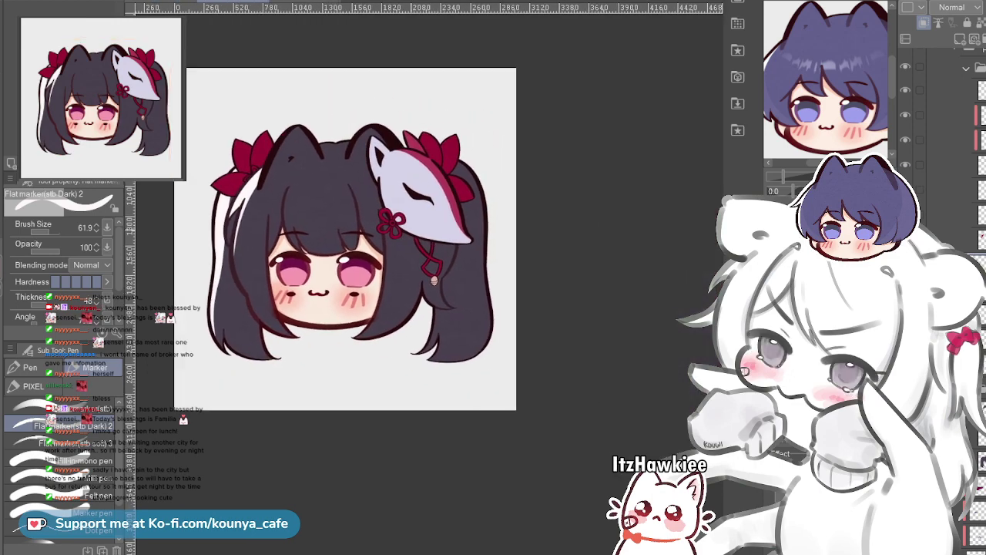
pyautogui.scroll(3, 552, 174)
pyautogui.scroll(-3, 397, 167)
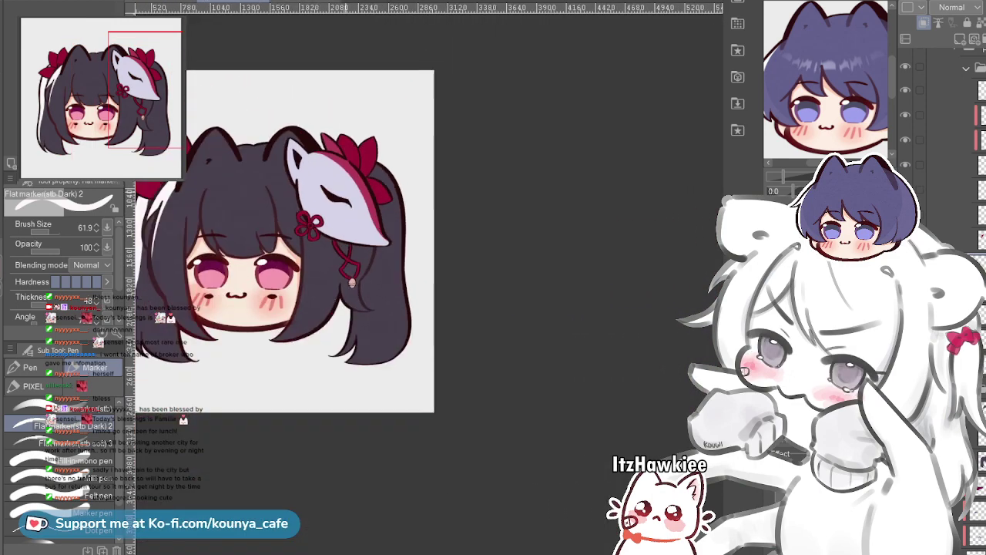
pyautogui.moveTo(397, 167); pyautogui.dragTo(530, 194)
pyautogui.scroll(4, 408, 170)
pyautogui.scroll(-3, 398, 193)
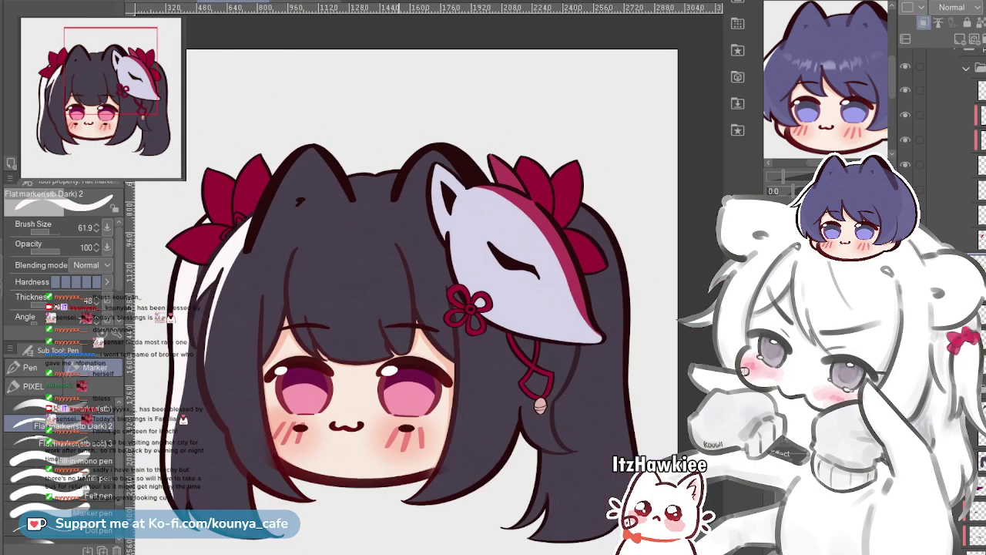
pyautogui.scroll(-2, 379, 164)
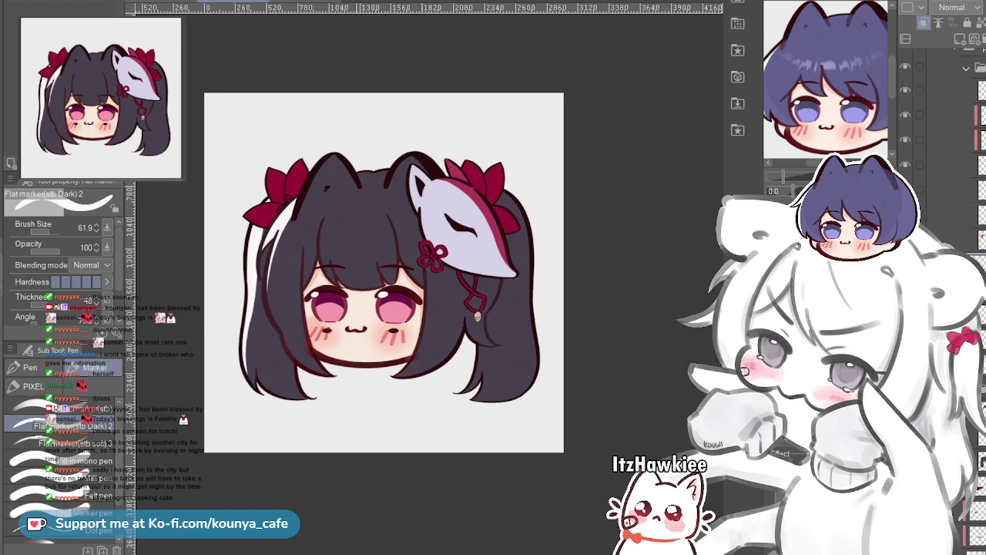
# Examine the ears, bangs, mask and face within the whole head at several magnifications
pyautogui.scroll(-2, 282, 232)
pyautogui.scroll(5, 351, 187)
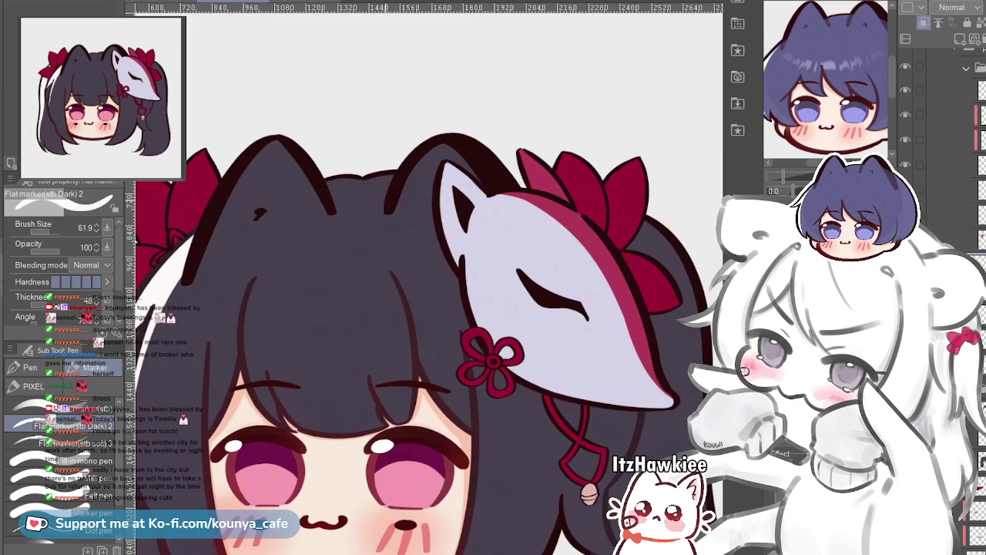
pyautogui.moveTo(375, 189); pyautogui.dragTo(394, 208)
pyautogui.scroll(-3, 386, 235)
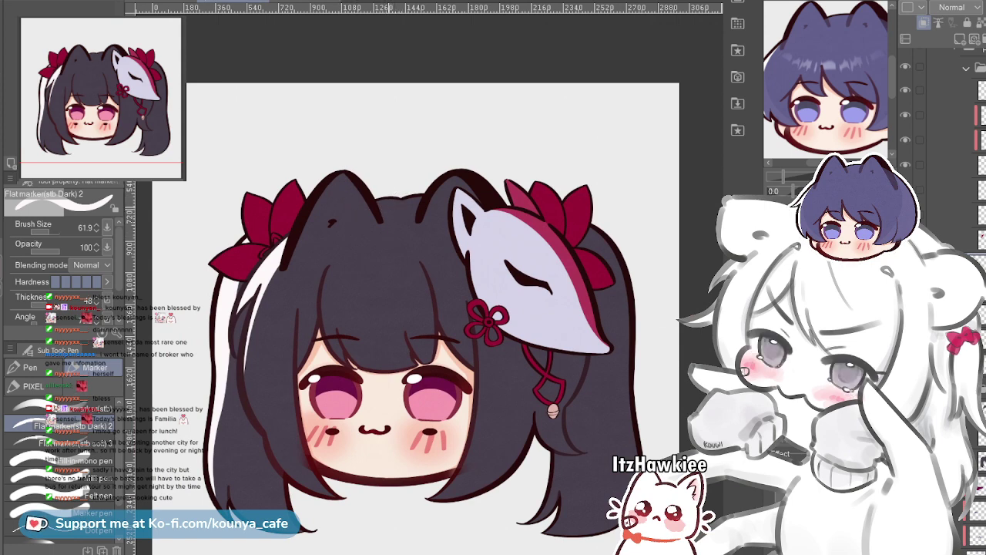
pyautogui.scroll(3, 389, 219)
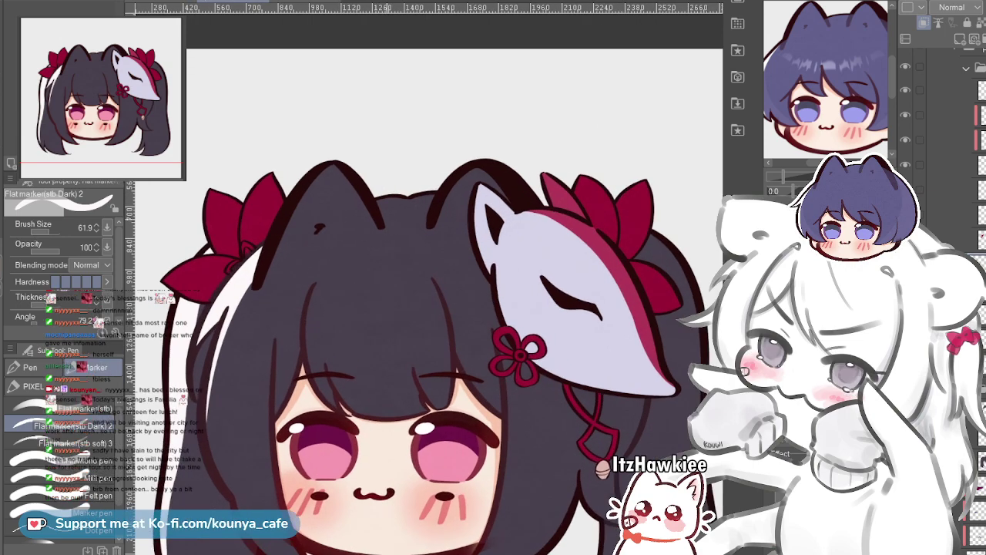
pyautogui.moveTo(400, 308)
pyautogui.mouseDown()
pyautogui.moveTo(392, 266)
pyautogui.moveTo(404, 213)
pyautogui.mouseUp()
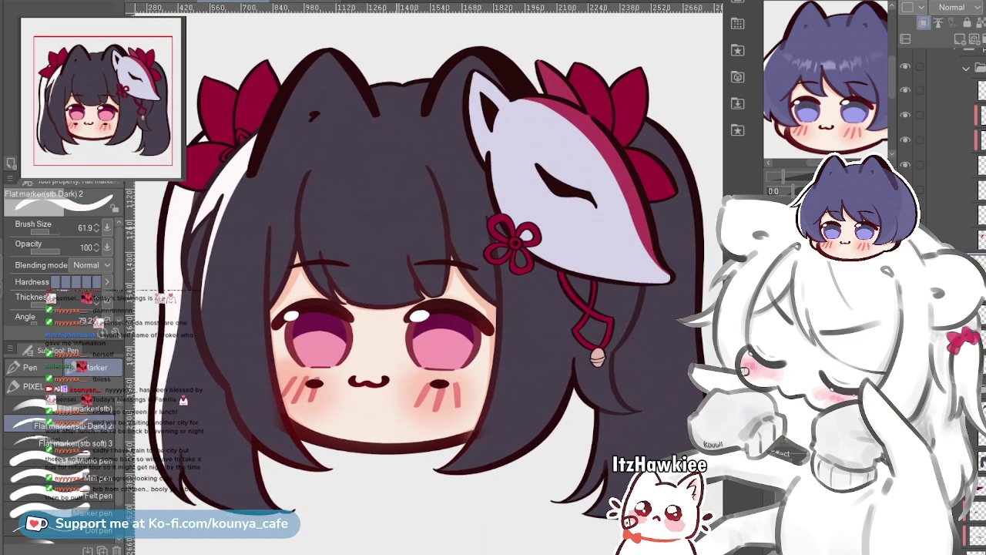
pyautogui.scroll(-3, 359, 299)
pyautogui.scroll(5, 393, 385)
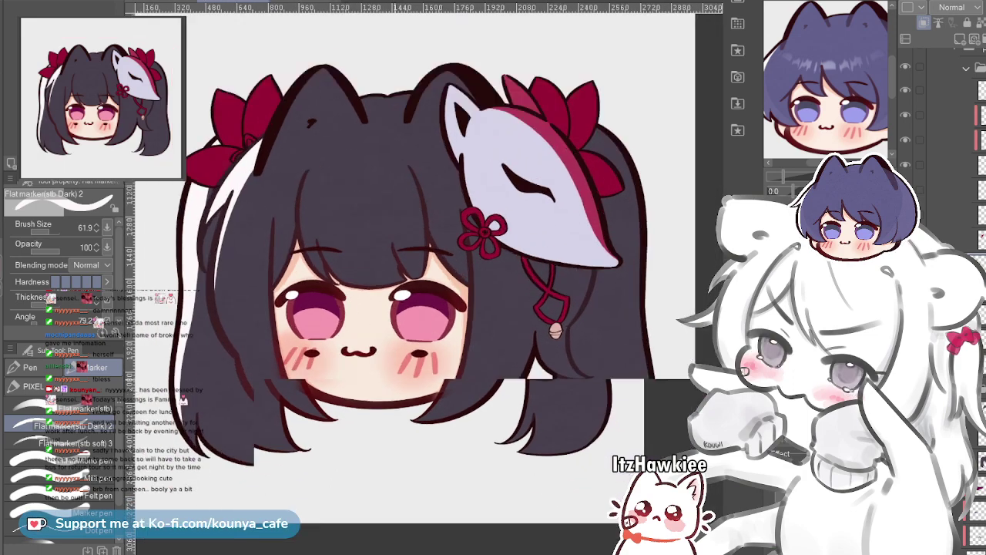
# Soften the dark oval marks under both eyes to a lighter brown and bring up the original character's portrait as reference
pyautogui.keyDown('ctrl'); pyautogui.click(440, 334); pyautogui.keyUp('ctrl')
pyautogui.hotkey('ctrl', 'z')
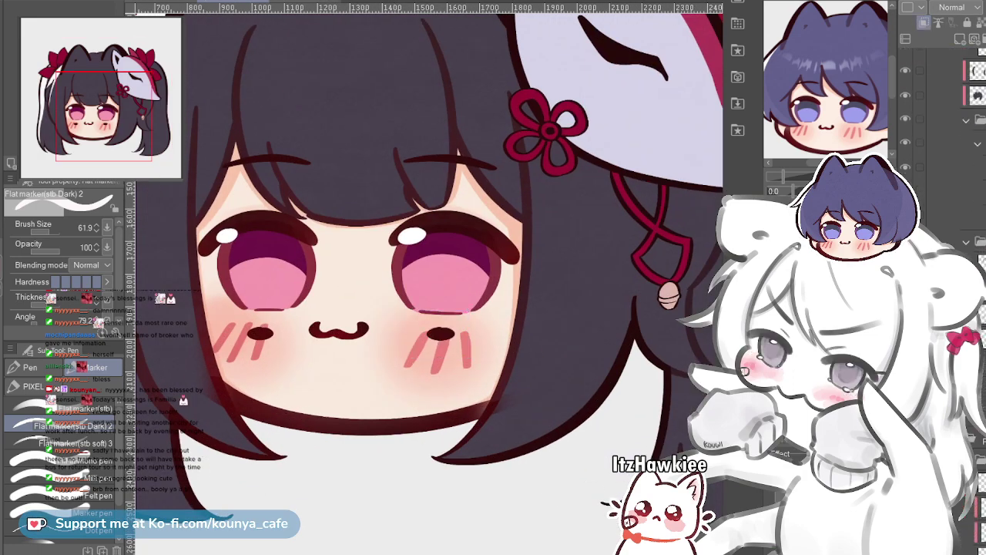
pyautogui.keyDown('ctrl'); pyautogui.click(441, 314); pyautogui.keyUp('ctrl')
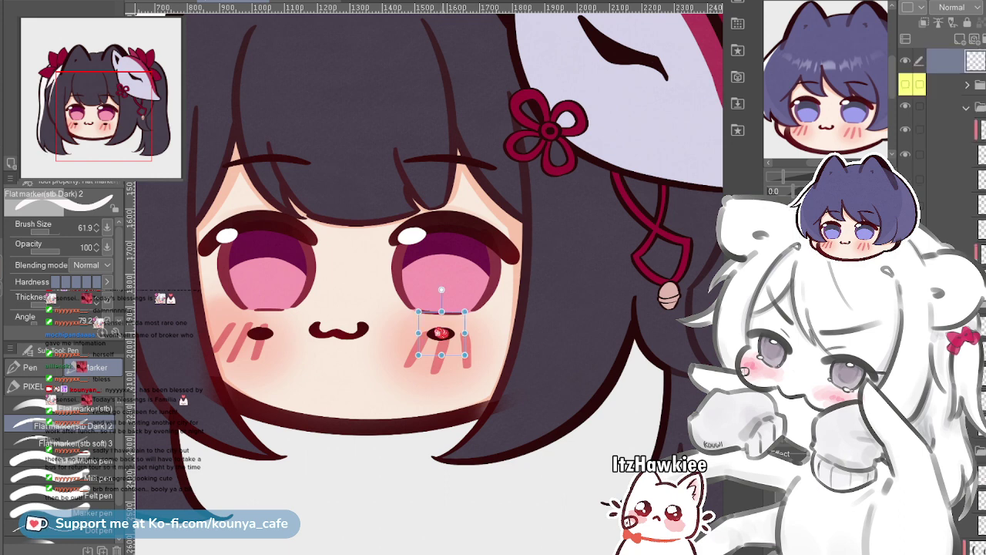
pyautogui.keyDown('ctrl'); pyautogui.click(441, 311); pyautogui.keyUp('ctrl')
pyautogui.keyDown('ctrl'); pyautogui.click(441, 312); pyautogui.keyUp('ctrl')
pyautogui.click(948, 135)
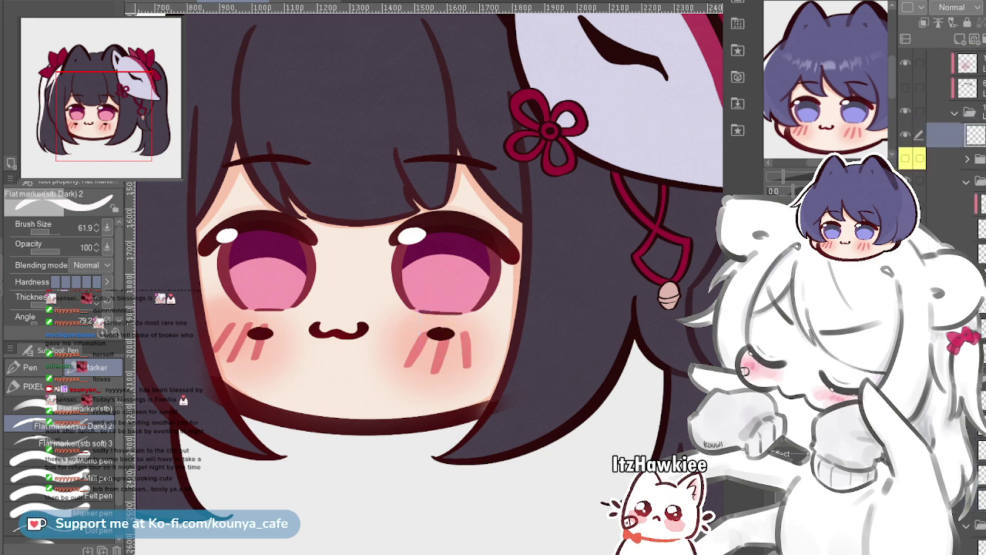
pyautogui.moveTo(434, 333); pyautogui.dragTo(448, 333)
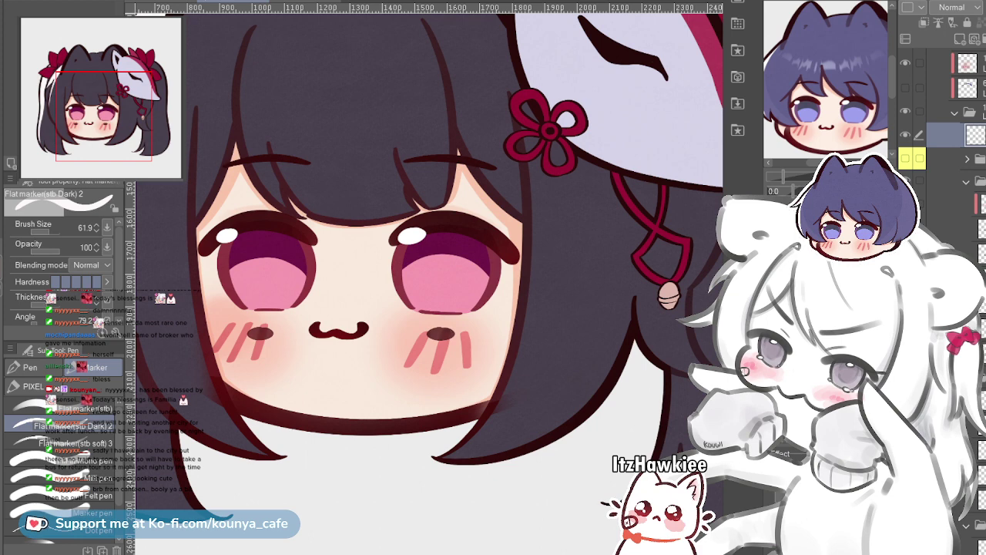
pyautogui.click(856, 205)
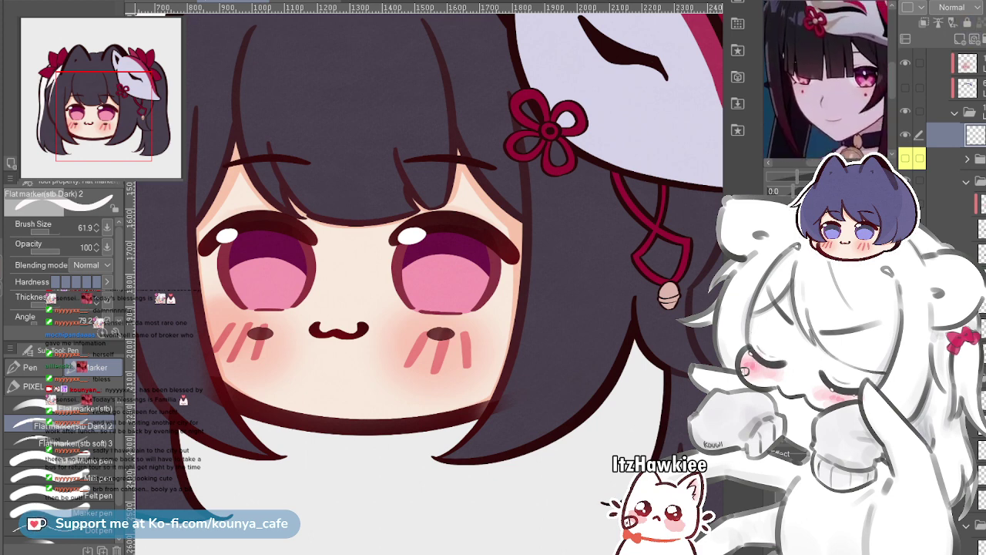
pyautogui.scroll(-1, 453, 206)
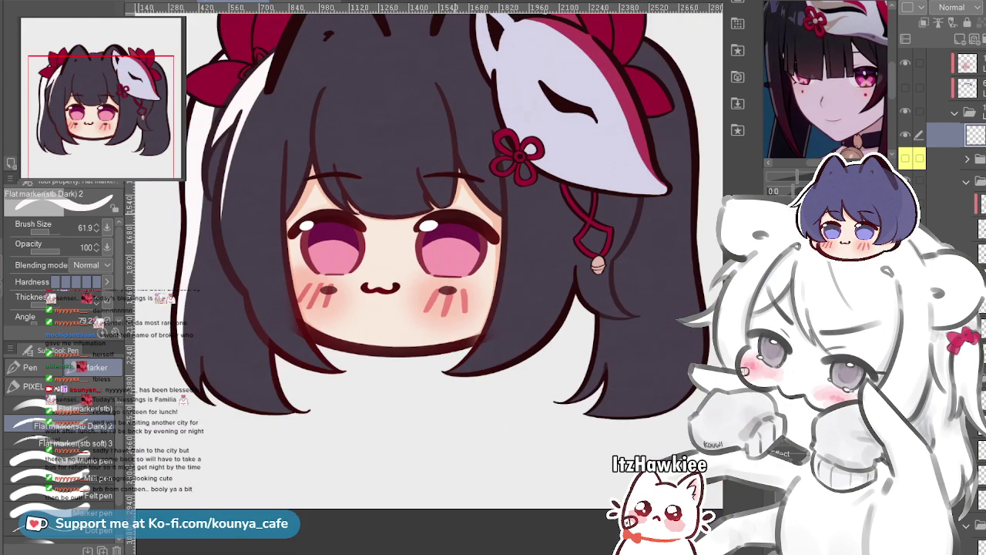
pyautogui.moveTo(444, 213); pyautogui.dragTo(452, 266)
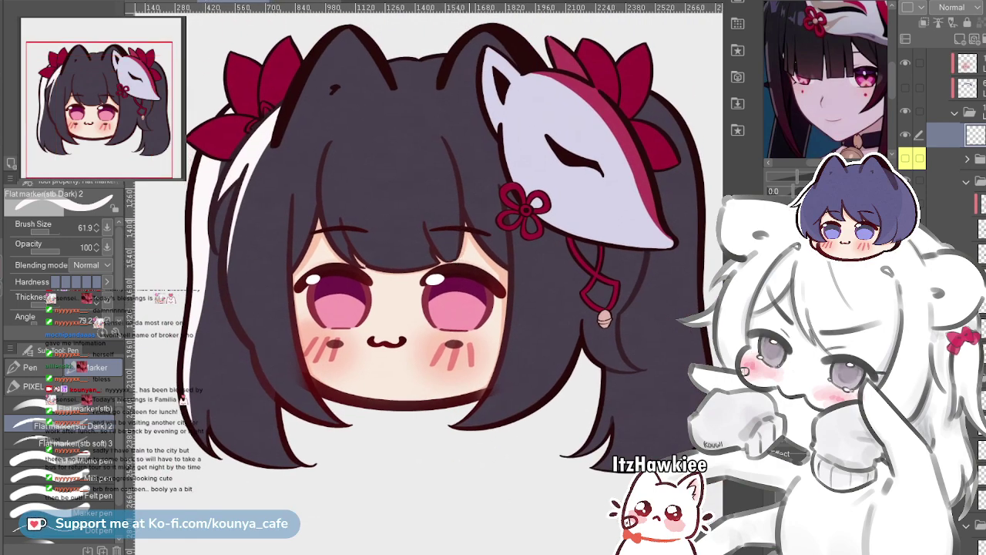
pyautogui.hotkey('ctrl', '-')
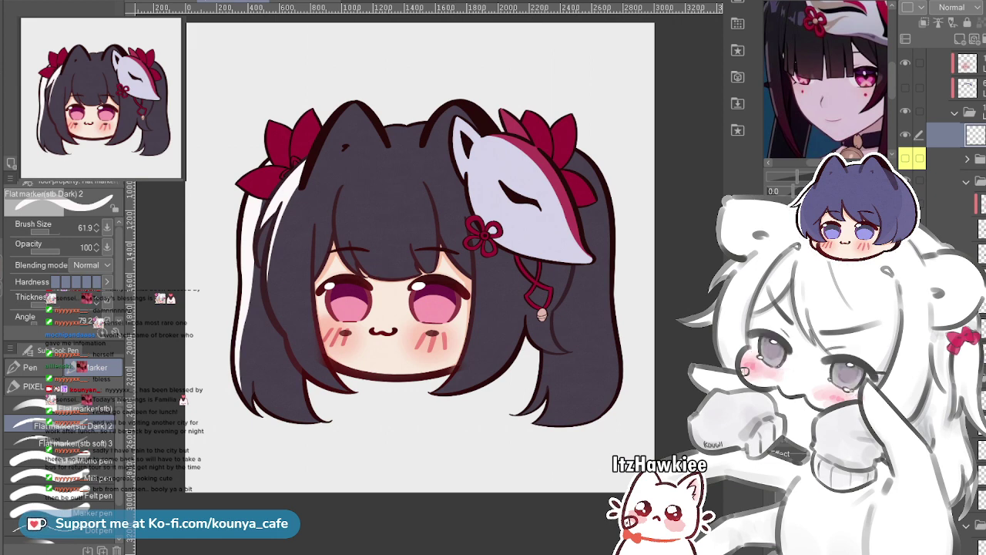
# Select the hair's Soft light layer and choose a muted dark purple as the brush colour
pyautogui.scroll(-3, 940, 116)
pyautogui.scroll(-7, 940, 116)
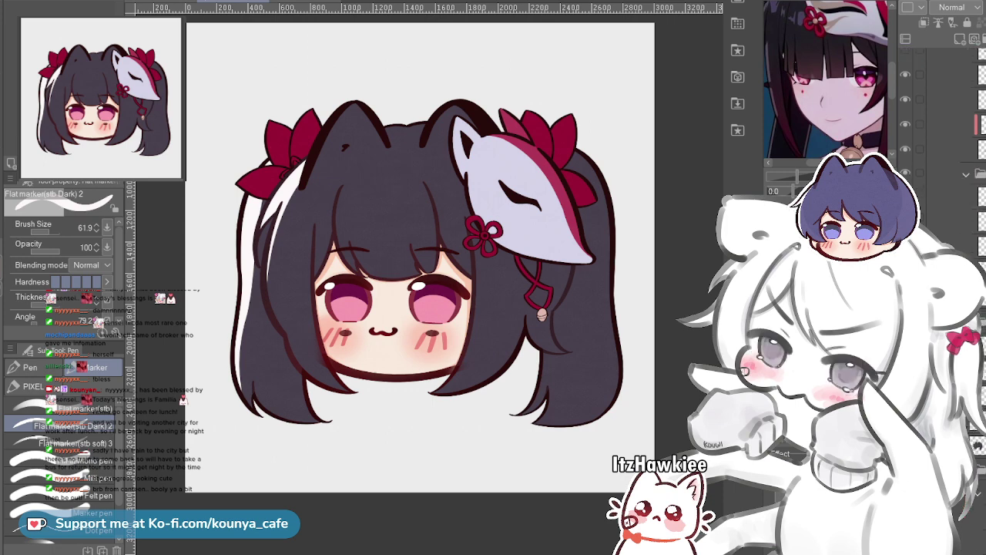
pyautogui.scroll(-7, 939, 115)
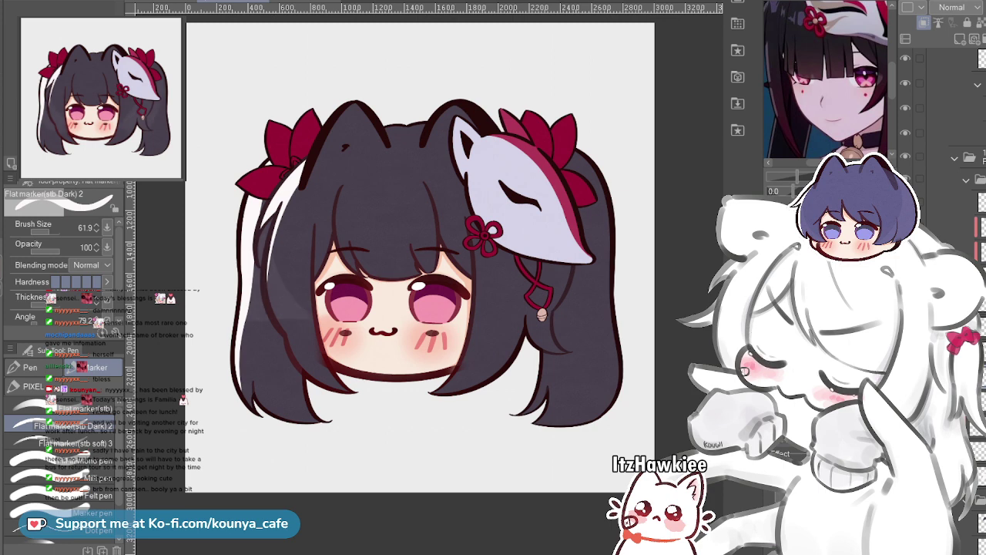
pyautogui.hotkey('ctrl', 'z')
pyautogui.click(951, 308)
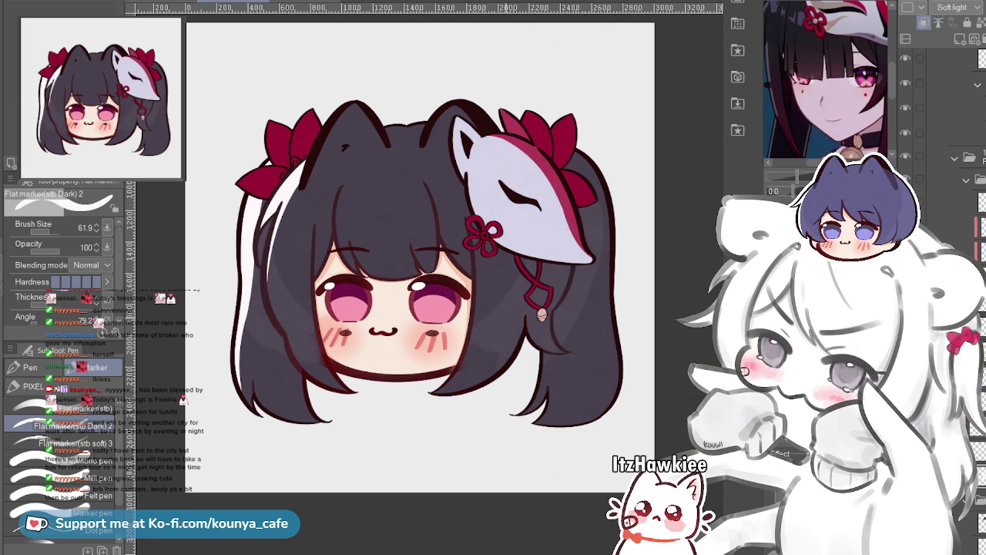
pyautogui.scroll(-3, 951, 308)
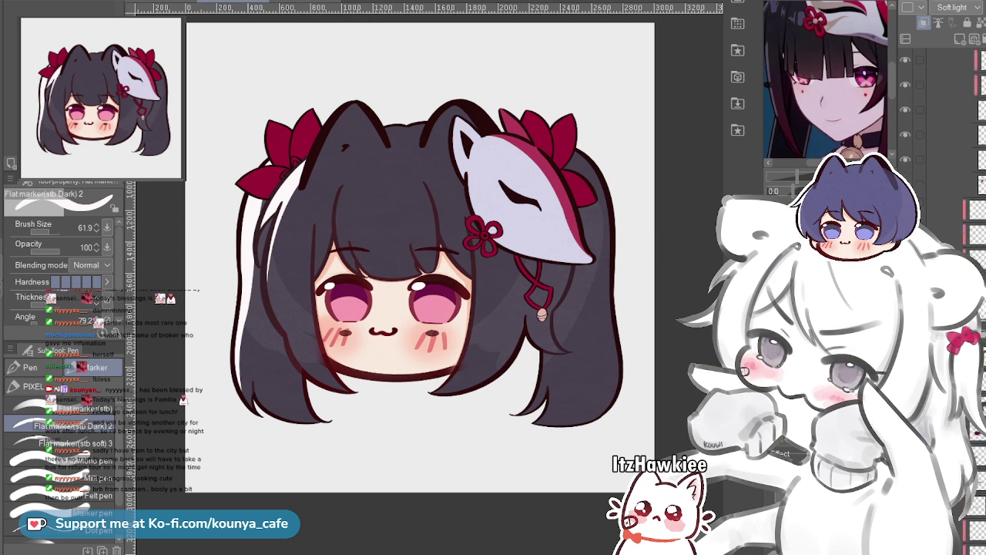
pyautogui.click(951, 324)
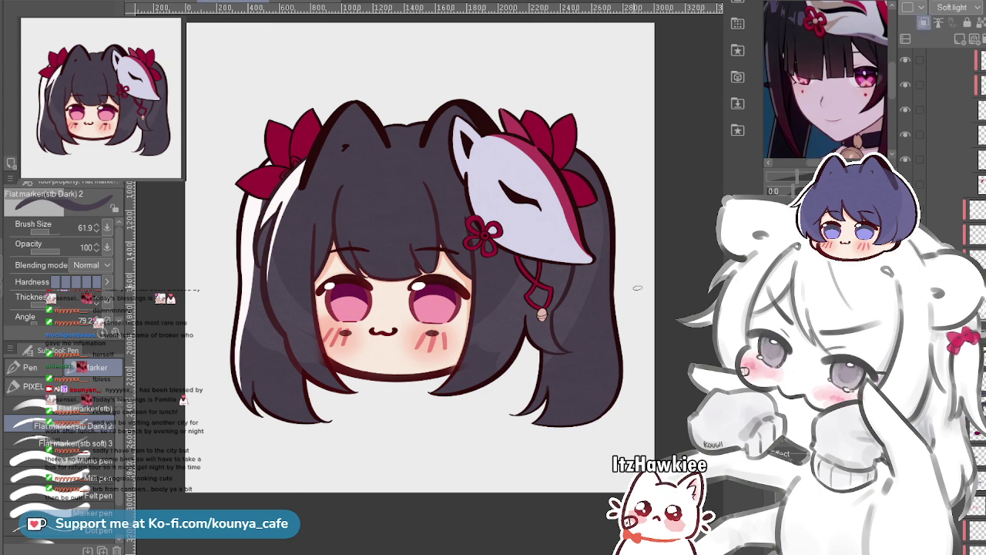
# Try broad purple strokes over the bangs at brush size 410.9 and switch the layer's blending mode to Add
pyautogui.scroll(2, 637, 287)
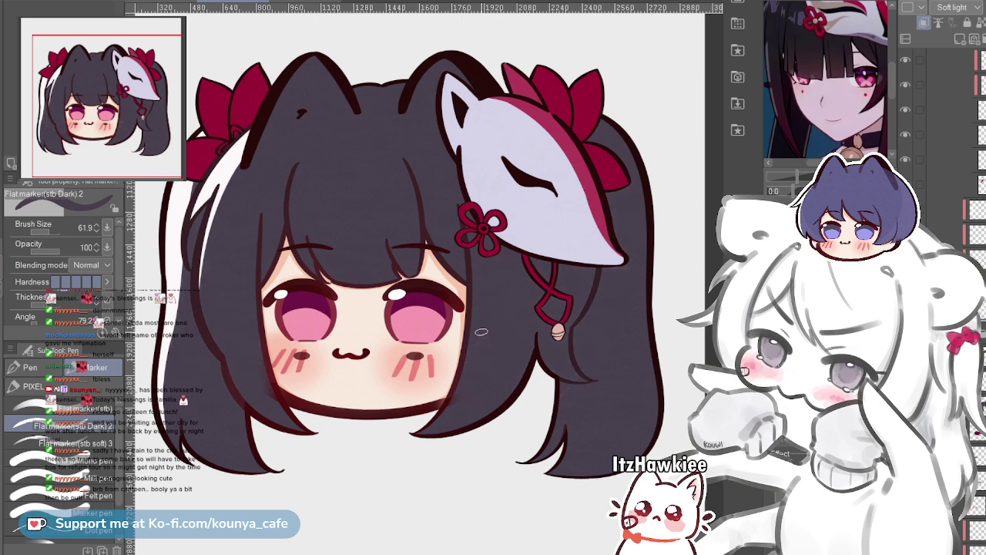
pyautogui.moveTo(218, 205); pyautogui.dragTo(241, 206)
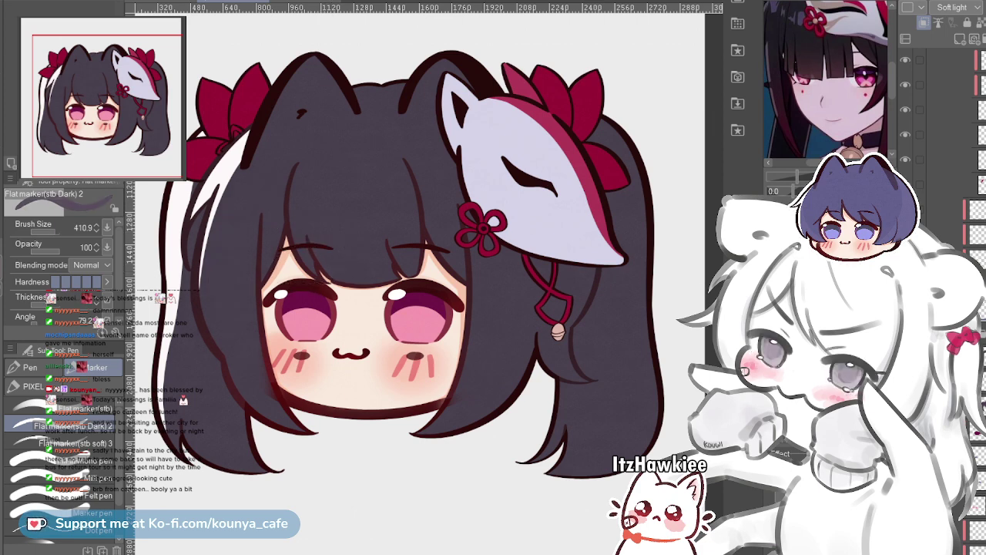
pyautogui.scroll(4, 343, 222)
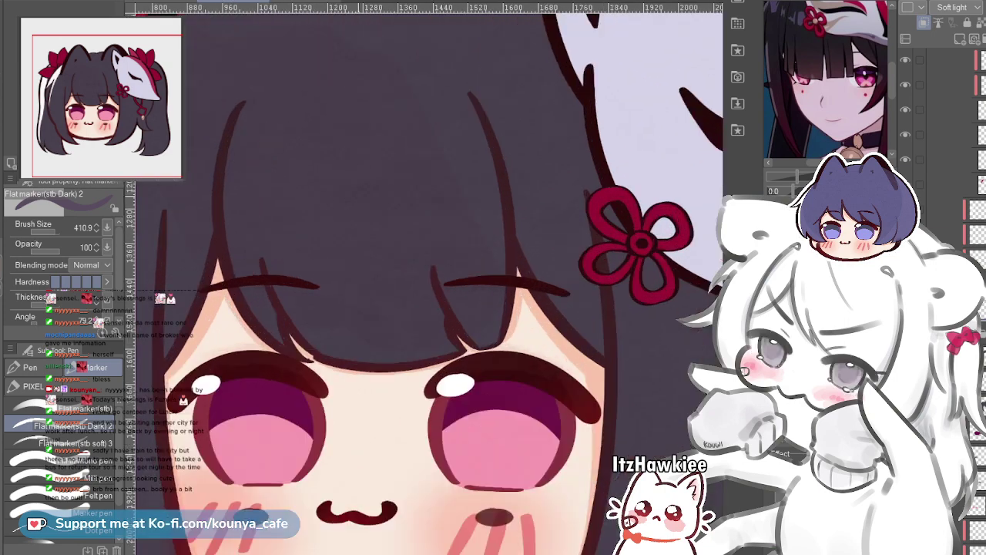
pyautogui.scroll(-2, 297, 149)
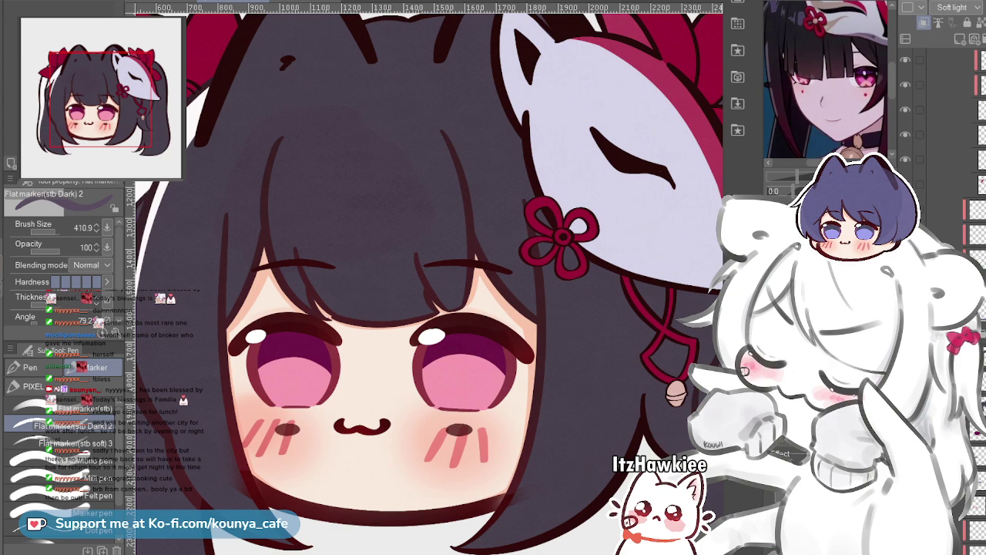
pyautogui.scroll(3, 954, 7)
pyautogui.scroll(-2, 432, 250)
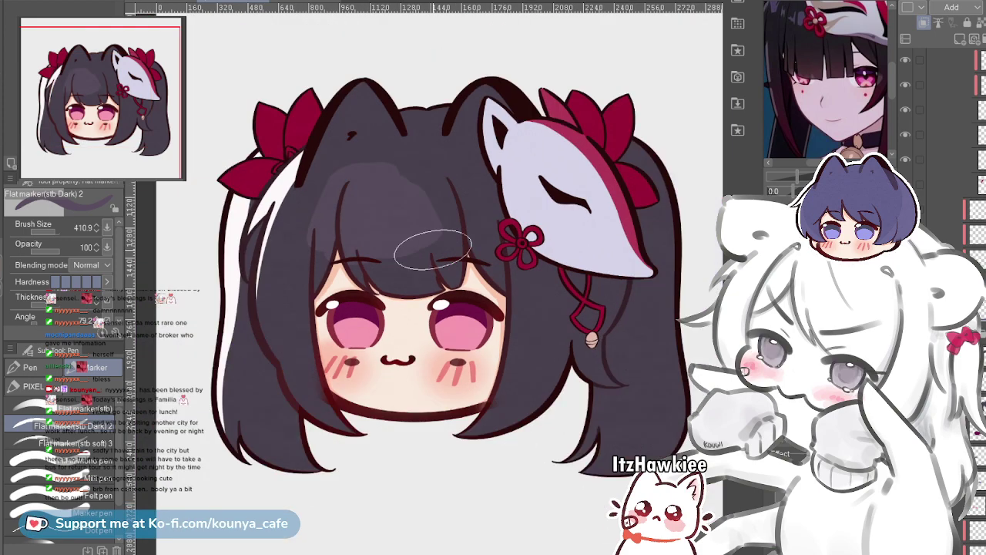
pyautogui.hotkey('ctrl', 'z')
pyautogui.moveTo(406, 246); pyautogui.dragTo(383, 275)
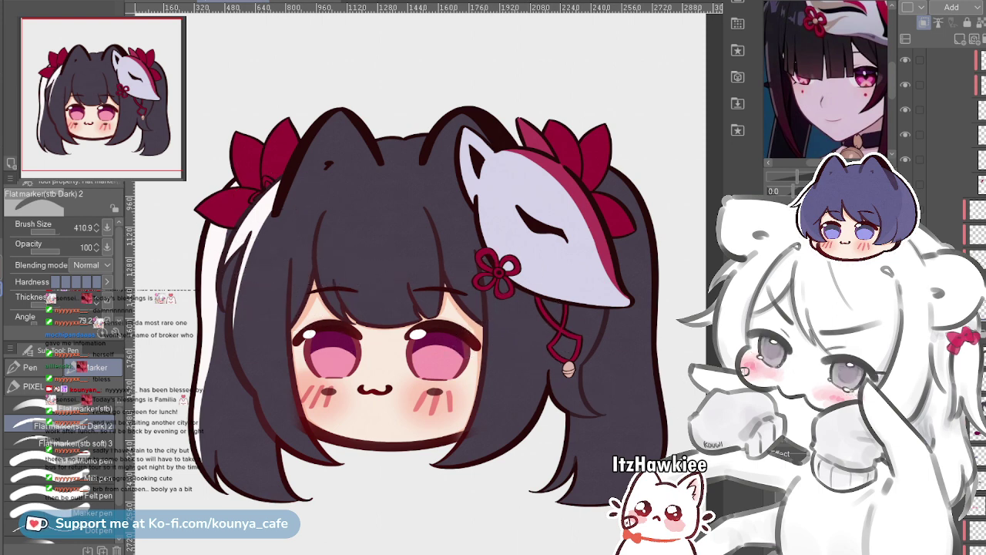
# Try broad purple glow strokes down the side lock beside the white highlight at brush size 410.9
pyautogui.click(972, 234)
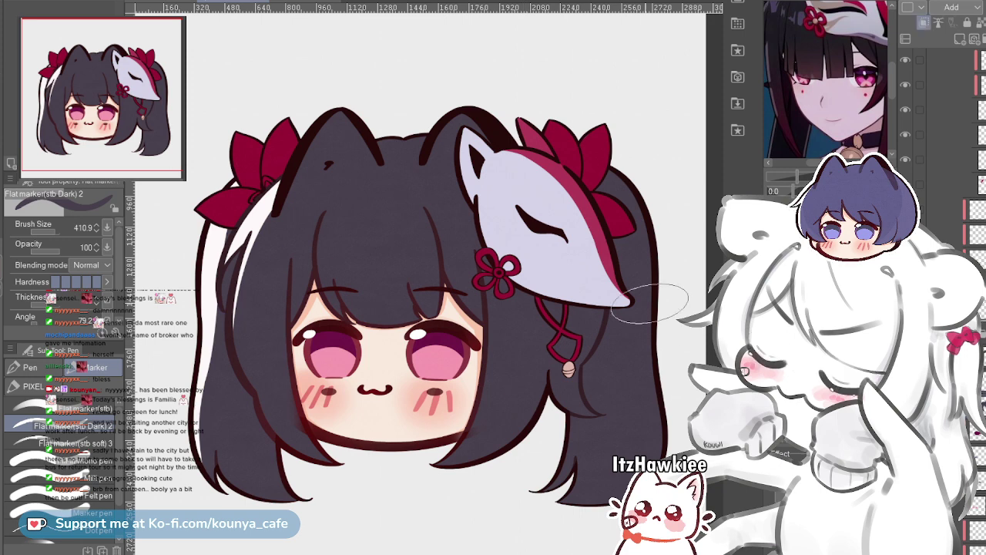
pyautogui.moveTo(271, 232); pyautogui.dragTo(287, 319)
pyautogui.hotkey('ctrl', 'z')
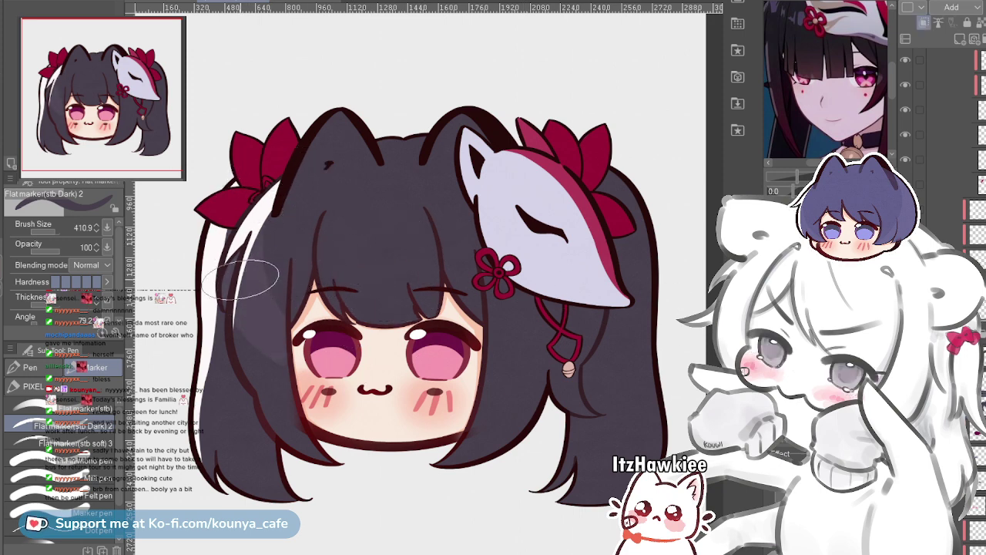
pyautogui.moveTo(243, 287); pyautogui.dragTo(271, 418)
pyautogui.hotkey('ctrl', 'z')
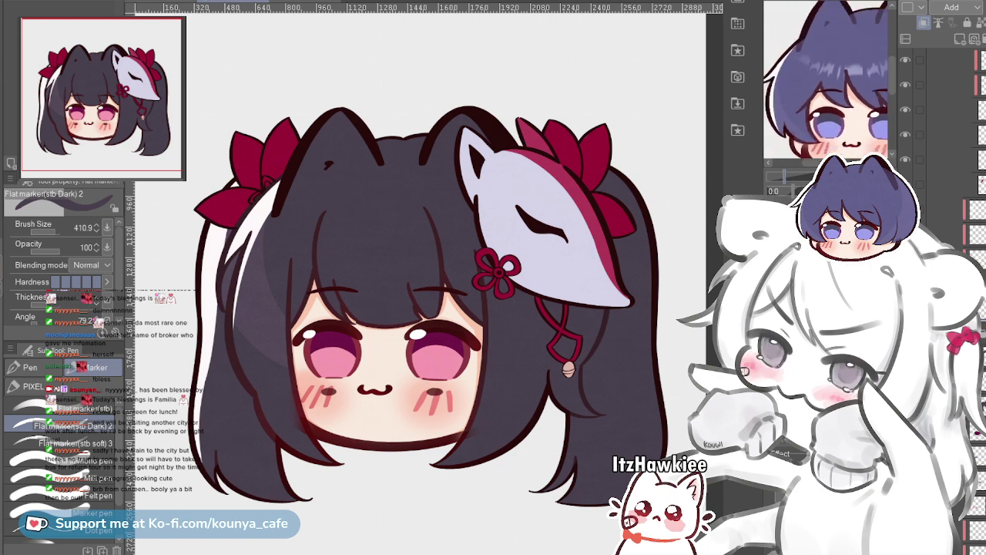
pyautogui.hotkey('ctrl', 'z')
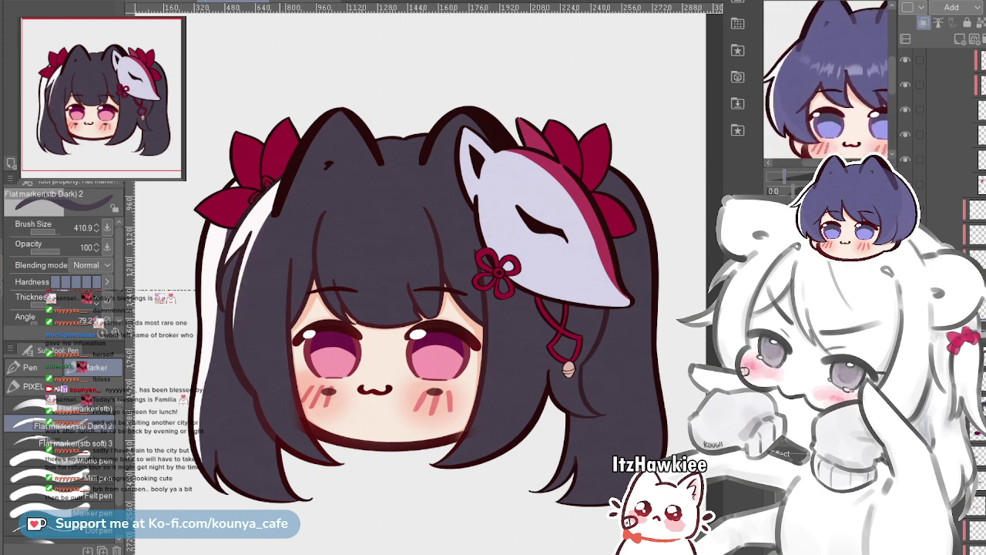
# Paint a subtle lighter purple band down the side lock along its white highlight at brush size 237.5
pyautogui.press('[')
pyautogui.moveTo(247, 261); pyautogui.dragTo(276, 430)
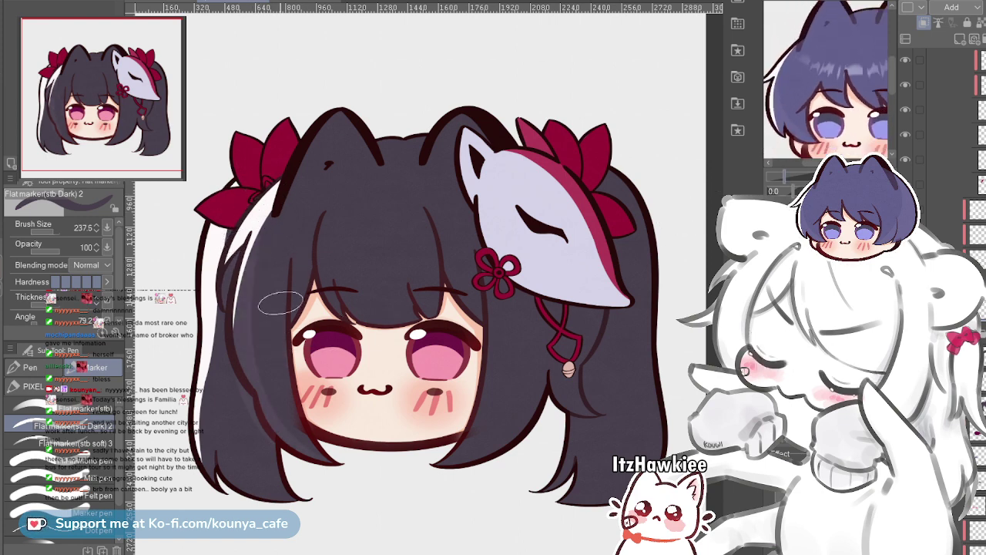
pyautogui.hotkey('ctrl', 'z')
pyautogui.moveTo(242, 268); pyautogui.dragTo(300, 438)
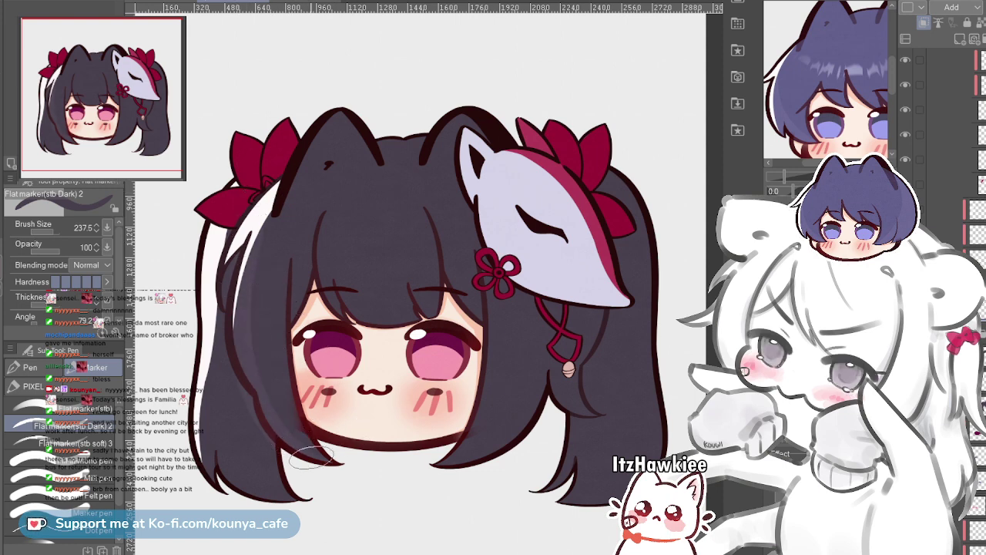
pyautogui.scroll(2, 164, 427)
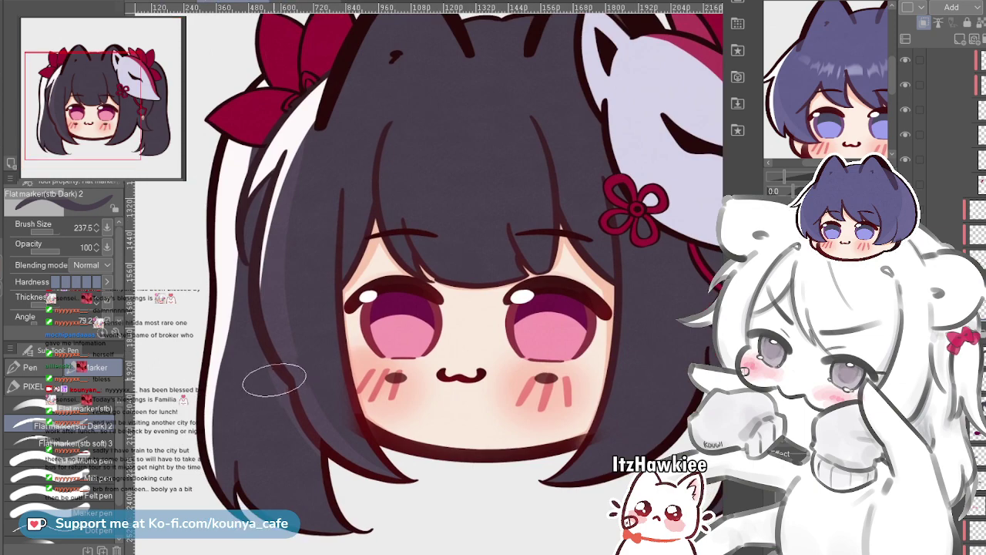
pyautogui.scroll(-5, 409, 333)
pyautogui.scroll(4, 416, 402)
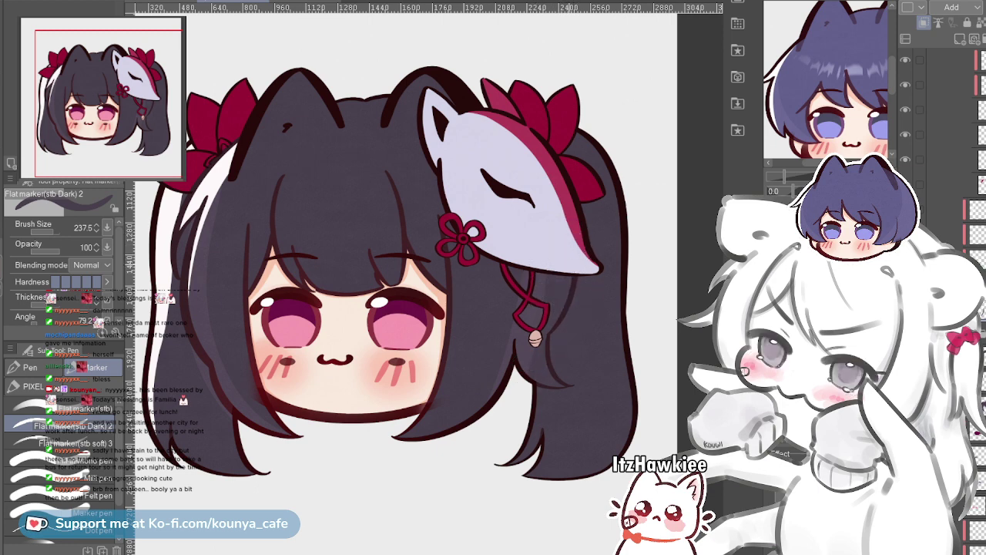
# Paint a broad, subtle purple glow down the masked side's ponytail at brush size 538.2
pyautogui.keyDown('ctrl'); pyautogui.keyDown('alt'); pyautogui.moveTo(540, 236); pyautogui.dragTo(570, 246); pyautogui.keyUp('alt'); pyautogui.keyUp('ctrl')
pyautogui.moveTo(578, 305); pyautogui.dragTo(582, 430)
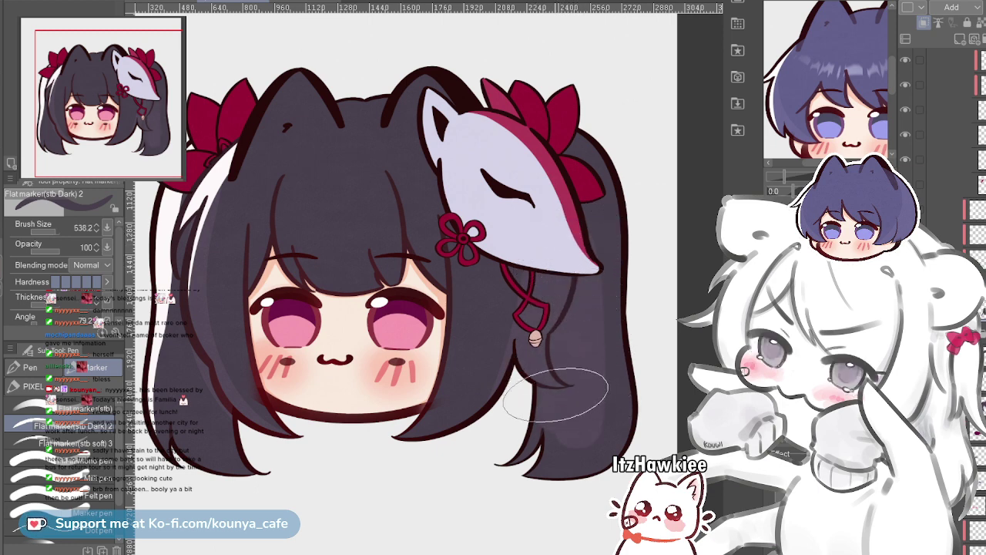
pyautogui.scroll(2, 515, 405)
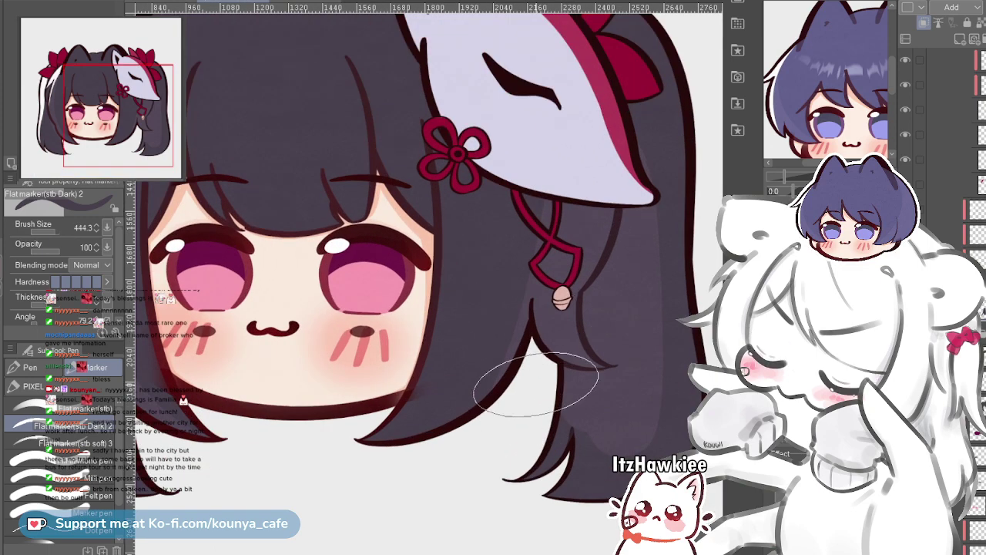
pyautogui.scroll(2, 540, 324)
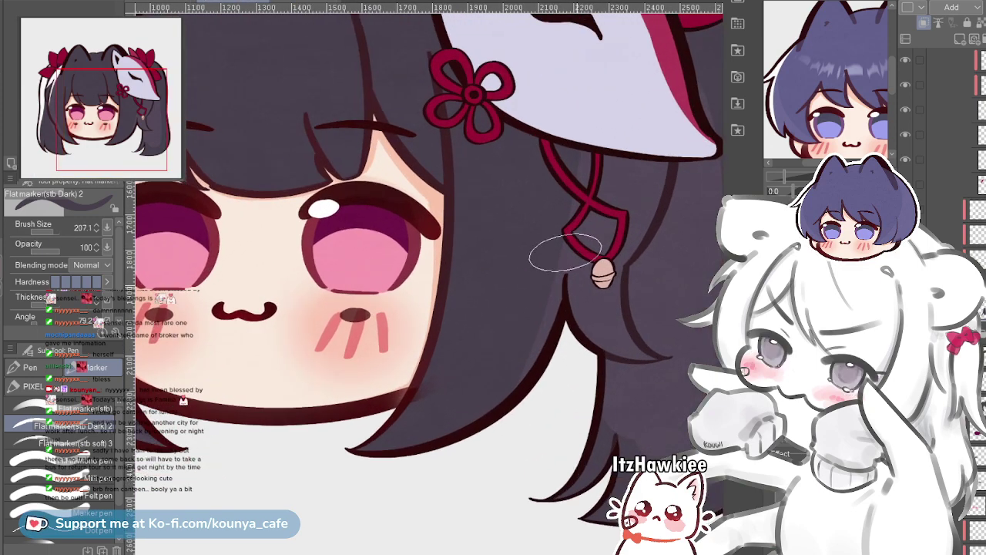
# Undo the last glow stroke and paint a narrower subtle purple band down the masked side's face-framing lock at brush size 128.7
pyautogui.keyDown('ctrl'); pyautogui.keyDown('alt'); pyautogui.moveTo(566, 253); pyautogui.dragTo(383, 412); pyautogui.keyUp('alt'); pyautogui.keyUp('ctrl')
pyautogui.hotkey('ctrl', 'z')
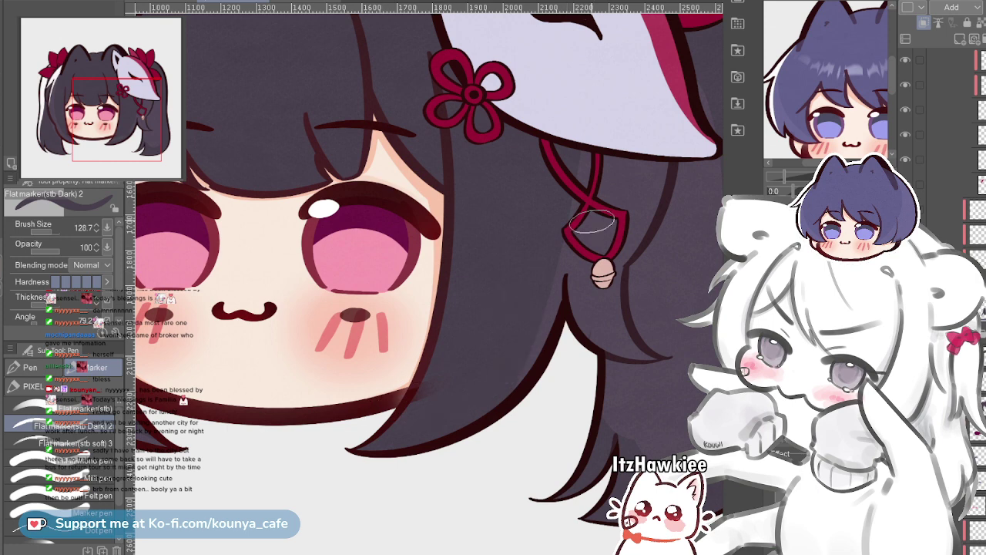
pyautogui.moveTo(579, 245); pyautogui.dragTo(433, 430)
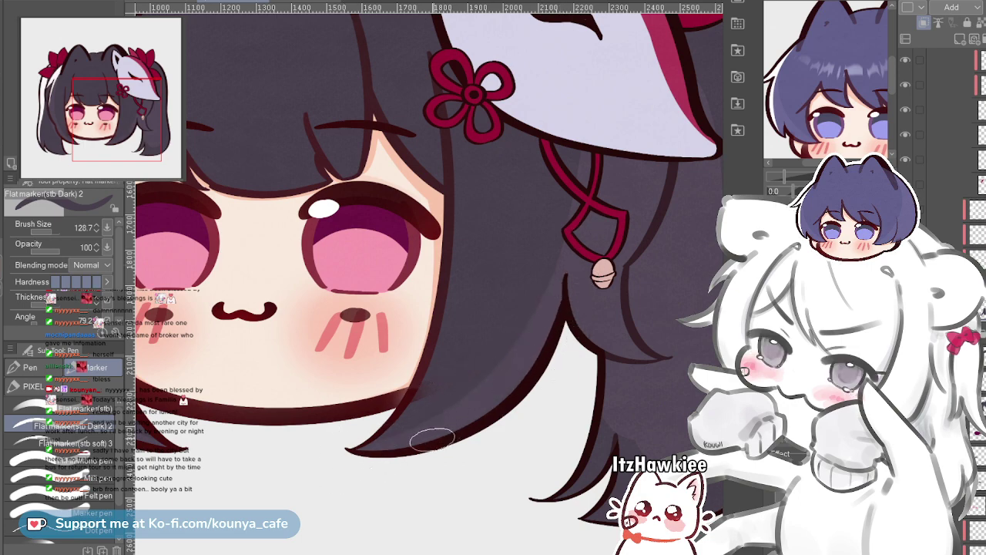
# Erase the purple glow from the upper ponytail below the mask's tip, reducing the brush size from 288.8 to 150.9
pyautogui.hotkey('ctrl', '0')
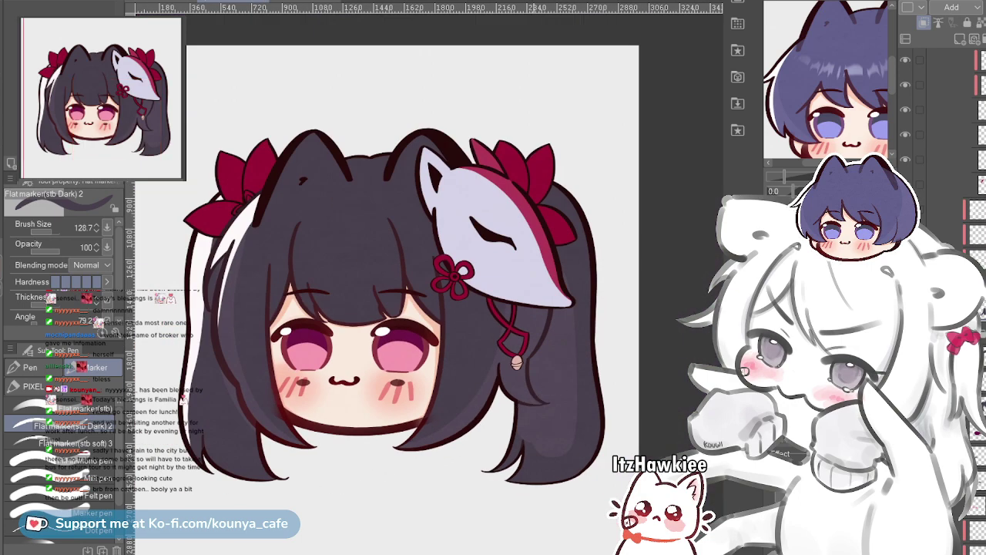
pyautogui.scroll(2, 537, 404)
pyautogui.scroll(-3, 536, 404)
pyautogui.scroll(4, 536, 404)
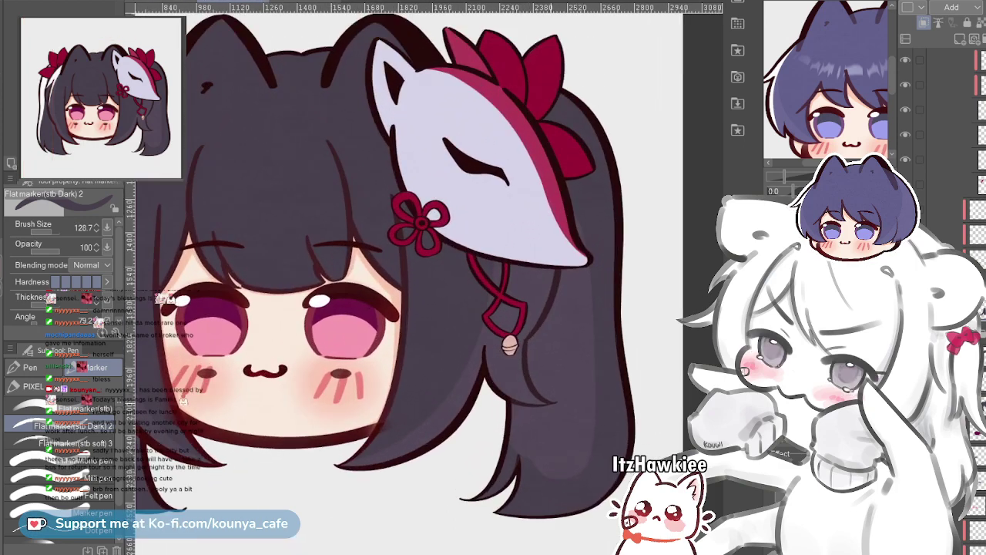
pyautogui.scroll(-3, 521, 341)
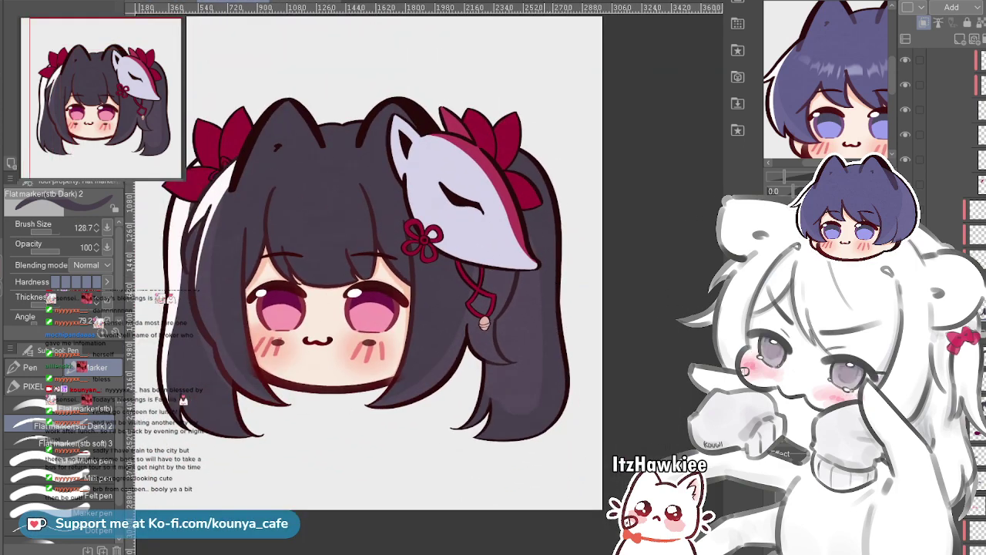
pyautogui.scroll(2, 483, 297)
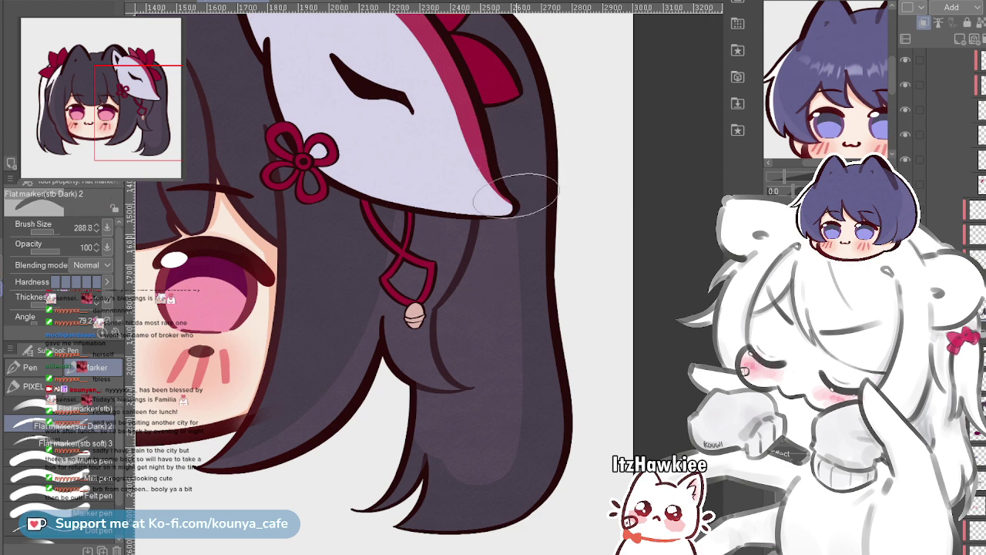
pyautogui.moveTo(517, 202); pyautogui.dragTo(510, 337)
pyautogui.scroll(2, 510, 279)
pyautogui.press('[')
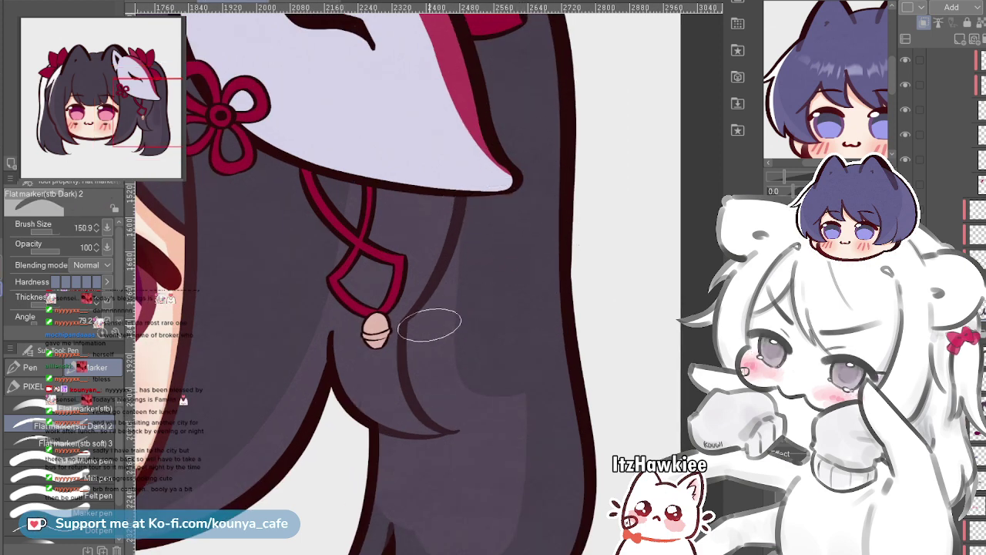
pyautogui.hotkey('ctrl', 'z')
pyautogui.moveTo(463, 300); pyautogui.dragTo(473, 275)
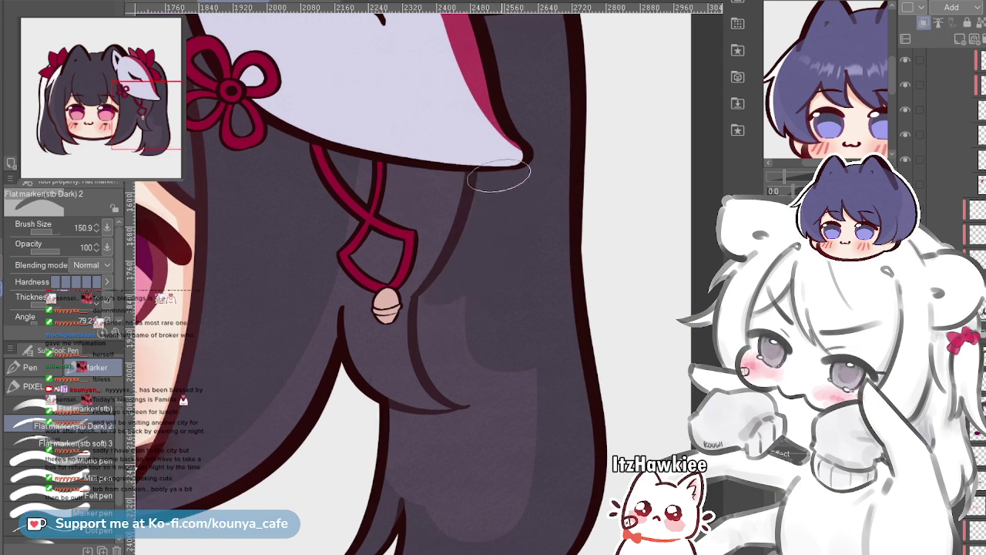
# Erase the remaining broad purple glow from the middle and lower ponytail, finishing at brush size 142.4
pyautogui.scroll(-1, 498, 176)
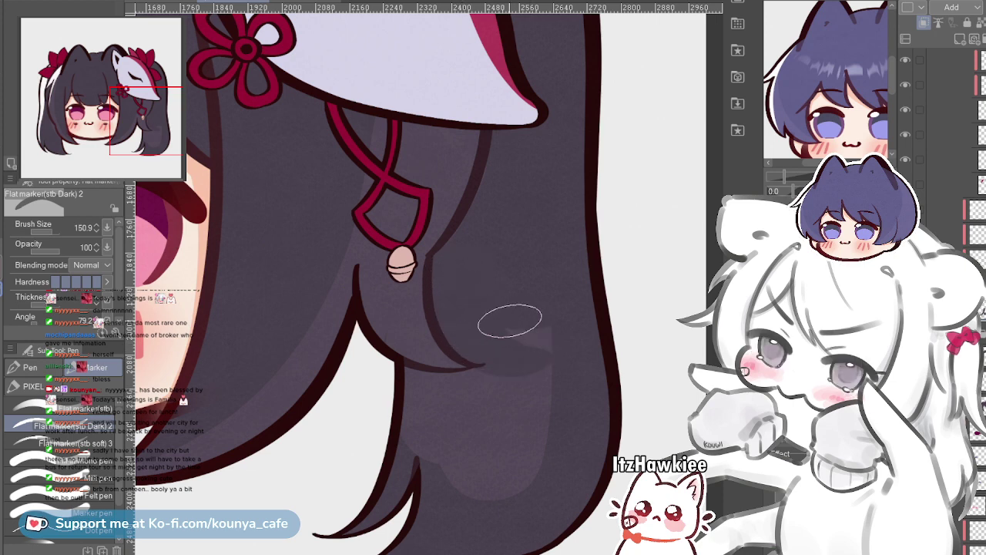
pyautogui.moveTo(510, 320); pyautogui.dragTo(512, 249)
pyautogui.press(']')
pyautogui.press(']')
pyautogui.press(']')
pyautogui.press(']')
pyautogui.press(']')
pyautogui.press(']')
pyautogui.moveTo(546, 311)
pyautogui.mouseDown()
pyautogui.moveTo(521, 404)
pyautogui.moveTo(534, 317)
pyautogui.moveTo(462, 463)
pyautogui.mouseUp()
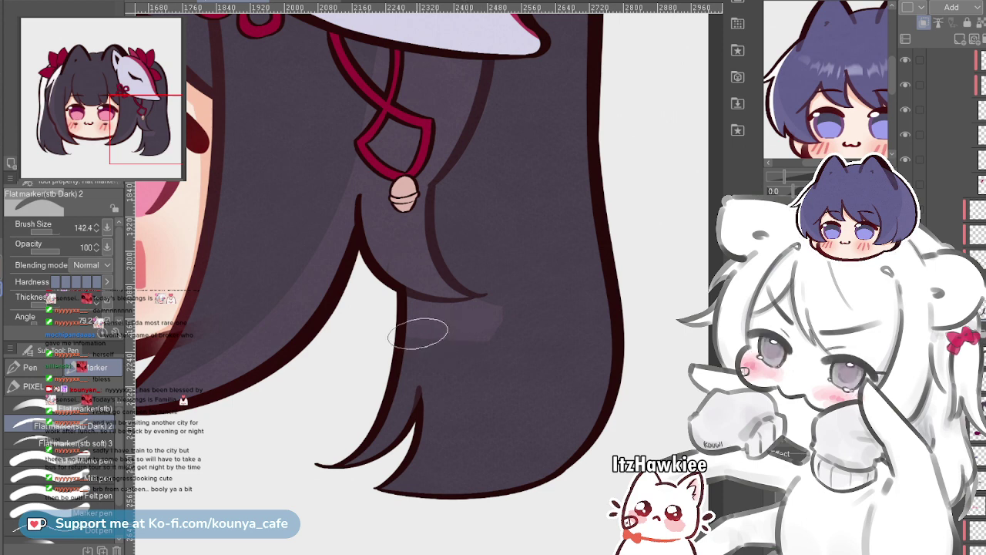
# Touch up the purple glow on the curved strand below the bell at brush size 67.0 and clear the spill past its tip
pyautogui.scroll(1, 447, 328)
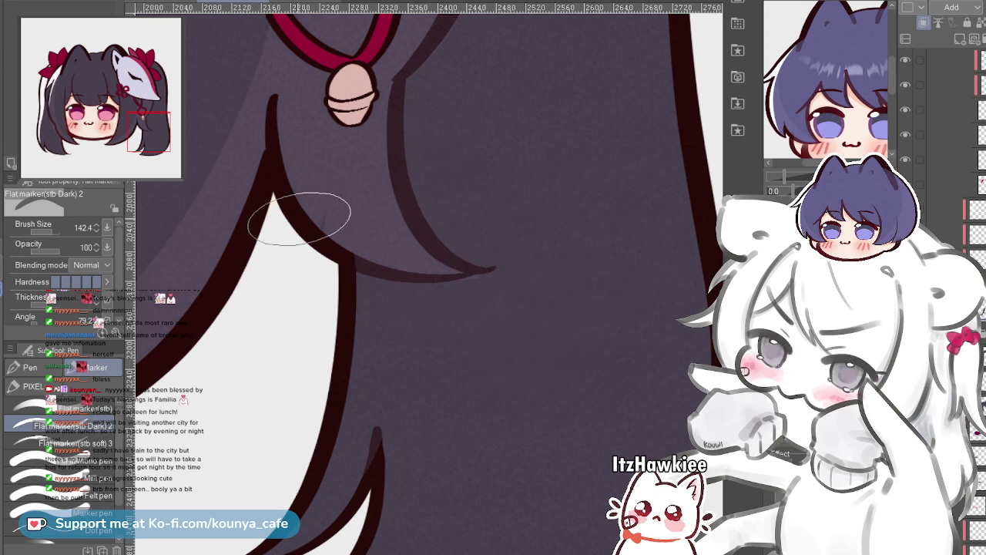
pyautogui.press('[')
pyautogui.press('[')
pyautogui.press('[')
pyautogui.press('[')
pyautogui.press('[')
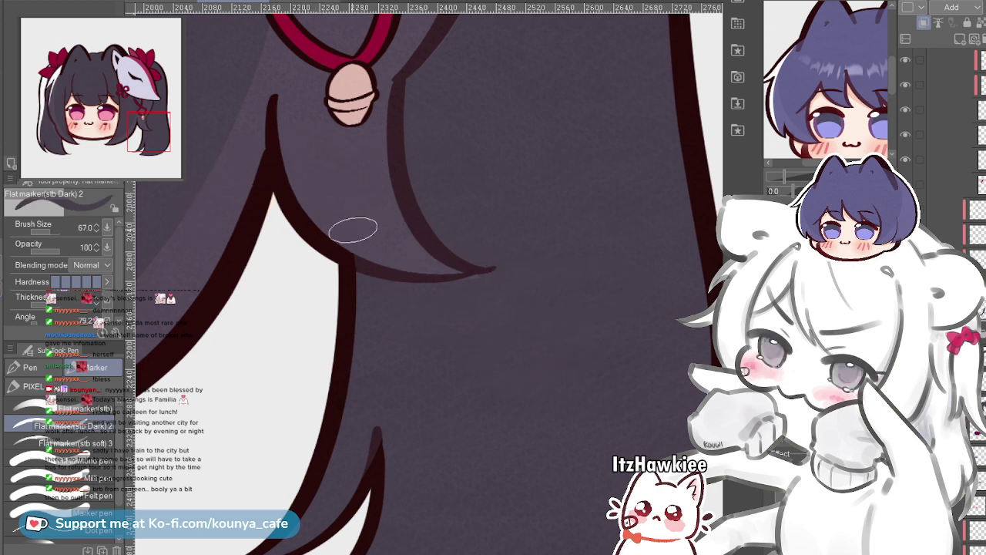
pyautogui.press('x')
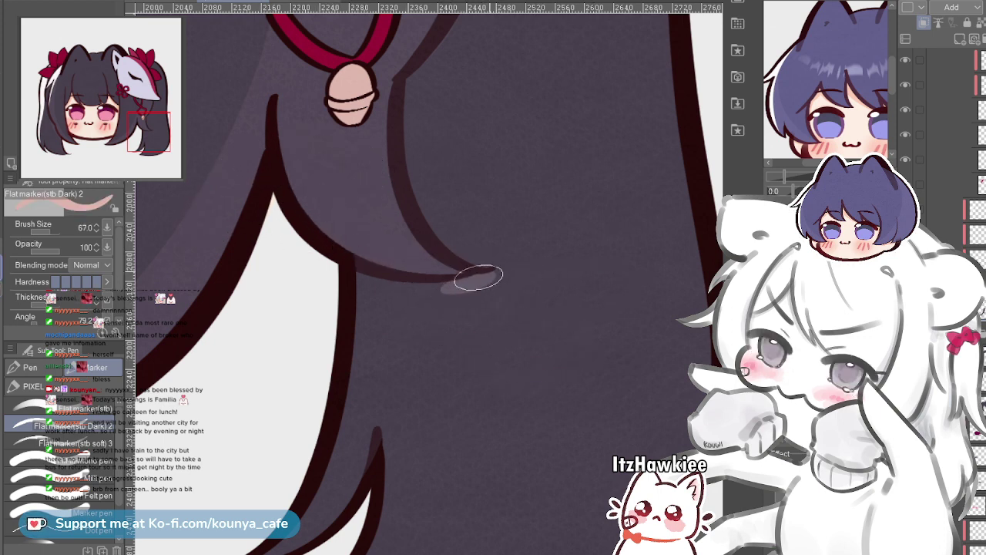
pyautogui.press('x')
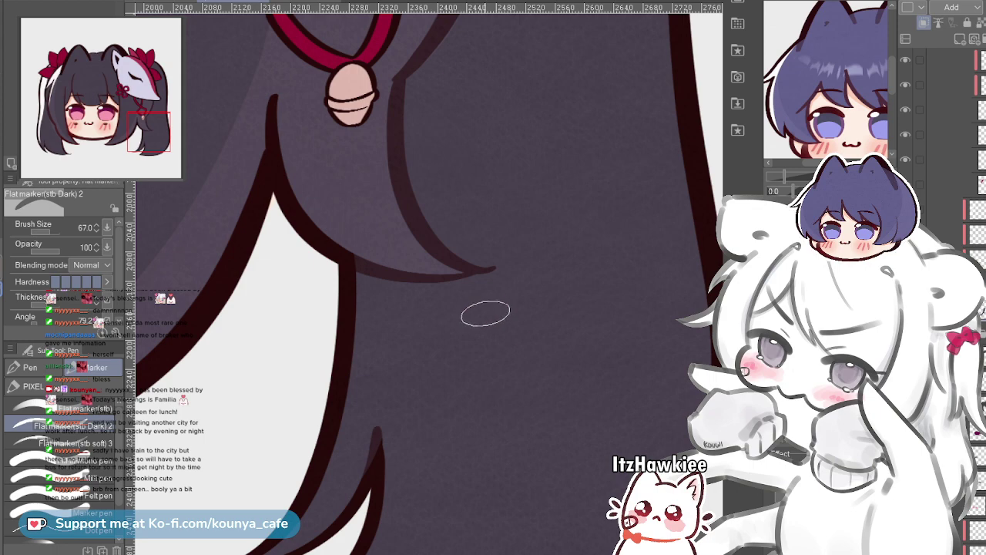
# Paint a subtle purple glow along the lower outer edge of the masked side's ponytail at brush size 251.7
pyautogui.scroll(-6, 497, 279)
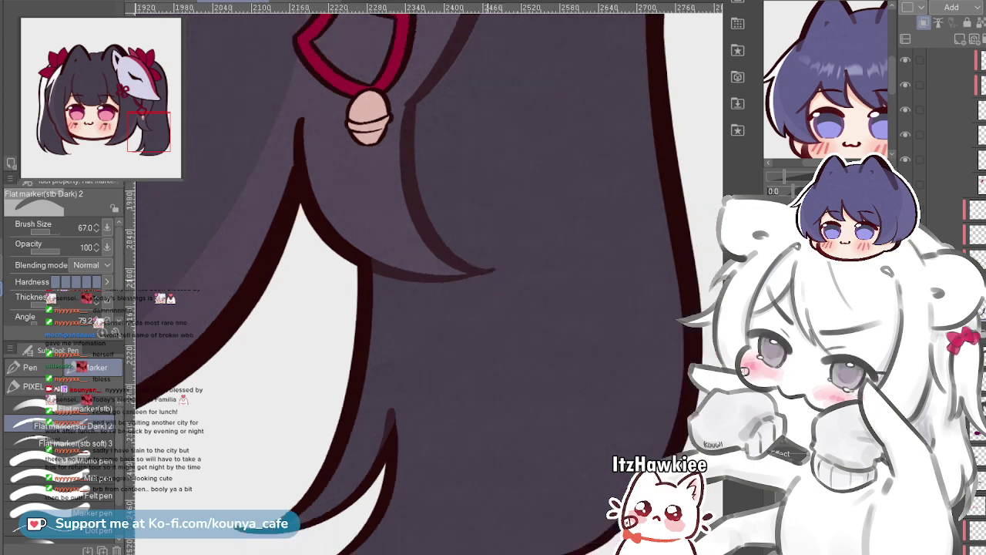
pyautogui.moveTo(390, 214); pyautogui.dragTo(479, 326)
pyautogui.scroll(-2, 478, 326)
pyautogui.scroll(4, 634, 337)
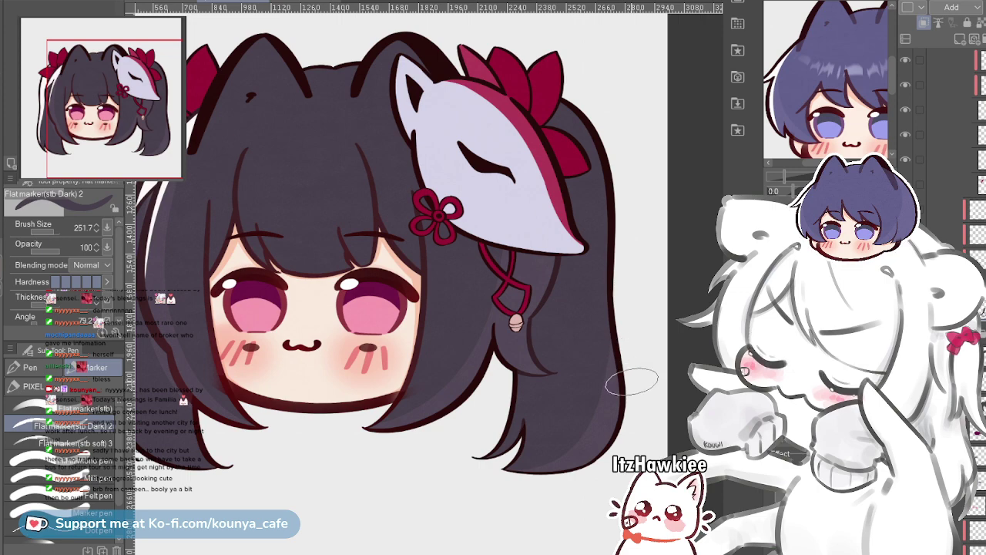
pyautogui.moveTo(610, 442); pyautogui.dragTo(570, 496)
# Extend the subtle purple glow up the ponytail's outer edge towards the red flower, finishing at brush size 195.7
pyautogui.scroll(2, 583, 204)
pyautogui.moveTo(586, 205); pyautogui.dragTo(550, 135)
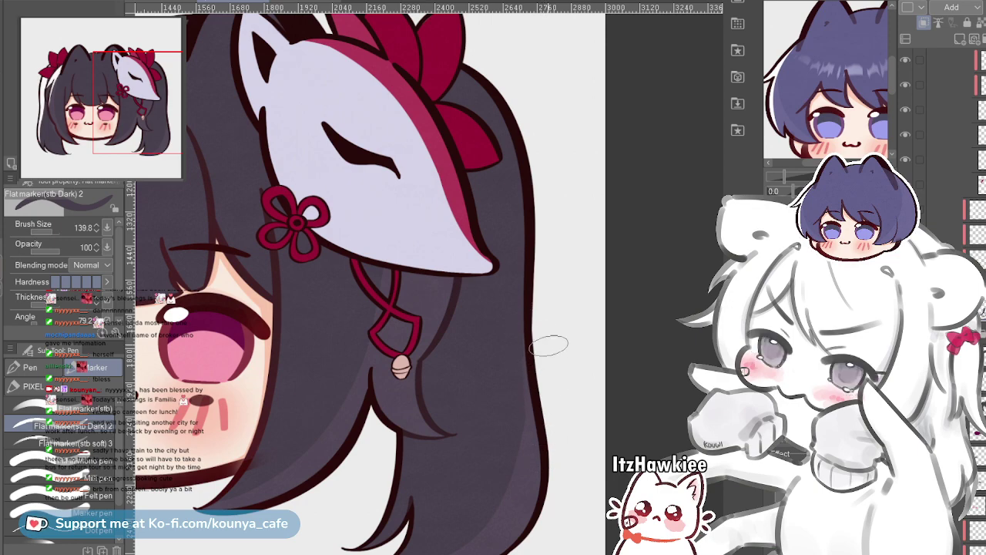
pyautogui.scroll(-3, 548, 345)
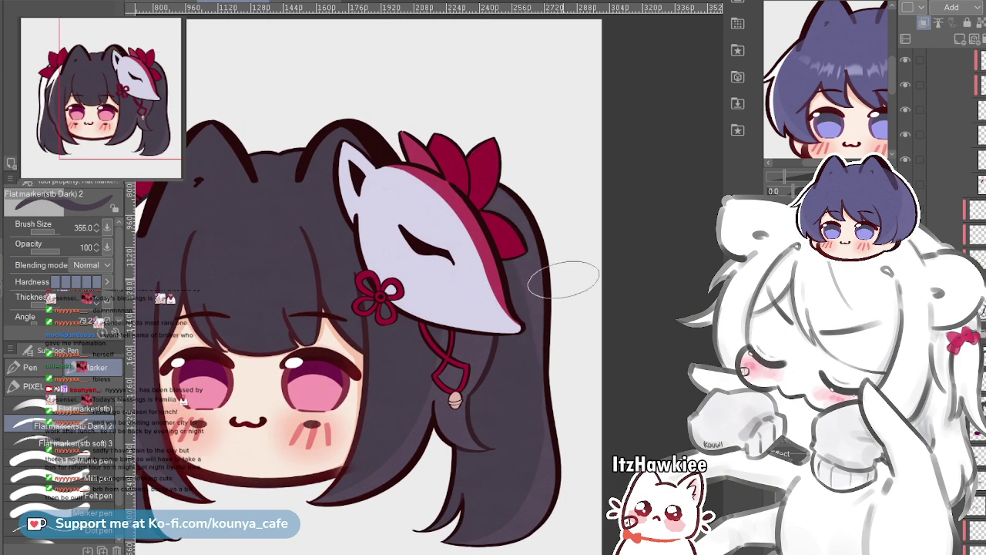
pyautogui.moveTo(534, 221); pyautogui.dragTo(504, 219)
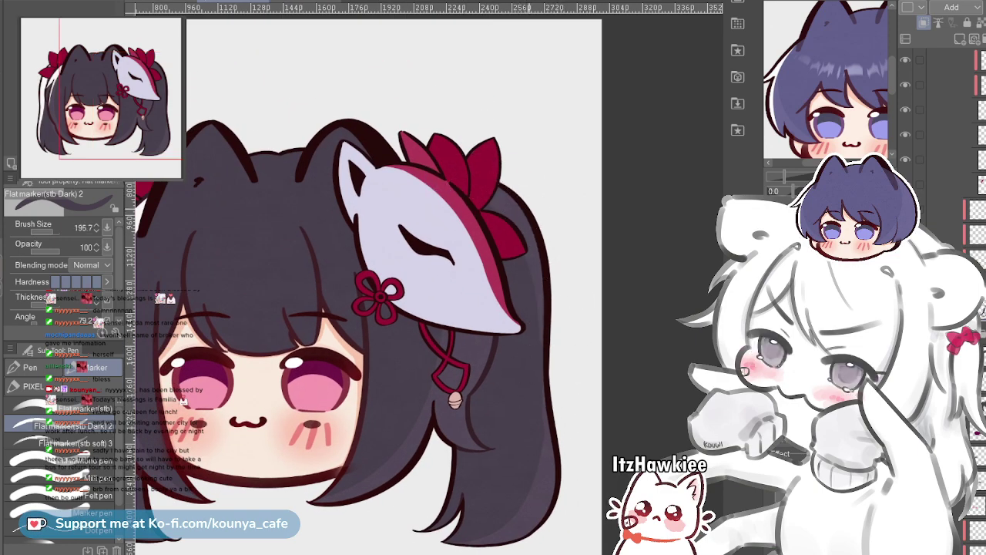
pyautogui.scroll(2, 530, 208)
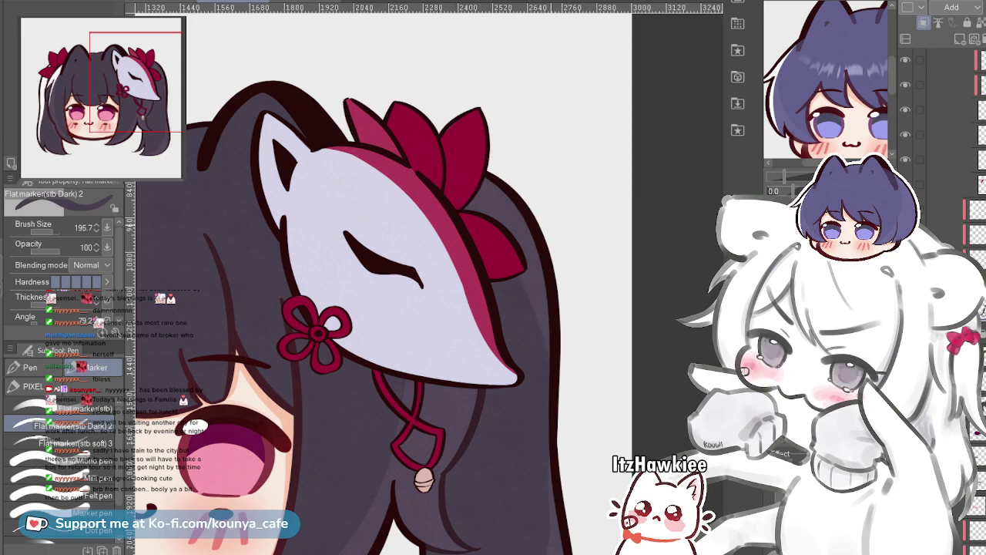
pyautogui.scroll(-4, 679, 241)
pyautogui.scroll(3, 643, 274)
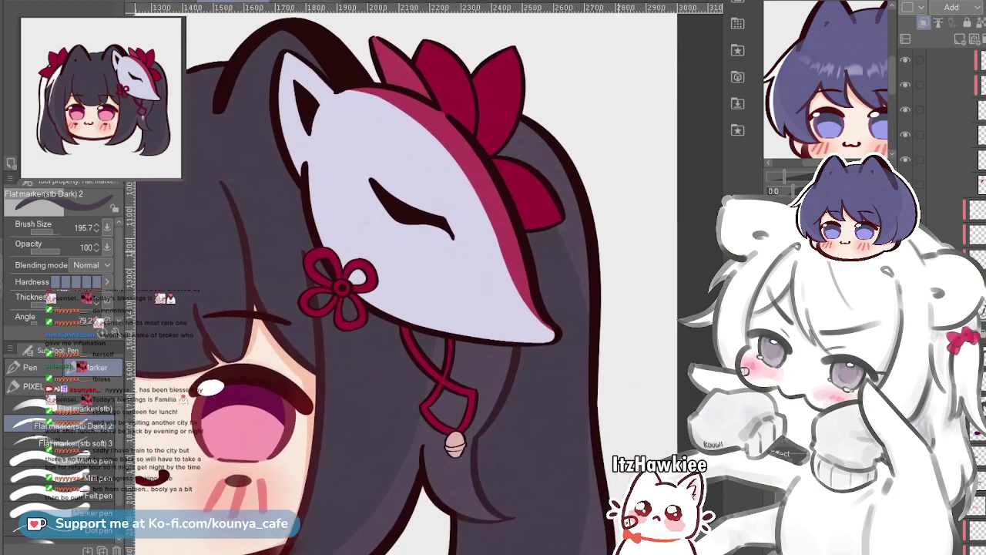
pyautogui.scroll(-1, 546, 159)
pyautogui.moveTo(540, 158); pyautogui.dragTo(523, 175)
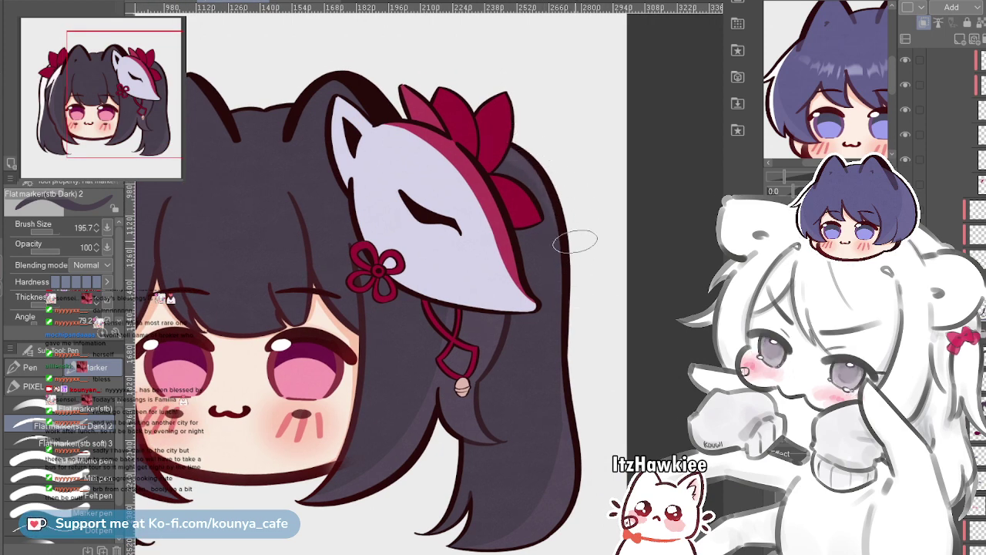
# Examine the whole illustration's balance and hair lighting, mirroring the canvas view back and forth to compare both sides
pyautogui.scroll(-4, 575, 241)
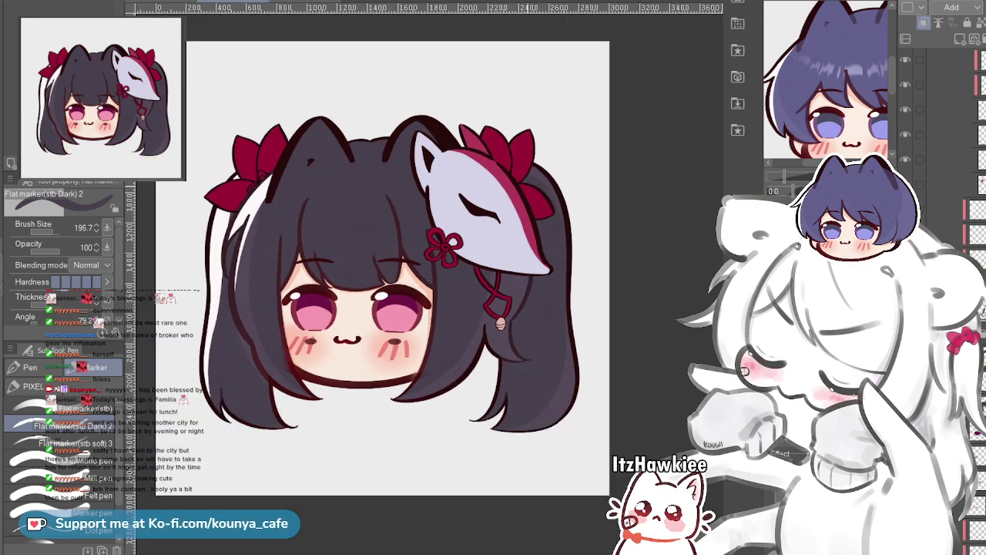
pyautogui.scroll(2, 416, 374)
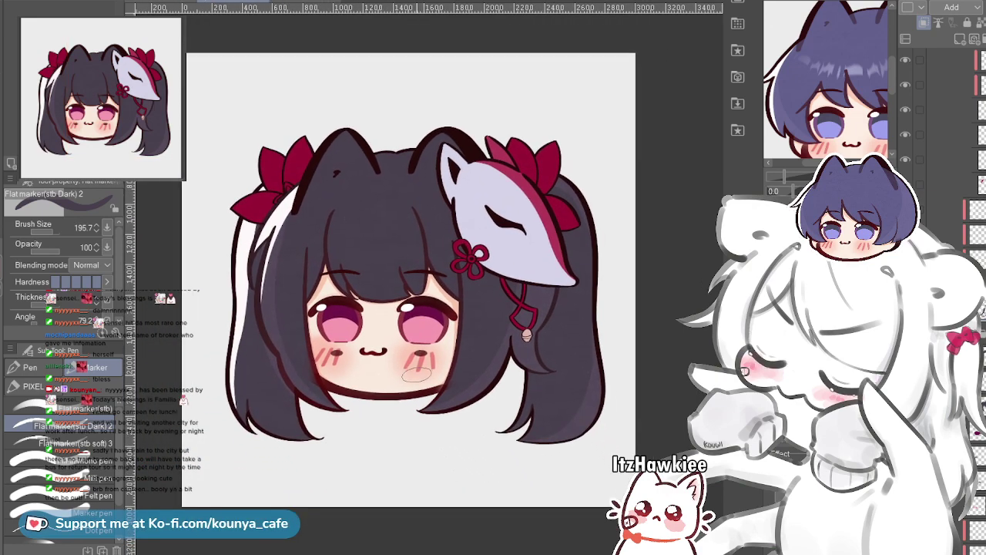
pyautogui.scroll(1, 420, 379)
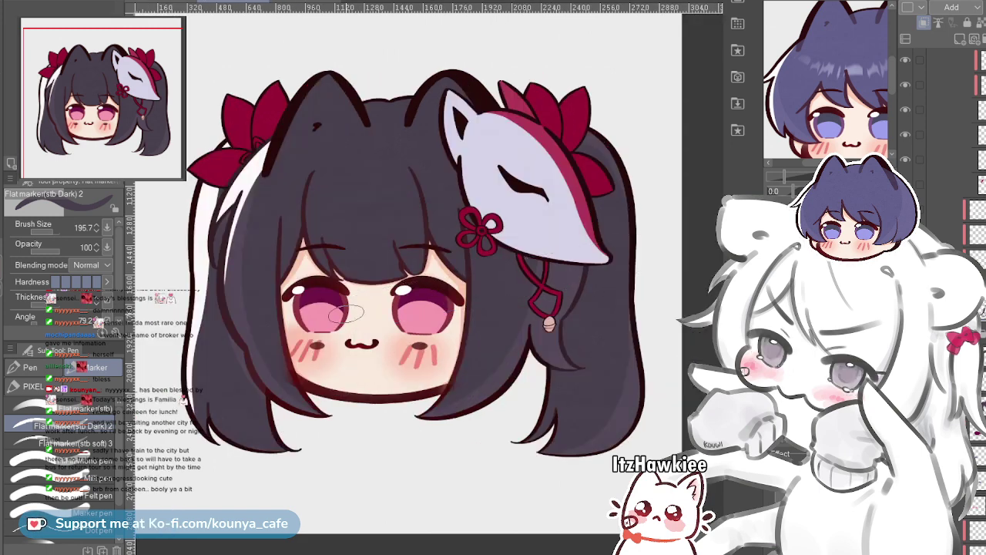
pyautogui.hotkey('shift', 'h')
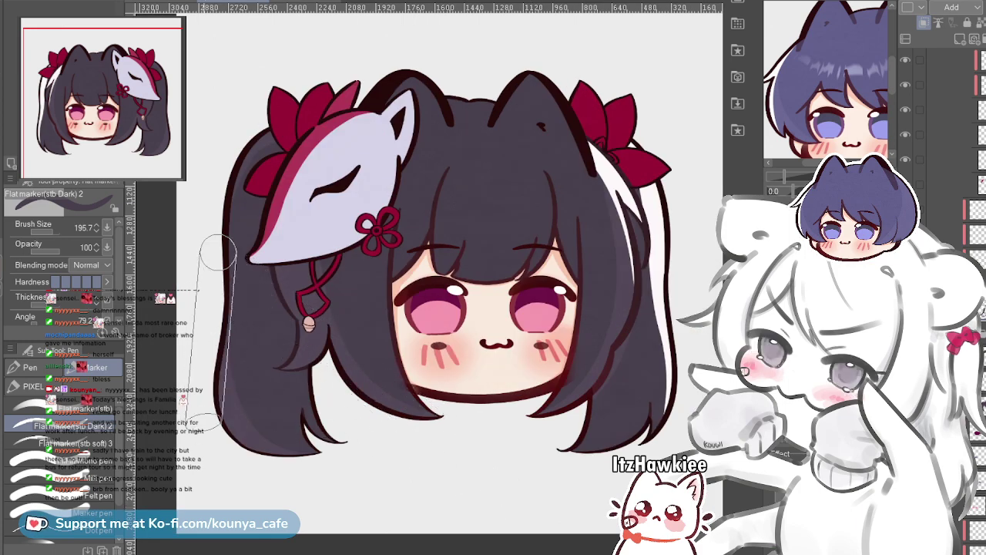
pyautogui.scroll(-5, 331, 442)
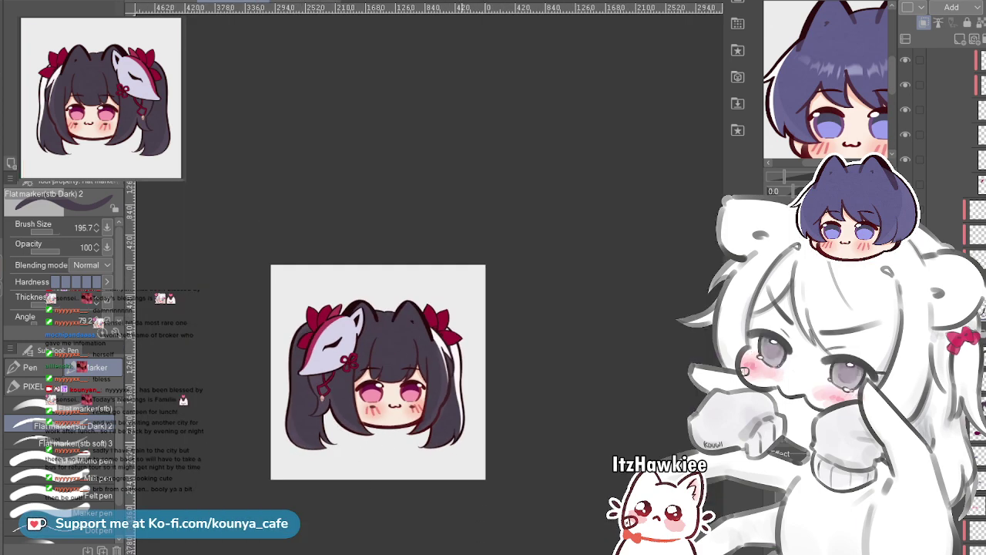
pyautogui.scroll(5, 397, 272)
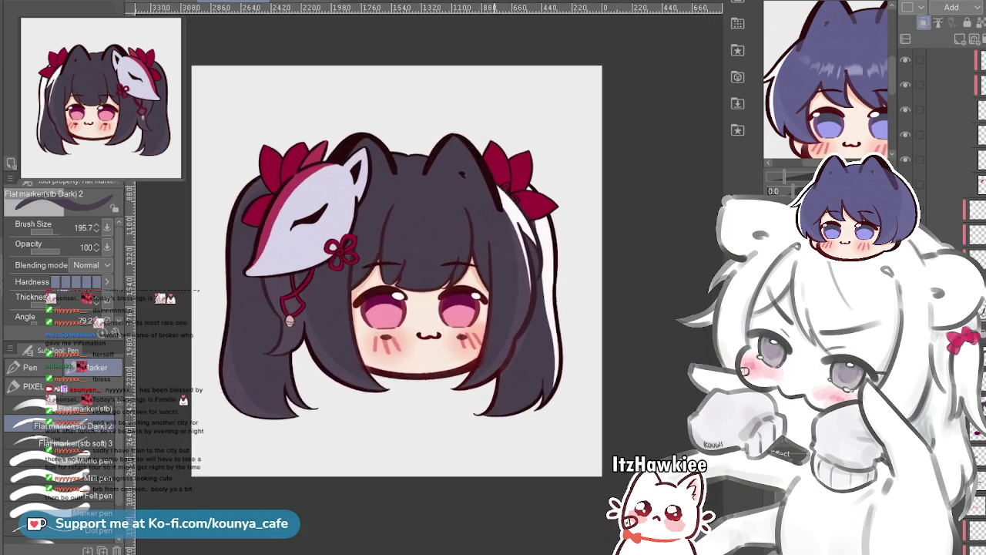
pyautogui.scroll(1, 492, 425)
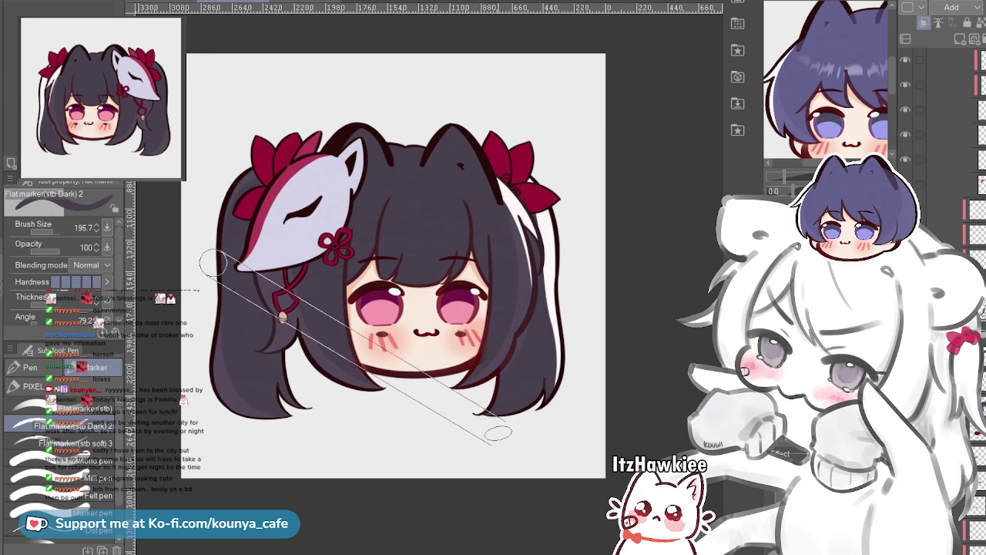
pyautogui.press('h')
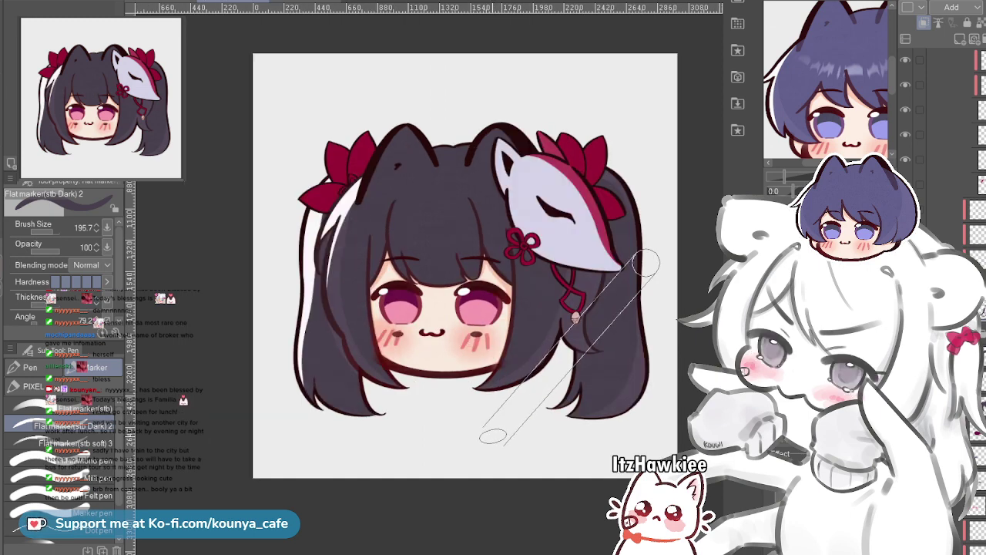
pyautogui.press('h')
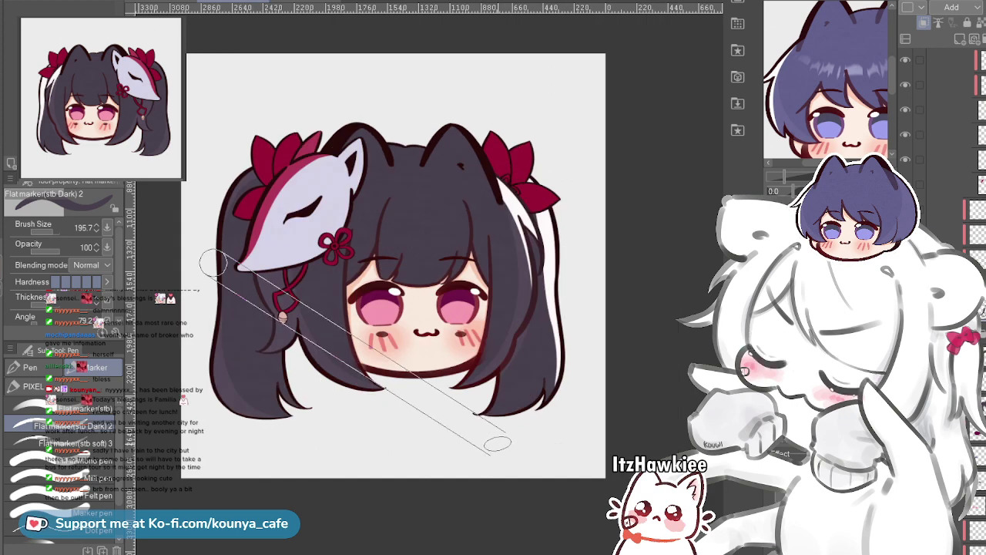
pyautogui.press('h')
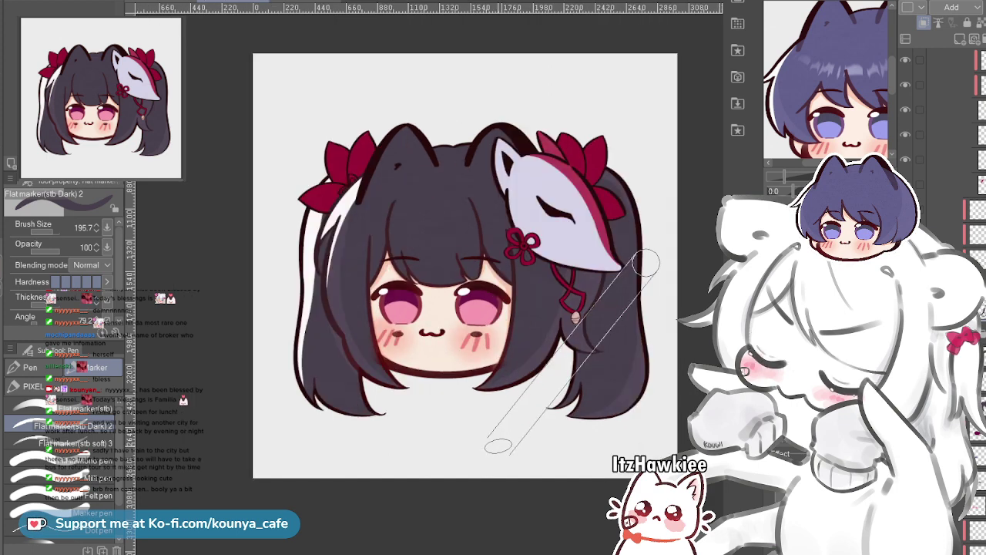
pyautogui.press('h')
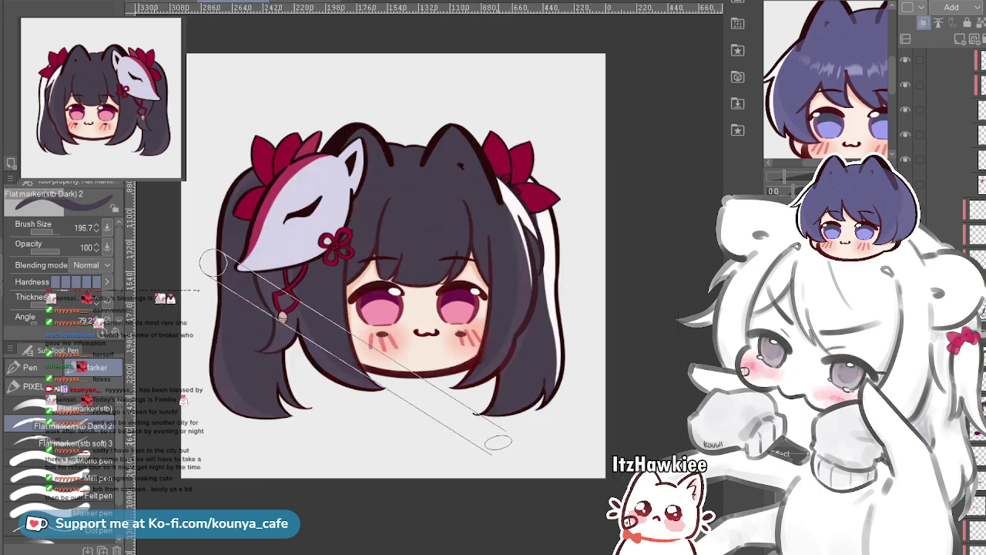
pyautogui.press('h')
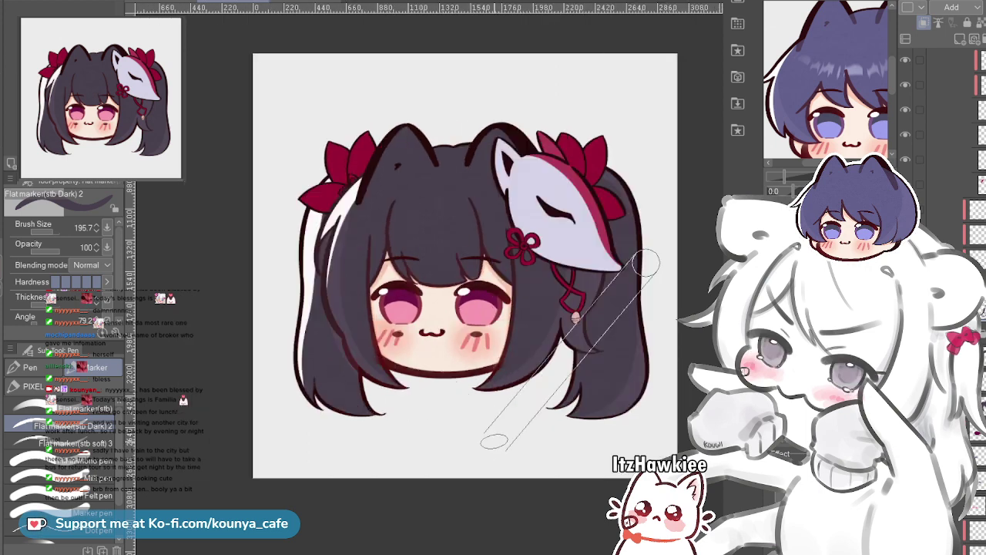
pyautogui.press('h')
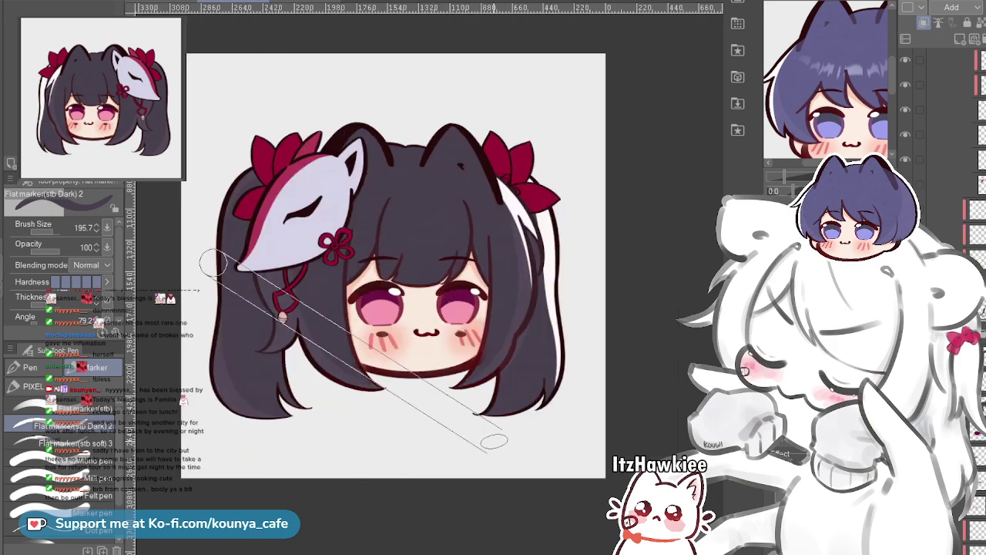
# Compare the ponytail lighting and facial symmetry by repeatedly flipping the canvas view horizontally
pyautogui.press('h')
pyautogui.press('h')
pyautogui.press('h')
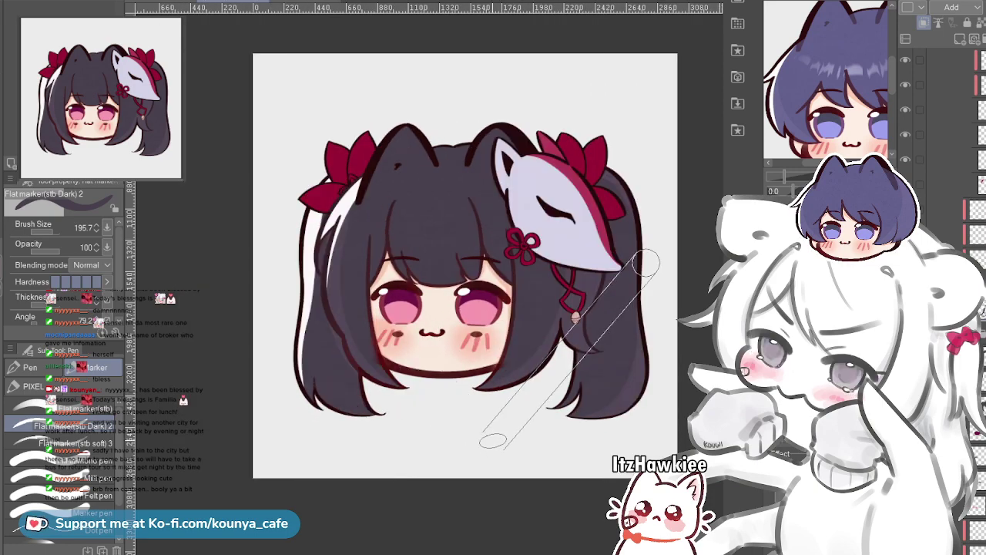
pyautogui.press('h')
pyautogui.press('h')
pyautogui.press('h')
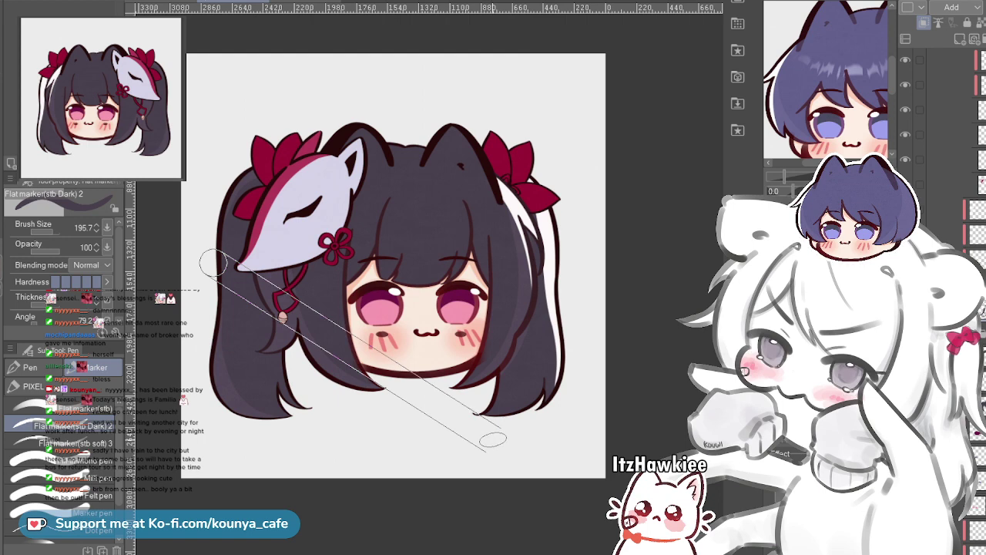
pyautogui.press('h')
pyautogui.press('h')
pyautogui.press('h')
pyautogui.press('h')
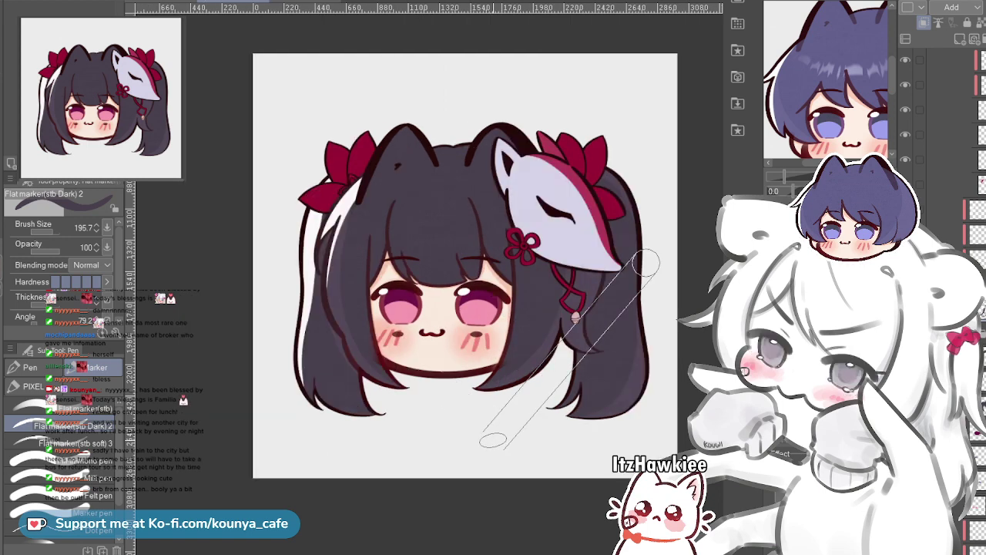
pyautogui.press('h')
pyautogui.press('h')
pyautogui.press('h')
pyautogui.press('h')
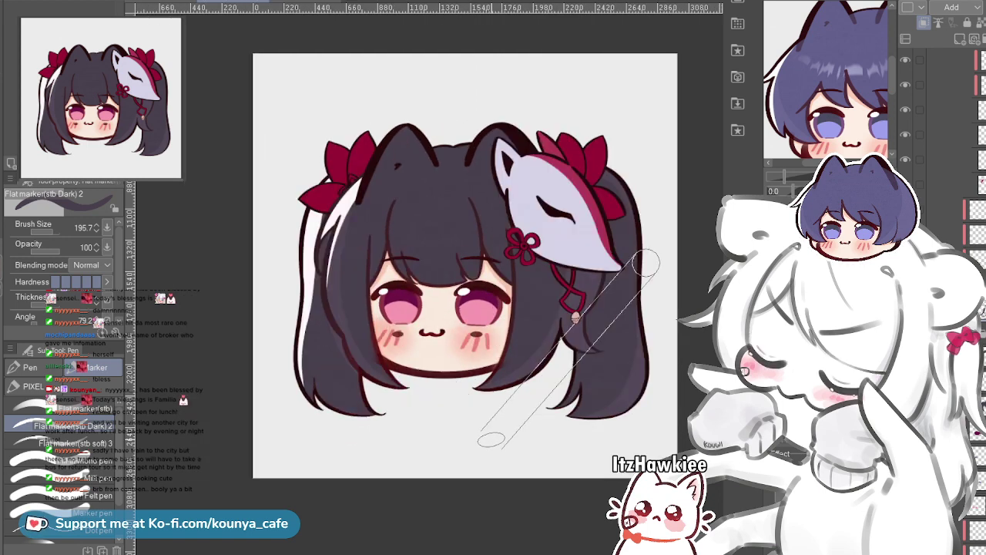
pyautogui.press('h')
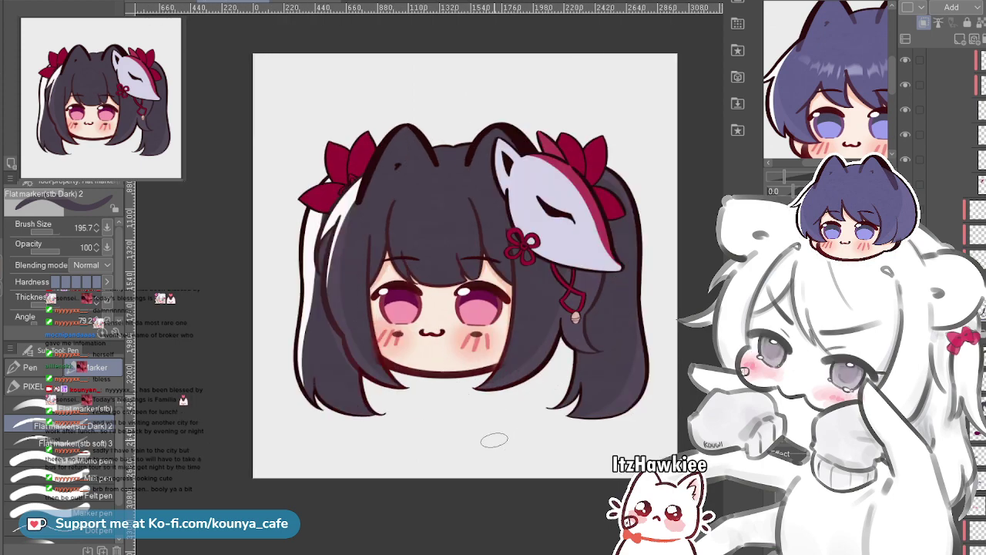
# Inspect the face, fringe and fox mask close up in the unmirrored view
pyautogui.scroll(3, 510, 379)
pyautogui.moveTo(510, 379); pyautogui.dragTo(444, 419)
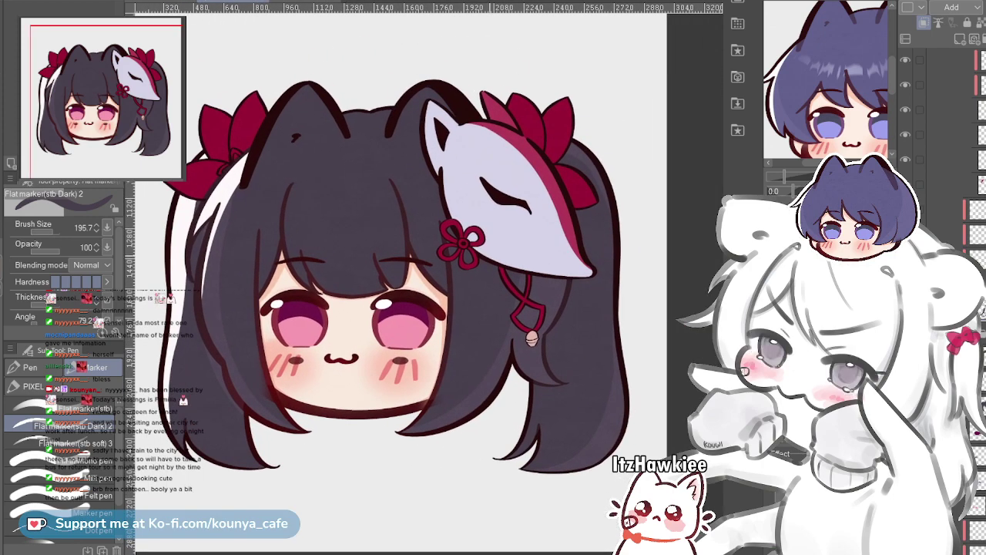
pyautogui.hotkey('ctrl', '+')
pyautogui.hotkey('ctrl', '+')
pyautogui.hotkey('ctrl', '+')
pyautogui.hotkey('ctrl', '+')
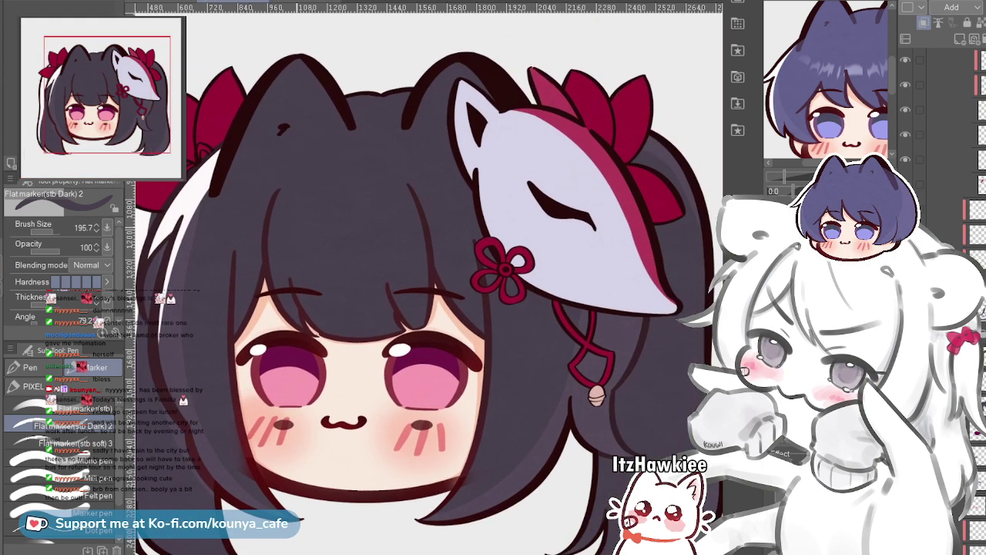
pyautogui.moveTo(444, 420); pyautogui.dragTo(435, 417)
pyautogui.scroll(-2, 362, 255)
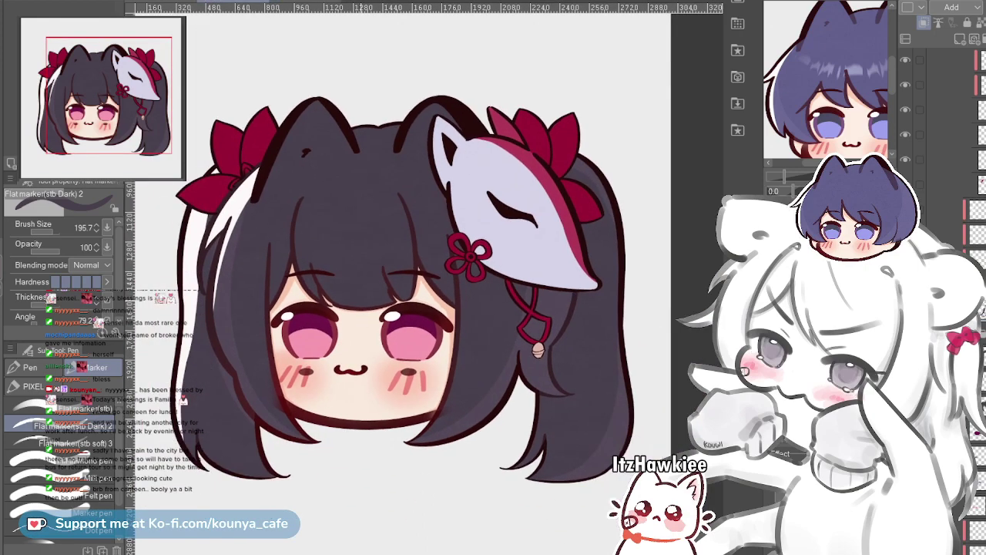
pyautogui.scroll(2, 332, 308)
# Set the Soft airbrush to size 1018.9 and try a light glow over the face and fringe
pyautogui.keyDown('ctrl'); pyautogui.keyDown('shift'); pyautogui.click(339, 323); pyautogui.keyUp('shift'); pyautogui.keyUp('ctrl')
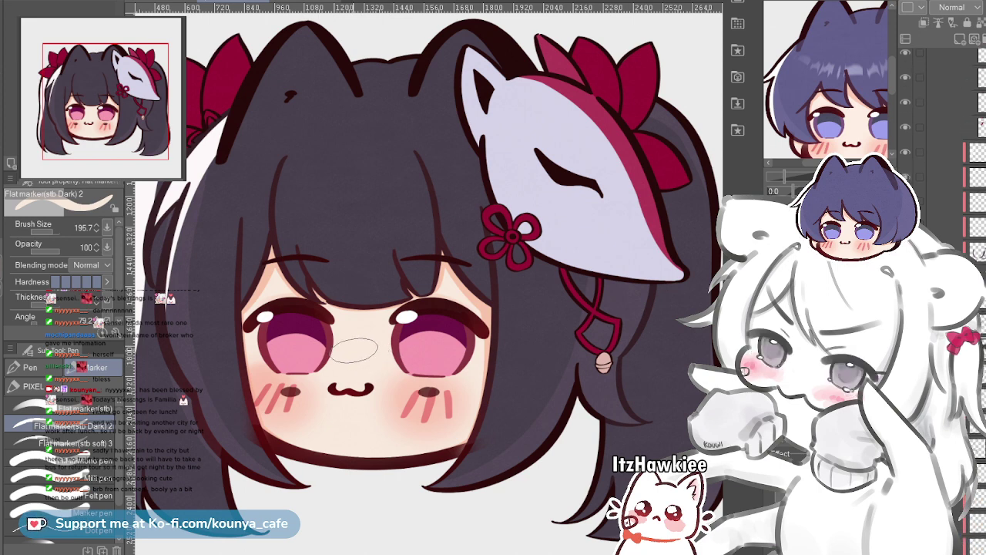
pyautogui.press('b')
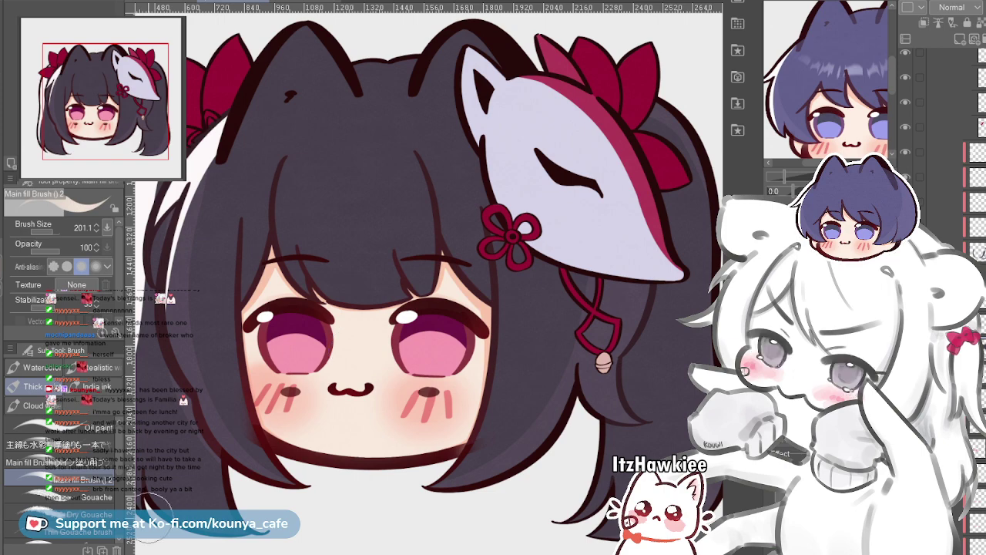
pyautogui.press('b')
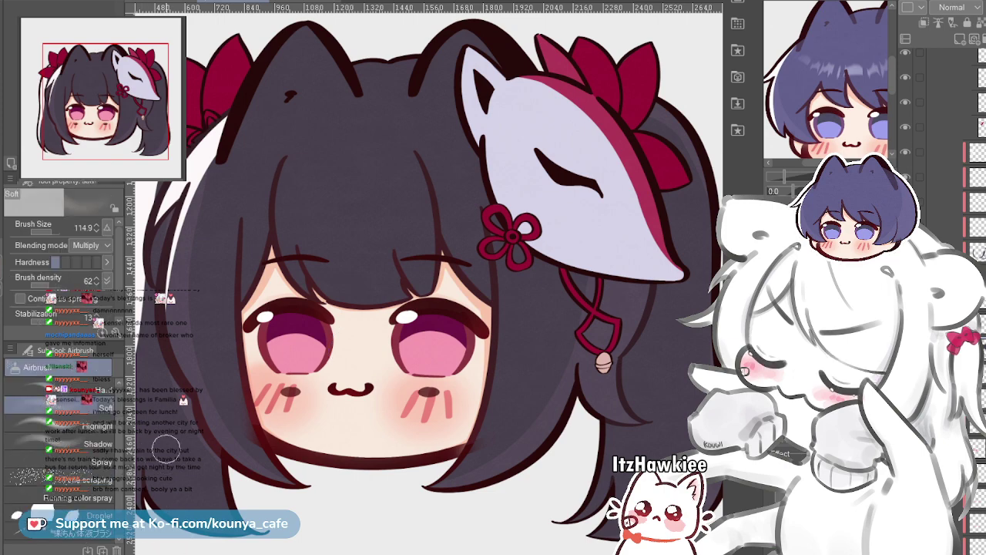
pyautogui.moveTo(324, 339); pyautogui.dragTo(324, 310)
pyautogui.moveTo(364, 339)
pyautogui.mouseDown()
pyautogui.moveTo(339, 339)
pyautogui.moveTo(369, 356)
pyautogui.moveTo(486, 351)
pyautogui.moveTo(351, 349)
pyautogui.moveTo(403, 367)
pyautogui.moveTo(381, 368)
pyautogui.moveTo(402, 384)
pyautogui.mouseUp()
pyautogui.moveTo(311, 320)
pyautogui.mouseDown()
pyautogui.moveTo(418, 390)
pyautogui.moveTo(357, 369)
pyautogui.moveTo(368, 308)
pyautogui.moveTo(436, 367)
pyautogui.moveTo(380, 308)
pyautogui.moveTo(362, 312)
pyautogui.moveTo(414, 337)
pyautogui.moveTo(397, 287)
pyautogui.moveTo(329, 326)
pyautogui.moveTo(361, 315)
pyautogui.mouseUp()
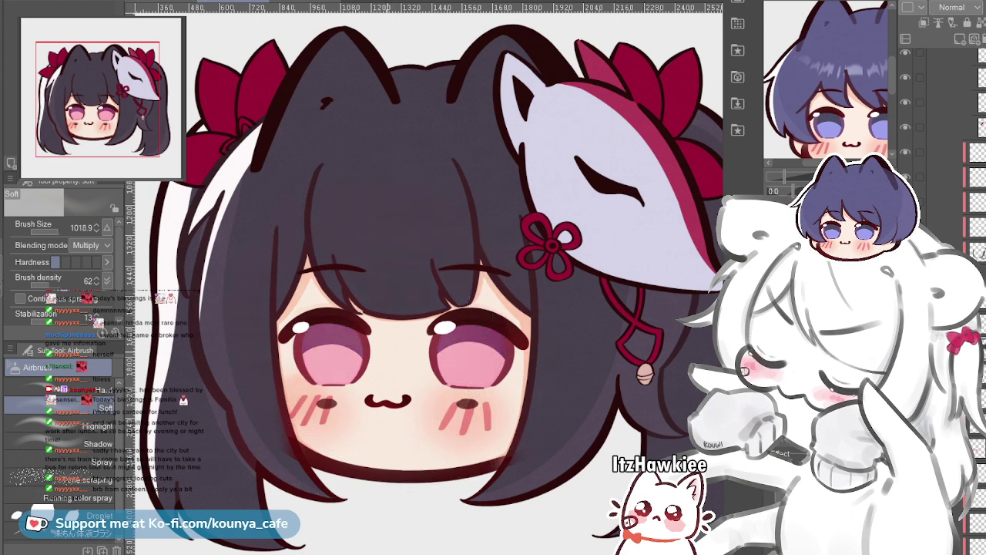
pyautogui.hotkey('ctrl', 'z')
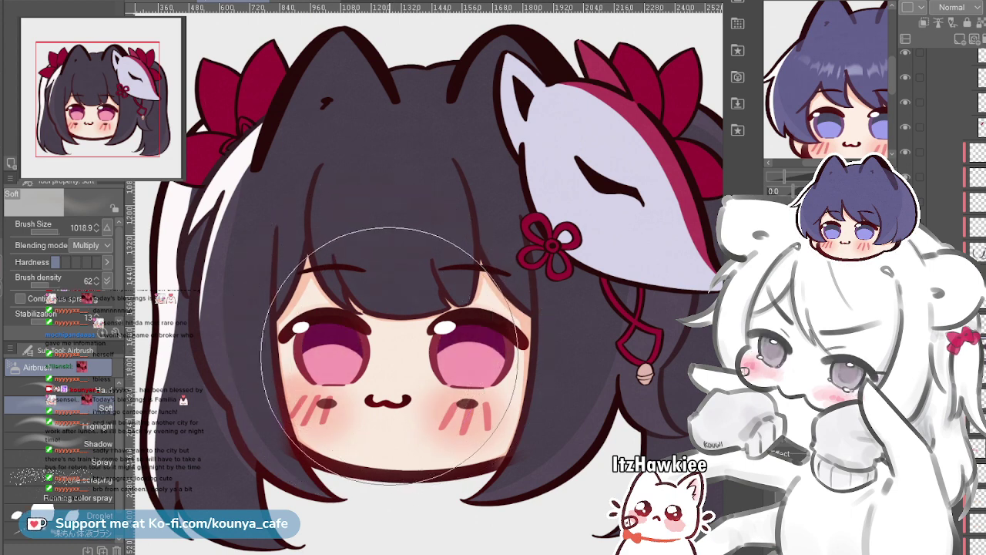
# Identify the dark hair base layer by its visibility and airbrush a soft pale glow across the fringe on a layer clipped to it
pyautogui.click(905, 275)
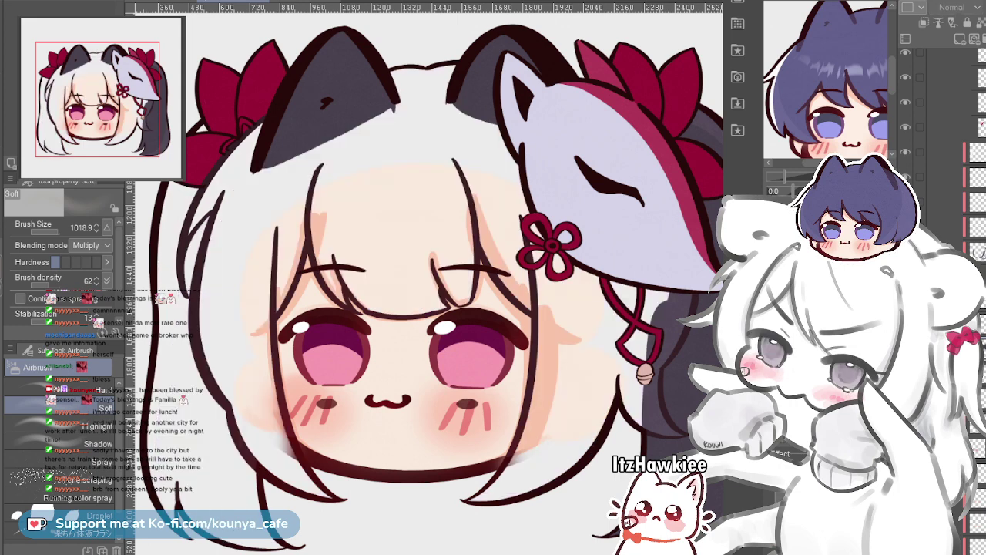
pyautogui.click(905, 276)
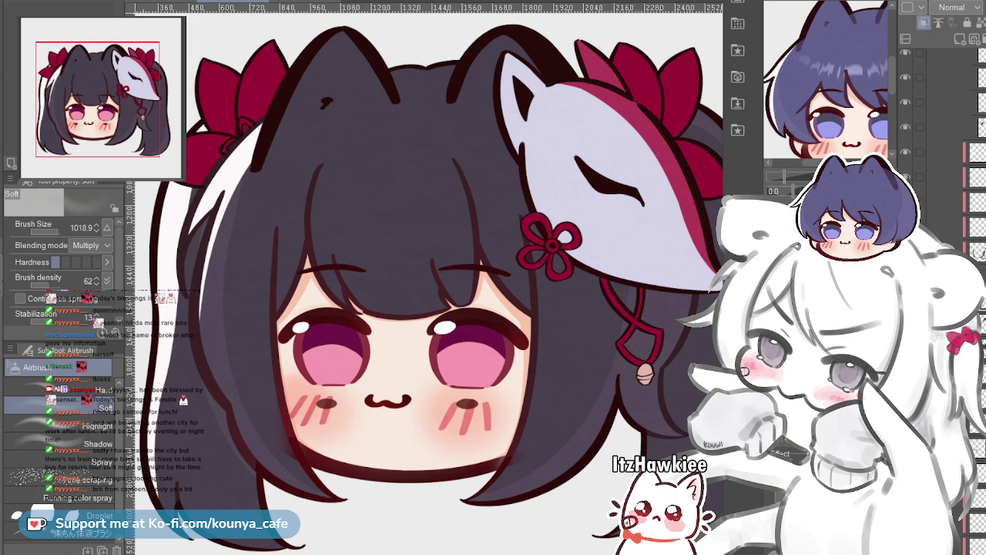
pyautogui.moveTo(408, 272)
pyautogui.mouseDown()
pyautogui.moveTo(346, 343)
pyautogui.moveTo(440, 313)
pyautogui.mouseUp()
pyautogui.hotkey('ctrl', 'z')
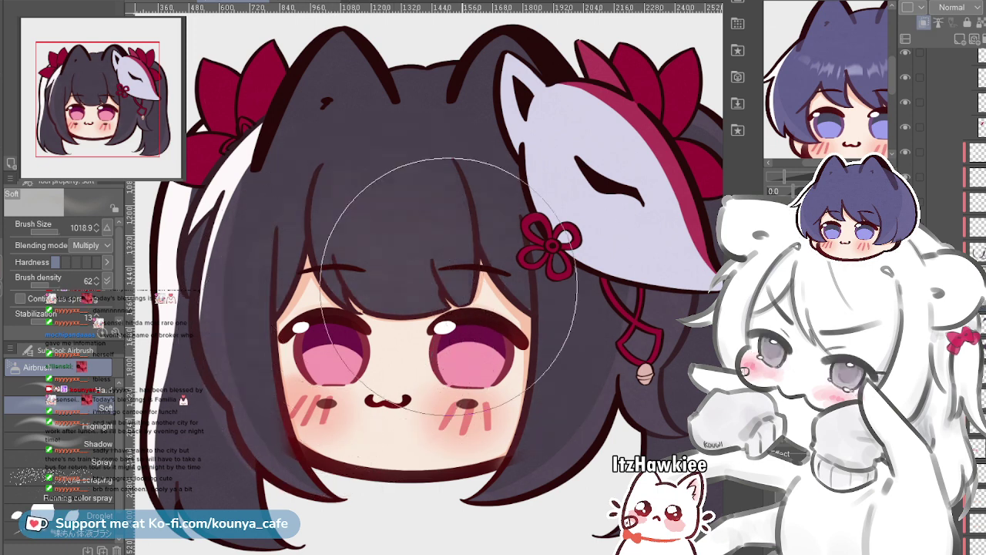
pyautogui.moveTo(422, 279)
pyautogui.mouseDown()
pyautogui.moveTo(385, 344)
pyautogui.moveTo(360, 310)
pyautogui.moveTo(406, 312)
pyautogui.mouseUp()
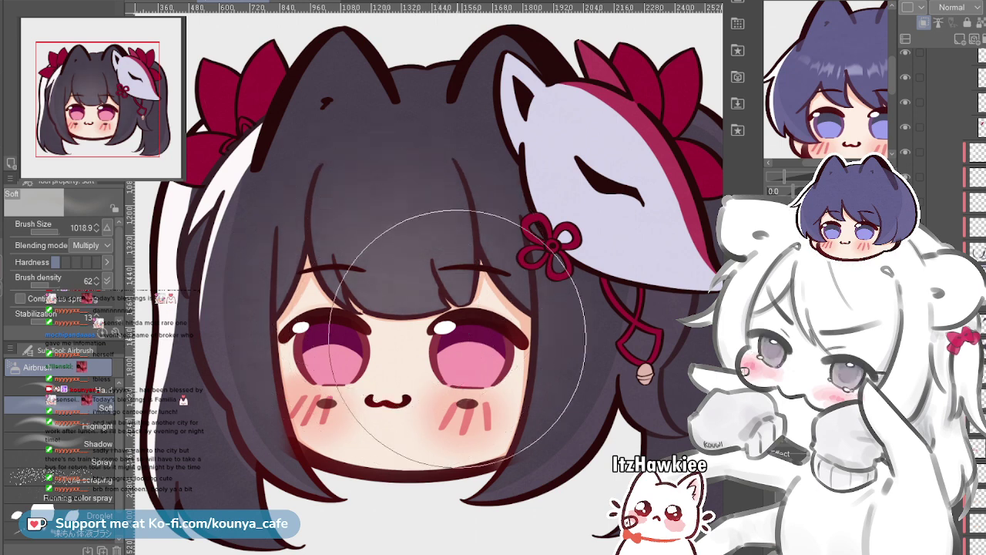
# Reduce the airbrush size to 576.5
pyautogui.press('[')
pyautogui.press('[')
pyautogui.press('[')
pyautogui.press('[')
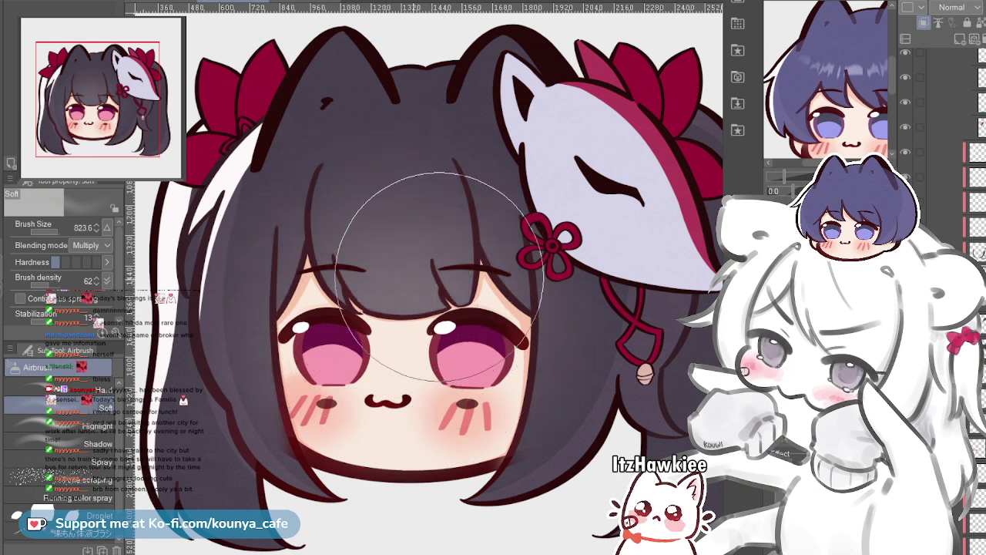
pyautogui.scroll(-1, 415, 322)
pyautogui.press('[')
pyautogui.press('[')
pyautogui.press('[')
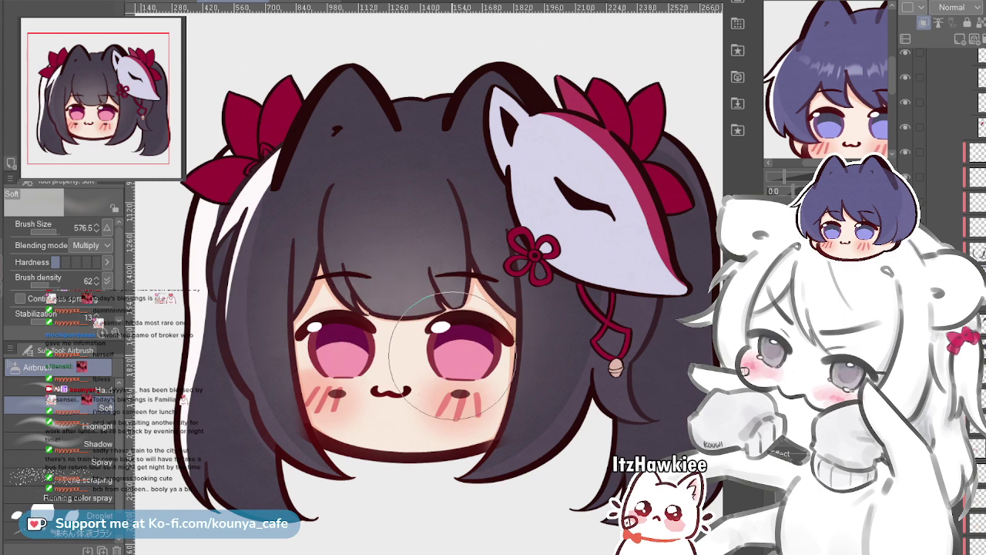
# Enlarge the airbrush to 1121.3 and compare the whole illustration with and without the fringe glow
pyautogui.hotkey('ctrl', '-')
pyautogui.press(']')
pyautogui.press(']')
pyautogui.press(']')
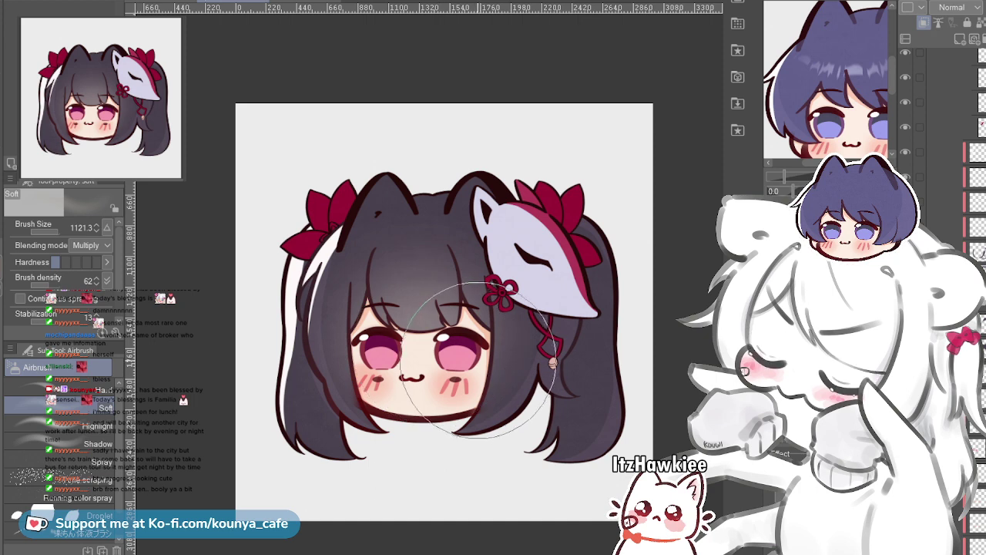
pyautogui.hotkey('ctrl', 'z')
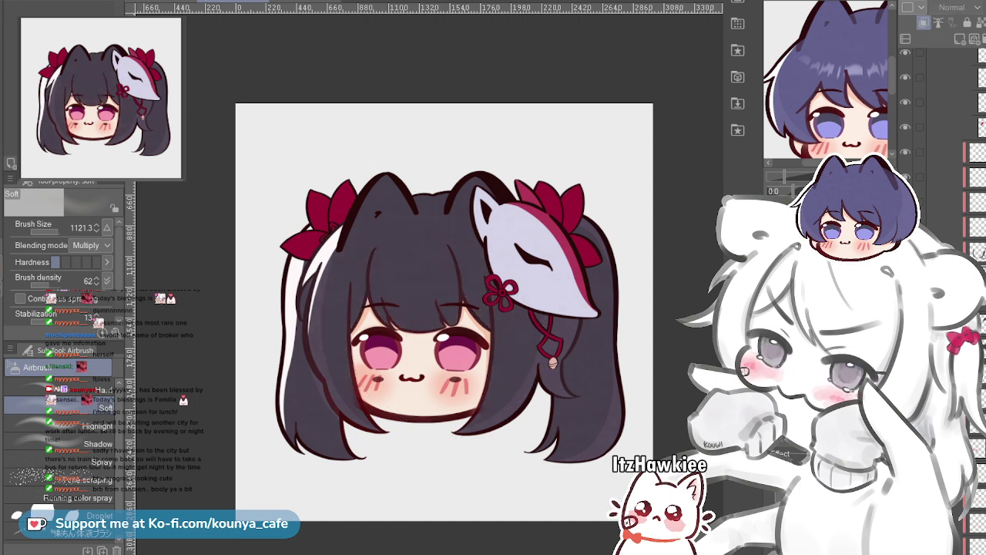
pyautogui.hotkey('ctrl', 'y')
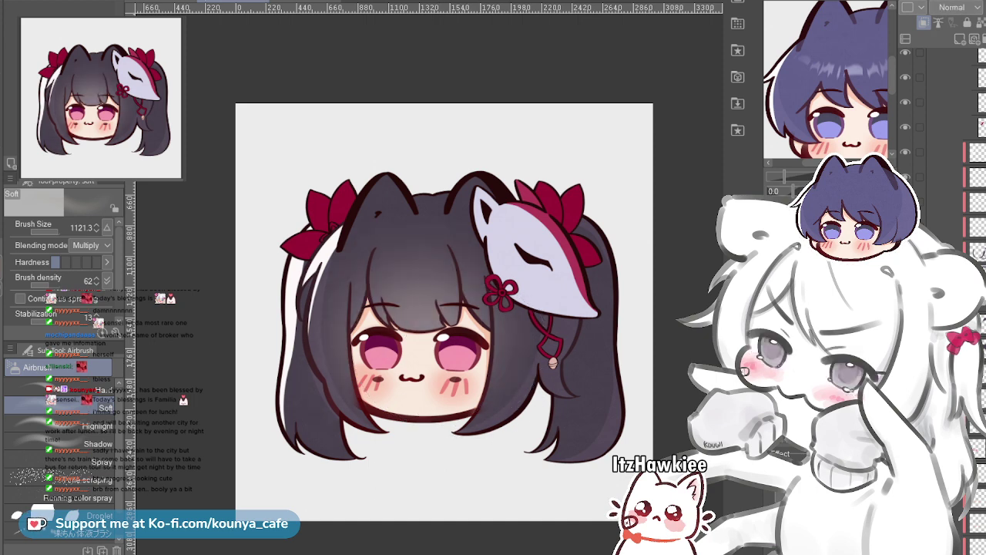
pyautogui.hotkey('ctrl', 'z')
pyautogui.hotkey('ctrl', 'y')
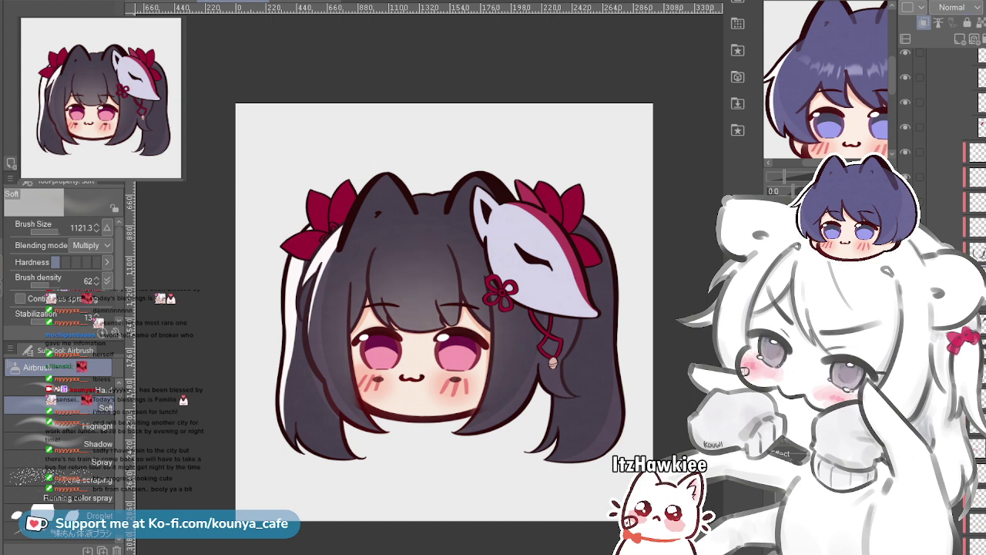
# Try the Darken, Lighten and Add blending modes on the fringe glow layer
pyautogui.click(958, 7)
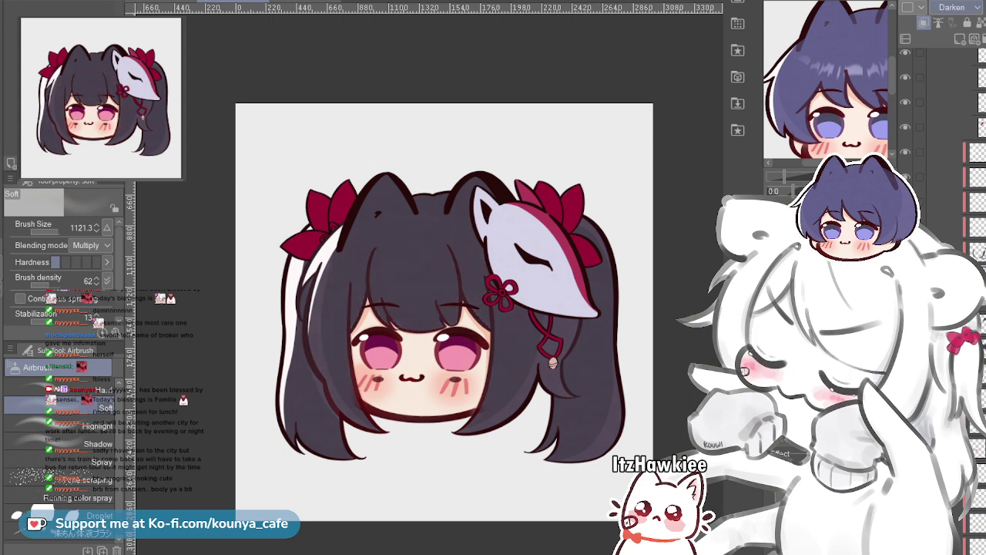
pyautogui.scroll(-2, 959, 7)
pyautogui.scroll(-4, 952, 7)
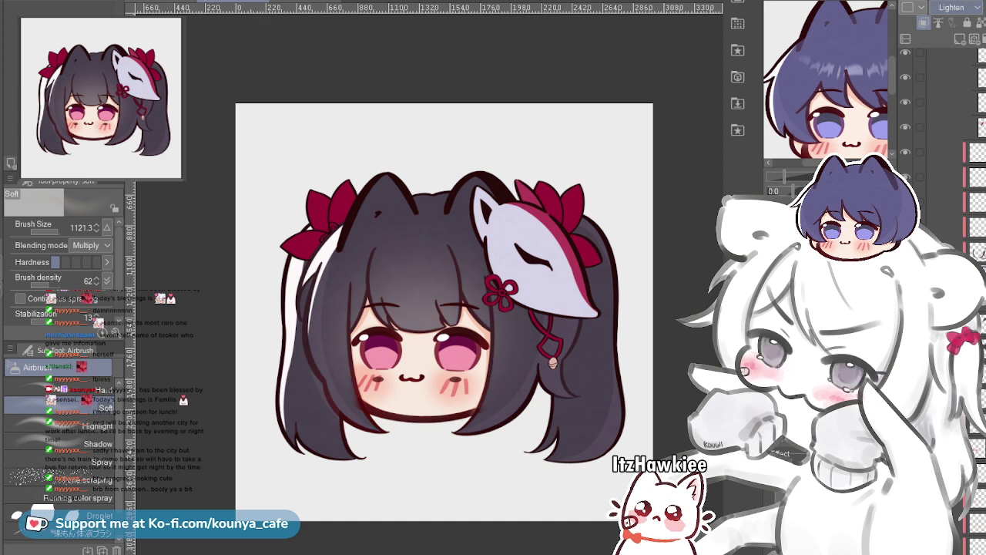
pyautogui.scroll(-1, 951, 7)
pyautogui.scroll(-1, 951, 6)
pyautogui.scroll(1, 951, 7)
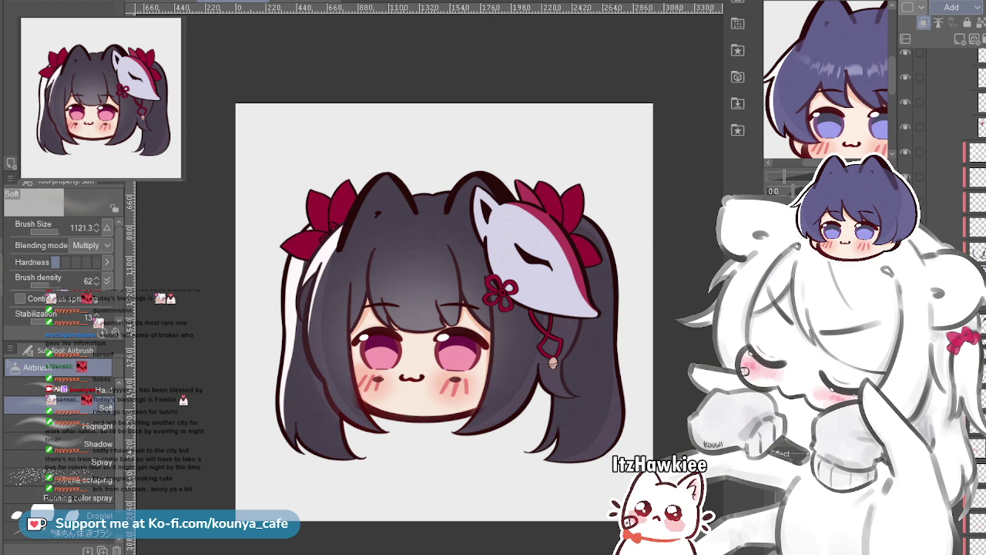
pyautogui.scroll(-1, 952, 7)
pyautogui.scroll(-1, 951, 7)
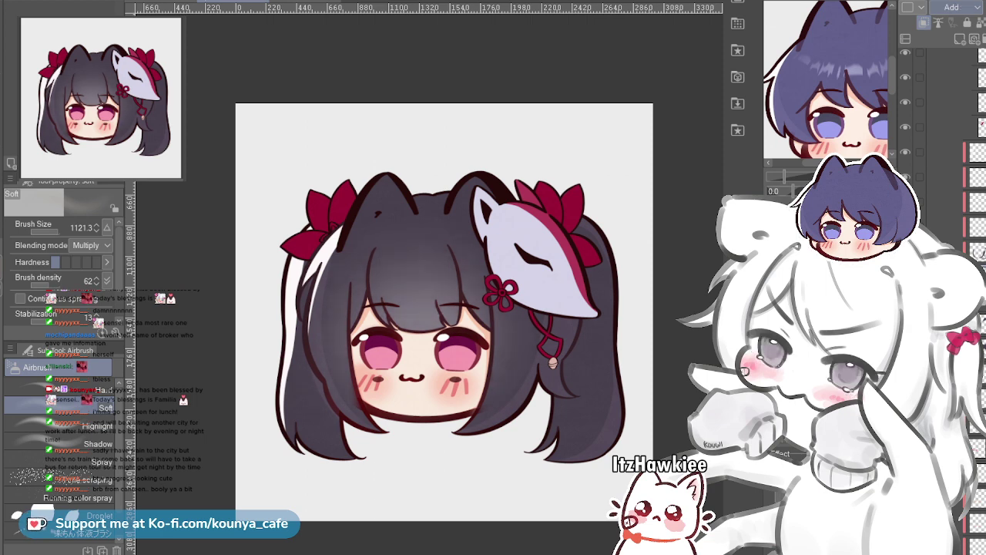
# Preview Overlay, Soft light, Hard light, Linear light and Exclusion on the fringe glow layer, settling on Add (Glow)
pyautogui.scroll(-2, 951, 7)
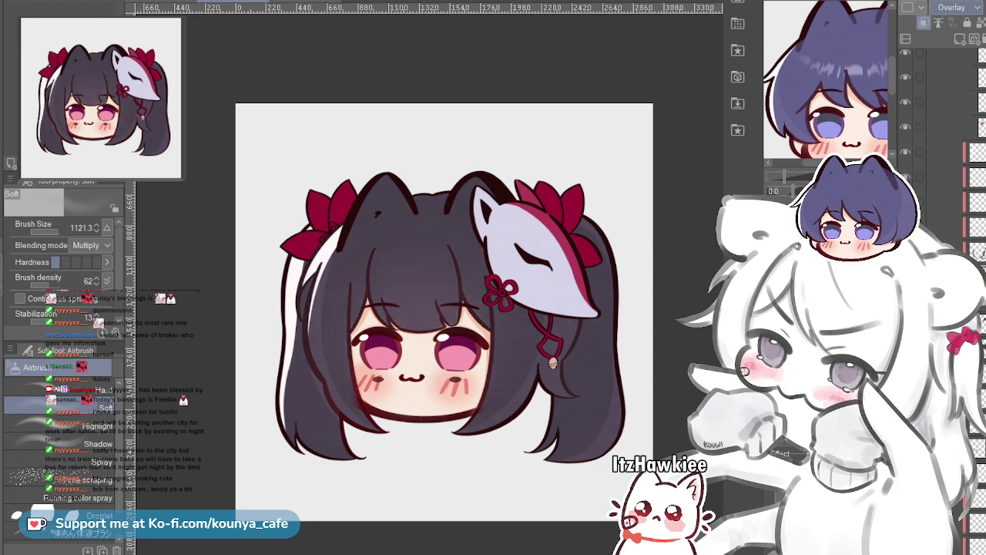
pyautogui.scroll(2, 952, 7)
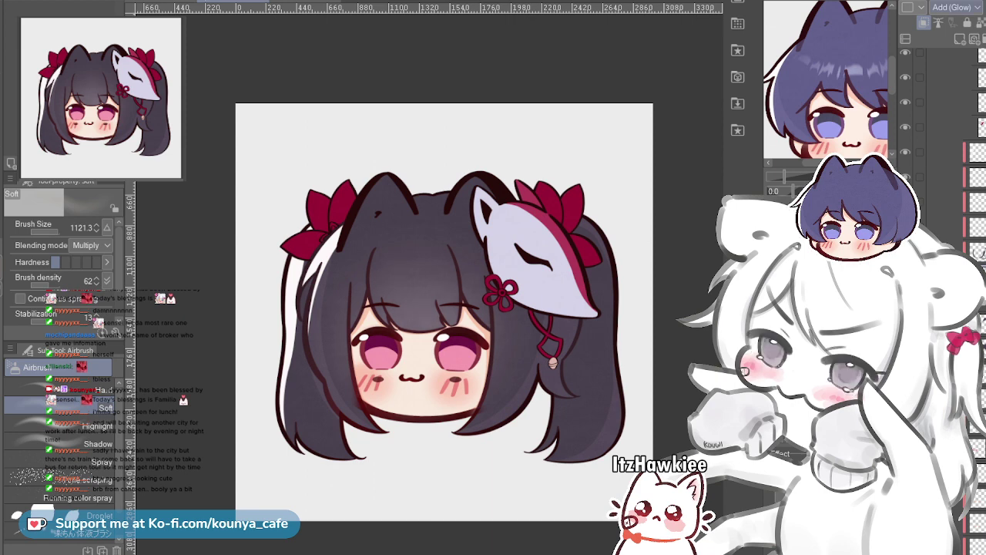
pyautogui.scroll(-2, 951, 7)
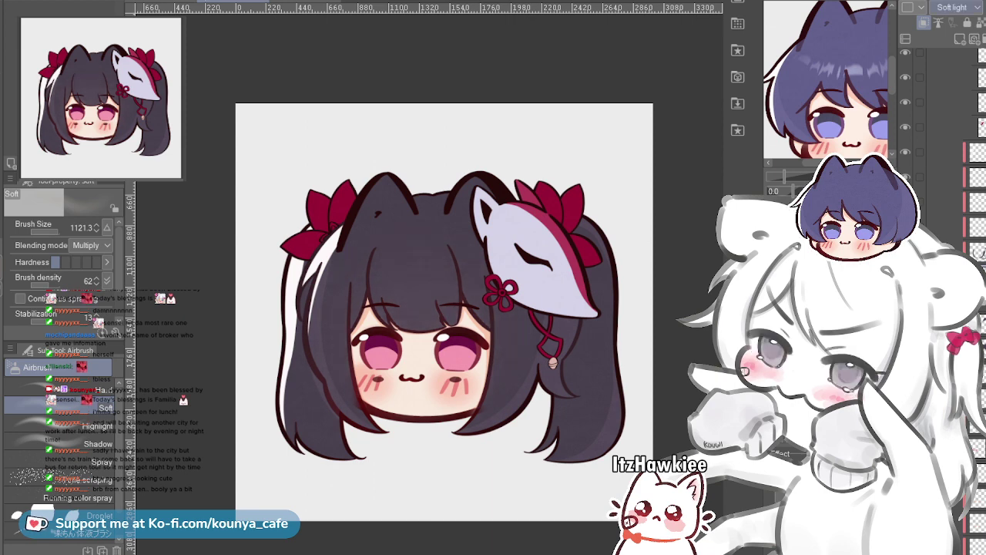
pyautogui.scroll(-2, 951, 7)
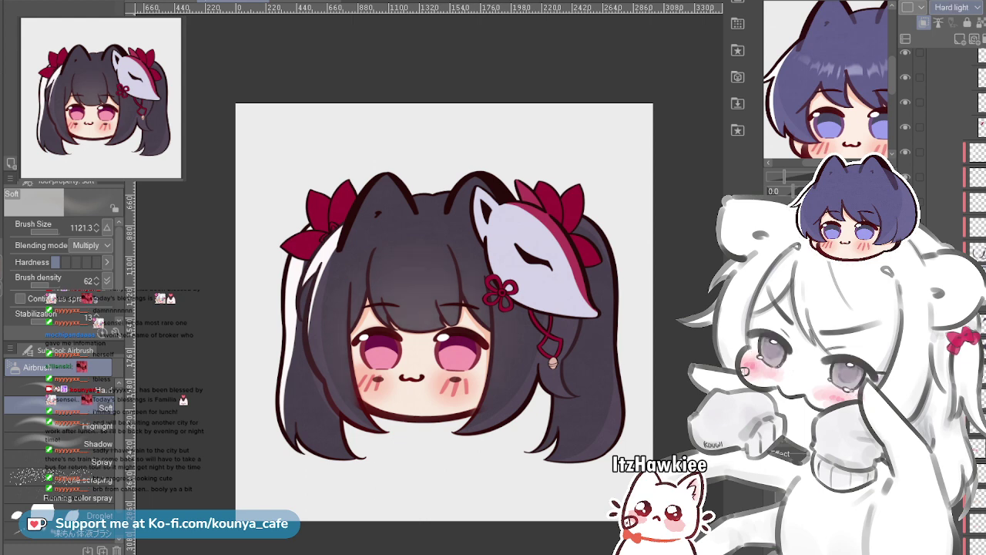
pyautogui.scroll(-5, 951, 7)
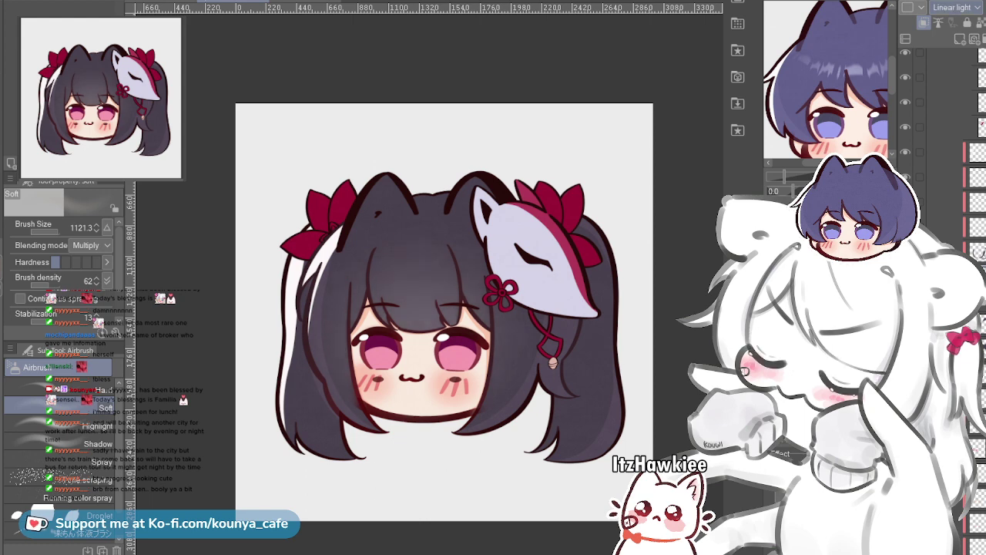
pyautogui.scroll(-1, 951, 7)
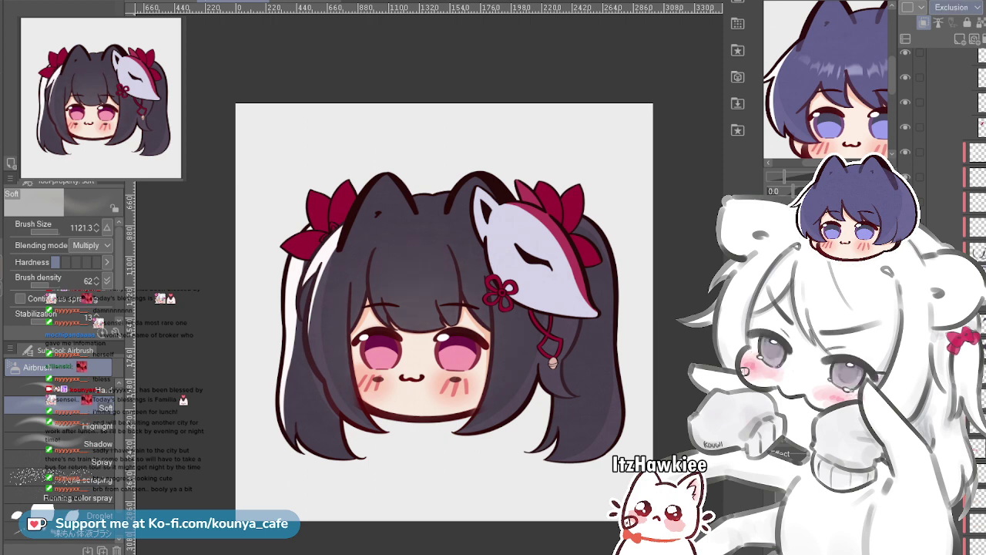
pyautogui.scroll(-4, 951, 7)
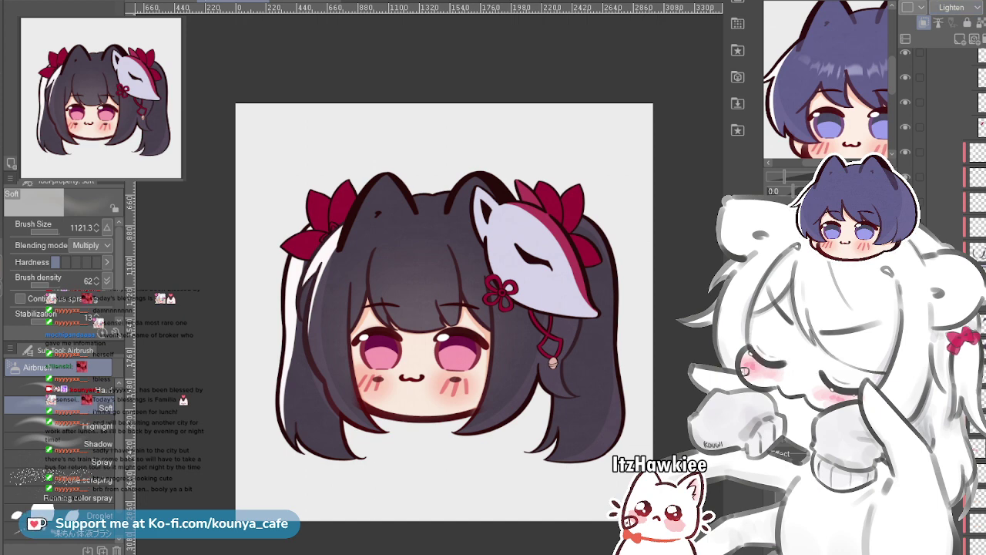
pyautogui.scroll(-5, 955, 7)
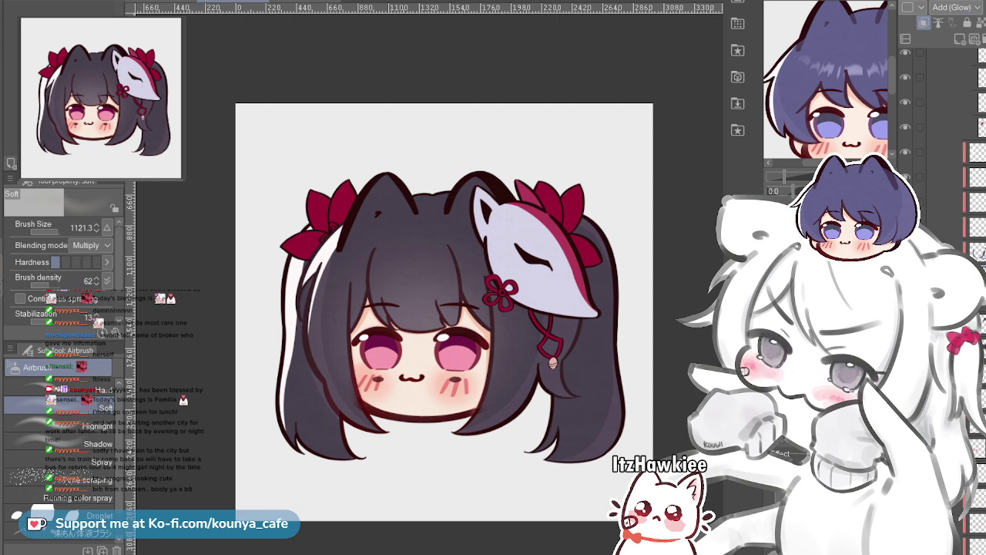
# Try the Hard light and Lighten blending modes on the fringe glow layer and return it to Add (Glow)
pyautogui.scroll(-4, 952, 7)
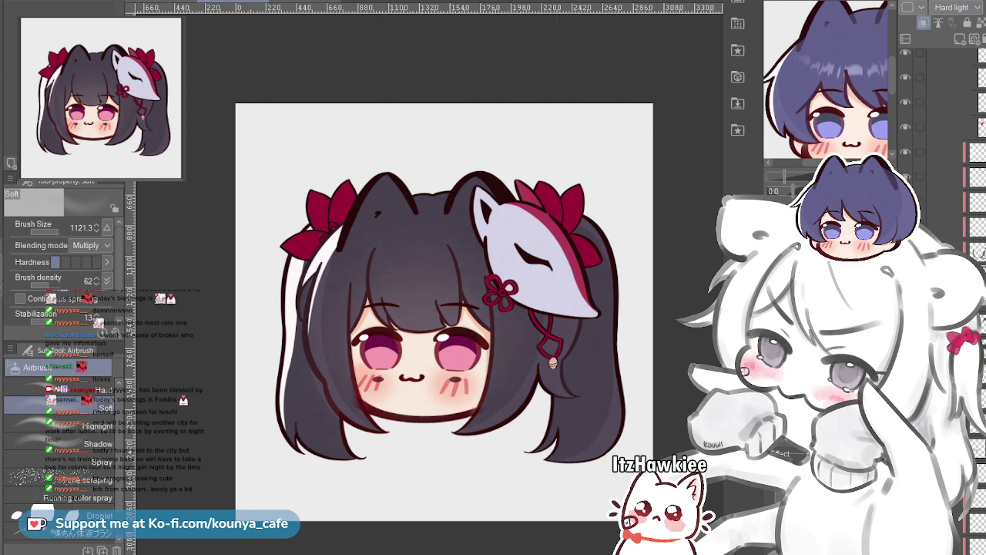
pyautogui.scroll(4, 951, 7)
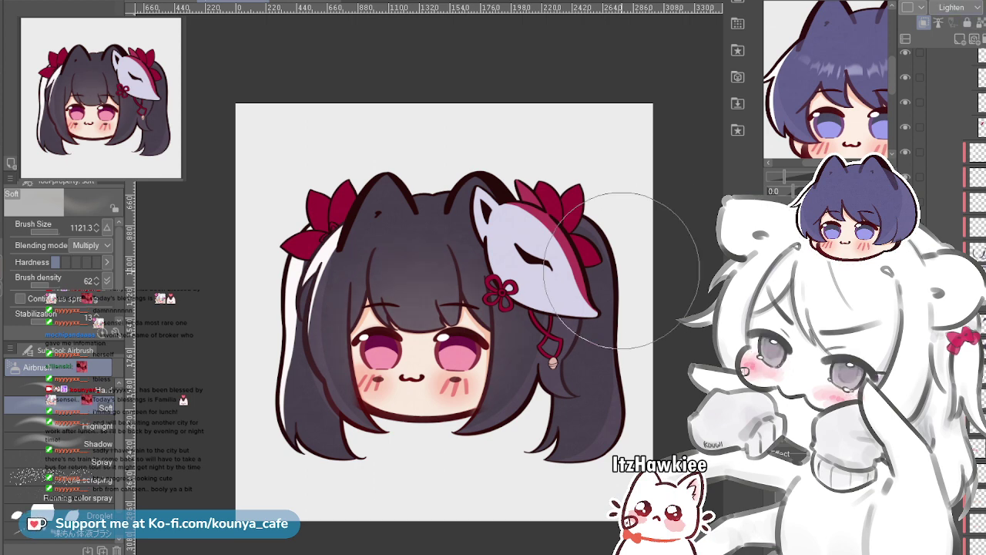
pyautogui.click(954, 84)
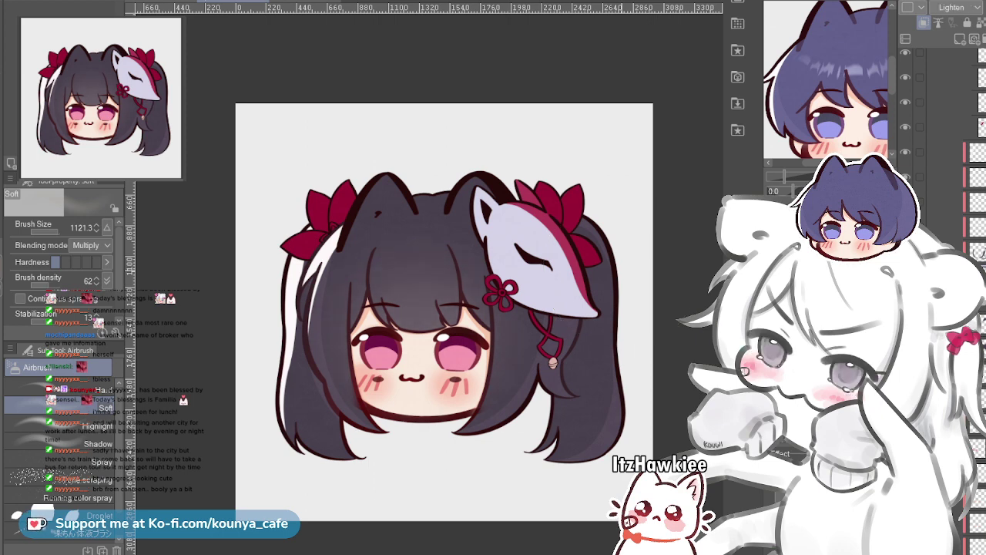
pyautogui.click(956, 7)
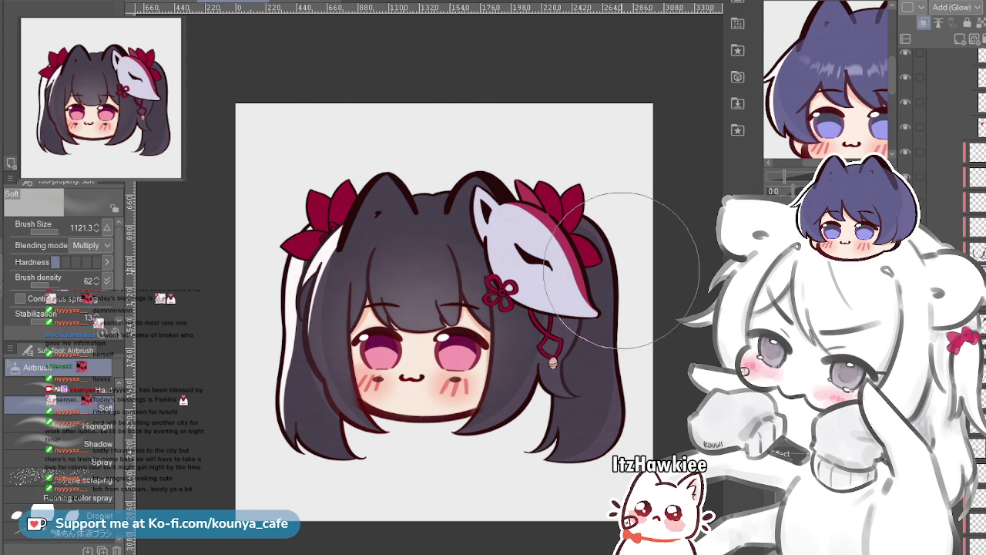
# Compare the fringe with and without the airbrushed glow, checking the character's face up close
pyautogui.moveTo(977, 250); pyautogui.dragTo(977, 142)
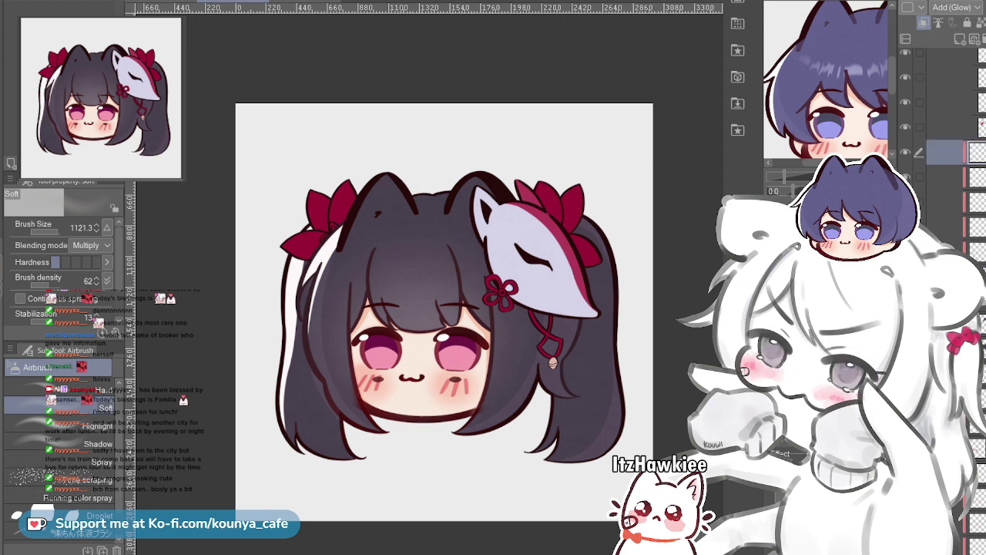
pyautogui.hotkey('ctrl', 'z')
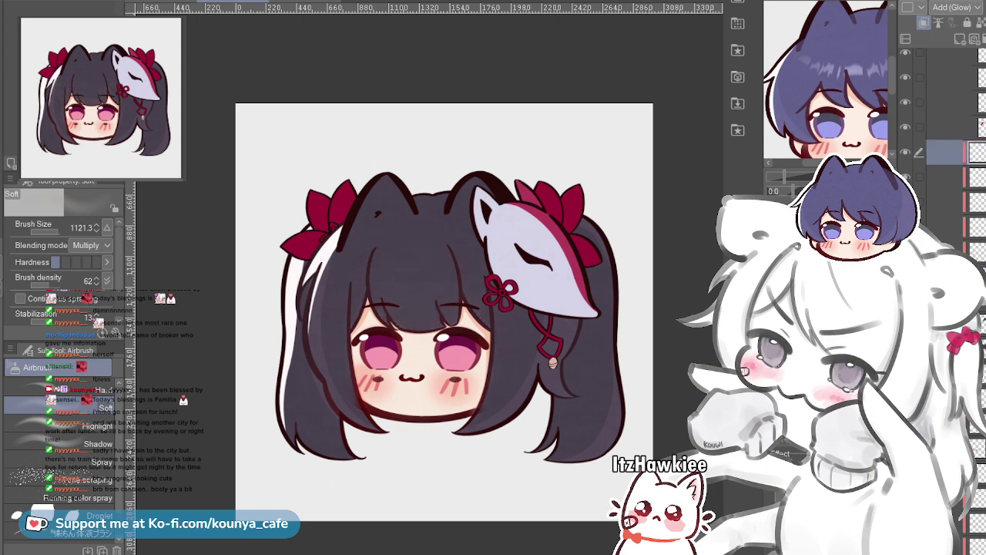
pyautogui.hotkey('ctrl', 'y')
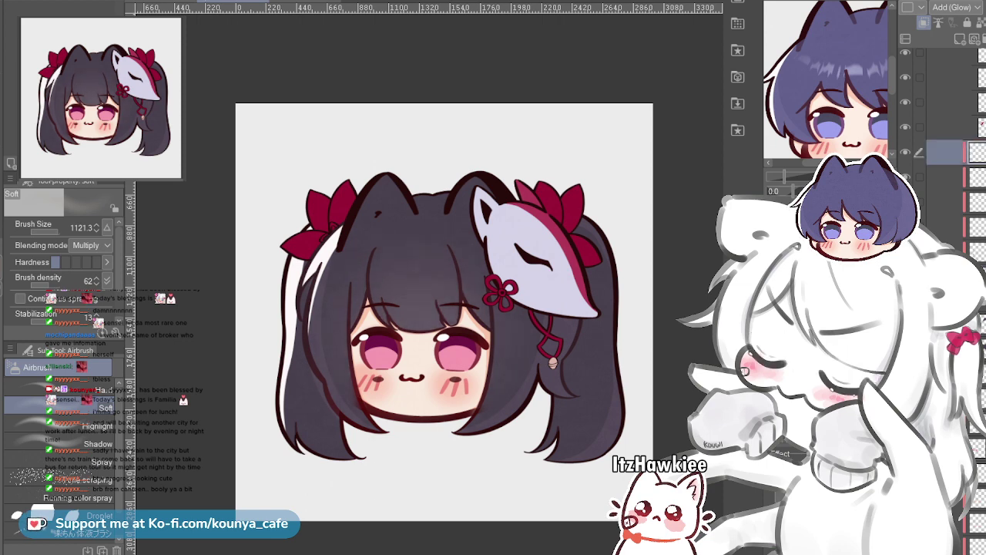
pyautogui.click(905, 152)
pyautogui.hotkey('ctrl', 'z')
pyautogui.scroll(2, 430, 332)
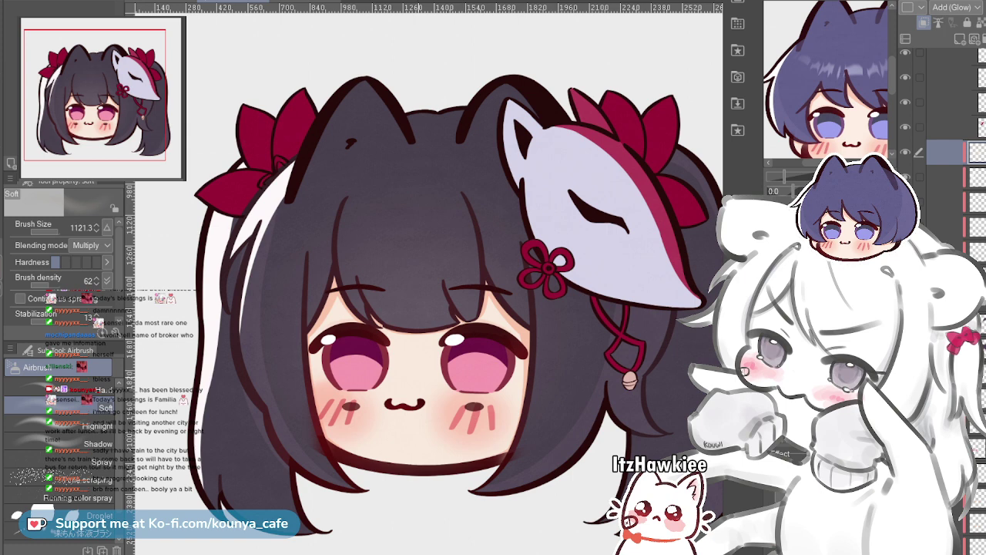
pyautogui.moveTo(430, 332); pyautogui.dragTo(427, 325)
pyautogui.moveTo(619, 333); pyautogui.dragTo(595, 326)
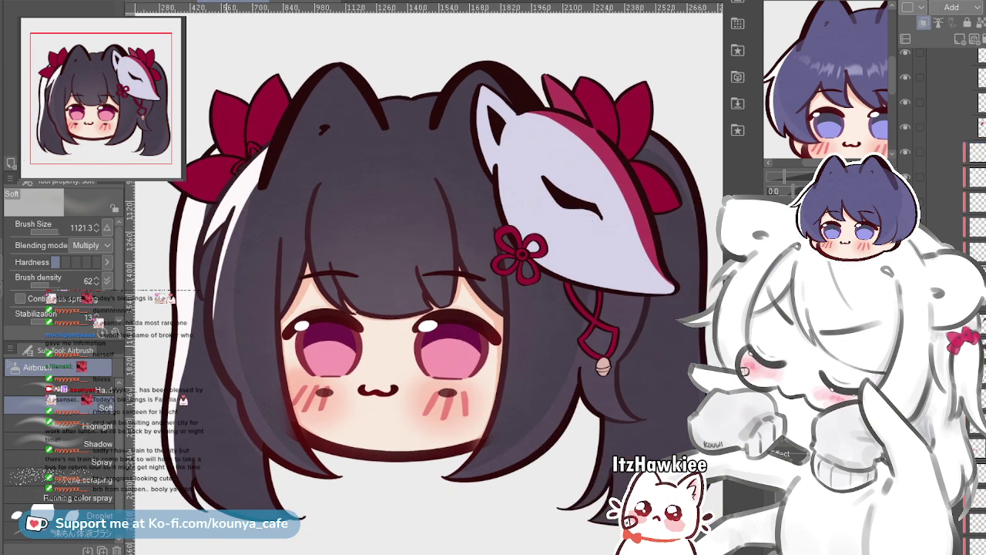
# Switch to the Flat marker (stb Dark) 2 brush at size 262.8 on the Add layer and inspect the hair
pyautogui.click(946, 301)
pyautogui.scroll(3, 323, 404)
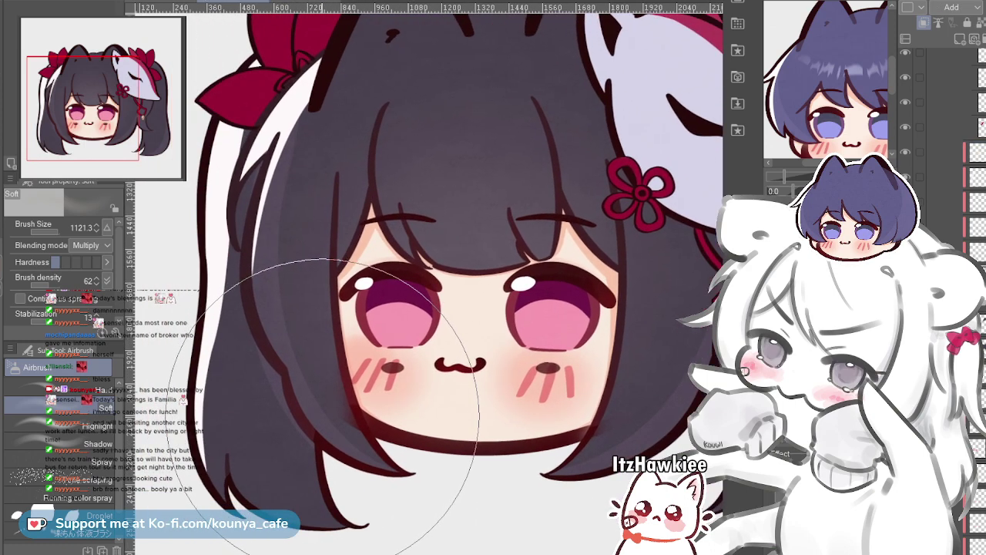
pyautogui.press('p')
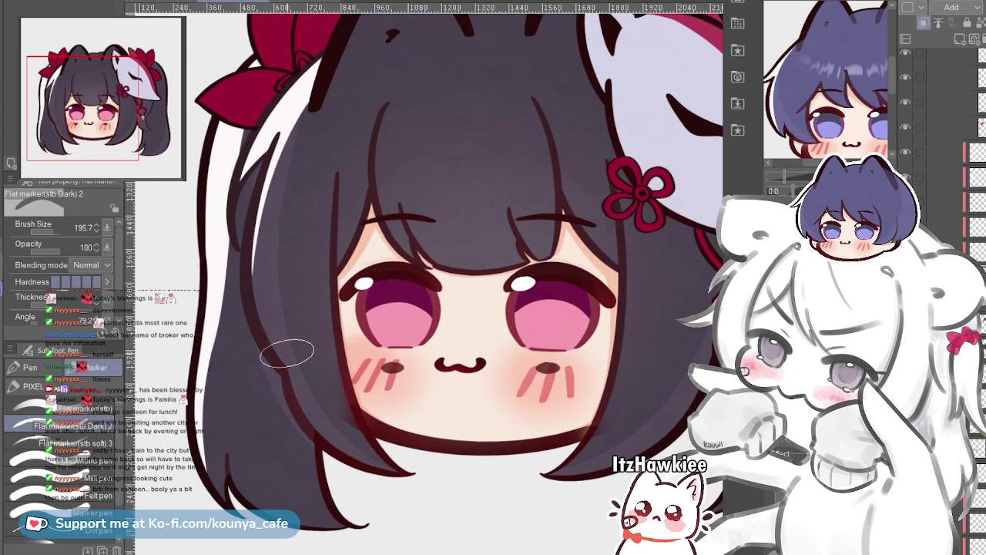
pyautogui.moveTo(245, 361); pyautogui.dragTo(247, 331)
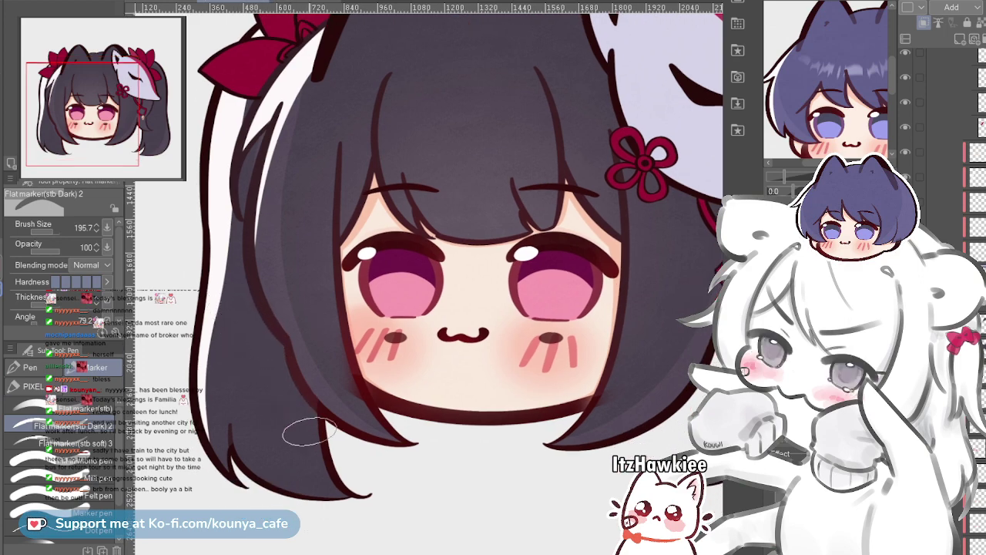
pyautogui.moveTo(301, 415)
pyautogui.mouseDown()
pyautogui.moveTo(268, 417)
pyautogui.moveTo(280, 411)
pyautogui.mouseUp()
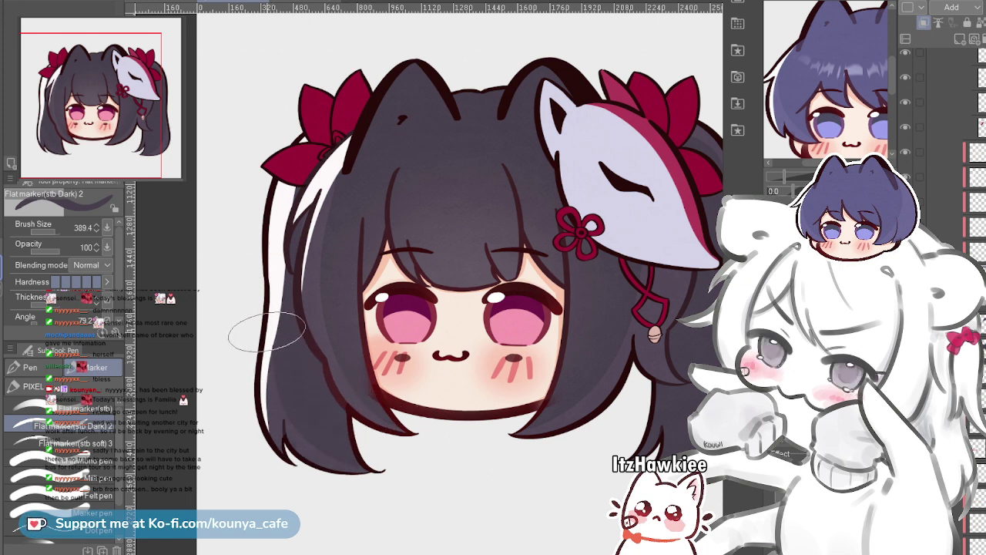
pyautogui.press('[')
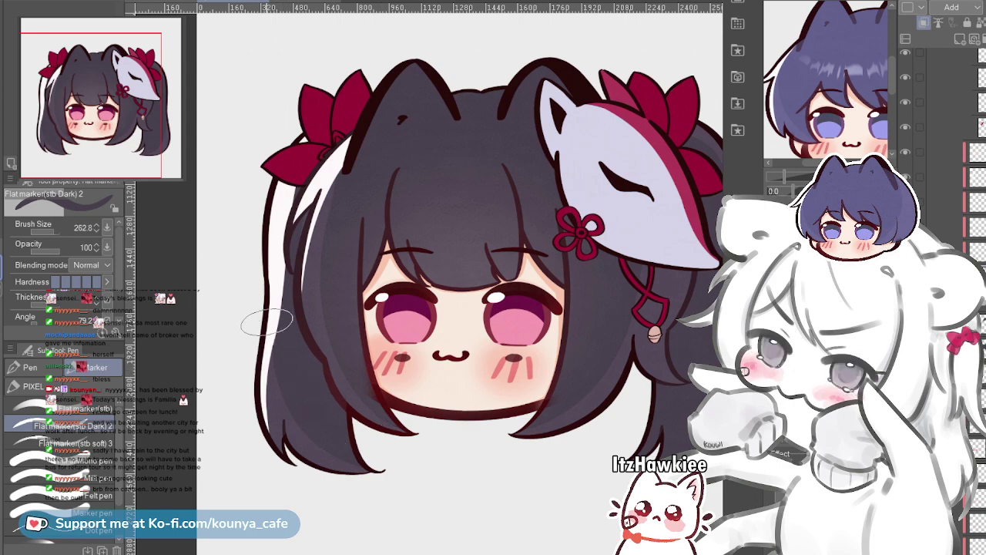
pyautogui.scroll(3, 300, 389)
pyautogui.scroll(-5, 298, 331)
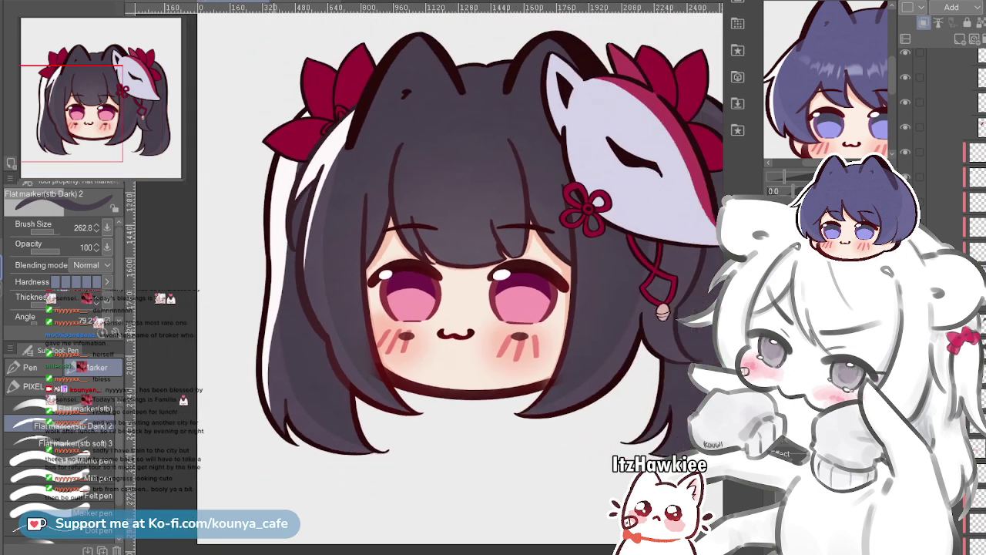
pyautogui.scroll(1, 300, 360)
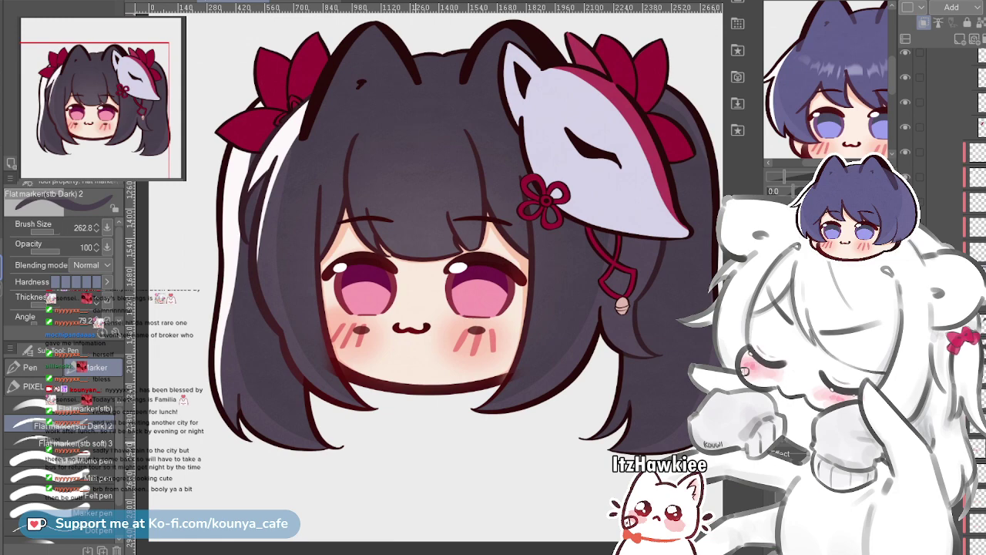
pyautogui.scroll(2, 271, 389)
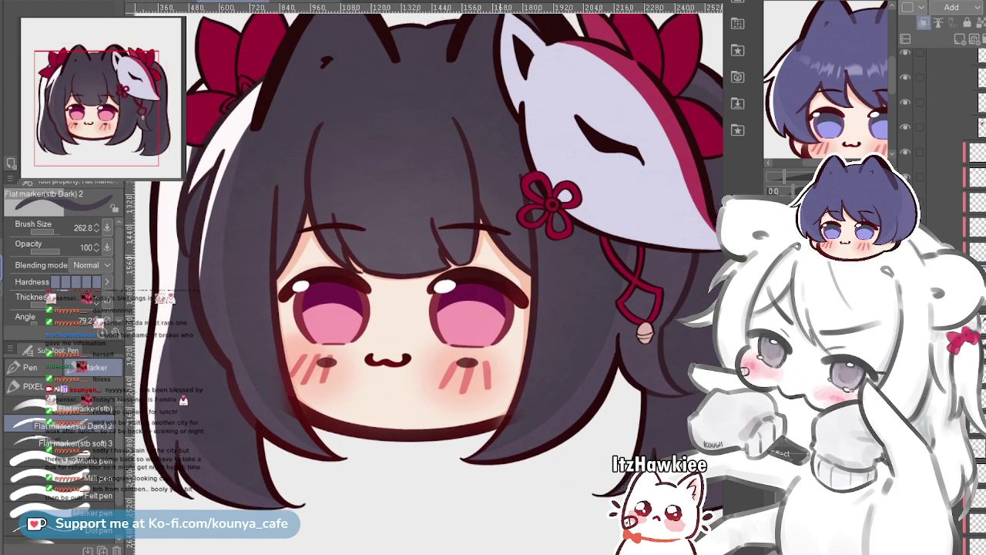
pyautogui.scroll(-2, 271, 389)
pyautogui.scroll(1, 494, 276)
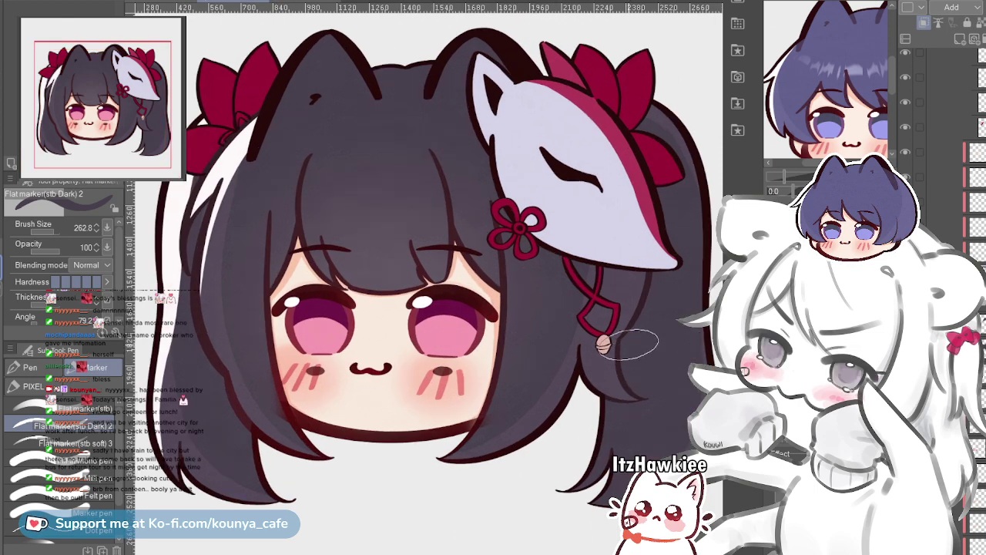
# Paint the upper loop at the base of the red hair flower with the bell's pale pink, using the marker at size 26.4
pyautogui.click(950, 77)
pyautogui.click(950, 77)
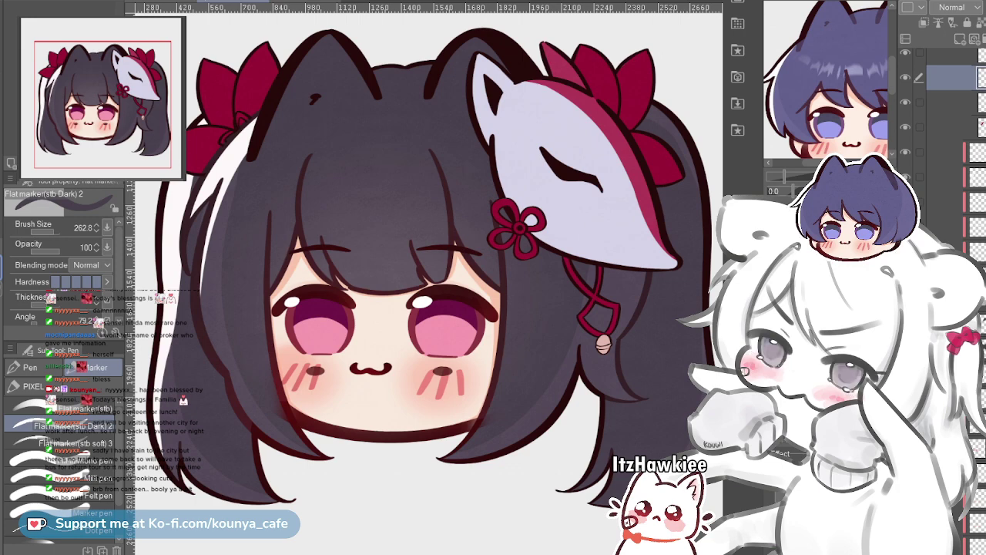
pyautogui.keyDown('alt'); pyautogui.click(606, 343); pyautogui.keyUp('alt')
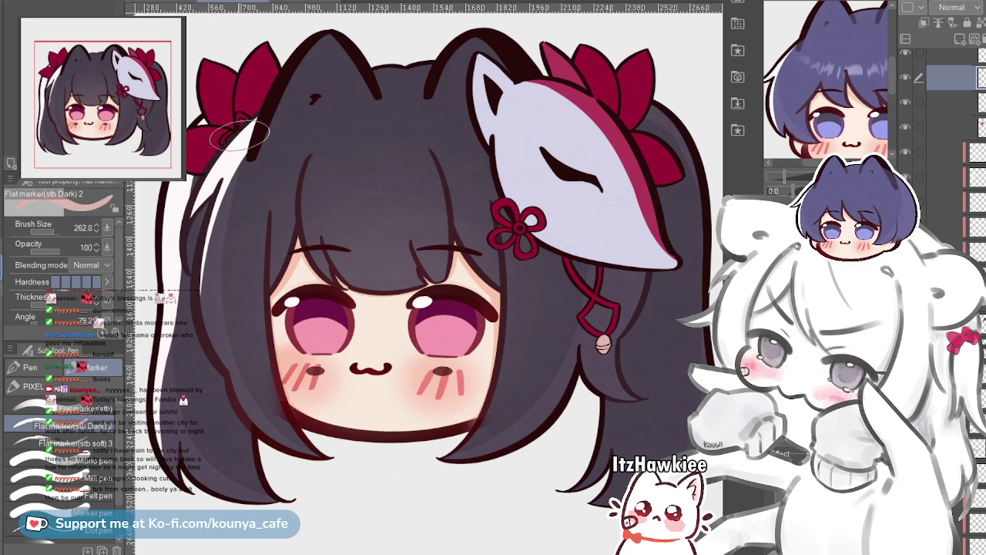
pyautogui.scroll(6, 240, 135)
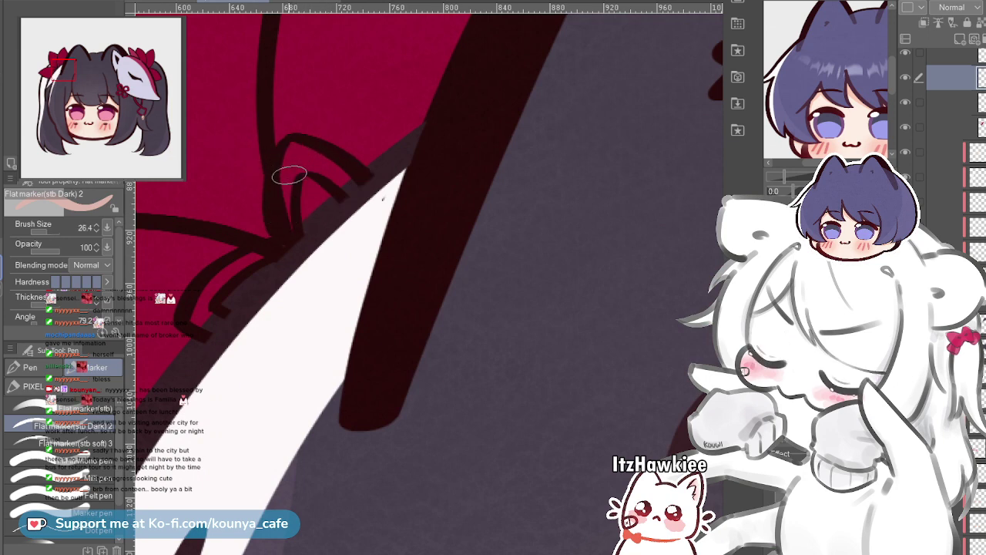
pyautogui.scroll(1, 293, 158)
pyautogui.moveTo(298, 138)
pyautogui.mouseDown()
pyautogui.moveTo(282, 187)
pyautogui.moveTo(293, 245)
pyautogui.mouseUp()
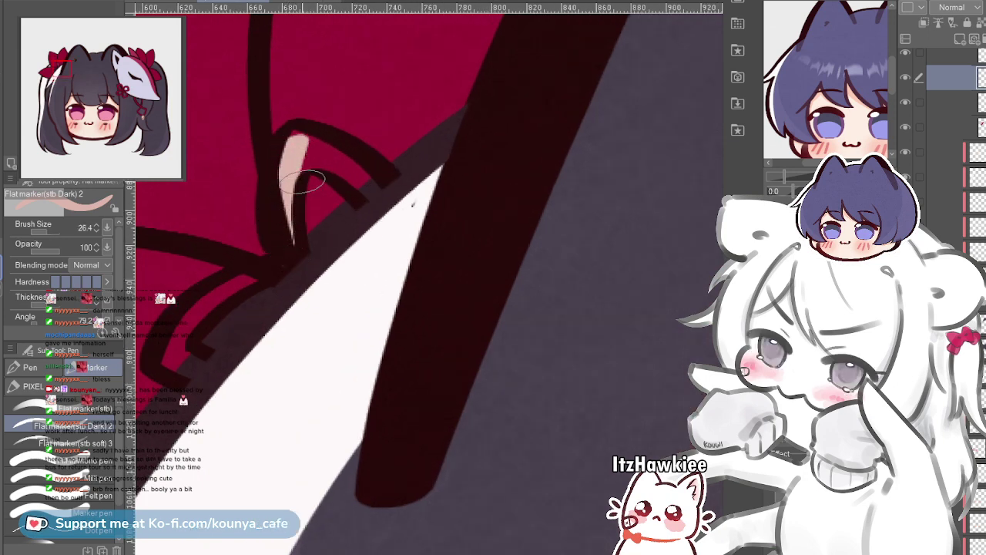
pyautogui.moveTo(300, 155)
pyautogui.mouseDown()
pyautogui.moveTo(297, 132)
pyautogui.moveTo(341, 176)
pyautogui.moveTo(312, 142)
pyautogui.moveTo(362, 182)
pyautogui.mouseUp()
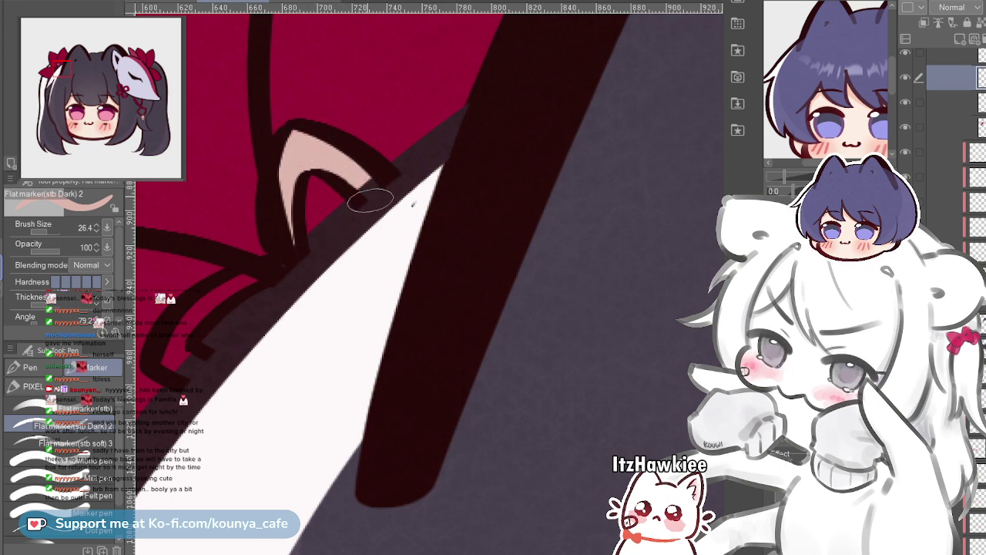
pyautogui.scroll(-4, 368, 202)
pyautogui.moveTo(326, 197); pyautogui.dragTo(376, 207)
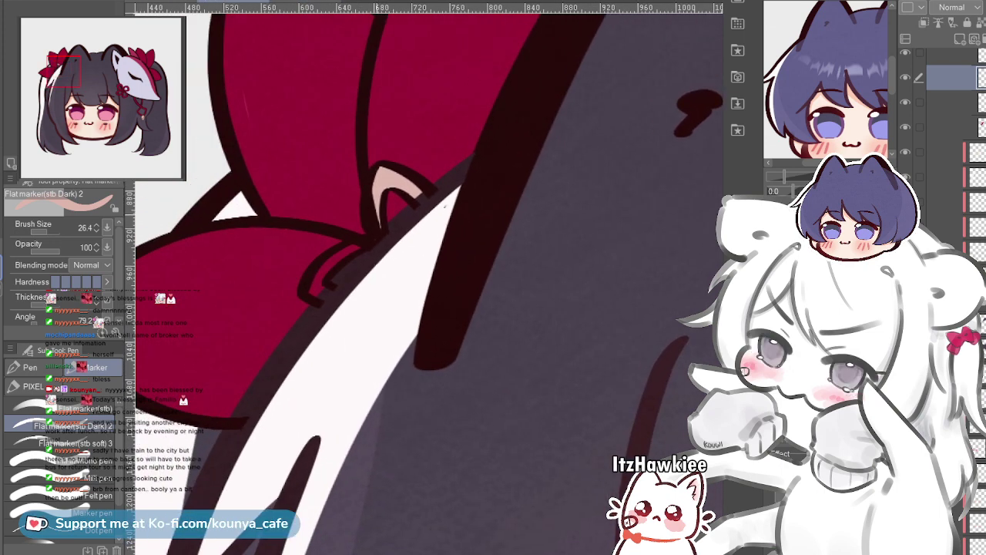
pyautogui.moveTo(286, 300); pyautogui.dragTo(321, 278)
pyautogui.scroll(3, 436, 167)
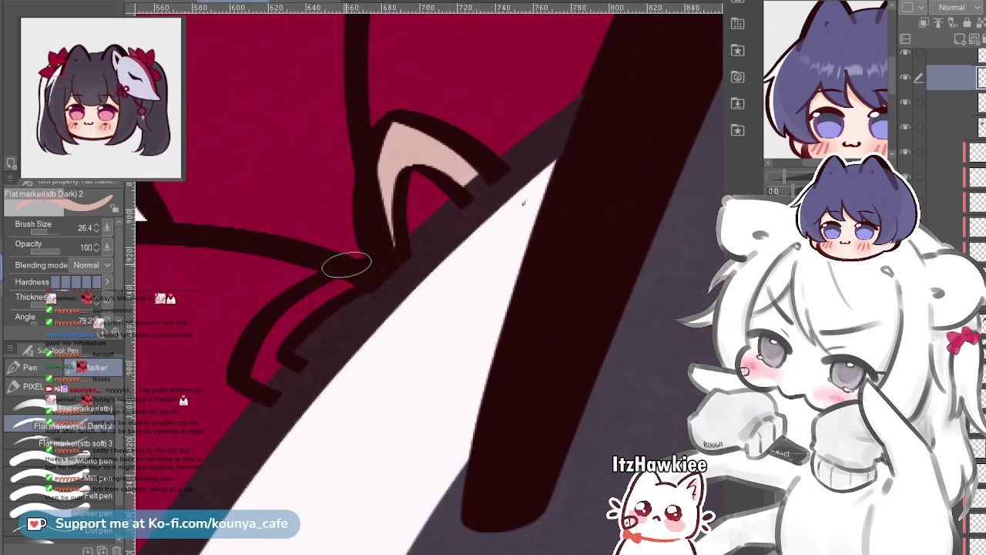
# Find the line art layer of the red flower petals beside the ear and lower its opacity
pyautogui.keyDown('ctrl'); pyautogui.click(367, 220); pyautogui.keyUp('ctrl')
pyautogui.keyDown('ctrl'); pyautogui.click(524, 203); pyautogui.keyUp('ctrl')
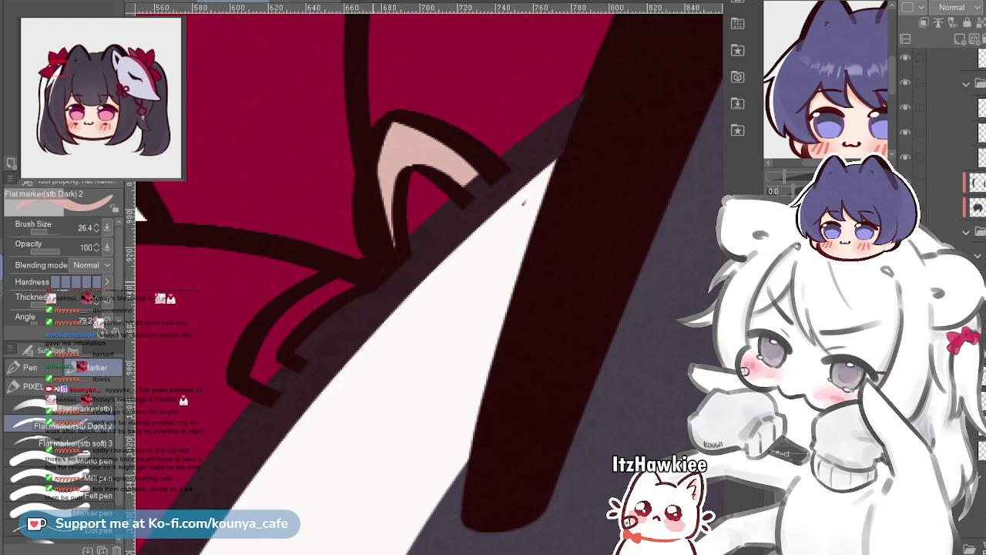
pyautogui.moveTo(377, 308); pyautogui.dragTo(409, 254)
pyautogui.keyDown('ctrl'); pyautogui.click(405, 188); pyautogui.keyUp('ctrl')
pyautogui.keyDown('ctrl'); pyautogui.click(413, 233); pyautogui.keyUp('ctrl')
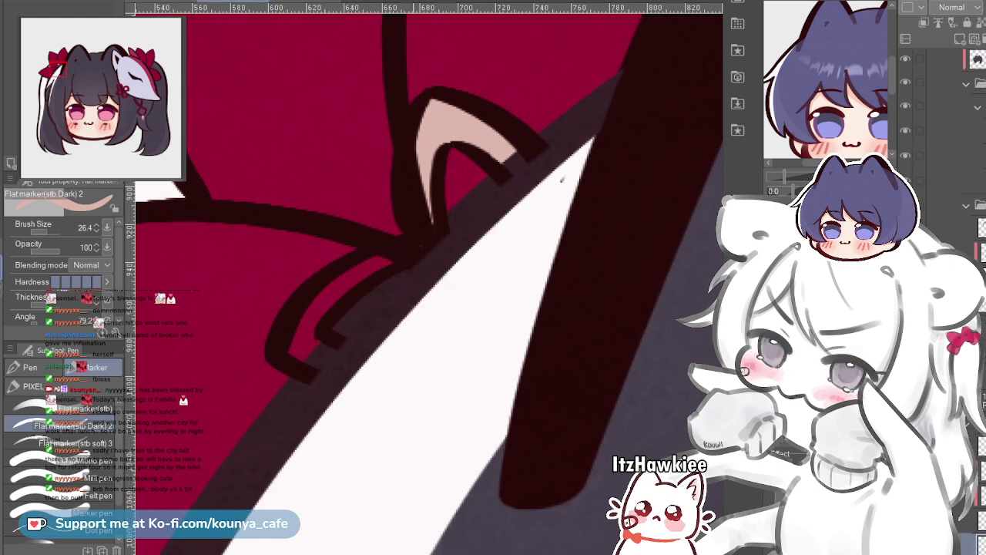
pyautogui.keyDown('ctrl'); pyautogui.click(403, 173); pyautogui.keyUp('ctrl')
pyautogui.scroll(3, 952, 101)
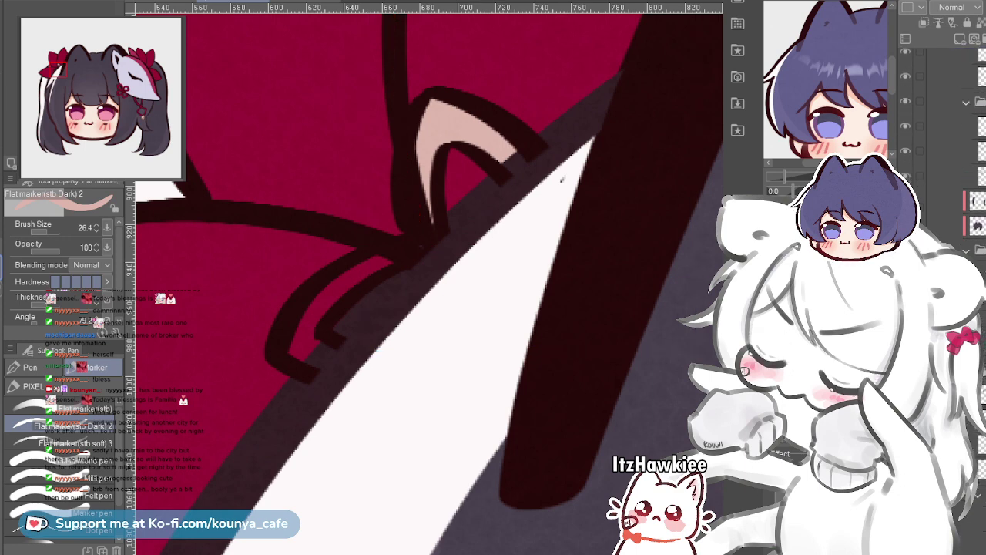
pyautogui.click(951, 101)
pyautogui.keyDown('ctrl'); pyautogui.click(561, 178); pyautogui.keyUp('ctrl')
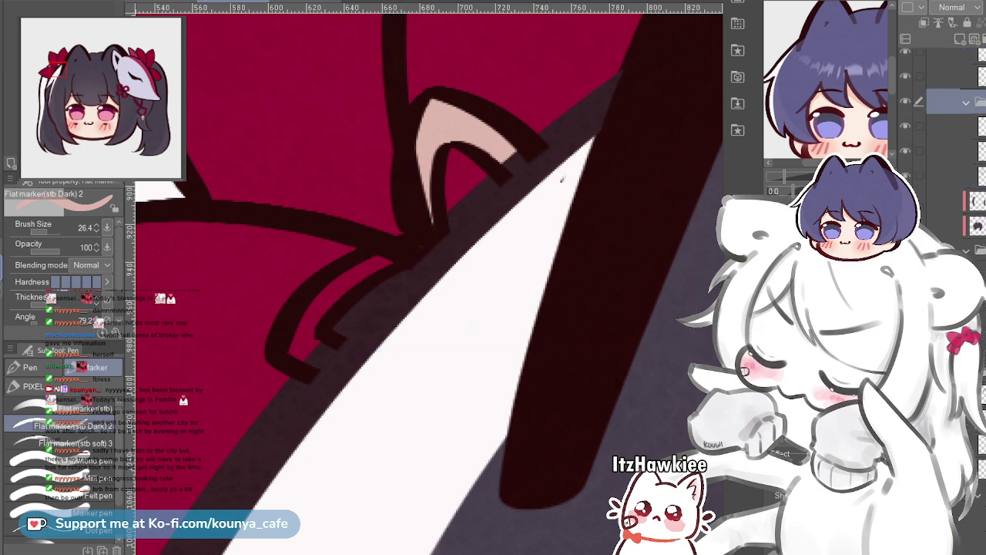
pyautogui.click(985, 7)
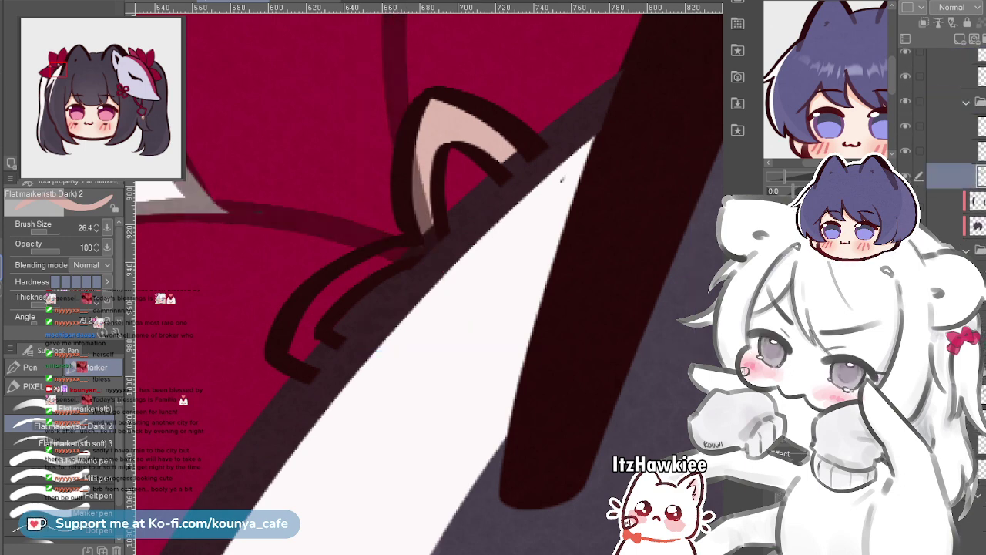
pyautogui.click(985, 7)
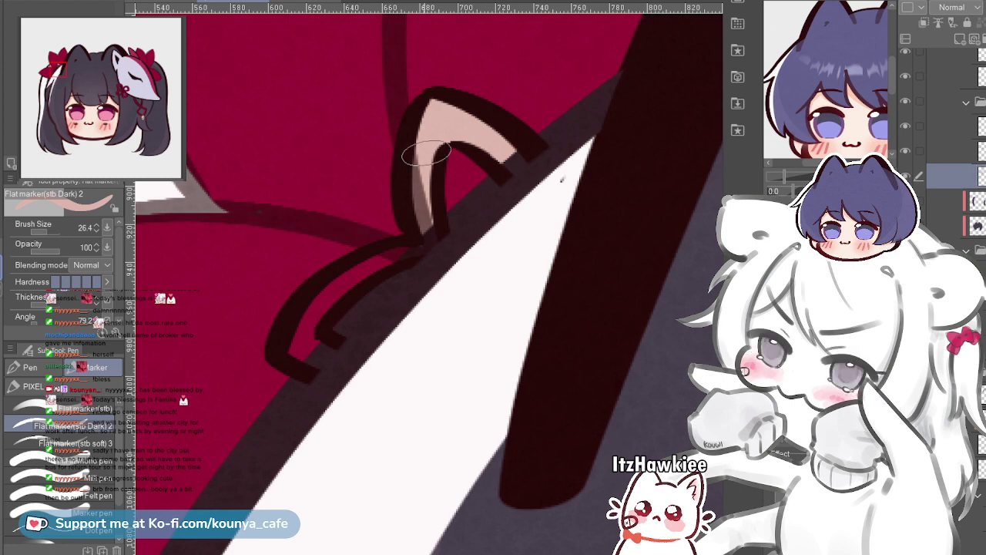
# Switch to the Hard eraser at size 18.4 and tidy the base of the red hair flower's loops
pyautogui.press('e')
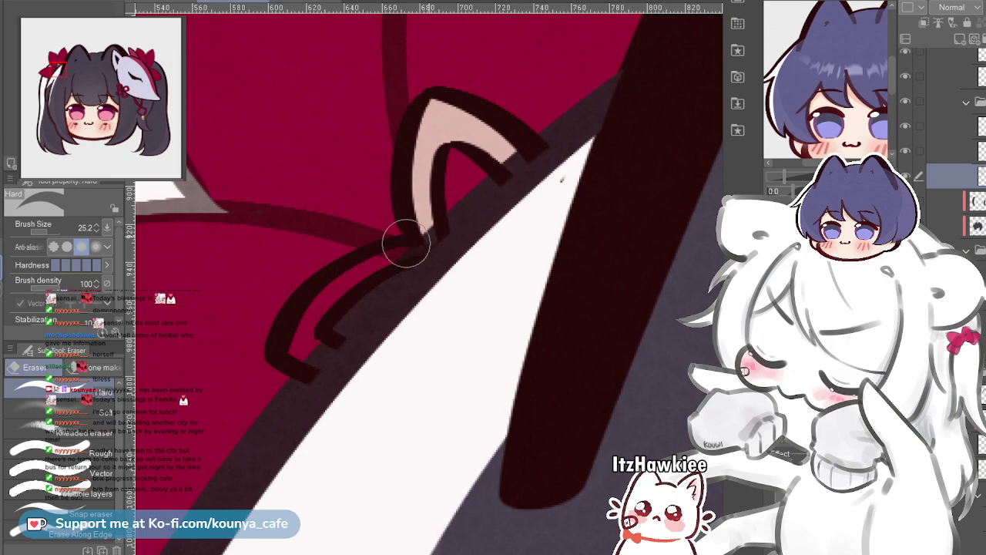
pyautogui.press('[')
pyautogui.press('[')
pyautogui.press('[')
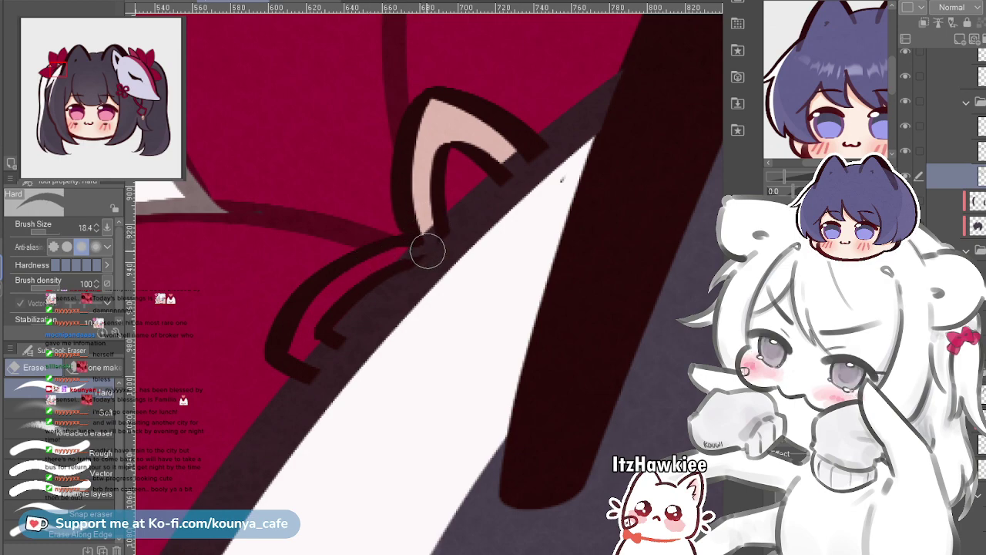
# Erase the end of the lower petal's outline where it overlaps the hair outline, adjusting the Hard eraser between sizes 26.5 and 14.9
pyautogui.scroll(-5, 428, 247)
pyautogui.moveTo(616, 239); pyautogui.dragTo(346, 272)
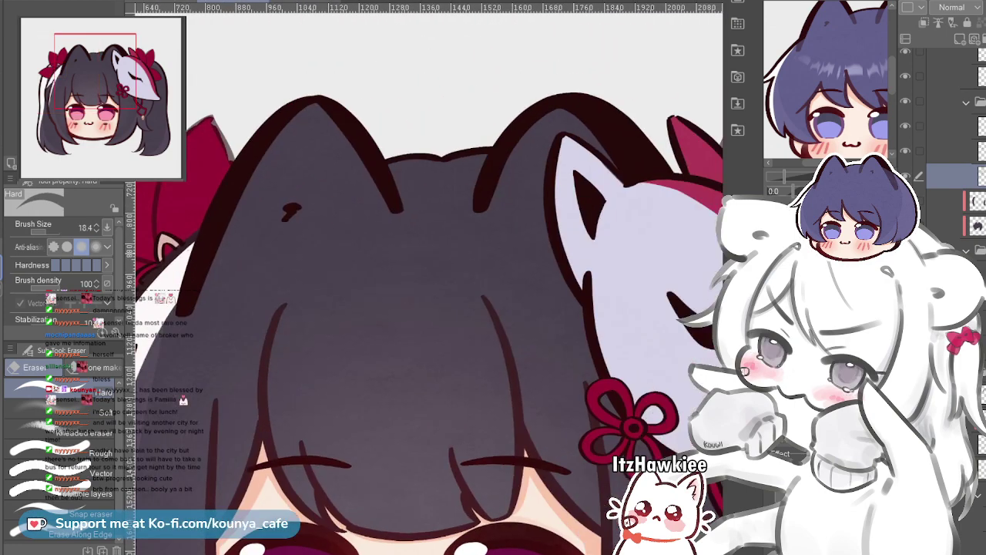
pyautogui.moveTo(697, 270)
pyautogui.mouseDown()
pyautogui.moveTo(391, 277)
pyautogui.moveTo(430, 248)
pyautogui.moveTo(623, 252)
pyautogui.mouseUp()
pyautogui.moveTo(331, 208); pyautogui.dragTo(640, 294)
pyautogui.scroll(4, 416, 281)
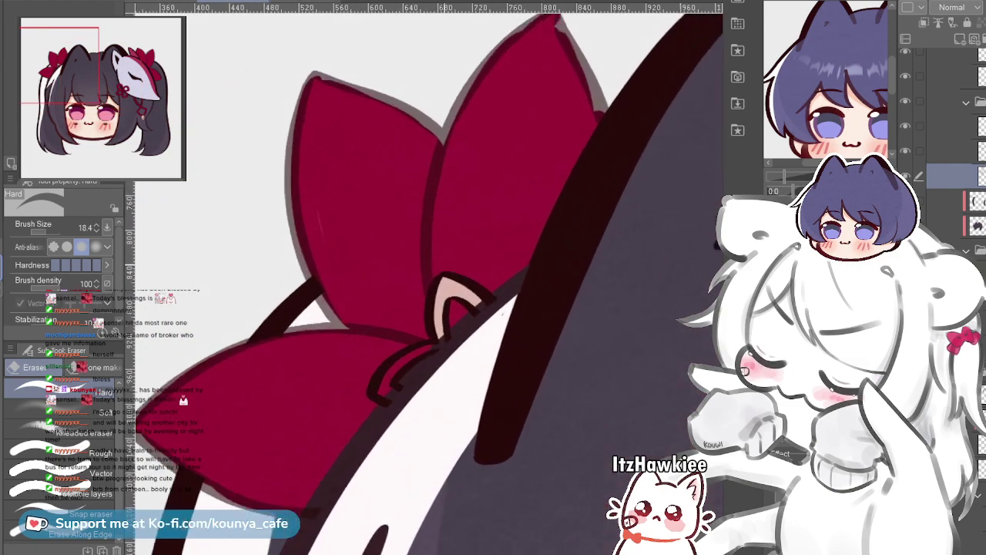
pyautogui.scroll(5, 416, 366)
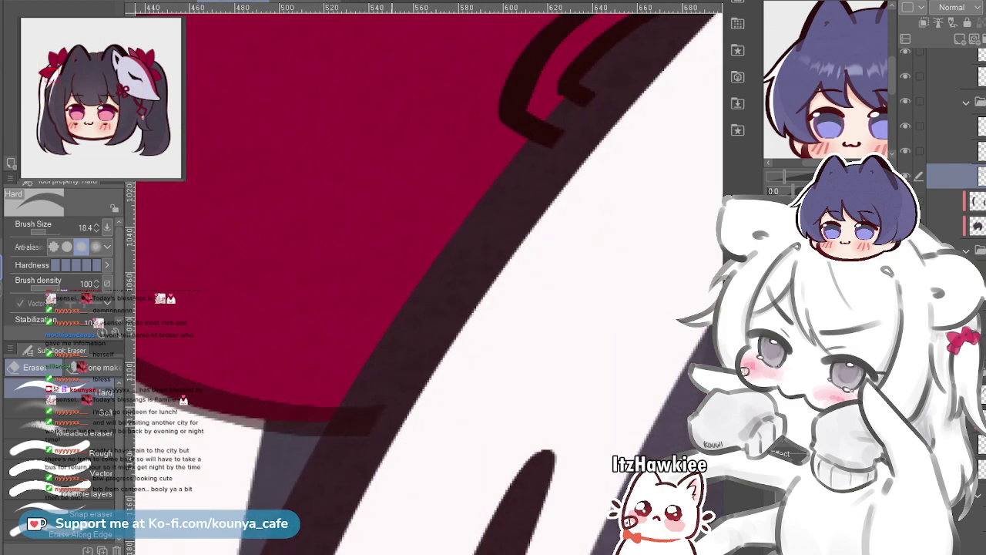
pyautogui.press(']')
pyautogui.press(']')
pyautogui.press(']')
pyautogui.press(']')
pyautogui.press(']')
pyautogui.press('[')
pyautogui.press('[')
pyautogui.press('[')
pyautogui.moveTo(444, 309); pyautogui.dragTo(383, 376)
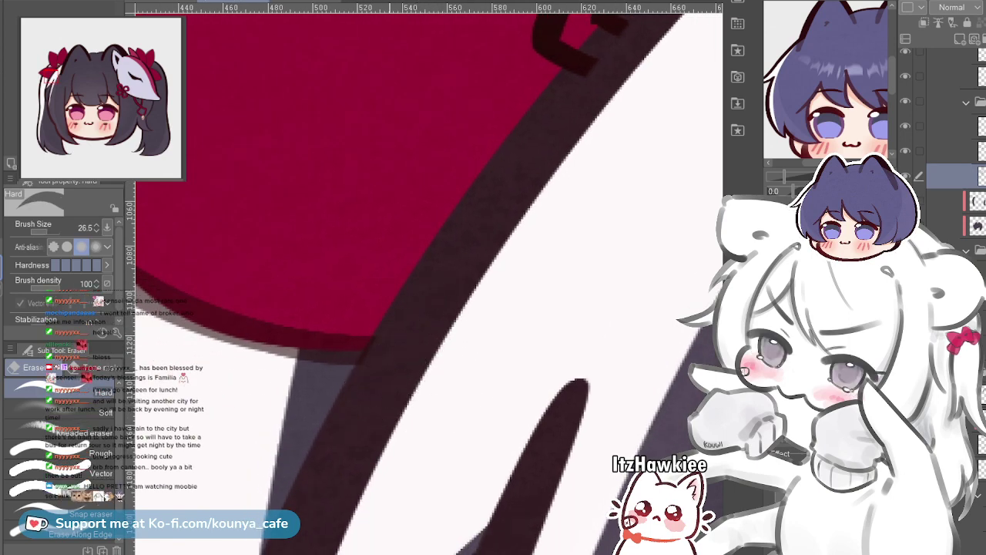
pyautogui.scroll(1, 448, 378)
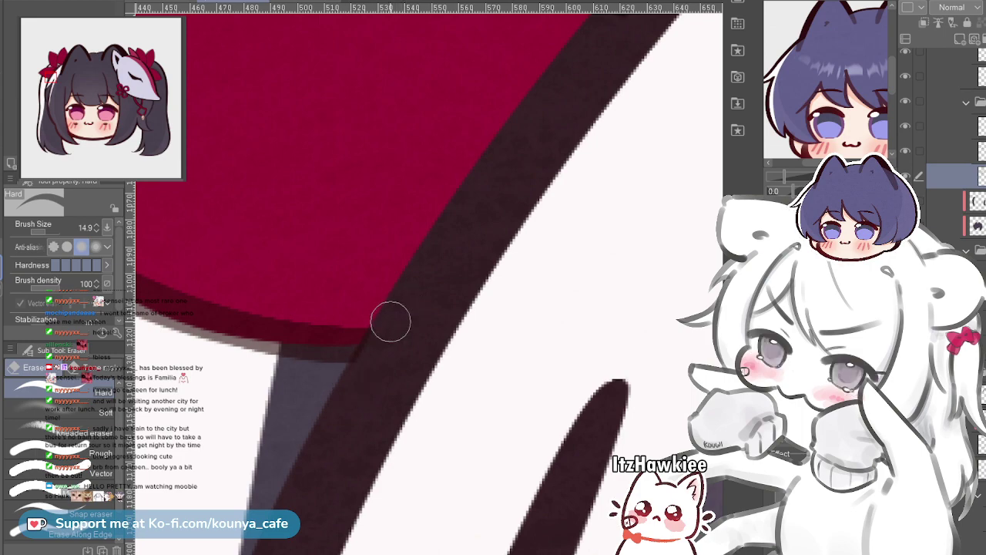
# Examine the cleaned hair flower within the whole head, checking the fringe and face up close
pyautogui.scroll(-8, 391, 322)
pyautogui.scroll(1, 391, 322)
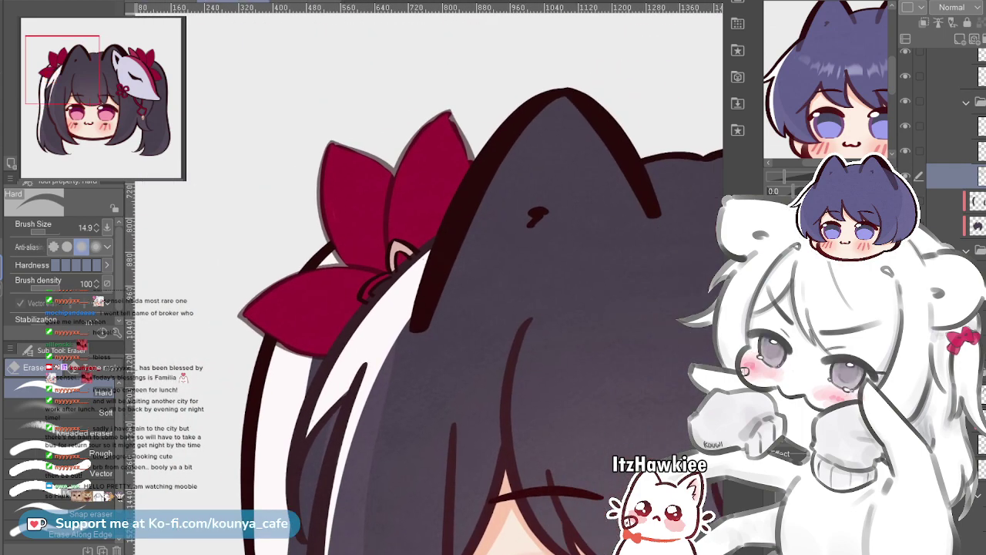
pyautogui.scroll(-4, 453, 308)
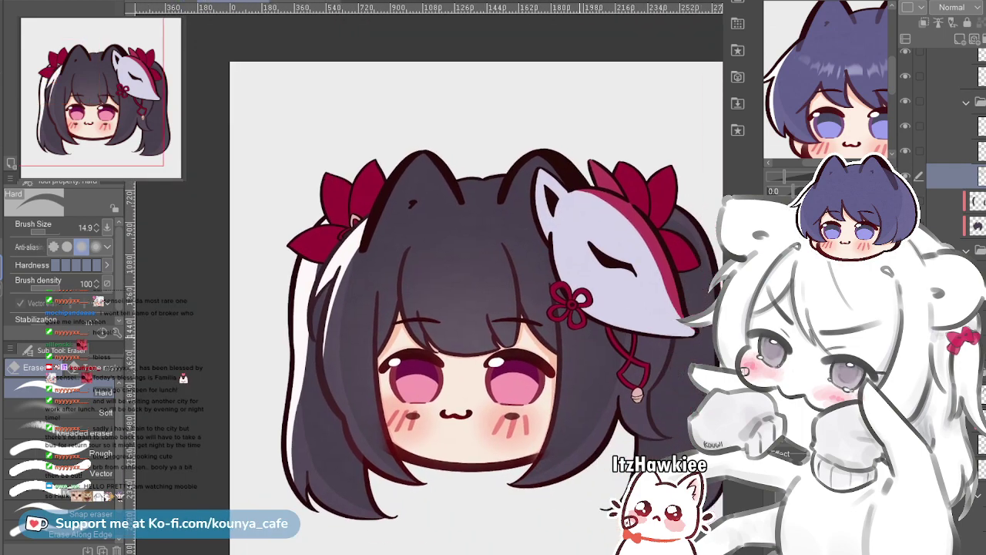
pyautogui.scroll(4, 571, 363)
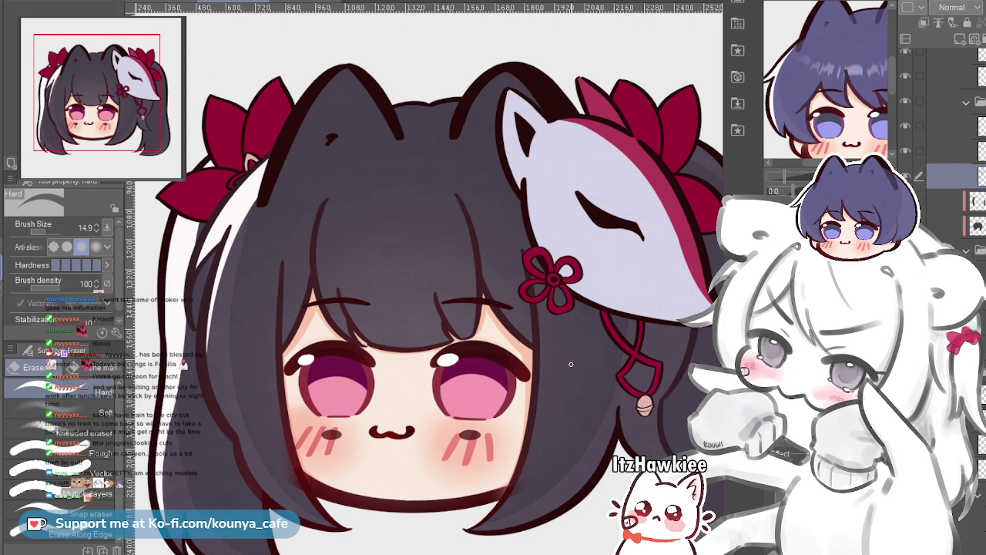
pyautogui.scroll(4, 370, 167)
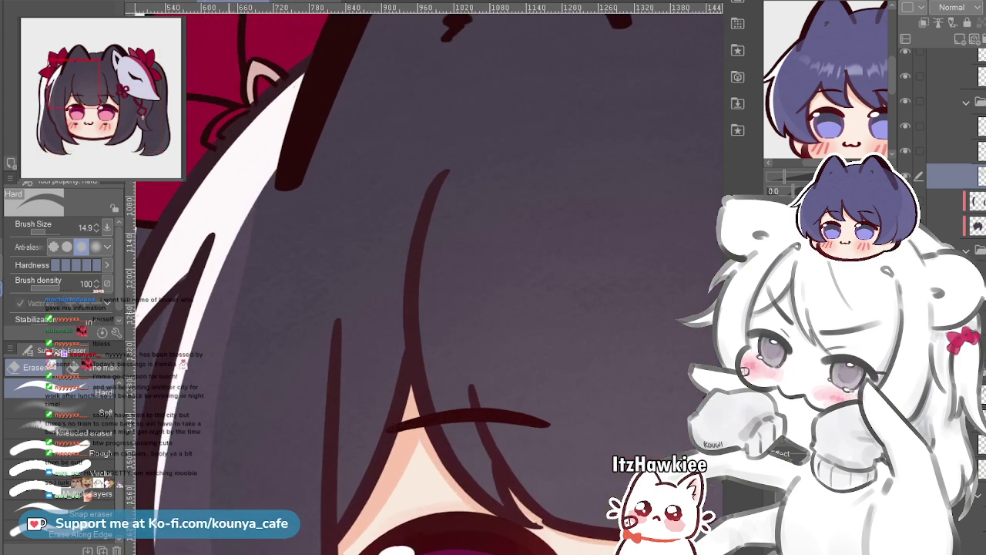
pyautogui.scroll(-4, 370, 283)
pyautogui.scroll(3, 370, 284)
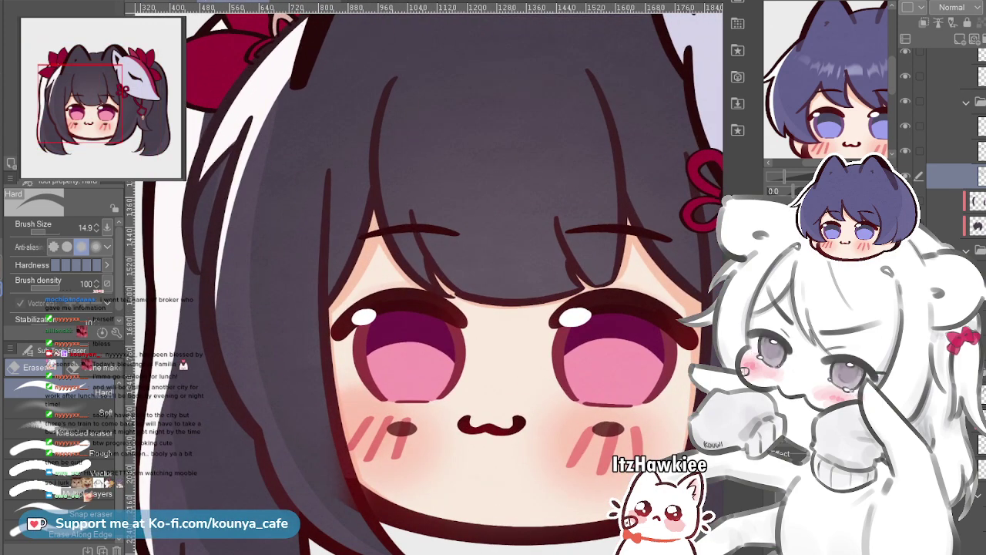
pyautogui.scroll(-2, 385, 231)
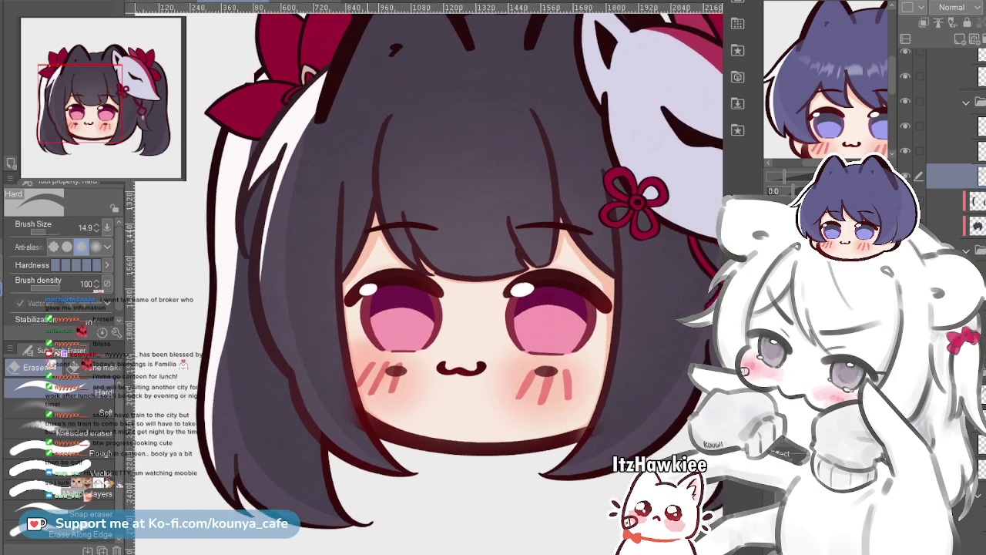
pyautogui.moveTo(416, 254); pyautogui.dragTo(406, 285)
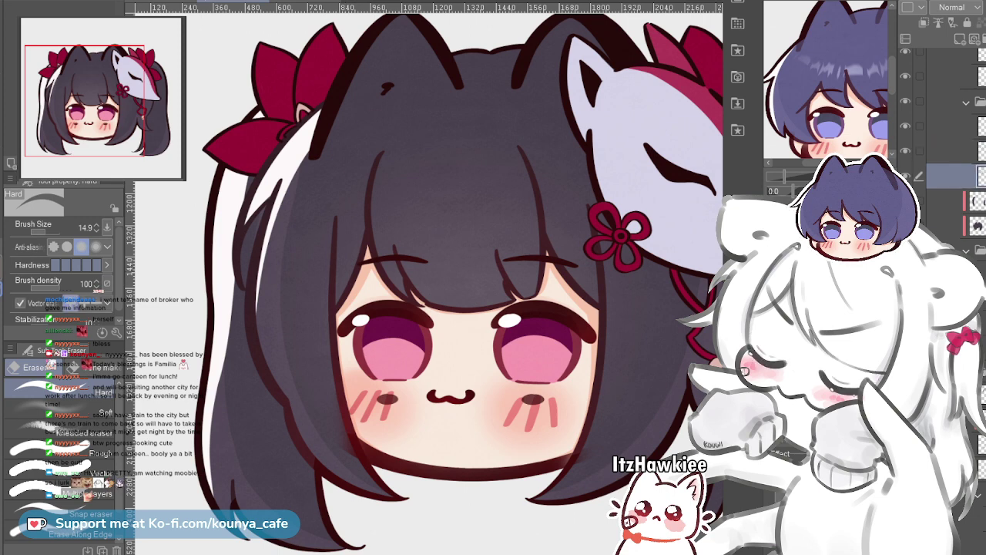
# Select the layer just above the current one and inspect the face, mask and hair as a whole
pyautogui.click(952, 151)
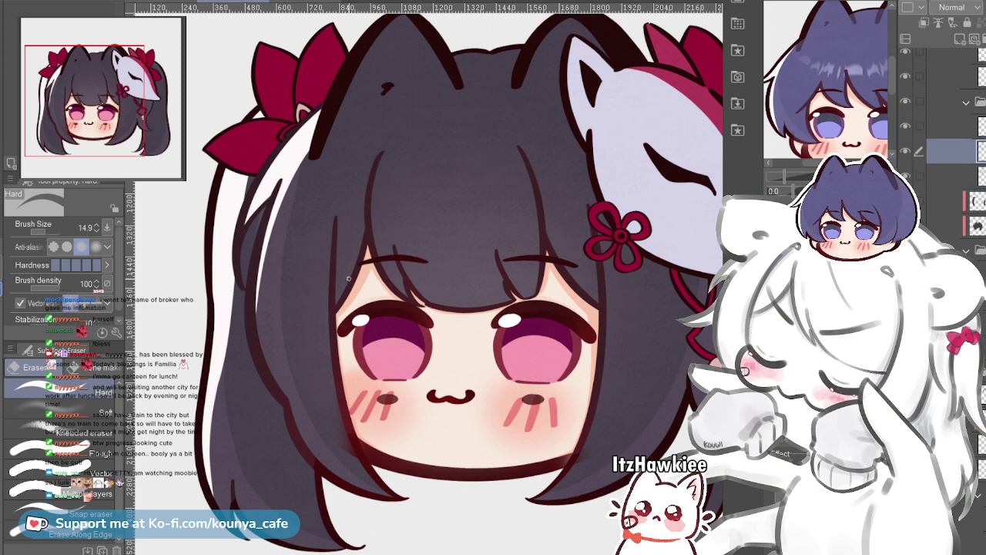
pyautogui.scroll(-2, 350, 277)
pyautogui.moveTo(359, 285); pyautogui.dragTo(333, 275)
pyautogui.hotkey('ctrl', '+')
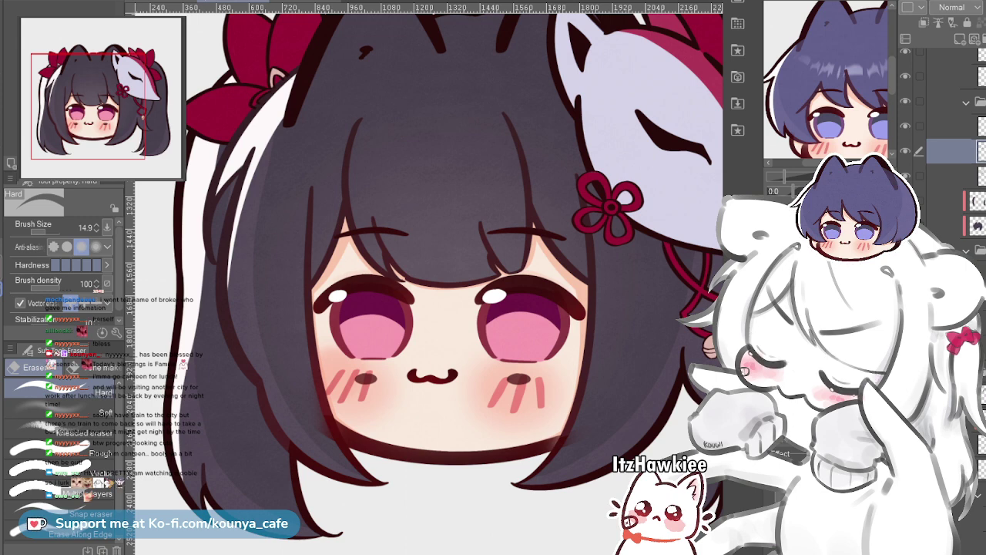
pyautogui.click(952, 176)
pyautogui.click(952, 152)
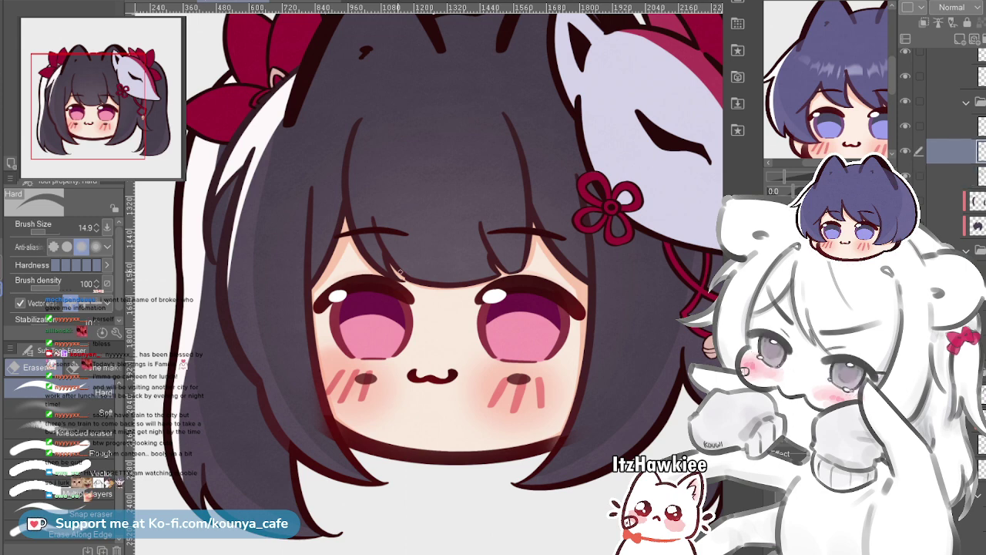
pyautogui.moveTo(439, 285); pyautogui.dragTo(418, 278)
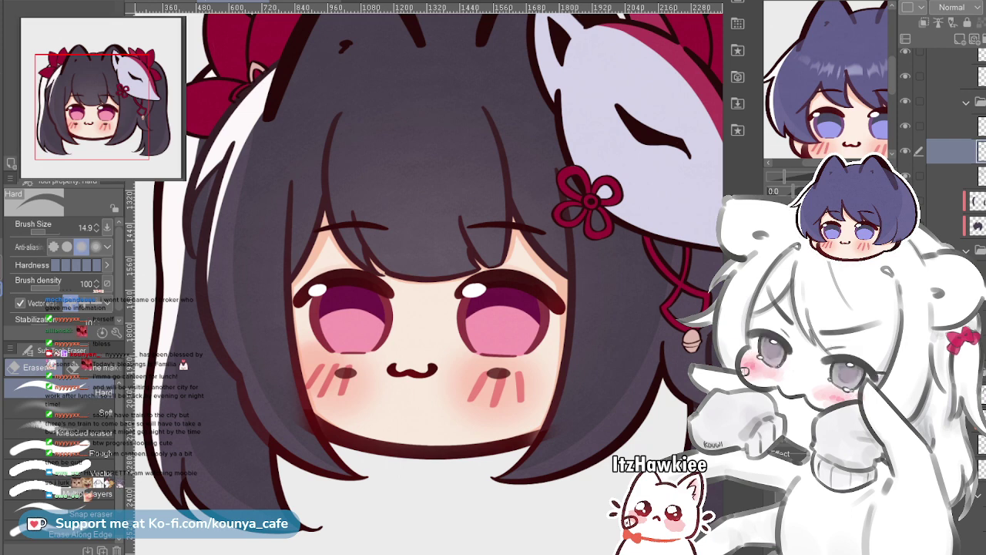
pyautogui.moveTo(500, 311); pyautogui.dragTo(449, 327)
pyautogui.scroll(-7, 440, 305)
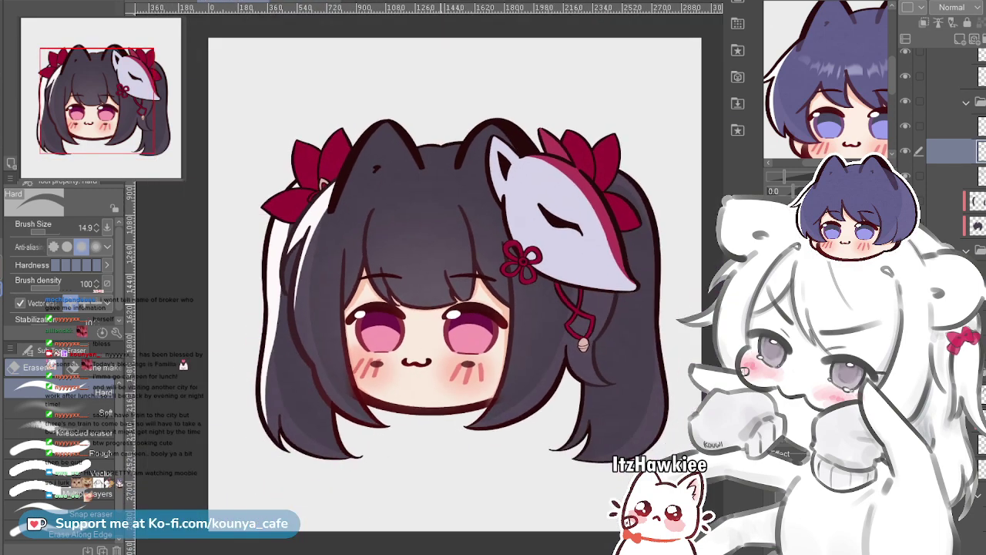
pyautogui.scroll(3, 431, 285)
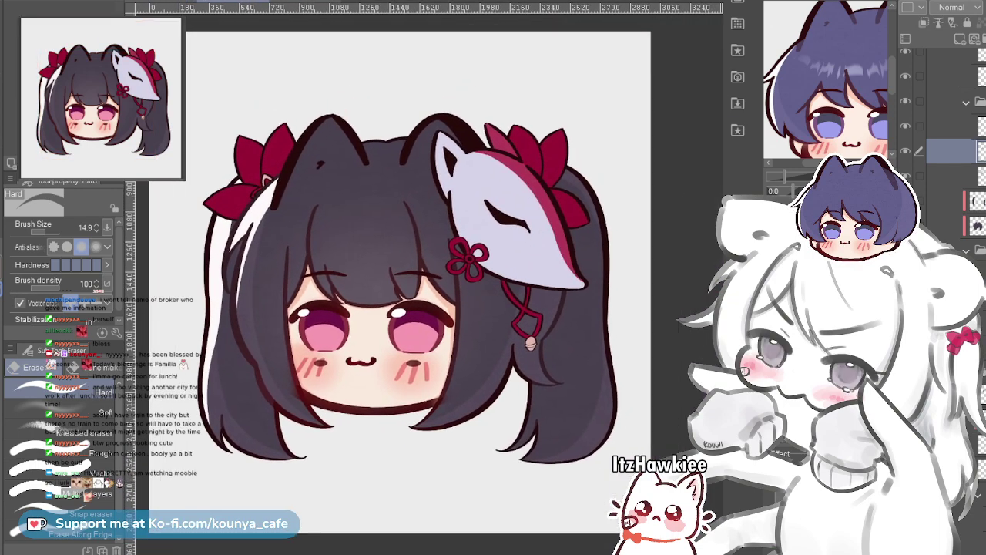
# Hide the light background layer to check the character on transparency, and show it again
pyautogui.click(953, 152)
pyautogui.moveTo(432, 293); pyautogui.dragTo(441, 282)
pyautogui.scroll(-3, 953, 152)
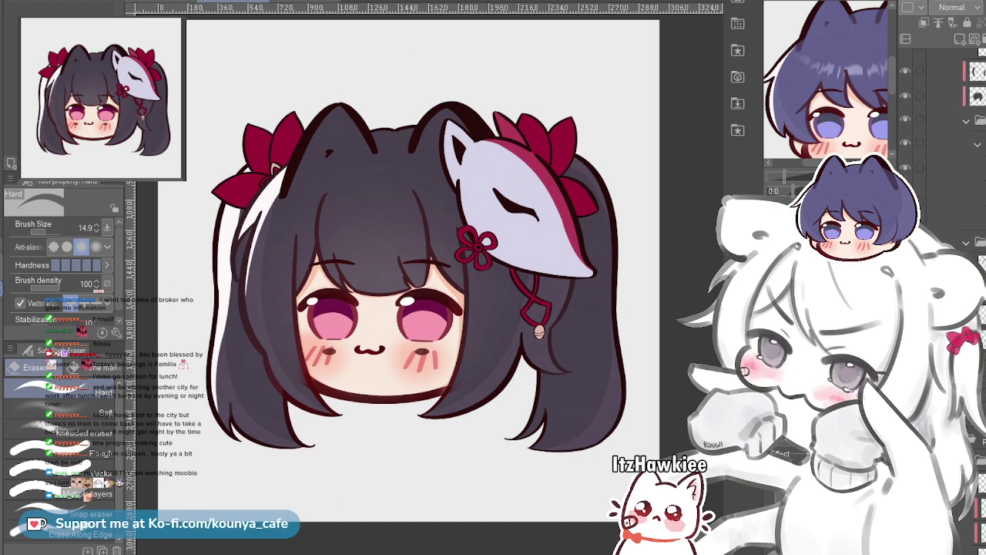
pyautogui.scroll(-5, 953, 151)
pyautogui.click(905, 543)
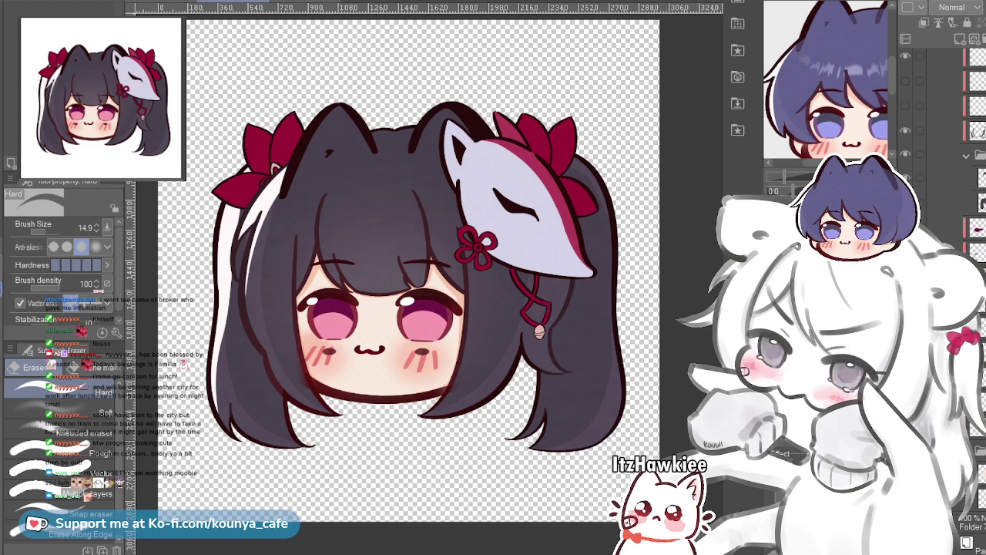
pyautogui.click(905, 543)
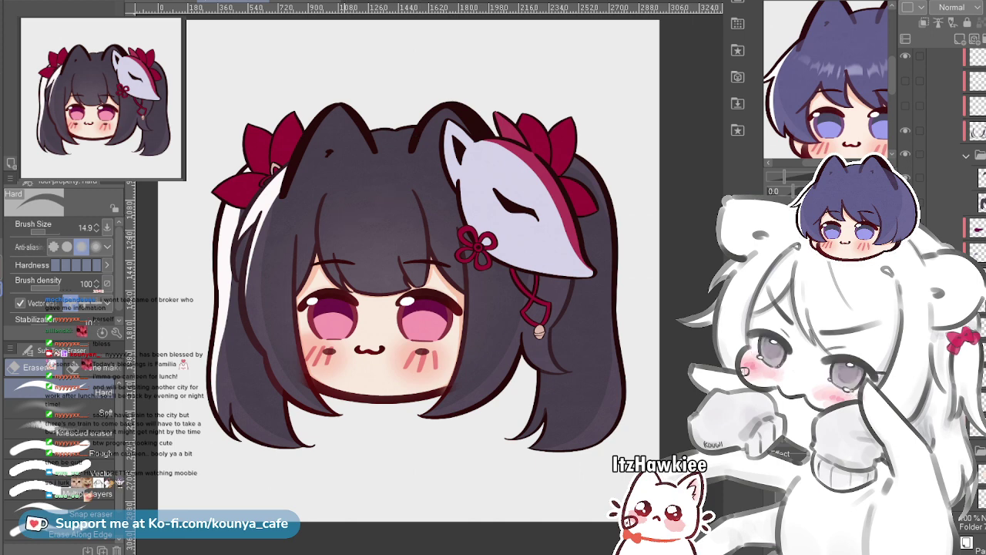
# Compare the chibi with the reference illustration and look at the other chibi's sketch in the open documents
pyautogui.hotkey('ctrl', 'Tab')
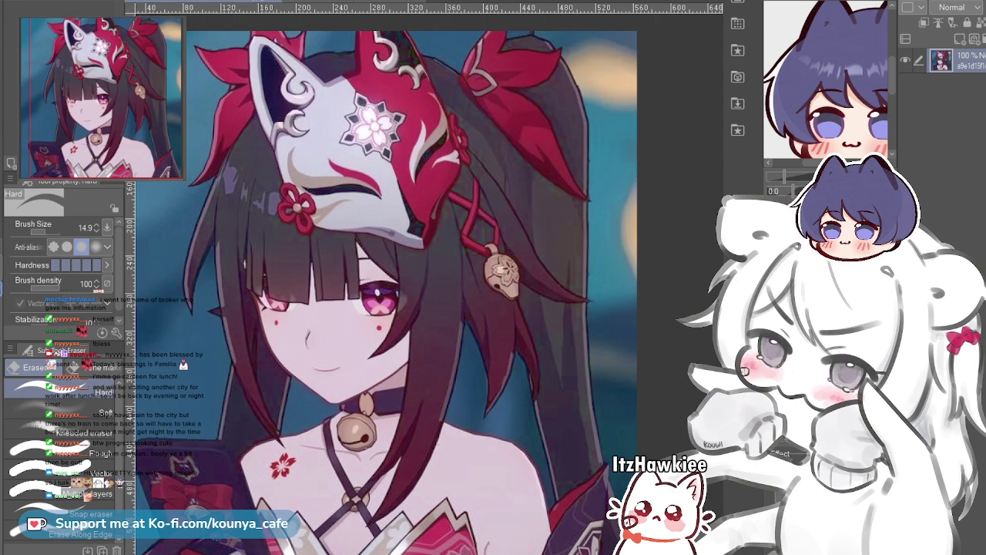
pyautogui.hotkey('ctrl', 'Tab')
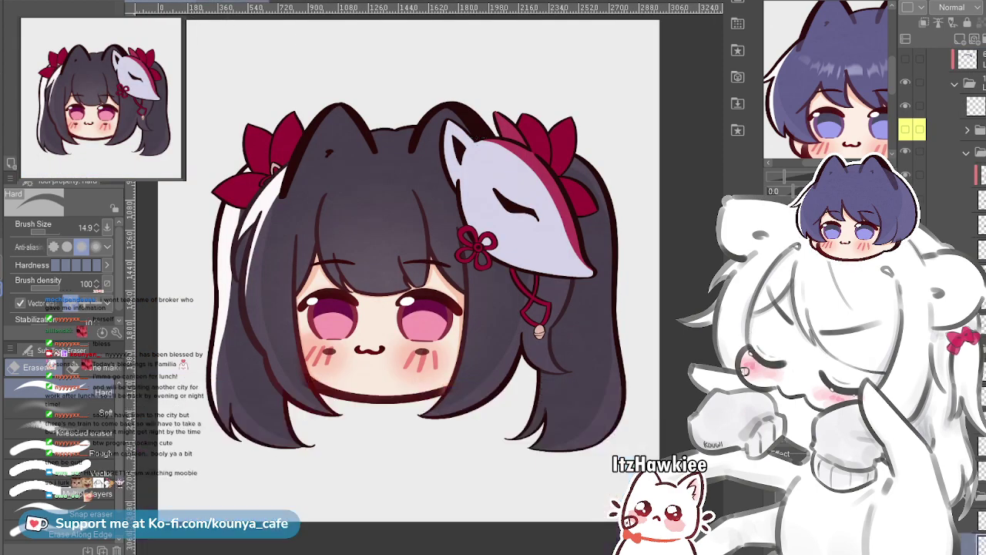
pyautogui.hotkey('ctrl', 'Tab')
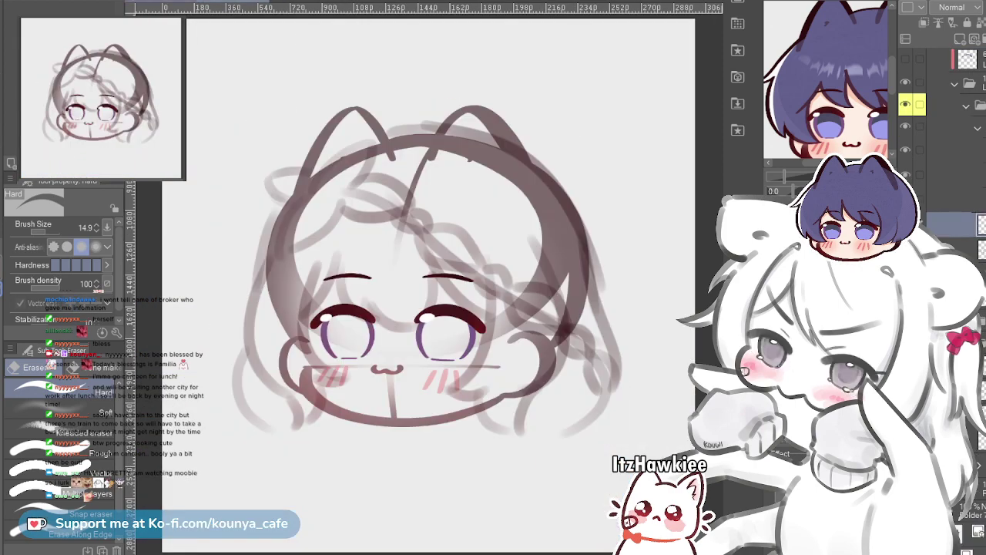
pyautogui.hotkey('ctrl', 'Tab')
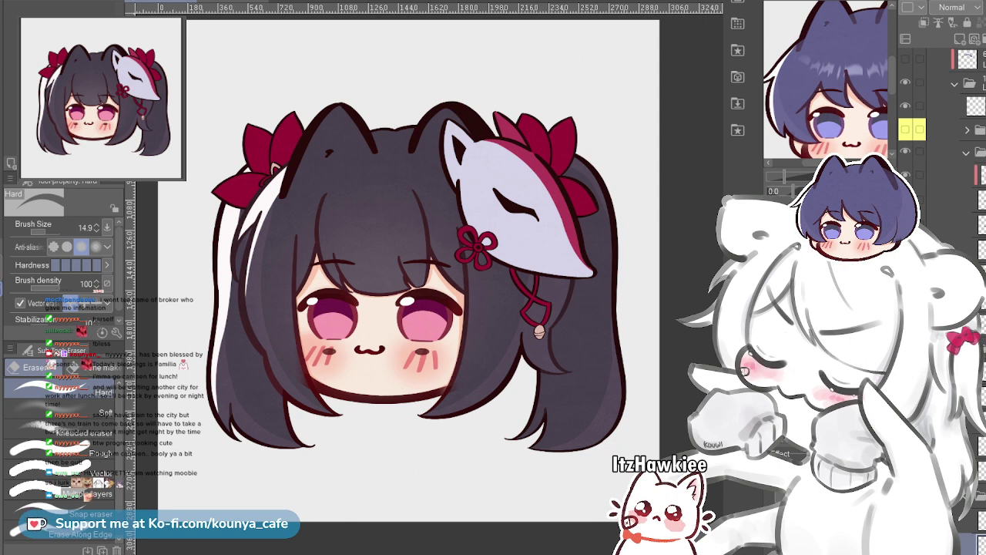
# Switch to the stream layout document and examine the Overlay frame and the layers of its GUIDE folder
pyautogui.hotkey('ctrl', 'Tab')
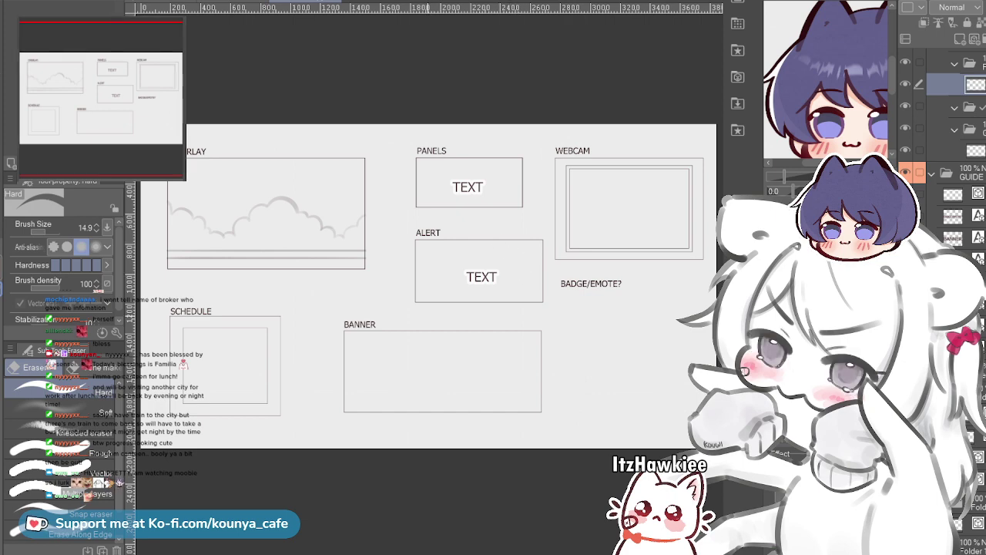
pyautogui.scroll(2, 429, 311)
pyautogui.moveTo(311, 262); pyautogui.dragTo(525, 357)
pyautogui.scroll(2, 416, 302)
pyautogui.scroll(1, 415, 302)
pyautogui.click(967, 172)
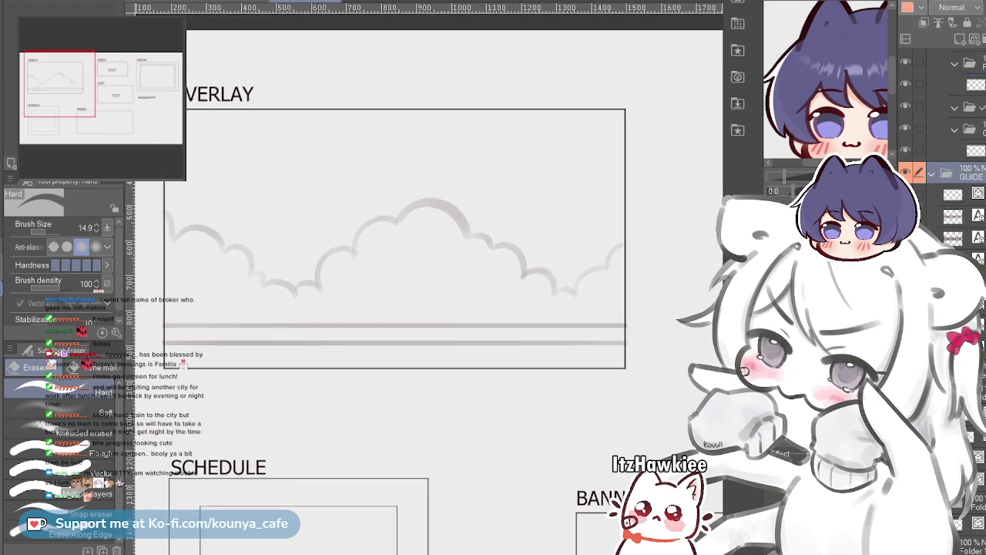
pyautogui.scroll(5, 963, 172)
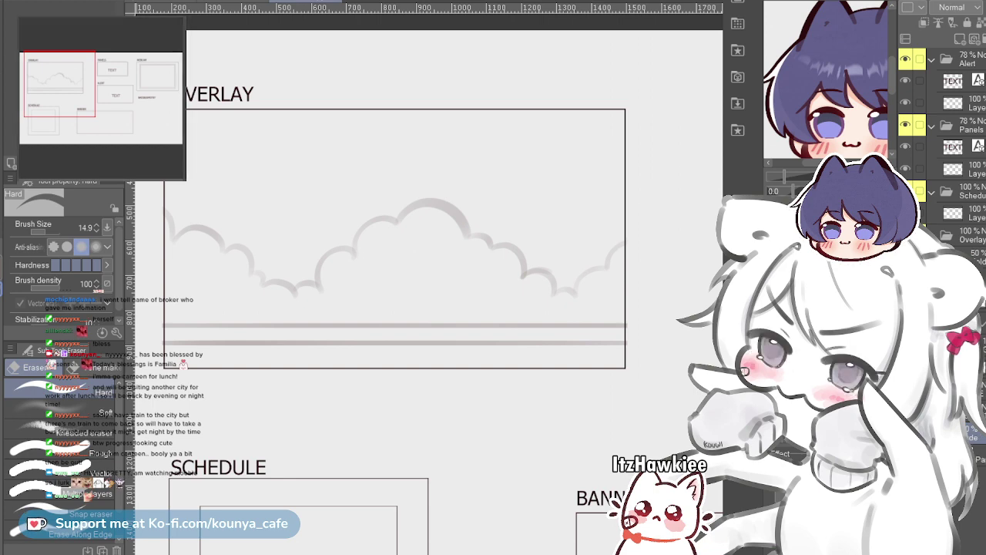
pyautogui.click(955, 81)
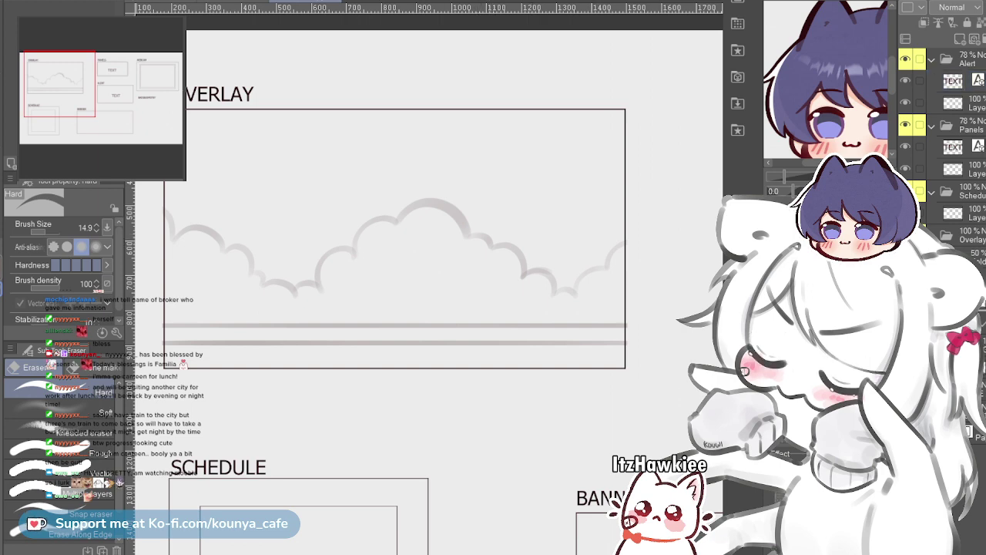
# Look over the layout's panel, alert, webcam and banner frames and go through the Schedule and Overlay layers
pyautogui.scroll(-3, 453, 278)
pyautogui.moveTo(570, 347); pyautogui.dragTo(406, 299)
pyautogui.scroll(-1, 466, 316)
pyautogui.moveTo(339, 284); pyautogui.dragTo(371, 295)
pyautogui.scroll(2, 421, 300)
pyautogui.scroll(4, 431, 332)
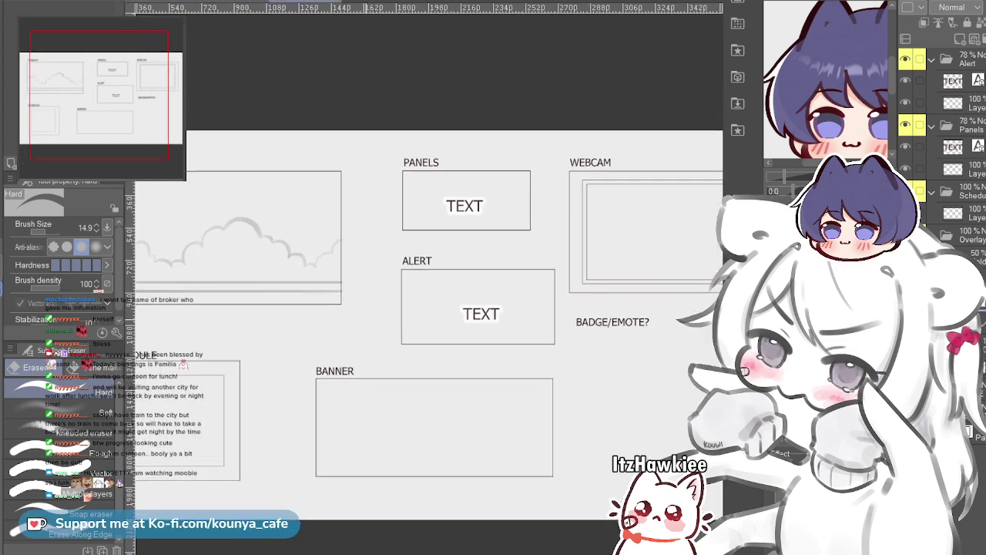
pyautogui.moveTo(358, 223); pyautogui.dragTo(383, 247)
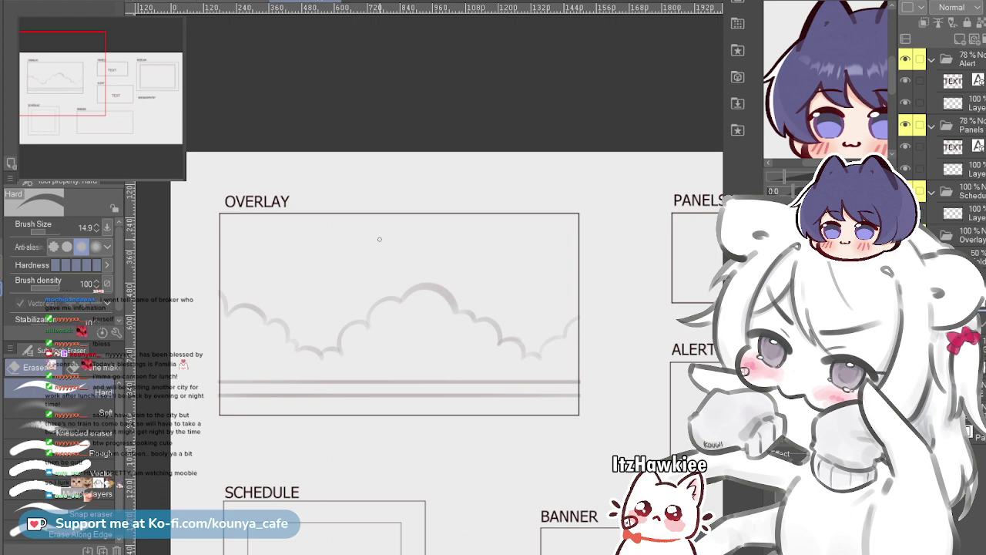
pyautogui.click(973, 257)
pyautogui.click(974, 213)
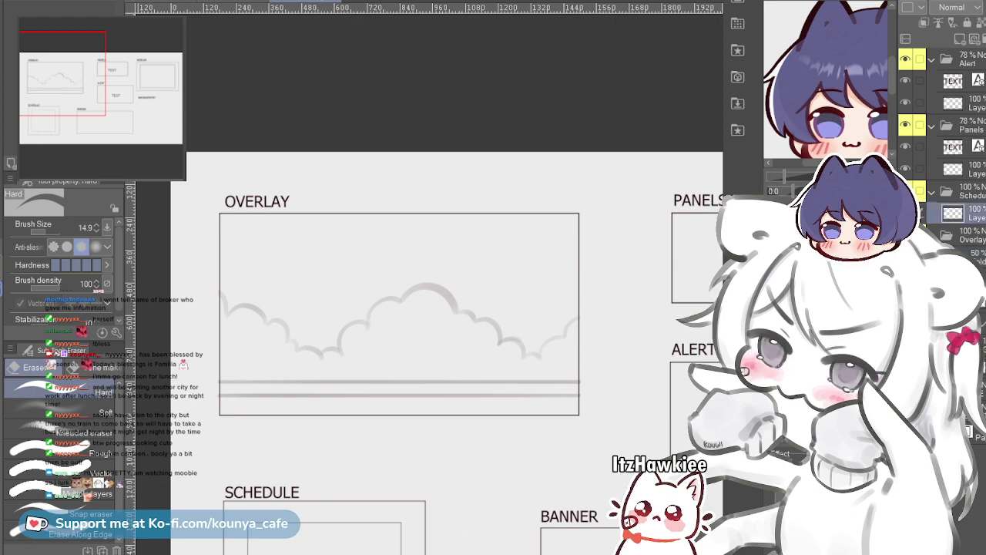
pyautogui.click(972, 191)
pyautogui.click(972, 213)
pyautogui.click(972, 236)
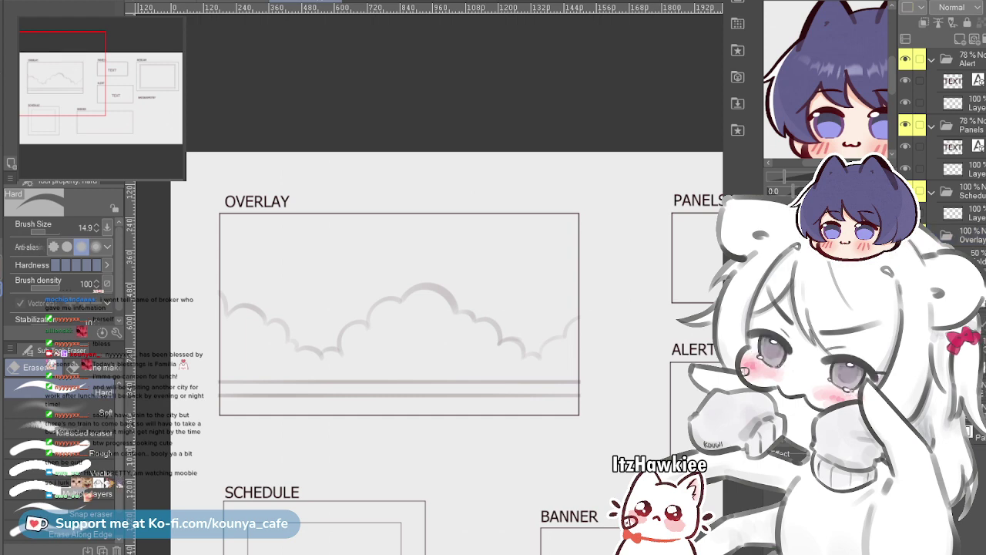
# Clear the cloud outline from the Overlay frame and choose the Flat marker(stb Dark) 2 brush for sketching
pyautogui.press('Delete')
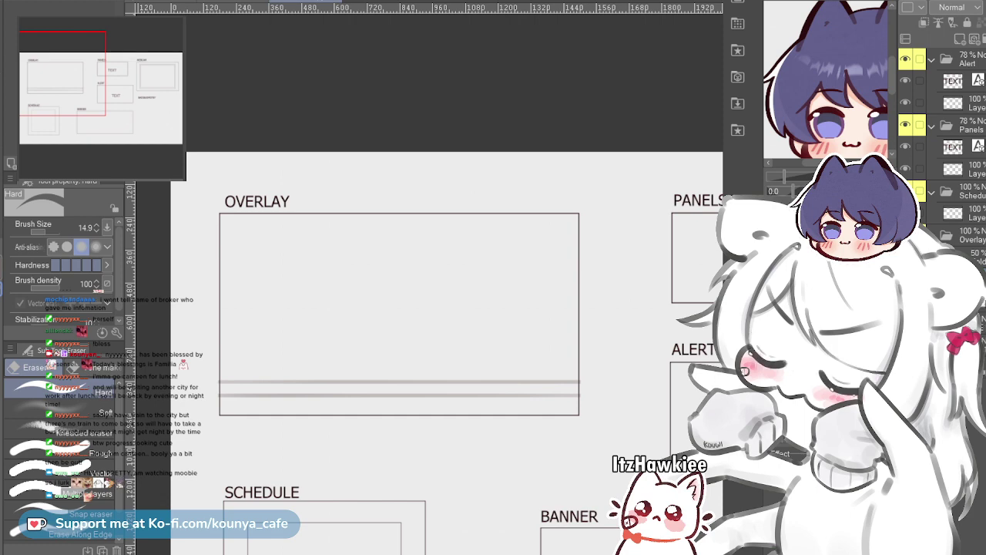
pyautogui.press('p')
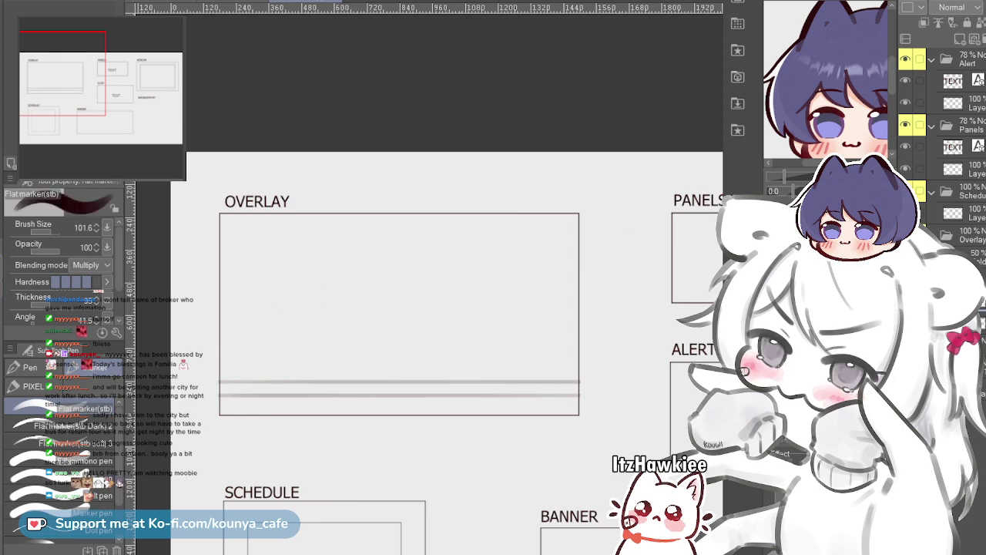
pyautogui.moveTo(272, 251)
pyautogui.mouseDown()
pyautogui.moveTo(296, 342)
pyautogui.moveTo(288, 331)
pyautogui.moveTo(291, 363)
pyautogui.moveTo(281, 308)
pyautogui.moveTo(305, 351)
pyautogui.moveTo(337, 324)
pyautogui.mouseUp()
pyautogui.hotkey('ctrl', 'z')
pyautogui.hotkey('ctrl', 'z')
pyautogui.click(91, 426)
pyautogui.moveTo(260, 268); pyautogui.dragTo(309, 359)
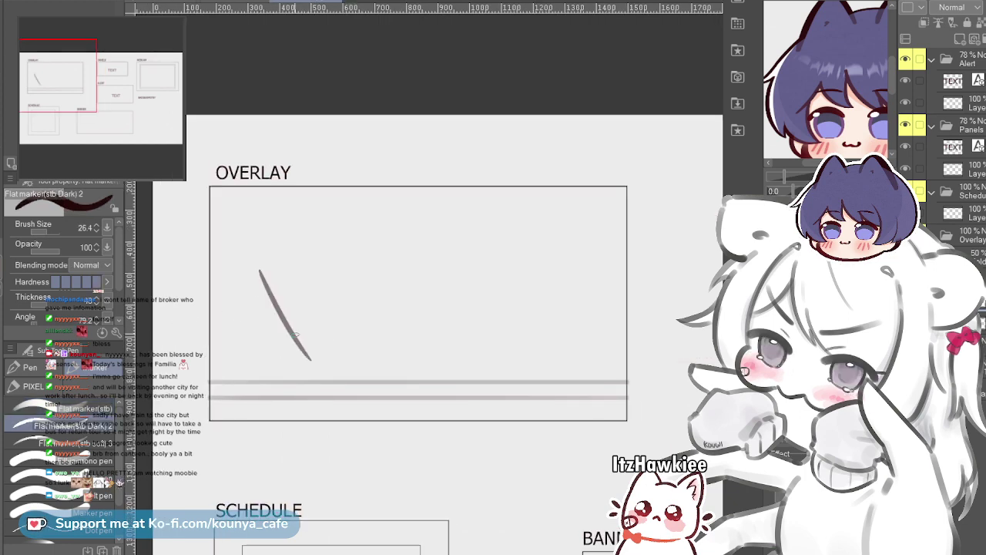
pyautogui.hotkey('ctrl', 'z')
pyautogui.moveTo(268, 257)
pyautogui.mouseDown()
pyautogui.moveTo(265, 288)
pyautogui.moveTo(310, 312)
pyautogui.moveTo(296, 281)
pyautogui.moveTo(327, 331)
pyautogui.mouseUp()
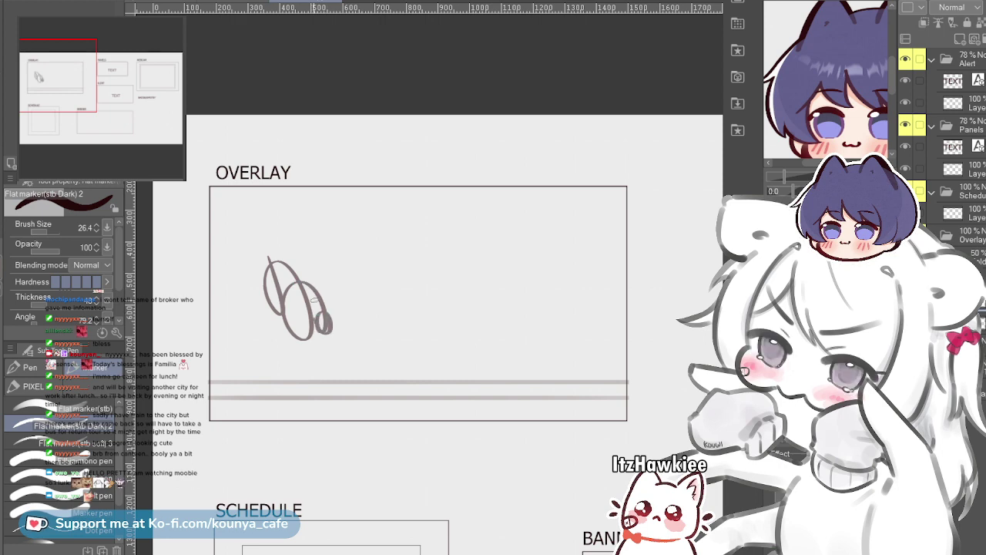
pyautogui.hotkey('ctrl', 'z')
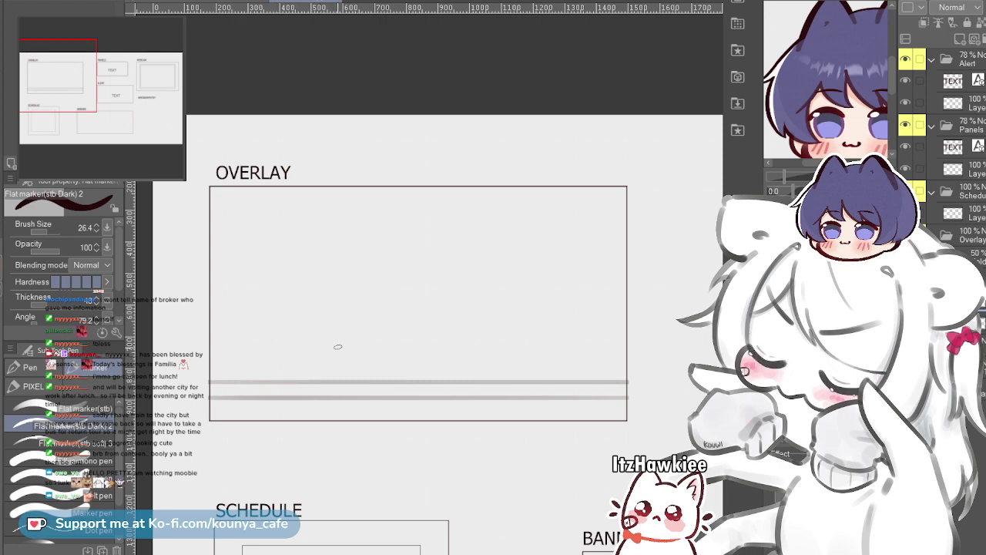
pyautogui.moveTo(353, 310); pyautogui.dragTo(327, 378)
pyautogui.hotkey('ctrl', 'z')
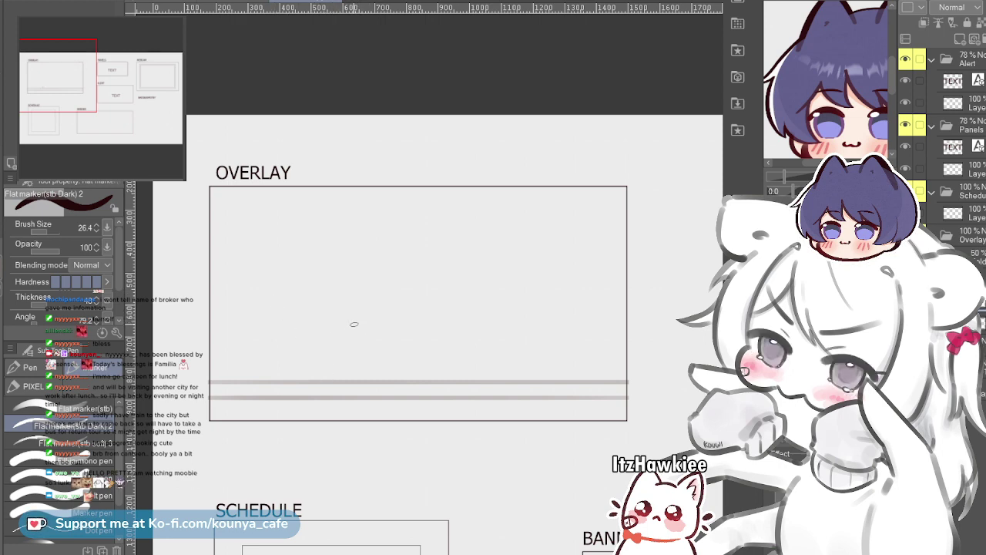
pyautogui.moveTo(352, 321); pyautogui.dragTo(339, 368)
pyautogui.hotkey('ctrl', 'z')
pyautogui.moveTo(355, 317); pyautogui.dragTo(341, 377)
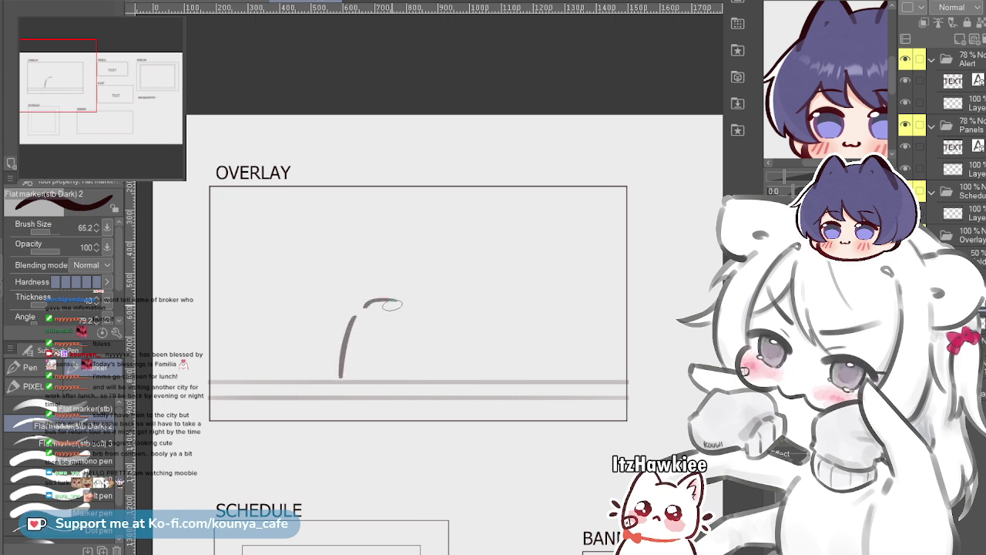
pyautogui.moveTo(392, 305)
pyautogui.mouseDown()
pyautogui.moveTo(424, 326)
pyautogui.moveTo(429, 372)
pyautogui.mouseUp()
pyautogui.hotkey('ctrl', 'z')
pyautogui.hotkey('ctrl', 'z')
pyautogui.hotkey('ctrl', 'z')
pyautogui.hotkey('ctrl', 'z')
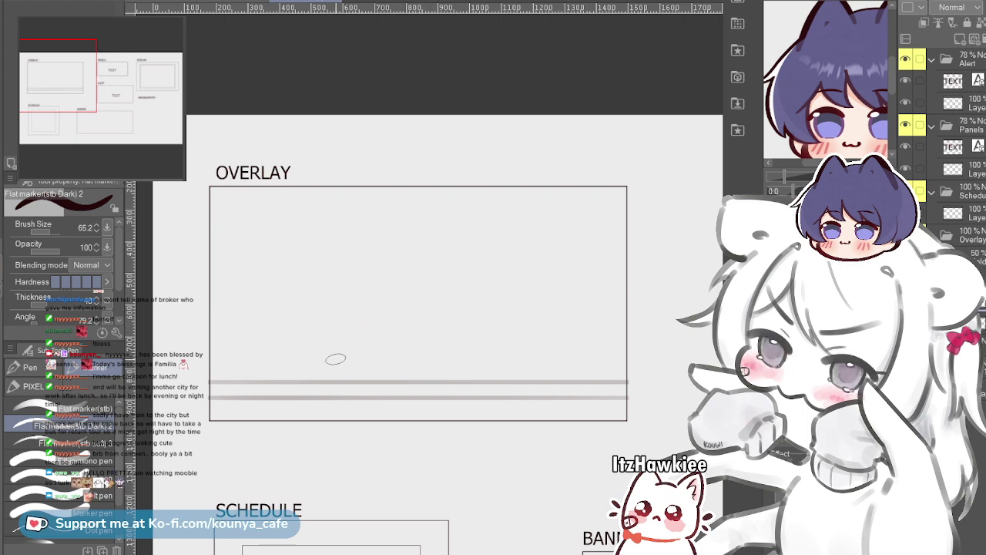
# Sketch a dome-shaped bird body above the desk lines in the Overlay frame, with an oval beak and two small flat eyes
pyautogui.moveTo(334, 362)
pyautogui.mouseDown()
pyautogui.moveTo(390, 302)
pyautogui.moveTo(430, 382)
pyautogui.mouseUp()
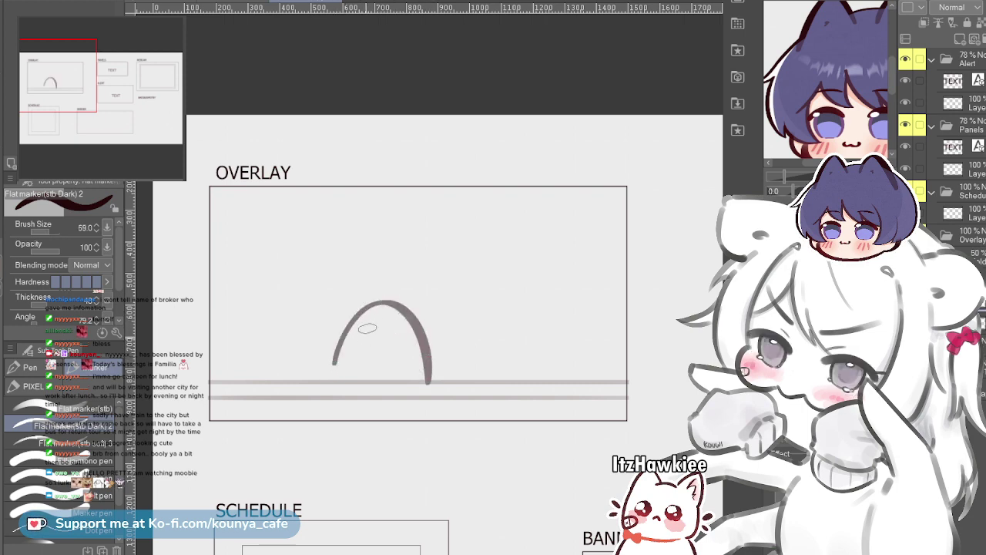
pyautogui.moveTo(368, 335); pyautogui.dragTo(384, 336)
pyautogui.scroll(3, 367, 339)
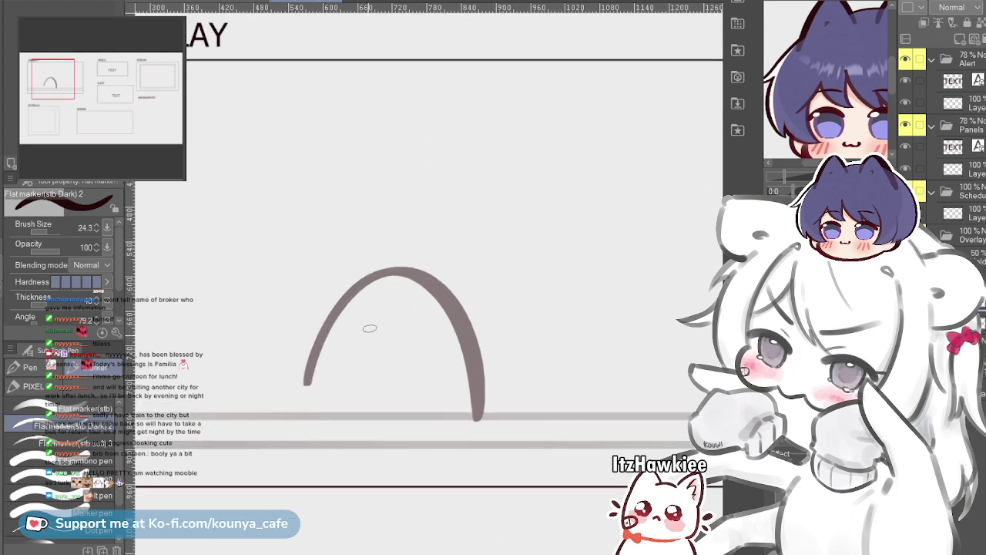
pyautogui.press('[')
pyautogui.press('[')
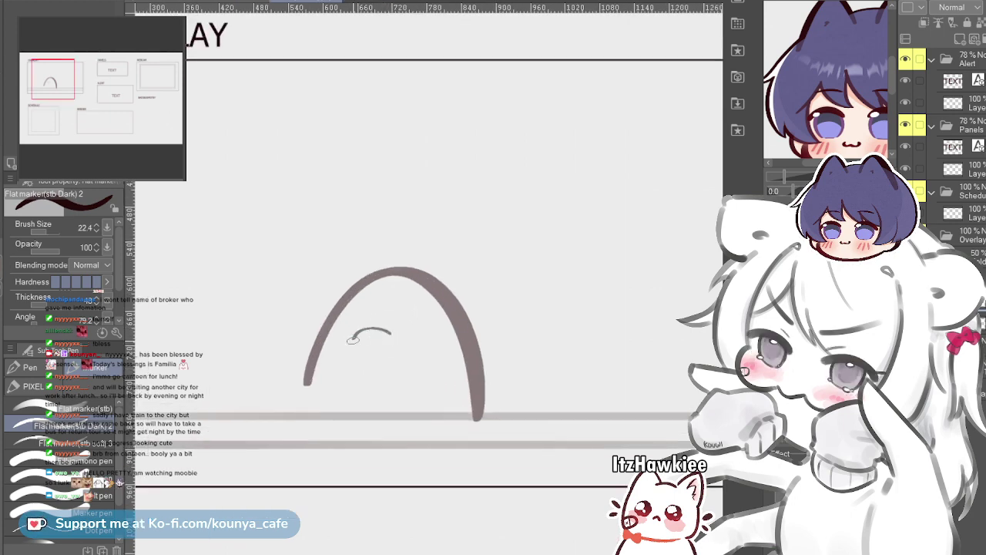
pyautogui.moveTo(378, 335)
pyautogui.mouseDown()
pyautogui.moveTo(396, 342)
pyautogui.moveTo(368, 354)
pyautogui.moveTo(351, 345)
pyautogui.mouseUp()
pyautogui.hotkey('ctrl', 'z')
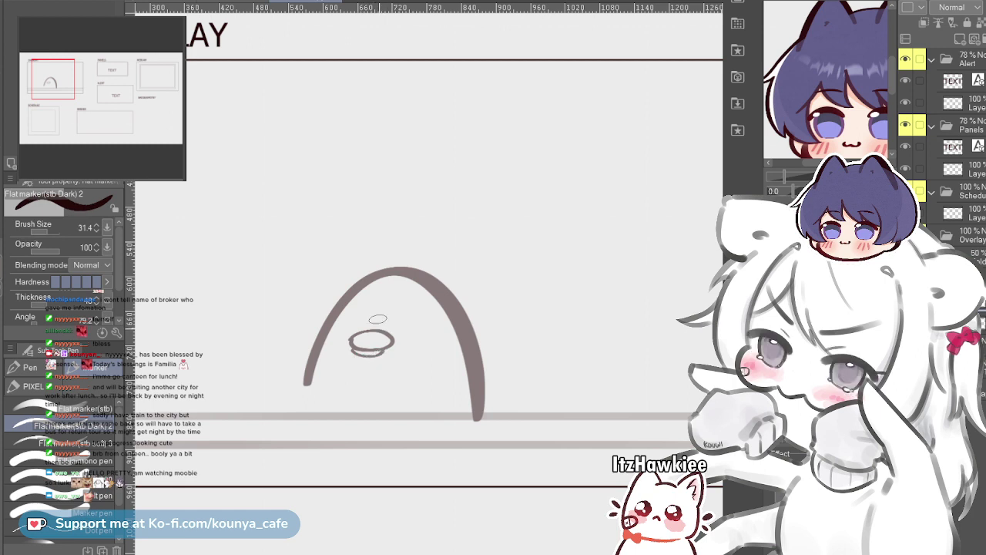
pyautogui.moveTo(346, 322); pyautogui.dragTo(356, 323)
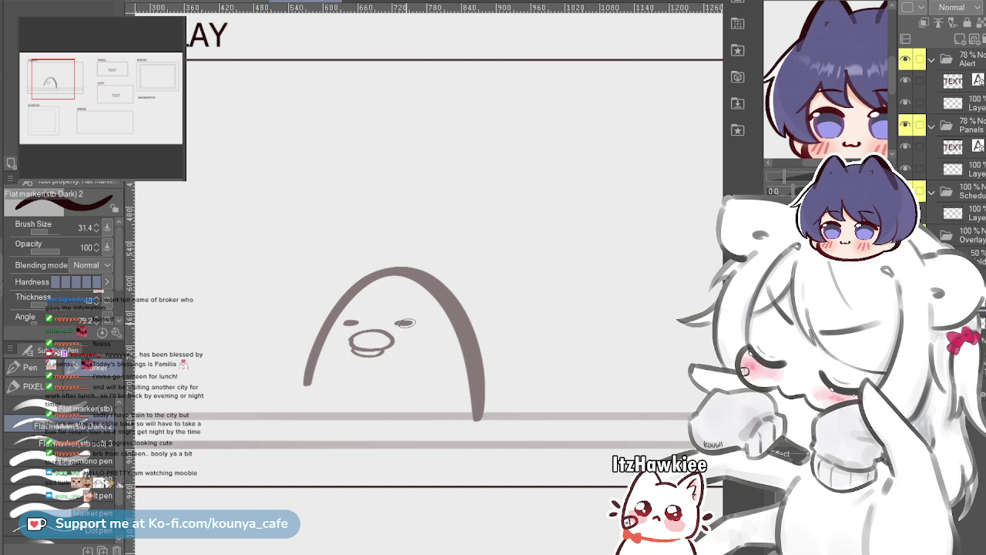
# Sketch a puffy three-lobed chef's hat on the bird's head, with two short crease marks near its base
pyautogui.moveTo(362, 279)
pyautogui.mouseDown()
pyautogui.moveTo(382, 253)
pyautogui.moveTo(356, 252)
pyautogui.moveTo(356, 220)
pyautogui.moveTo(394, 228)
pyautogui.mouseUp()
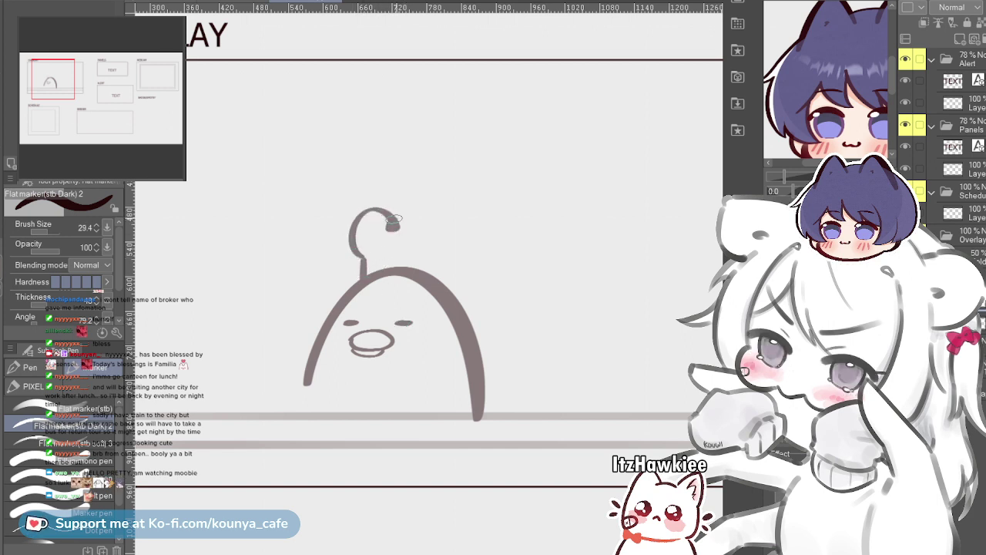
pyautogui.hotkey('ctrl', 'z')
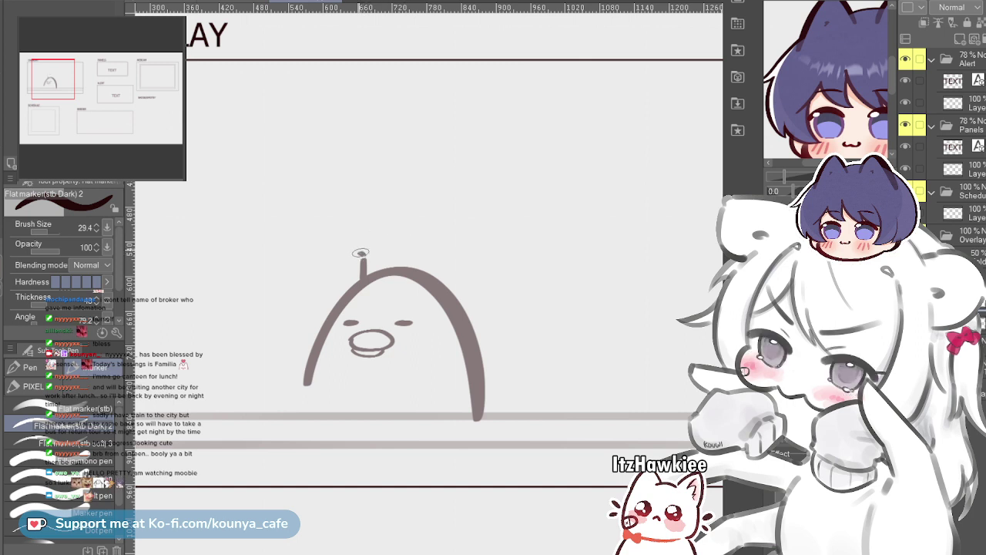
pyautogui.hotkey('ctrl', 'z')
pyautogui.moveTo(363, 258)
pyautogui.mouseDown()
pyautogui.moveTo(357, 211)
pyautogui.moveTo(379, 205)
pyautogui.moveTo(345, 252)
pyautogui.moveTo(345, 220)
pyautogui.moveTo(370, 203)
pyautogui.mouseUp()
pyautogui.hotkey('ctrl', 'z')
pyautogui.hotkey('ctrl', 'z')
pyautogui.moveTo(362, 260)
pyautogui.mouseDown()
pyautogui.moveTo(351, 217)
pyautogui.moveTo(382, 203)
pyautogui.moveTo(387, 218)
pyautogui.moveTo(409, 203)
pyautogui.moveTo(417, 218)
pyautogui.moveTo(434, 202)
pyautogui.moveTo(451, 229)
pyautogui.moveTo(430, 271)
pyautogui.mouseUp()
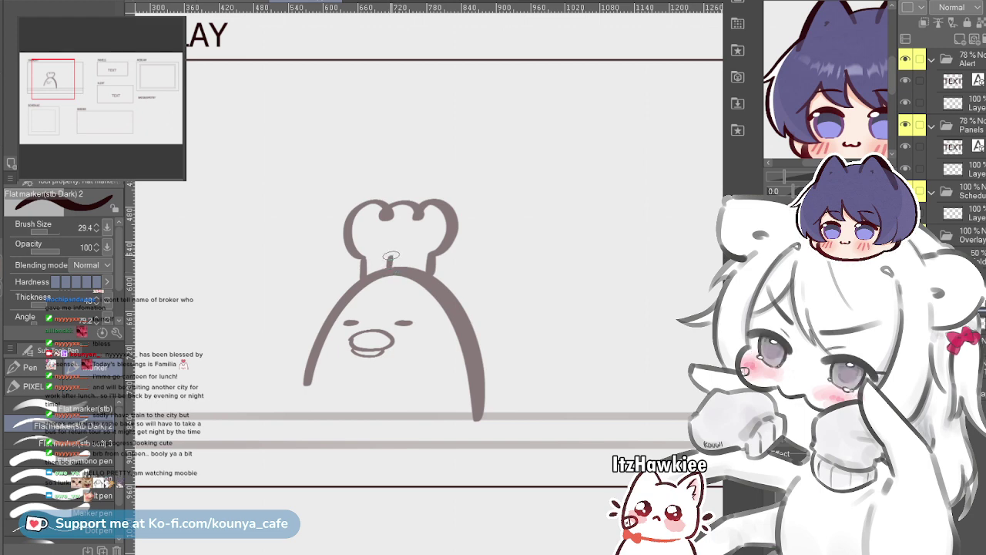
pyautogui.moveTo(387, 245); pyautogui.dragTo(387, 256)
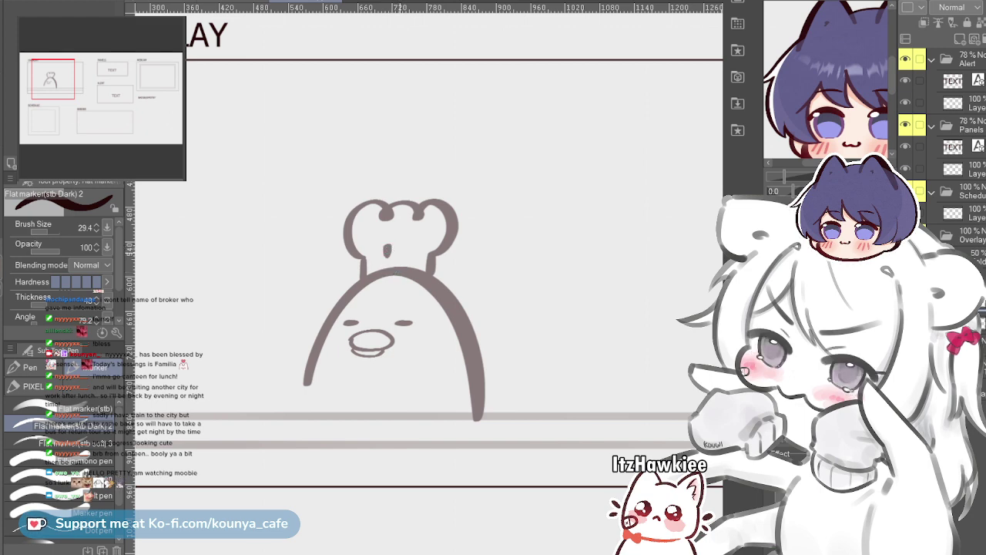
pyautogui.press('[')
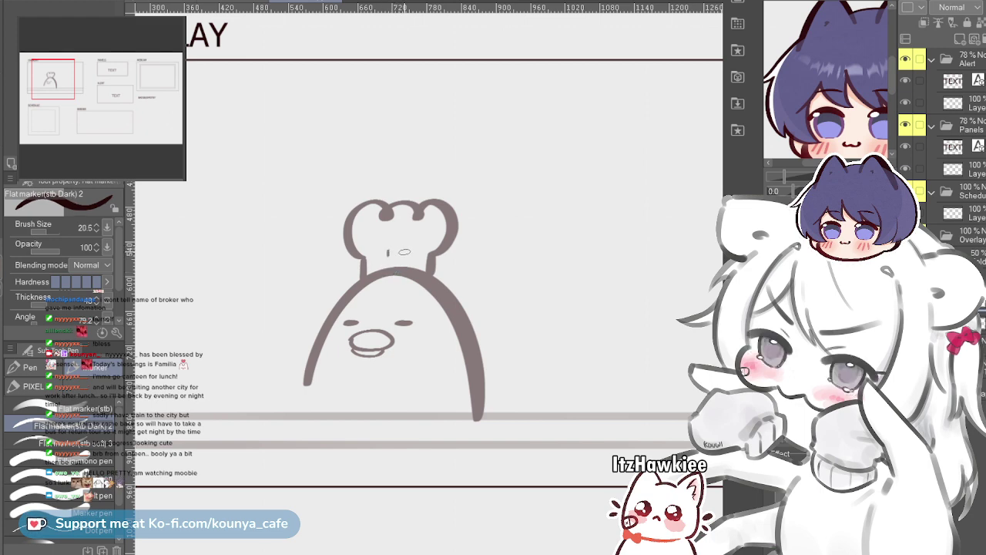
pyautogui.scroll(-4, 404, 251)
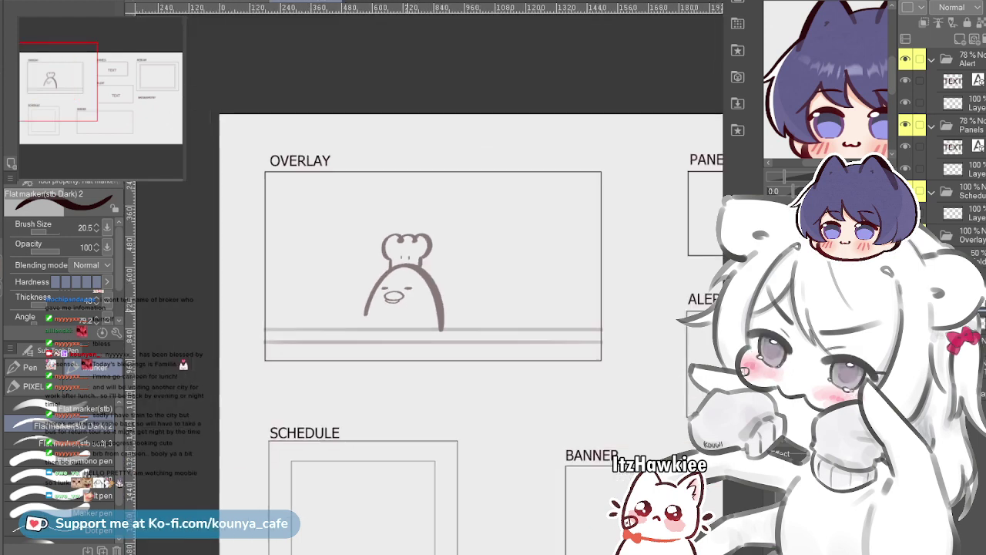
# Sketch an upright fork with a long handle beside the bird's left side, using a brush size of 21.5
pyautogui.scroll(4, 380, 305)
pyautogui.press(']')
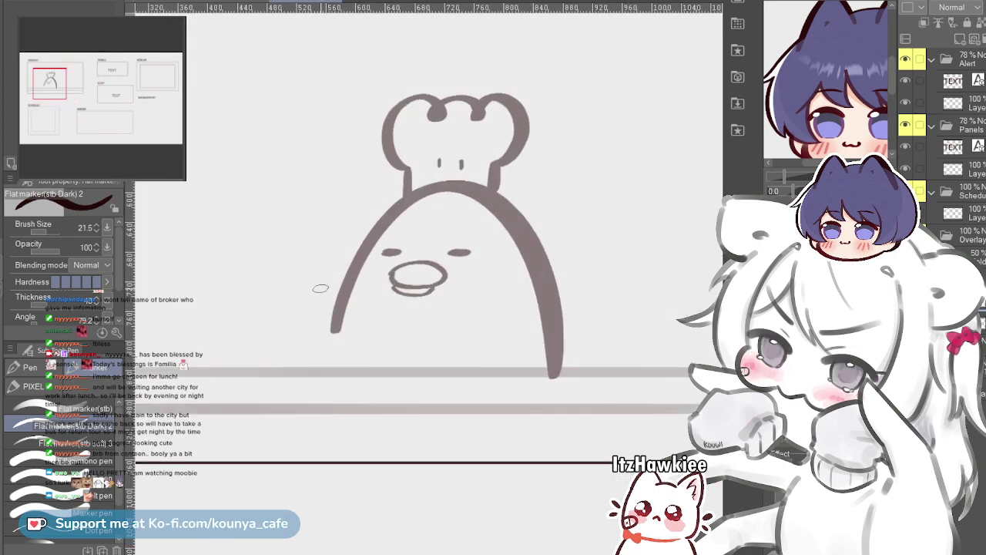
pyautogui.moveTo(321, 288); pyautogui.dragTo(326, 370)
pyautogui.moveTo(307, 298)
pyautogui.mouseDown()
pyautogui.moveTo(304, 359)
pyautogui.moveTo(312, 301)
pyautogui.moveTo(312, 362)
pyautogui.mouseUp()
pyautogui.hotkey('ctrl', 'z')
pyautogui.hotkey('ctrl', 'z')
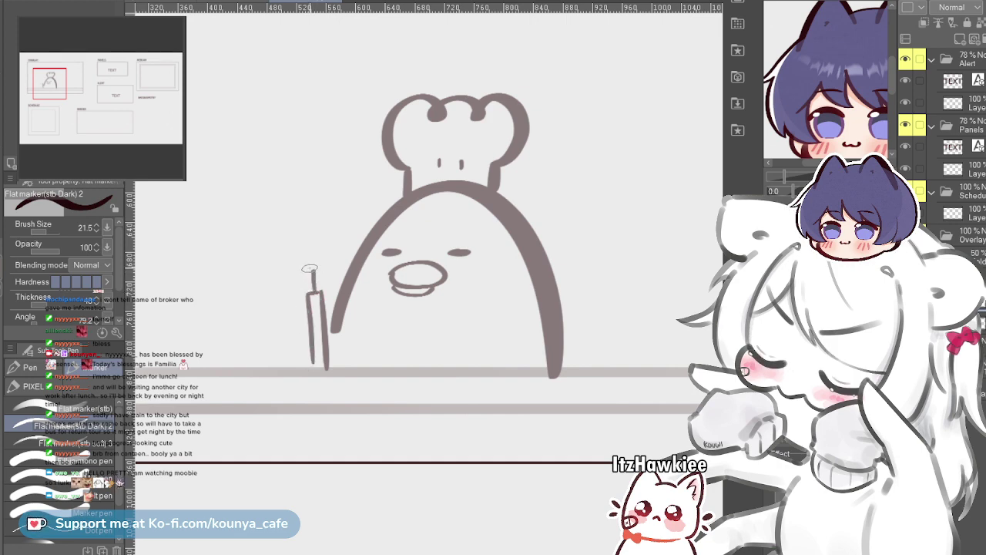
pyautogui.moveTo(302, 231)
pyautogui.mouseDown()
pyautogui.moveTo(312, 271)
pyautogui.moveTo(326, 228)
pyautogui.mouseUp()
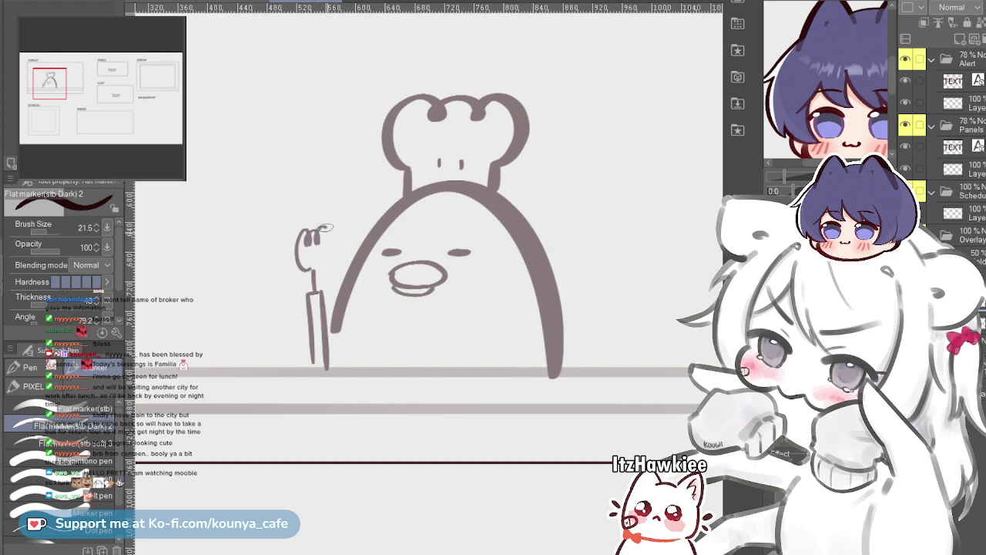
pyautogui.scroll(-5, 321, 263)
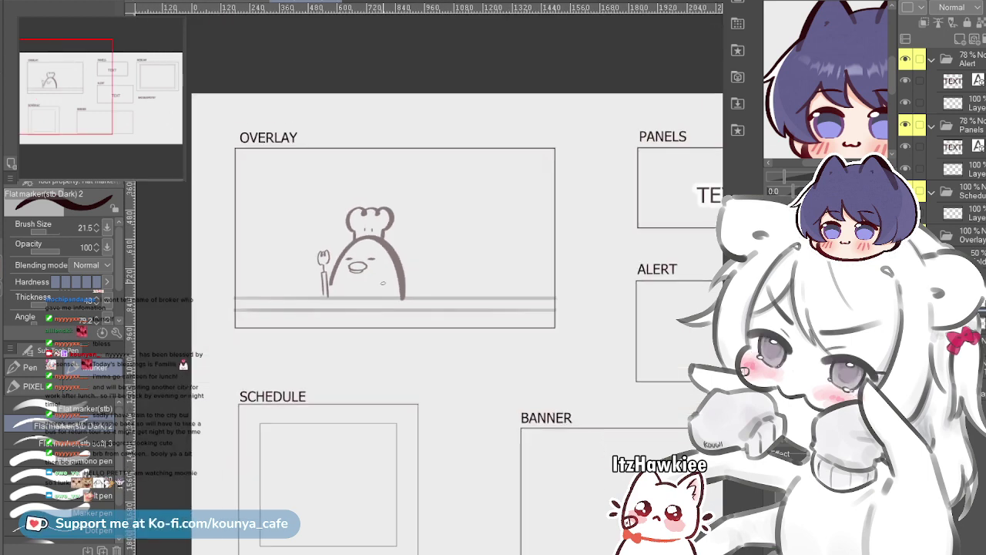
# Sketch the handle of a second upright utensil on the bird's right side
pyautogui.scroll(4, 370, 271)
pyautogui.moveTo(371, 271); pyautogui.dragTo(429, 298)
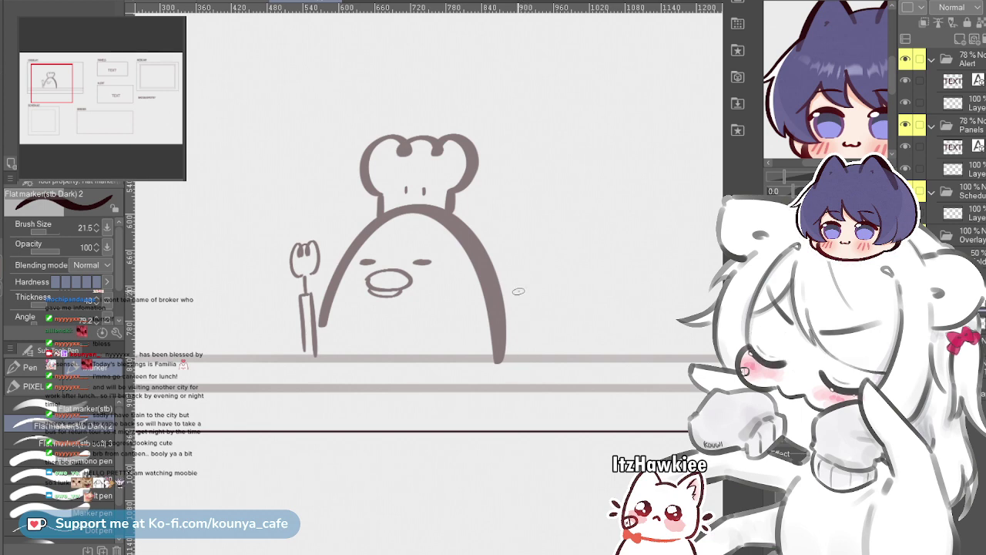
pyautogui.moveTo(522, 292)
pyautogui.mouseDown()
pyautogui.moveTo(517, 349)
pyautogui.moveTo(533, 292)
pyautogui.moveTo(526, 356)
pyautogui.mouseUp()
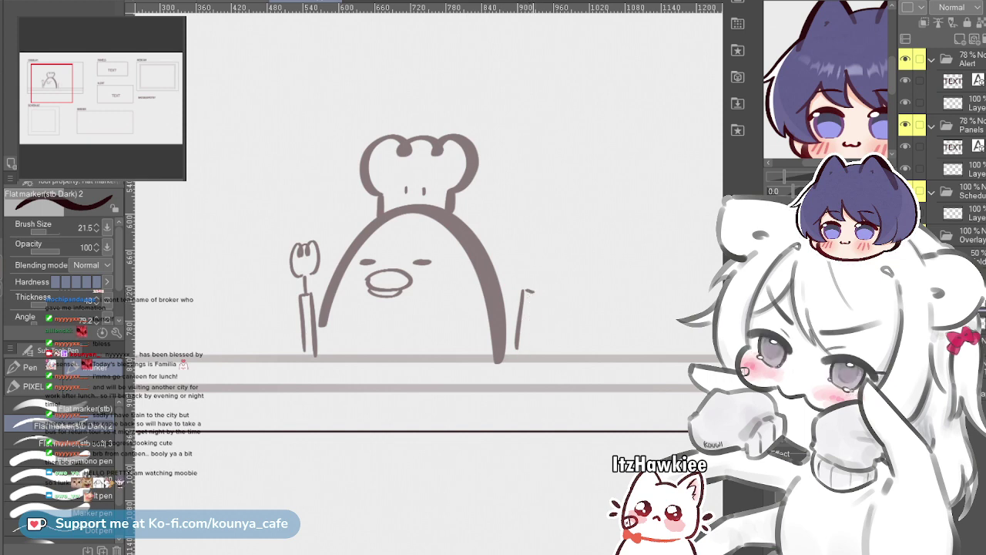
# Finish the spoon beside the penguin with a second handle line, a short neck and an oval bowl, using the 21.5 marker
pyautogui.scroll(1, 538, 293)
pyautogui.moveTo(528, 287); pyautogui.dragTo(537, 220)
pyautogui.hotkey('ctrl', 'z')
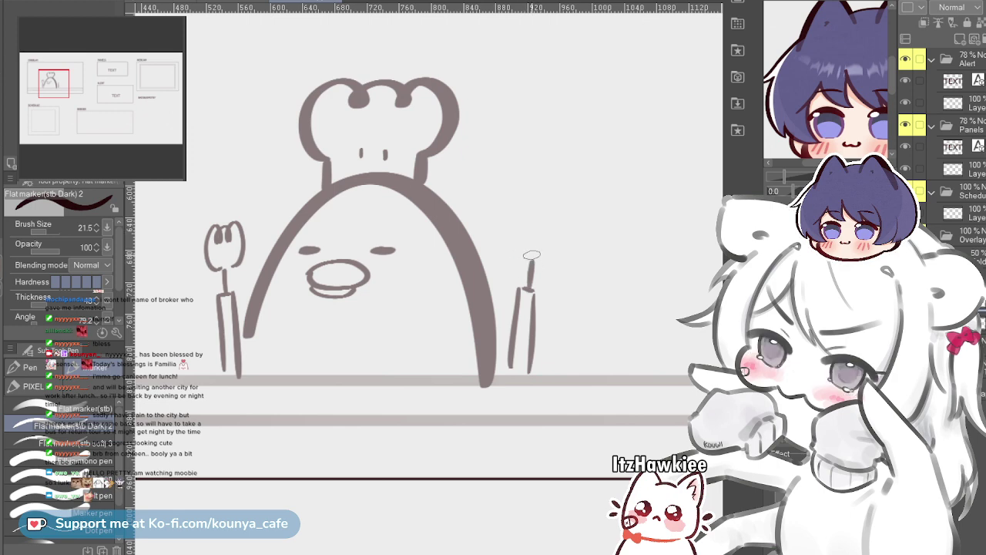
pyautogui.moveTo(532, 255)
pyautogui.mouseDown()
pyautogui.moveTo(525, 231)
pyautogui.moveTo(549, 221)
pyautogui.mouseUp()
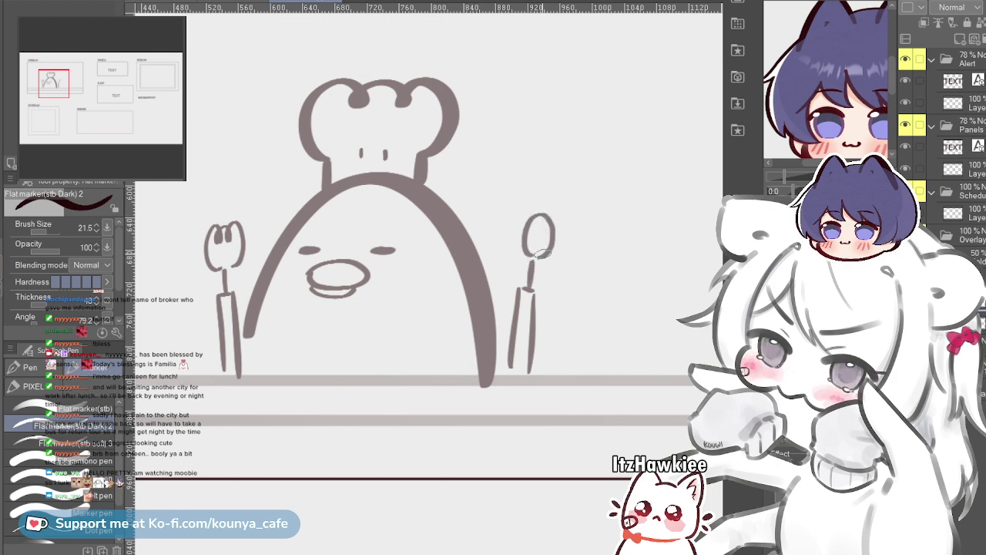
pyautogui.scroll(-4, 539, 253)
pyautogui.scroll(3, 526, 288)
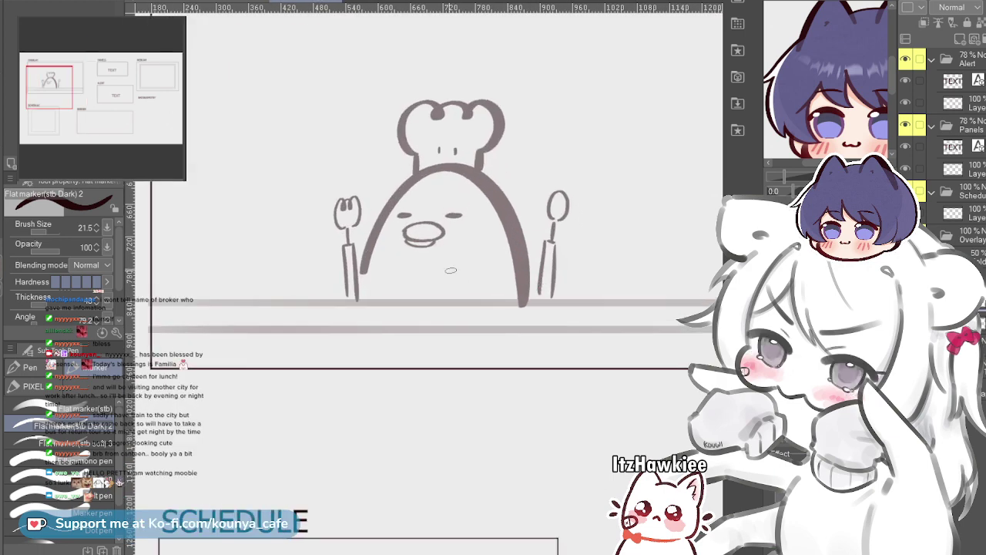
# Draw a curved arch for the belly below the penguin's beak with the marker at size 27.7
pyautogui.scroll(2, 394, 282)
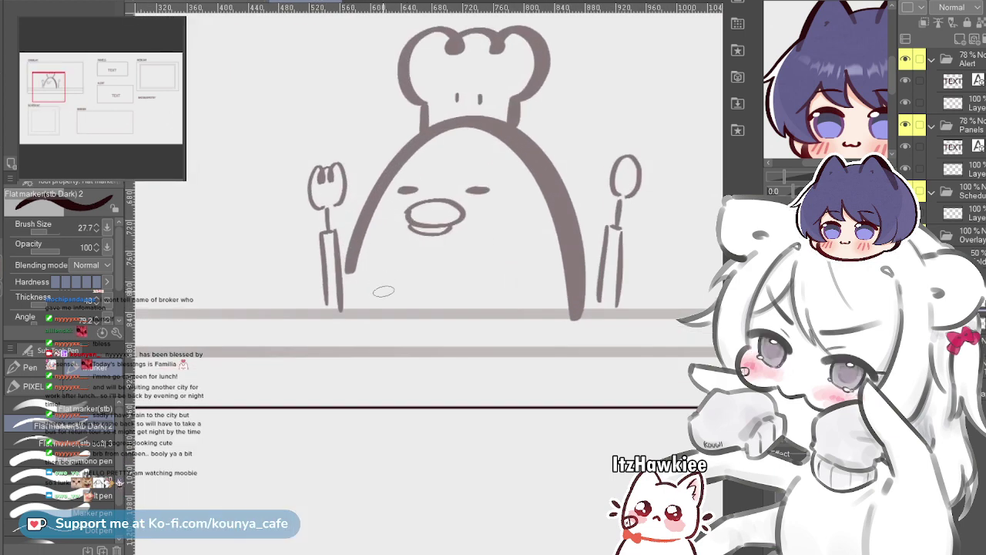
pyautogui.moveTo(381, 289); pyautogui.dragTo(425, 258)
pyautogui.hotkey('ctrl', 'z')
pyautogui.moveTo(376, 301)
pyautogui.mouseDown()
pyautogui.moveTo(409, 265)
pyautogui.moveTo(483, 306)
pyautogui.moveTo(379, 298)
pyautogui.moveTo(518, 308)
pyautogui.mouseUp()
pyautogui.hotkey('ctrl', 'z')
pyautogui.hotkey('ctrl', 'z')
pyautogui.moveTo(380, 300); pyautogui.dragTo(513, 284)
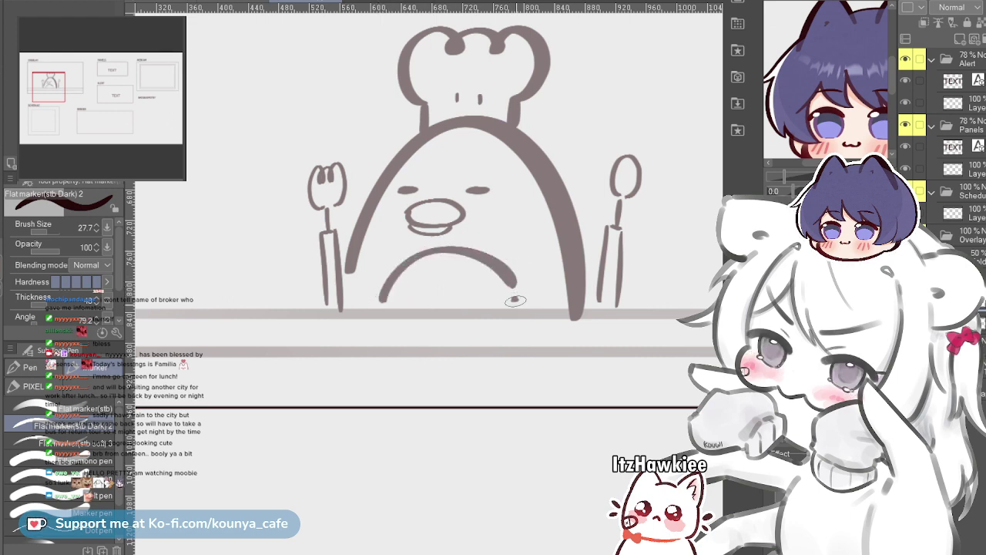
pyautogui.scroll(-4, 514, 300)
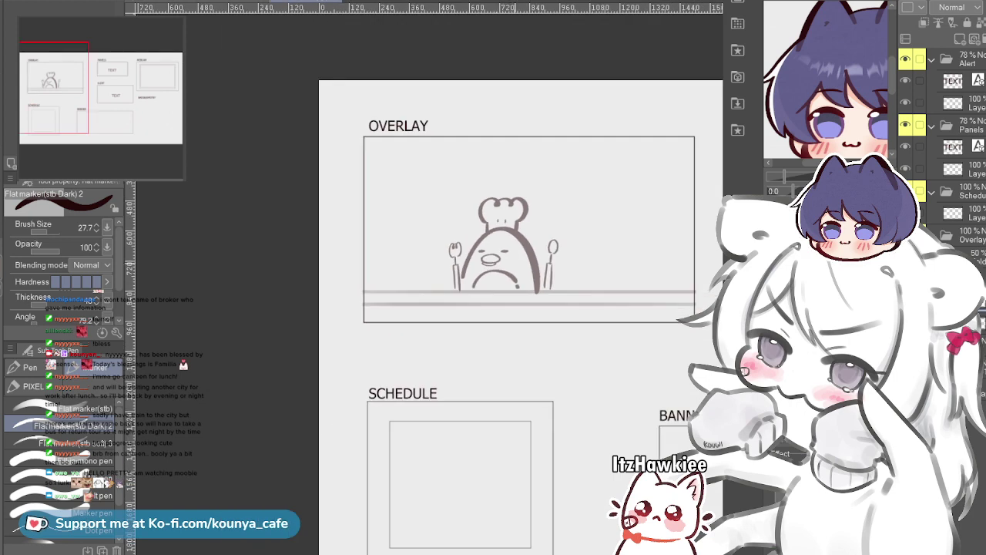
pyautogui.scroll(-3, 464, 214)
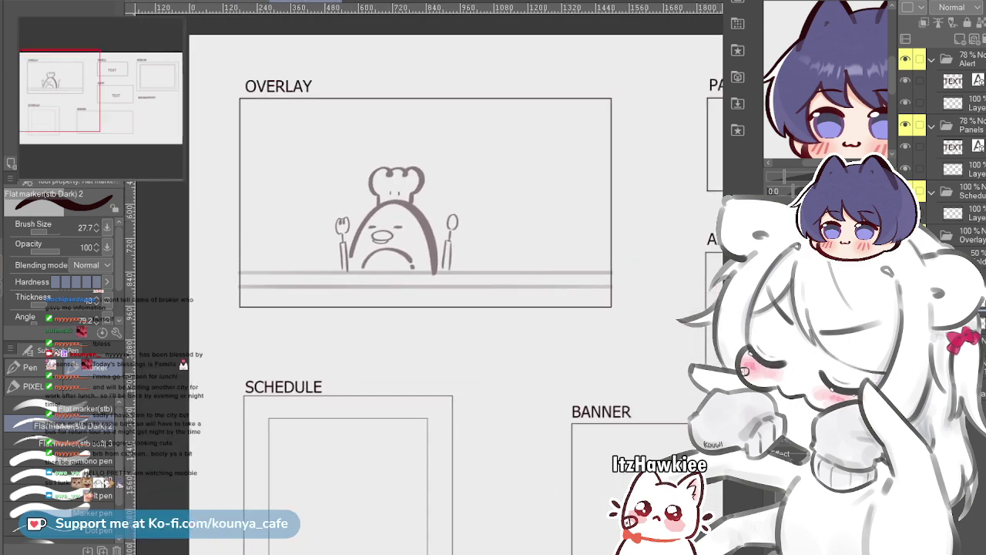
pyautogui.moveTo(340, 223); pyautogui.dragTo(295, 231)
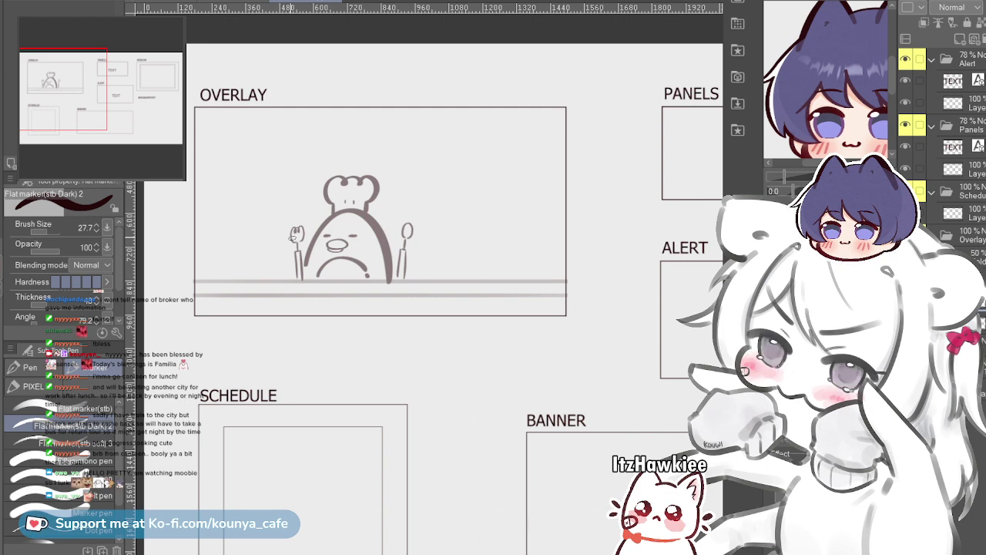
# Draw a nearly straight line across the base of the chef hat and erase the head curve above it
pyautogui.scroll(5, 425, 201)
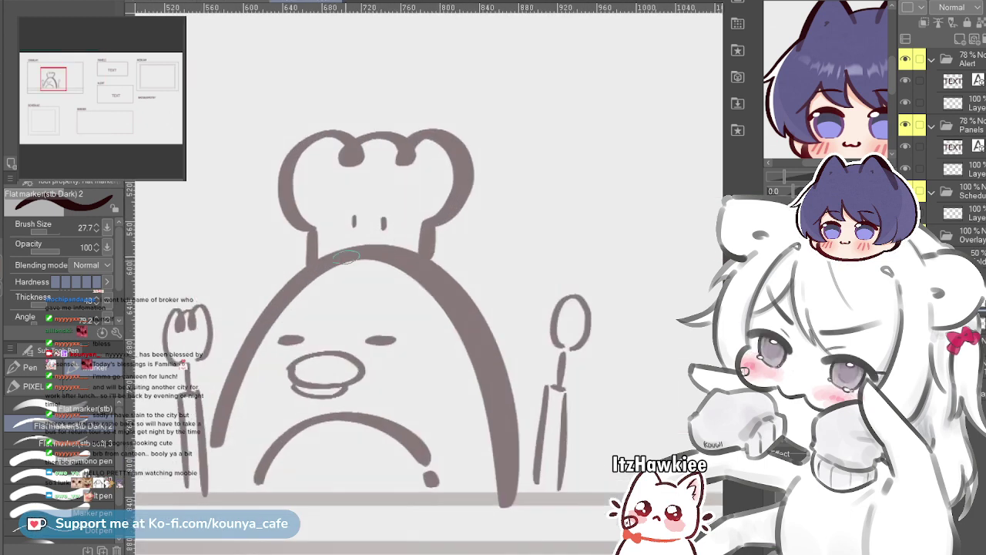
pyautogui.hotkey('ctrl', 'z')
pyautogui.moveTo(322, 268); pyautogui.dragTo(425, 262)
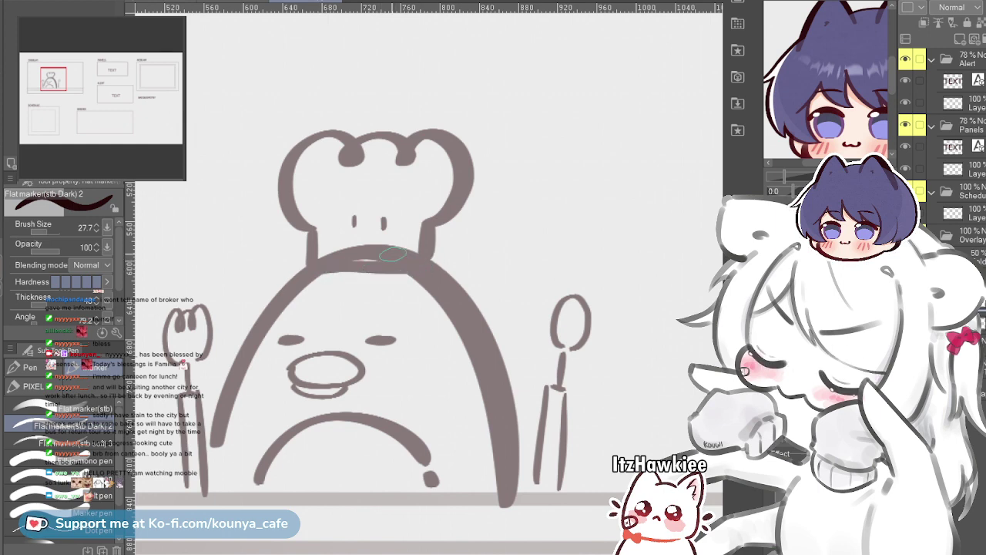
pyautogui.scroll(3, 322, 268)
pyautogui.press('c')
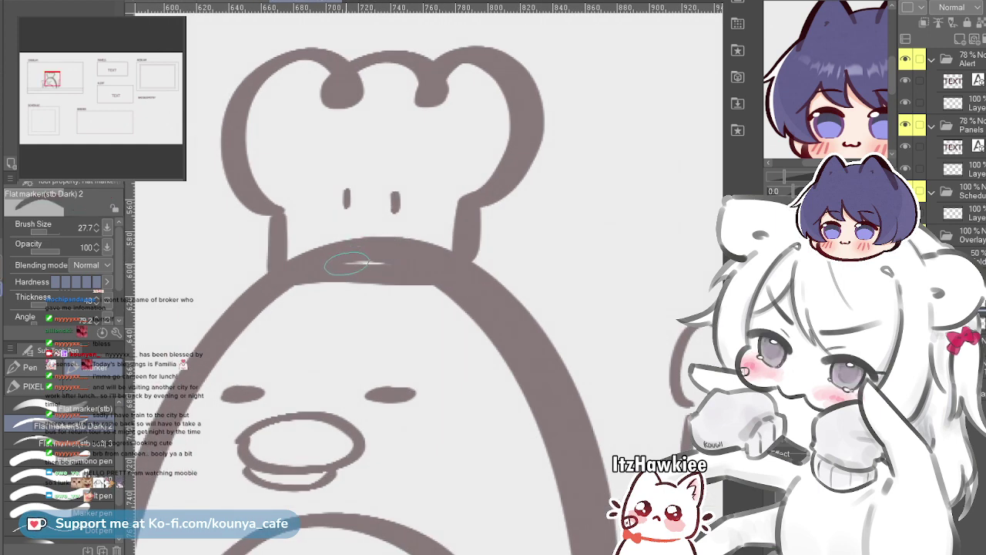
pyautogui.moveTo(311, 253)
pyautogui.mouseDown()
pyautogui.moveTo(403, 239)
pyautogui.moveTo(300, 253)
pyautogui.moveTo(371, 255)
pyautogui.mouseUp()
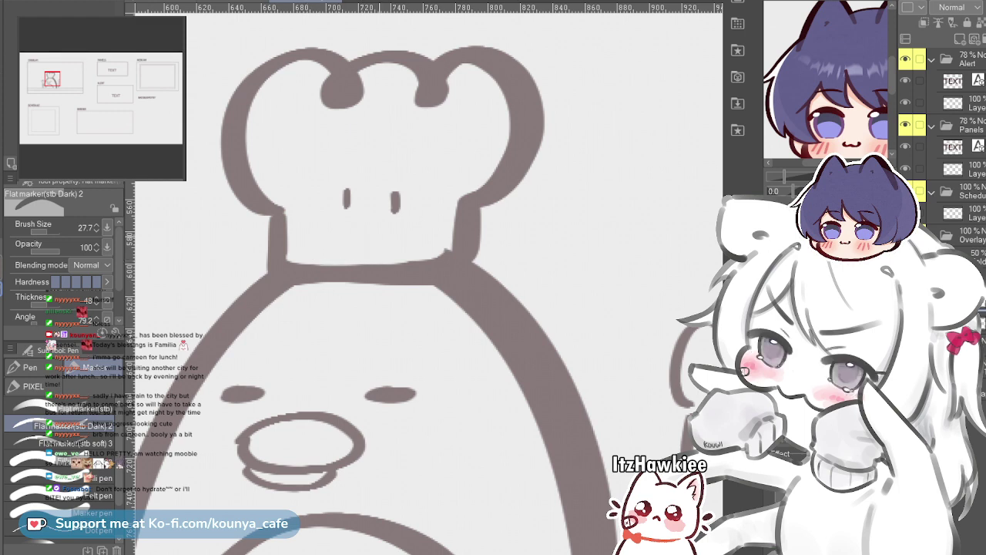
# Clean up the inner edges and corners of the chef hat's band by erasing with brush size 9.3
pyautogui.scroll(2, 380, 241)
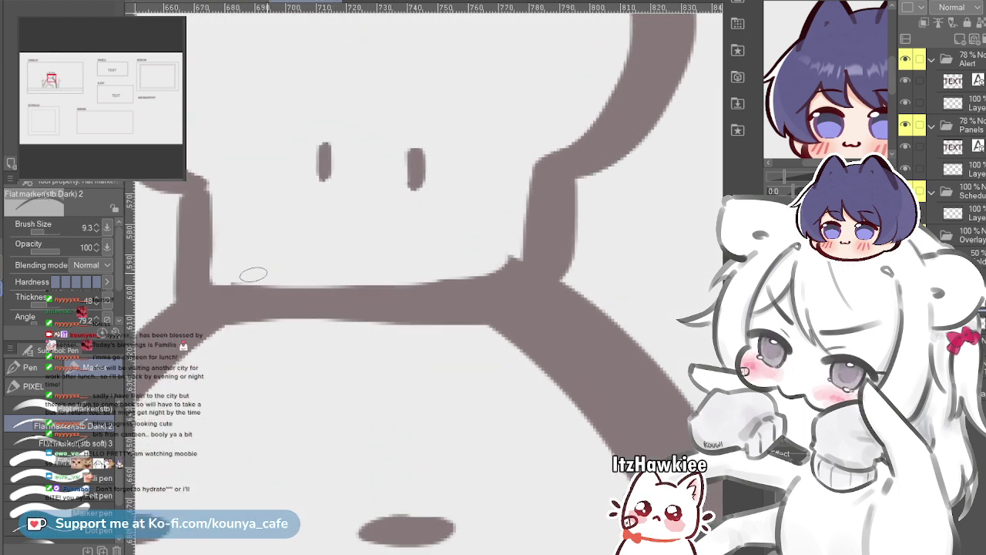
pyautogui.moveTo(230, 282); pyautogui.dragTo(465, 283)
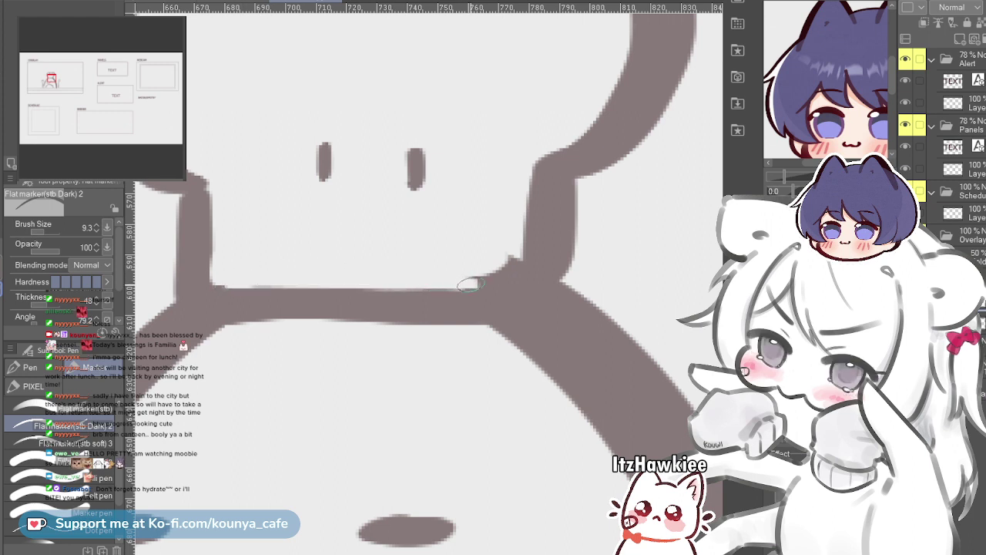
pyautogui.hotkey('ctrl', 'z')
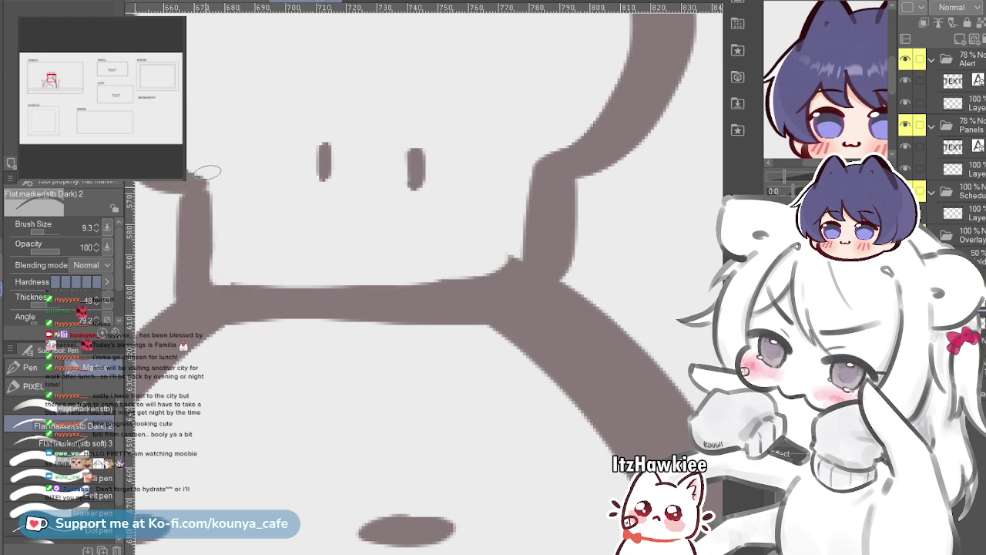
pyautogui.hotkey('ctrl', 'z')
pyautogui.moveTo(209, 170)
pyautogui.mouseDown()
pyautogui.moveTo(213, 282)
pyautogui.moveTo(215, 271)
pyautogui.mouseUp()
pyautogui.hotkey('ctrl', 'z')
pyautogui.moveTo(213, 182); pyautogui.dragTo(214, 273)
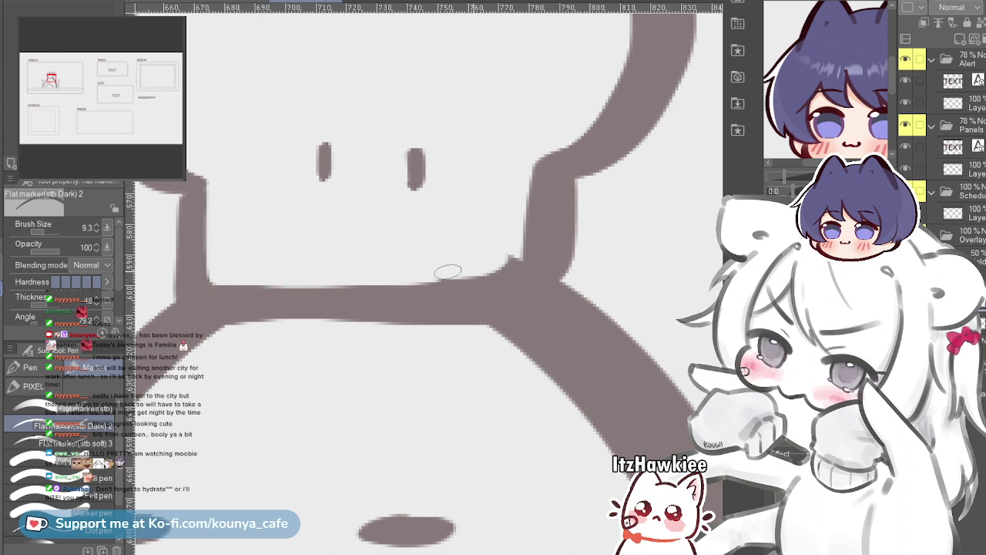
pyautogui.moveTo(449, 271); pyautogui.dragTo(508, 270)
pyautogui.moveTo(427, 278); pyautogui.dragTo(515, 268)
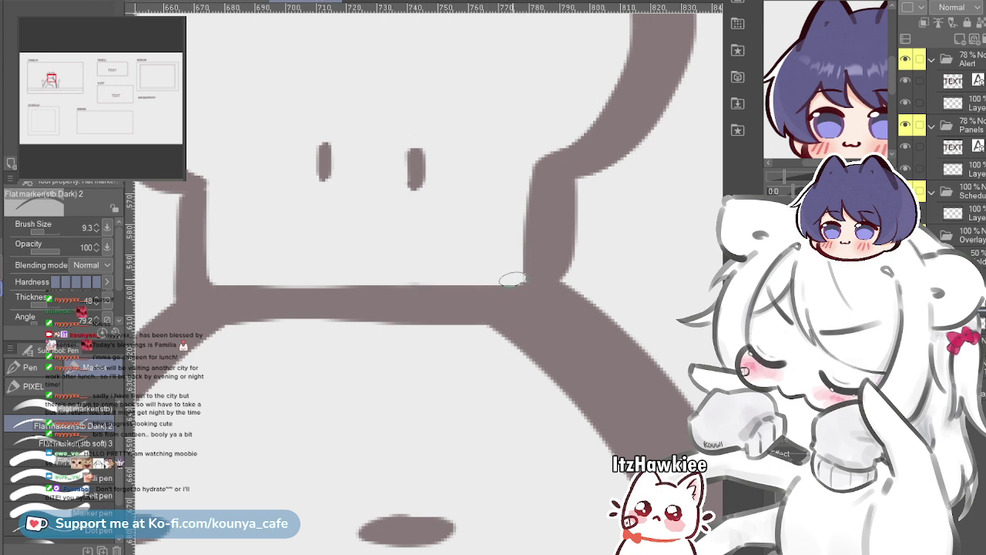
pyautogui.scroll(-5, 510, 278)
pyautogui.scroll(3, 494, 303)
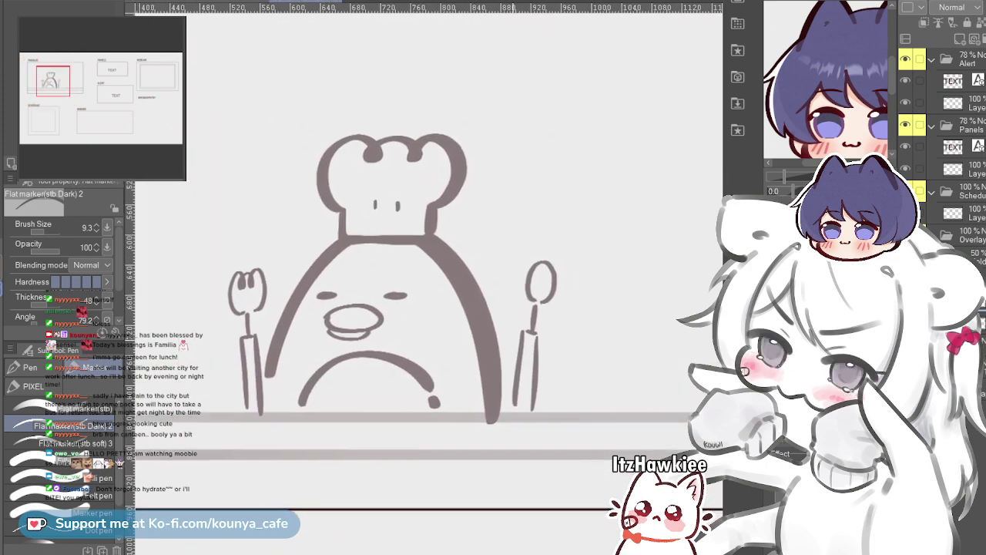
pyautogui.scroll(-5, 506, 275)
pyautogui.scroll(-1, 537, 305)
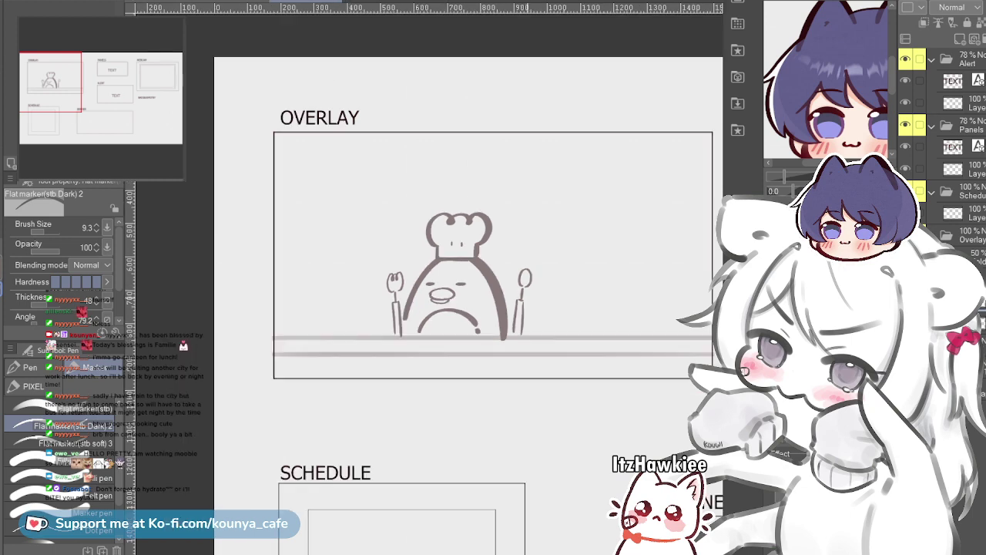
pyautogui.moveTo(539, 304); pyautogui.dragTo(503, 290)
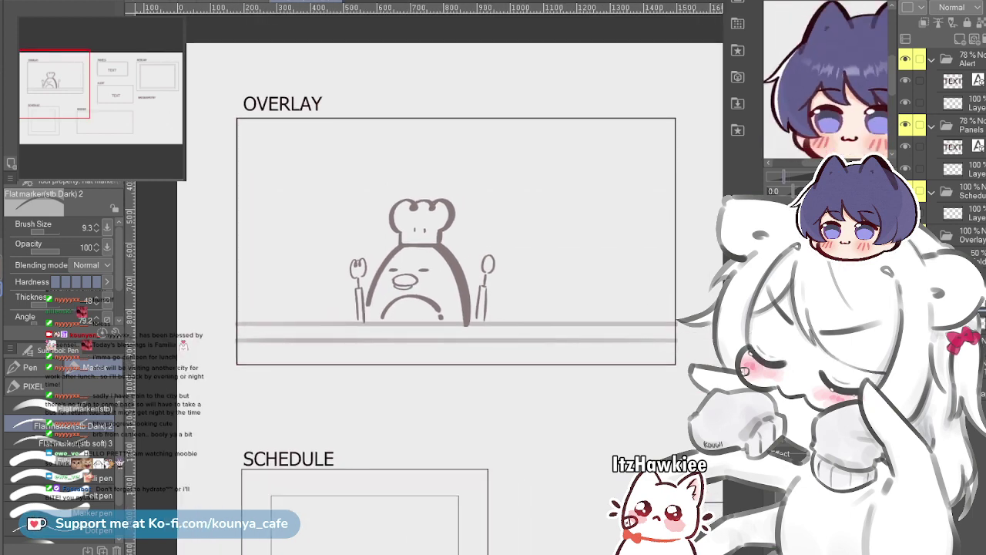
# In the dark-haired chibi head illustration, hide the paper layer and add a white outline around the artwork
pyautogui.click(161, 2)
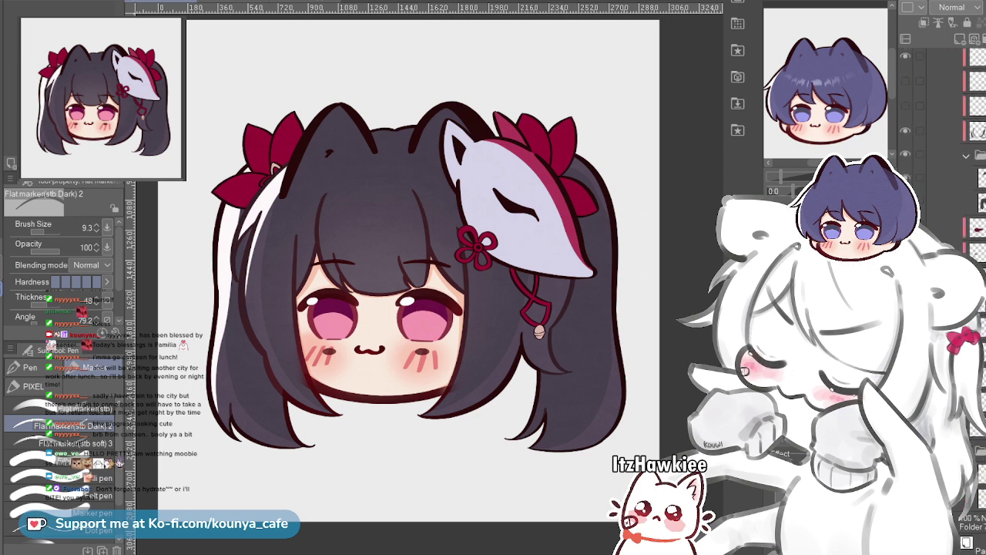
pyautogui.click(905, 543)
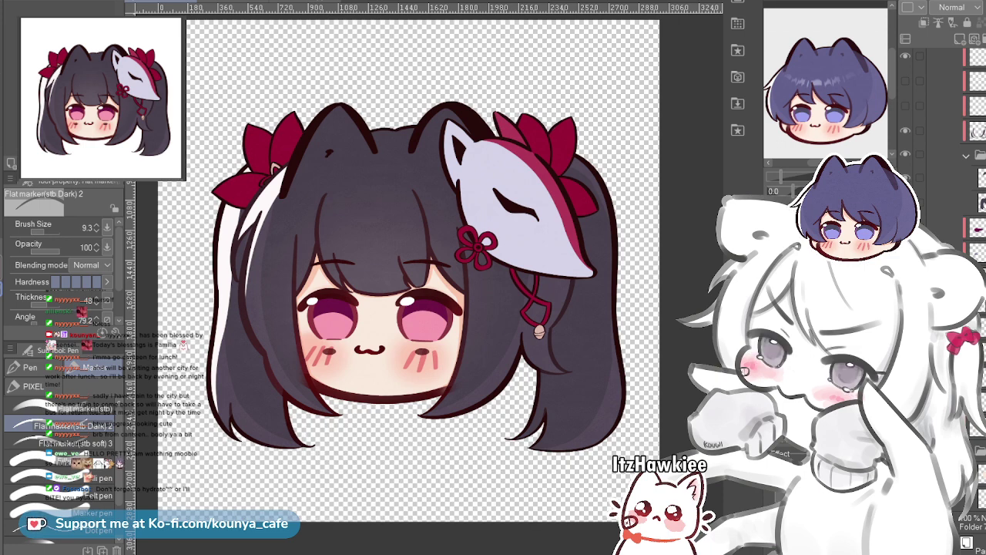
pyautogui.scroll(10, 955, 308)
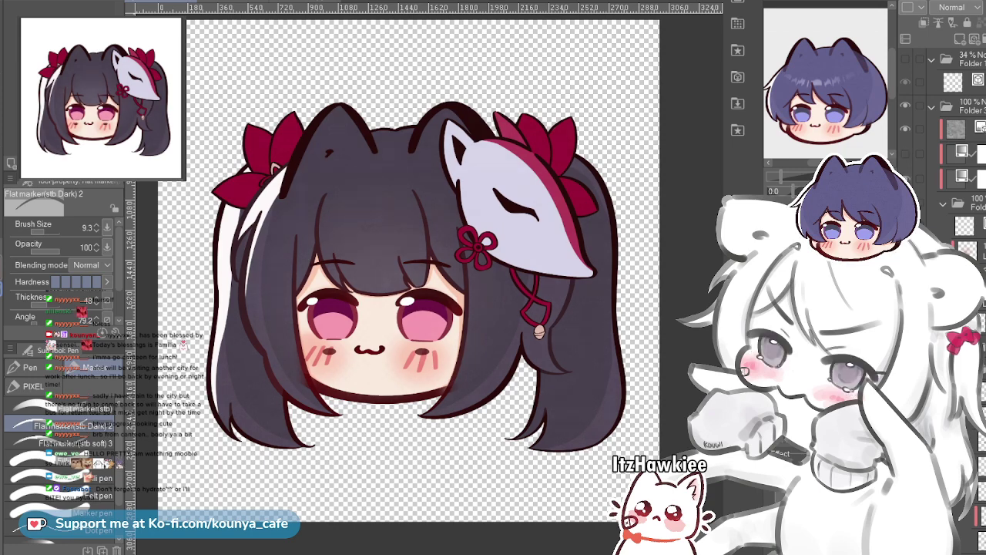
pyautogui.click(931, 107)
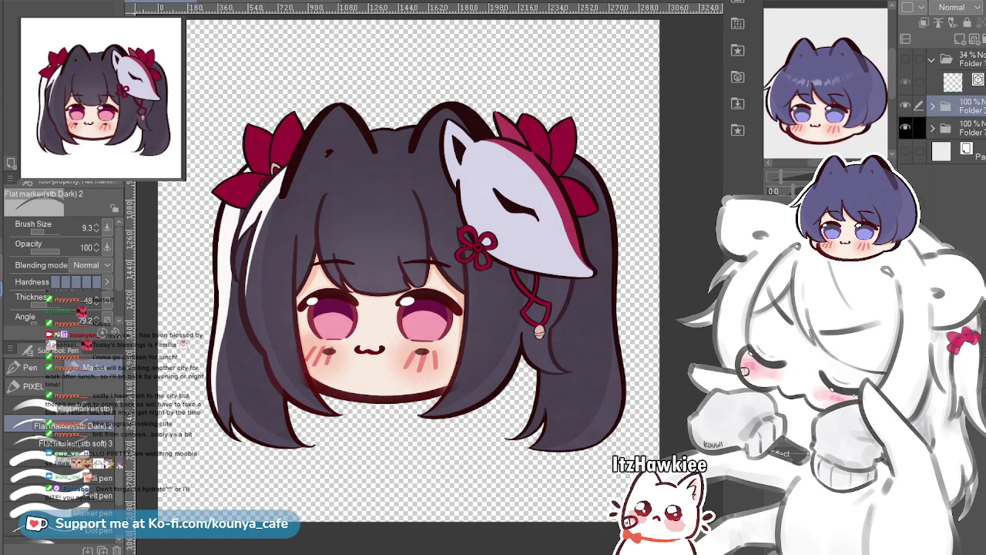
pyautogui.click(779, 471)
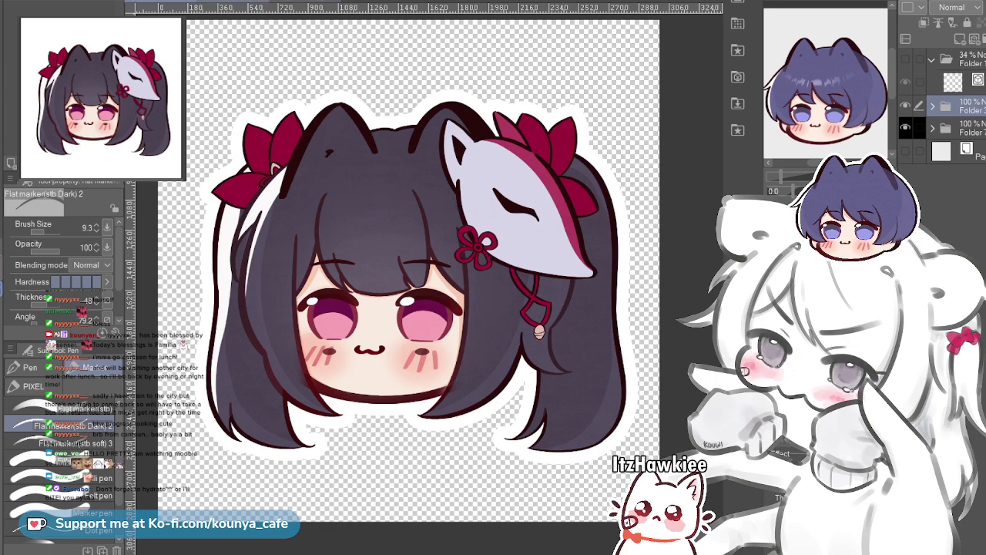
# Return to the layout canvas and darken the penguin sketch by adjusting its layer opacity in the Overlay folder
pyautogui.click(234, 2)
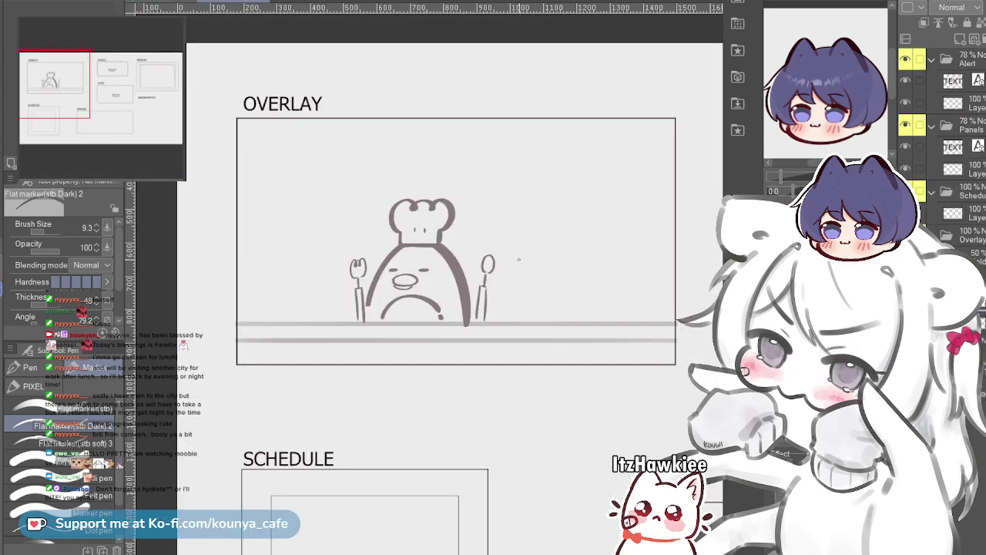
pyautogui.moveTo(604, 346); pyautogui.dragTo(580, 345)
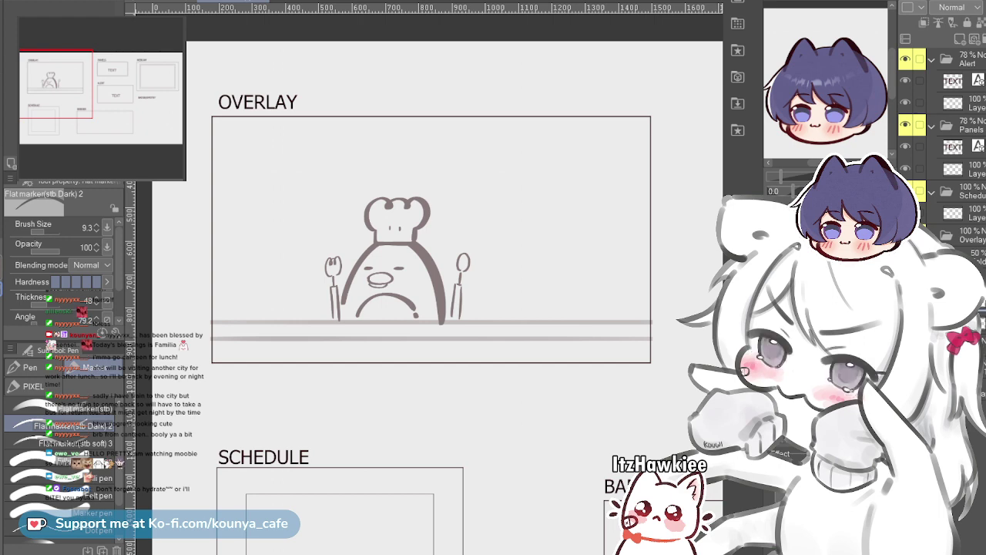
pyautogui.click(972, 213)
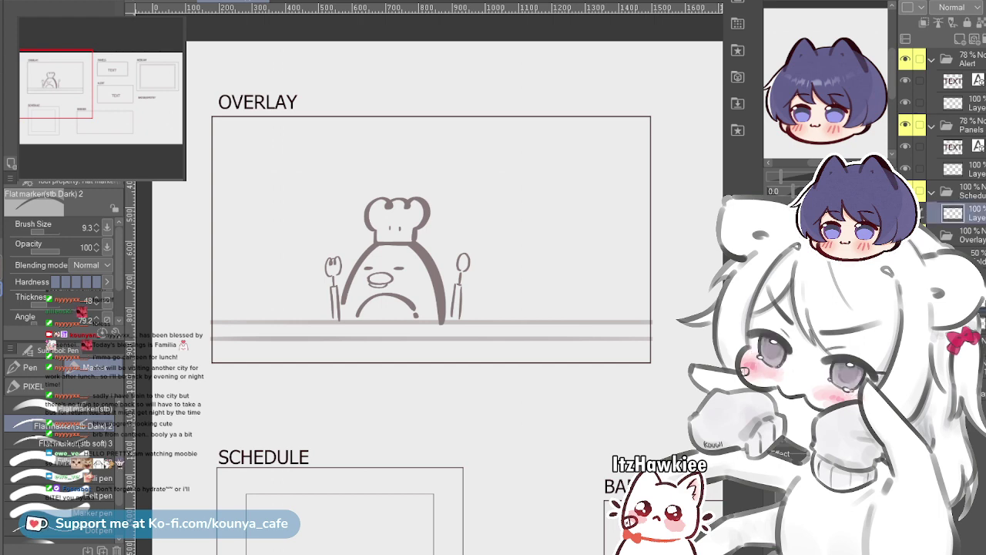
pyautogui.click(972, 235)
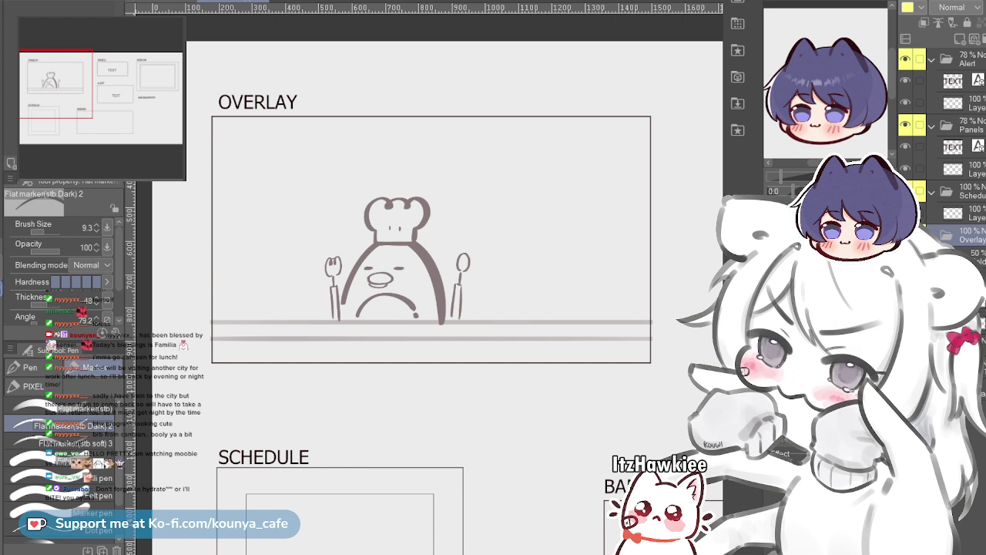
pyautogui.click(969, 279)
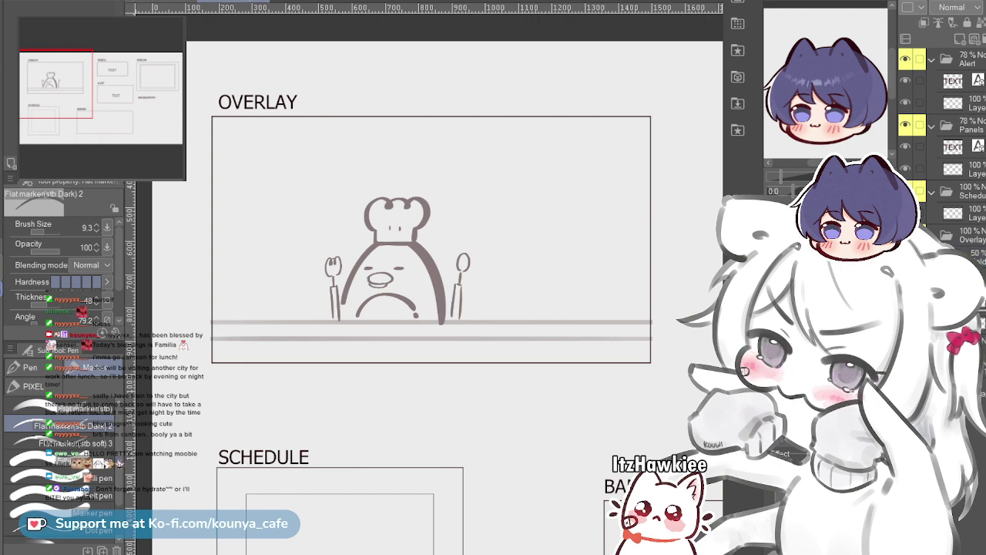
pyautogui.click(905, 279)
pyautogui.click(905, 279)
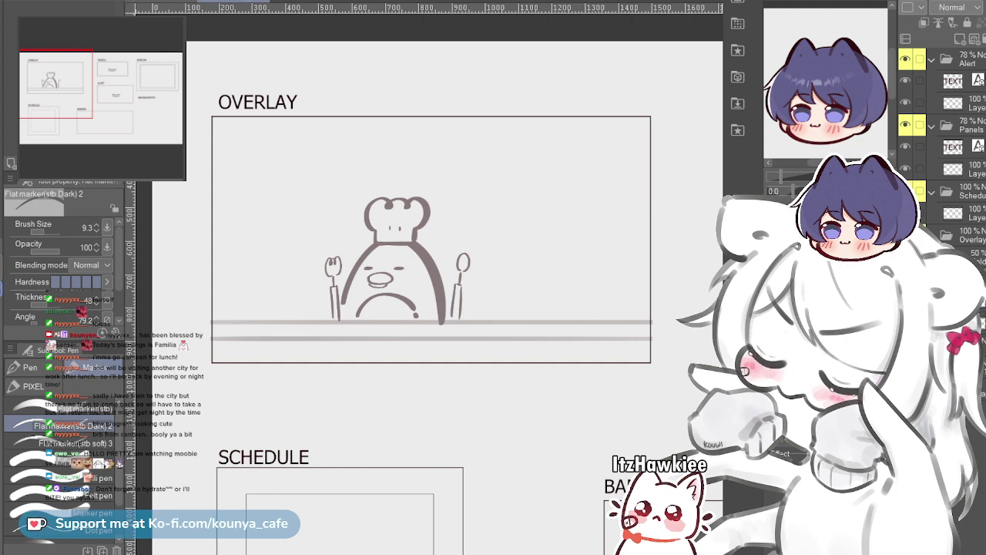
pyautogui.click(975, 258)
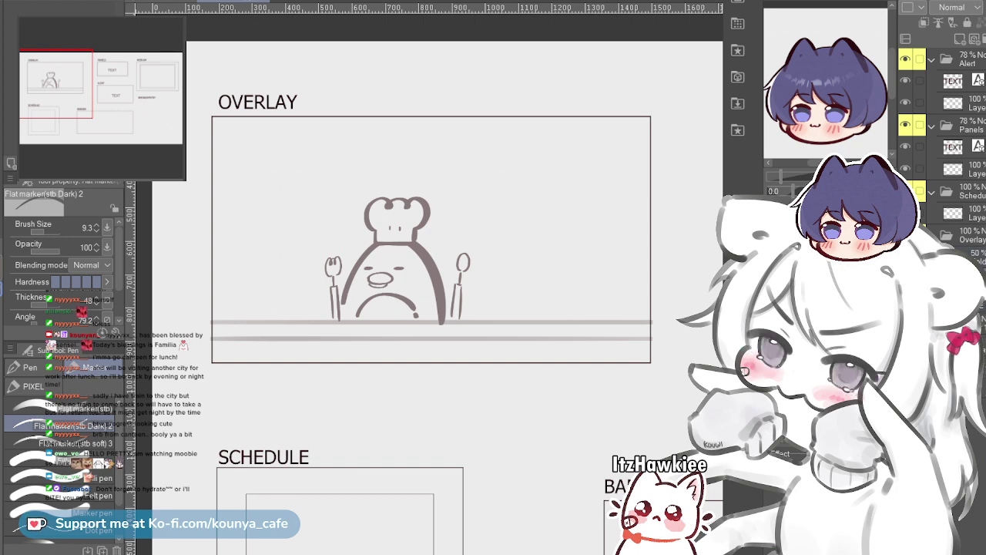
pyautogui.hotkey('ctrl', 'z')
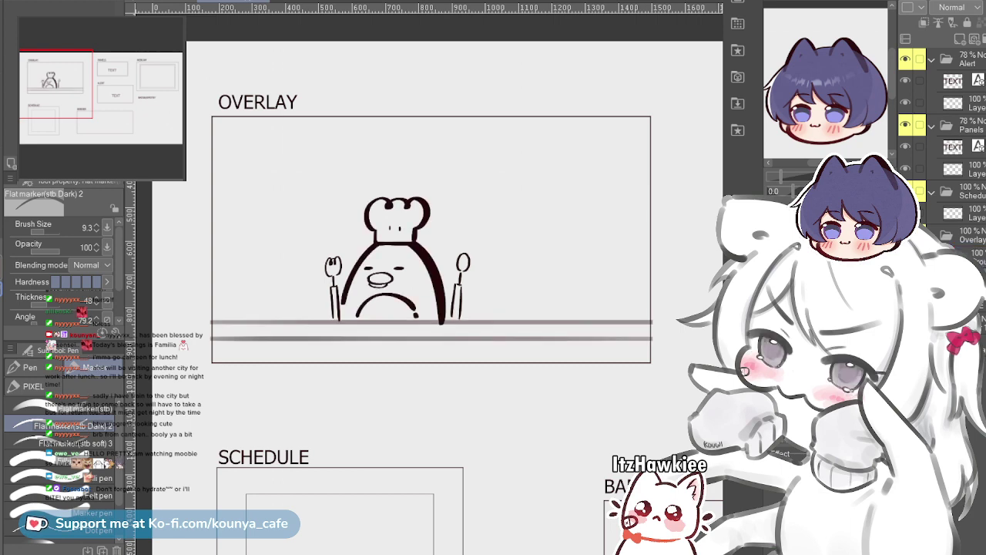
pyautogui.hotkey('ctrl', 'y')
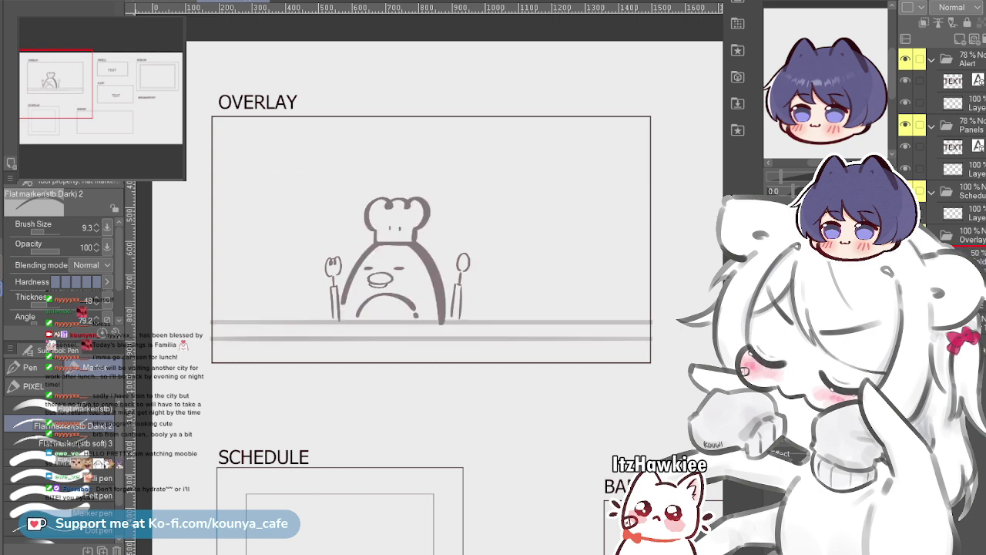
pyautogui.hotkey('ctrl', 'z')
pyautogui.click(985, 7)
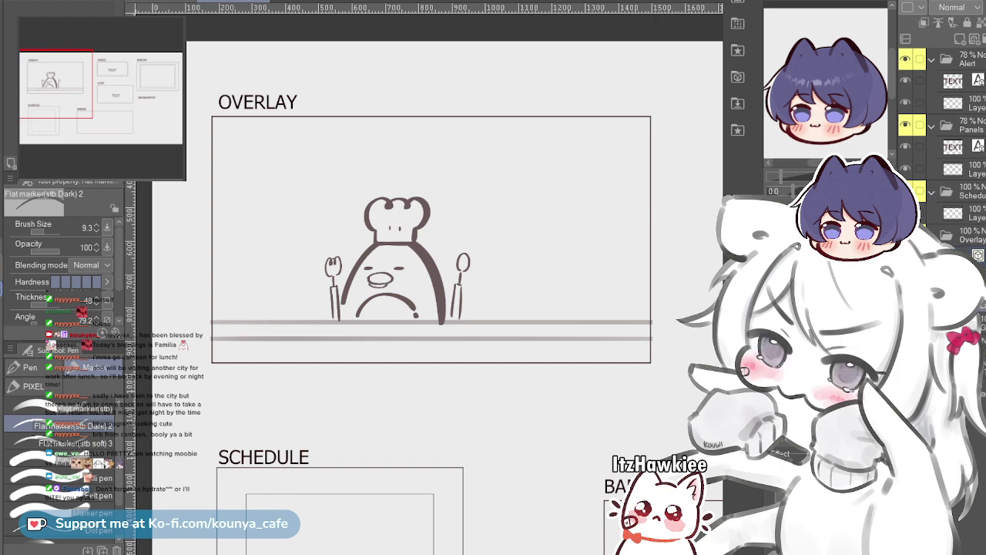
pyautogui.hotkey('ctrl', 'z')
pyautogui.hotkey('ctrl', 'z')
pyautogui.hotkey('ctrl', 'y')
pyautogui.hotkey('ctrl', 'y')
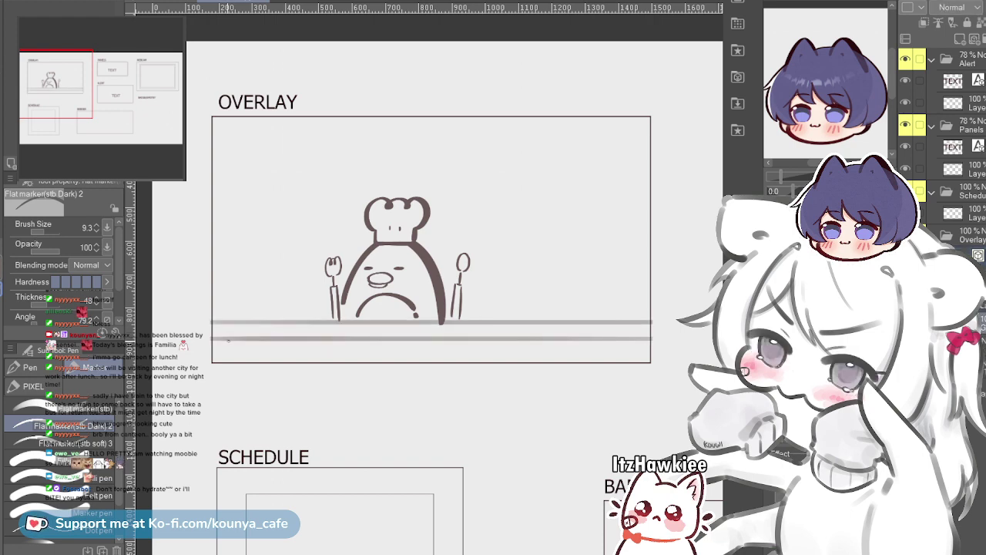
# Draw evenly spaced vertical strokes along the counter's lower band at brush size 31.4 and shift them slightly with a transform
pyautogui.press(']')
pyautogui.press(']')
pyautogui.press(']')
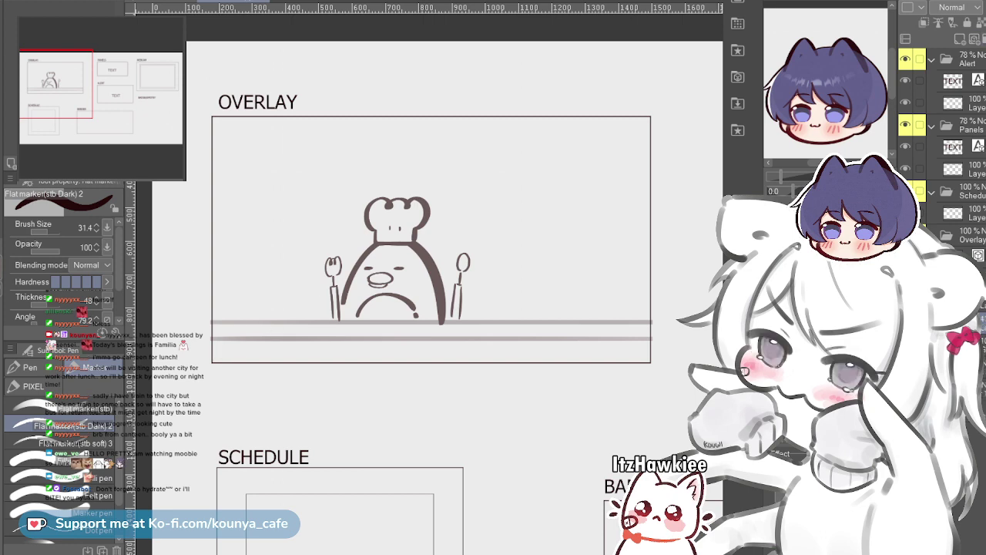
pyautogui.moveTo(230, 339)
pyautogui.mouseDown()
pyautogui.moveTo(230, 358)
pyautogui.moveTo(286, 360)
pyautogui.mouseUp()
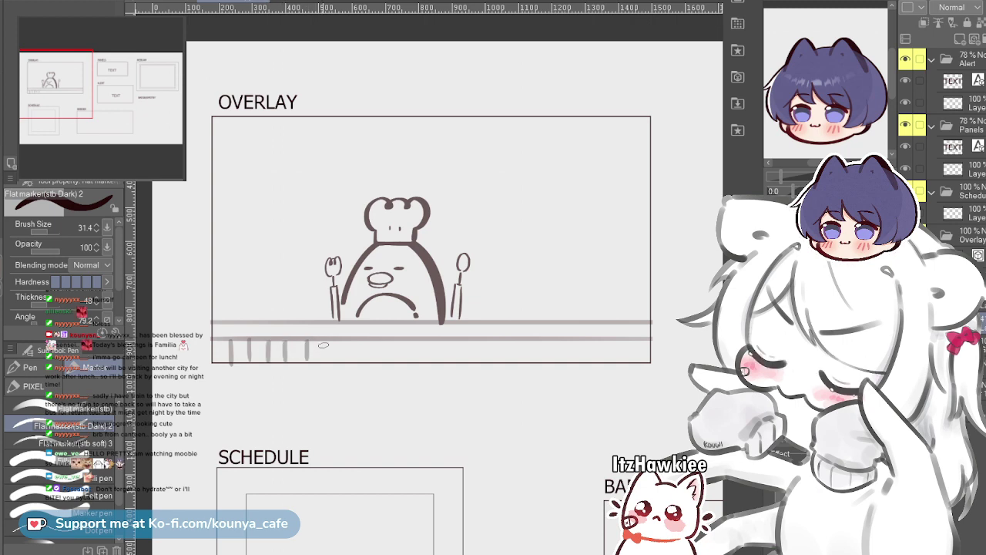
pyautogui.moveTo(327, 339)
pyautogui.mouseDown()
pyautogui.moveTo(328, 359)
pyautogui.moveTo(444, 359)
pyautogui.mouseUp()
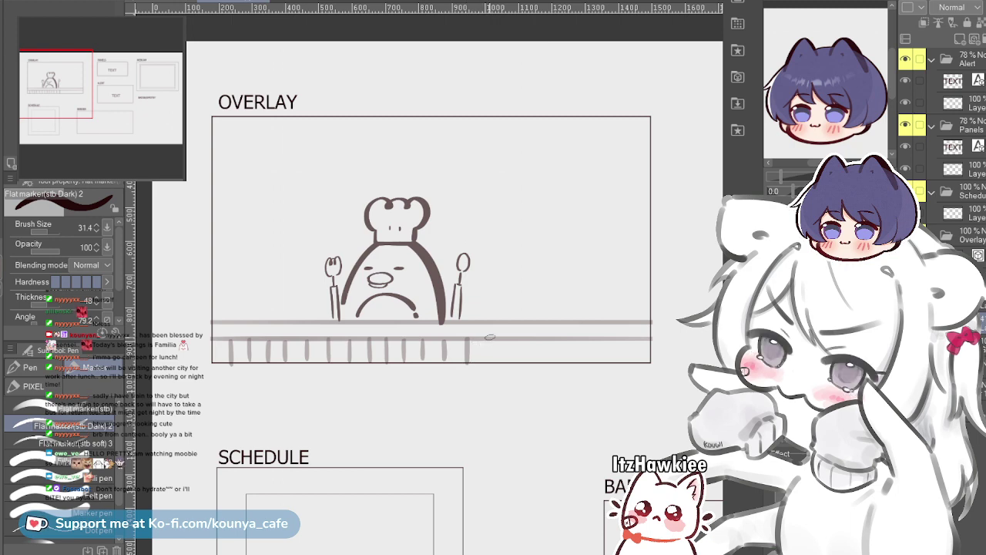
pyautogui.moveTo(490, 339)
pyautogui.mouseDown()
pyautogui.moveTo(490, 360)
pyautogui.moveTo(508, 358)
pyautogui.mouseUp()
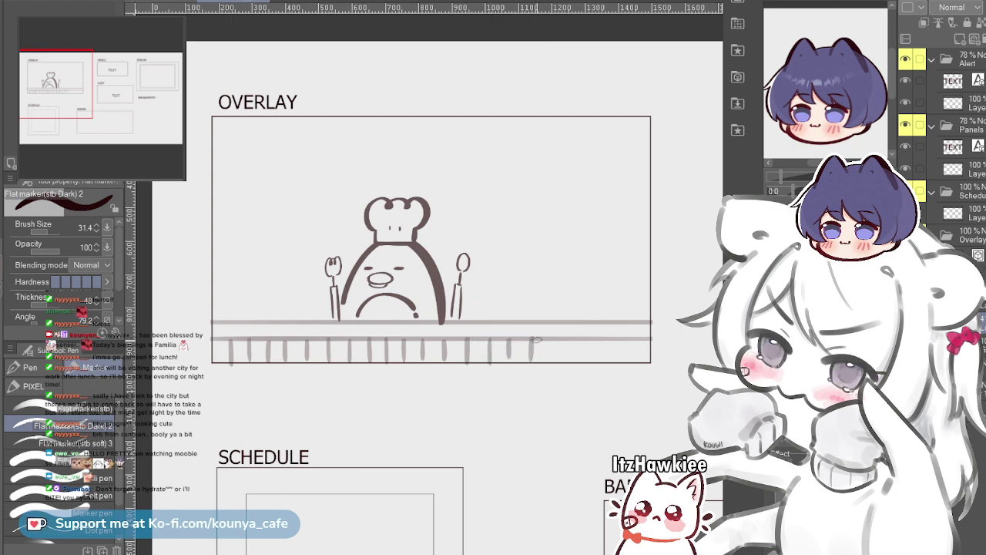
pyautogui.moveTo(529, 338); pyautogui.dragTo(530, 358)
pyautogui.hotkey('ctrl', 'z')
pyautogui.moveTo(548, 339)
pyautogui.mouseDown()
pyautogui.moveTo(546, 362)
pyautogui.moveTo(583, 349)
pyautogui.moveTo(623, 359)
pyautogui.mouseUp()
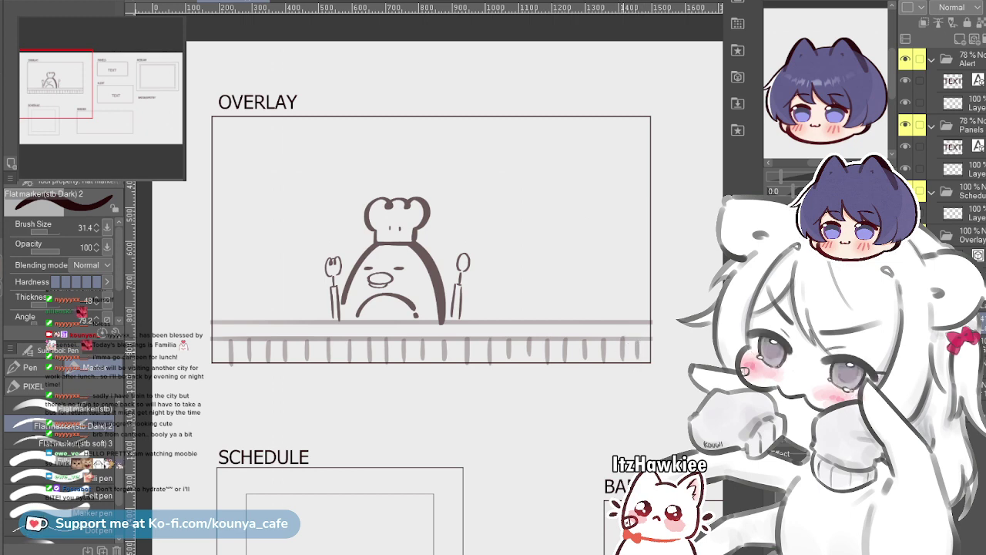
pyautogui.hotkey('ctrl', 't')
pyautogui.press('Return')
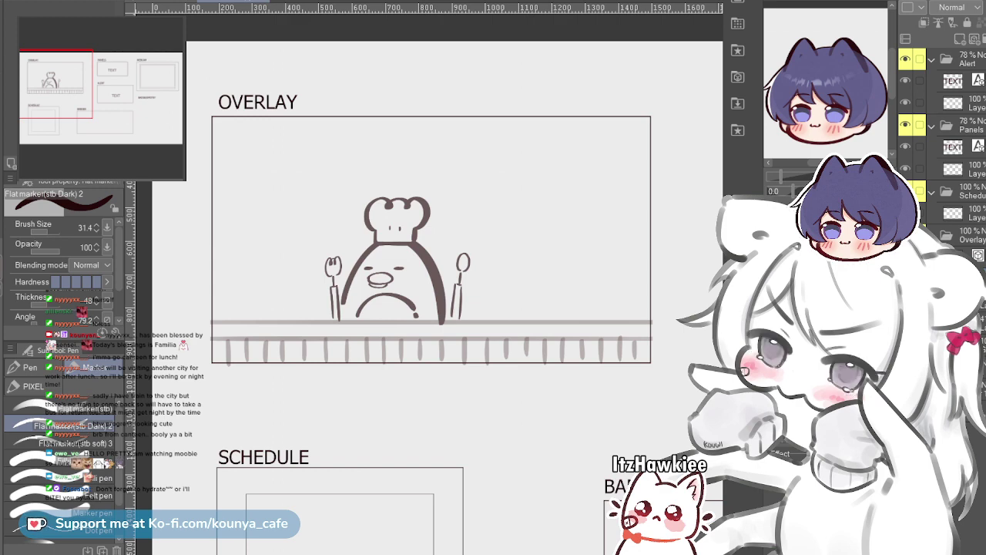
pyautogui.click(972, 256)
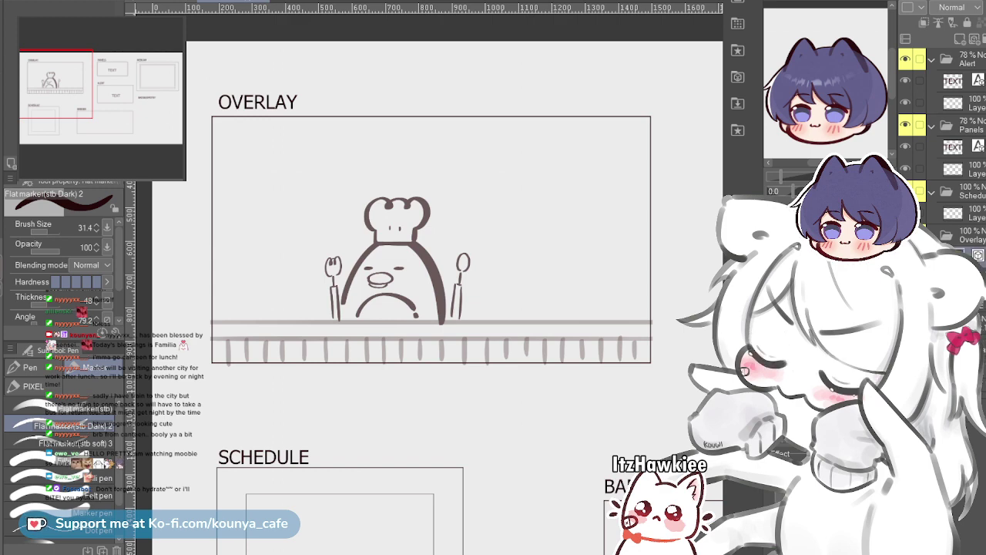
pyautogui.click(905, 256)
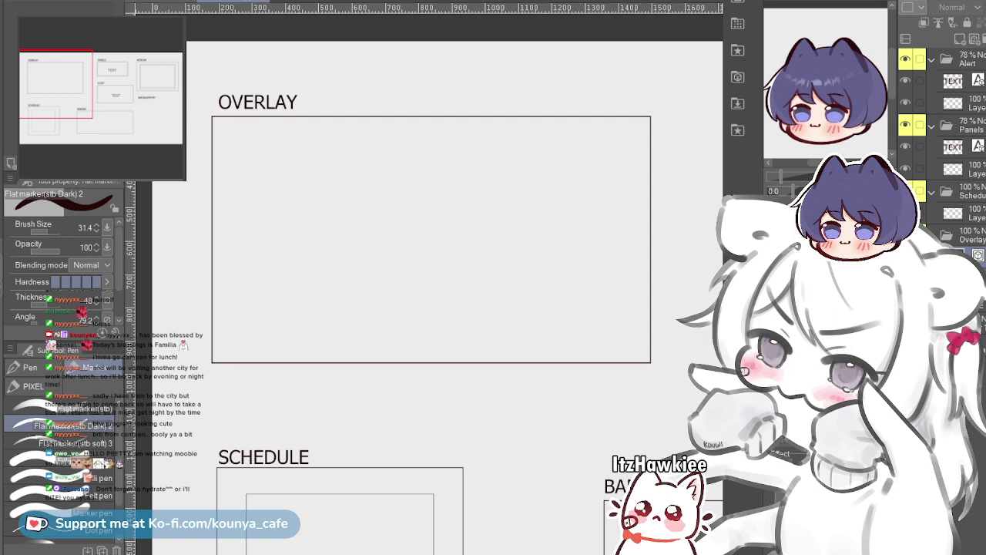
pyautogui.hotkey('ctrl', 'z')
pyautogui.hotkey('ctrl', 'z')
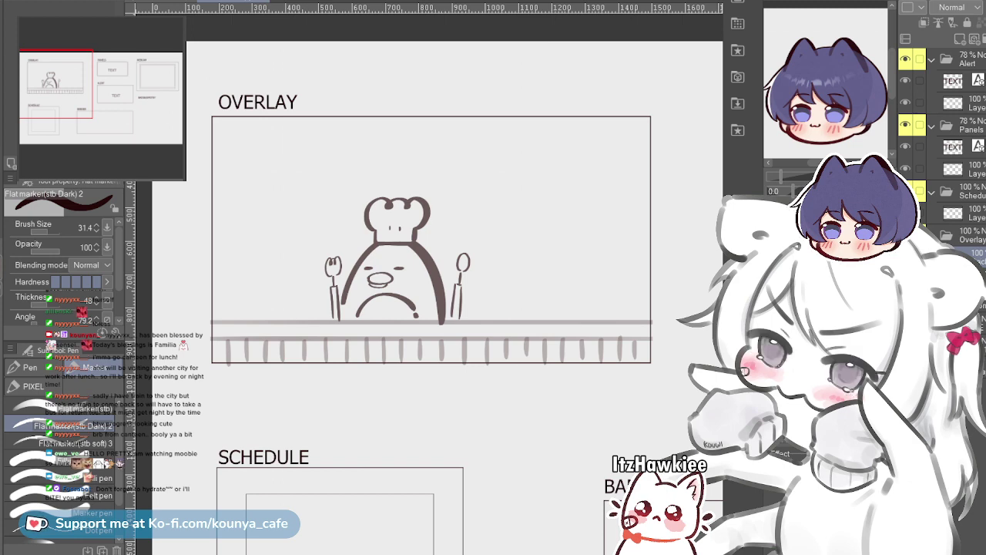
# Add the hand-drawn diagonal line pattern 手描き斜線2 to the canvas in the Overlay folder
pyautogui.click(970, 236)
pyautogui.click(976, 257)
pyautogui.moveTo(486, 257); pyautogui.dragTo(462, 259)
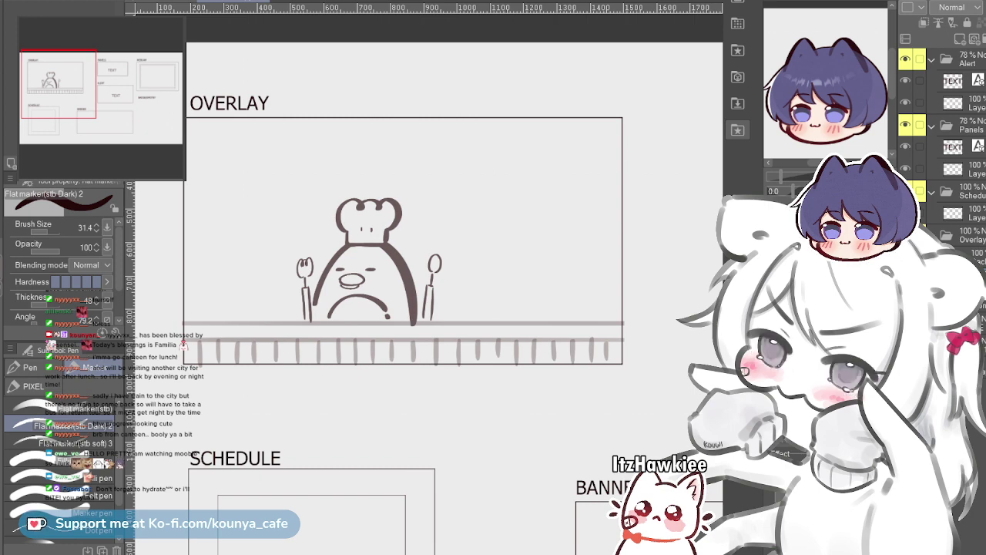
pyautogui.moveTo(820, 493); pyautogui.dragTo(686, 325)
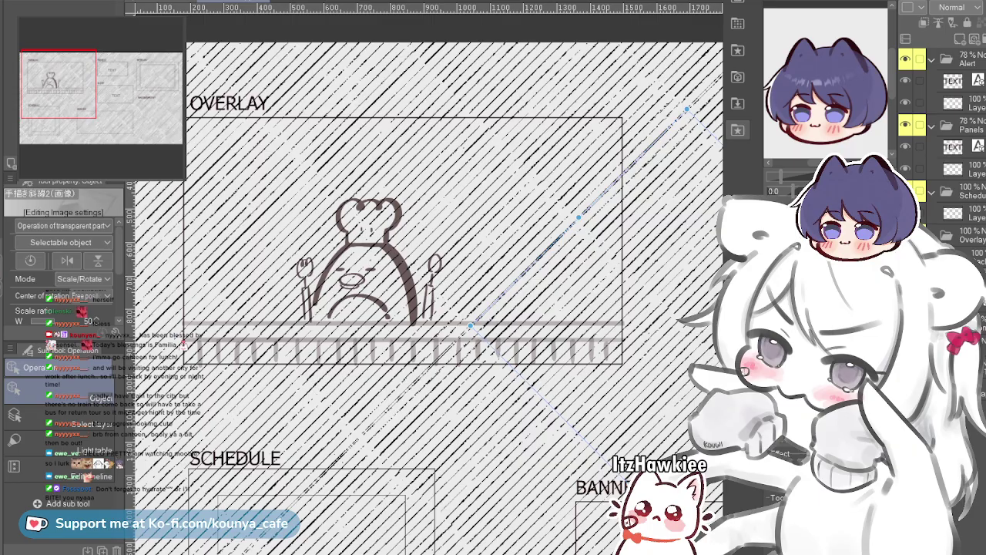
# Select the OVERLAY frame with a rectangular selection and clear the diagonal hatching outside it
pyautogui.scroll(-4, 461, 252)
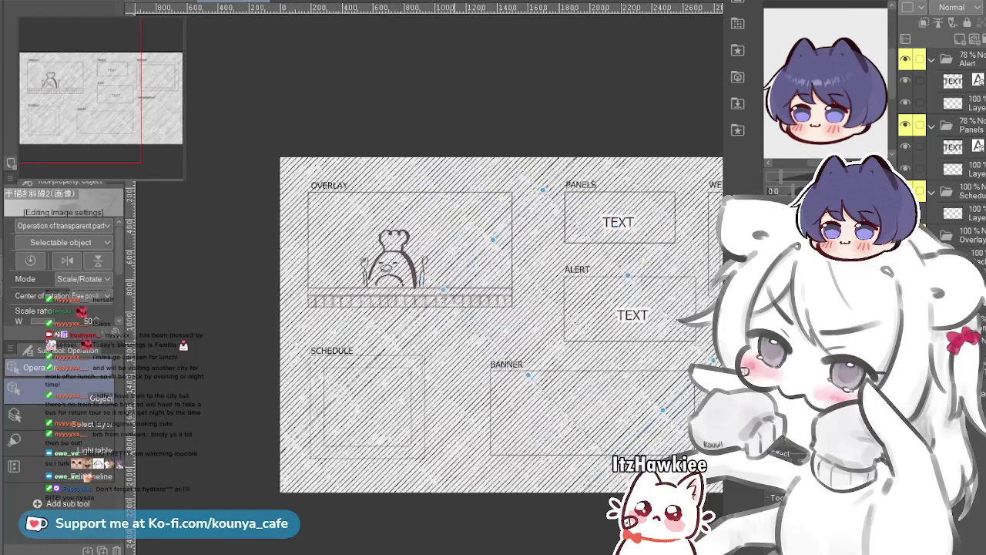
pyautogui.scroll(2, 378, 216)
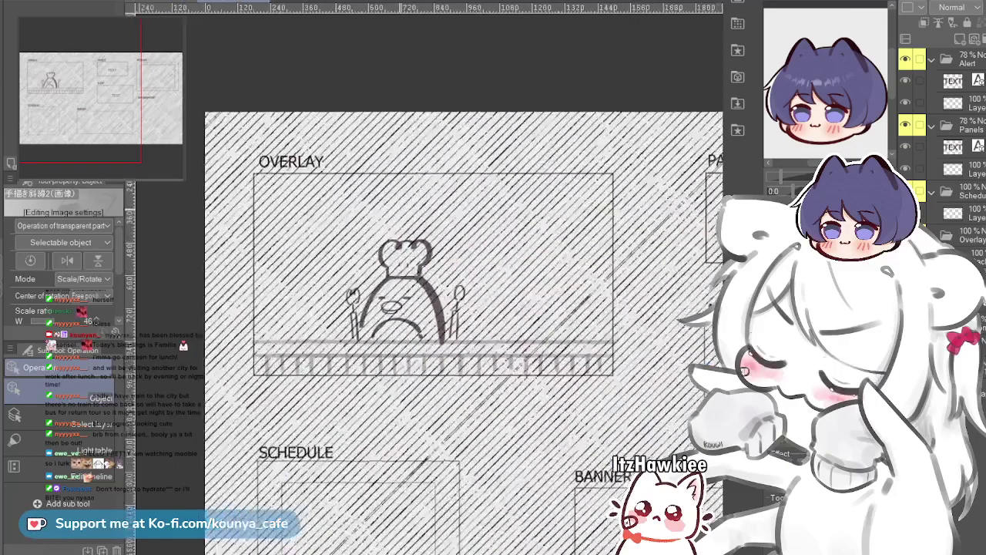
pyautogui.scroll(1, 445, 321)
pyautogui.press('m')
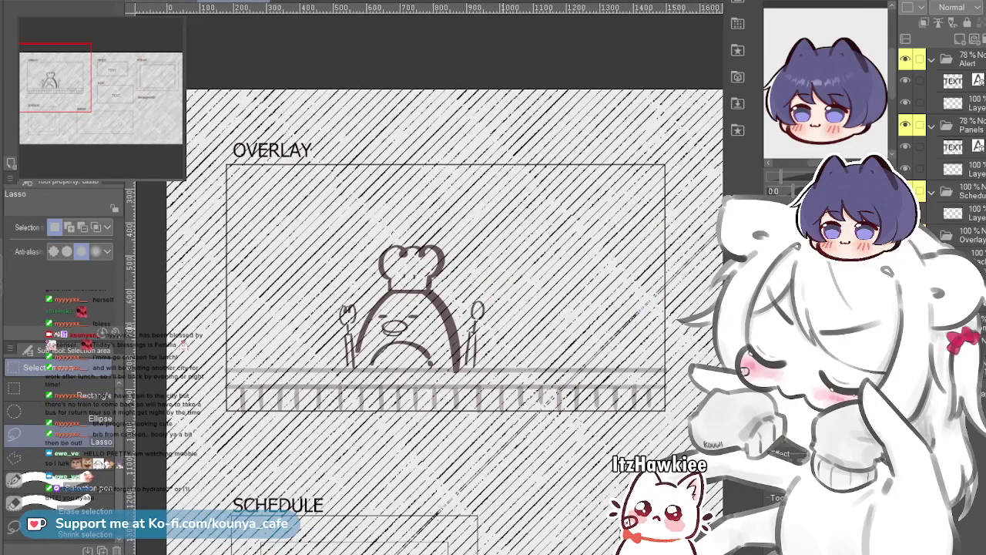
pyautogui.click(47, 388)
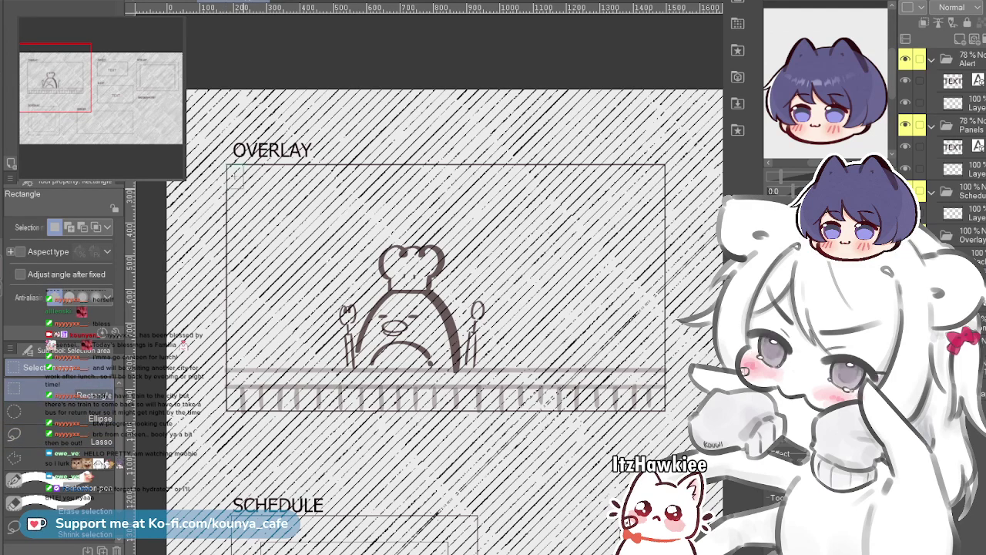
pyautogui.moveTo(242, 184); pyautogui.dragTo(665, 411)
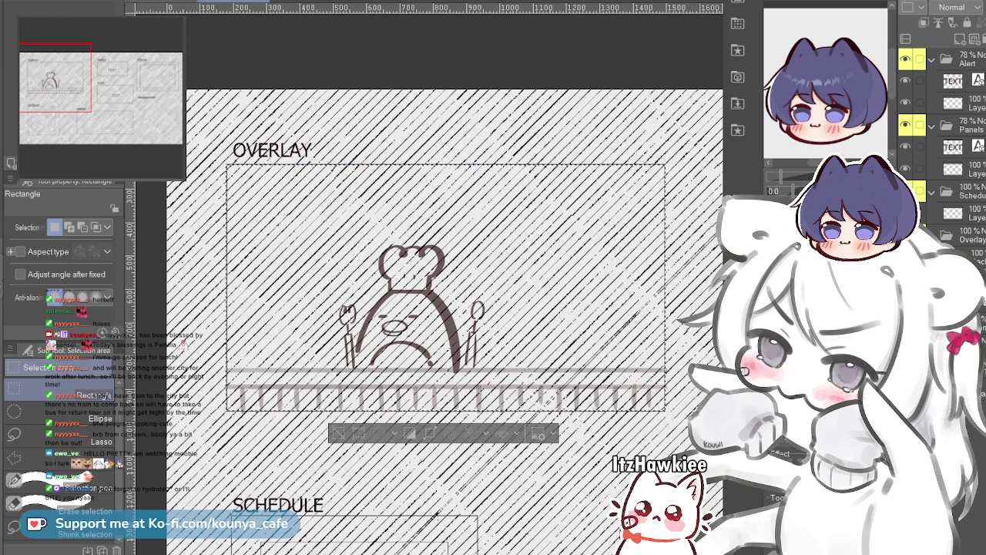
pyautogui.hotkey('shift', 'Delete')
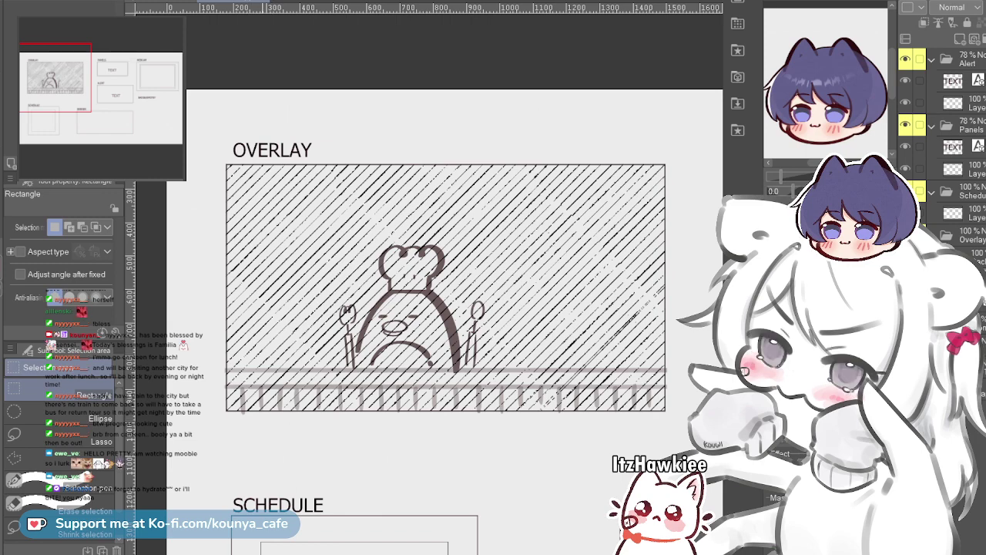
# Erase the hatching over the counter within a rectangular selection using the Hard eraser at size 484.9, and deselect the area
pyautogui.moveTo(221, 371)
pyautogui.mouseDown()
pyautogui.moveTo(531, 433)
pyautogui.moveTo(735, 438)
pyautogui.moveTo(581, 430)
pyautogui.mouseUp()
pyautogui.moveTo(385, 400); pyautogui.dragTo(491, 424)
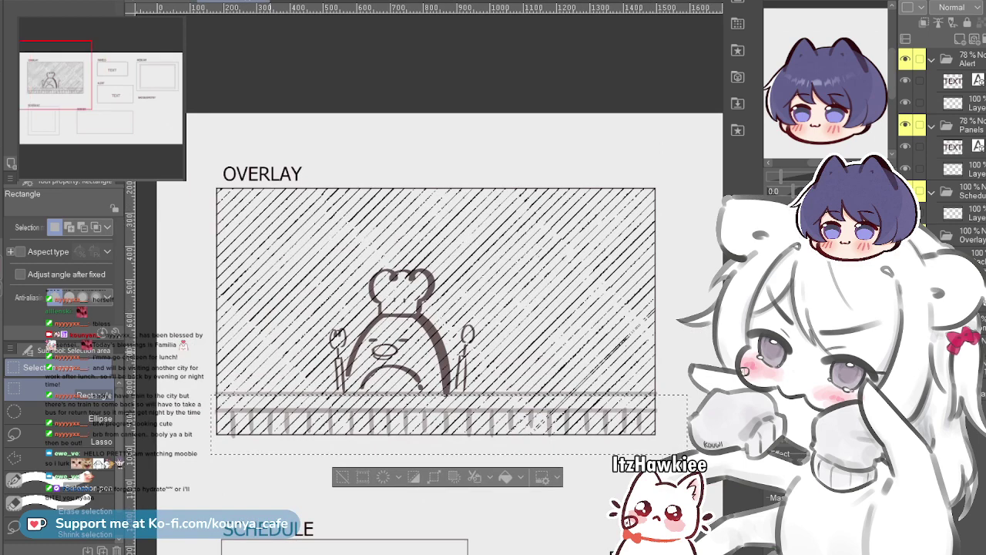
pyautogui.press('e')
pyautogui.moveTo(217, 422); pyautogui.dragTo(306, 429)
pyautogui.moveTo(251, 438)
pyautogui.mouseDown()
pyautogui.moveTo(290, 389)
pyautogui.moveTo(613, 408)
pyautogui.mouseUp()
pyautogui.hotkey('ctrl', 'd')
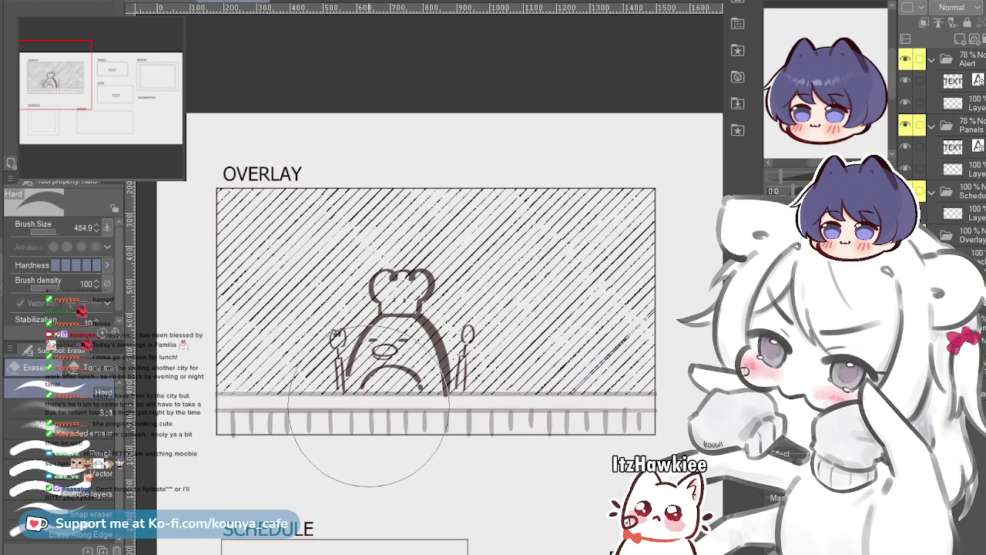
# Erase the hatching inside the penguin's body, chef hat and cutlery with the Hard eraser, going down to size 54.5
pyautogui.scroll(4, 383, 370)
pyautogui.moveTo(301, 326); pyautogui.dragTo(172, 326)
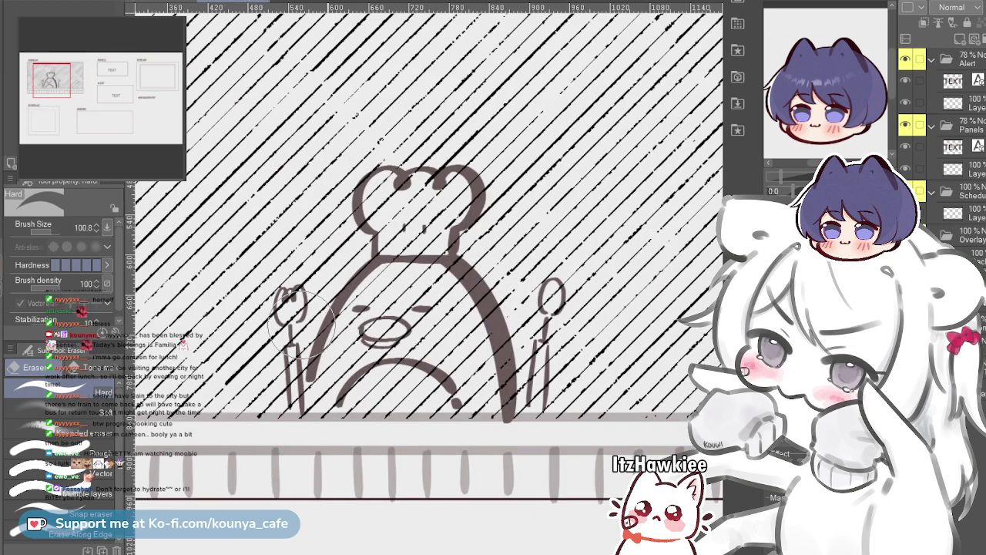
pyautogui.moveTo(390, 339)
pyautogui.mouseDown()
pyautogui.moveTo(403, 294)
pyautogui.moveTo(355, 332)
pyautogui.moveTo(374, 320)
pyautogui.moveTo(372, 355)
pyautogui.moveTo(421, 351)
pyautogui.moveTo(429, 392)
pyautogui.moveTo(437, 356)
pyautogui.moveTo(457, 376)
pyautogui.moveTo(458, 339)
pyautogui.mouseUp()
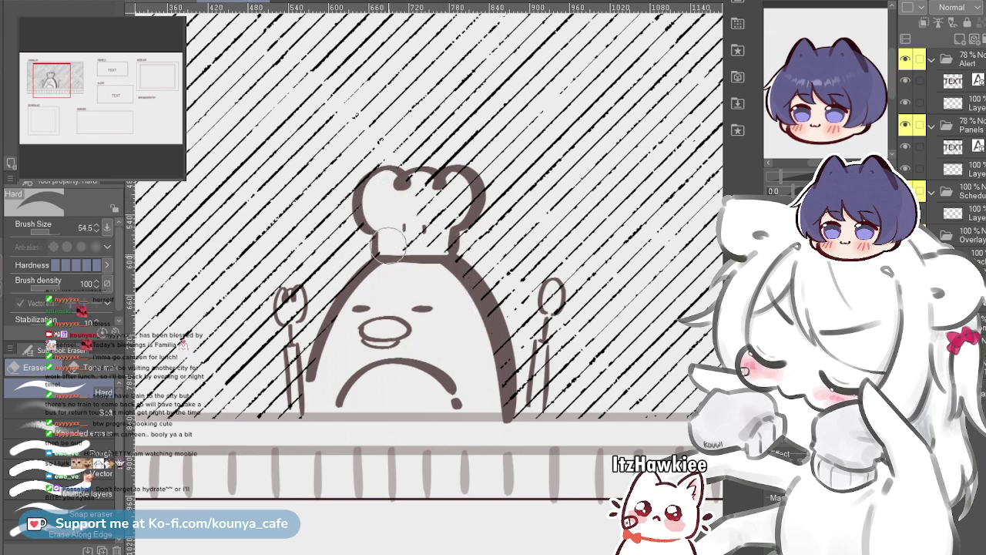
pyautogui.moveTo(406, 218)
pyautogui.mouseDown()
pyautogui.moveTo(430, 207)
pyautogui.moveTo(436, 244)
pyautogui.moveTo(433, 197)
pyautogui.moveTo(454, 189)
pyautogui.mouseUp()
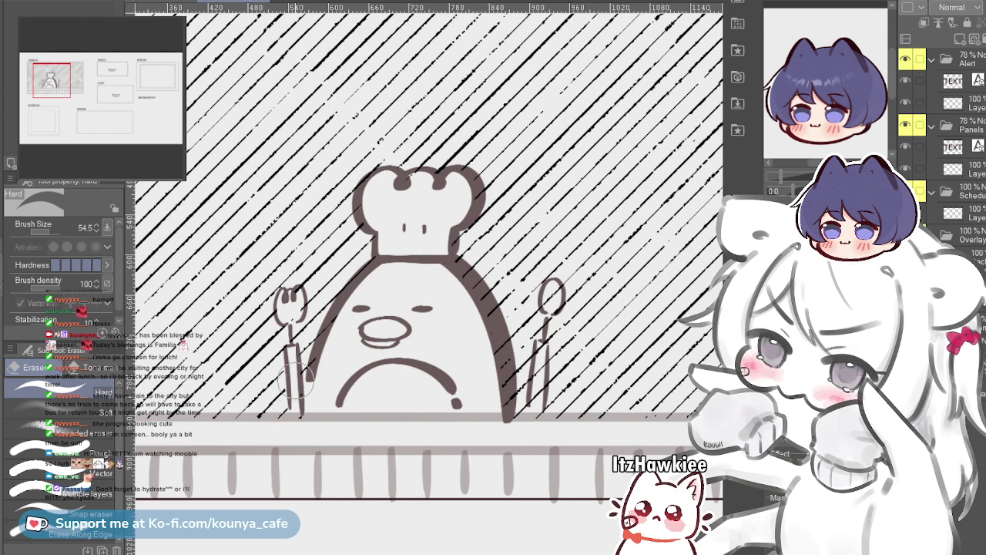
pyautogui.moveTo(450, 404); pyautogui.dragTo(422, 420)
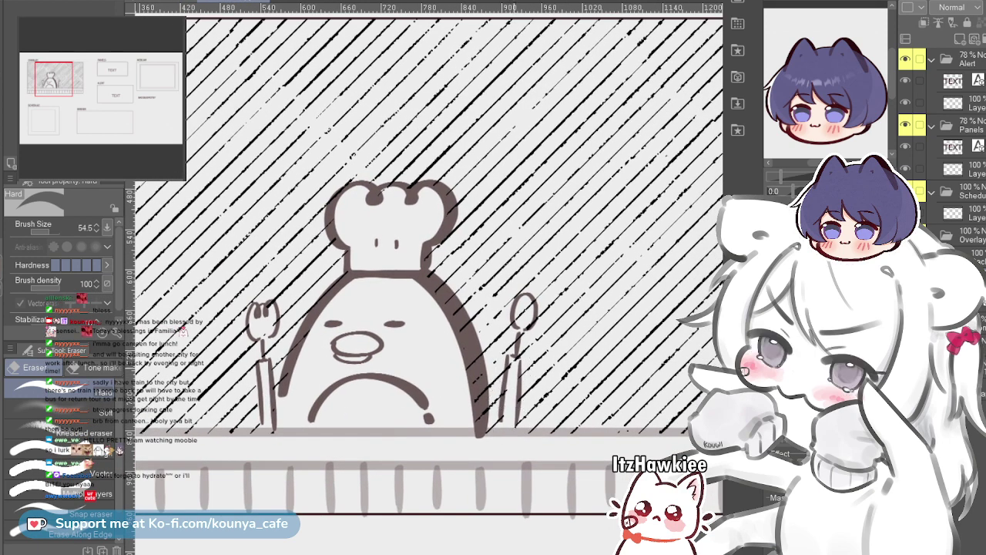
pyautogui.scroll(-3, 514, 370)
pyautogui.moveTo(514, 370); pyautogui.dragTo(484, 365)
pyautogui.scroll(1, 491, 374)
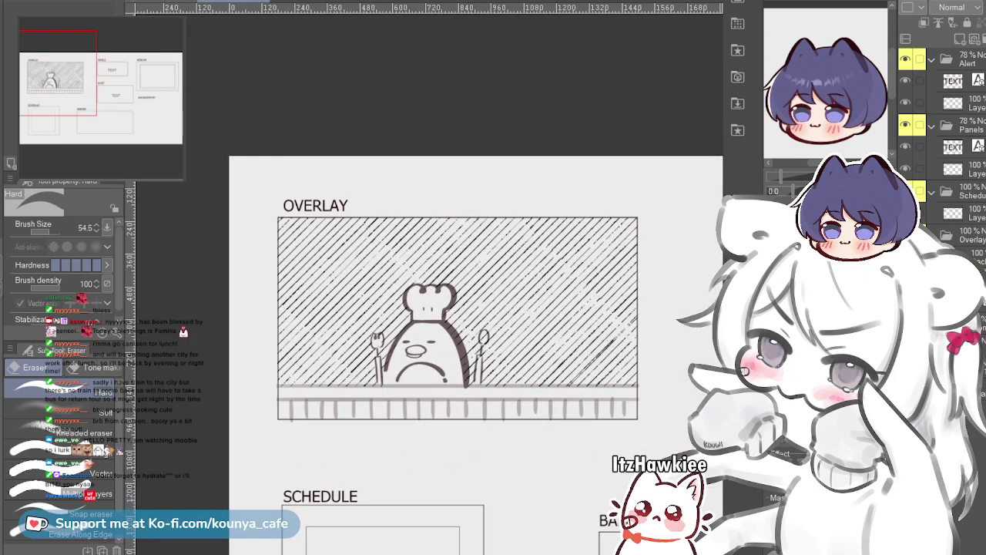
pyautogui.click(981, 301)
pyautogui.click(980, 323)
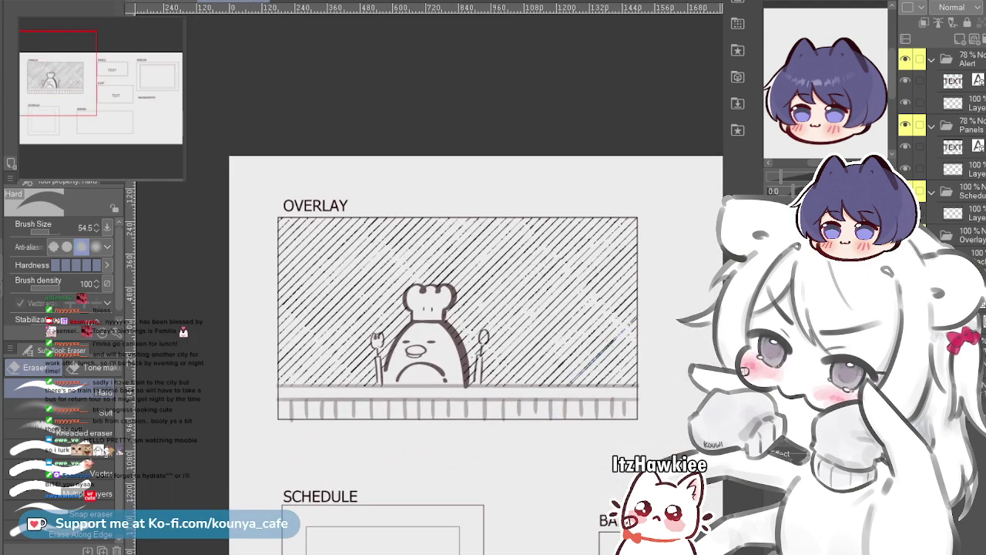
pyautogui.click(981, 301)
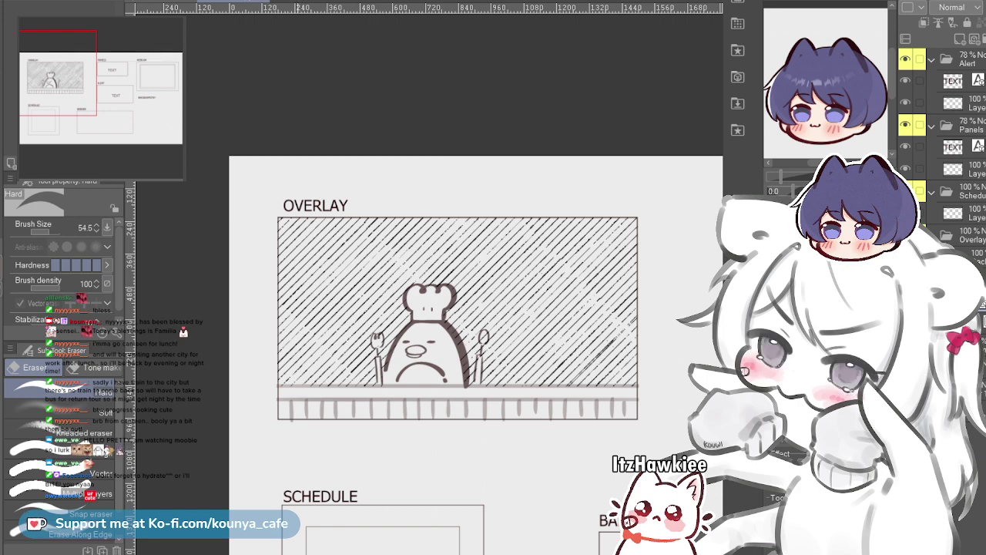
pyautogui.hotkey('ctrl', 't')
pyautogui.scroll(3, 423, 339)
pyautogui.moveTo(408, 331); pyautogui.dragTo(380, 328)
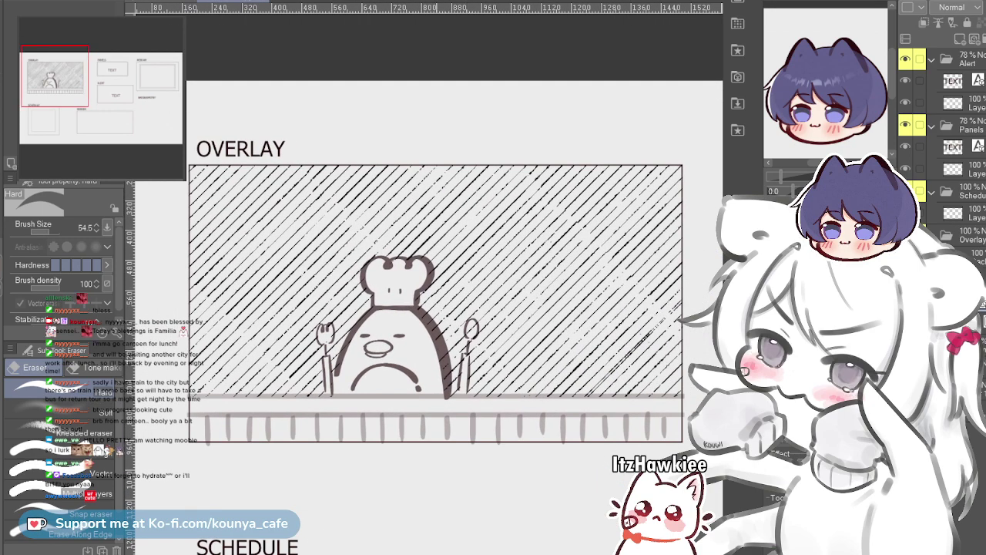
pyautogui.moveTo(617, 254); pyautogui.dragTo(554, 299)
pyautogui.moveTo(445, 339); pyautogui.dragTo(502, 249)
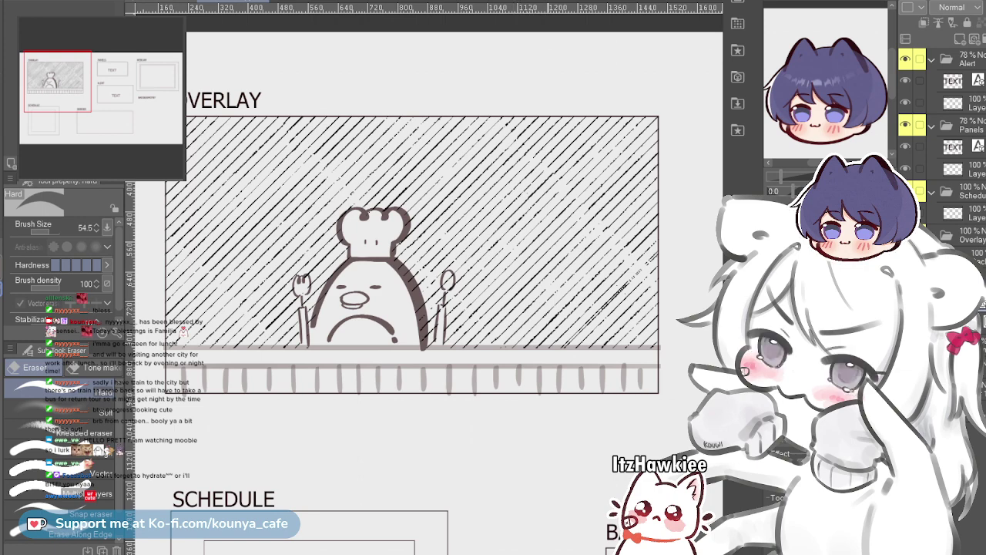
pyautogui.moveTo(502, 248); pyautogui.dragTo(454, 227)
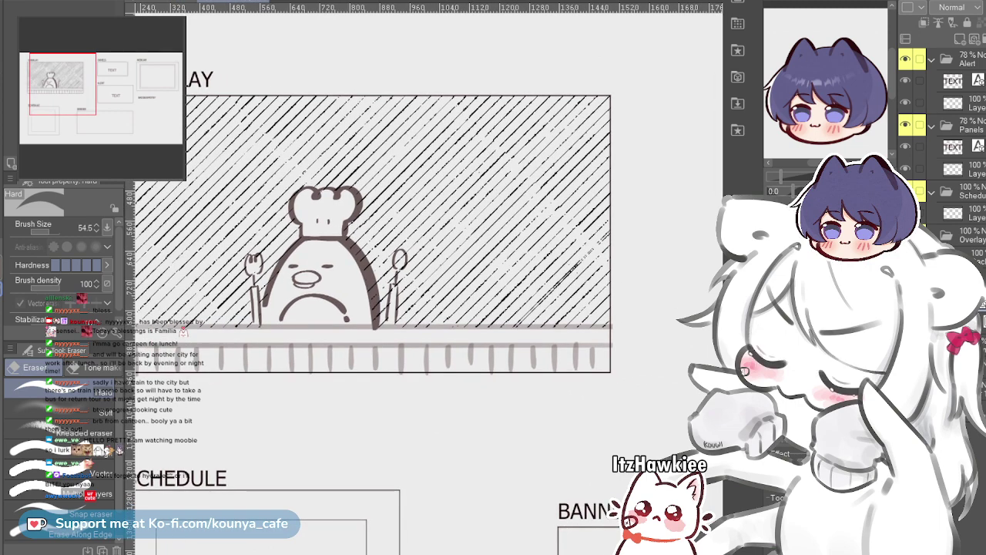
# Draw a thick straight horizontal bar above the spoon, reaching the overlay frame's right edge, using Flat marker(stb) at size 30.3
pyautogui.click(977, 257)
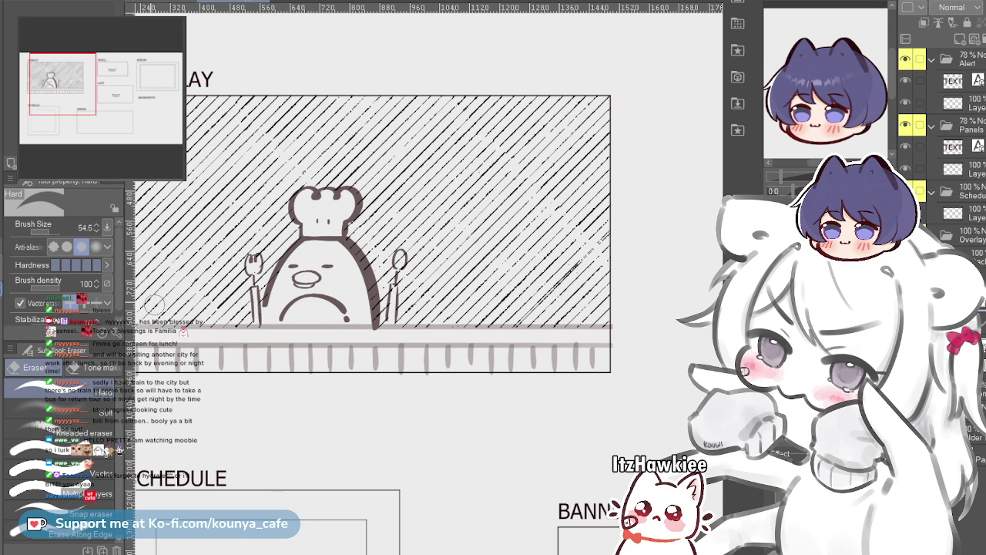
pyautogui.press('p')
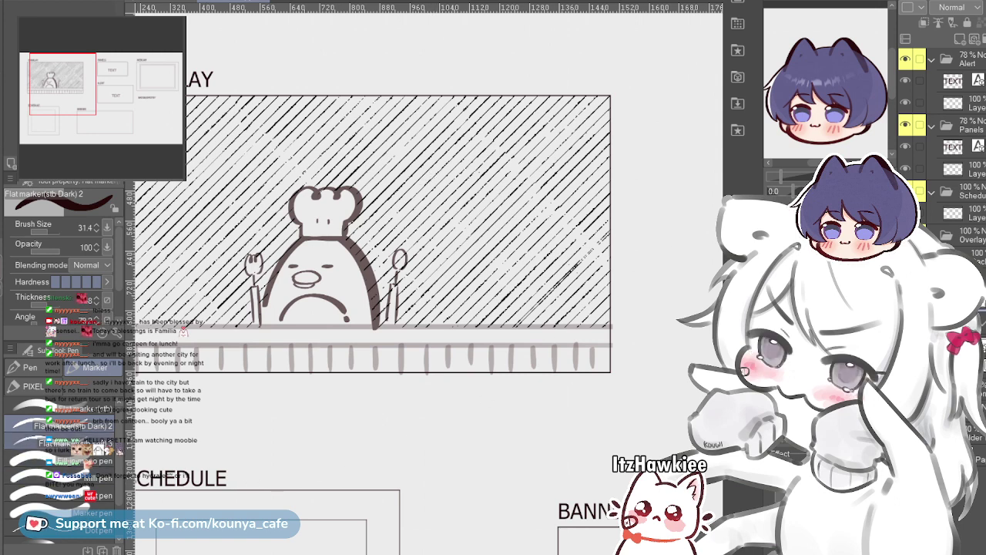
pyautogui.click(84, 407)
pyautogui.moveTo(446, 192)
pyautogui.mouseDown()
pyautogui.moveTo(451, 226)
pyautogui.moveTo(467, 196)
pyautogui.moveTo(618, 176)
pyautogui.mouseUp()
pyautogui.hotkey('ctrl', 'z')
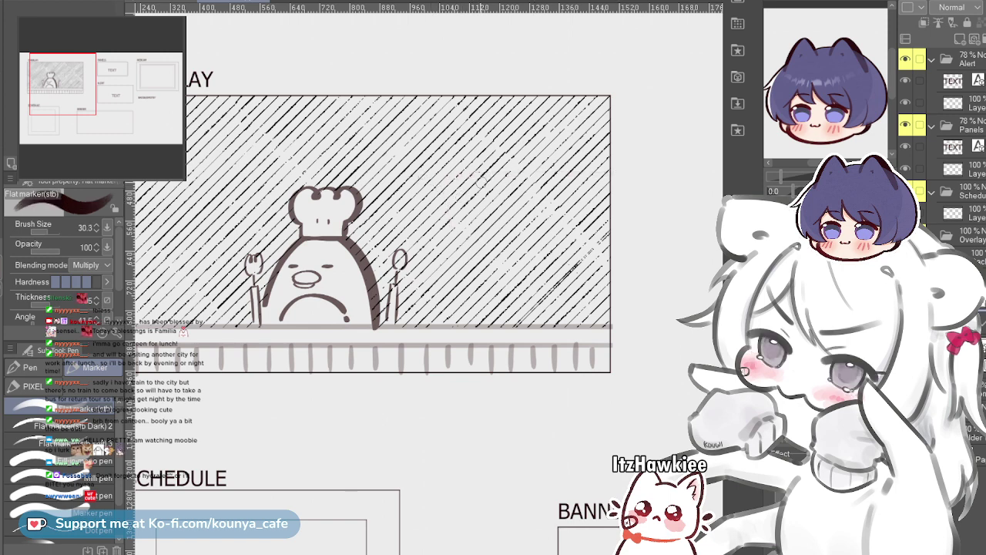
pyautogui.moveTo(434, 175); pyautogui.dragTo(616, 179)
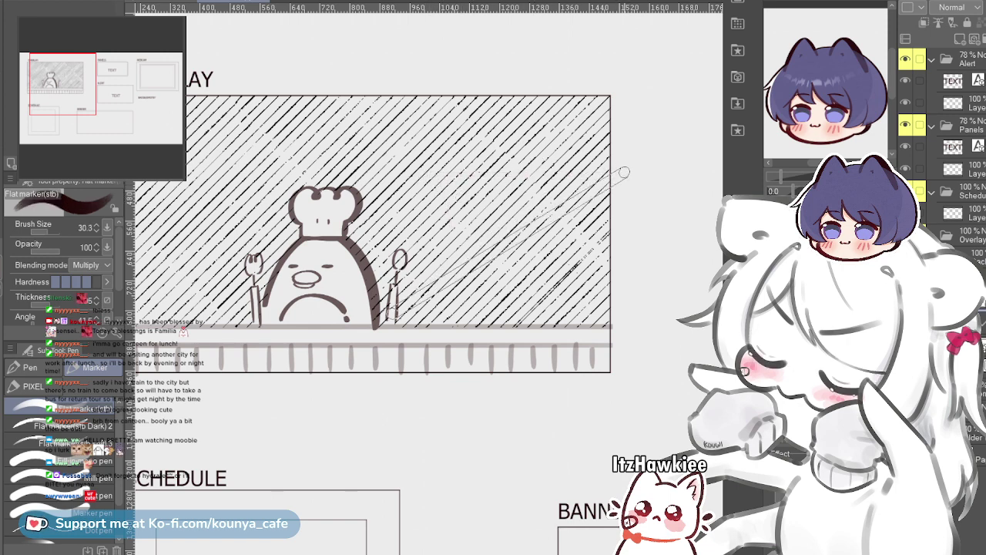
pyautogui.hotkey('ctrl', 'z')
pyautogui.moveTo(446, 177); pyautogui.dragTo(609, 176)
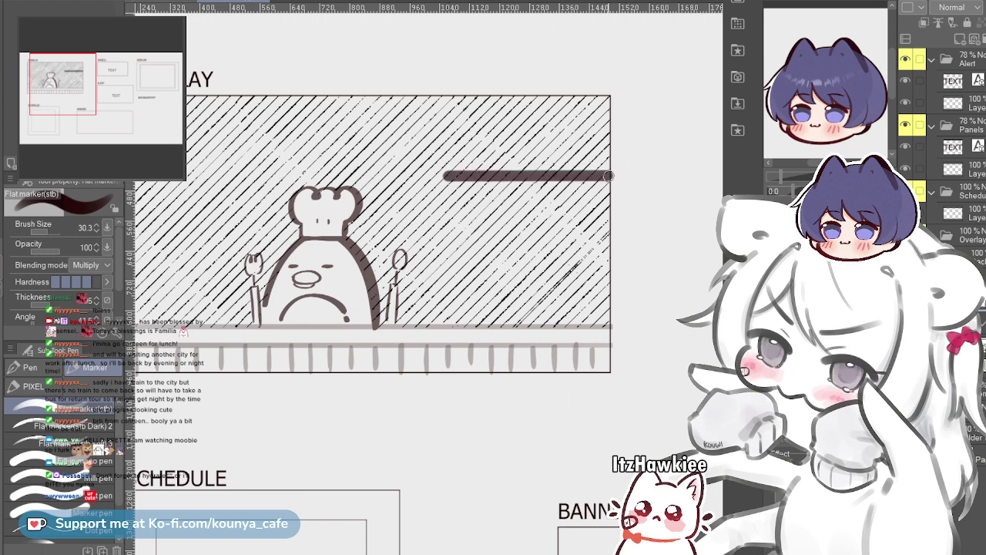
# Undo the thick bar above the spoon and place a horizontal guide across the upper part of the overlay frame
pyautogui.hotkey('ctrl', 'z')
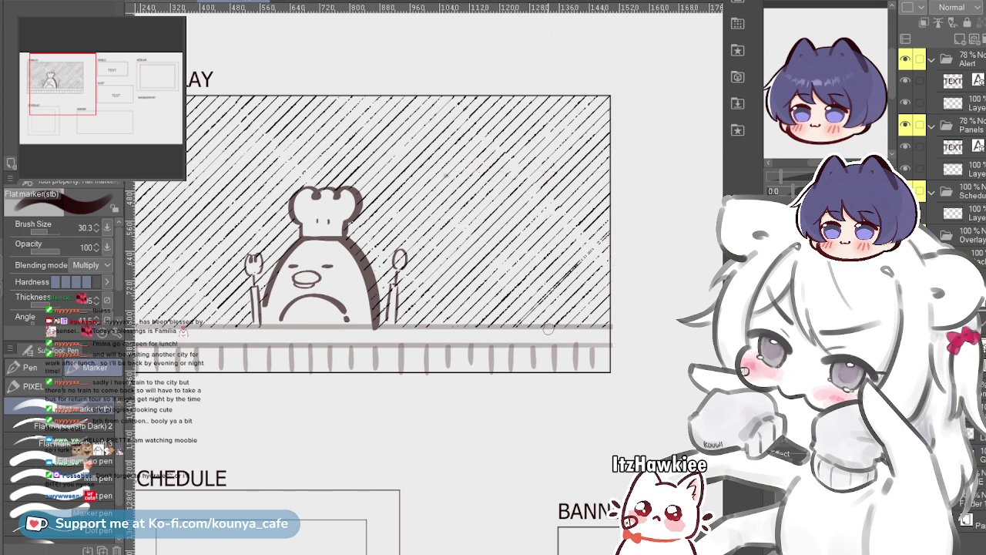
pyautogui.scroll(2, 474, 305)
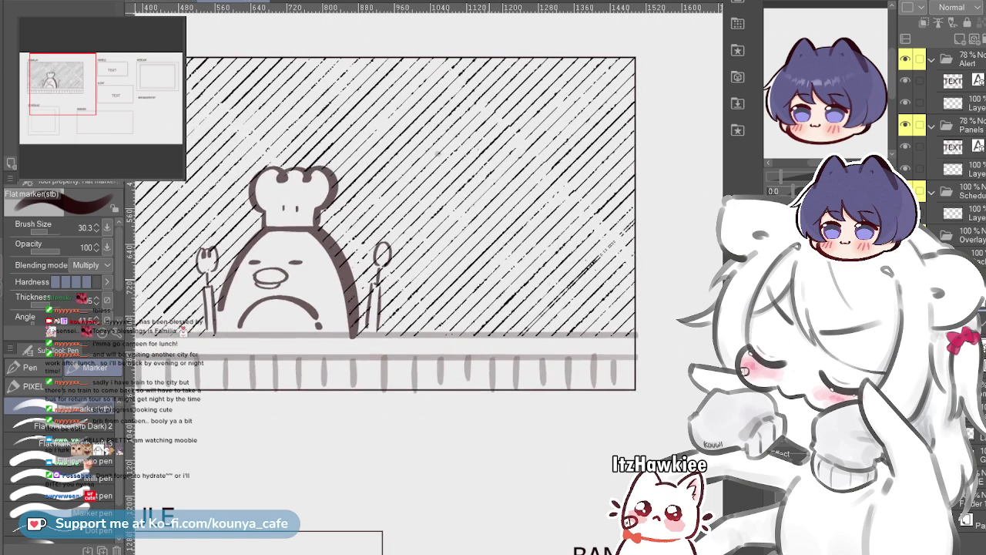
pyautogui.moveTo(431, 7); pyautogui.dragTo(431, 170)
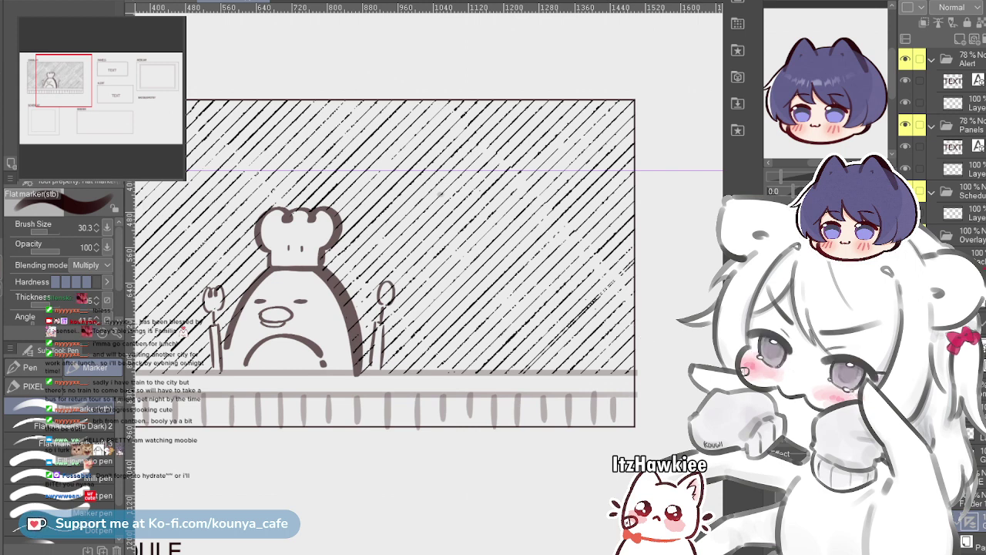
pyautogui.hotkey('ctrl', 'z')
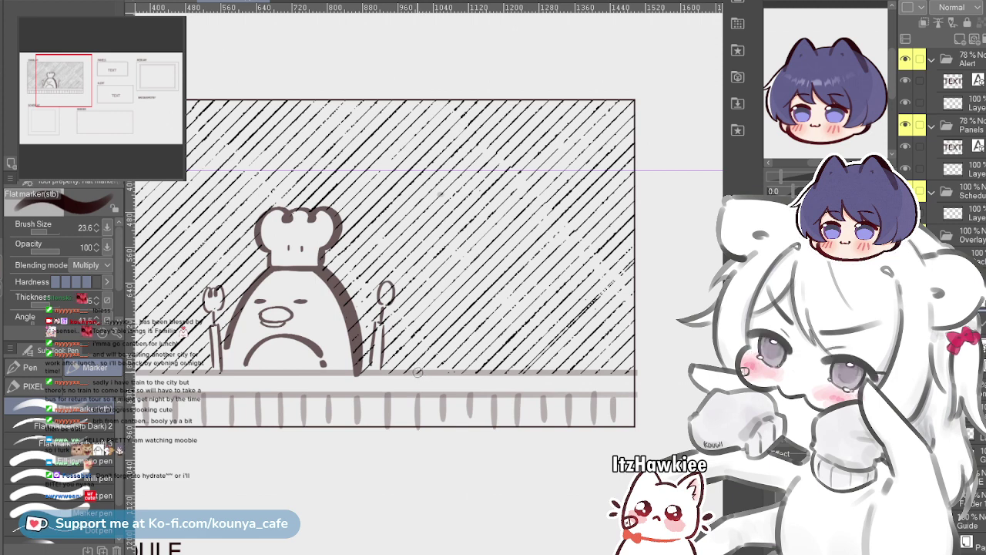
# Draw a thin straight line along the horizontal guide, above the spoon, using Flat marker(stb) at size 15.4
pyautogui.moveTo(384, 172); pyautogui.dragTo(587, 168)
pyautogui.hotkey('ctrl', 'z')
pyautogui.press('[')
pyautogui.press('[')
pyautogui.press('[')
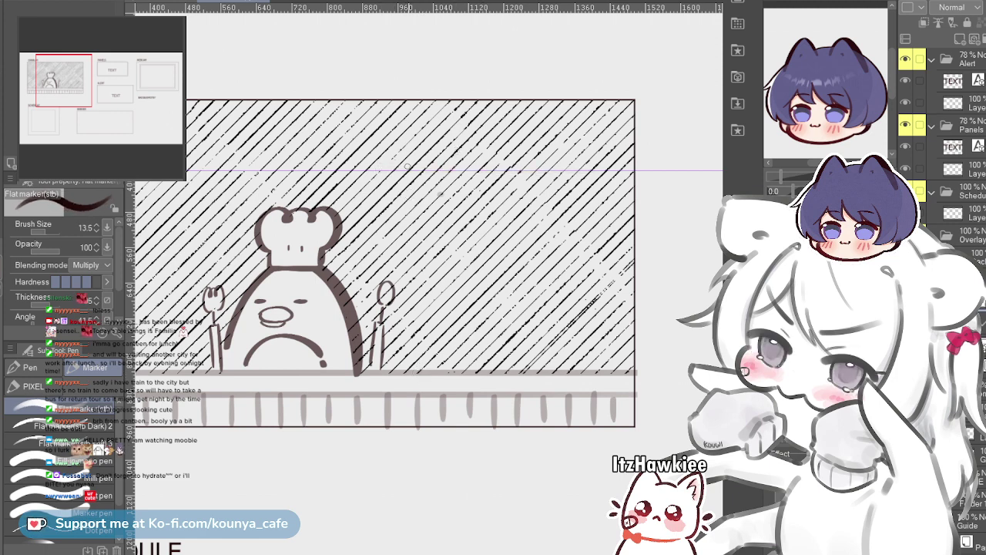
pyautogui.press(']')
pyautogui.press(']')
pyautogui.press(']')
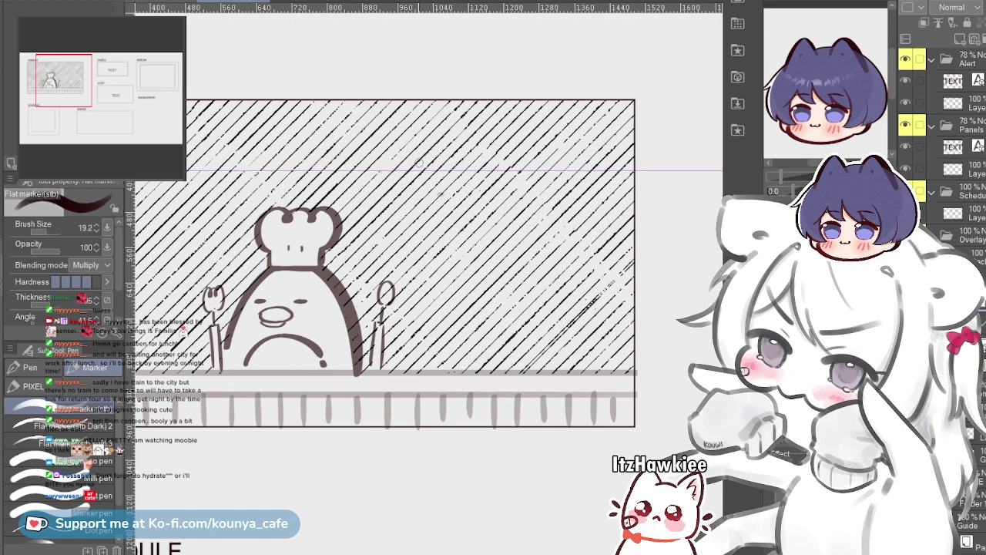
pyautogui.moveTo(443, 171); pyautogui.dragTo(624, 170)
pyautogui.hotkey('ctrl', 'z')
pyautogui.press(']')
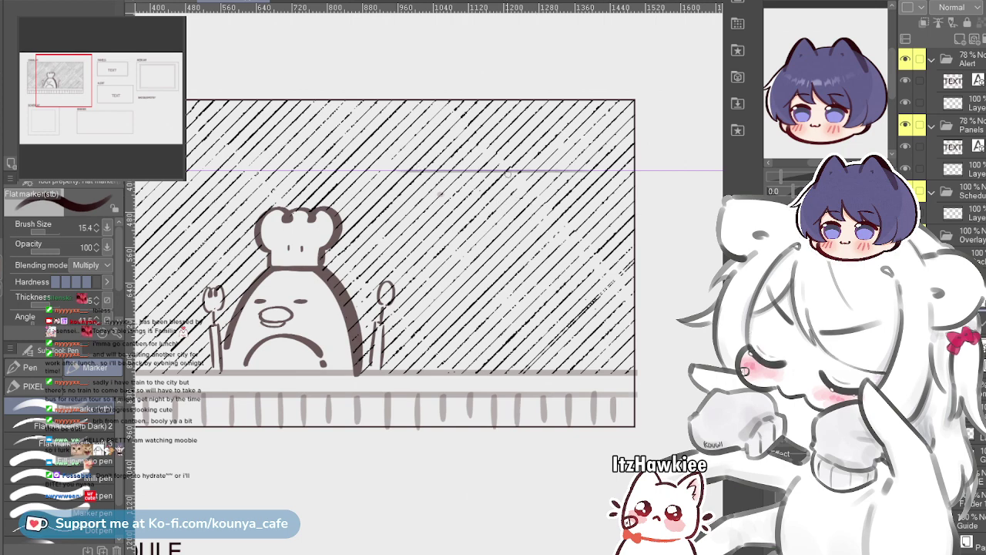
pyautogui.hotkey('ctrl', 'z')
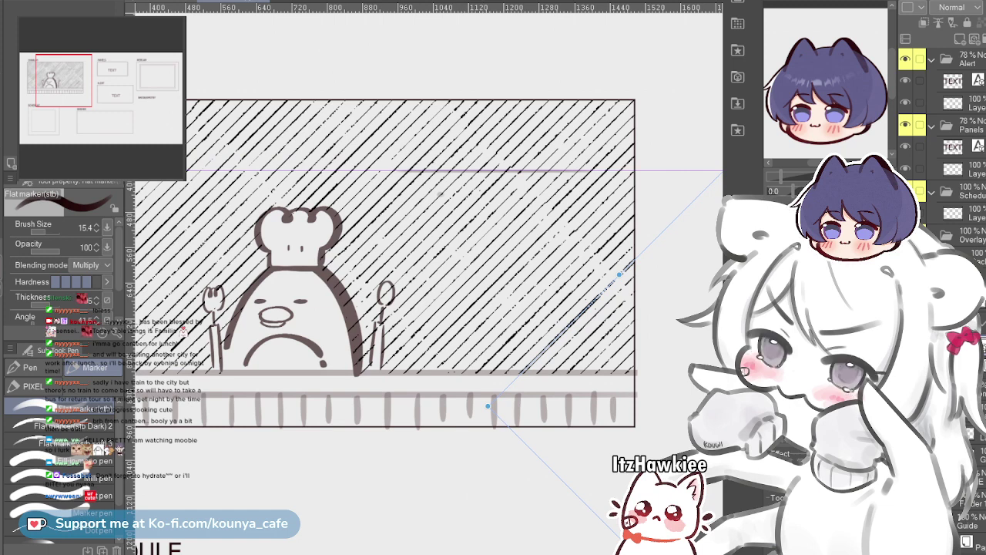
# Lower the horizontal guide slightly and draw a second line of equal length parallel to the first
pyautogui.click(968, 23)
pyautogui.click(977, 322)
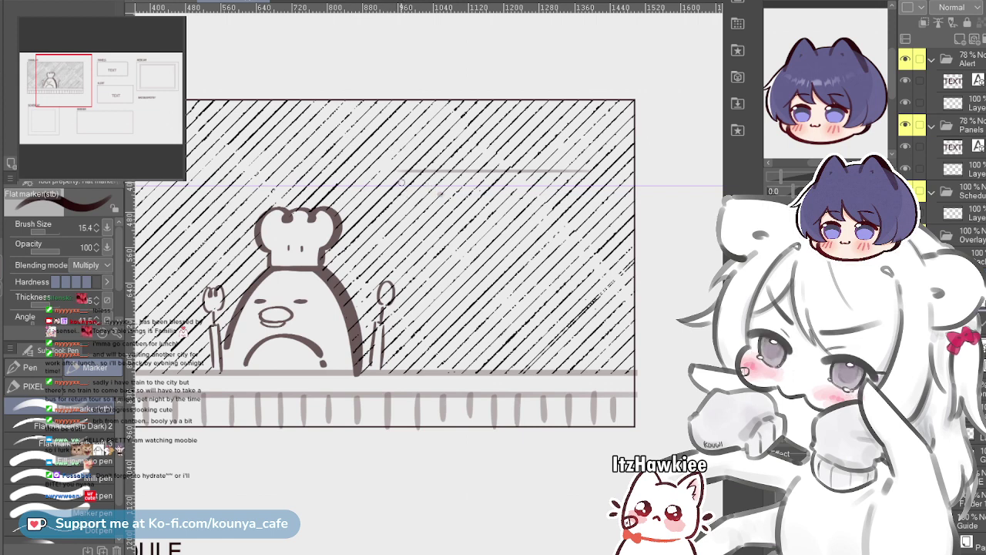
pyautogui.moveTo(427, 186); pyautogui.dragTo(571, 187)
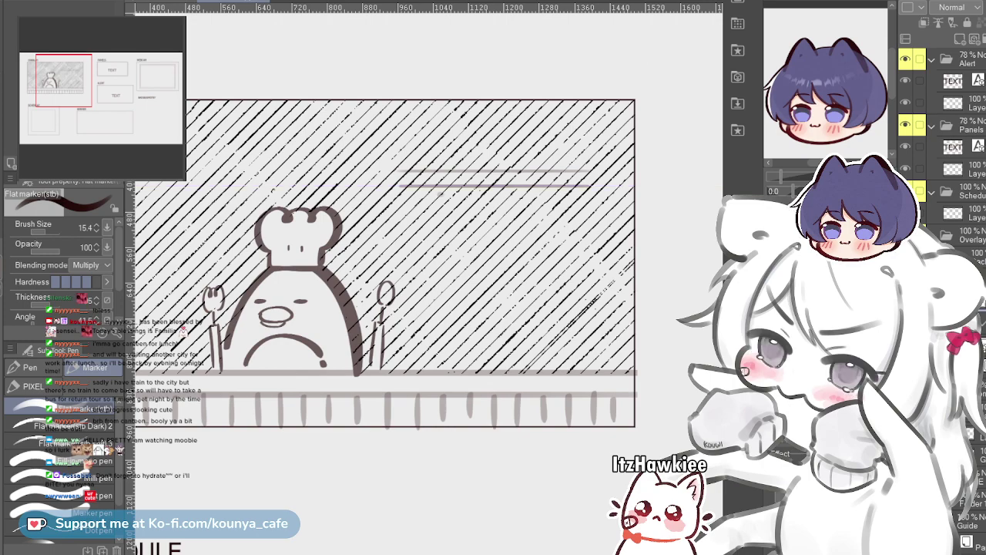
# Close both ends of the two parallel lines with short vertical strokes, forming a narrow bar
pyautogui.scroll(5, 449, 161)
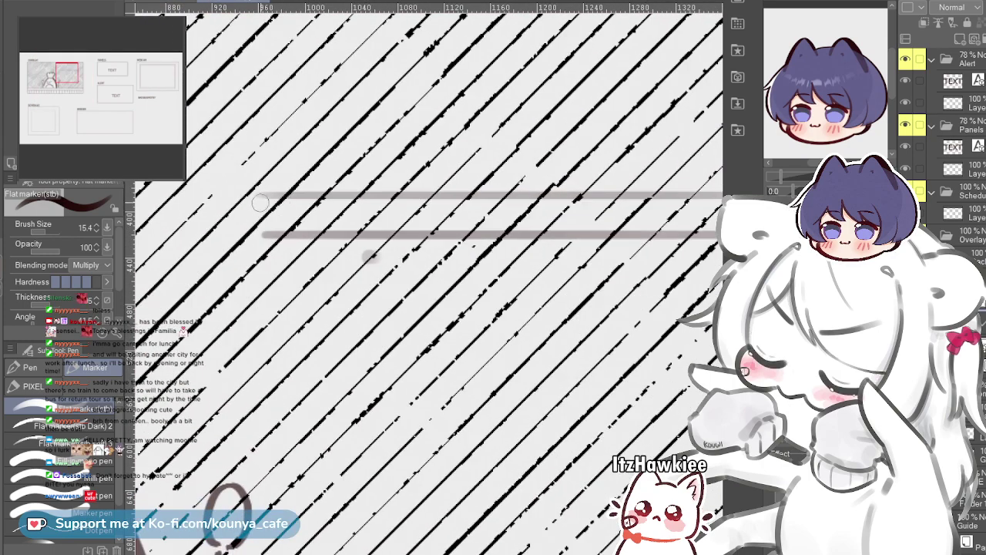
pyautogui.moveTo(262, 194); pyautogui.dragTo(263, 234)
pyautogui.press('e')
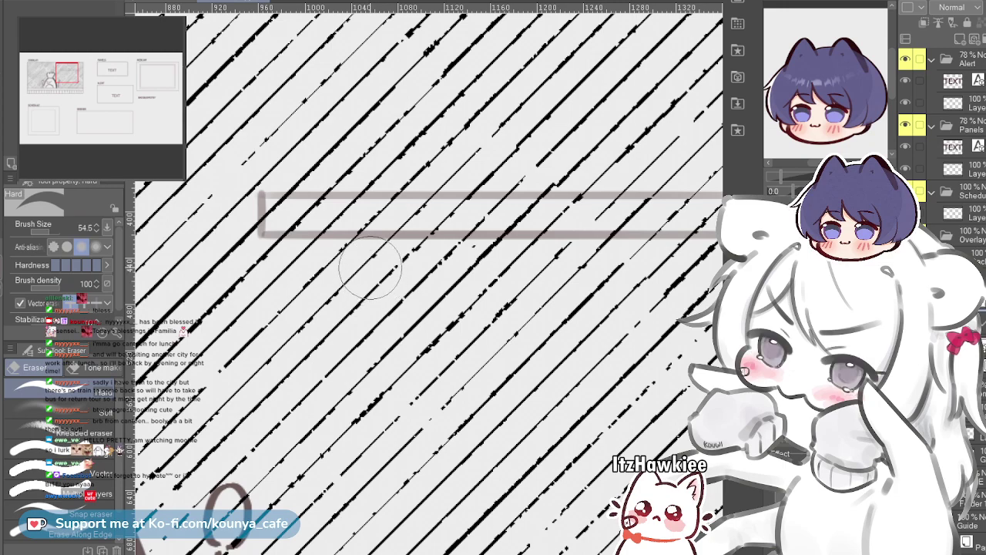
pyautogui.moveTo(524, 225); pyautogui.dragTo(262, 256)
pyautogui.press('p')
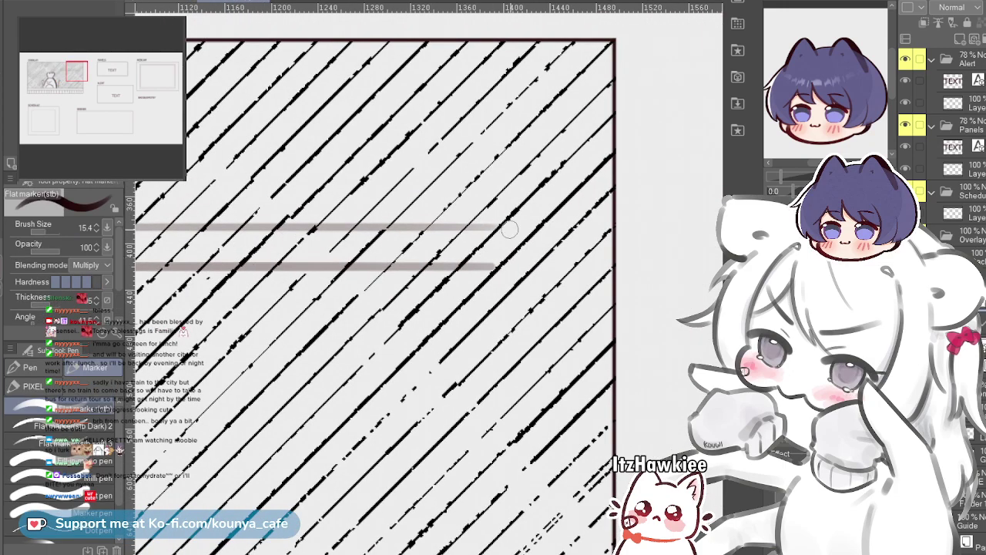
pyautogui.moveTo(496, 254); pyautogui.dragTo(498, 260)
pyautogui.scroll(-6, 500, 238)
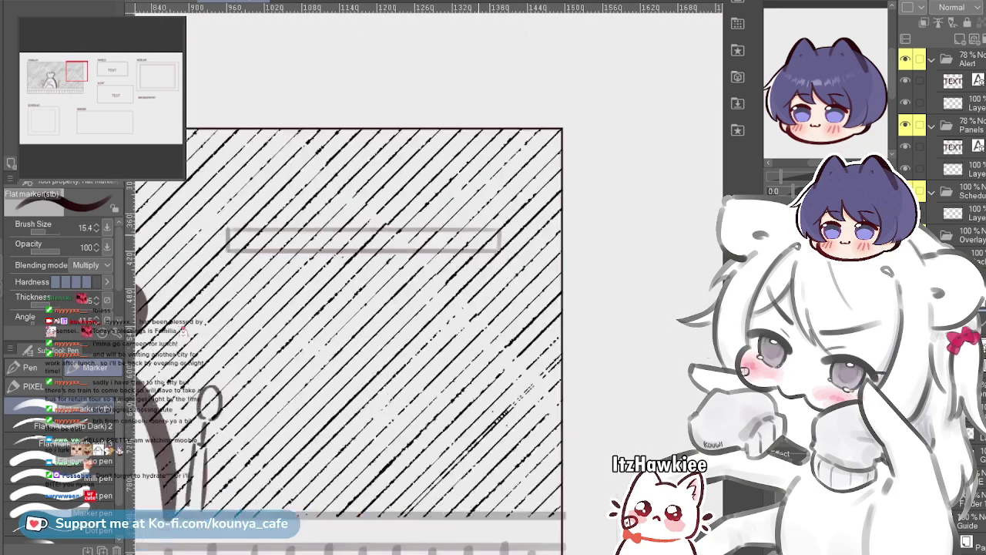
pyautogui.scroll(3, 465, 241)
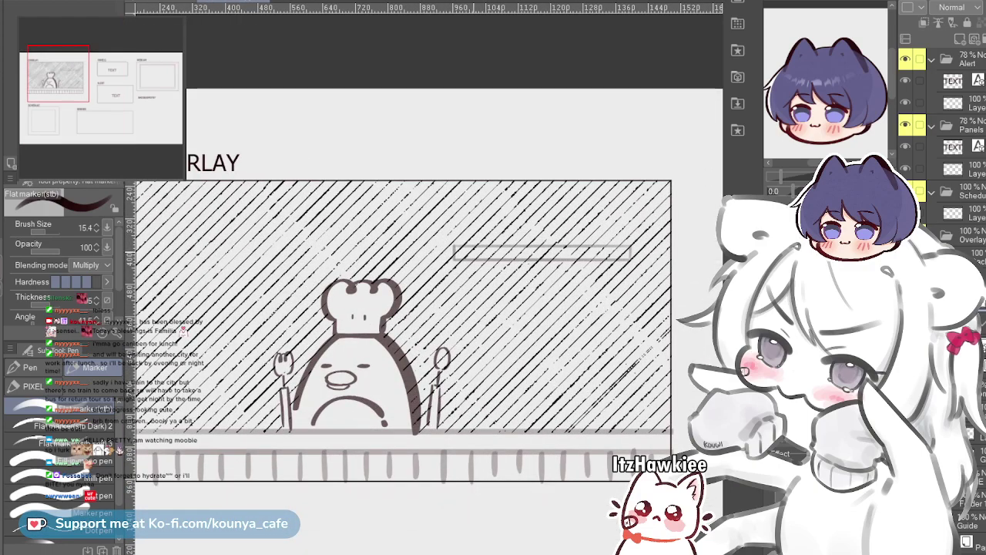
pyautogui.scroll(3, 494, 314)
pyautogui.moveTo(448, 280); pyautogui.dragTo(496, 267)
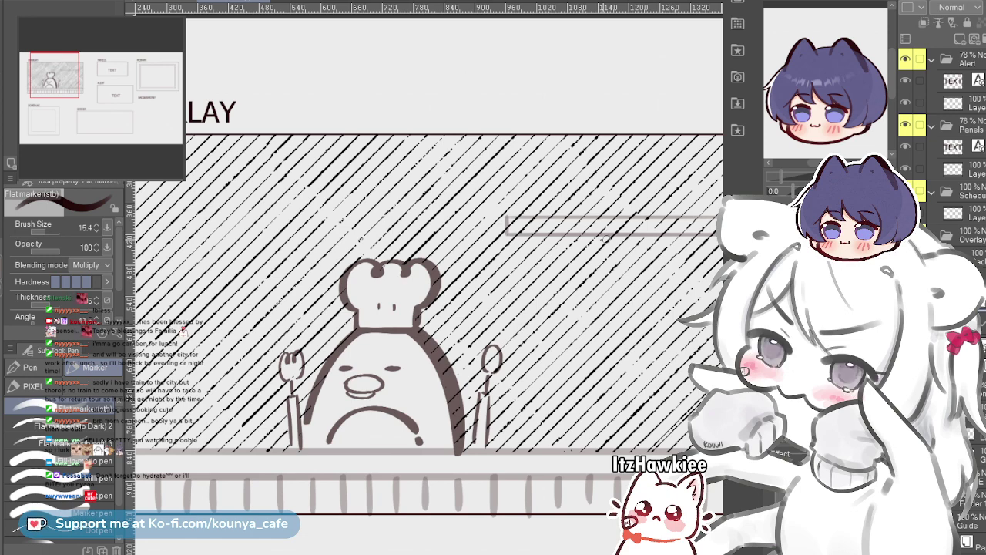
pyautogui.moveTo(606, 239); pyautogui.dragTo(503, 235)
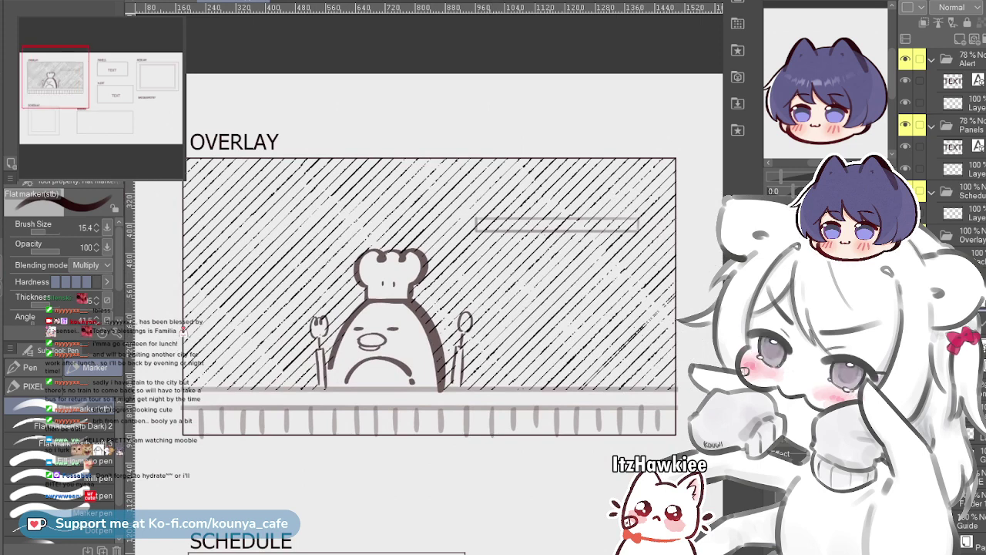
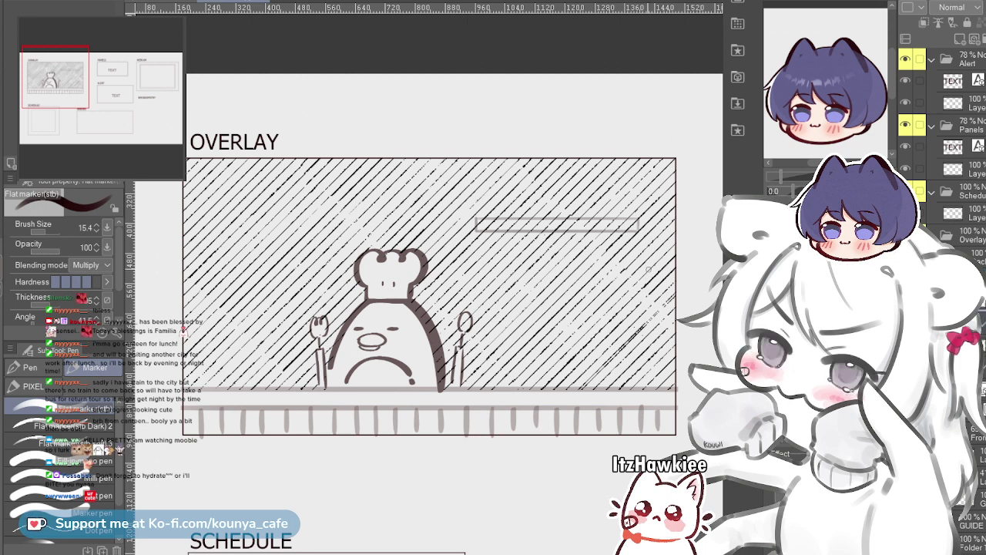
# Draw the top and bottom edges of a large box behind the penguin's hat along horizontal guides, at marker size 15.4
pyautogui.click(980, 324)
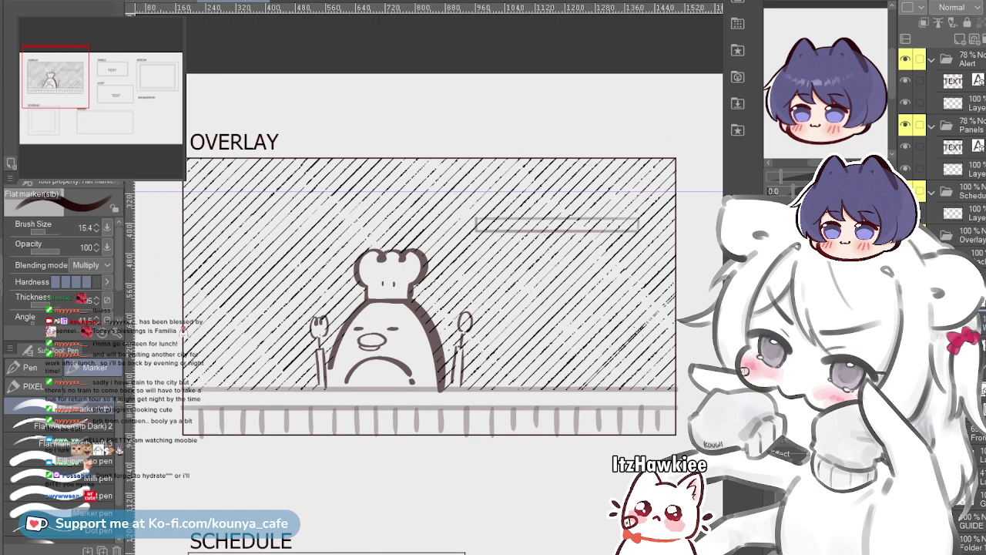
pyautogui.moveTo(211, 191); pyautogui.dragTo(382, 191)
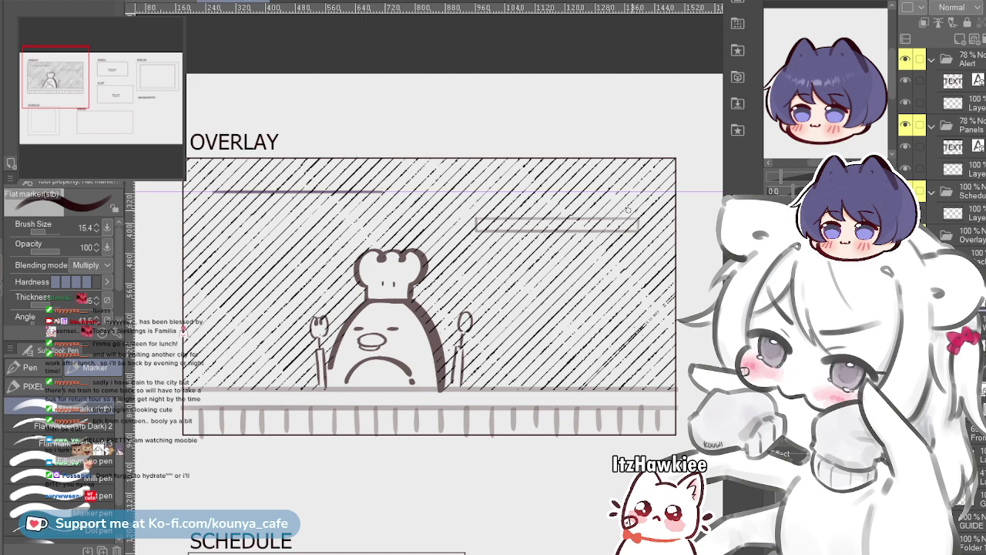
pyautogui.scroll(2, 304, 192)
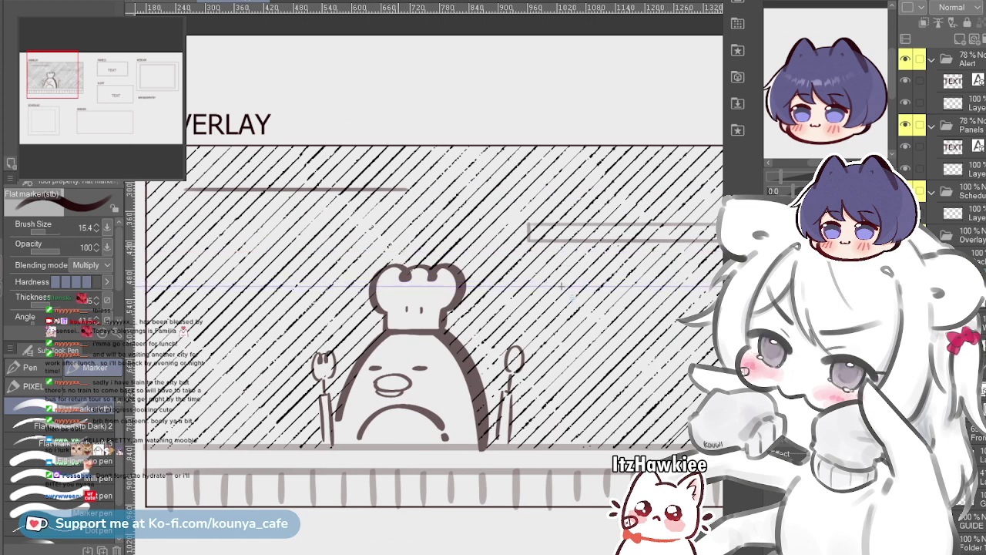
pyautogui.moveTo(181, 286); pyautogui.dragTo(414, 286)
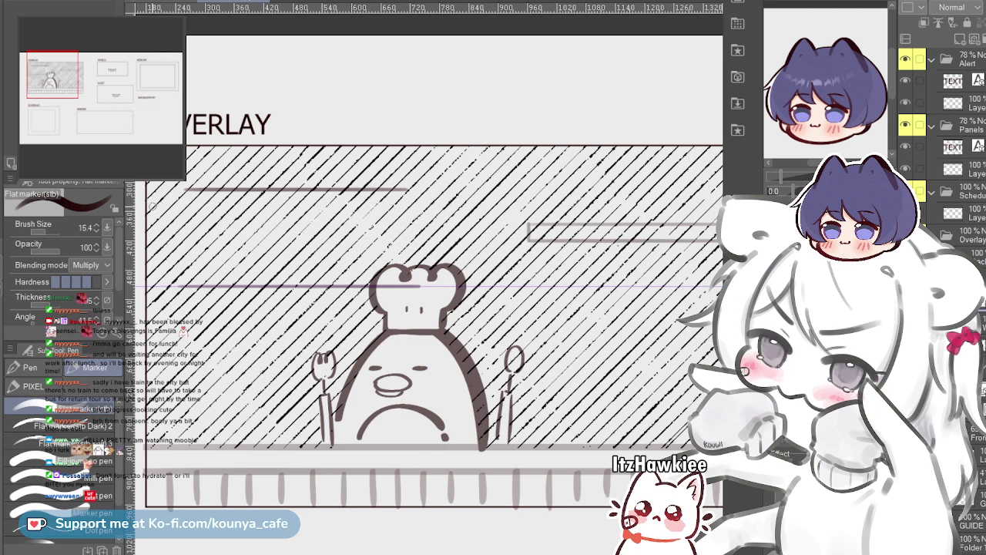
# Add the box's two vertical sides along vertical guides and extend its top edge to close the corners
pyautogui.moveTo(129, 285); pyautogui.dragTo(177, 285)
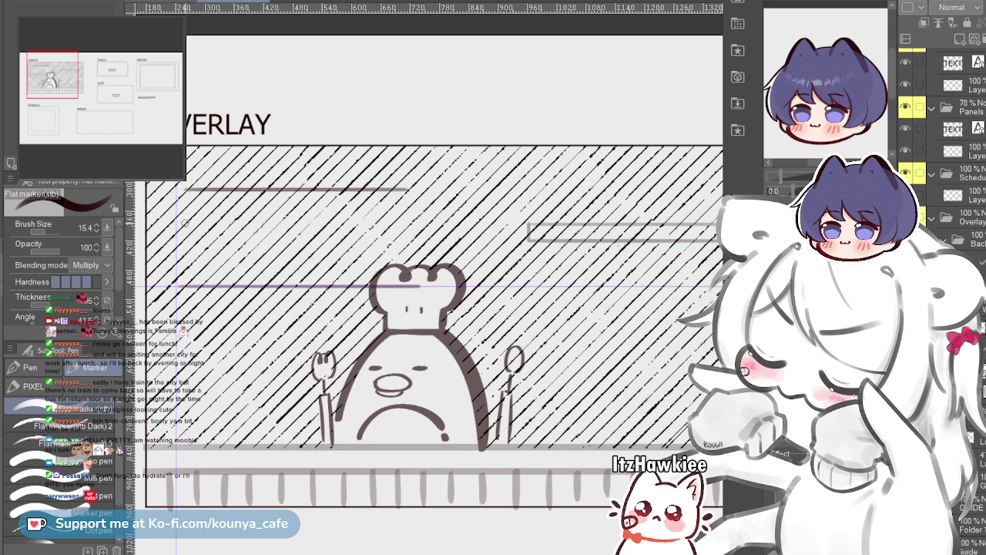
pyautogui.moveTo(176, 223); pyautogui.dragTo(185, 282)
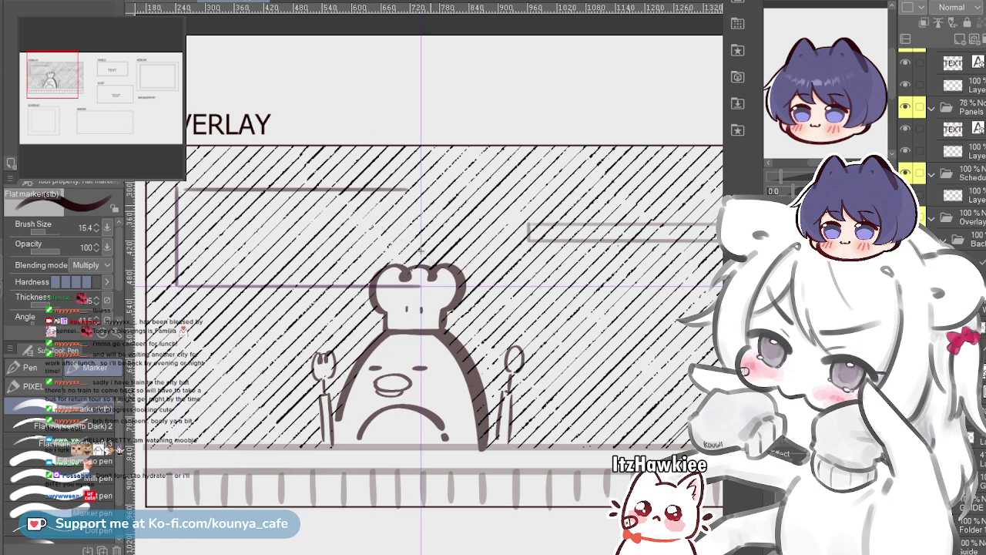
pyautogui.moveTo(421, 191); pyautogui.dragTo(422, 236)
pyautogui.moveTo(422, 274); pyautogui.dragTo(422, 287)
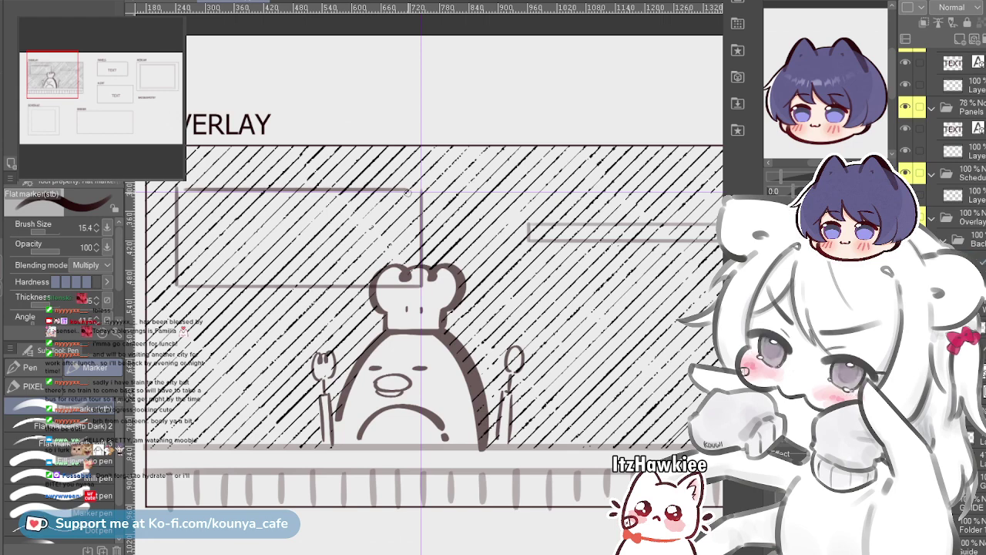
pyautogui.scroll(2, 409, 189)
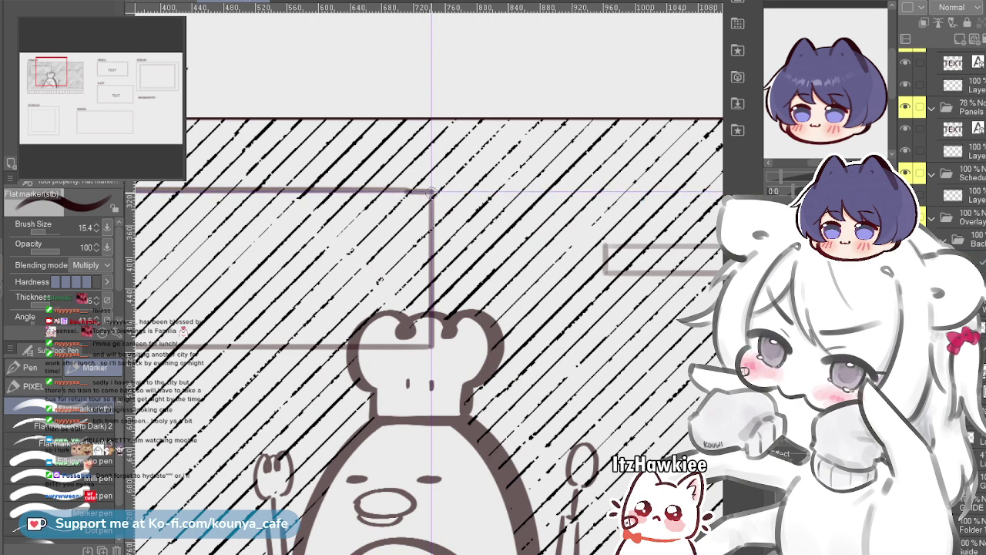
pyautogui.scroll(-1, 429, 193)
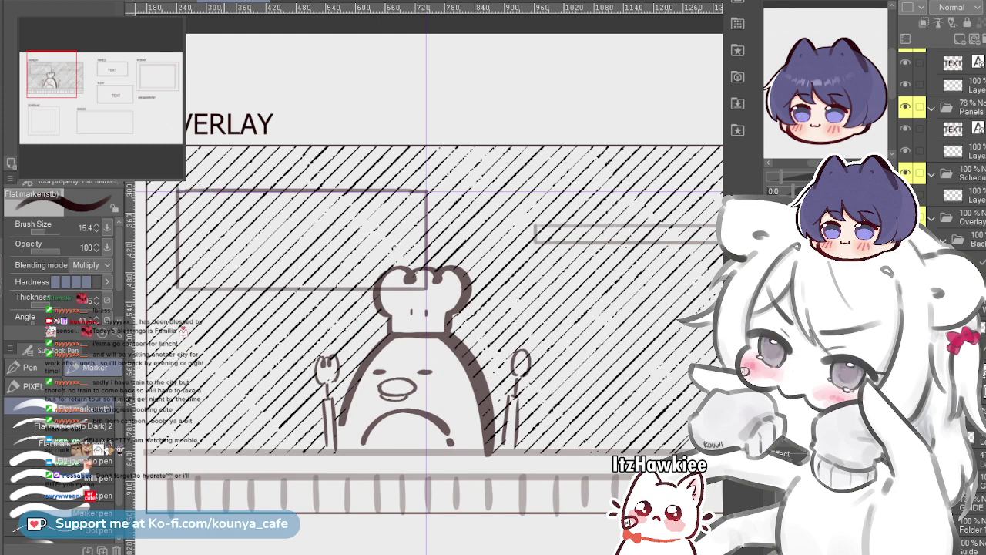
pyautogui.scroll(-1, 426, 192)
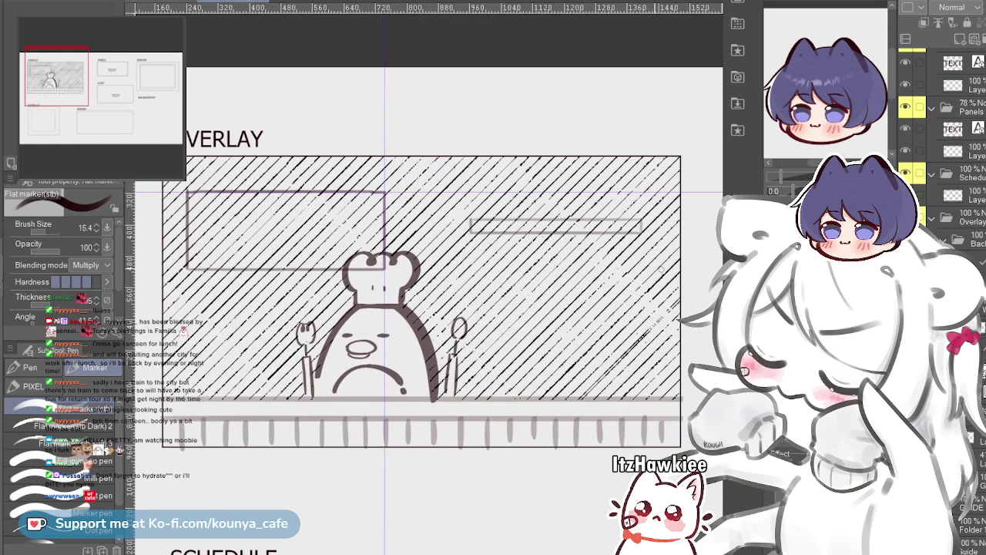
# Add the two-line text STARTING SOON in Sitka Subheading at size 27.5 over the box behind the penguin
pyautogui.press('t')
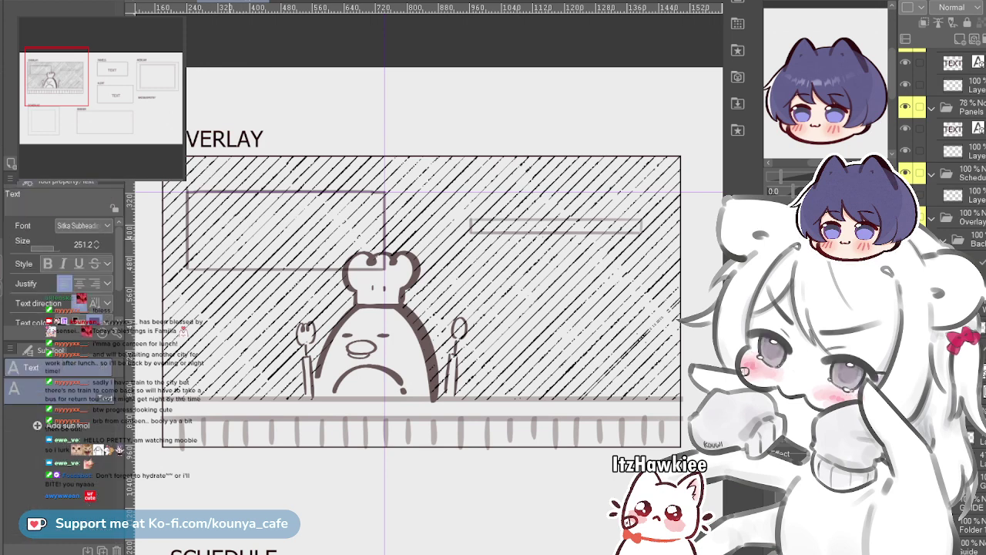
pyautogui.click(214, 243)
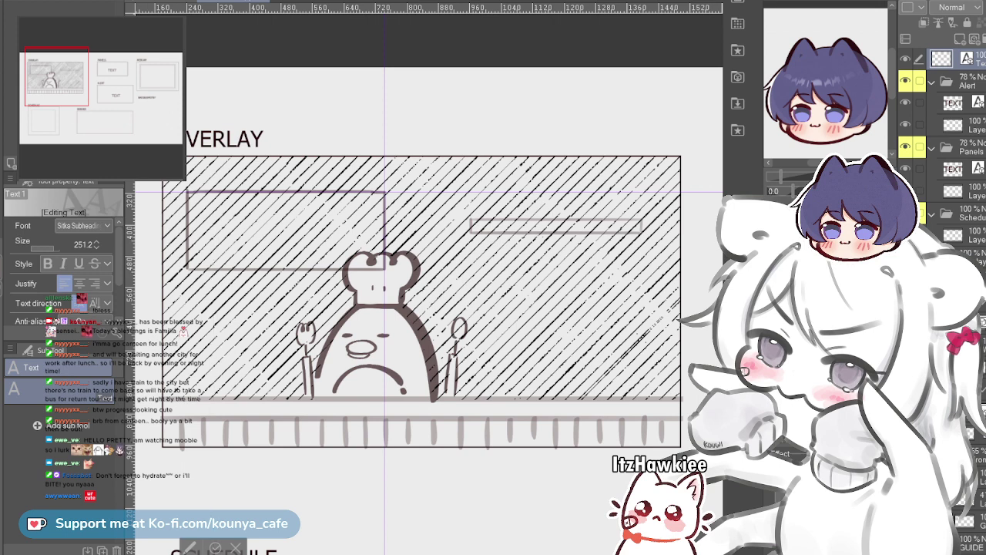
pyautogui.click(51, 245)
pyautogui.moveTo(53, 245); pyautogui.dragTo(45, 244)
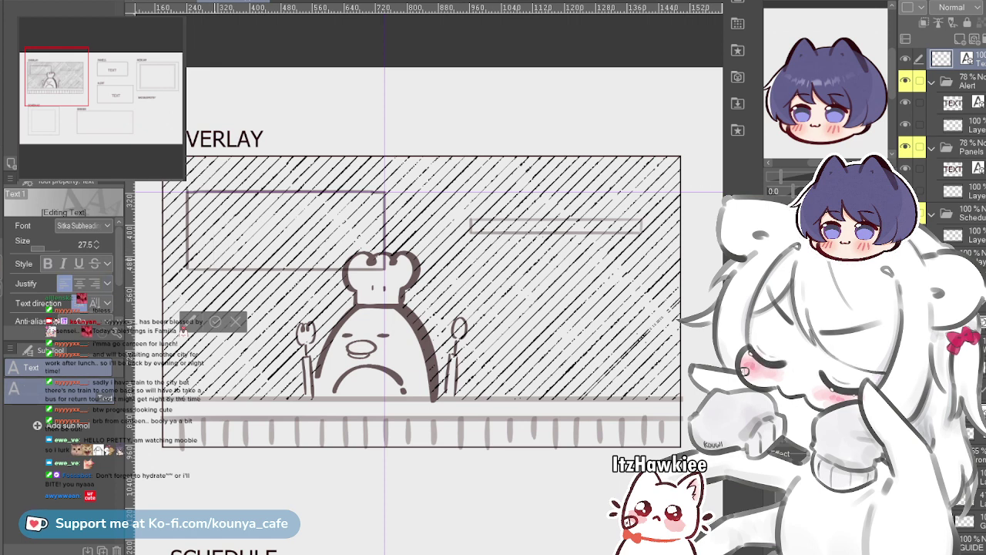
pyautogui.write('START')
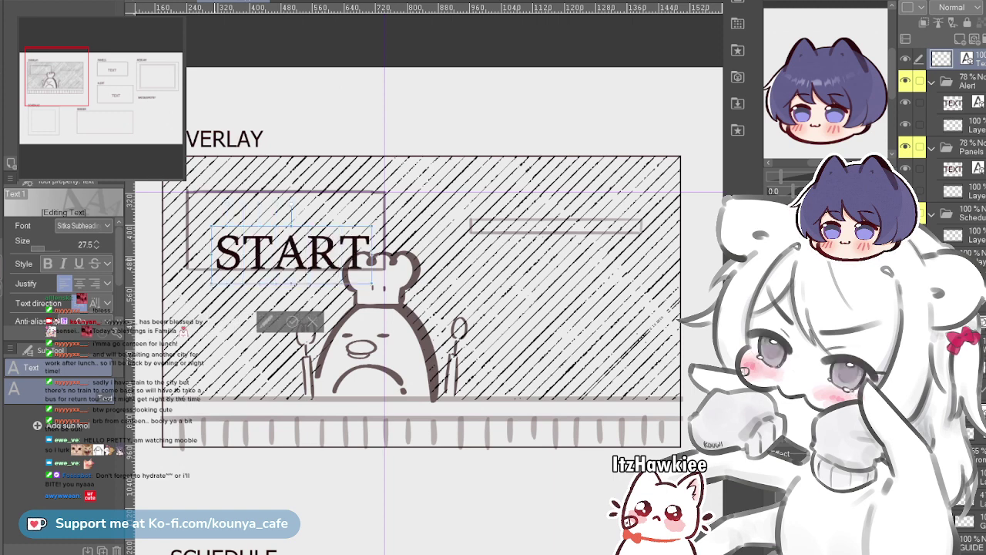
pyautogui.write('ING')
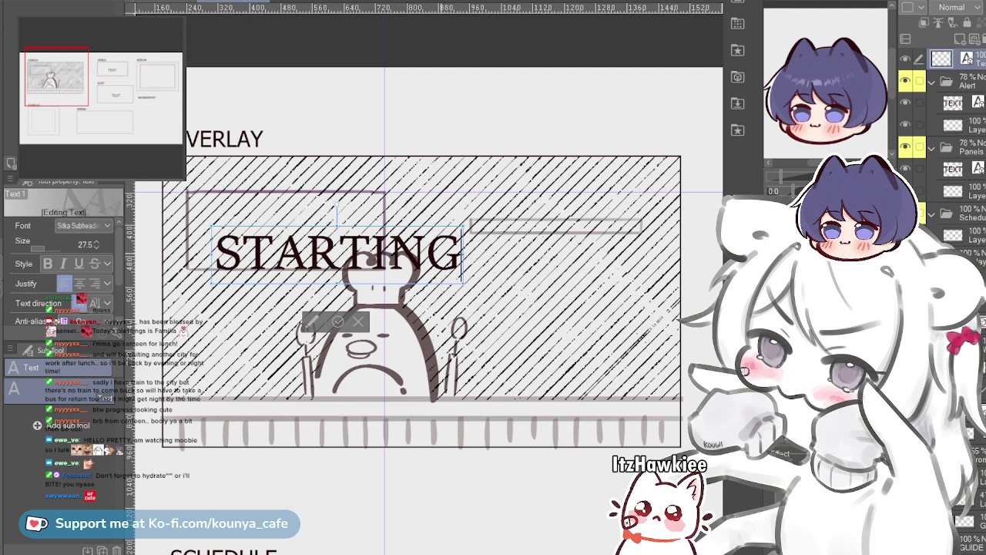
pyautogui.press('Return')
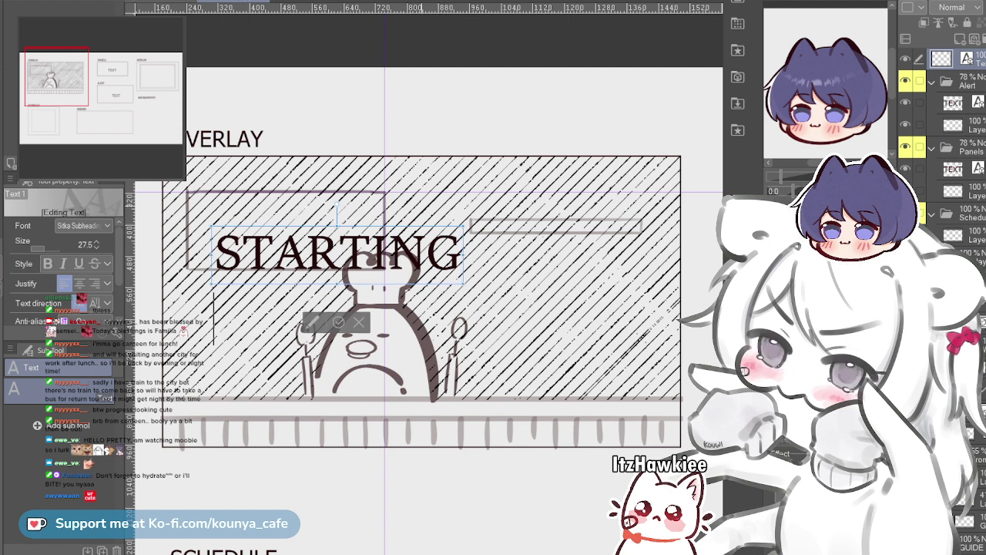
pyautogui.write('SOON')
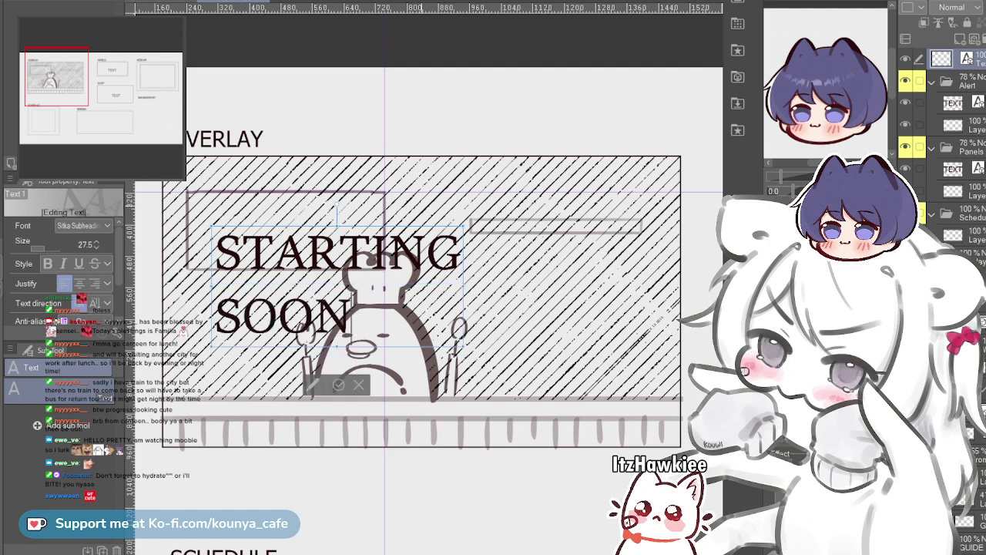
# Scale the STARTING SOON text down to size 18.2 and move it inside the box
pyautogui.hotkey('ctrl', 'a')
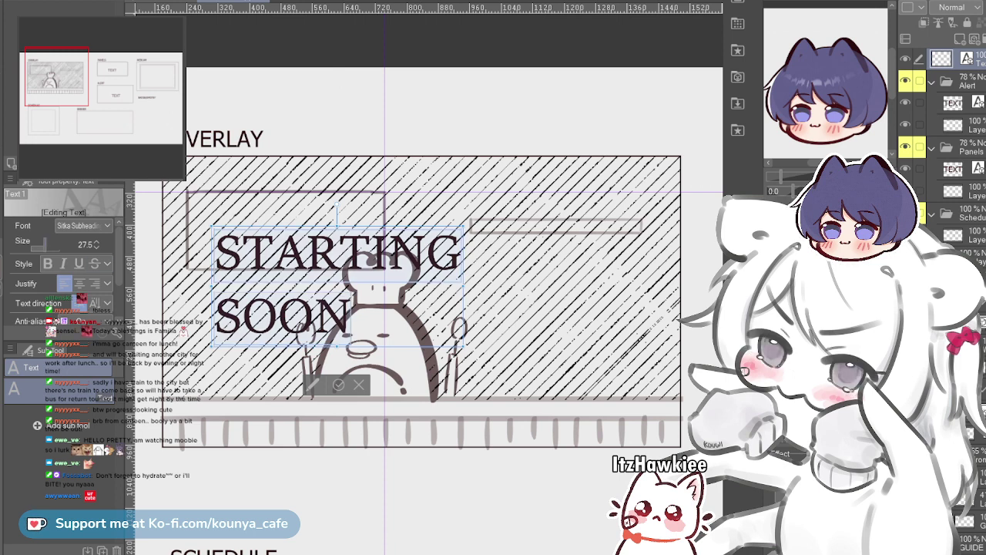
pyautogui.moveTo(463, 345); pyautogui.dragTo(378, 307)
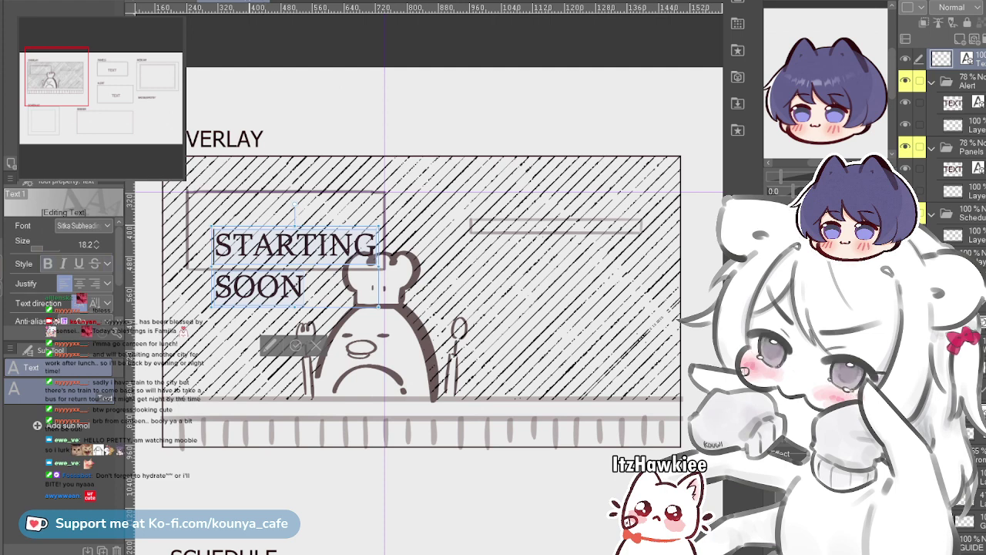
pyautogui.moveTo(249, 267); pyautogui.dragTo(236, 242)
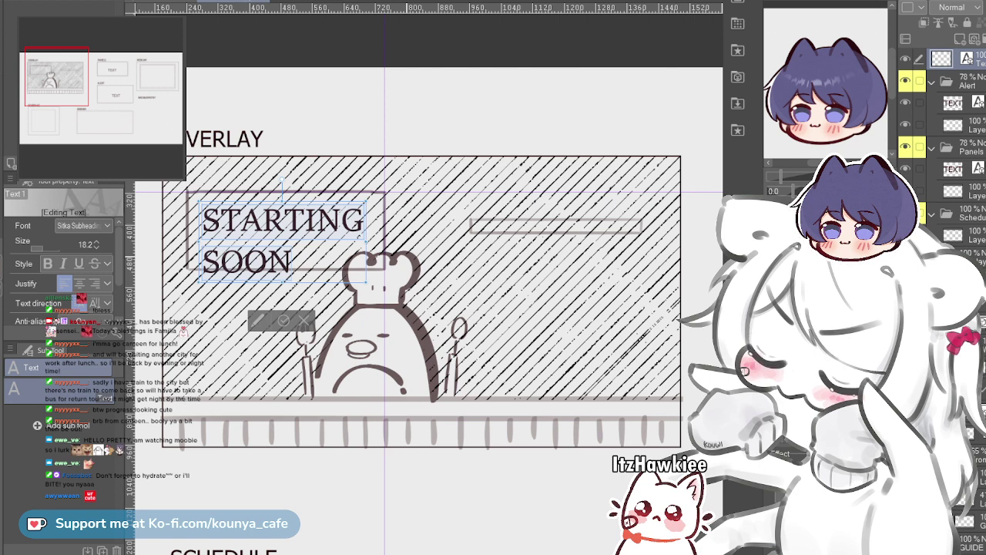
pyautogui.click(284, 320)
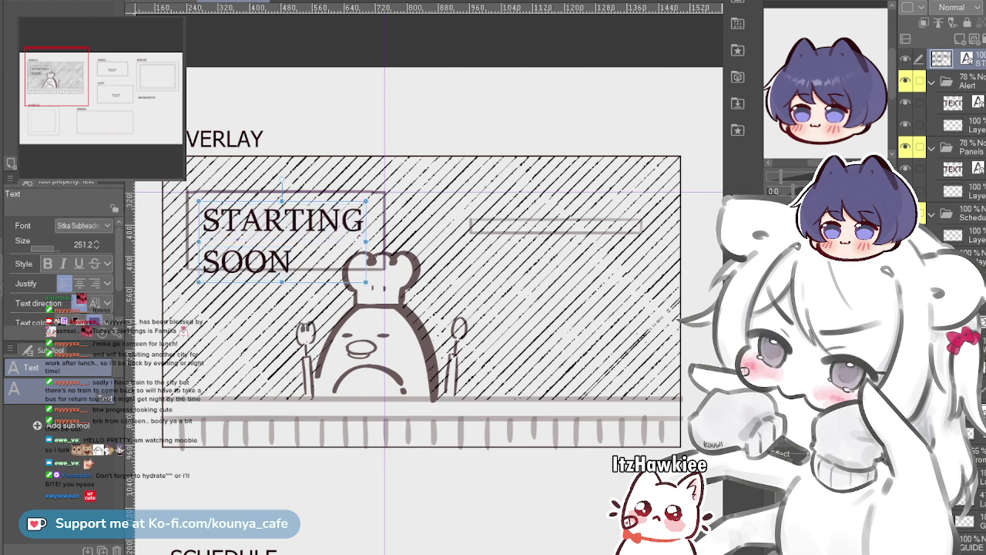
# Enlarge the box around the STARTING SOON text slightly with a scale transform
pyautogui.hotkey('ctrl', 't')
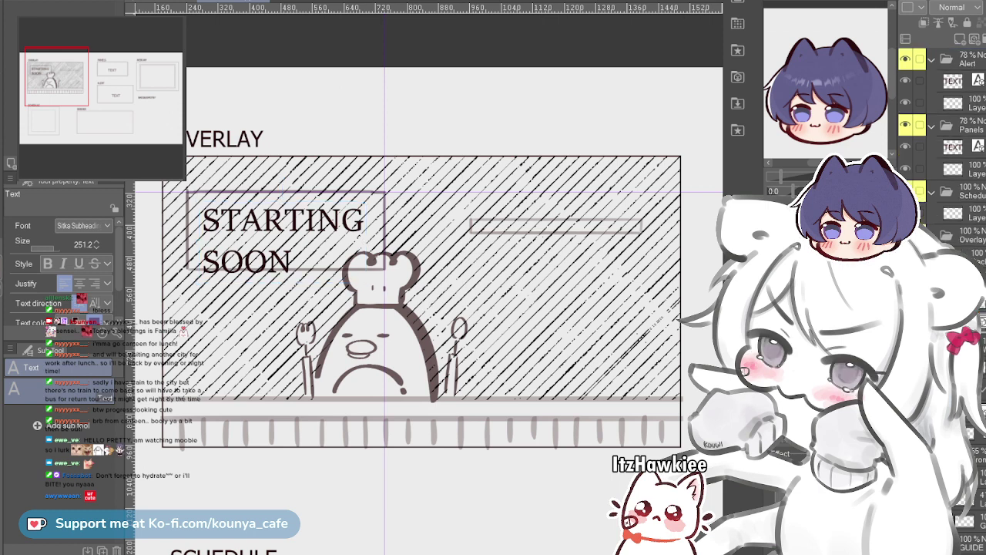
pyautogui.moveTo(385, 193); pyautogui.dragTo(402, 192)
pyautogui.scroll(-3, 402, 192)
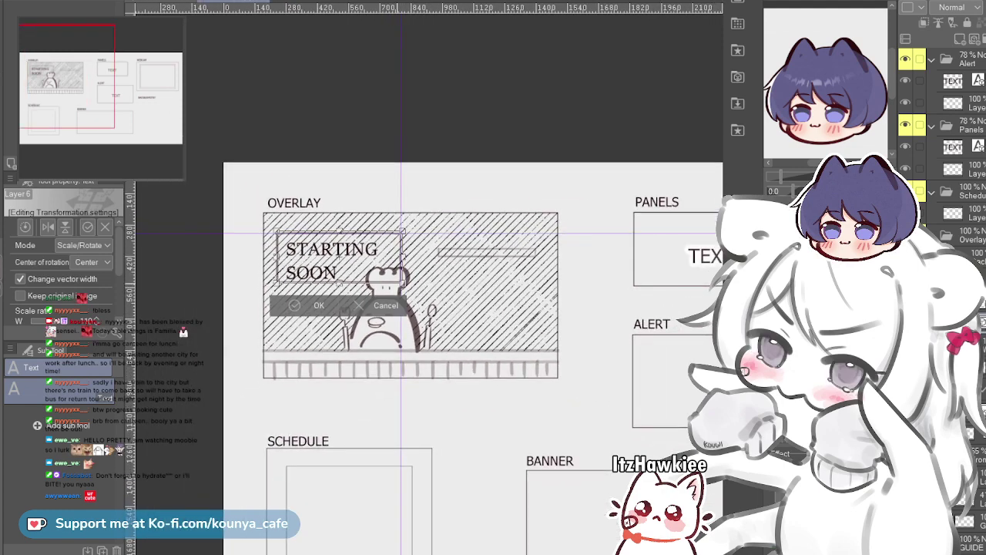
pyautogui.moveTo(403, 283); pyautogui.dragTo(406, 285)
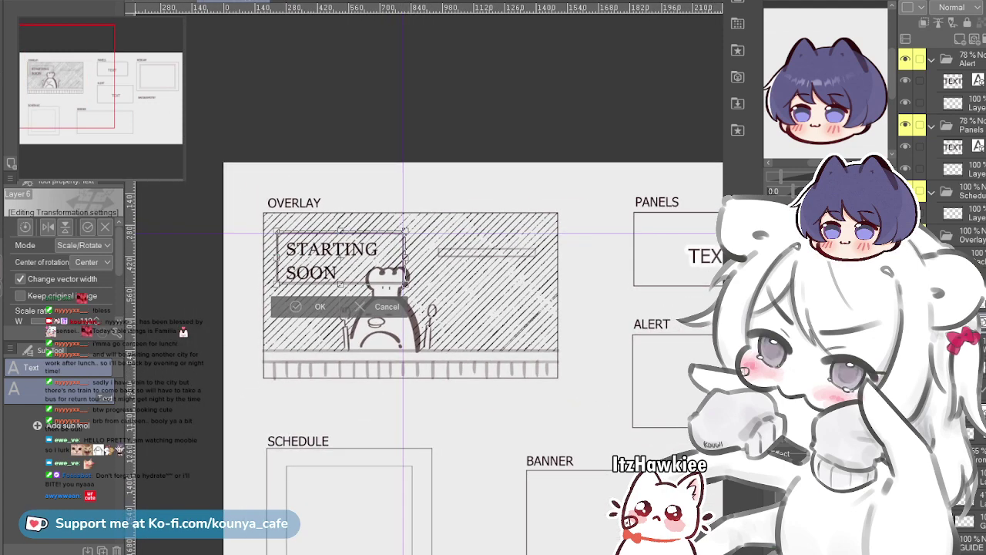
pyautogui.press('Return')
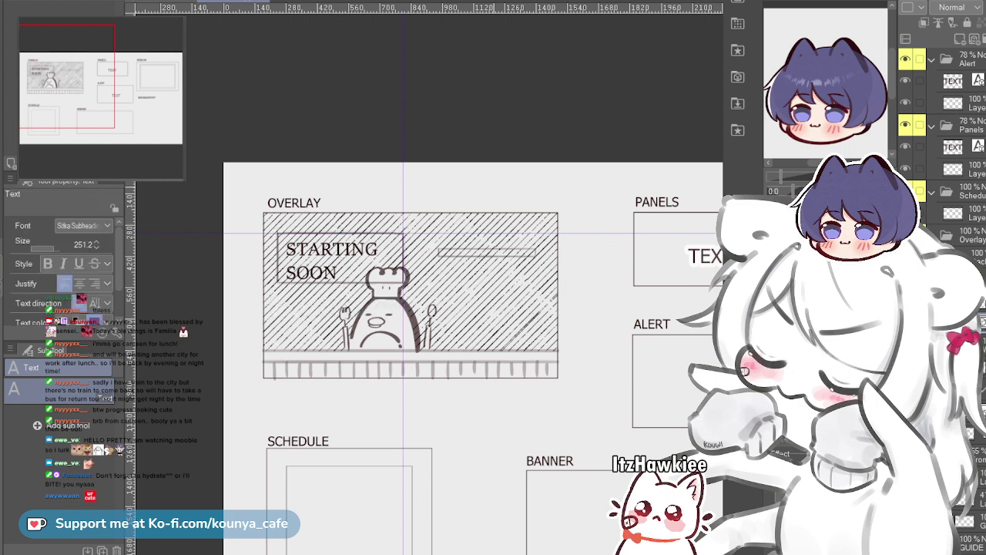
# Shrink the STARTING SOON text to size 15.8 so it fits within the box's height
pyautogui.scroll(2, 337, 269)
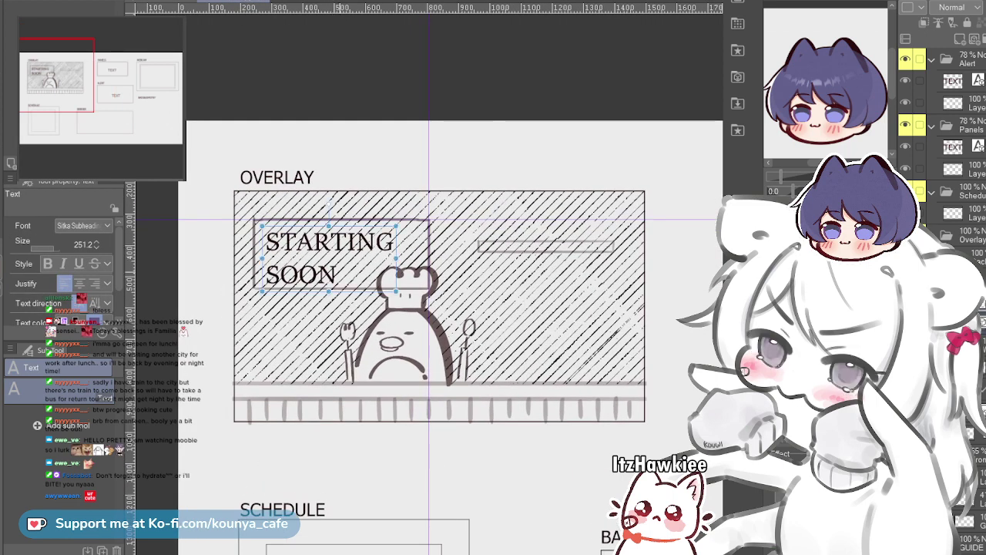
pyautogui.hotkey('ctrl', 't')
pyautogui.moveTo(390, 287); pyautogui.dragTo(377, 281)
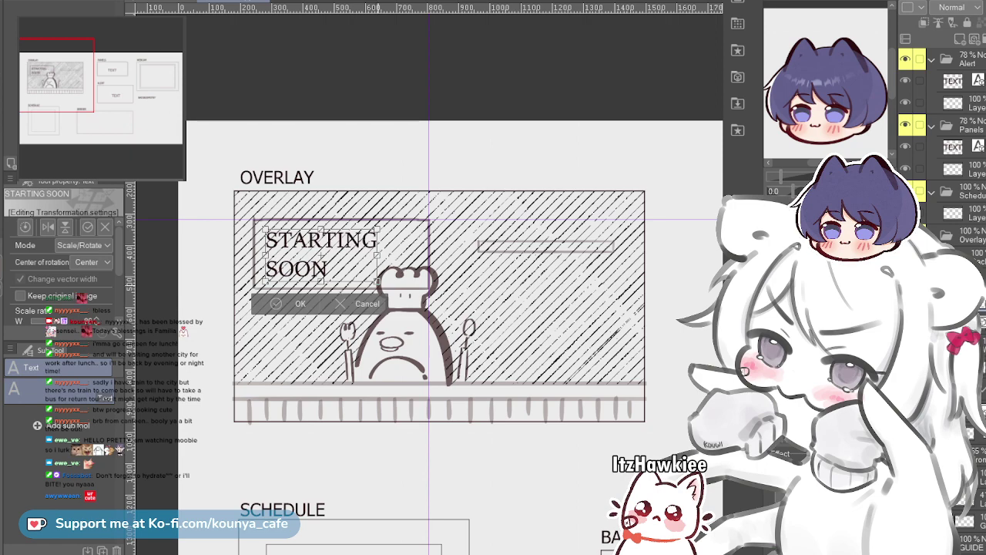
pyautogui.press('Return')
pyautogui.scroll(-3, 385, 236)
pyautogui.scroll(4, 387, 237)
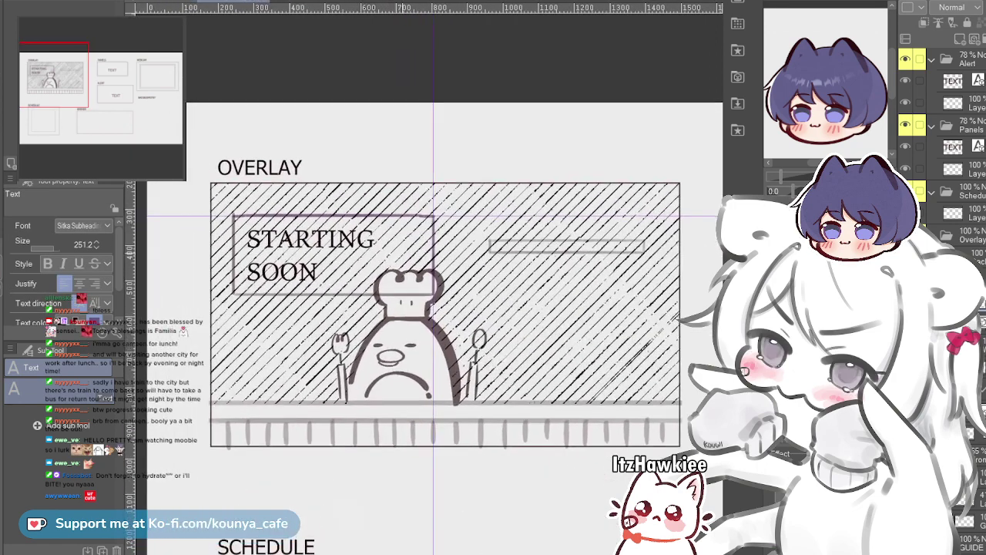
pyautogui.moveTo(402, 245); pyautogui.dragTo(392, 241)
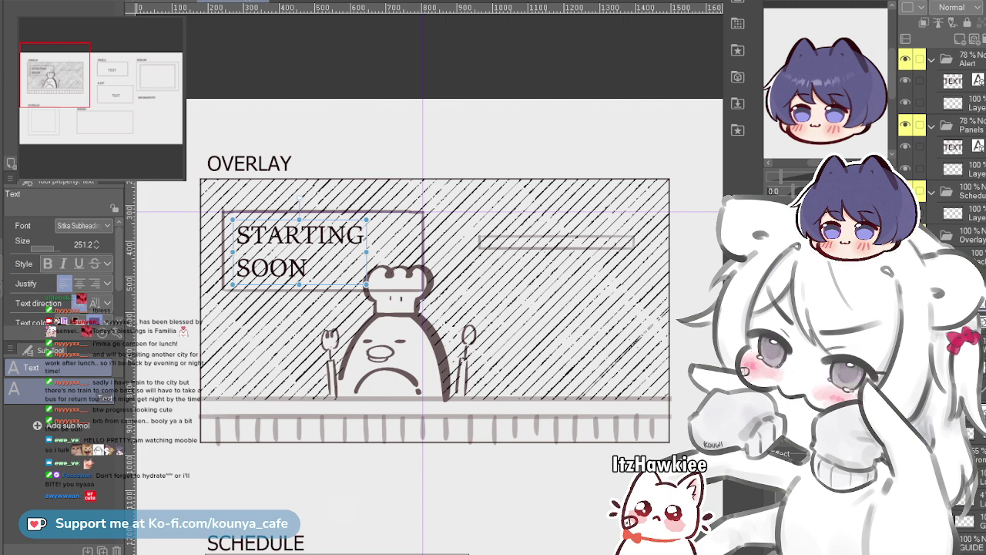
pyautogui.click(285, 308)
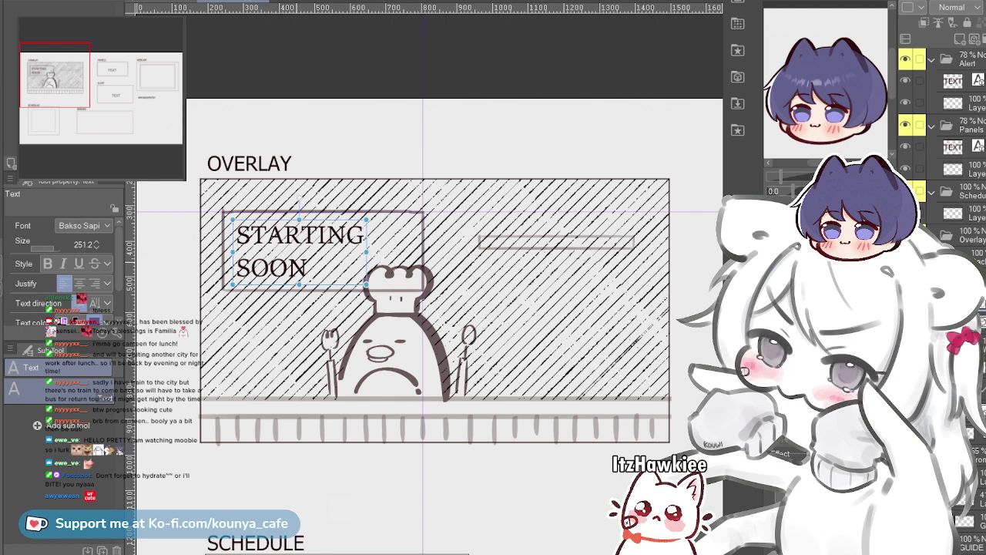
pyautogui.click(236, 237)
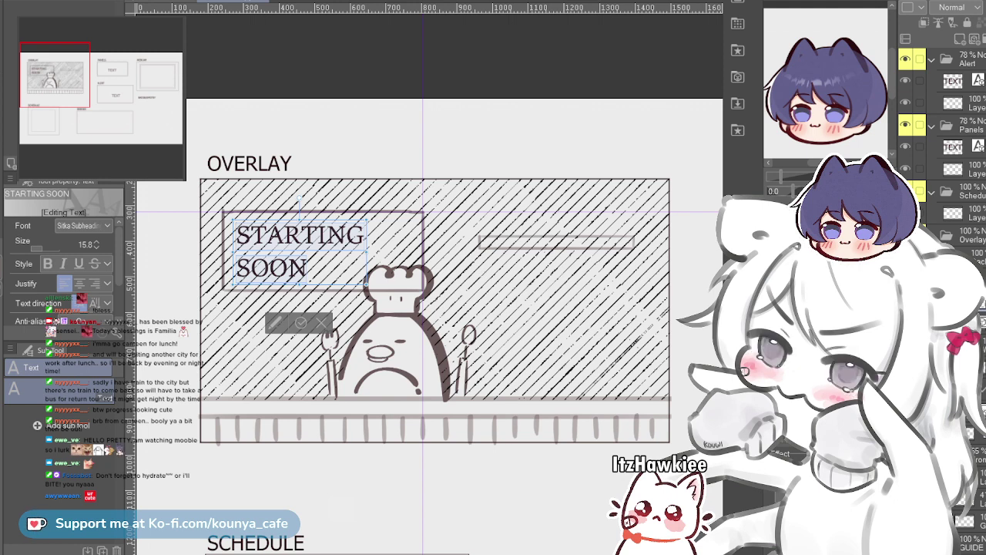
pyautogui.hotkey('ctrl', 'a')
pyautogui.press('BackSpace')
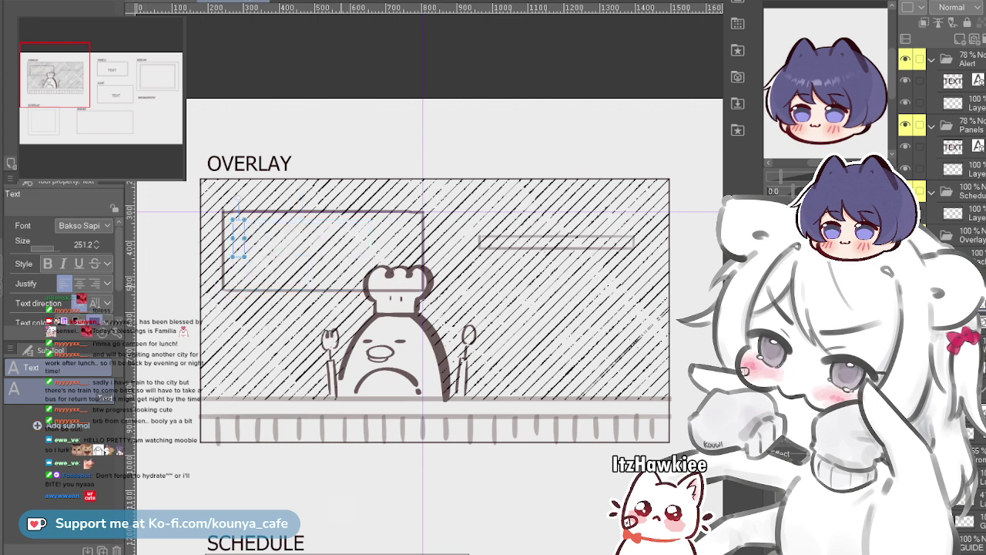
pyautogui.hotkey('ctrl', 'z')
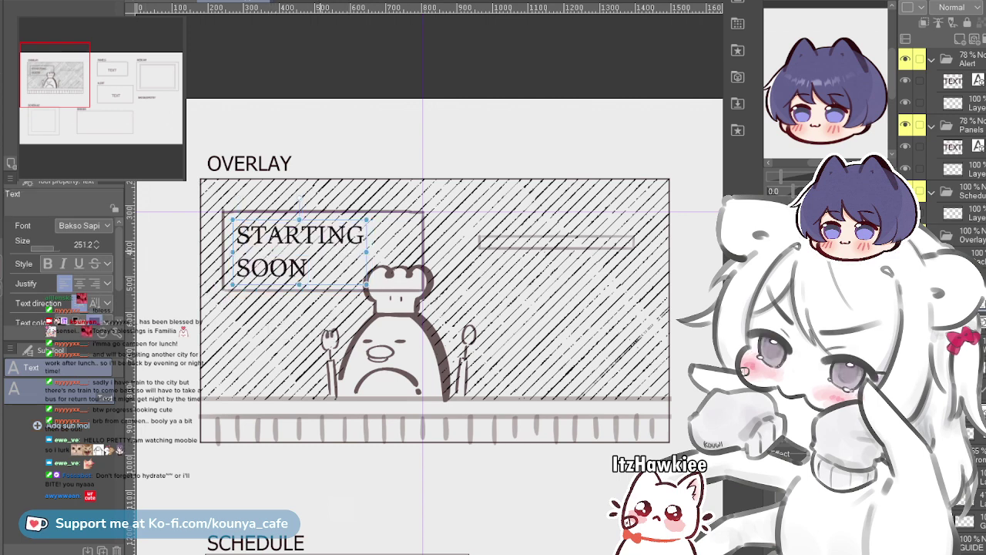
# Set the STARTING SOON text's font to Bakso Sapi and nudge the text slightly up and left
pyautogui.click(320, 254)
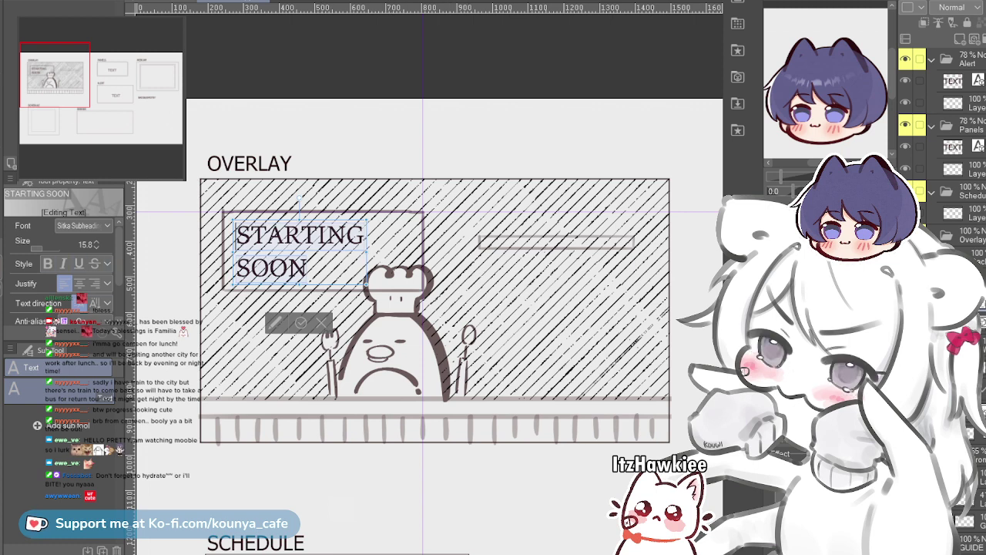
pyautogui.click(83, 226)
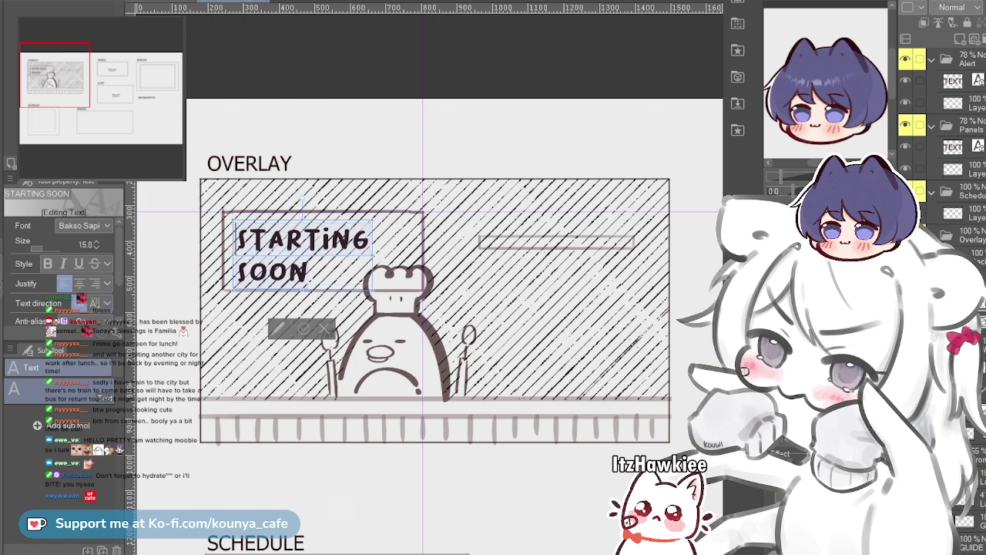
pyautogui.click(303, 329)
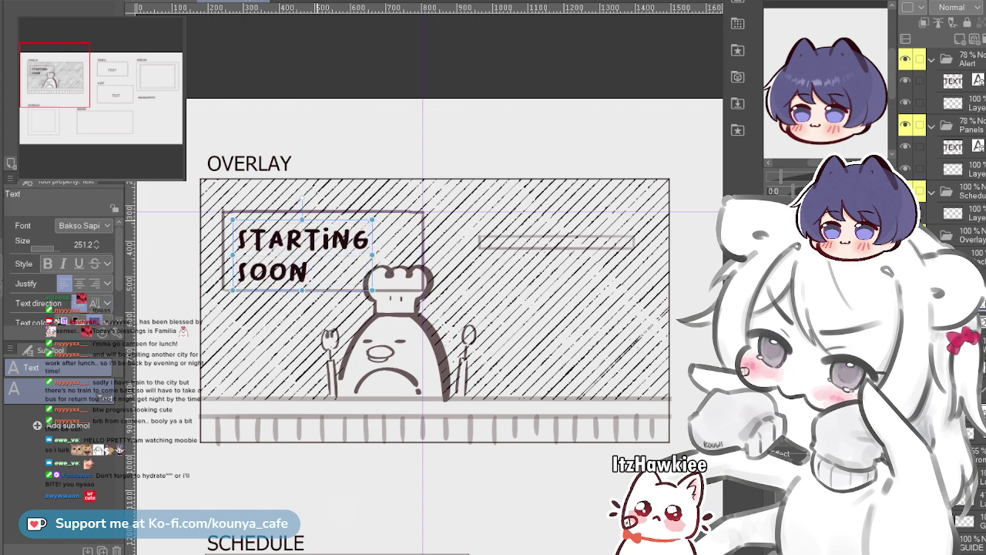
pyautogui.moveTo(302, 255); pyautogui.dragTo(300, 251)
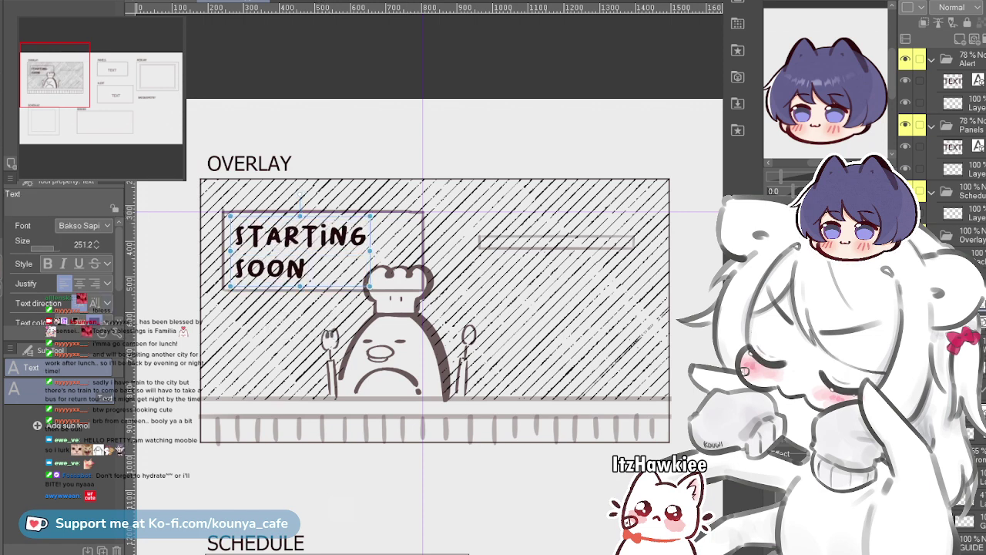
pyautogui.press('Escape')
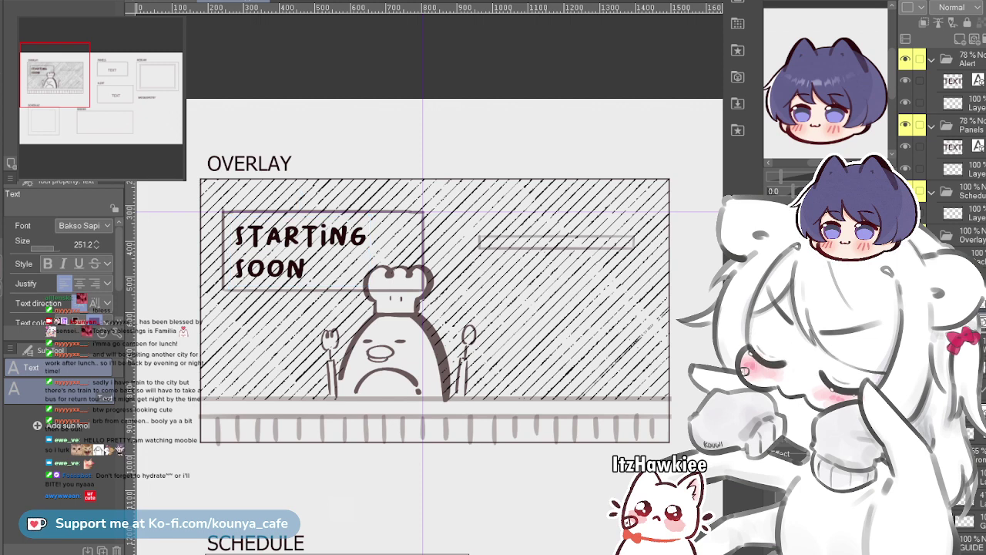
# Duplicate the text box outline and scale the copy larger and taller, forming an outer frame around it
pyautogui.hotkey('ctrl', 'v')
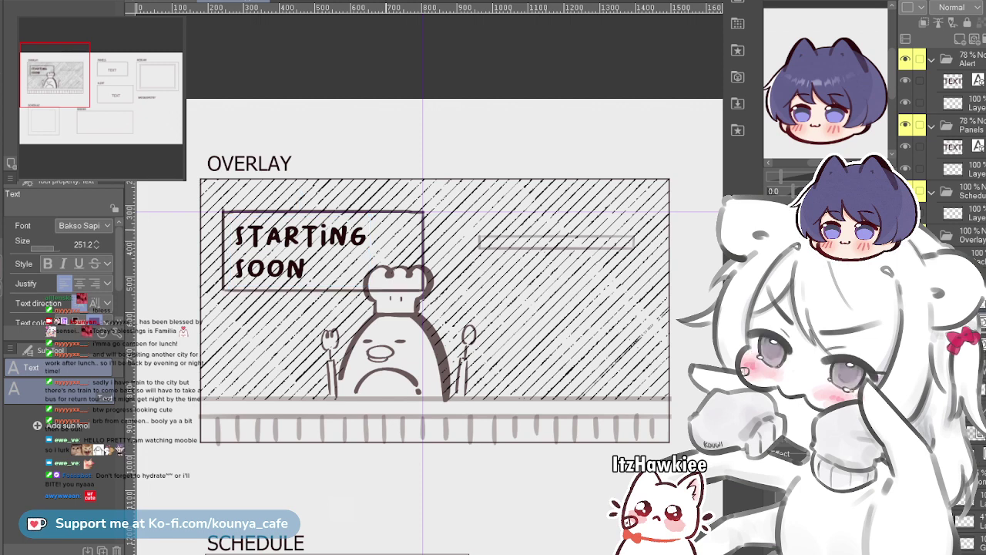
pyautogui.hotkey('ctrl', 't')
pyautogui.moveTo(426, 292); pyautogui.dragTo(431, 295)
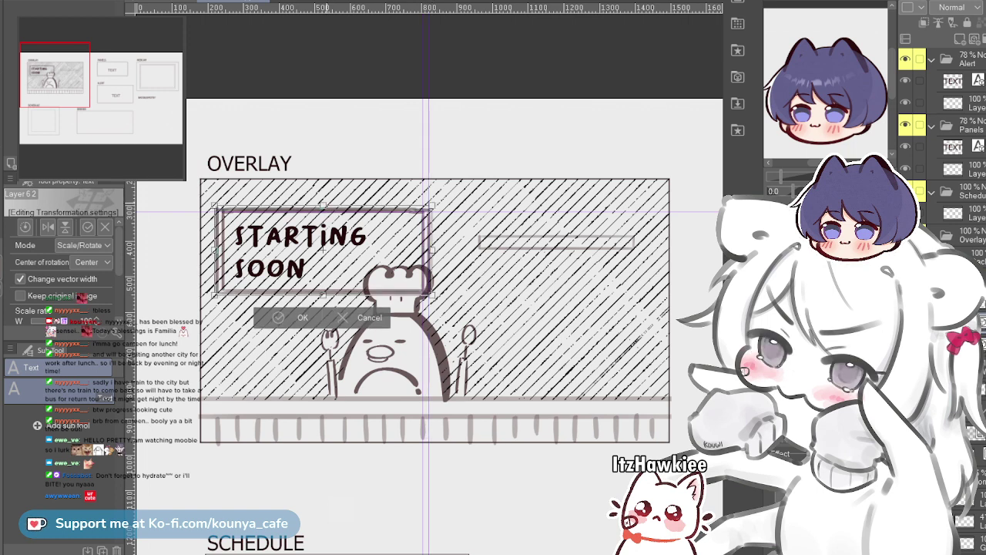
pyautogui.moveTo(324, 205); pyautogui.dragTo(324, 199)
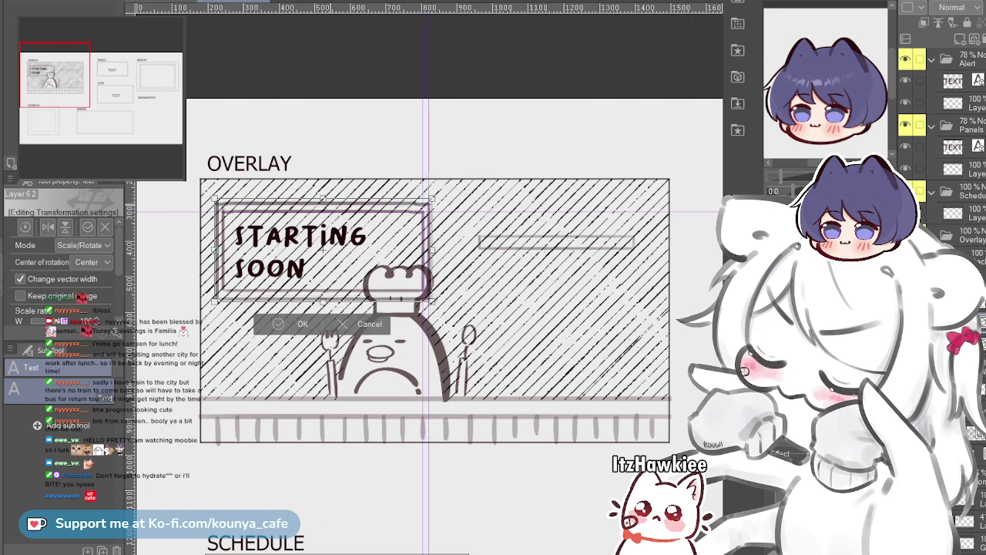
pyautogui.press('Return')
# Draw short diagonal Flat marker strokes at brush size 15.4 joining the inner and outer corners of the STARTING SOON frame
pyautogui.scroll(2, 346, 206)
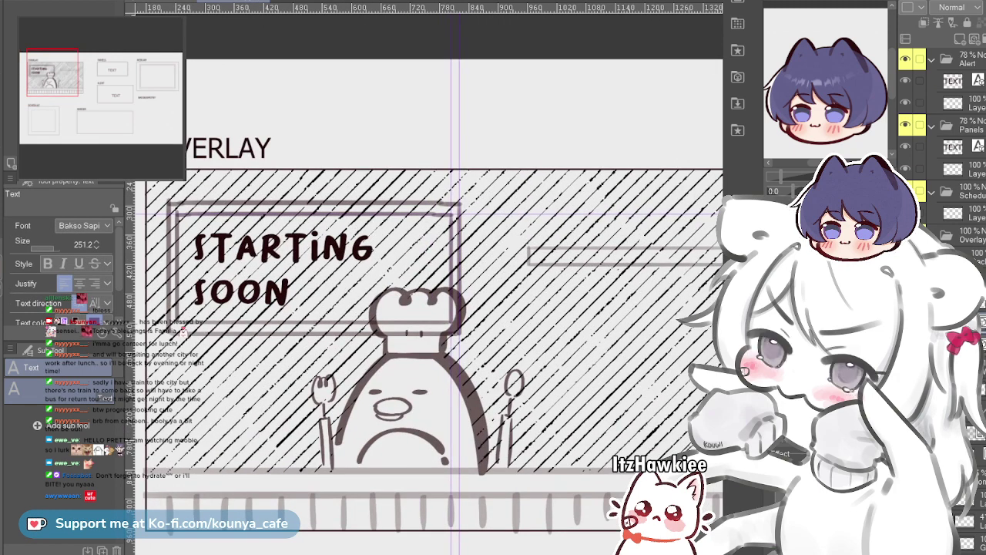
pyautogui.scroll(2, 184, 221)
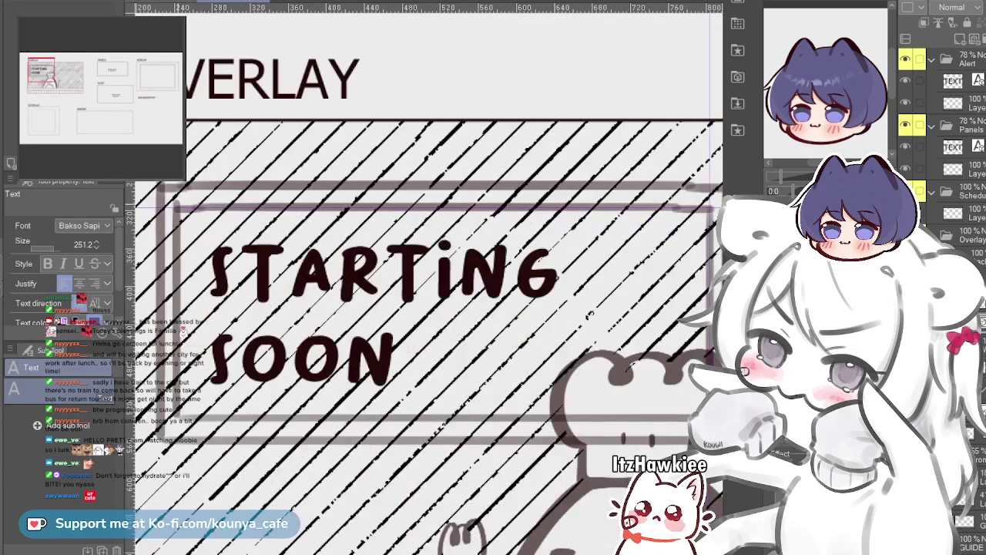
pyautogui.press('p')
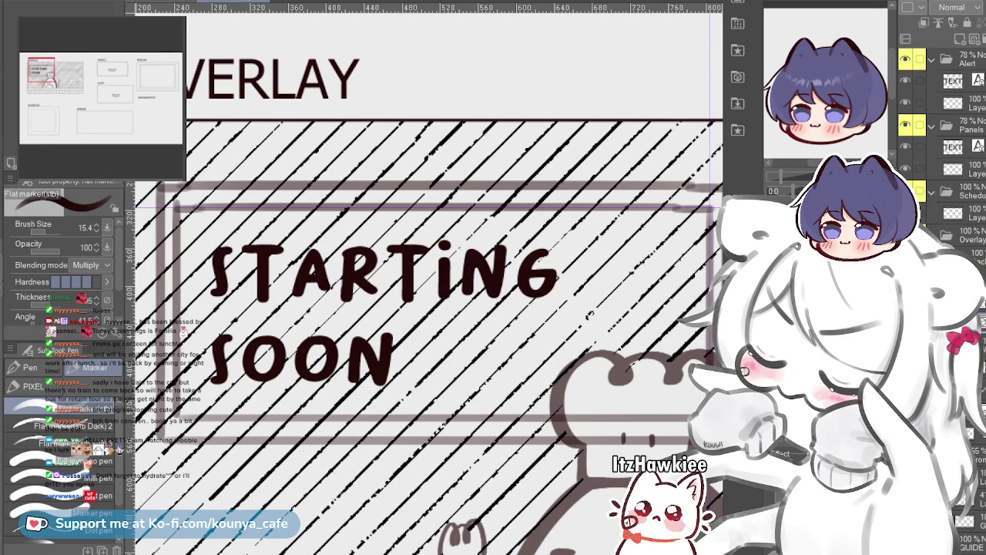
pyautogui.click(62, 405)
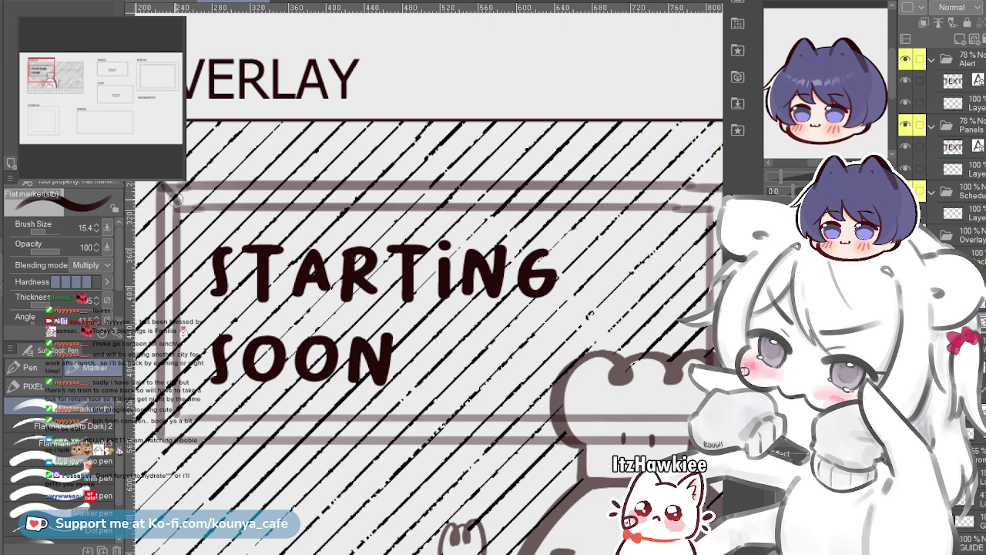
pyautogui.moveTo(189, 416); pyautogui.dragTo(222, 372)
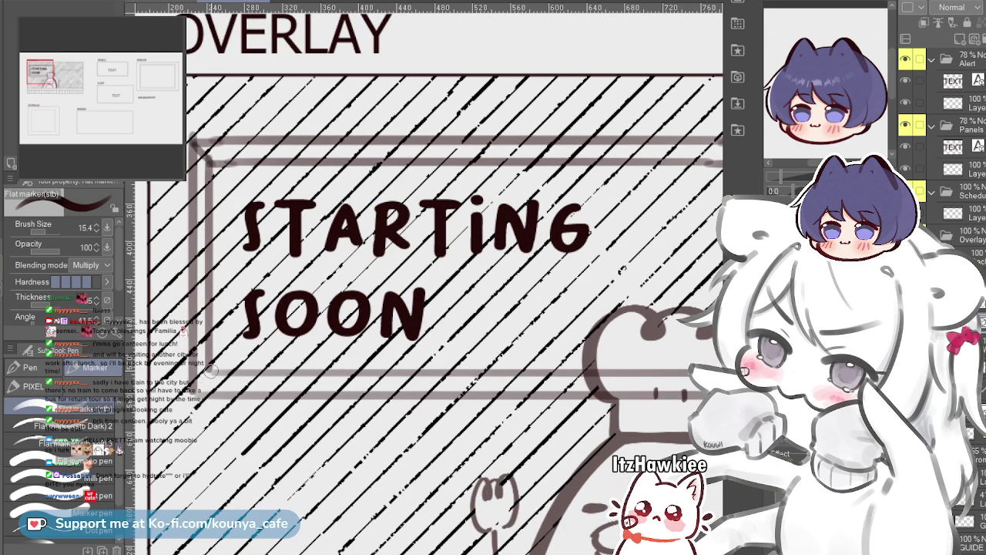
pyautogui.moveTo(693, 362); pyautogui.dragTo(543, 344)
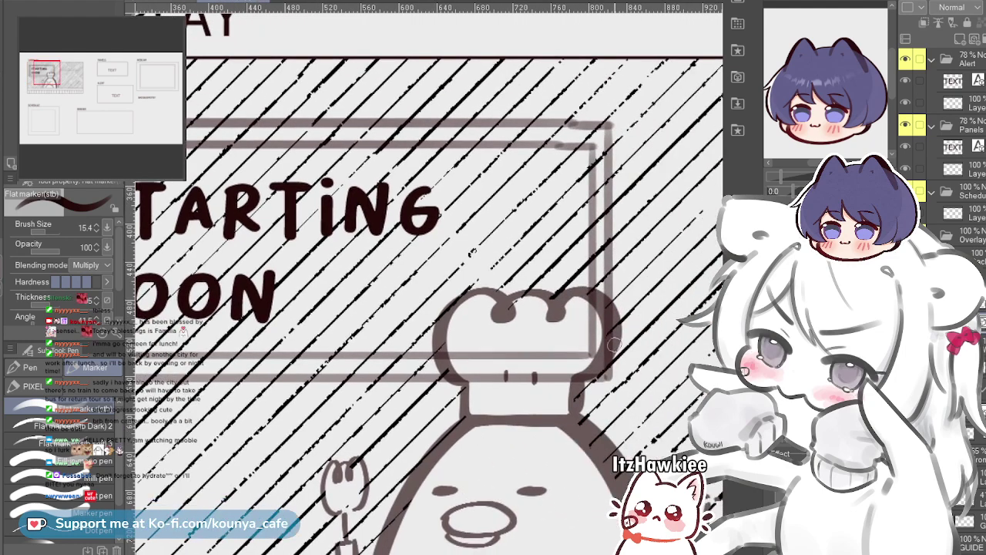
pyautogui.scroll(1, 593, 183)
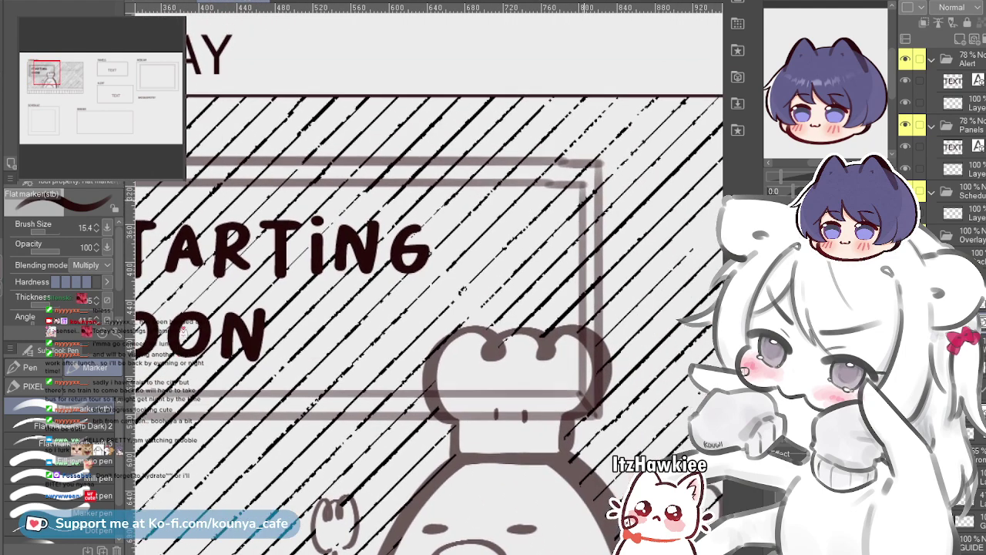
pyautogui.scroll(-3, 594, 175)
pyautogui.moveTo(594, 175); pyautogui.dragTo(446, 181)
pyautogui.scroll(-2, 530, 180)
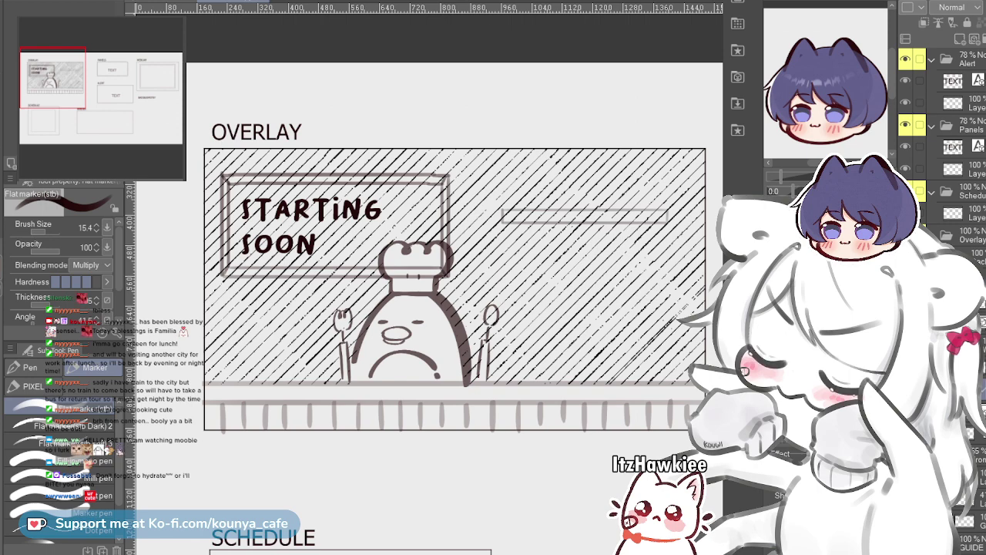
# Move the whole STARTING SOON sign, text and frame together, slightly right and down
pyautogui.moveTo(455, 277); pyautogui.dragTo(389, 283)
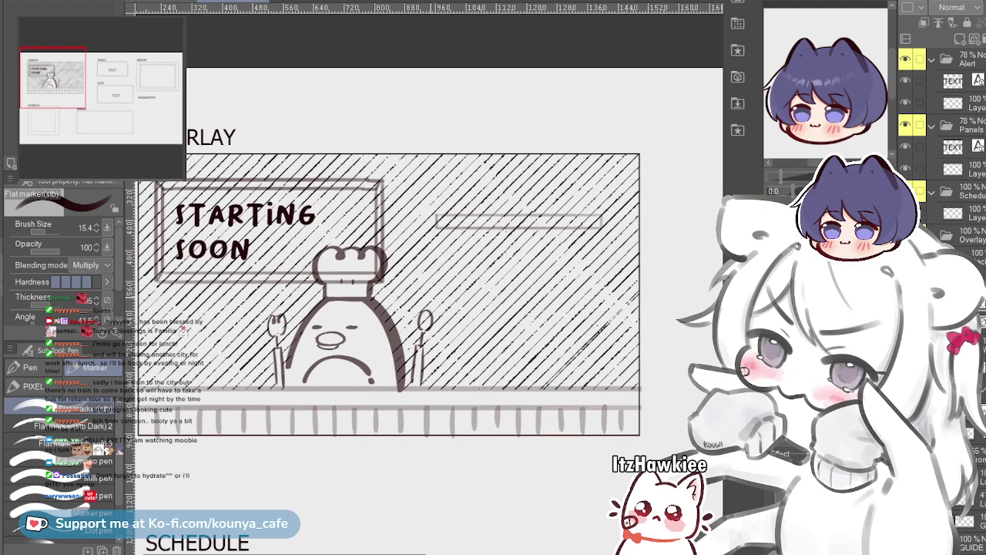
pyautogui.press('ctrl')
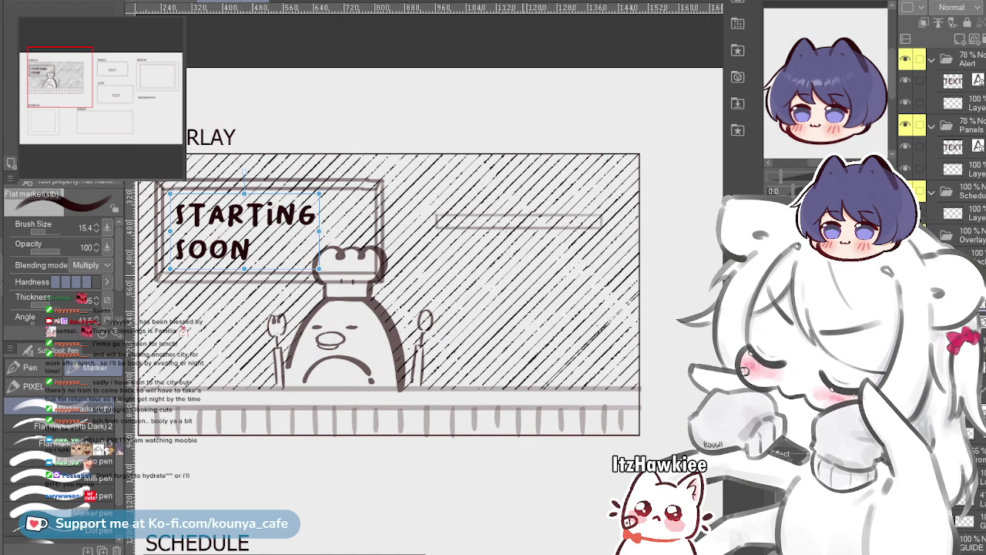
pyautogui.hotkey('ctrl', 'd')
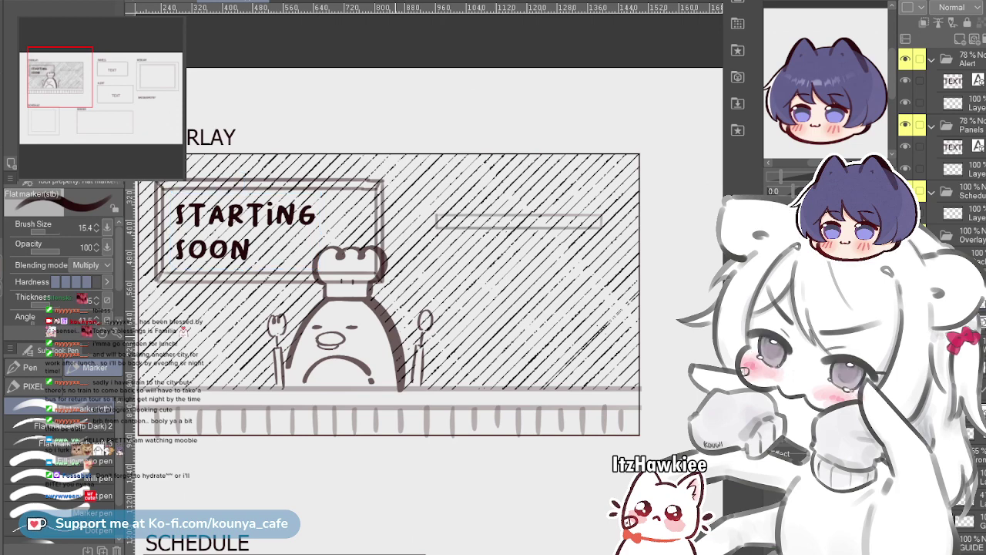
pyautogui.hotkey('ctrl', 't')
pyautogui.scroll(1, 423, 300)
pyautogui.moveTo(358, 246); pyautogui.dragTo(369, 249)
pyautogui.press('Return')
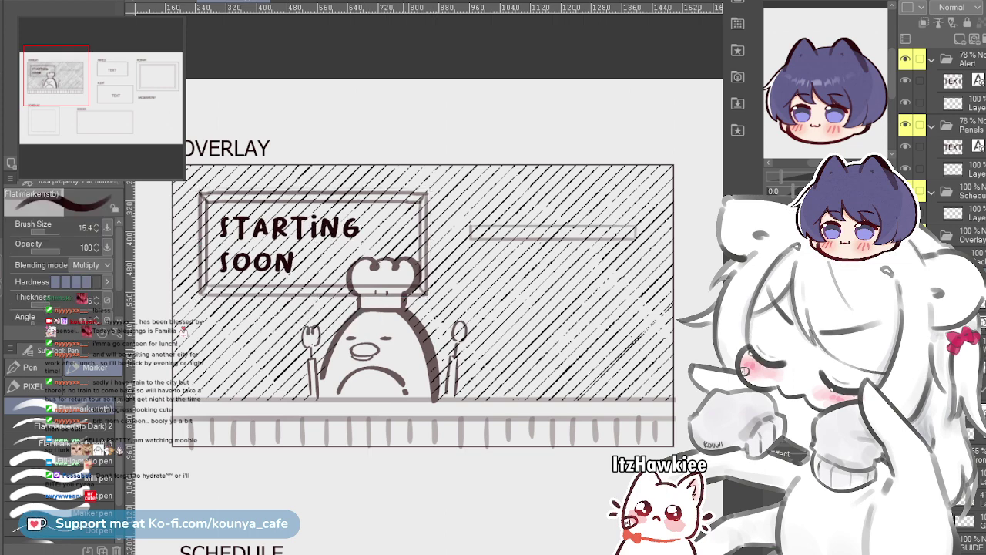
# Duplicate the narrow horizontal bar, place the copy below the original, and shift both bars slightly right and up
pyautogui.moveTo(432, 386); pyautogui.dragTo(413, 385)
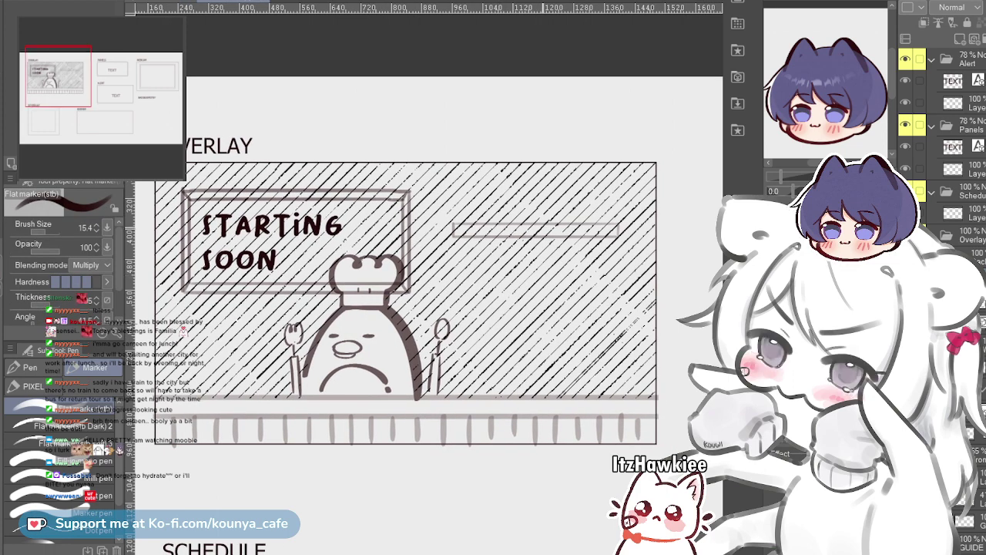
pyautogui.keyDown('ctrl'); pyautogui.click(543, 224); pyautogui.keyUp('ctrl')
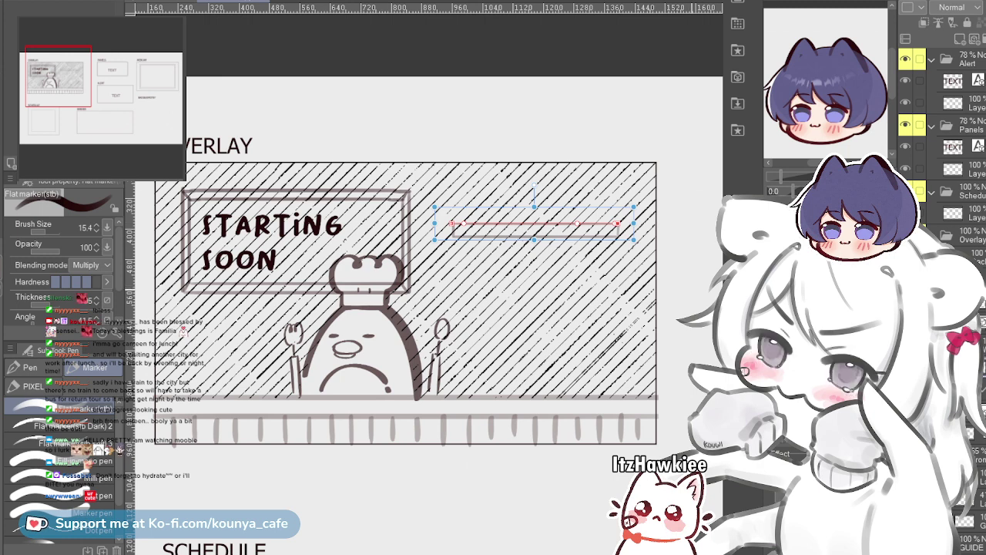
pyautogui.hotkey('ctrl', 'd')
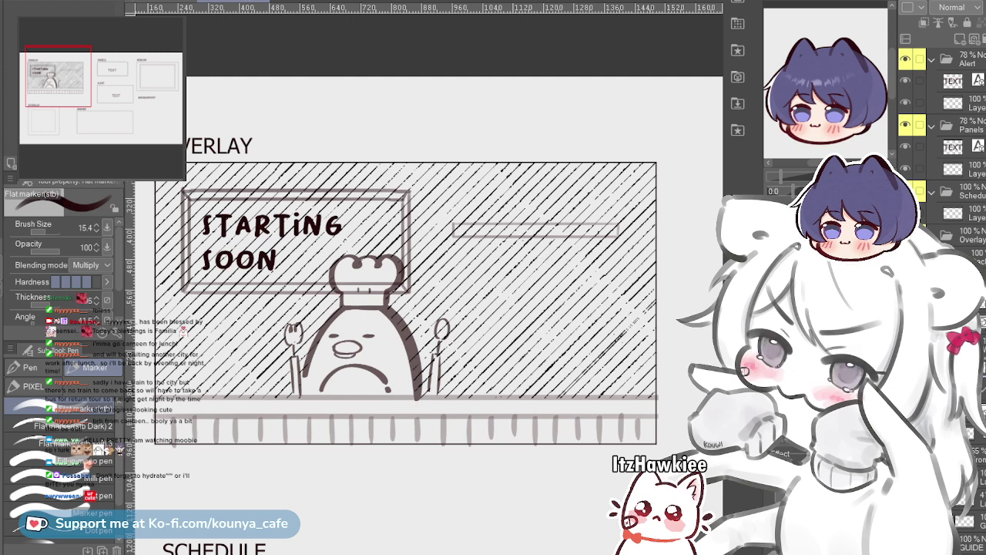
pyautogui.hotkey('ctrl', 't')
pyautogui.moveTo(519, 229); pyautogui.dragTo(519, 299)
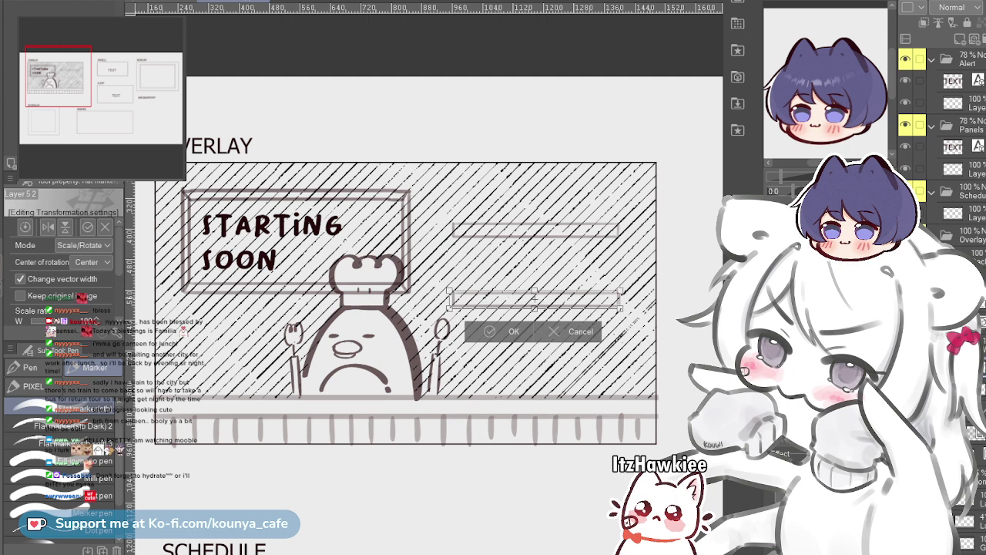
pyautogui.press('Return')
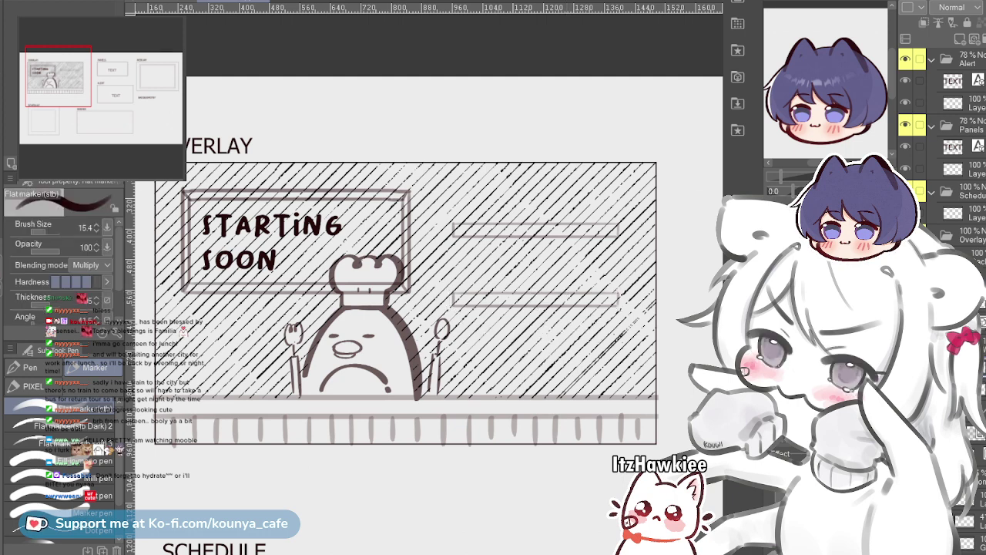
pyautogui.hotkey('ctrl', 't')
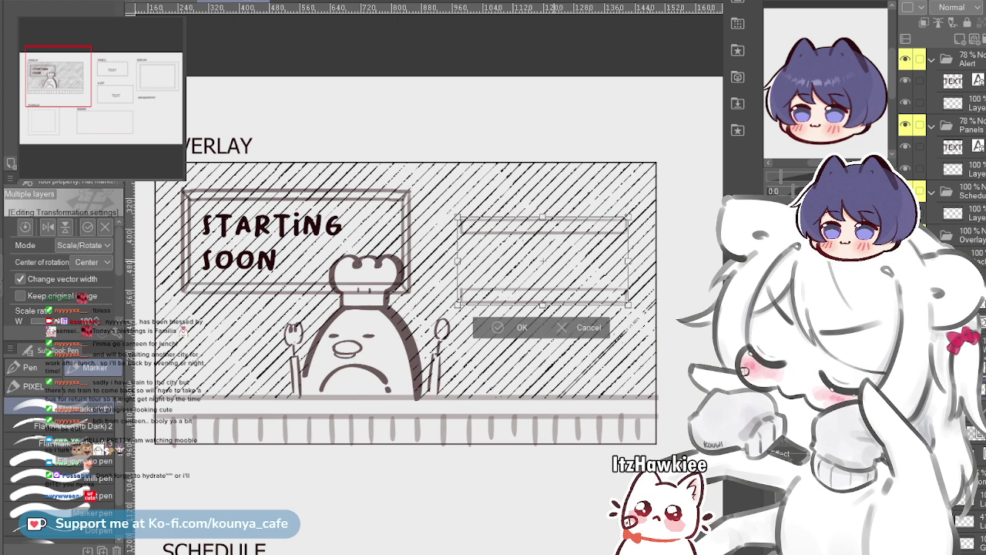
pyautogui.press('Return')
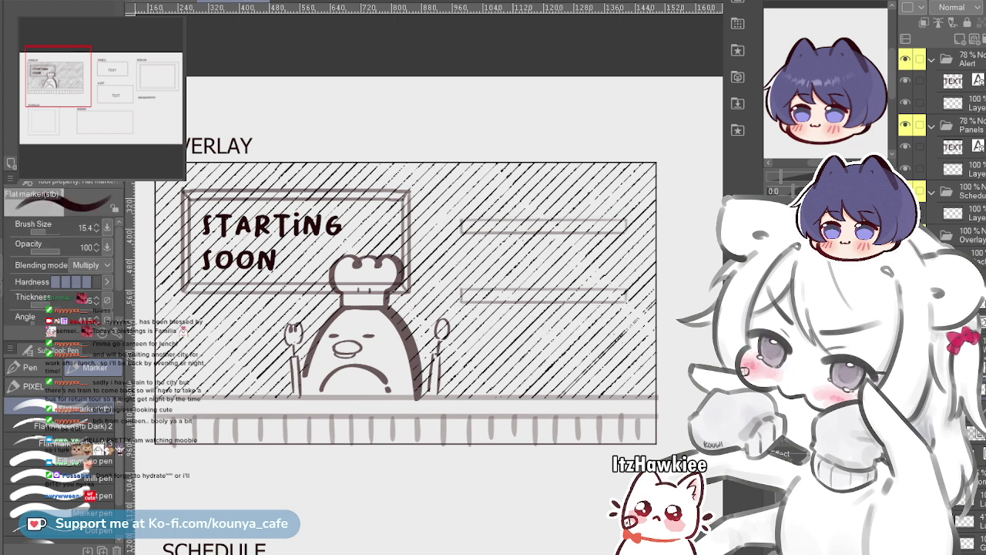
# Place a vertical symmetrical ruler through the centre of the two narrow bars
pyautogui.click(941, 410)
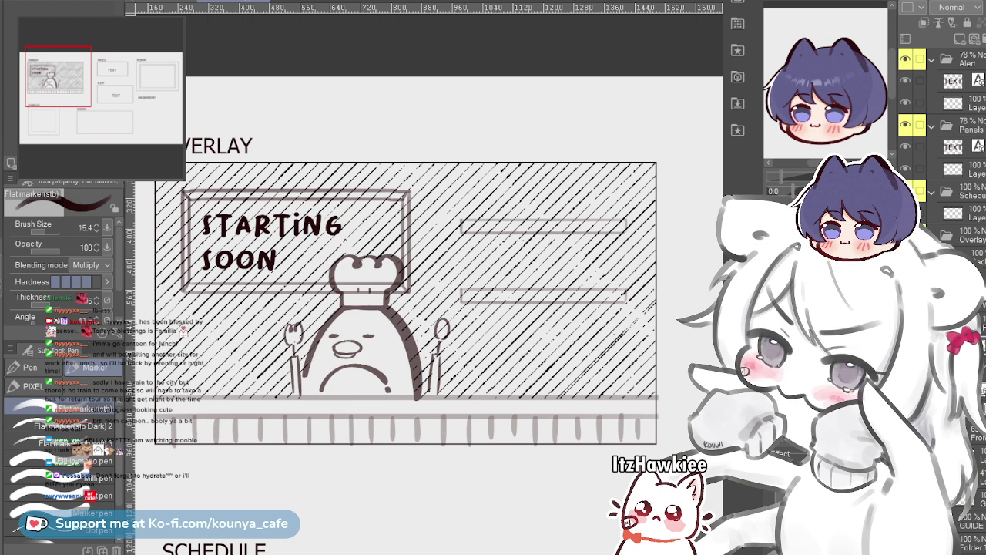
pyautogui.press('u')
pyautogui.scroll(-2, 61, 458)
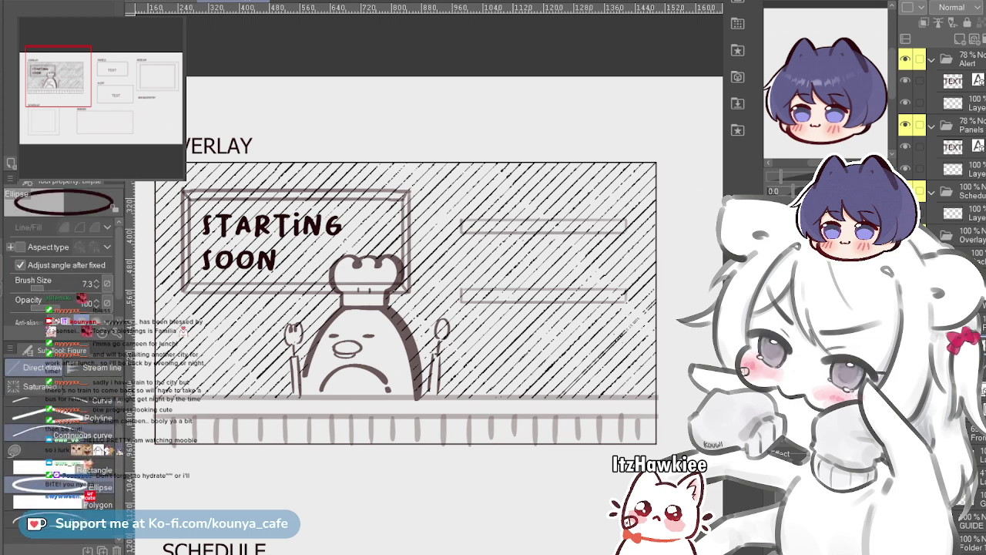
pyautogui.press('u')
pyautogui.press('u')
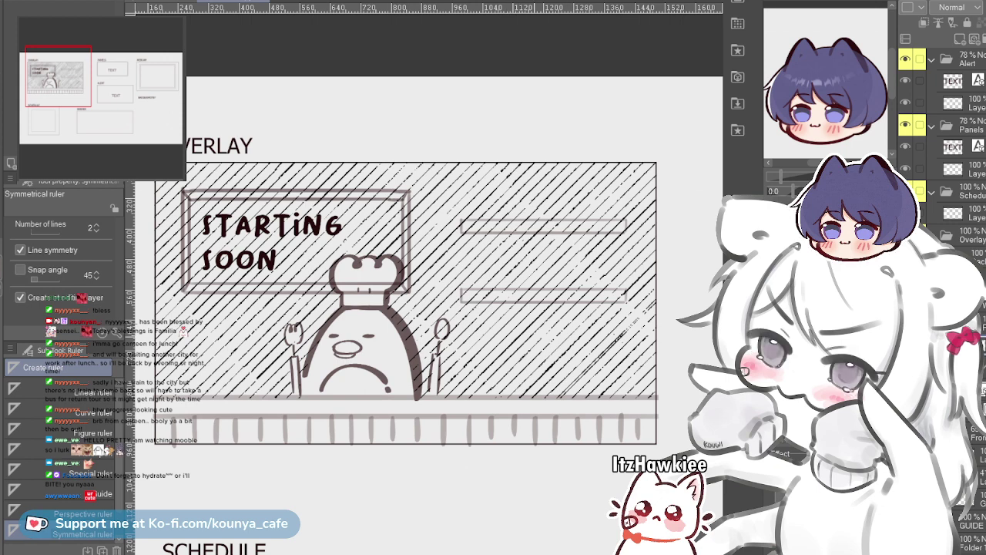
pyautogui.moveTo(540, 371); pyautogui.dragTo(540, 387)
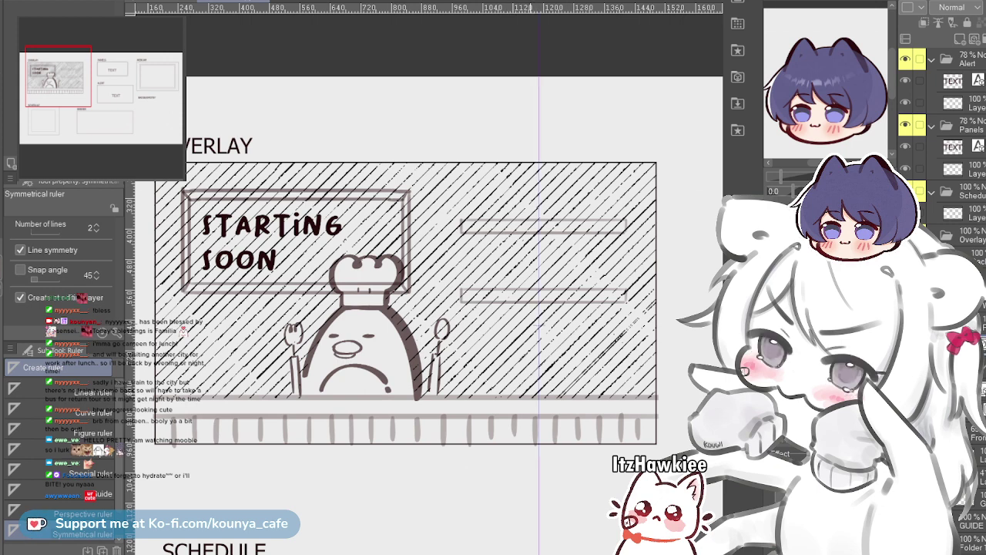
# Draw a pair of mirrored slanted legs below the two bars, reaching down to the counter, with the Flat marker at size 29.7
pyautogui.press('p')
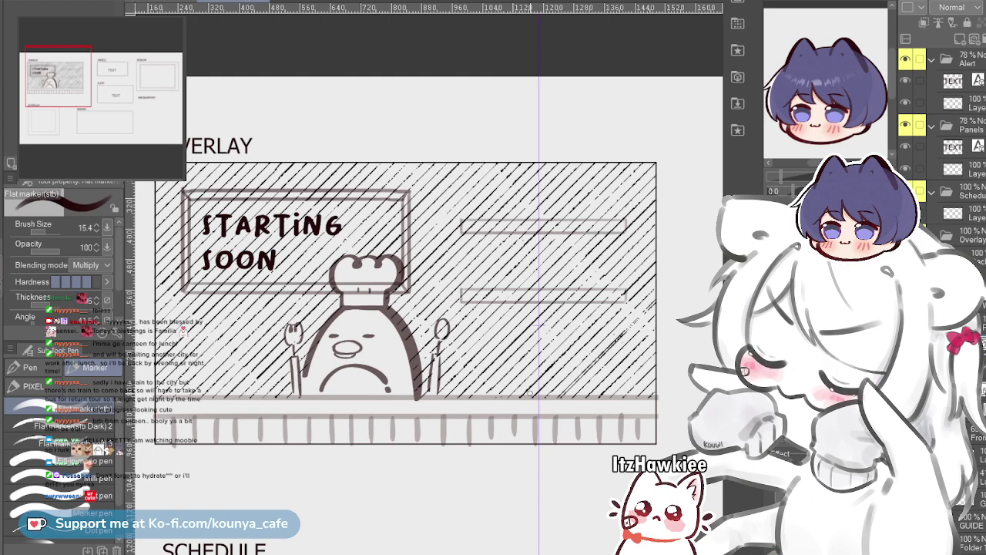
pyautogui.scroll(2, 489, 345)
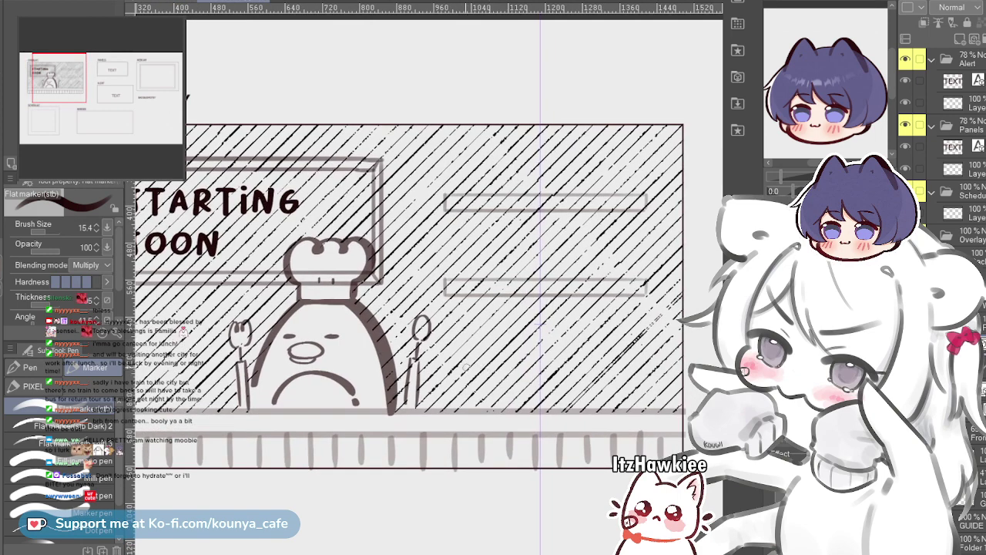
pyautogui.hotkey('ctrl', 'z')
pyautogui.scroll(-1, 458, 346)
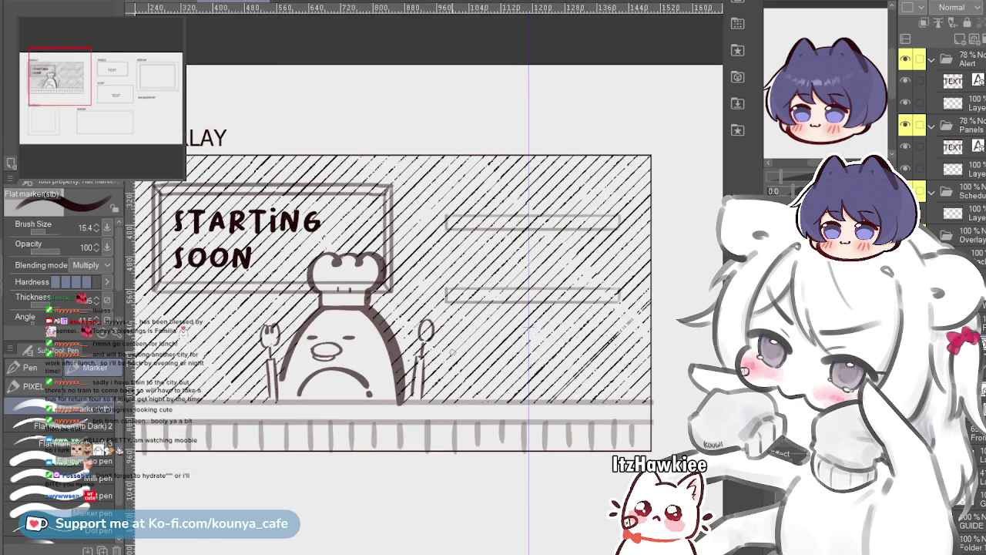
pyautogui.moveTo(448, 343); pyautogui.dragTo(454, 344)
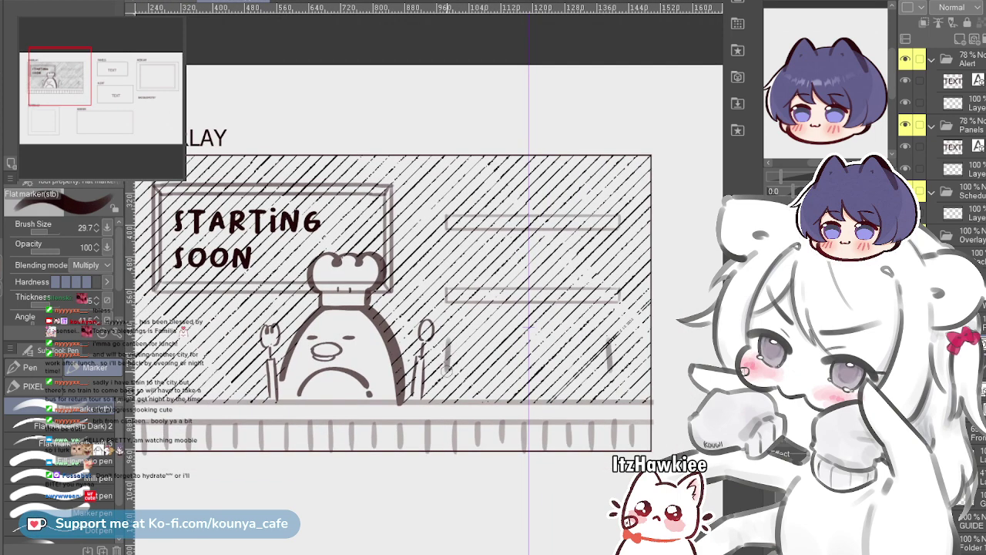
pyautogui.scroll(2, 443, 346)
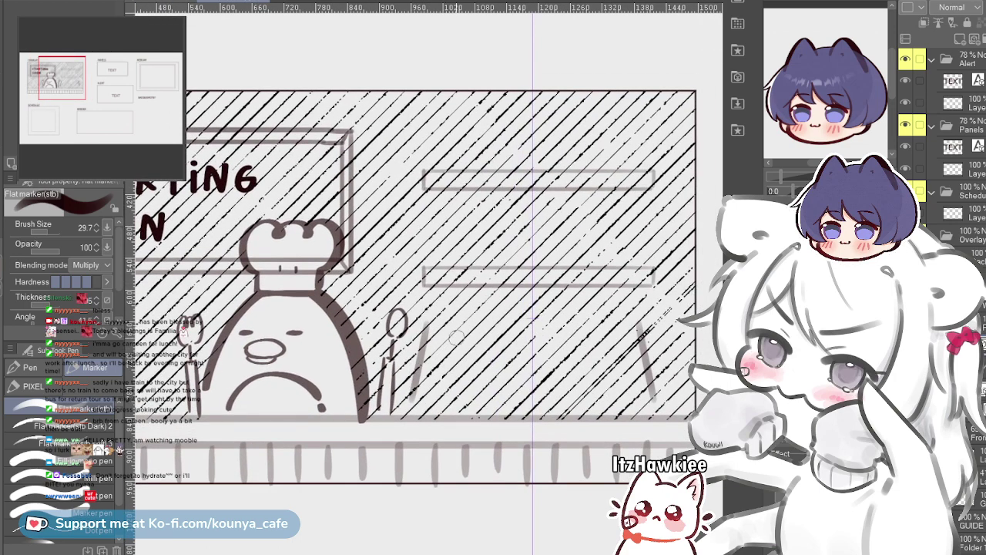
pyautogui.scroll(1, 416, 401)
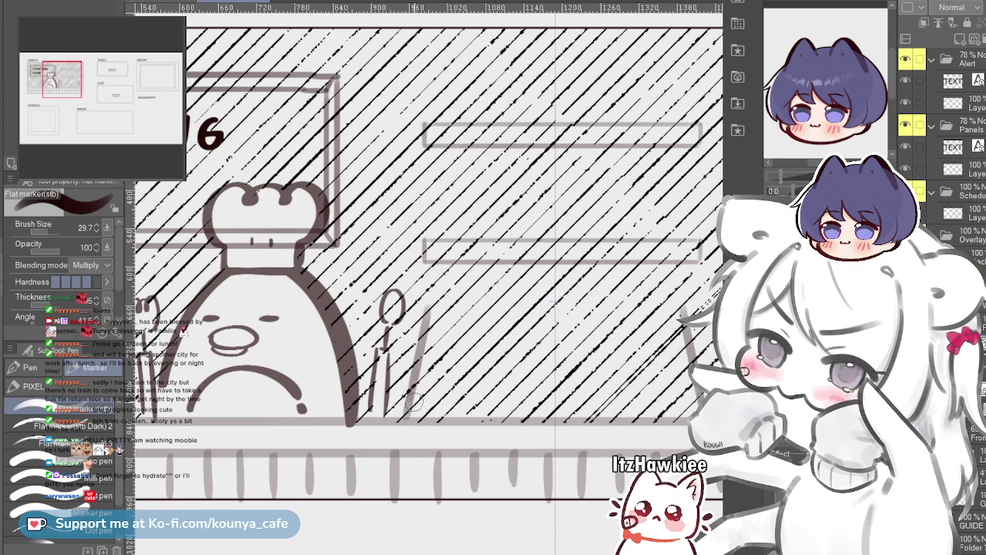
# Draw a thin horizontal slab across the tops of the slanted legs, just under the lower bar
pyautogui.moveTo(426, 312)
pyautogui.mouseDown()
pyautogui.moveTo(370, 320)
pyautogui.moveTo(618, 311)
pyautogui.mouseUp()
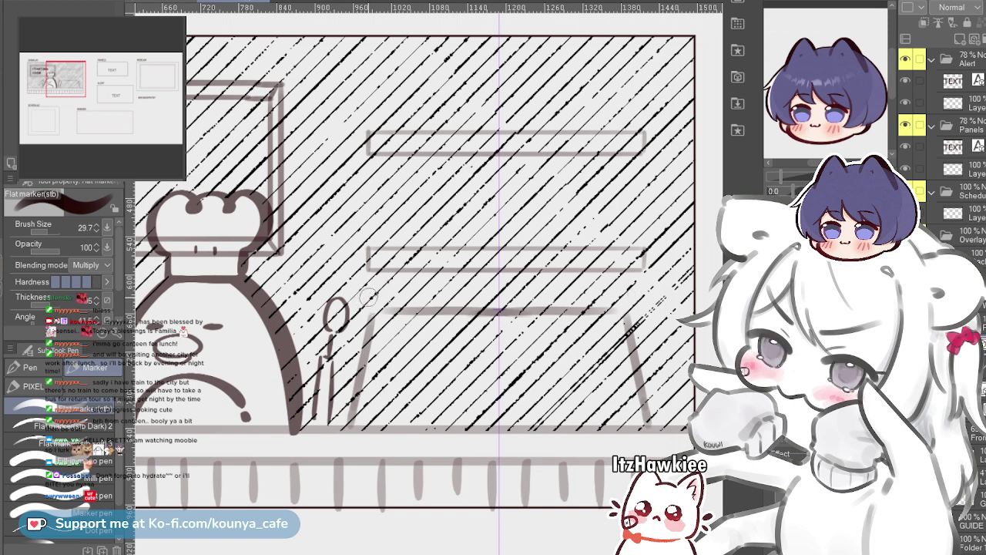
pyautogui.moveTo(367, 290)
pyautogui.mouseDown()
pyautogui.moveTo(367, 309)
pyautogui.moveTo(641, 290)
pyautogui.mouseUp()
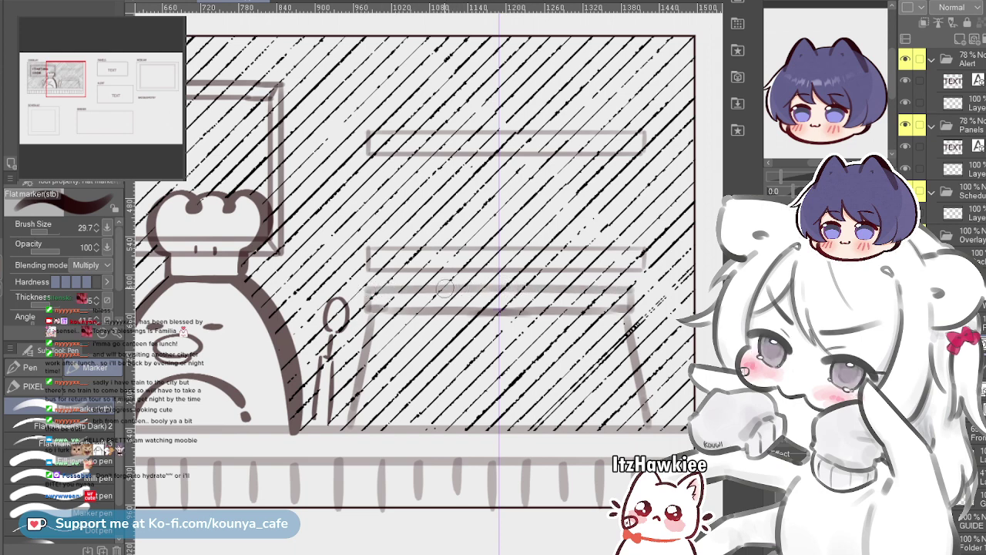
pyautogui.hotkey('ctrl', 'z')
pyautogui.moveTo(371, 288); pyautogui.dragTo(509, 288)
pyautogui.hotkey('ctrl', 'z')
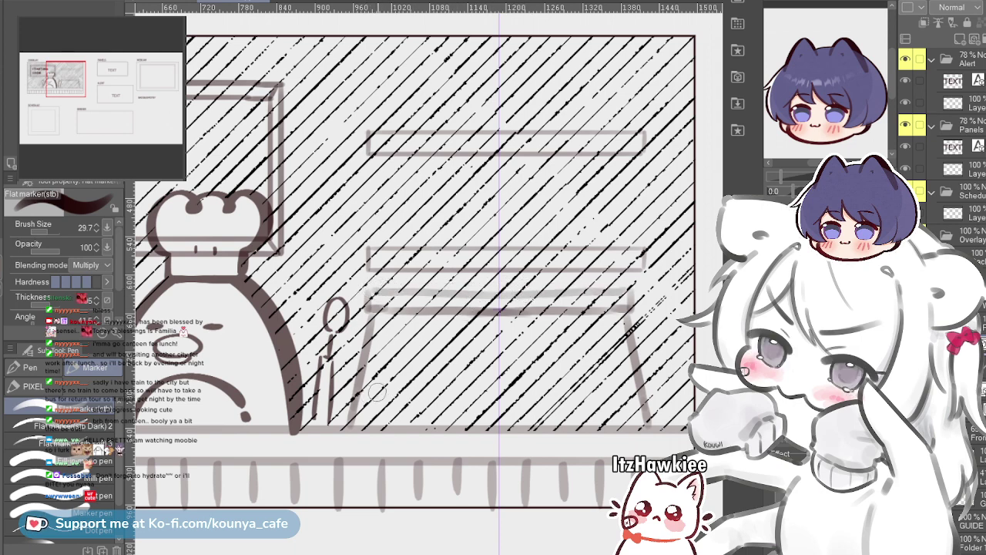
pyautogui.moveTo(376, 392); pyautogui.dragTo(360, 381)
pyautogui.hotkey('ctrl', 'z')
pyautogui.moveTo(354, 282)
pyautogui.mouseDown()
pyautogui.moveTo(478, 287)
pyautogui.moveTo(409, 290)
pyautogui.mouseUp()
pyautogui.scroll(2, 447, 289)
pyautogui.hotkey('ctrl', 'z')
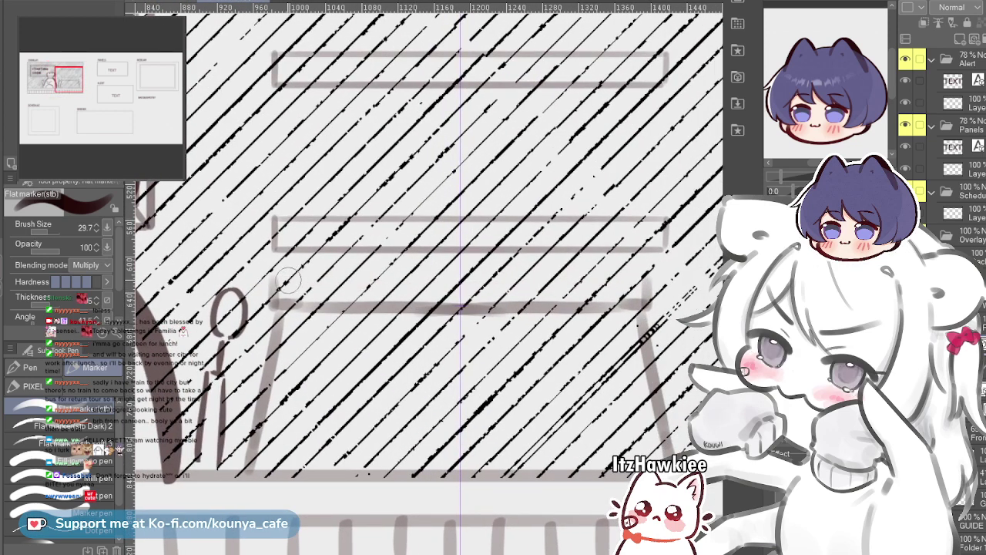
pyautogui.scroll(-2, 462, 315)
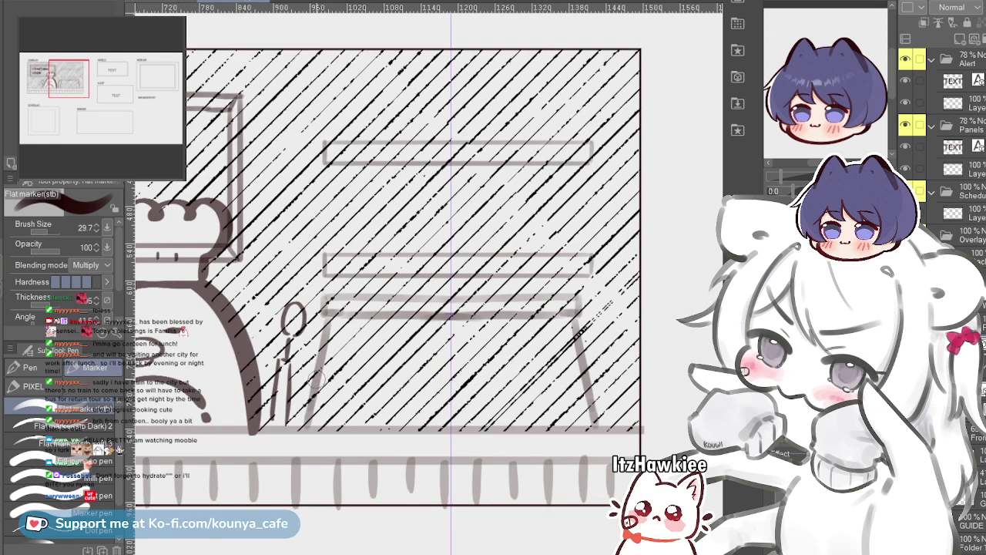
# Draw a horizontal crossbar between the slanted legs, about midway between the slab and the counter
pyautogui.moveTo(317, 379); pyautogui.dragTo(509, 377)
pyautogui.hotkey('ctrl', 'z')
pyautogui.moveTo(324, 371); pyautogui.dragTo(539, 372)
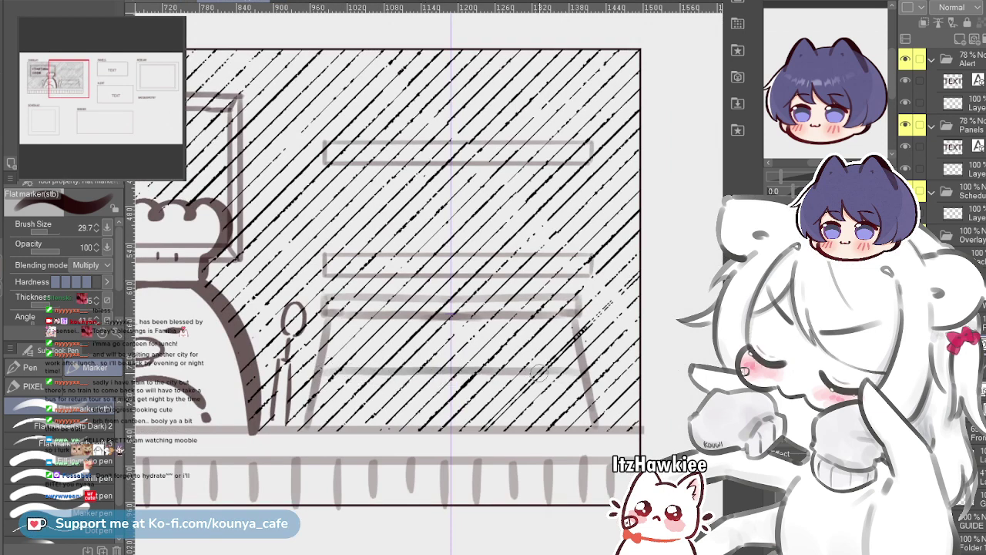
# Sketch a heart-shaped pastry standing on the stand's crossbar near its left leg, with the Flat marker at size 24.2
pyautogui.scroll(-4, 553, 332)
pyautogui.scroll(4, 539, 339)
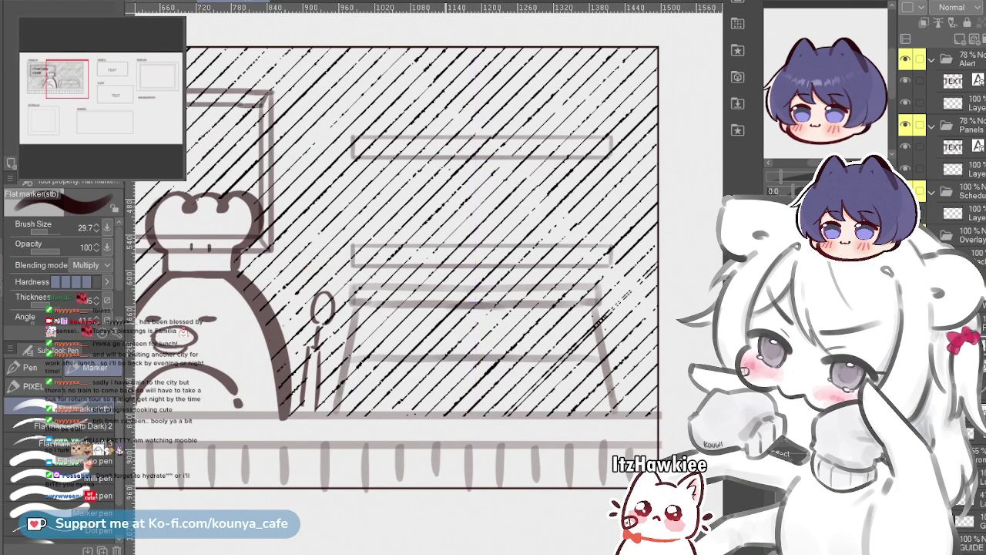
pyautogui.moveTo(456, 337); pyautogui.dragTo(392, 320)
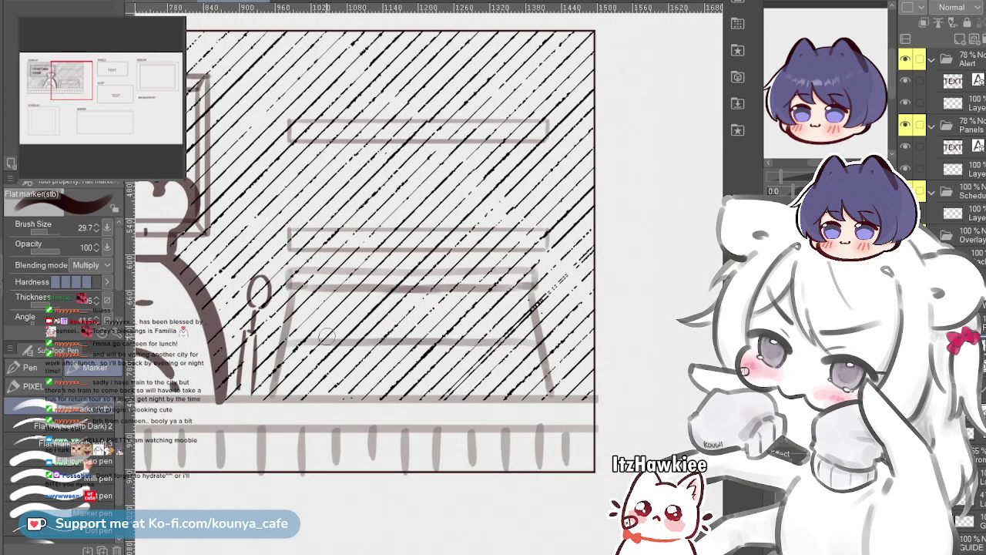
pyautogui.press(']')
pyautogui.press(']')
pyautogui.press(']')
pyautogui.press(']')
pyautogui.press(']')
pyautogui.moveTo(325, 344)
pyautogui.mouseDown()
pyautogui.moveTo(363, 351)
pyautogui.moveTo(354, 343)
pyautogui.moveTo(375, 320)
pyautogui.mouseUp()
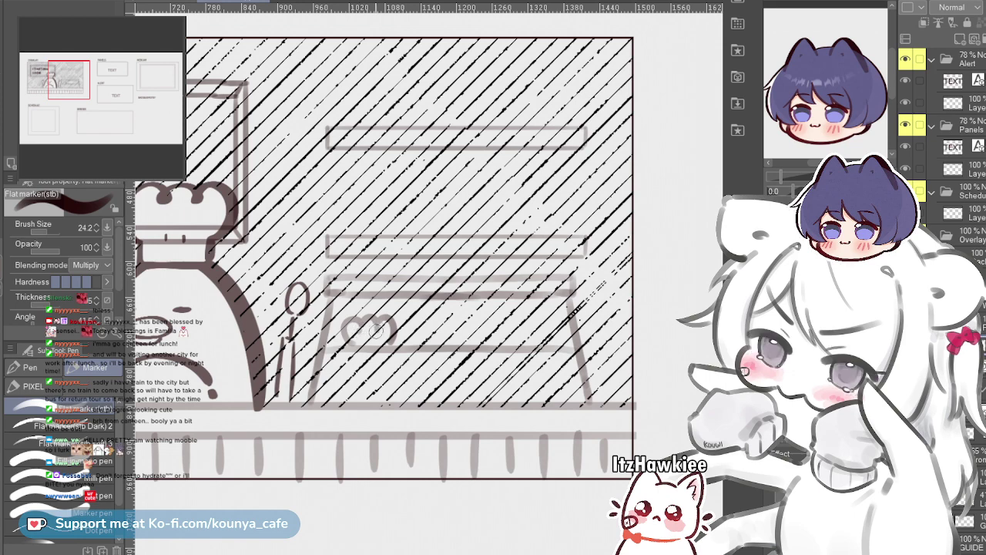
pyautogui.moveTo(388, 354); pyautogui.dragTo(369, 327)
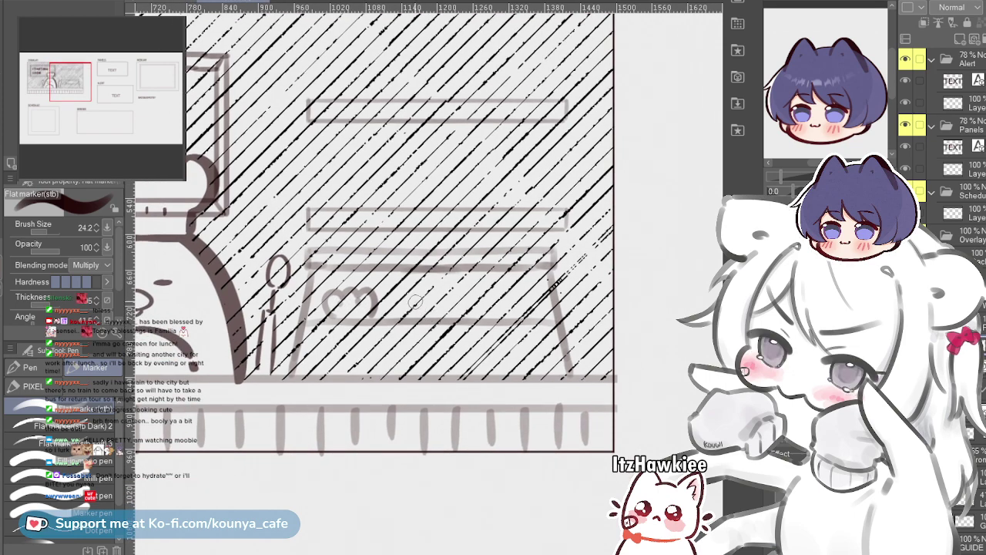
# Sketch a round-topped cupcake at the middle of the crossbar and a low domed bun beside it, near the right leg
pyautogui.moveTo(409, 312); pyautogui.dragTo(444, 301)
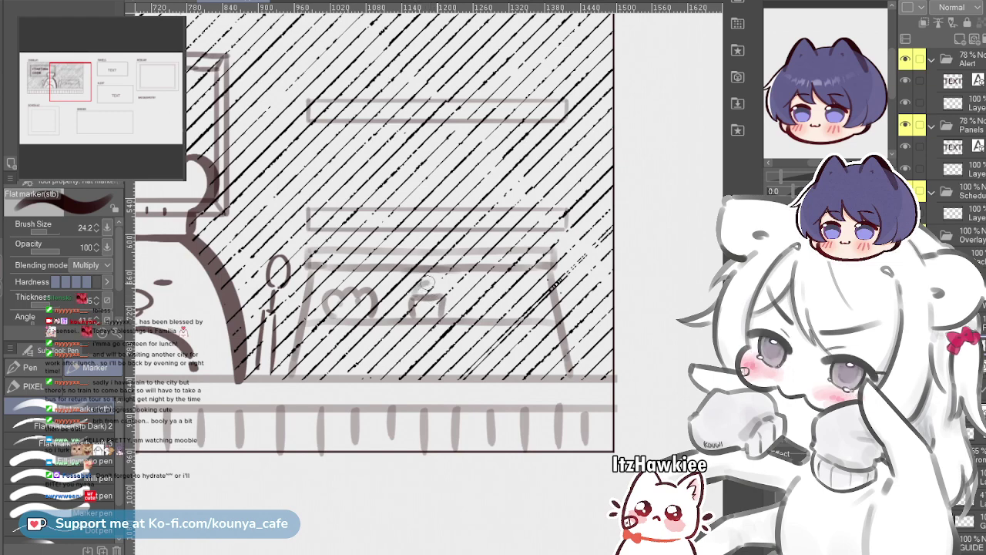
pyautogui.moveTo(409, 305)
pyautogui.mouseDown()
pyautogui.moveTo(425, 288)
pyautogui.moveTo(481, 303)
pyautogui.mouseUp()
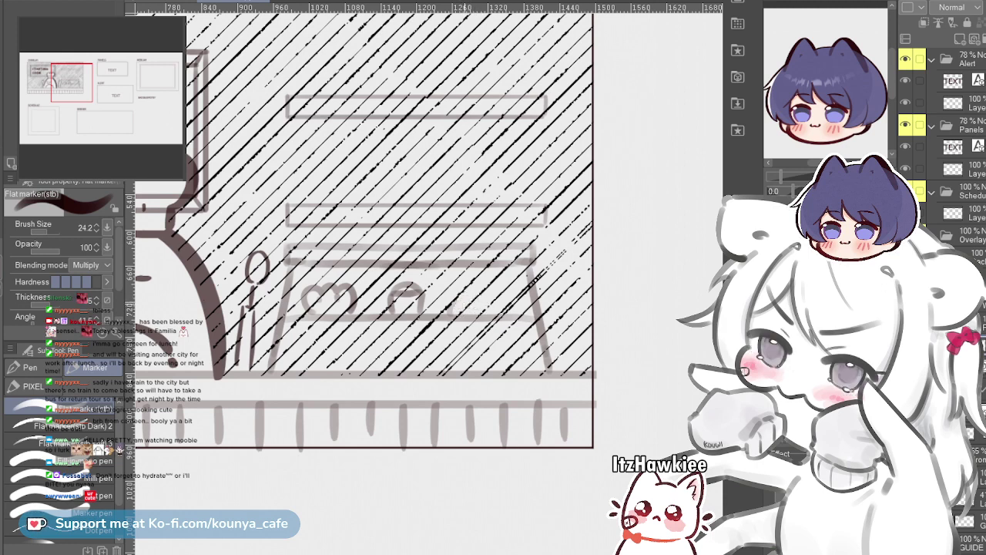
pyautogui.moveTo(462, 301); pyautogui.dragTo(506, 305)
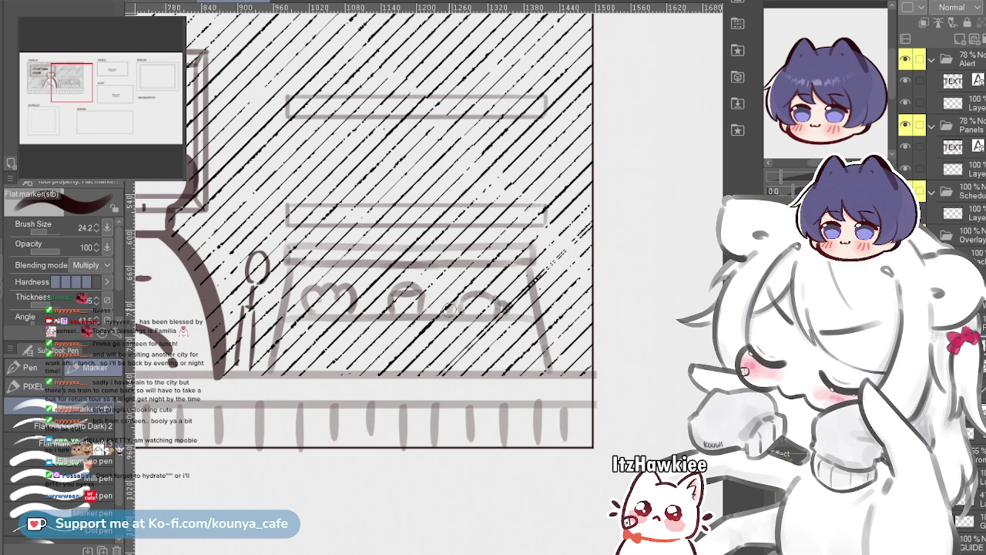
pyautogui.scroll(-4, 459, 308)
pyautogui.moveTo(459, 308); pyautogui.dragTo(551, 331)
pyautogui.scroll(2, 500, 331)
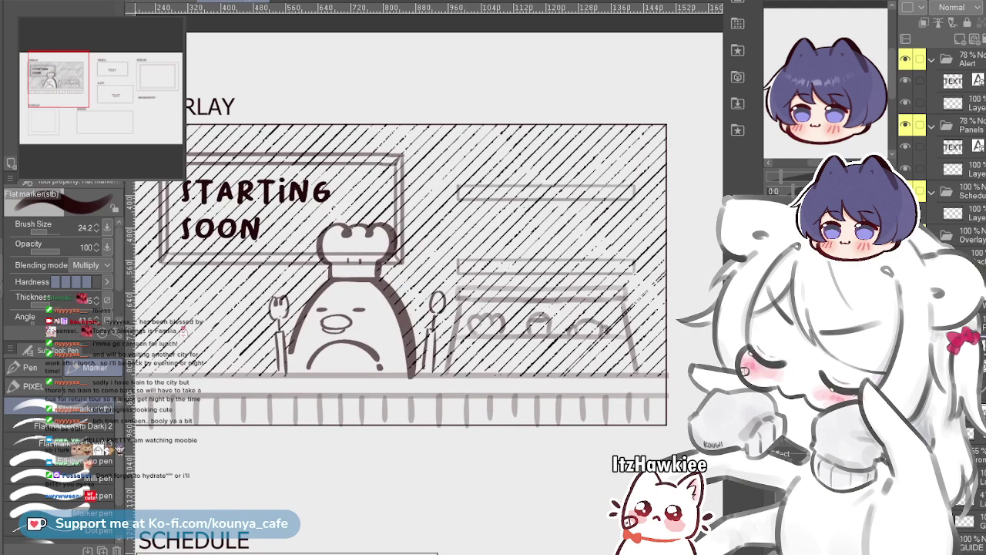
pyautogui.moveTo(501, 308); pyautogui.dragTo(528, 310)
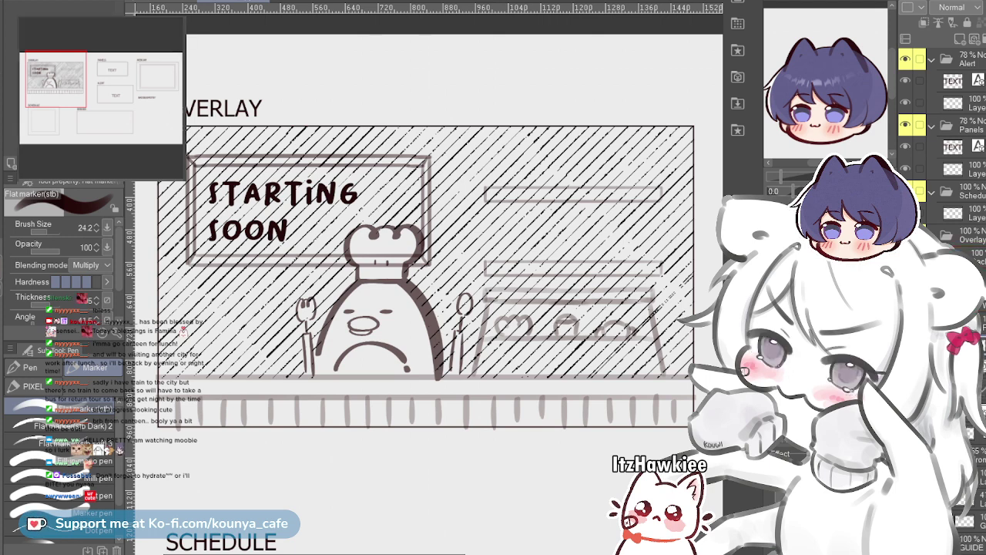
# Move the 65 % opacity folder to the top of the Overlay folder
pyautogui.click(975, 257)
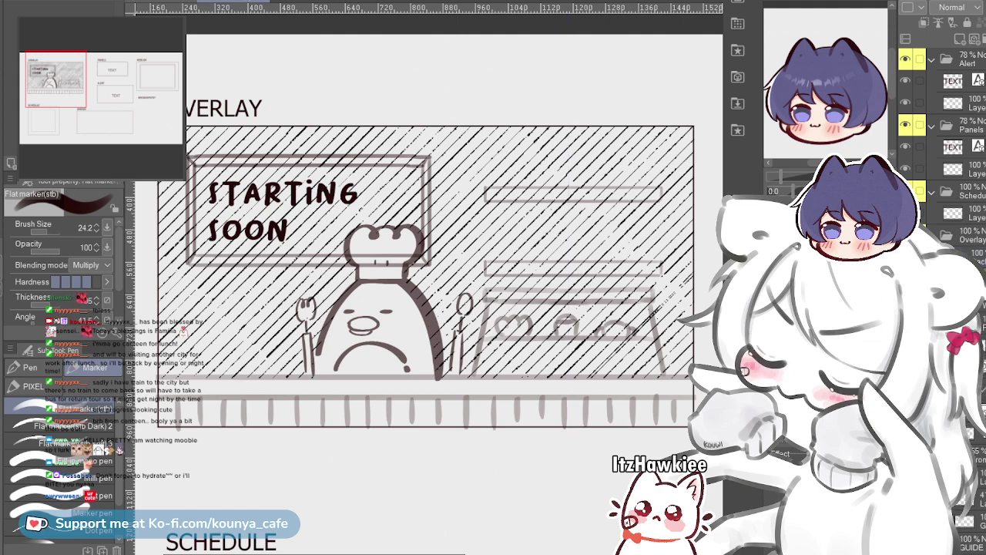
pyautogui.click(975, 257)
pyautogui.click(942, 257)
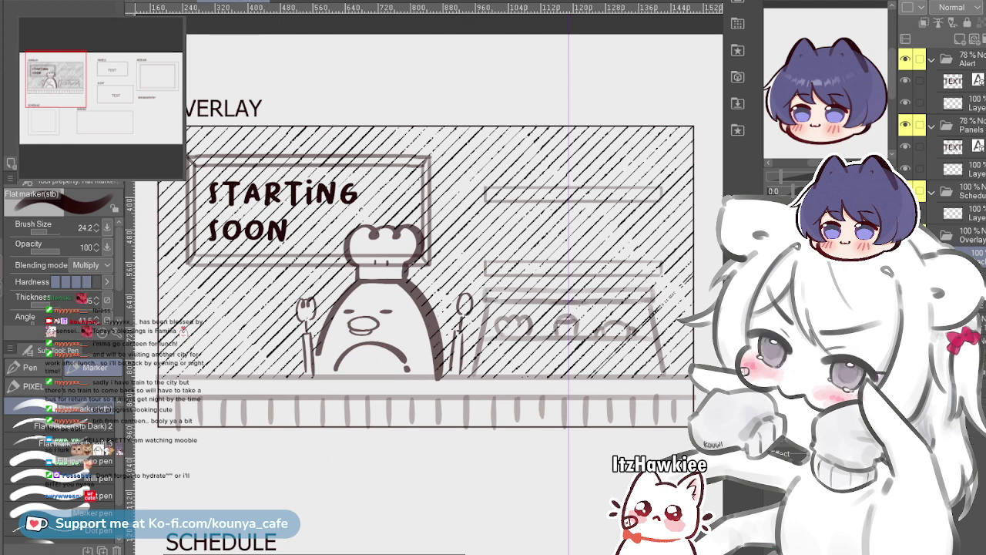
pyautogui.hotkey('ctrl', 'z')
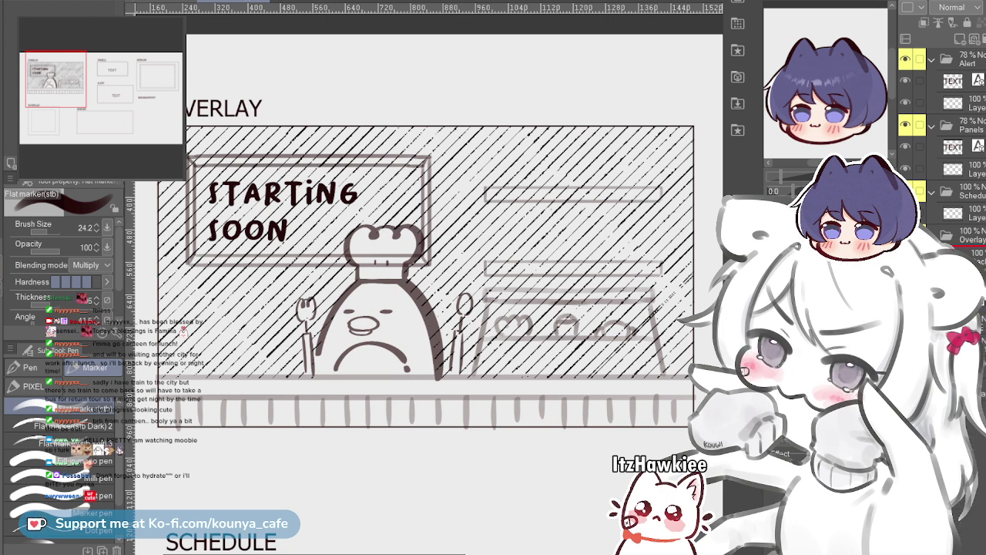
pyautogui.moveTo(969, 247); pyautogui.dragTo(969, 248)
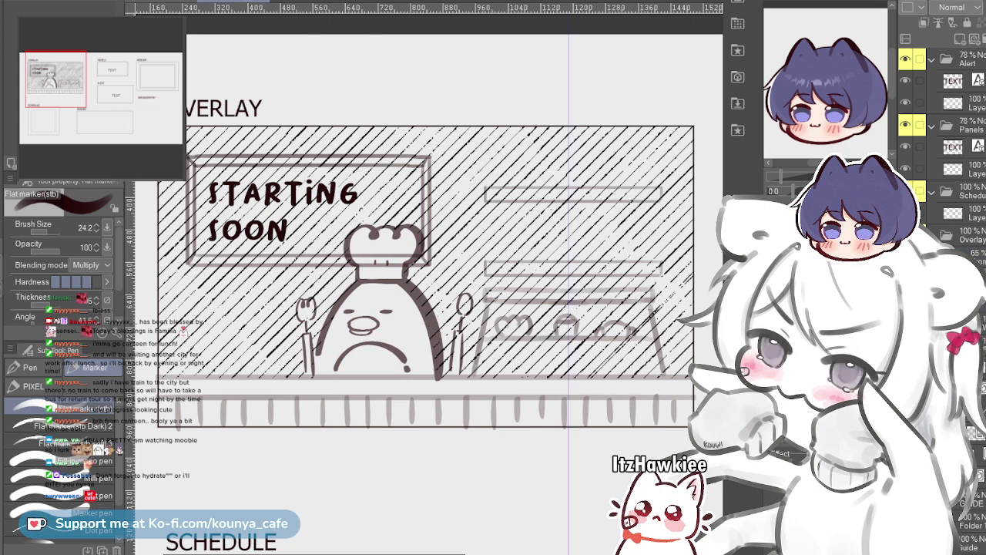
pyautogui.scroll(-1, 955, 248)
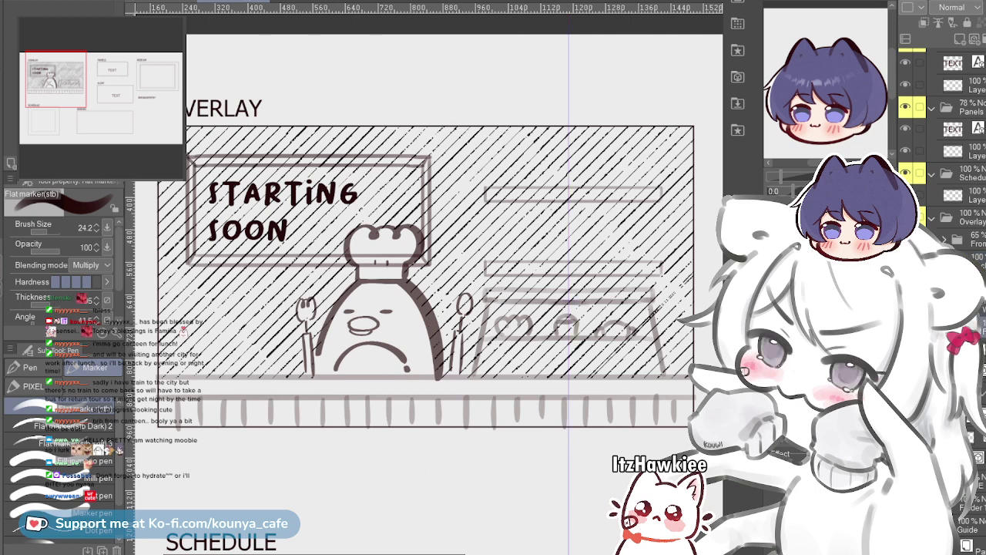
pyautogui.scroll(1, 944, 154)
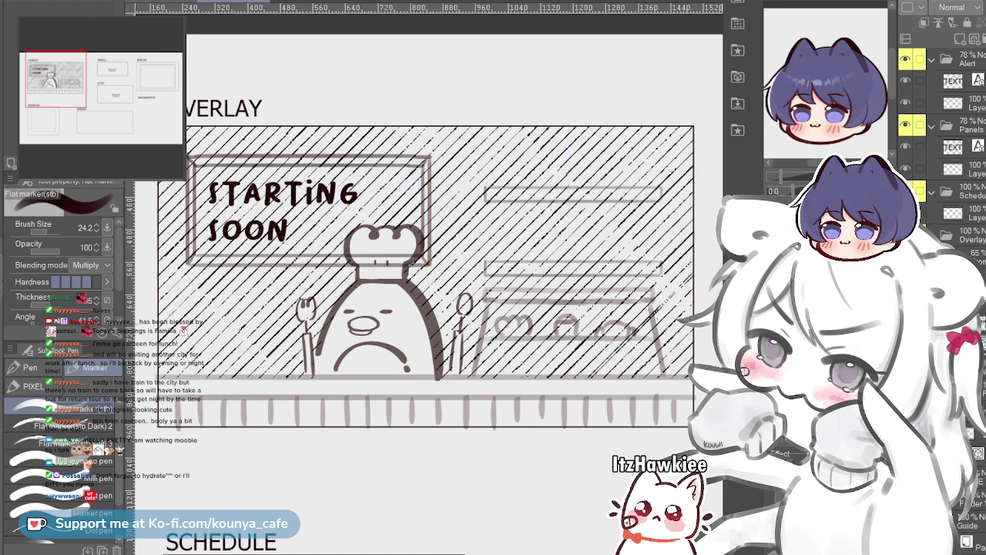
# On a new layer, paint the left end of the sign's panel green with Flat marker(stb Dark) 2 at size 82.5
pyautogui.hotkey('ctrl', 'shift', 'n')
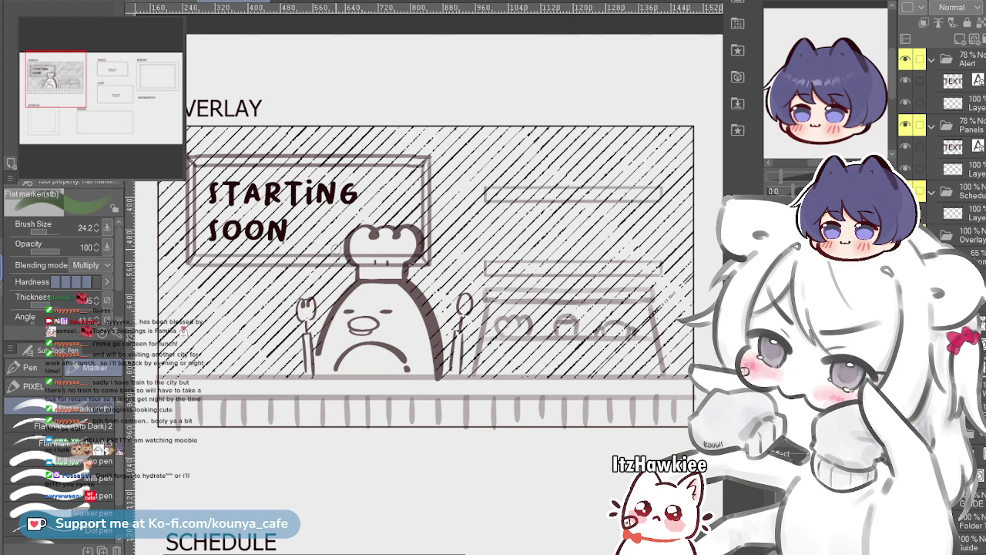
pyautogui.click(74, 426)
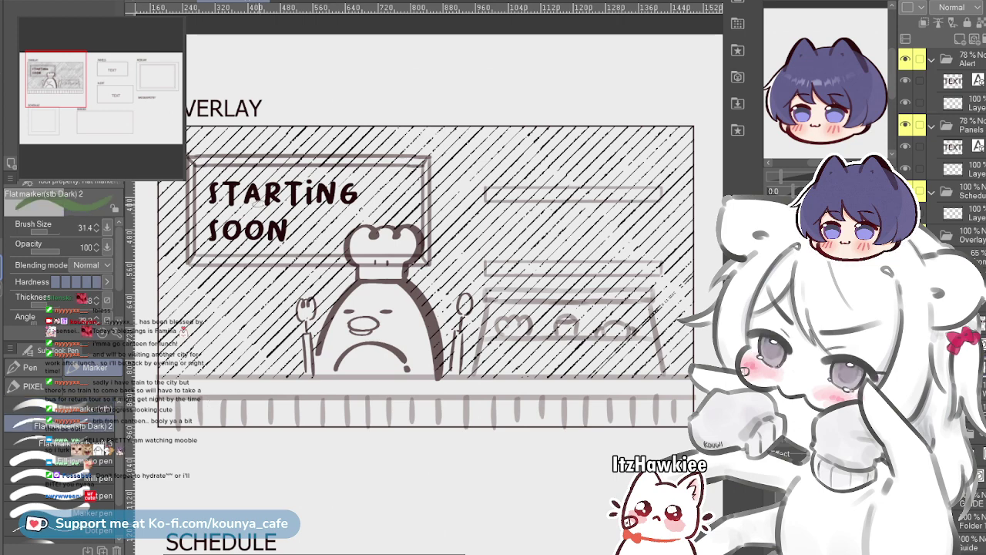
pyautogui.scroll(2, 240, 204)
pyautogui.moveTo(196, 164)
pyautogui.mouseDown()
pyautogui.moveTo(201, 220)
pyautogui.moveTo(199, 162)
pyautogui.moveTo(199, 224)
pyautogui.moveTo(199, 173)
pyautogui.moveTo(210, 256)
pyautogui.mouseUp()
pyautogui.hotkey('ctrl', 'z')
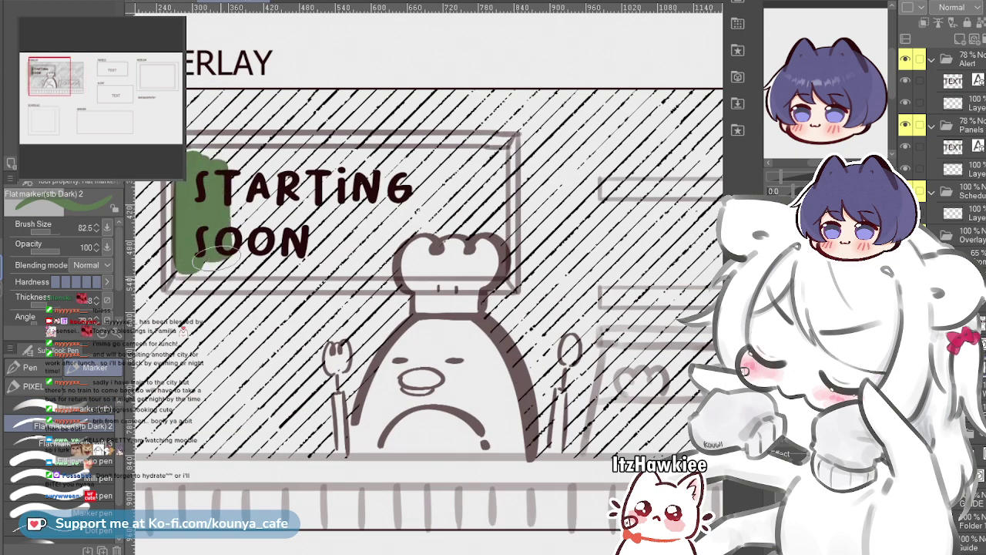
pyautogui.moveTo(233, 175); pyautogui.dragTo(223, 261)
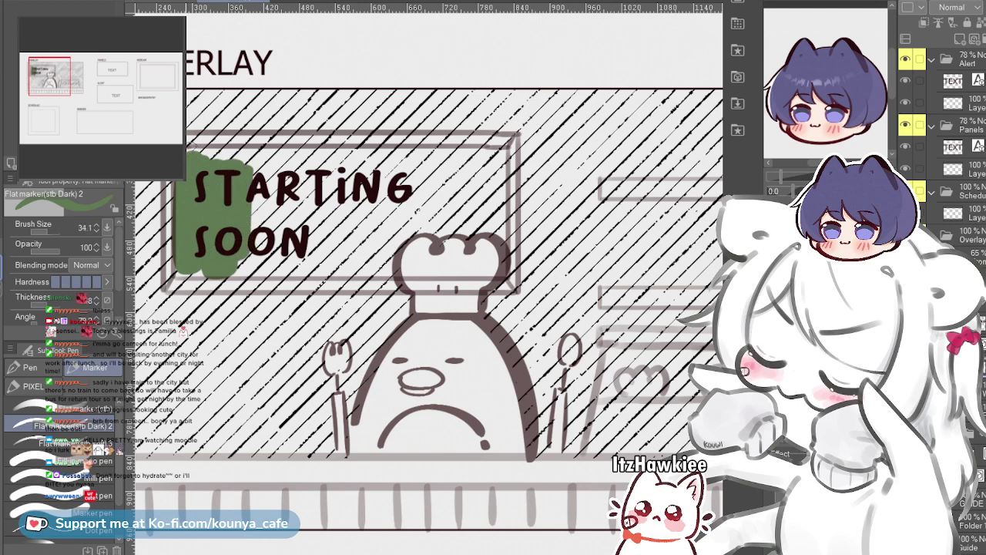
# Paint straight green strokes along the top, bottom and right inner edges of the sign's panel at brush size 34.1
pyautogui.moveTo(192, 149); pyautogui.dragTo(377, 149)
pyautogui.hotkey('ctrl', 'z')
pyautogui.press('[')
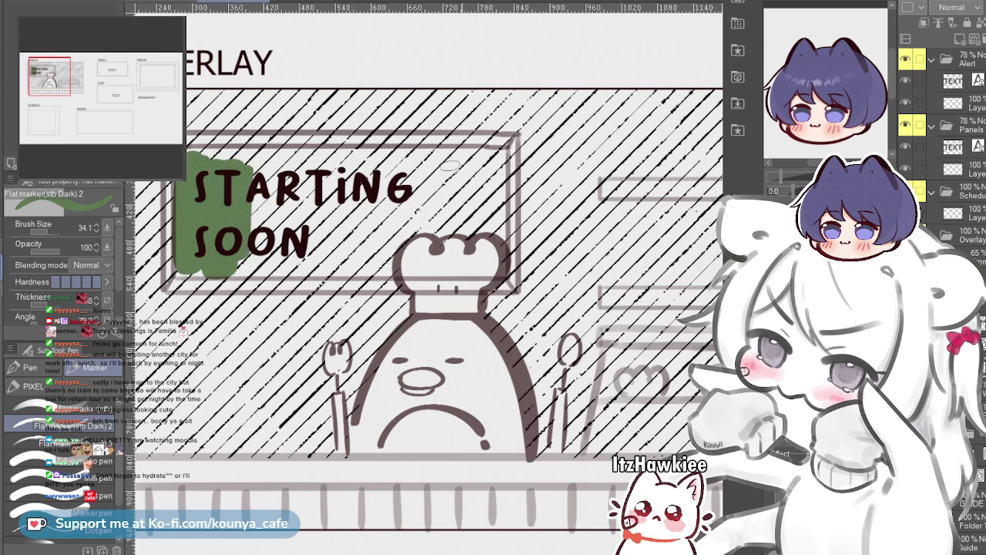
pyautogui.moveTo(499, 150); pyautogui.dragTo(492, 158)
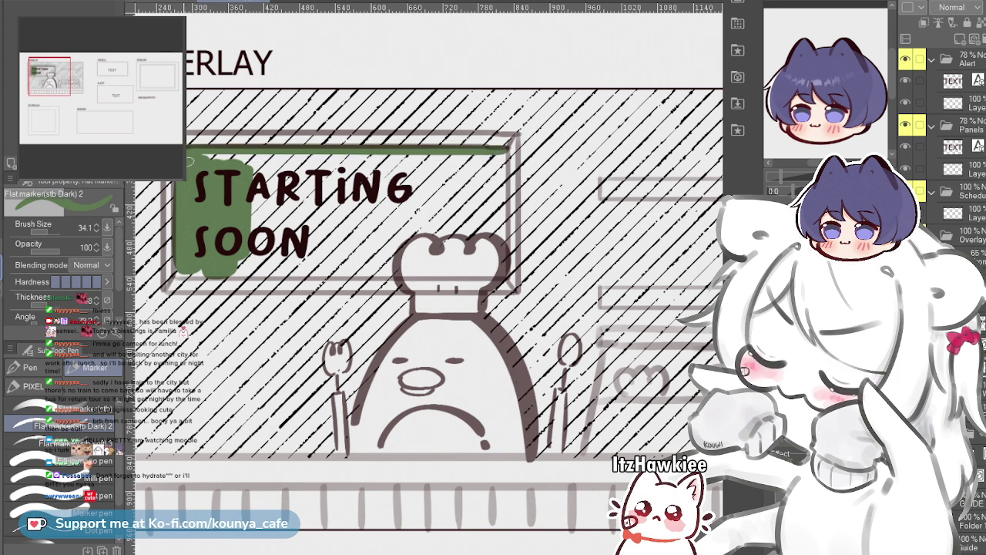
pyautogui.moveTo(183, 271)
pyautogui.mouseDown()
pyautogui.moveTo(328, 248)
pyautogui.moveTo(496, 269)
pyautogui.mouseUp()
pyautogui.keyDown('shift'); pyautogui.click(498, 269); pyautogui.keyUp('shift')
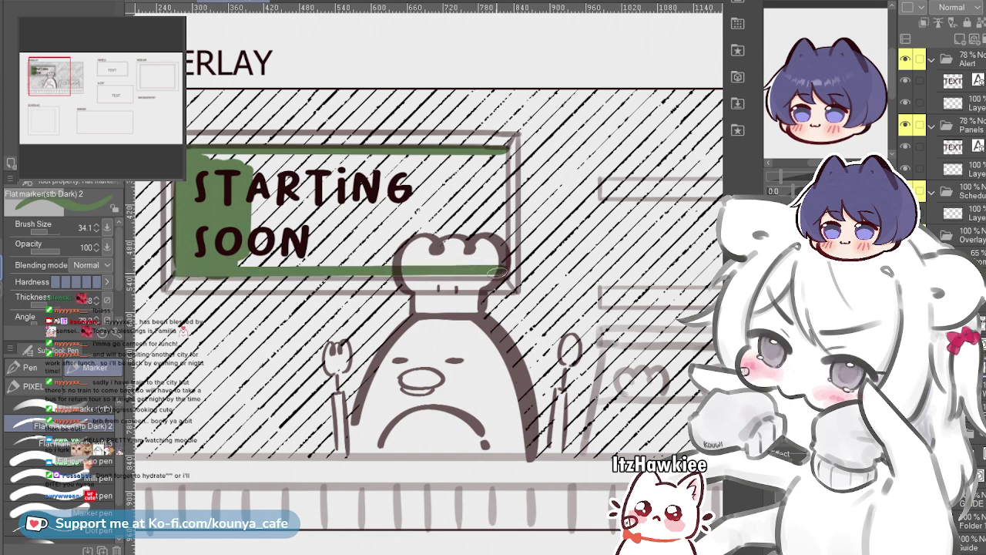
pyautogui.hotkey('ctrl', 'z')
pyautogui.moveTo(497, 275); pyautogui.dragTo(498, 274)
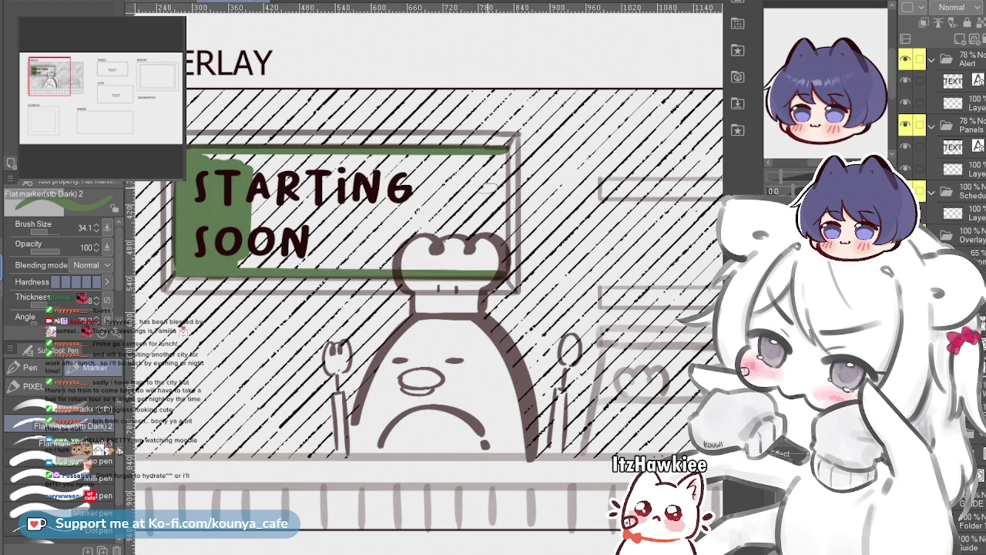
pyautogui.moveTo(501, 154); pyautogui.dragTo(499, 240)
pyautogui.hotkey('ctrl', 'z')
pyautogui.moveTo(500, 158); pyautogui.dragTo(498, 261)
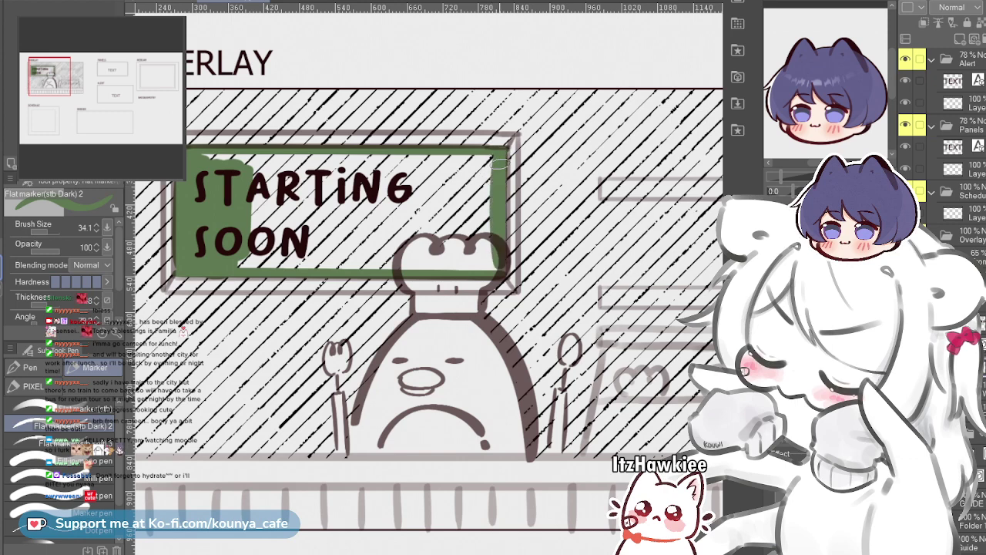
# Cover the upper half of the sign's panel with overlapping straight green strokes at brush size 64.6
pyautogui.moveTo(210, 164); pyautogui.dragTo(487, 171)
pyautogui.keyDown('shift'); pyautogui.click(479, 162); pyautogui.keyUp('shift')
pyautogui.keyDown('shift'); pyautogui.click(235, 181); pyautogui.keyUp('shift')
pyautogui.keyDown('shift'); pyautogui.click(490, 176); pyautogui.keyUp('shift')
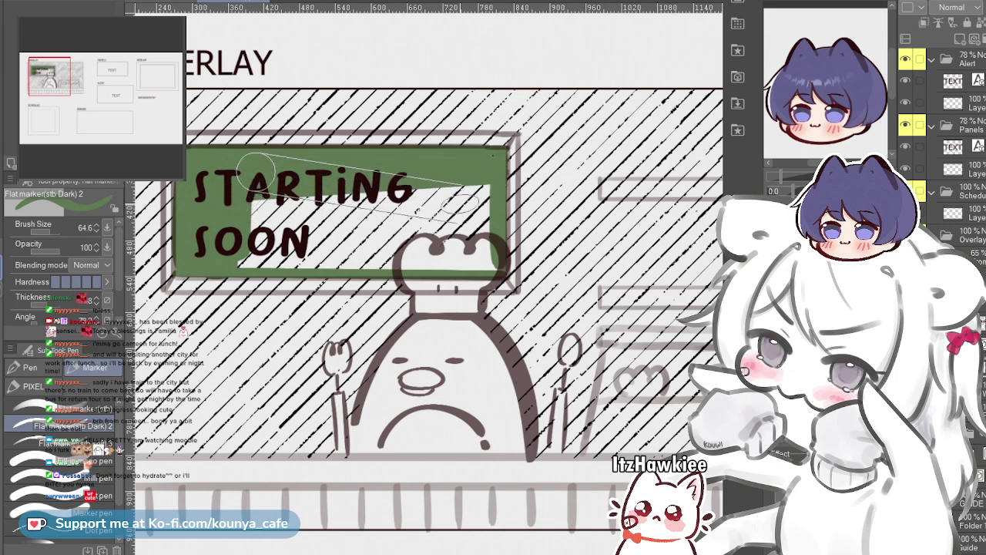
pyautogui.keyDown('shift'); pyautogui.click(235, 198); pyautogui.keyUp('shift')
pyautogui.keyDown('shift'); pyautogui.click(493, 208); pyautogui.keyUp('shift')
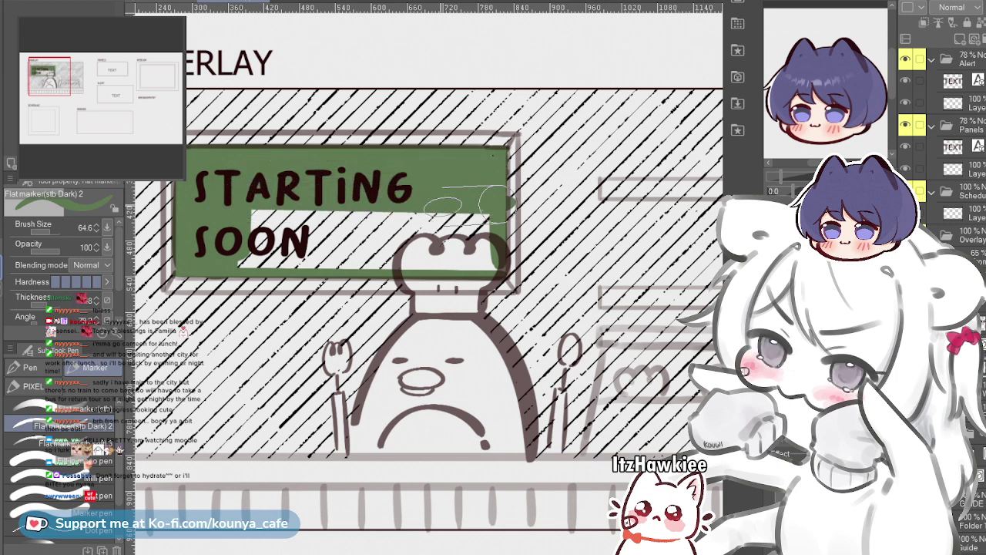
# Extend the green strokes below the middle of the sign's panel and flood-fill the remaining gap, referring only to the editing layer
pyautogui.hotkey('ctrl', 'z')
pyautogui.keyDown('shift'); pyautogui.click(483, 206); pyautogui.keyUp('shift')
pyautogui.keyDown('shift'); pyautogui.click(231, 216); pyautogui.keyUp('shift')
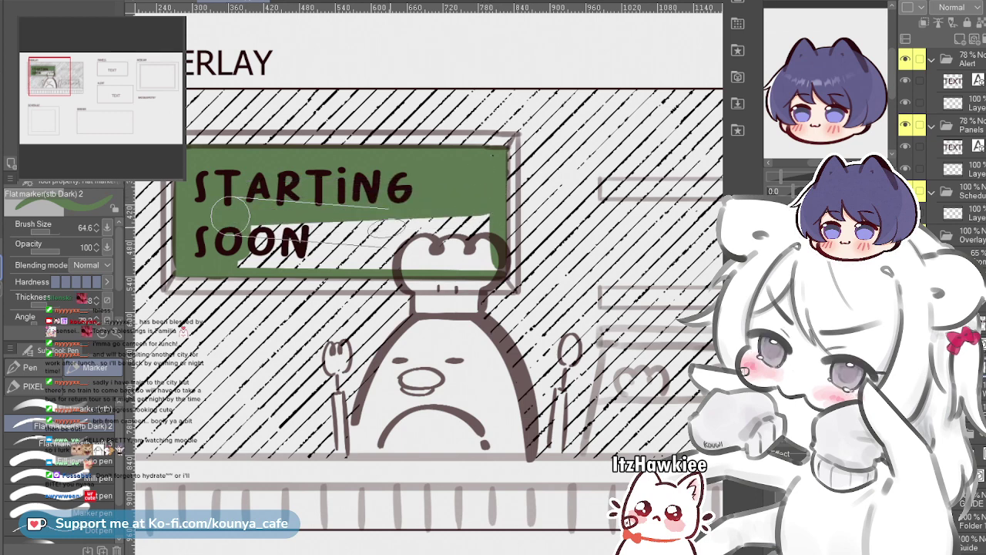
pyautogui.keyDown('shift'); pyautogui.click(482, 218); pyautogui.keyUp('shift')
pyautogui.keyDown('shift'); pyautogui.click(233, 239); pyautogui.keyUp('shift')
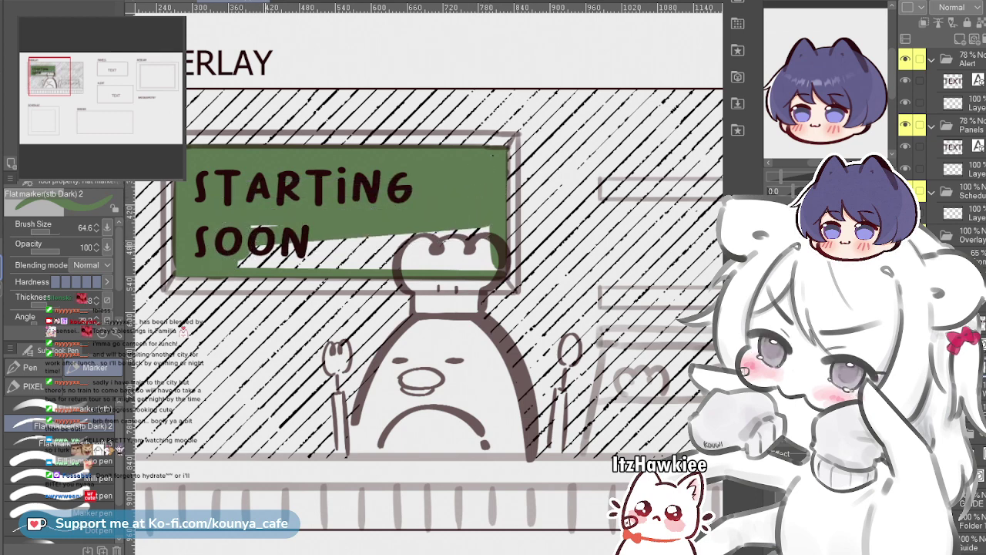
pyautogui.hotkey('ctrl', 'z')
pyautogui.press('g')
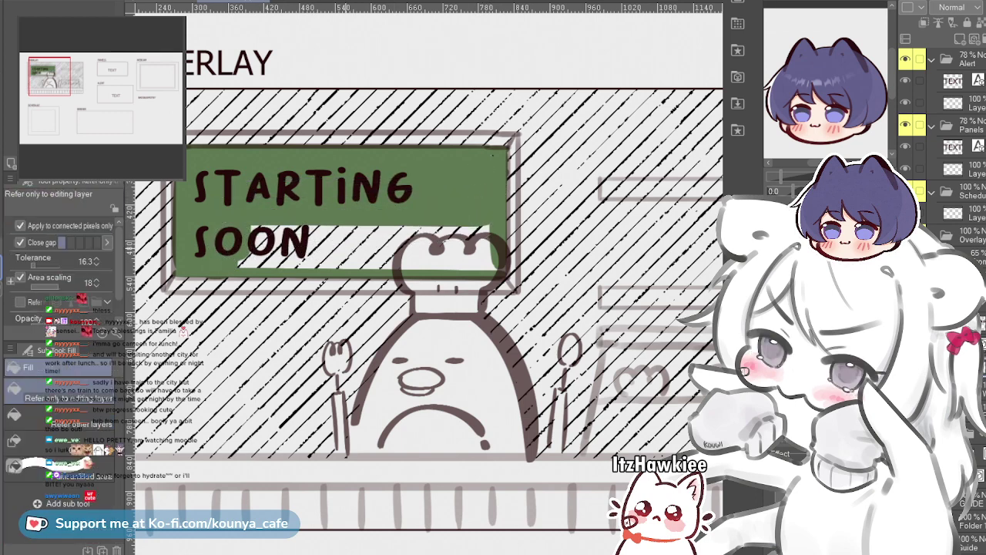
pyautogui.click(324, 245)
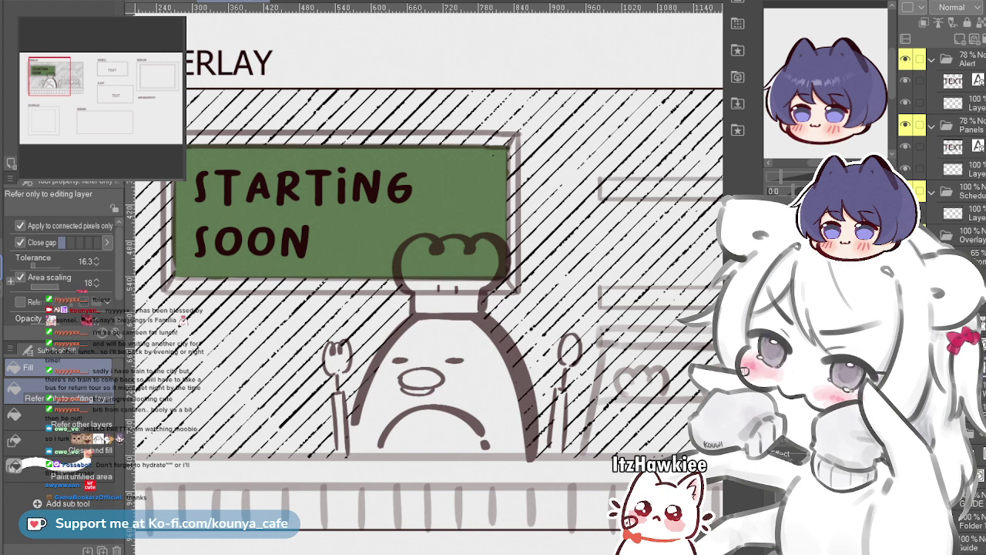
# Paint the left side of the sign's frame brown with Flat marker(stb Dark) 2 at size 32.8
pyautogui.press('p')
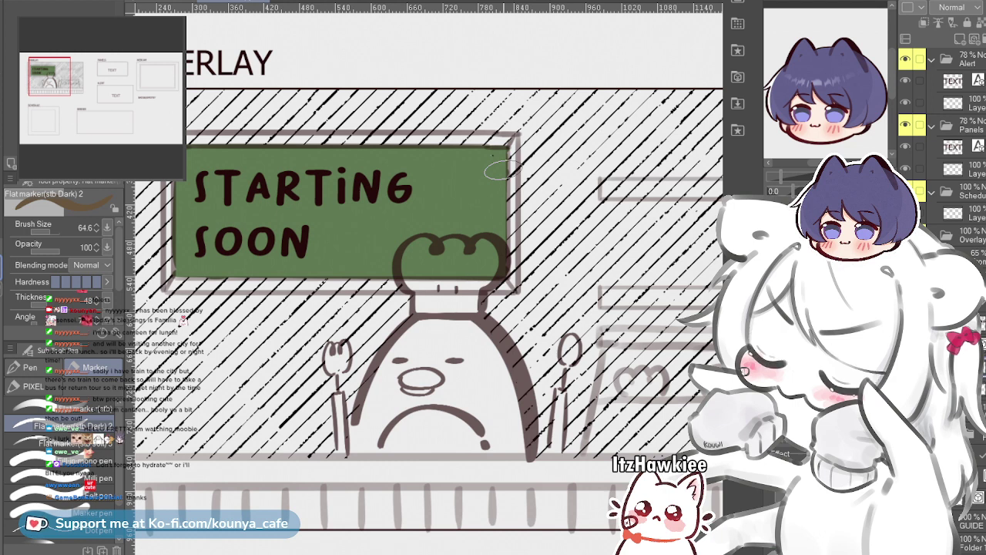
pyautogui.click(48, 231)
pyautogui.press('[')
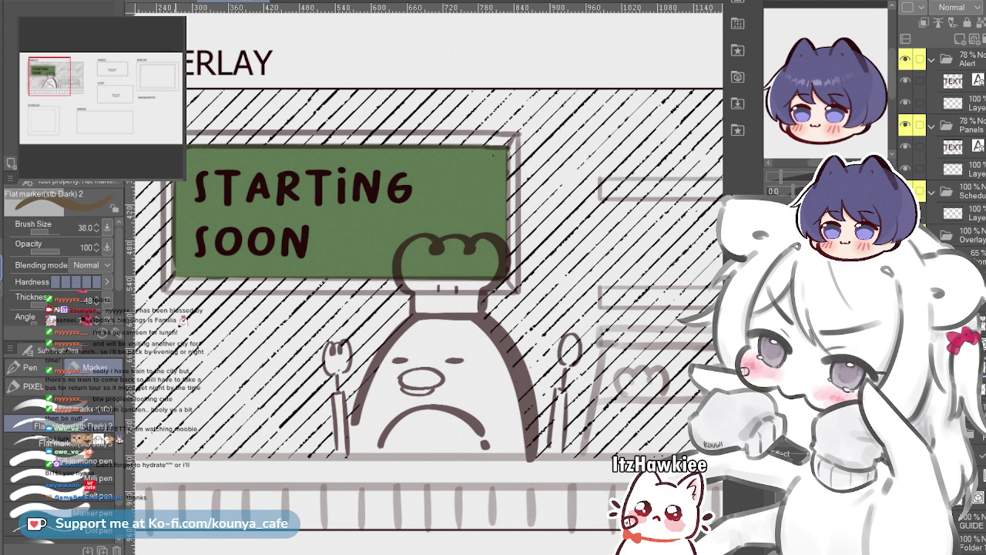
pyautogui.press('[')
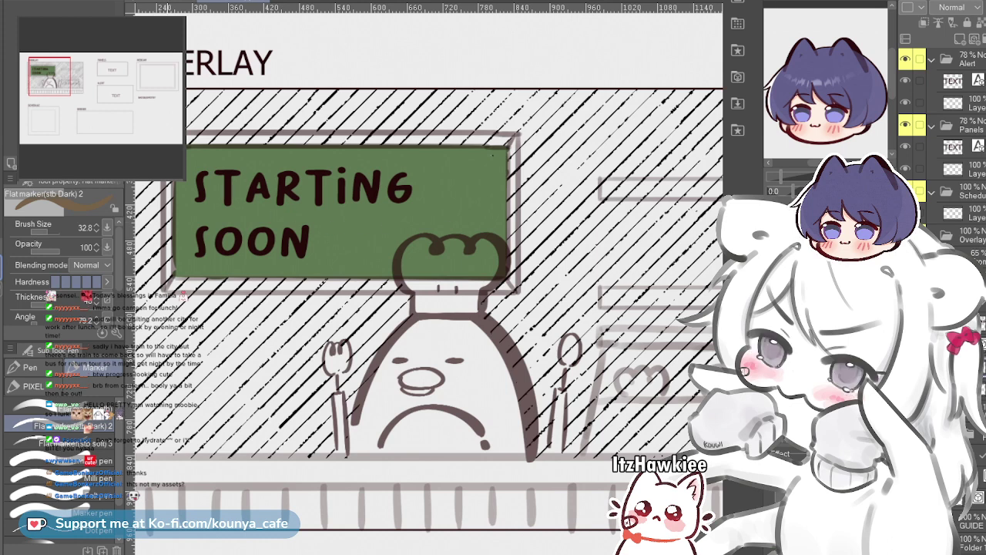
pyautogui.moveTo(168, 148); pyautogui.dragTo(168, 245)
pyautogui.hotkey('ctrl', 'z')
pyautogui.moveTo(168, 148); pyautogui.dragTo(171, 256)
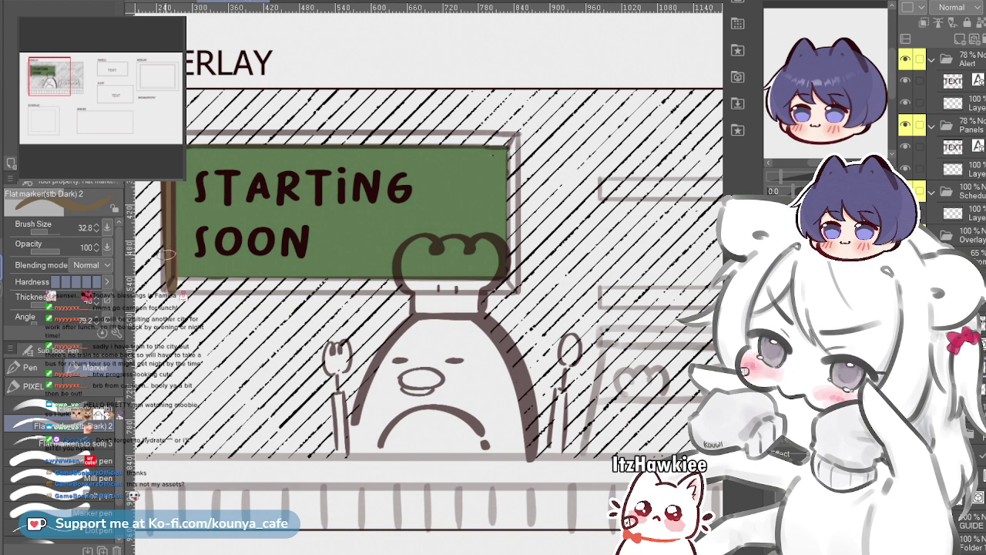
pyautogui.moveTo(168, 198); pyautogui.dragTo(169, 294)
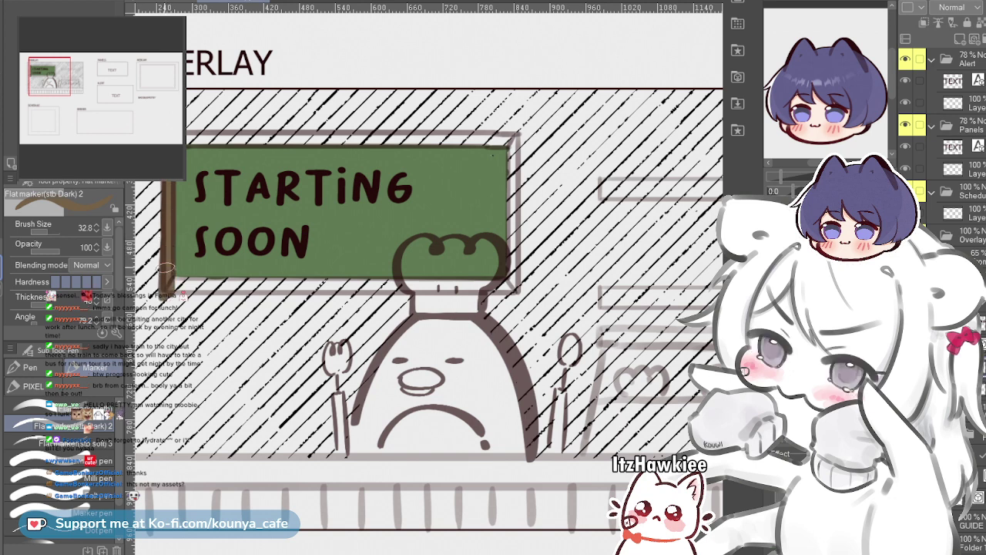
# Paint the bottom and right sides of the sign's frame brown, reducing the marker size to 31.1 for the right side
pyautogui.moveTo(167, 247)
pyautogui.mouseDown()
pyautogui.moveTo(169, 289)
pyautogui.moveTo(513, 284)
pyautogui.mouseUp()
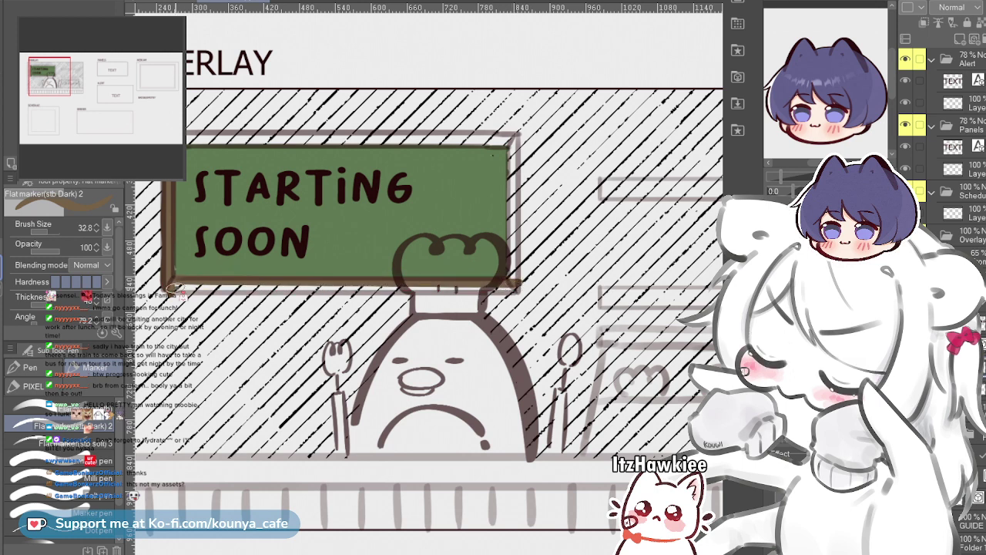
pyautogui.moveTo(177, 287)
pyautogui.mouseDown()
pyautogui.moveTo(525, 288)
pyautogui.moveTo(515, 287)
pyautogui.mouseUp()
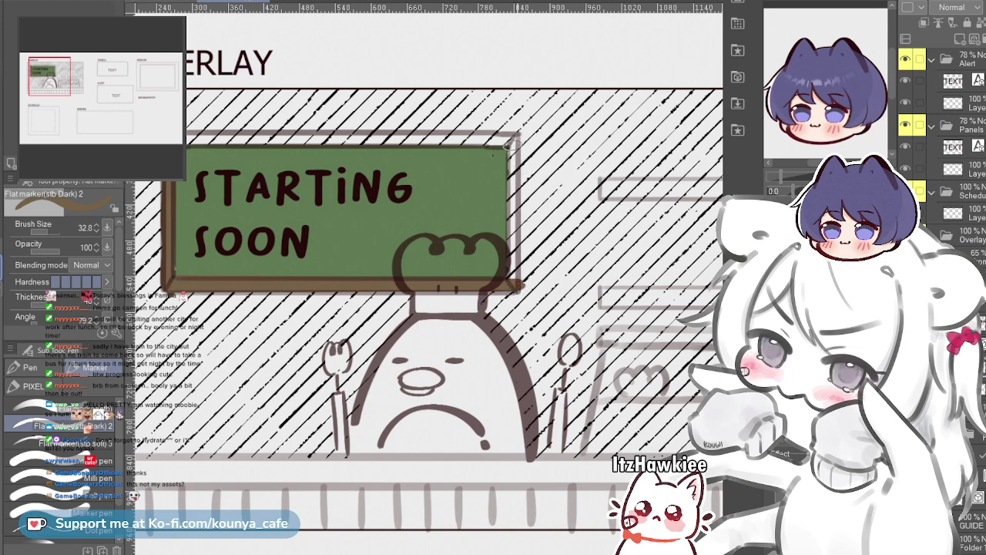
pyautogui.moveTo(515, 136); pyautogui.dragTo(512, 243)
pyautogui.hotkey('ctrl', 'z')
pyautogui.moveTo(516, 141); pyautogui.dragTo(513, 273)
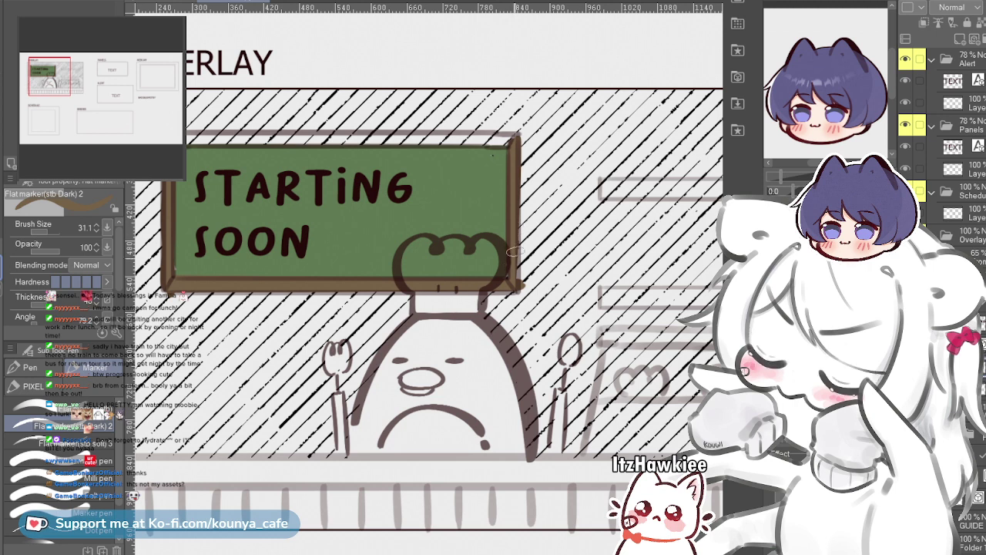
pyautogui.moveTo(514, 149); pyautogui.dragTo(517, 285)
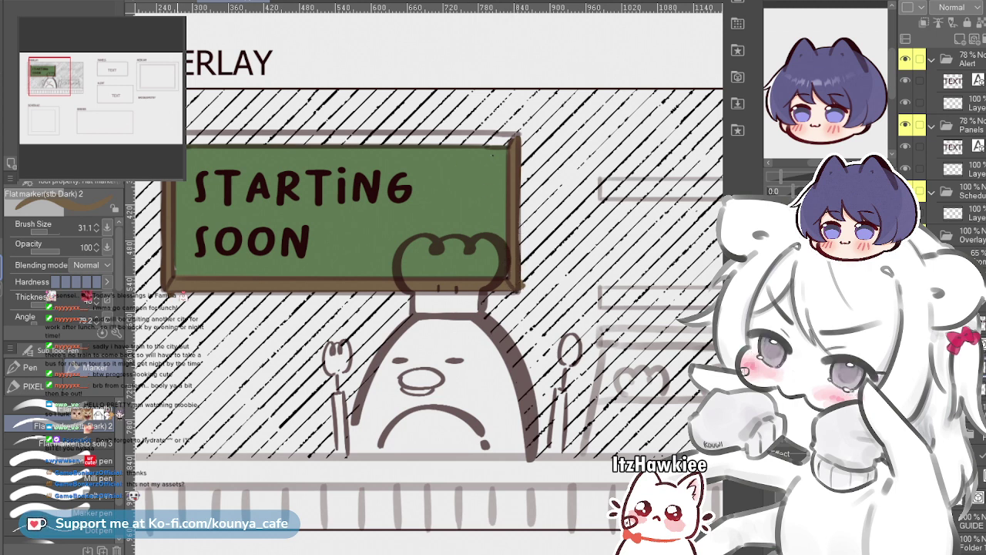
# Paint the top side of the sign's frame brown with straight strokes at brush size 31.1
pyautogui.click(190, 138)
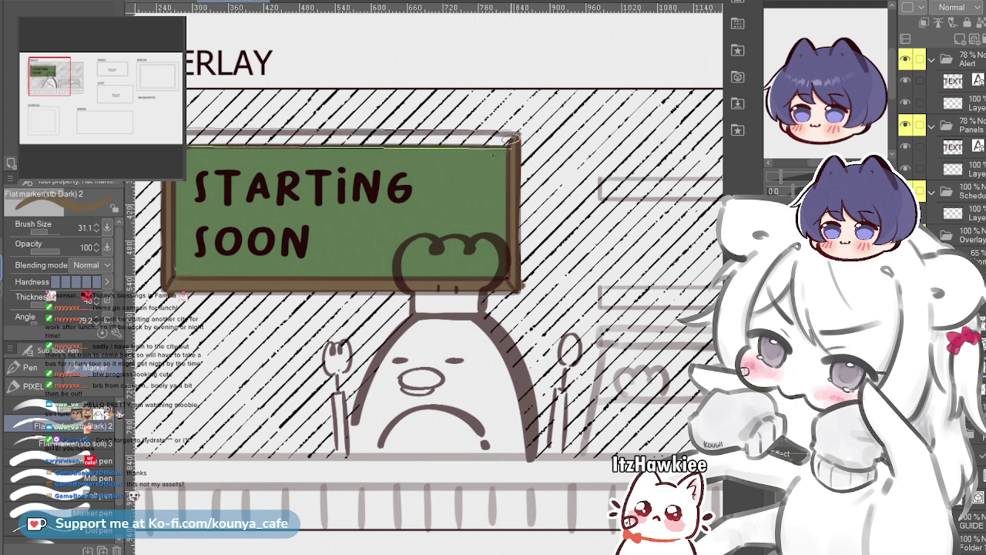
pyautogui.keyDown('shift'); pyautogui.click(513, 141); pyautogui.keyUp('shift')
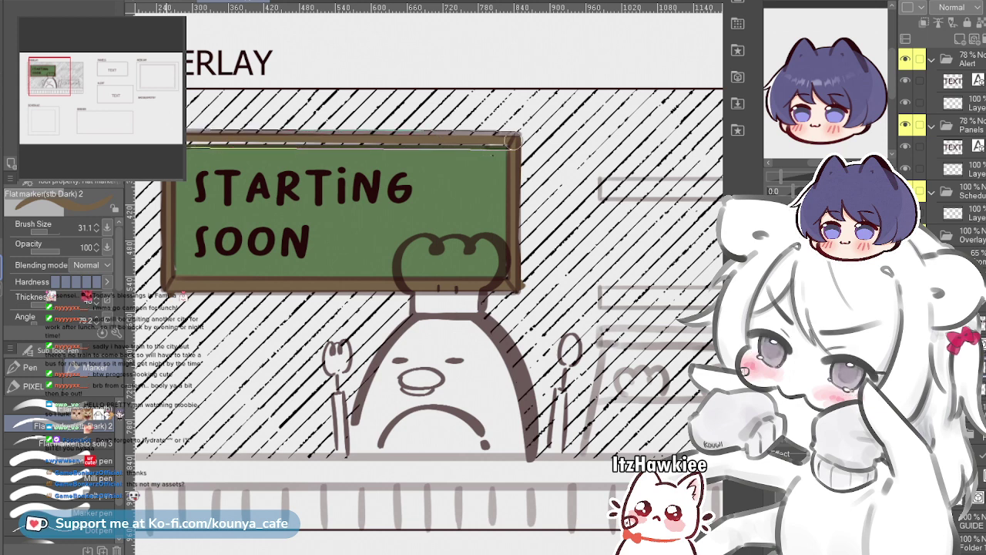
pyautogui.keyDown('shift'); pyautogui.click(190, 139); pyautogui.keyUp('shift')
pyautogui.keyDown('shift'); pyautogui.click(530, 142); pyautogui.keyUp('shift')
pyautogui.hotkey('ctrl', 'z')
pyautogui.keyDown('shift'); pyautogui.click(520, 142); pyautogui.keyUp('shift')
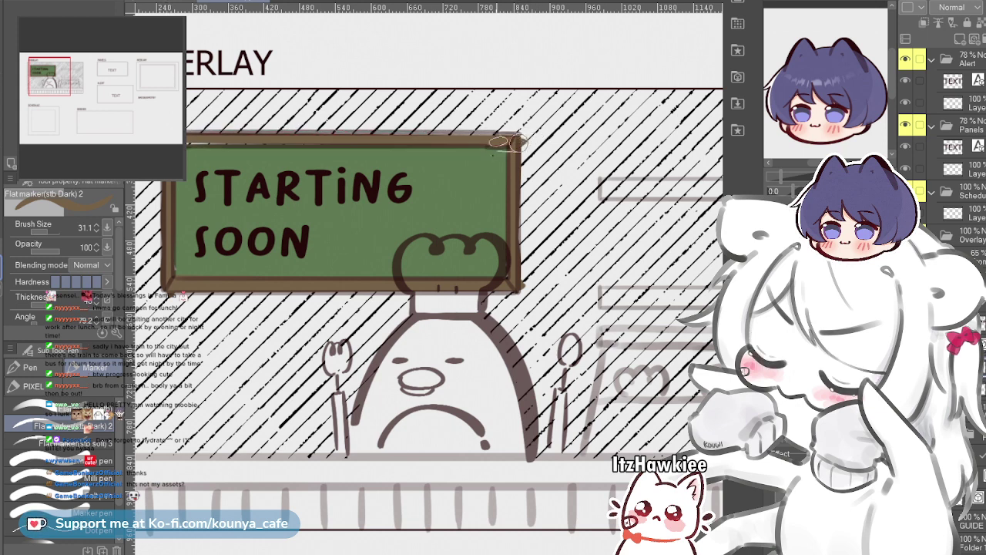
pyautogui.hotkey('ctrl', 'z')
pyautogui.click(219, 134)
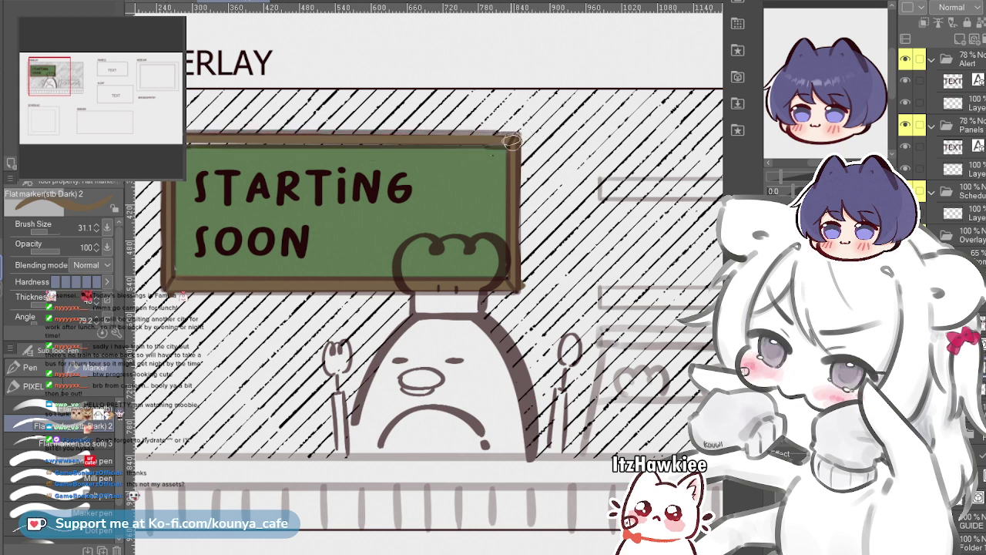
pyautogui.hotkey('ctrl', 'z')
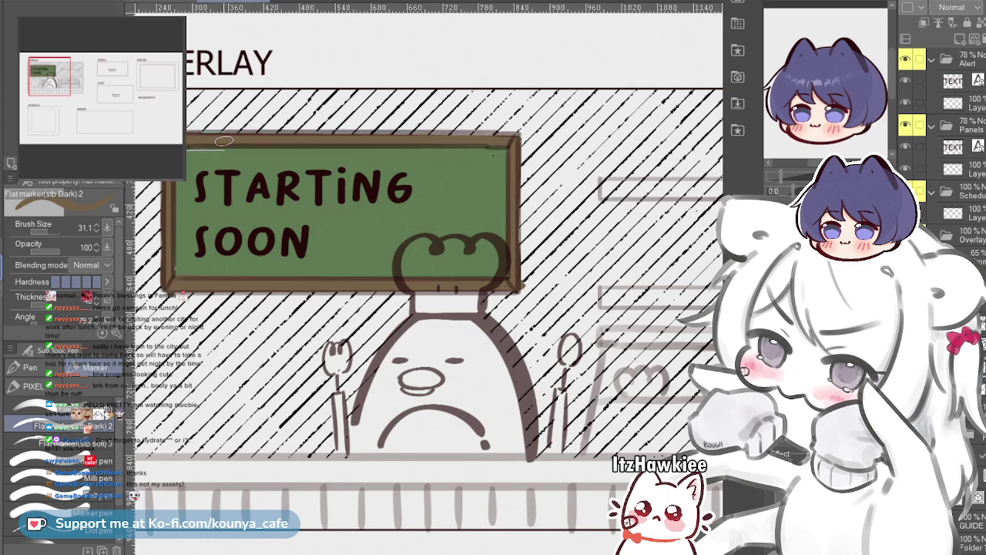
pyautogui.scroll(-4, 251, 138)
pyautogui.scroll(3, 251, 139)
pyautogui.moveTo(251, 138); pyautogui.dragTo(221, 149)
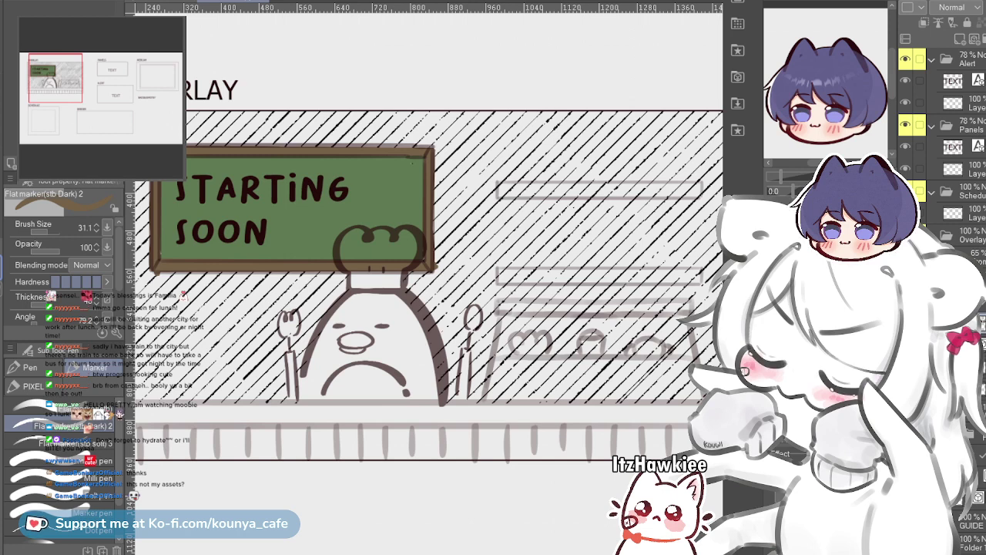
# Recolour the STARTING SOON lettering off-white, and hide and reshow the sign and background layers to check them
pyautogui.hotkey('ctrl', 'v')
pyautogui.hotkey('ctrl', 'alt', 'g')
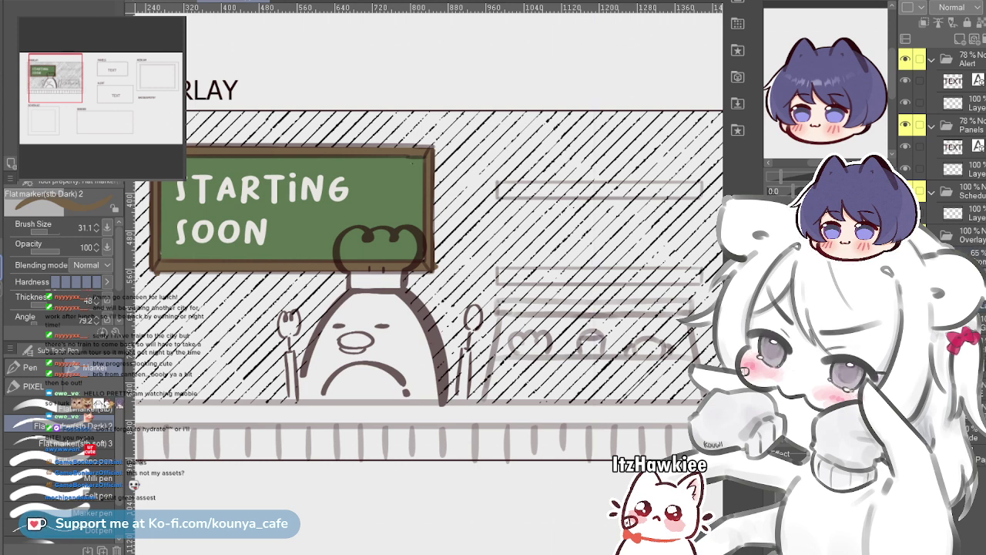
pyautogui.click(905, 363)
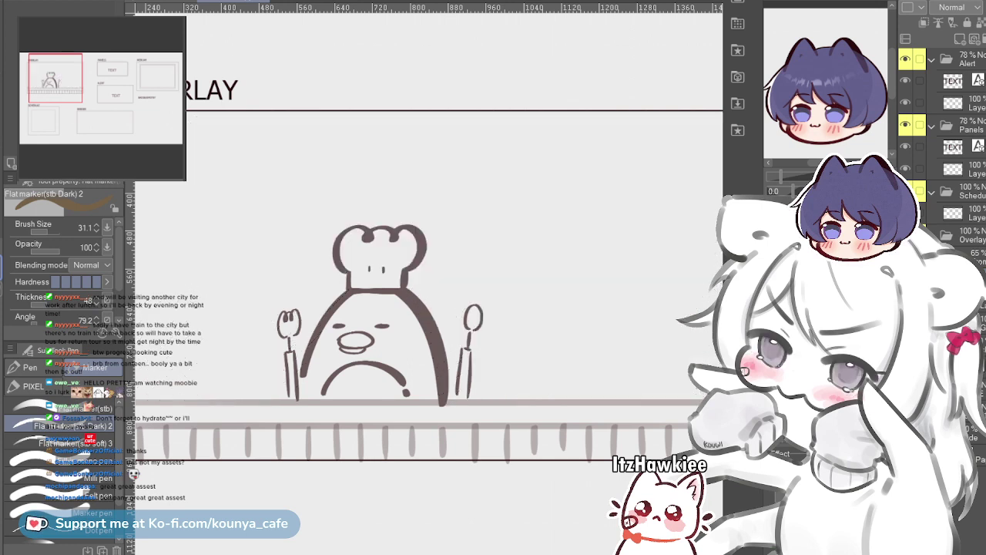
pyautogui.click(905, 362)
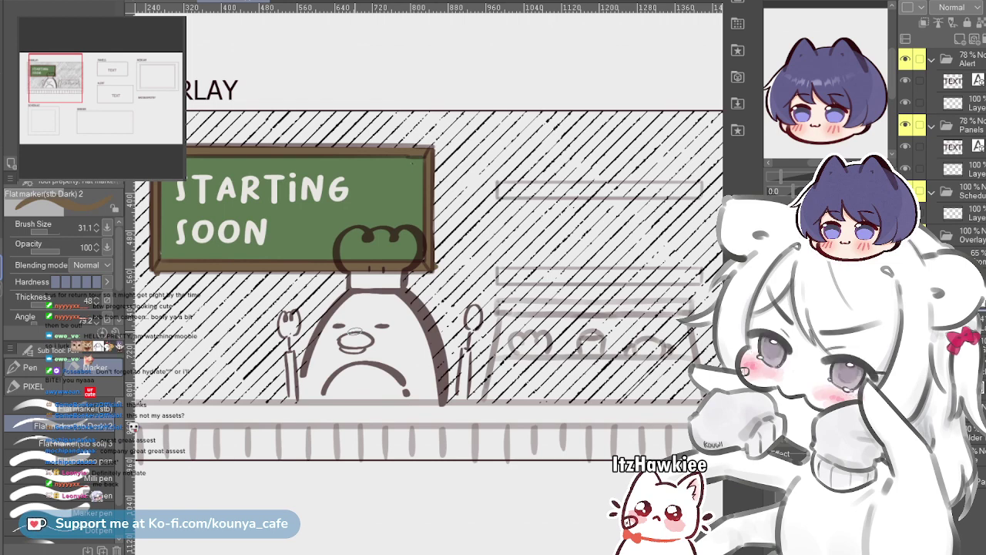
# Try a small brown dab on the upper edge of the penguin's beak
pyautogui.click(355, 331)
pyautogui.moveTo(356, 331)
pyautogui.mouseDown()
pyautogui.moveTo(375, 352)
pyautogui.moveTo(349, 332)
pyautogui.mouseUp()
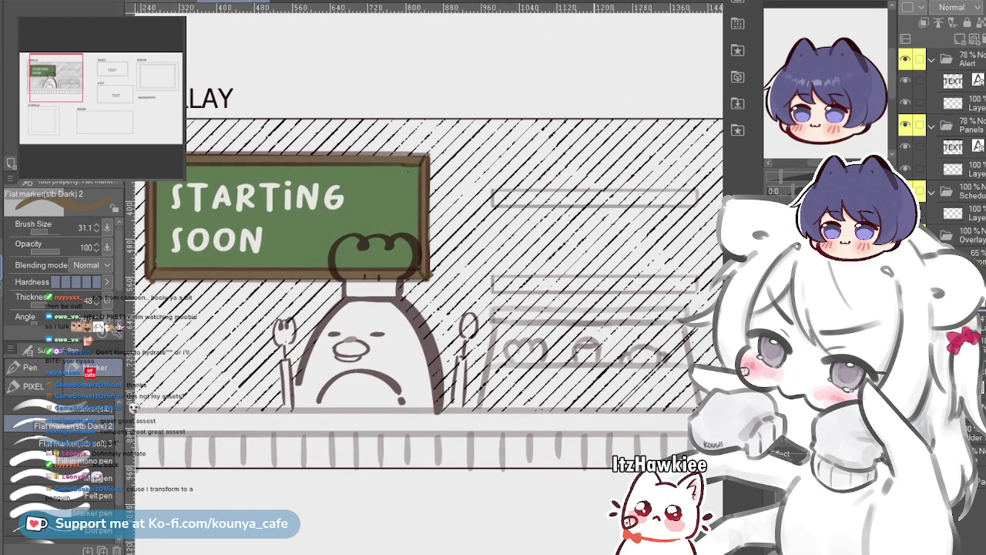
pyautogui.moveTo(587, 310); pyautogui.dragTo(541, 297)
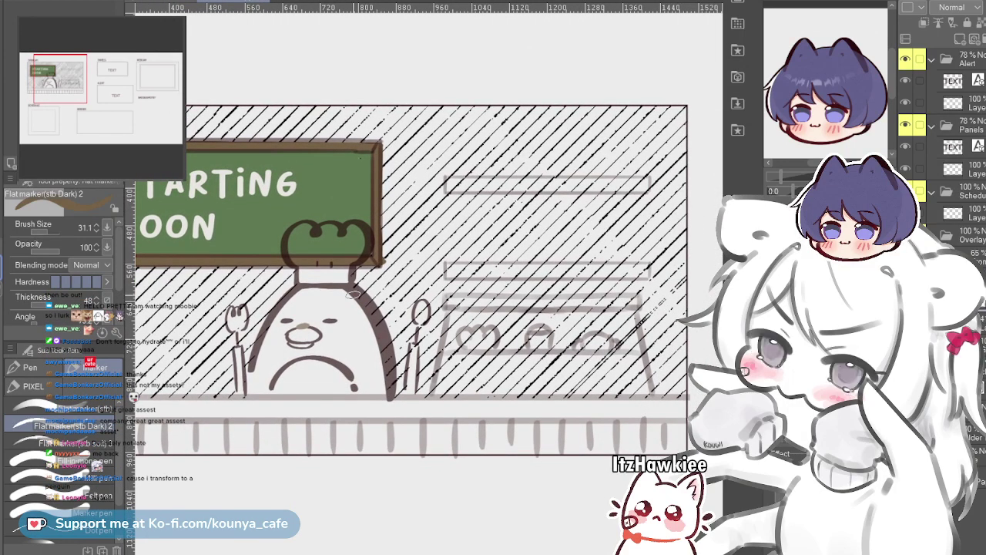
pyautogui.scroll(1, 294, 300)
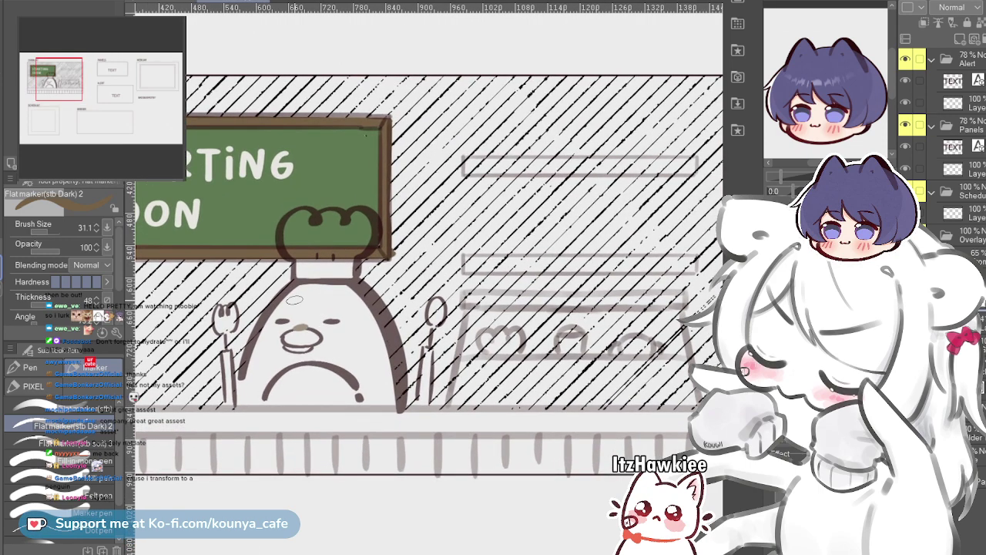
pyautogui.scroll(-1, 295, 301)
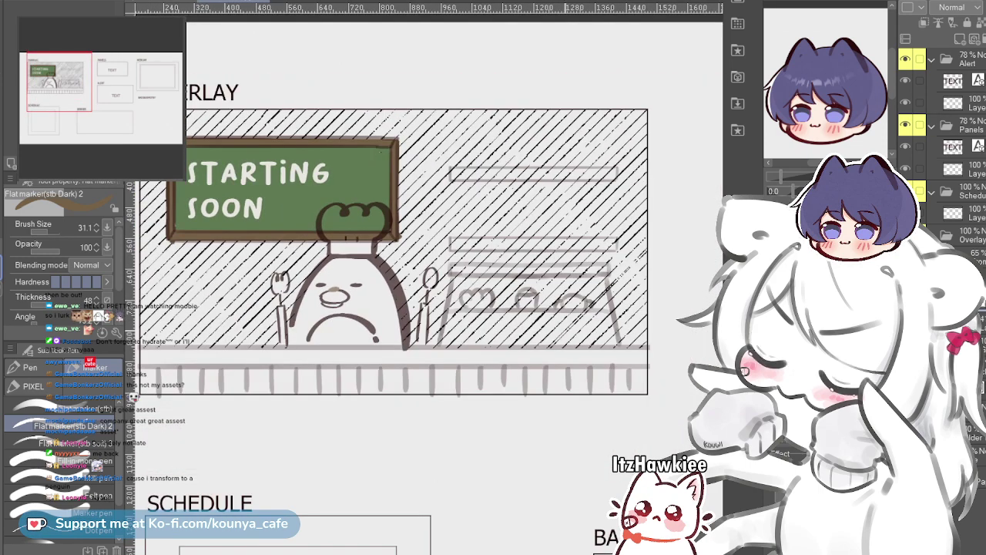
pyautogui.scroll(1, 294, 301)
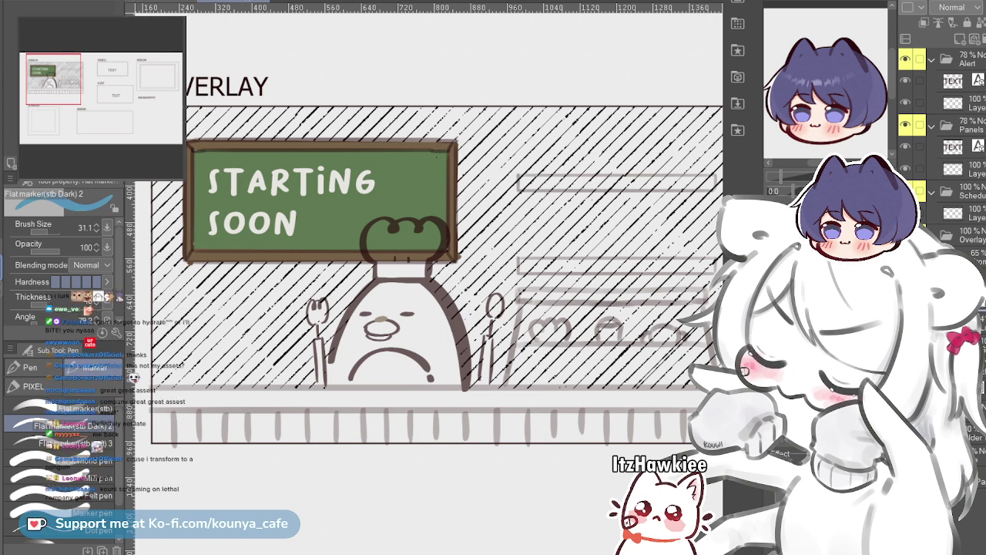
# Set the blue marker to size 101.7 and add a new layer for colouring the penguin's body
pyautogui.moveTo(402, 350); pyautogui.dragTo(420, 350)
pyautogui.moveTo(390, 311)
pyautogui.mouseDown()
pyautogui.moveTo(374, 350)
pyautogui.moveTo(386, 345)
pyautogui.mouseUp()
pyautogui.hotkey('ctrl', 'z')
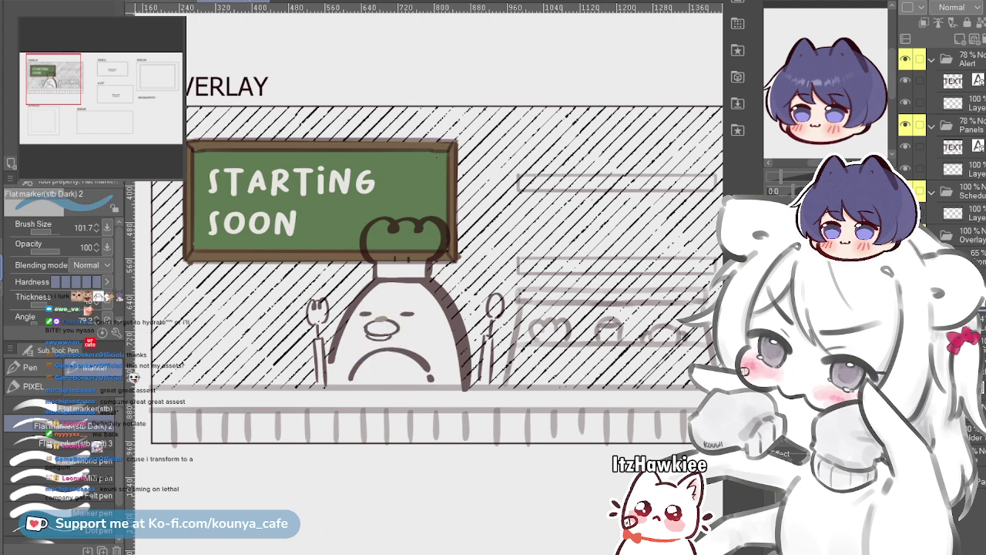
pyautogui.click(905, 323)
pyautogui.click(905, 323)
pyautogui.hotkey('ctrl', 'shift', 'n')
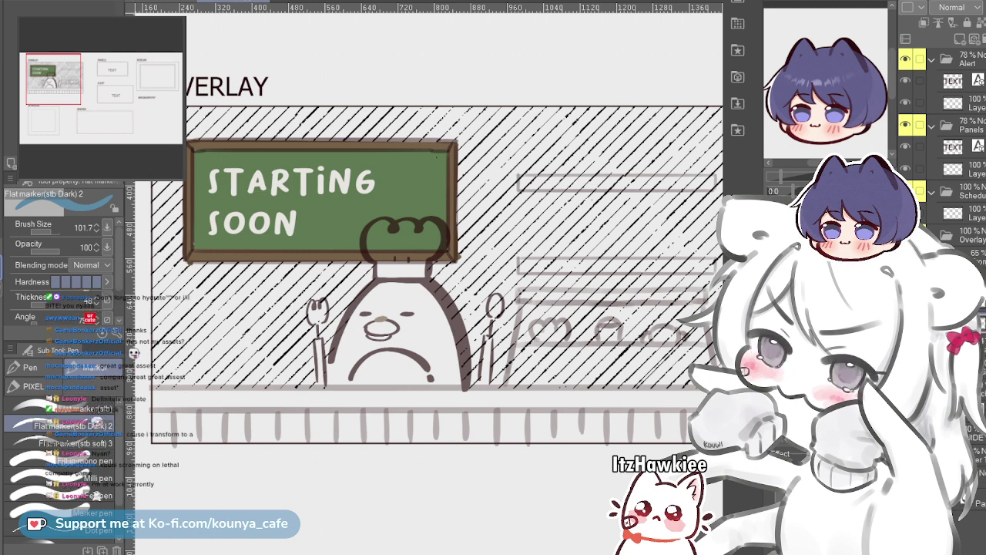
# Try light blue and darker blue marker strokes over the middle of the penguin's body at size 101.7
pyautogui.moveTo(394, 306); pyautogui.dragTo(385, 368)
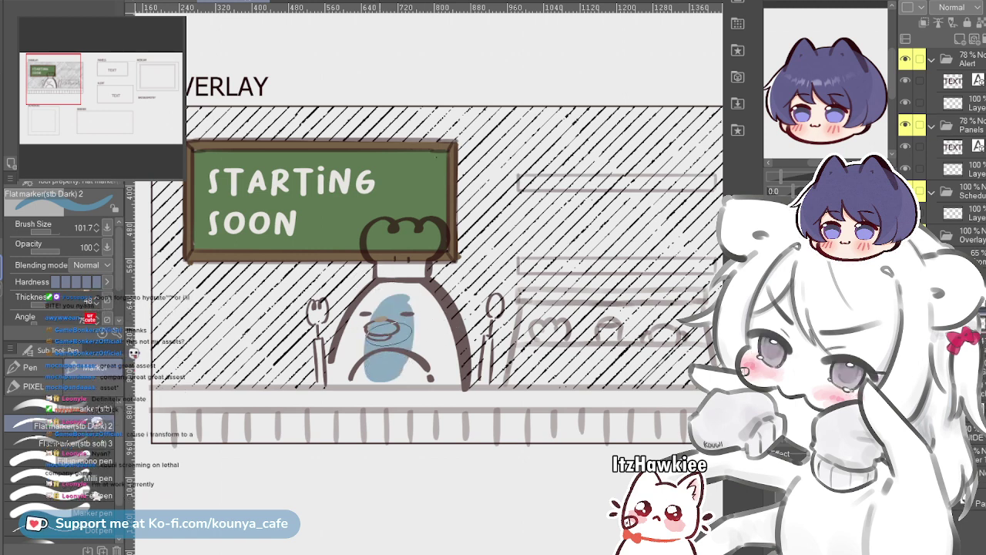
pyautogui.hotkey('ctrl', 'z')
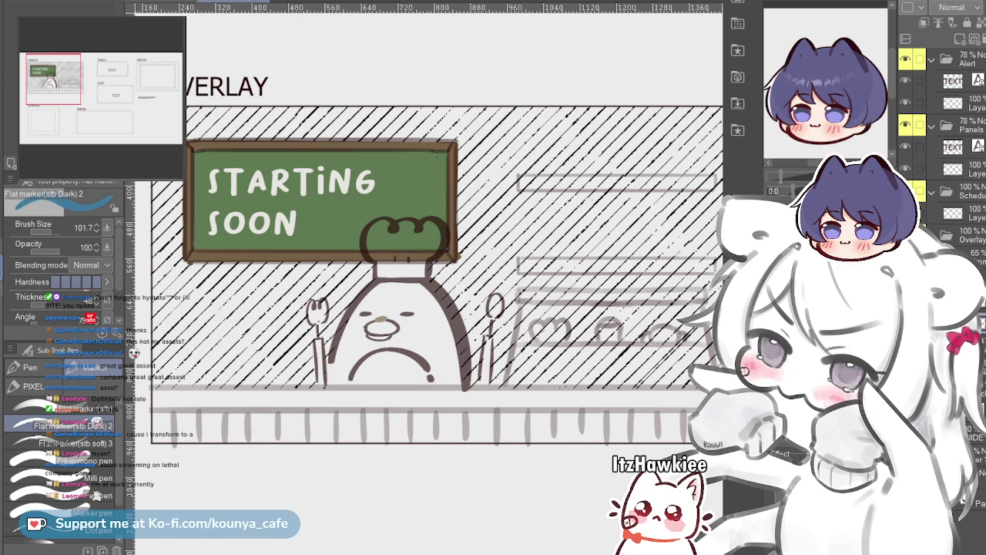
pyautogui.moveTo(395, 309); pyautogui.dragTo(386, 361)
pyautogui.hotkey('ctrl', 'z')
pyautogui.moveTo(388, 334)
pyautogui.mouseDown()
pyautogui.moveTo(377, 310)
pyautogui.moveTo(375, 349)
pyautogui.mouseUp()
pyautogui.hotkey('ctrl', 'z')
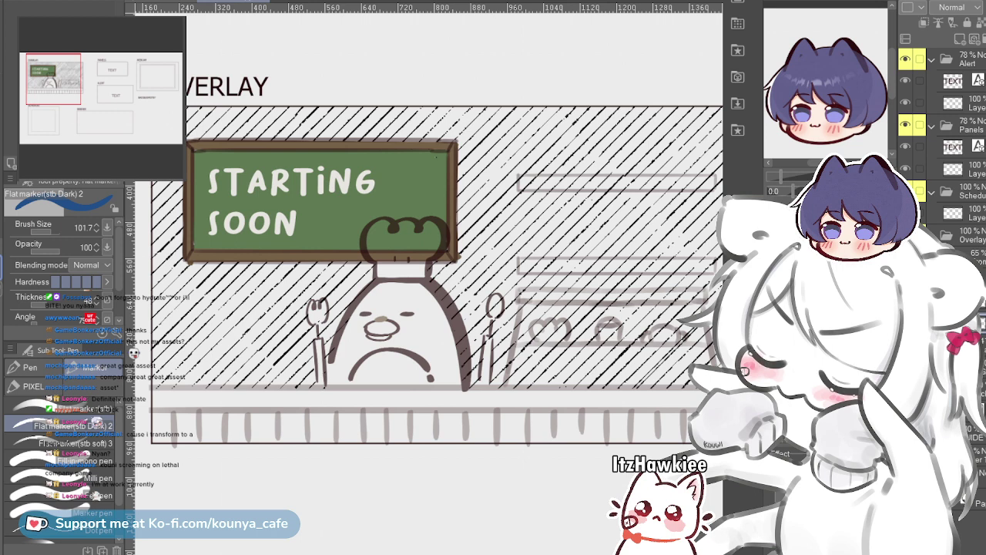
pyautogui.moveTo(392, 304); pyautogui.dragTo(390, 345)
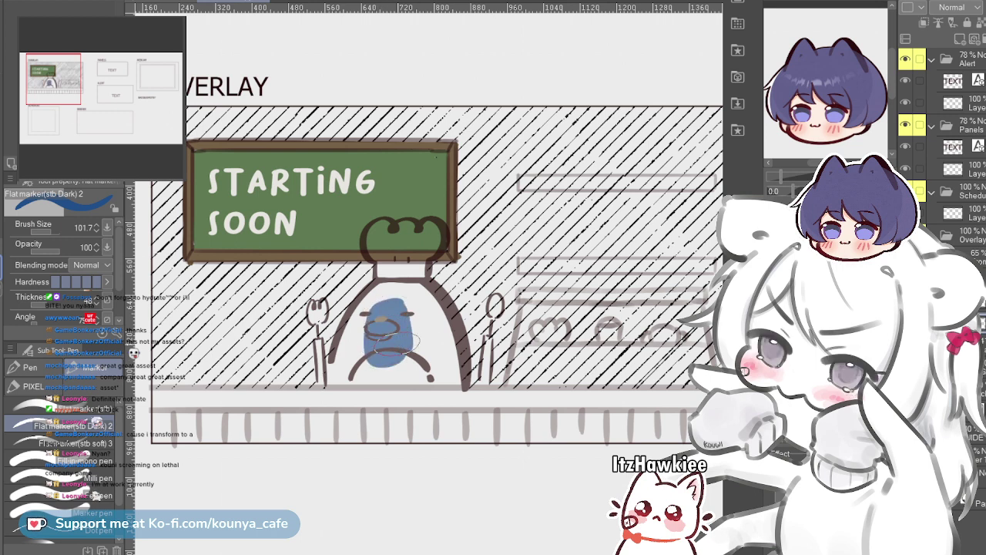
pyautogui.hotkey('ctrl', 'z')
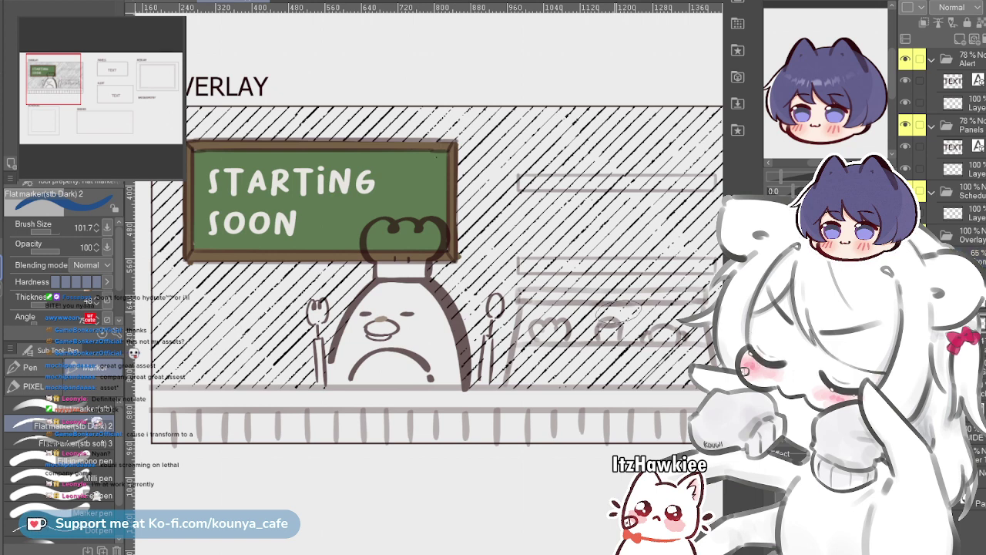
# Cover the left and middle of the penguin's body in darker blue, reducing the marker to 79.6, and check it without the penguin's outline
pyautogui.hotkey('ctrl', 'y')
pyautogui.moveTo(379, 315)
pyautogui.mouseDown()
pyautogui.moveTo(373, 357)
pyautogui.moveTo(386, 308)
pyautogui.moveTo(375, 305)
pyautogui.moveTo(383, 320)
pyautogui.moveTo(387, 290)
pyautogui.moveTo(350, 385)
pyautogui.mouseUp()
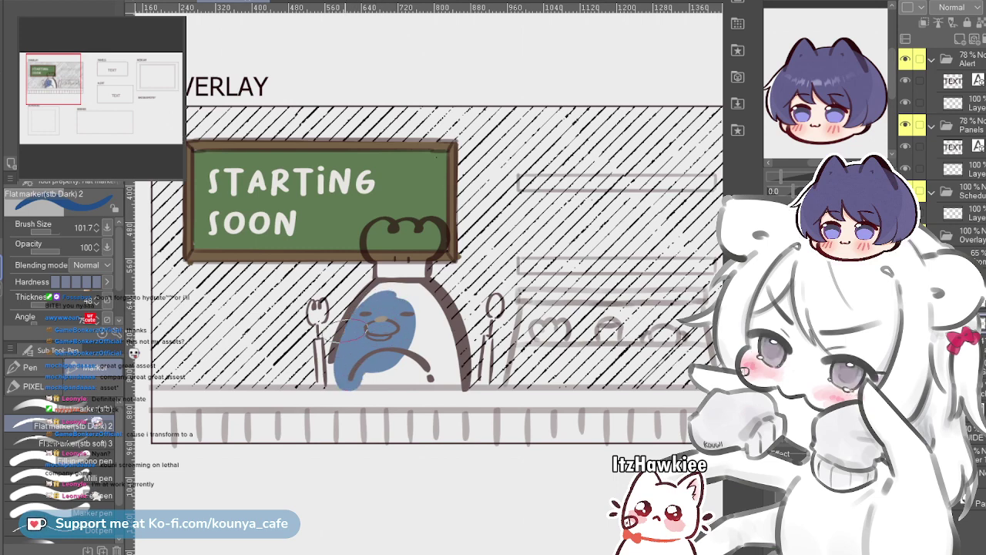
pyautogui.scroll(2, 400, 314)
pyautogui.moveTo(378, 280); pyautogui.dragTo(330, 398)
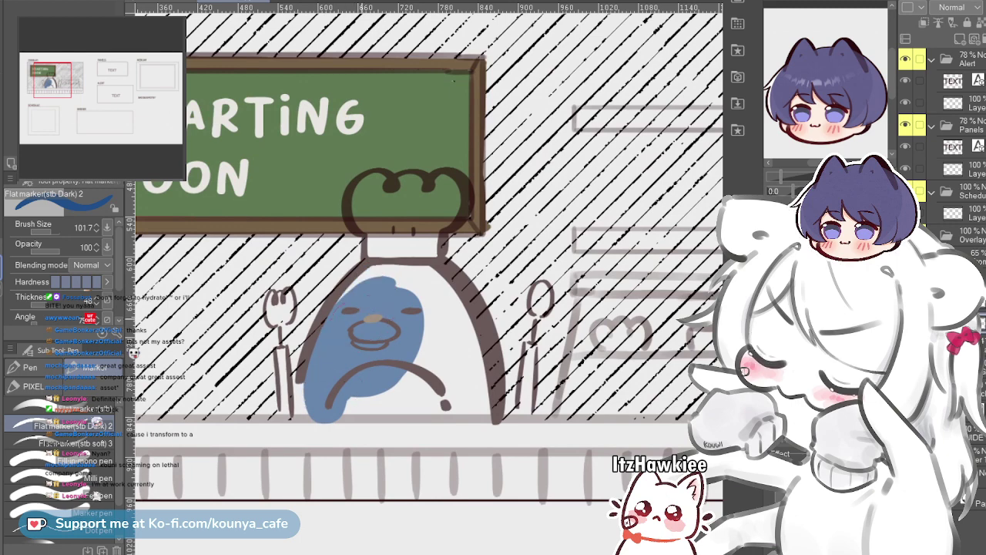
pyautogui.scroll(2, 352, 327)
pyautogui.moveTo(379, 276); pyautogui.dragTo(309, 451)
pyautogui.moveTo(385, 266); pyautogui.dragTo(348, 296)
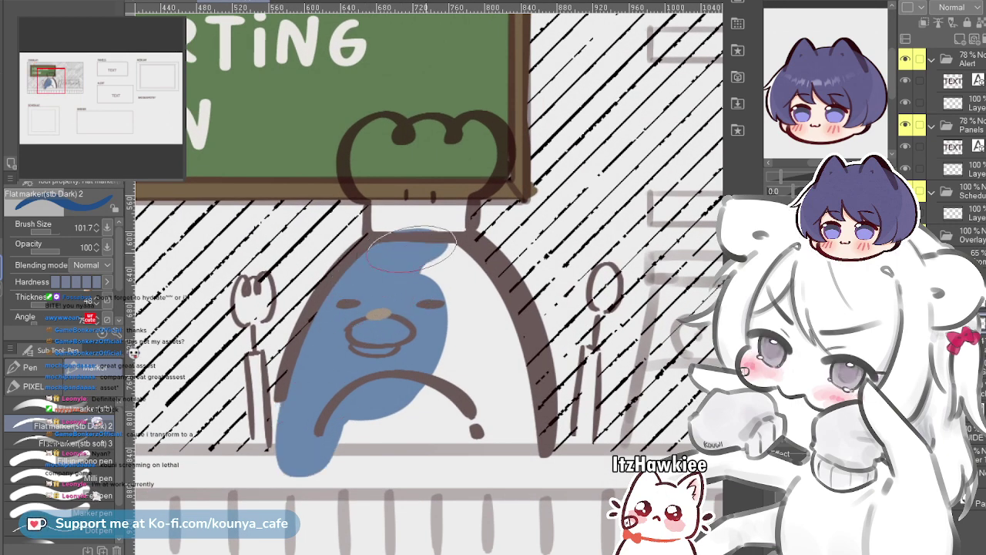
pyautogui.press('[')
pyautogui.moveTo(381, 258)
pyautogui.mouseDown()
pyautogui.moveTo(436, 256)
pyautogui.moveTo(434, 348)
pyautogui.mouseUp()
pyautogui.moveTo(418, 272)
pyautogui.mouseDown()
pyautogui.moveTo(378, 299)
pyautogui.moveTo(381, 335)
pyautogui.mouseUp()
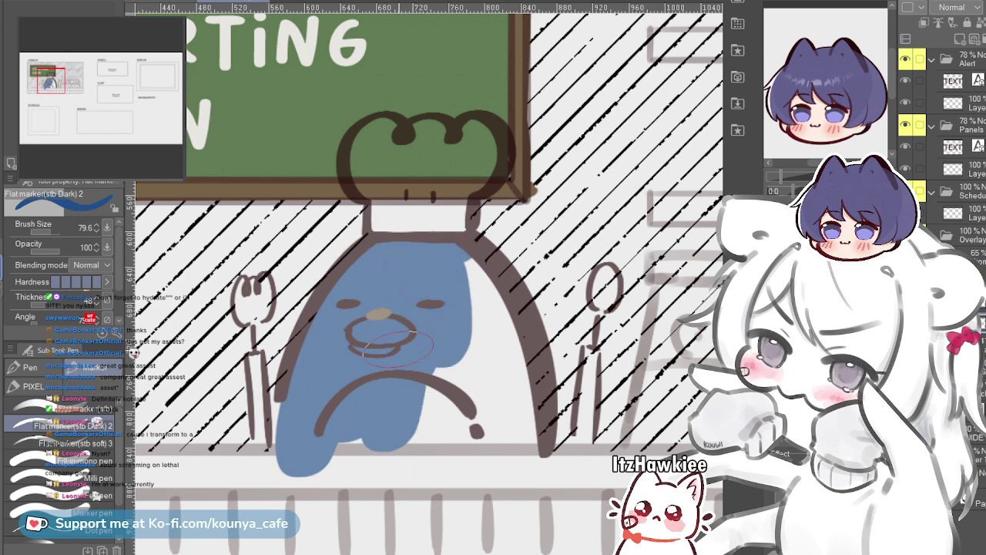
pyautogui.click(905, 258)
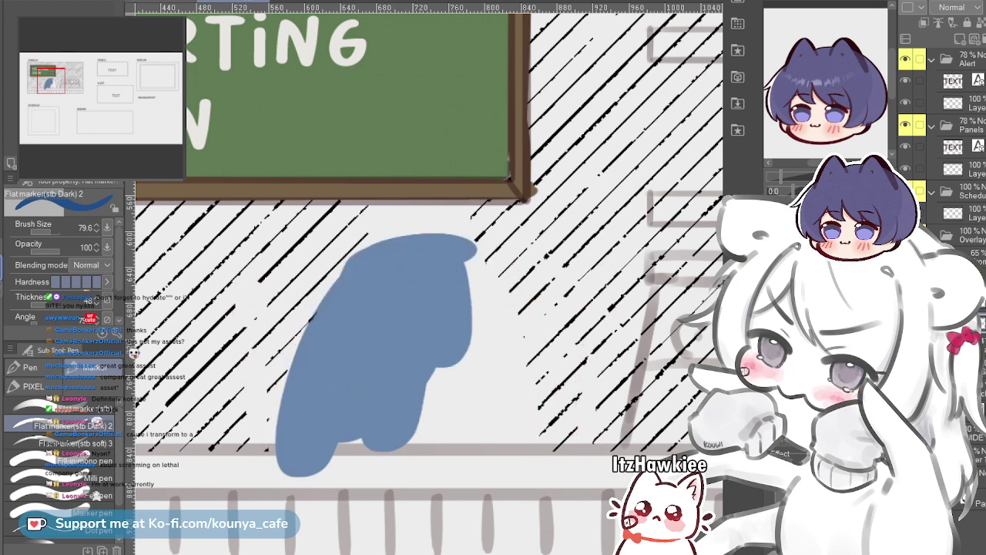
pyautogui.click(905, 257)
# Undo all the blue strokes on the penguin's body
pyautogui.hotkey('ctrl', 'z')
pyautogui.hotkey('ctrl', 'z')
pyautogui.hotkey('ctrl', 'z')
pyautogui.hotkey('ctrl', 'z')
pyautogui.hotkey('ctrl', 'z')
pyautogui.hotkey('ctrl', 'z')
pyautogui.hotkey('ctrl', 'z')
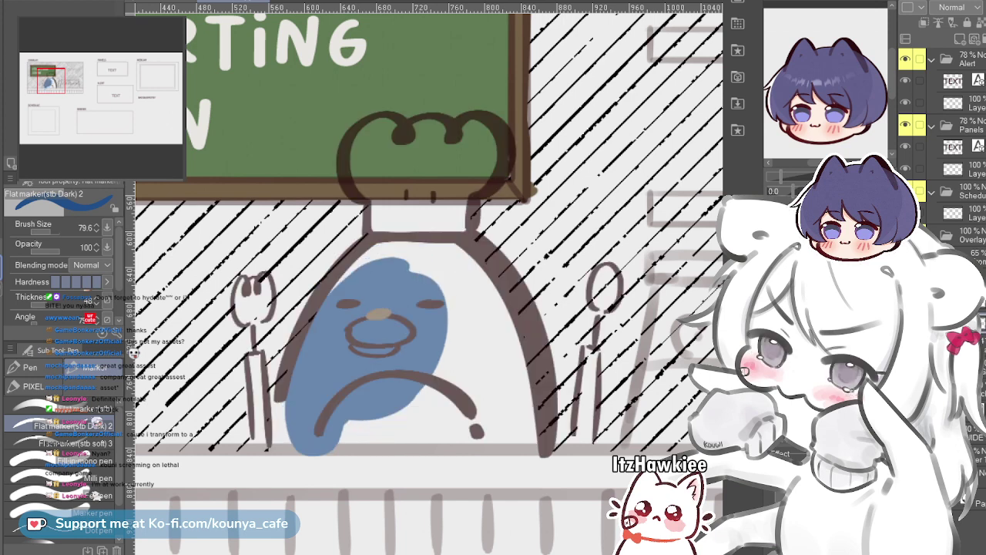
pyautogui.hotkey('ctrl', 'z')
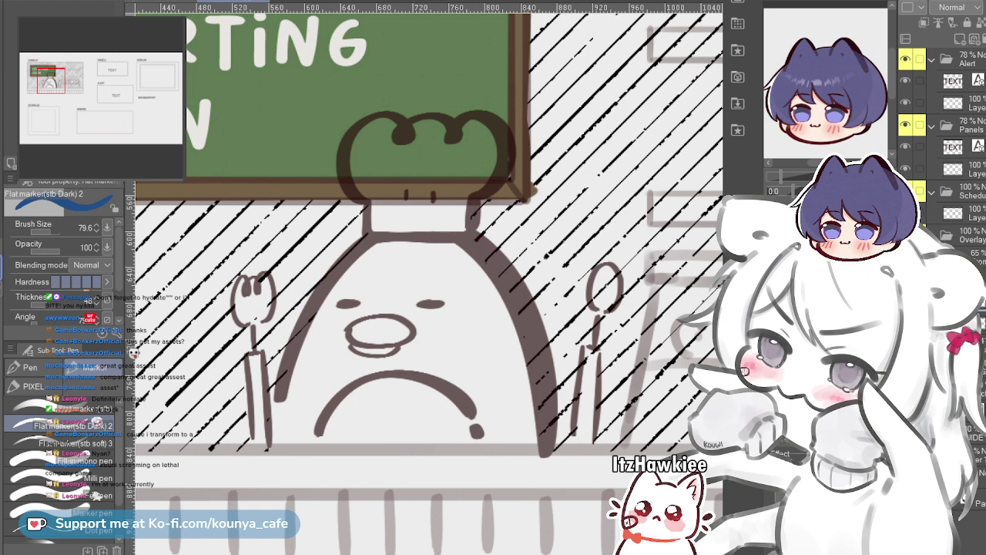
# Redo the undone blue marker strokes down the left side of the penguin's body, stepping back and forth to the best version
pyautogui.hotkey('ctrl', 'y')
pyautogui.hotkey('ctrl', 'y')
pyautogui.hotkey('ctrl', 'y')
pyautogui.hotkey('ctrl', 'y')
pyautogui.hotkey('ctrl', 'y')
pyautogui.hotkey('ctrl', 'y')
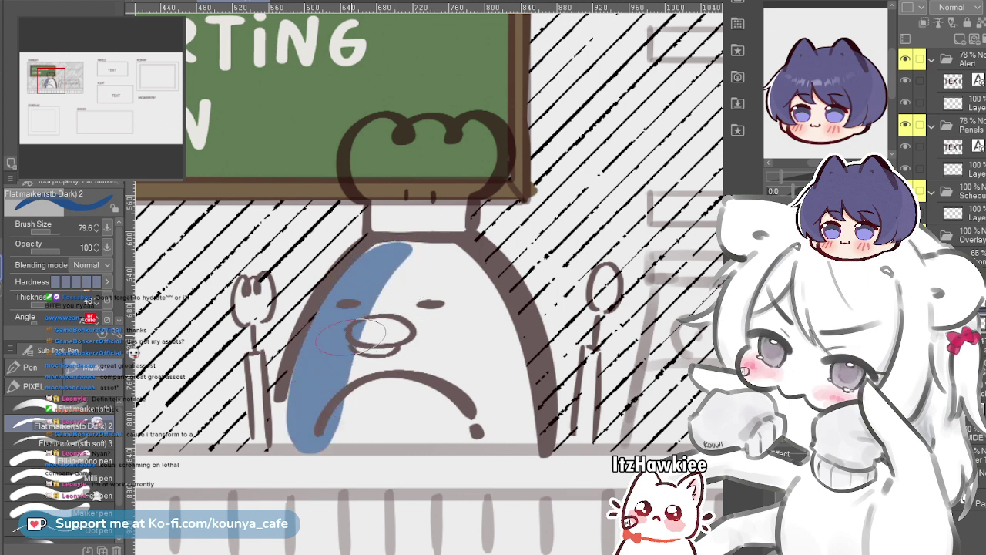
pyautogui.hotkey('ctrl', 'y')
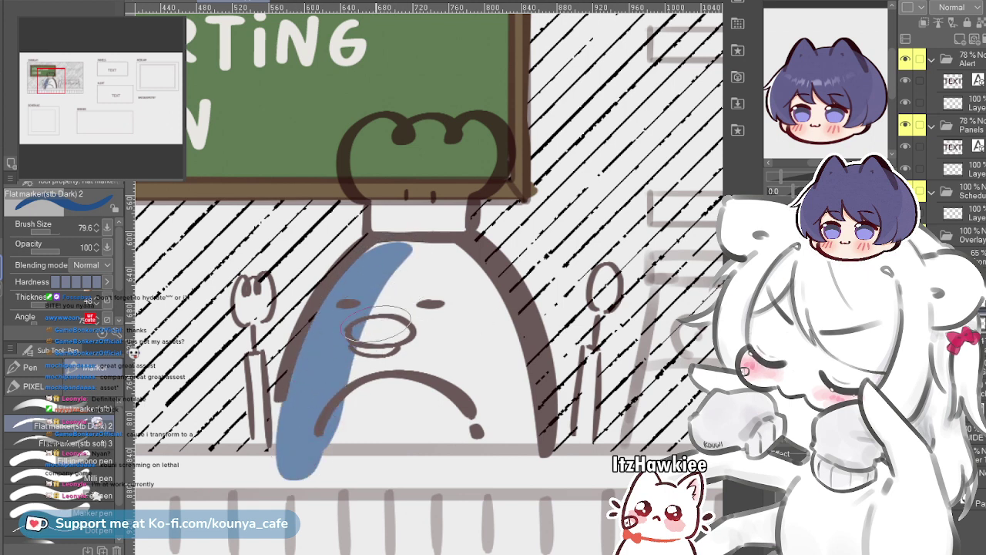
pyautogui.hotkey('ctrl', 'z')
pyautogui.hotkey('ctrl', 'z')
pyautogui.hotkey('ctrl', 'y')
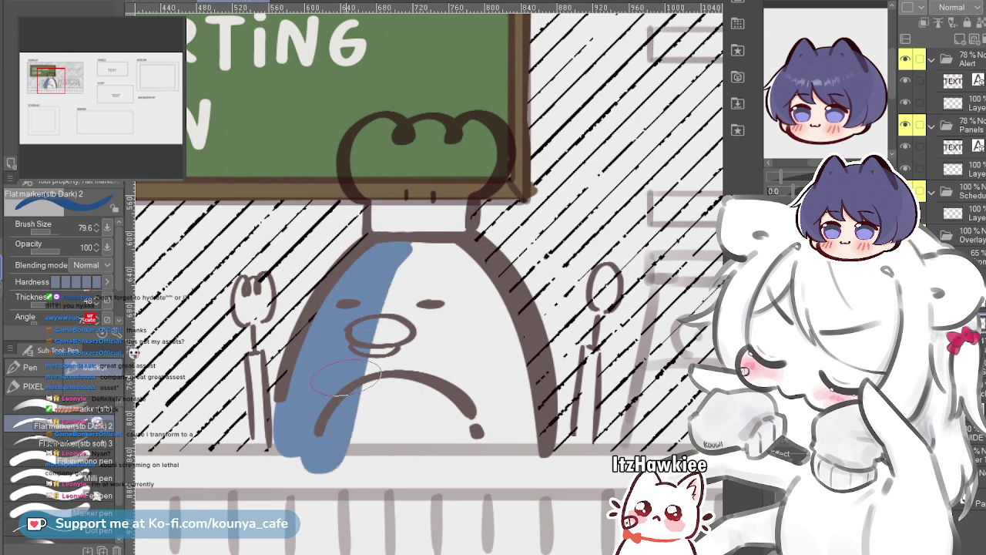
# Paint the right side and middle of the penguin's body blue with the marker at size 79.6, redoing the first right-hand stroke
pyautogui.moveTo(425, 245)
pyautogui.mouseDown()
pyautogui.moveTo(464, 289)
pyautogui.moveTo(486, 377)
pyautogui.mouseUp()
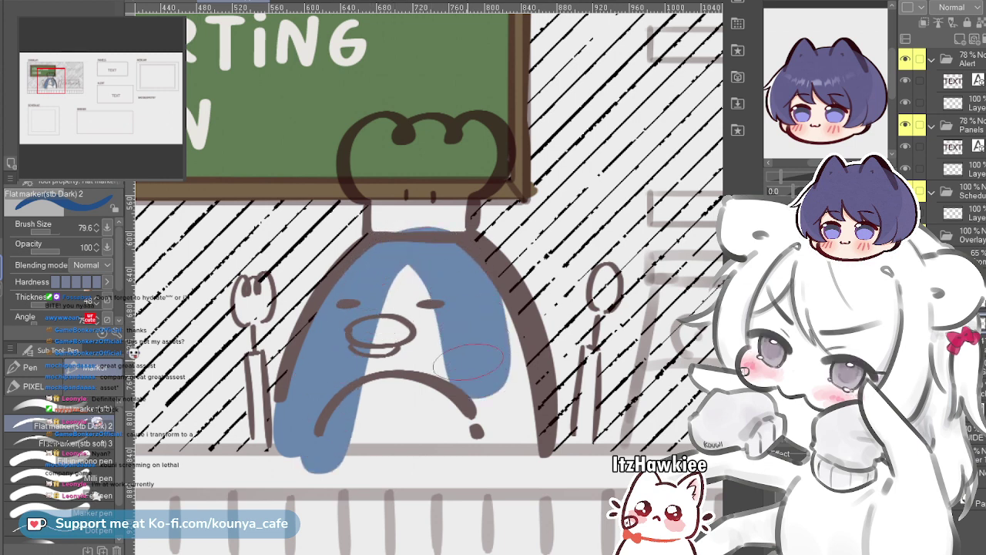
pyautogui.hotkey('ctrl', 'z')
pyautogui.moveTo(431, 246)
pyautogui.mouseDown()
pyautogui.moveTo(508, 423)
pyautogui.moveTo(512, 462)
pyautogui.mouseUp()
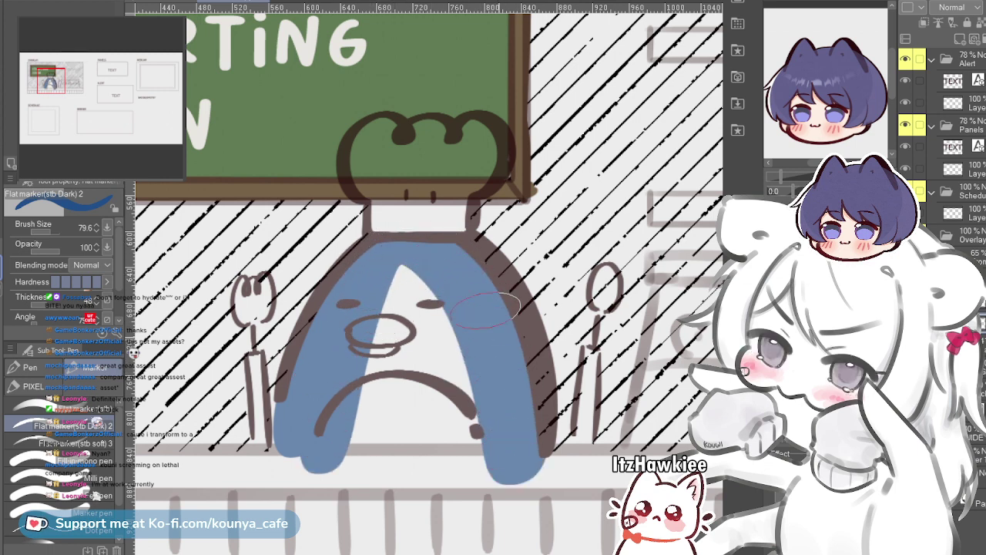
pyautogui.moveTo(399, 283); pyautogui.dragTo(379, 444)
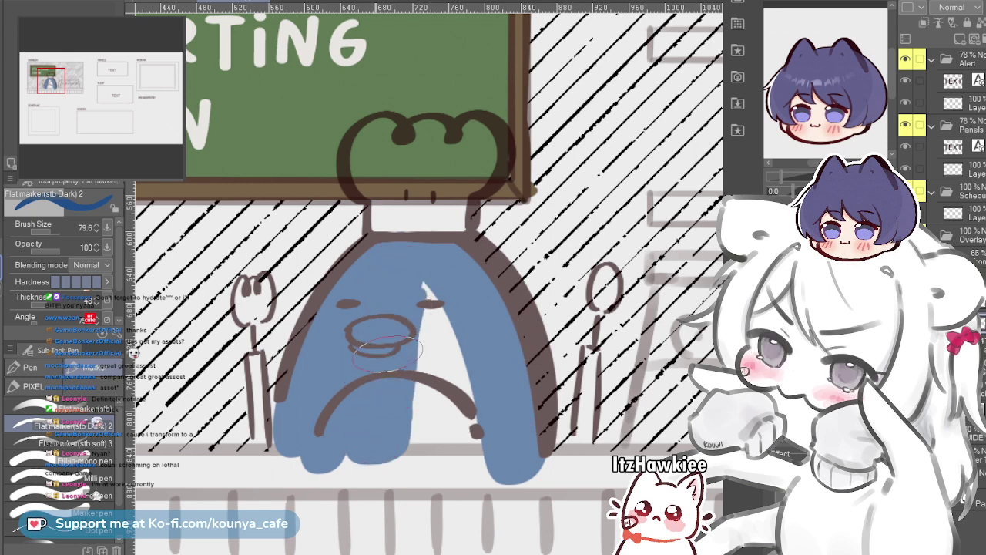
pyautogui.moveTo(414, 286); pyautogui.dragTo(409, 446)
pyautogui.moveTo(440, 271); pyautogui.dragTo(445, 443)
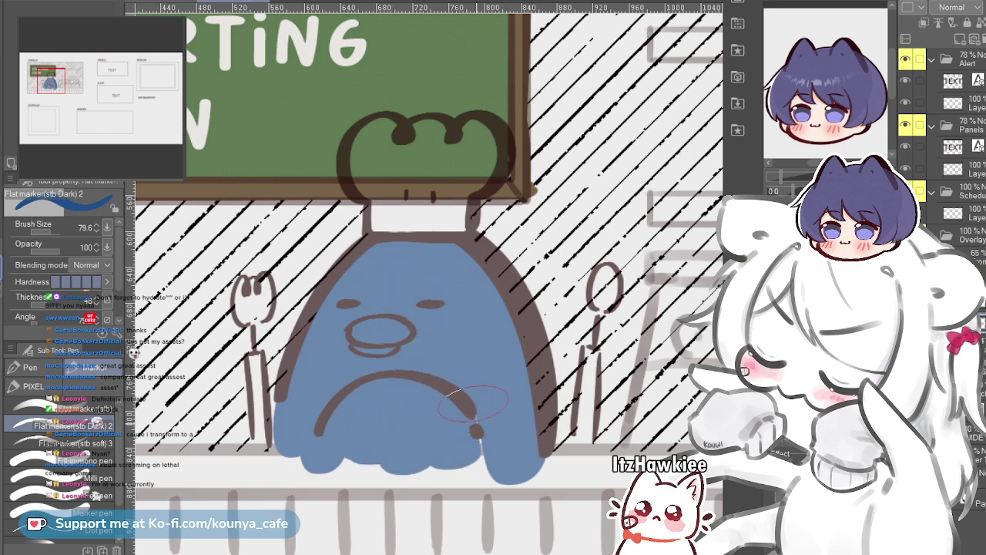
# Even out the lower edge of the penguin's body with horizontal blue marker strokes where it meets the counter
pyautogui.moveTo(358, 475); pyautogui.dragTo(463, 478)
pyautogui.hotkey('ctrl', 'z')
pyautogui.moveTo(316, 450)
pyautogui.mouseDown()
pyautogui.moveTo(488, 464)
pyautogui.moveTo(468, 415)
pyautogui.moveTo(475, 442)
pyautogui.mouseUp()
pyautogui.moveTo(298, 460)
pyautogui.mouseDown()
pyautogui.moveTo(479, 449)
pyautogui.moveTo(459, 439)
pyautogui.moveTo(334, 466)
pyautogui.moveTo(418, 448)
pyautogui.mouseUp()
pyautogui.scroll(-5, 418, 448)
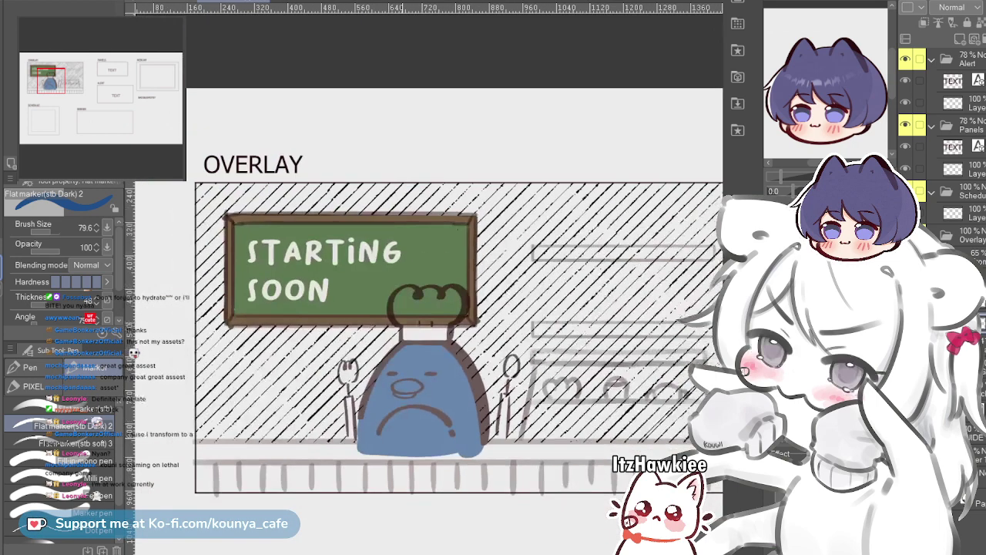
# Examine the penguin's blue body against the sign and counter, both up close and within the whole overlay frame
pyautogui.scroll(3, 432, 451)
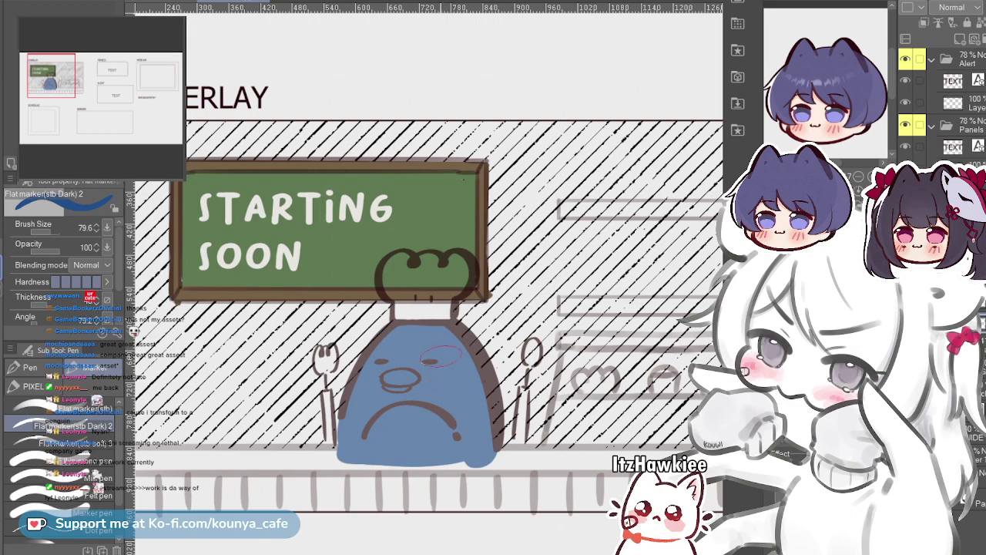
pyautogui.scroll(-1, 435, 351)
pyautogui.moveTo(435, 350); pyautogui.dragTo(404, 370)
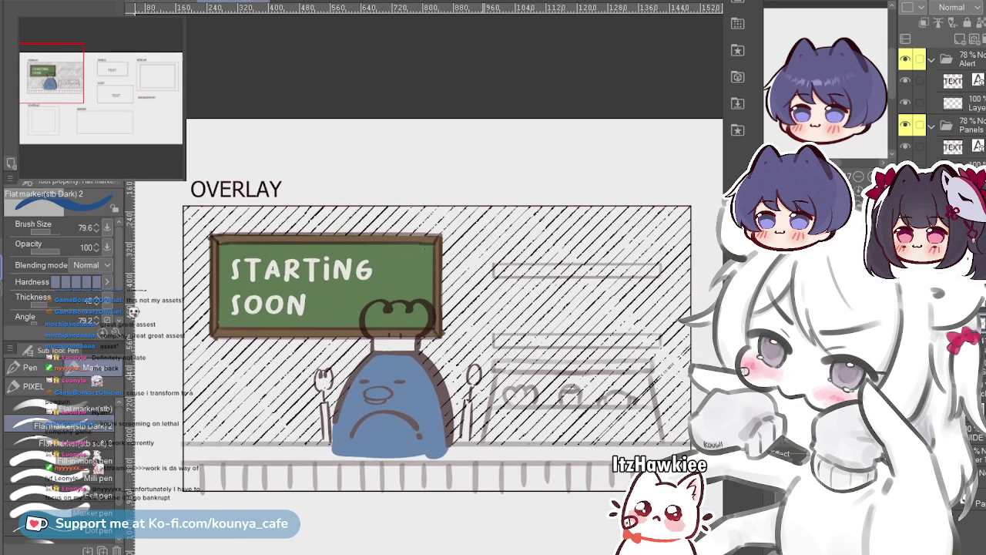
pyautogui.scroll(1, 489, 383)
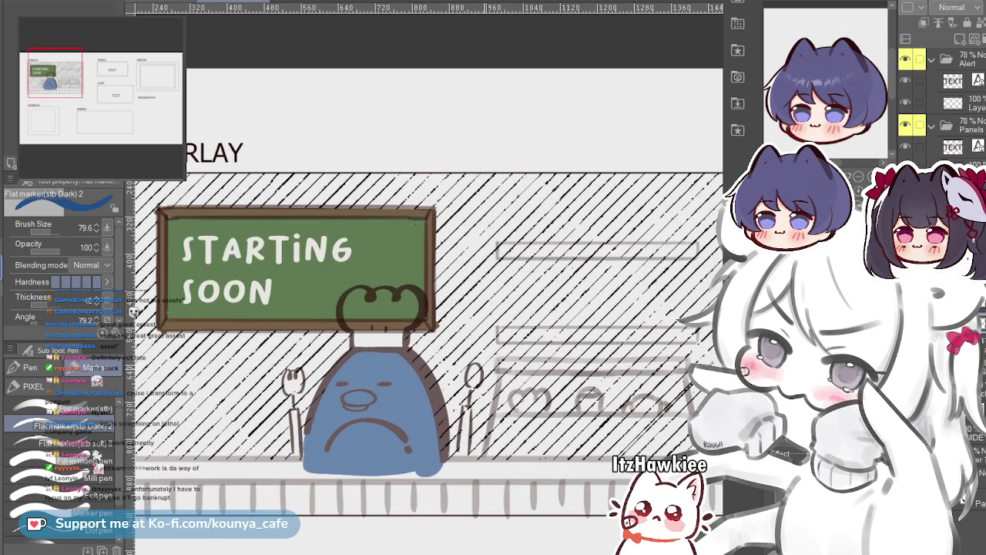
pyautogui.moveTo(483, 380); pyautogui.dragTo(488, 377)
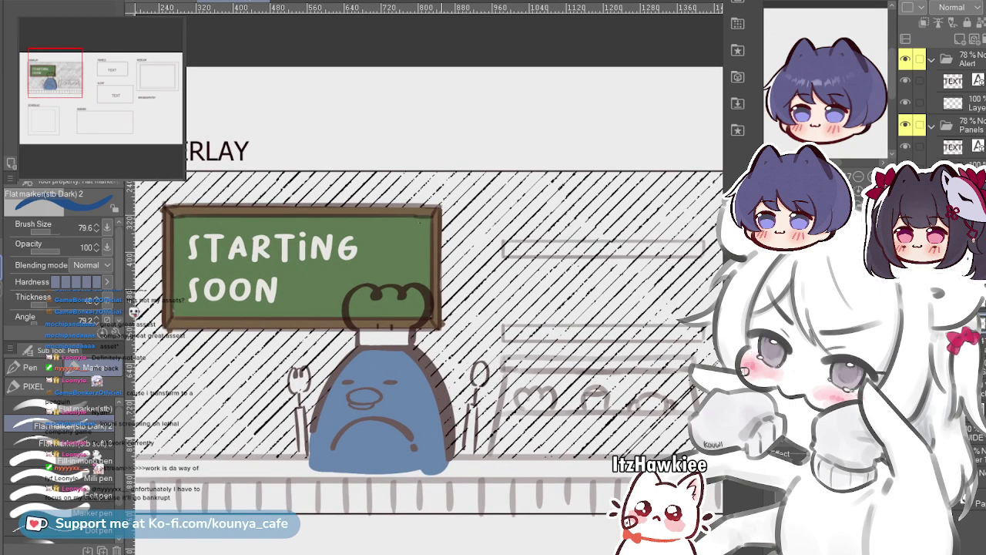
pyautogui.scroll(1, 441, 450)
pyautogui.moveTo(281, 474); pyautogui.dragTo(315, 460)
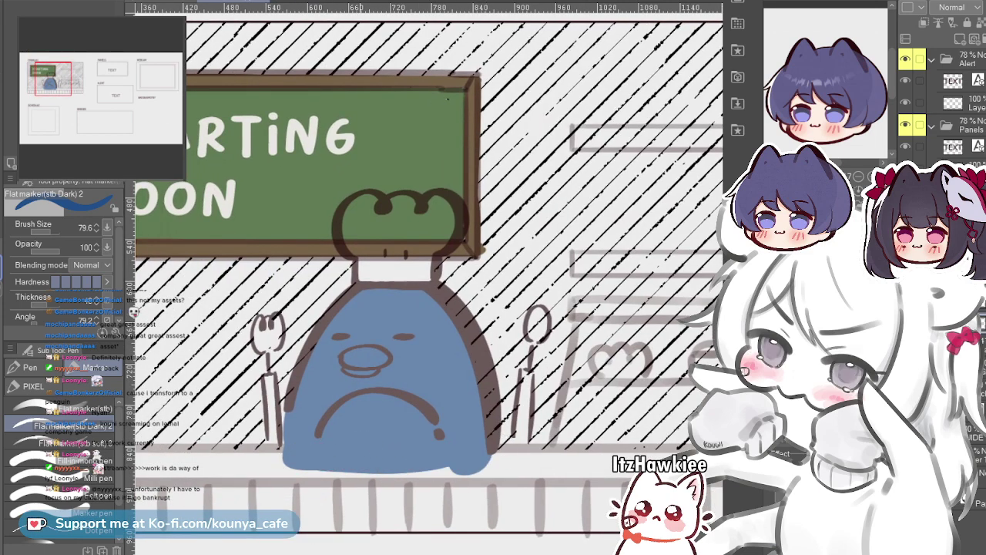
pyautogui.scroll(-2, 505, 441)
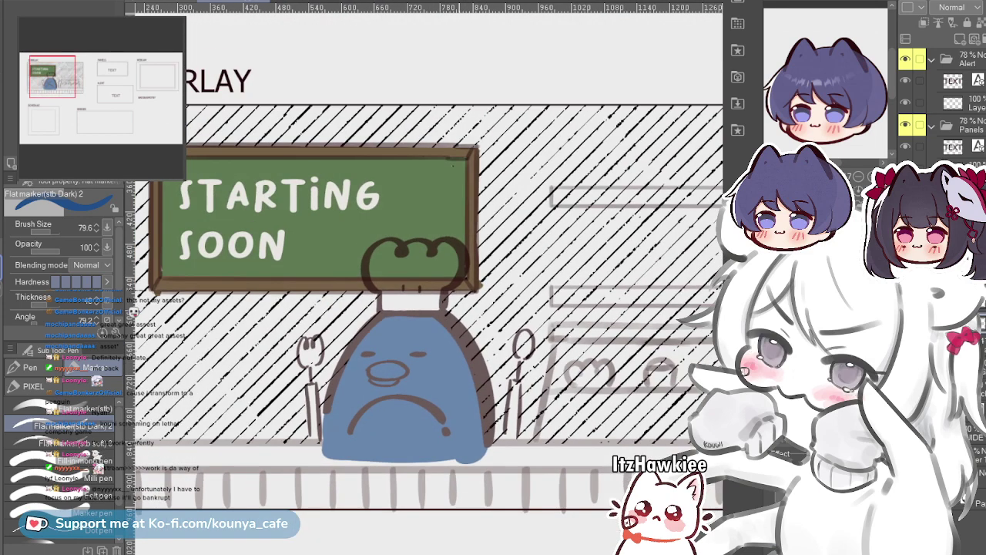
pyautogui.scroll(2, 487, 451)
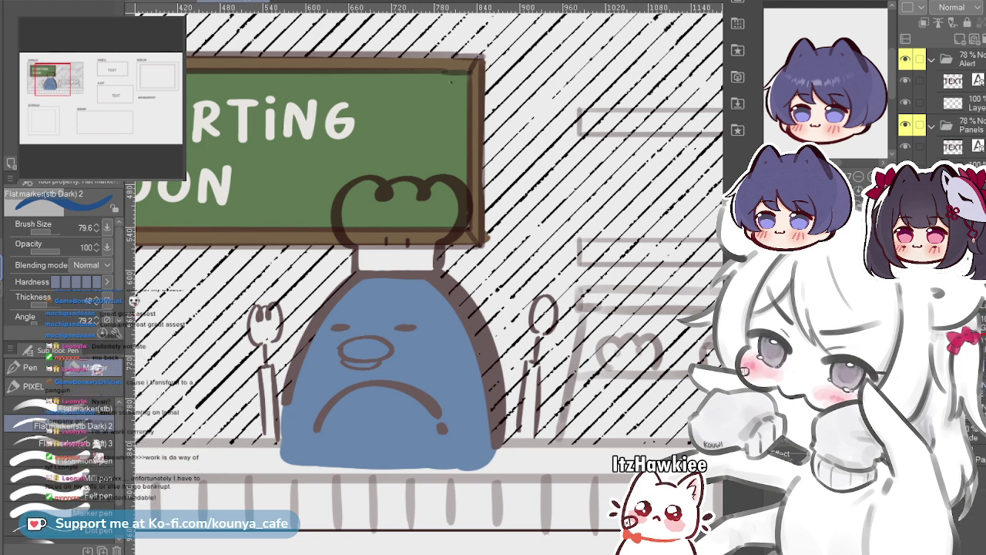
# Test orange-brown marker strokes at size 79.6 over the left part of the counter, replacing the first one
pyautogui.hotkey('ctrl', 'z')
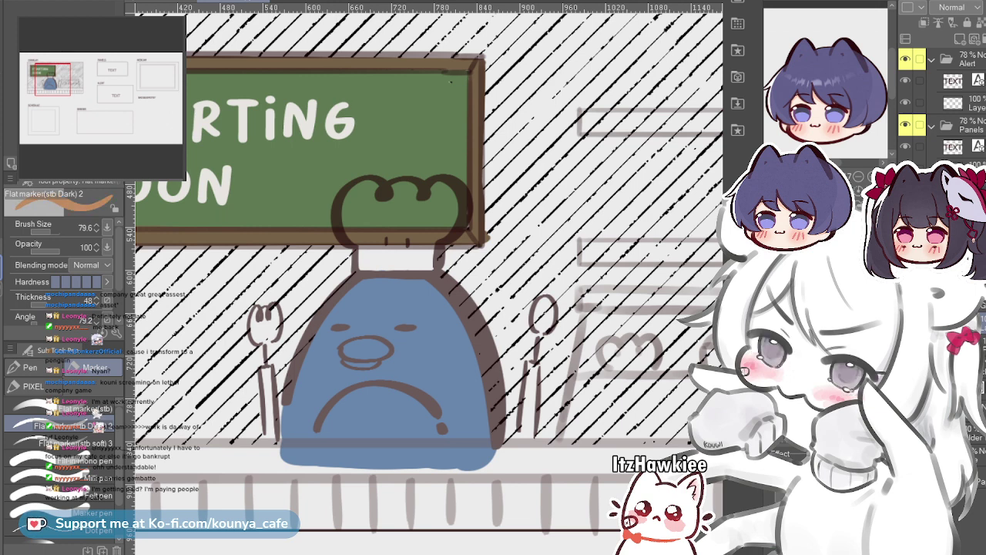
pyautogui.scroll(-2, 423, 427)
pyautogui.moveTo(369, 475); pyautogui.dragTo(353, 389)
pyautogui.hotkey('ctrl', '-')
pyautogui.hotkey('ctrl', '-')
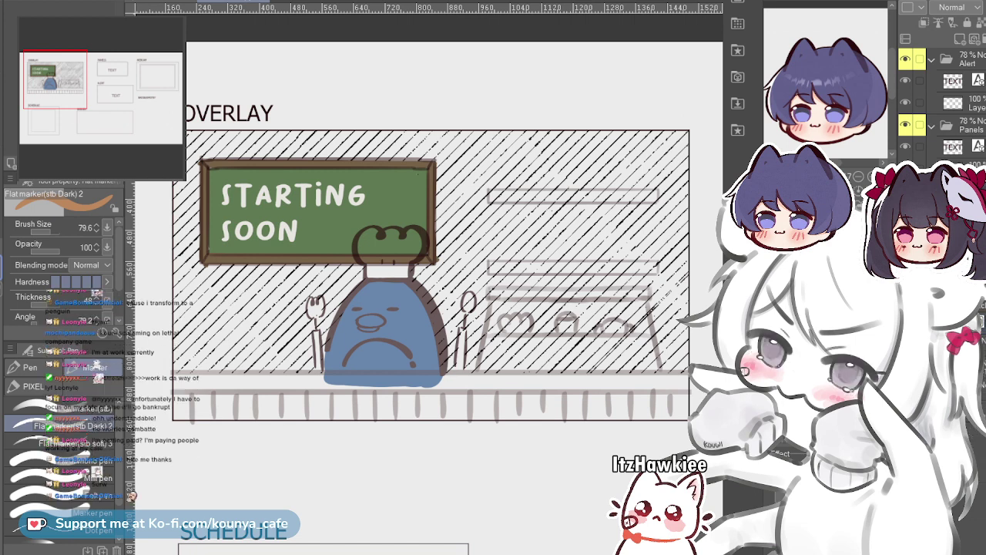
pyautogui.moveTo(310, 393)
pyautogui.mouseDown()
pyautogui.moveTo(329, 406)
pyautogui.moveTo(296, 400)
pyautogui.mouseUp()
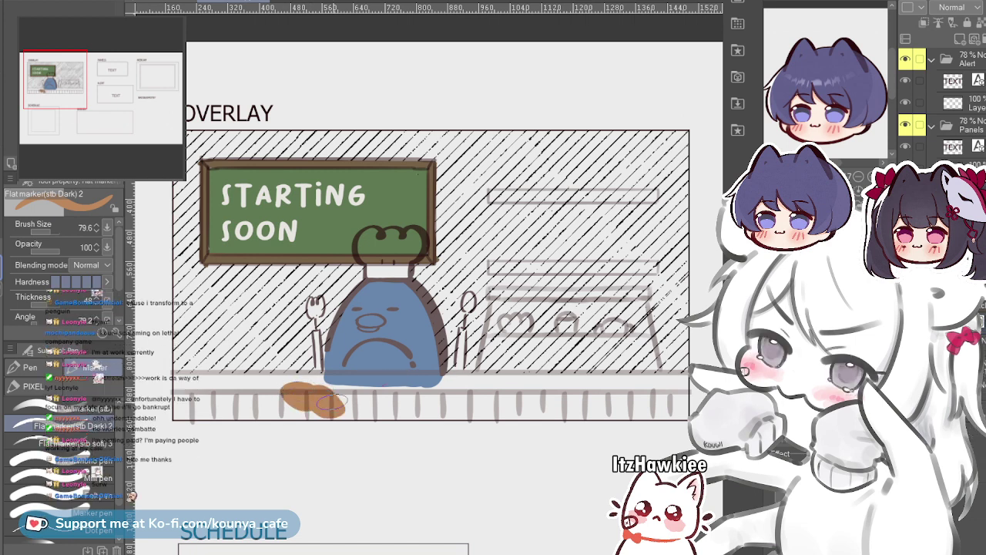
pyautogui.hotkey('ctrl', 'z')
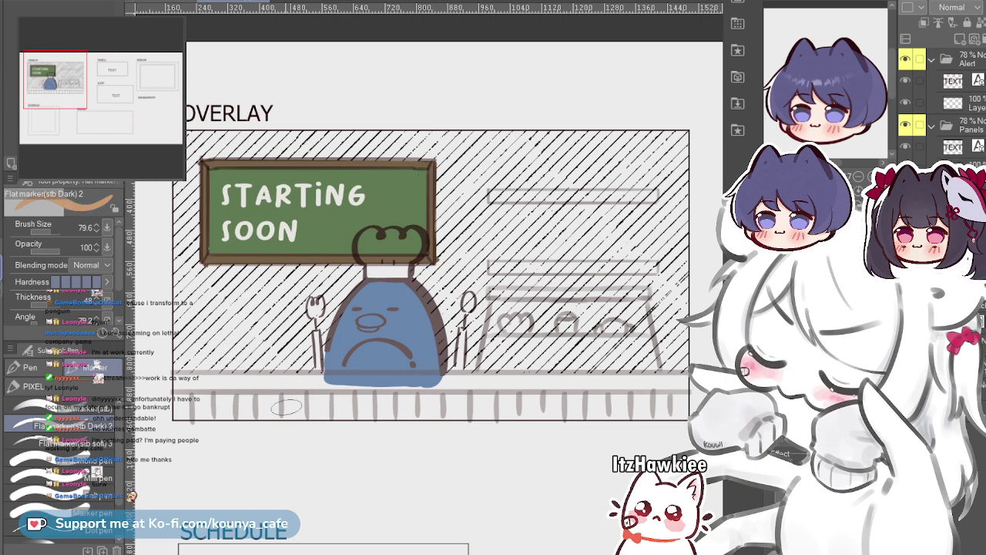
pyautogui.moveTo(324, 404)
pyautogui.mouseDown()
pyautogui.moveTo(274, 386)
pyautogui.moveTo(205, 411)
pyautogui.mouseUp()
pyautogui.scroll(4, 231, 417)
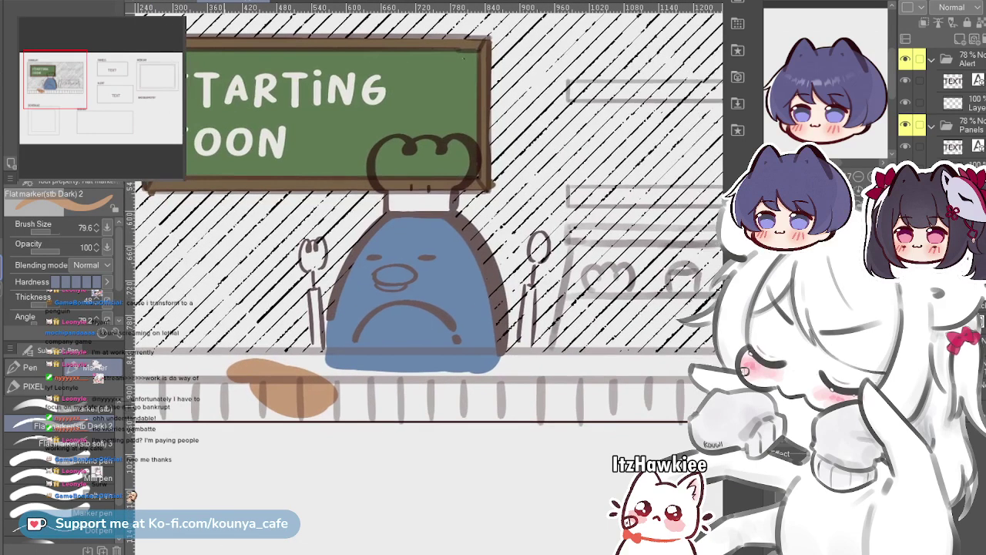
# Reduce the marker to 56.4 and draw a straight orange-brown line along the counter's top edge, extending past both sides of the frame
pyautogui.scroll(-5, 207, 409)
pyautogui.press('[')
pyautogui.press('[')
pyautogui.press('[')
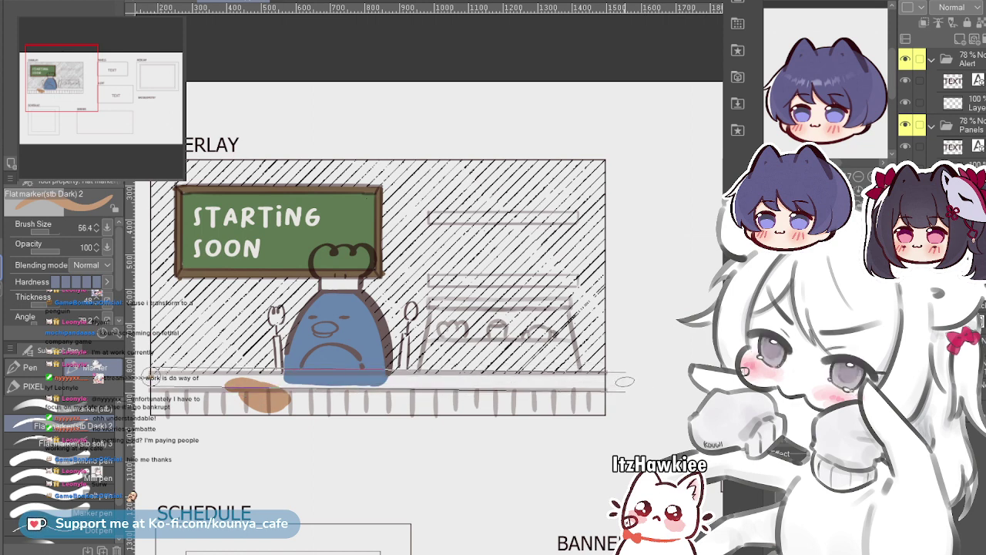
pyautogui.keyDown('shift'); pyautogui.click(625, 381); pyautogui.keyUp('shift')
pyautogui.hotkey('ctrl', 'z')
pyautogui.keyDown('shift'); pyautogui.click(621, 375); pyautogui.keyUp('shift')
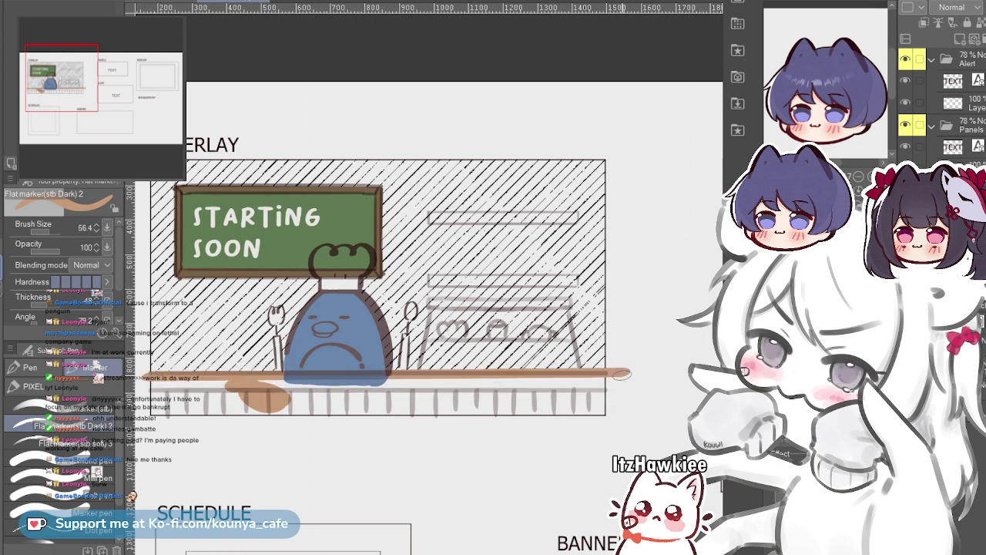
pyautogui.hotkey('ctrl', 'z')
pyautogui.keyDown('shift'); pyautogui.click(621, 377); pyautogui.keyUp('shift')
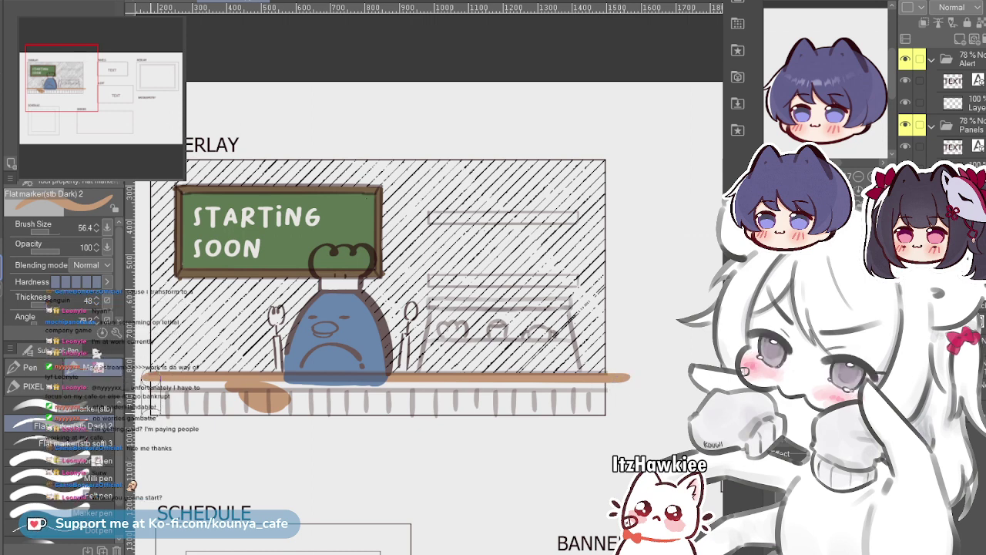
# Draw a matching straight orange-brown line along the counter's bottom edge and close off the outline's ends
pyautogui.click(158, 422)
pyautogui.keyDown('shift'); pyautogui.click(640, 416); pyautogui.keyUp('shift')
pyautogui.hotkey('ctrl', 'z')
pyautogui.click(156, 408)
pyautogui.keyDown('shift'); pyautogui.click(623, 408); pyautogui.keyUp('shift')
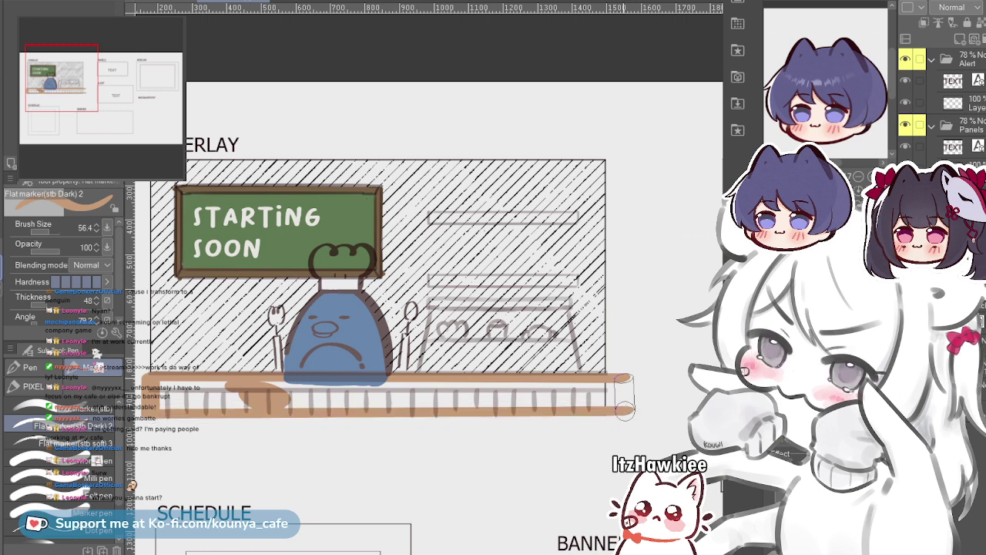
# Fill both unpainted areas inside the counter outline with orange-brown and return to the flat marker
pyautogui.press('g')
pyautogui.click(509, 388)
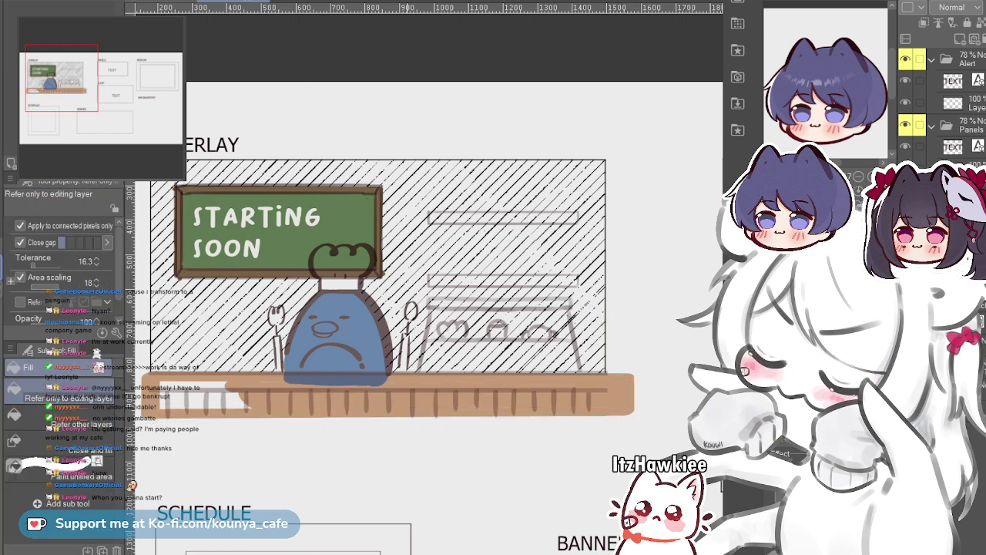
pyautogui.click(202, 391)
pyautogui.press('p')
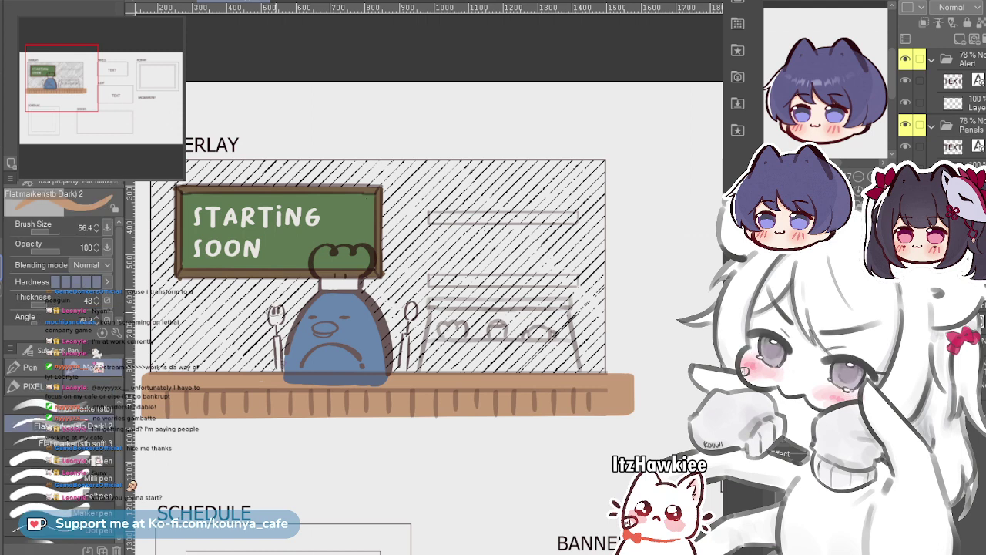
pyautogui.scroll(-2, 596, 365)
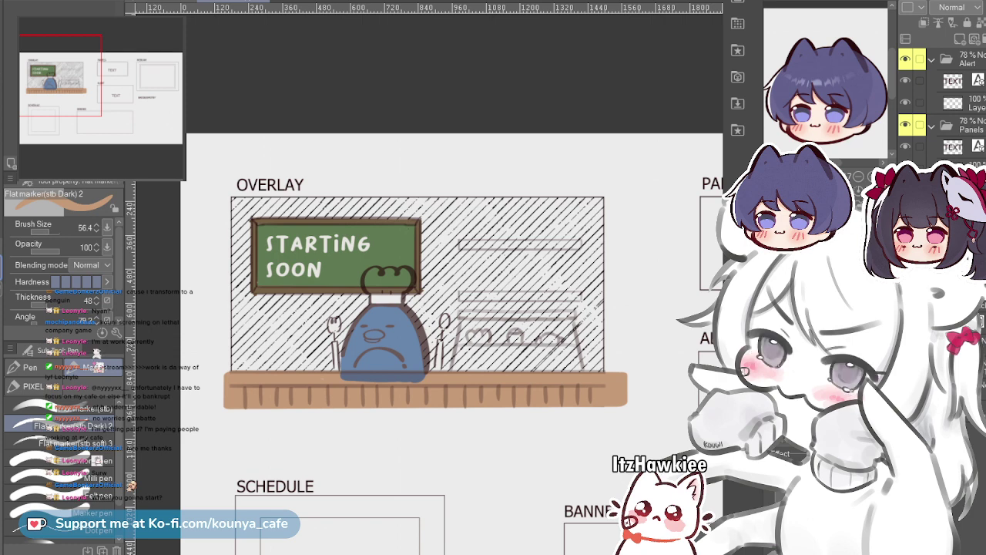
# Identify the colour layers by toggling them, and move the counter's colour in front of the penguin so it covers the body's lower edge
pyautogui.hotkey('ctrl', 'z')
pyautogui.hotkey('ctrl', 'y')
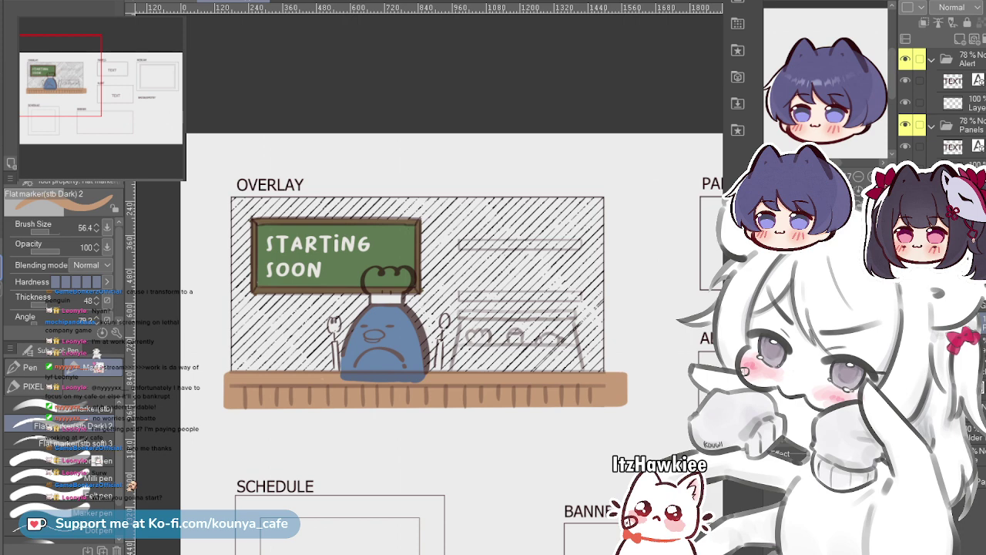
pyautogui.click(905, 298)
pyautogui.click(905, 298)
pyautogui.click(905, 341)
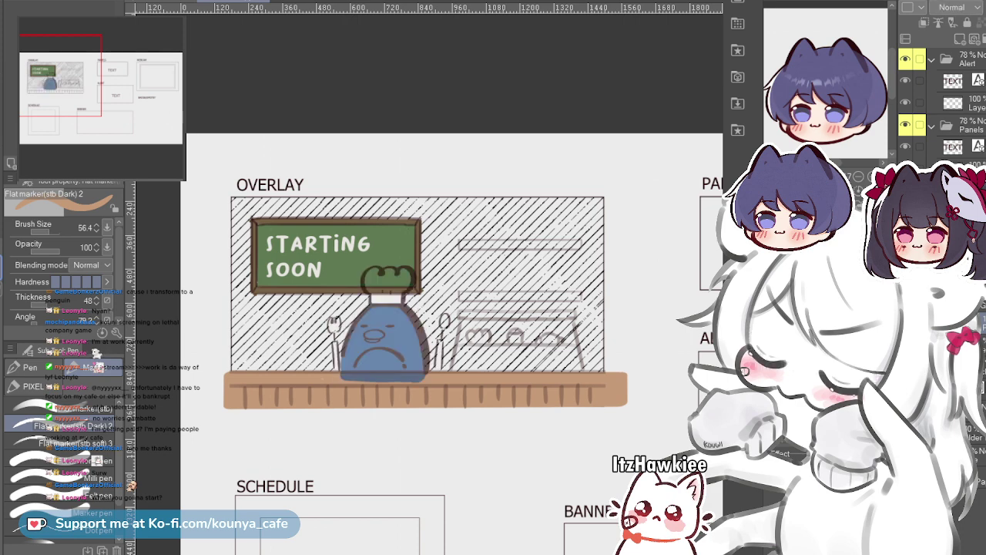
pyautogui.hotkey('ctrl', 'z')
pyautogui.hotkey('ctrl', 'y')
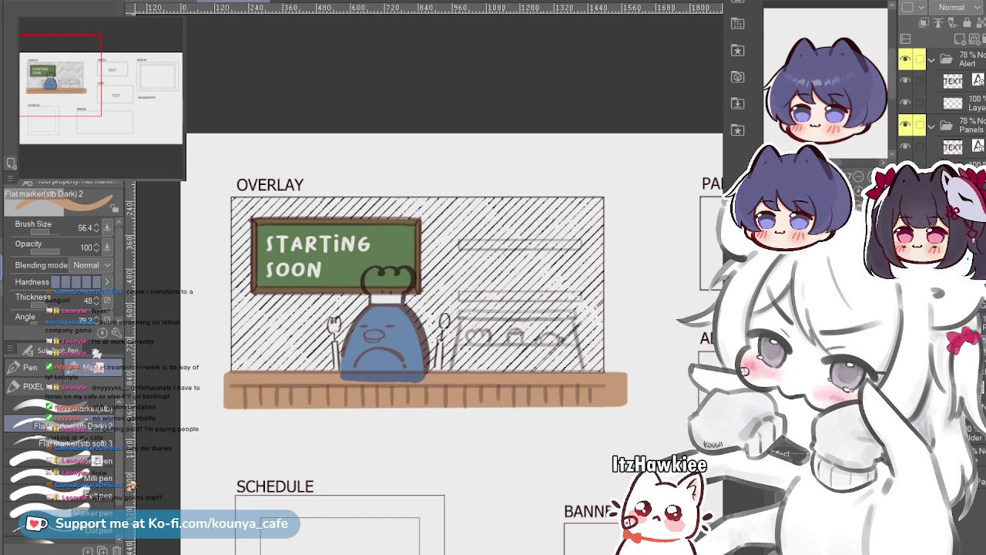
pyautogui.moveTo(982, 345); pyautogui.dragTo(981, 317)
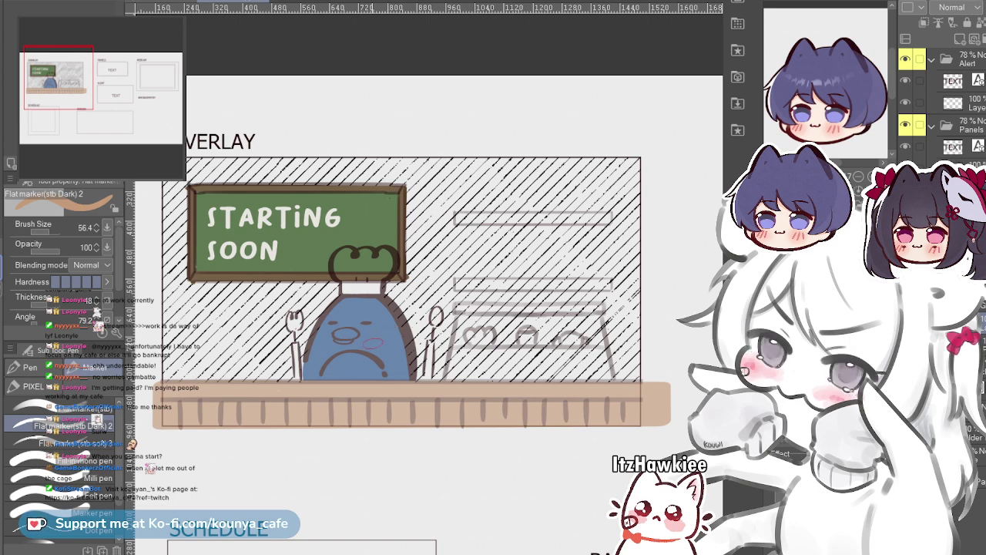
pyautogui.scroll(1, 431, 309)
pyautogui.moveTo(431, 308); pyautogui.dragTo(456, 341)
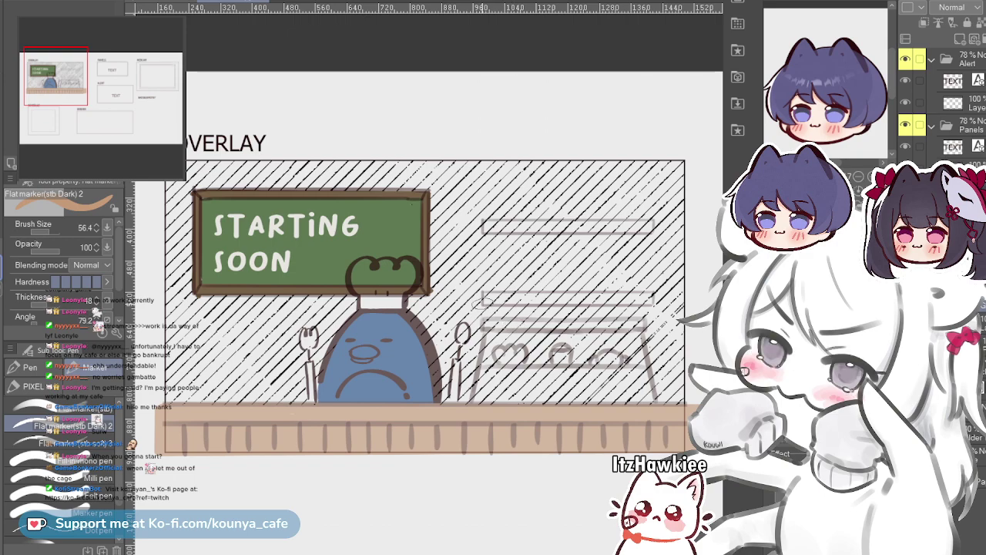
pyautogui.scroll(4, 594, 311)
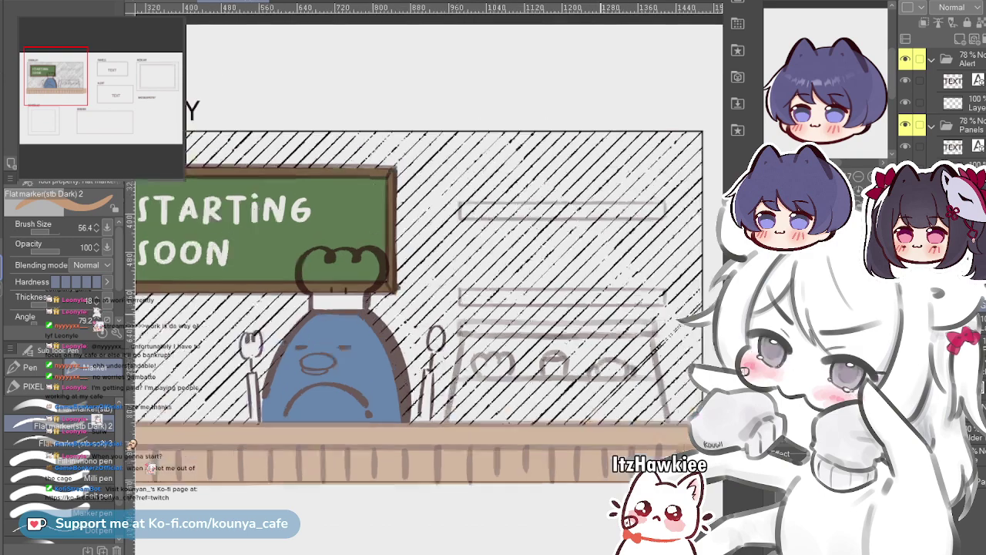
pyautogui.moveTo(496, 365); pyautogui.dragTo(548, 317)
pyautogui.scroll(-2, 591, 317)
pyautogui.moveTo(548, 397)
pyautogui.mouseDown()
pyautogui.moveTo(584, 401)
pyautogui.moveTo(559, 383)
pyautogui.mouseUp()
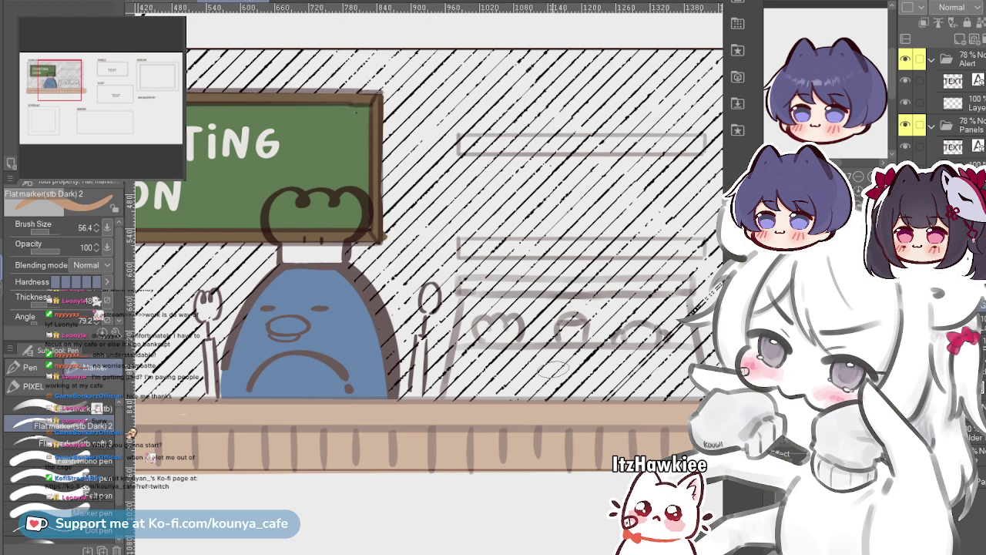
pyautogui.scroll(-2, 424, 292)
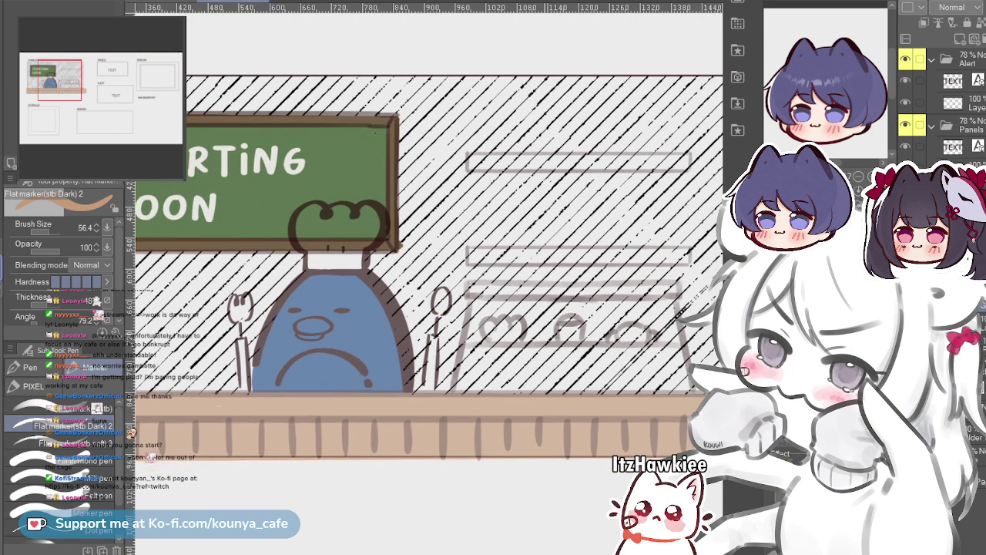
# Move the kneaded eraser (鉛筆用練り消し) up the thick paint brush list to sit just above Main fill Brush () 2
pyautogui.scroll(1, 424, 293)
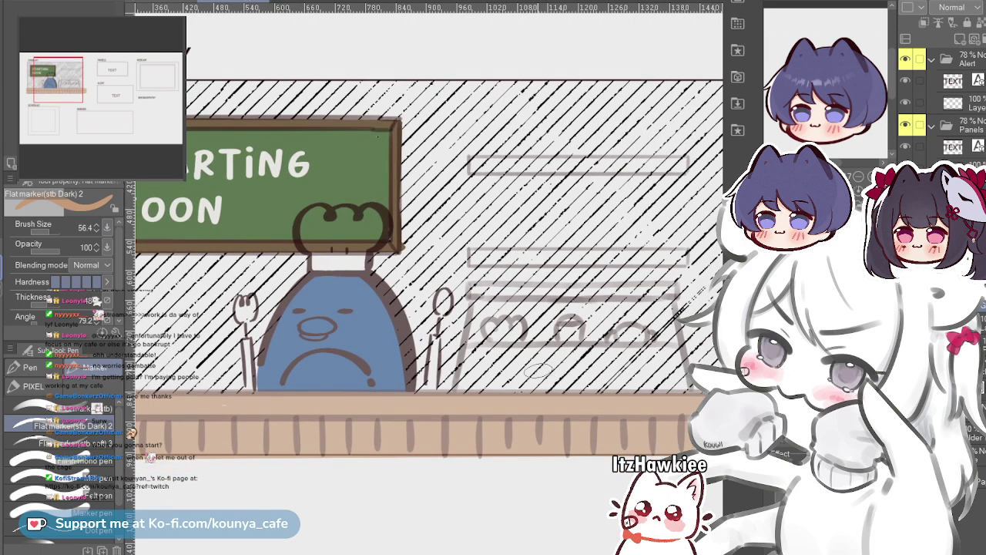
pyautogui.scroll(-1, 536, 354)
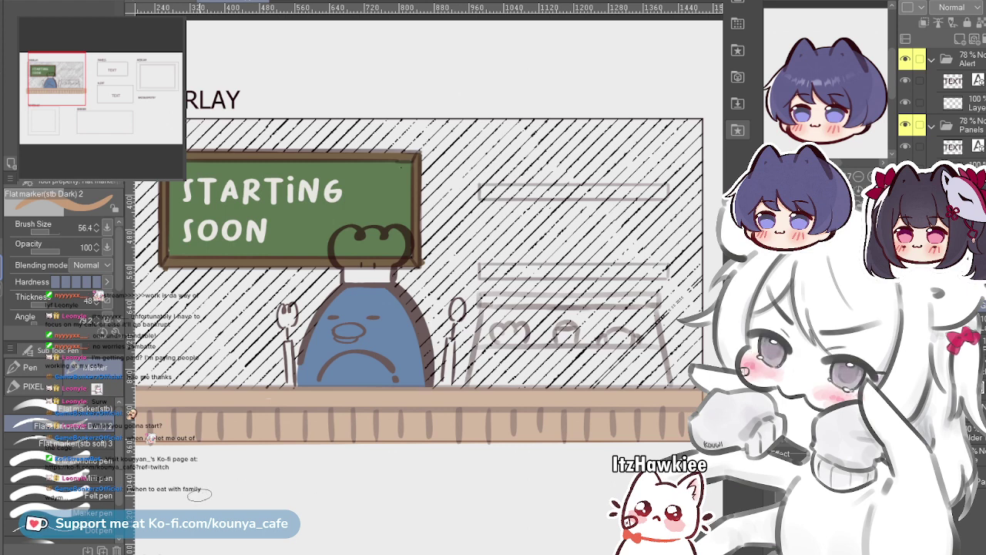
pyautogui.press('b')
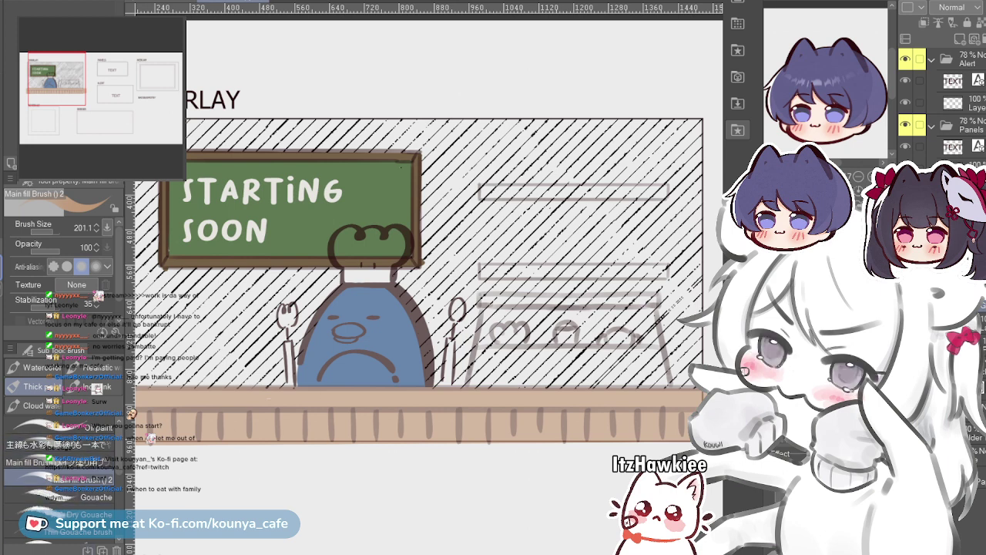
pyautogui.press('e')
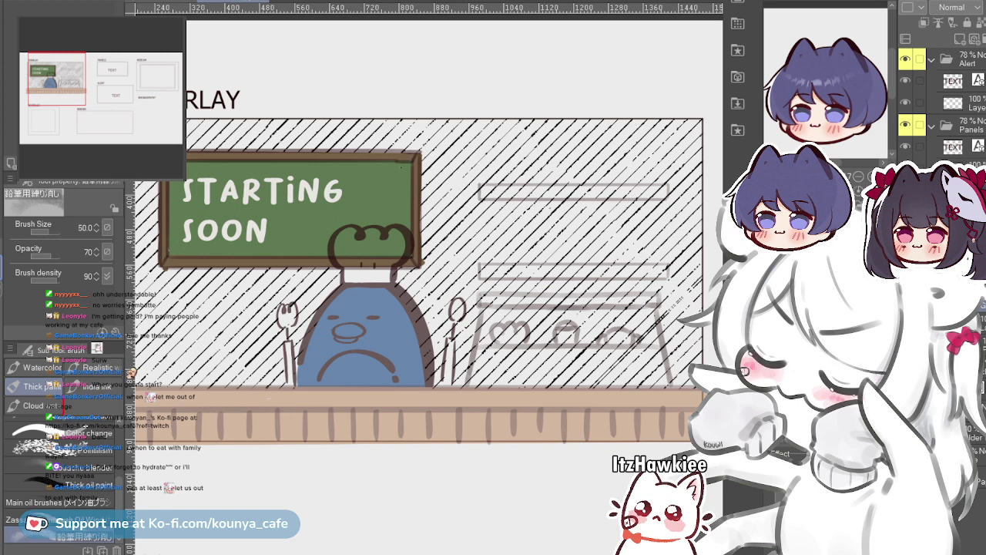
pyautogui.moveTo(60, 419); pyautogui.dragTo(60, 470)
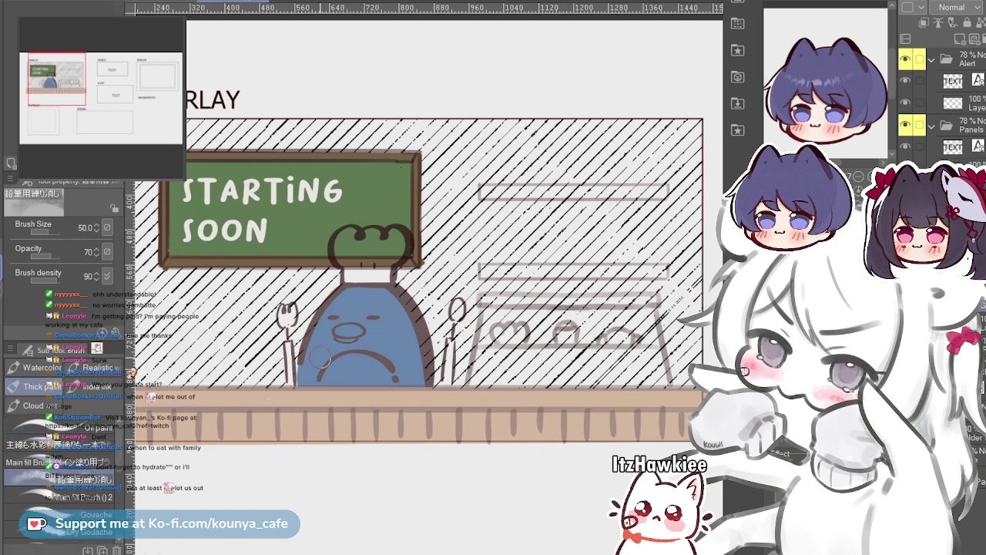
# Enlarge the kneaded eraser to 369.4 and paint an orange-brown Oil paint test patch at size 328.2 beside the STARTING SOON sign
pyautogui.moveTo(285, 380); pyautogui.dragTo(349, 426)
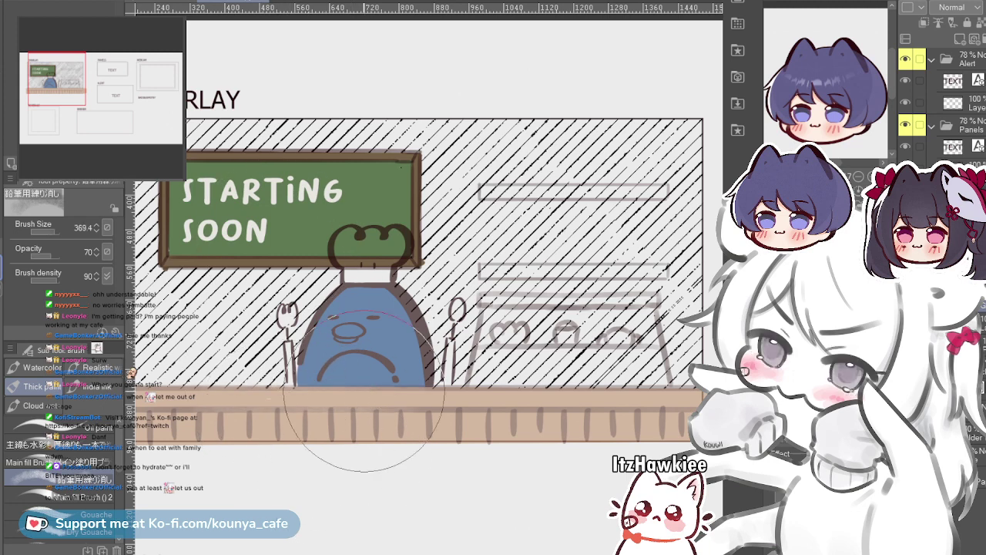
pyautogui.hotkey('ctrl', 'z')
pyautogui.hotkey('ctrl', 'z')
pyautogui.hotkey('ctrl', 'z')
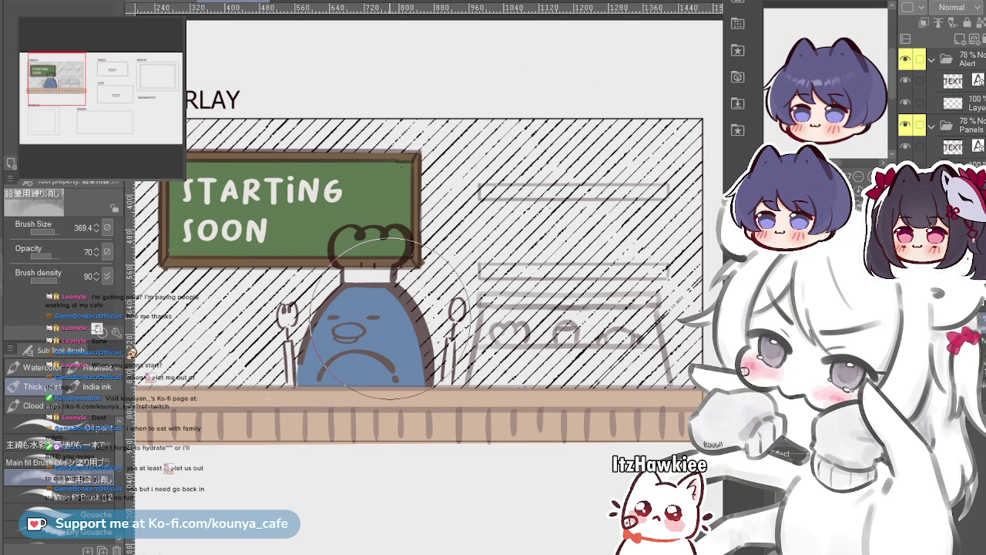
pyautogui.click(85, 426)
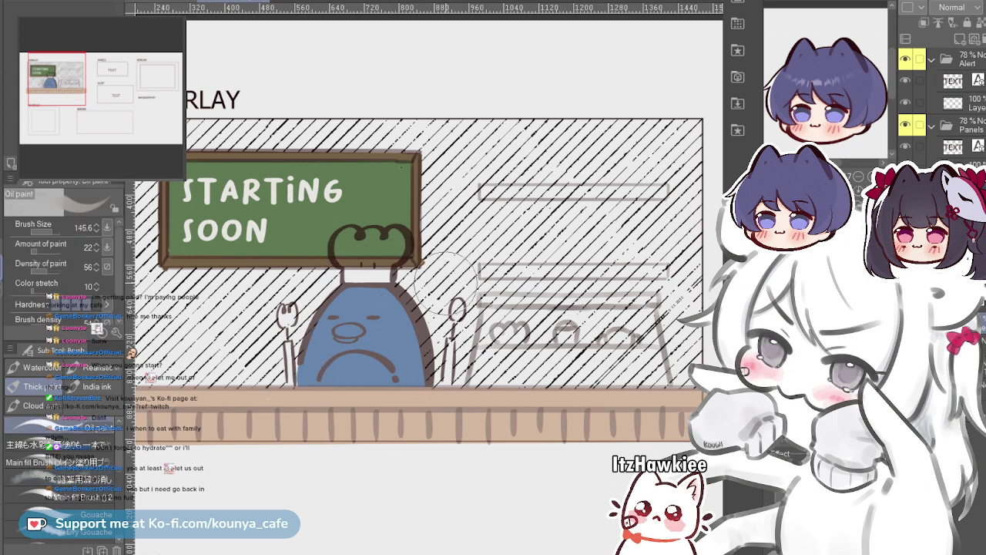
pyautogui.moveTo(458, 216)
pyautogui.mouseDown()
pyautogui.moveTo(528, 216)
pyautogui.moveTo(462, 247)
pyautogui.moveTo(466, 262)
pyautogui.mouseUp()
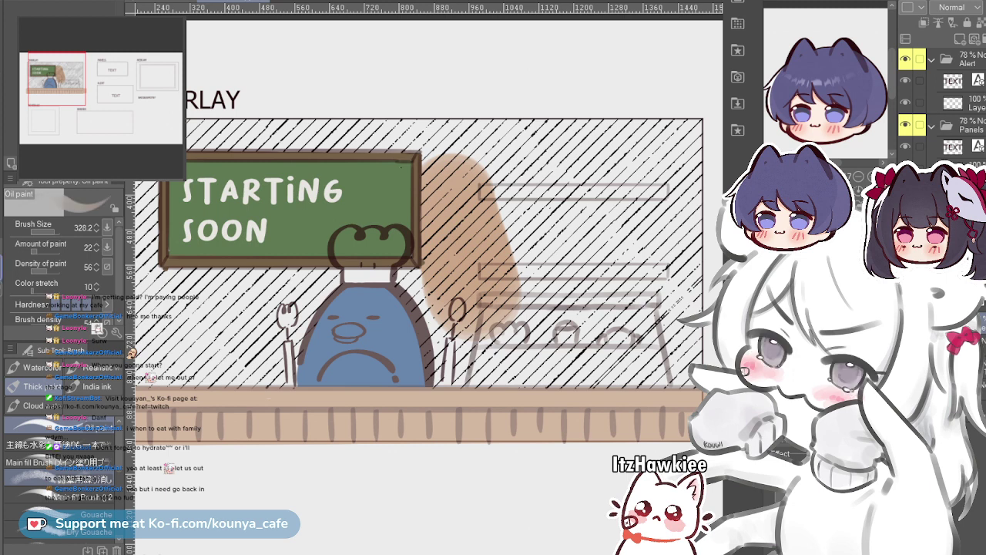
pyautogui.click(77, 479)
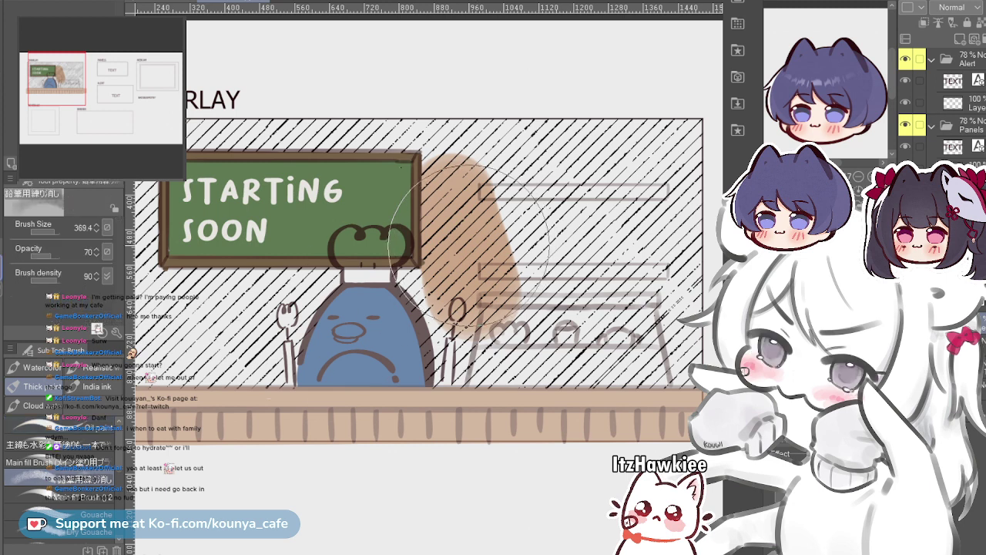
# Fade the orange-brown test patch with the kneaded eraser, reduce the eraser to 158.1, and clear the rest of the patch
pyautogui.moveTo(463, 235); pyautogui.dragTo(500, 251)
pyautogui.moveTo(431, 225)
pyautogui.mouseDown()
pyautogui.moveTo(436, 212)
pyautogui.moveTo(470, 250)
pyautogui.moveTo(482, 302)
pyautogui.moveTo(432, 317)
pyautogui.moveTo(400, 258)
pyautogui.mouseUp()
pyautogui.press('[')
pyautogui.press('[')
pyautogui.press('[')
pyautogui.hotkey('ctrl', 'z')
pyautogui.scroll(2, 469, 243)
pyautogui.moveTo(497, 203)
pyautogui.mouseDown()
pyautogui.moveTo(440, 182)
pyautogui.moveTo(478, 144)
pyautogui.moveTo(532, 210)
pyautogui.moveTo(465, 277)
pyautogui.moveTo(411, 308)
pyautogui.moveTo(500, 285)
pyautogui.moveTo(418, 304)
pyautogui.moveTo(451, 297)
pyautogui.moveTo(439, 237)
pyautogui.moveTo(438, 265)
pyautogui.moveTo(436, 254)
pyautogui.moveTo(494, 232)
pyautogui.moveTo(437, 282)
pyautogui.moveTo(459, 313)
pyautogui.moveTo(486, 279)
pyautogui.moveTo(495, 285)
pyautogui.moveTo(478, 300)
pyautogui.moveTo(466, 224)
pyautogui.moveTo(460, 252)
pyautogui.moveTo(491, 243)
pyautogui.moveTo(482, 292)
pyautogui.moveTo(550, 312)
pyautogui.moveTo(487, 280)
pyautogui.moveTo(448, 224)
pyautogui.moveTo(483, 226)
pyautogui.moveTo(489, 291)
pyautogui.moveTo(504, 265)
pyautogui.moveTo(429, 159)
pyautogui.moveTo(441, 143)
pyautogui.moveTo(421, 185)
pyautogui.moveTo(470, 204)
pyautogui.moveTo(493, 222)
pyautogui.moveTo(487, 228)
pyautogui.moveTo(469, 226)
pyautogui.moveTo(484, 224)
pyautogui.moveTo(509, 187)
pyautogui.mouseUp()
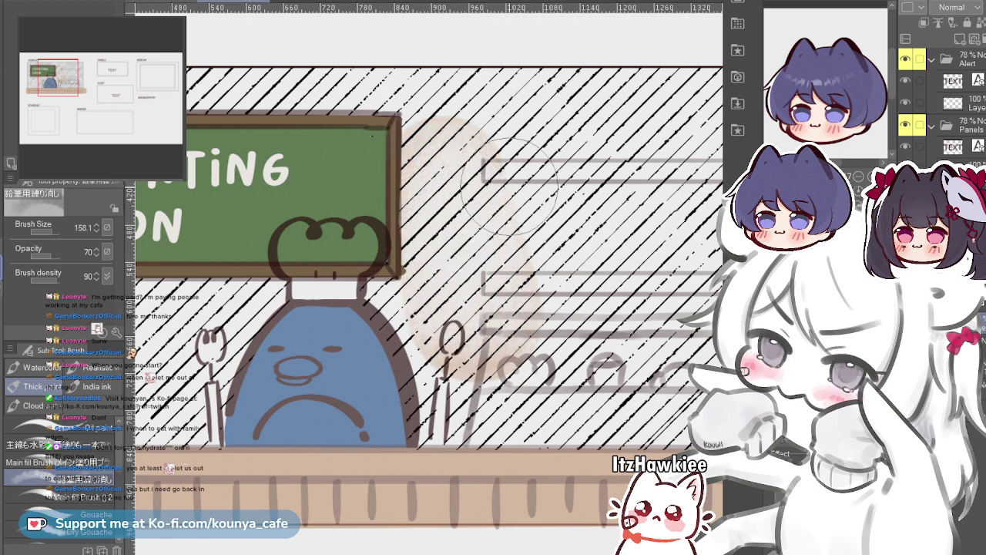
pyautogui.press('Delete')
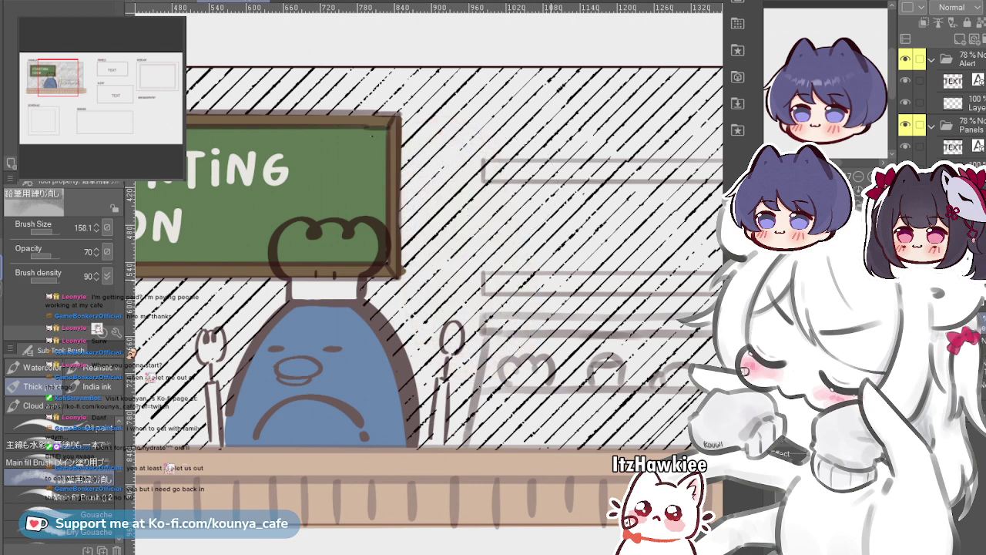
# Return to the pen markers, change the drawing colour to dark brown, and choose Flat marker(stb)
pyautogui.scroll(-2, 540, 274)
pyautogui.press('p')
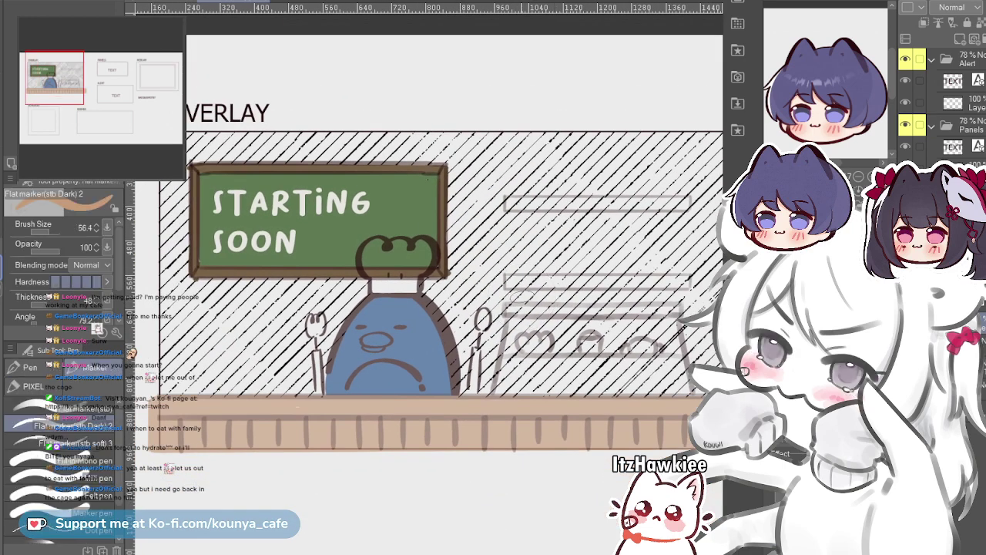
pyautogui.moveTo(454, 308); pyautogui.dragTo(444, 307)
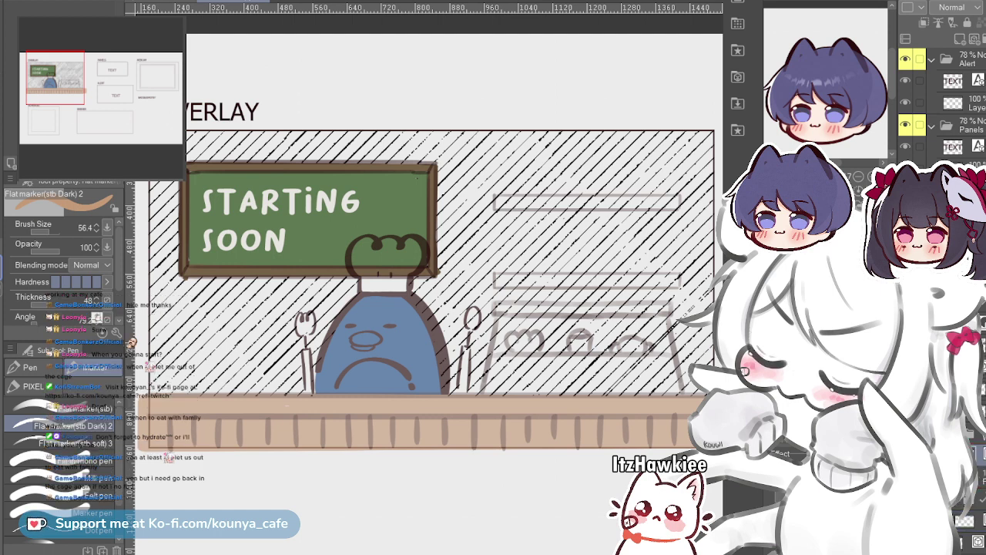
pyautogui.scroll(-1, 942, 300)
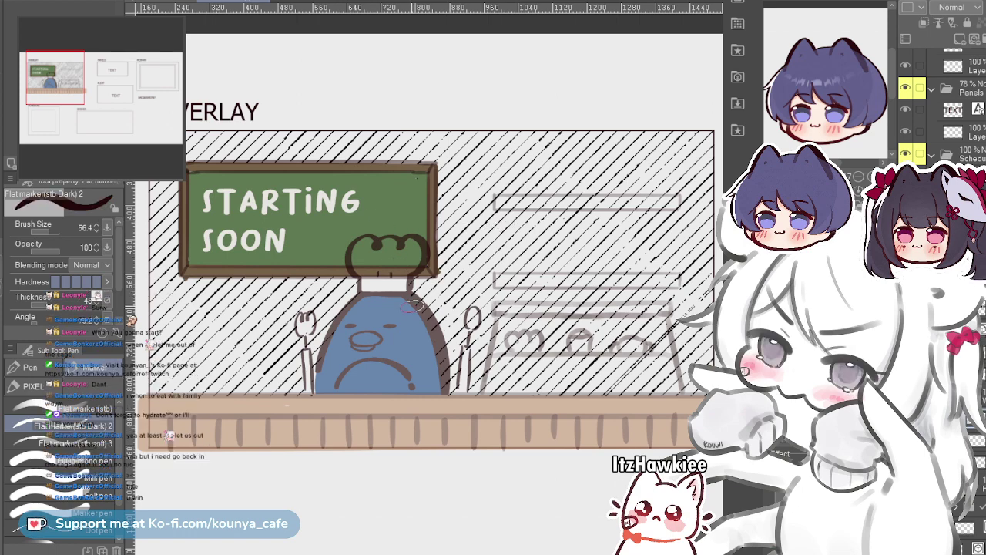
pyautogui.moveTo(378, 327)
pyautogui.mouseDown()
pyautogui.moveTo(375, 348)
pyautogui.moveTo(353, 351)
pyautogui.mouseUp()
pyautogui.scroll(2, 637, 218)
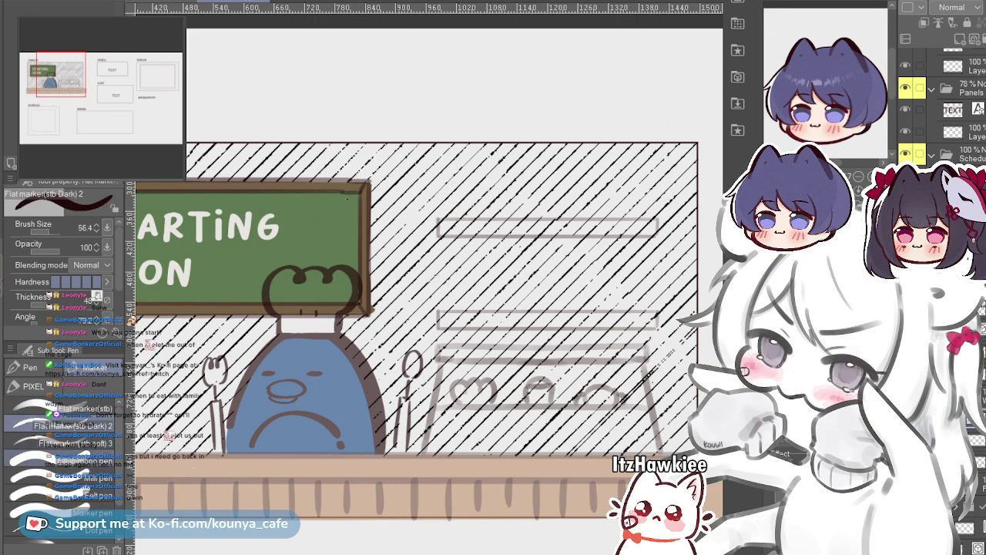
pyautogui.click(73, 443)
pyautogui.click(73, 409)
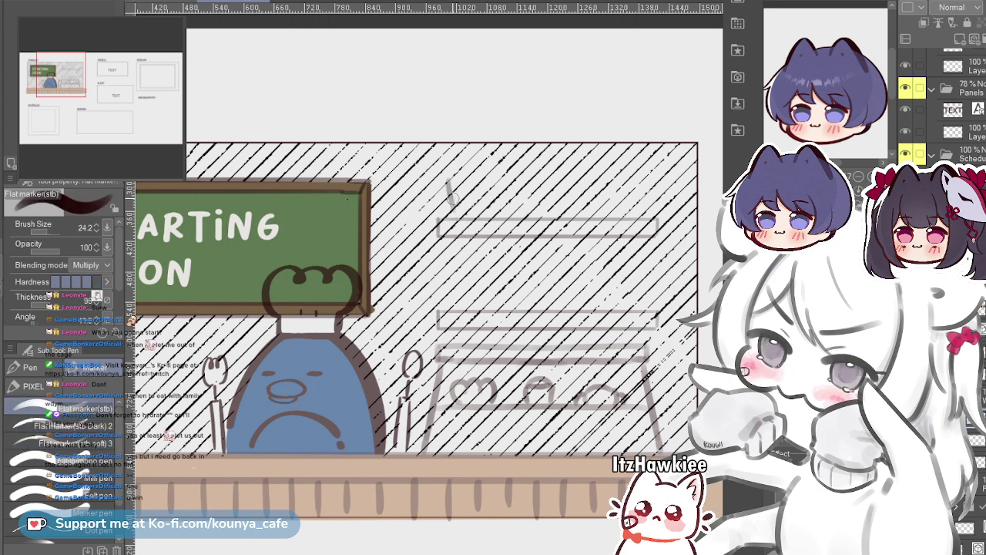
# Try to outline a tapered pot on the upper shelf's left end with the marker at 24.2
pyautogui.scroll(1, 461, 208)
pyautogui.moveTo(411, 206); pyautogui.dragTo(415, 213)
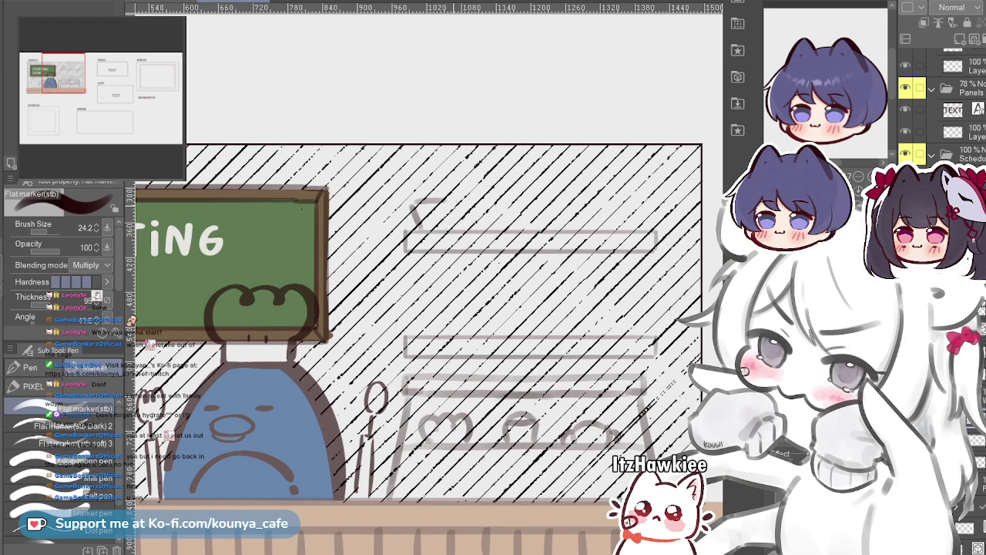
pyautogui.scroll(2, 454, 210)
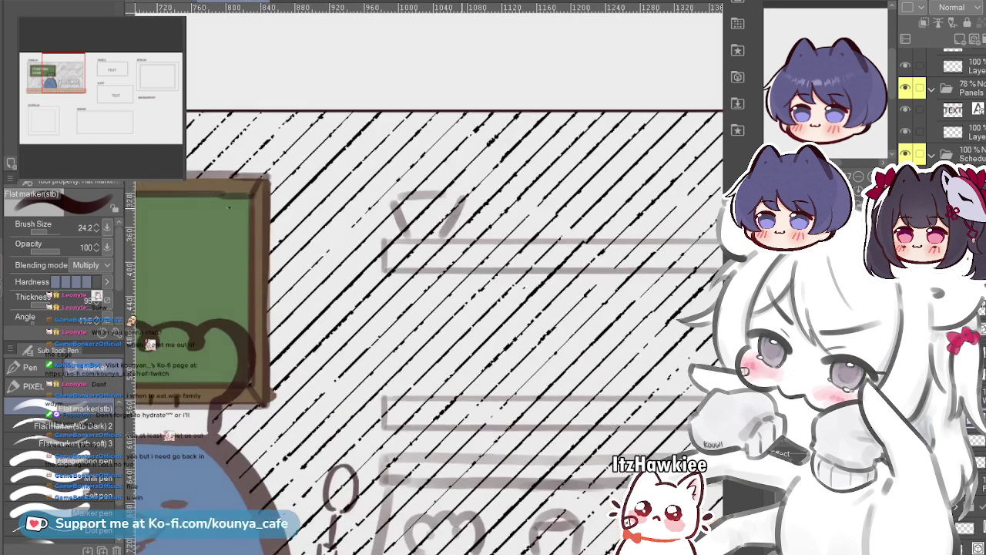
pyautogui.moveTo(421, 204)
pyautogui.mouseDown()
pyautogui.moveTo(466, 209)
pyautogui.moveTo(459, 205)
pyautogui.moveTo(450, 231)
pyautogui.mouseUp()
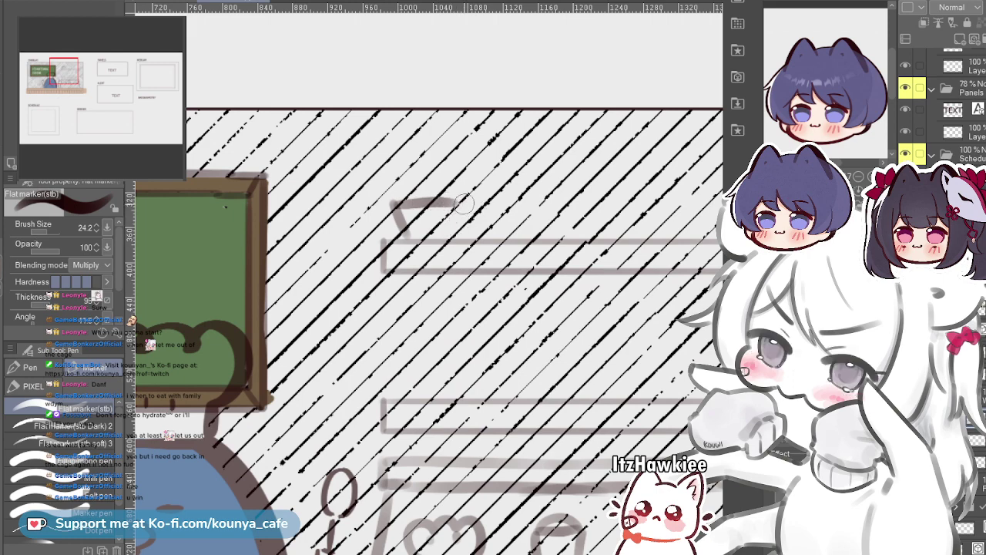
pyautogui.scroll(-2, 461, 212)
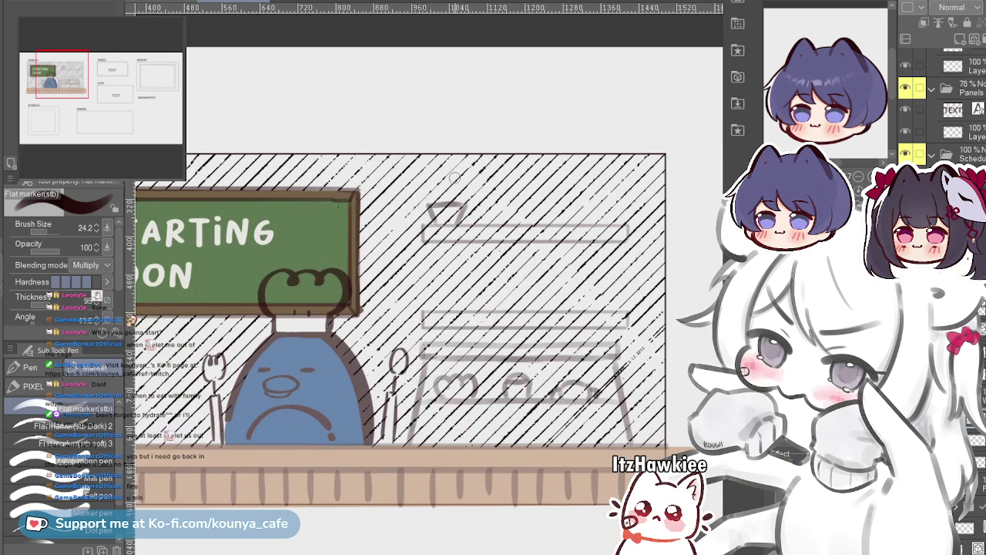
pyautogui.scroll(2, 454, 179)
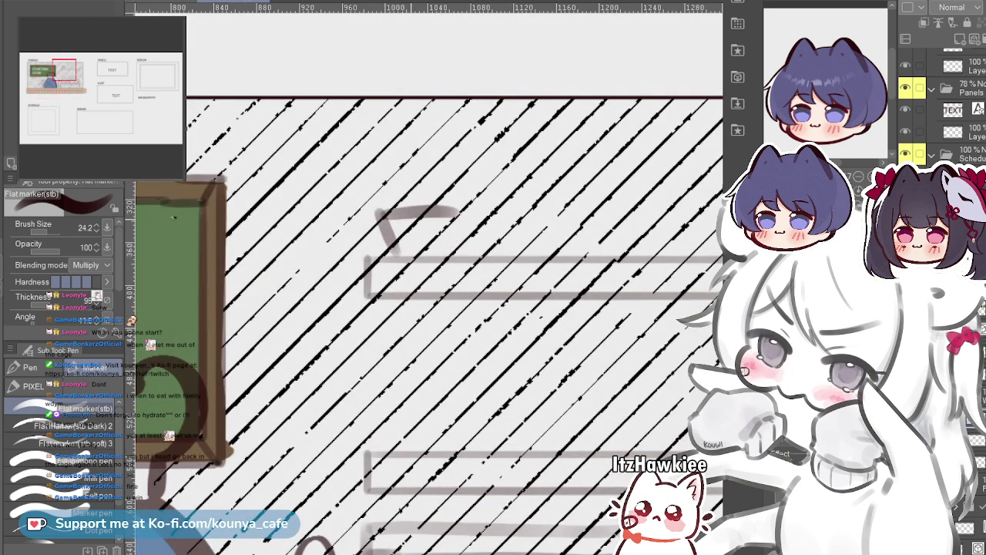
pyautogui.hotkey('ctrl', 'z')
pyautogui.hotkey('ctrl', 'z')
# Reduce the marker to 15.0 and outline a tapered pot body above the upper shelf's left end, redrawing its right side until it slants inward
pyautogui.press('[')
pyautogui.press('[')
pyautogui.press('[')
pyautogui.moveTo(382, 195)
pyautogui.mouseDown()
pyautogui.moveTo(386, 228)
pyautogui.moveTo(401, 191)
pyautogui.moveTo(453, 235)
pyautogui.mouseUp()
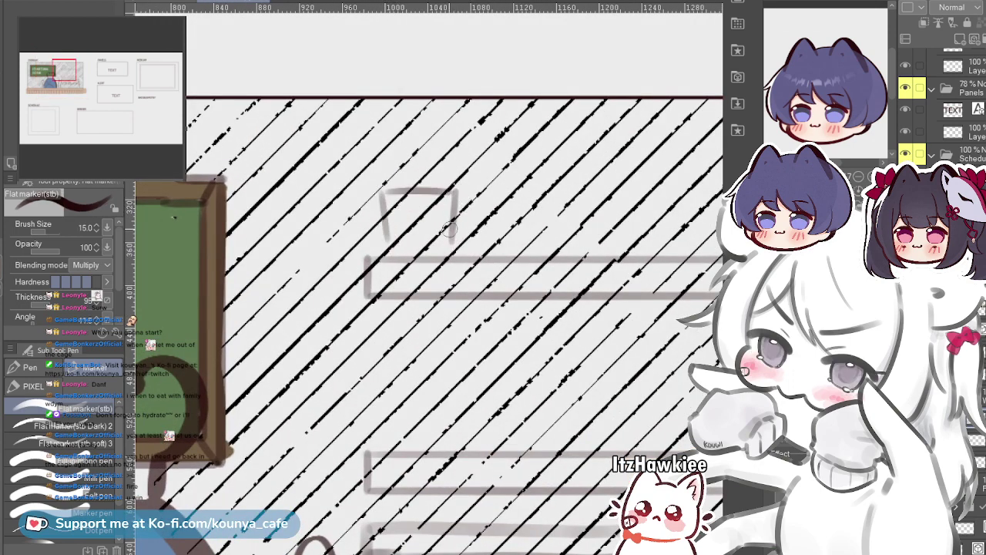
pyautogui.hotkey('ctrl', 'z')
pyautogui.moveTo(453, 190); pyautogui.dragTo(443, 236)
pyautogui.hotkey('ctrl', 'z')
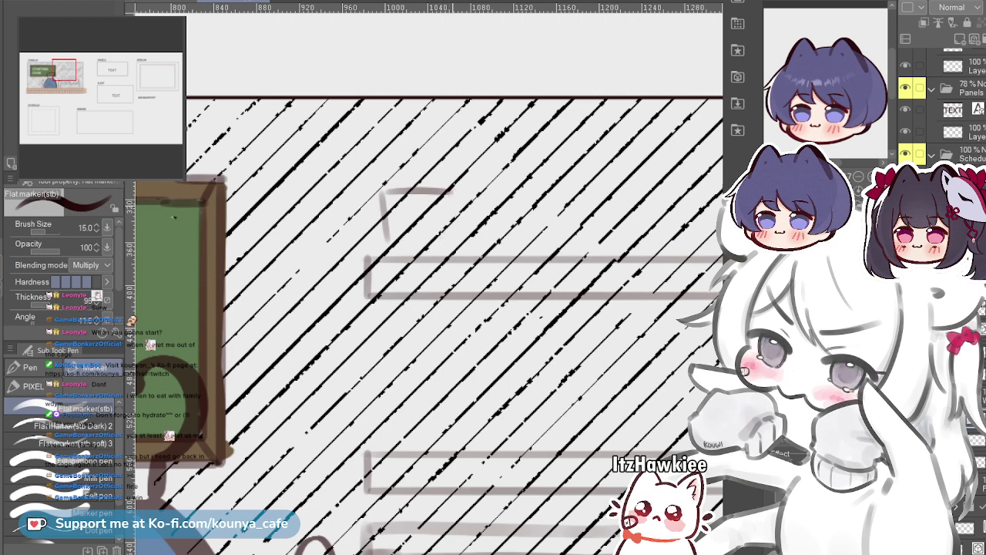
pyautogui.moveTo(454, 192); pyautogui.dragTo(448, 235)
pyautogui.hotkey('ctrl', 'z')
pyautogui.moveTo(453, 193); pyautogui.dragTo(451, 237)
pyautogui.hotkey('ctrl', 'z')
pyautogui.moveTo(453, 193); pyautogui.dragTo(444, 242)
pyautogui.hotkey('ctrl', 'z')
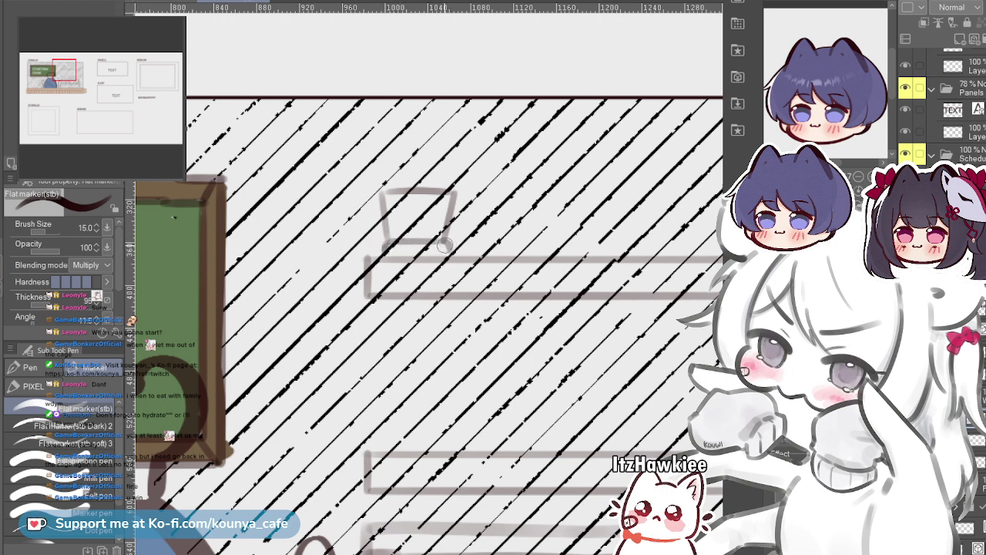
# Sketch a slightly flared base under the pot so it rests on the upper shelf
pyautogui.moveTo(445, 243); pyautogui.dragTo(452, 251)
pyautogui.moveTo(383, 254); pyautogui.dragTo(445, 253)
pyautogui.hotkey('ctrl', 'z')
pyautogui.moveTo(384, 253); pyautogui.dragTo(449, 259)
pyautogui.hotkey('ctrl', 'z')
pyautogui.hotkey('ctrl', 'z')
# Sketch a wider rim band across the top of the pot
pyautogui.scroll(3, 416, 196)
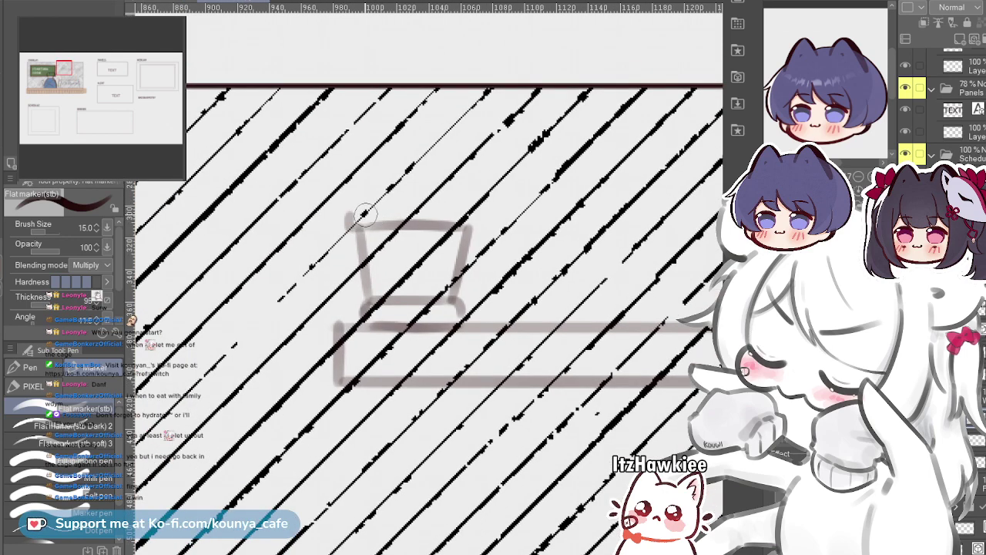
pyautogui.moveTo(370, 197)
pyautogui.mouseDown()
pyautogui.moveTo(429, 241)
pyautogui.moveTo(388, 239)
pyautogui.moveTo(458, 240)
pyautogui.moveTo(443, 231)
pyautogui.moveTo(468, 257)
pyautogui.mouseUp()
pyautogui.hotkey('ctrl', 'z')
pyautogui.hotkey('ctrl', 'z')
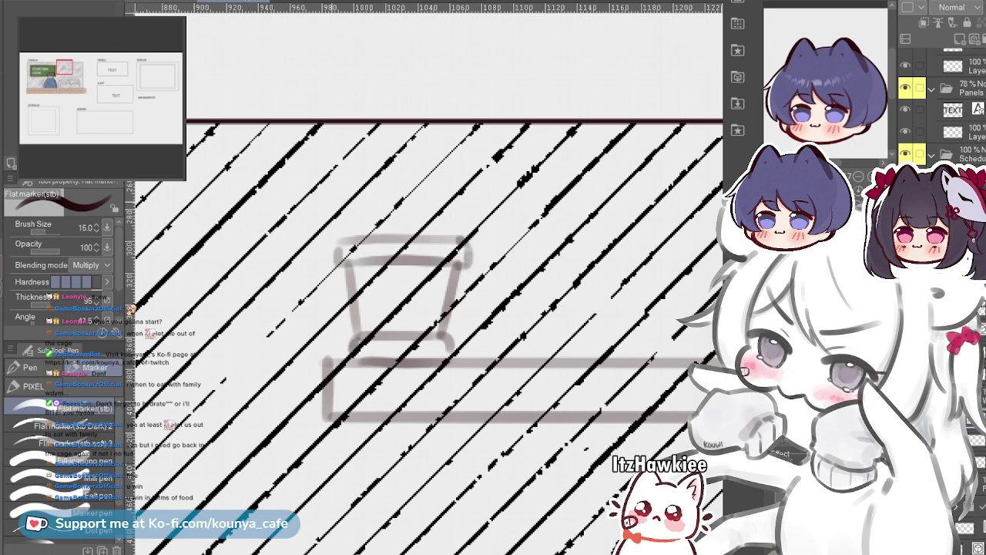
# Sketch small leaves sprouting above both sides of the pot's rim
pyautogui.scroll(-4, 362, 243)
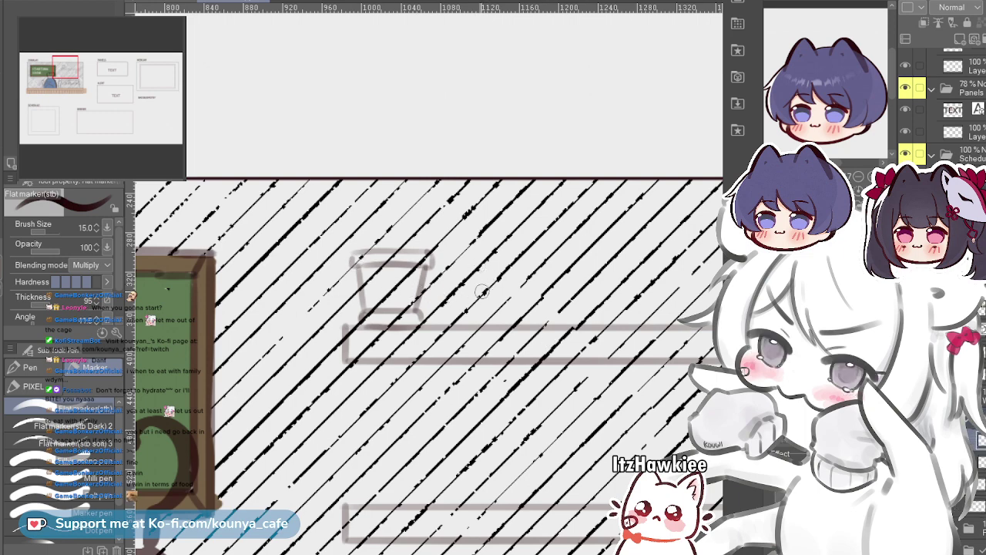
pyautogui.scroll(3, 482, 291)
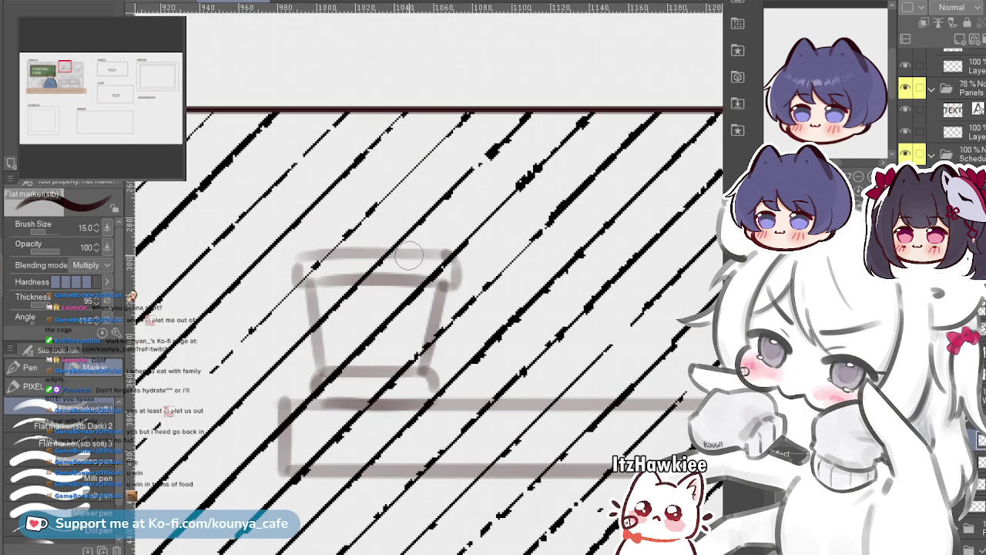
pyautogui.scroll(-5, 408, 255)
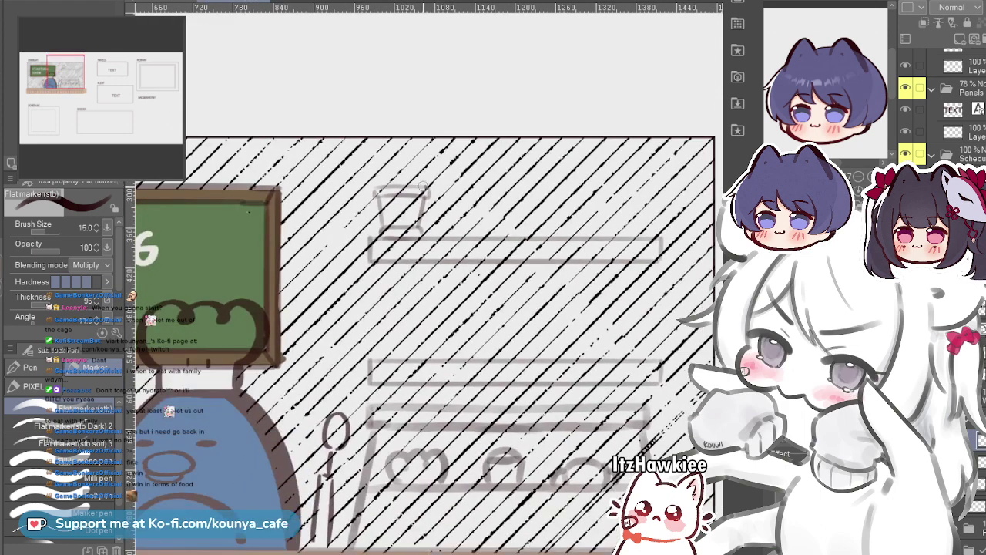
pyautogui.moveTo(411, 174)
pyautogui.mouseDown()
pyautogui.moveTo(423, 170)
pyautogui.moveTo(420, 180)
pyautogui.mouseUp()
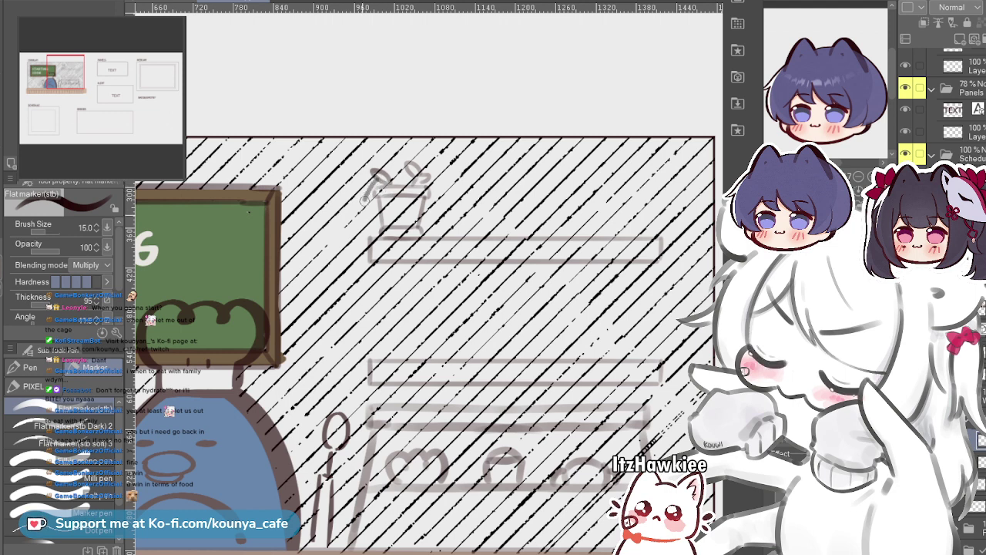
# Enlarge the marker to 17.5 and draw a wavy vine trailing down the pot's left side past the shelf, ending in a leaf
pyautogui.press(']')
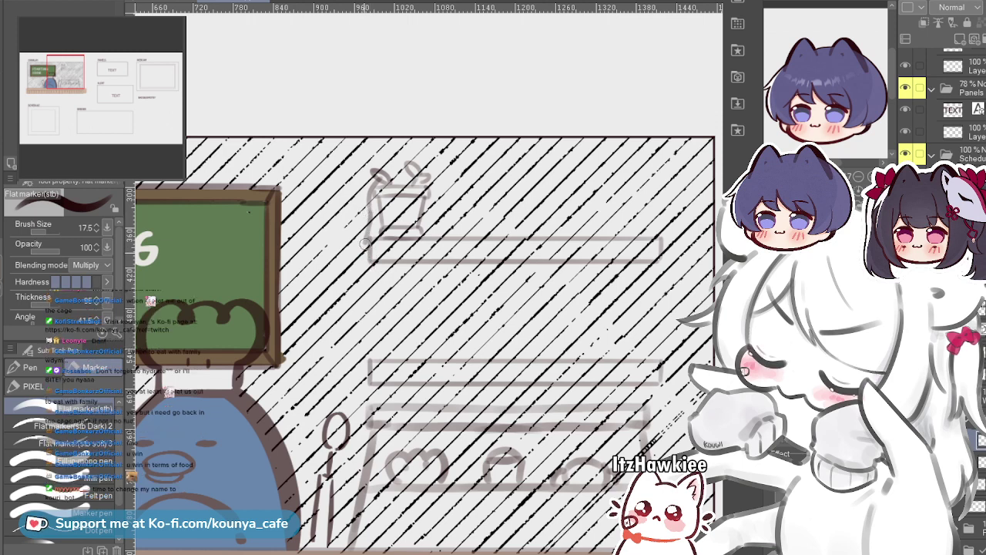
pyautogui.hotkey('ctrl', 'z')
pyautogui.moveTo(371, 213)
pyautogui.mouseDown()
pyautogui.moveTo(361, 255)
pyautogui.moveTo(370, 270)
pyautogui.mouseUp()
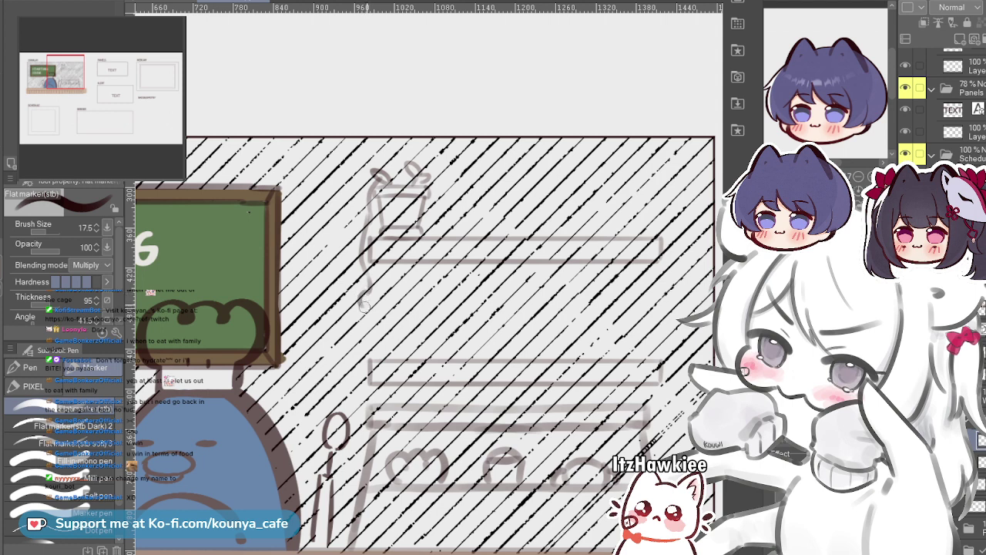
pyautogui.moveTo(369, 293); pyautogui.dragTo(363, 310)
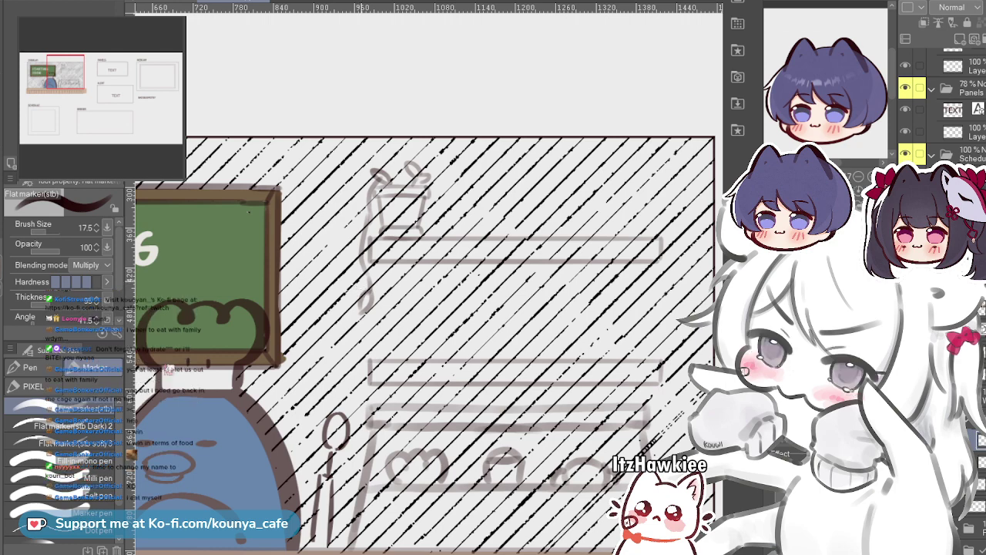
pyautogui.moveTo(361, 292); pyautogui.dragTo(363, 297)
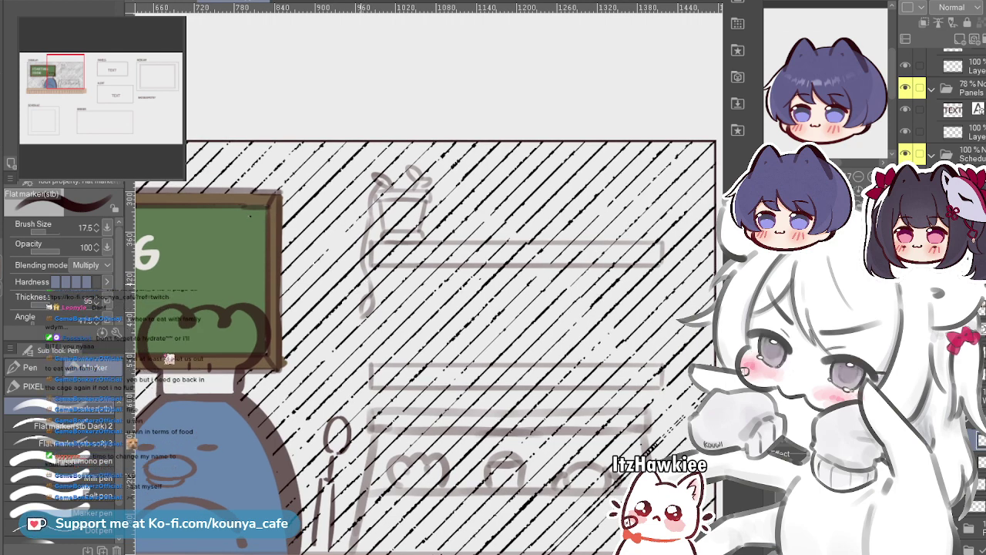
# Add small leaves along the trailing vine and fill out the foliage above and across the pot on the upper shelf
pyautogui.moveTo(366, 283); pyautogui.dragTo(370, 291)
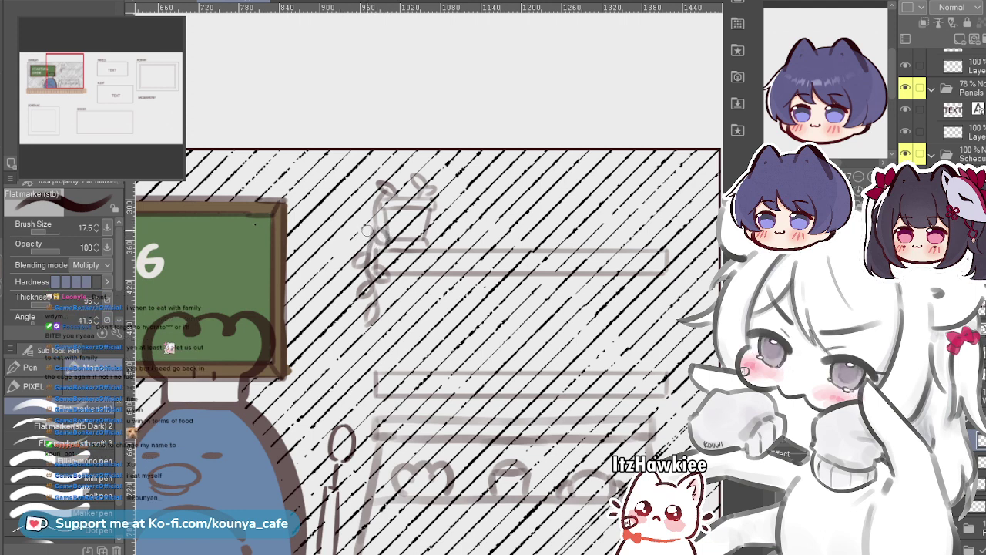
pyautogui.moveTo(369, 224); pyautogui.dragTo(378, 234)
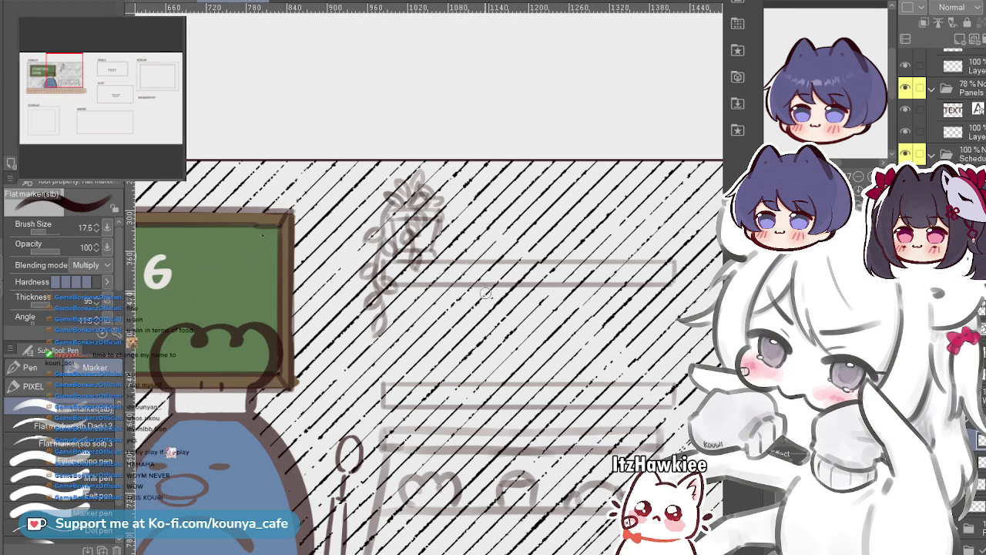
pyautogui.moveTo(486, 293); pyautogui.dragTo(466, 261)
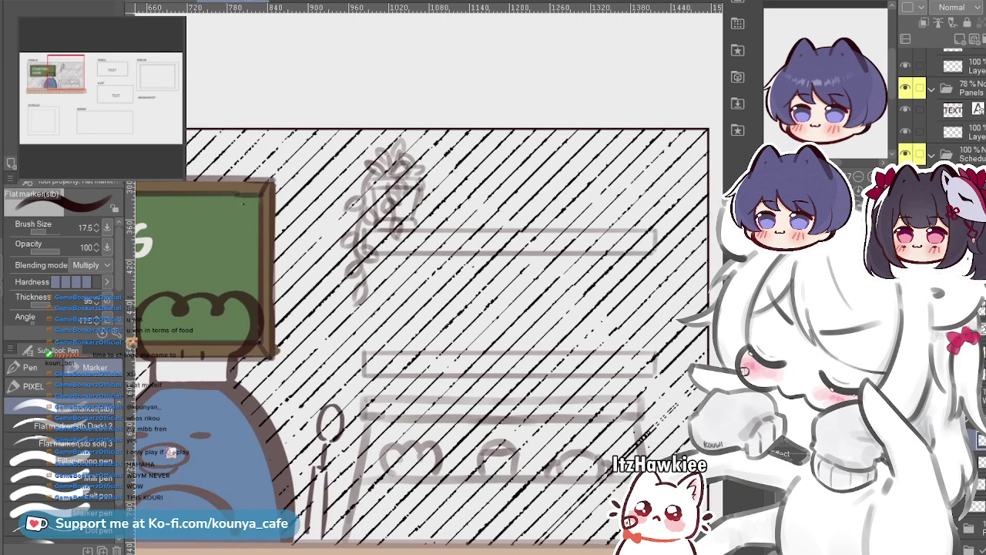
pyautogui.moveTo(691, 407); pyautogui.dragTo(670, 348)
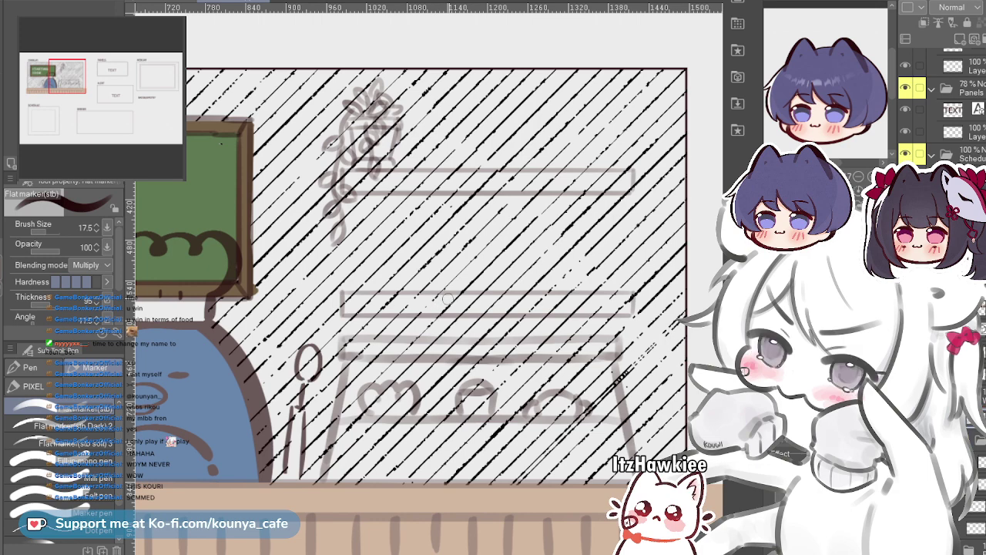
pyautogui.moveTo(454, 261); pyautogui.dragTo(418, 264)
pyautogui.scroll(1, 391, 184)
pyautogui.moveTo(358, 291)
pyautogui.mouseDown()
pyautogui.moveTo(338, 285)
pyautogui.moveTo(351, 288)
pyautogui.mouseUp()
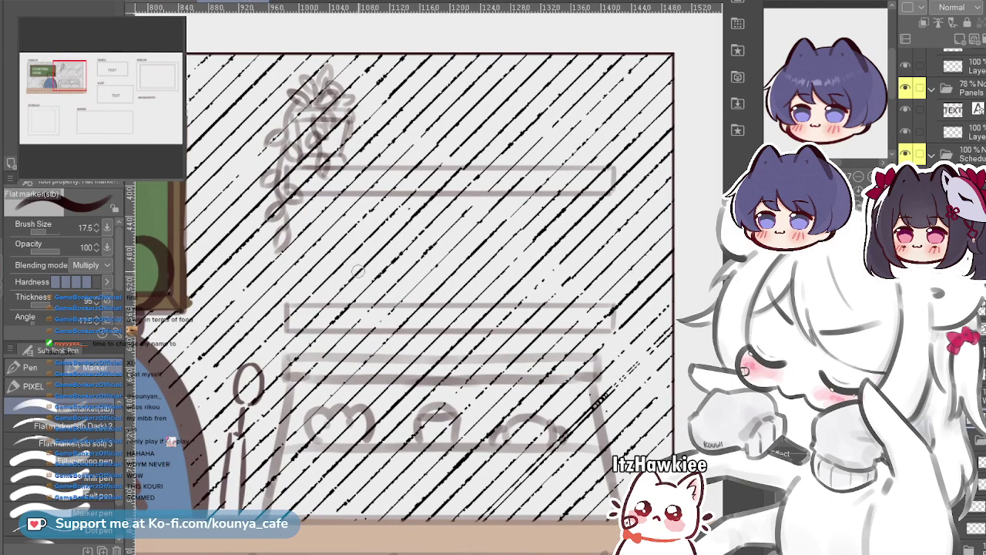
pyautogui.scroll(2, 338, 285)
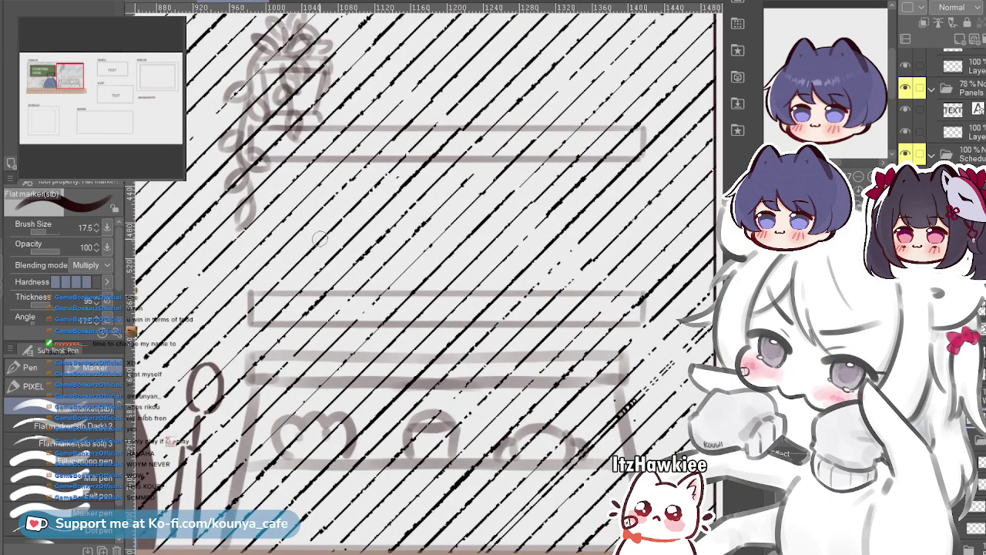
pyautogui.moveTo(304, 246); pyautogui.dragTo(308, 288)
pyautogui.hotkey('ctrl', 'z')
pyautogui.moveTo(304, 248); pyautogui.dragTo(318, 291)
pyautogui.hotkey('ctrl', 'z')
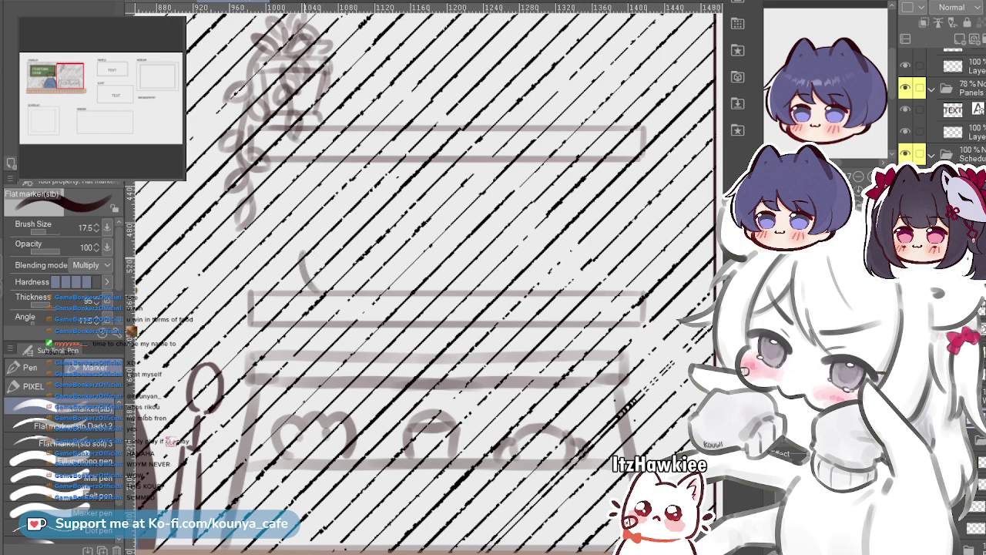
pyautogui.hotkey('ctrl', 'z')
# Sketch a rounded mug with a rim line and a handle on its right, standing near the left end of the lower shelf
pyautogui.moveTo(304, 246); pyautogui.dragTo(308, 284)
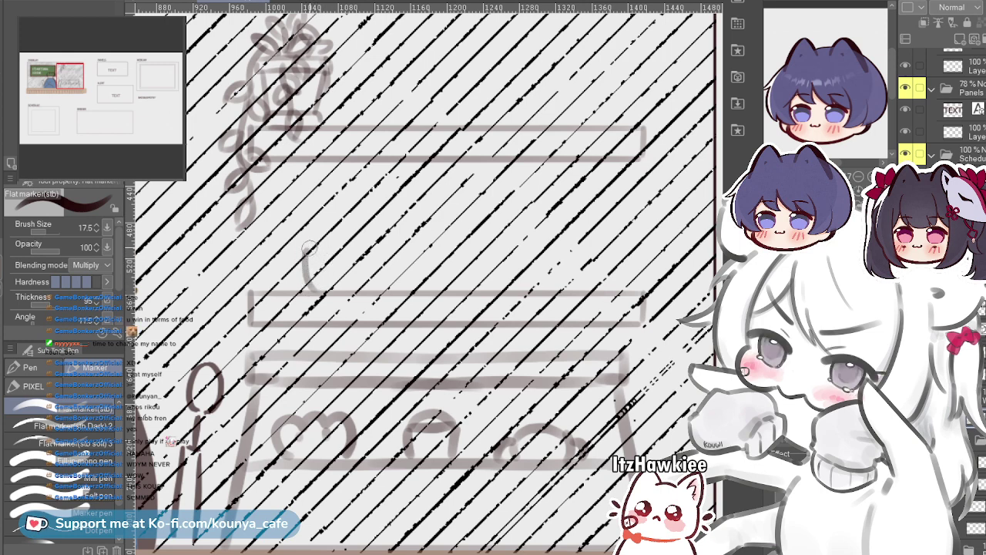
pyautogui.moveTo(307, 245)
pyautogui.mouseDown()
pyautogui.moveTo(354, 247)
pyautogui.moveTo(353, 283)
pyautogui.mouseUp()
pyautogui.hotkey('ctrl', 'z')
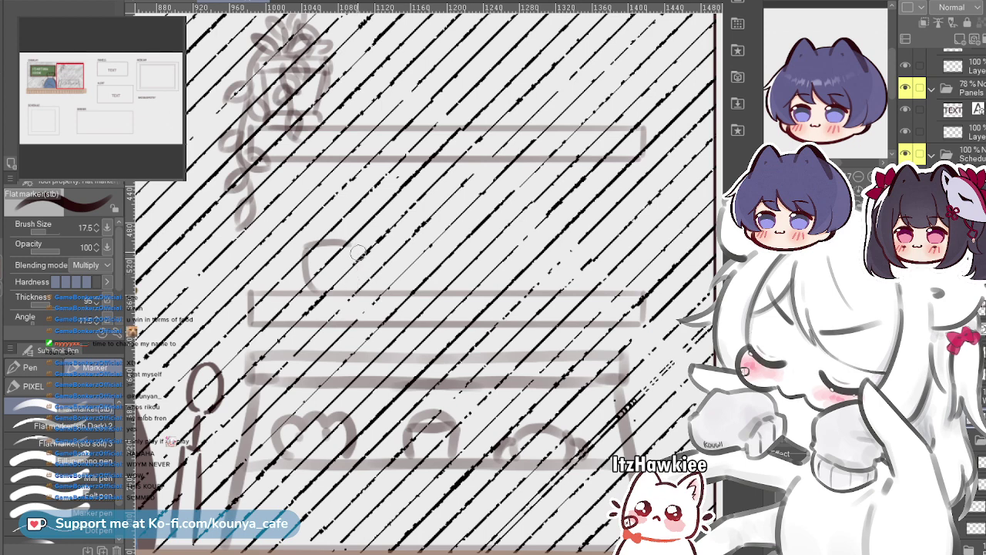
pyautogui.moveTo(357, 244); pyautogui.dragTo(342, 283)
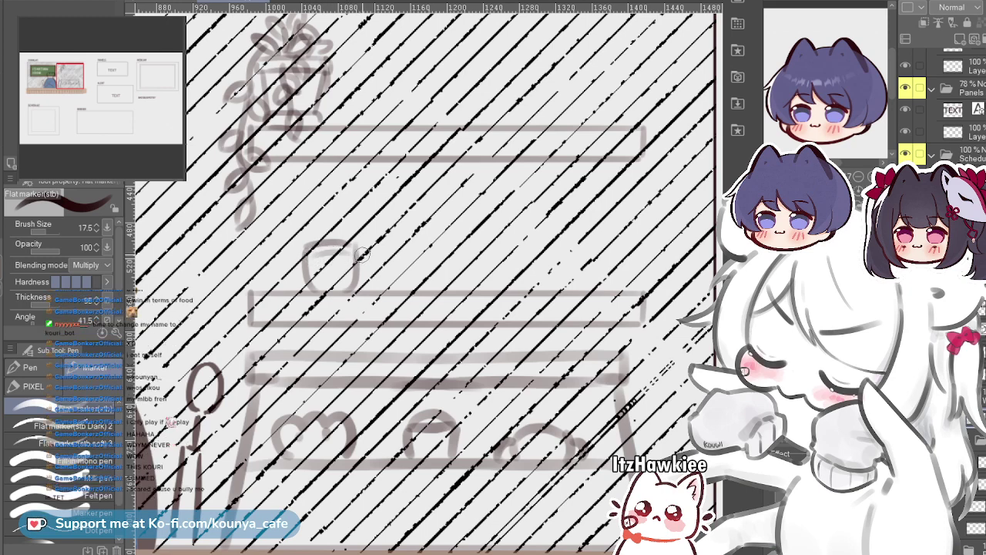
pyautogui.moveTo(359, 248)
pyautogui.mouseDown()
pyautogui.moveTo(381, 261)
pyautogui.moveTo(362, 278)
pyautogui.mouseUp()
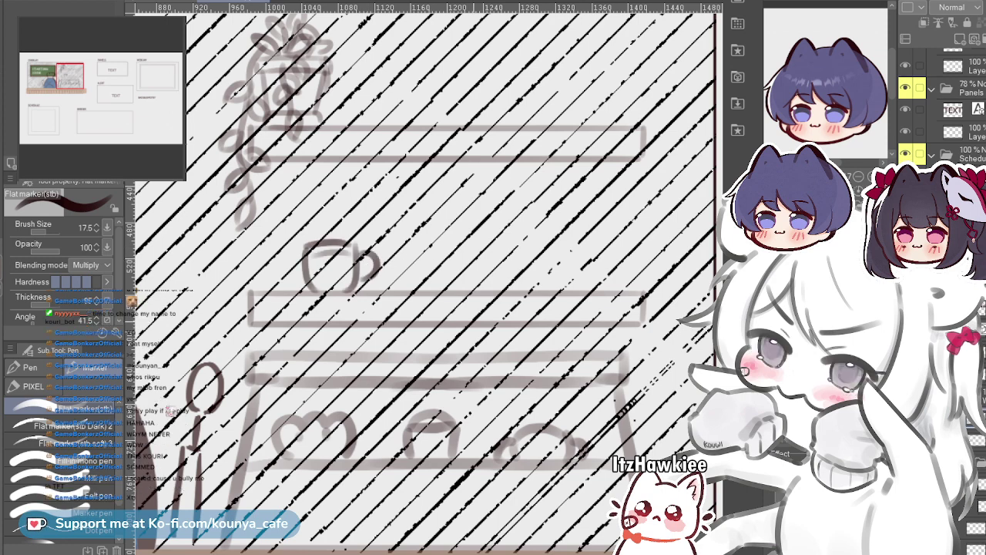
# Place a copy of the mug on top of the first one, tilted counter-clockwise, to form a stack
pyautogui.hotkey('ctrl', 't')
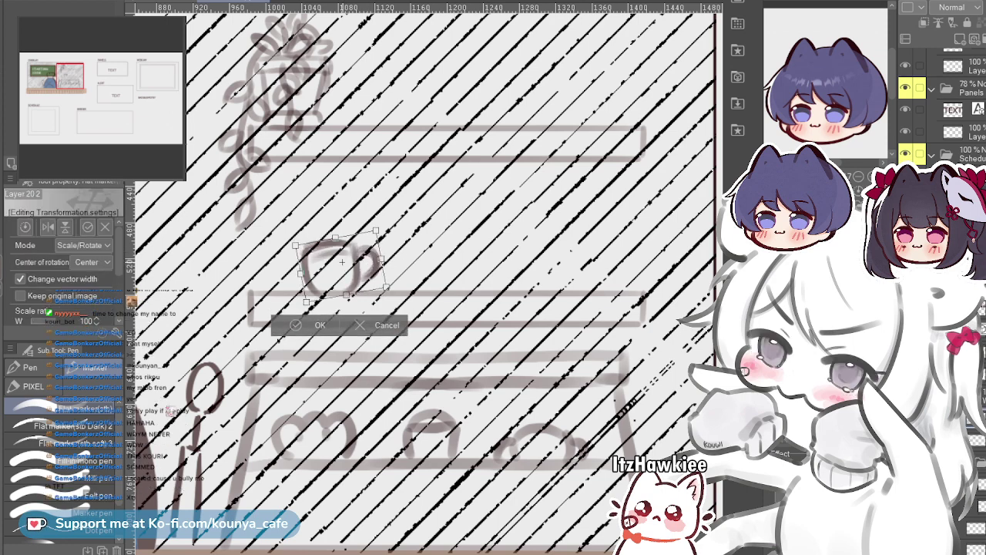
pyautogui.moveTo(342, 261); pyautogui.dragTo(338, 222)
pyautogui.moveTo(387, 253); pyautogui.dragTo(335, 223)
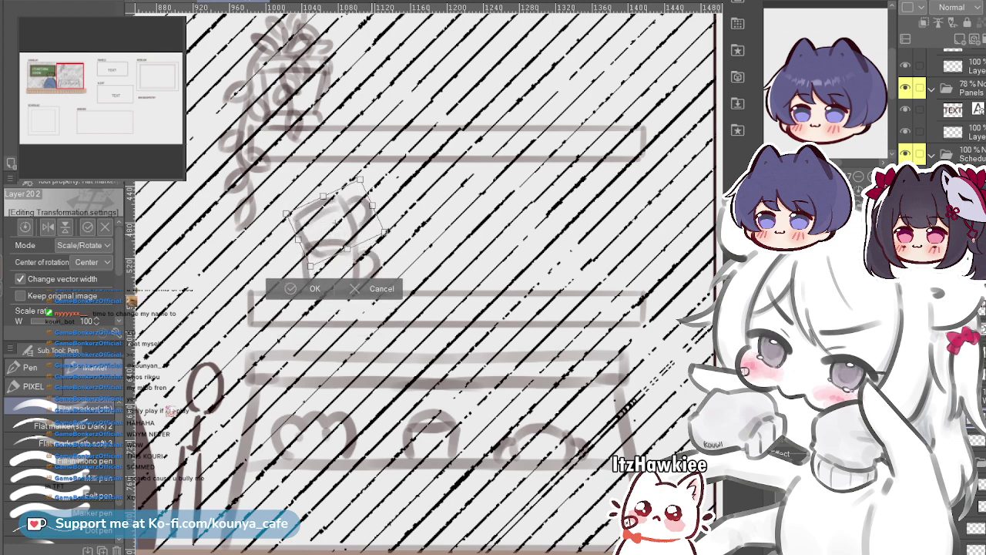
pyautogui.click(315, 288)
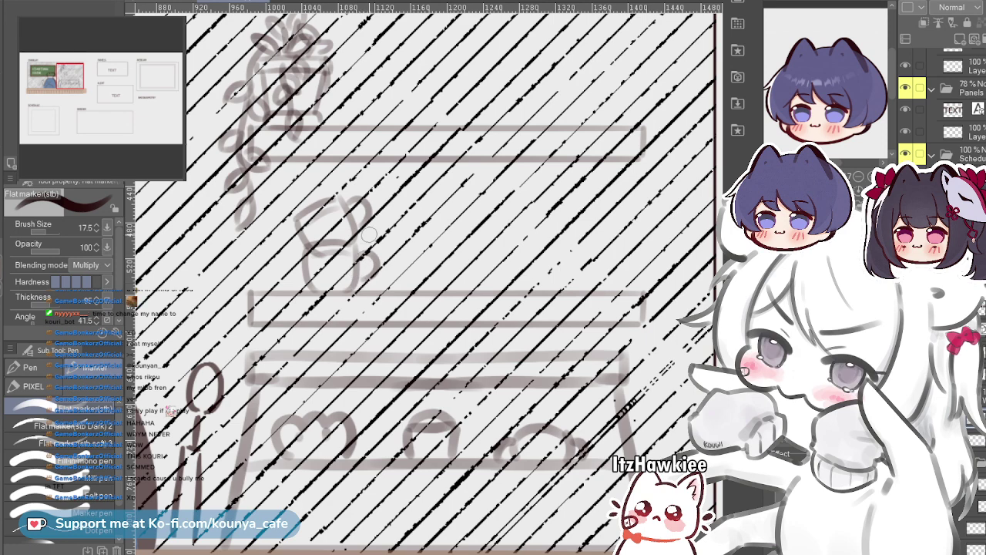
# Erase the overlapping lines where the tilted mug meets the mug beneath it
pyautogui.moveTo(370, 231); pyautogui.dragTo(382, 260)
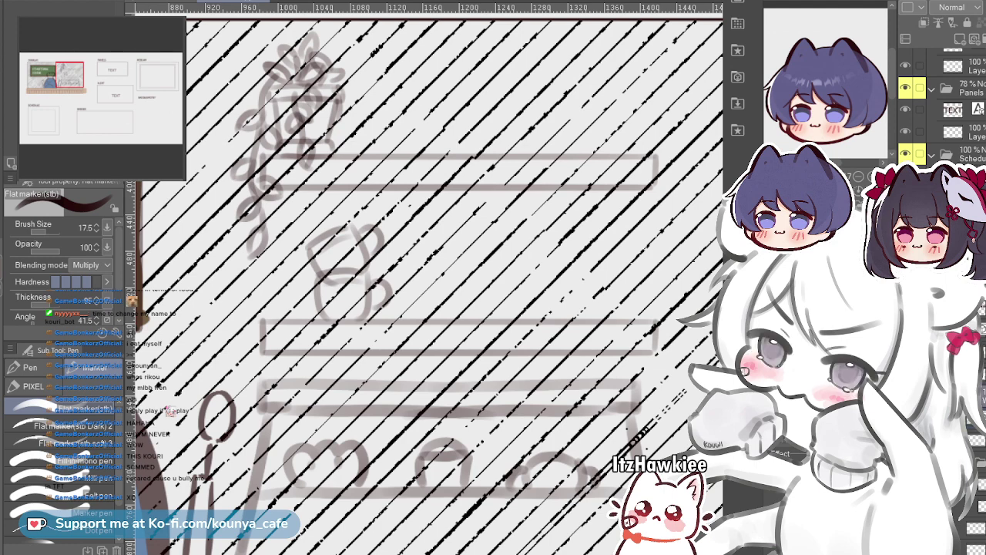
pyautogui.press('e')
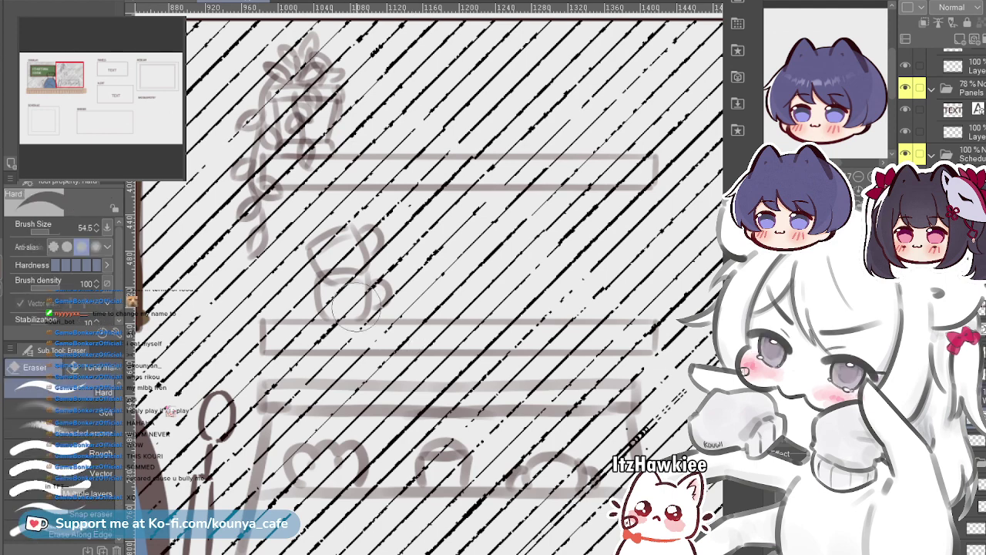
pyautogui.scroll(2, 377, 314)
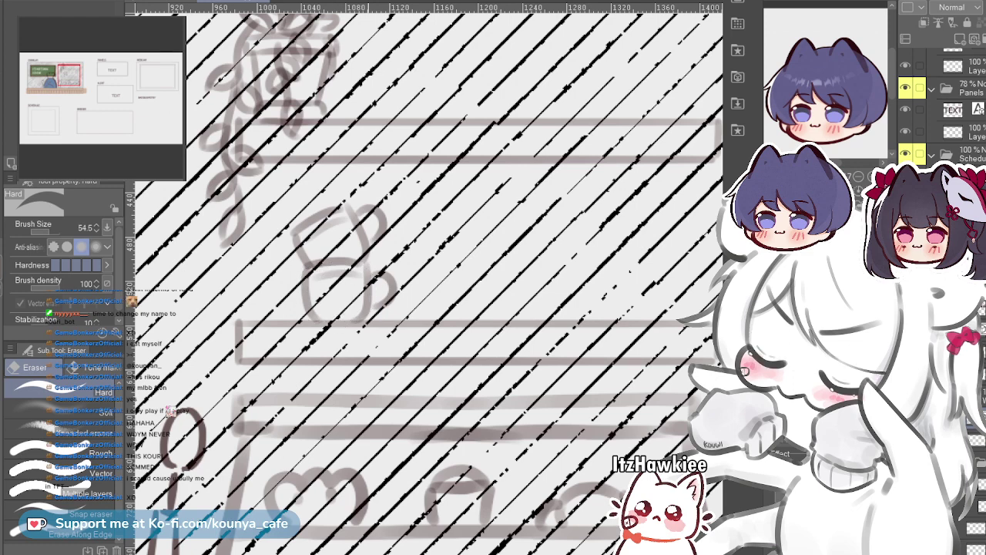
pyautogui.scroll(-1, 497, 339)
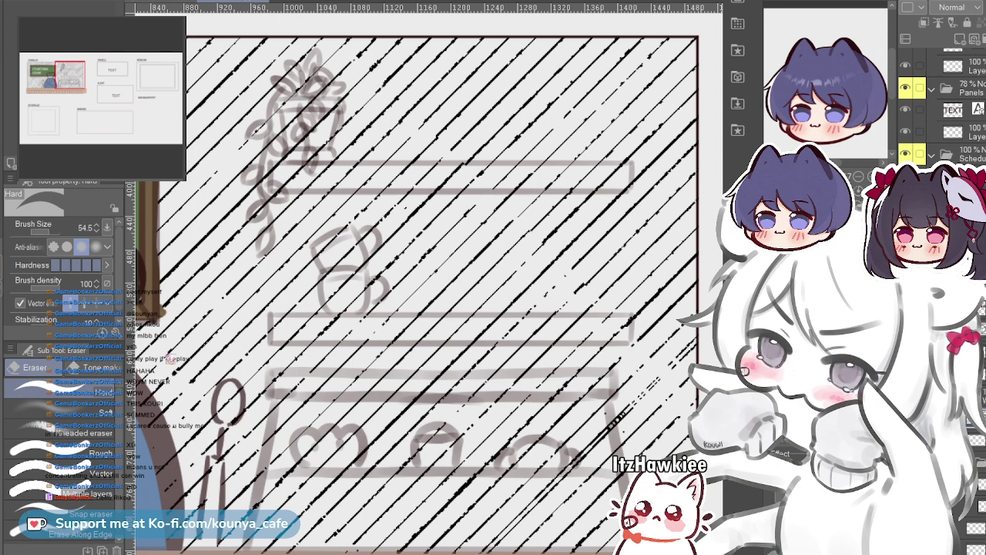
pyautogui.scroll(1, 515, 271)
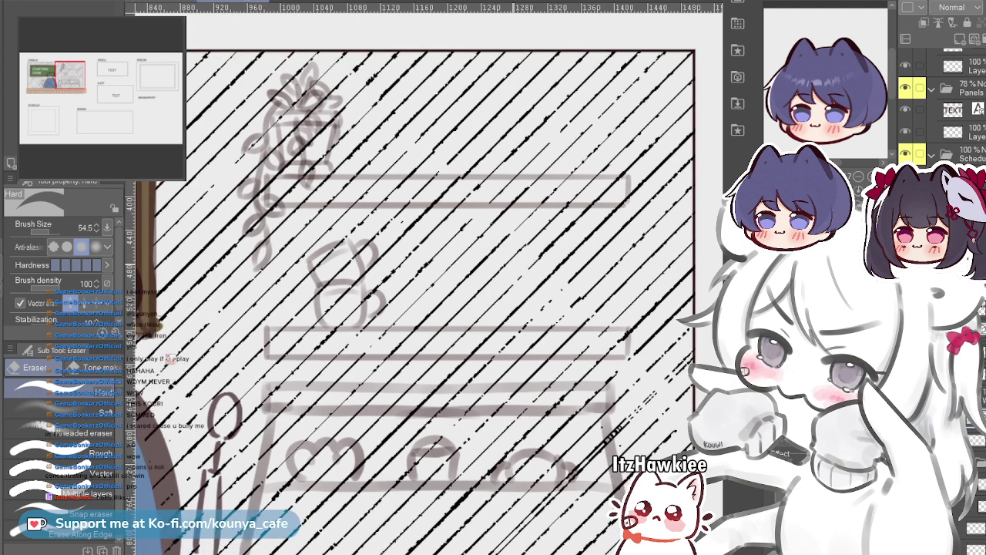
pyautogui.scroll(1, 515, 271)
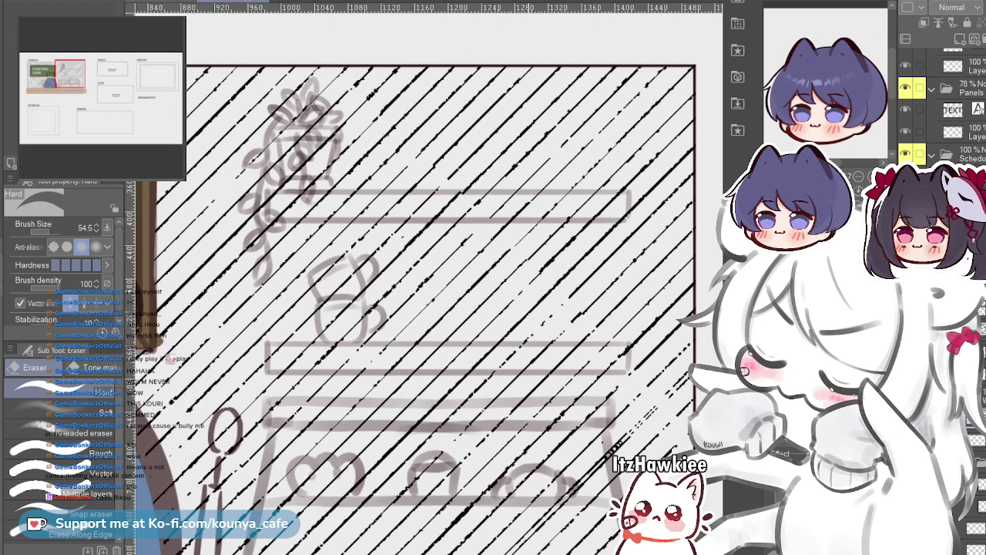
pyautogui.scroll(1, 523, 291)
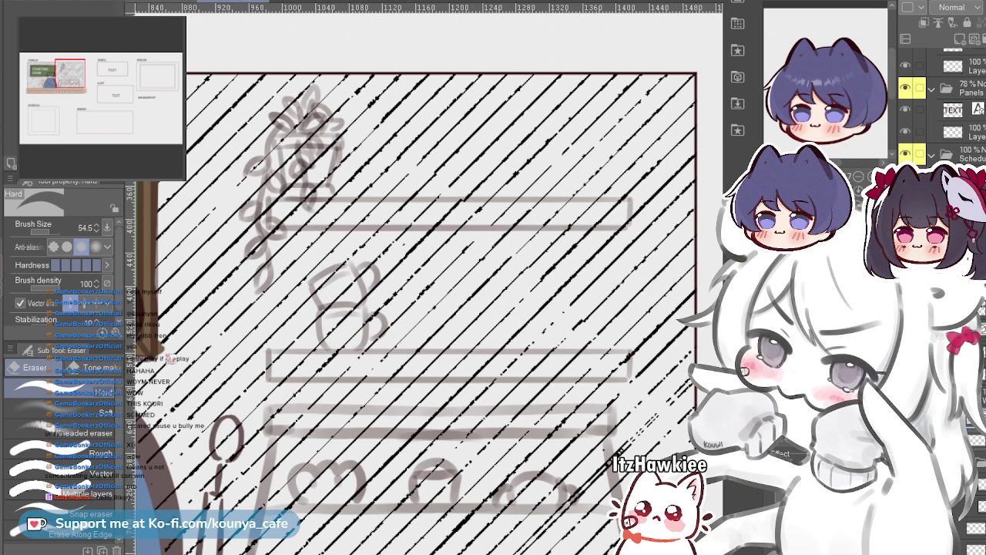
# Paste a copy of the mug stack and move it to the right of the original on the lower shelf
pyautogui.hotkey('ctrl', 'v')
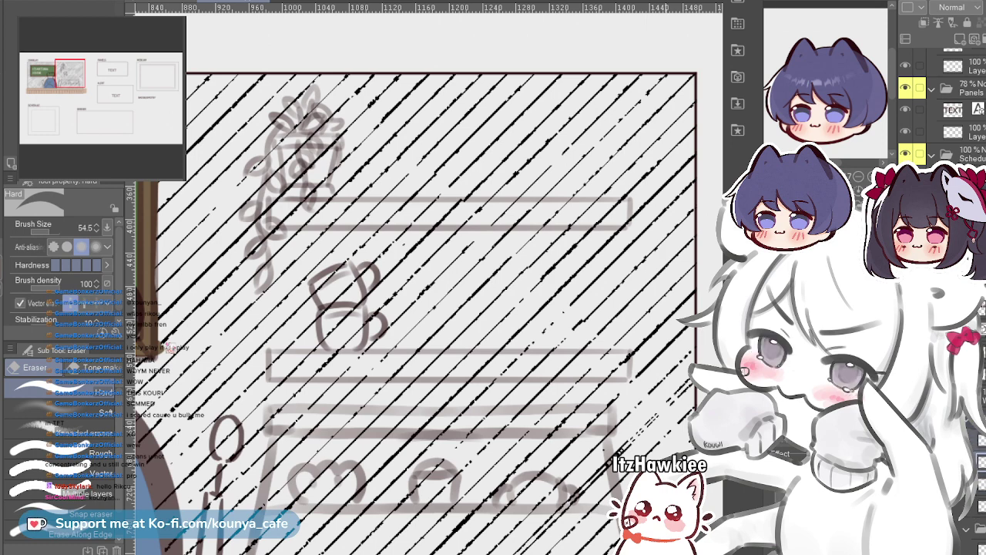
pyautogui.hotkey('ctrl', 't')
pyautogui.moveTo(345, 308); pyautogui.dragTo(431, 308)
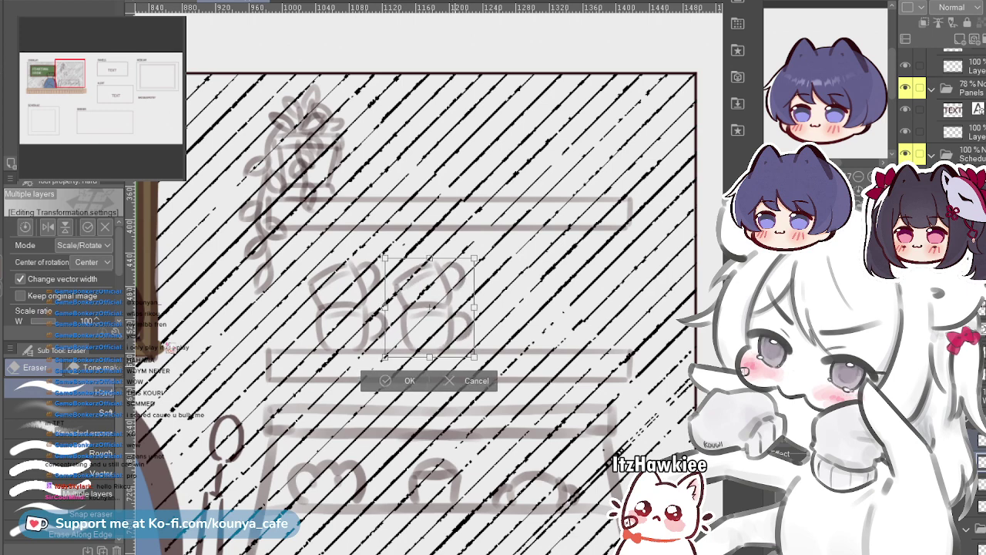
pyautogui.click(386, 381)
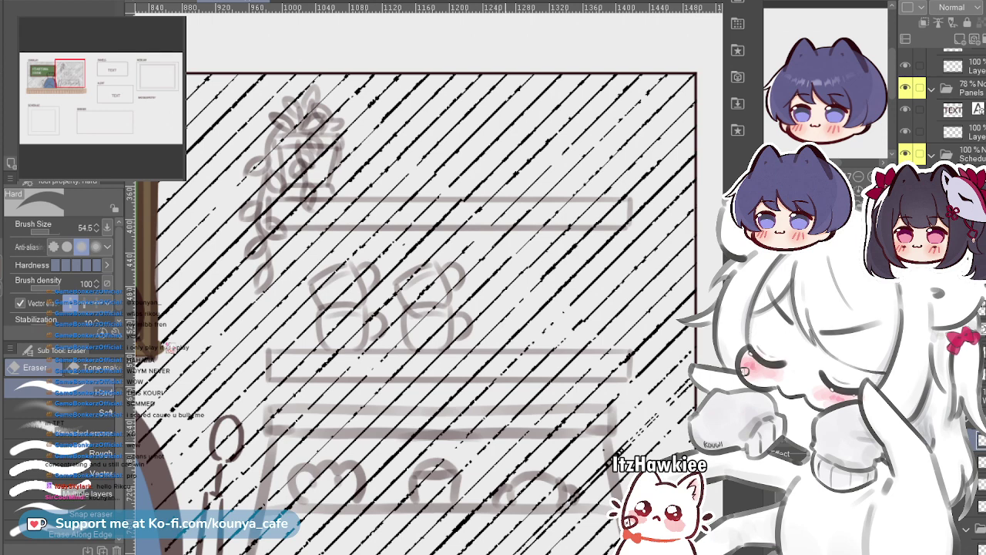
# Rotate the upper mug of the second stack clockwise until it is nearly upright and centre it over the lower mug
pyautogui.hotkey('ctrl', 't')
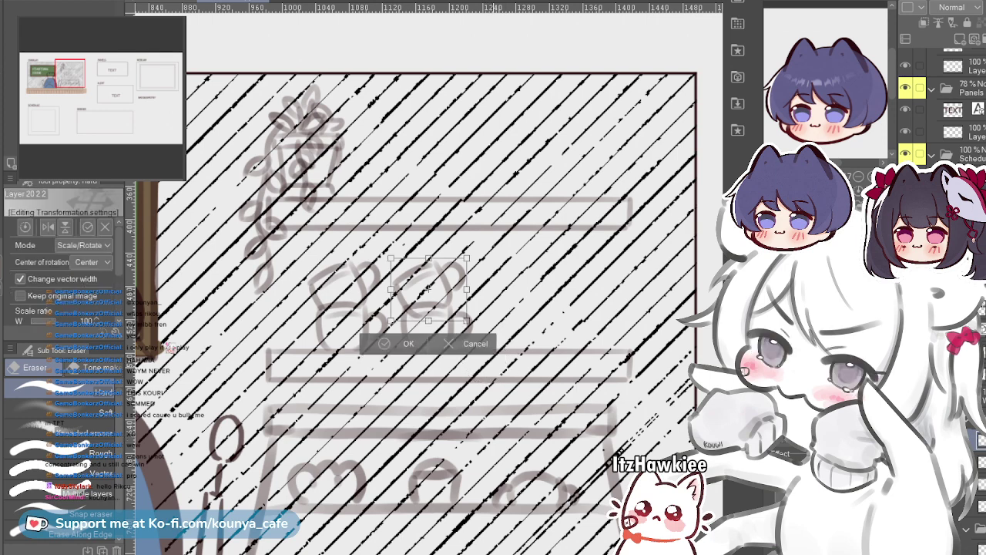
pyautogui.moveTo(467, 321); pyautogui.dragTo(450, 335)
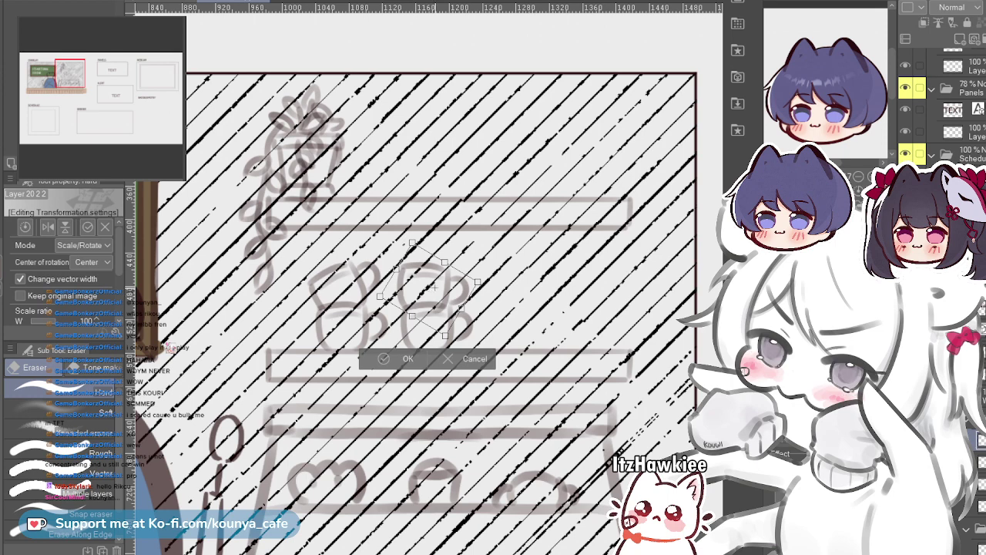
pyautogui.moveTo(435, 287); pyautogui.dragTo(437, 288)
pyautogui.moveTo(467, 321); pyautogui.dragTo(466, 323)
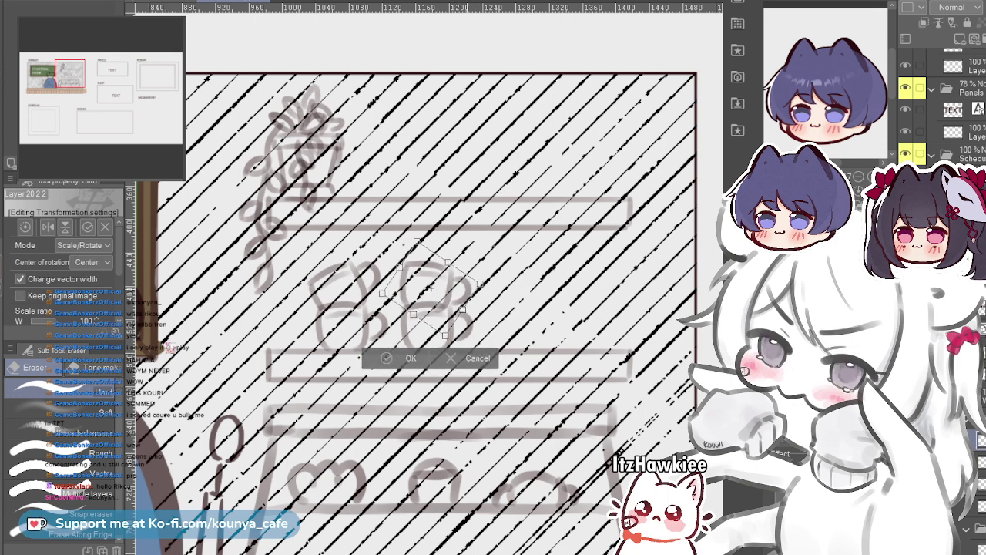
pyautogui.press('Return')
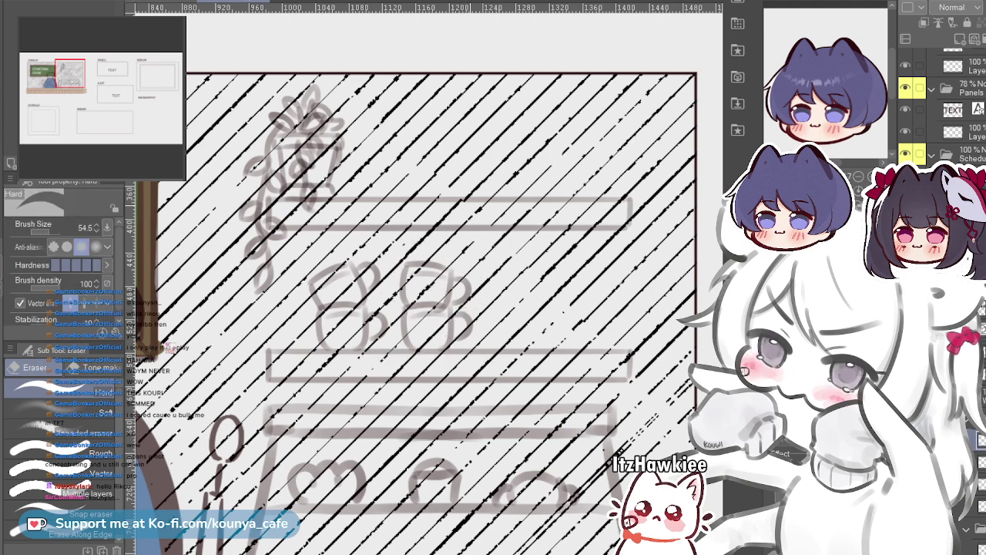
# Reduce the eraser size to 30.7 and clean up the overlapping lines between the mugs of the second stack
pyautogui.press('Tab')
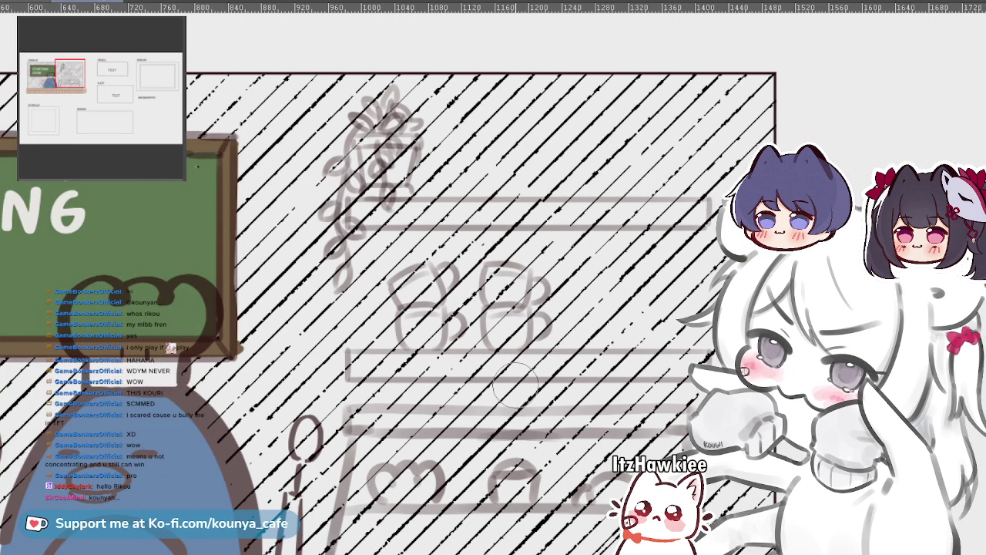
pyautogui.press('Tab')
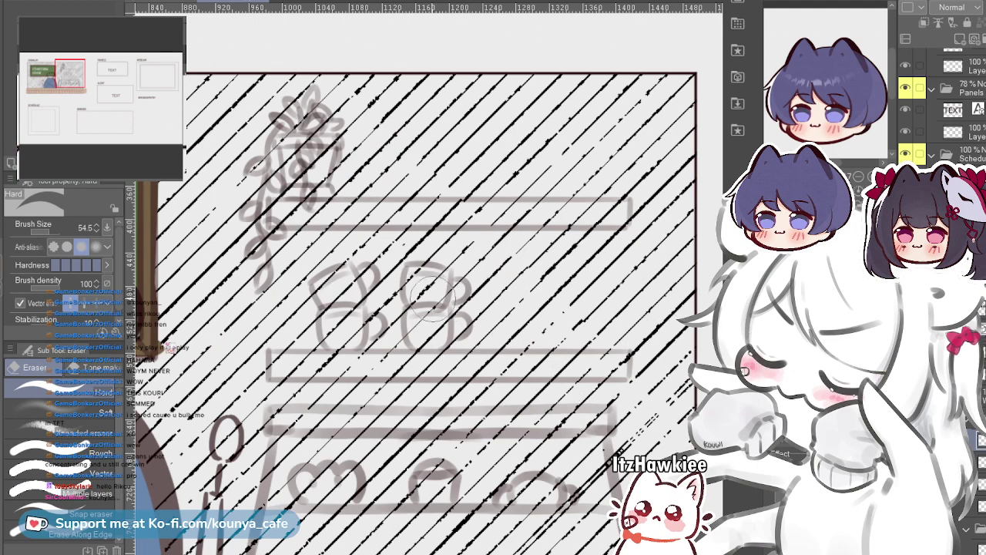
pyautogui.scroll(2, 476, 335)
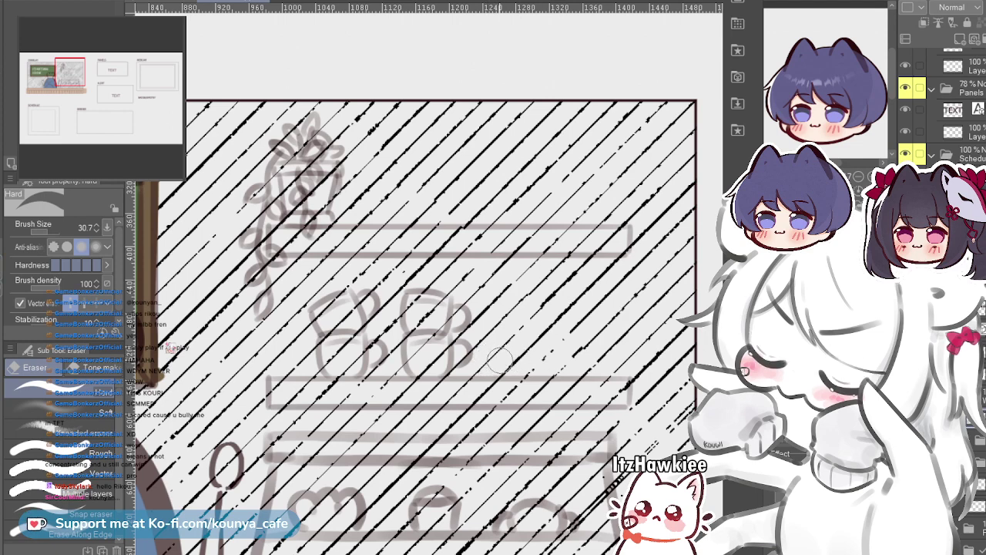
# Sketch a thin flat plate to the right of the second mug stack above the lower shelf, using the Flat marker at size 13.9
pyautogui.moveTo(502, 357); pyautogui.dragTo(489, 361)
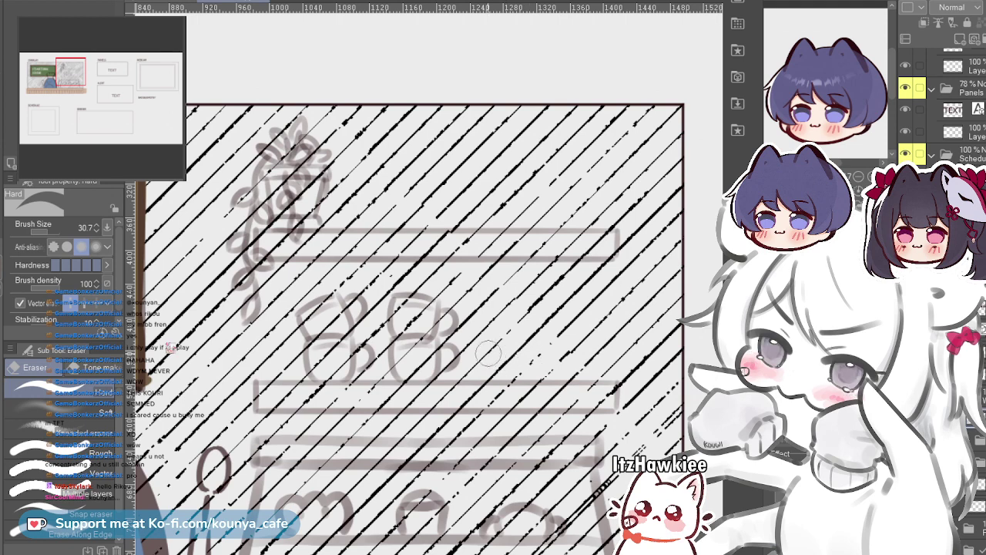
pyautogui.press('p')
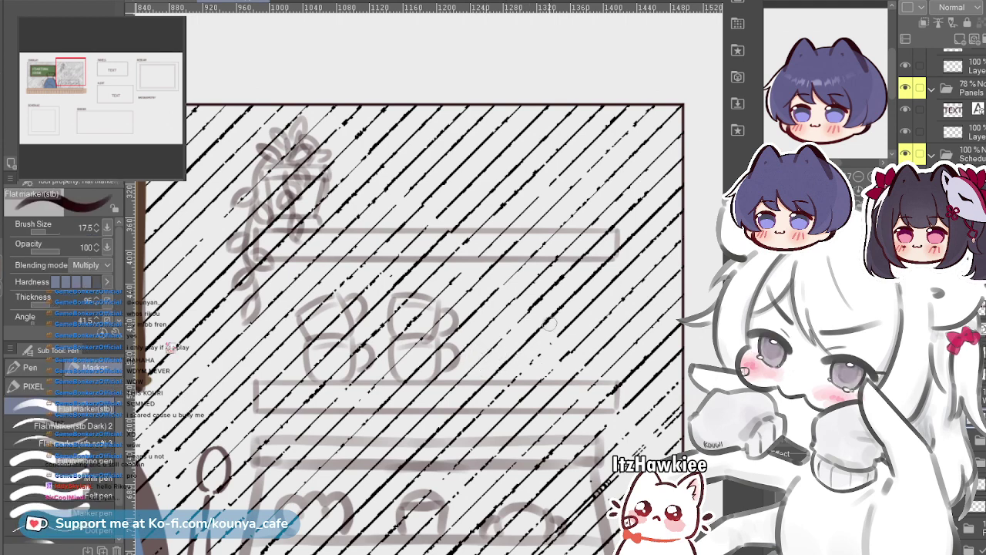
pyautogui.moveTo(480, 369); pyautogui.dragTo(542, 360)
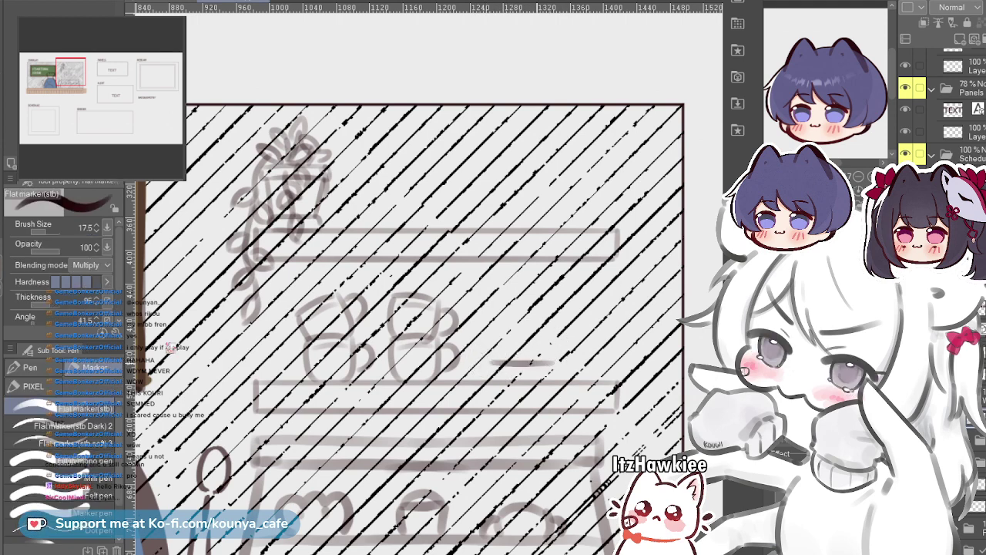
pyautogui.scroll(3, 549, 339)
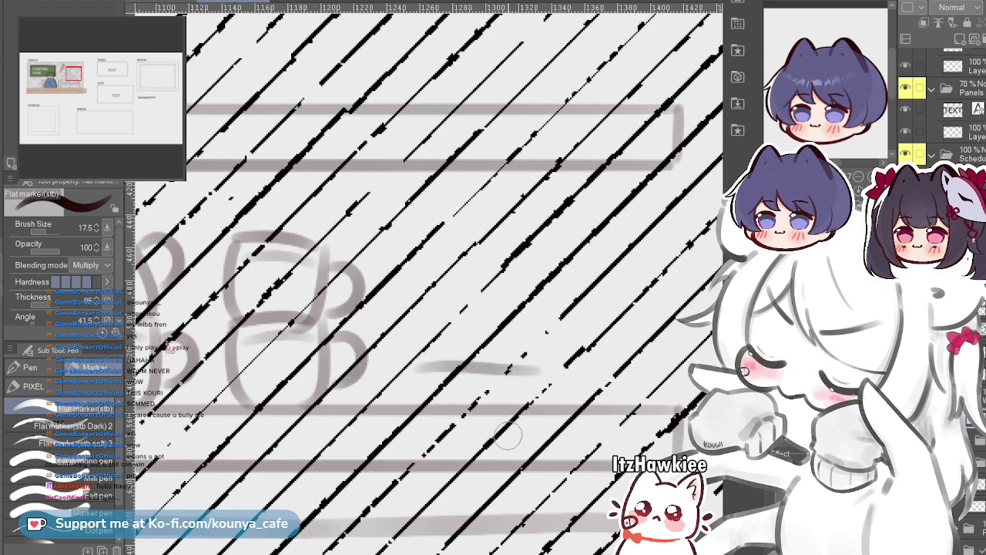
pyautogui.moveTo(500, 371); pyautogui.dragTo(493, 394)
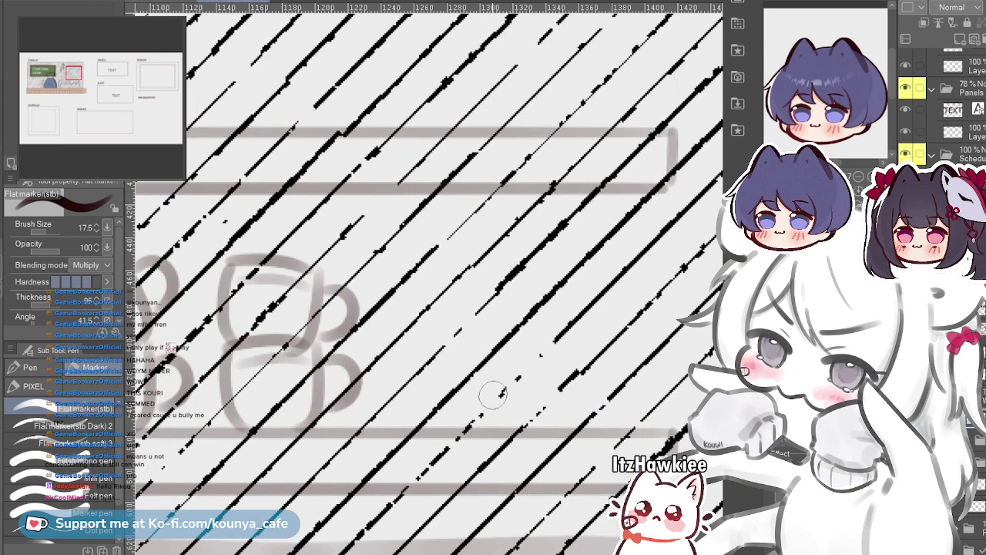
pyautogui.moveTo(430, 388); pyautogui.dragTo(558, 383)
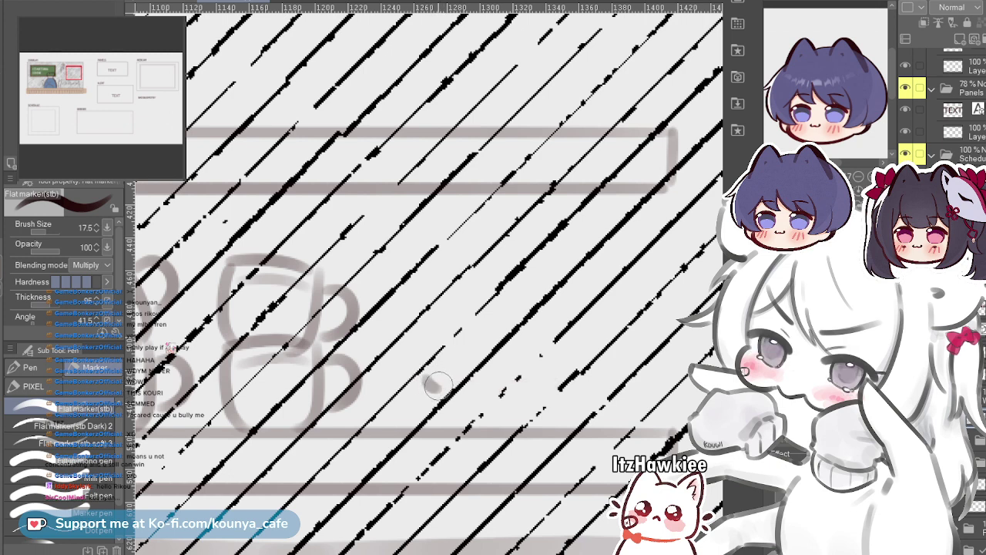
pyautogui.moveTo(429, 373); pyautogui.dragTo(496, 373)
pyautogui.hotkey('ctrl', 'z')
pyautogui.press('[')
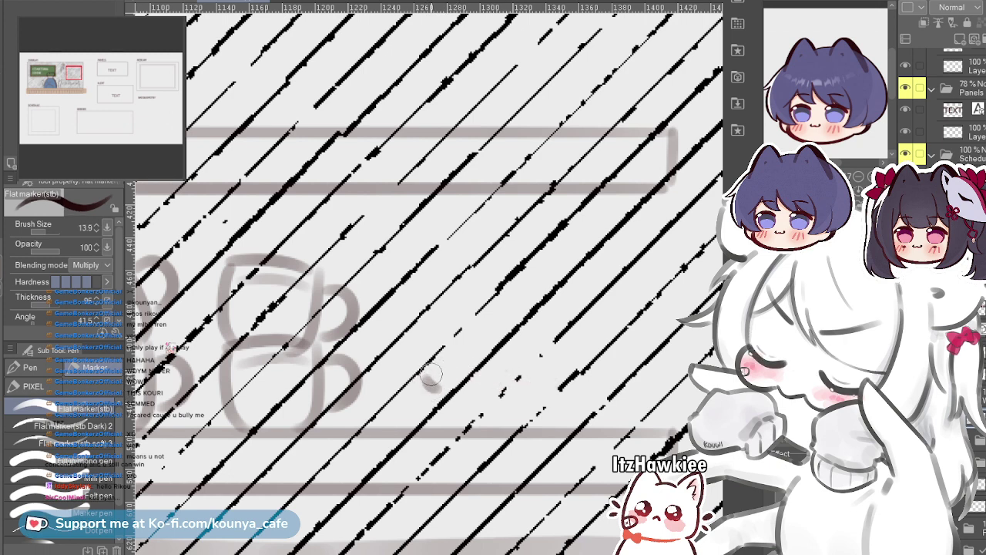
pyautogui.moveTo(426, 384); pyautogui.dragTo(525, 378)
pyautogui.moveTo(465, 373); pyautogui.dragTo(546, 369)
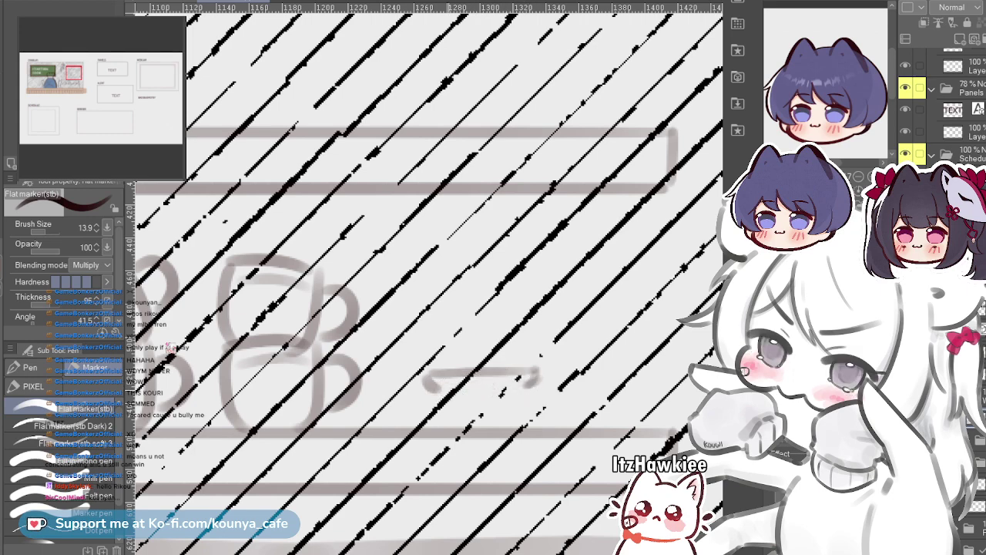
pyautogui.scroll(-2, 529, 387)
pyautogui.scroll(1, 528, 387)
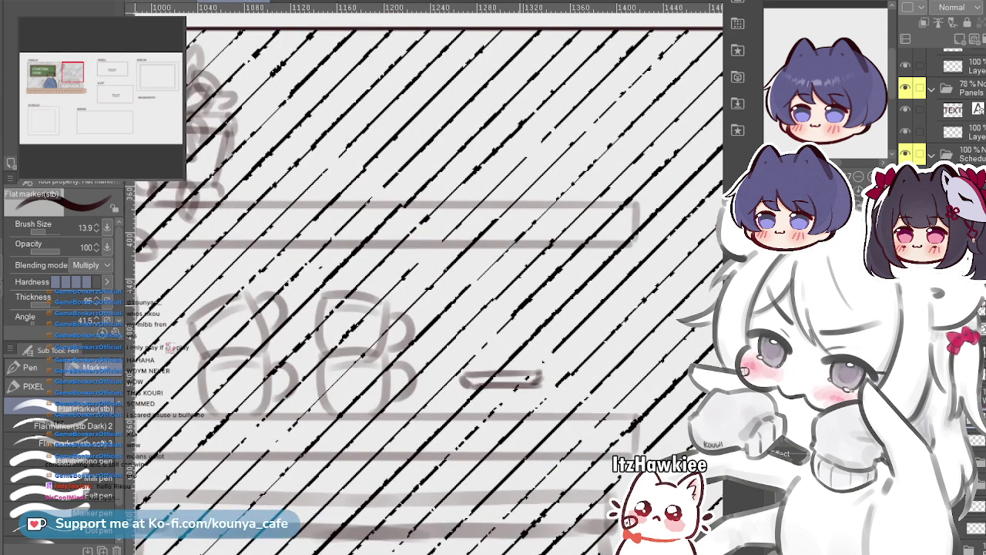
# Duplicate the plate directly beneath itself and place a copy of the pair on top to form a four-plate stack
pyautogui.hotkey('ctrl', 't')
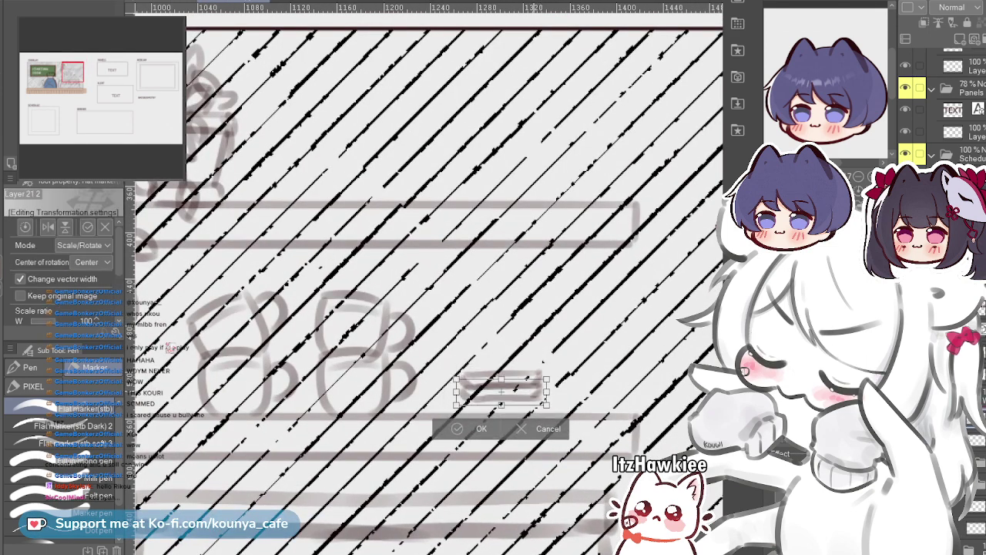
pyautogui.press('Return')
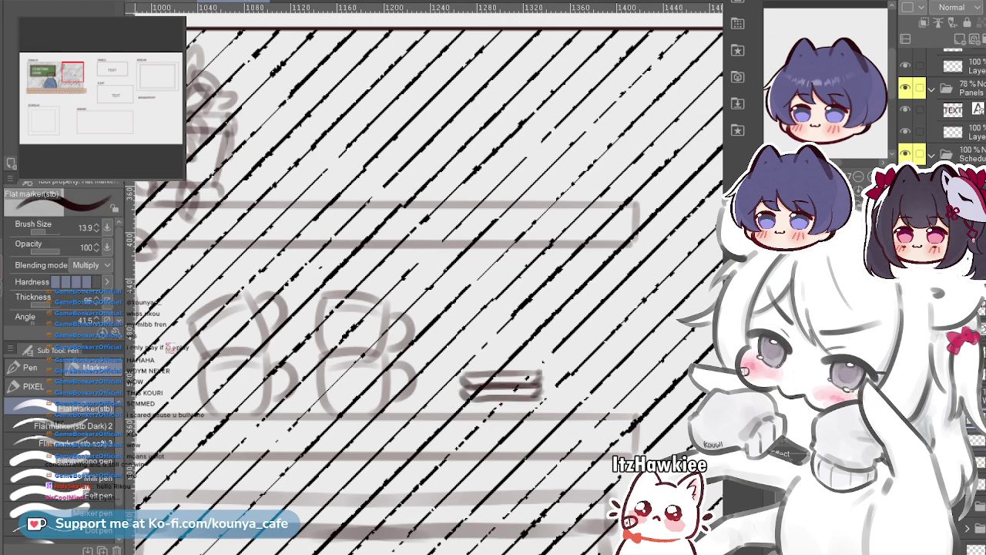
pyautogui.hotkey('ctrl', 't')
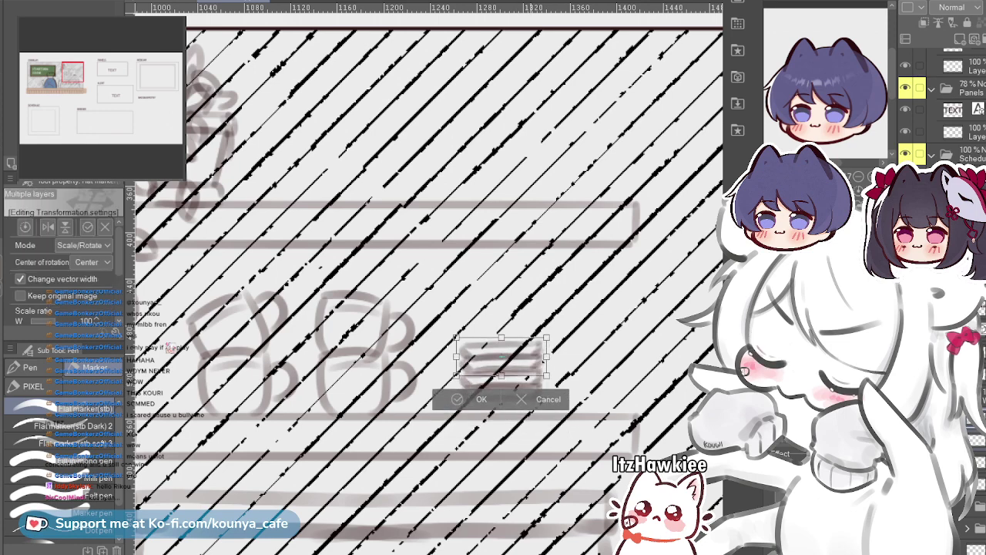
pyautogui.moveTo(501, 358); pyautogui.dragTo(502, 348)
pyautogui.press('Down')
pyautogui.press('Down')
pyautogui.press('Down')
pyautogui.press('Down')
pyautogui.press('Down')
pyautogui.press('Down')
pyautogui.press('Down')
pyautogui.press('Down')
pyautogui.press('Down')
pyautogui.press('Down')
pyautogui.press('Down')
pyautogui.press('Return')
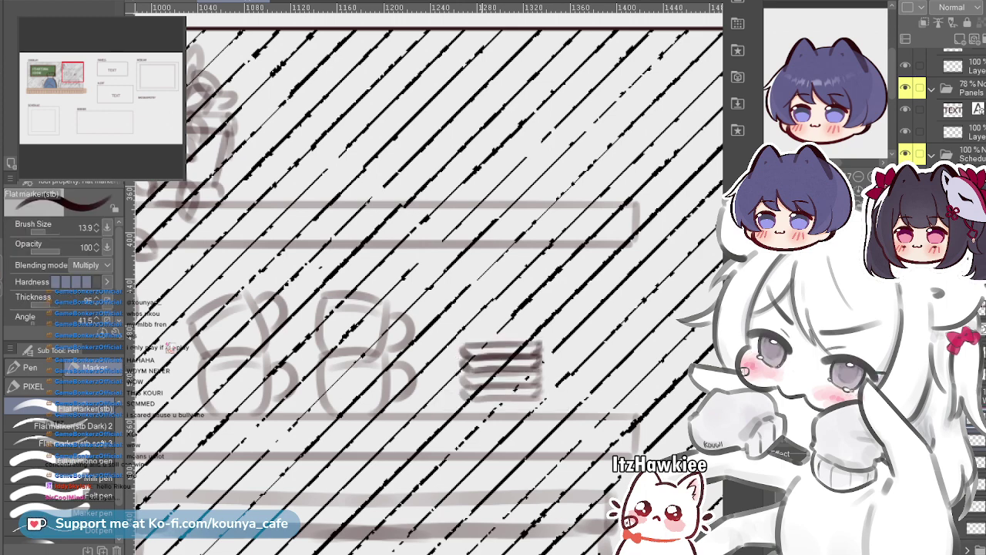
# Add another copy of the plate pair on top of the four-plate stack
pyautogui.hotkey('ctrl', 't')
pyautogui.moveTo(514, 357); pyautogui.dragTo(515, 324)
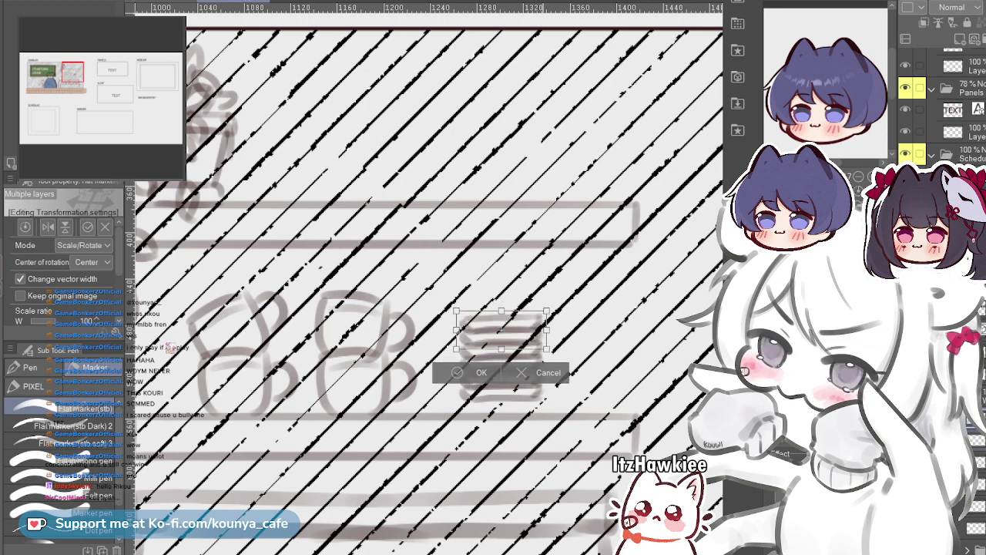
pyautogui.press('Return')
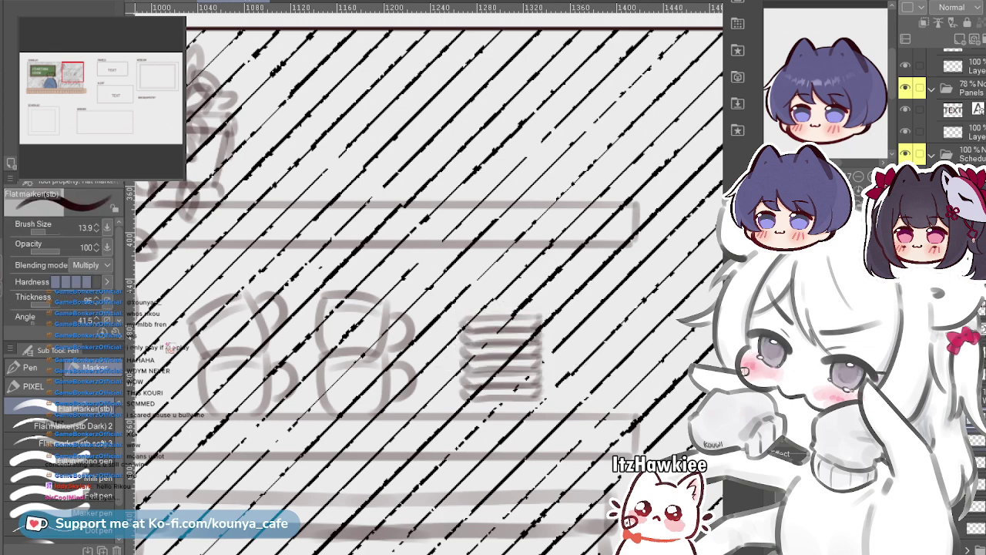
# Move the whole plate stack slightly right and down so it rests on the lower shelf
pyautogui.hotkey('ctrl', 't')
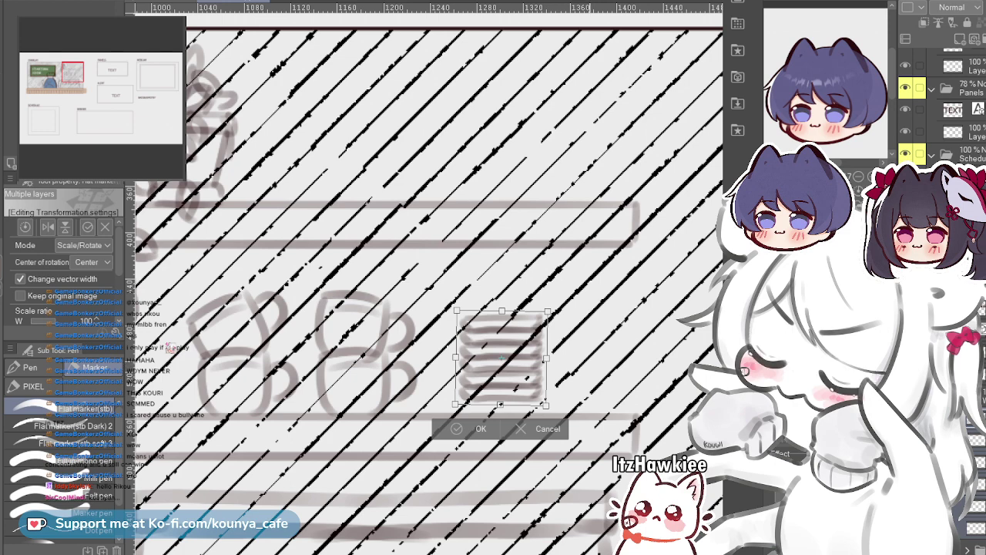
pyautogui.press('Return')
pyautogui.scroll(-2, 429, 285)
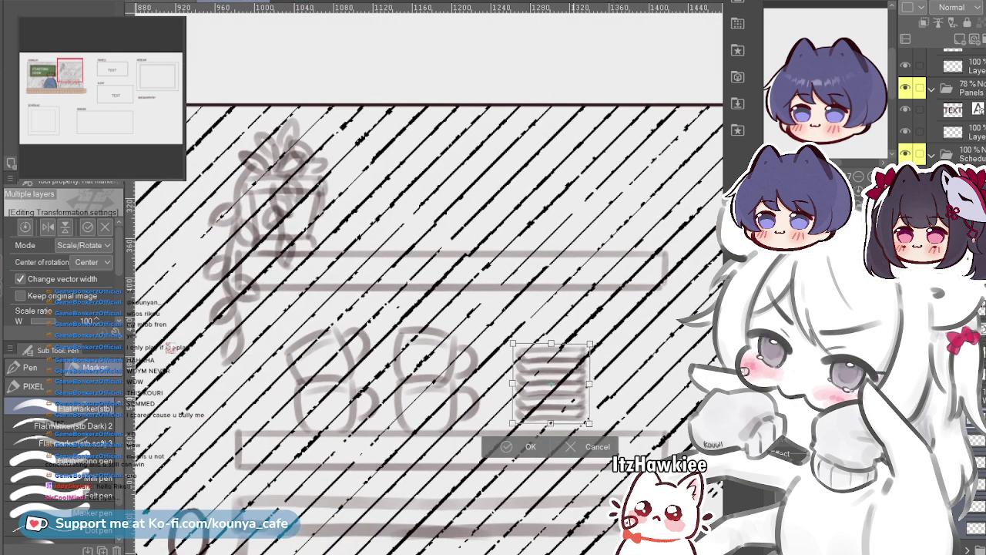
pyautogui.moveTo(551, 383); pyautogui.dragTo(568, 393)
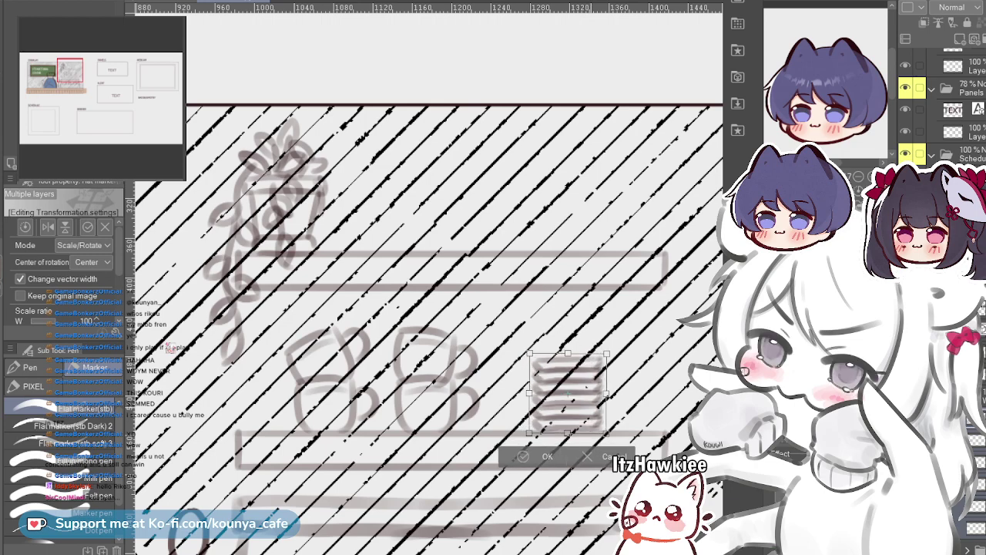
pyautogui.press('Return')
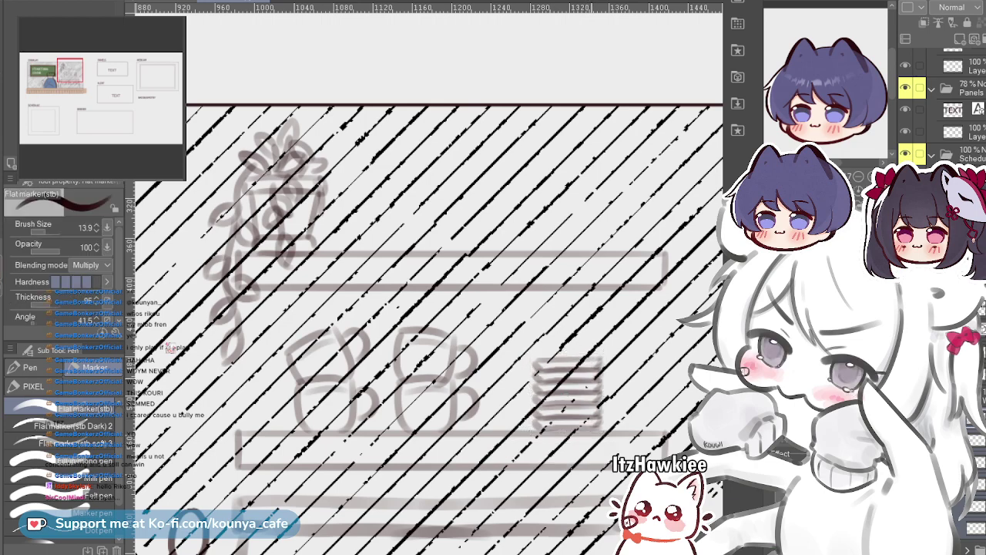
# Replace the chalkboard sign's text with BE RIGHT BACK on two lines
pyautogui.moveTo(568, 393)
pyautogui.mouseDown()
pyautogui.moveTo(563, 288)
pyautogui.moveTo(619, 298)
pyautogui.moveTo(632, 289)
pyautogui.mouseUp()
pyautogui.scroll(-4, 563, 288)
pyautogui.scroll(1, 619, 298)
pyautogui.press('t')
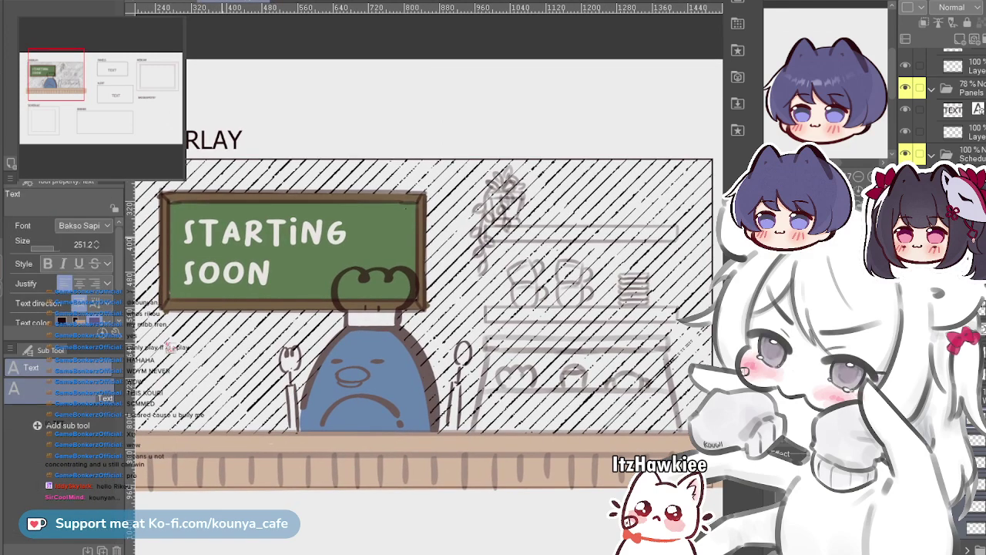
pyautogui.click(220, 242)
pyautogui.hotkey('ctrl', 'a')
pyautogui.write('BE')
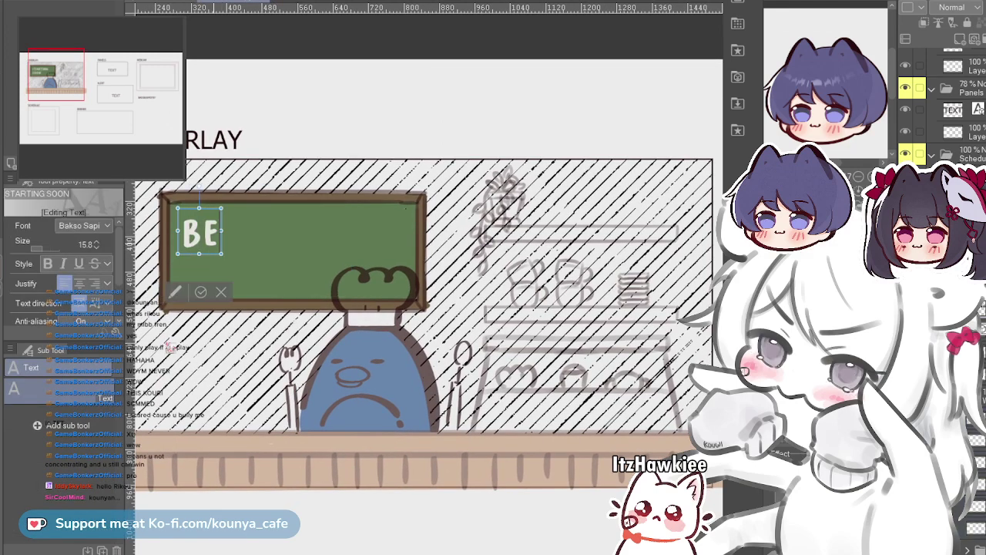
pyautogui.write(' Right')
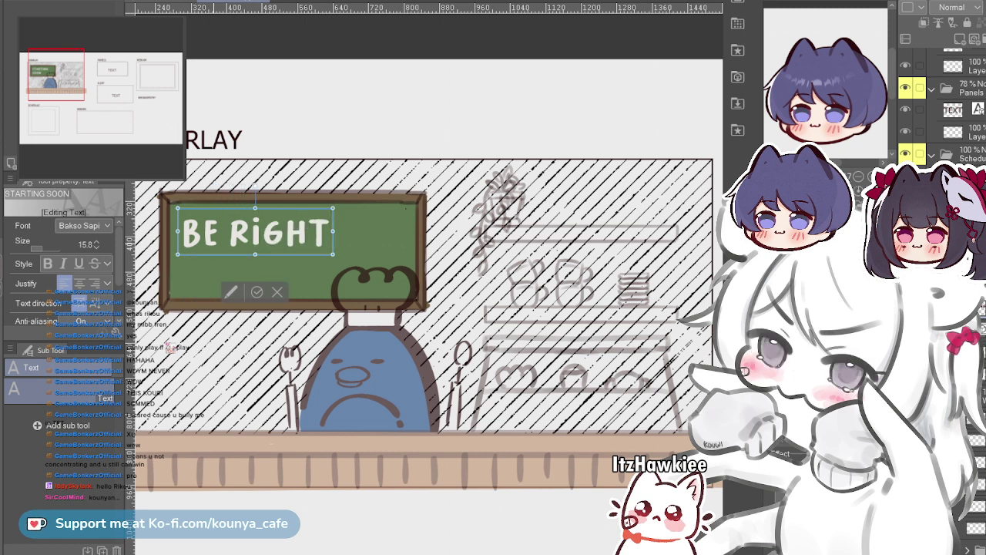
pyautogui.press('Return')
pyautogui.write('back')
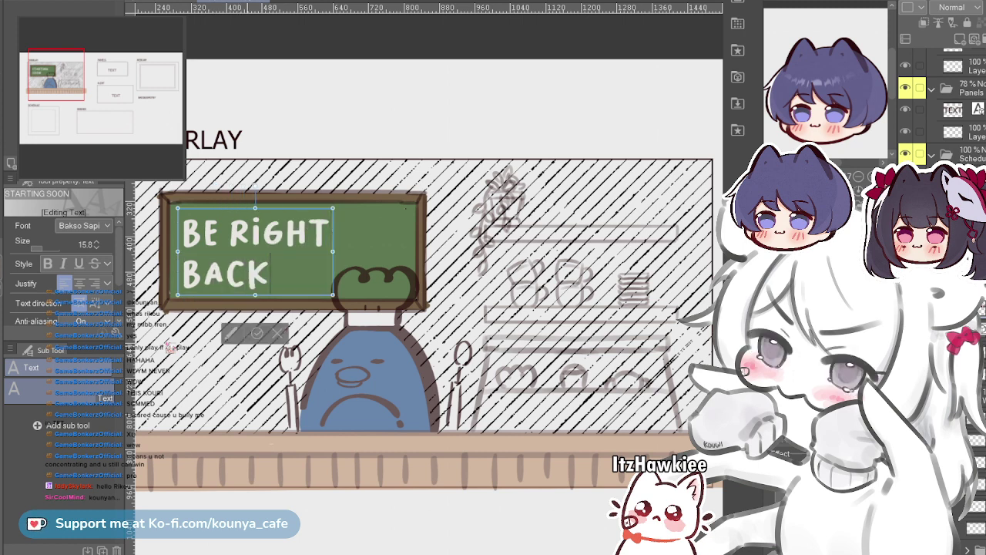
pyautogui.click(257, 332)
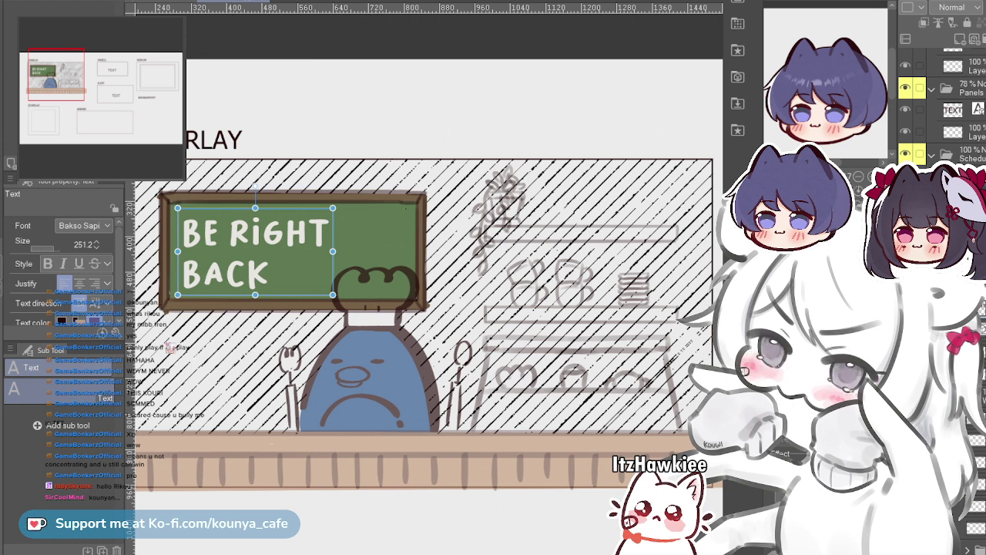
# Undo and redo the sign's text change repeatedly to compare STARTING SOON with BE RIGHT BACK
pyautogui.hotkey('ctrl', 'z')
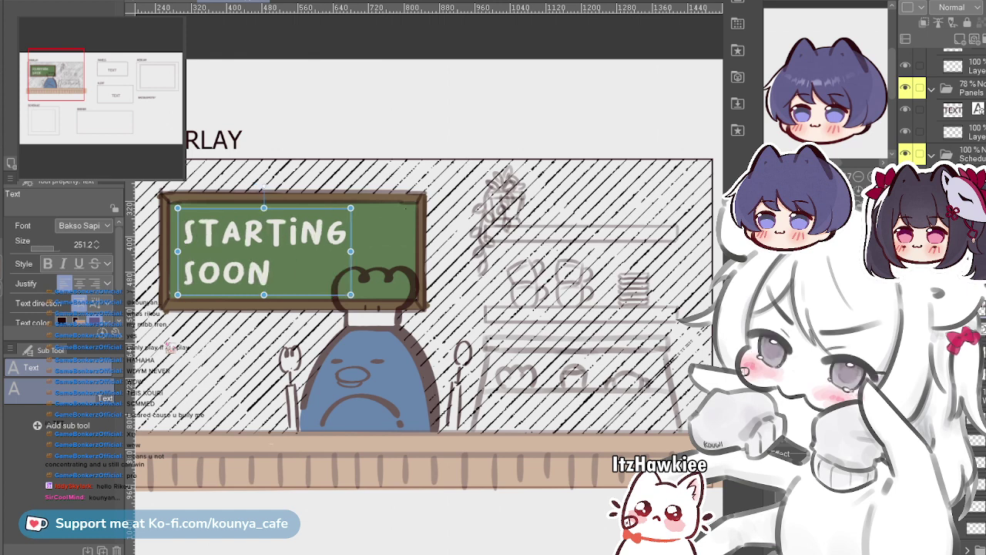
pyautogui.hotkey('ctrl', 'y')
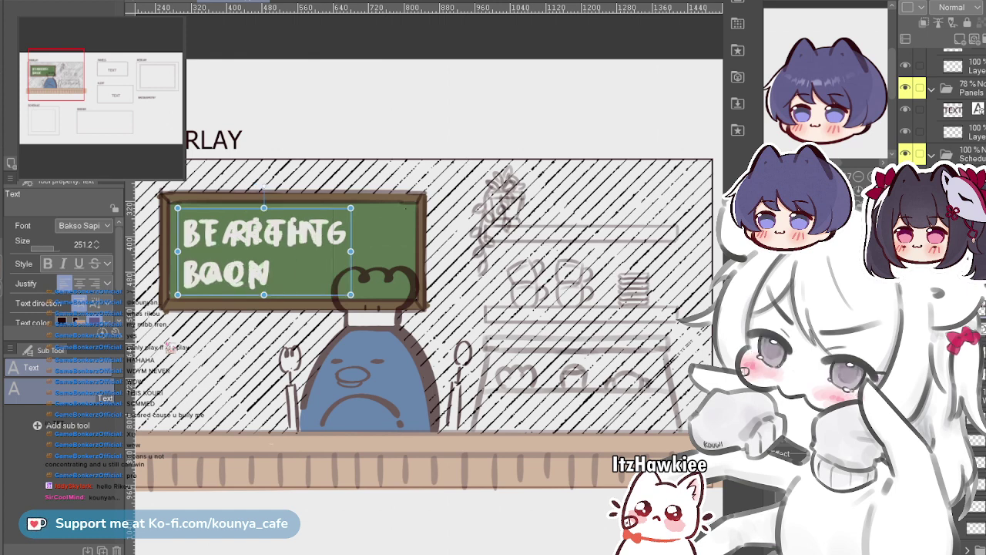
pyautogui.hotkey('ctrl', 'z')
pyautogui.hotkey('ctrl', 'y')
pyautogui.hotkey('ctrl', 'z')
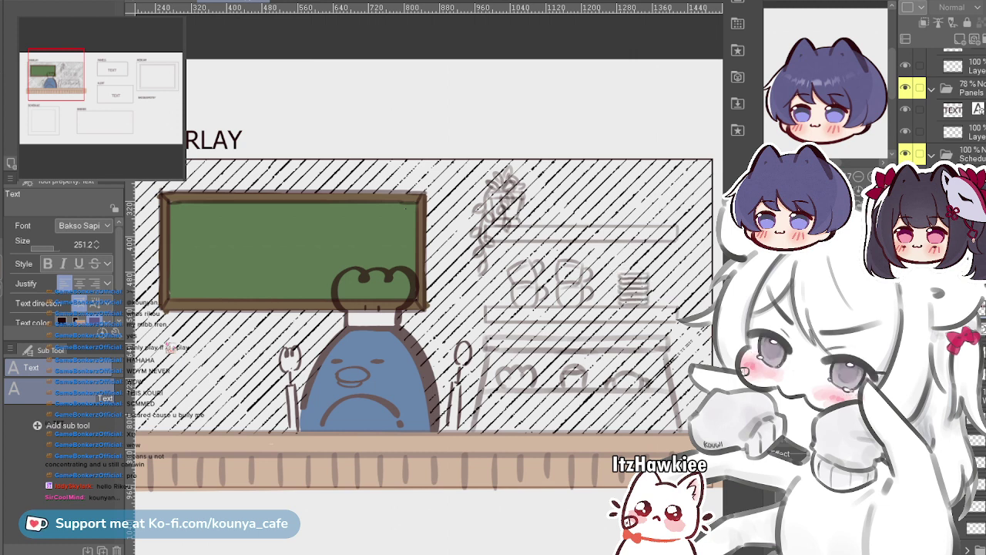
pyautogui.hotkey('ctrl', 'y')
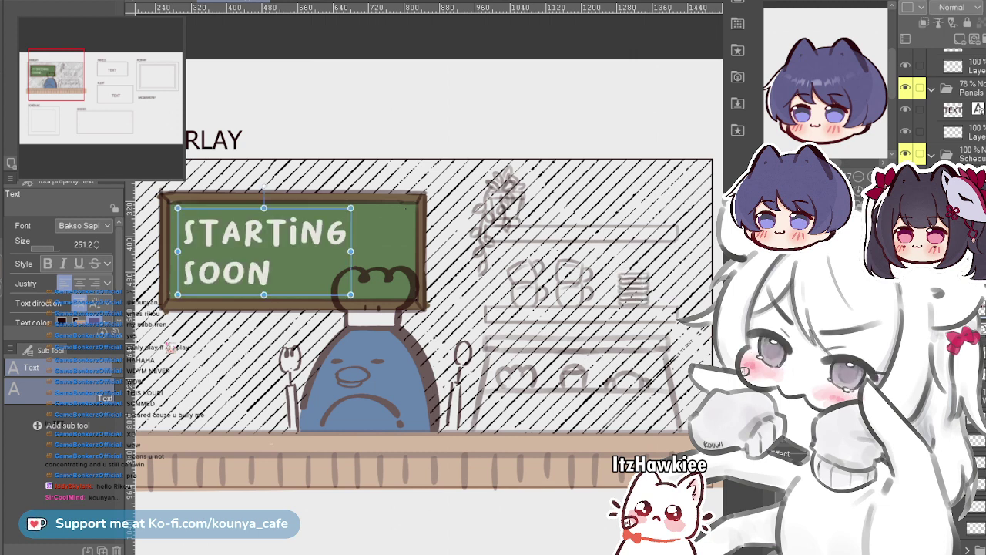
pyautogui.hotkey('ctrl', 'y')
pyautogui.hotkey('ctrl', 'y')
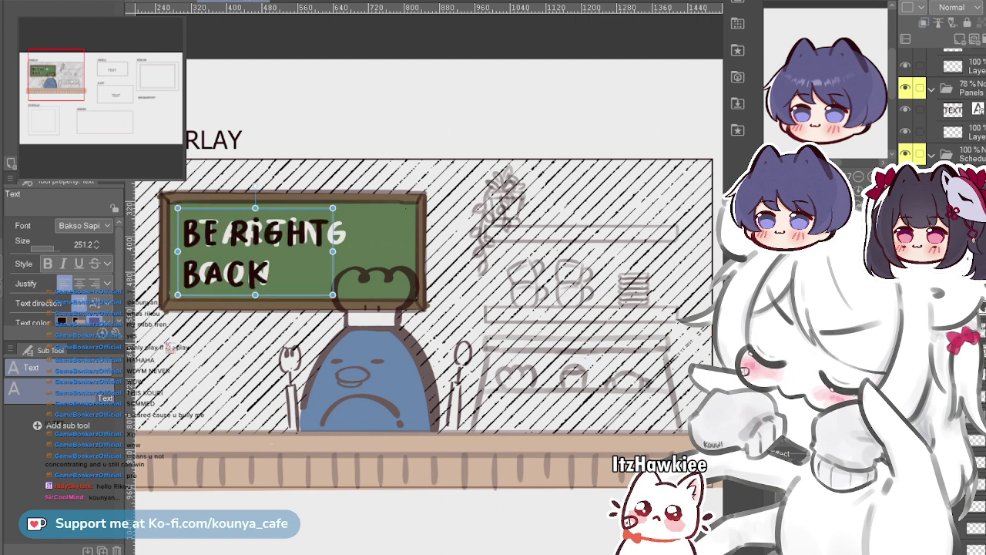
pyautogui.hotkey('ctrl', 'y')
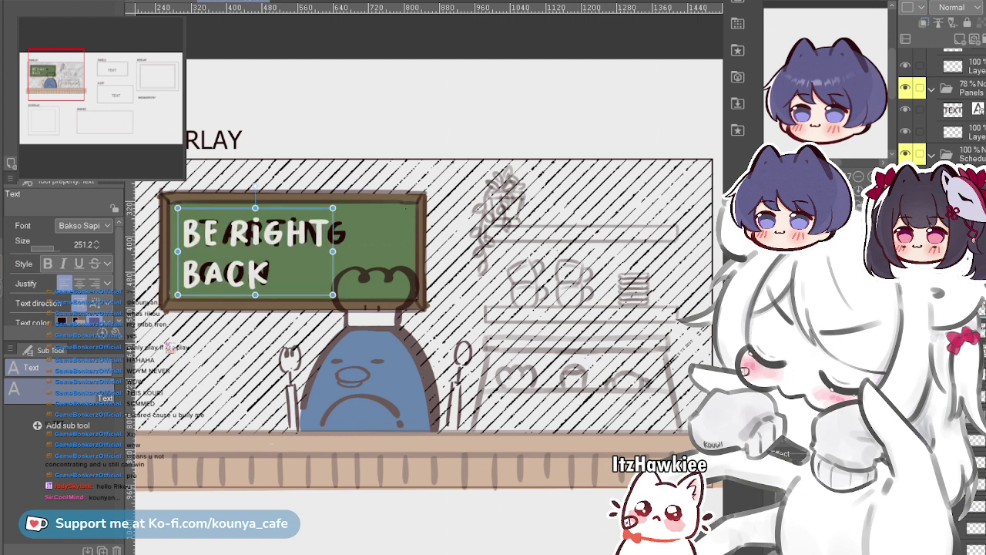